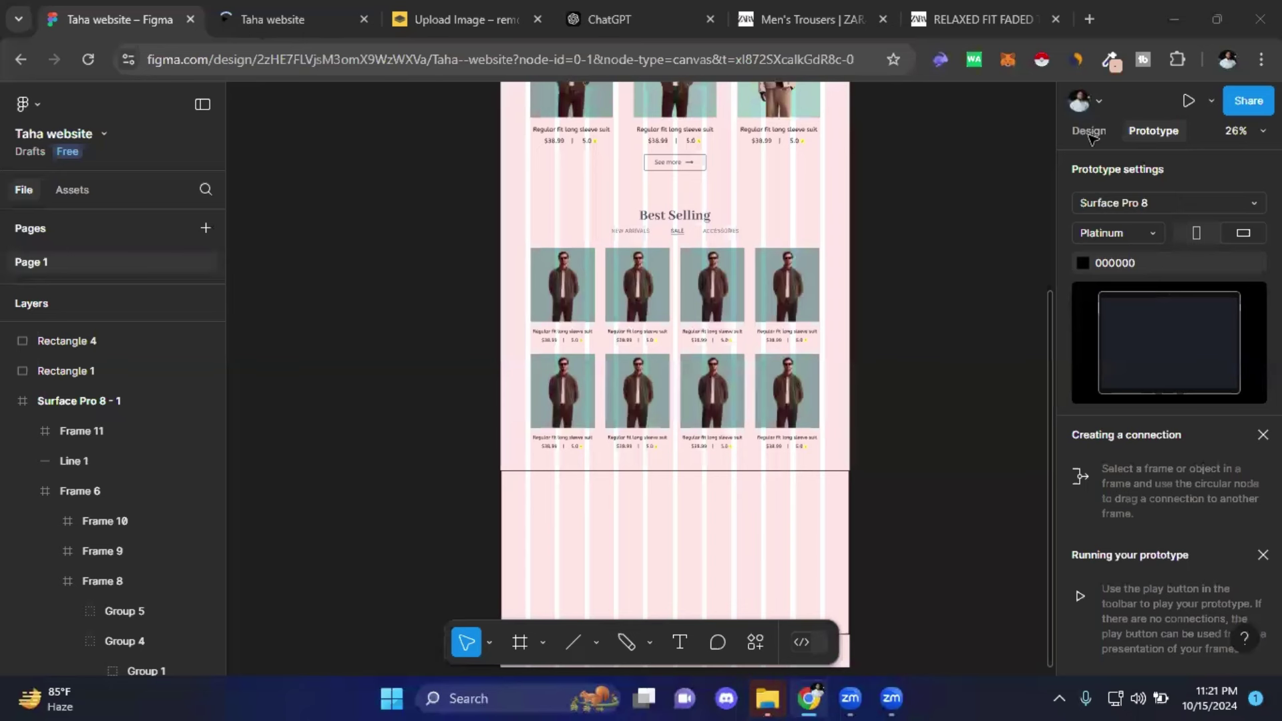
- Show the Design panel and bring the empty 1440×678 Frame 11 below Best Selling into view
click(1089, 132)
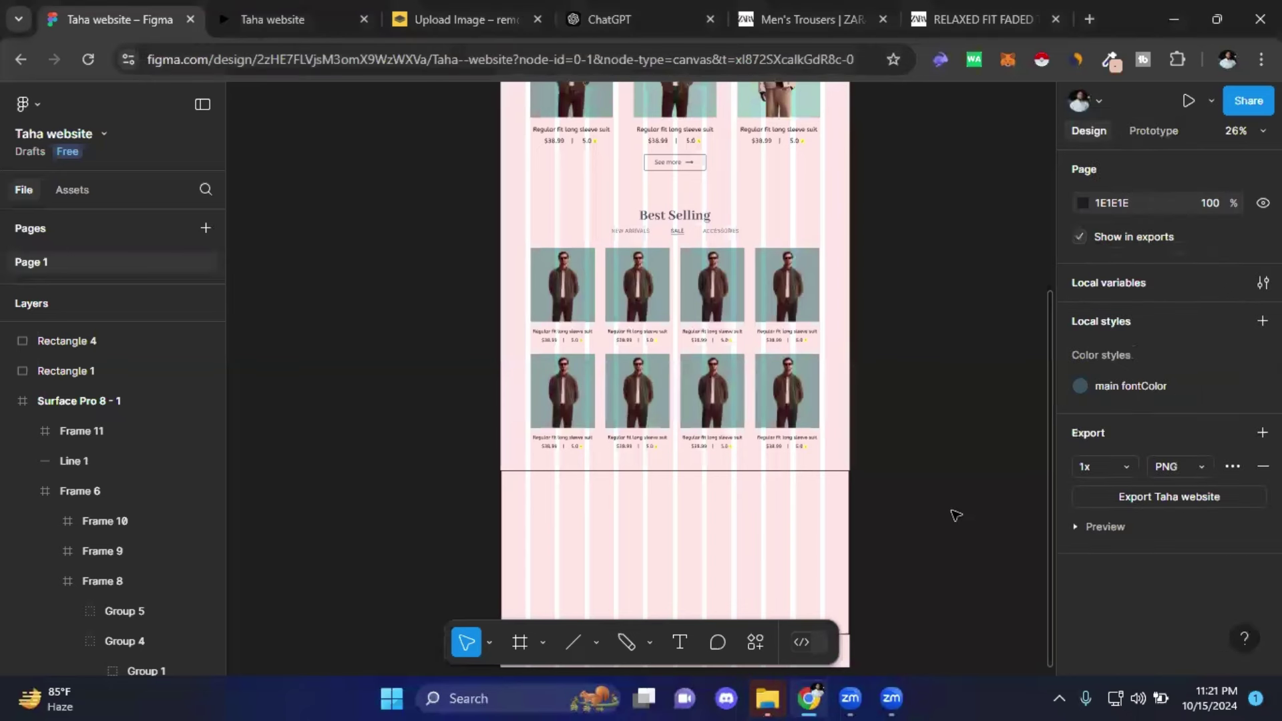
ctrl+scroll(716, 411, up, 2)
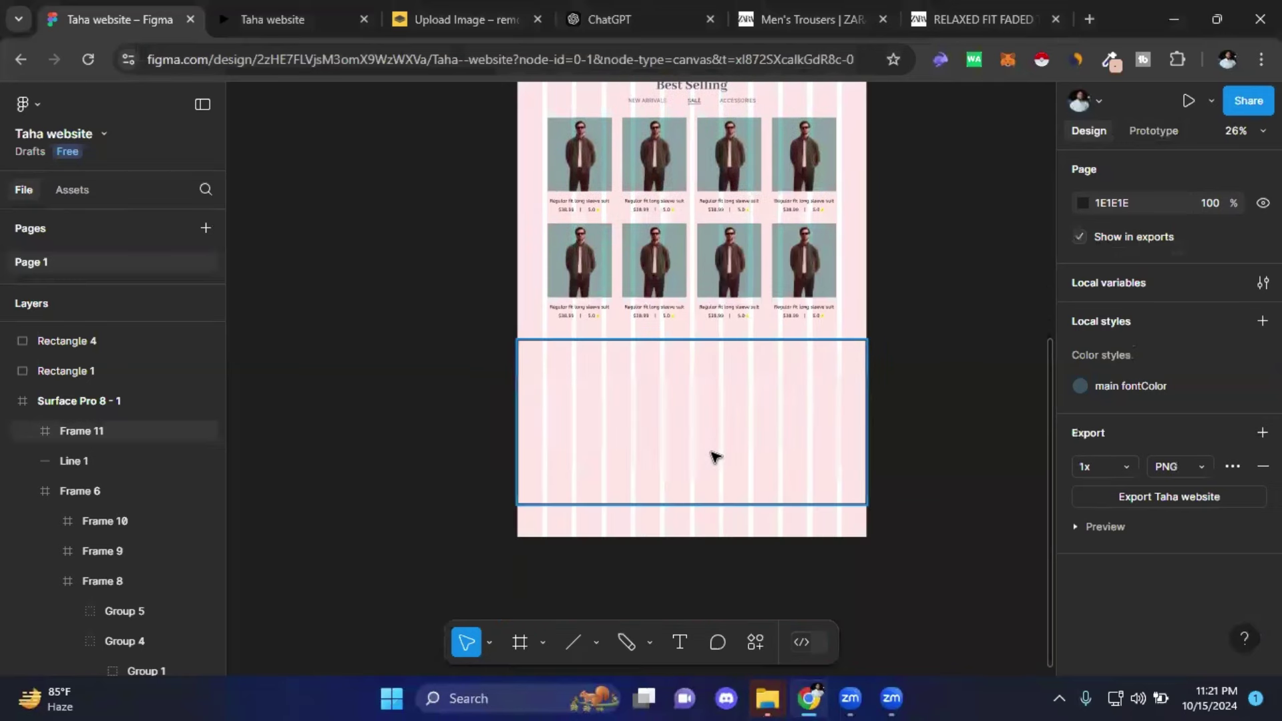
click(691, 412)
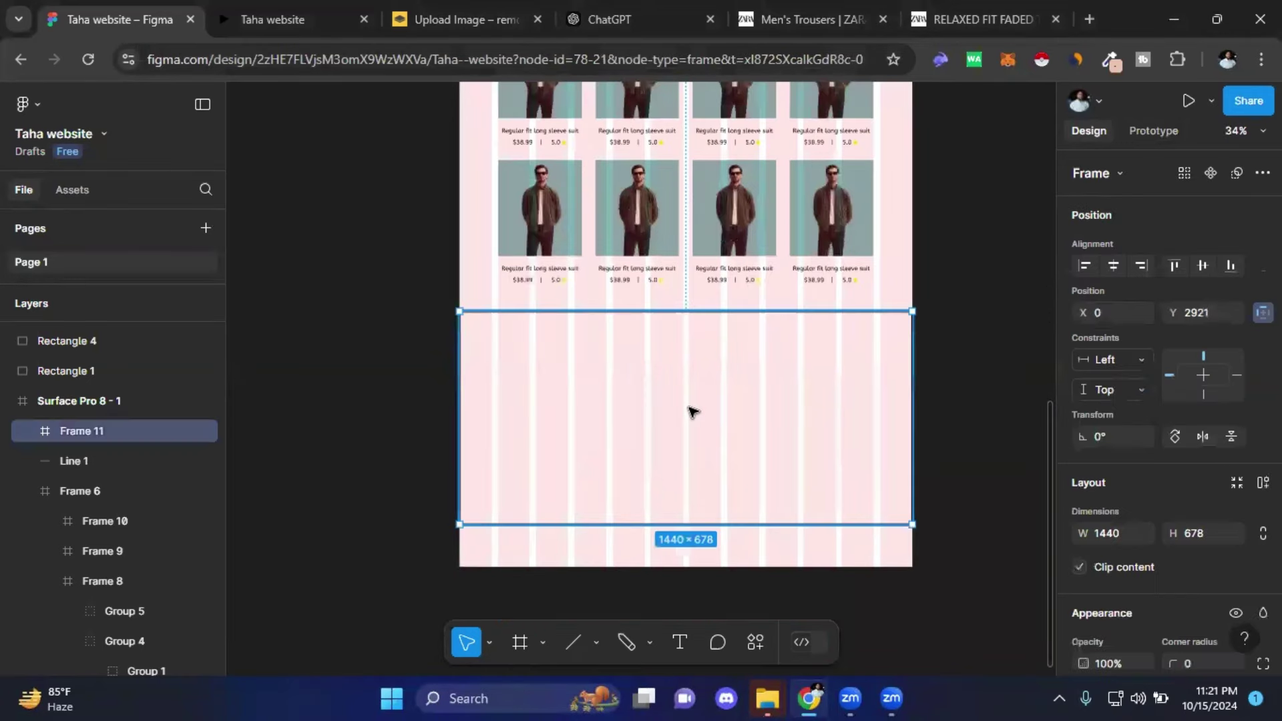
click(520, 642)
- Draw a new 1048×430 frame, Frame 12, inside Frame 11
key(f)
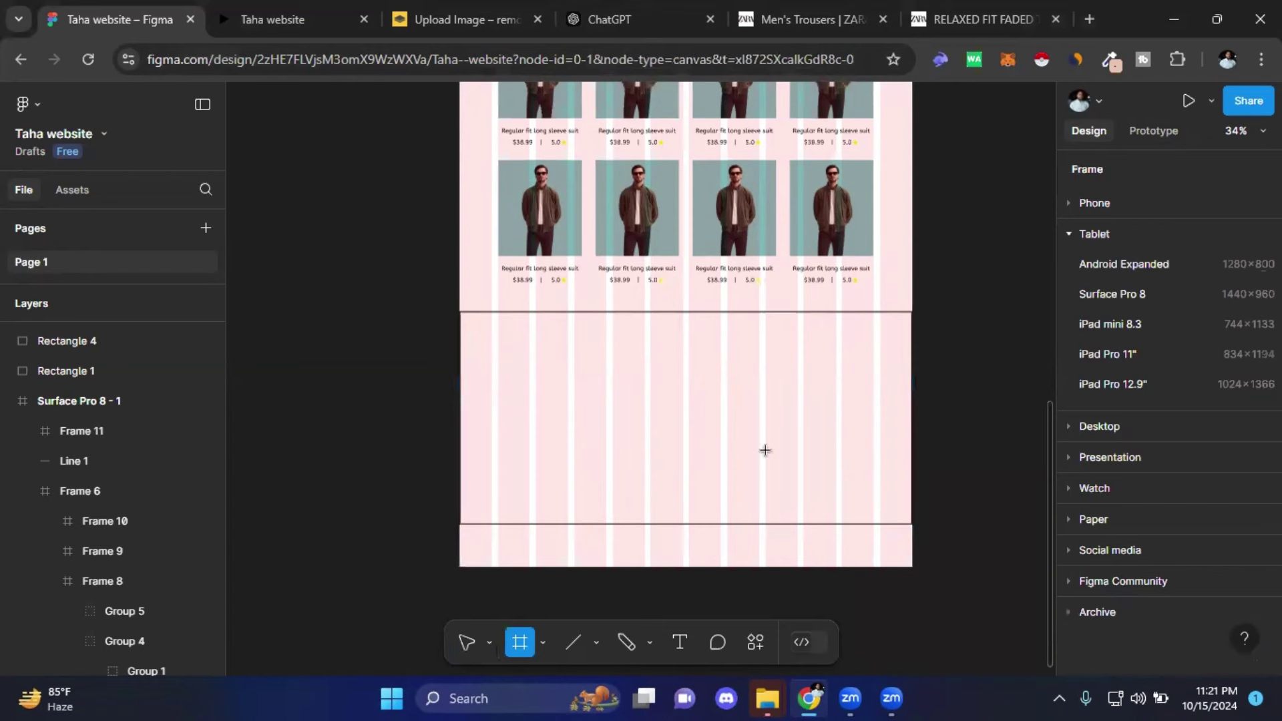
drag(536, 347, 866, 483)
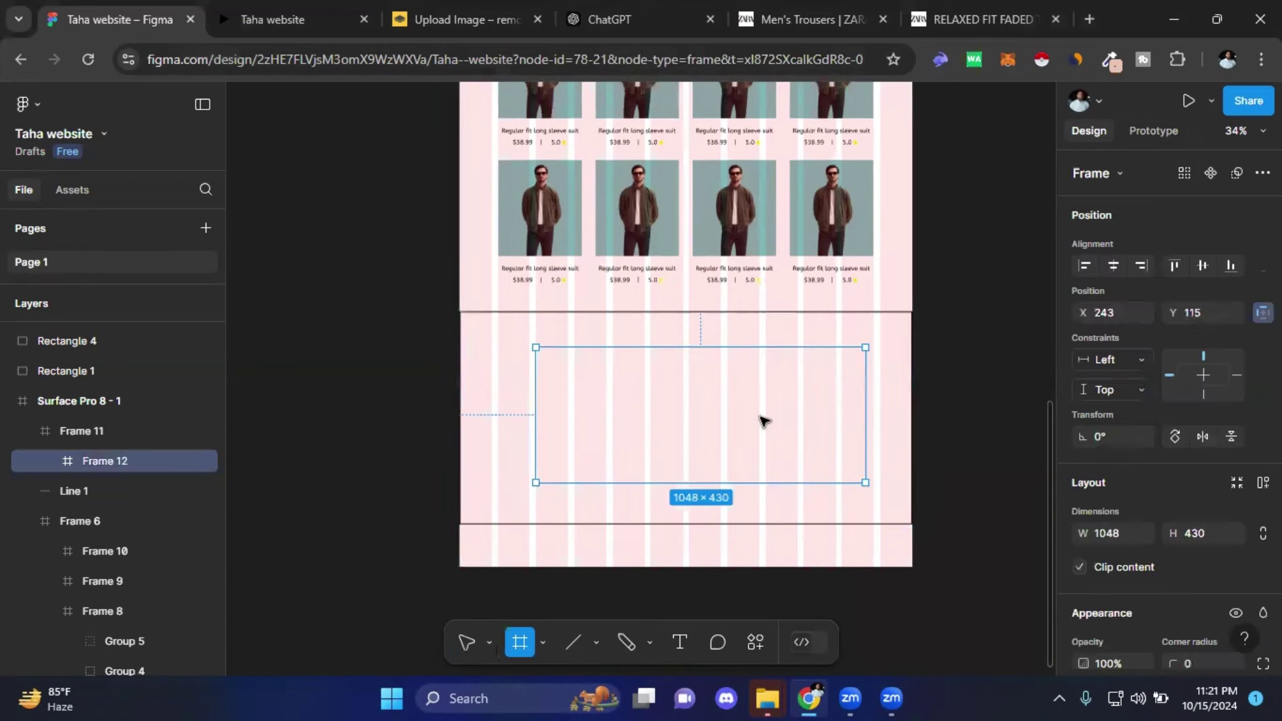
key(v)
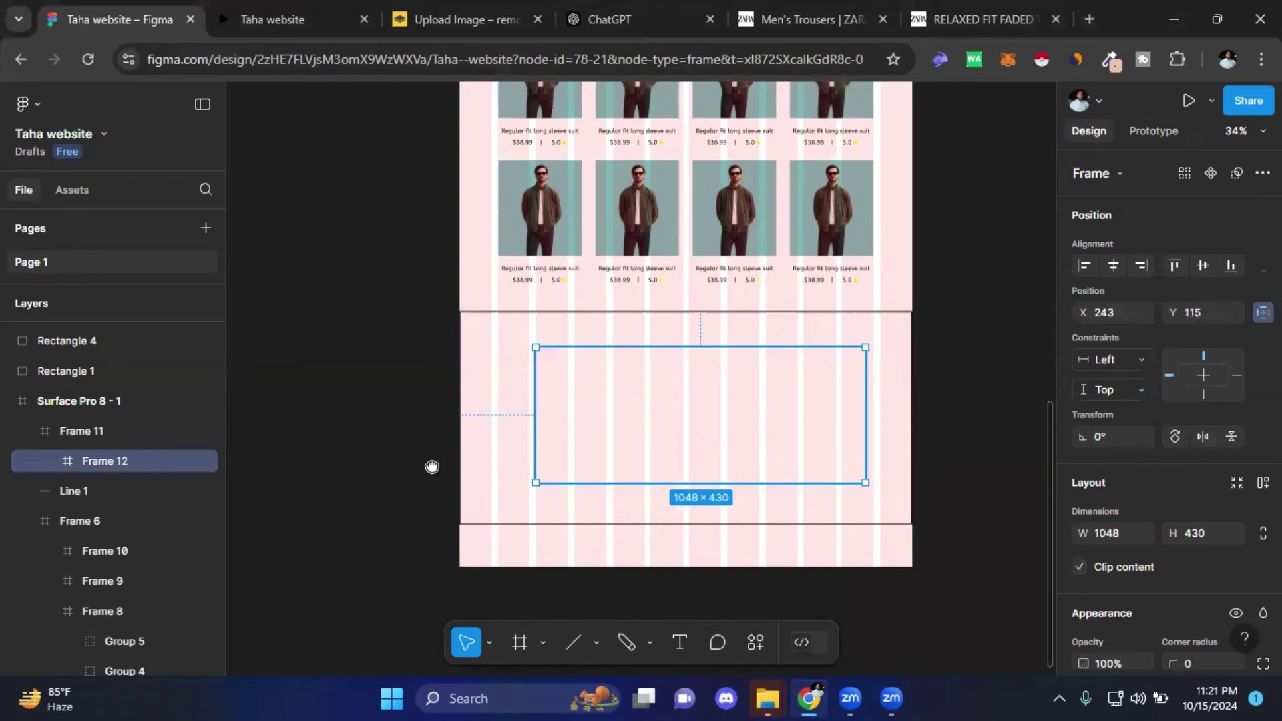
- Centre Frame 12 vertically and horizontally within the section at X 196, Y 124
scroll(446, 484, up, 3)
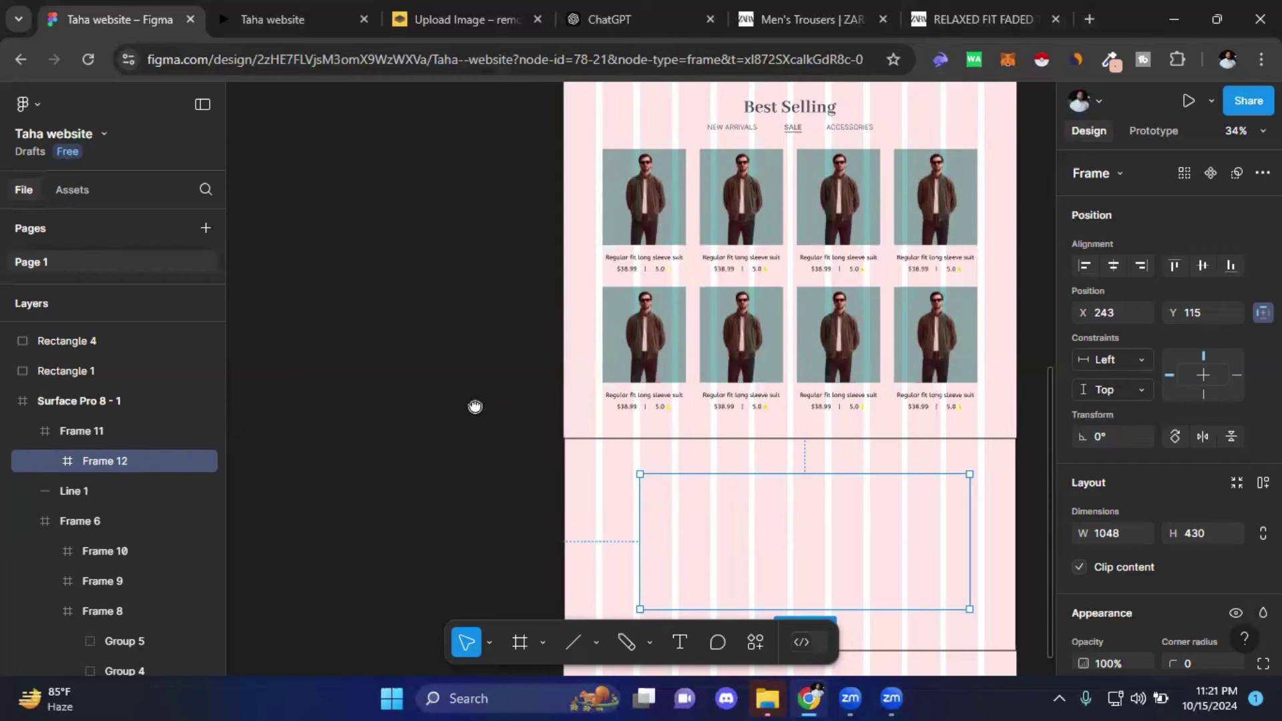
scroll(424, 348, down, 2)
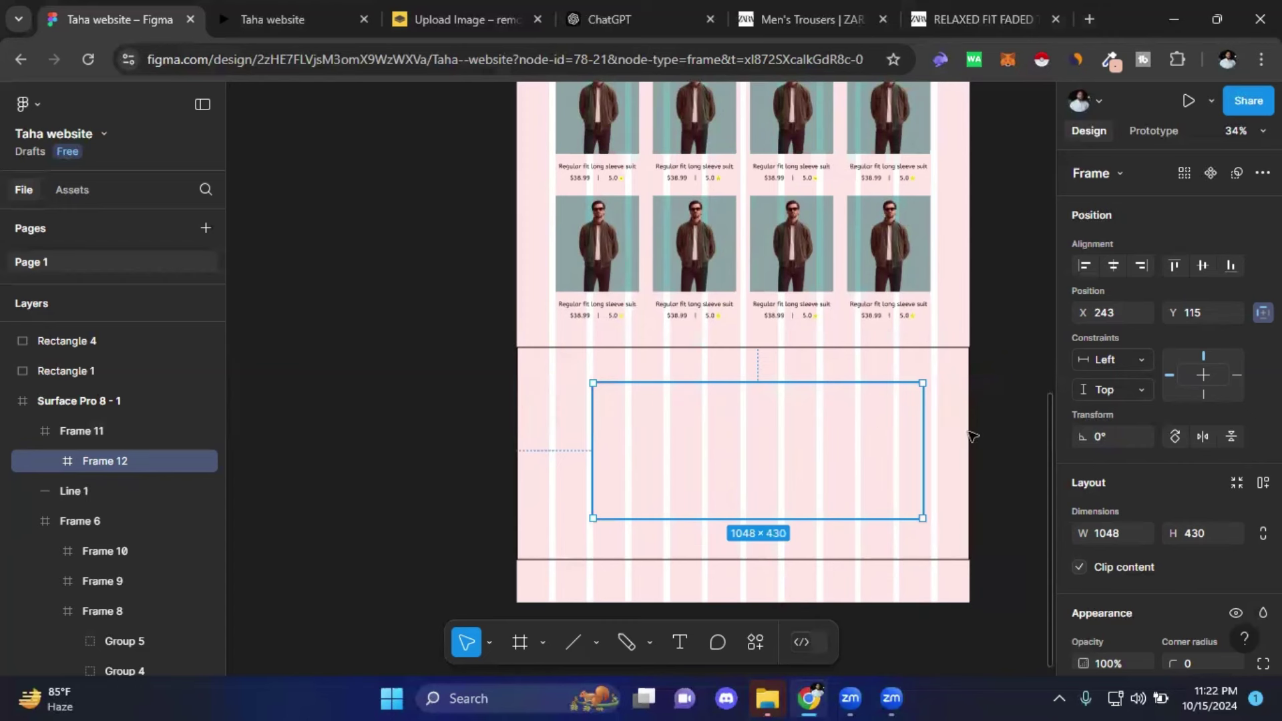
click(821, 425)
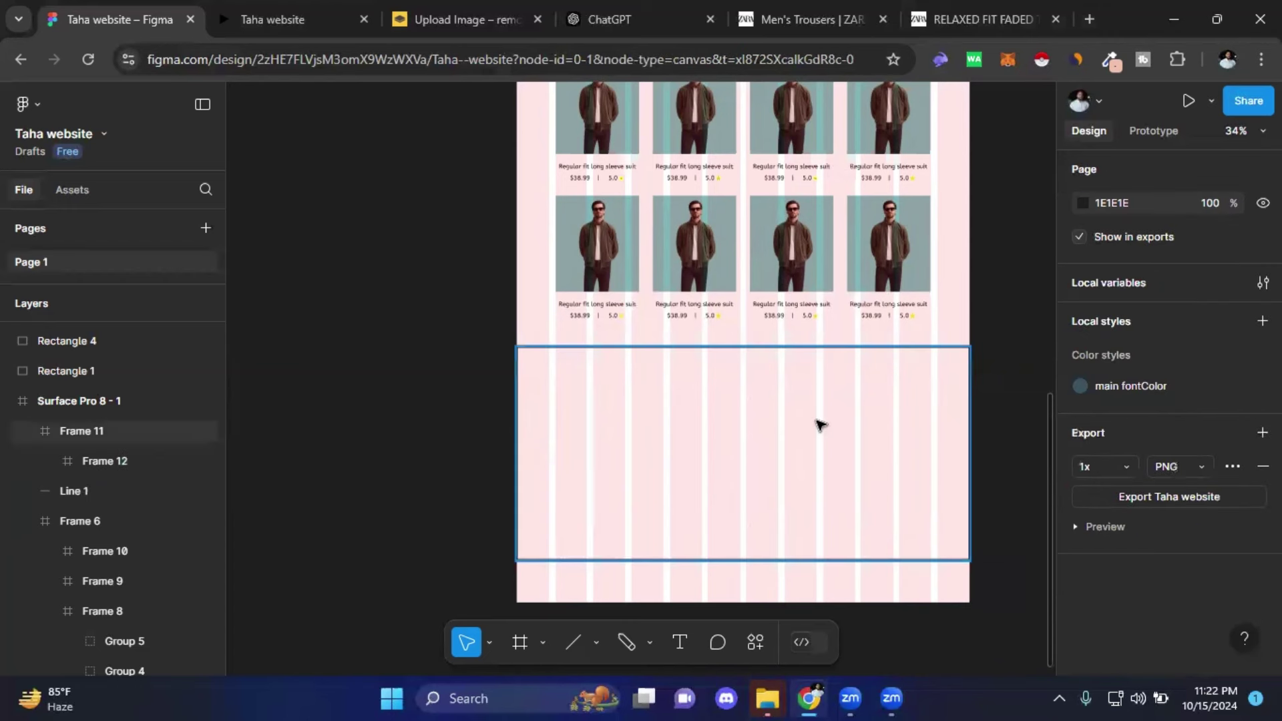
click(923, 399)
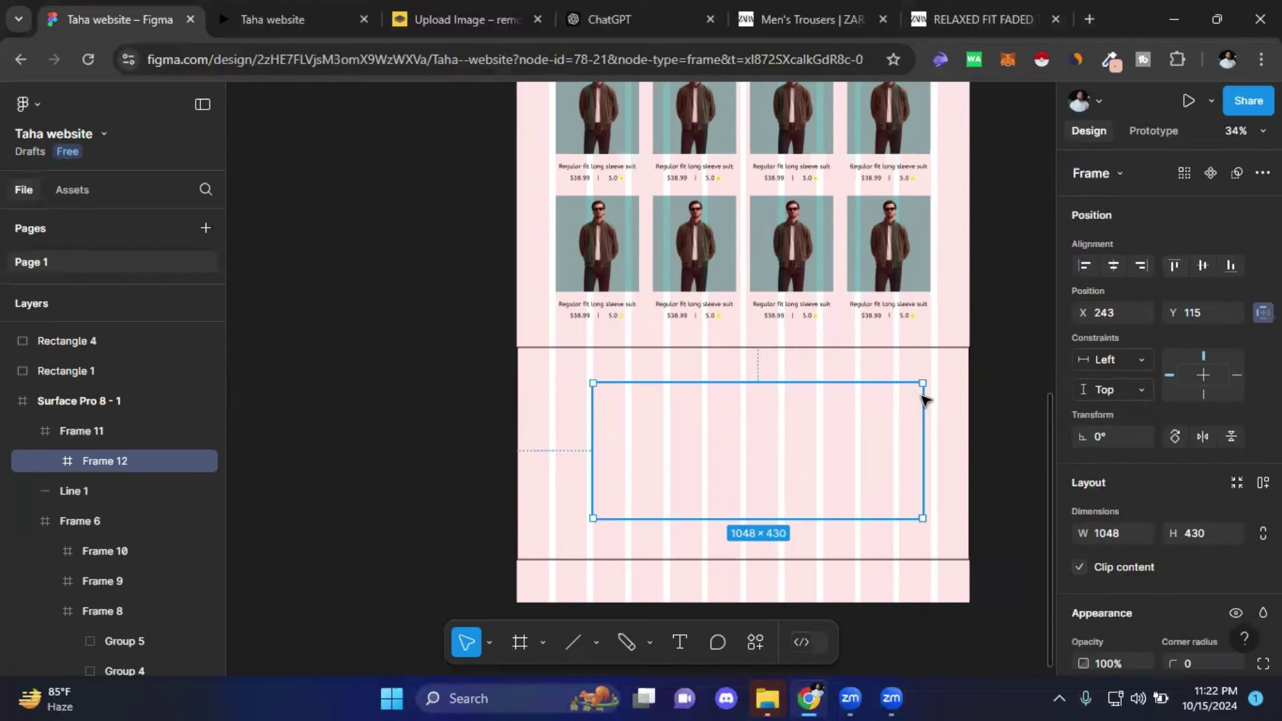
click(1204, 266)
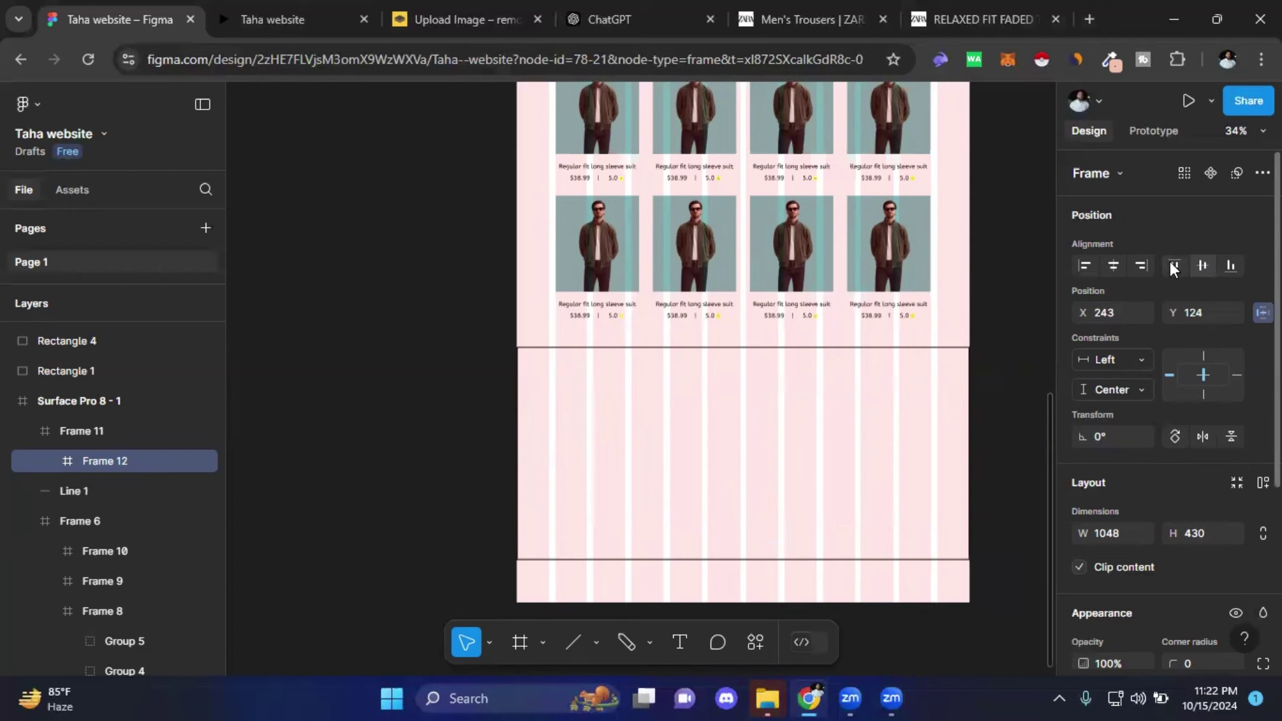
click(1114, 266)
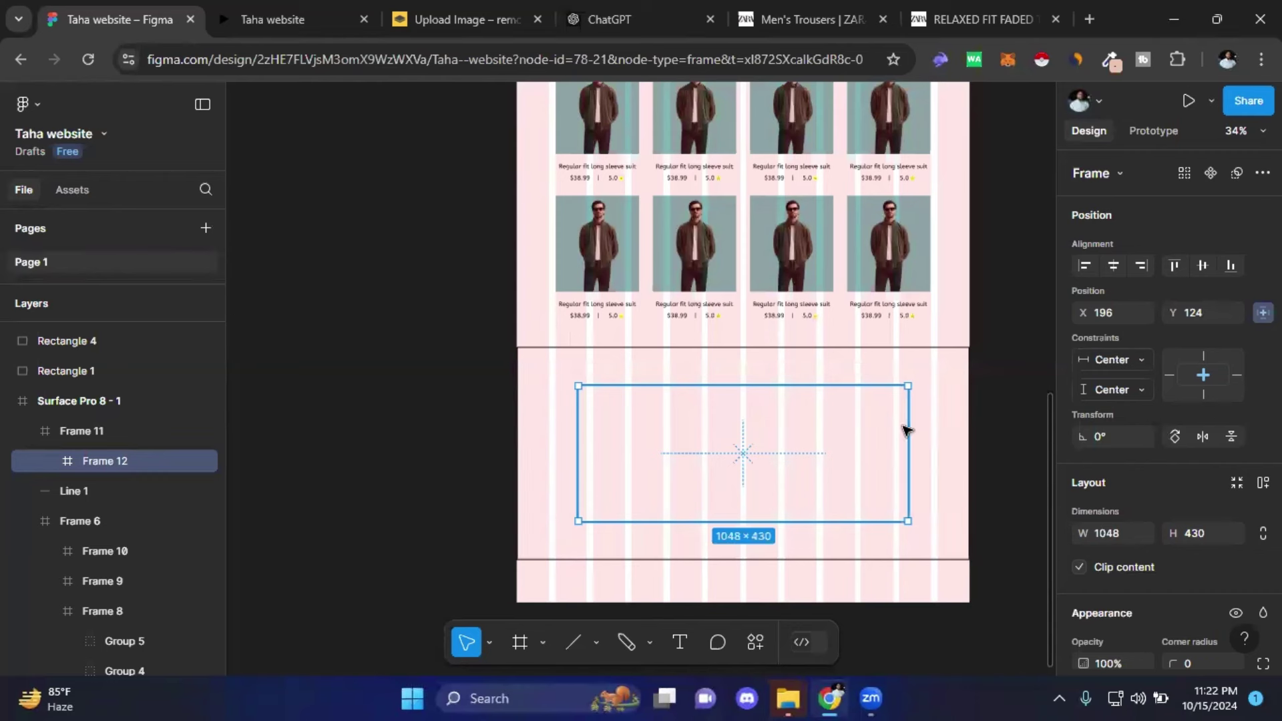
- Add auto layout to Frame 11 and make Frame 12 fill its width at 1048×430
key(Escape)
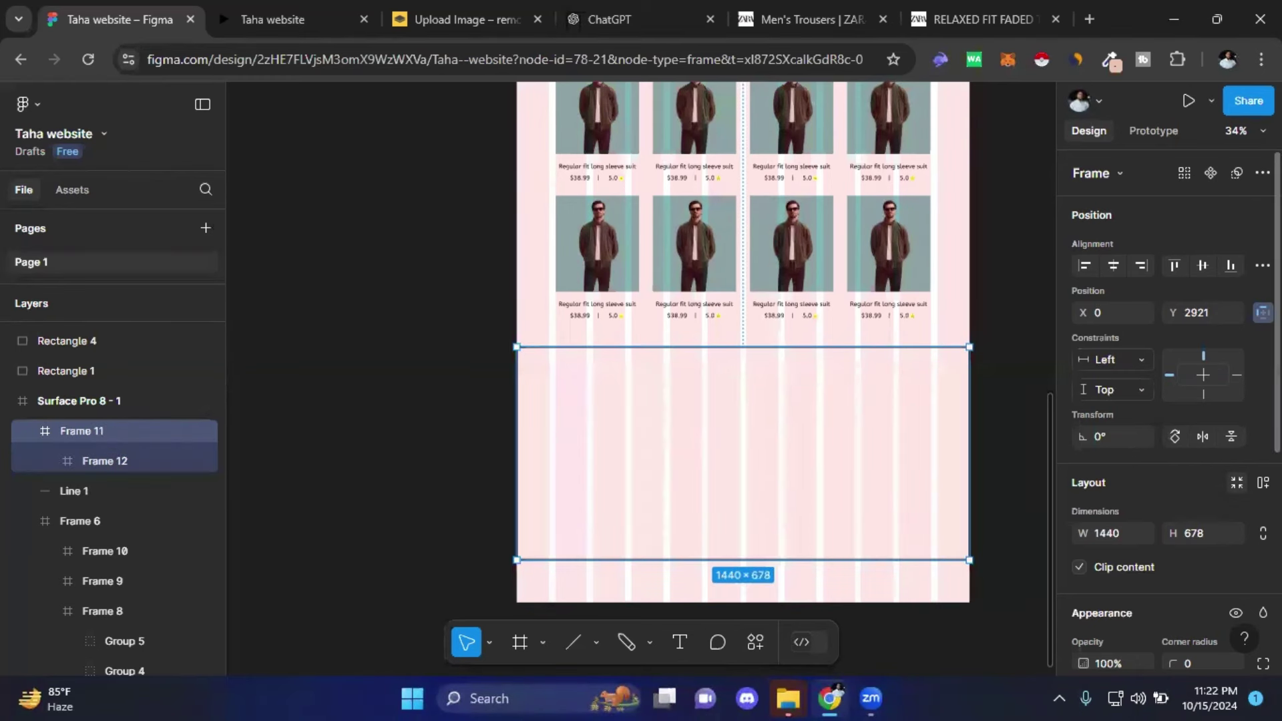
key(shift+a)
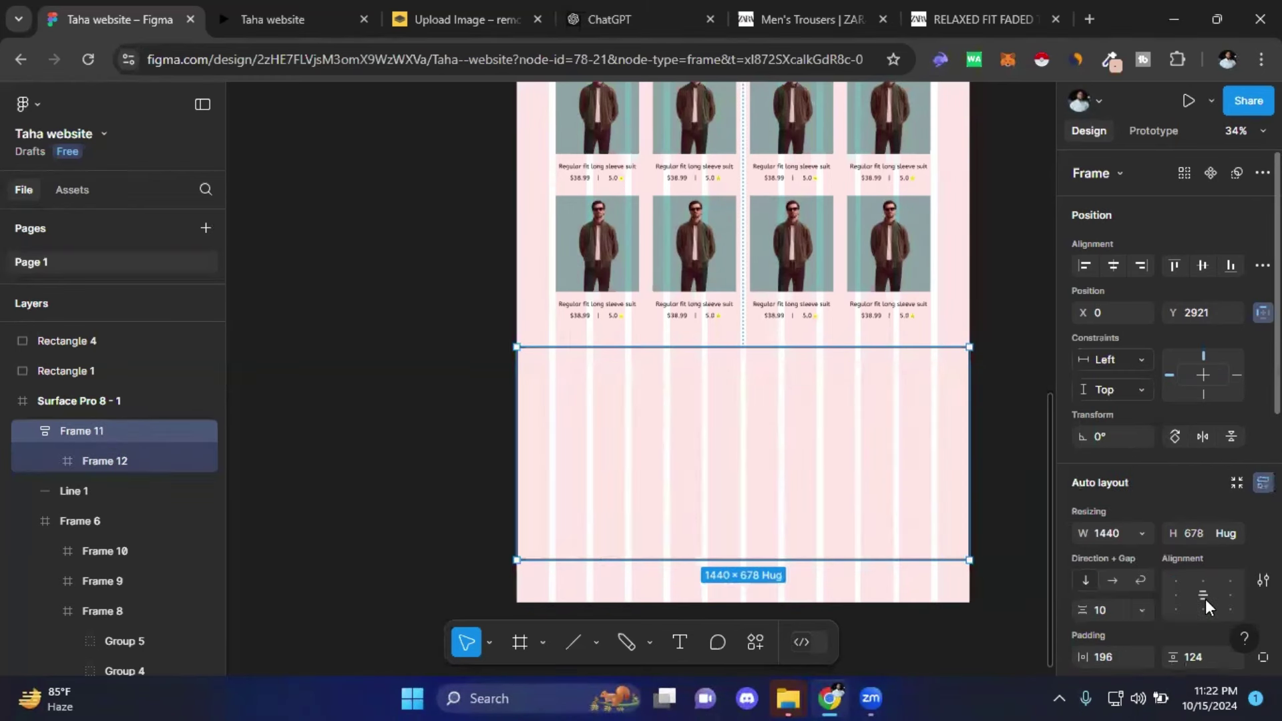
scroll(1119, 523, down, 2)
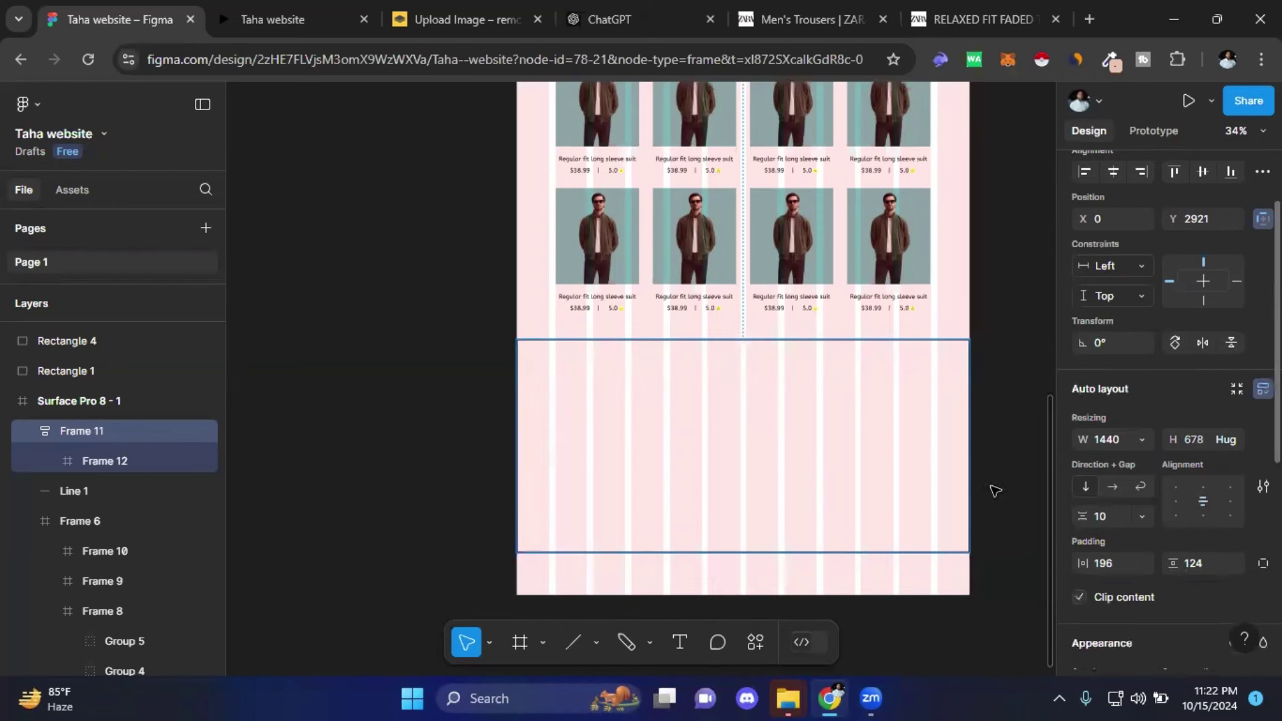
double_click(742, 439)
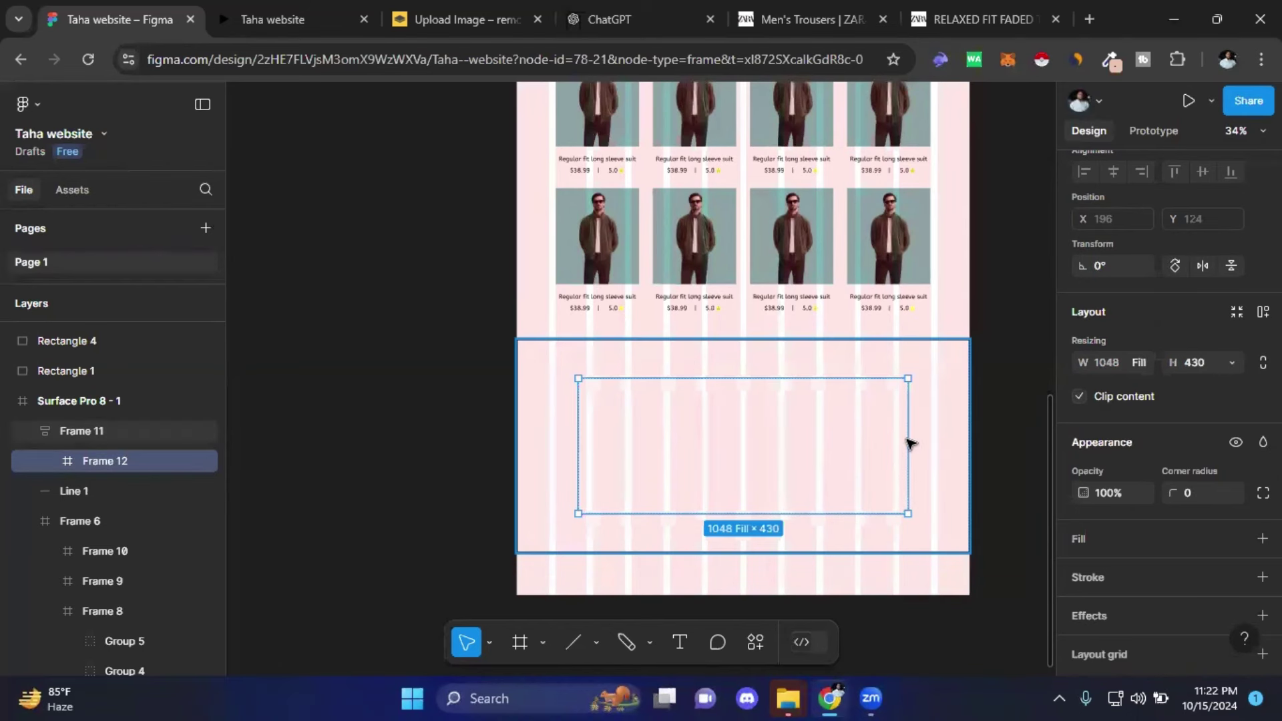
drag(920, 438, 927, 439)
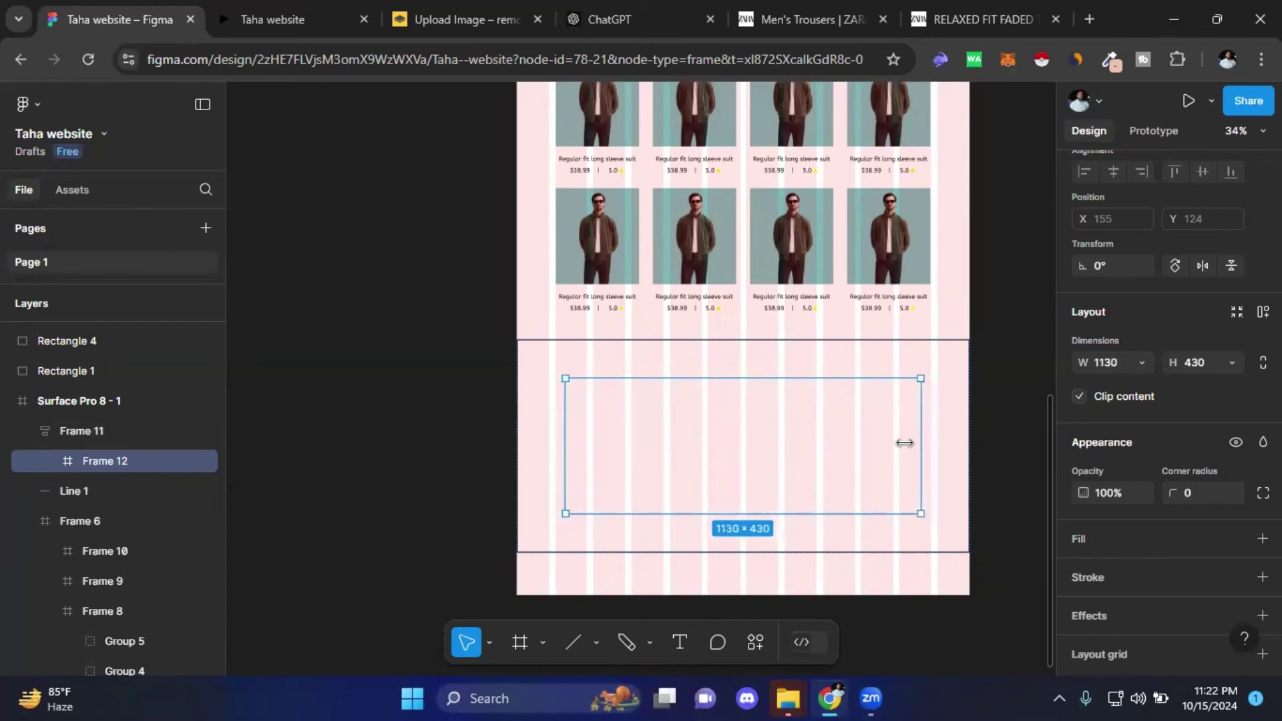
mouse_move(929, 438)
mouse_down()
mouse_move(865, 438)
mouse_move(915, 438)
mouse_up()
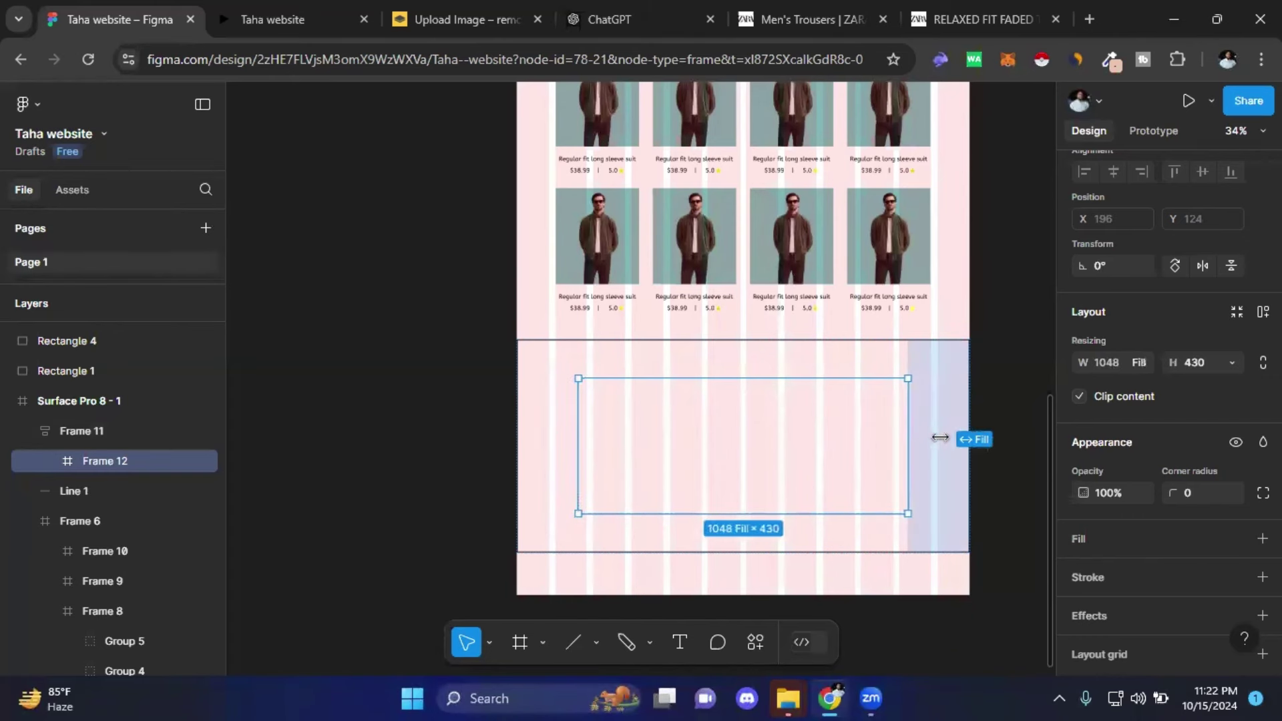
drag(915, 437, 843, 439)
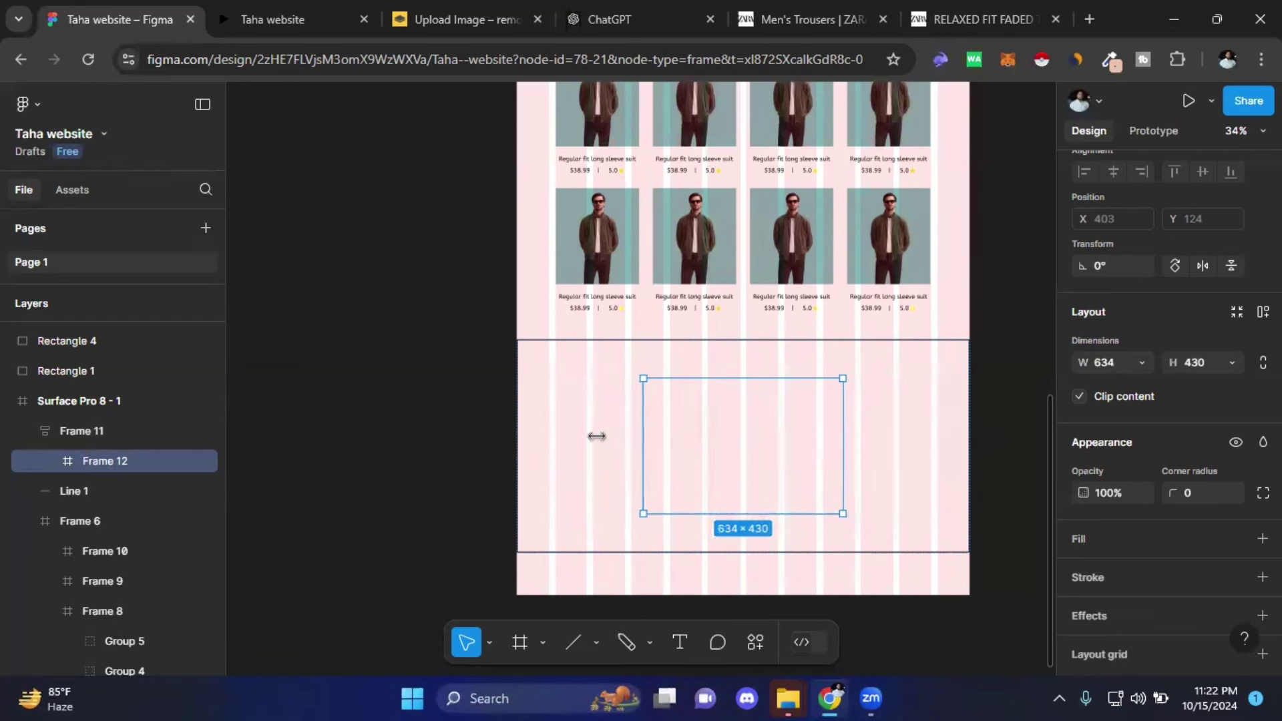
drag(597, 436, 576, 436)
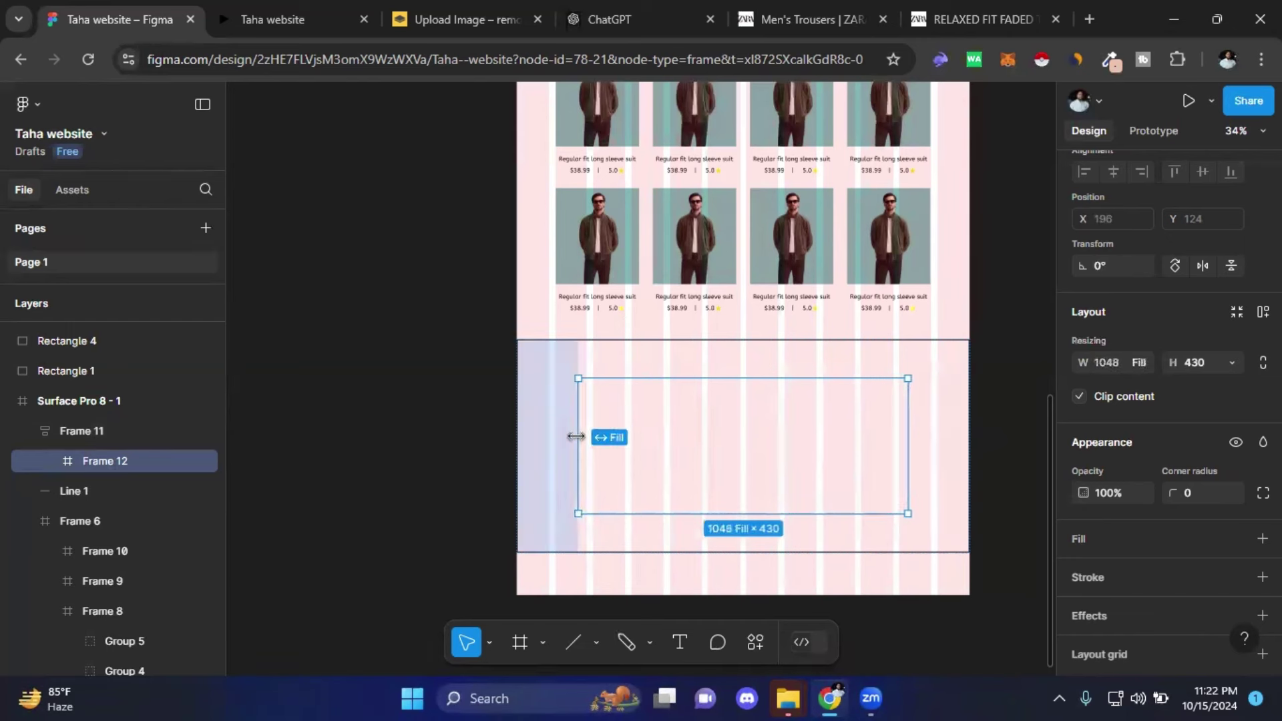
drag(575, 436, 576, 436)
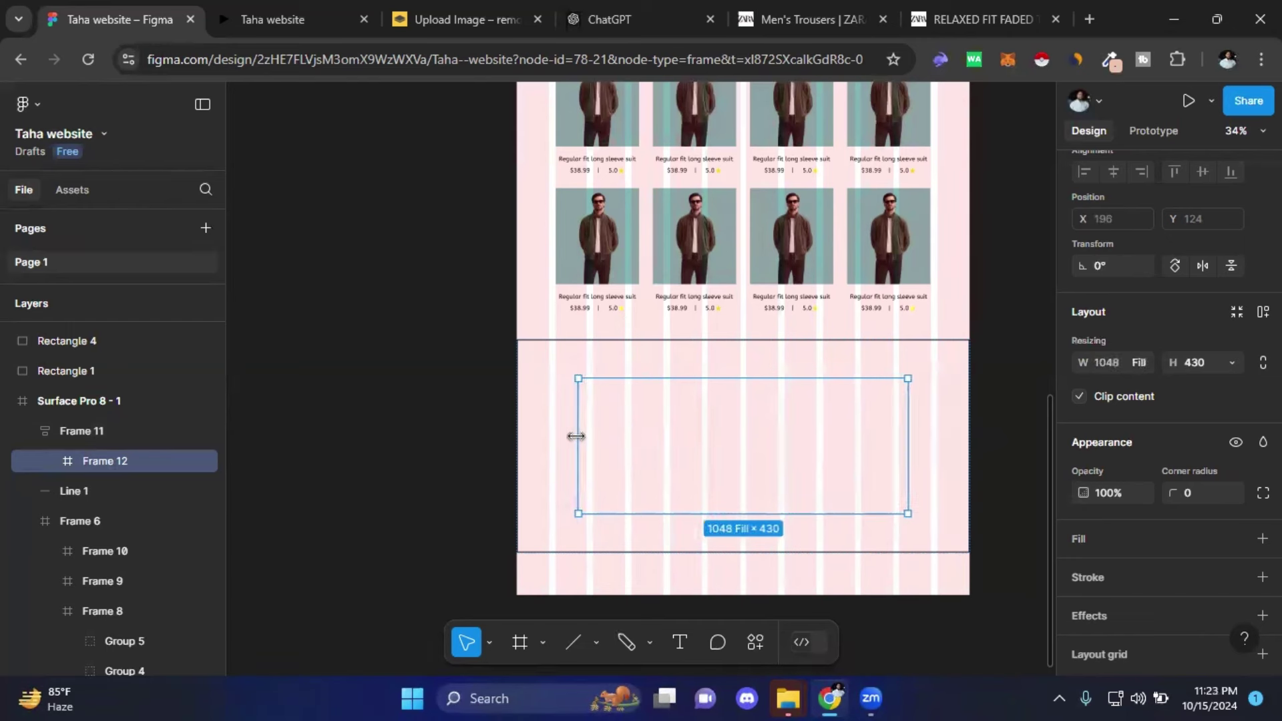
- Give Frame 12 a black 000000 stroke with weight 2
click(1016, 438)
click(847, 434)
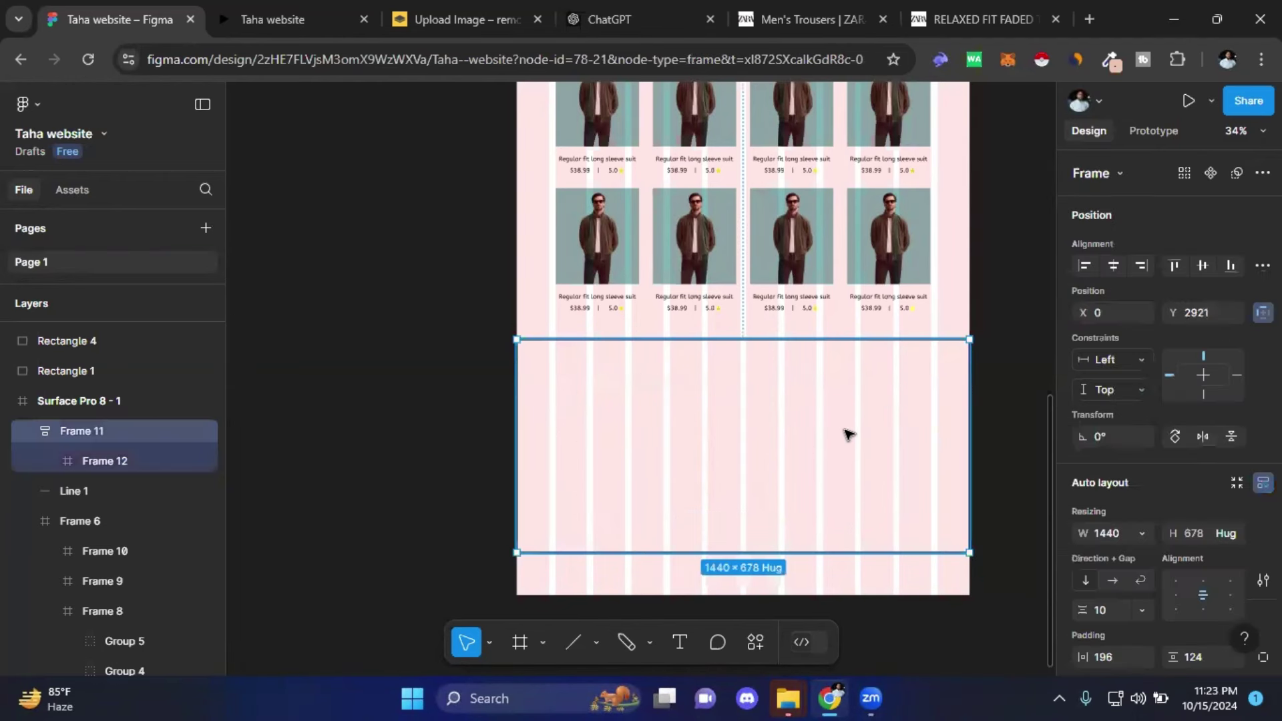
double_click(847, 435)
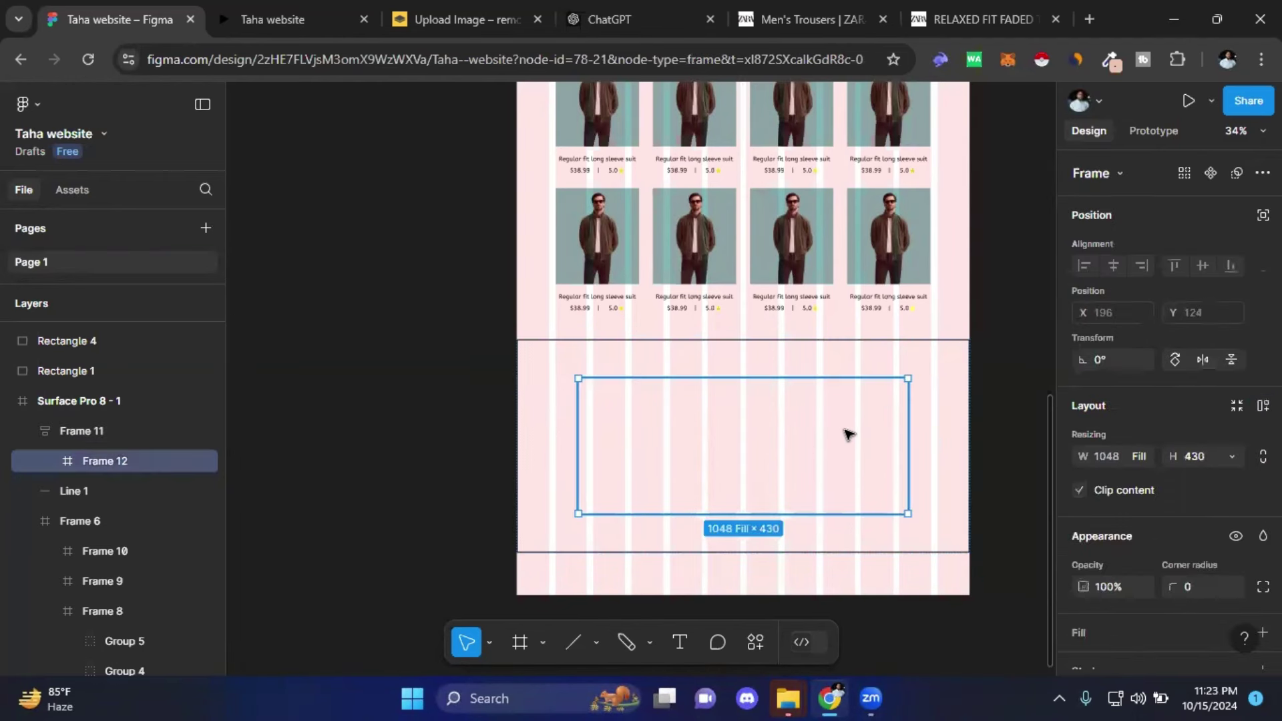
scroll(1156, 467, down, 3)
click(1100, 487)
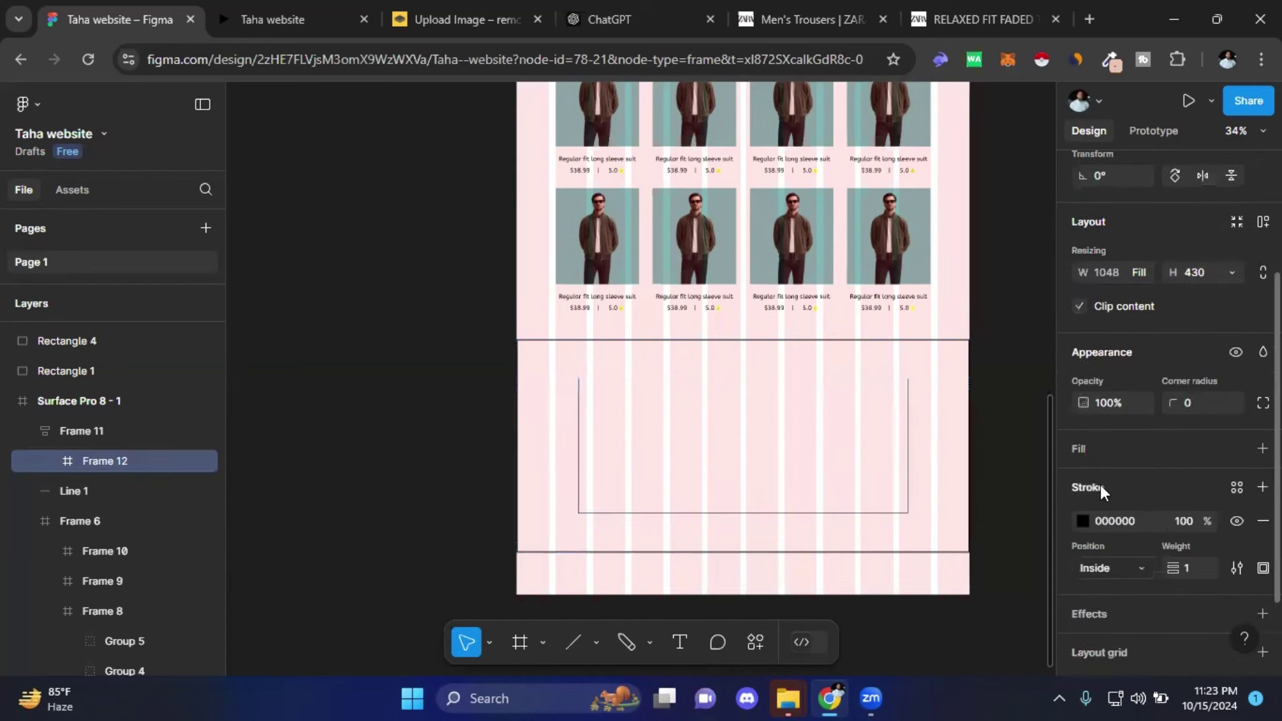
text(2)
key(Return)
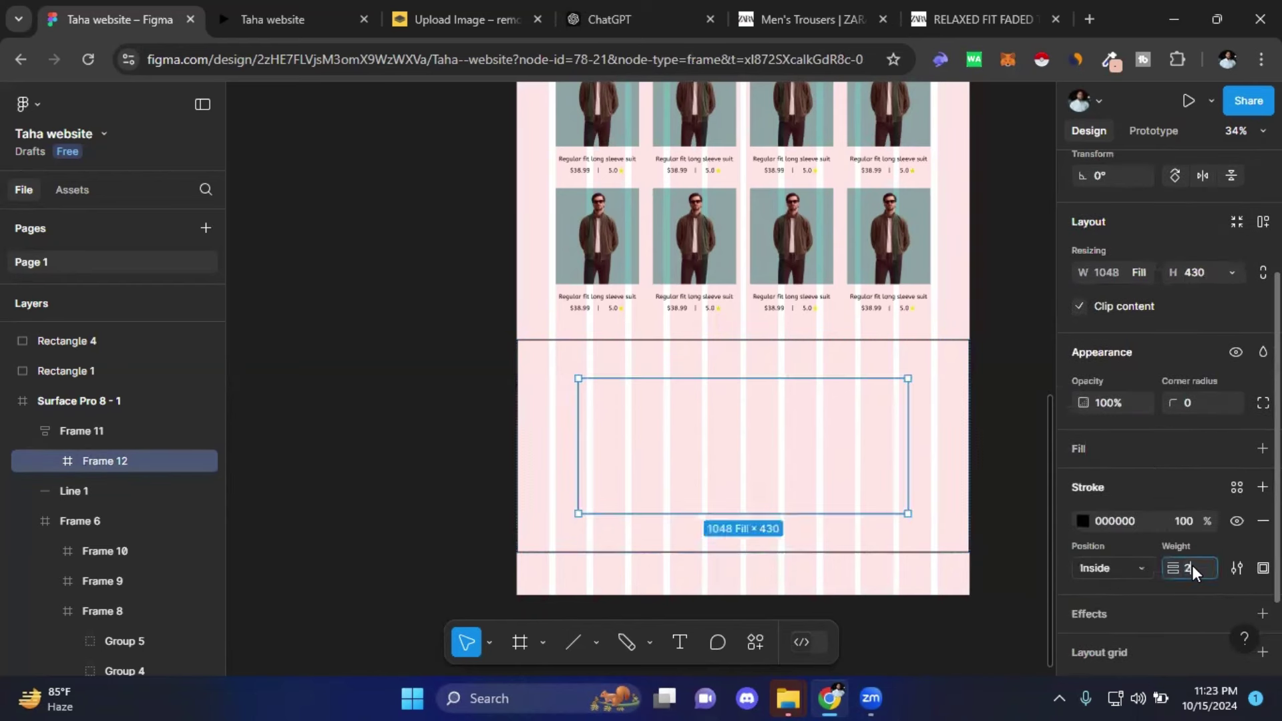
click(456, 511)
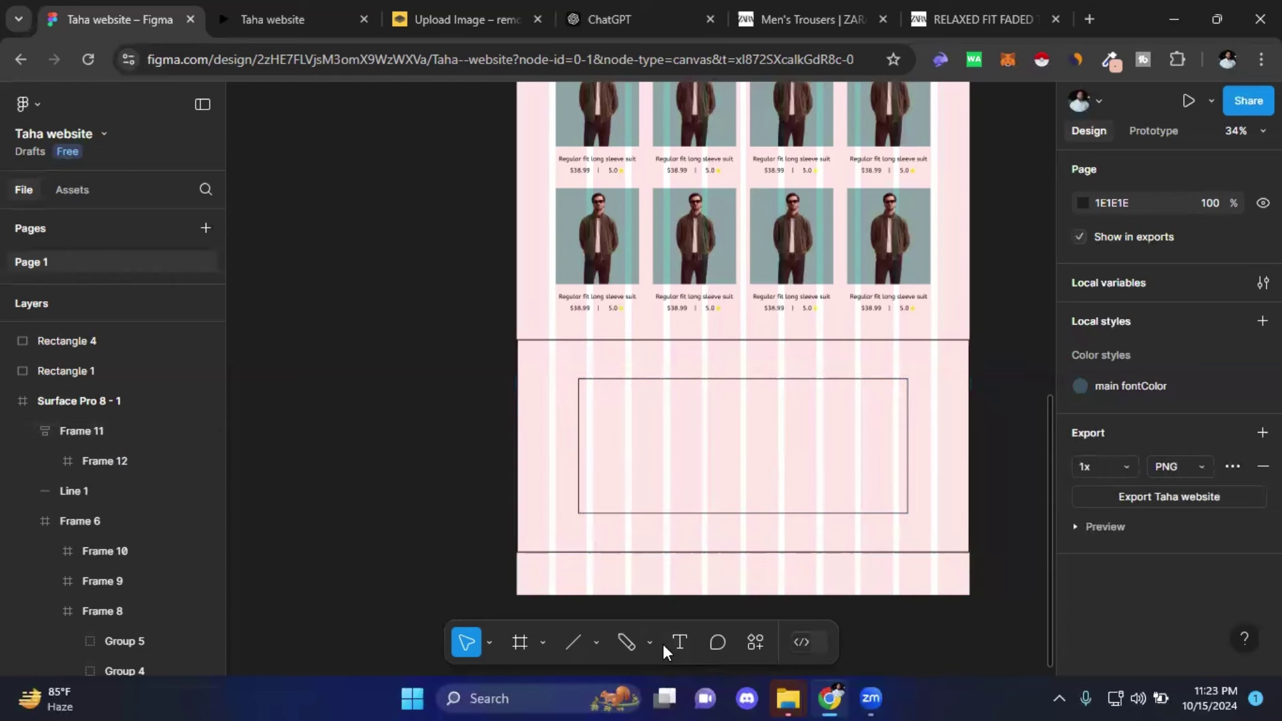
- Place the Screenshot_2024-10-15_174229-removebg-preview model image in the section
click(597, 643)
click(608, 590)
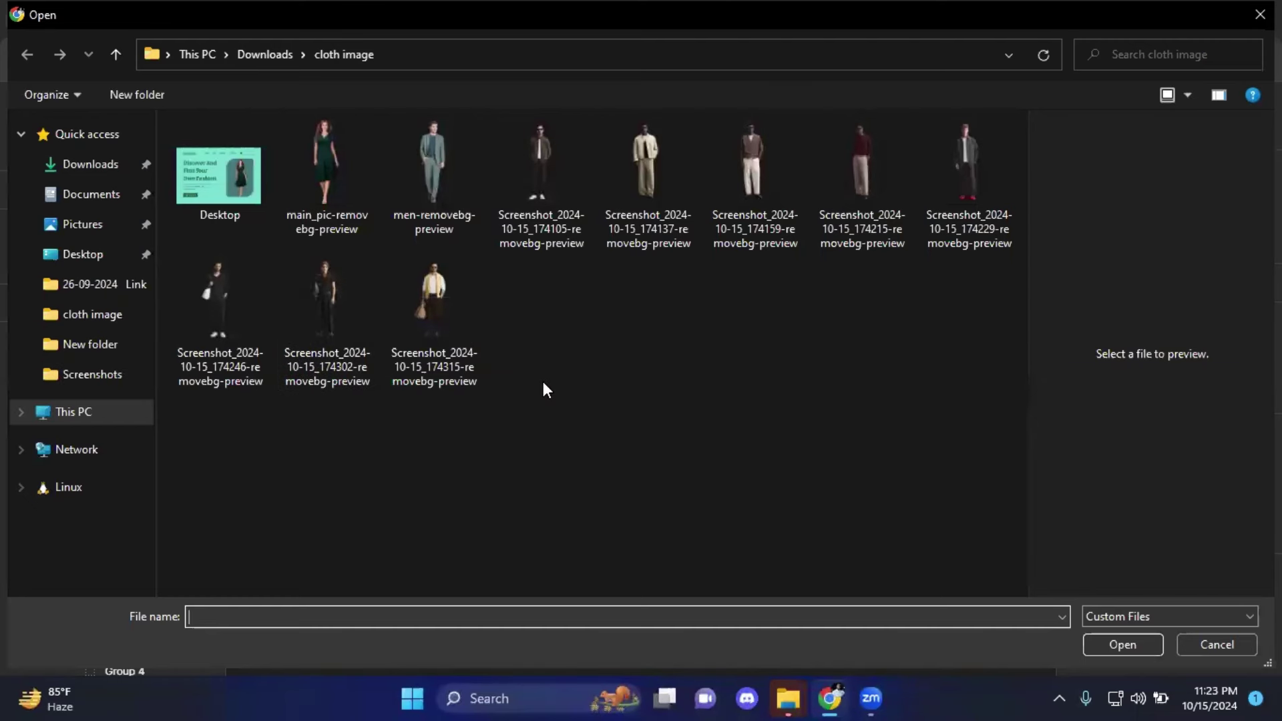
double_click(957, 166)
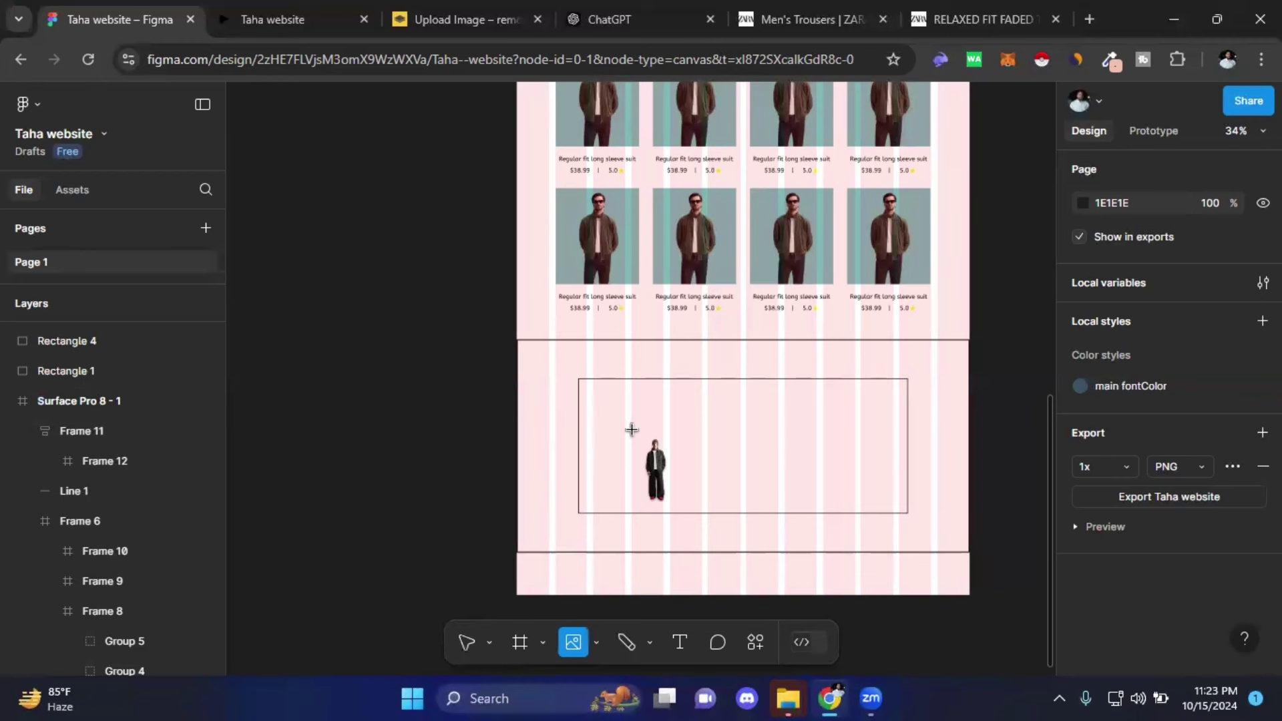
click(651, 484)
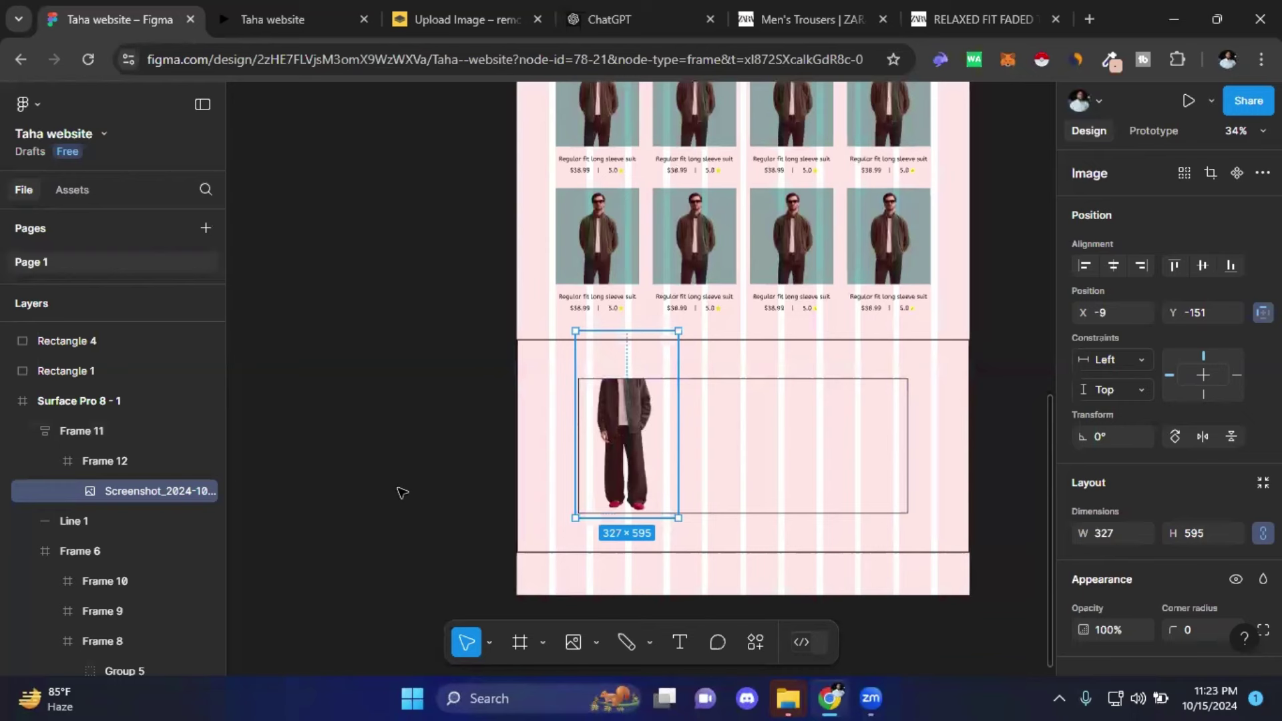
- Make Frame 12 taller, to 522, and move the model image down to Y -37
scroll(361, 327, down, 3)
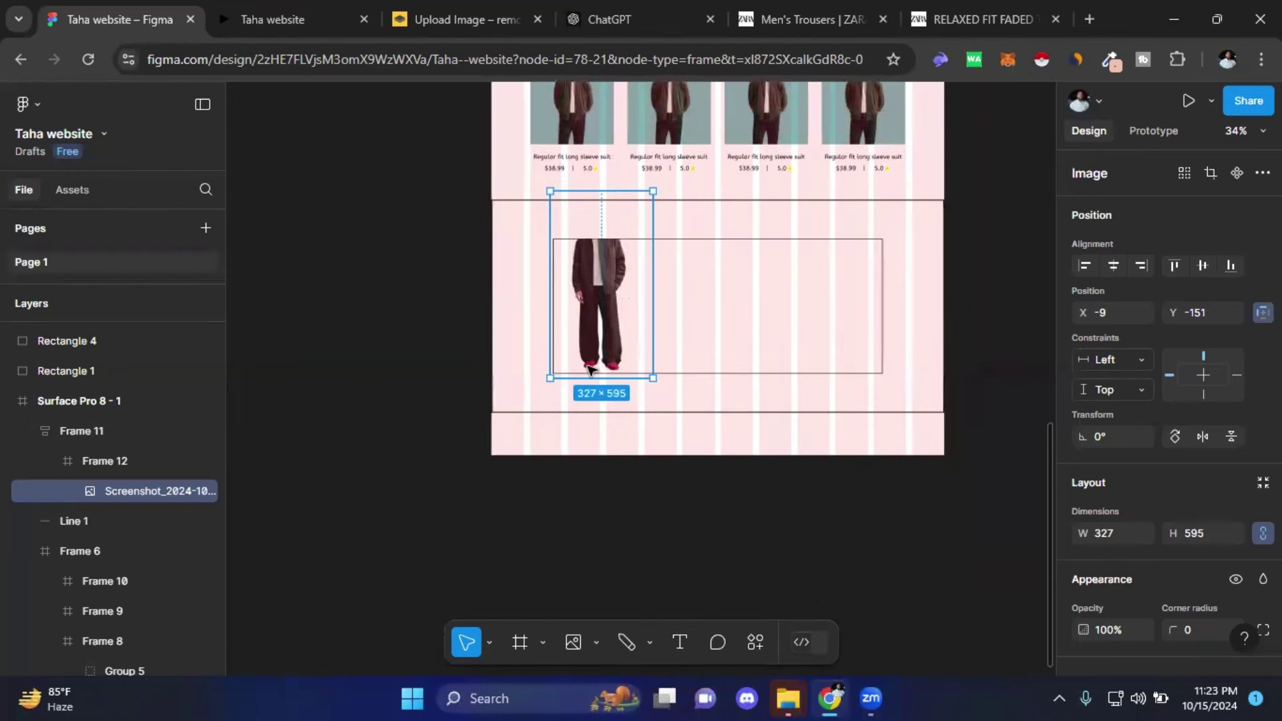
click(773, 367)
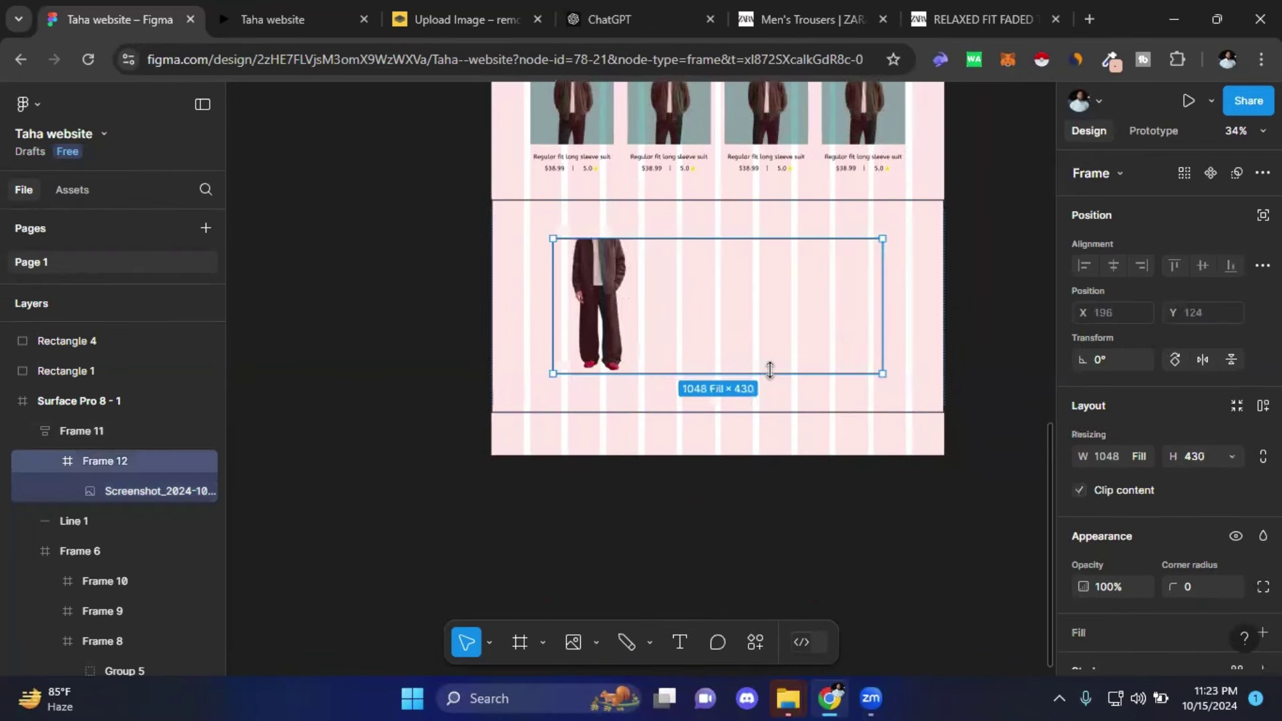
drag(770, 376, 770, 403)
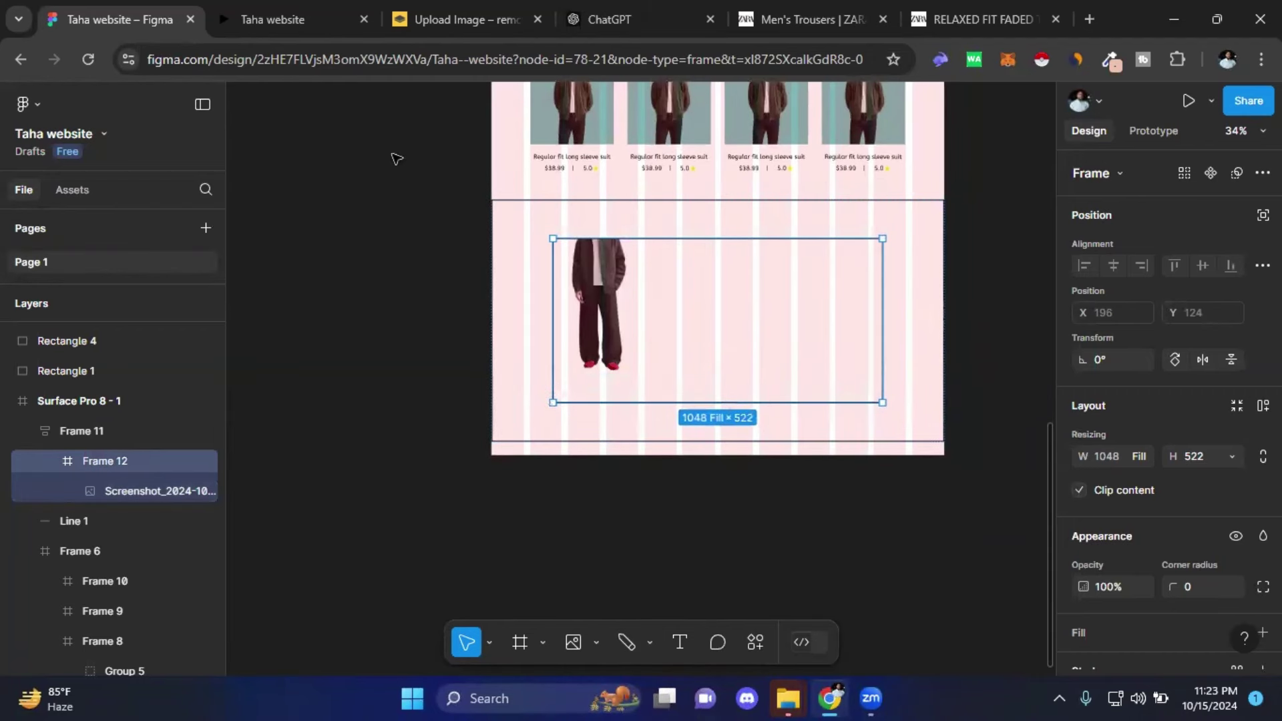
click(604, 281)
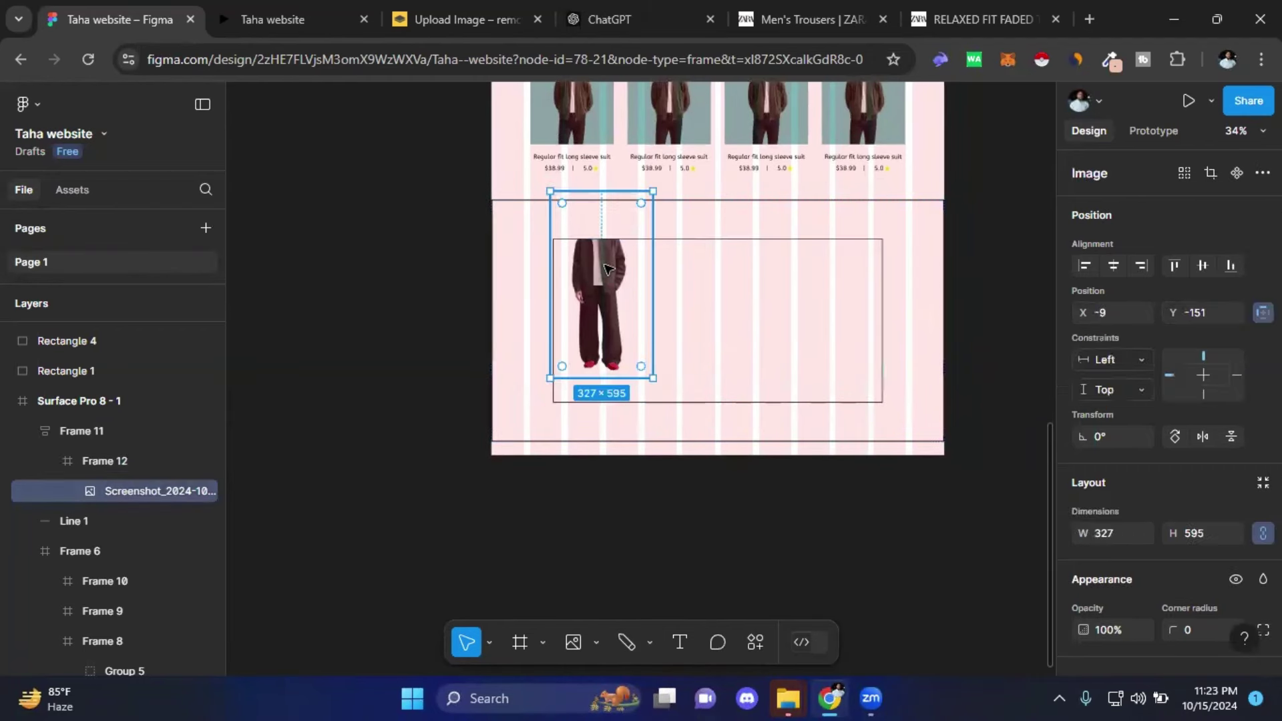
drag(606, 281, 608, 301)
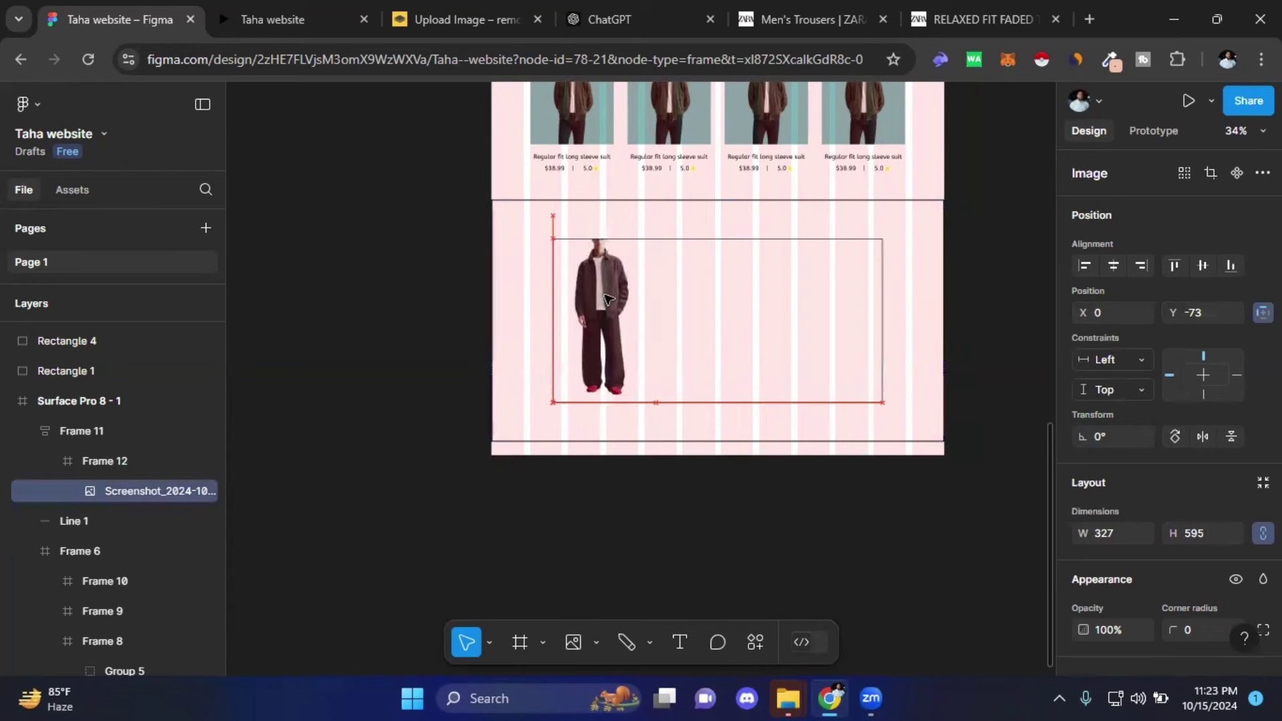
drag(607, 301, 610, 301)
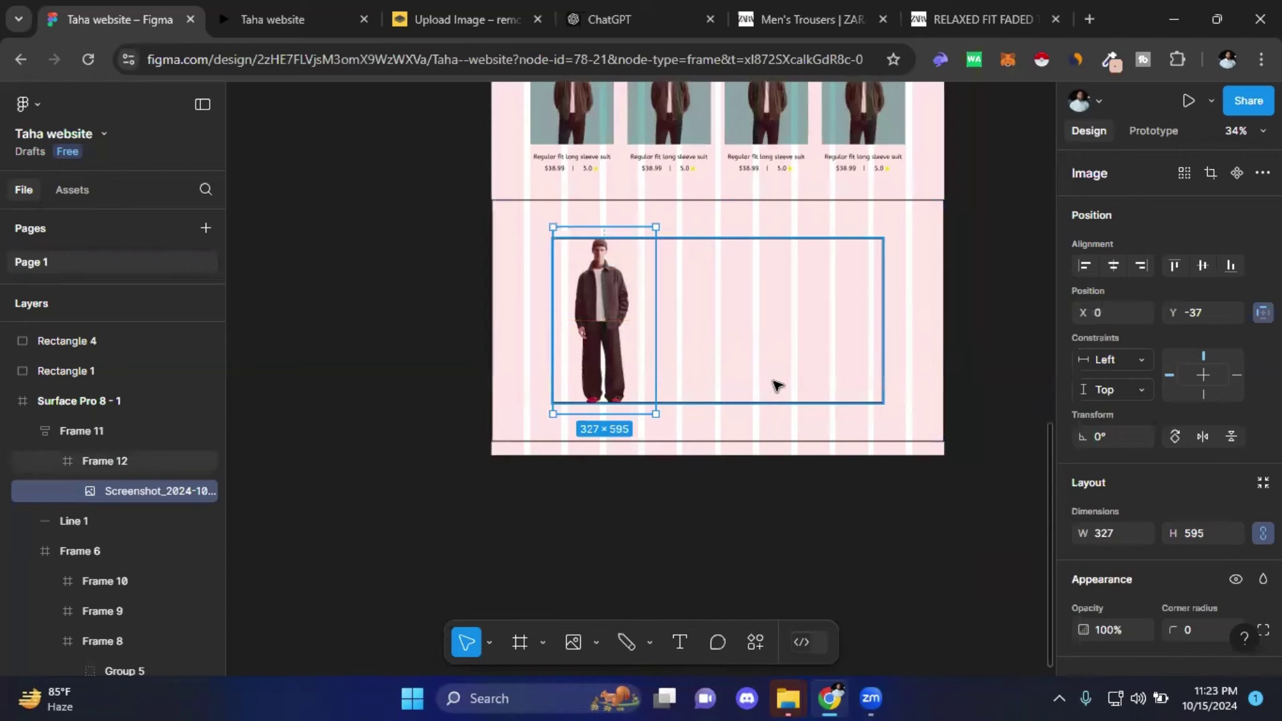
click(827, 508)
- Extend the Surface Pro page frame further downward
scroll(830, 474, down, 2)
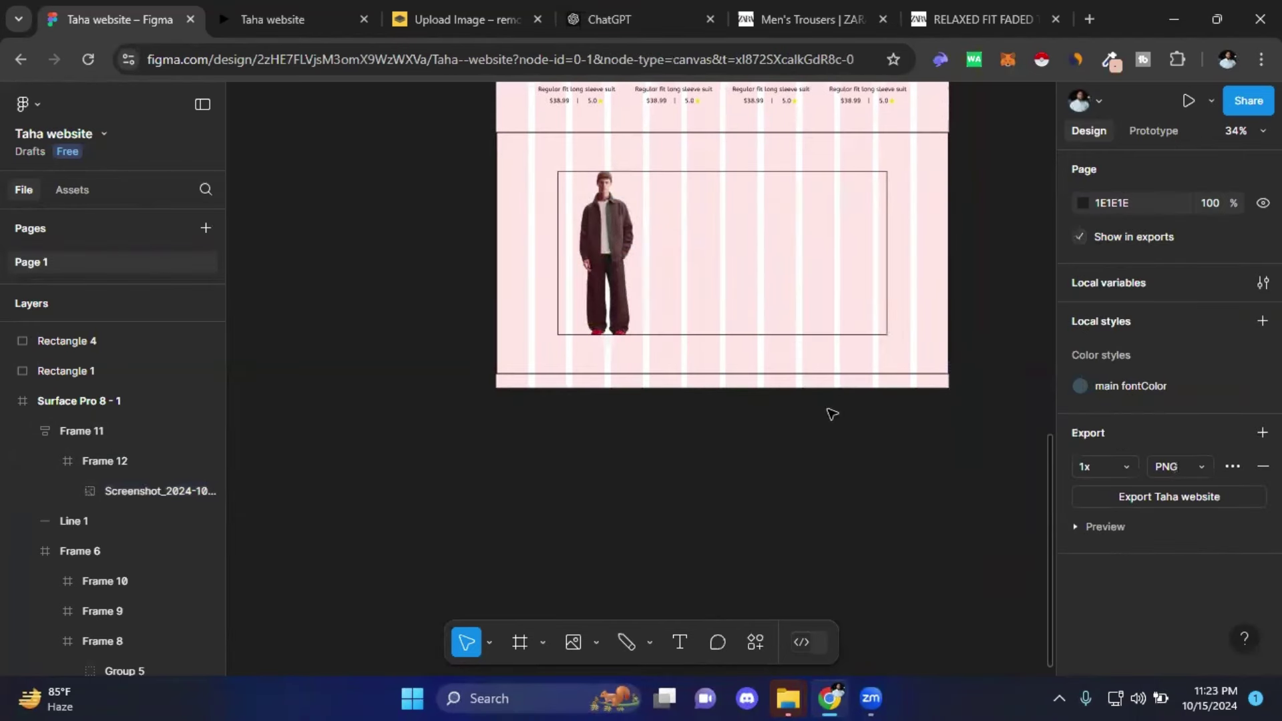
drag(1053, 481, 1050, 133)
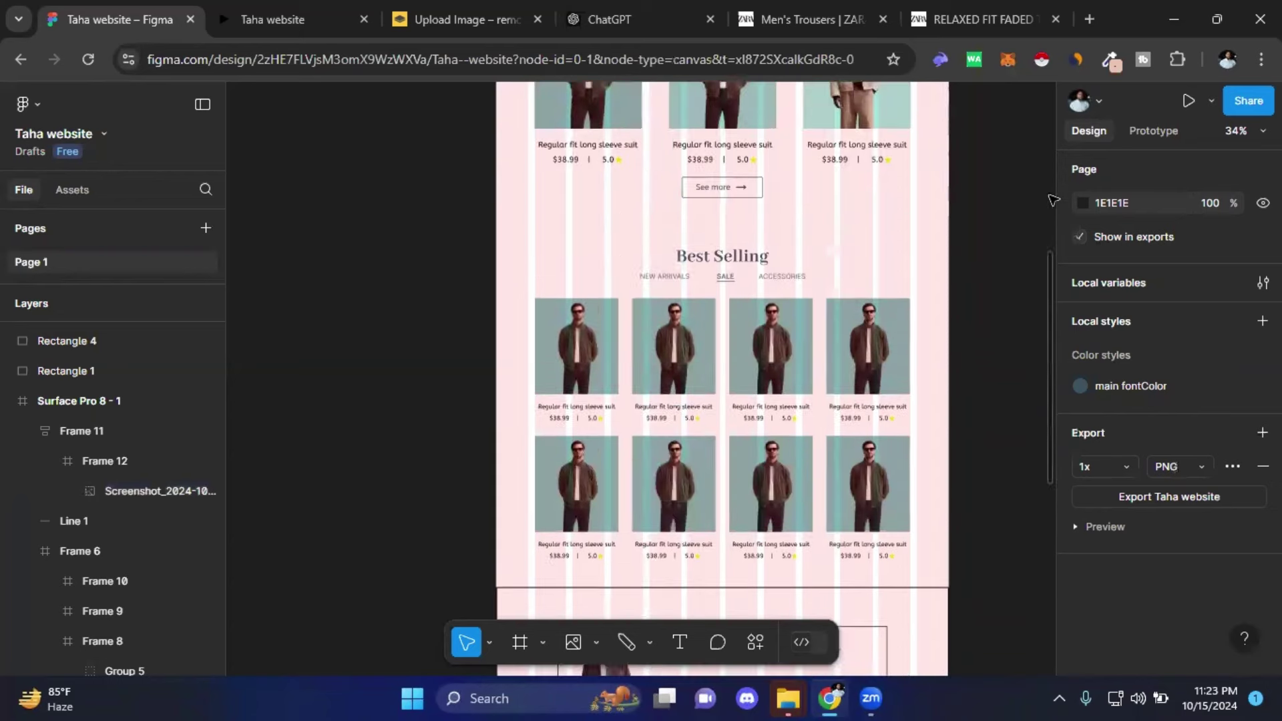
click(527, 294)
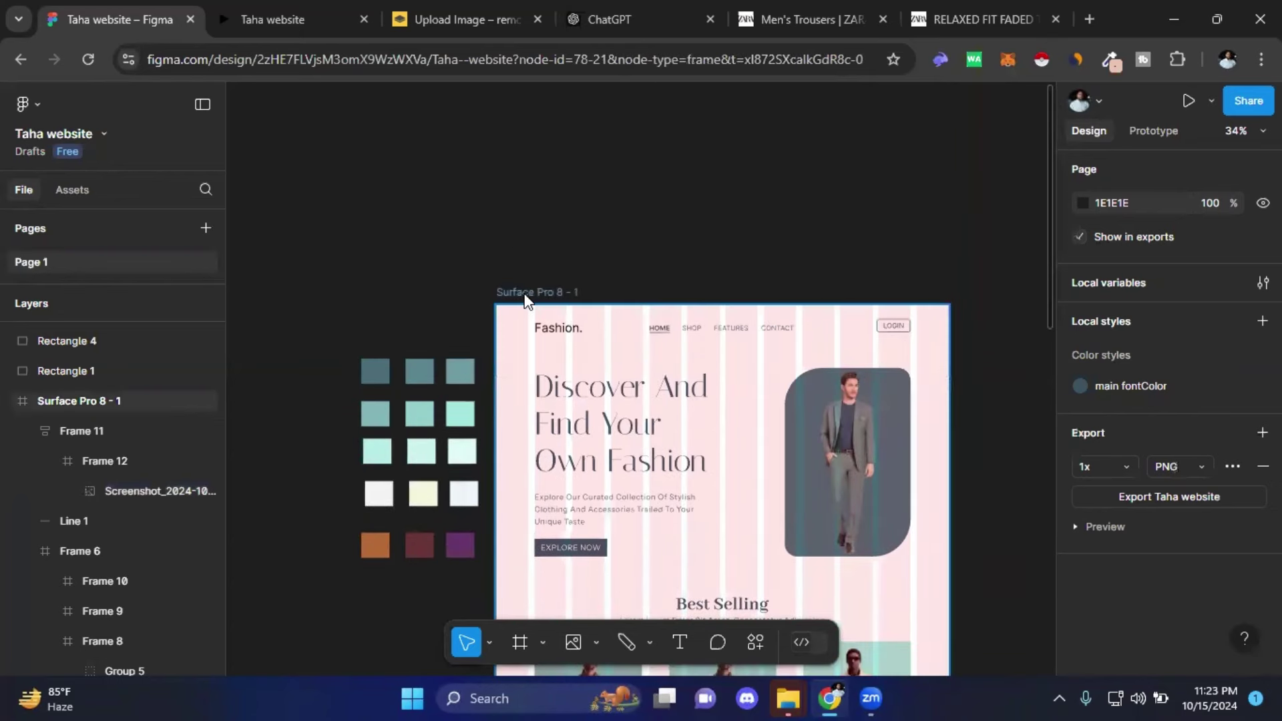
scroll(1169, 401, down, 4)
scroll(979, 450, down, 3)
scroll(978, 449, down, 3)
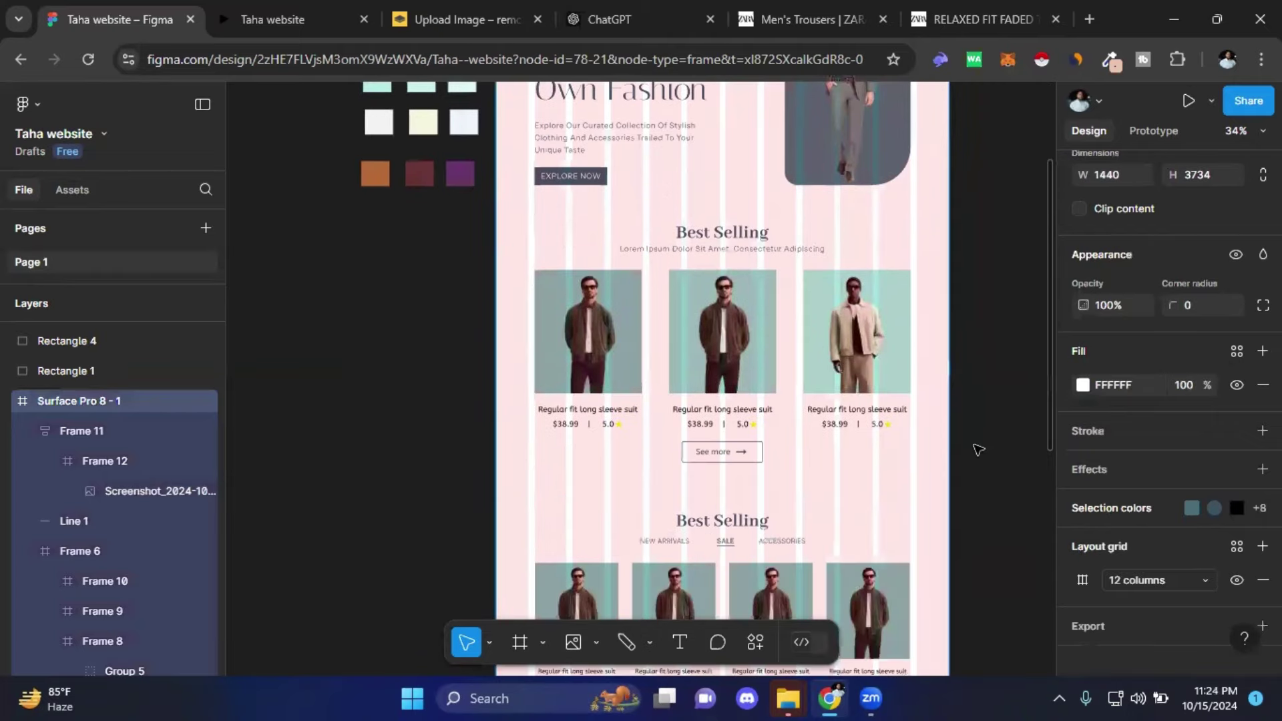
scroll(979, 450, down, 4)
scroll(975, 444, down, 3)
scroll(975, 444, down, 2)
drag(809, 477, 805, 660)
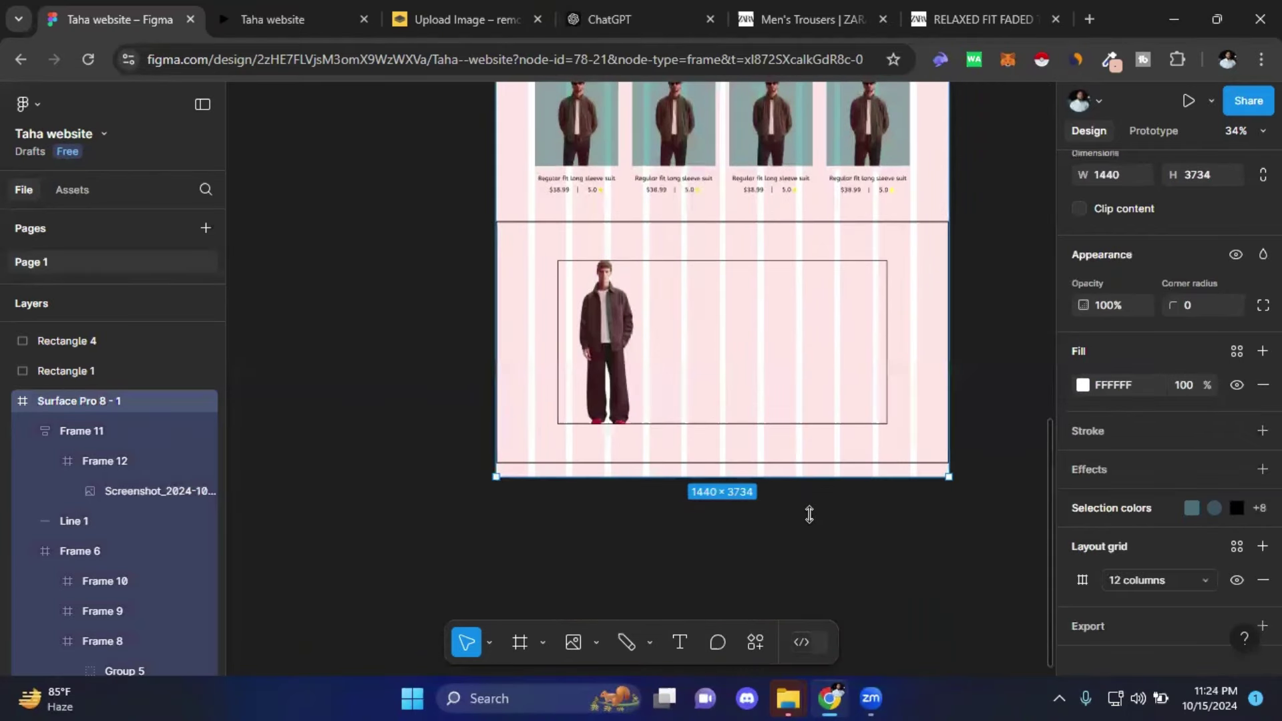
click(976, 491)
- Make the Frame 11 offer section and the inner Frame 12 taller
click(808, 469)
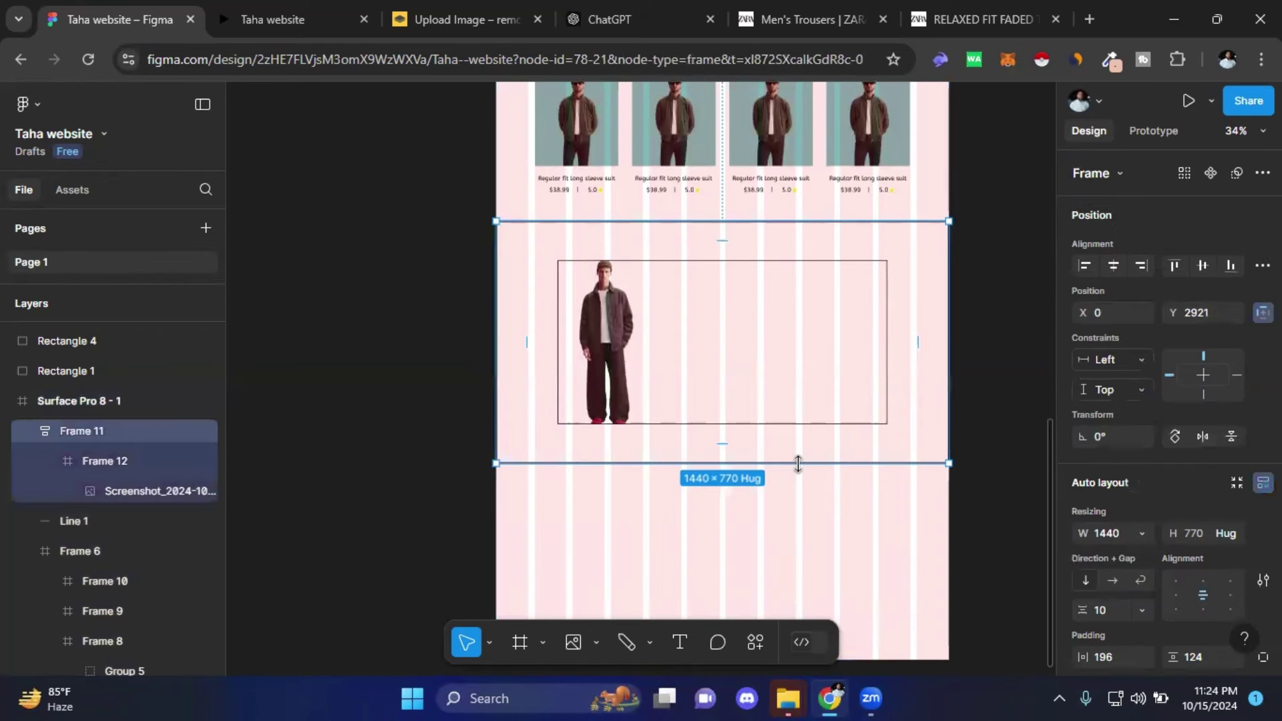
mouse_move(796, 465)
mouse_down()
mouse_move(799, 528)
mouse_move(798, 510)
mouse_up()
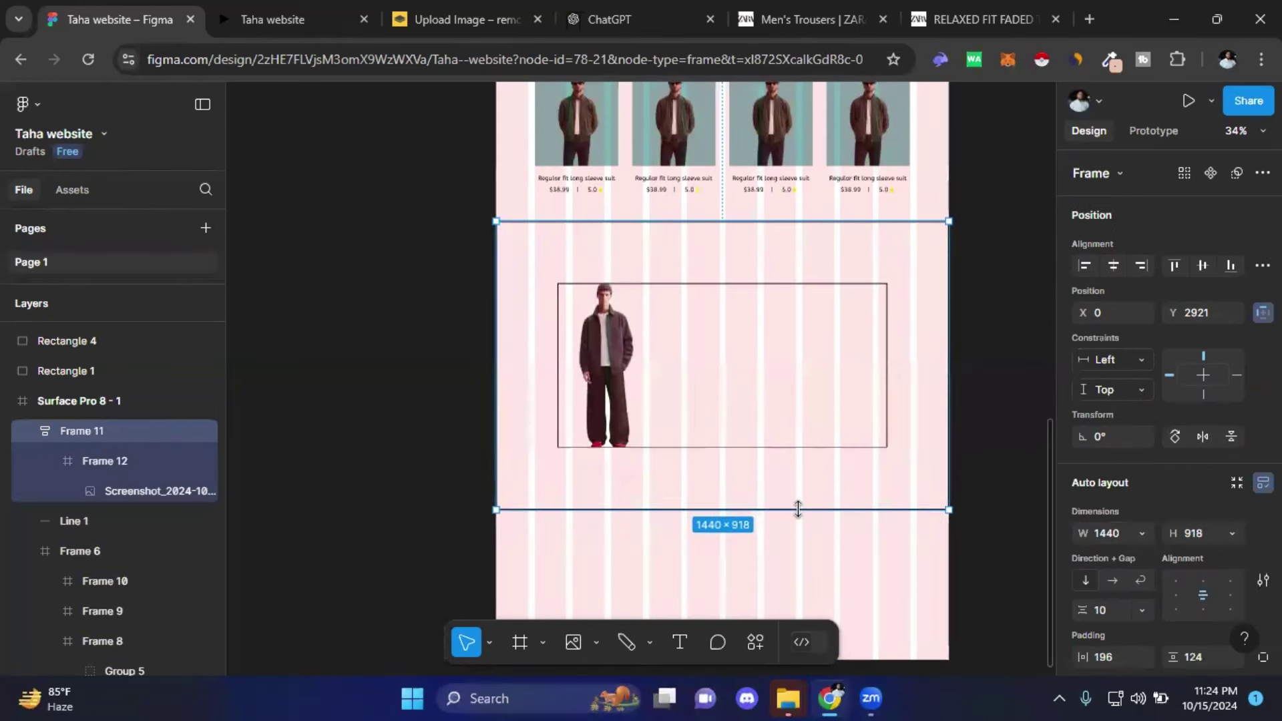
click(693, 411)
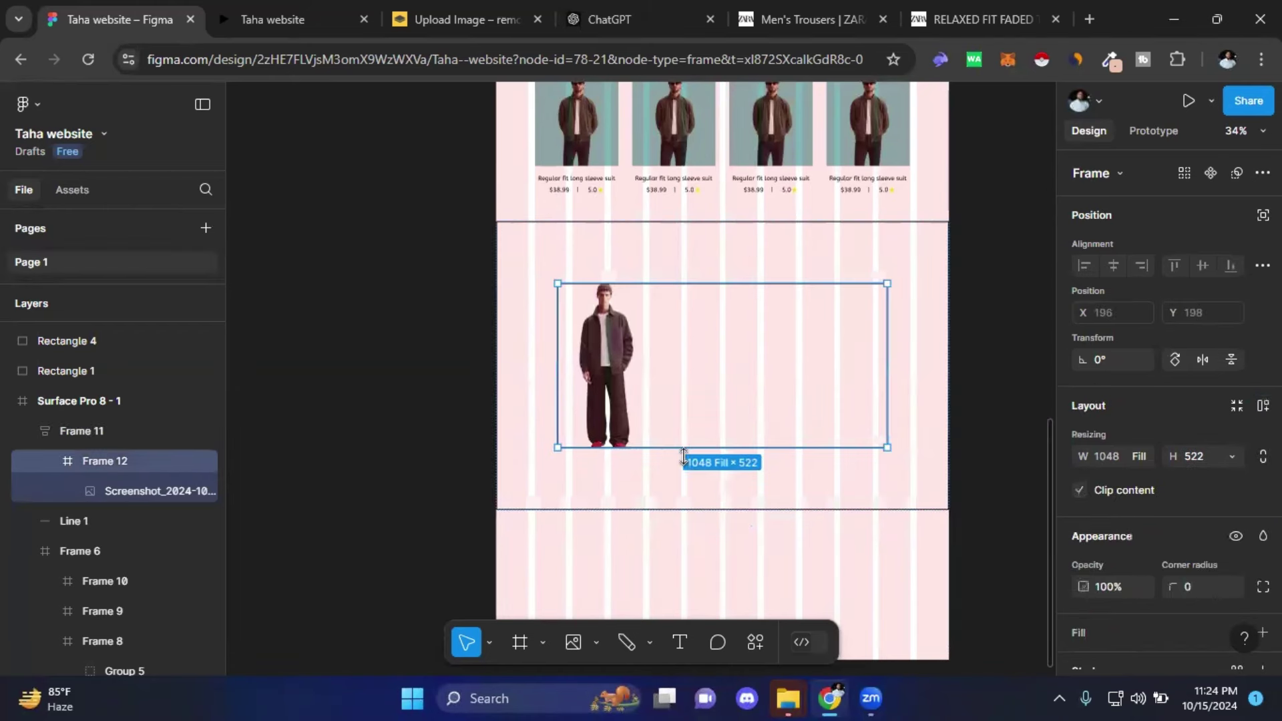
drag(684, 448, 683, 466)
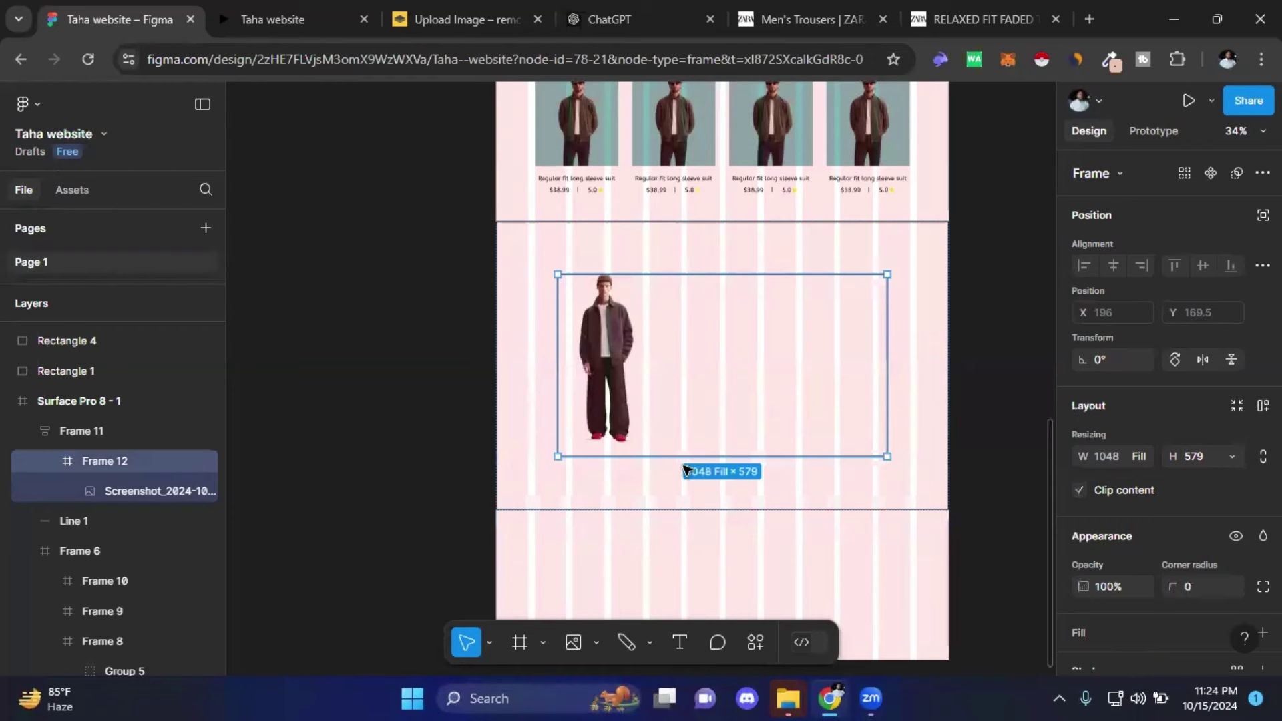
- Centre the model image vertically with a Center constraint, nudged right to X 28
click(603, 352)
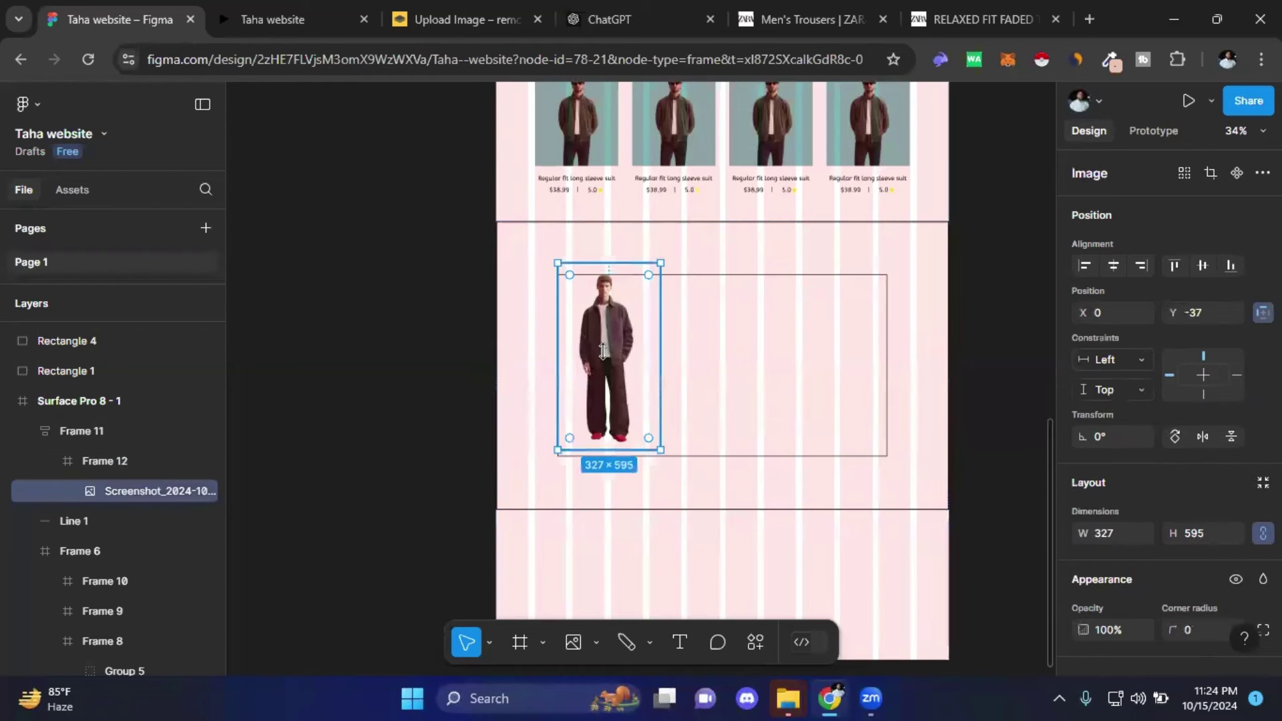
click(1208, 265)
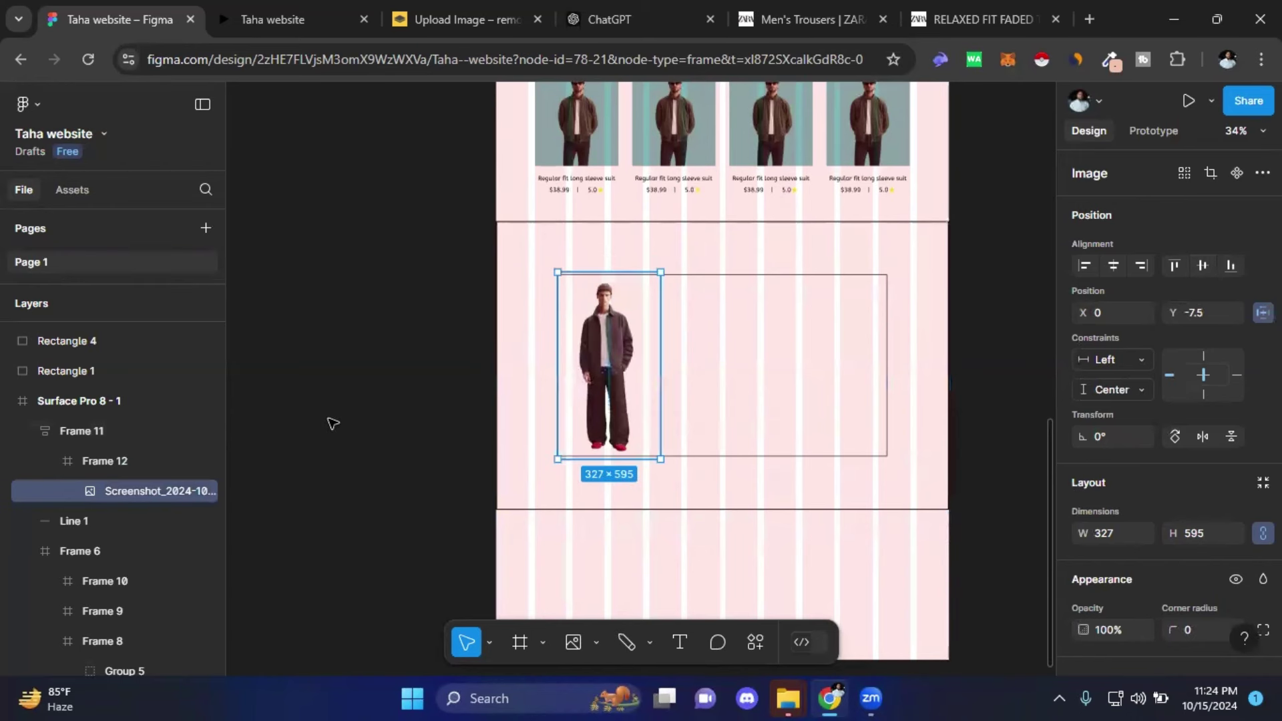
key(Right)
key(Right)
key(Right)
key(Right)
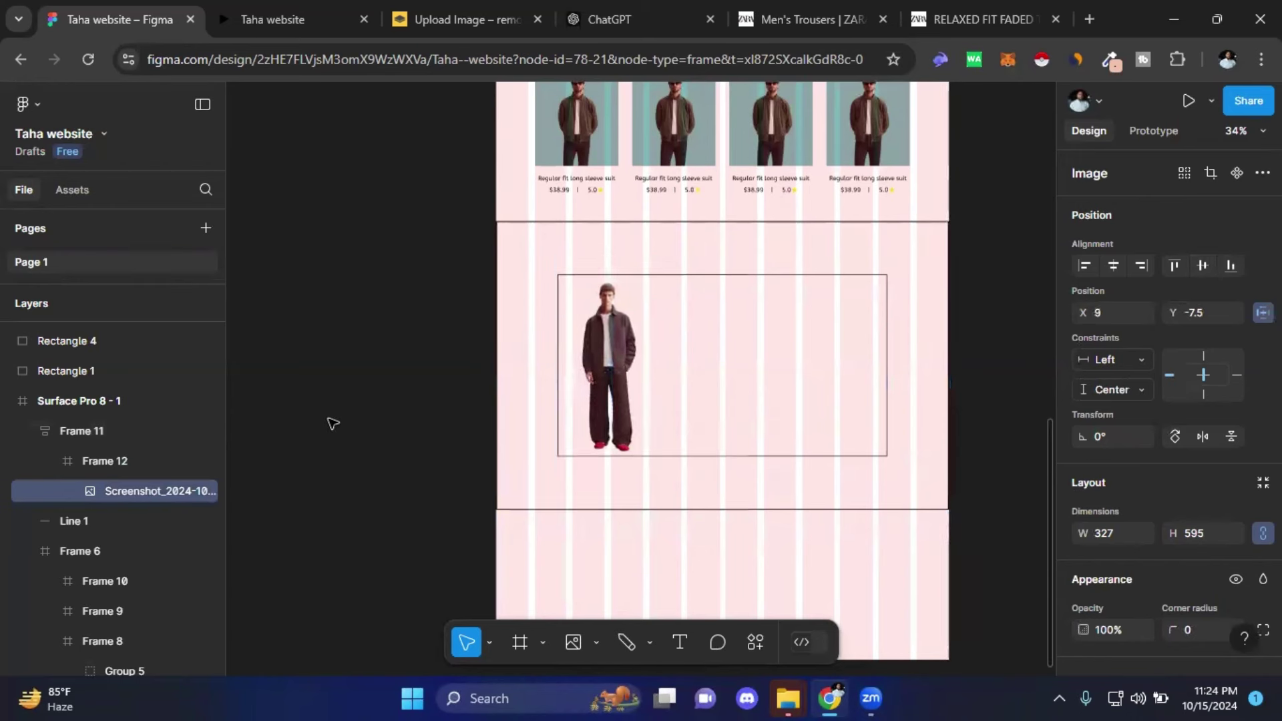
key(Right)
key(Right)
key(Right)
key(Right)
key(Right)
key(Right)
key(Right)
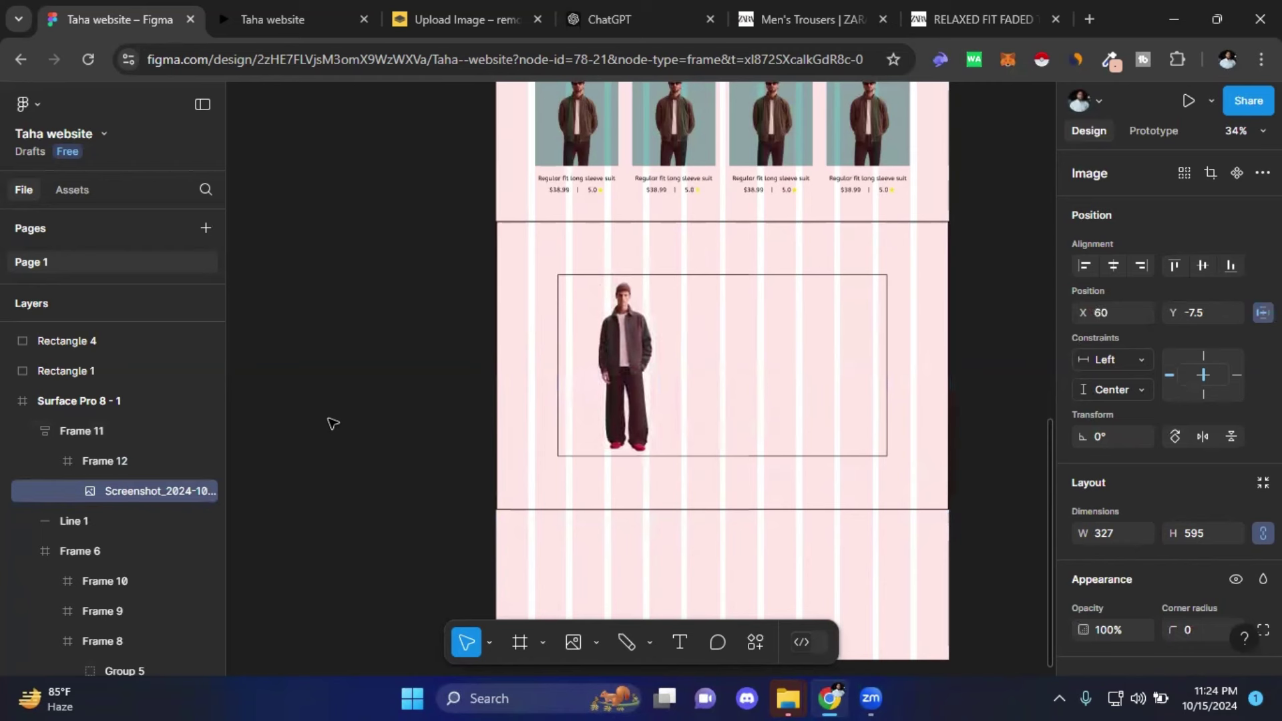
key(Left)
key(Left)
key(Left)
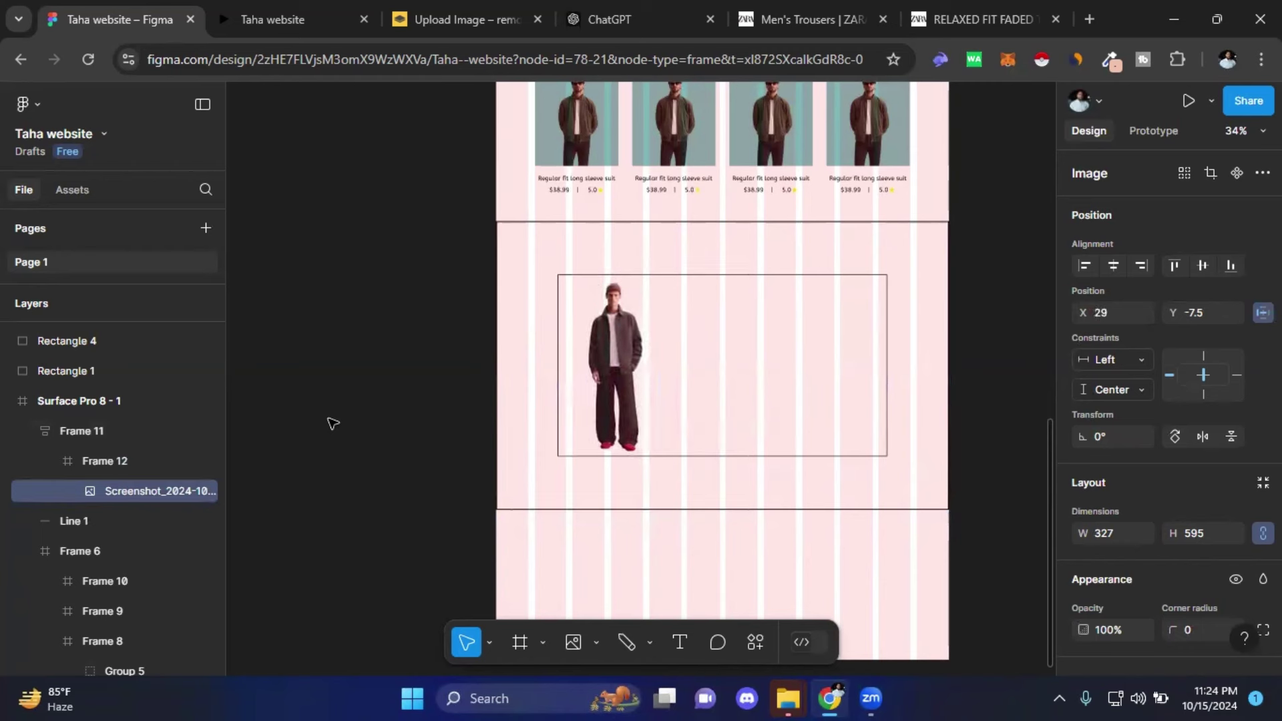
key(Left)
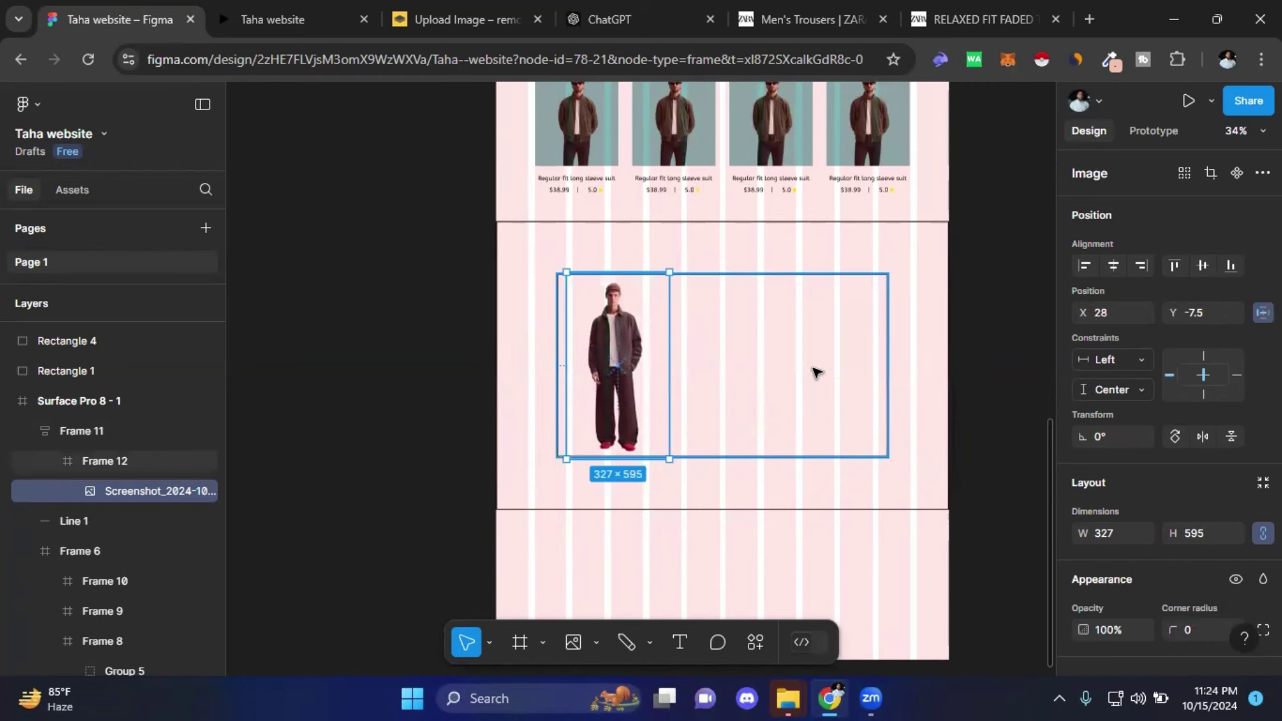
- Add the heading text 'eXCLUSIVE OFFER' beside the model image
click(679, 643)
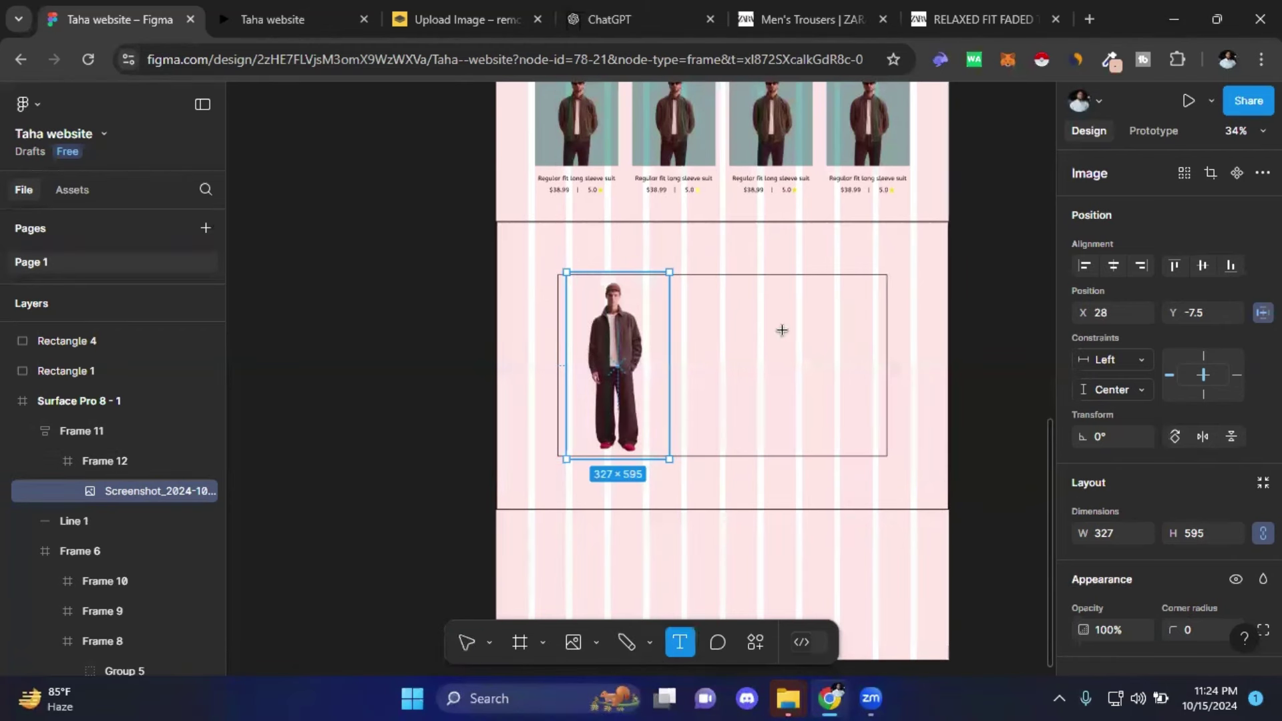
click(768, 313)
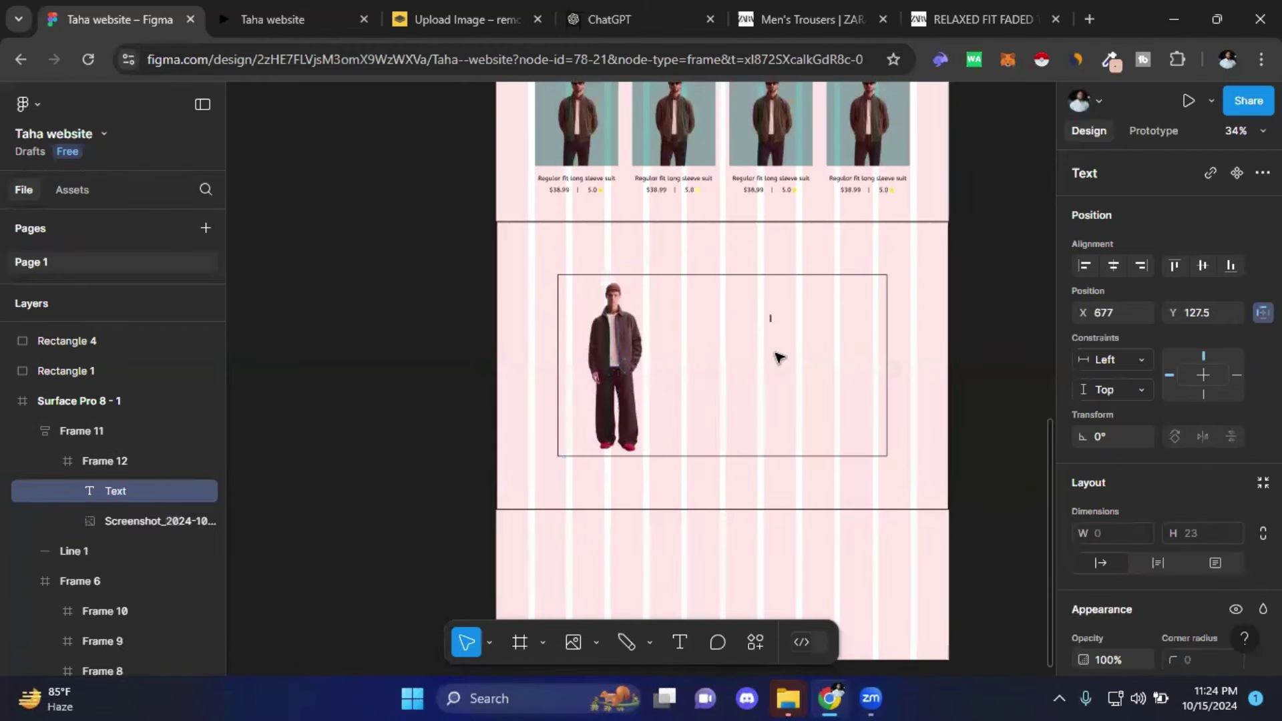
text(eXCL)
text(USIVE)
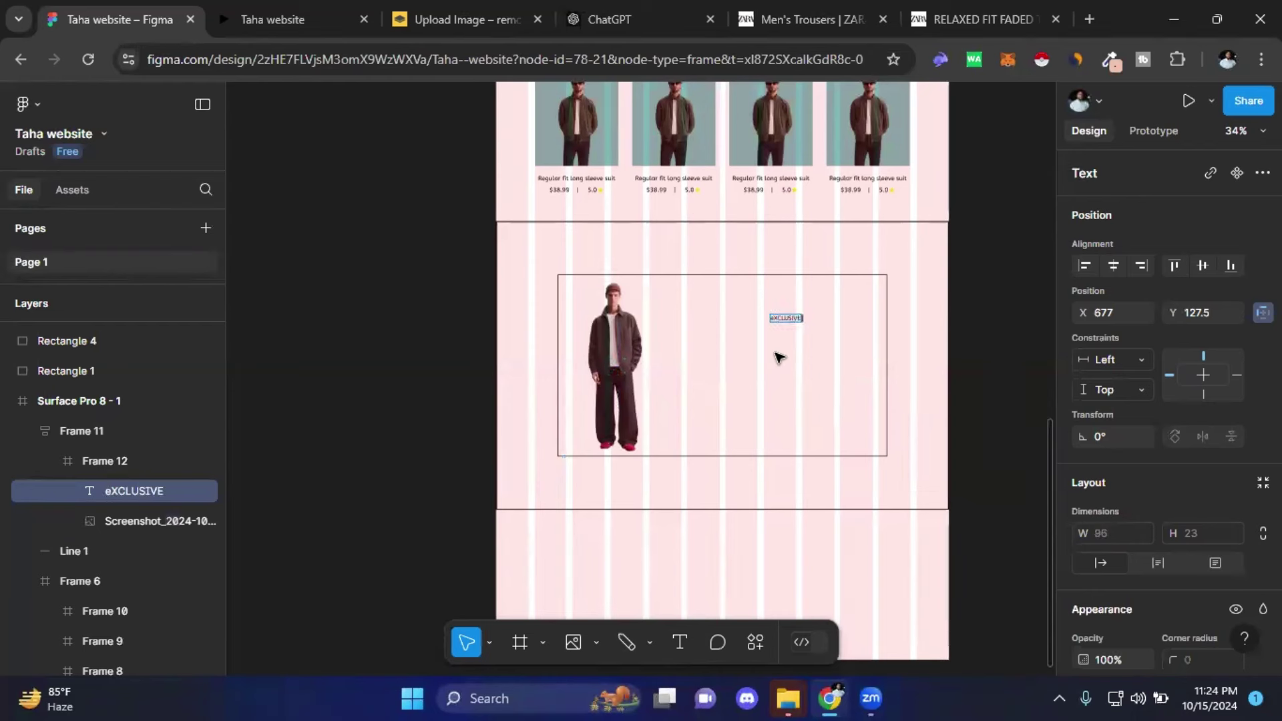
text(OFFER)
key(Escape)
- Scale the heading up to 583×84 with the Scale tool
scroll(788, 335, up, 3)
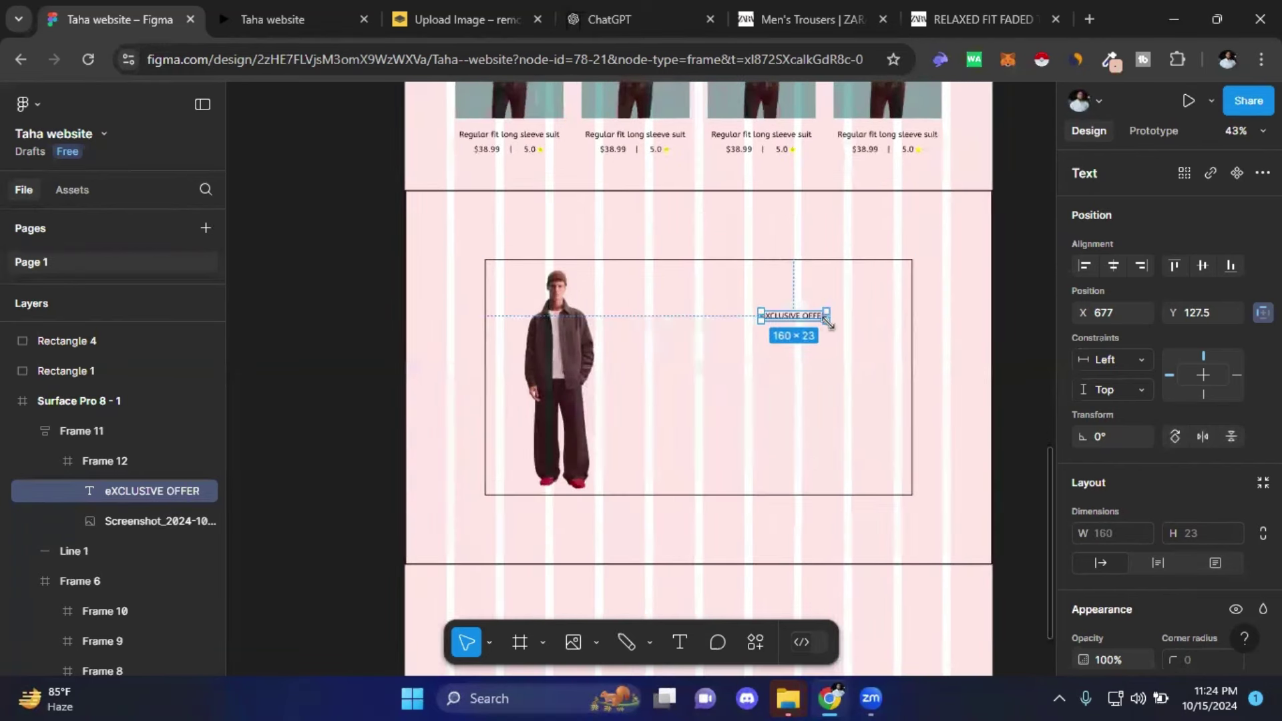
click(490, 643)
click(511, 594)
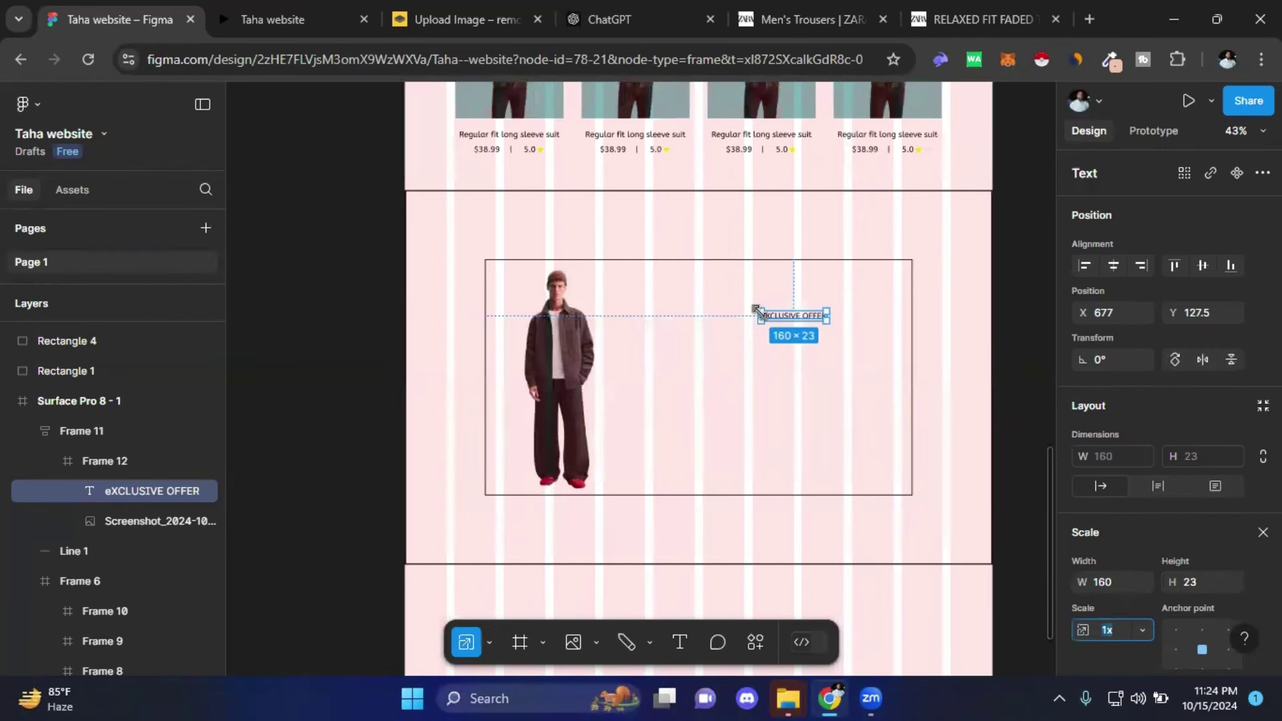
mouse_move(757, 308)
mouse_down()
mouse_move(686, 307)
mouse_move(728, 311)
mouse_up()
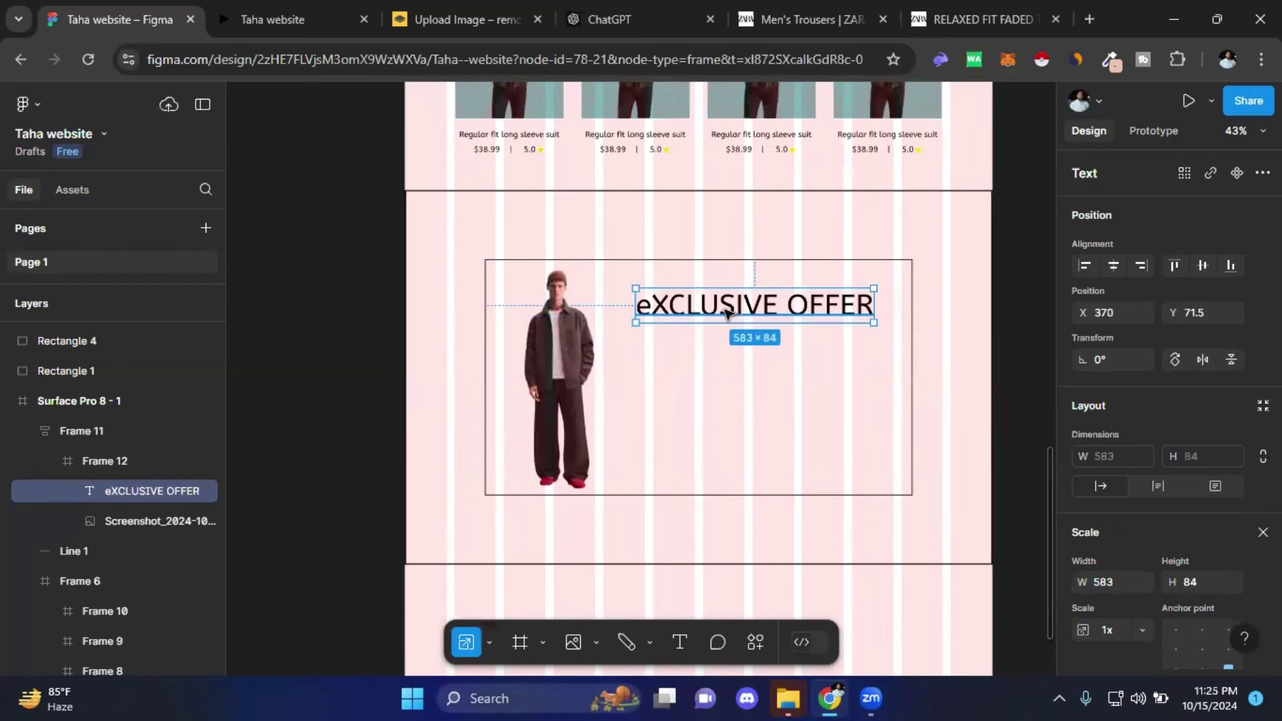
- In Type details, try uppercase and title case, then set the heading to lowercase 'exclusive offer'
double_click(727, 310)
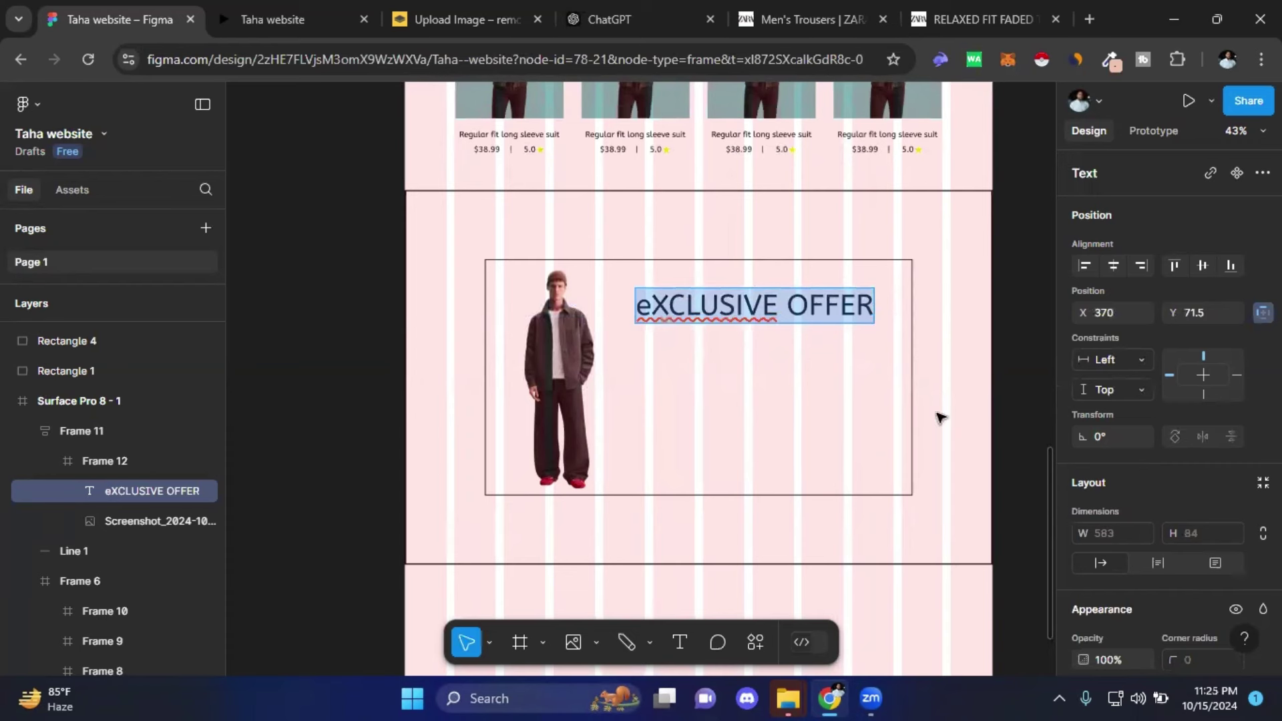
scroll(1164, 480, down, 2)
scroll(1159, 474, down, 4)
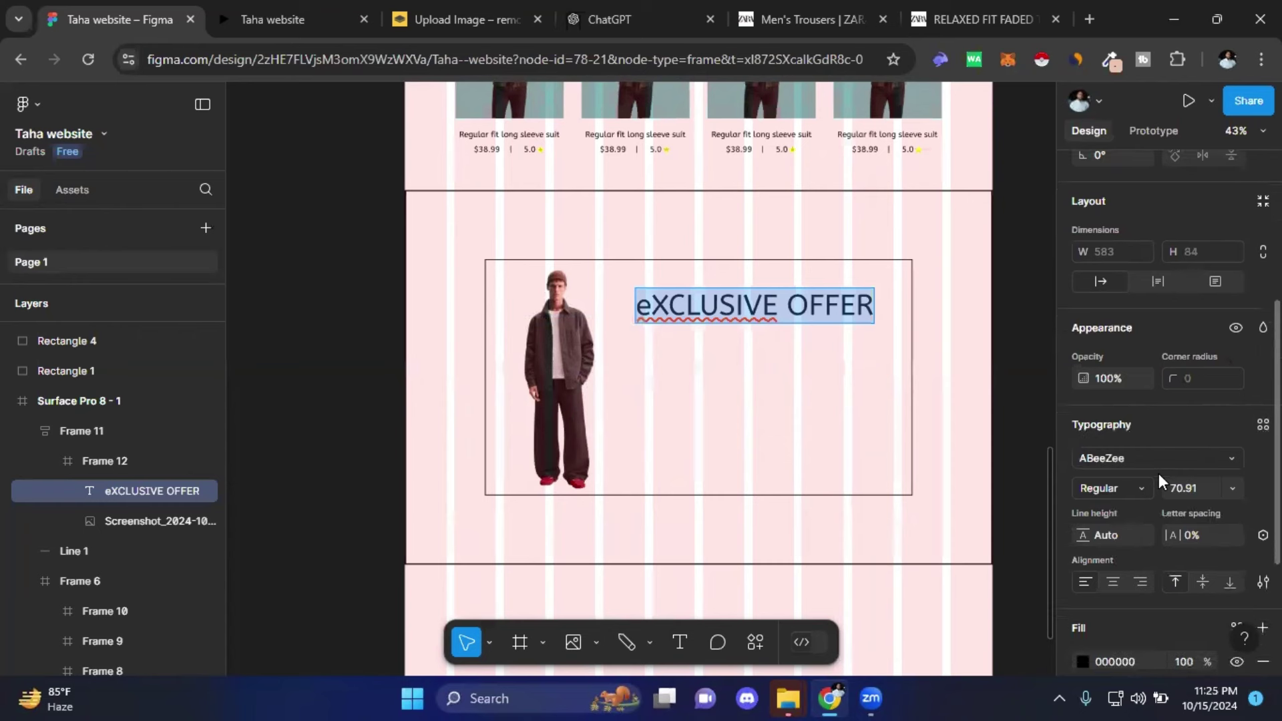
scroll(1160, 474, down, 2)
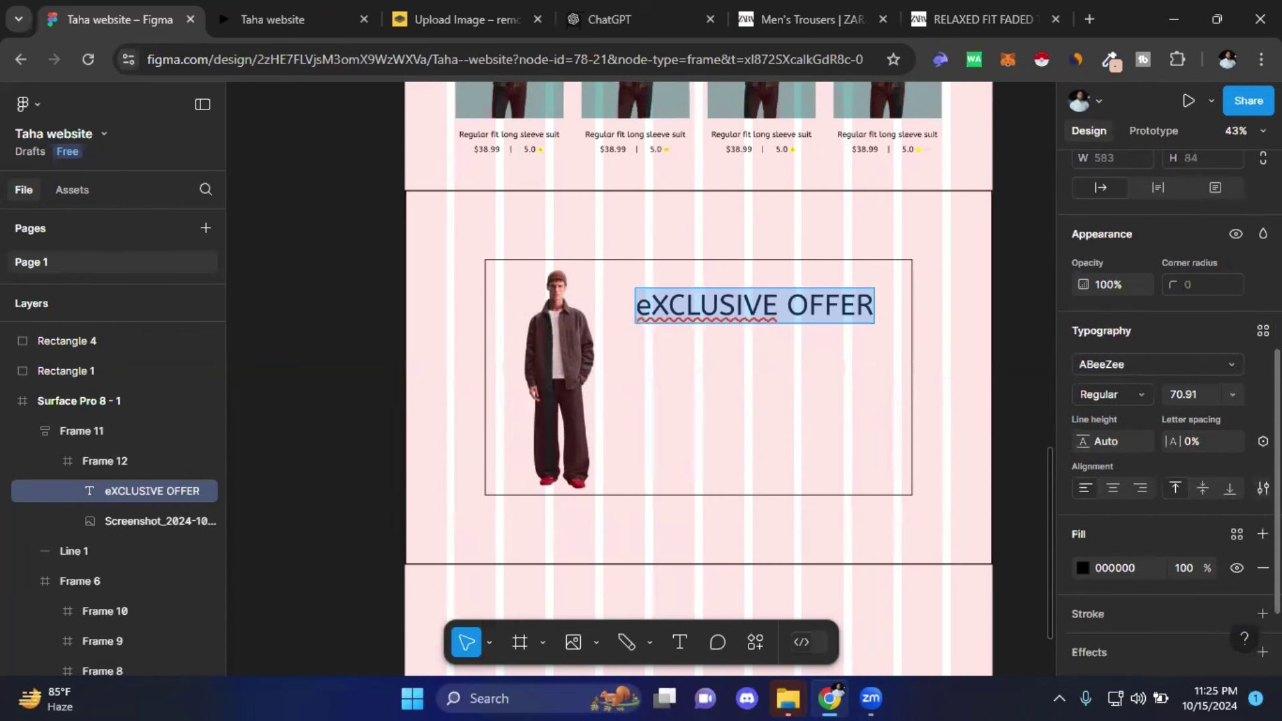
click(1263, 488)
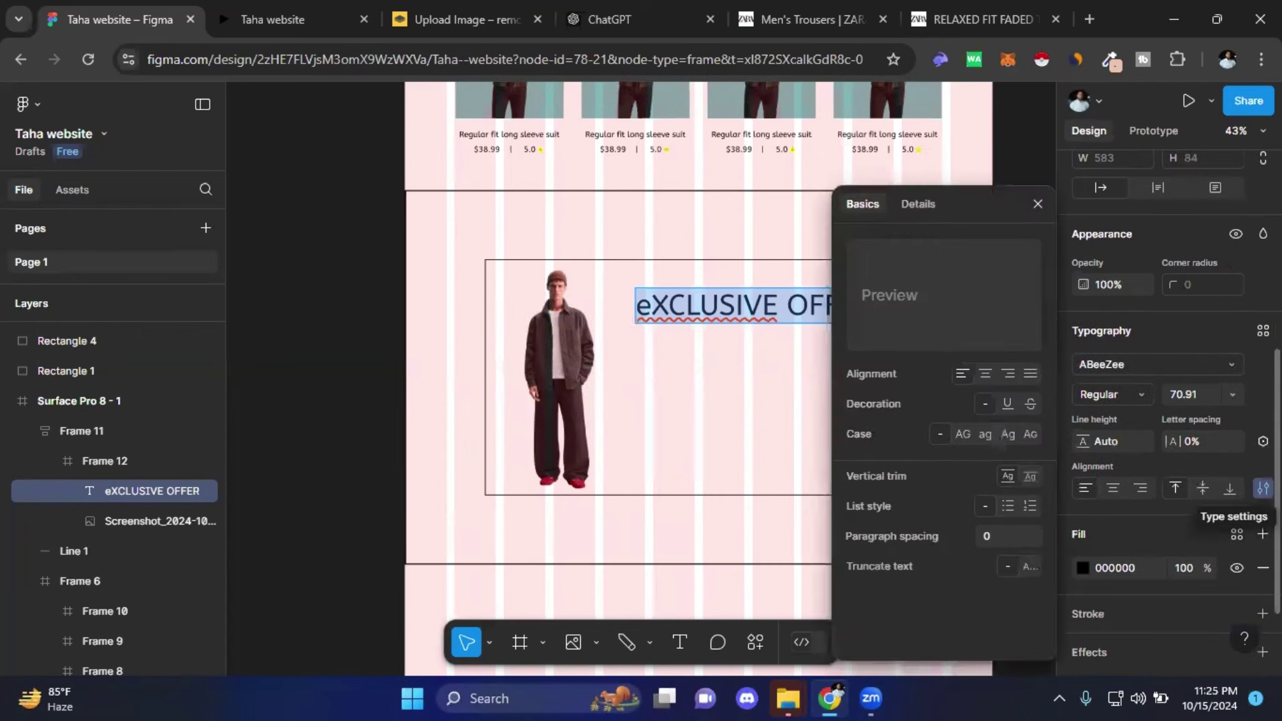
click(916, 207)
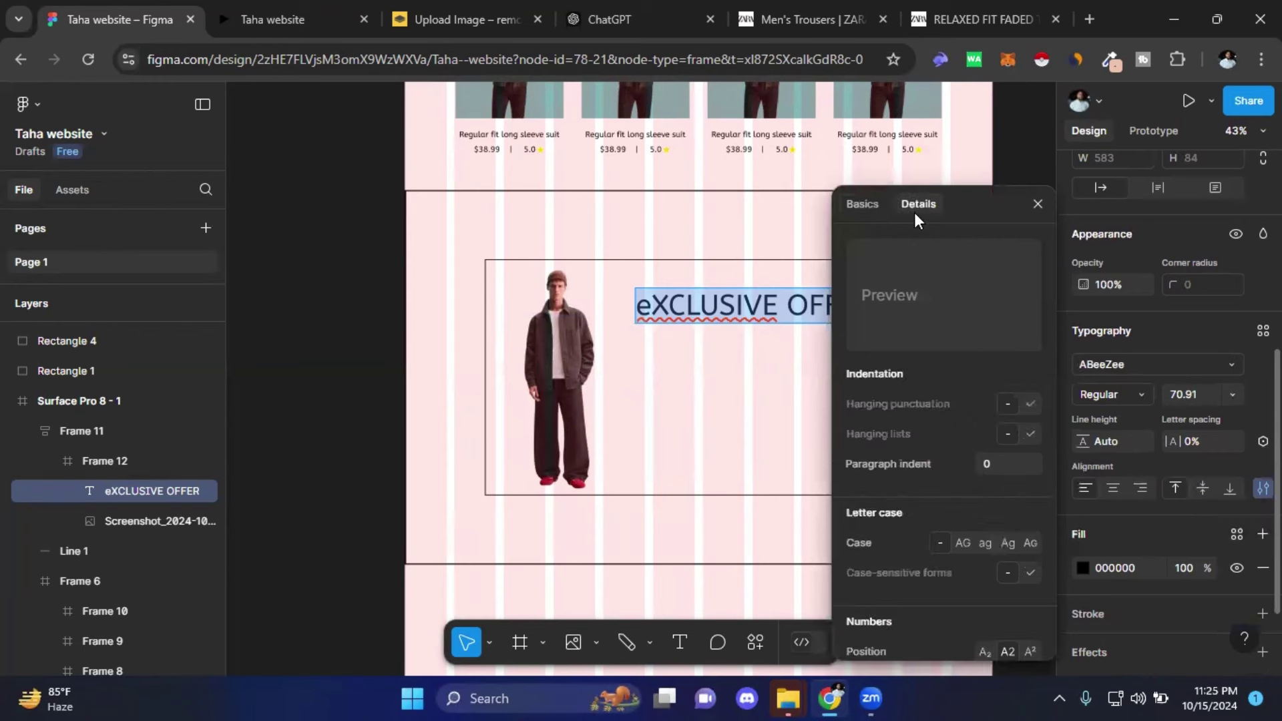
click(961, 542)
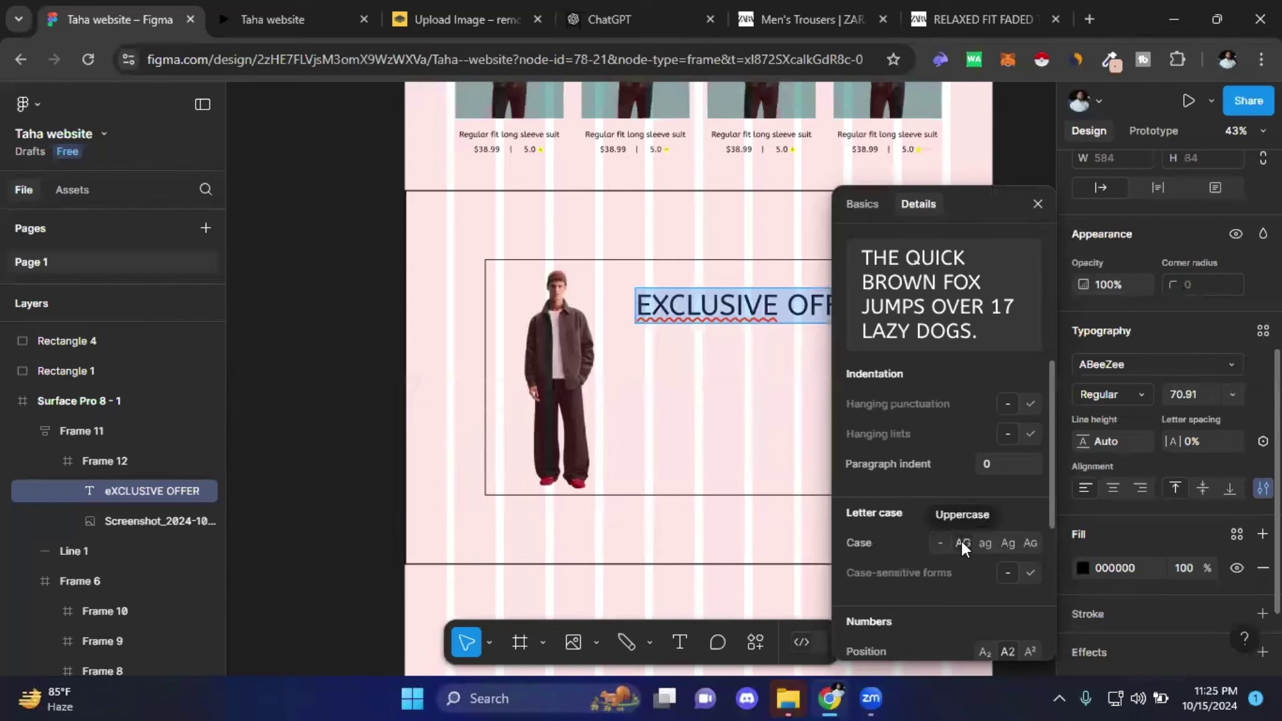
click(1009, 543)
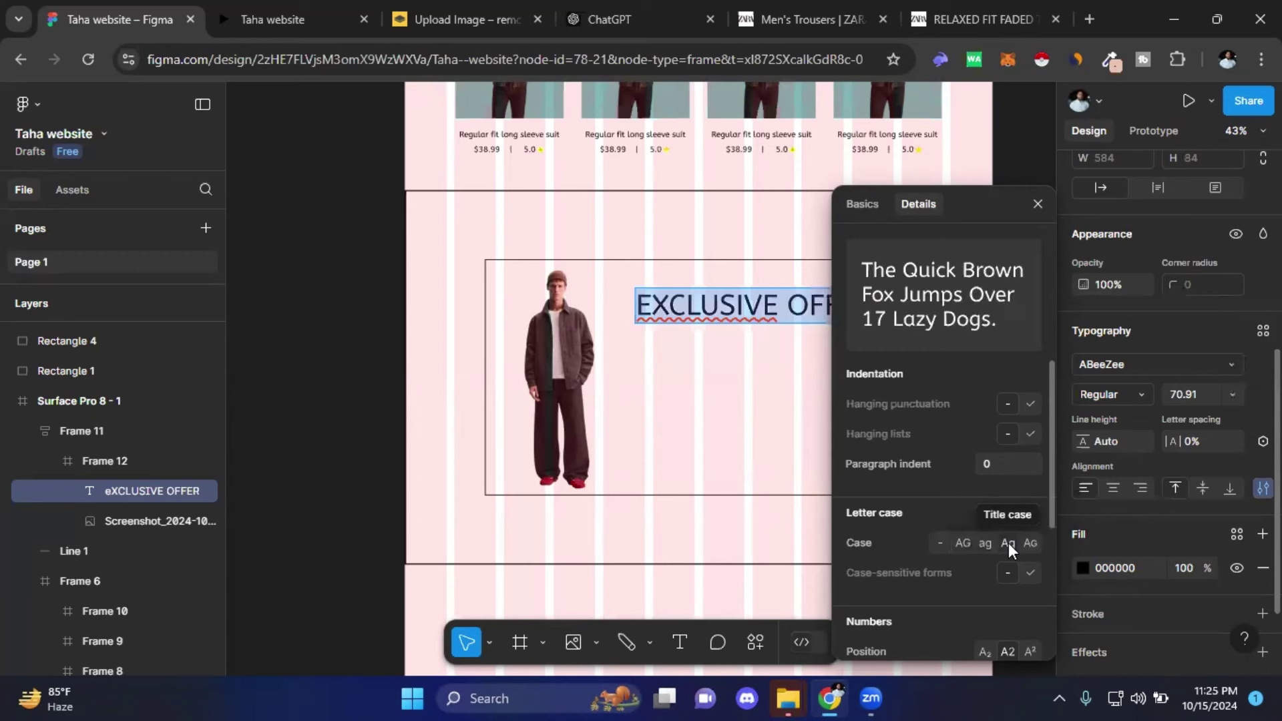
click(986, 543)
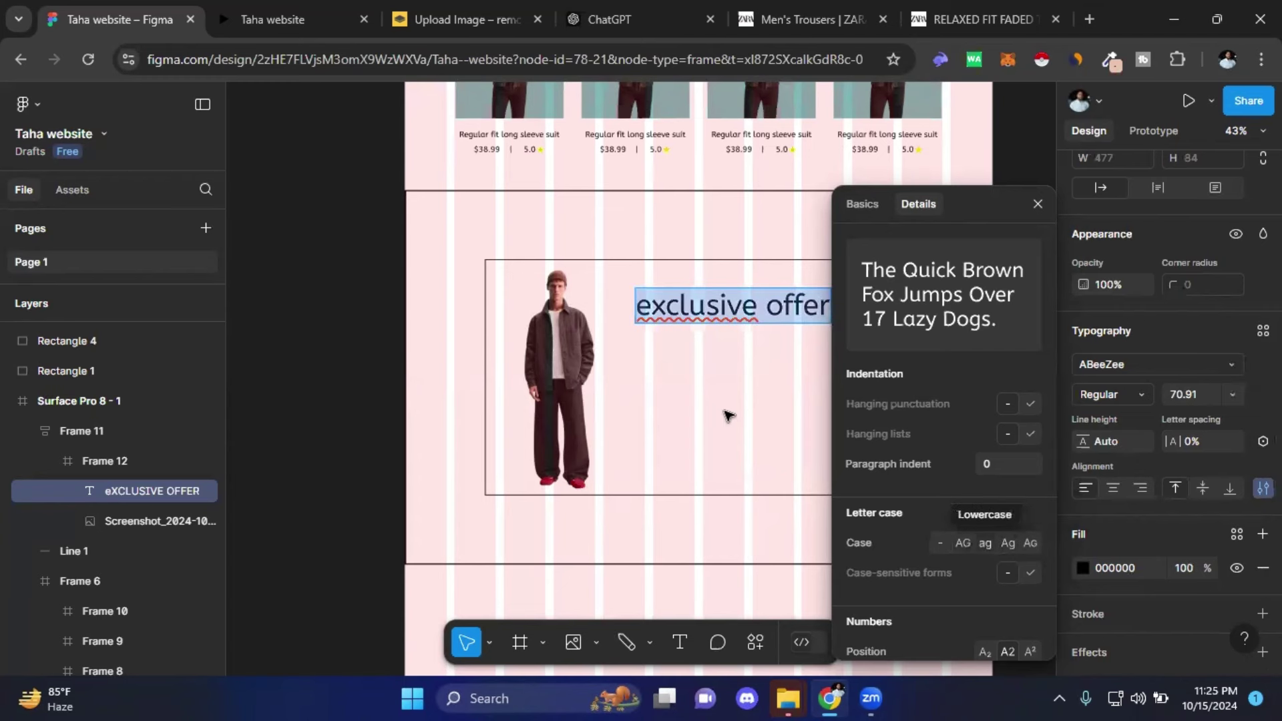
click(1038, 204)
- Retype the heading's leading letters so it reads 'EXCLUSIVE OFFER' in capitals
key(Escape)
double_click(650, 308)
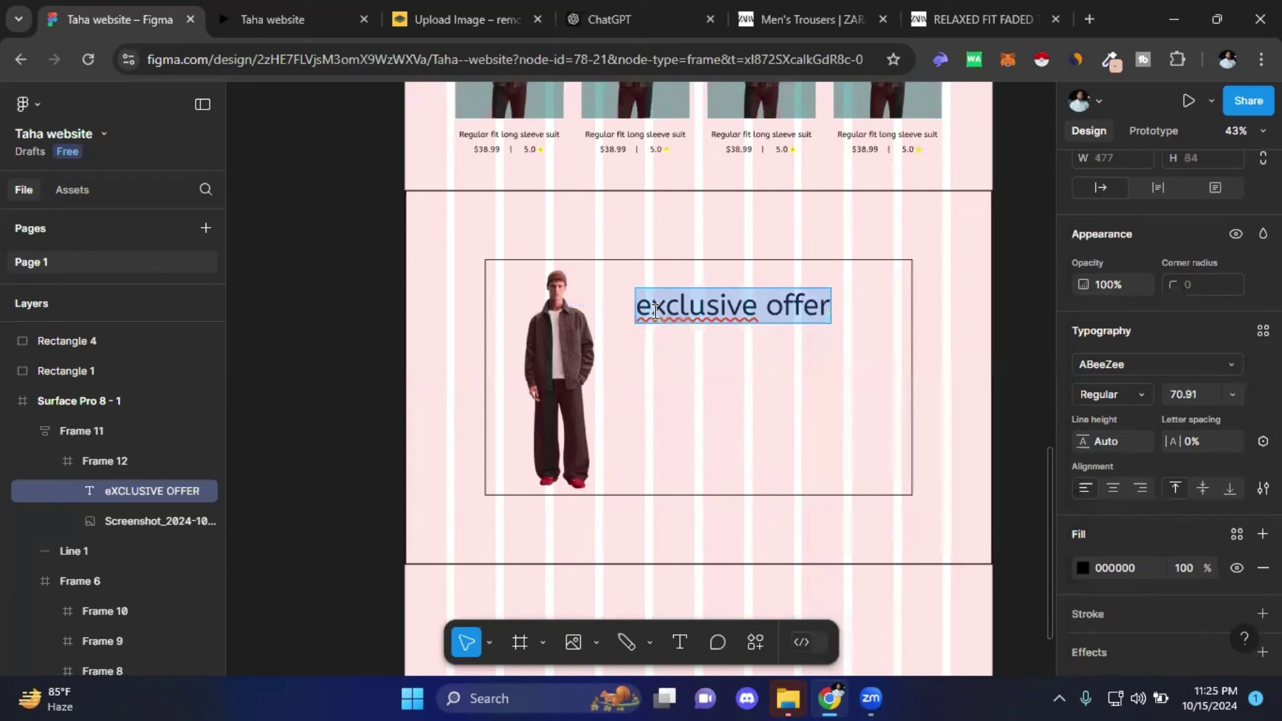
key(Right)
key(Left)
key(Left)
key(Left)
key(Left)
key(Left)
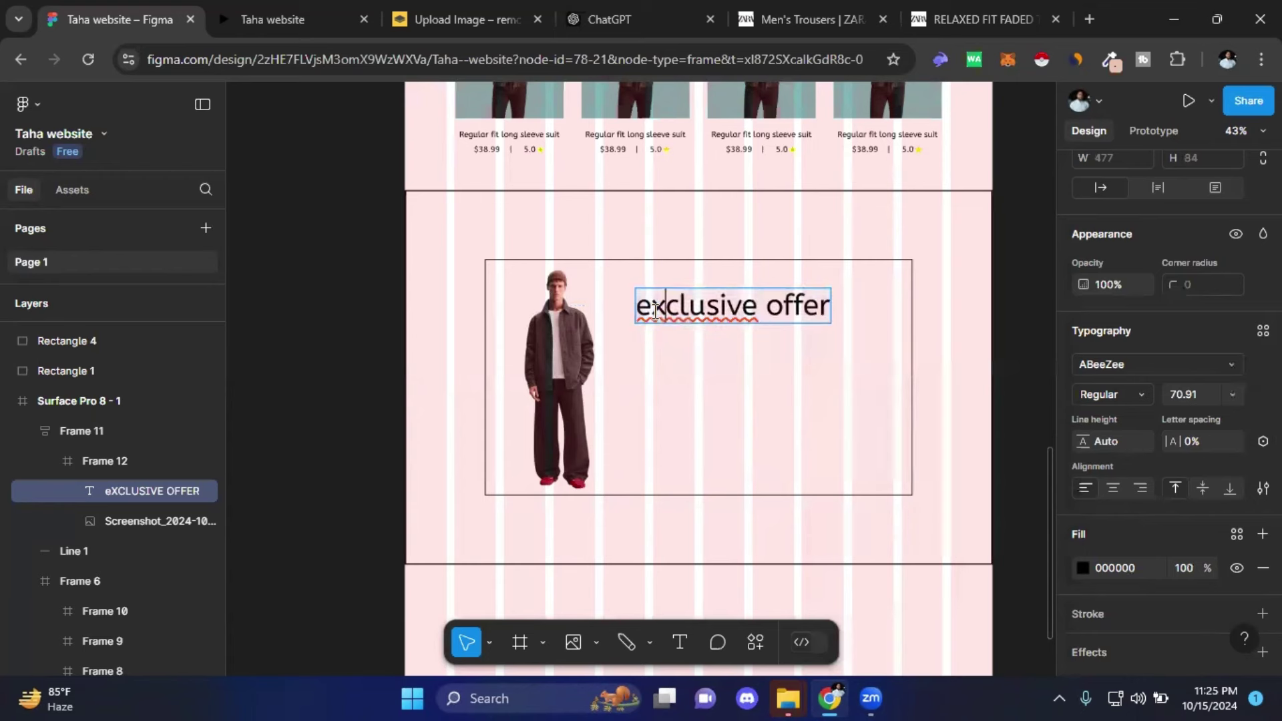
key(Left)
key(Left)
key(Delete)
text(e off)
text(e)
key(BackSpace)
key(BackSpace)
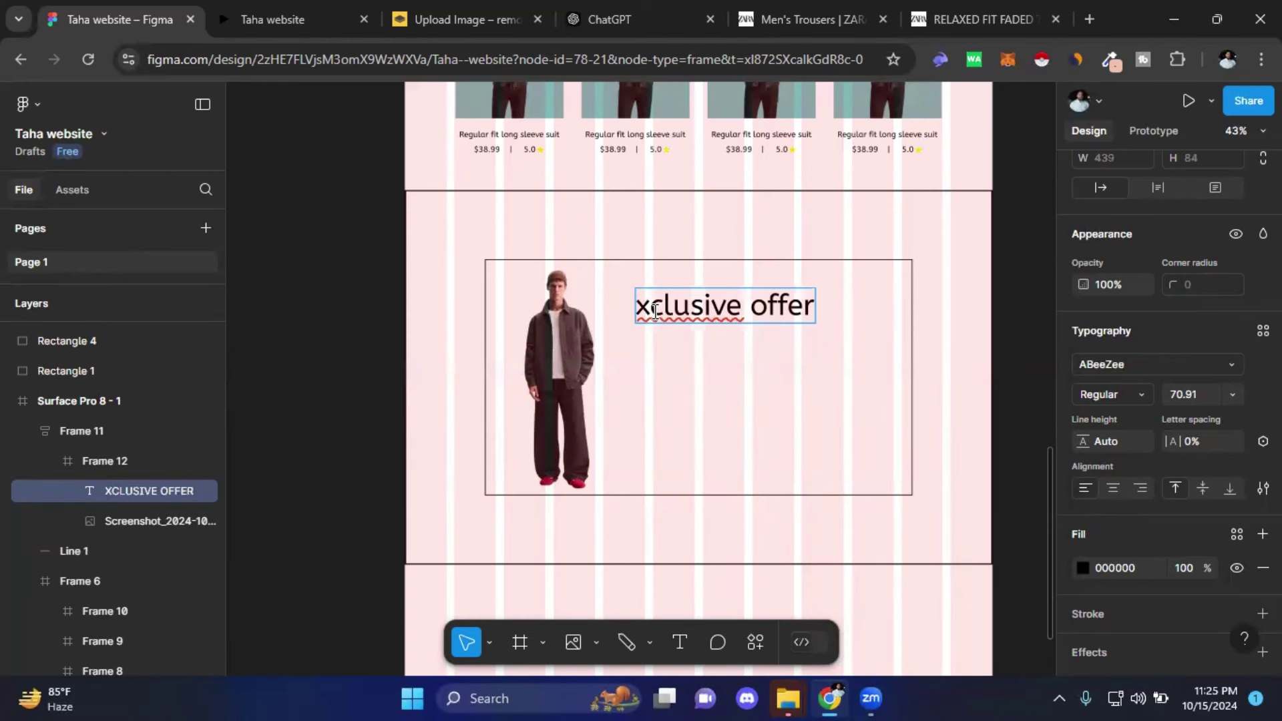
text(e)
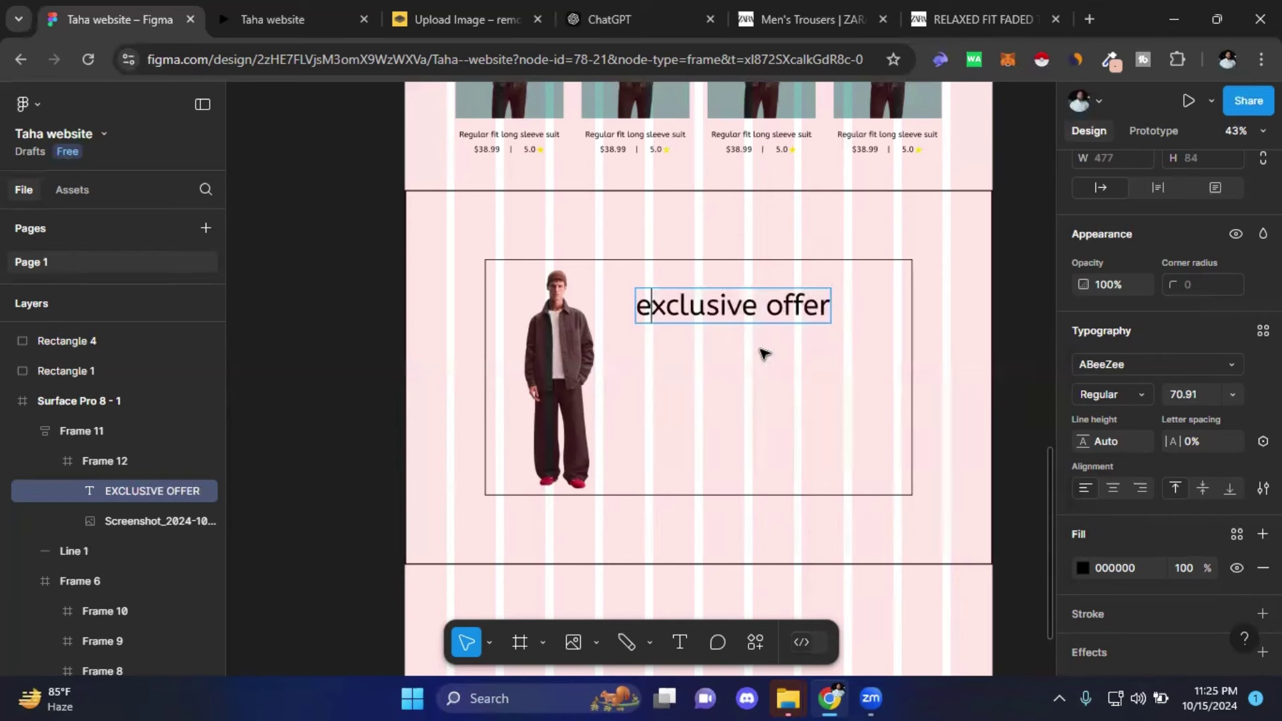
double_click(721, 306)
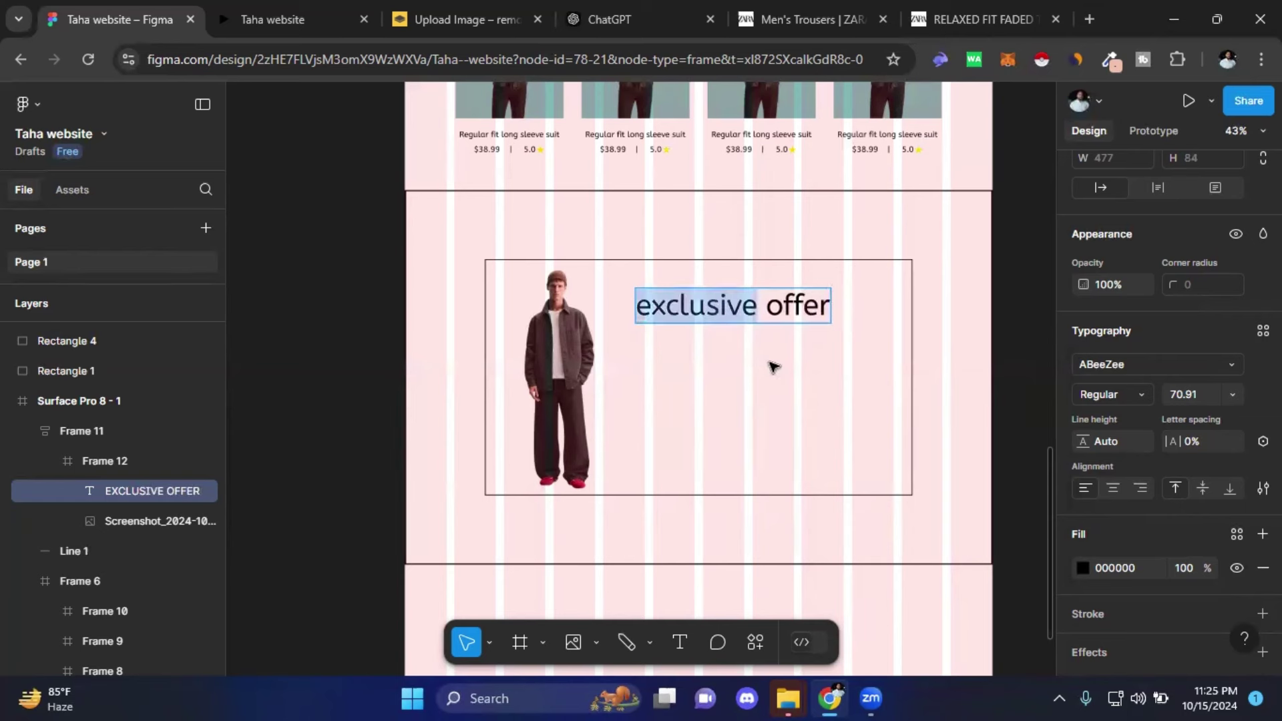
key(Escape)
key(Escape)
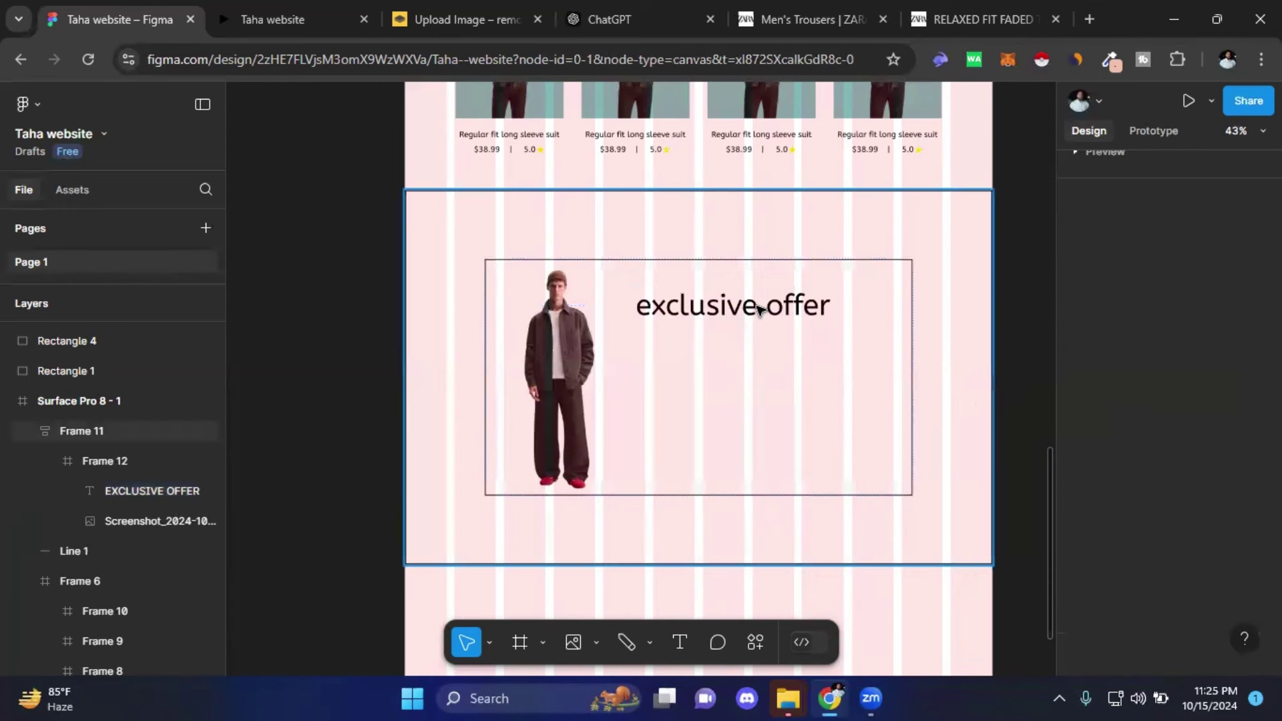
- Select all the heading text and bring up its detailed type settings
click(759, 309)
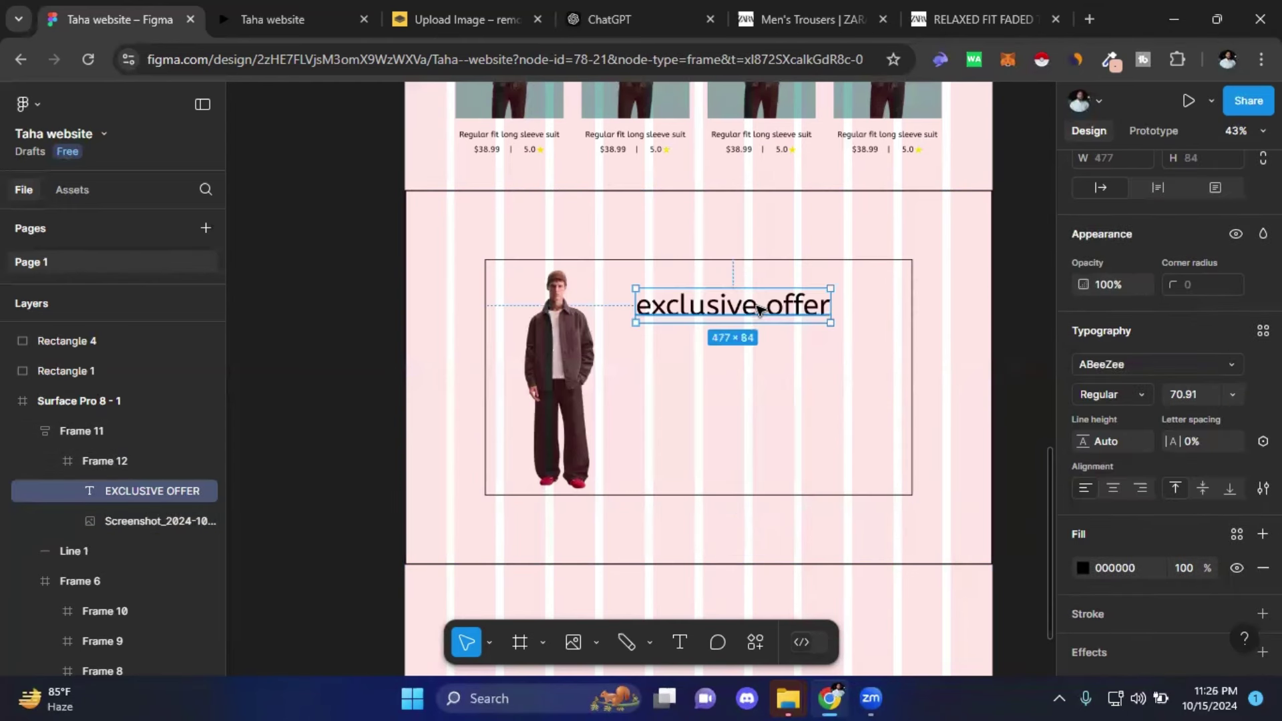
key(Return)
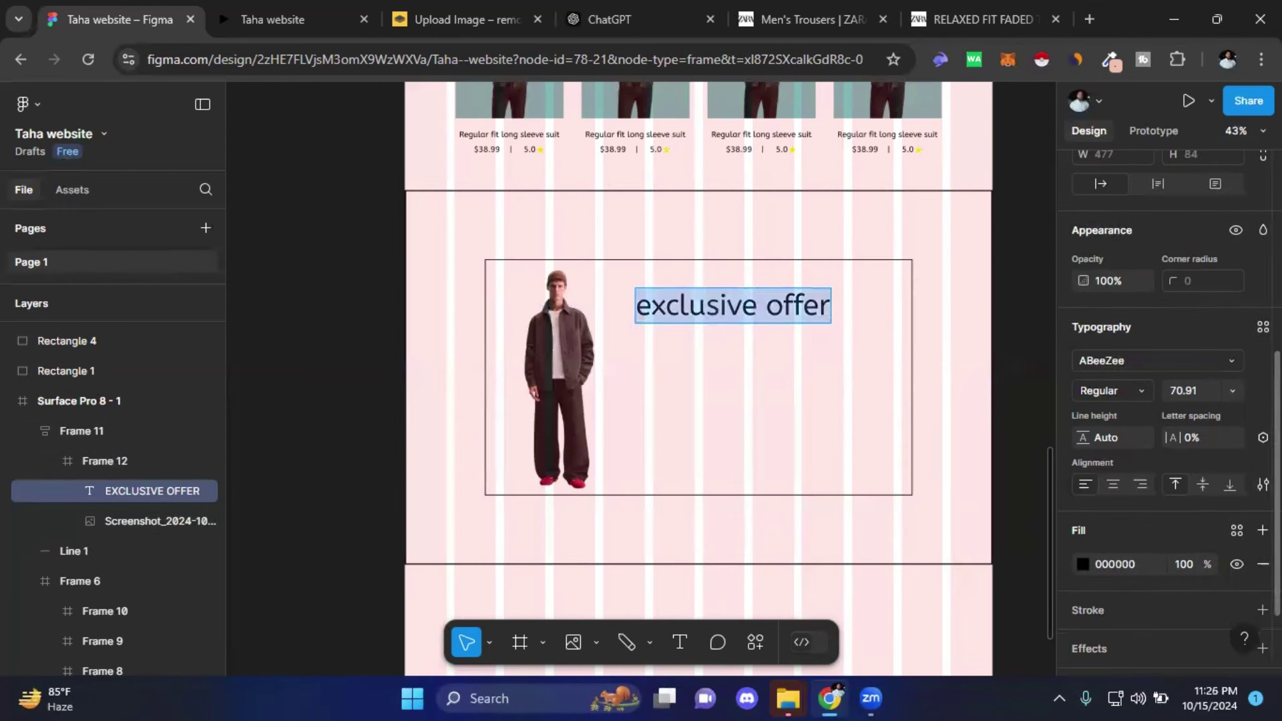
click(1263, 484)
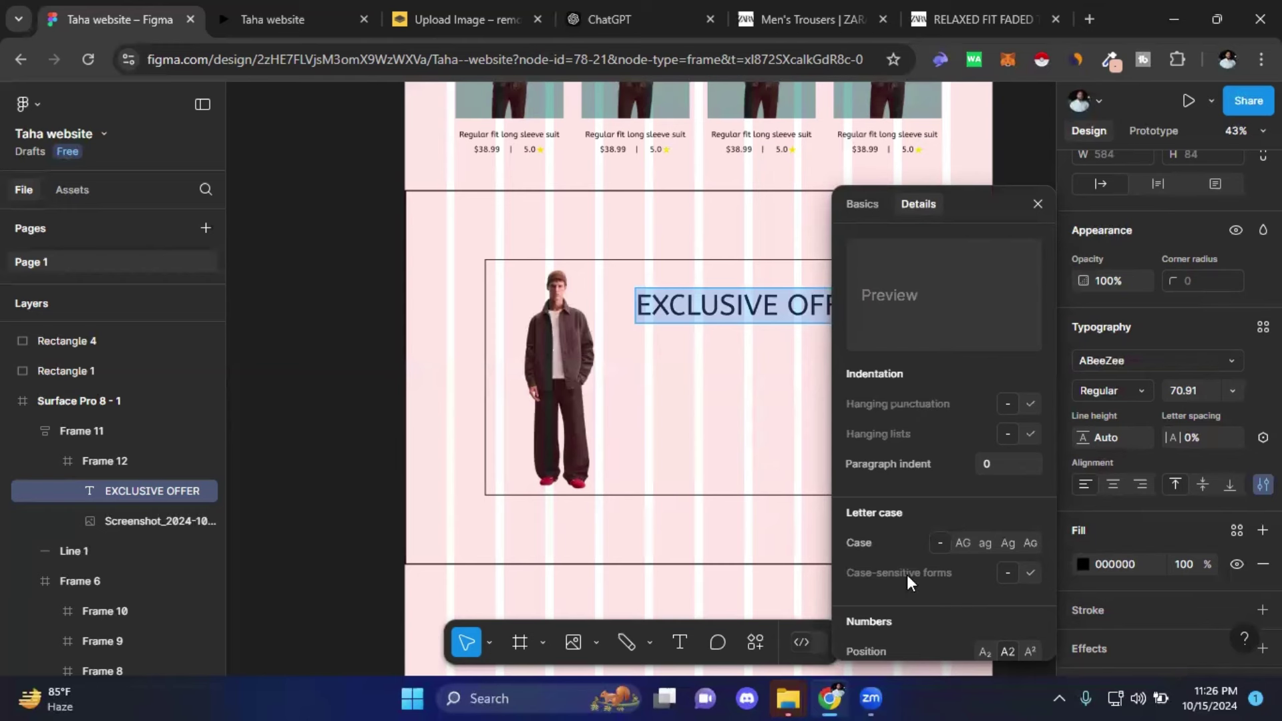
- Set the heading to Title case with case-sensitive forms turned on
click(1013, 541)
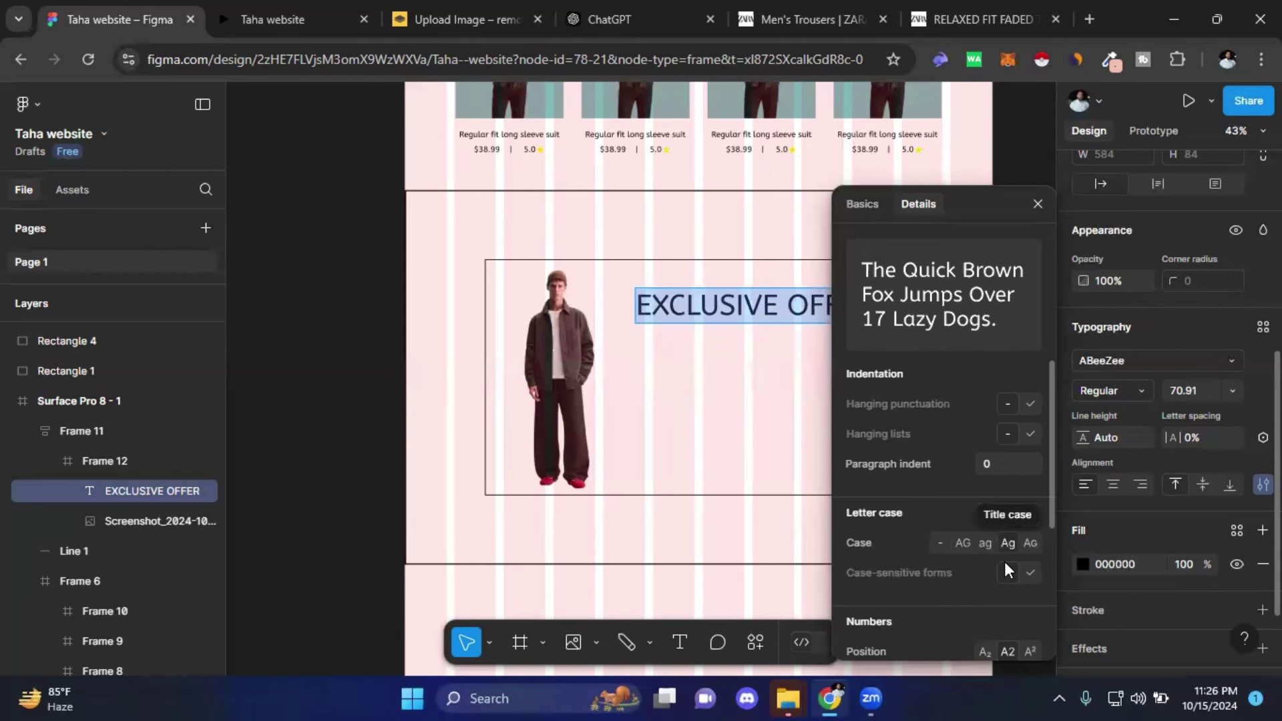
click(1033, 574)
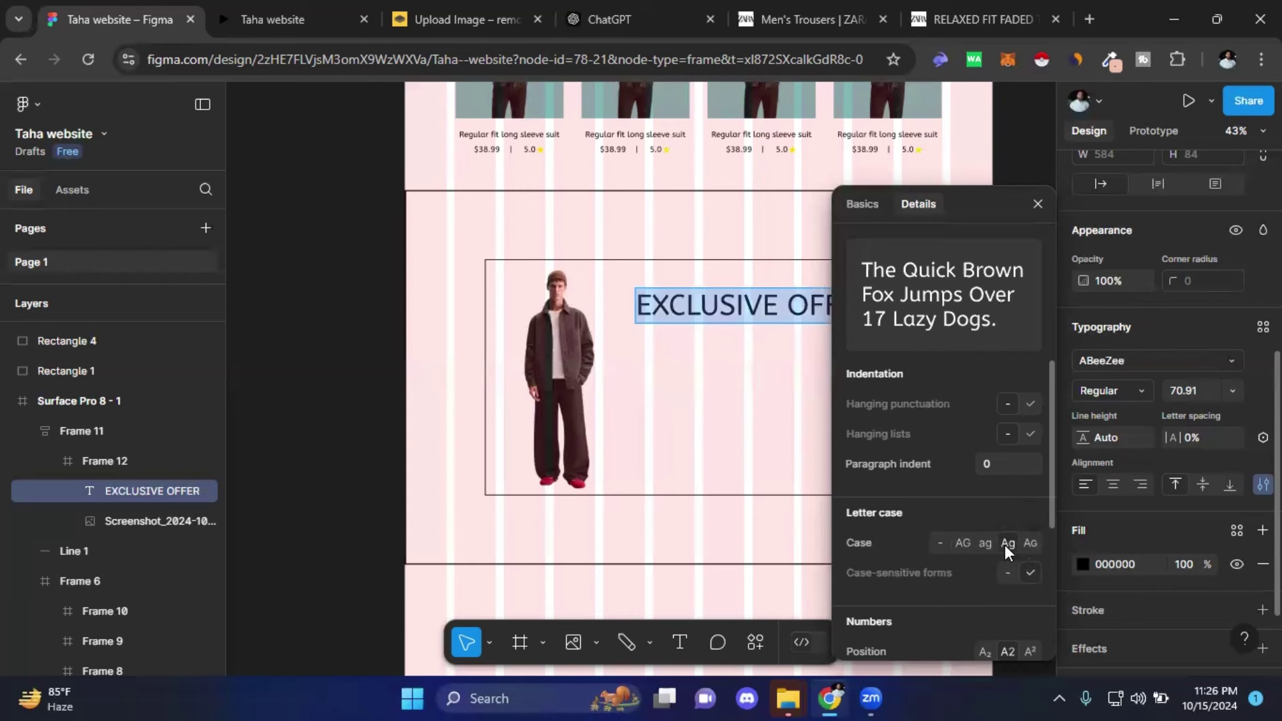
click(1038, 204)
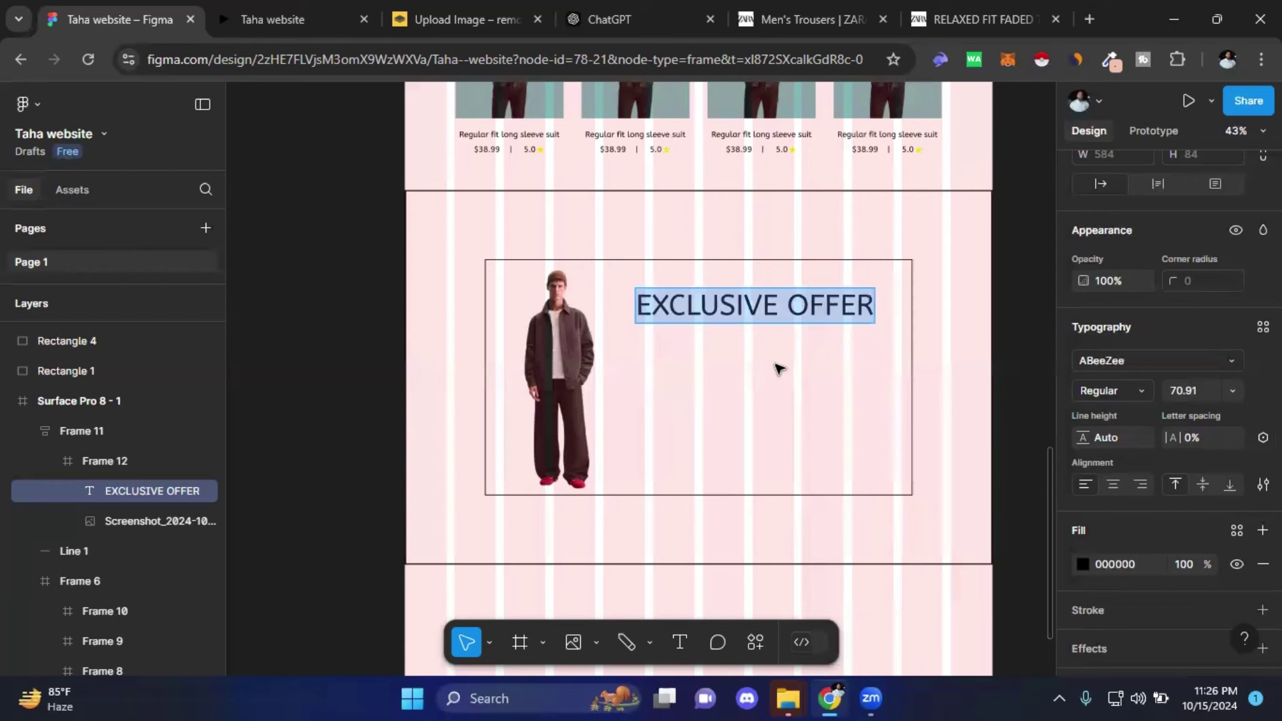
key(Escape)
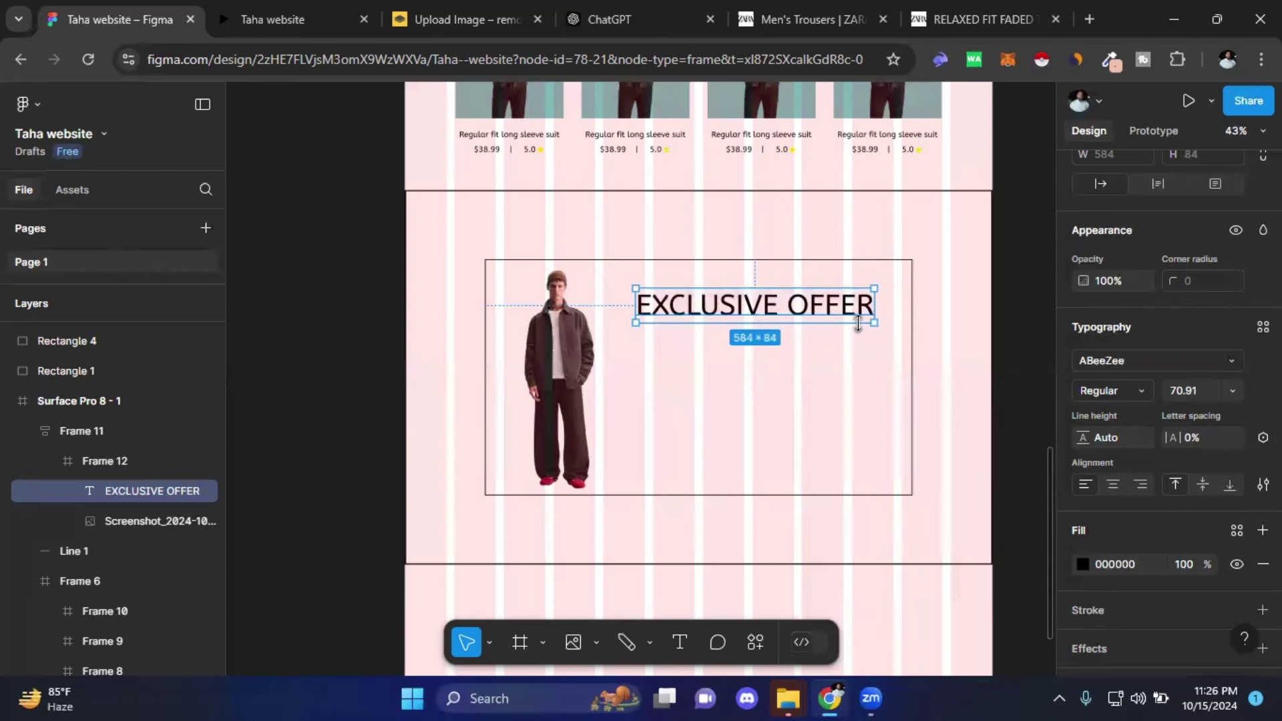
- Scale the heading down to 355×51 and move it right to X 524, Y 73.5
mouse_move(849, 312)
mouse_down()
mouse_move(832, 314)
mouse_move(883, 356)
mouse_move(895, 336)
mouse_up()
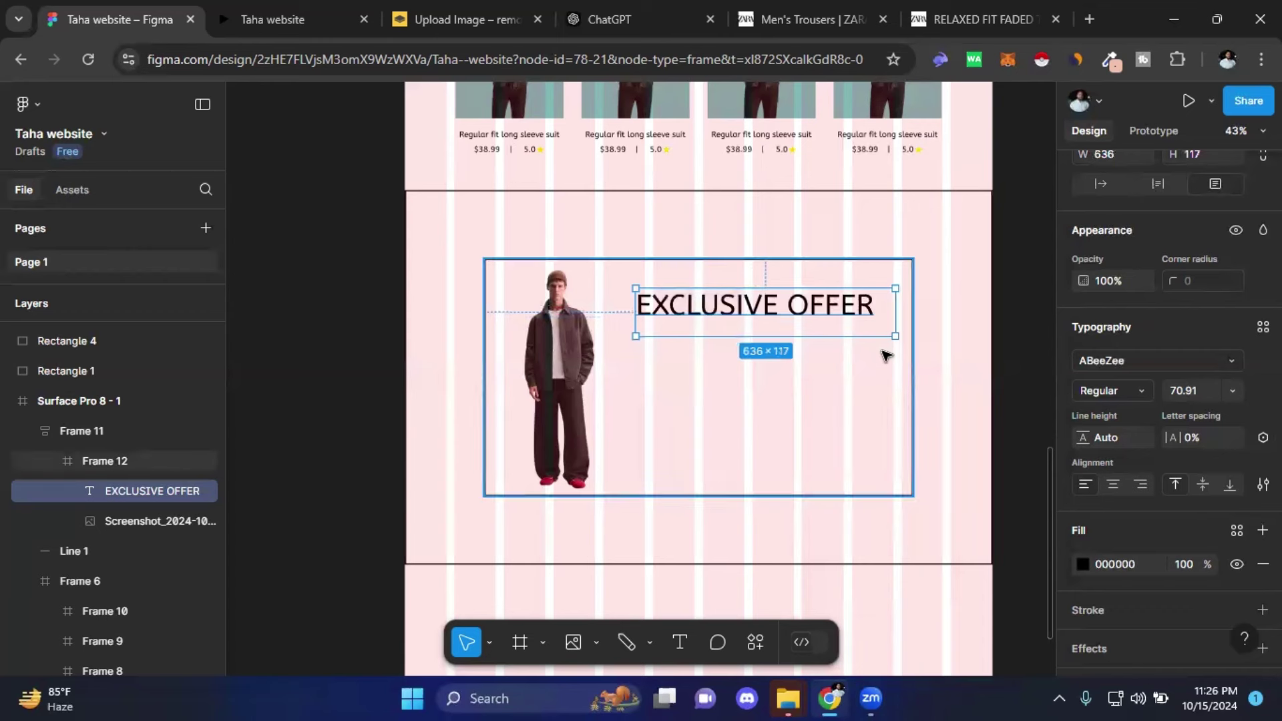
double_click(885, 348)
click(490, 641)
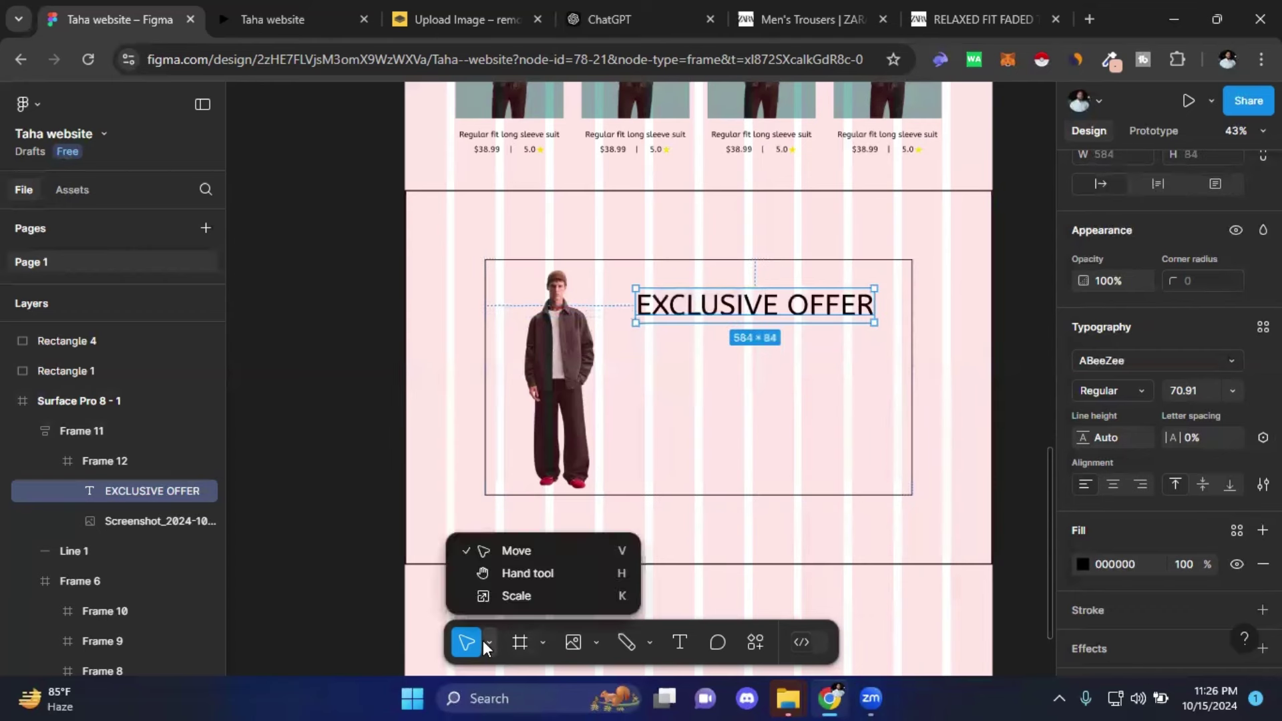
click(495, 597)
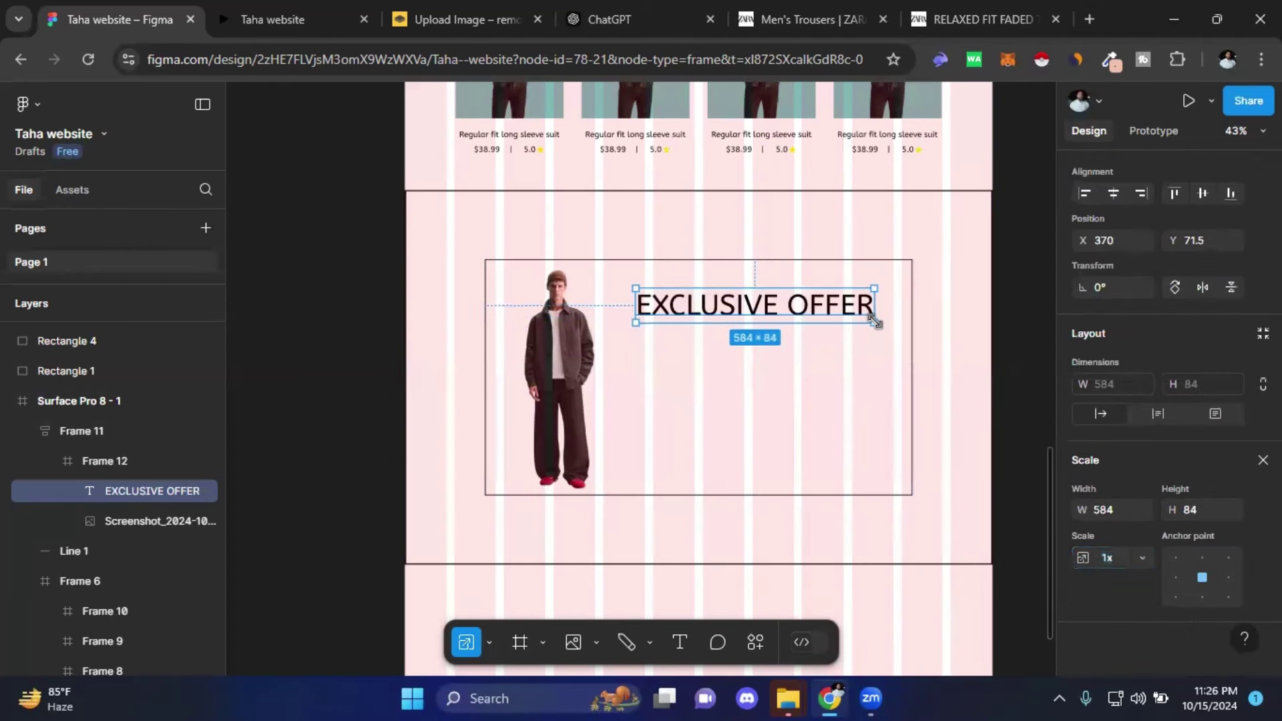
drag(874, 322, 823, 314)
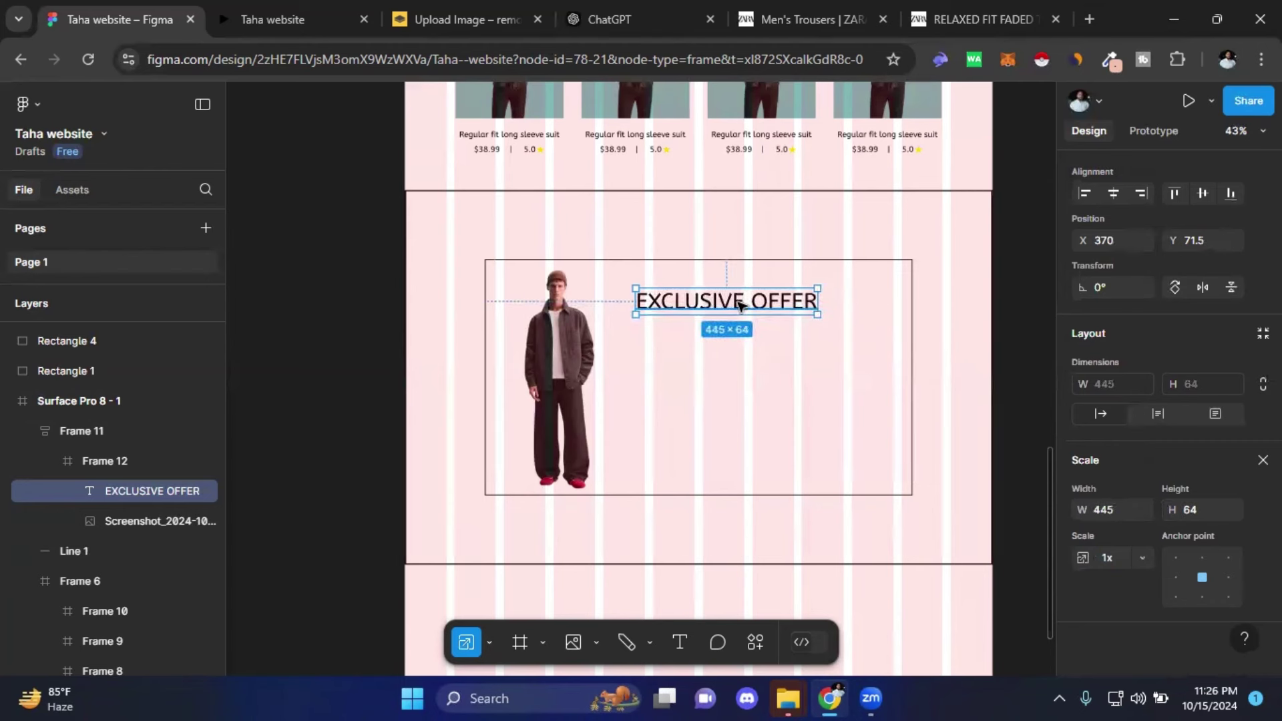
drag(690, 300, 755, 305)
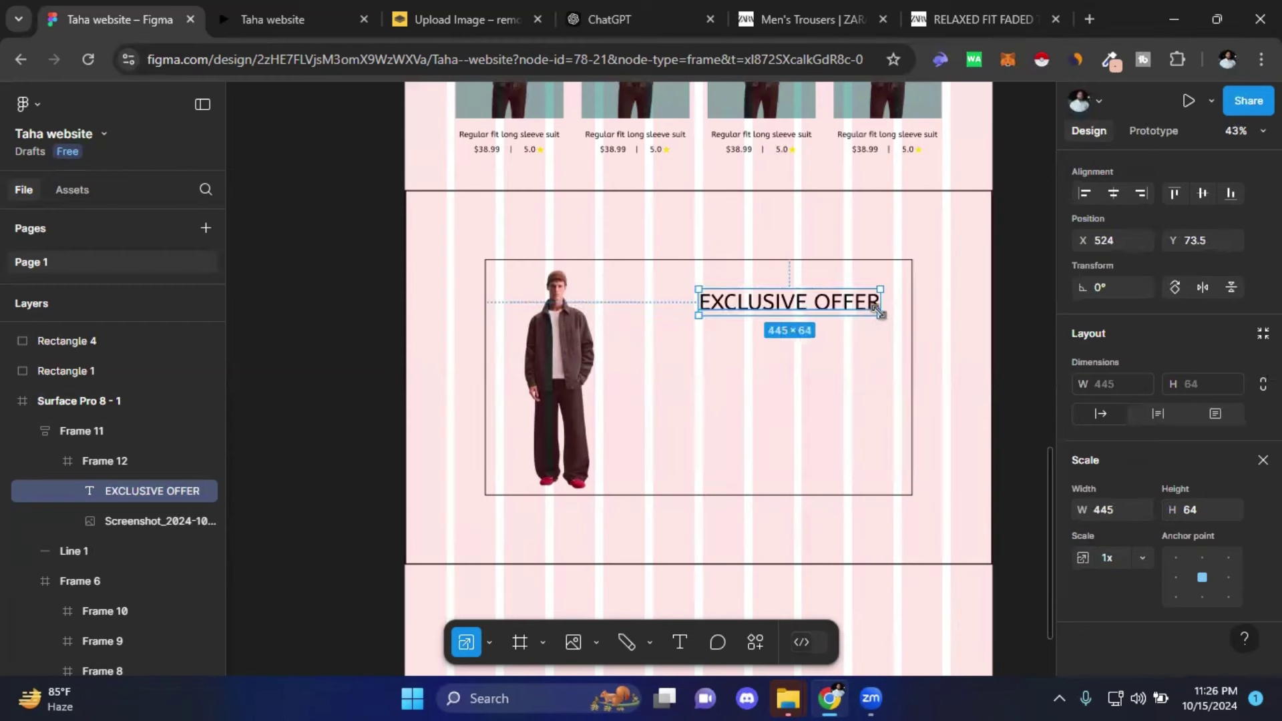
drag(871, 310, 840, 305)
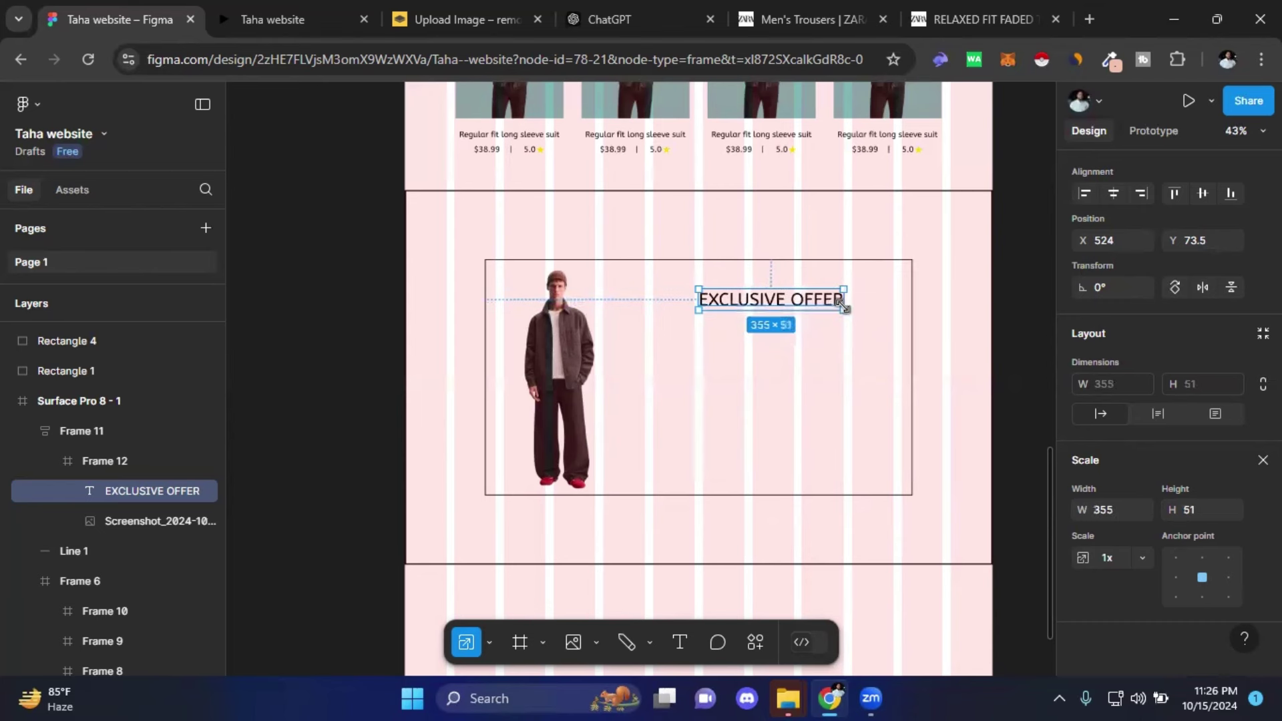
click(774, 403)
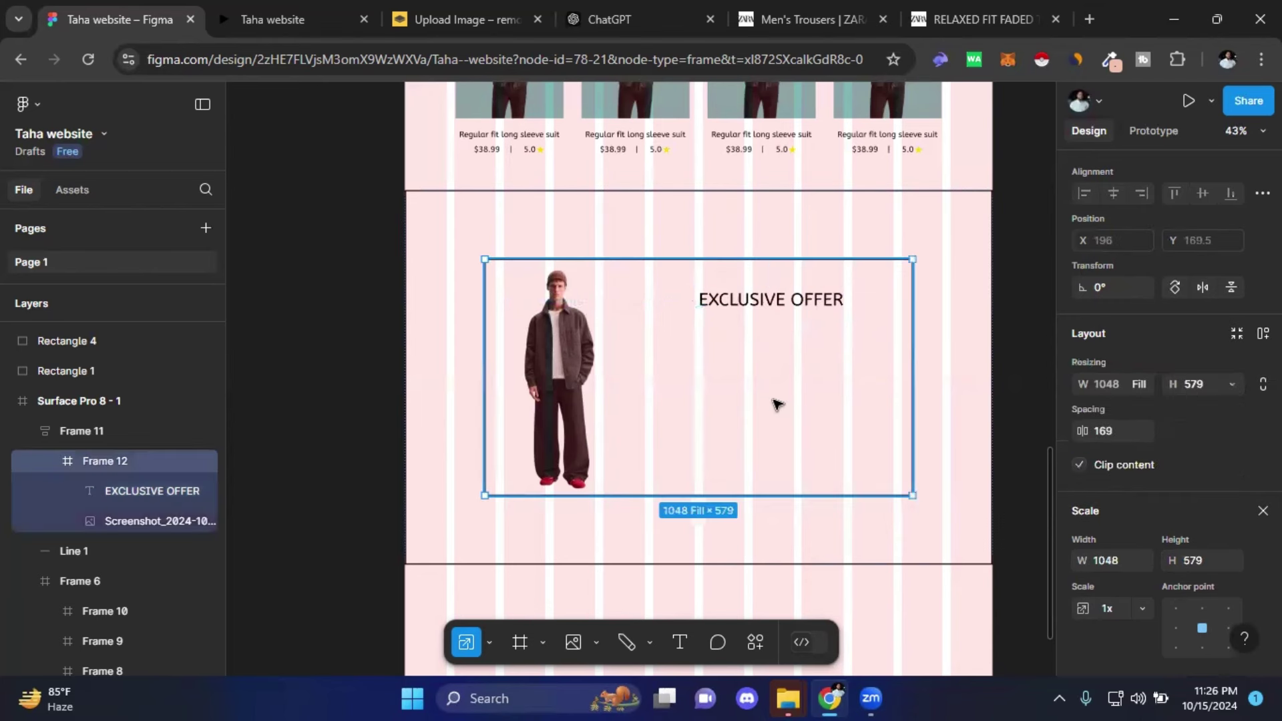
- Scale the model photo to about 444×808 so it fills the left side and shows the head
click(557, 348)
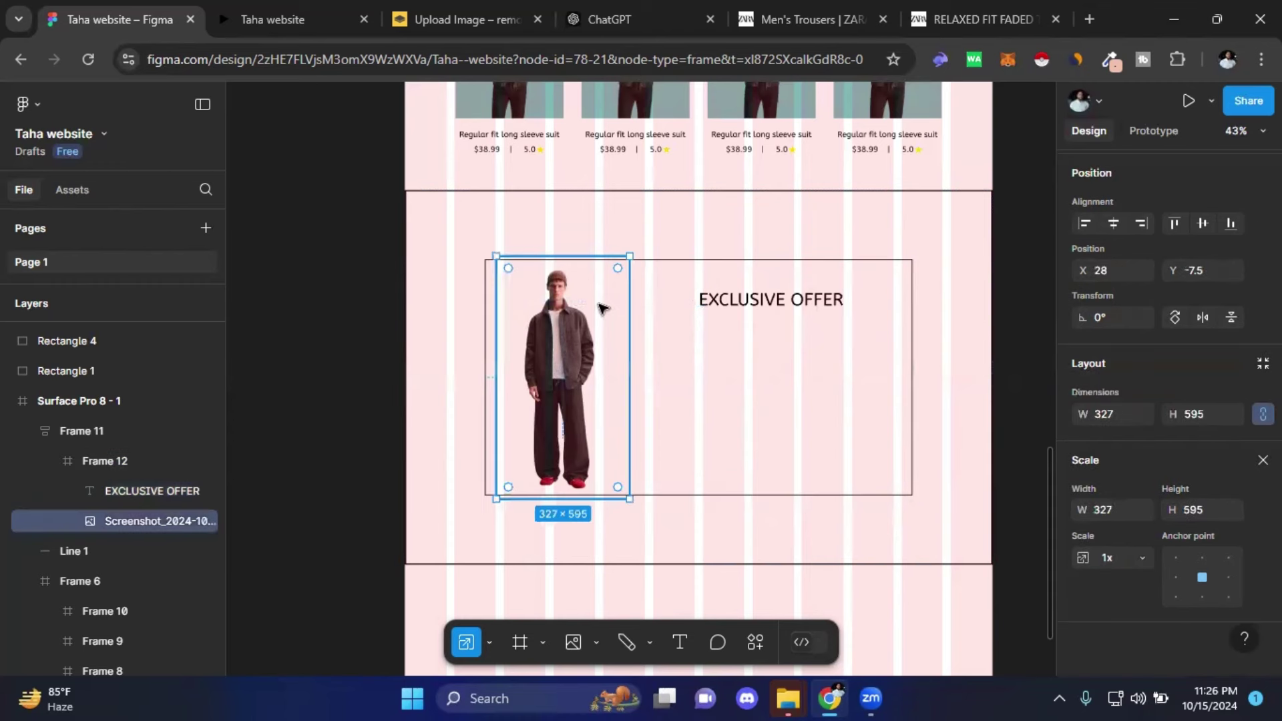
mouse_move(630, 256)
mouse_down()
mouse_move(676, 244)
mouse_move(668, 256)
mouse_up()
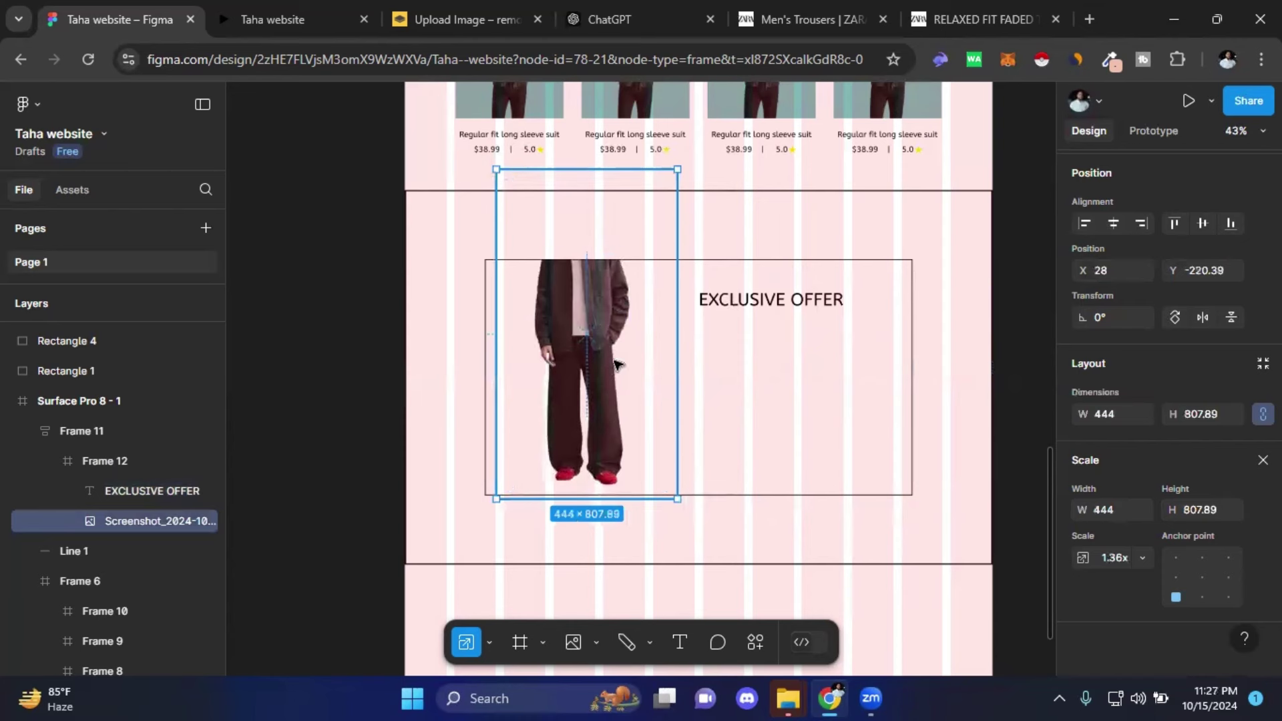
drag(615, 302, 625, 393)
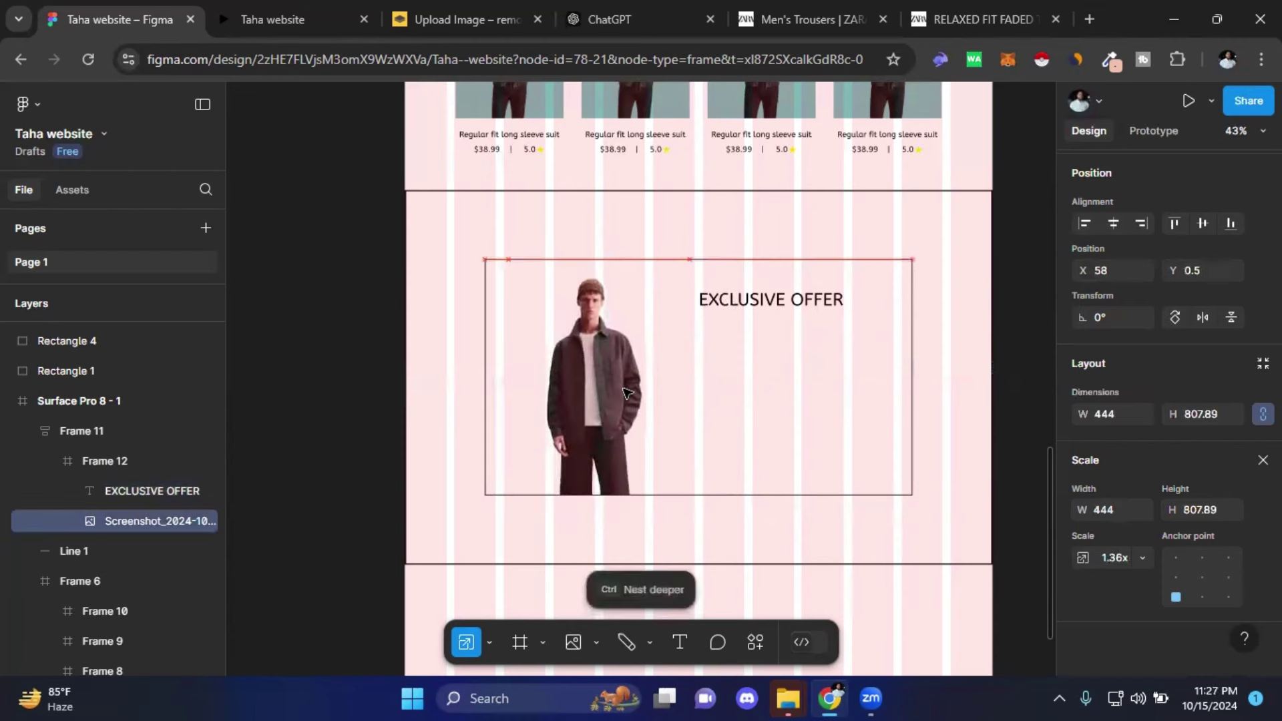
- Nudge the EXCLUSIVE OFFER heading two pixels right to X 531
click(775, 390)
scroll(761, 301, up, 2)
scroll(668, 304, up, 3)
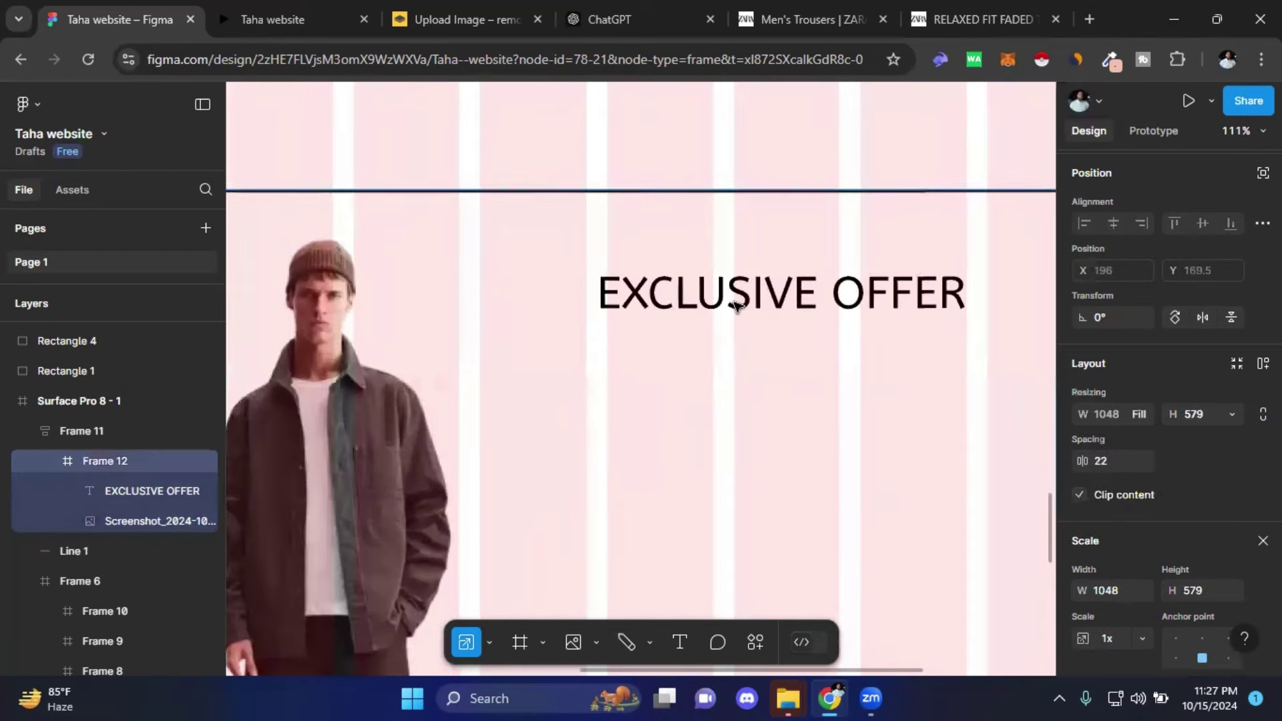
click(665, 306)
key(Right)
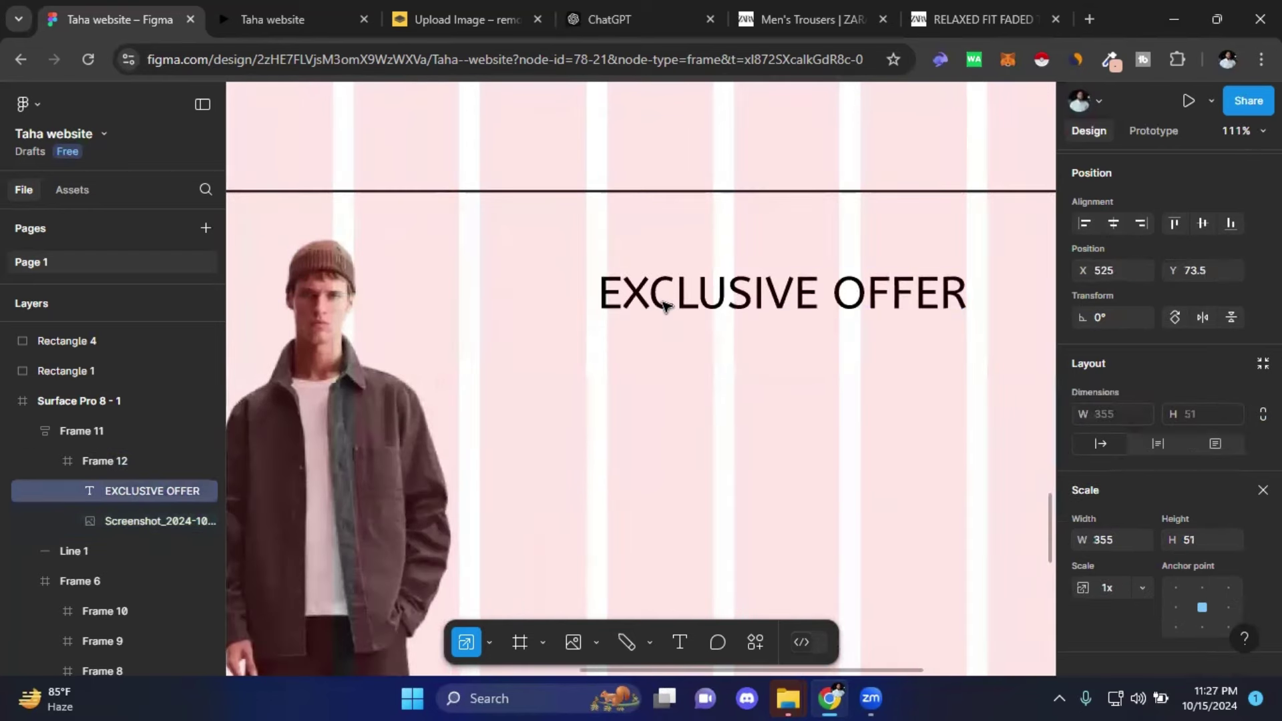
key(Right)
key(Right)
key(Right)
key(Right)
key(Right)
key(Right)
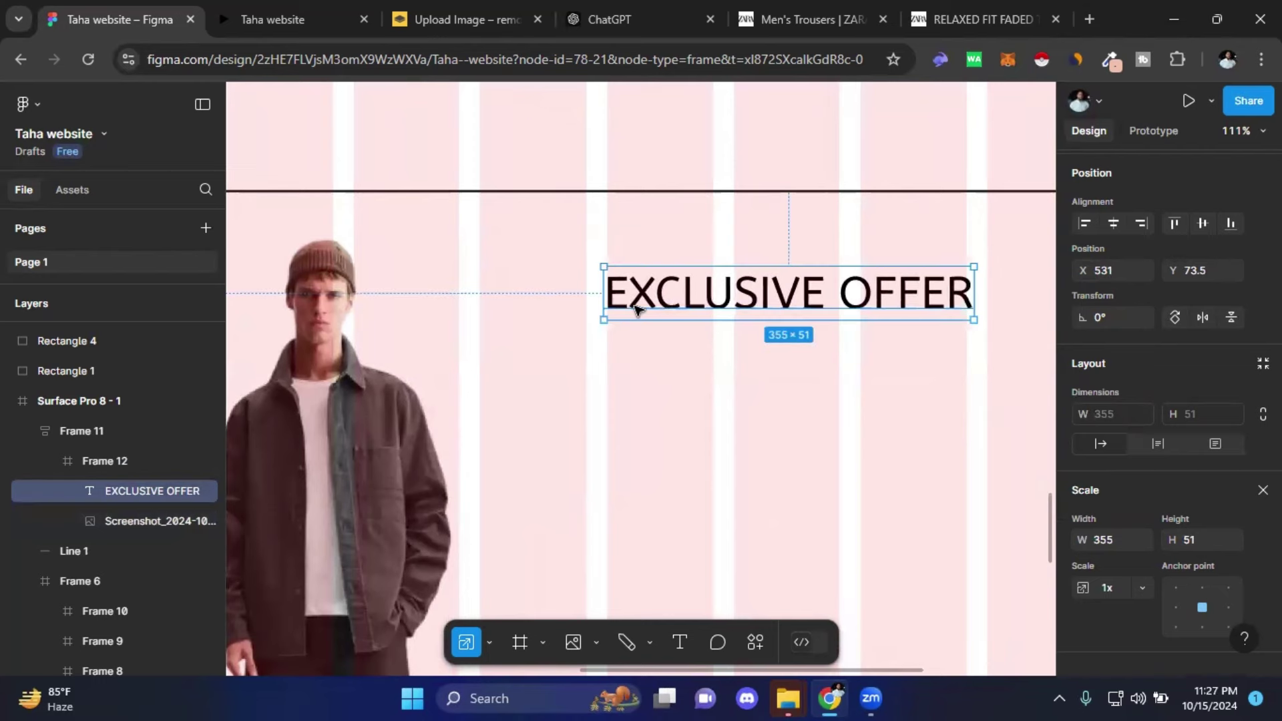
click(735, 364)
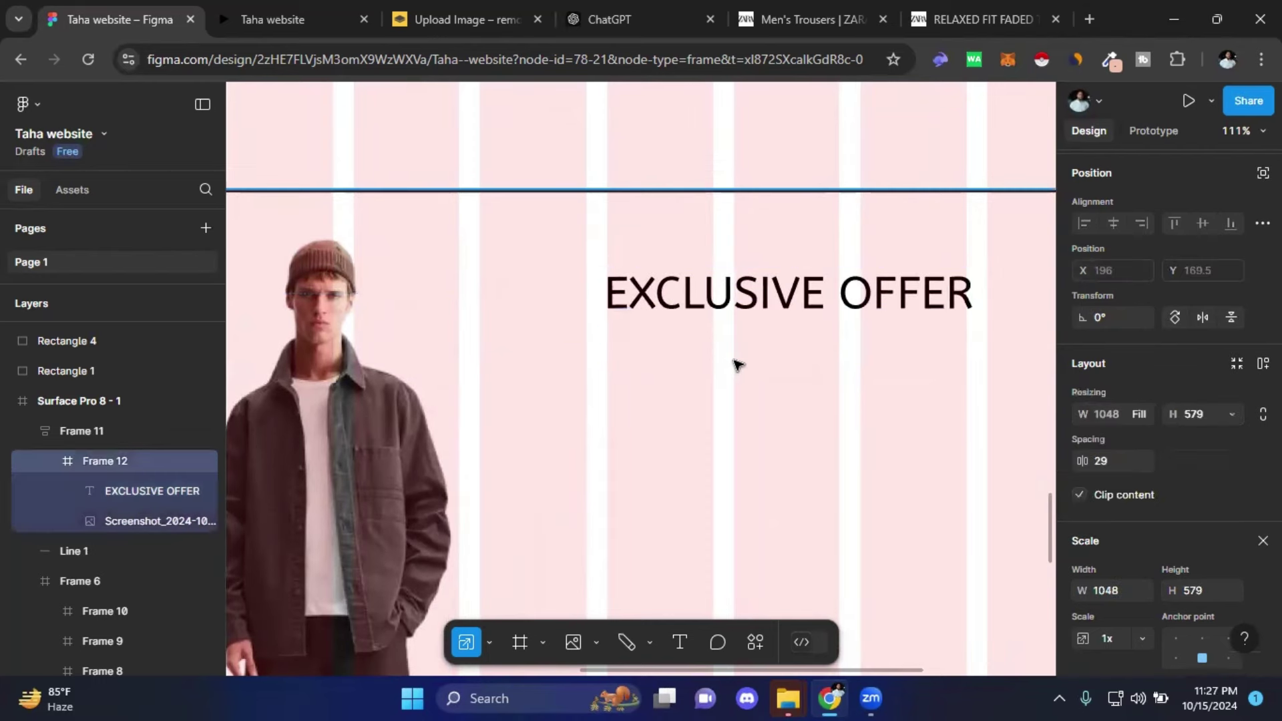
scroll(735, 363, down, 5)
scroll(735, 364, down, 3)
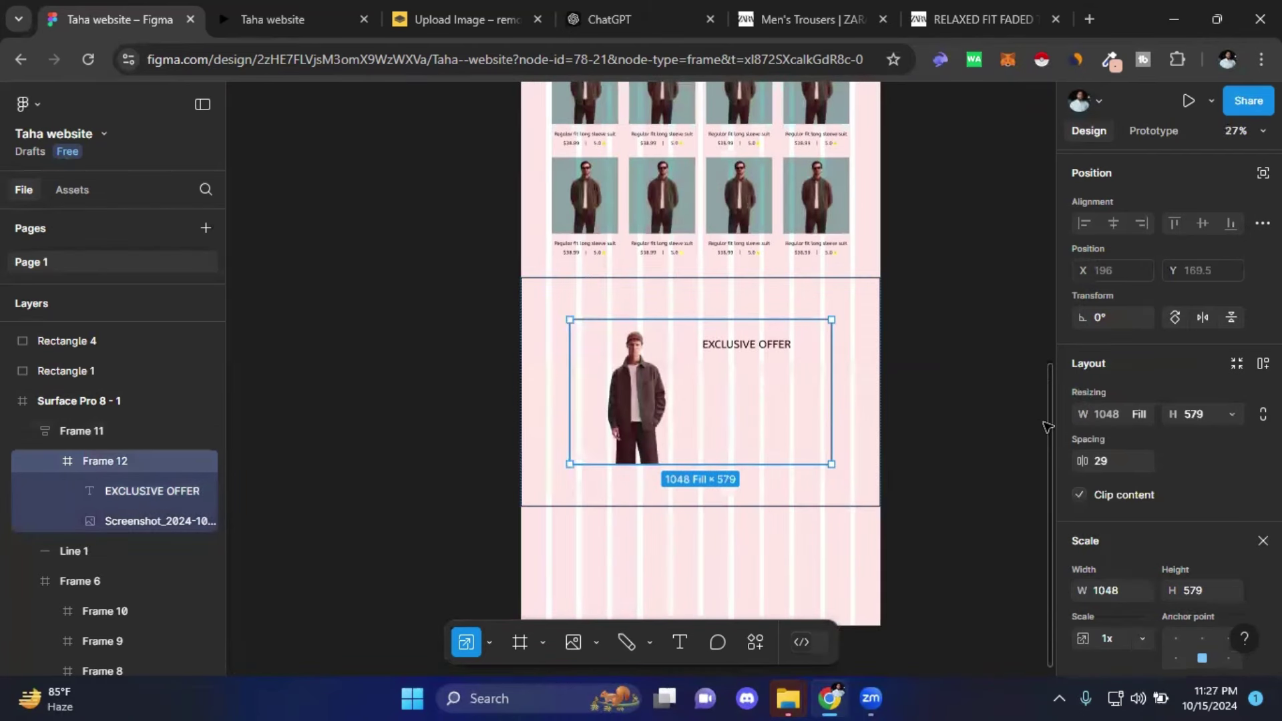
- Copy the hero's 'Explore our curated collection' paragraph and paste it into Frame 12
drag(1050, 415, 1050, 135)
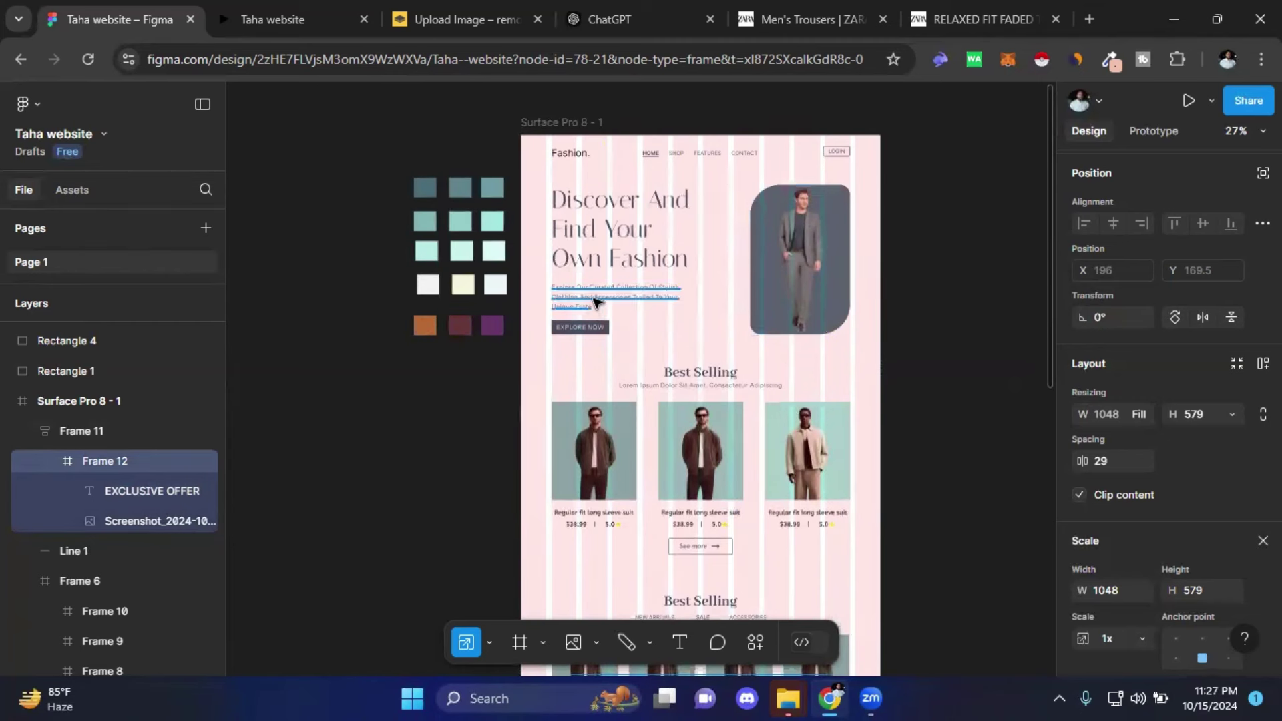
click(596, 303)
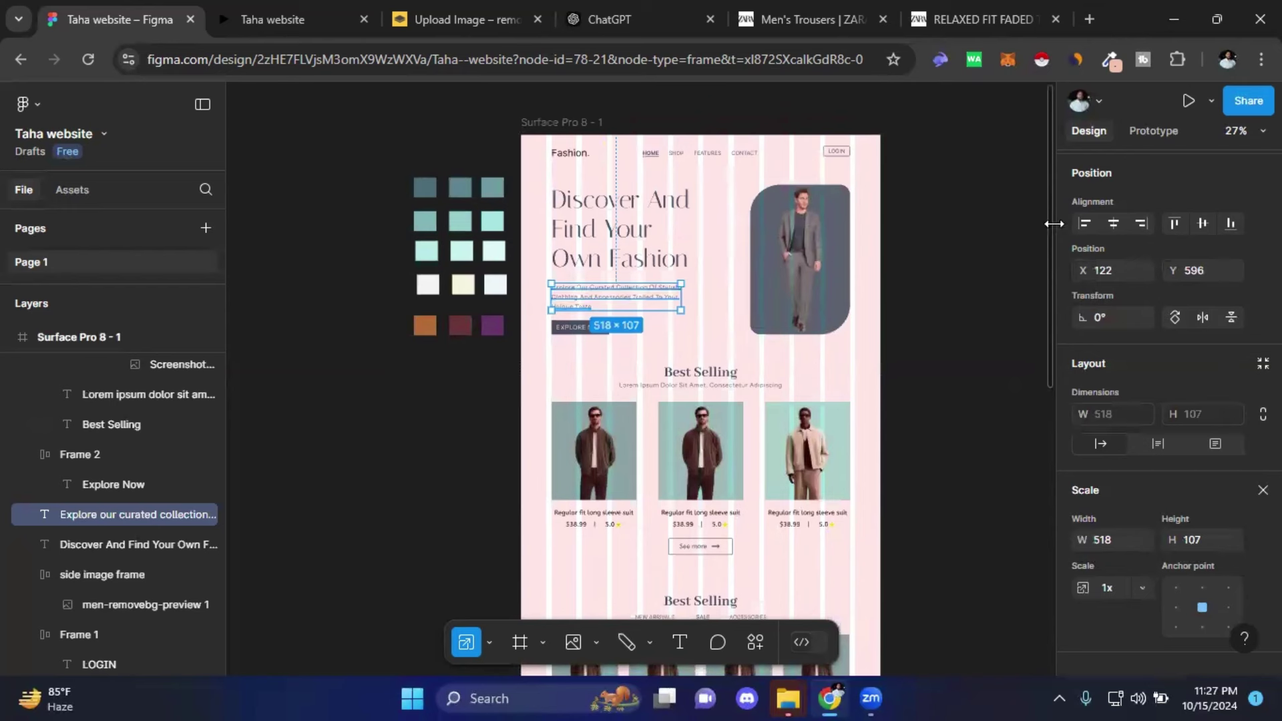
drag(1054, 224, 1052, 248)
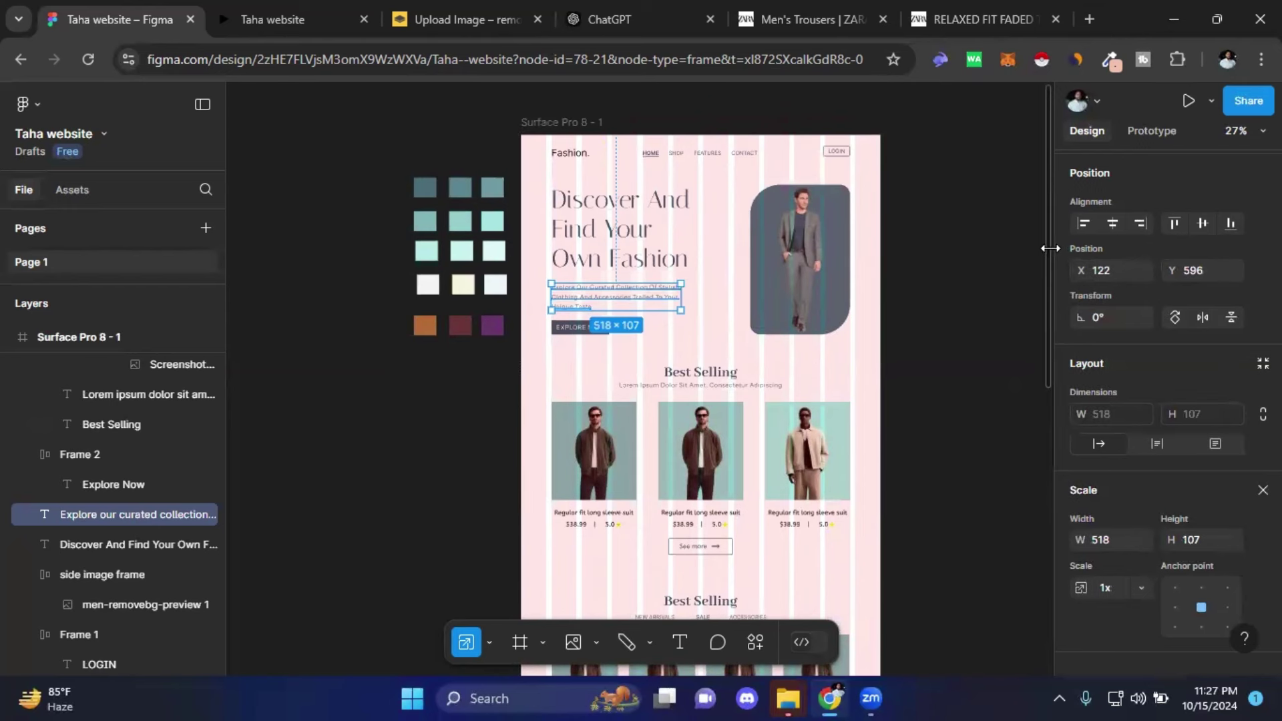
scroll(767, 445, down, 1)
scroll(766, 446, down, 3)
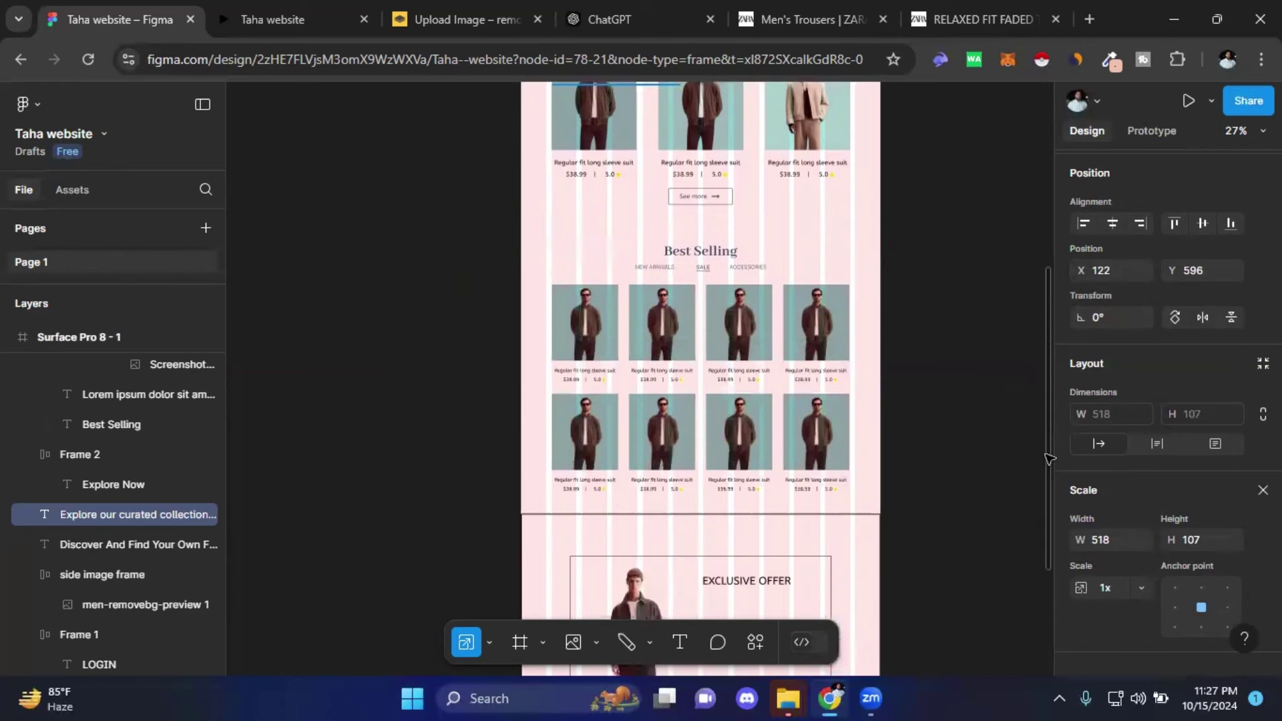
scroll(766, 445, down, 4)
ctrl+scroll(763, 444, up, 4)
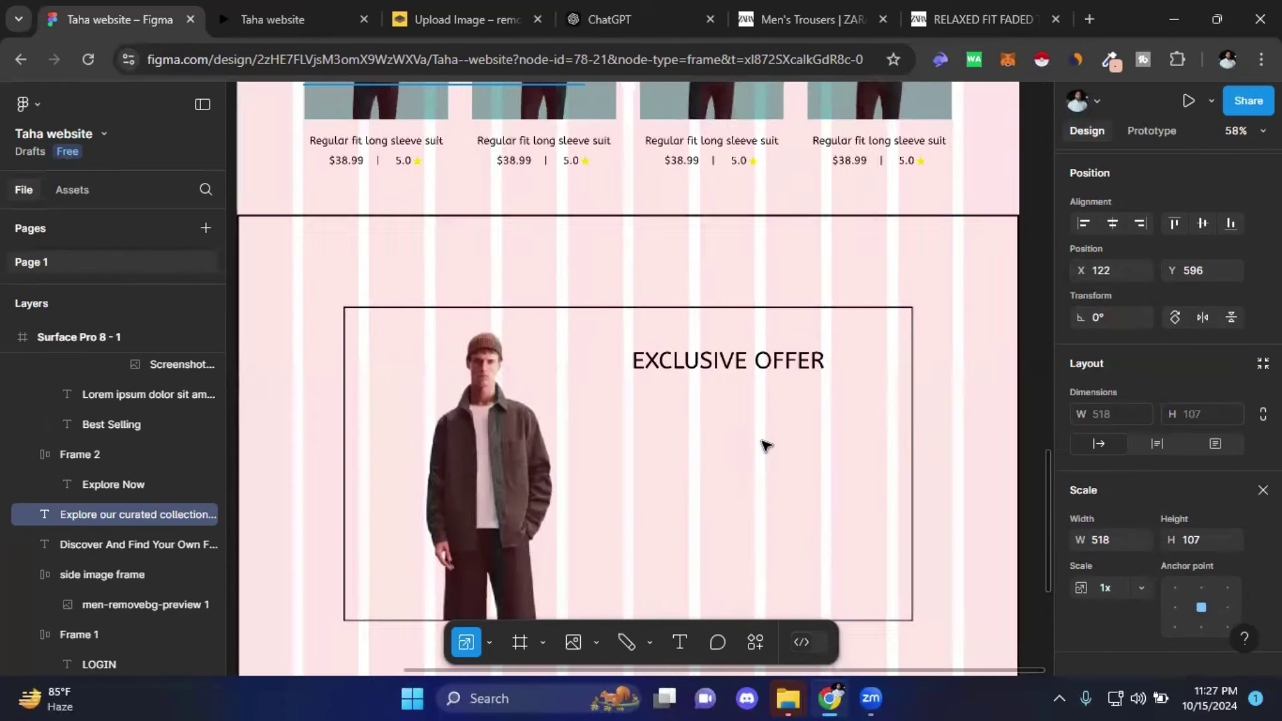
click(716, 414)
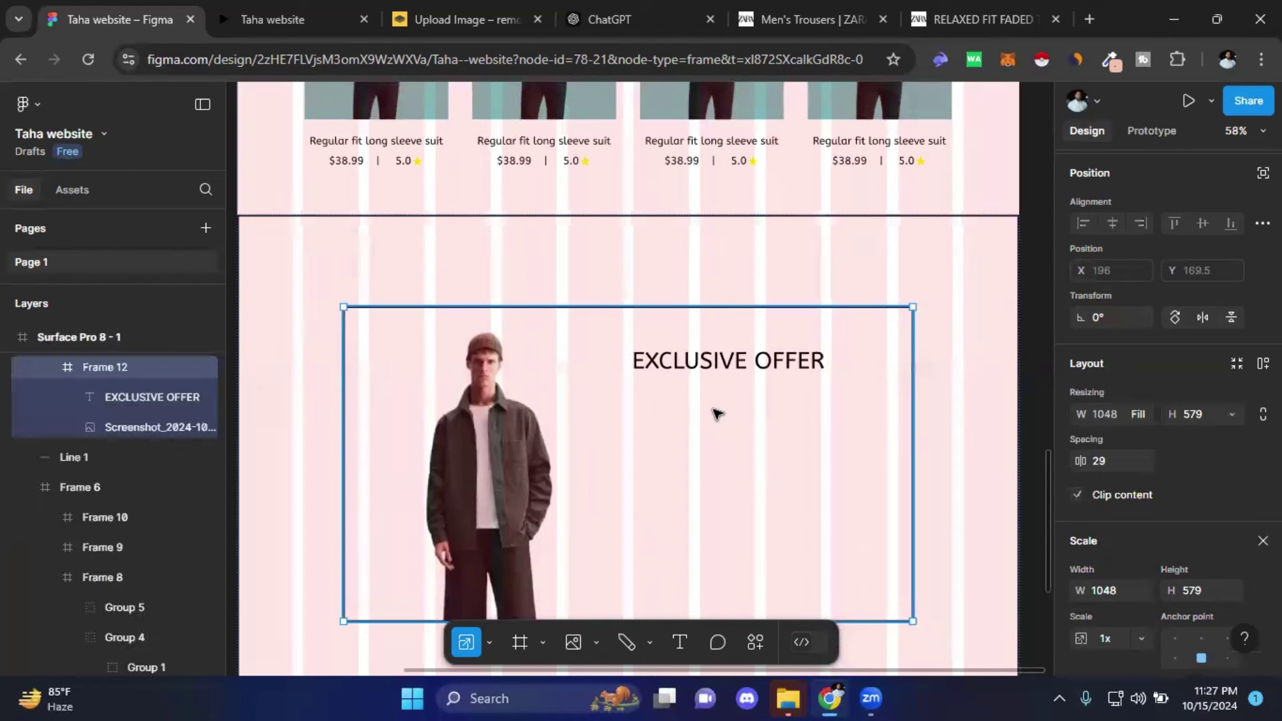
key(ctrl+v)
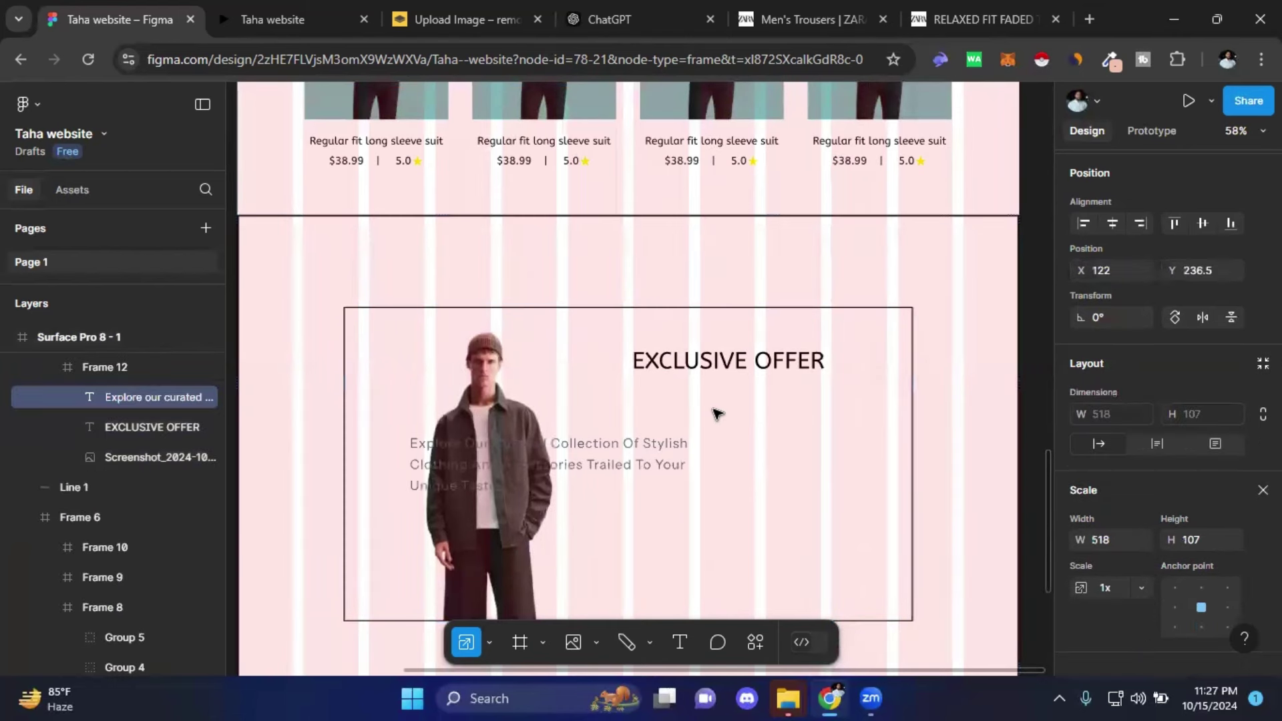
- Move the pasted description under the heading and set its font size to 20
drag(618, 466, 796, 453)
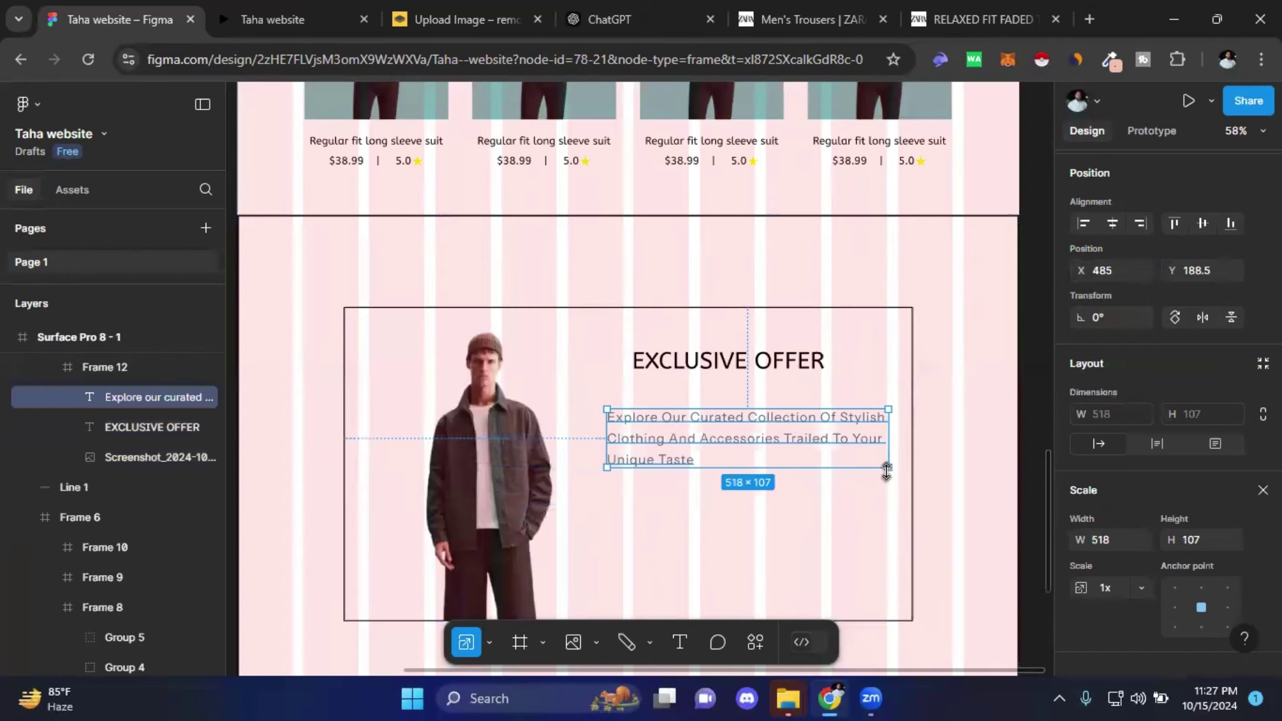
double_click(802, 436)
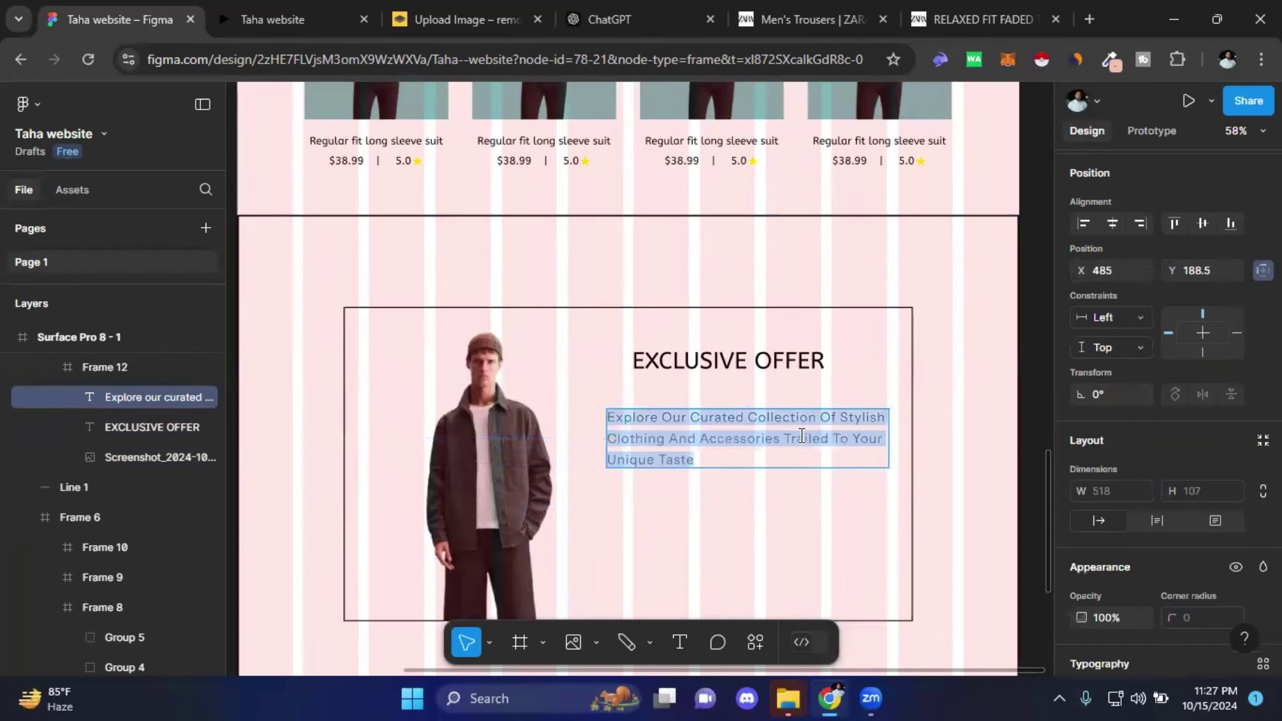
scroll(1189, 487, down, 3)
scroll(1189, 488, down, 2)
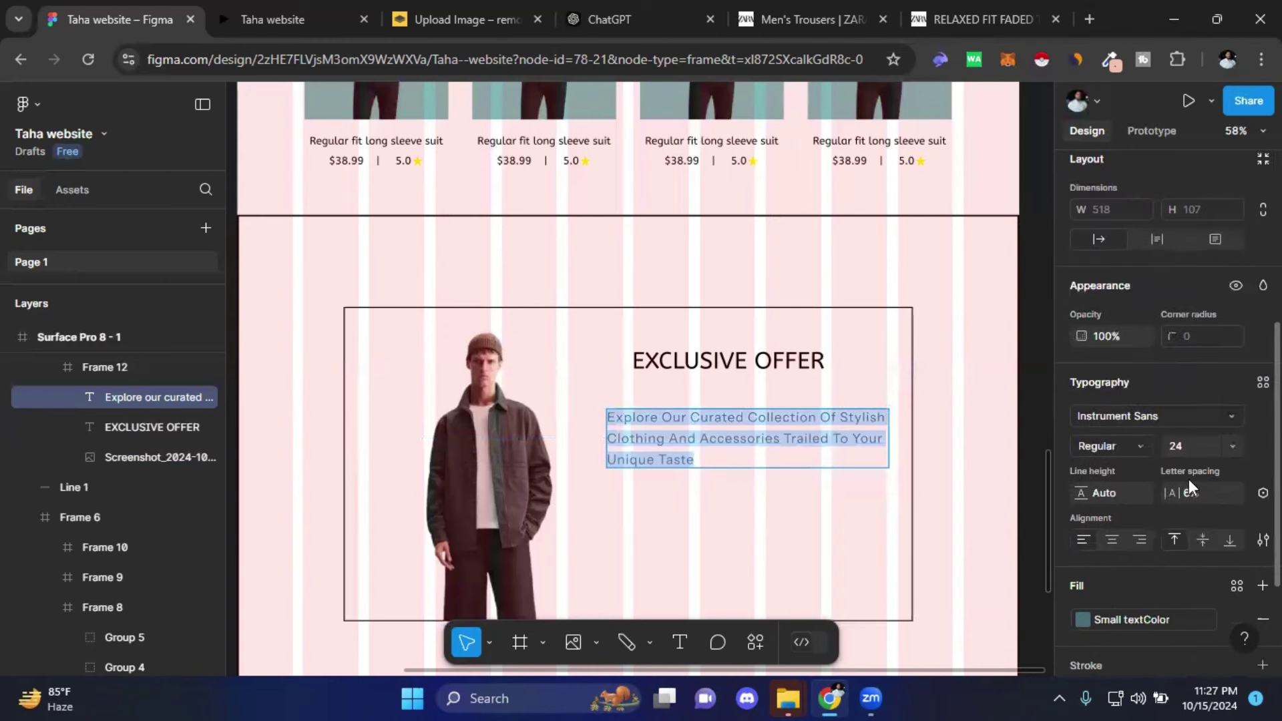
click(1189, 446)
text(2)
key(Return)
click(1189, 446)
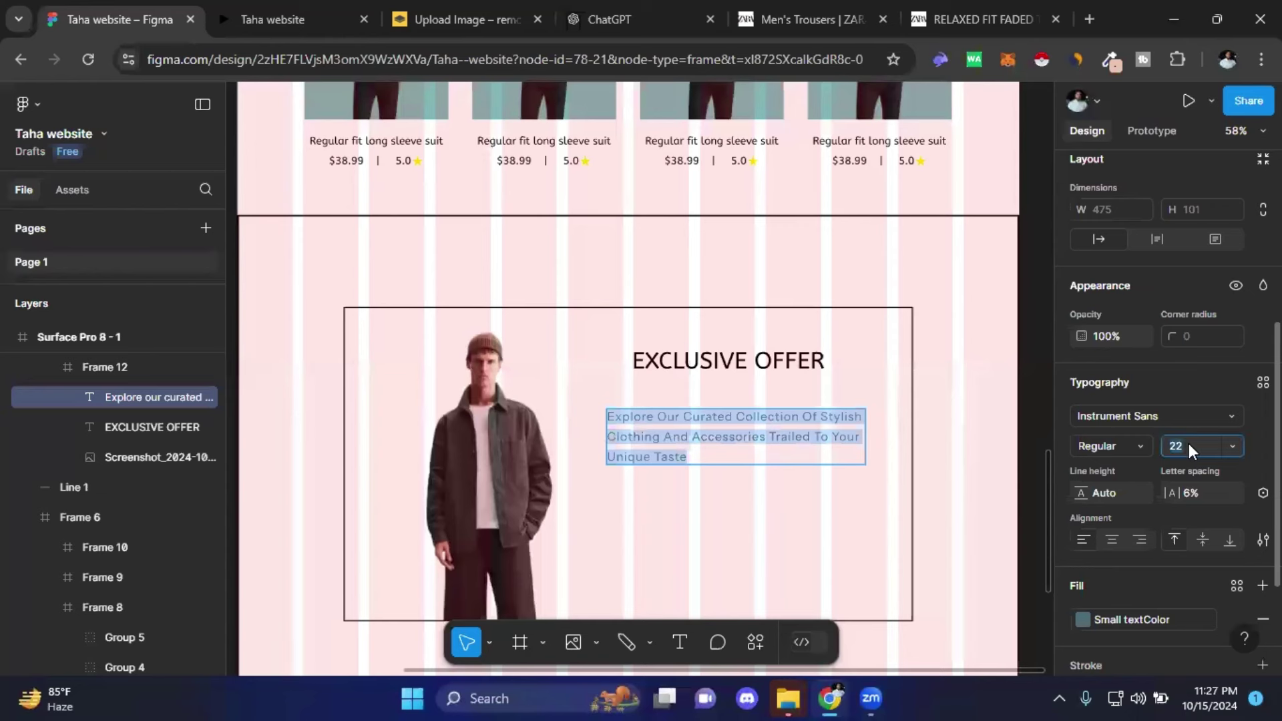
text(20)
key(Return)
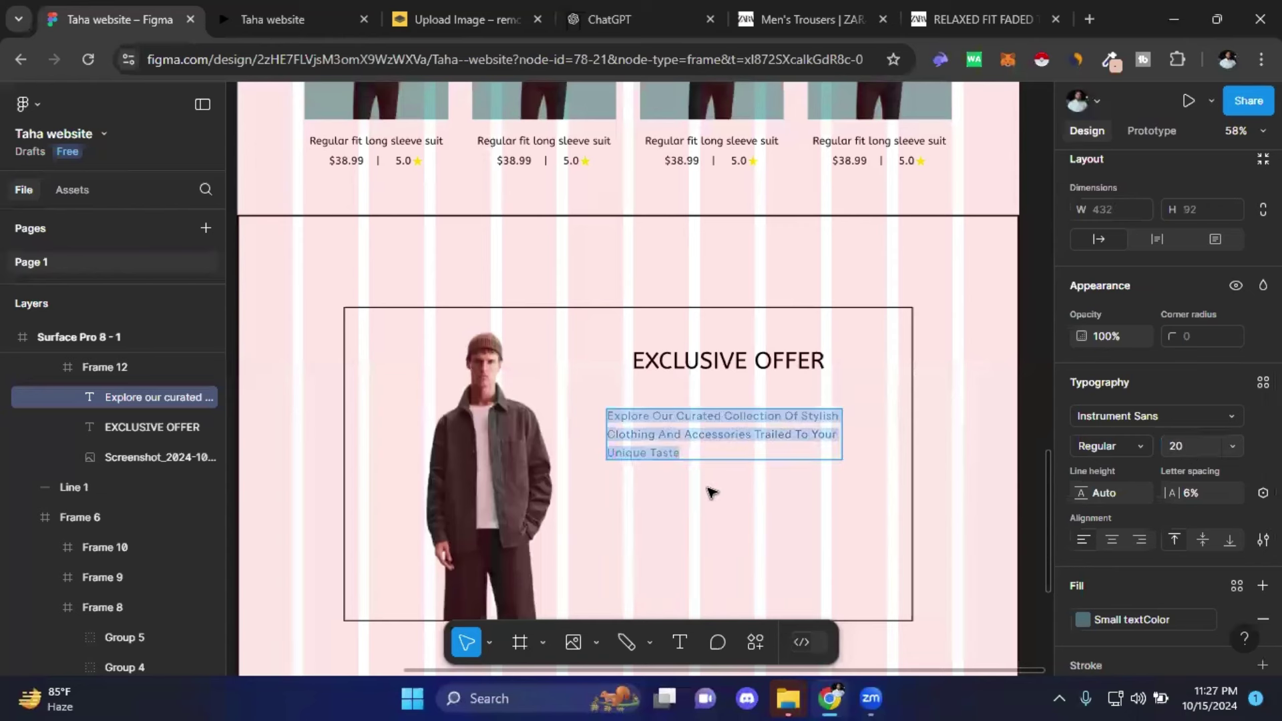
- Nudge the description right and up to sit aligned beneath the EXCLUSIVE OFFER heading
key(Escape)
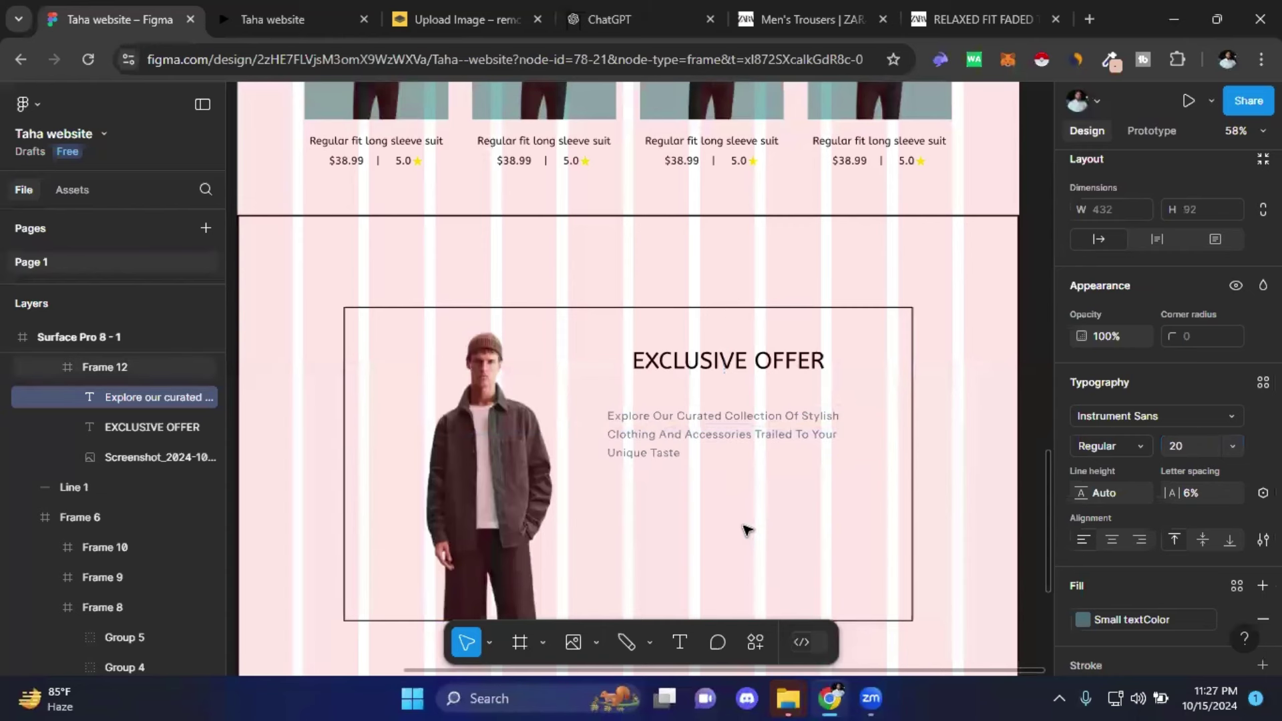
key(shift+Right)
key(shift+Right)
key(shift+Right)
key(shift+Right)
key(shift+Right)
key(shift+Right)
key(shift+Up)
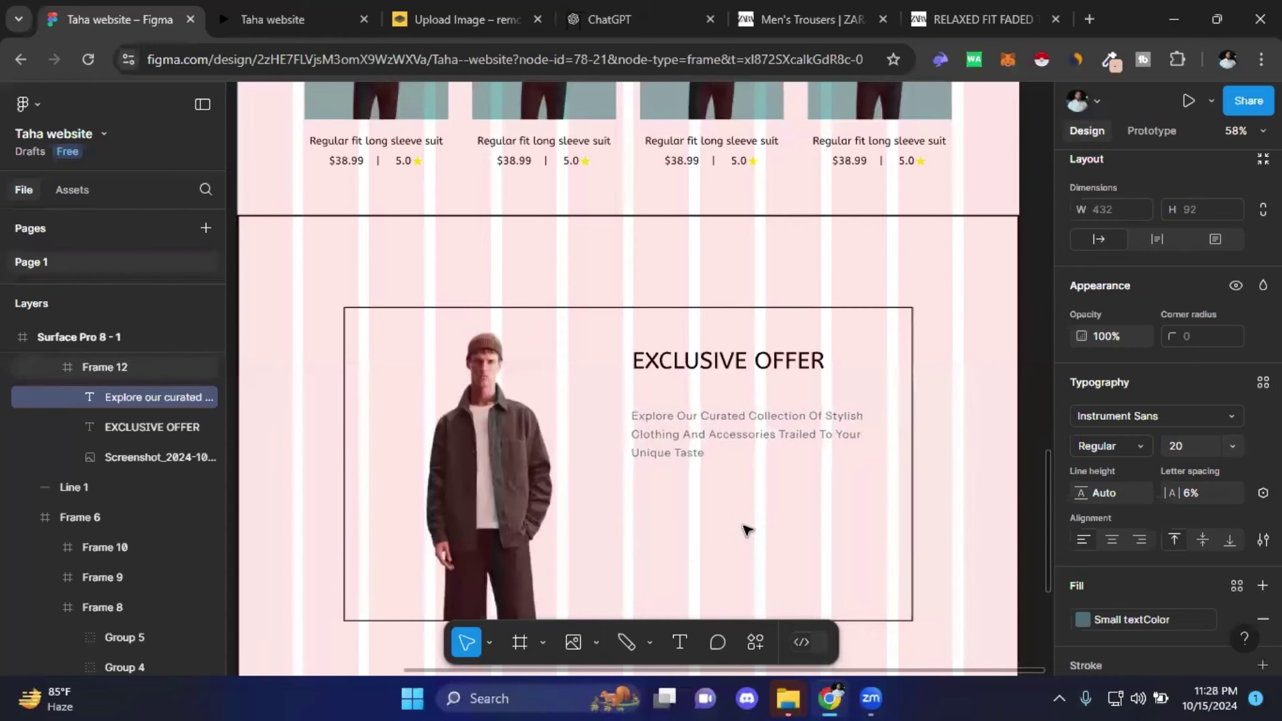
key(shift+Up)
key(shift+Up)
key(shift+Up)
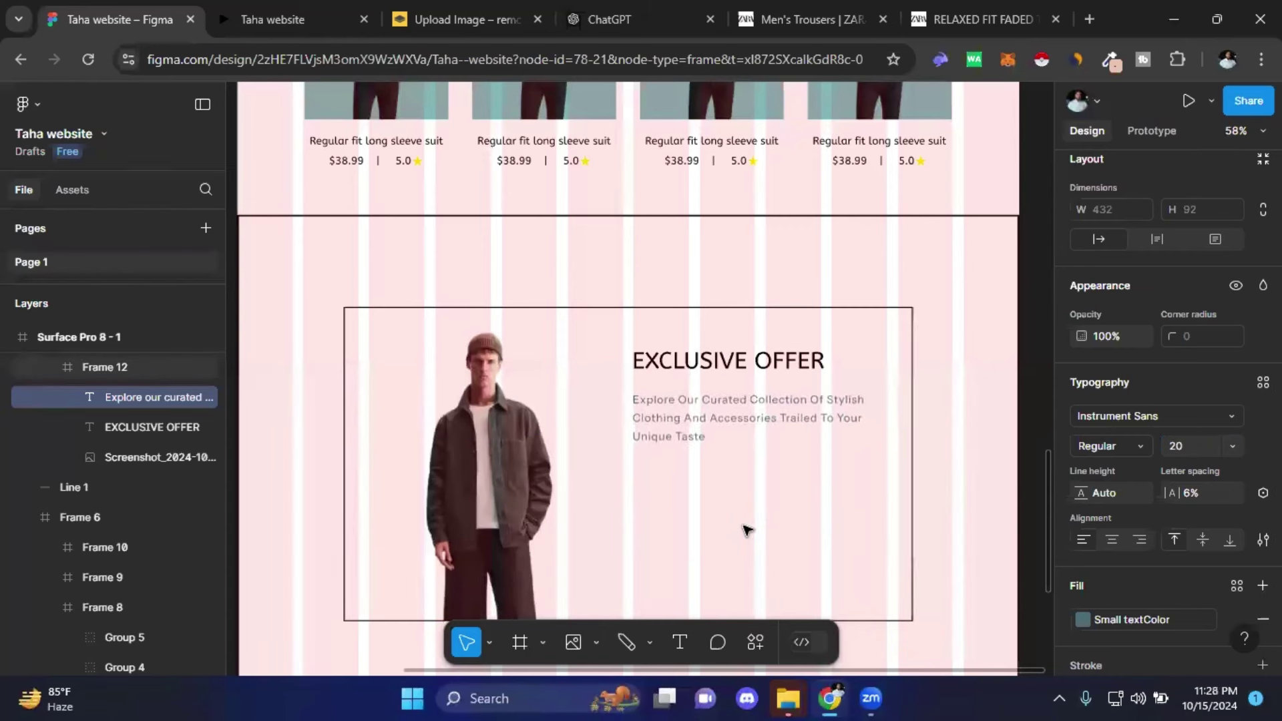
key(shift+Up)
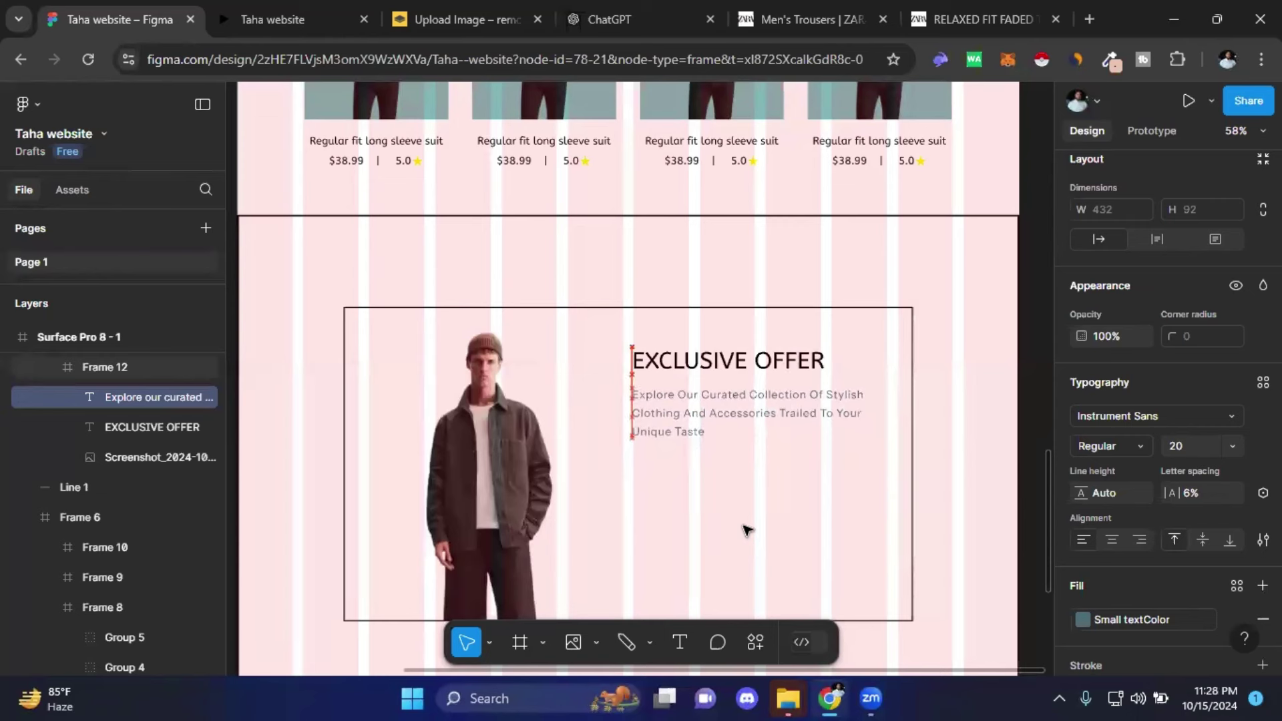
- Widen the description text box to 517 px, keeping three lines
key(Escape)
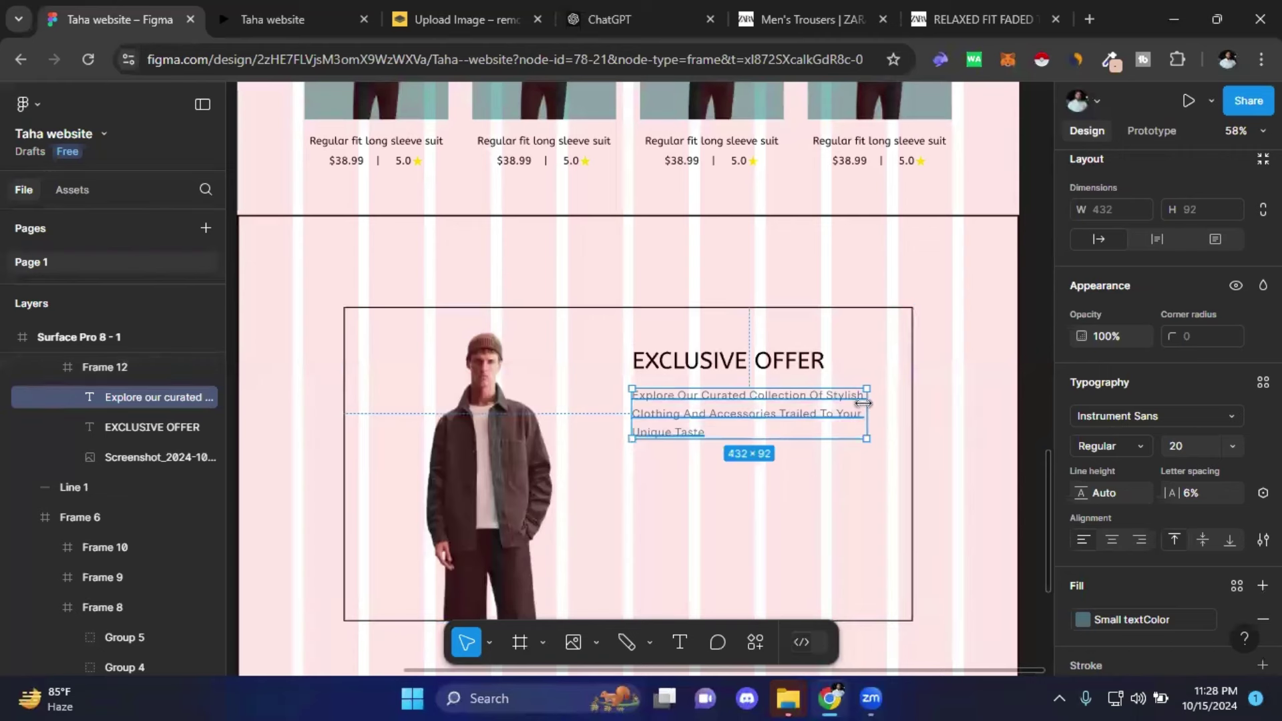
mouse_move(871, 405)
mouse_down()
mouse_move(895, 405)
mouse_move(884, 407)
mouse_up()
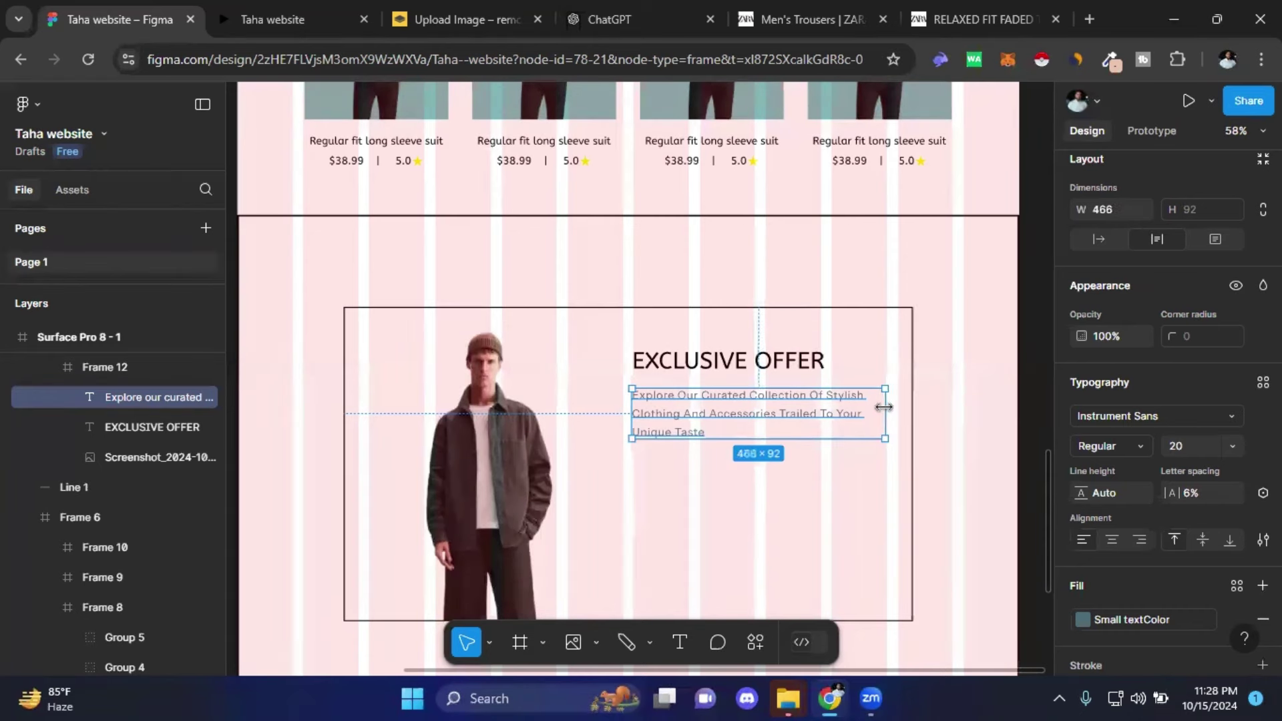
key(Return)
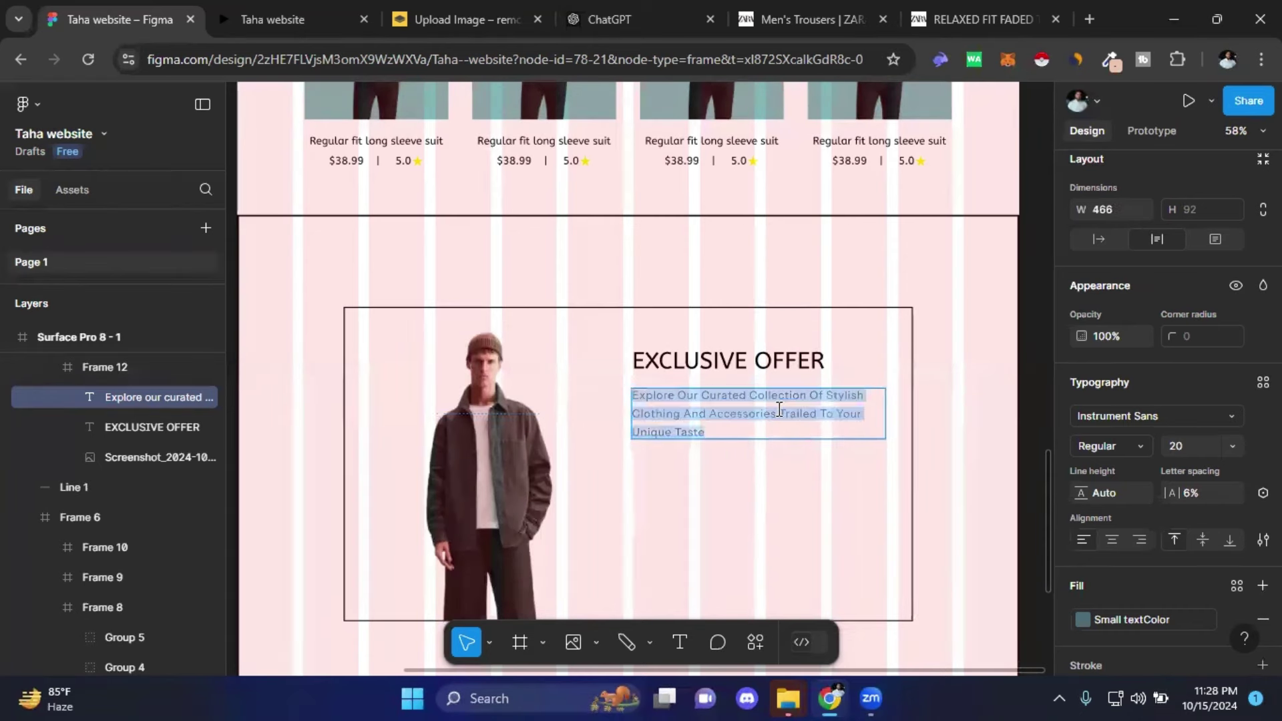
key(Escape)
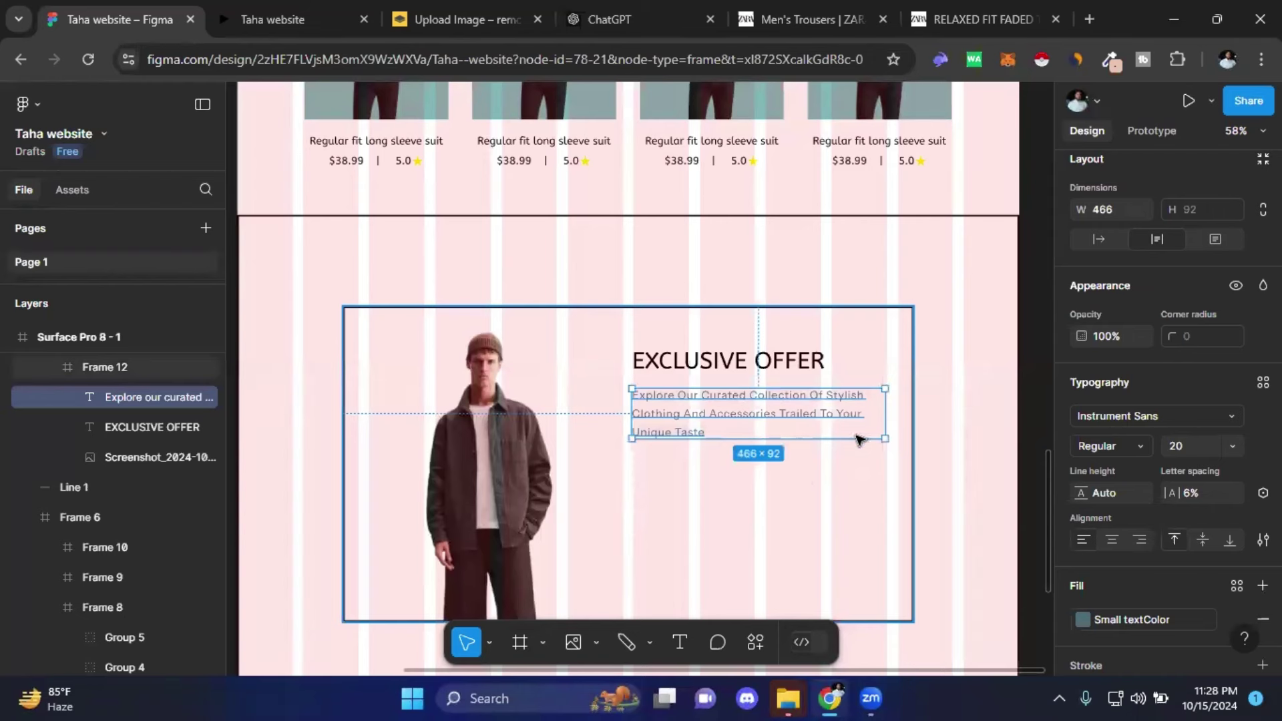
drag(886, 413, 914, 412)
- Briefly edit the description text, revert the changes, and reselect Frame 12
double_click(657, 418)
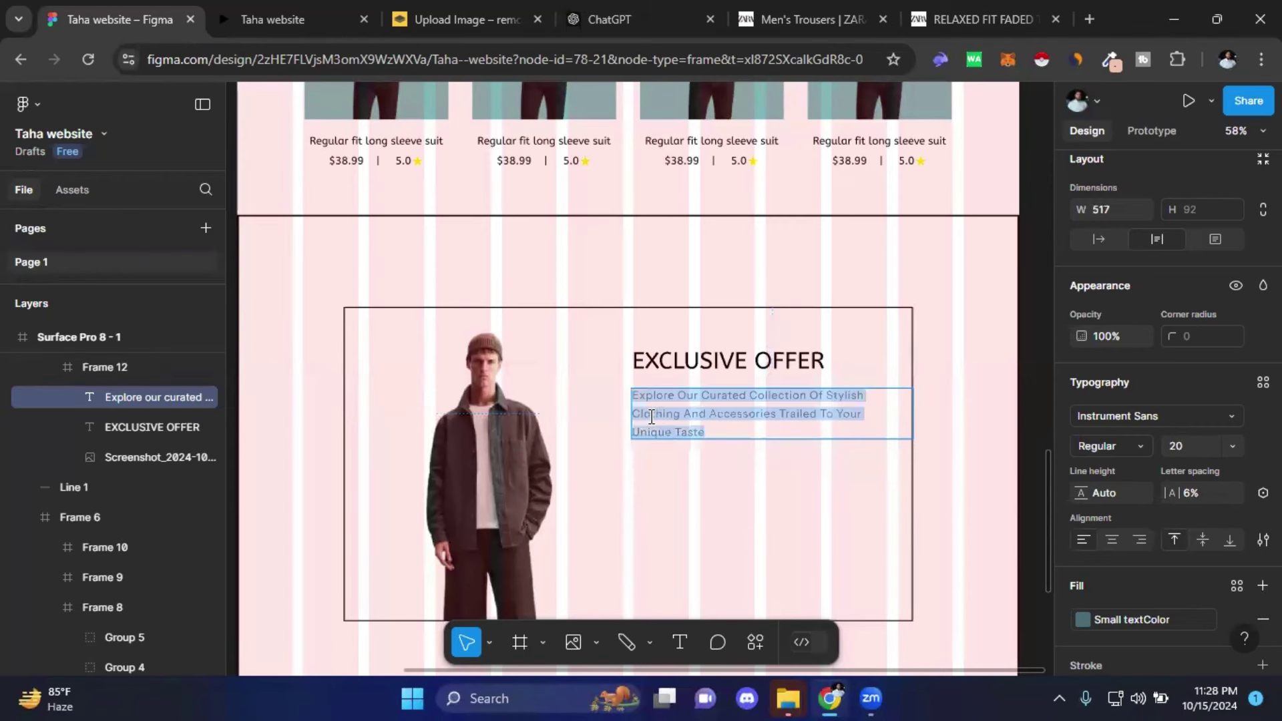
key(Right)
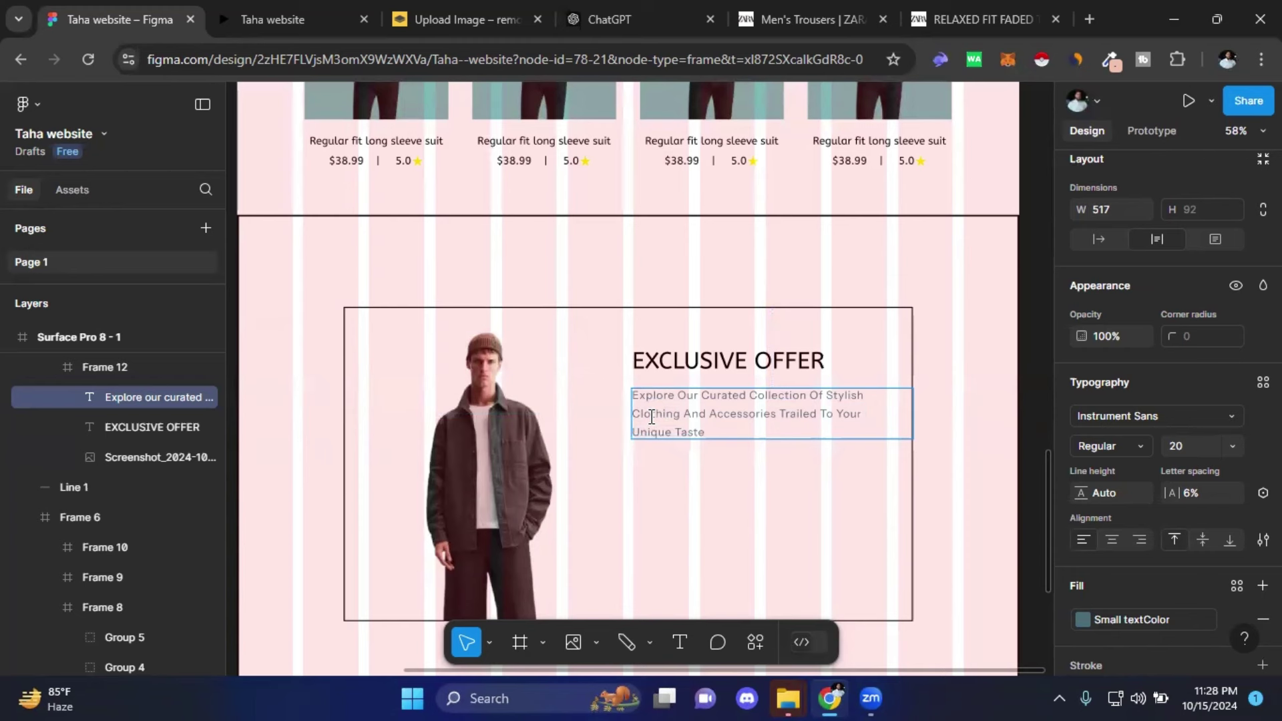
key(alt+shift+comma)
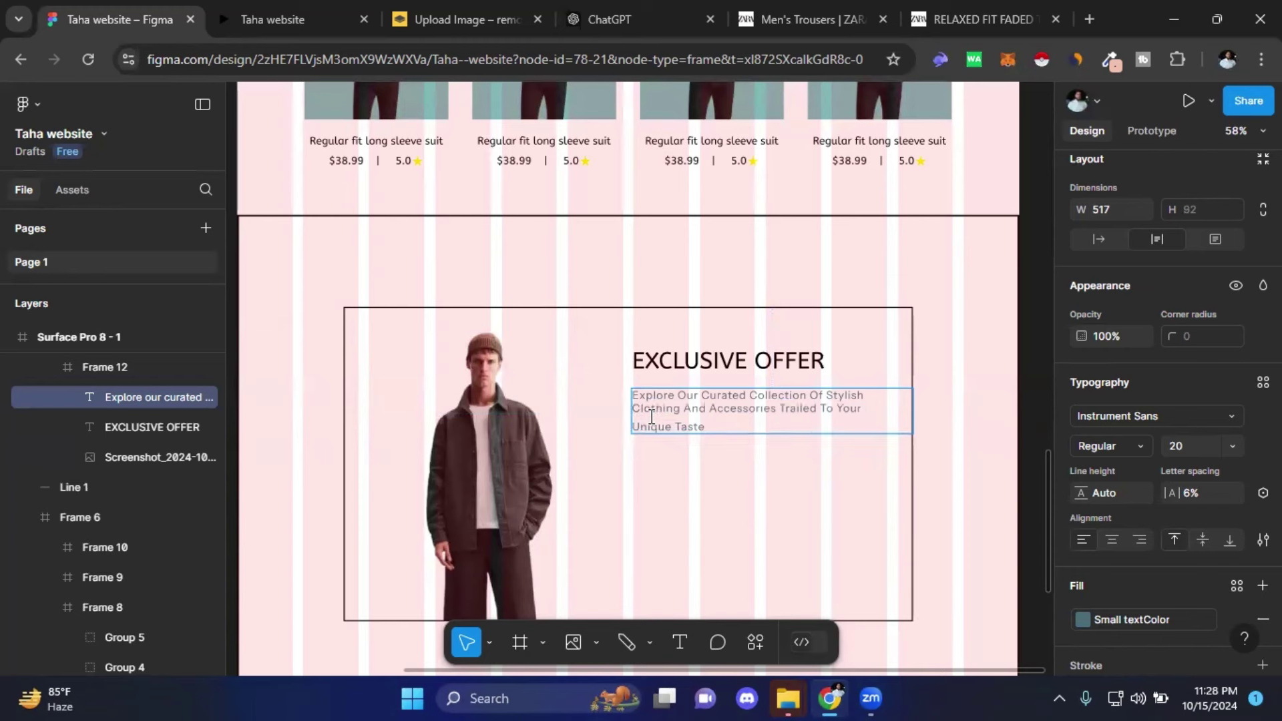
key(BackSpace)
key(alt+shift+period)
key(Escape)
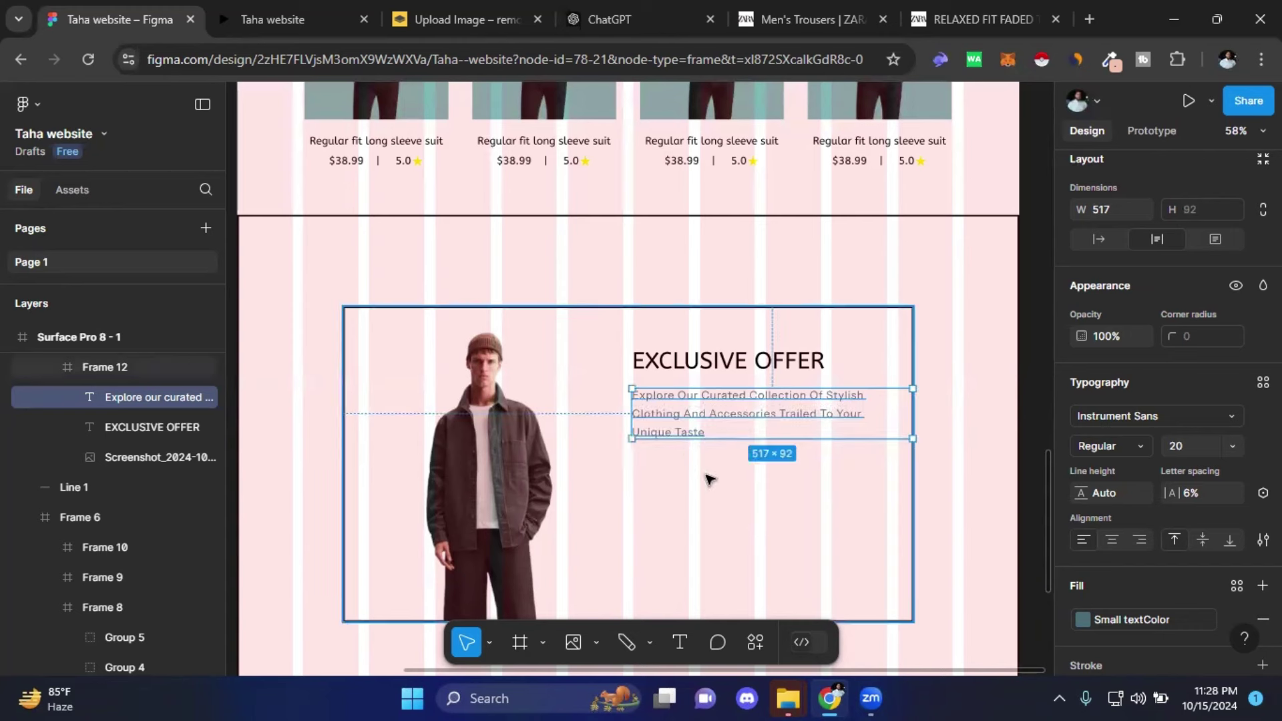
key(Escape)
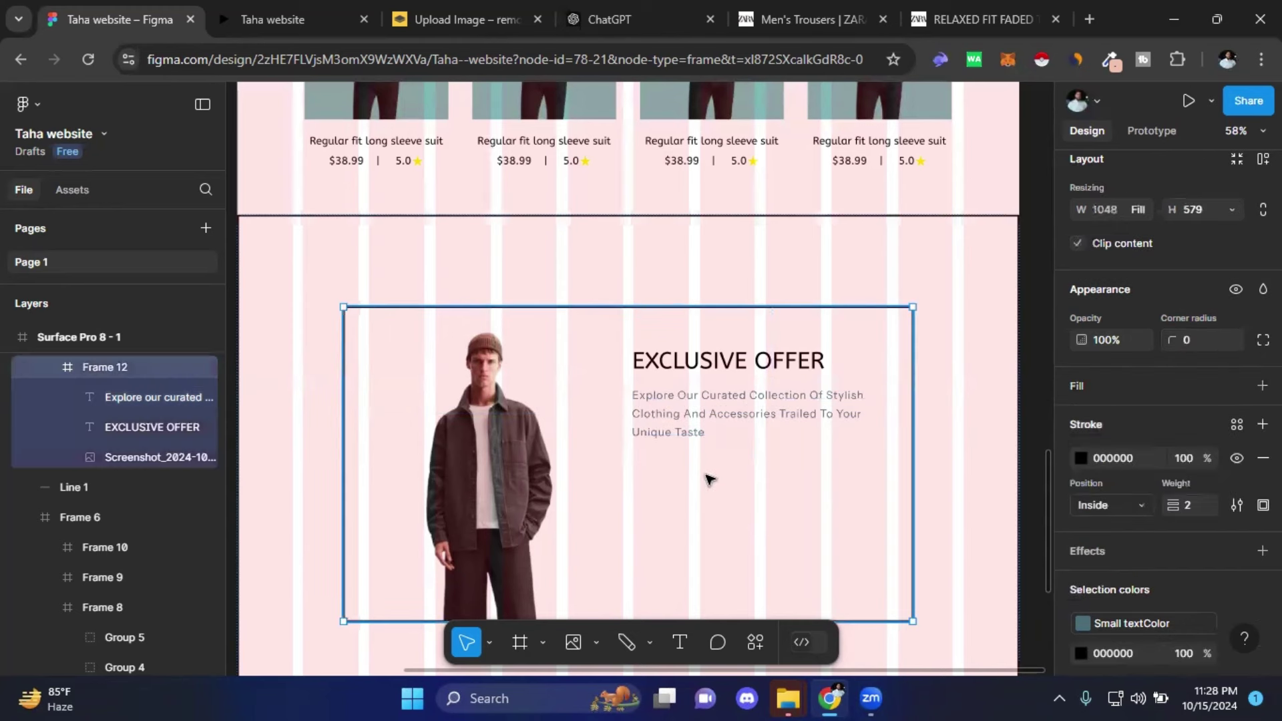
scroll(695, 427, down, 3)
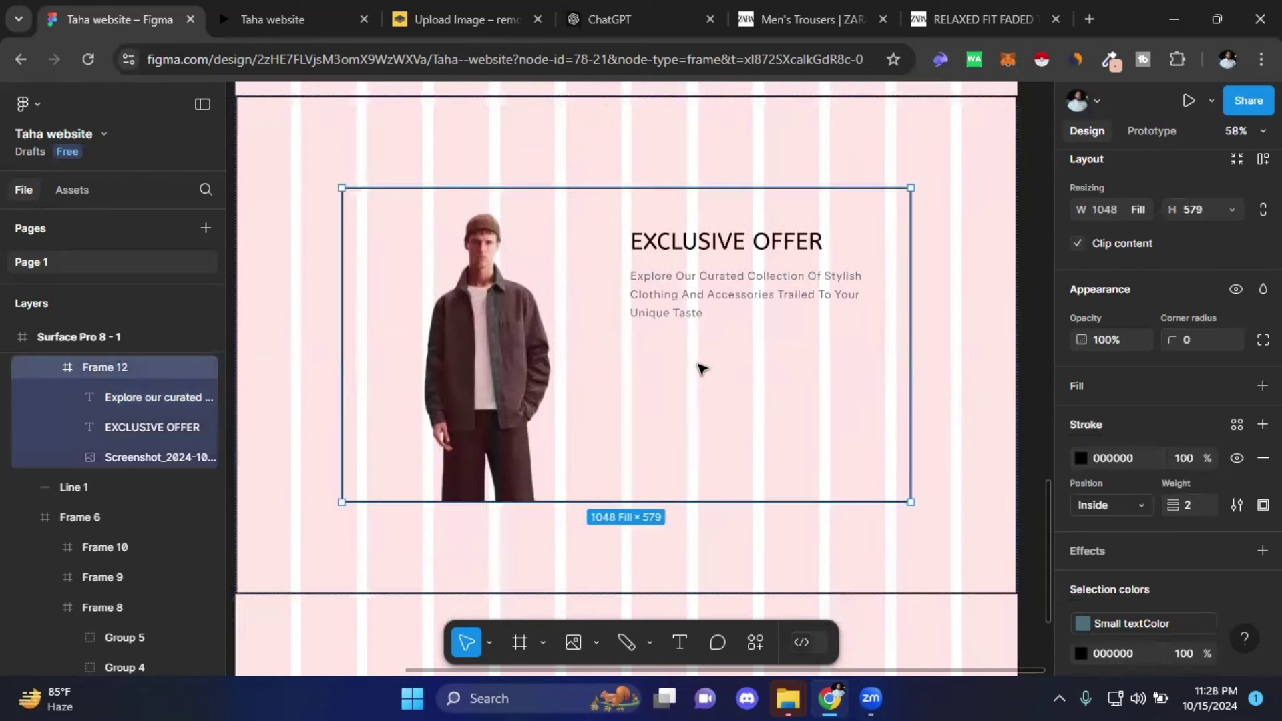
- Replace the EXCLUSIVE OFFER heading's black fill with the grey main fontColor library style
click(690, 243)
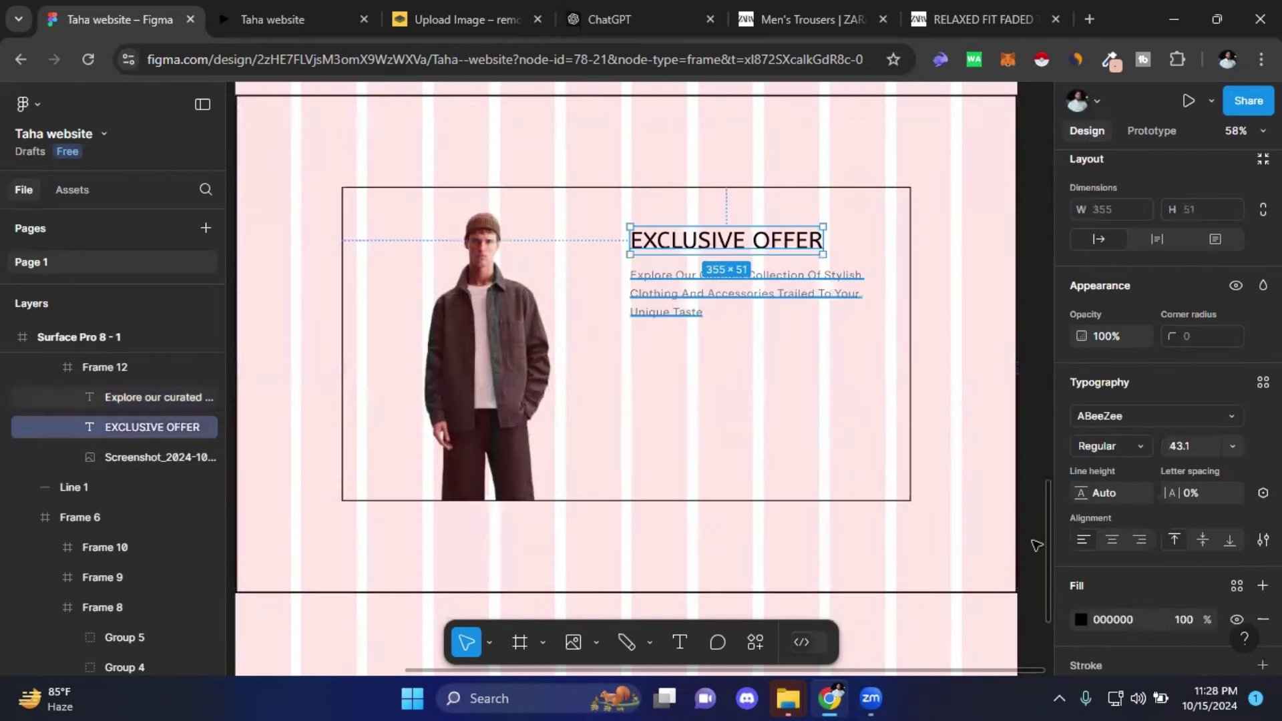
click(1238, 586)
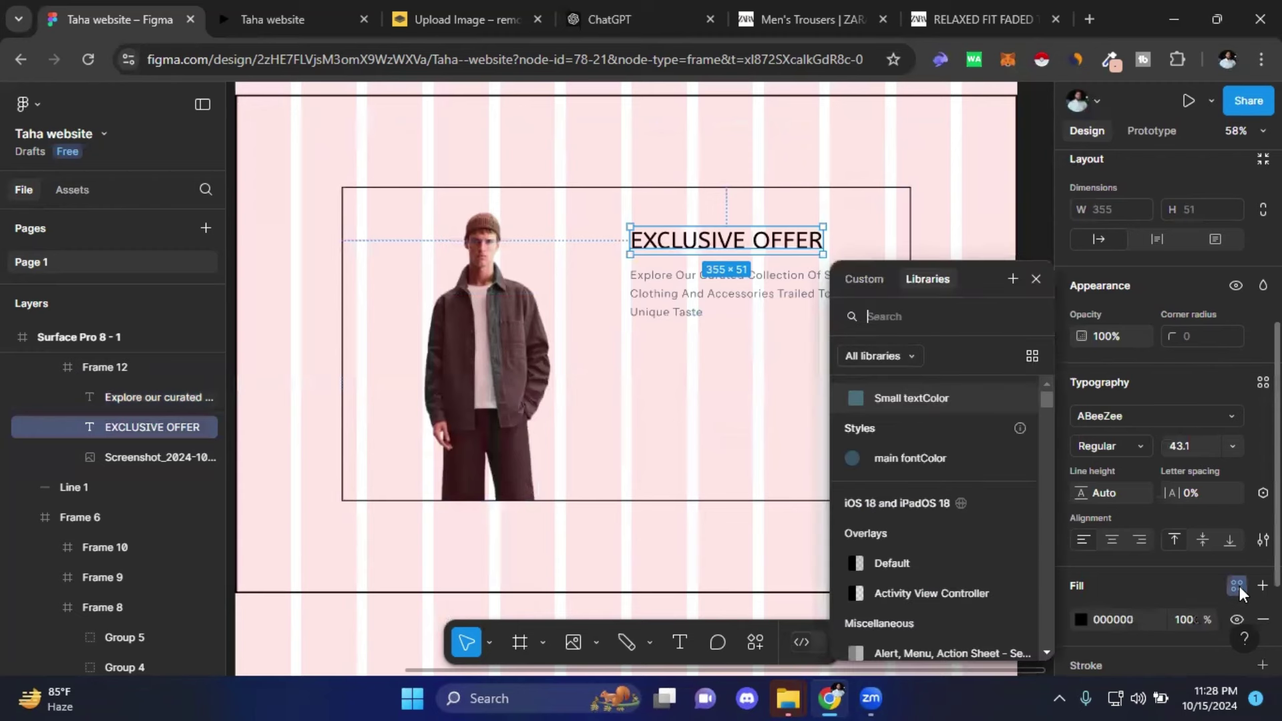
click(893, 458)
click(746, 427)
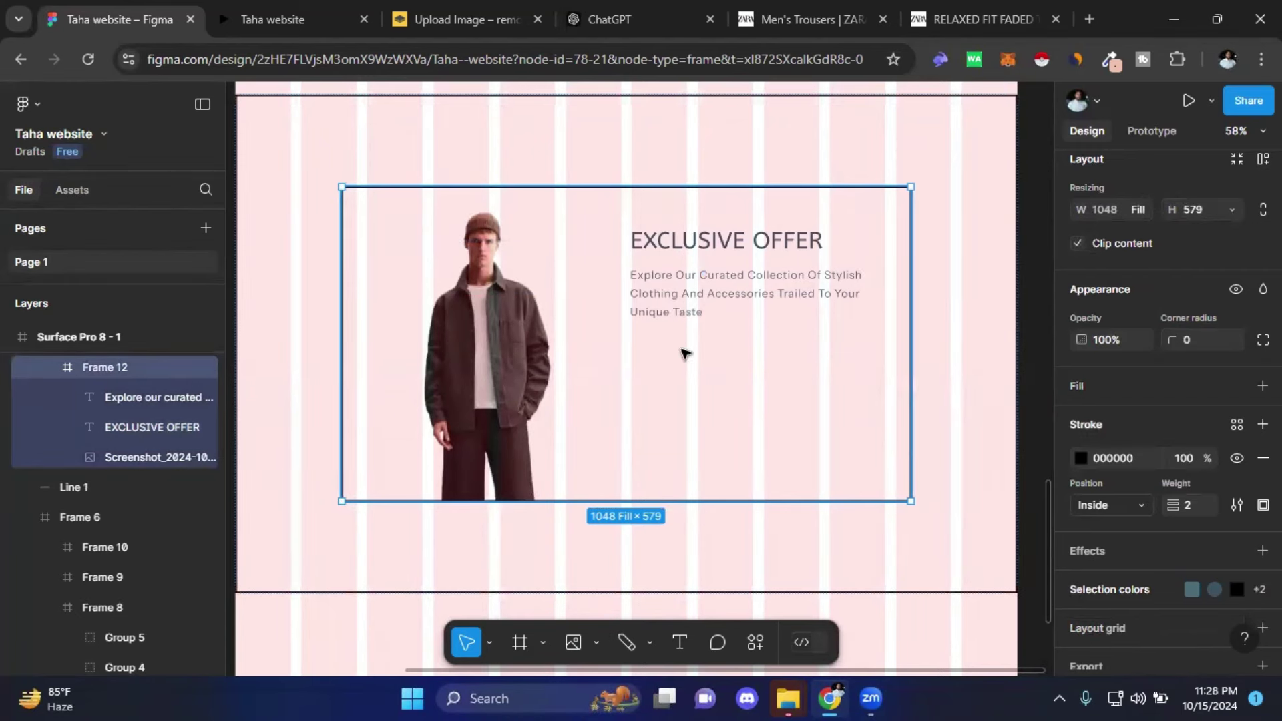
scroll(734, 372, up, 2)
scroll(732, 372, up, 2)
scroll(694, 387, up, 2)
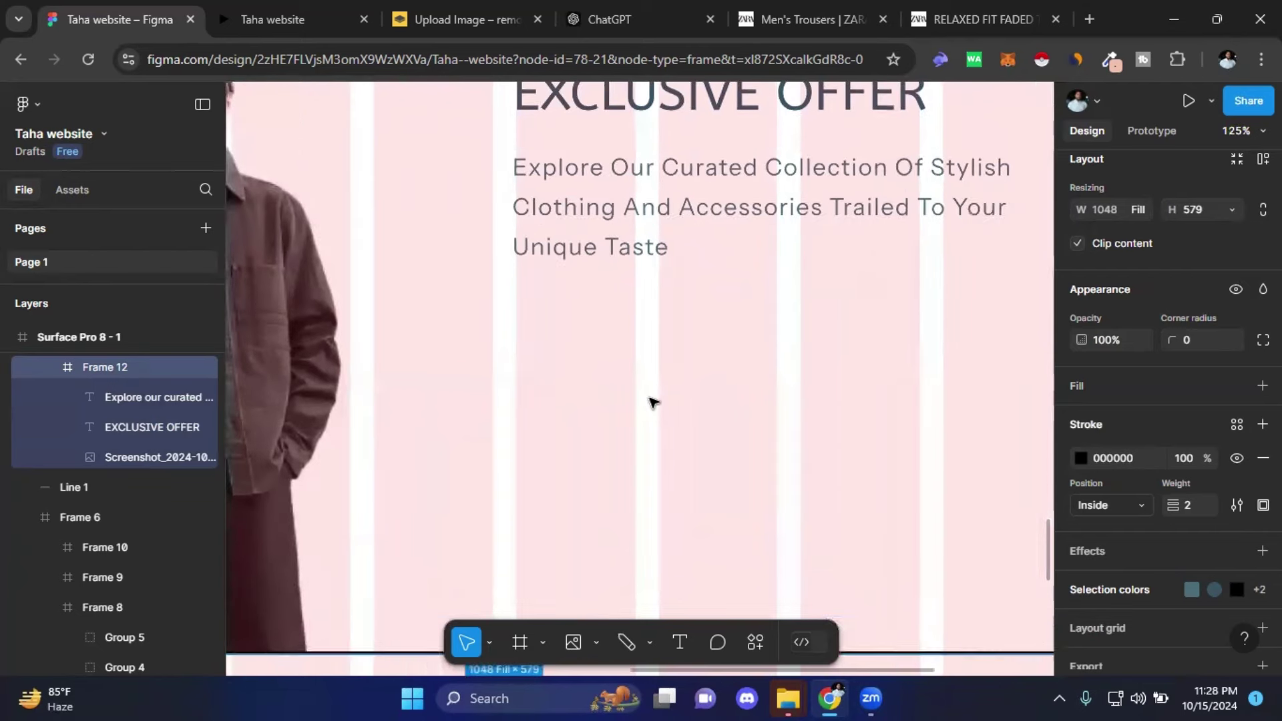
scroll(670, 386, down, 1)
scroll(669, 386, down, 1)
scroll(586, 367, down, 2)
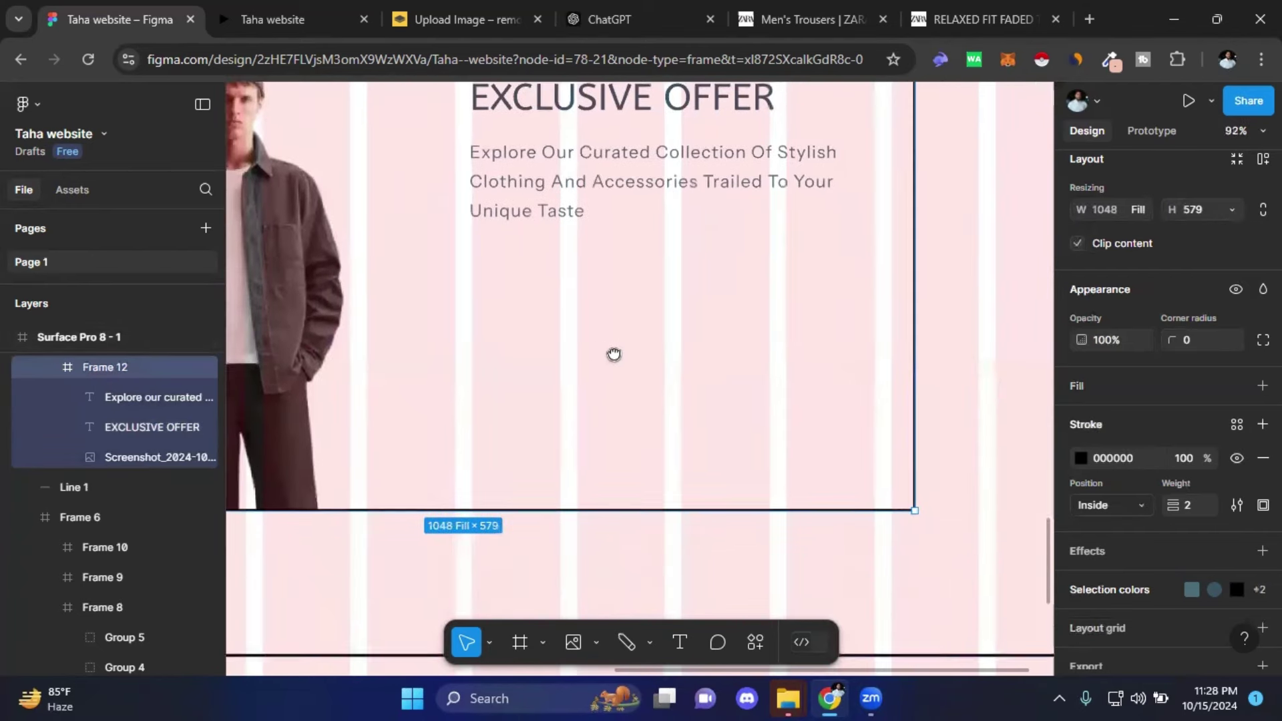
- Draw a new frame below the description and set its width to 120
scroll(613, 355, up, 1)
click(520, 642)
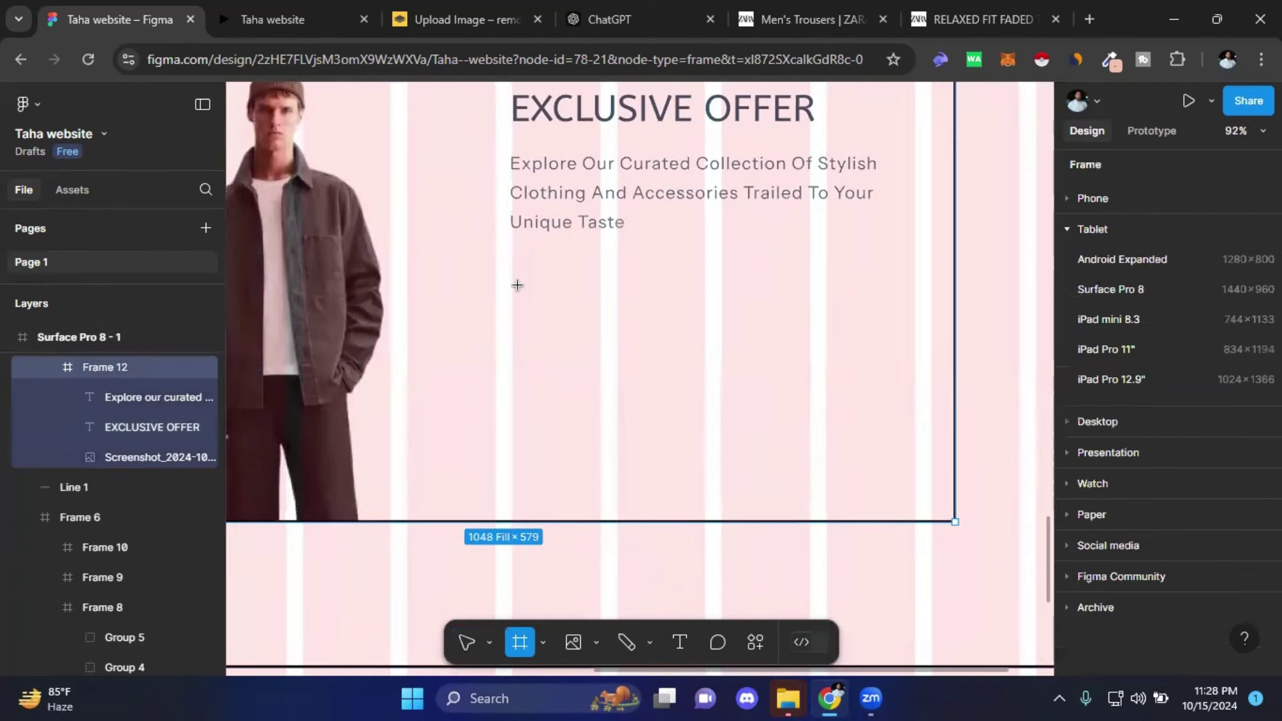
drag(518, 285, 622, 414)
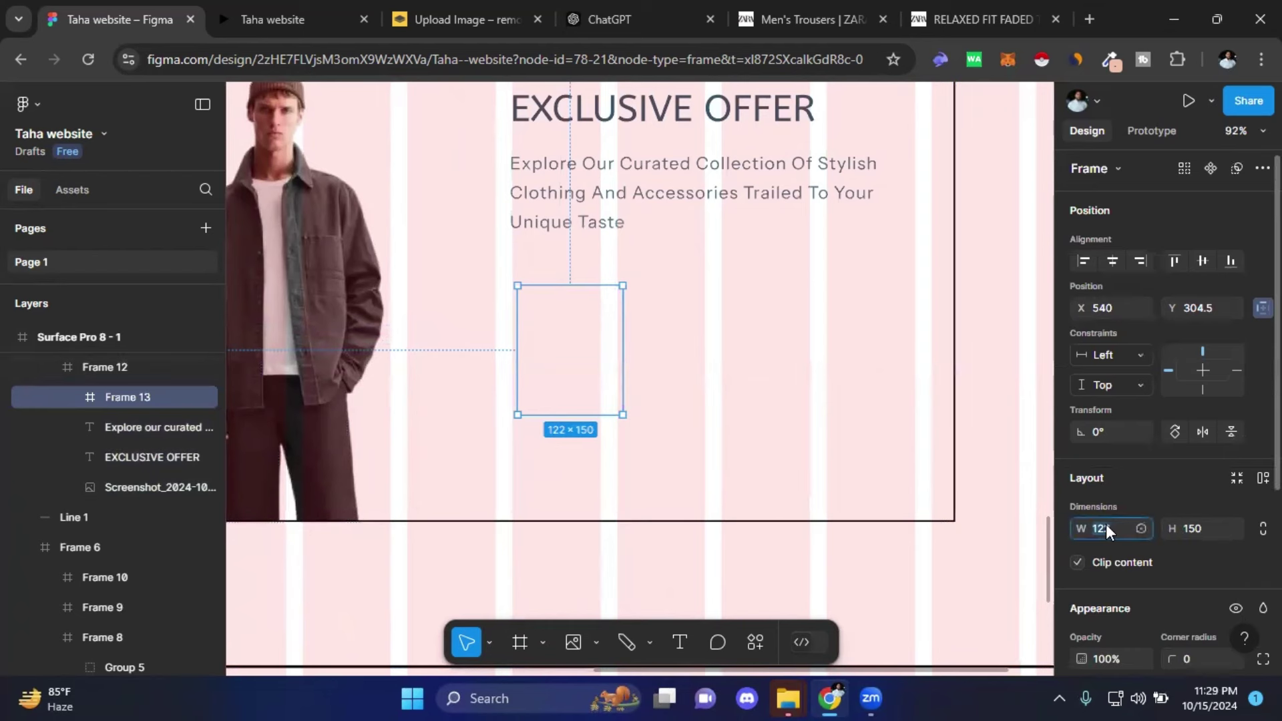
text(120)
key(Return)
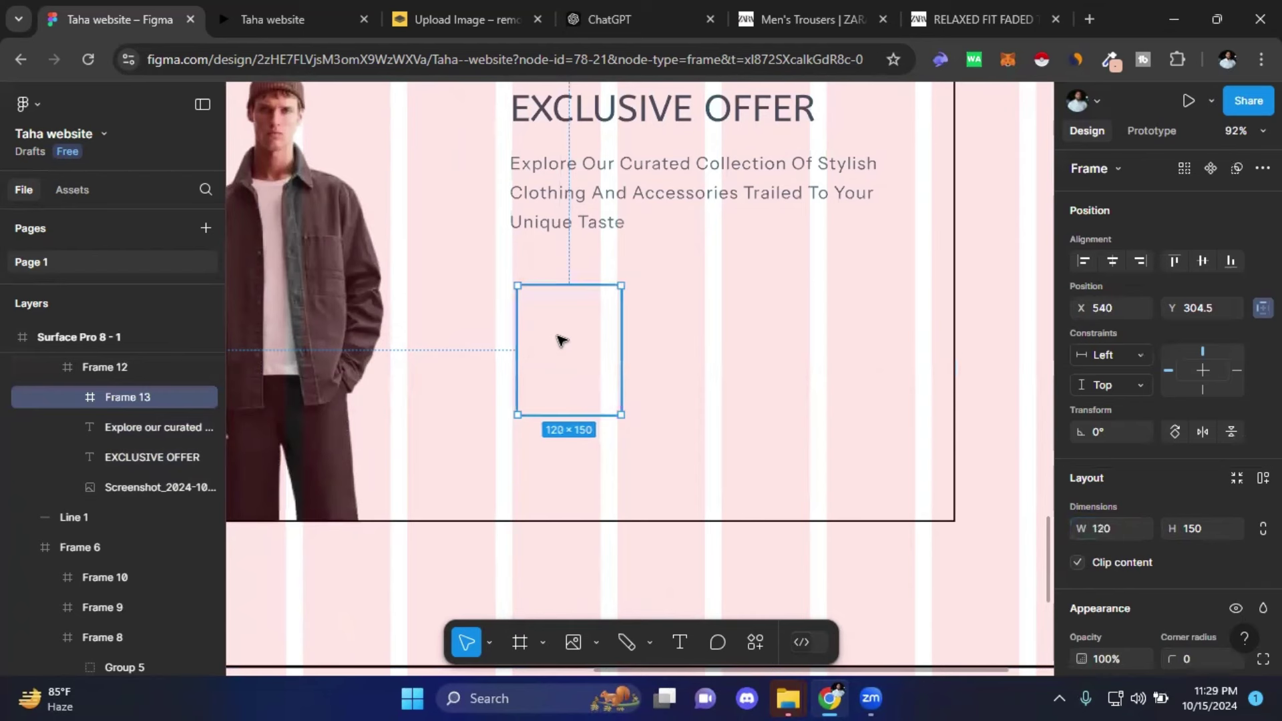
key(Left)
key(Left)
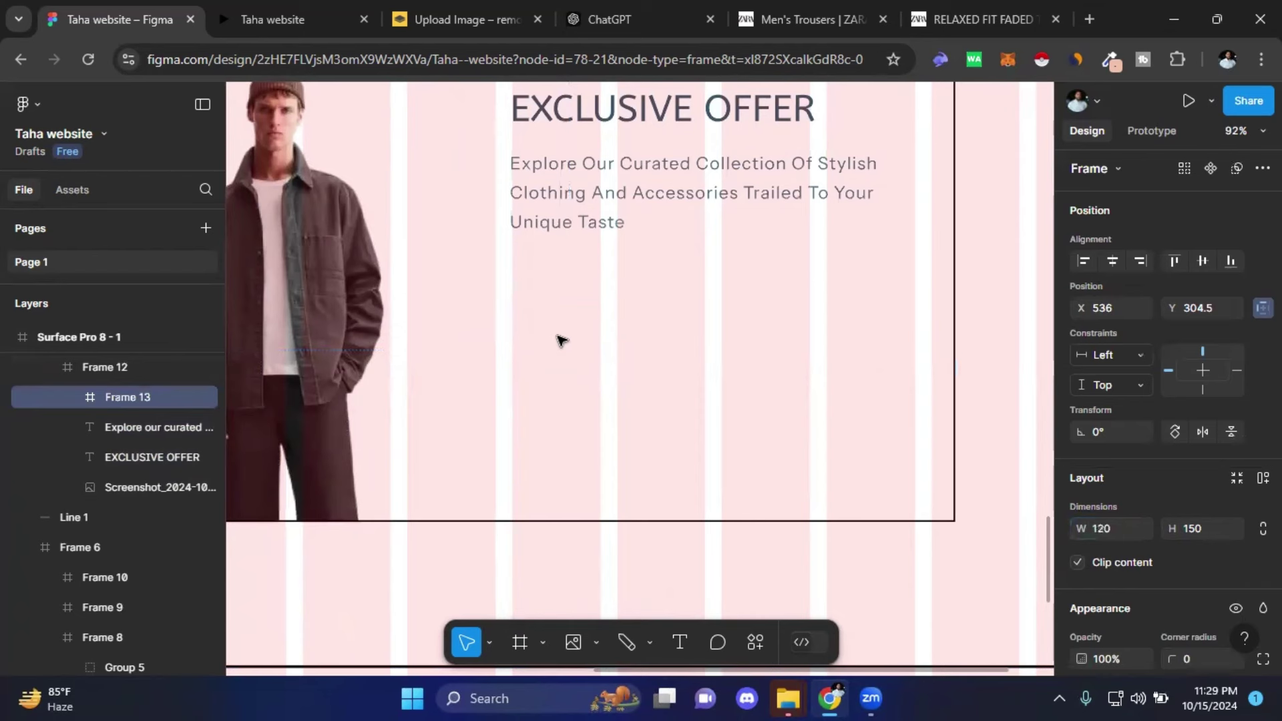
- Give the 120×150 box a black stroke and white fill, nudging it into place
scroll(1158, 546, down, 4)
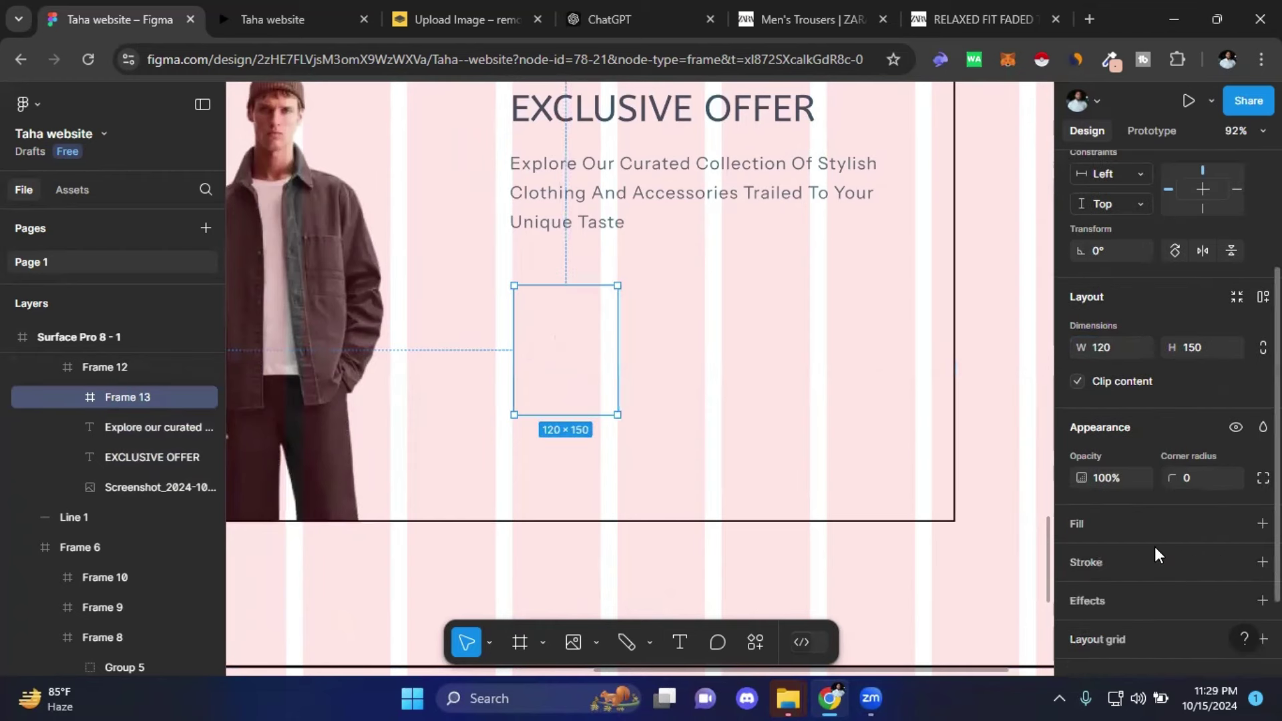
click(1128, 491)
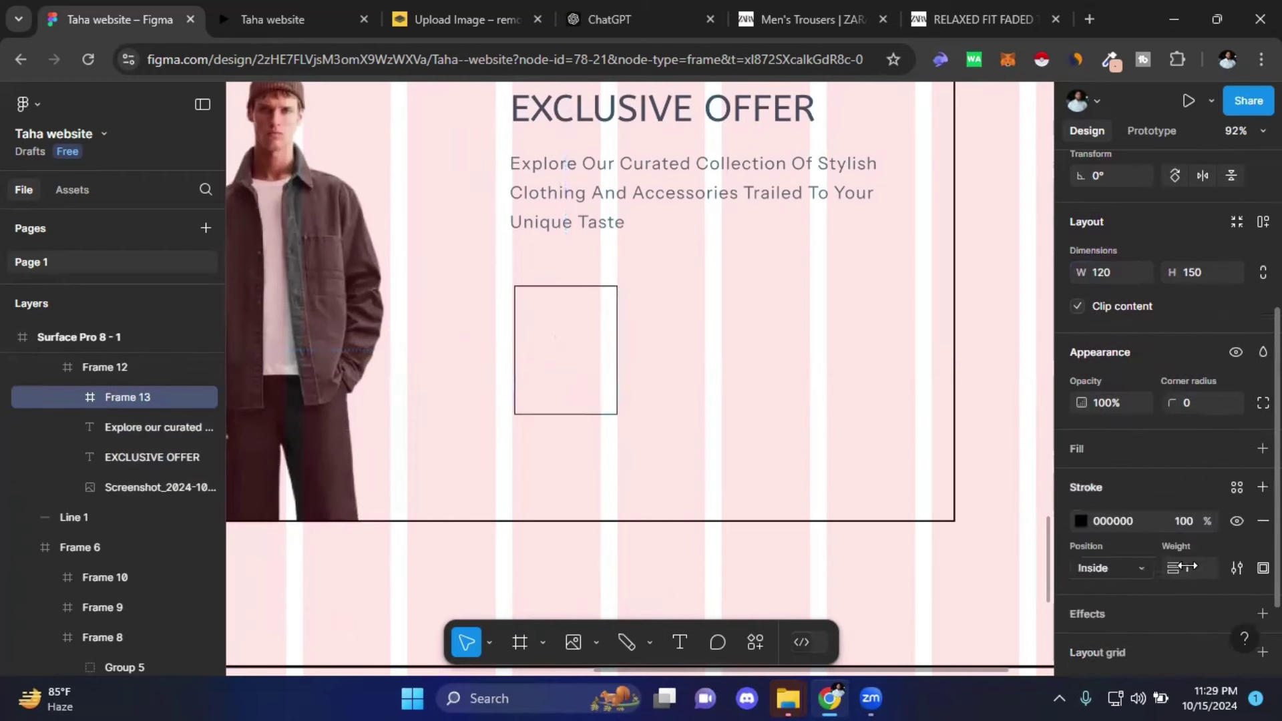
click(897, 576)
double_click(587, 339)
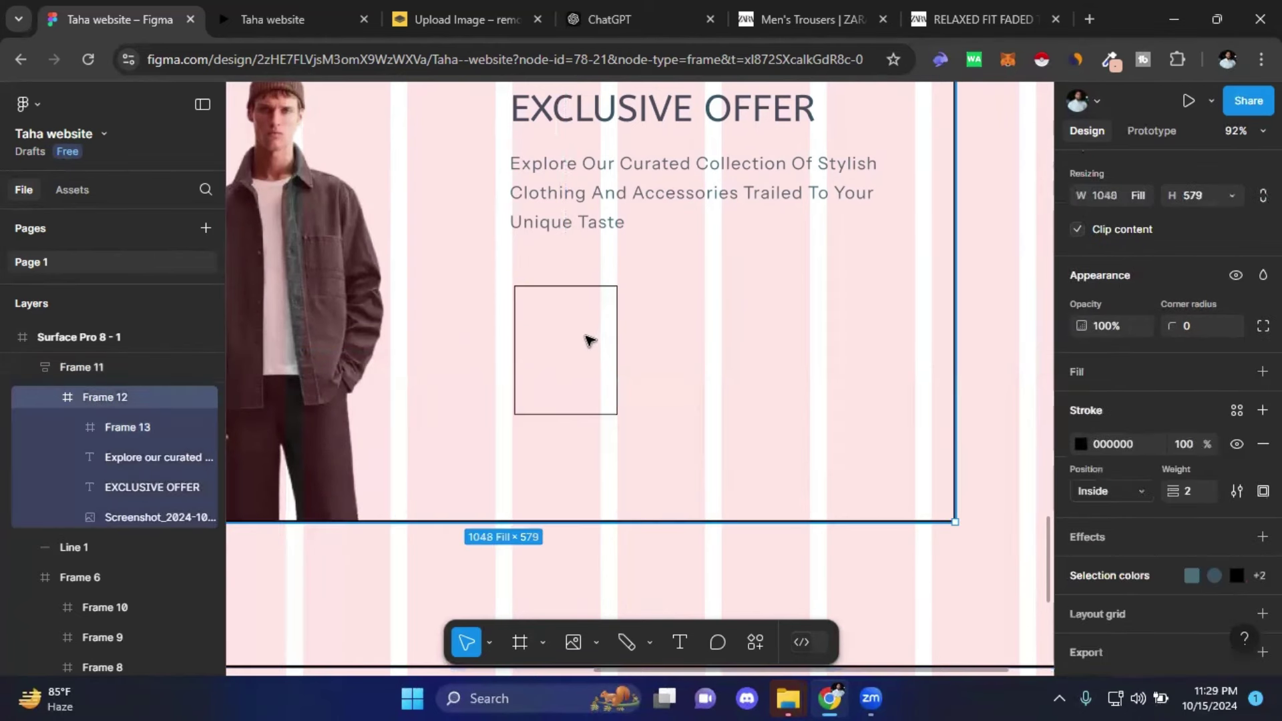
click(588, 341)
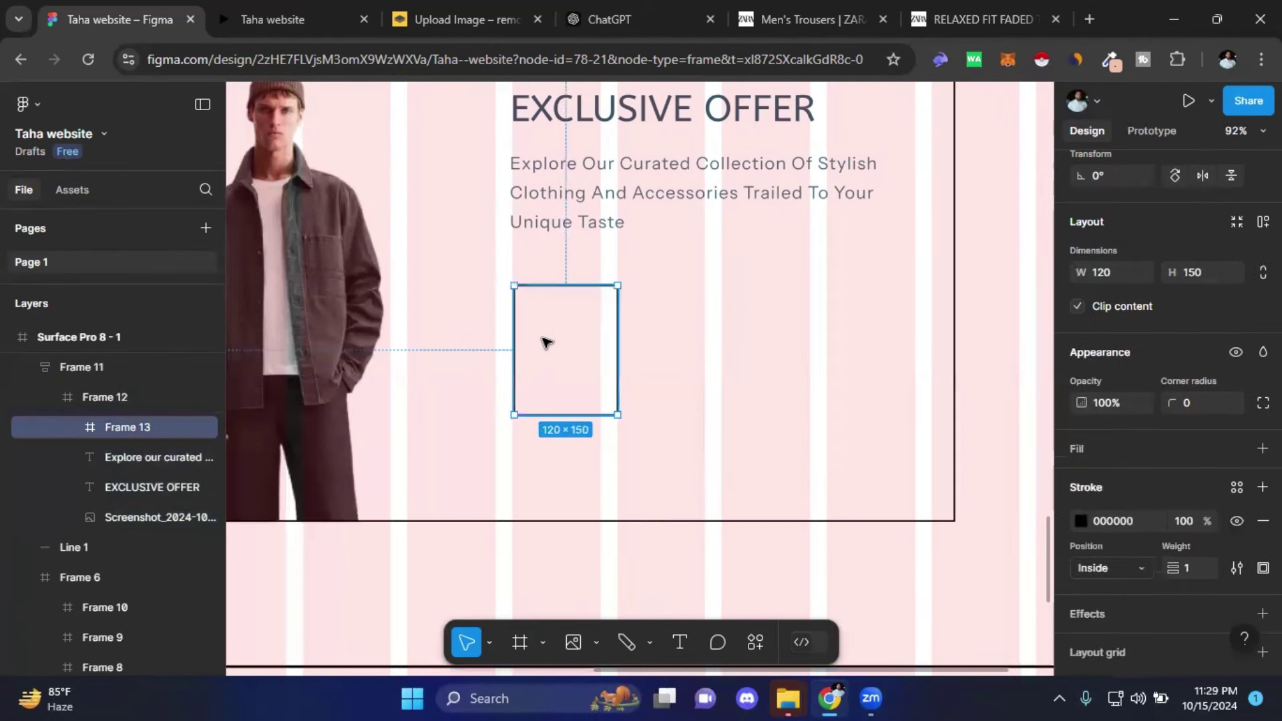
drag(544, 340, 542, 341)
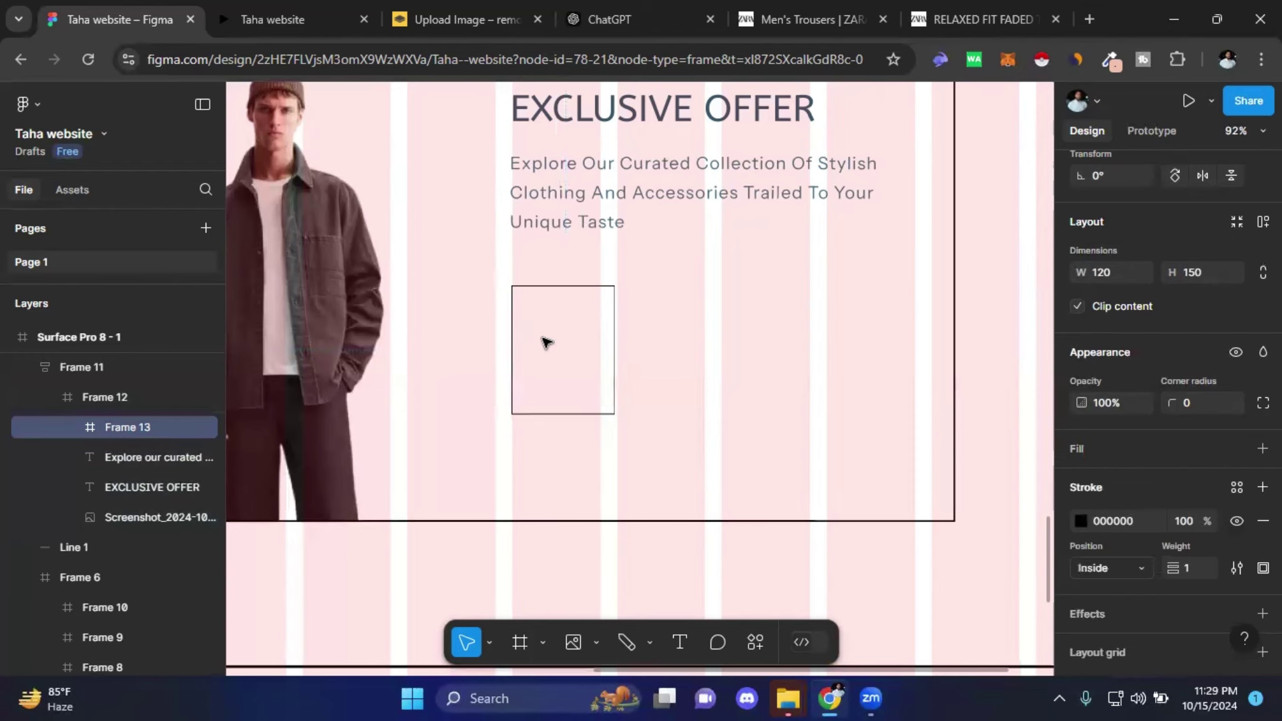
drag(545, 342, 546, 342)
key(Up)
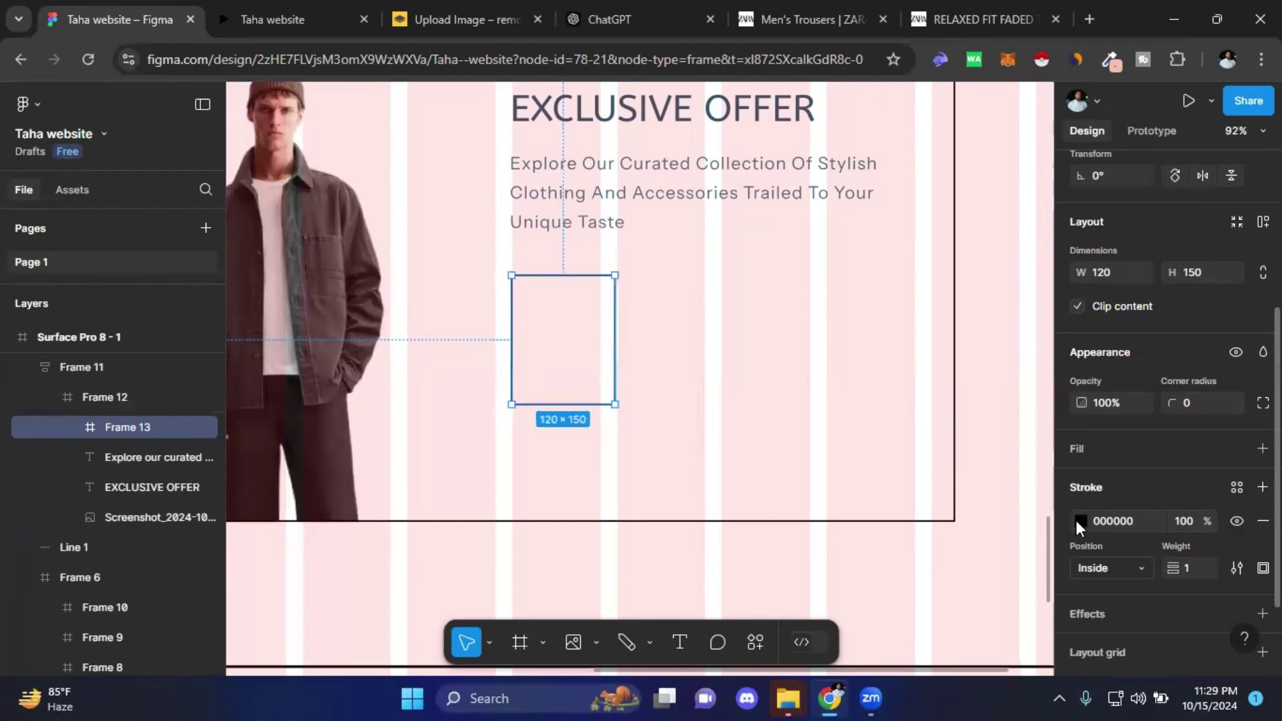
click(1105, 447)
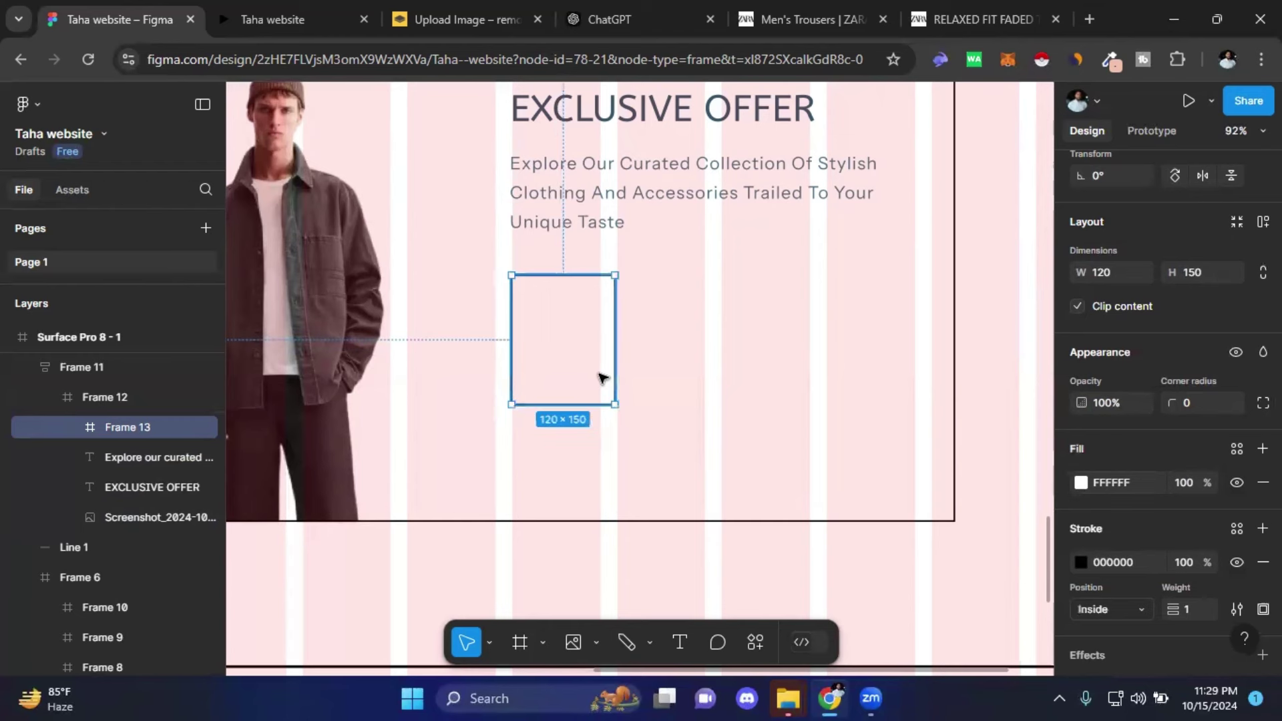
click(1076, 481)
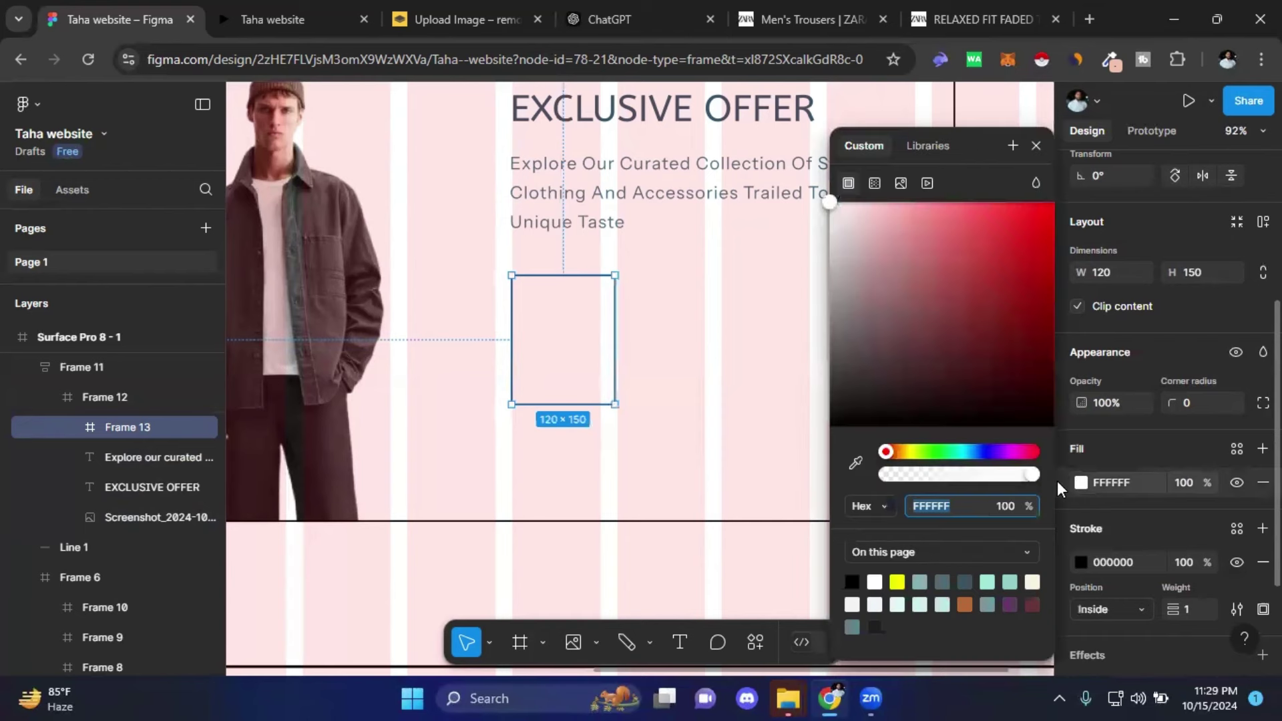
click(1144, 442)
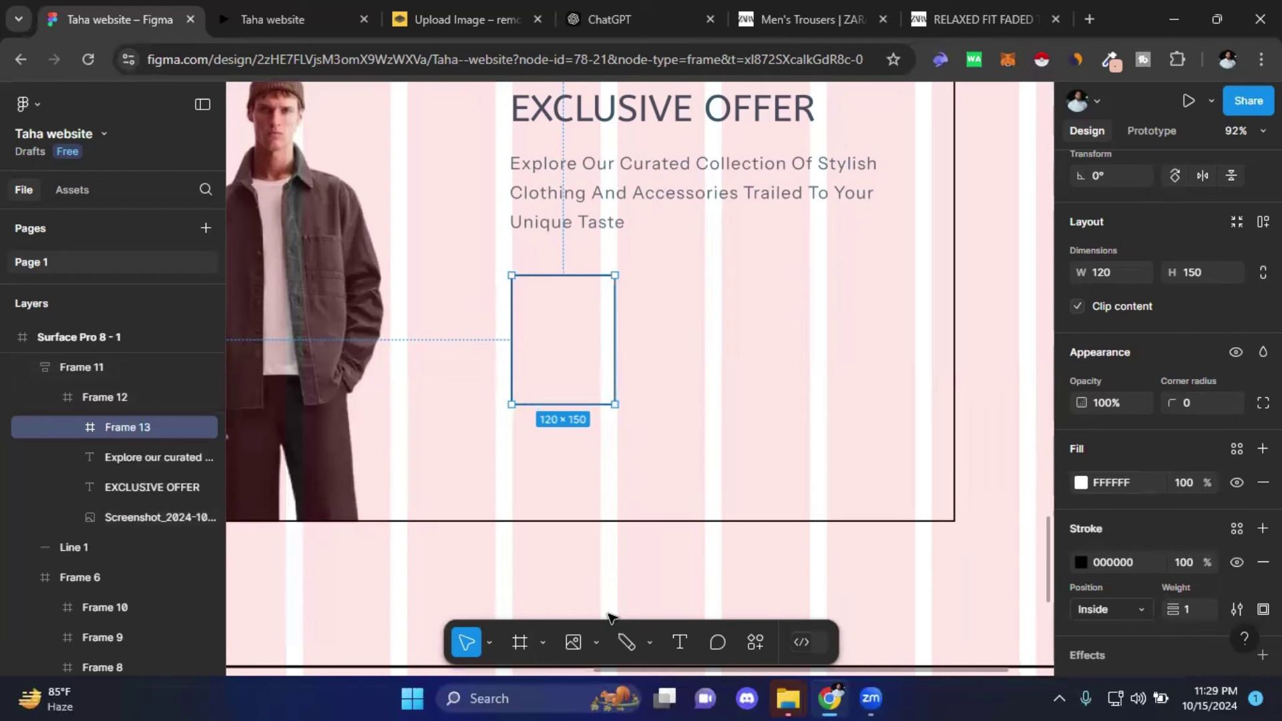
- Add a '06' text layer centred near the top of the new box
click(678, 643)
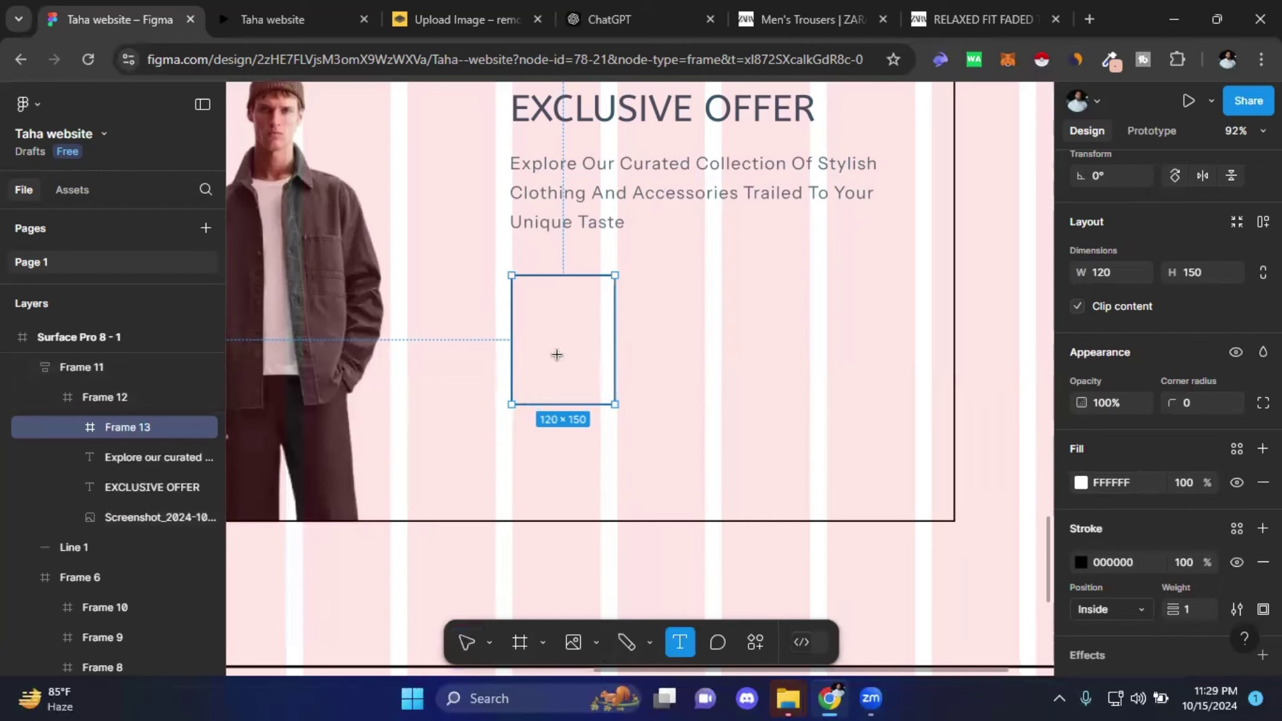
click(555, 322)
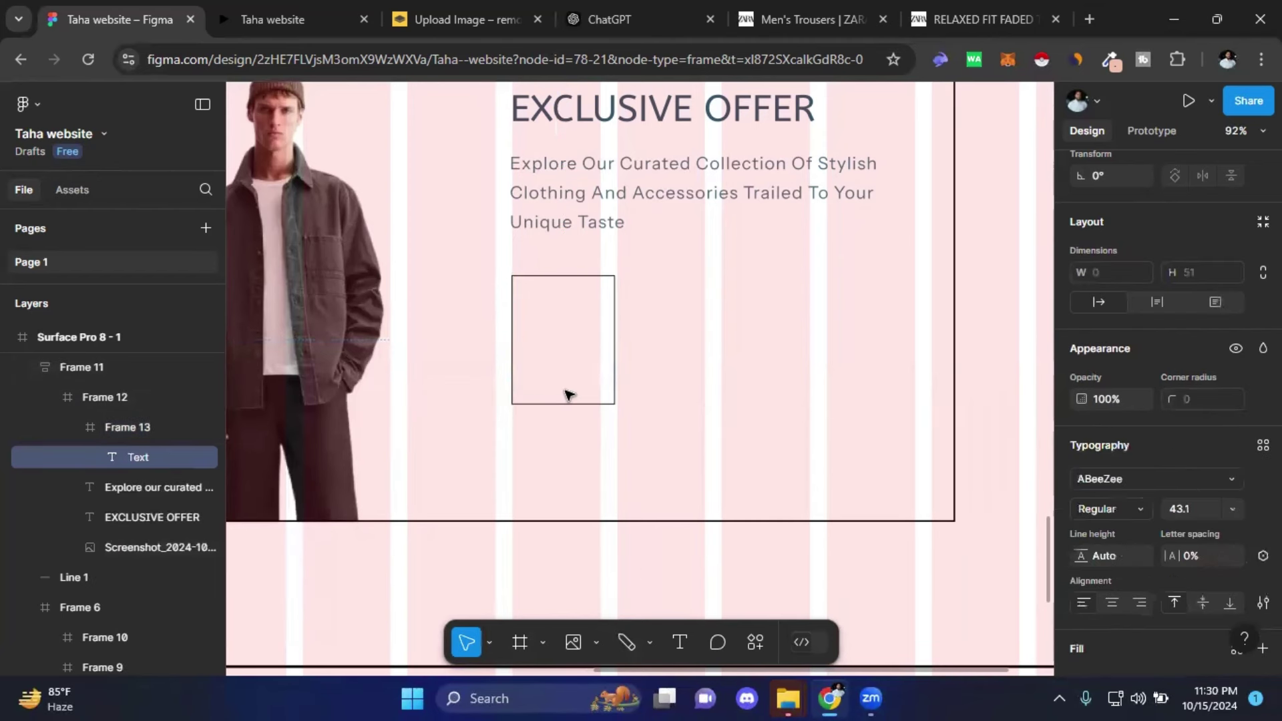
text(06)
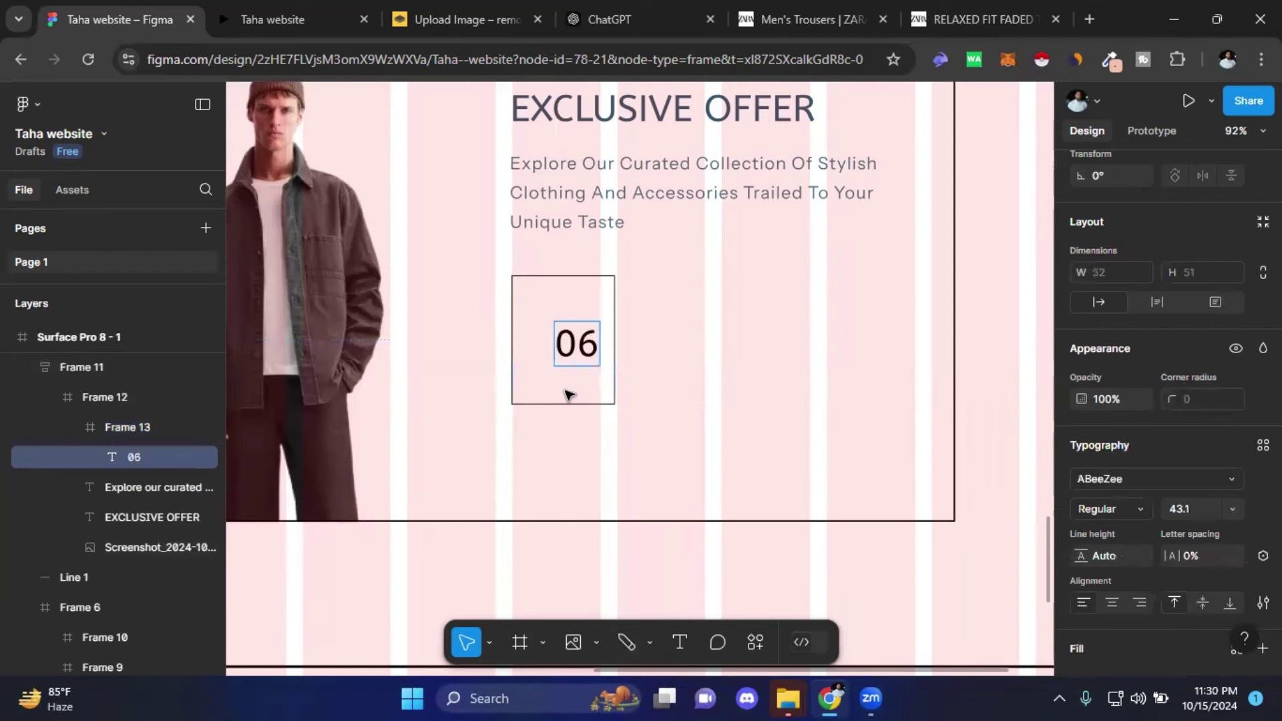
key(Escape)
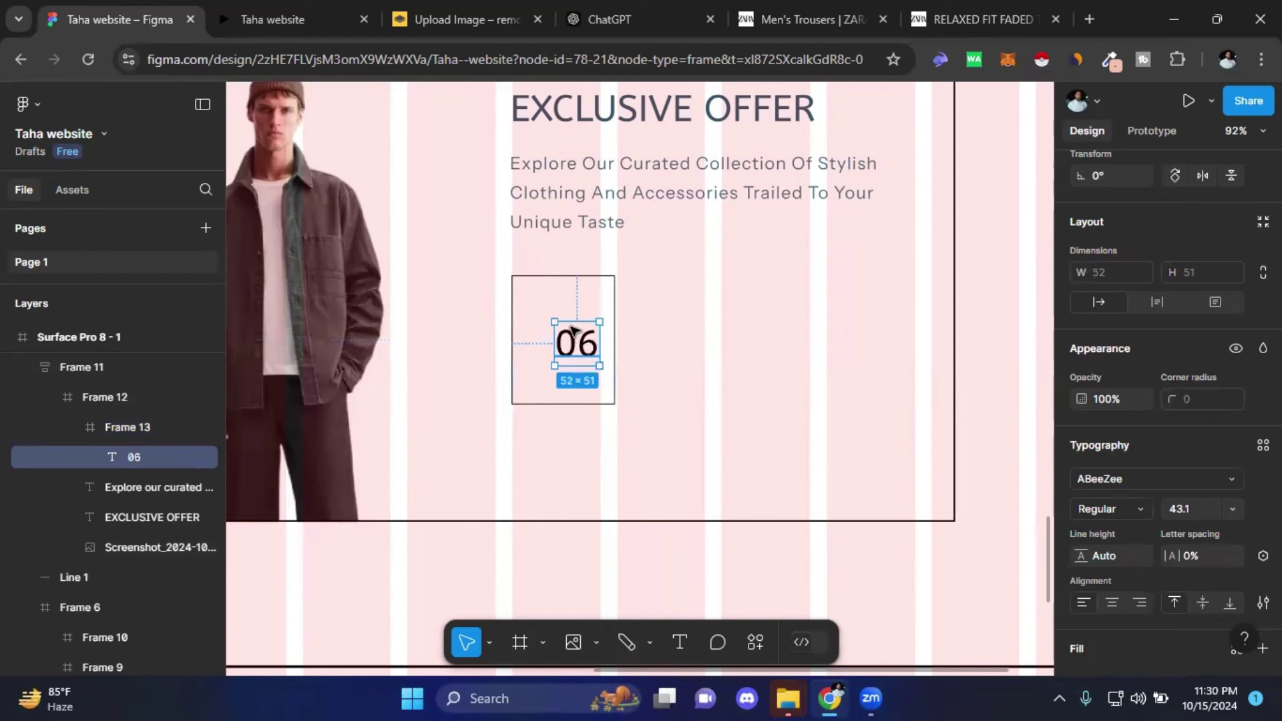
mouse_move(588, 341)
mouse_down()
mouse_move(560, 324)
mouse_move(559, 308)
mouse_up()
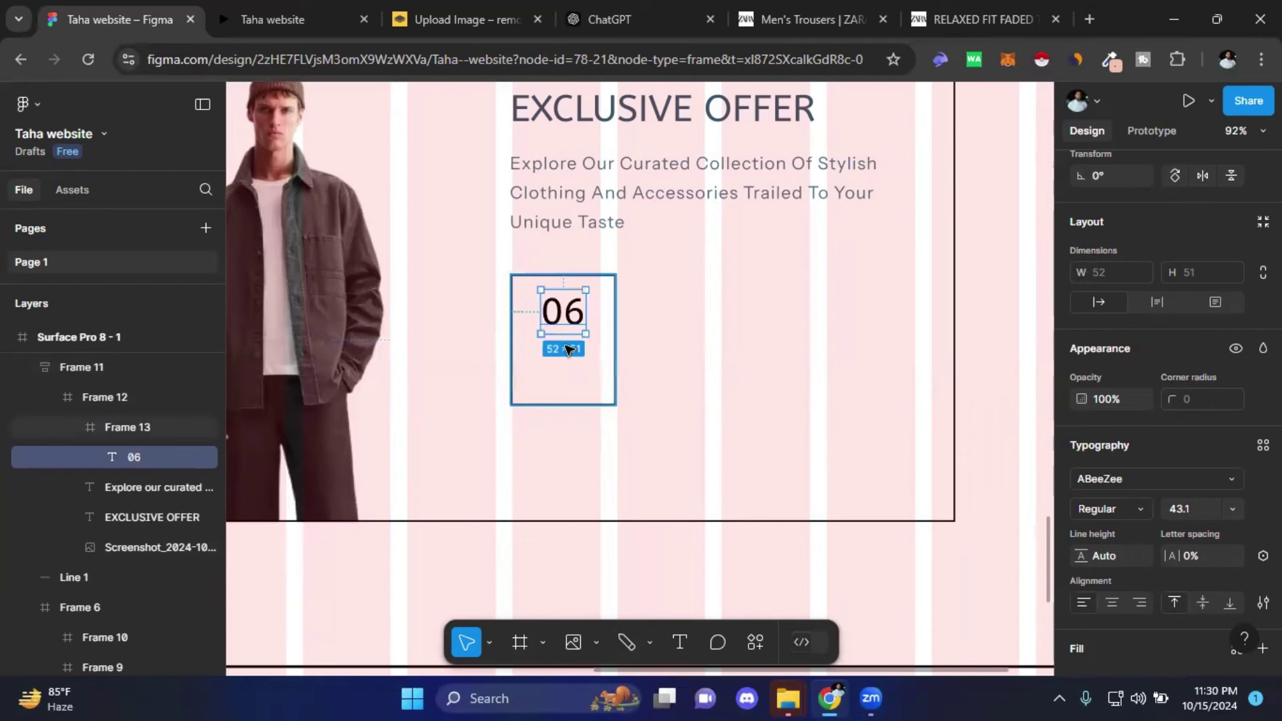
- Set the 06 text to Albert Sans Regular, size 45
double_click(580, 324)
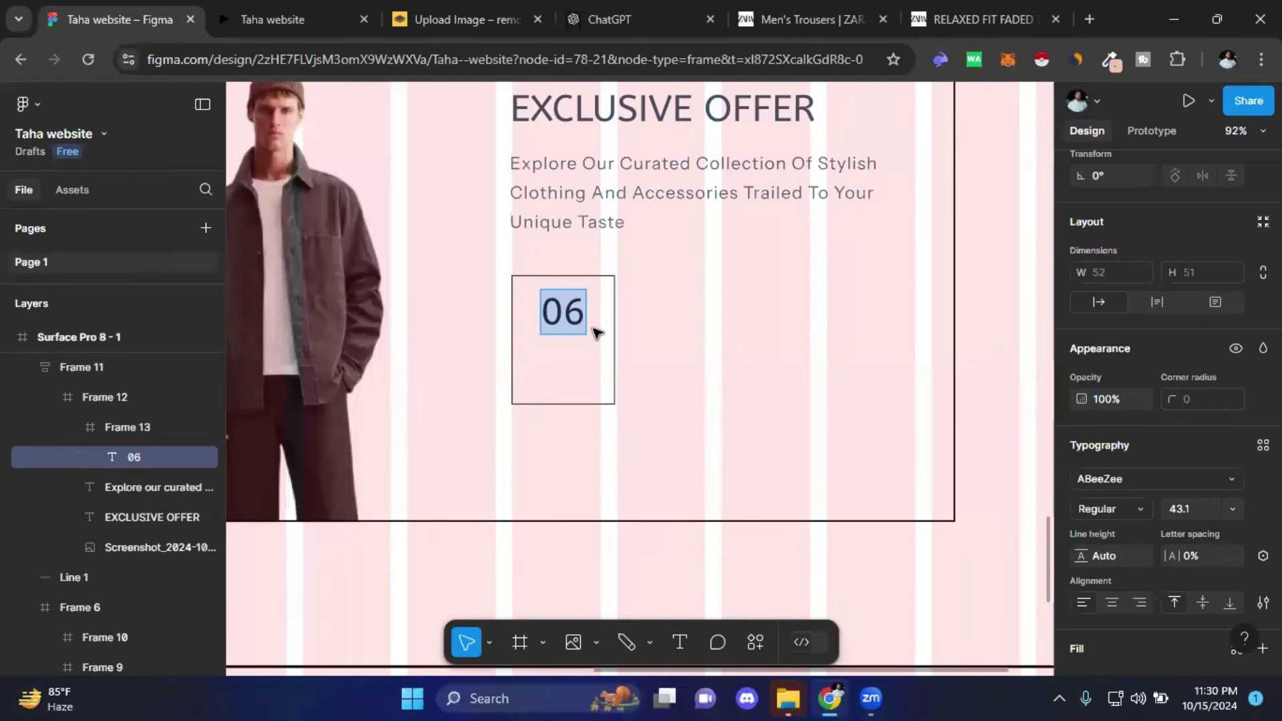
scroll(1224, 447, down, 3)
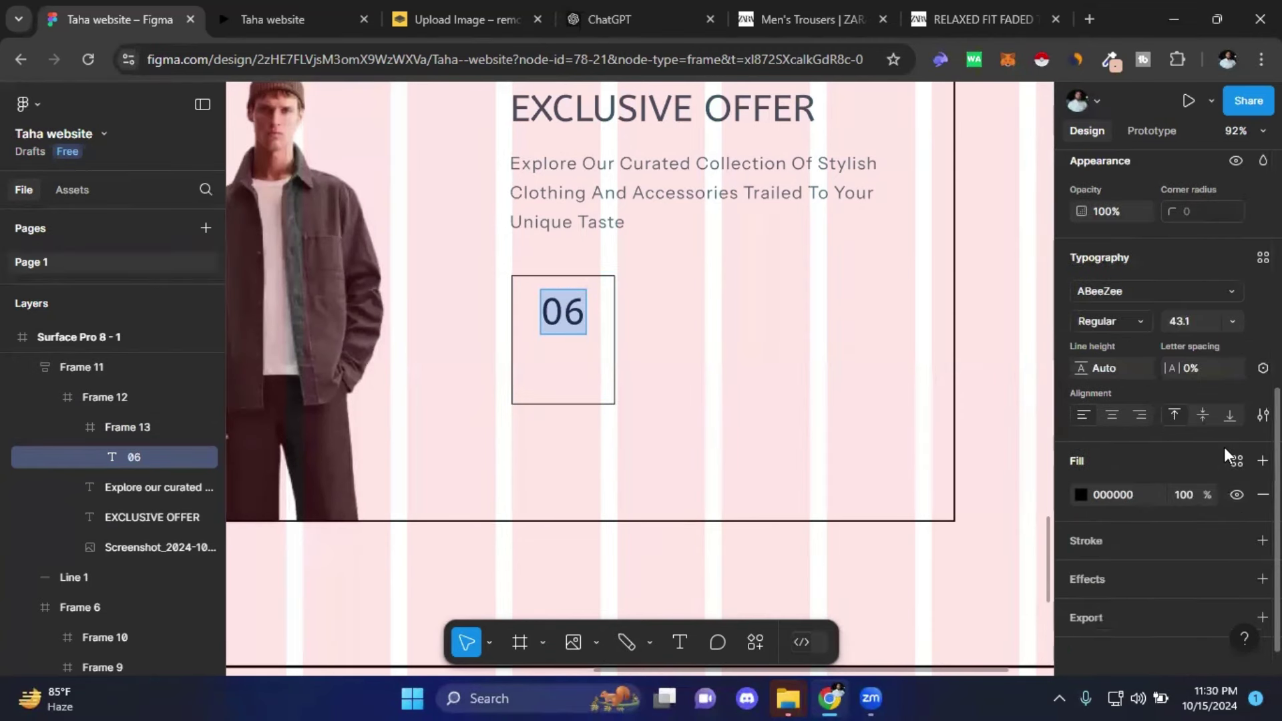
scroll(1212, 420, up, 2)
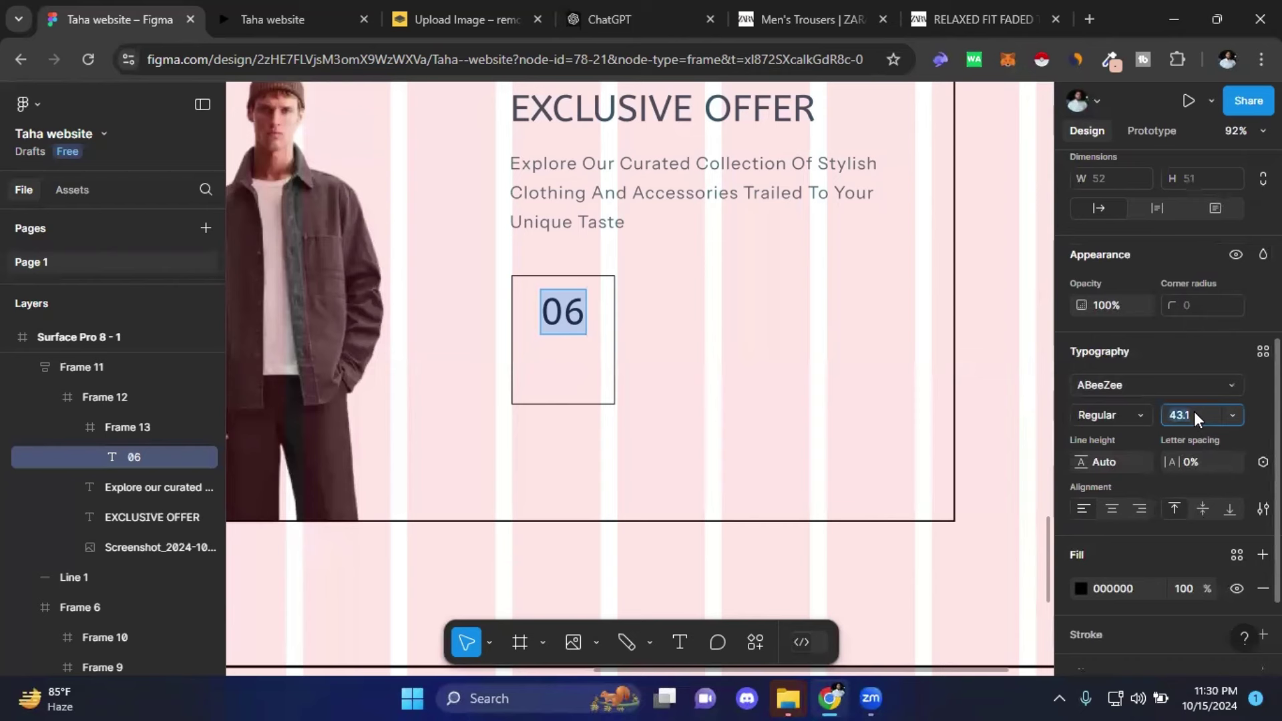
text(45)
click(1140, 411)
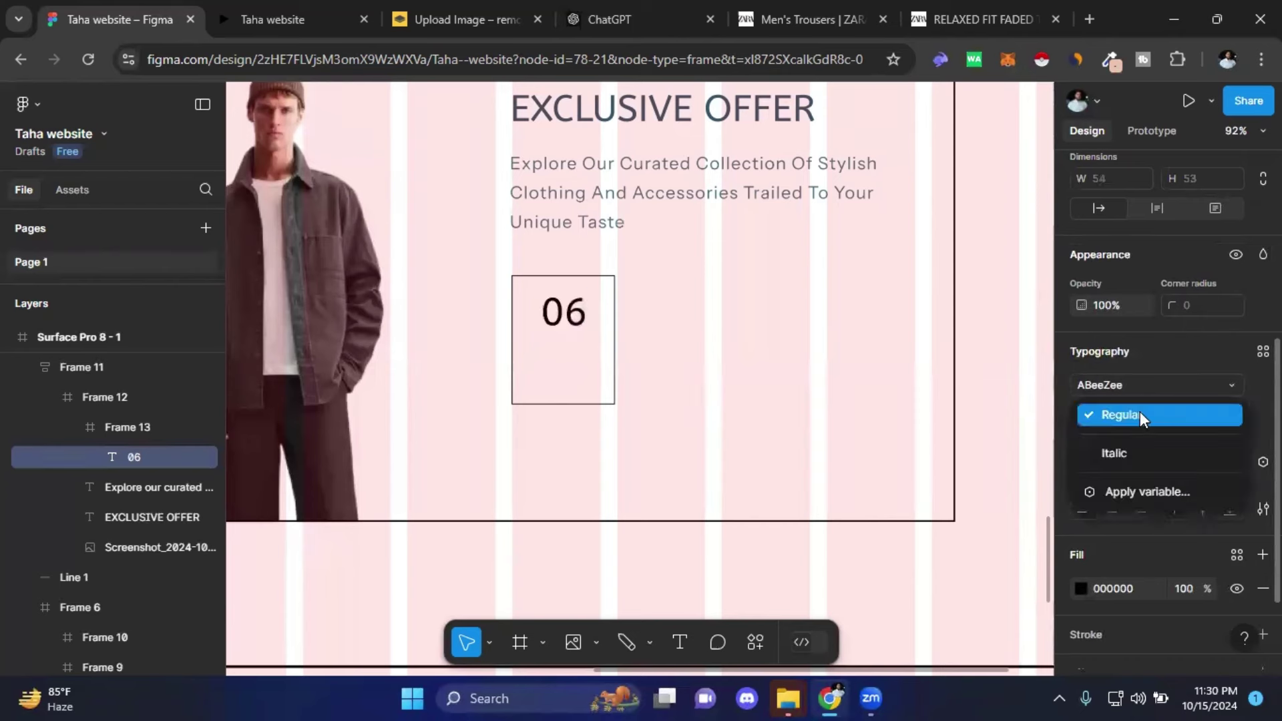
click(1226, 388)
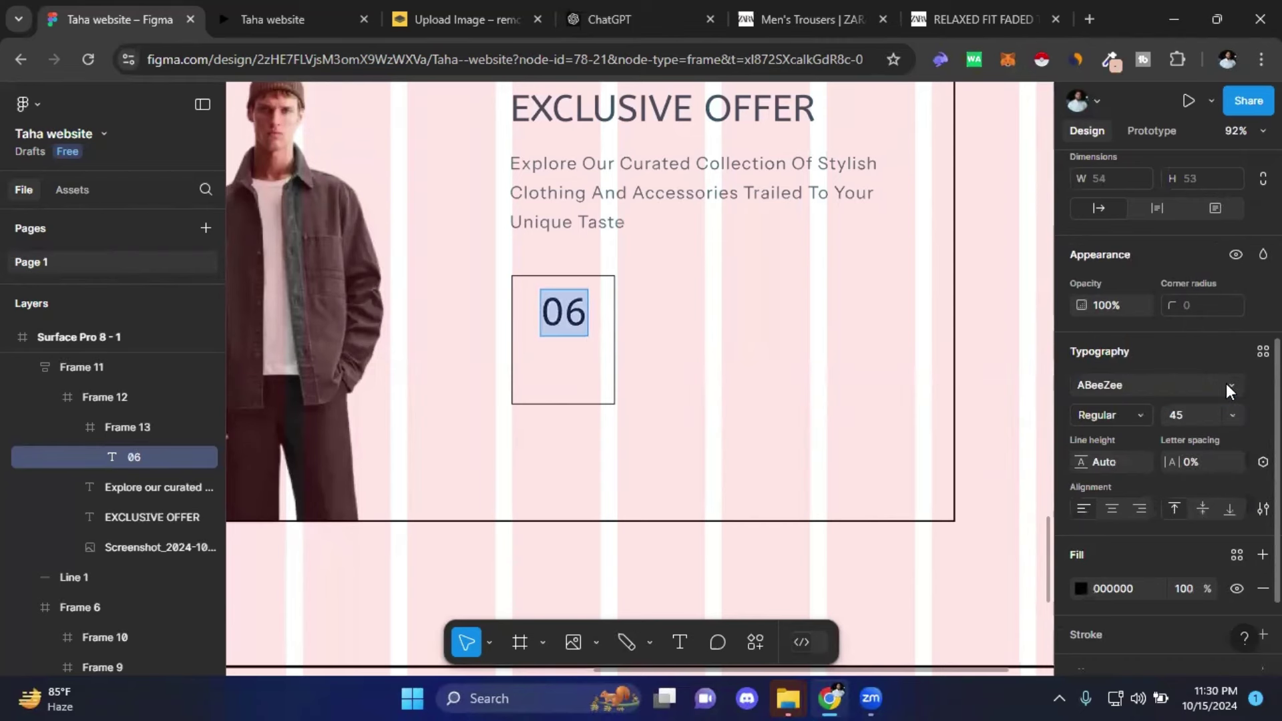
click(1227, 385)
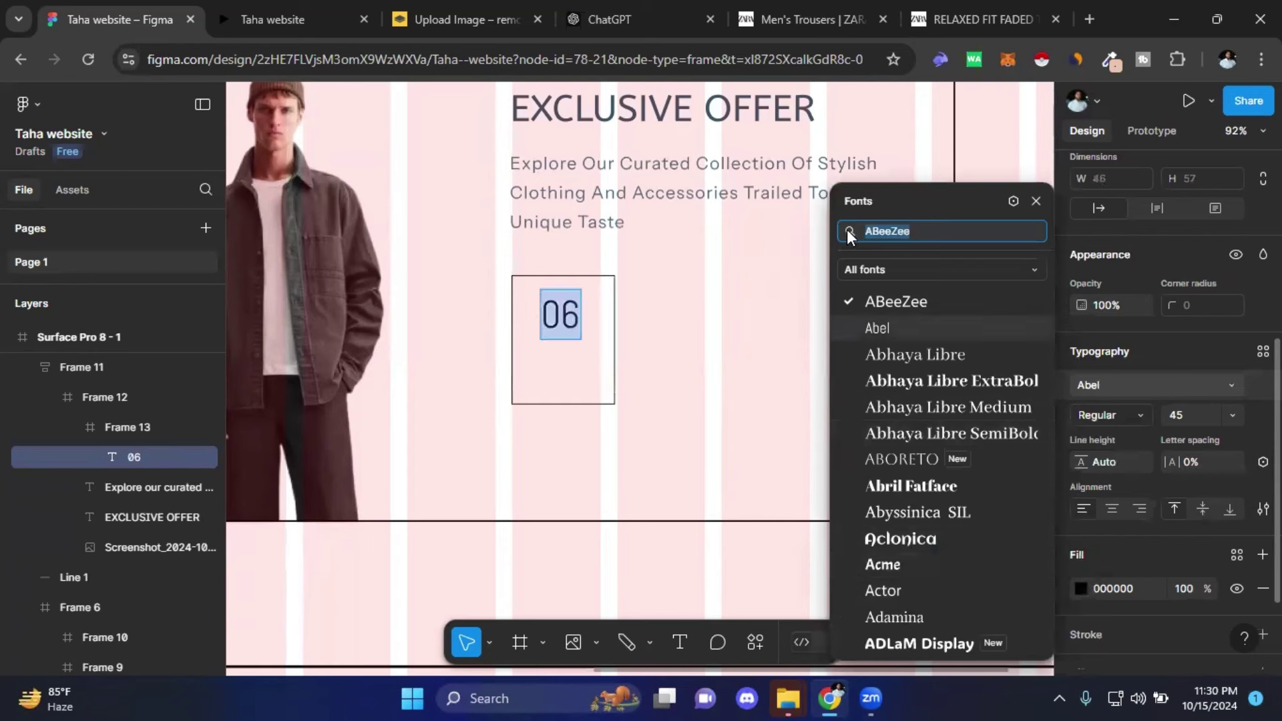
text(sa)
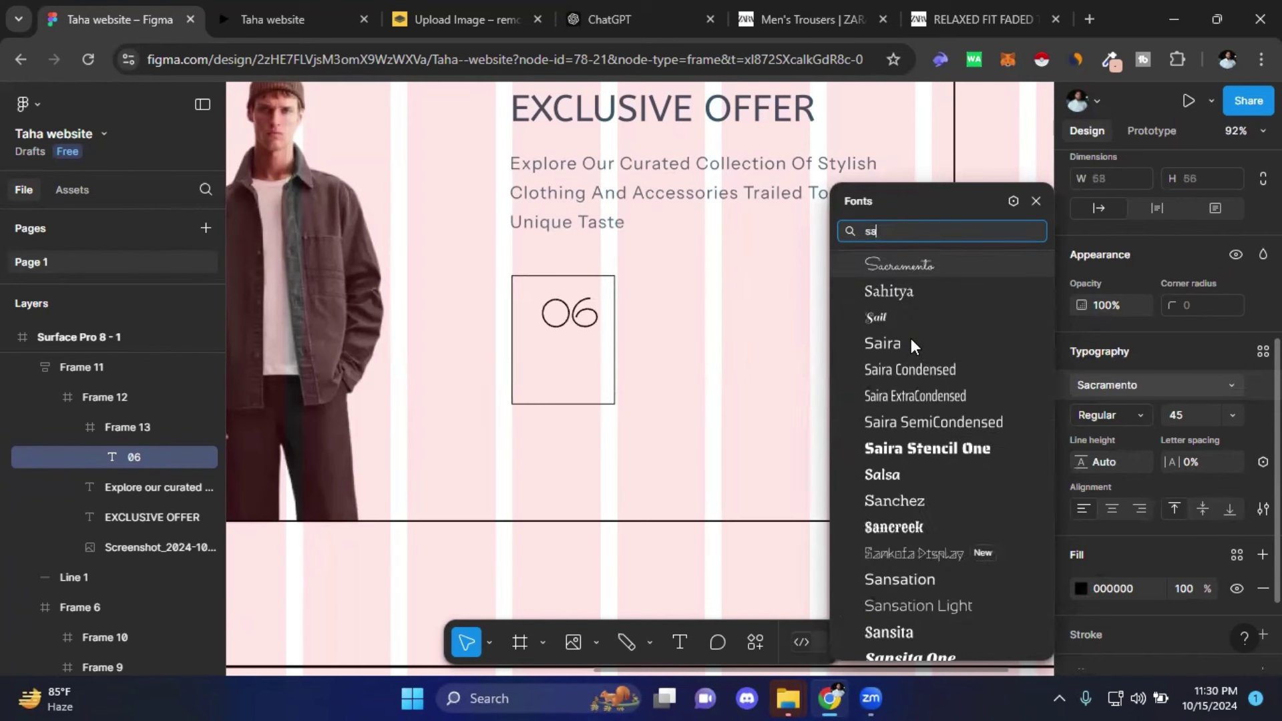
text(n)
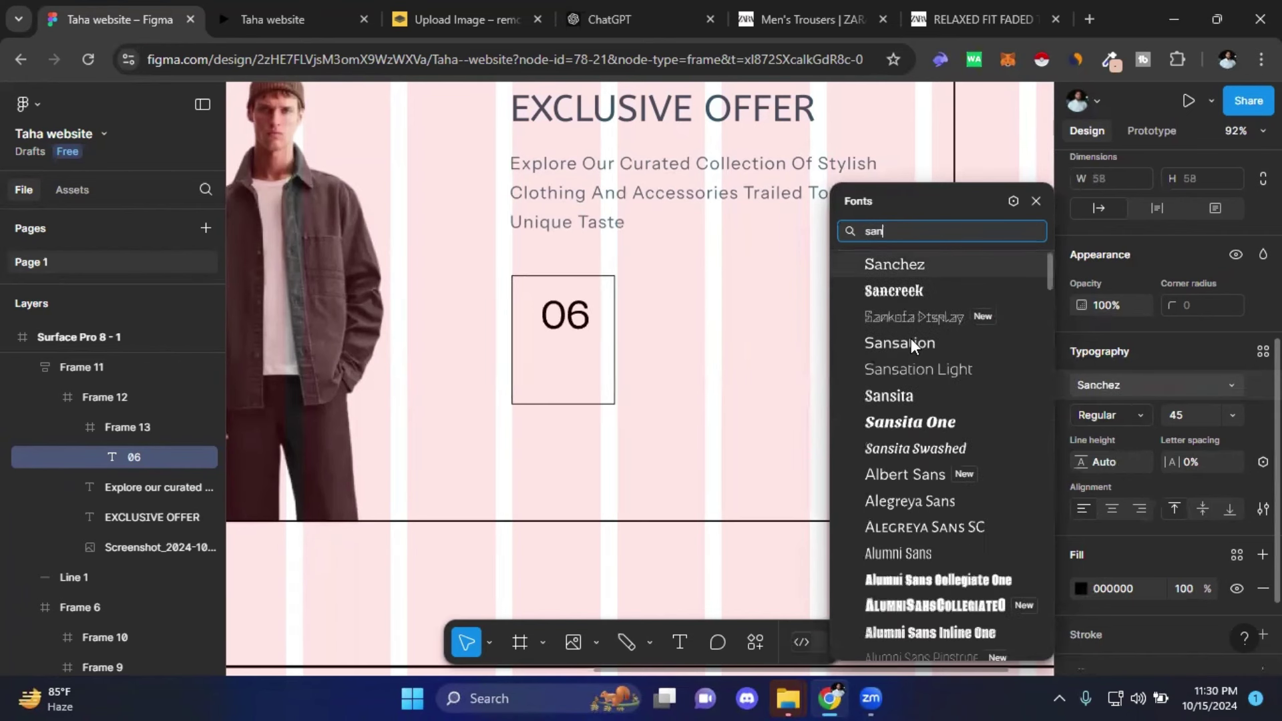
click(915, 475)
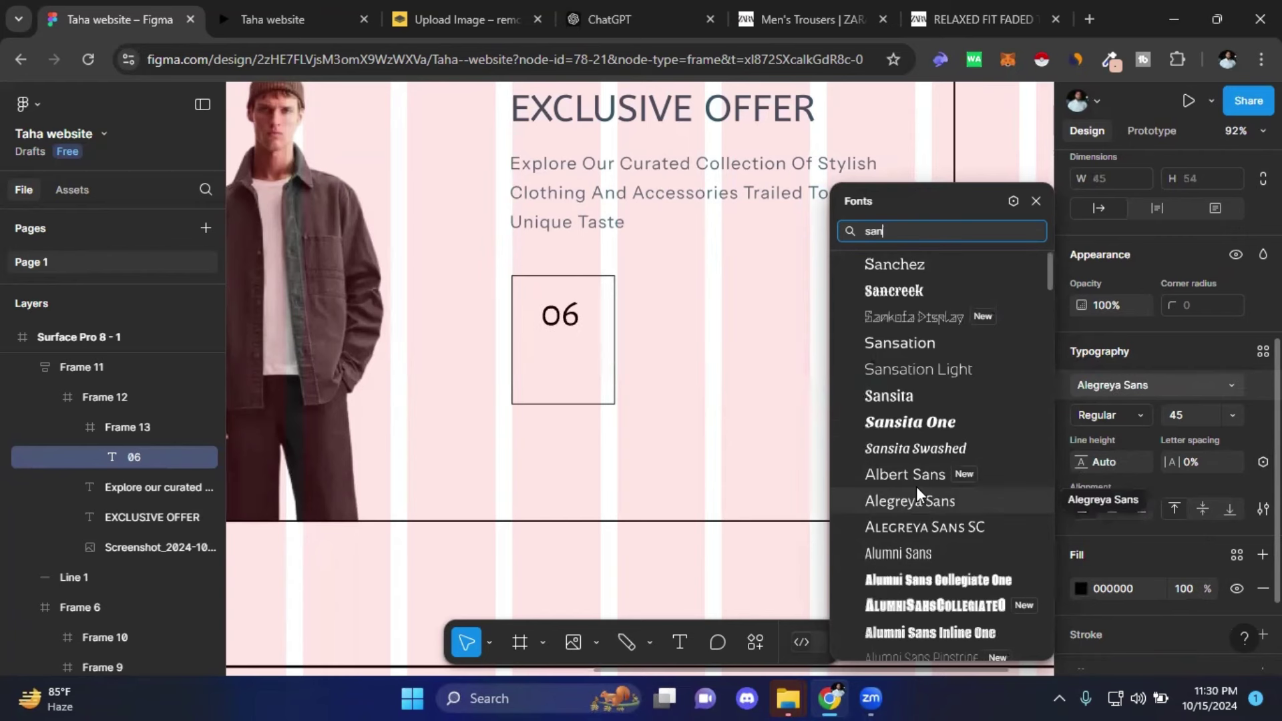
click(919, 483)
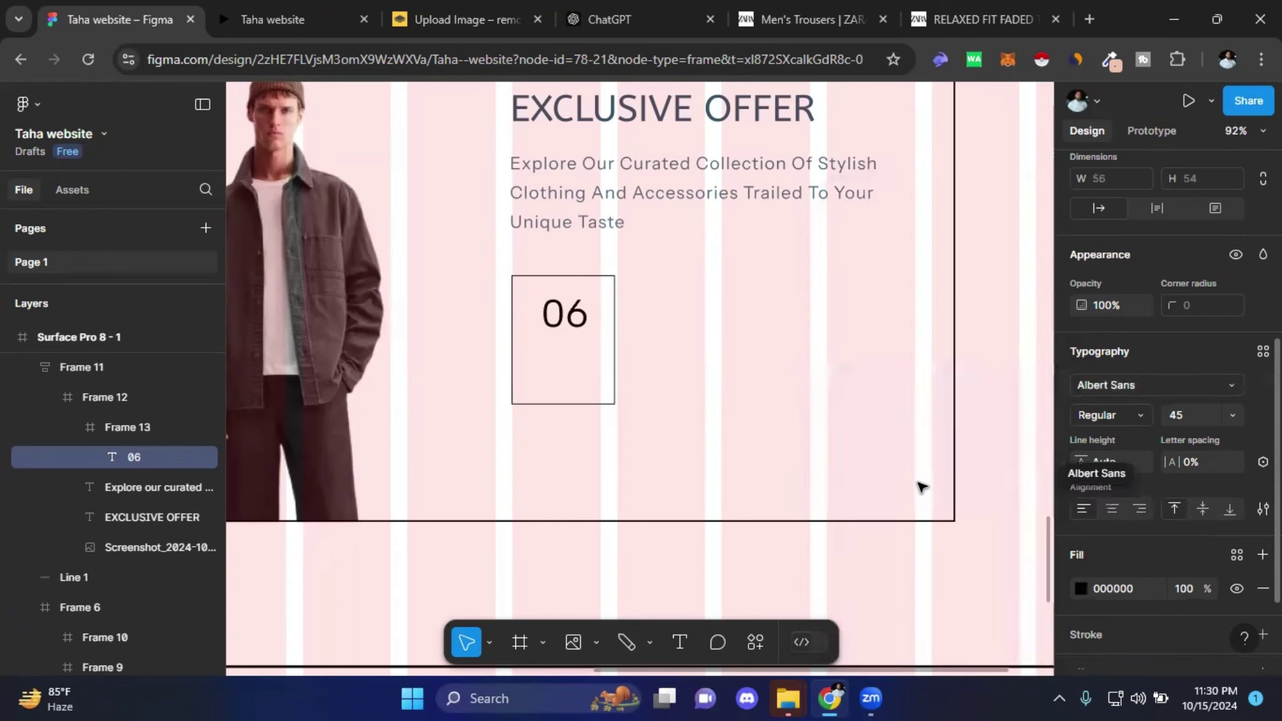
double_click(567, 315)
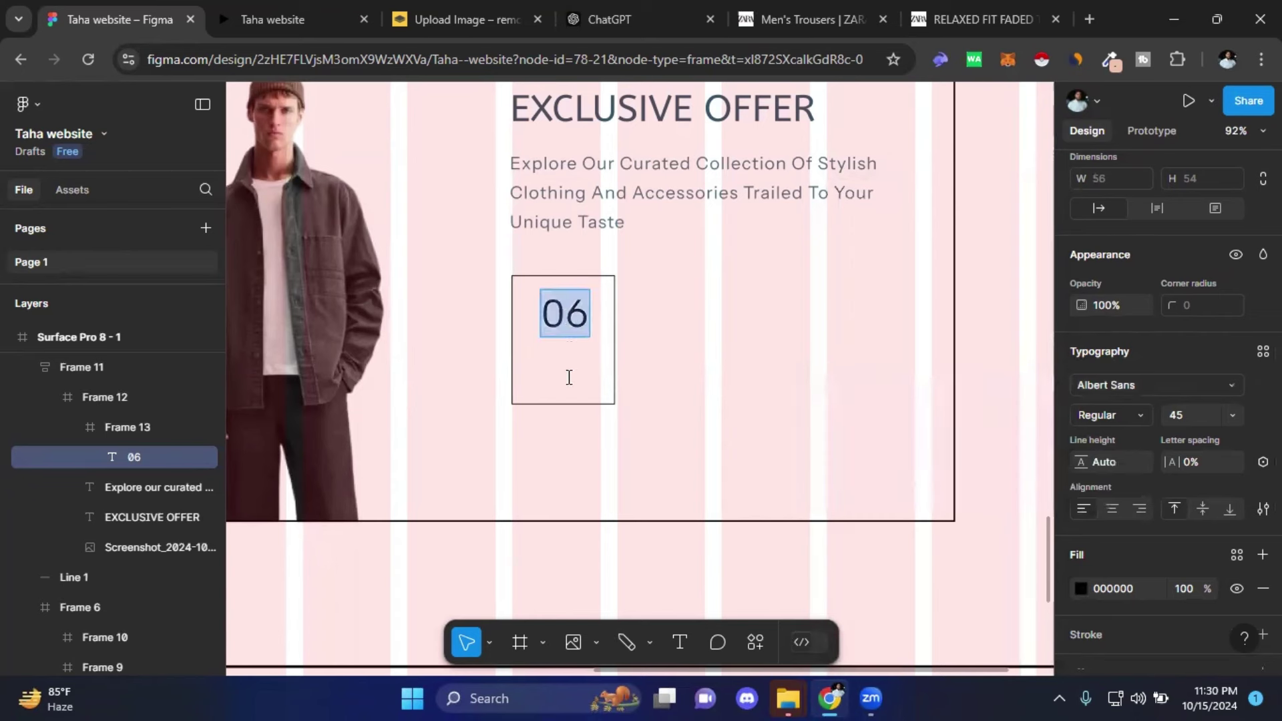
key(Escape)
click(681, 325)
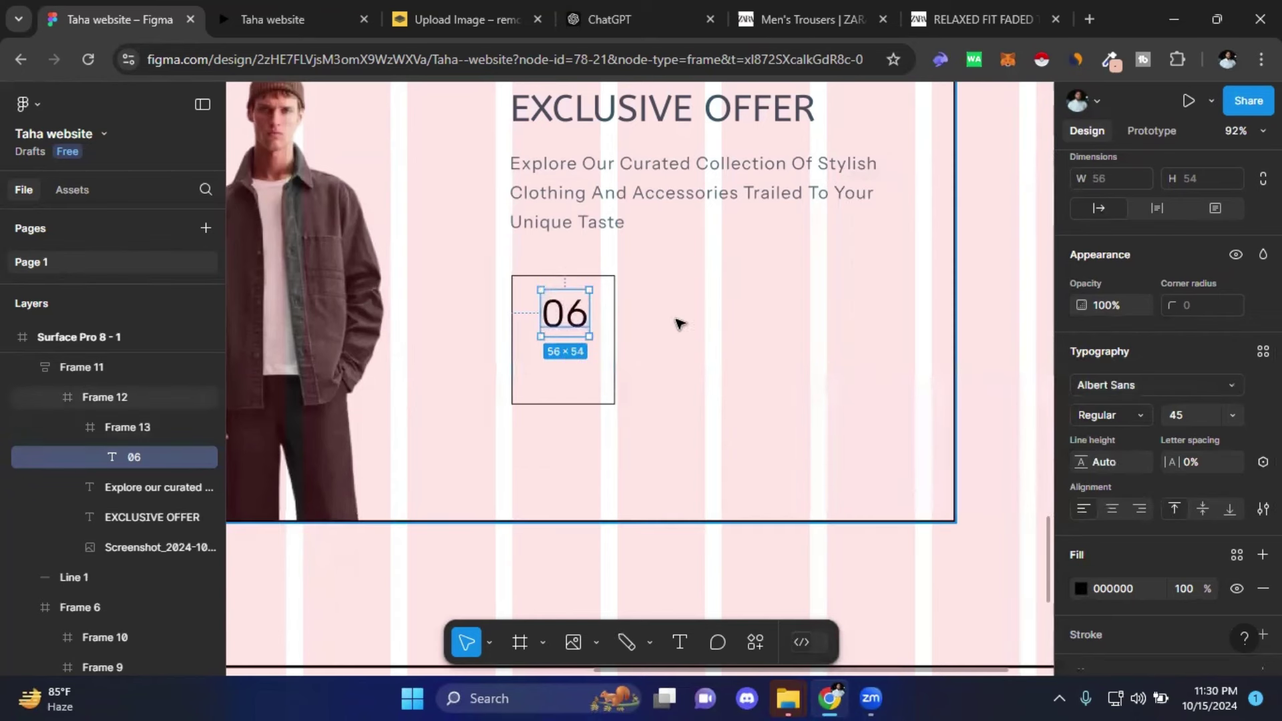
- Centre the 06 number horizontally in its box and nudge it up two pixels
click(569, 314)
click(569, 314)
scroll(1085, 379, up, 5)
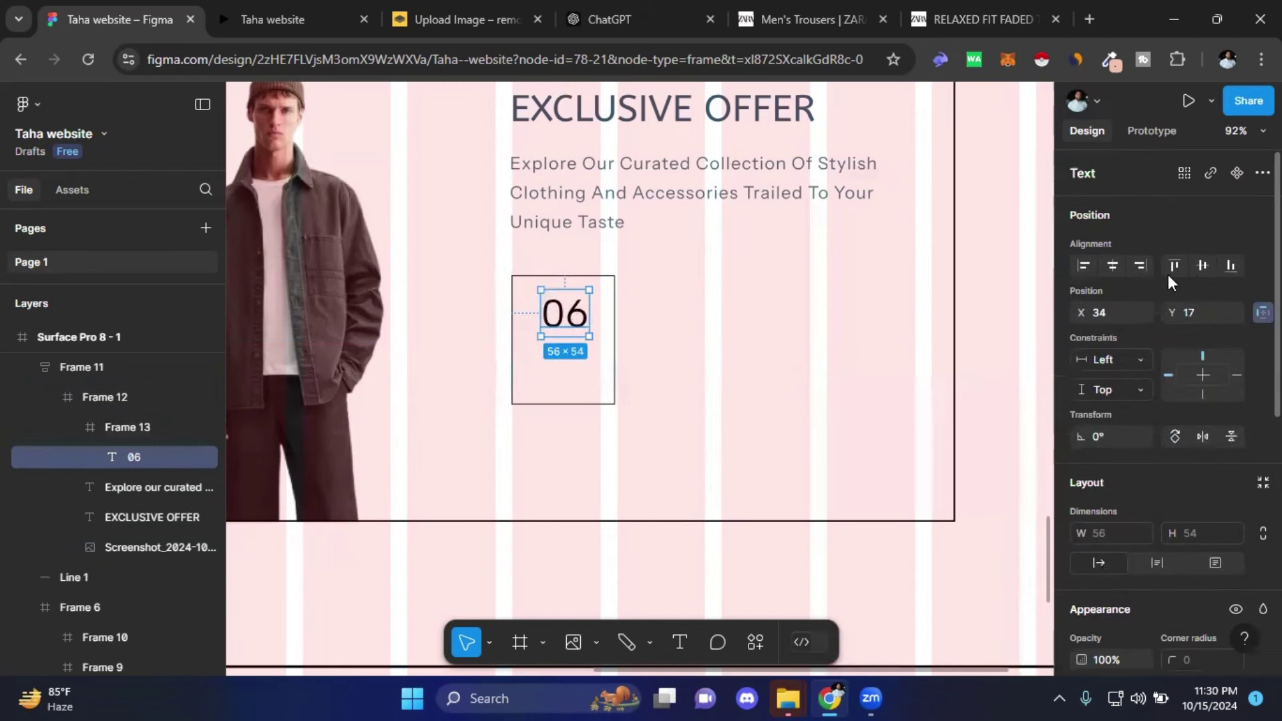
click(1111, 265)
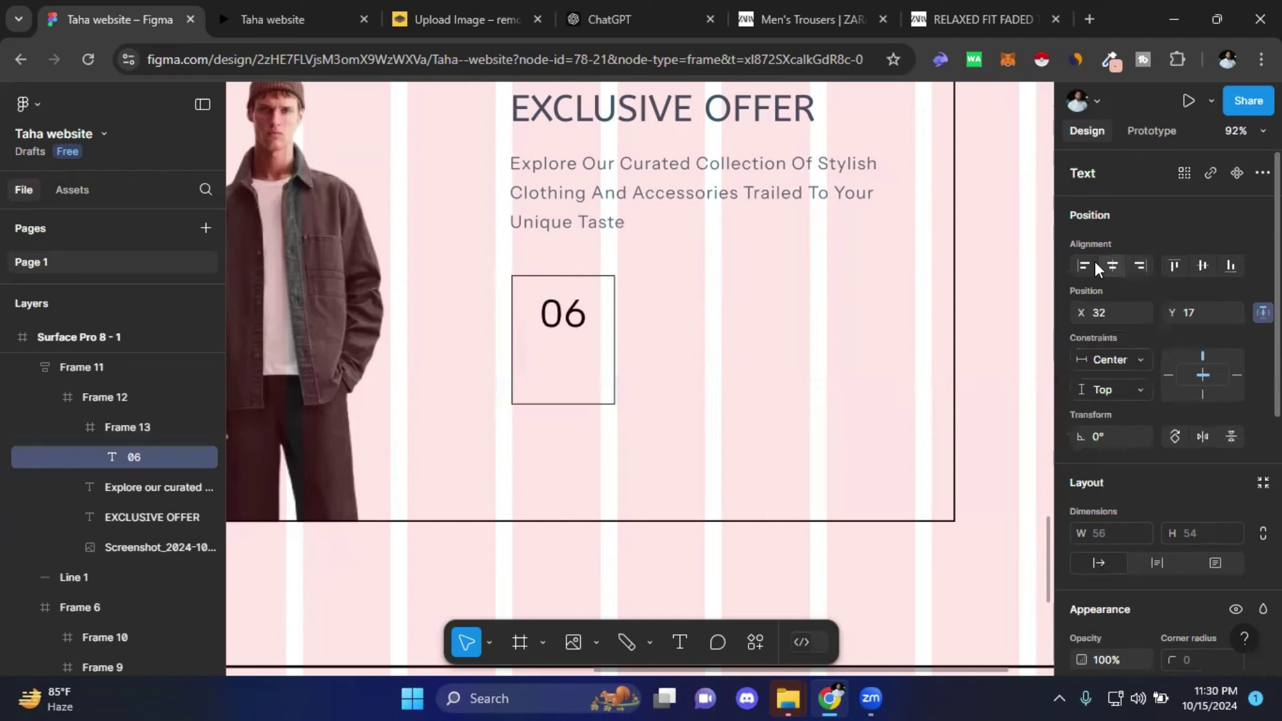
key(Up)
key(Up)
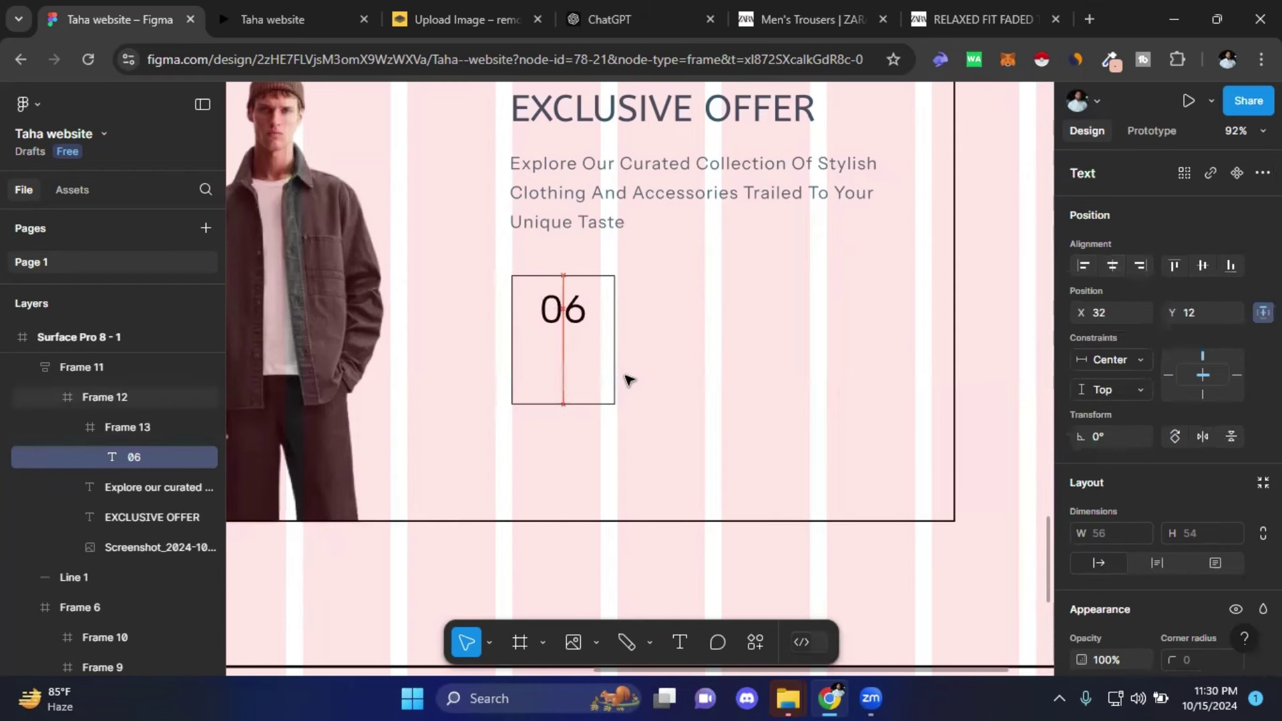
key(Up)
key(Up)
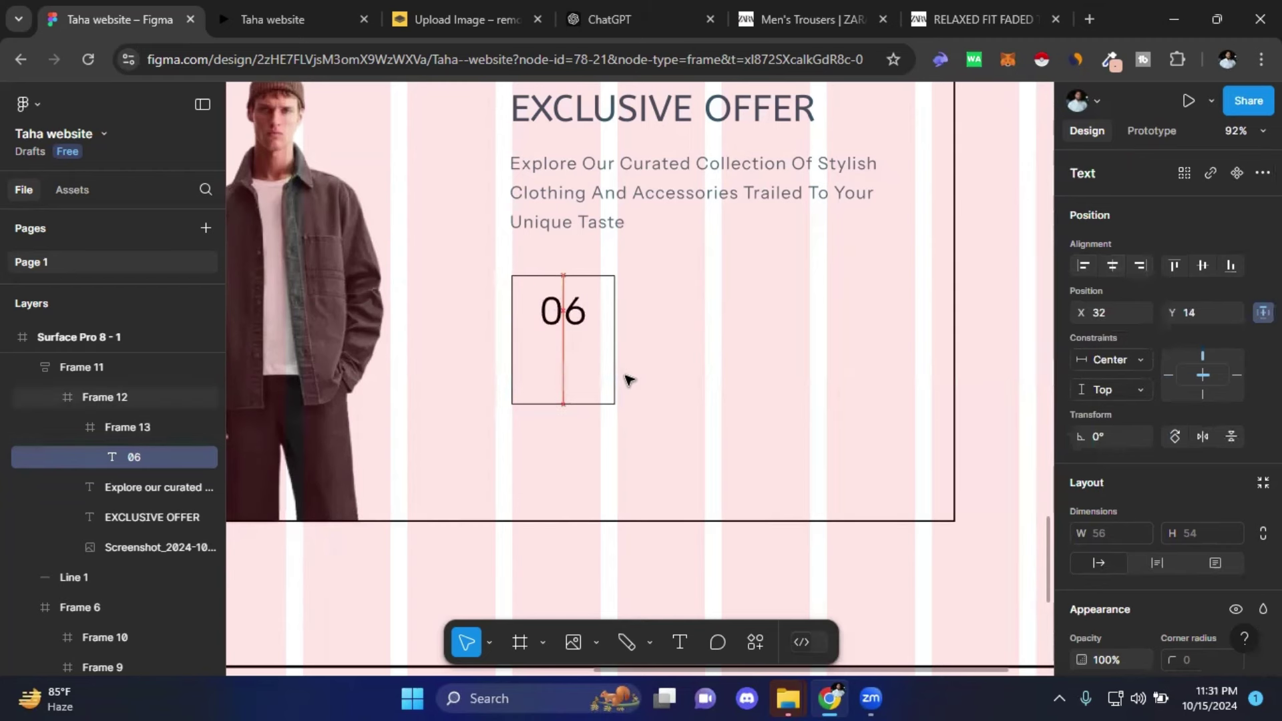
- Copy the 06 below, change it to 'Days', and scale it down to 64×34
drag(569, 314, 568, 369)
double_click(569, 369)
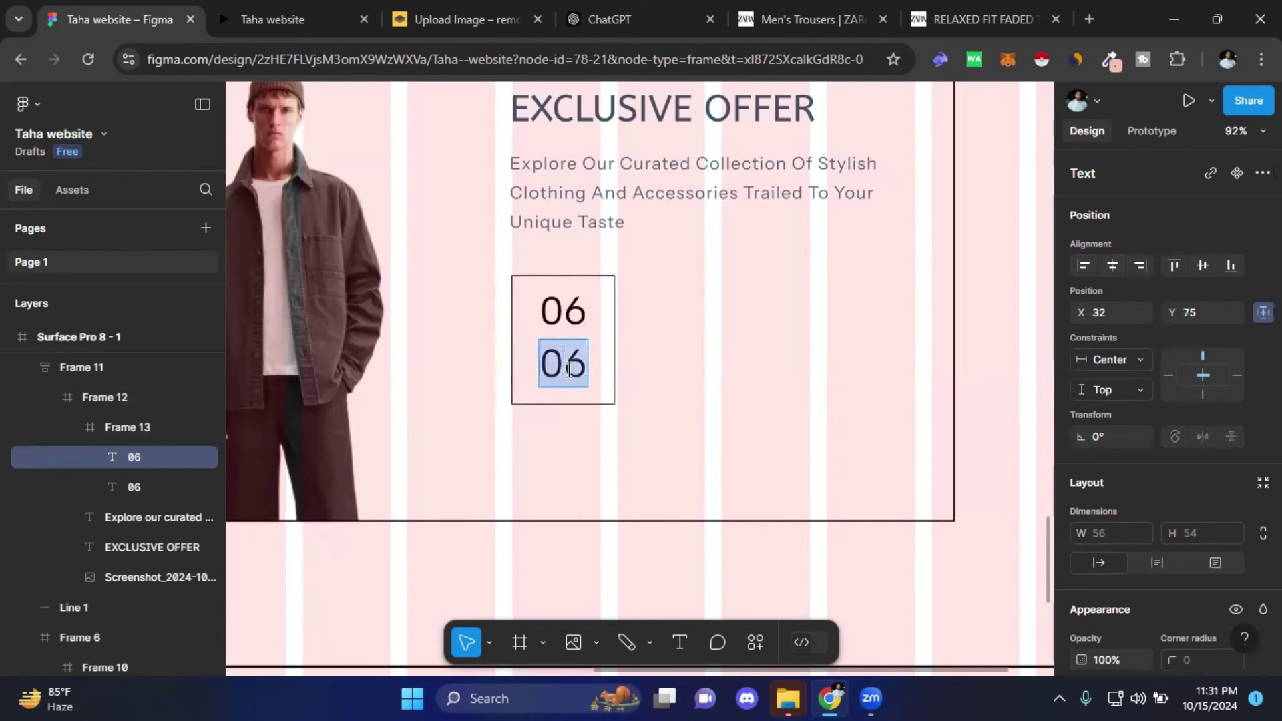
text(Days)
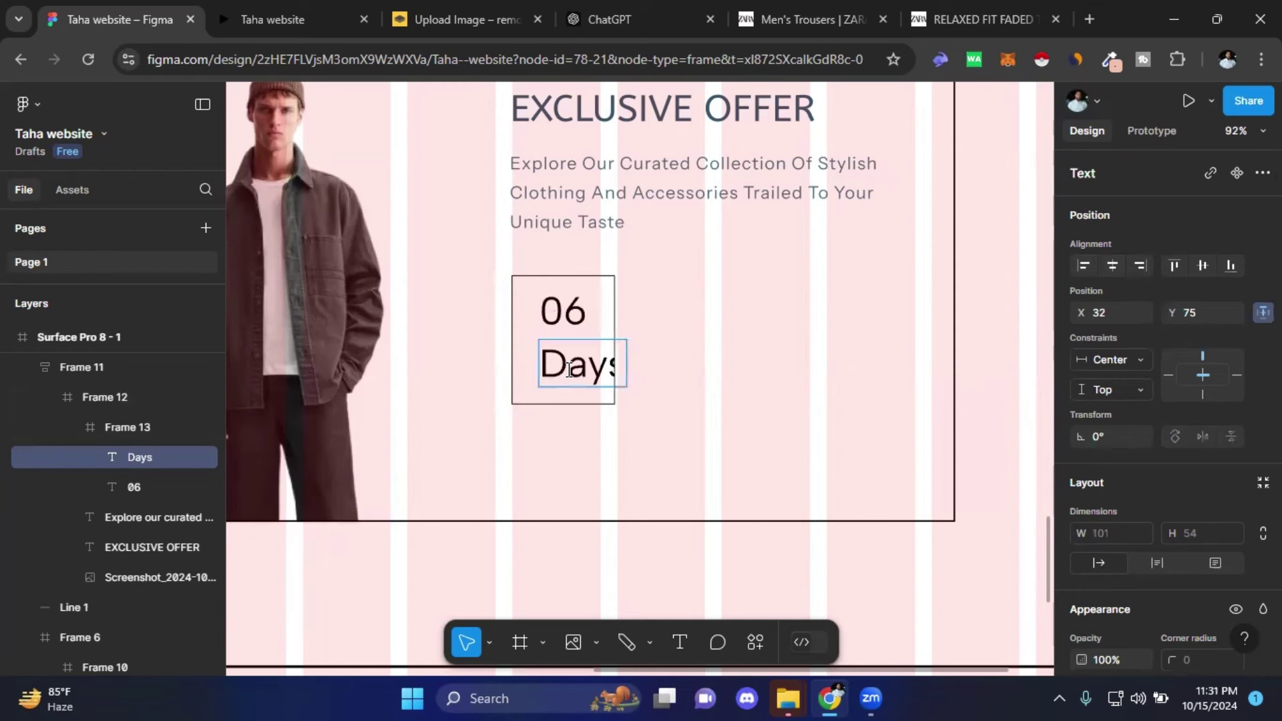
key(Escape)
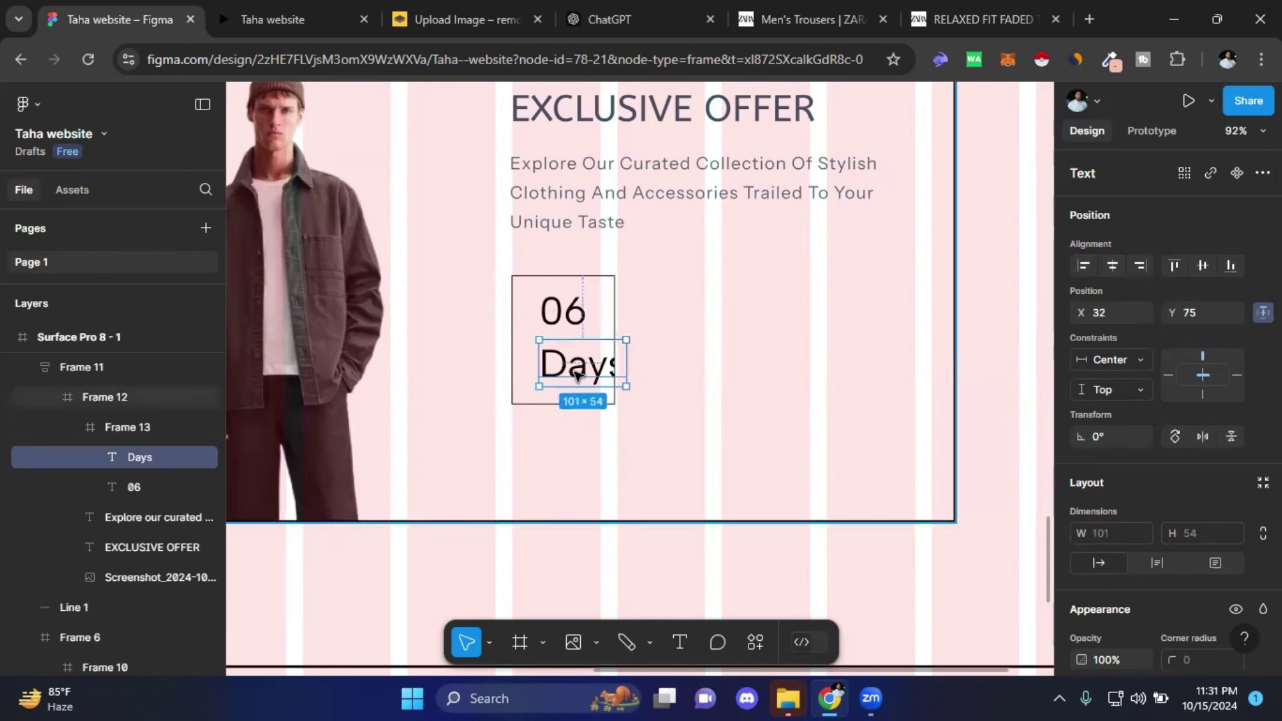
click(488, 642)
click(498, 595)
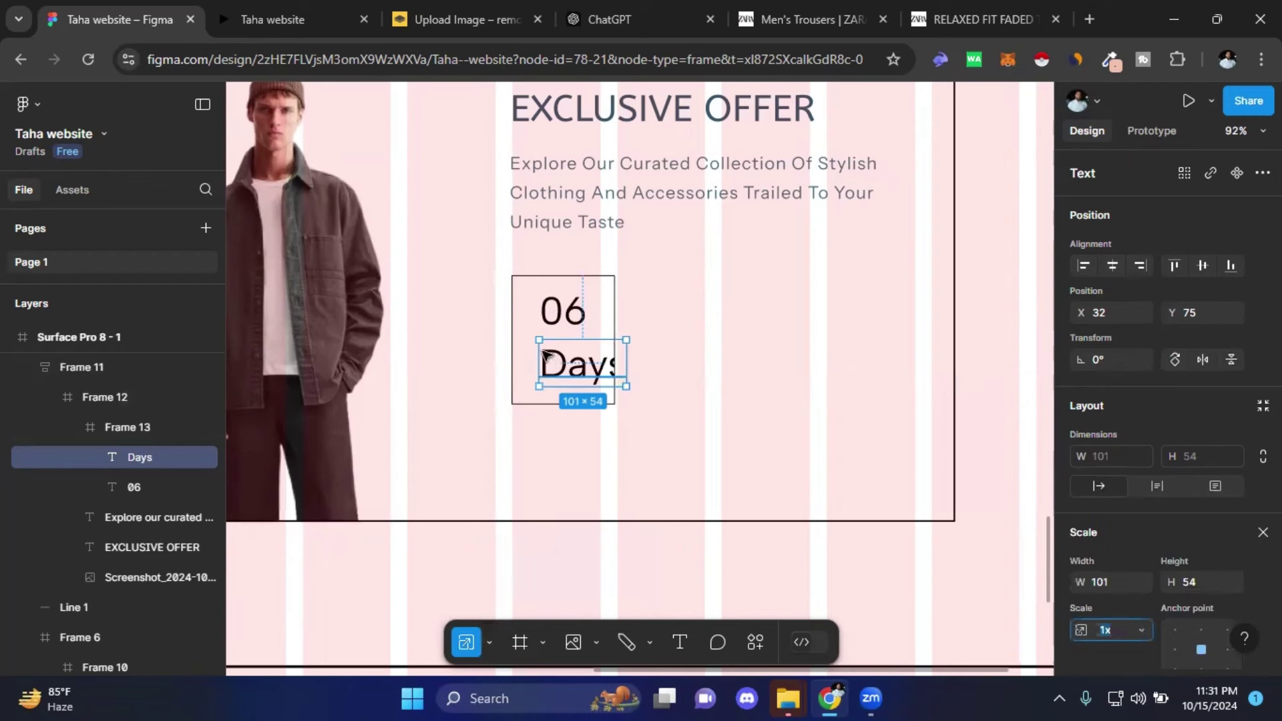
mouse_move(623, 386)
mouse_down()
mouse_move(582, 364)
mouse_move(597, 370)
mouse_up()
click(634, 402)
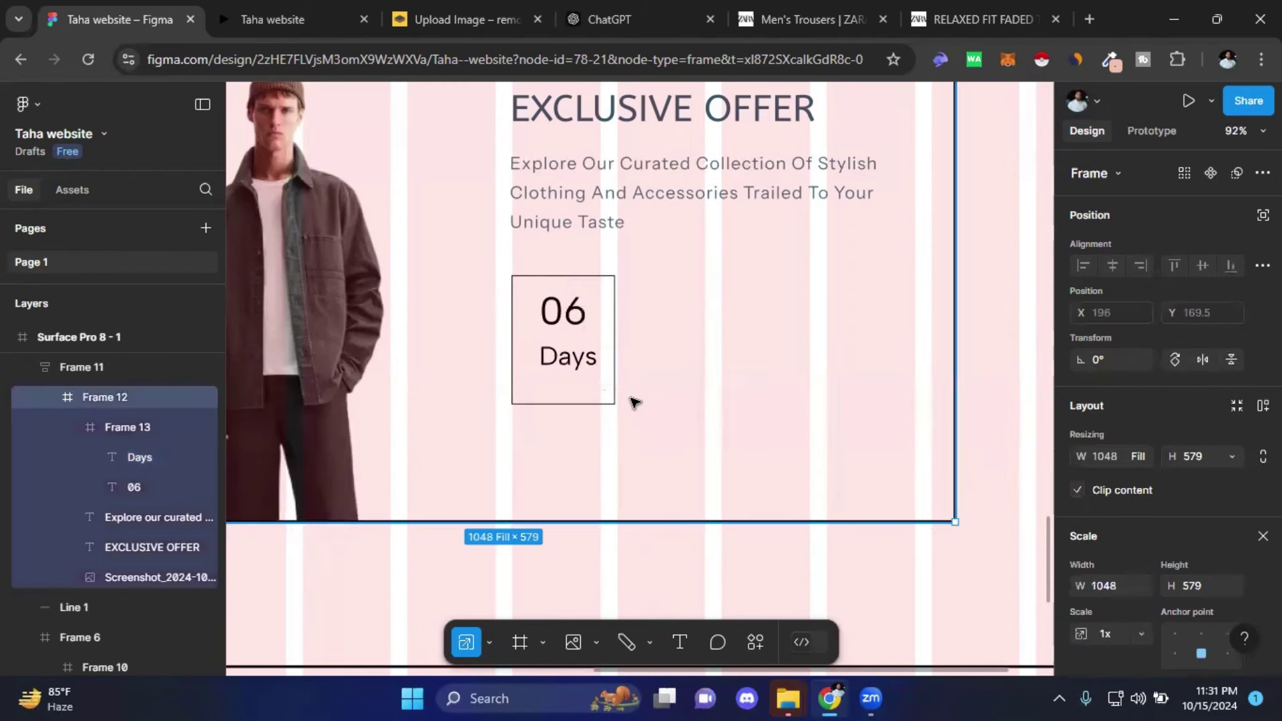
- Centre the Days label horizontally in its box
click(490, 635)
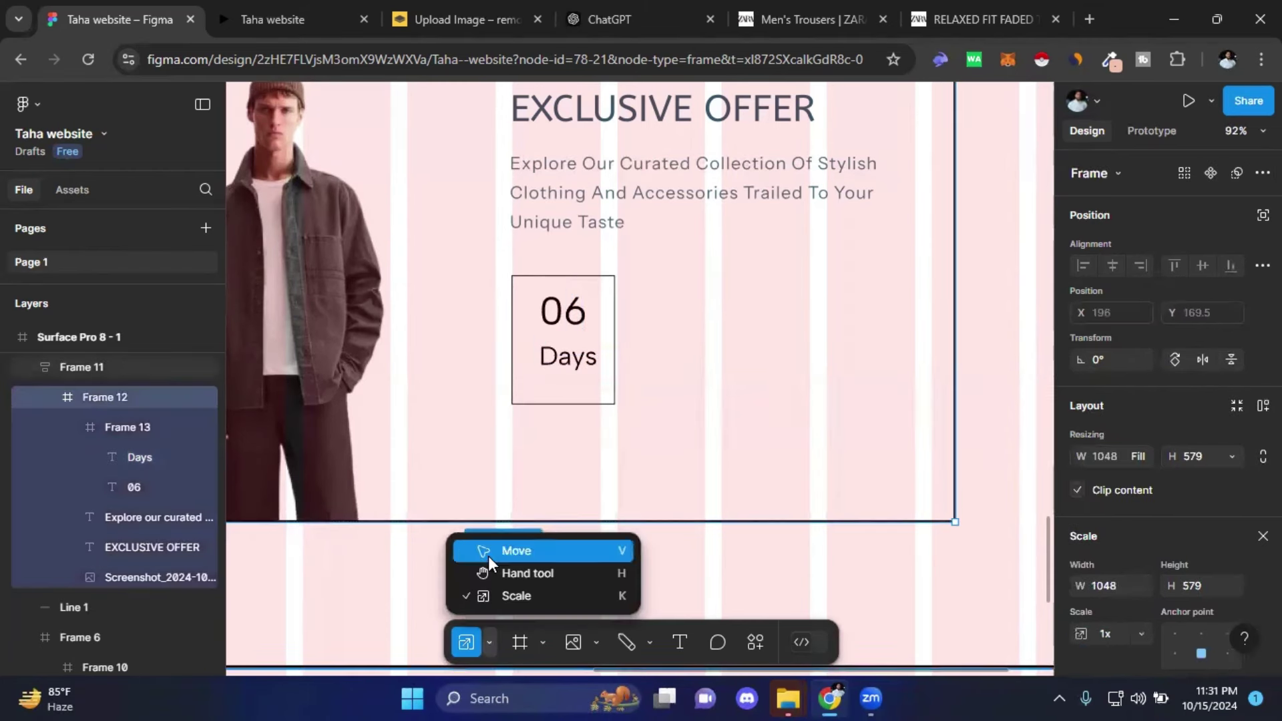
click(488, 556)
click(581, 361)
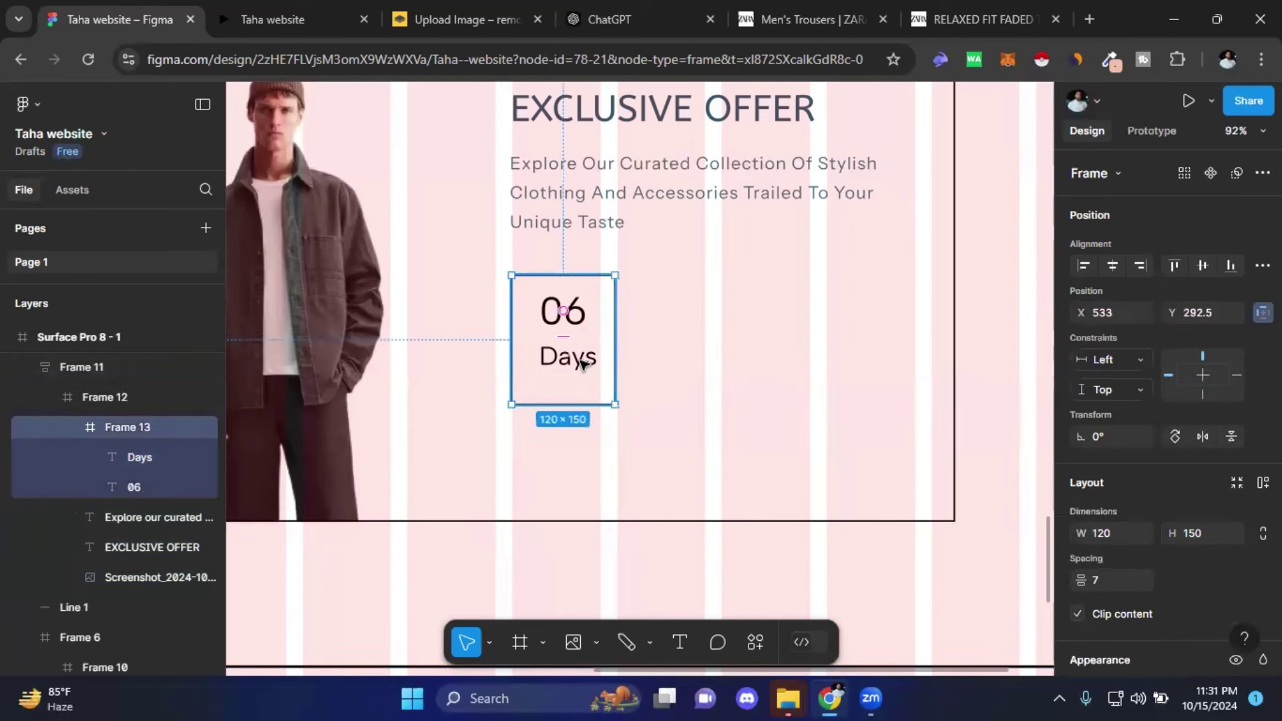
double_click(581, 361)
click(1109, 268)
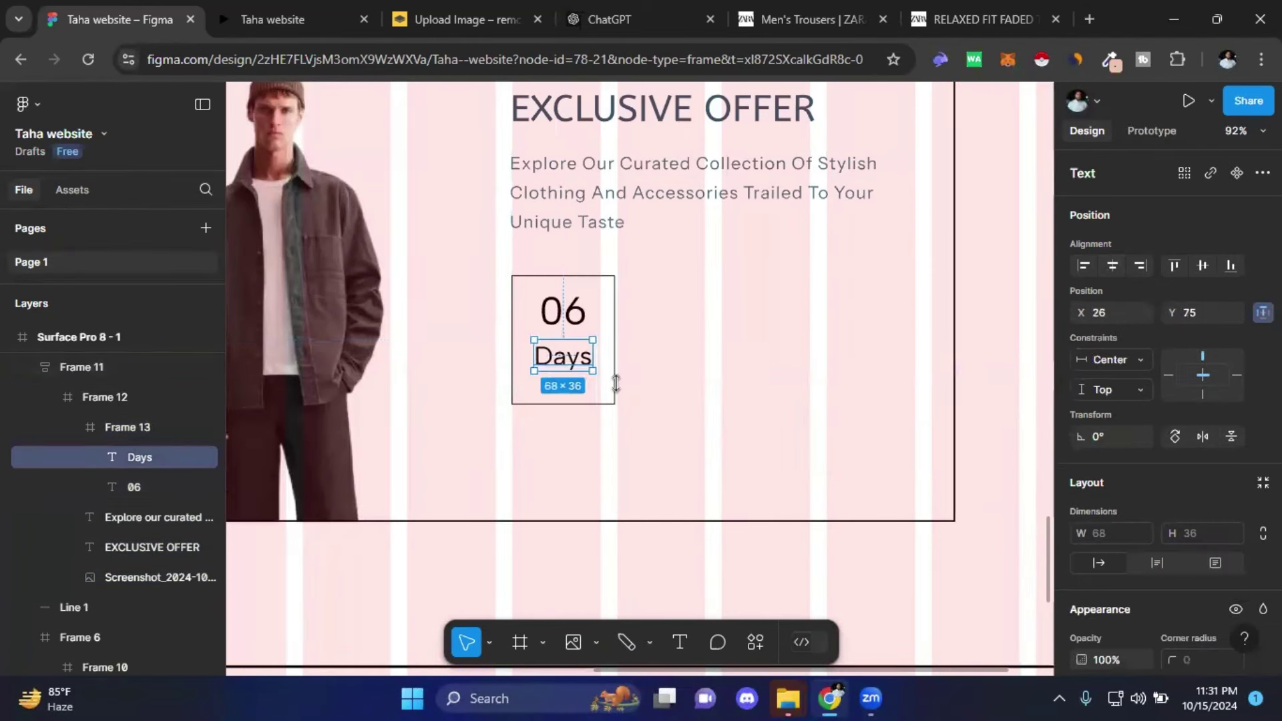
- Apply the main fontColor style to both the 06 and Days texts
click(654, 389)
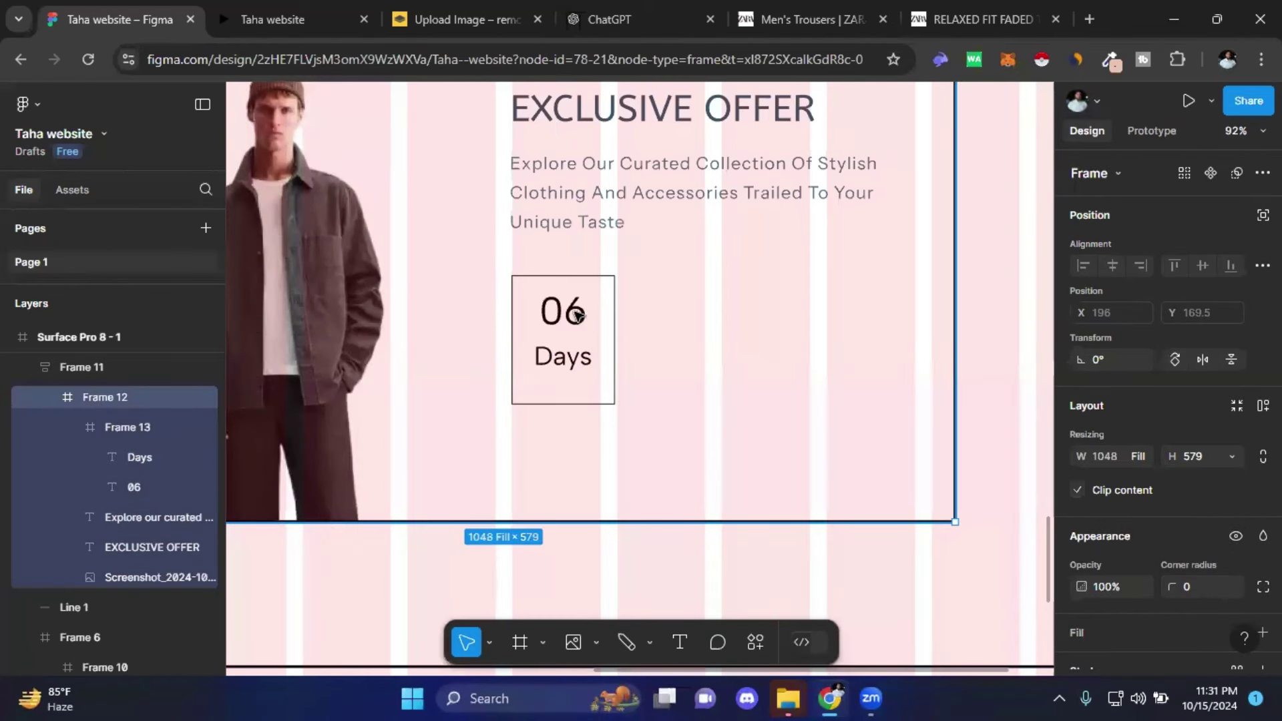
click(578, 314)
click(577, 314)
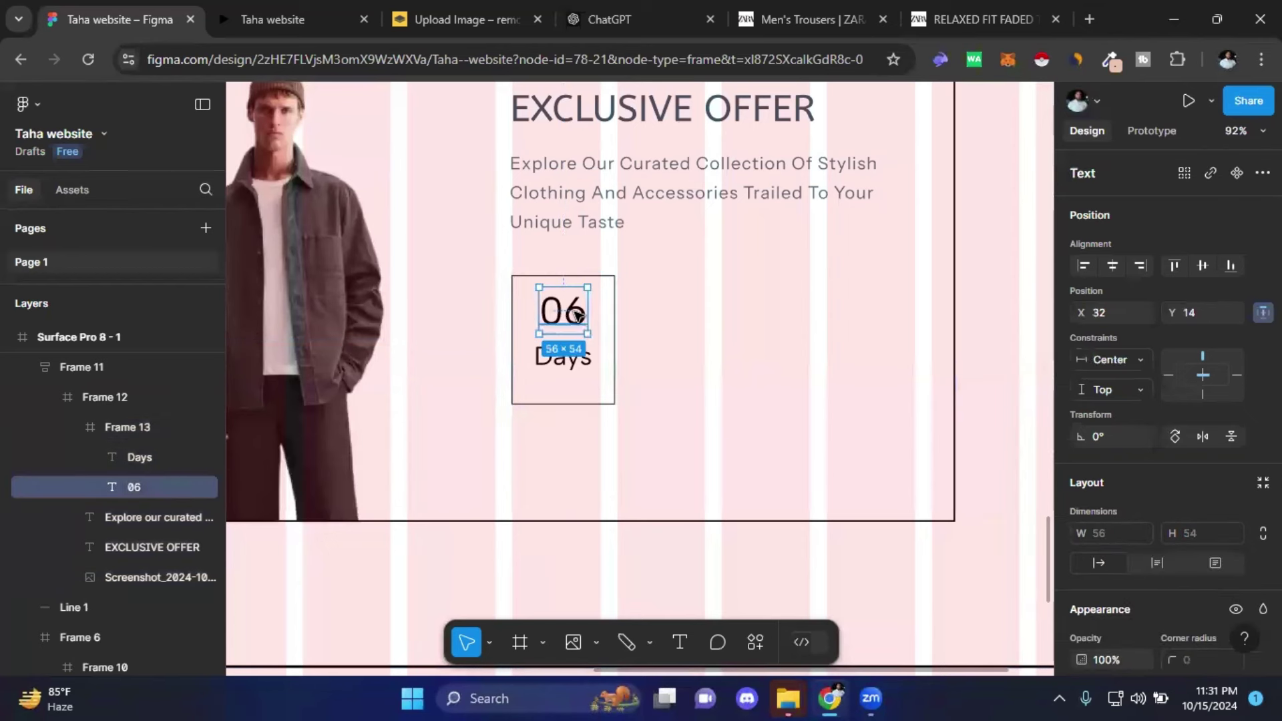
shift+click(571, 361)
scroll(1119, 468, down, 2)
scroll(1124, 466, down, 2)
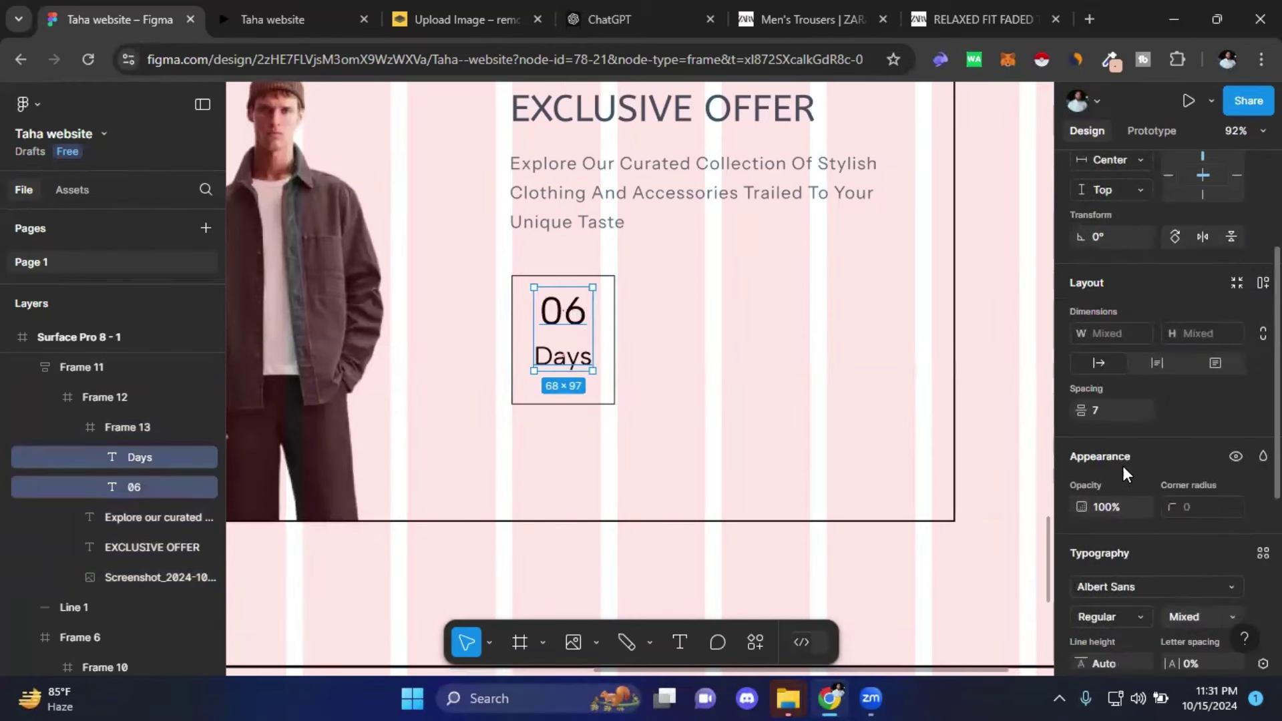
scroll(1123, 466, down, 4)
scroll(1125, 467, down, 2)
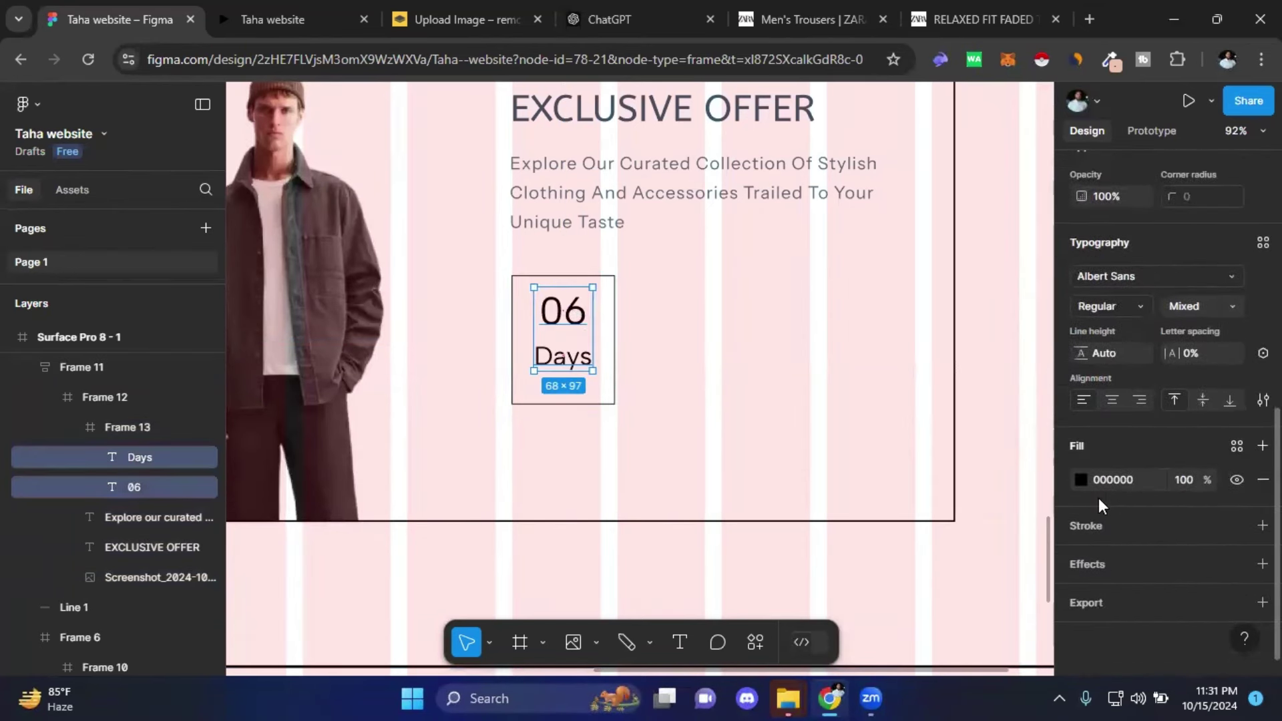
click(1234, 446)
click(897, 458)
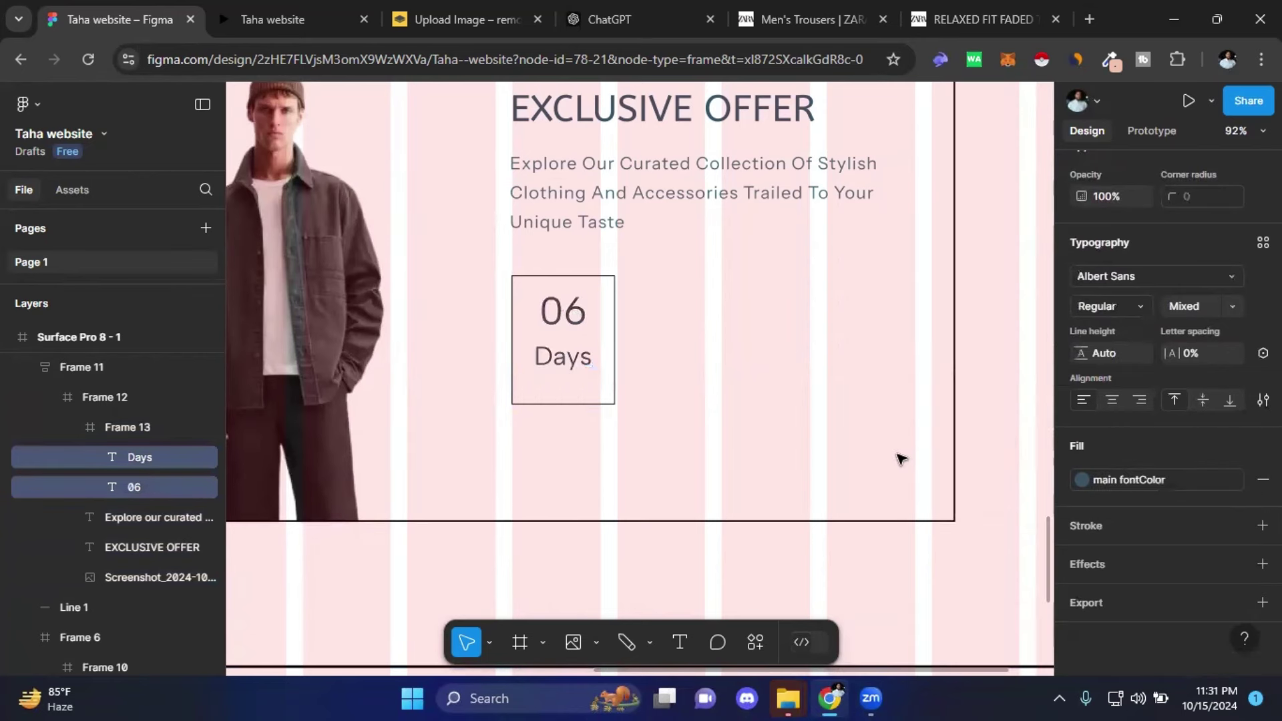
click(710, 415)
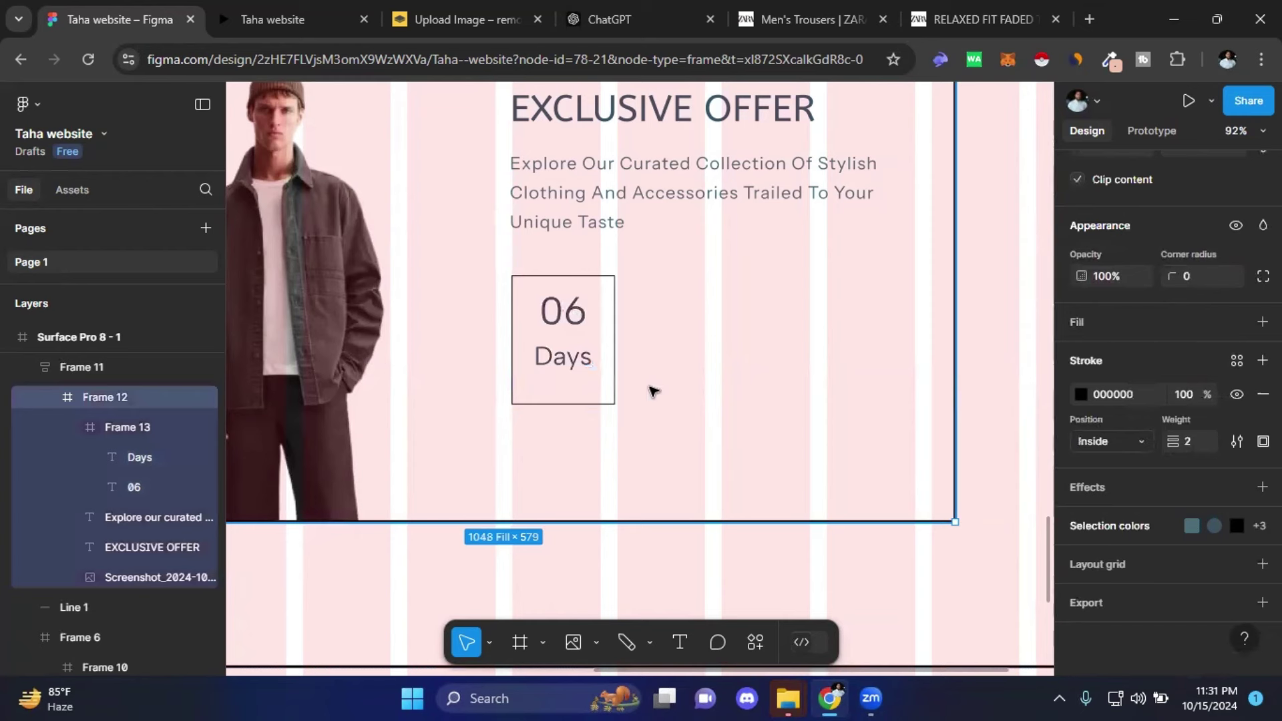
- Duplicate the 06/Days box twice, placing each copy to the right for three evenly spaced counters
click(603, 323)
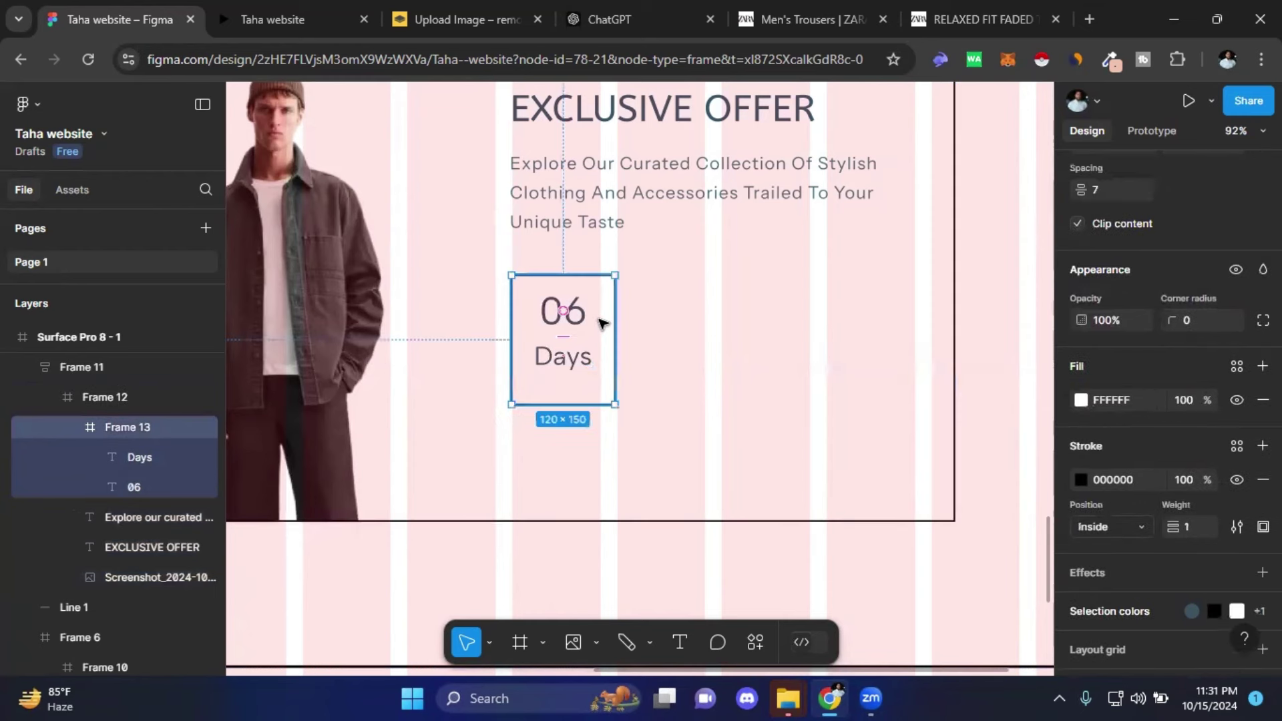
key(ctrl+d)
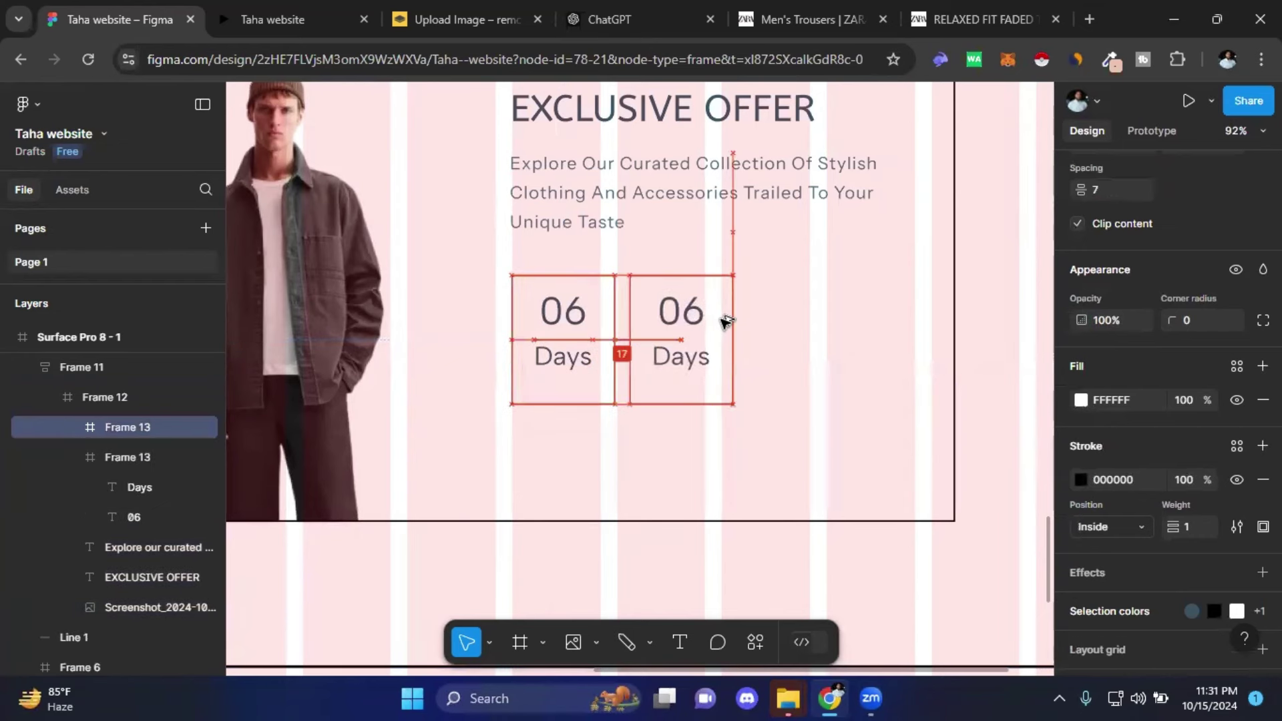
drag(724, 321, 736, 321)
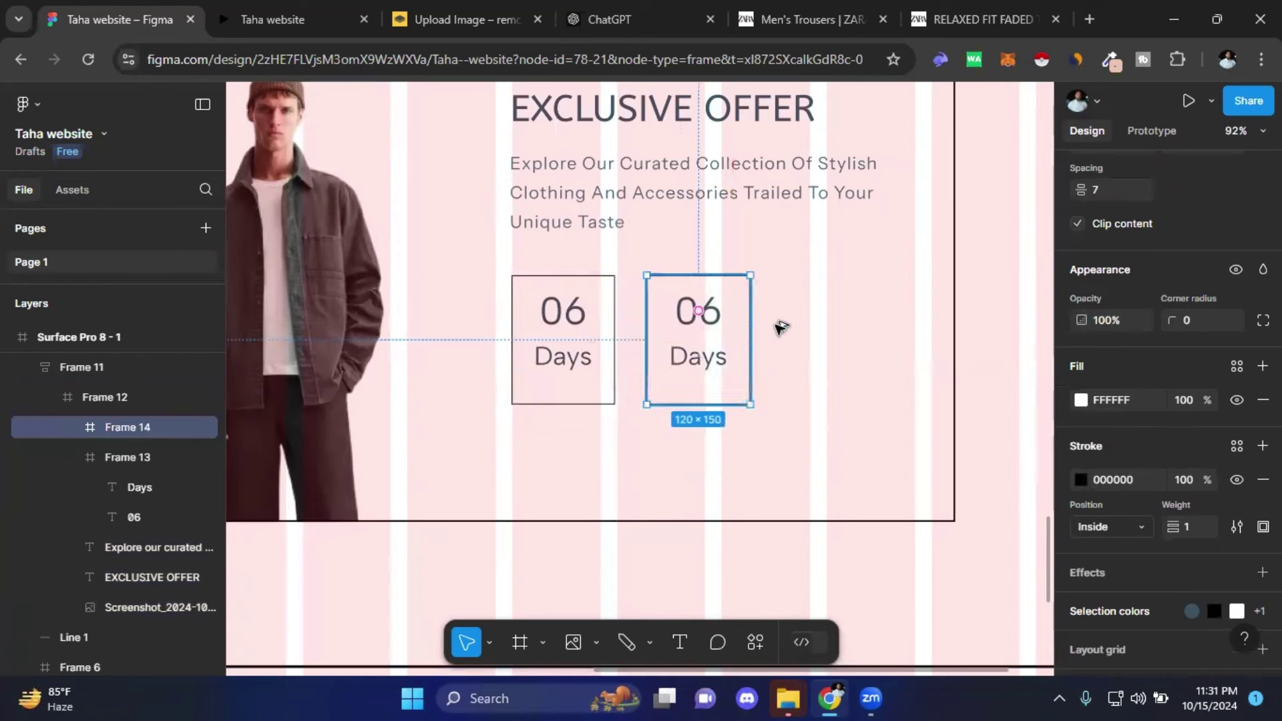
key(ctrl+d)
drag(734, 326, 865, 326)
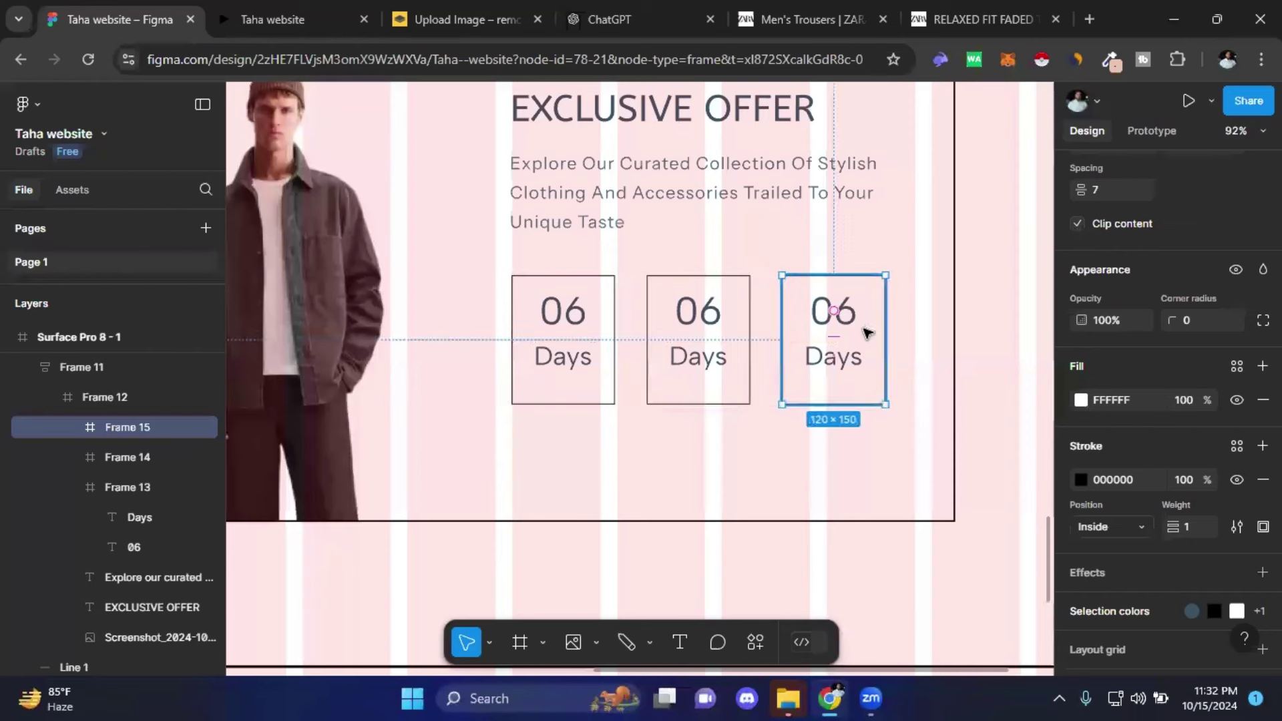
key(Escape)
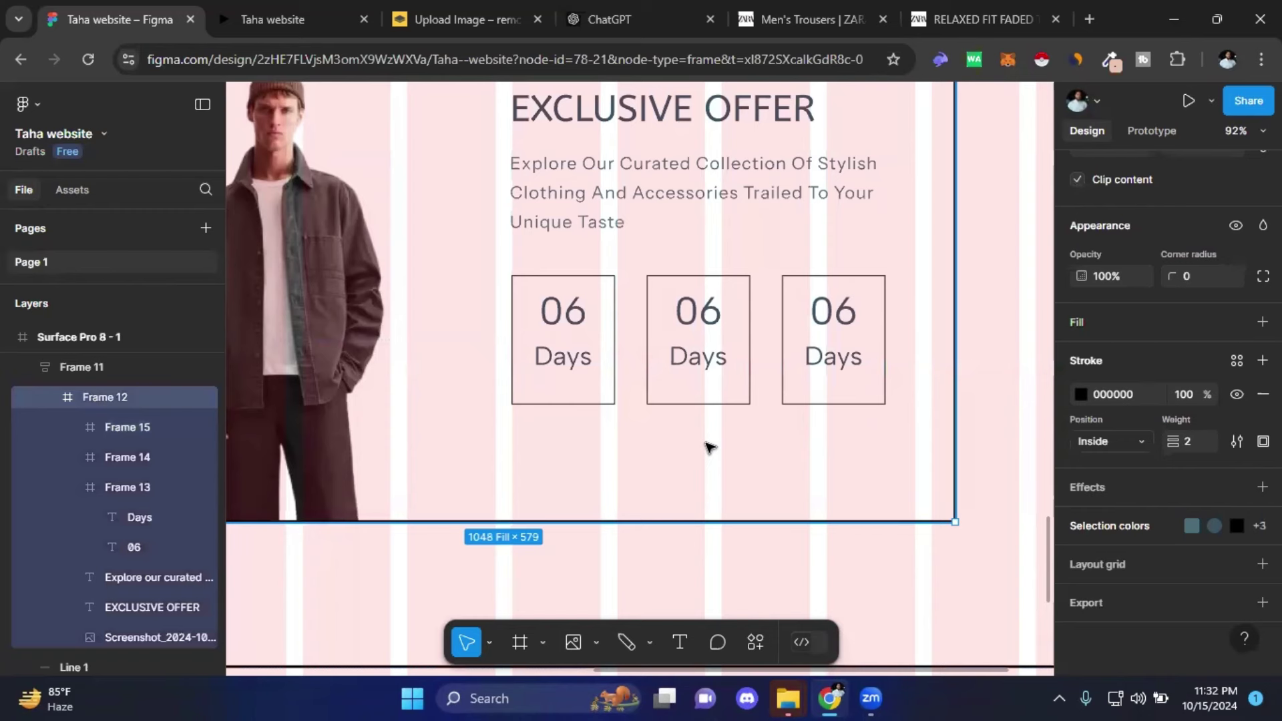
- Change the middle countdown box to read 18 Hours
click(711, 311)
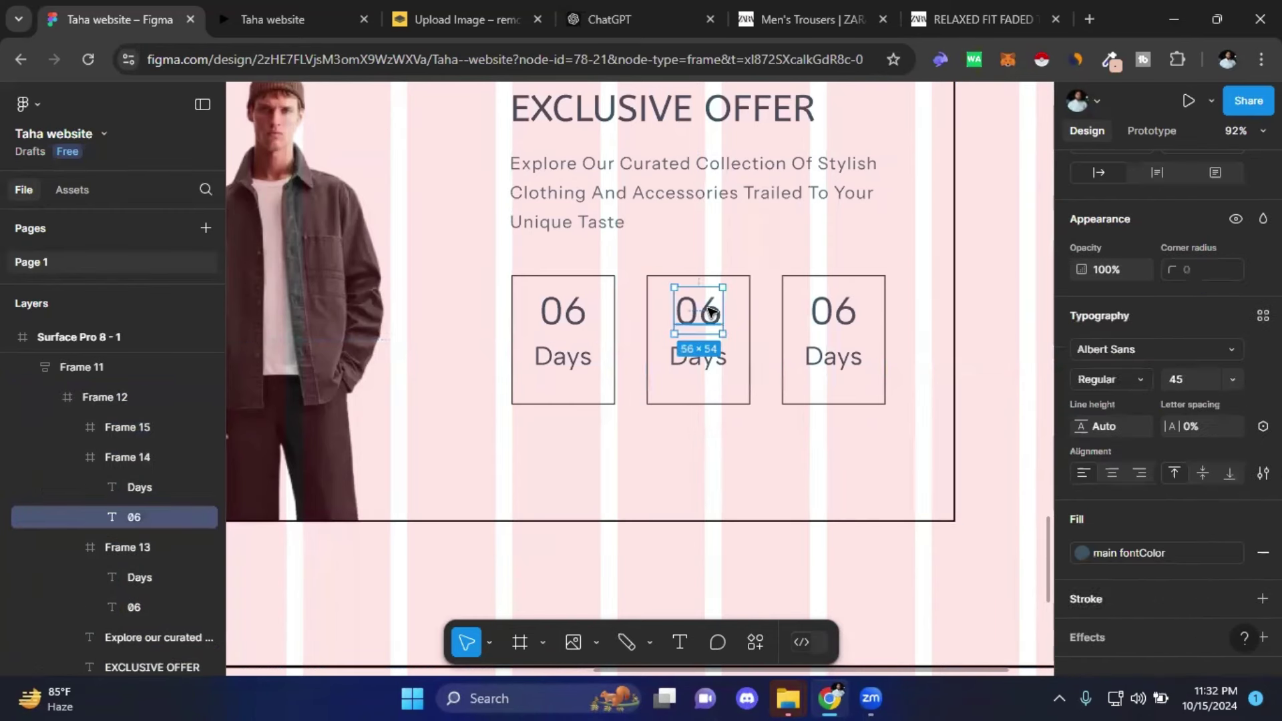
double_click(709, 310)
text(18)
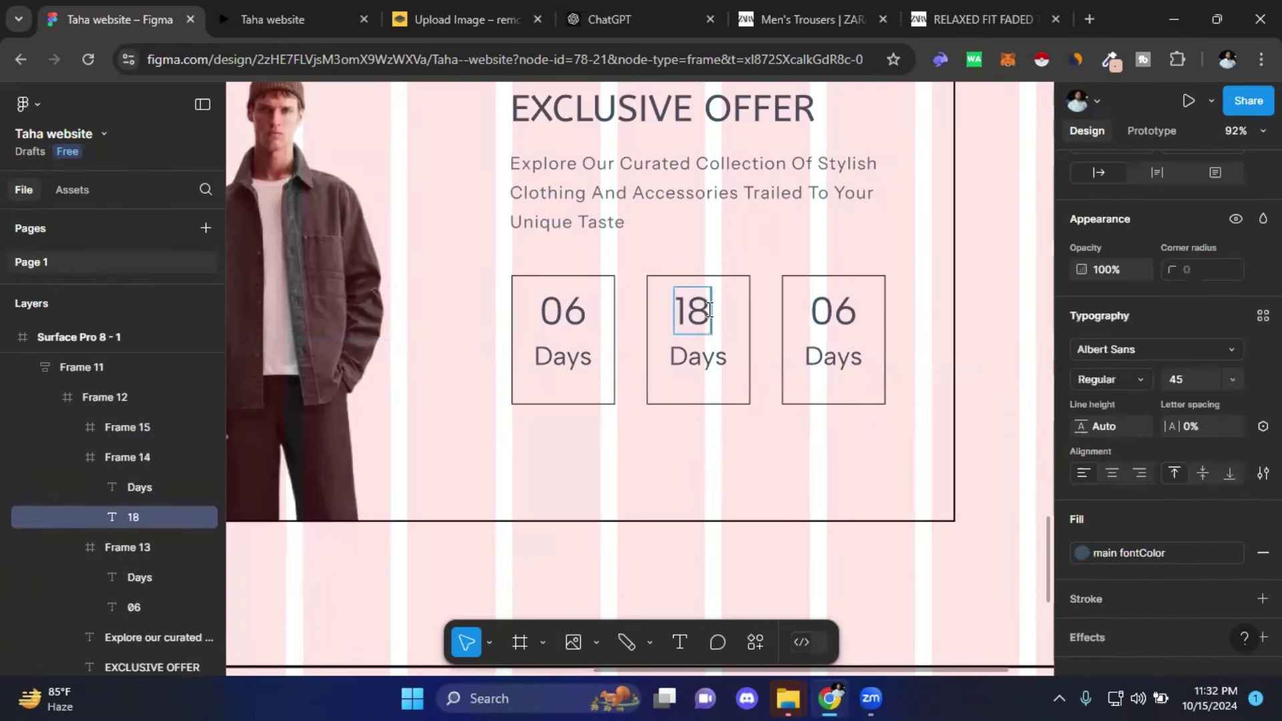
key(Escape)
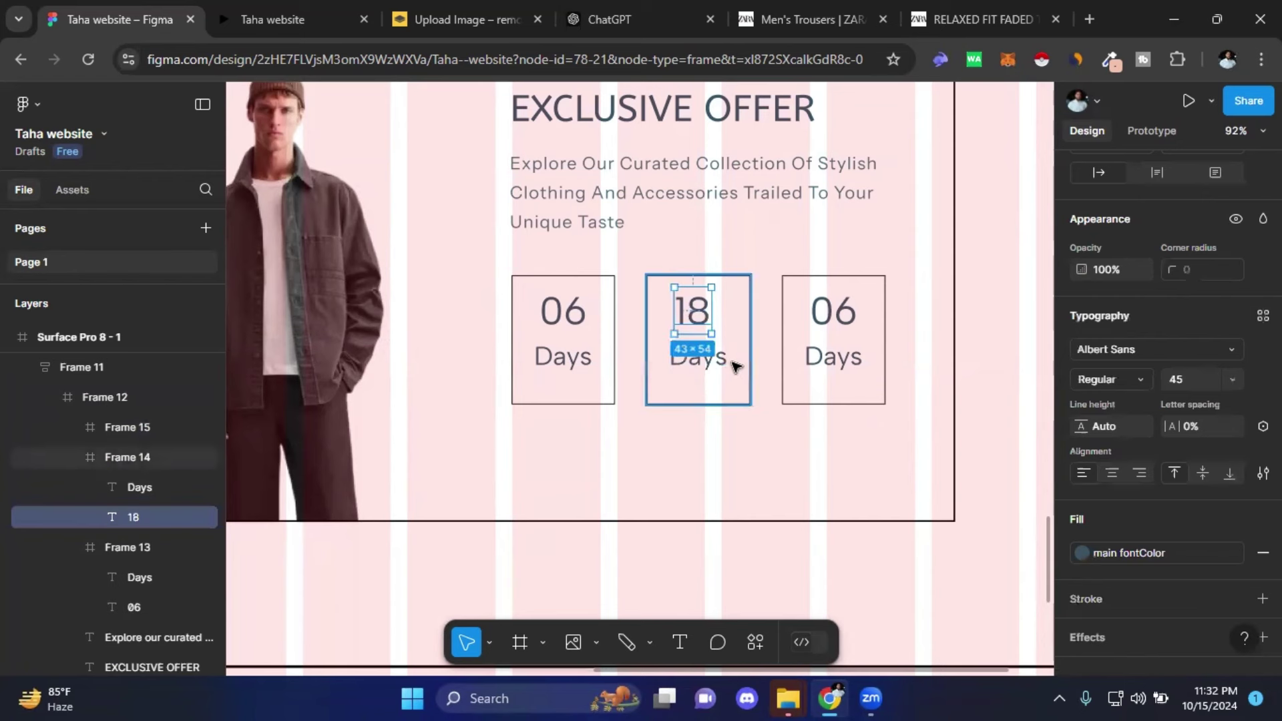
double_click(723, 364)
text(h)
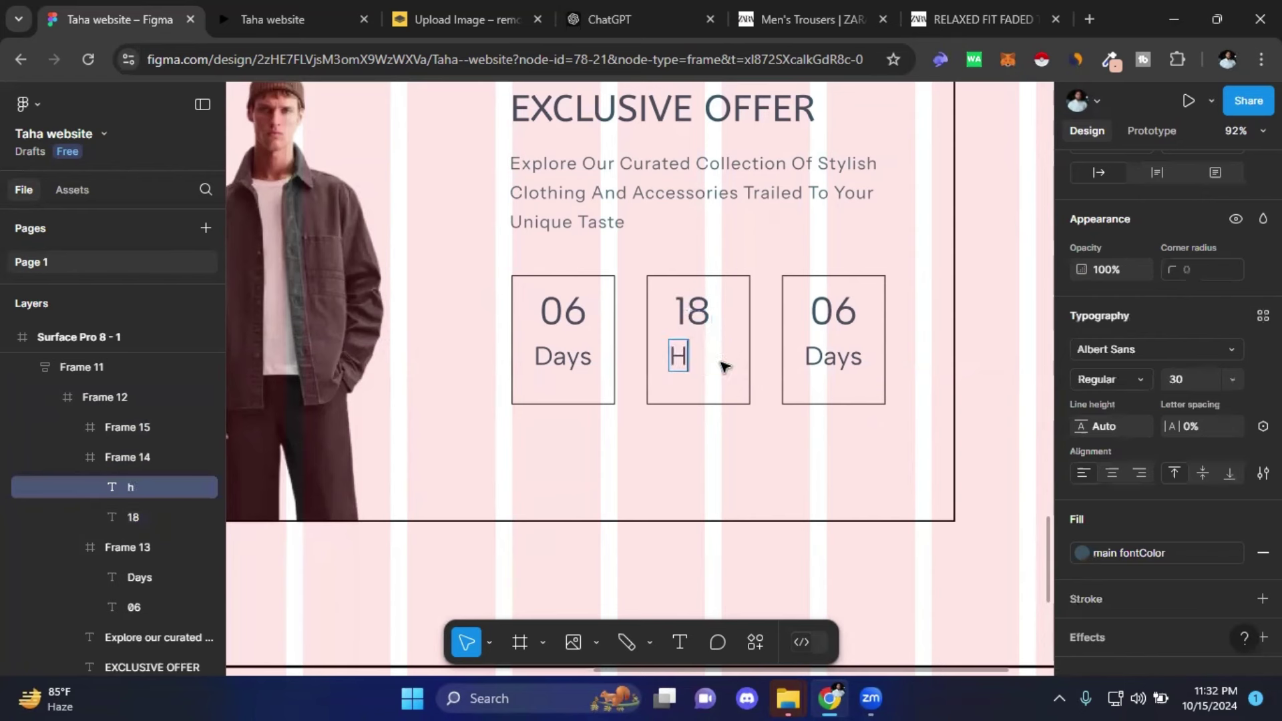
text(ours)
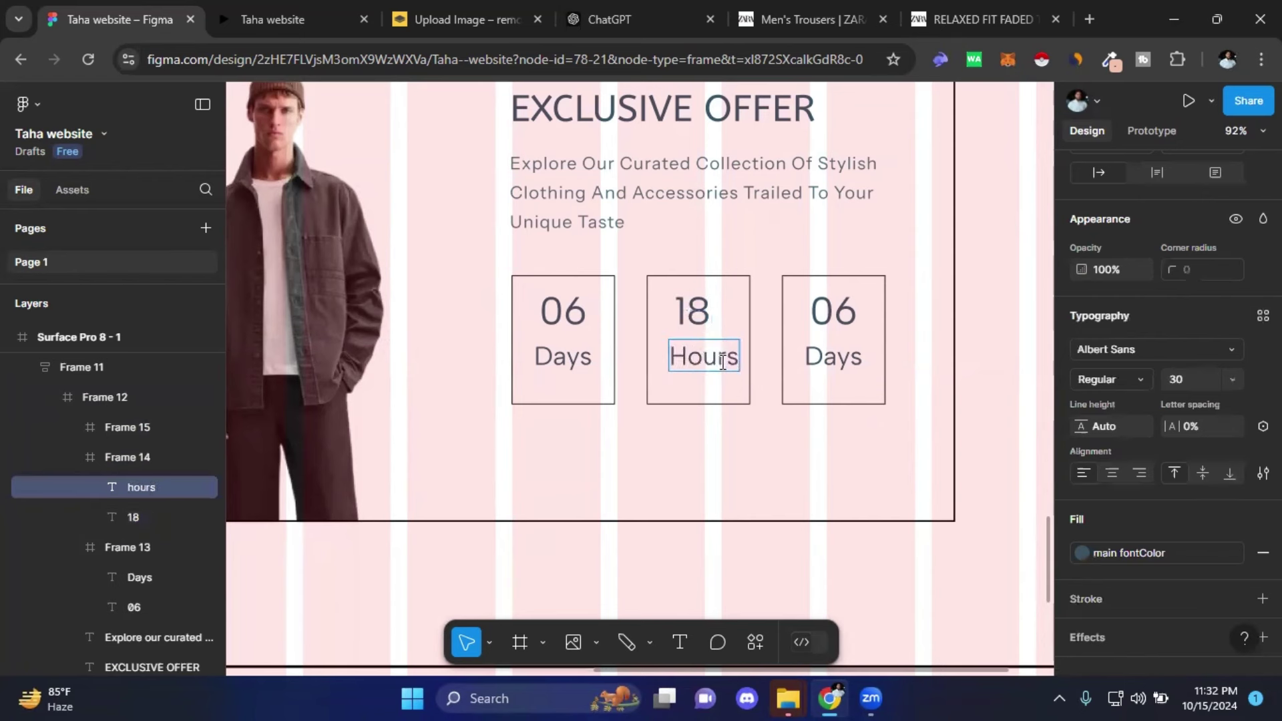
key(Escape)
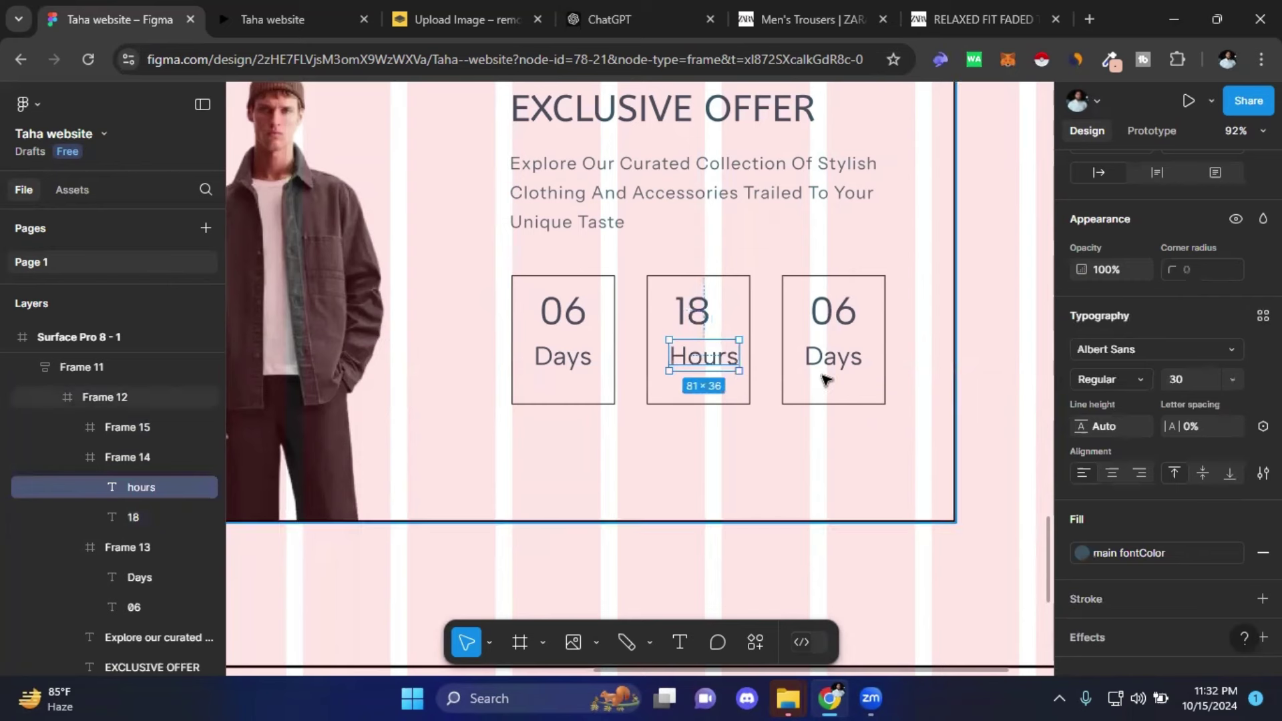
- Change the third countdown box to read 48 Min
double_click(836, 323)
double_click(837, 321)
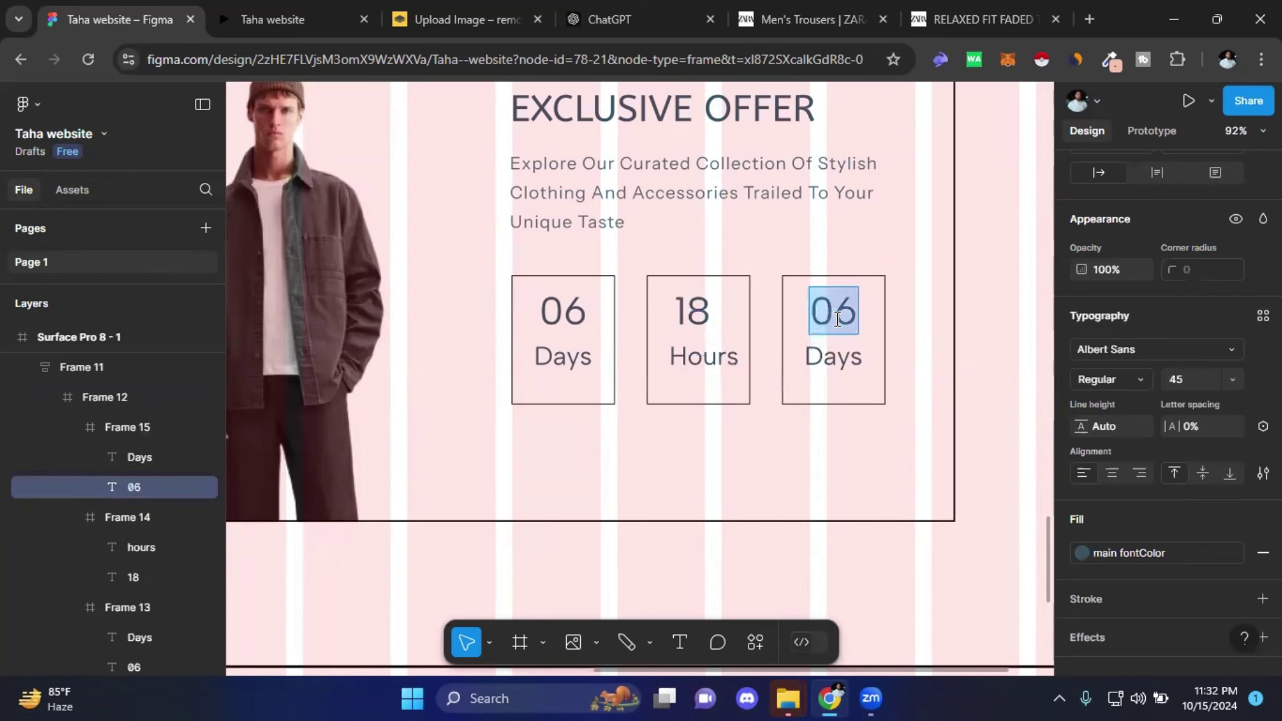
text(48)
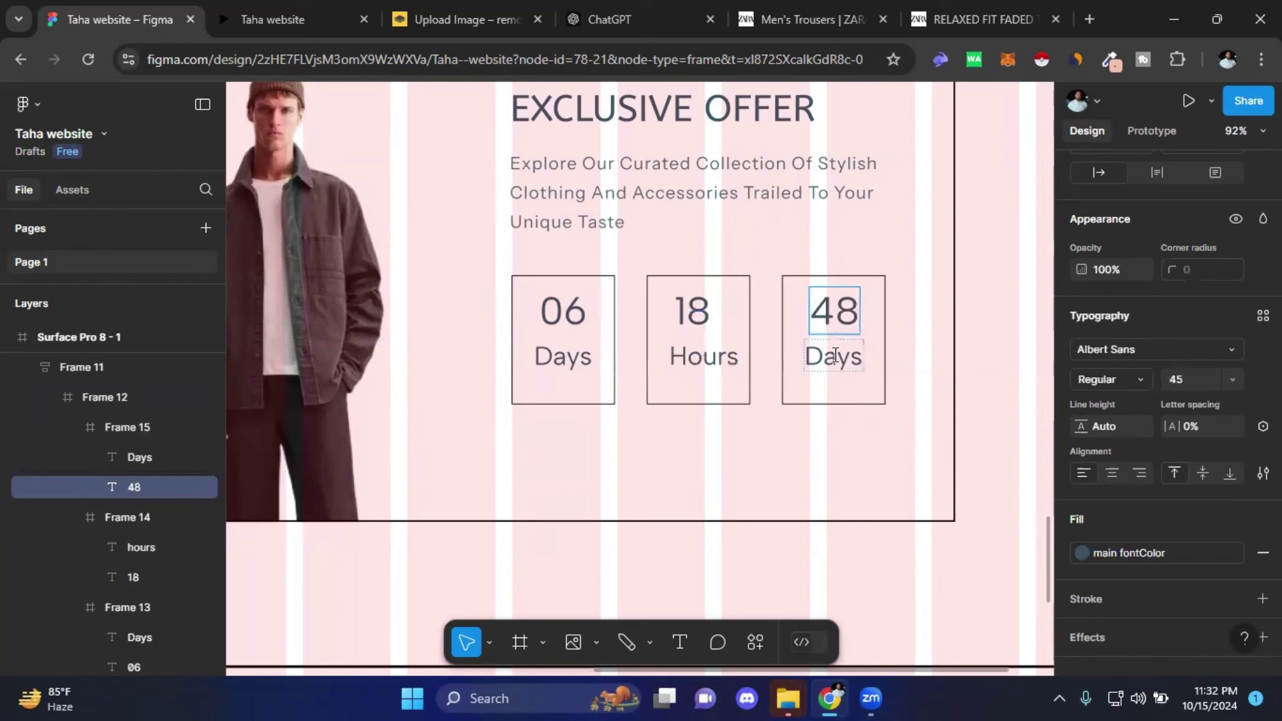
key(Escape)
click(839, 359)
double_click(843, 360)
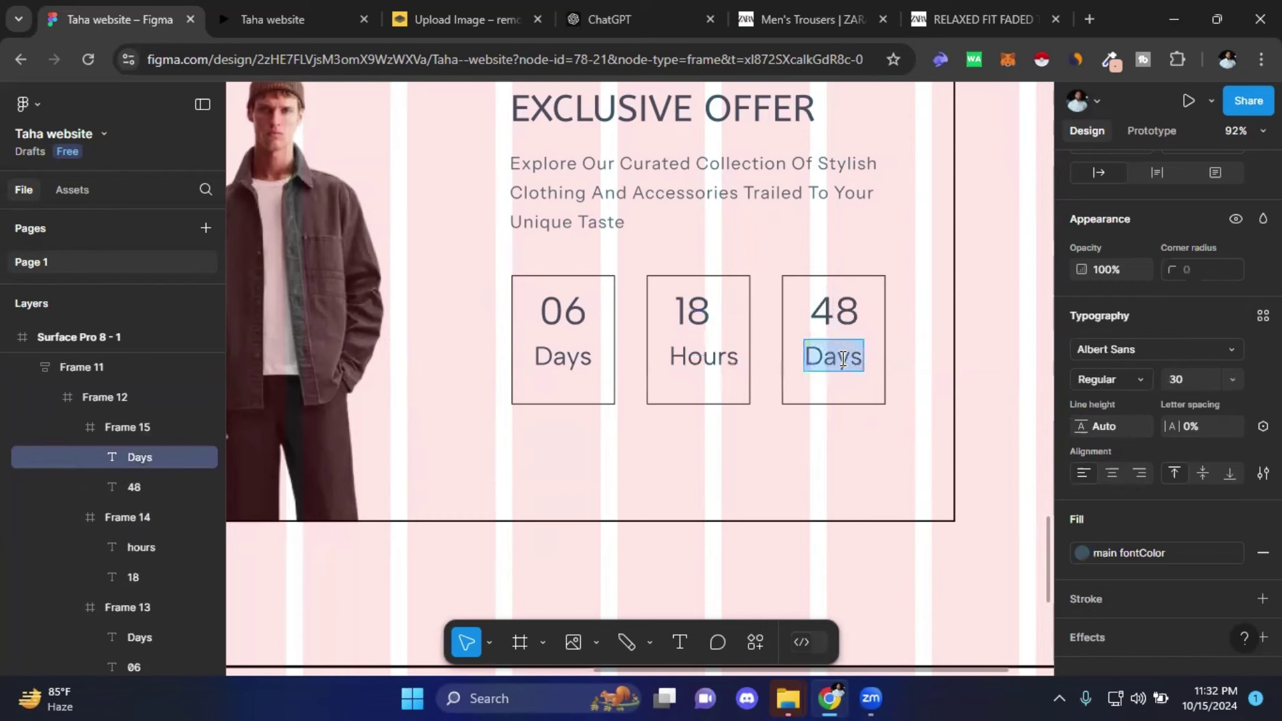
text(min)
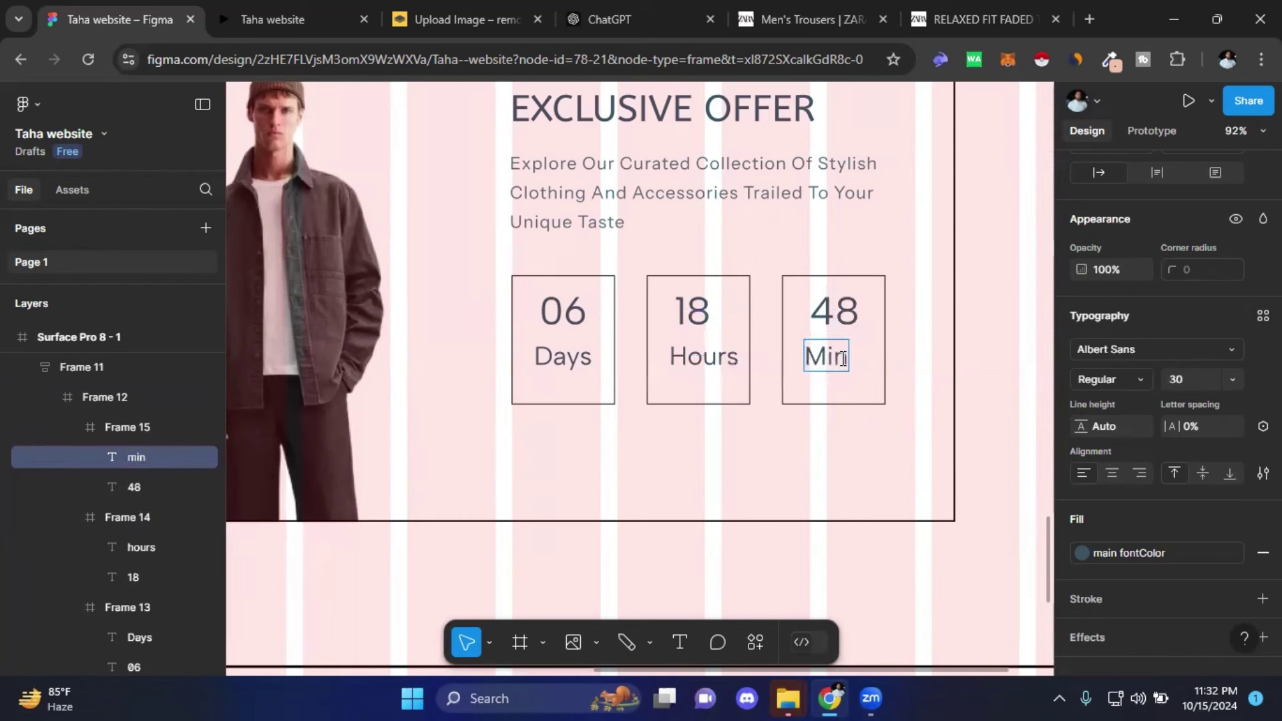
key(Escape)
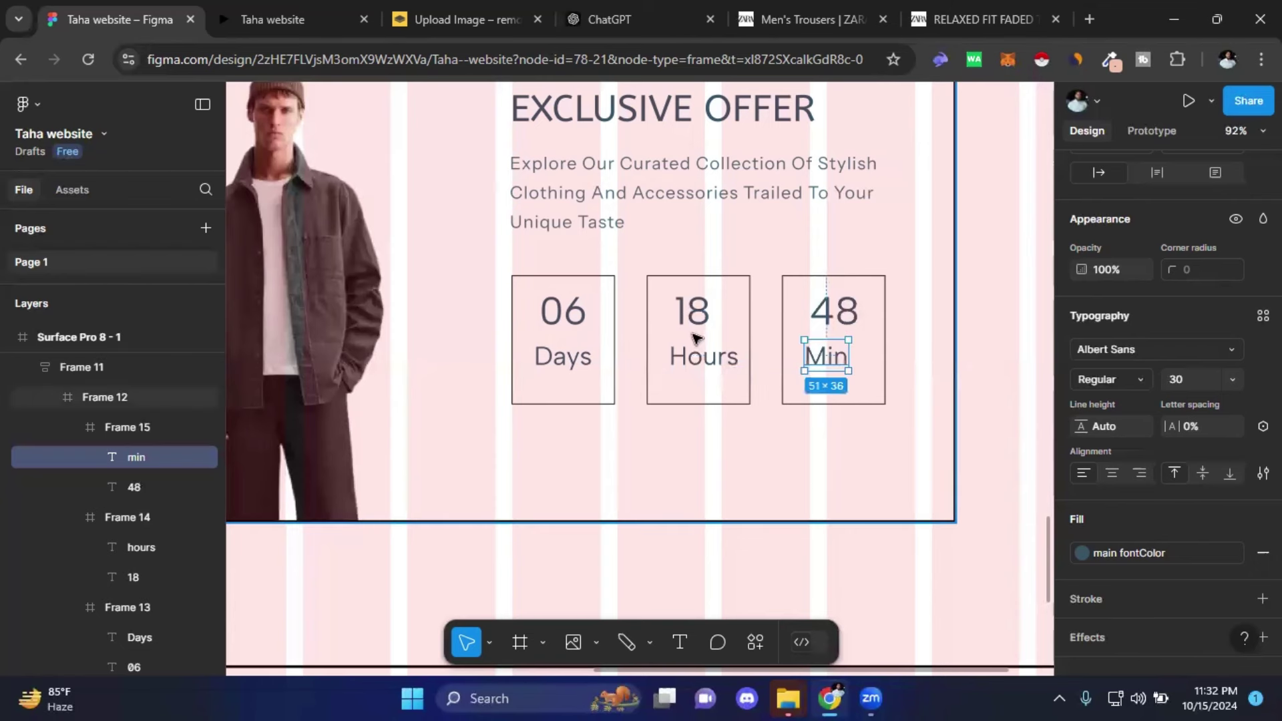
key(Escape)
key(Escape)
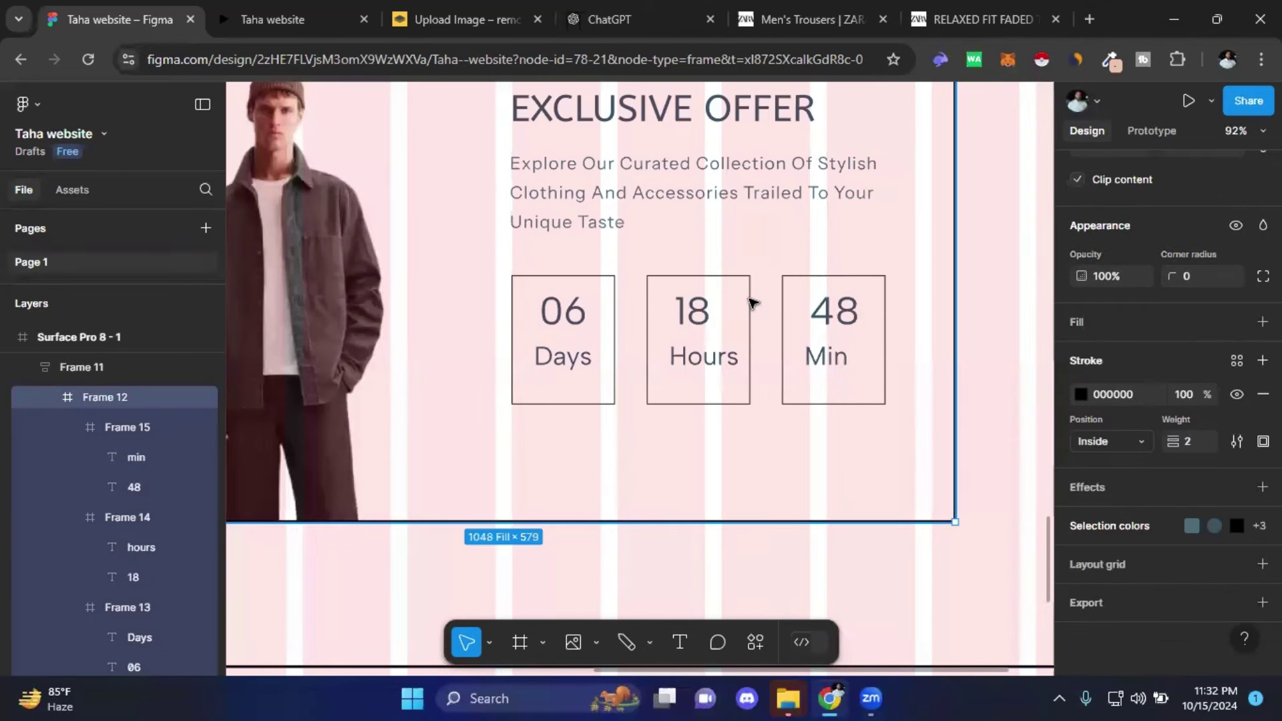
- Horizontally centre the 18 number and Hours label within the Hours box
click(714, 308)
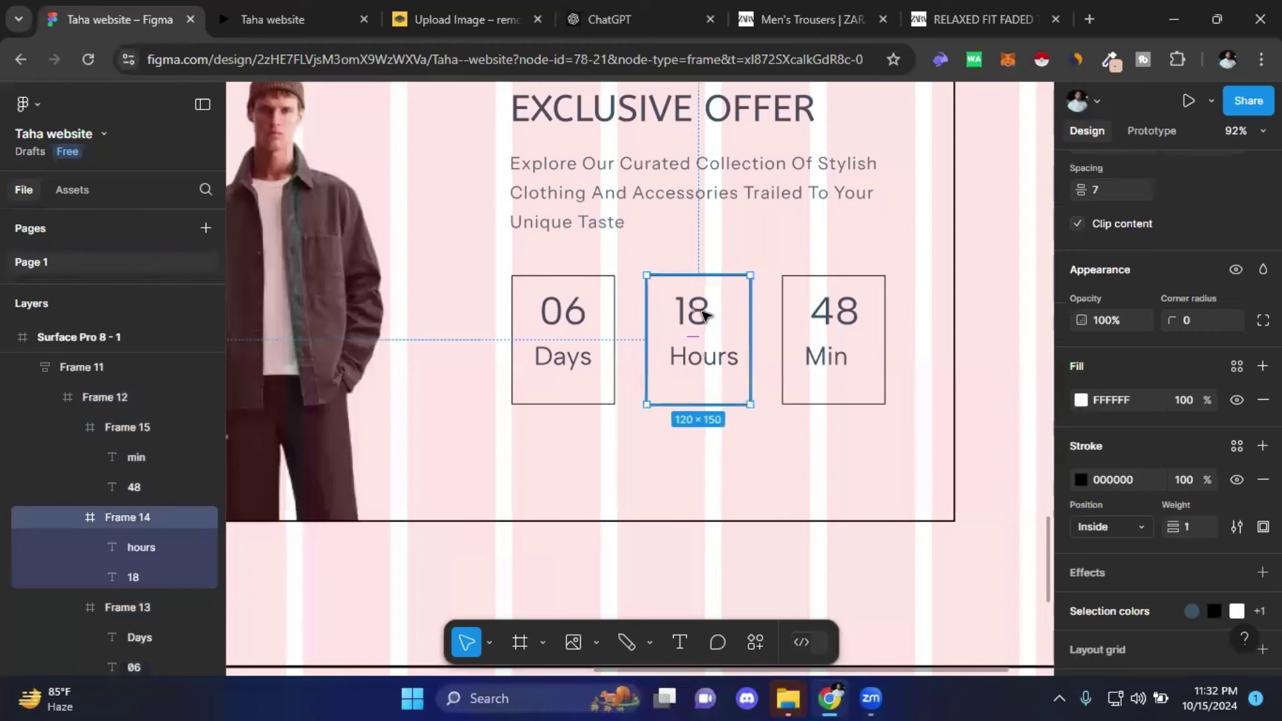
click(708, 311)
shift+click(720, 365)
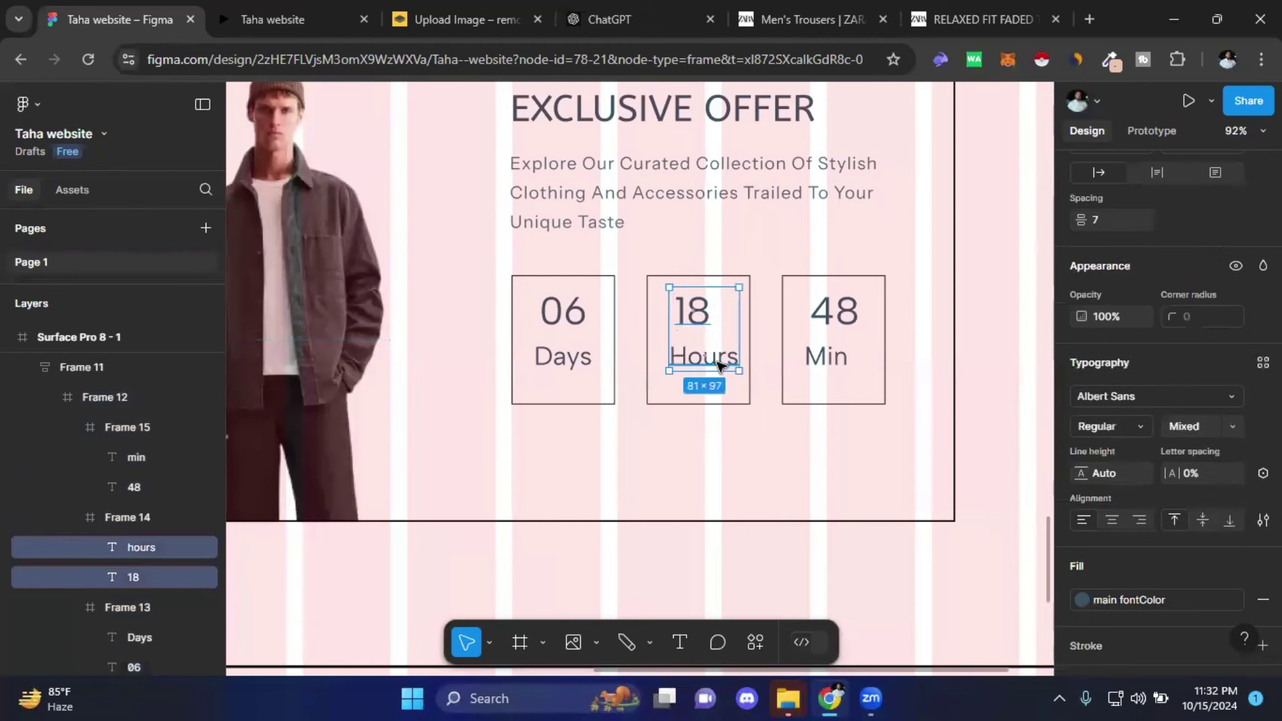
scroll(1129, 274, up, 5)
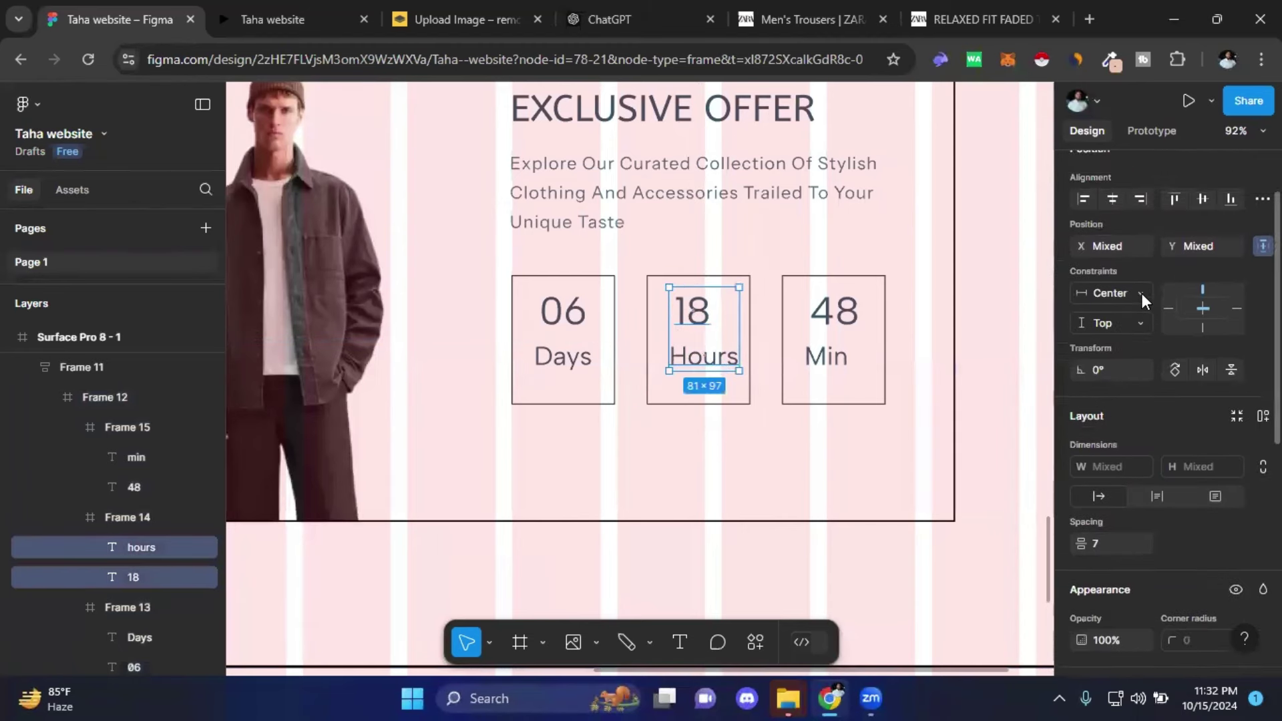
scroll(1142, 294, up, 1)
click(1111, 266)
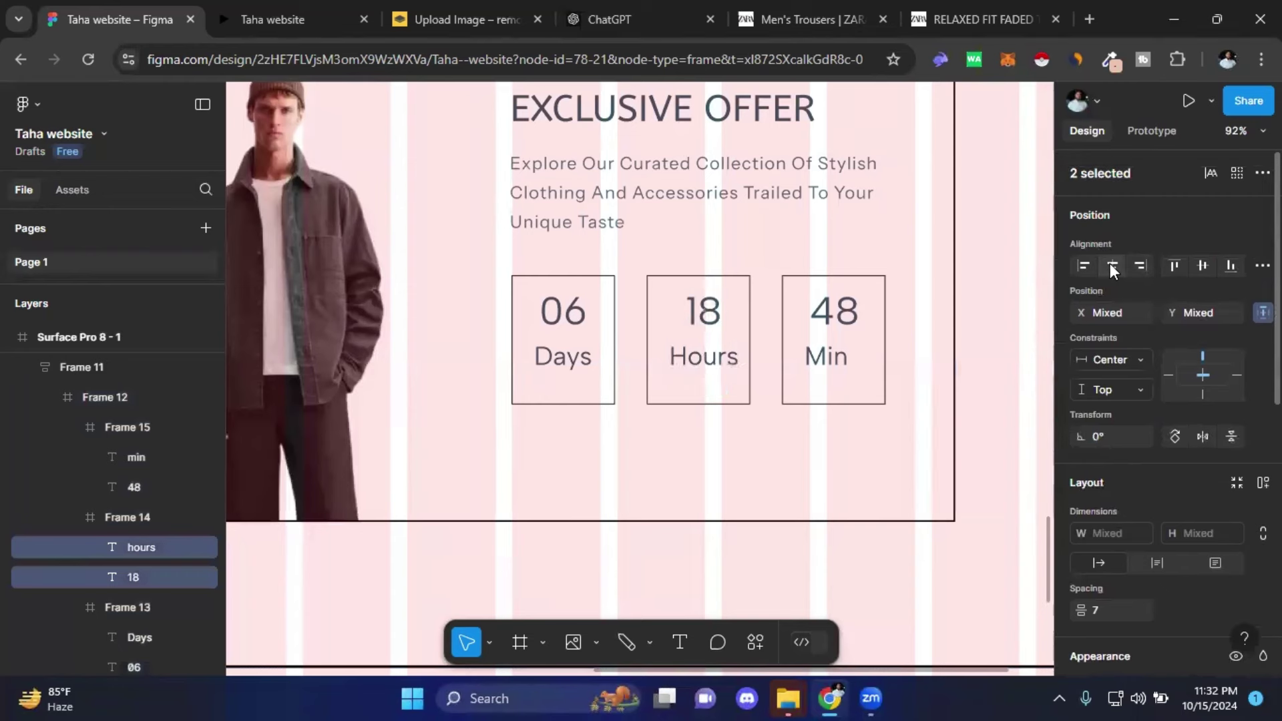
click(716, 309)
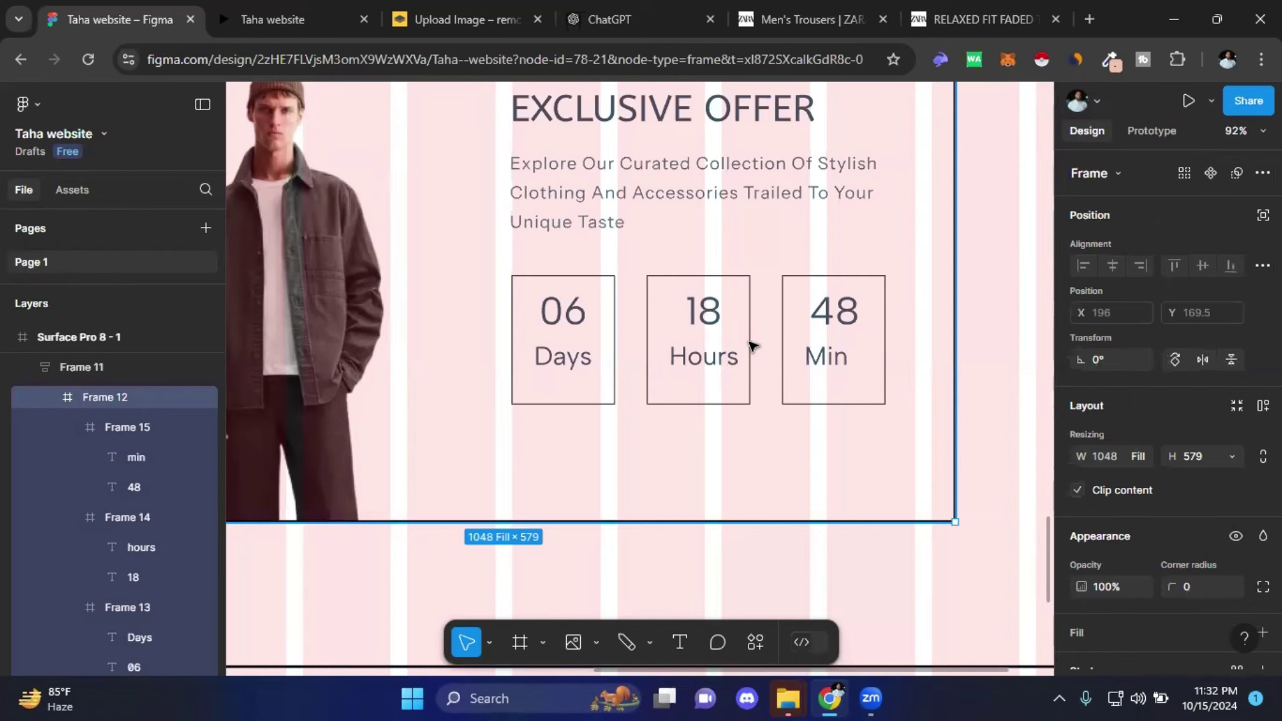
click(718, 316)
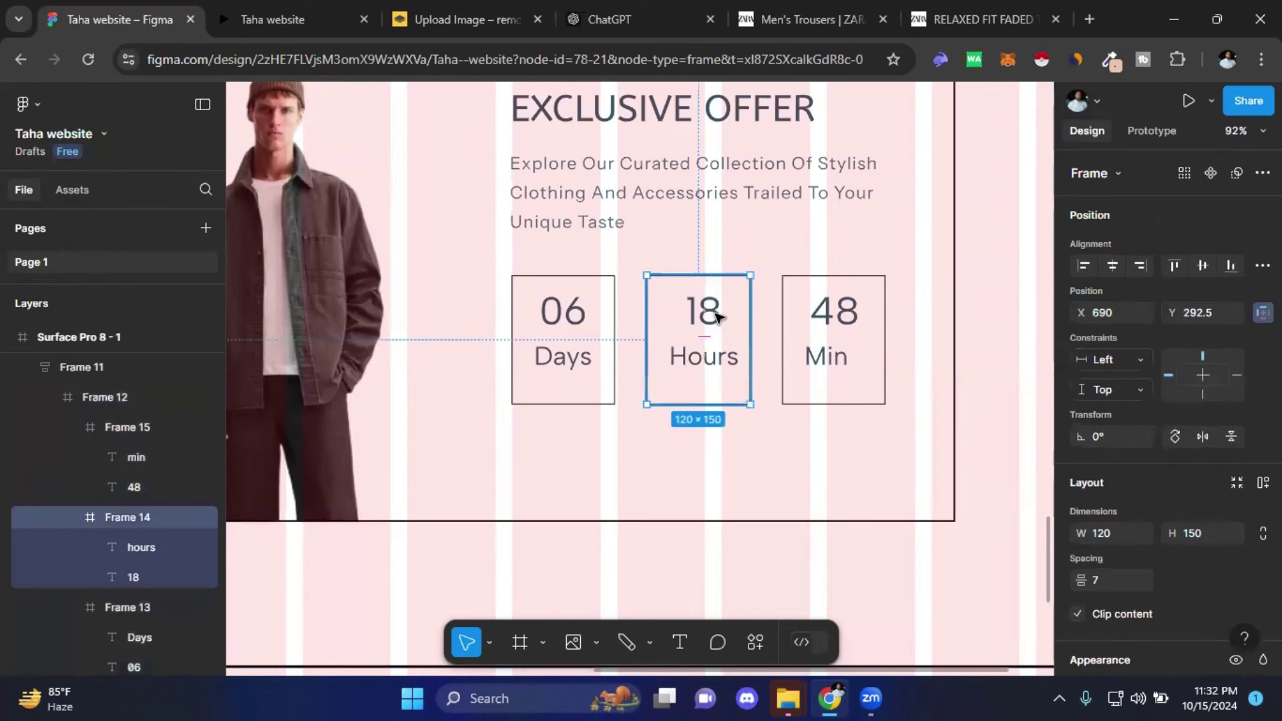
click(716, 316)
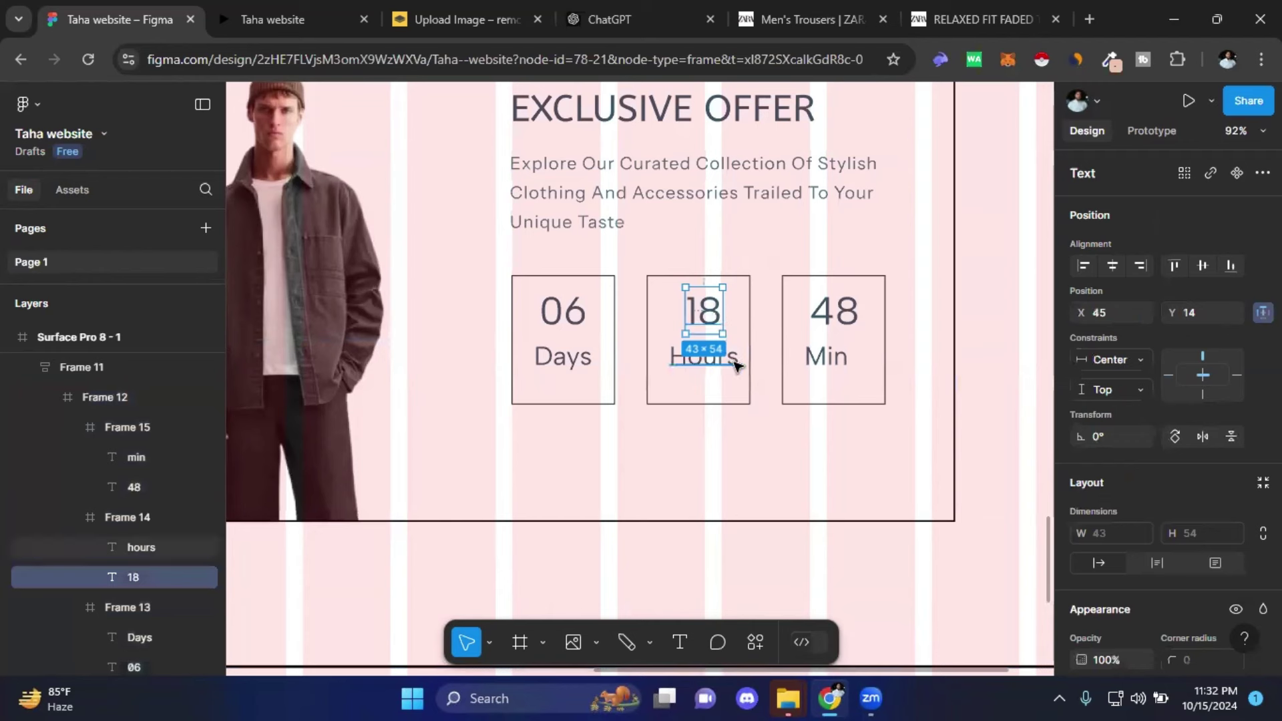
click(1113, 266)
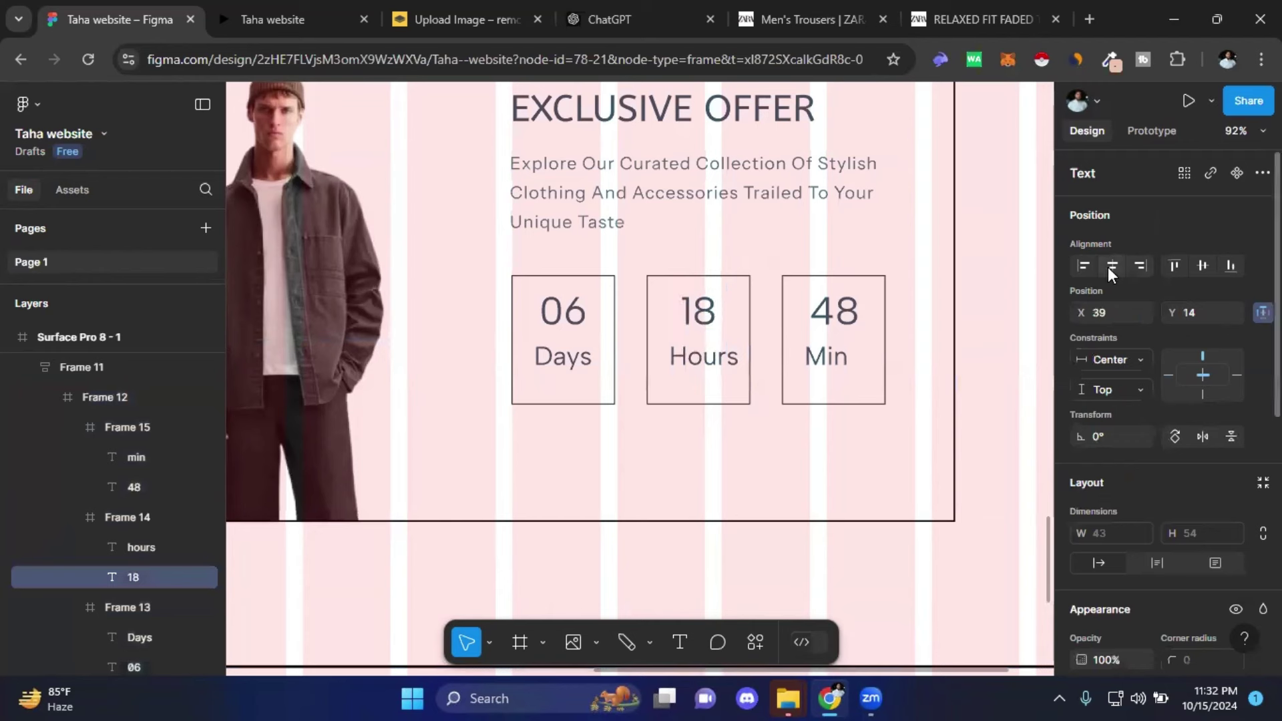
click(735, 359)
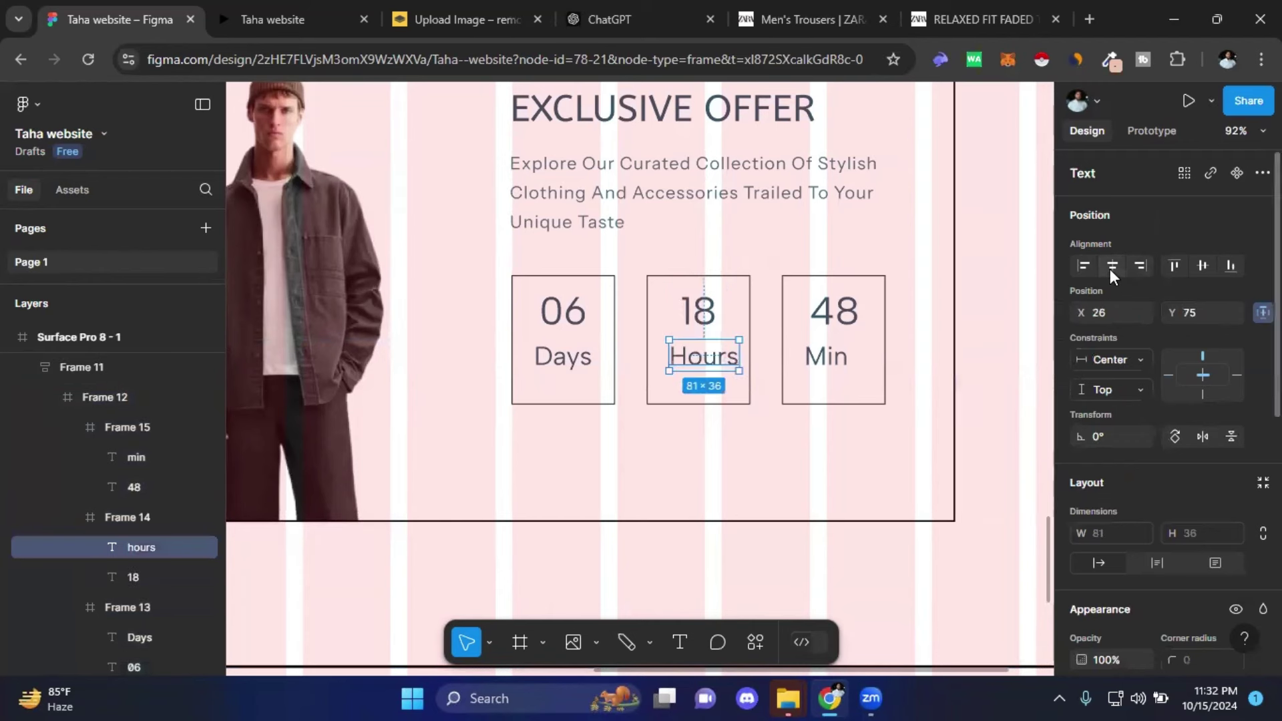
click(1112, 265)
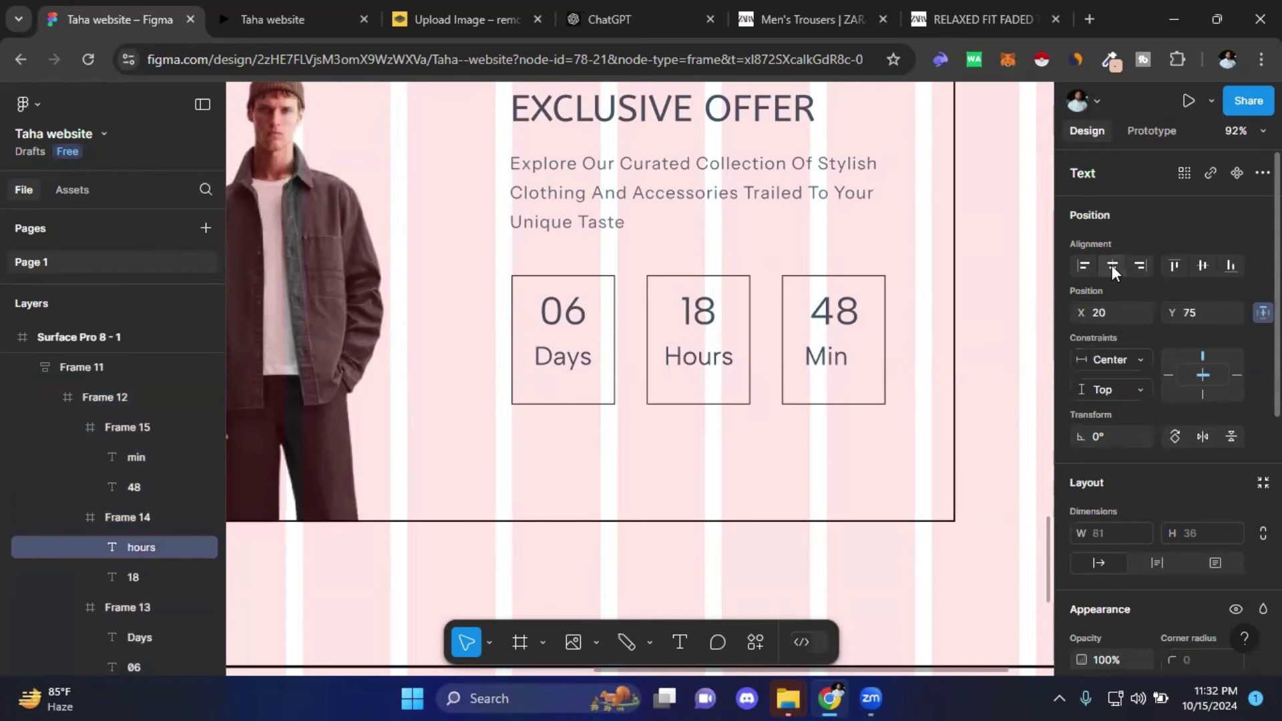
- Horizontally centre the 48 number and Min label within the Min box
click(835, 311)
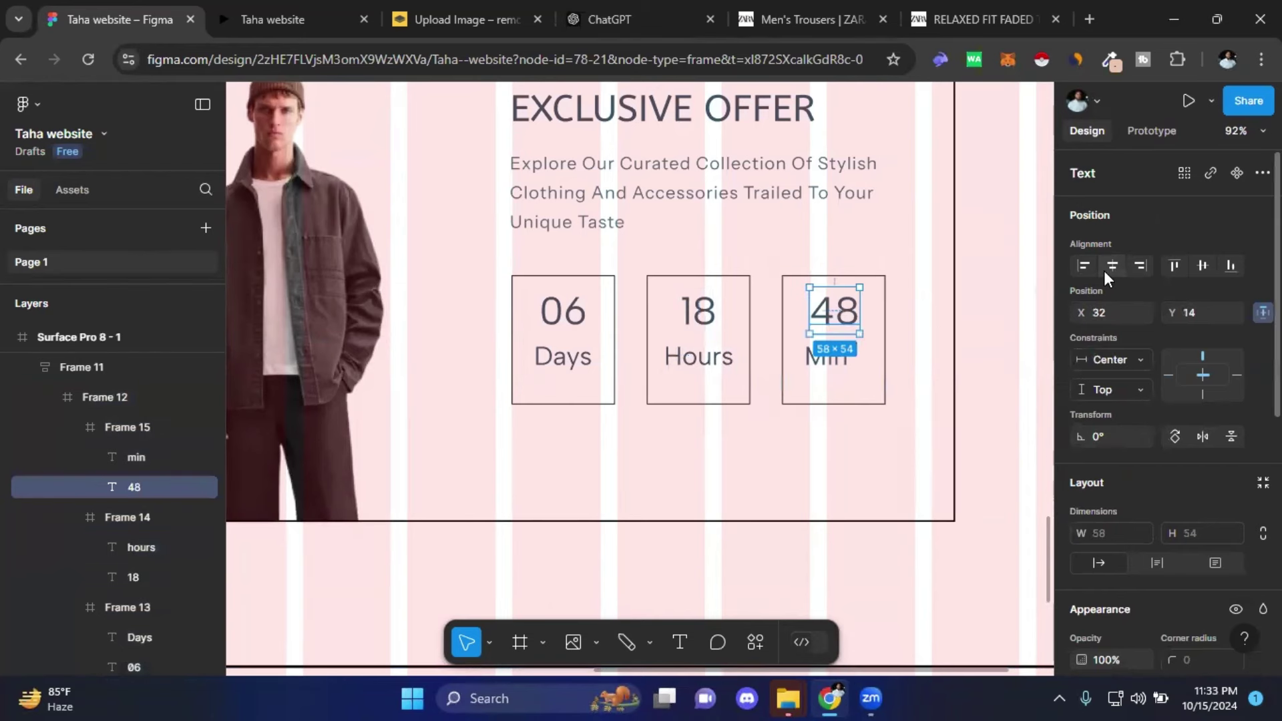
click(1112, 265)
click(836, 359)
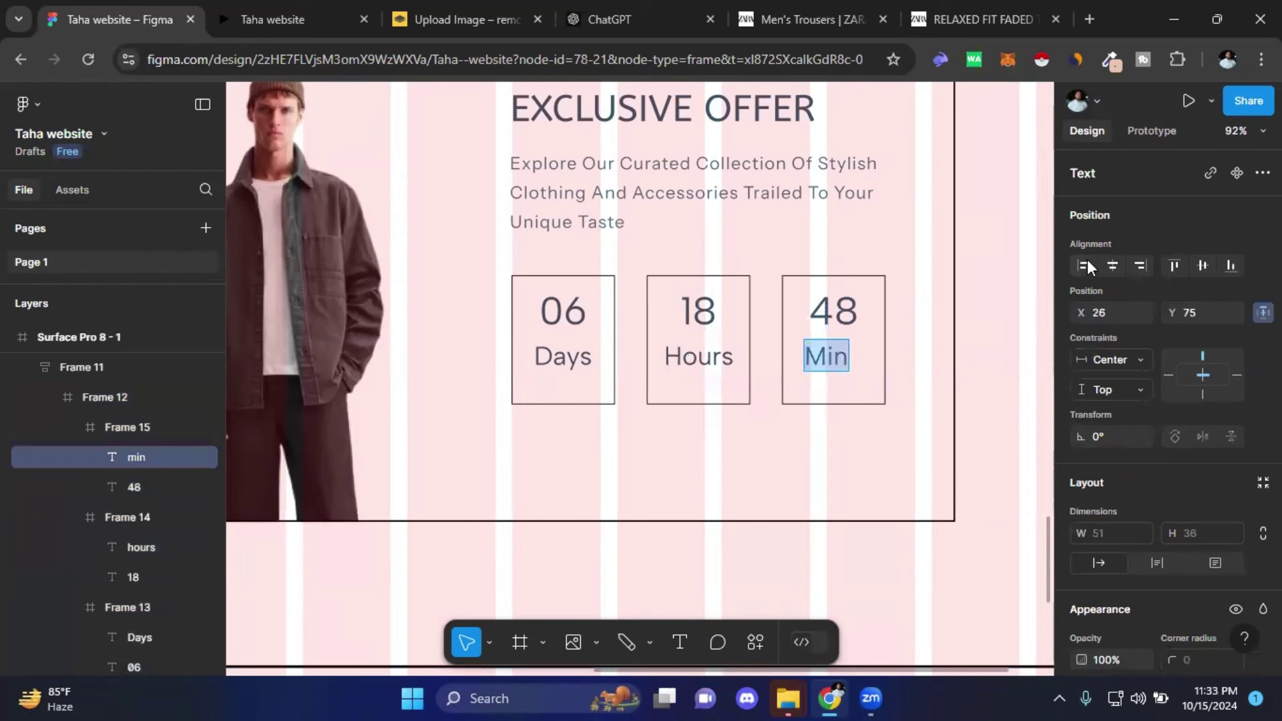
click(1113, 267)
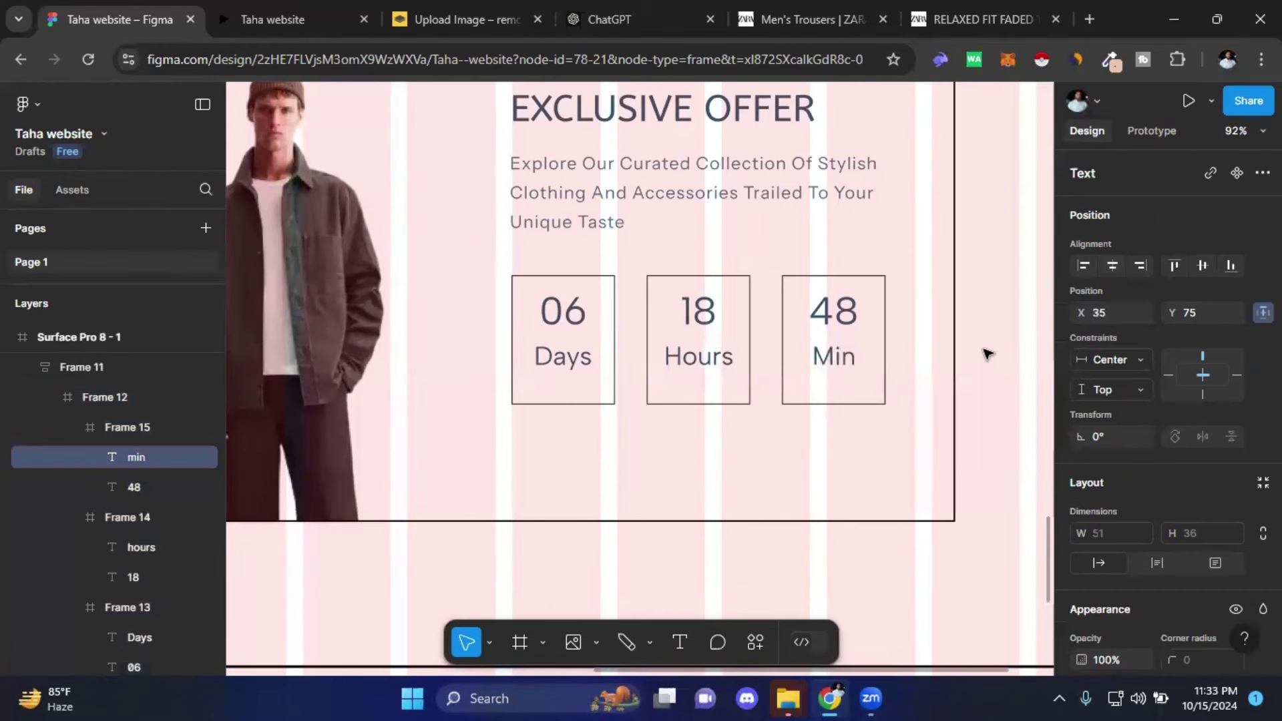
click(1016, 440)
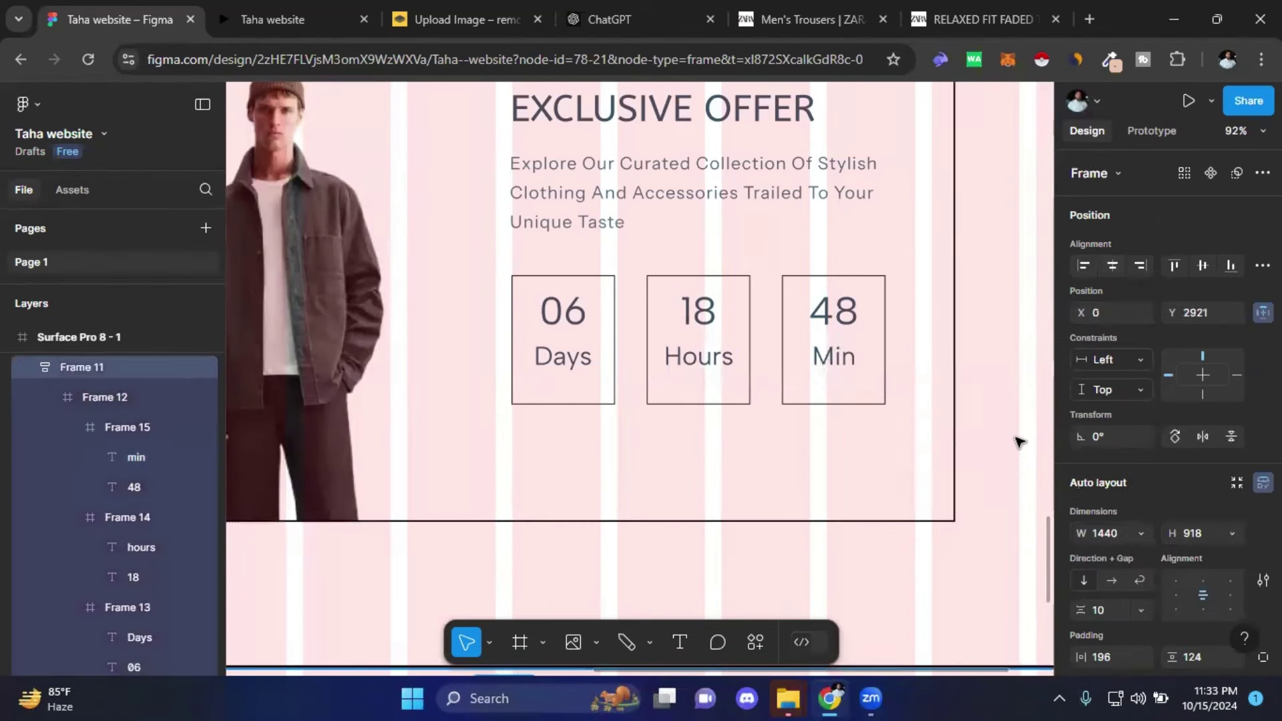
click(832, 392)
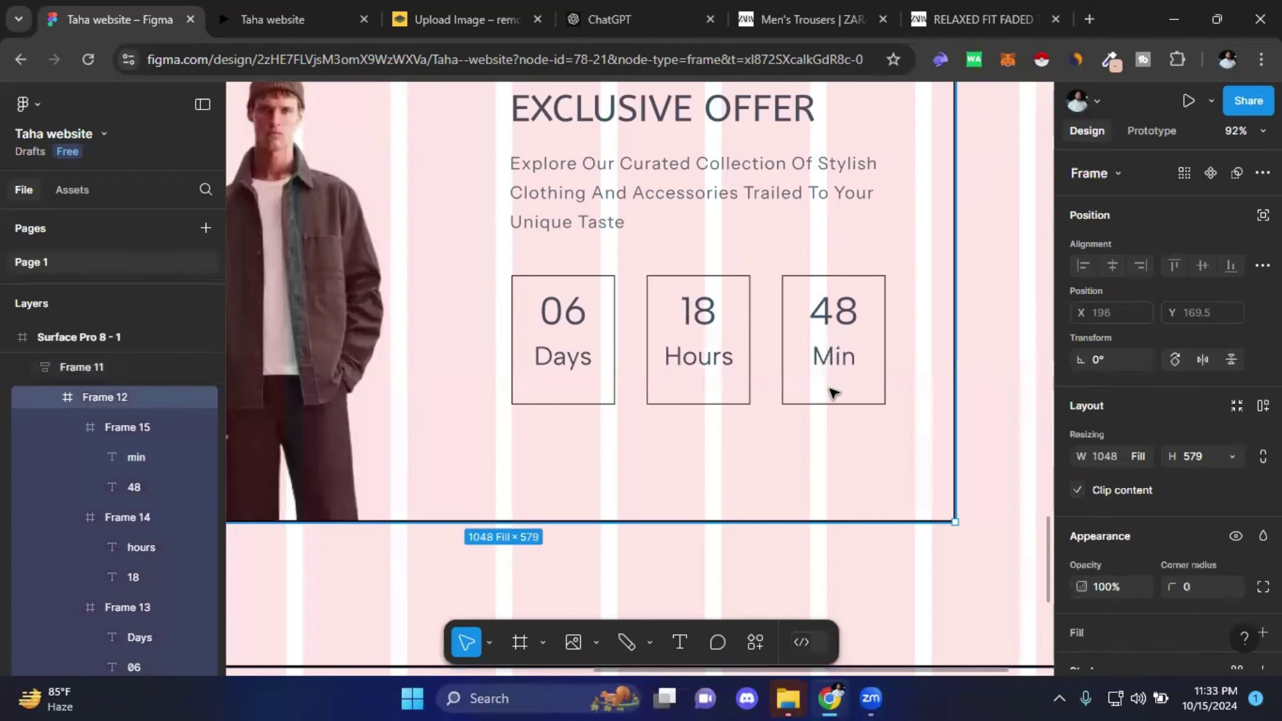
click(831, 392)
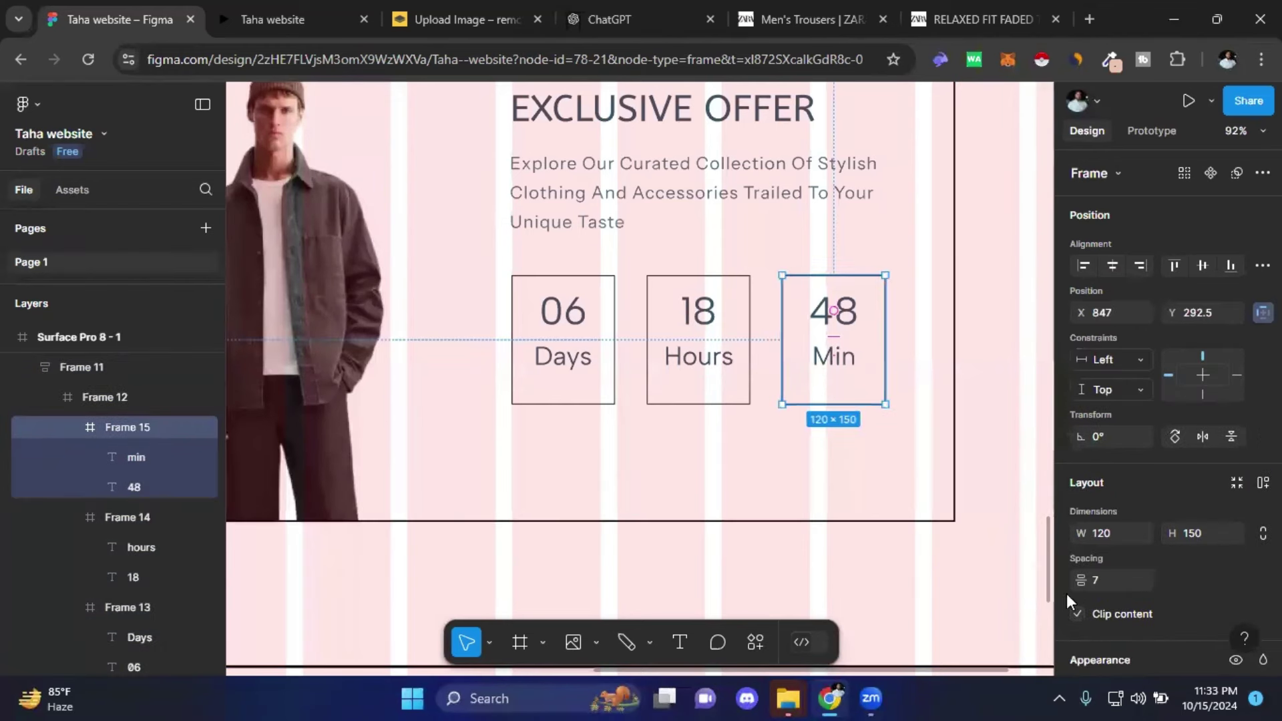
- Hide the black stroke borders on the Min, Hours and Days countdown boxes
scroll(1170, 522, down, 5)
scroll(1170, 522, down, 3)
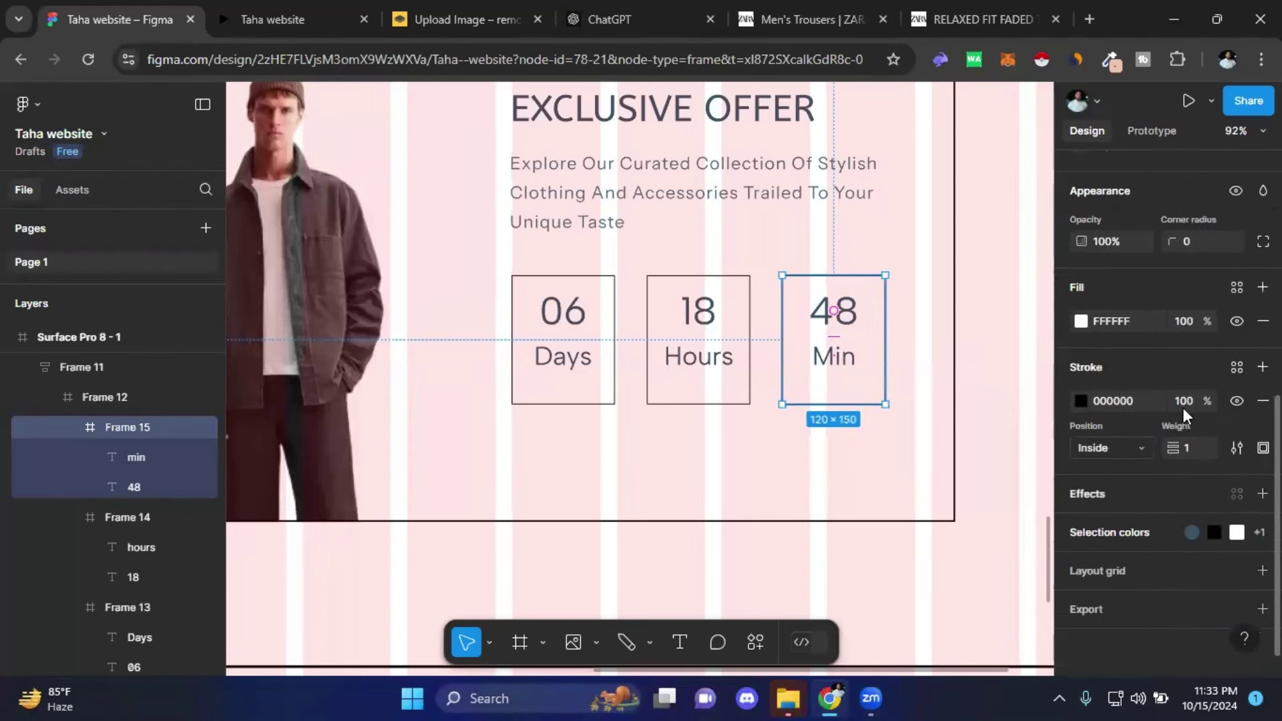
click(1236, 401)
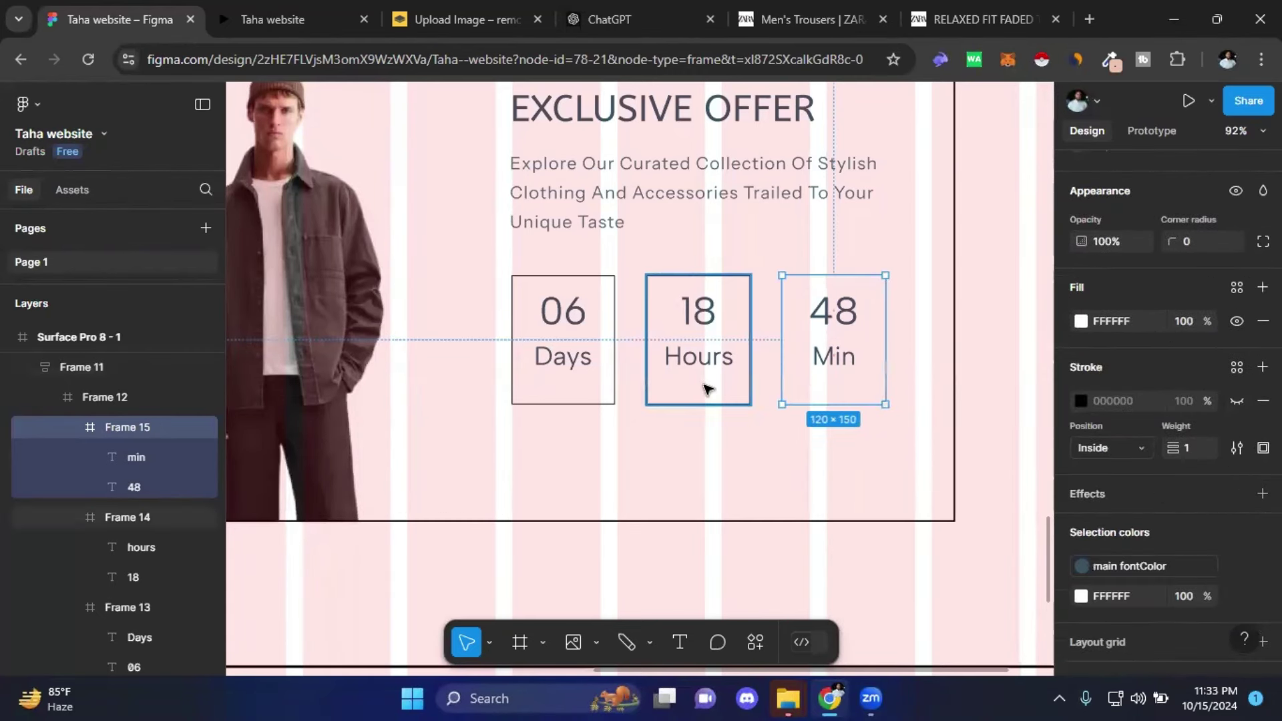
click(707, 389)
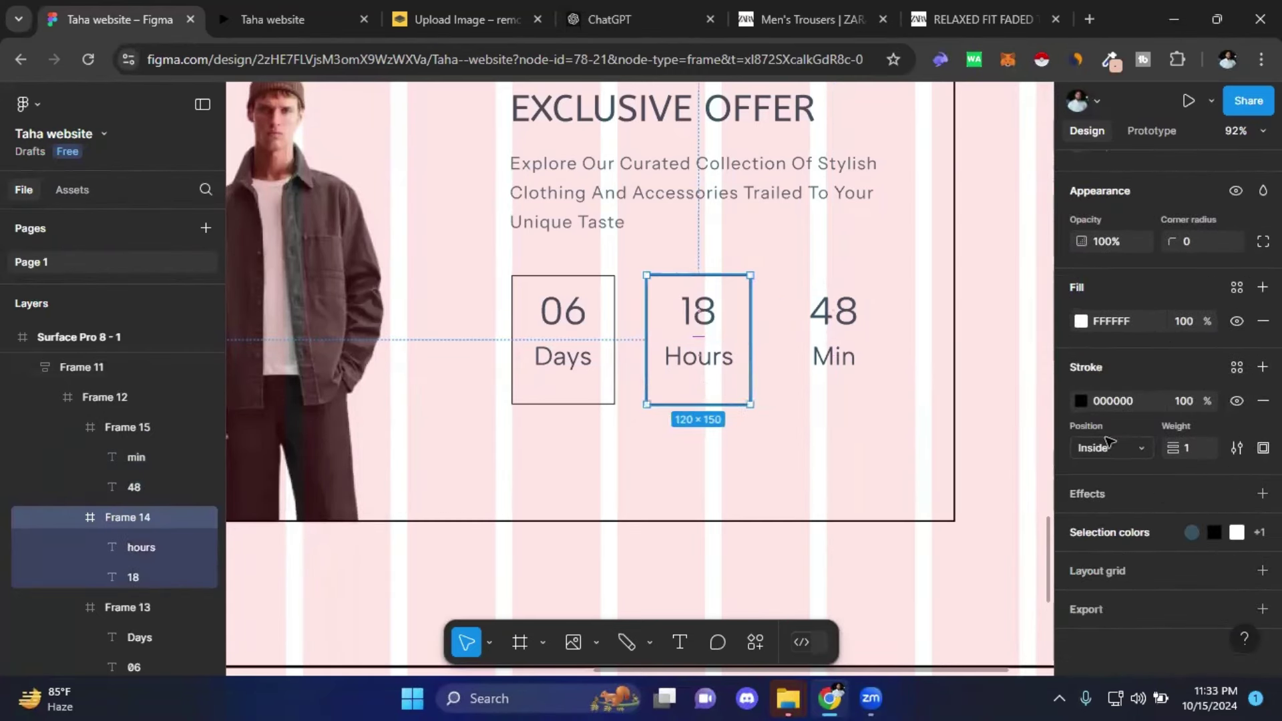
click(574, 392)
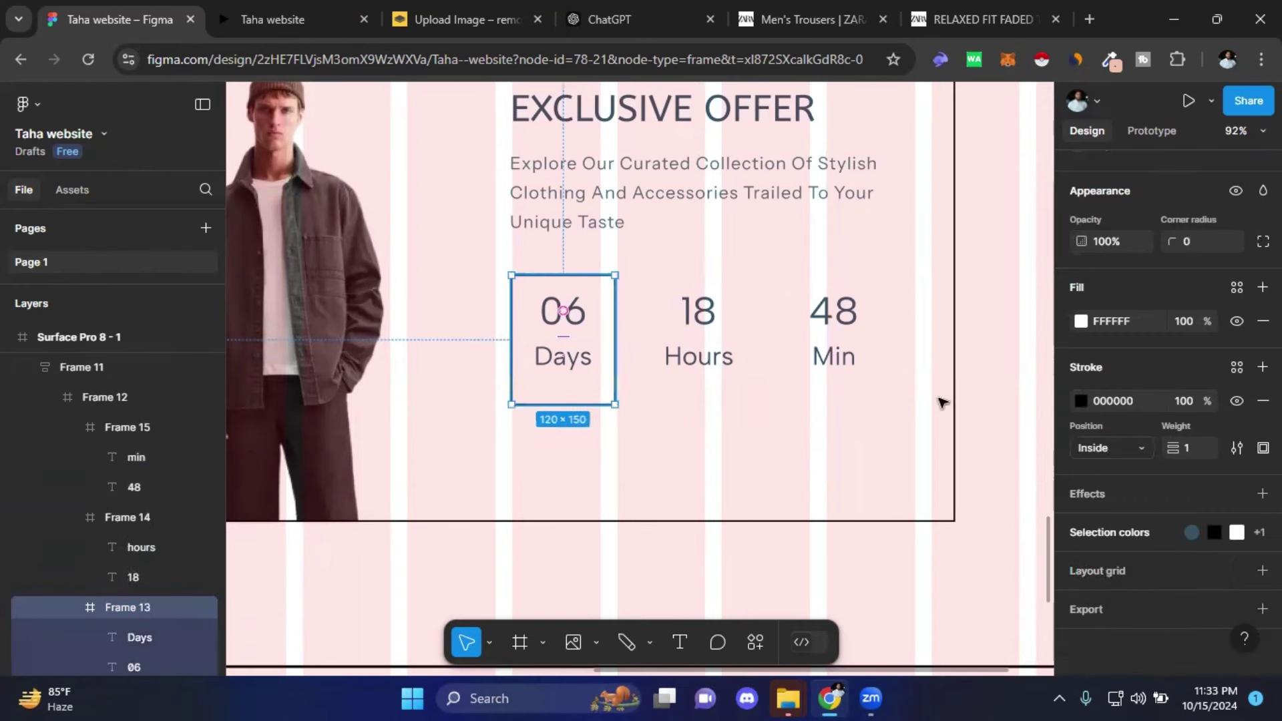
click(1234, 401)
scroll(1022, 444, down, 2)
scroll(1002, 448, down, 2)
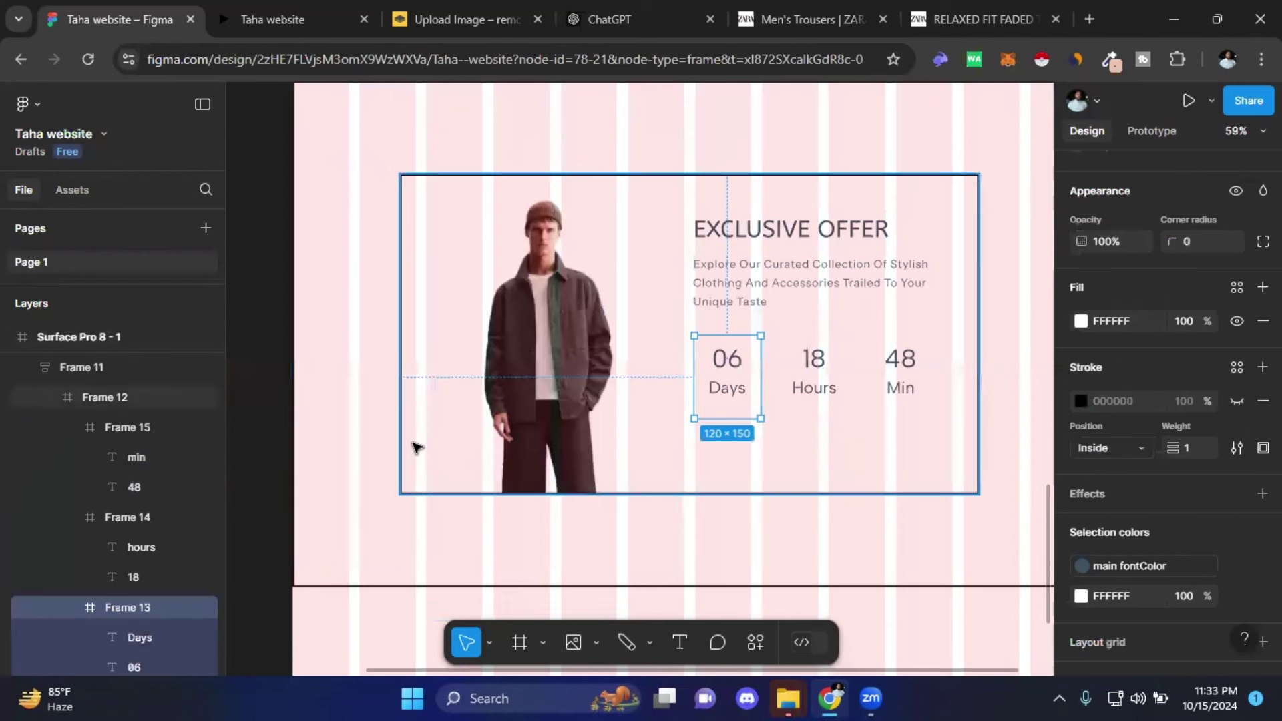
double_click(566, 423)
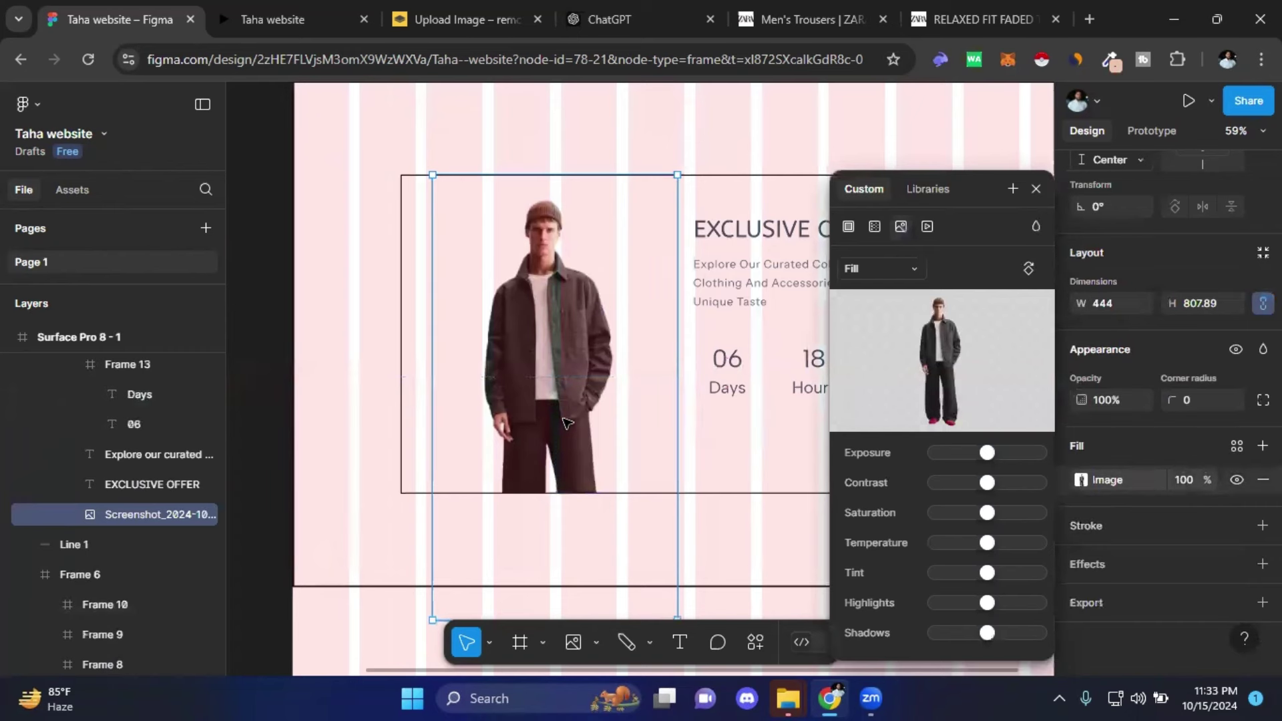
click(1035, 189)
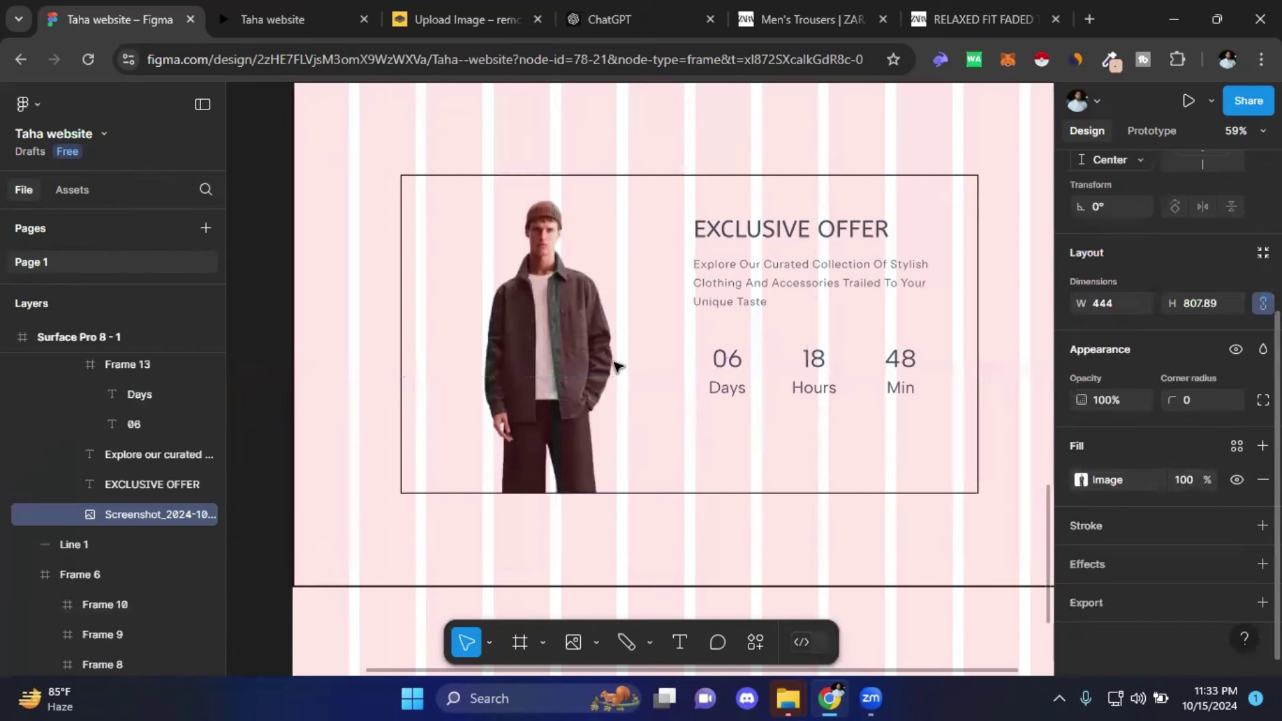
key(Escape)
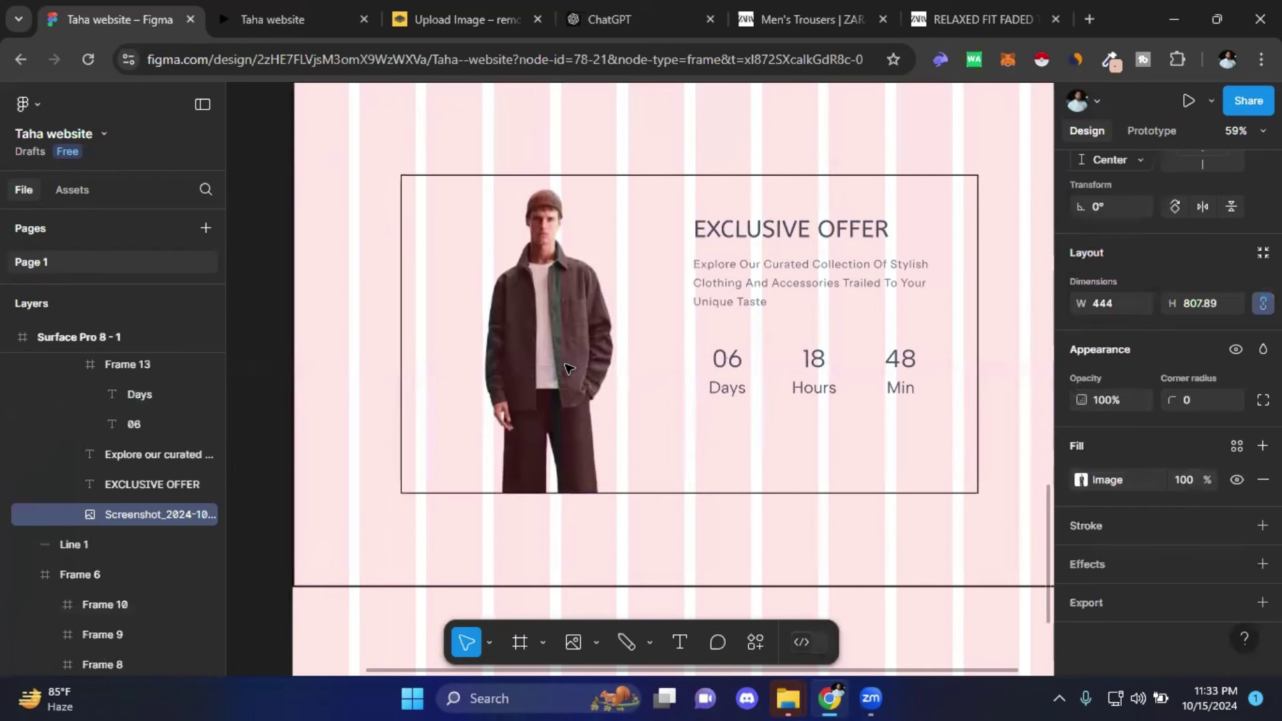
click(567, 369)
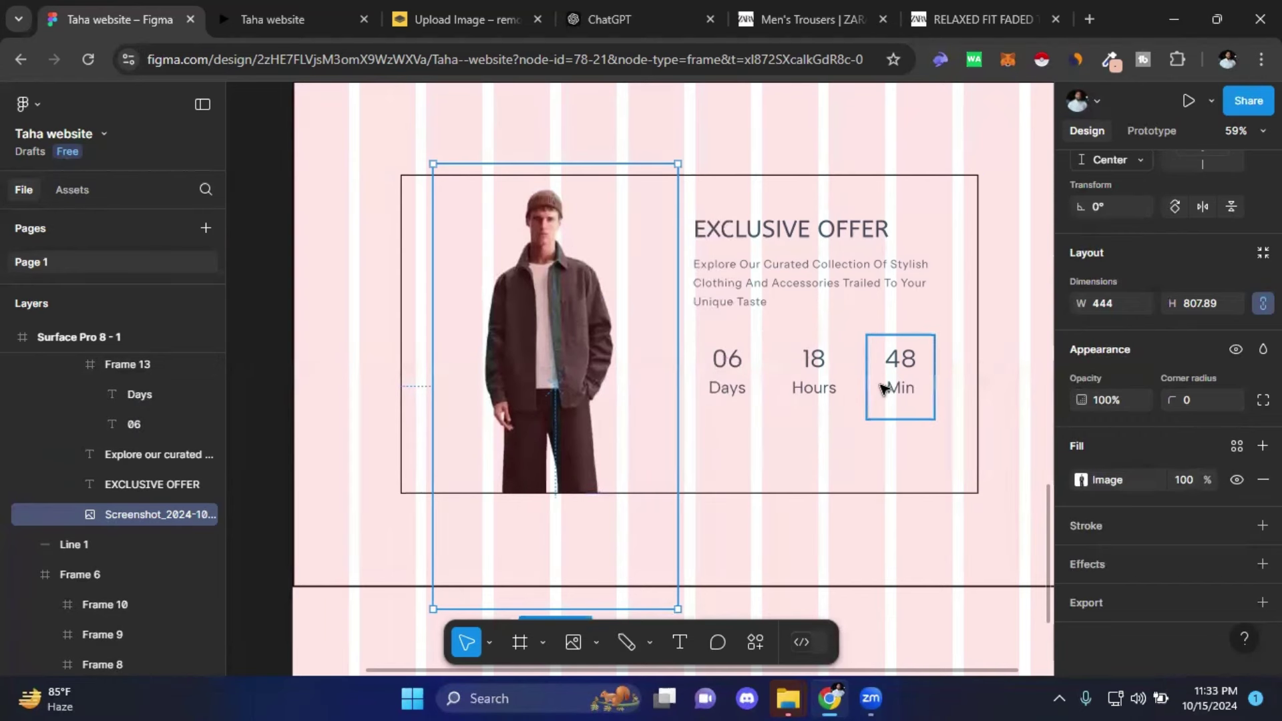
click(321, 358)
click(418, 312)
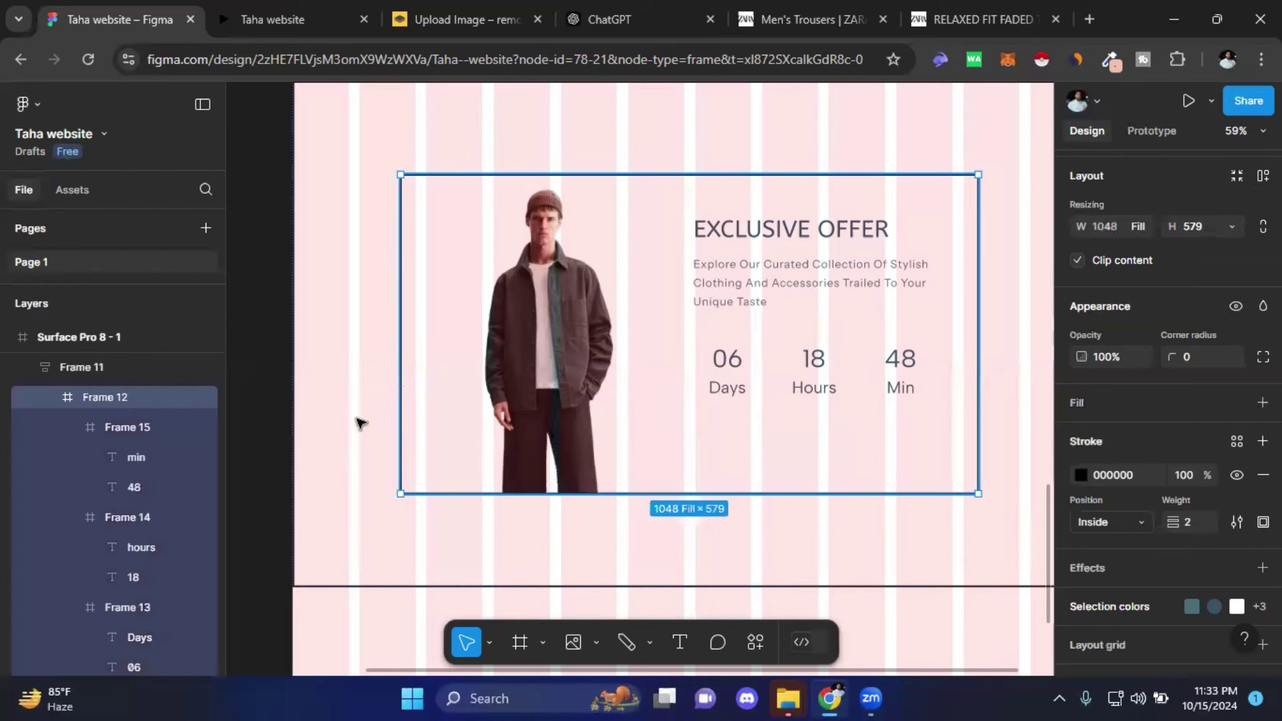
- Bring the colour swatch grid into view and select all fifteen swatches
drag(332, 484, 511, 534)
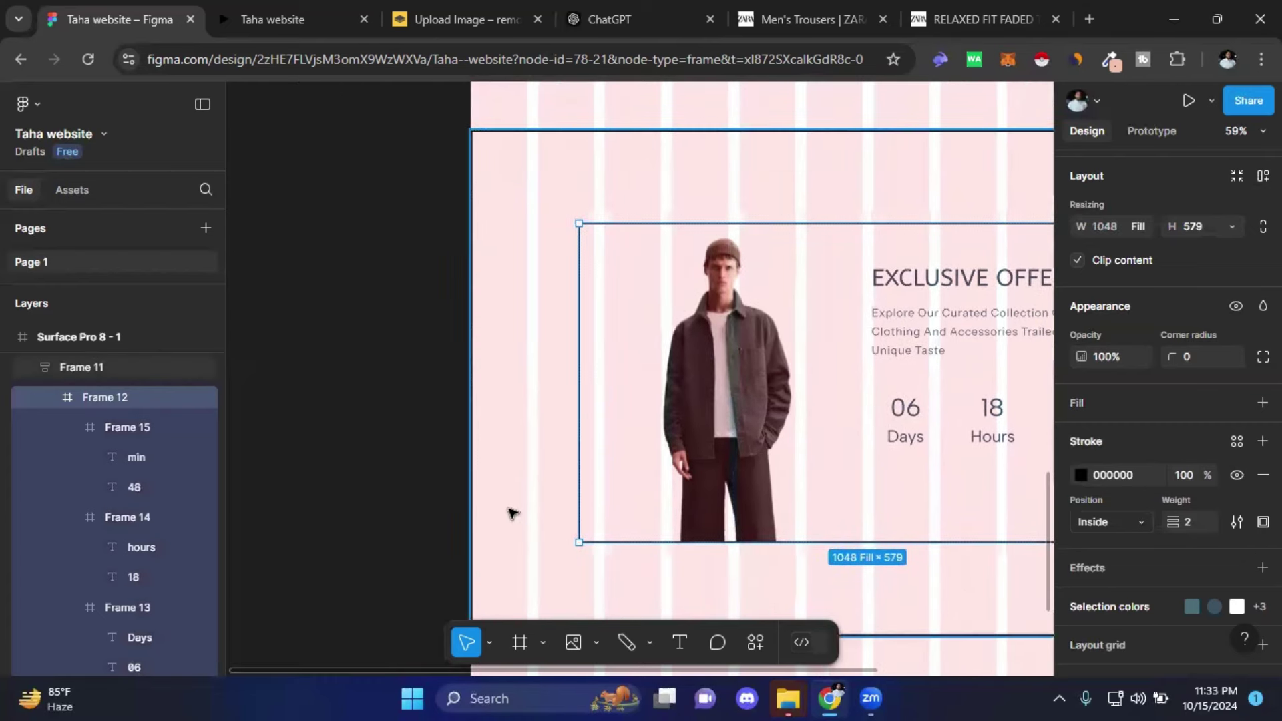
scroll(467, 425, down, 3)
scroll(466, 420, down, 4)
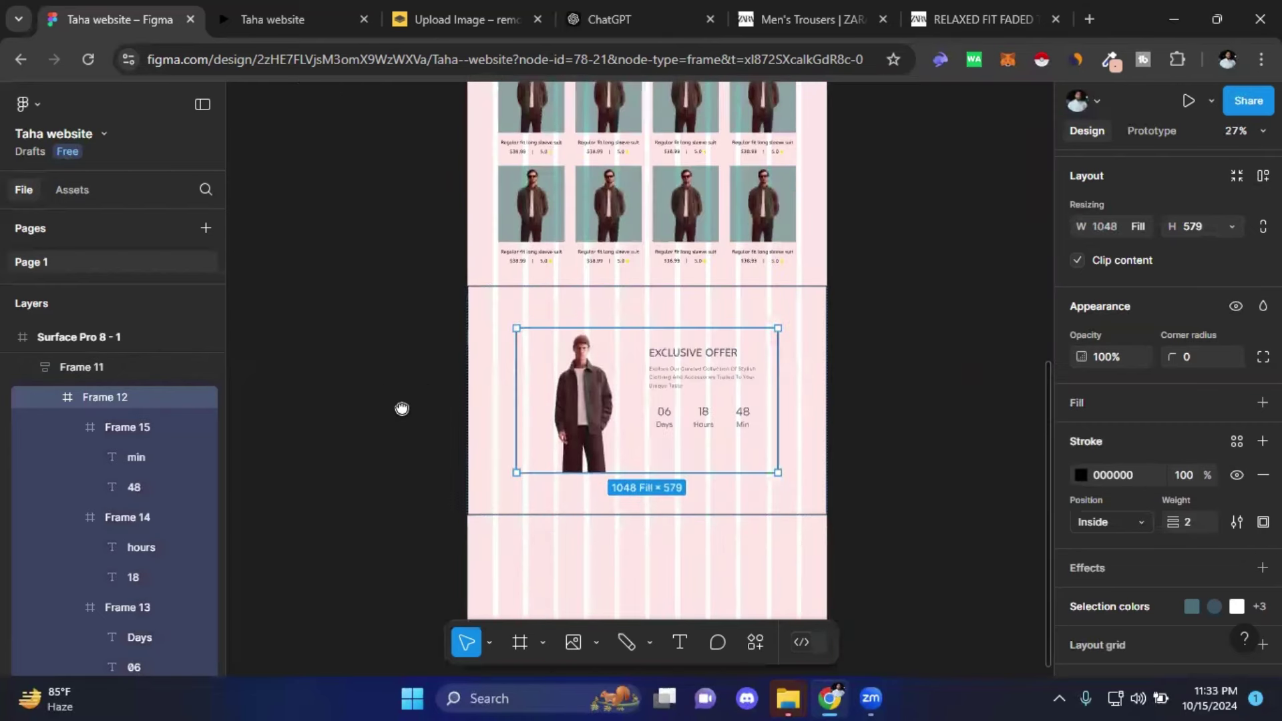
mouse_move(401, 406)
mouse_down()
mouse_move(467, 604)
mouse_move(511, 367)
mouse_up()
scroll(481, 383, up, 3)
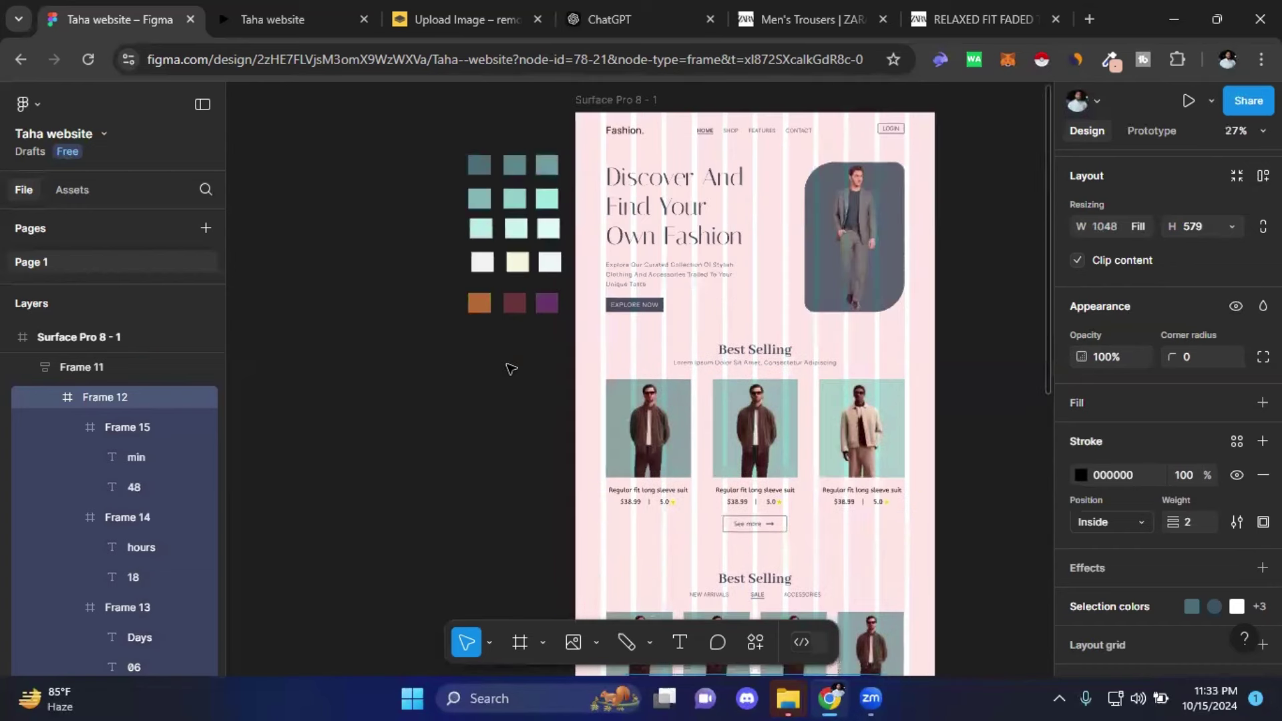
click(418, 105)
key(ctrl+z)
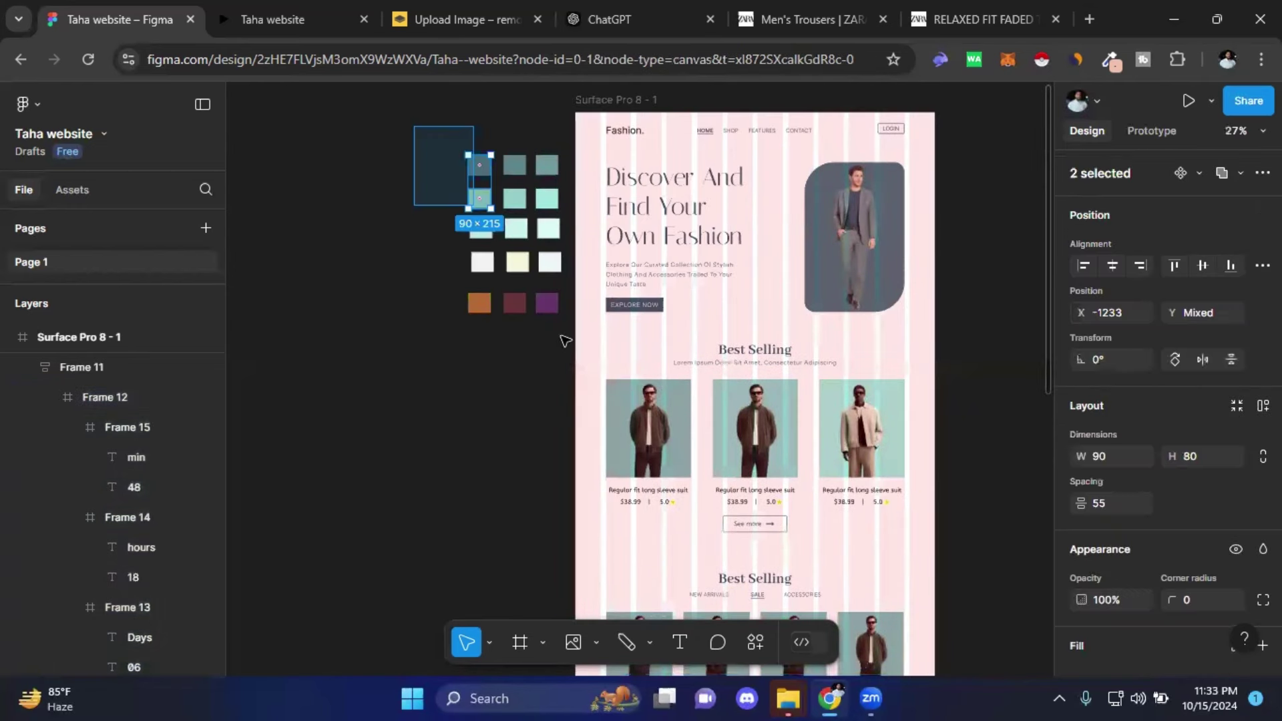
drag(566, 335, 555, 319)
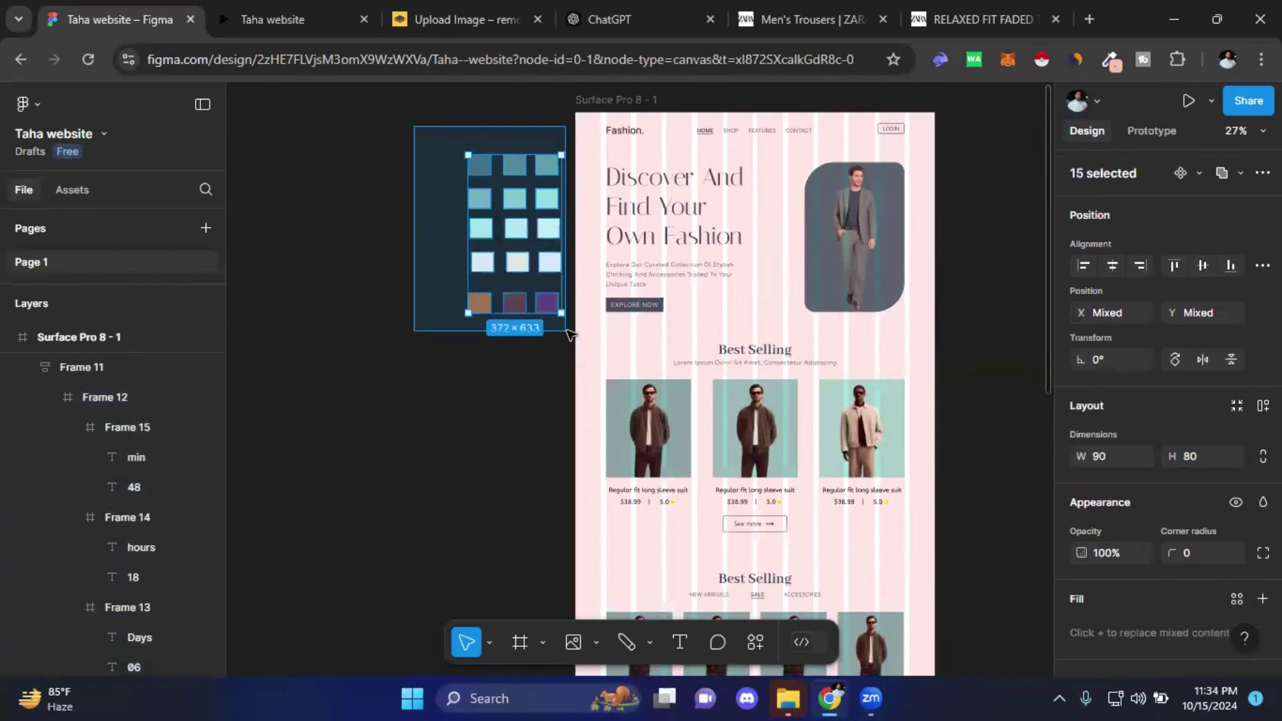
- Place the swatch grid beside the EXCLUSIVE OFFER section
drag(515, 236, 497, 551)
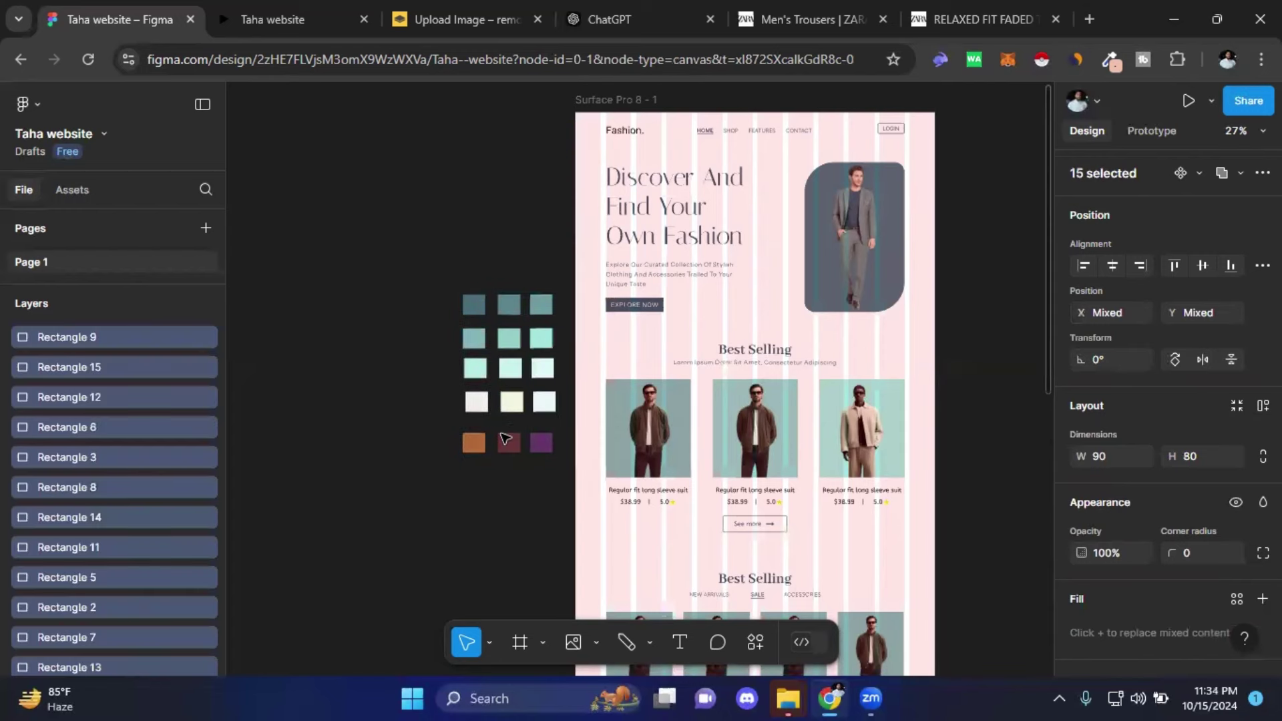
scroll(498, 551, down, 3)
scroll(508, 334, down, 3)
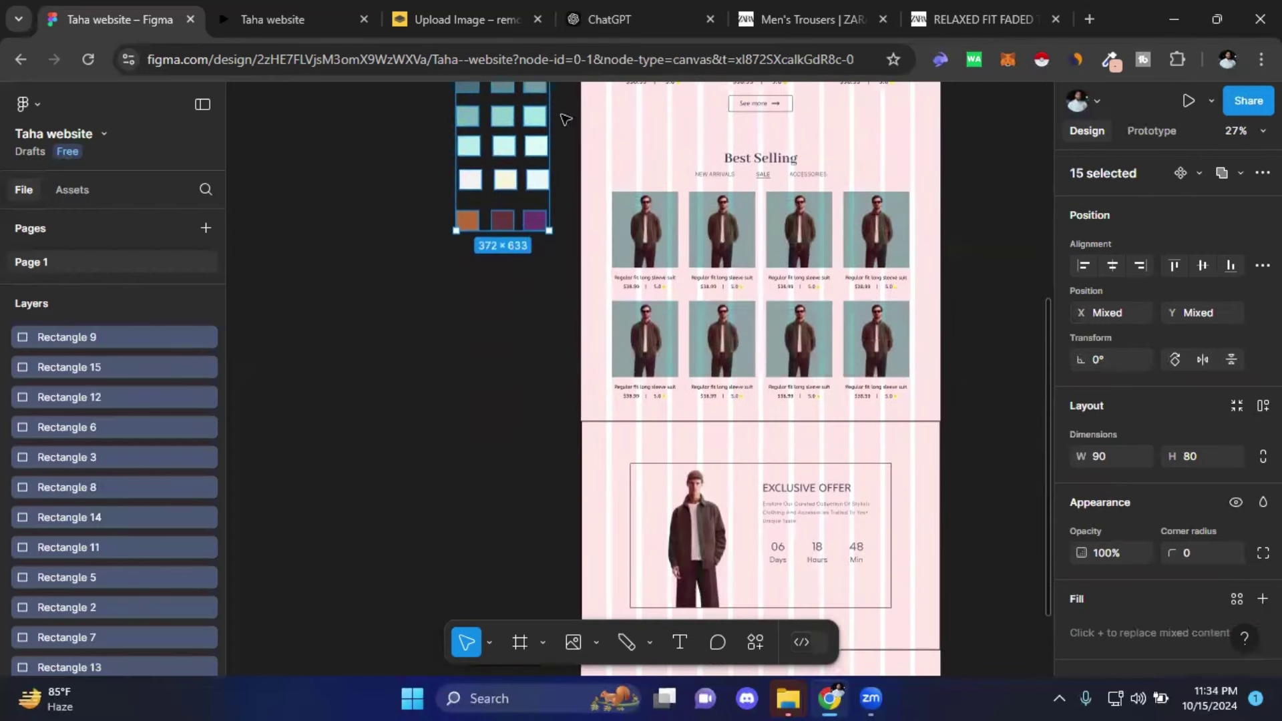
drag(511, 152, 494, 533)
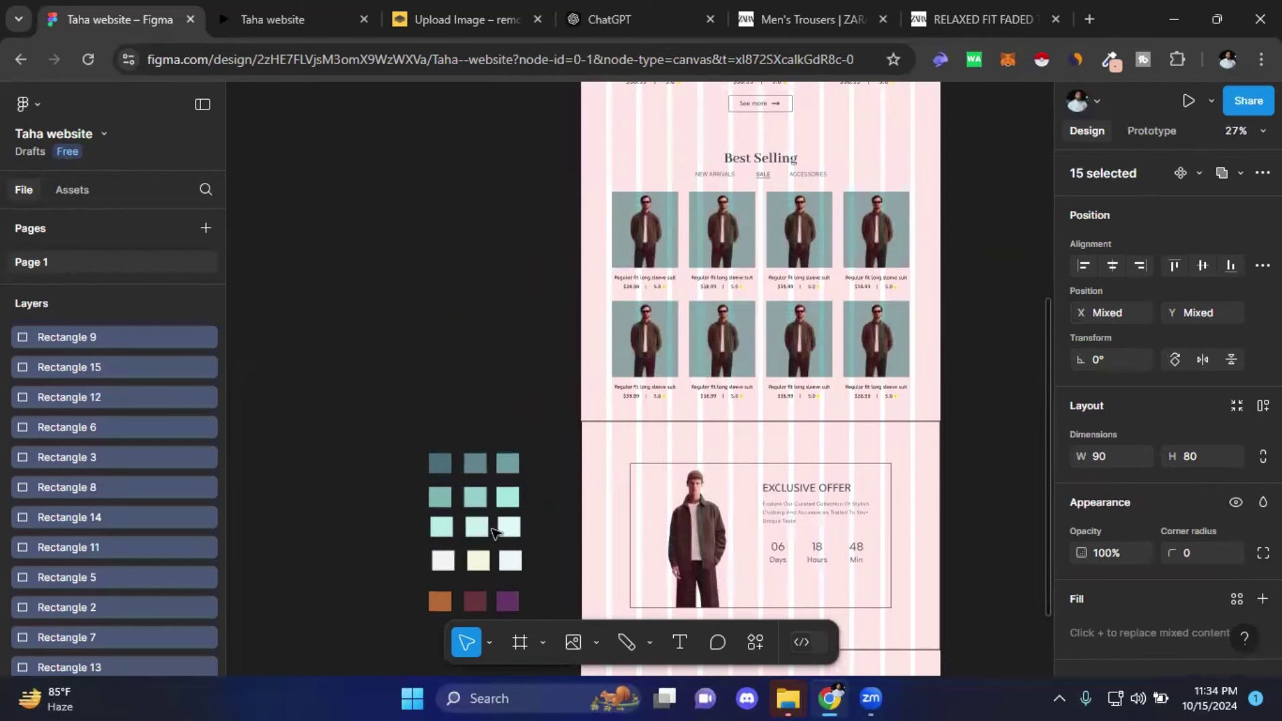
scroll(591, 449, down, 2)
scroll(580, 357, down, 3)
ctrl+scroll(543, 320, up, 2)
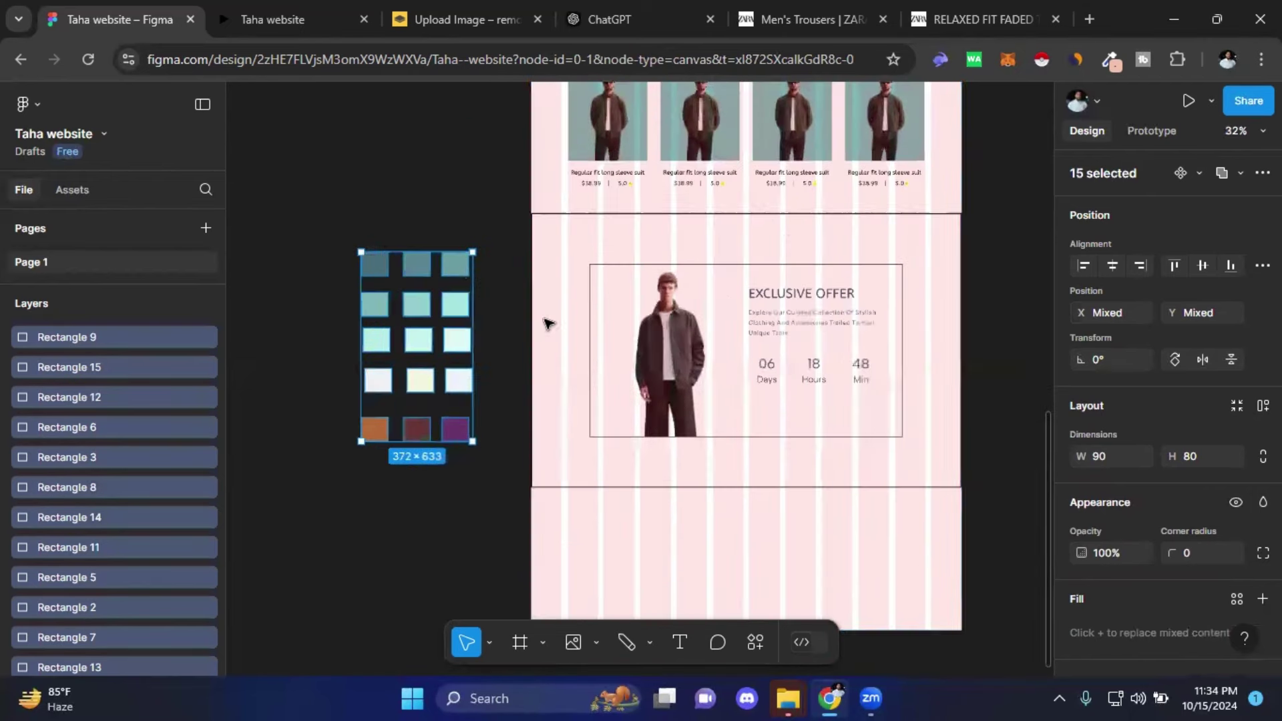
ctrl+scroll(525, 353, up, 3)
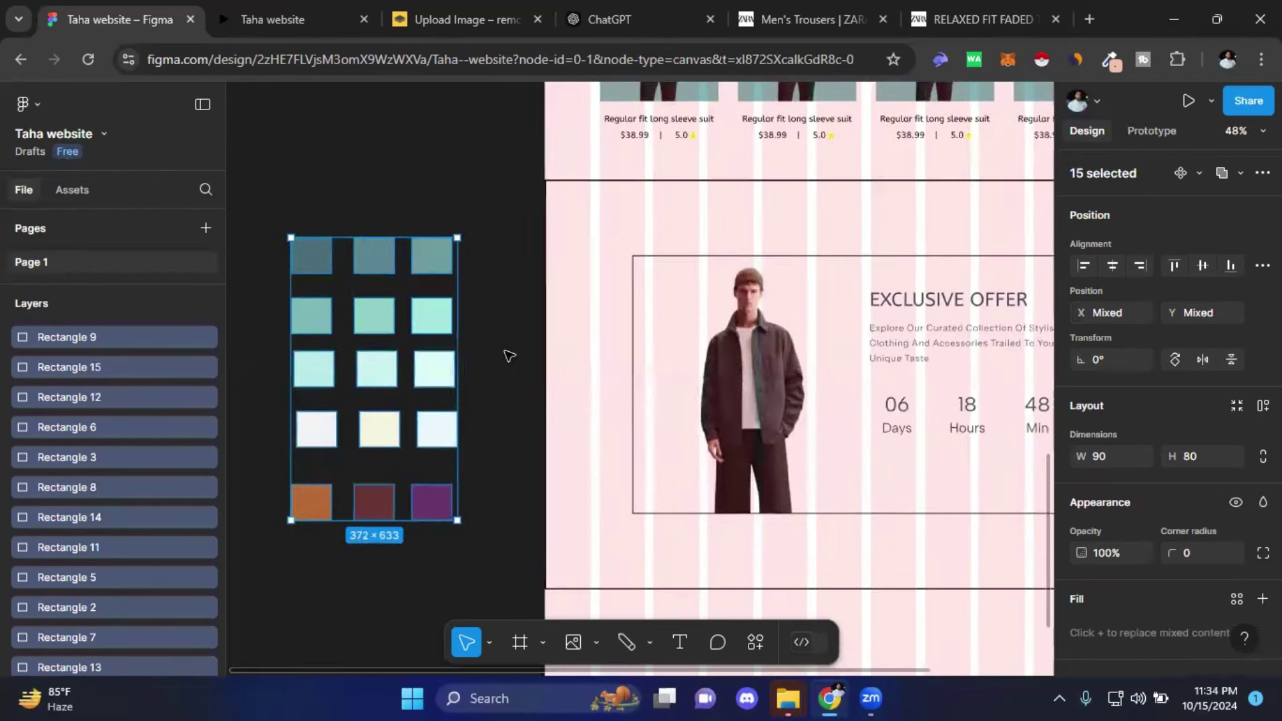
click(511, 354)
click(648, 347)
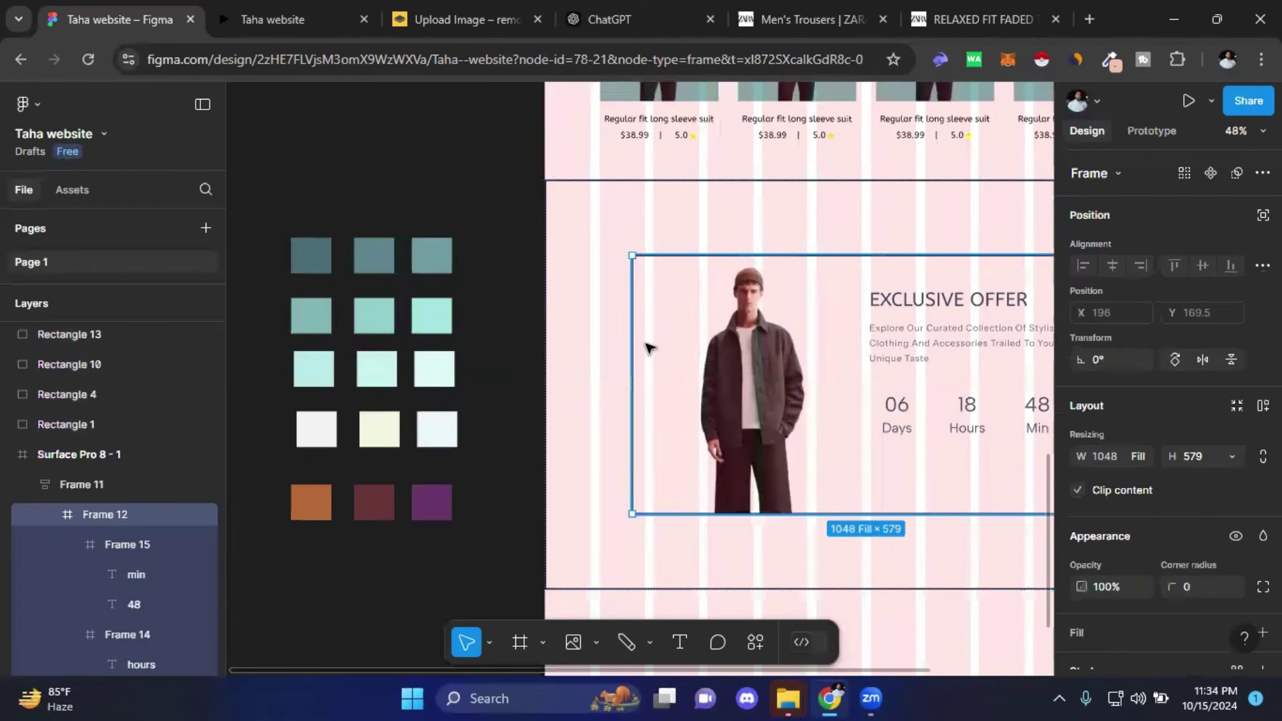
- Add a fill to the offer frame and sample a teal from the swatches
scroll(1179, 482, down, 3)
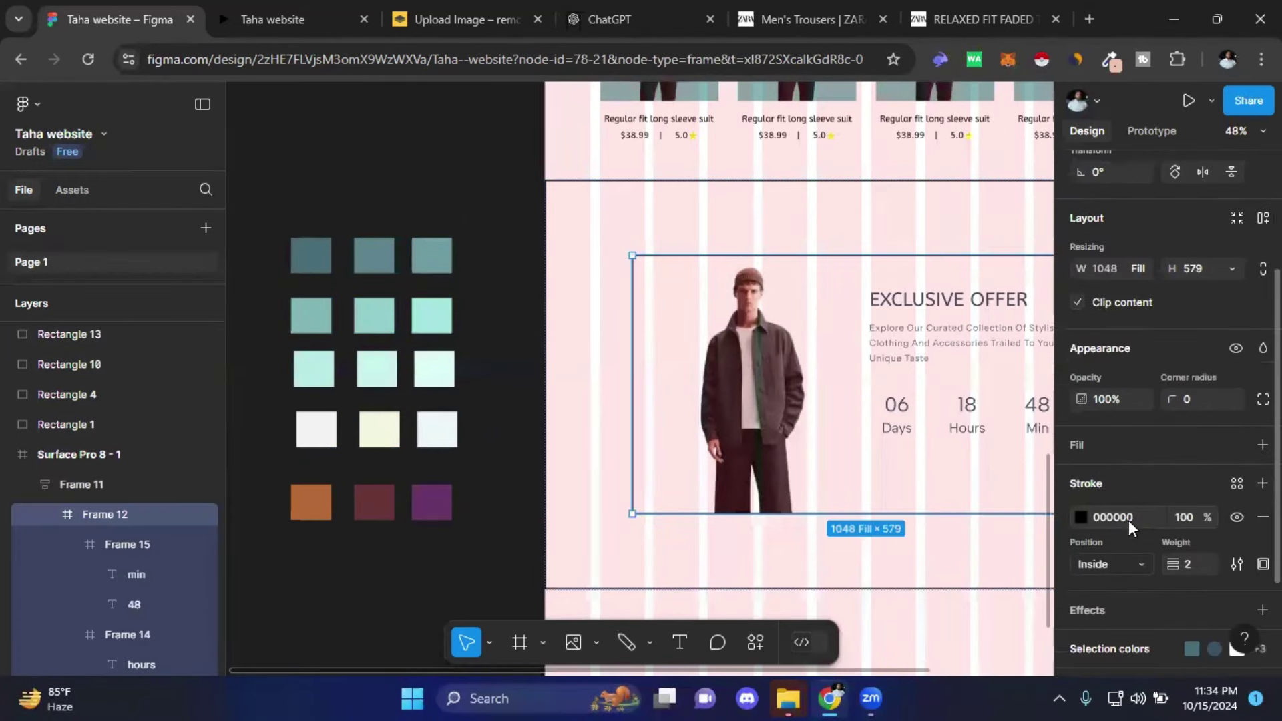
click(1080, 518)
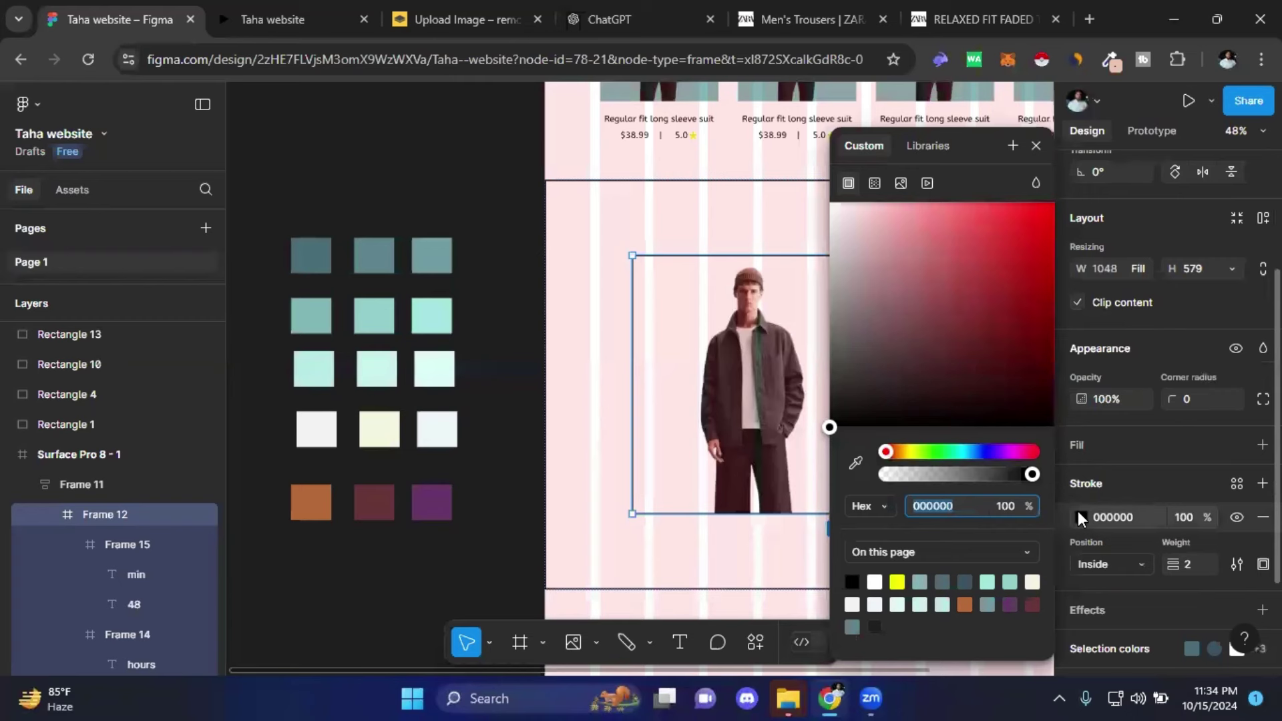
click(1037, 145)
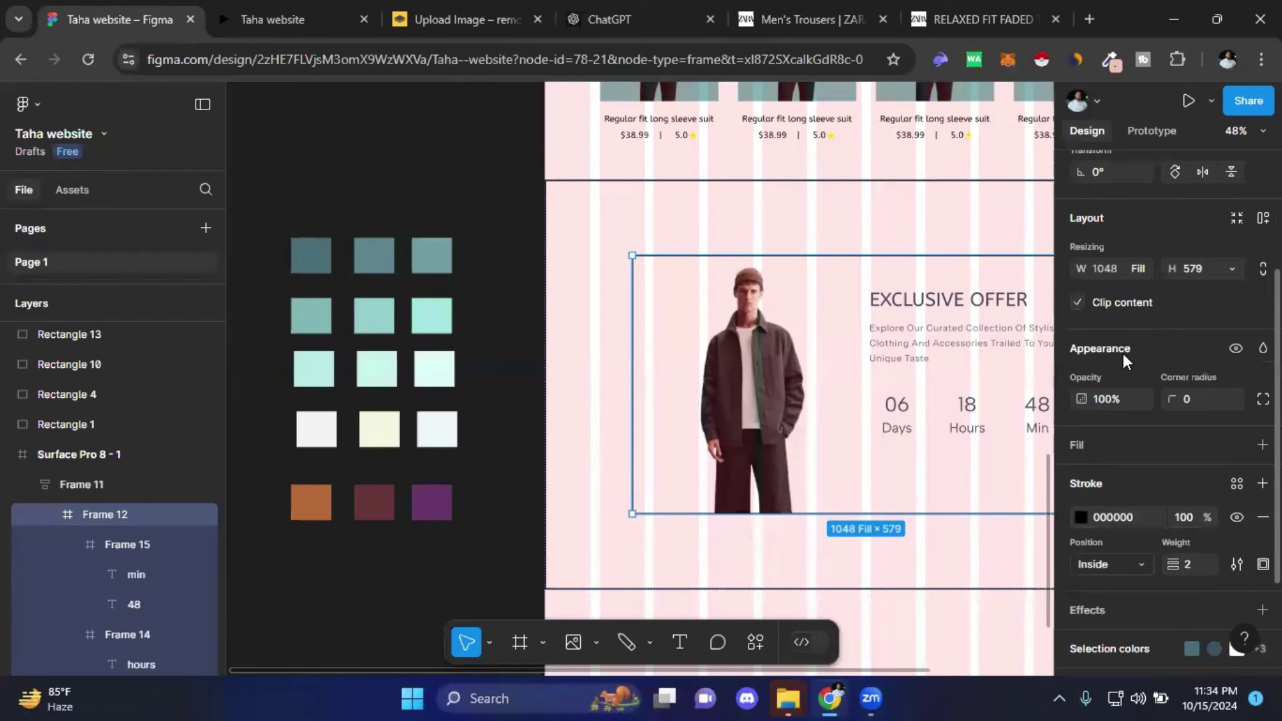
click(1132, 455)
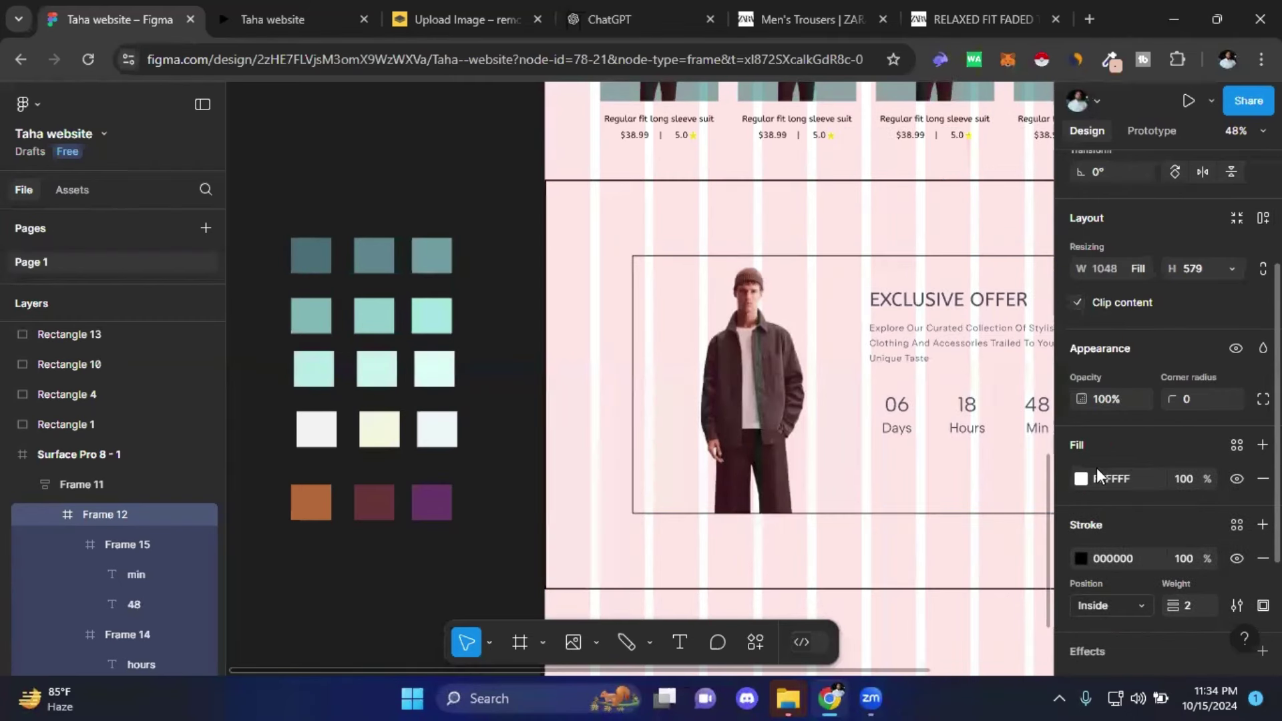
click(1081, 479)
click(856, 462)
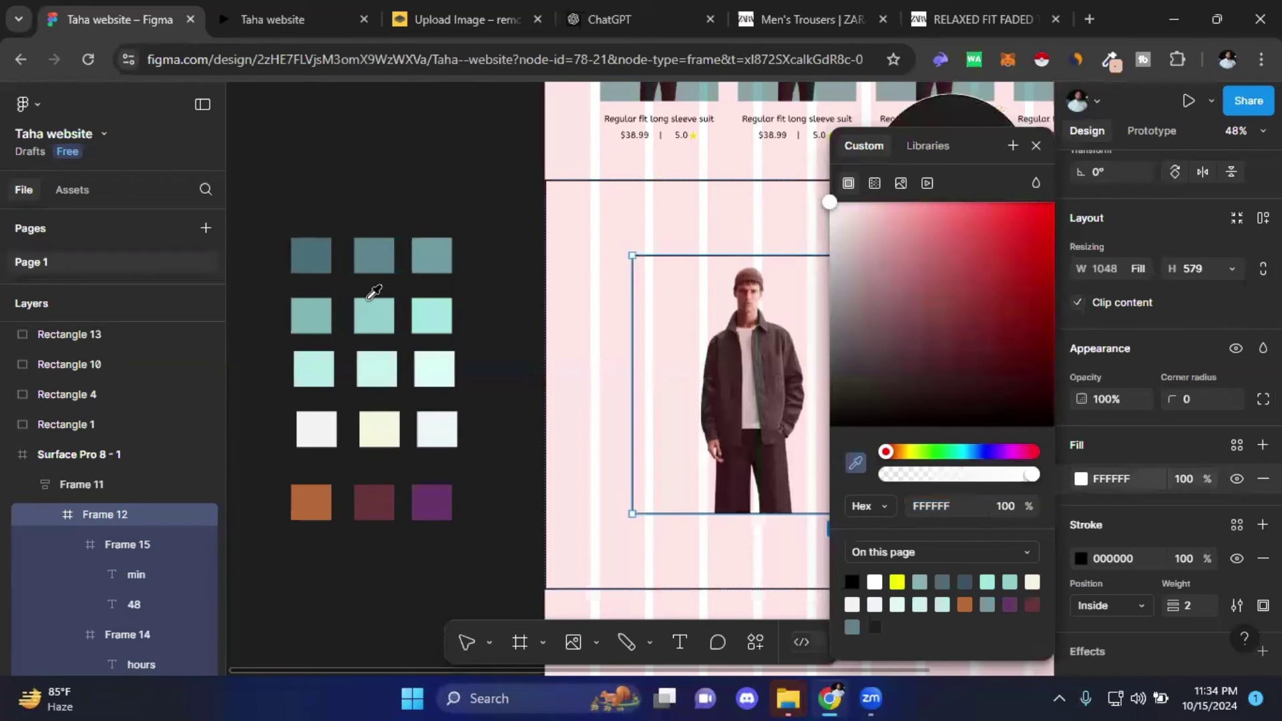
click(417, 255)
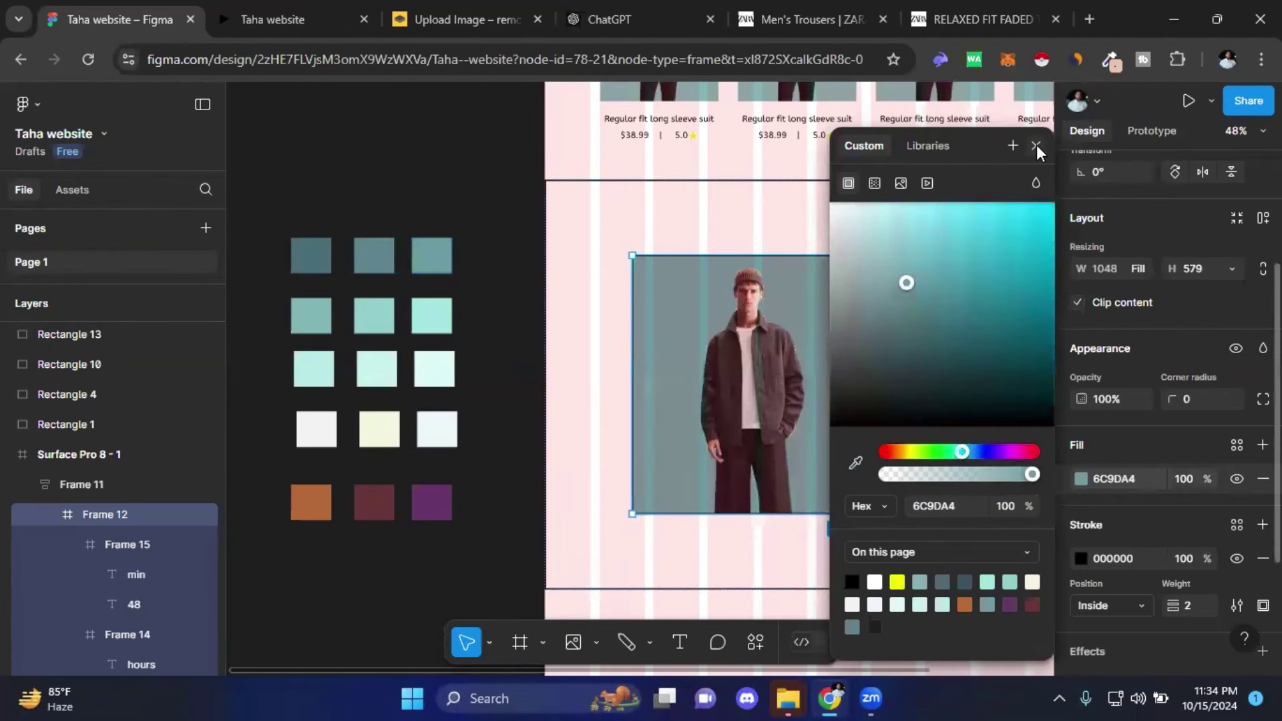
click(1037, 146)
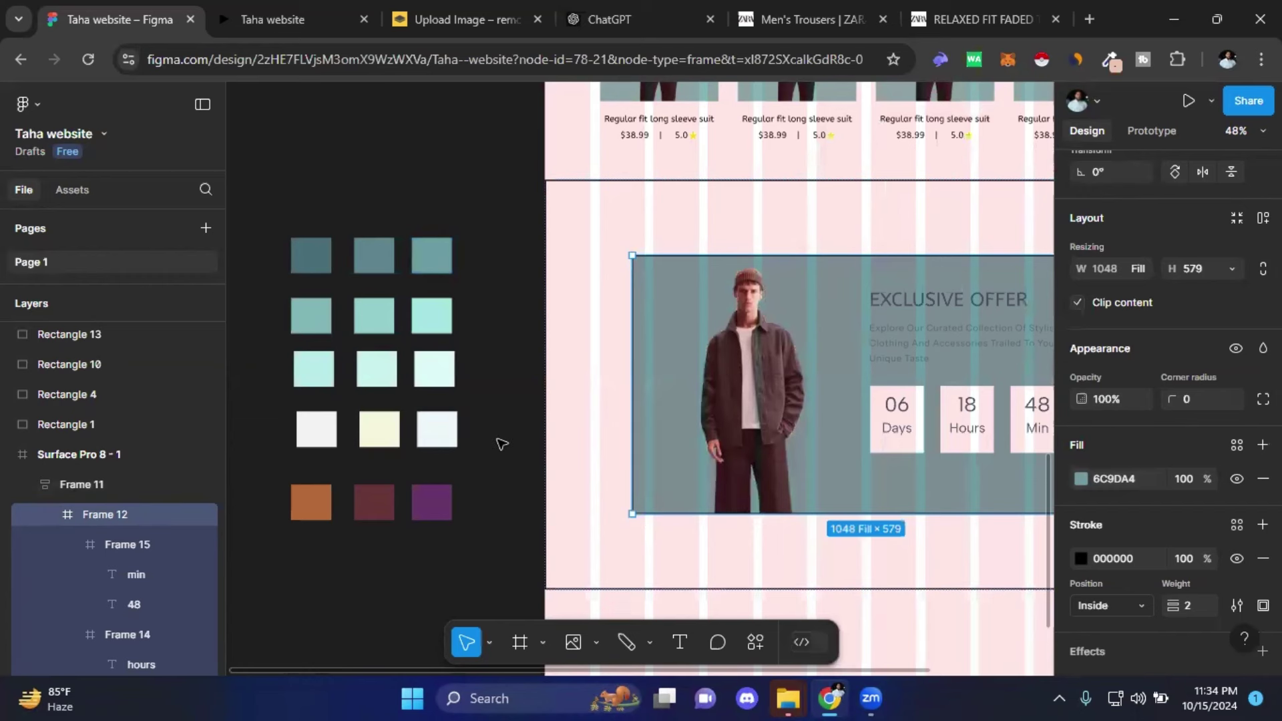
- Resample the offer frame's fill to the darker teal 486D7B swatch
click(1080, 479)
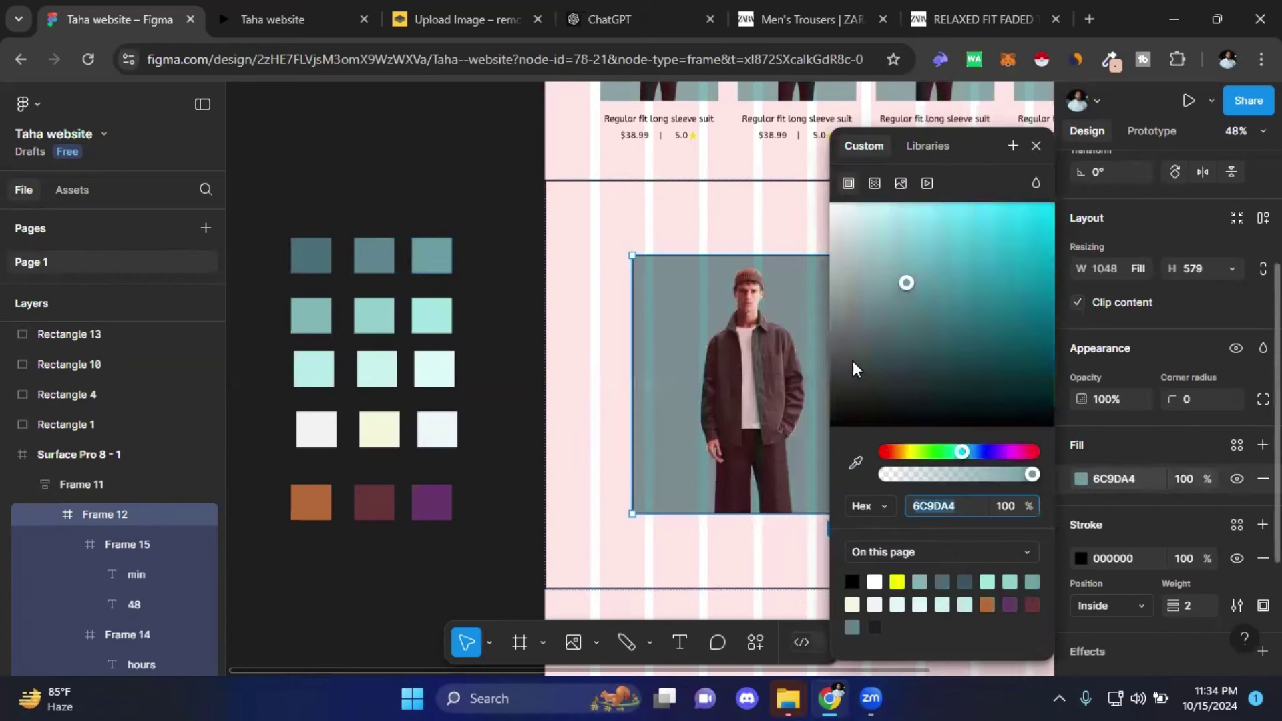
click(848, 464)
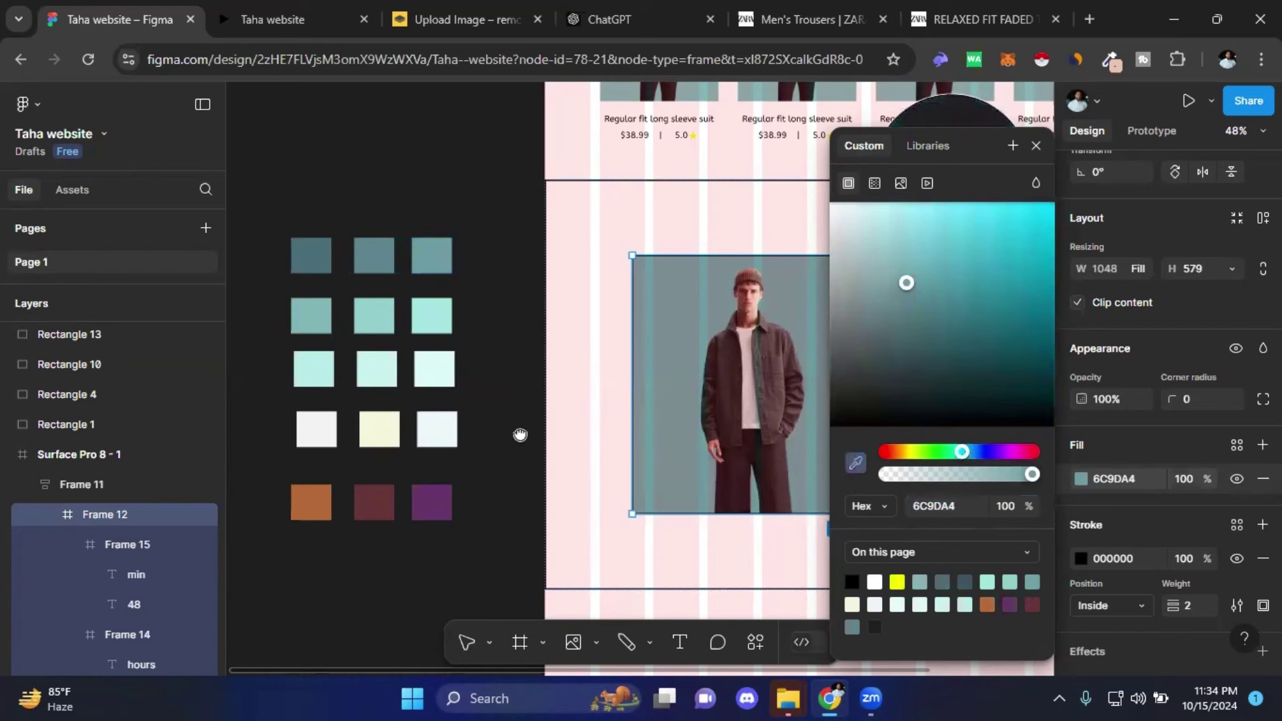
mouse_move(519, 435)
mouse_down()
mouse_move(455, 431)
mouse_move(484, 423)
mouse_up()
click(257, 246)
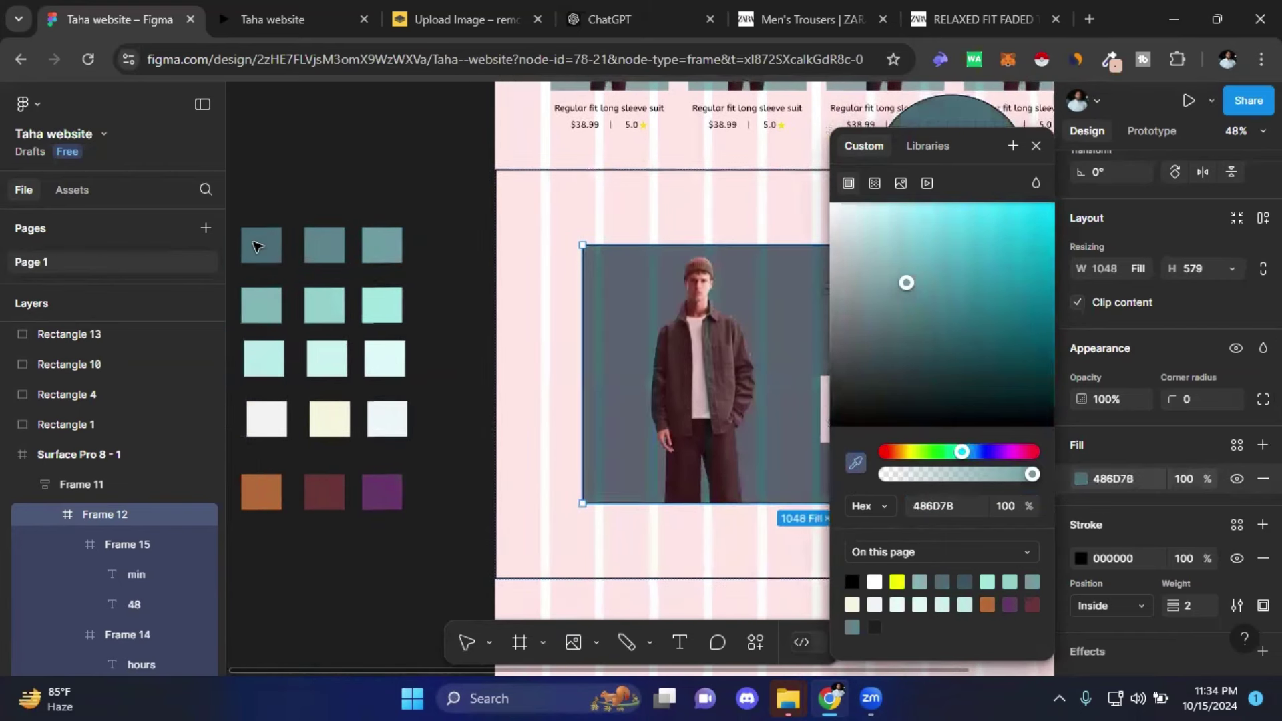
click(457, 262)
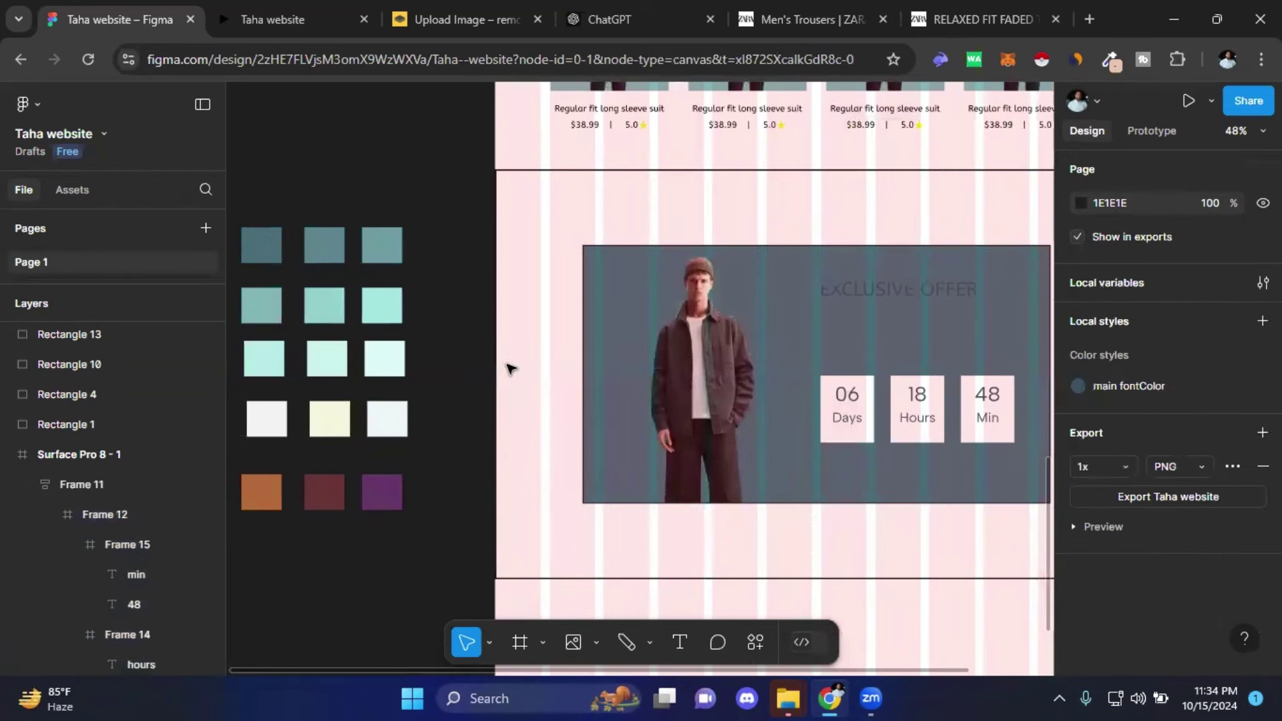
- Hide the Surface Pro 8 - 1 frame's 12-column layout grid
scroll(767, 458, down, 3)
scroll(813, 472, down, 3)
scroll(706, 407, down, 2)
scroll(706, 407, up, 2)
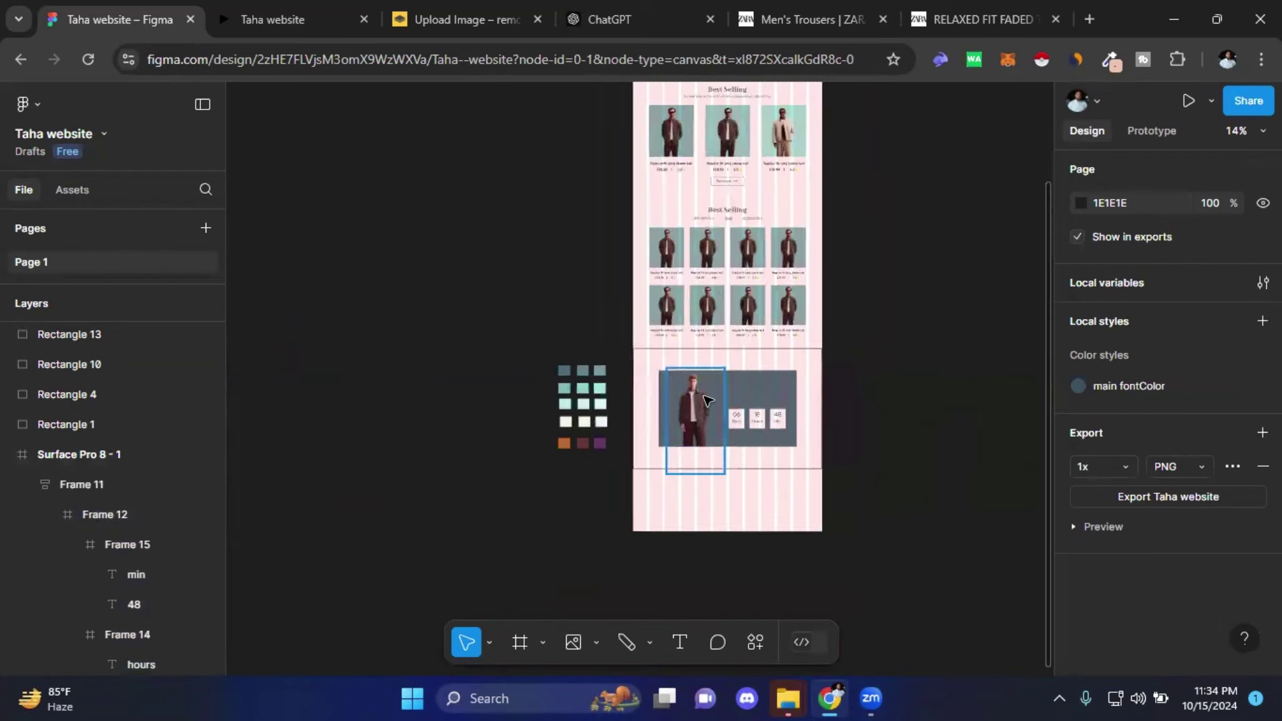
scroll(695, 414, down, 2)
scroll(730, 270, up, 3)
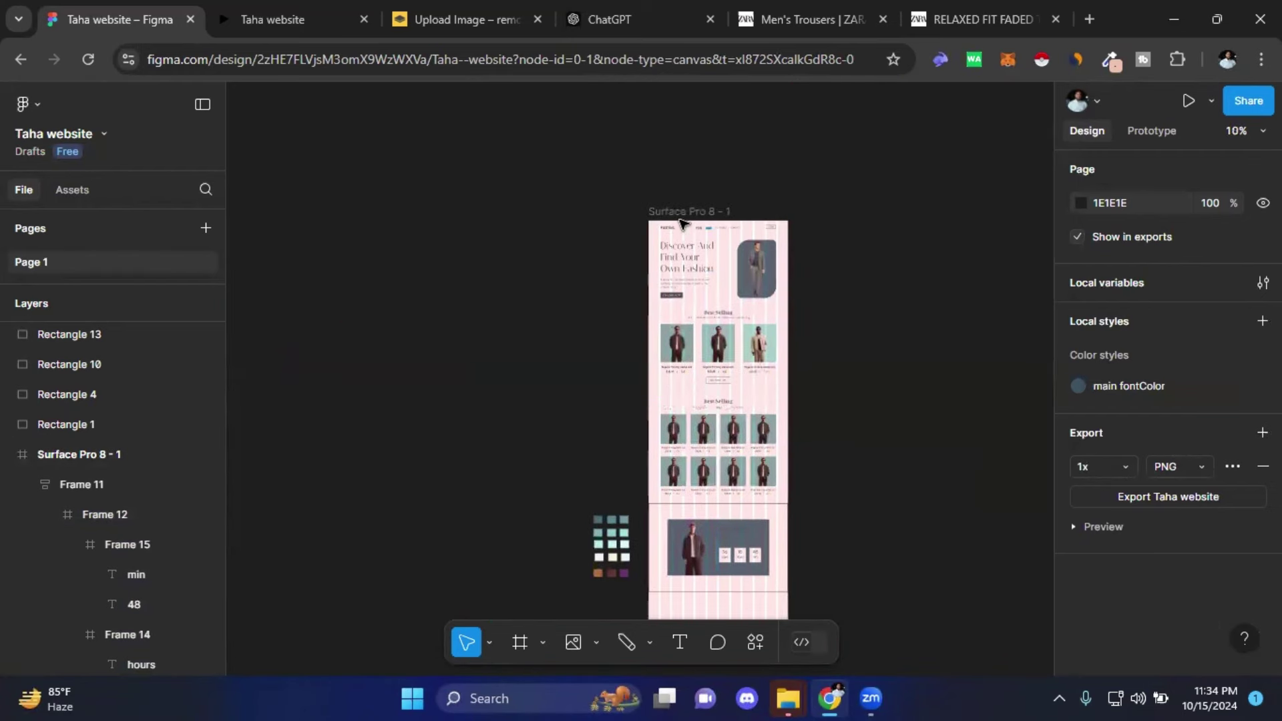
click(671, 213)
scroll(1131, 551, down, 5)
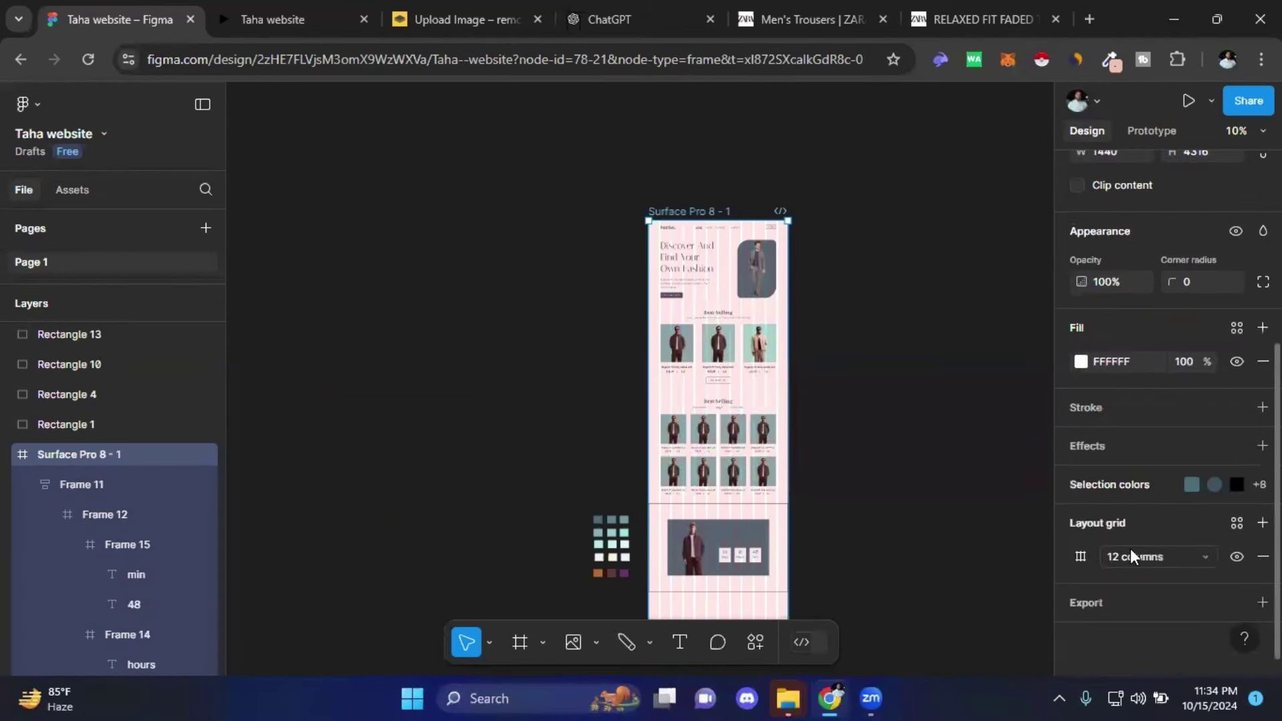
click(1237, 555)
click(962, 535)
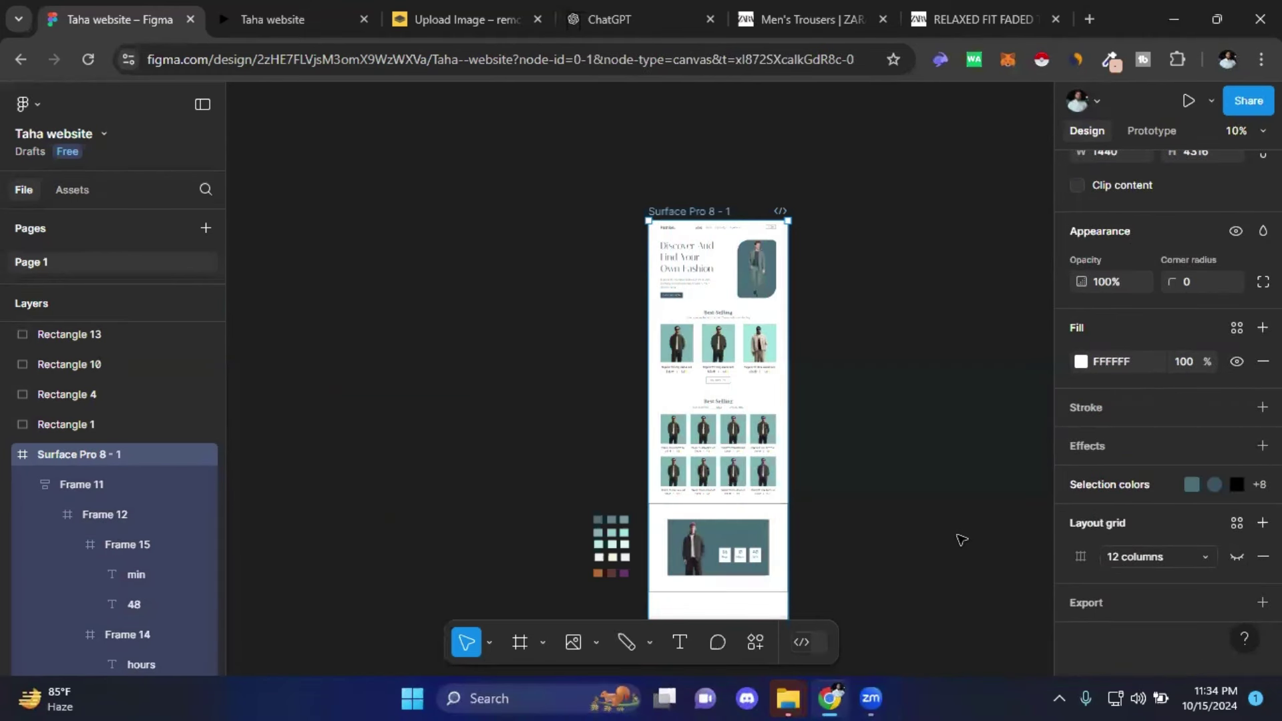
scroll(916, 360, down, 2)
scroll(917, 360, down, 2)
scroll(803, 305, up, 3)
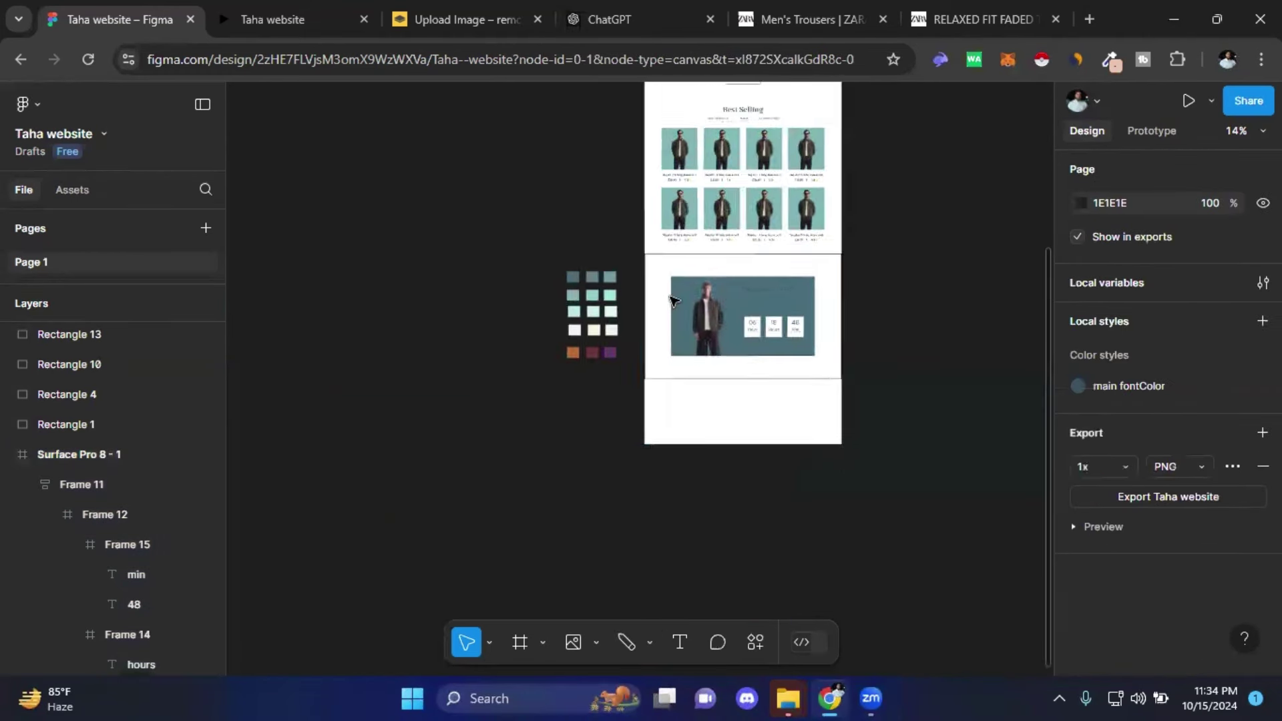
scroll(788, 298, up, 2)
scroll(758, 292, up, 3)
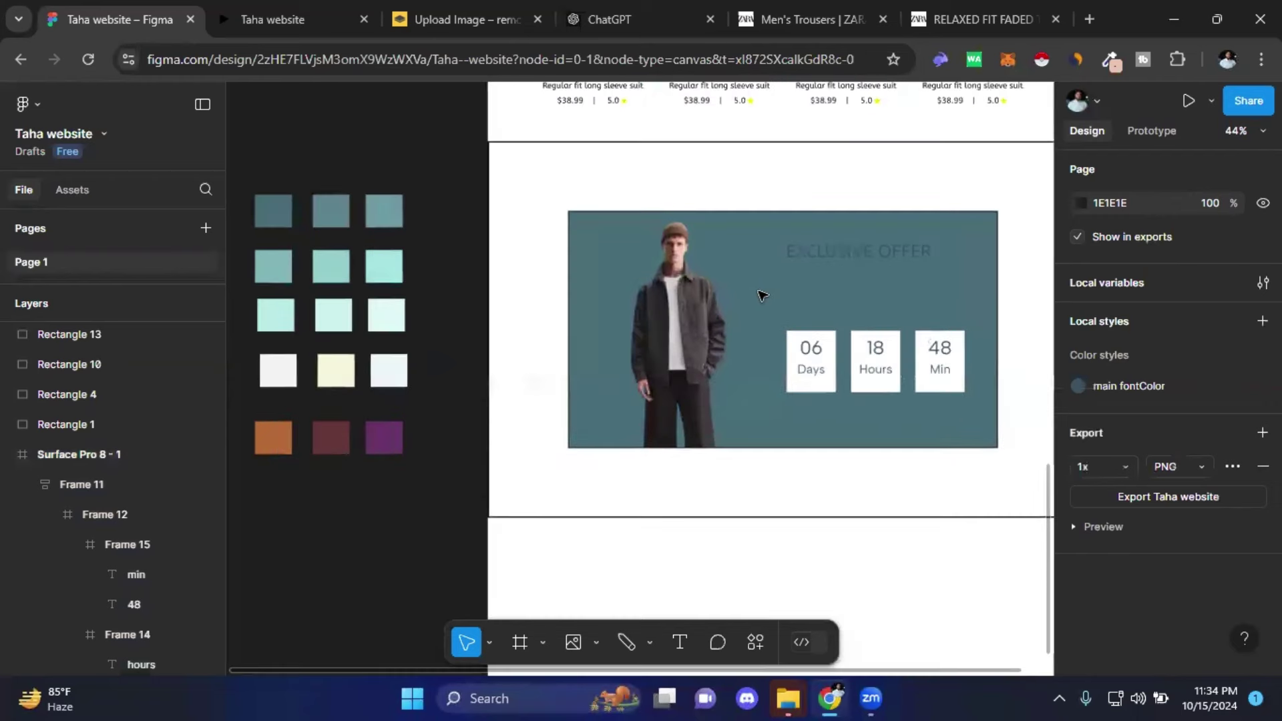
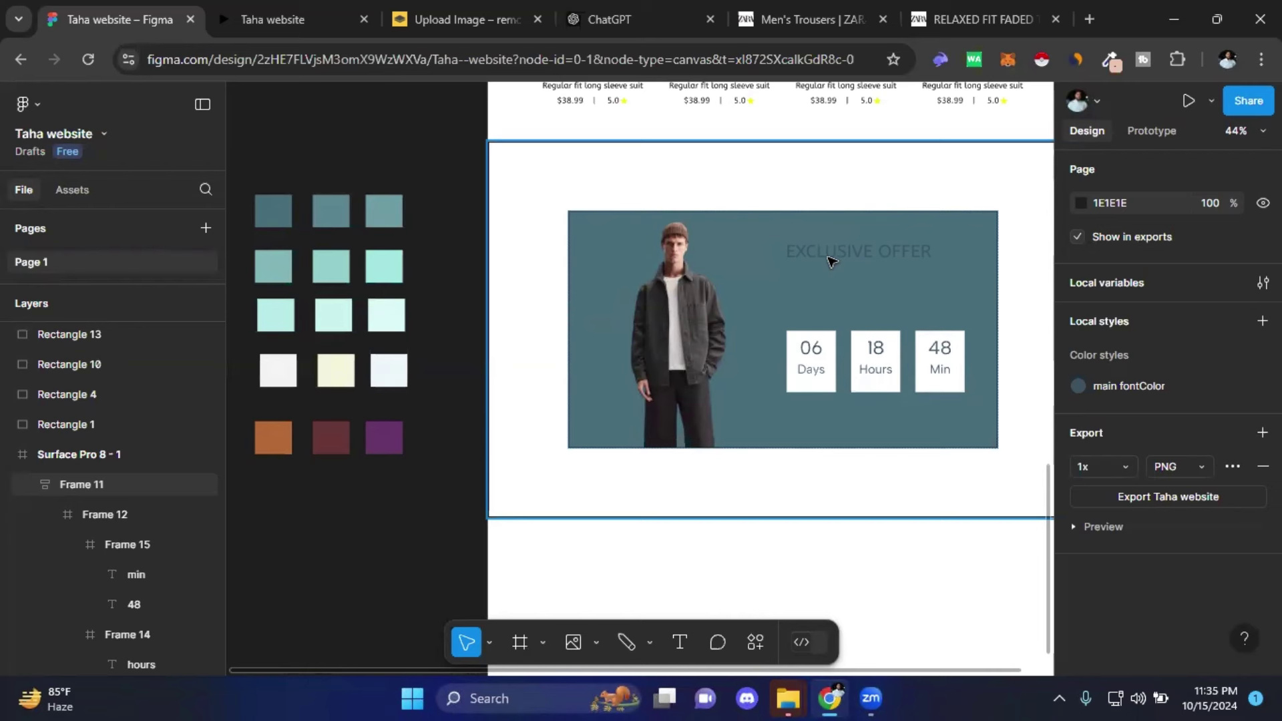
- Select the Exclusive Offer banner and sample the 90CDCC teal swatch as its fill
click(600, 281)
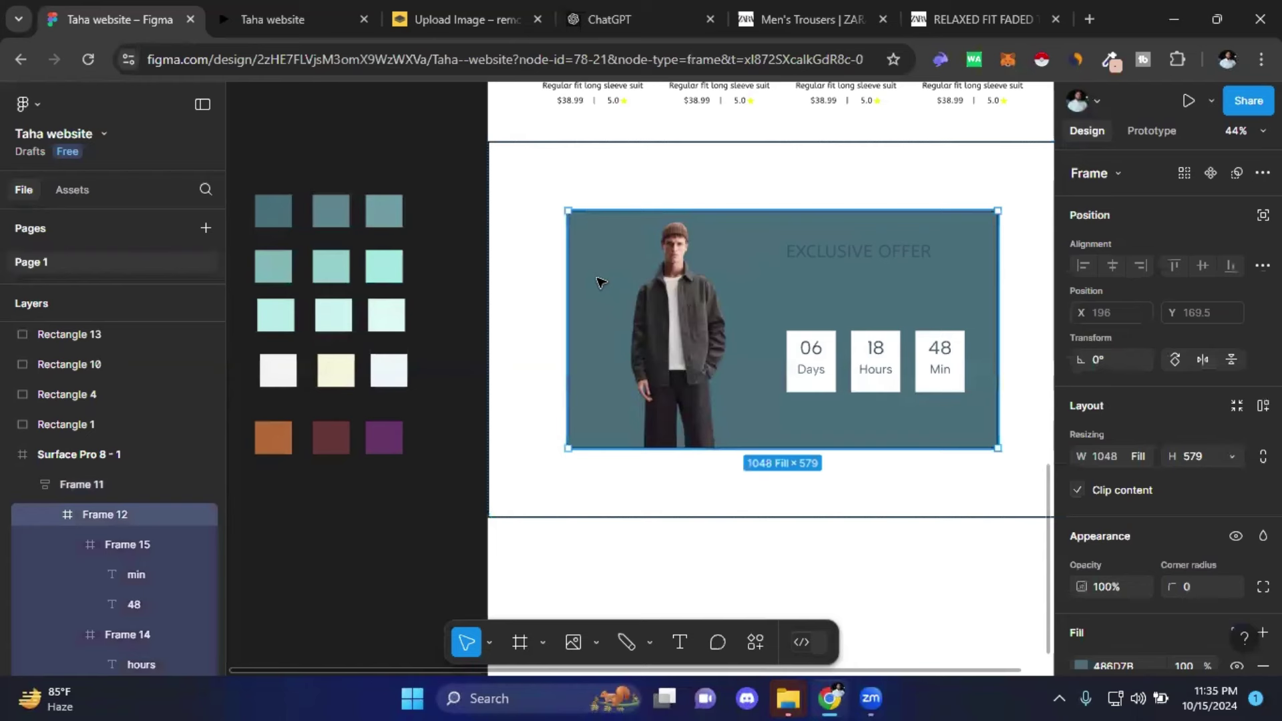
scroll(913, 521, right, 1)
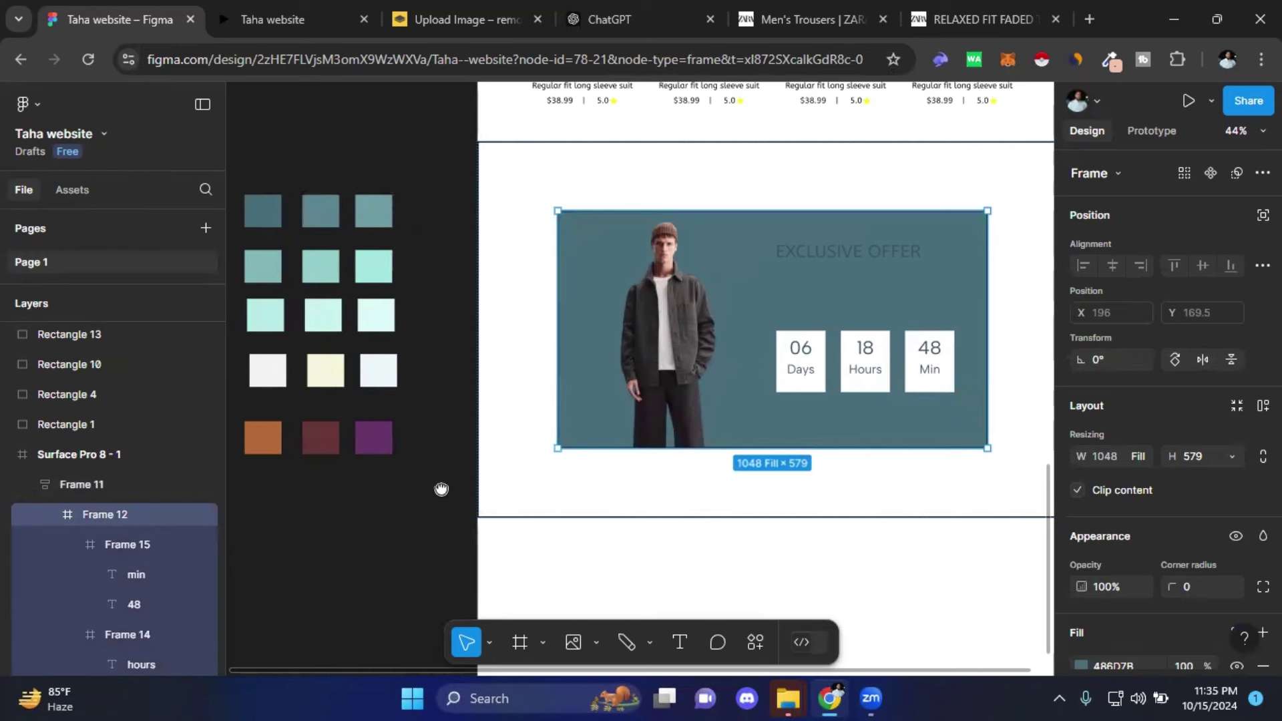
scroll(441, 489, left, 3)
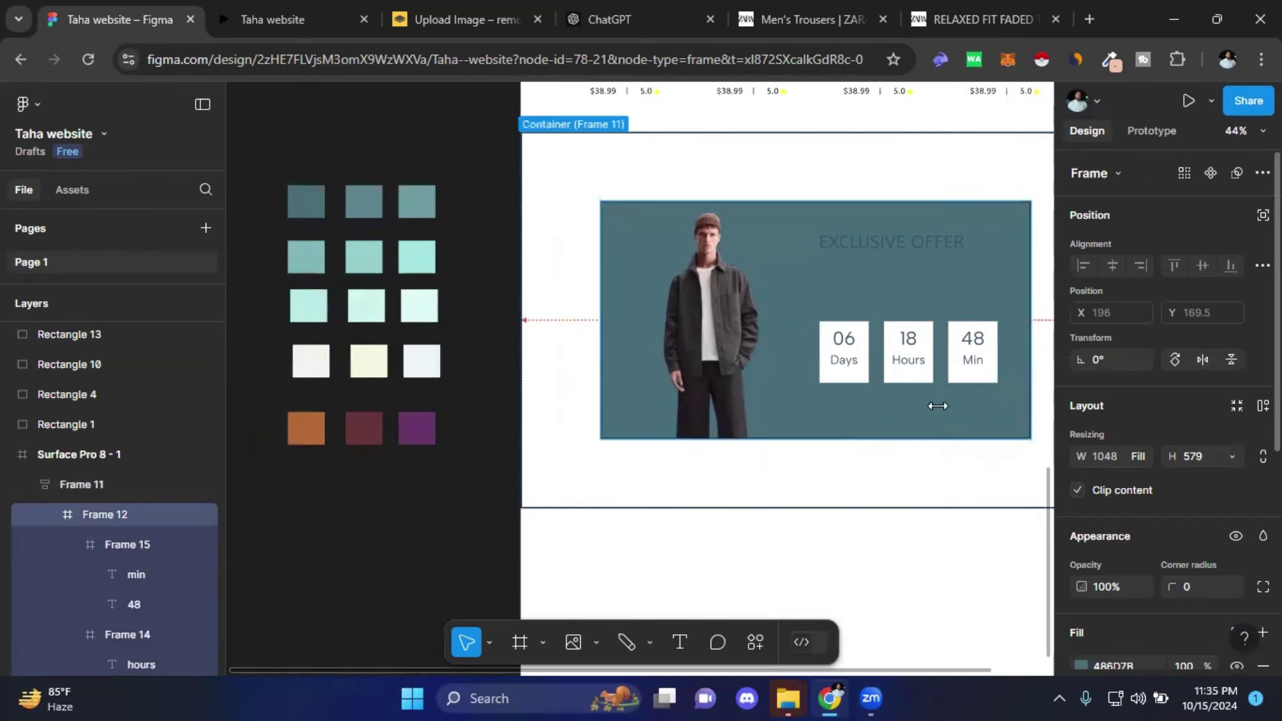
scroll(1096, 519, down, 3)
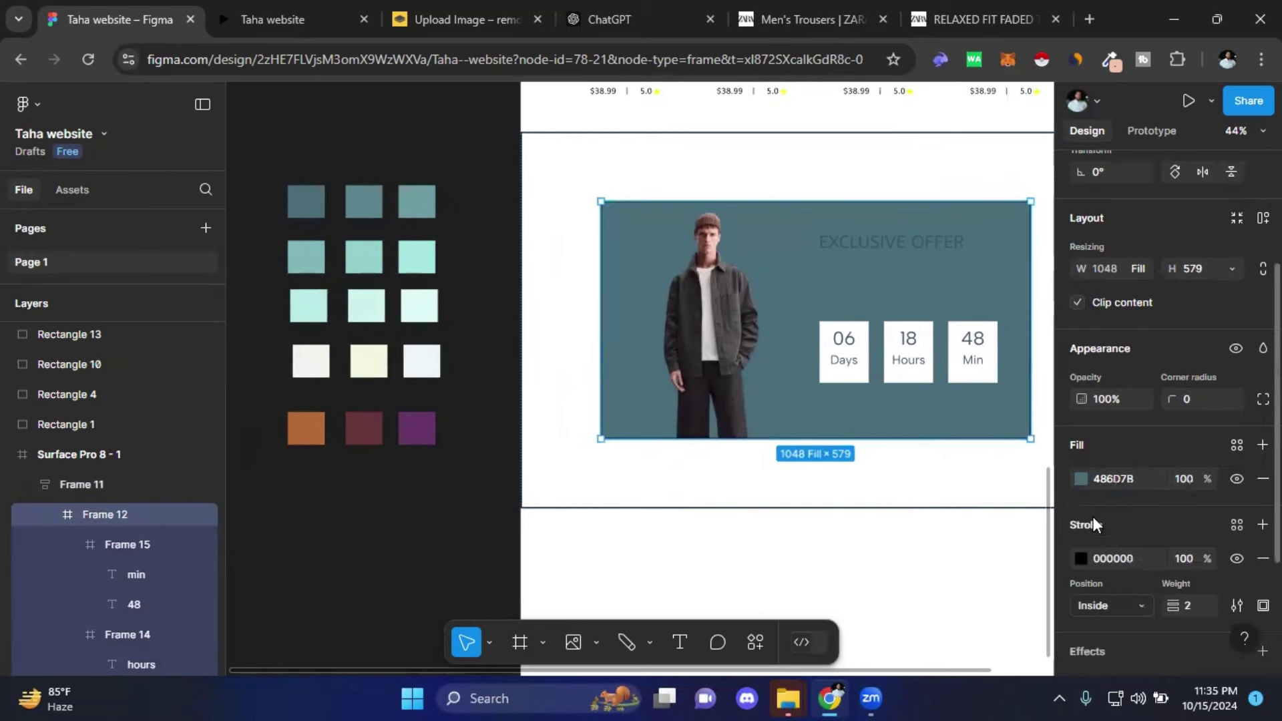
click(1077, 478)
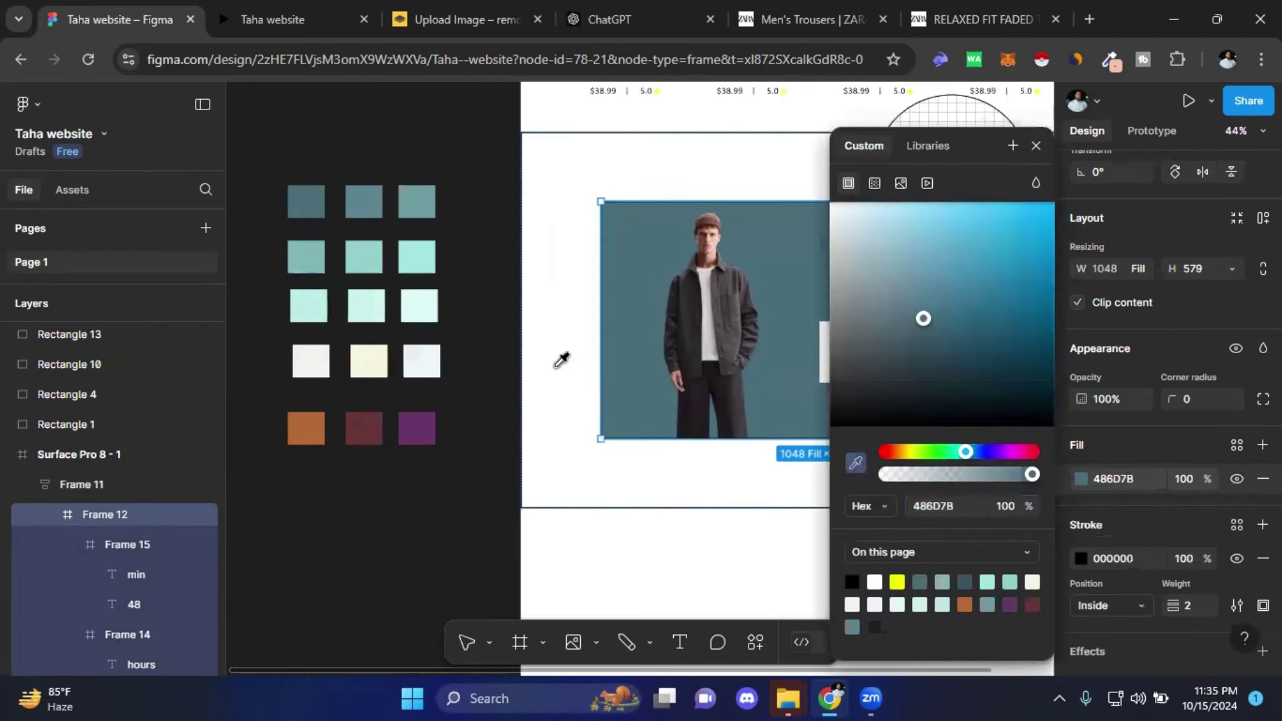
mouse_move(979, 153)
mouse_down()
mouse_move(184, 223)
mouse_move(174, 131)
mouse_up()
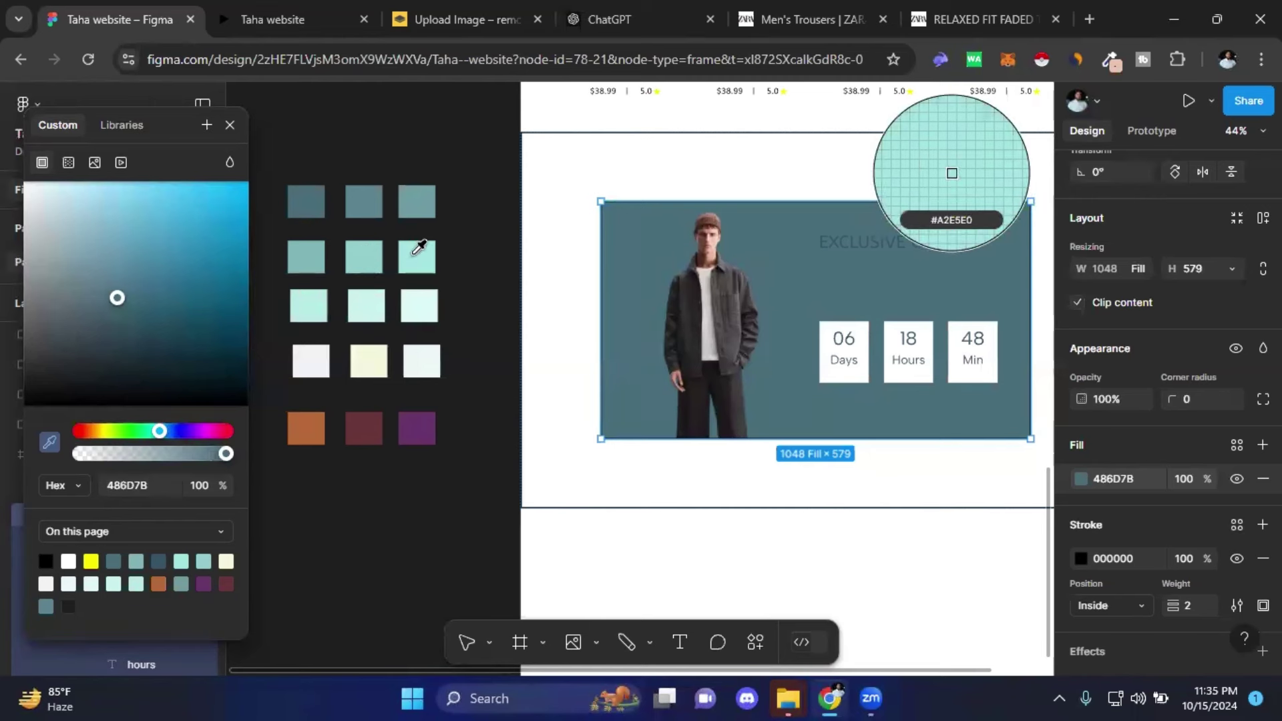
click(372, 252)
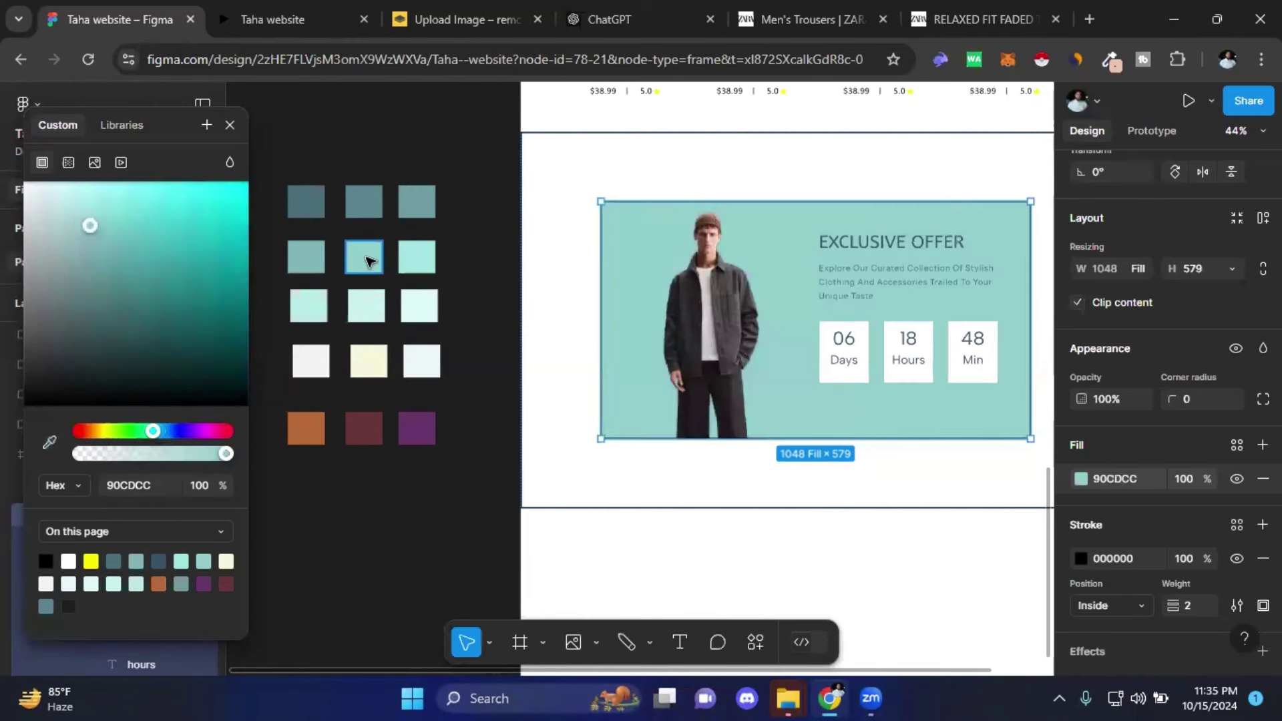
scroll(692, 343, up, 3)
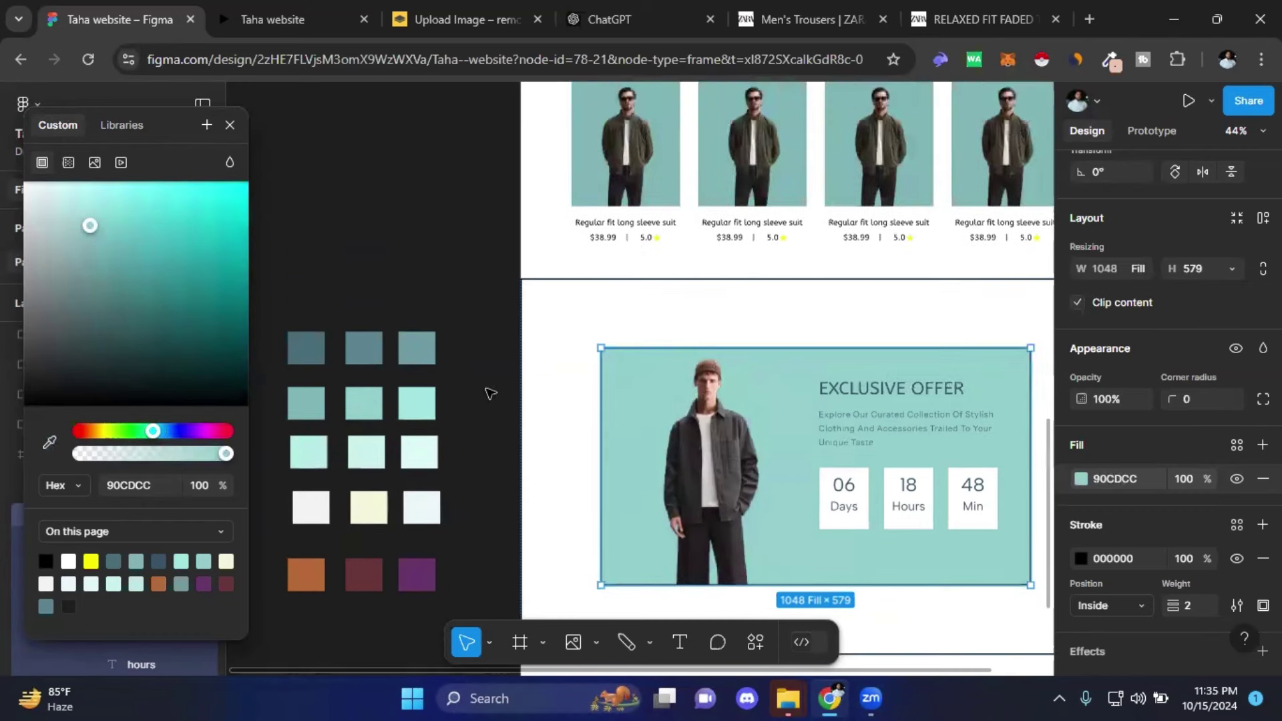
- Try the A2E5E0 and 7EB5B8 teals, then settle the banner fill back on 90CDCC
click(50, 443)
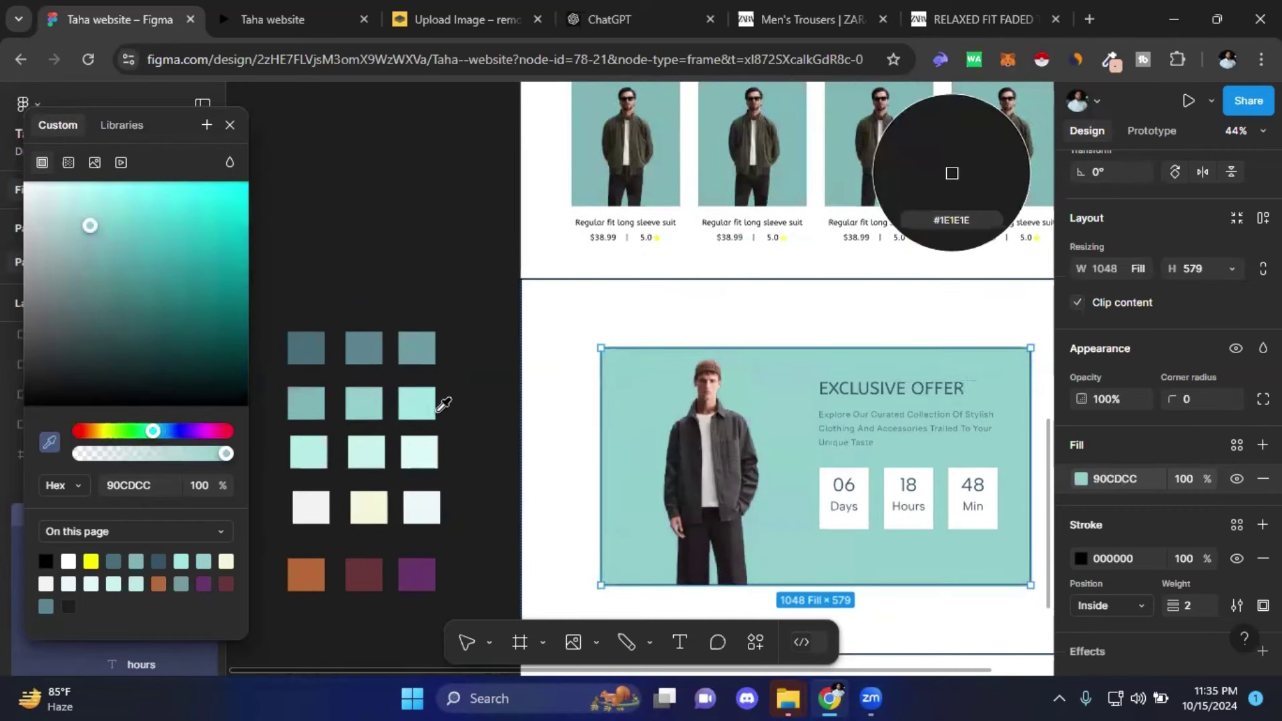
click(423, 402)
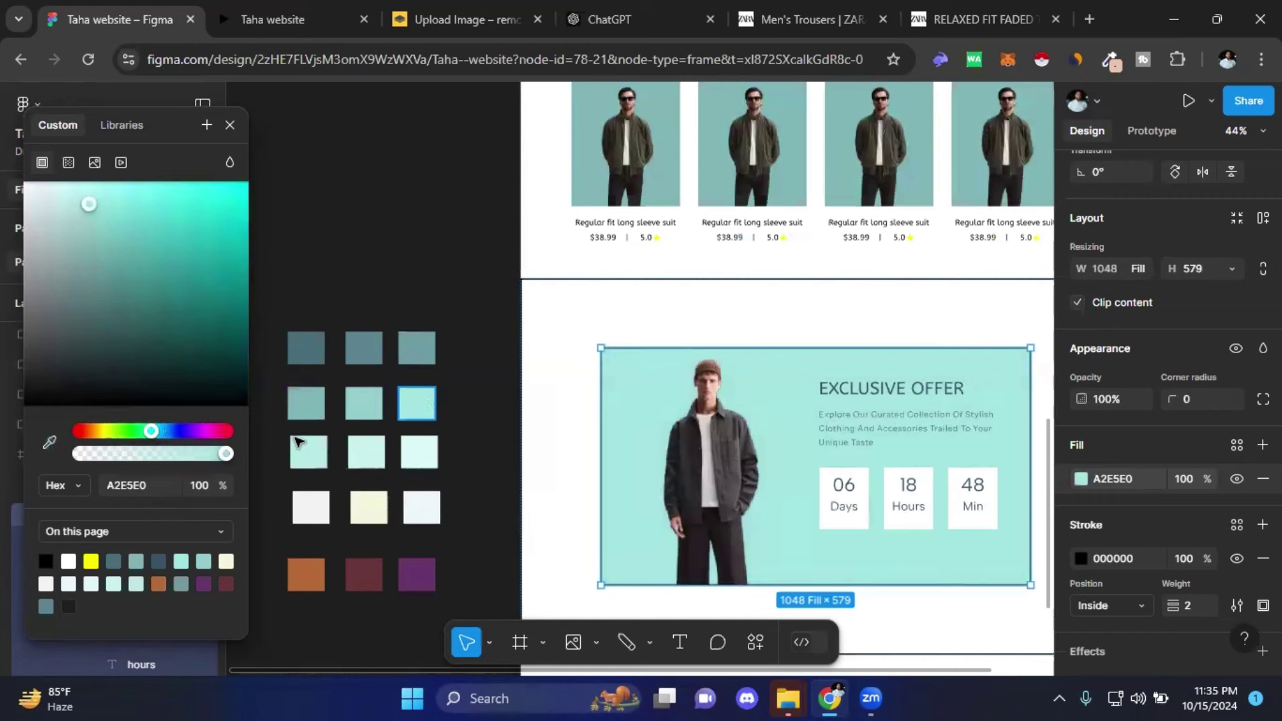
click(50, 442)
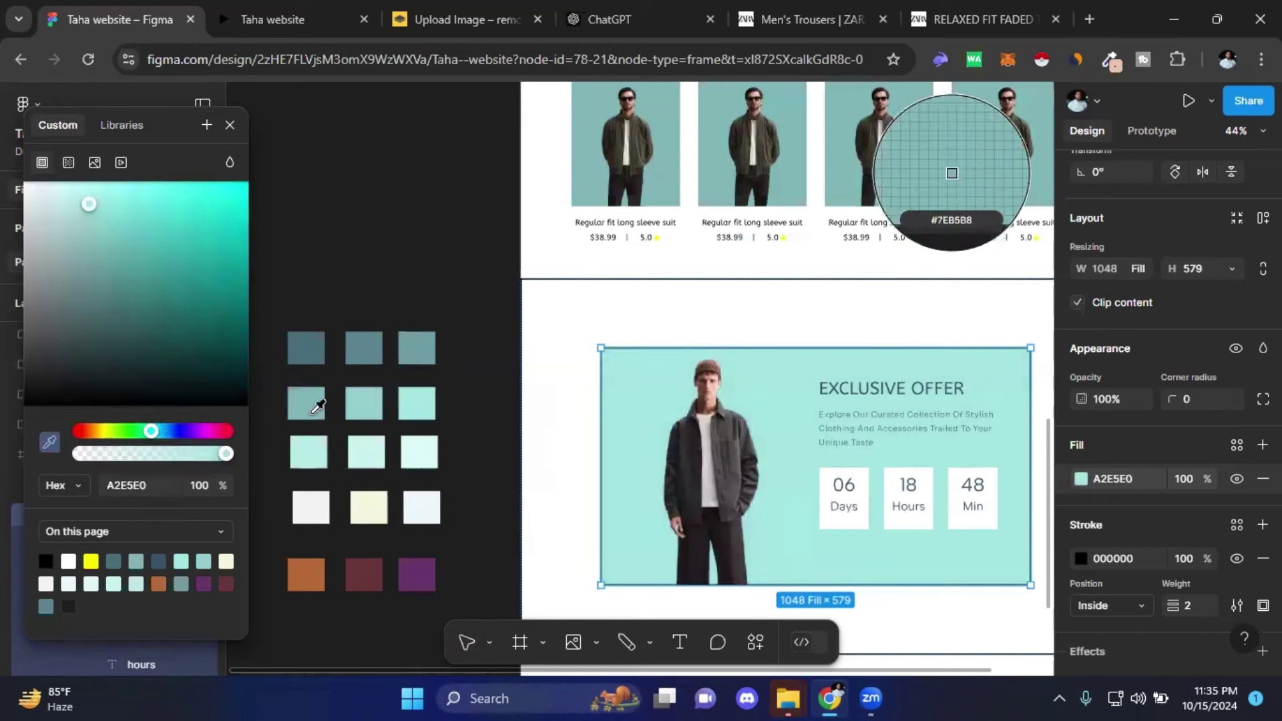
click(311, 413)
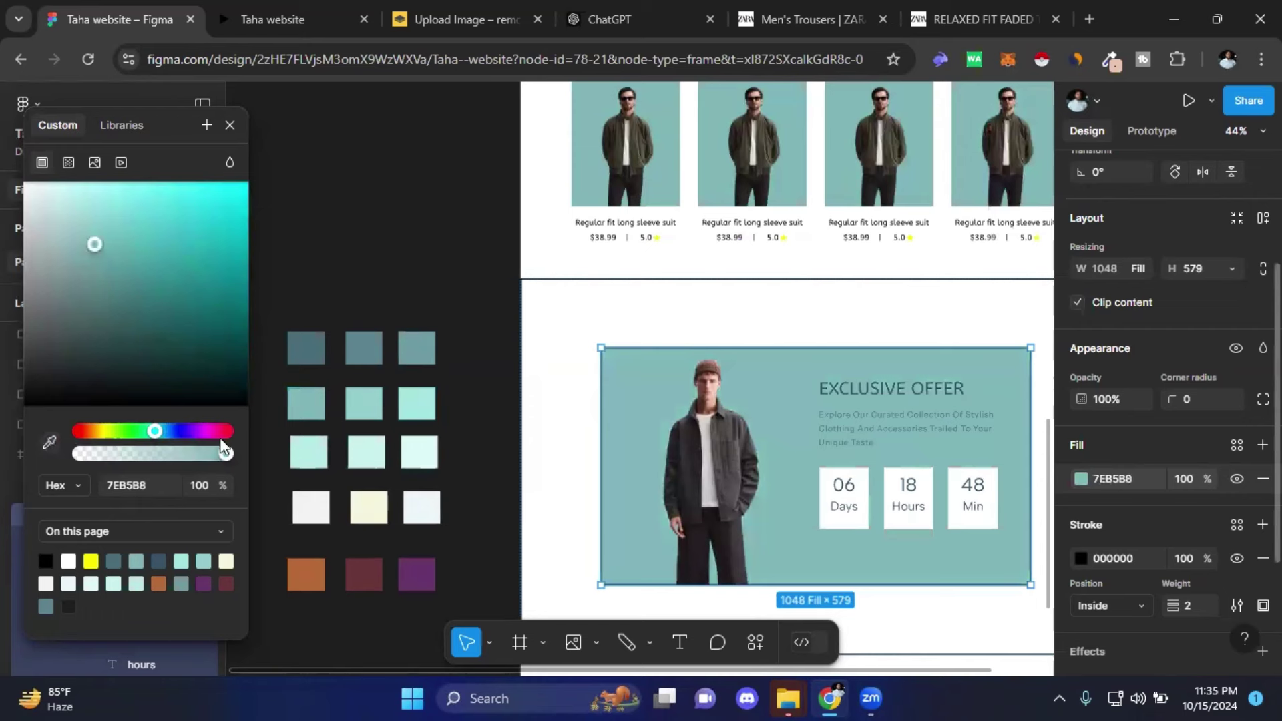
click(49, 442)
click(368, 394)
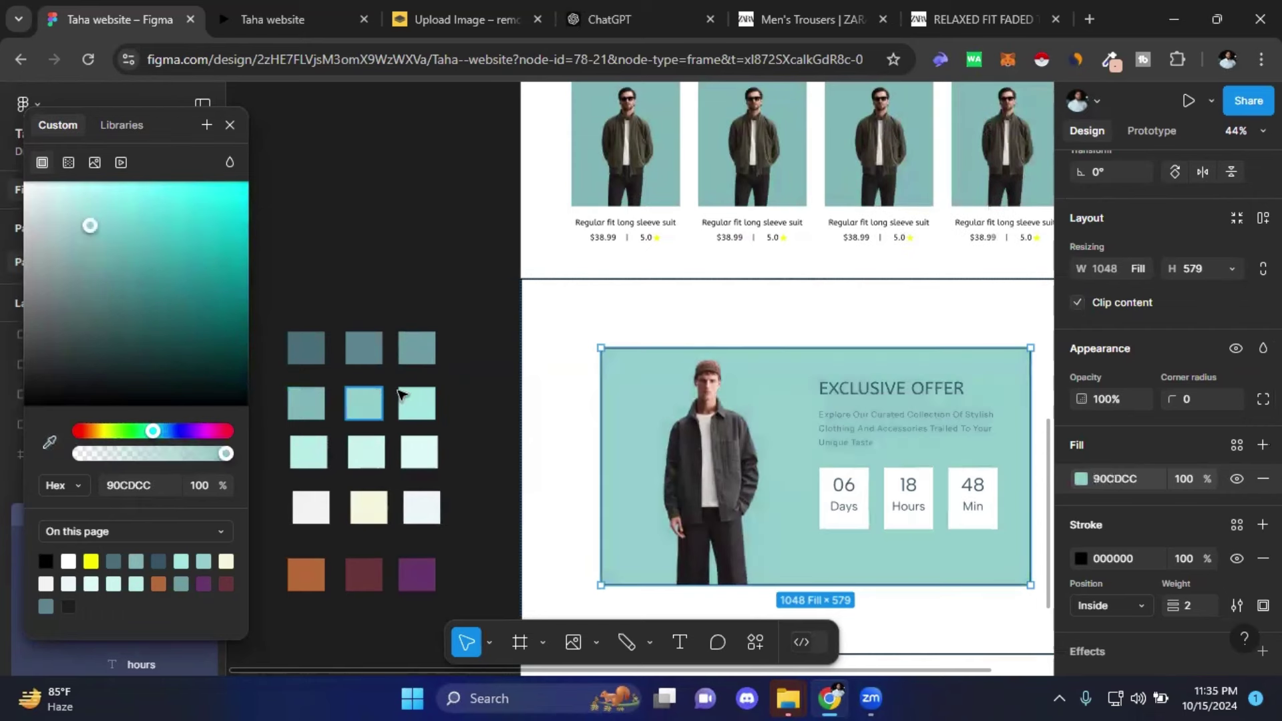
click(230, 125)
- Select the teal banner card inside its section and give it a corner radius of 50
click(316, 191)
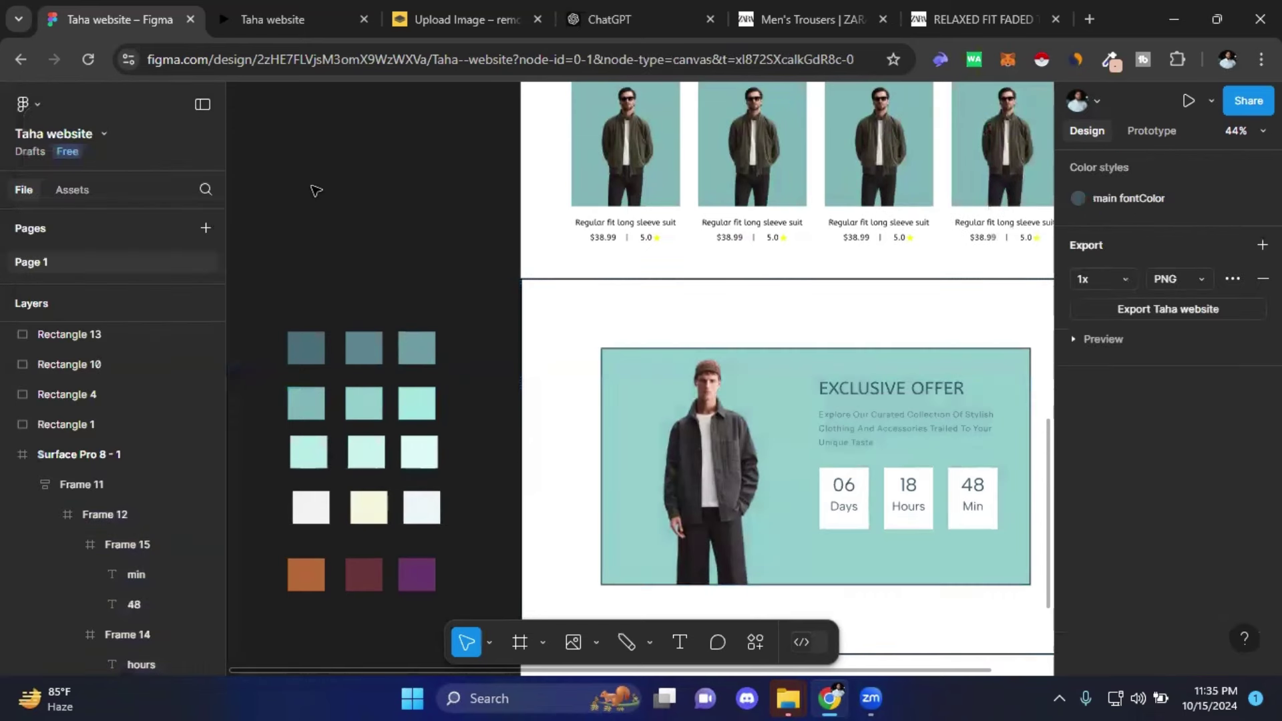
scroll(580, 363, down, 1)
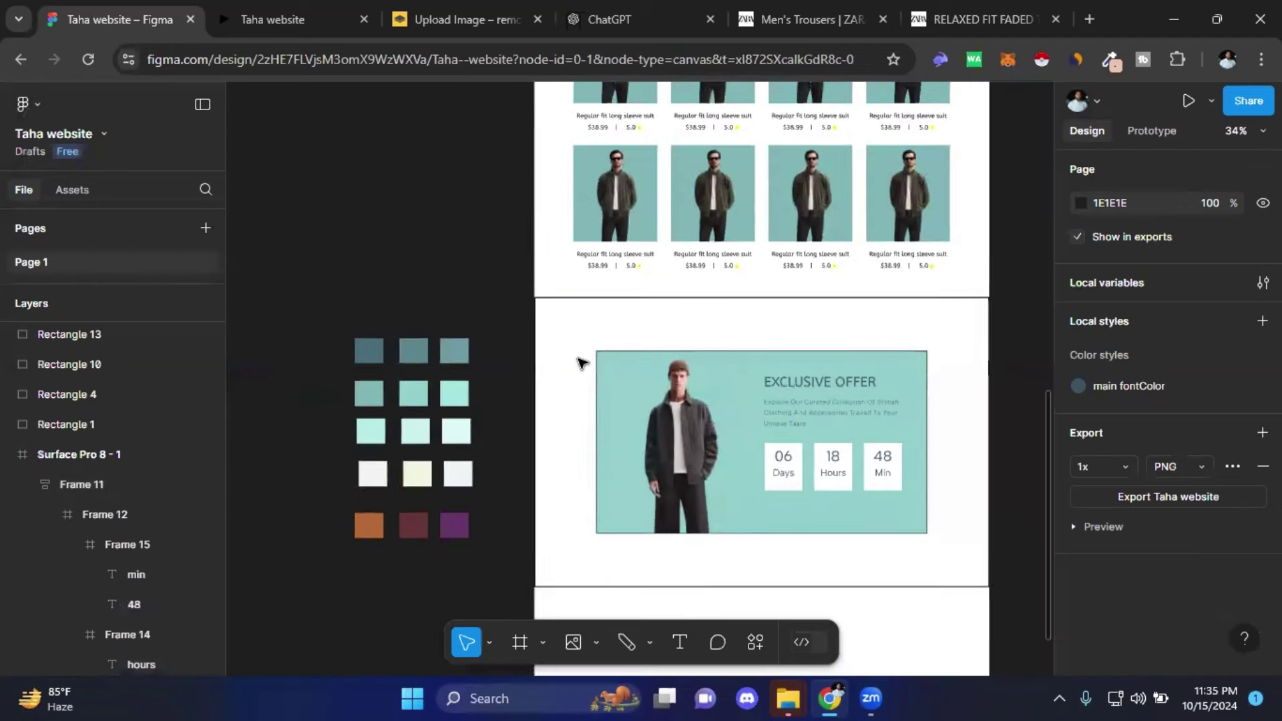
scroll(635, 492, down, 3)
scroll(687, 495, up, 2)
scroll(799, 473, up, 4)
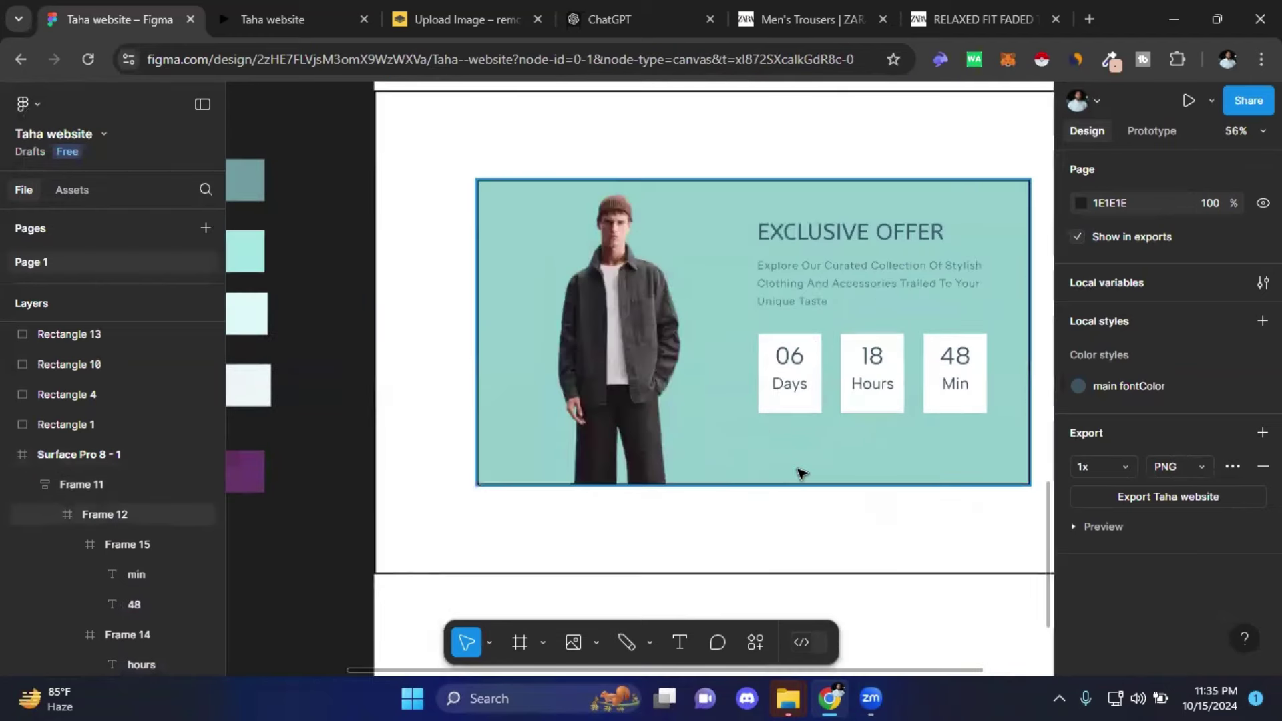
scroll(599, 468, down, 1)
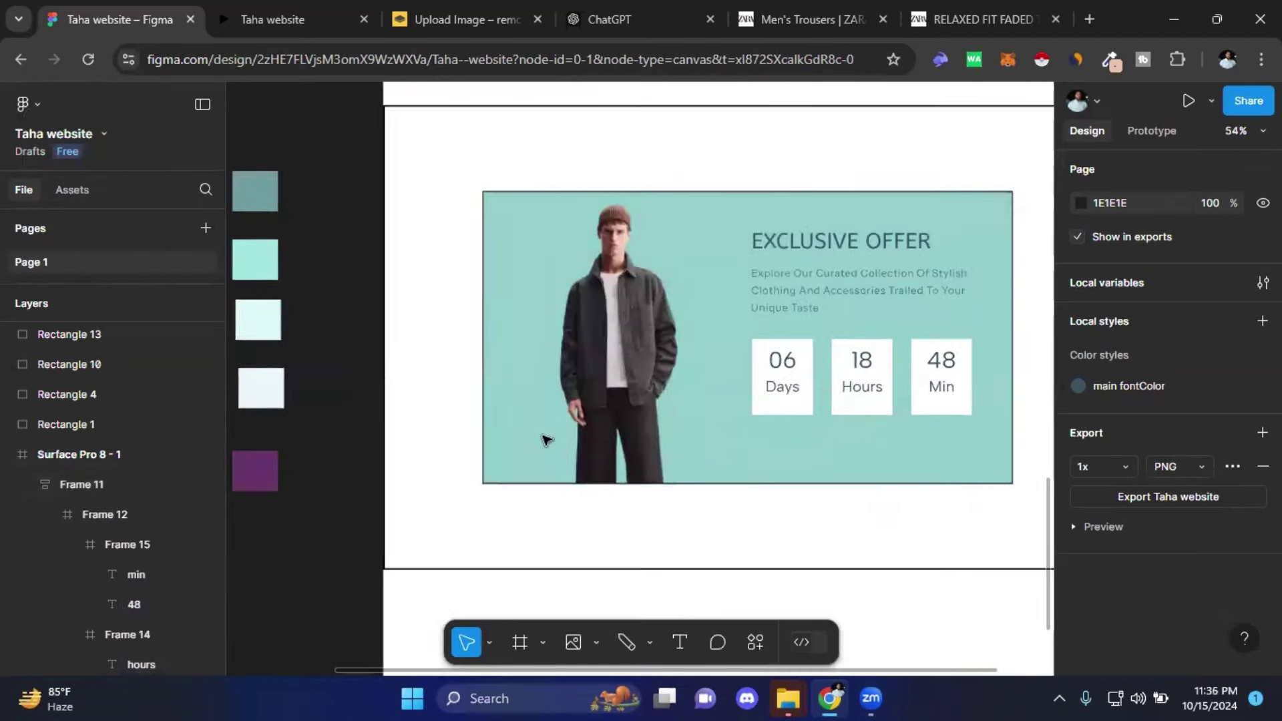
click(518, 340)
double_click(518, 340)
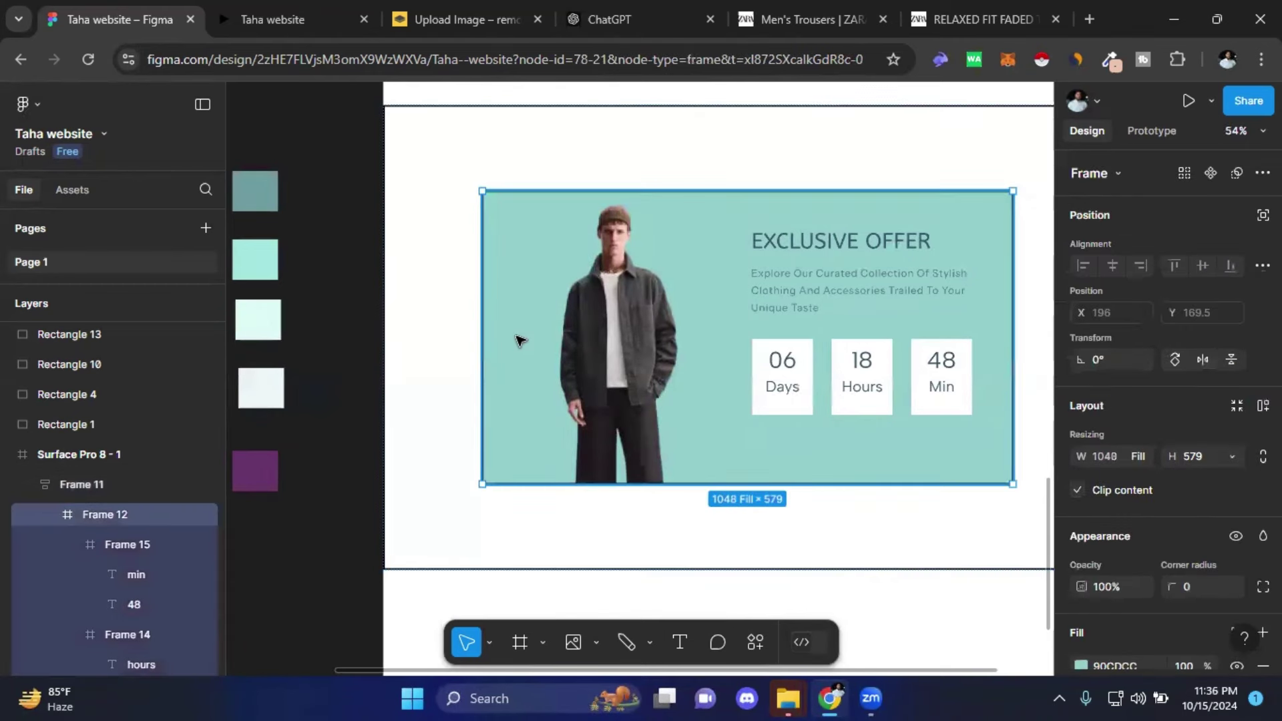
click(518, 341)
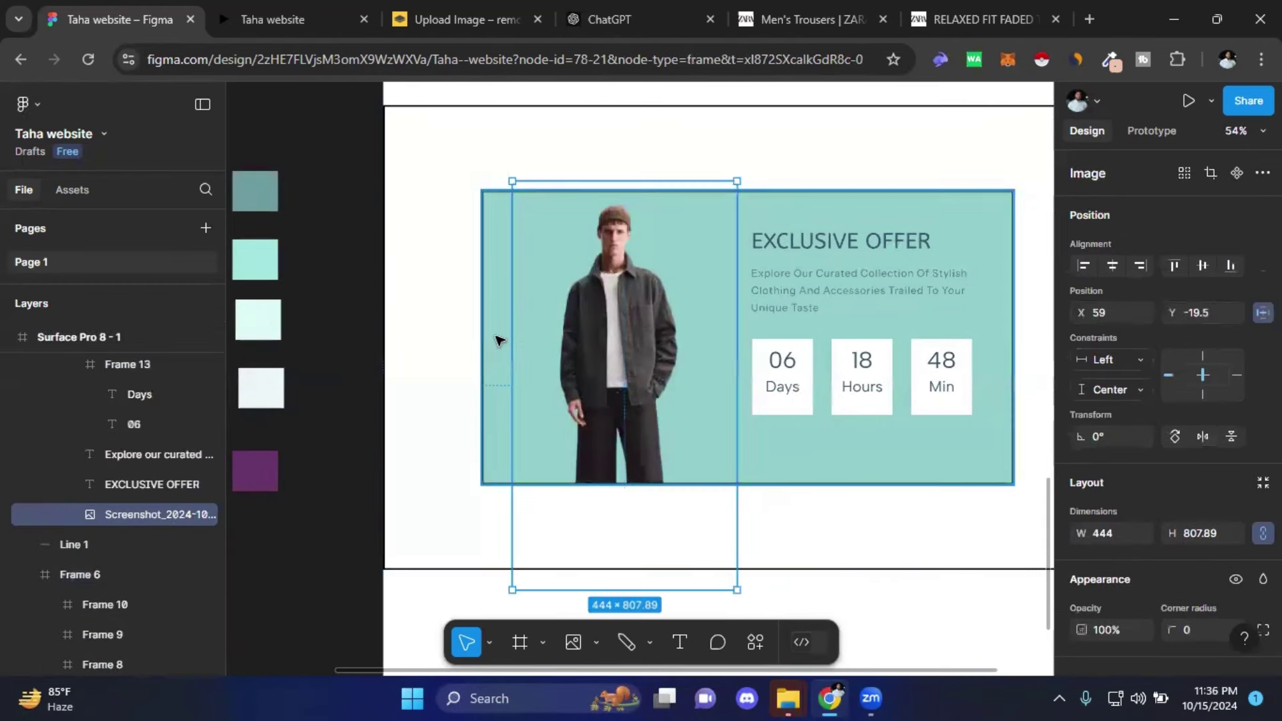
click(498, 341)
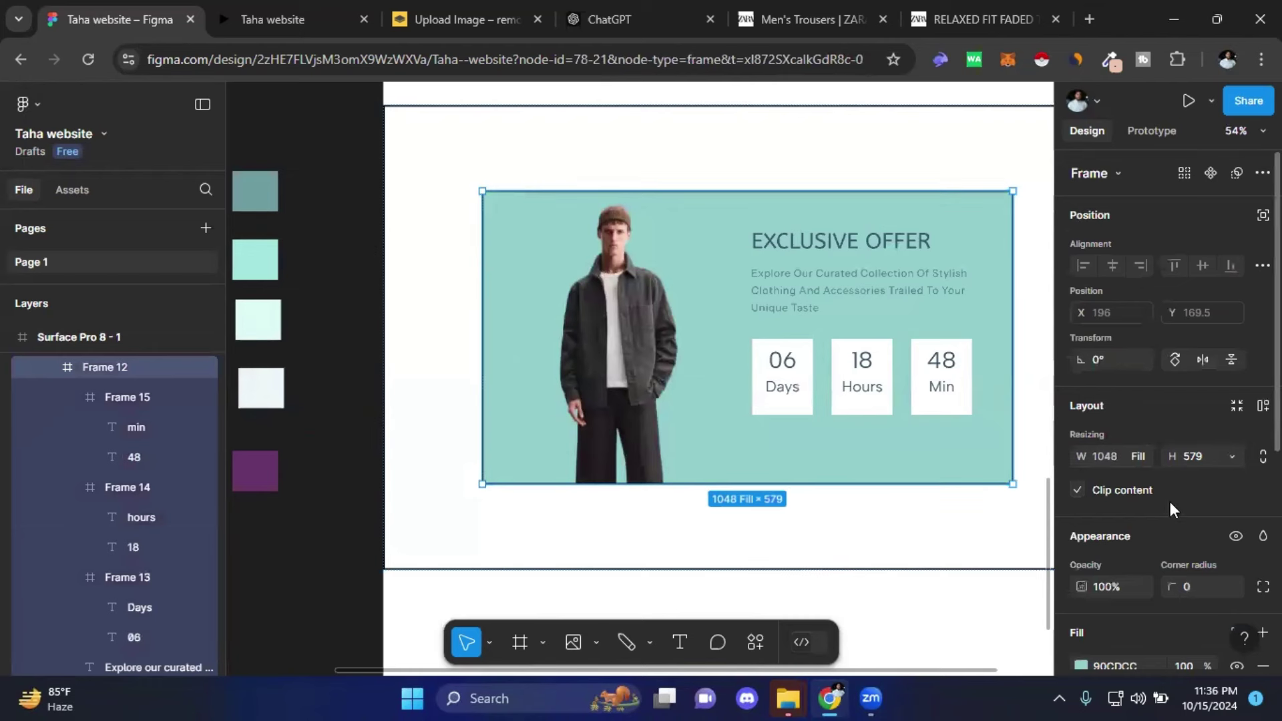
click(1196, 586)
text(50)
key(Return)
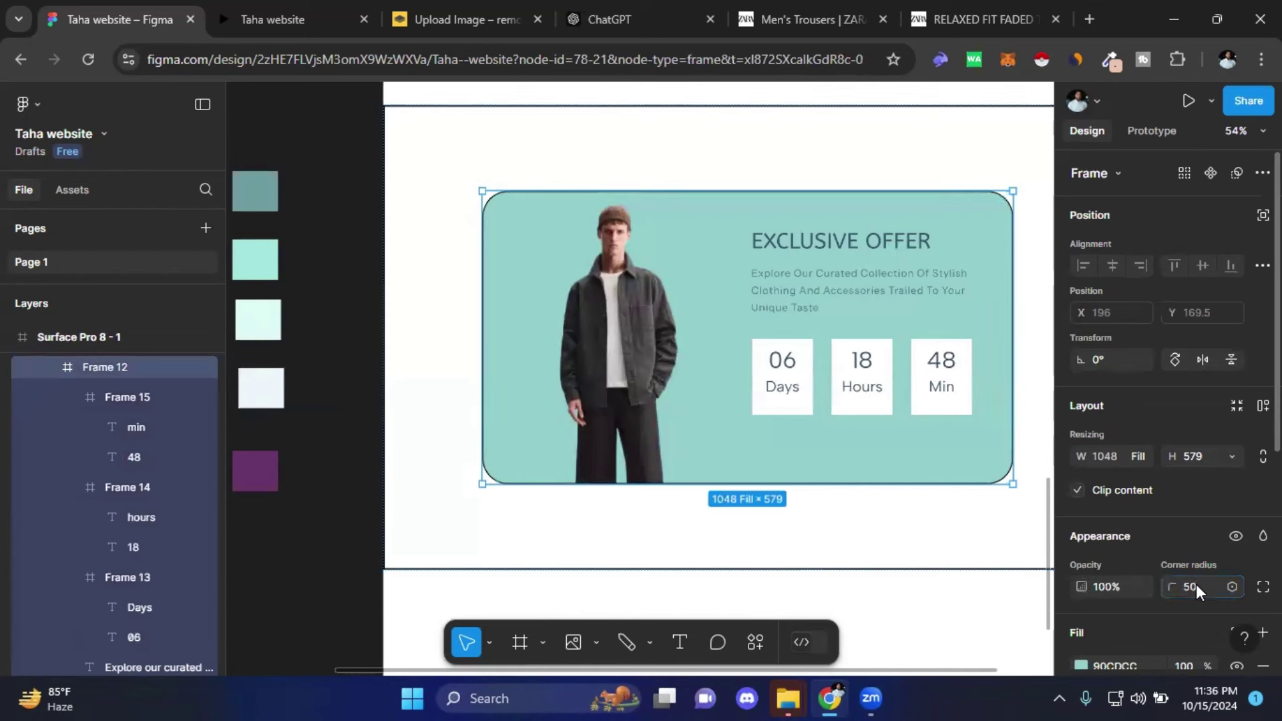
- Reduce the banner card's corner radius to 35
click(862, 516)
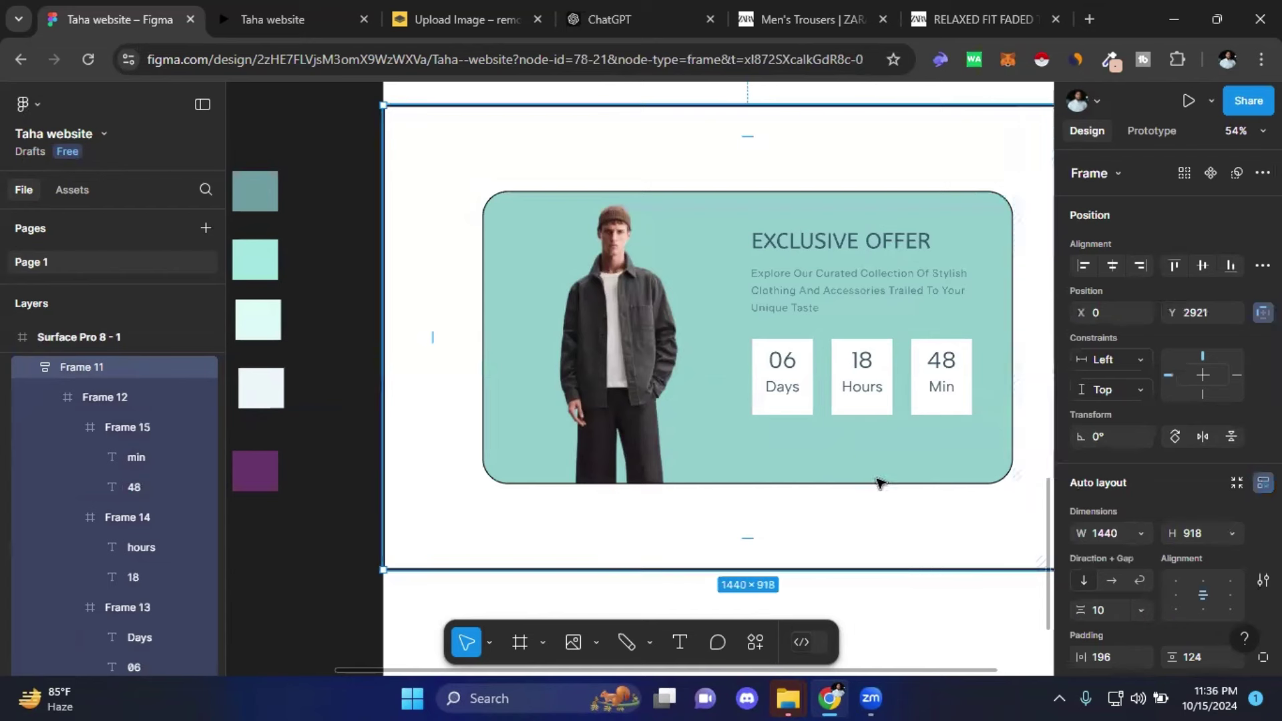
click(944, 470)
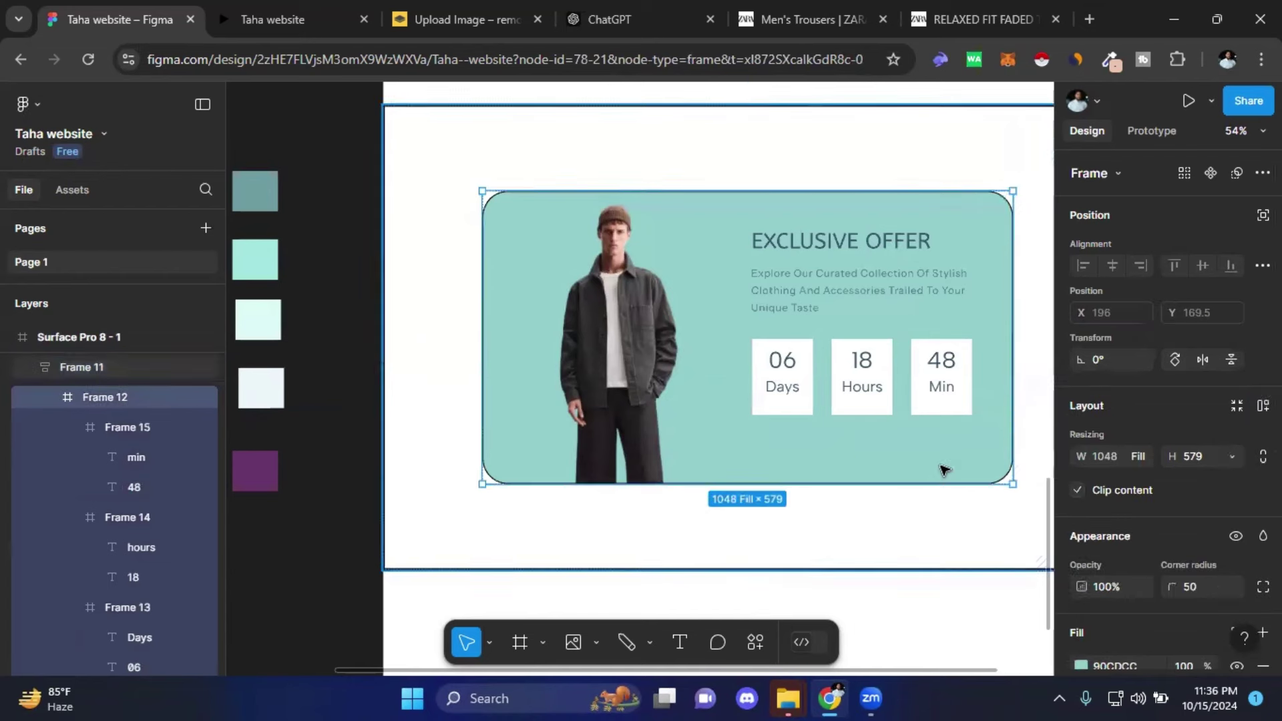
click(1195, 587)
text(35)
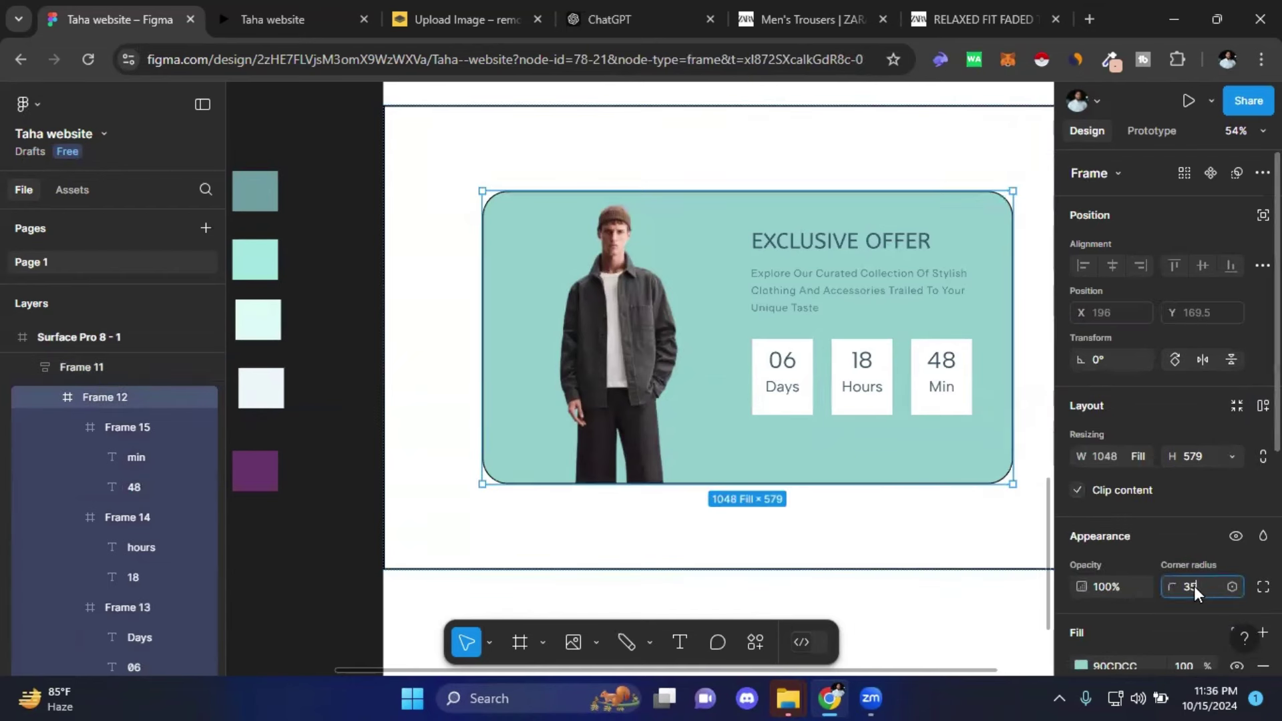
key(Return)
- Hide the teal offer card's black stroke outline
click(779, 493)
scroll(710, 449, down, 2)
scroll(710, 449, down, 3)
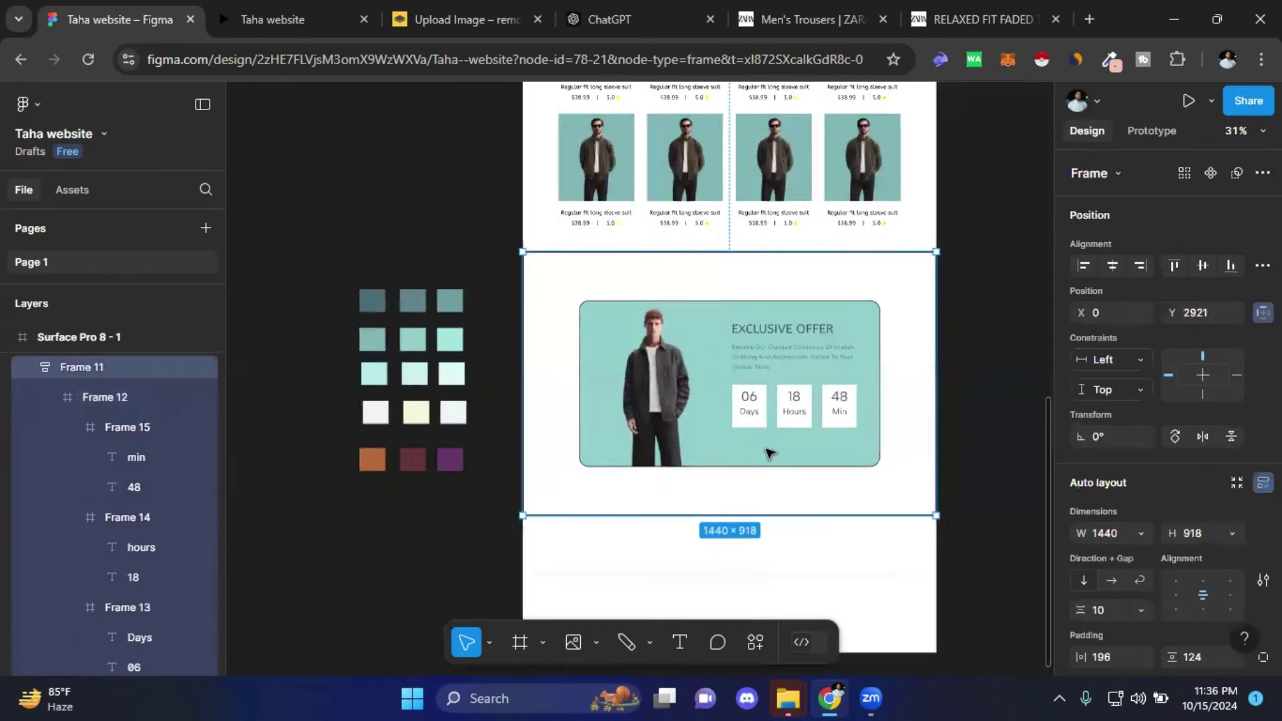
scroll(982, 501, down, 2)
key(Escape)
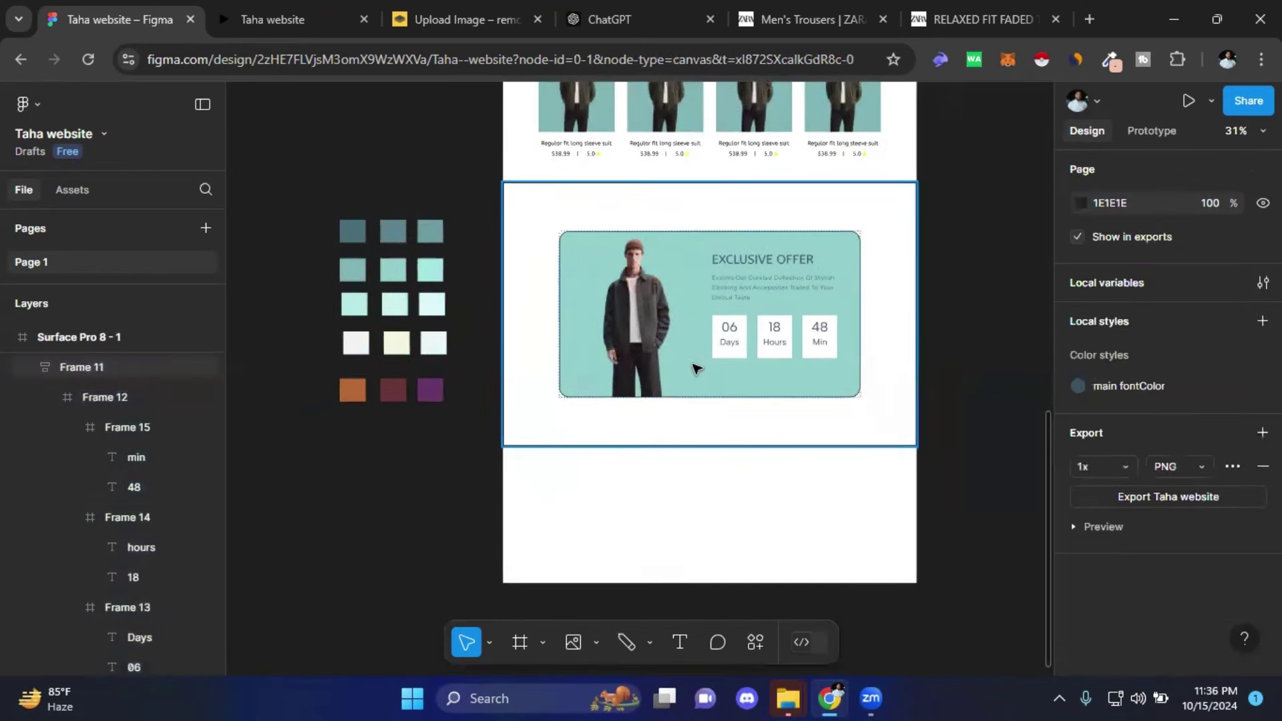
double_click(695, 368)
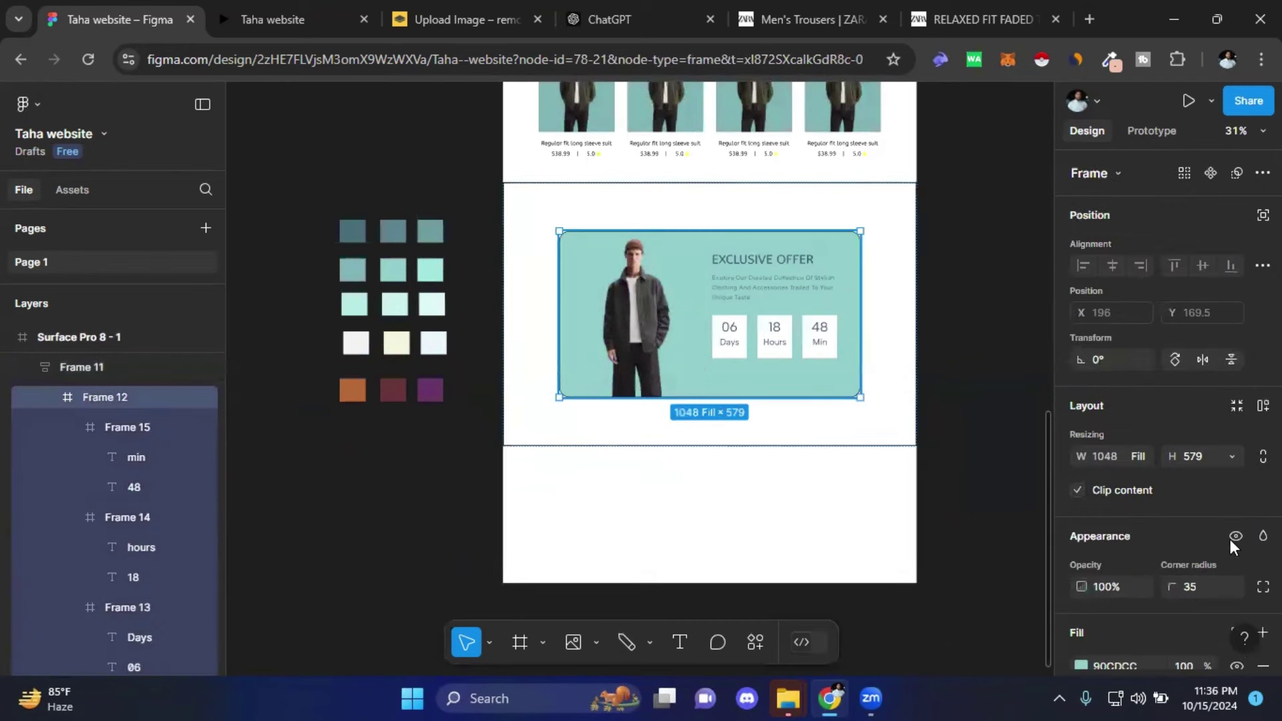
scroll(1230, 539, down, 5)
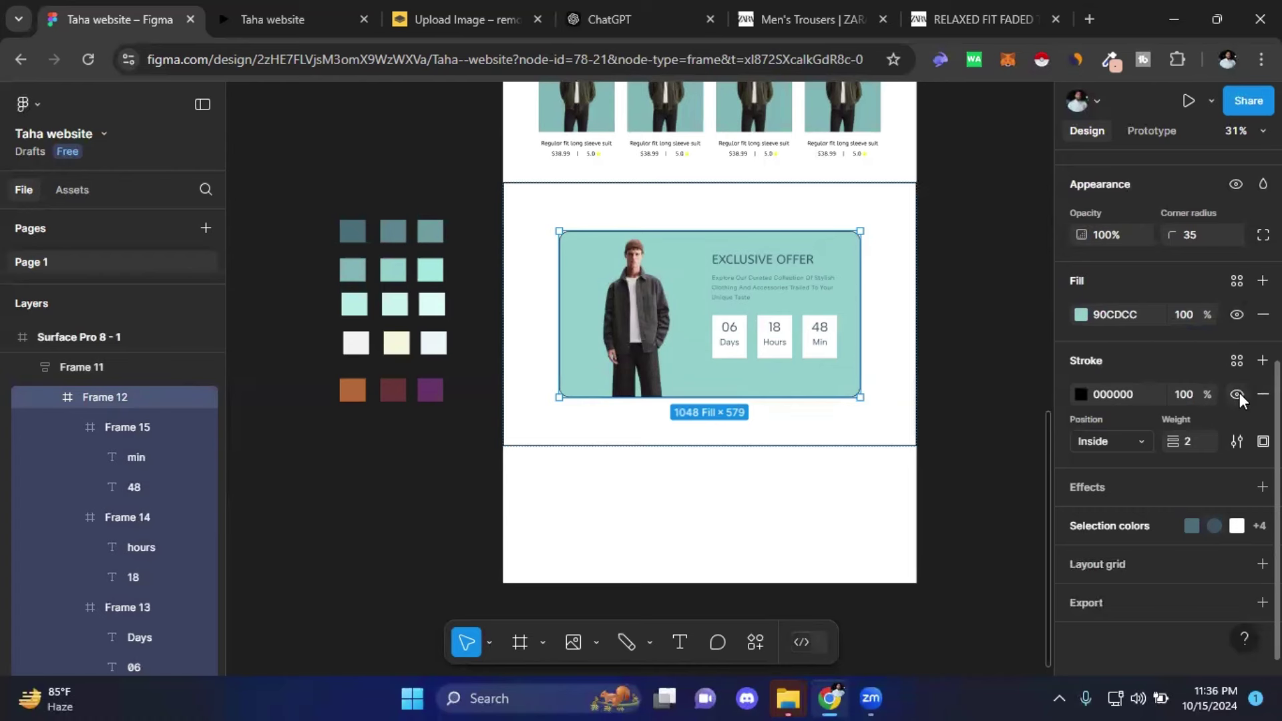
click(996, 421)
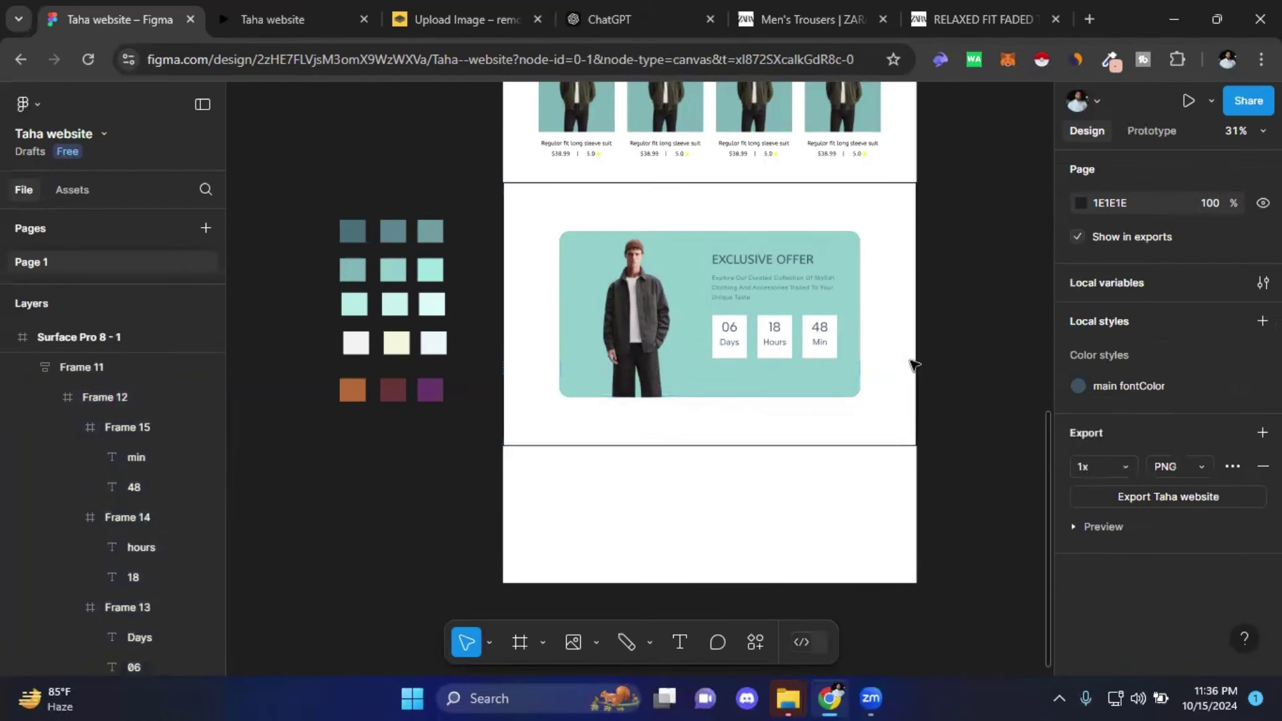
- Nudge the 06 number and Days label down three notches together
scroll(768, 368, up, 2)
scroll(772, 365, up, 3)
scroll(770, 364, up, 1)
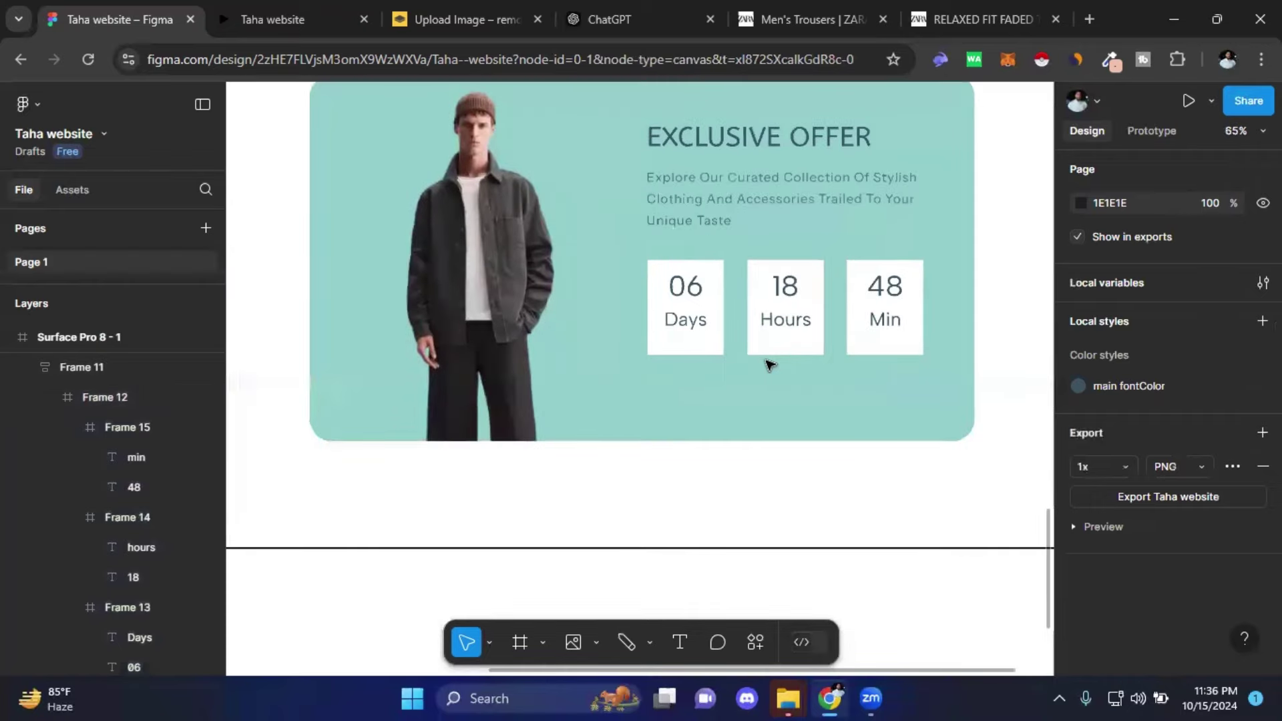
scroll(818, 415, up, 1)
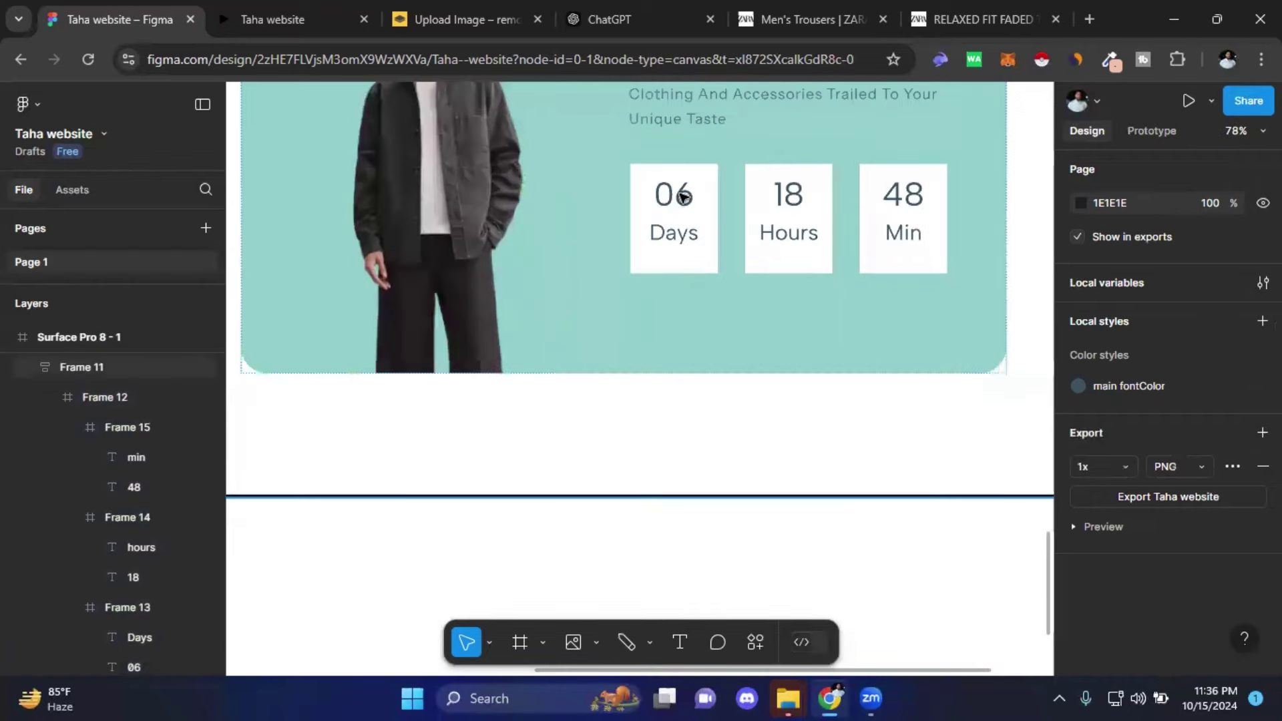
click(682, 195)
click(682, 195)
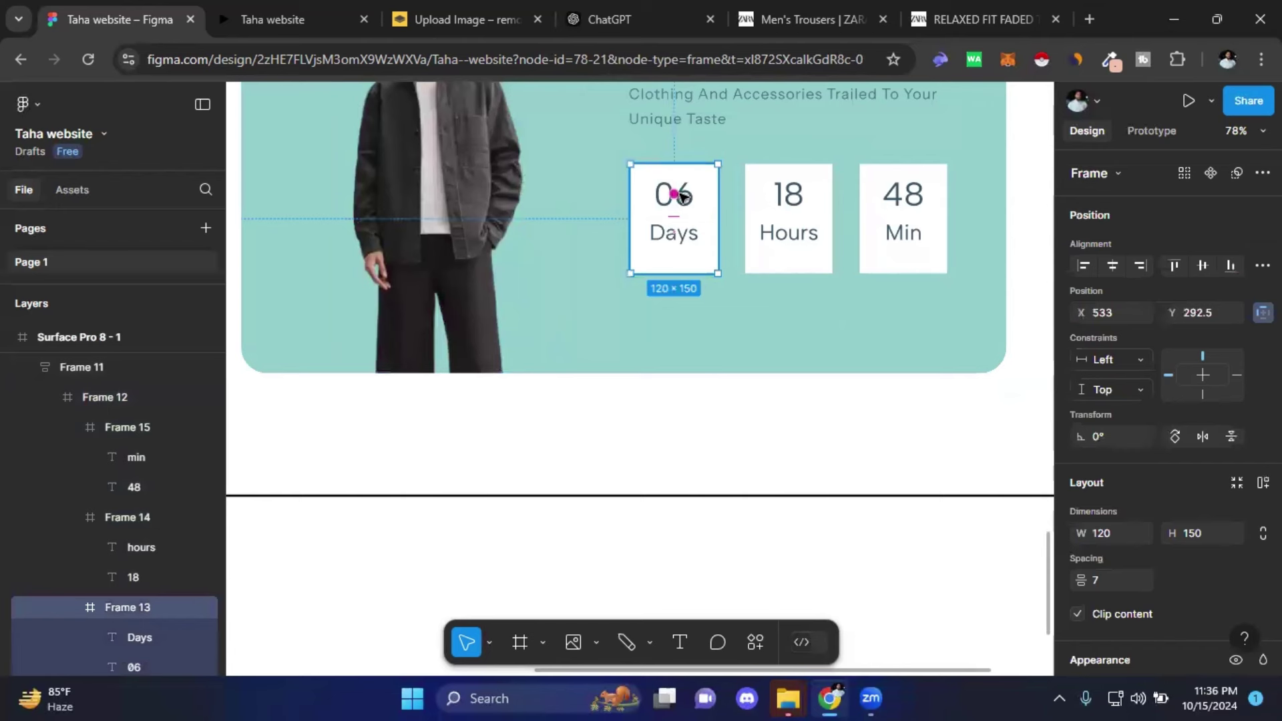
click(685, 195)
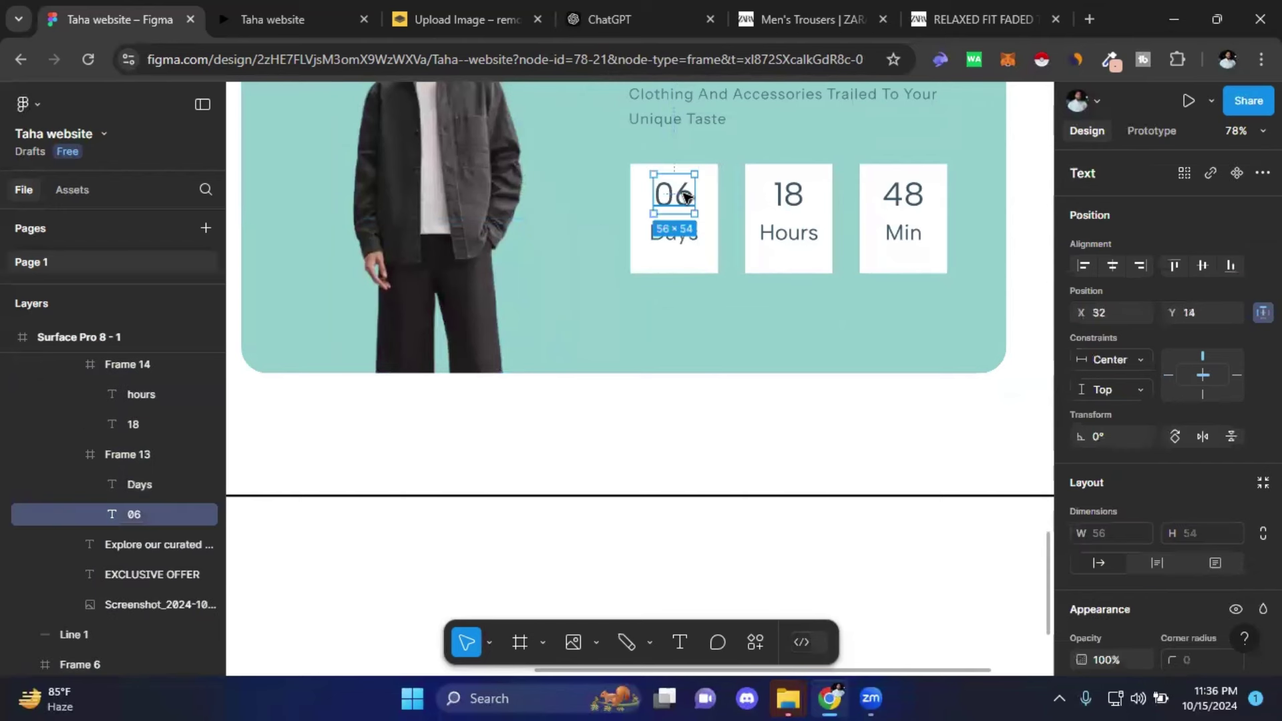
shift+click(686, 234)
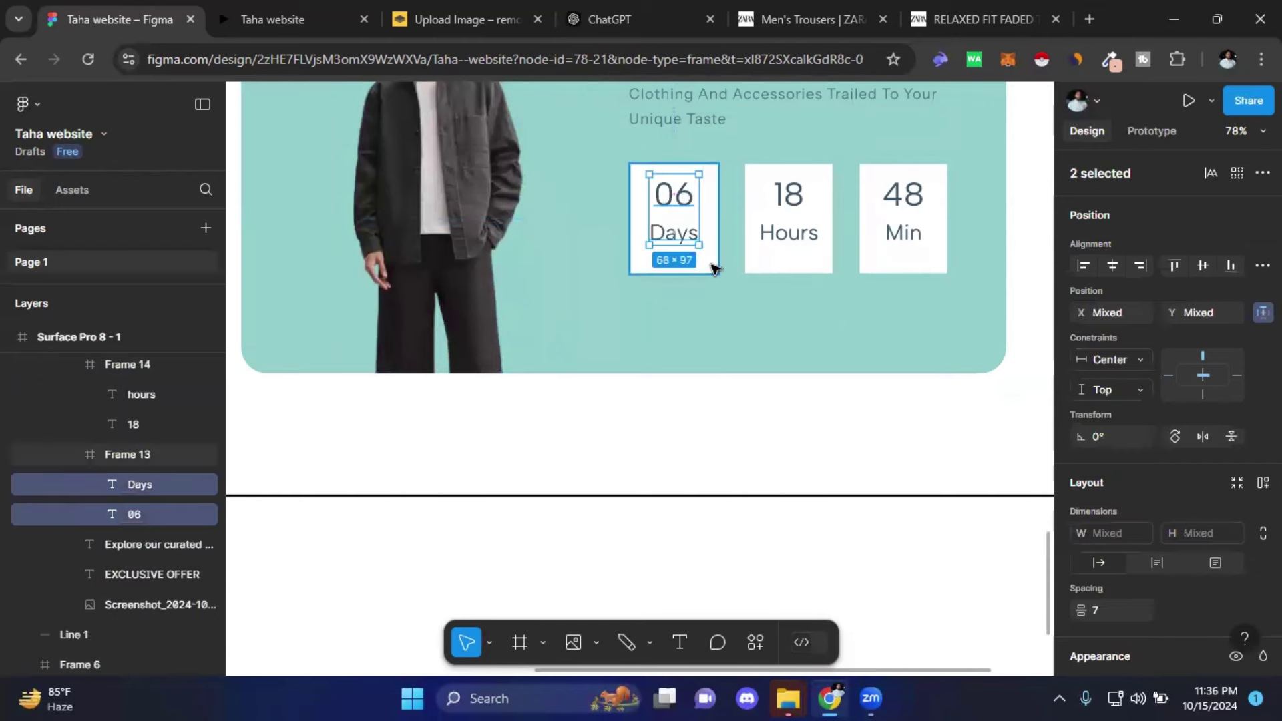
key(Down)
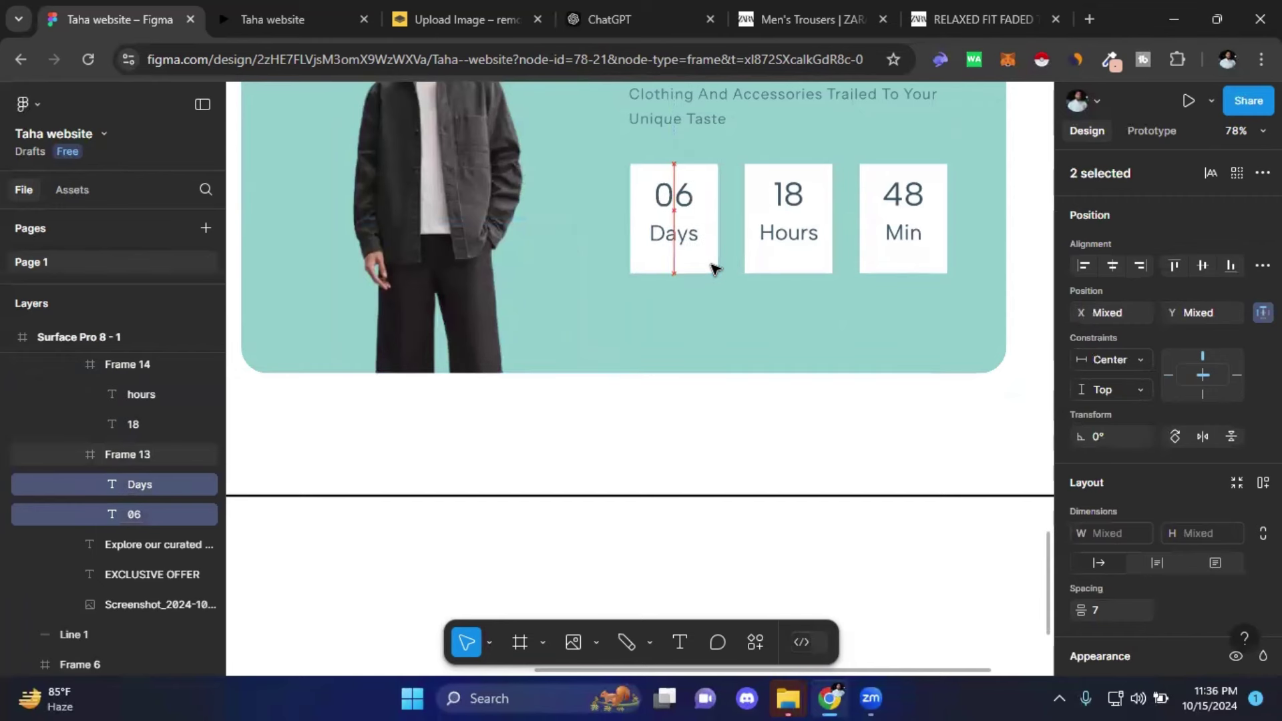
key(Down)
key(Down)
key(Down)
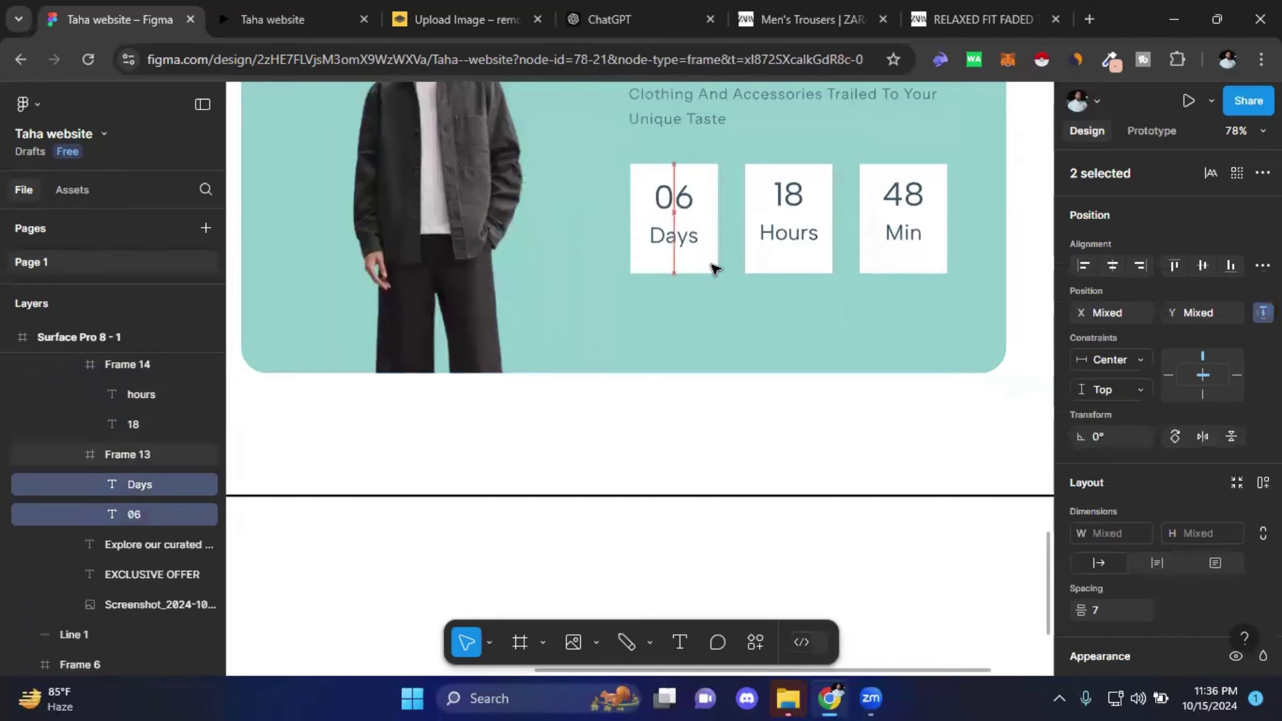
key(Down)
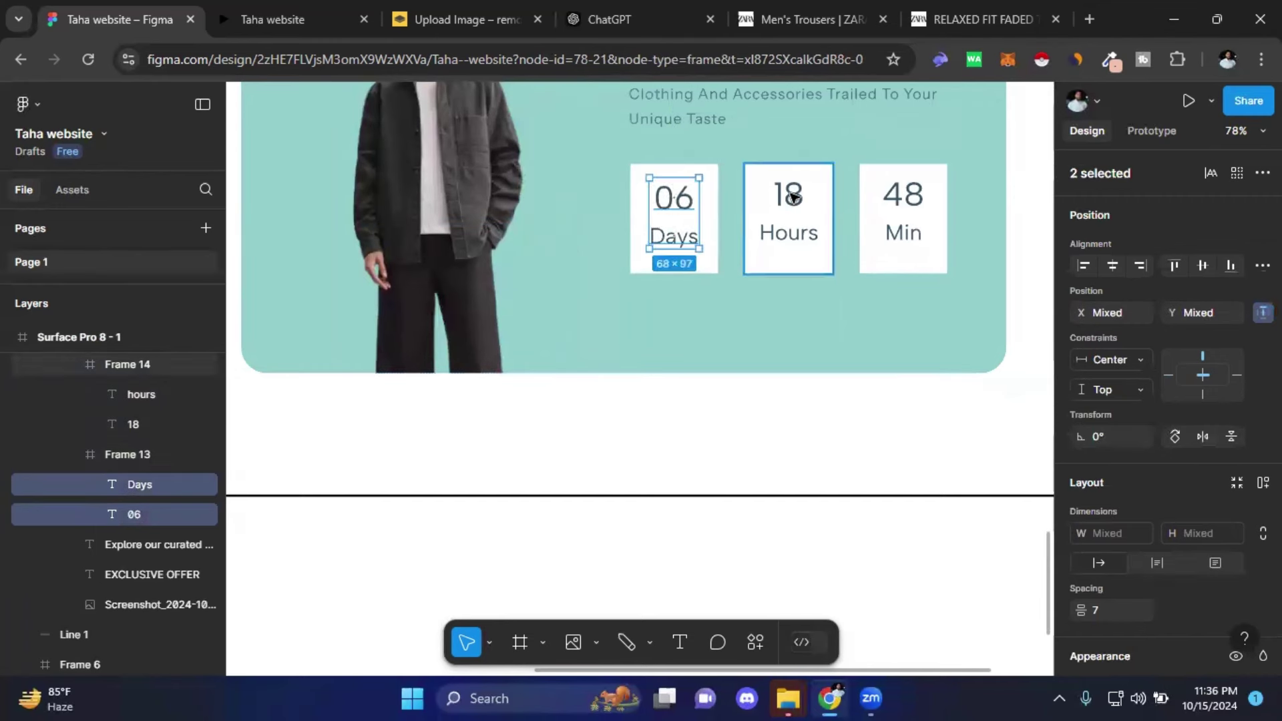
- Nudge the 18/Hours and 48/Min text pairs down one notch each, then deselect
click(792, 196)
shift+click(814, 234)
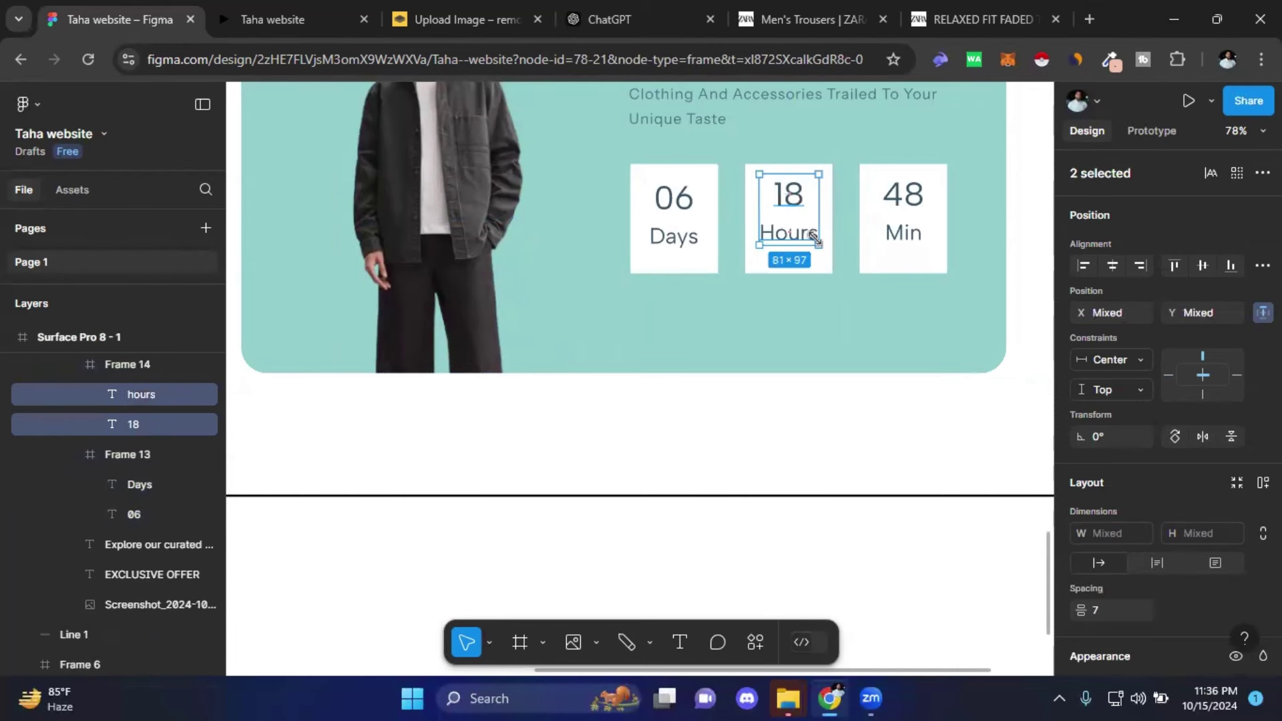
key(Down)
key(Down)
key(Down)
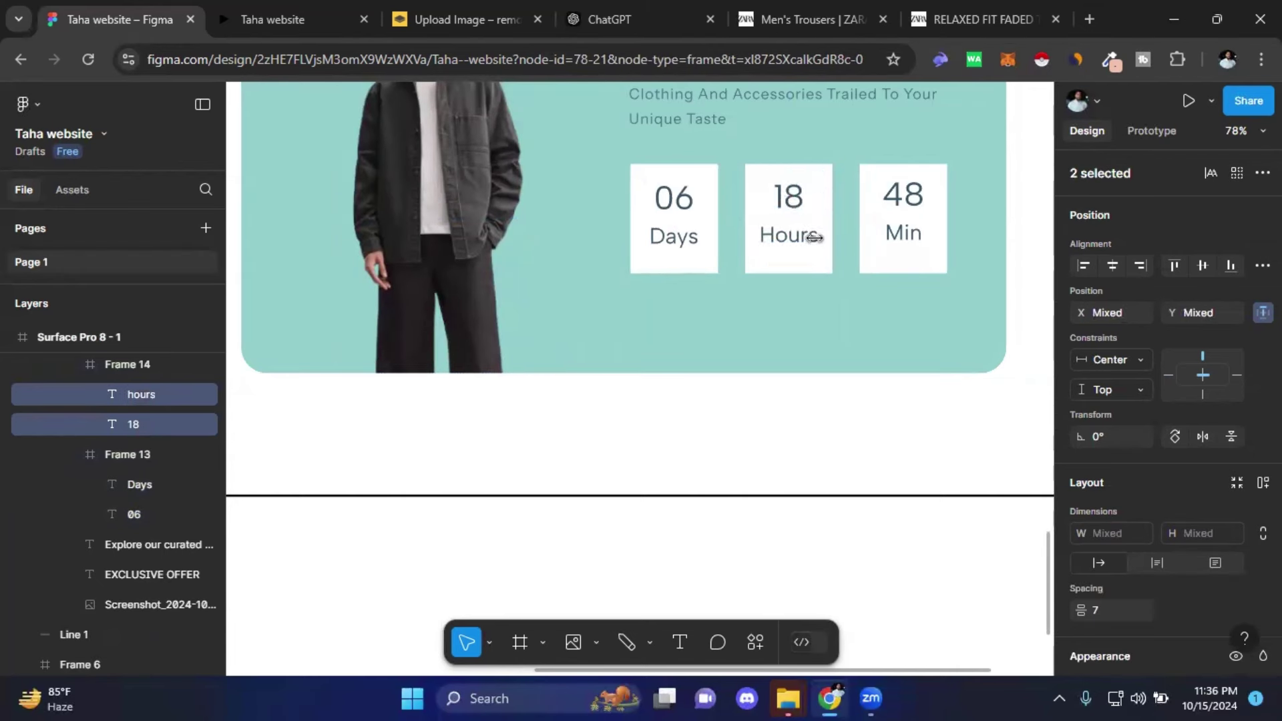
click(903, 194)
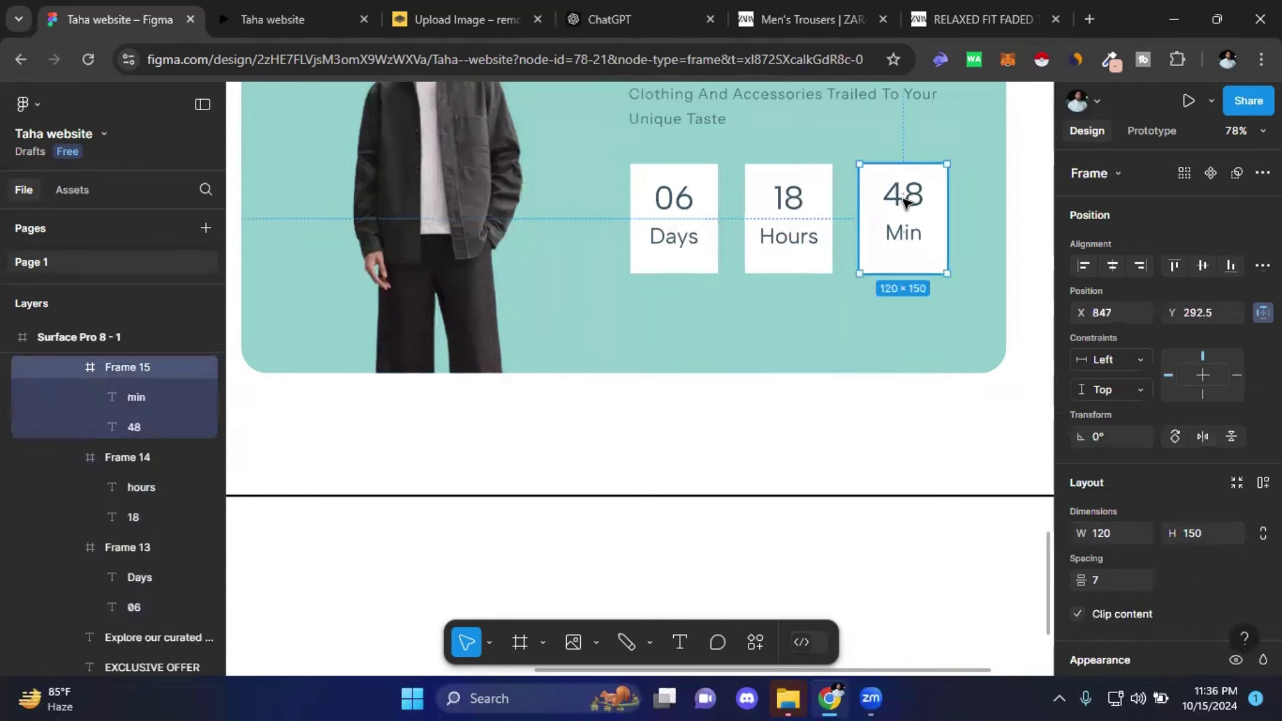
shift+click(914, 239)
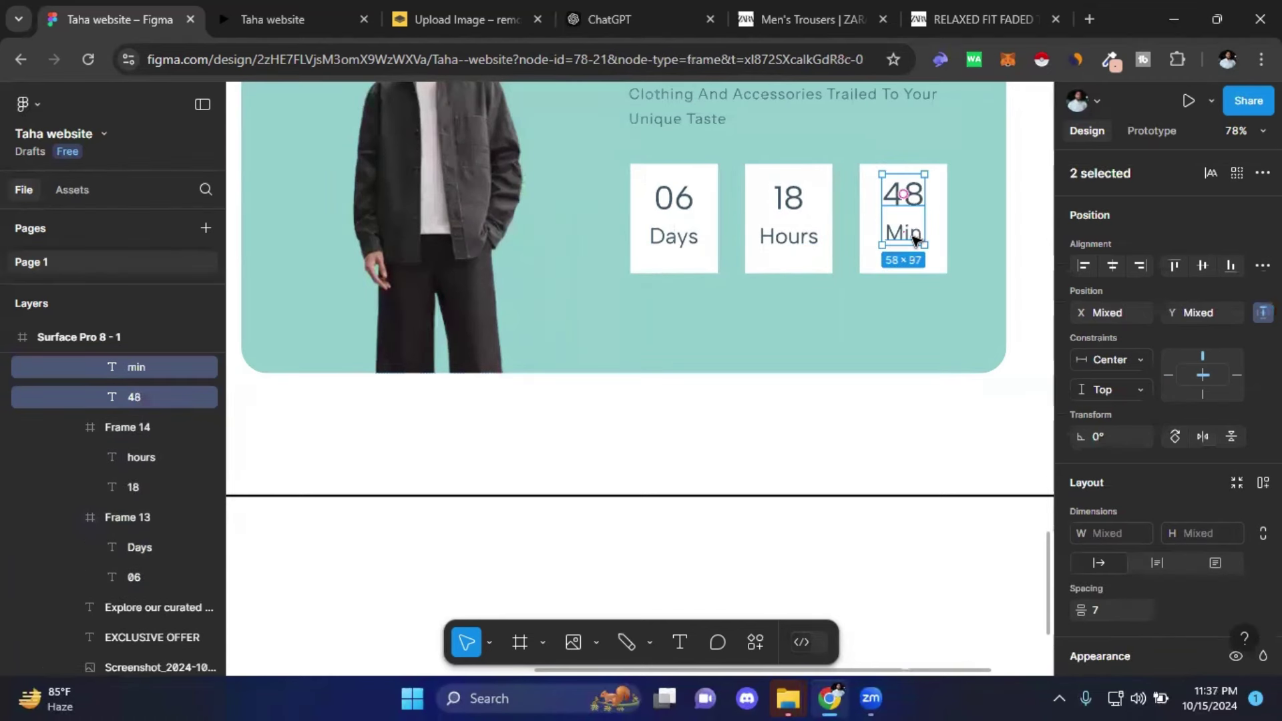
key(Down)
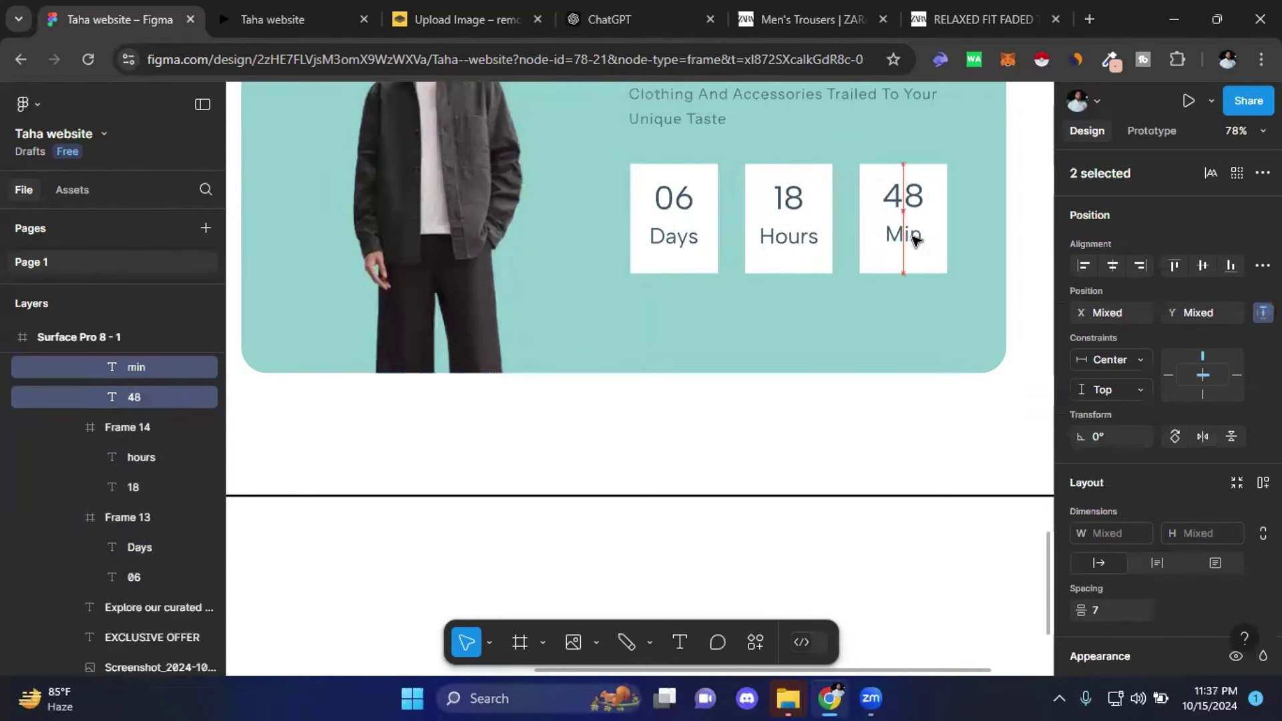
click(1031, 263)
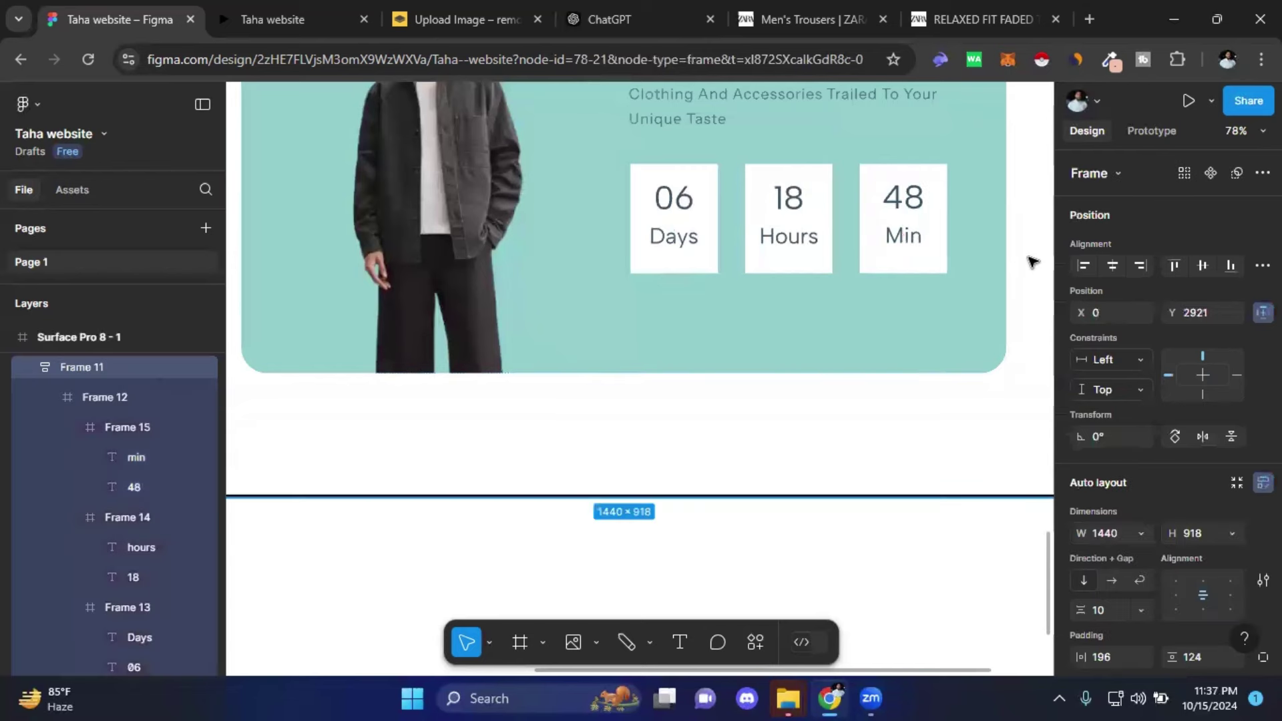
scroll(1025, 264, down, 2)
scroll(960, 272, down, 1)
scroll(959, 272, down, 3)
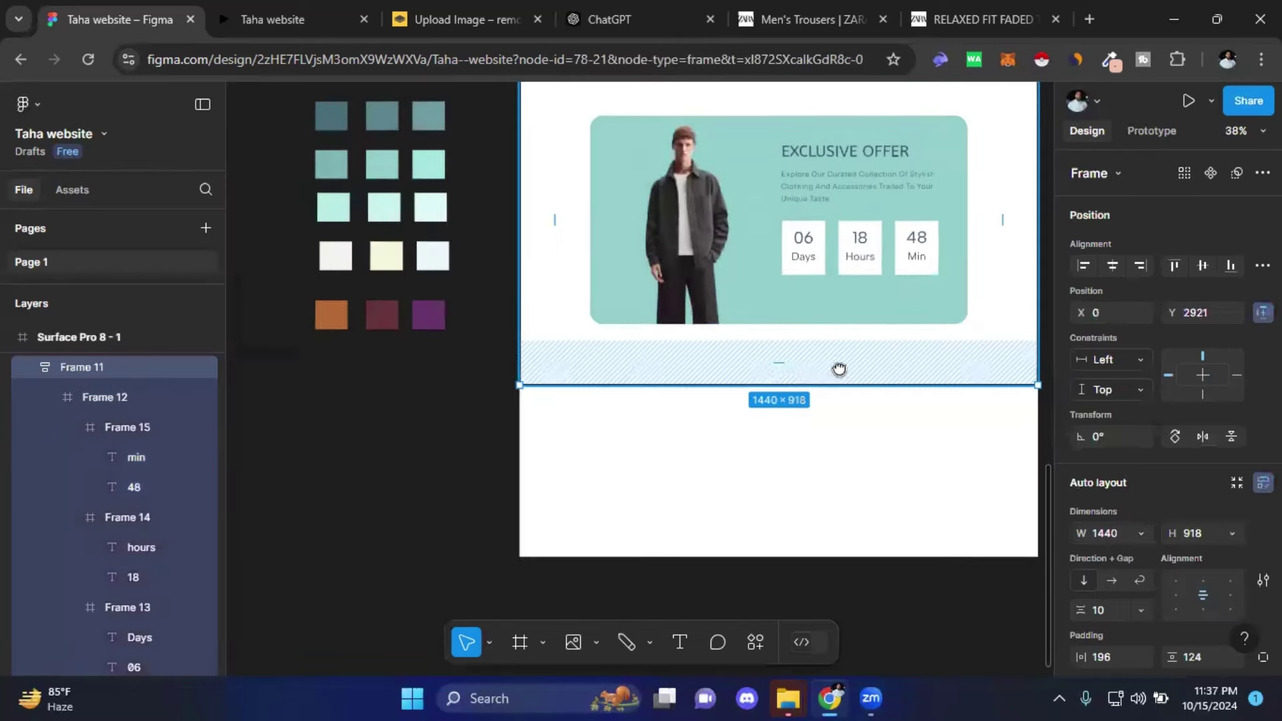
scroll(839, 369, up, 1)
click(984, 316)
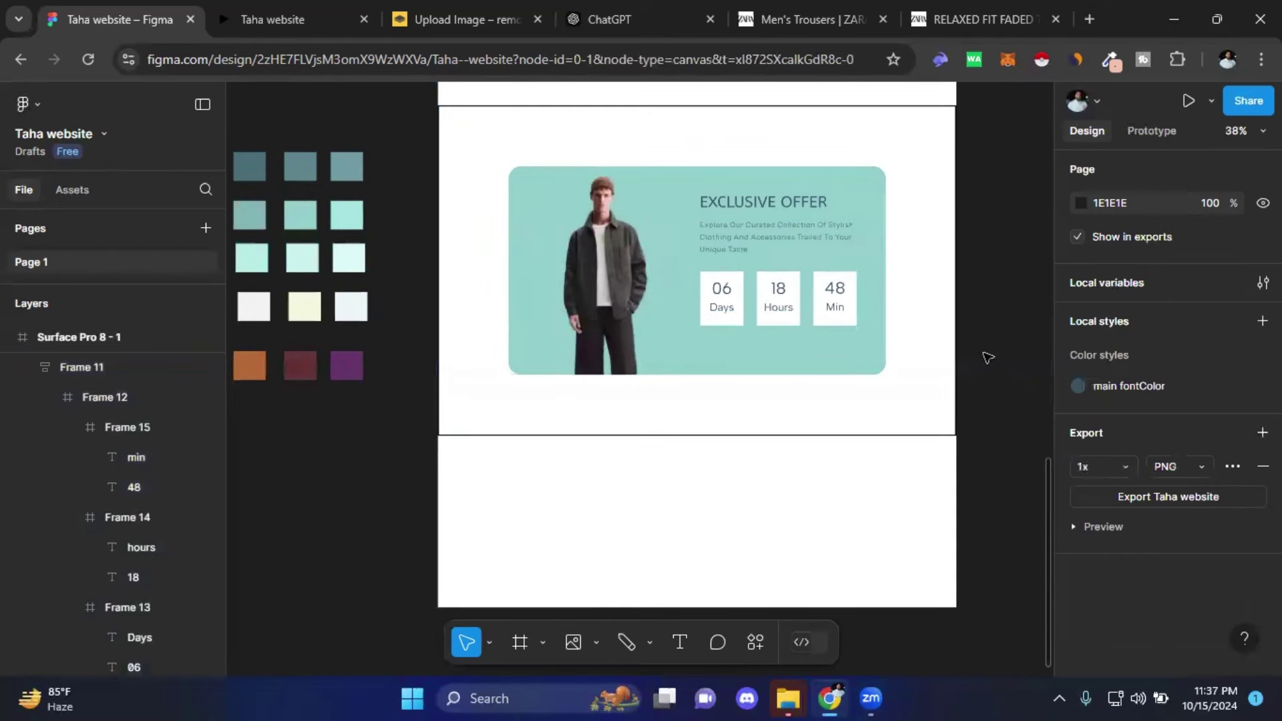
- Draw a new 205×81 frame below the countdown boxes
click(521, 642)
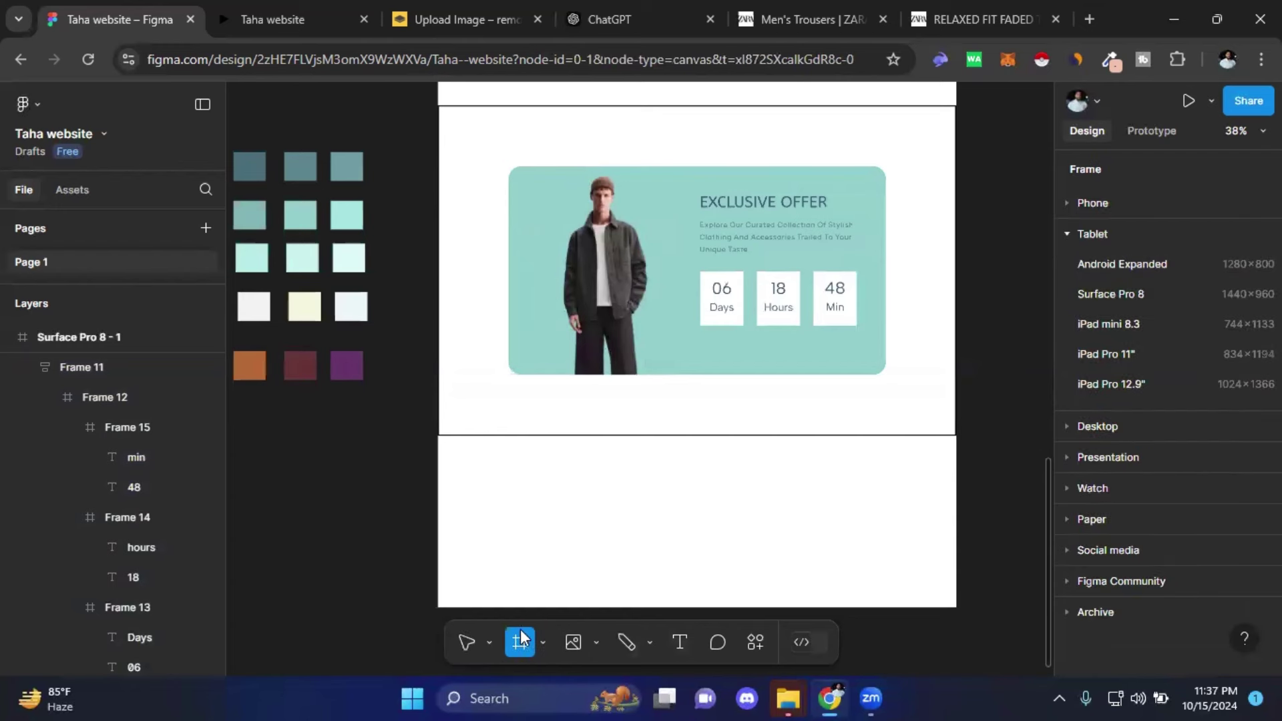
click(704, 347)
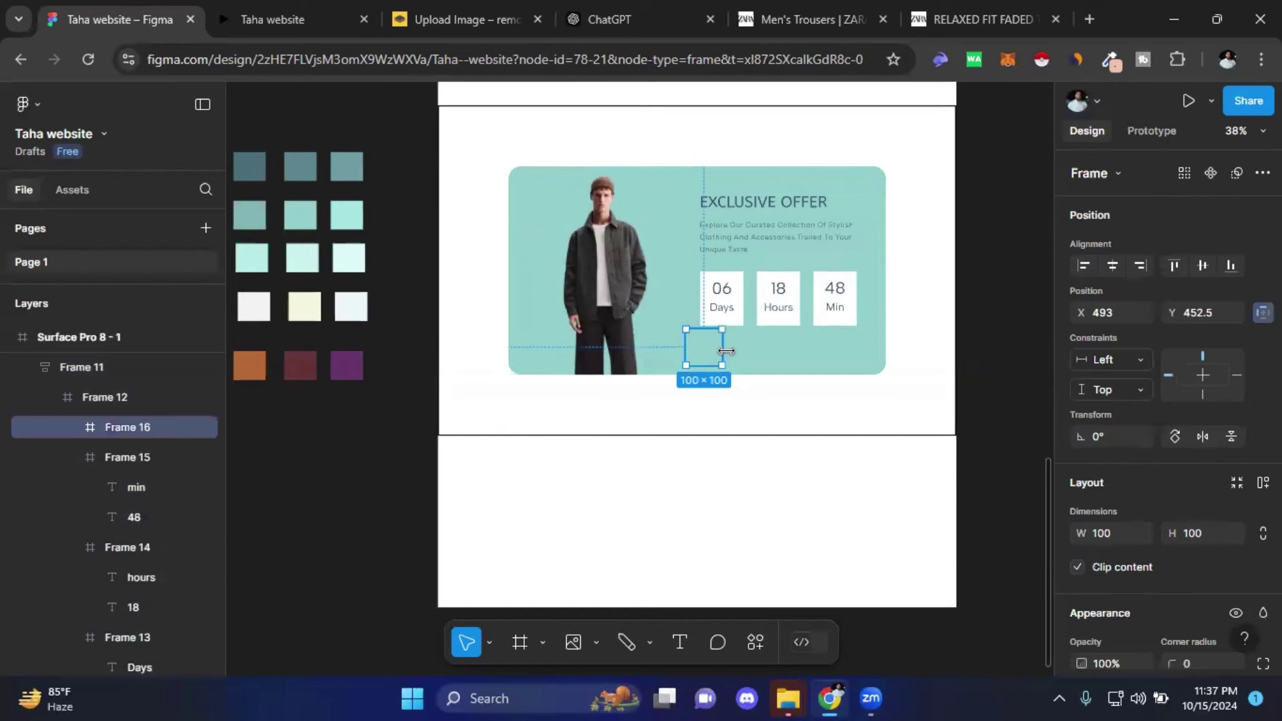
drag(756, 352, 771, 351)
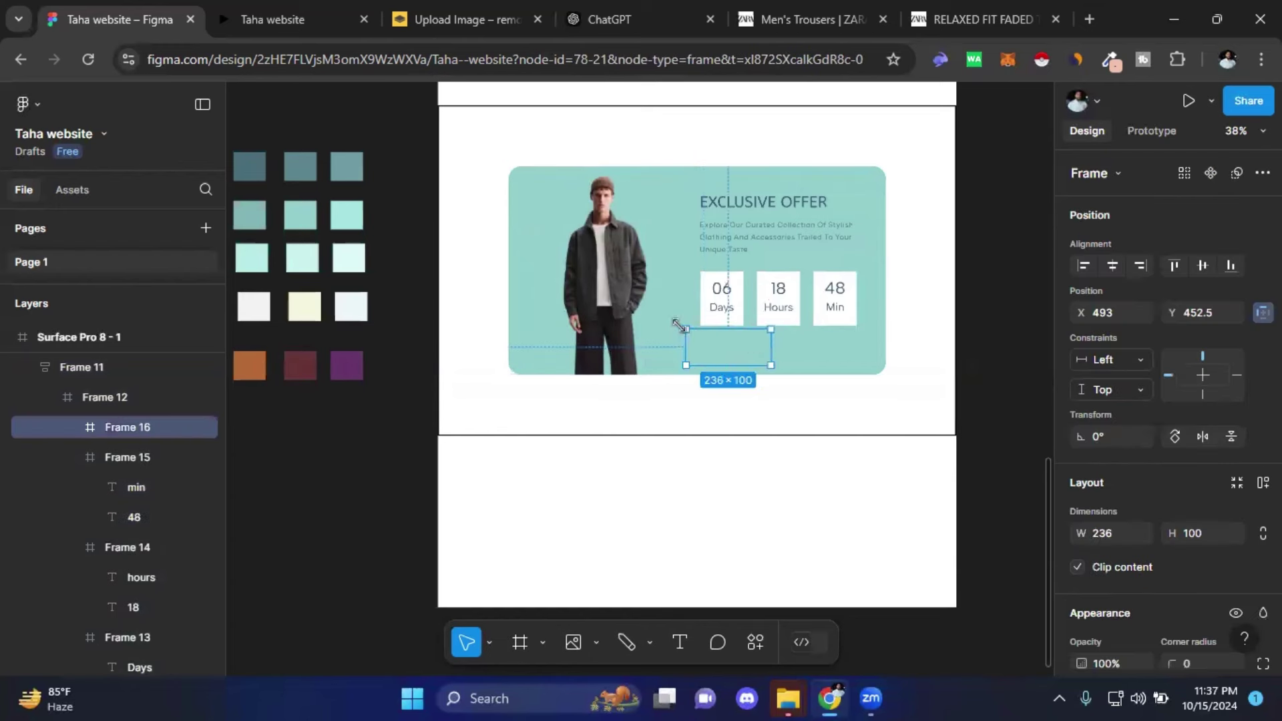
drag(686, 329, 695, 335)
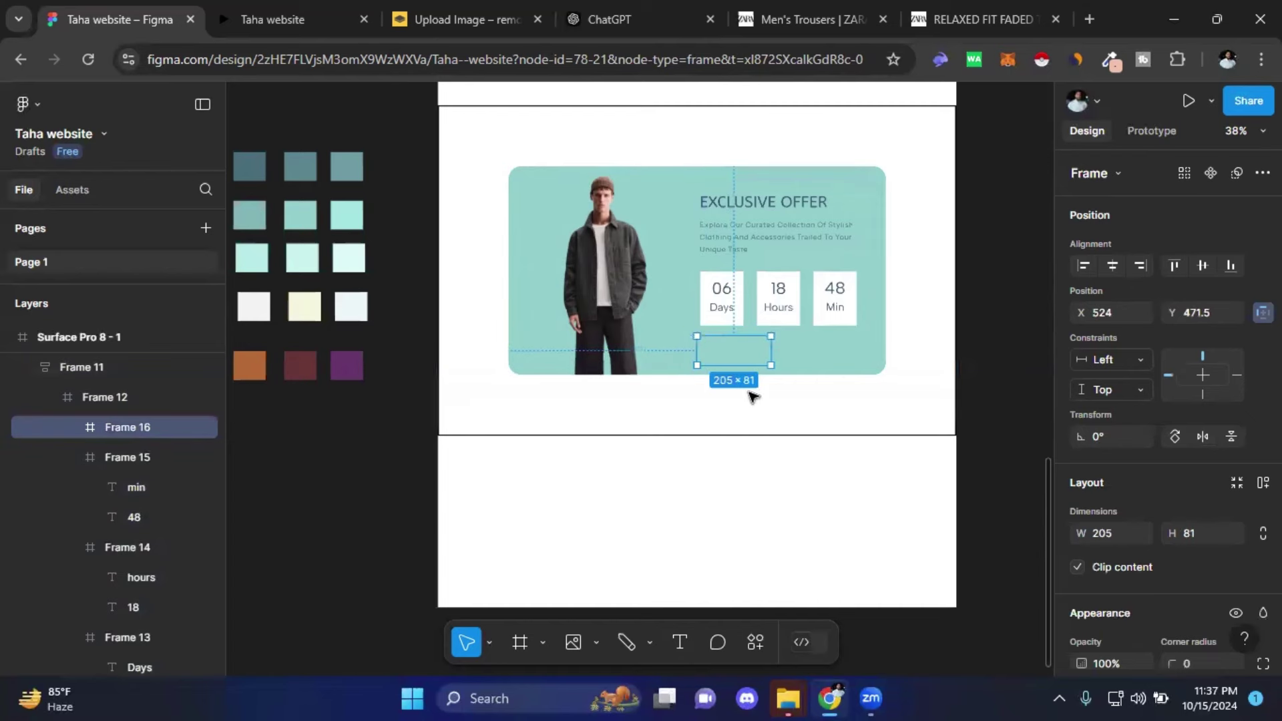
ctrl+scroll(758, 361, up, 4)
ctrl+scroll(762, 361, up, 3)
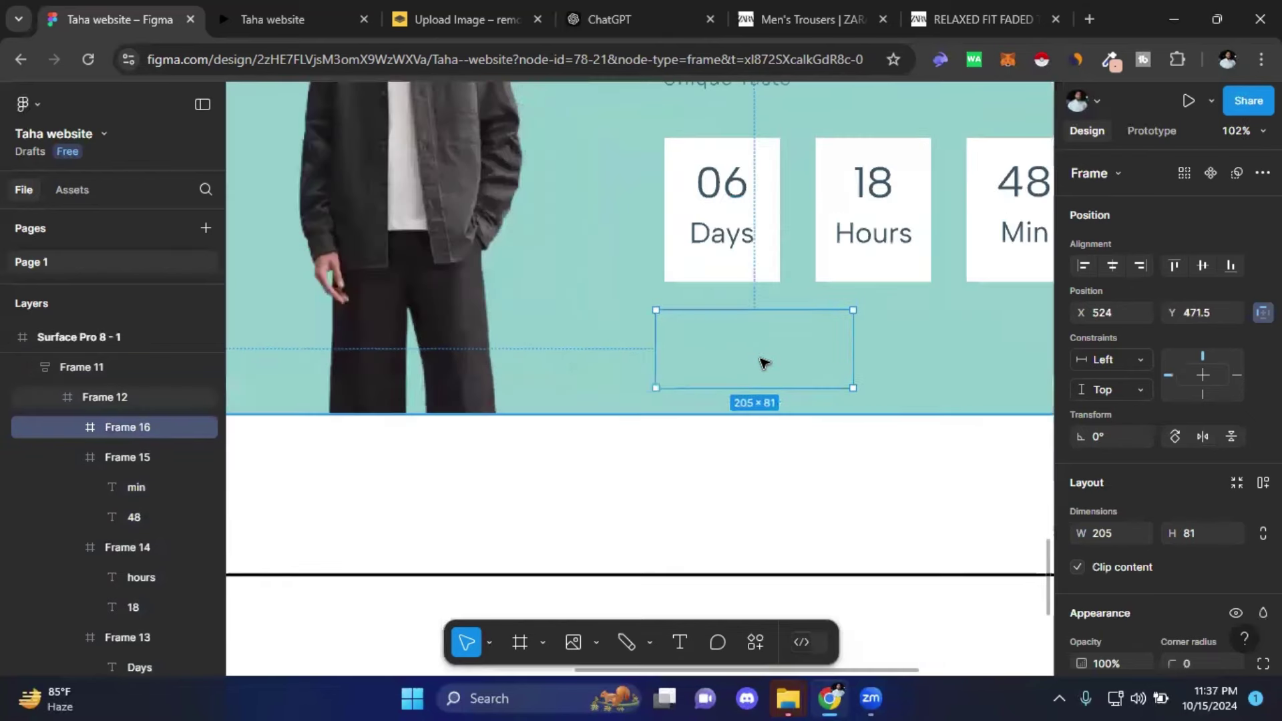
ctrl+scroll(767, 363, up, 3)
- Add SHOP NOW text inside the frame and widen the frame to 298 × 81
click(680, 643)
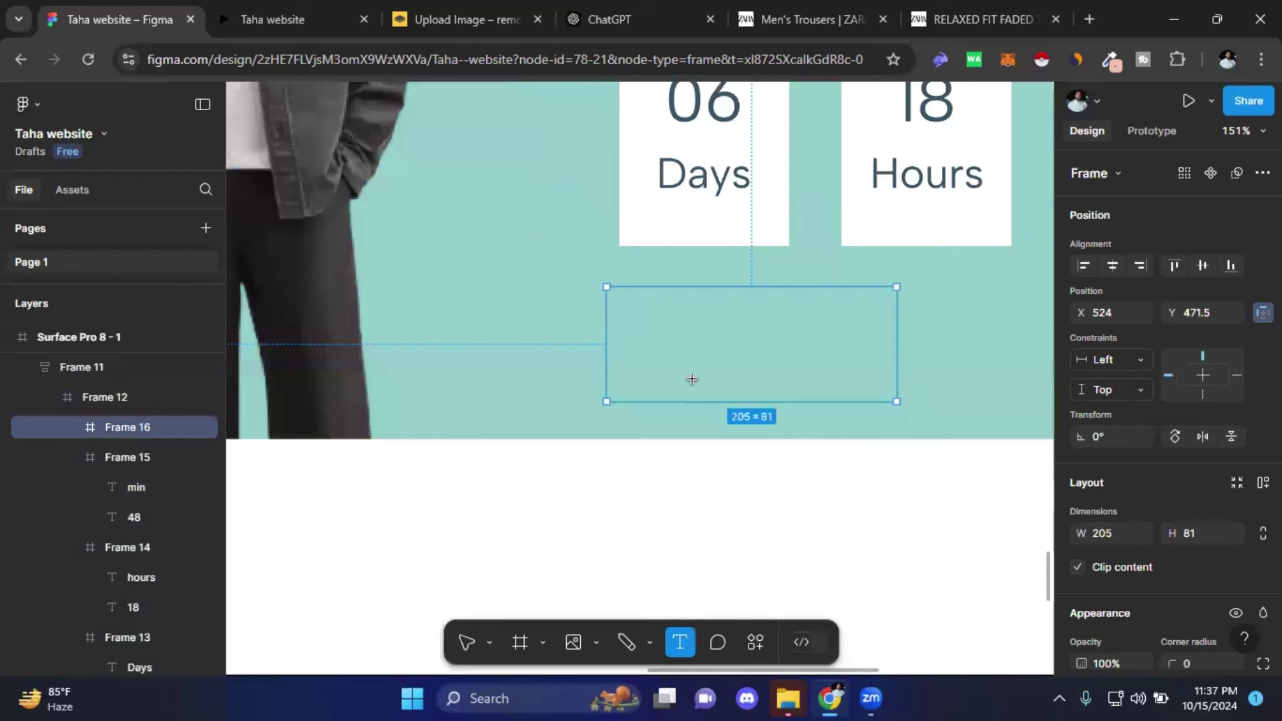
click(675, 336)
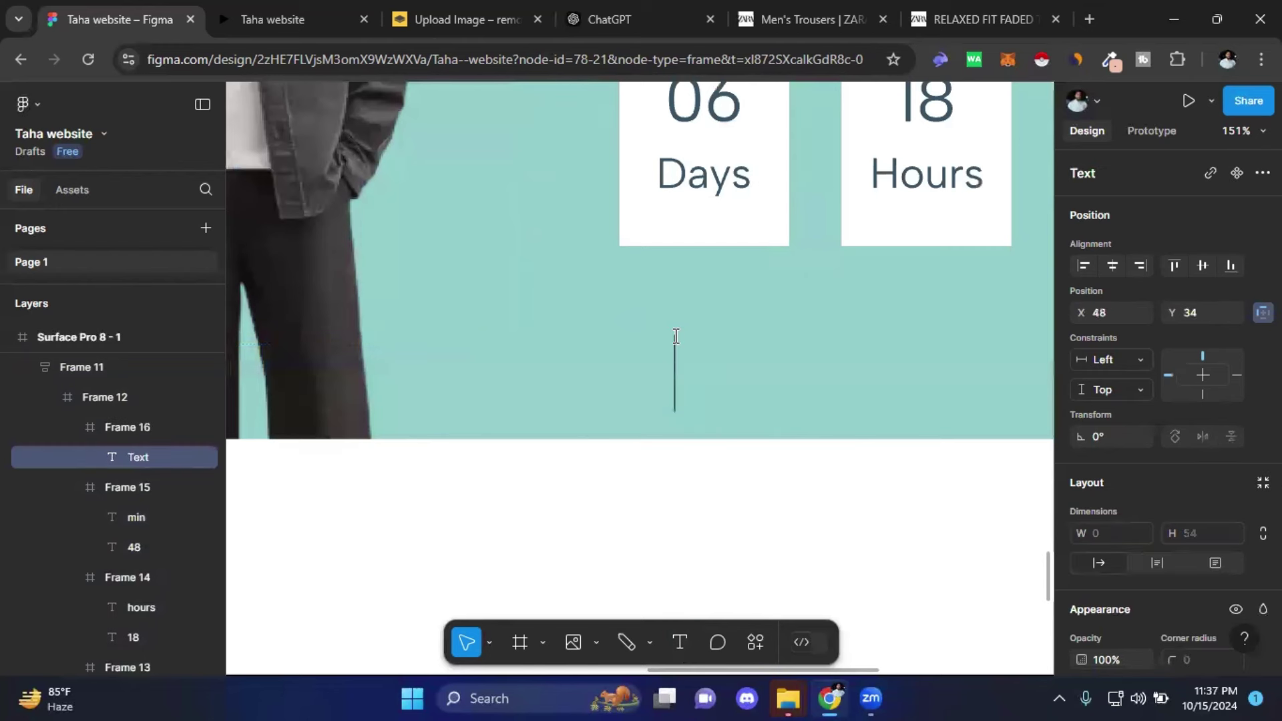
text(SHOP NOW)
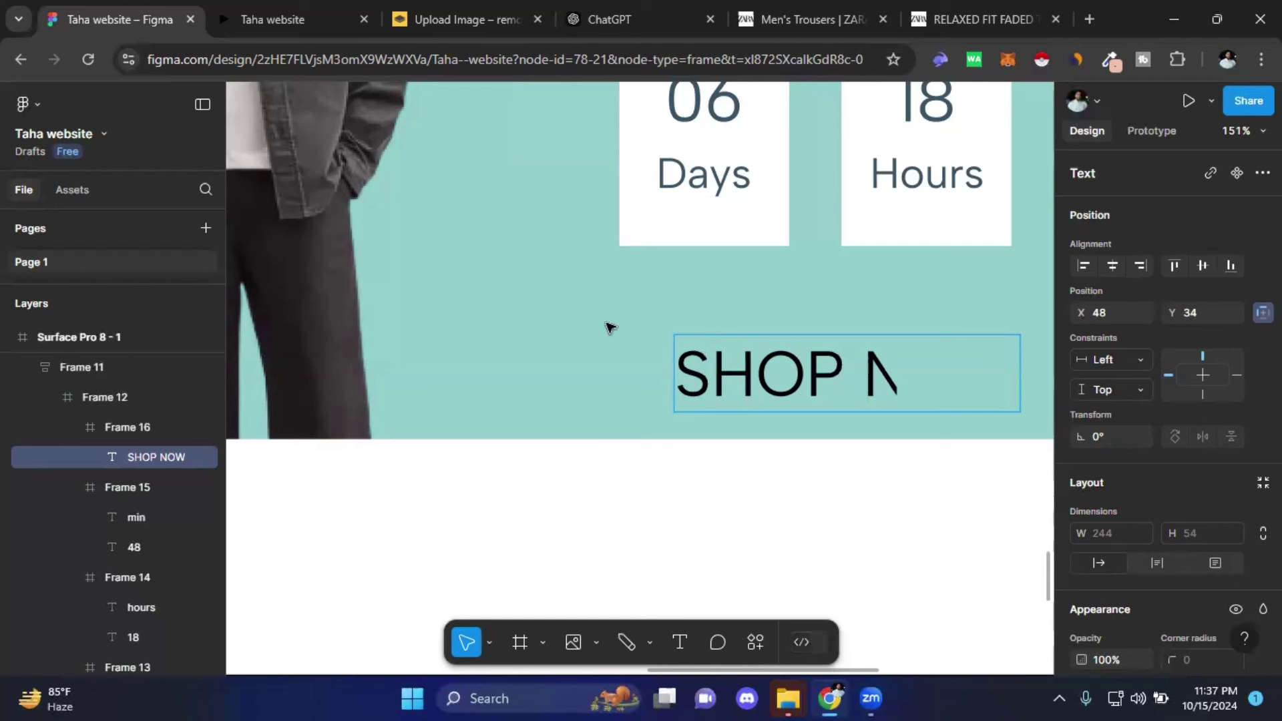
click(629, 344)
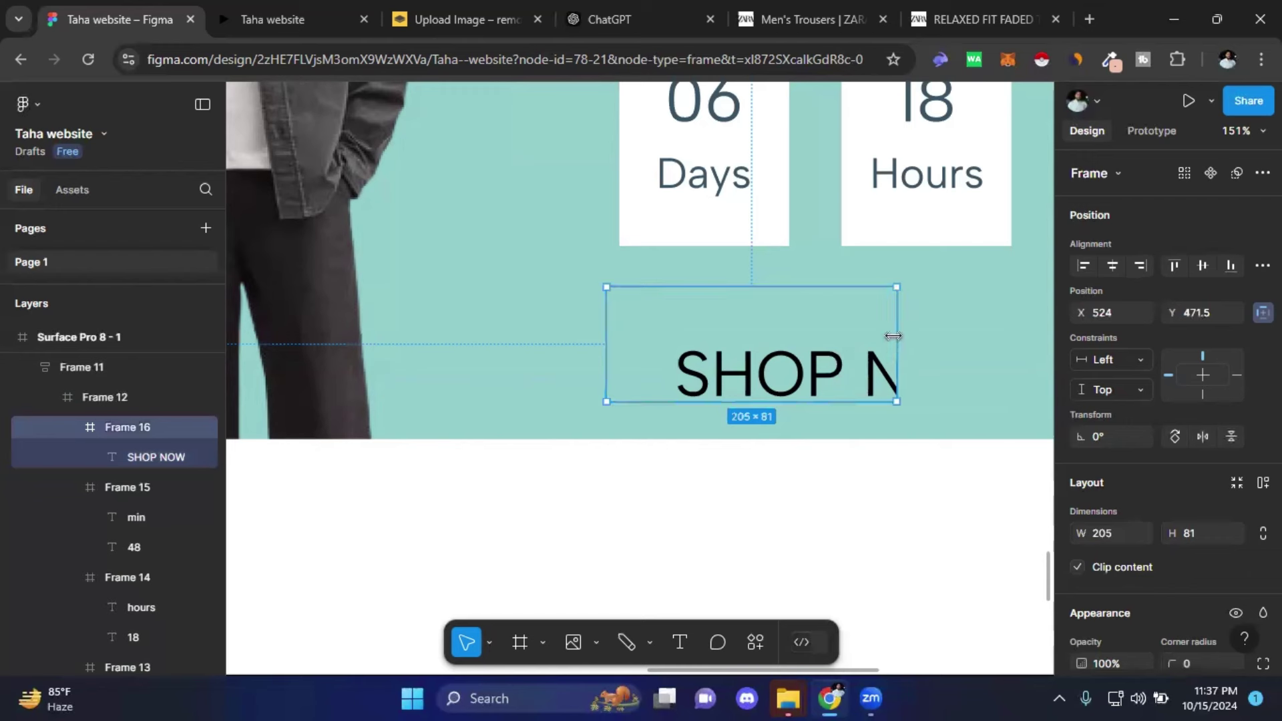
drag(893, 336, 1029, 342)
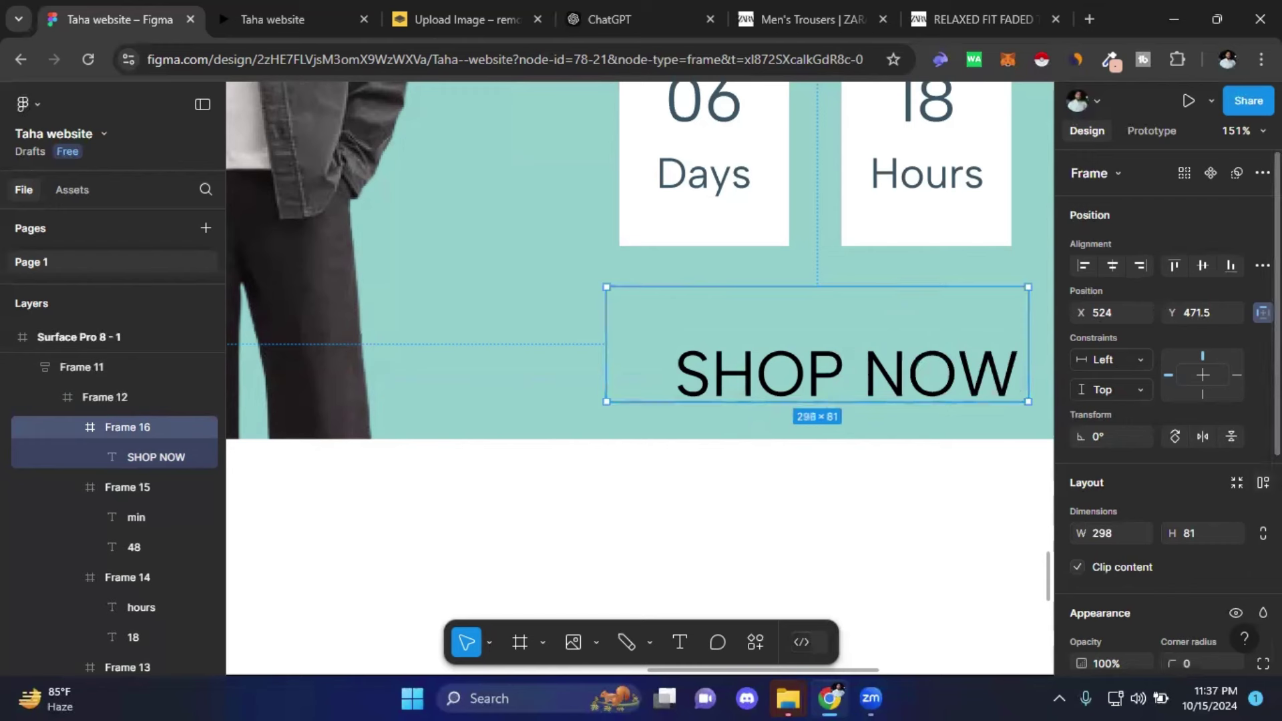
- Add auto layout to the SHOP NOW frame with 25 horizontal and 10 vertical padding, hugging 294 × 74
key(shift+a)
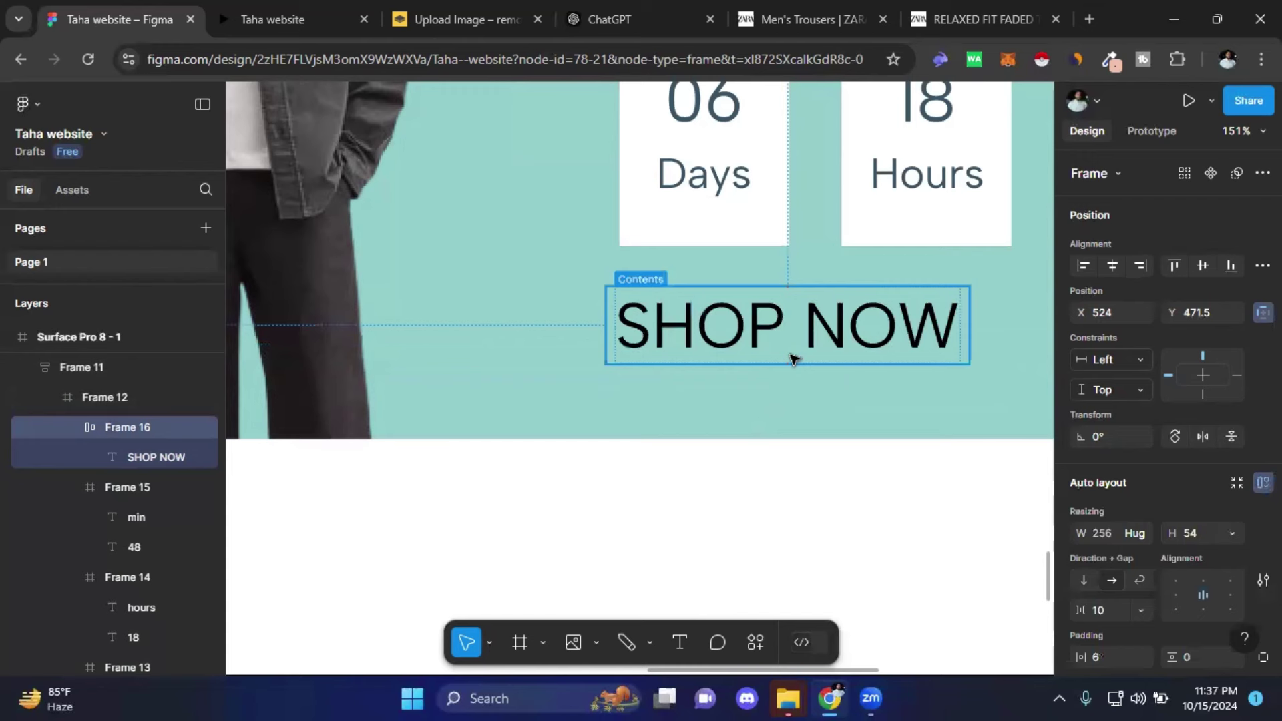
scroll(1128, 492, down, 3)
scroll(1128, 491, down, 2)
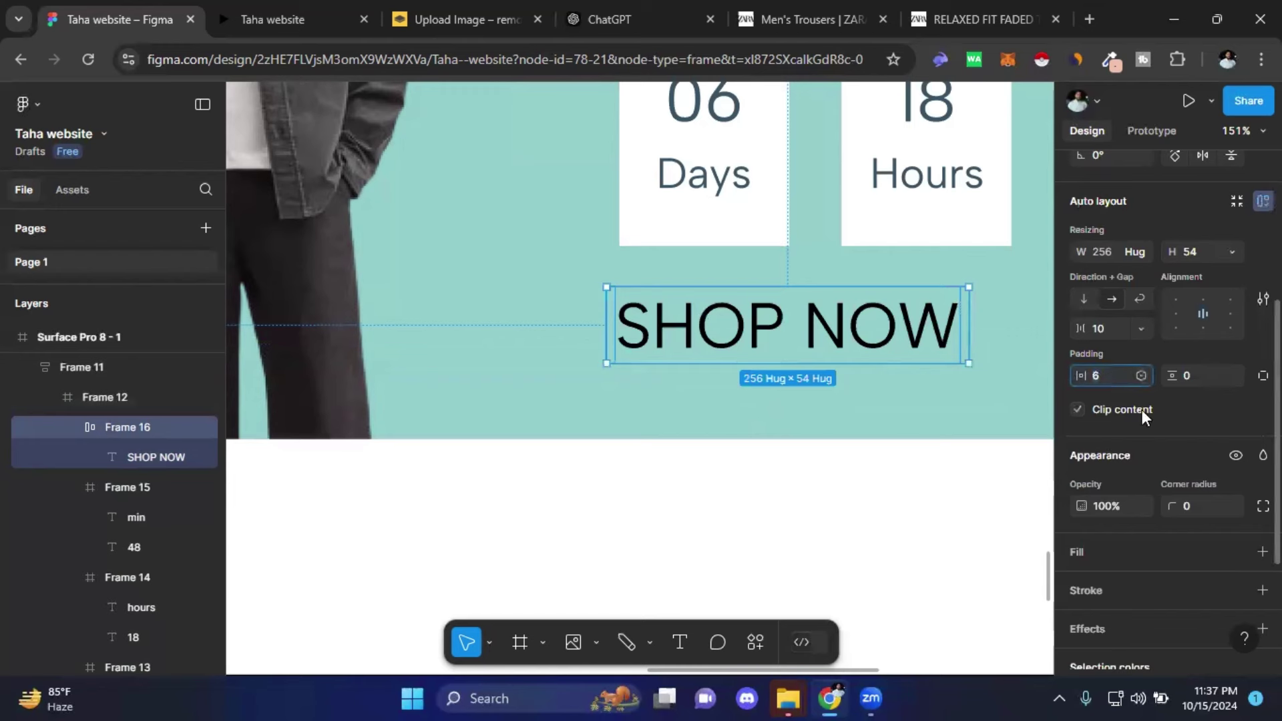
text(20)
key(Return)
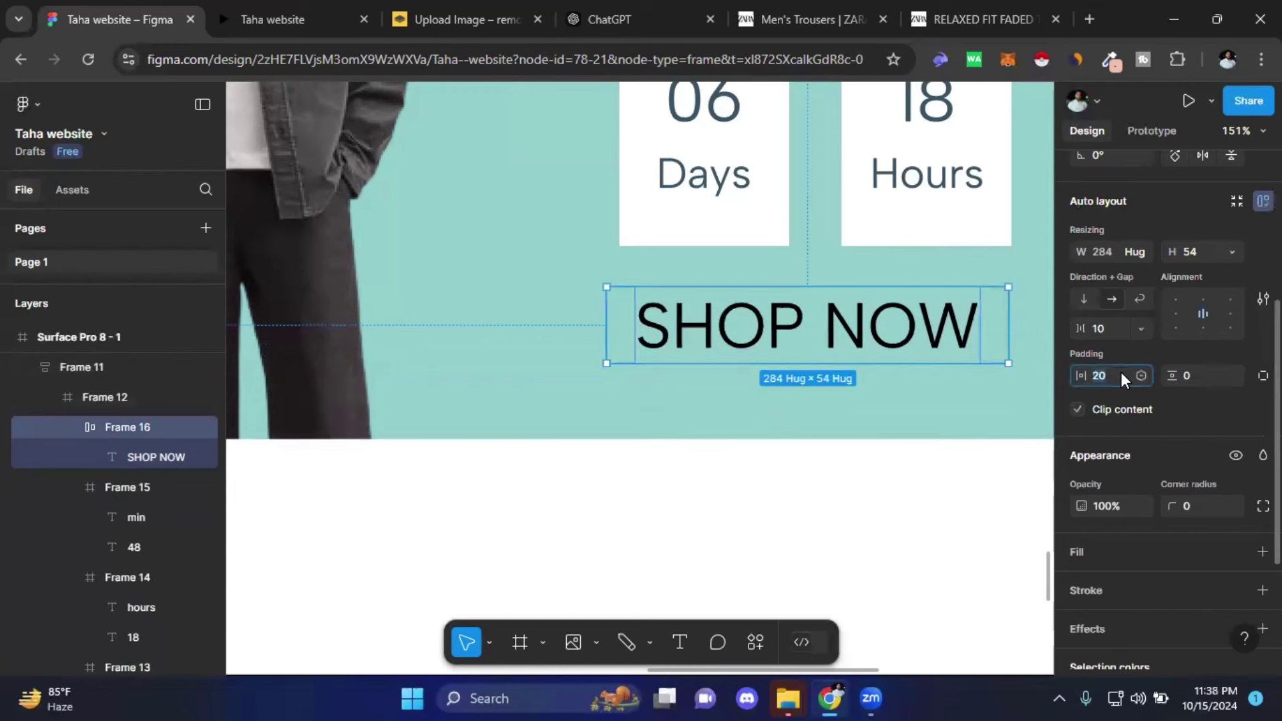
text(5)
key(Return)
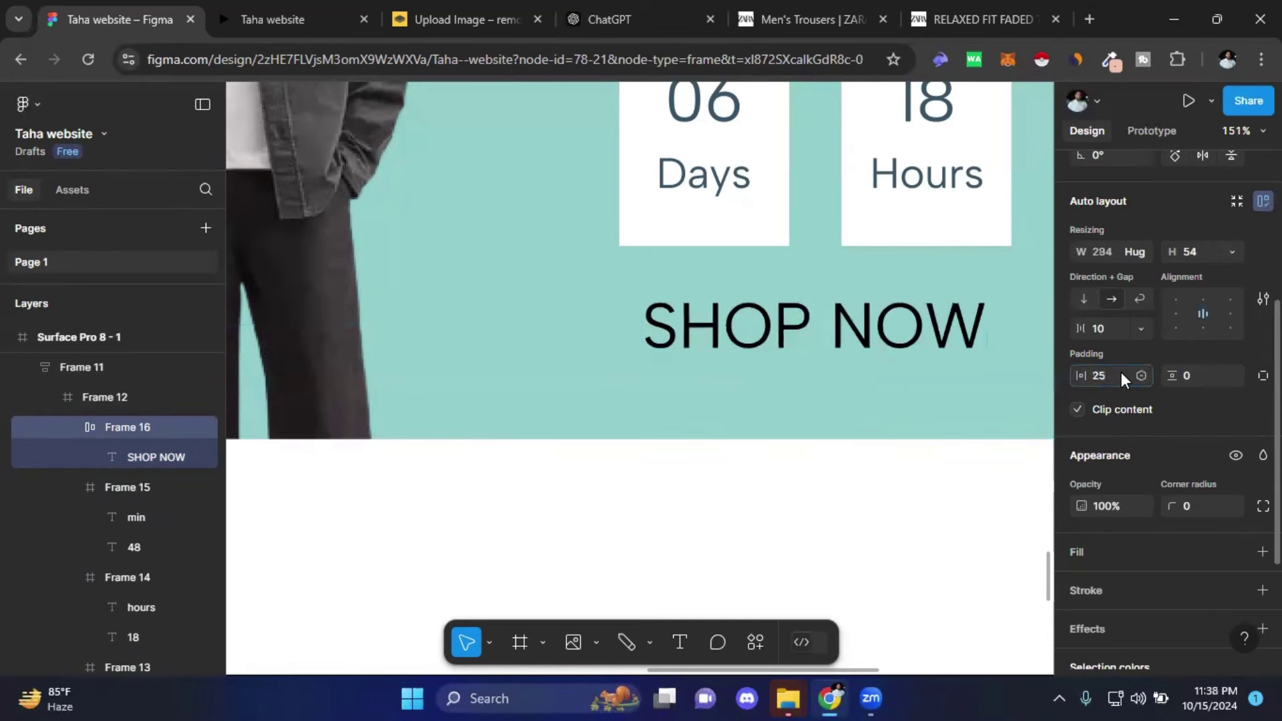
click(1198, 377)
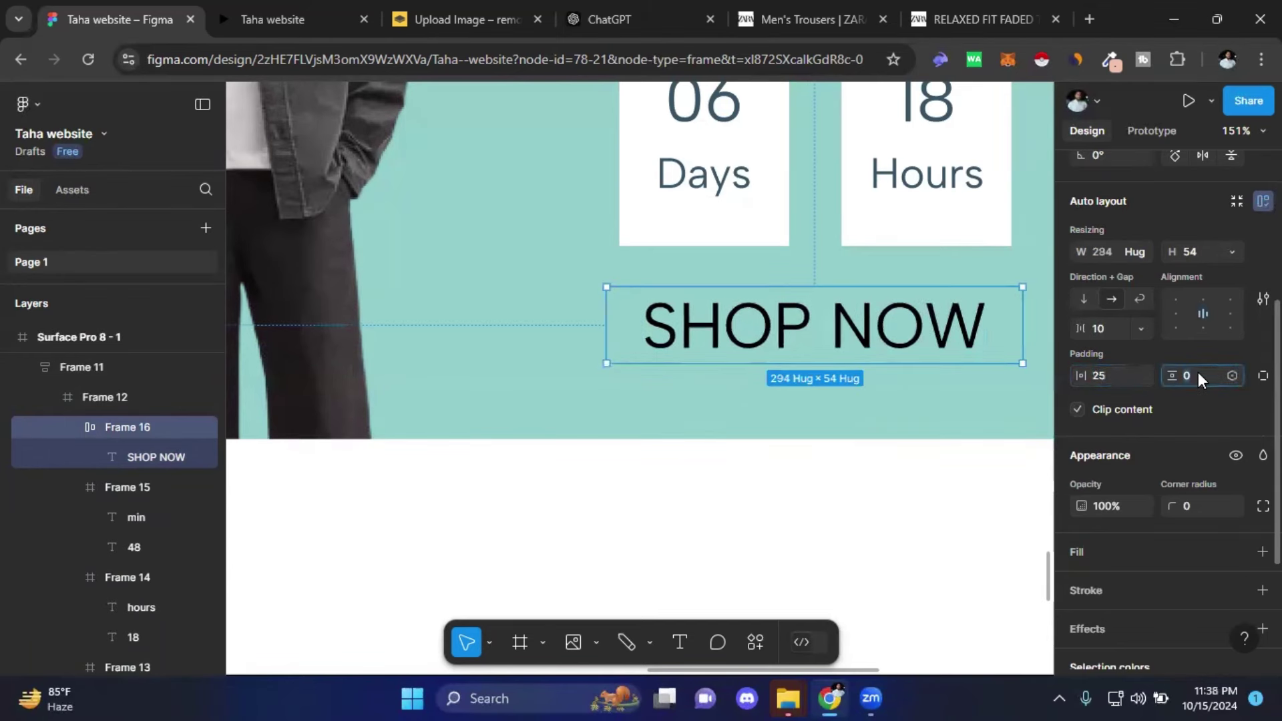
text(10)
key(Return)
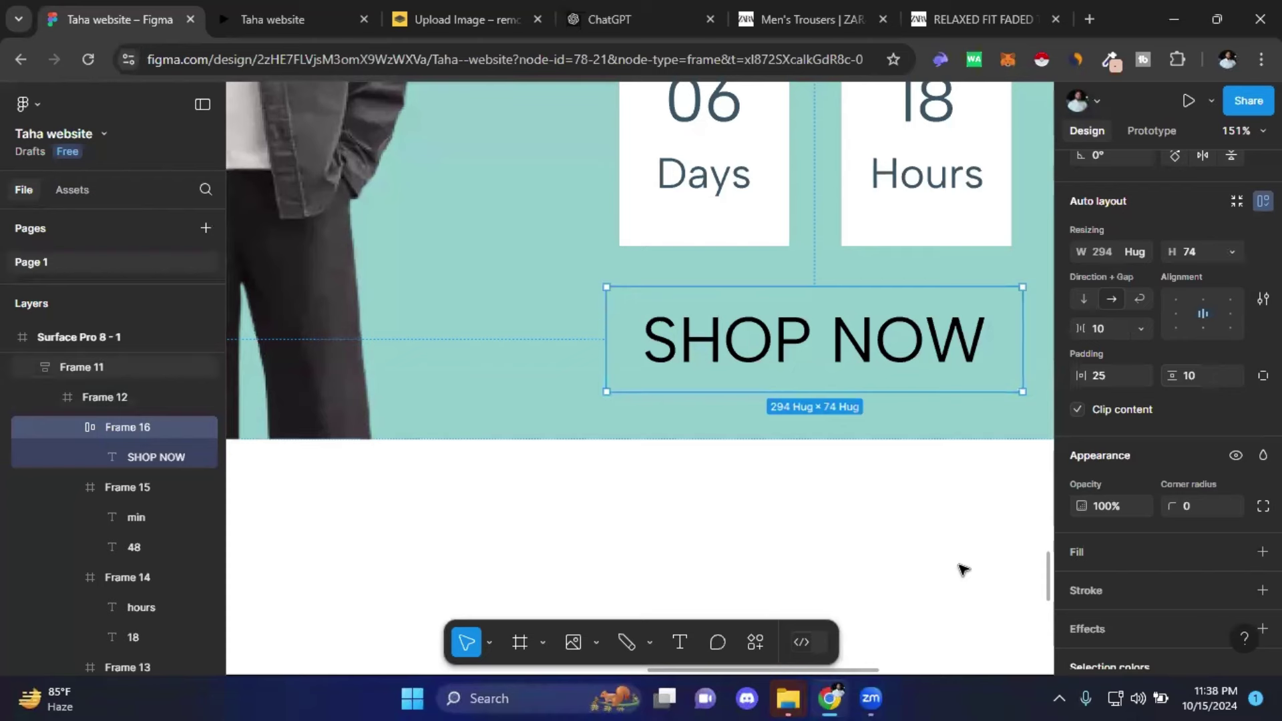
- Add a fill to the SHOP NOW button frame, sampling dark teal 486D7B from the palette
click(1093, 552)
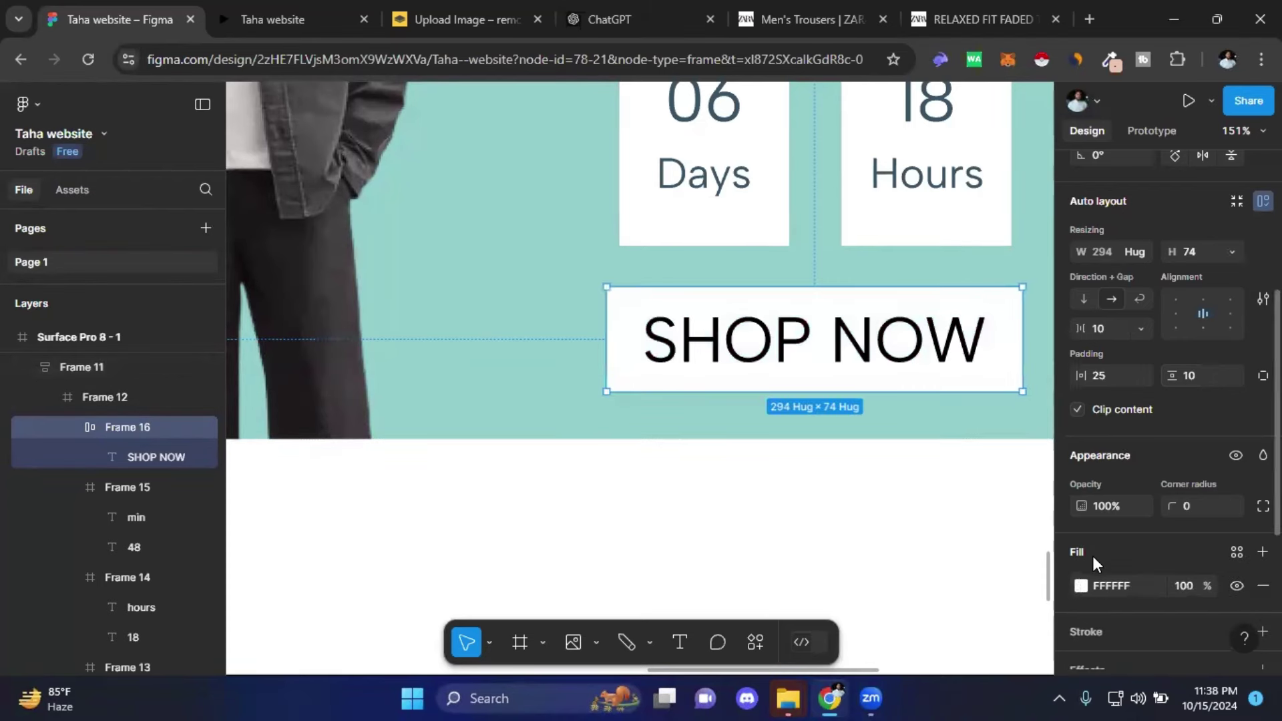
ctrl+scroll(921, 489, down, 2)
ctrl+scroll(922, 489, down, 5)
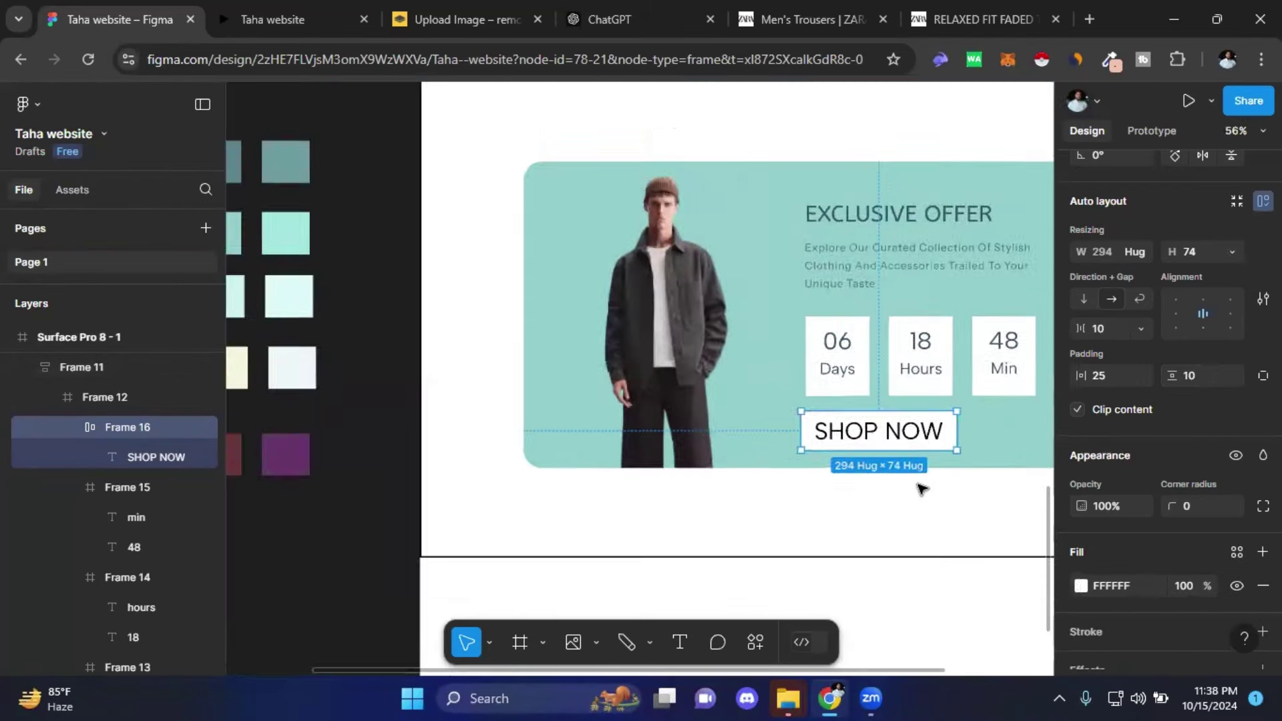
ctrl+scroll(919, 487, down, 3)
ctrl+scroll(653, 466, up, 3)
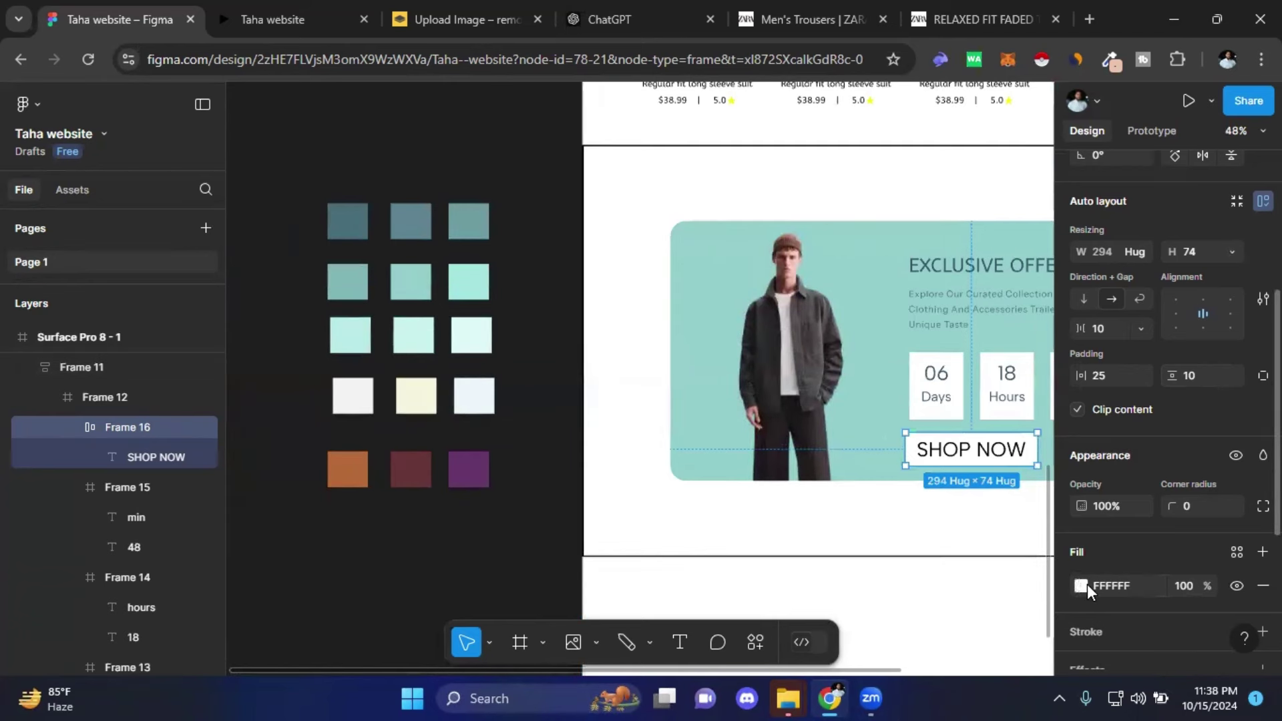
click(1080, 586)
click(855, 462)
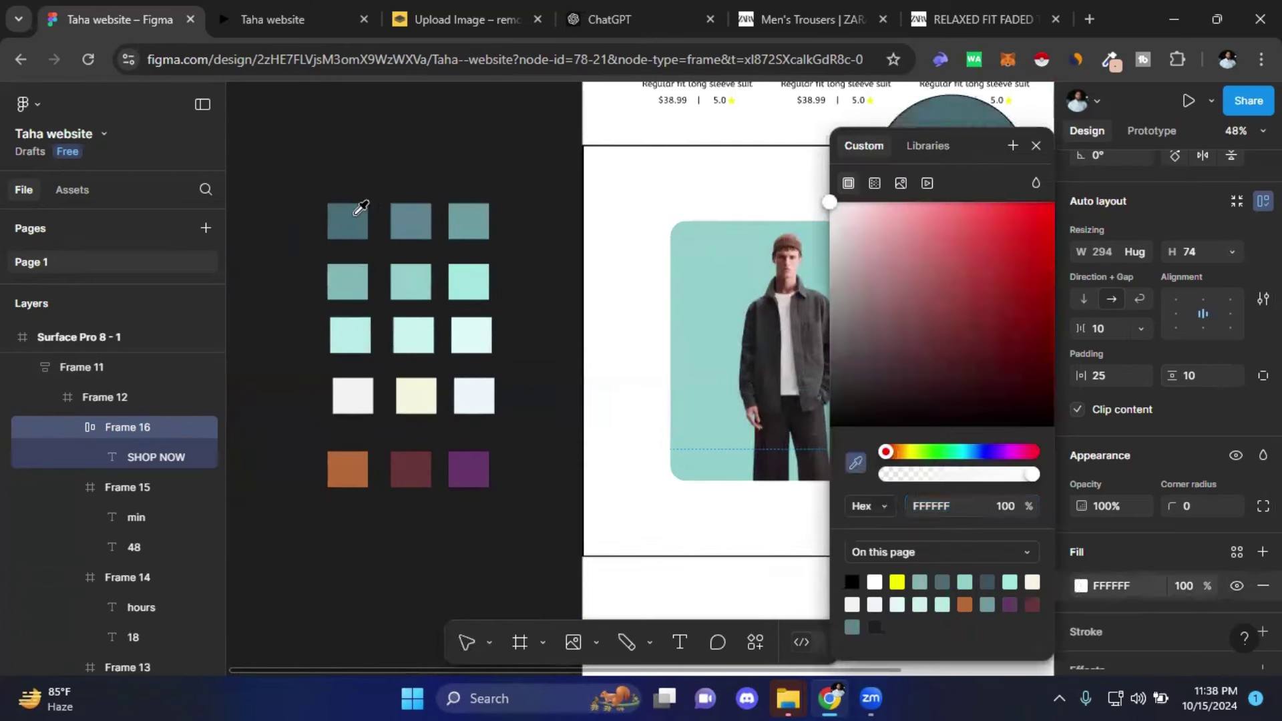
click(354, 215)
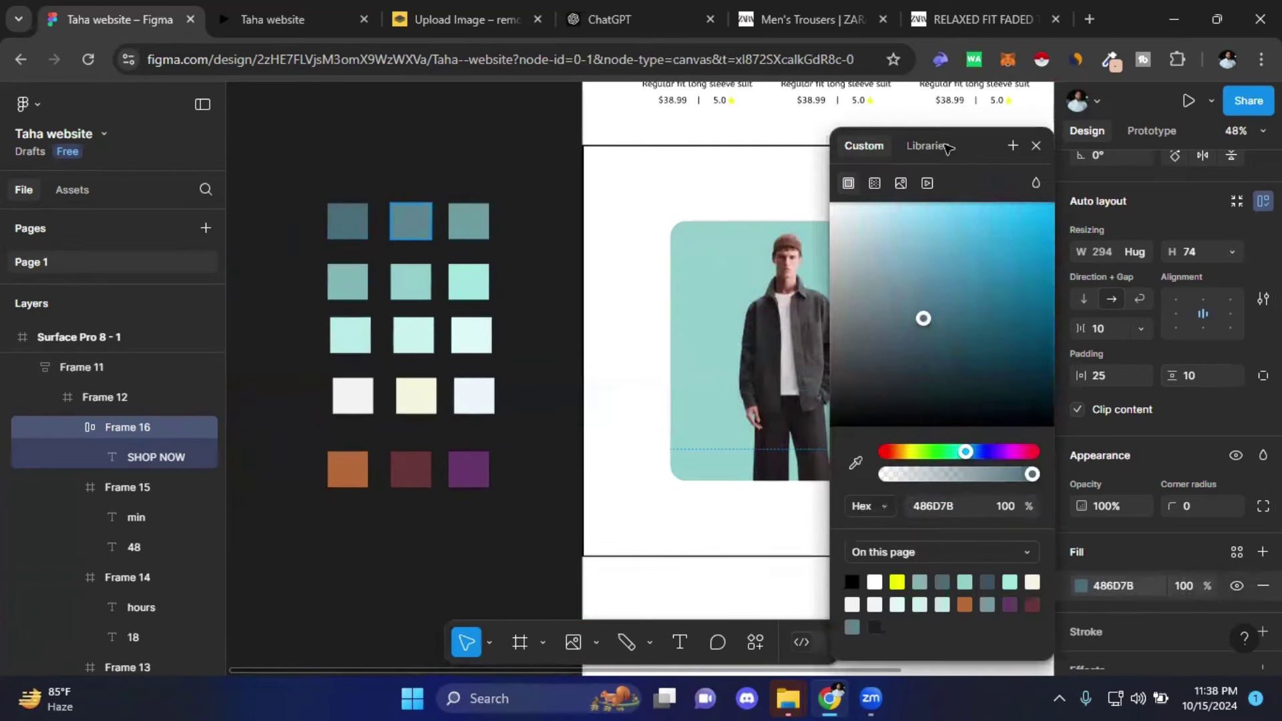
click(1034, 146)
scroll(929, 494, right, 3)
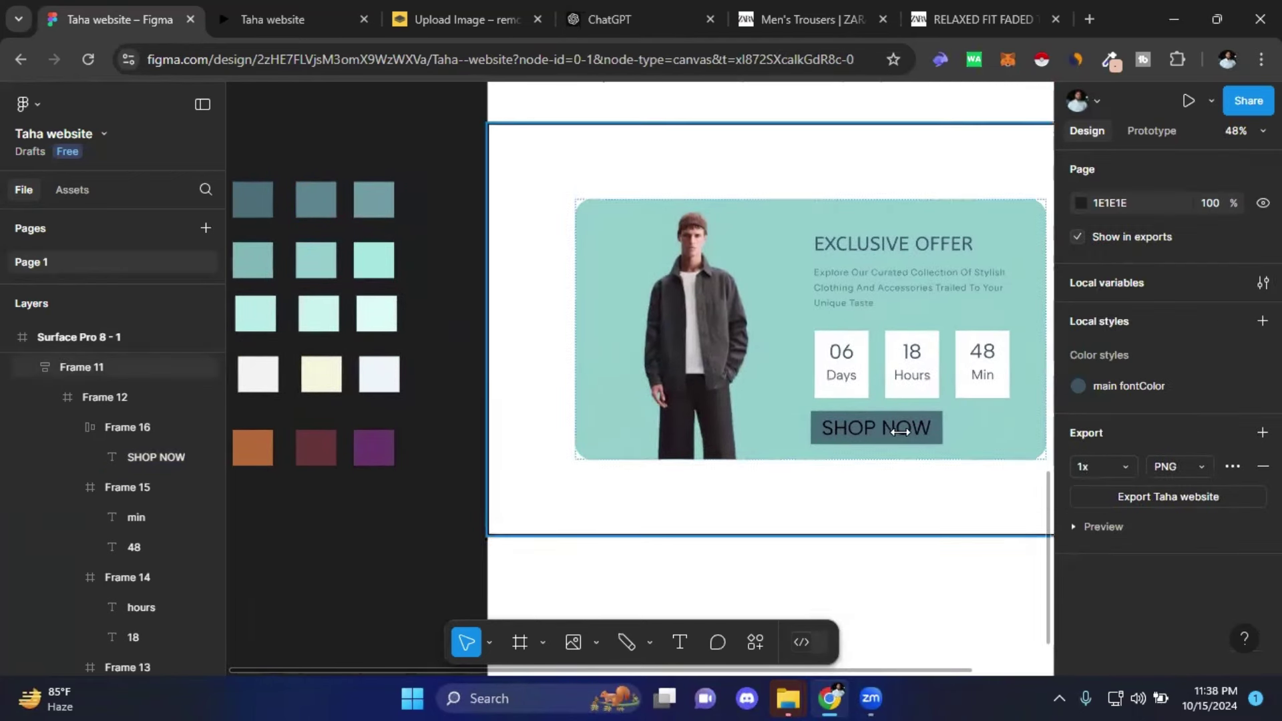
- Drill into the SHOP NOW text and set its fill to white FFFFFF
click(900, 432)
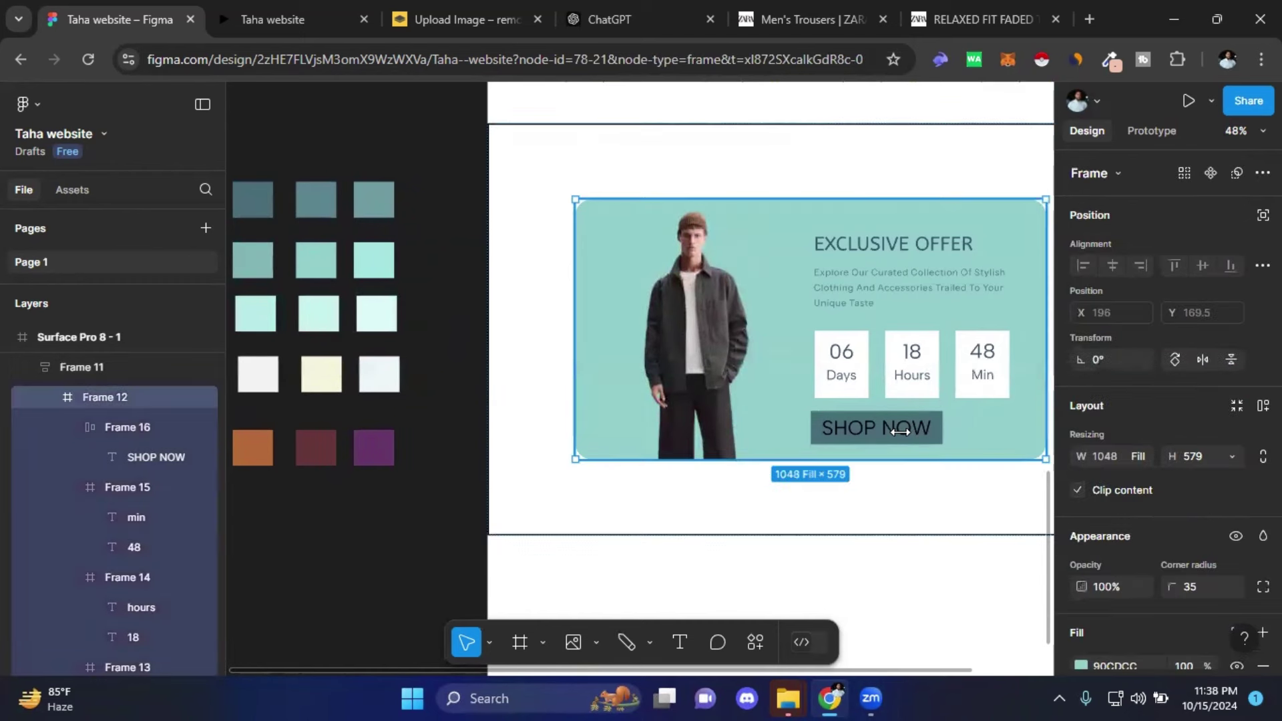
double_click(900, 432)
double_click(900, 432)
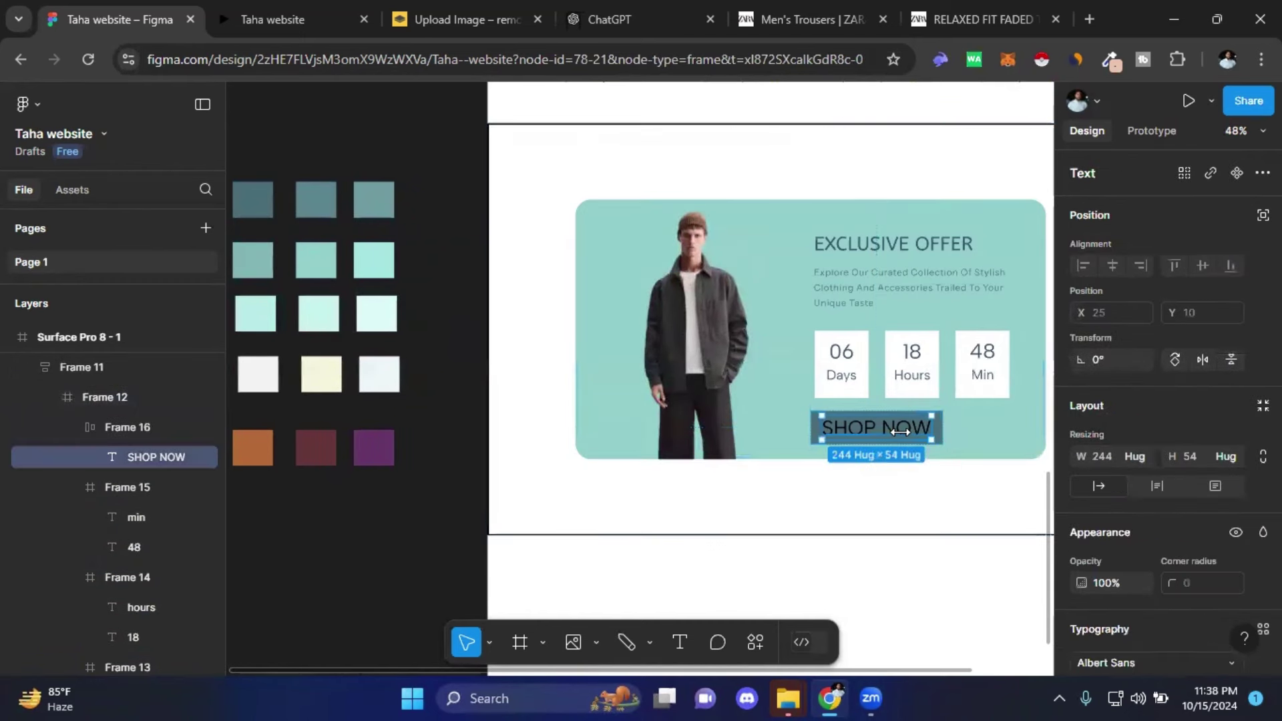
double_click(901, 433)
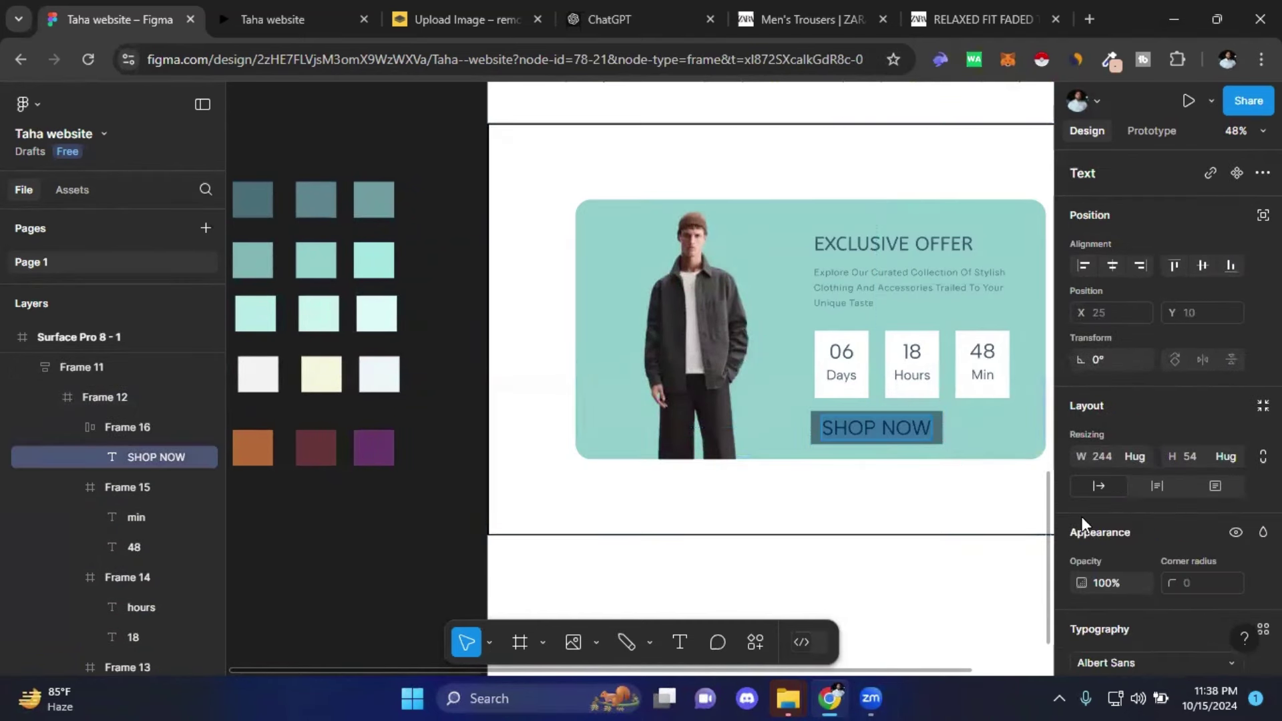
scroll(1138, 527, down, 3)
scroll(1138, 527, down, 2)
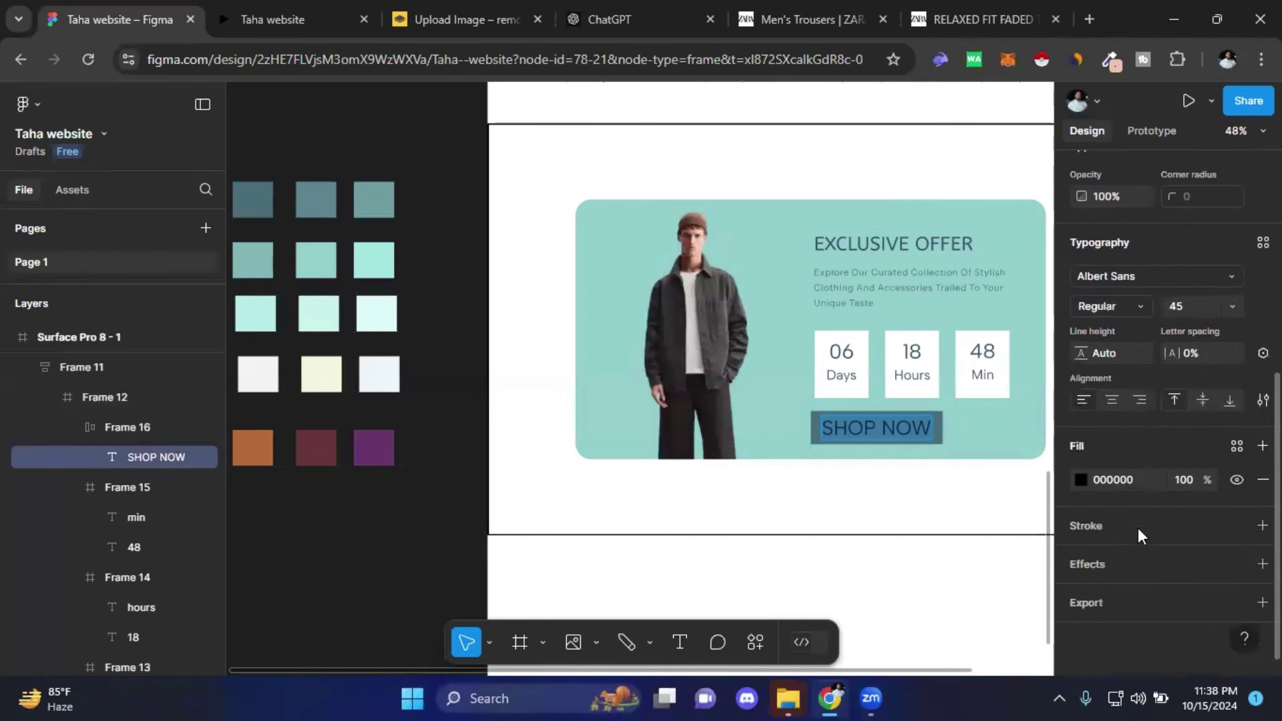
click(1081, 479)
text(FFFFFF)
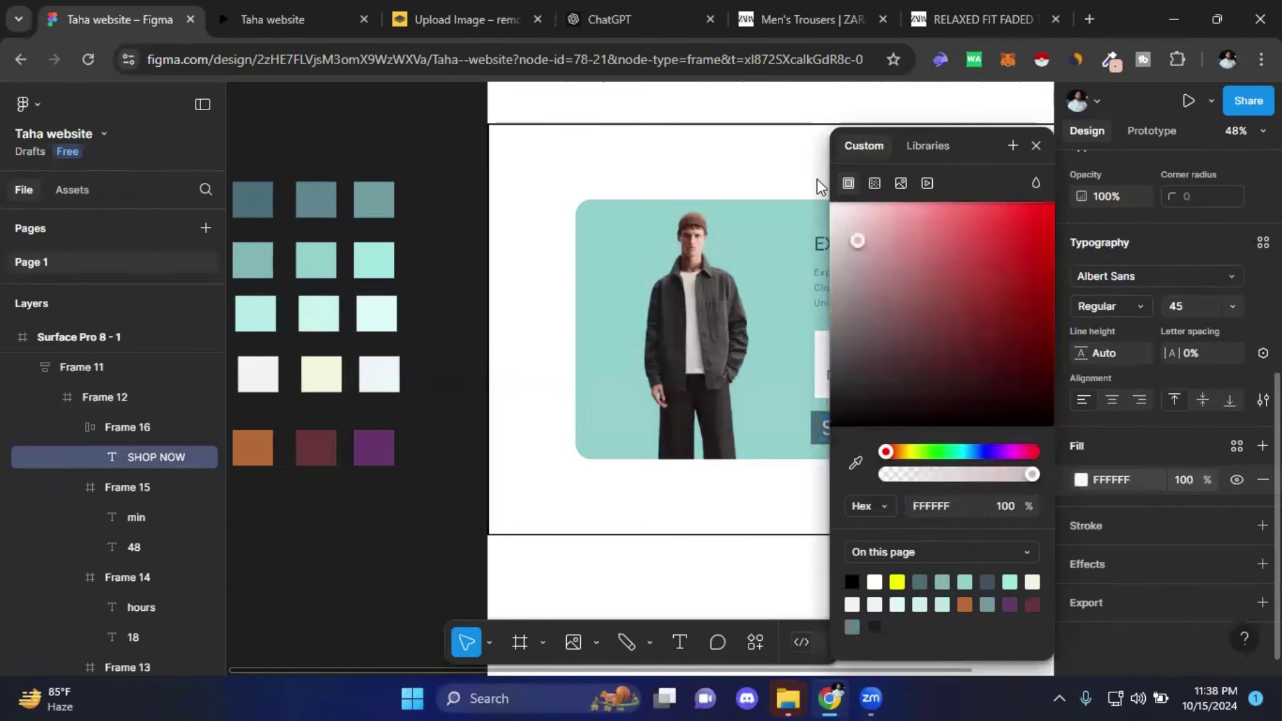
click(1036, 145)
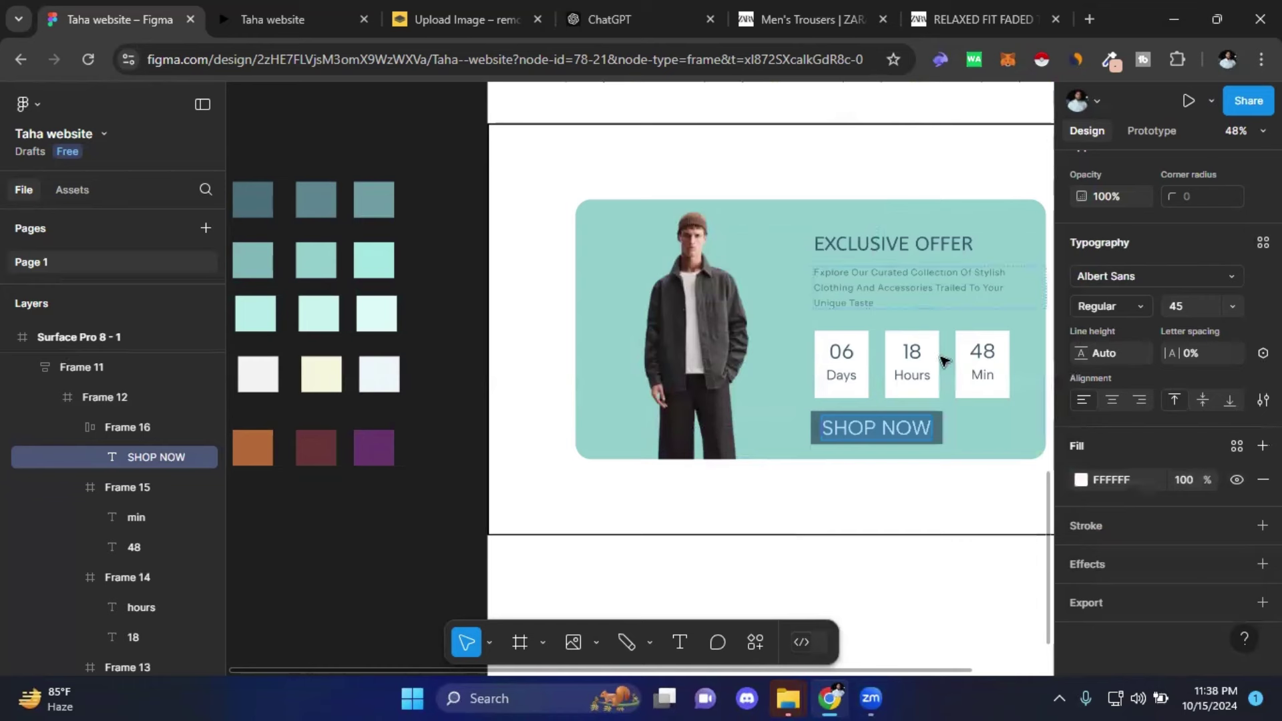
- Set the SHOP NOW font size to 28
scroll(1169, 505, up, 1)
scroll(1168, 498, up, 2)
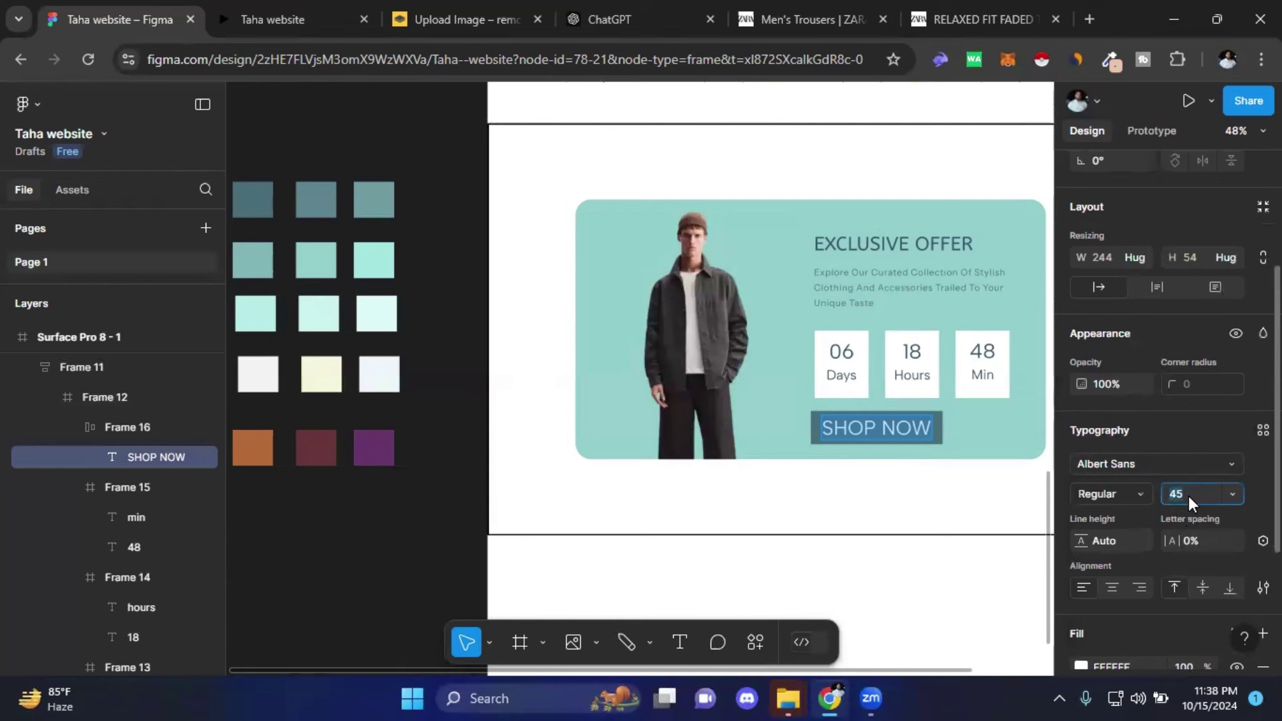
text(28)
key(Return)
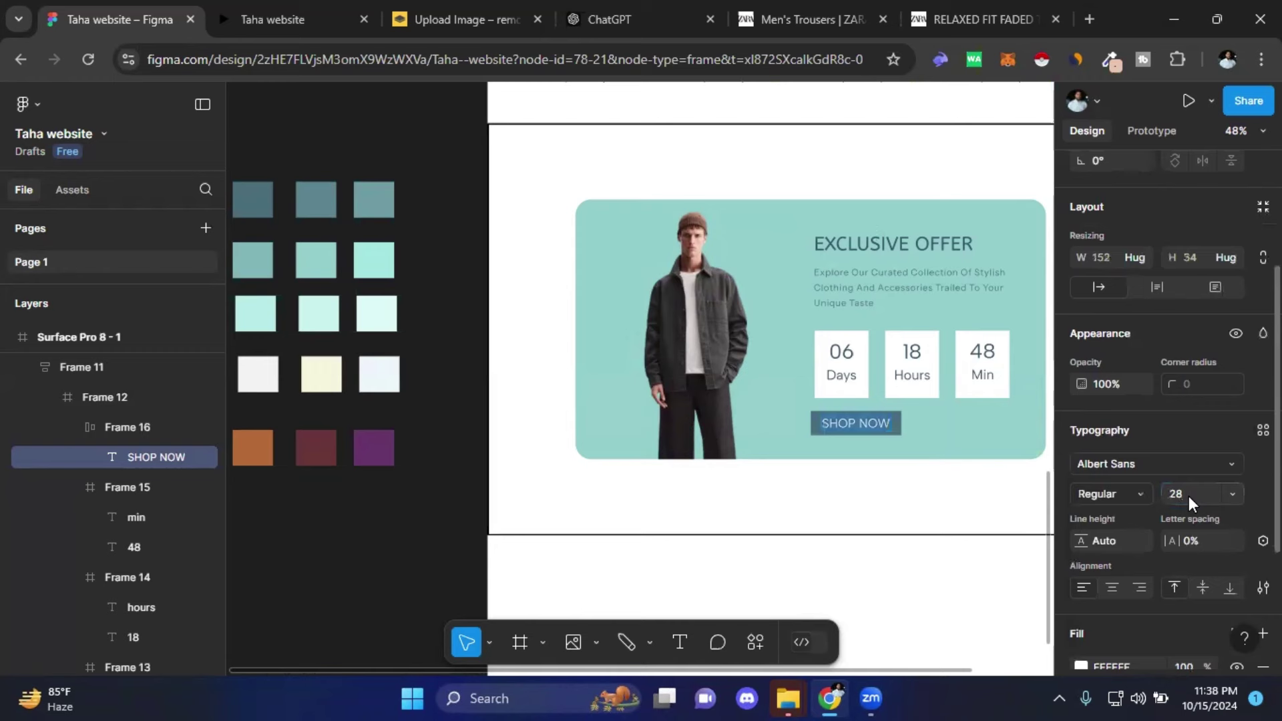
- Move the SHOP NOW button to align under the Days box, slightly lower on the banner
scroll(865, 468, up, 3)
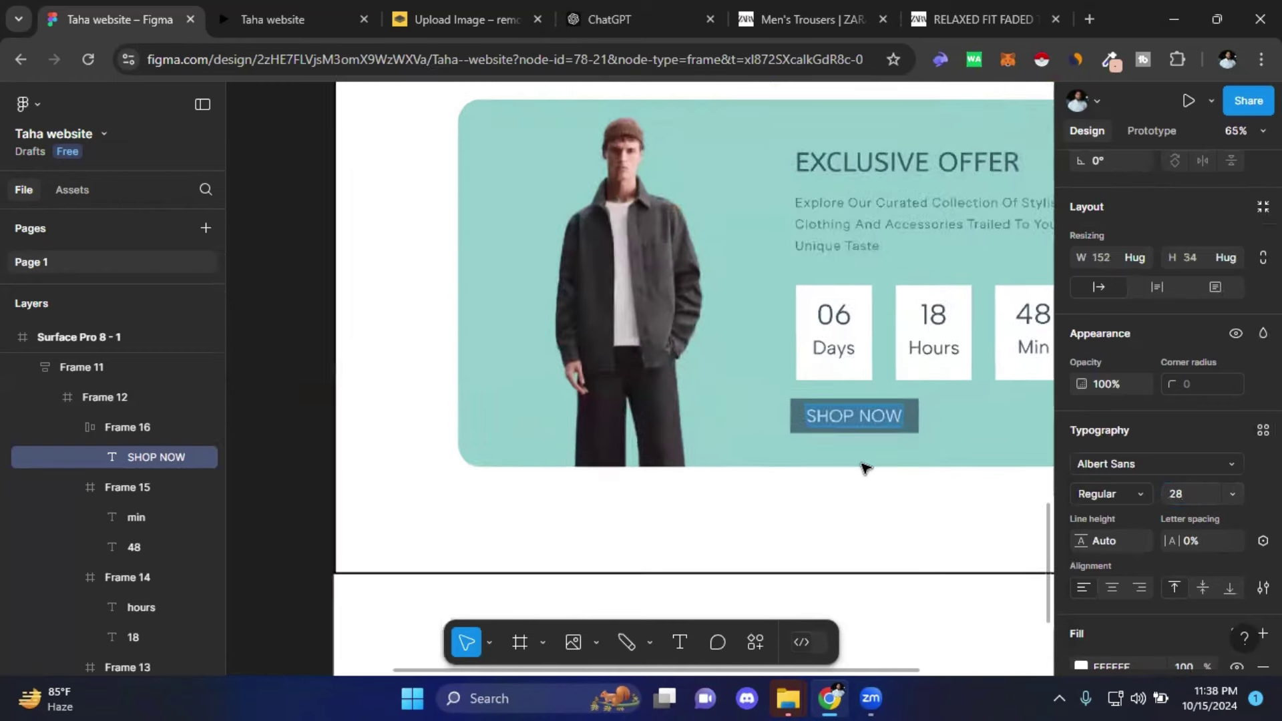
scroll(865, 467, up, 2)
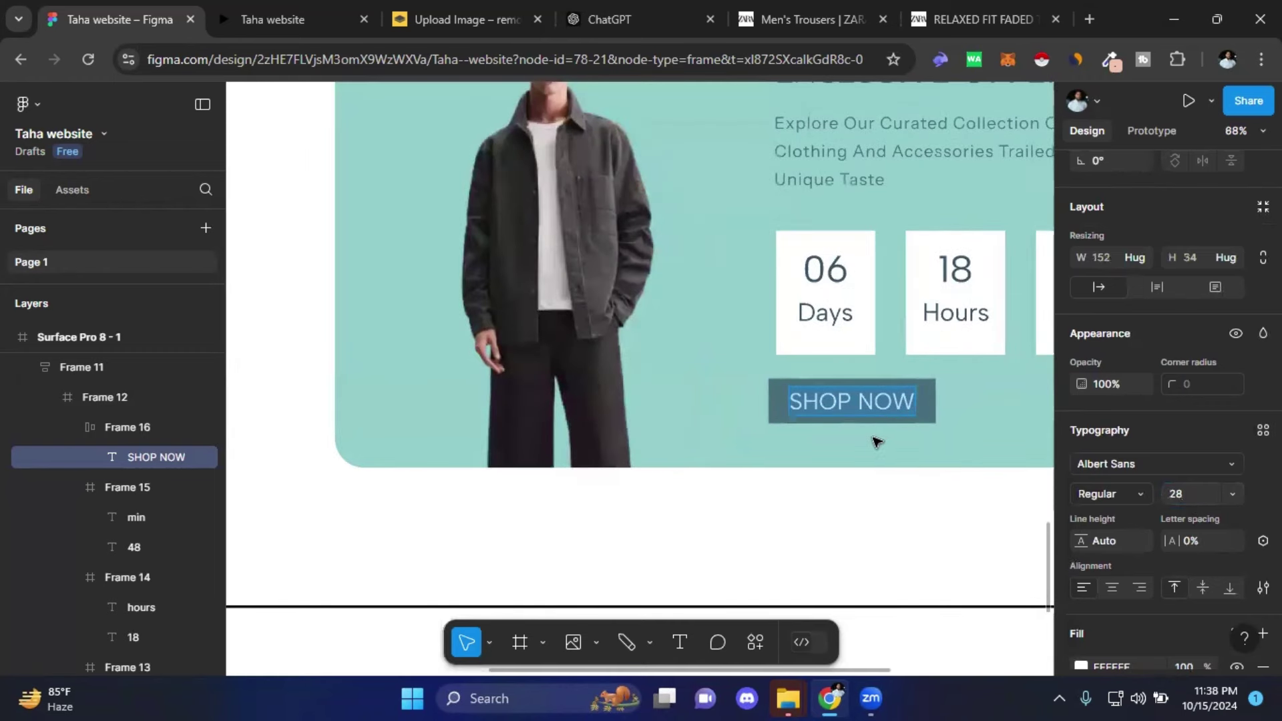
key(Escape)
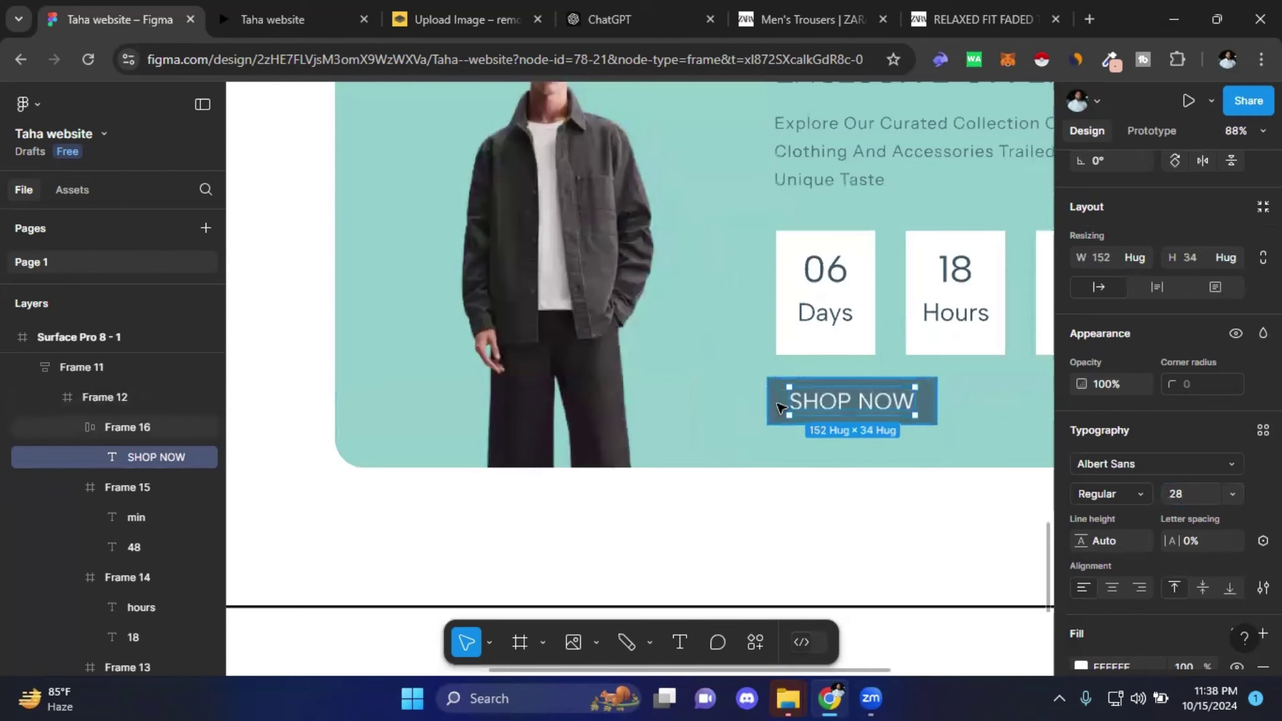
drag(778, 407, 789, 406)
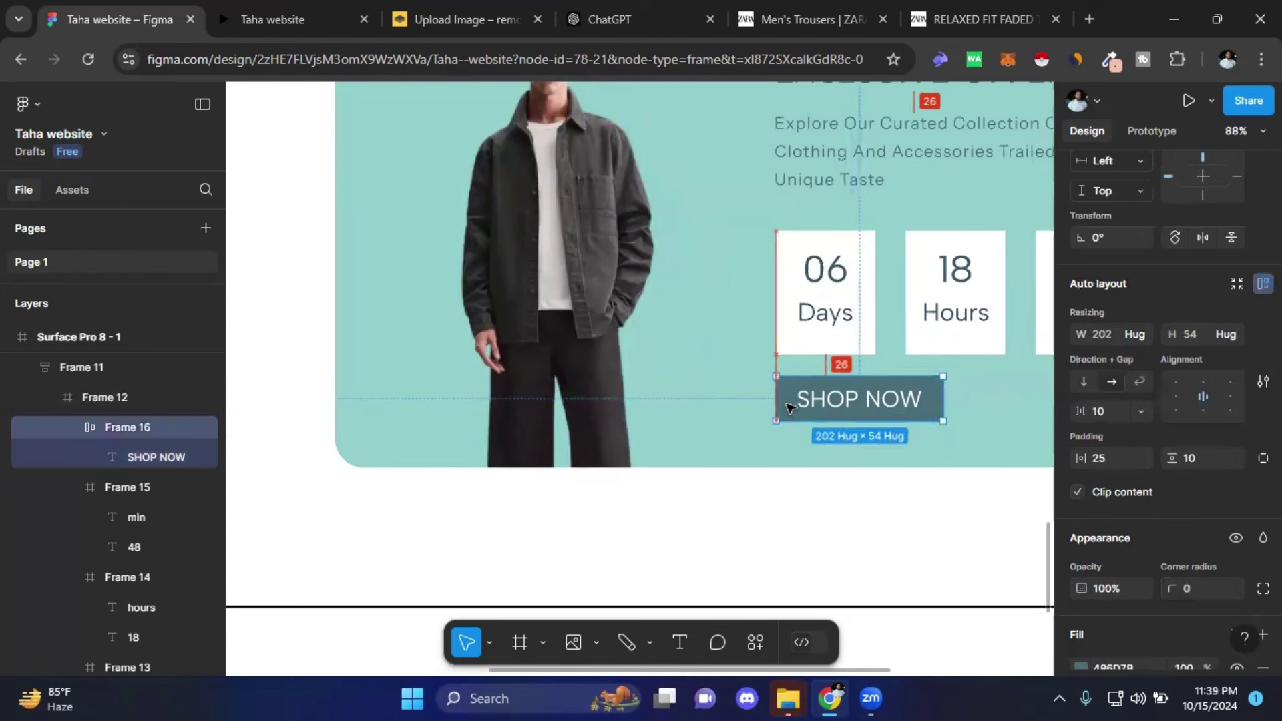
drag(790, 408, 791, 414)
- Set the SHOP NOW text to size 24 so the button hugs at 180 × 49
click(993, 427)
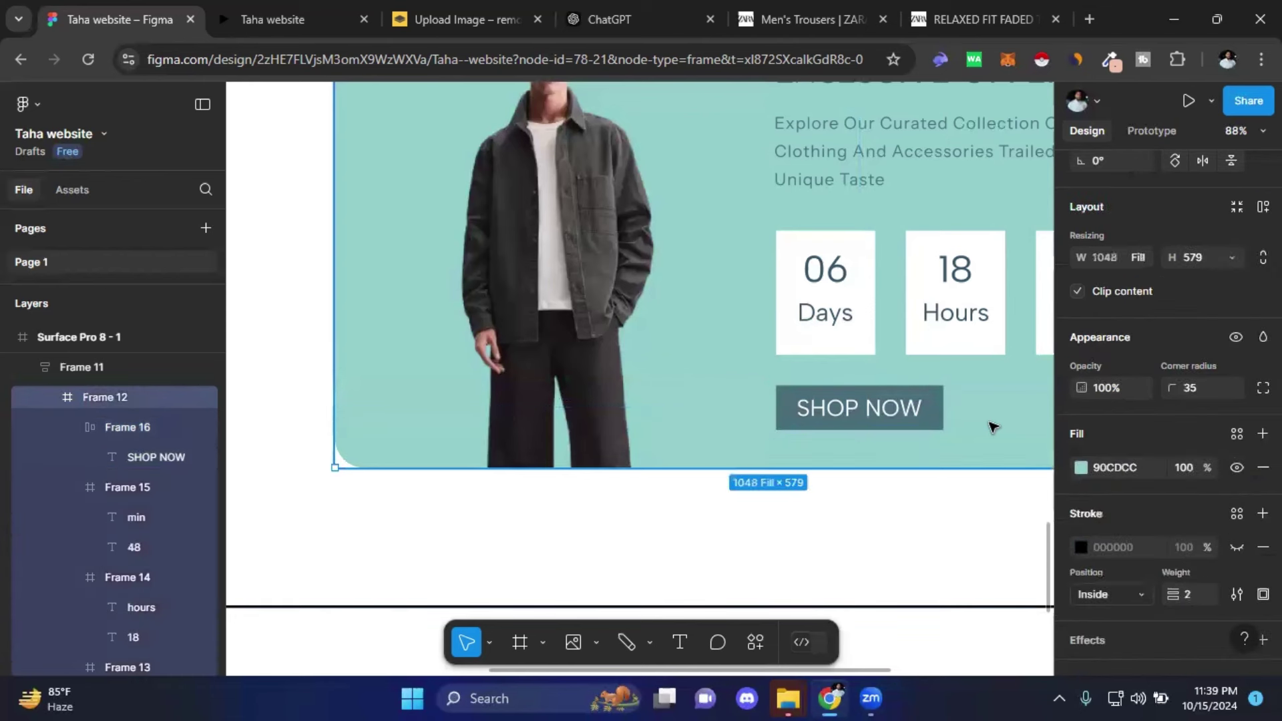
click(898, 410)
double_click(898, 410)
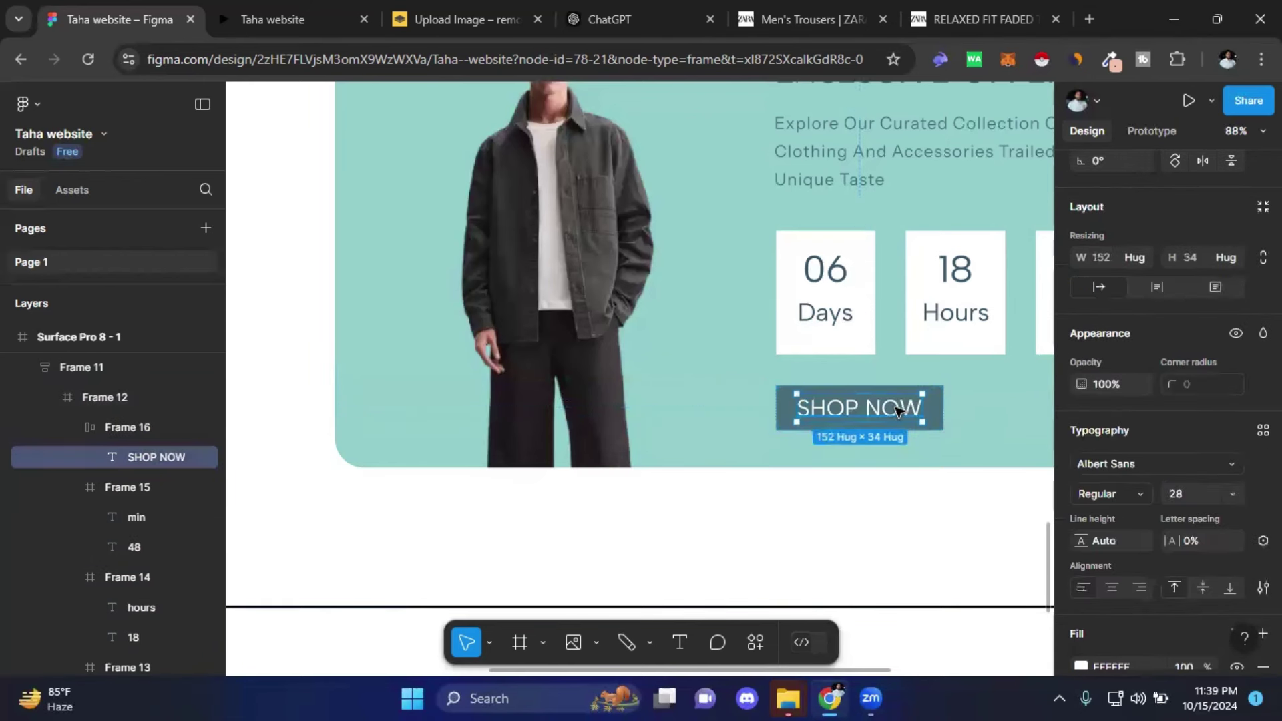
double_click(898, 410)
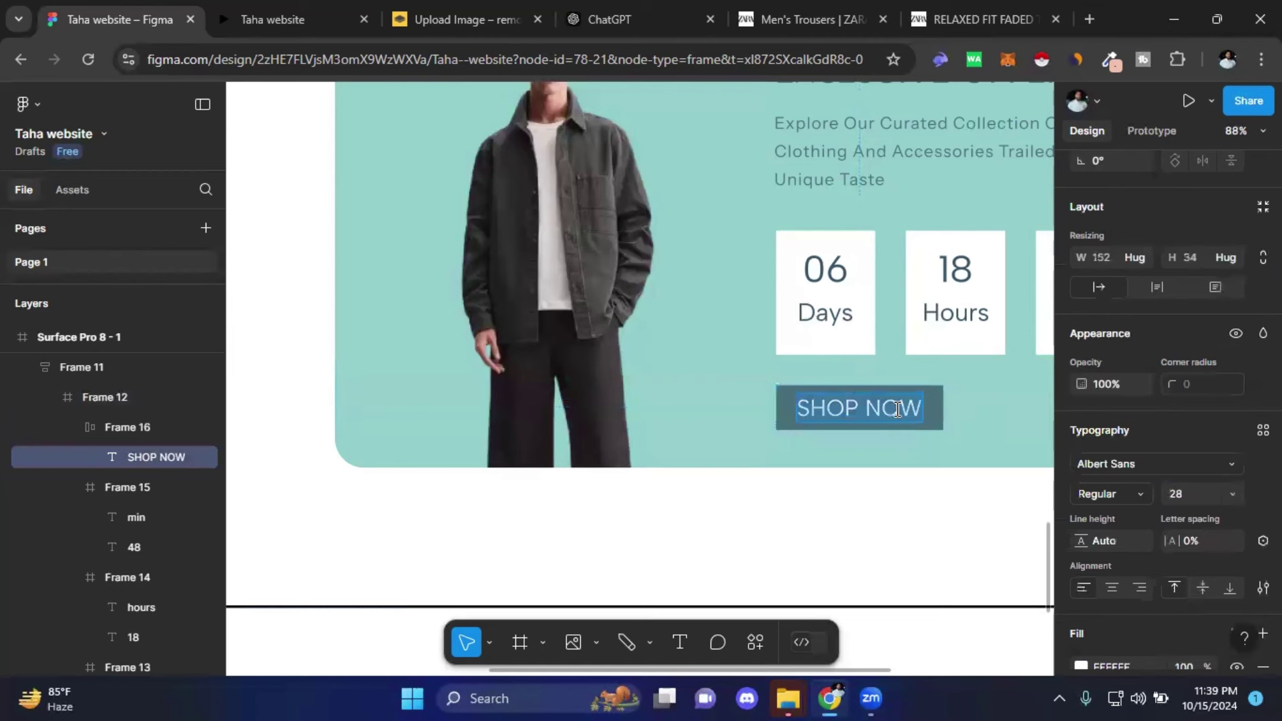
click(1190, 498)
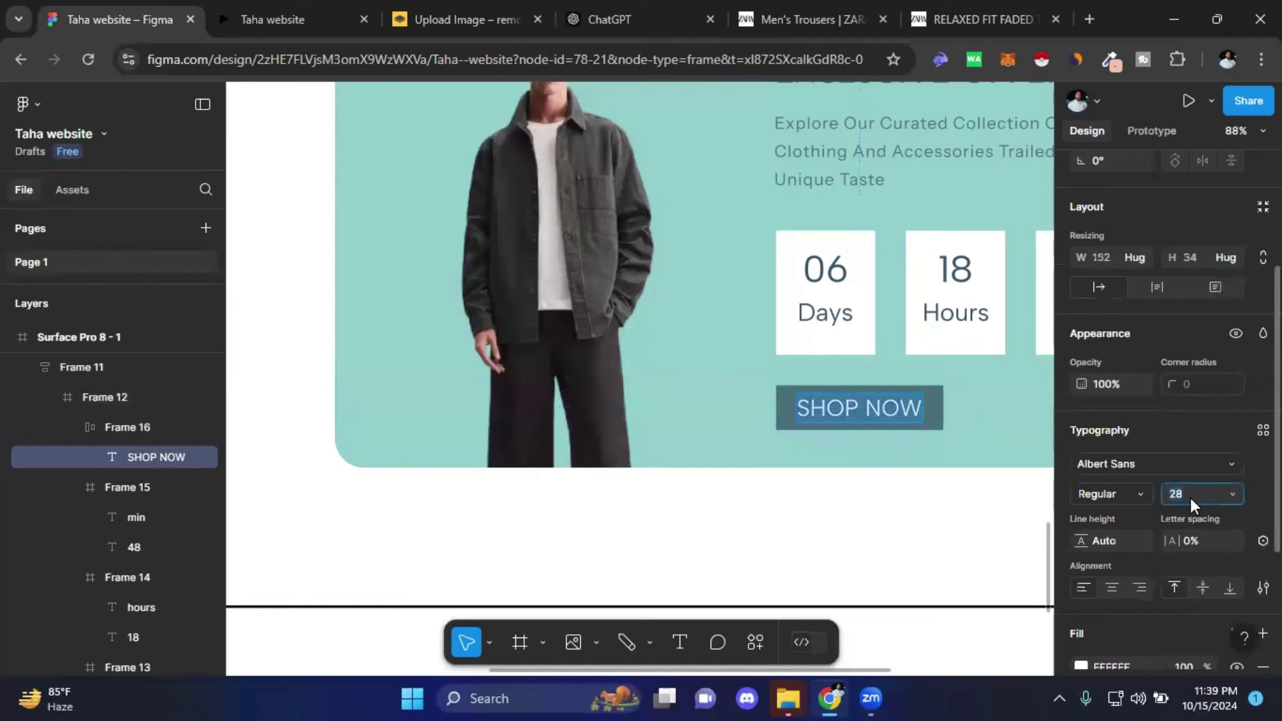
text(24)
key(Return)
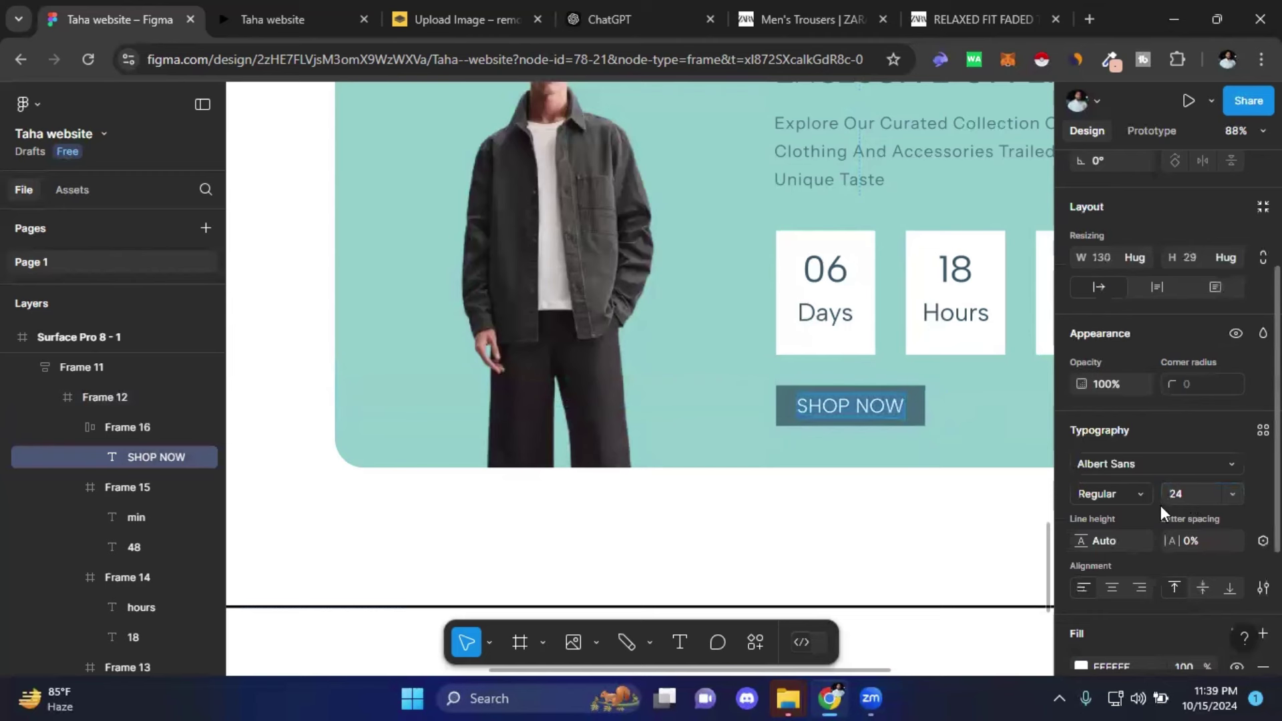
scroll(1143, 401, up, 1)
scroll(1144, 372, up, 3)
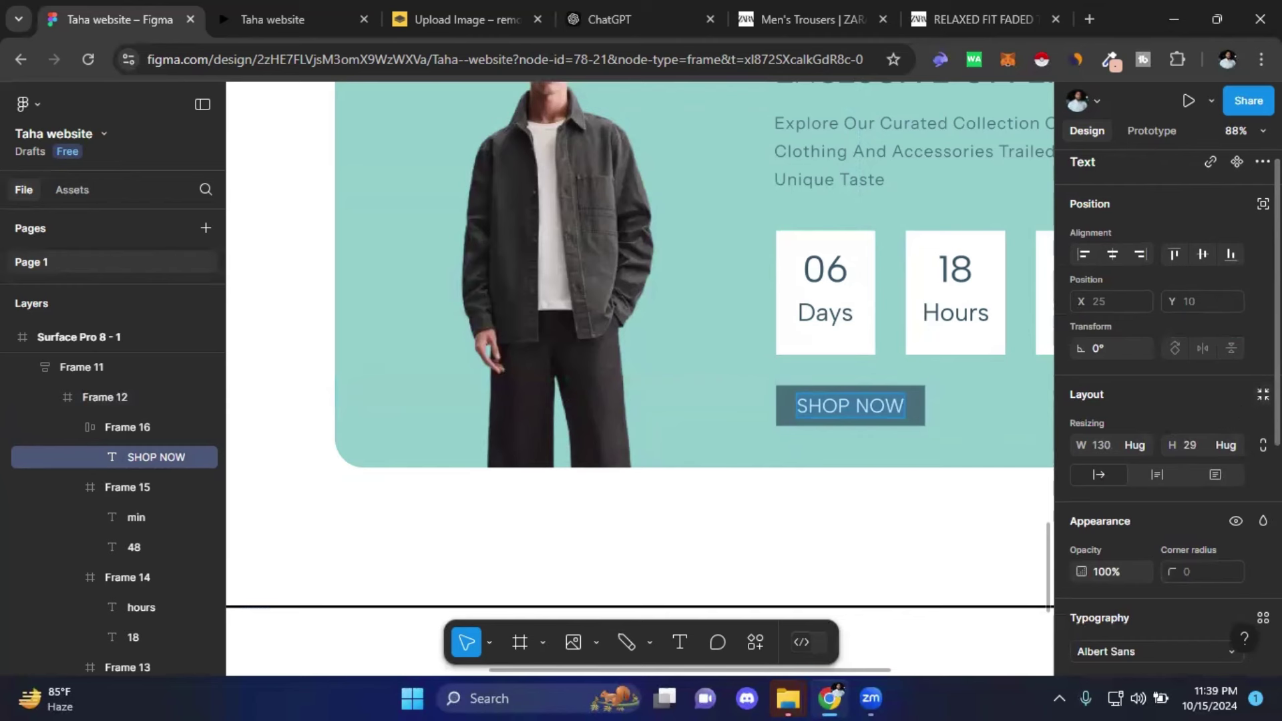
key(Escape)
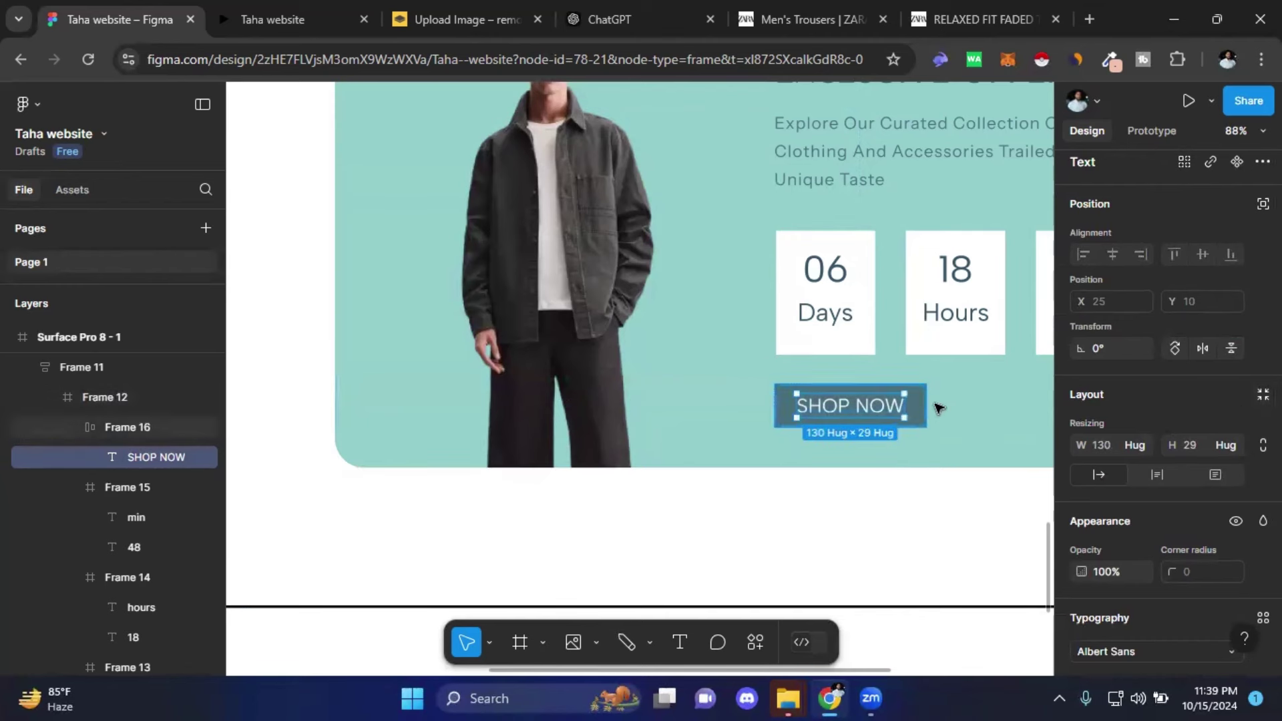
click(924, 408)
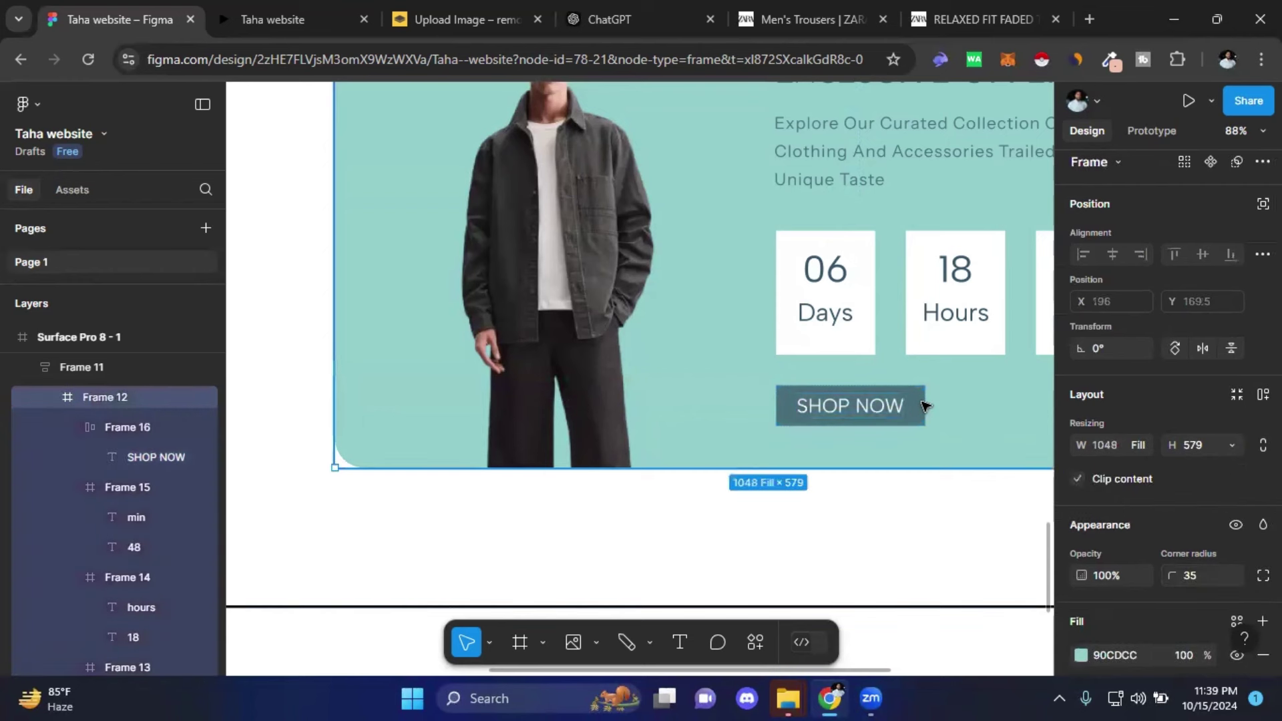
click(924, 406)
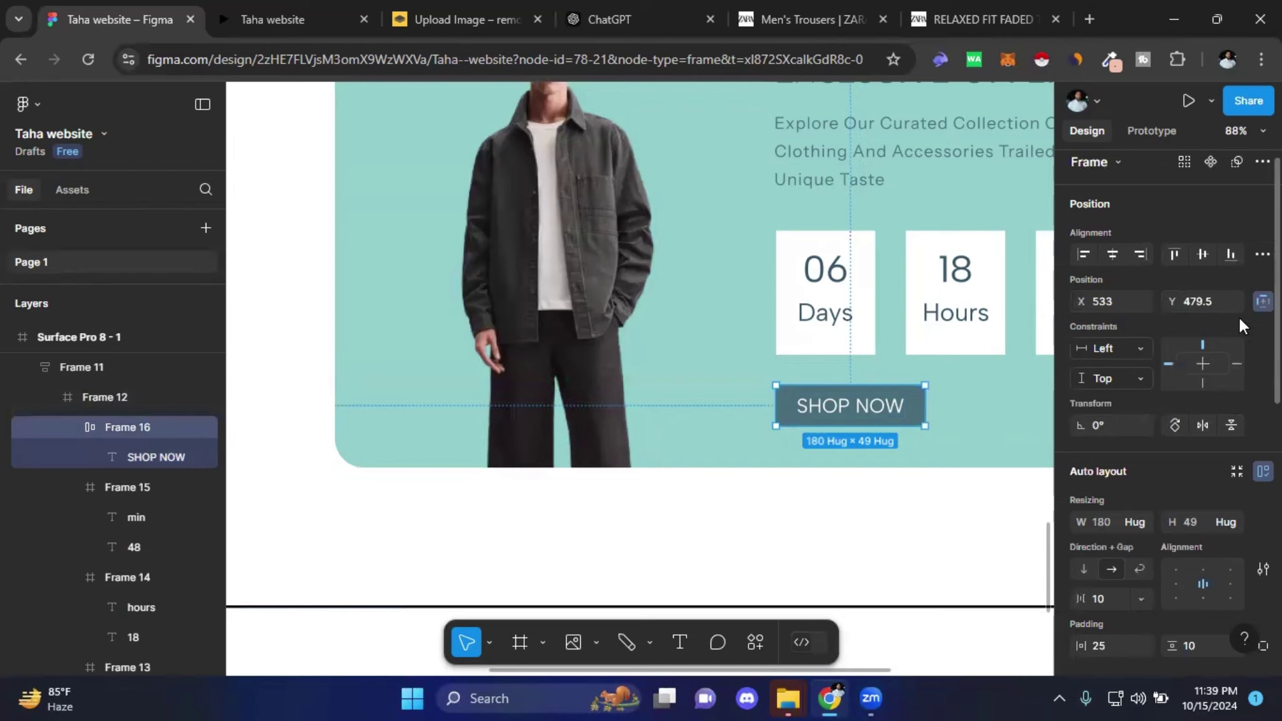
scroll(1234, 441, down, 3)
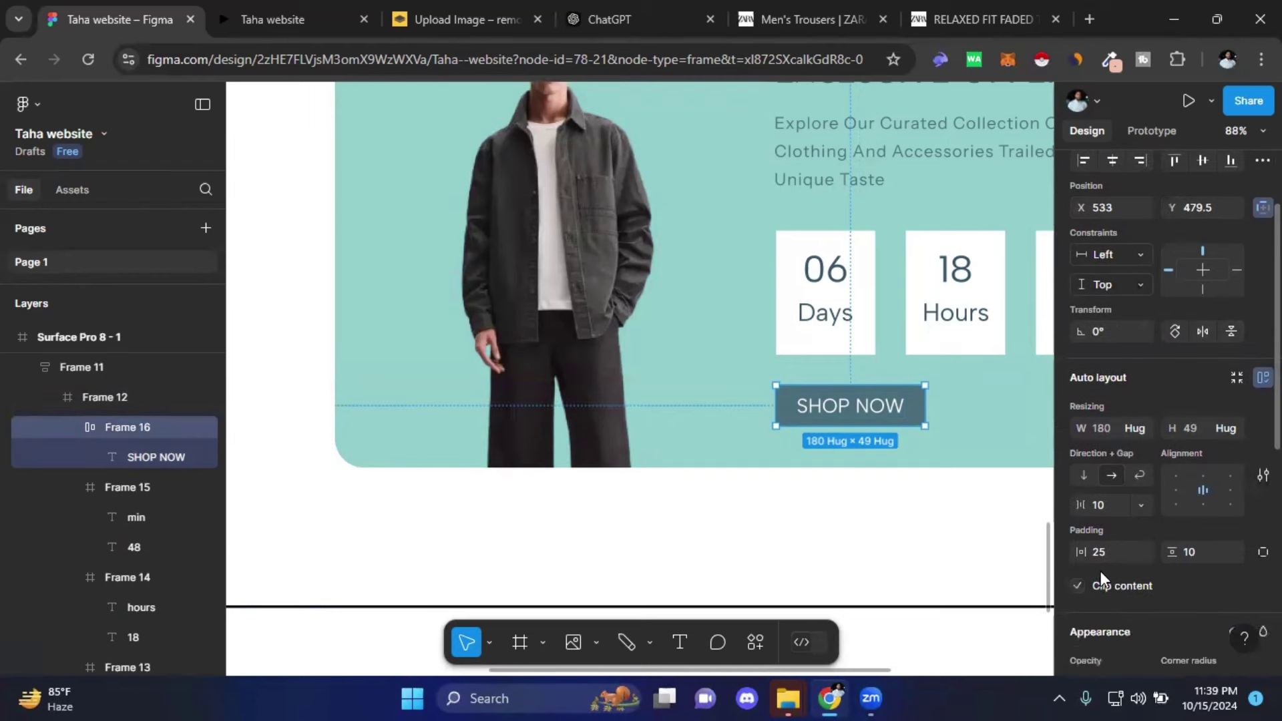
- Set the SHOP NOW label's font weight to Medium
click(889, 414)
double_click(889, 414)
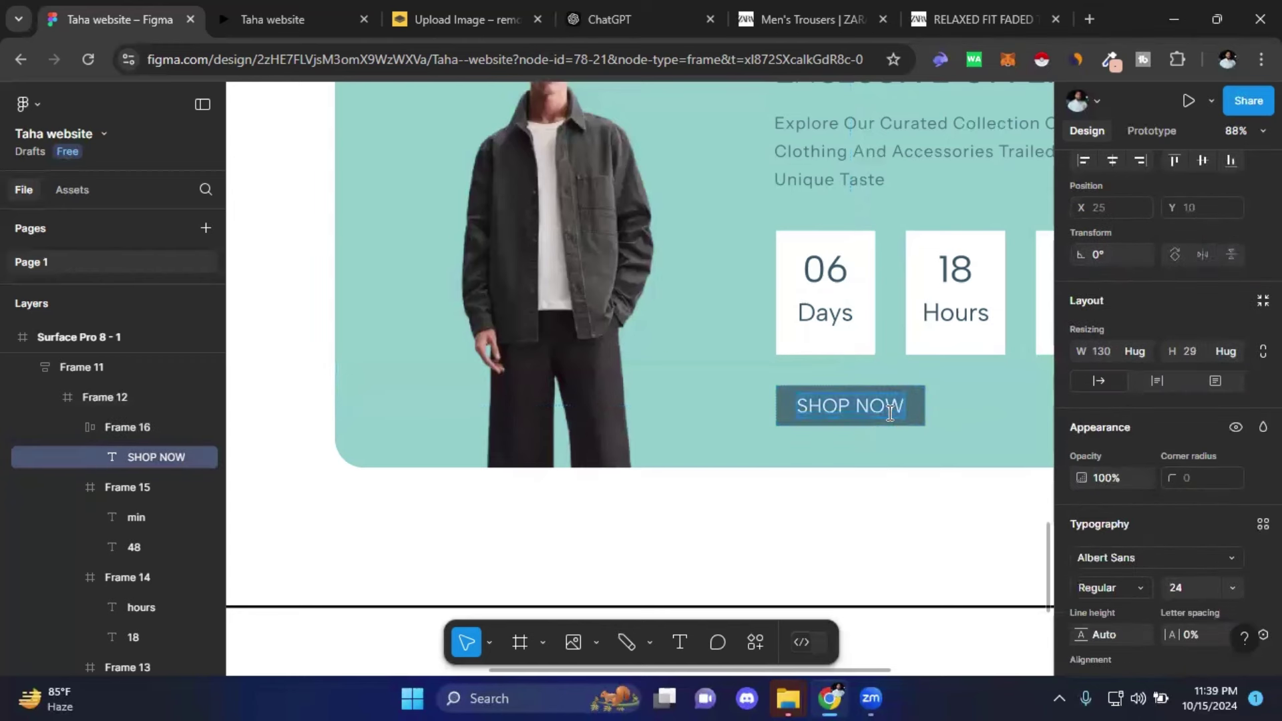
scroll(1162, 518, down, 2)
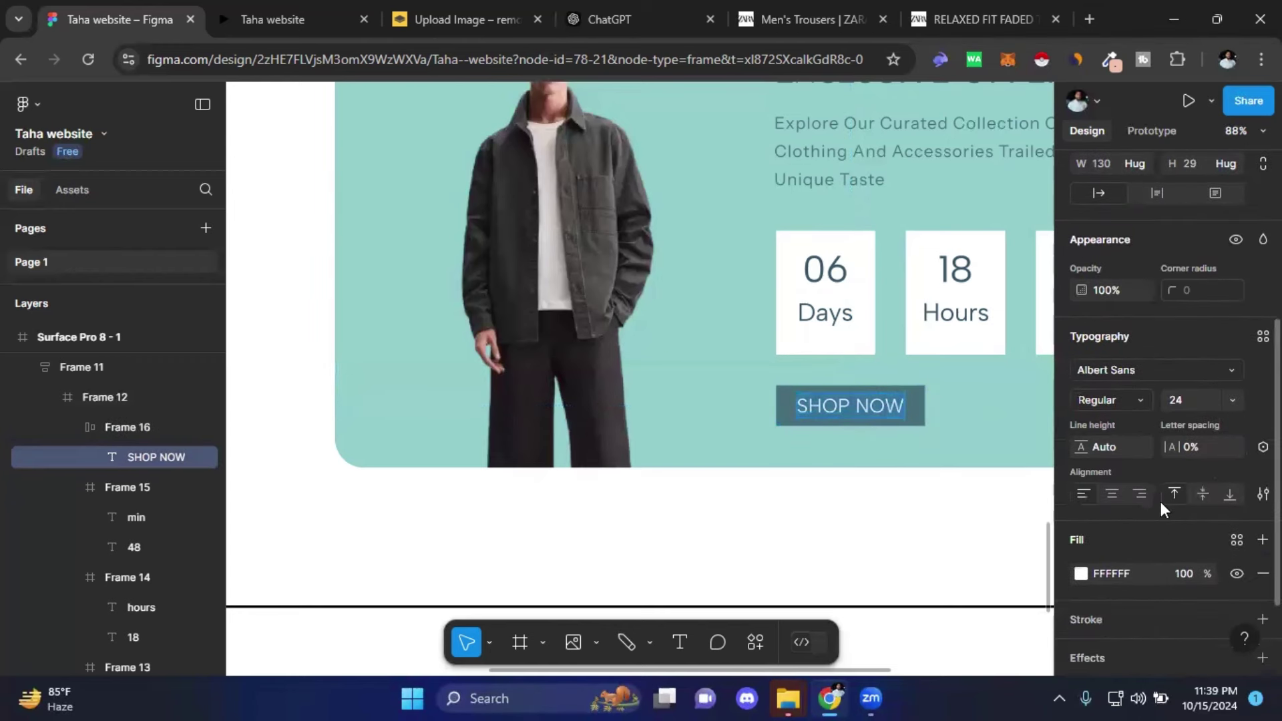
click(1140, 398)
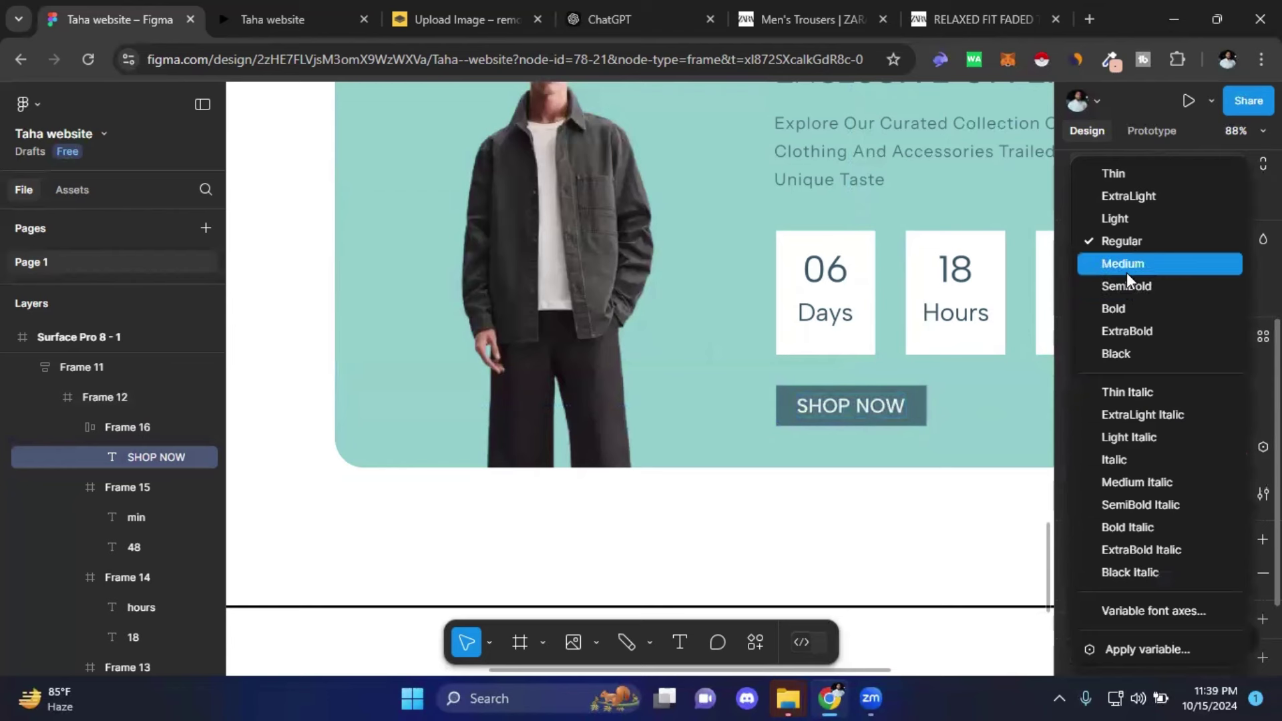
click(1128, 271)
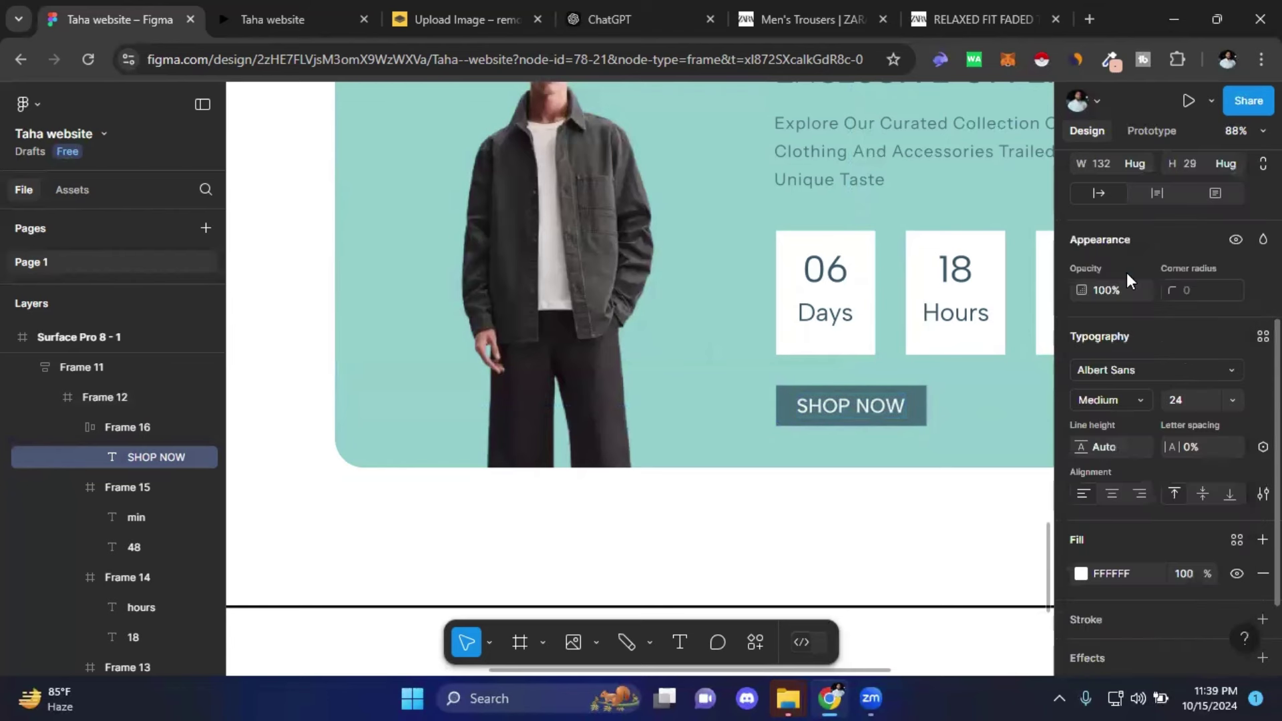
- Give the SHOP NOW button frame a corner radius of 6
click(972, 415)
scroll(972, 415, down, 2)
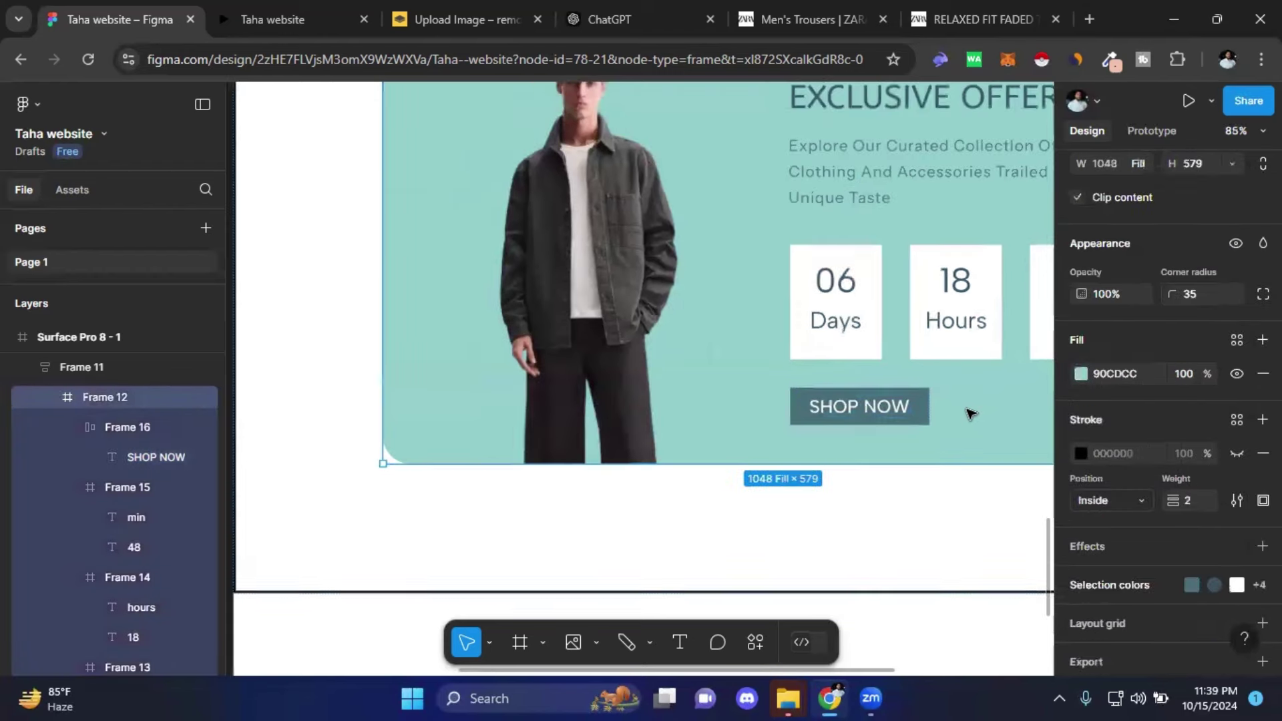
scroll(972, 414, down, 2)
scroll(972, 414, down, 3)
scroll(970, 414, up, 1)
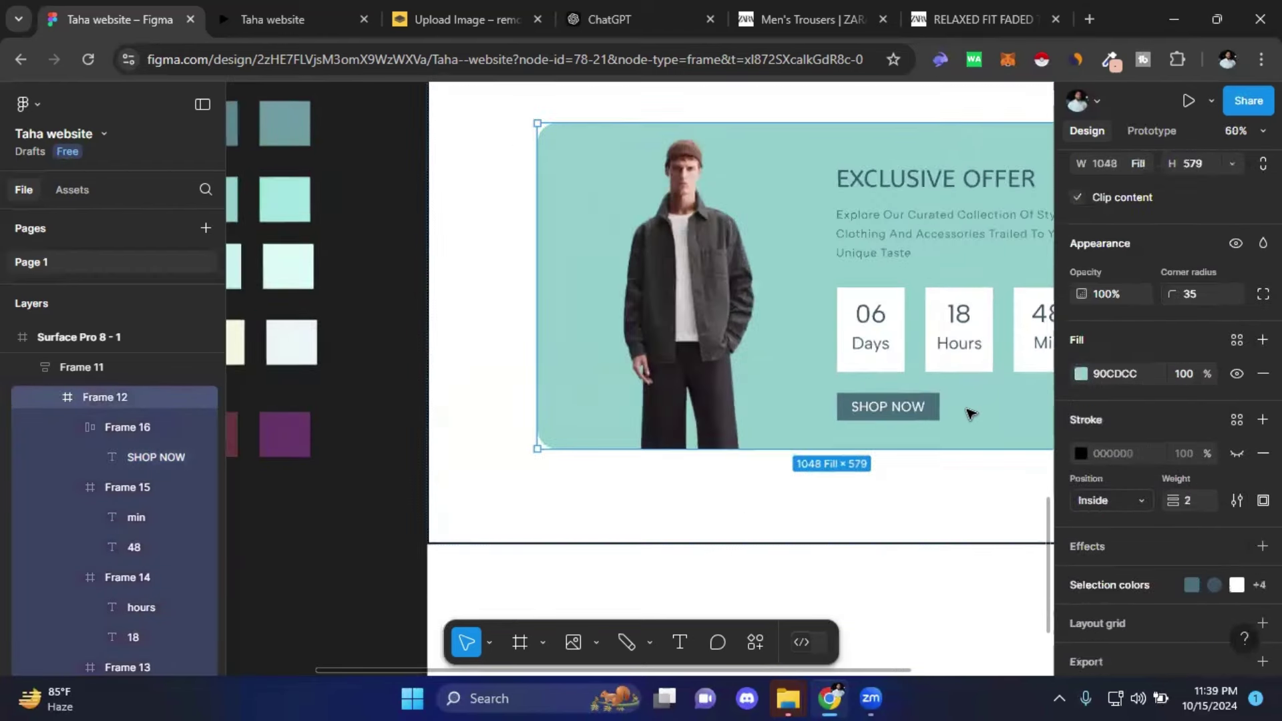
scroll(935, 411, up, 4)
click(895, 406)
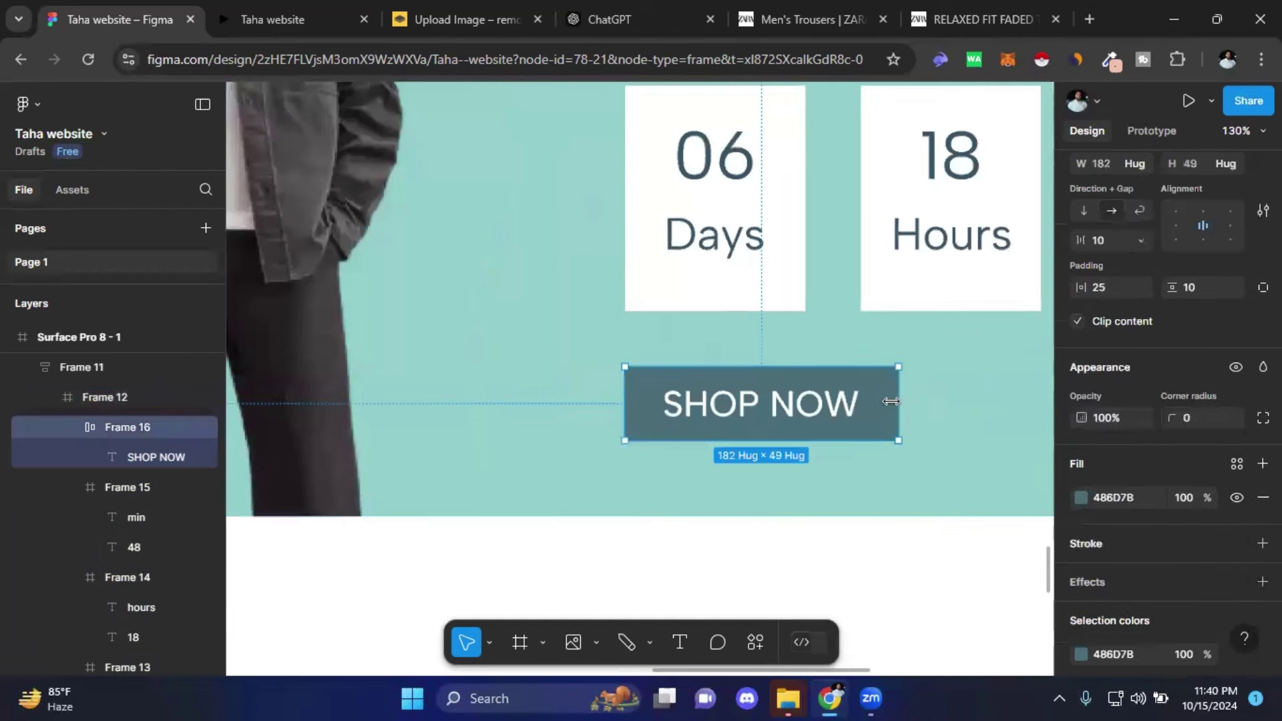
click(1204, 420)
text(6)
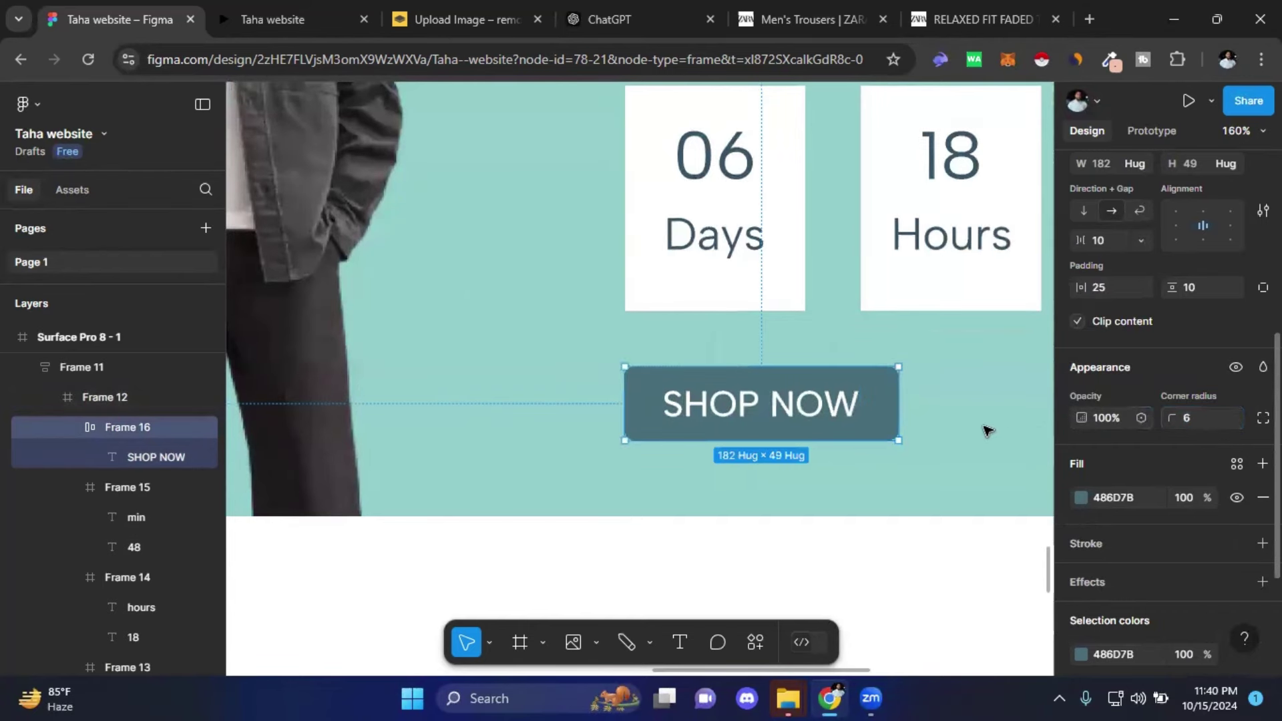
click(984, 429)
scroll(910, 383, down, 3)
scroll(826, 383, down, 3)
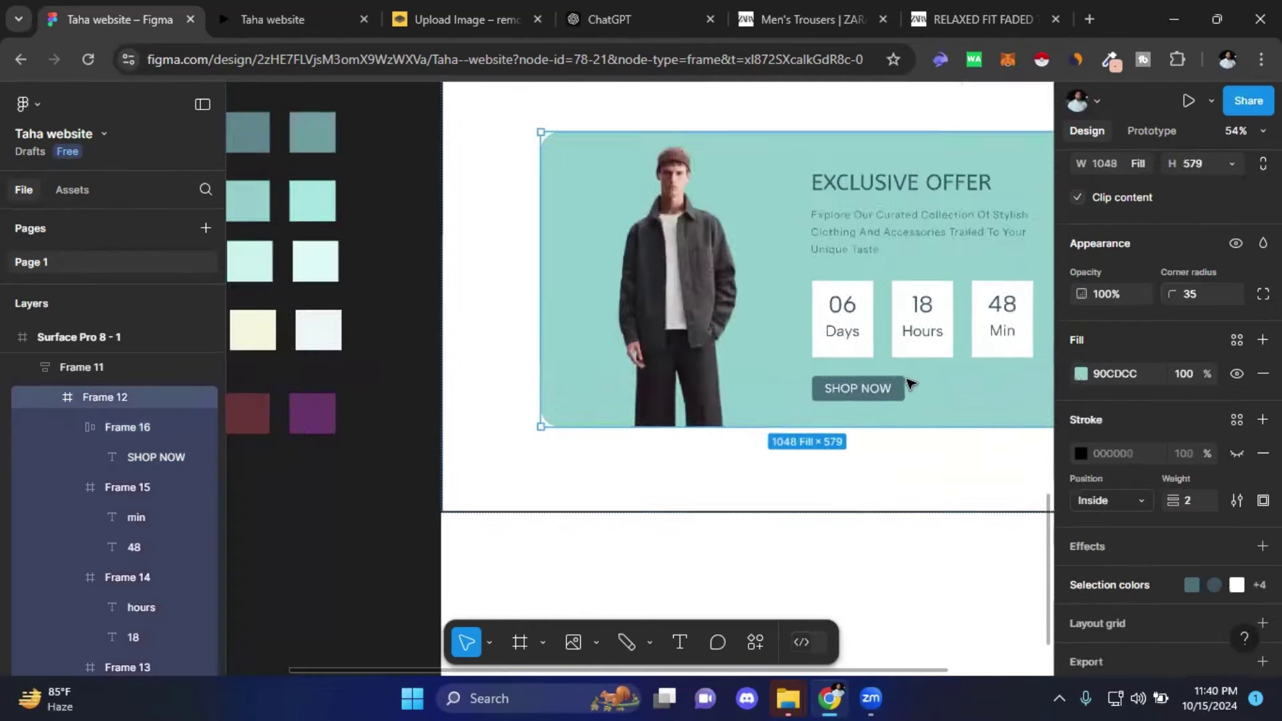
scroll(826, 383, down, 2)
- Hide the black border stroke on the Exclusive Offer section frame
click(482, 445)
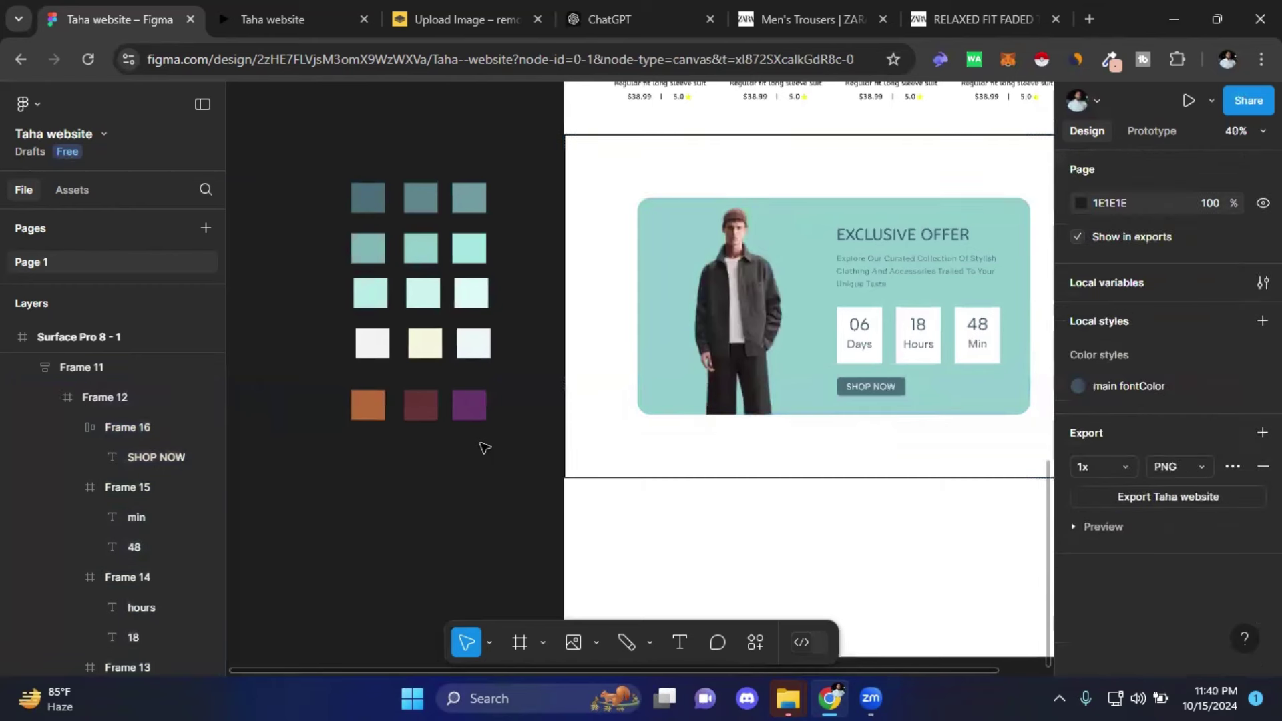
drag(506, 454, 426, 458)
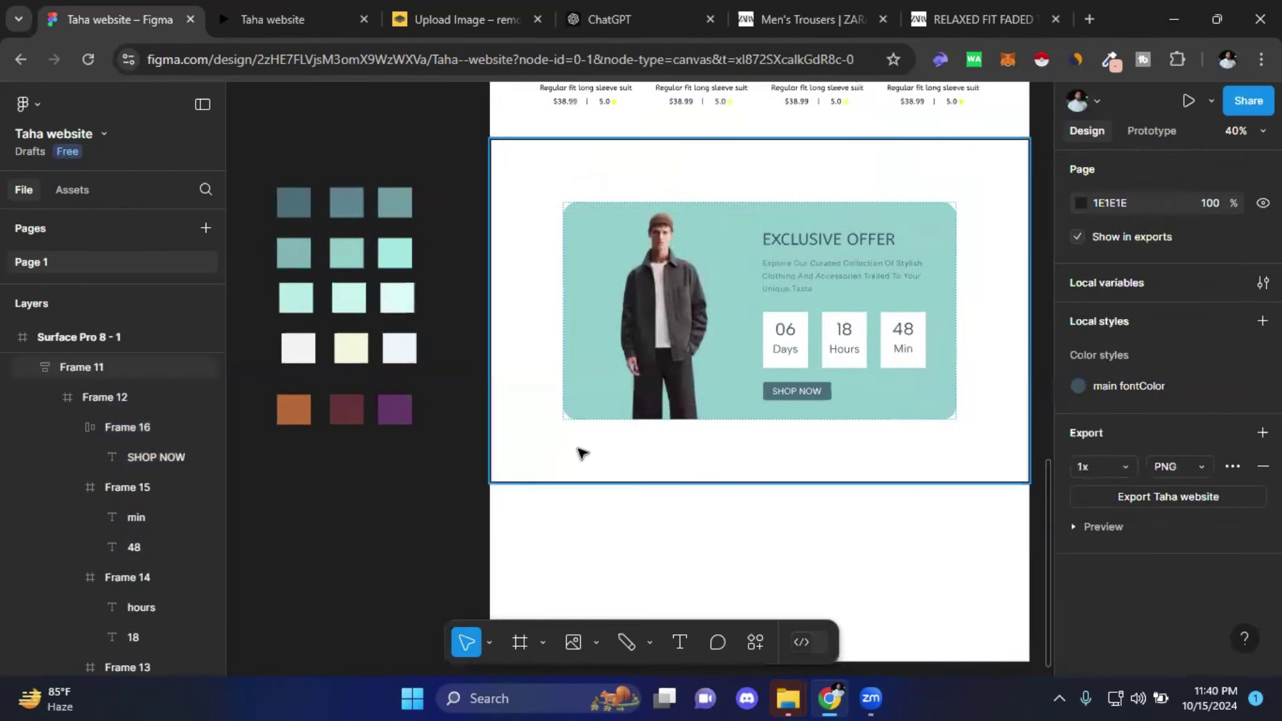
click(827, 472)
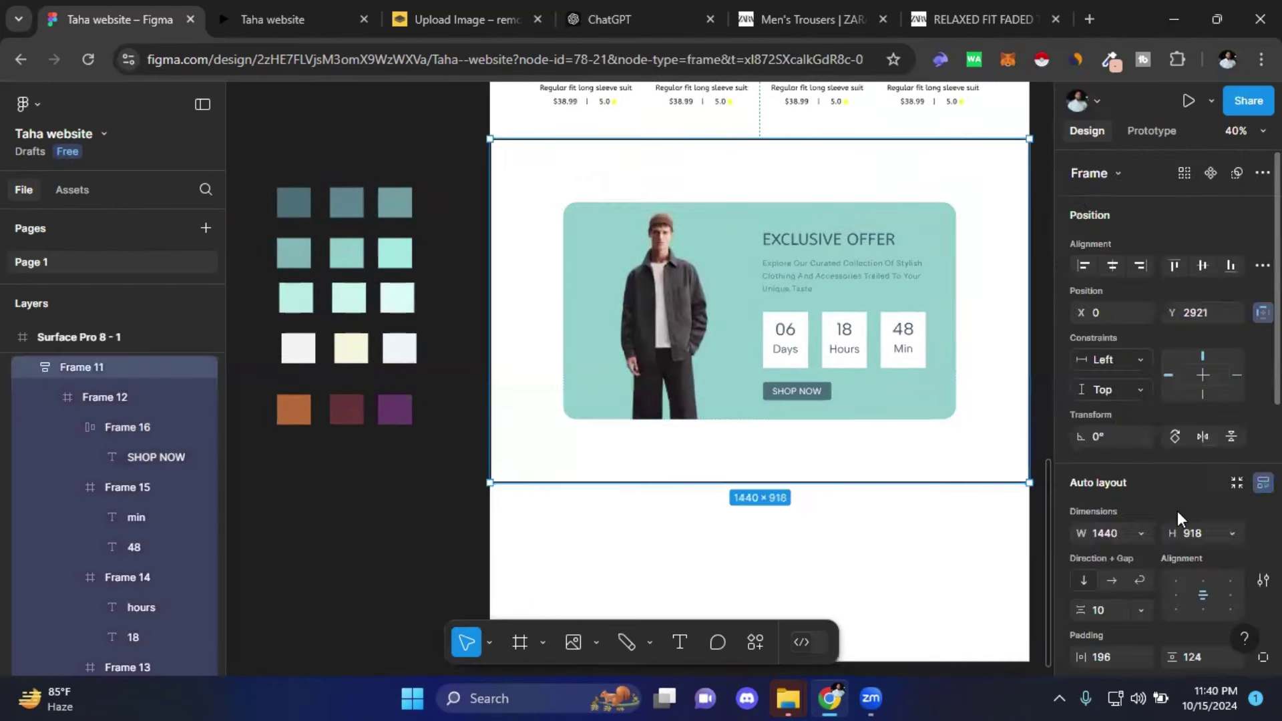
scroll(1176, 511, down, 5)
scroll(1202, 494, down, 1)
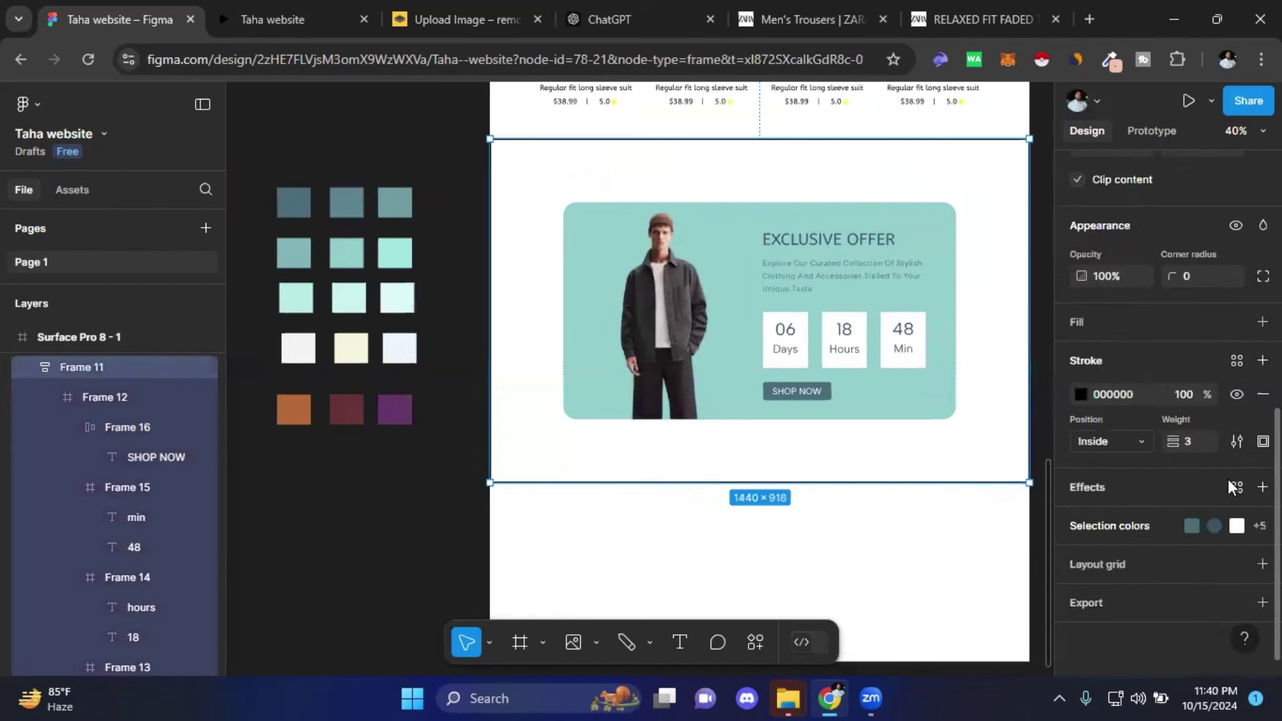
click(1237, 394)
click(351, 474)
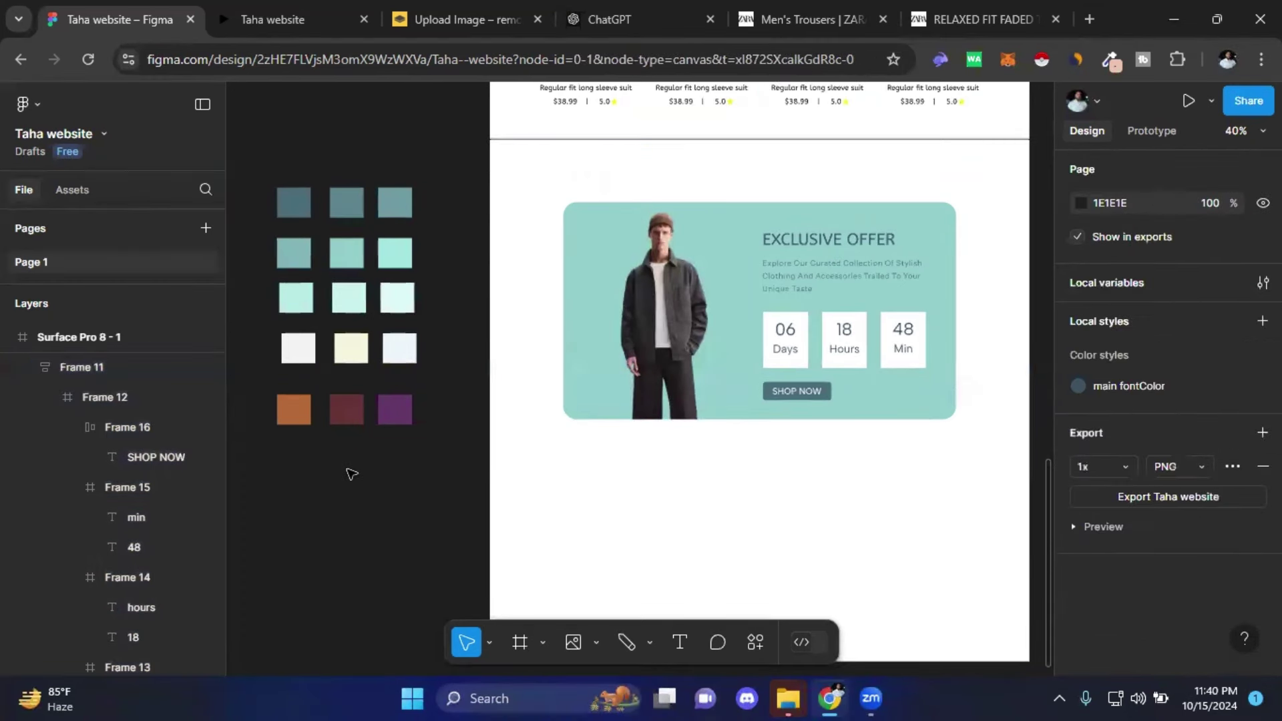
- Inspect the product grid section, then reselect the Exclusive Offer section
scroll(449, 412, up, 2)
scroll(448, 410, up, 4)
scroll(448, 411, up, 2)
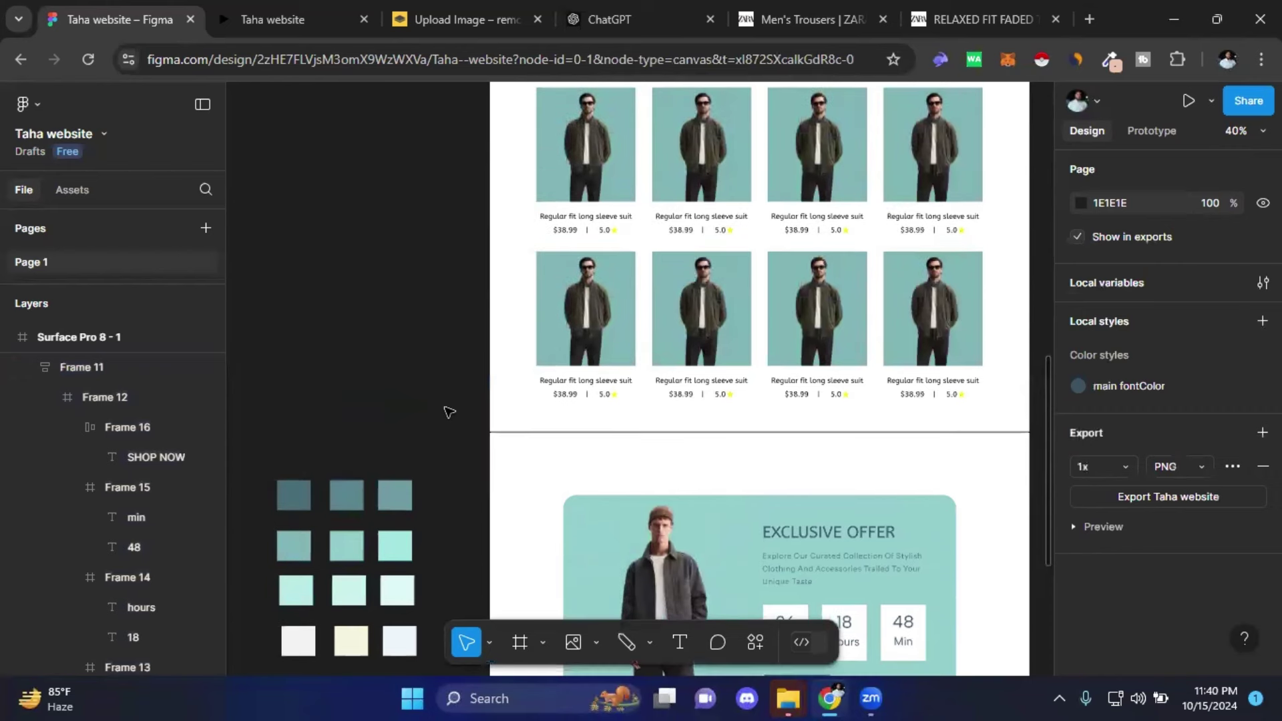
click(538, 417)
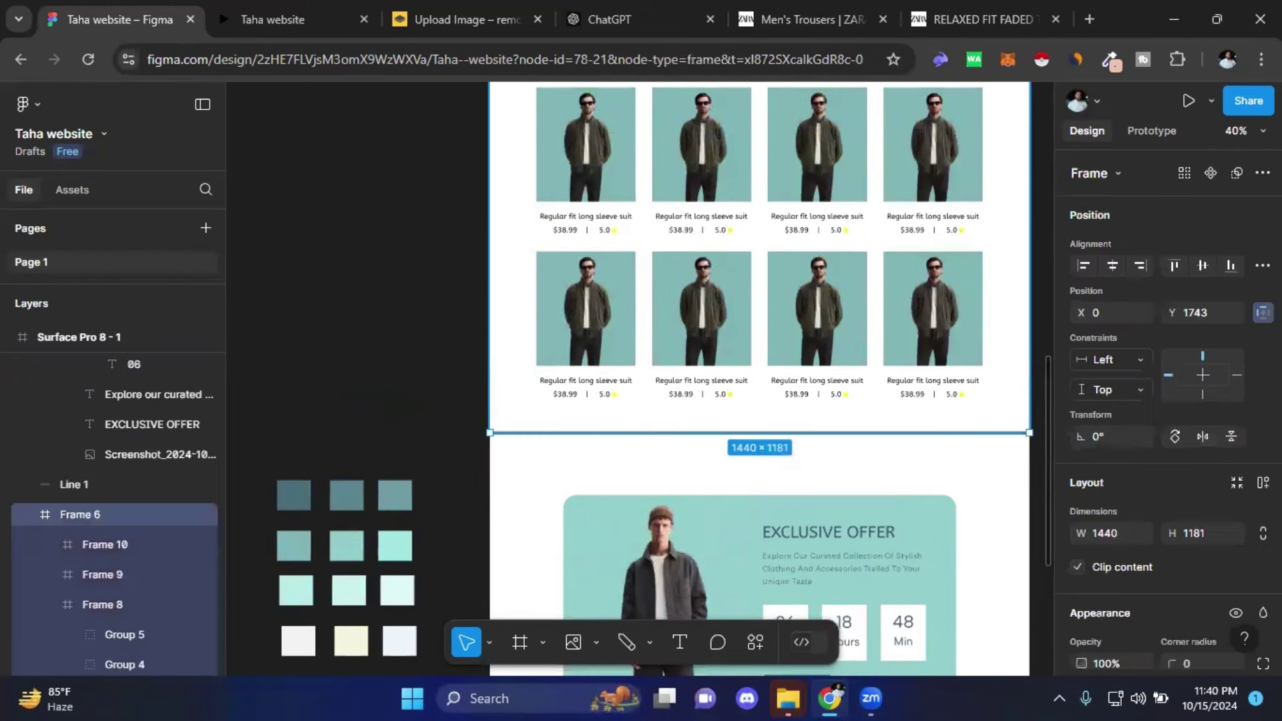
scroll(1236, 535, down, 4)
scroll(1233, 537, down, 2)
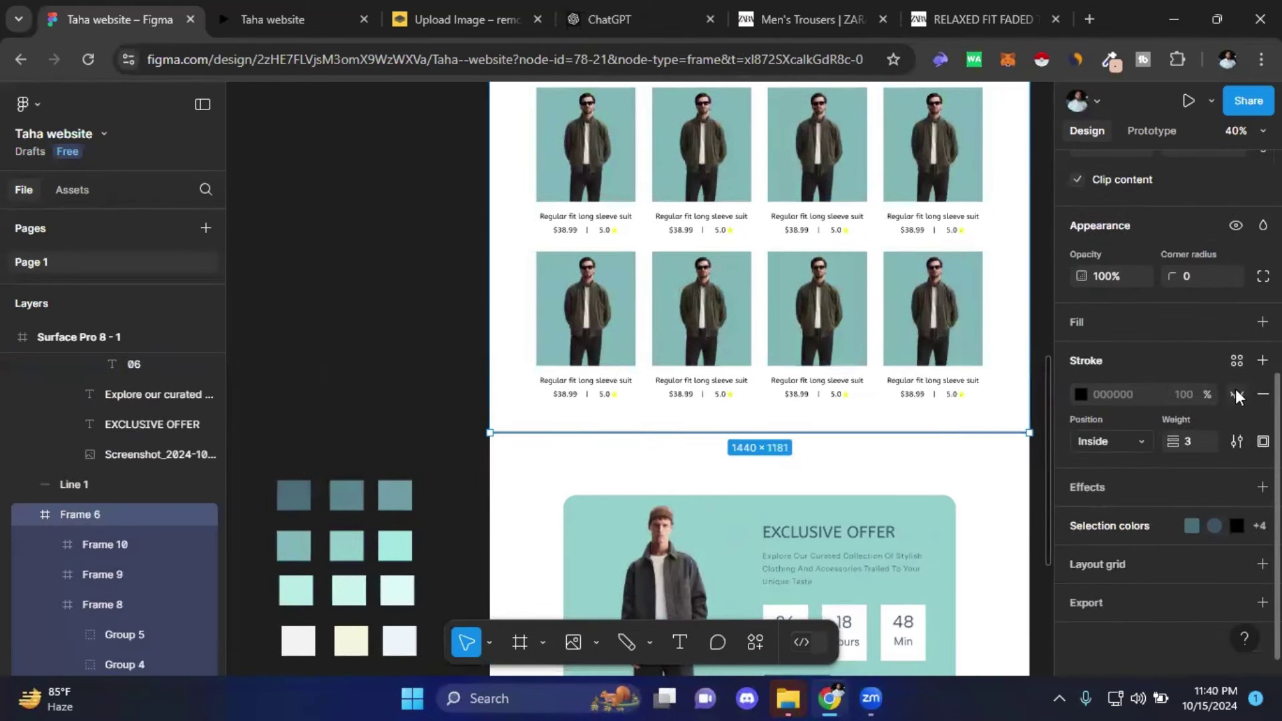
click(415, 338)
scroll(861, 487, down, 3)
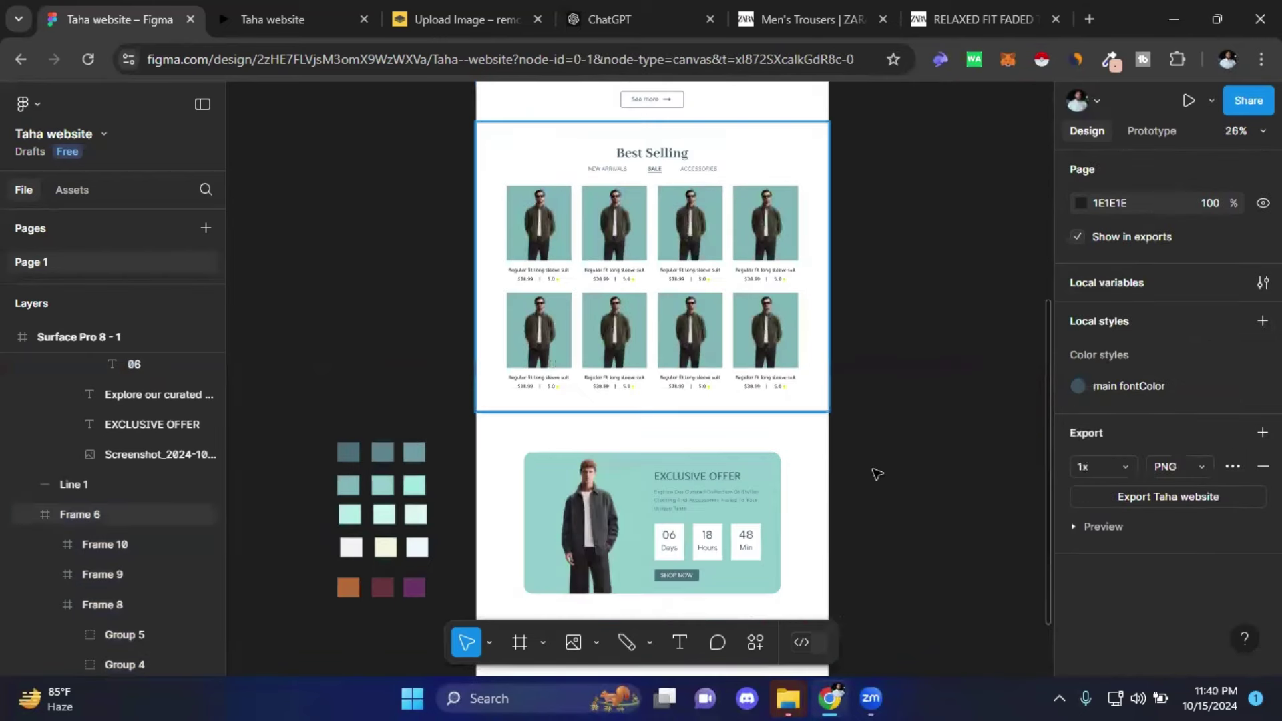
scroll(921, 392, down, 2)
scroll(922, 392, left, 1)
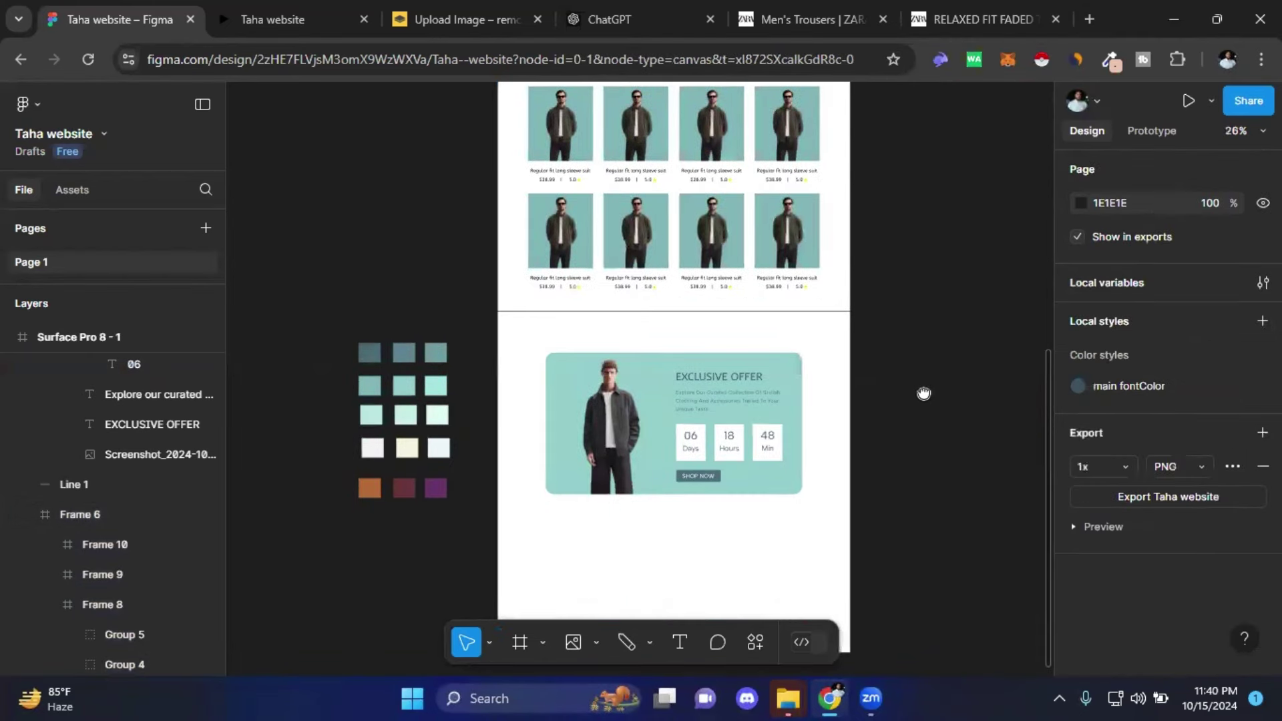
scroll(930, 501, up, 3)
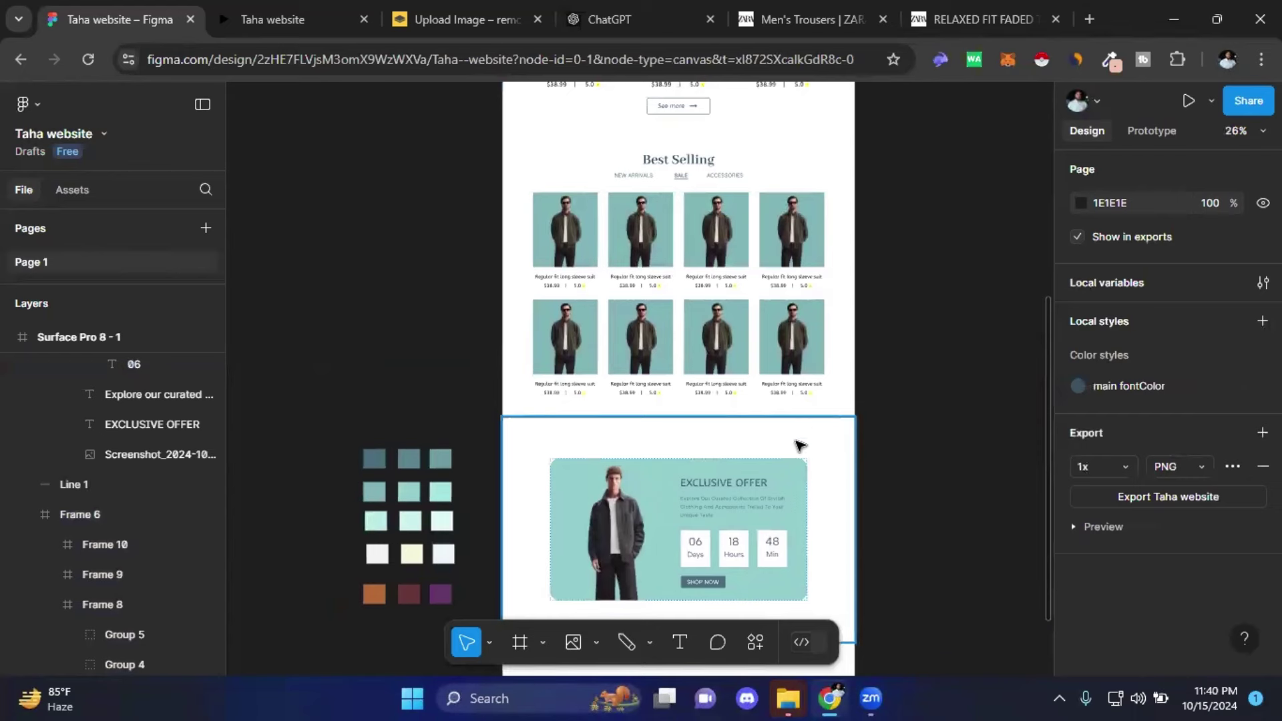
click(799, 444)
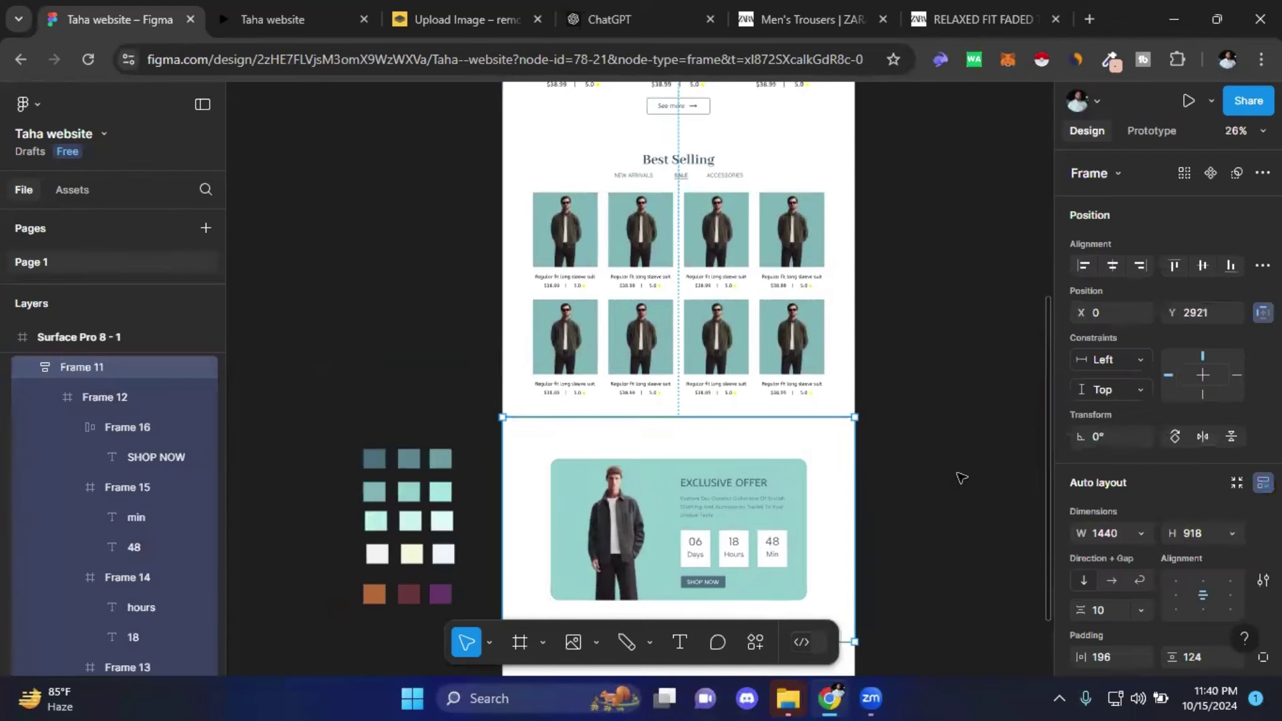
scroll(545, 451, up, 2)
scroll(546, 451, down, 2)
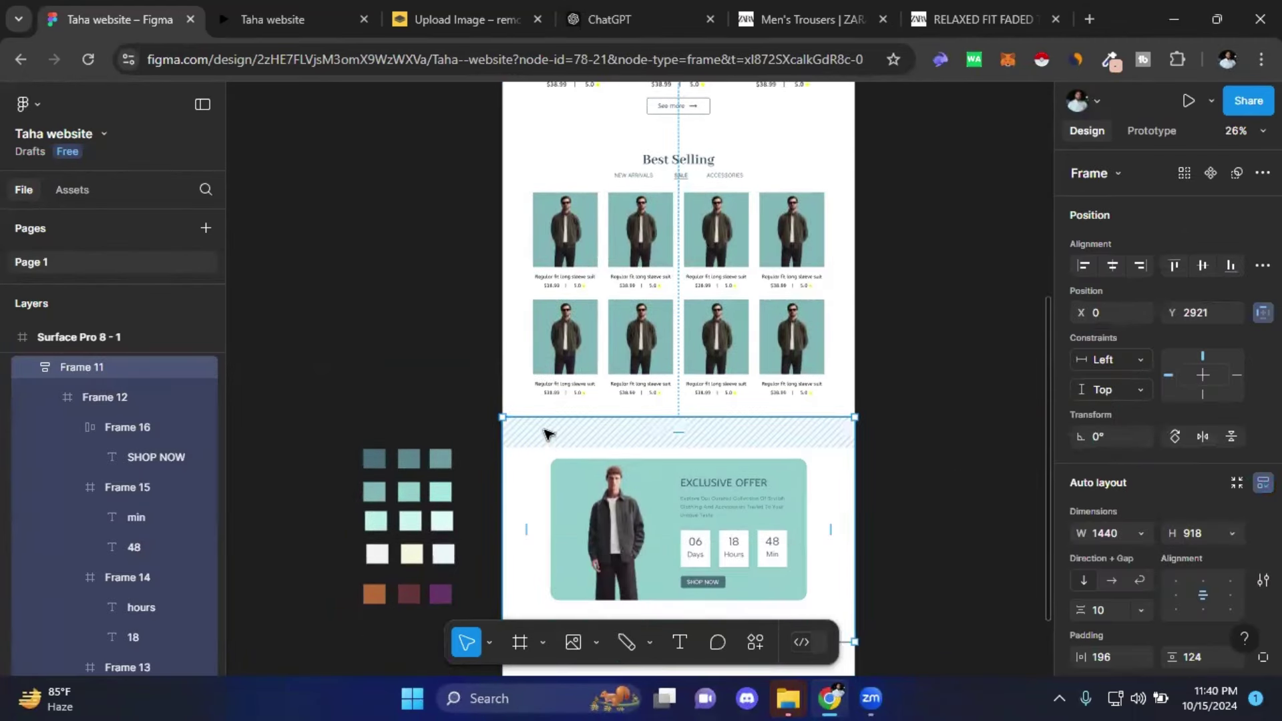
ctrl+scroll(519, 467, up, 3)
ctrl+scroll(508, 434, up, 3)
- Hide the Exclusive Offer section using its Layers eye icon
ctrl+scroll(528, 406, up, 3)
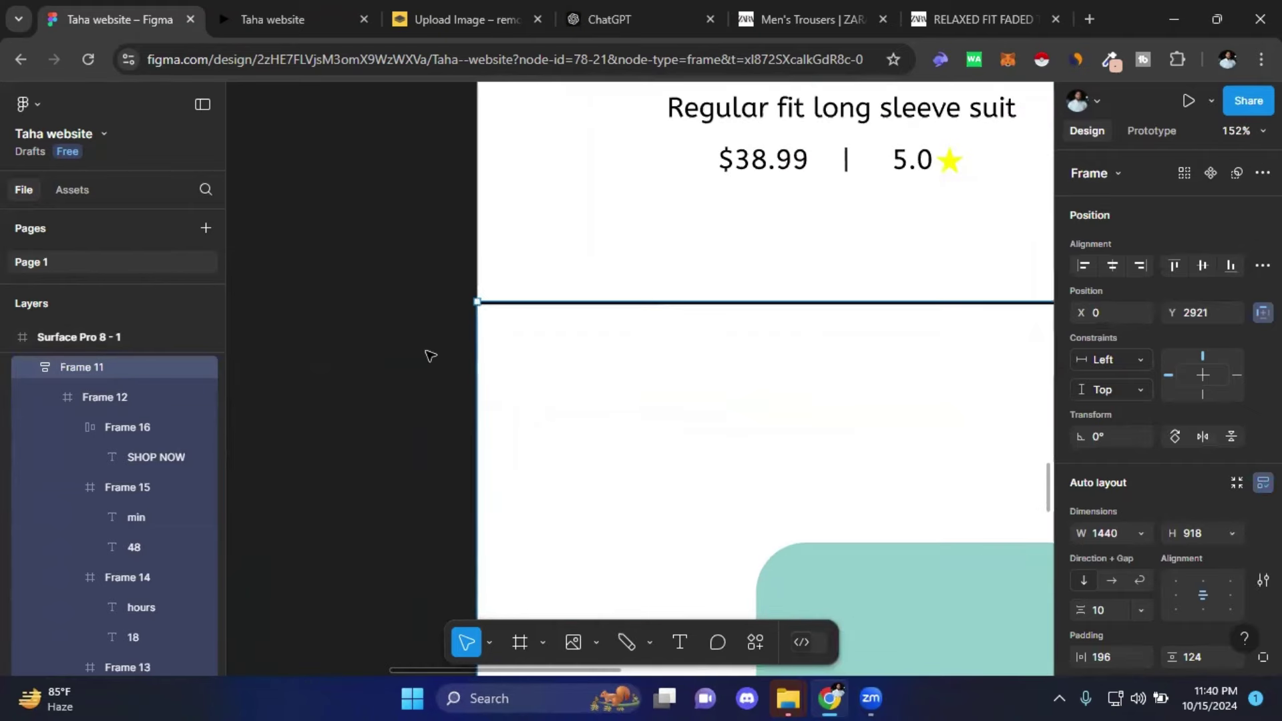
click(318, 314)
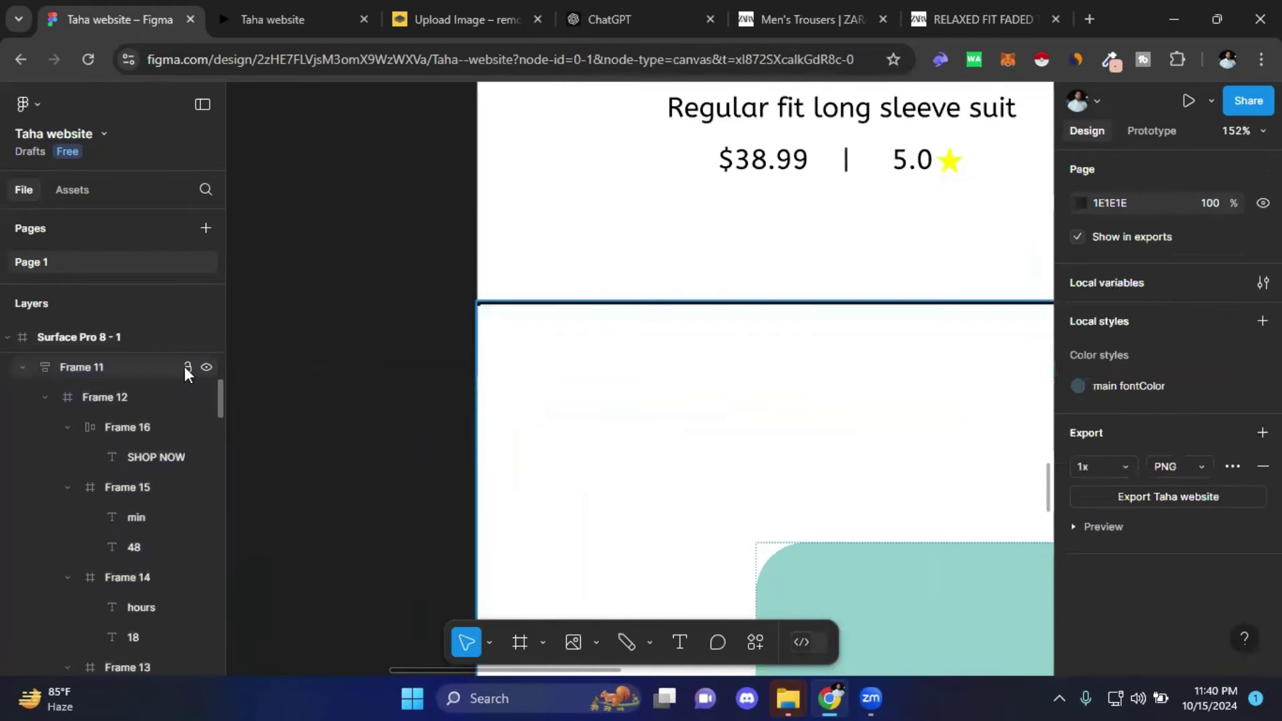
click(204, 368)
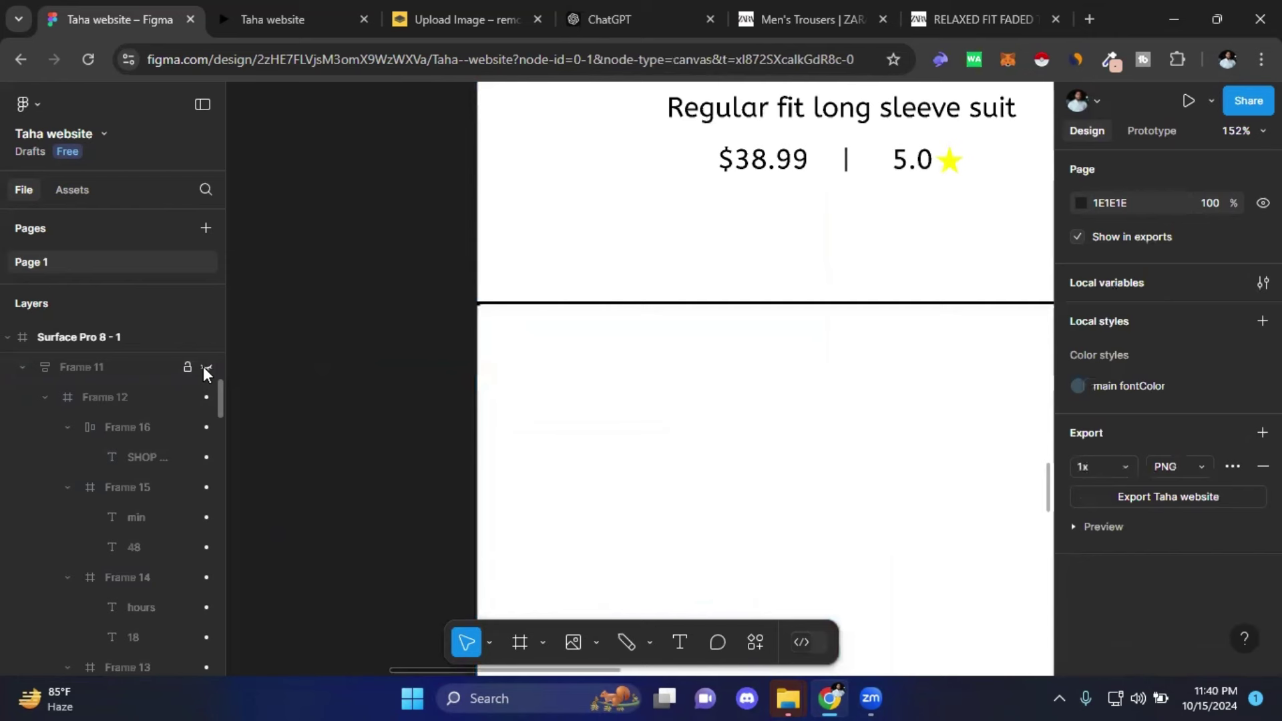
click(205, 368)
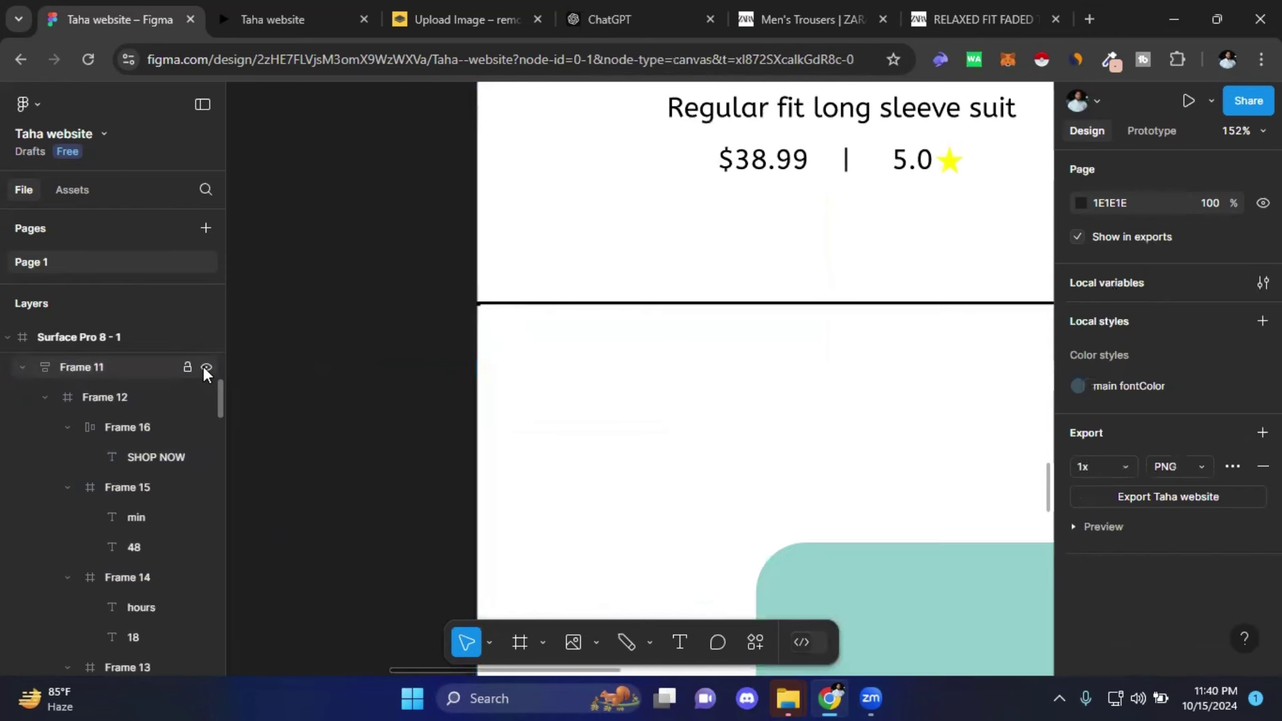
click(204, 368)
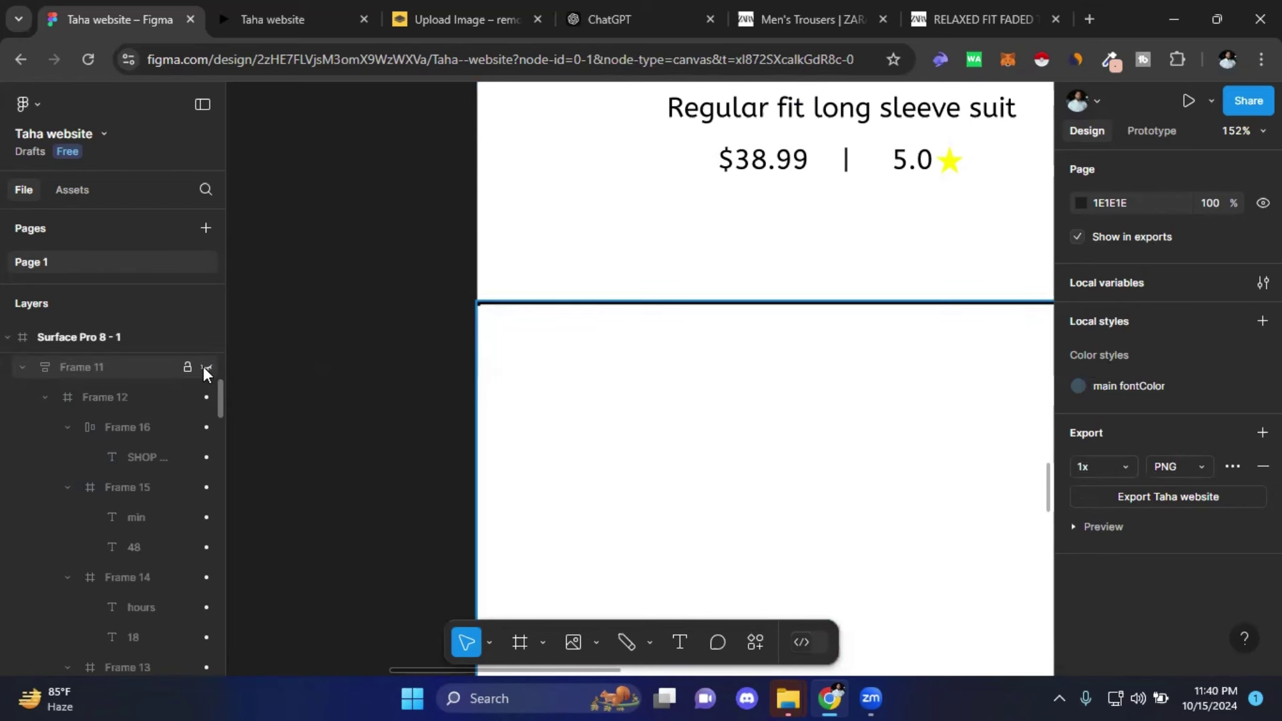
- Toggle Frame 6's visibility so the Best Selling section is shown again
click(494, 216)
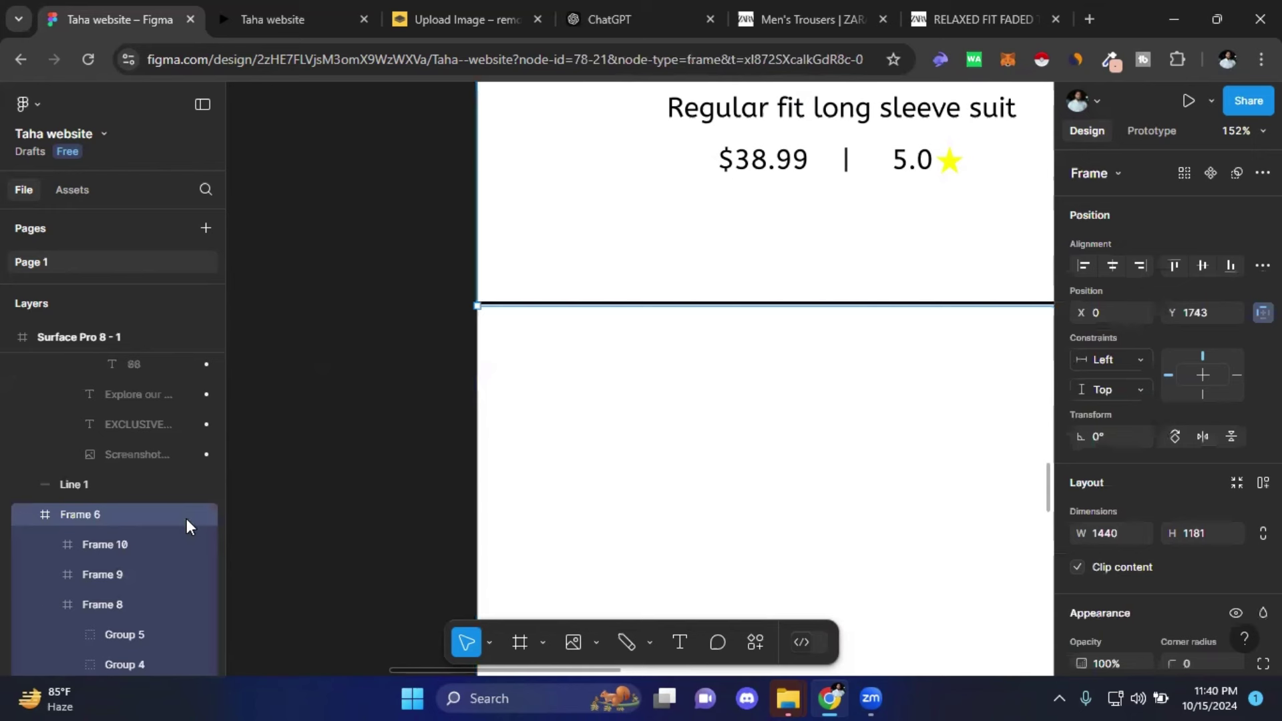
mouse_move(120, 515)
click(207, 515)
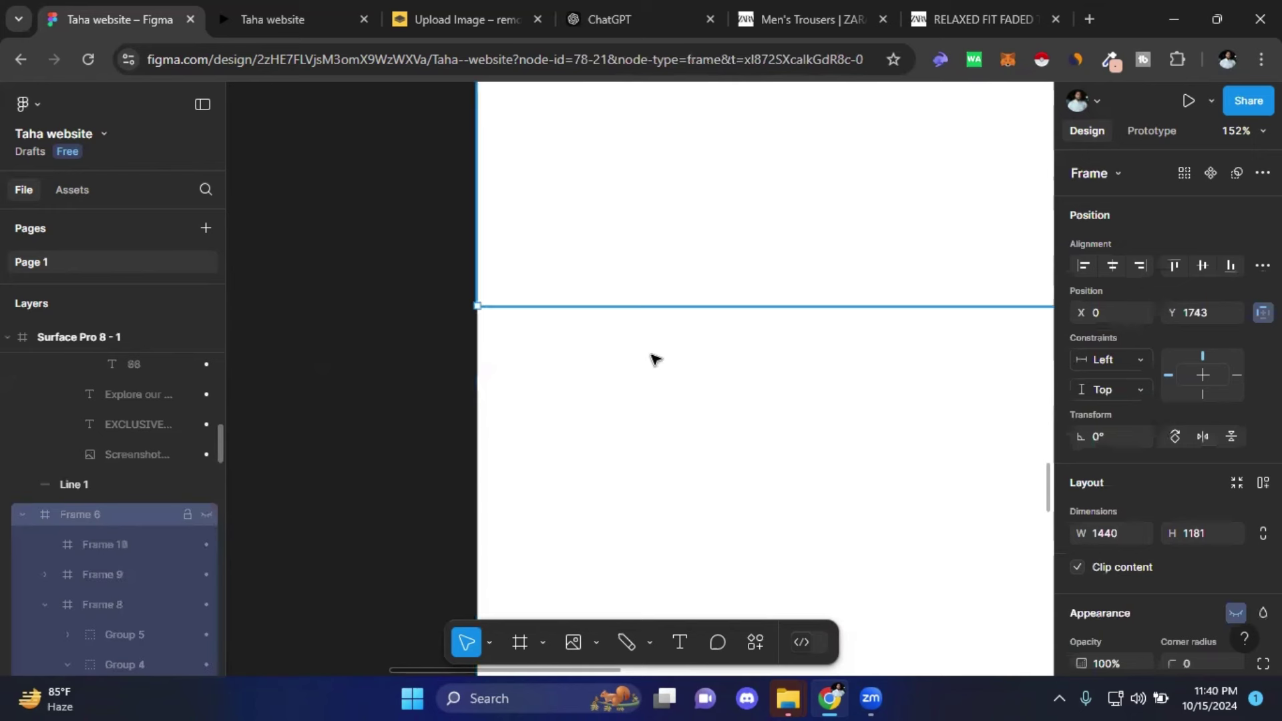
scroll(601, 356, left, 2)
scroll(581, 356, down, 2)
scroll(581, 356, down, 3)
scroll(581, 356, down, 3)
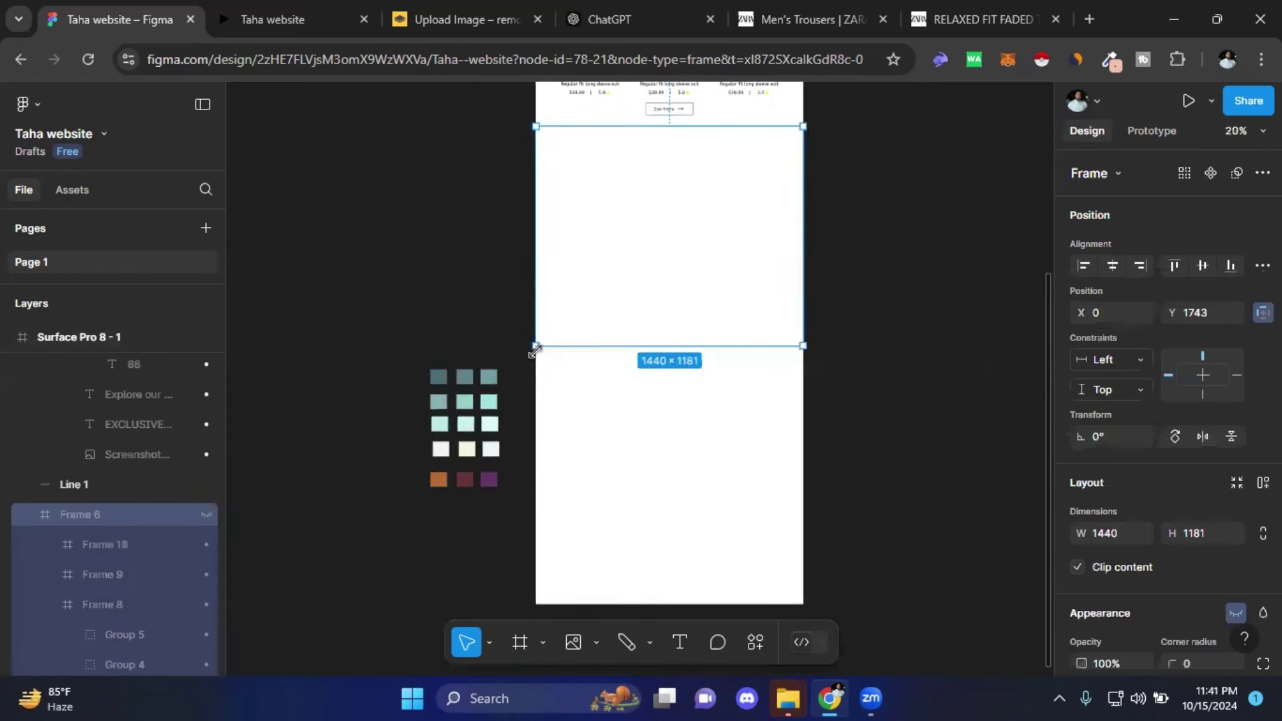
scroll(581, 356, down, 1)
scroll(568, 241, up, 1)
scroll(581, 221, up, 2)
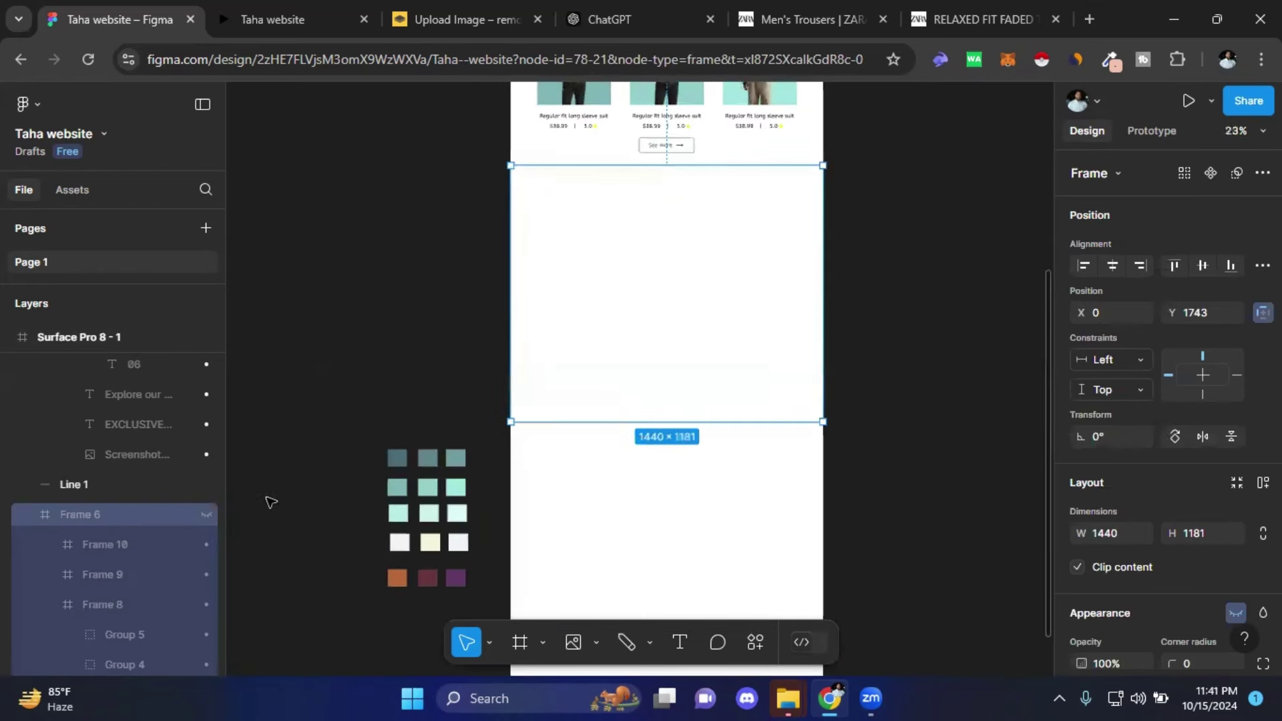
click(206, 515)
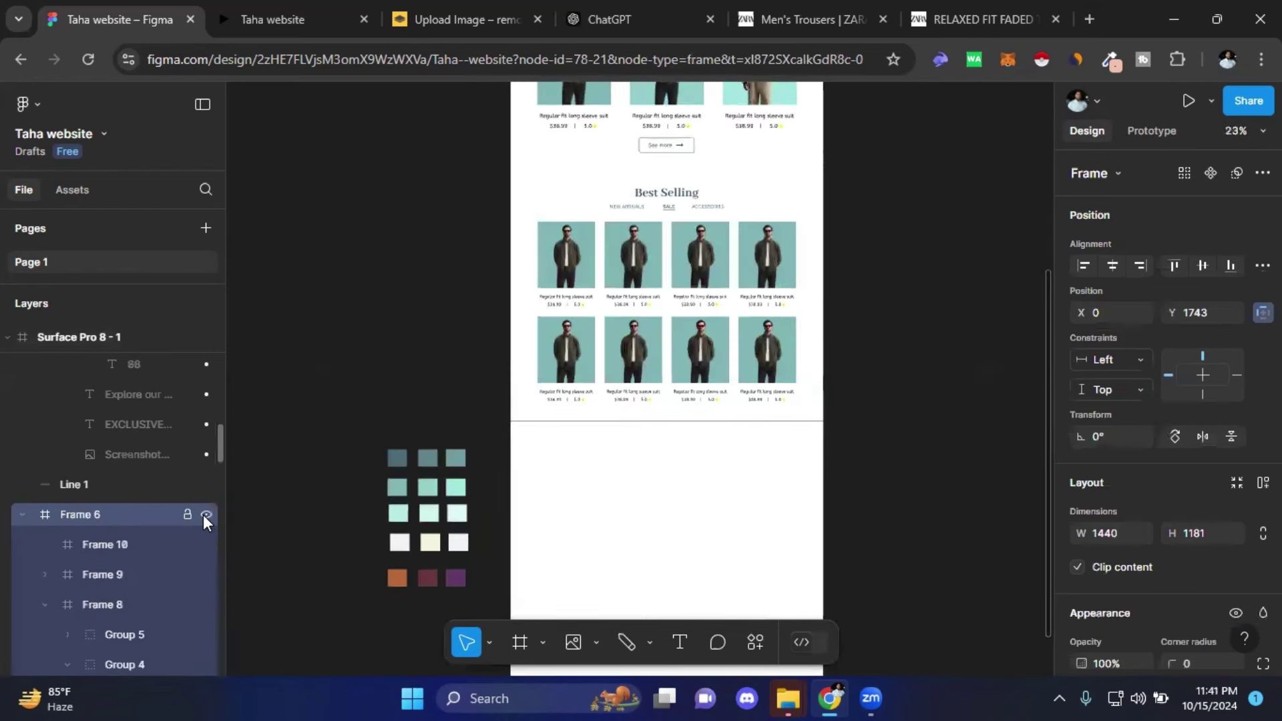
- Inspect the Line 1 layer and the empty frame below Best Selling
scroll(1165, 573, down, 1)
scroll(1164, 573, down, 5)
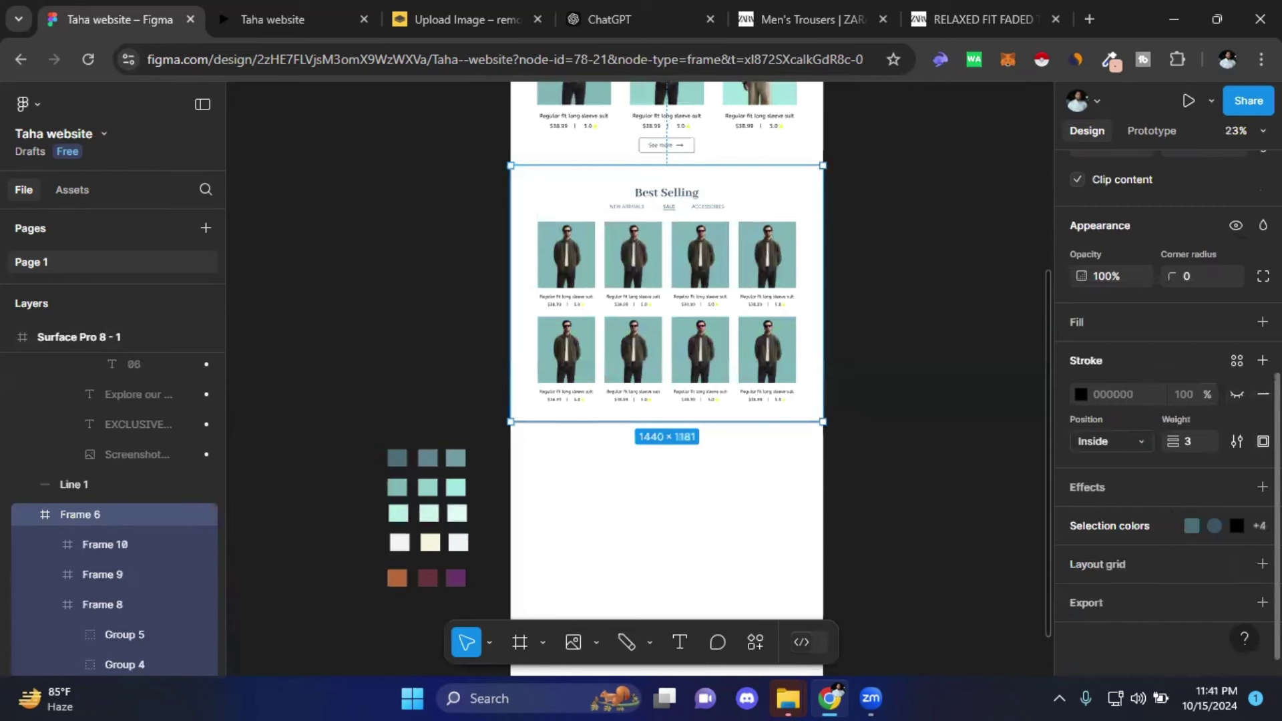
click(910, 421)
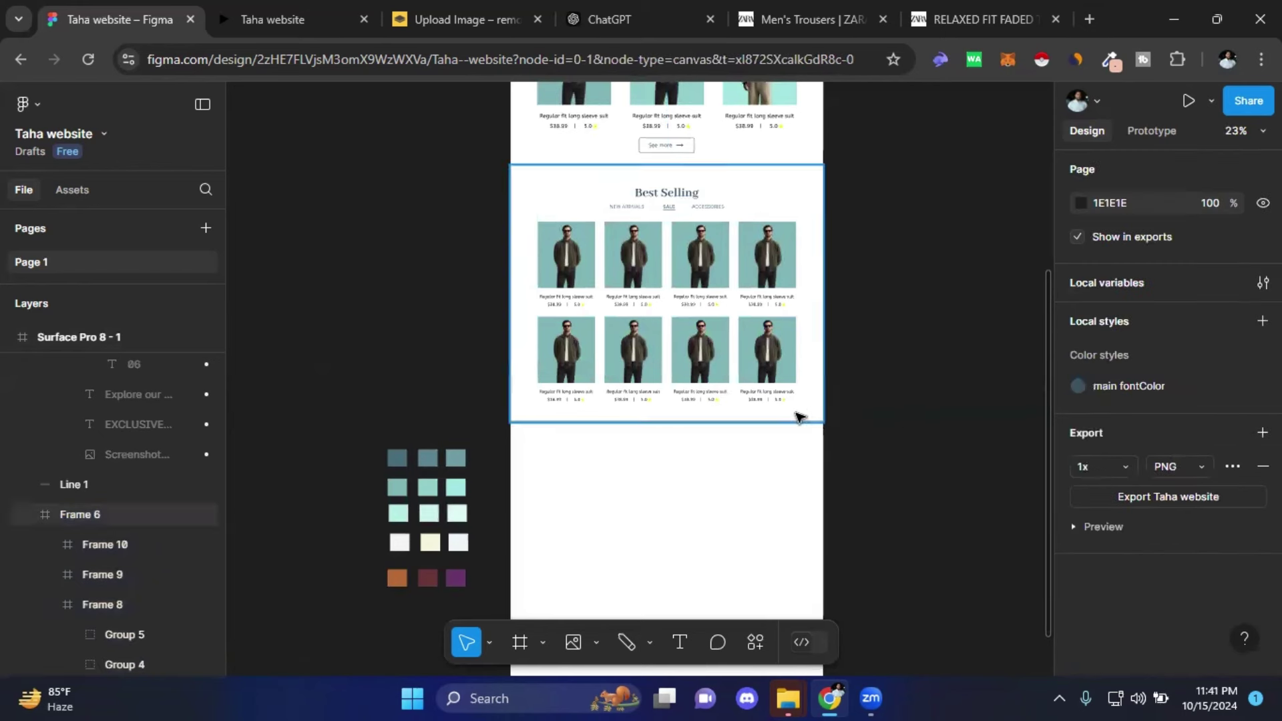
click(77, 485)
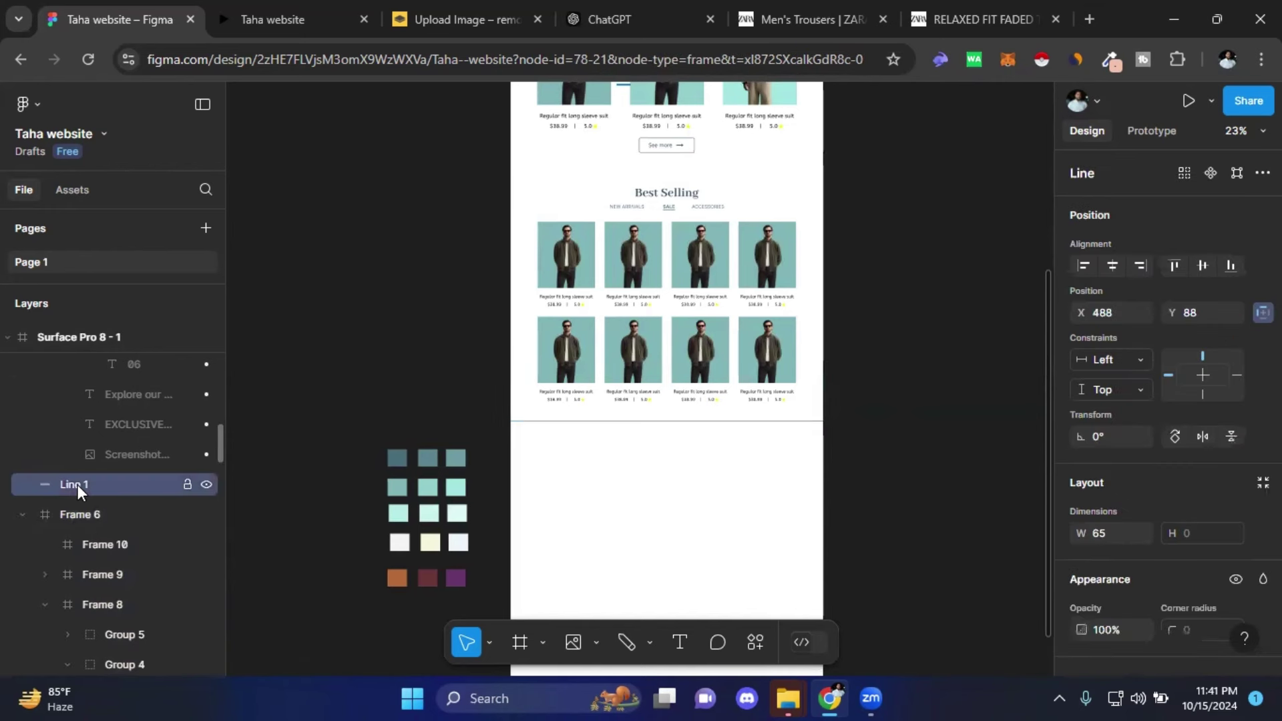
click(591, 422)
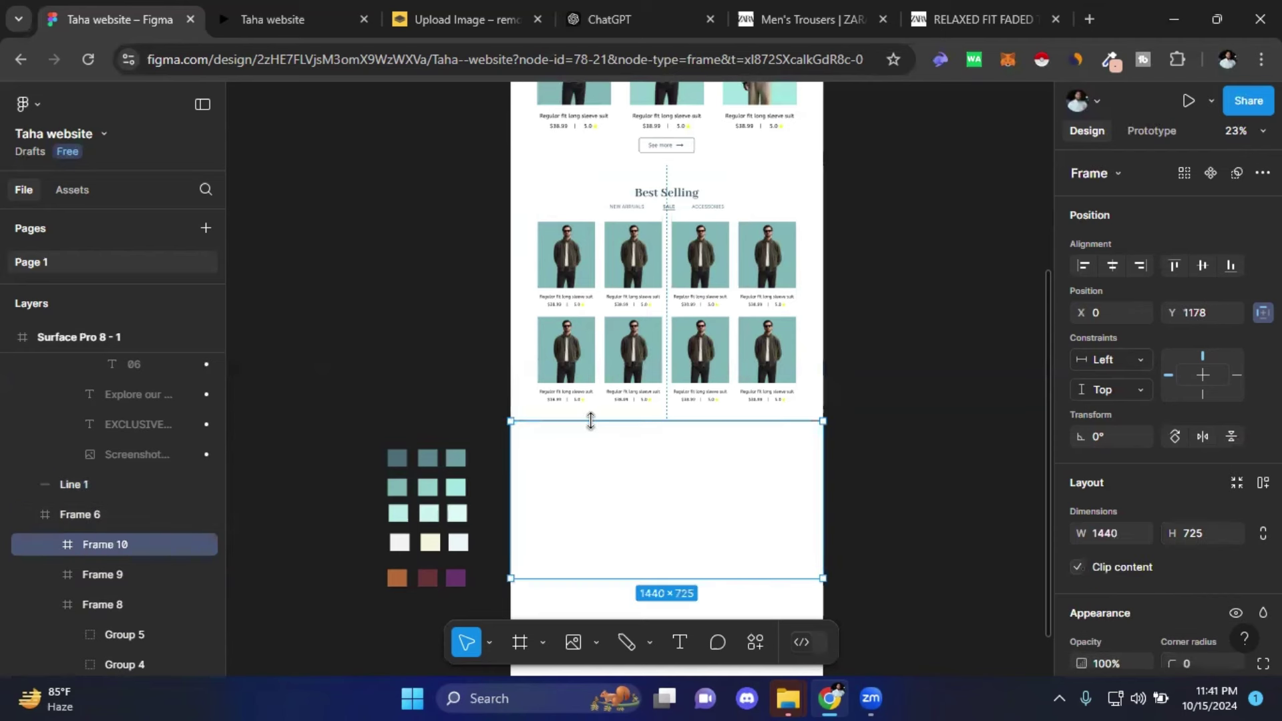
click(910, 440)
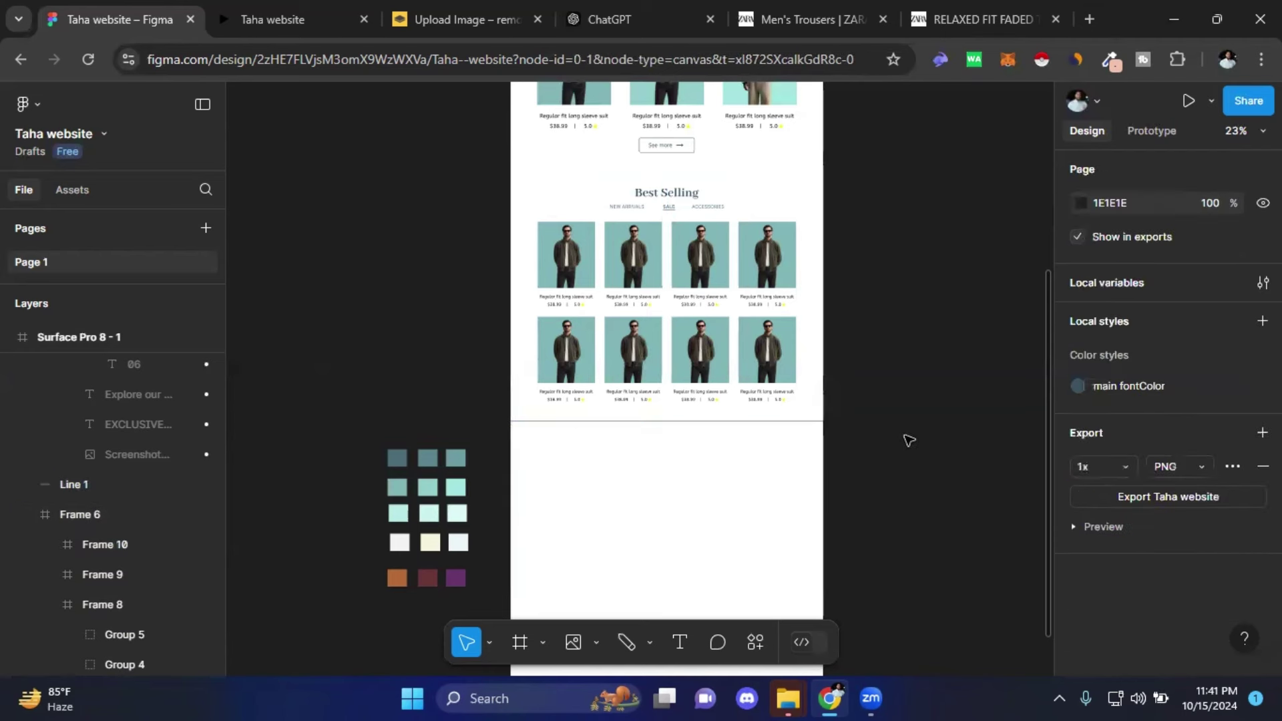
scroll(874, 413, down, 2)
scroll(874, 412, down, 2)
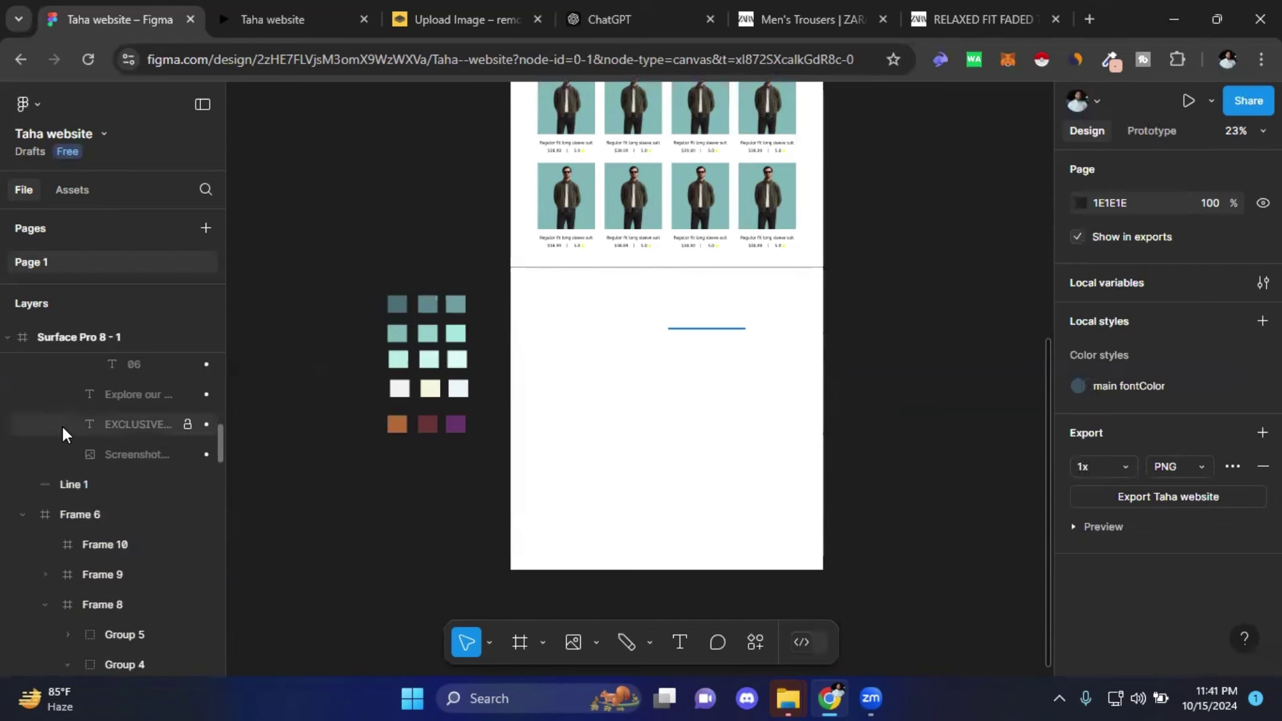
scroll(64, 427, up, 3)
scroll(66, 427, up, 3)
scroll(167, 477, down, 2)
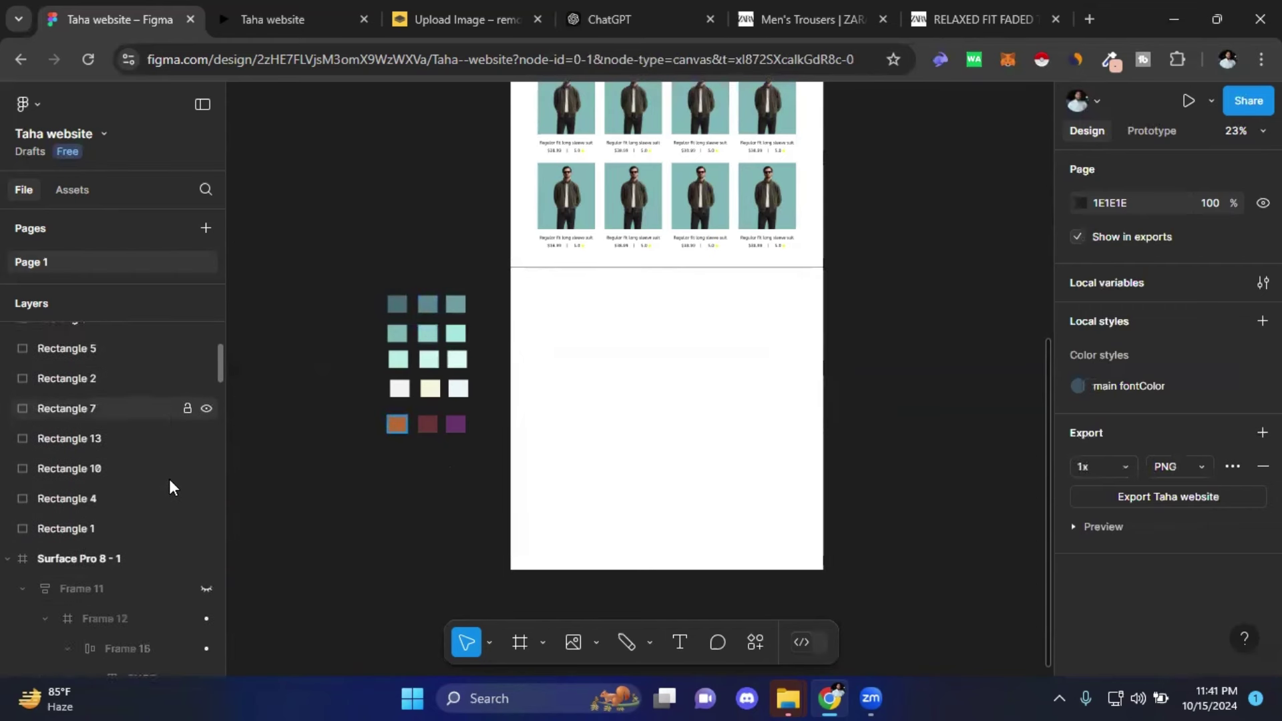
scroll(170, 478, down, 3)
click(207, 473)
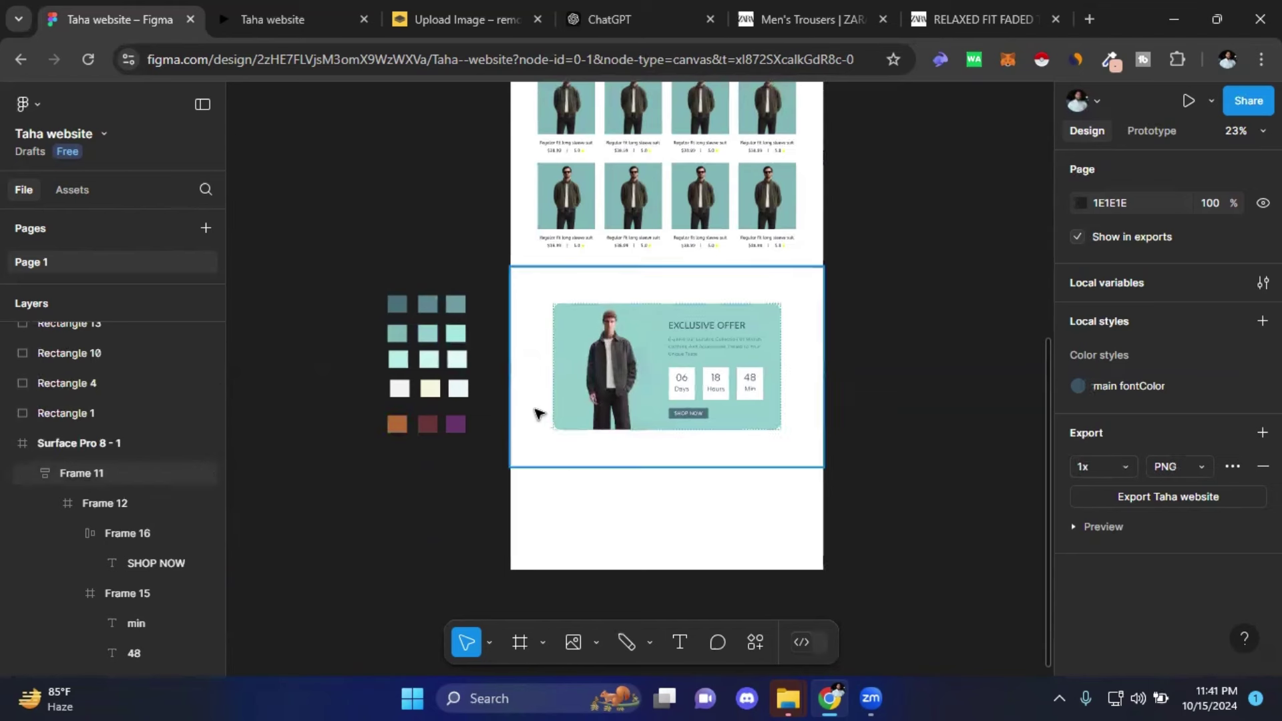
click(538, 416)
scroll(1224, 473, down, 5)
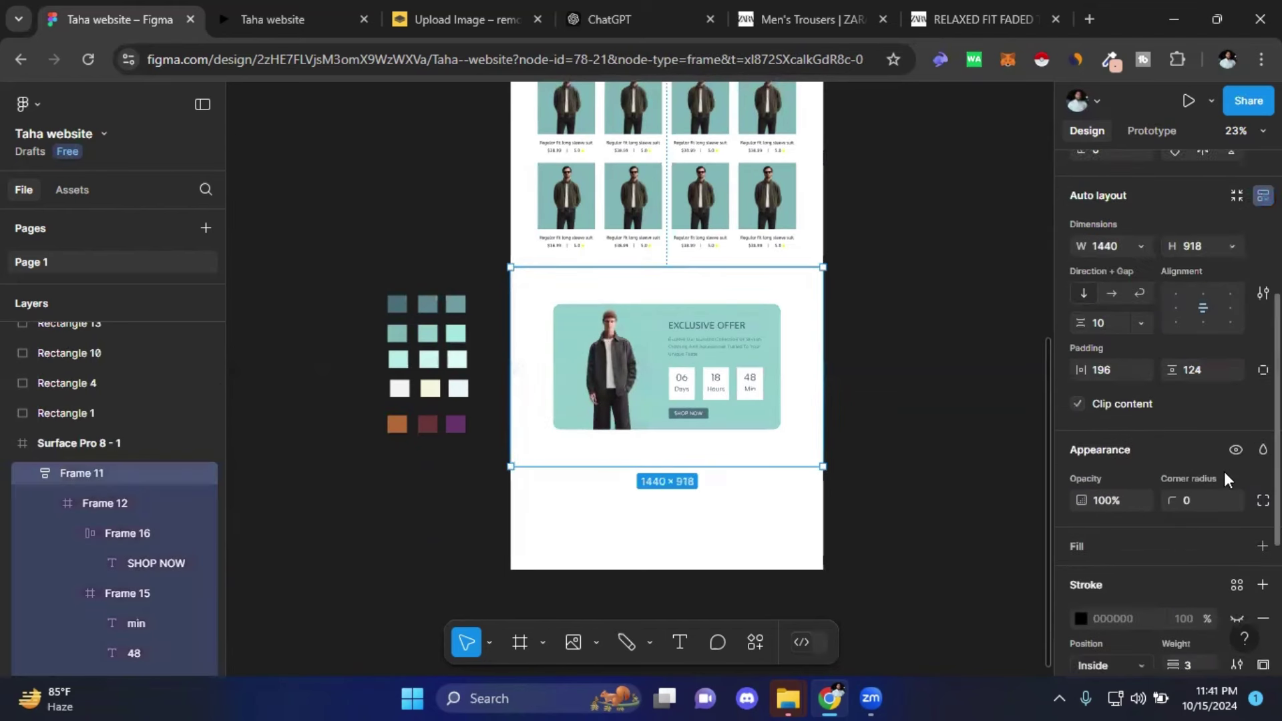
scroll(1224, 472, down, 2)
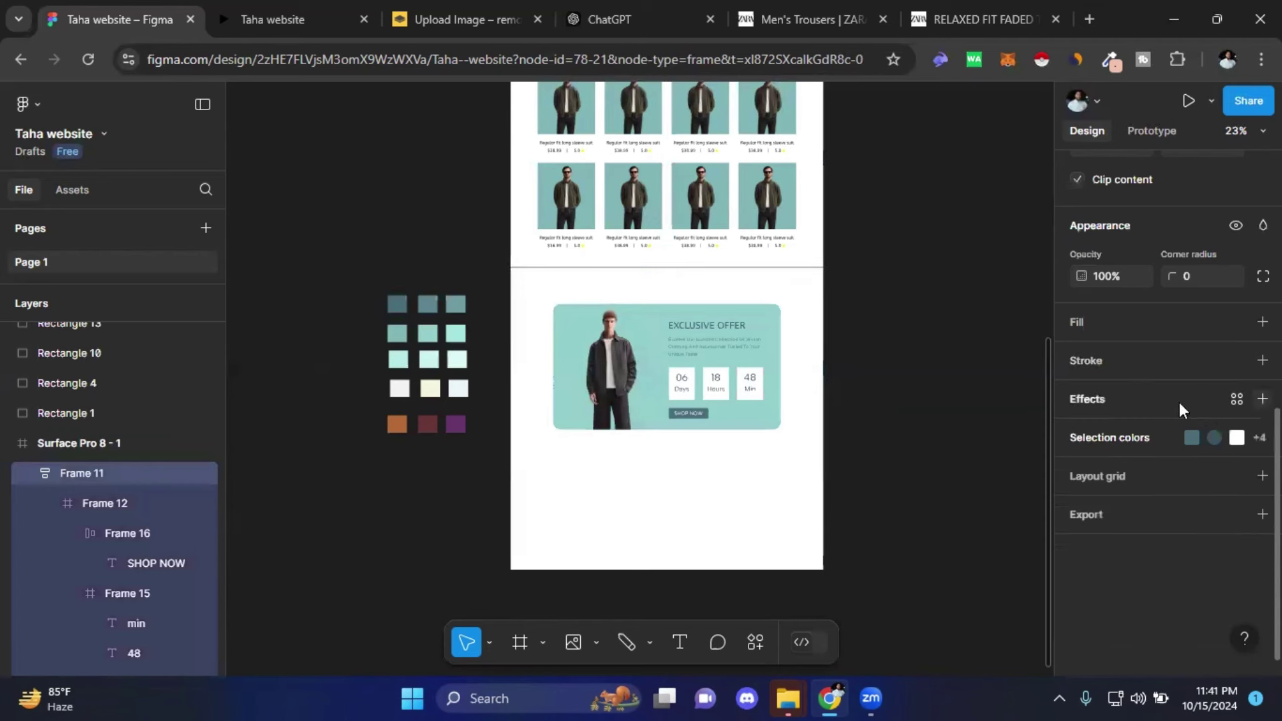
click(897, 414)
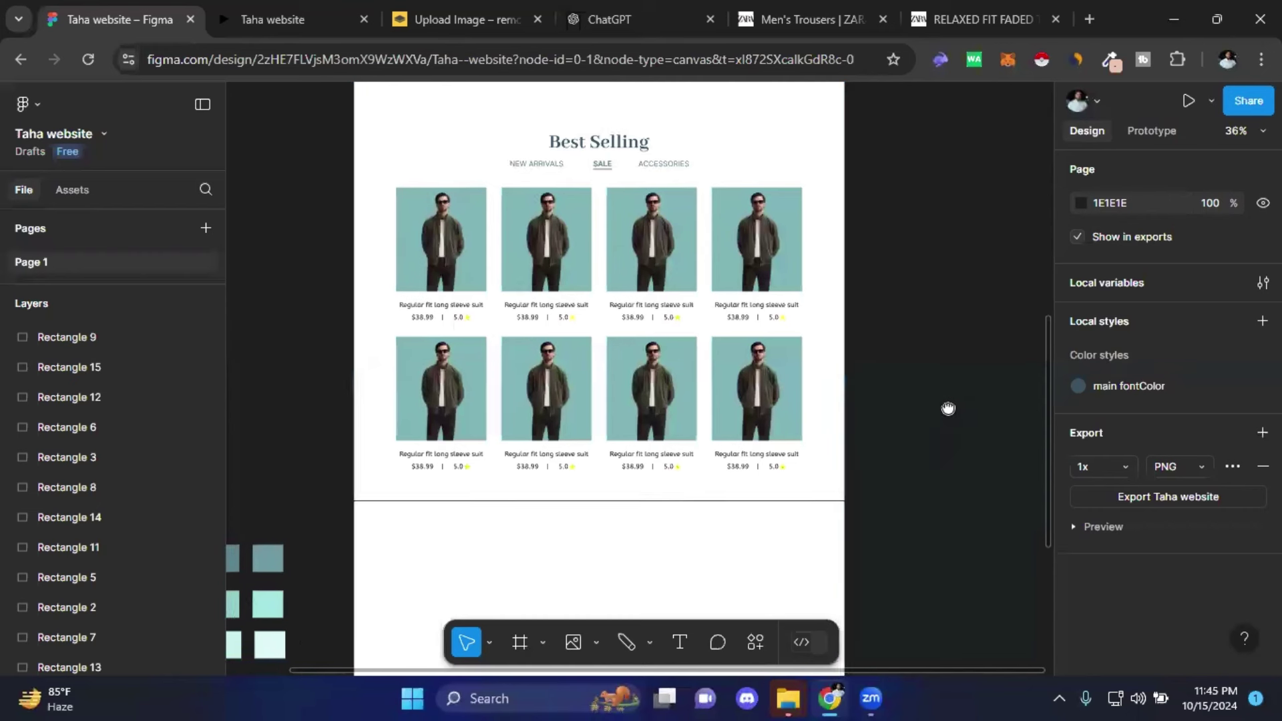
scroll(943, 387, down, 5)
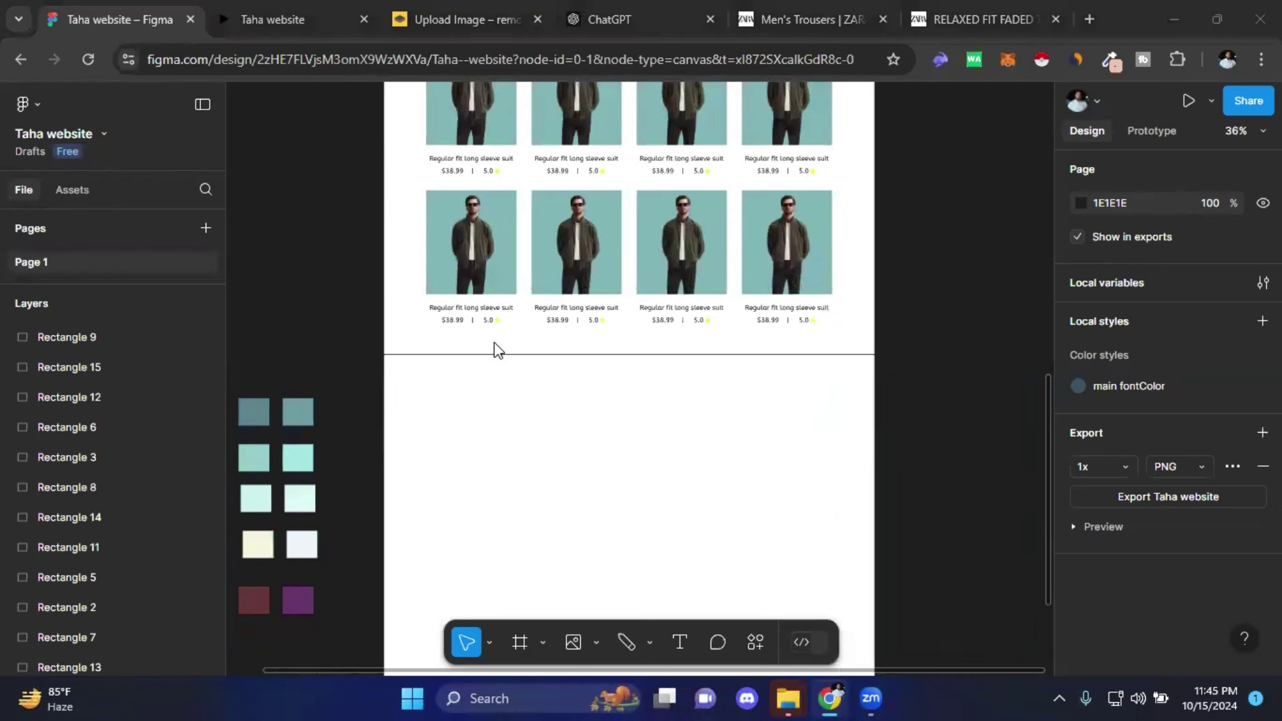
- Delete the empty Frame 10 nested inside the Best Selling Frame 6
click(407, 329)
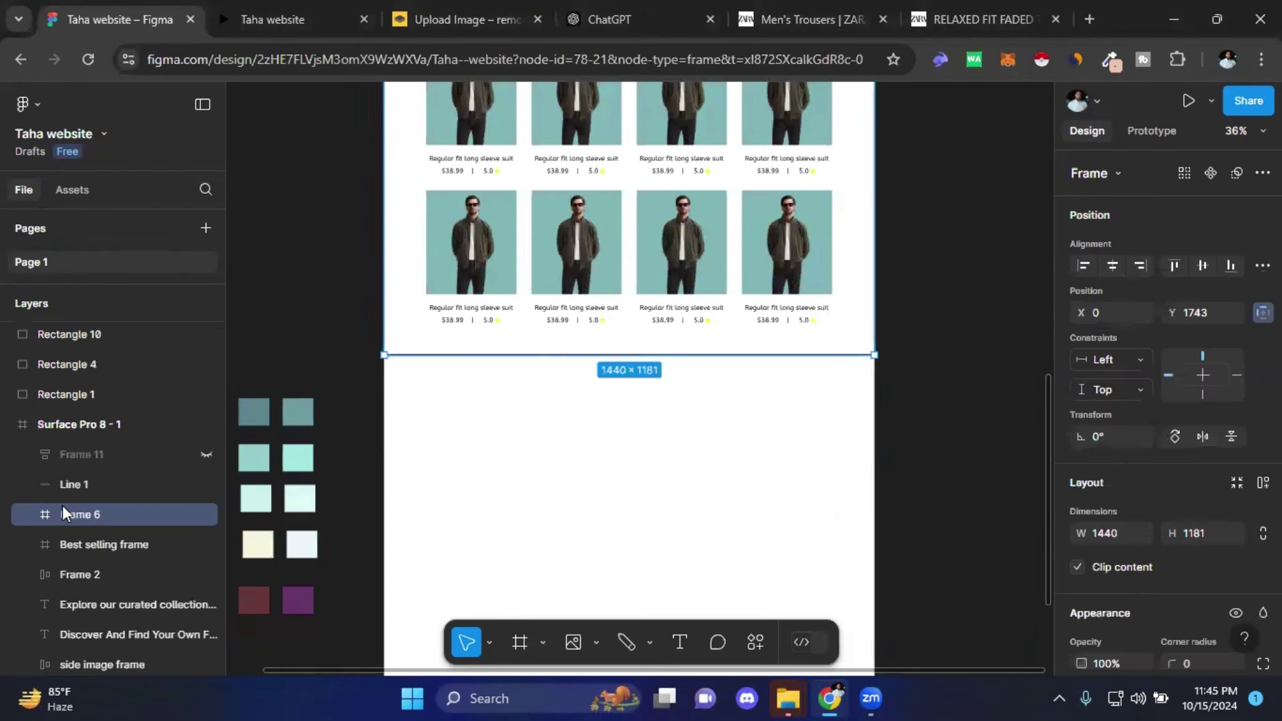
scroll(49, 514, down, 2)
scroll(79, 481, up, 2)
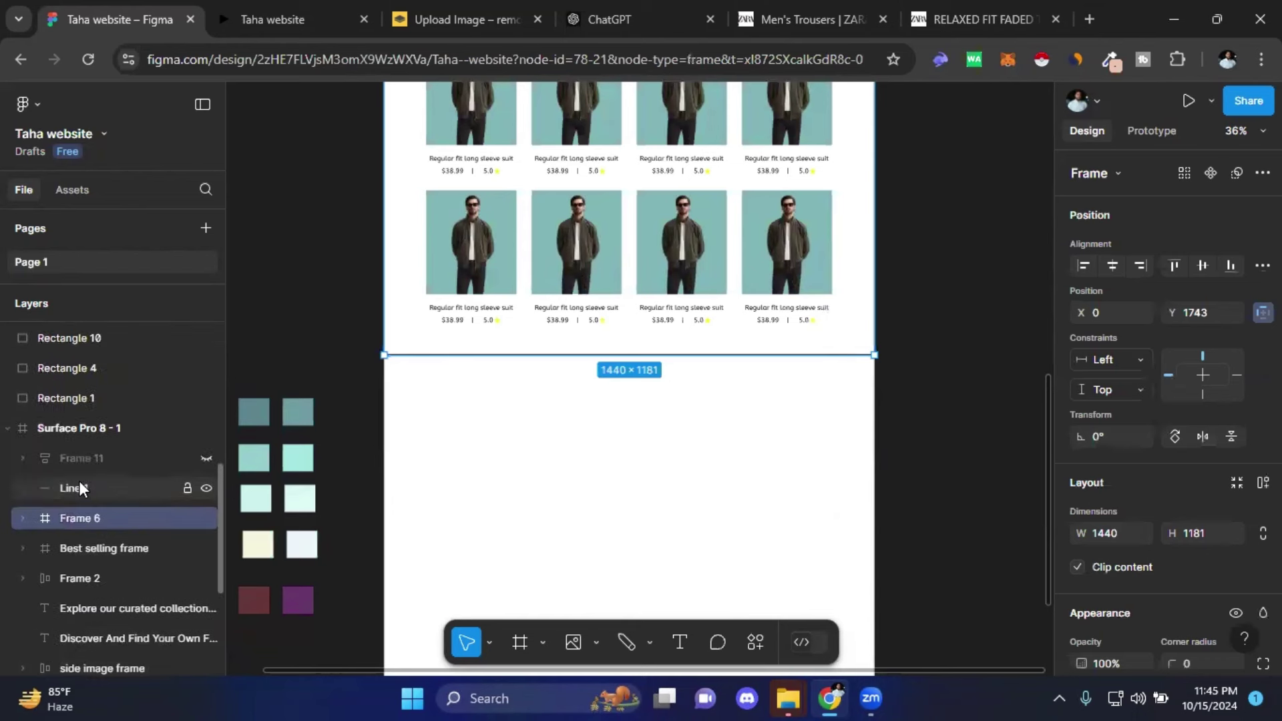
click(22, 519)
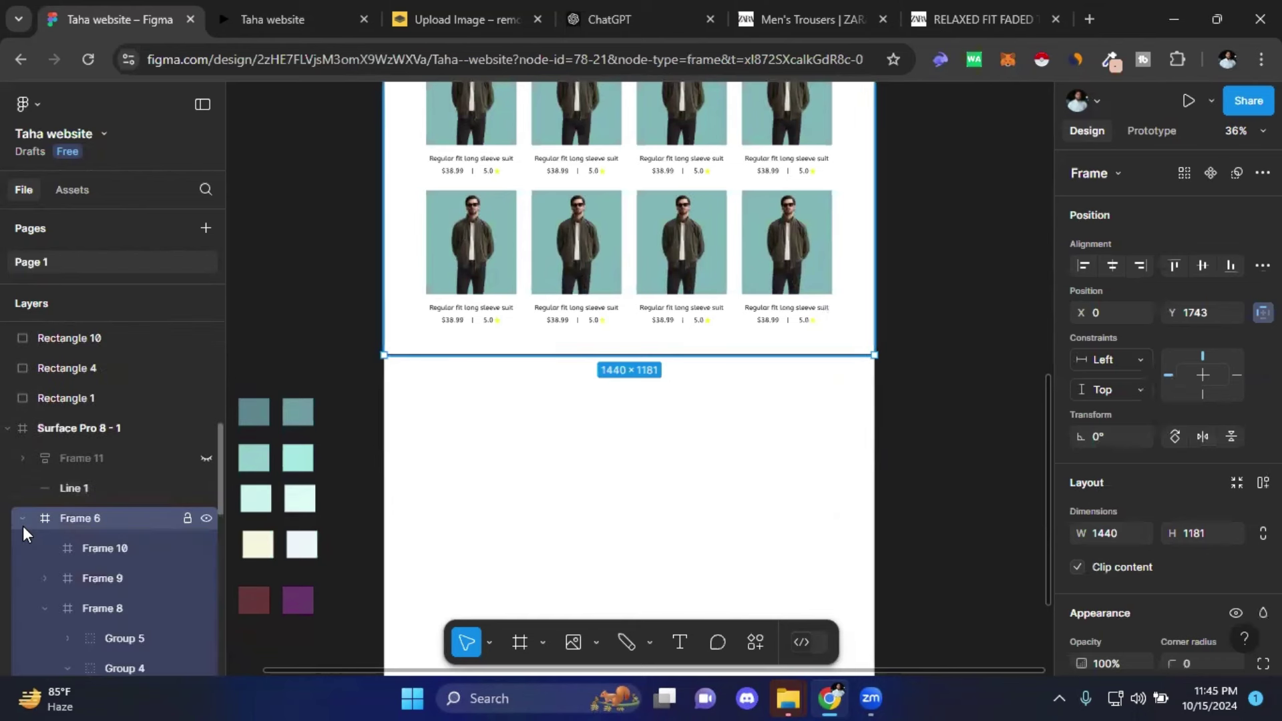
click(111, 547)
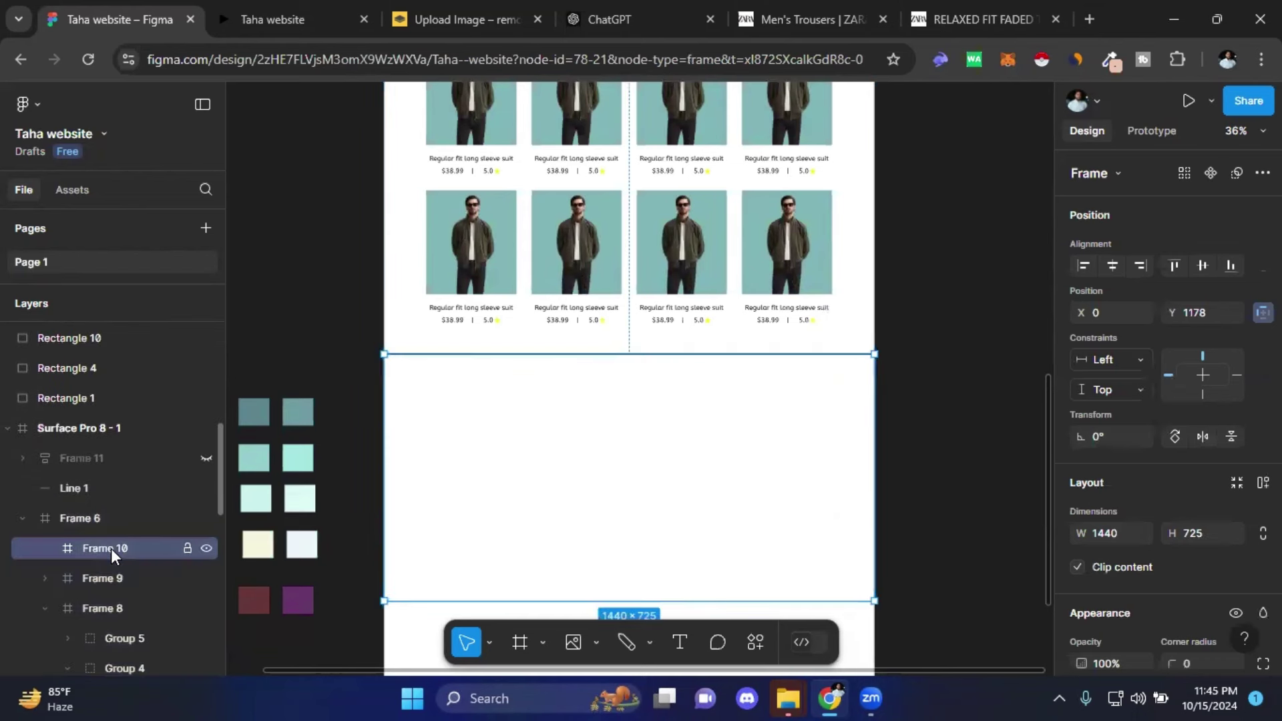
right_click(111, 548)
click(88, 547)
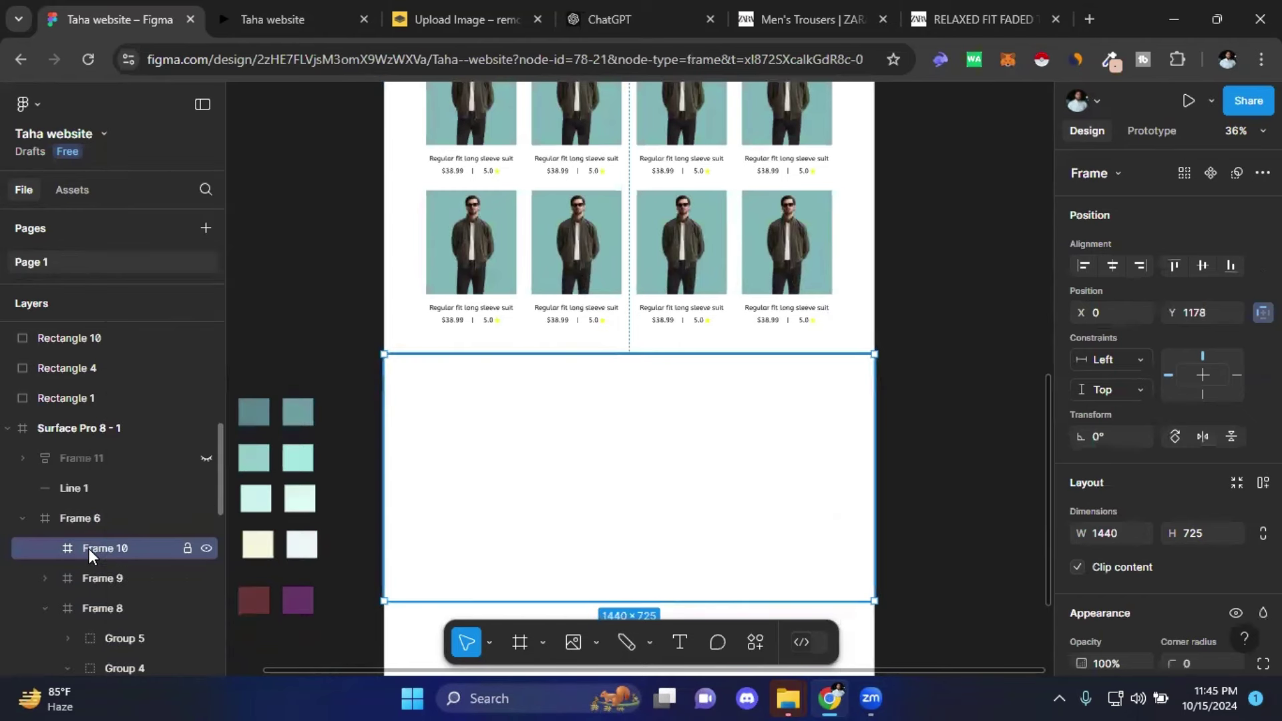
key(Delete)
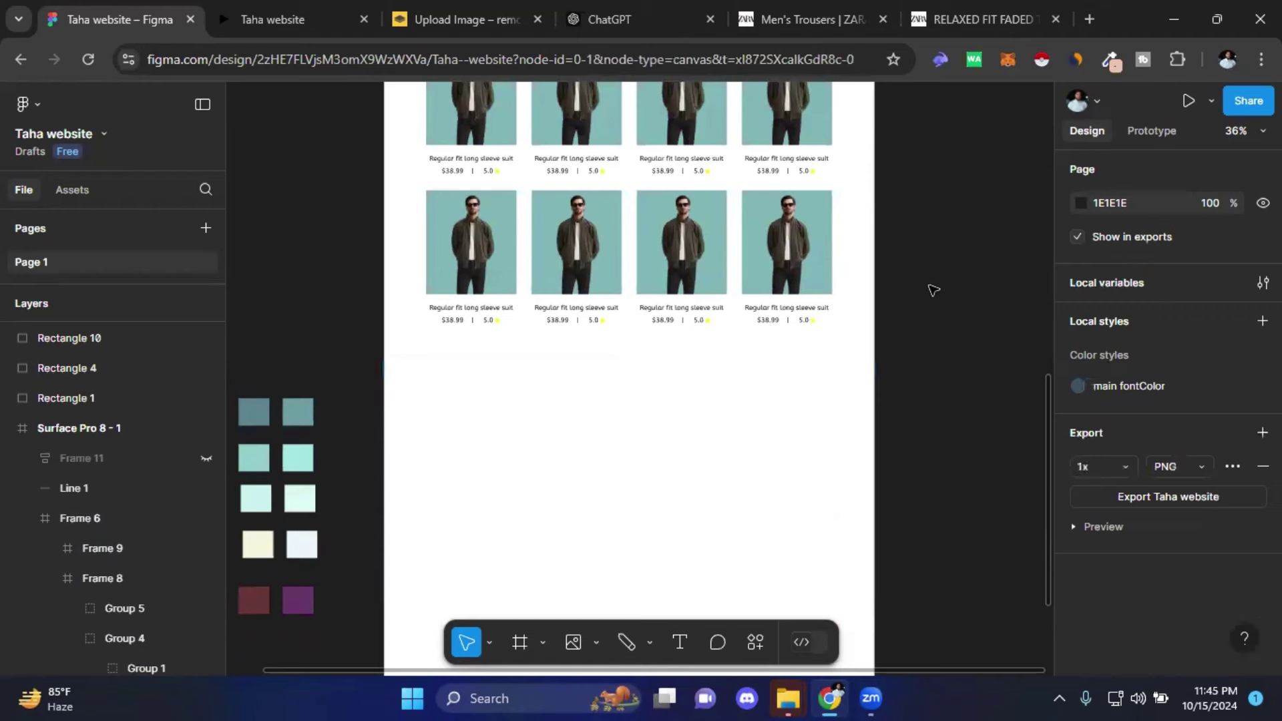
mouse_move(81, 459)
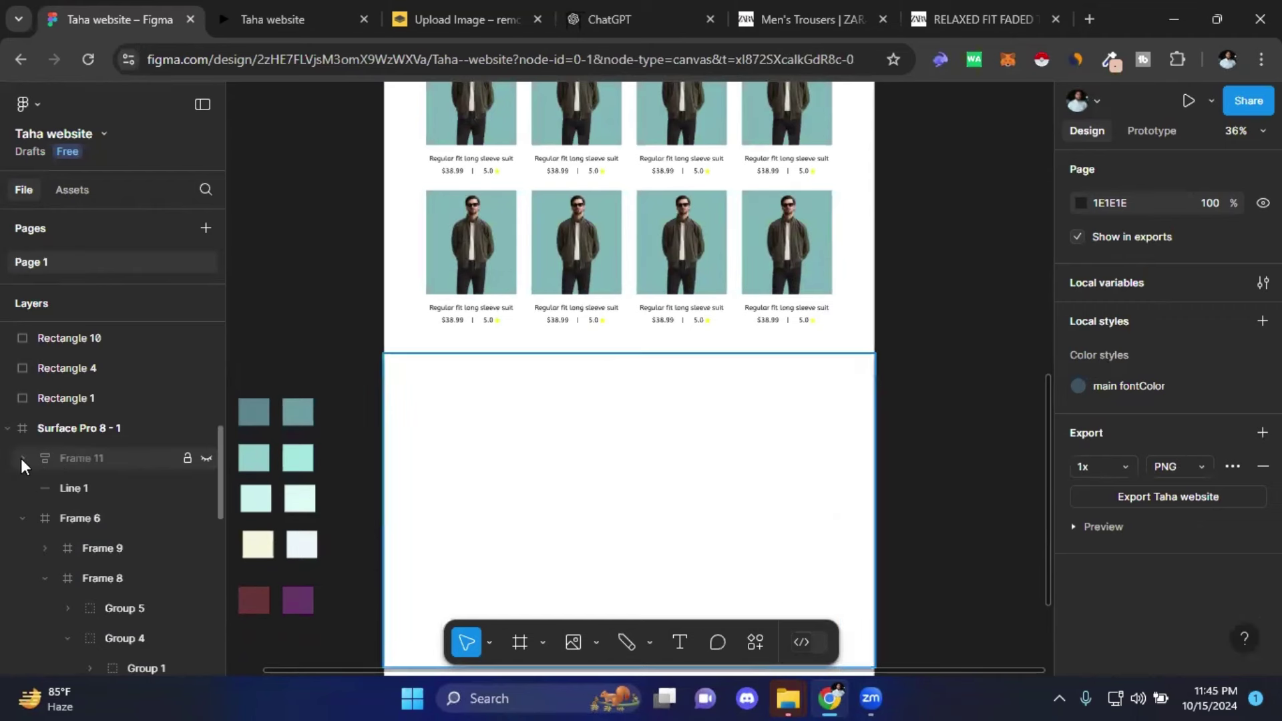
- Unhide the Exclusive Offer banner section, Frame 11
click(206, 458)
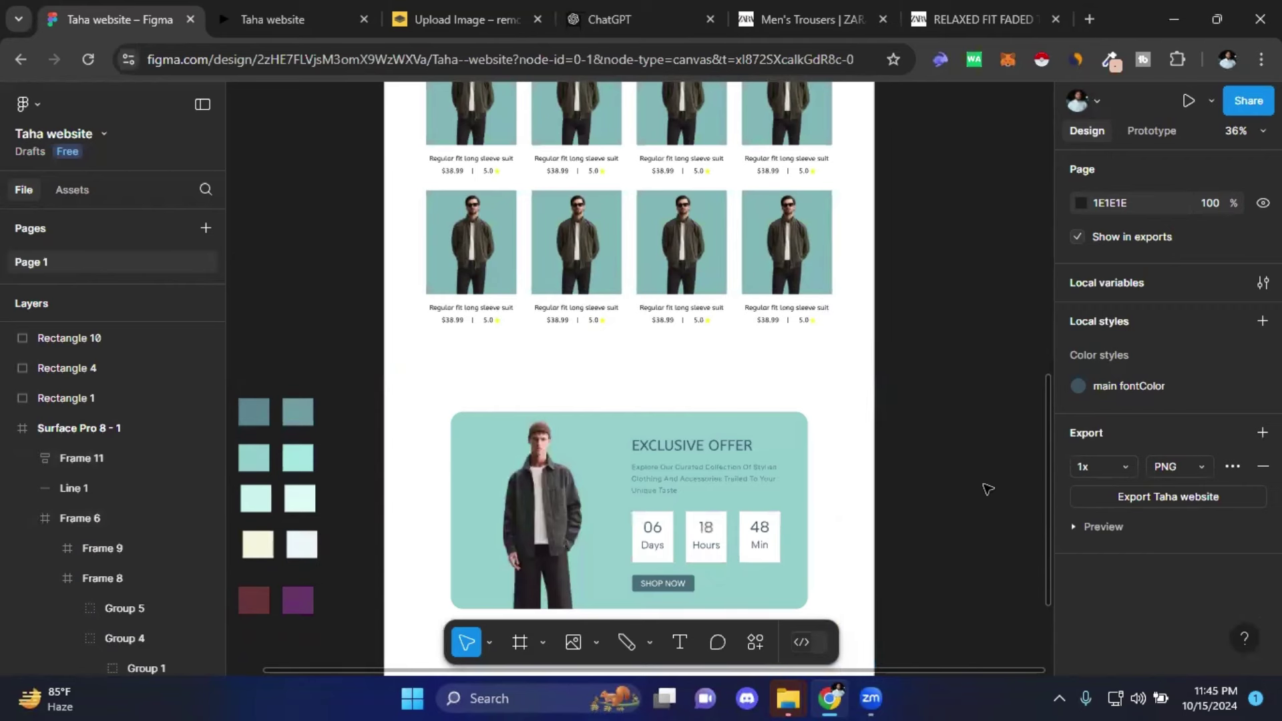
drag(989, 490, 1047, 261)
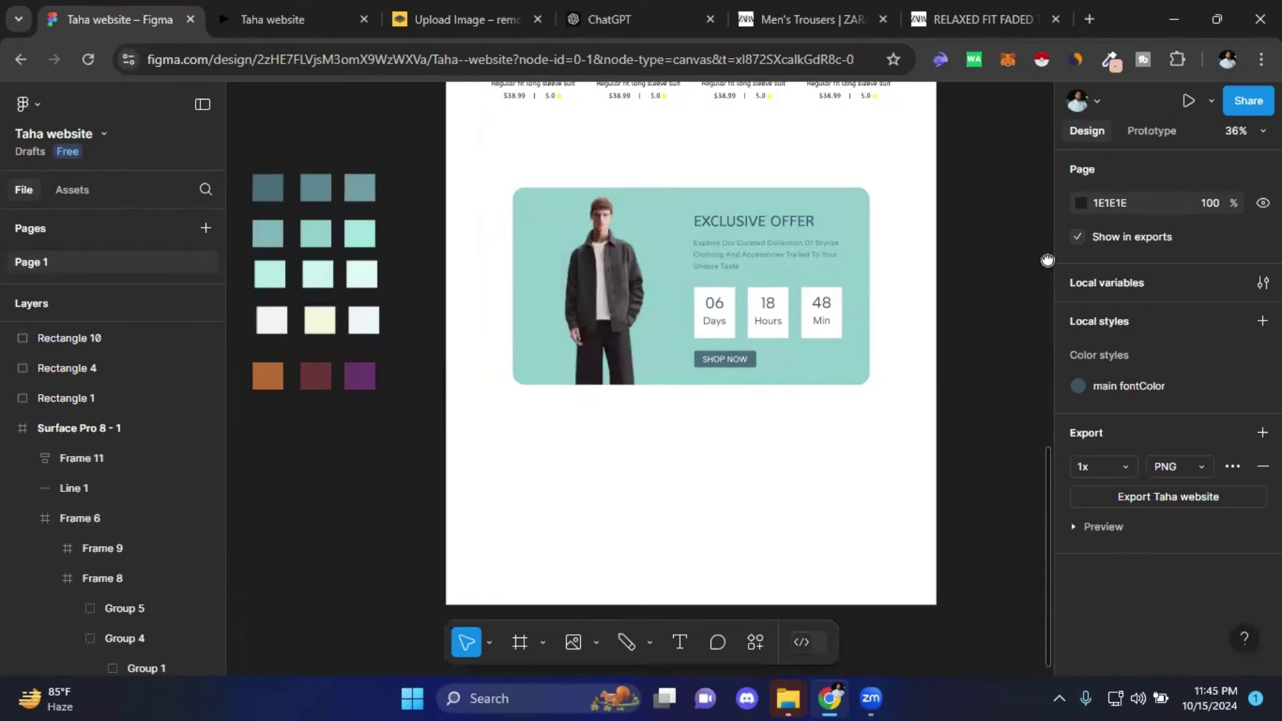
scroll(1039, 328, down, 3)
scroll(1042, 347, up, 2)
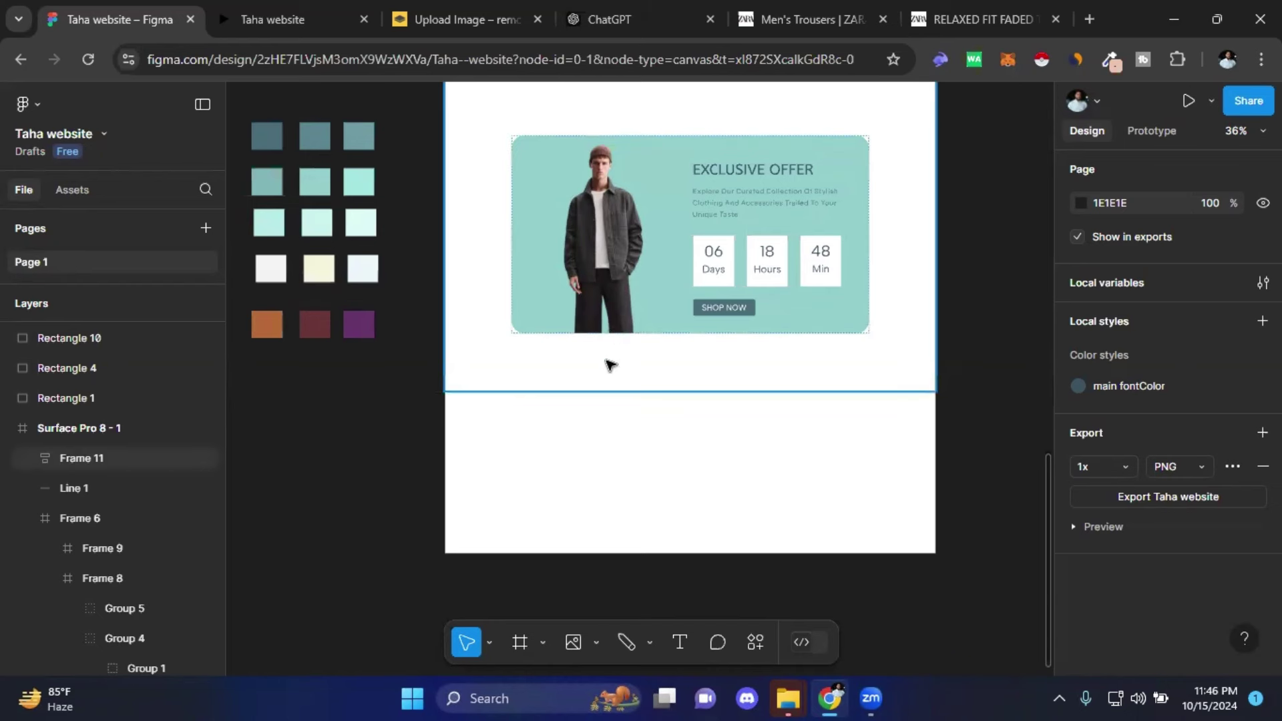
- Shorten the Exclusive Offer frame from 918 to 780 high and verify it
click(609, 365)
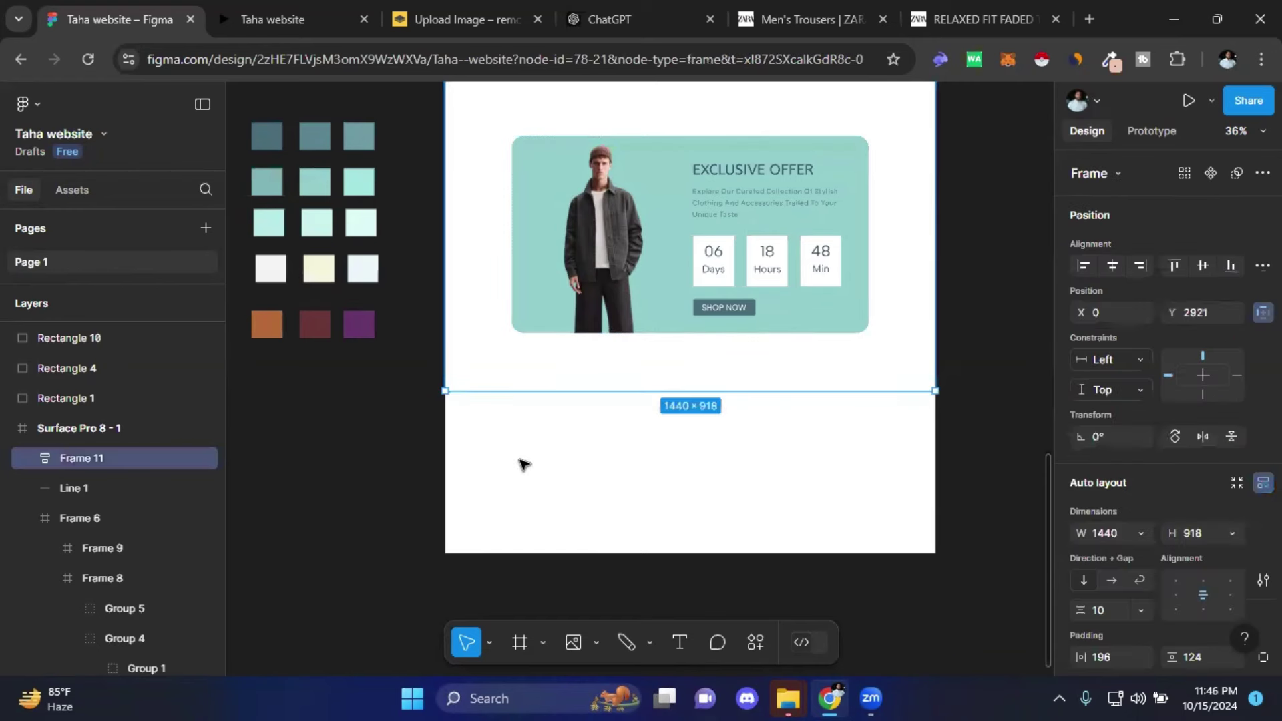
scroll(756, 575, up, 2)
scroll(756, 601, up, 2)
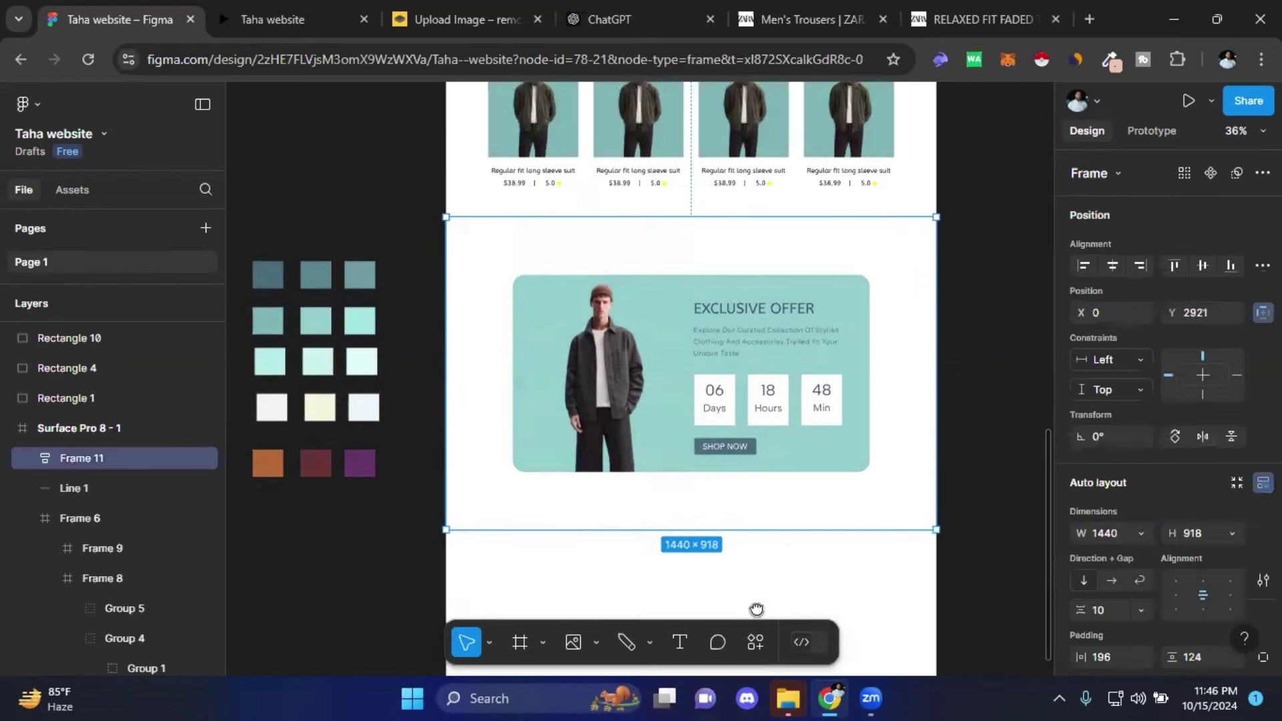
drag(756, 609, 757, 591)
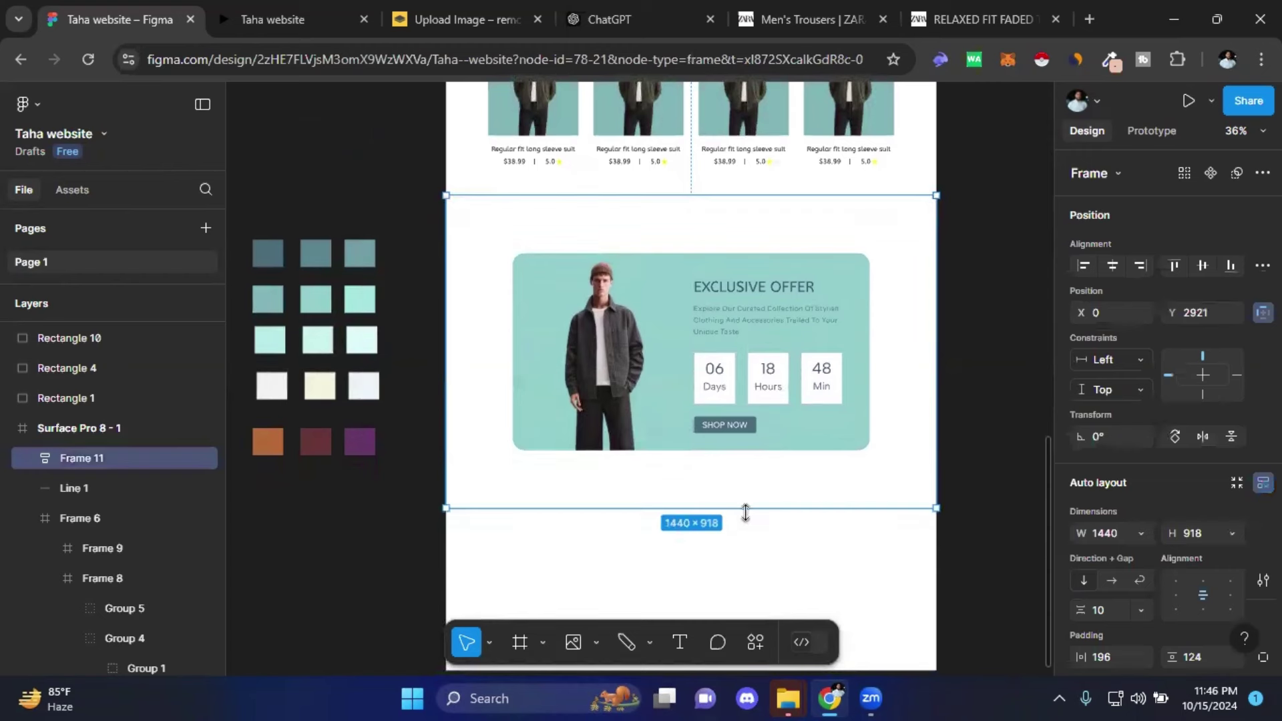
drag(747, 509, 748, 461)
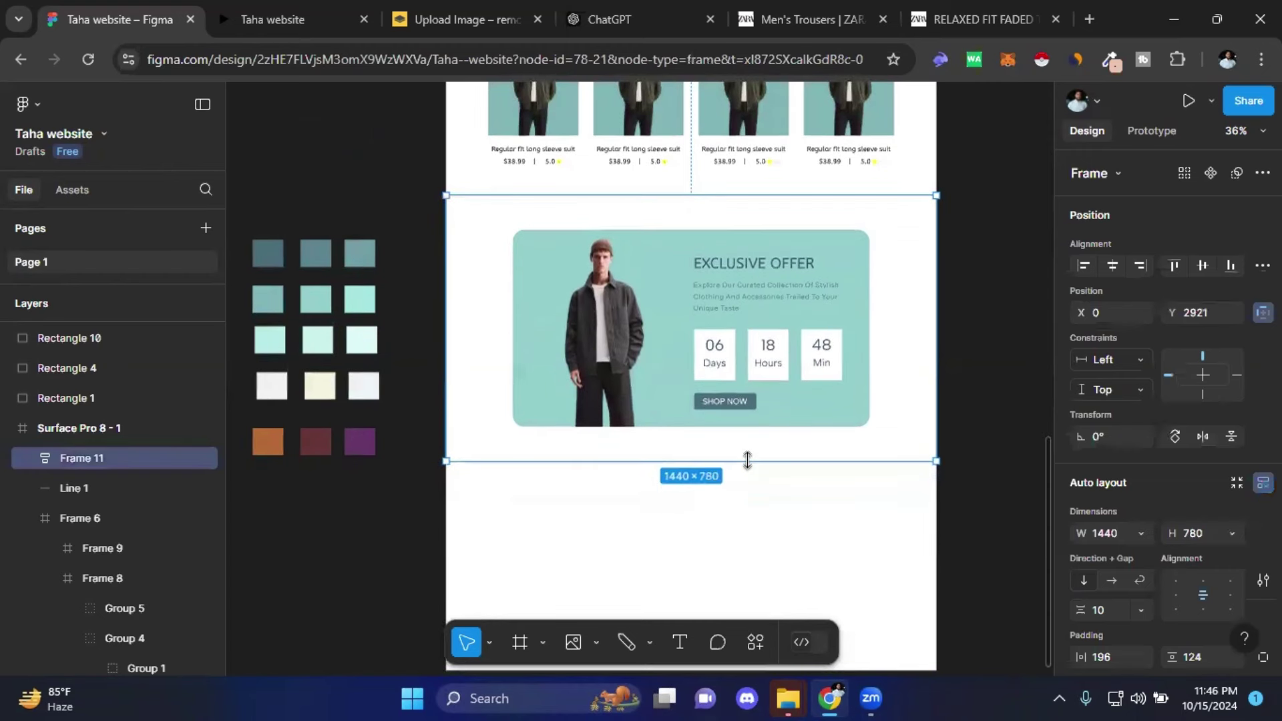
click(778, 538)
drag(790, 550, 800, 458)
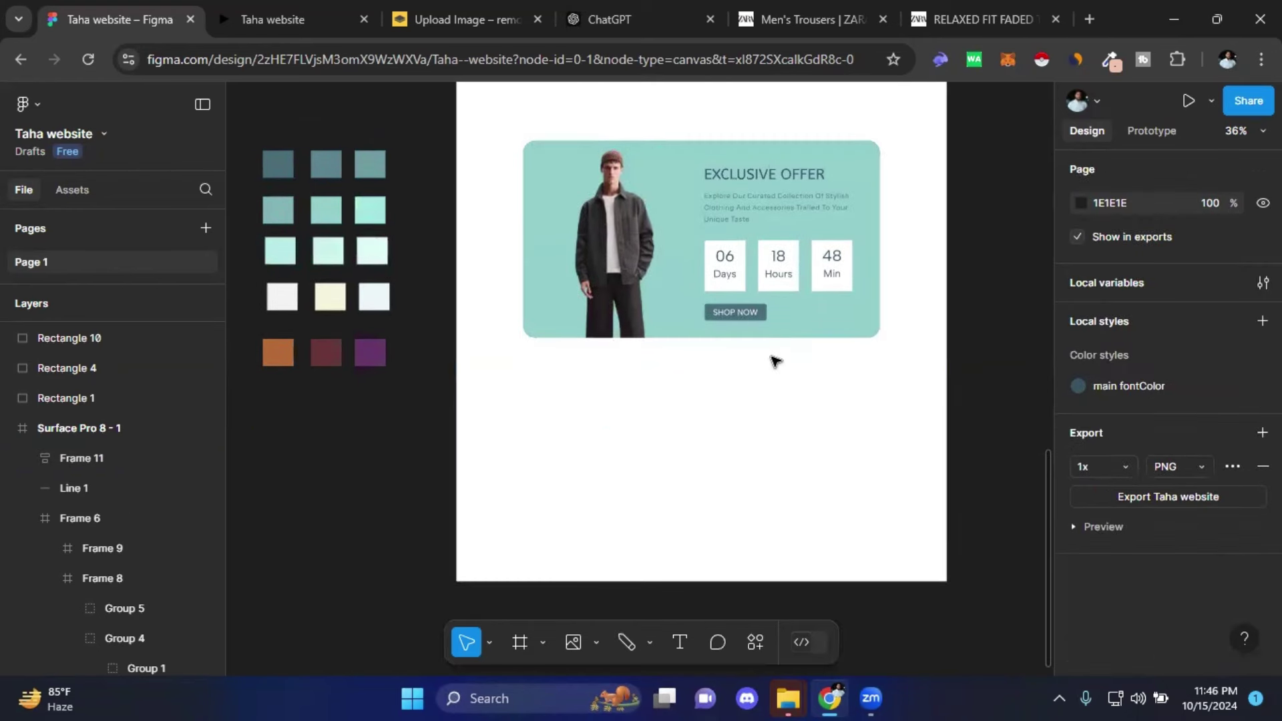
click(768, 353)
drag(610, 515, 612, 412)
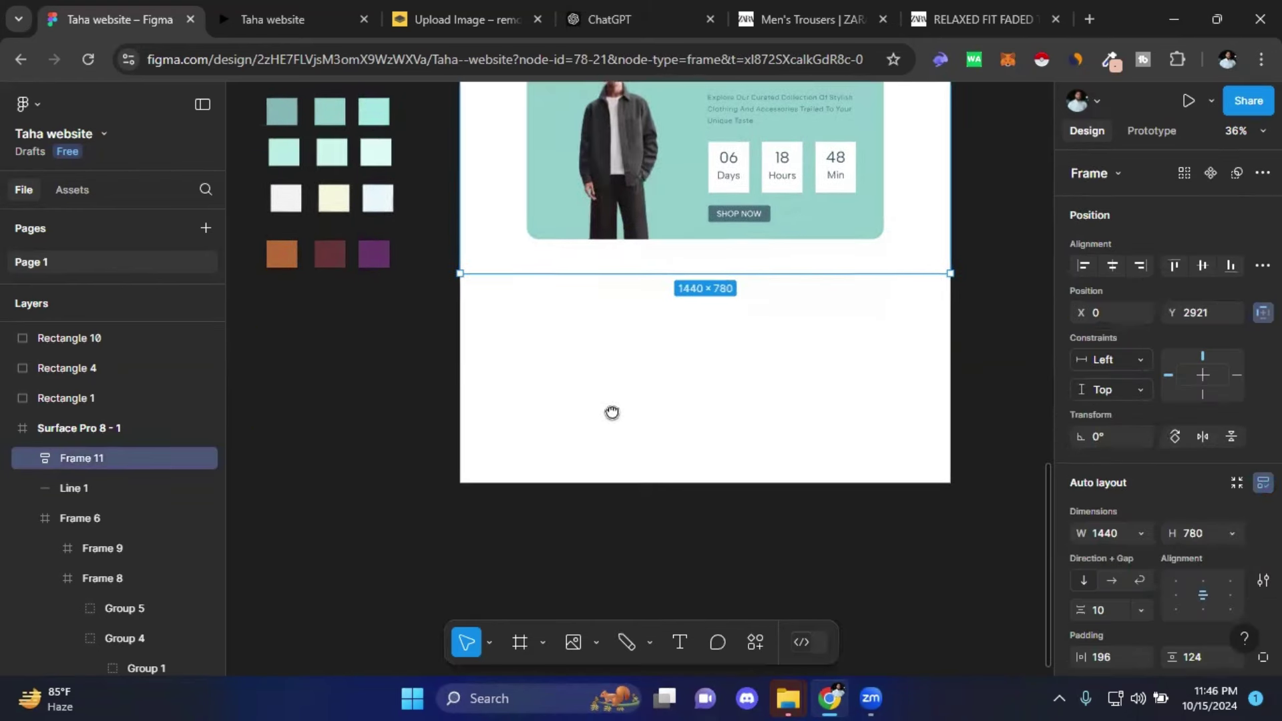
- Draw a 1440 × 455 frame below the banner with a black stroke
click(518, 645)
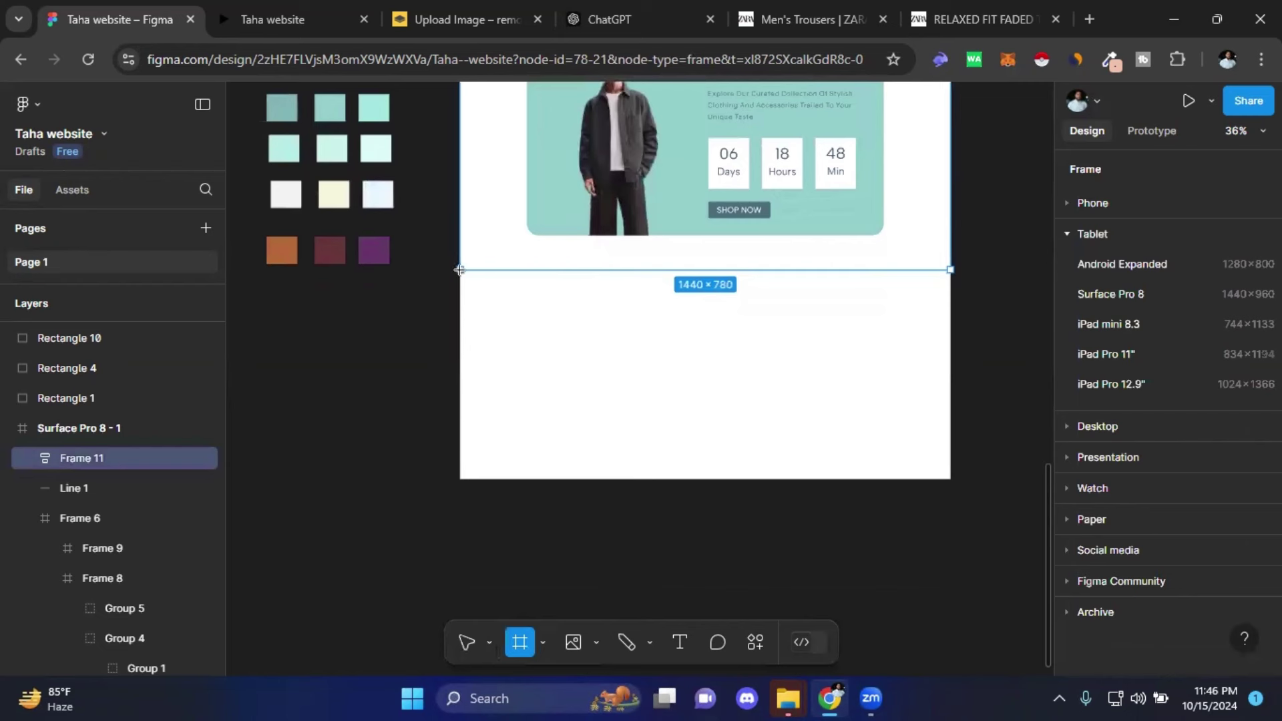
drag(459, 272, 952, 427)
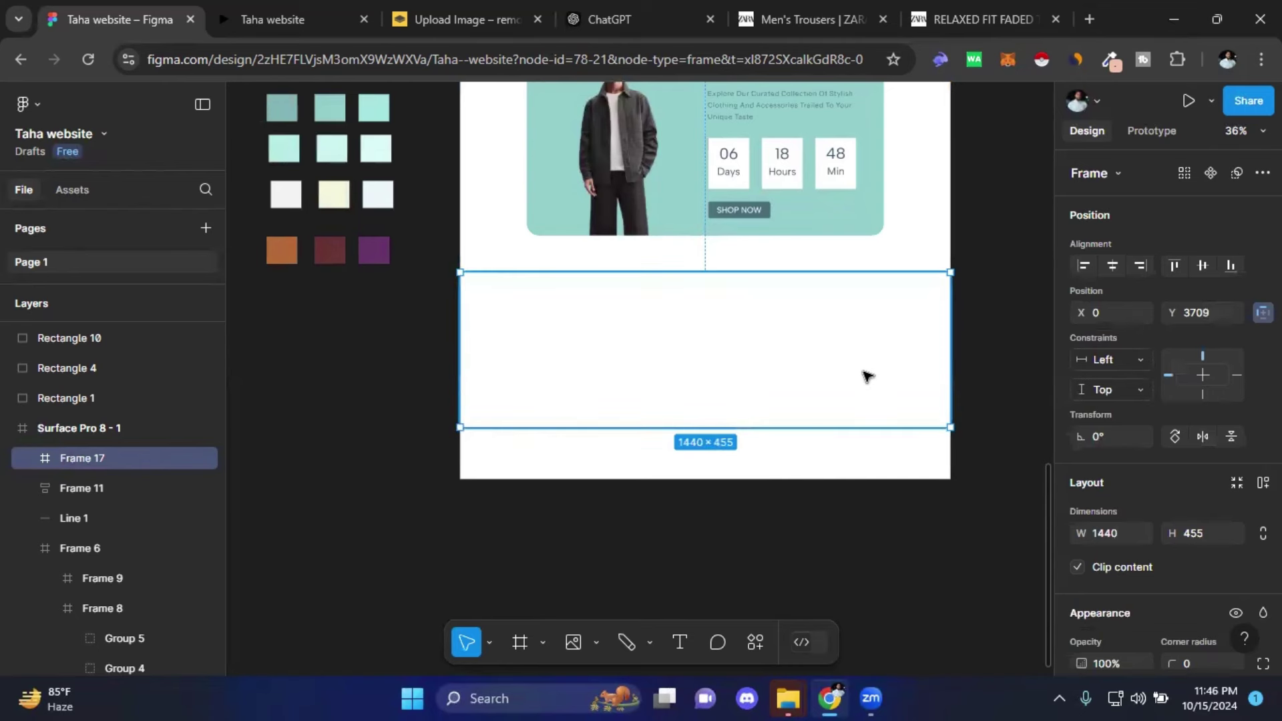
scroll(1119, 486, down, 4)
click(1108, 487)
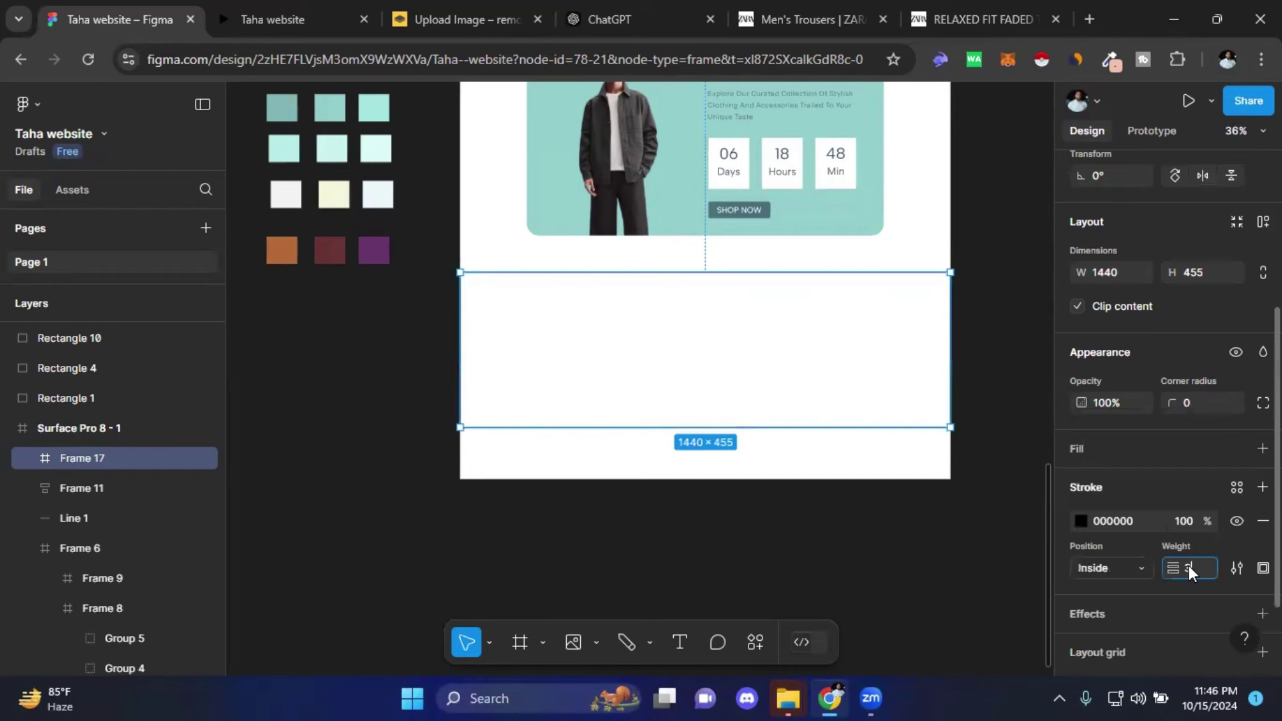
click(1007, 479)
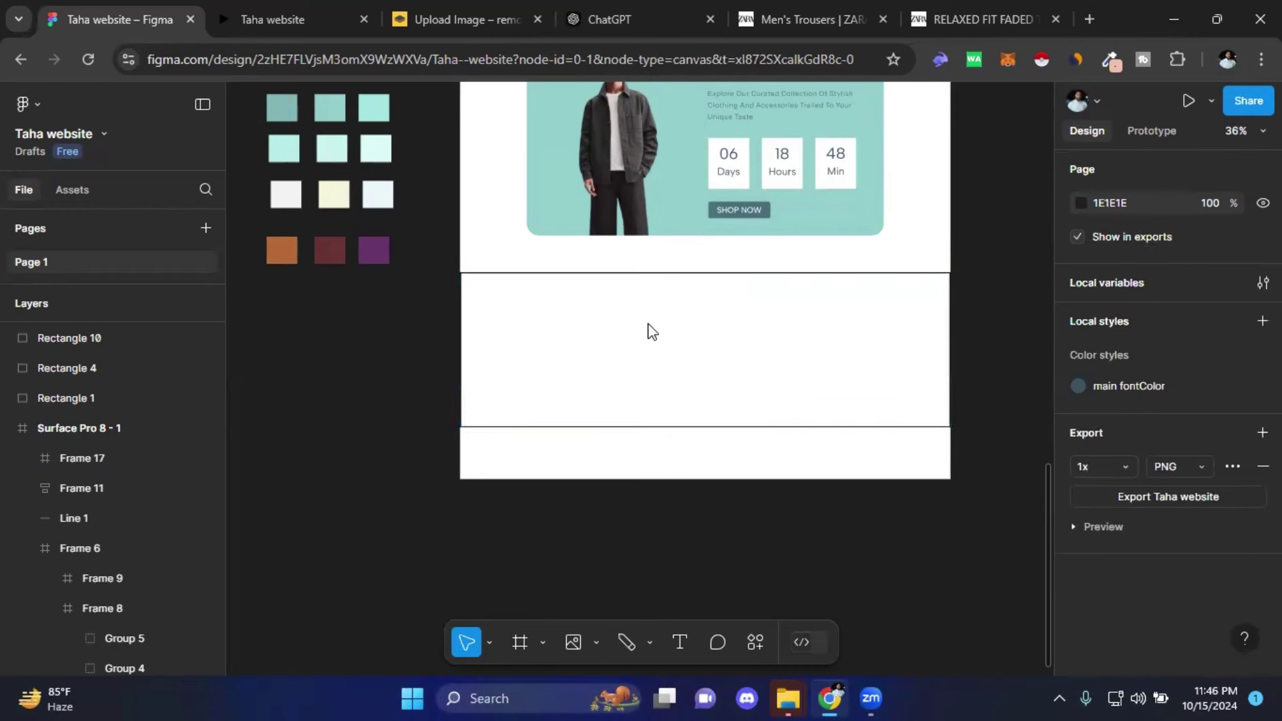
- Lengthen the Surface Pro 8 - 1 page frame from 4316 to 5073 high
ctrl+scroll(623, 375, up, 2)
ctrl+scroll(623, 377, up, 2)
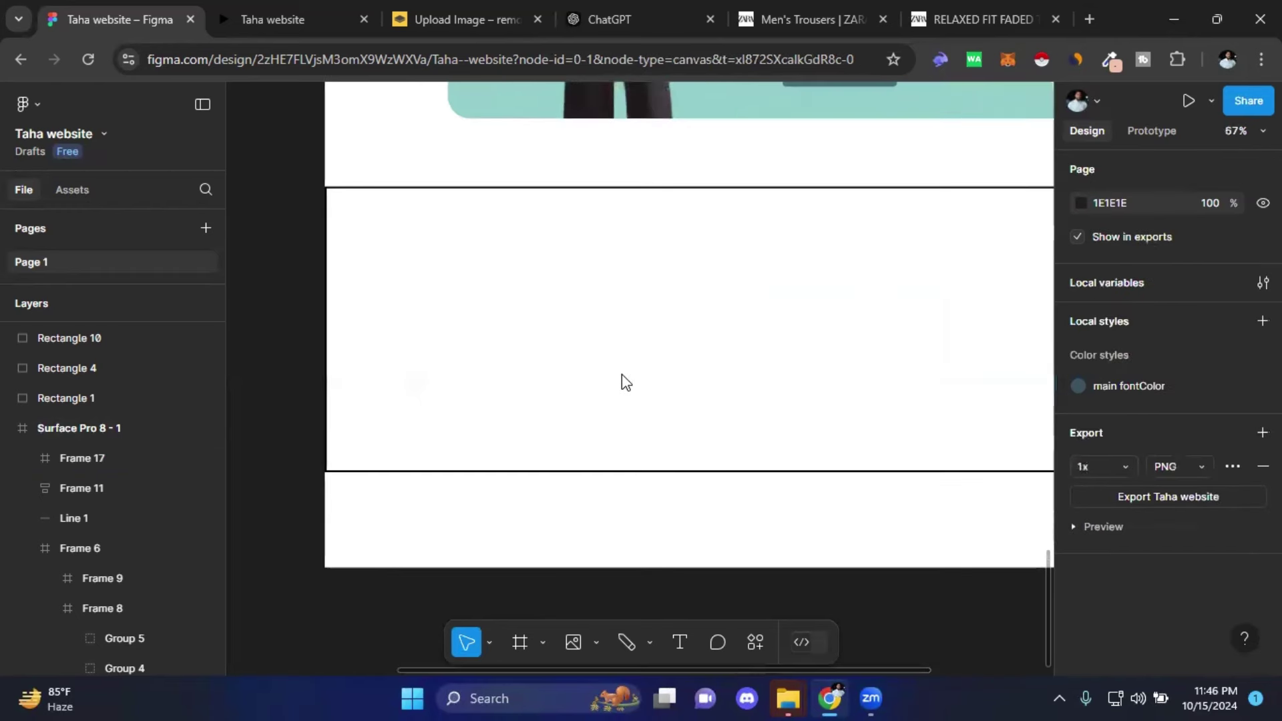
ctrl+scroll(622, 381, down, 2)
ctrl+scroll(759, 478, down, 2)
ctrl+scroll(848, 554, down, 2)
ctrl+scroll(848, 554, down, 1)
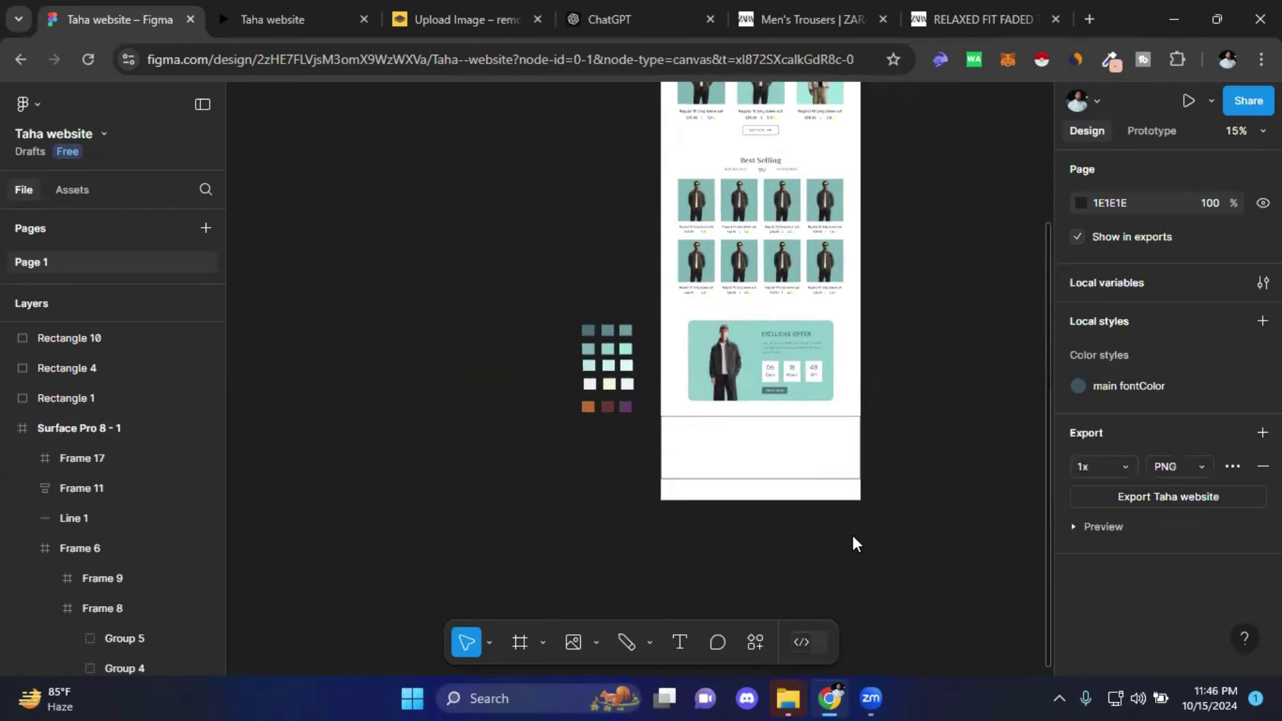
ctrl+scroll(851, 532, down, 2)
ctrl+scroll(838, 509, down, 1)
click(775, 118)
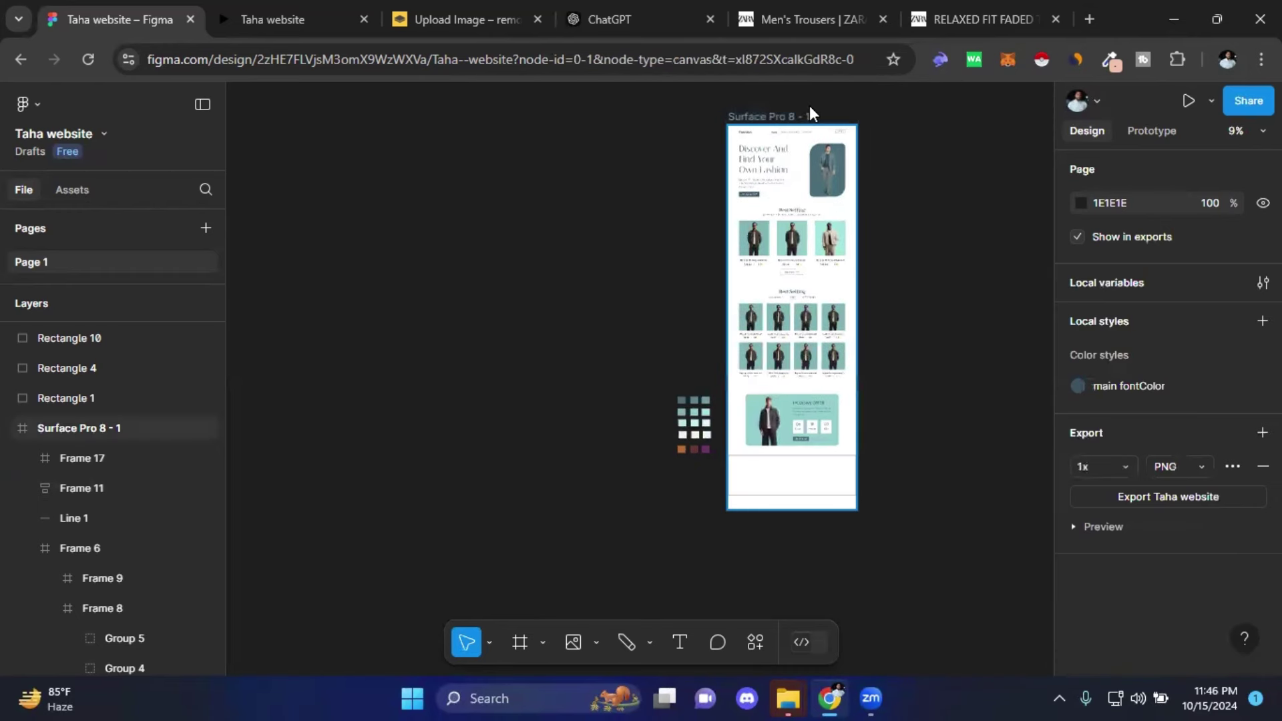
click(788, 117)
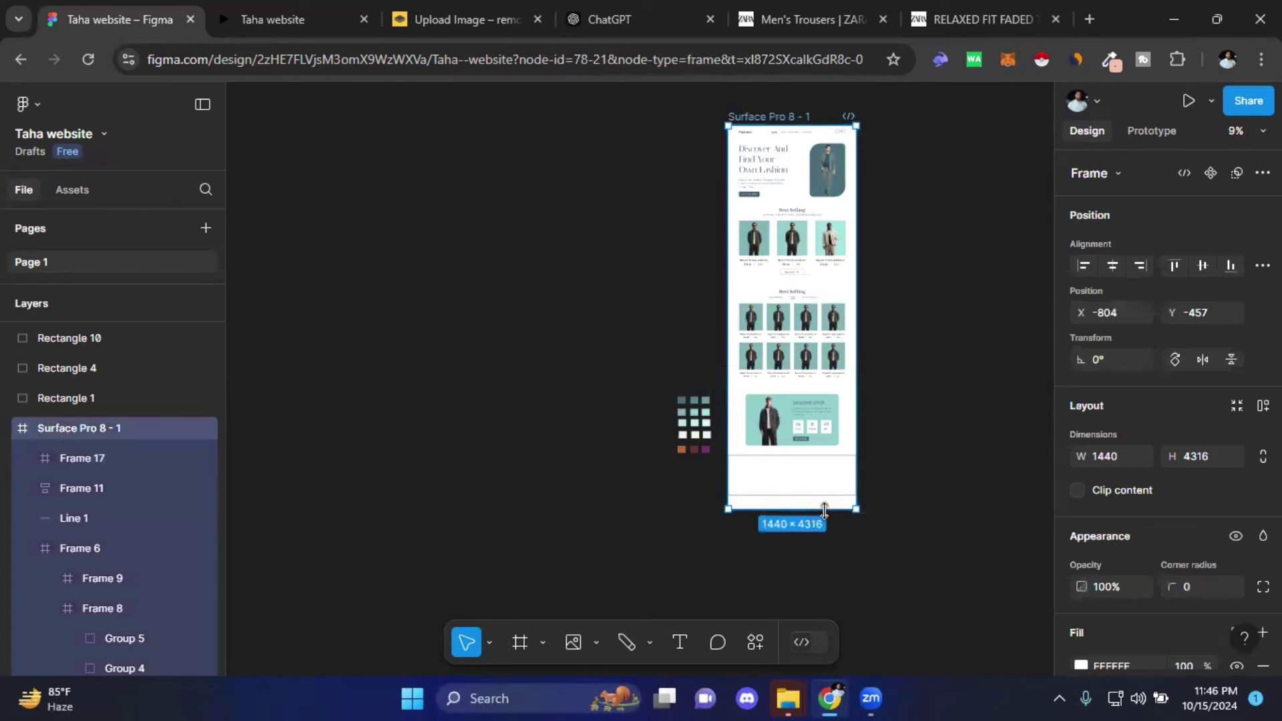
drag(826, 518, 826, 575)
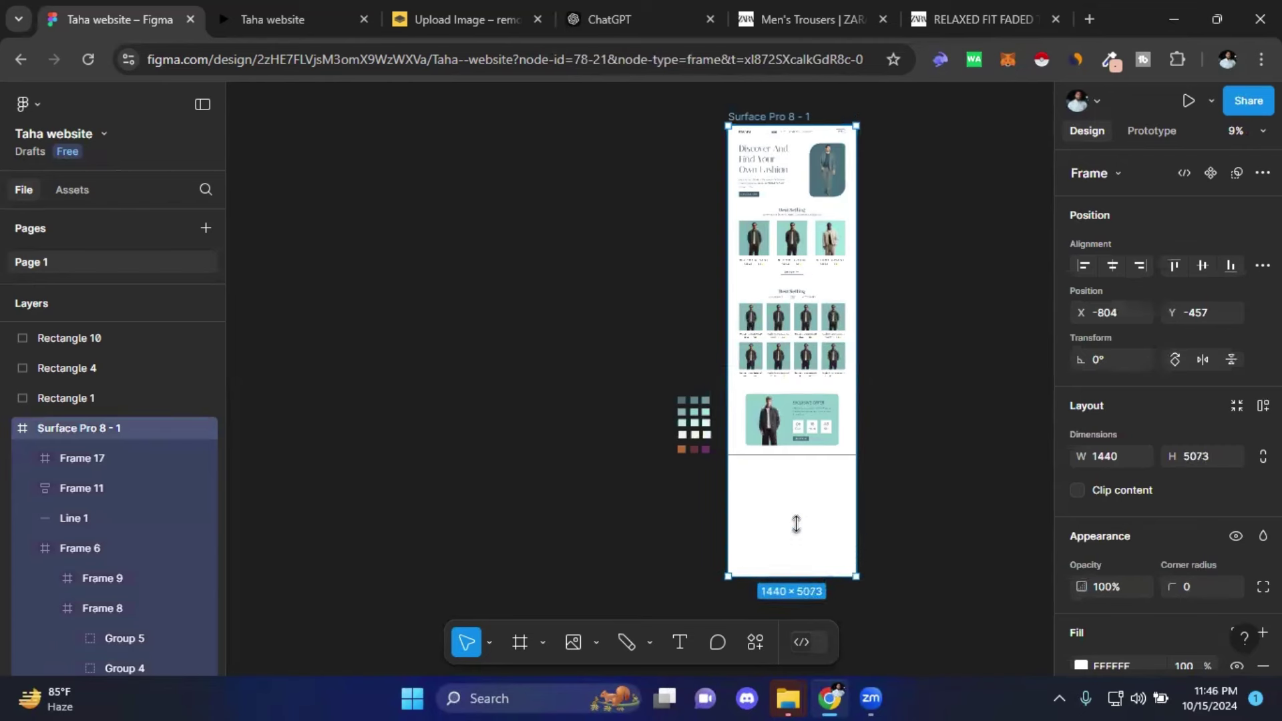
ctrl+scroll(784, 494, up, 2)
ctrl+scroll(737, 461, up, 2)
- Stretch Frame 17's bottom edge down so it measures 1440 × 736
click(738, 460)
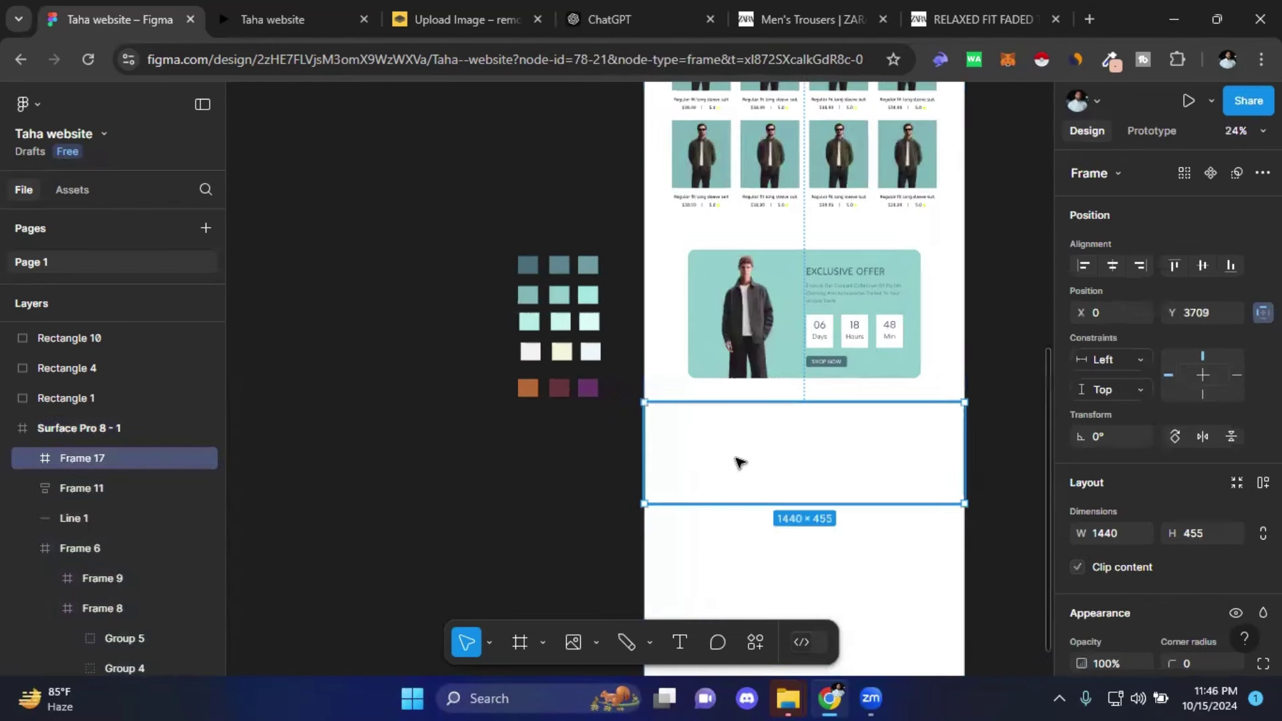
drag(1007, 521, 902, 486)
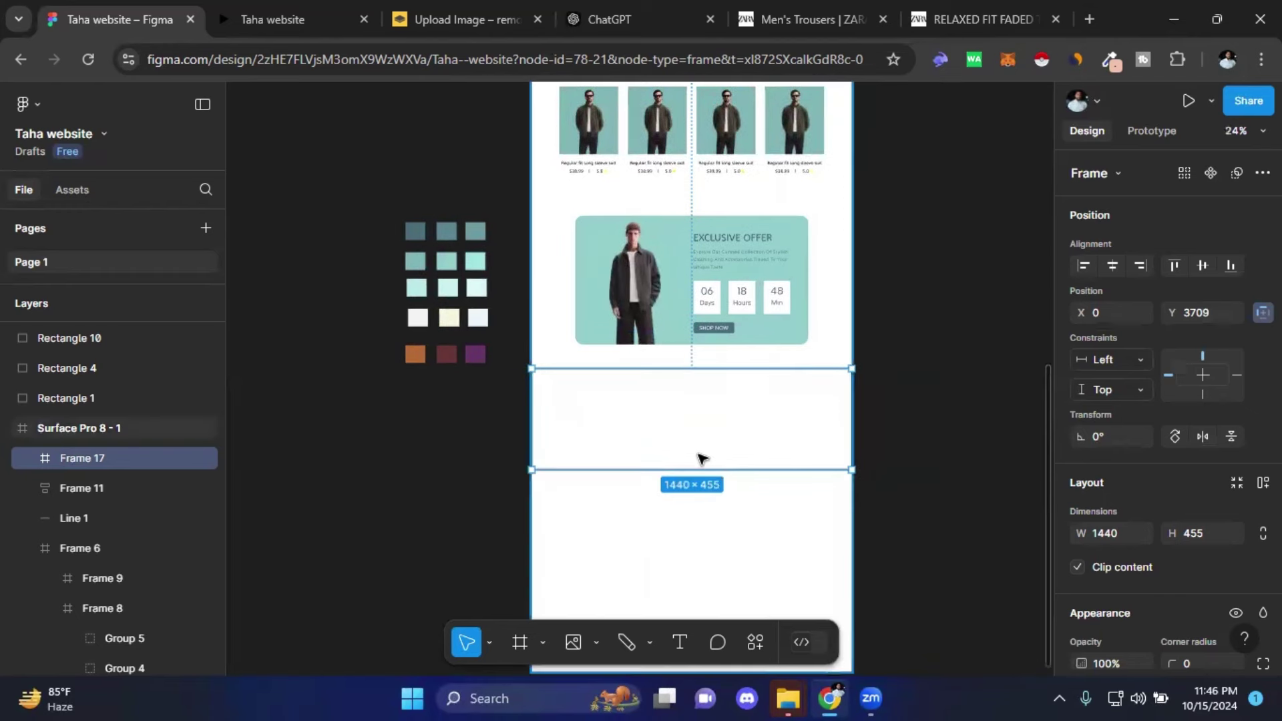
ctrl+scroll(748, 476, up, 2)
drag(749, 476, 749, 559)
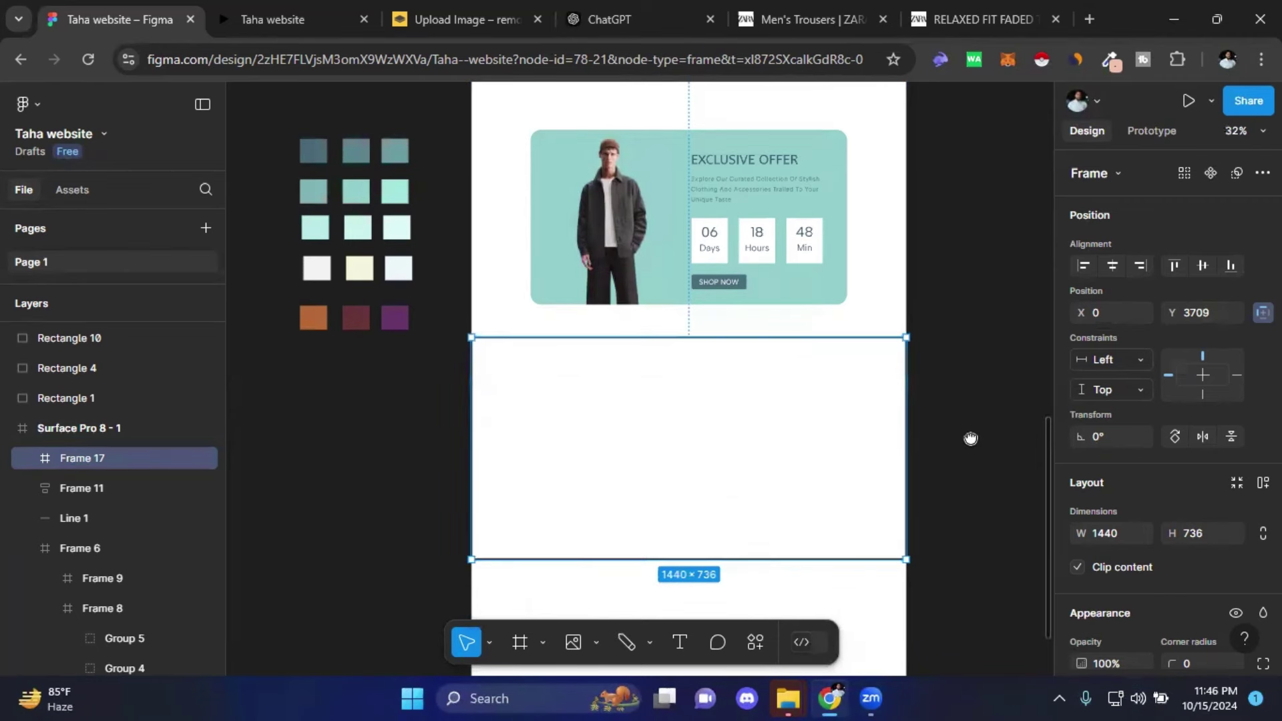
scroll(971, 434, down, 2)
scroll(971, 434, up, 1)
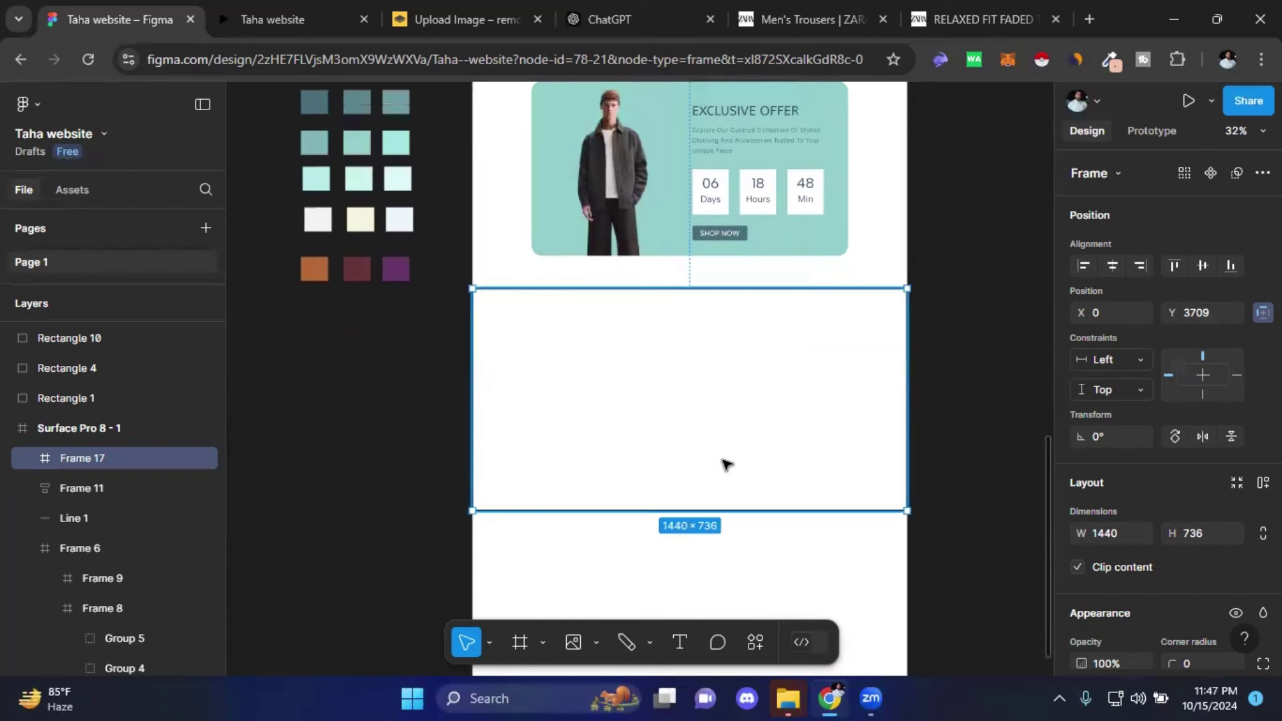
scroll(724, 464, up, 3)
scroll(697, 386, up, 1)
scroll(696, 386, up, 4)
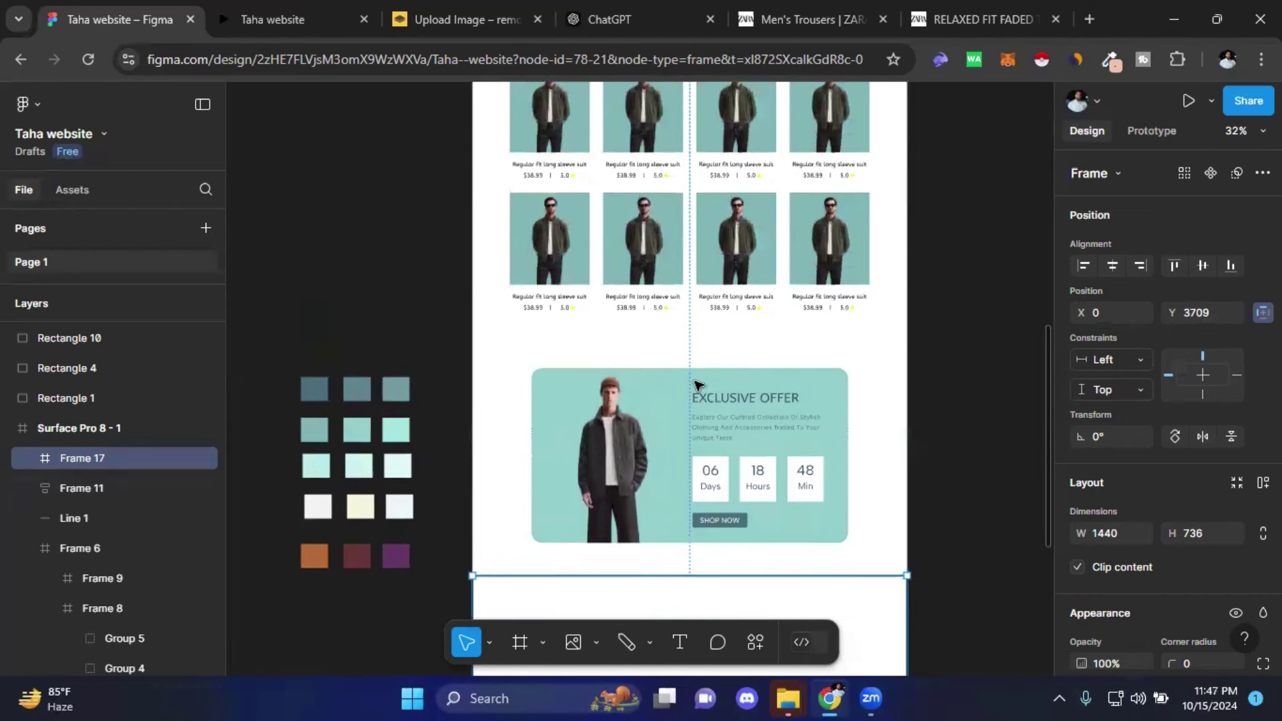
scroll(697, 386, up, 2)
scroll(696, 386, up, 2)
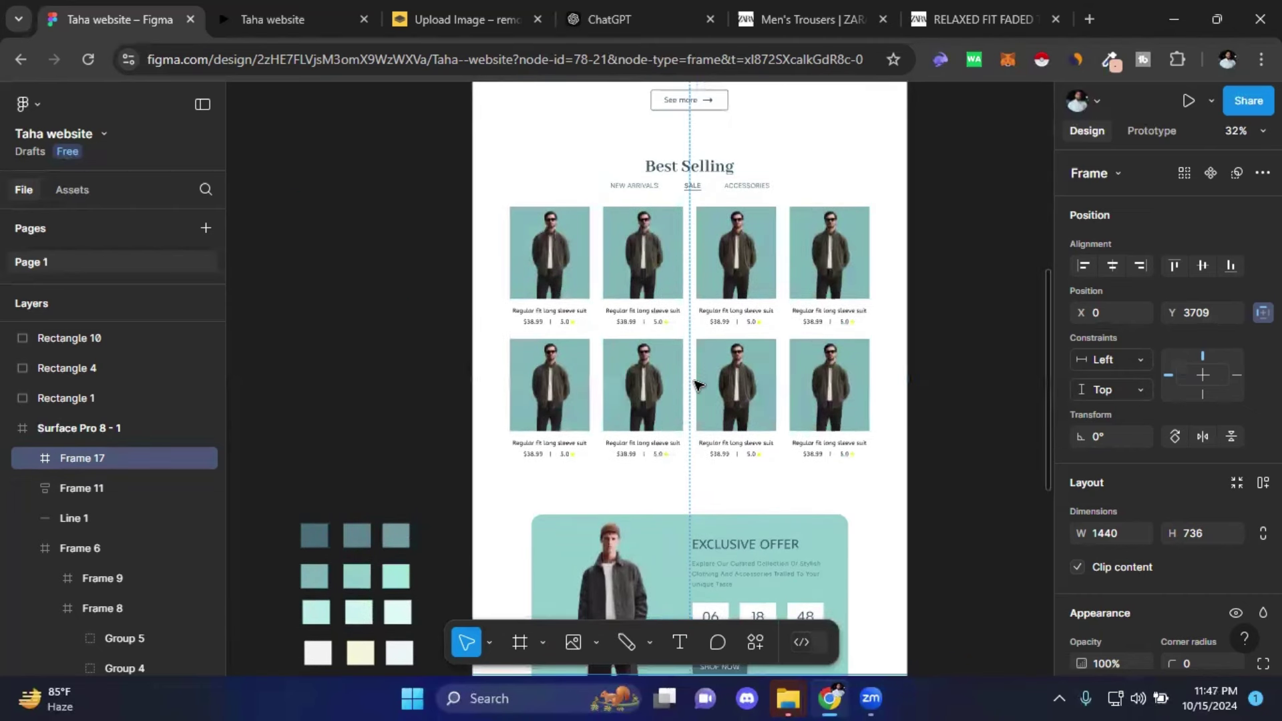
- Paste a copy of the Best Selling heading into Frame 17
click(706, 171)
double_click(706, 171)
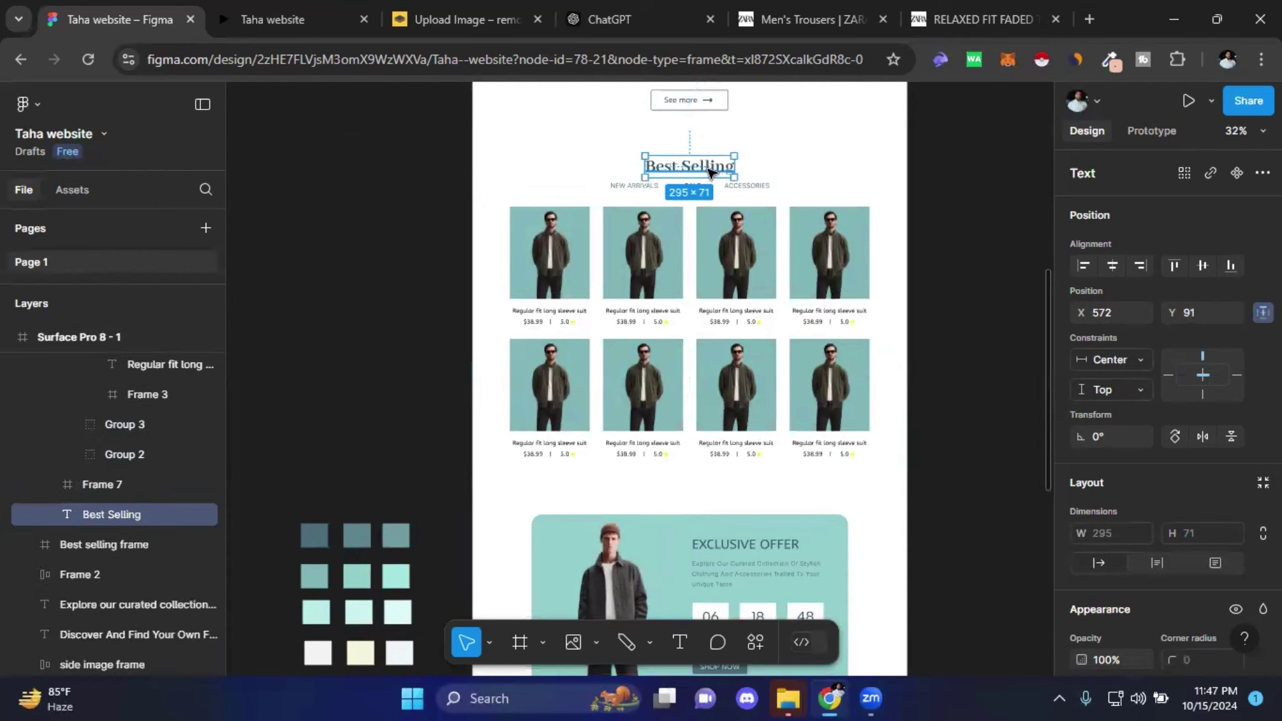
scroll(794, 156, down, 2)
scroll(794, 156, down, 5)
scroll(668, 281, down, 5)
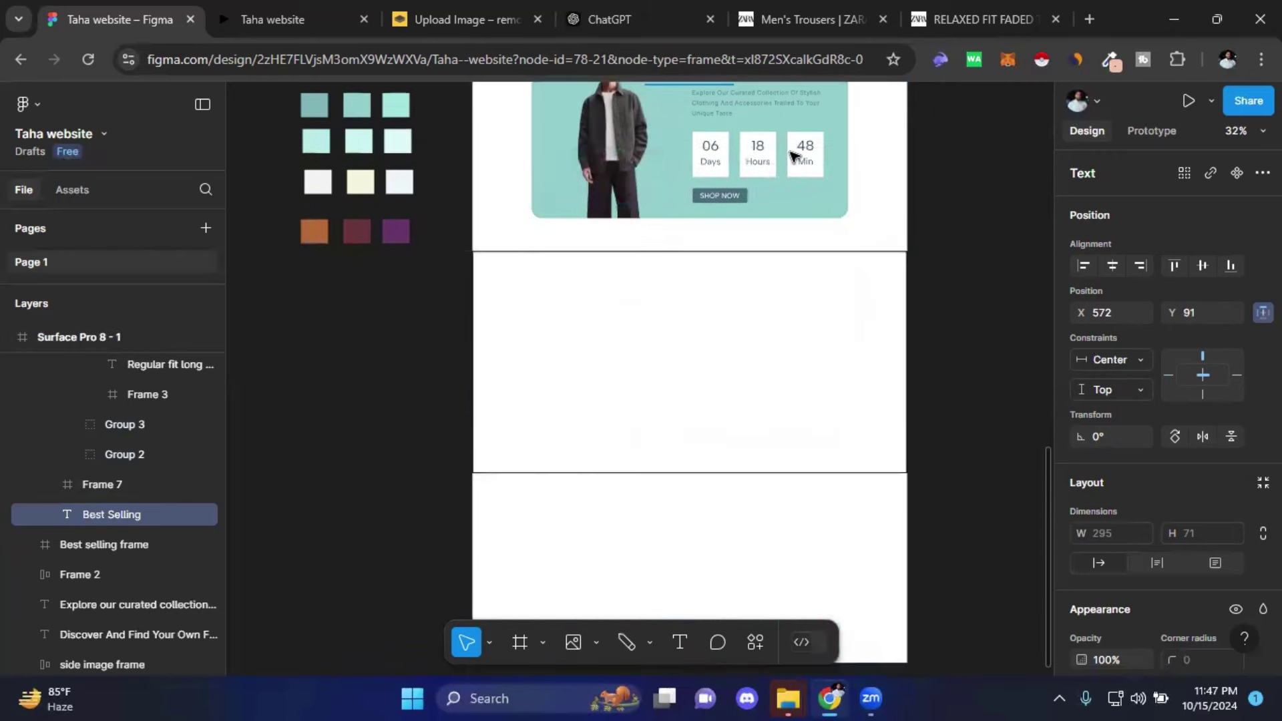
click(670, 284)
key(ctrl+v)
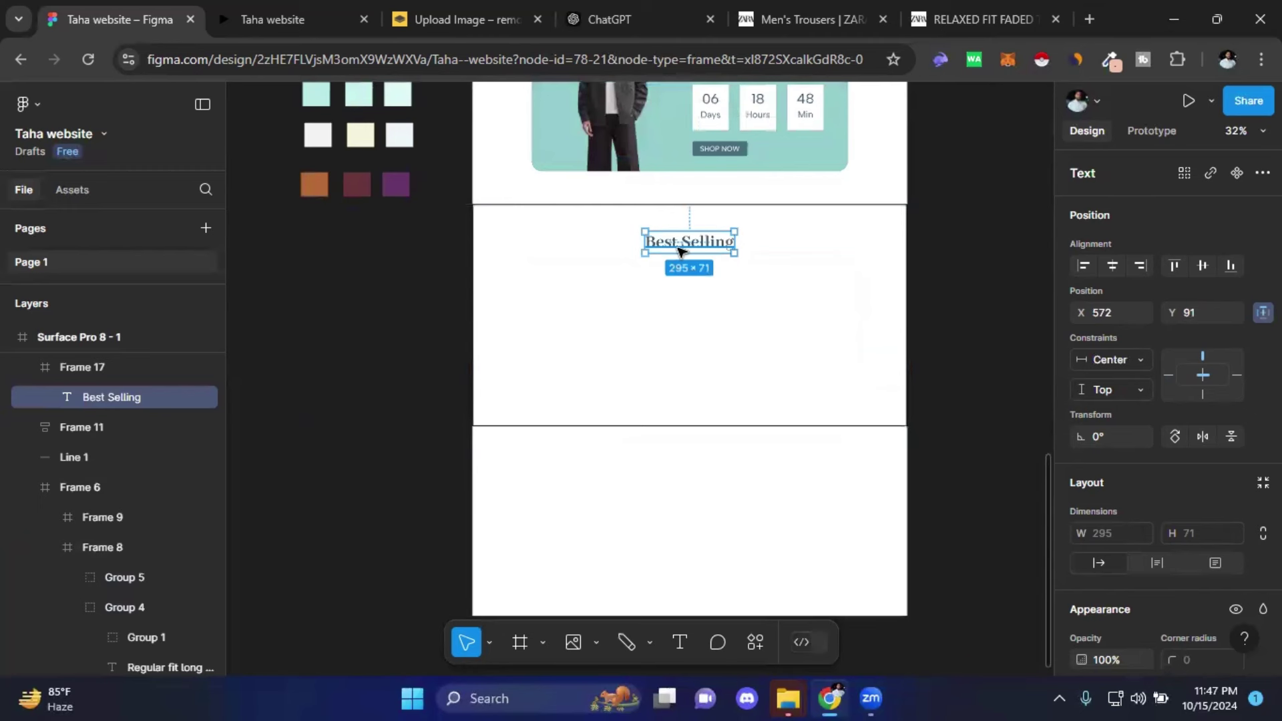
- Change the pasted heading's text to 'Feedback Corner'
click(701, 312)
click(700, 248)
double_click(697, 246)
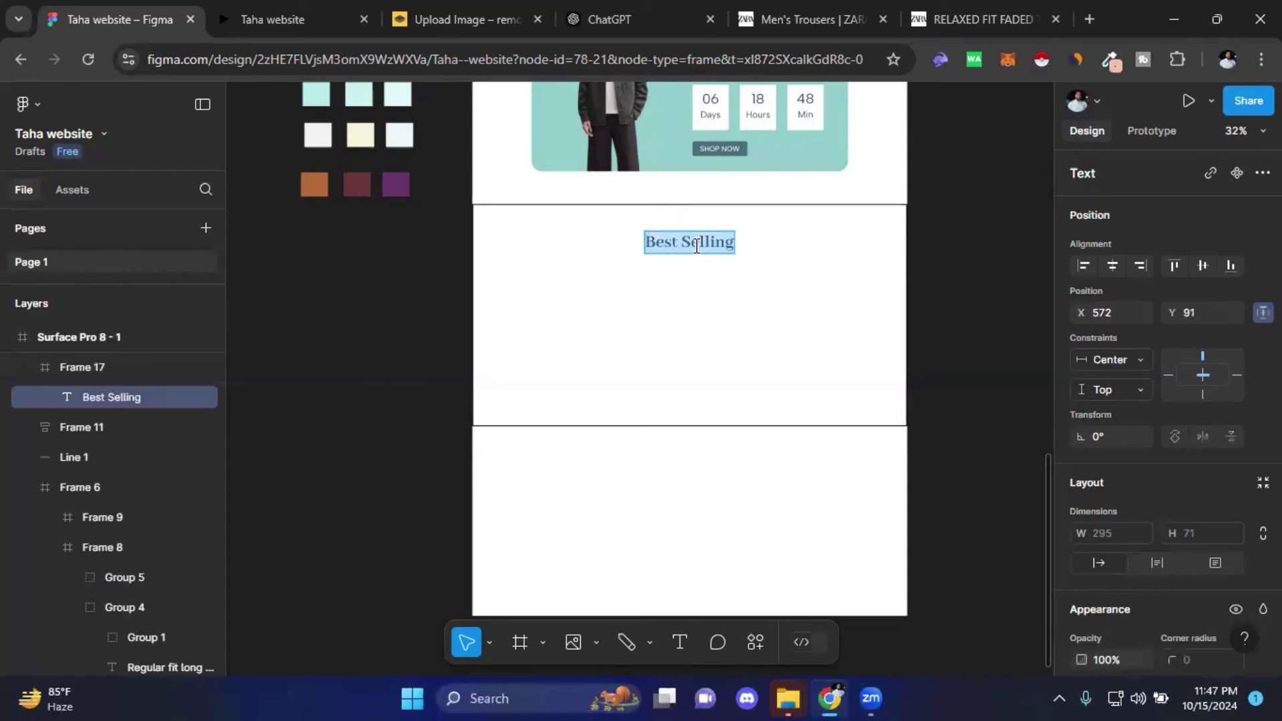
scroll(696, 246, up, 3)
scroll(696, 246, up, 3)
scroll(696, 246, down, 1)
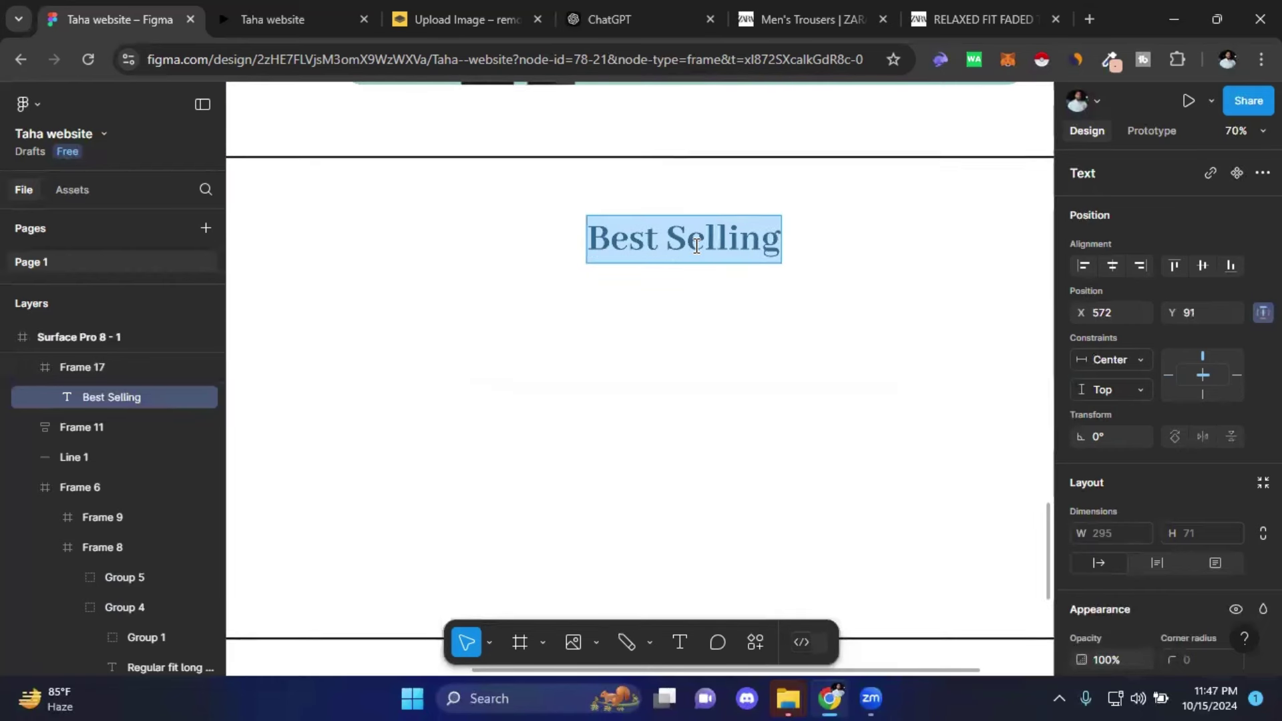
scroll(696, 249, down, 1)
scroll(868, 237, down, 1)
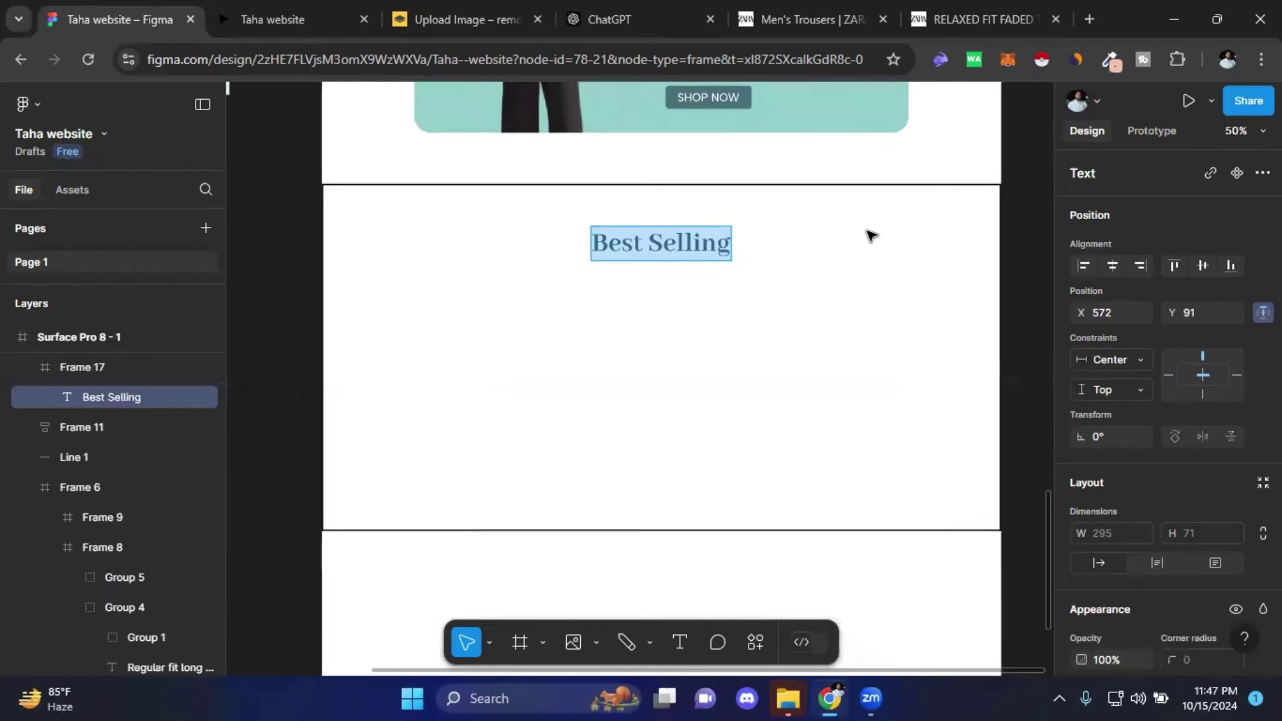
scroll(831, 249, down, 1)
text(f)
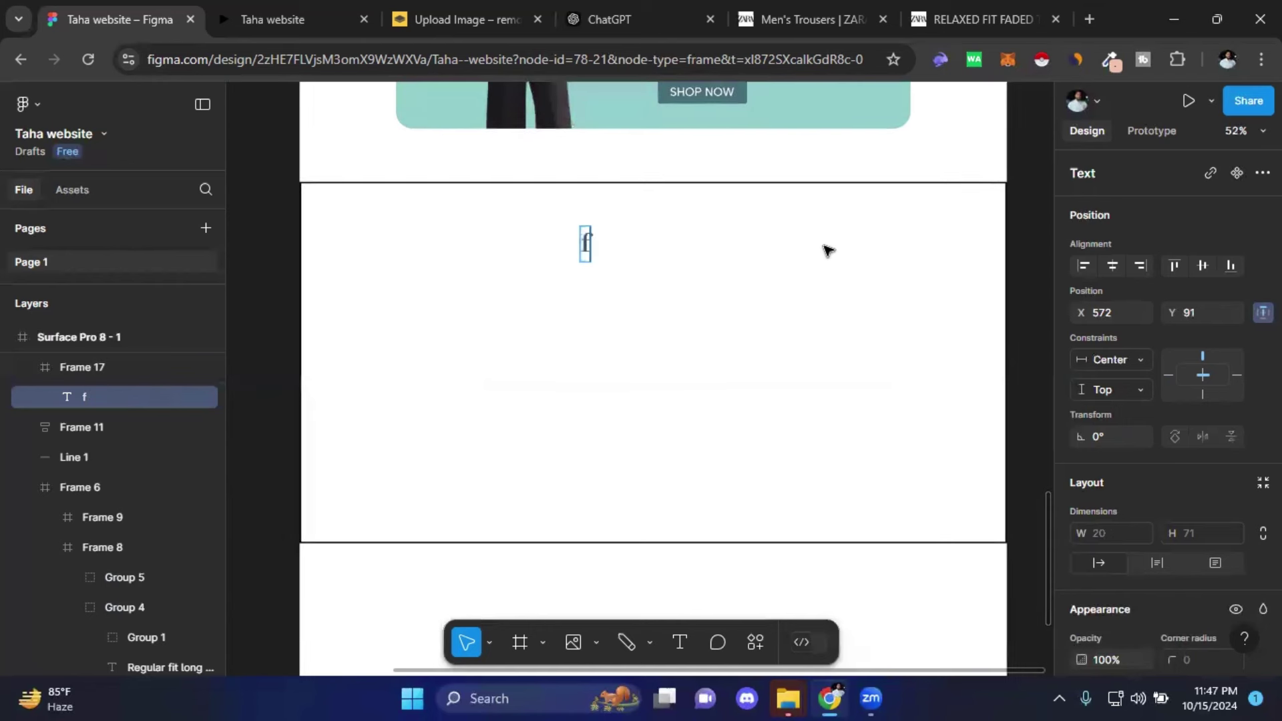
text(EED)
key(BackSpace)
key(BackSpace)
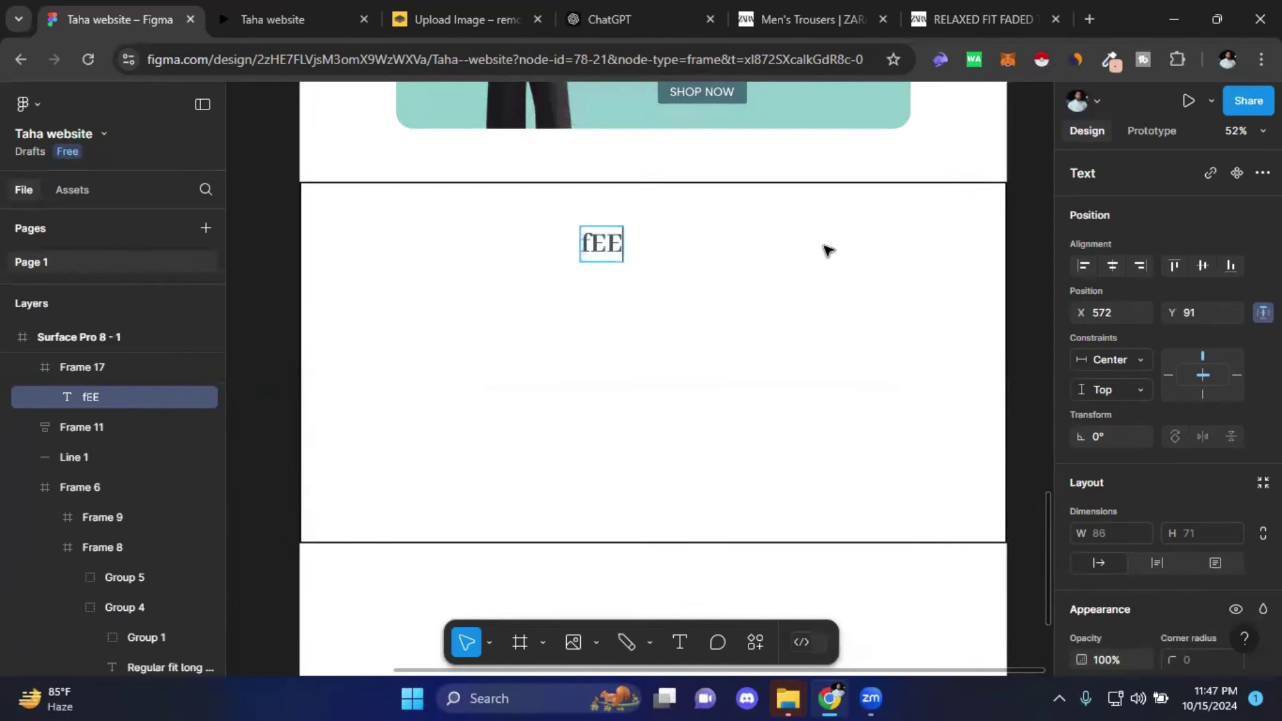
key(BackSpace)
key(BackSpace)
text(F)
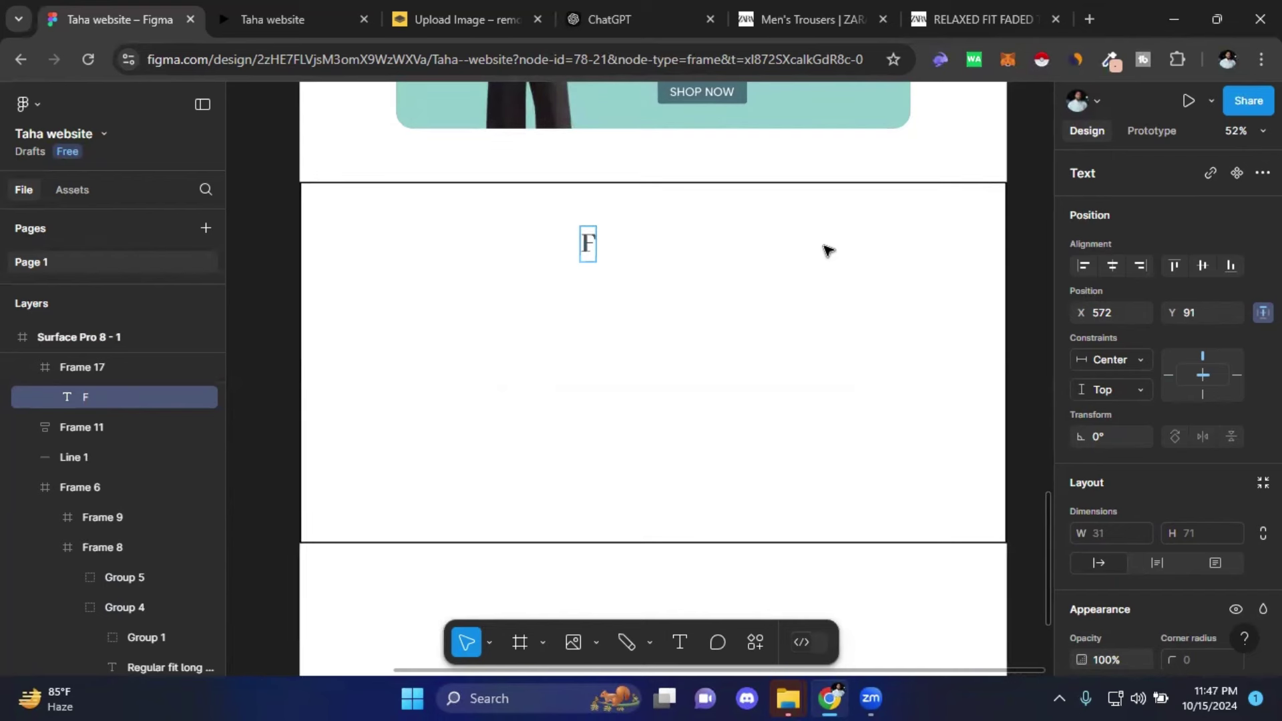
text(eed)
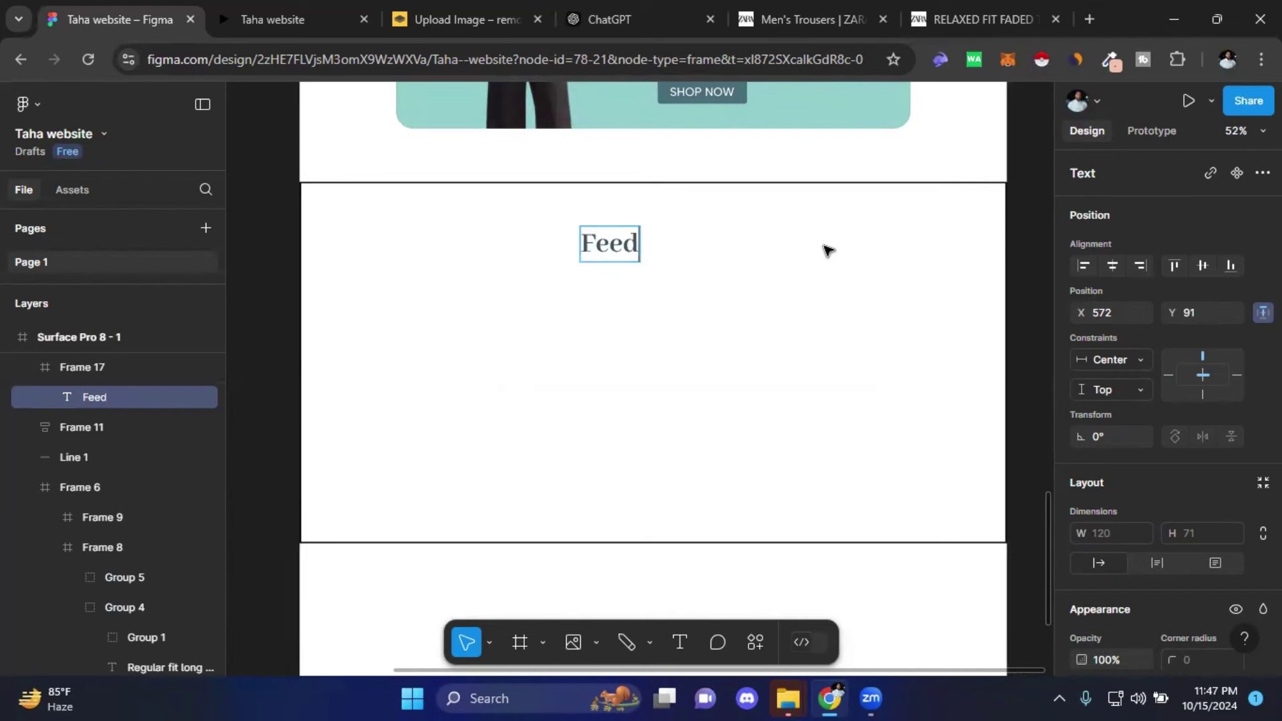
text(b)
text(ack Cor)
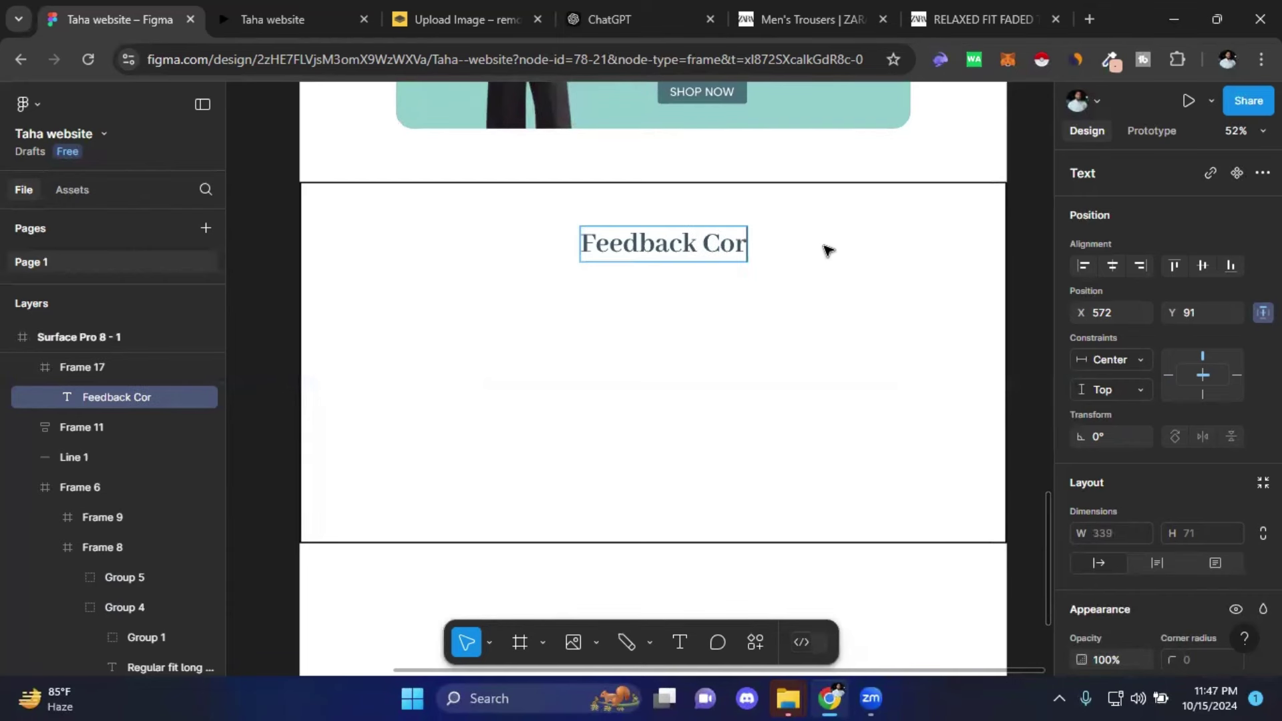
text(ner)
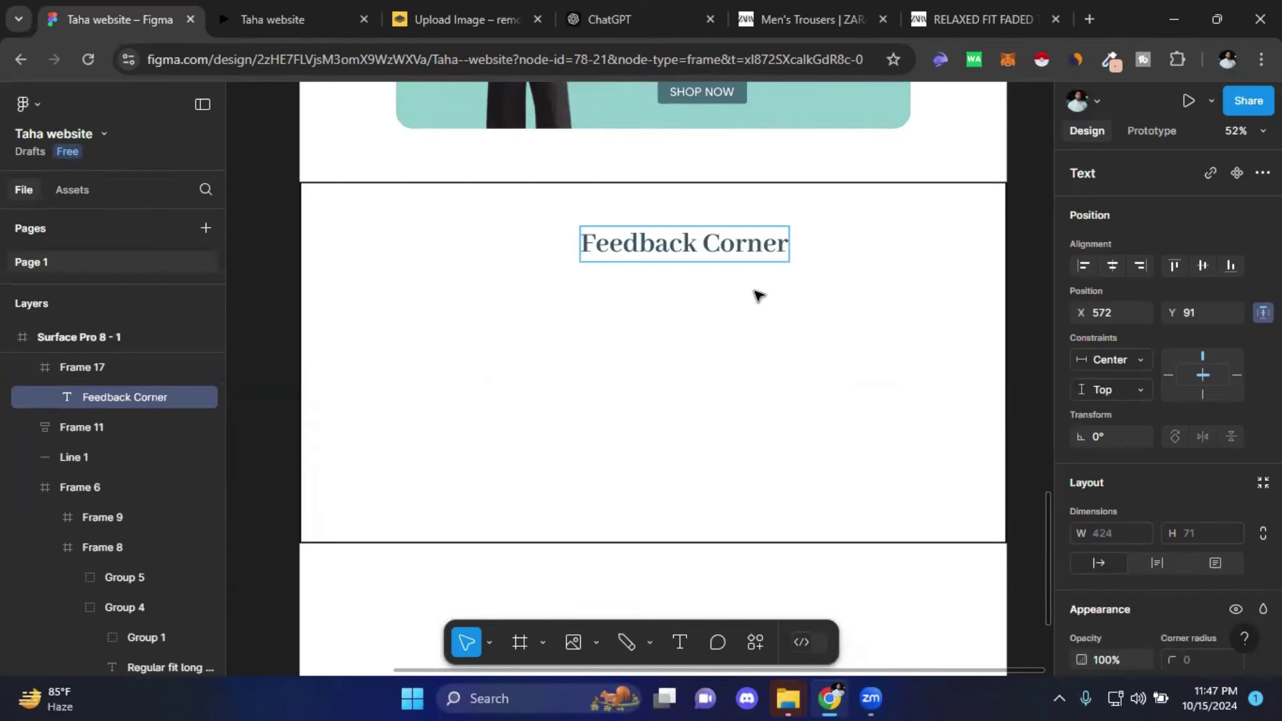
key(Escape)
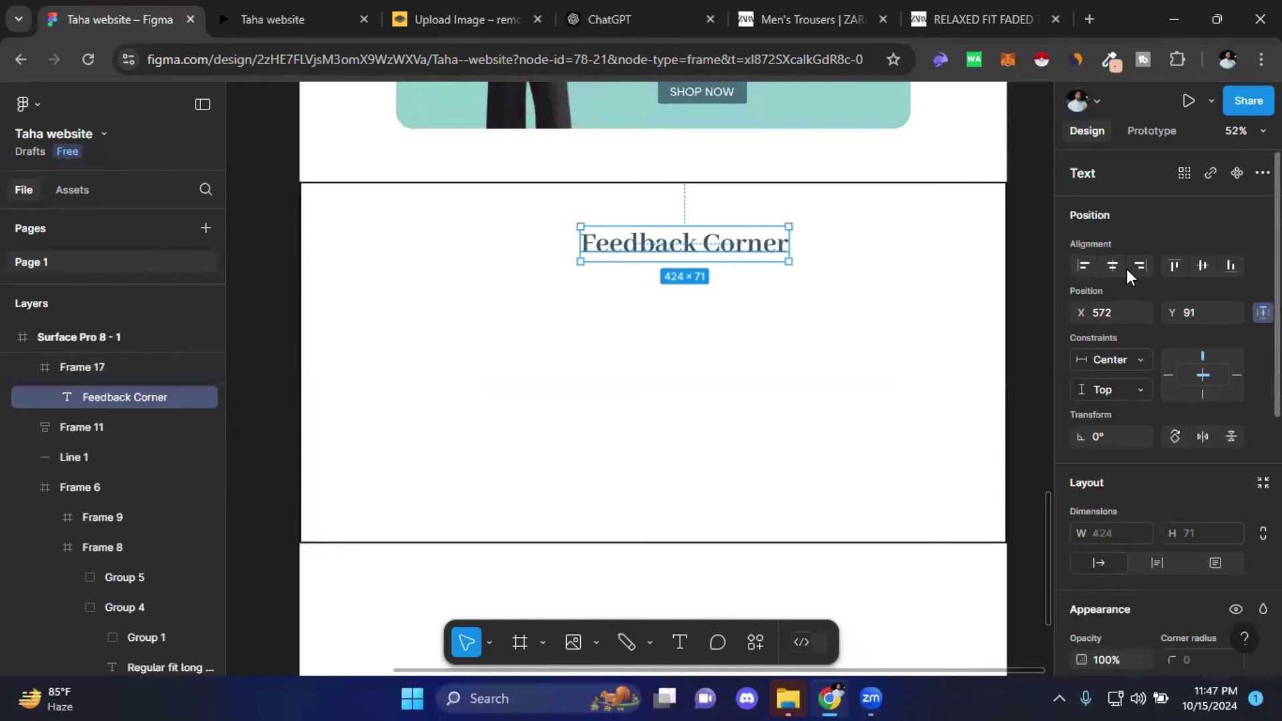
- Keep the Feedback Corner heading horizontally centred and nudge it down to X 508, Y 168
click(1113, 266)
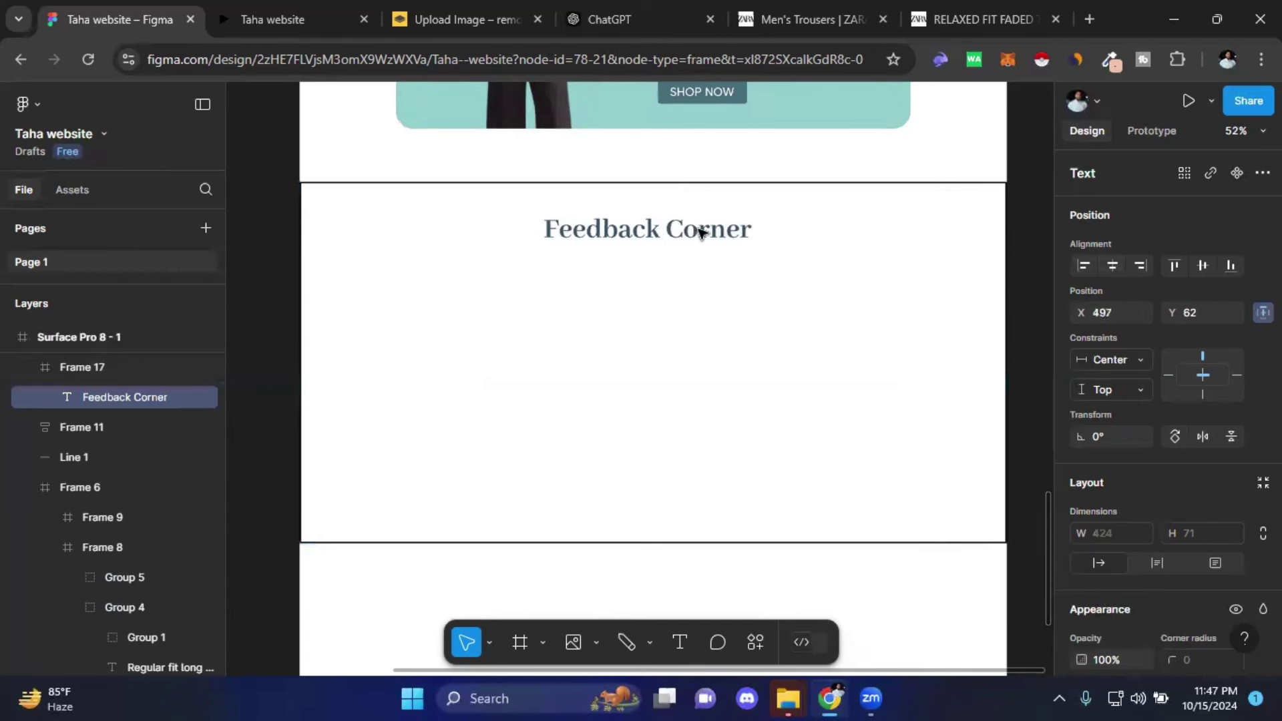
drag(700, 241, 656, 233)
click(1113, 265)
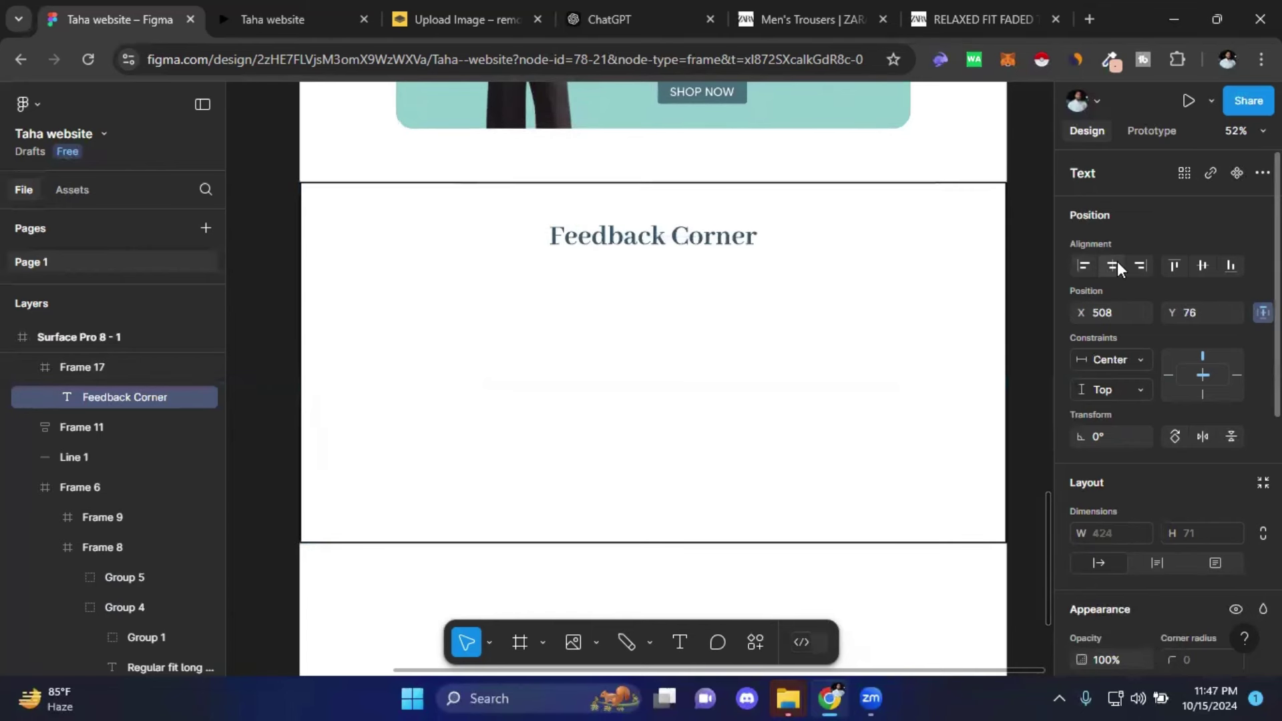
key(Up)
key(Up)
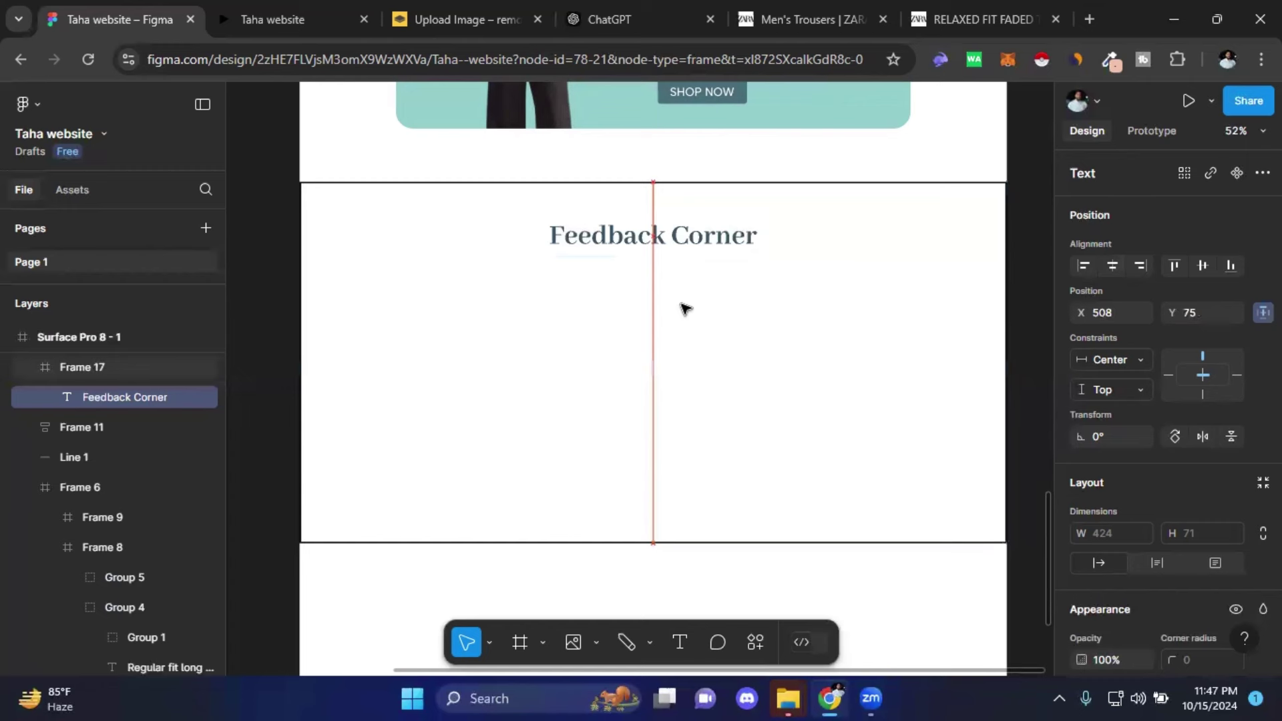
key(Up)
key(Up)
key(Up)
key(Up)
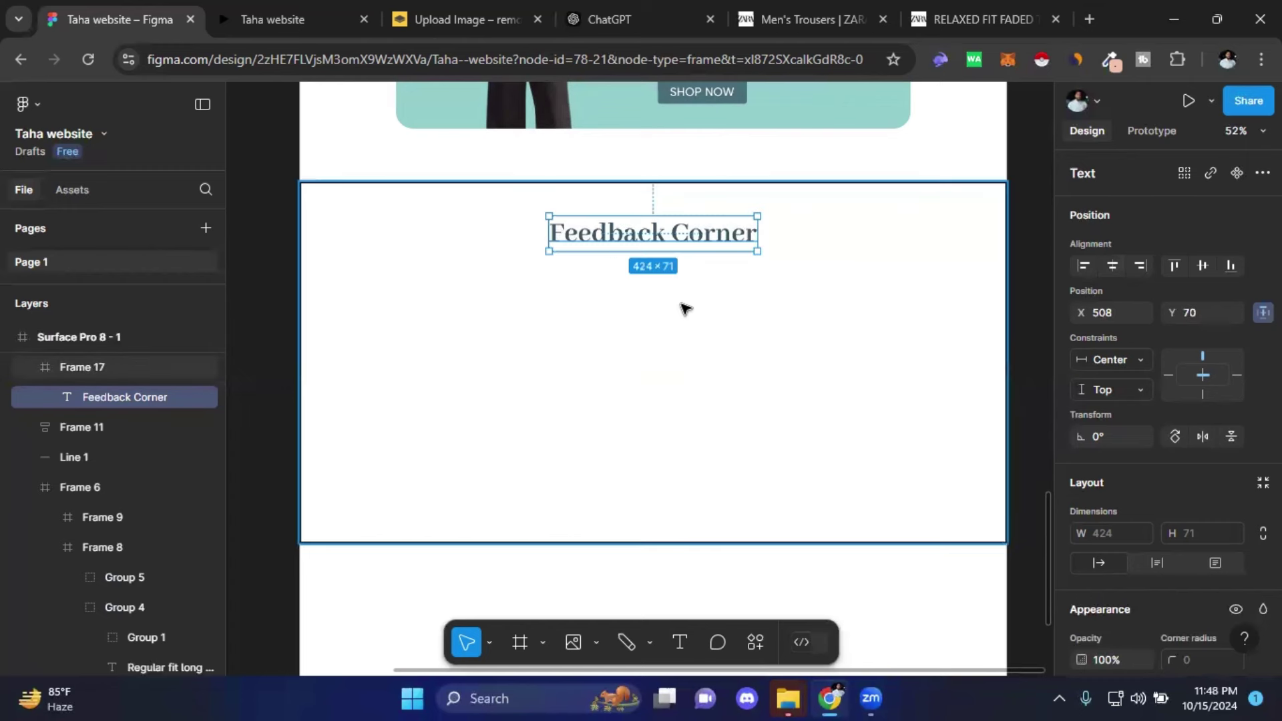
key(Down)
key(Down)
key(Down)
key(Down)
key(Down)
key(Down)
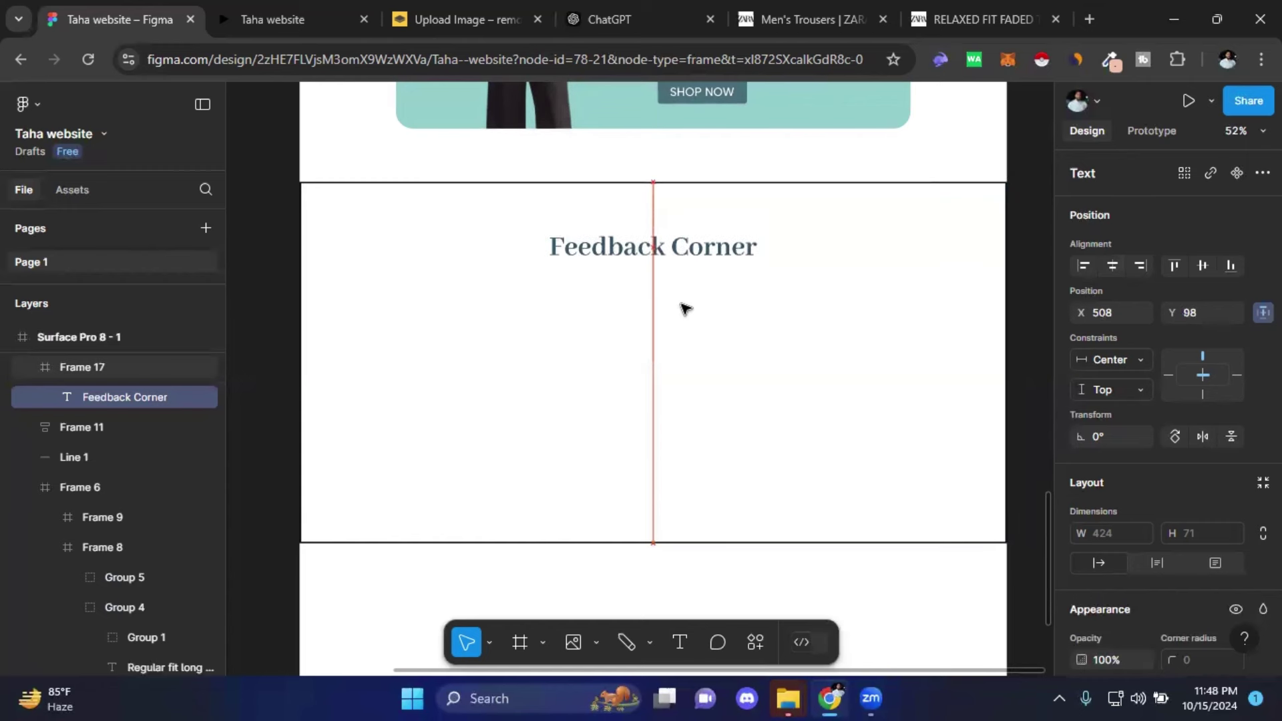
key(Down)
key(Down)
key(Down)
key(Down)
key(Down)
key(Down)
key(Down)
key(Down)
key(Down)
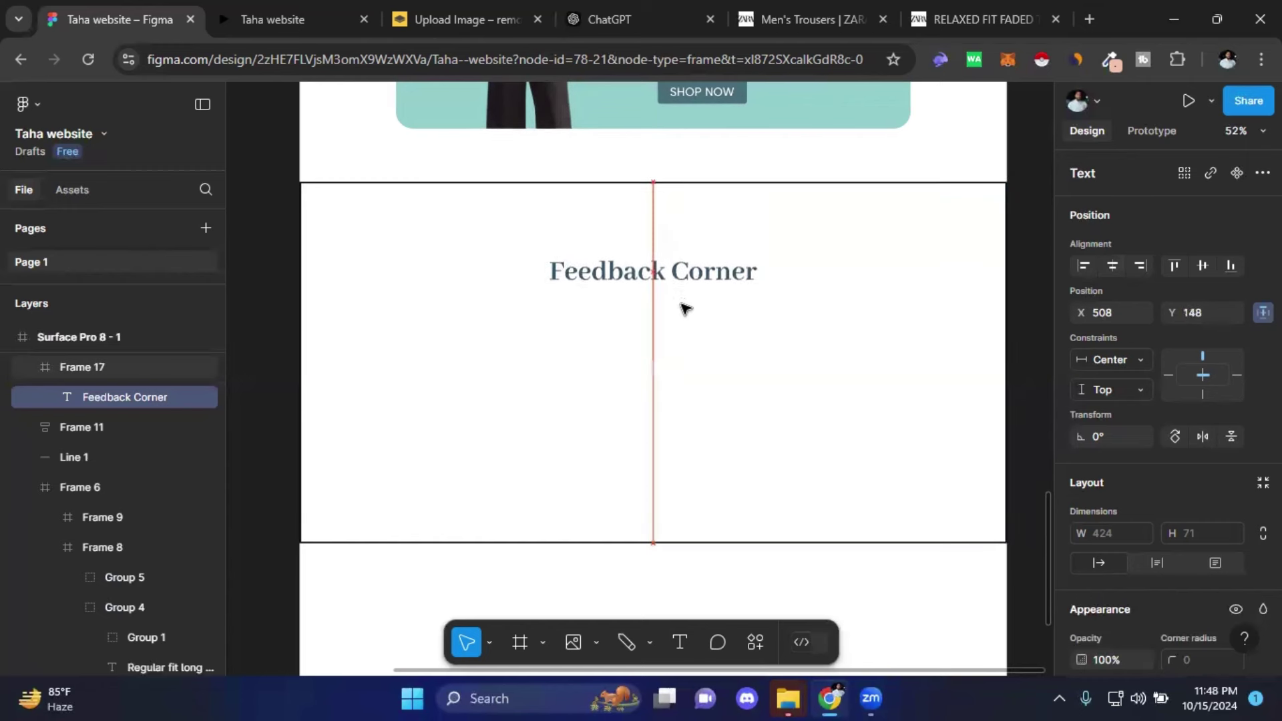
key(Down)
key(Down)
key(Down)
key(Up)
key(Up)
key(Up)
key(Down)
key(Down)
key(Down)
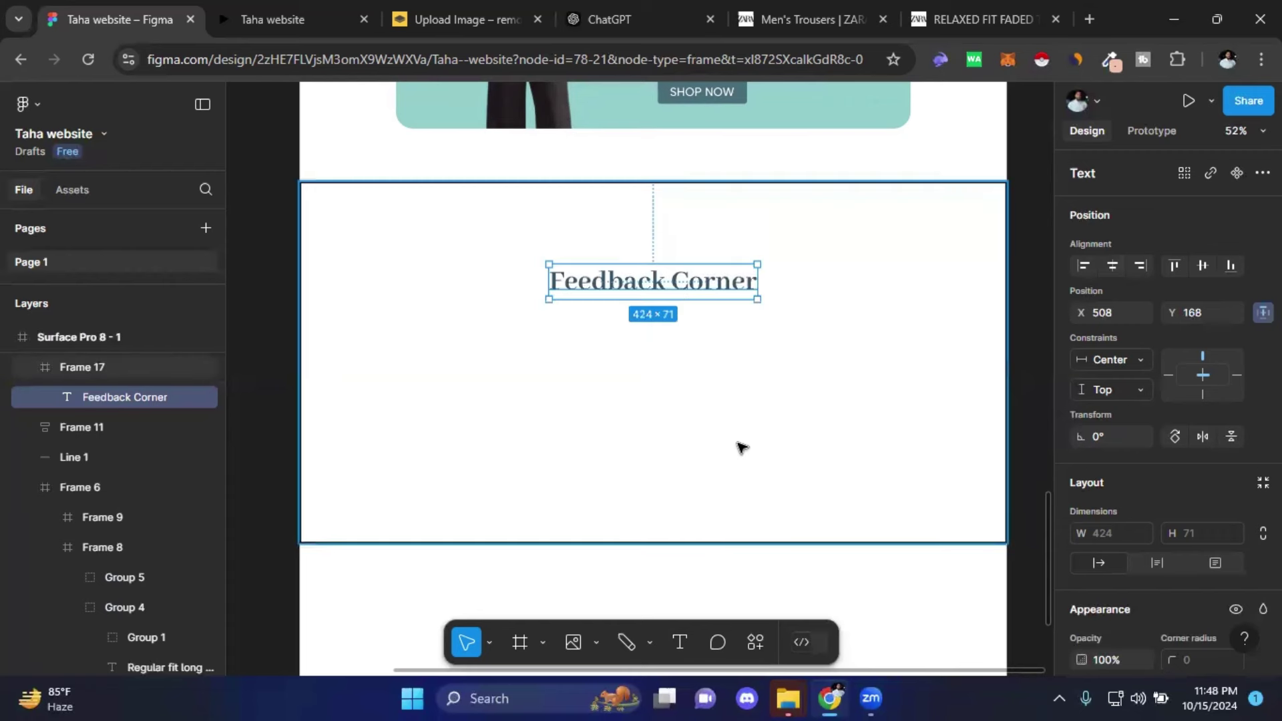
mouse_move(739, 447)
mouse_down()
mouse_move(868, 354)
mouse_move(892, 316)
mouse_up()
- Draw a 403×266 card frame inside Frame 17 at X 181, Y 341, below the heading
click(520, 643)
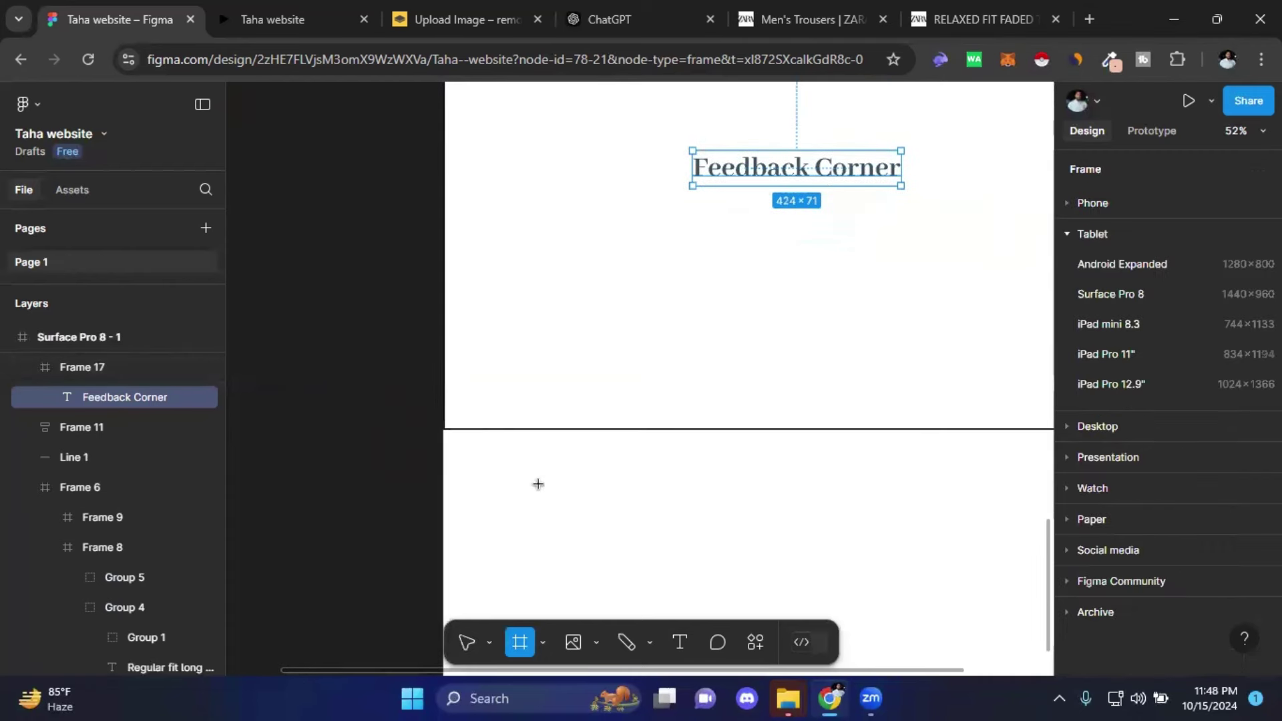
drag(488, 231, 686, 362)
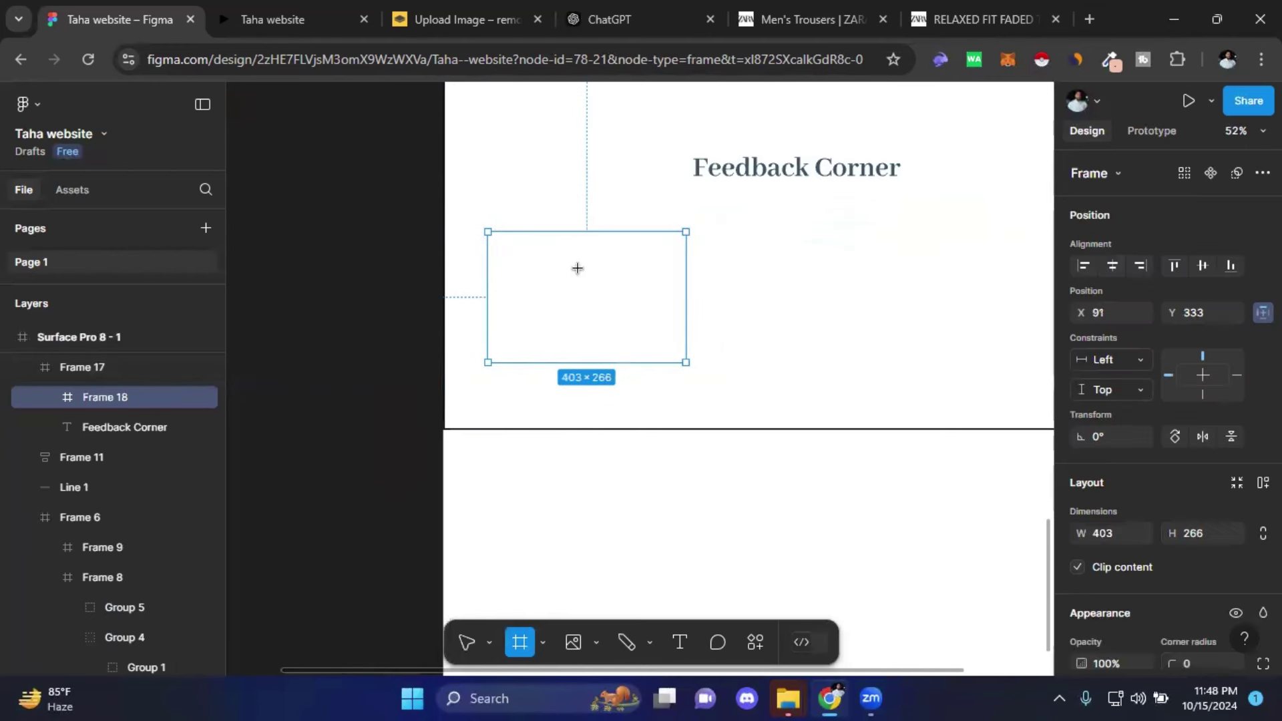
drag(593, 289, 634, 292)
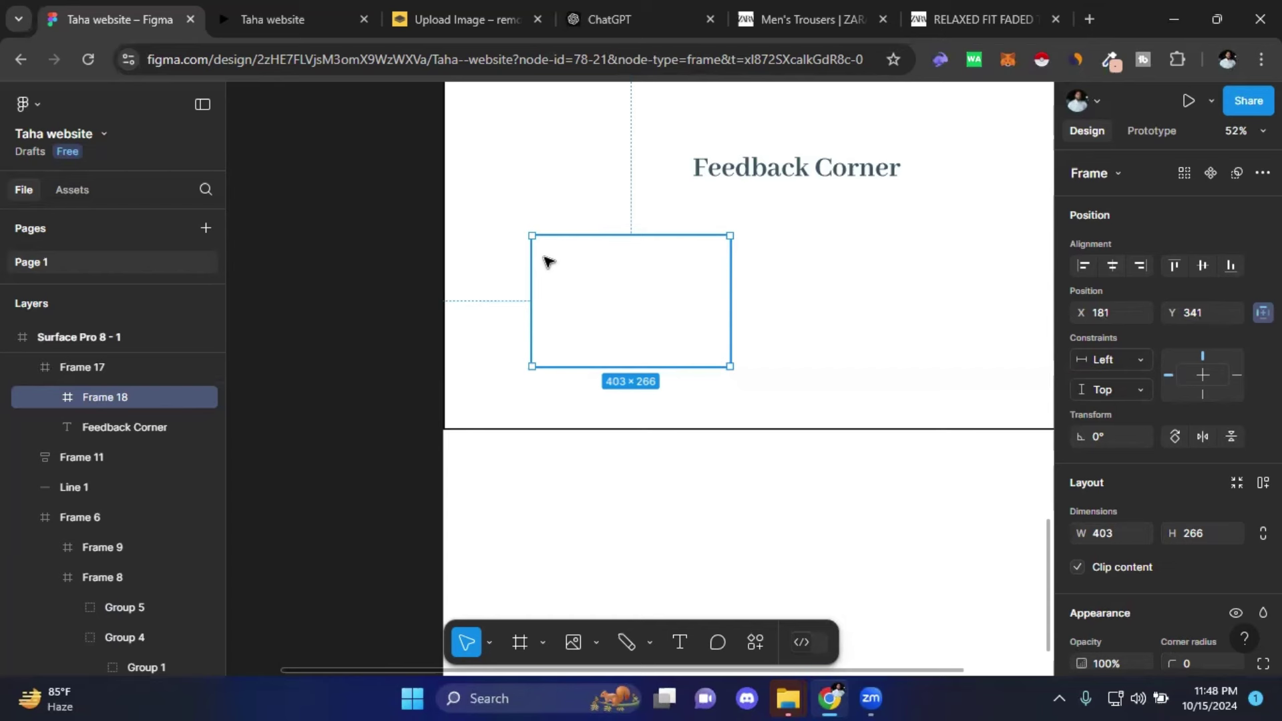
- Type an opening quote mark “ in Frame 18 and scale it up to about 53×197
click(678, 644)
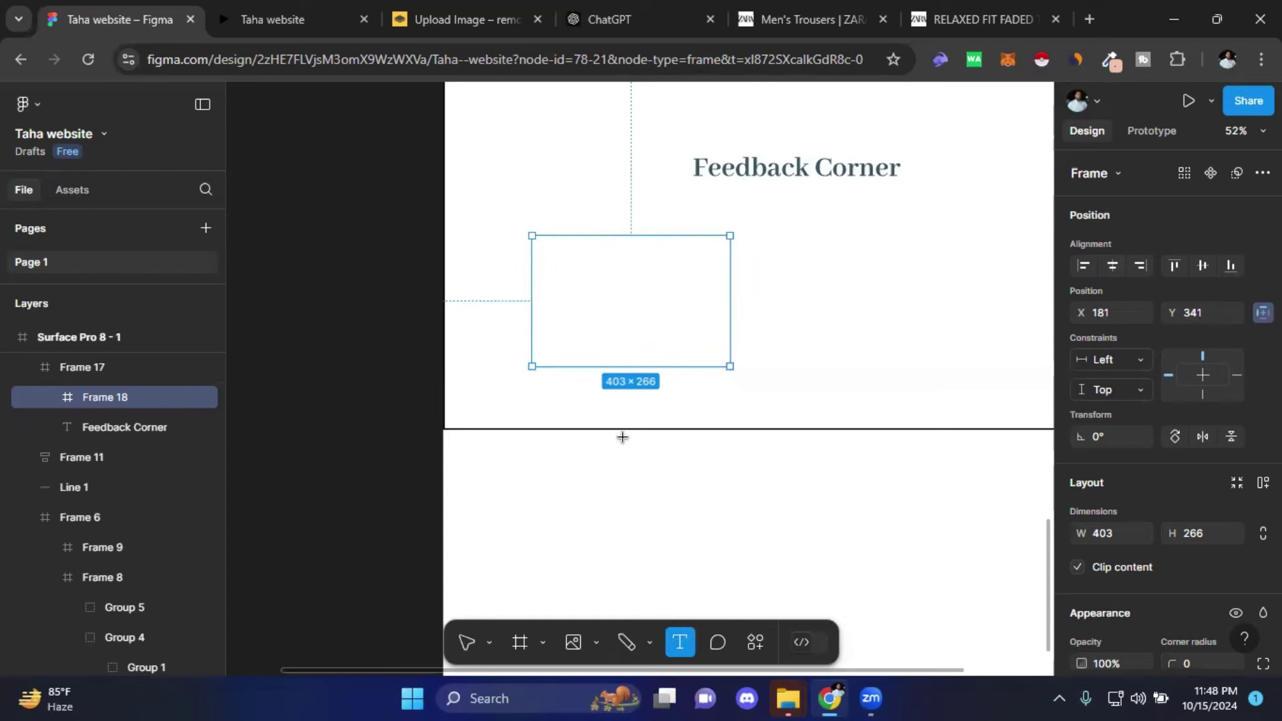
click(567, 254)
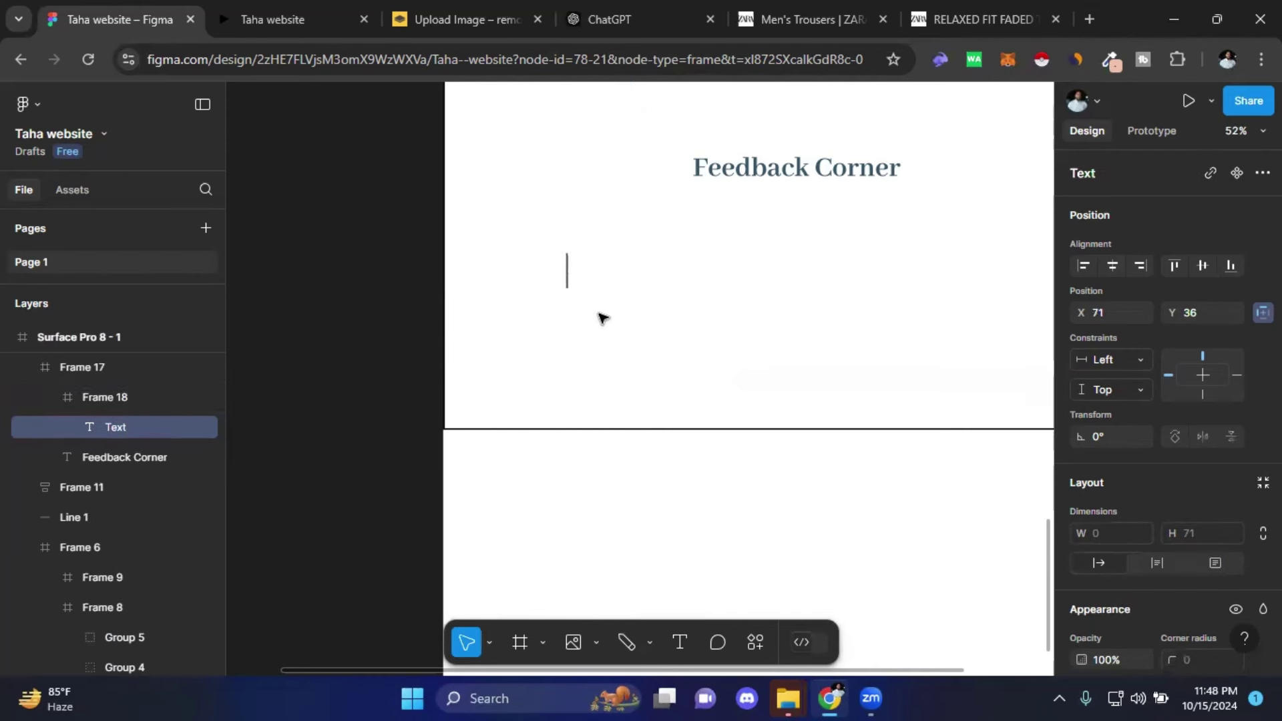
text(“)
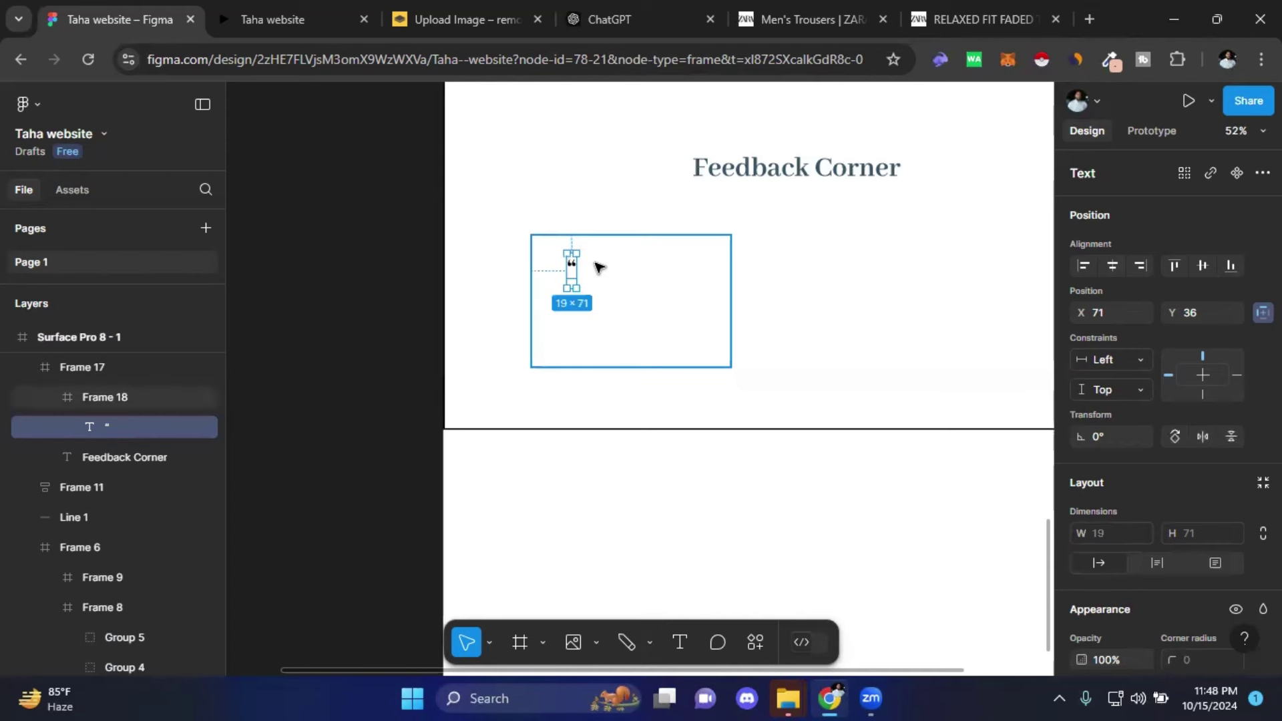
click(574, 279)
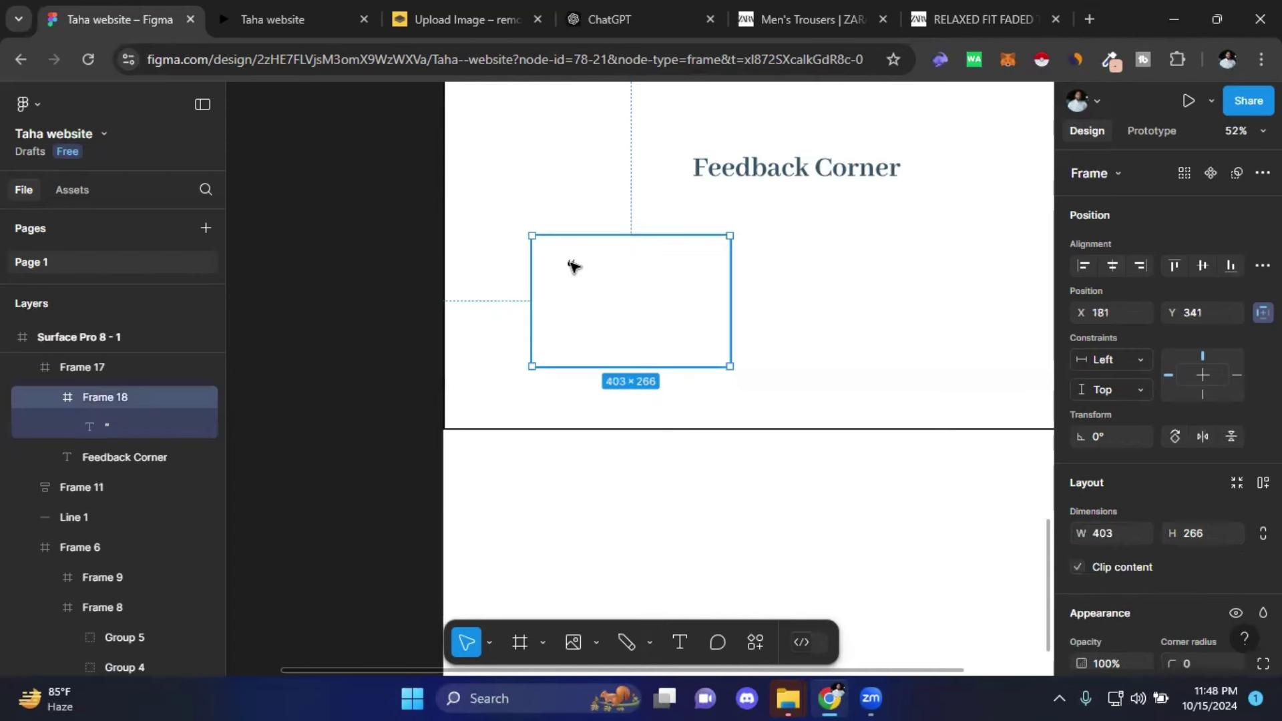
click(573, 265)
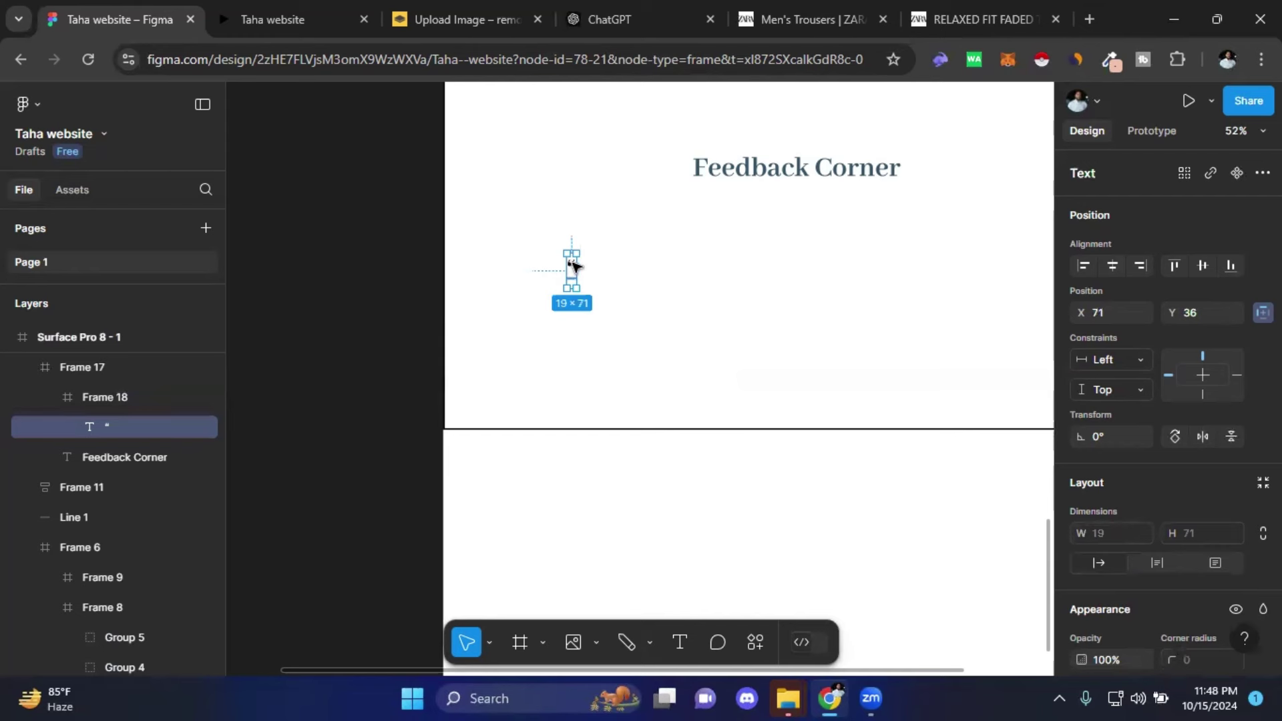
key(k)
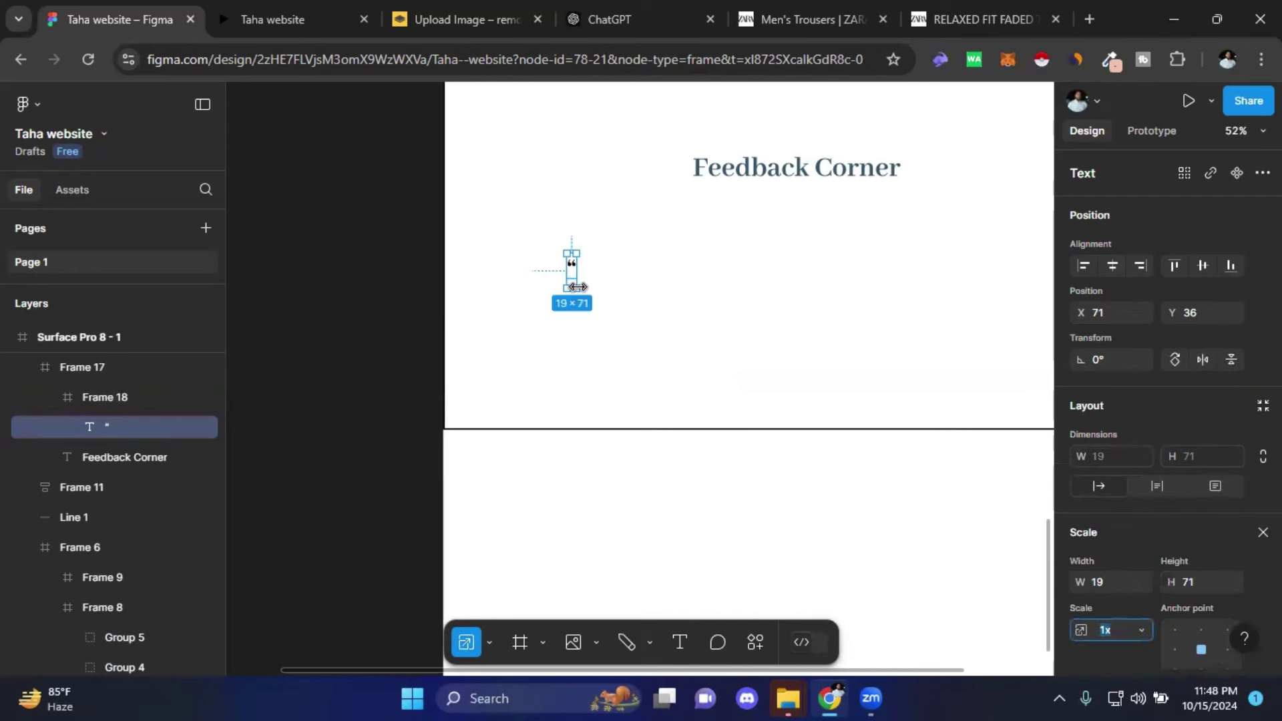
drag(578, 287, 591, 299)
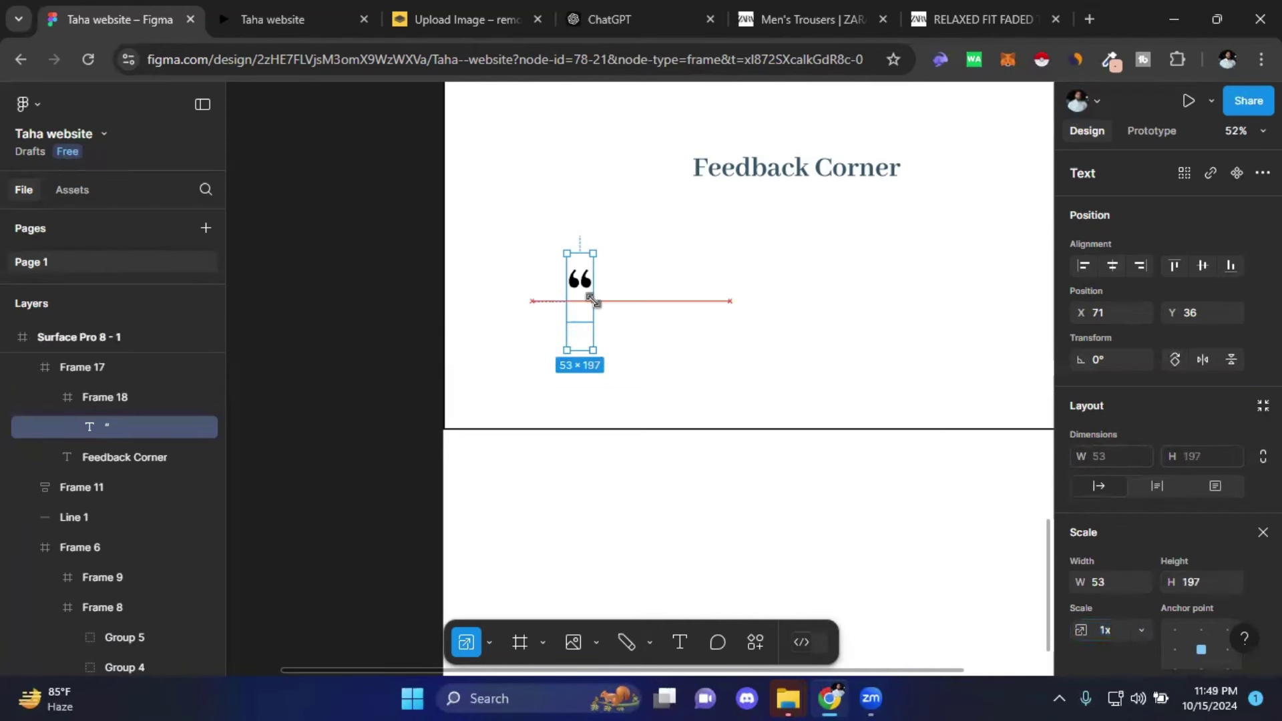
click(360, 298)
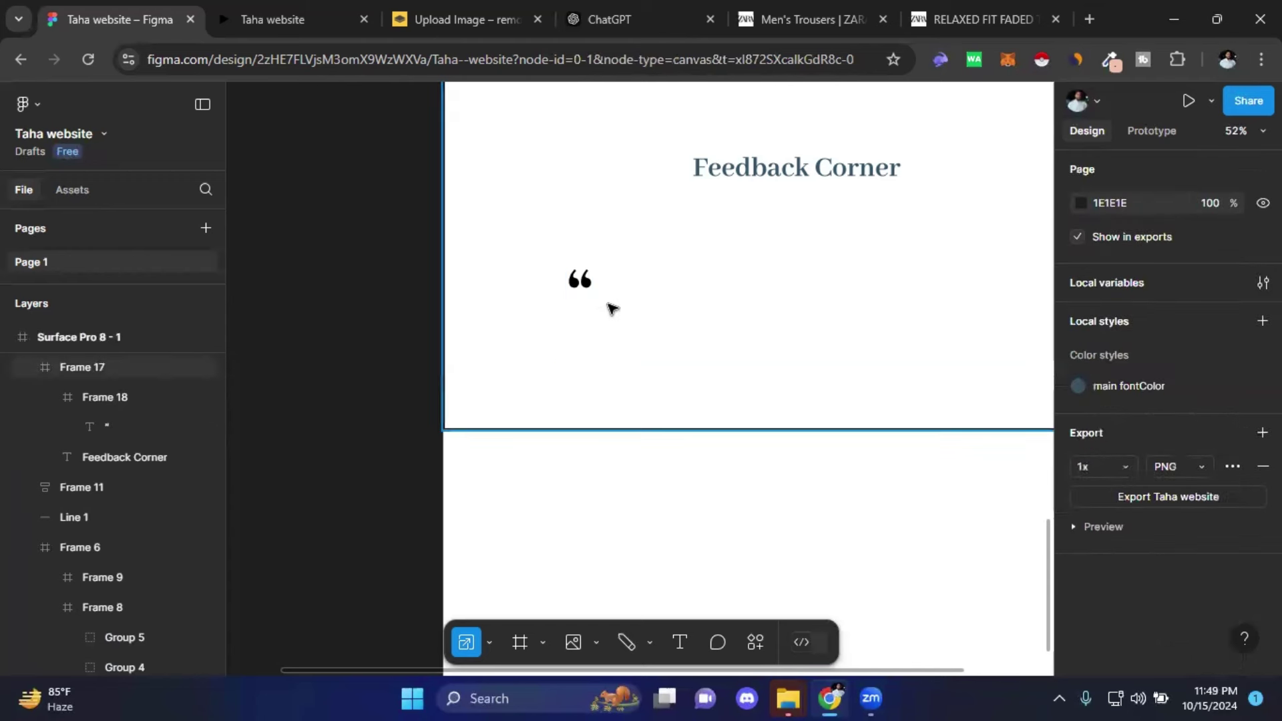
double_click(612, 308)
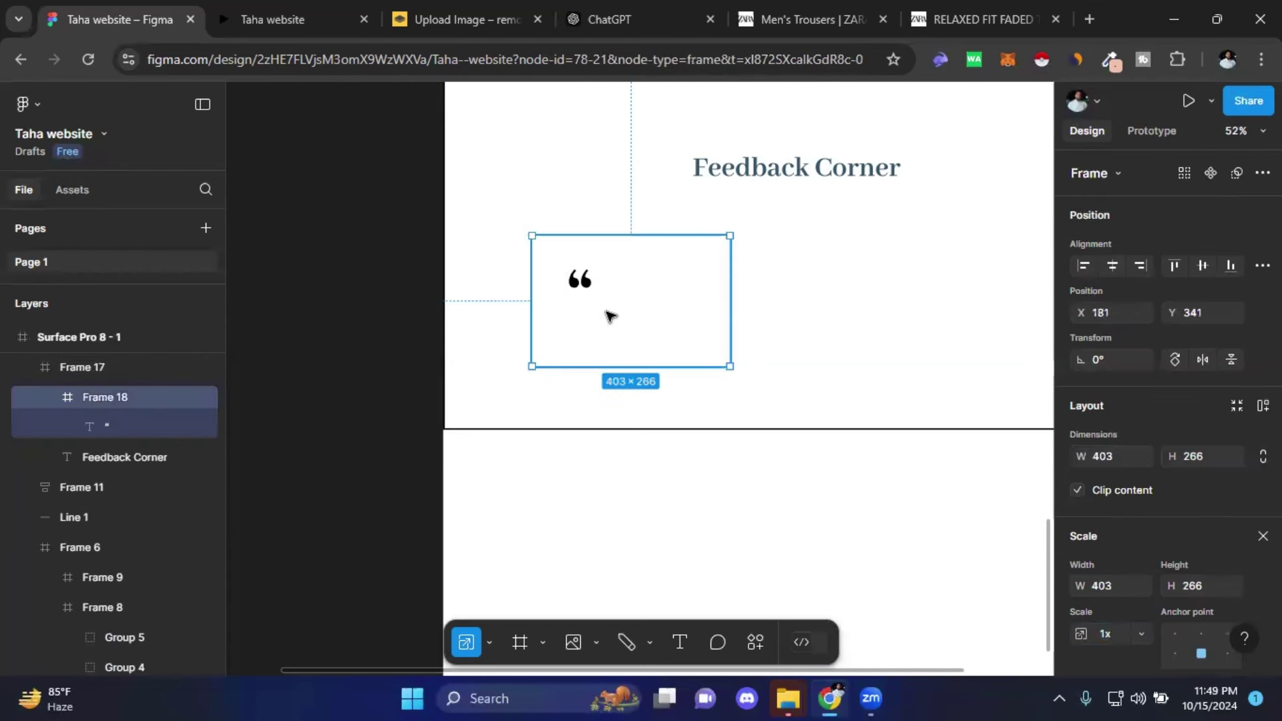
scroll(1156, 514, down, 1)
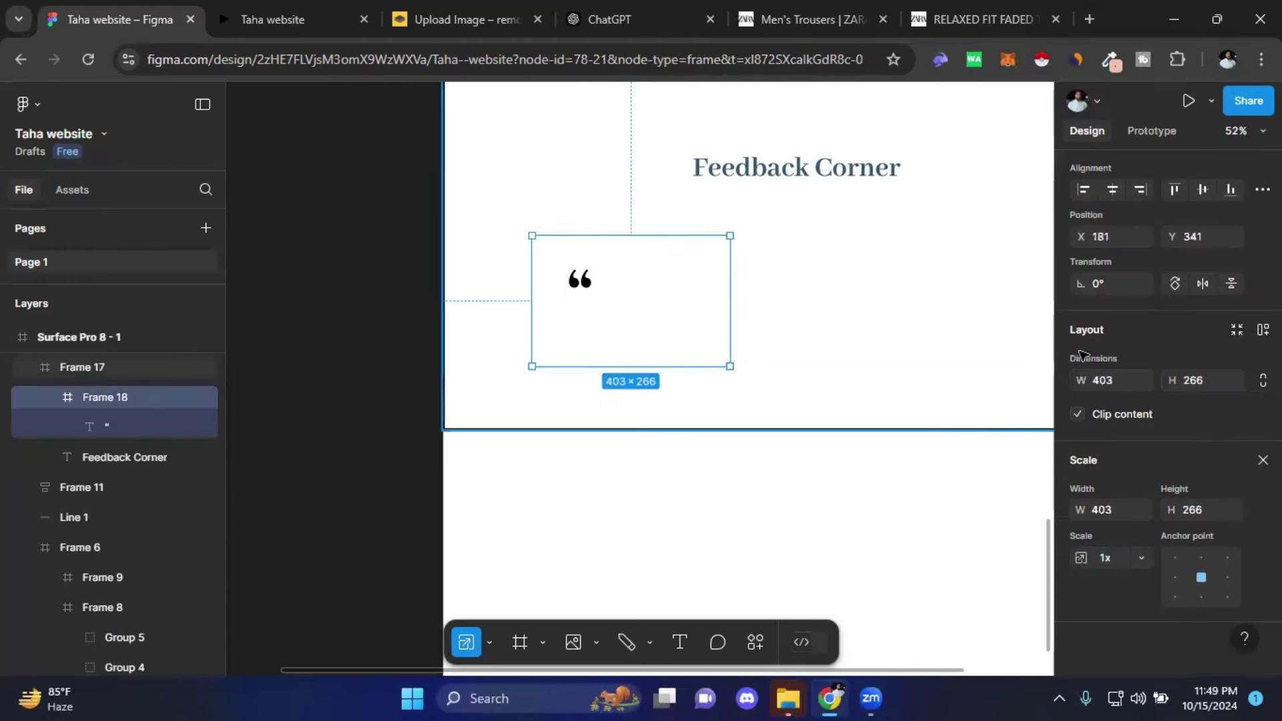
- Give the Frame 18 card a black 2 px border stroke
click(490, 643)
click(509, 551)
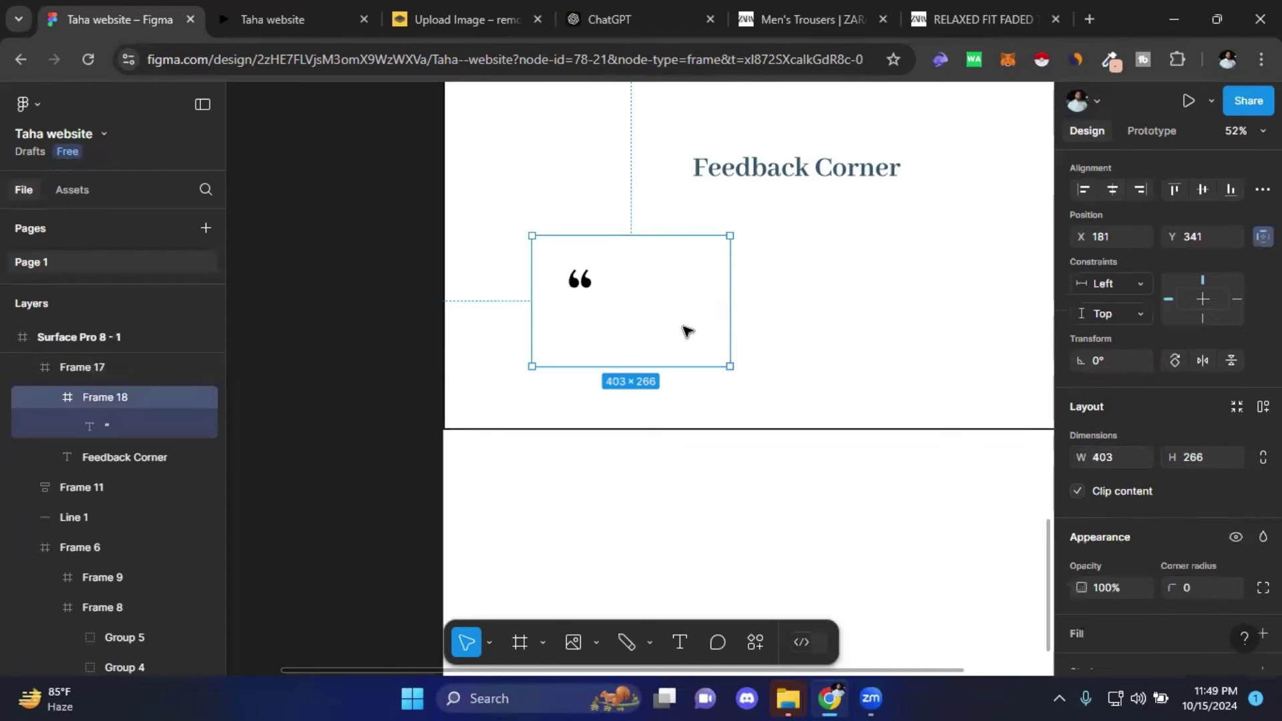
scroll(1121, 449, down, 3)
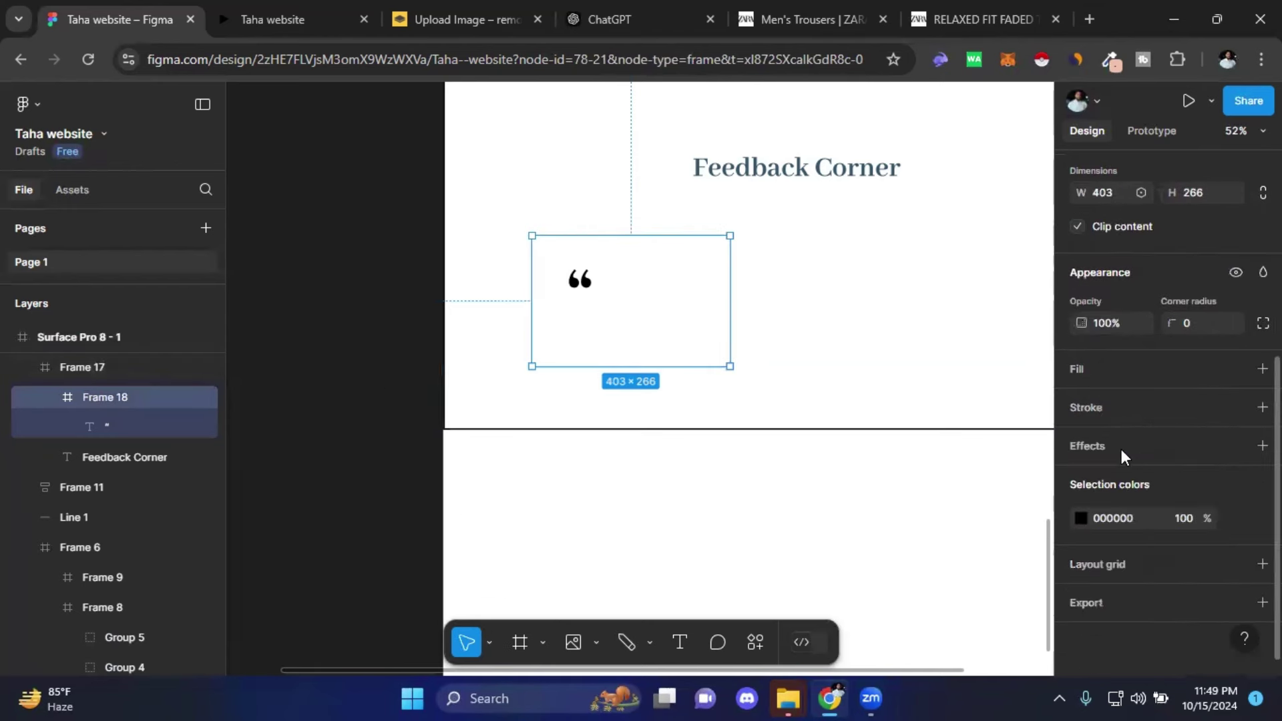
click(1108, 410)
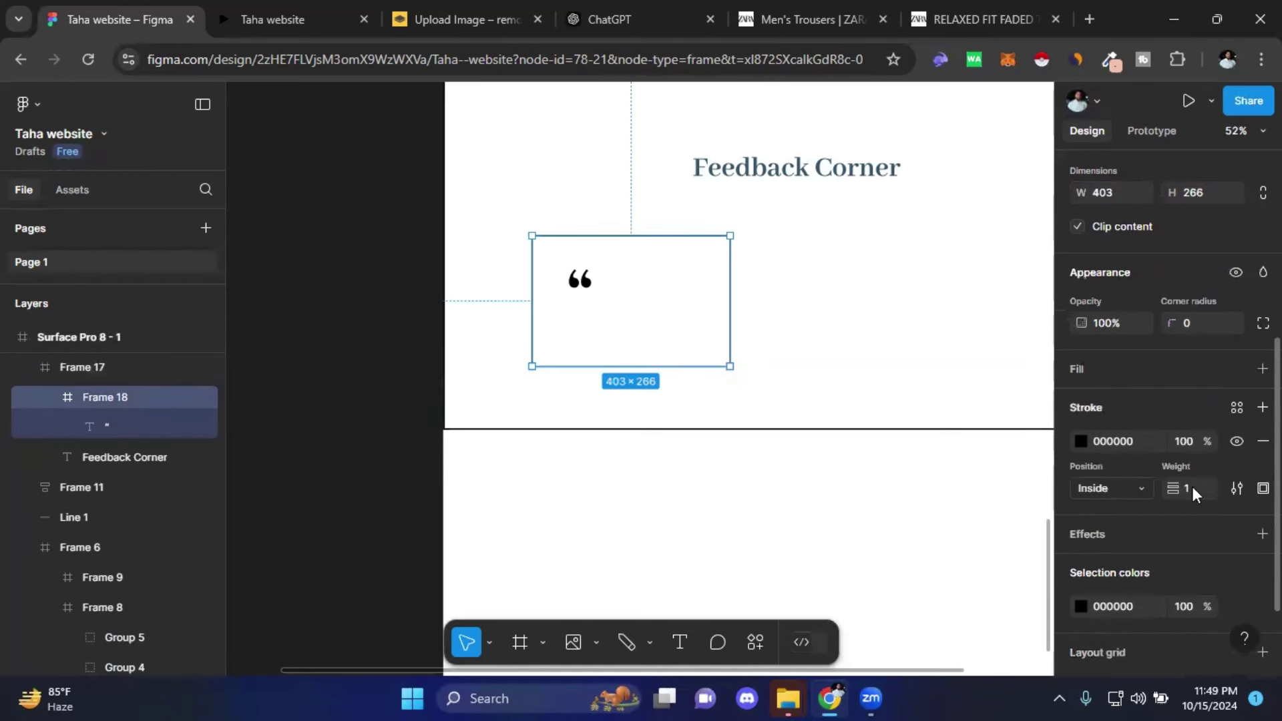
text(2)
key(Return)
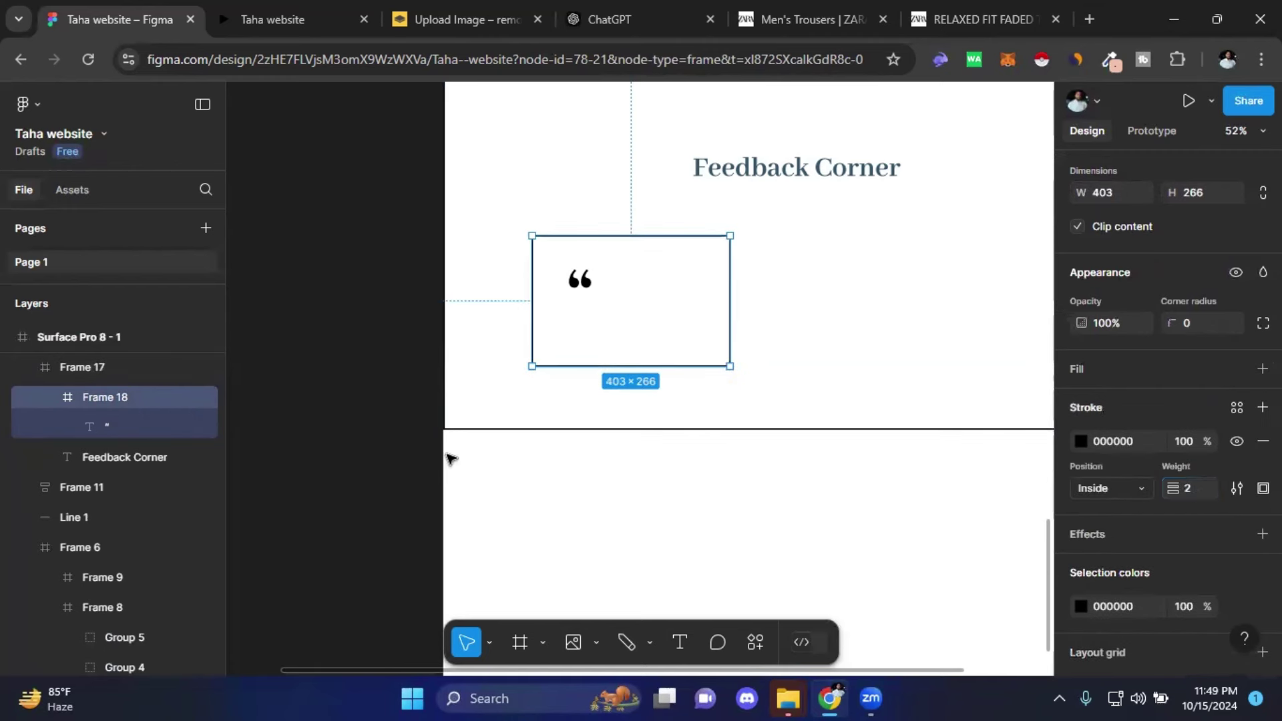
click(446, 459)
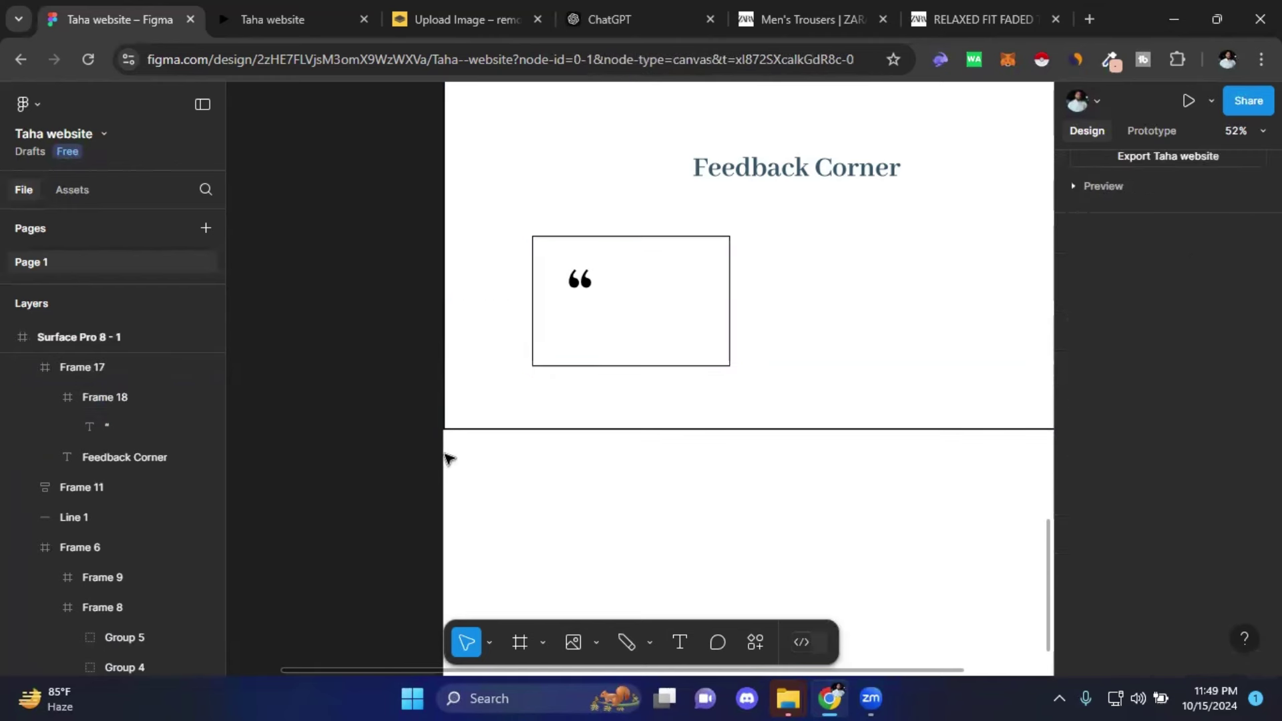
- Resize the card to 539×356 and move the quote mark to X 17, Y 0
click(705, 336)
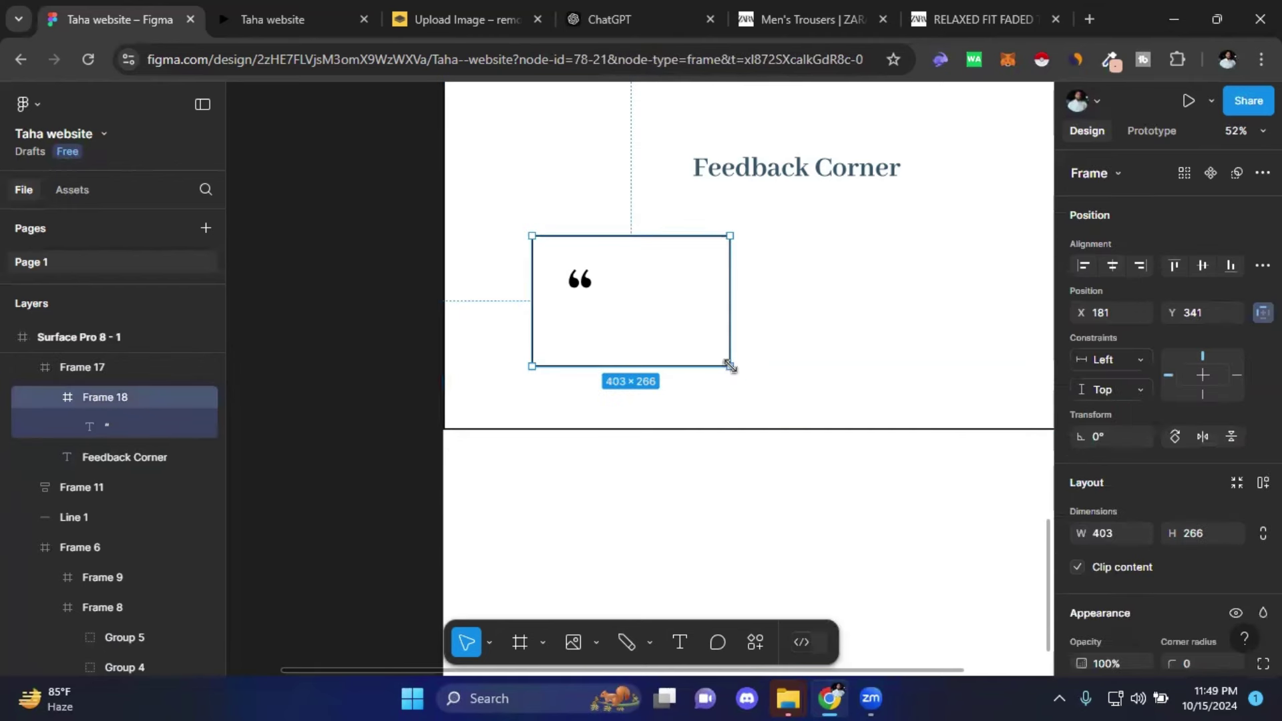
mouse_move(730, 366)
mouse_down()
mouse_move(782, 387)
mouse_move(797, 410)
mouse_up()
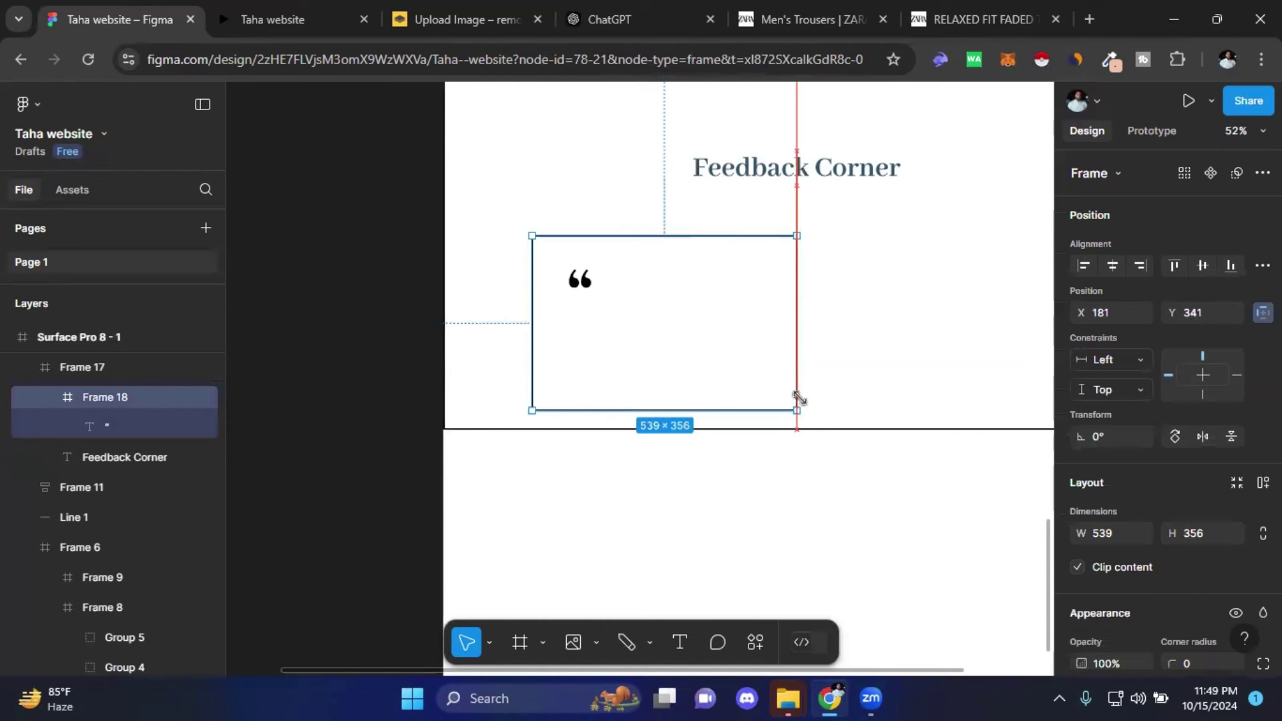
click(578, 286)
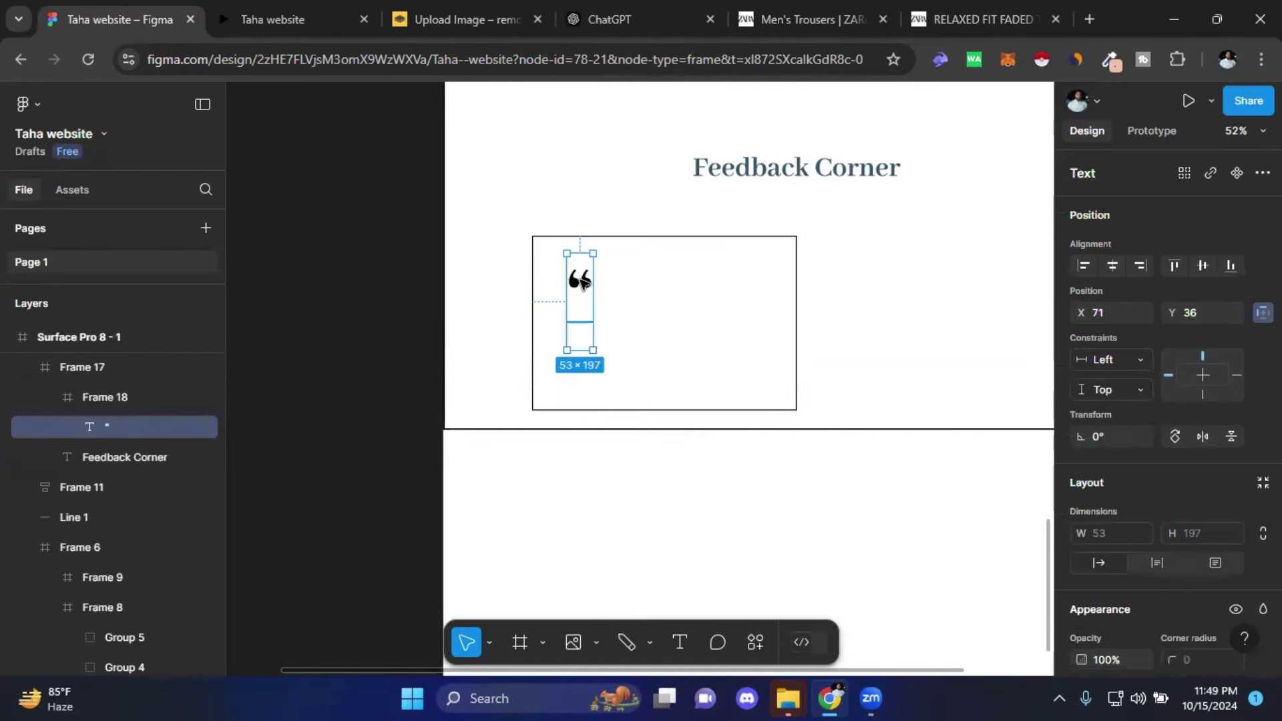
drag(578, 286, 560, 265)
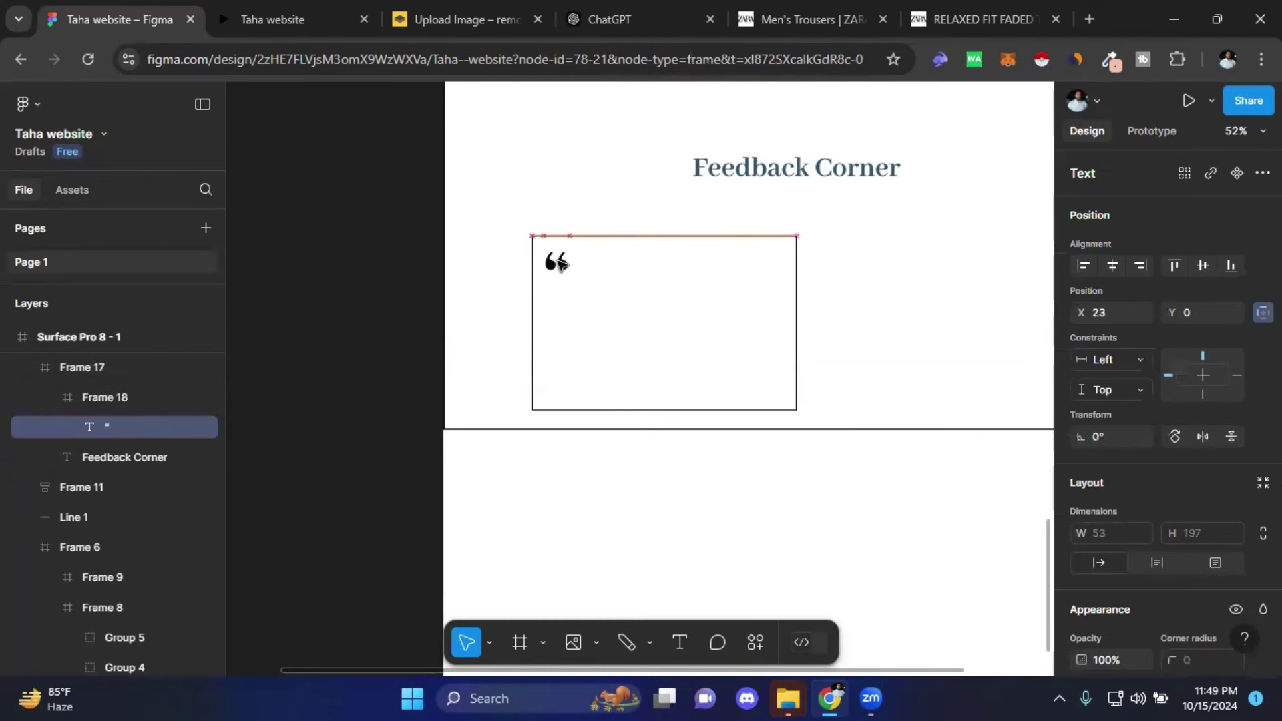
drag(559, 266, 556, 265)
click(361, 340)
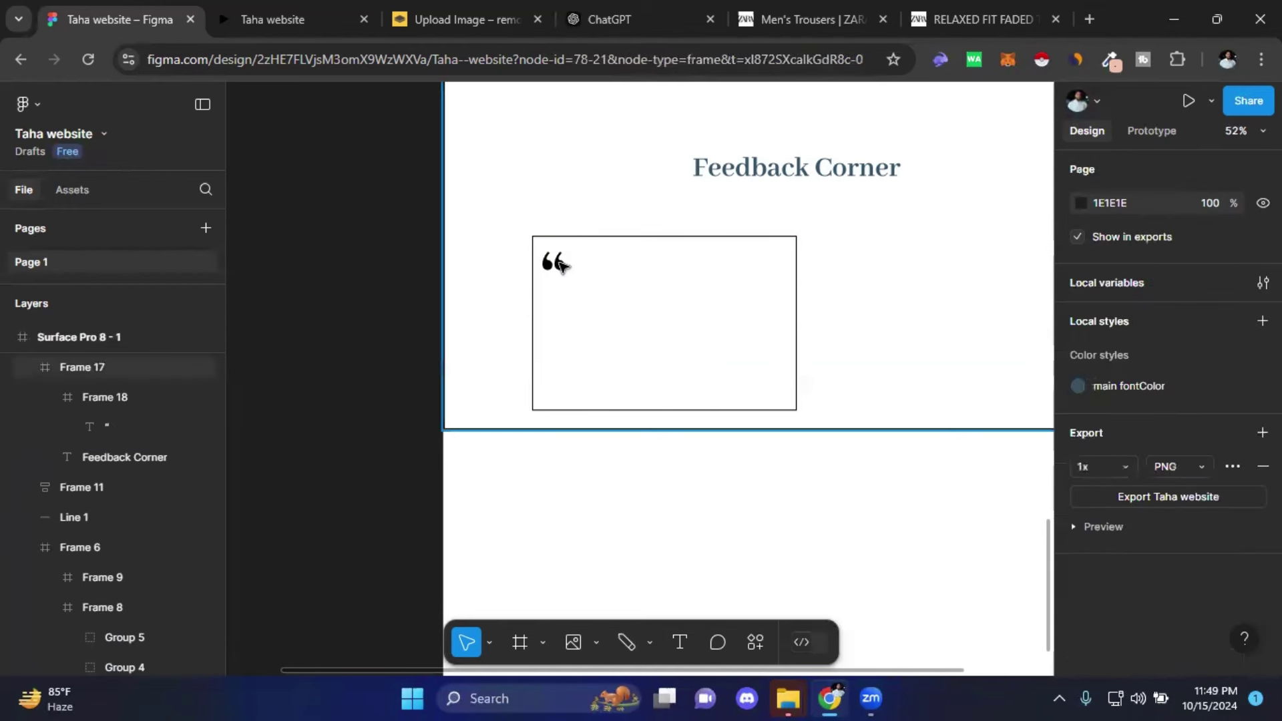
click(561, 265)
click(561, 265)
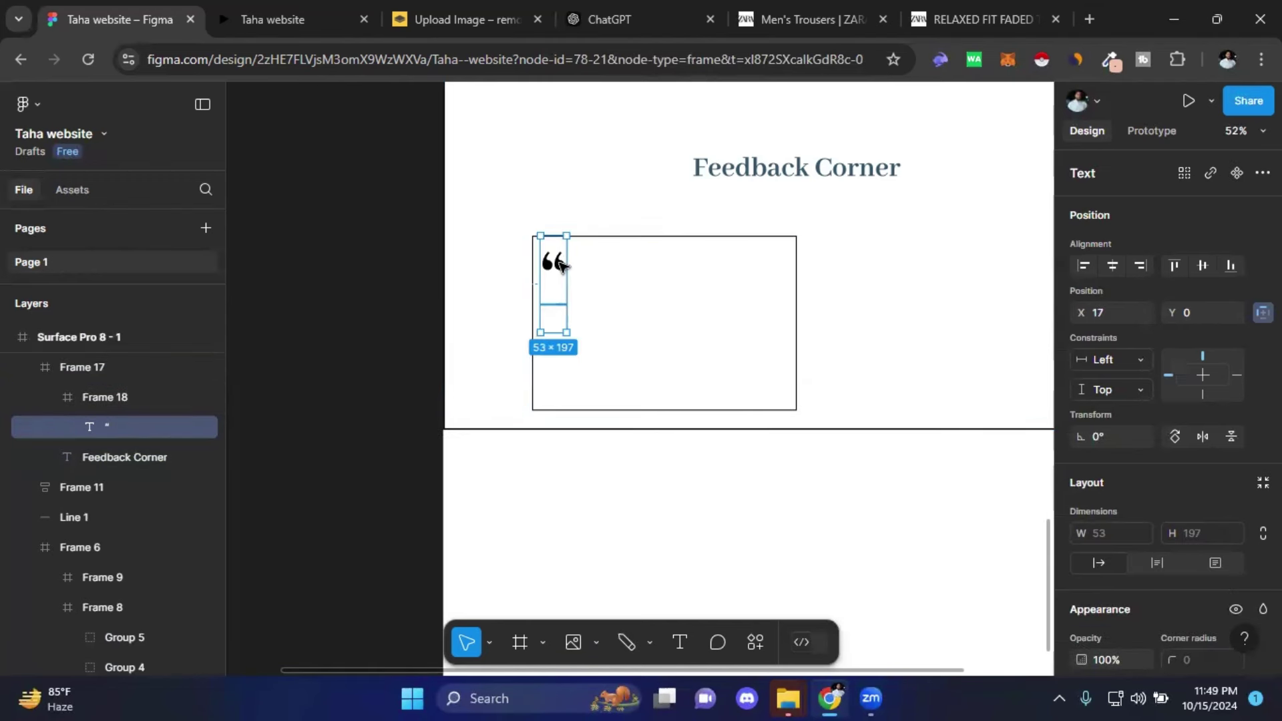
- Duplicate the quote mark below itself and retype the copy as 'Emily Wilson'
drag(561, 265, 558, 307)
double_click(557, 307)
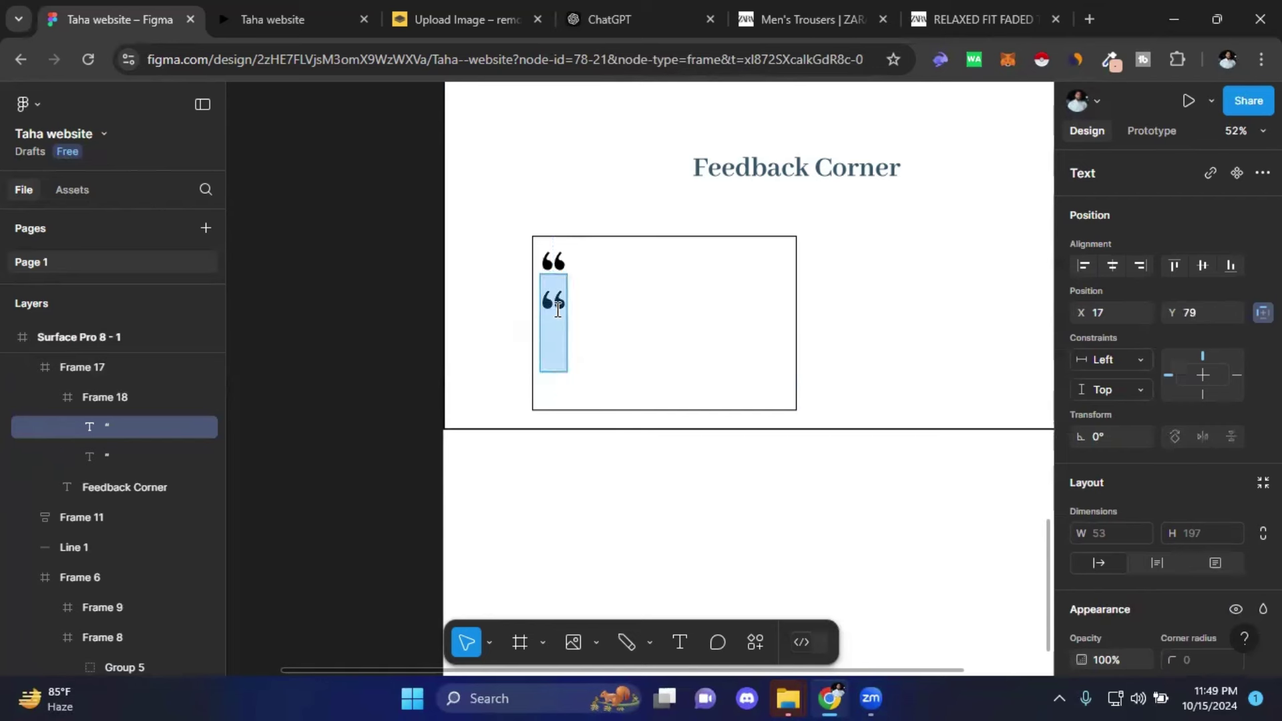
key(BackSpace)
text(E)
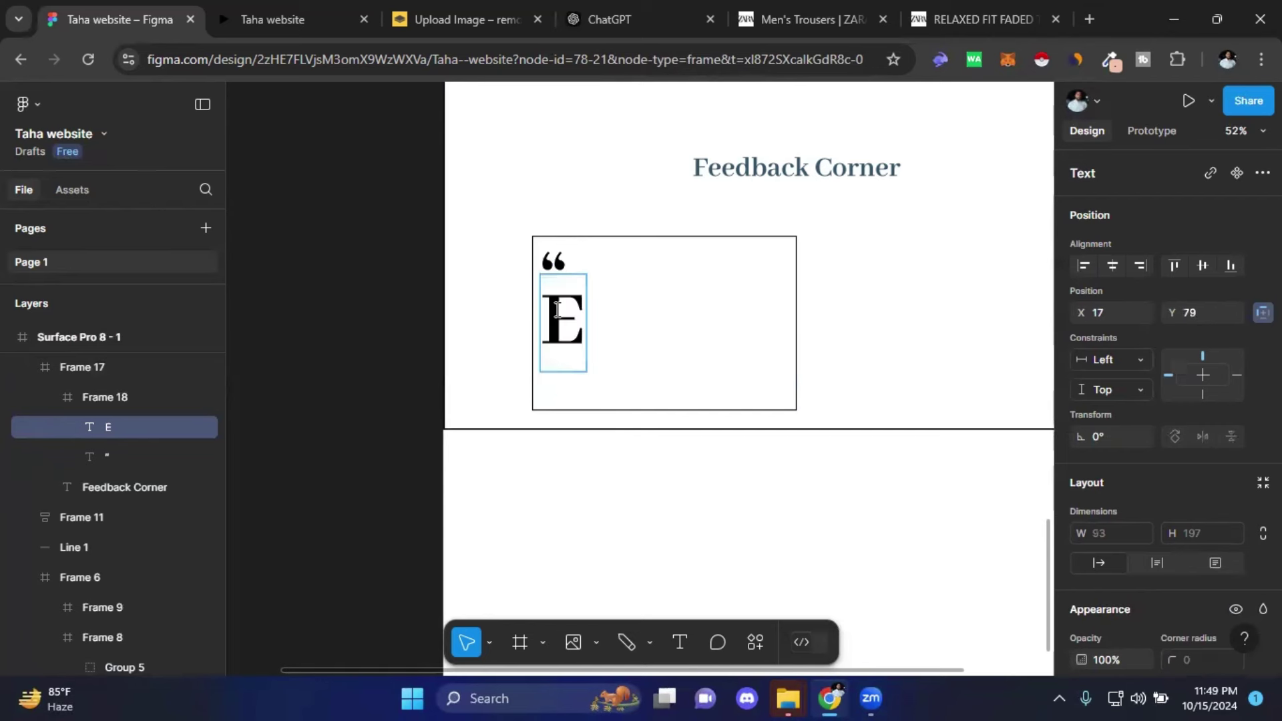
text(m)
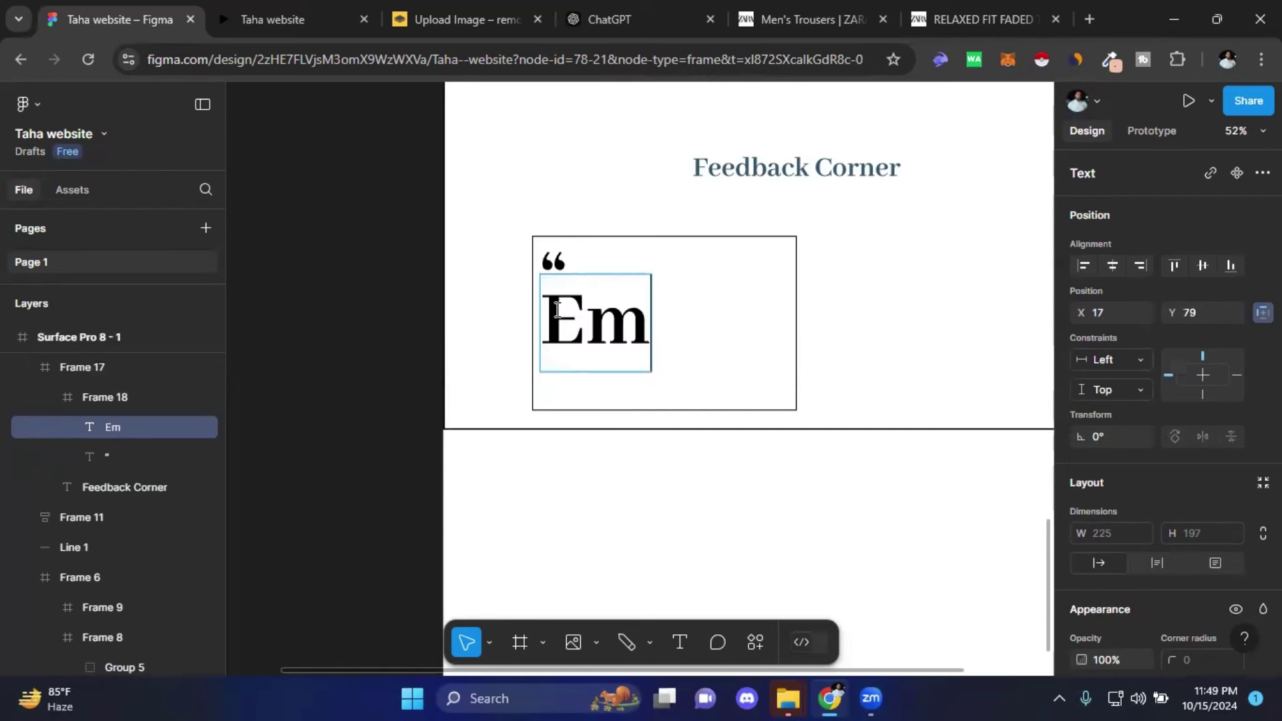
text(ily Wi)
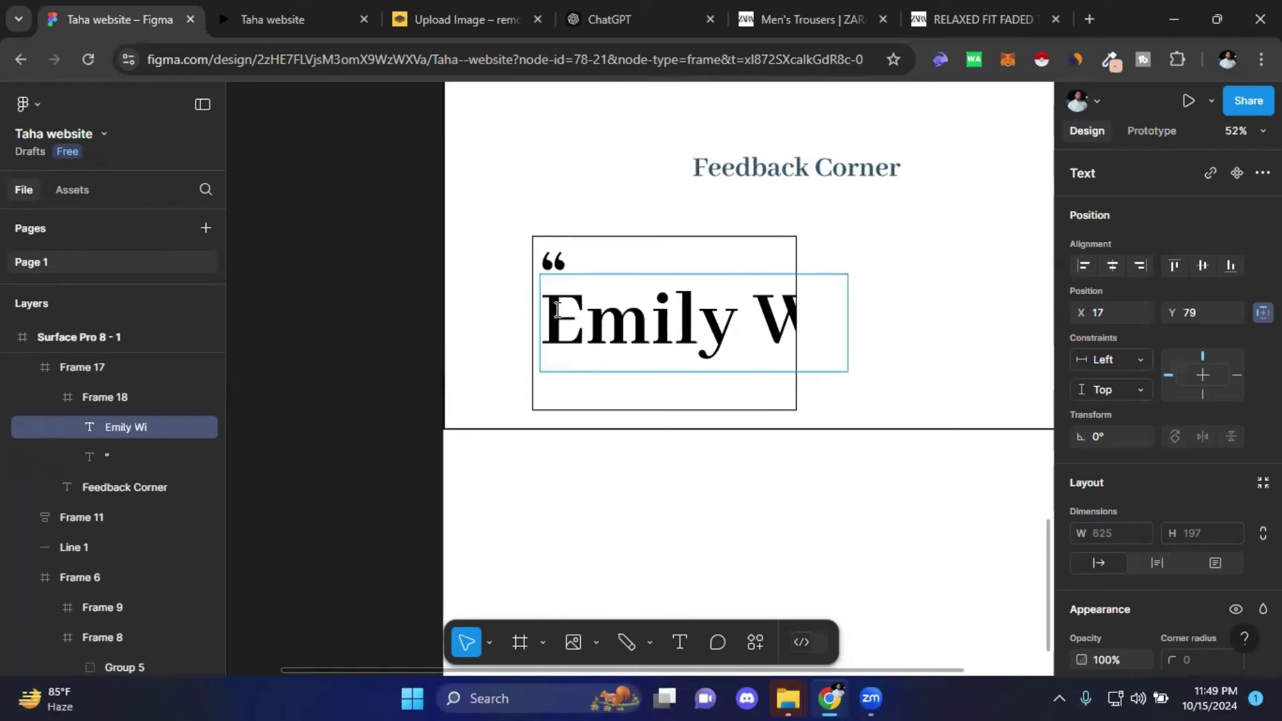
text(lson)
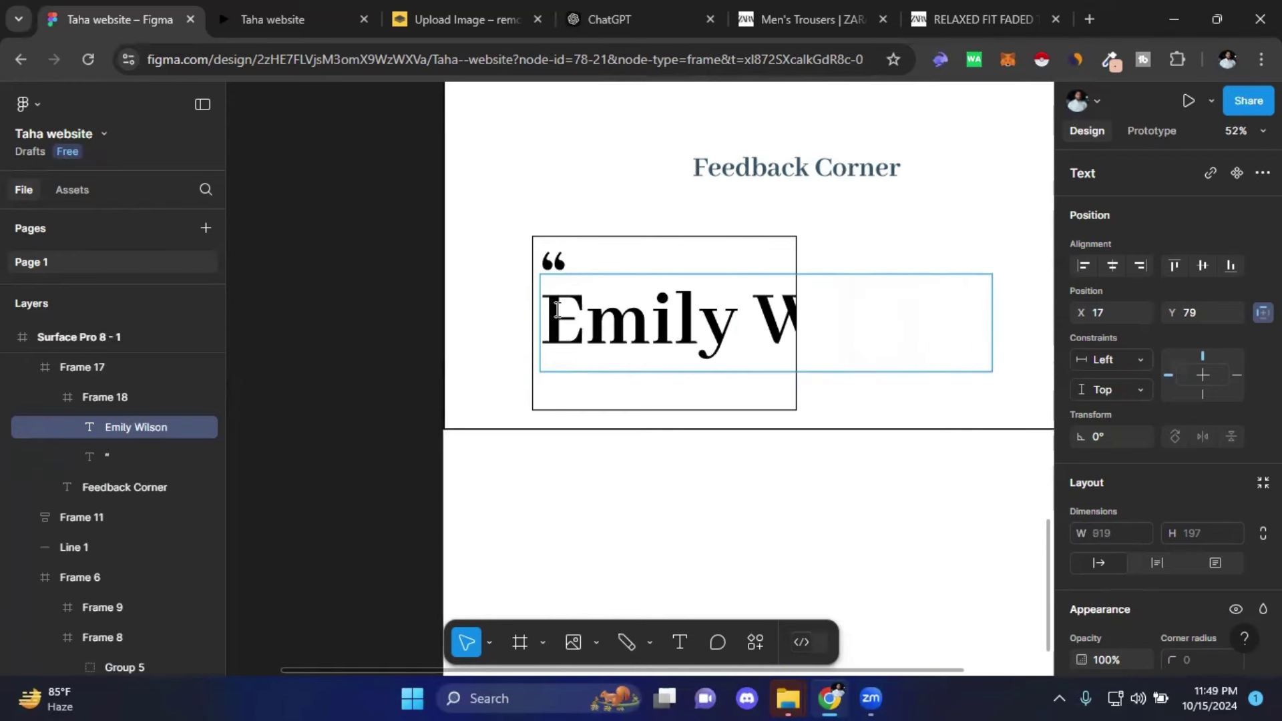
key(ctrl+a)
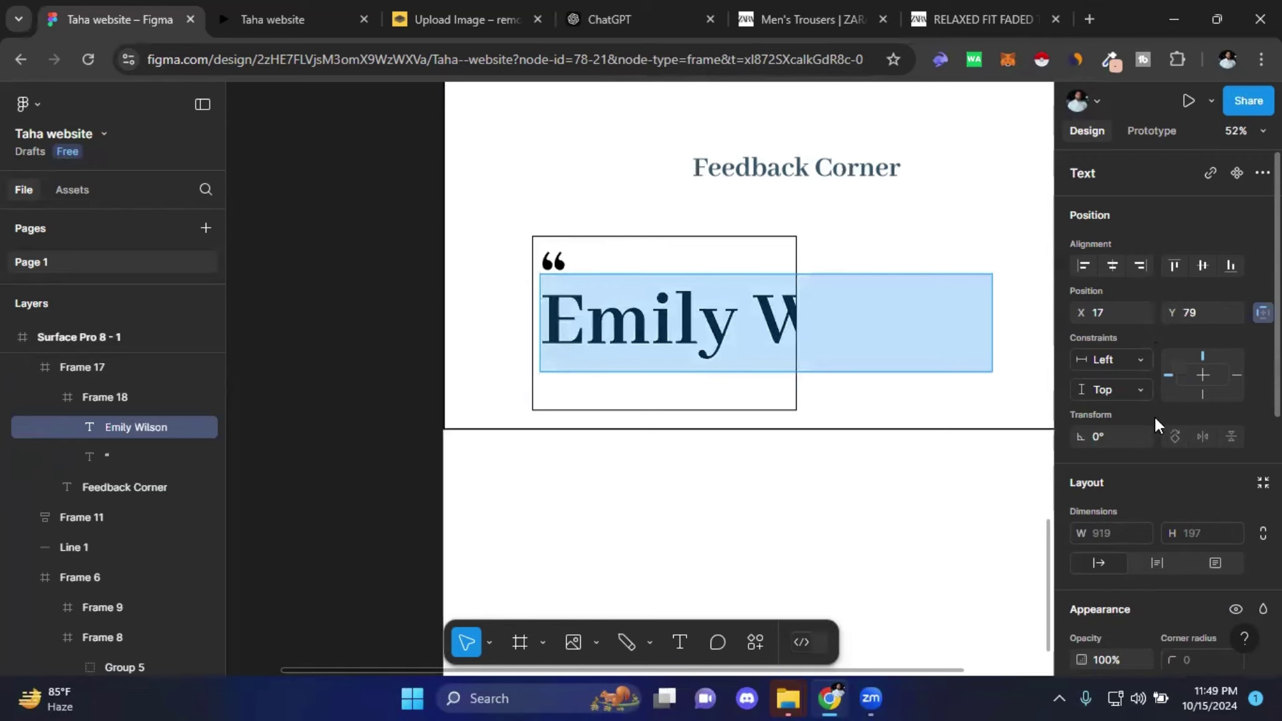
- Scale the Emily Wilson text down to a small 252×54 heading
click(490, 641)
click(499, 596)
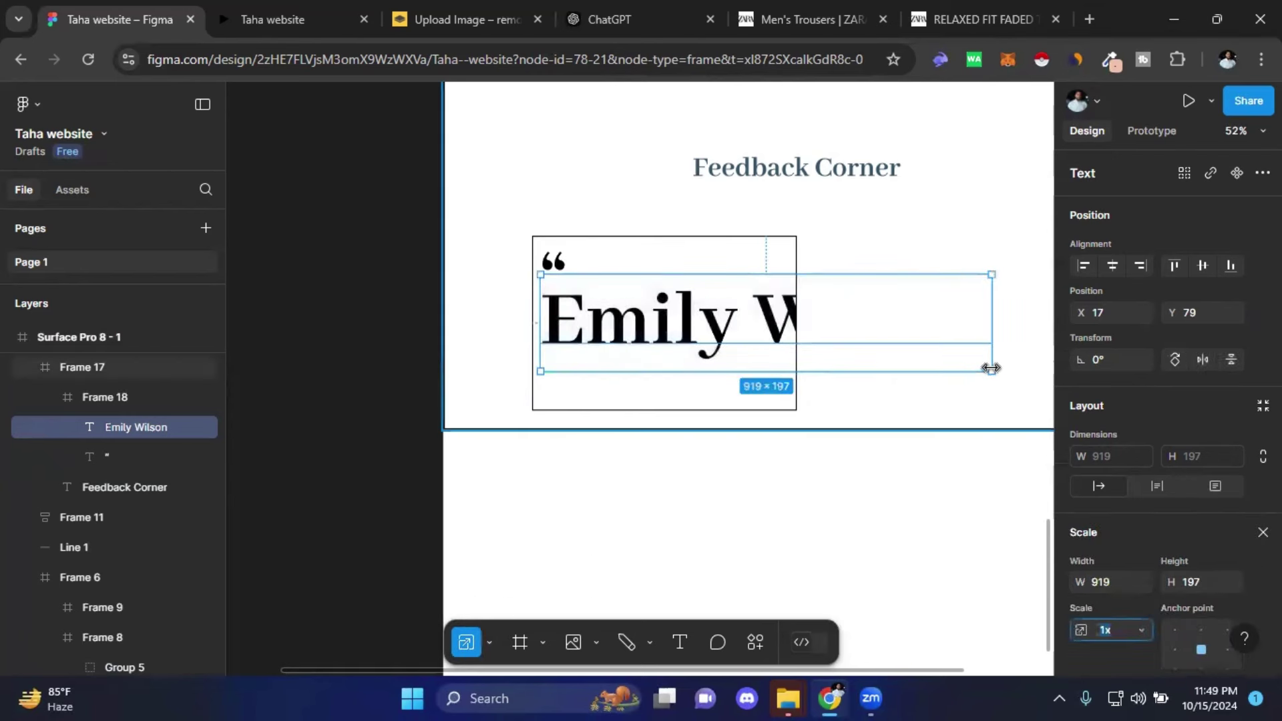
drag(992, 371, 666, 292)
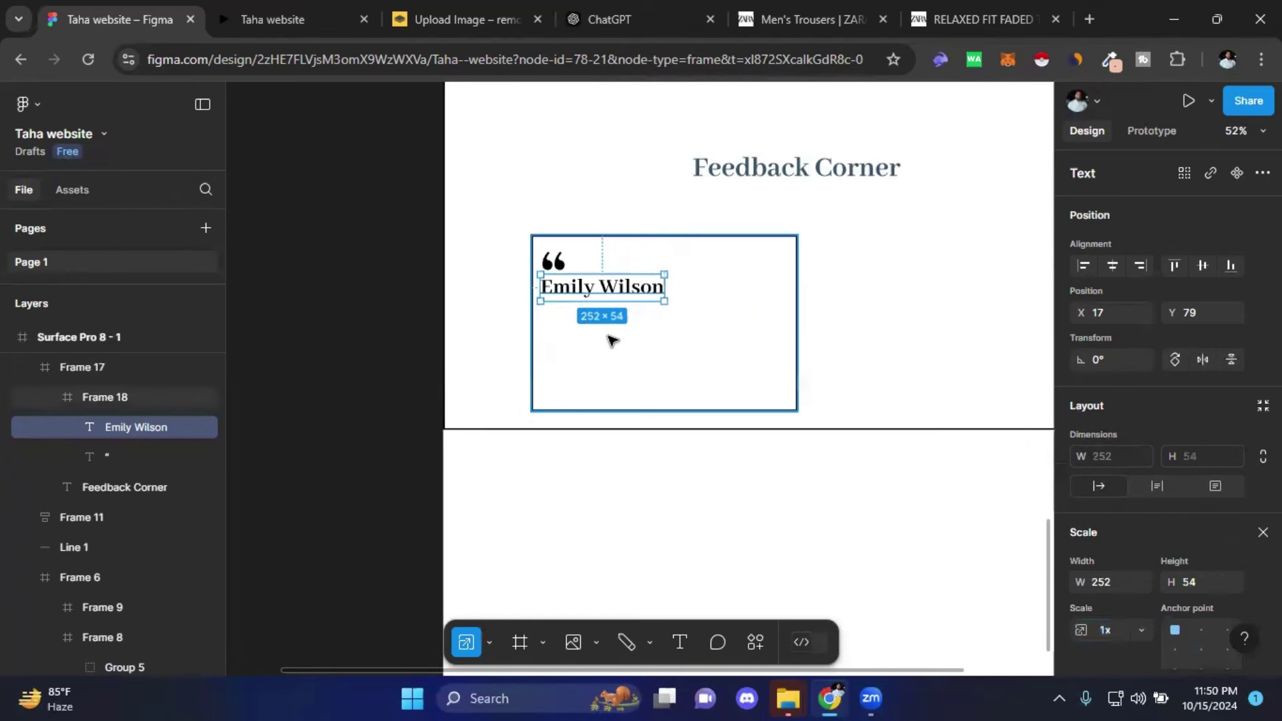
click(611, 340)
click(620, 292)
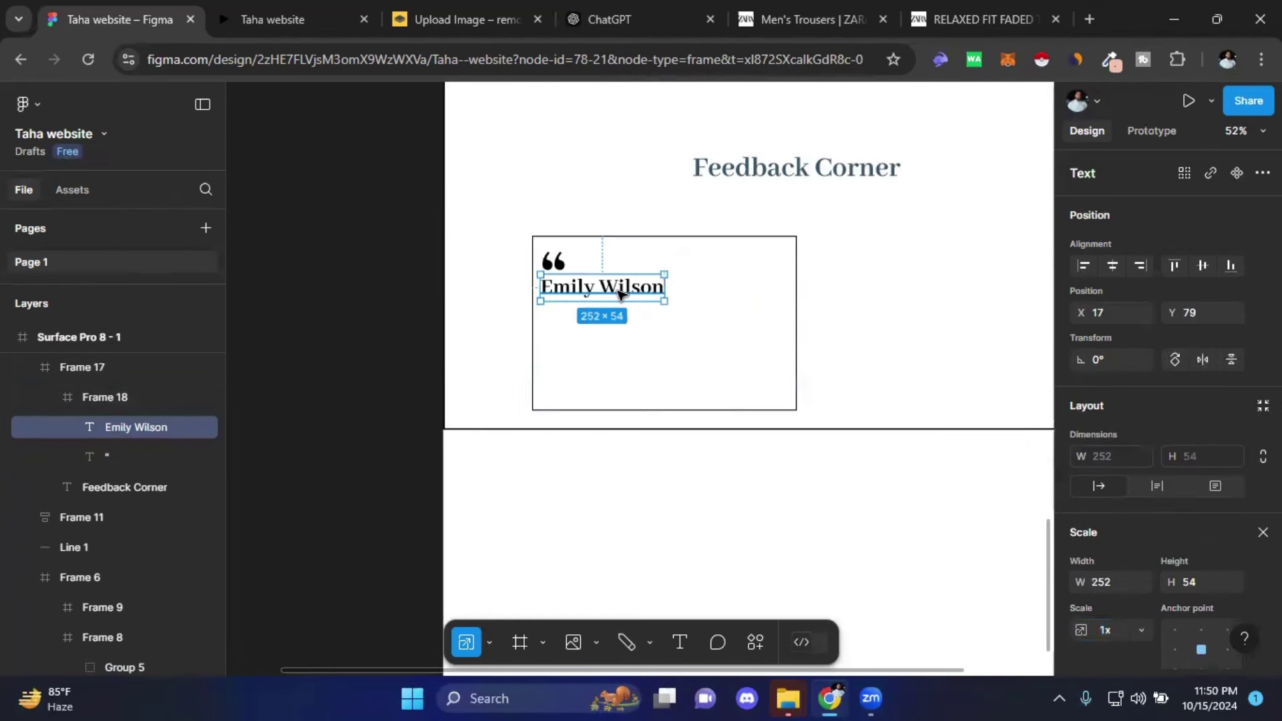
- Position the Emily Wilson name just below the quote mark
click(489, 642)
click(487, 550)
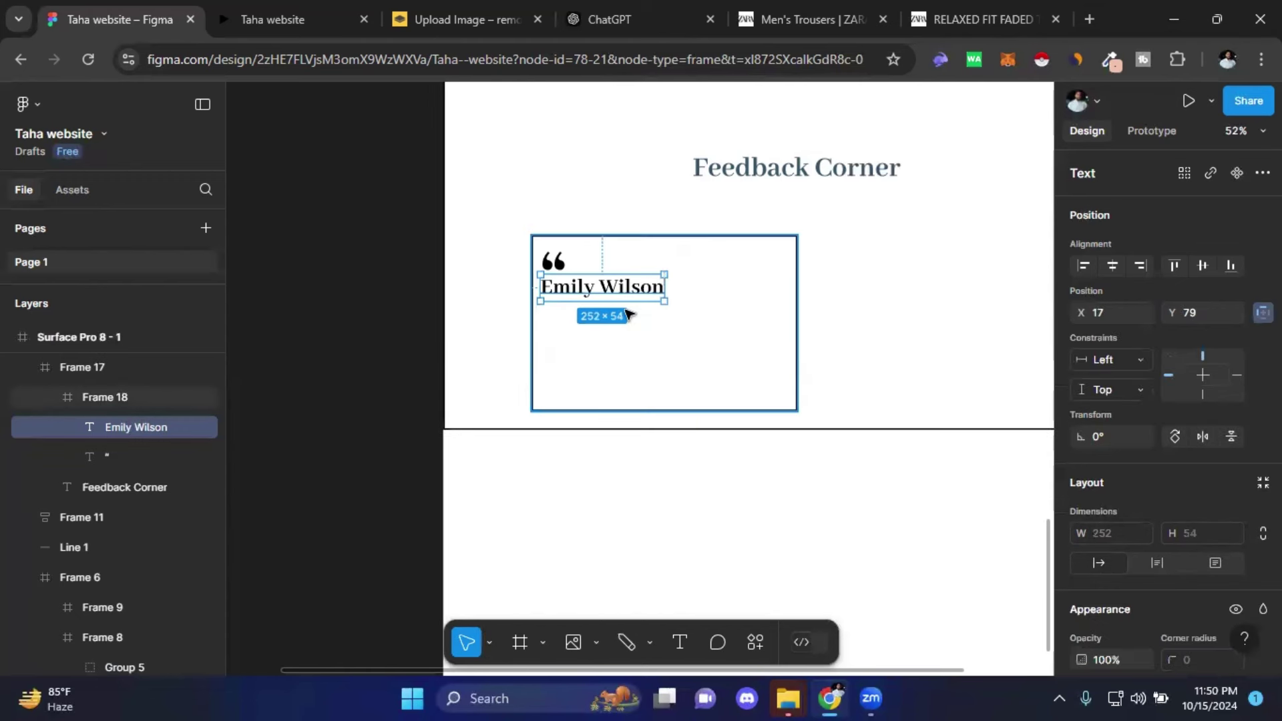
drag(623, 297, 625, 311)
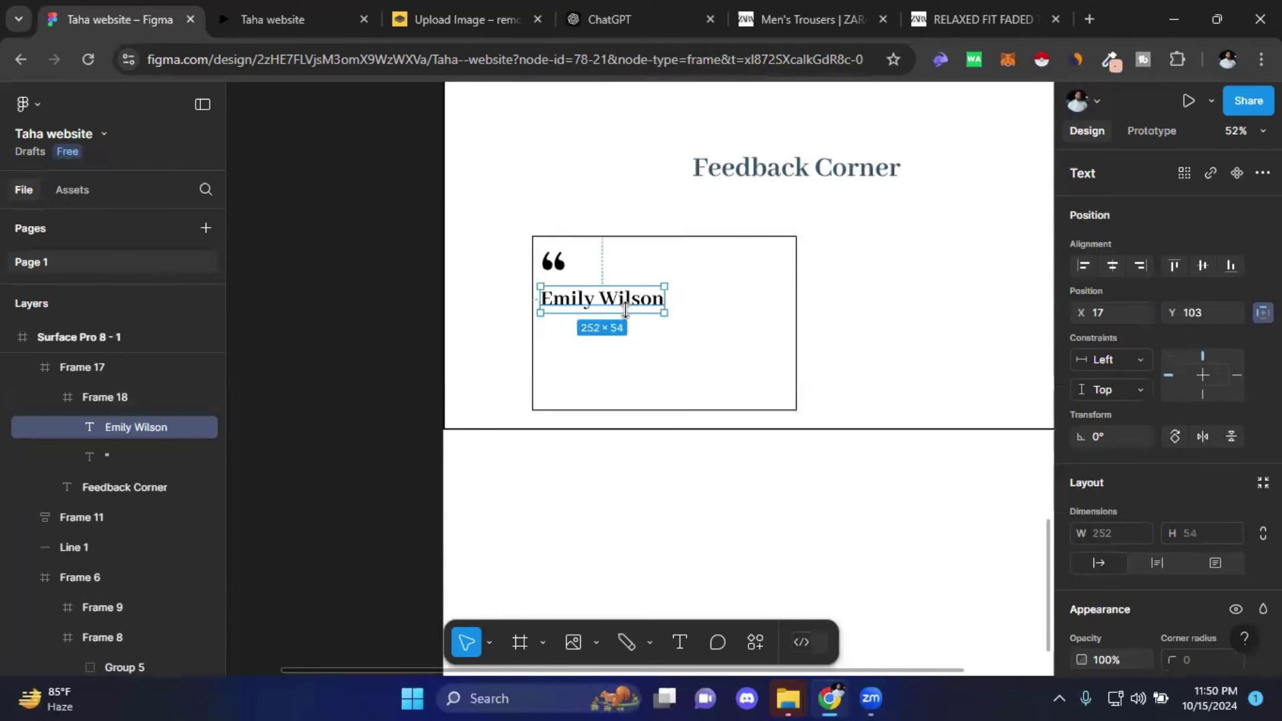
click(375, 347)
click(680, 643)
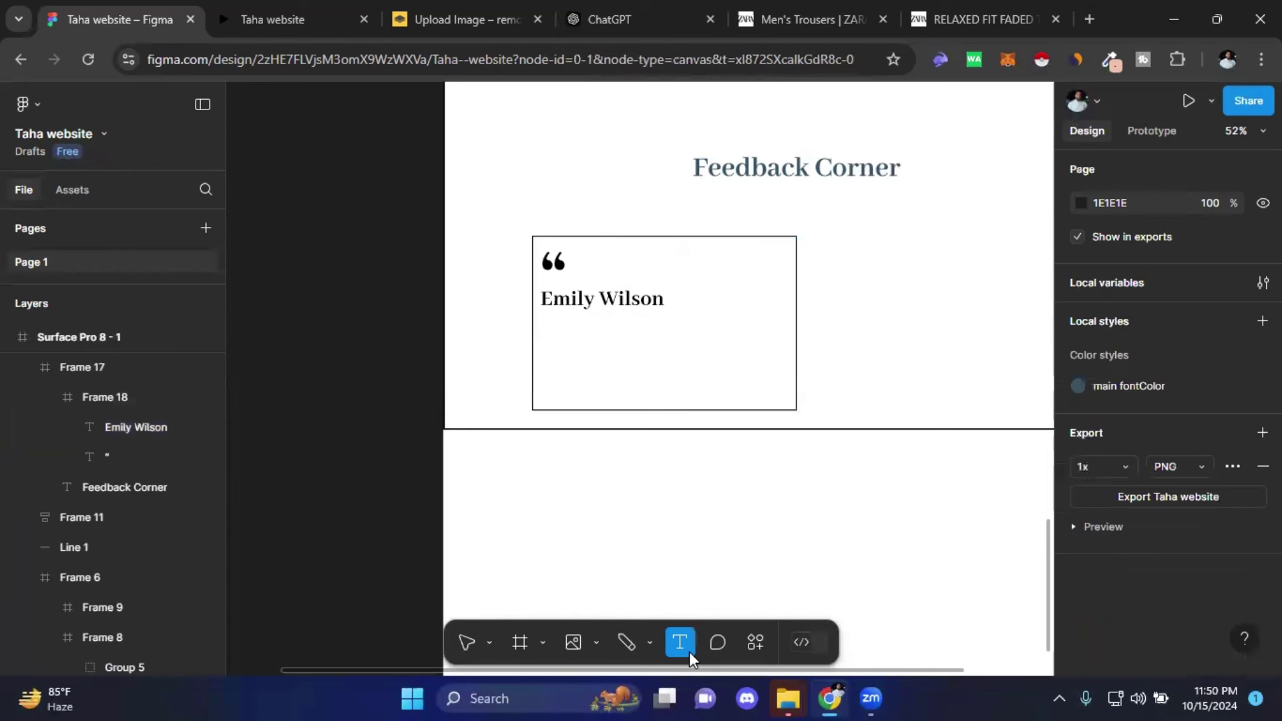
click(347, 442)
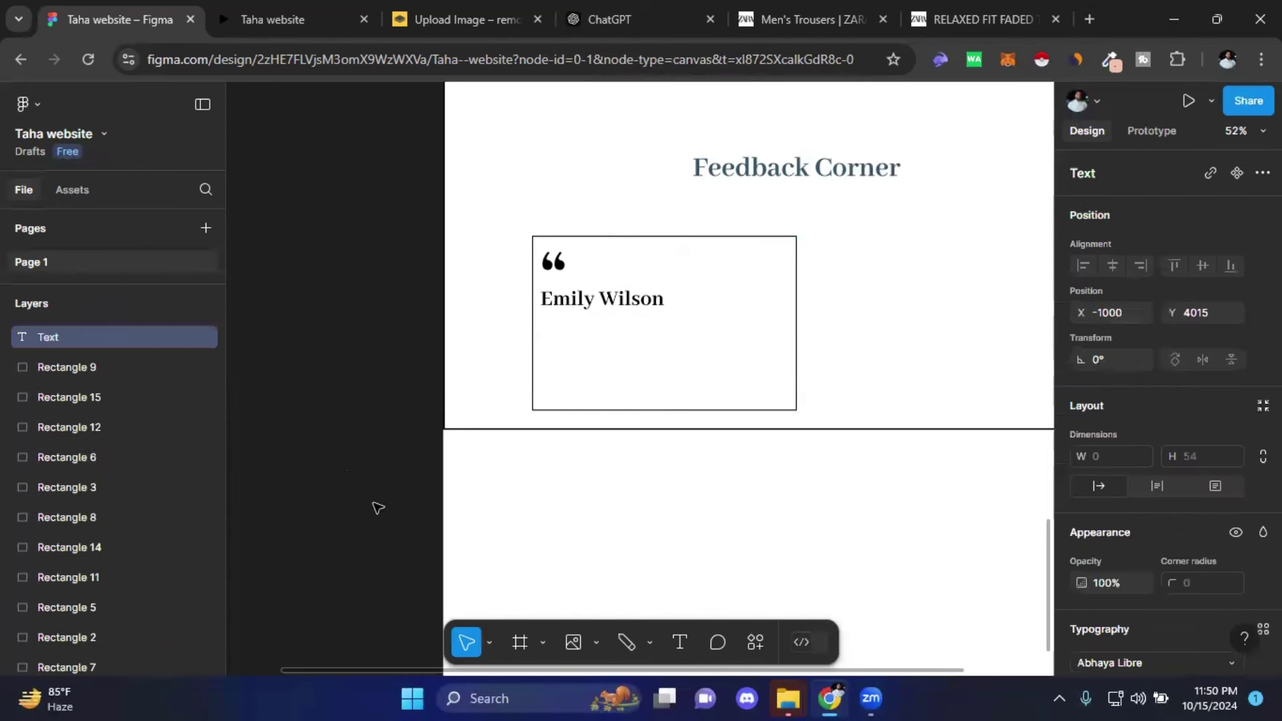
click(372, 505)
click(597, 300)
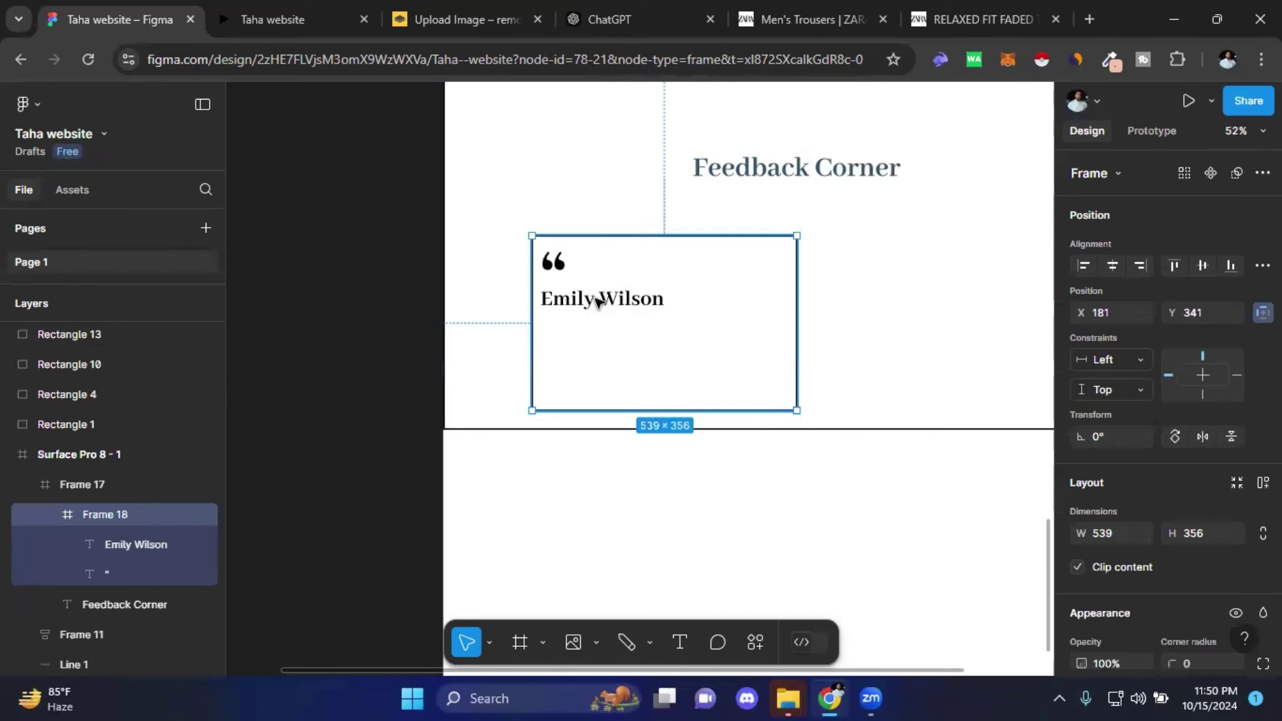
click(597, 300)
- Duplicate the name line below it and fill it with 'Lorem ipsum dolor sit amet' from Content Reel
mouse_move(585, 314)
mouse_down()
mouse_move(583, 363)
mouse_move(582, 348)
mouse_up()
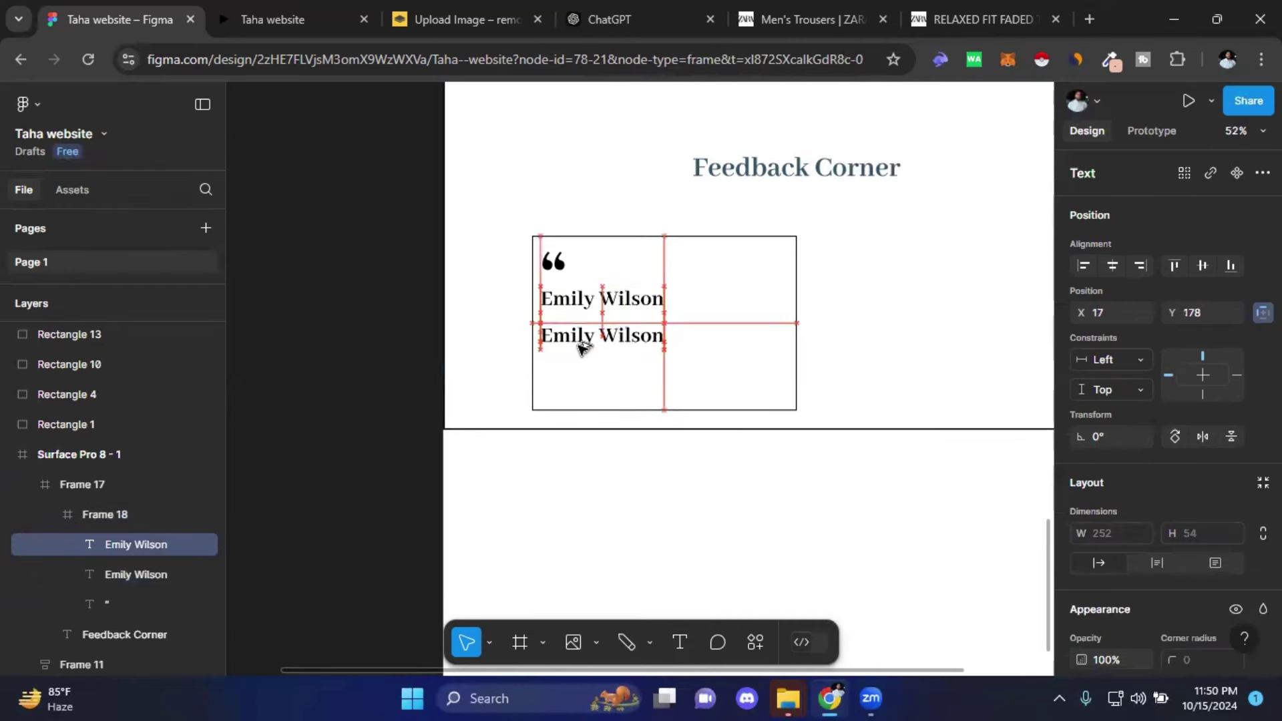
double_click(578, 341)
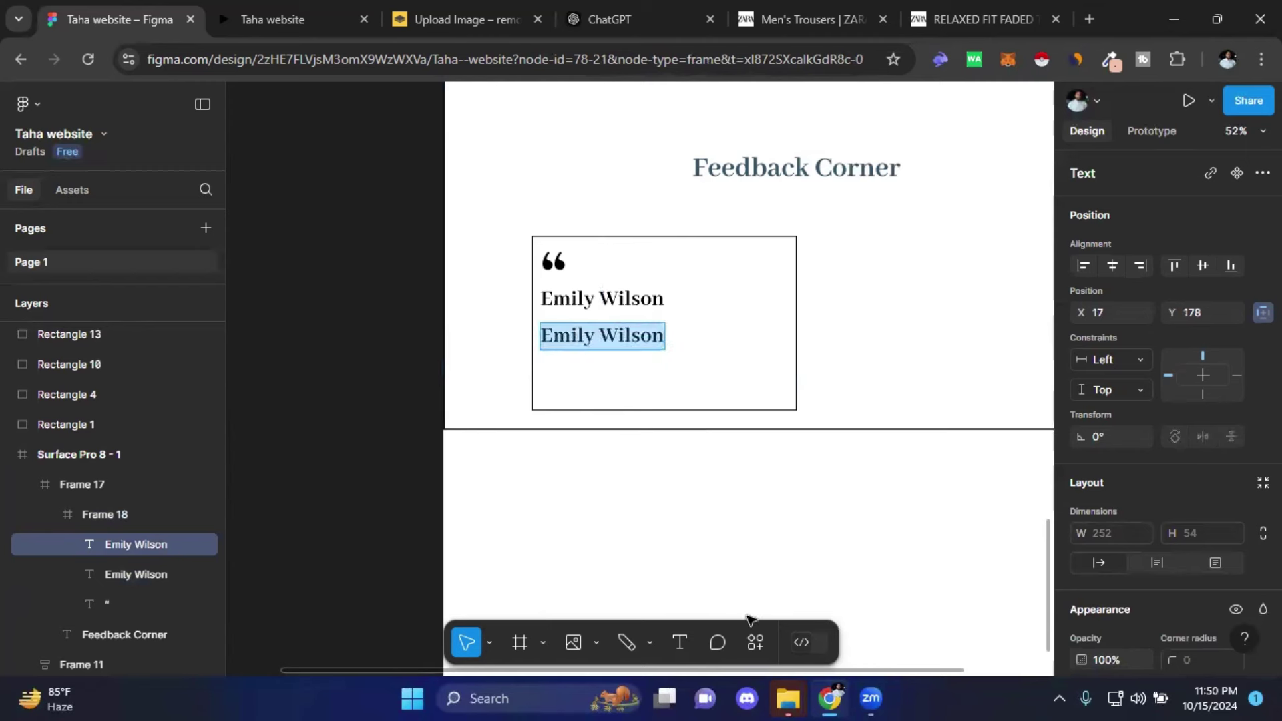
click(751, 645)
click(504, 424)
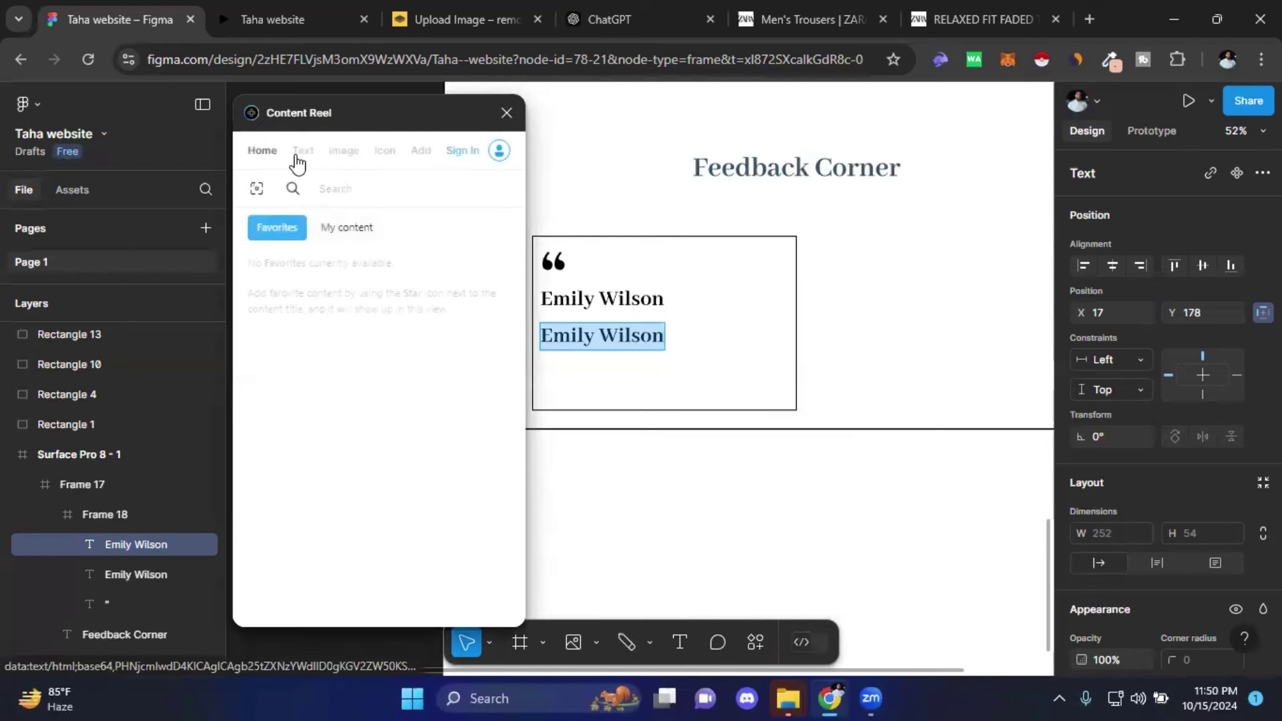
click(301, 152)
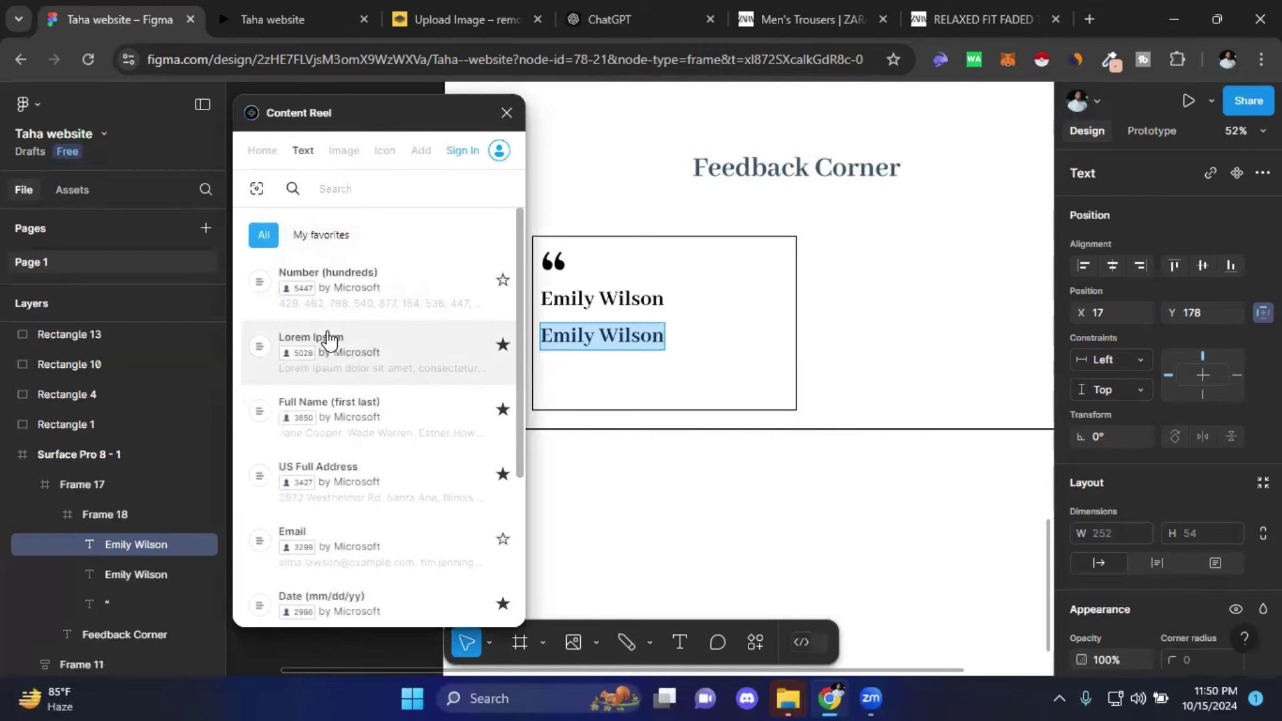
double_click(637, 338)
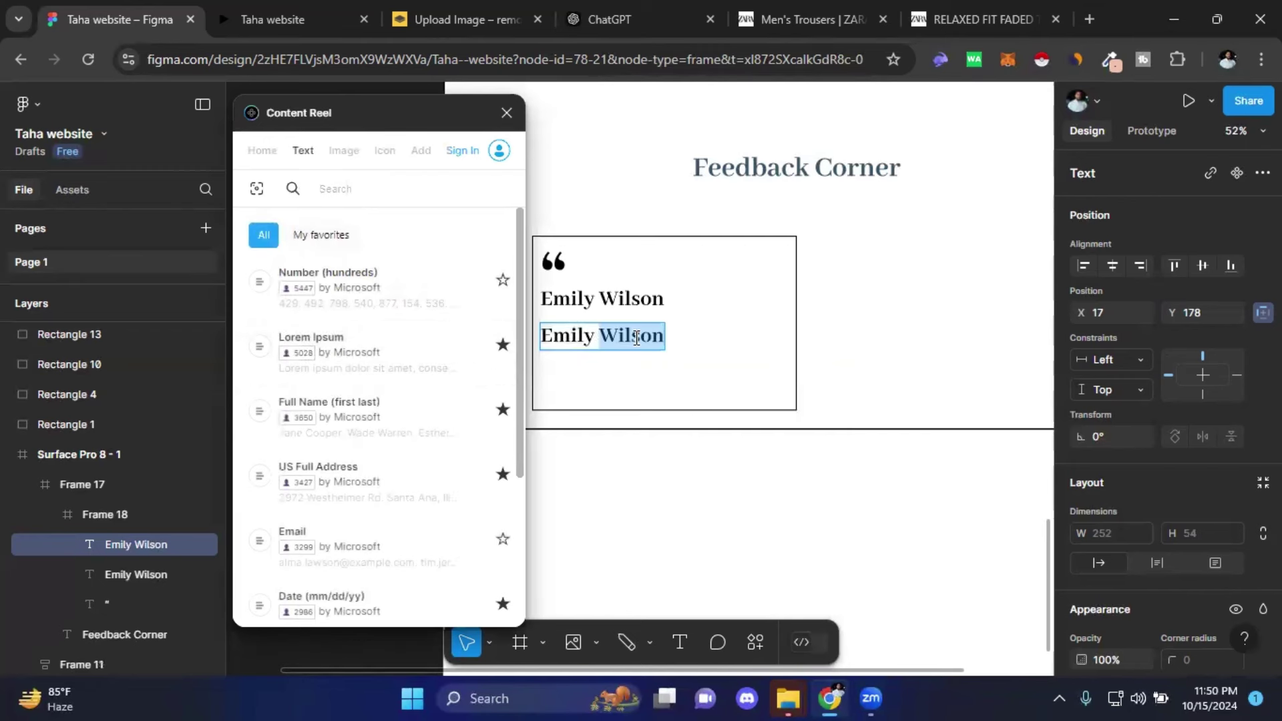
key(BackSpace)
key(BackSpace)
key(BackSpace)
key(BackSpace)
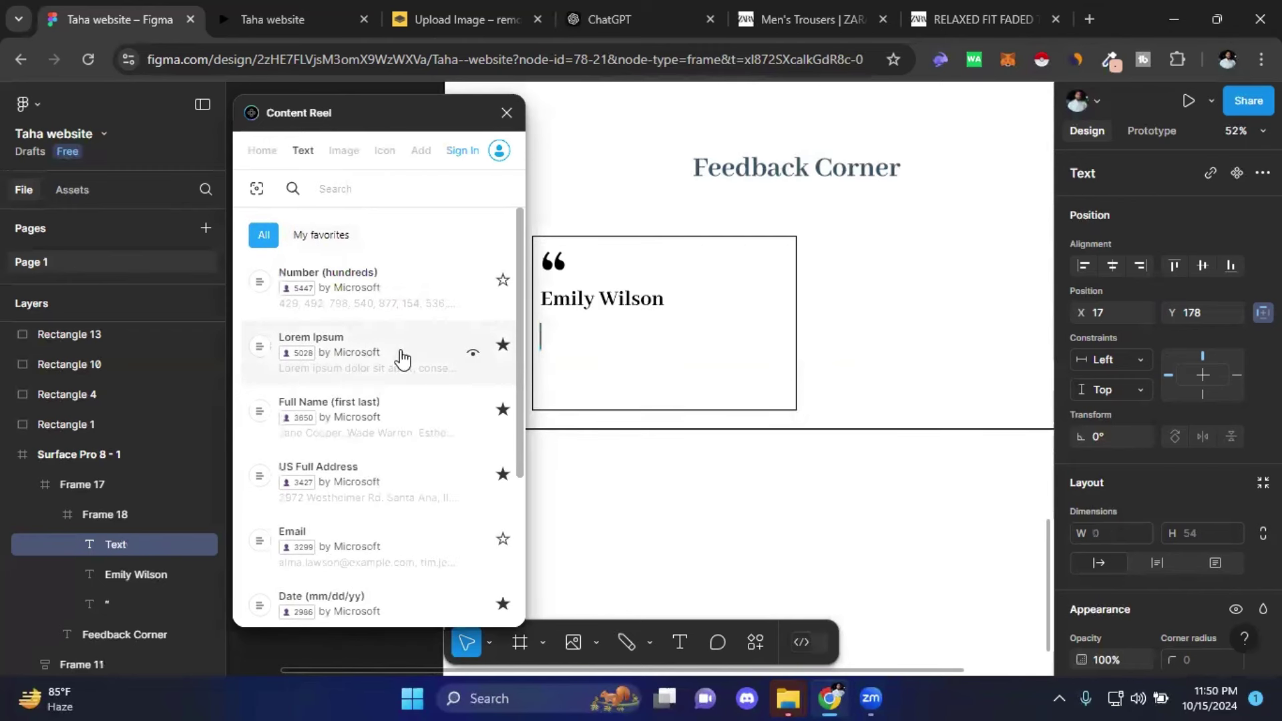
click(314, 351)
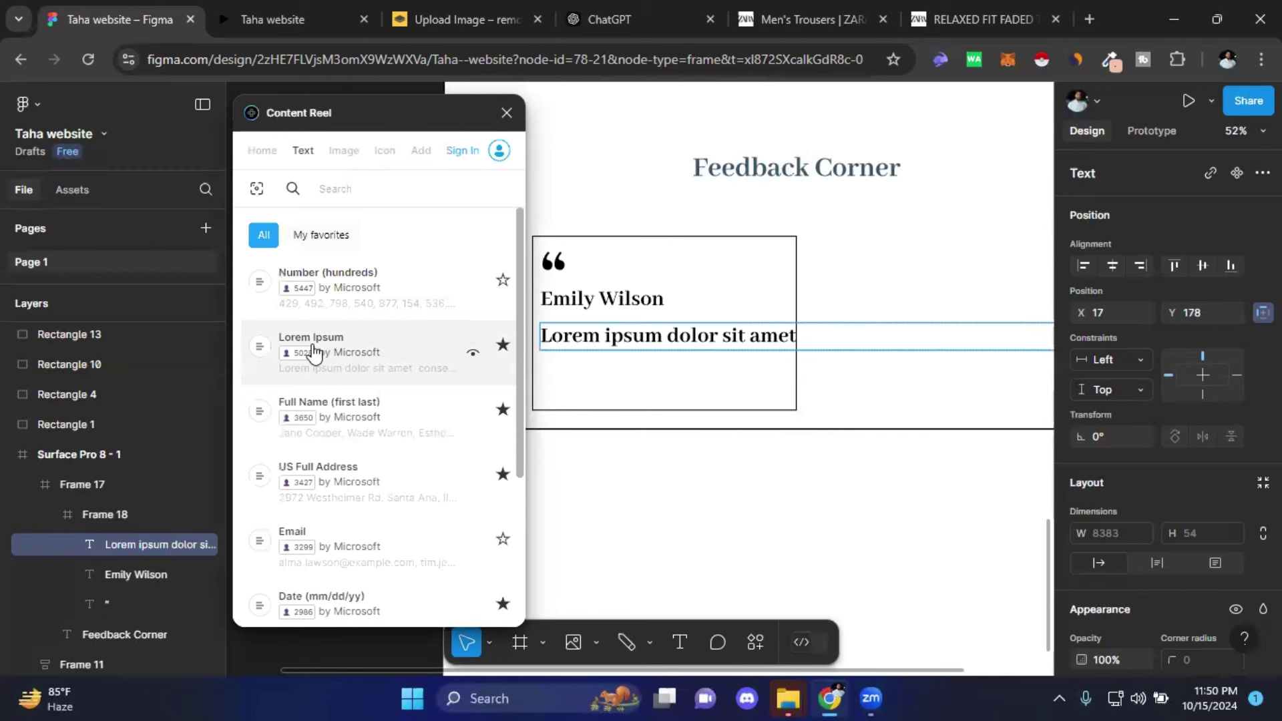
click(506, 112)
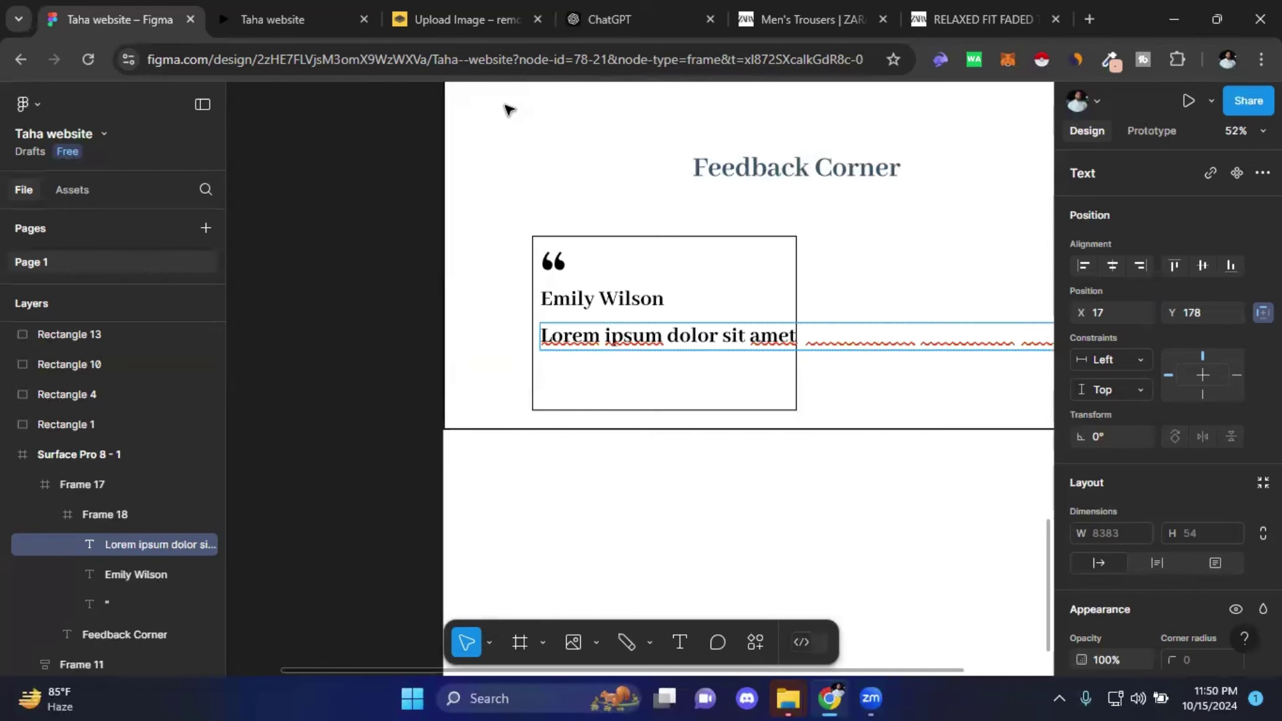
- Set the whole Lorem ipsum line to font size 25, trying 20 first
triple_click(662, 336)
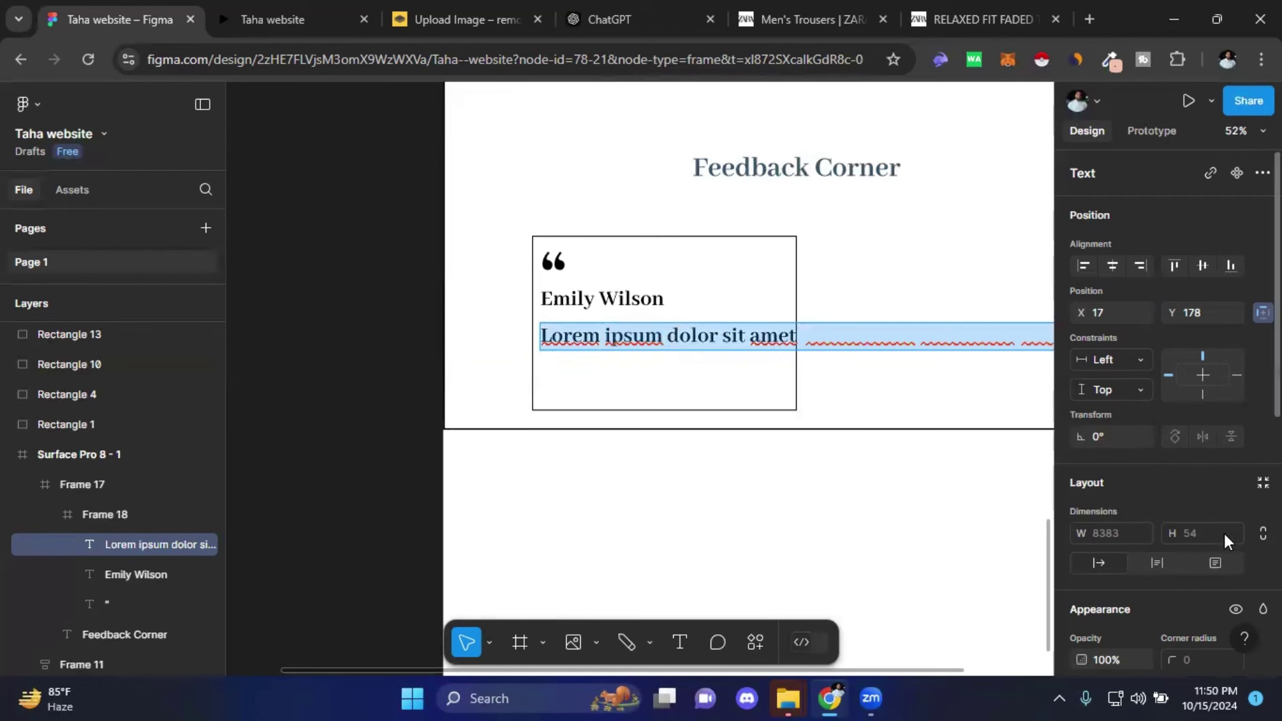
scroll(1236, 528, down, 3)
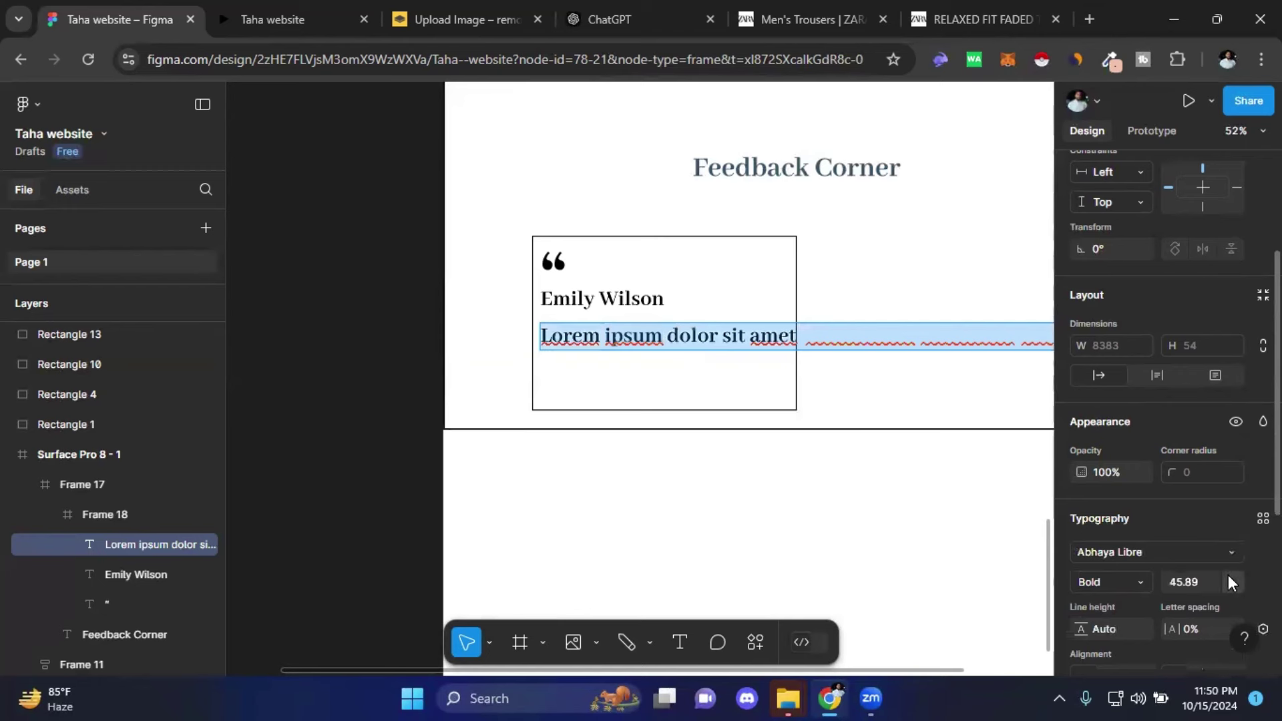
scroll(1228, 575, down, 2)
text(20)
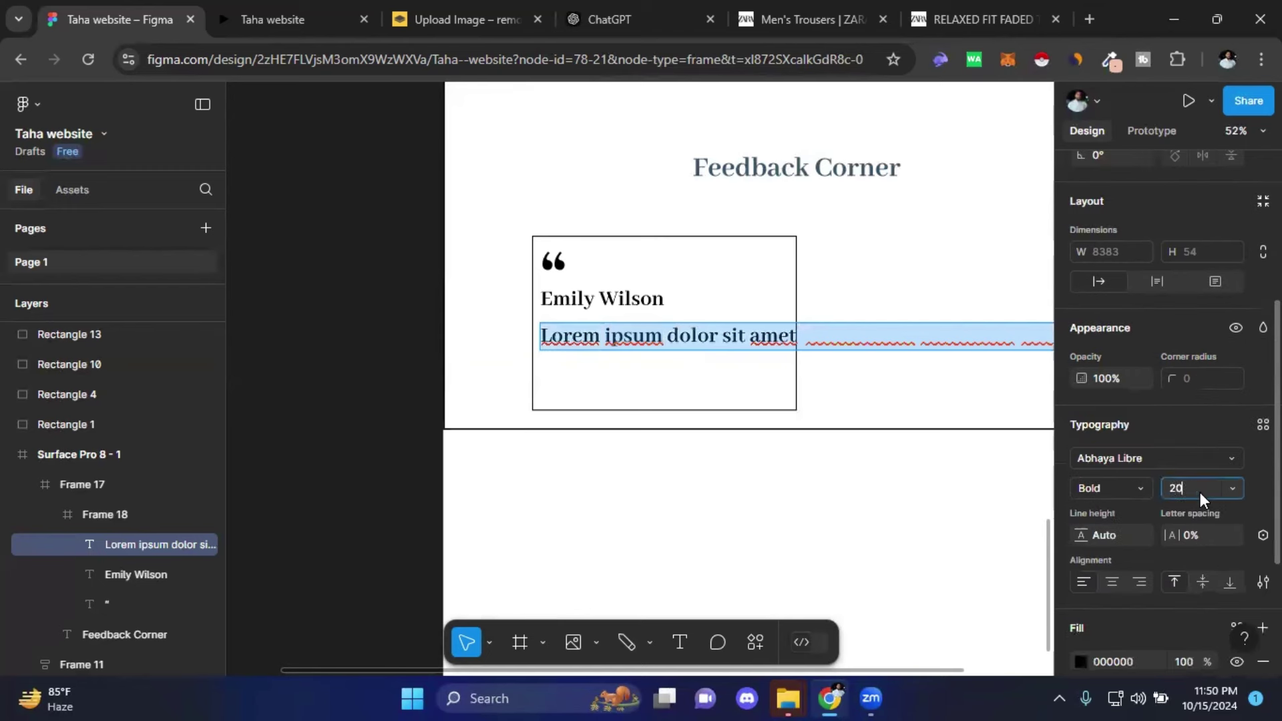
key(Return)
key(Return)
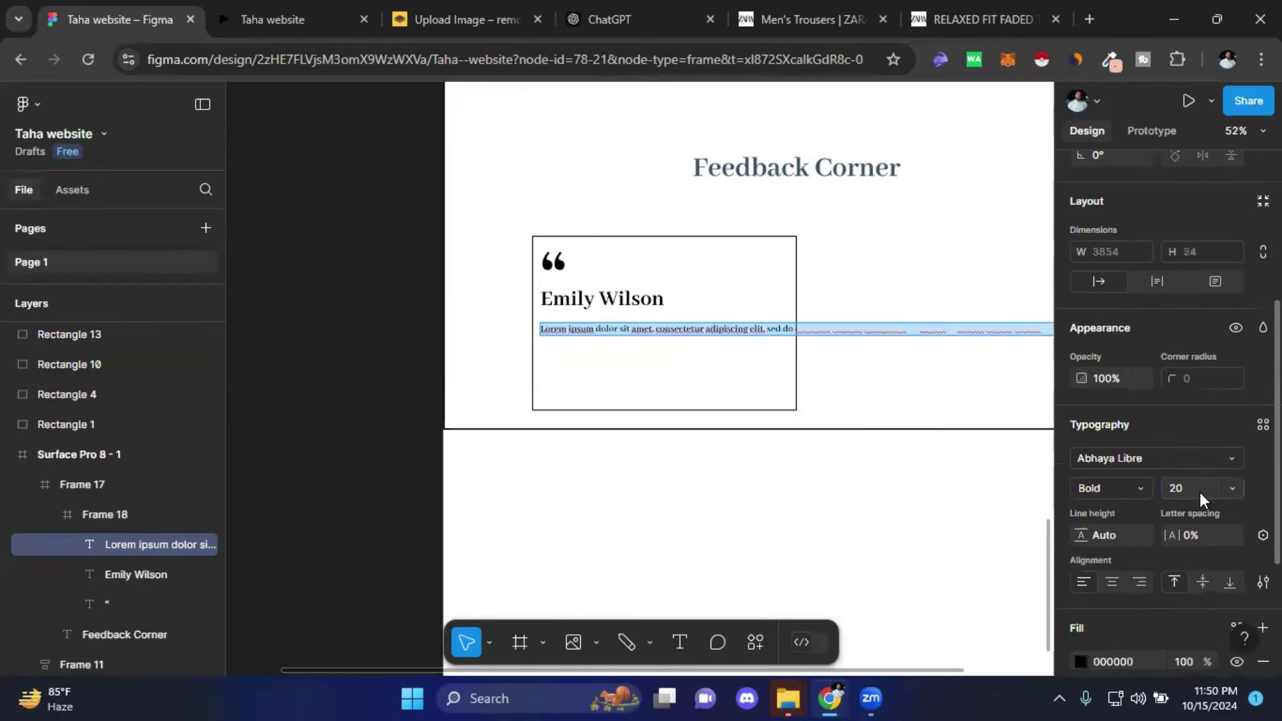
click(1191, 491)
text(25)
key(Return)
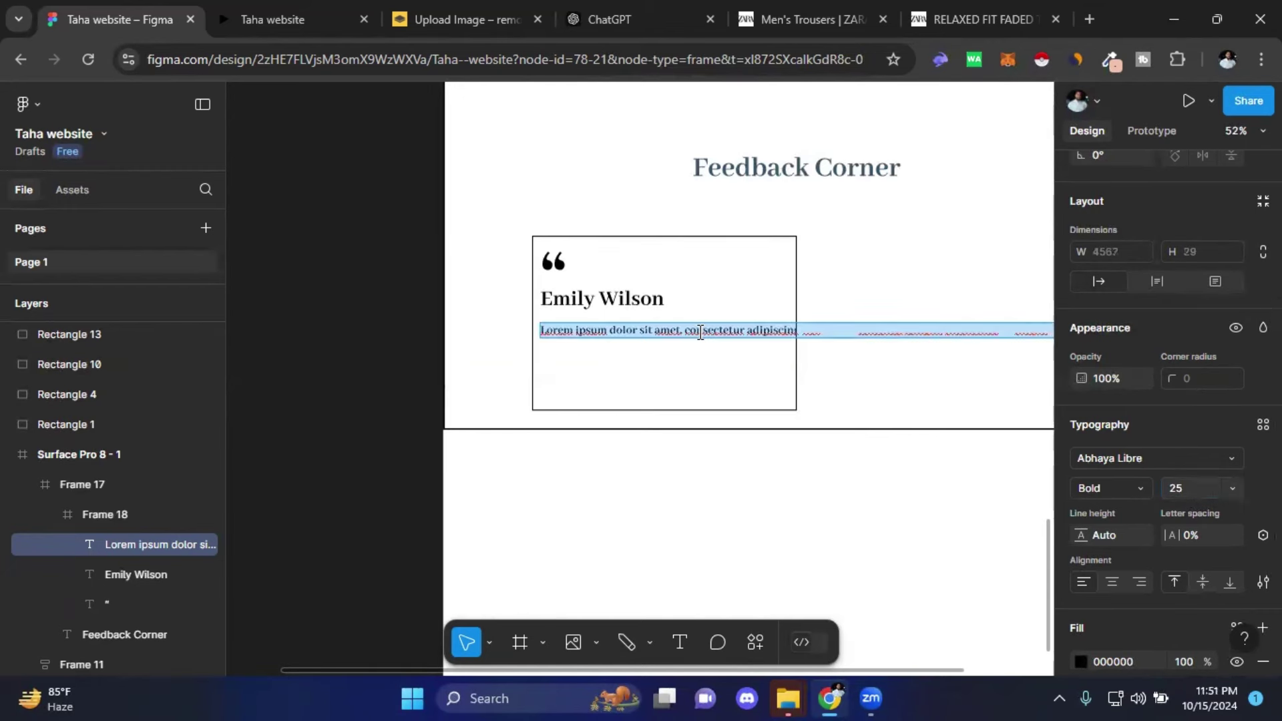
double_click(775, 330)
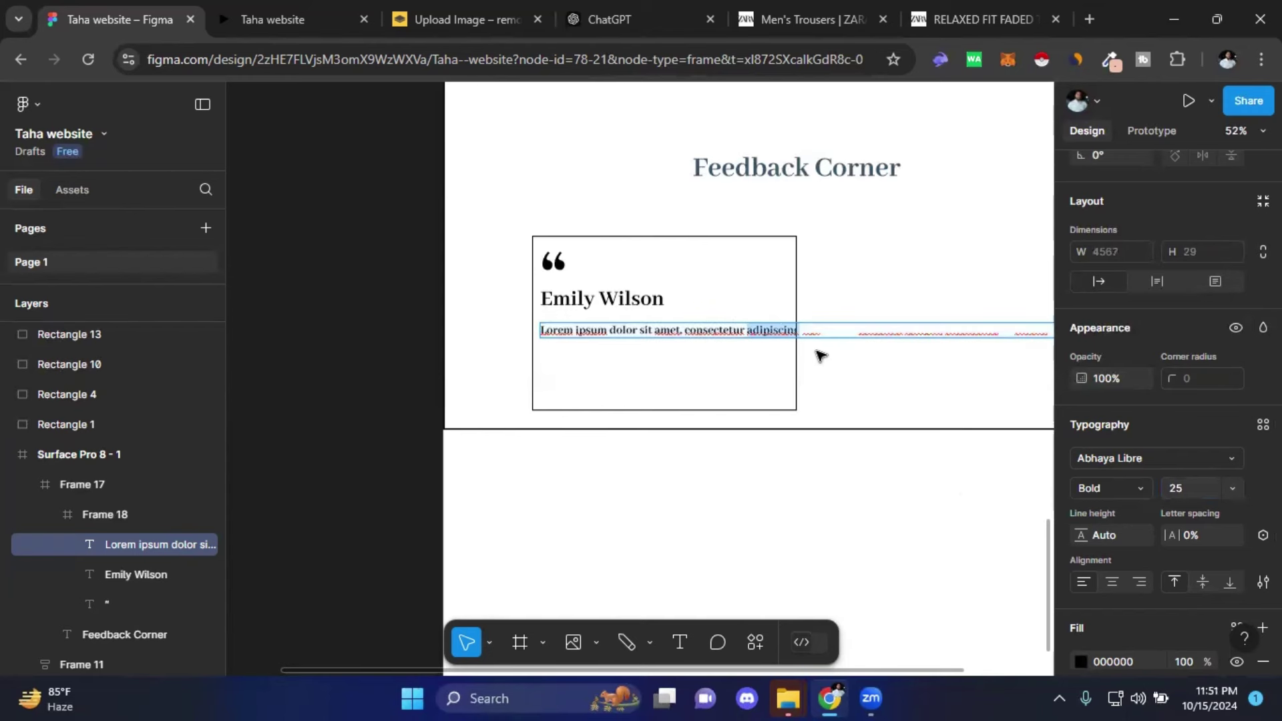
scroll(688, 428, down, 3)
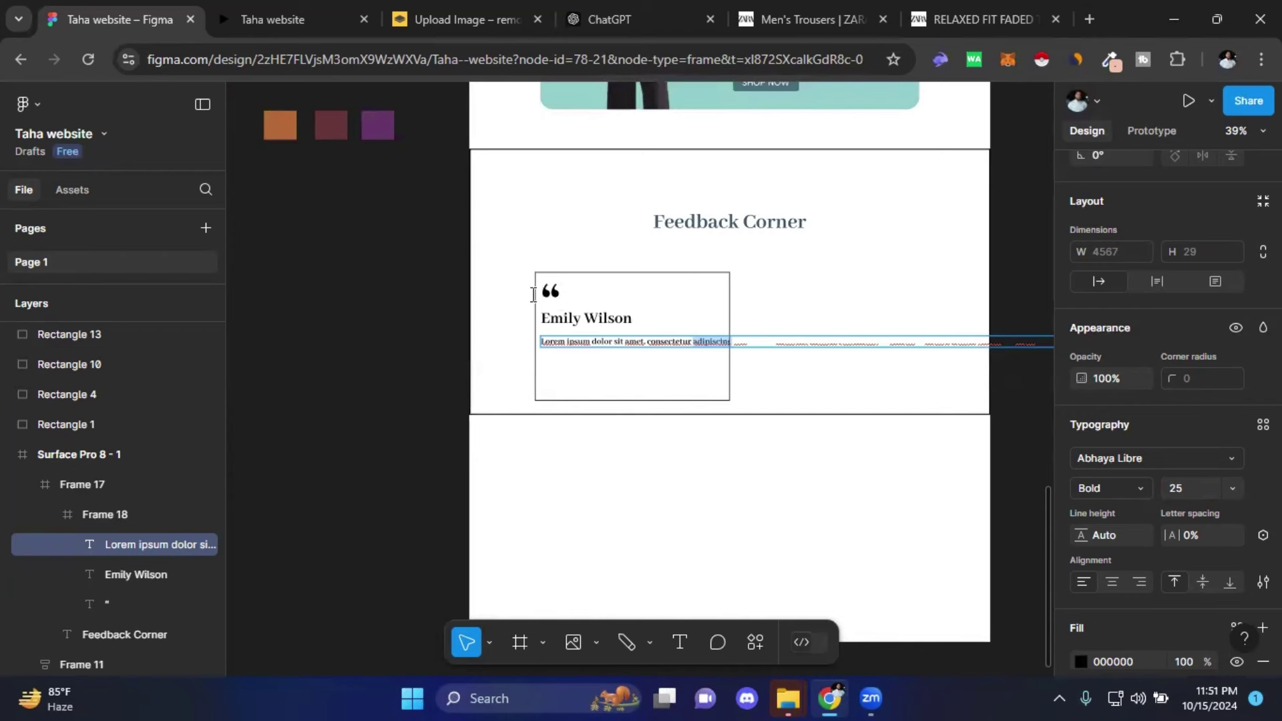
- Drag Frame 18's corner handle until the card measures 496 × 291
scroll(615, 372, up, 3)
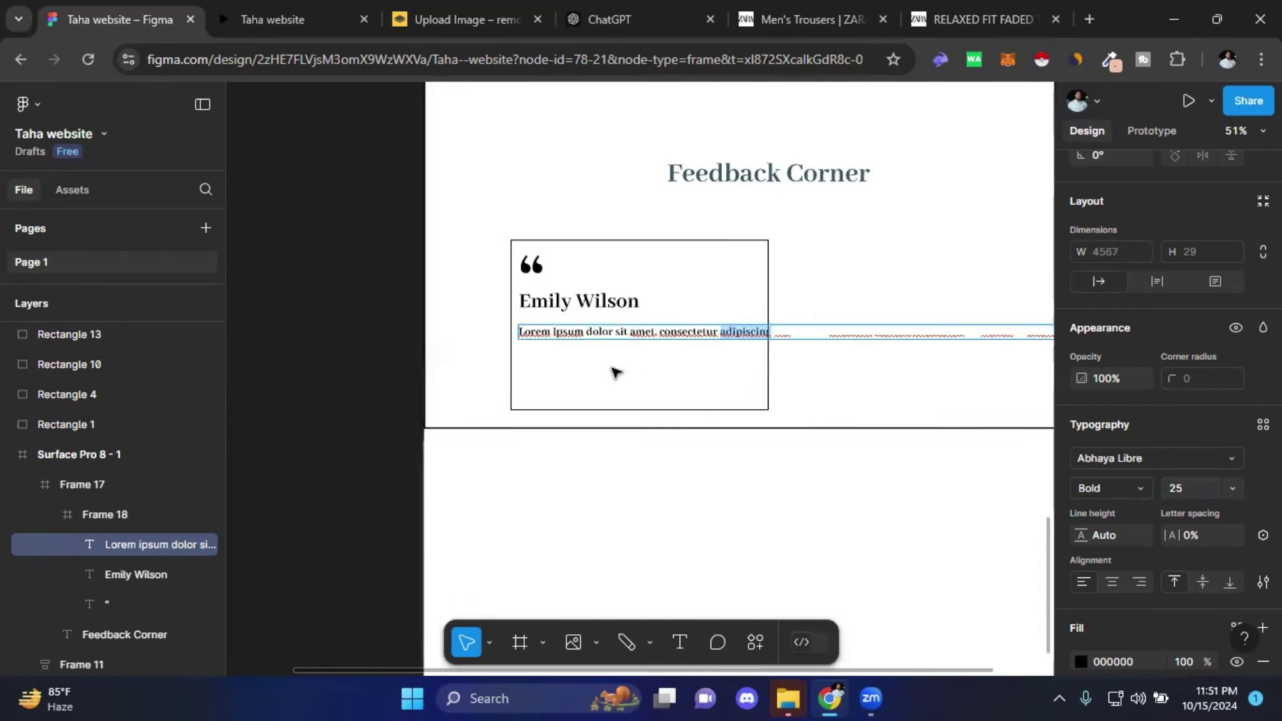
click(719, 286)
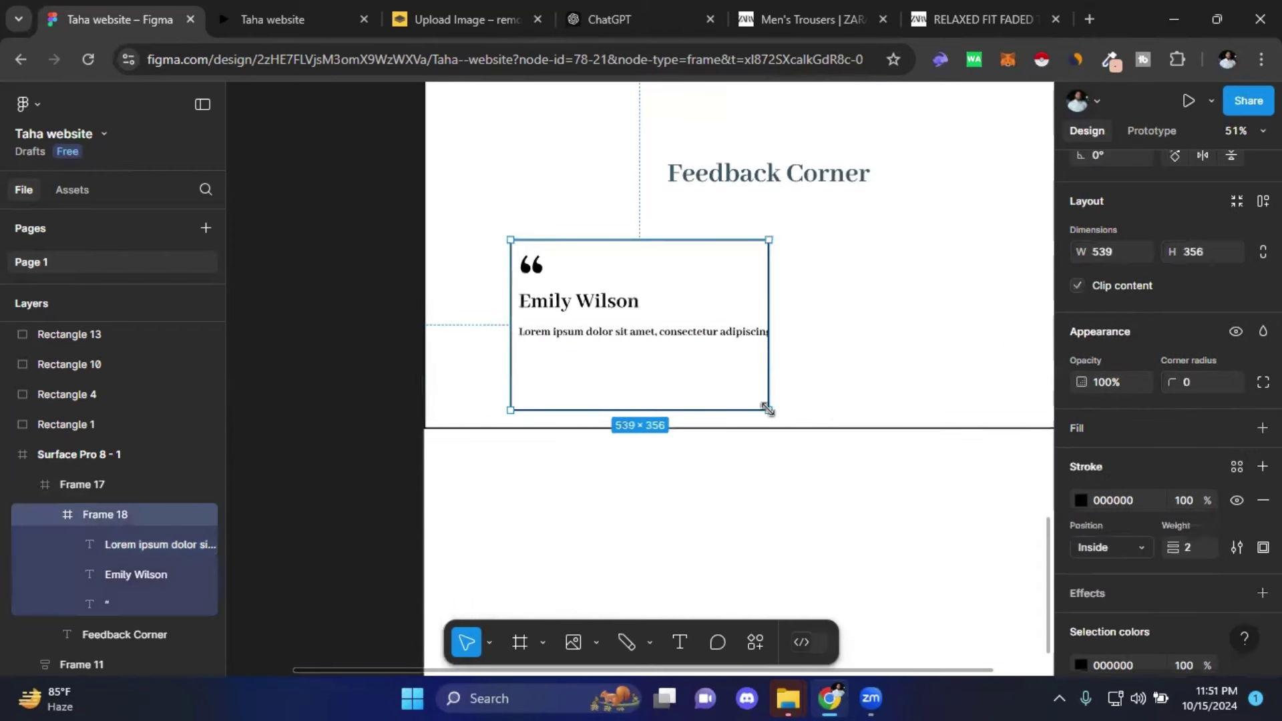
mouse_move(768, 409)
mouse_down()
mouse_move(742, 390)
mouse_move(742, 364)
mouse_up()
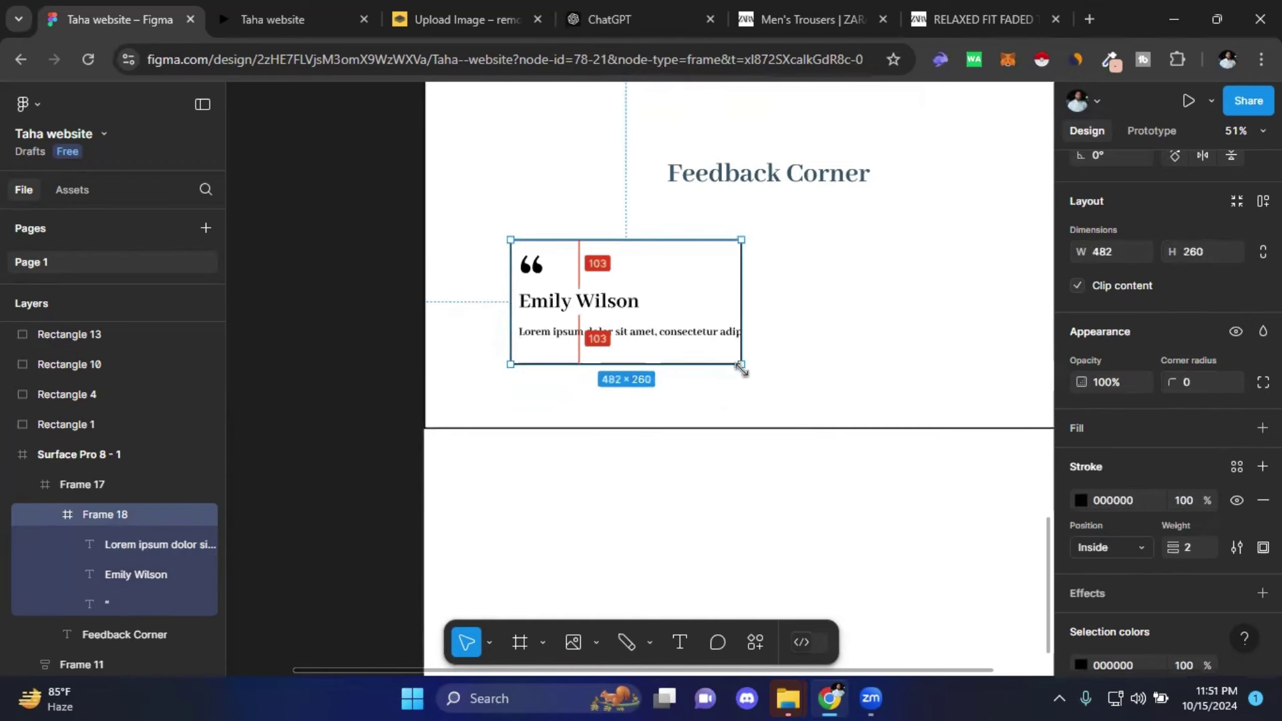
drag(742, 365, 748, 379)
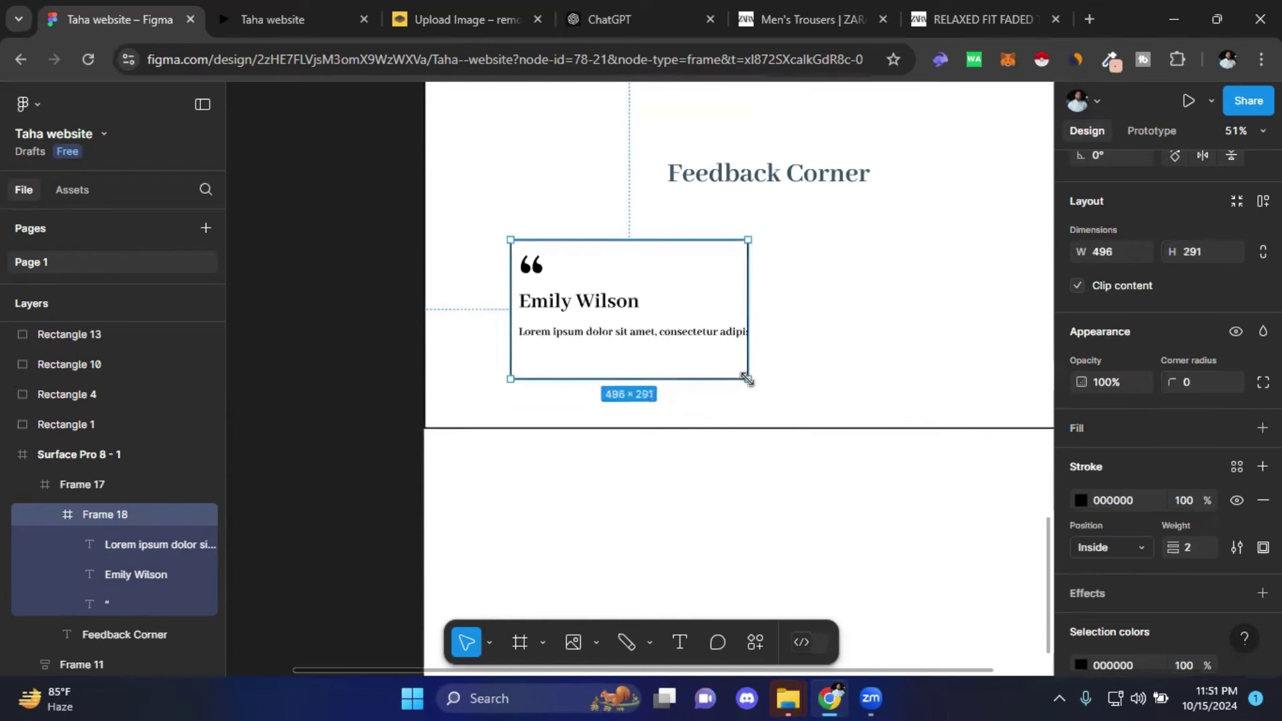
click(628, 336)
- Break the paragraph after 'consectetur' and 'tempor', ending it at 'incididunt ut labore.'
double_click(628, 336)
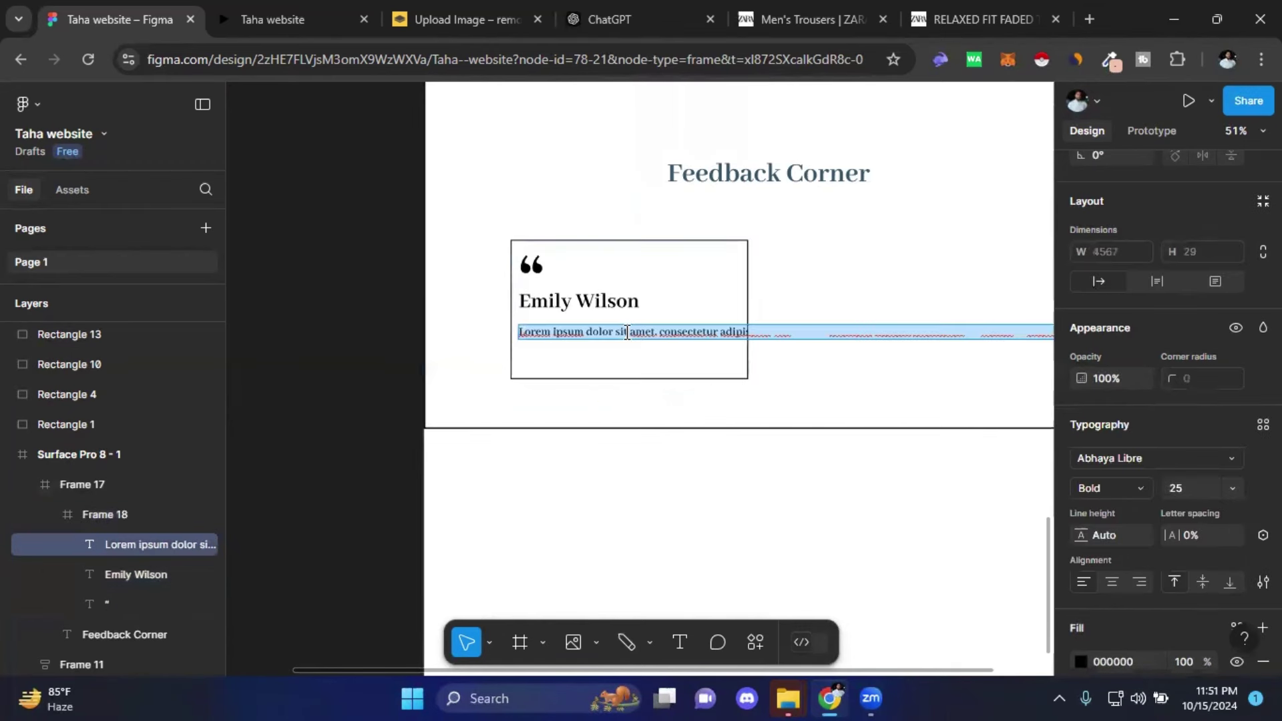
key(Escape)
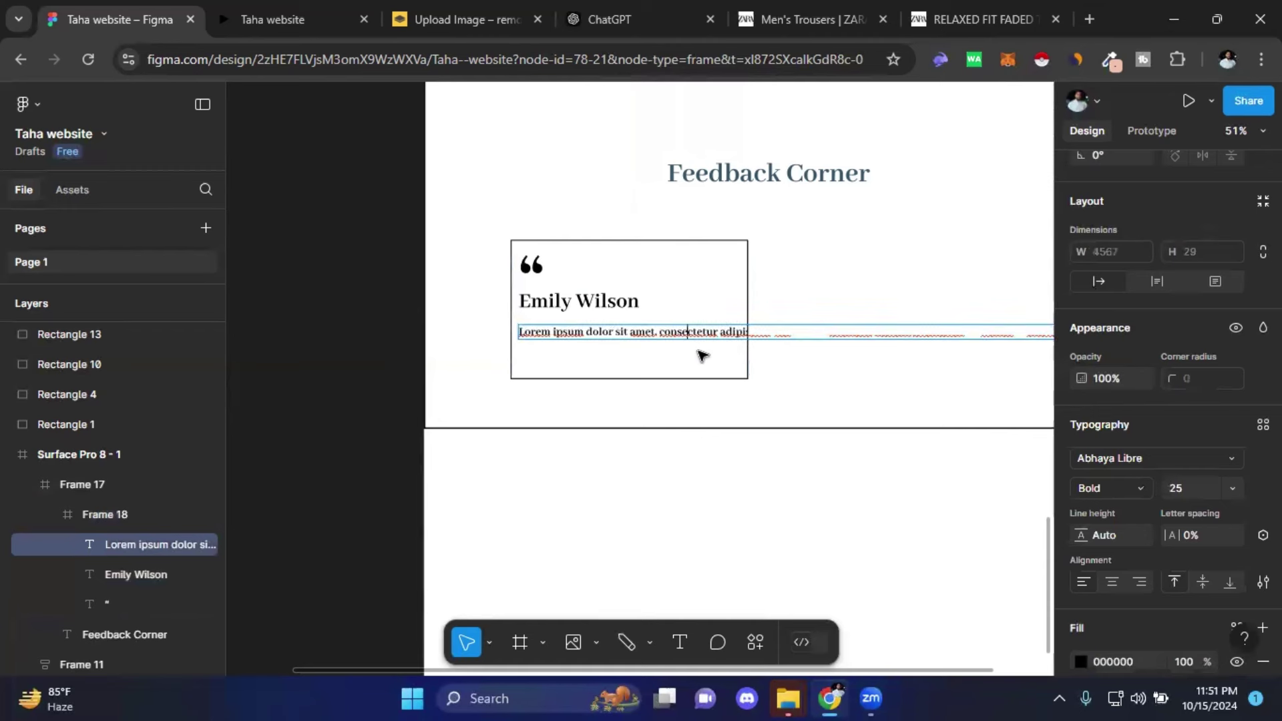
key(Return)
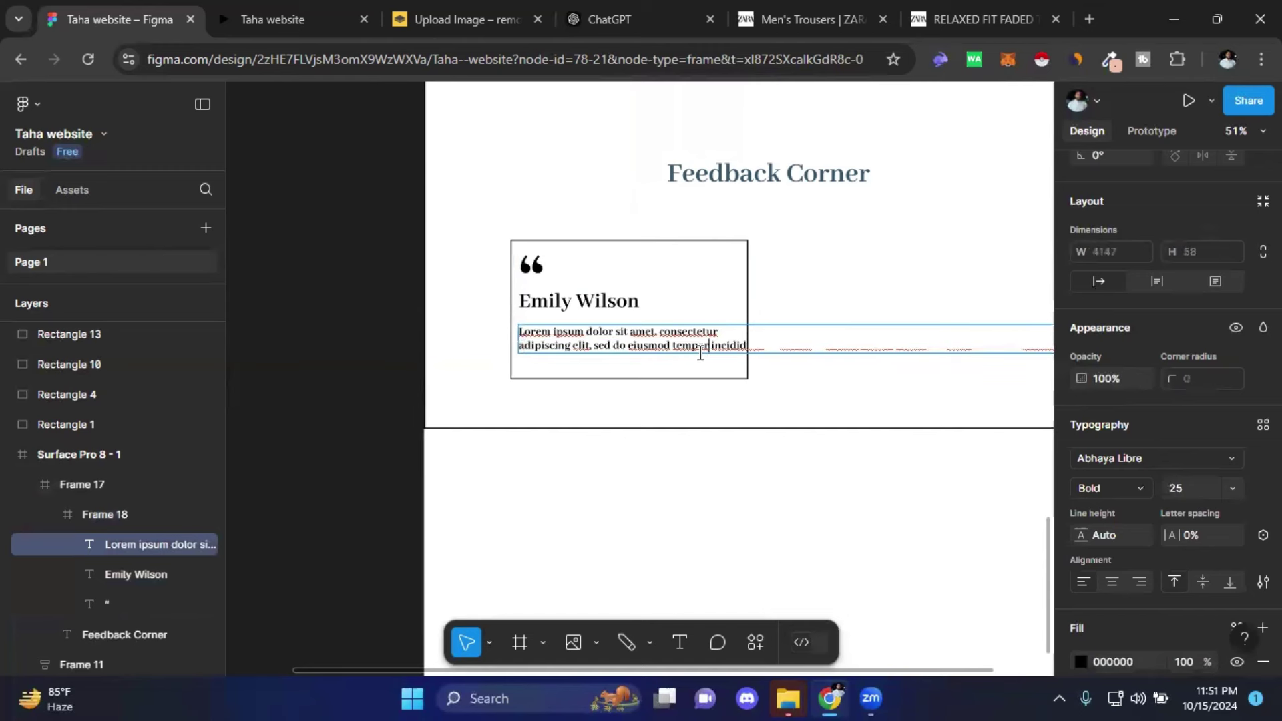
key(Right)
key(Right)
key(Right)
key(Return)
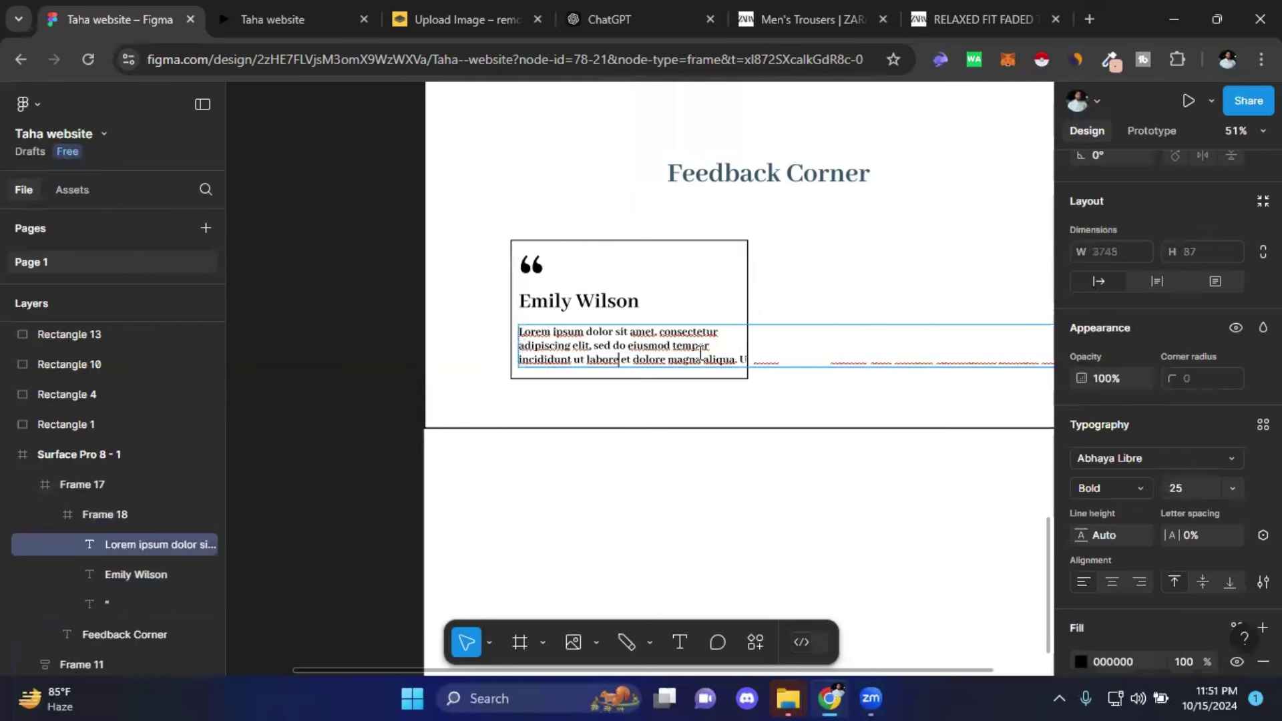
text(,)
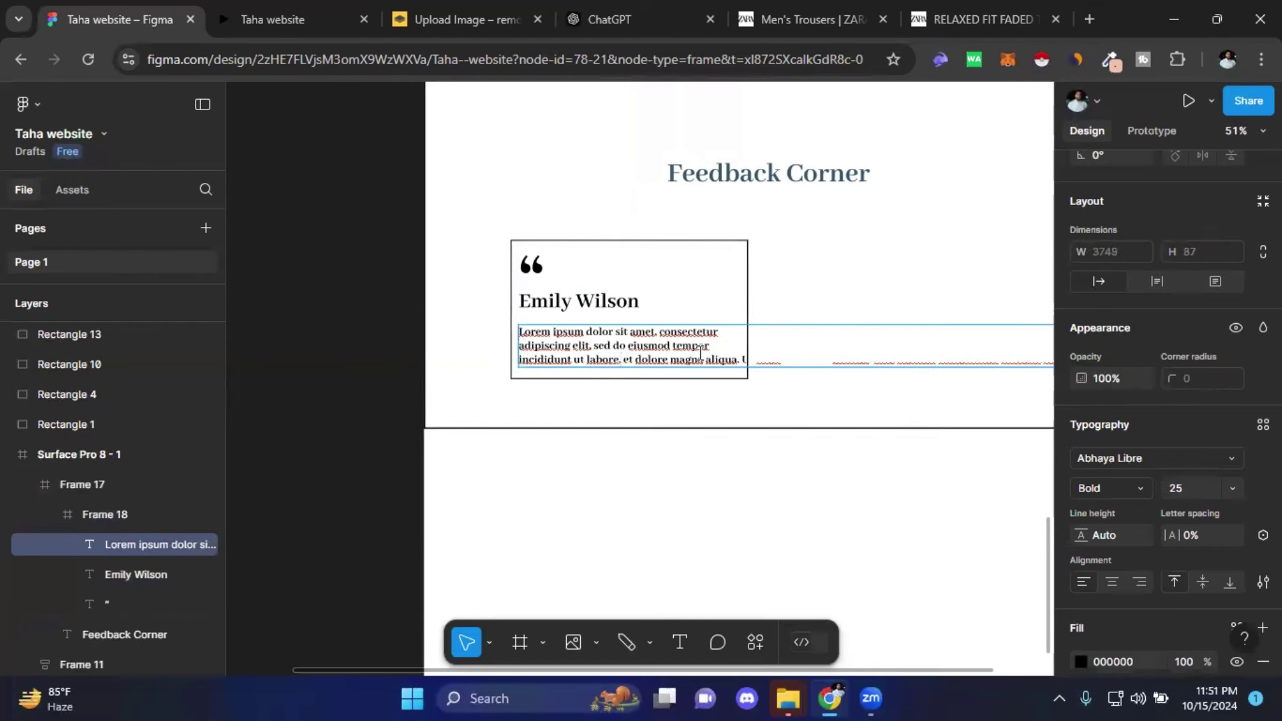
key(shift+End)
key(Delete)
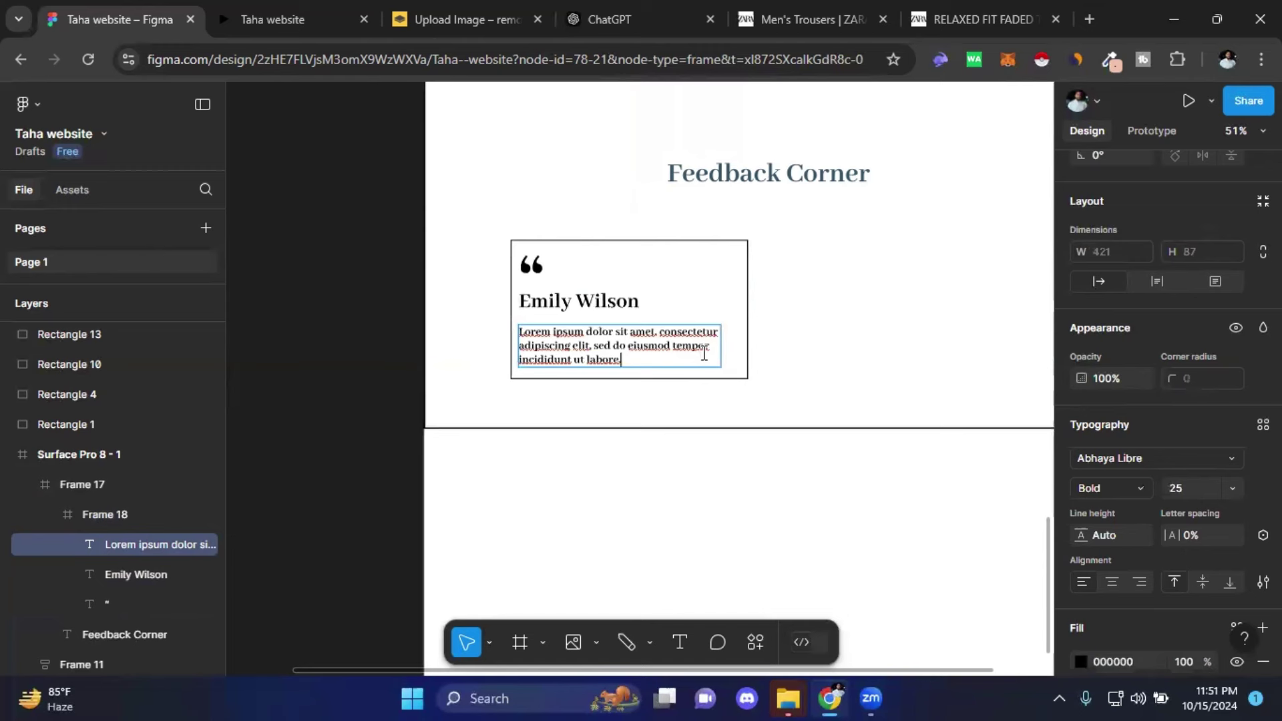
key(Escape)
click(819, 344)
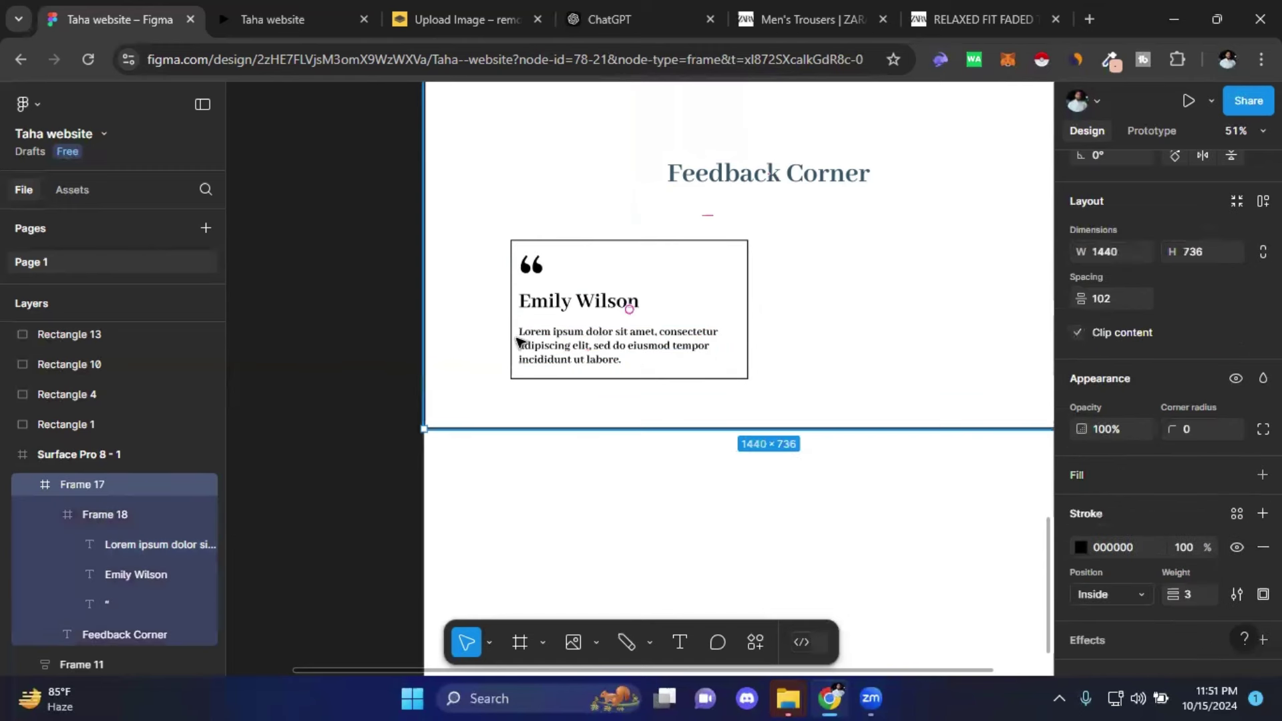
click(692, 265)
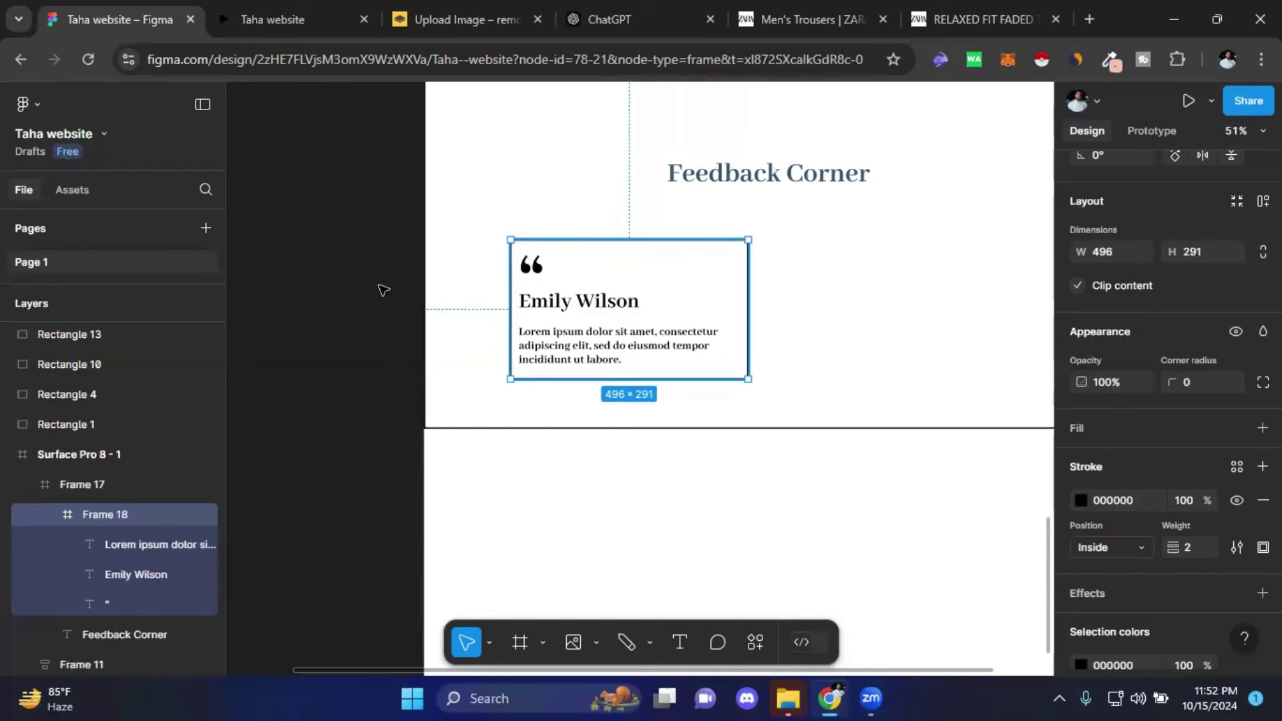
- Turn on the 12-column layout grid for the Surface Pro 8 - 1 frame
click(381, 286)
ctrl+scroll(733, 426, down, 3)
ctrl+scroll(735, 428, down, 3)
ctrl+scroll(734, 428, down, 2)
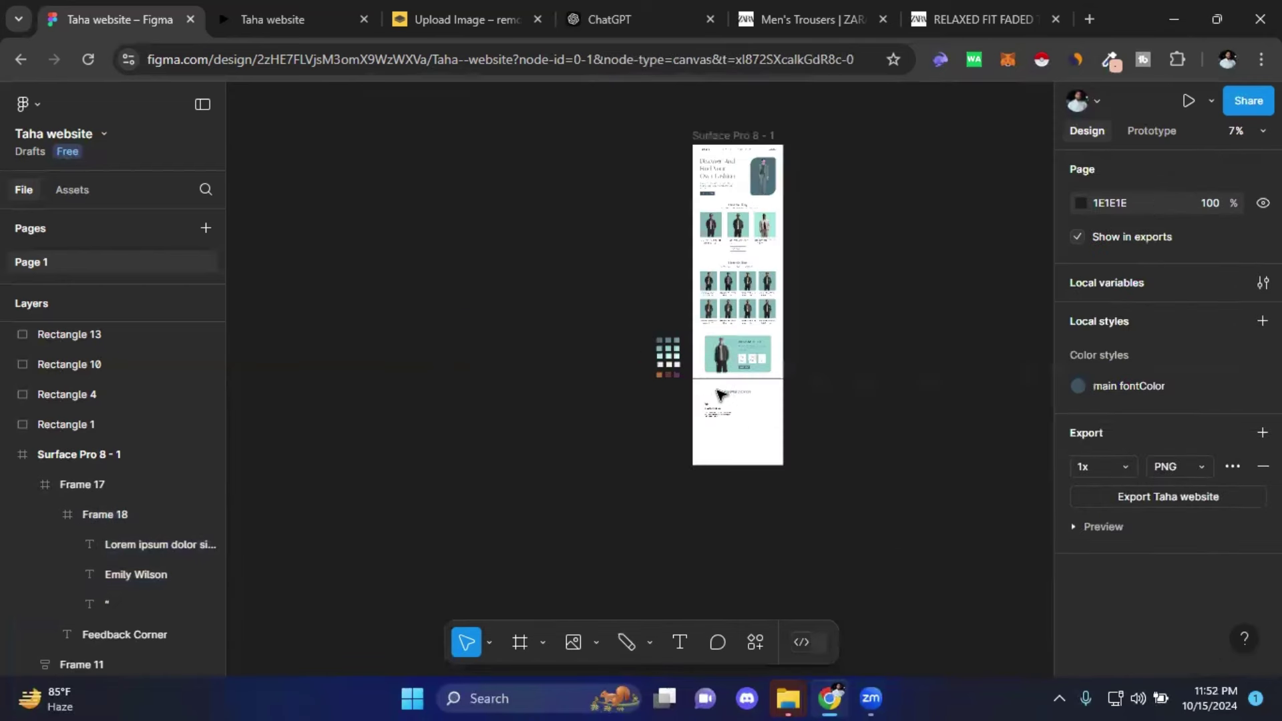
click(714, 137)
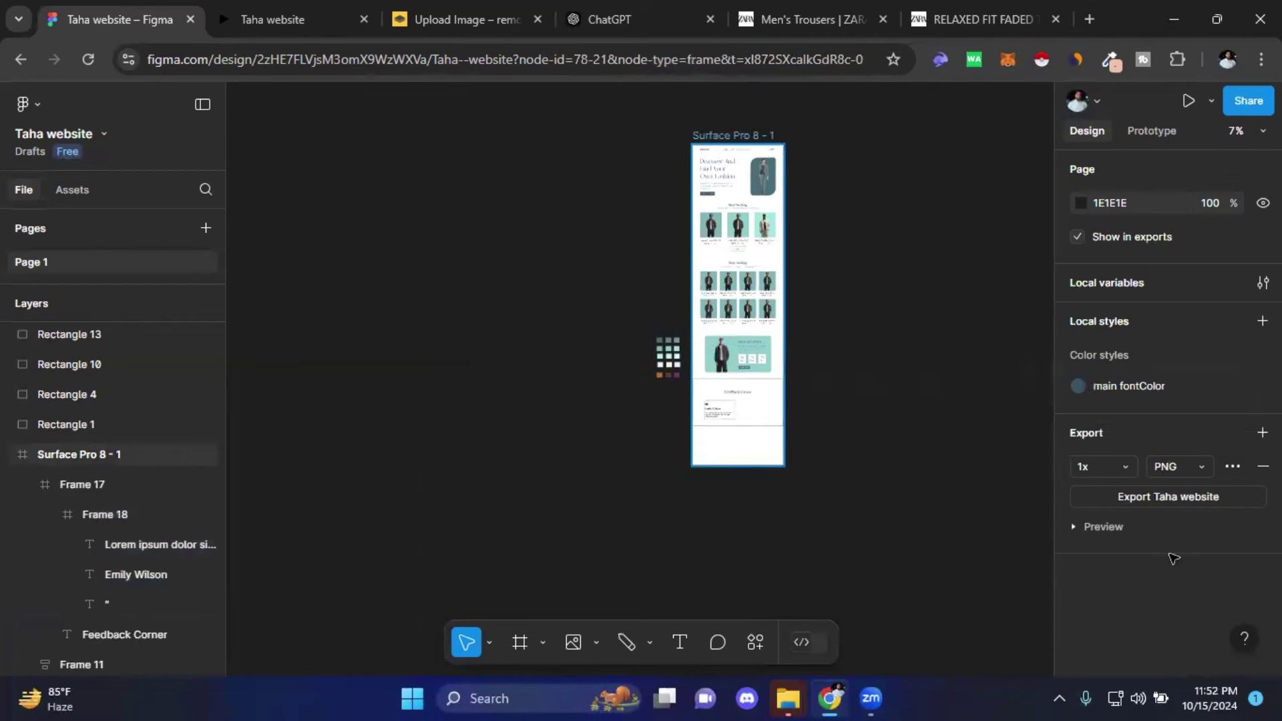
click(722, 137)
scroll(1128, 454, down, 5)
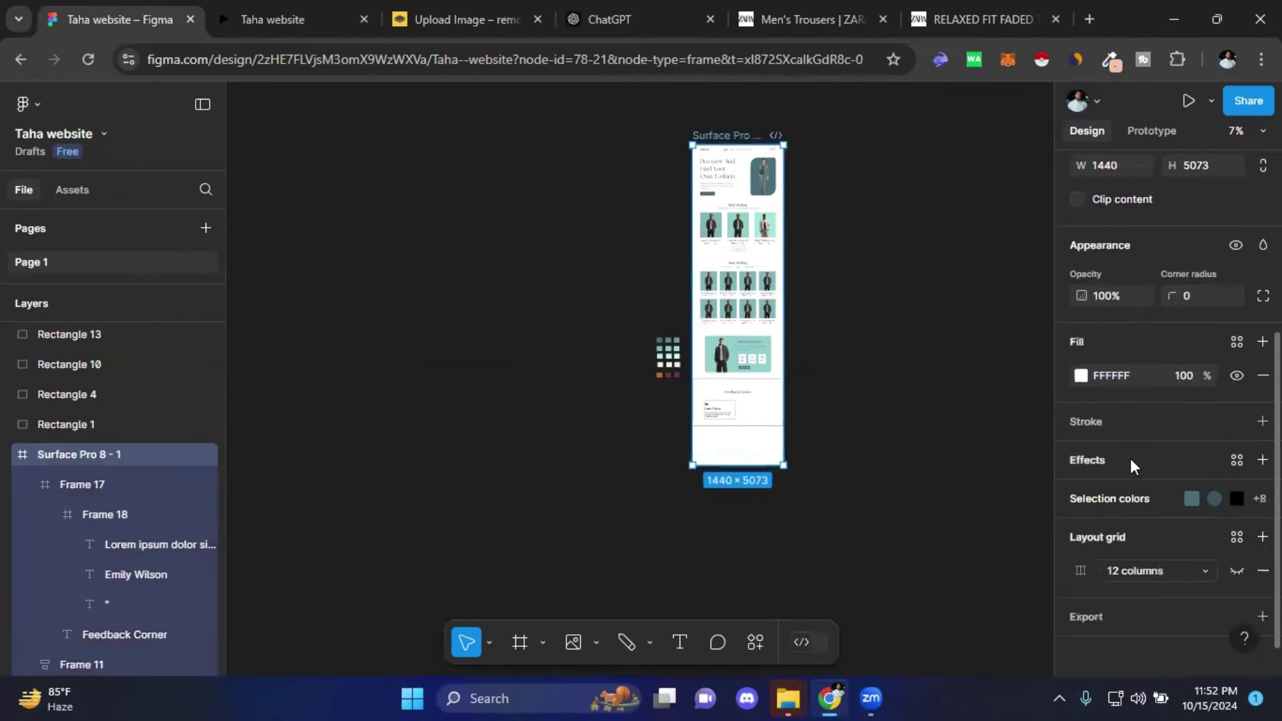
click(1237, 556)
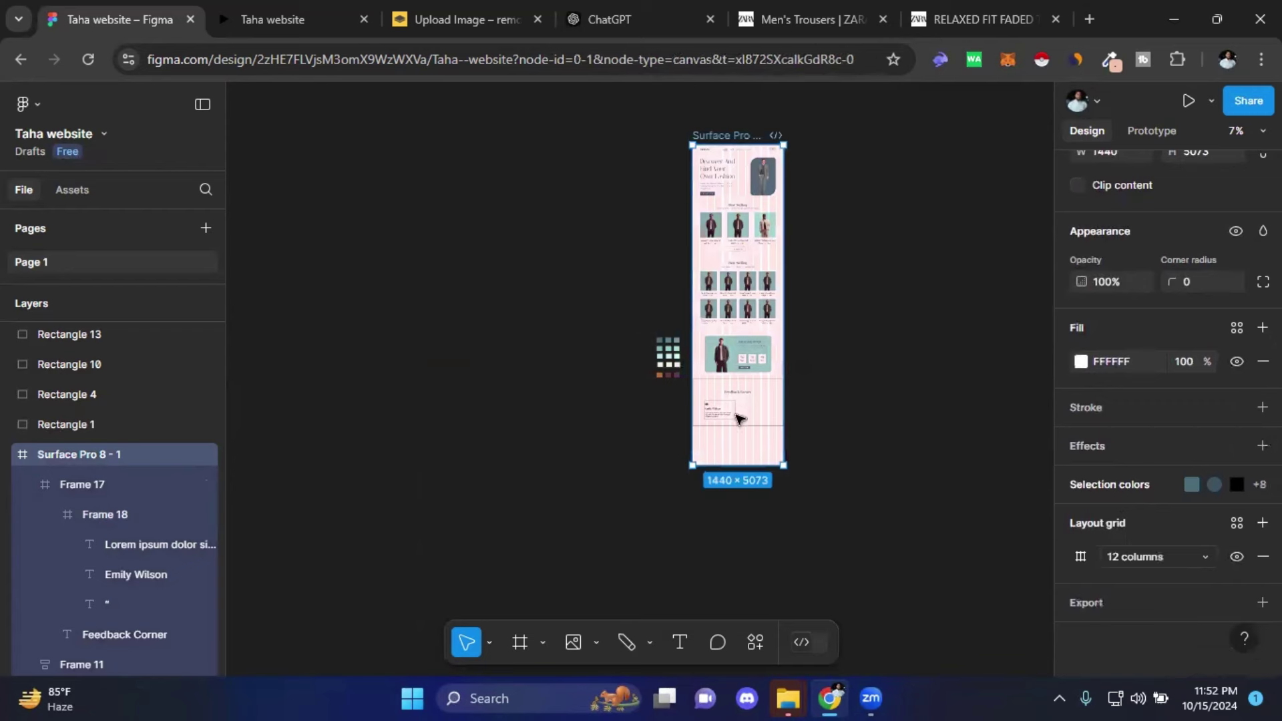
key(Escape)
ctrl+scroll(713, 426, up, 2)
ctrl+scroll(713, 426, up, 2)
ctrl+scroll(673, 405, up, 4)
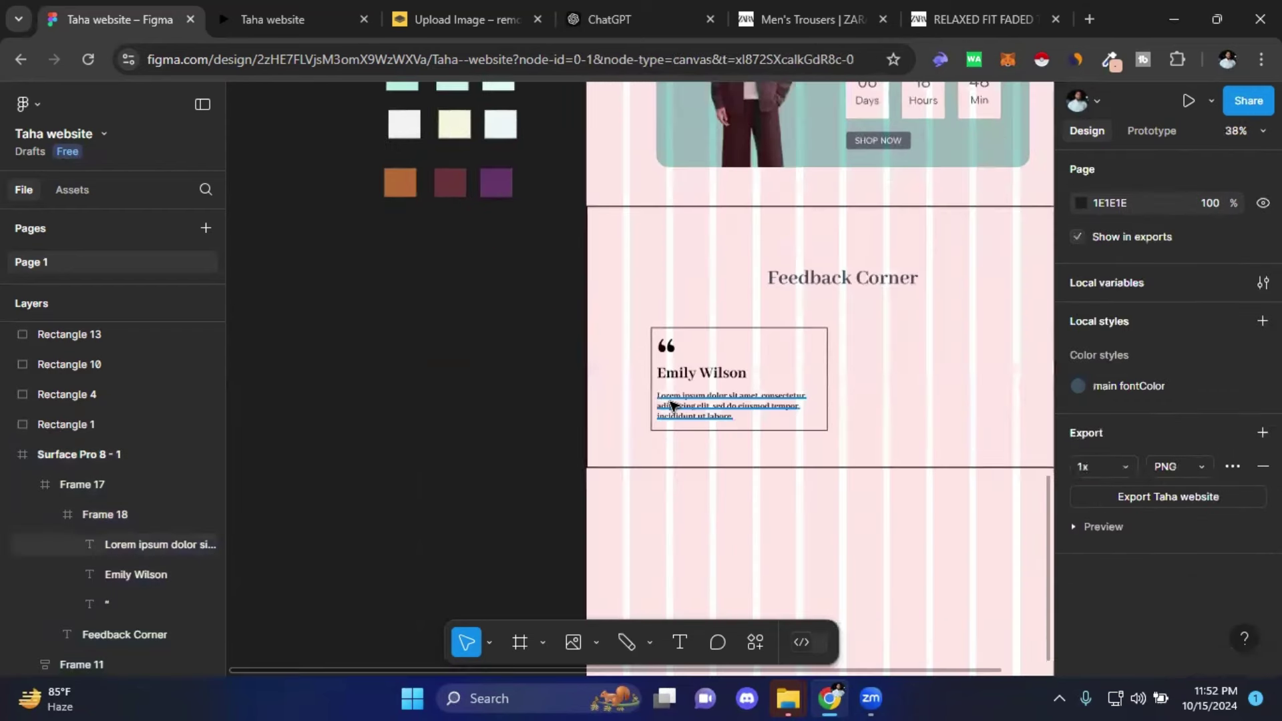
ctrl+scroll(788, 338, up, 3)
ctrl+scroll(812, 312, up, 2)
double_click(812, 313)
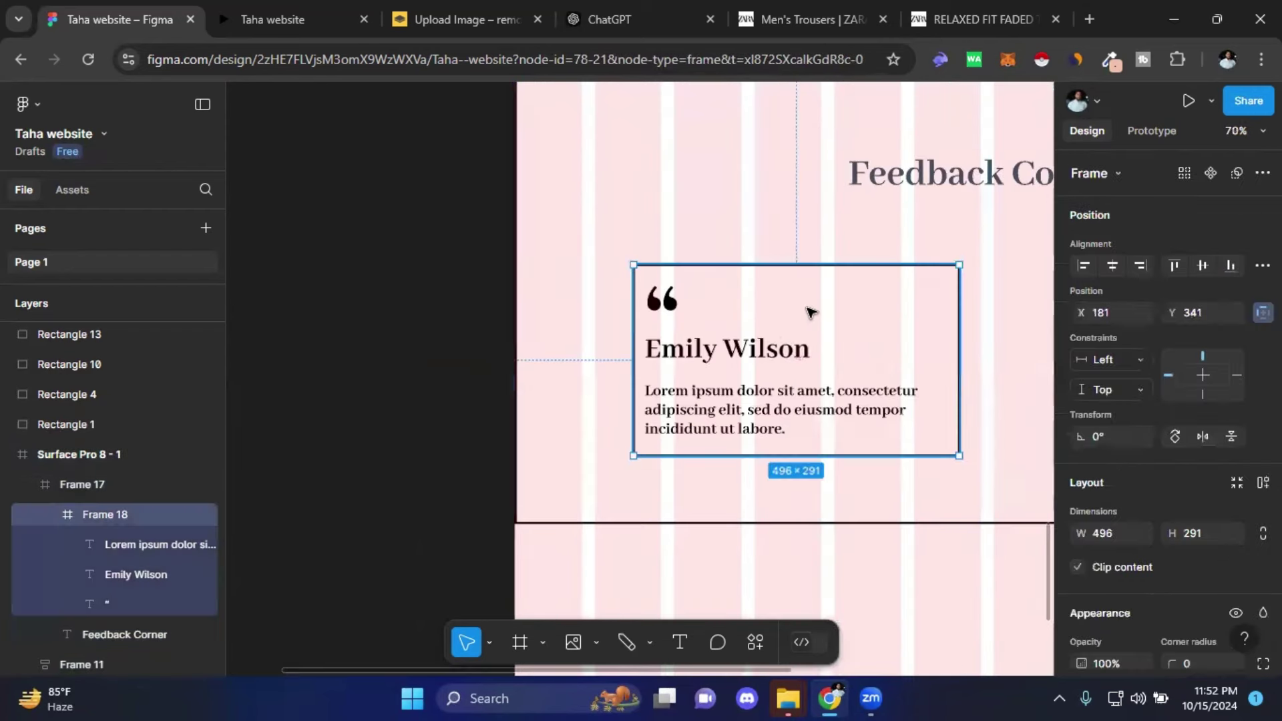
key(shift+Left)
key(shift+Left)
key(shift+Left)
key(shift+Left)
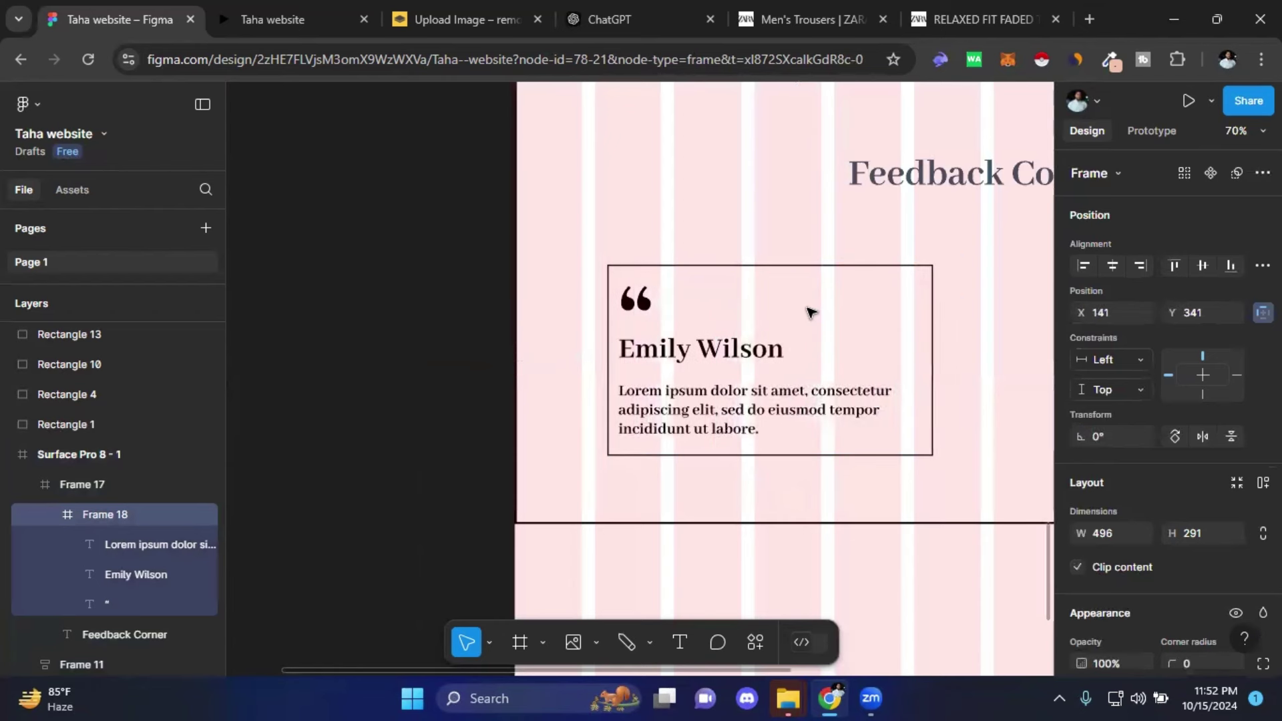
key(shift+Left)
key(shift+Left)
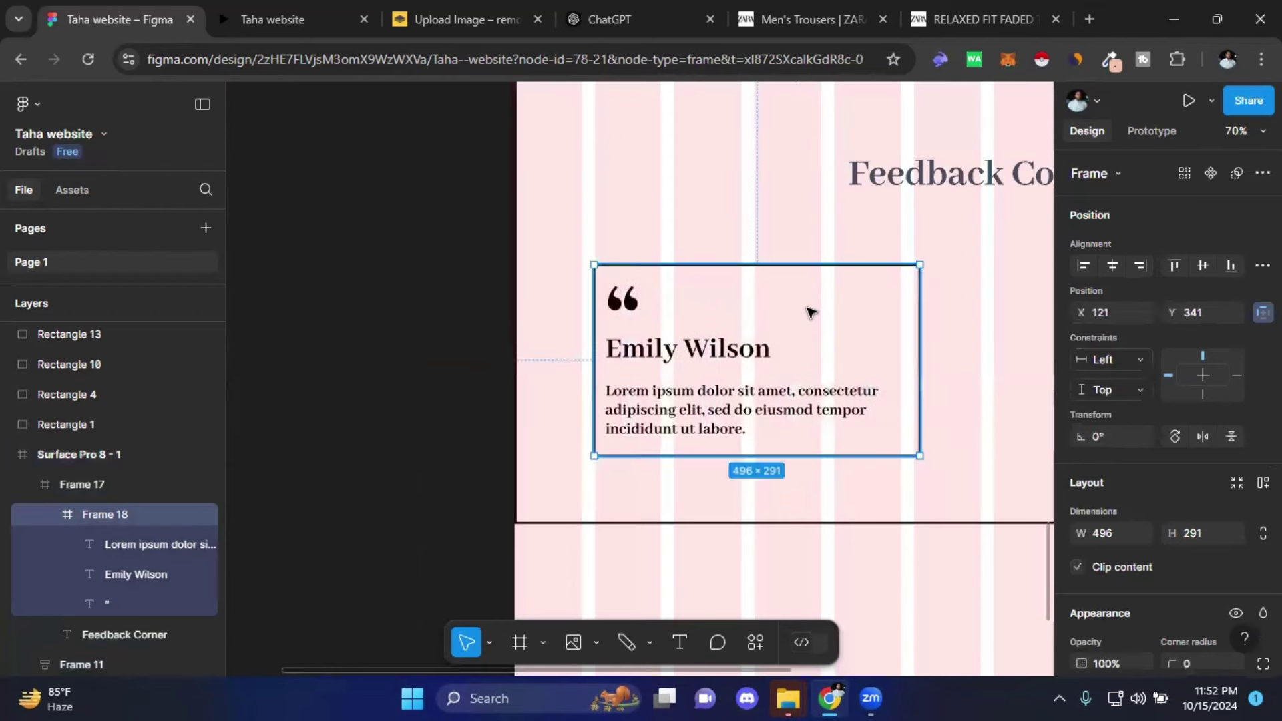
scroll(410, 318, down, 1)
scroll(340, 434, down, 2)
scroll(341, 435, up, 3)
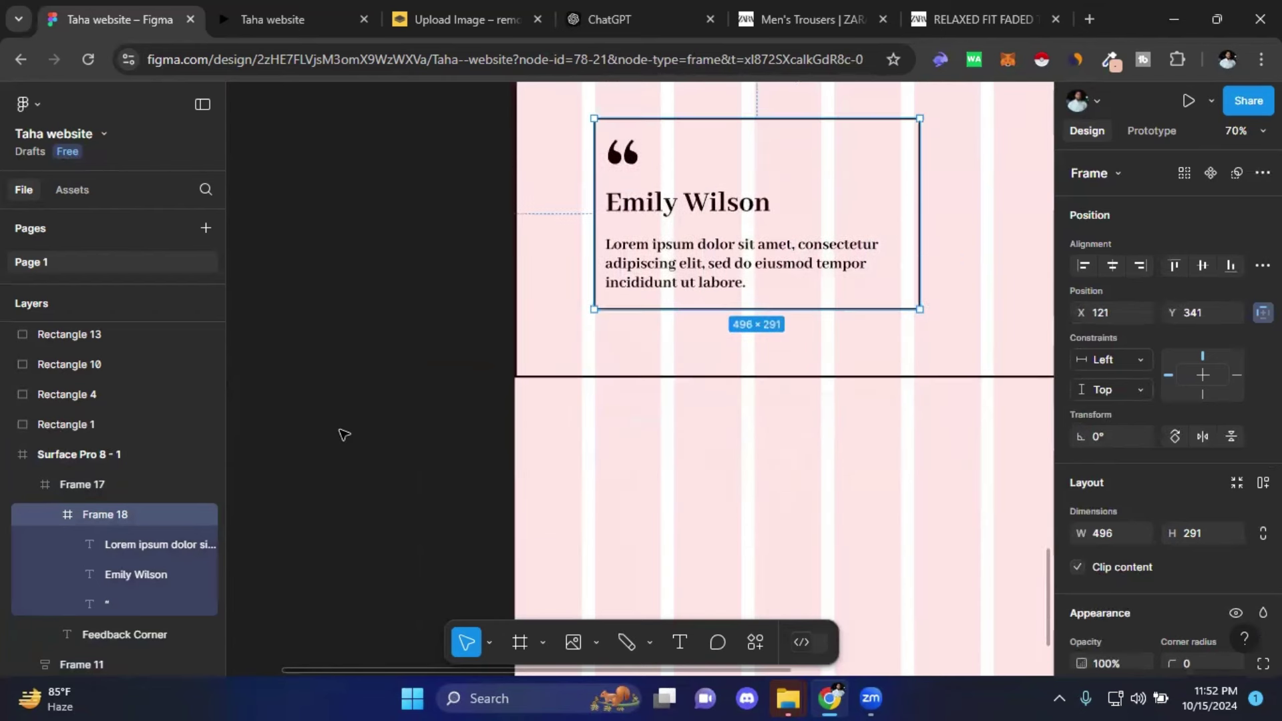
scroll(344, 435, down, 2)
scroll(342, 435, down, 3)
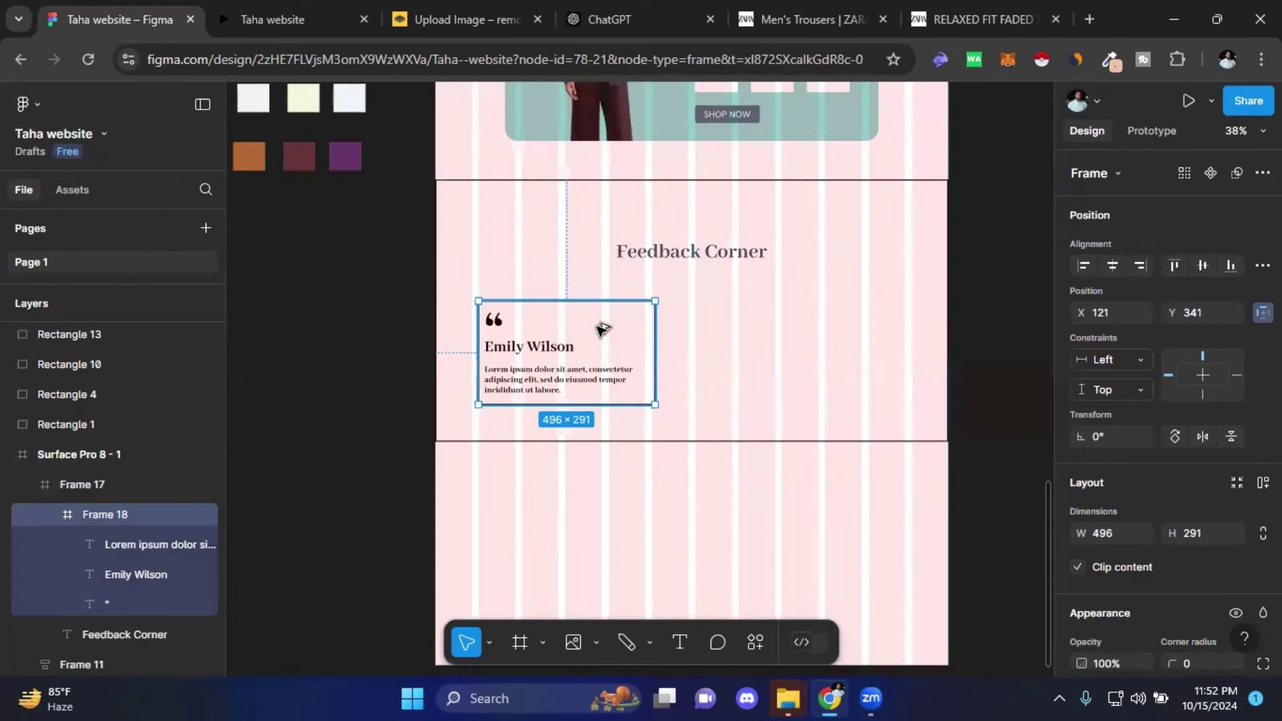
- Duplicate the Emily Wilson card as Frame 19 and place it beside the original at X 819
key(ctrl+d)
drag(744, 328, 814, 334)
key(Right)
key(Right)
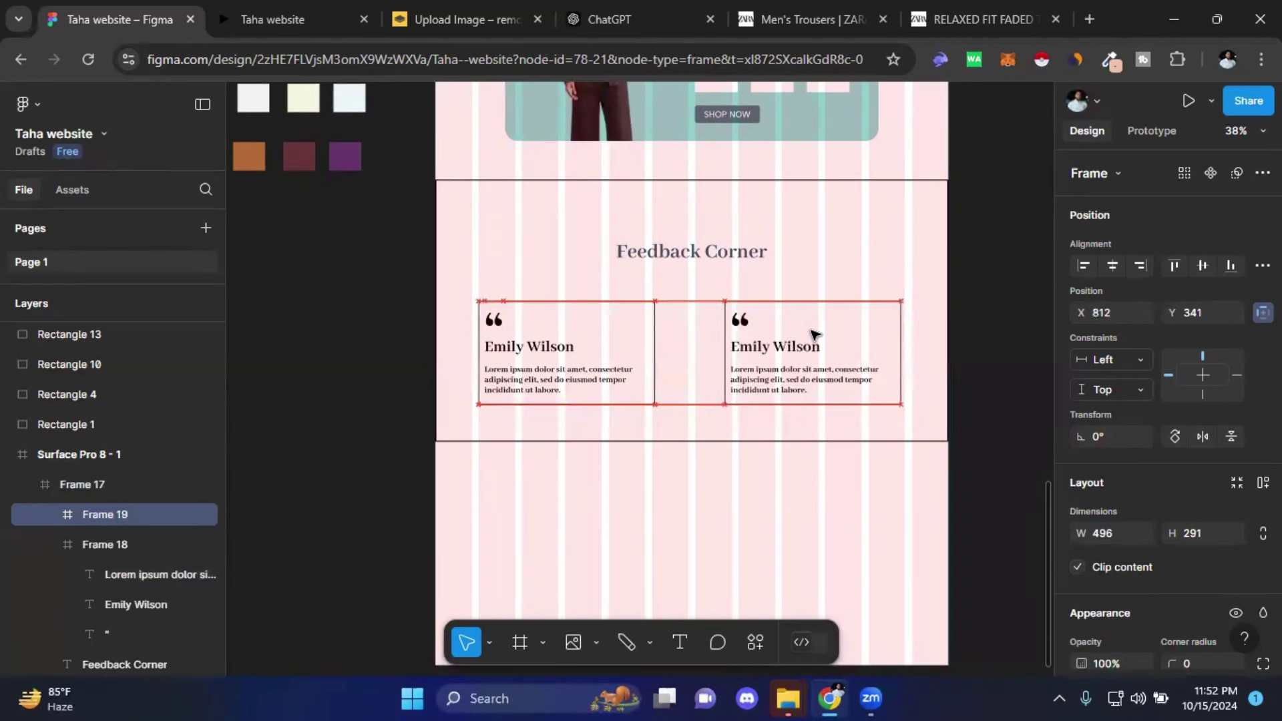
key(Right)
key(Right)
key(Right)
key(Right)
key(Right)
key(Right)
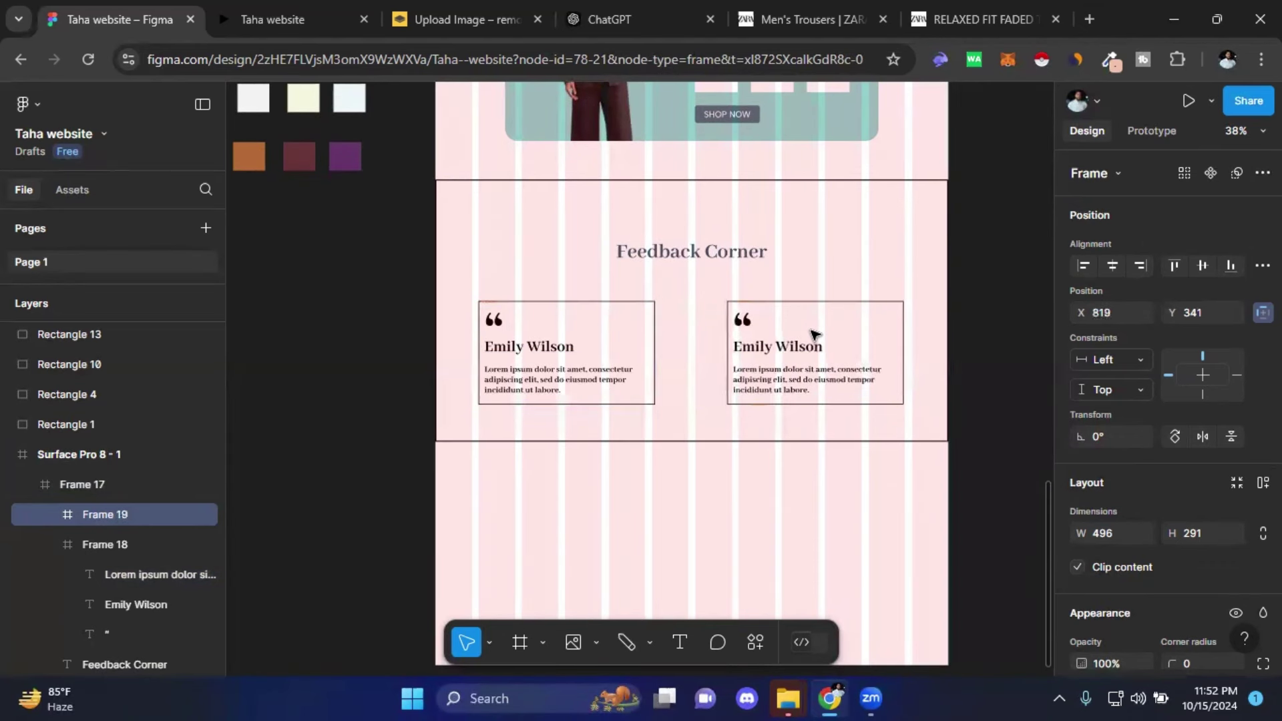
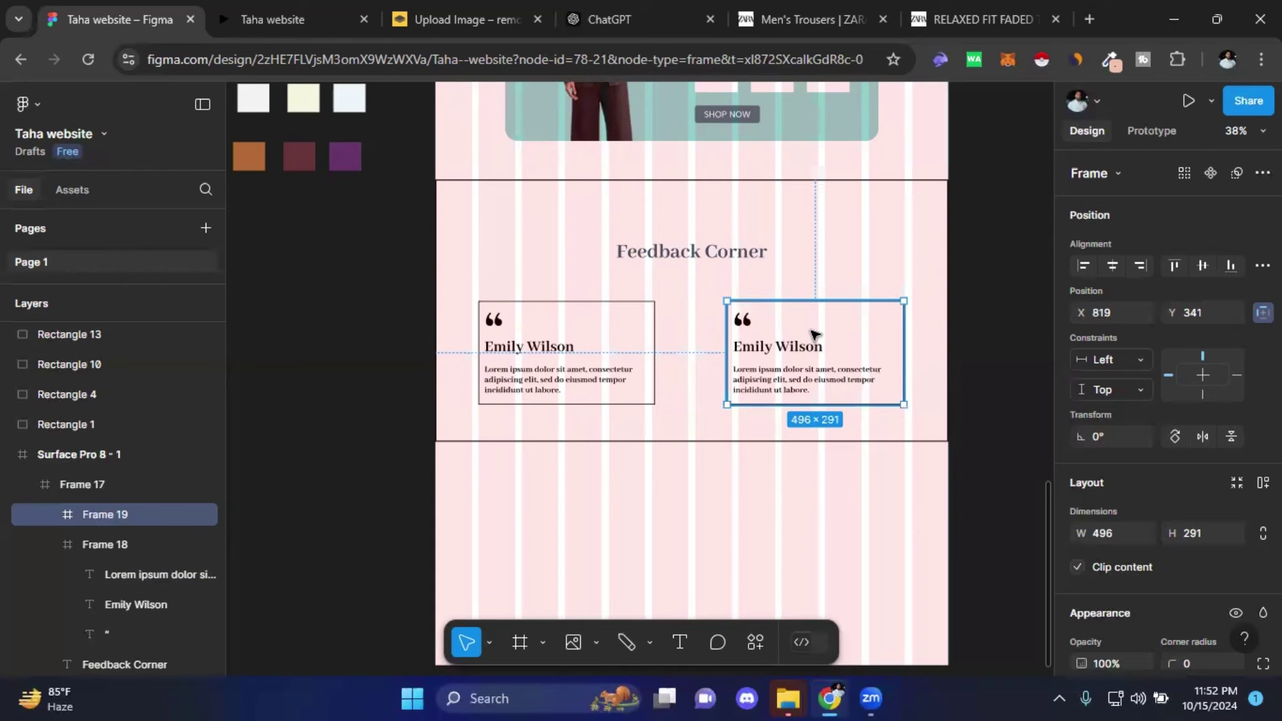
- Scale the left testimonial card proportionally to 387×227.05, then select the right card
key(Escape)
click(549, 322)
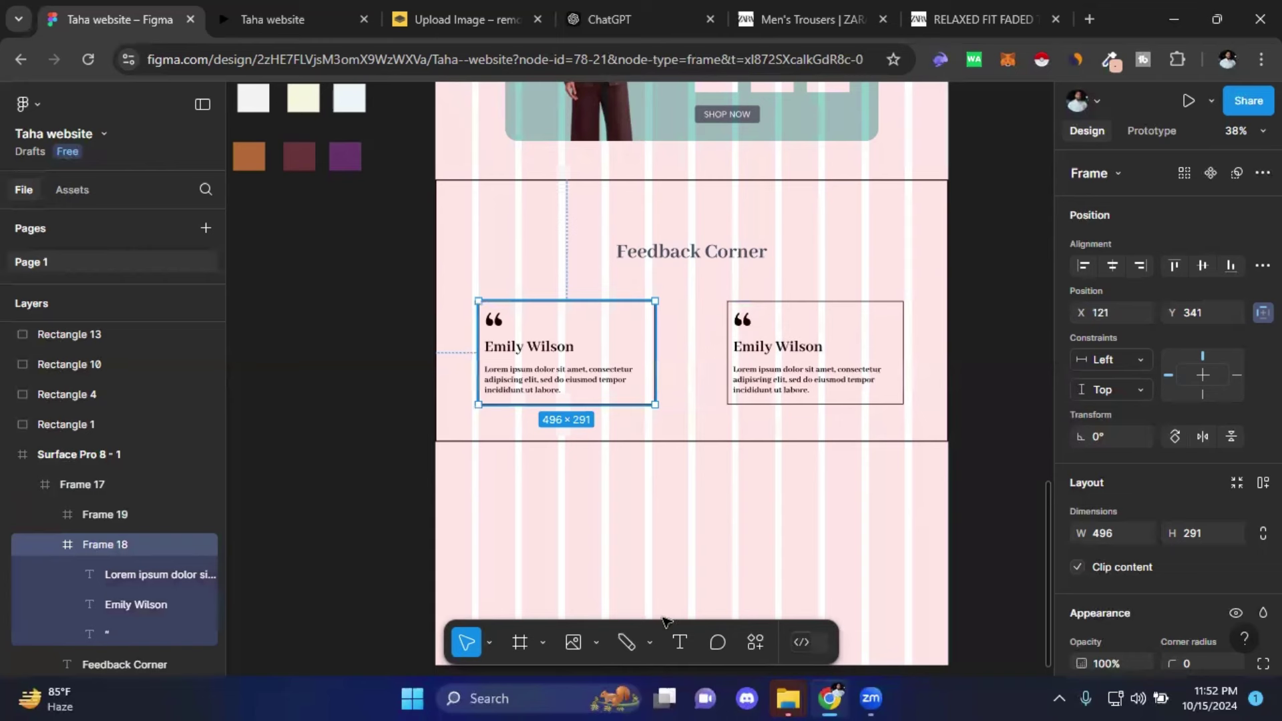
click(491, 641)
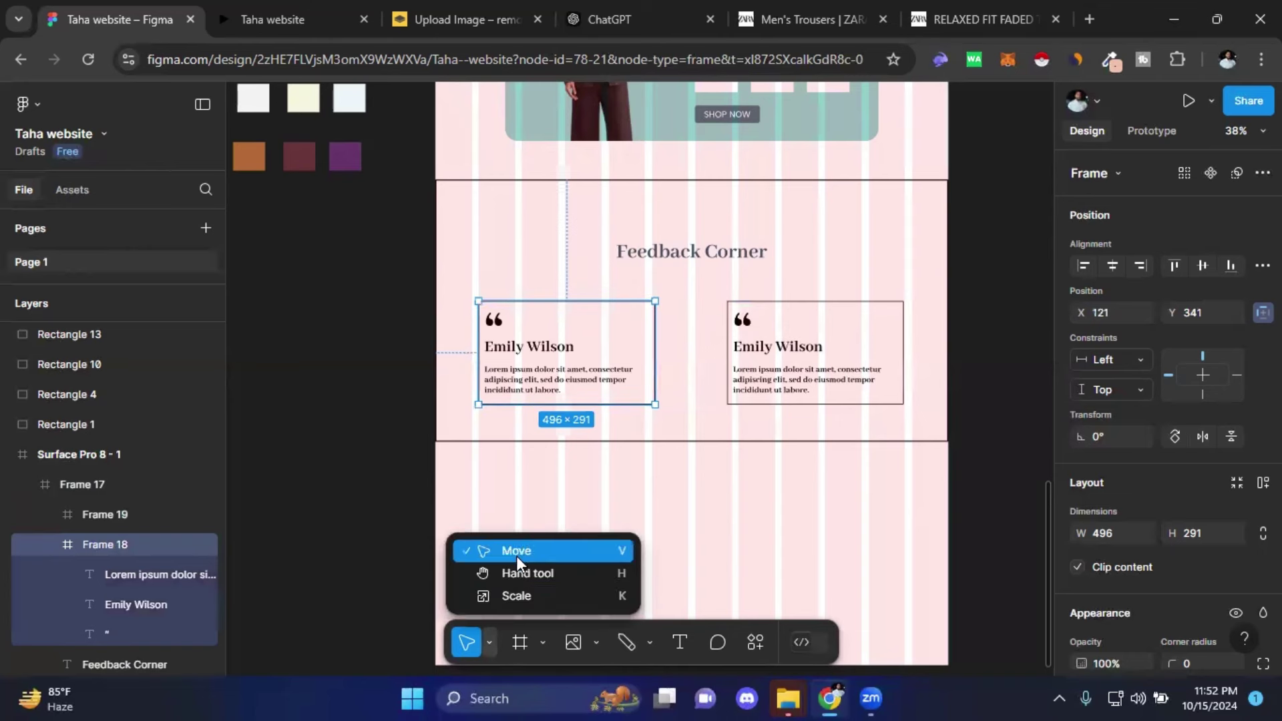
click(514, 601)
drag(640, 388, 609, 370)
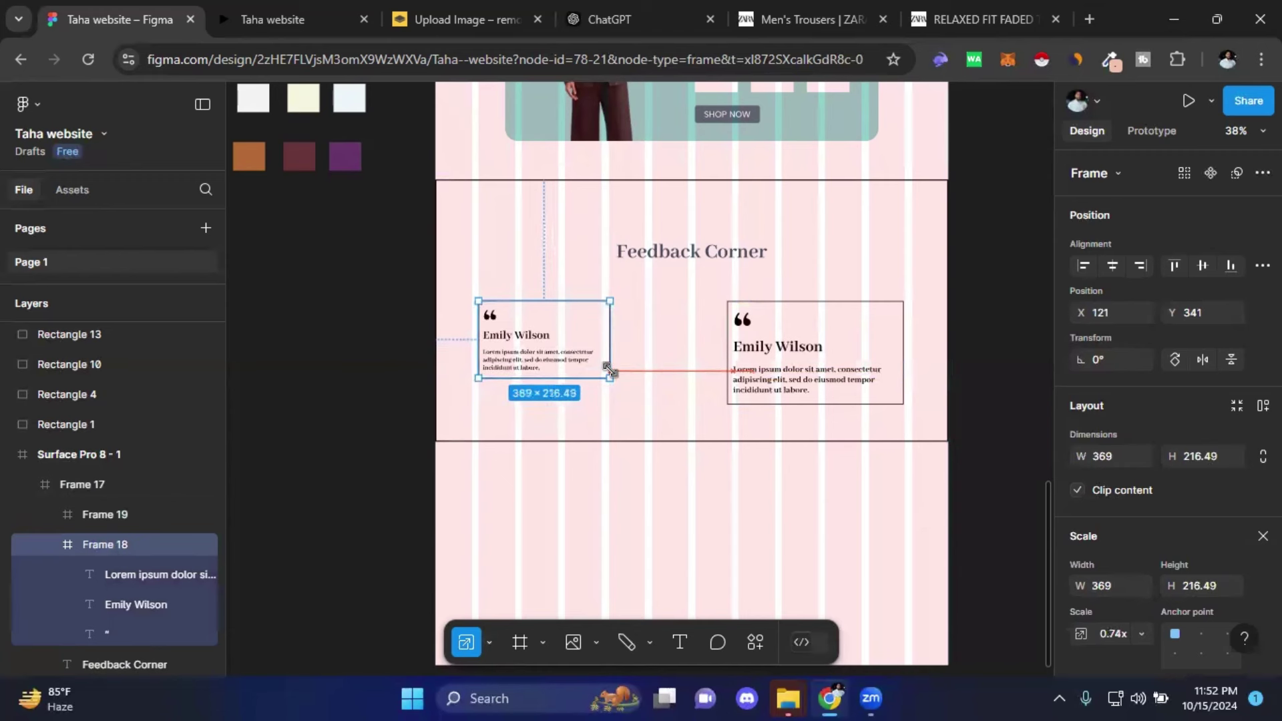
drag(609, 369, 610, 371)
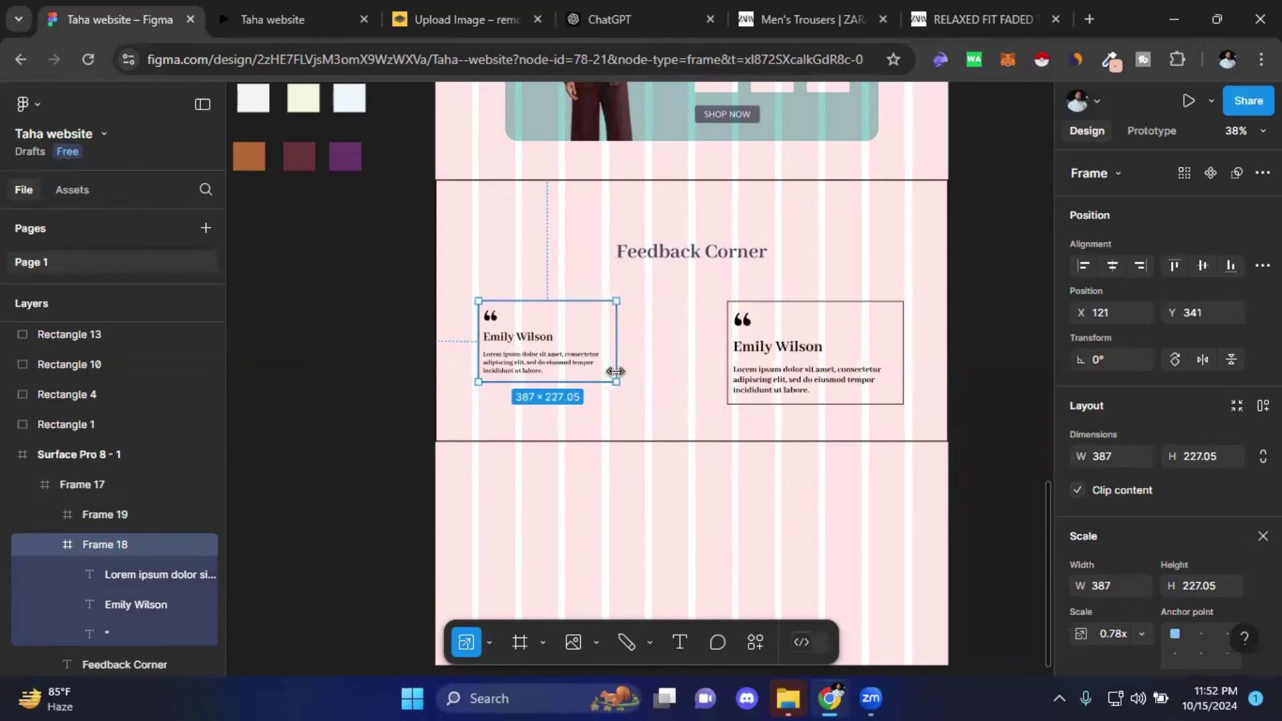
click(674, 425)
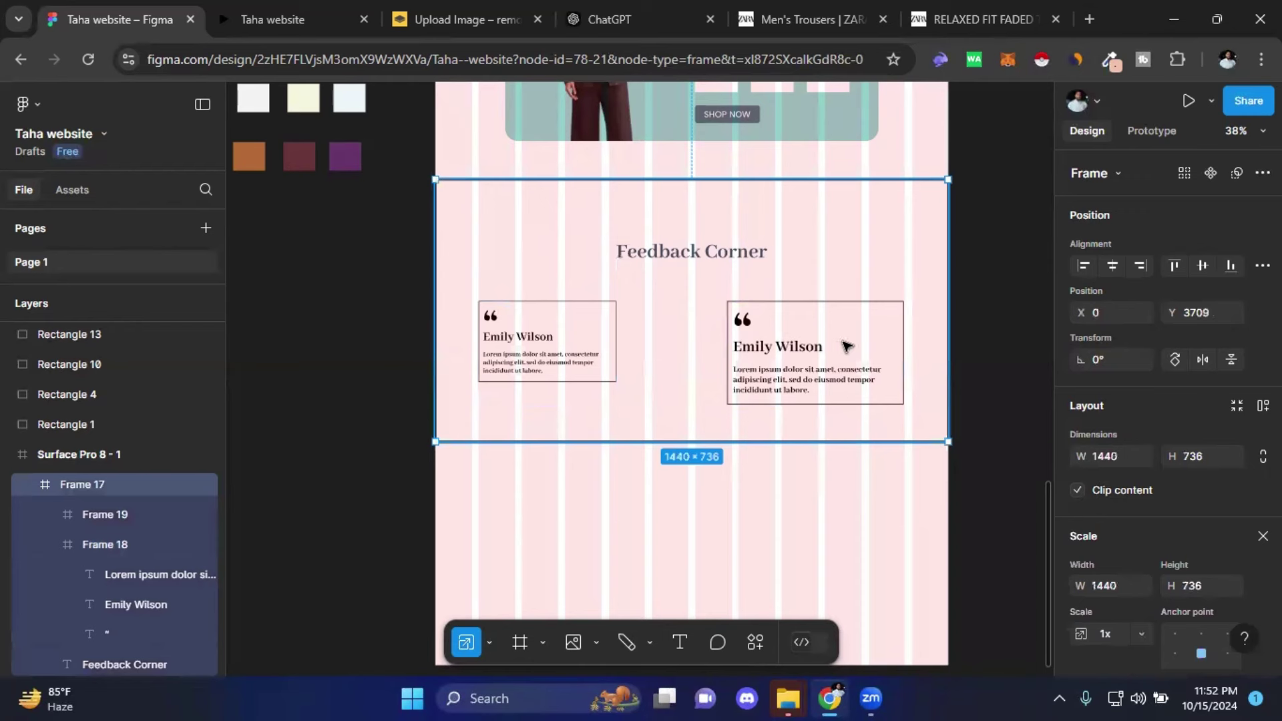
click(863, 338)
- Delete the right card and place a copy of the left card on the right at X 929
key(Delete)
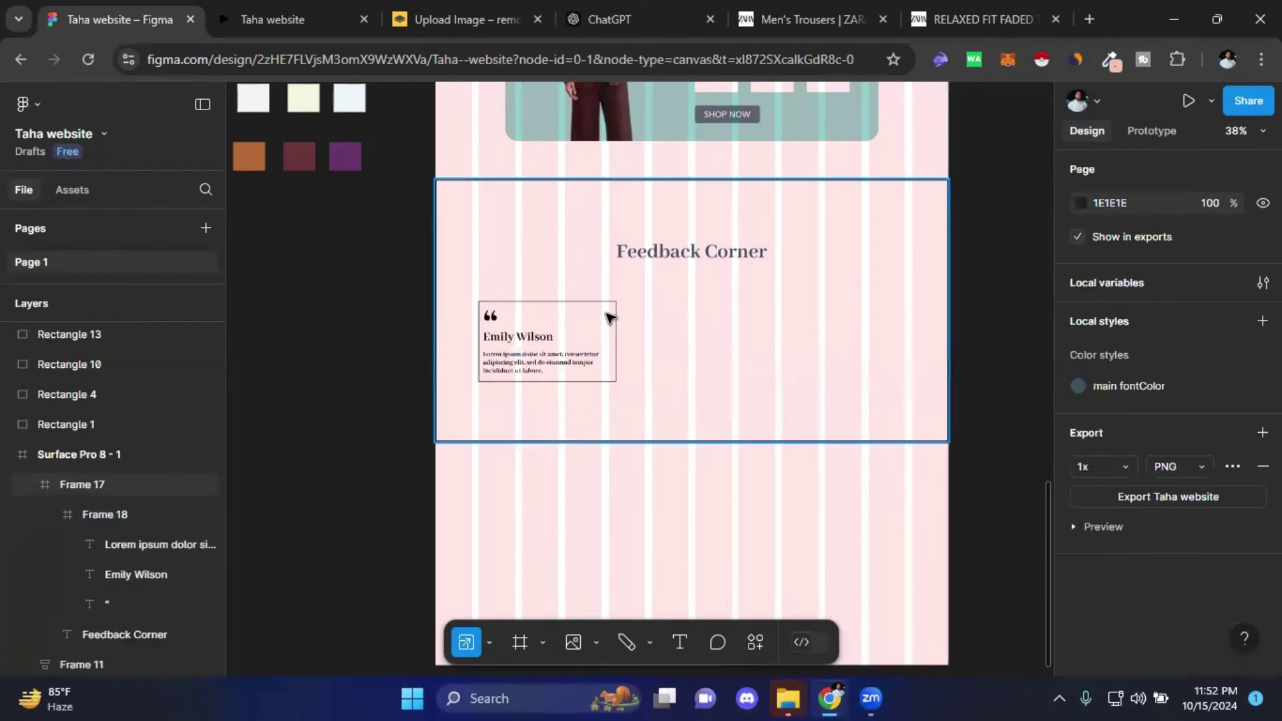
drag(593, 325, 792, 326)
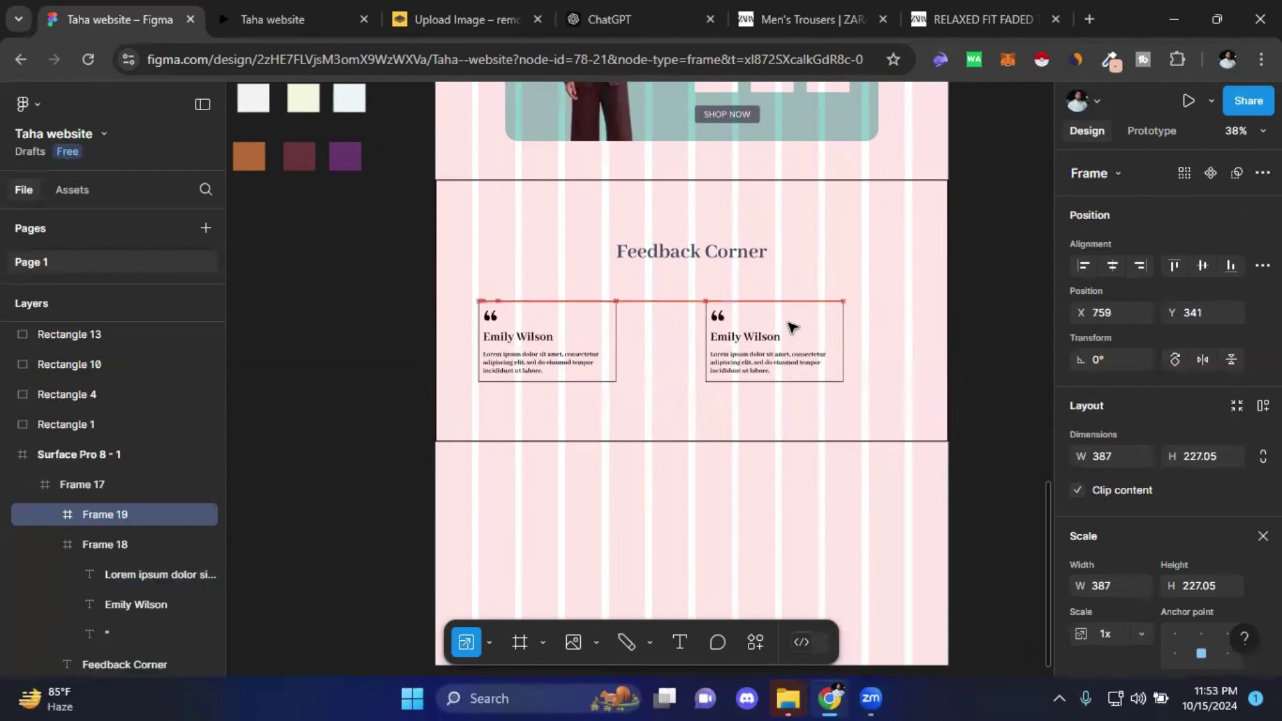
key(shift+Right)
key(shift+Right)
key(shift+Right)
key(shift+Right)
key(shift+Right)
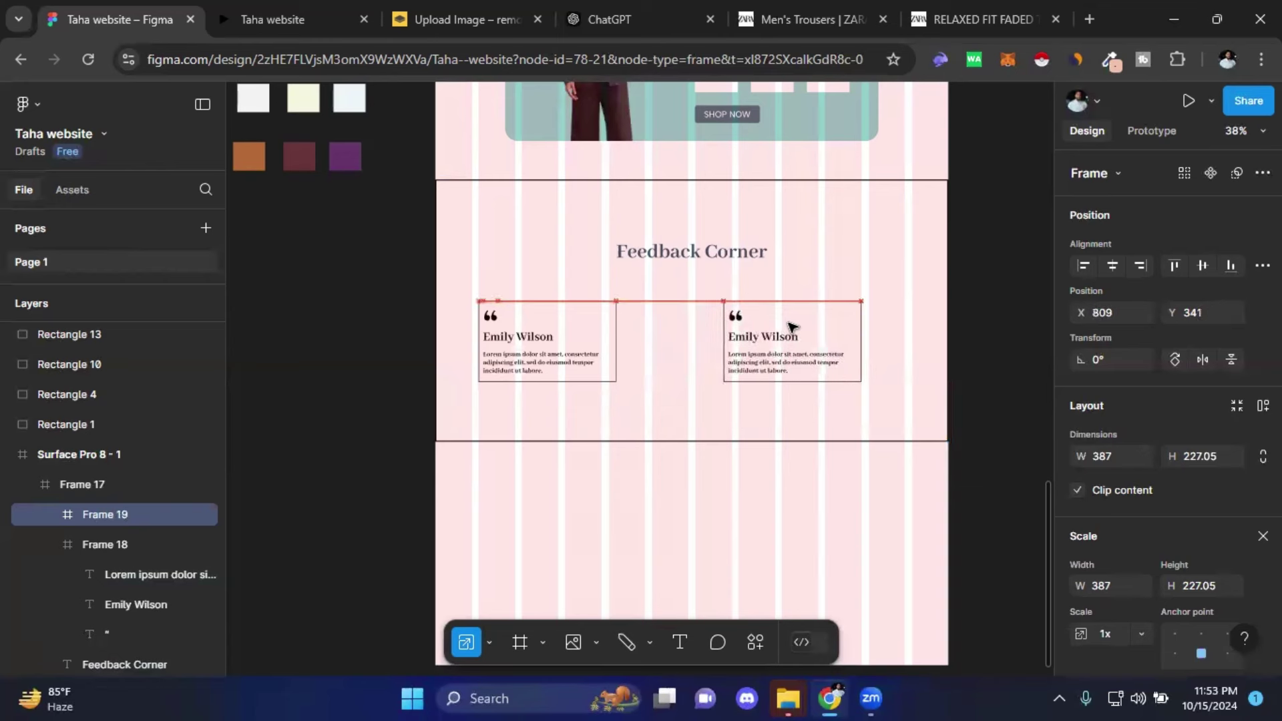
key(shift+Right)
key(shift+Right)
key(shift+Right)
key(shift+Right)
key(shift+Right)
key(shift+Right)
key(shift+Right)
key(shift+Right)
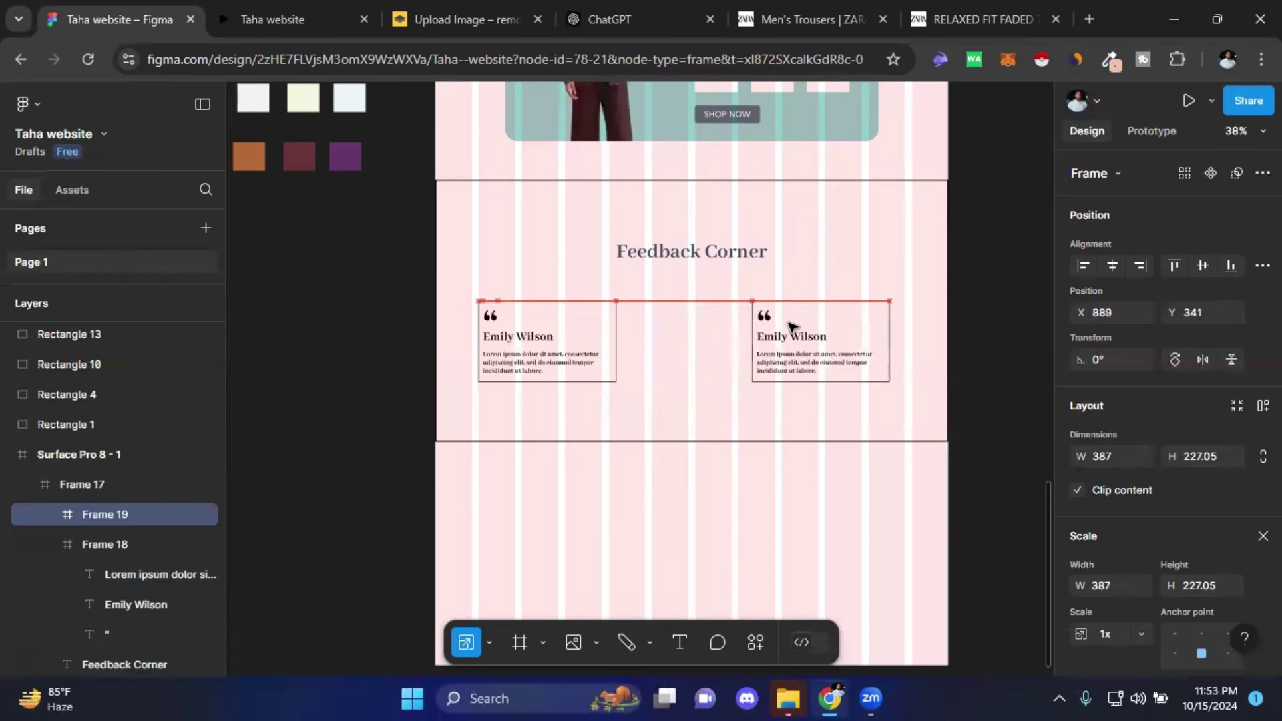
key(shift+Right)
key(shift+Right)
key(shift+Right)
key(shift+Right)
key(shift+Right)
key(shift+Right)
key(shift+Left)
key(shift+Left)
key(shift+Left)
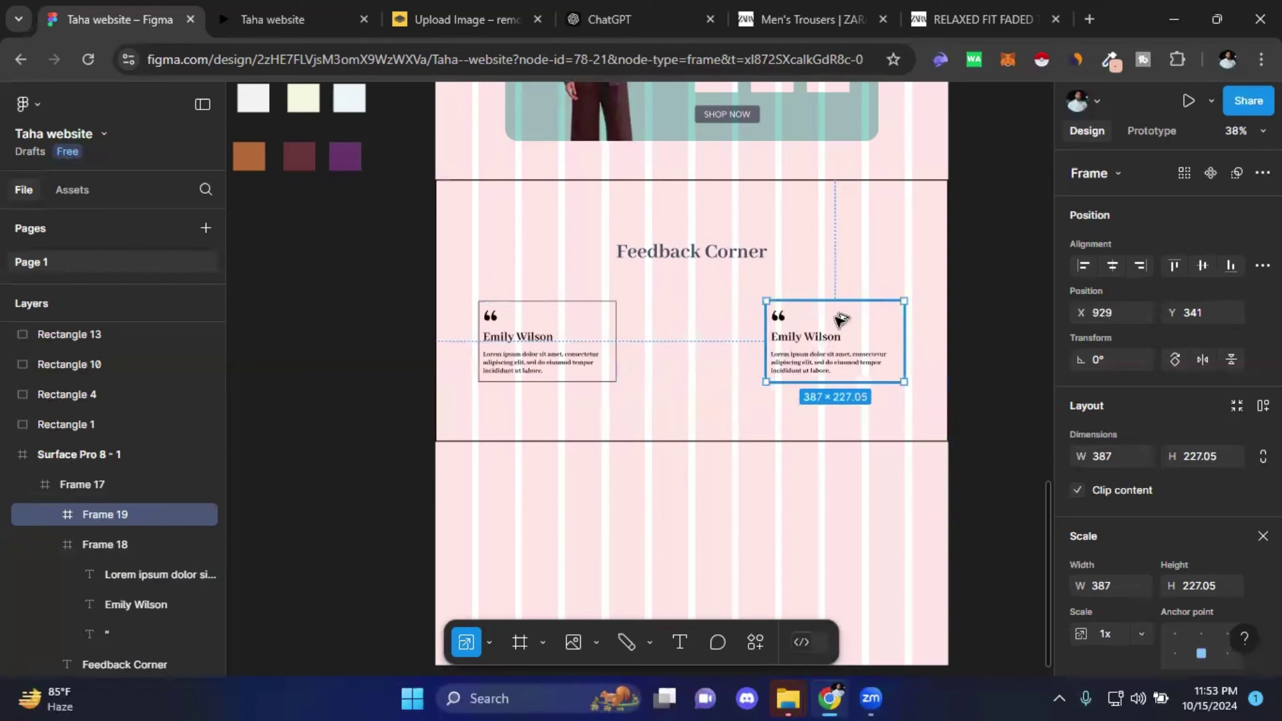
- Duplicate a third card into the middle slot and nudge it up to align the row
drag(840, 319, 695, 324)
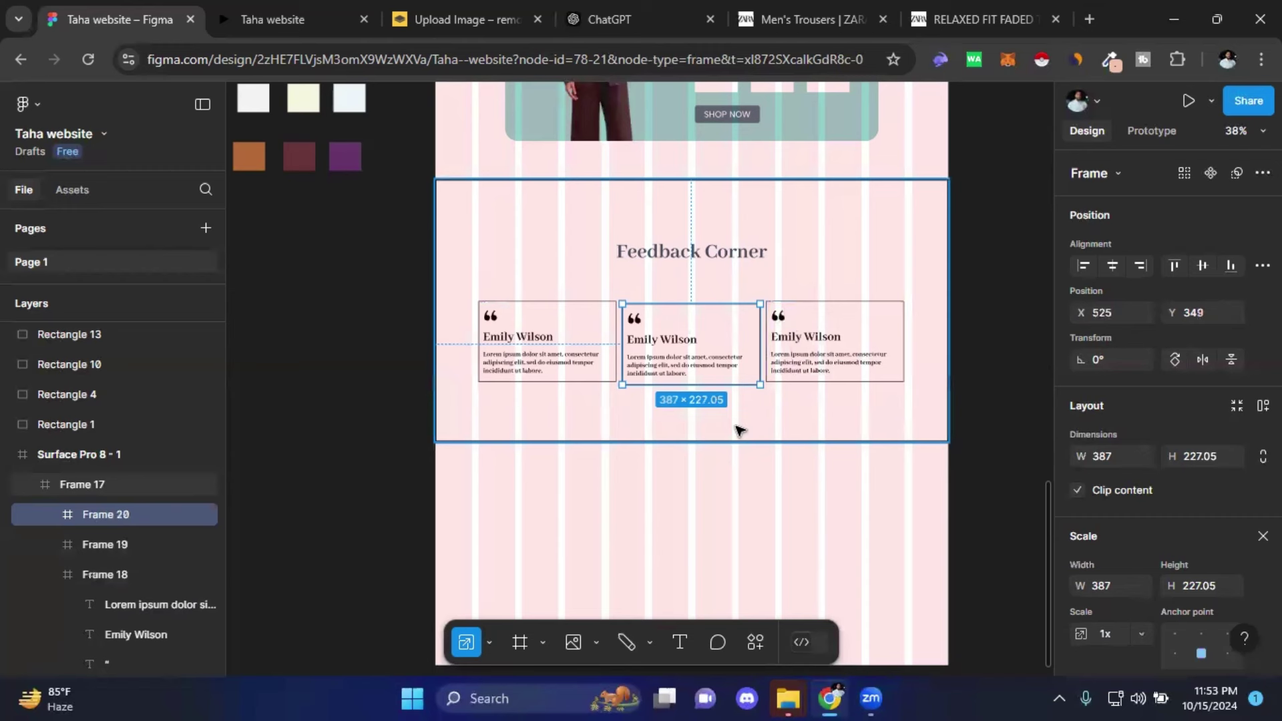
key(Up)
key(Up)
key(Up)
key(Up)
key(Up)
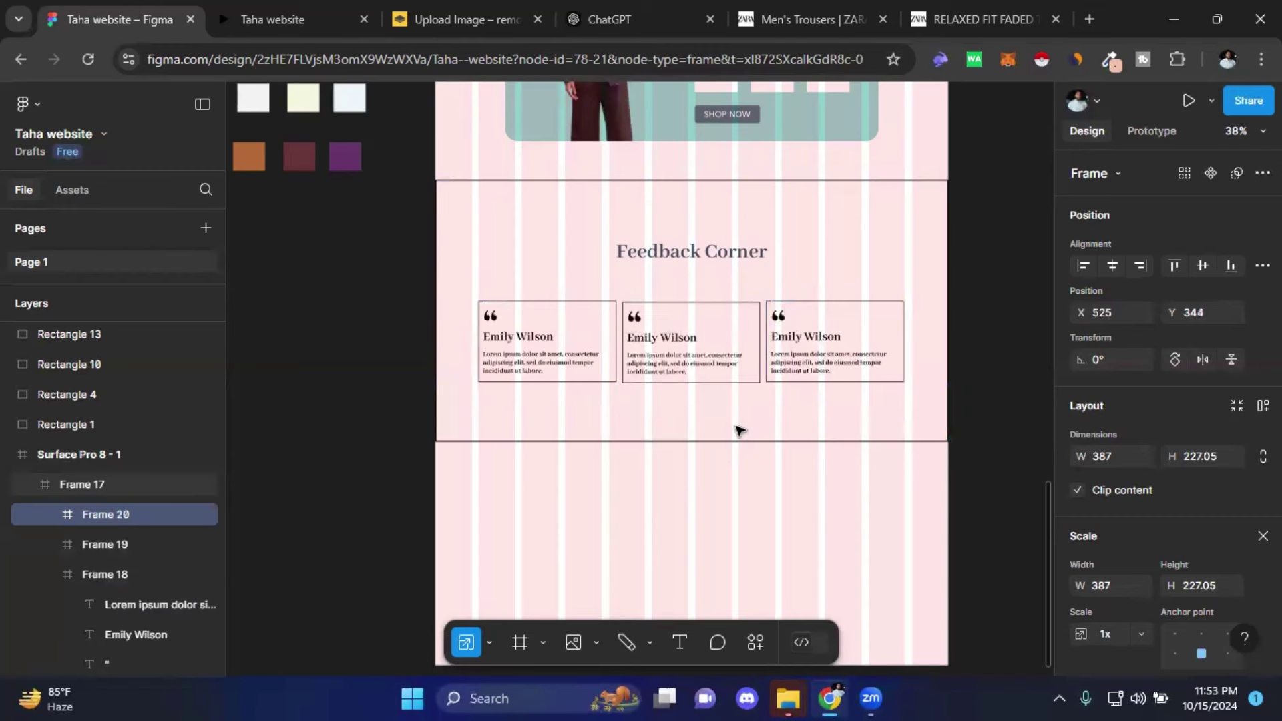
key(Up)
key(Up)
key(Up)
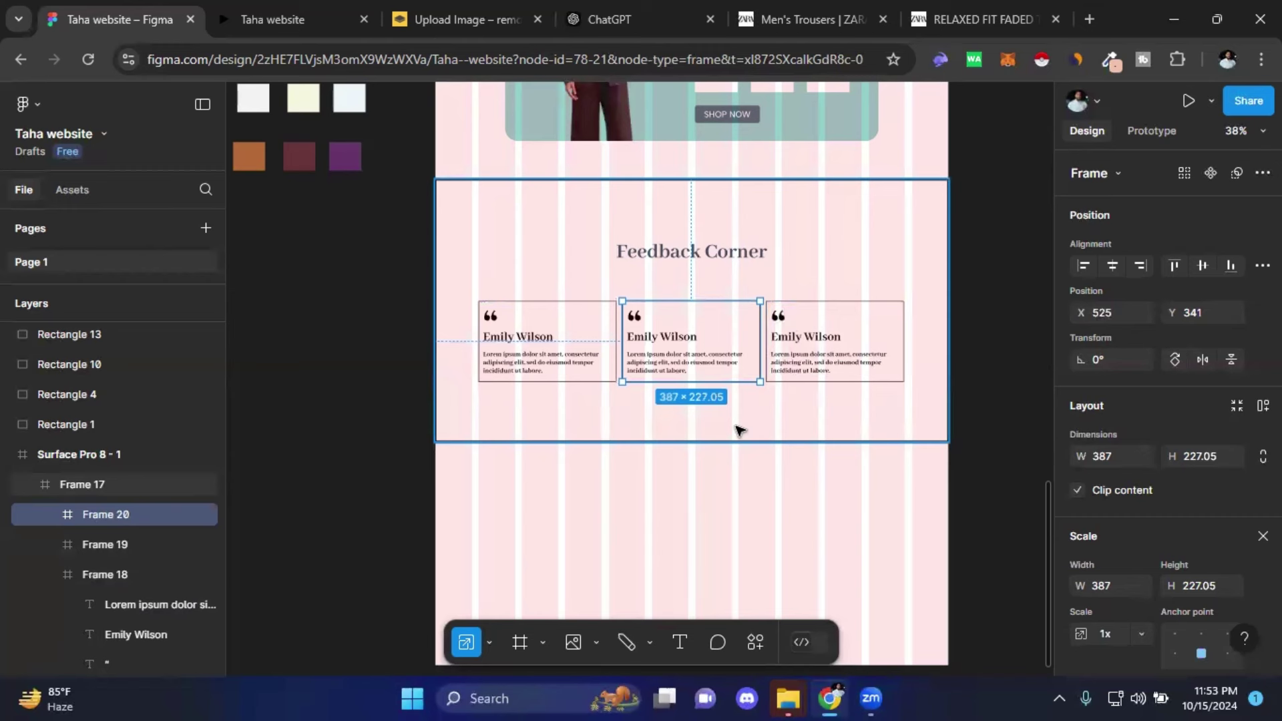
click(740, 430)
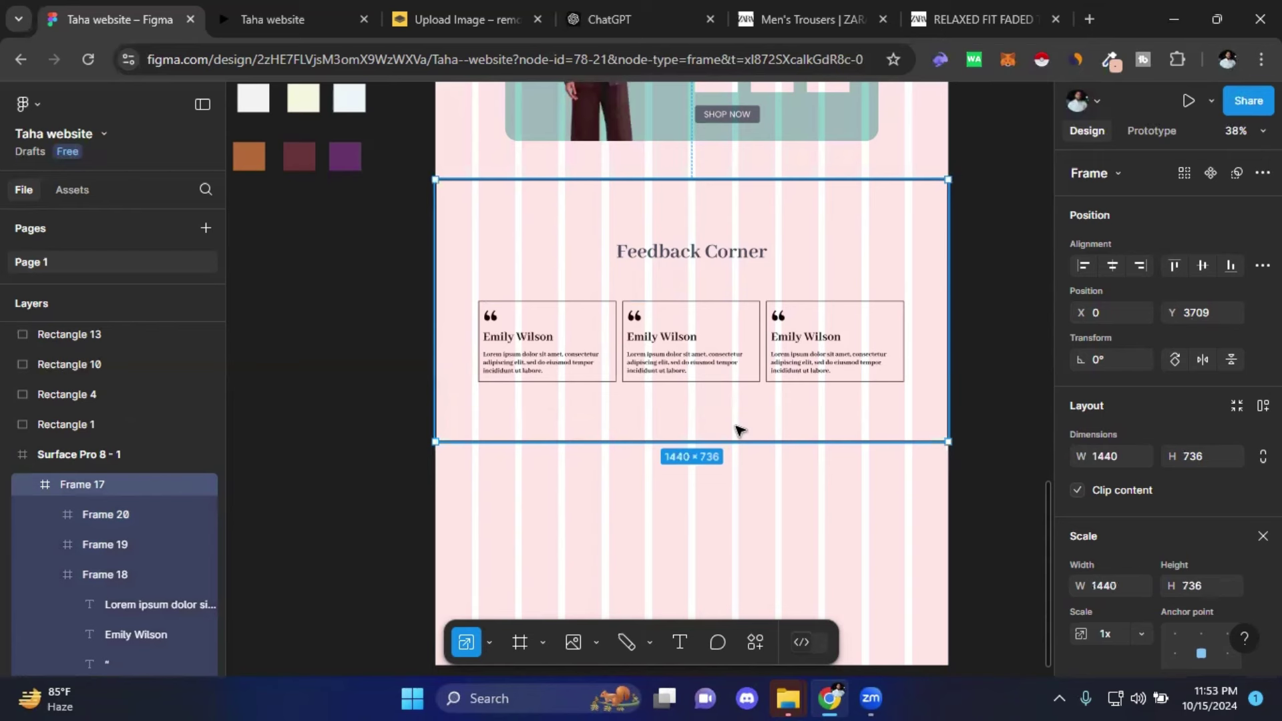
click(326, 397)
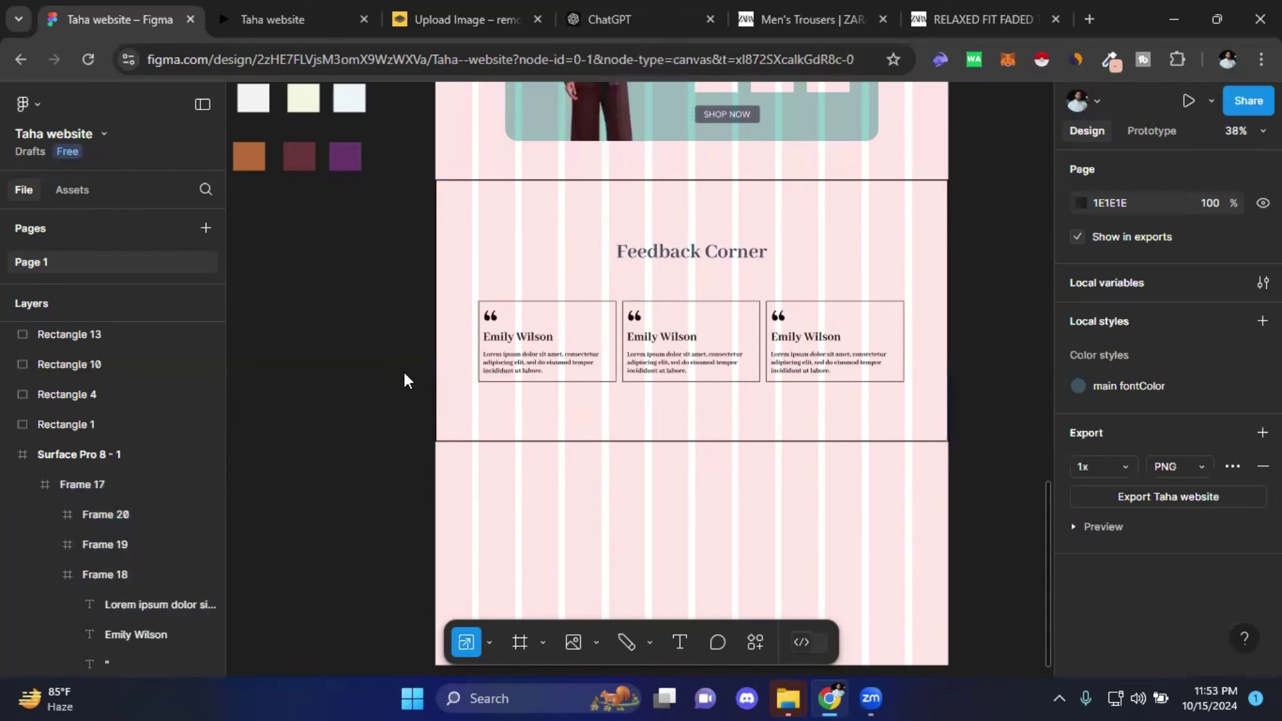
- Switch from the Scale tool back to the Move tool
click(560, 333)
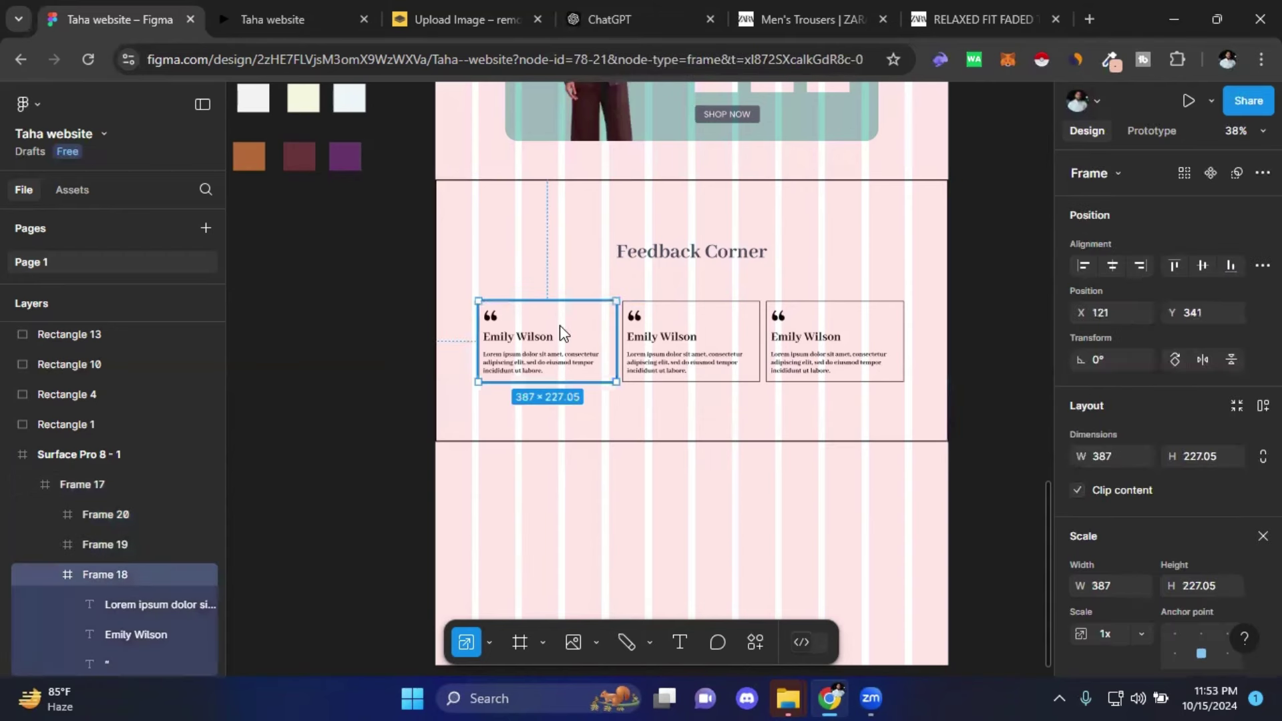
drag(390, 314, 489, 338)
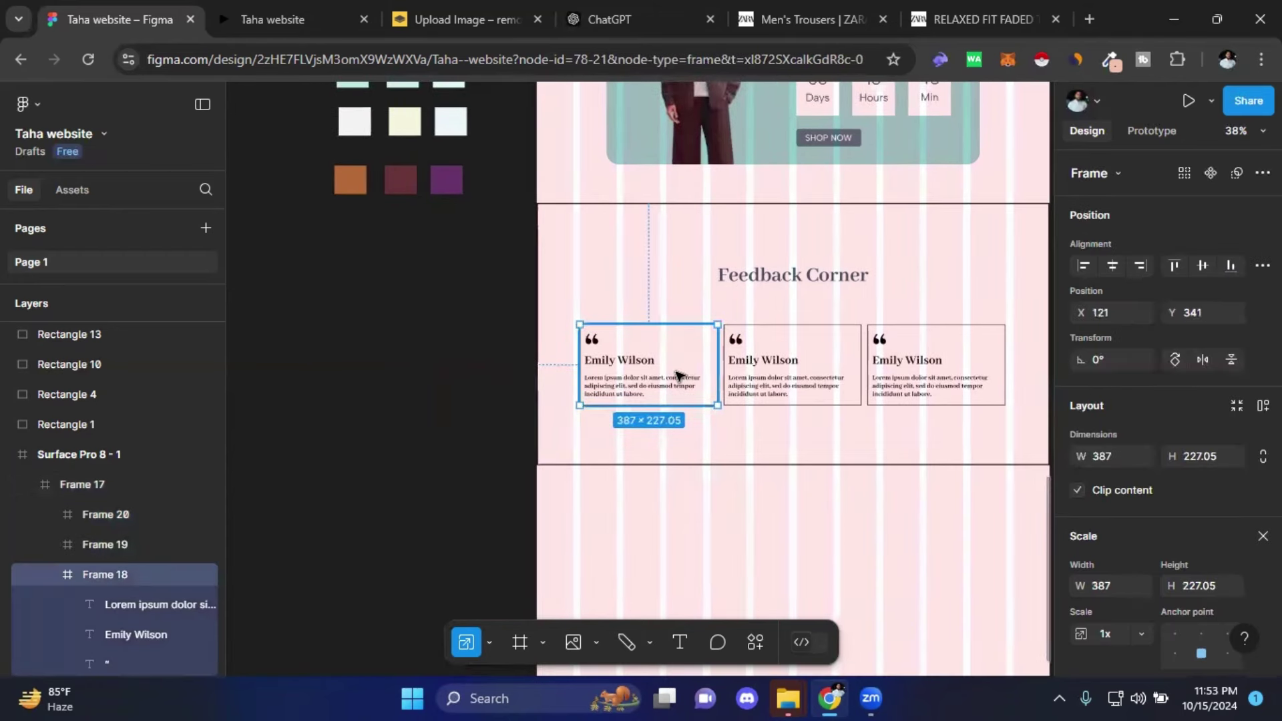
scroll(1126, 542, down, 1)
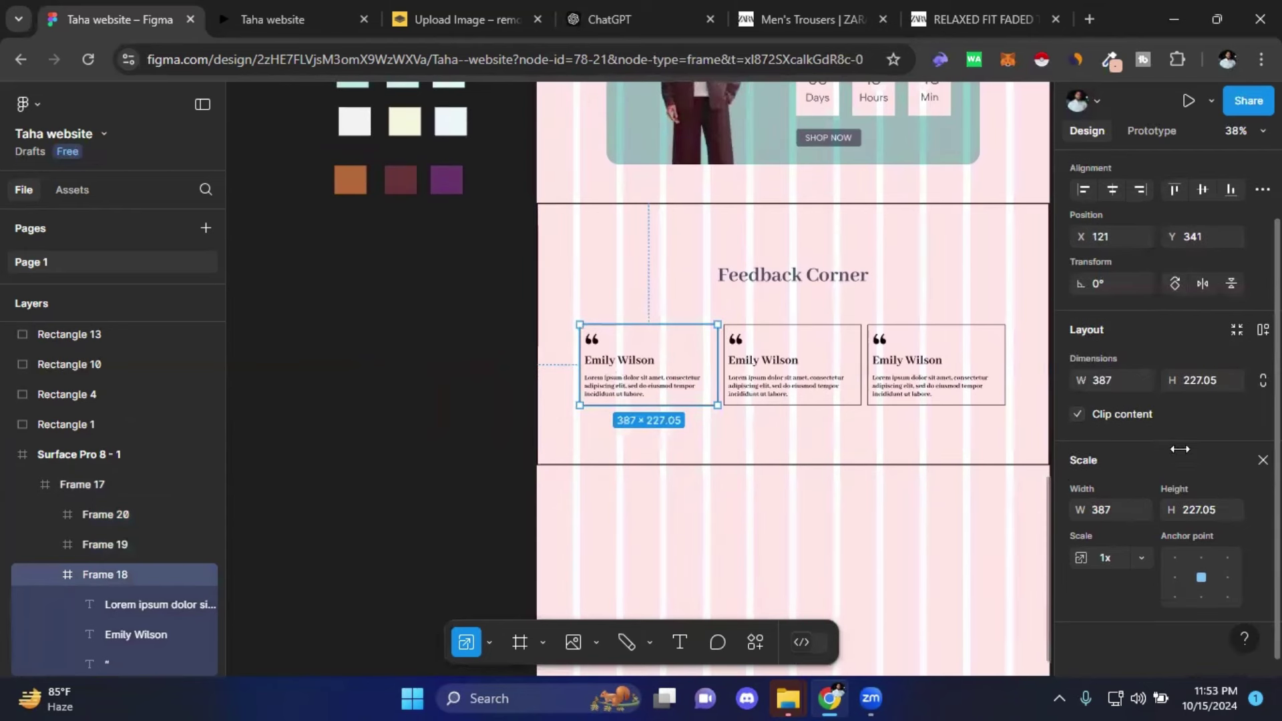
scroll(1153, 398, up, 1)
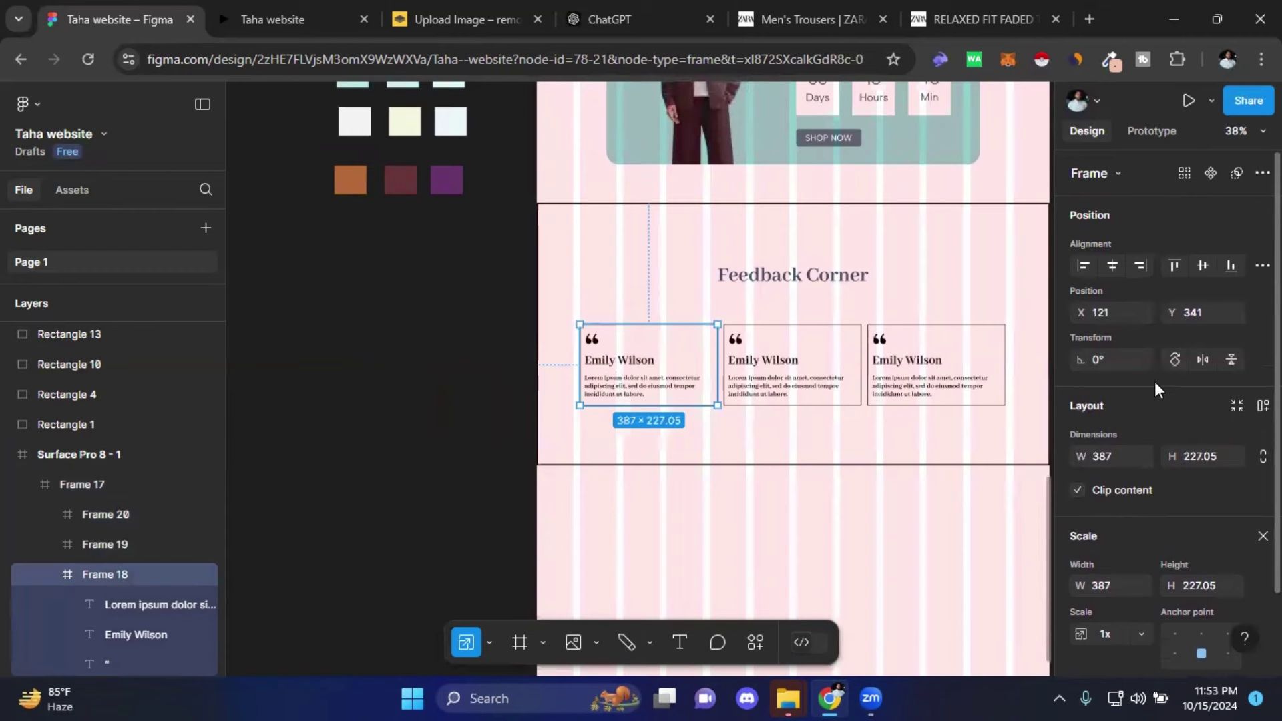
click(467, 382)
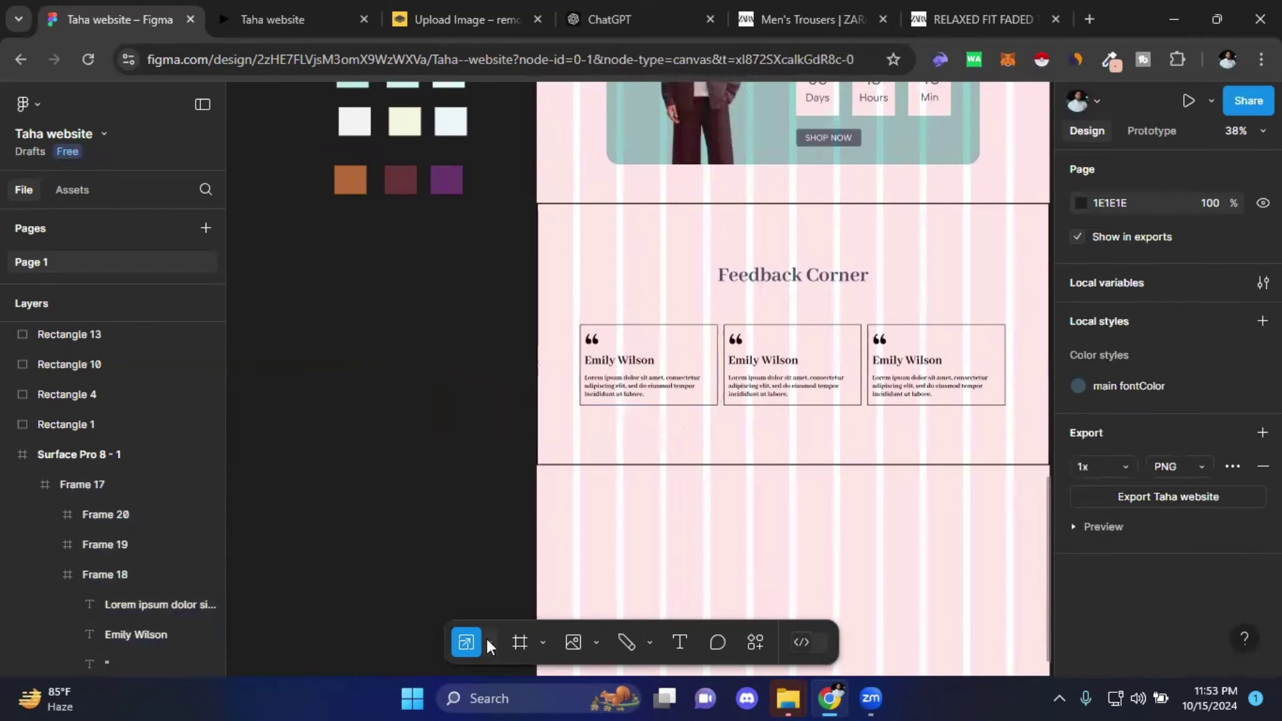
click(489, 643)
click(481, 553)
- Hide the left testimonial card's black stroke
click(710, 348)
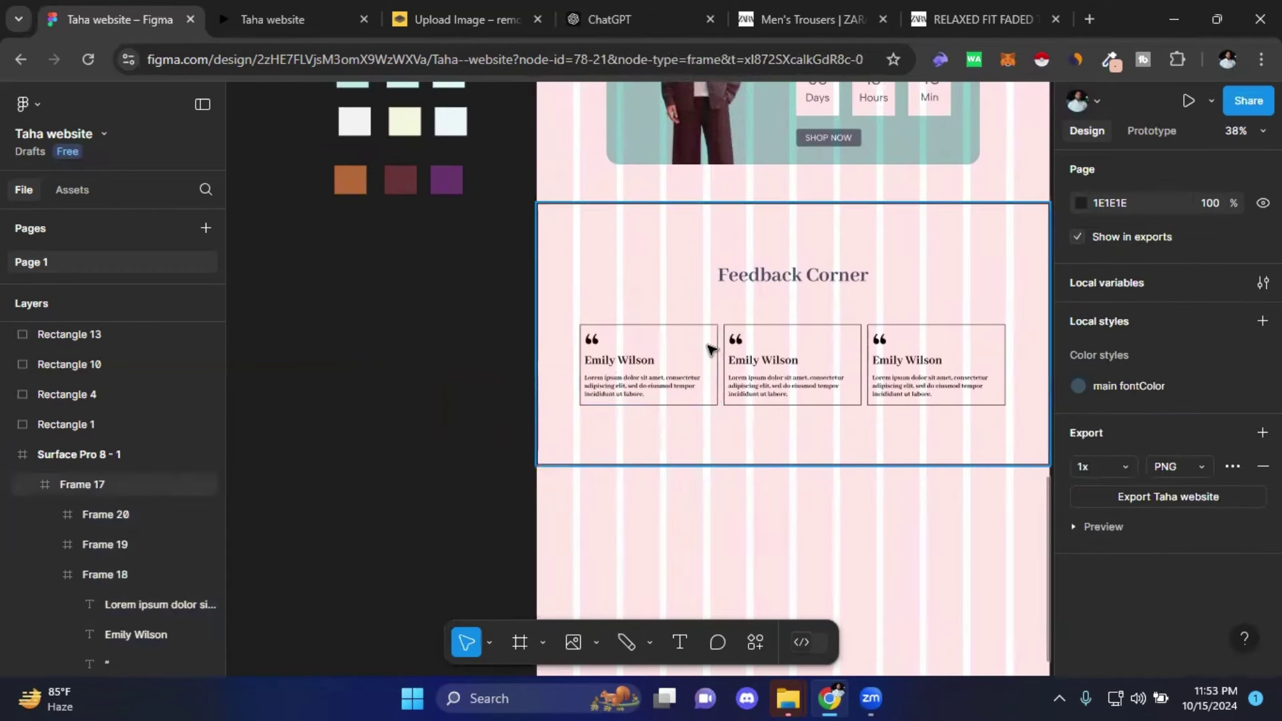
double_click(710, 348)
scroll(1177, 558, down, 2)
scroll(1177, 558, down, 3)
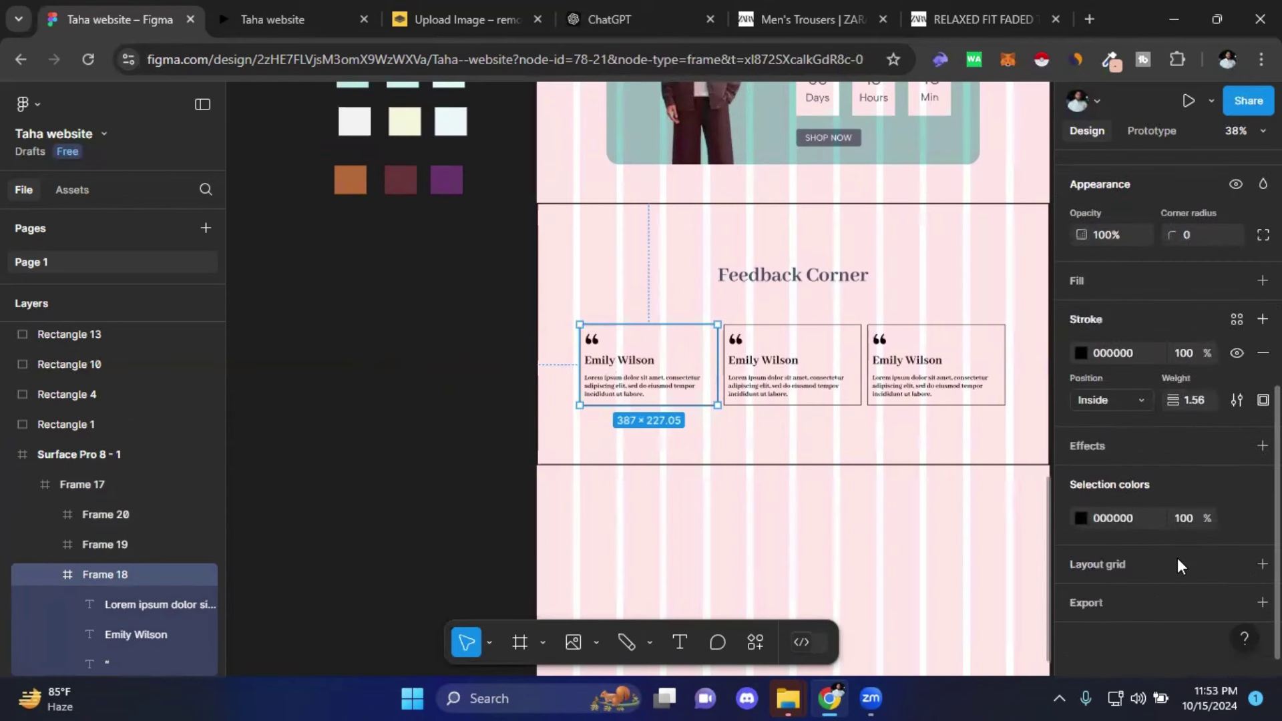
click(1237, 352)
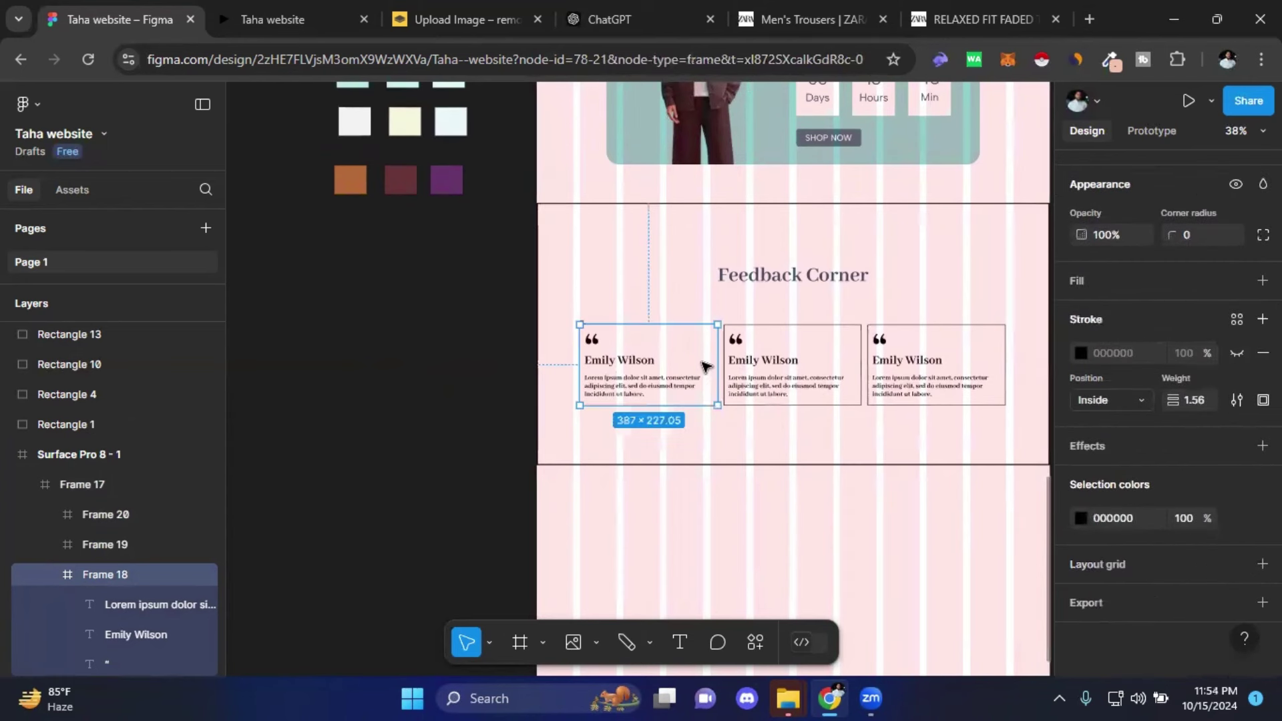
key(Escape)
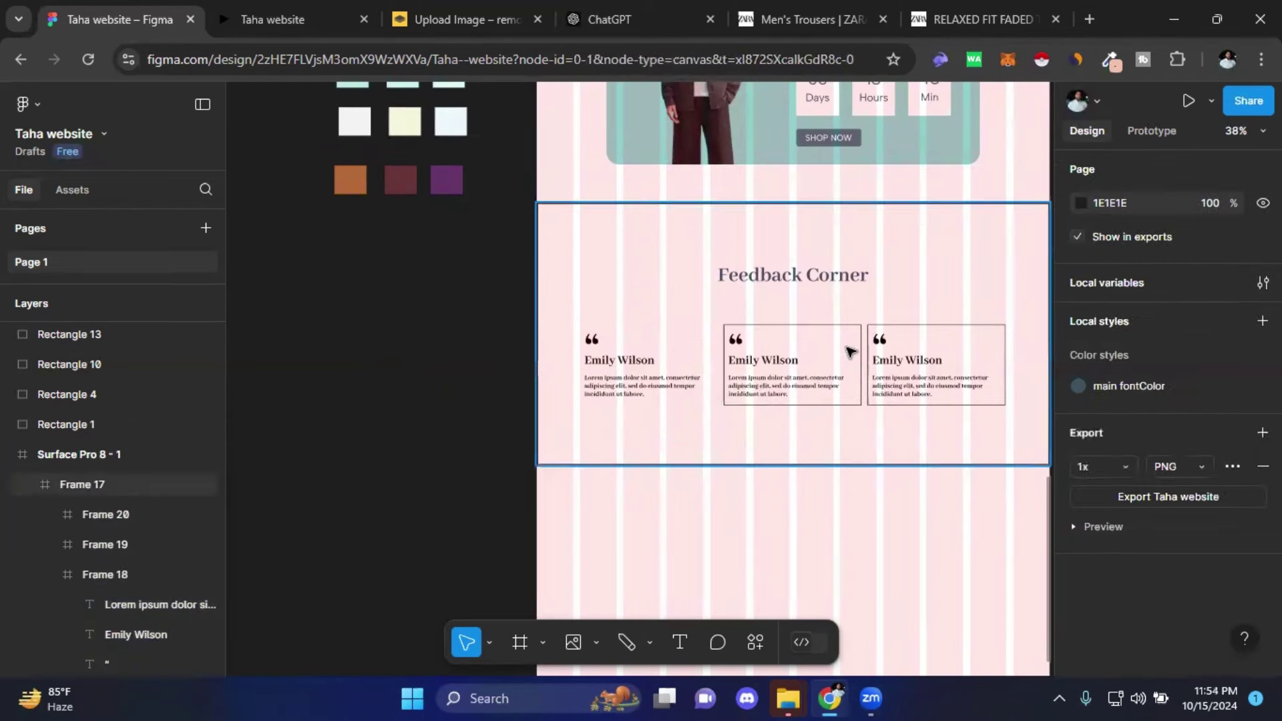
- Hide the black strokes on the middle and right cards, then reselect the left card
click(824, 345)
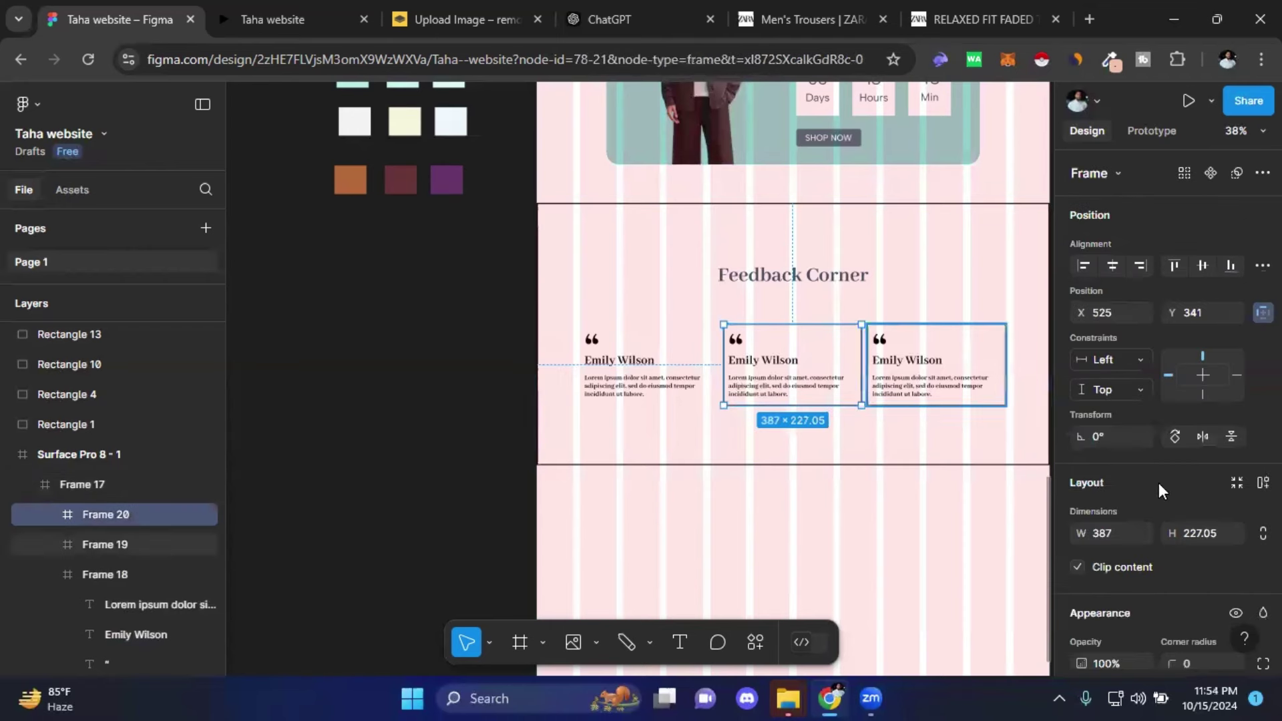
scroll(1160, 483, down, 2)
scroll(1185, 505, up, 2)
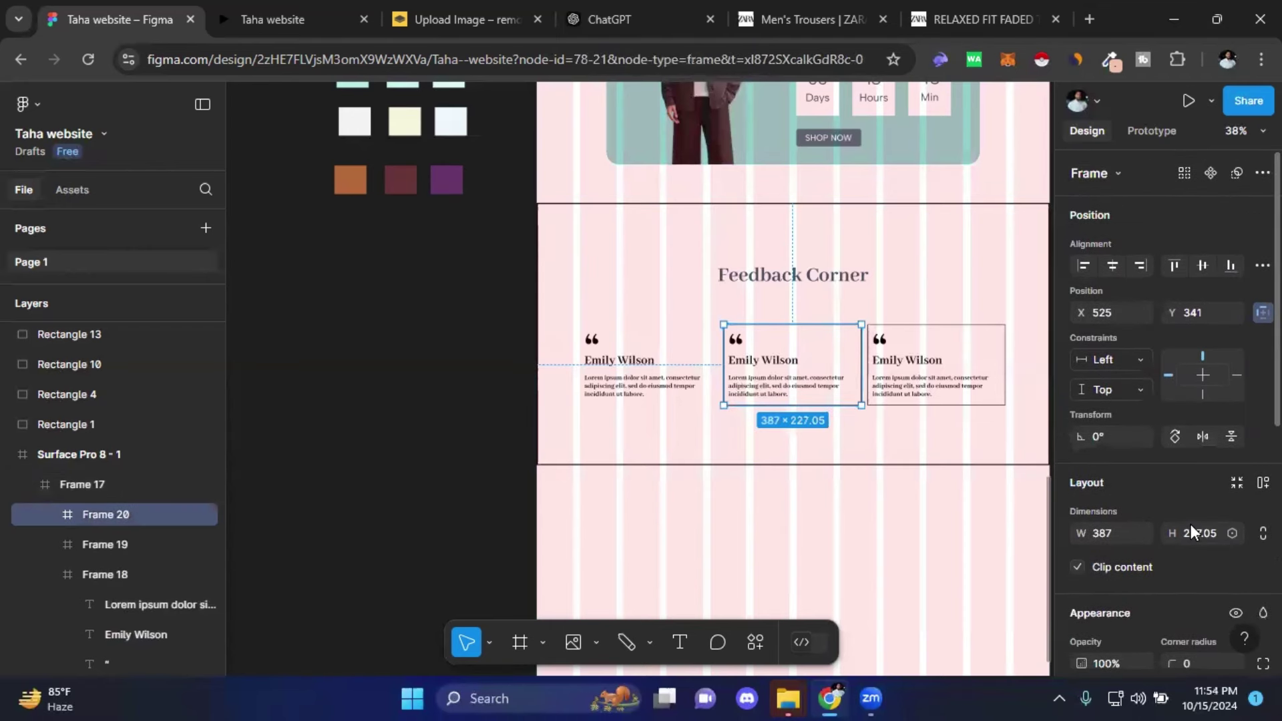
scroll(1192, 531, down, 5)
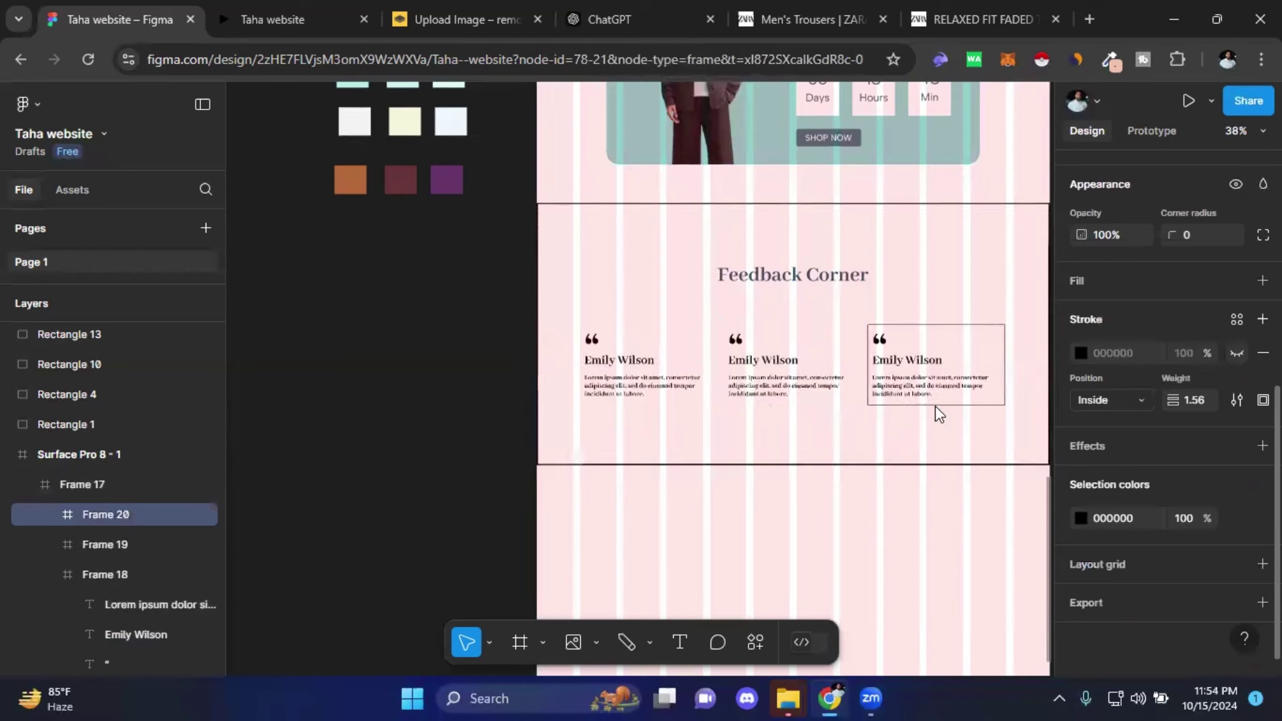
click(911, 339)
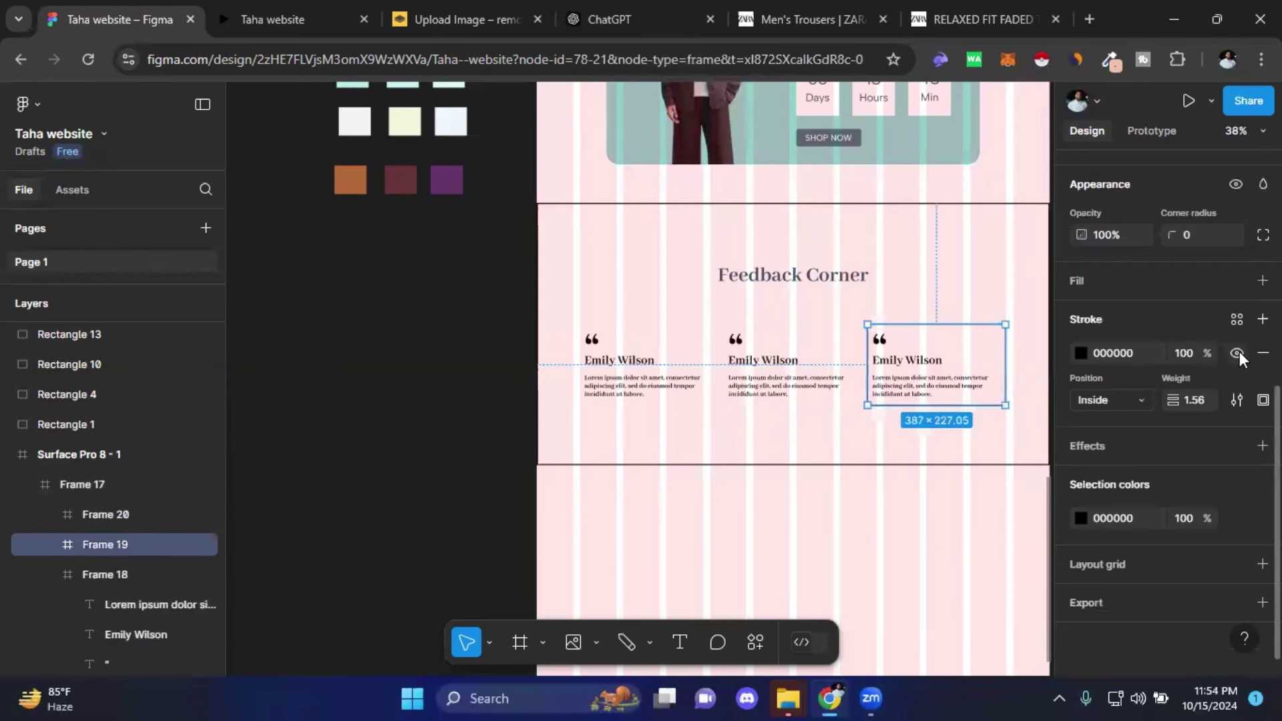
click(456, 372)
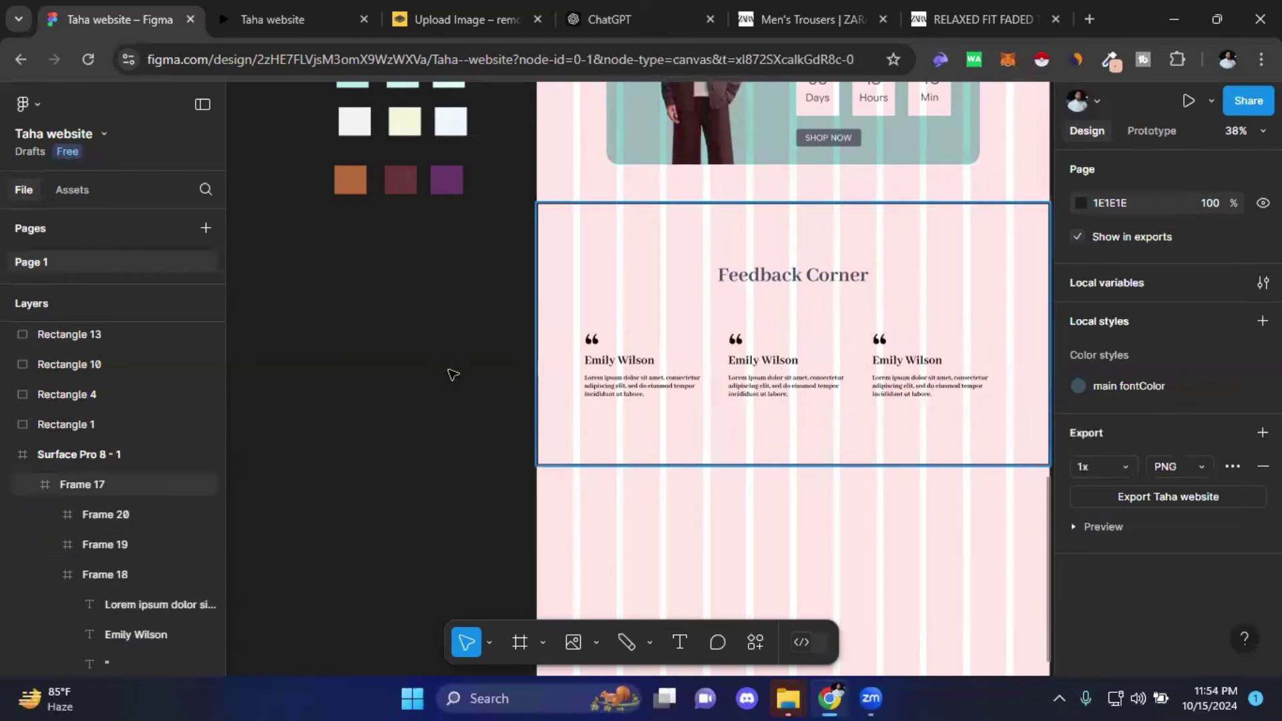
click(661, 354)
click(636, 342)
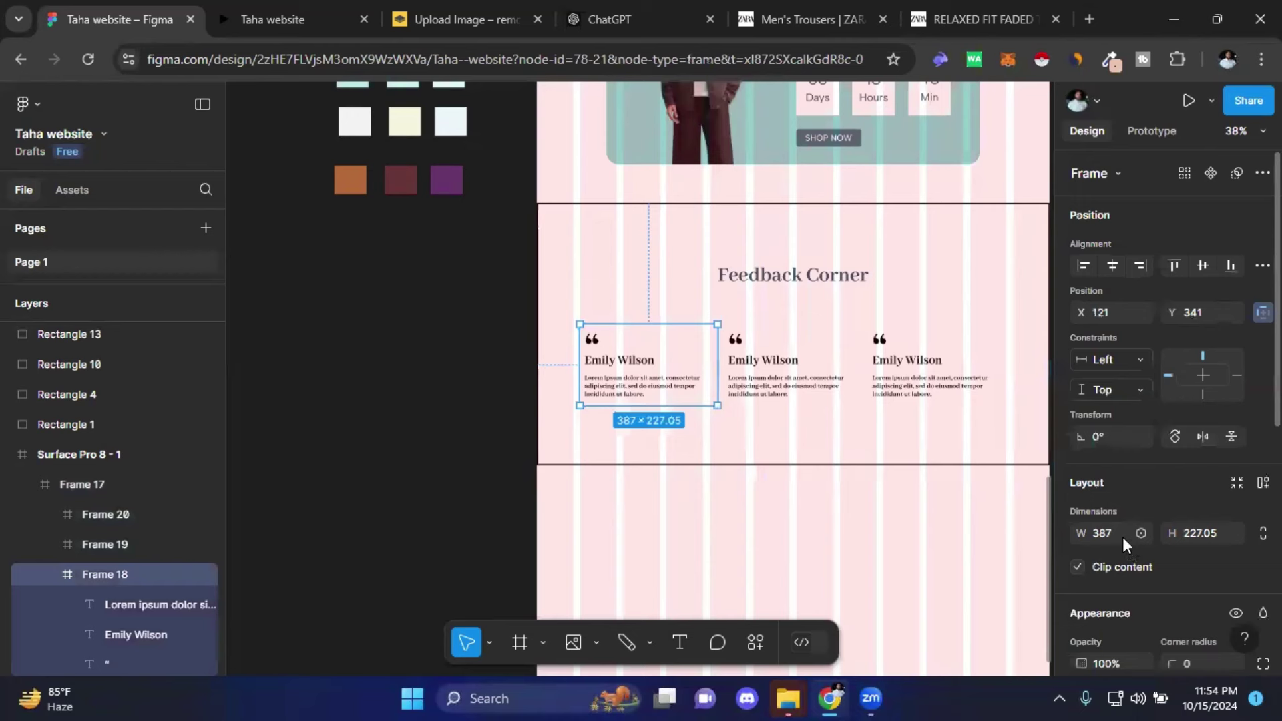
scroll(1123, 537, down, 4)
- Give the left card a fill sampled from the pale blue EAF6FA swatch
scroll(1123, 537, down, 2)
click(1116, 340)
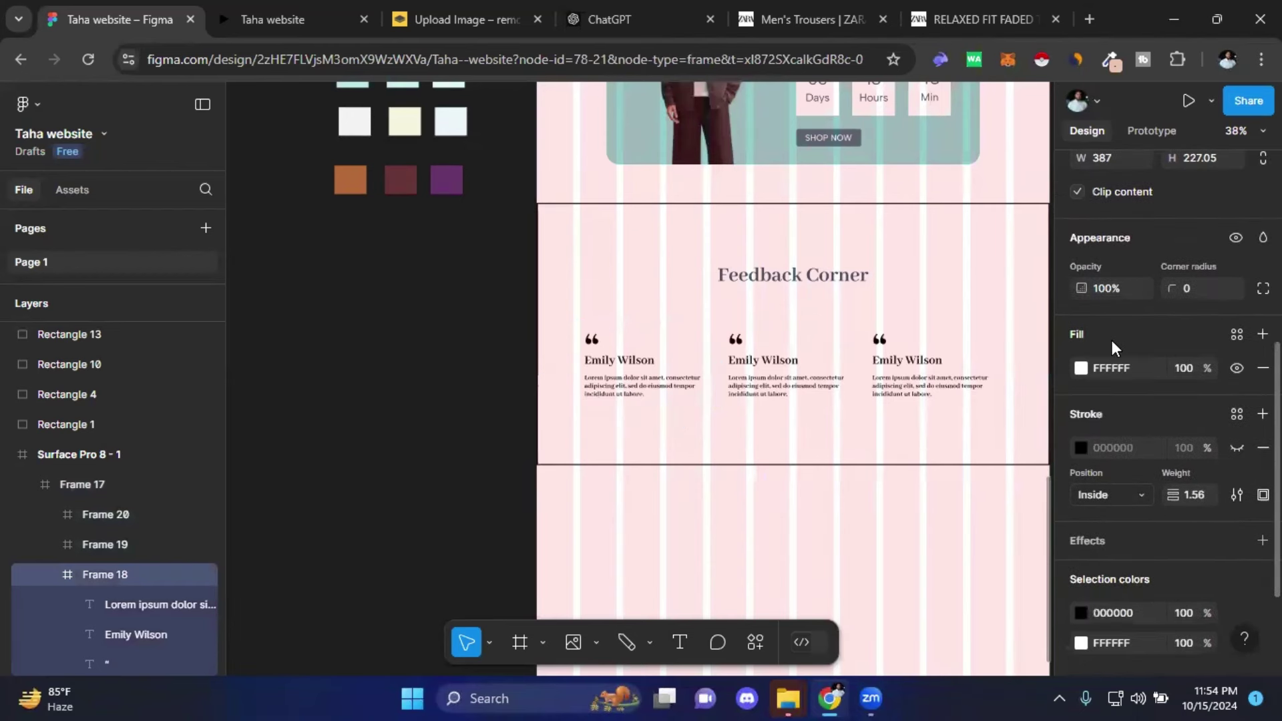
click(1080, 368)
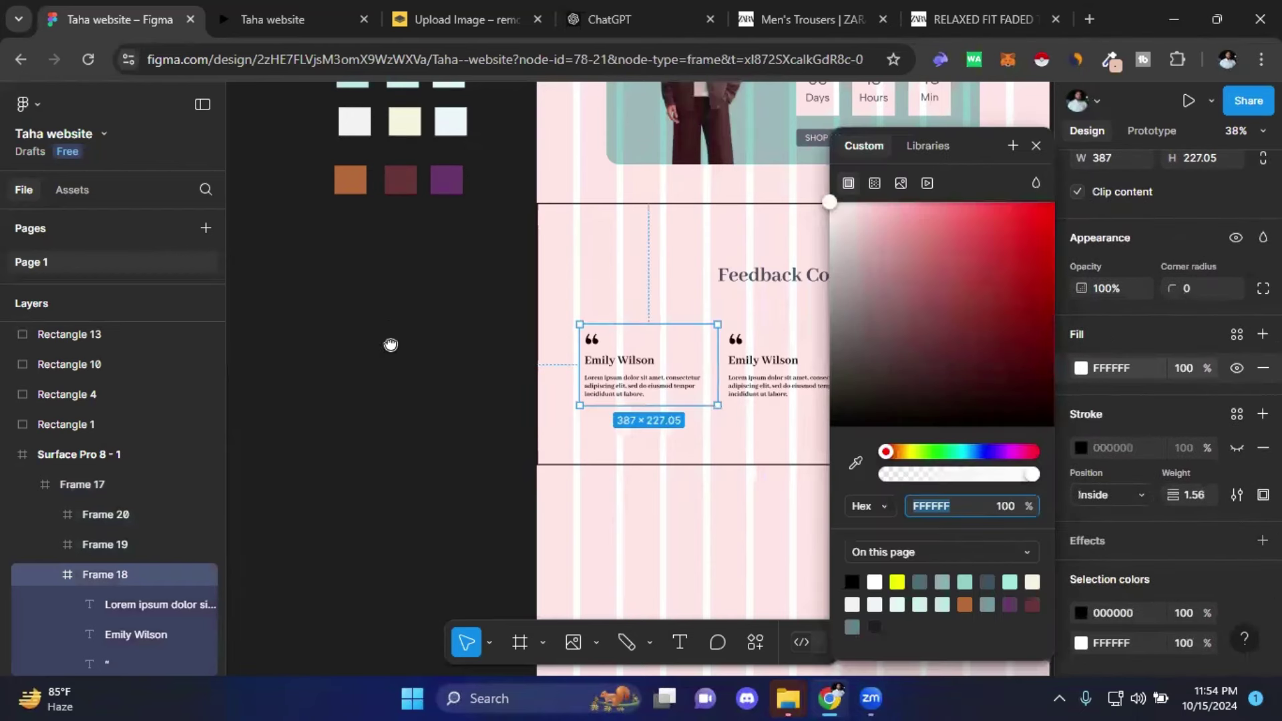
scroll(388, 387, up, 3)
click(856, 463)
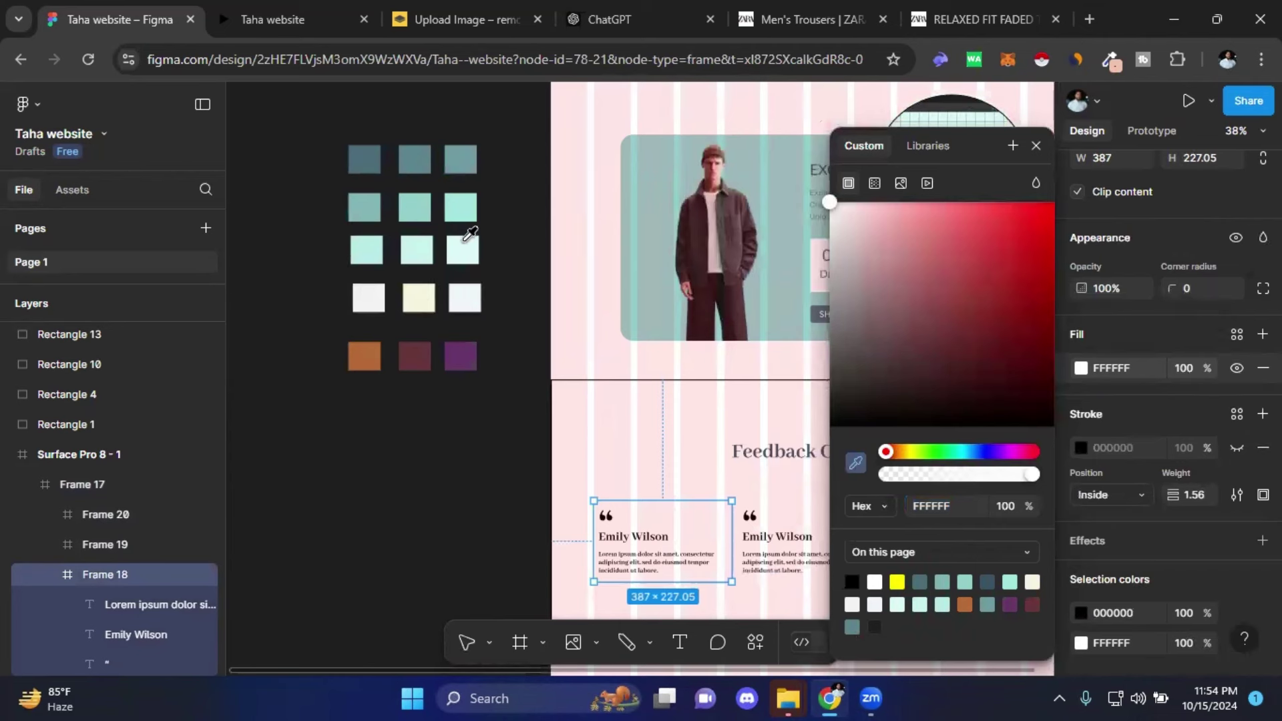
click(472, 298)
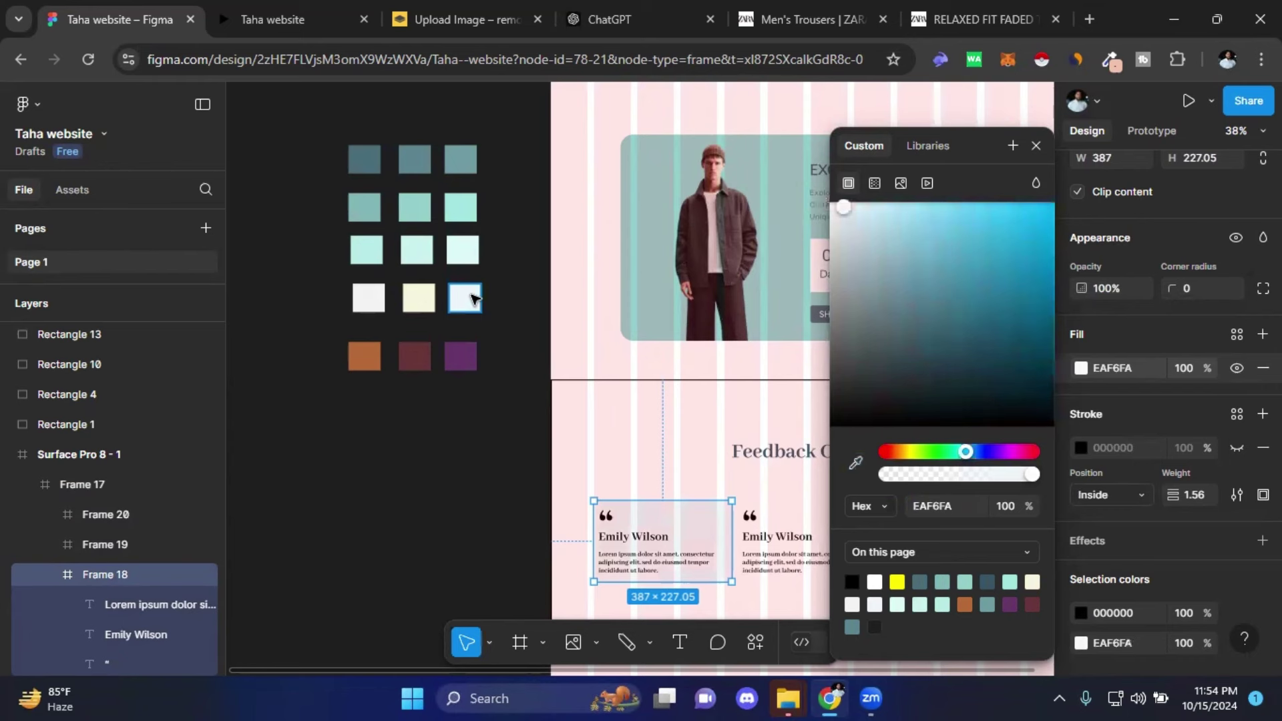
click(856, 463)
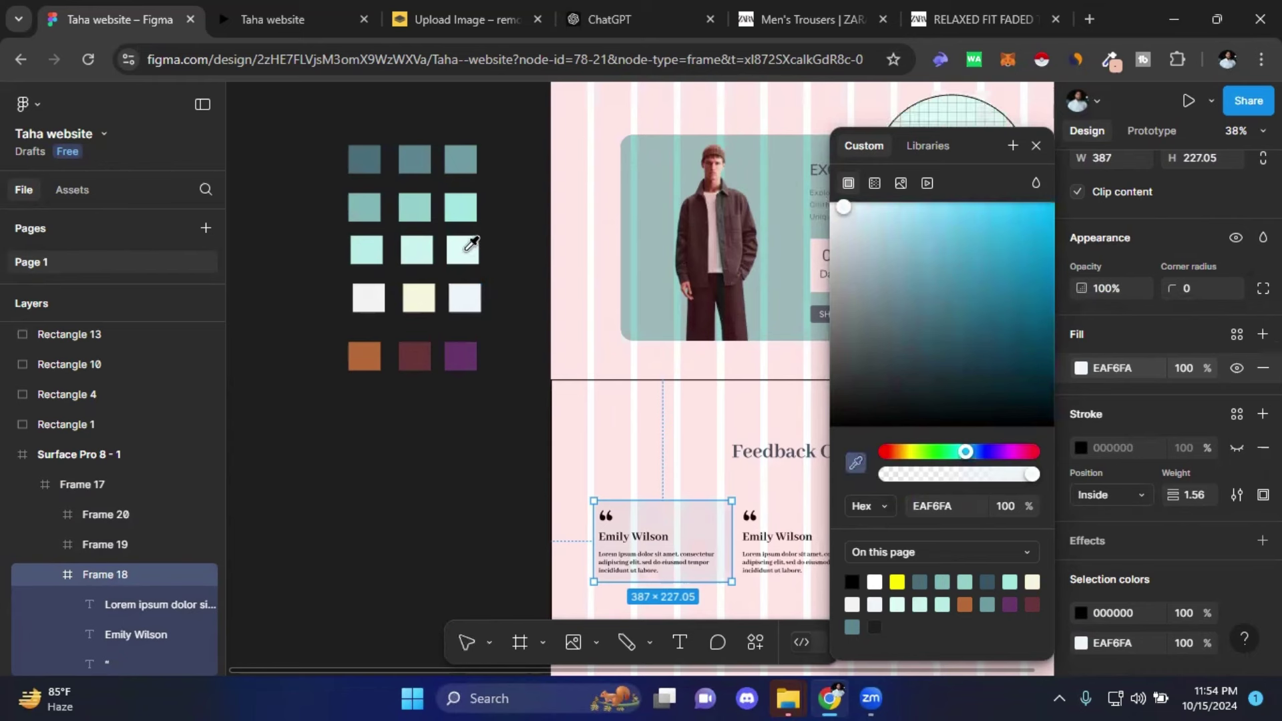
click(419, 255)
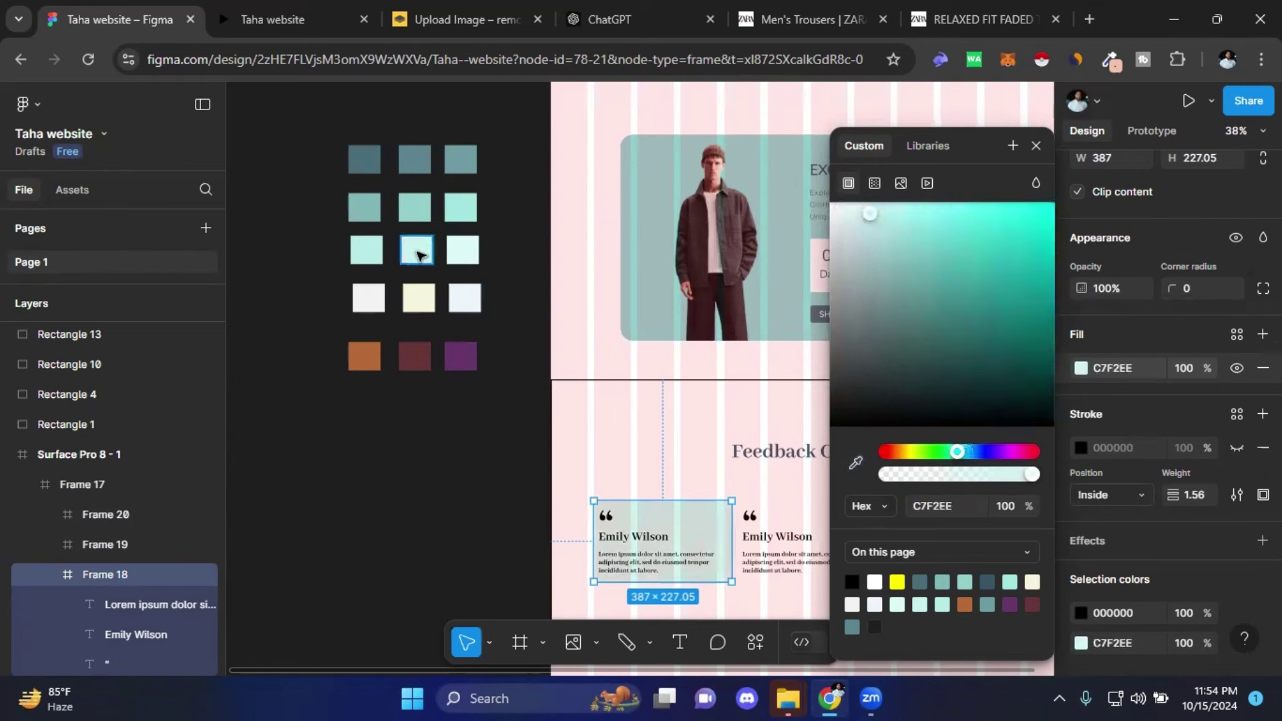
key(i)
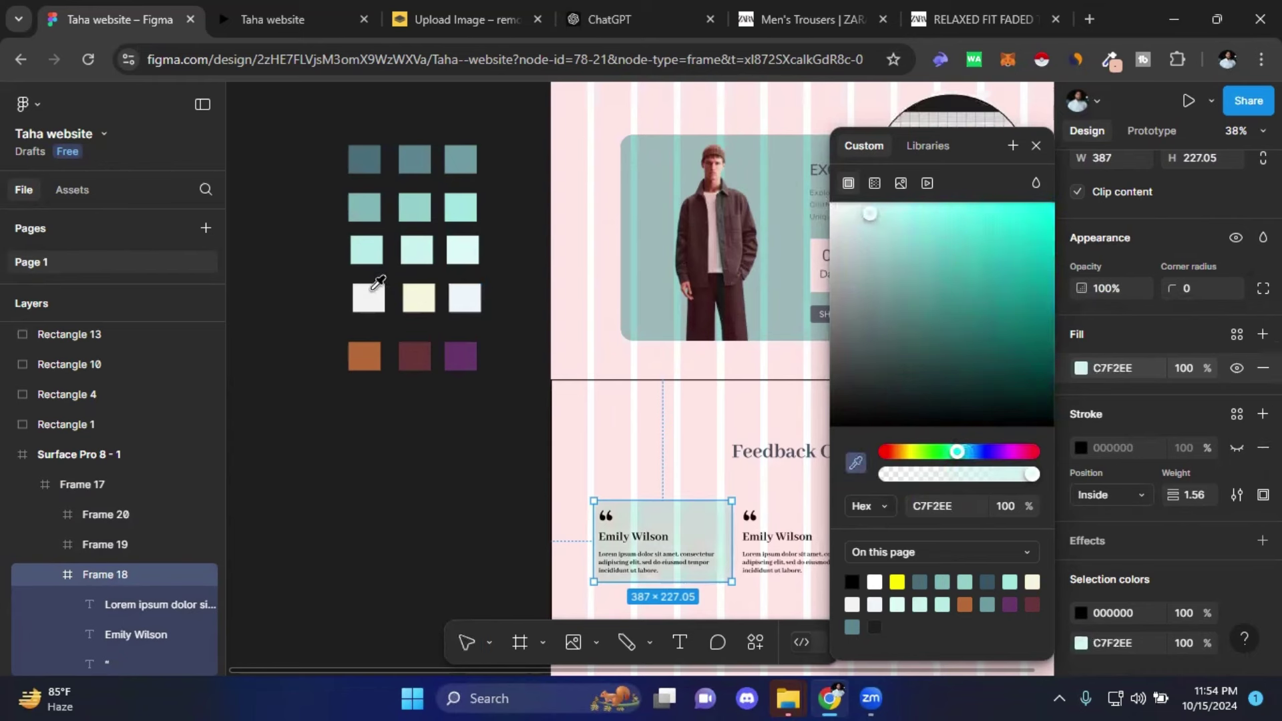
click(464, 296)
drag(448, 462, 279, 409)
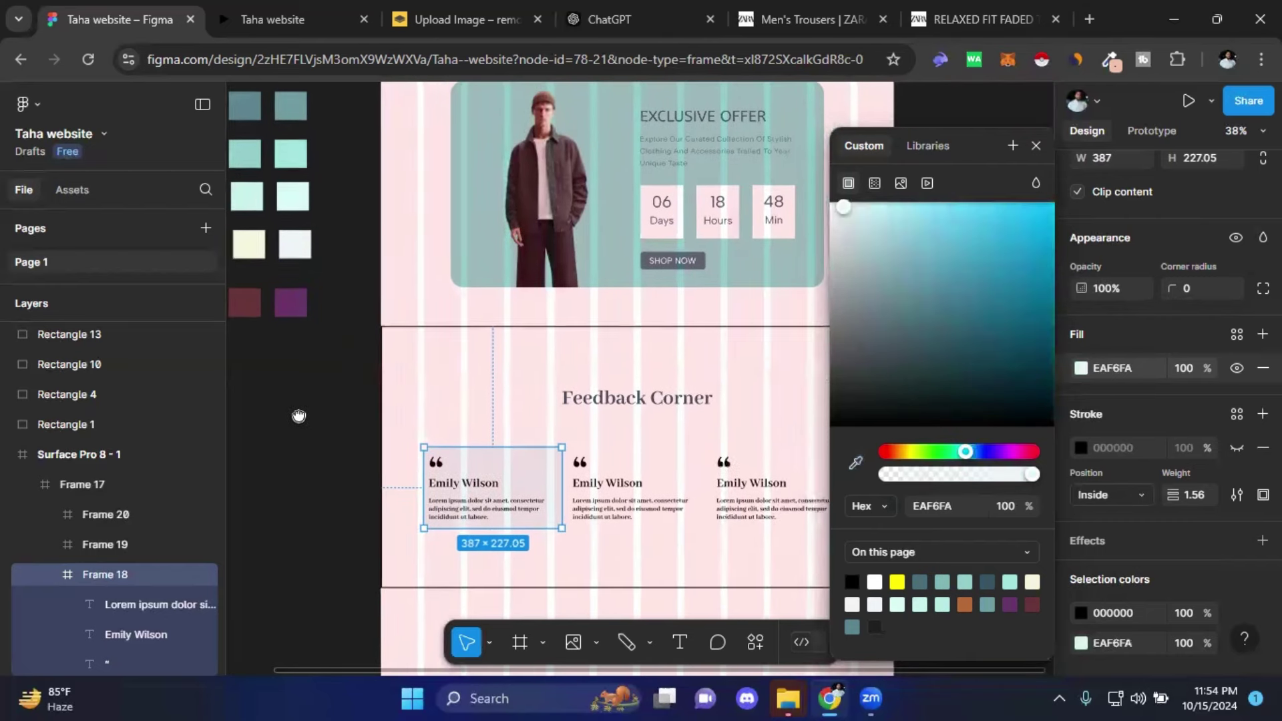
- Give the third card a pale blue EAF6FA fill using the eyedropper
click(793, 462)
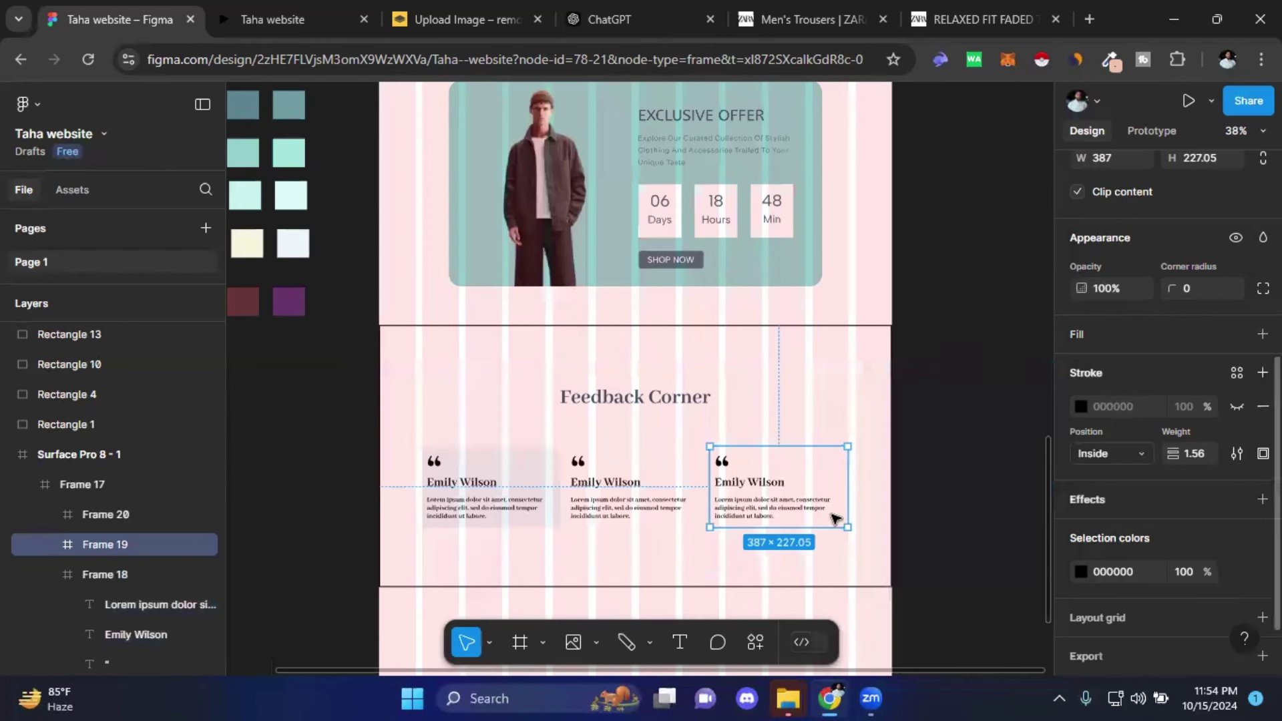
click(1116, 329)
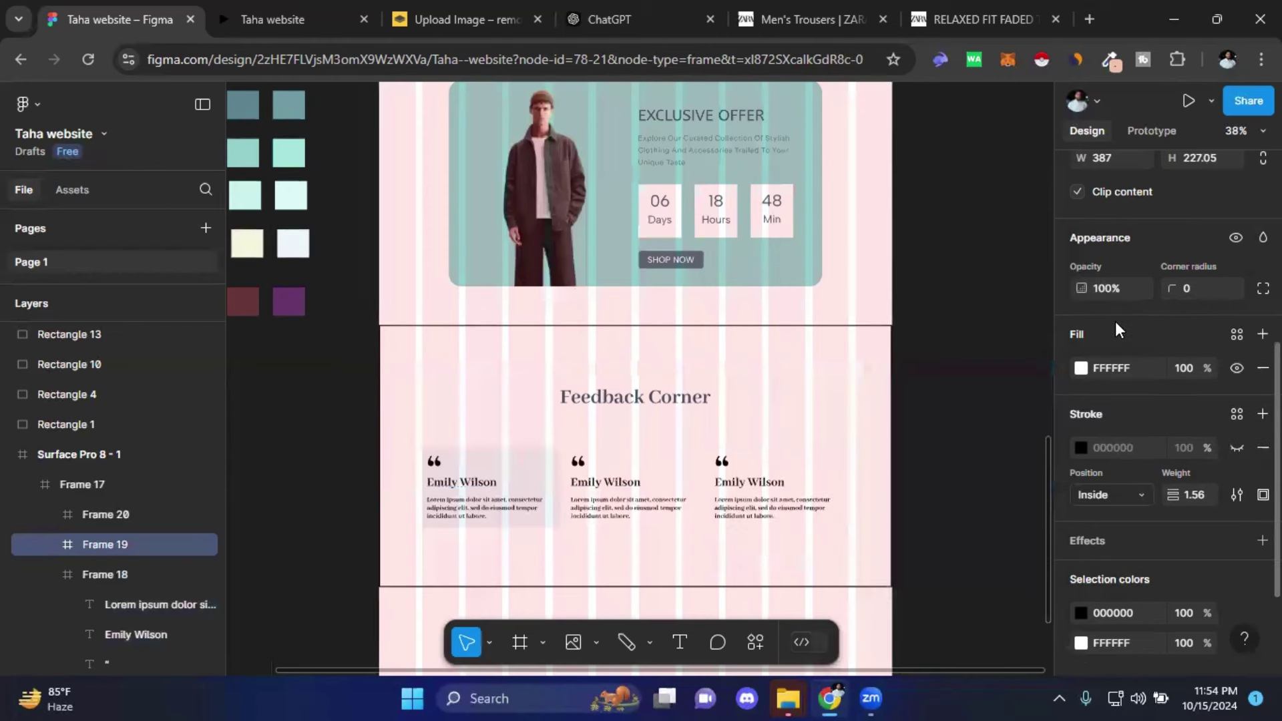
click(1081, 368)
click(857, 463)
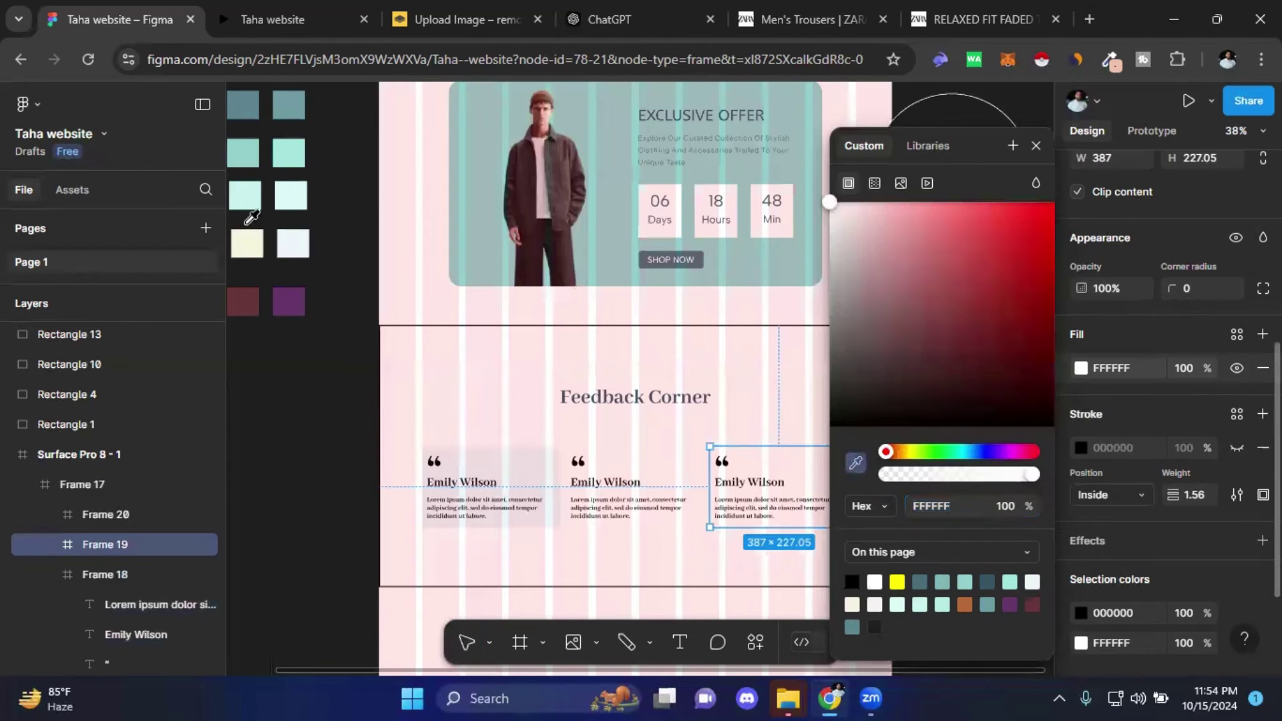
drag(271, 318, 434, 351)
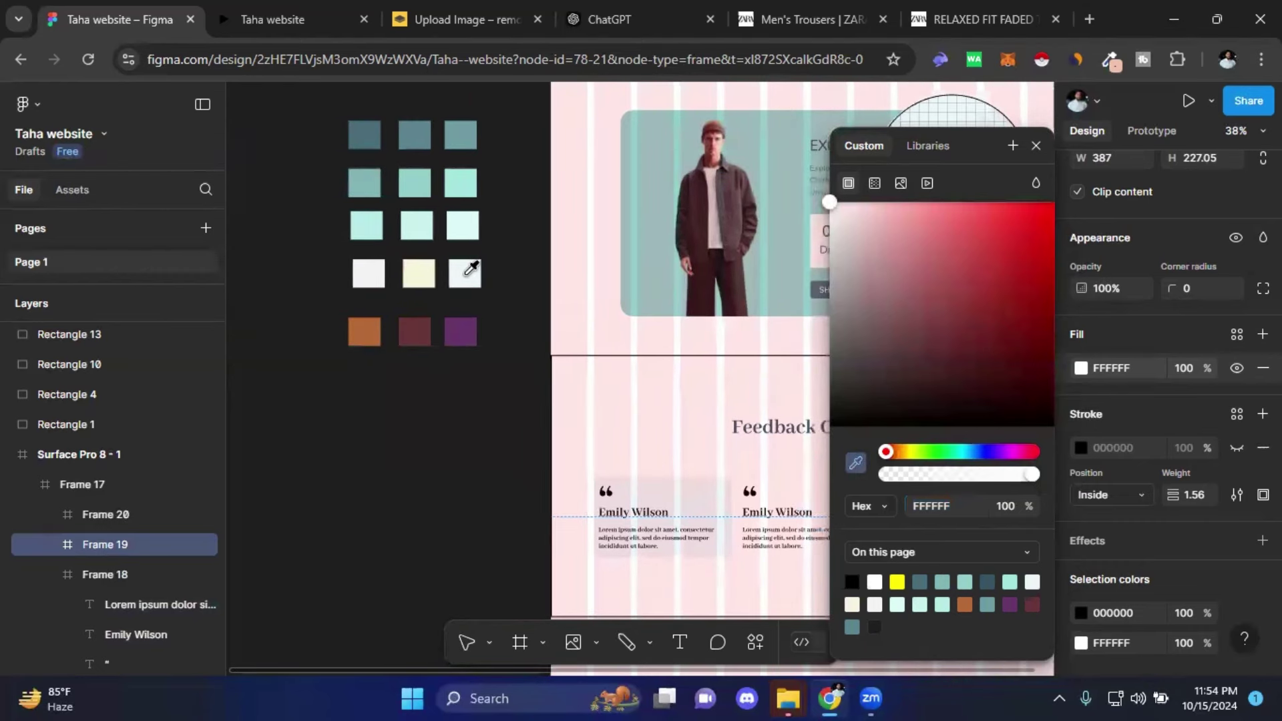
click(460, 271)
scroll(400, 394, right, 4)
scroll(401, 394, down, 2)
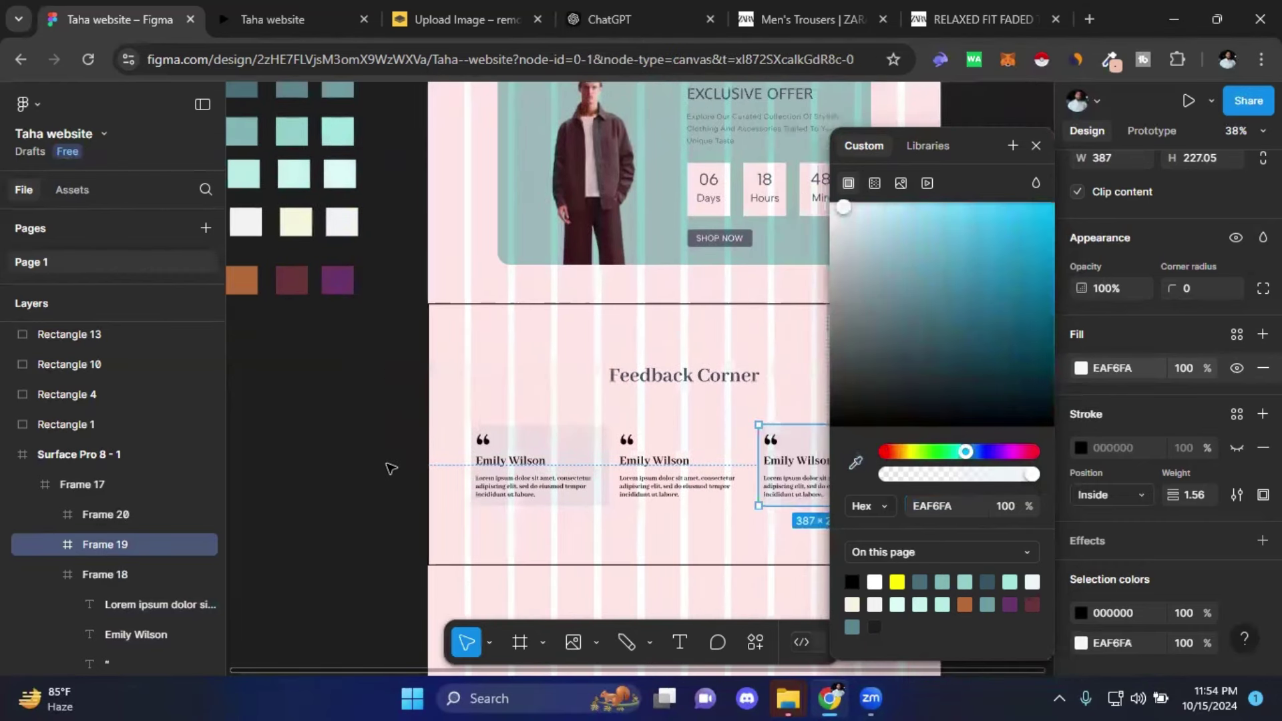
click(393, 467)
- Give the middle card a light mint B5ECE7 fill sampled from the swatches
click(703, 451)
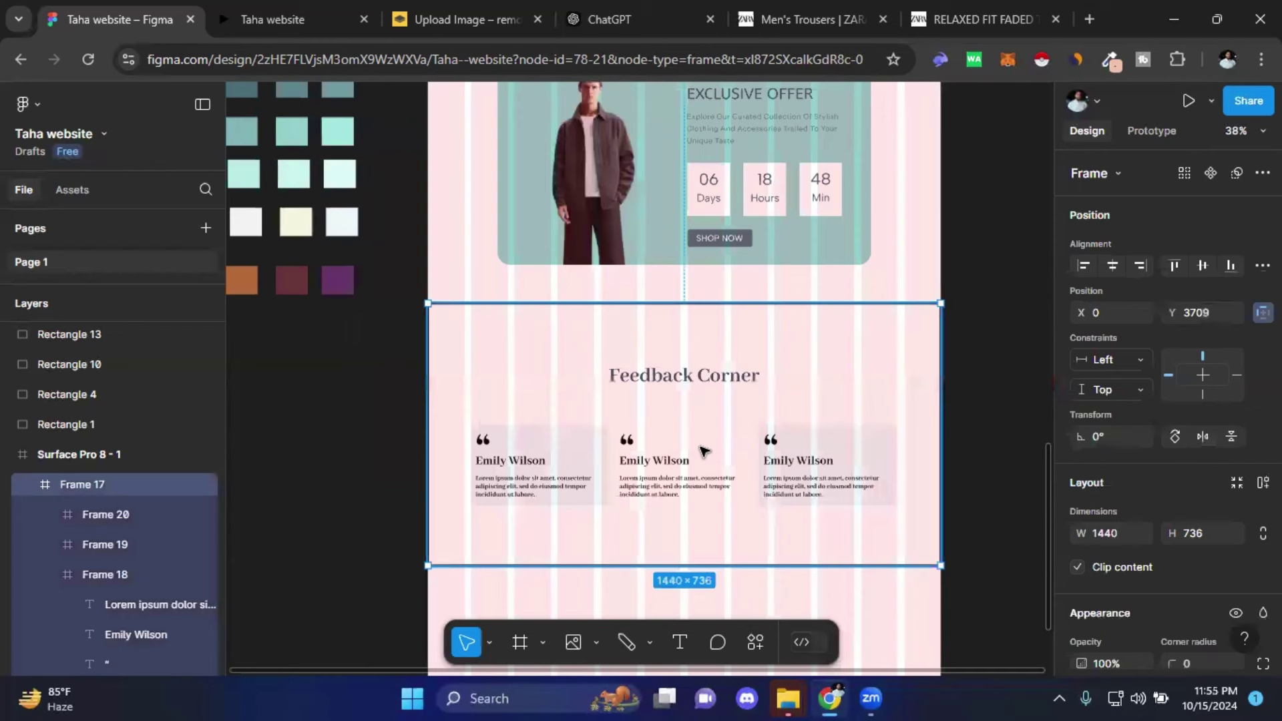
click(703, 451)
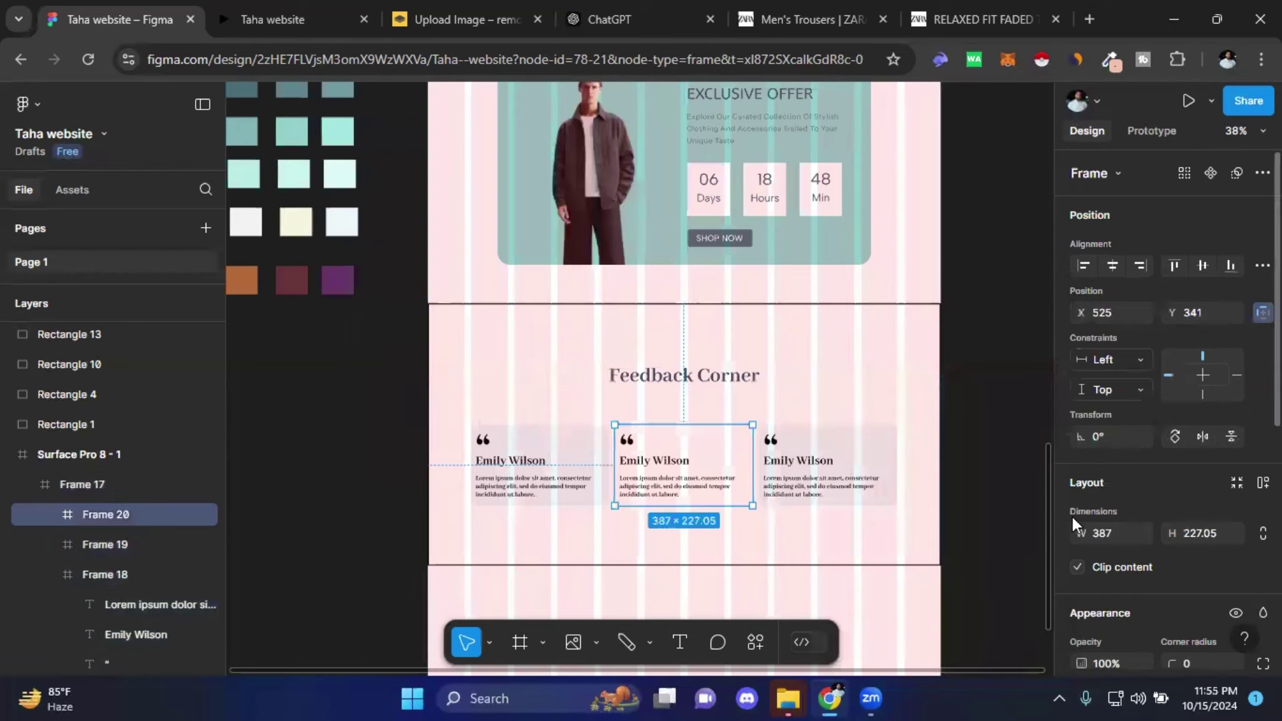
scroll(1145, 504, down, 5)
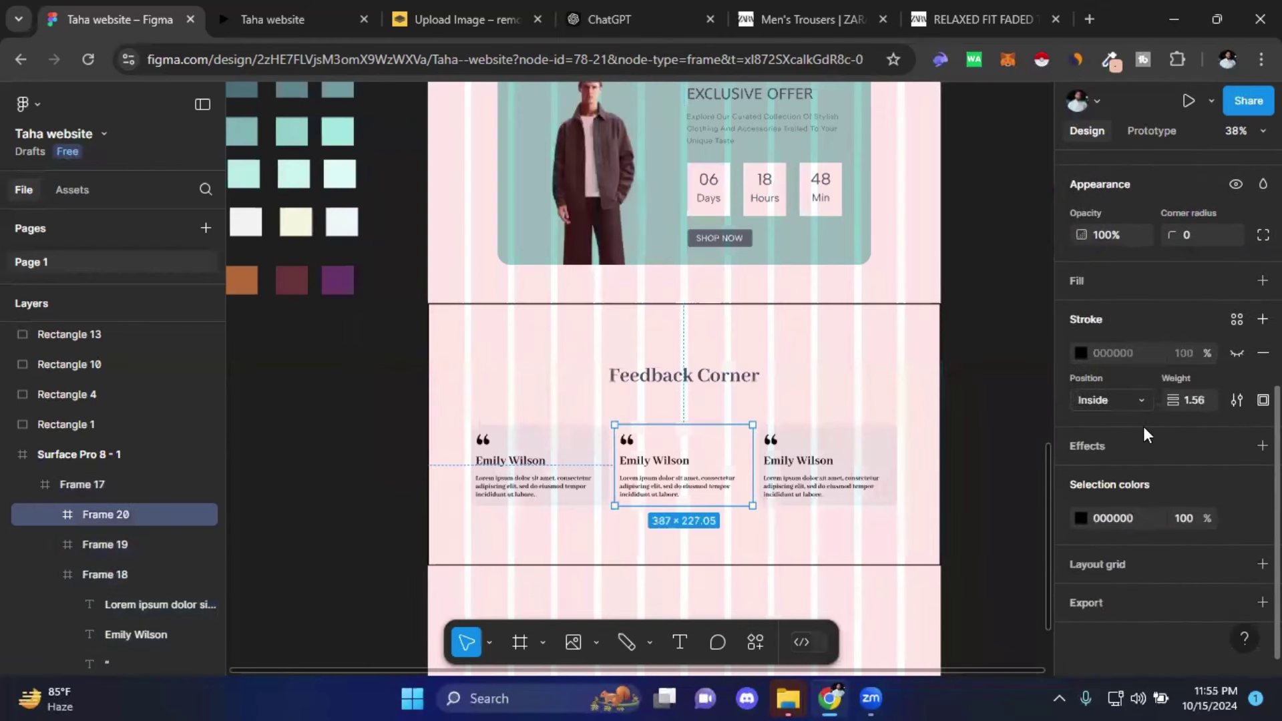
scroll(1113, 432, up, 1)
click(1101, 372)
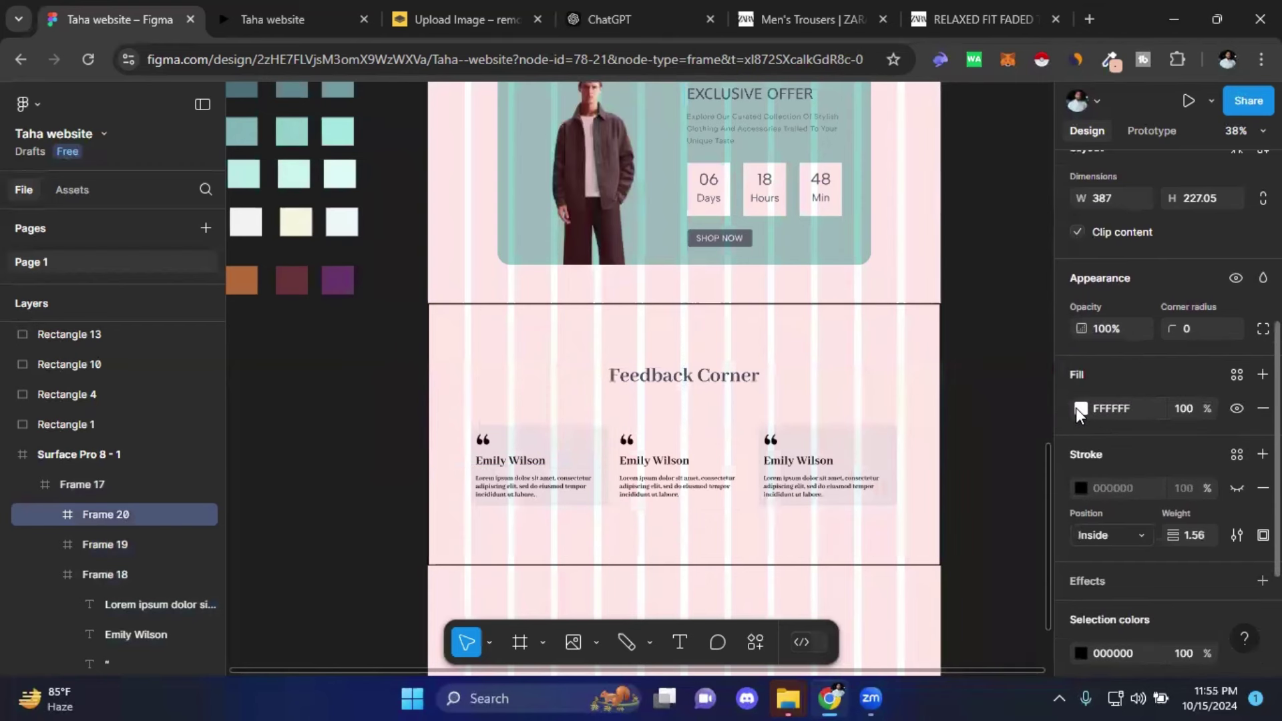
click(1080, 408)
click(856, 463)
drag(327, 366, 352, 415)
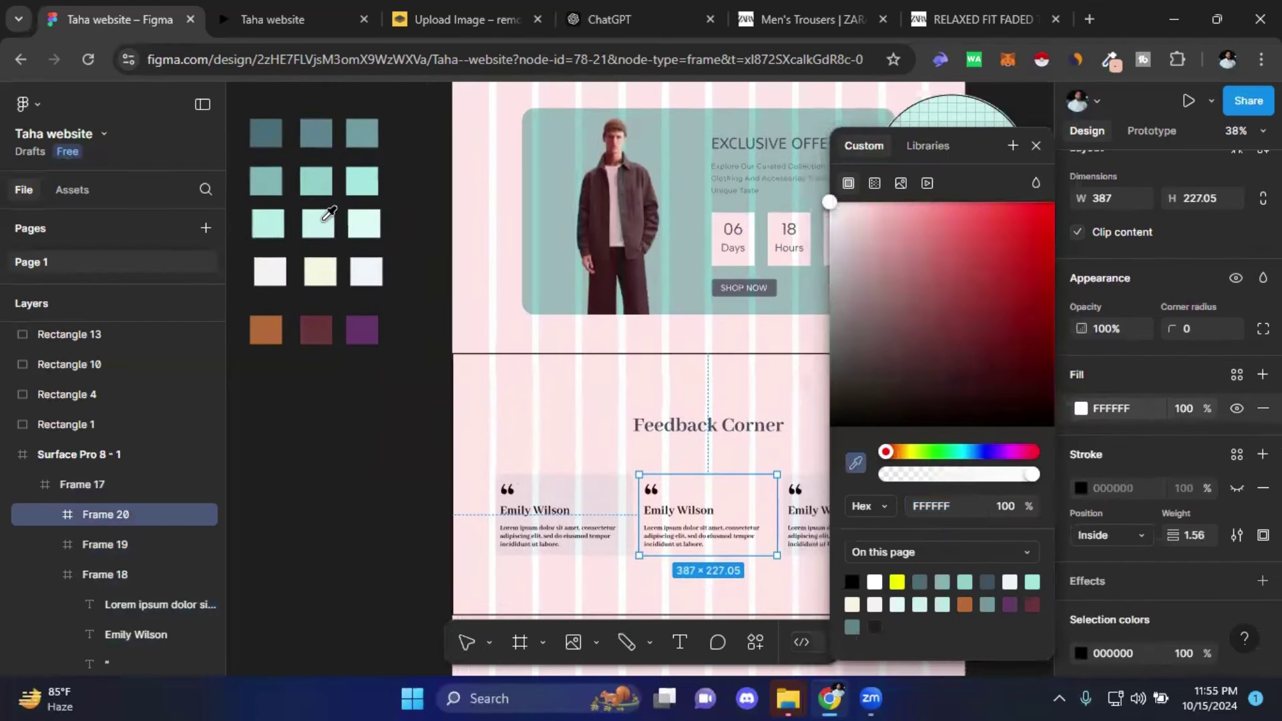
click(325, 219)
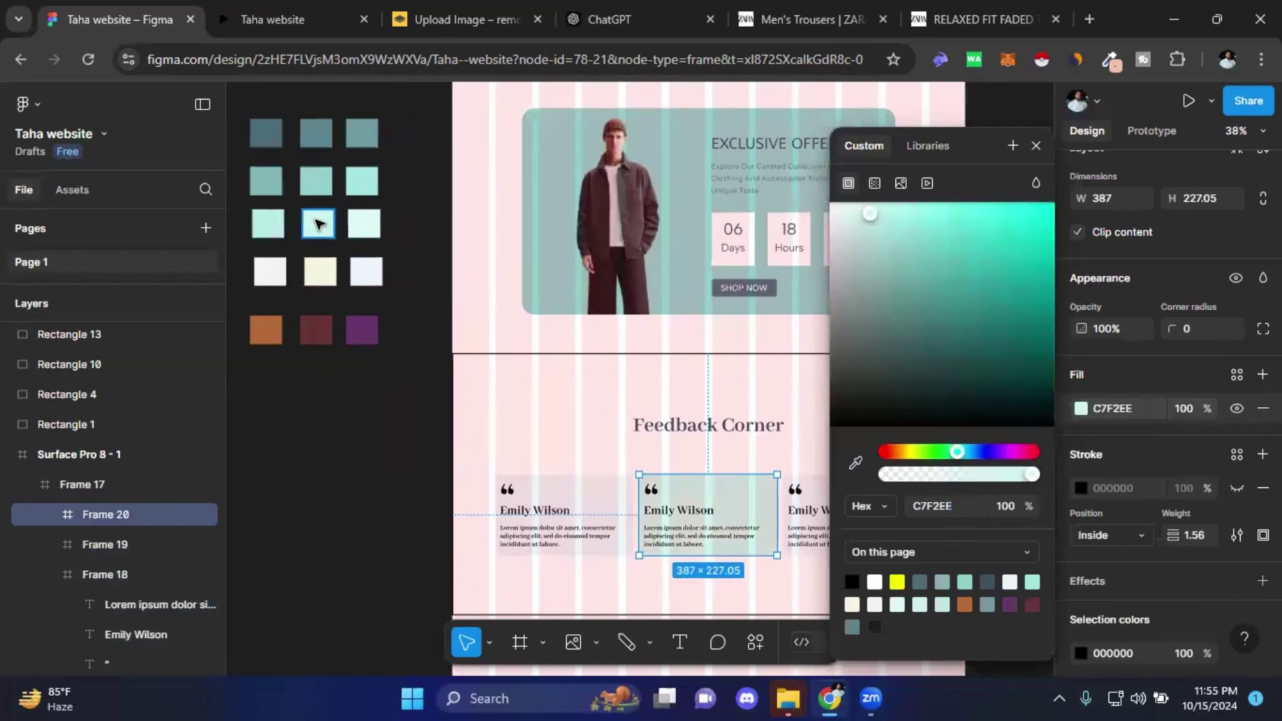
click(857, 464)
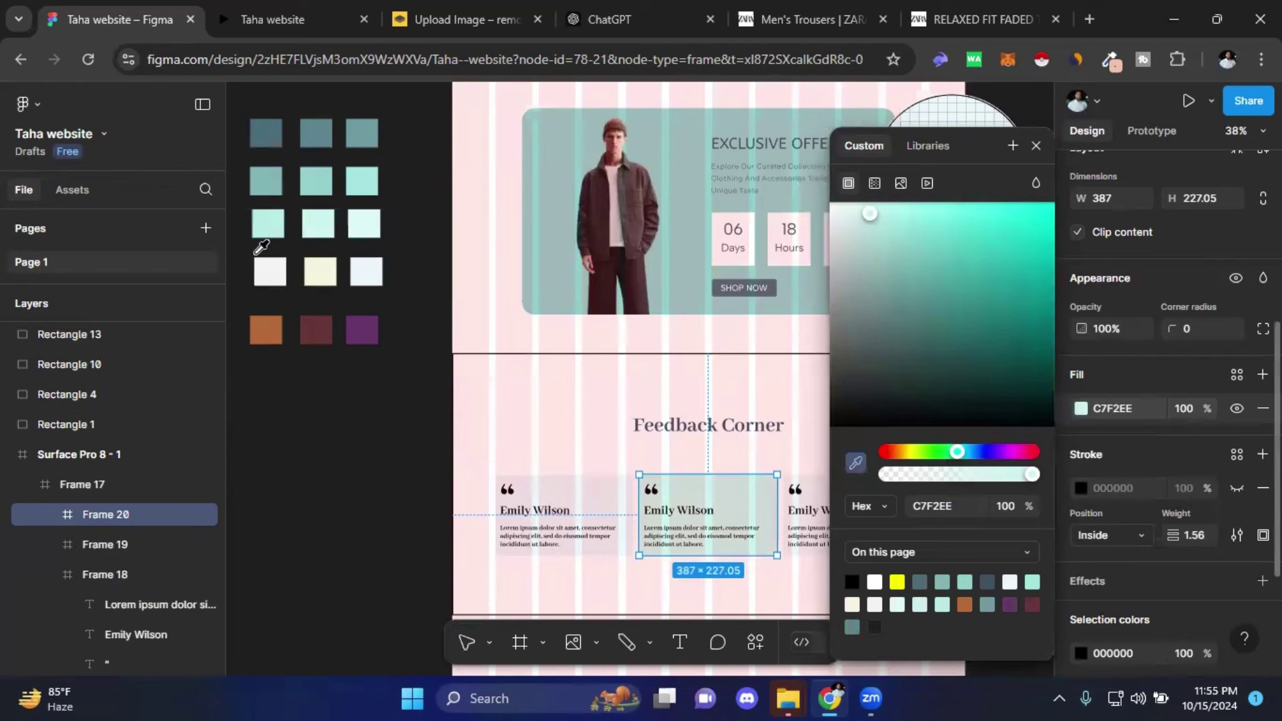
click(272, 225)
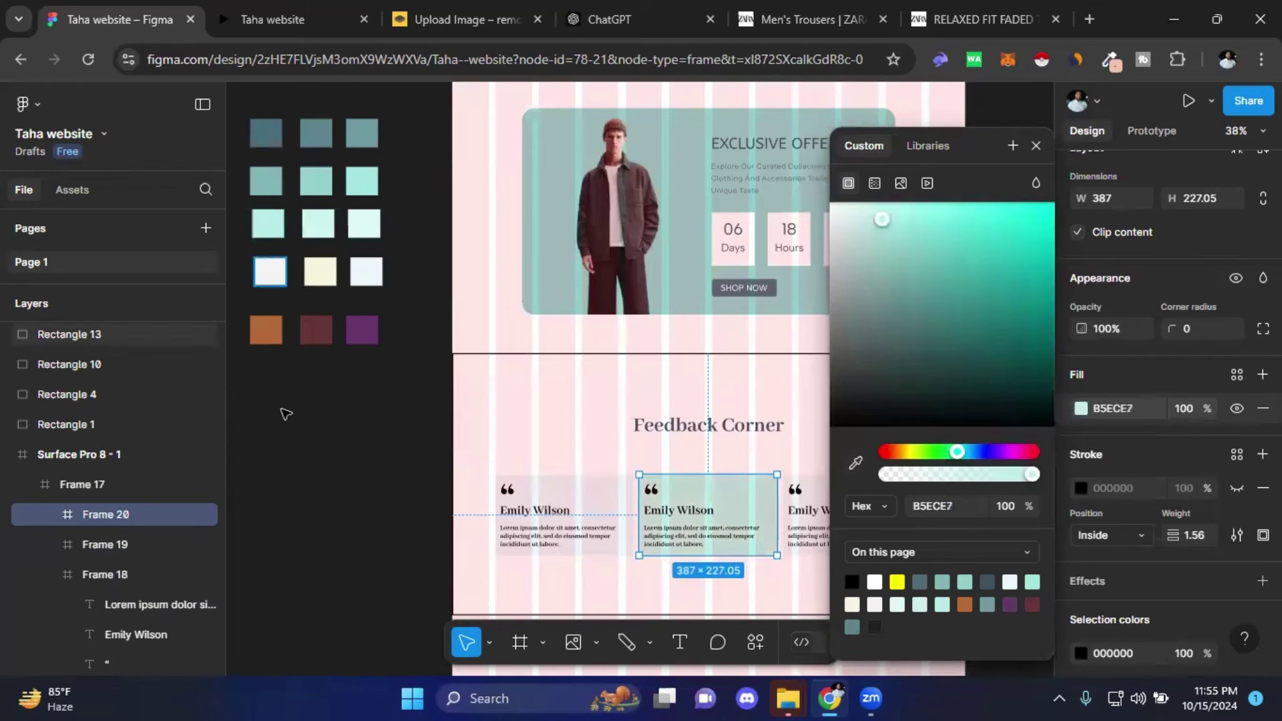
click(1003, 410)
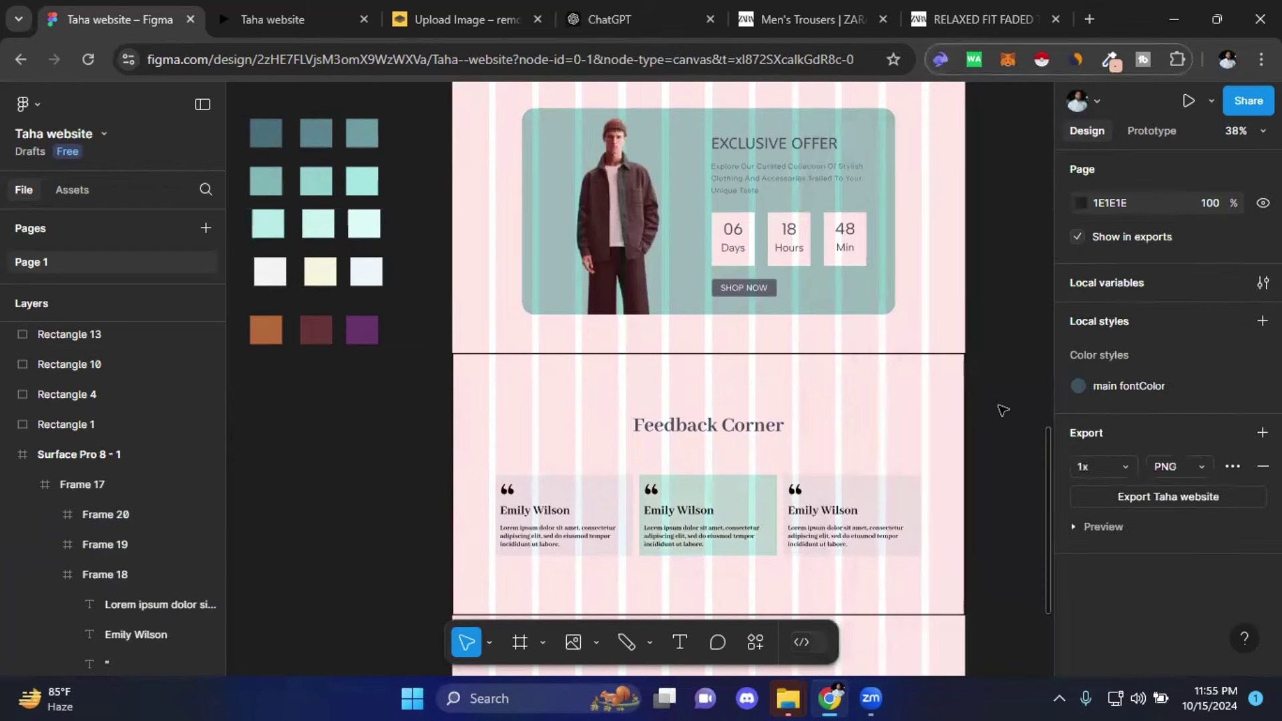
- Set the first card's corner radius, trying 10 and settling on 18
click(584, 500)
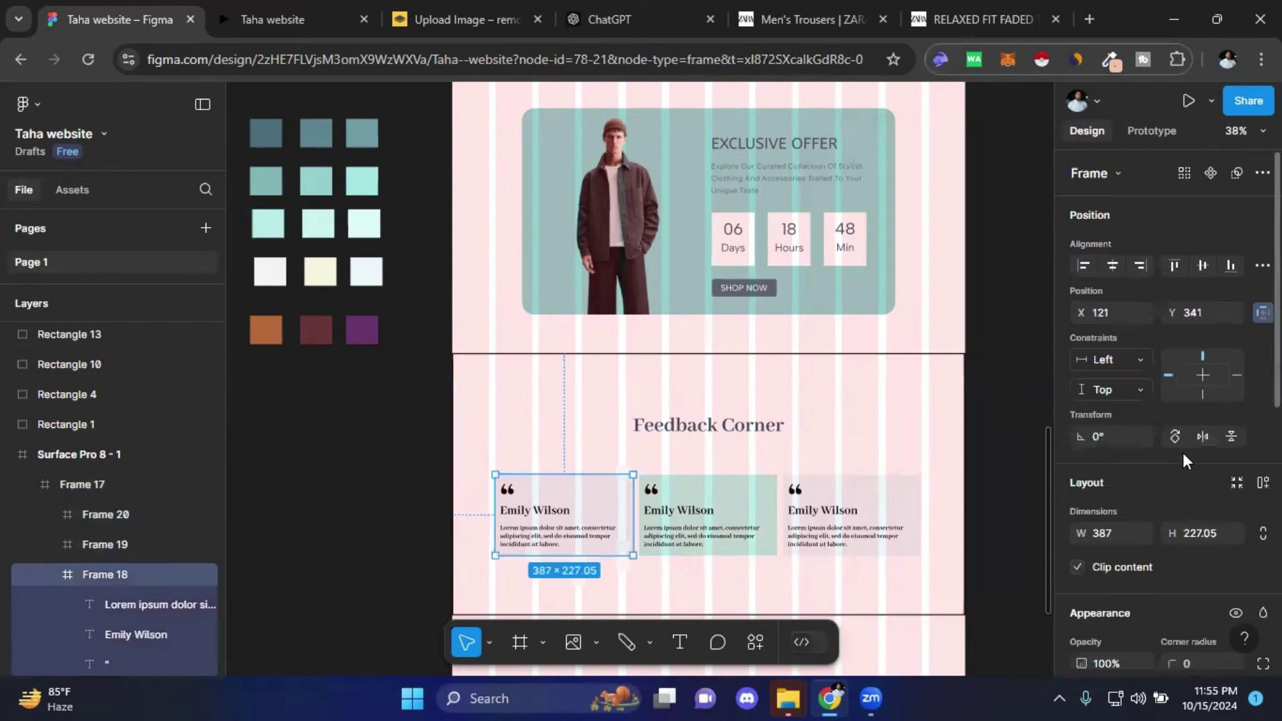
scroll(1192, 431, down, 3)
scroll(1192, 428, down, 3)
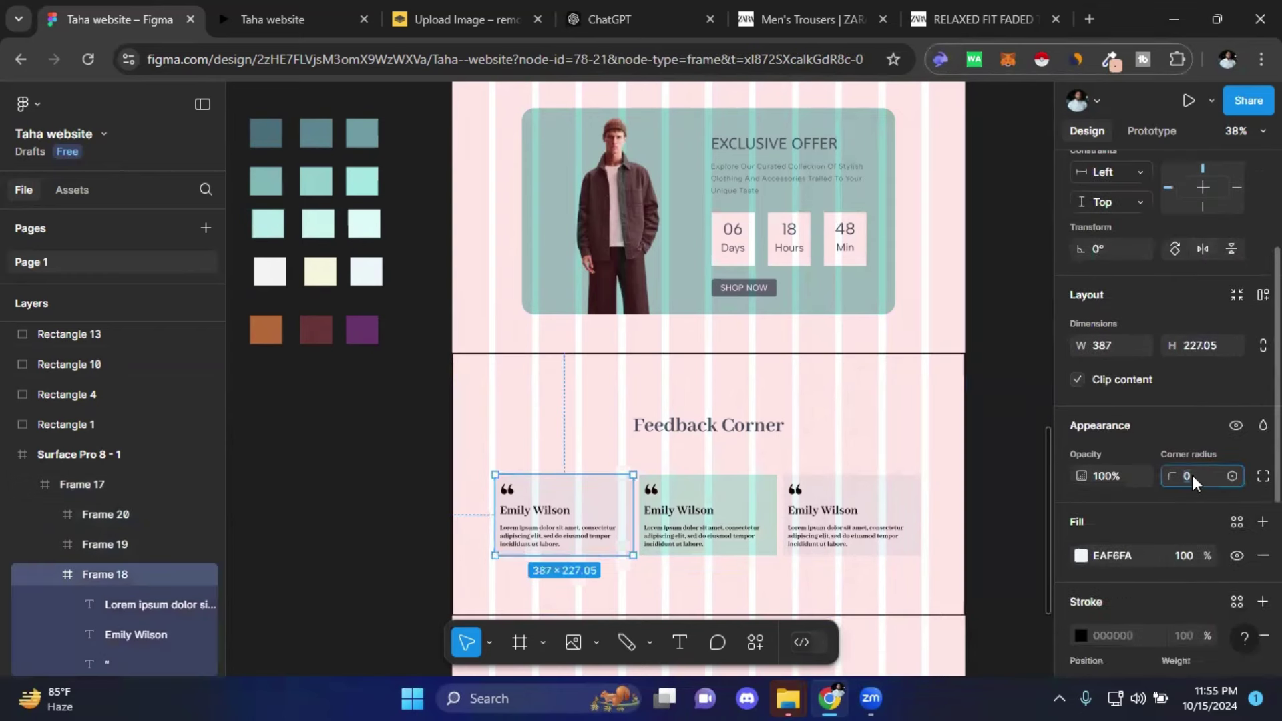
text(10)
key(Return)
ctrl+scroll(564, 519, up, 3)
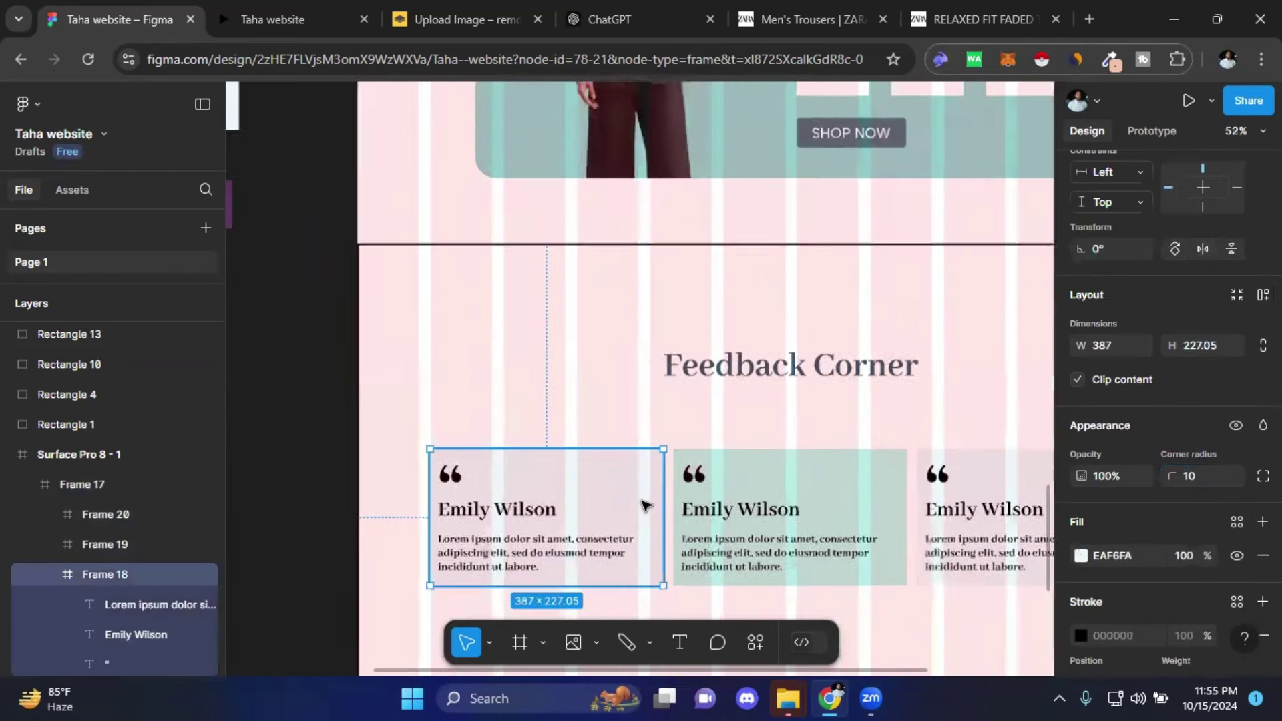
ctrl+scroll(645, 504, up, 2)
ctrl+scroll(653, 498, up, 2)
click(712, 389)
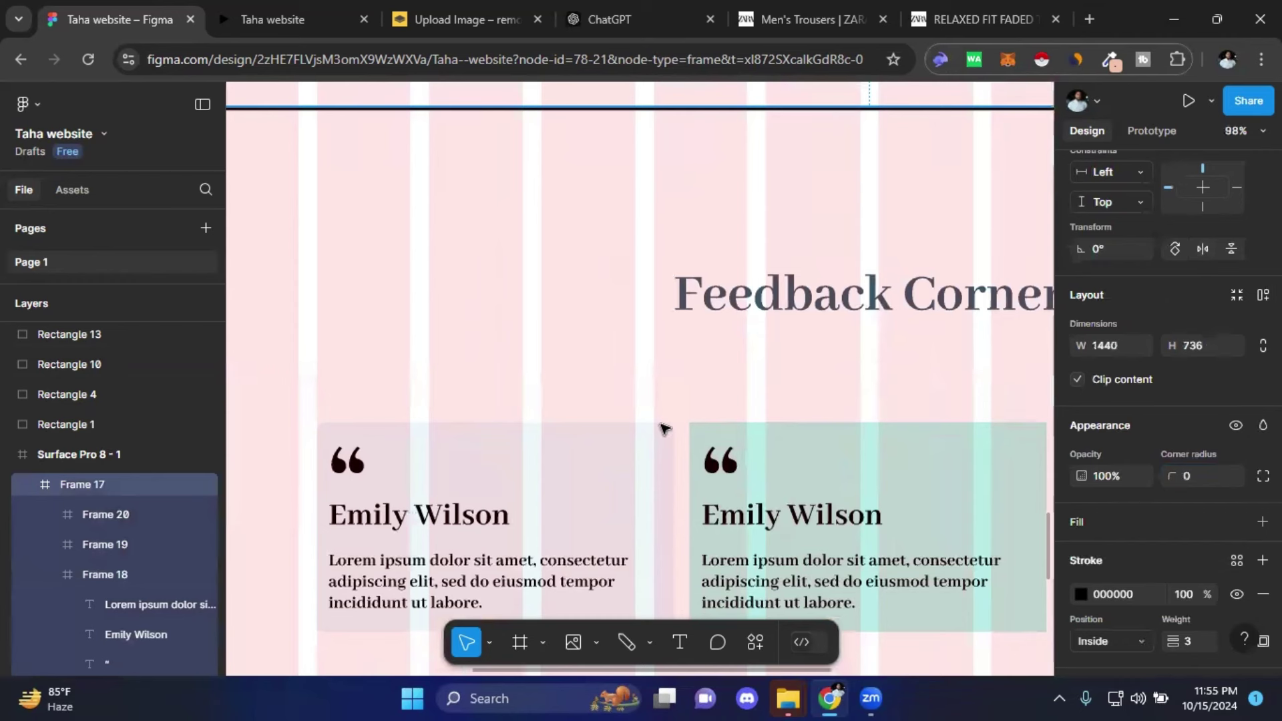
click(645, 438)
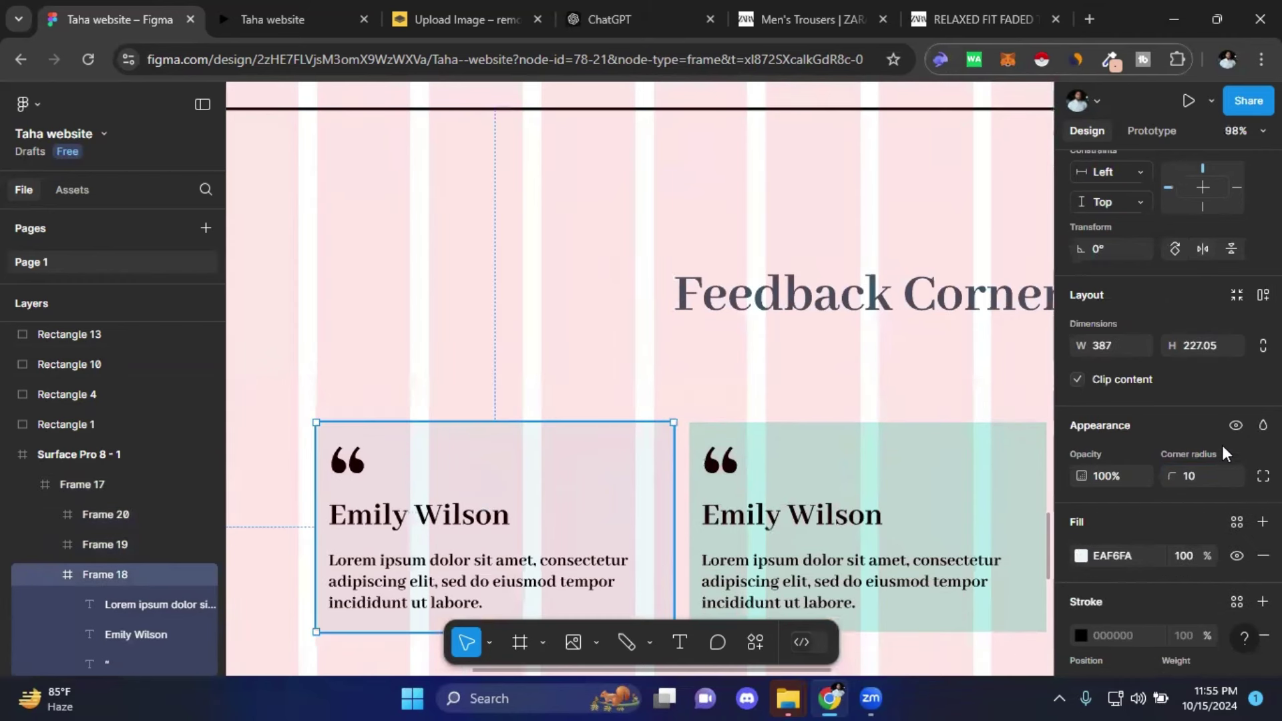
mouse_move(1201, 476)
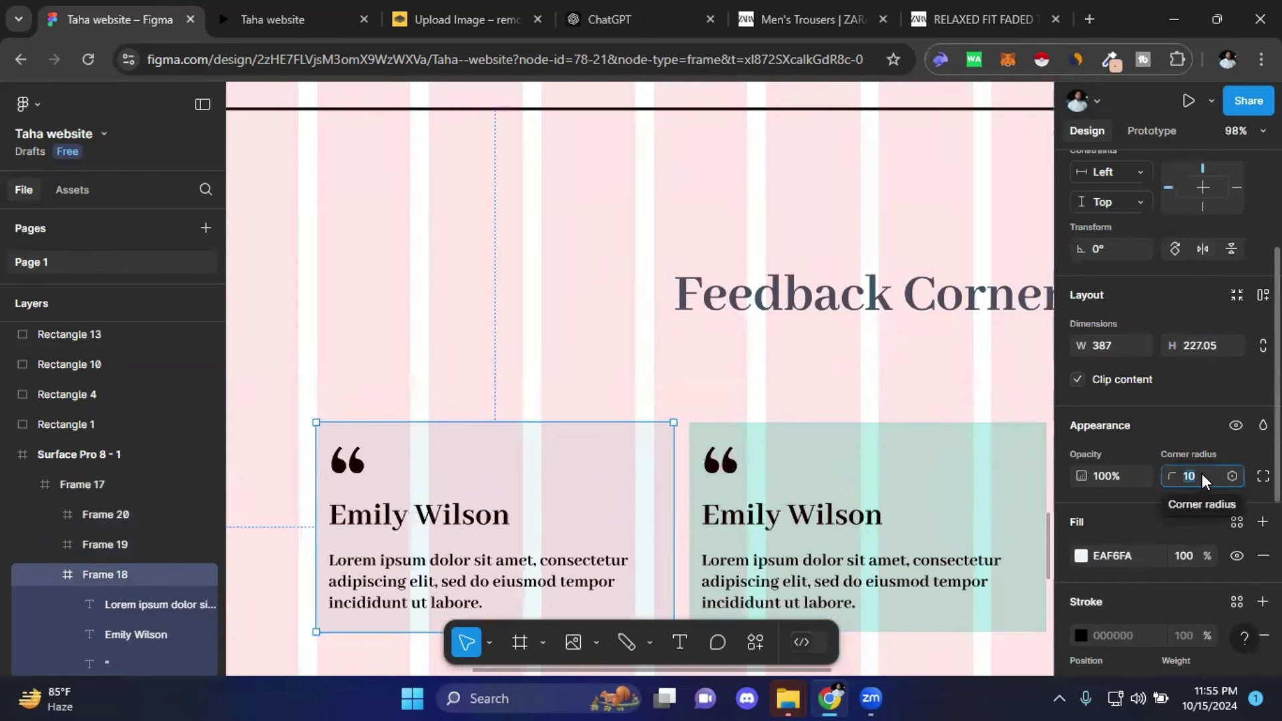
text(18)
key(Return)
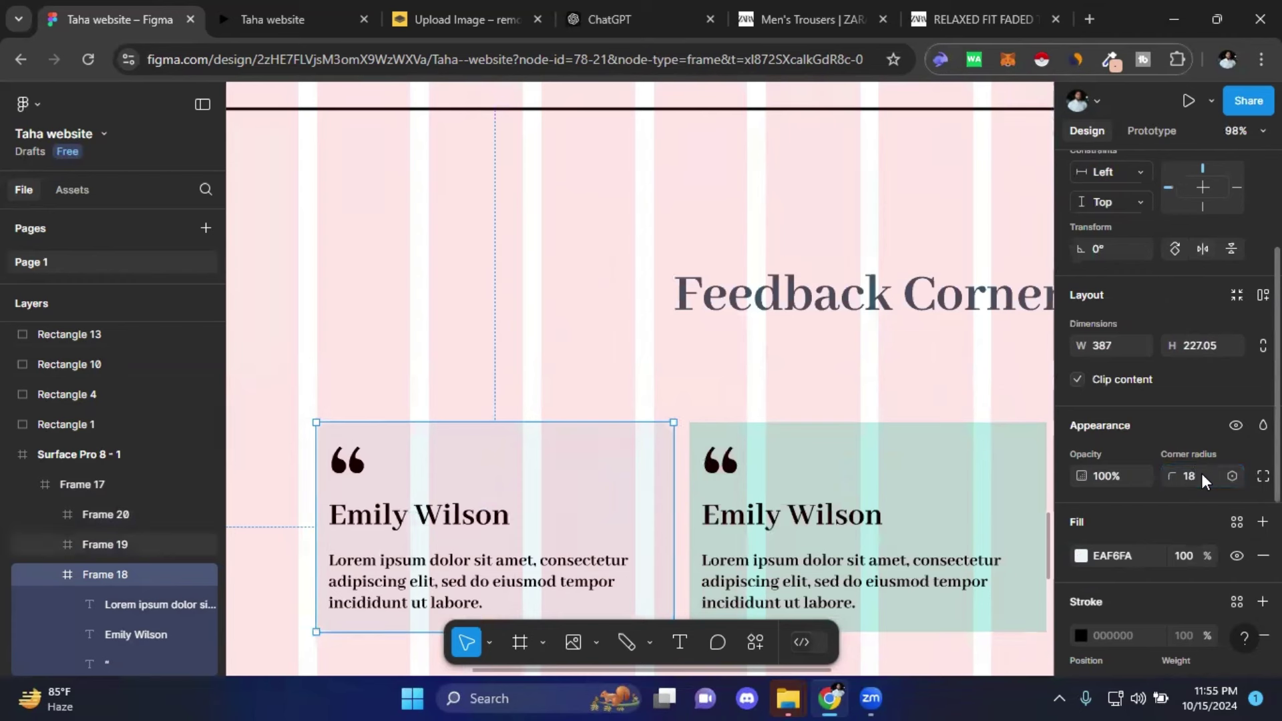
- Recheck the first card's corner radius and round the middle card to 14
click(682, 347)
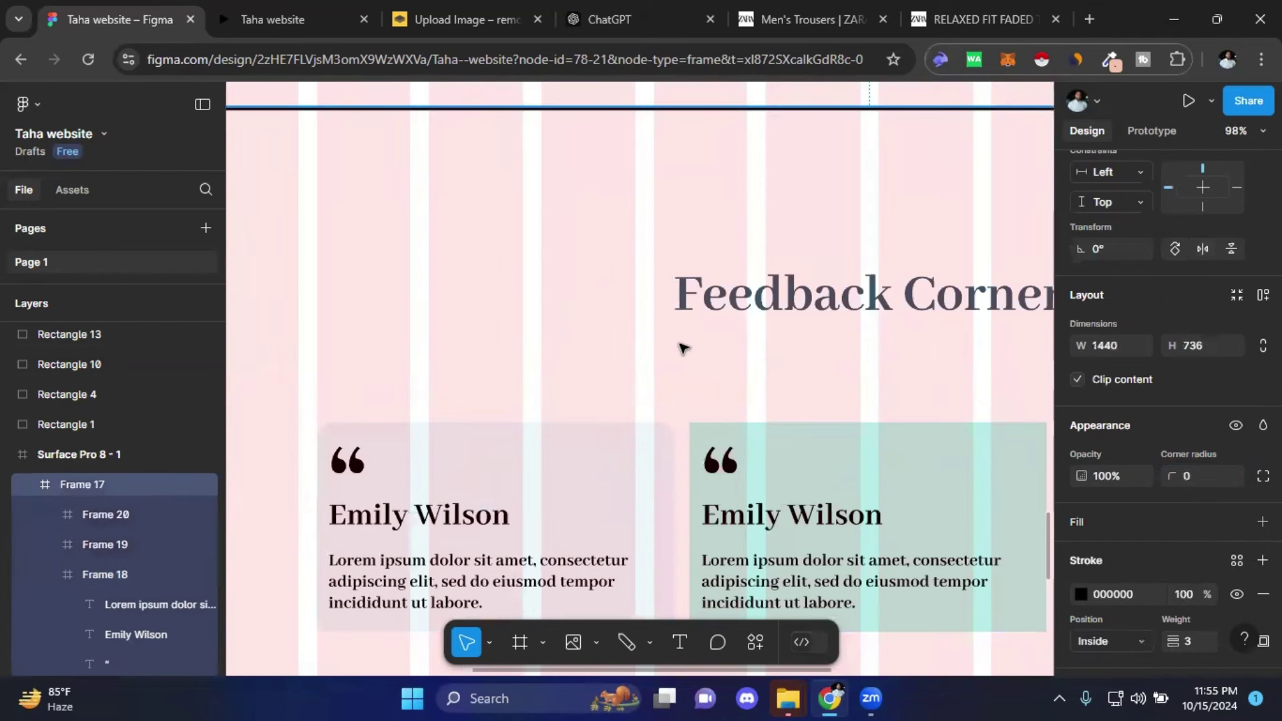
click(624, 452)
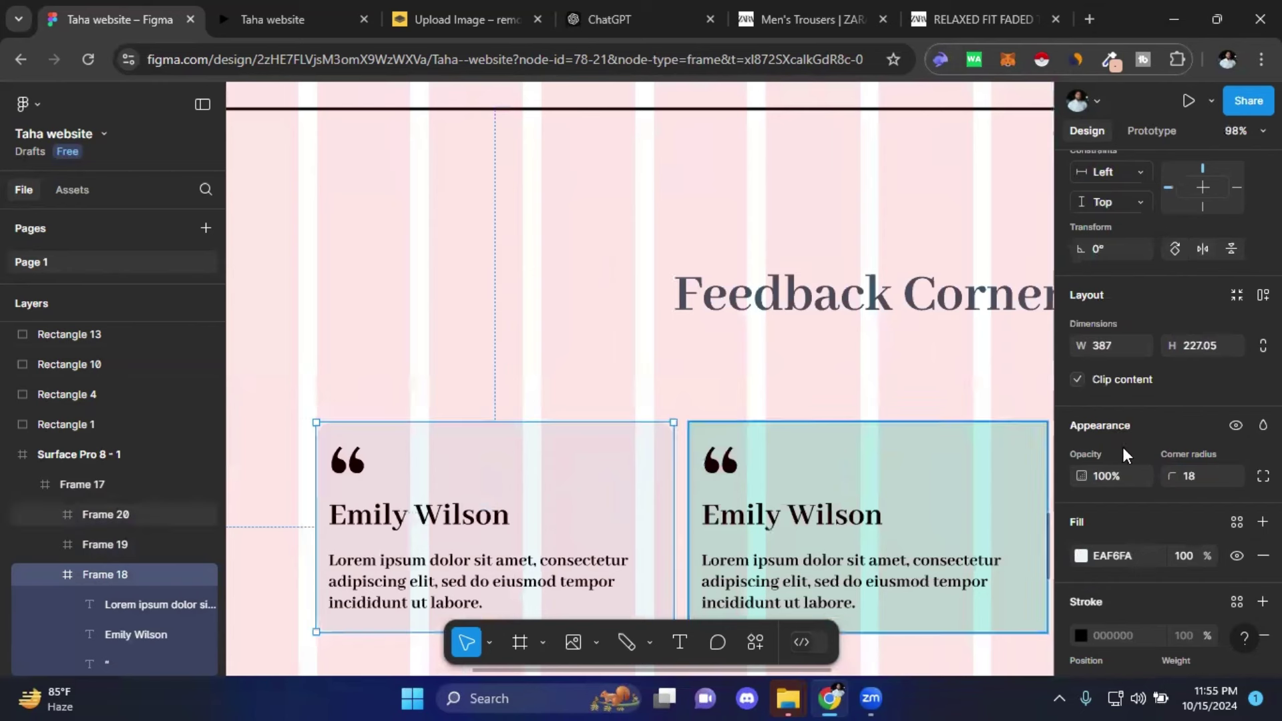
click(1198, 475)
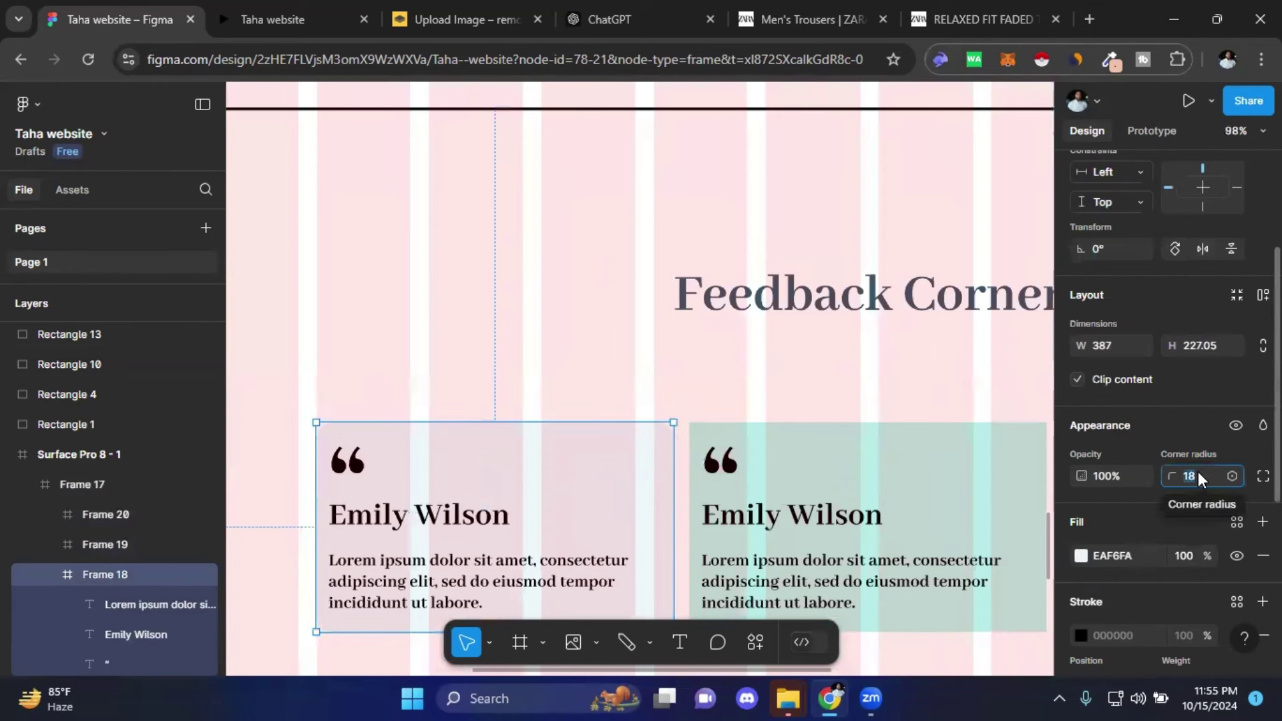
text(14)
click(759, 372)
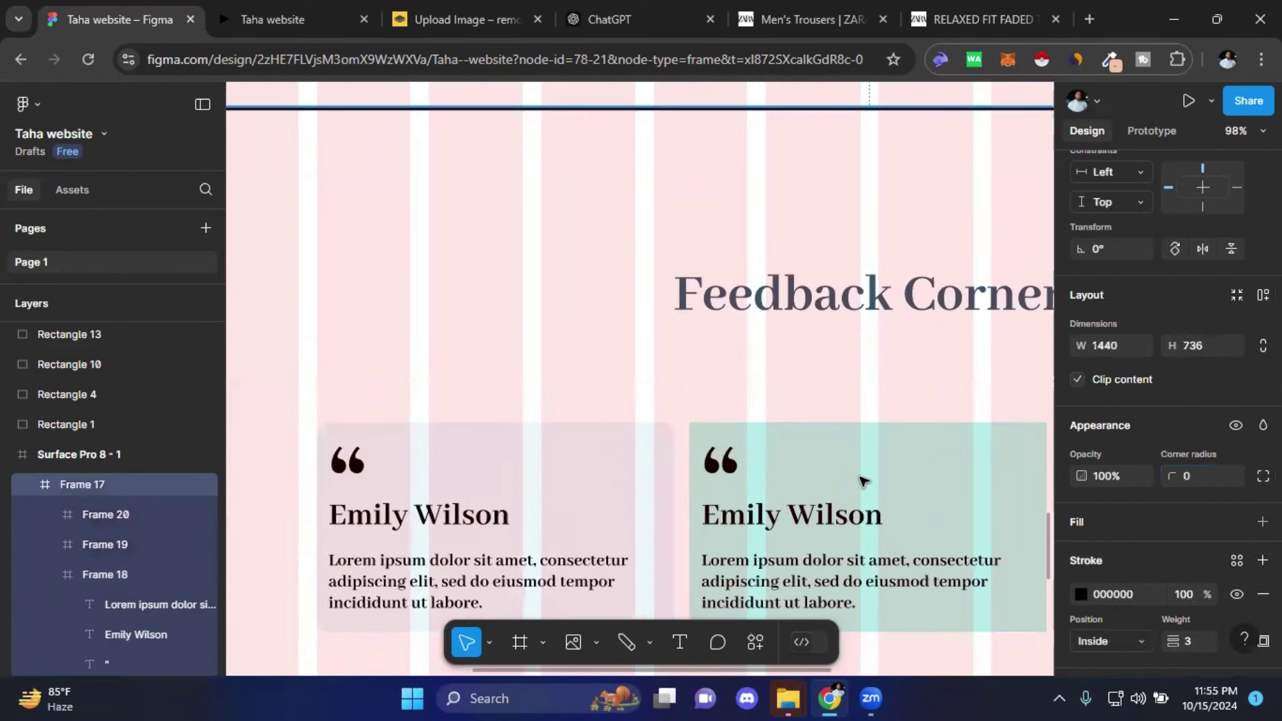
click(862, 481)
click(1194, 477)
text(14)
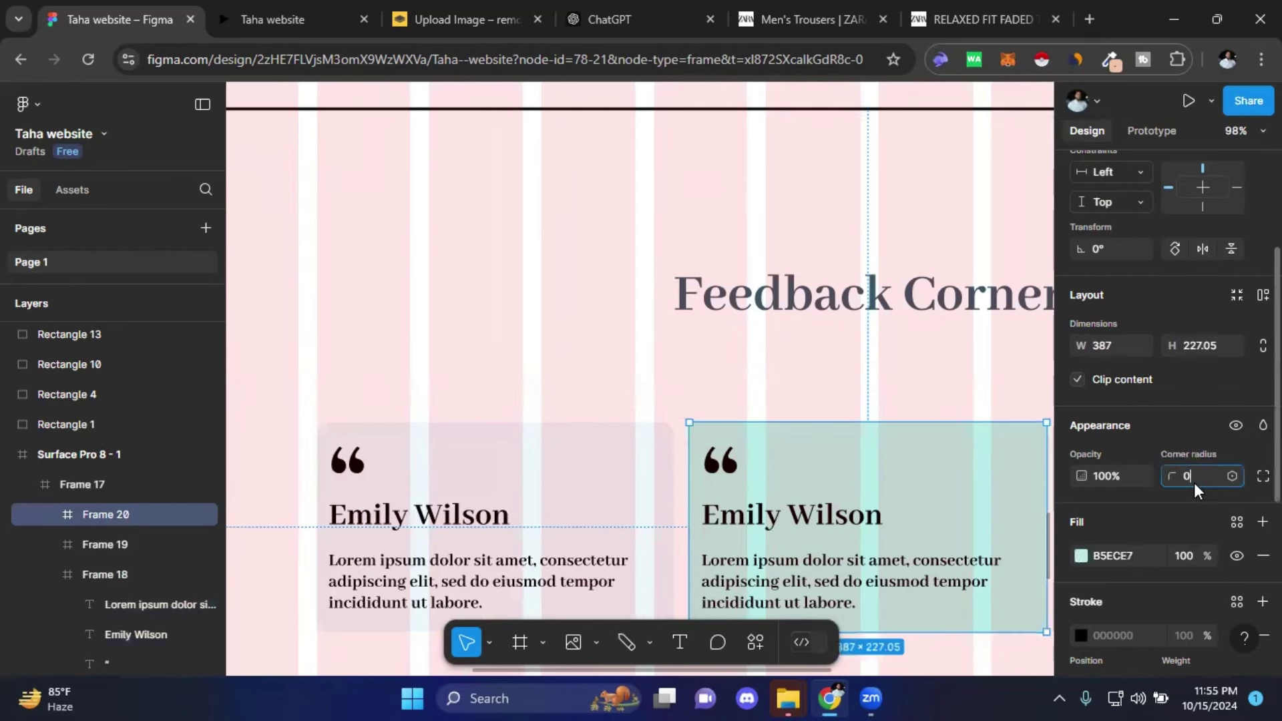
click(976, 378)
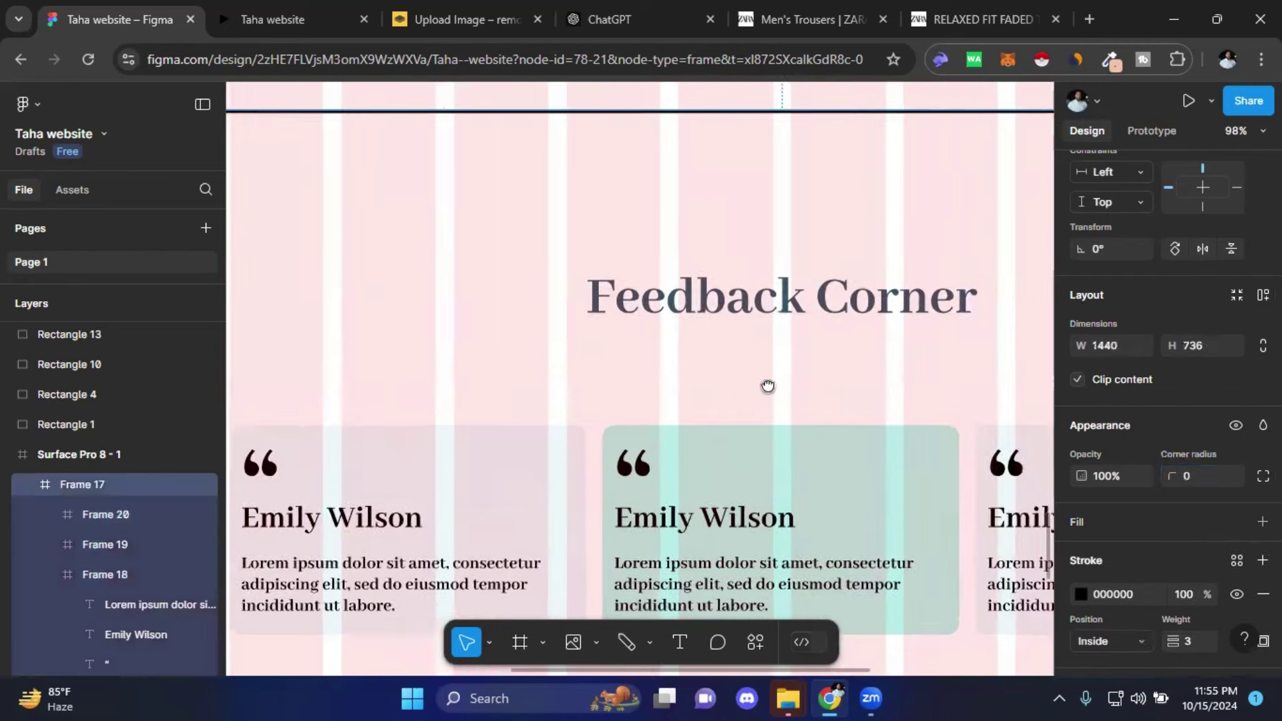
- Round the right testimonial card's corners to radius 14
scroll(768, 387, right, 6)
click(867, 500)
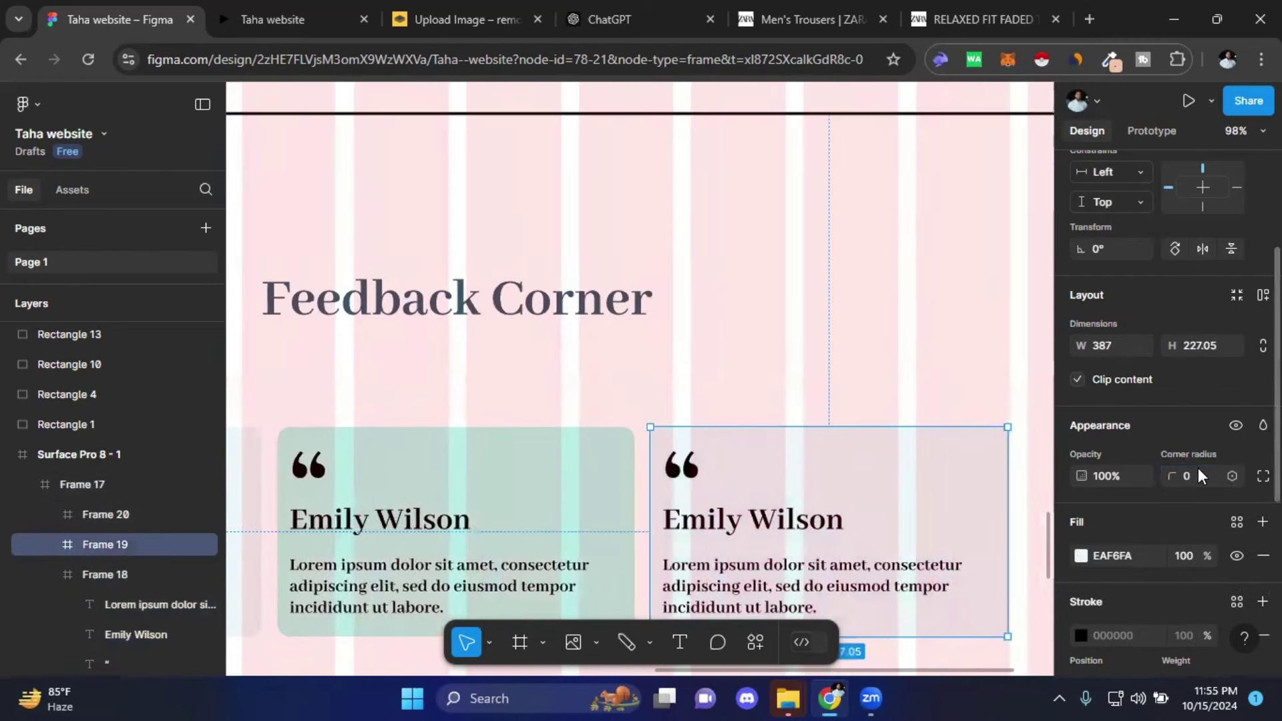
text(14)
click(933, 409)
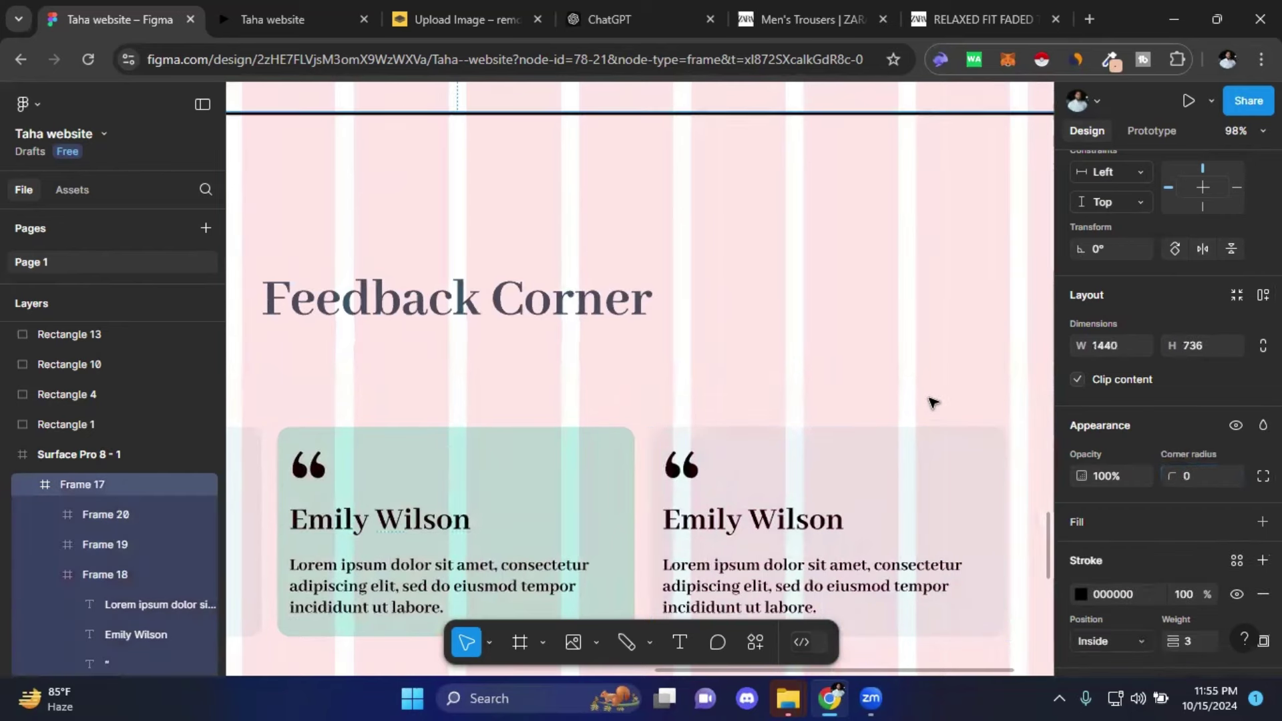
- Browse the Design panel, briefly selecting and deselecting the Feedback Corner section
scroll(935, 401, down, 3)
scroll(949, 382, down, 2)
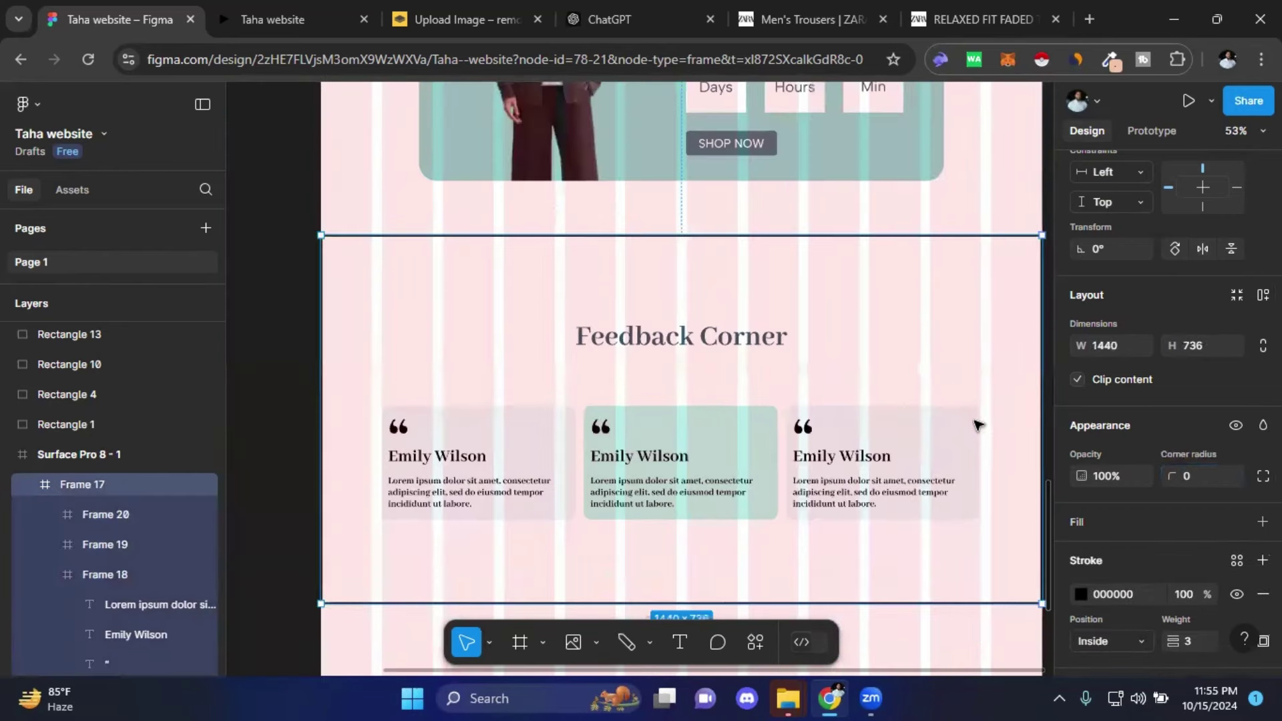
scroll(978, 425, up, 3)
scroll(986, 435, up, 1)
scroll(986, 435, up, 2)
scroll(987, 436, down, 5)
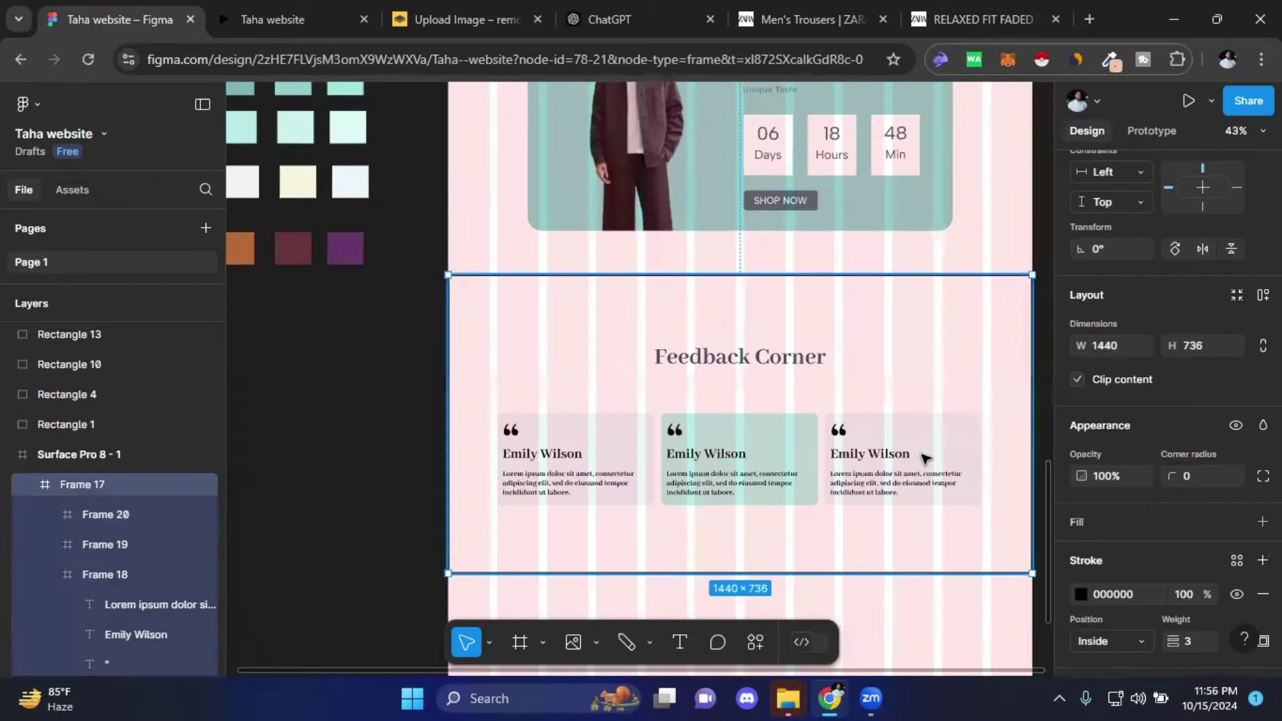
scroll(925, 457, down, 2)
scroll(835, 534, down, 3)
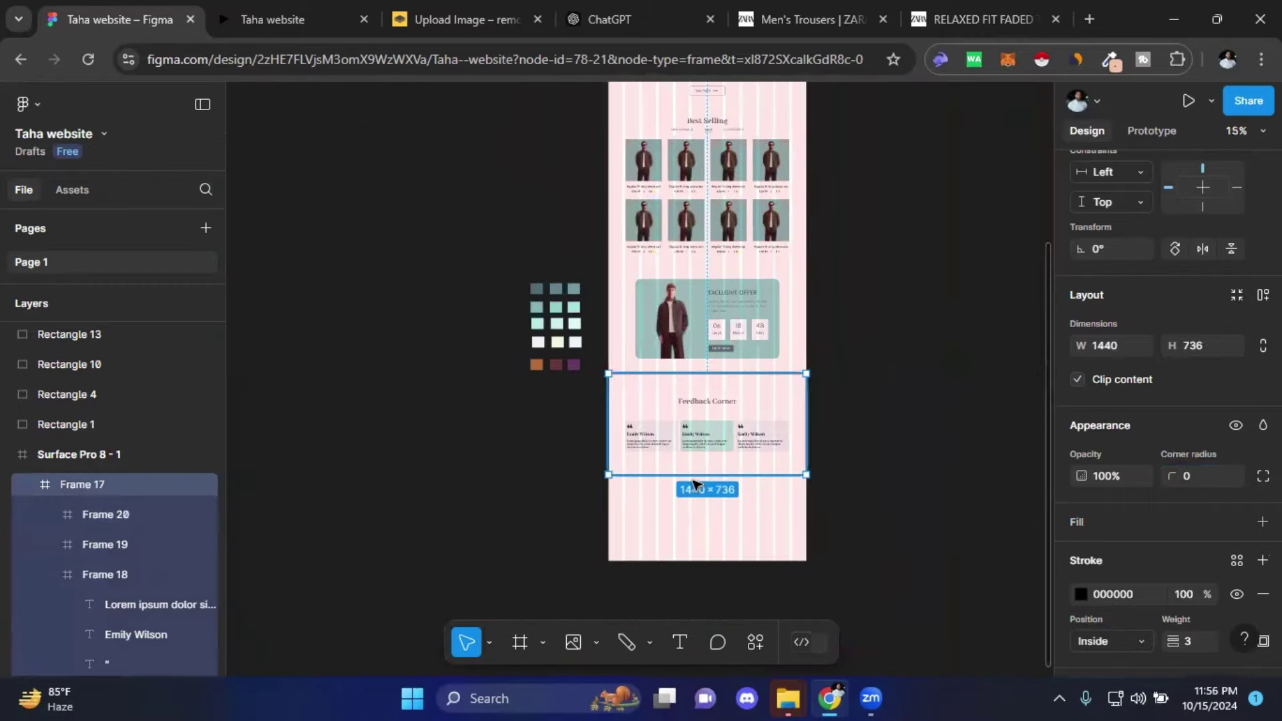
scroll(781, 620, up, 1)
click(1015, 488)
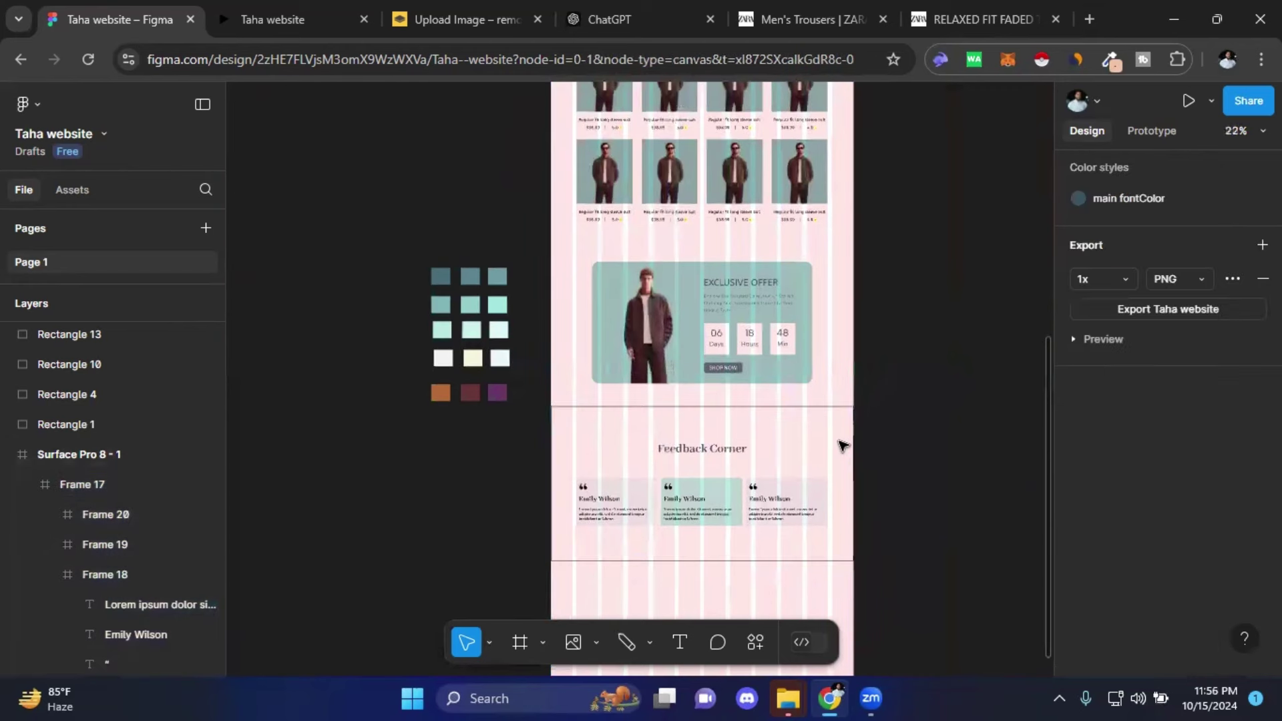
click(823, 438)
scroll(1148, 499, down, 3)
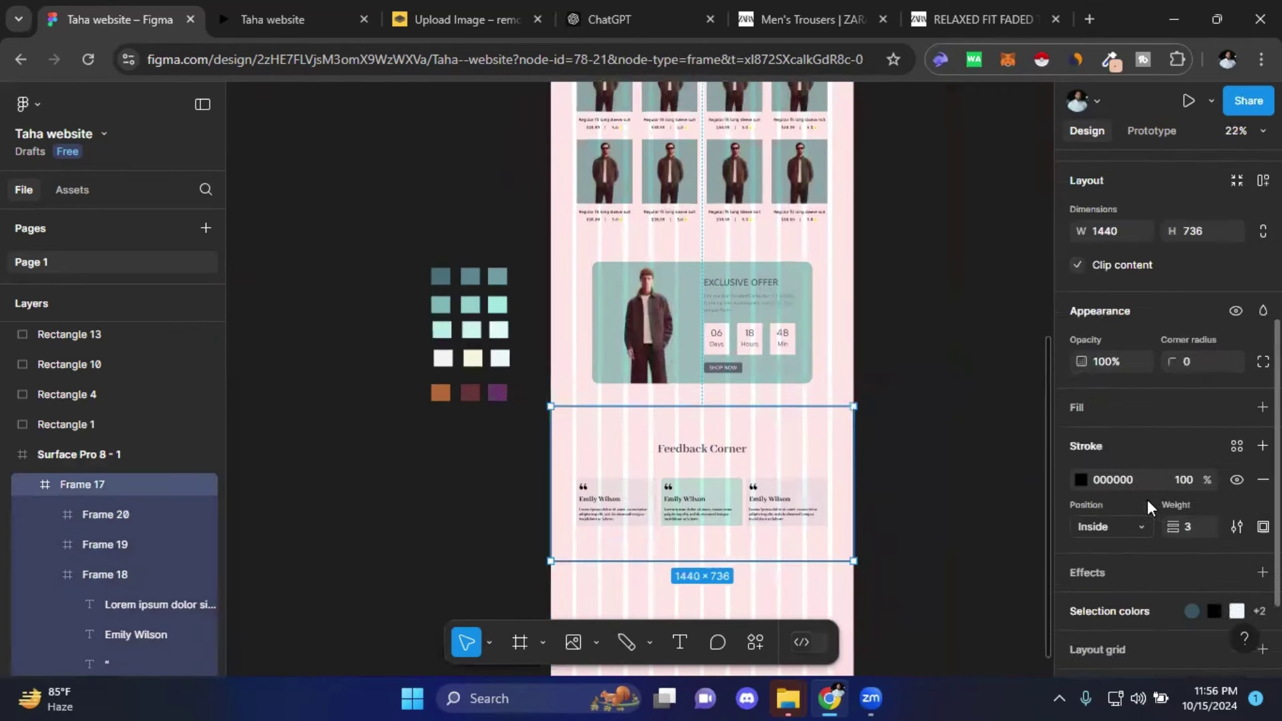
scroll(1147, 500, down, 1)
click(867, 467)
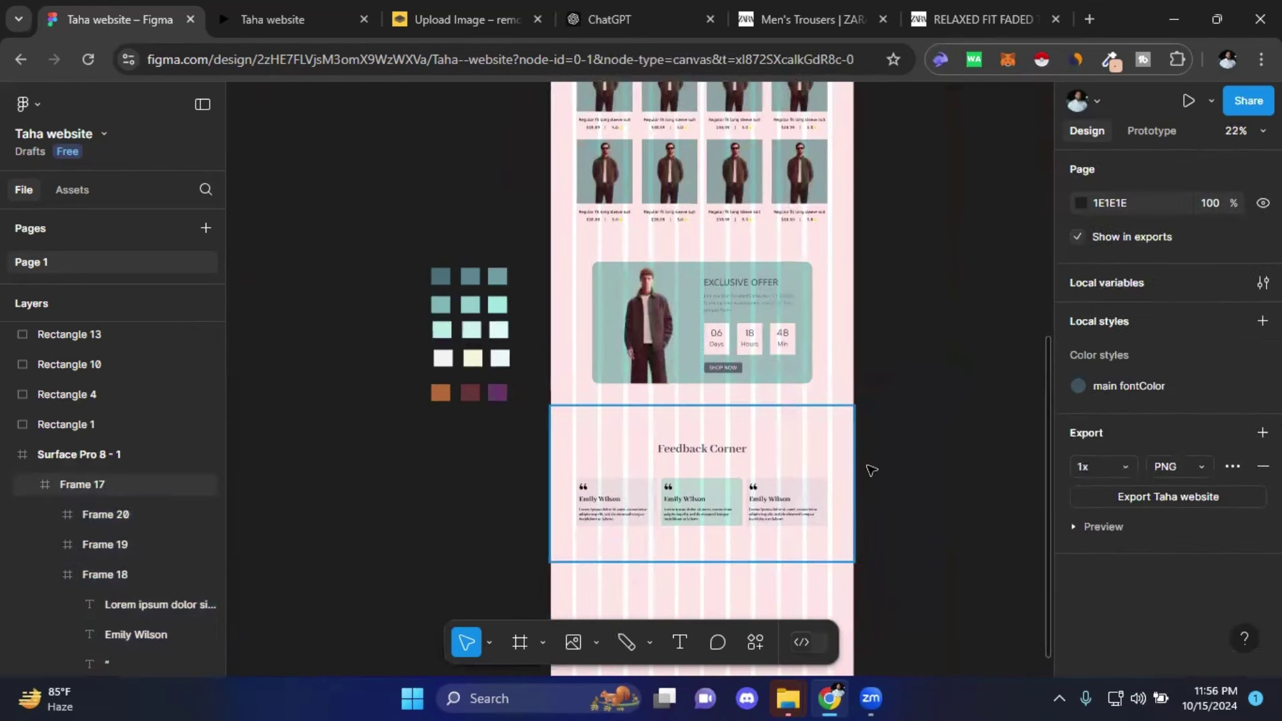
- Hide the Surface Pro 8 - 1 frame's 12-column layout grid and deselect to preview
scroll(944, 521, up, 2)
scroll(955, 414, up, 4)
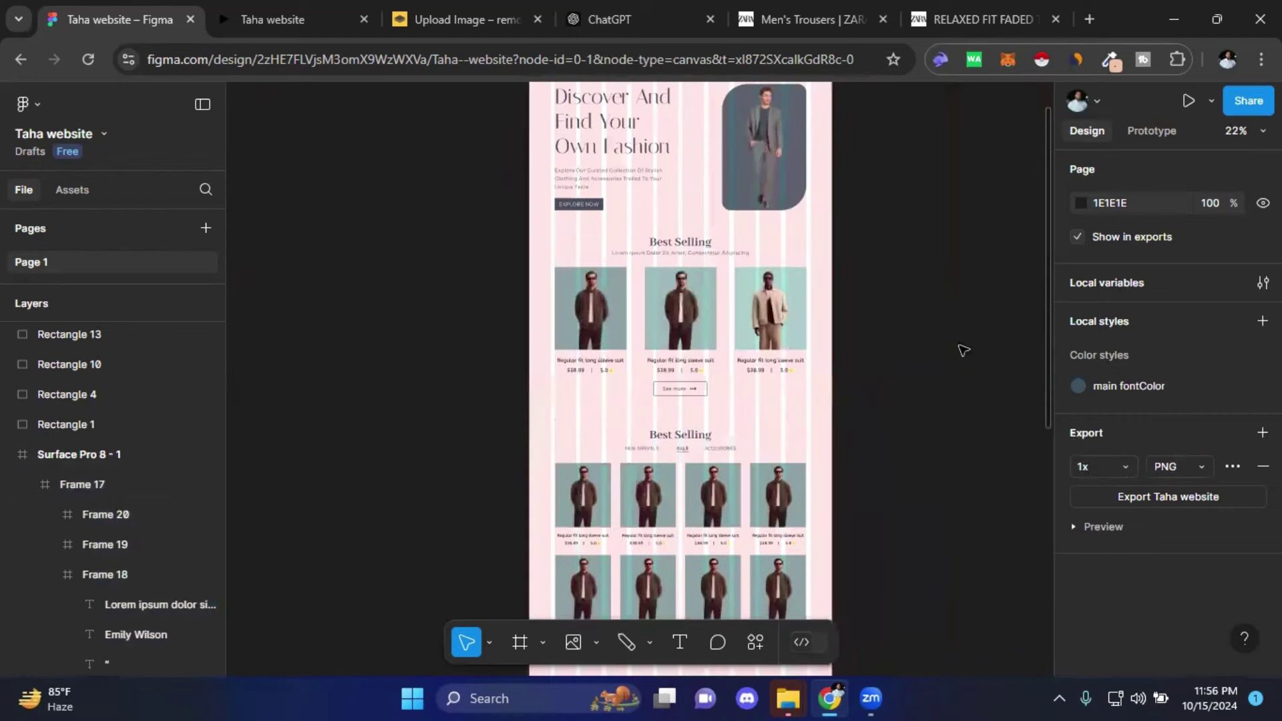
scroll(968, 374, up, 3)
click(569, 208)
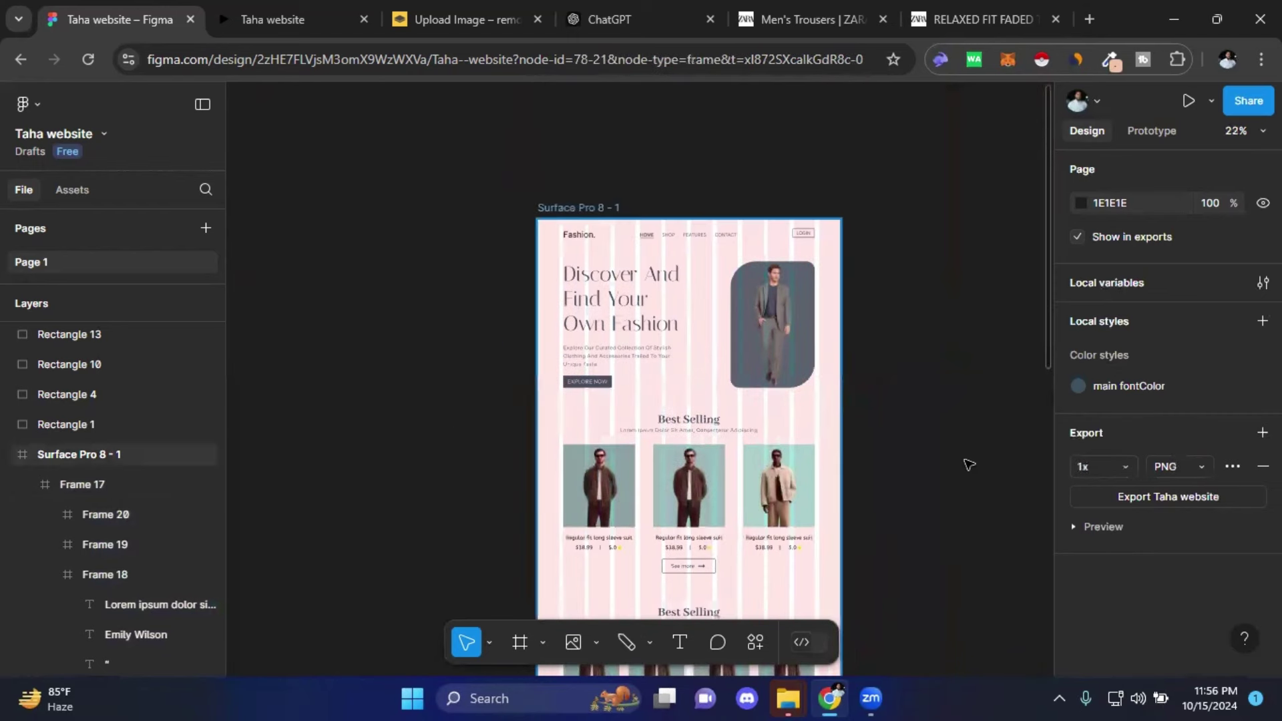
scroll(955, 400, down, 4)
scroll(939, 247, down, 4)
scroll(931, 267, down, 3)
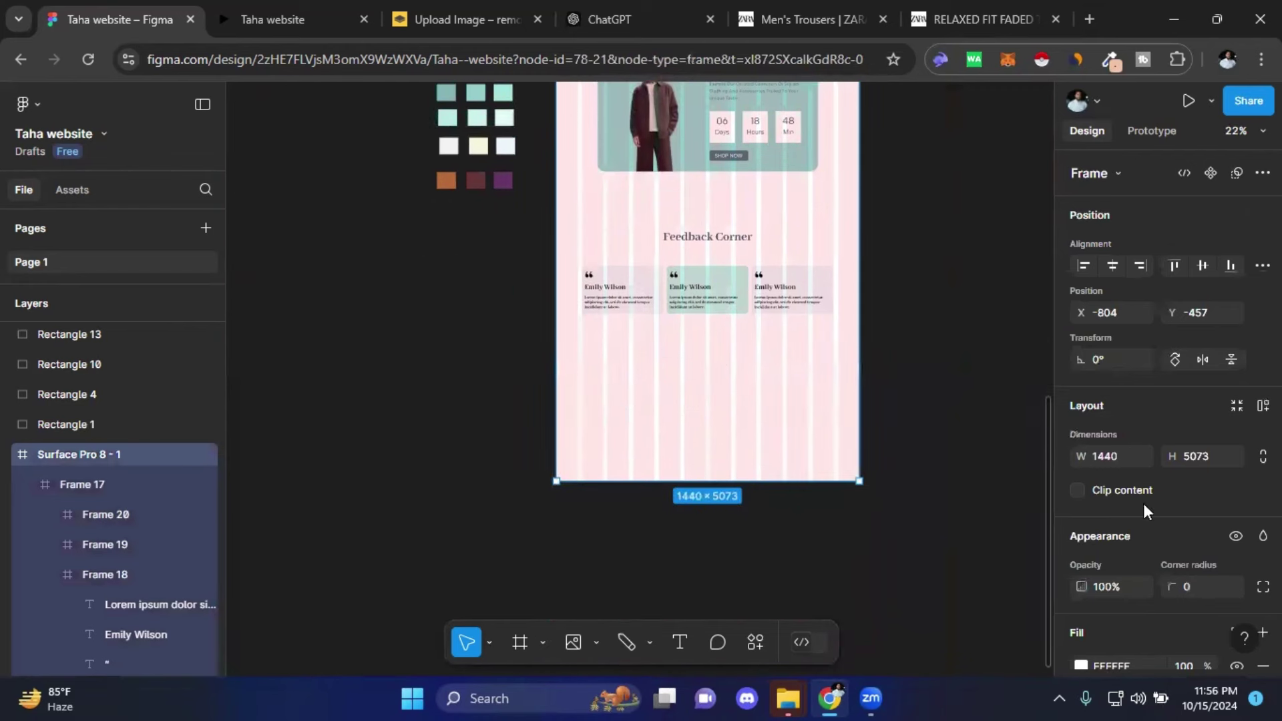
scroll(1189, 605, down, 5)
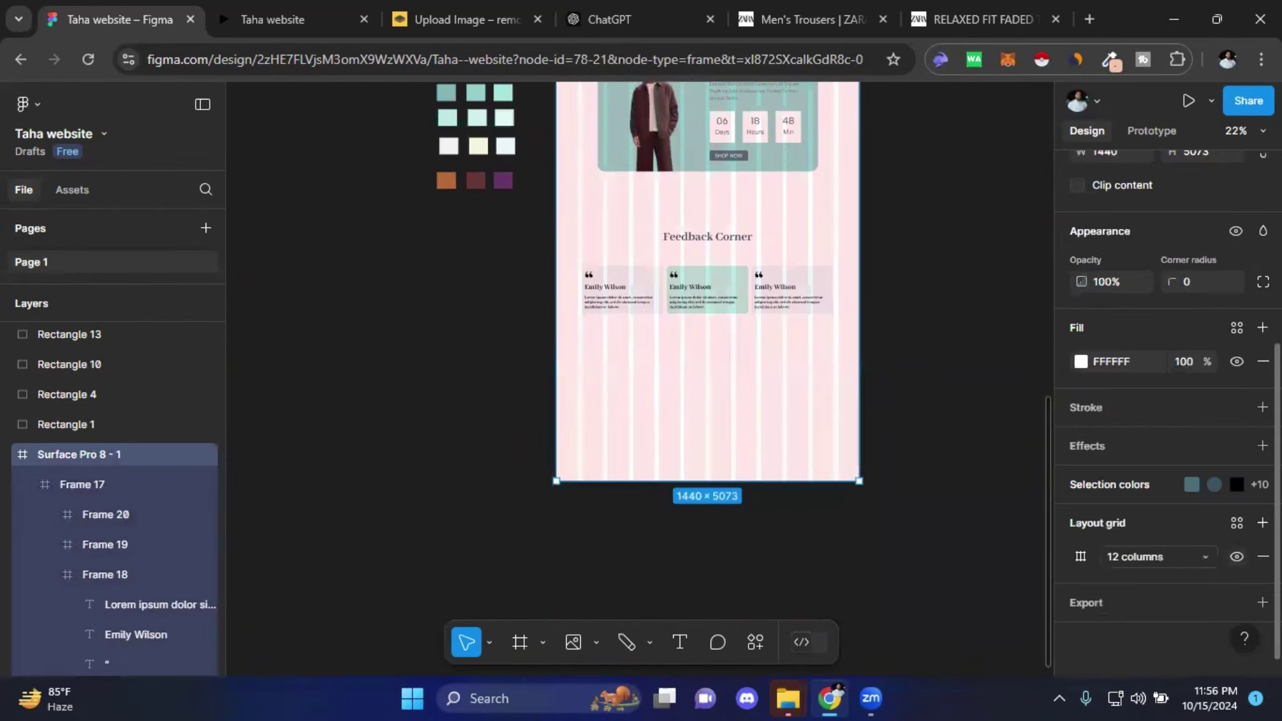
click(1237, 557)
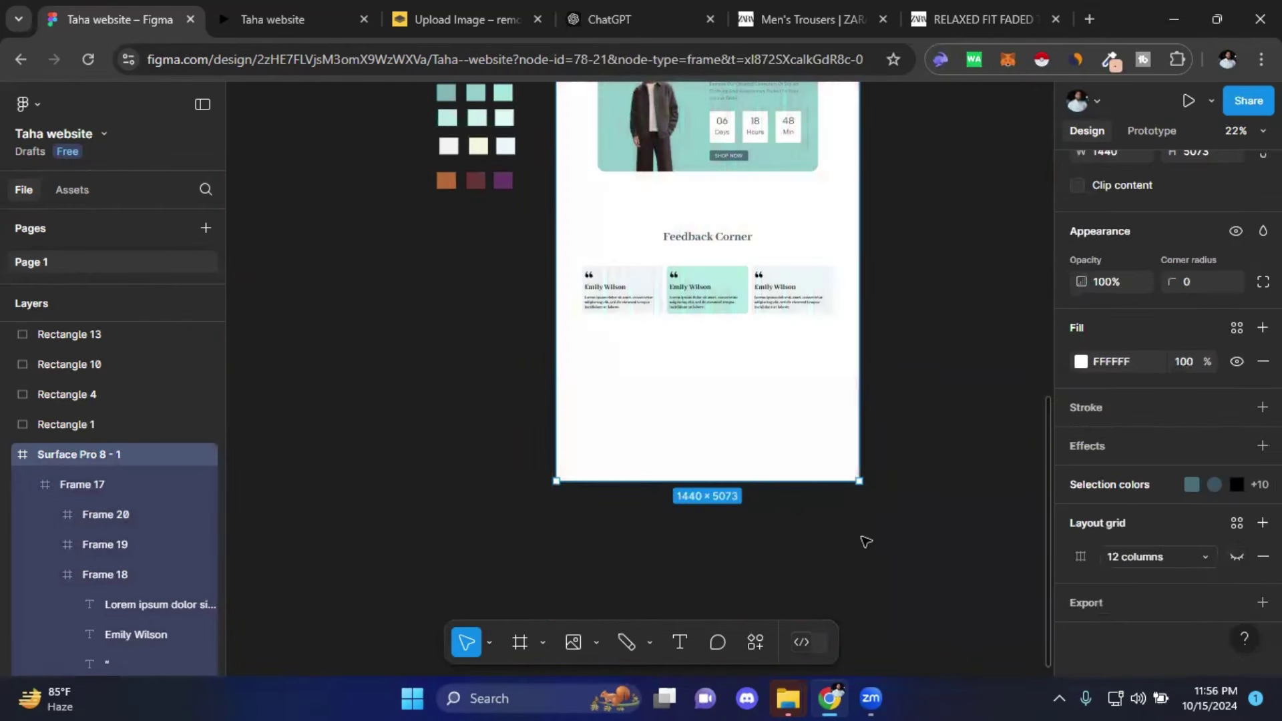
click(966, 386)
scroll(963, 540, up, 3)
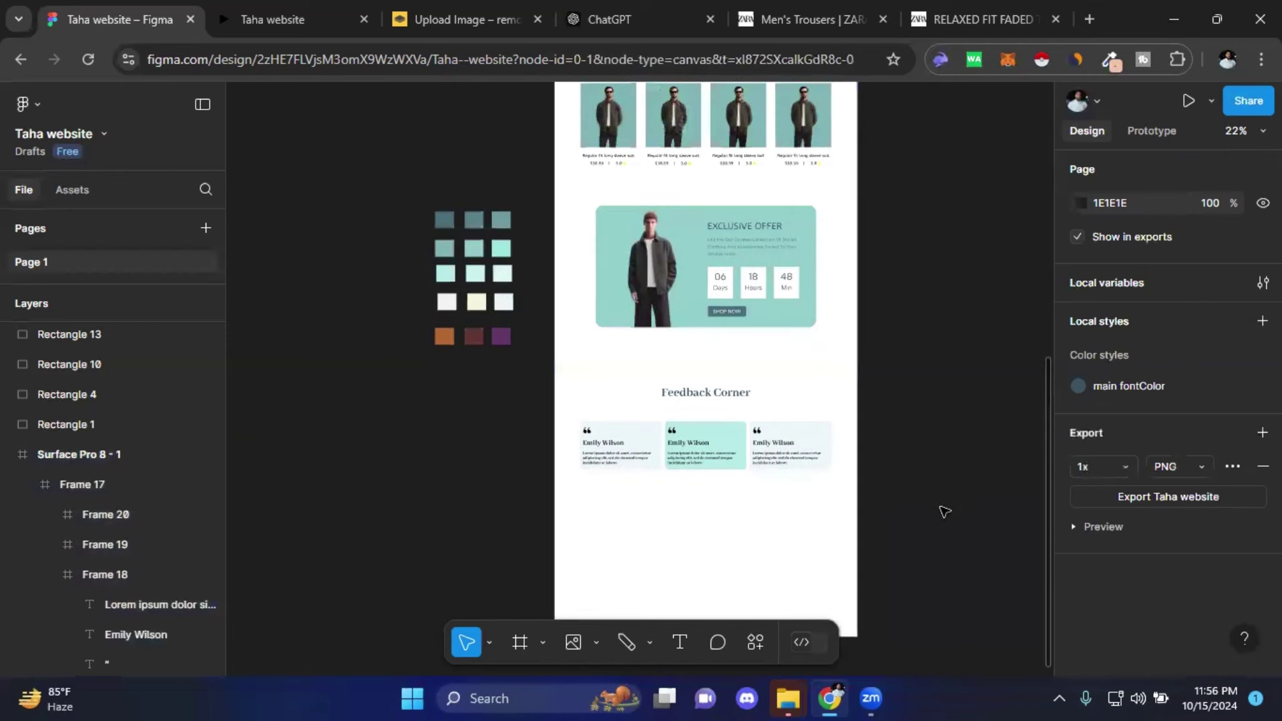
scroll(944, 434, up, 2)
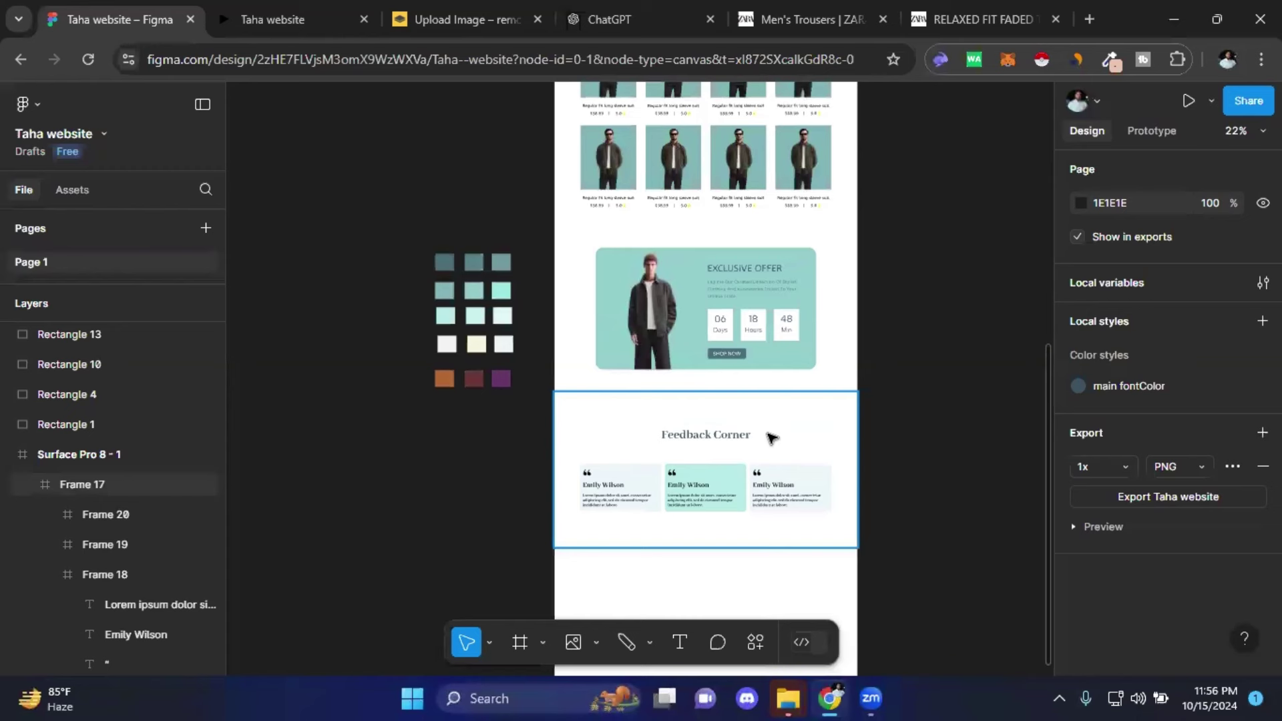
click(771, 533)
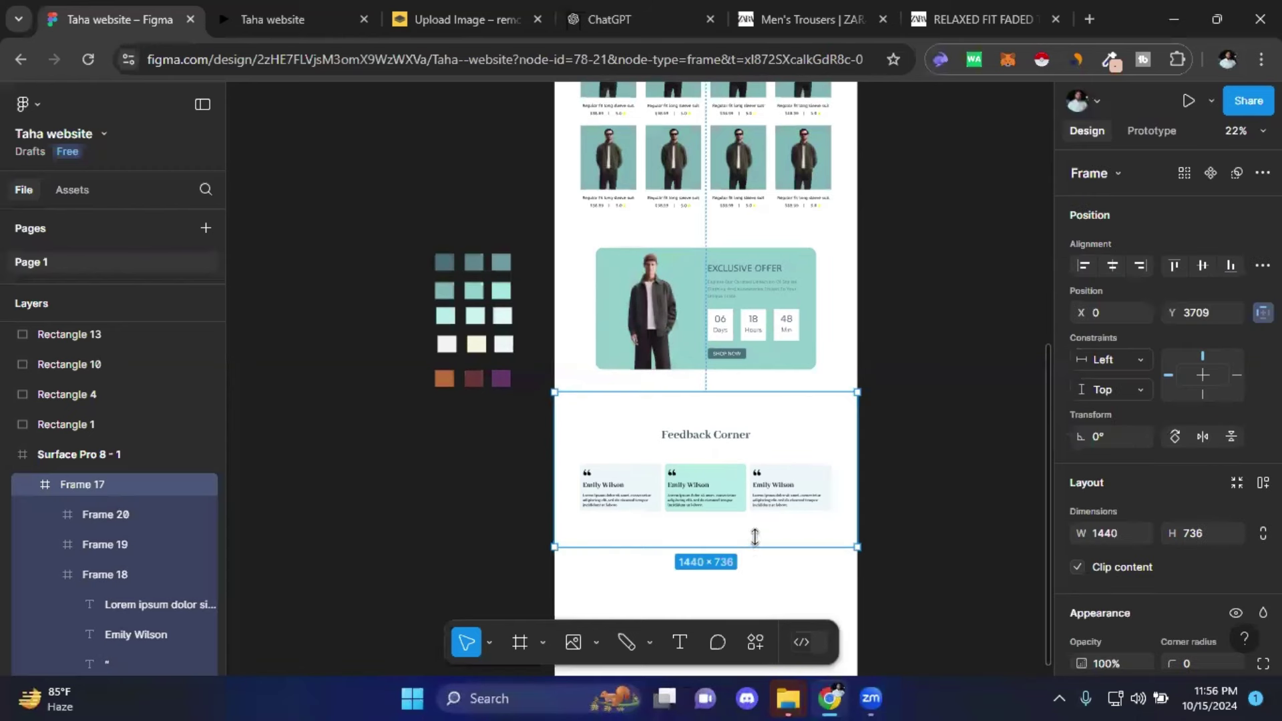
drag(755, 544, 754, 528)
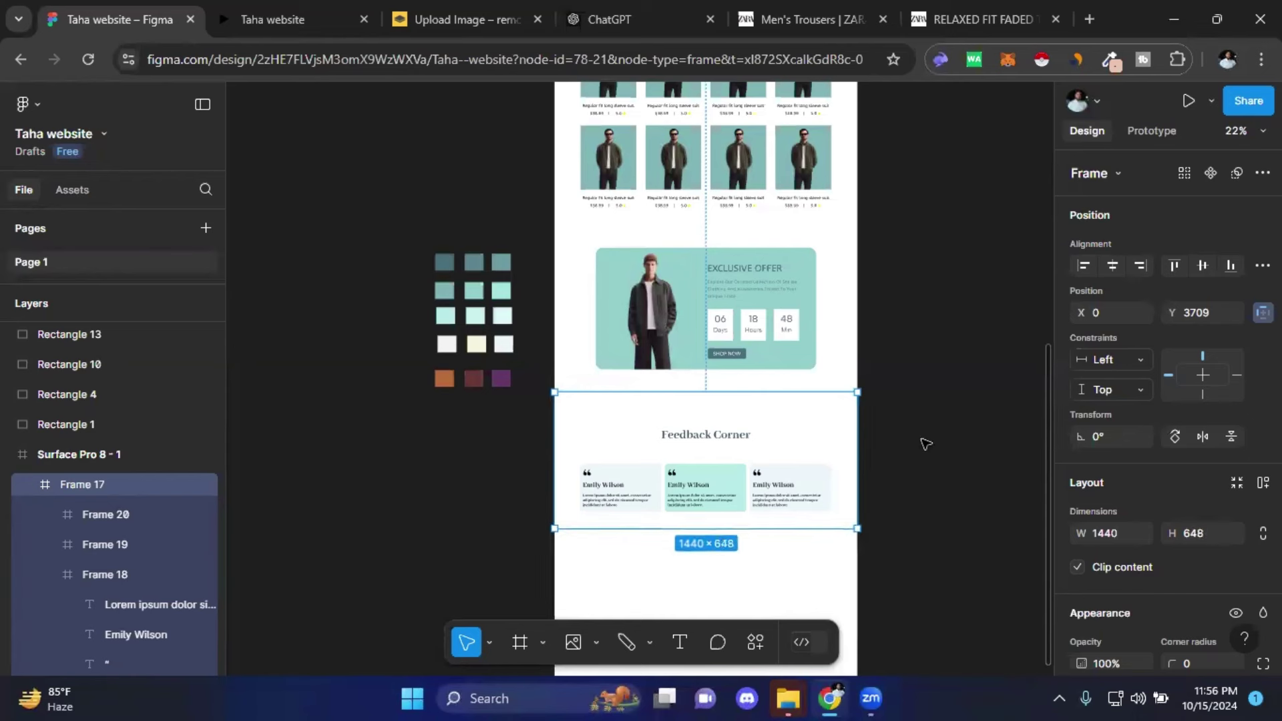
click(895, 433)
click(816, 420)
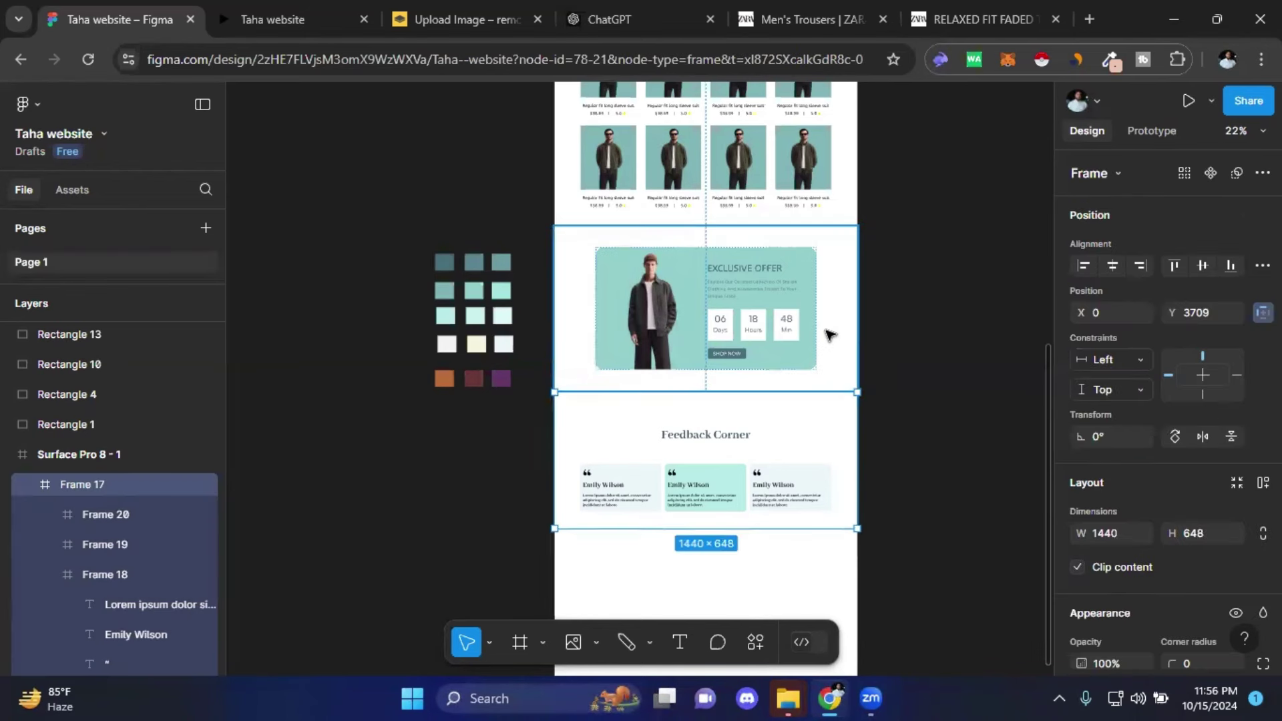
click(829, 335)
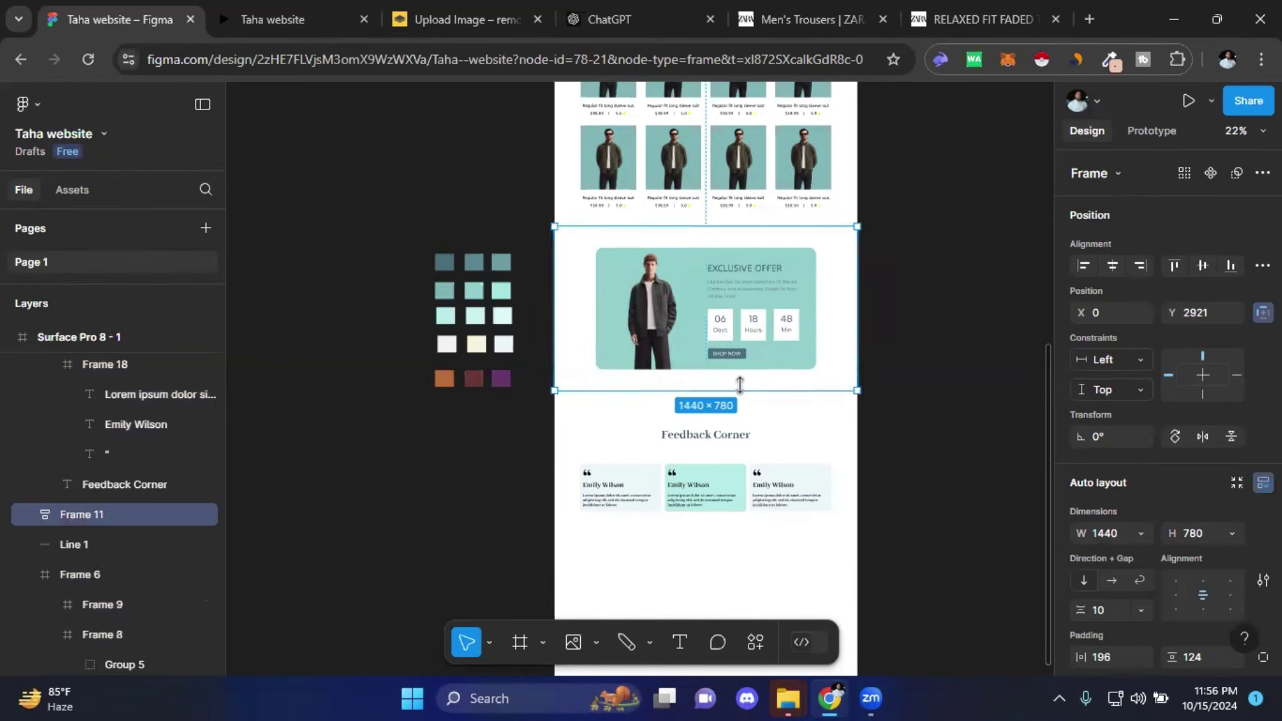
drag(741, 386, 740, 400)
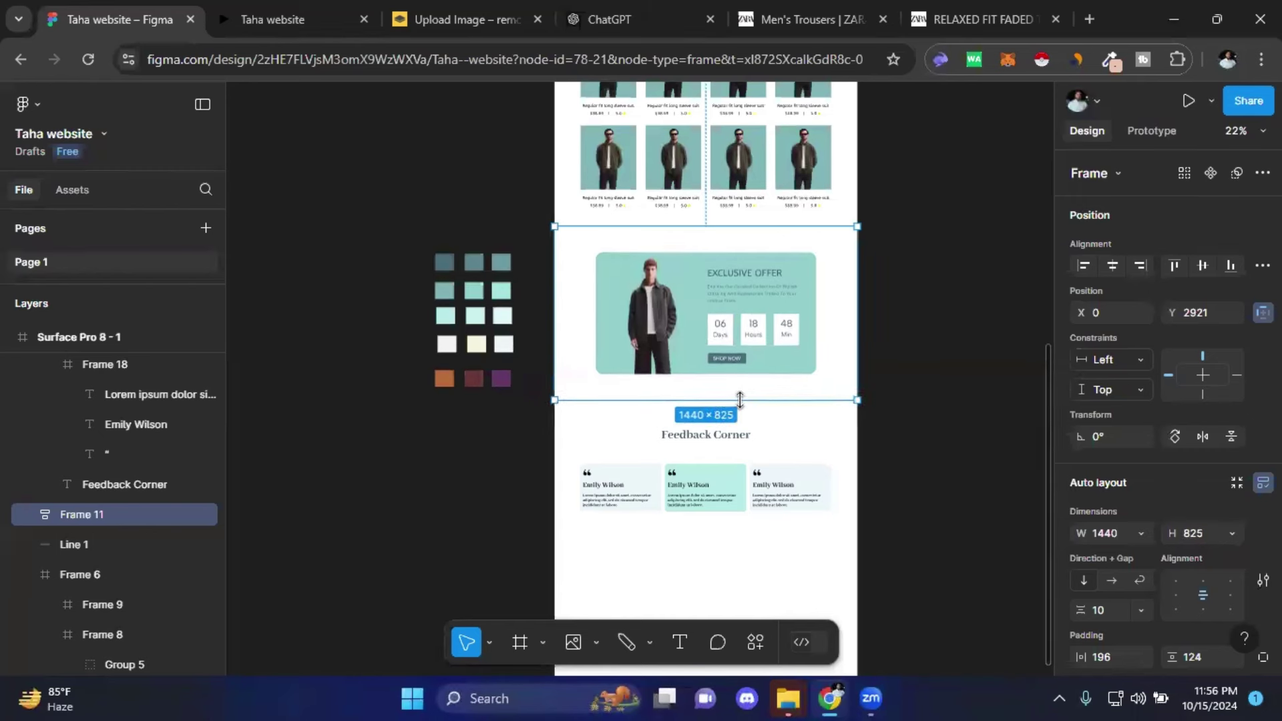
click(960, 481)
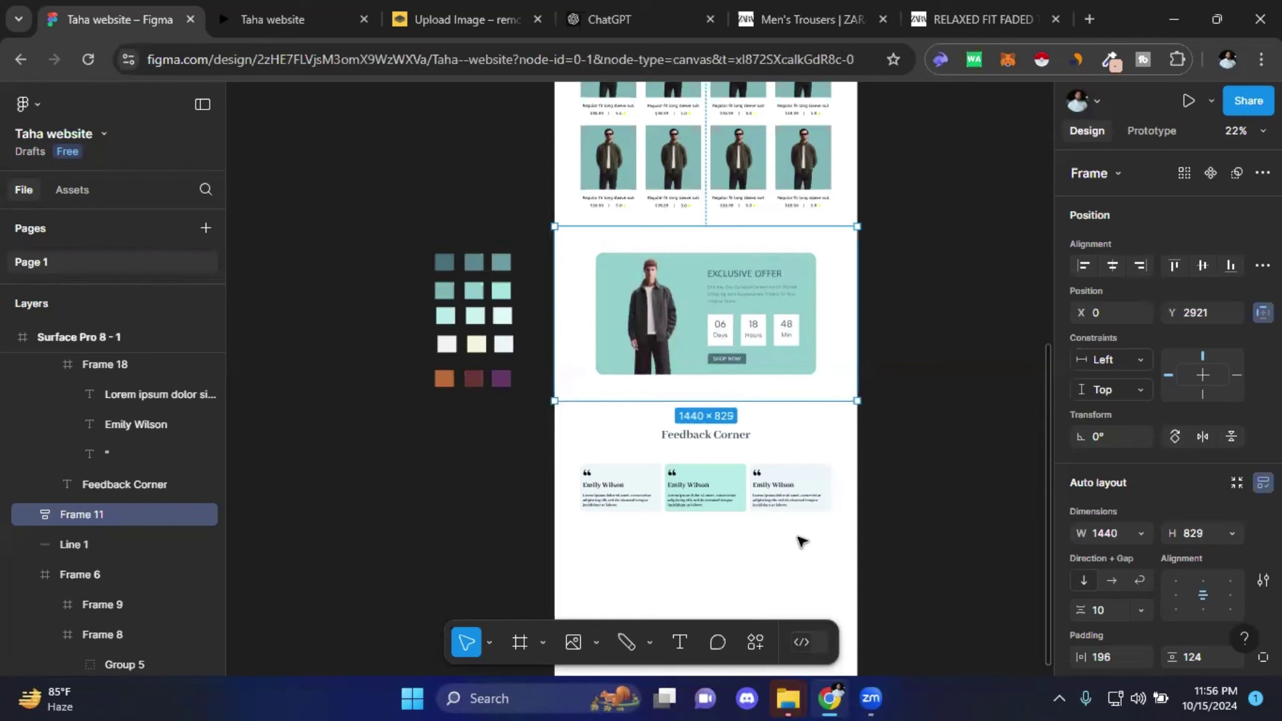
click(798, 443)
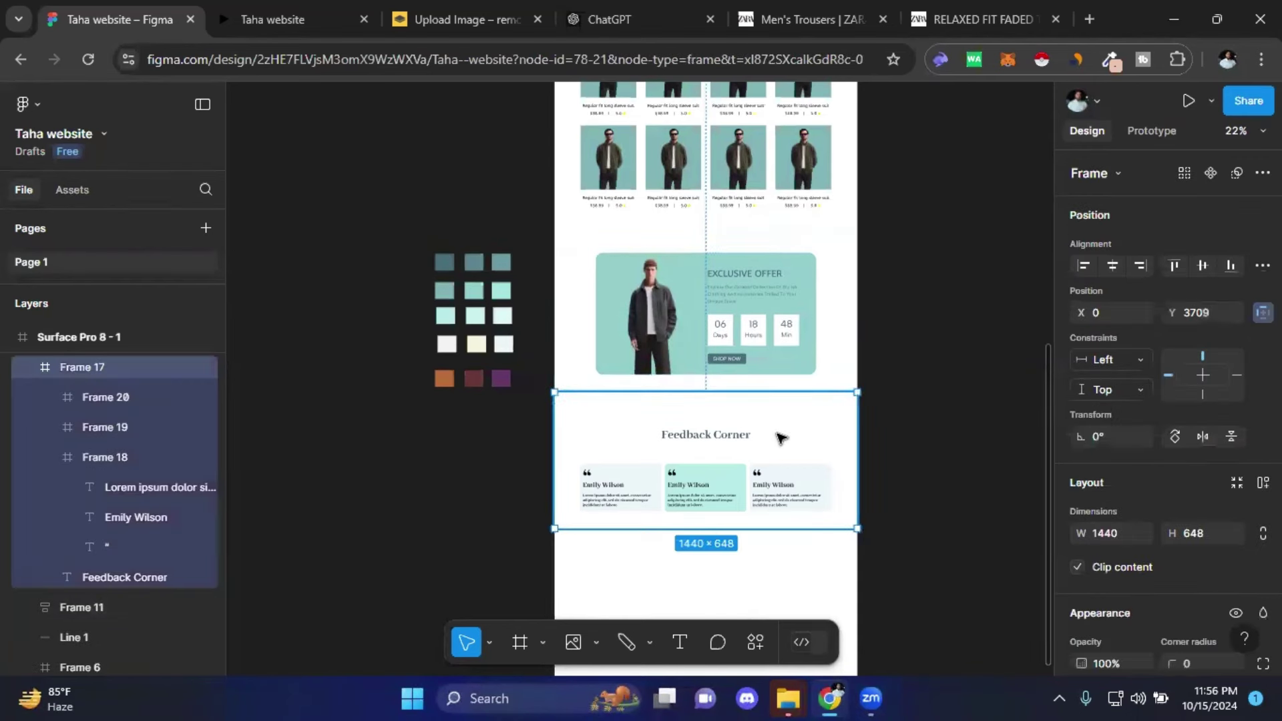
drag(779, 441, 782, 449)
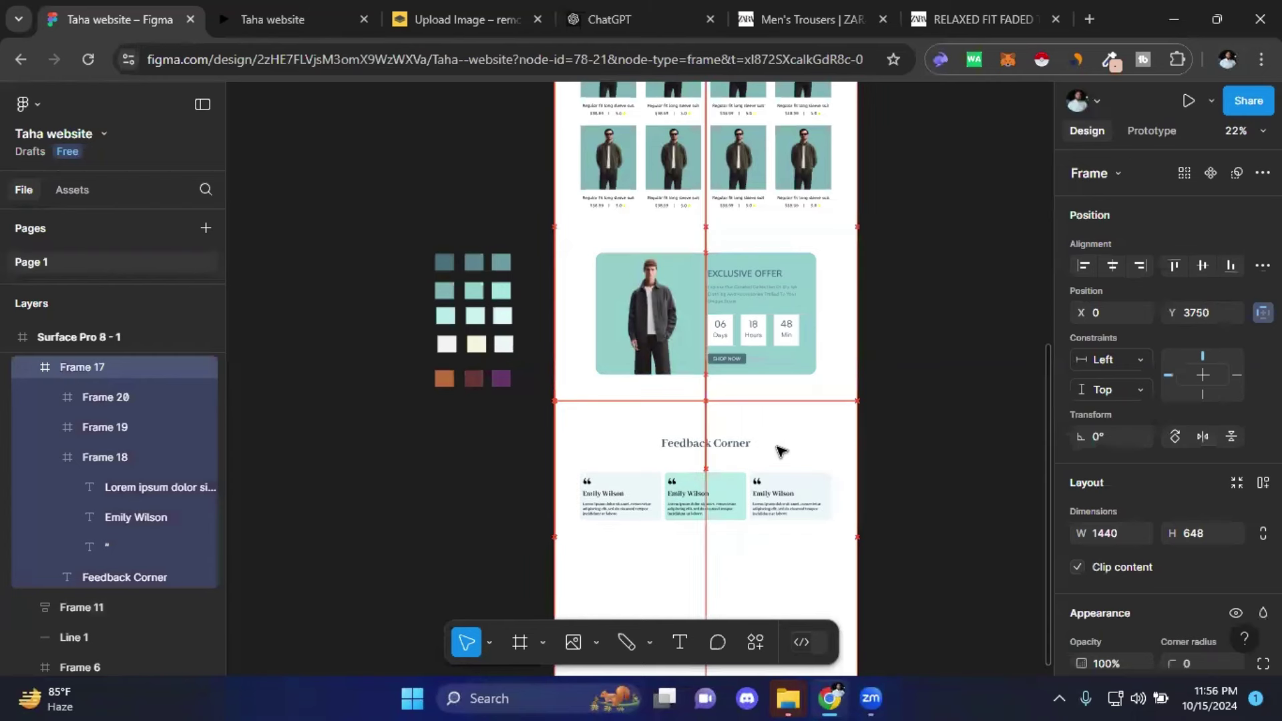
click(840, 361)
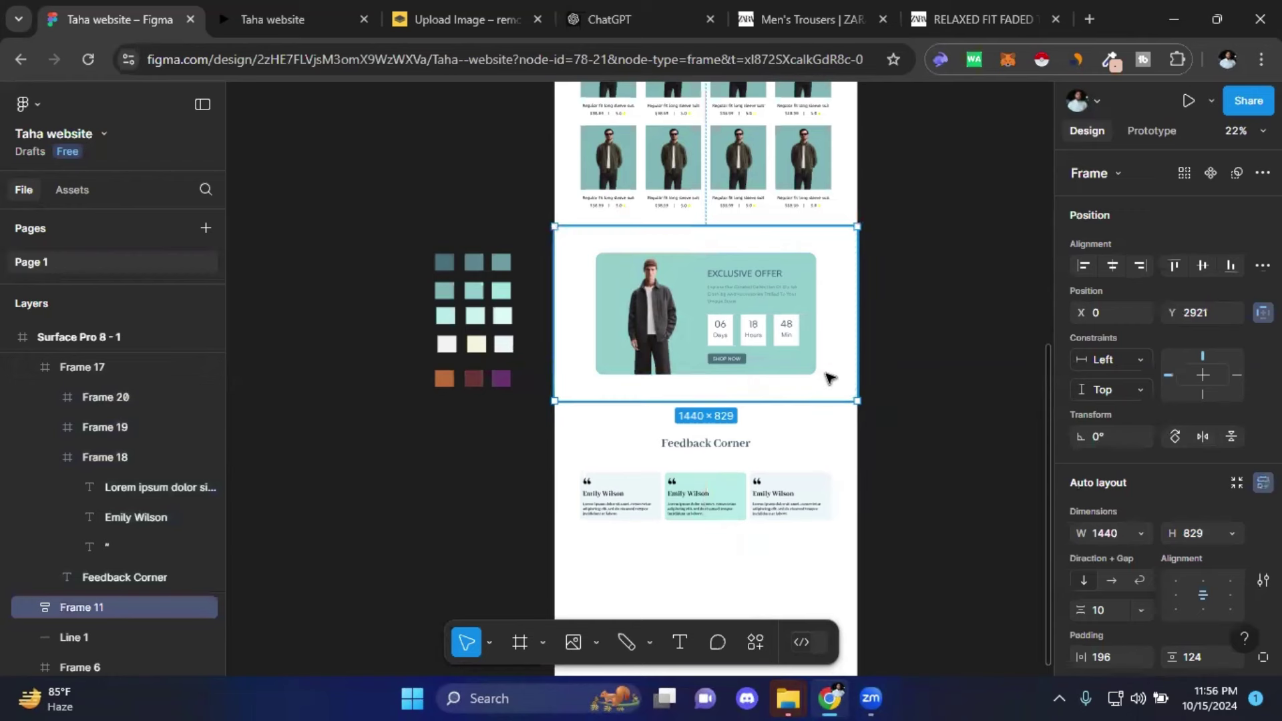
click(921, 441)
ctrl+scroll(728, 526, up, 1)
ctrl+scroll(728, 526, up, 3)
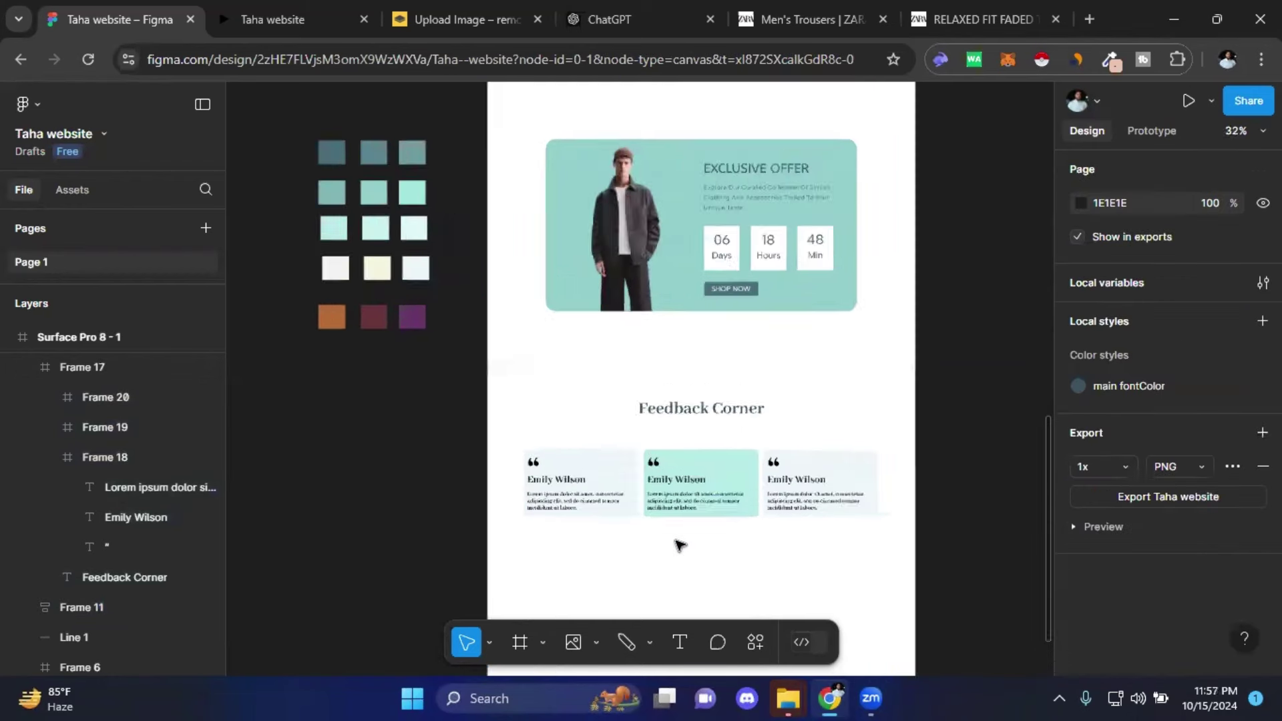
ctrl+scroll(678, 543, up, 3)
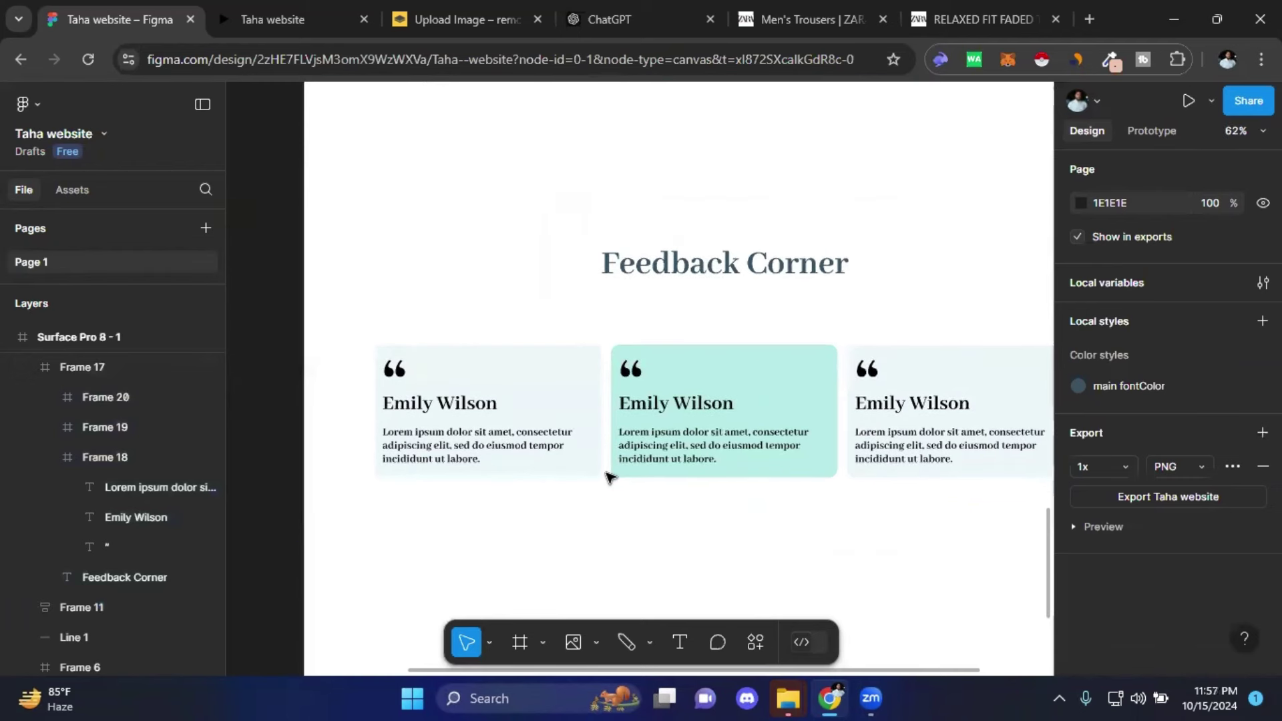
ctrl+scroll(608, 476, down, 3)
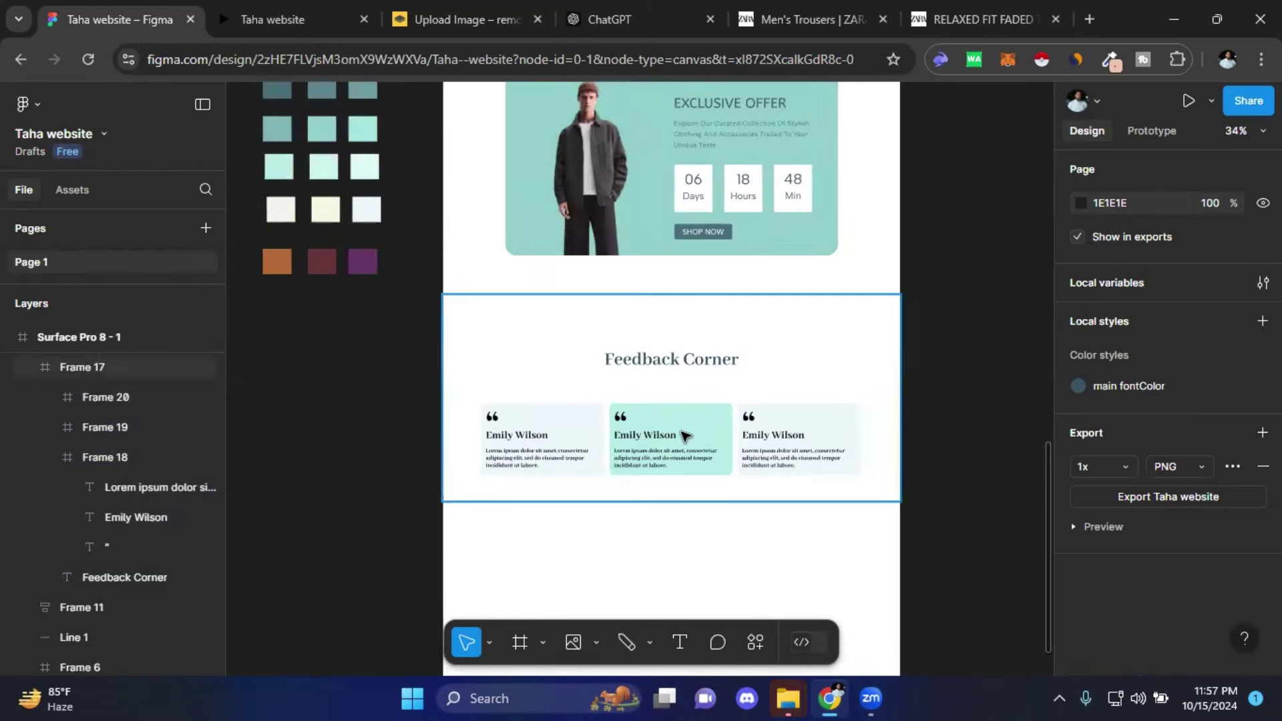
double_click(673, 363)
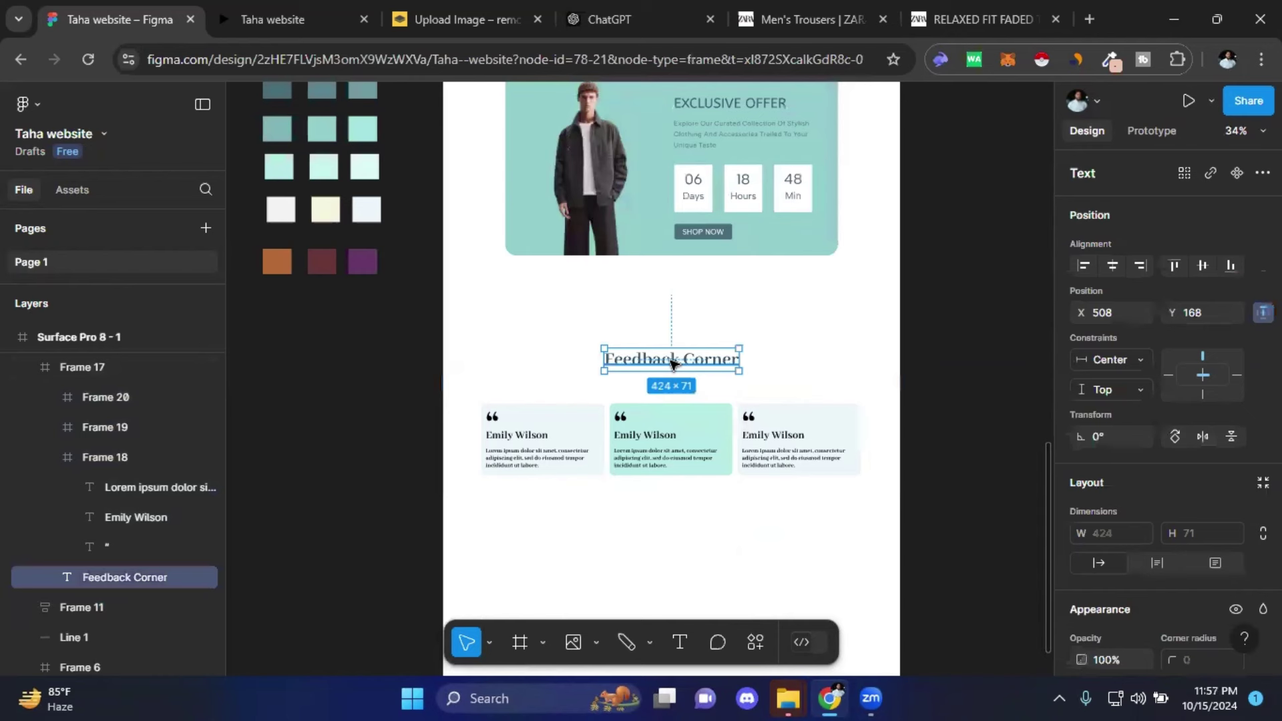
shift+click(799, 436)
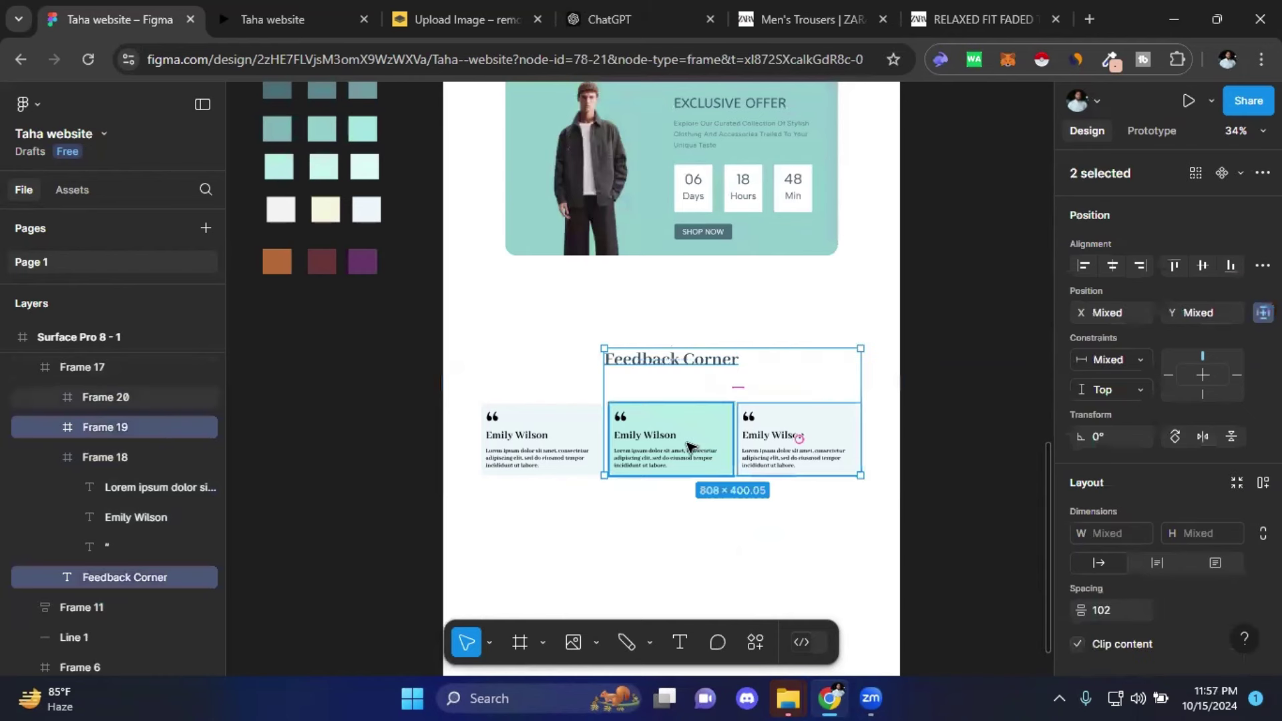
shift+click(690, 447)
shift+click(563, 447)
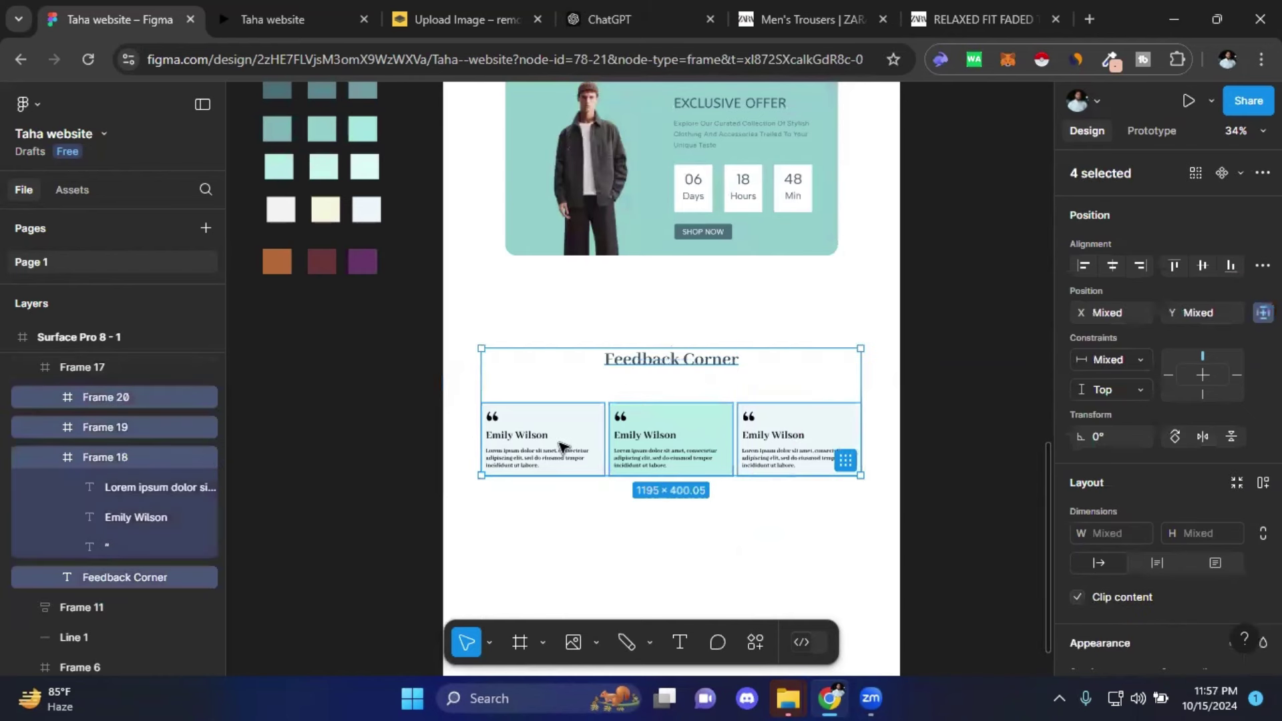
key(Up)
key(Up)
key(Up)
key(Up)
key(Up)
key(Up)
key(Up)
key(Up)
key(Up)
key(Up)
key(Up)
key(Up)
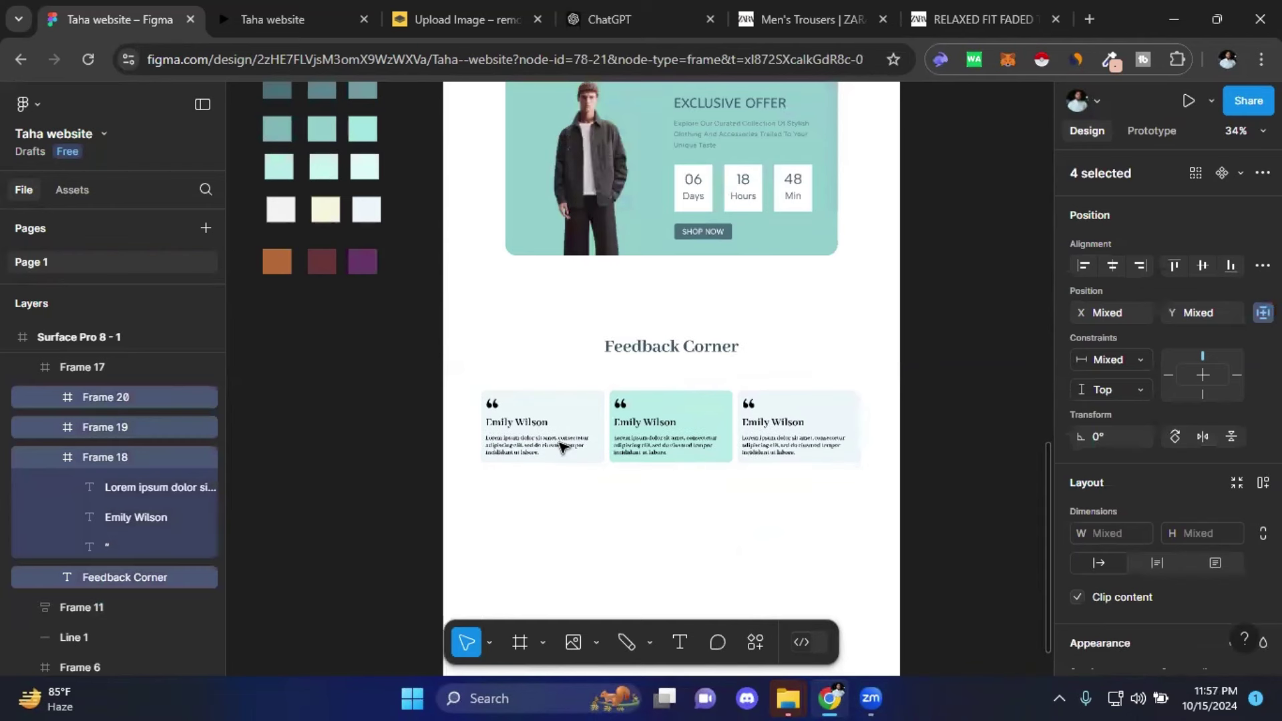
key(Up)
key(Up)
key(Up)
click(959, 423)
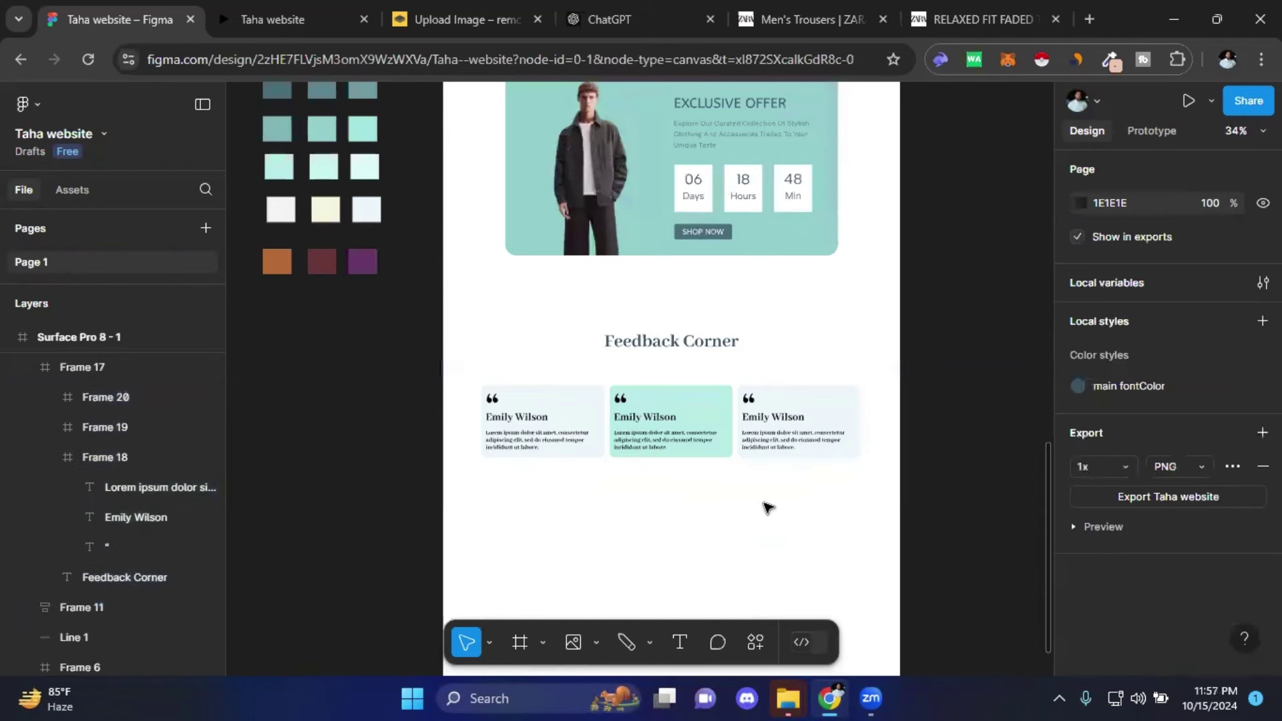
click(761, 500)
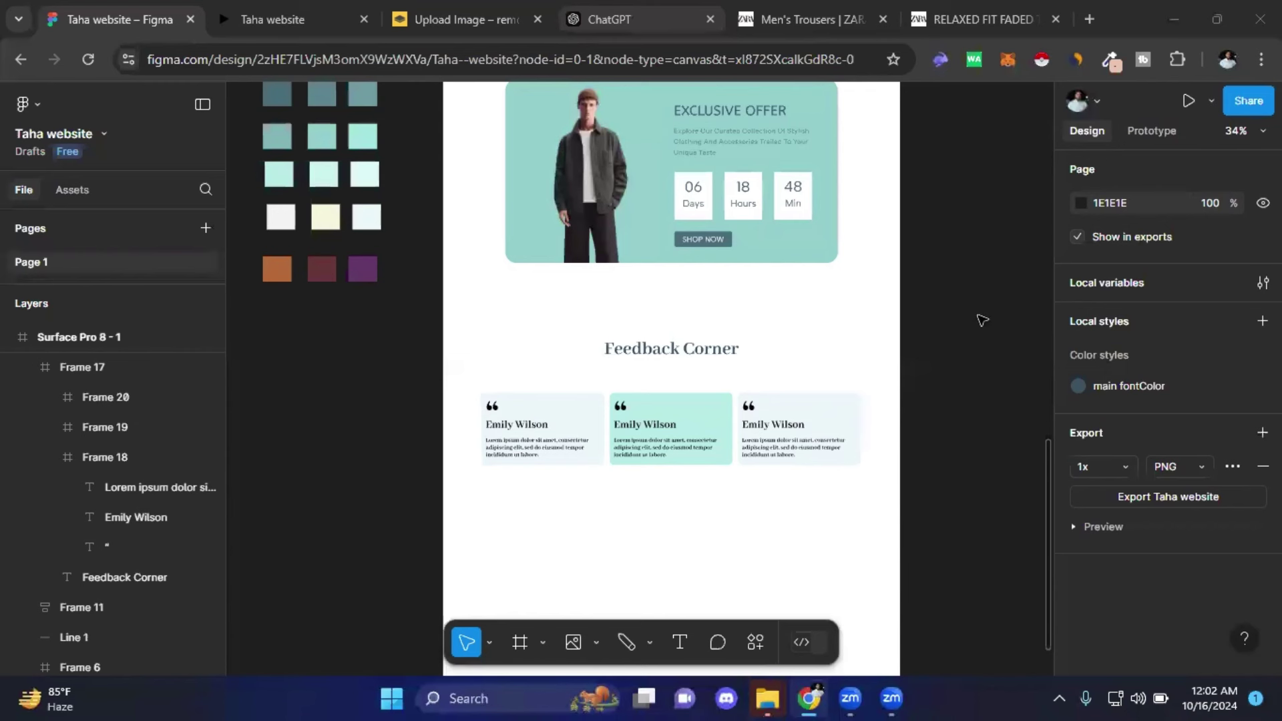
- Drag Frame 11's bottom edge up, undoing one attempt, to a height of 757
scroll(735, 401, down, 2)
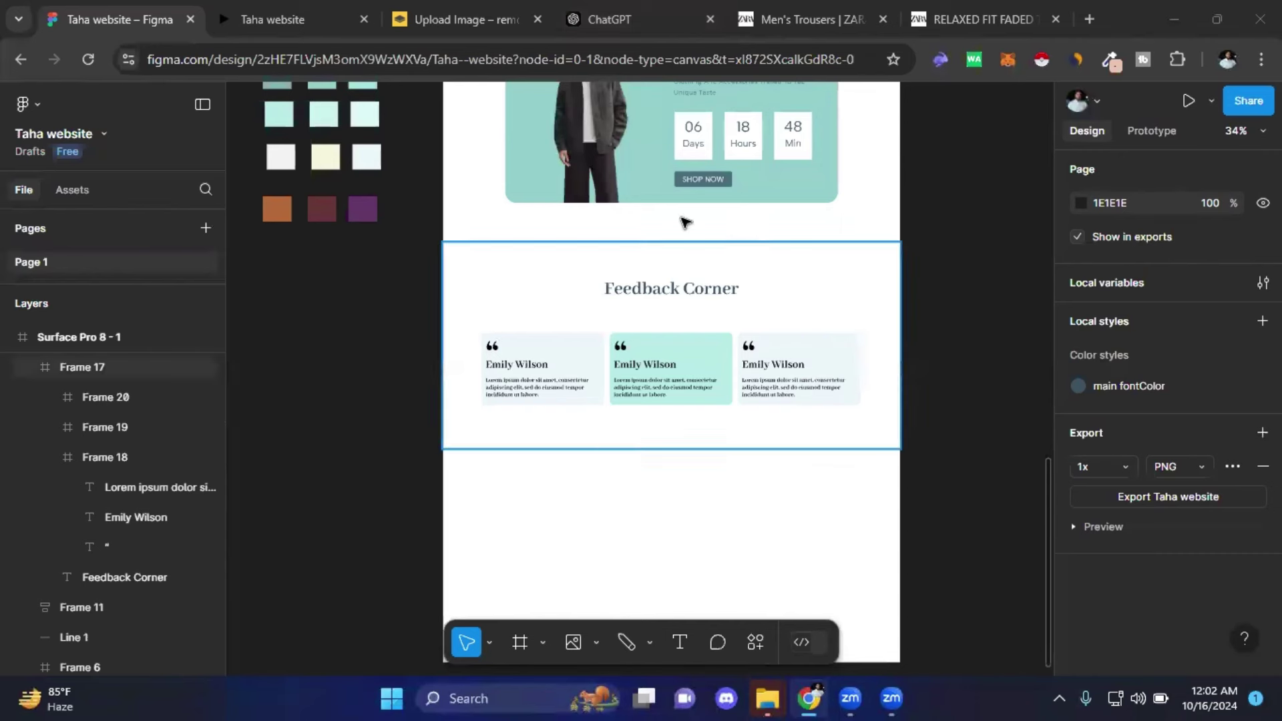
click(692, 239)
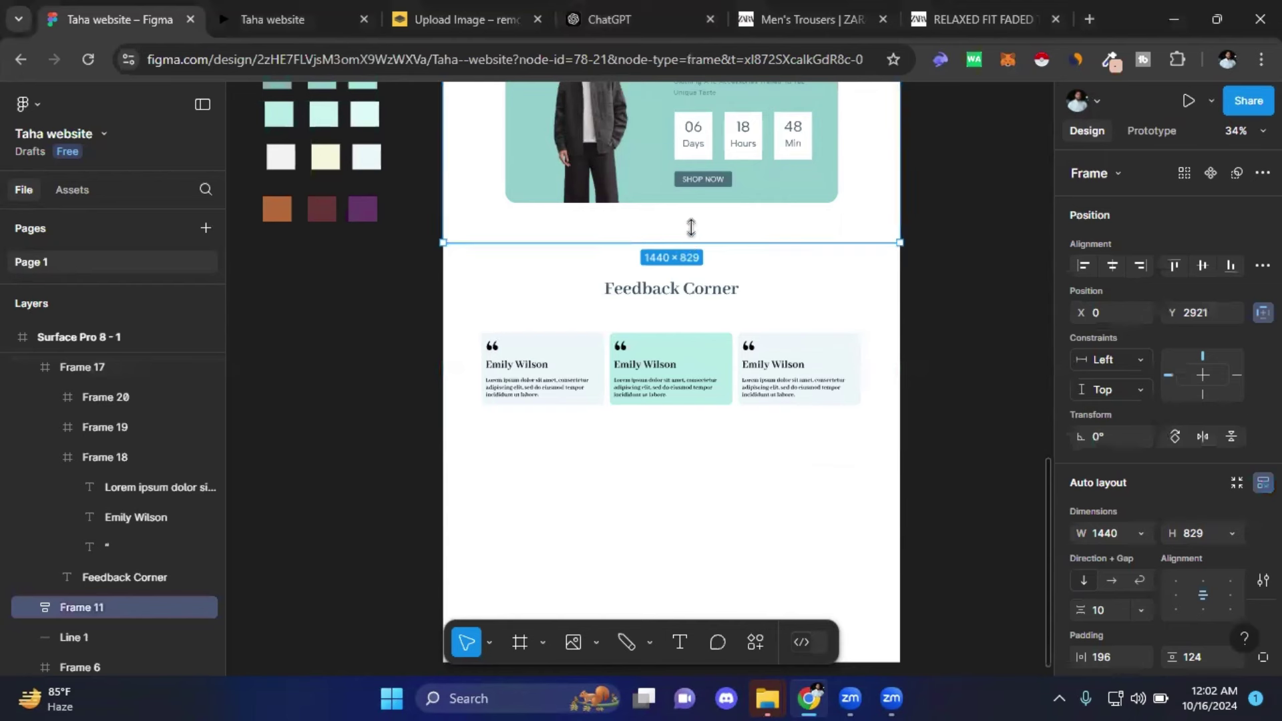
drag(691, 228, 691, 226)
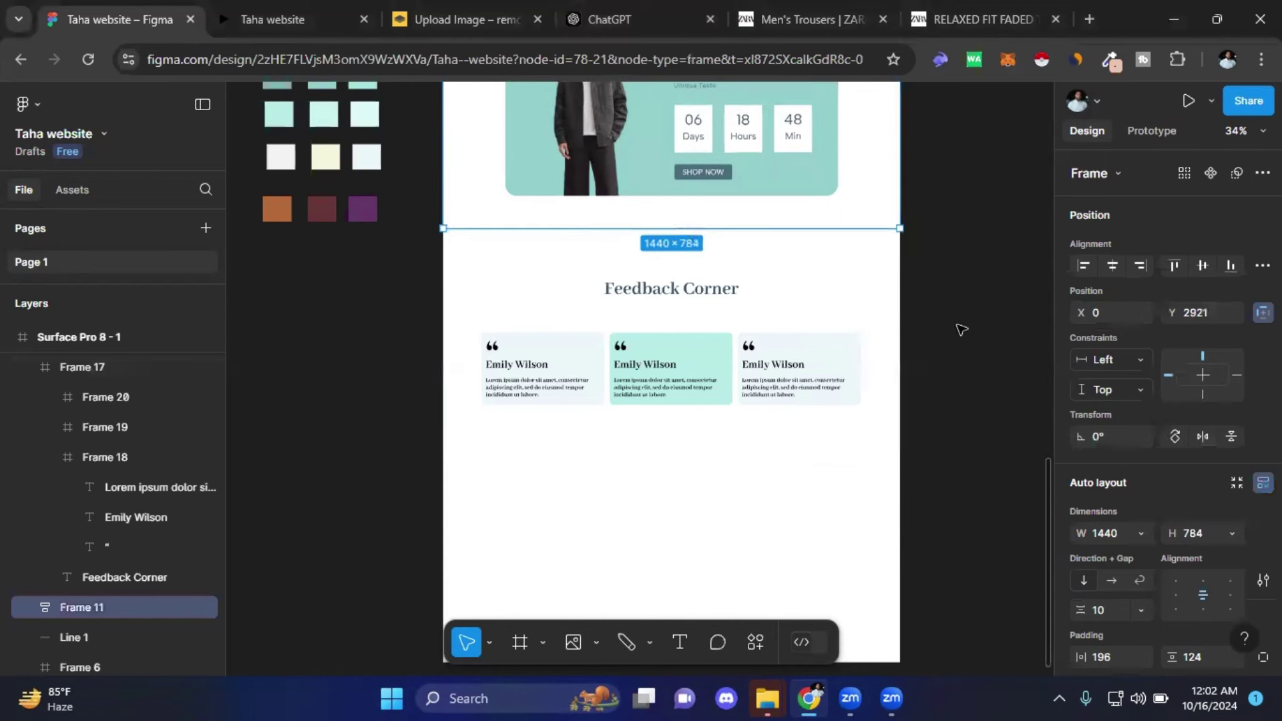
key(ctrl+z)
scroll(889, 353, up, 2)
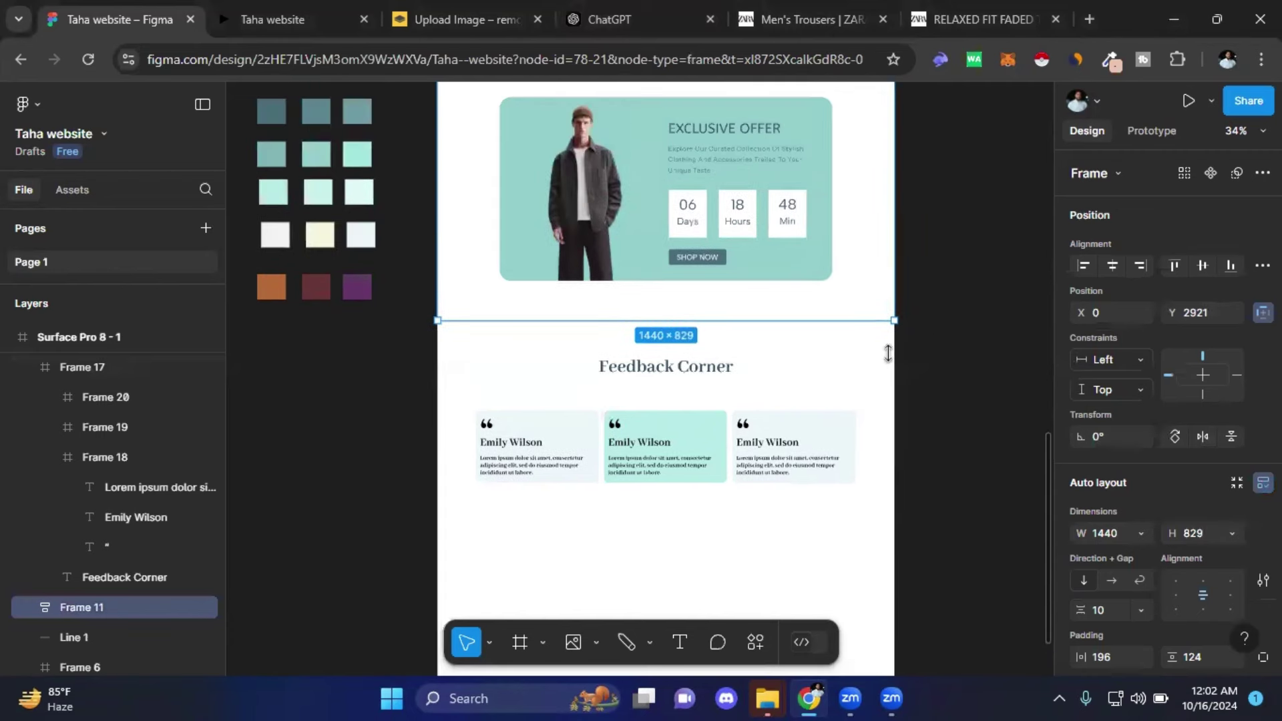
scroll(865, 334, up, 1)
mouse_move(756, 306)
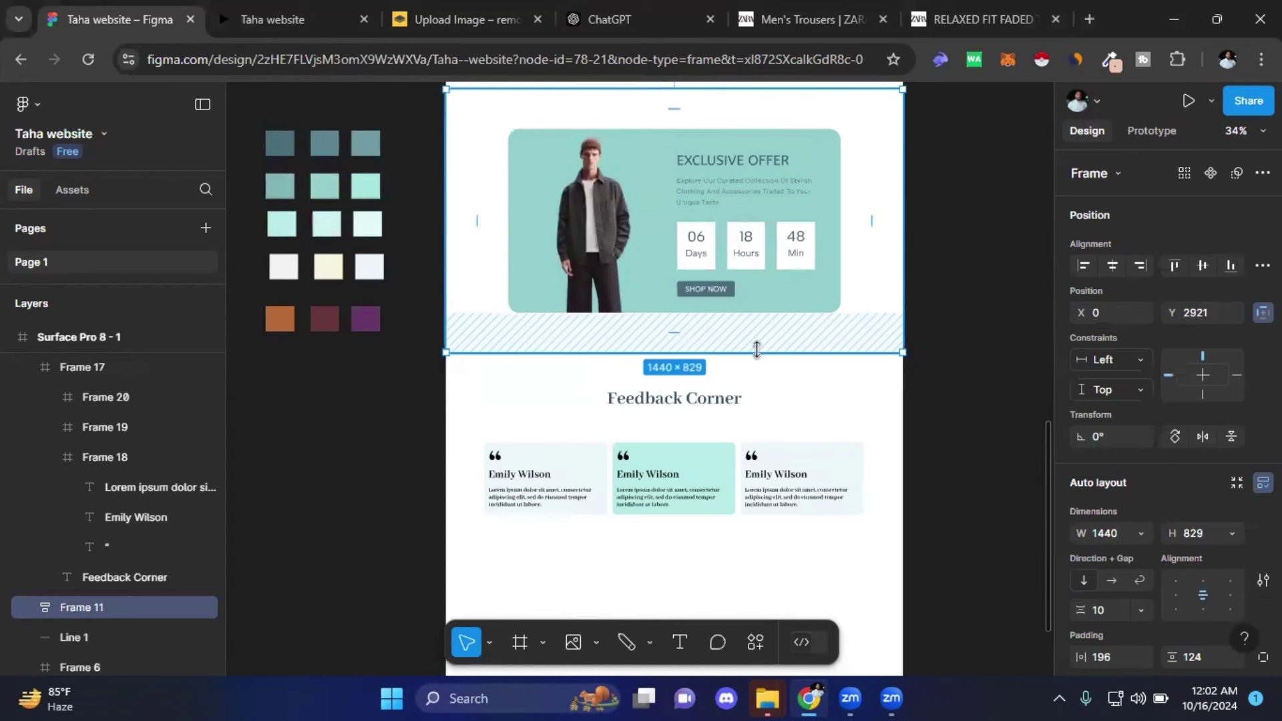
drag(756, 352, 757, 329)
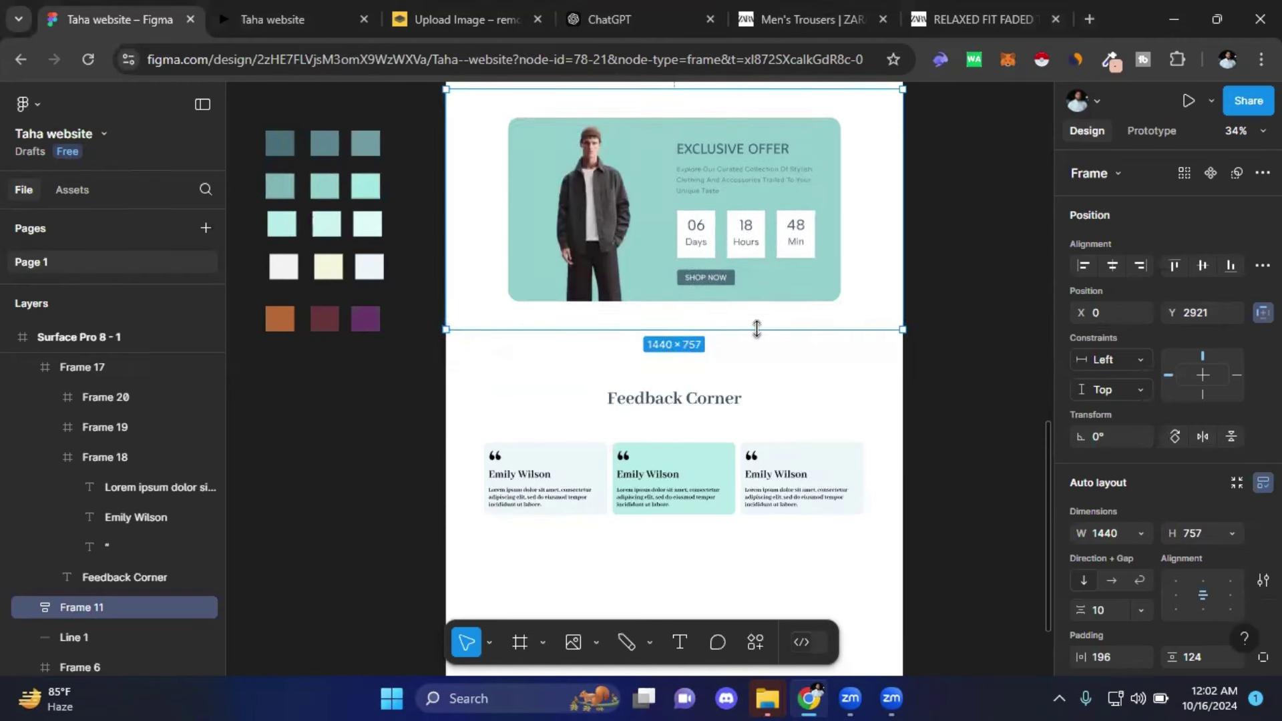
- Move the Feedback Corner section up under the offer banner and trim its height to 586
click(760, 394)
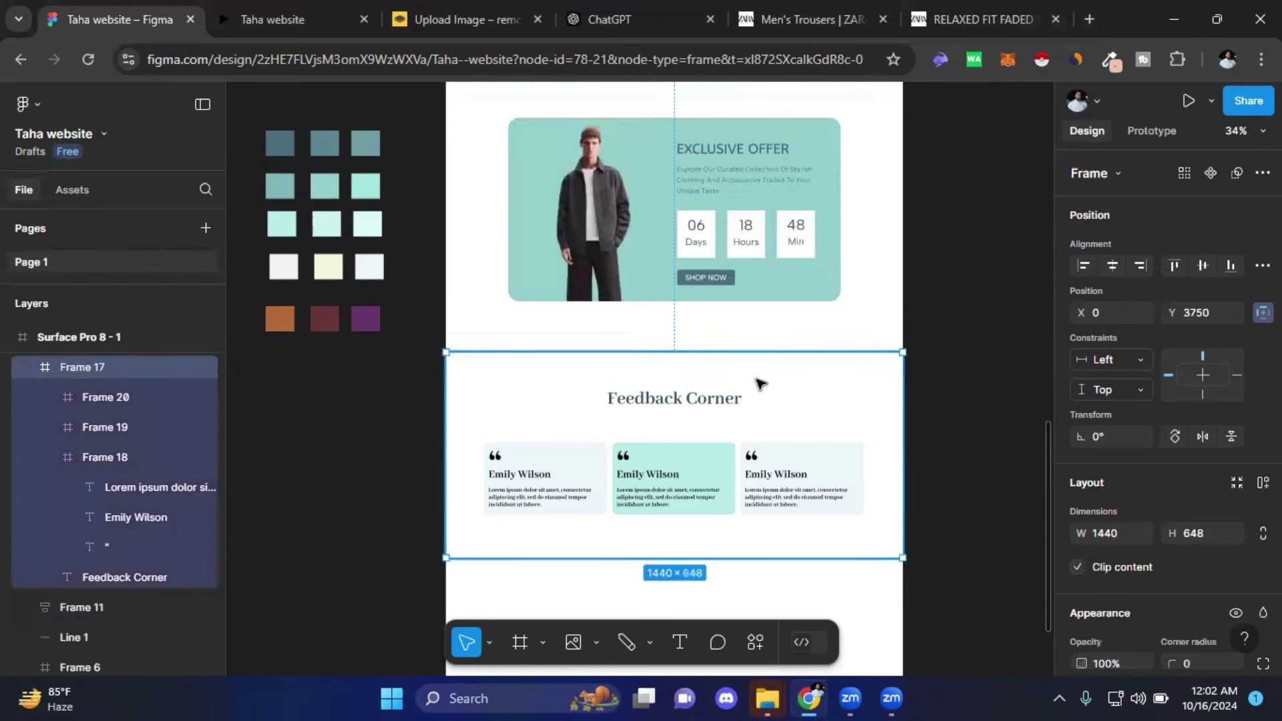
drag(760, 372, 822, 396)
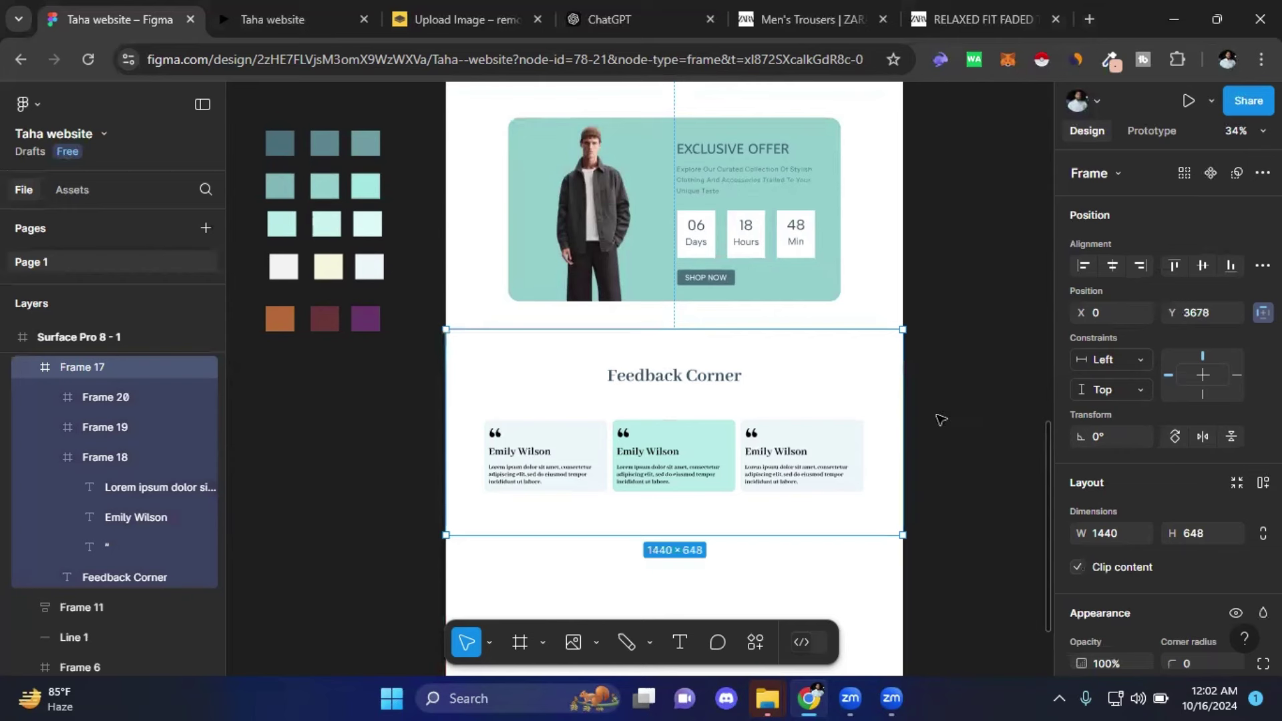
drag(775, 534, 776, 513)
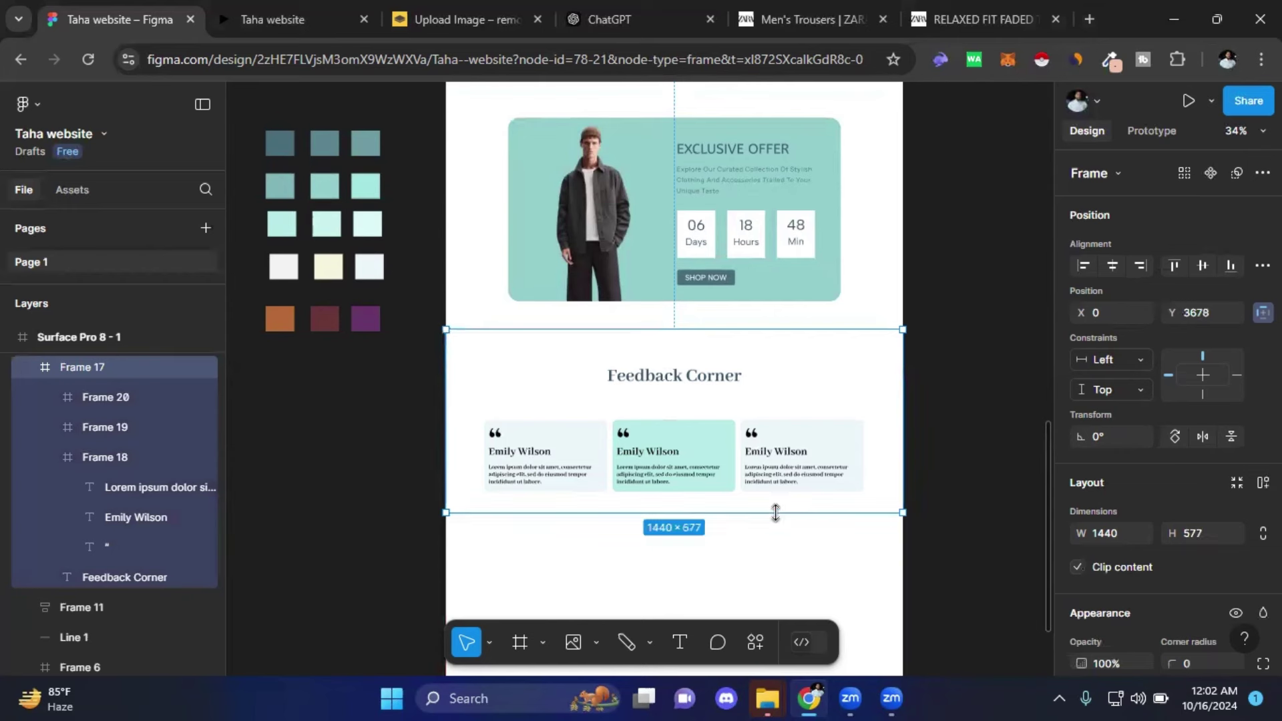
drag(776, 513, 775, 515)
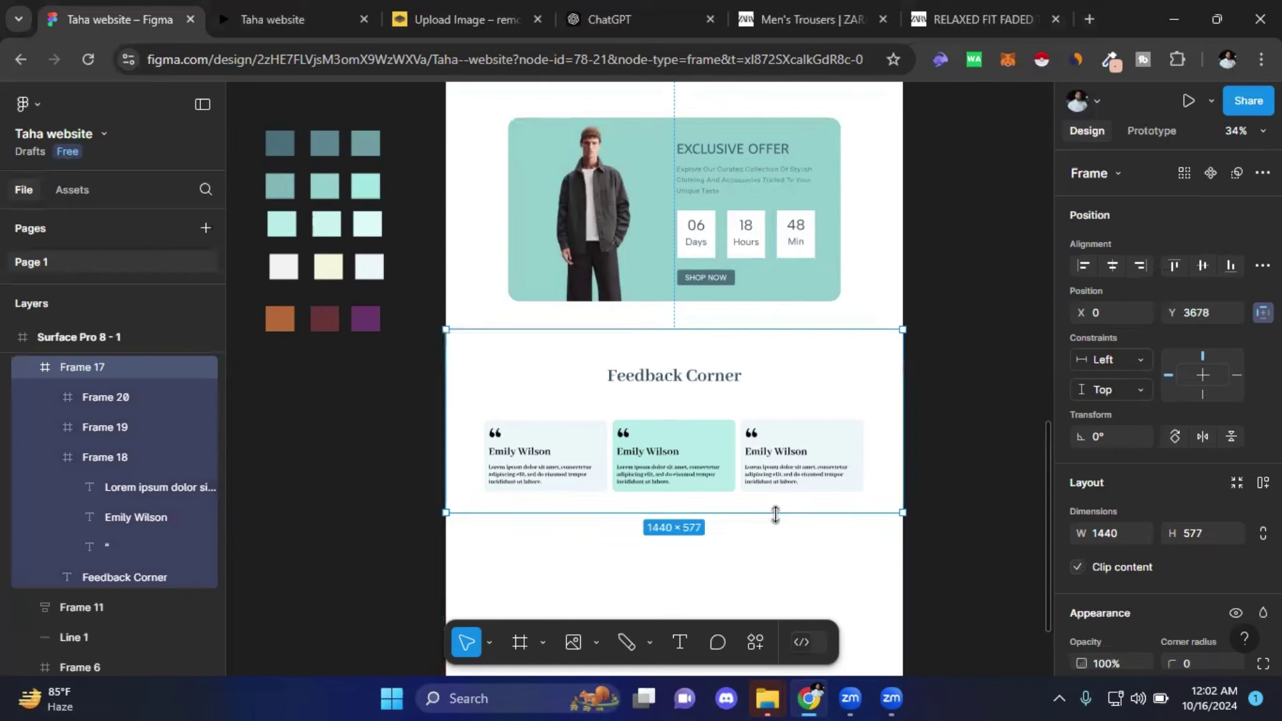
- Raise the Feedback Corner heading and nudge the three testimonial cards up with Shift+Up
click(663, 378)
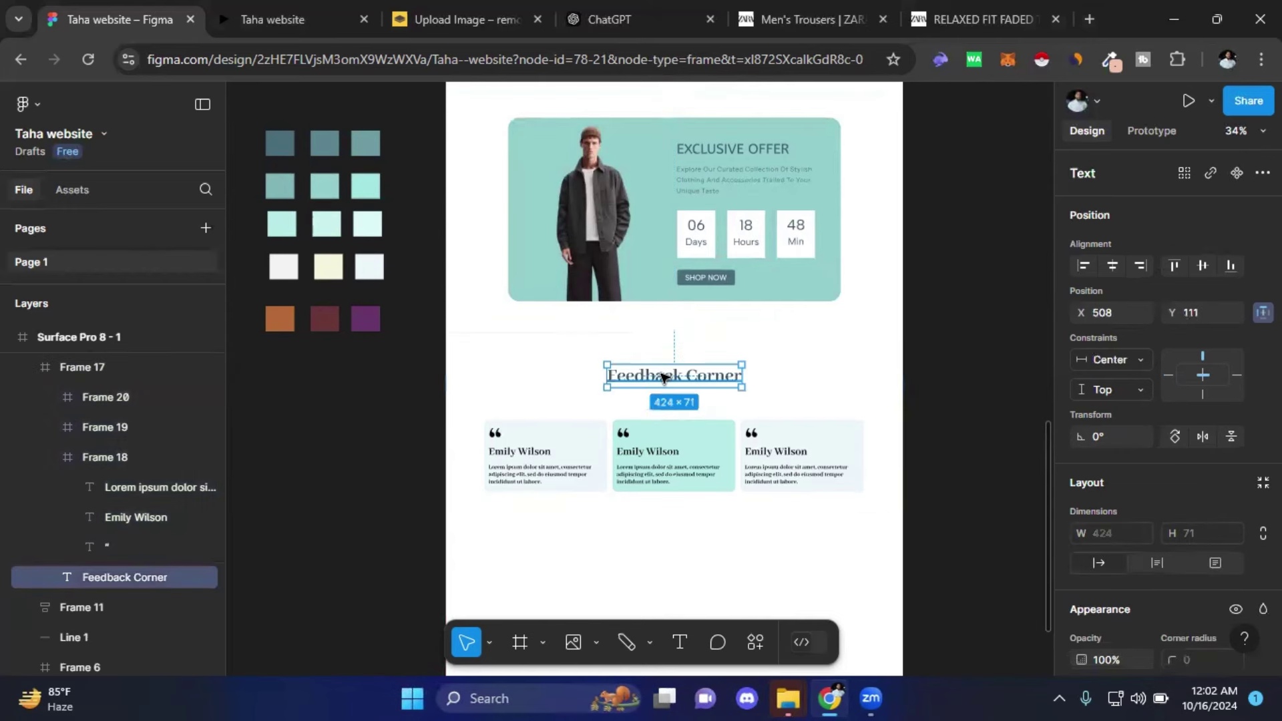
drag(663, 377, 661, 370)
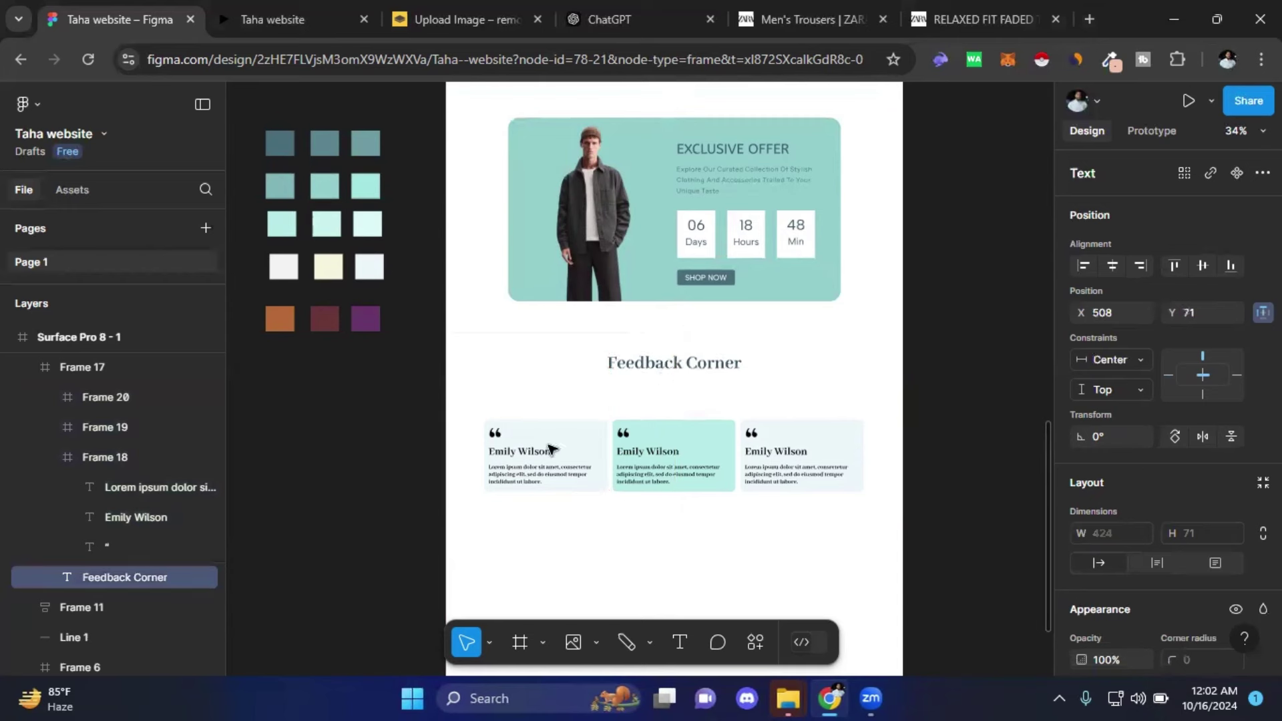
click(605, 452)
shift+click(660, 450)
shift+click(773, 446)
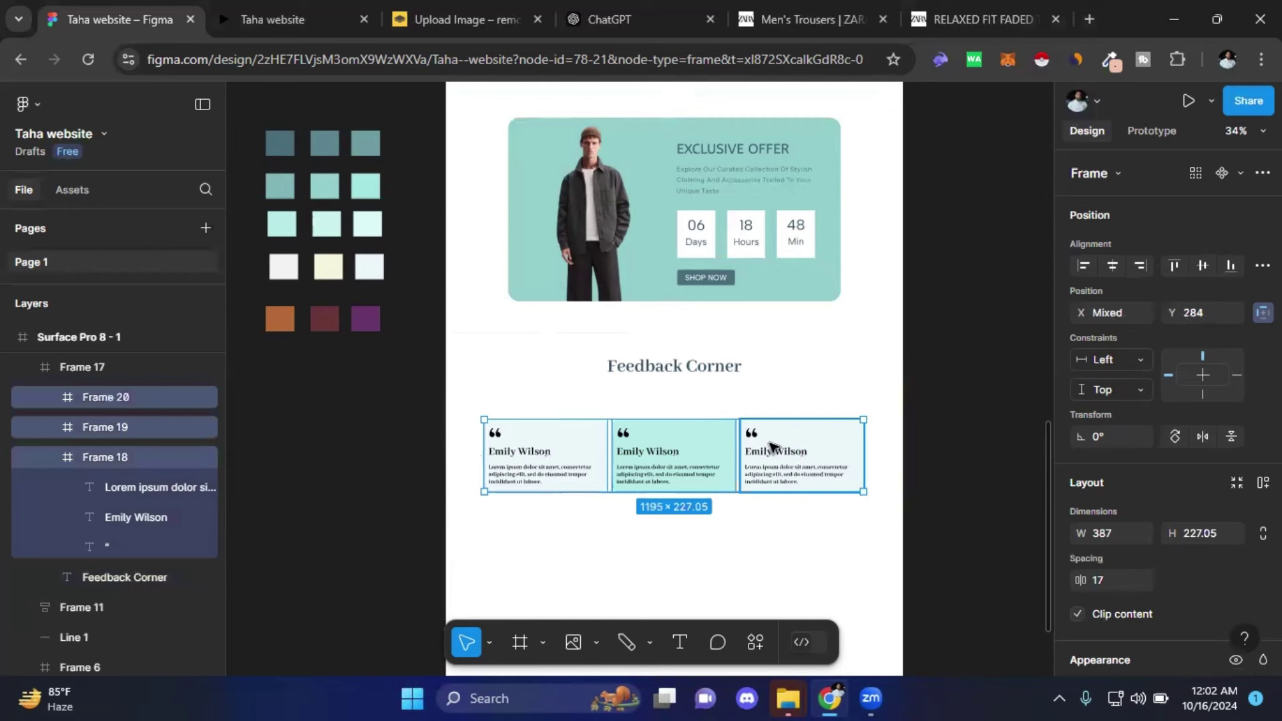
key(shift+Up)
key(shift+Up)
key(shift+Up)
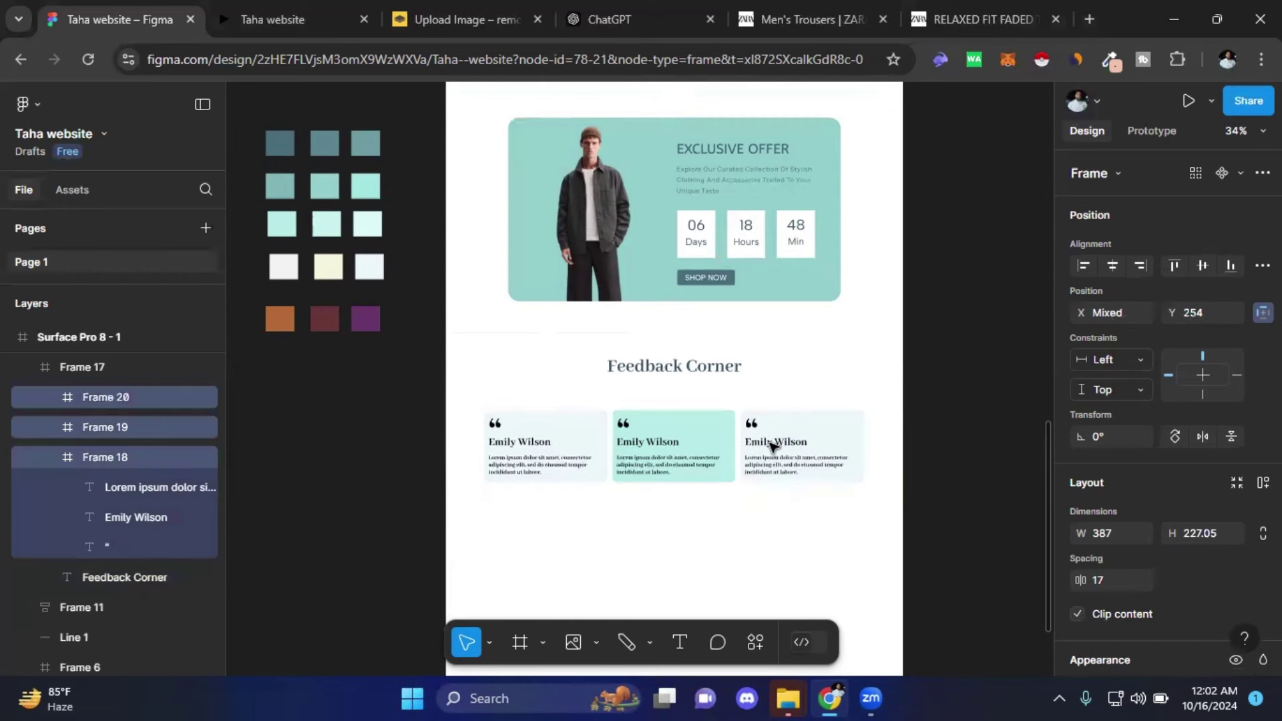
key(shift+Up)
key(shift+Up)
key(shift+Up)
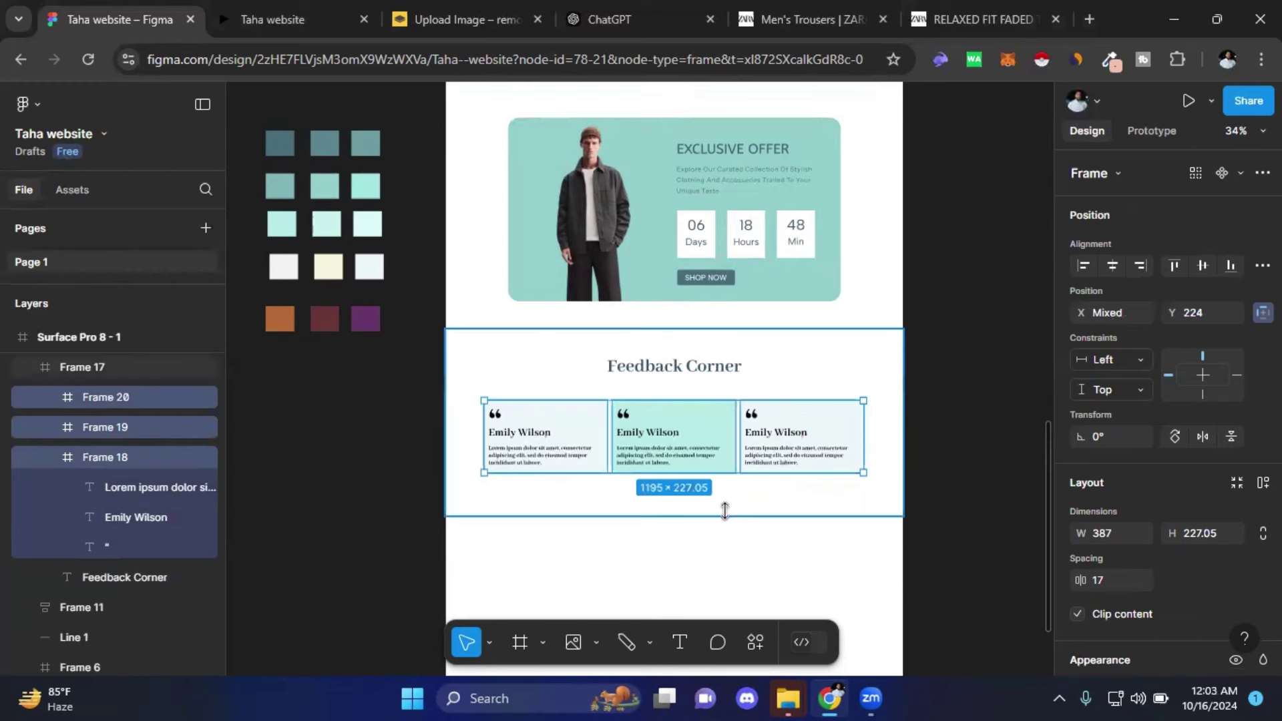
click(724, 511)
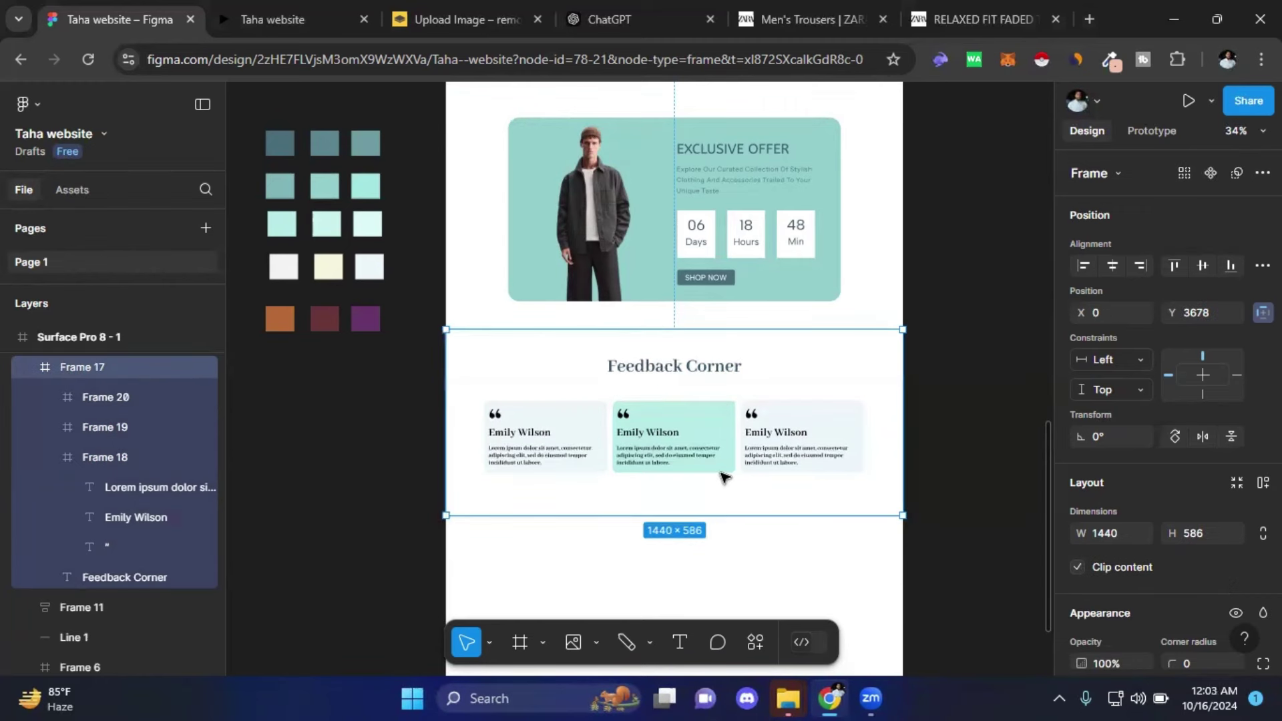
scroll(724, 477, down, 3)
- Drag the Surface Pro 8 - 1 frame's bottom edge up to height 4736, trimming the empty space
click(1049, 541)
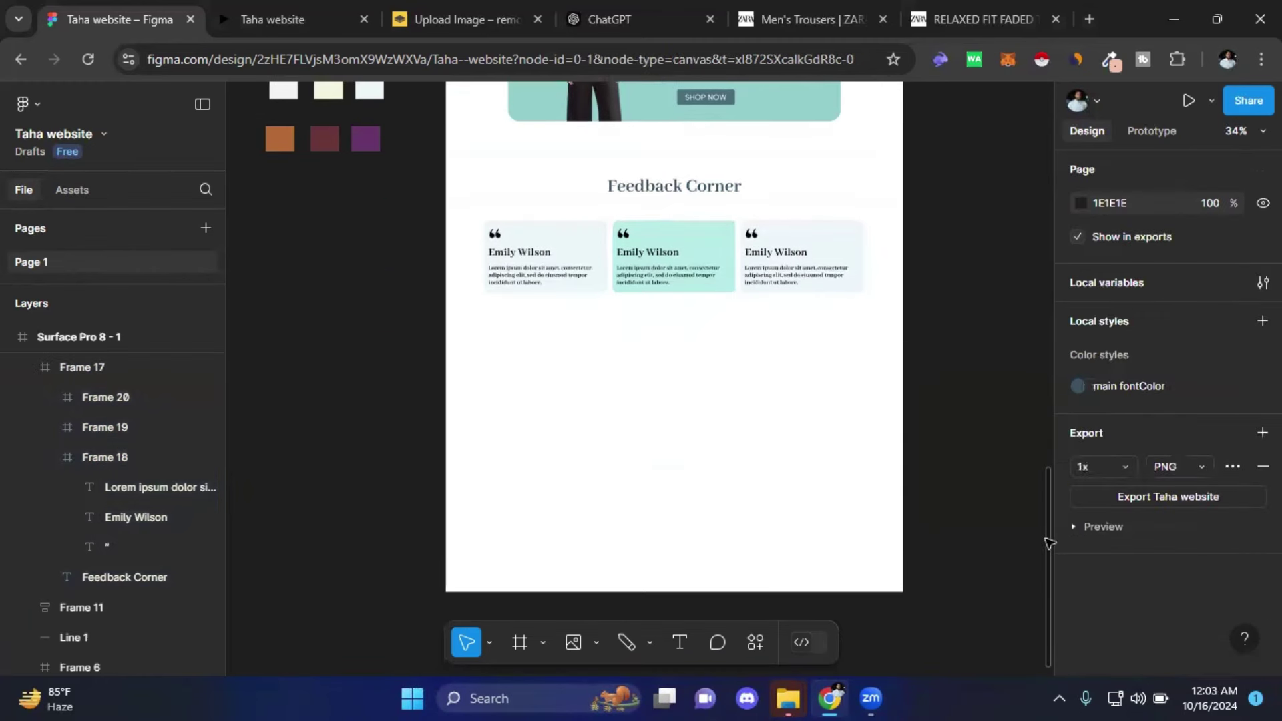
mouse_move(1048, 542)
mouse_down()
mouse_move(1049, 509)
mouse_move(618, 241)
mouse_up()
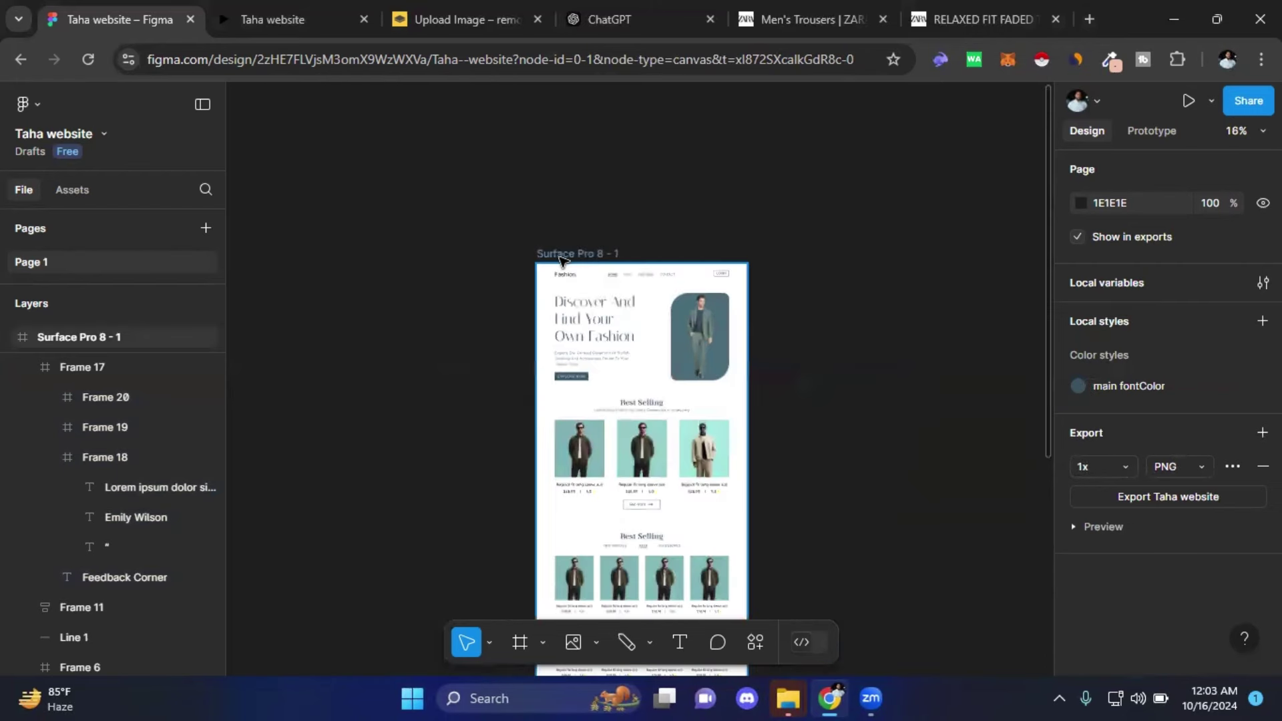
click(570, 254)
scroll(869, 283, down, 4)
scroll(668, 468, down, 5)
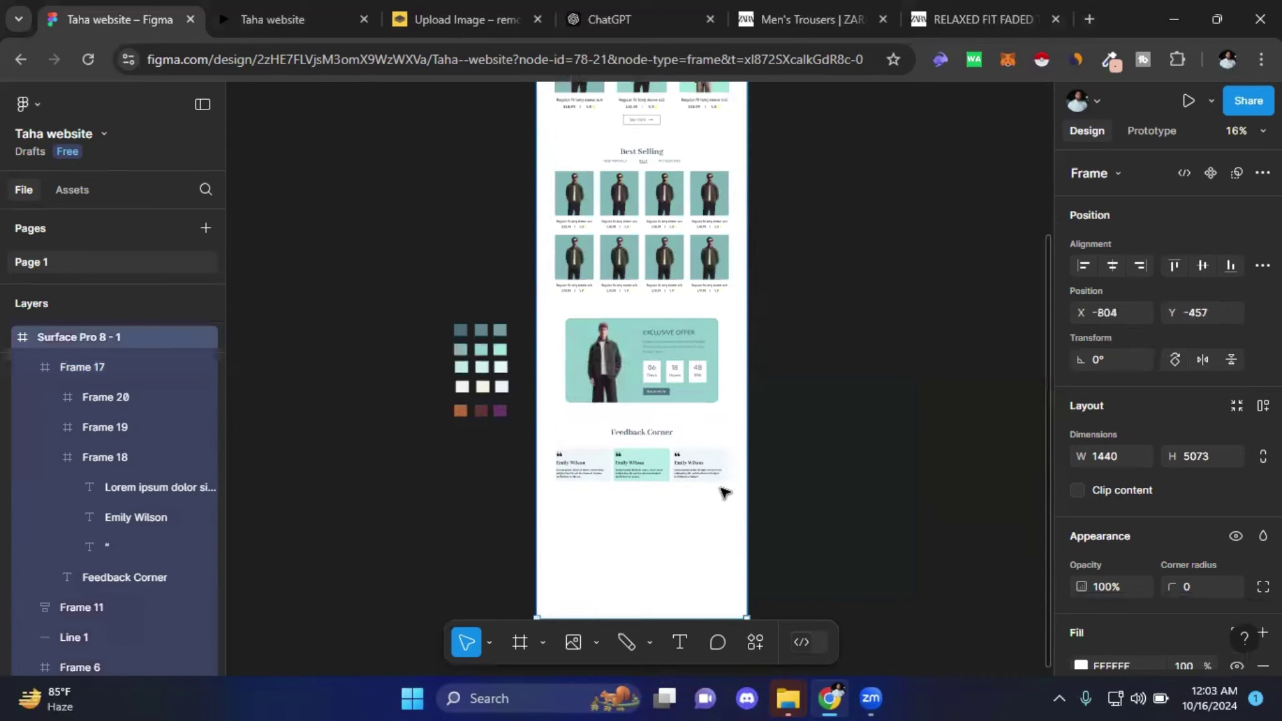
scroll(642, 473, down, 3)
scroll(573, 405, up, 2)
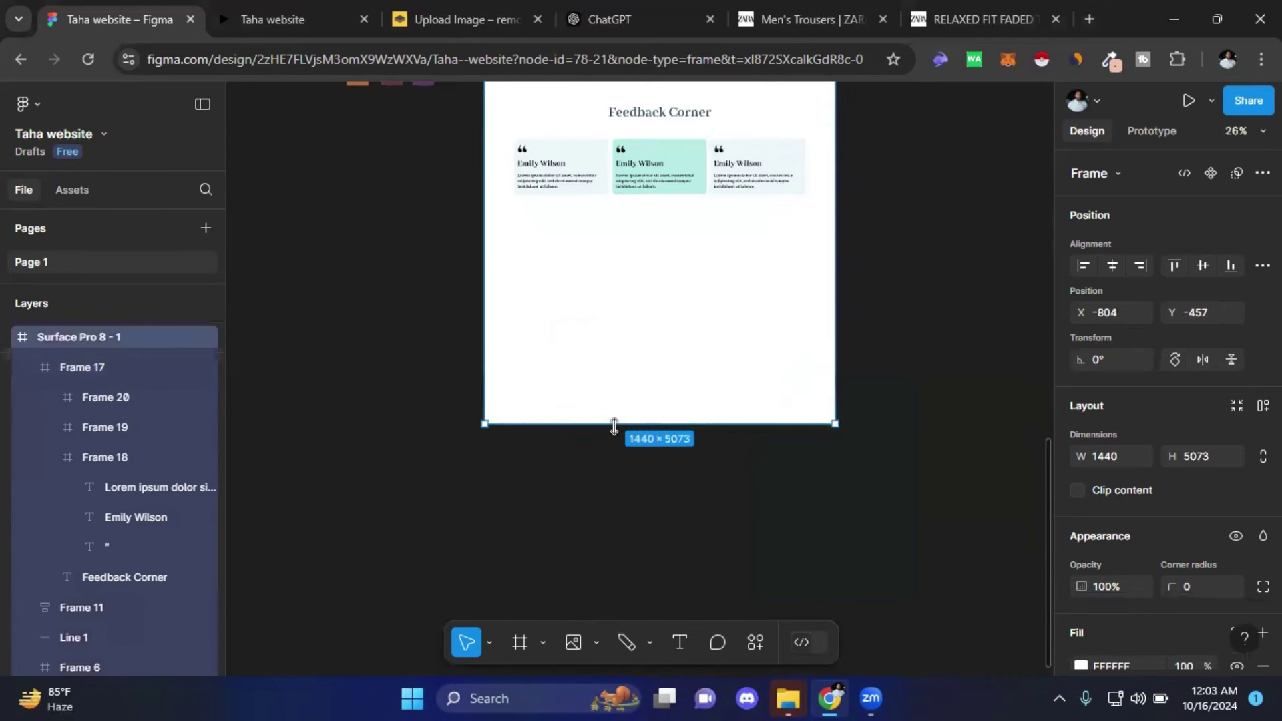
mouse_move(613, 423)
mouse_down()
mouse_move(620, 298)
mouse_move(620, 310)
mouse_up()
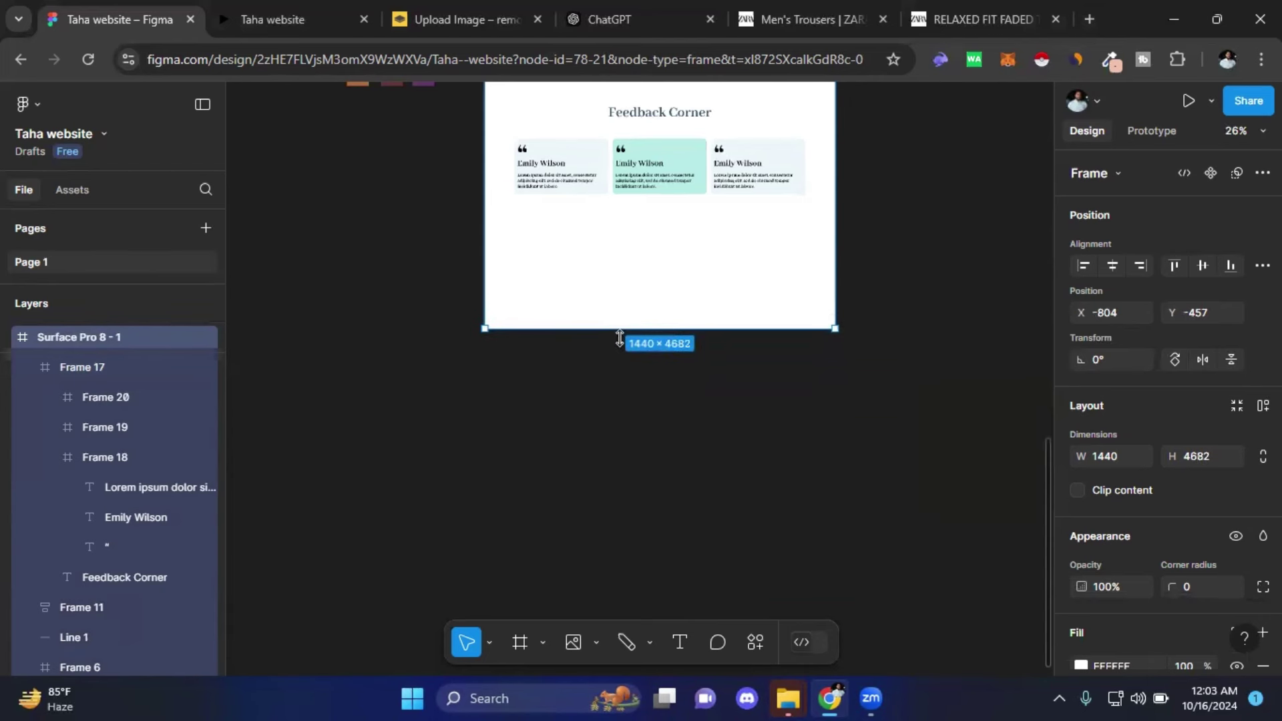
drag(620, 309, 624, 346)
- Place a new 100×100 empty frame below the testimonial cards in Feedback Corner
click(624, 312)
scroll(567, 266, up, 3)
scroll(615, 218, up, 3)
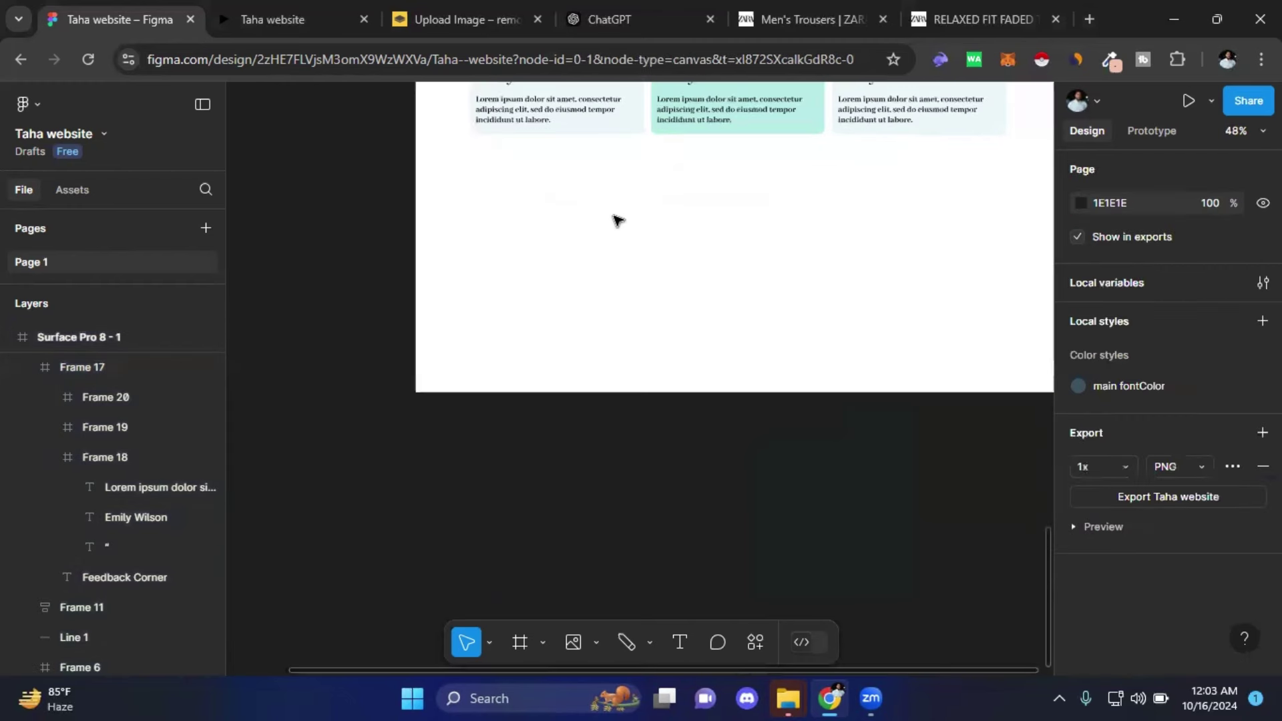
click(428, 322)
scroll(621, 492, down, 1)
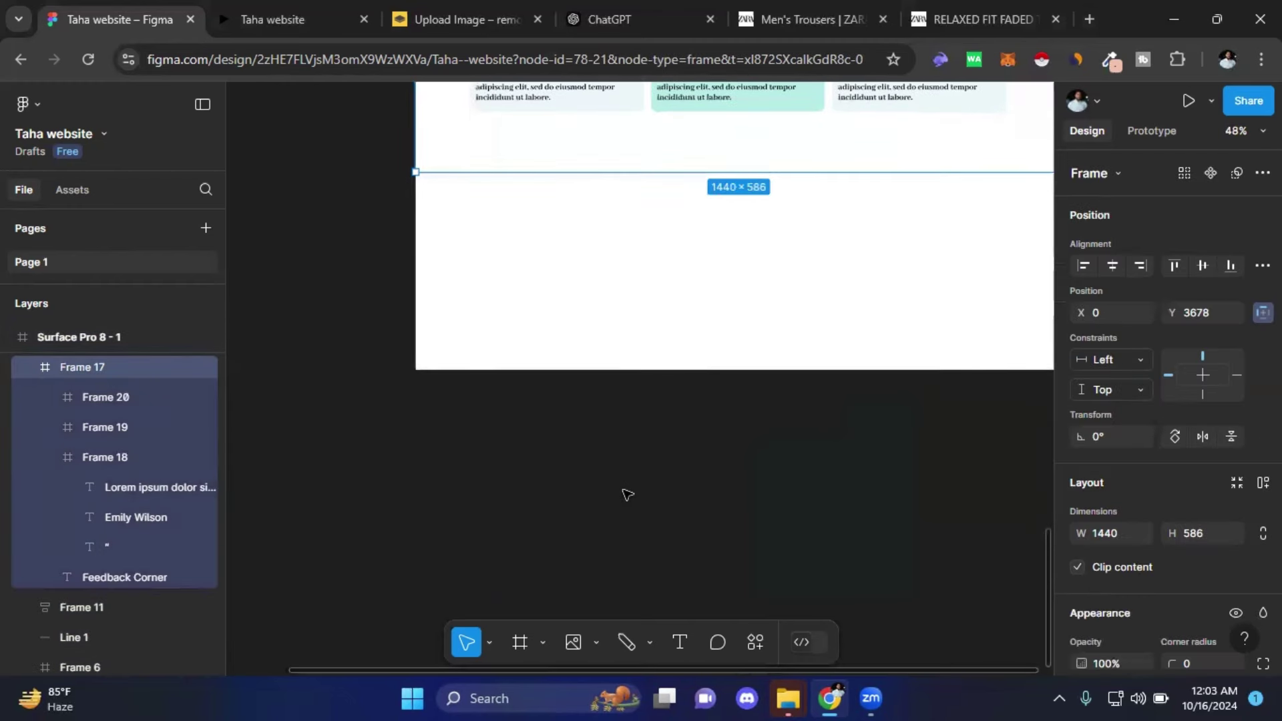
scroll(605, 506, up, 2)
scroll(515, 518, up, 4)
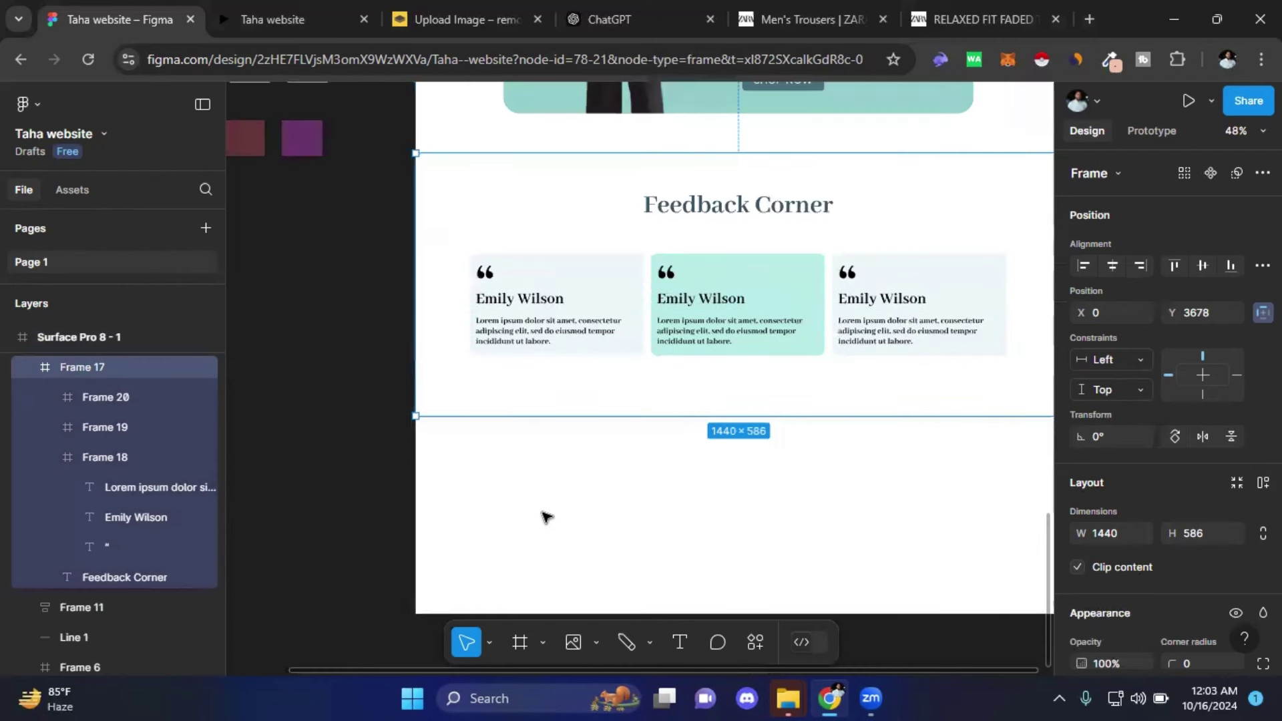
scroll(544, 518, down, 1)
scroll(772, 495, right, 3)
scroll(684, 488, left, 2)
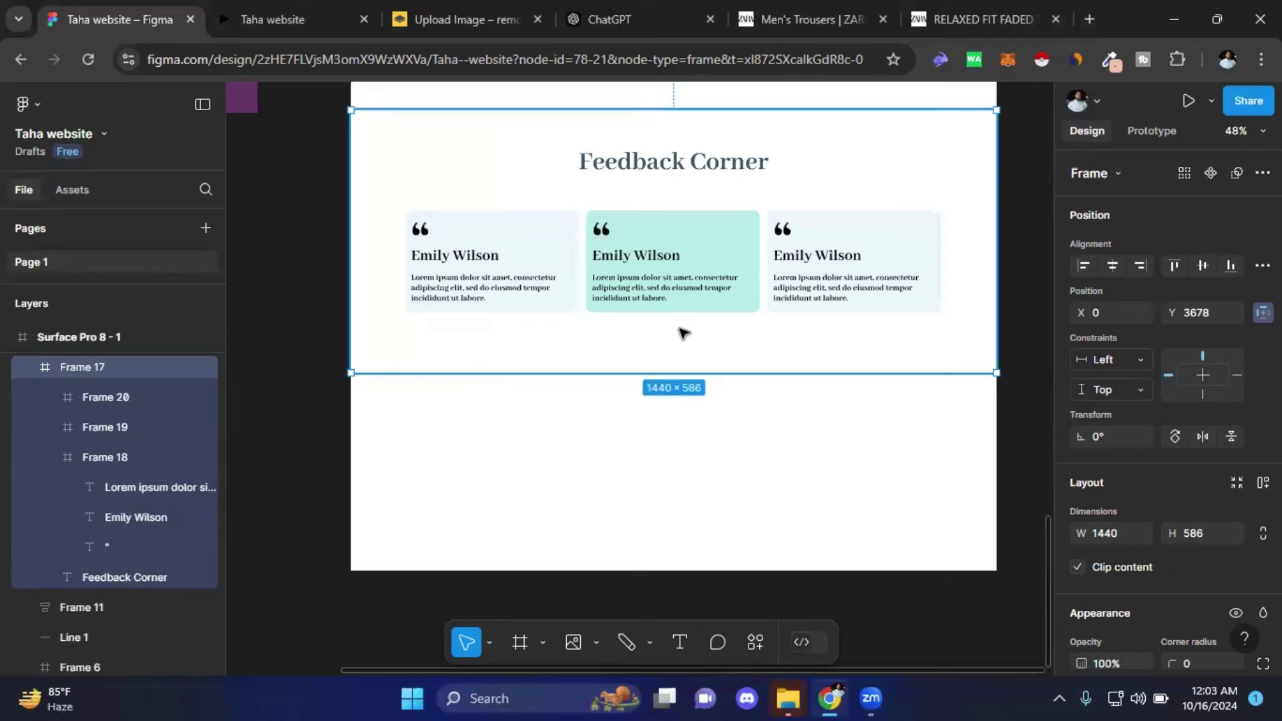
scroll(680, 333, up, 3)
scroll(681, 335, up, 3)
scroll(678, 354, up, 3)
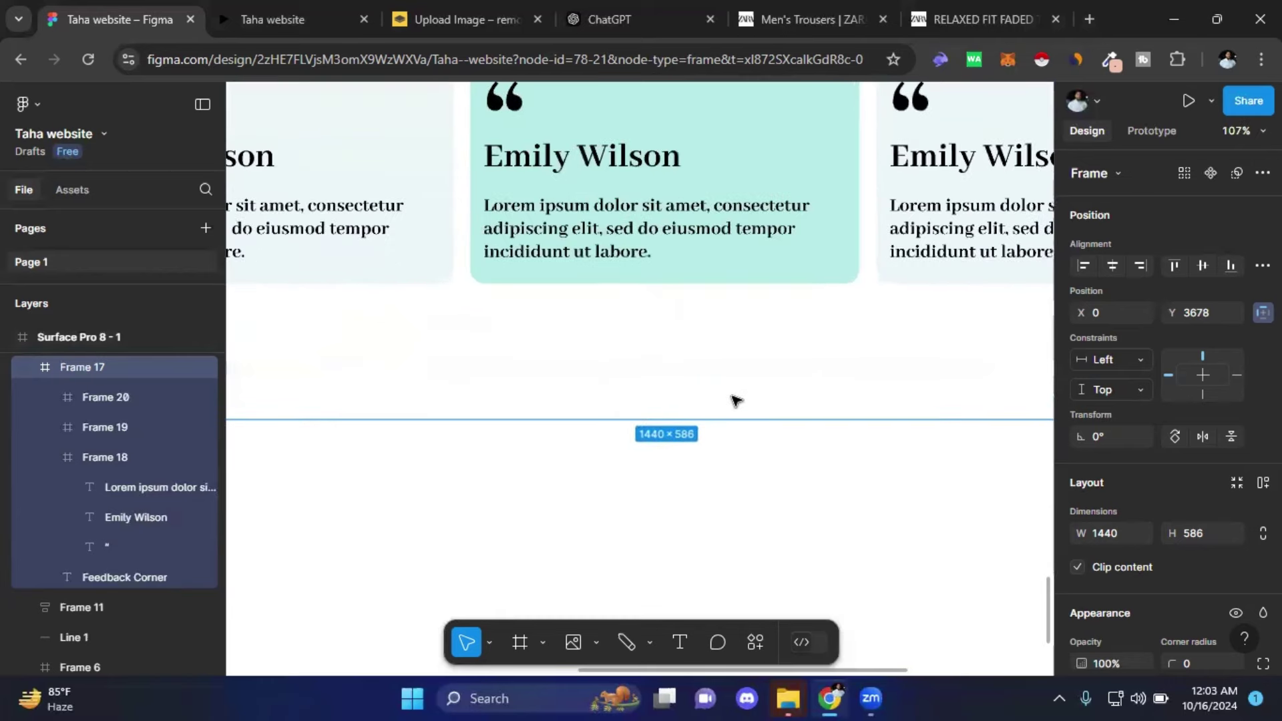
scroll(452, 383, down, 2)
scroll(552, 375, down, 1)
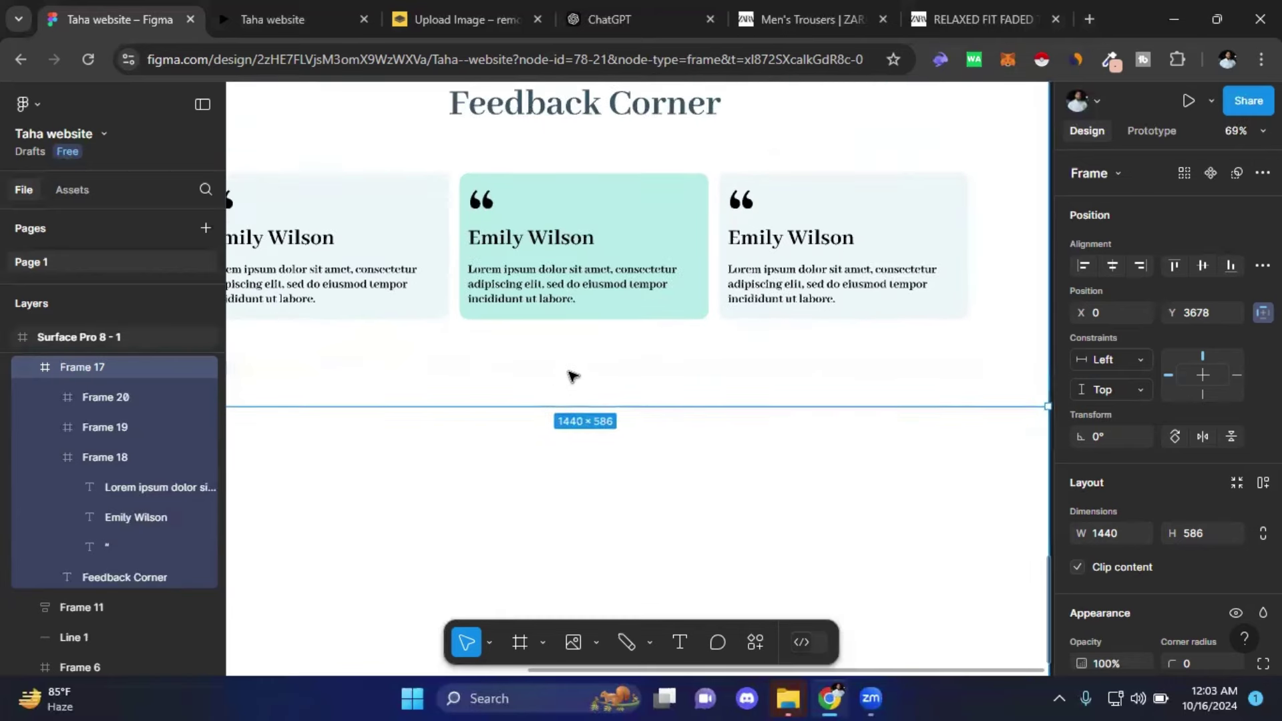
scroll(700, 455, up, 1)
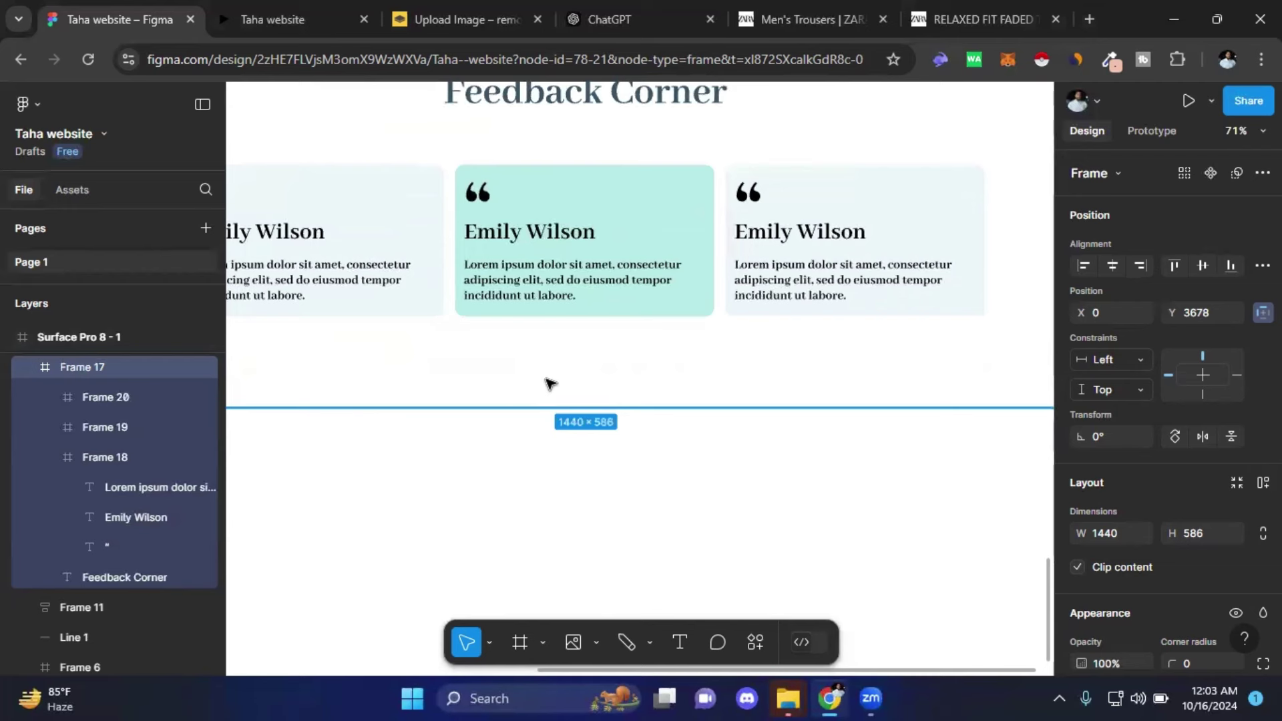
click(521, 642)
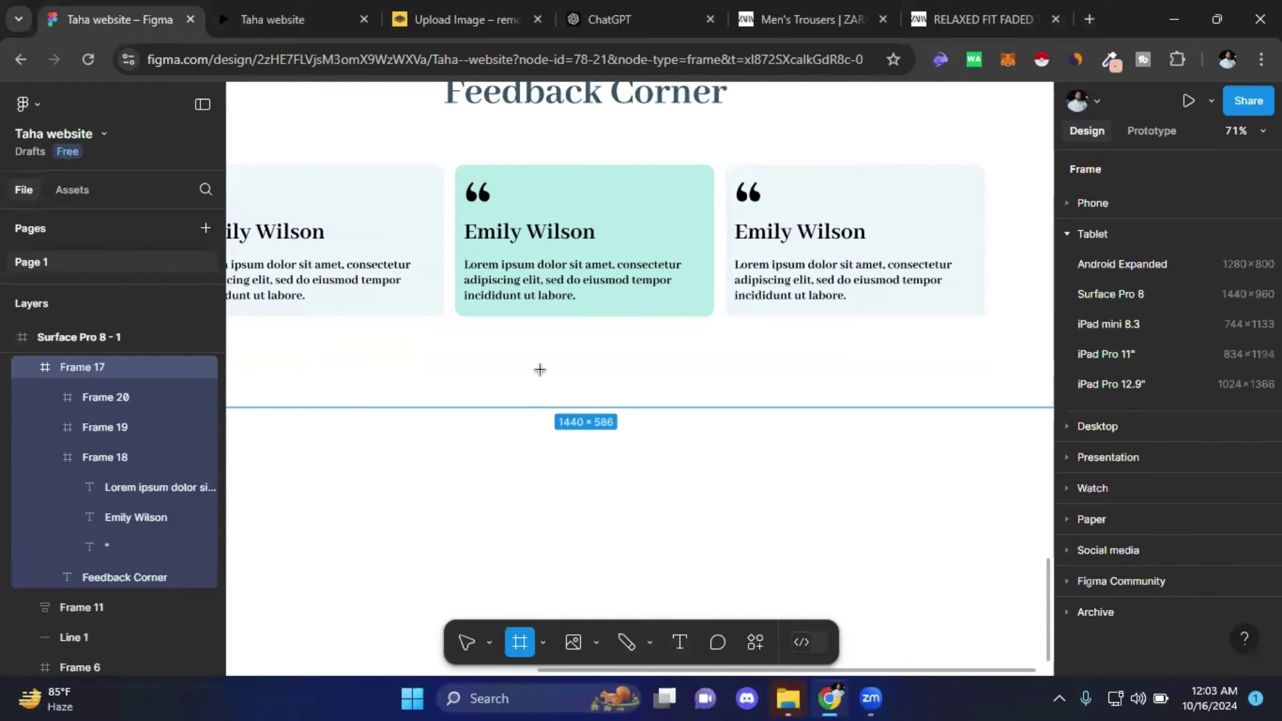
click(579, 379)
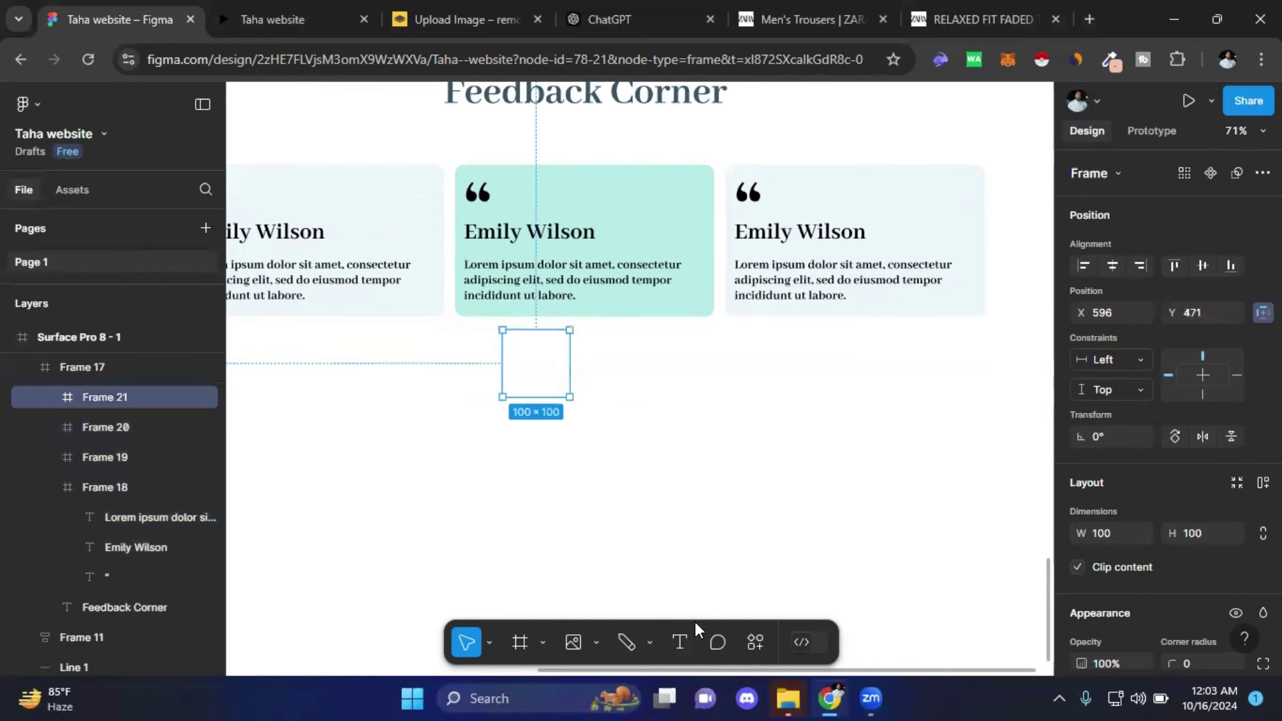
- Type a "<" character in a text box inside the new frame
click(680, 642)
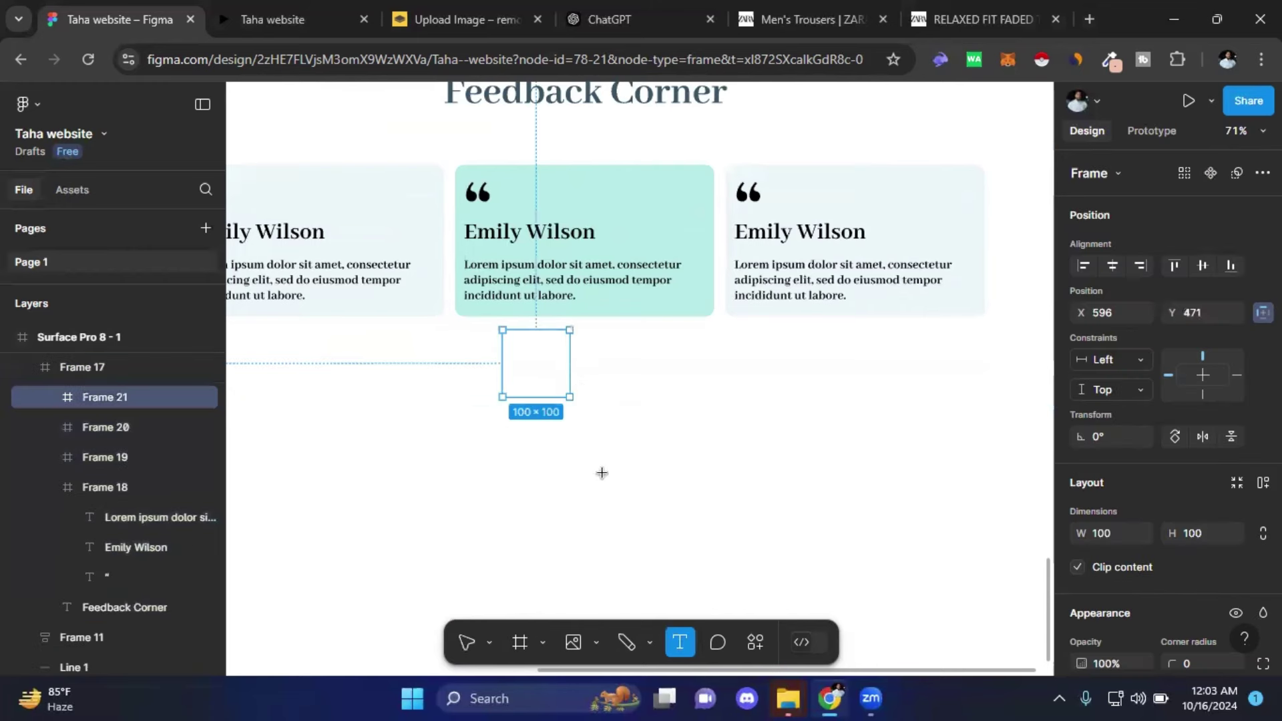
click(539, 364)
text(<)
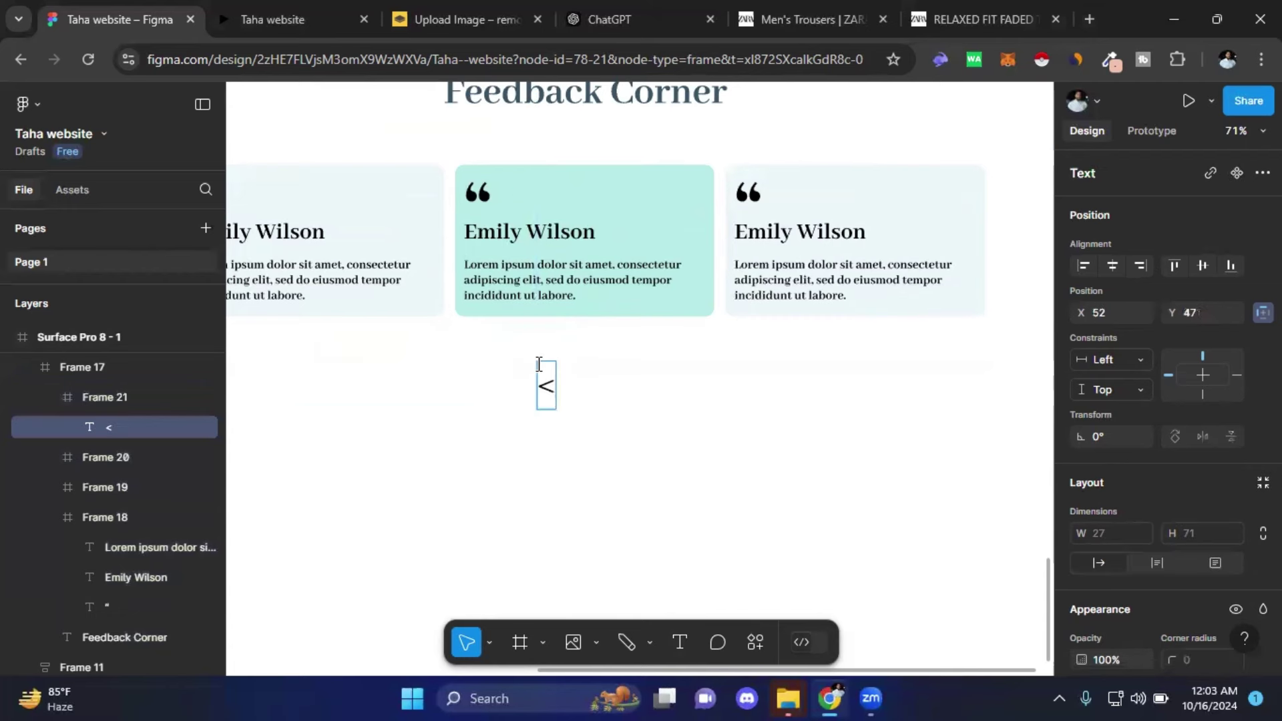
- Set the "<" text's font size to 40, passing through 30 first
key(ctrl+a)
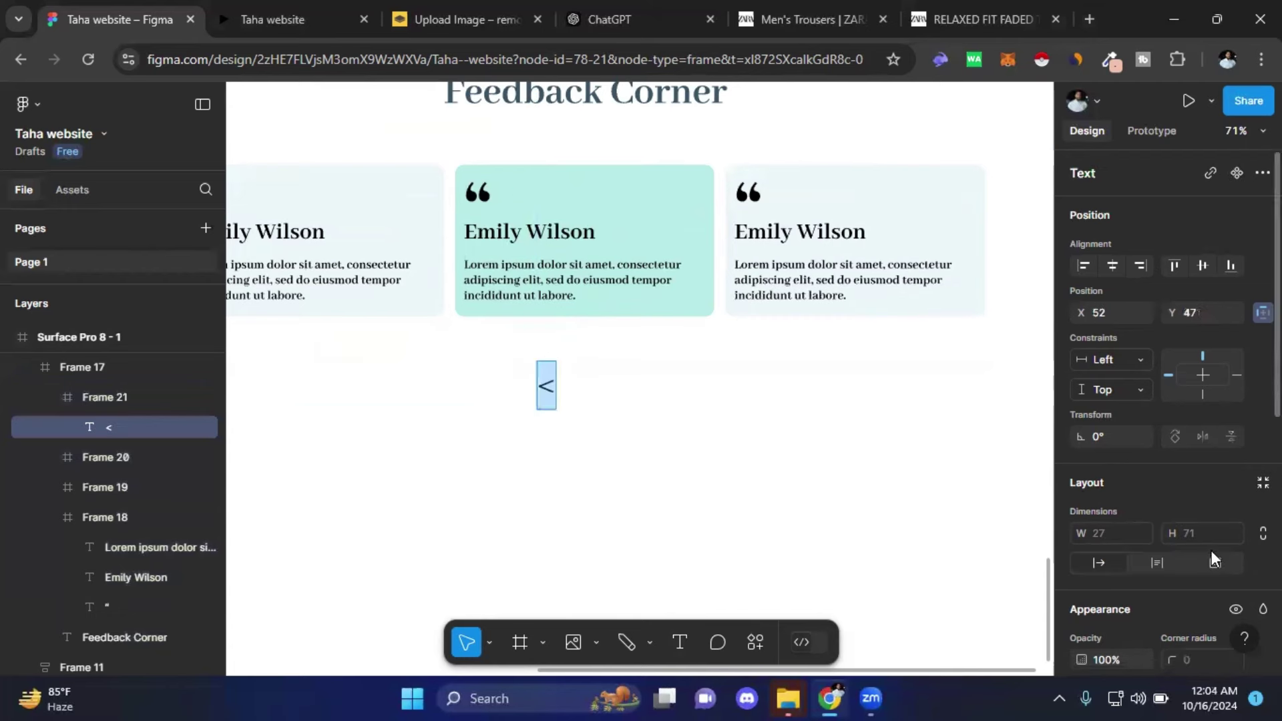
scroll(1230, 482, down, 2)
scroll(1217, 482, down, 2)
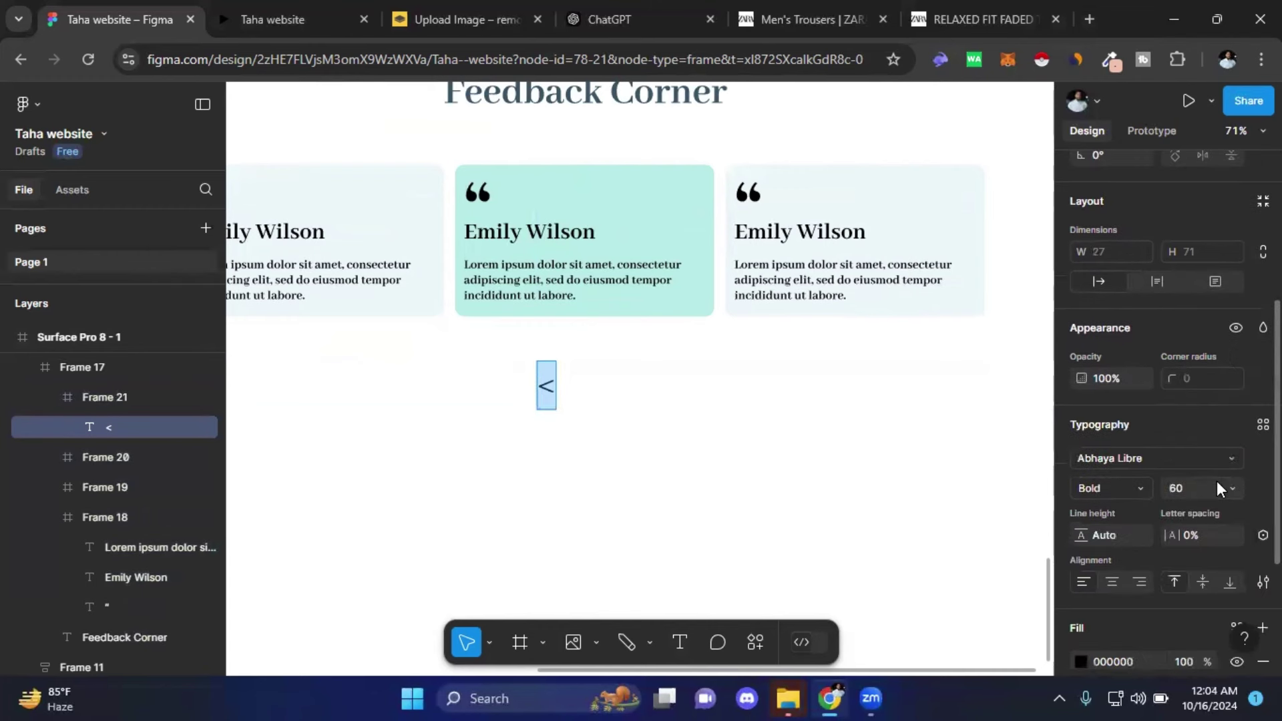
click(1144, 482)
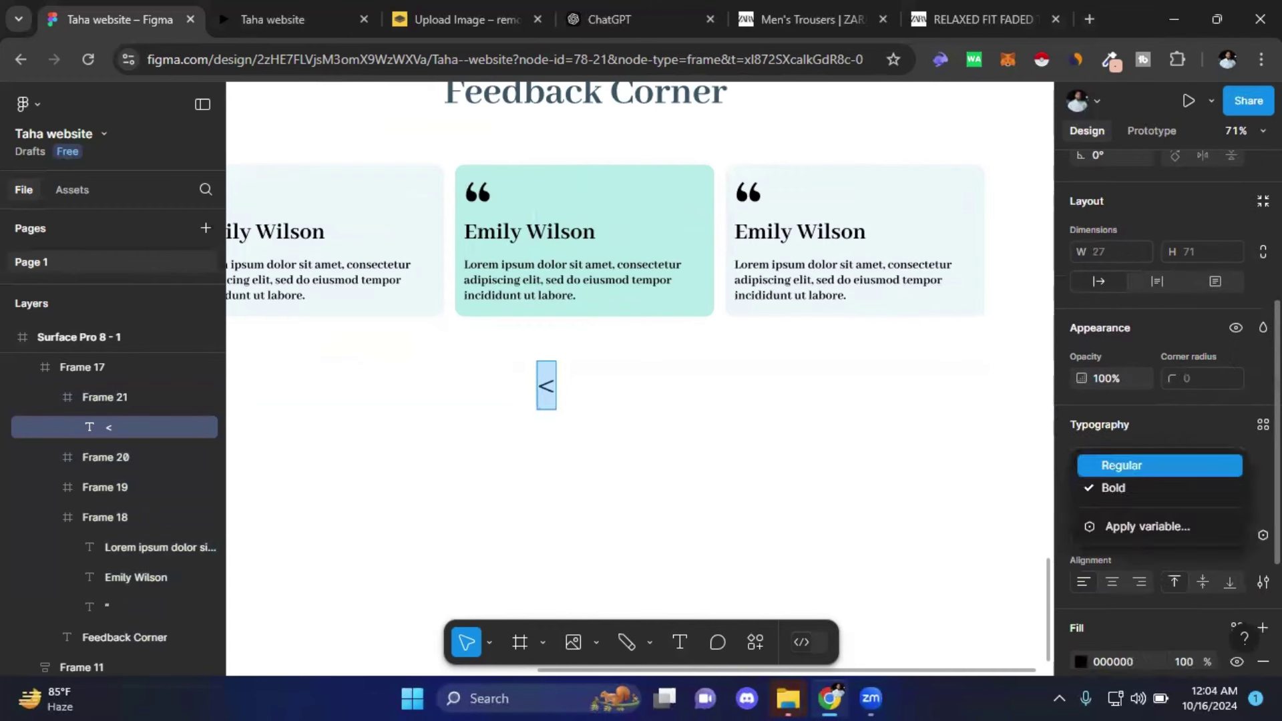
click(1224, 488)
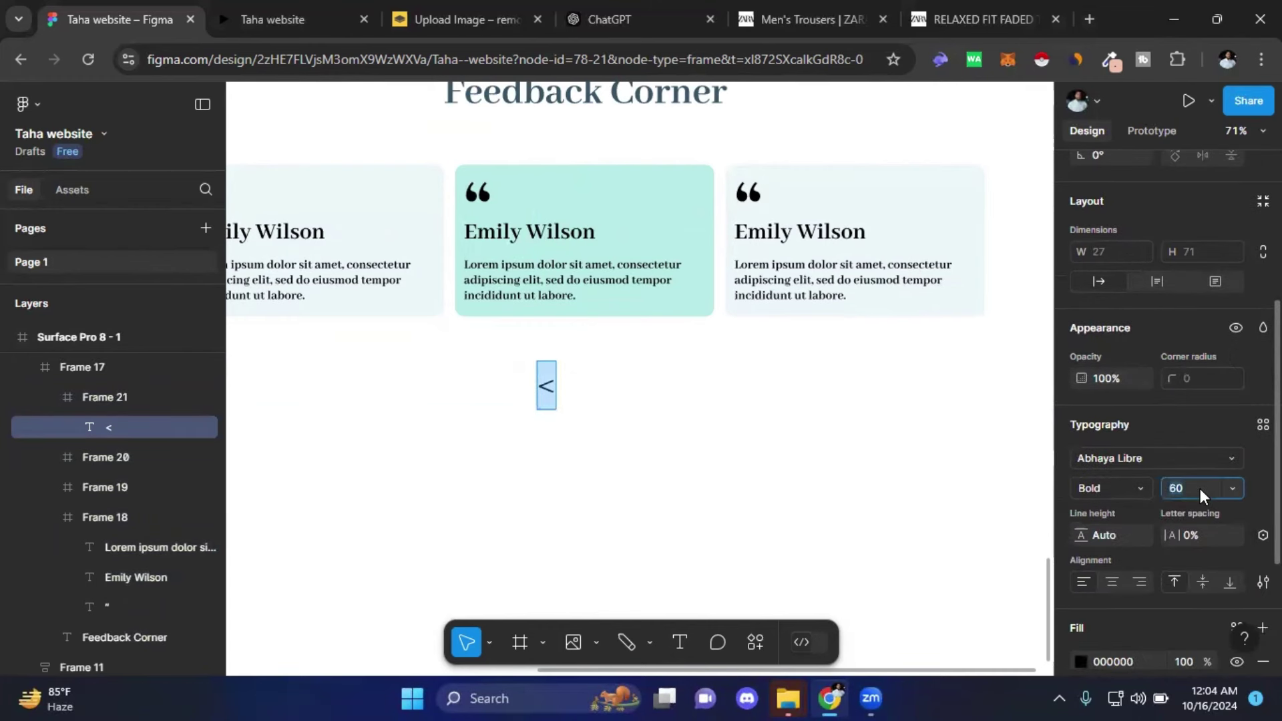
text(30)
key(Return)
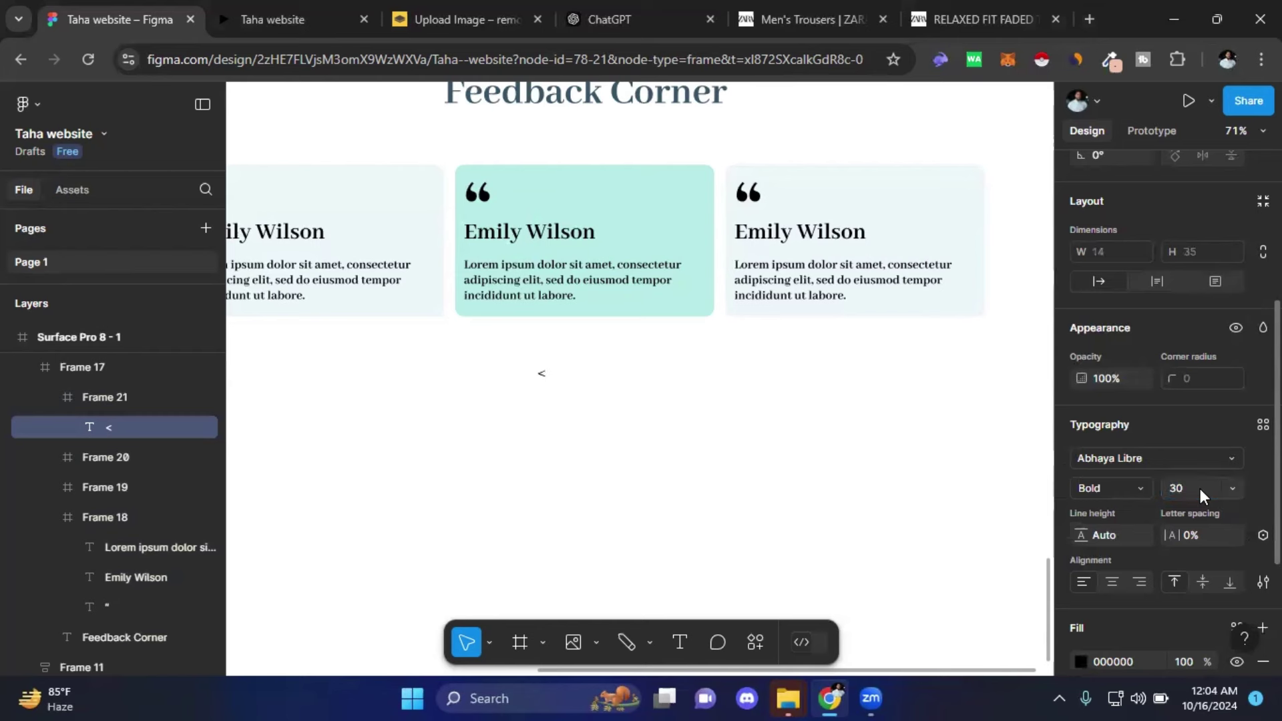
click(1200, 487)
text(40)
key(Return)
- Change the "<" font to ABeeZee Regular
click(1160, 457)
click(913, 302)
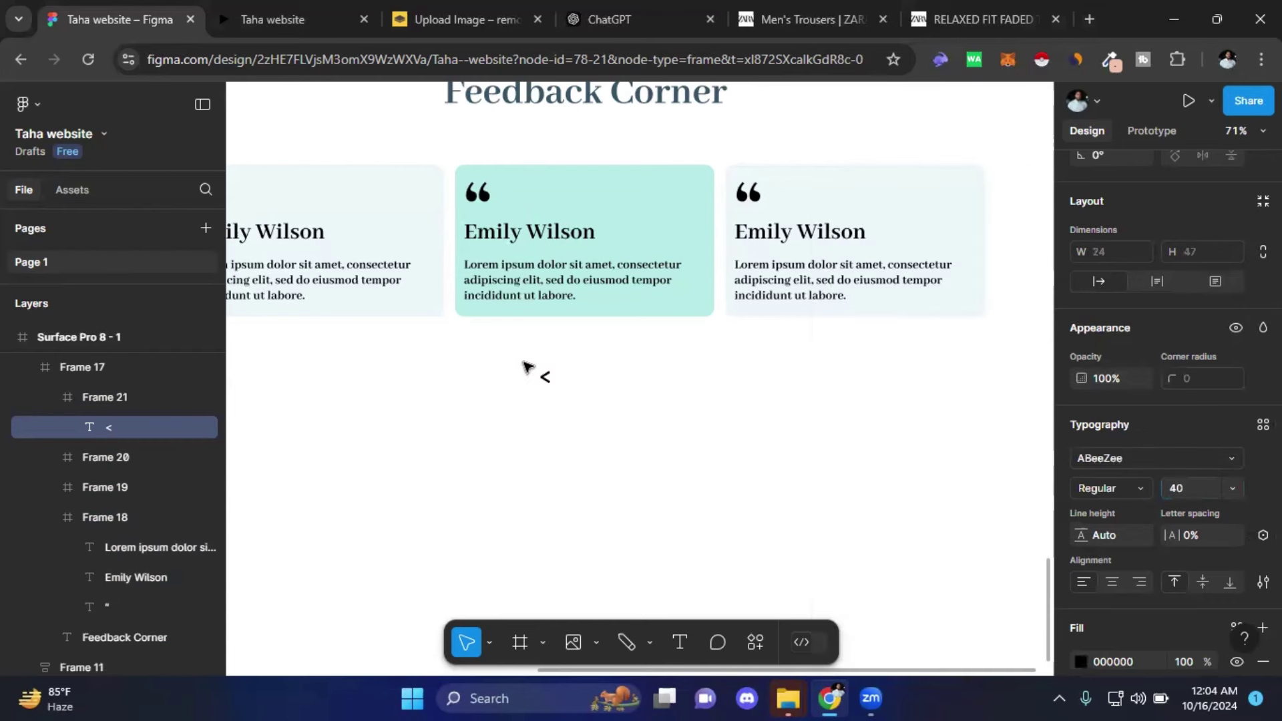
click(554, 379)
- Add auto layout to the frame holding the "<" with Shift+A
key(Escape)
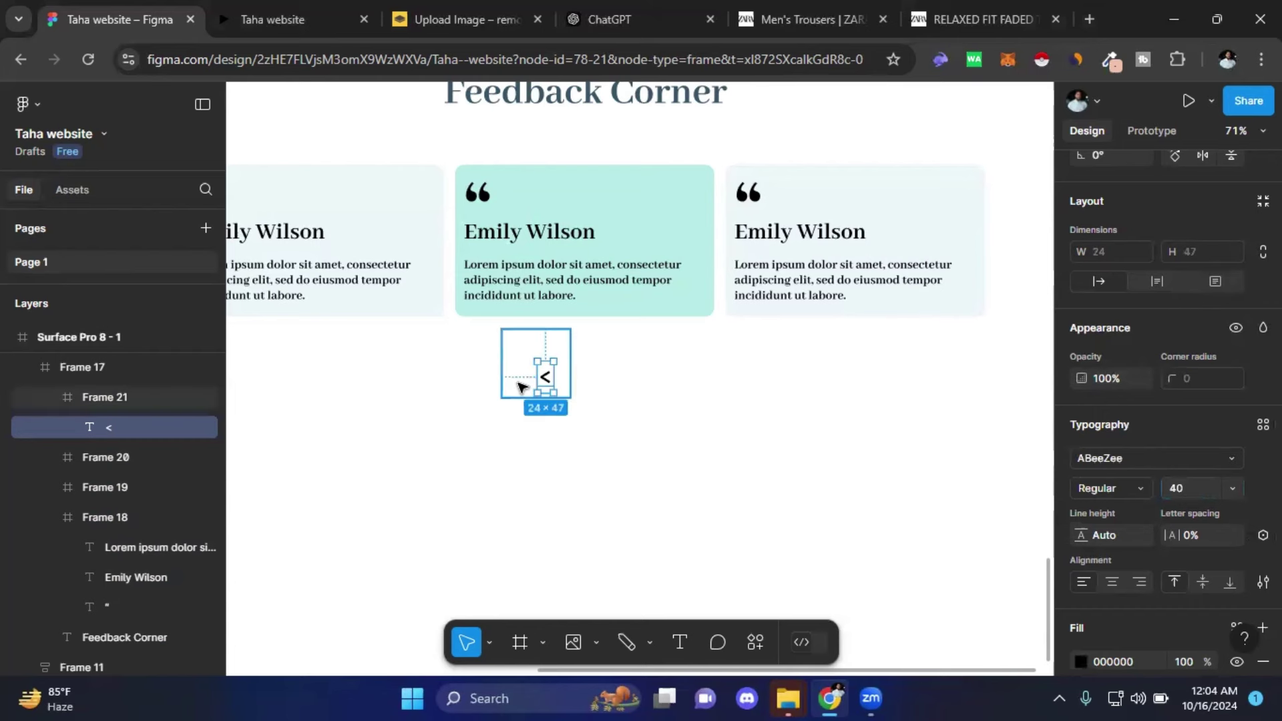
click(519, 383)
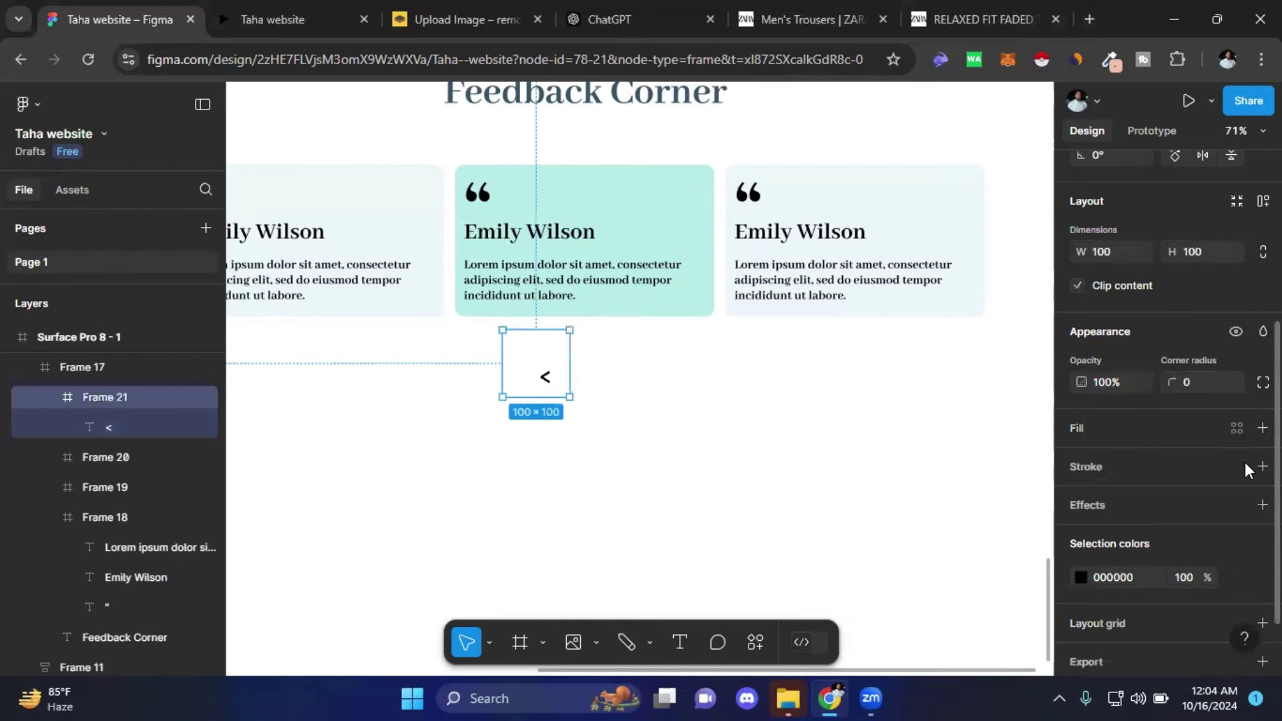
scroll(1245, 462, up, 2)
scroll(1245, 462, up, 4)
scroll(1231, 490, down, 2)
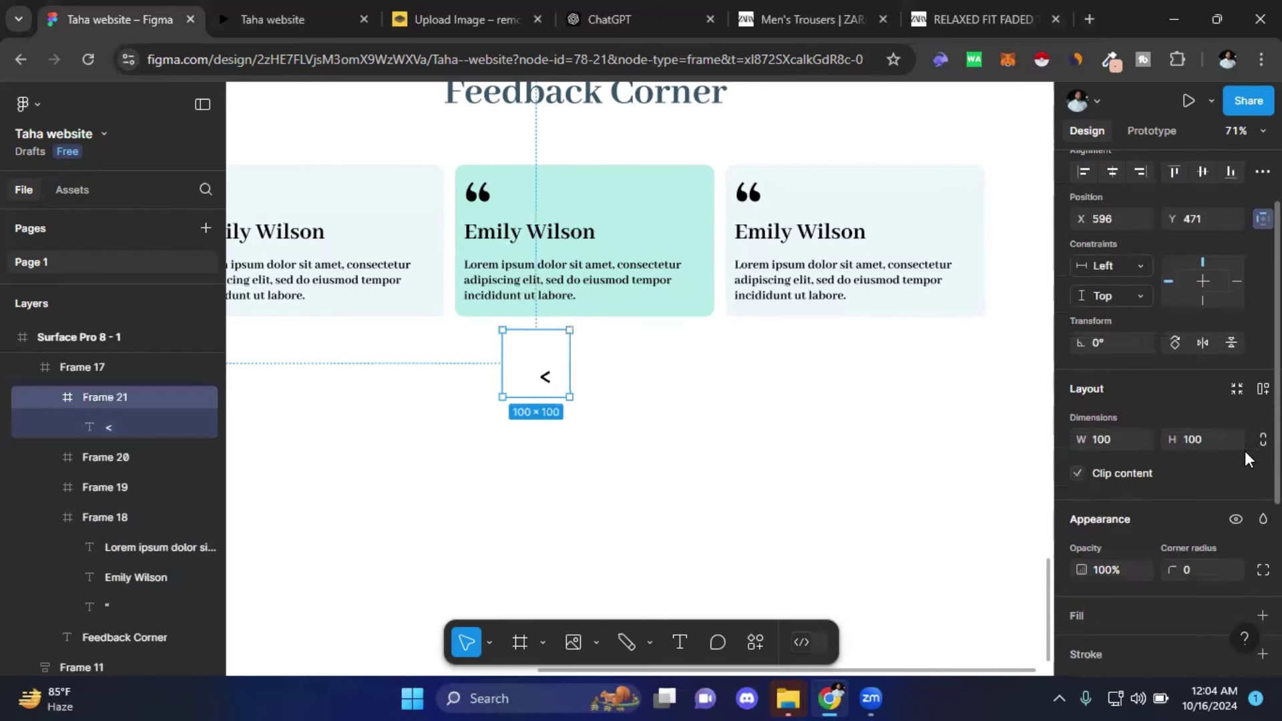
key(shift+a)
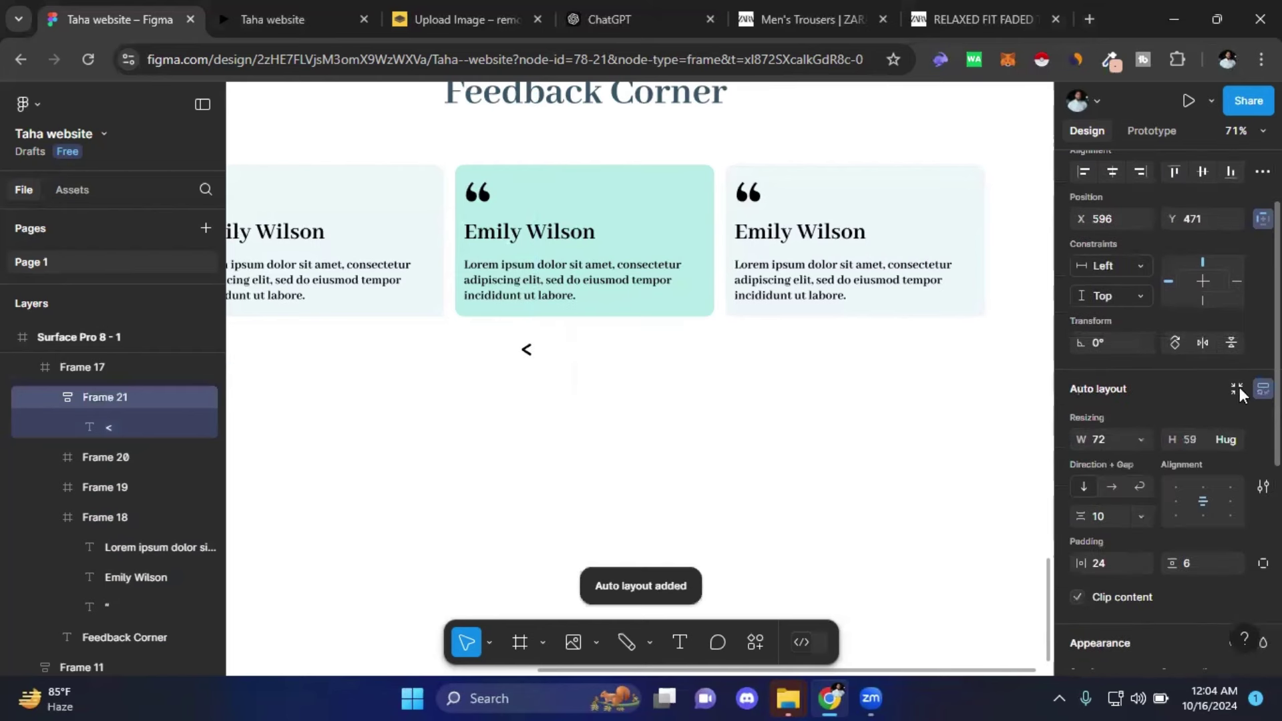
- Set the auto layout frame's horizontal and vertical padding to 10
click(1112, 563)
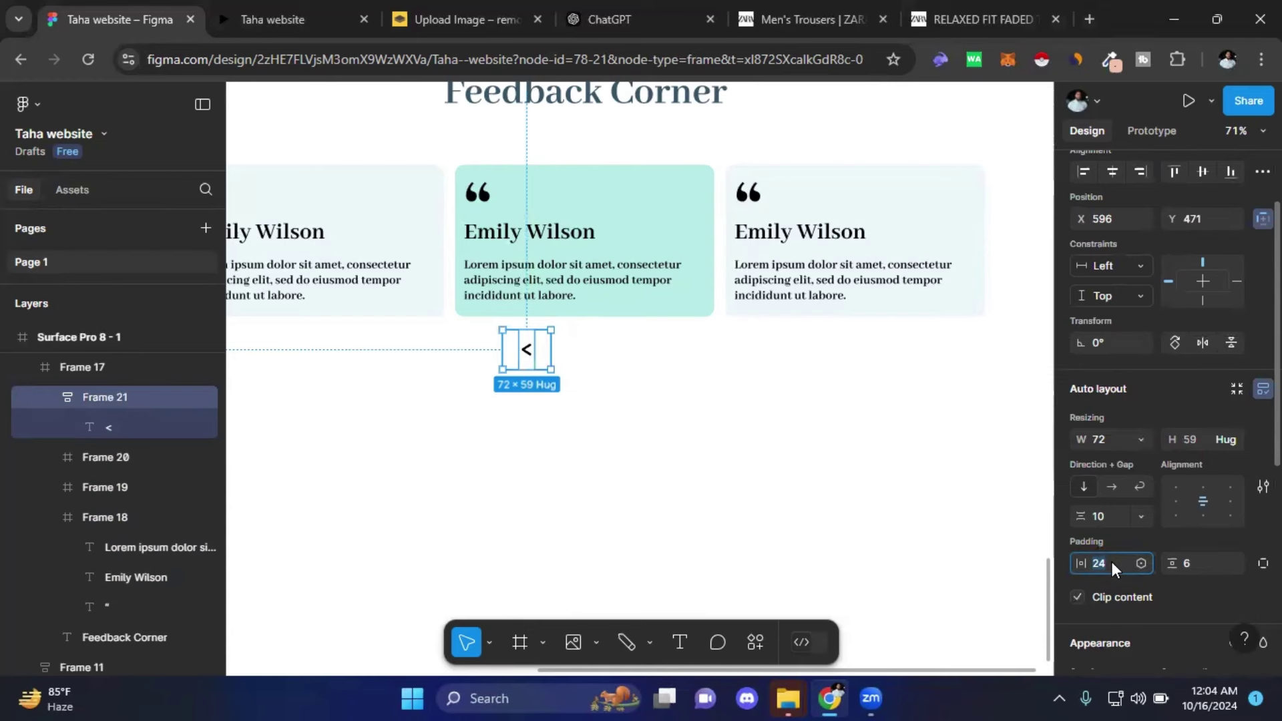
text(12)
key(Return)
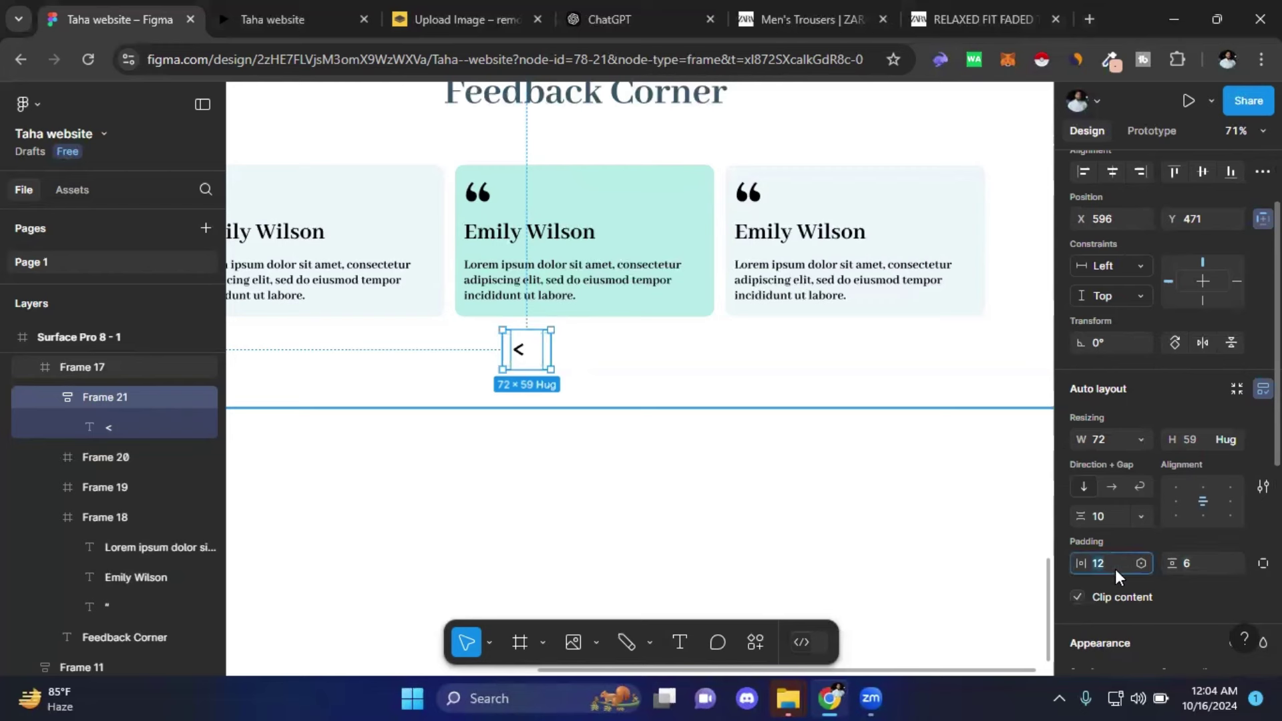
text(10)
click(1200, 567)
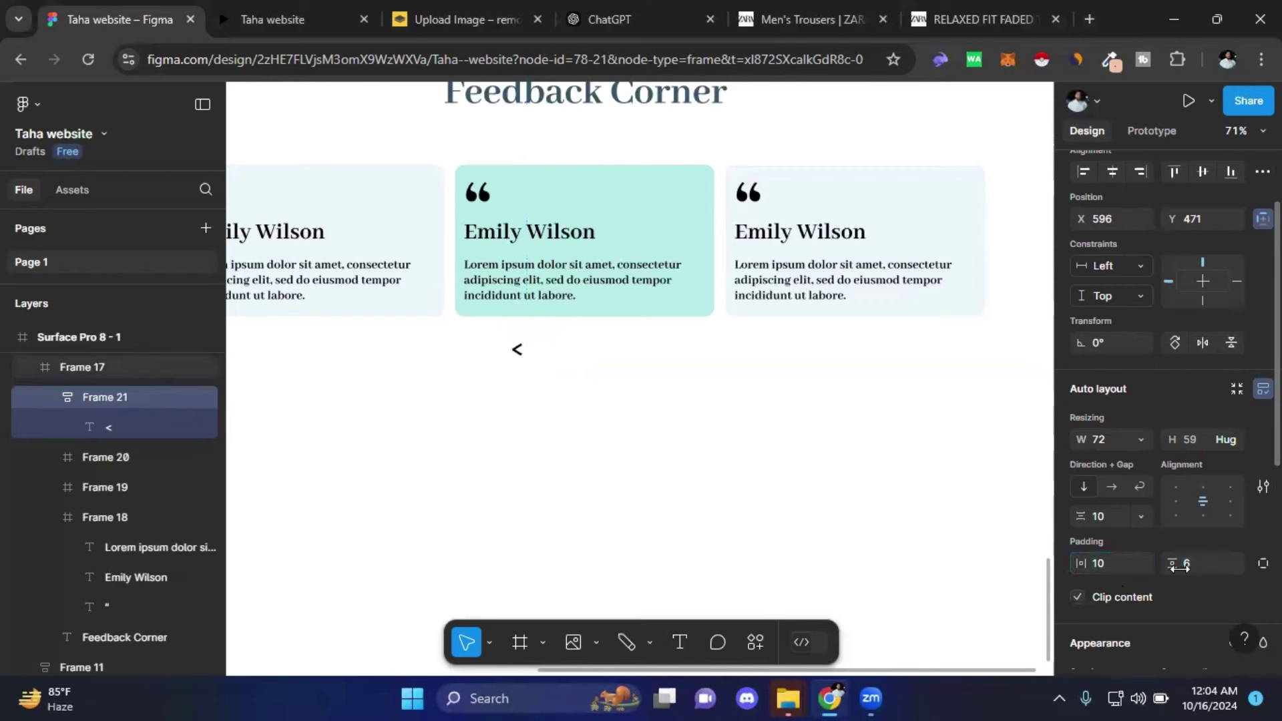
text(10)
key(Return)
click(522, 356)
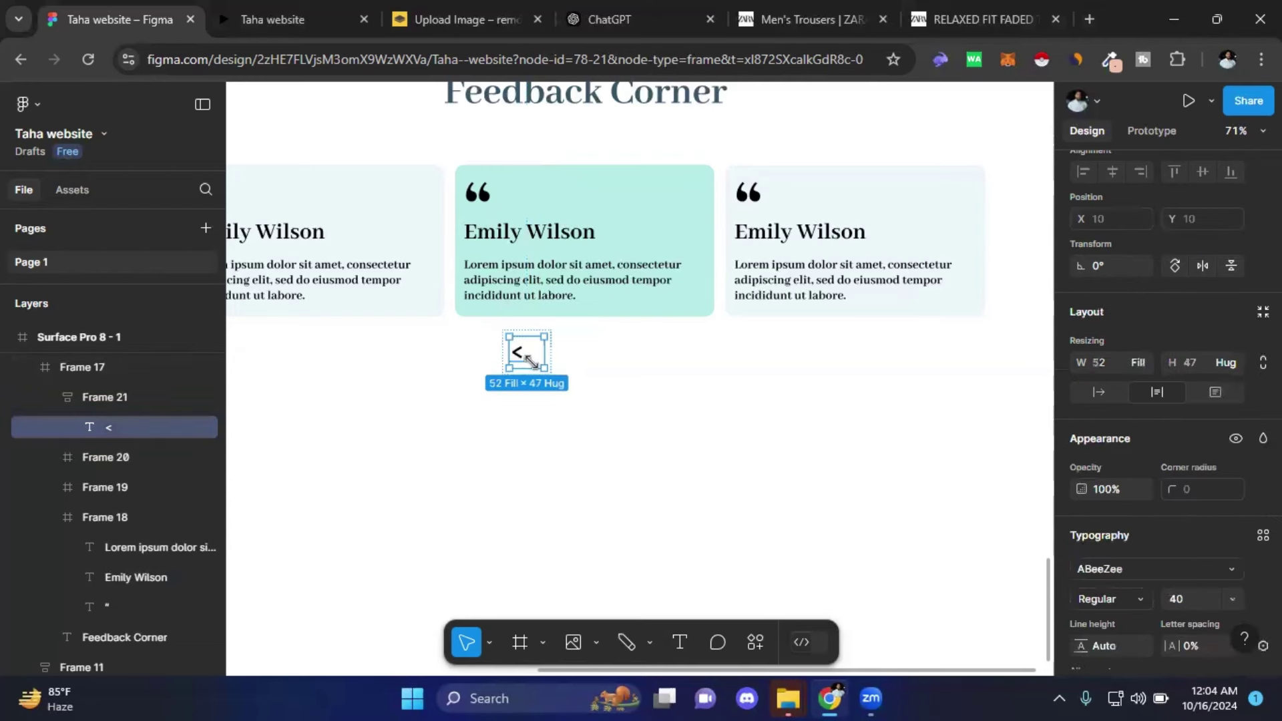
- Resize the "<" text box to 24×35, undoing the extra height change
click(528, 358)
key(ctrl+z)
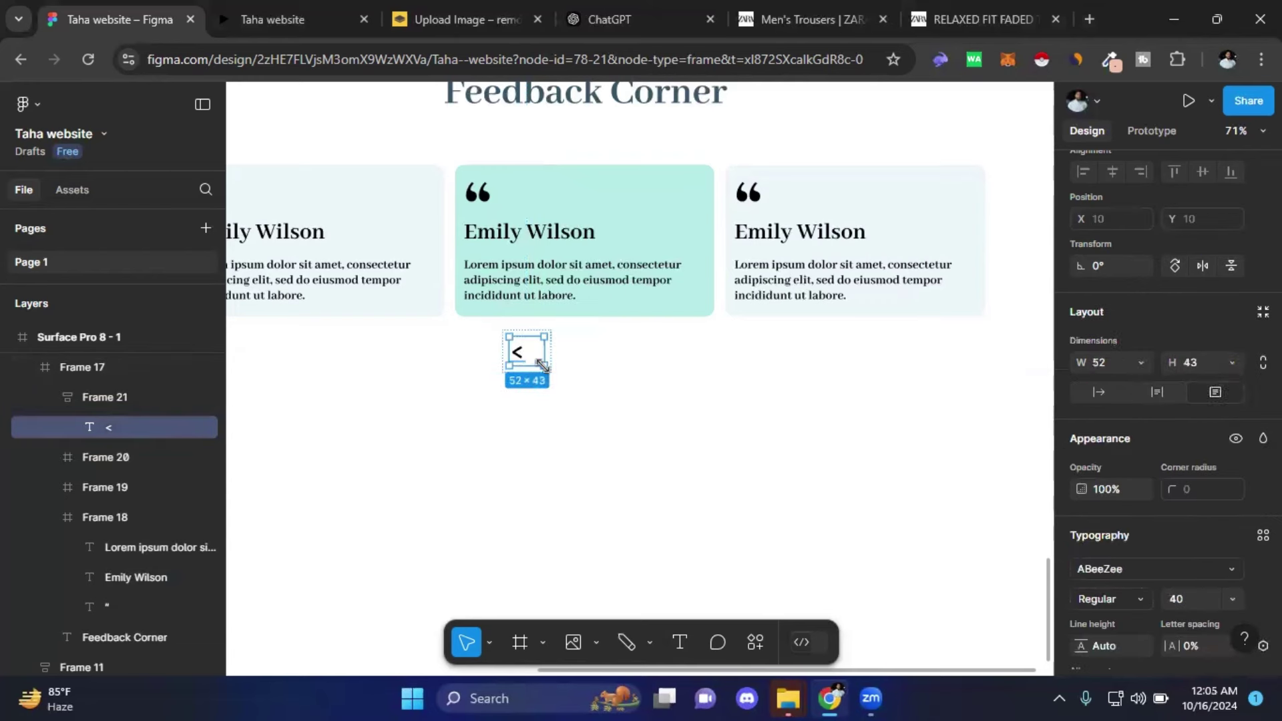
scroll(1236, 514, down, 3)
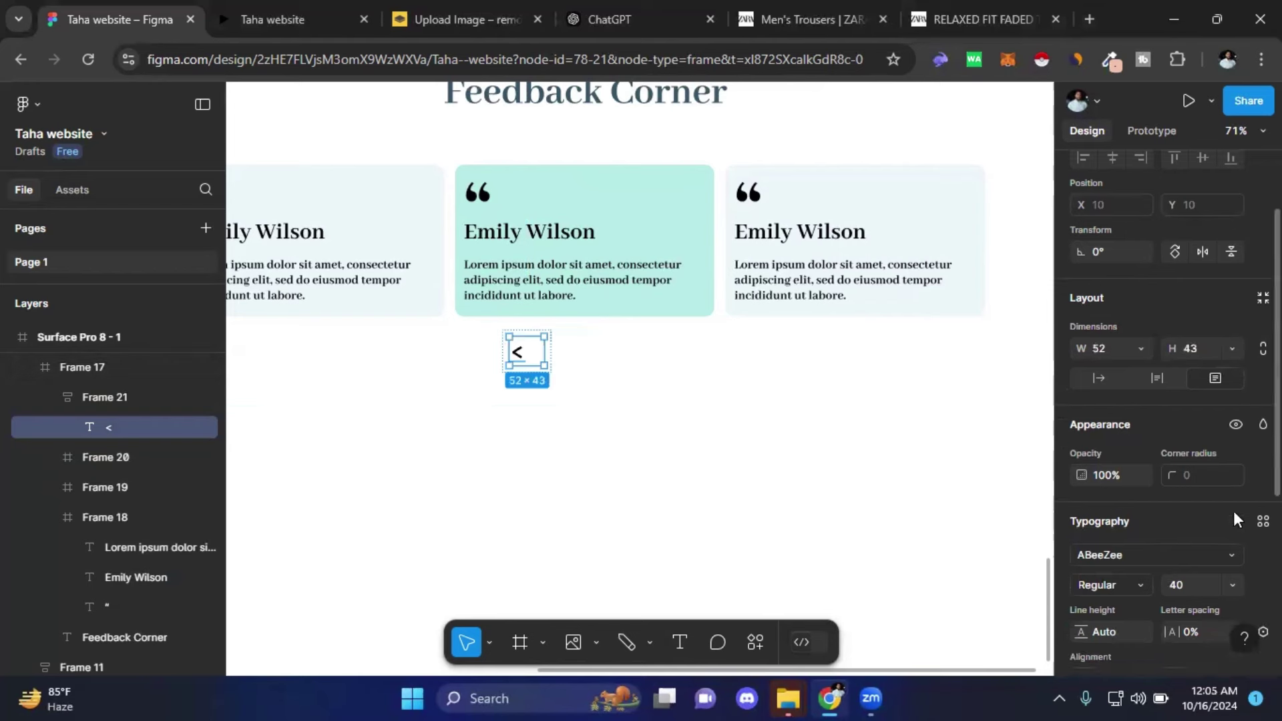
scroll(1234, 528, up, 5)
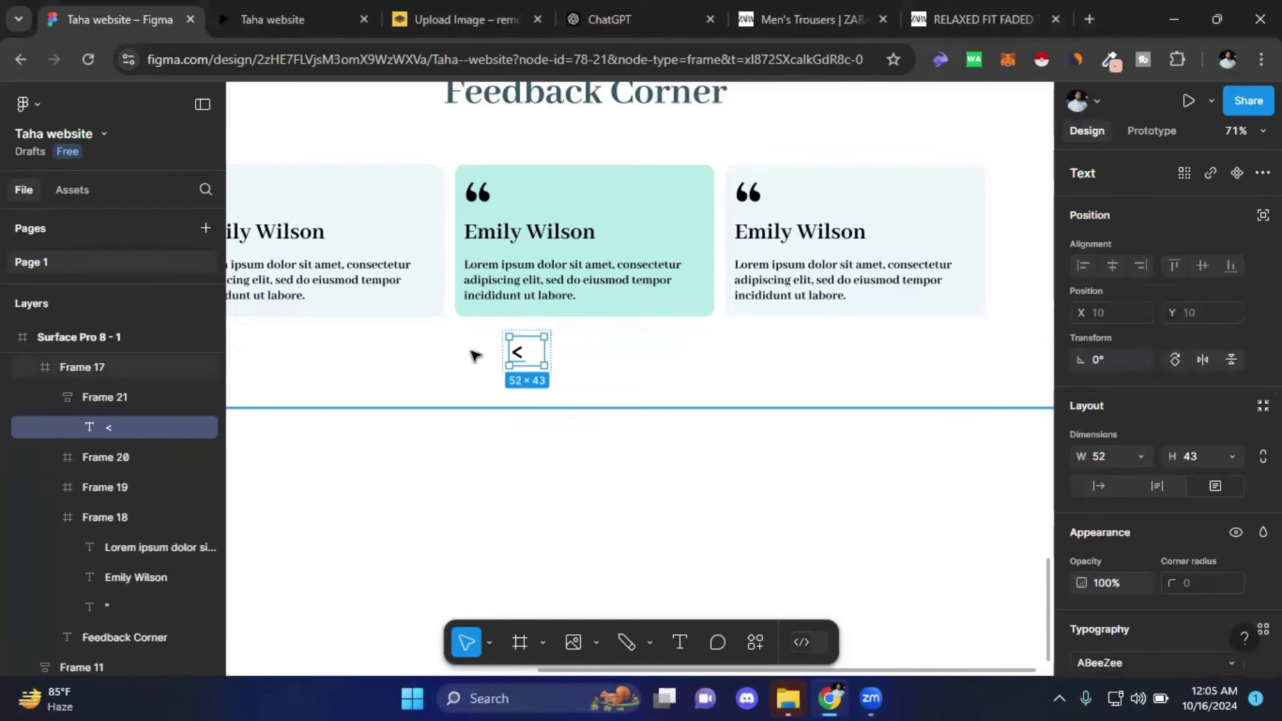
scroll(511, 361, left, 1)
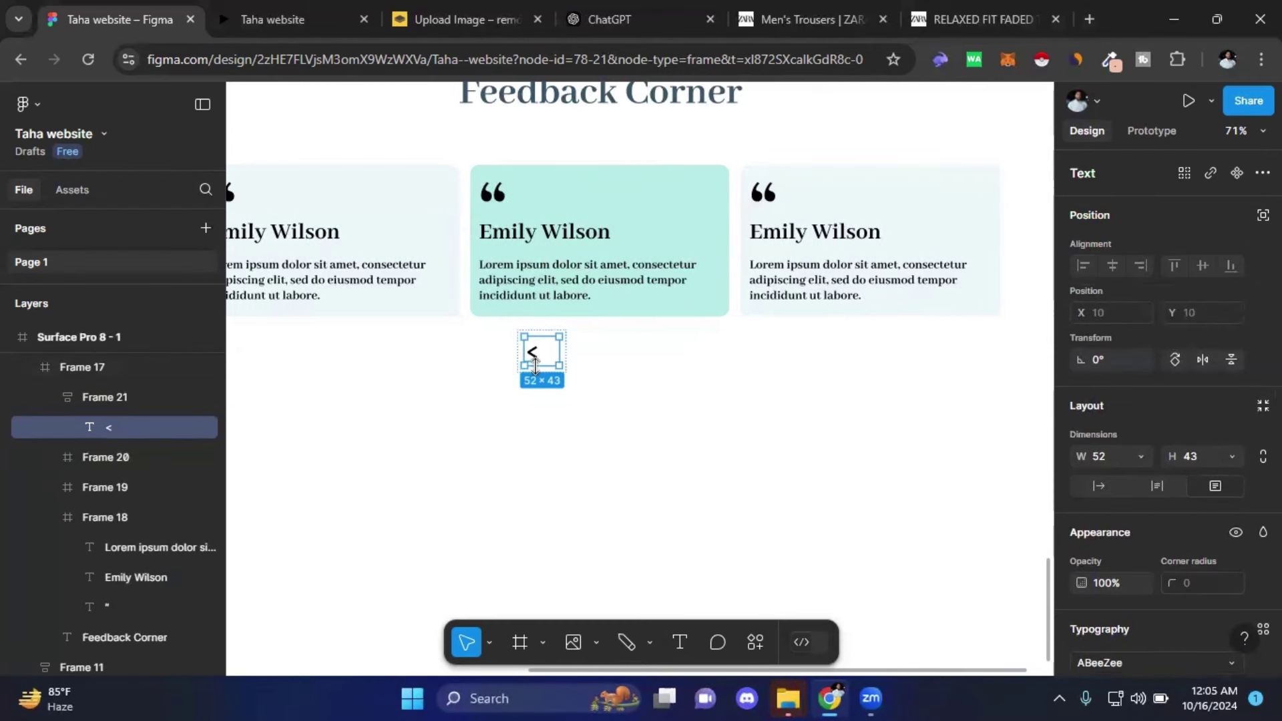
scroll(534, 361, up, 1)
scroll(531, 344, up, 5)
scroll(536, 341, up, 3)
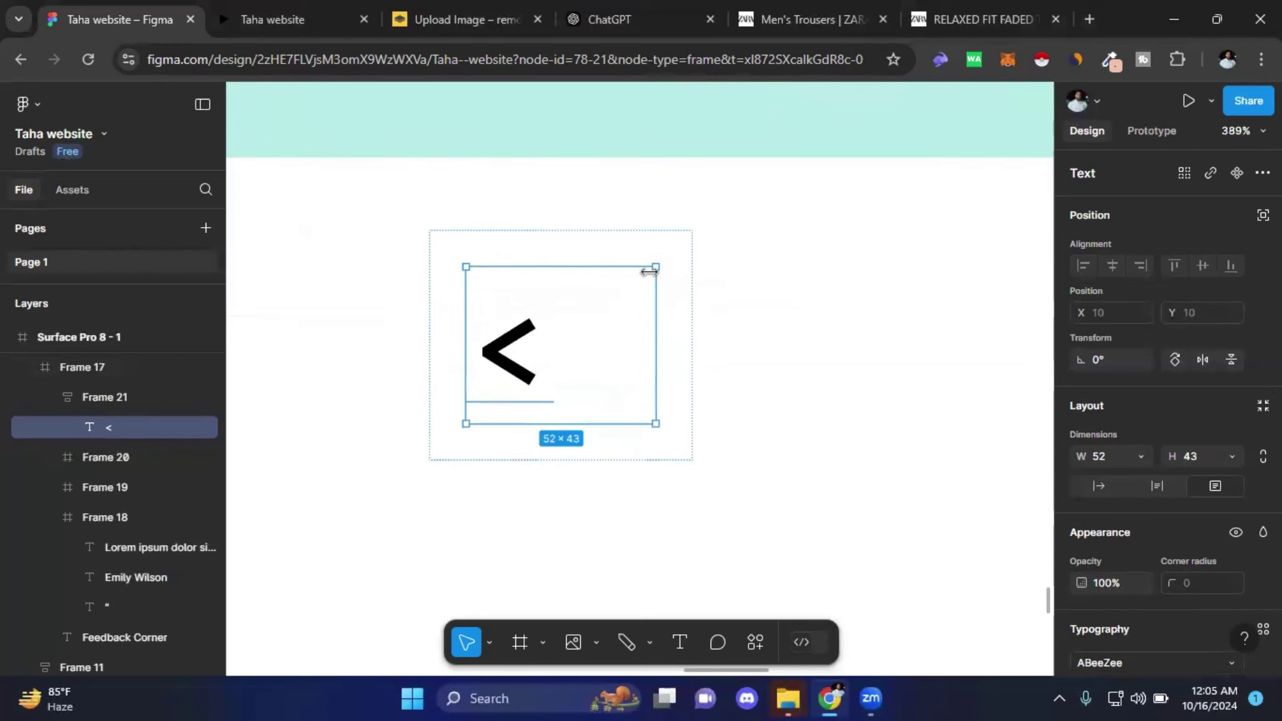
drag(654, 267, 562, 295)
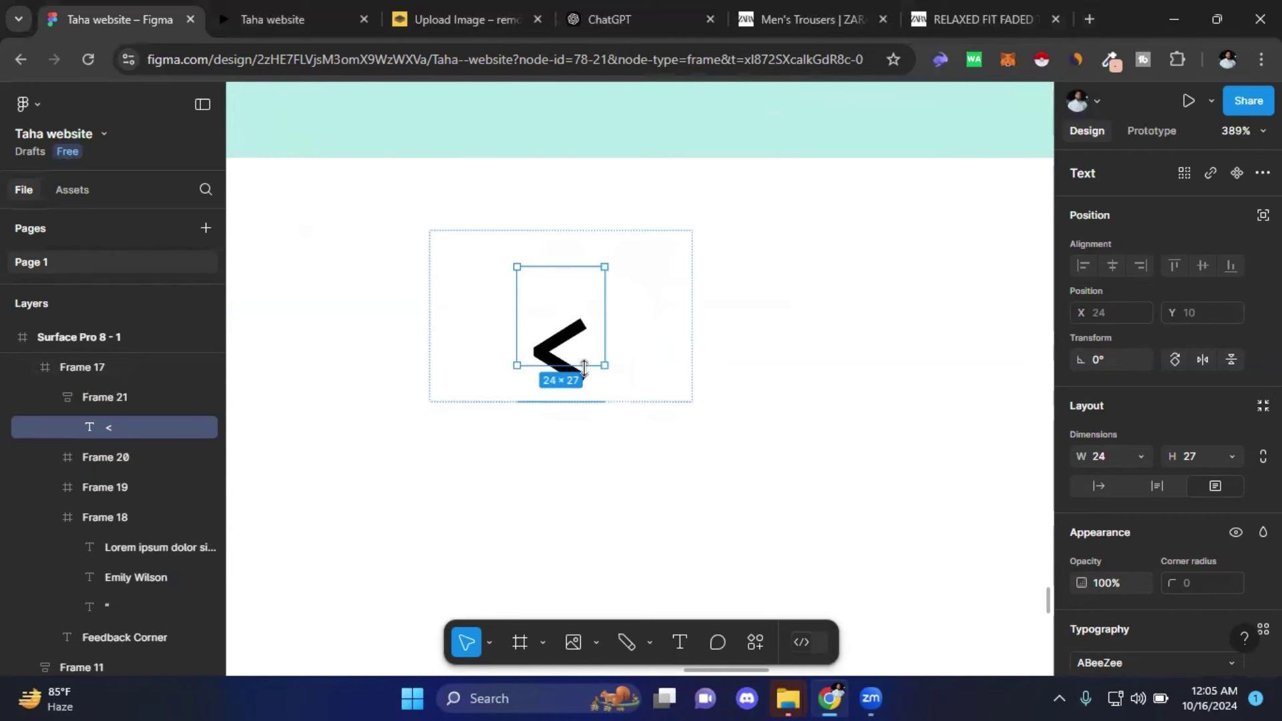
drag(584, 367, 584, 394)
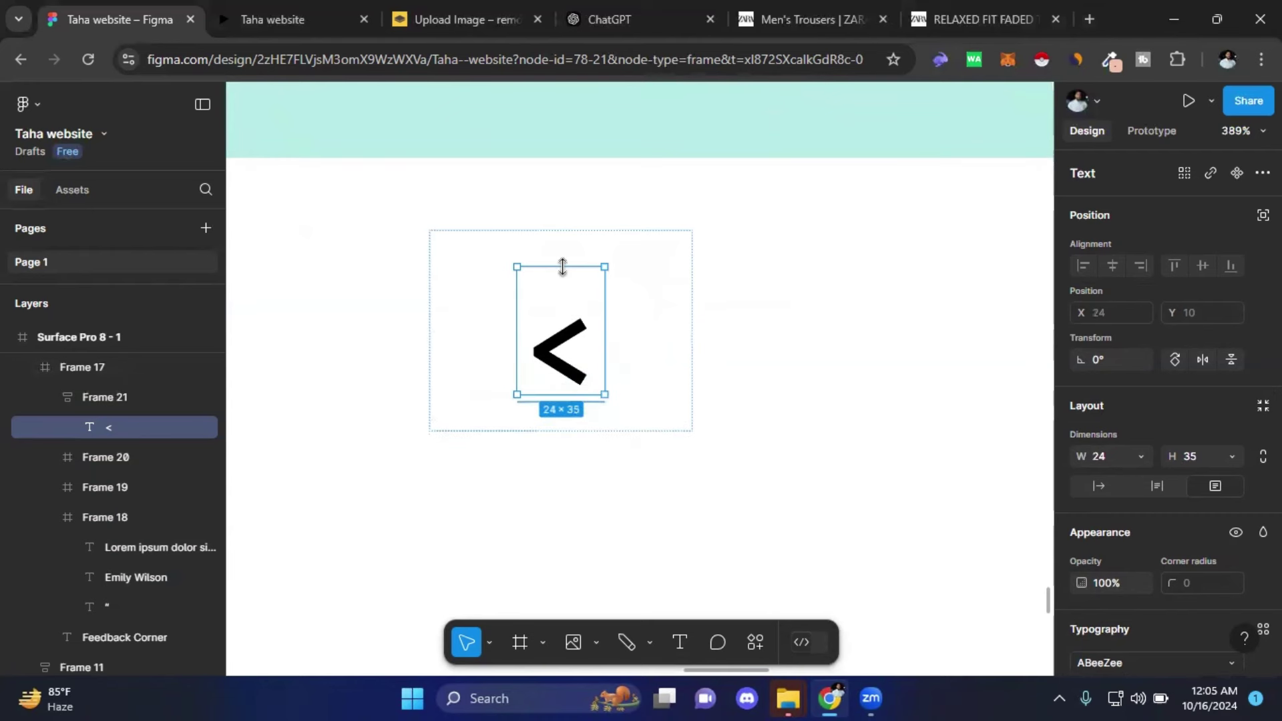
drag(562, 267, 563, 339)
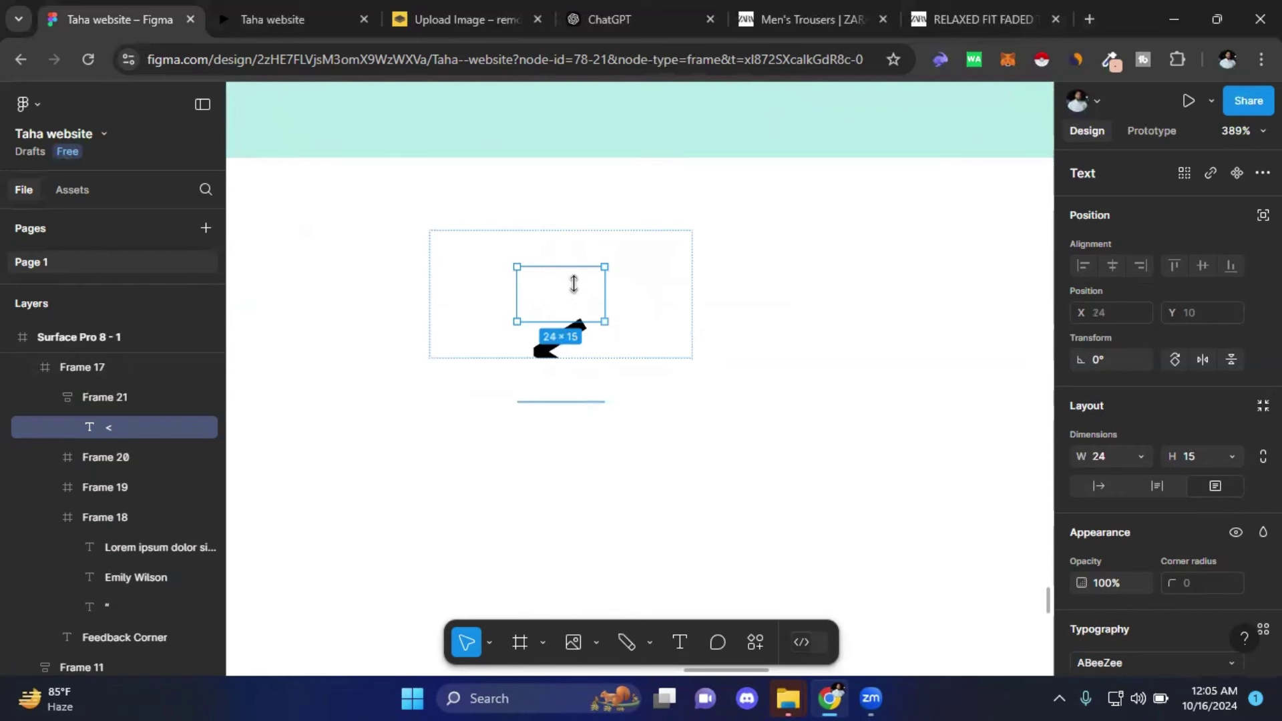
key(ctrl+z)
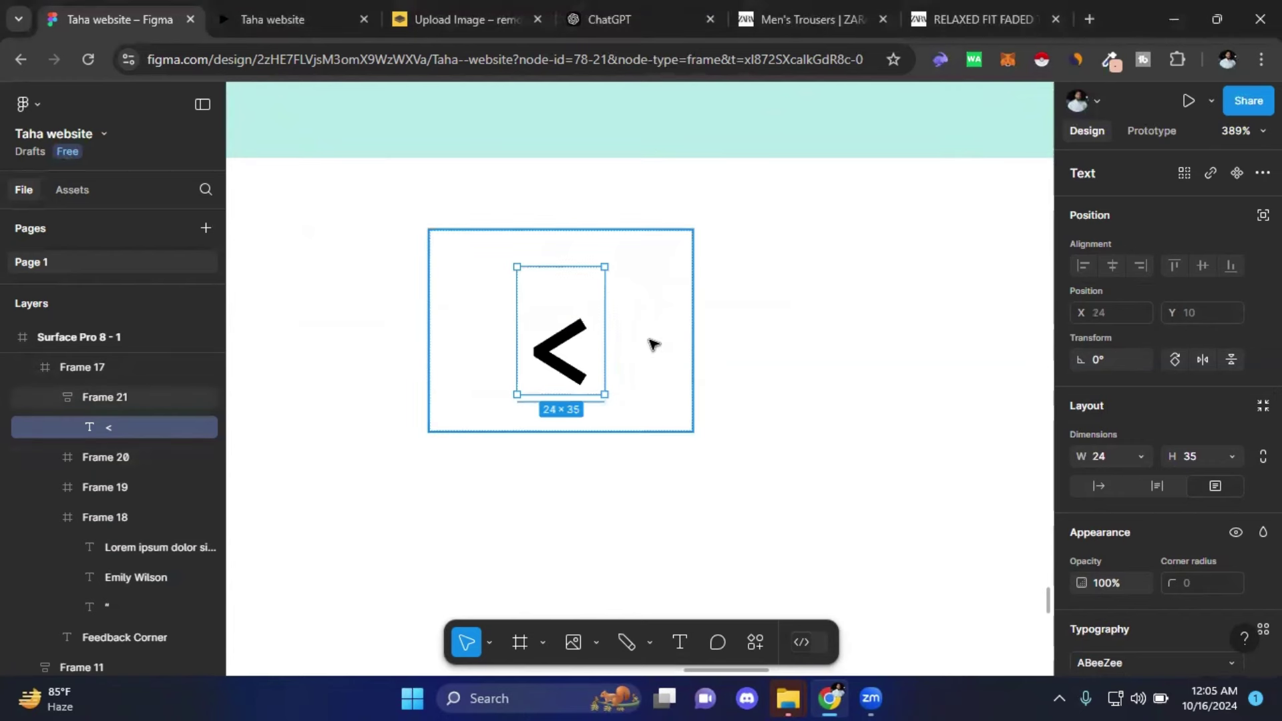
- Delete the 72×55 auto layout frame holding the "<"
click(674, 400)
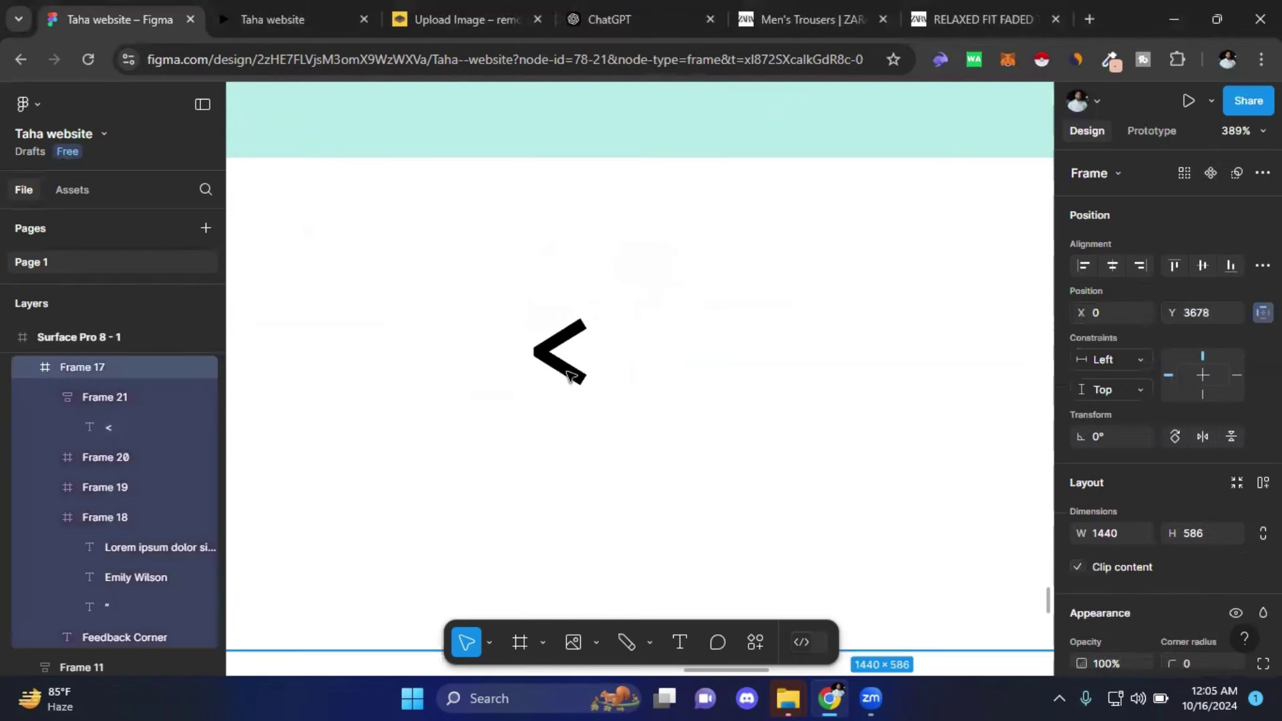
click(568, 376)
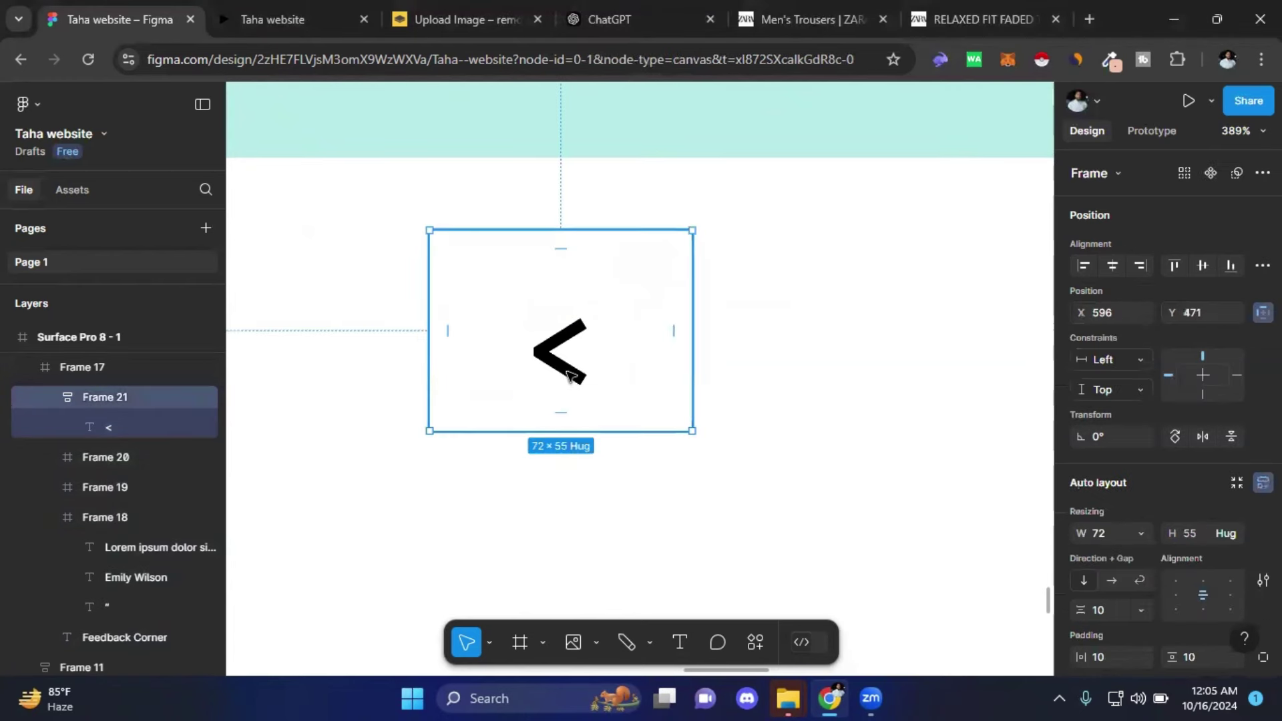
key(Delete)
click(557, 330)
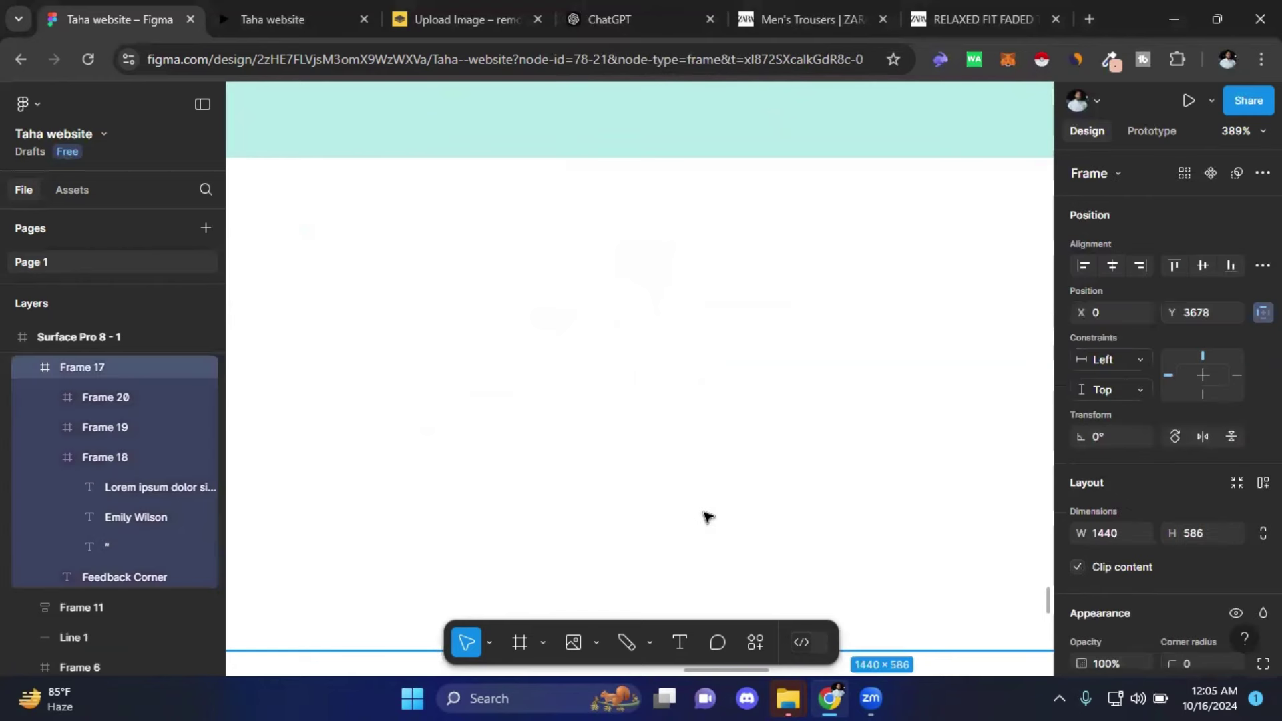
- Add a new standalone "<" text layer below the testimonial cards
scroll(708, 527, down, 1)
click(679, 642)
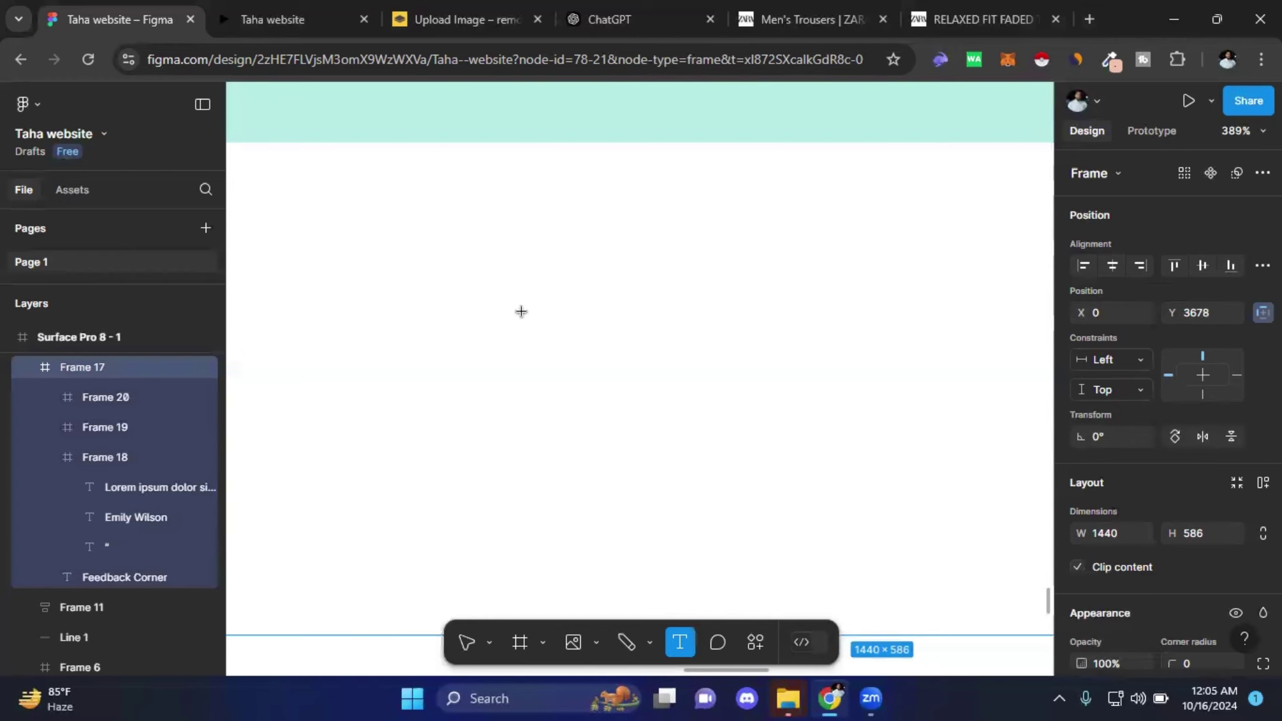
click(521, 311)
text(<)
key(Escape)
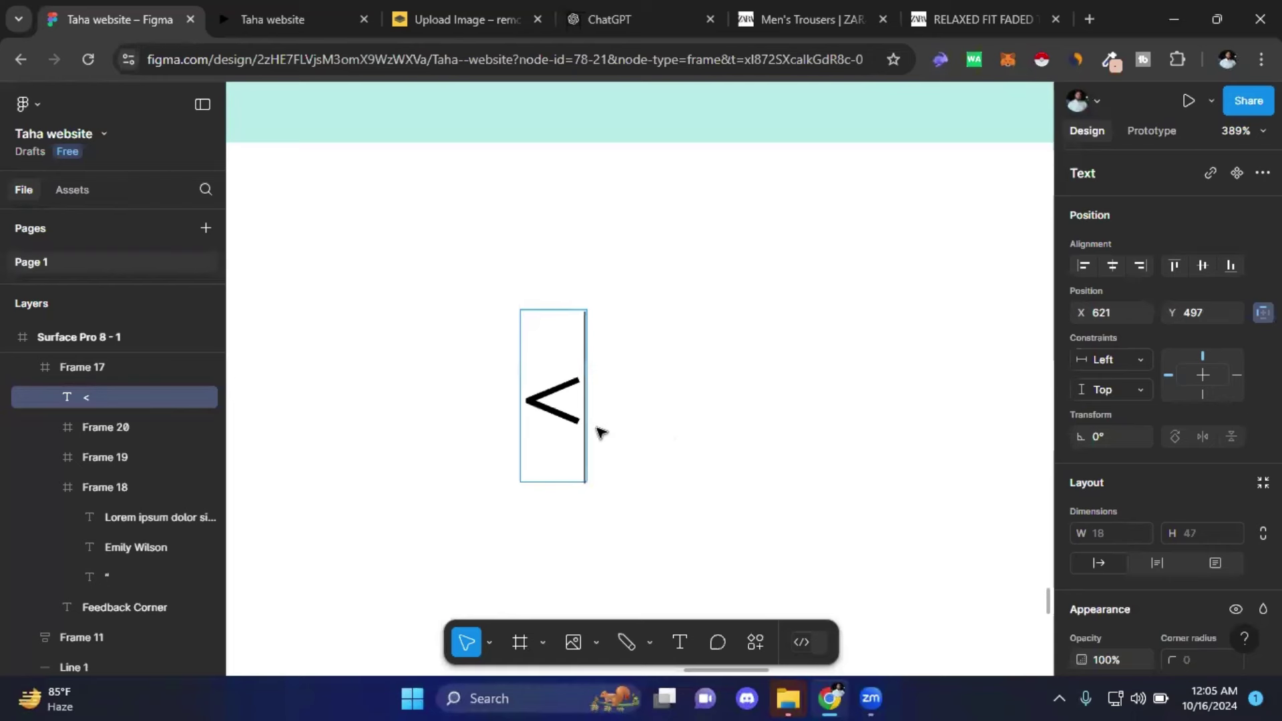
key(Return)
- Switch the new "<" from Abhaya Libre Bold to ABeeZee Regular at size 40
scroll(1120, 541, down, 3)
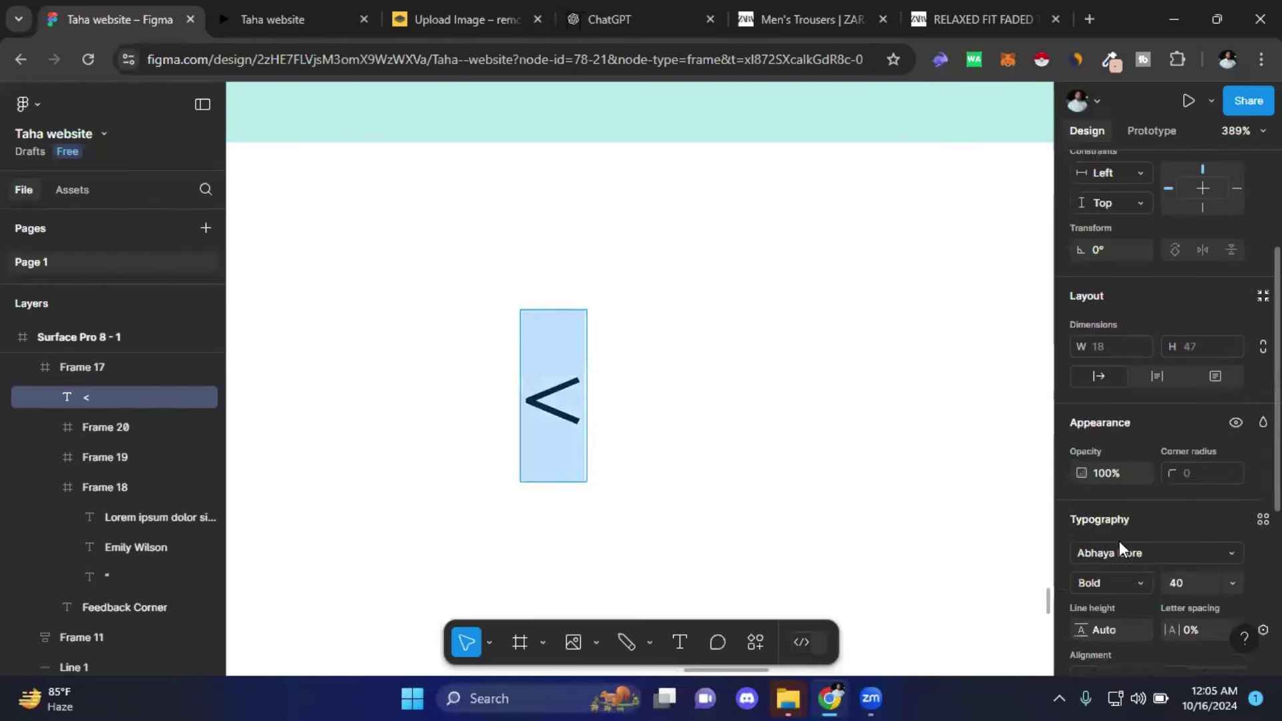
scroll(1120, 541, down, 3)
scroll(1119, 541, down, 2)
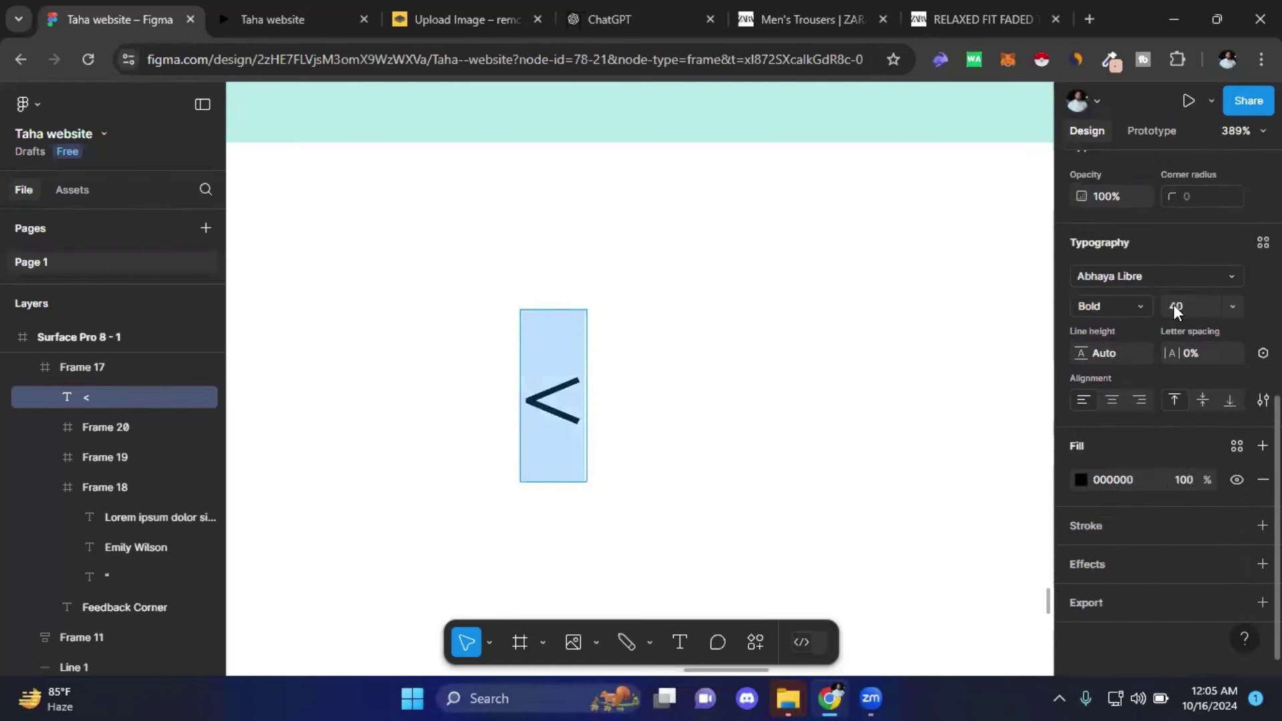
click(1138, 283)
click(927, 302)
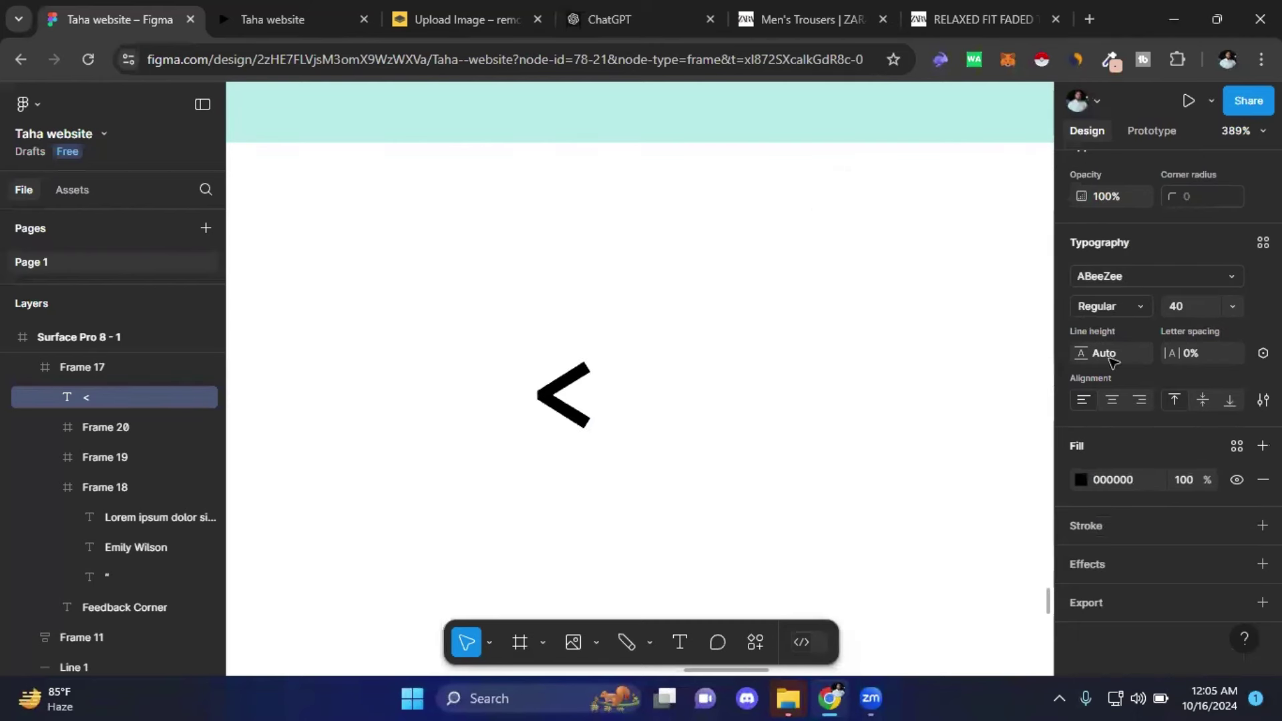
key(Escape)
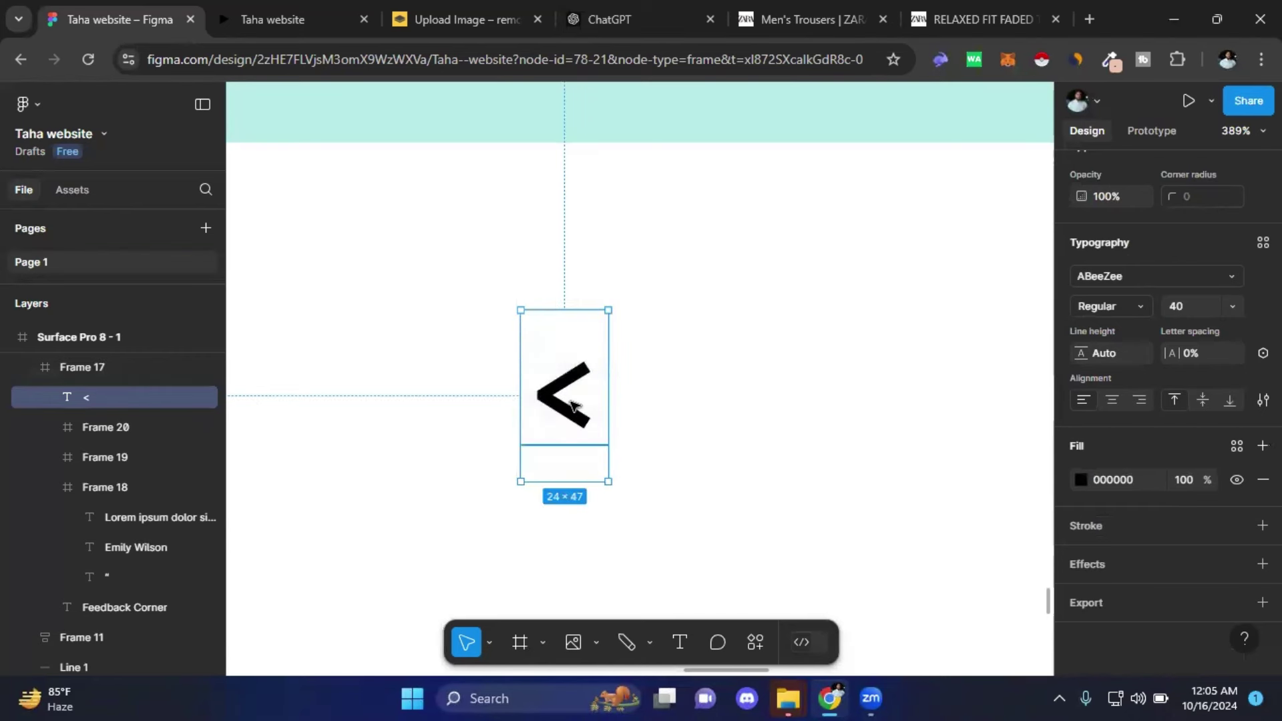
double_click(572, 404)
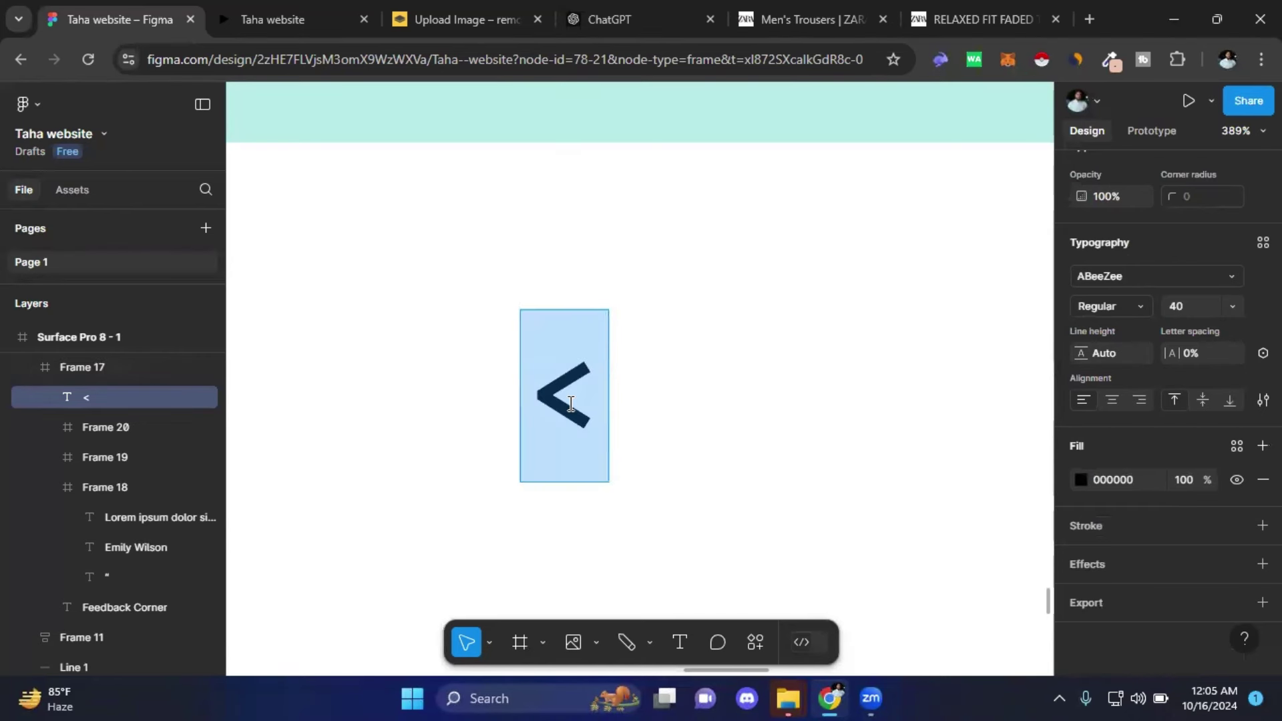
- Wrap the "<" text in a new frame, Frame 21, via Frame selection
right_click(571, 404)
click(446, 376)
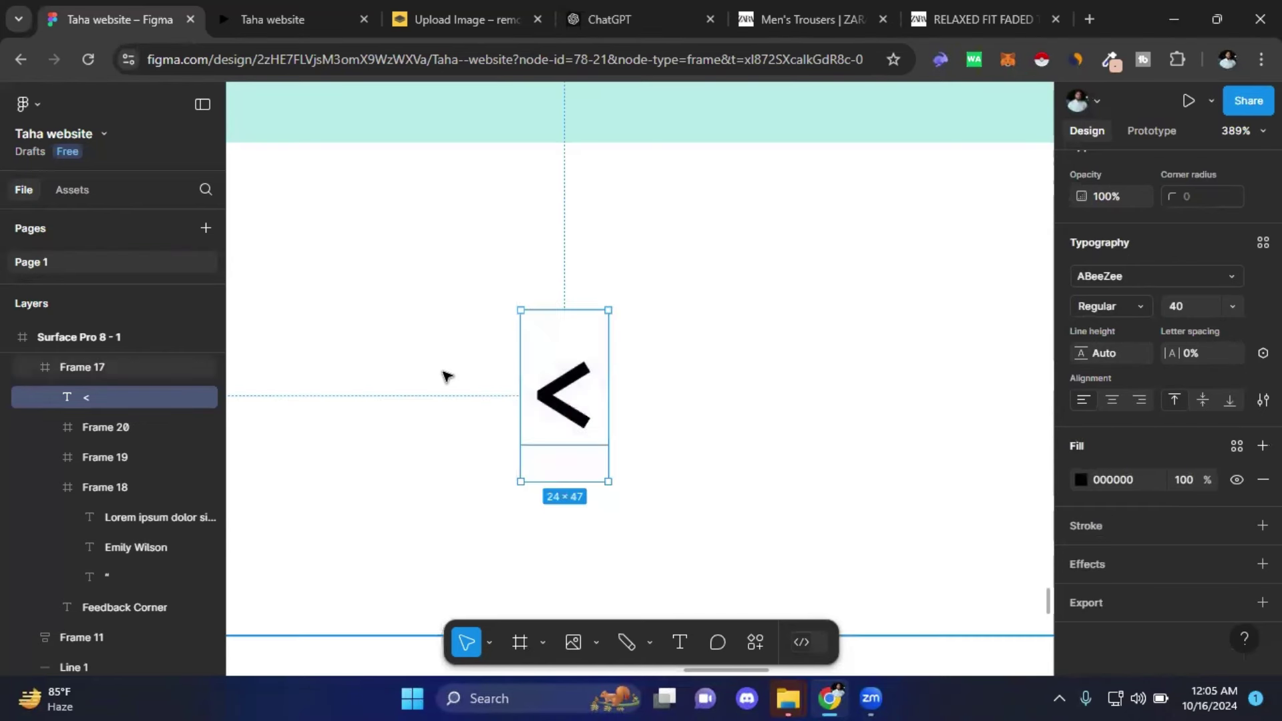
right_click(545, 373)
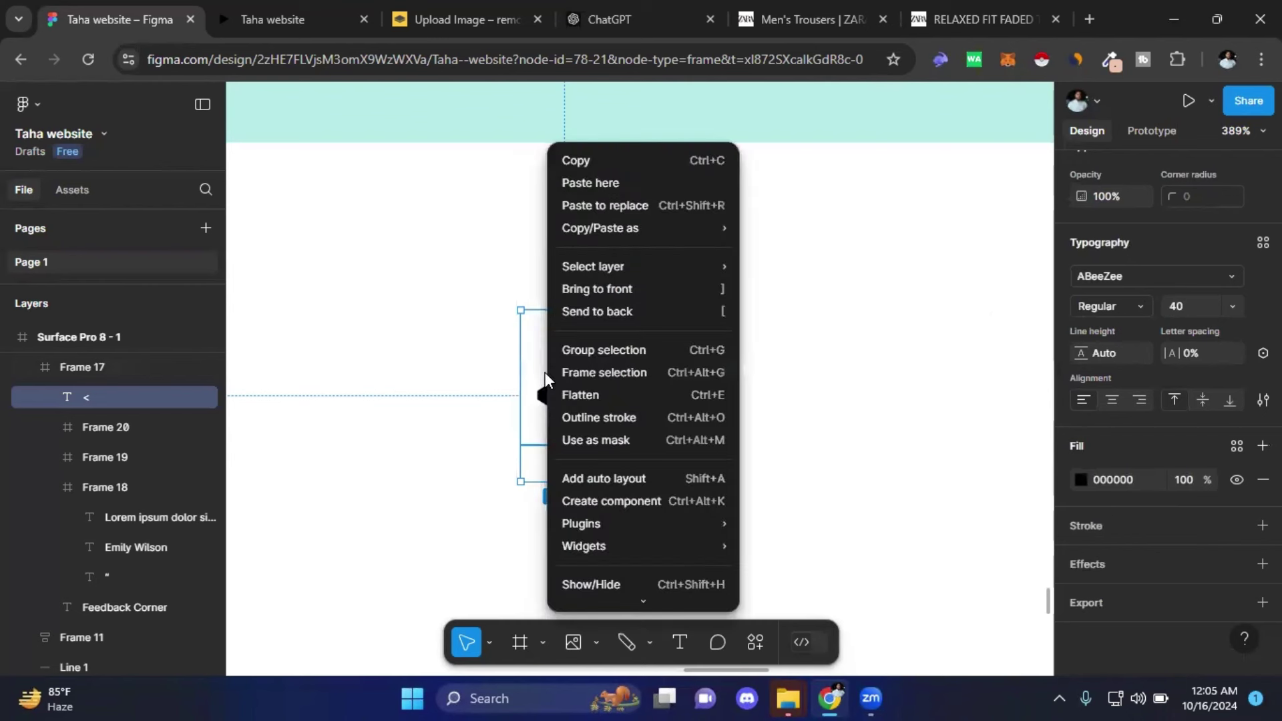
click(597, 372)
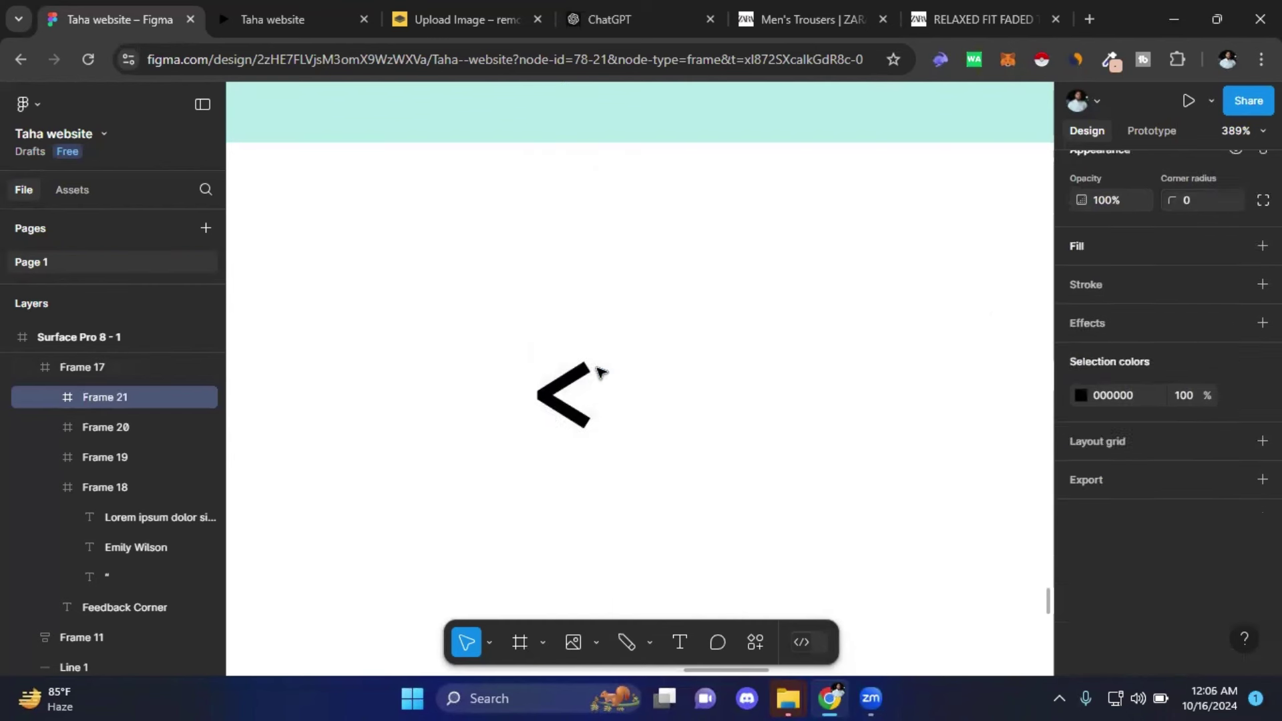
- Widen the "<" to 52, center-align it, move it to X 0, then delete it
double_click(539, 419)
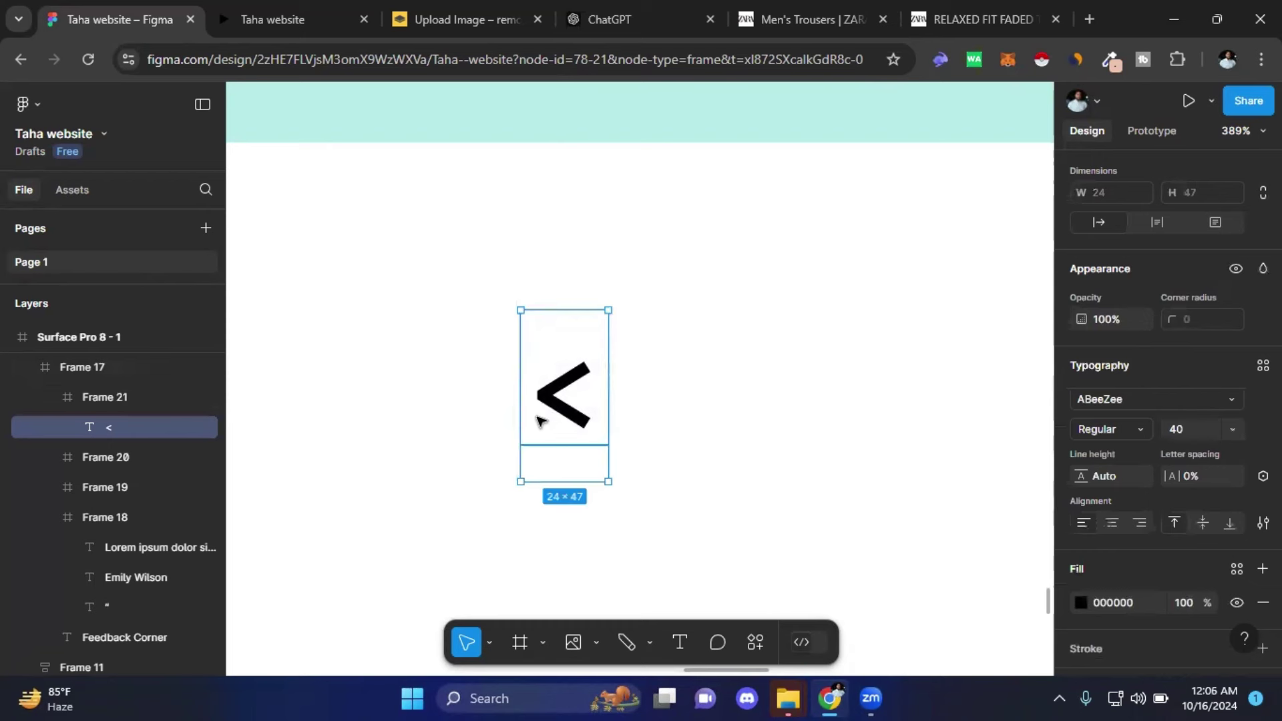
mouse_move(522, 406)
mouse_down()
mouse_move(398, 400)
mouse_move(416, 400)
mouse_up()
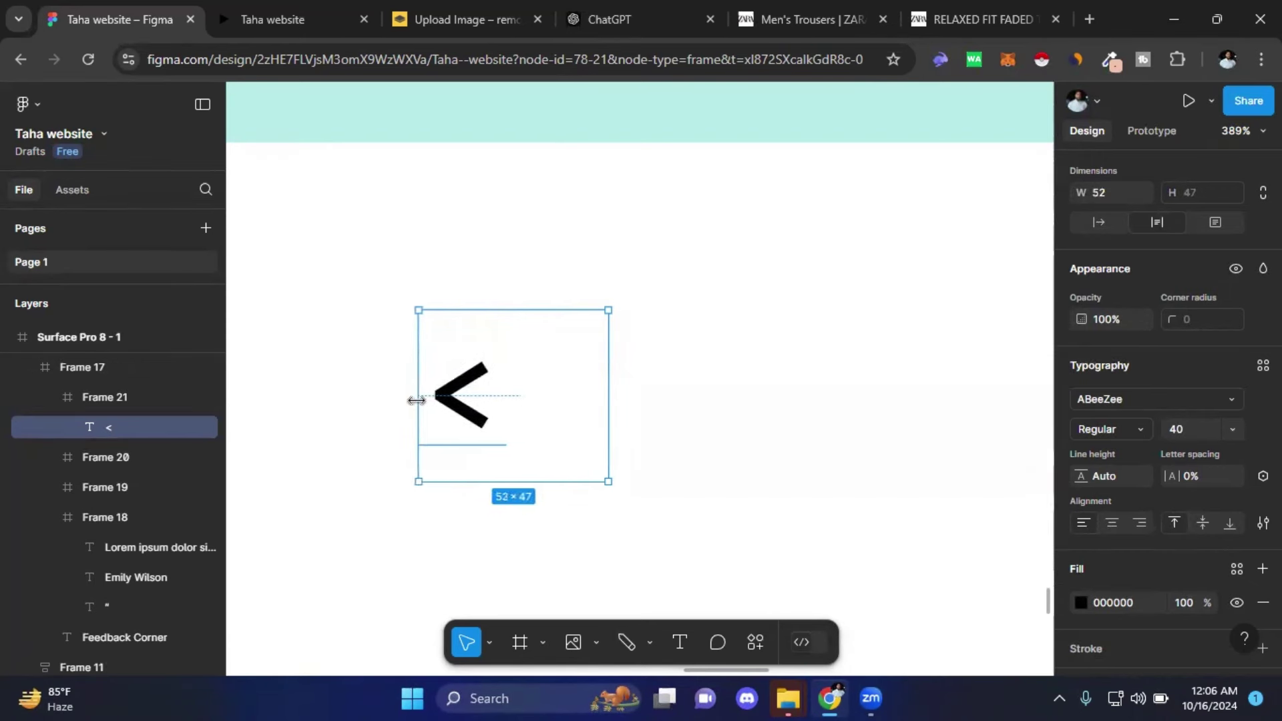
key(Return)
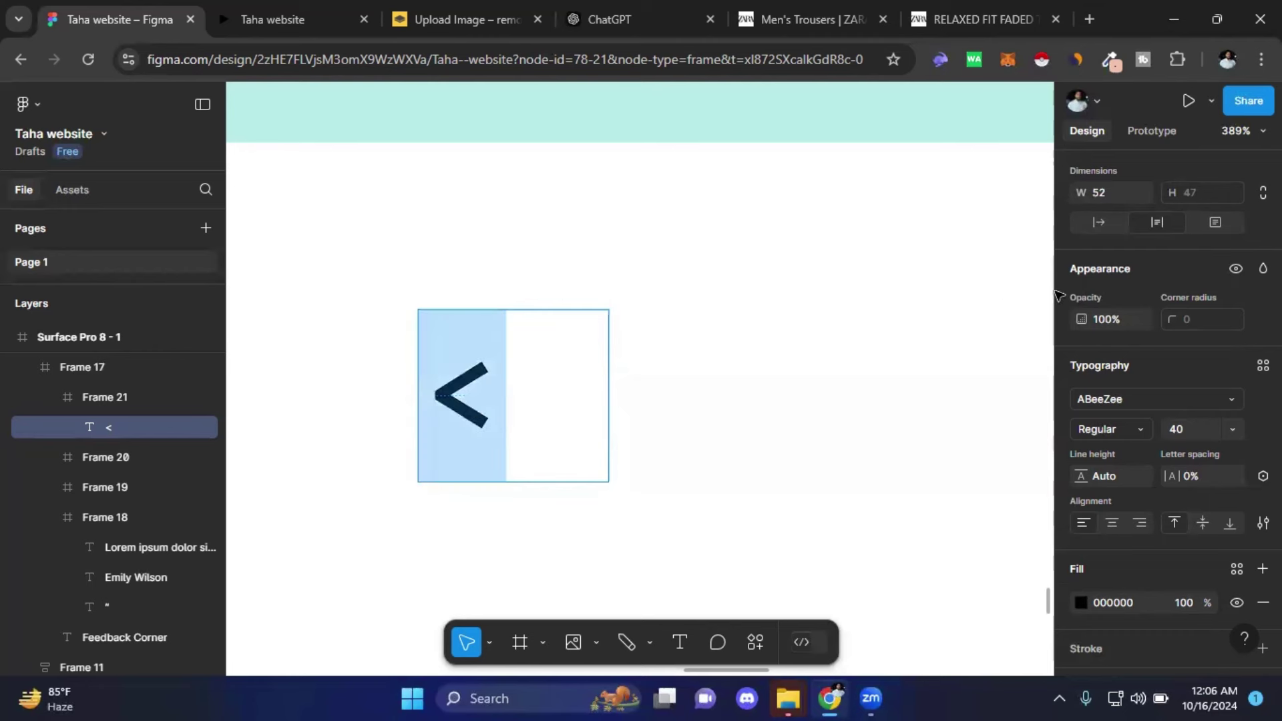
scroll(1102, 301, up, 5)
click(1112, 266)
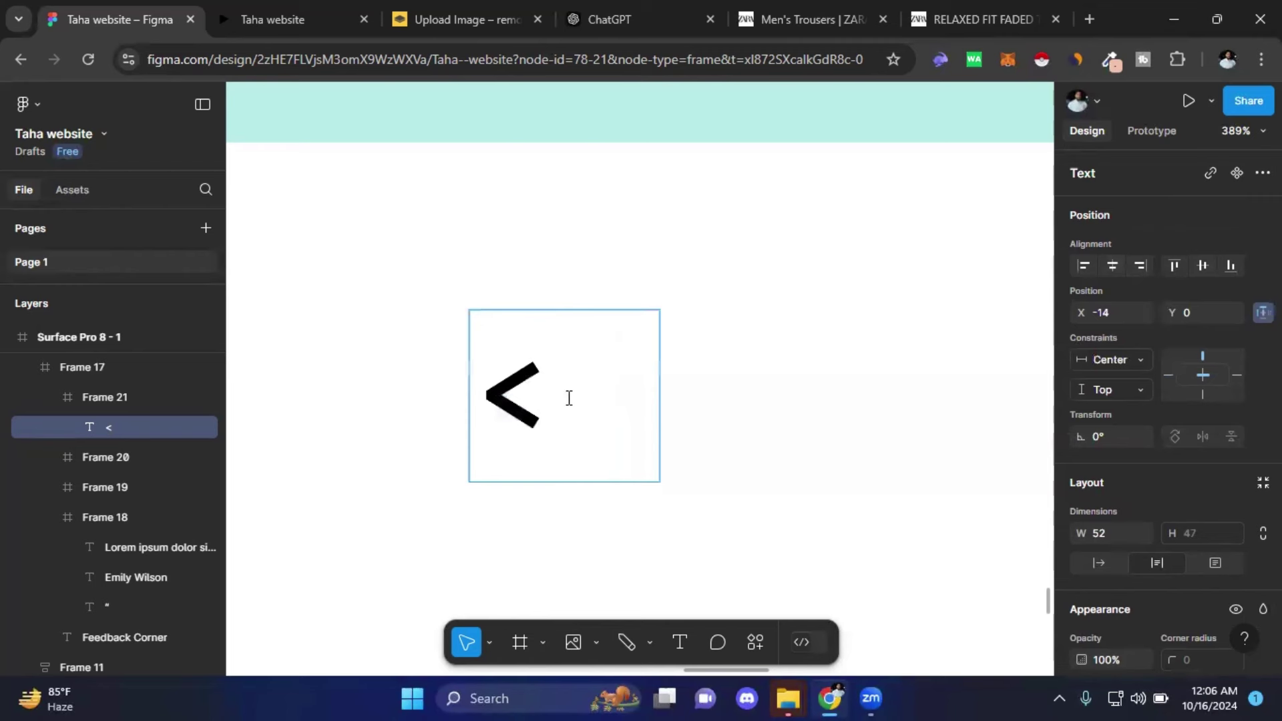
key(Escape)
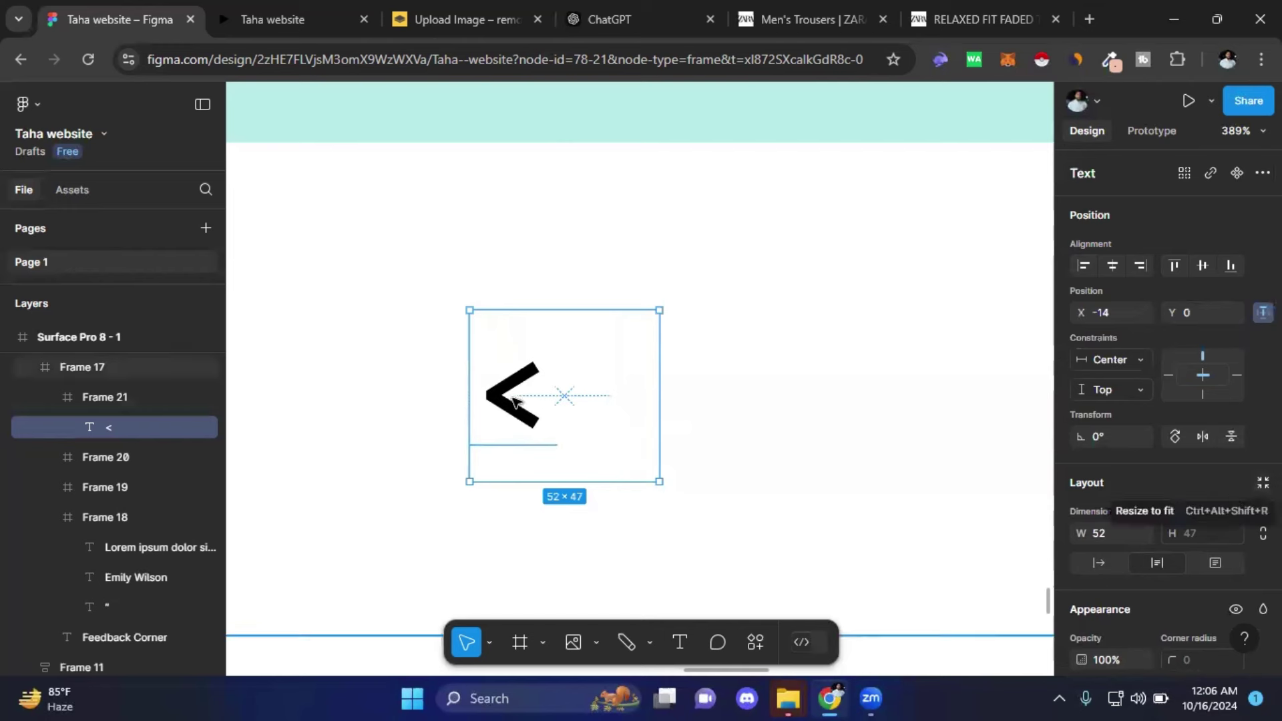
drag(539, 407, 550, 407)
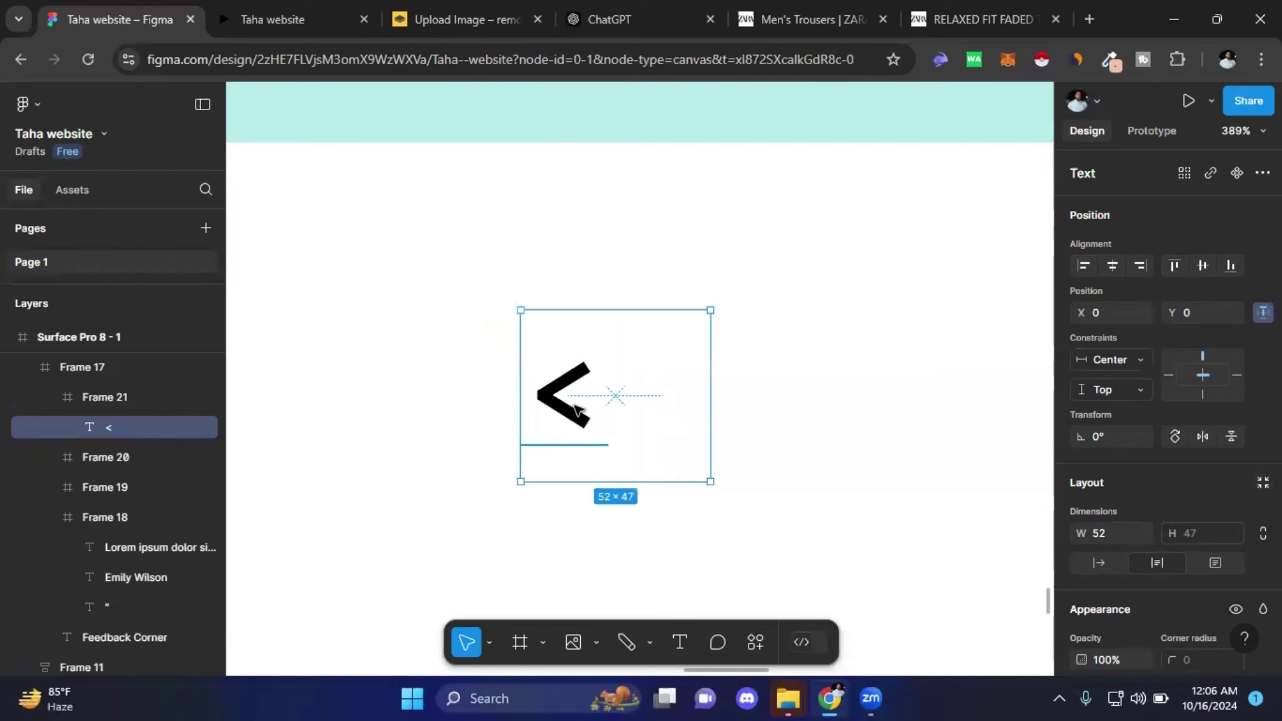
key(Delete)
- Draw a rectangle below the testimonial cards with the Rectangle tool
click(542, 638)
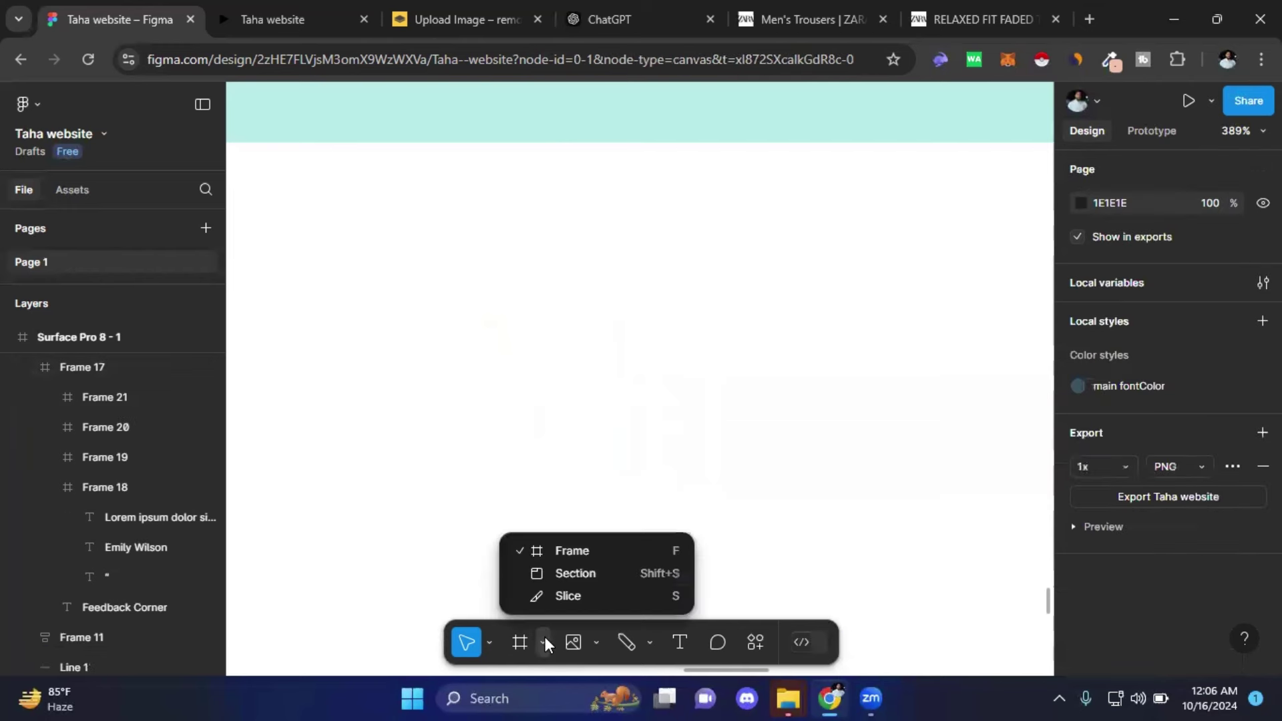
click(598, 642)
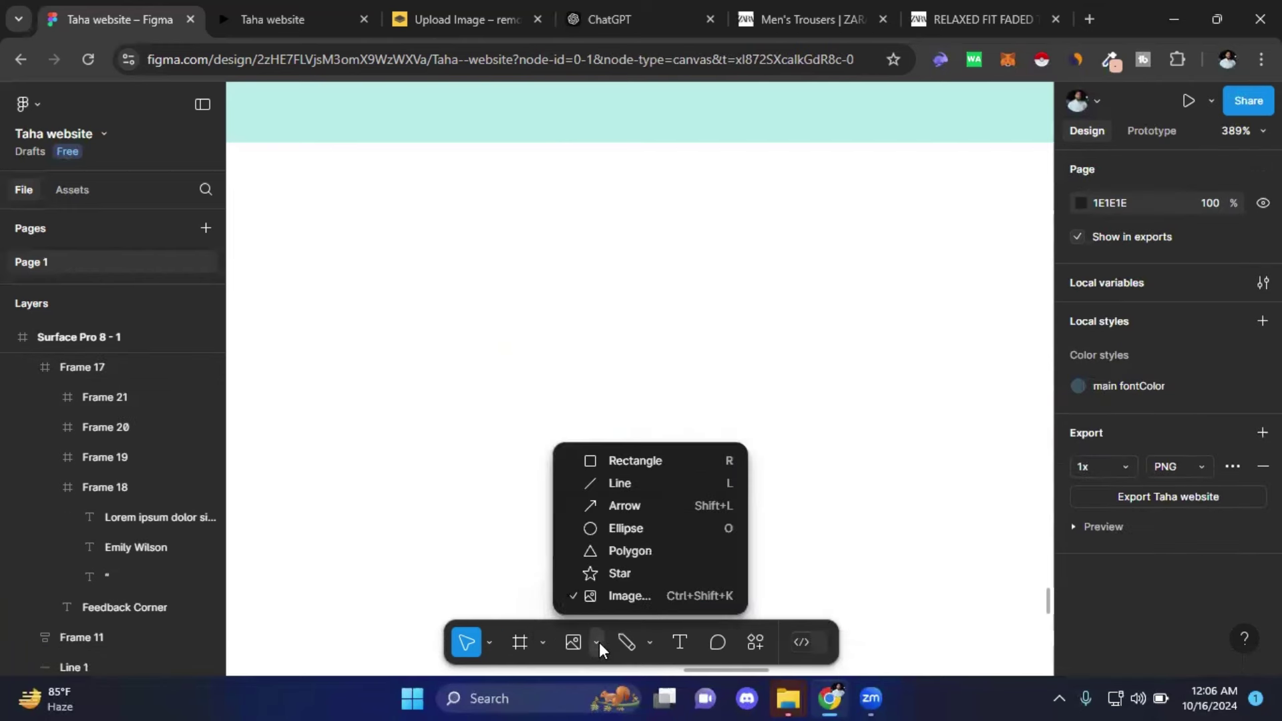
click(624, 461)
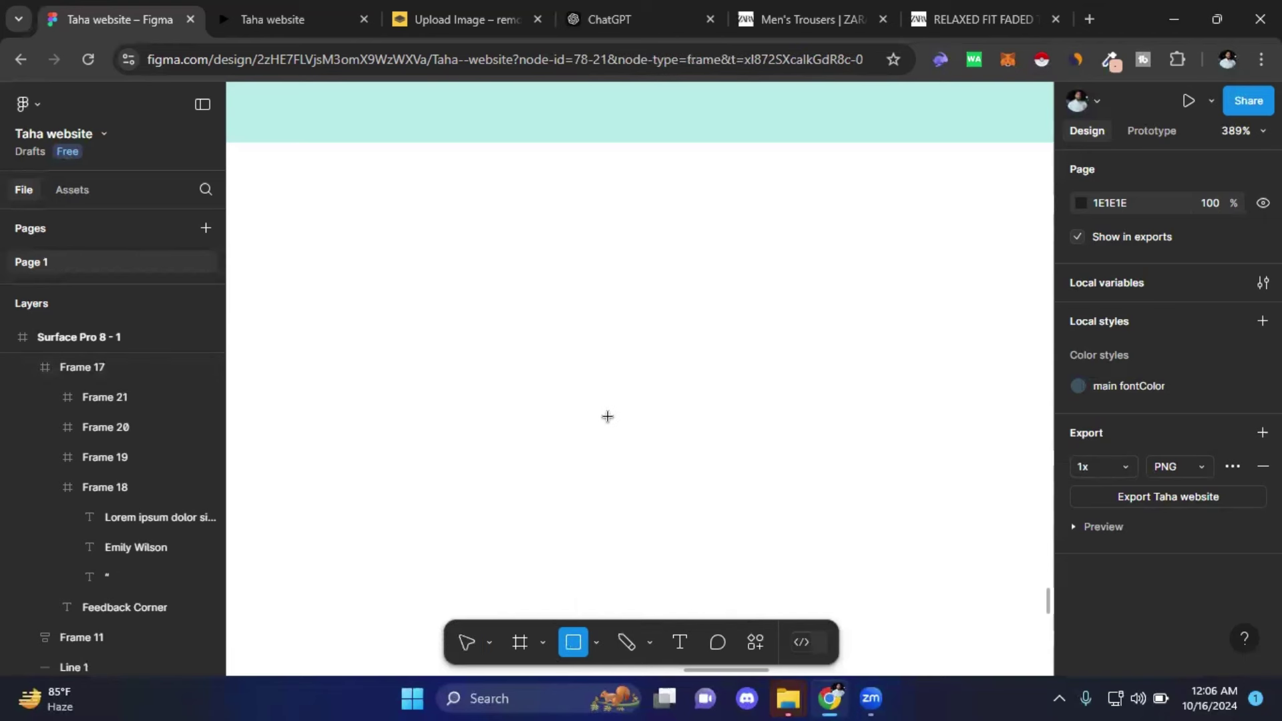
drag(455, 307, 633, 449)
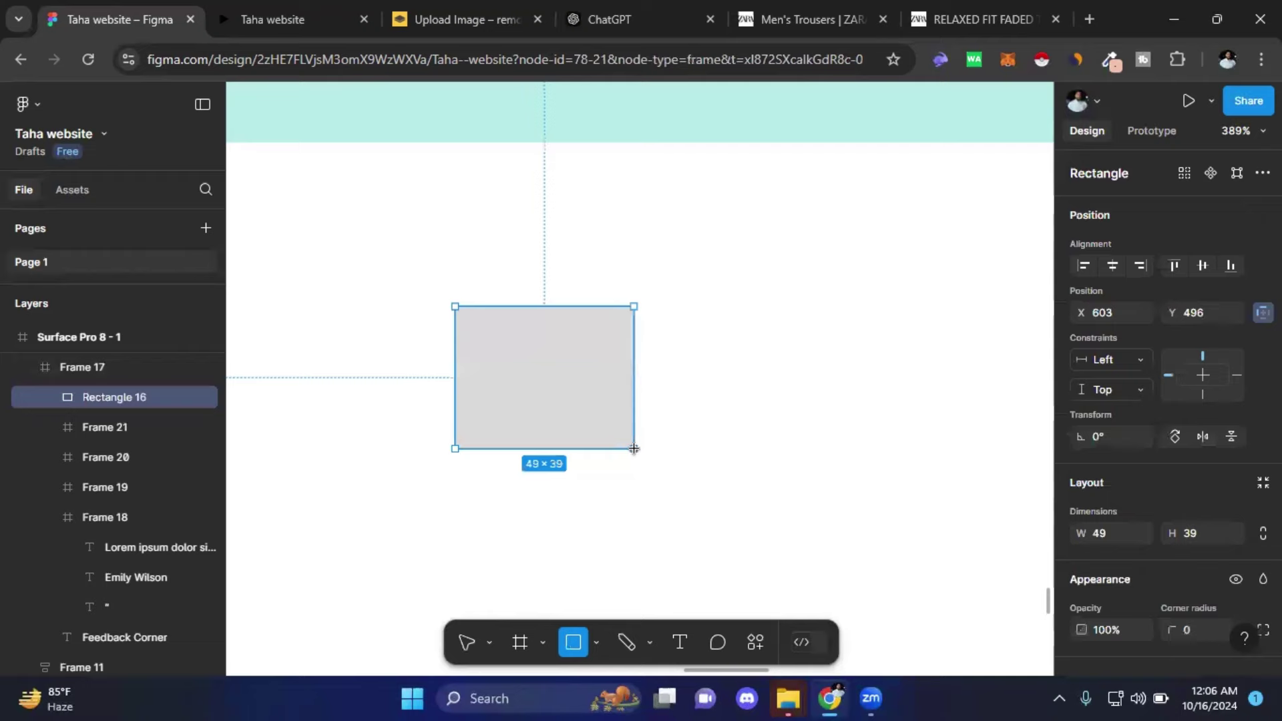
ctrl+scroll(721, 419, down, 3)
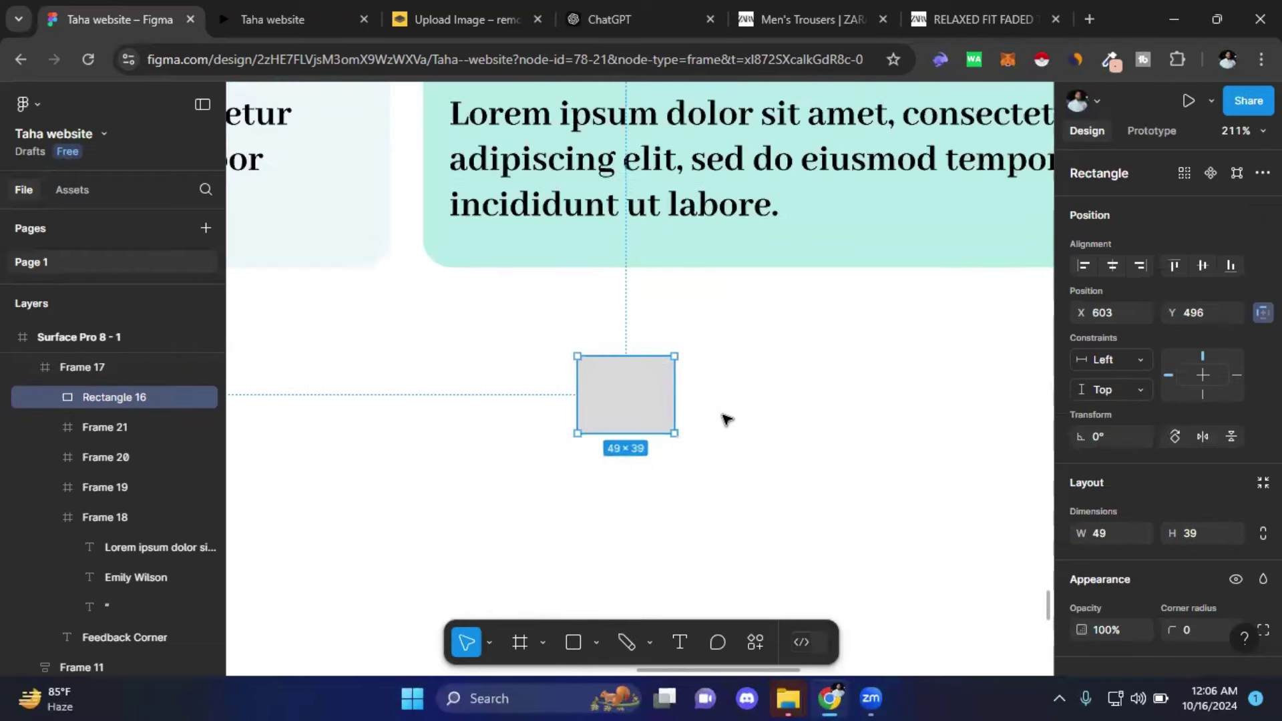
ctrl+scroll(727, 418, down, 3)
ctrl+scroll(727, 419, down, 2)
ctrl+scroll(726, 419, up, 2)
ctrl+scroll(726, 419, up, 2)
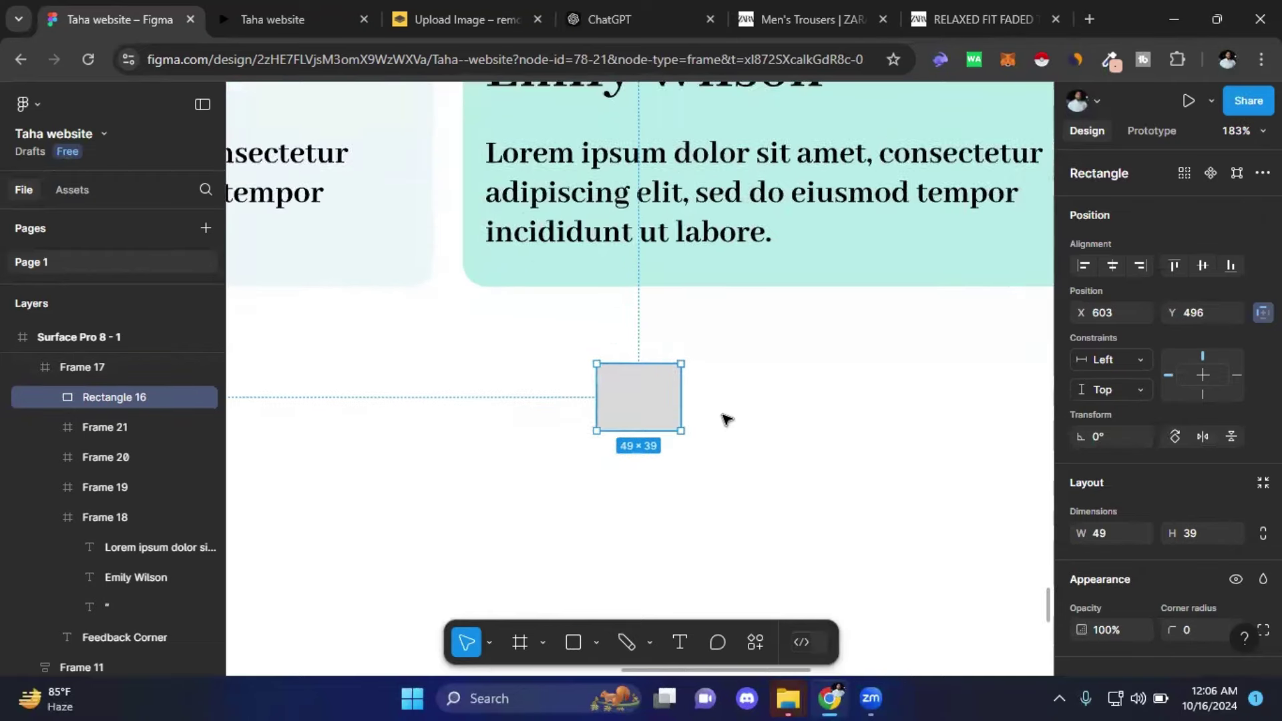
ctrl+scroll(727, 418, up, 3)
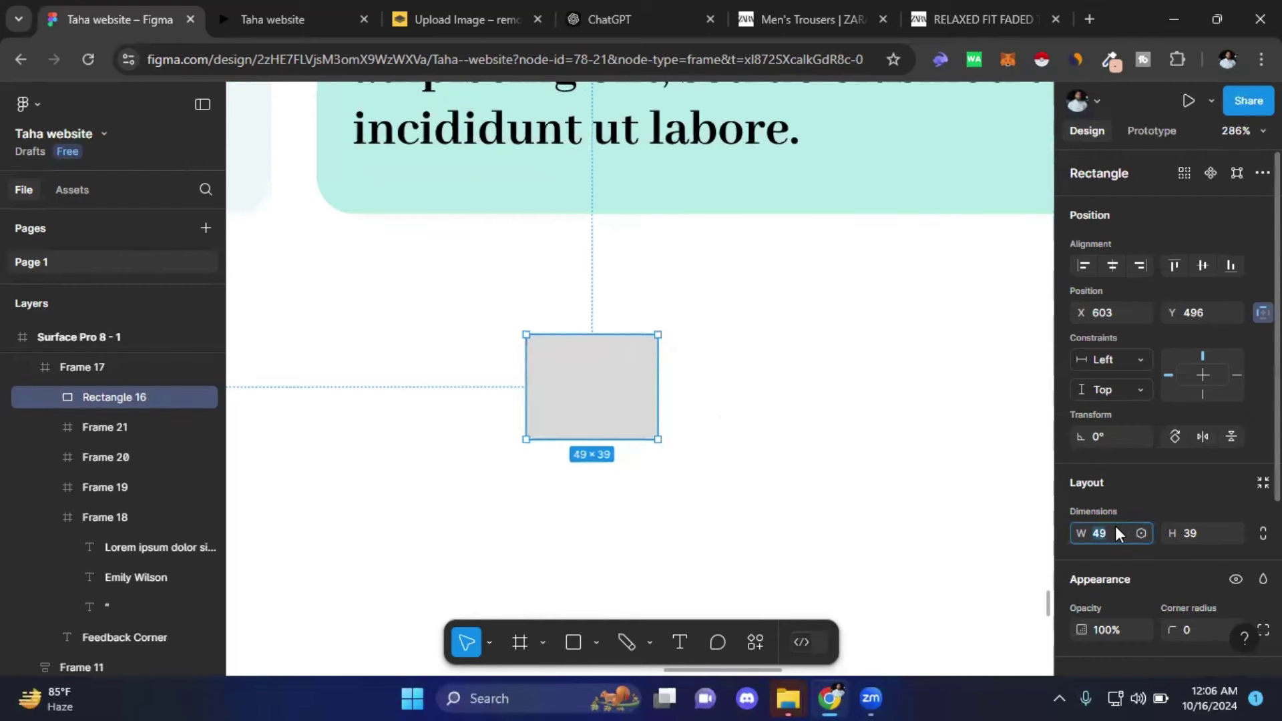
- Resize the rectangle to 40×40
text(40)
click(1200, 532)
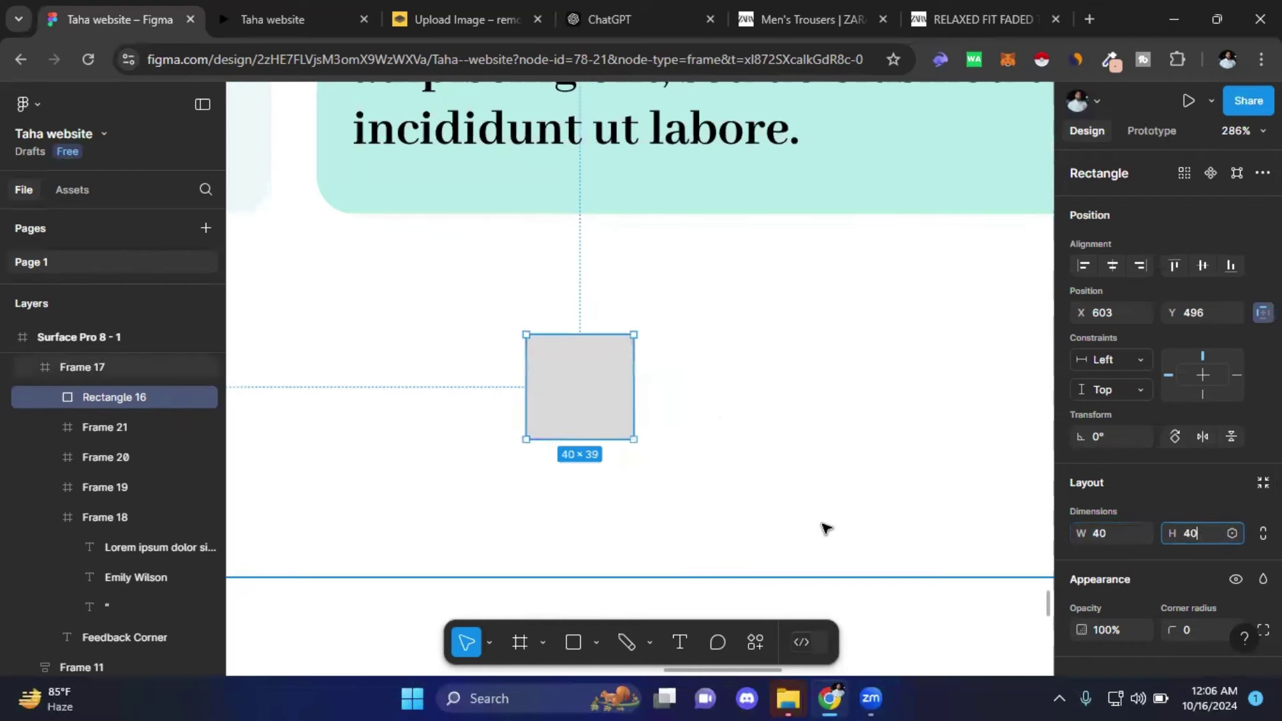
click(536, 419)
click(613, 399)
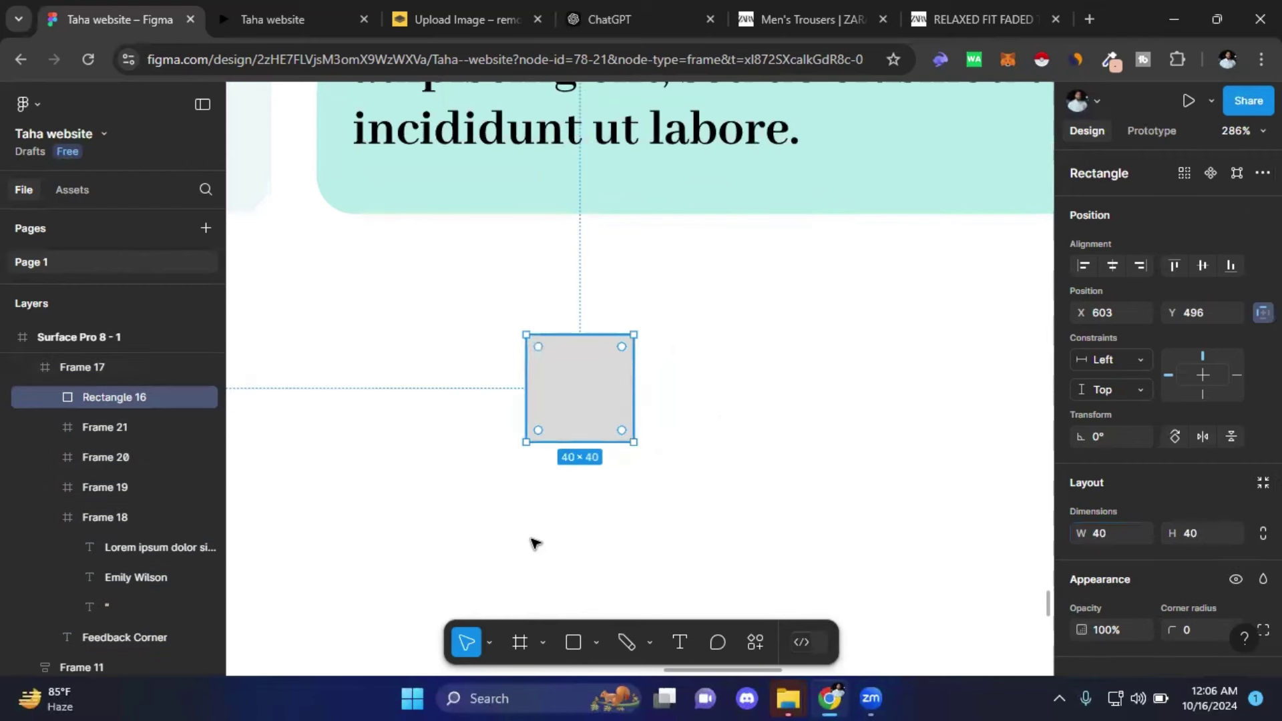
scroll(726, 482, down, 1)
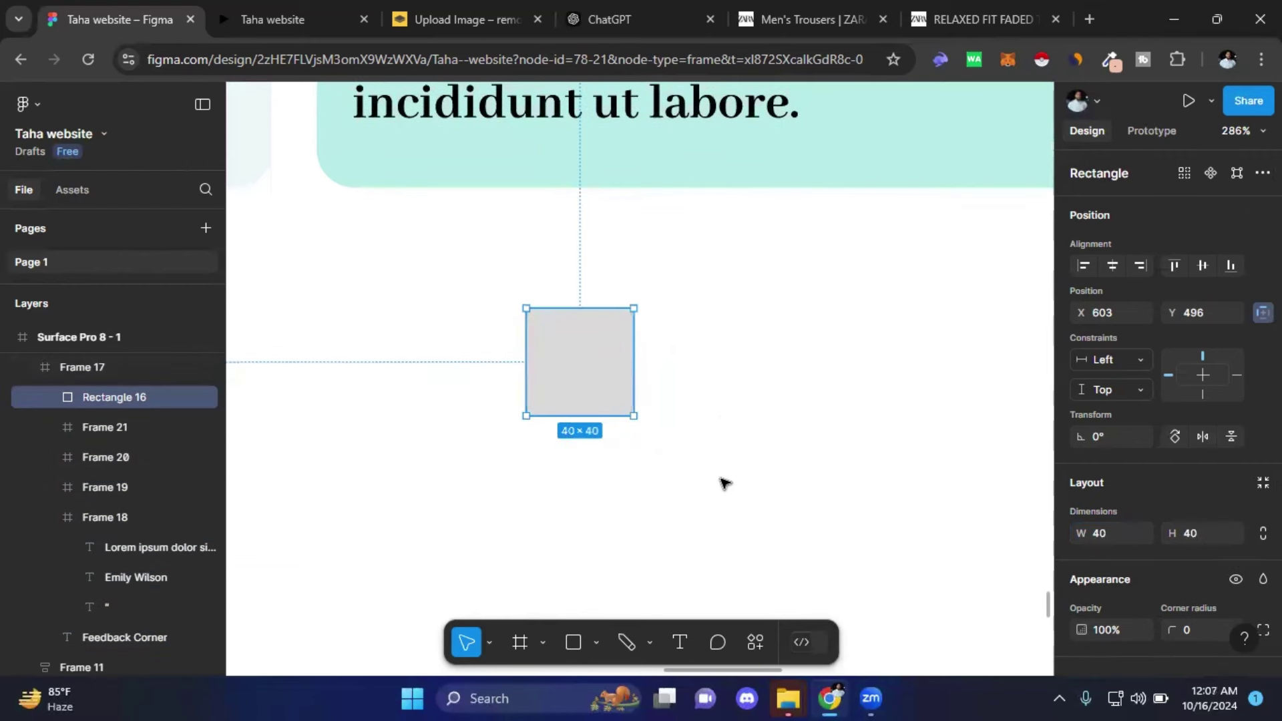
ctrl+scroll(738, 473, down, 5)
ctrl+scroll(736, 404, up, 2)
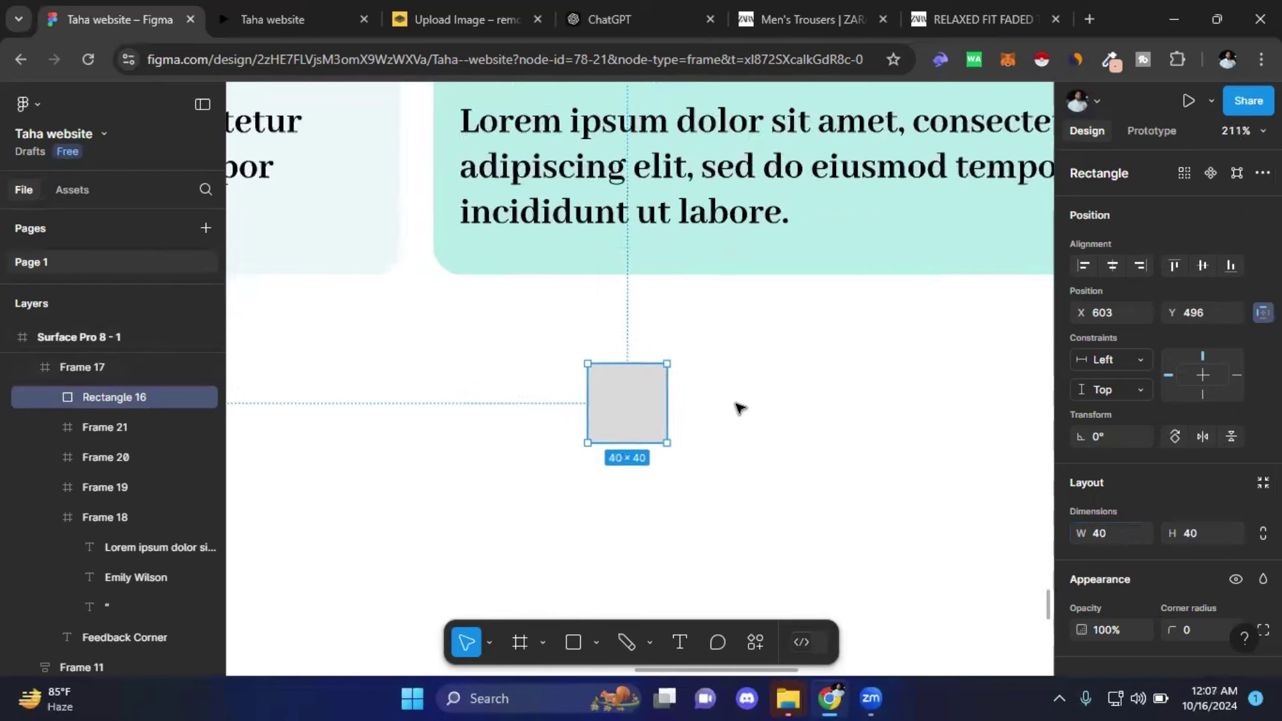
ctrl+scroll(735, 405, up, 3)
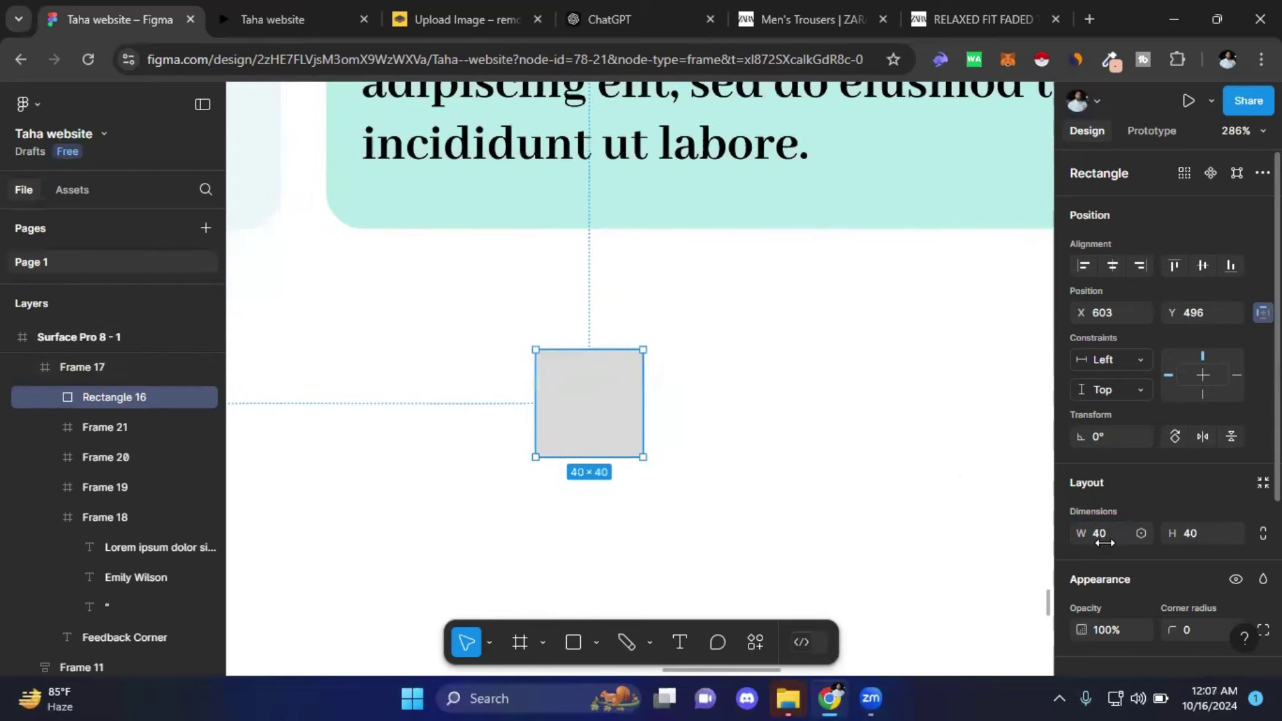
scroll(1086, 475, down, 3)
- Fill the square with the cards' mint colour B5ECE7 using the eyedropper
click(1080, 479)
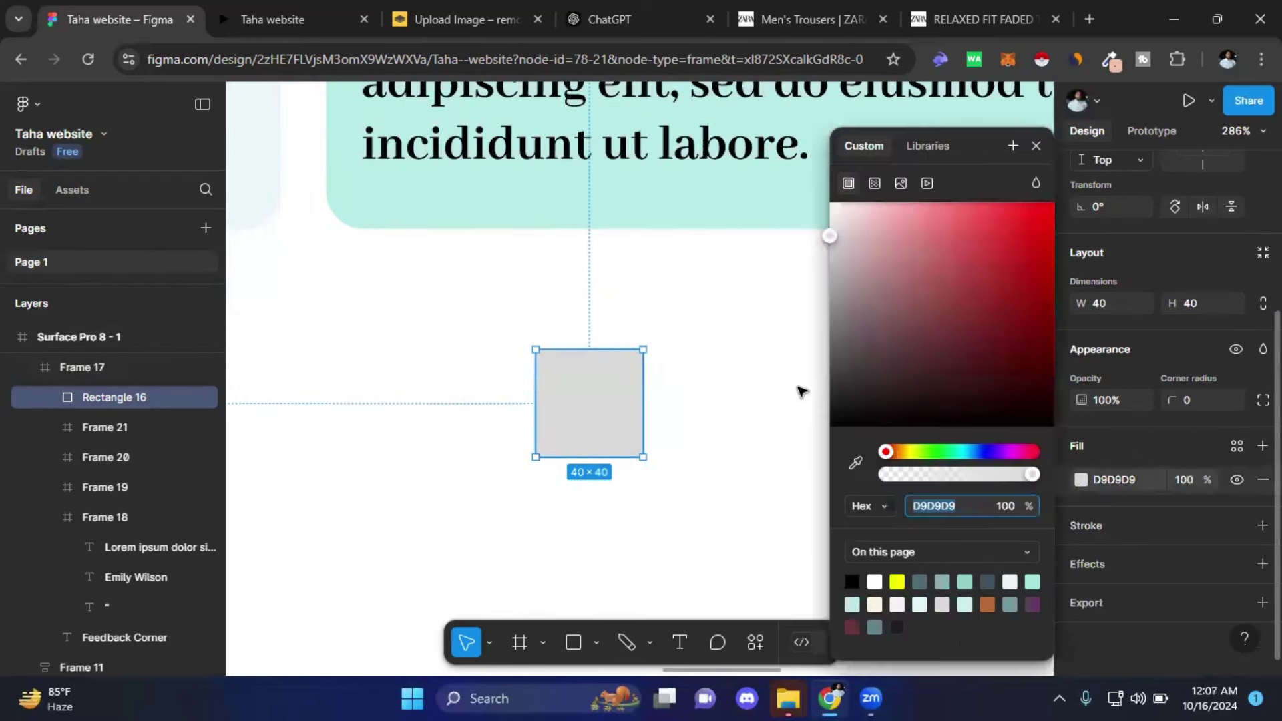
click(854, 461)
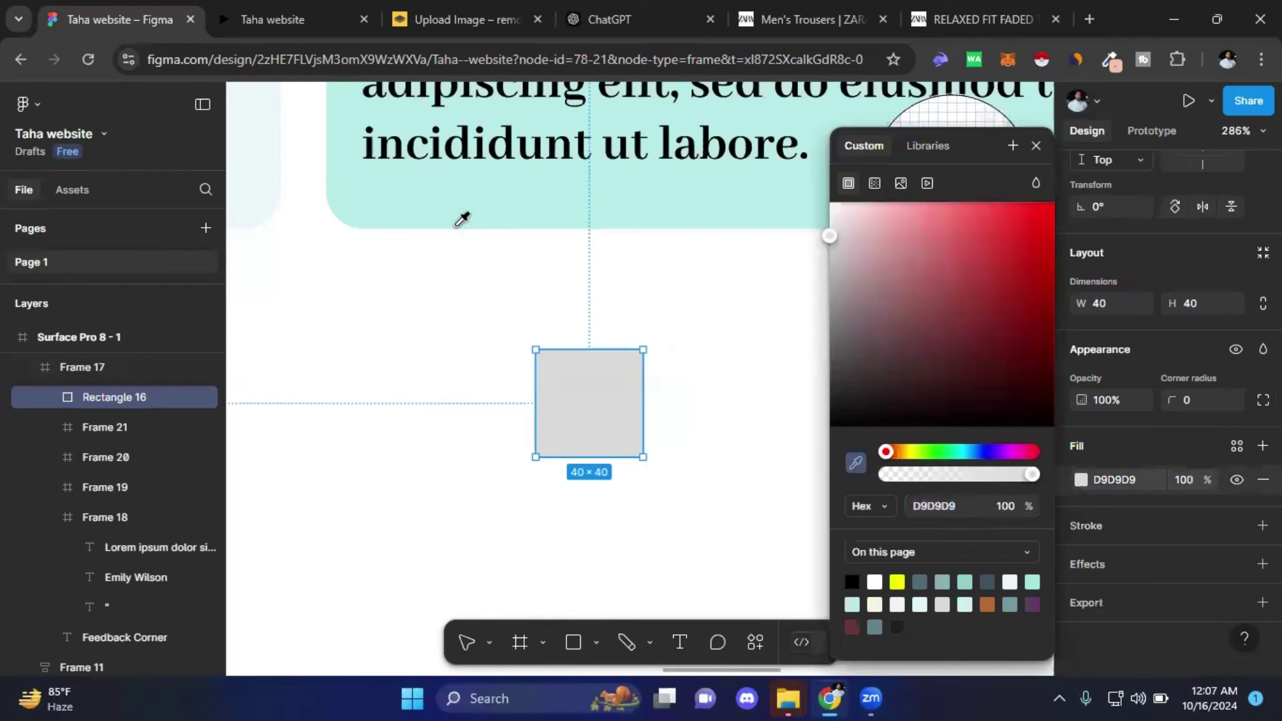
click(418, 195)
click(1036, 146)
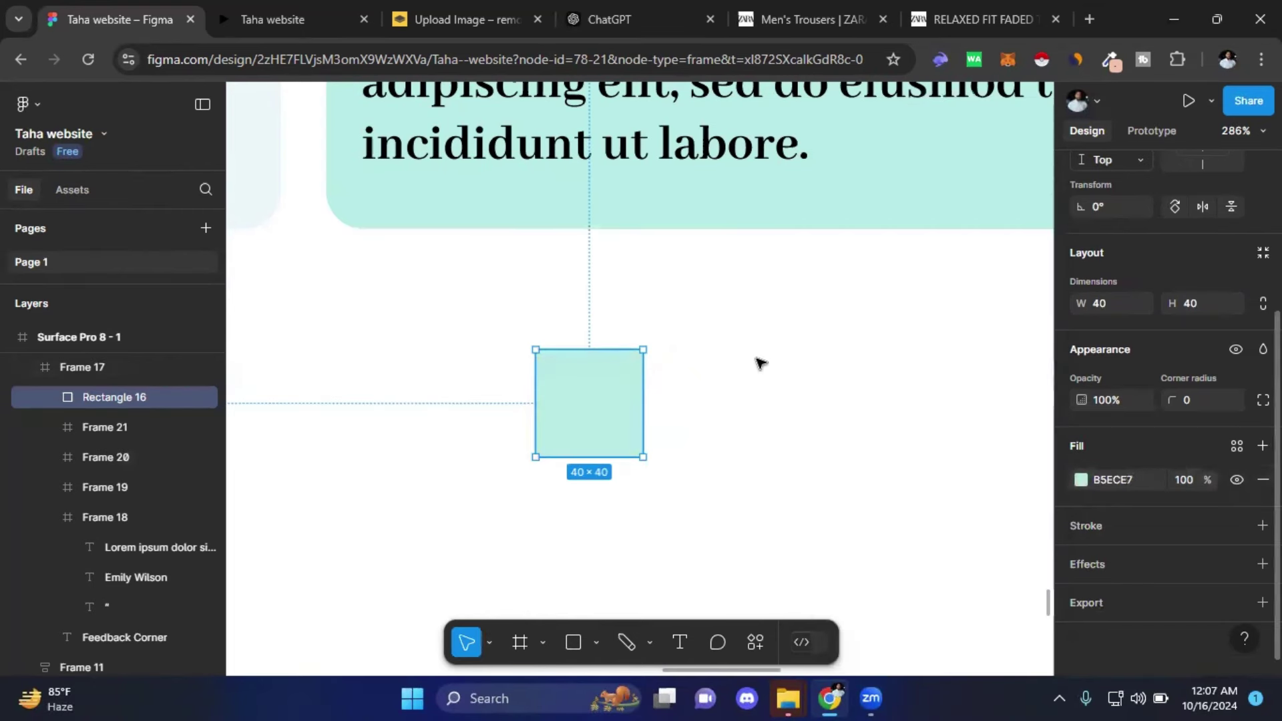
key(Escape)
- Add a '<' text layer on top of the mint square
click(680, 642)
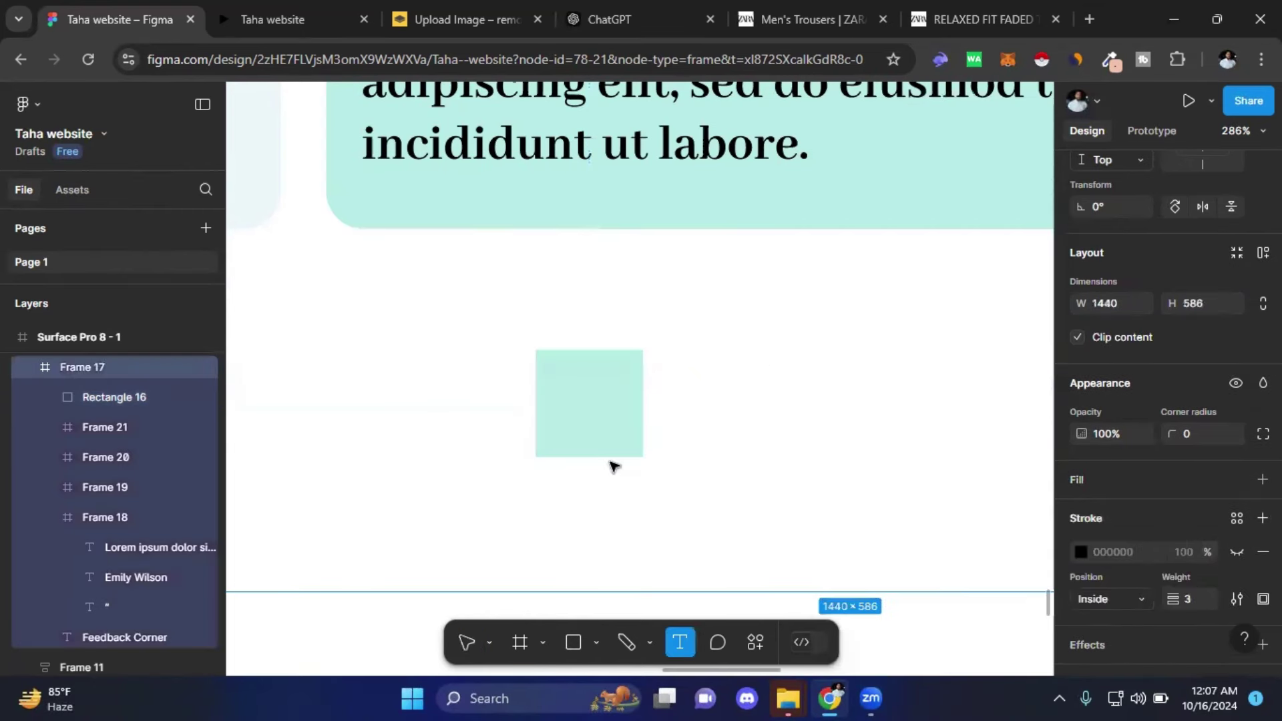
click(602, 415)
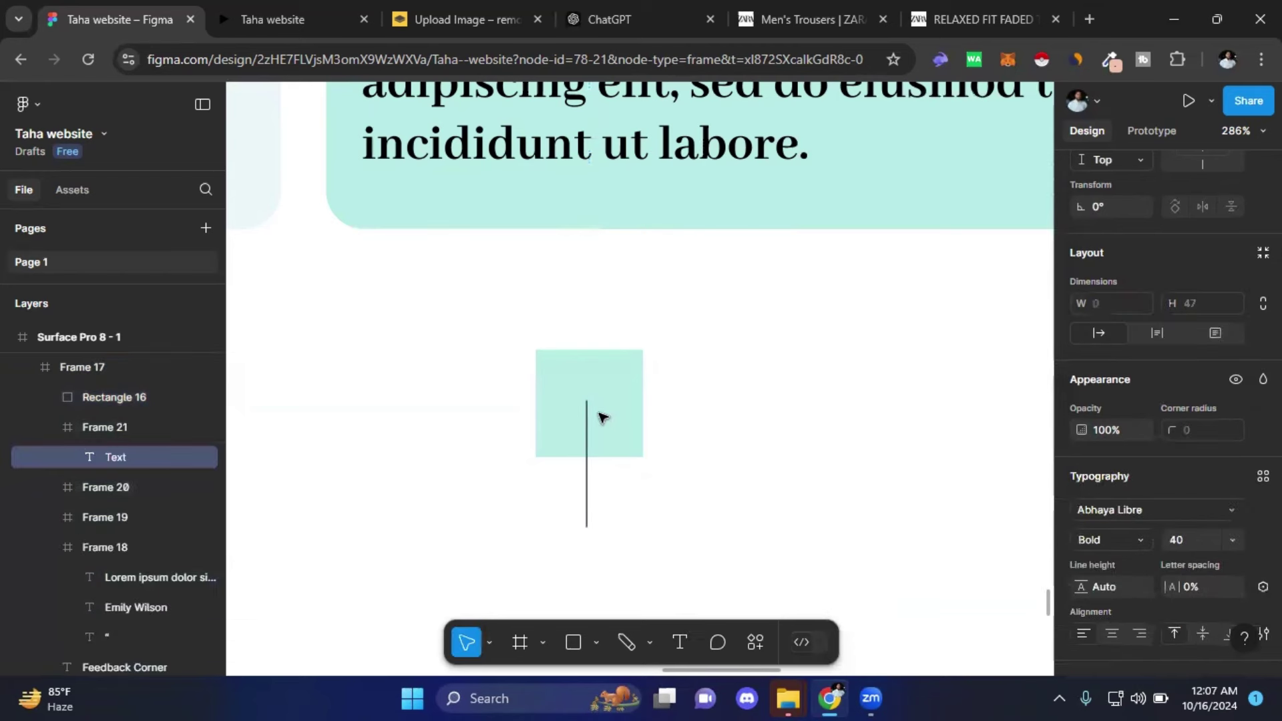
text(<)
key(Escape)
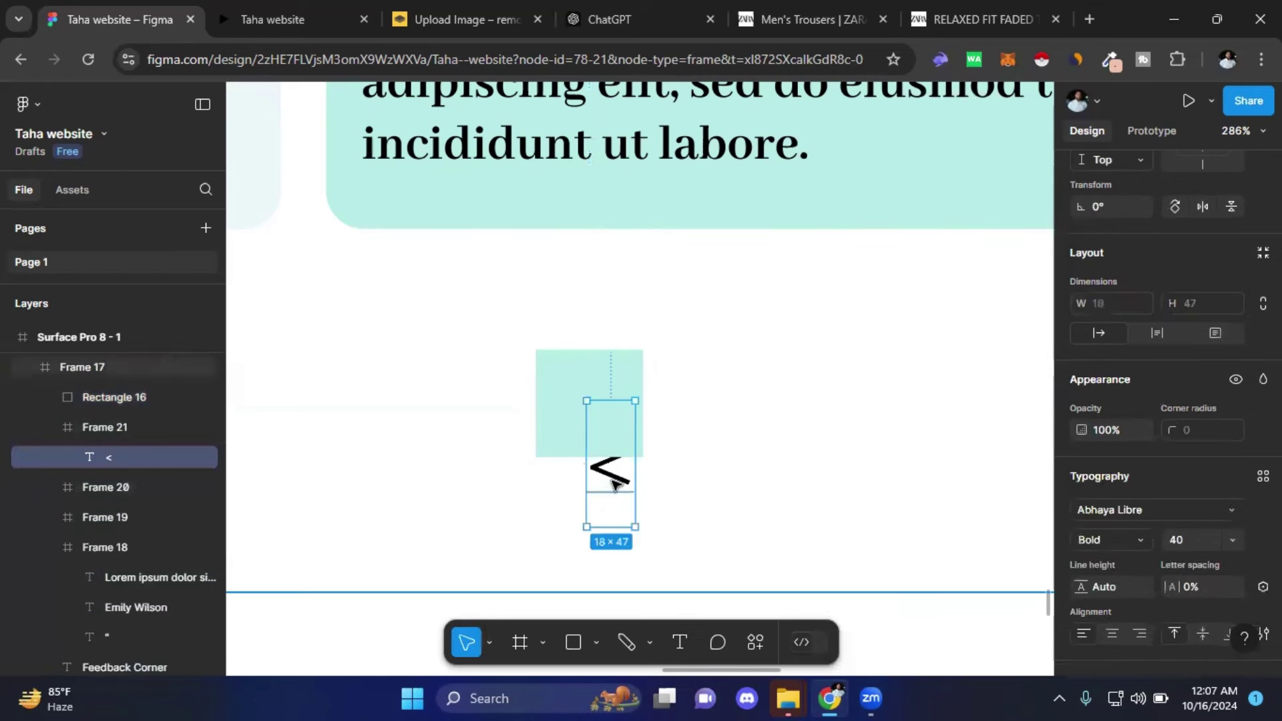
- Move '<' and Rectangle 16 into Frame 21, with '<' stacked above and over the square
click(570, 381)
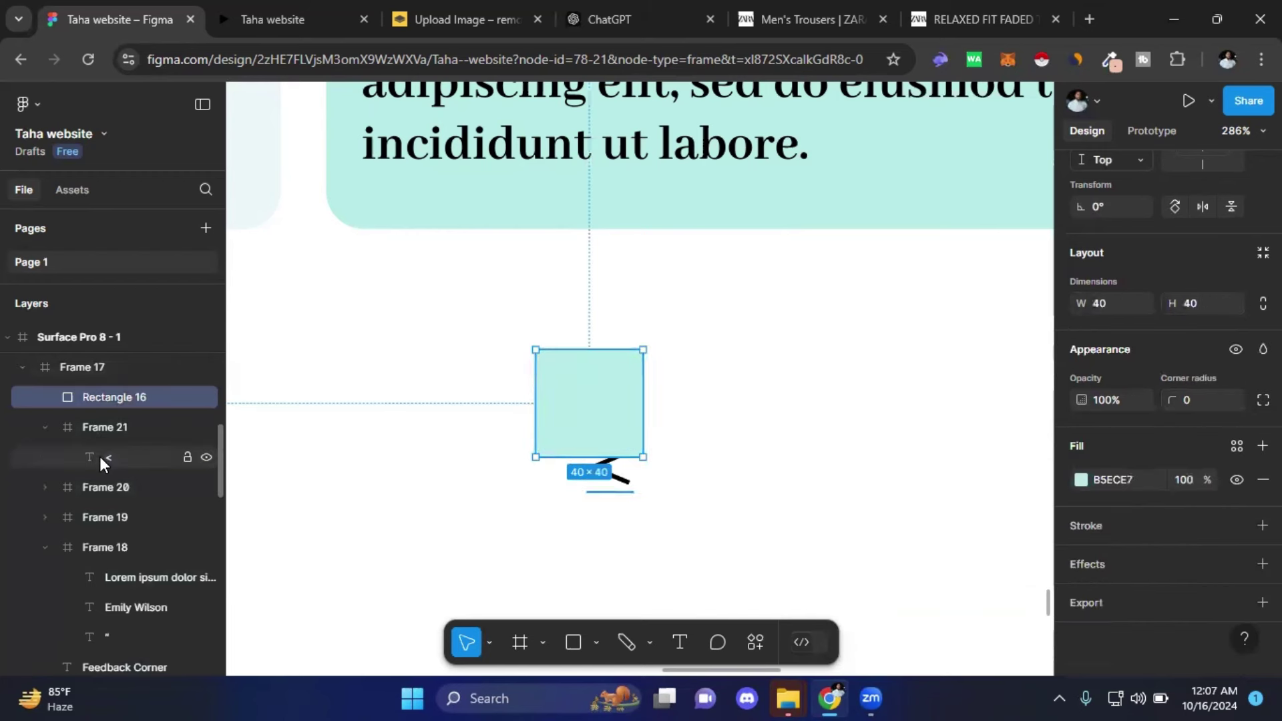
click(99, 457)
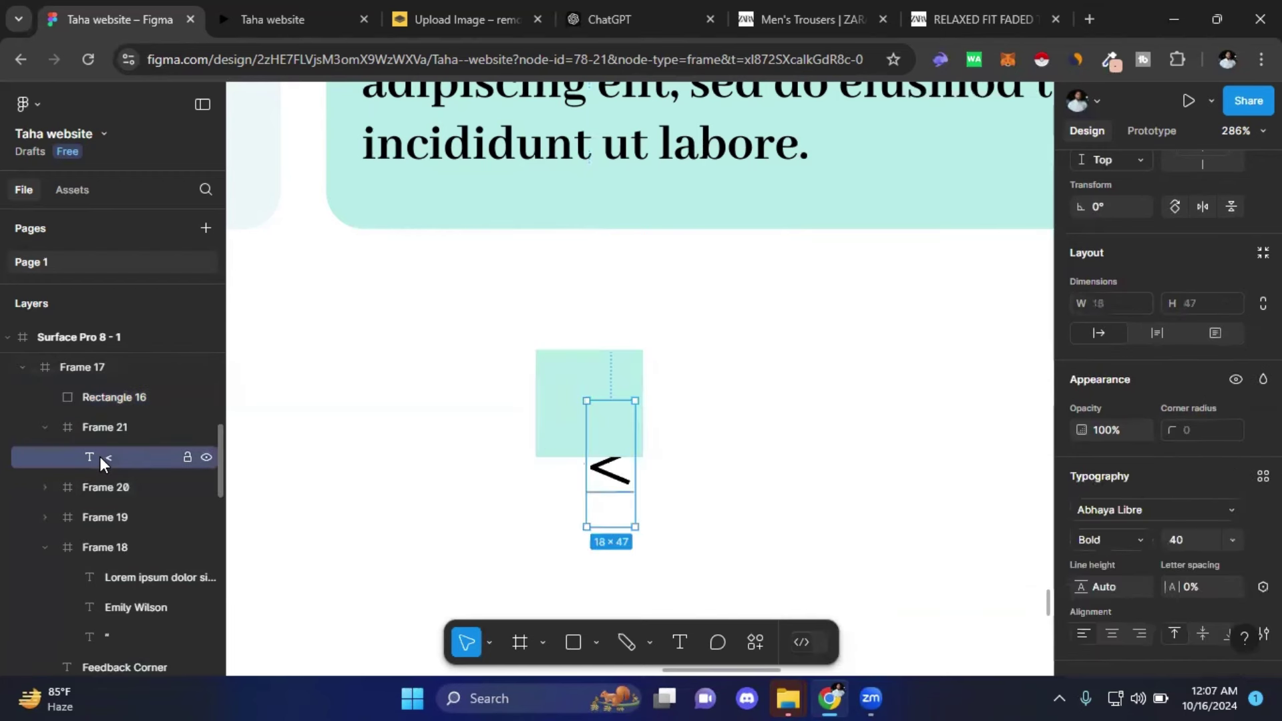
click(94, 431)
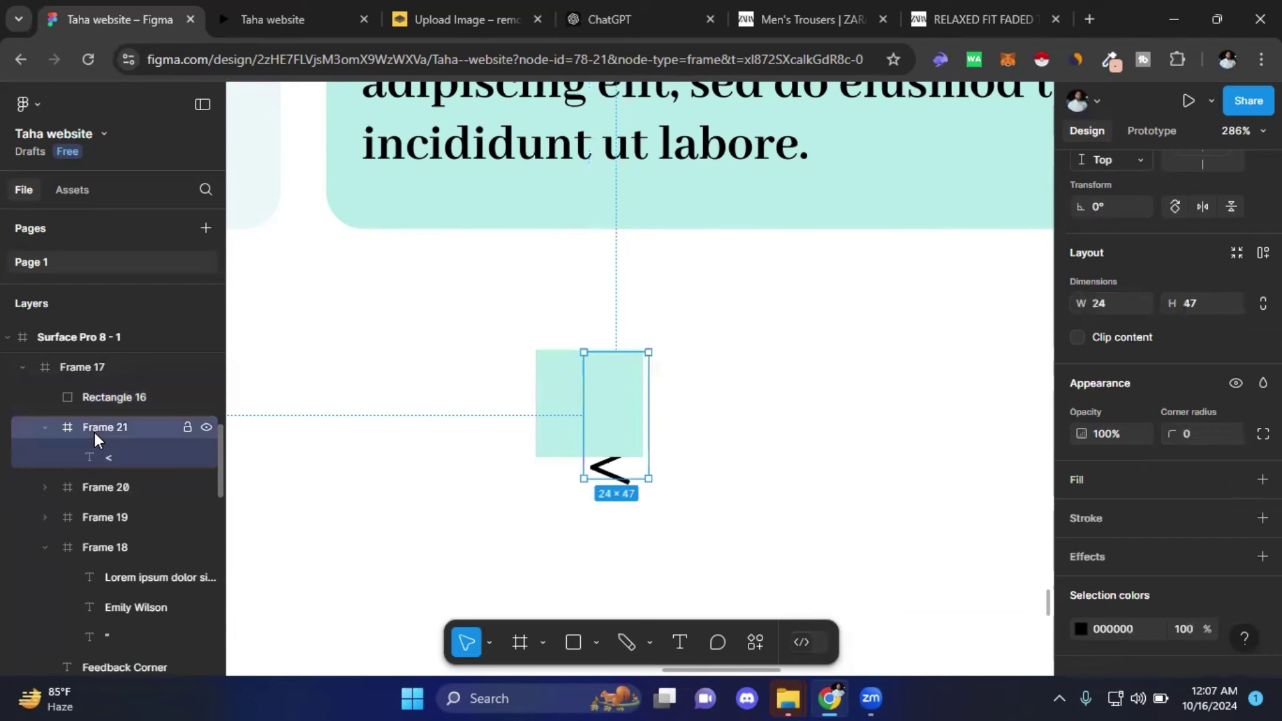
mouse_move(107, 457)
mouse_down()
mouse_move(87, 397)
mouse_move(102, 403)
mouse_move(101, 465)
mouse_move(99, 455)
mouse_up()
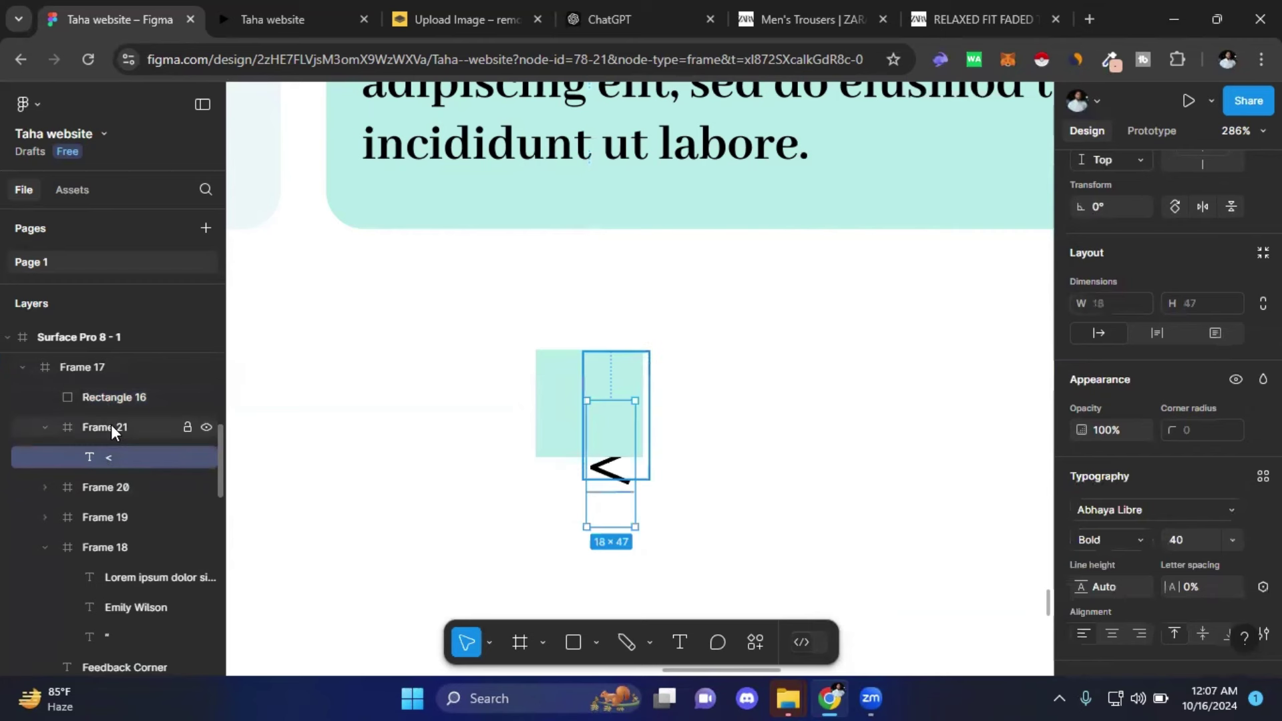
drag(106, 400, 97, 428)
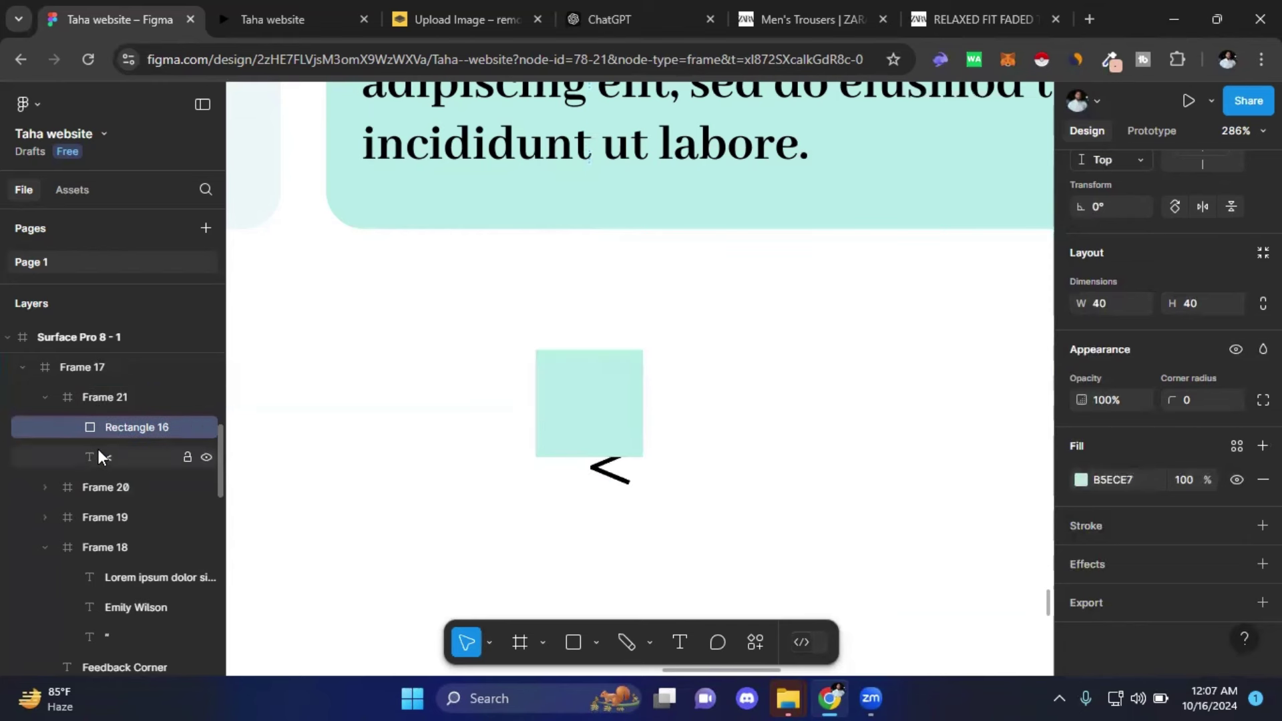
click(98, 451)
drag(98, 452, 99, 408)
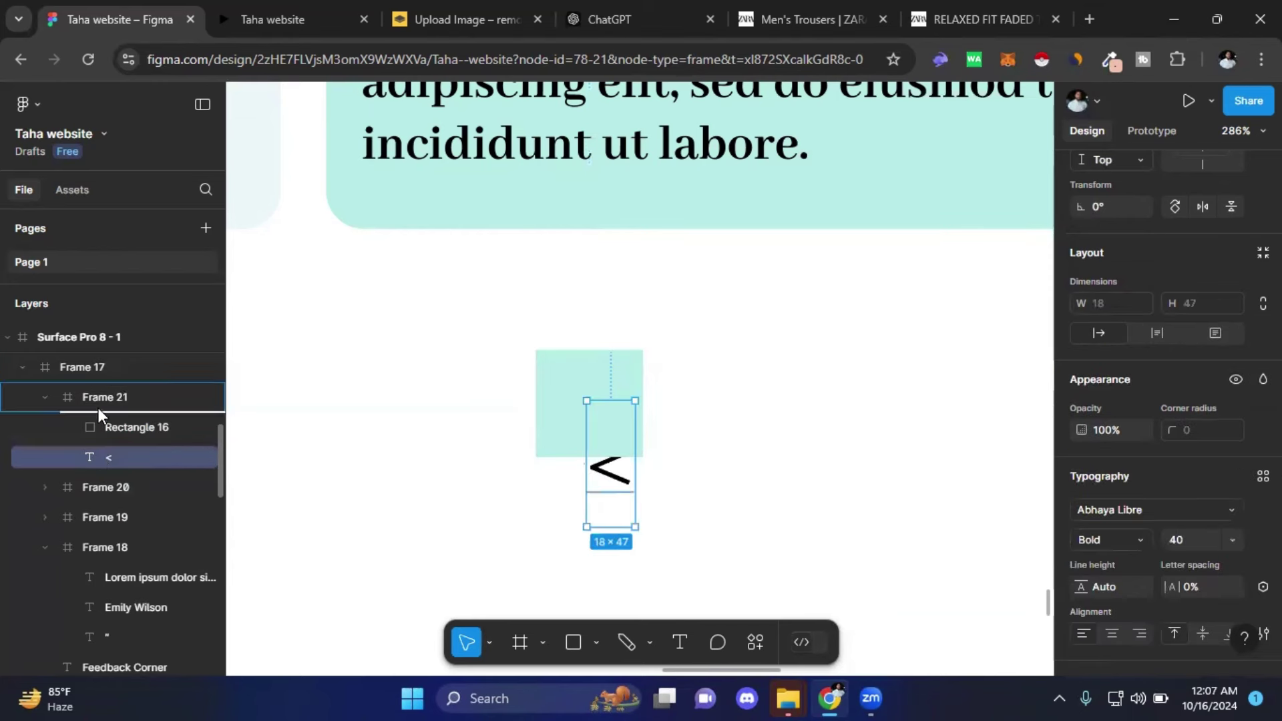
drag(611, 487, 587, 425)
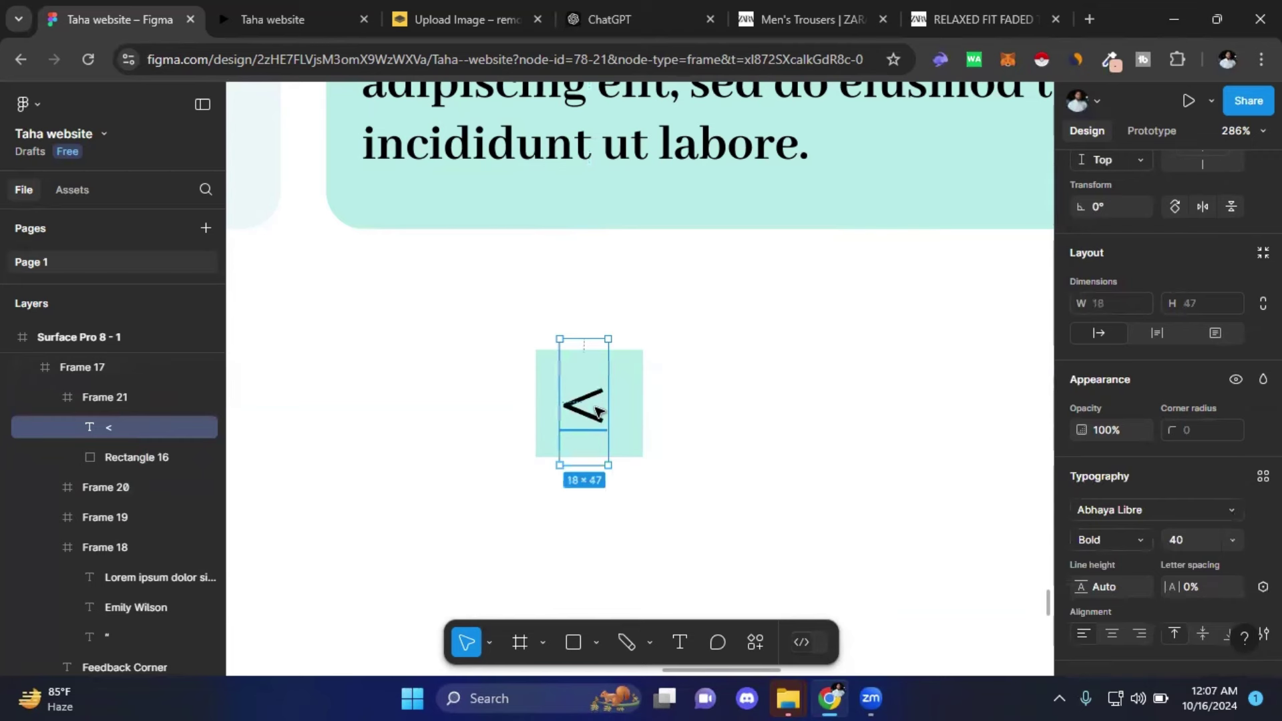
- Change the '<' arrow's font to ABeeZee Regular
double_click(598, 411)
scroll(1164, 388, up, 3)
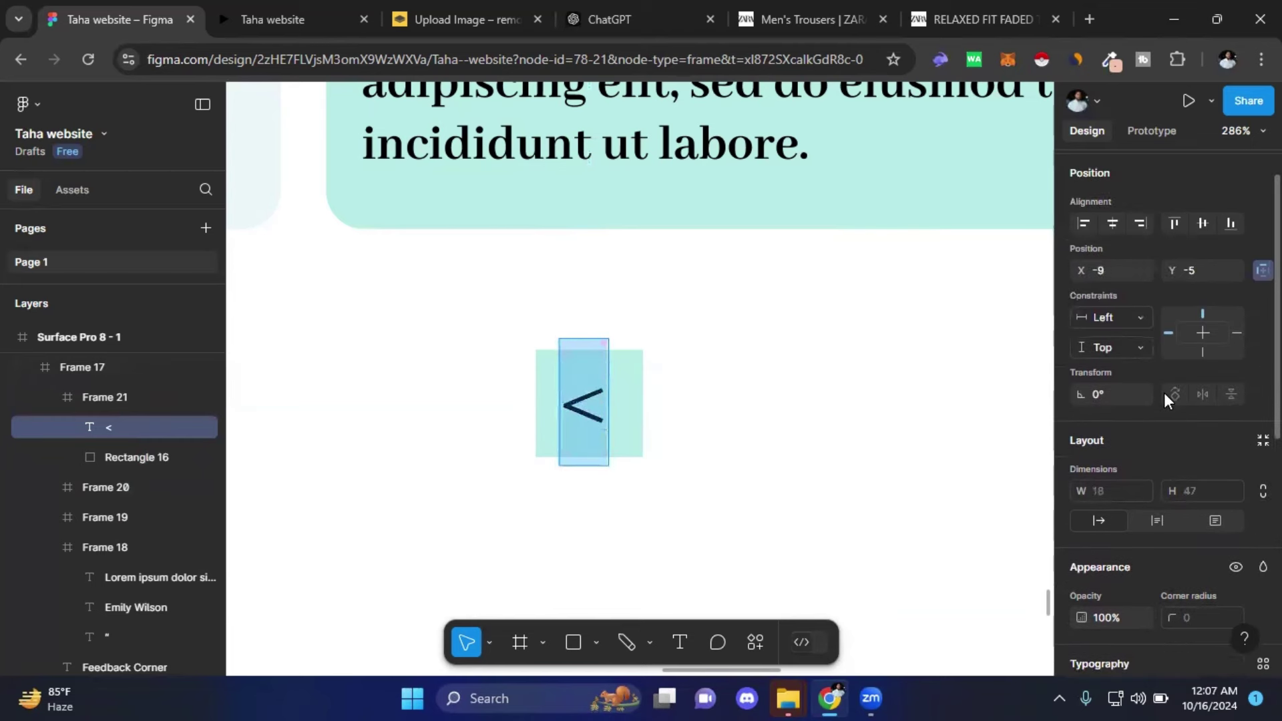
scroll(1164, 392, down, 4)
click(1217, 419)
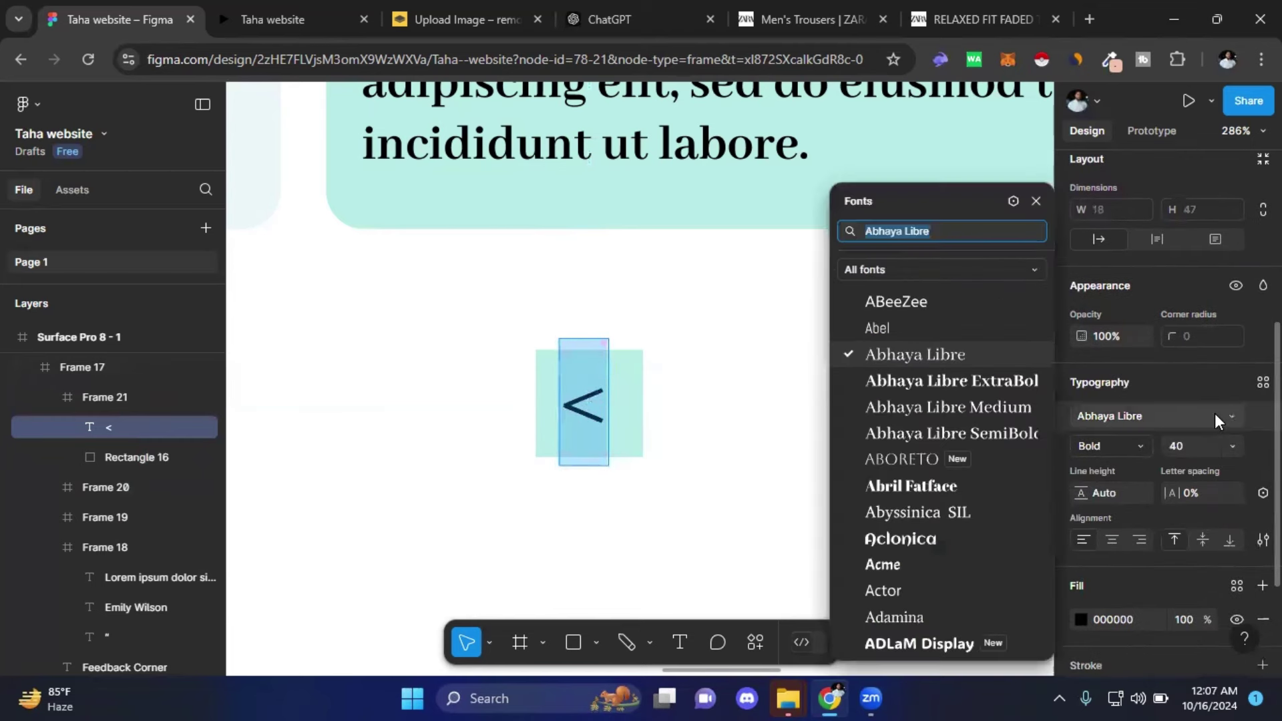
click(892, 299)
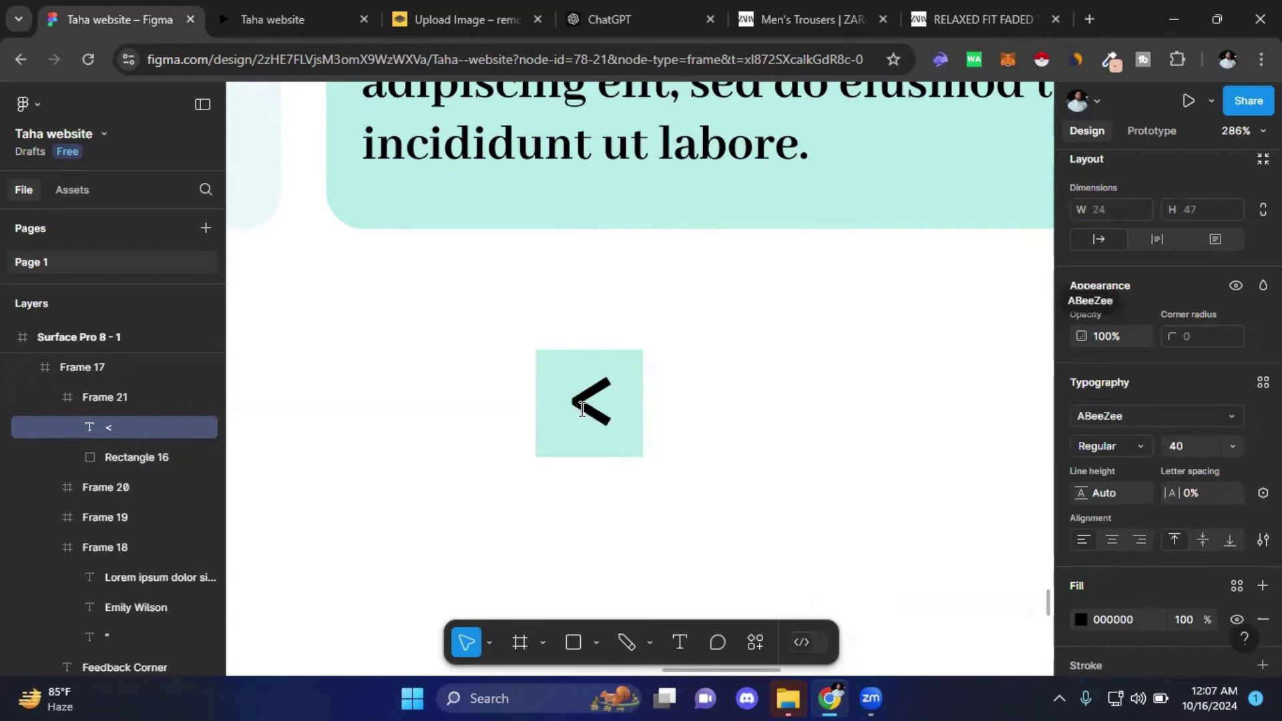
key(Escape)
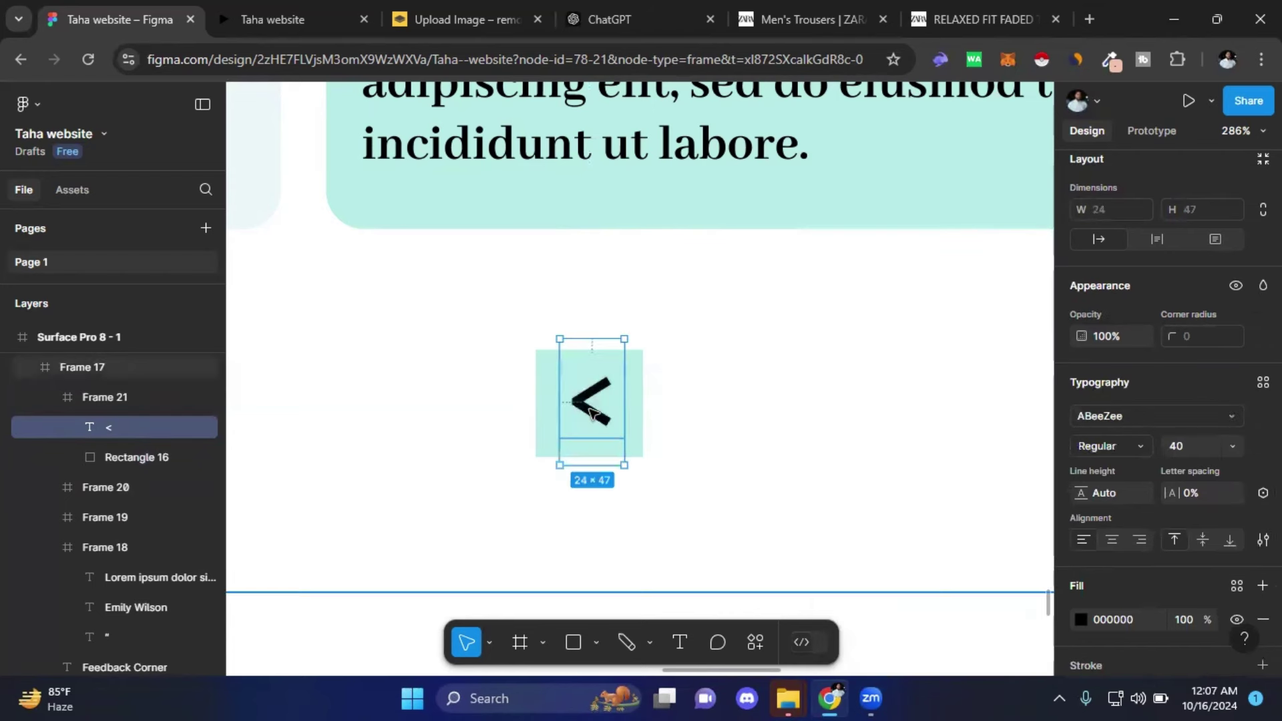
- Centre the '<' horizontally over the mint square inside Frame 21
drag(594, 410, 590, 419)
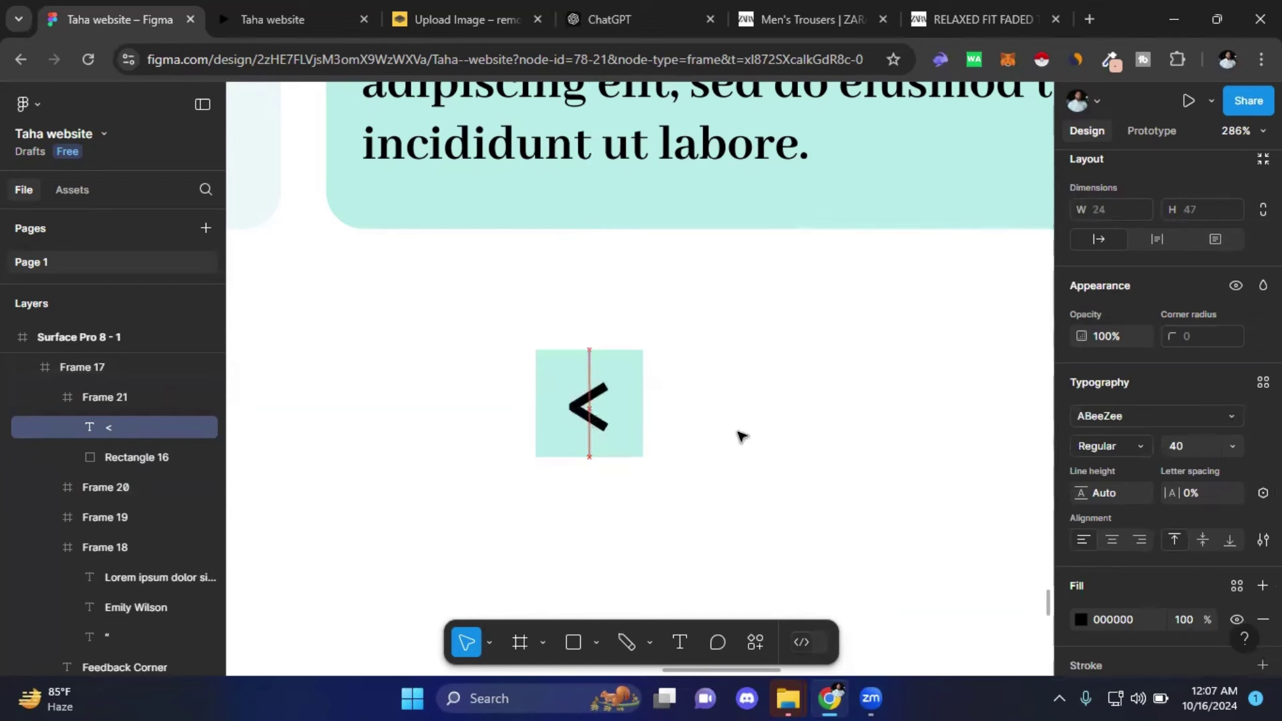
click(741, 436)
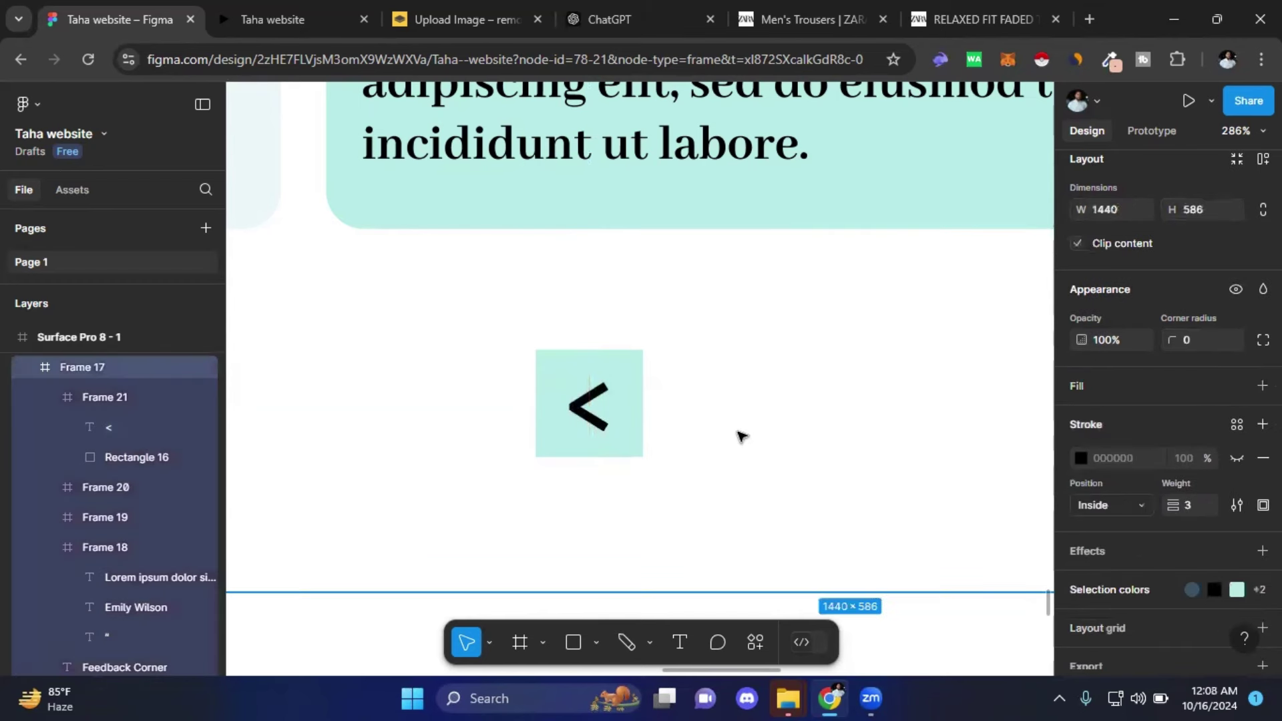
click(596, 419)
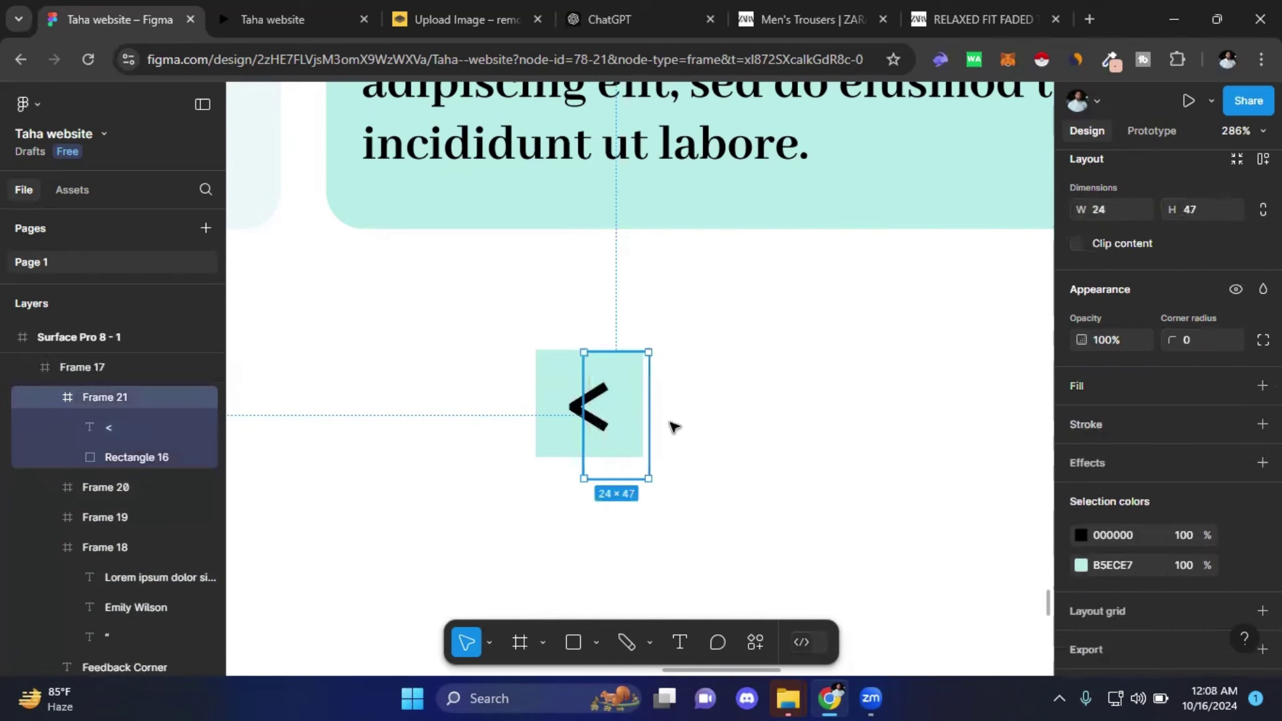
click(559, 376)
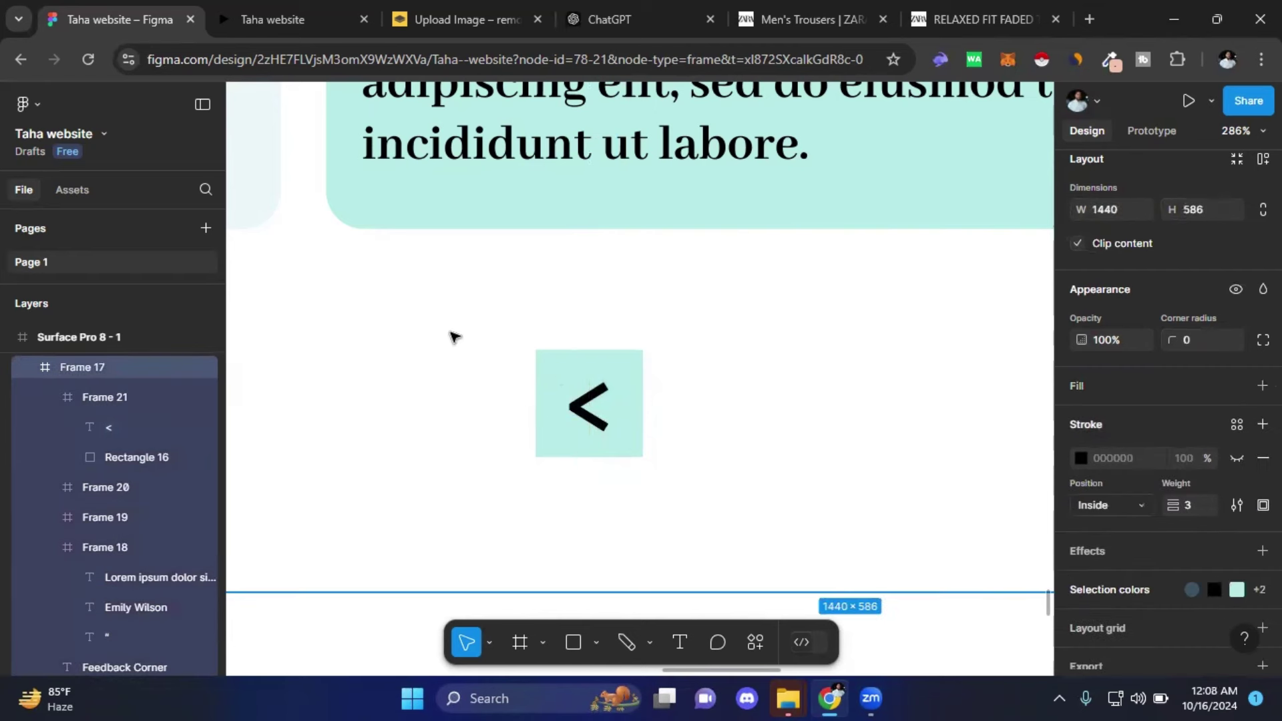
scroll(661, 483, up, 5)
scroll(661, 484, left, 5)
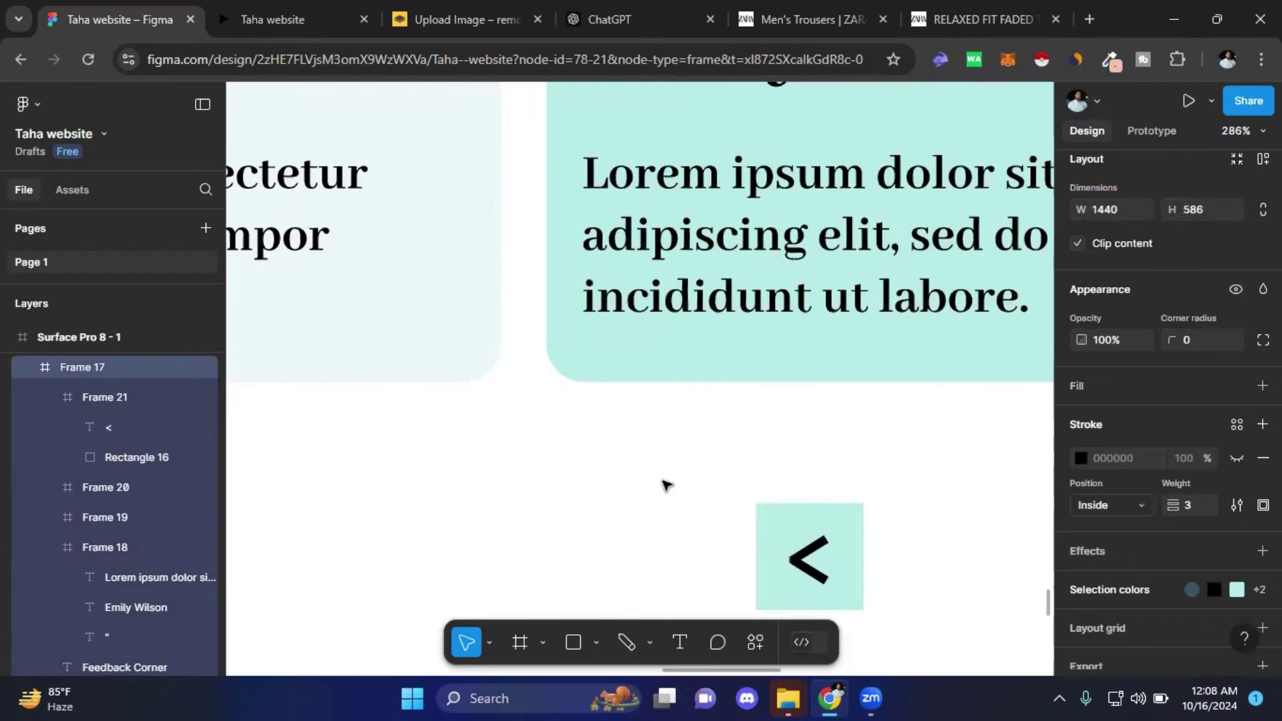
scroll(632, 417, down, 3)
scroll(632, 418, down, 4)
scroll(631, 418, down, 2)
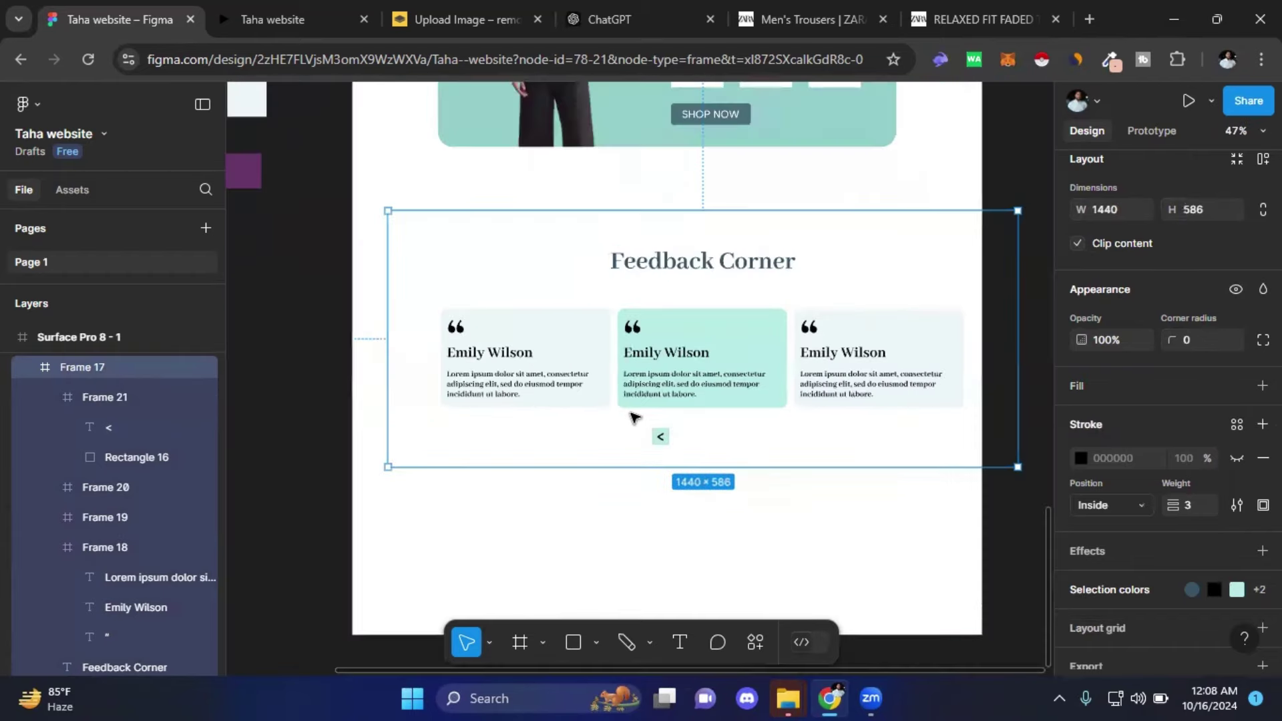
scroll(631, 417, down, 2)
scroll(631, 420, up, 4)
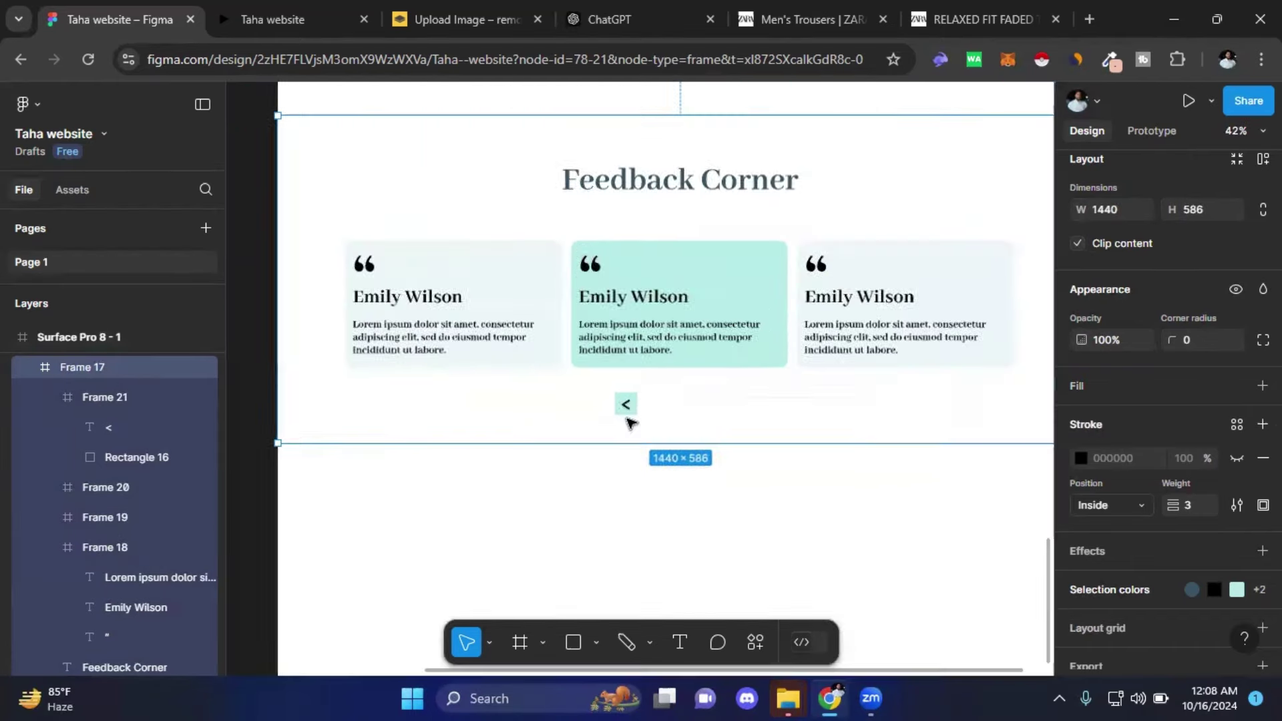
scroll(630, 421, up, 5)
click(642, 390)
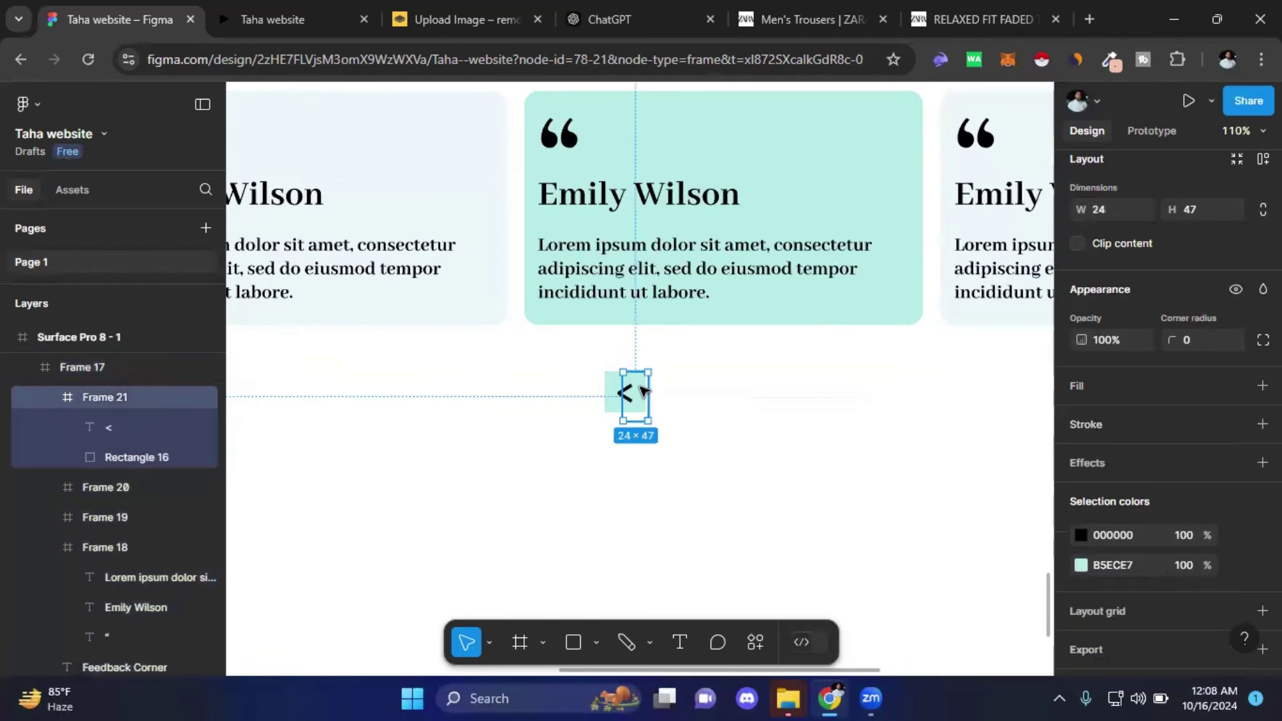
click(119, 425)
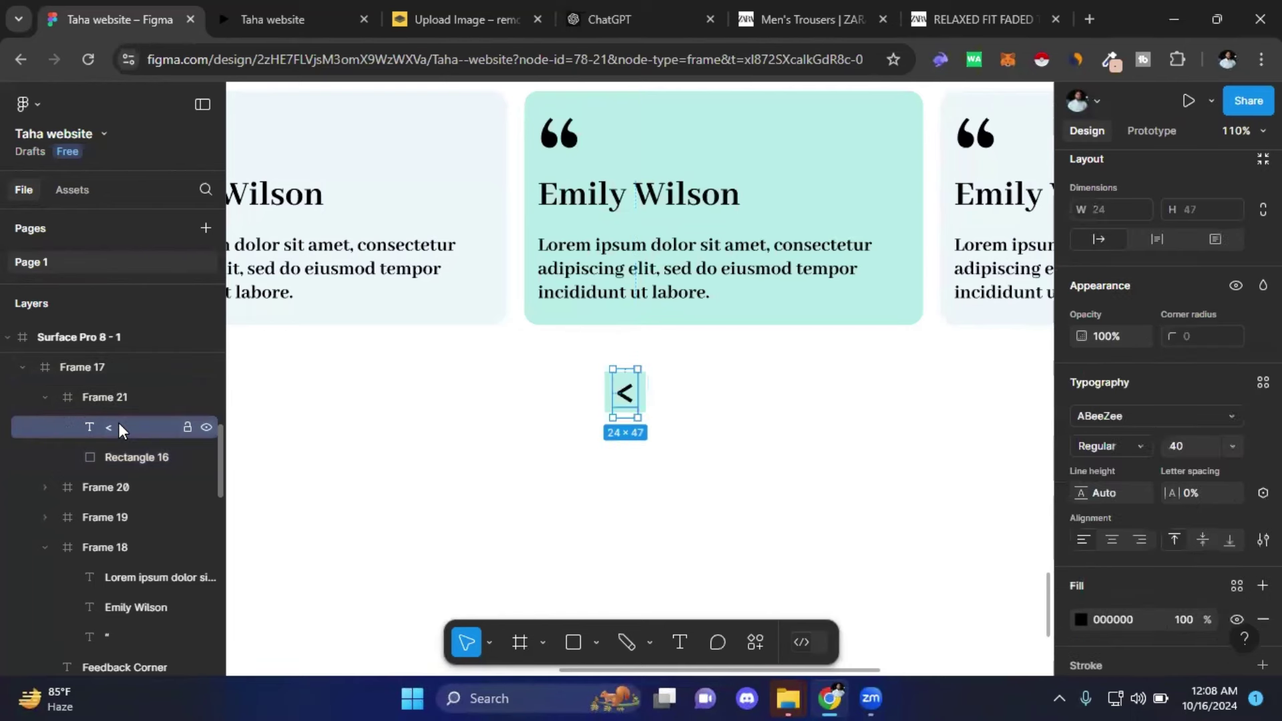
shift+click(122, 462)
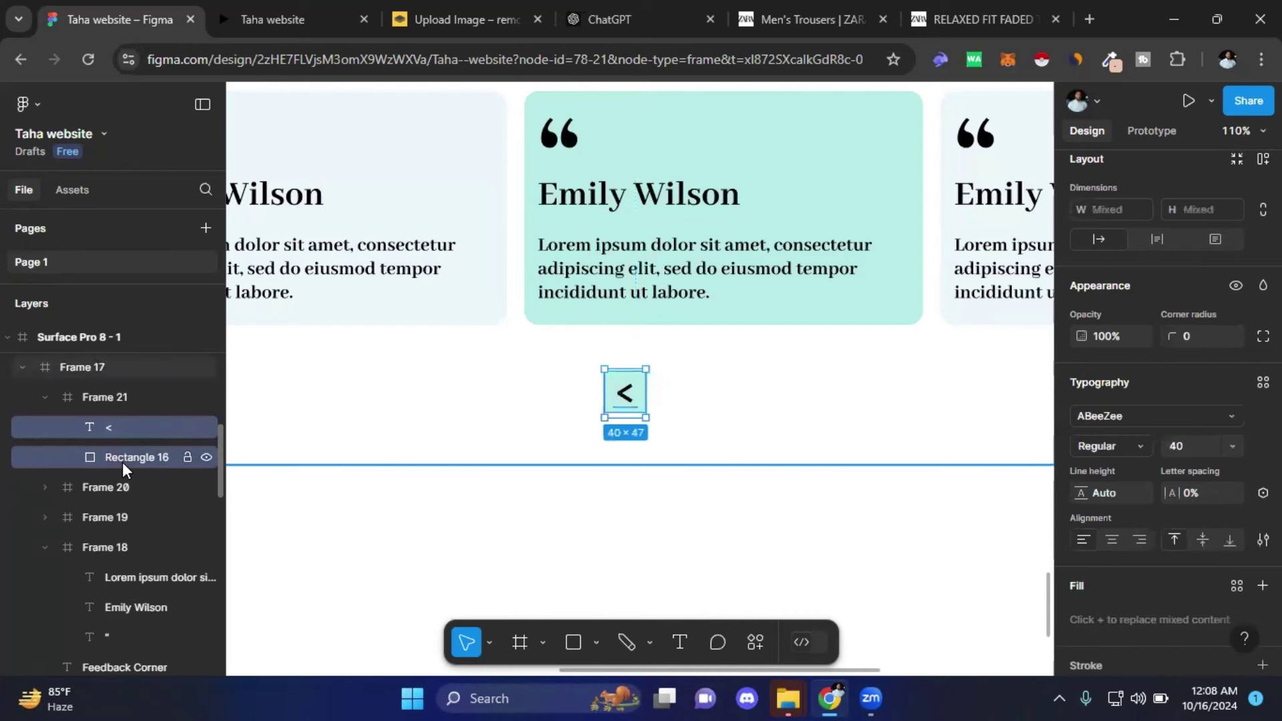
- Group the '<' with its mint square and place a copy further right
right_click(122, 463)
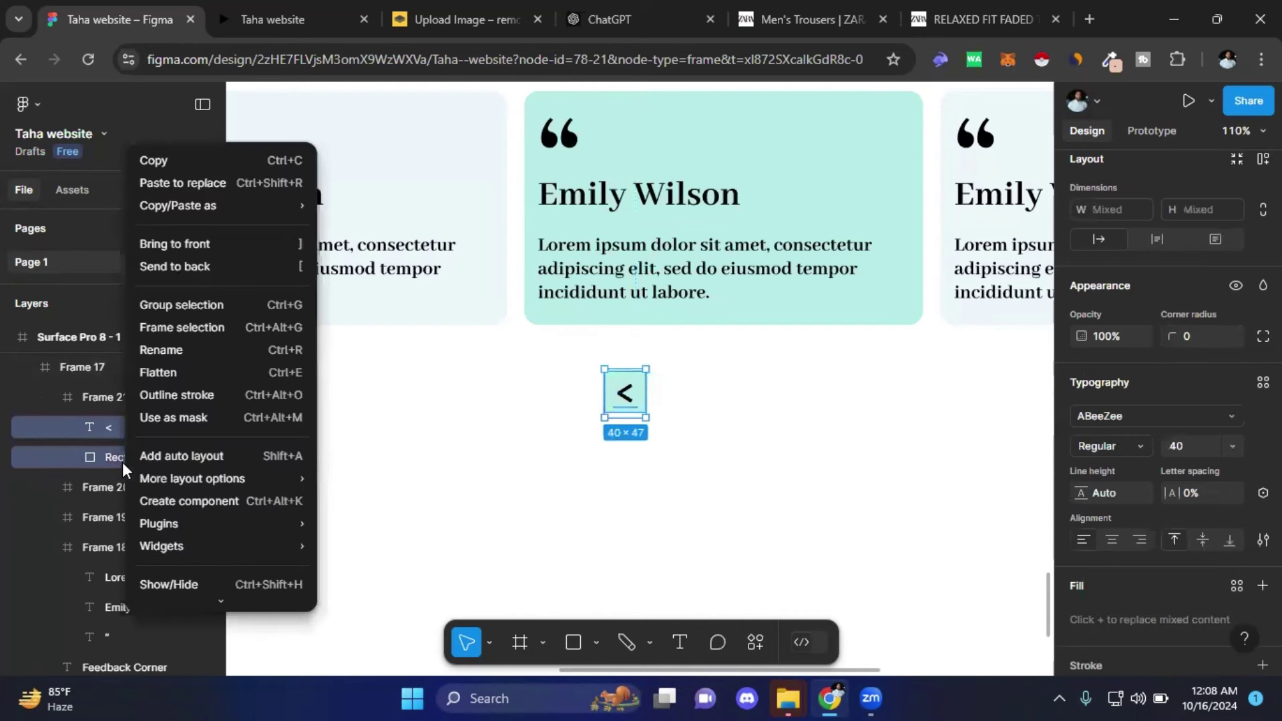
click(191, 303)
drag(634, 404, 824, 412)
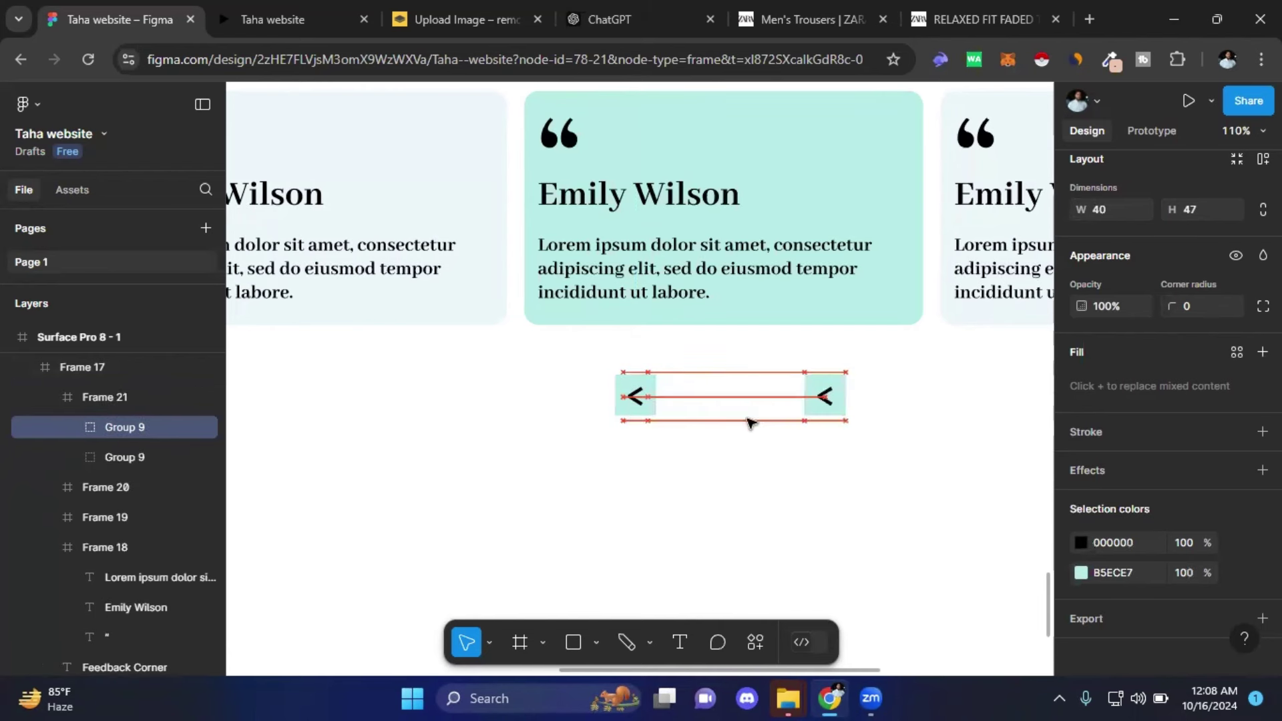
- Nudge the two arrow buttons closer together with Shift+arrow keys
click(768, 492)
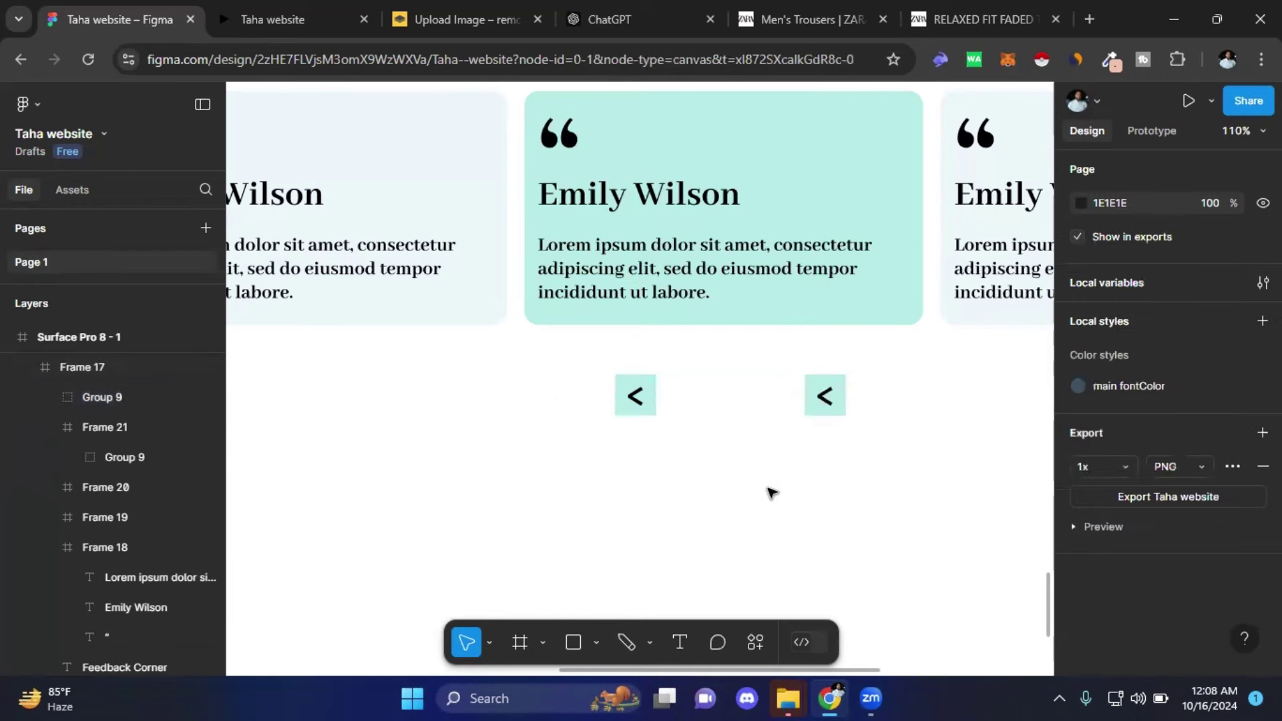
scroll(561, 398, down, 5)
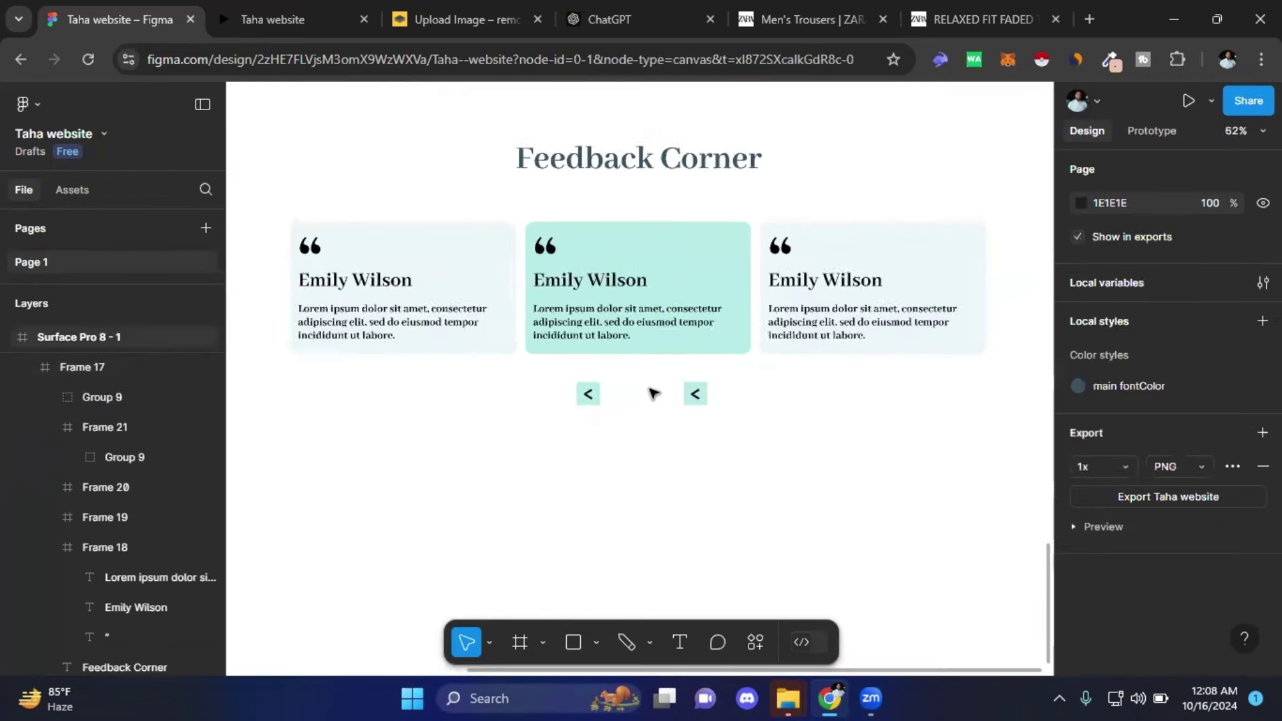
scroll(653, 396, up, 5)
click(733, 404)
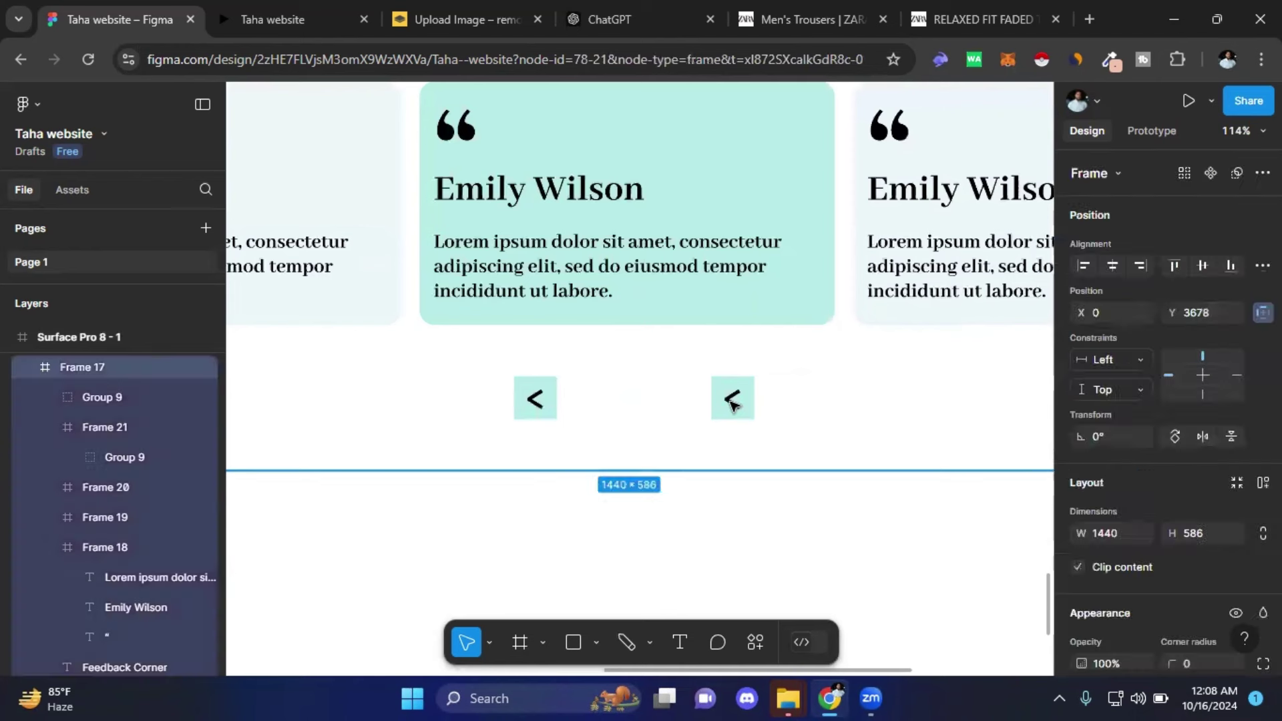
click(733, 404)
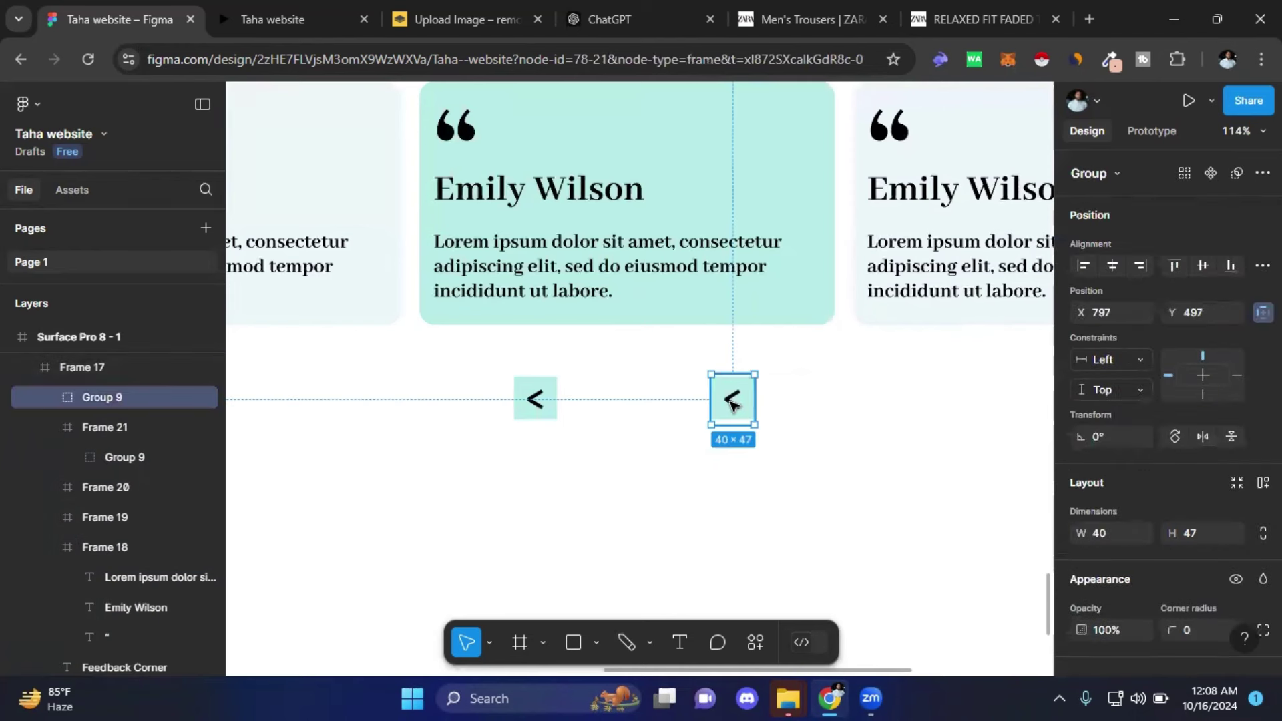
key(shift+Left)
key(shift+Left)
key(shift+Left)
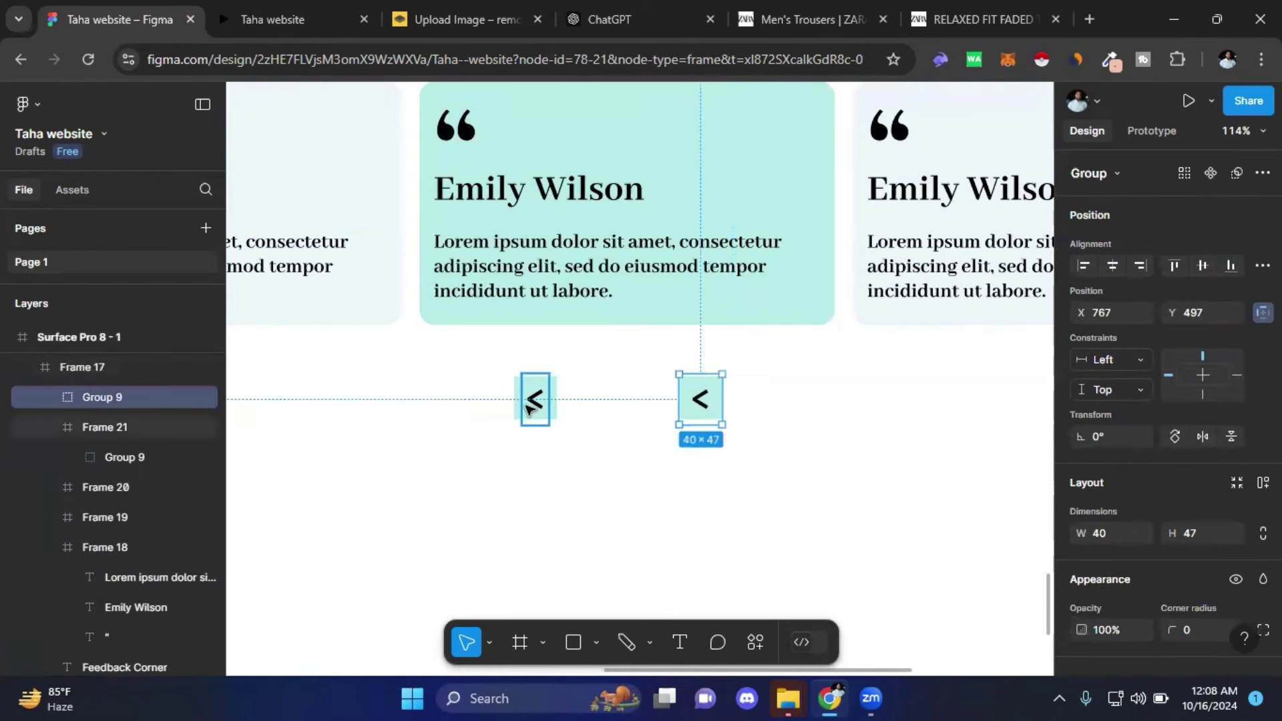
click(532, 401)
key(shift+Right)
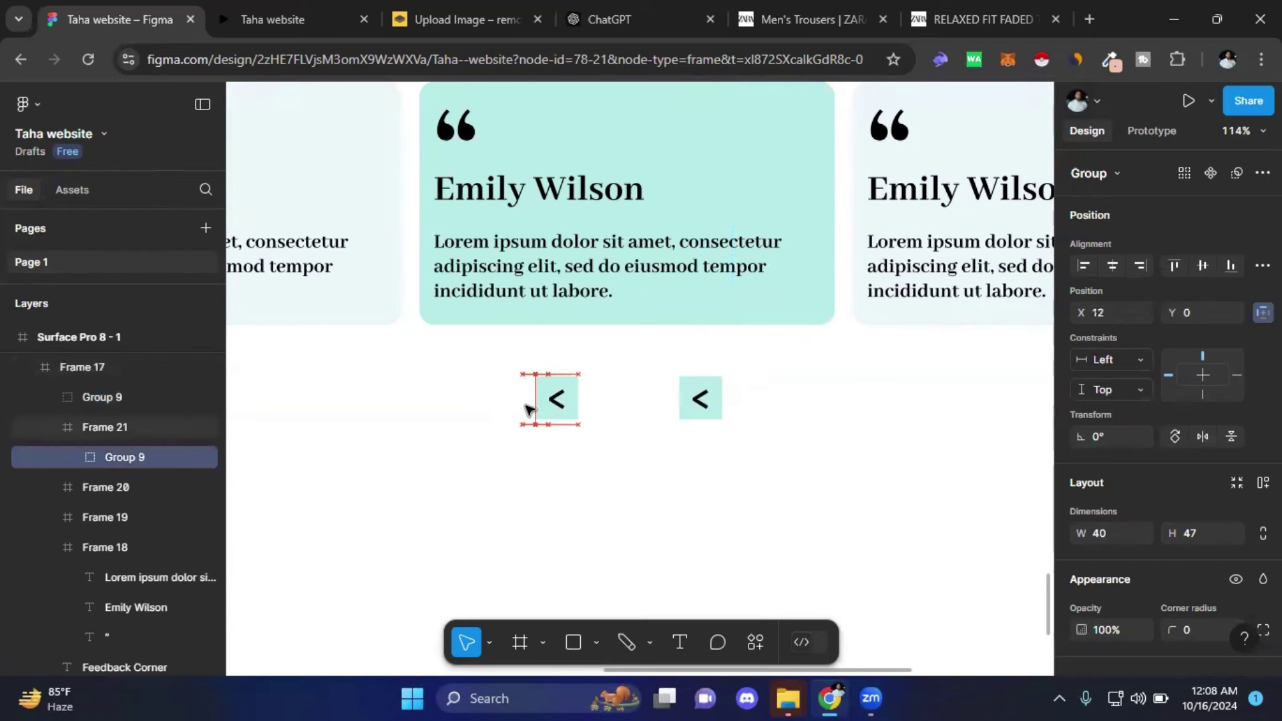
key(shift+Right)
key(shift+Right)
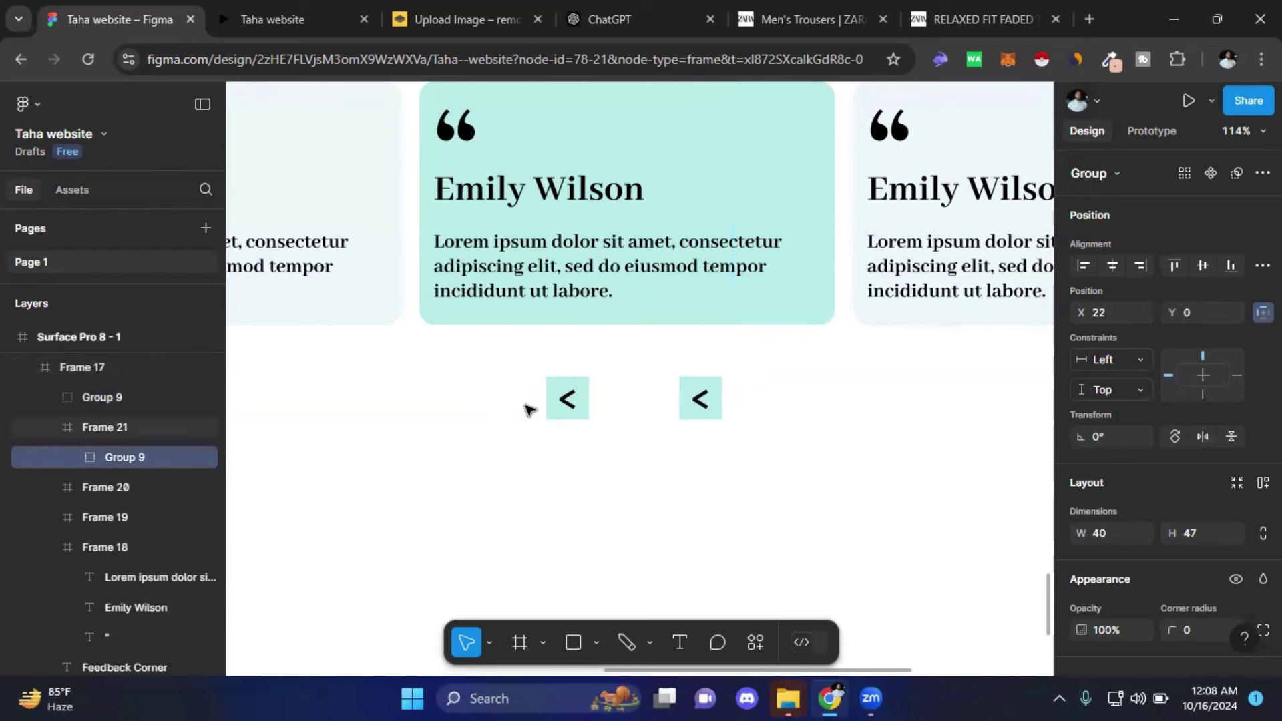
- Change the copied button's arrow text to '>'
double_click(702, 394)
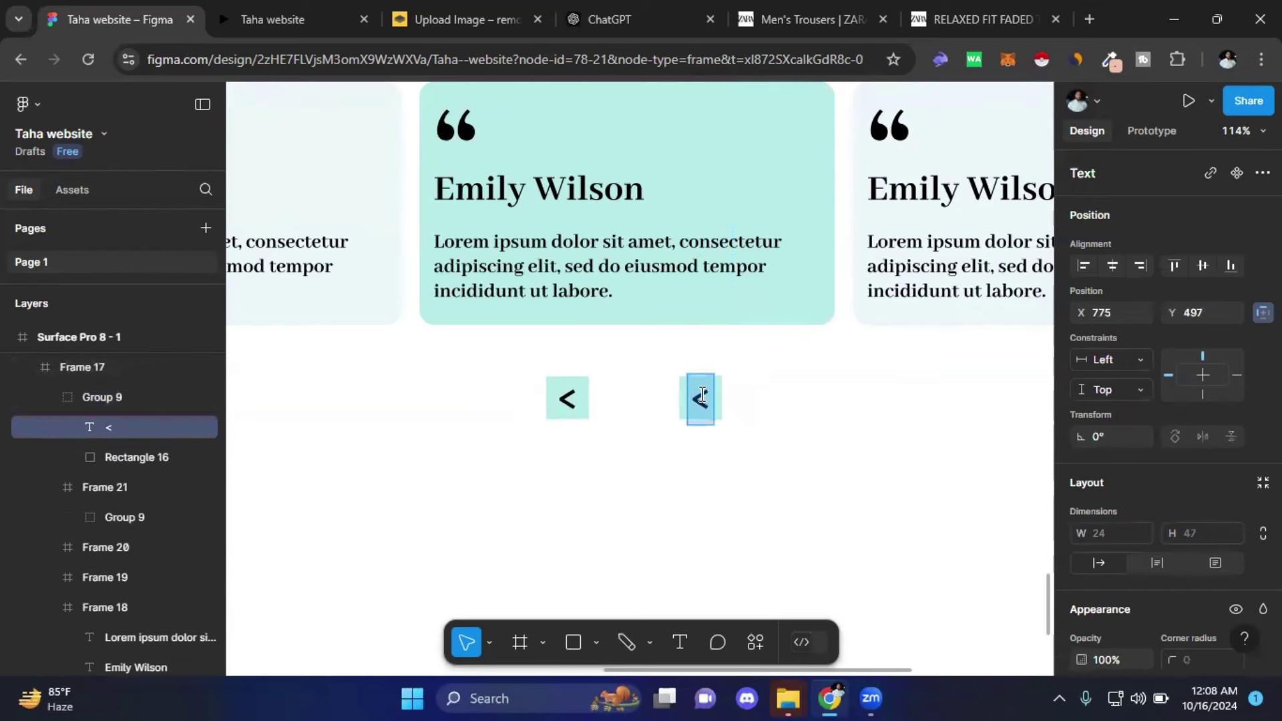
text(>)
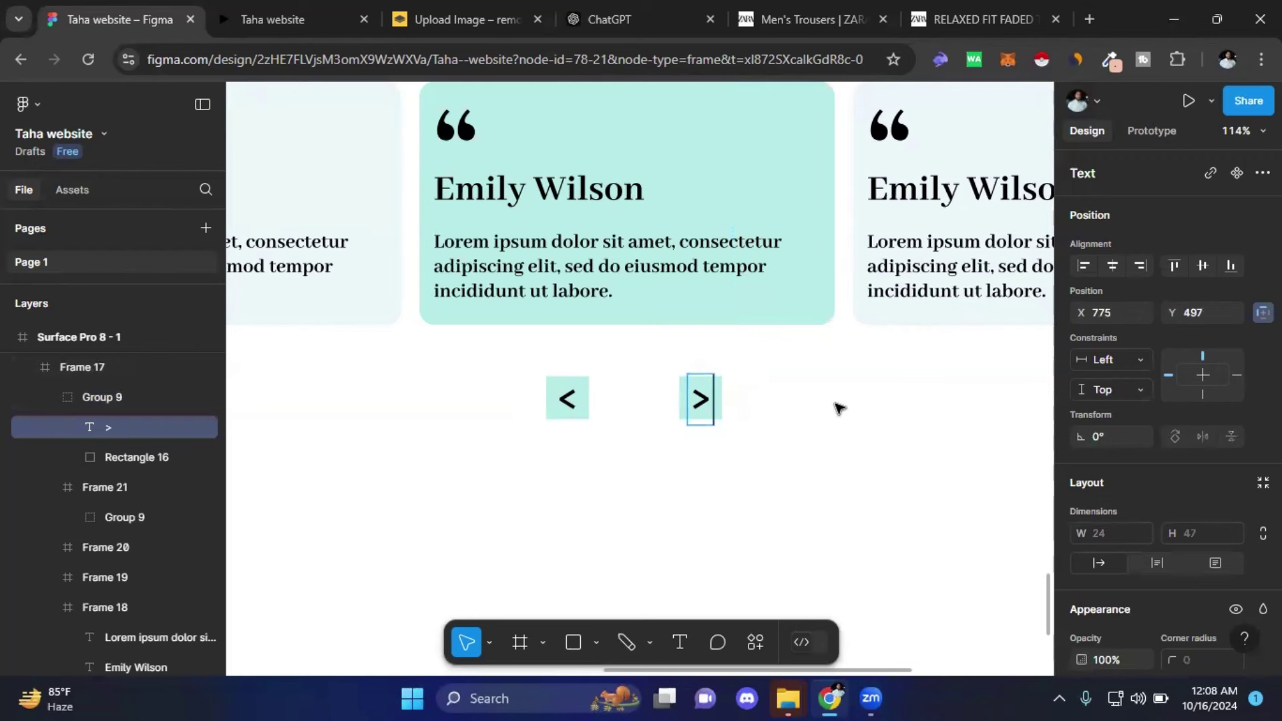
key(Escape)
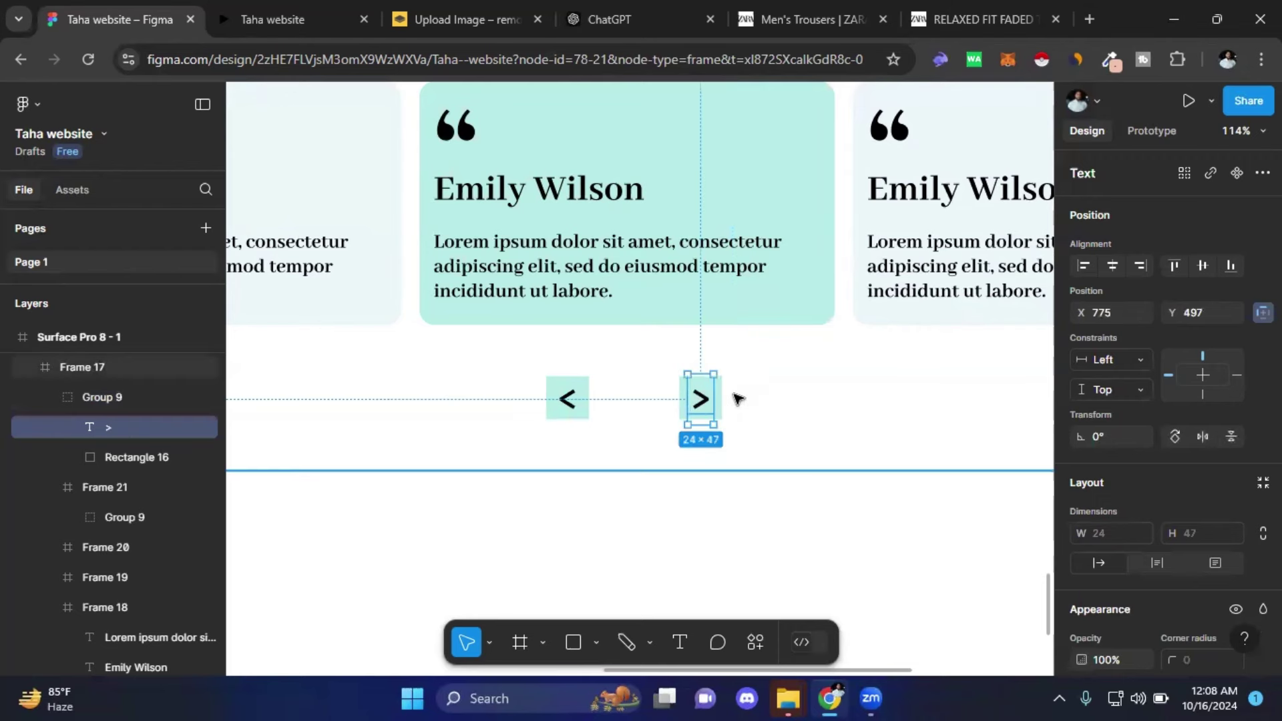
click(736, 398)
- Select the Feedback Corner frame and collapse the '>' button group's layers
ctrl+scroll(741, 483, down, 5)
ctrl+scroll(569, 429, down, 5)
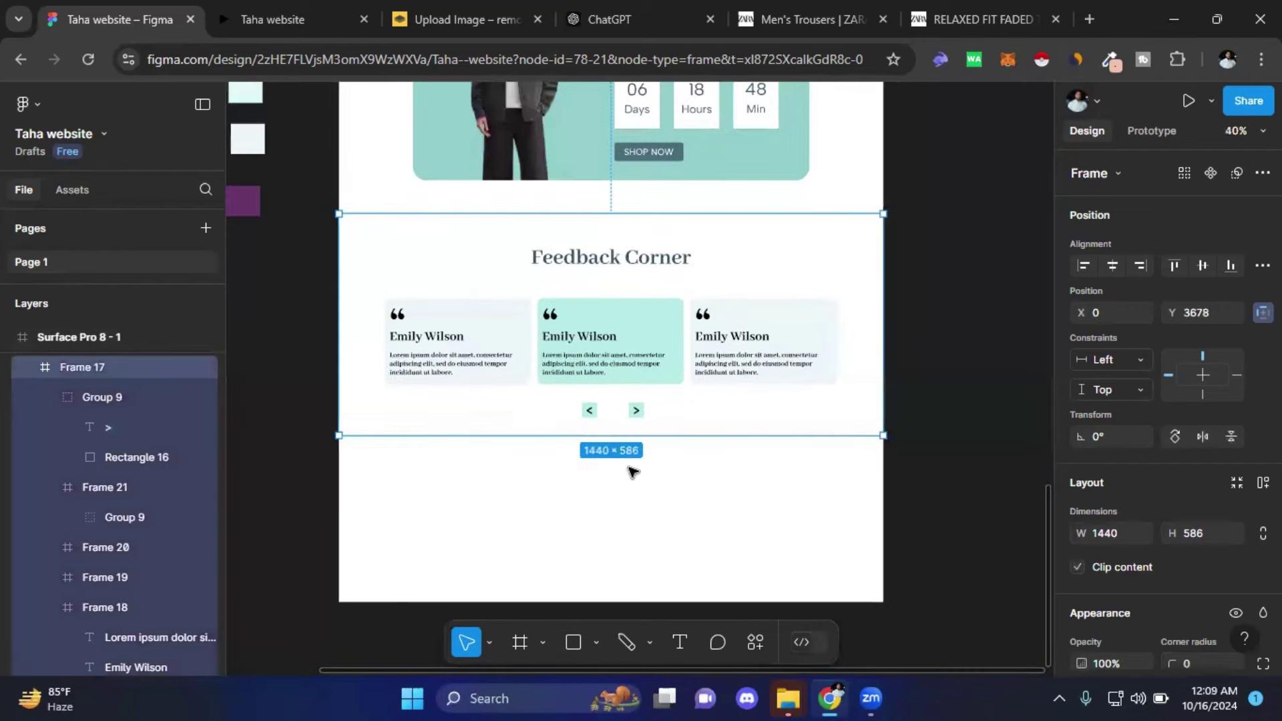
click(958, 449)
ctrl+scroll(554, 401, up, 1)
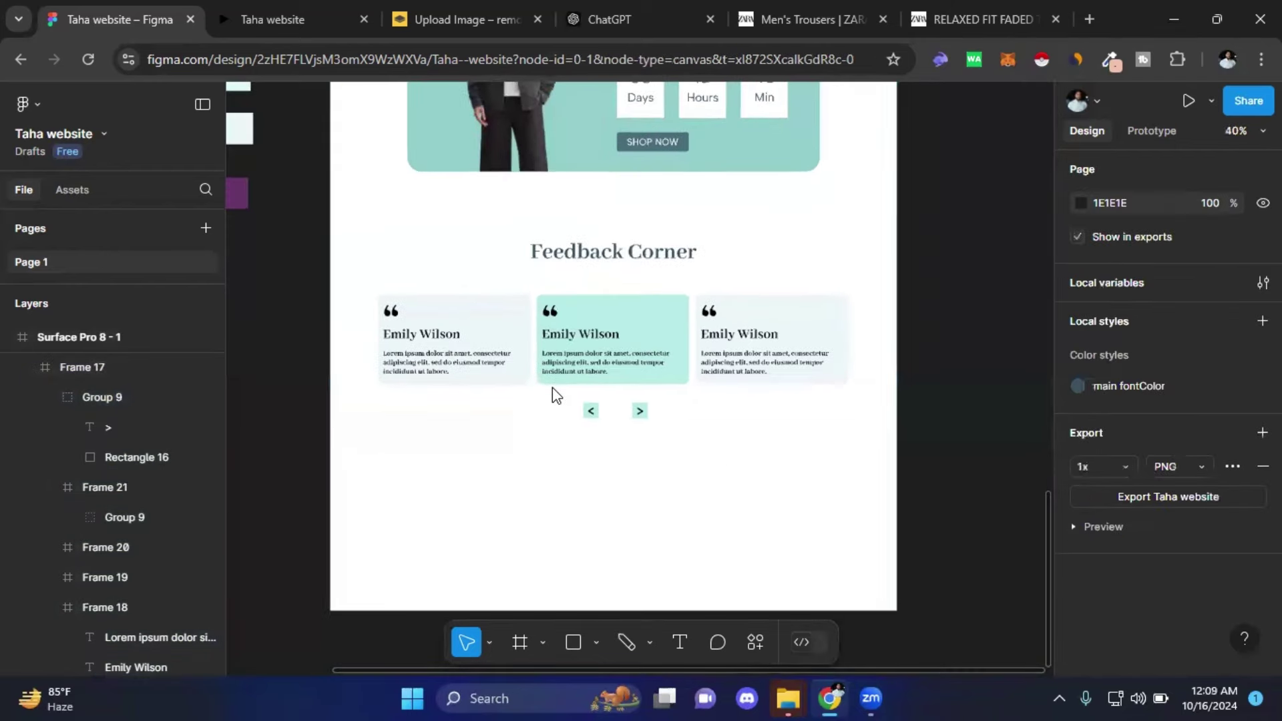
ctrl+scroll(551, 387, up, 2)
click(659, 419)
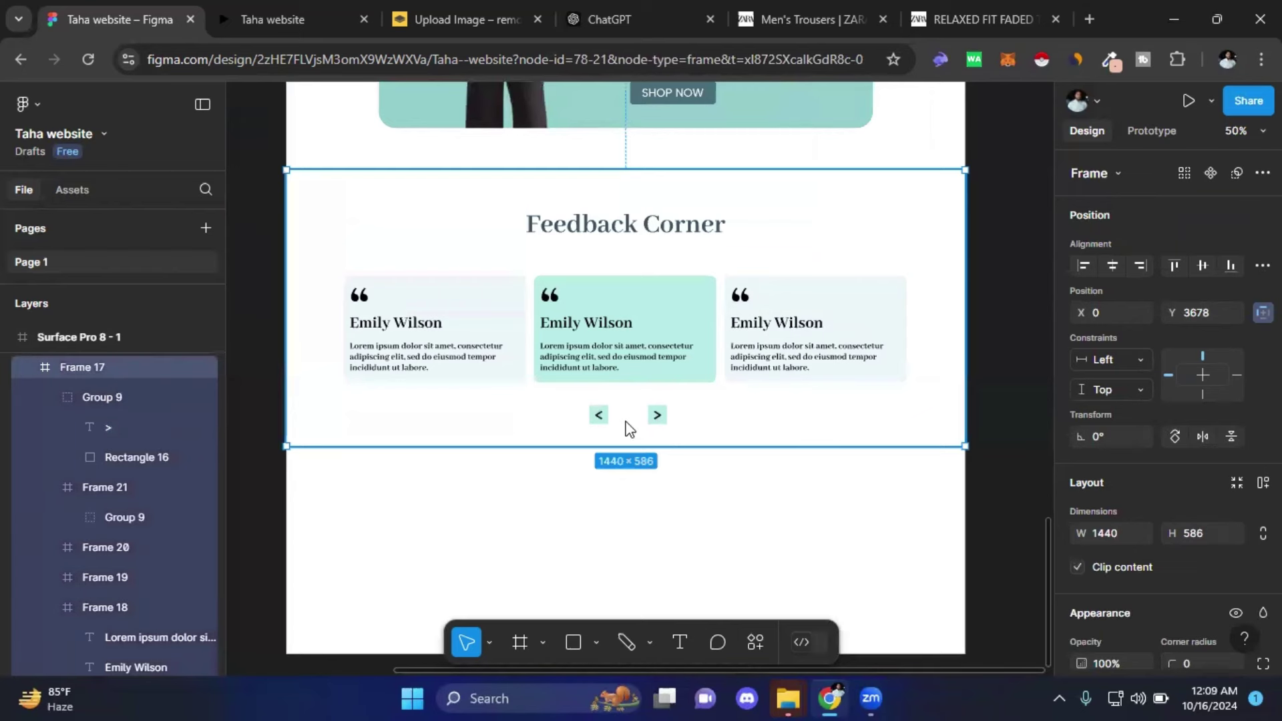
ctrl+scroll(629, 424, up, 2)
ctrl+scroll(628, 420, up, 3)
click(693, 401)
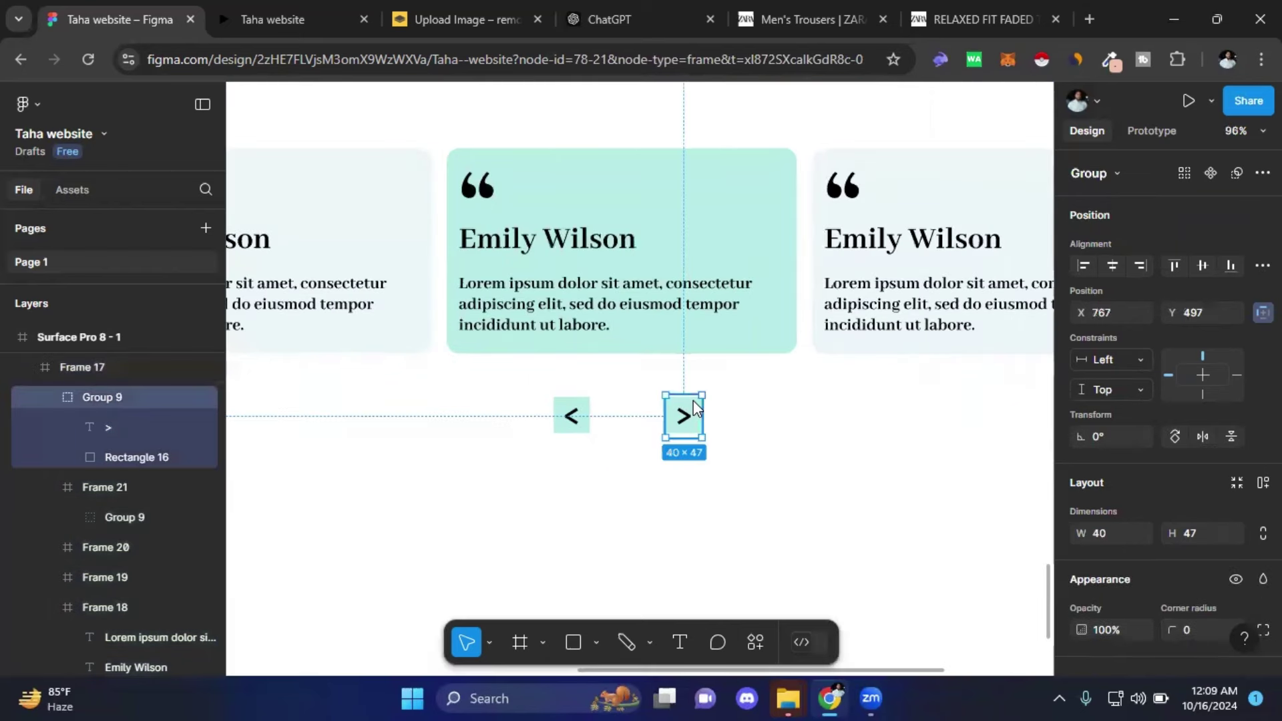
click(67, 366)
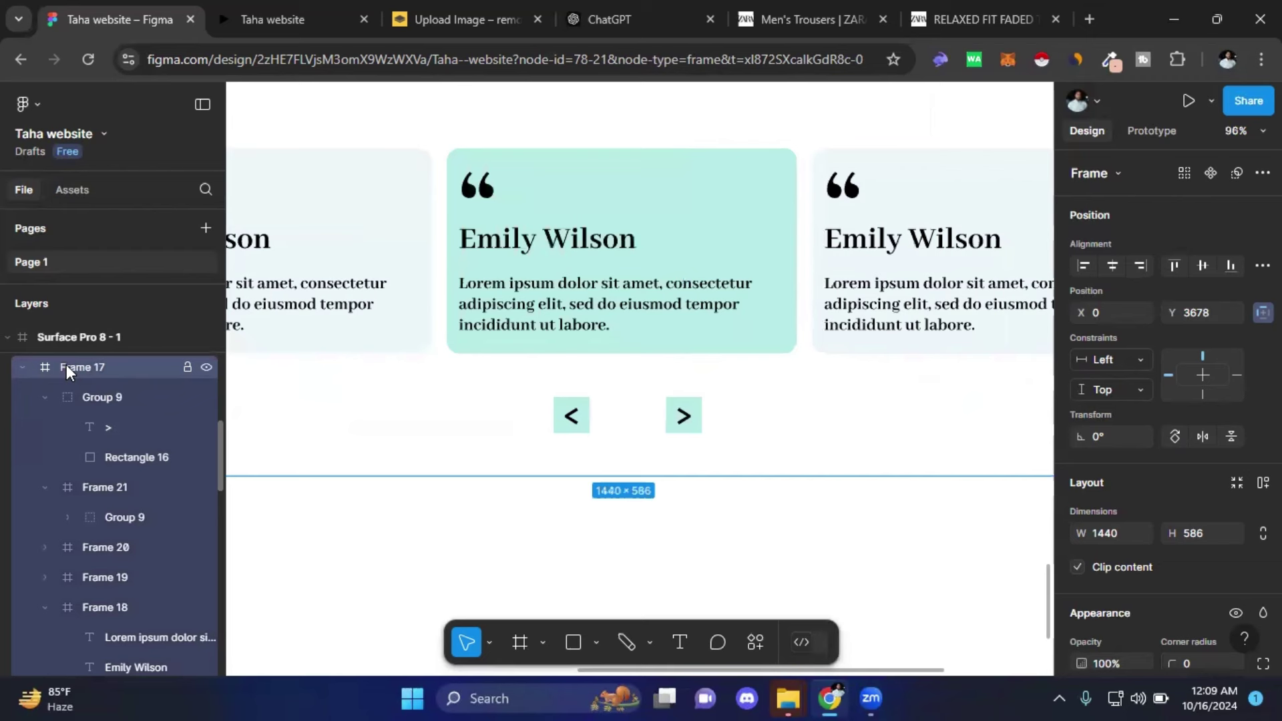
click(93, 396)
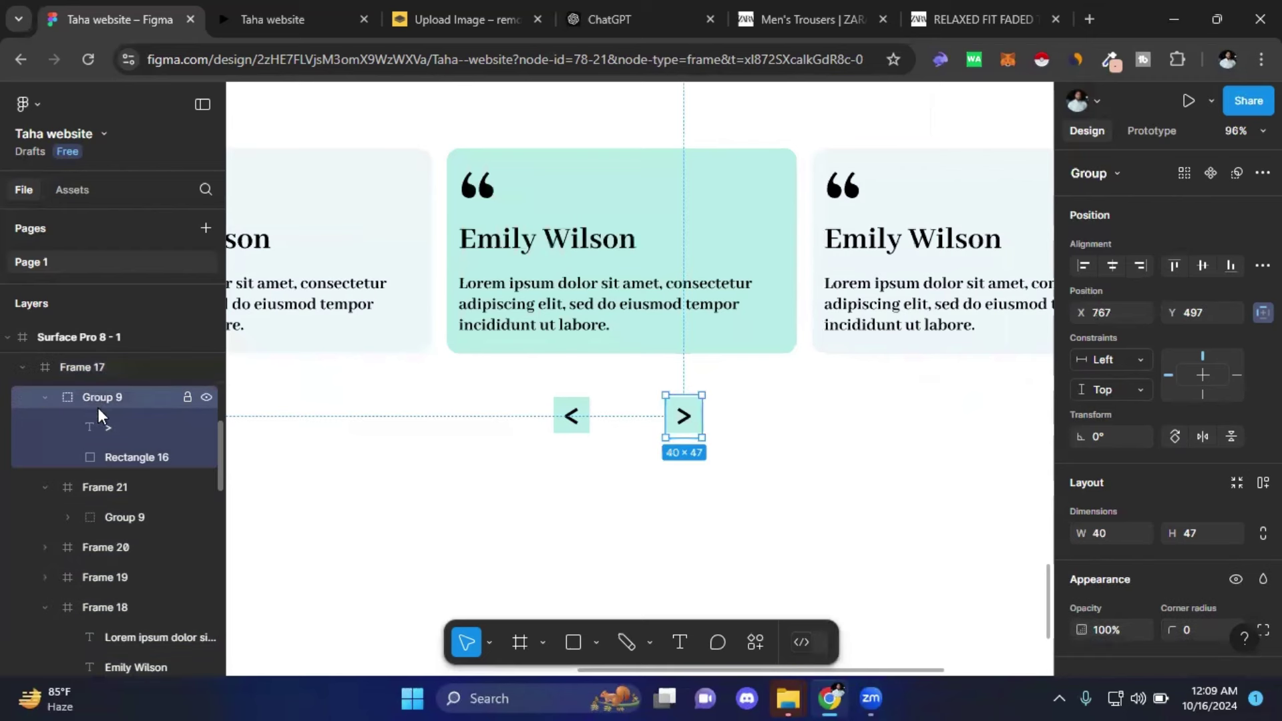
click(44, 397)
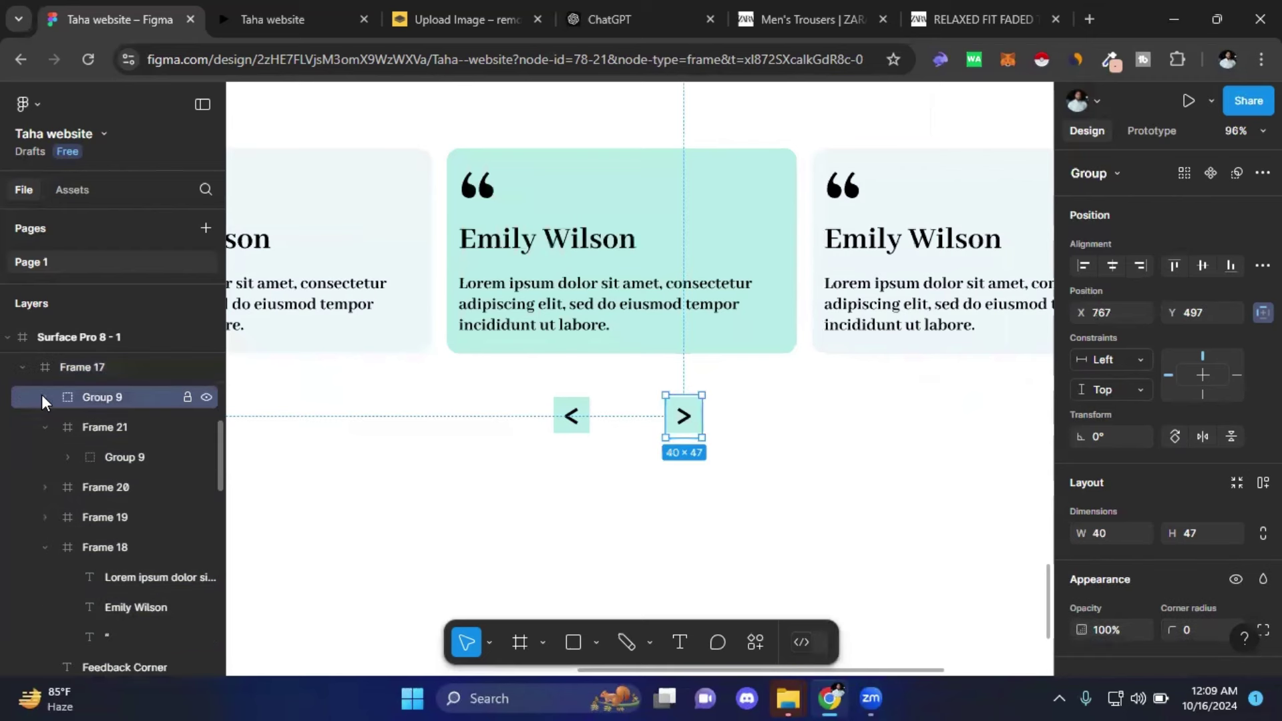
- Try deleting the '<' arrow's wrapper frame, then undo the deletion
click(97, 425)
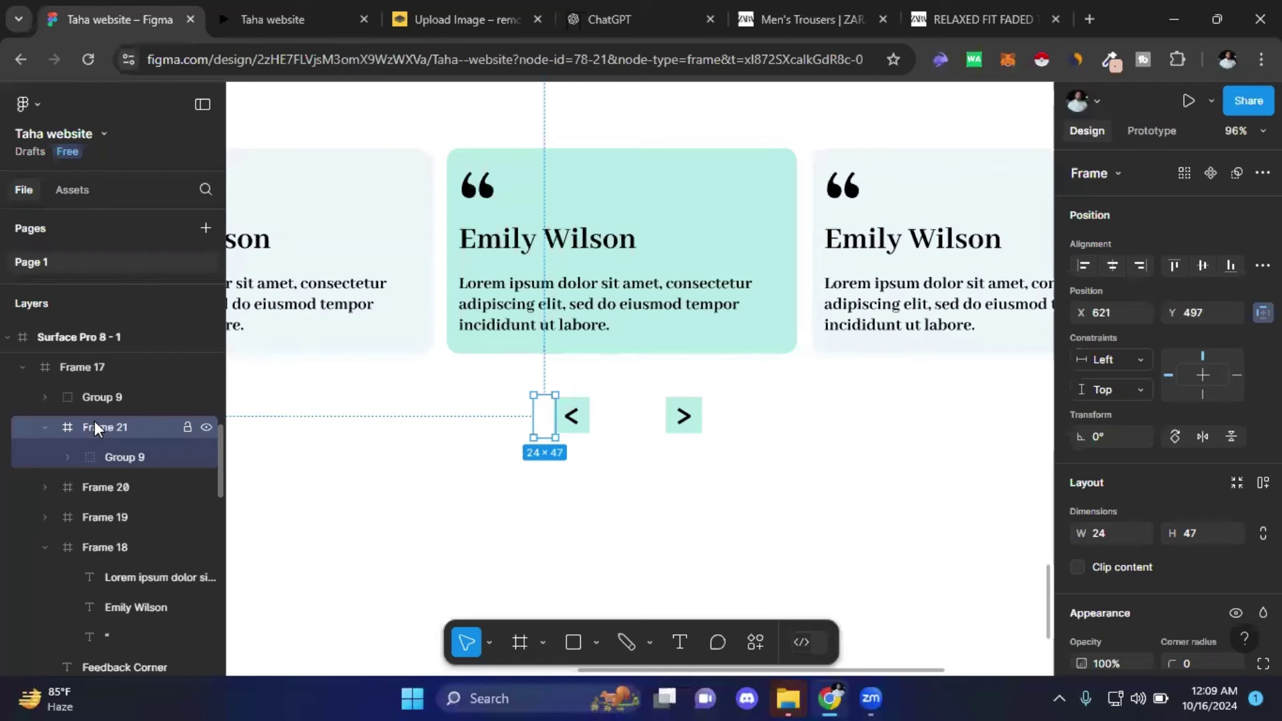
click(92, 447)
key(Delete)
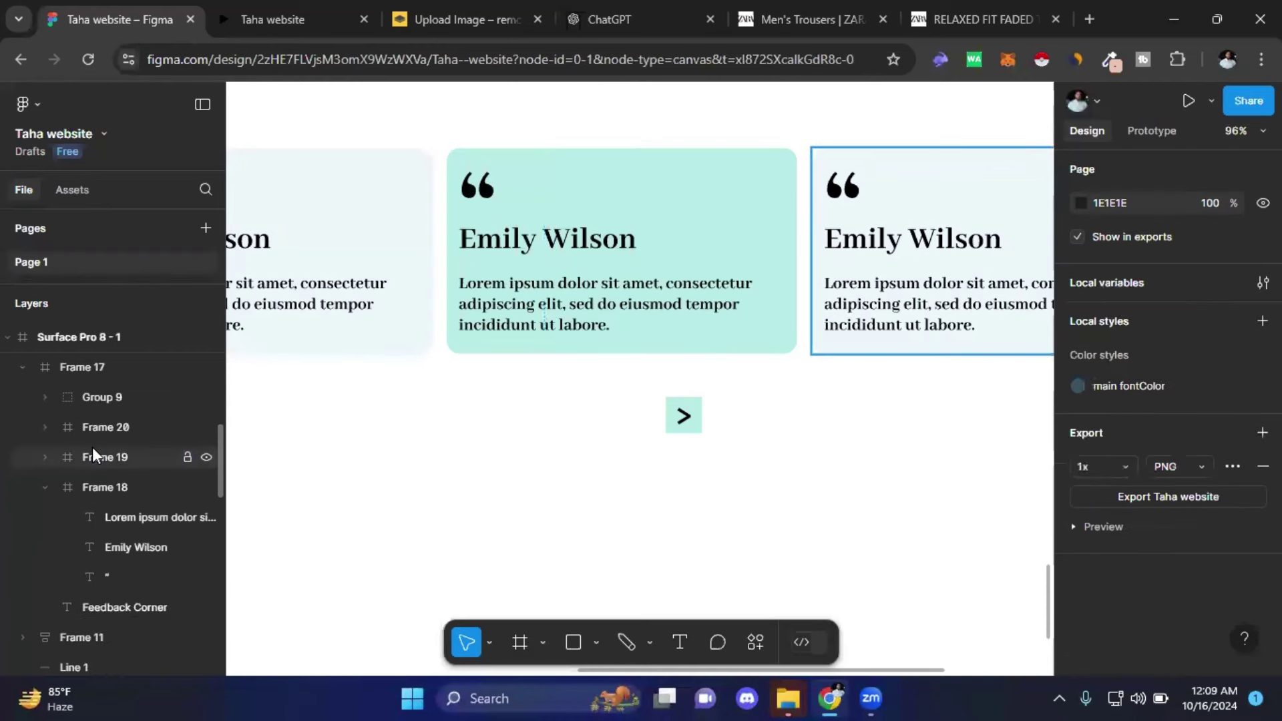
key(ctrl+z)
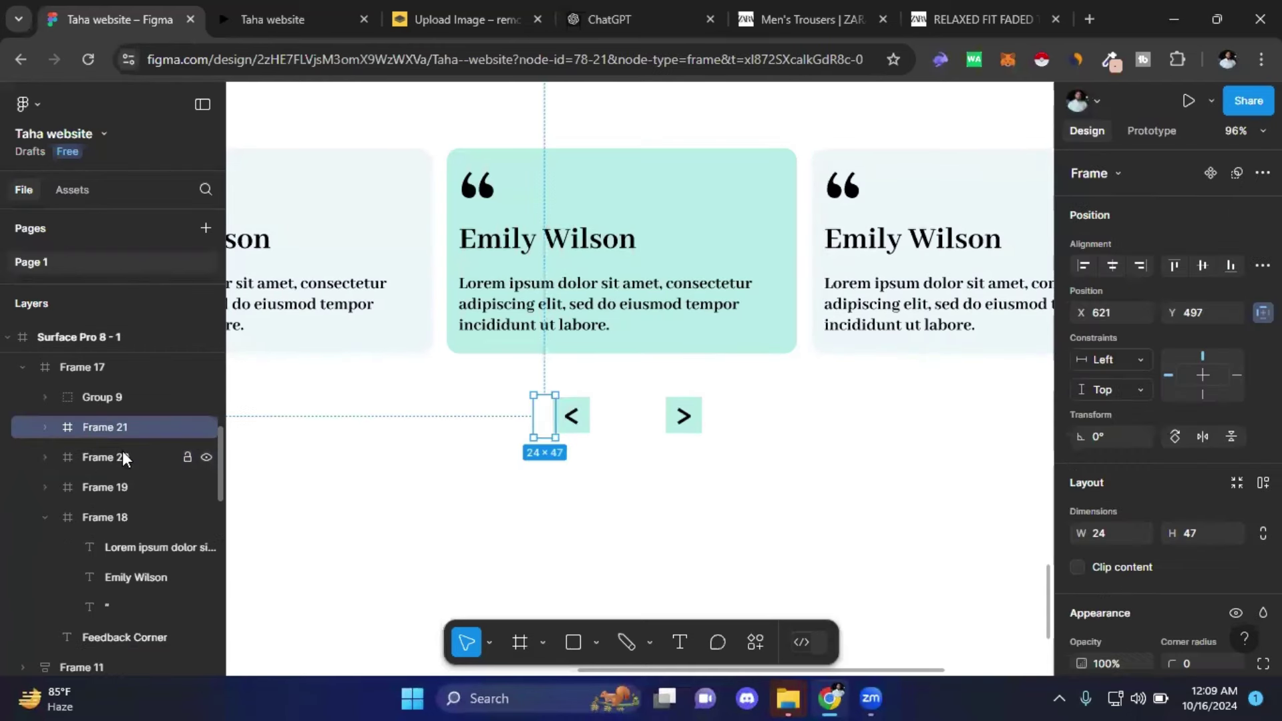
- Move the '<' Group 9 out of Frame 21 into Frame 17 and delete the empty Frame 21
click(75, 399)
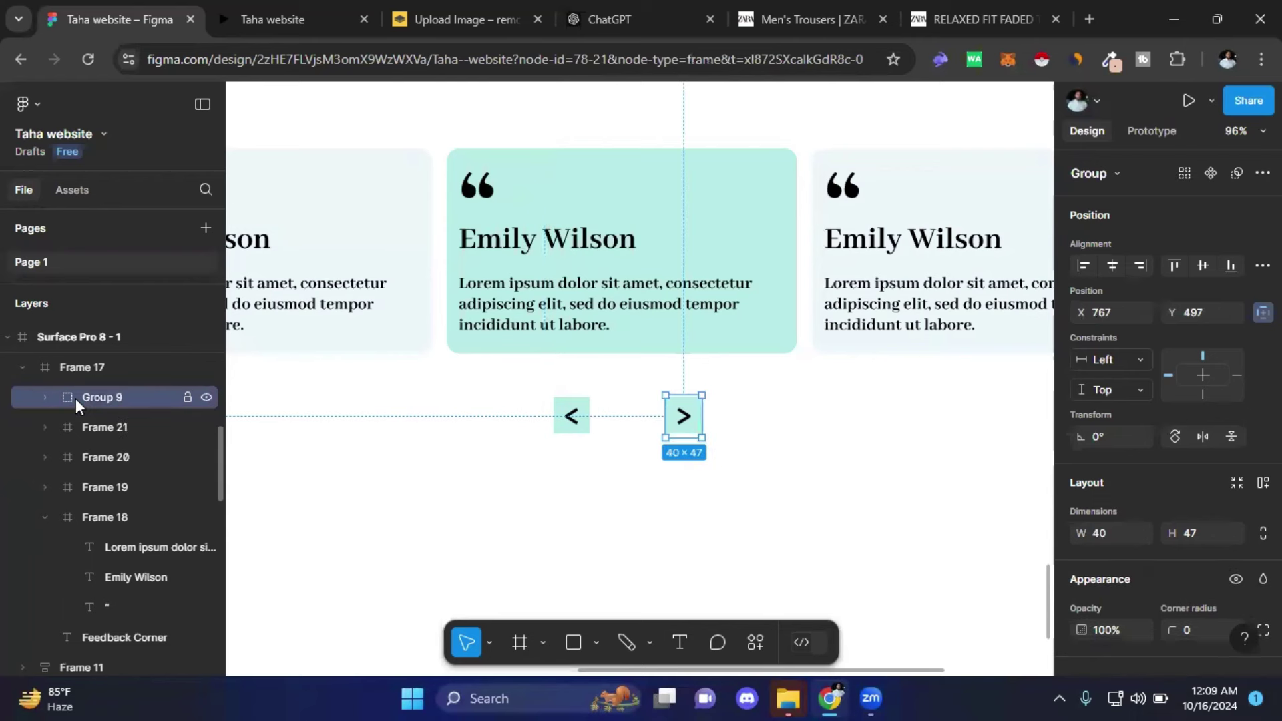
click(51, 370)
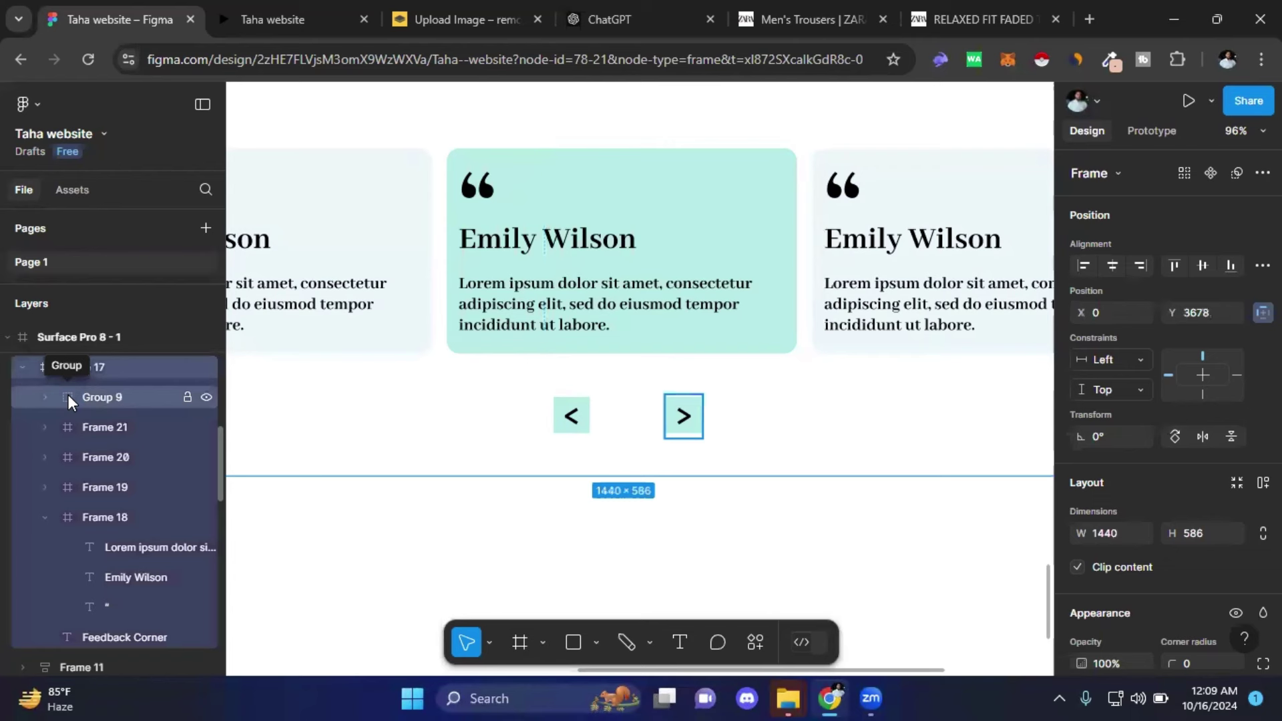
click(68, 395)
click(51, 424)
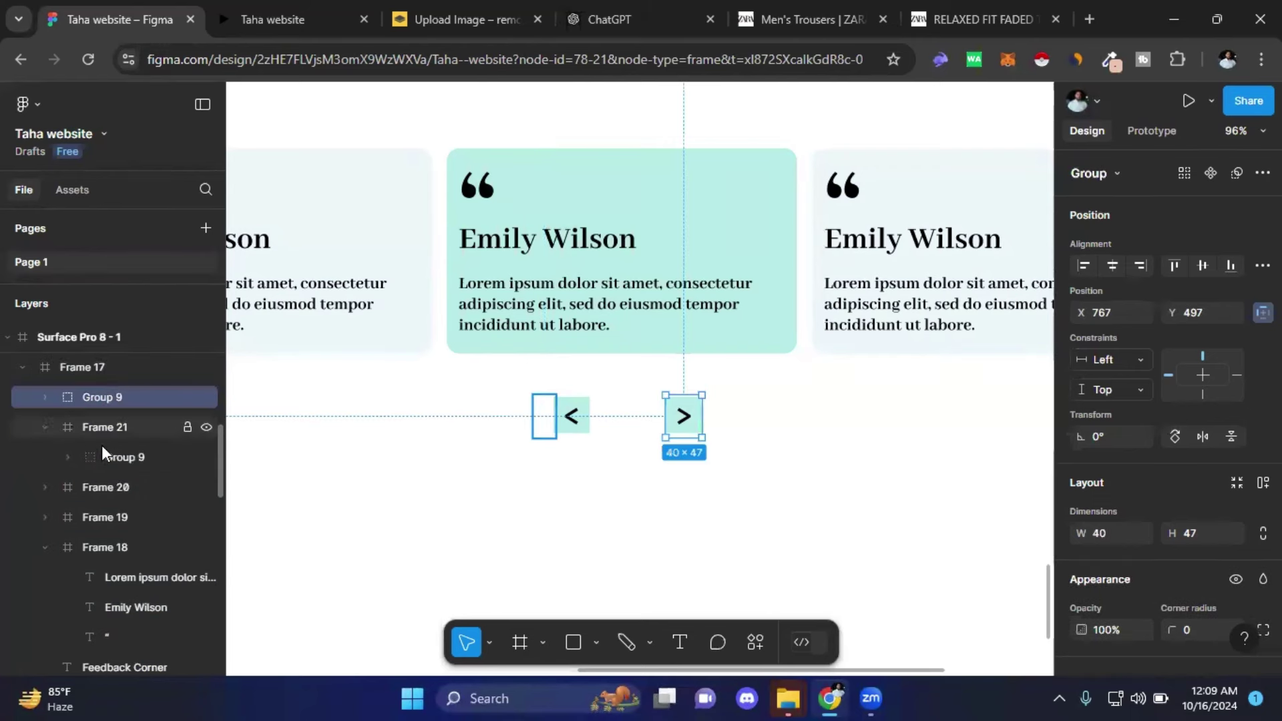
drag(110, 448, 98, 419)
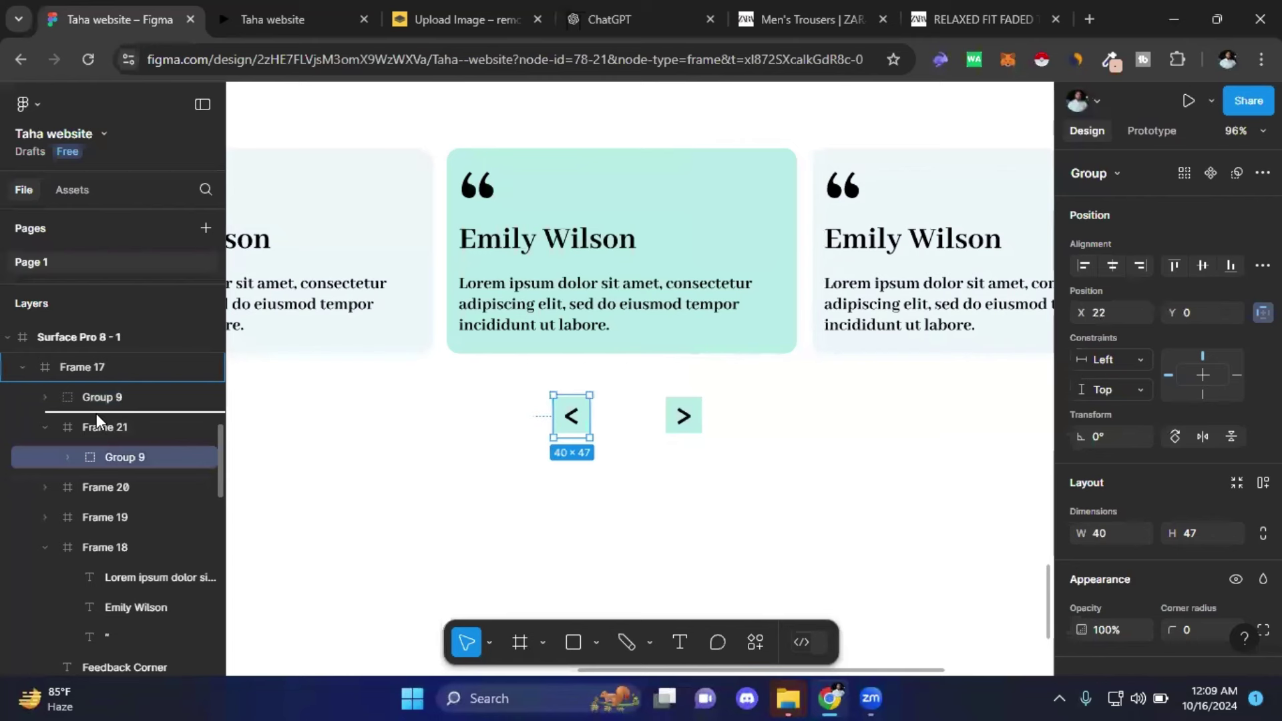
drag(96, 414, 96, 414)
click(106, 454)
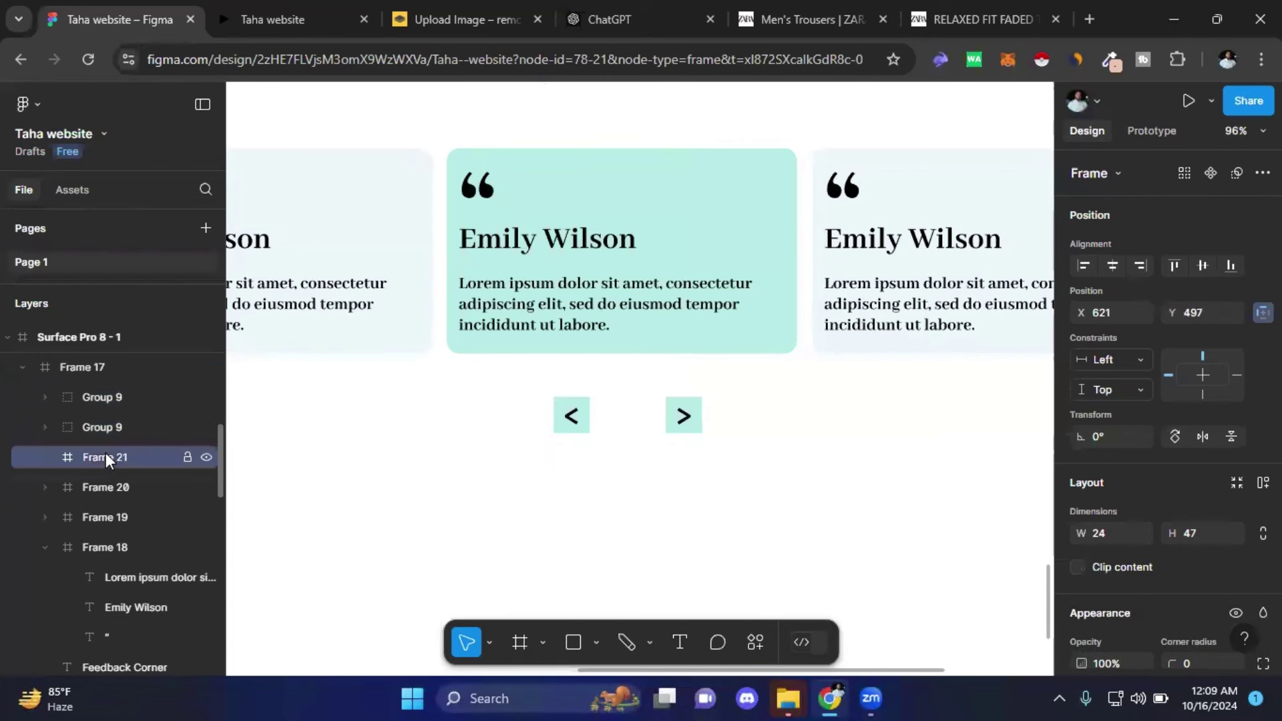
key(Delete)
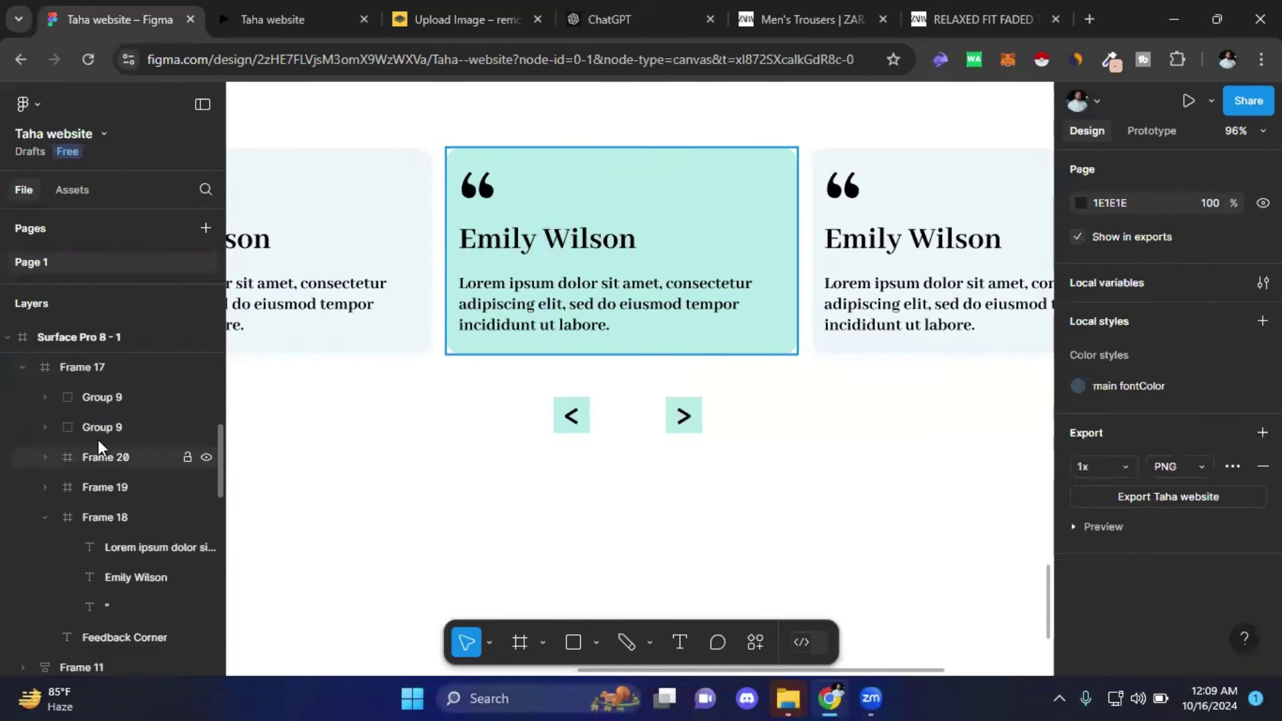
- Check the result by selecting both arrow button groups and the Feedback Corner frame
click(94, 393)
shift+click(107, 425)
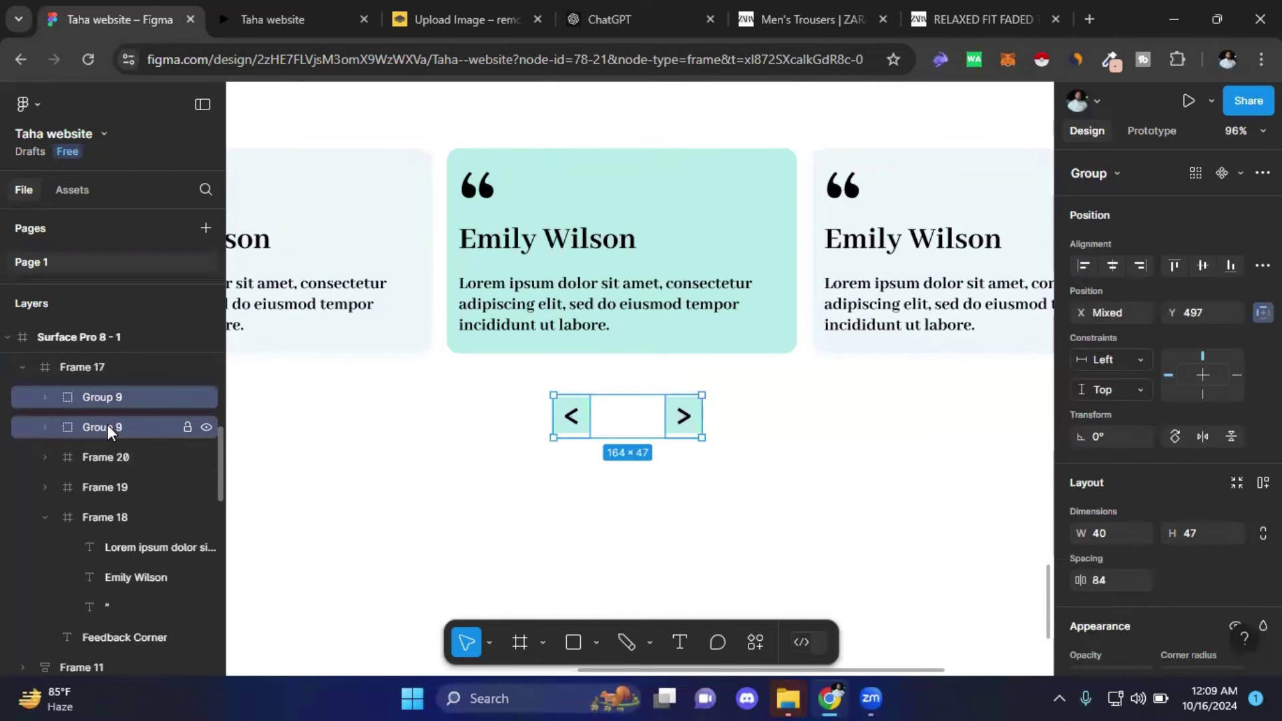
click(94, 367)
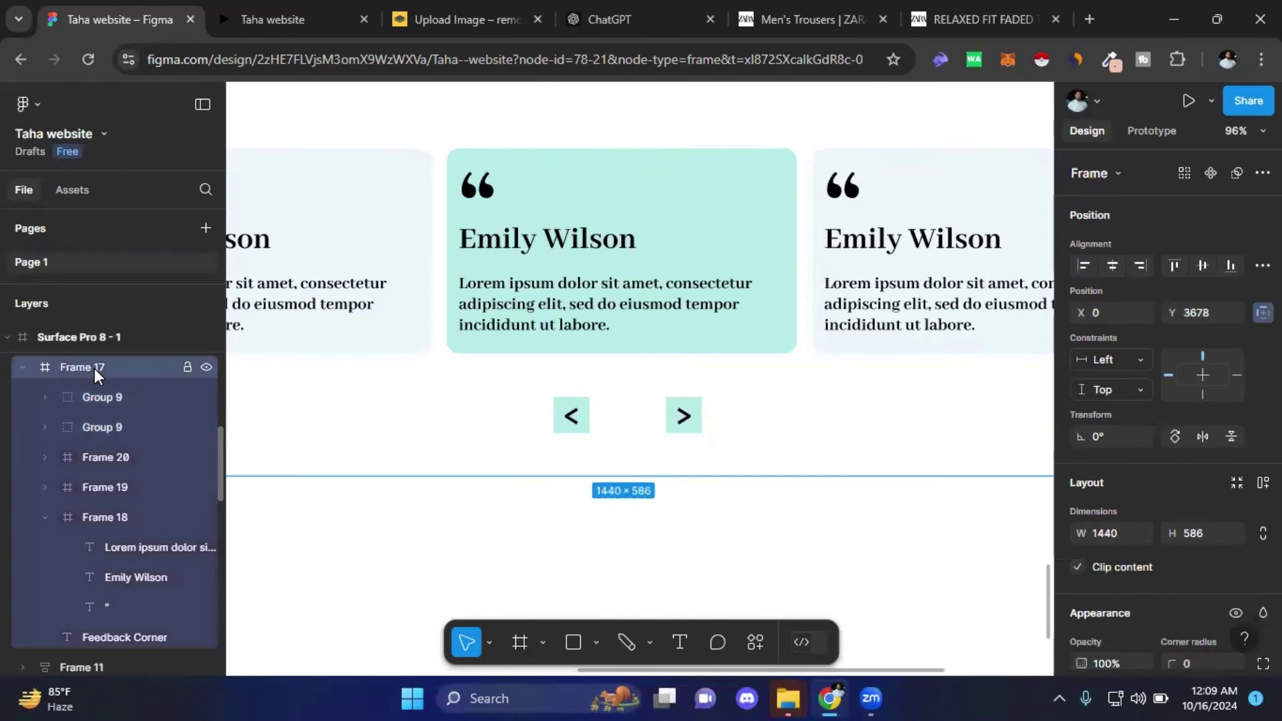
click(102, 398)
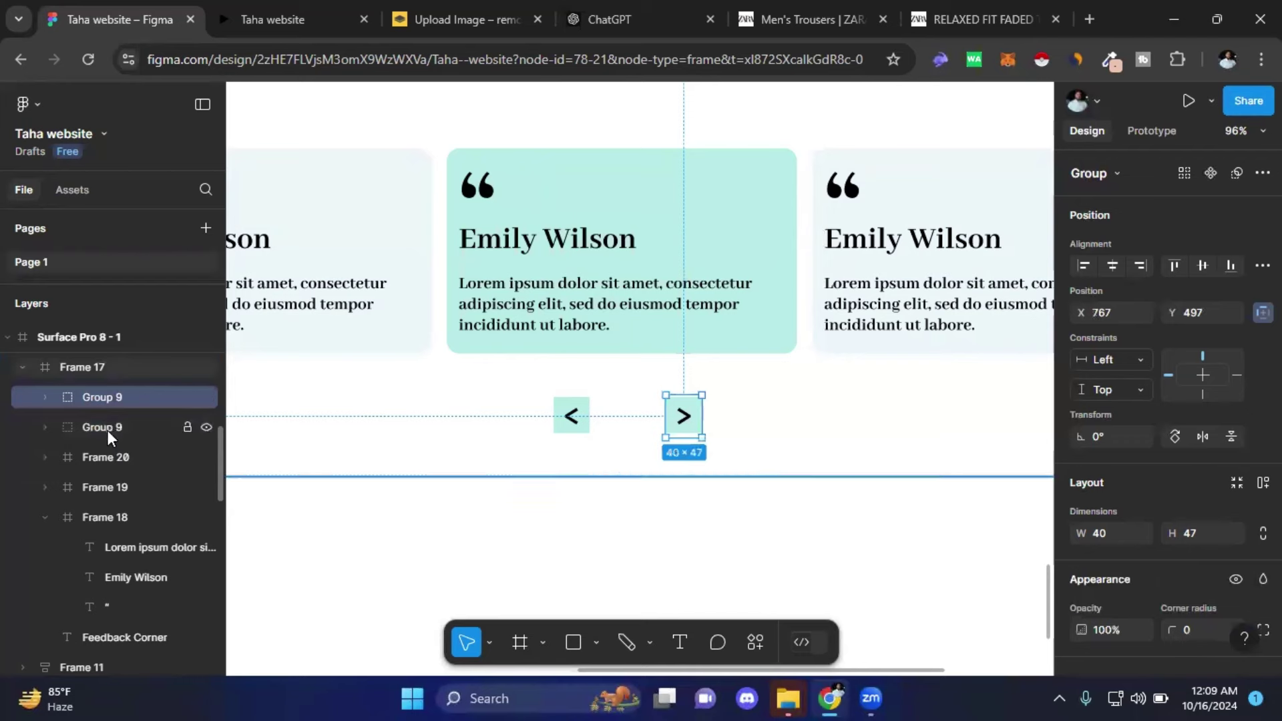
shift+click(107, 430)
click(79, 367)
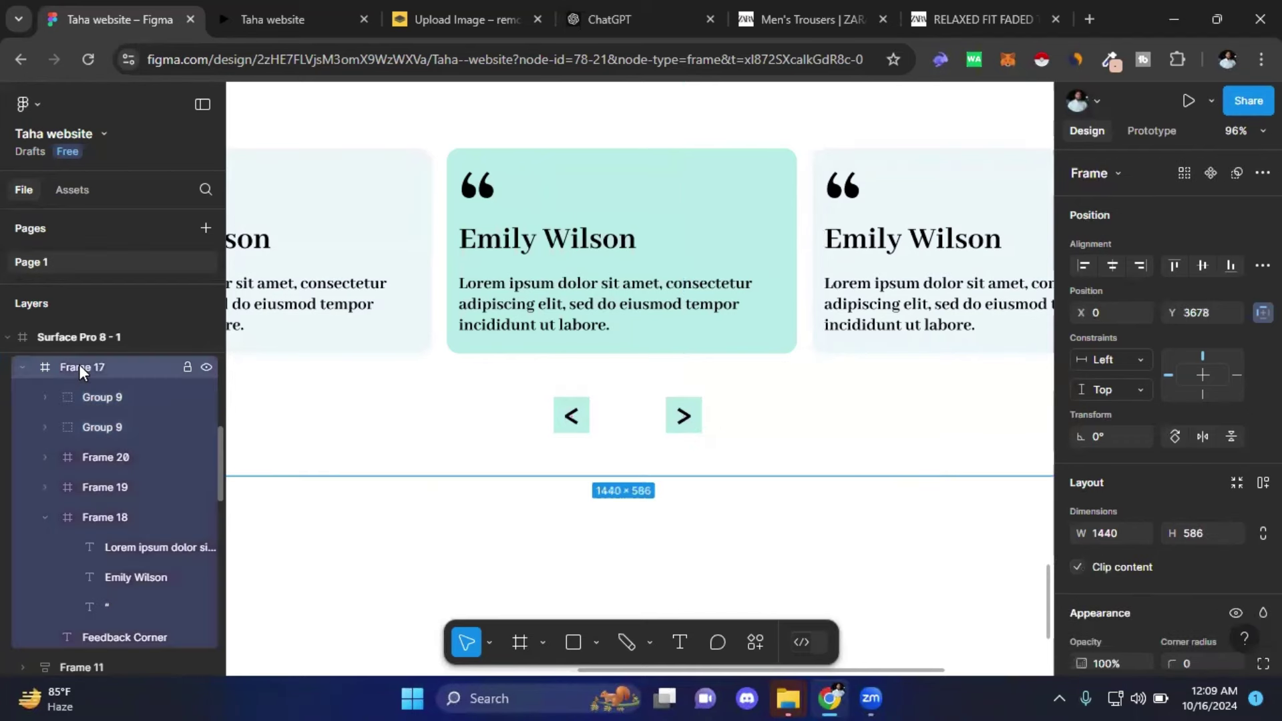
scroll(772, 464, down, 3)
scroll(773, 464, down, 3)
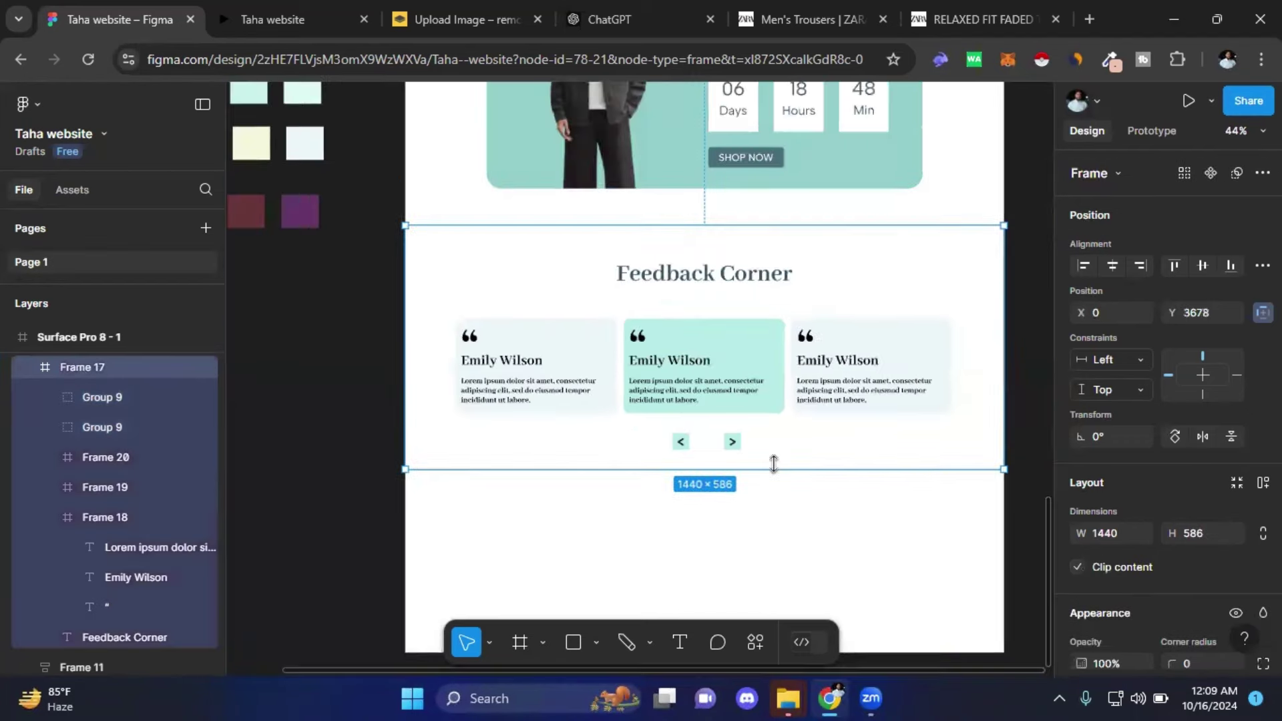
scroll(775, 467, up, 2)
scroll(775, 468, up, 2)
click(103, 397)
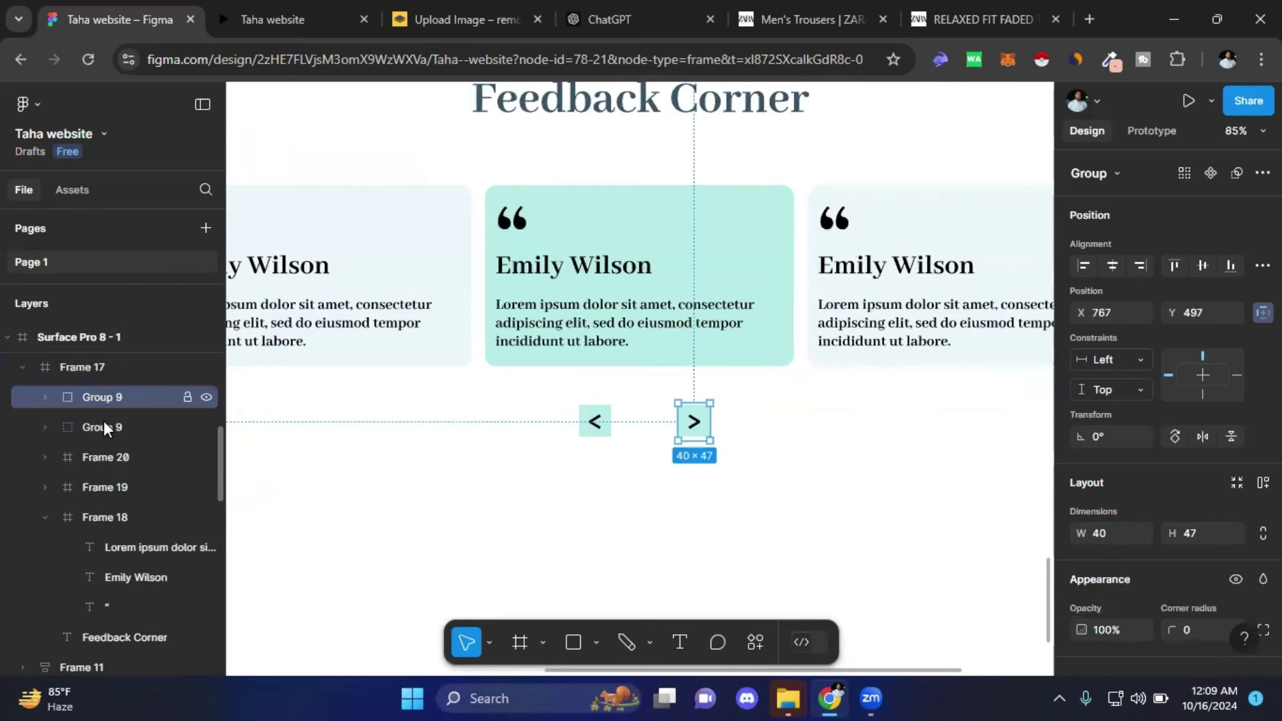
- Wrap both Group 9 arrow buttons in a new frame and centre it horizontally in Frame 17
shift+click(104, 423)
right_click(103, 423)
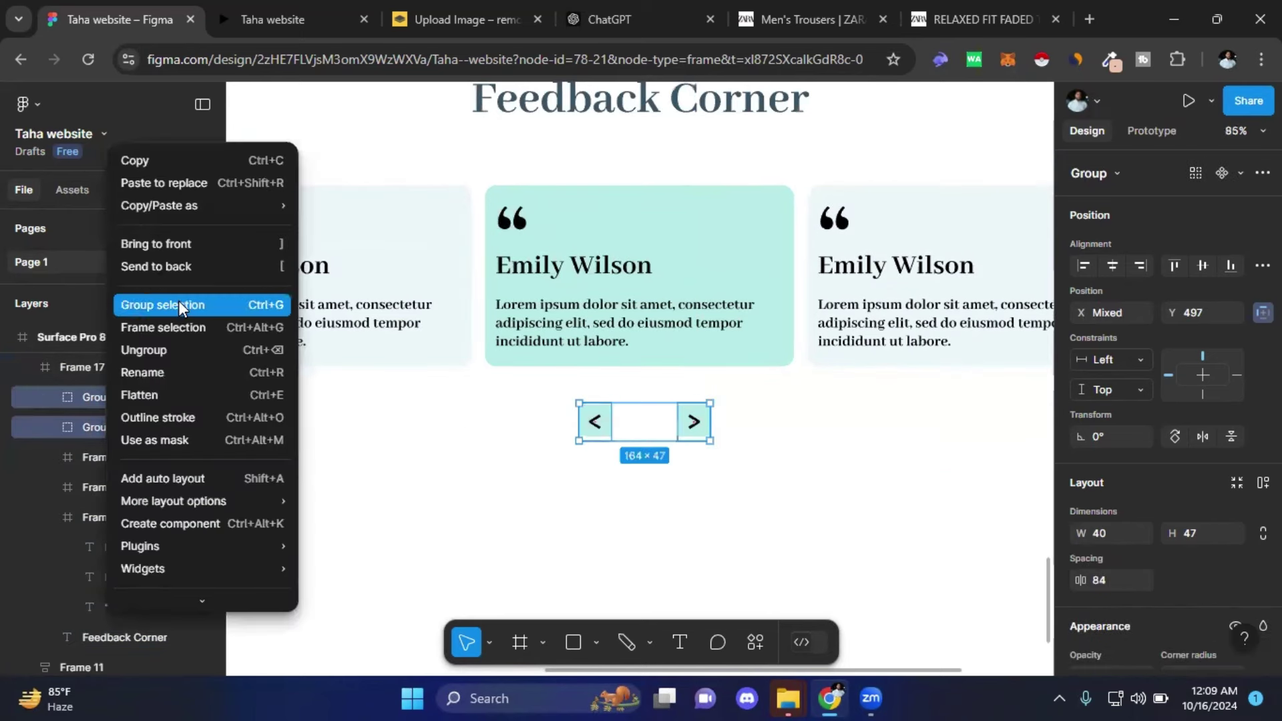
click(163, 327)
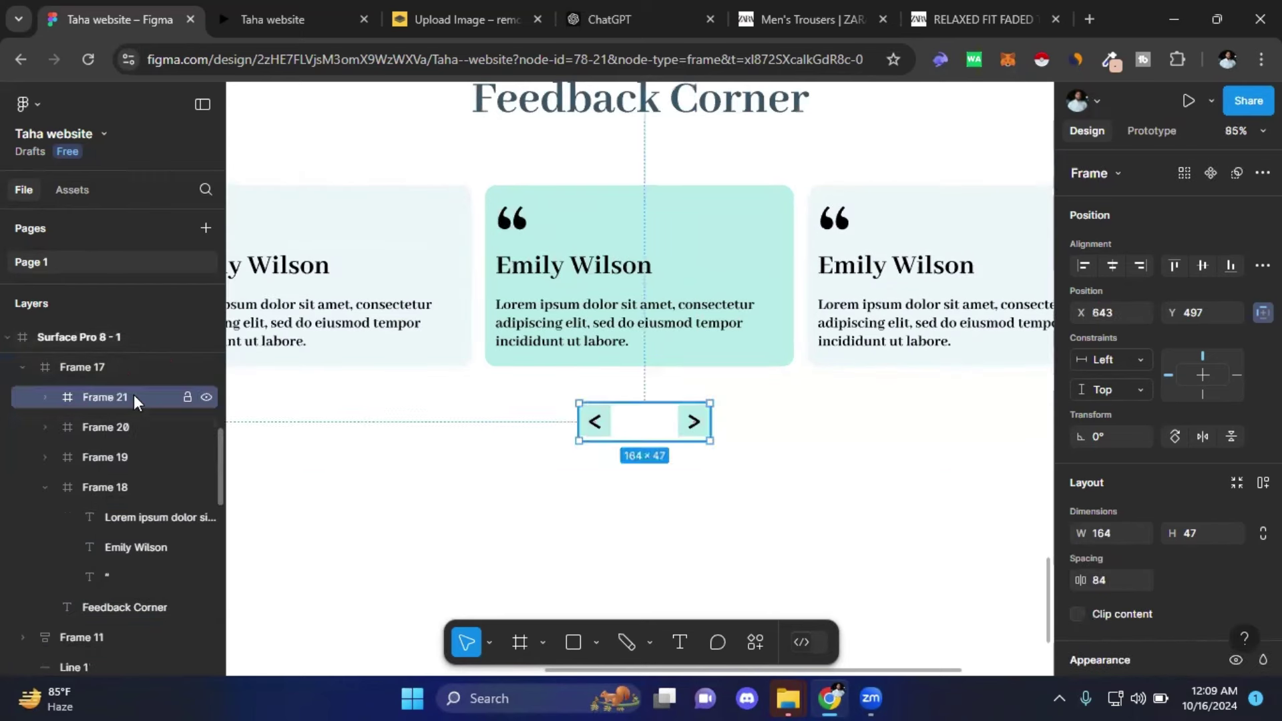
scroll(638, 439, down, 3)
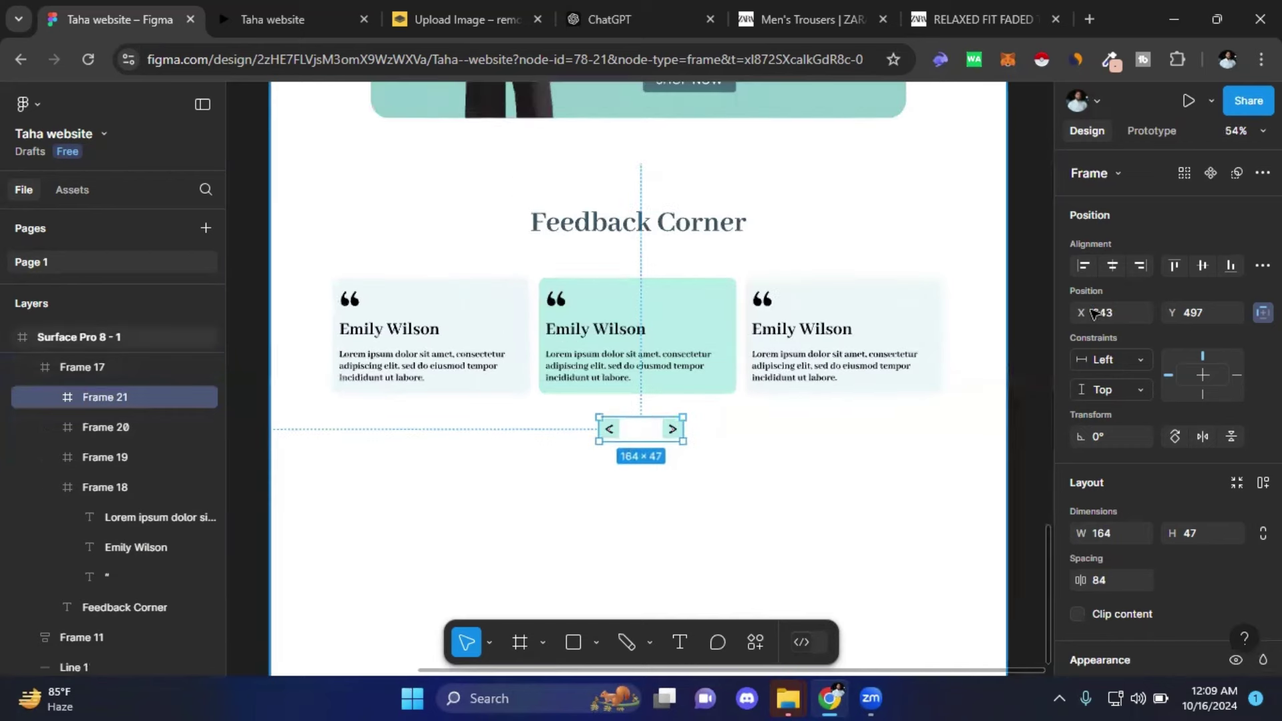
click(1112, 265)
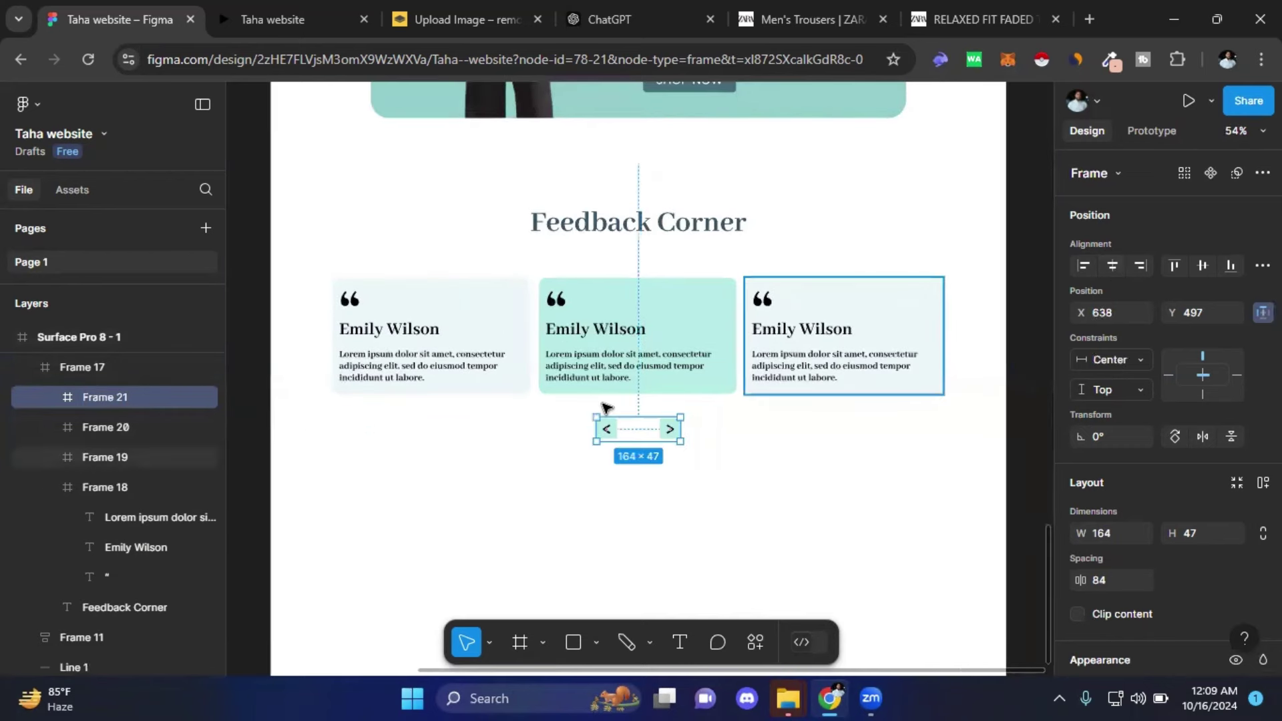
scroll(603, 401, down, 2)
click(990, 457)
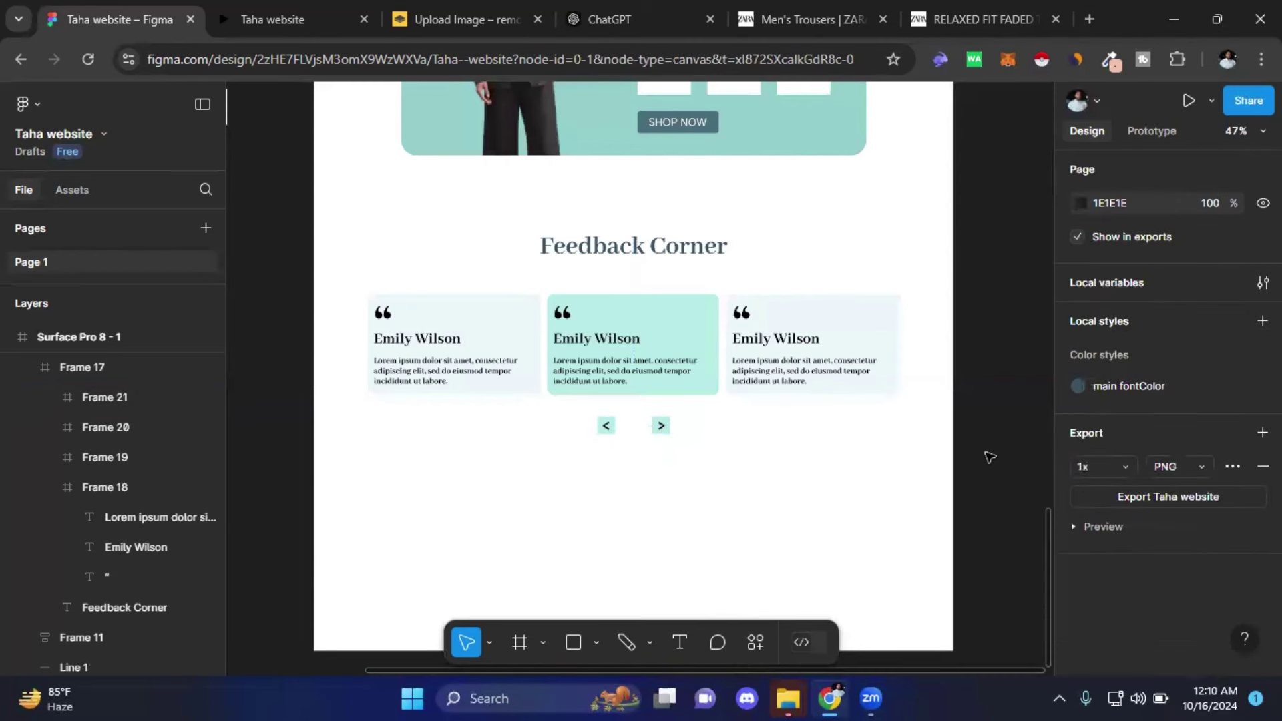
- Draw a 1440-wide frame below Frame 17 and shorten it from the top to 373 tall
scroll(603, 426, down, 2)
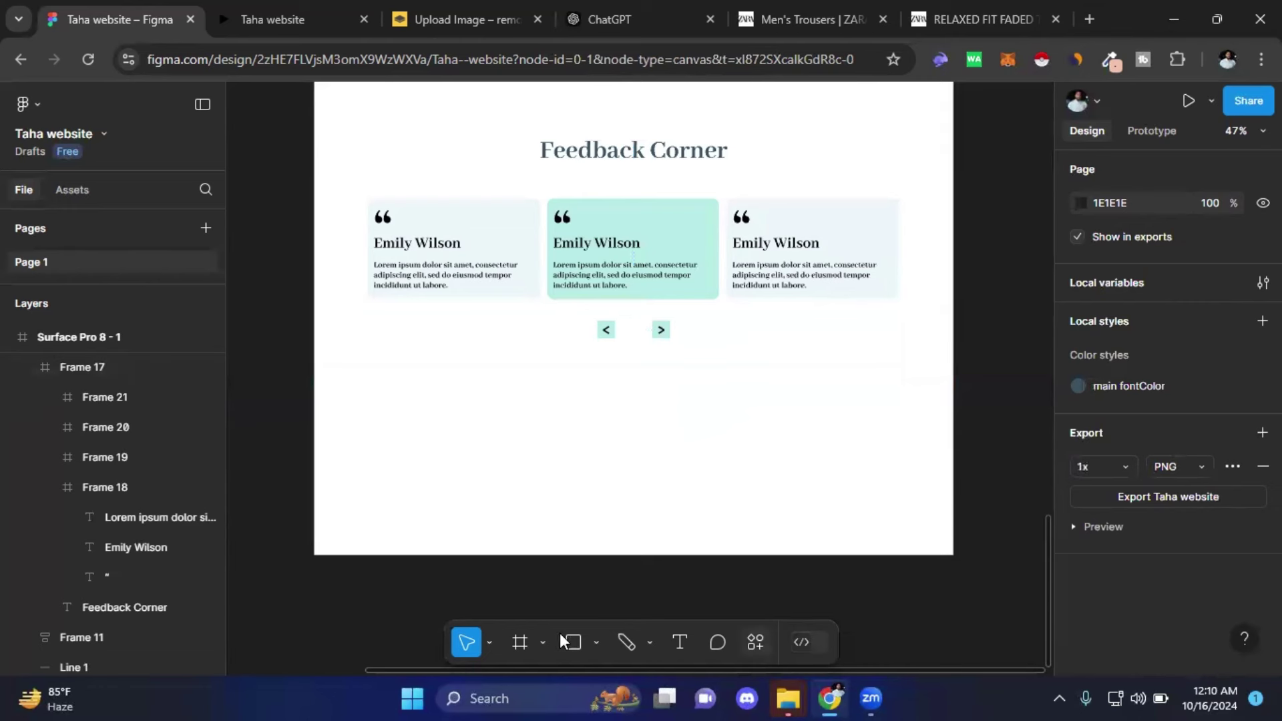
click(522, 640)
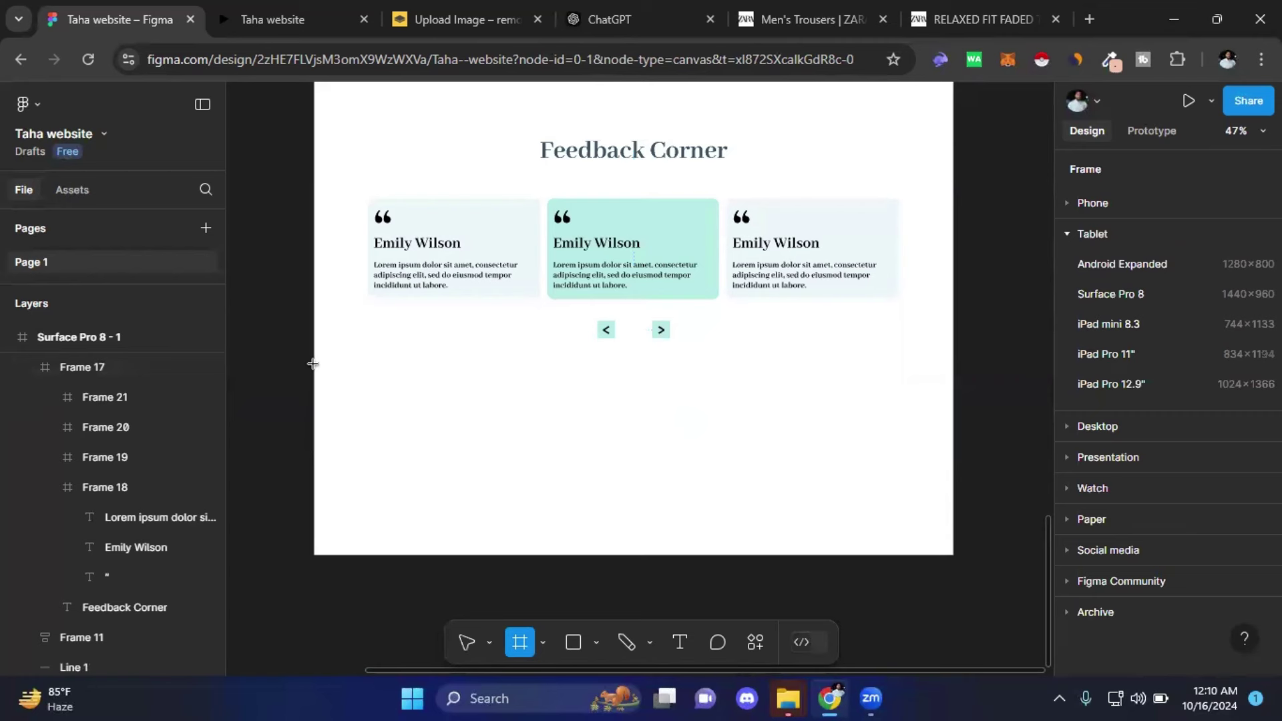
mouse_move(314, 364)
mouse_down()
mouse_move(927, 529)
mouse_move(955, 555)
mouse_up()
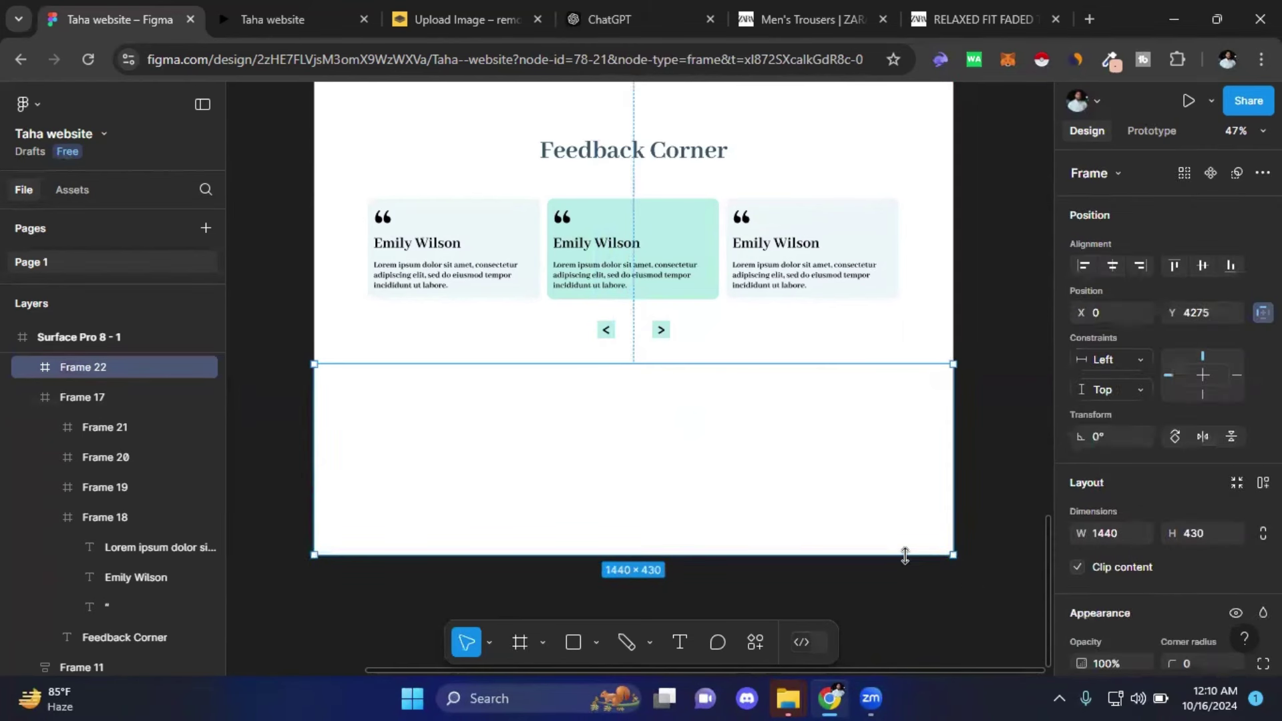
mouse_move(790, 364)
mouse_down()
mouse_move(790, 400)
mouse_move(790, 389)
mouse_up()
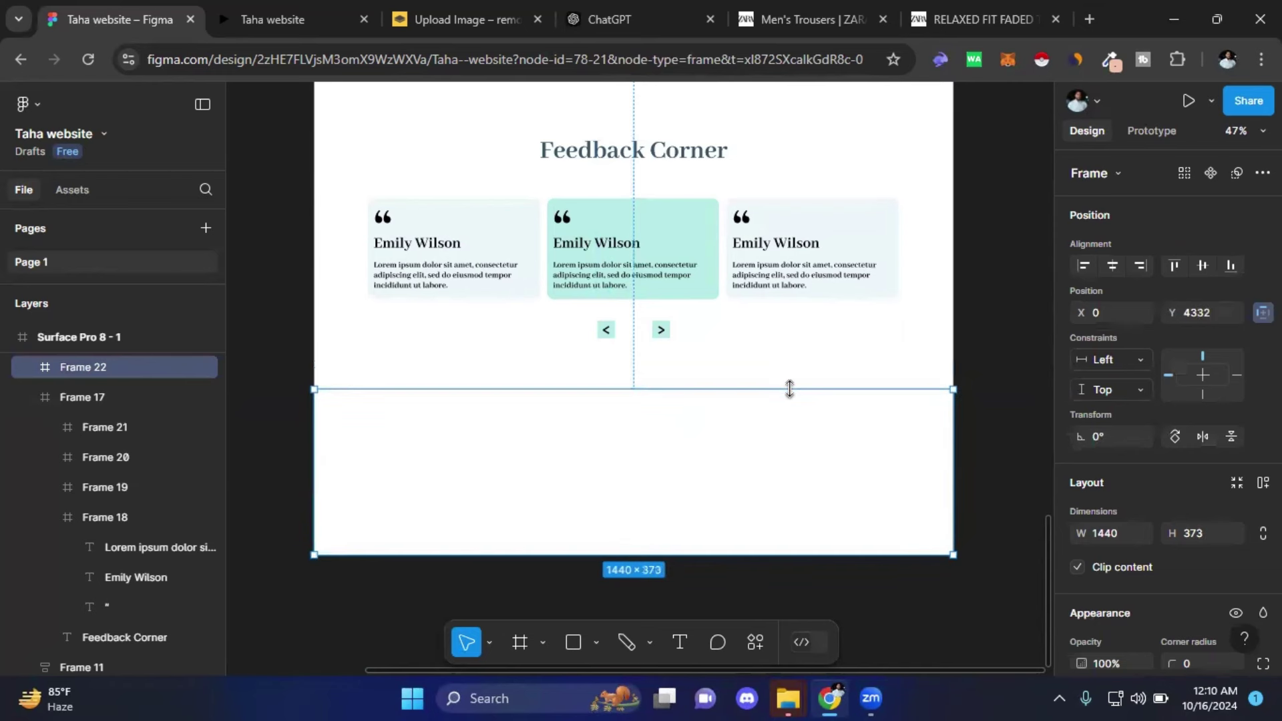
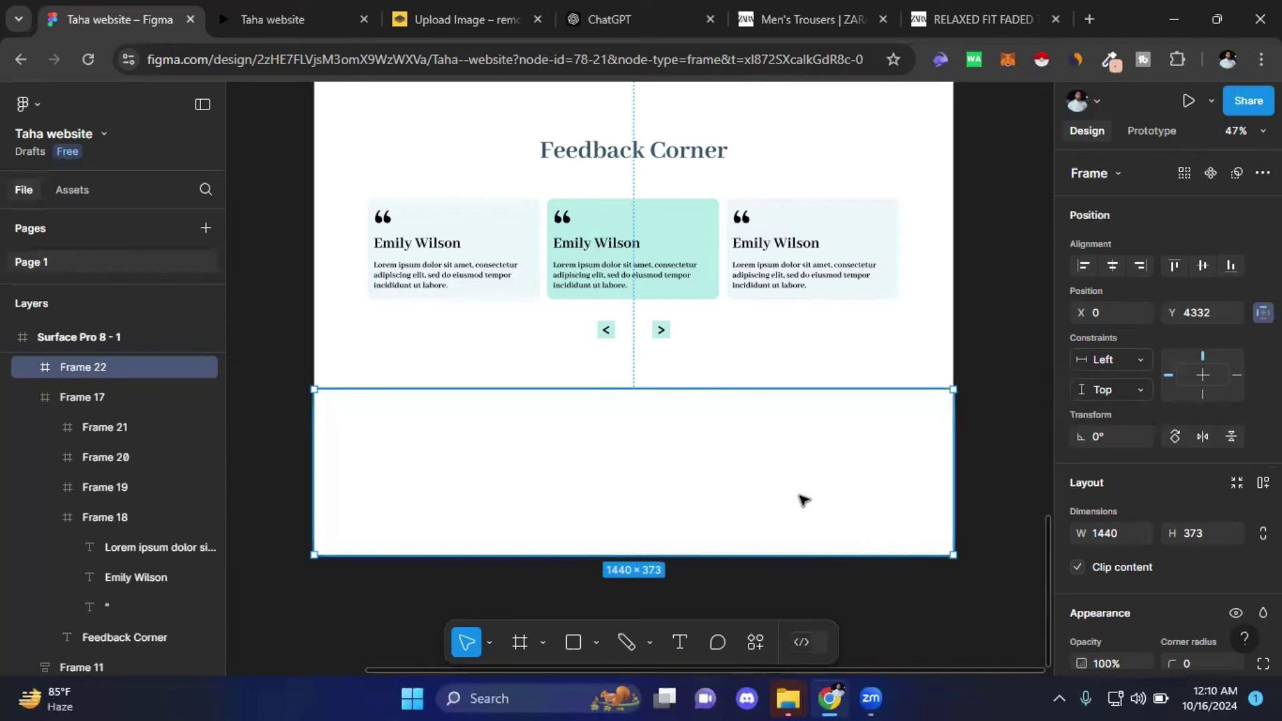
- Give the empty 1440×373 footer frame a black stroke
scroll(1147, 535, down, 3)
scroll(1147, 535, down, 2)
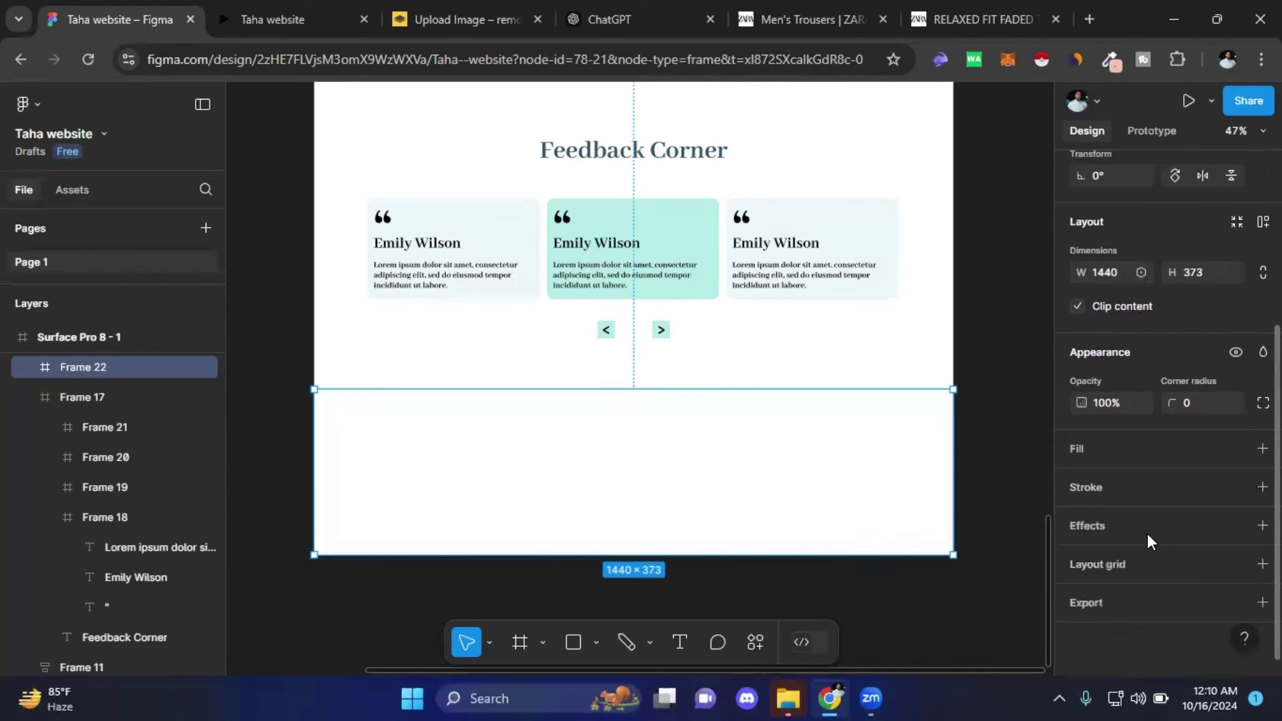
click(1096, 487)
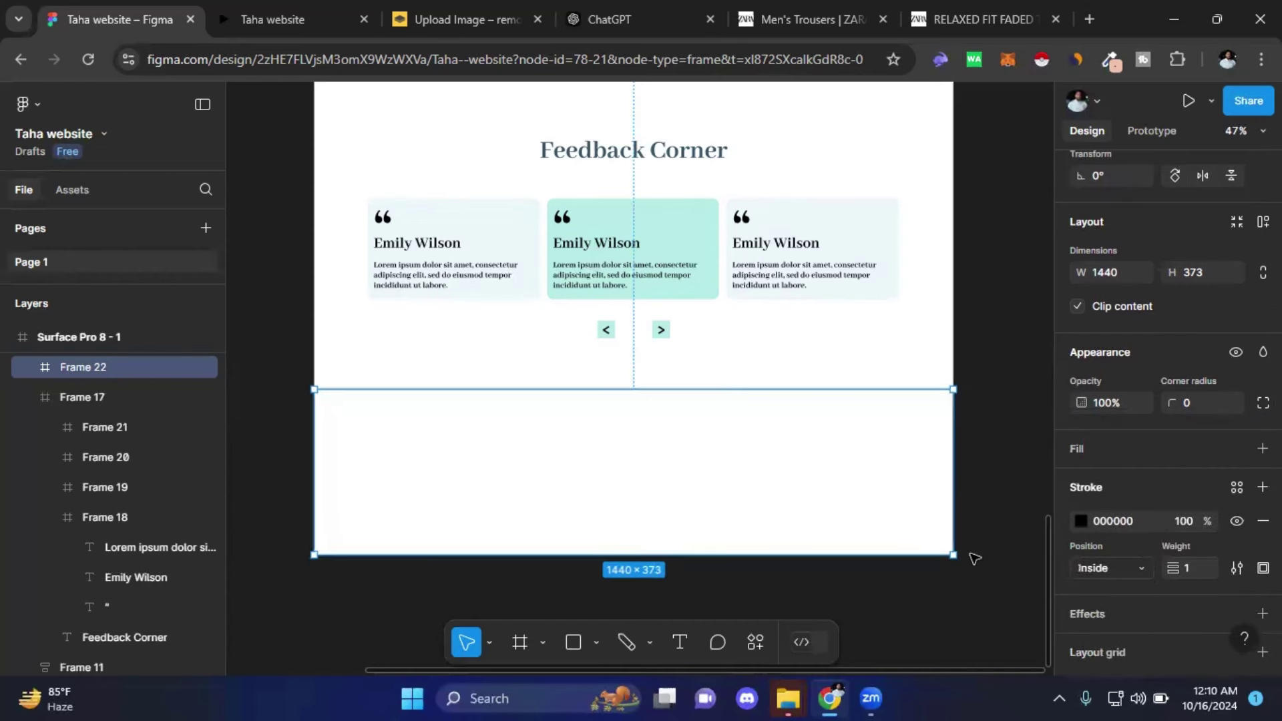
- Fill the footer frame with the dark teal 486D7B sampled from the palette swatch
mouse_move(268, 443)
mouse_down()
mouse_move(428, 493)
mouse_move(567, 459)
mouse_up()
click(1132, 451)
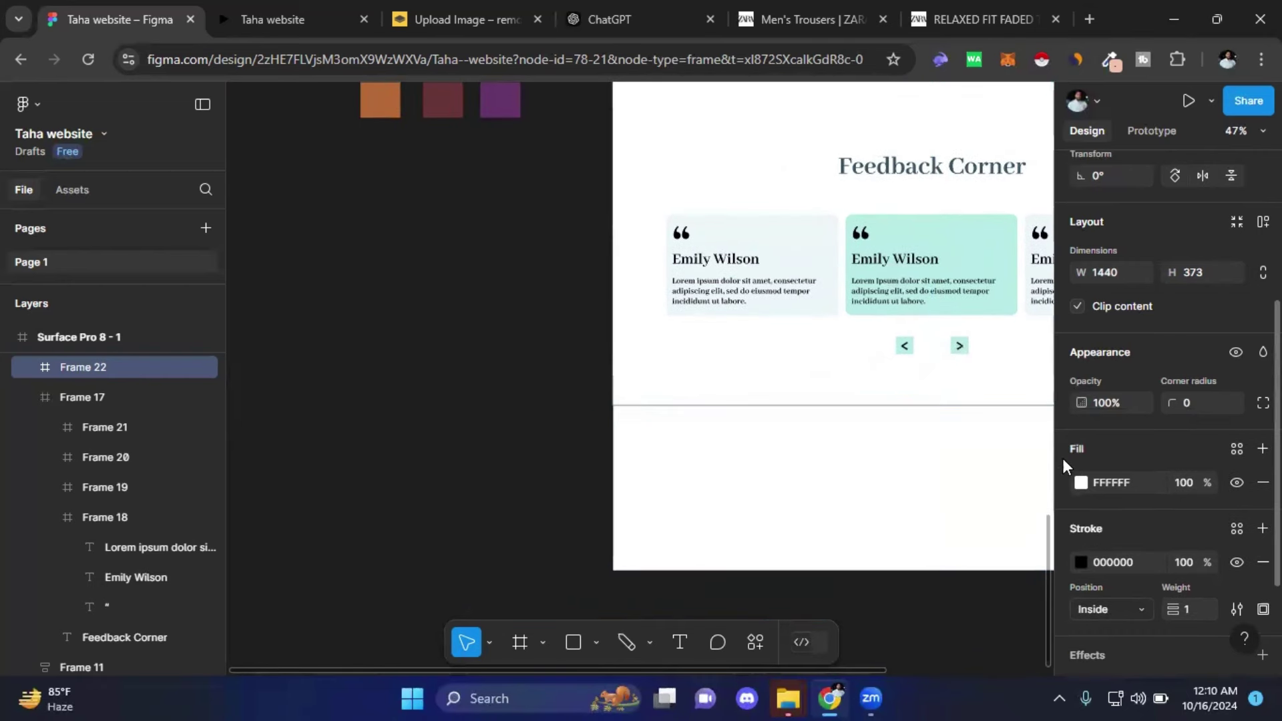
click(1079, 484)
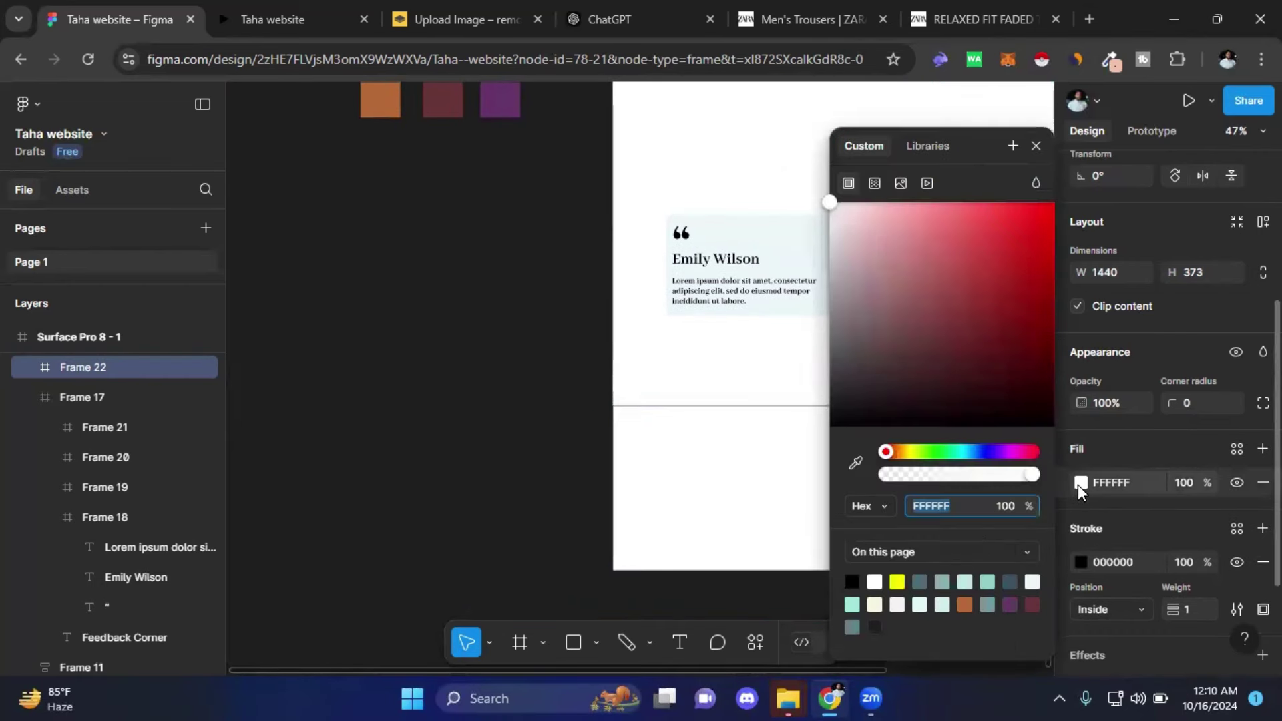
click(856, 462)
scroll(467, 267, up, 5)
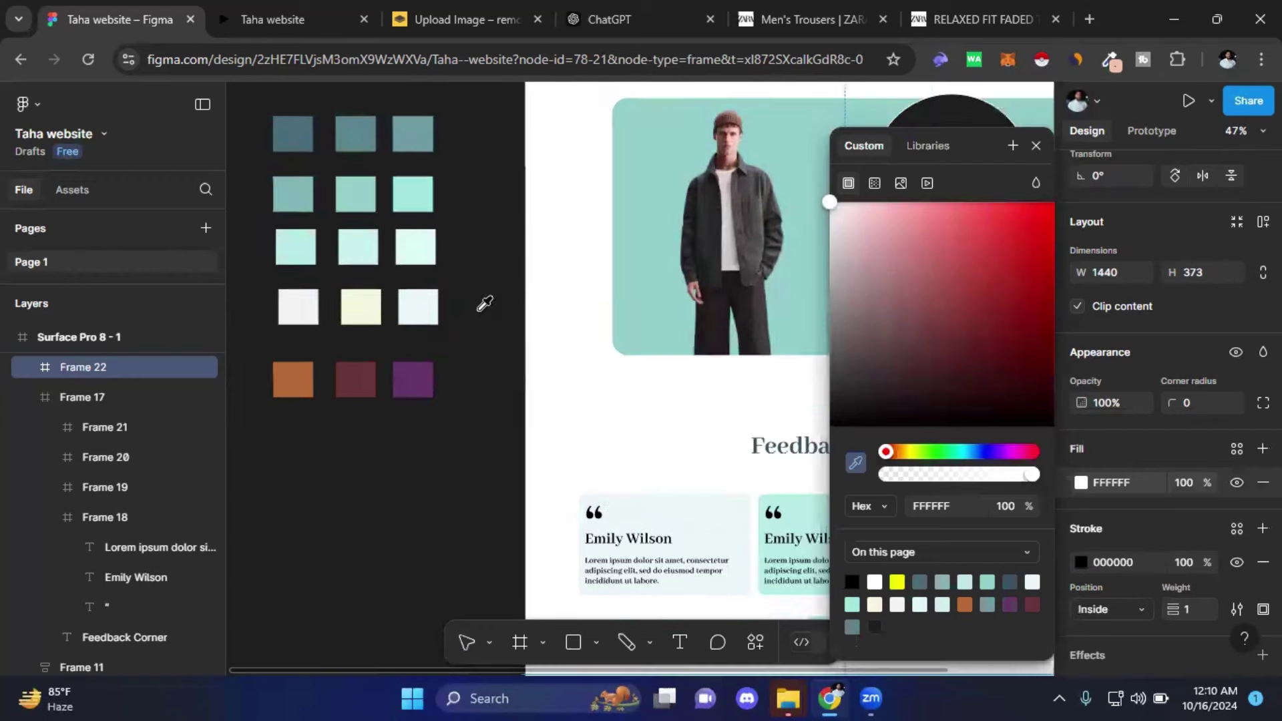
scroll(485, 303, up, 5)
click(288, 420)
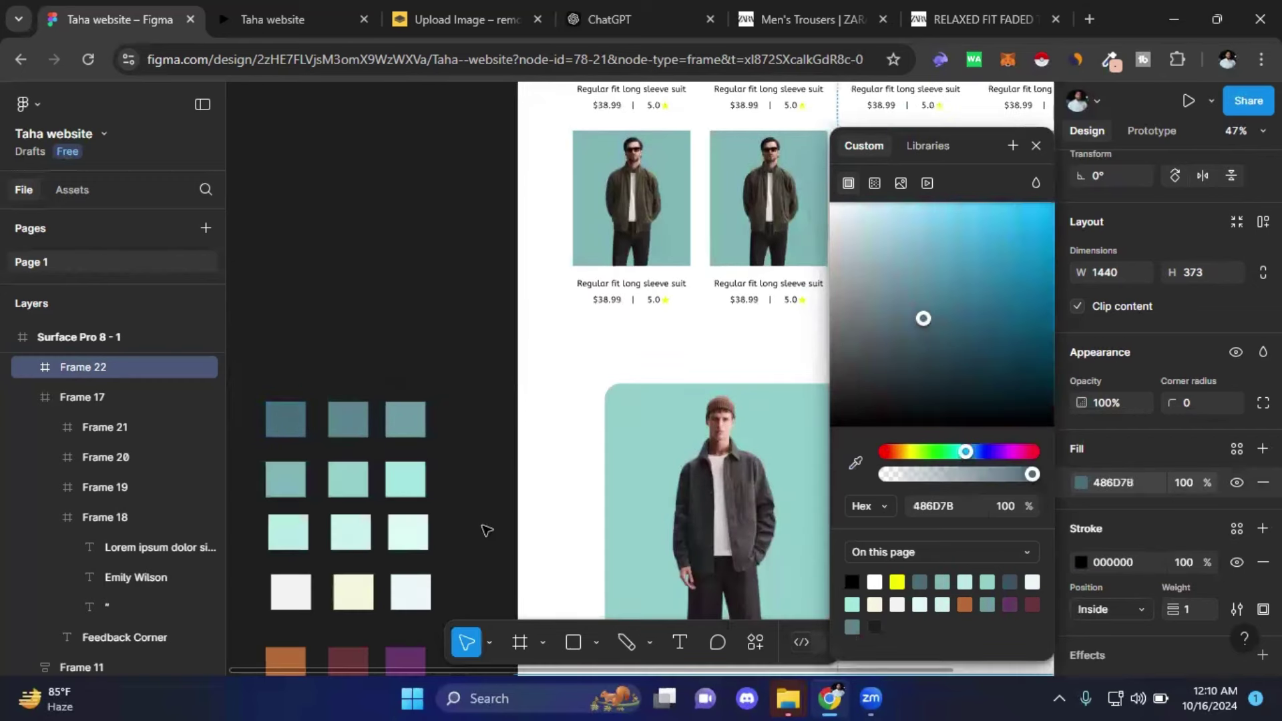
scroll(474, 401, down, 5)
scroll(458, 439, down, 2)
scroll(401, 381, down, 3)
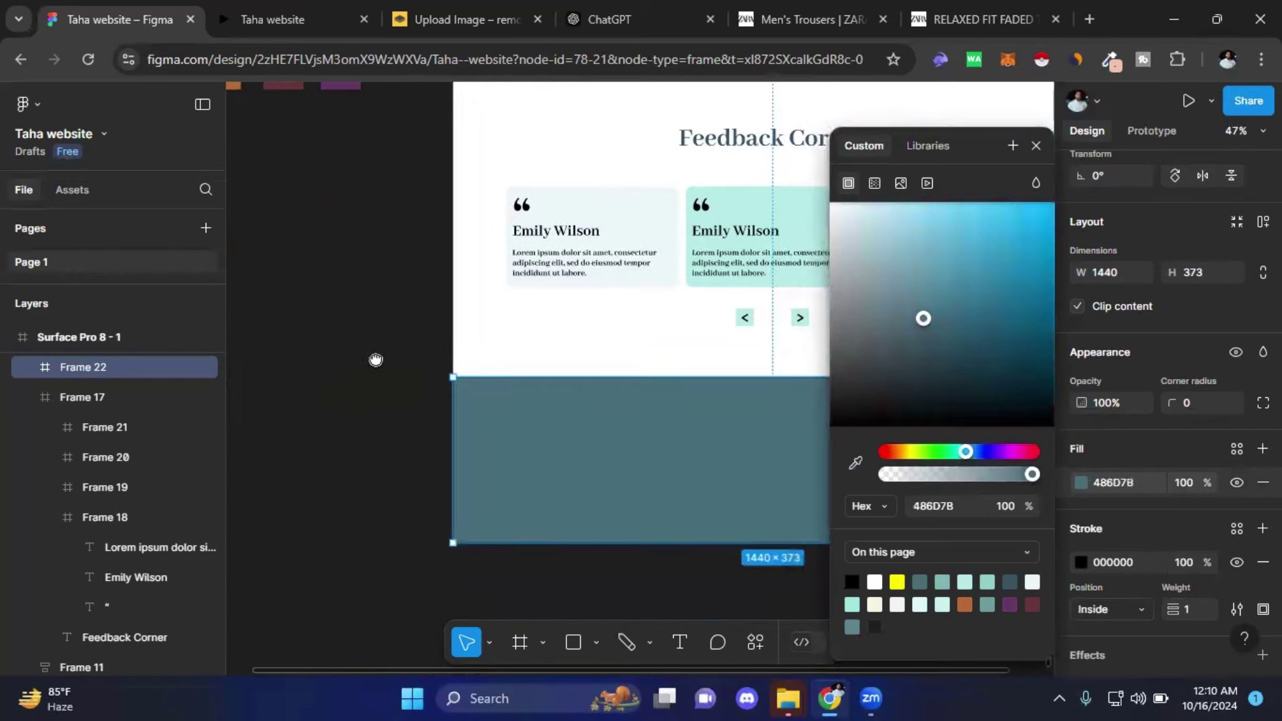
scroll(376, 360, right, 2)
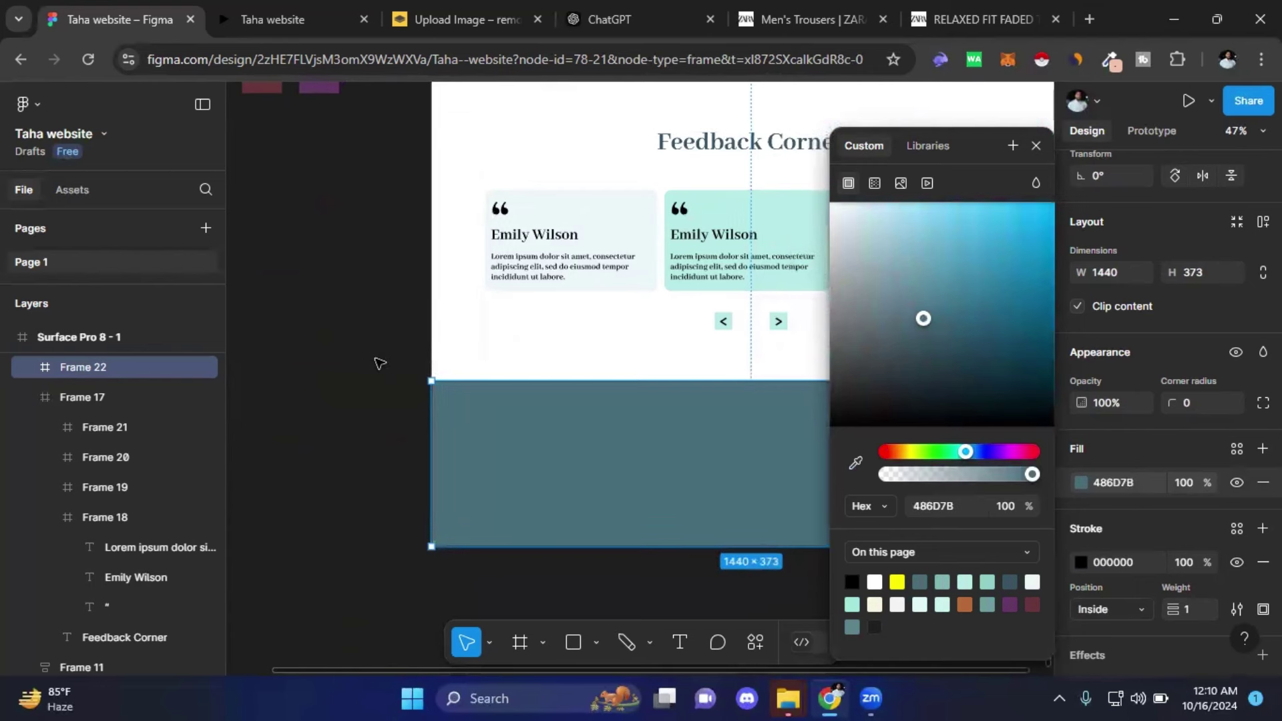
scroll(365, 419, down, 2)
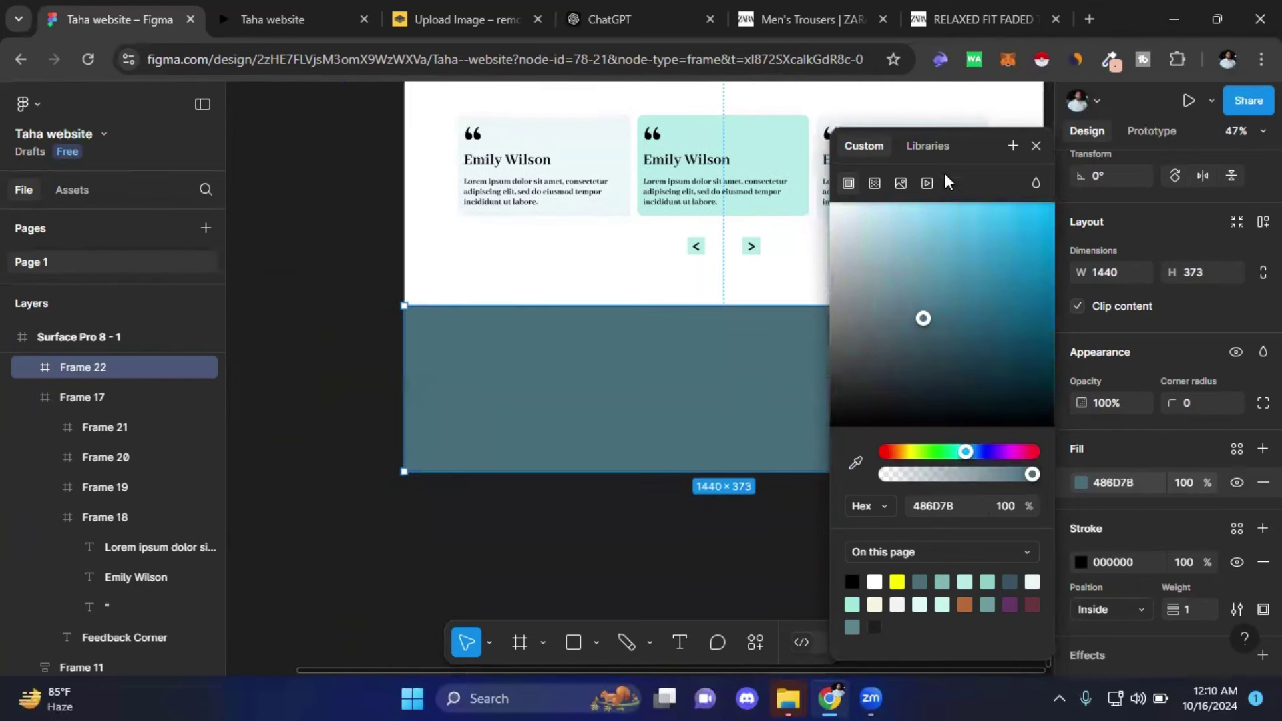
click(1036, 146)
scroll(584, 498, down, 3)
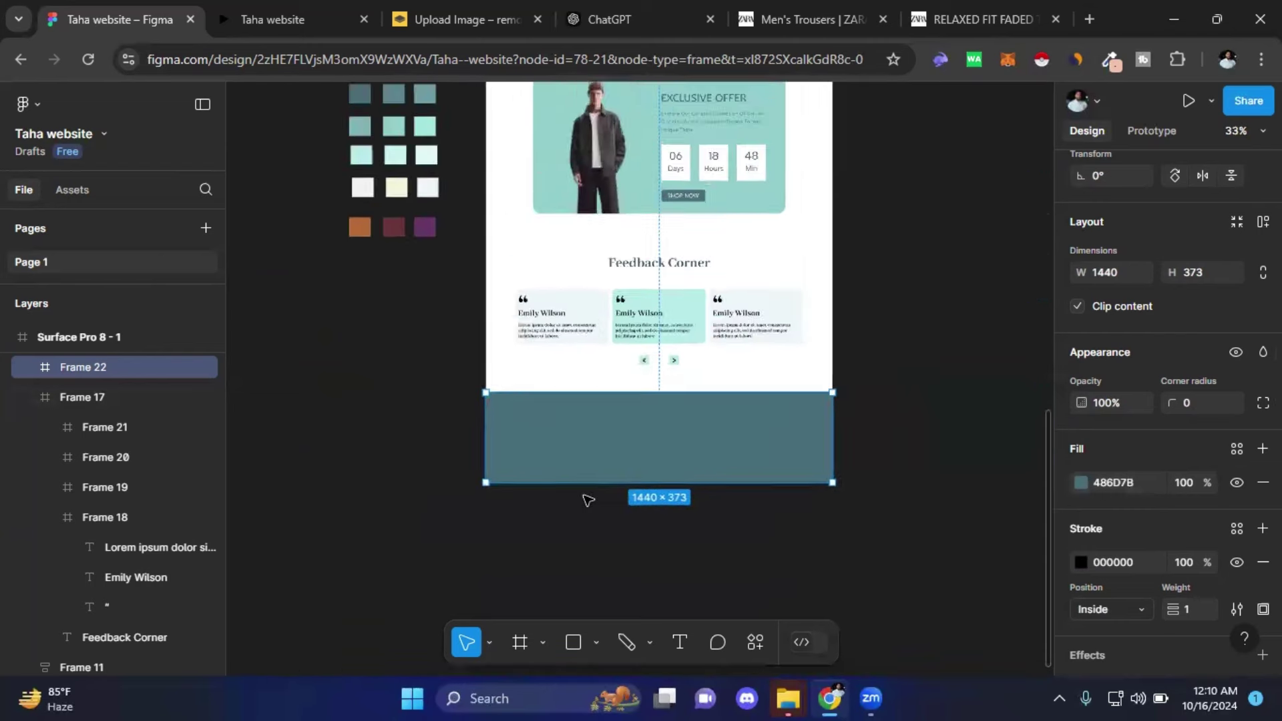
scroll(584, 499, down, 2)
click(776, 516)
- Select and copy the header's Fashion. logo text
scroll(775, 516, up, 1)
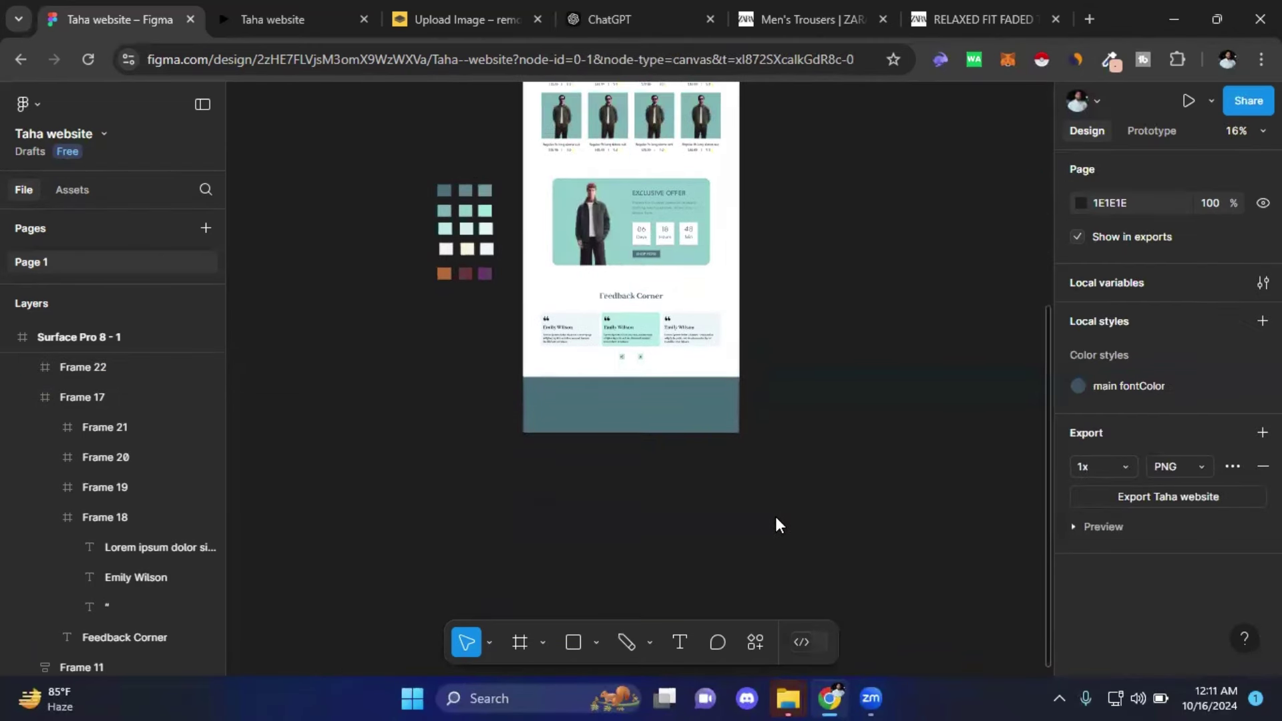
scroll(776, 516, up, 2)
scroll(775, 515, up, 2)
scroll(777, 519, up, 3)
scroll(569, 343, up, 1)
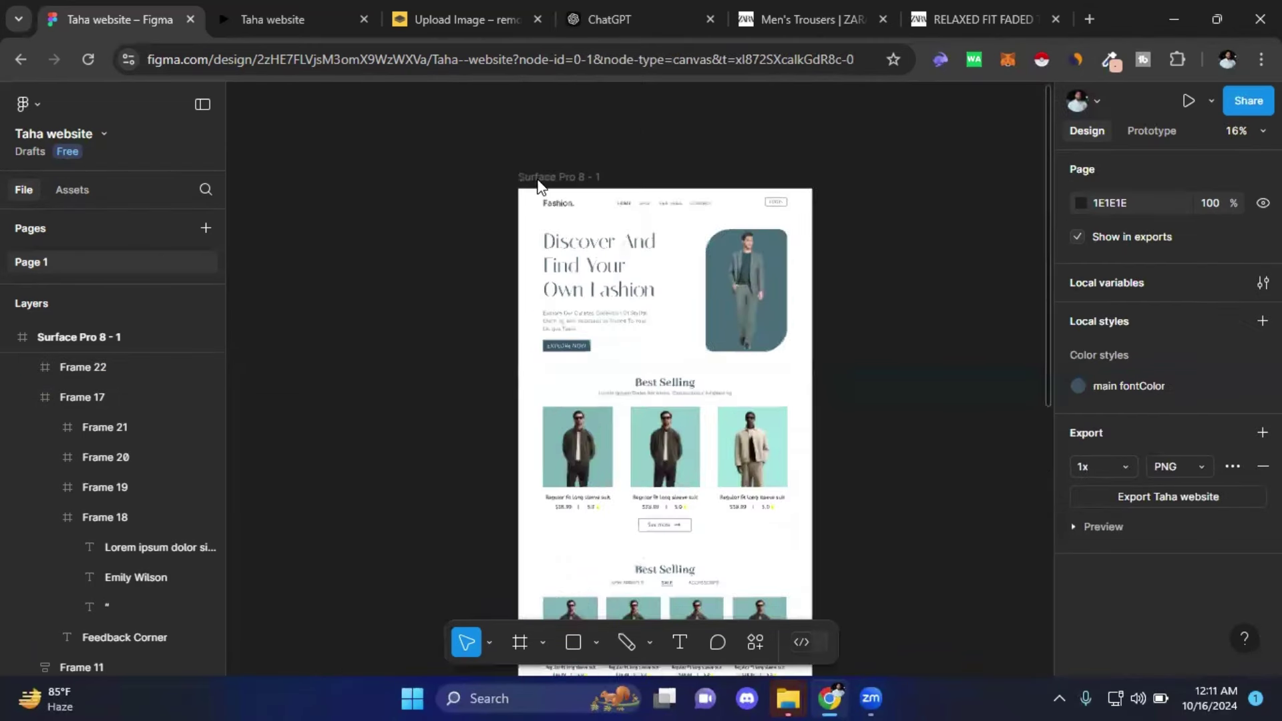
scroll(537, 179, up, 3)
scroll(596, 239, up, 2)
click(596, 245)
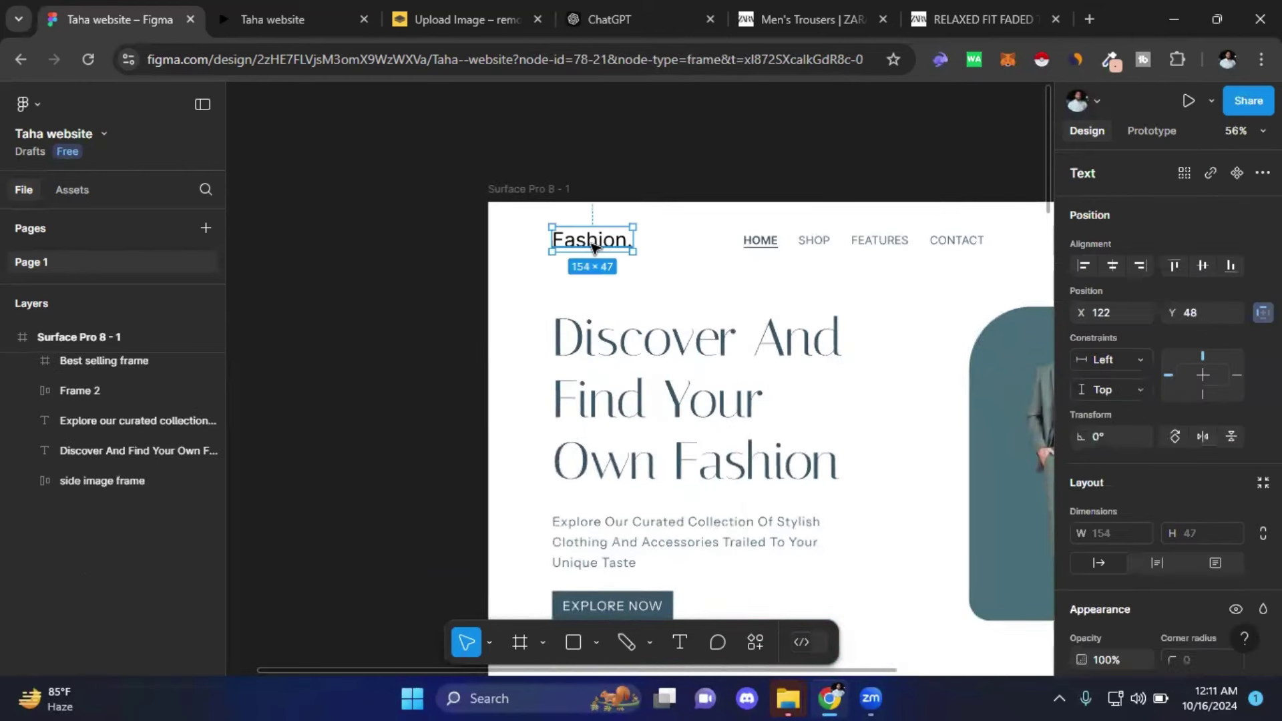
double_click(591, 245)
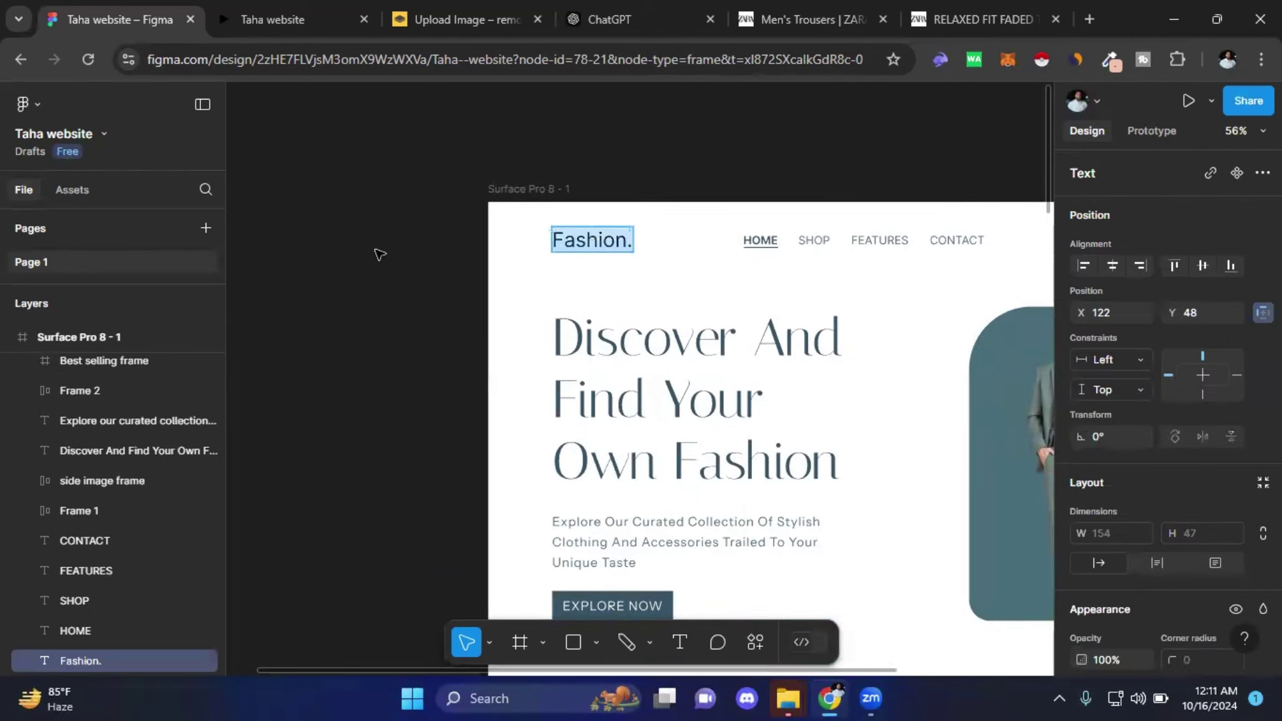
key(Escape)
- Paste the Fashion. logo copy into the teal footer frame (Frame 22)
scroll(641, 298, down, 2)
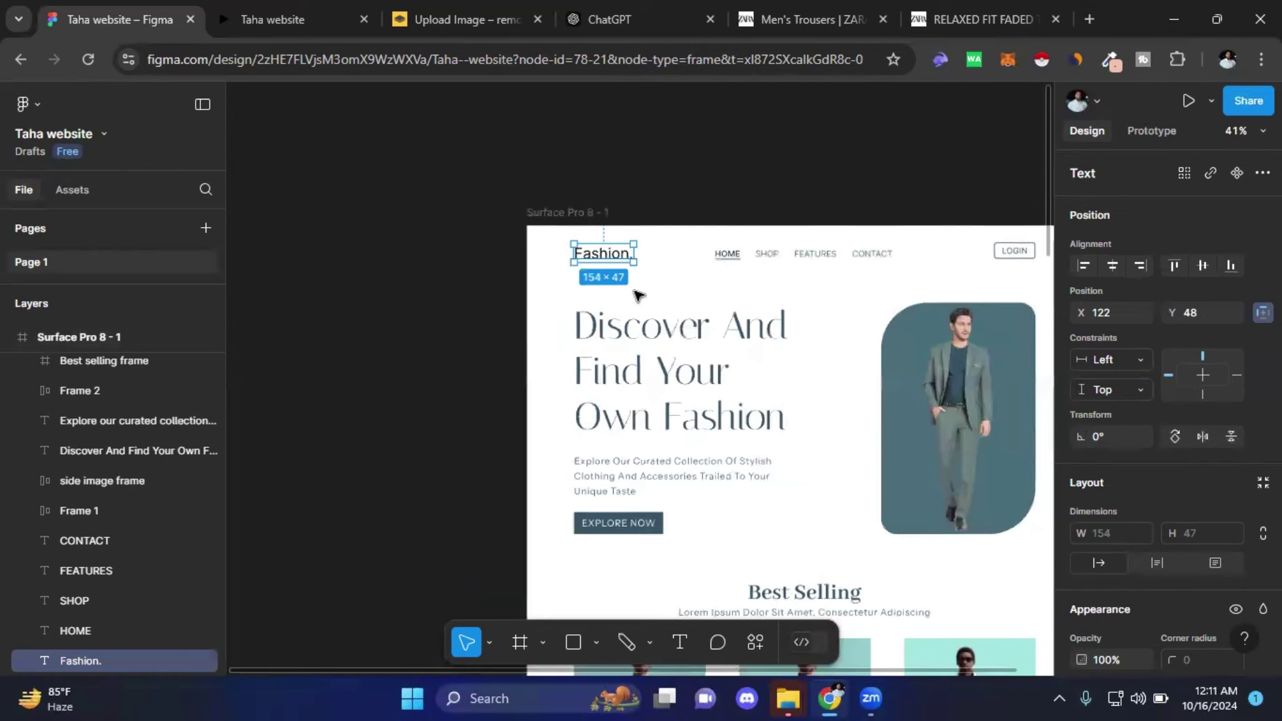
scroll(676, 268, down, 2)
scroll(665, 298, down, 5)
scroll(665, 298, down, 4)
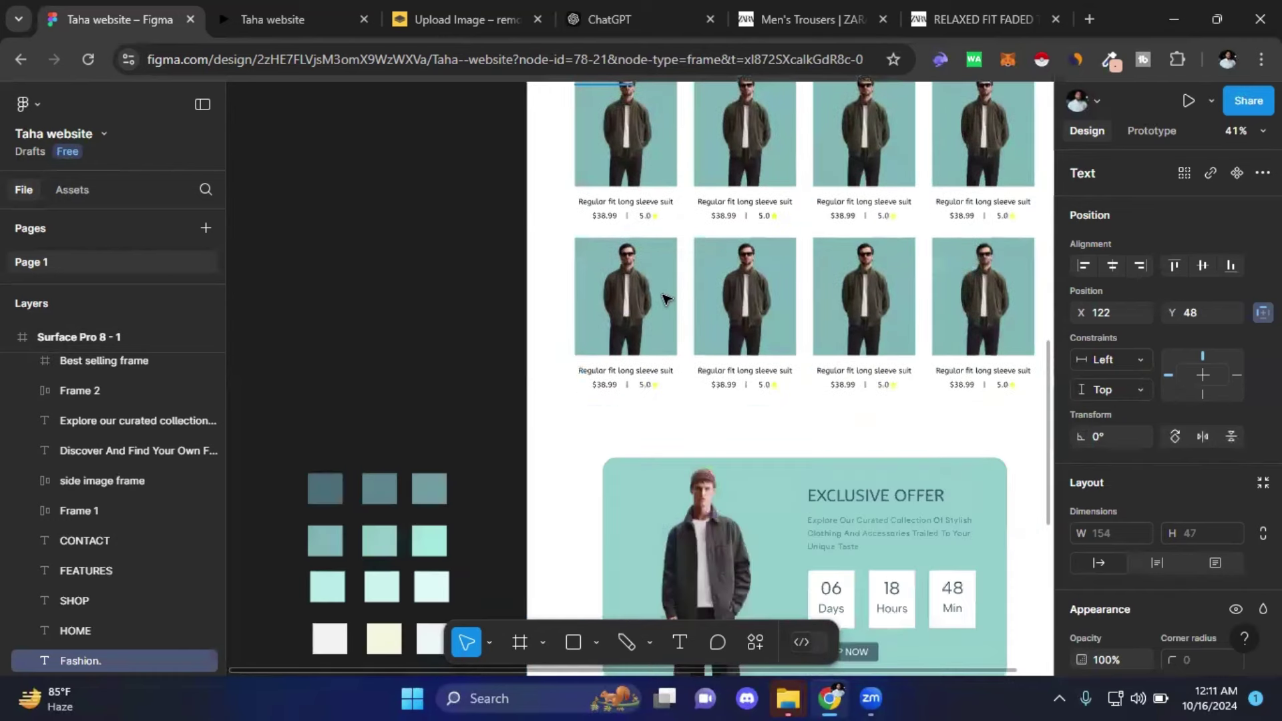
scroll(664, 298, down, 4)
scroll(664, 298, down, 4)
click(608, 451)
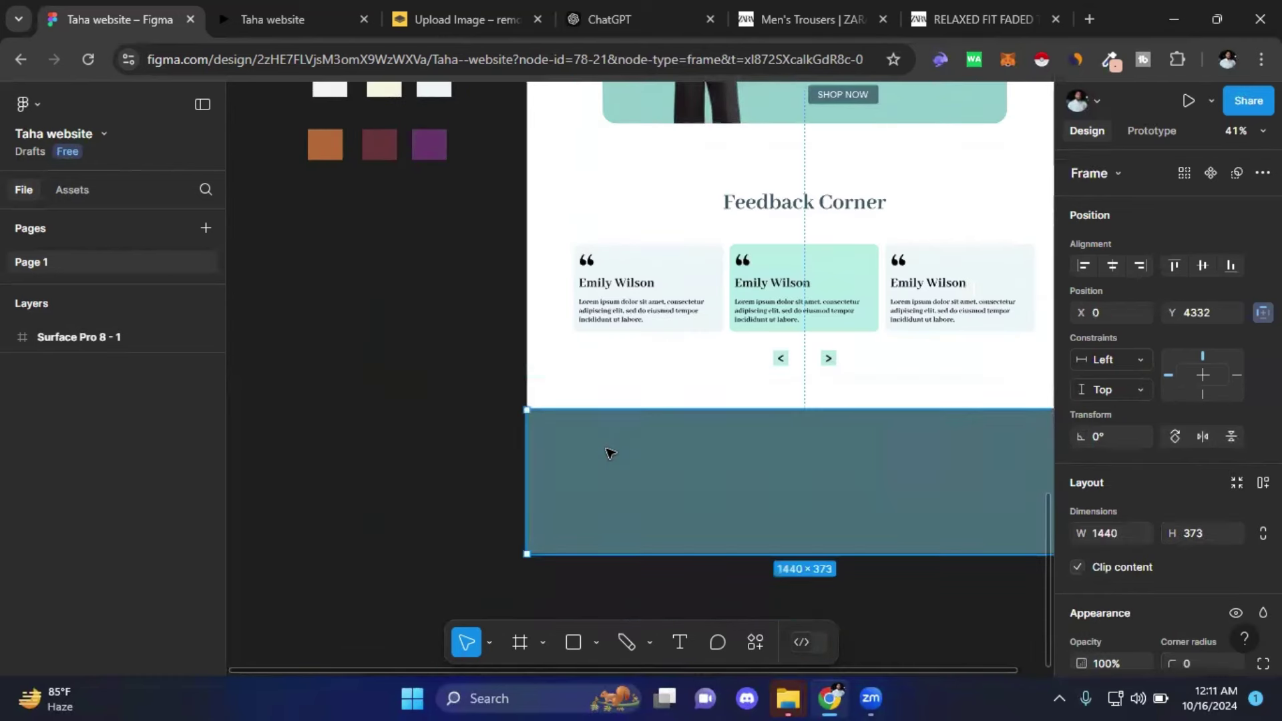
key(ctrl+v)
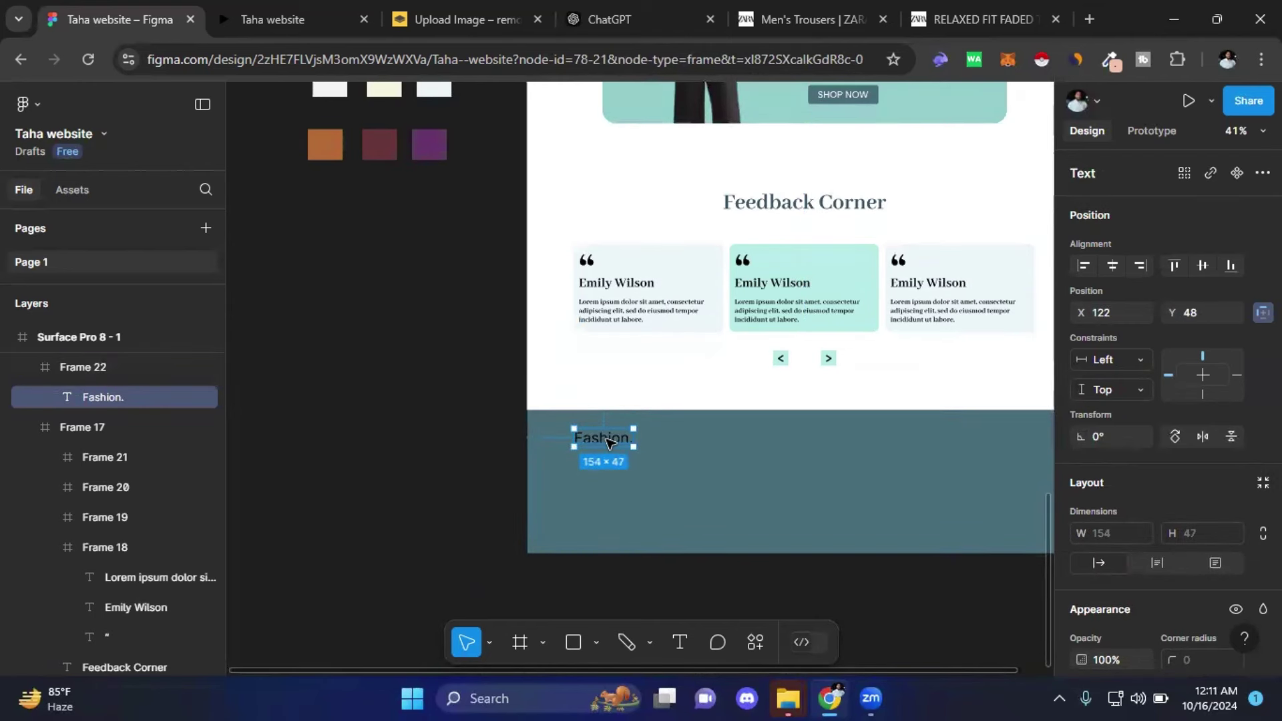
key(super)
key(super)
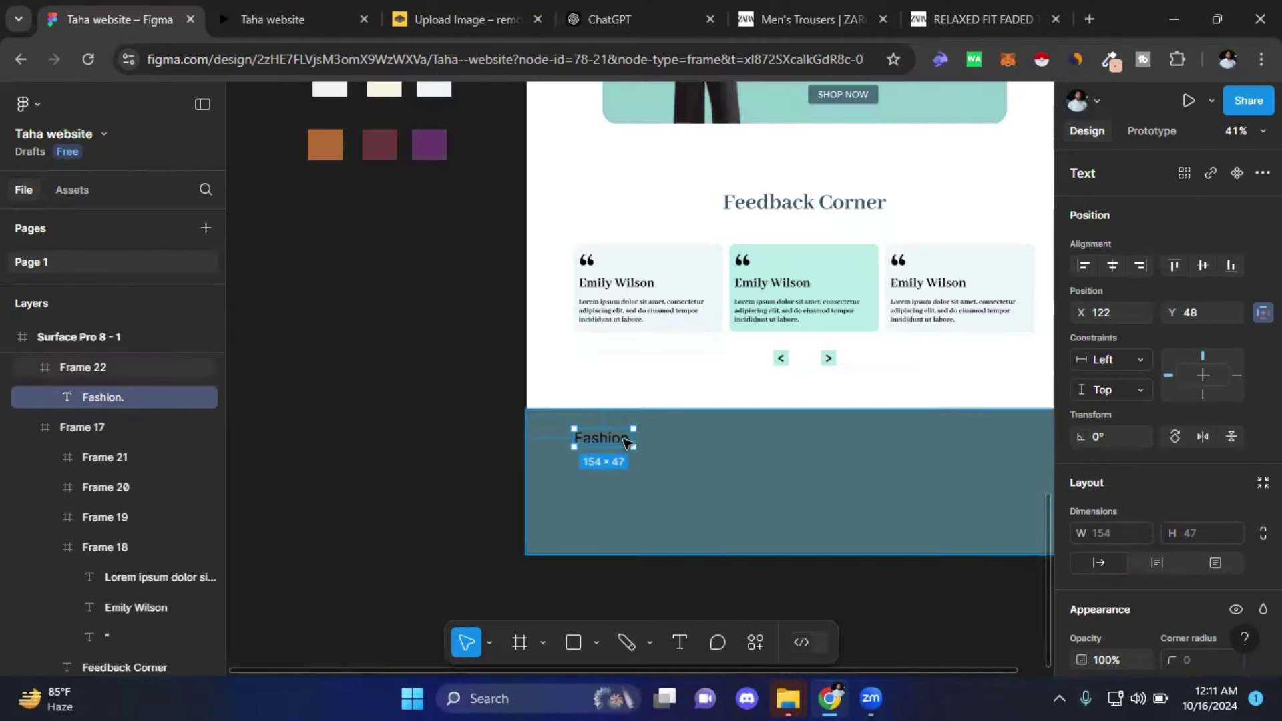
scroll(604, 479, up, 3)
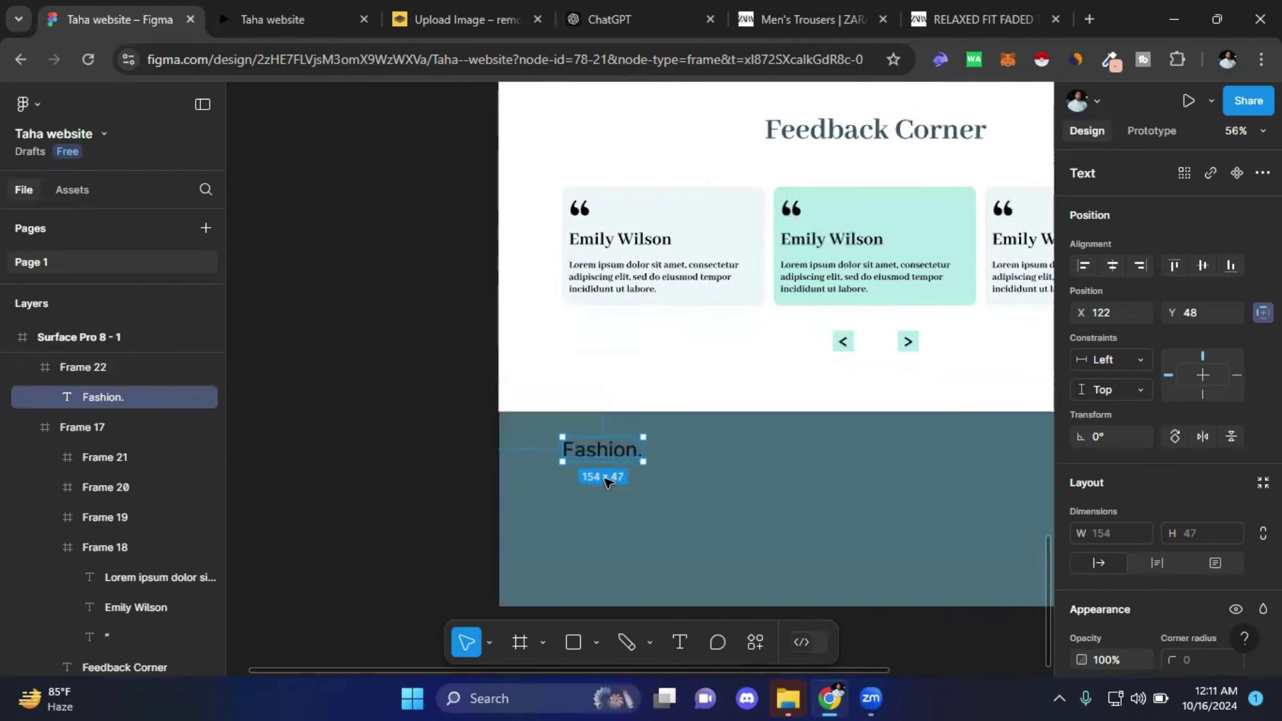
scroll(604, 488, up, 3)
scroll(604, 521, up, 3)
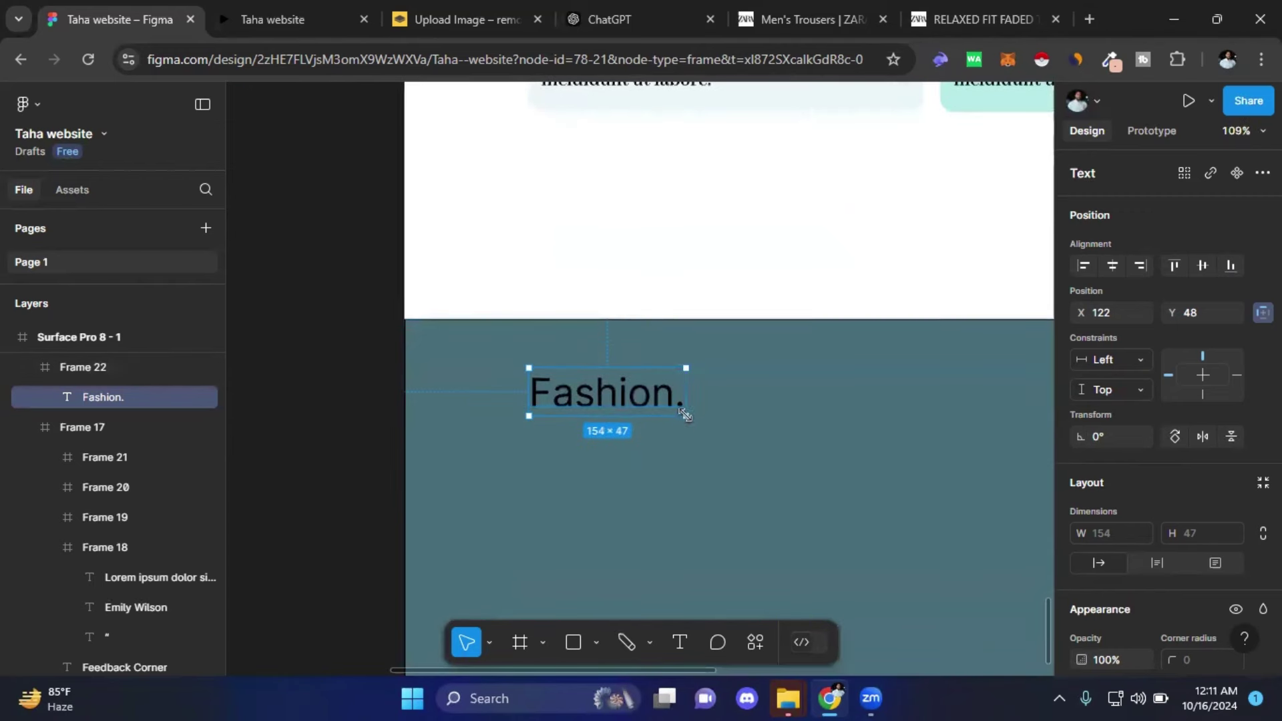
- Scale the footer's Fashion. logo to 229×70 and place it at X 59, Y 37
key(k)
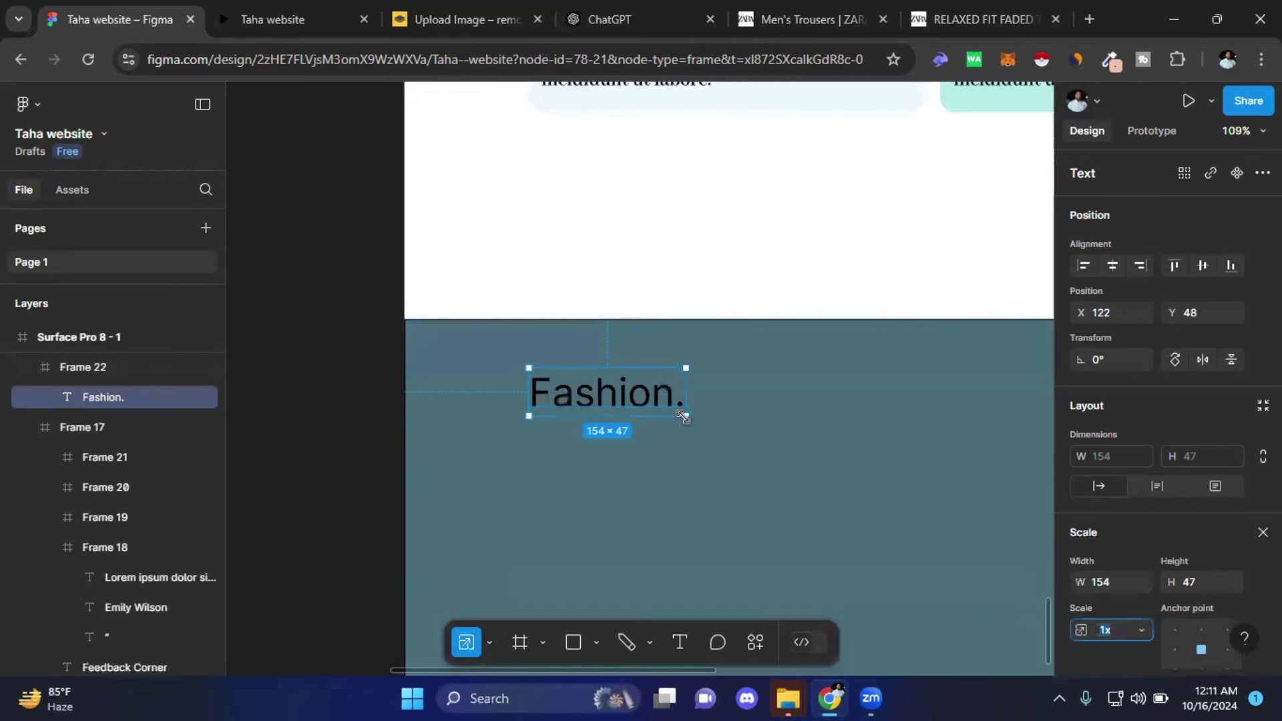
mouse_move(686, 415)
mouse_down()
mouse_move(700, 433)
mouse_move(757, 446)
mouse_up()
drag(606, 401, 583, 392)
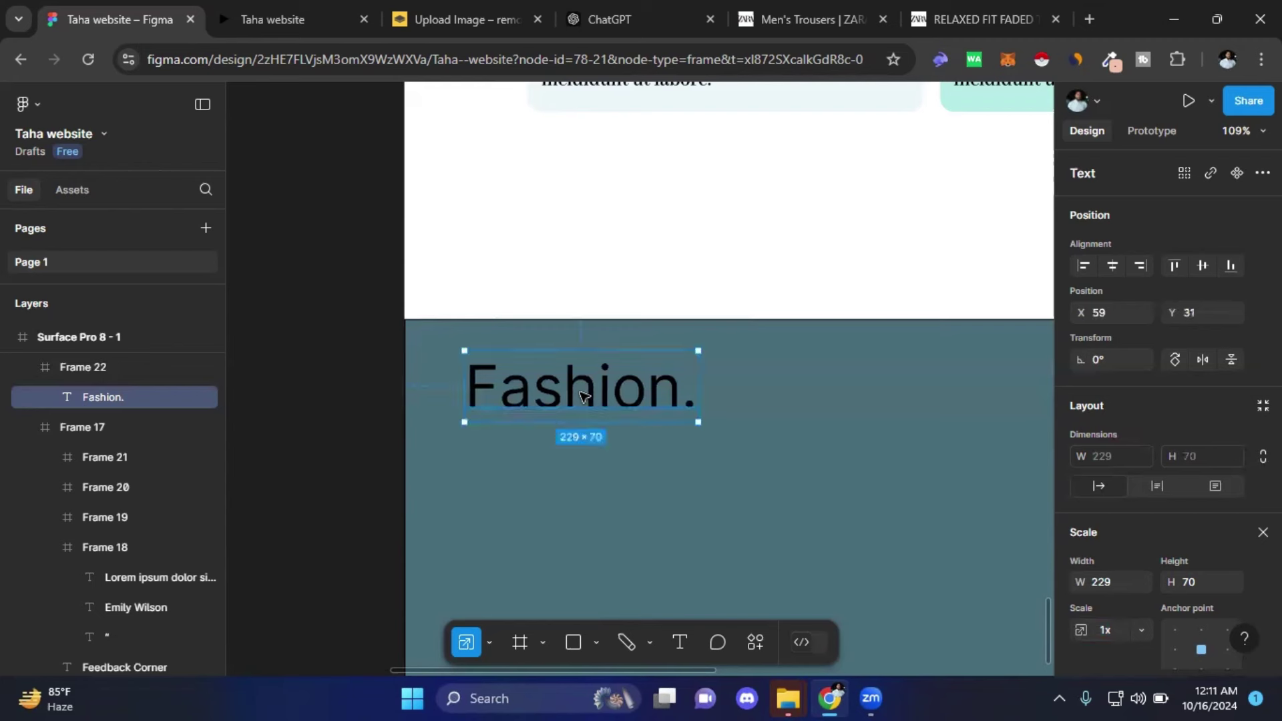
drag(583, 394, 585, 398)
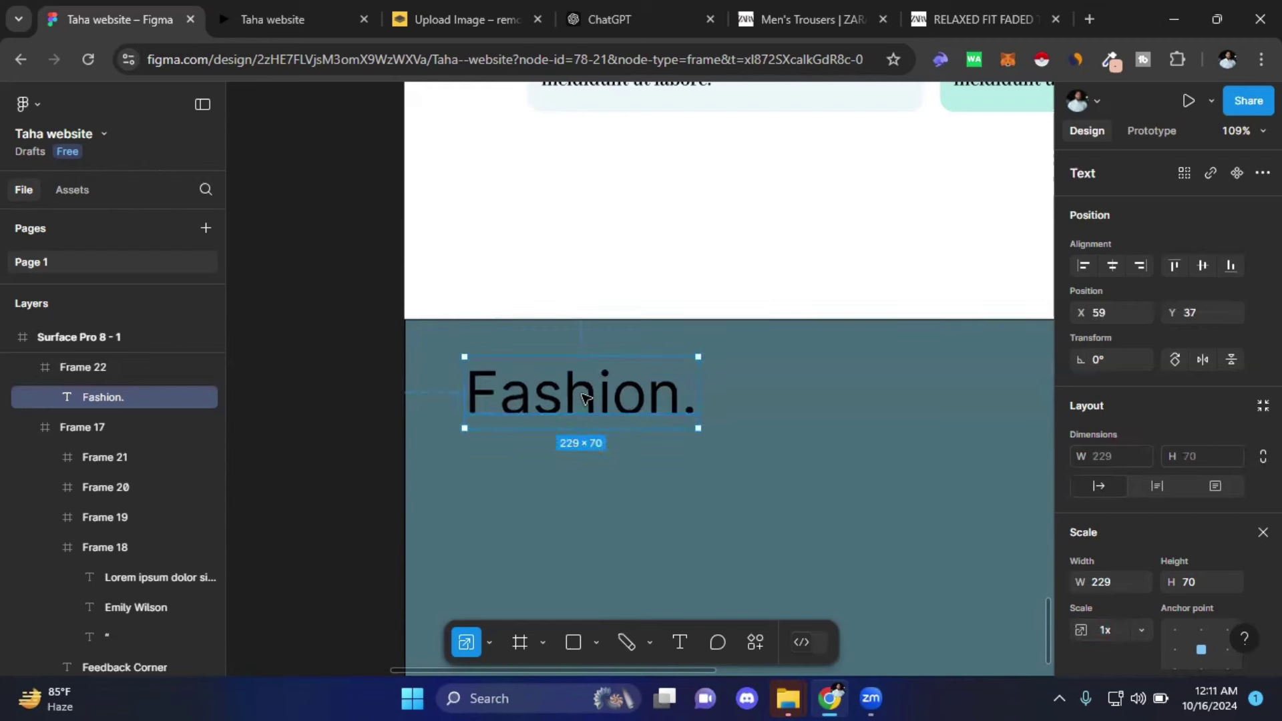
key(v)
- Recolour the footer's Fashion. logo text white, FFFFFF
scroll(1122, 421, down, 3)
scroll(1122, 421, down, 3)
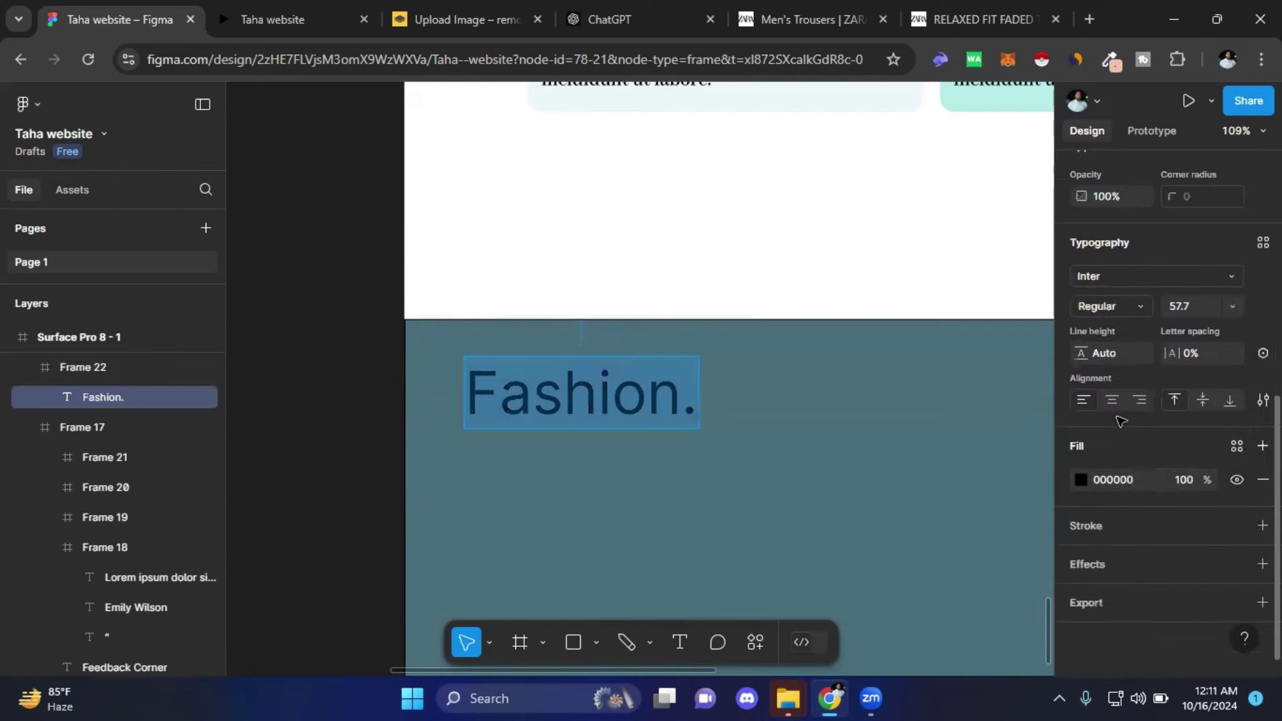
click(1081, 480)
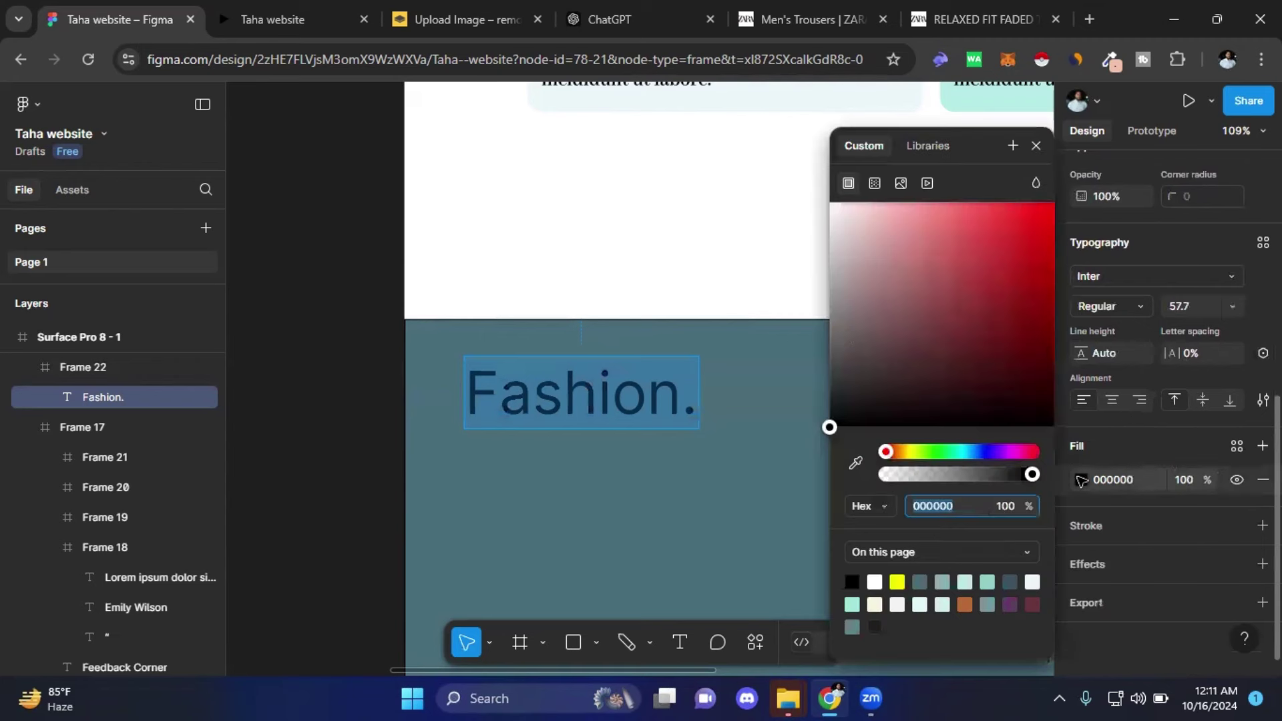
text(ffffff)
key(Return)
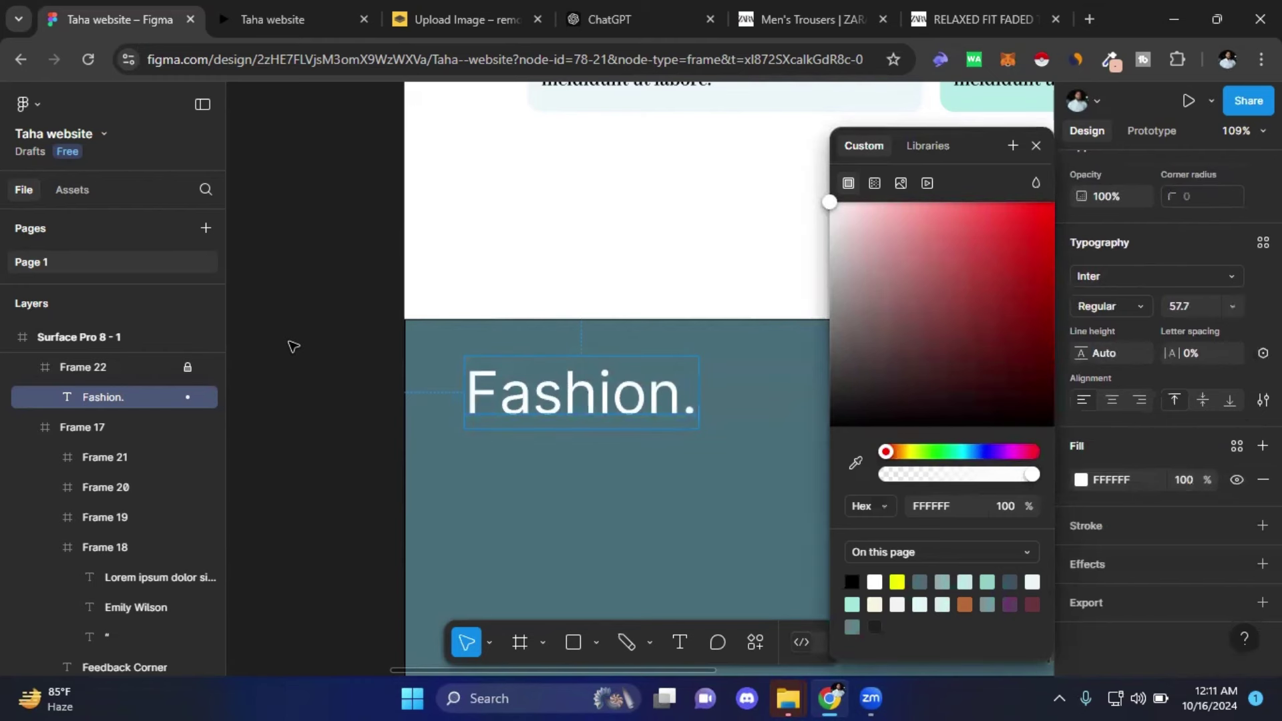
click(294, 344)
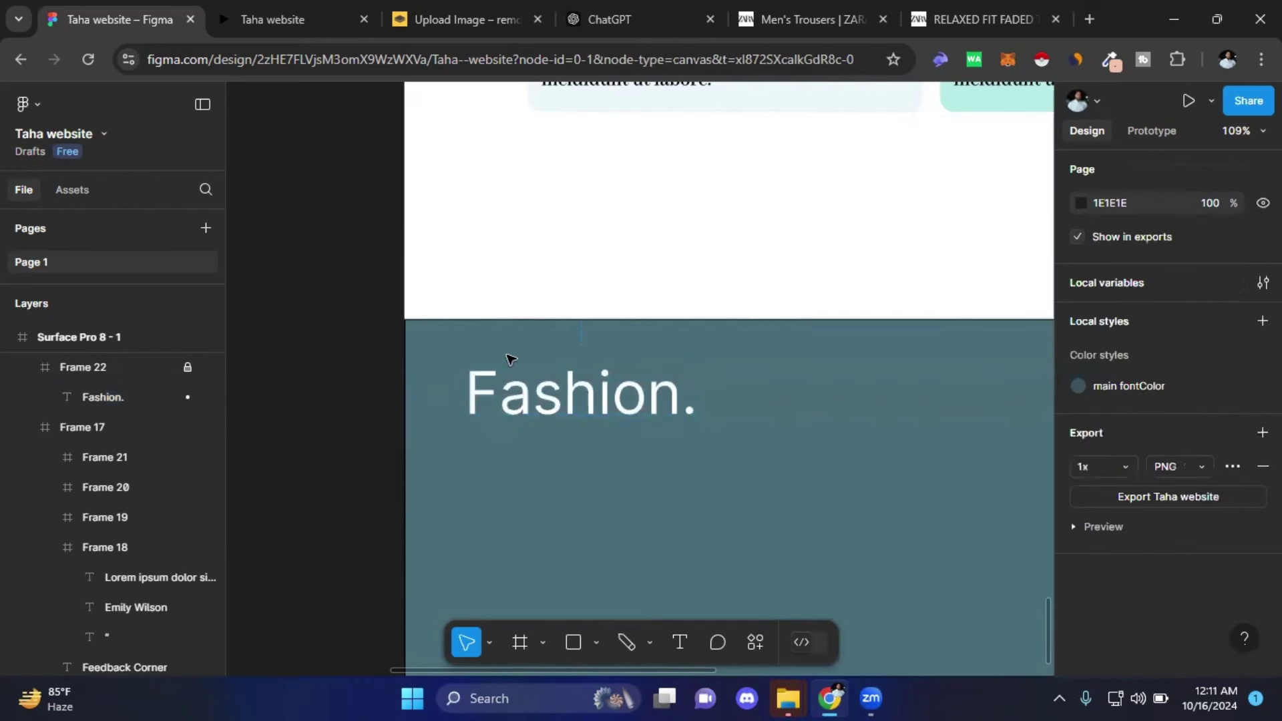
scroll(511, 360, down, 1)
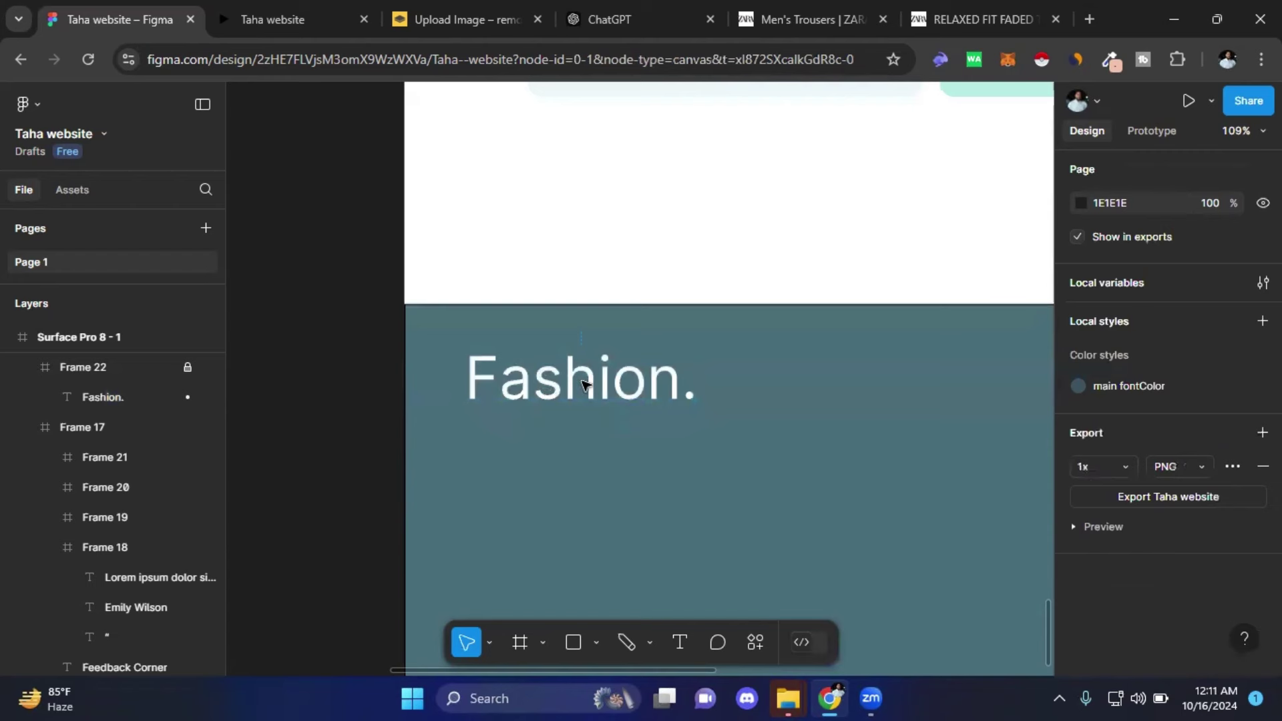
scroll(505, 362, down, 2)
scroll(504, 363, down, 3)
scroll(504, 362, down, 2)
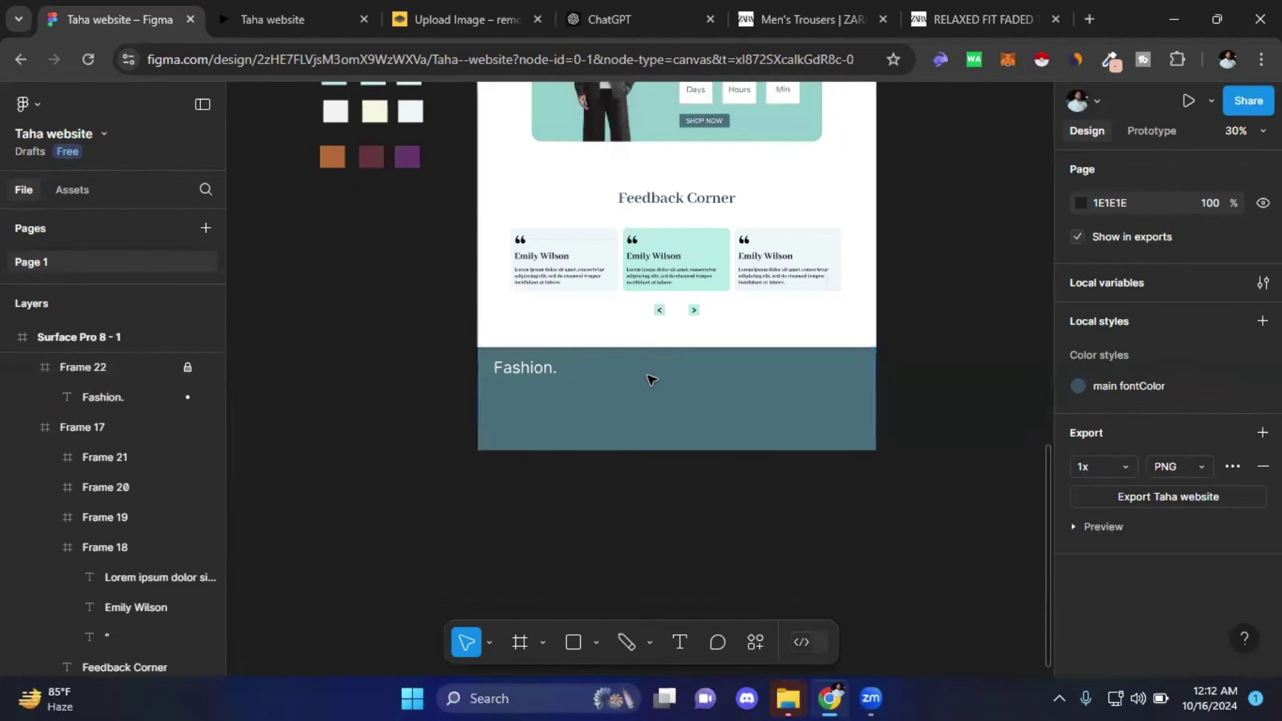
mouse_move(110, 367)
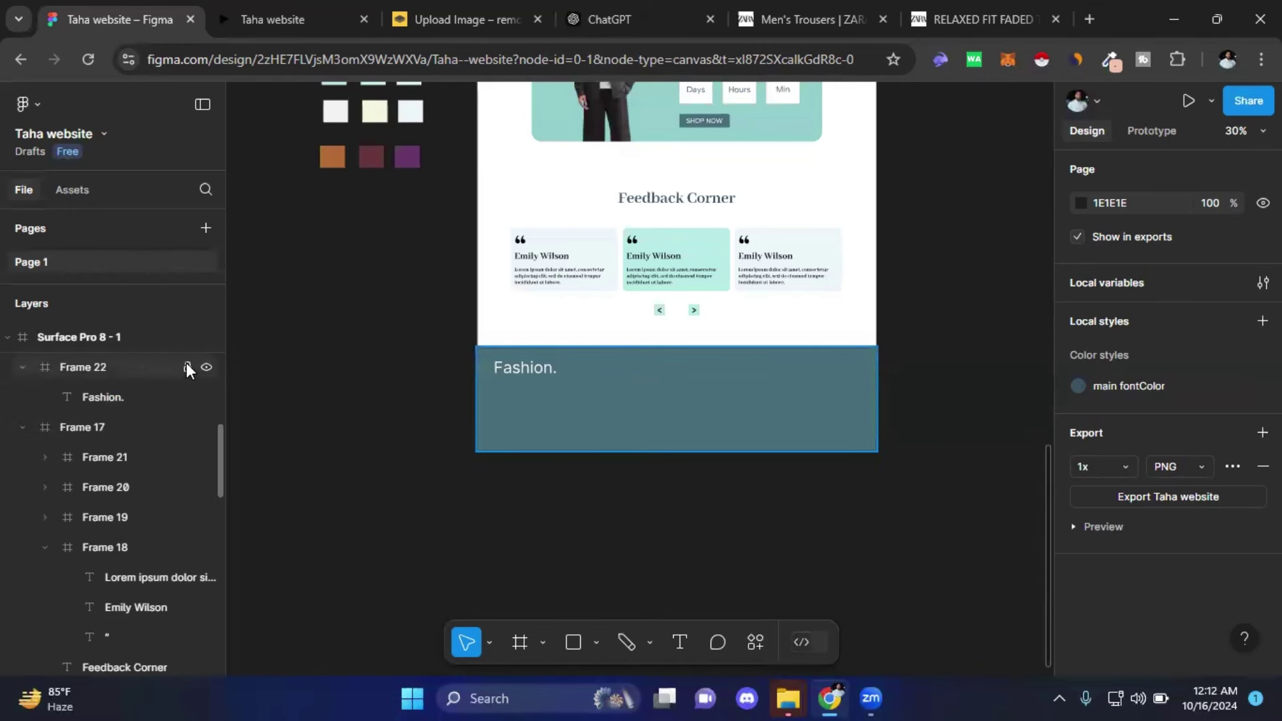
double_click(526, 371)
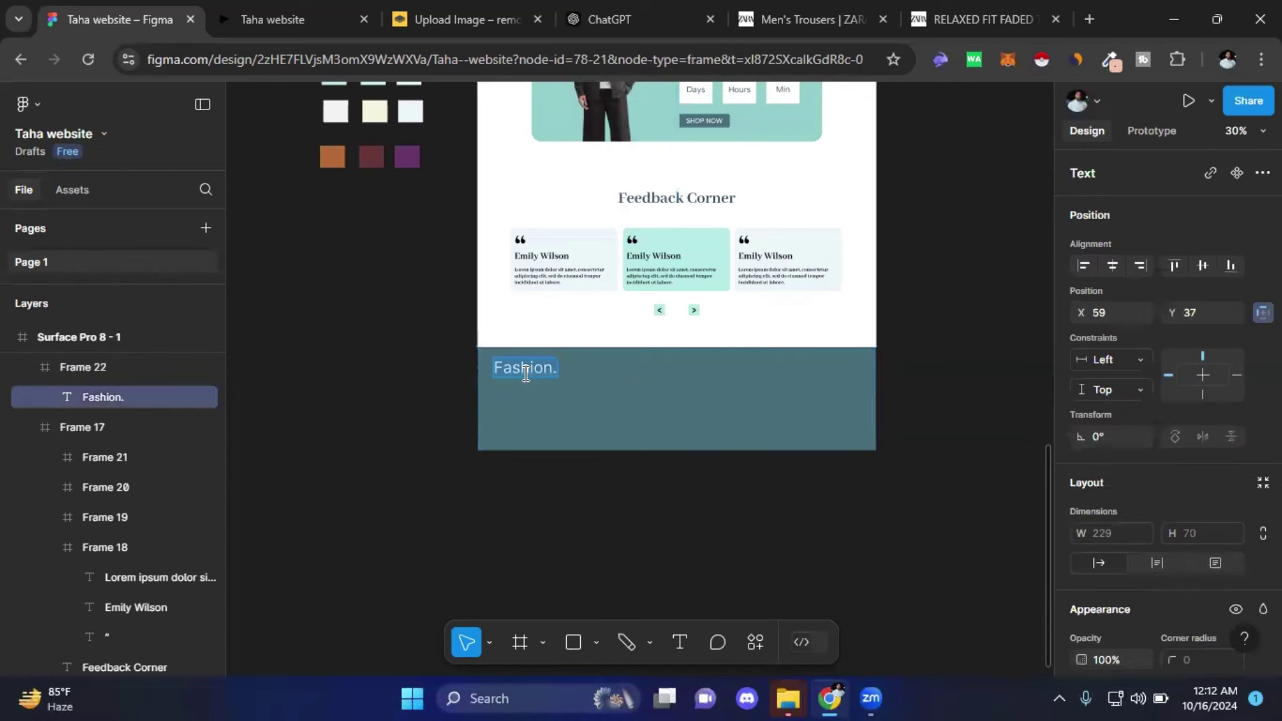
scroll(545, 401, up, 1)
ctrl+scroll(546, 434, up, 3)
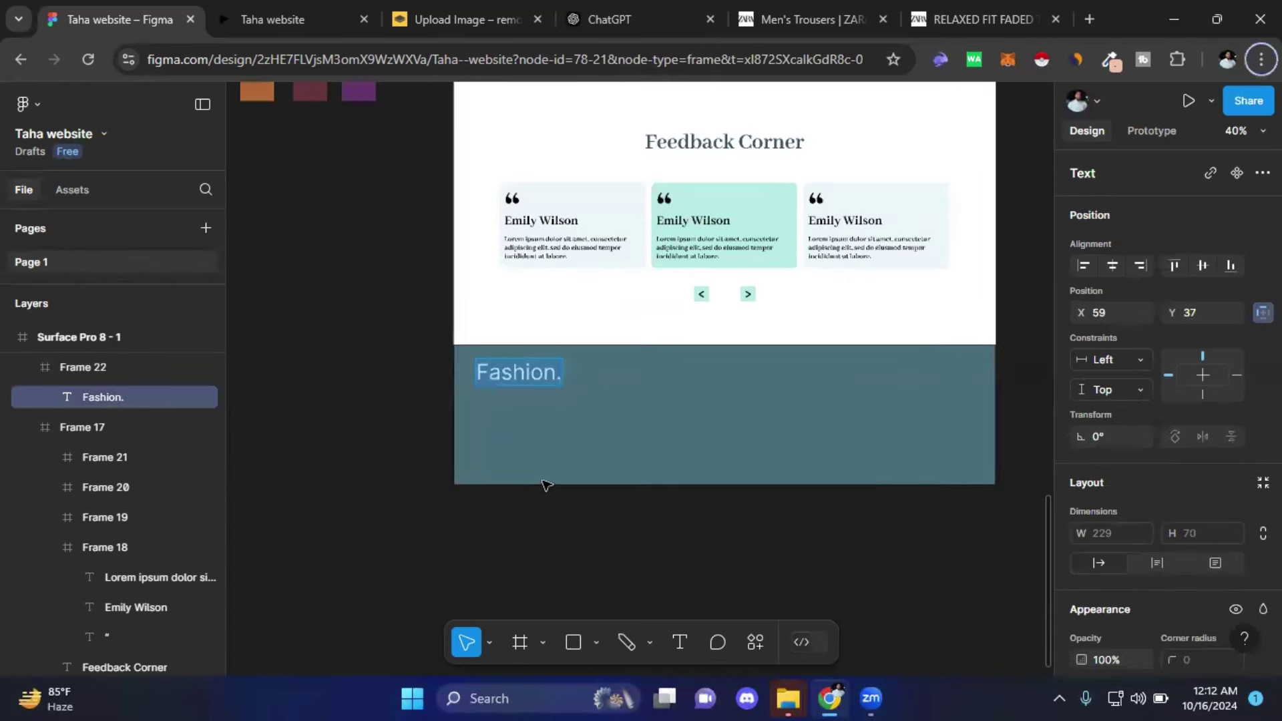
ctrl+scroll(547, 485, up, 3)
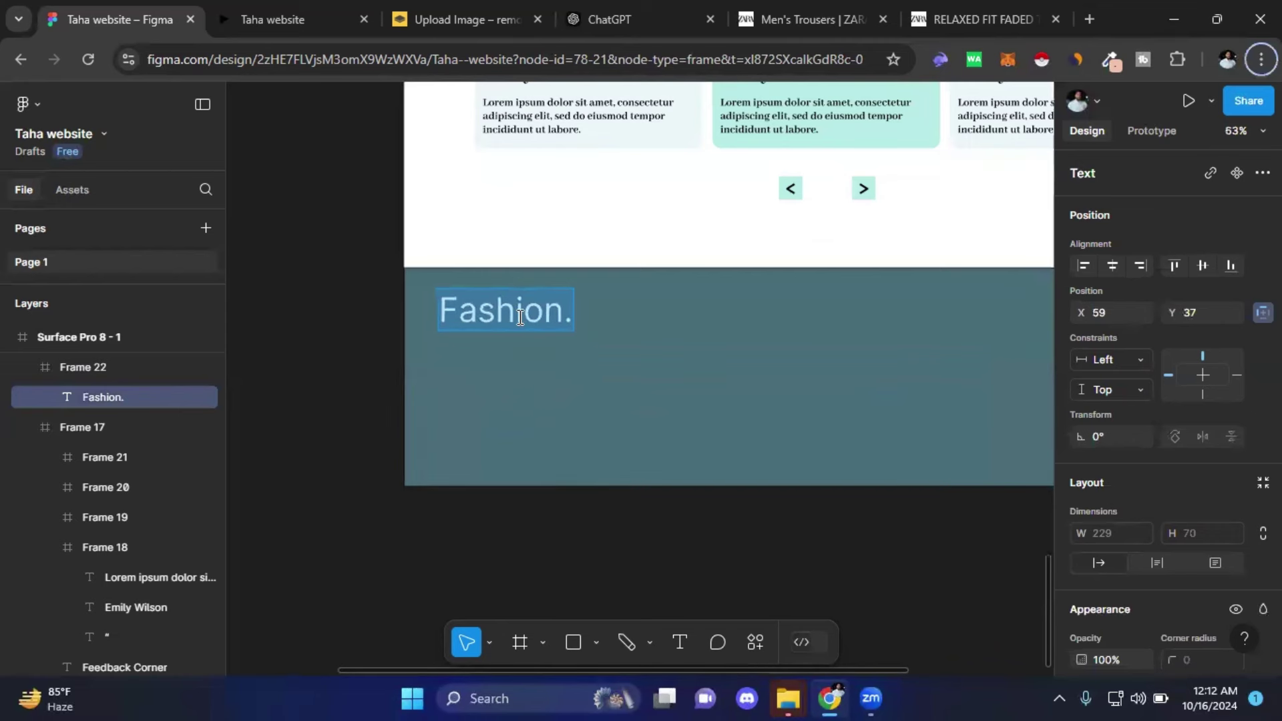
- Duplicate the Fashion. text just below itself and retype it as 'social media'
key(Escape)
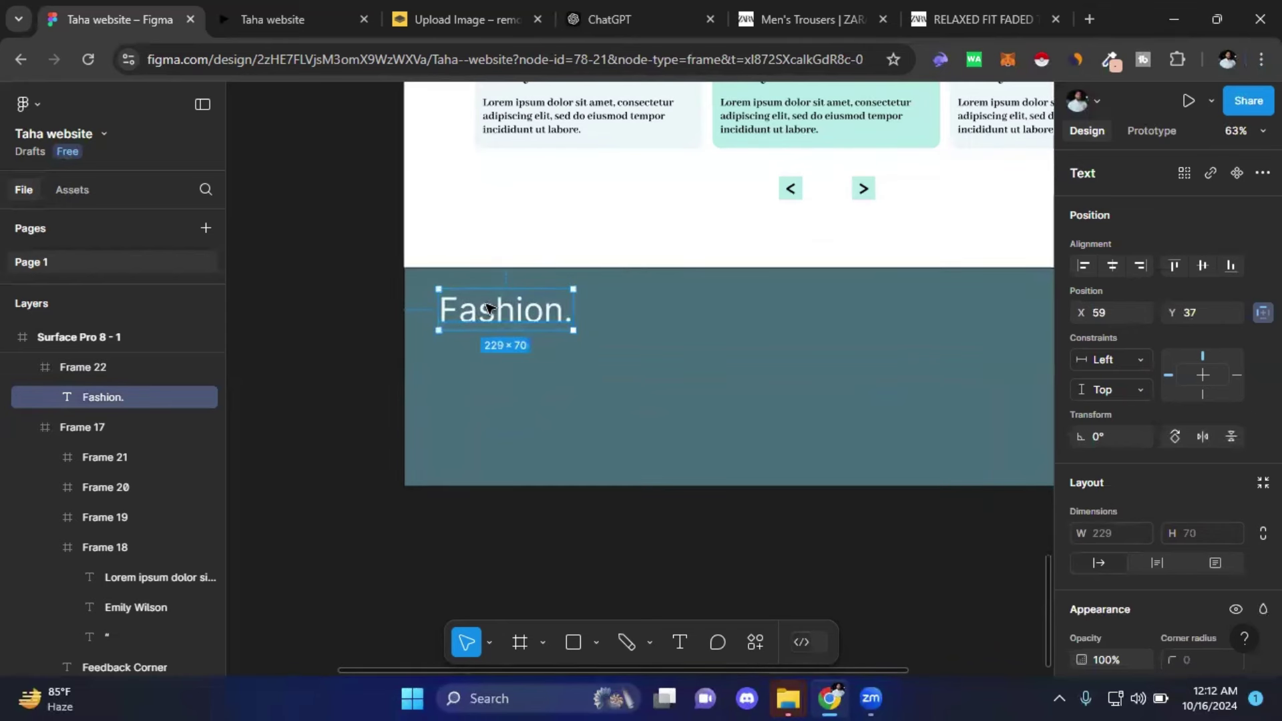
alt+drag(506, 311, 502, 364)
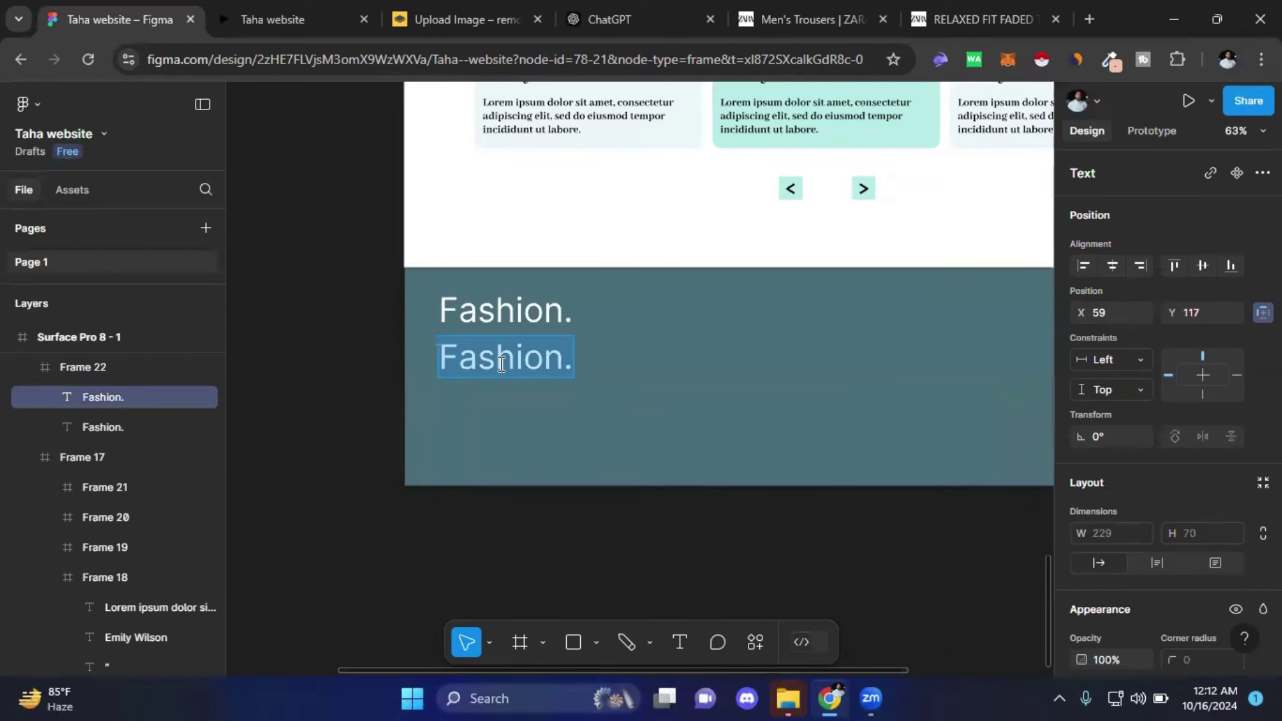
text(so)
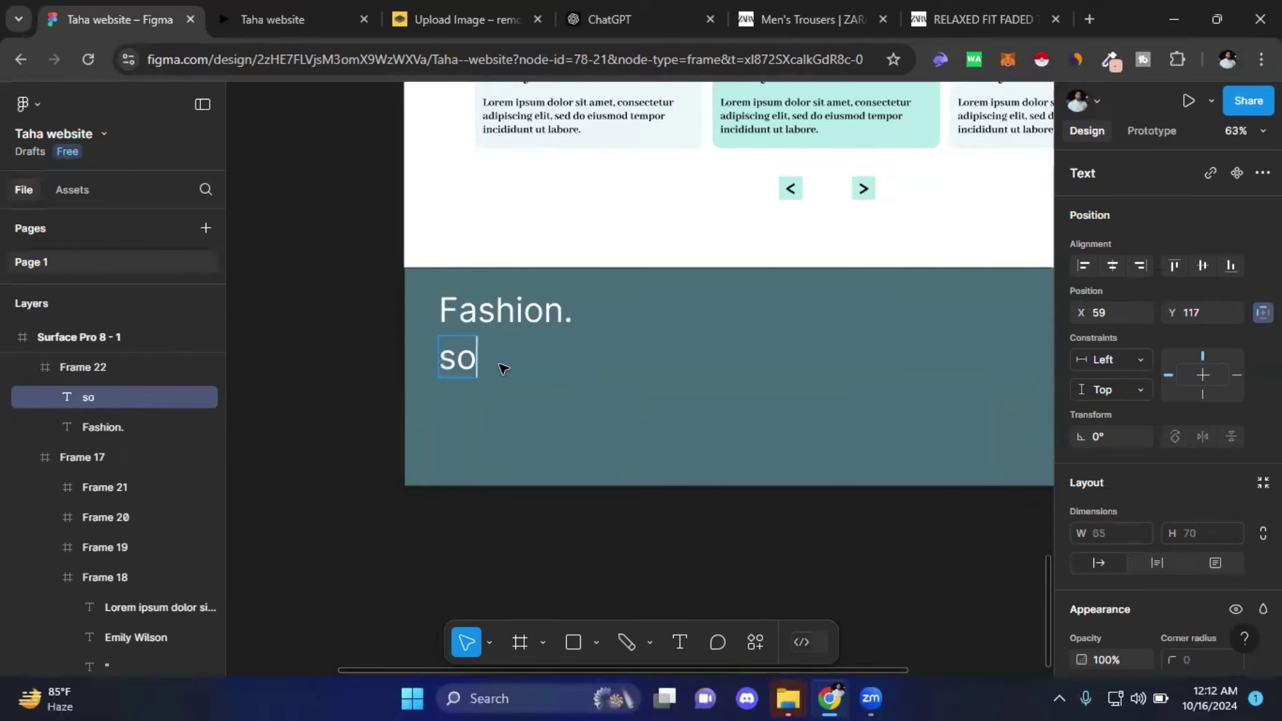
text(cial )
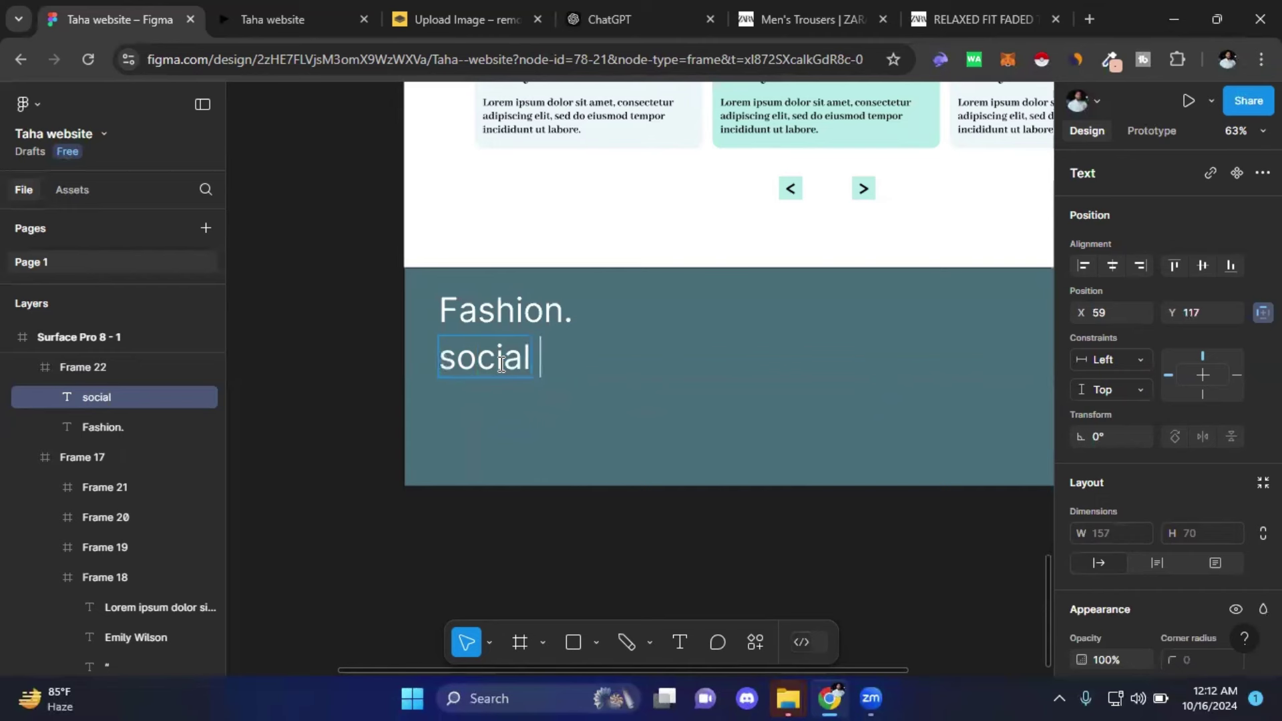
text(media)
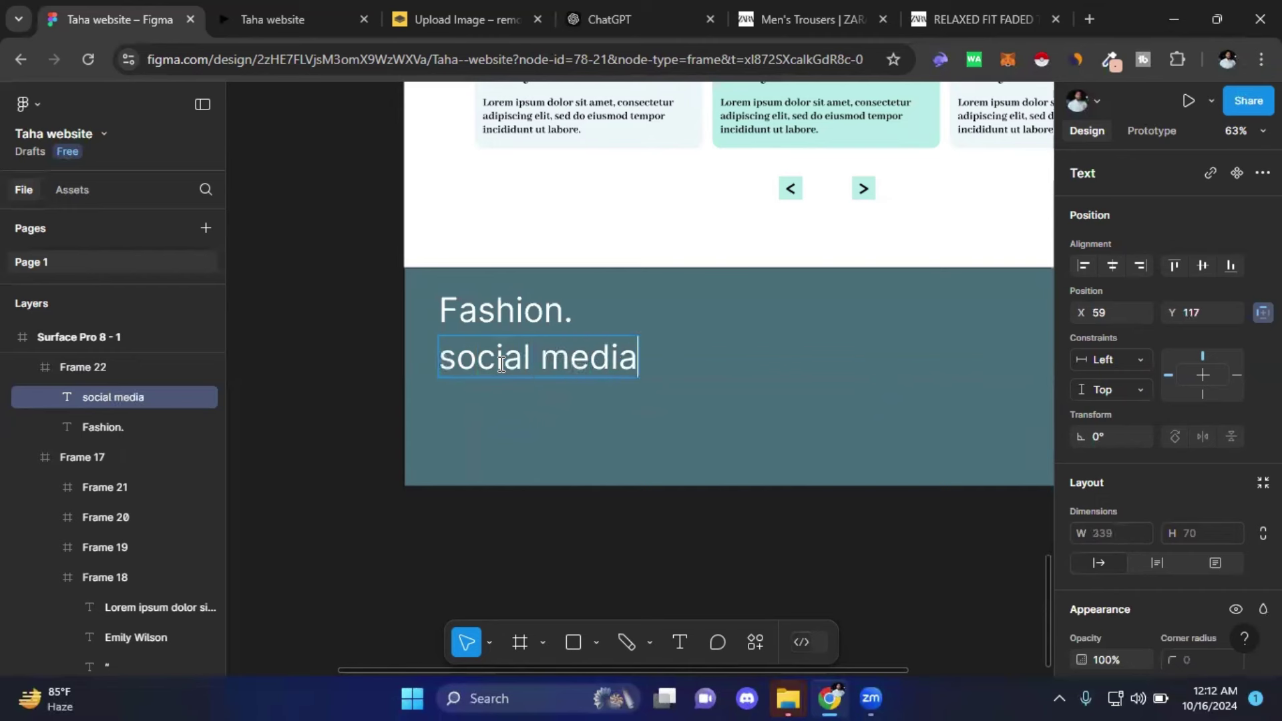
- Set the social media text to all uppercase in the type details
key(ctrl+a)
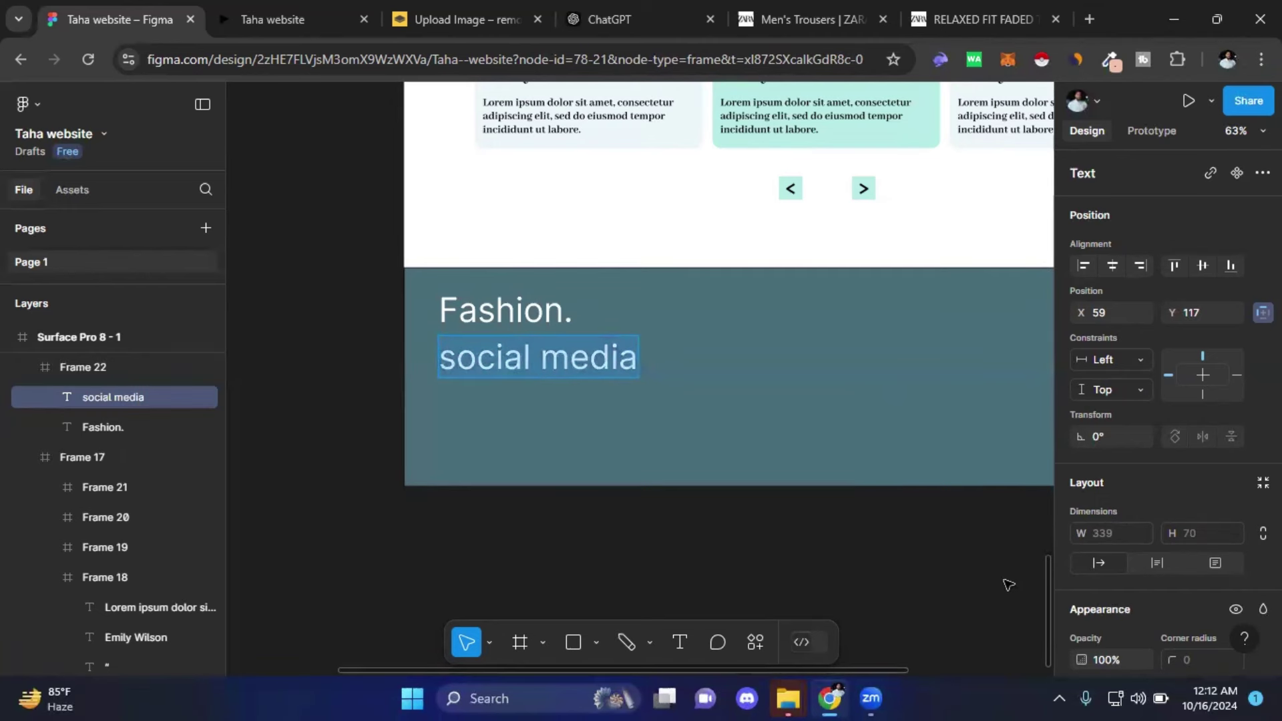
scroll(1131, 522, down, 3)
scroll(1169, 535, down, 1)
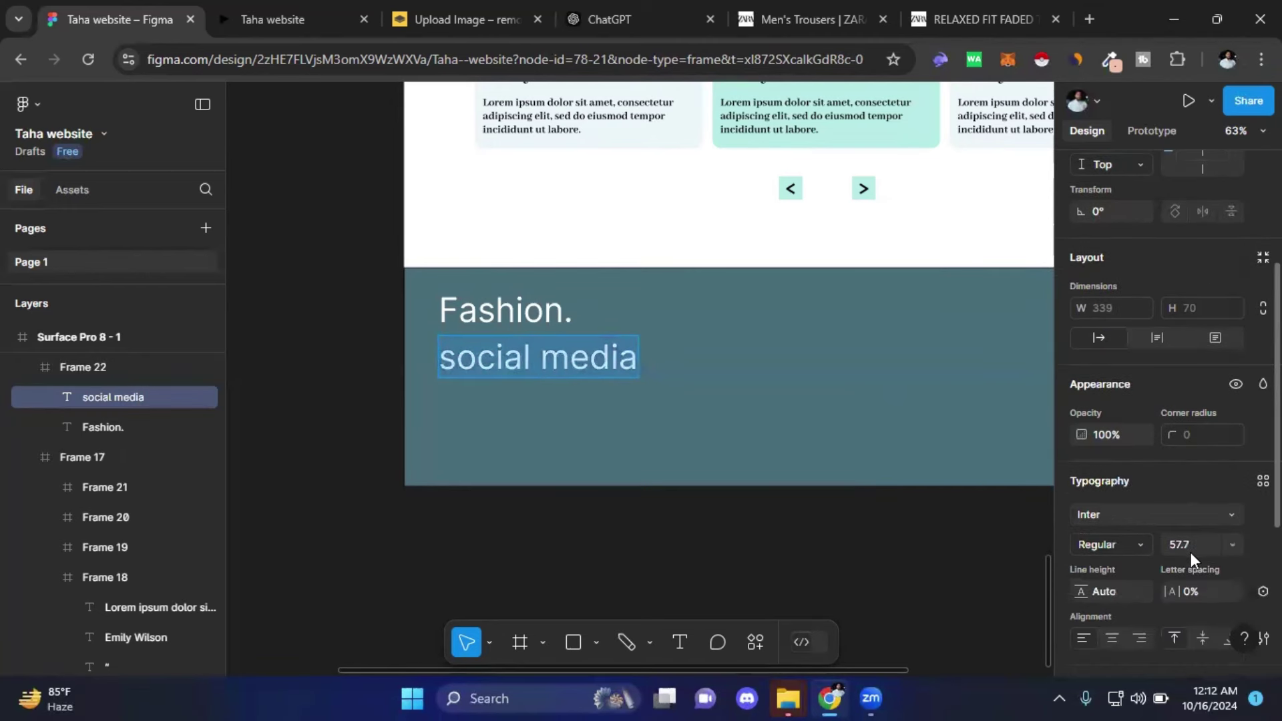
scroll(1191, 551, down, 3)
click(1263, 488)
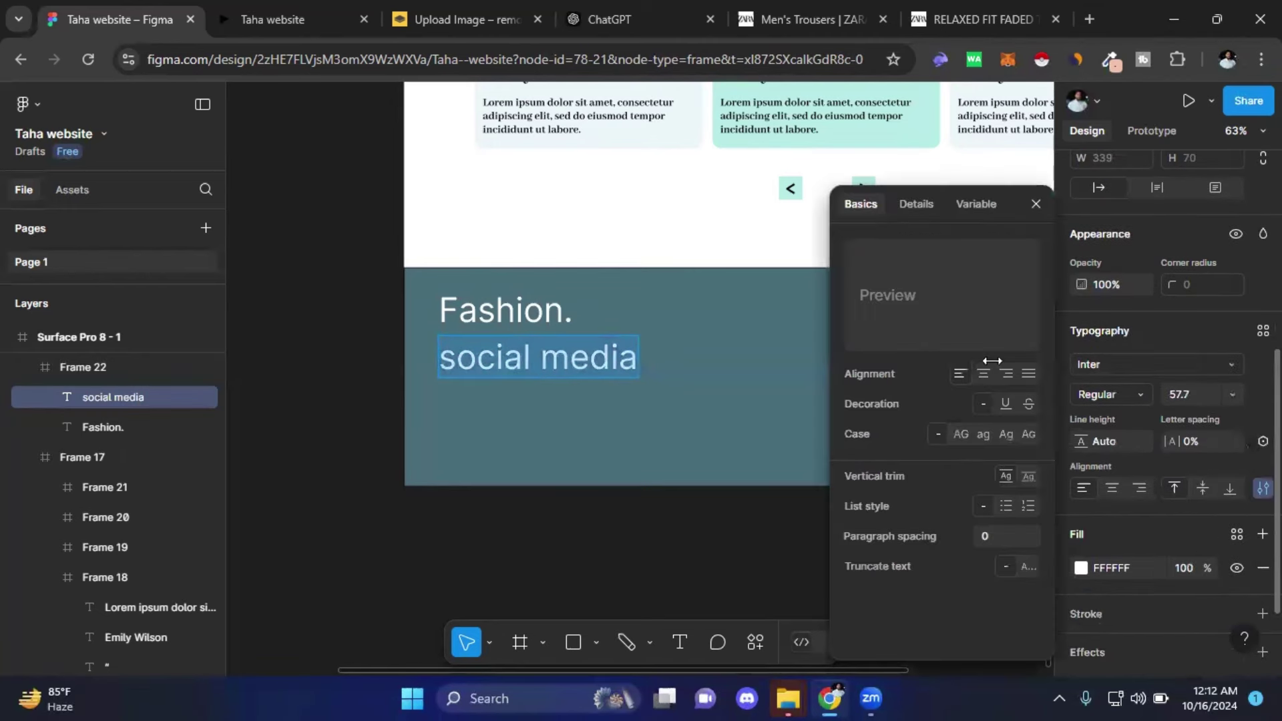
click(911, 206)
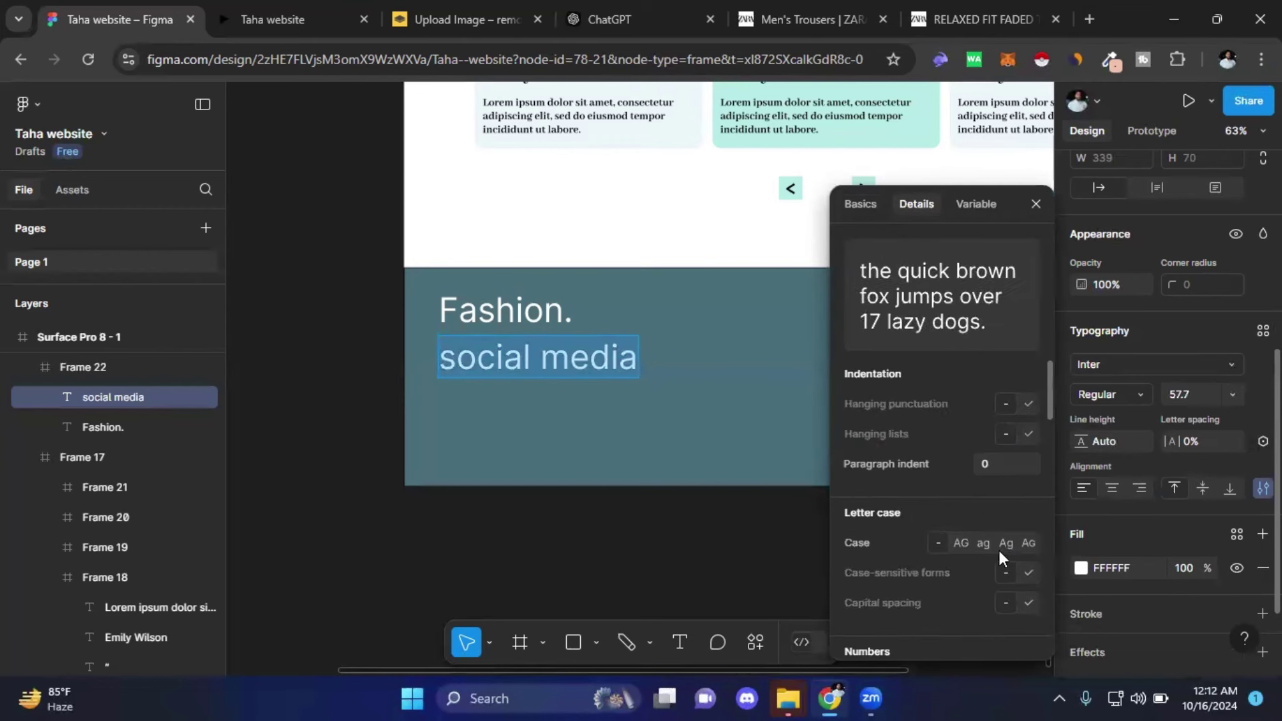
click(966, 547)
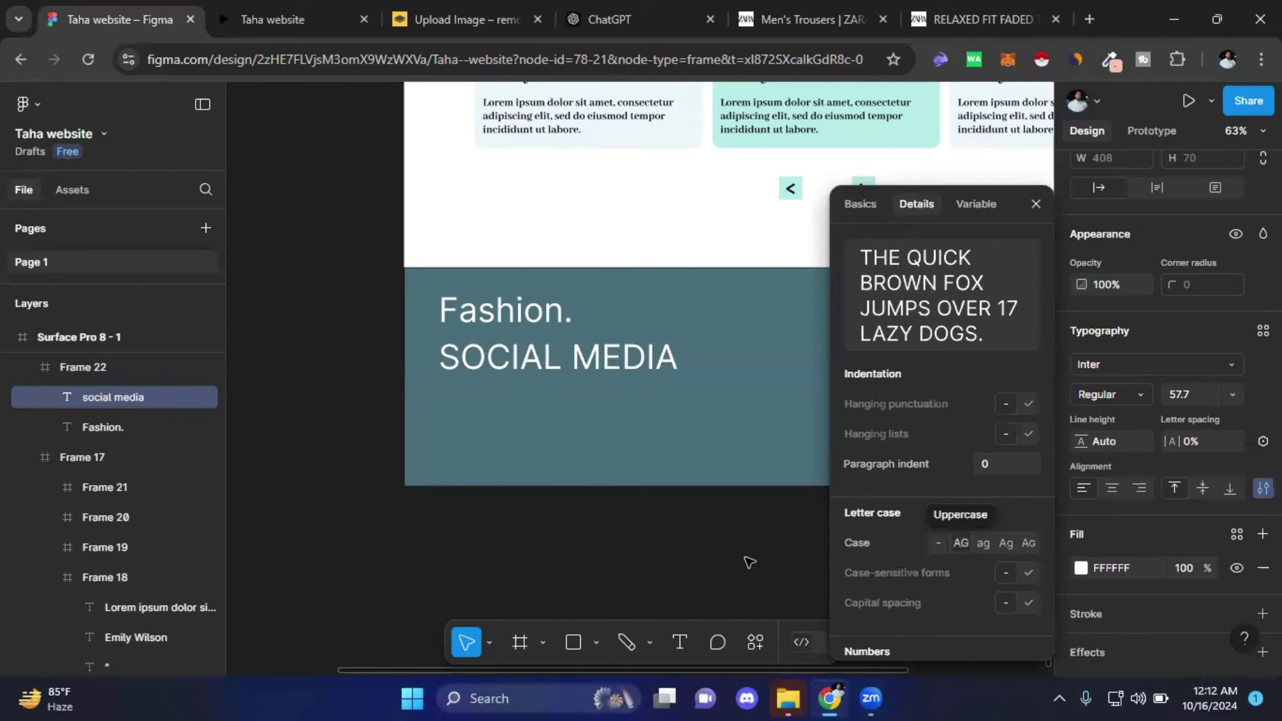
click(1036, 204)
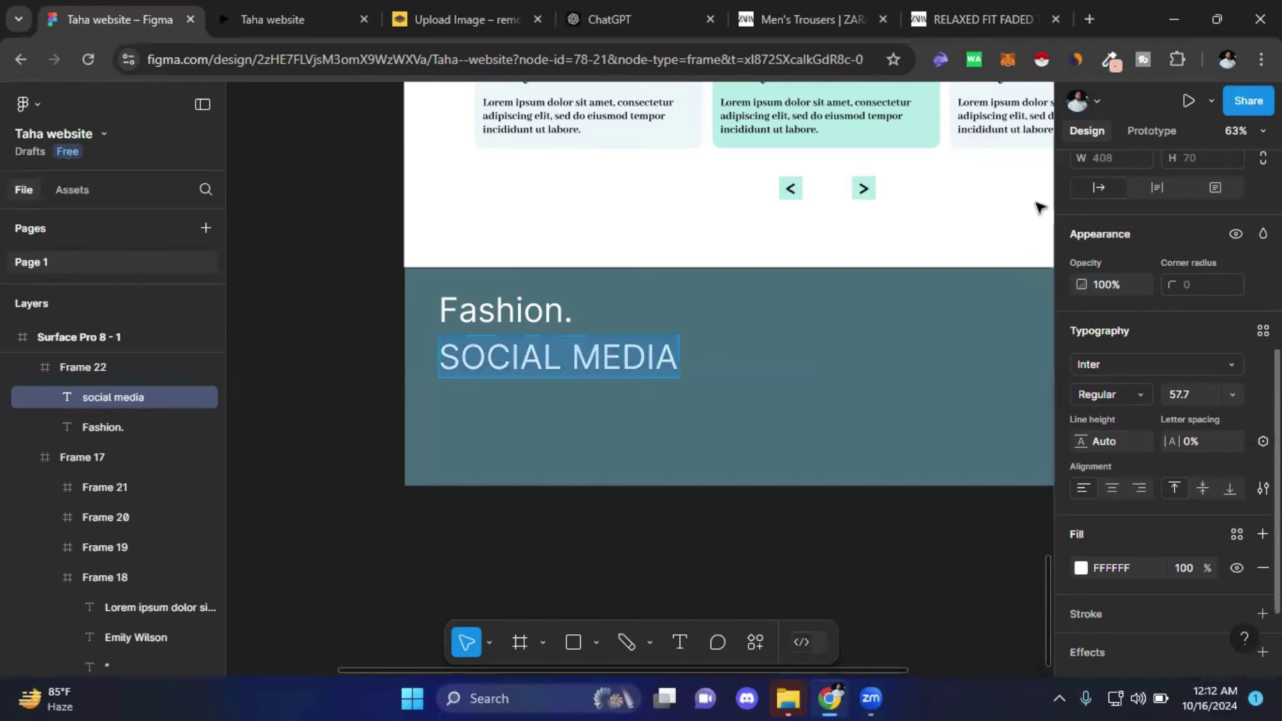
click(518, 517)
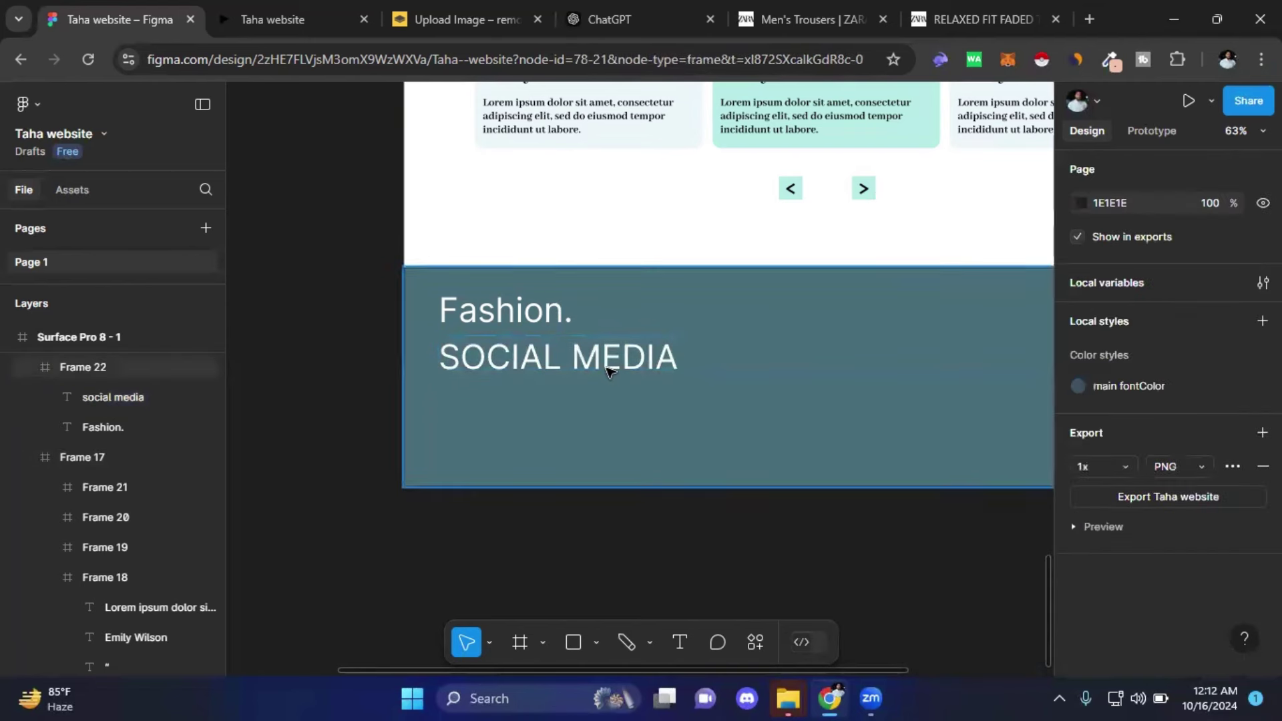
- Scale SOCIAL MEDIA down to 23.19 subheading size and nudge it to Y 157
click(609, 371)
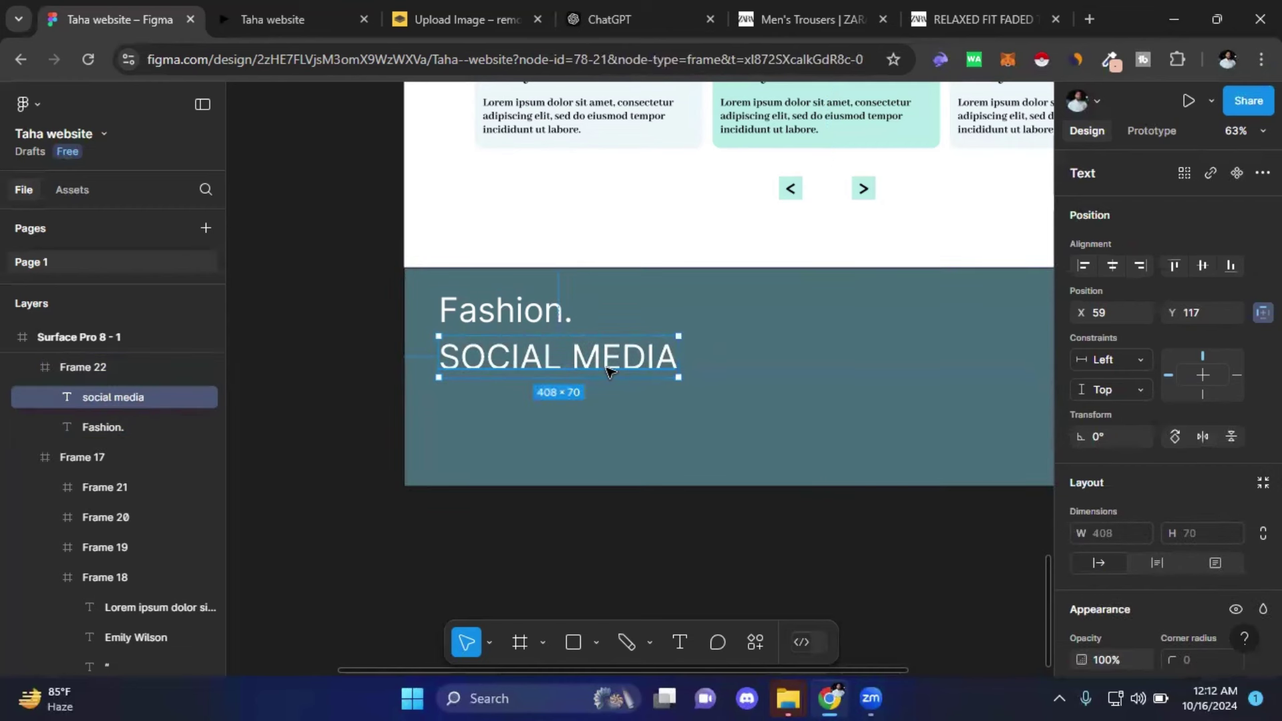
key(k)
mouse_move(679, 377)
mouse_down()
mouse_move(562, 347)
mouse_move(507, 364)
mouse_up()
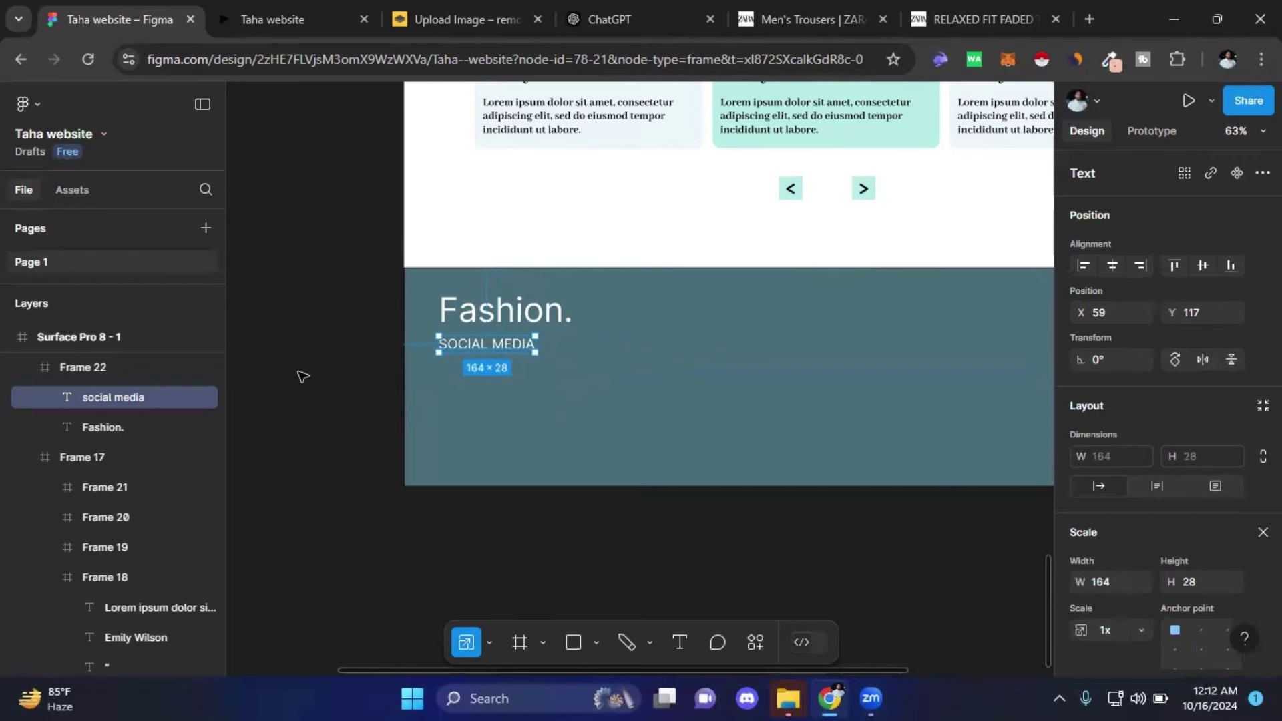
key(shift+Down)
key(shift+Down)
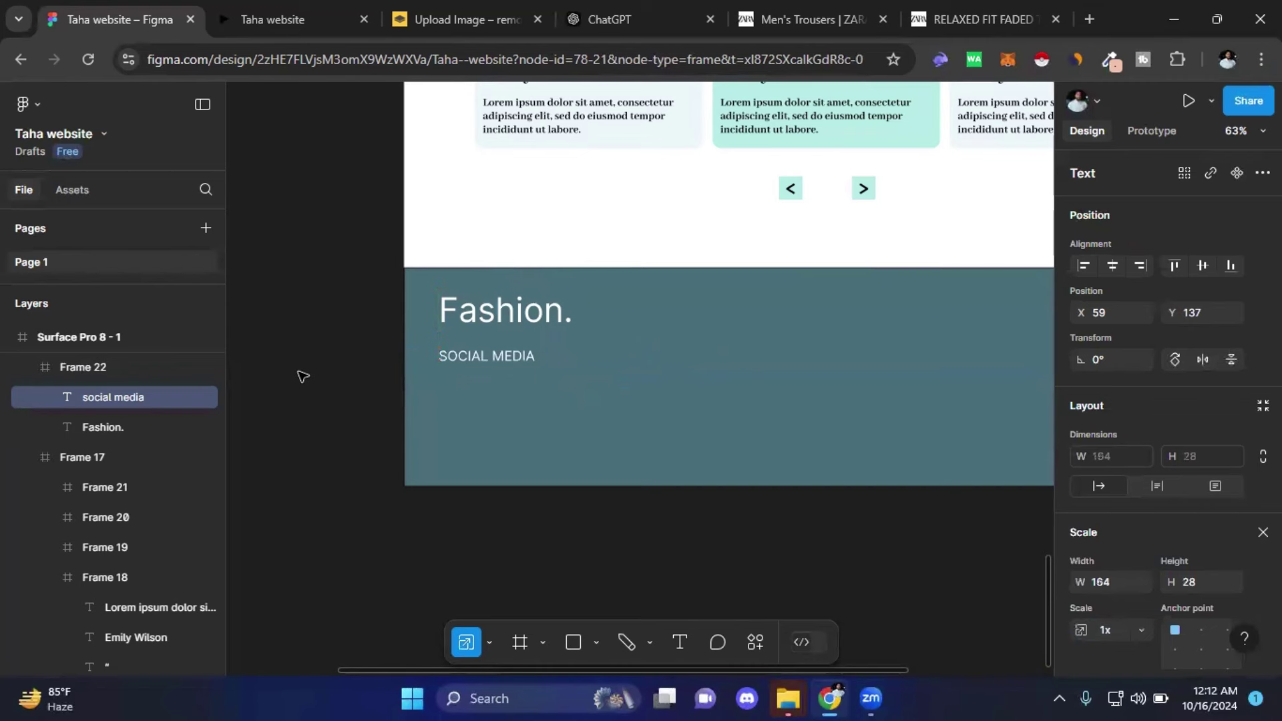
key(shift+Down)
key(shift+Down)
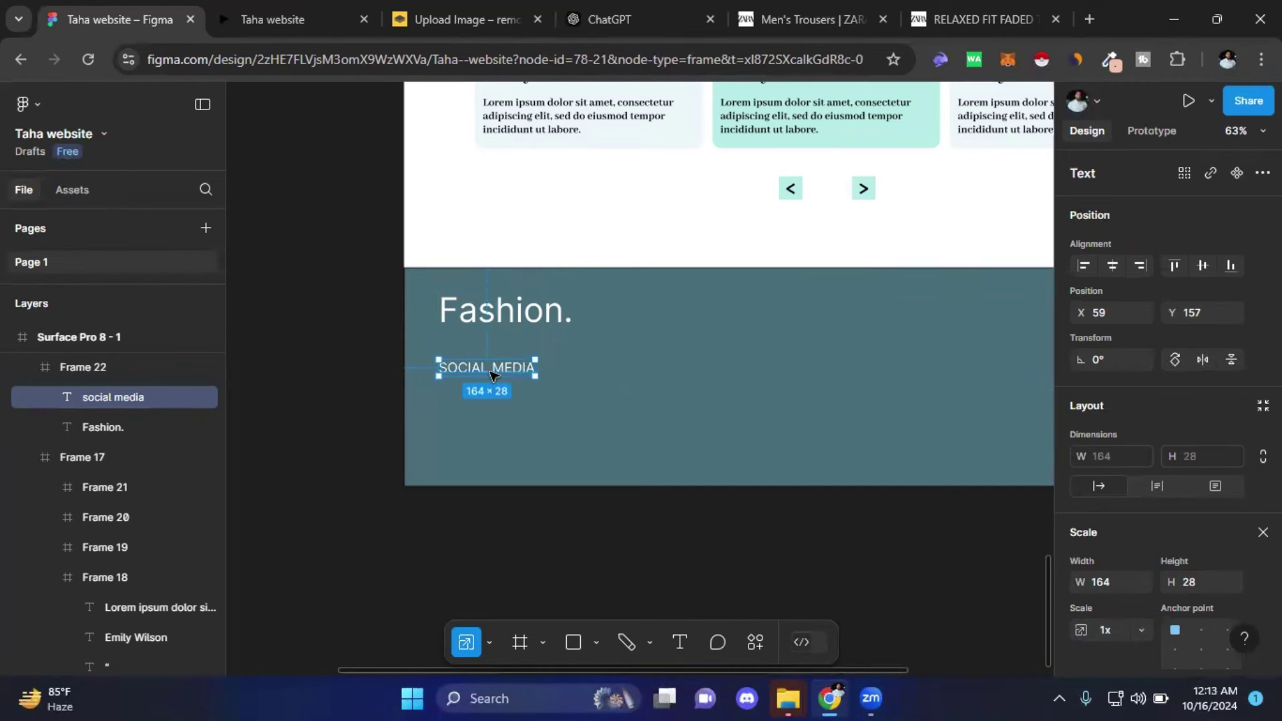
ctrl+scroll(477, 380, up, 5)
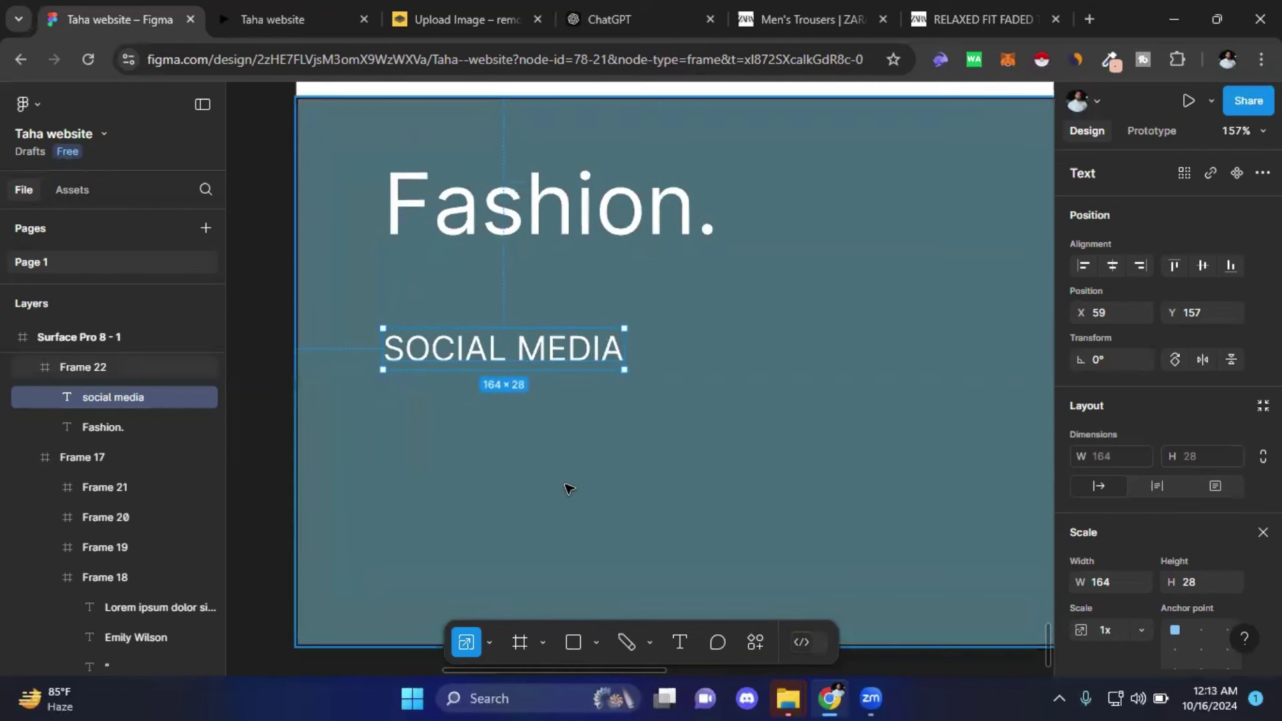
scroll(571, 454, down, 3)
scroll(572, 407, down, 1)
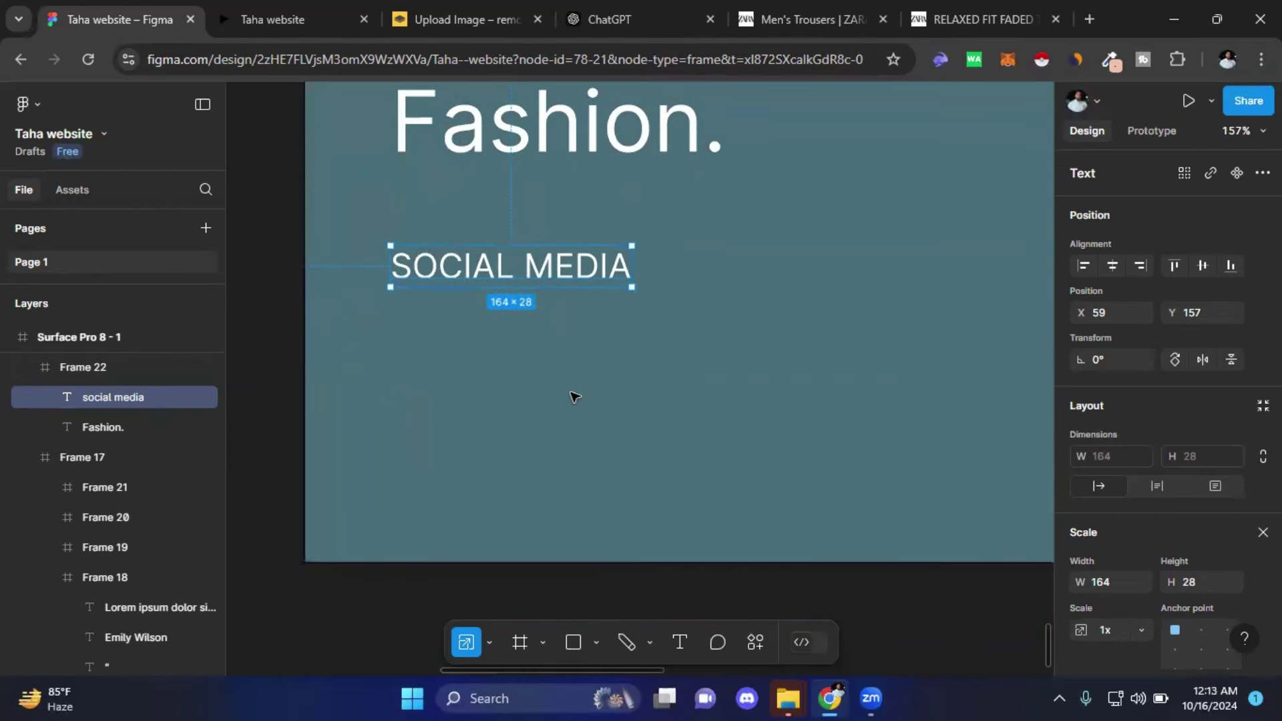
double_click(580, 263)
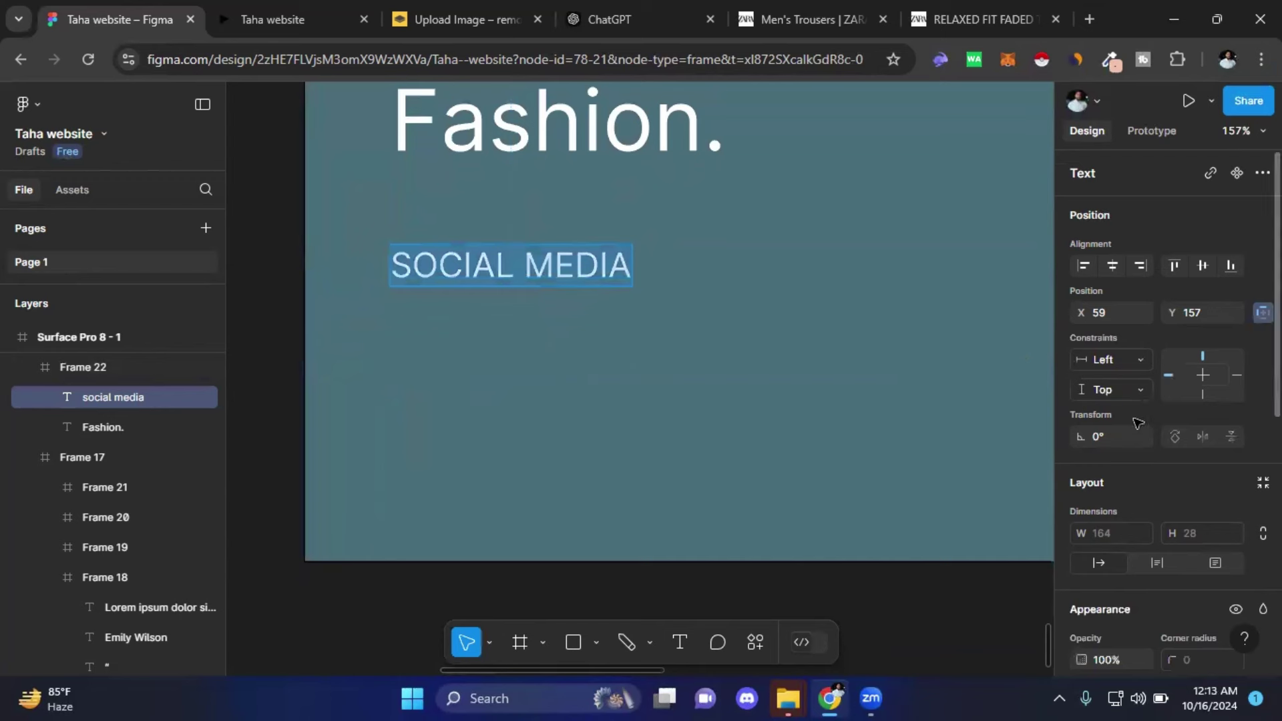
scroll(1150, 478, down, 4)
scroll(1150, 478, down, 3)
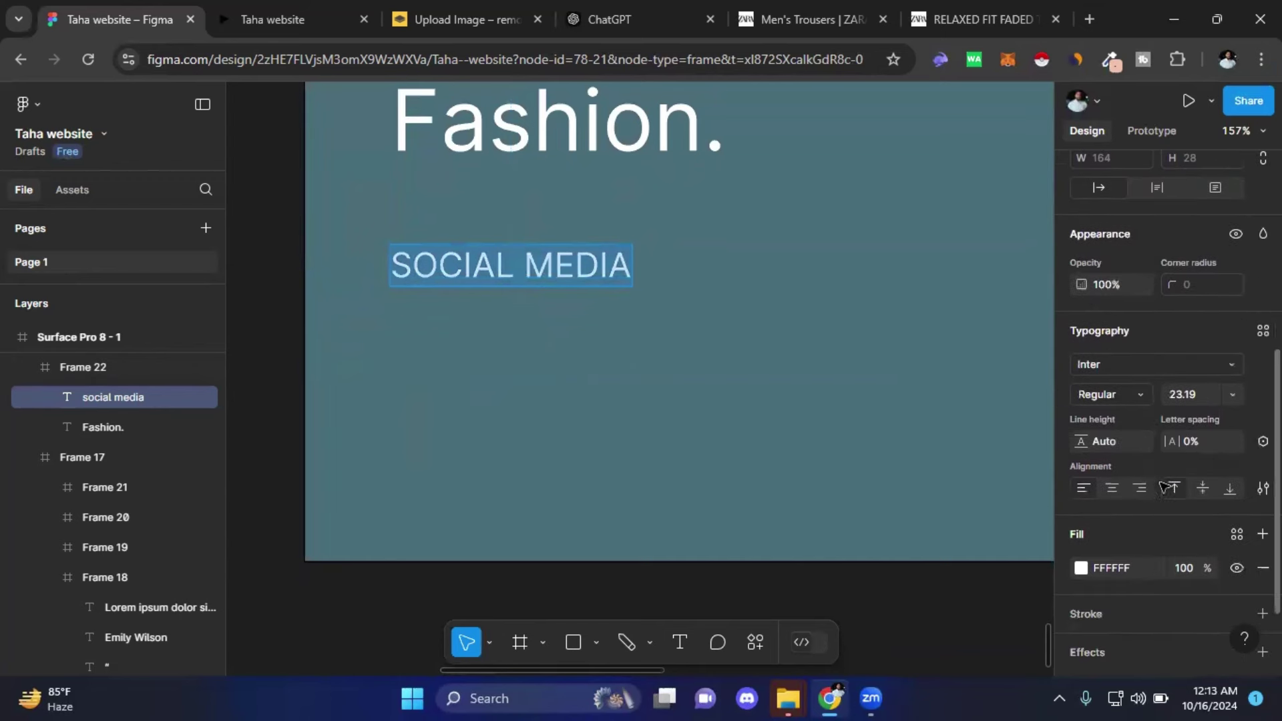
- Change the SOCIAL MEDIA font to IBM Plex Serif Regular, after trying Inria Serif
click(1246, 365)
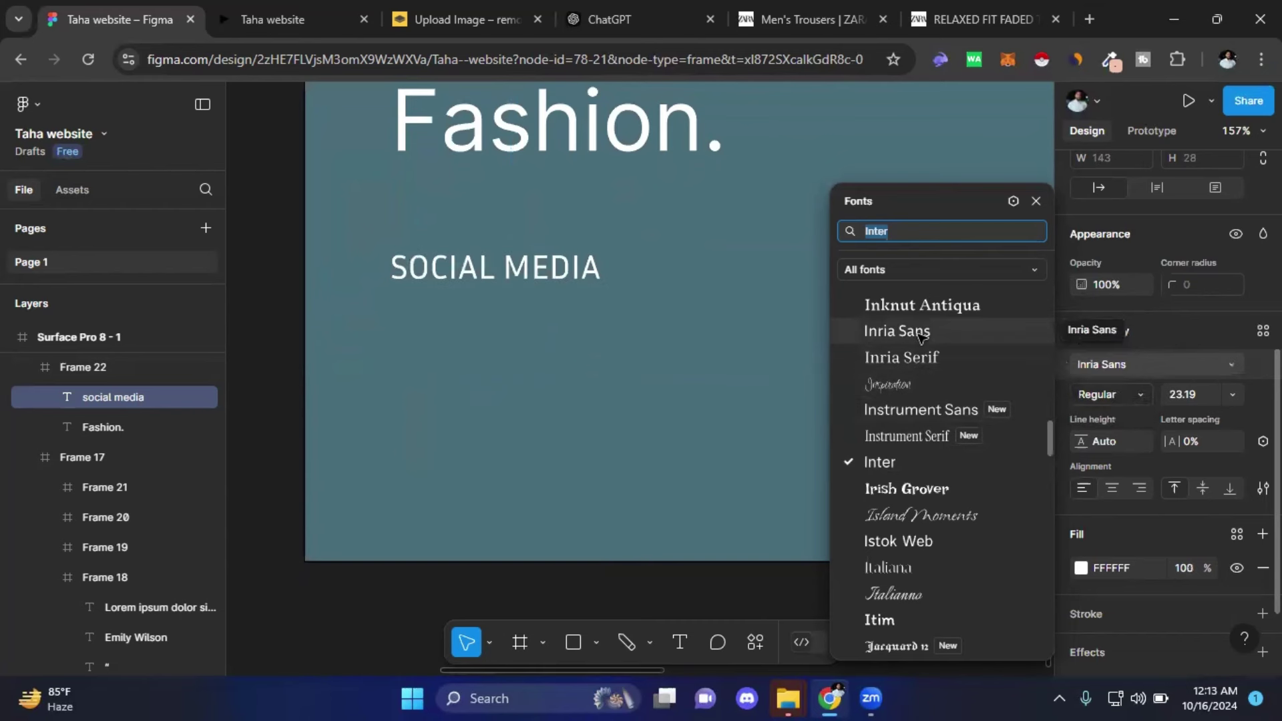
click(920, 357)
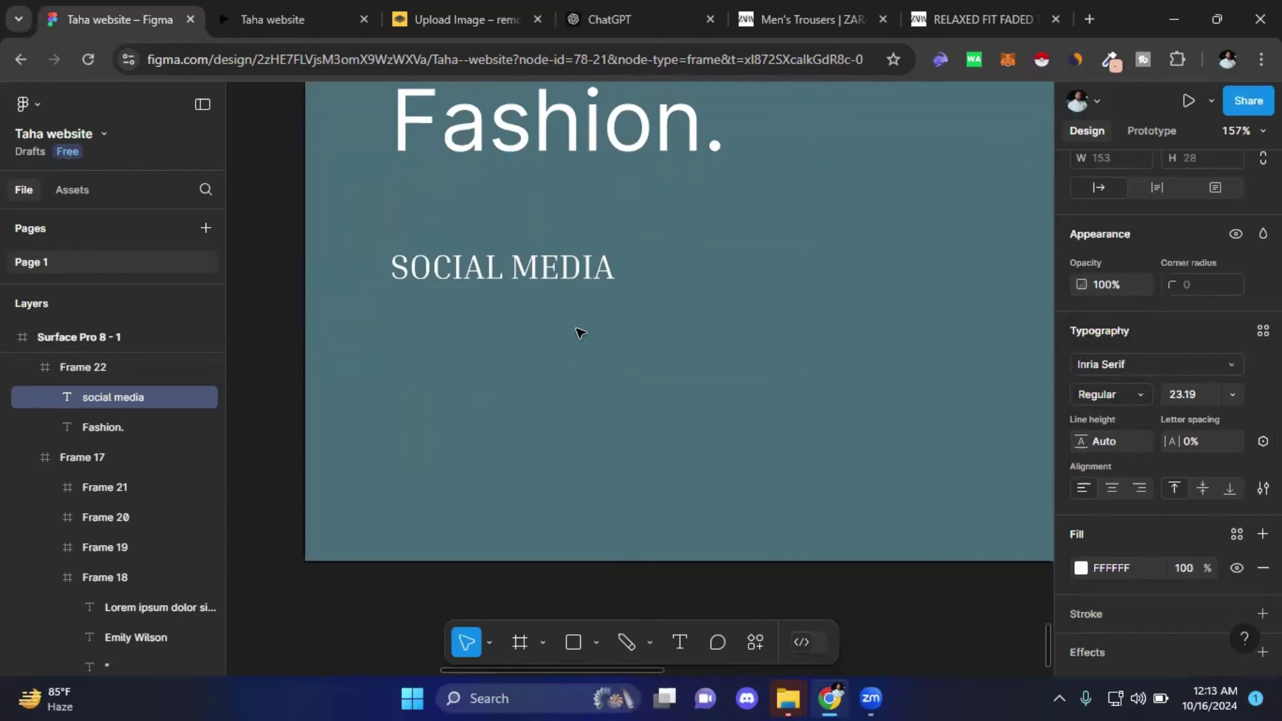
click(1228, 365)
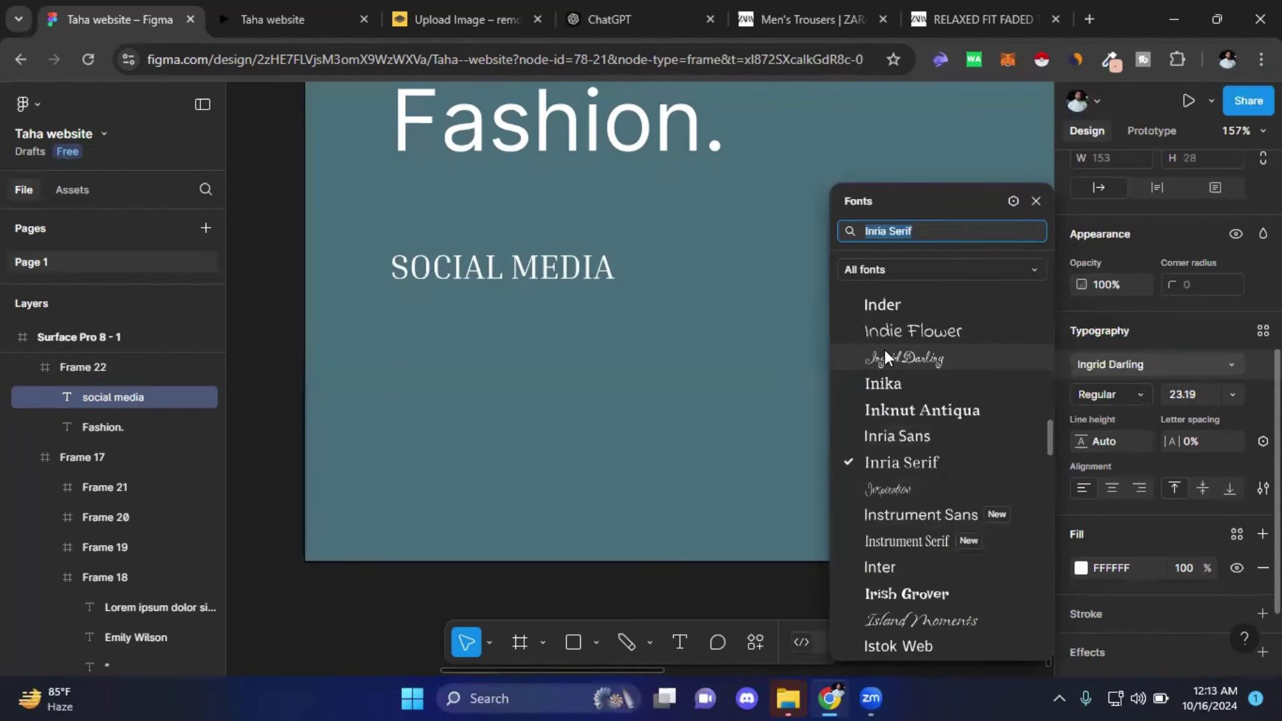
scroll(889, 342, up, 5)
scroll(889, 342, up, 2)
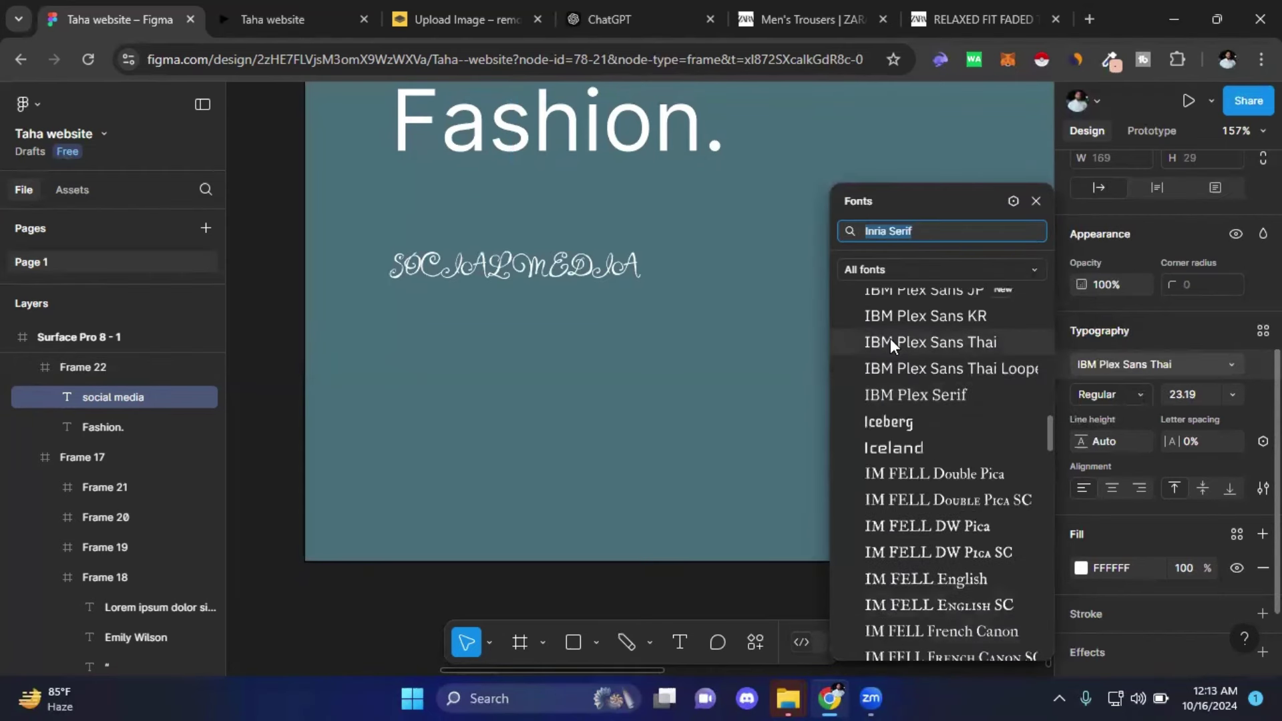
click(879, 395)
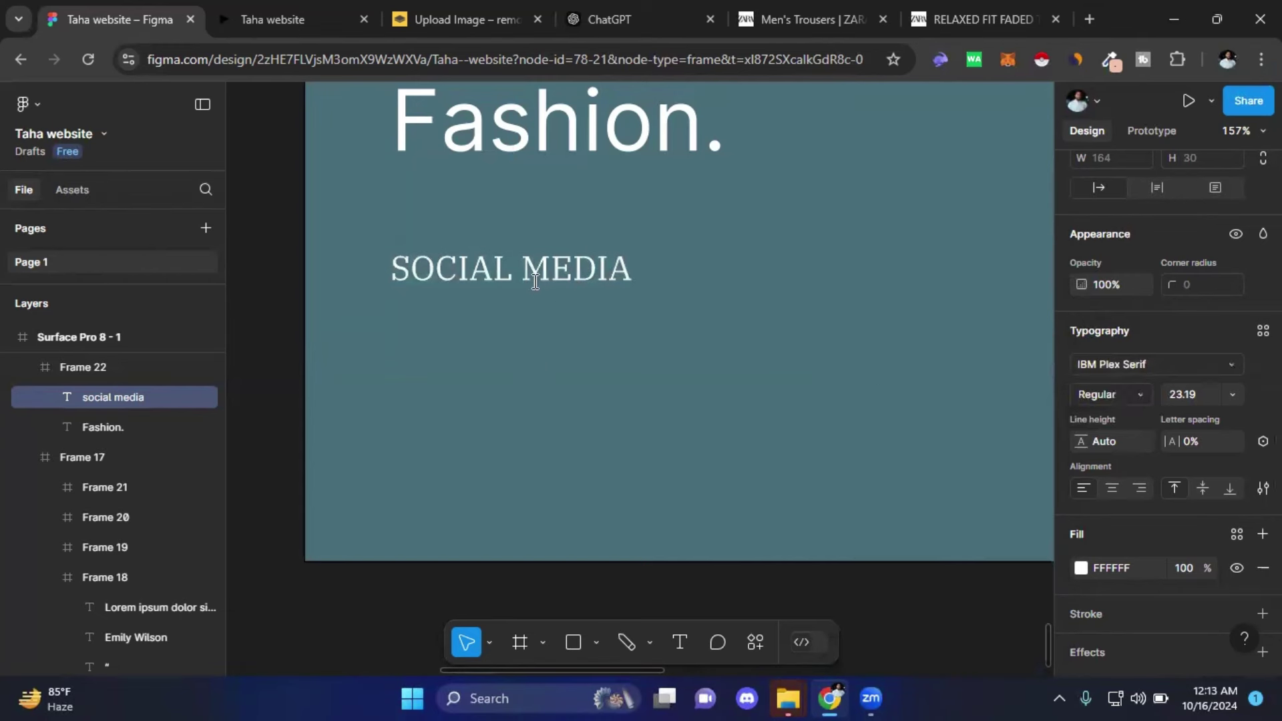
key(Escape)
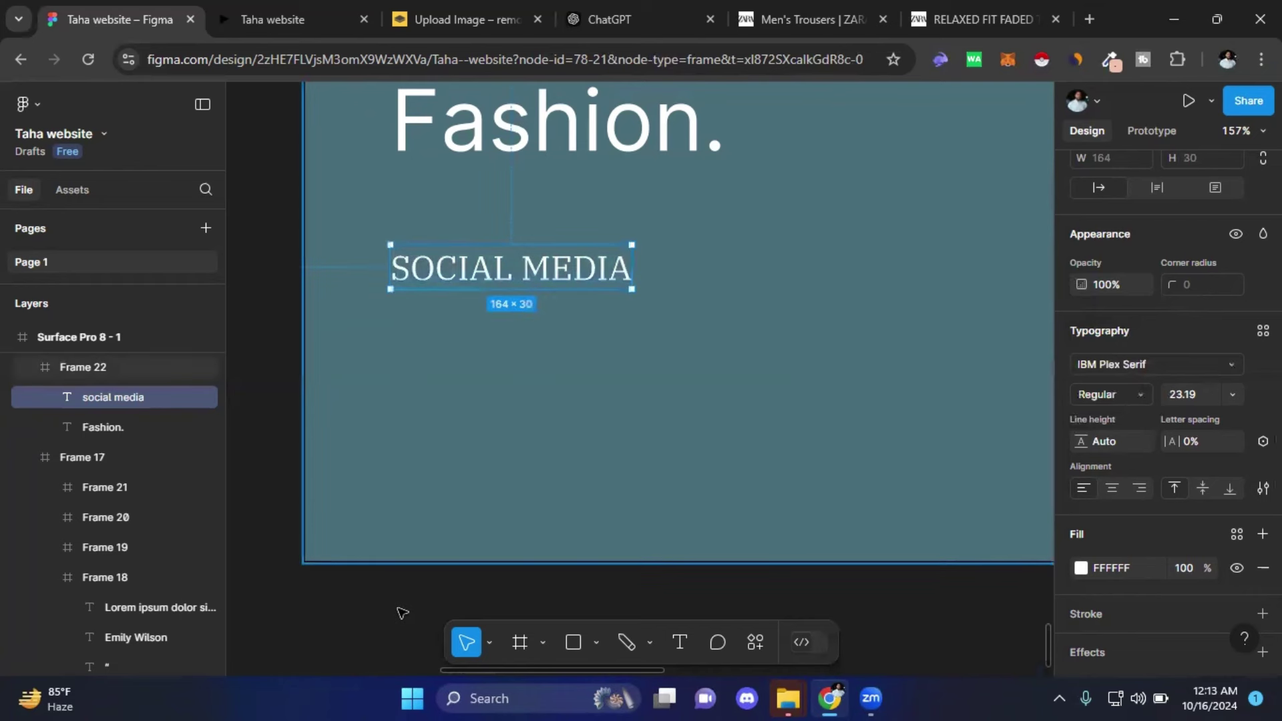
click(393, 609)
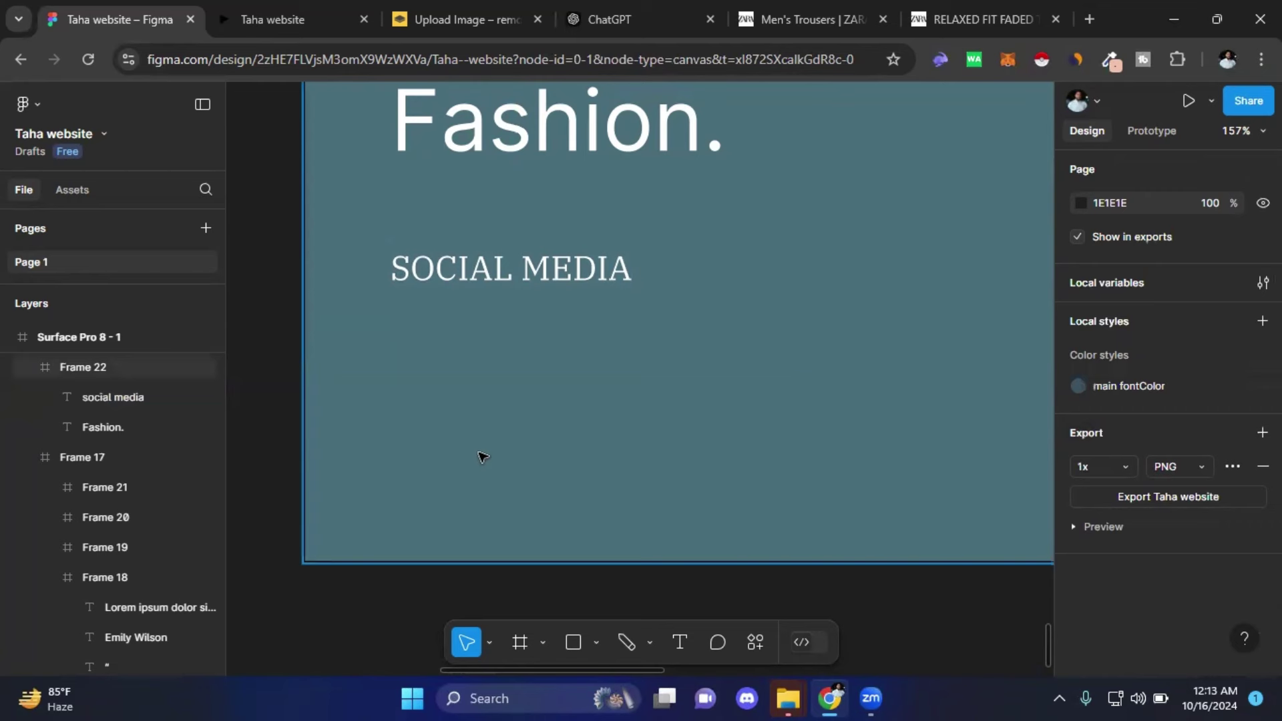
scroll(481, 455, down, 2)
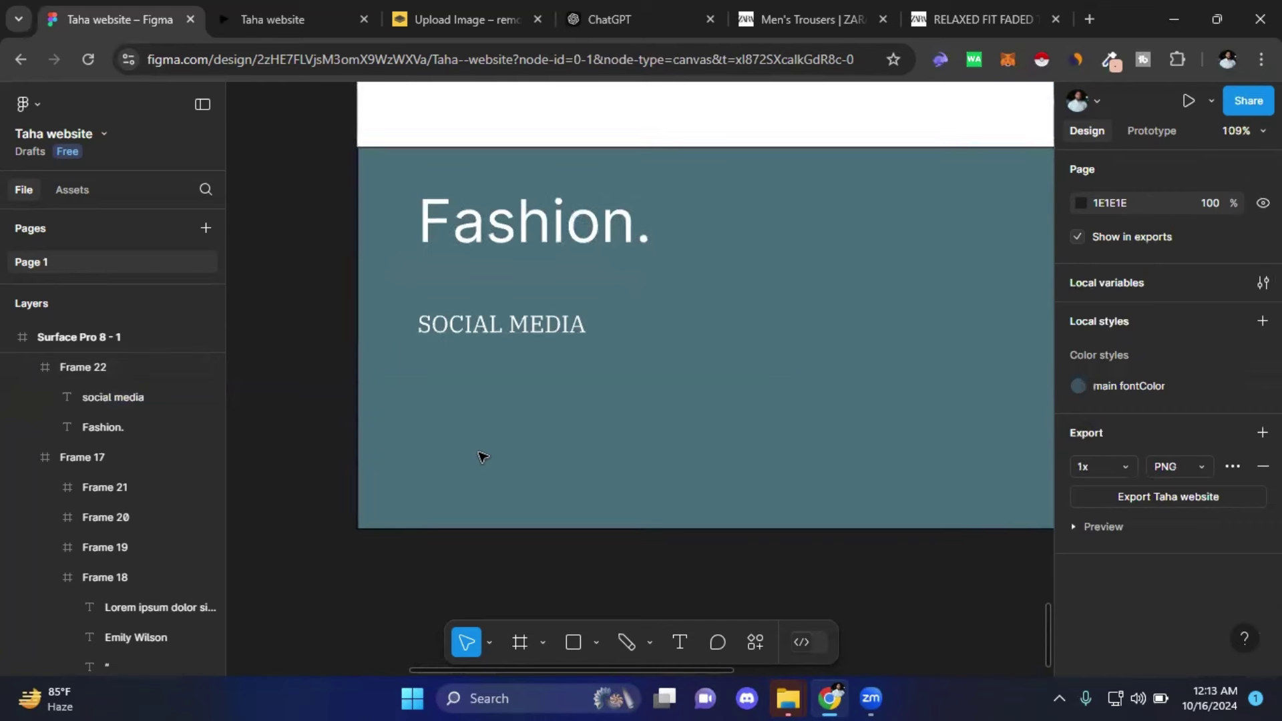
- Place round and square Facebook icons in the footer using the Material Design Icons plugin
click(754, 644)
click(519, 425)
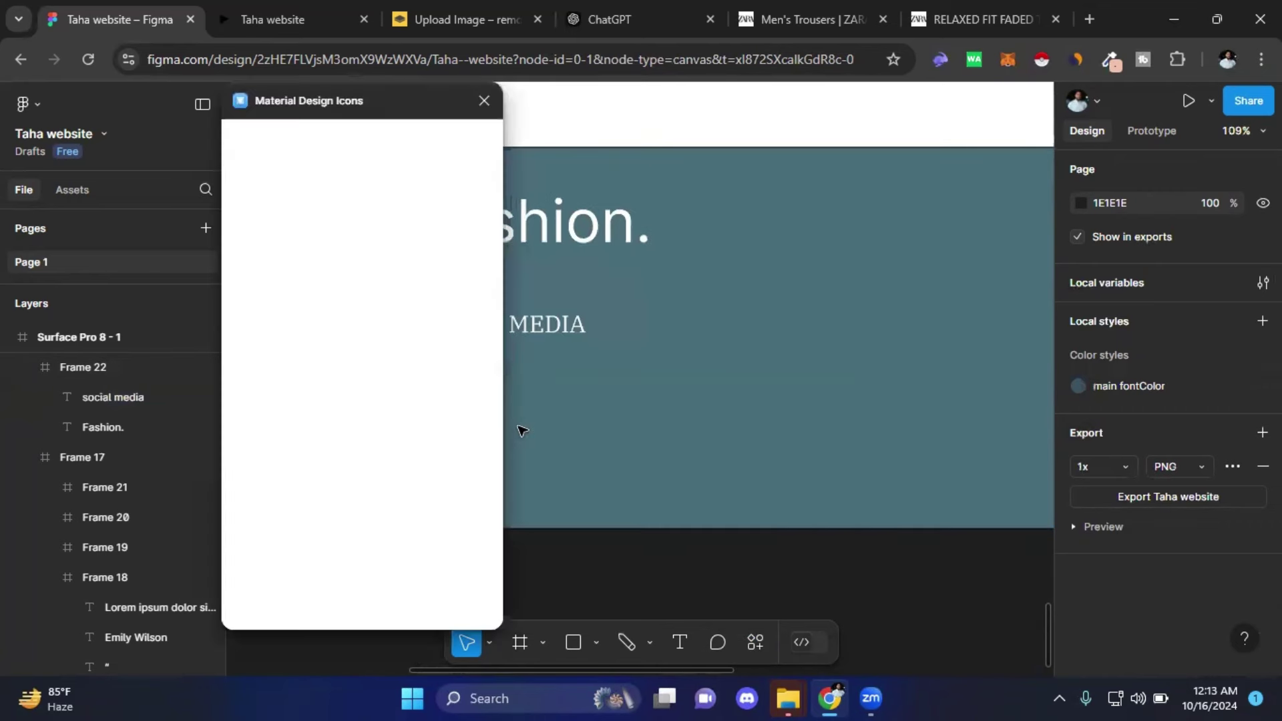
drag(370, 101, 229, 100)
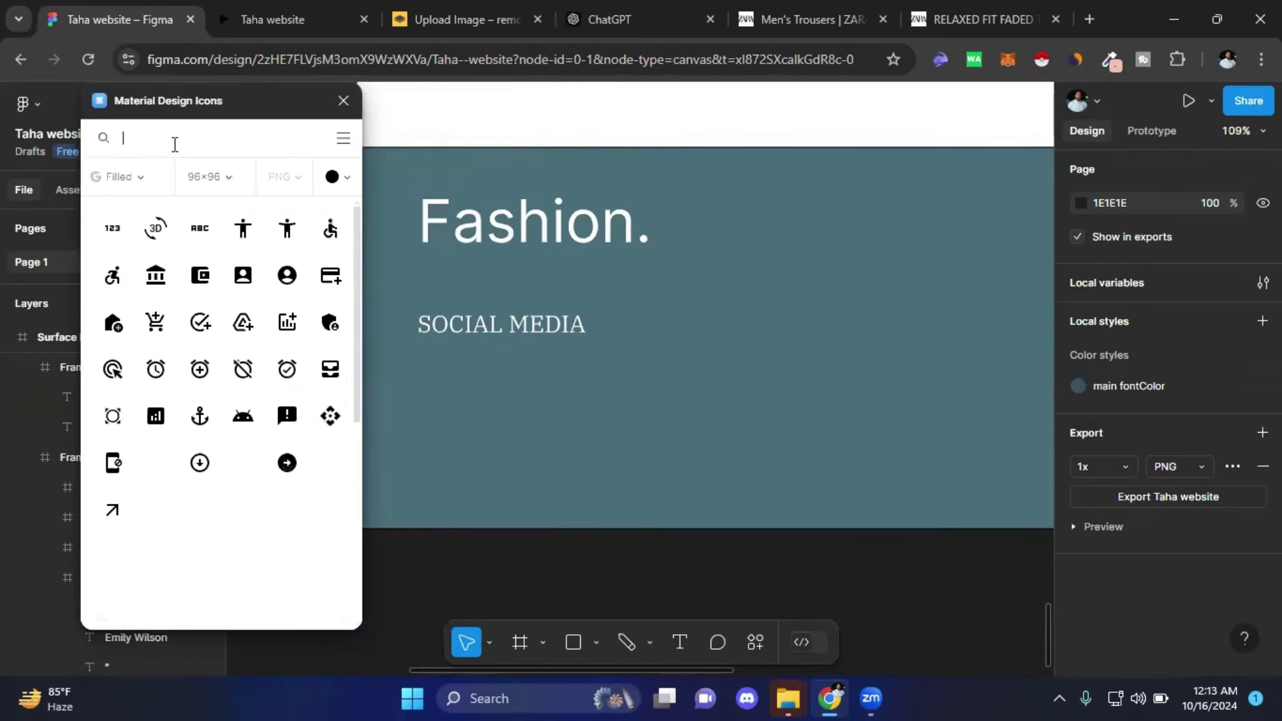
text(fac)
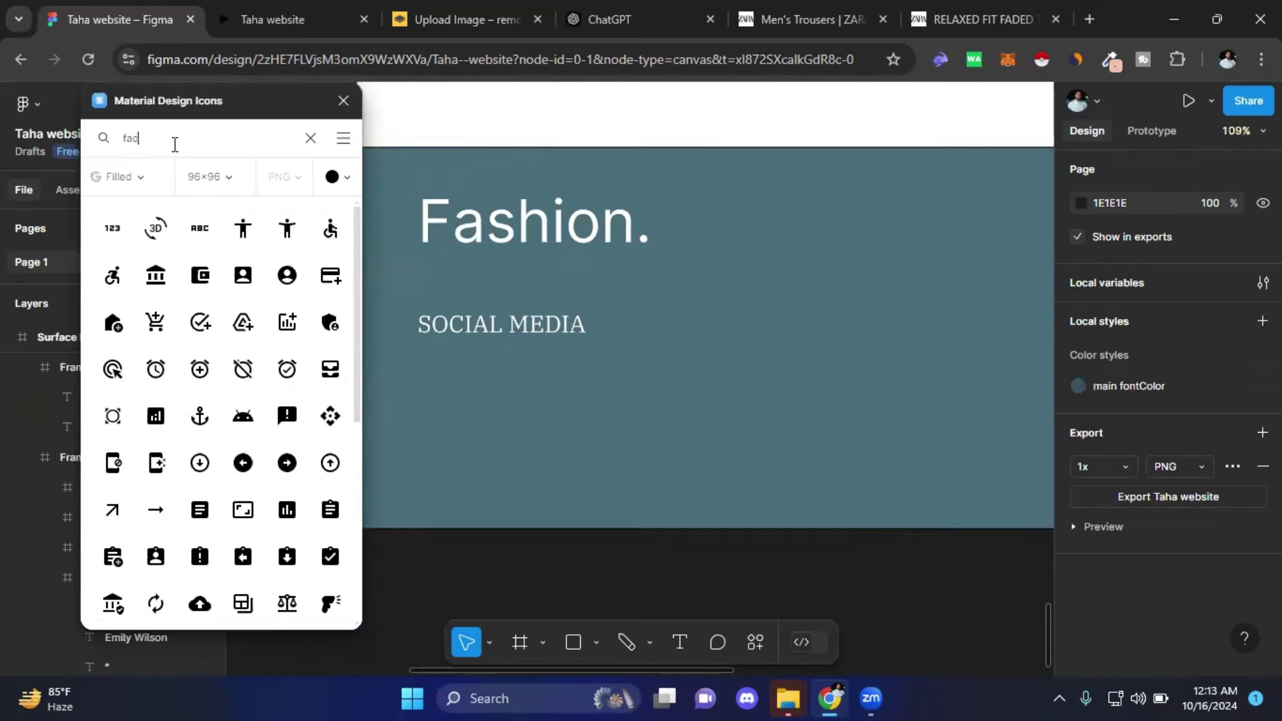
text(e)
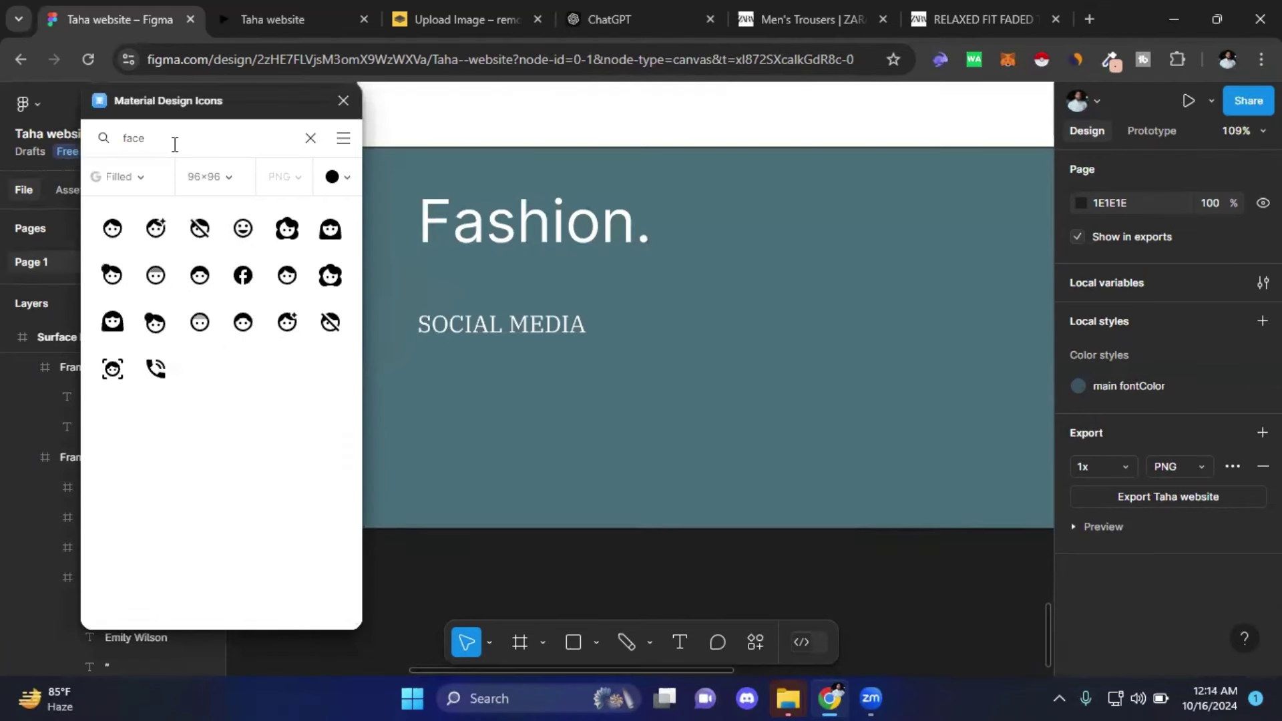
text(book)
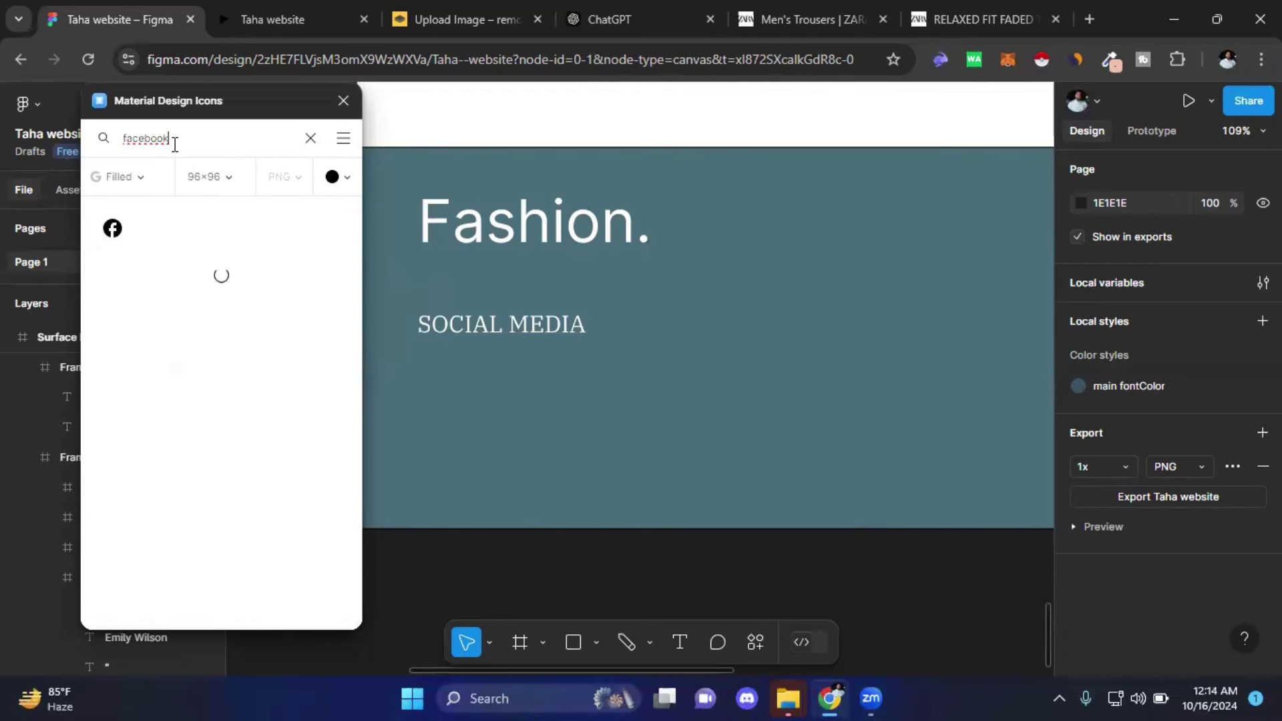
mouse_move(112, 228)
mouse_down()
mouse_move(433, 369)
mouse_move(431, 388)
mouse_up()
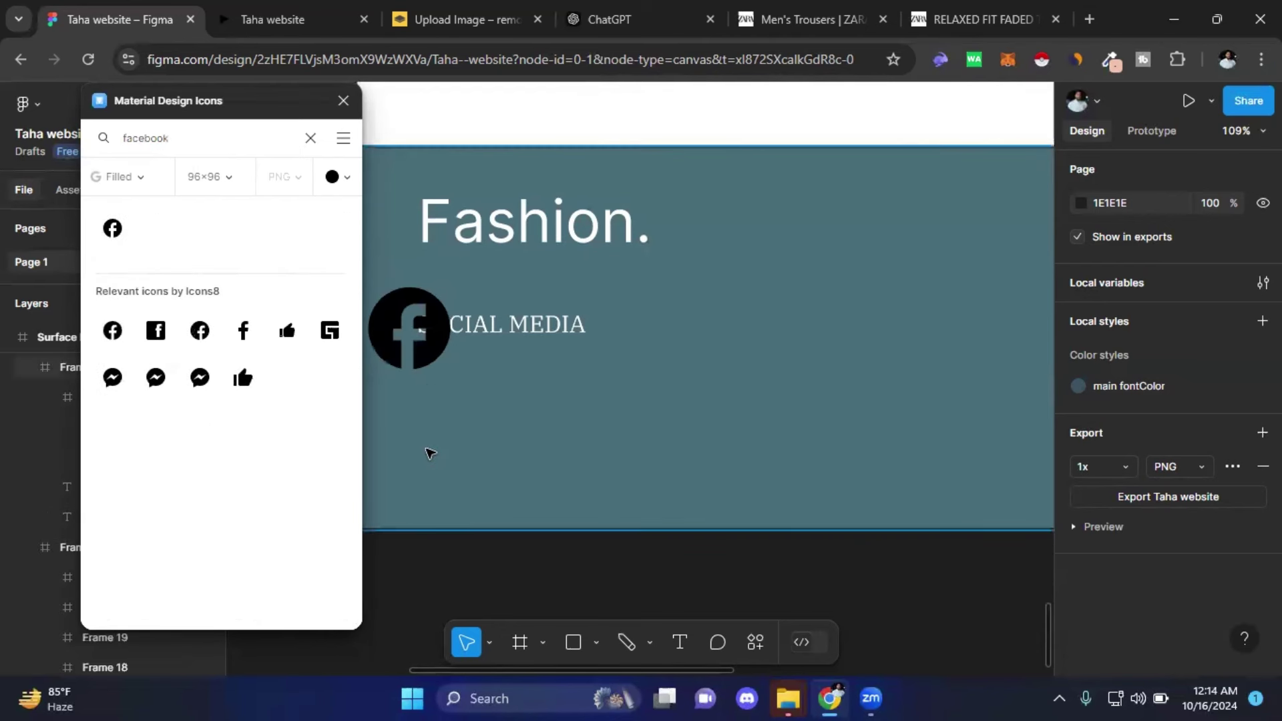
click(404, 332)
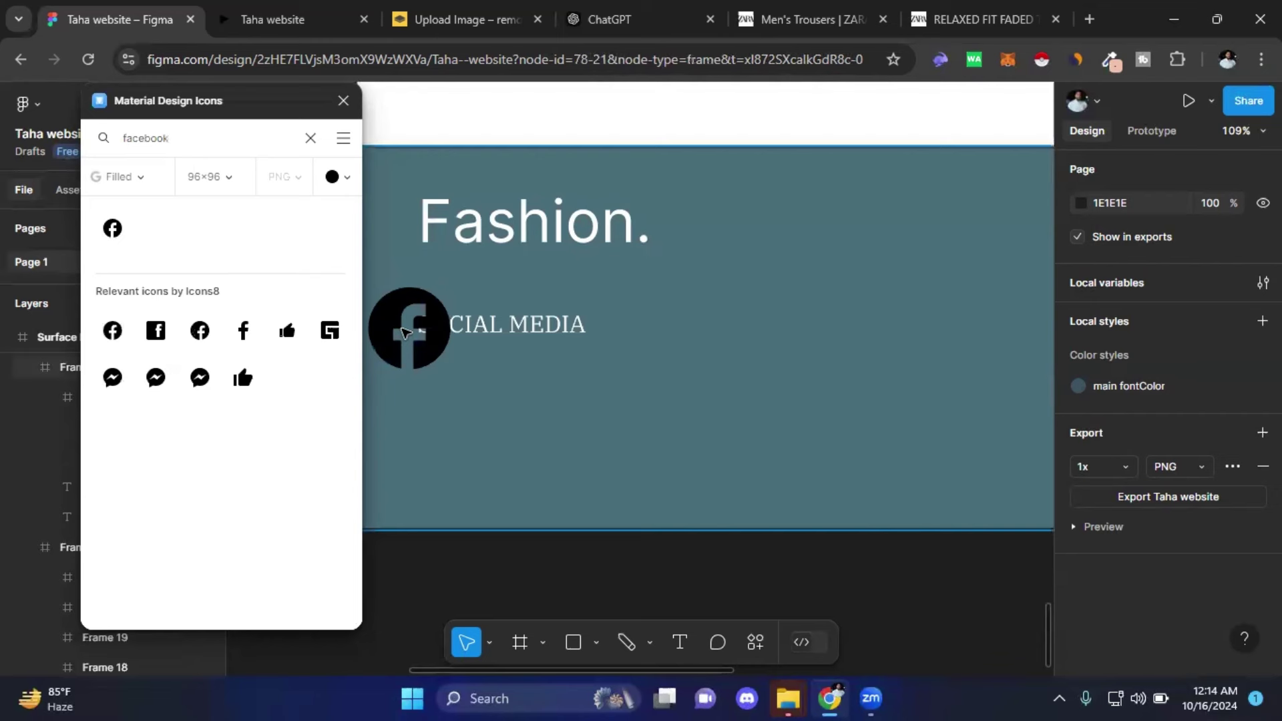
mouse_move(156, 331)
mouse_down()
mouse_move(580, 426)
mouse_move(446, 400)
mouse_up()
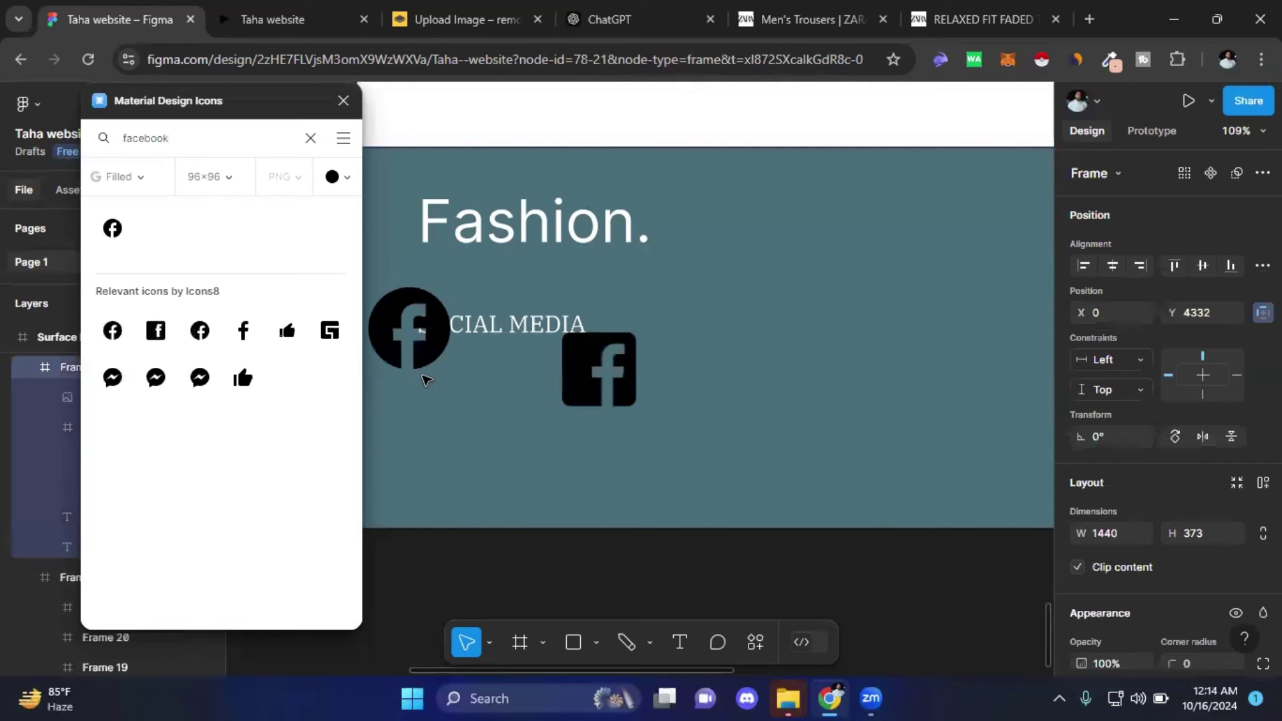
- Add the X and Instagram icons from the plugin to the footer
double_click(177, 134)
text(tw)
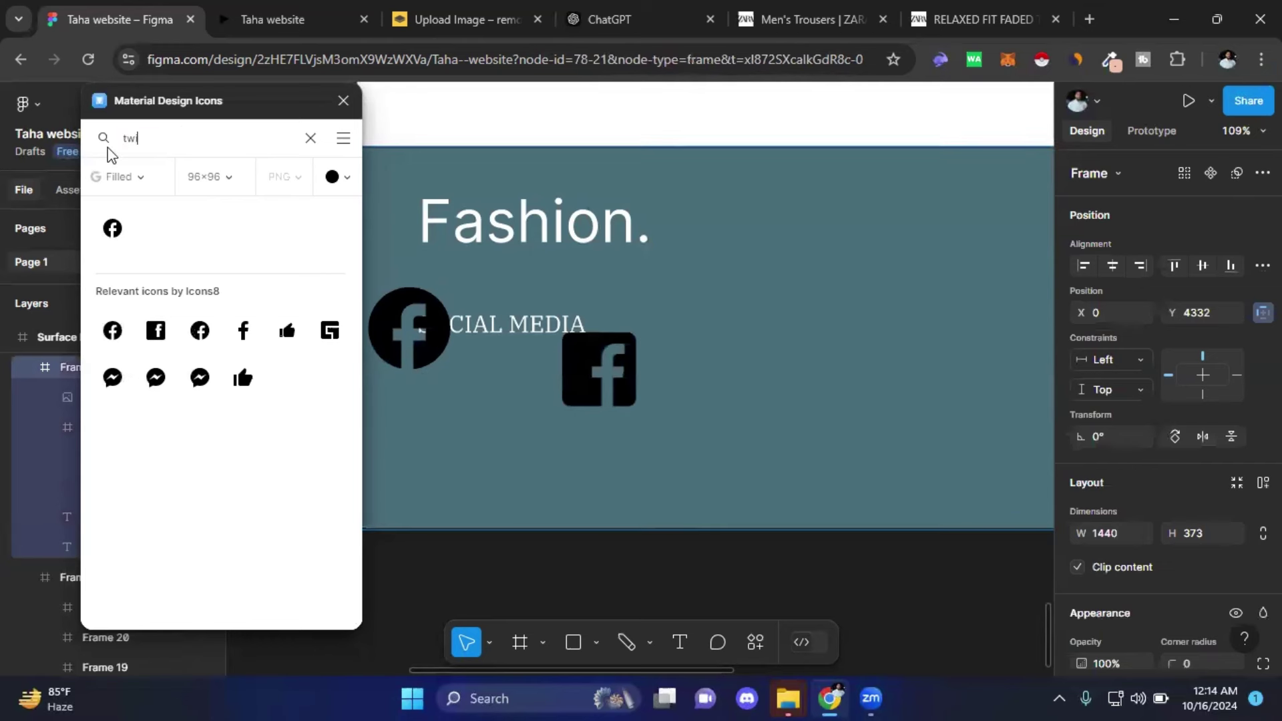
text(itter)
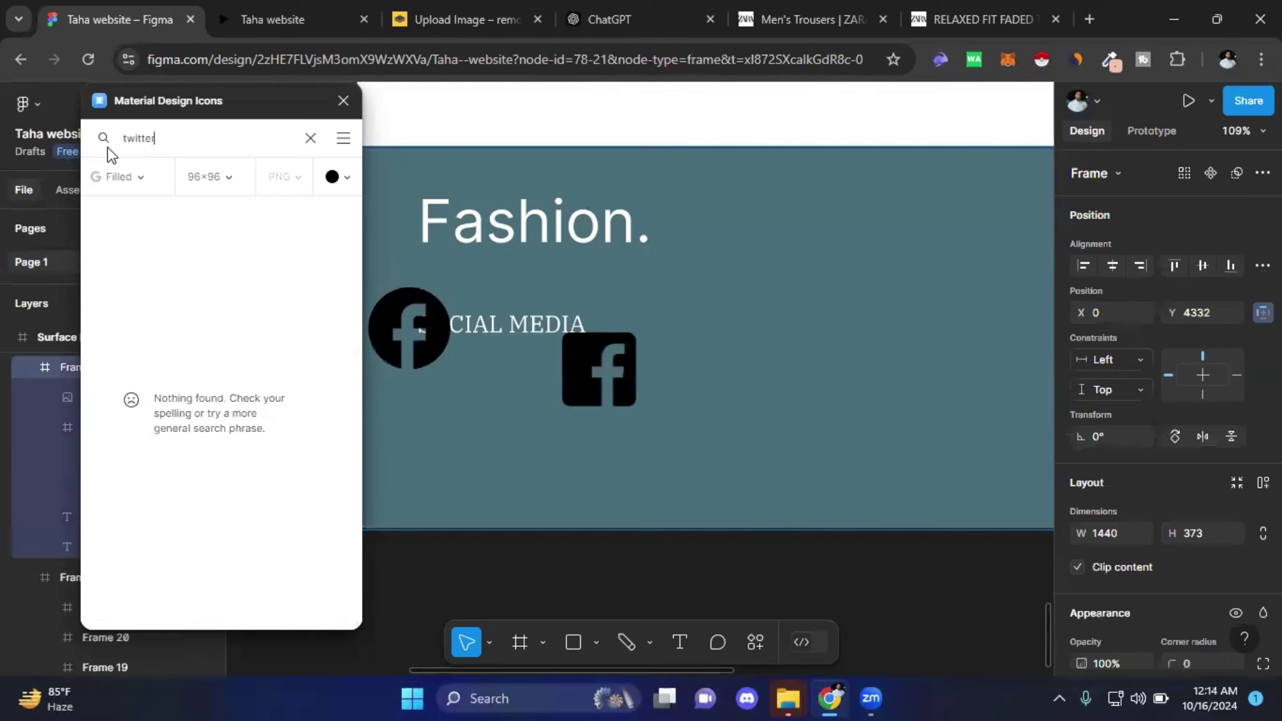
double_click(161, 142)
text(x)
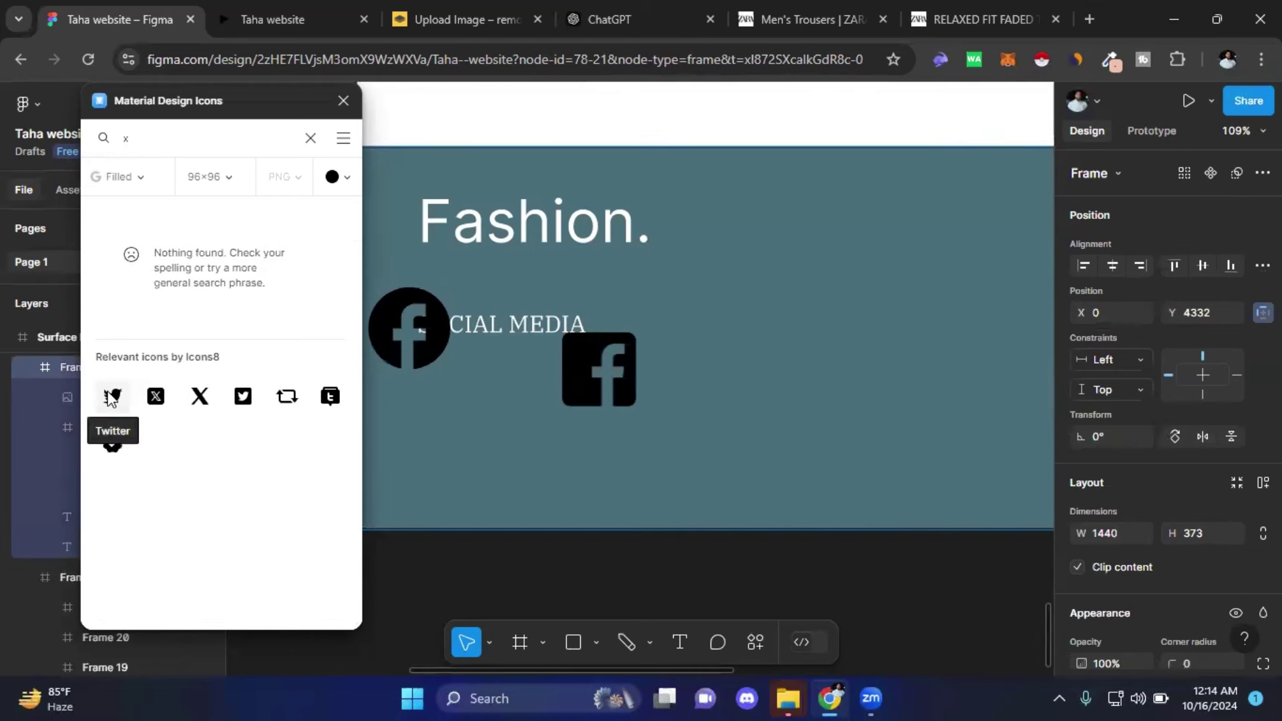
drag(200, 396, 690, 434)
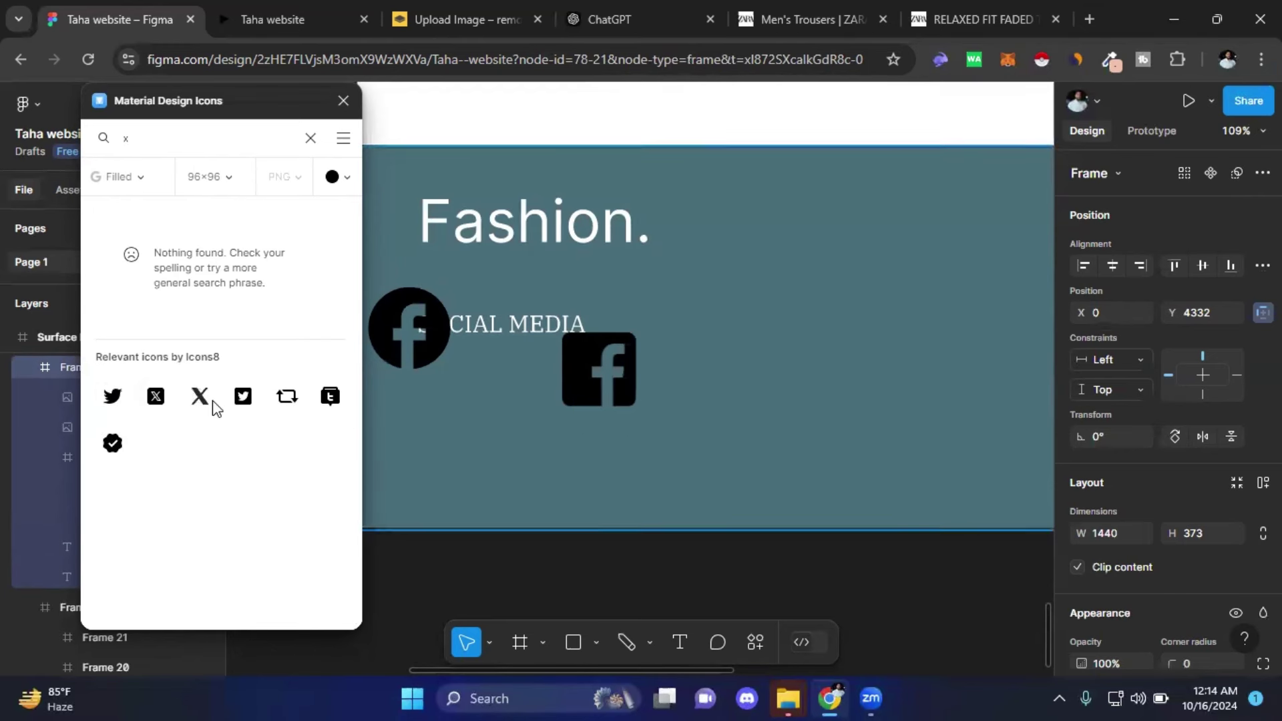
drag(147, 137, 112, 142)
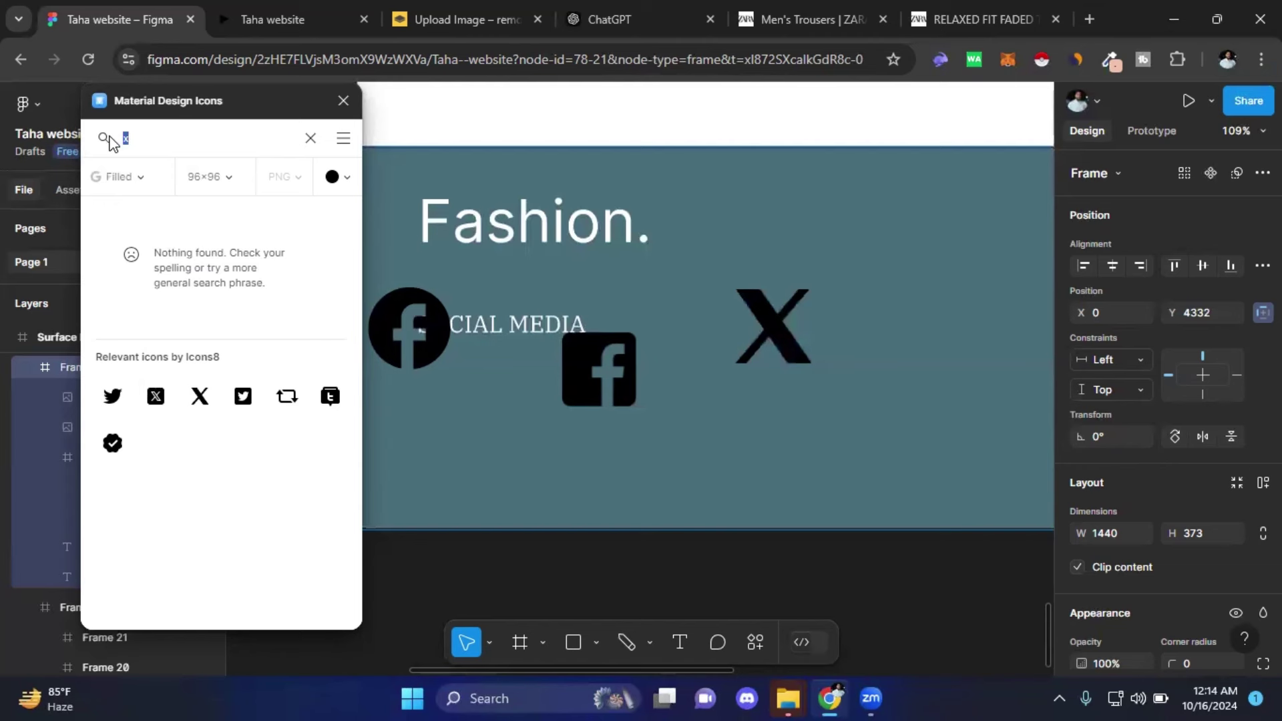
text(in)
text(stagram)
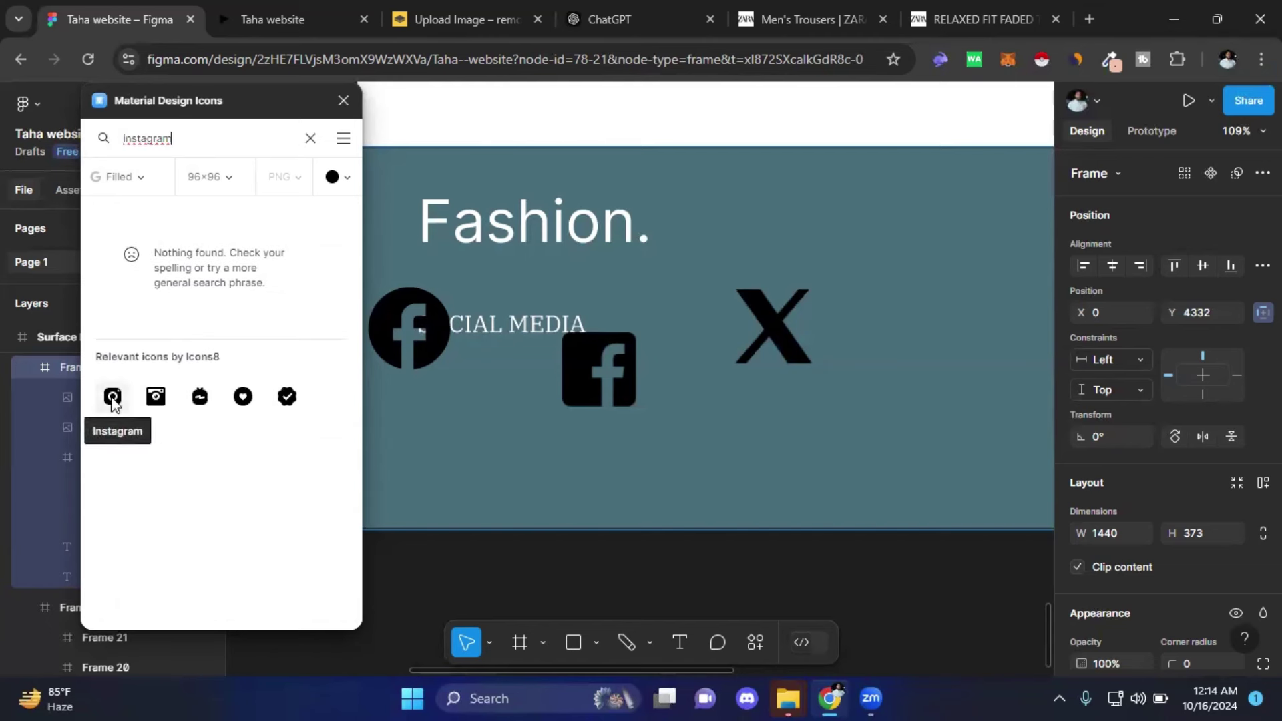
drag(112, 399, 810, 462)
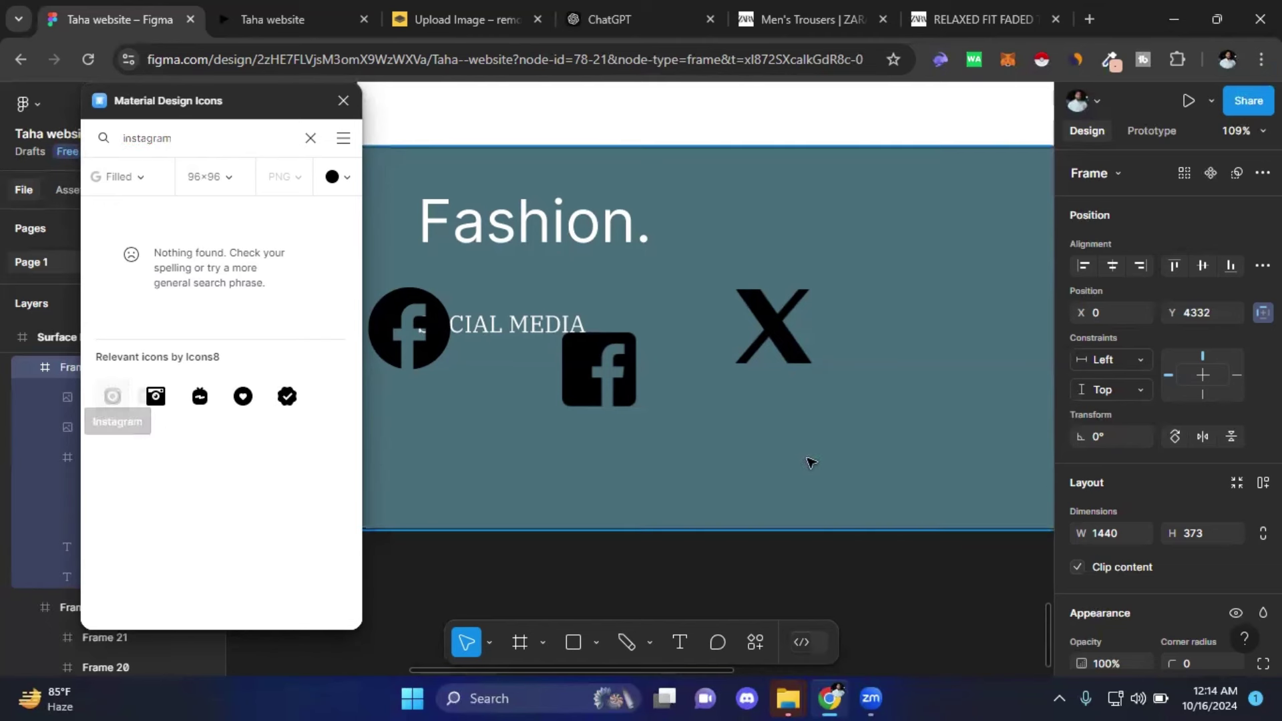
click(343, 100)
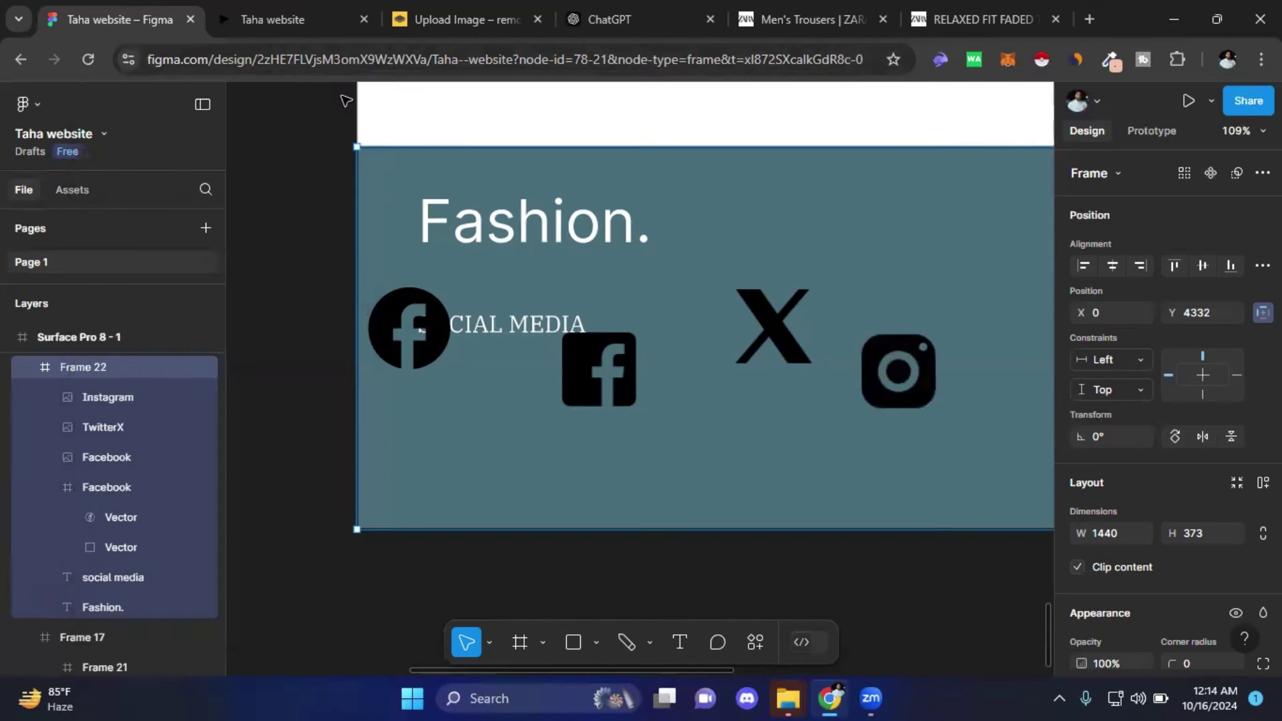
- Delete the round Facebook icon and size the square one to 40×40 under SOCIAL MEDIA
click(393, 348)
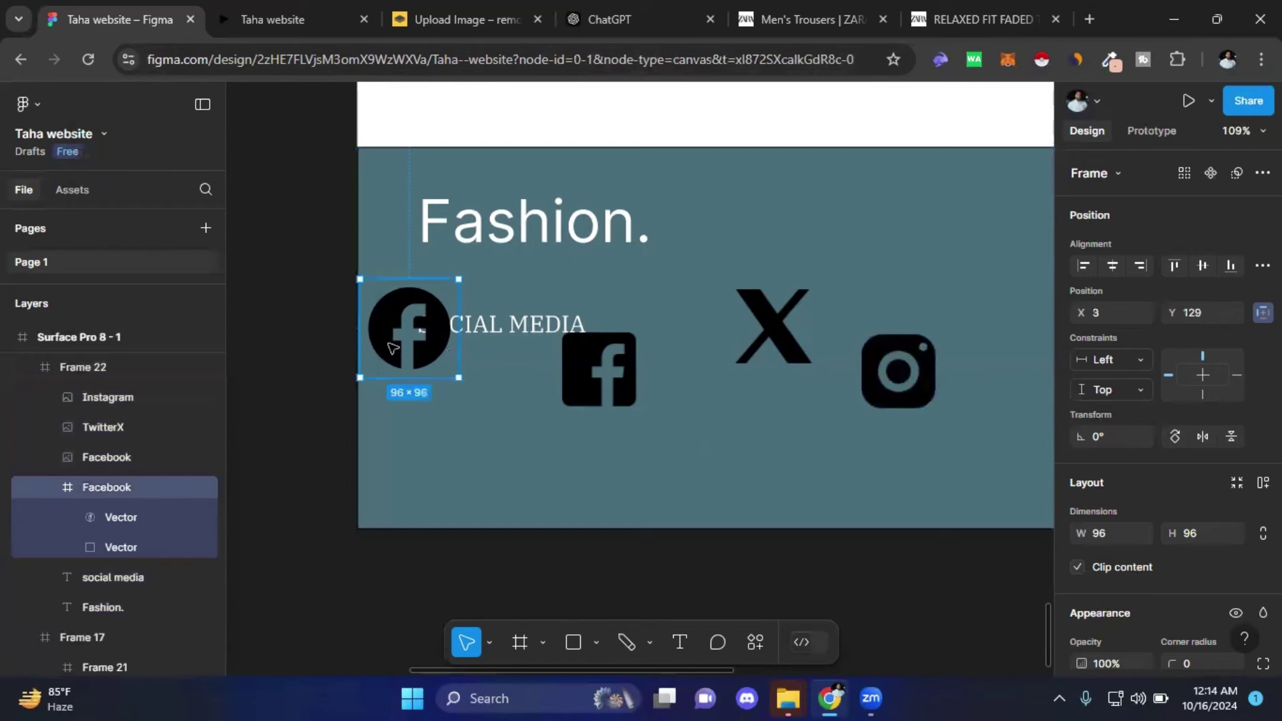
key(Delete)
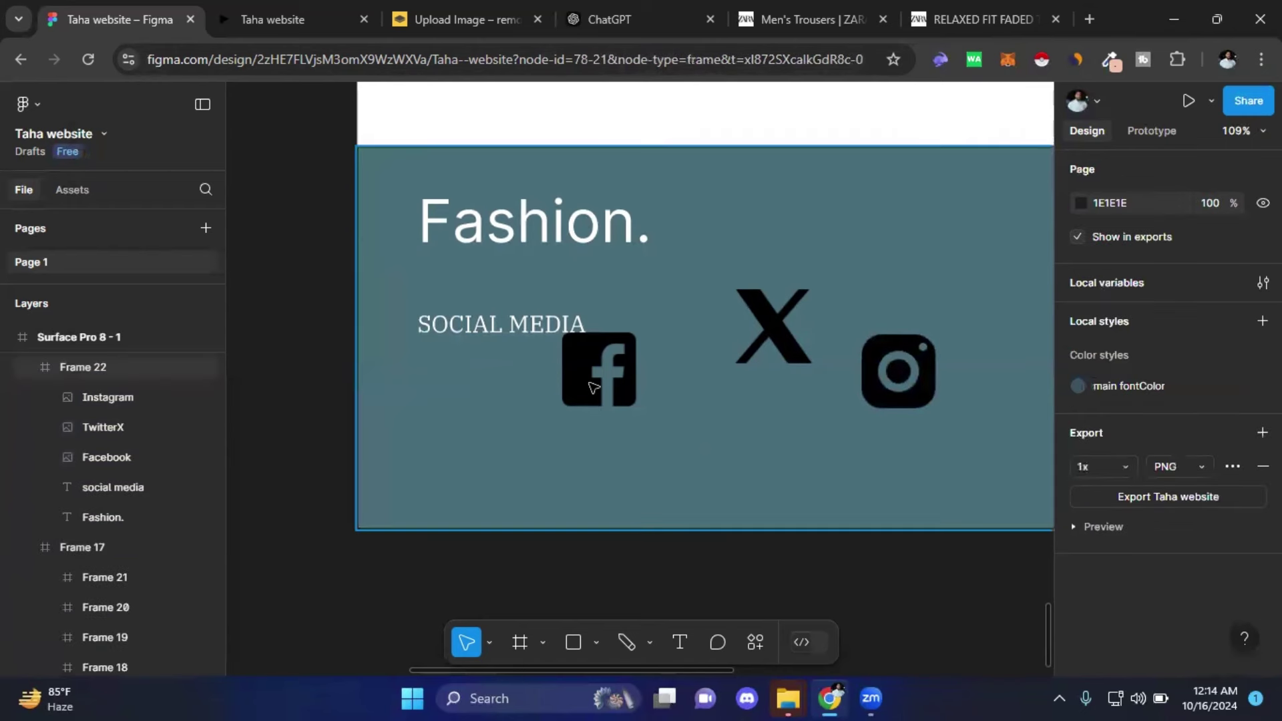
click(593, 388)
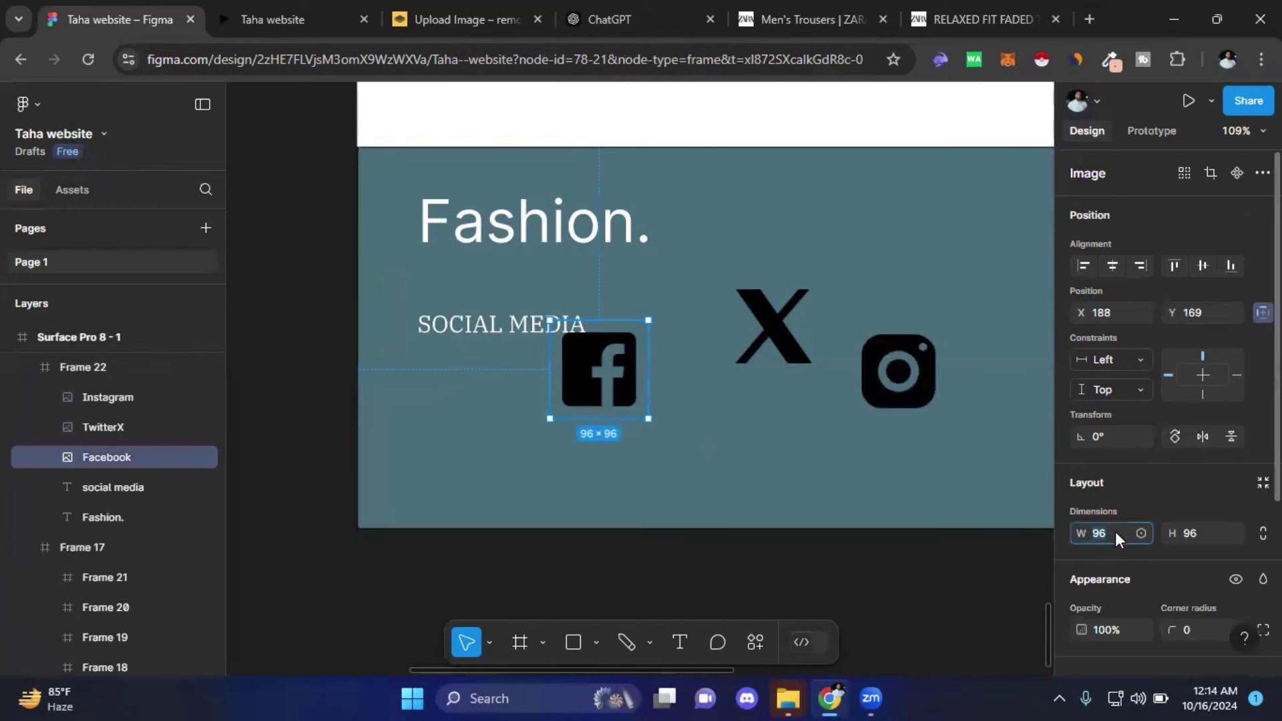
text(30)
click(1196, 532)
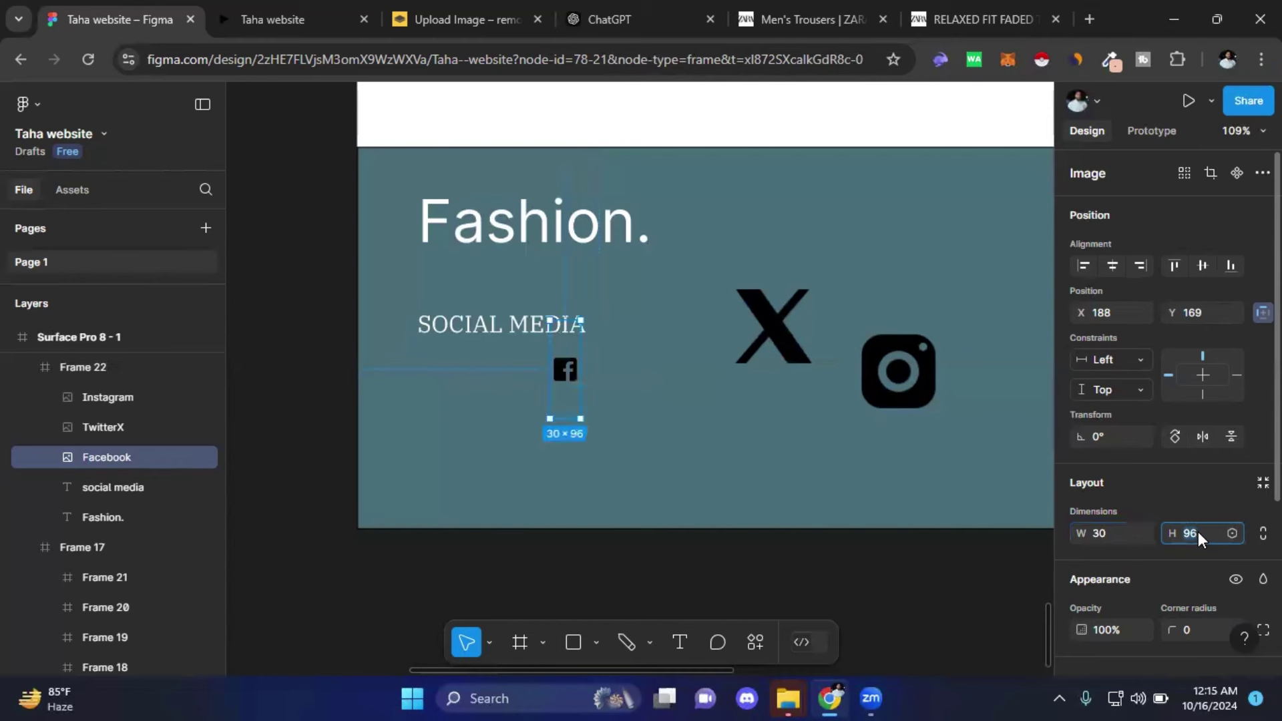
text(30)
key(Return)
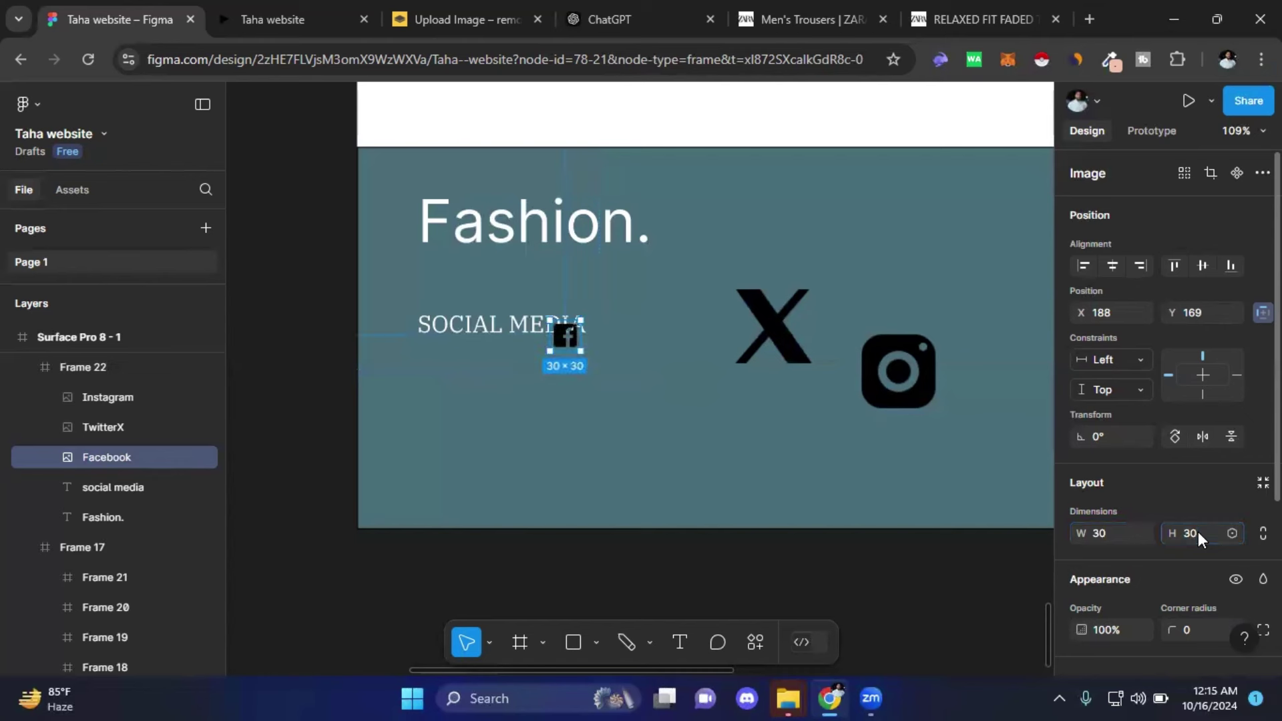
drag(569, 343, 443, 383)
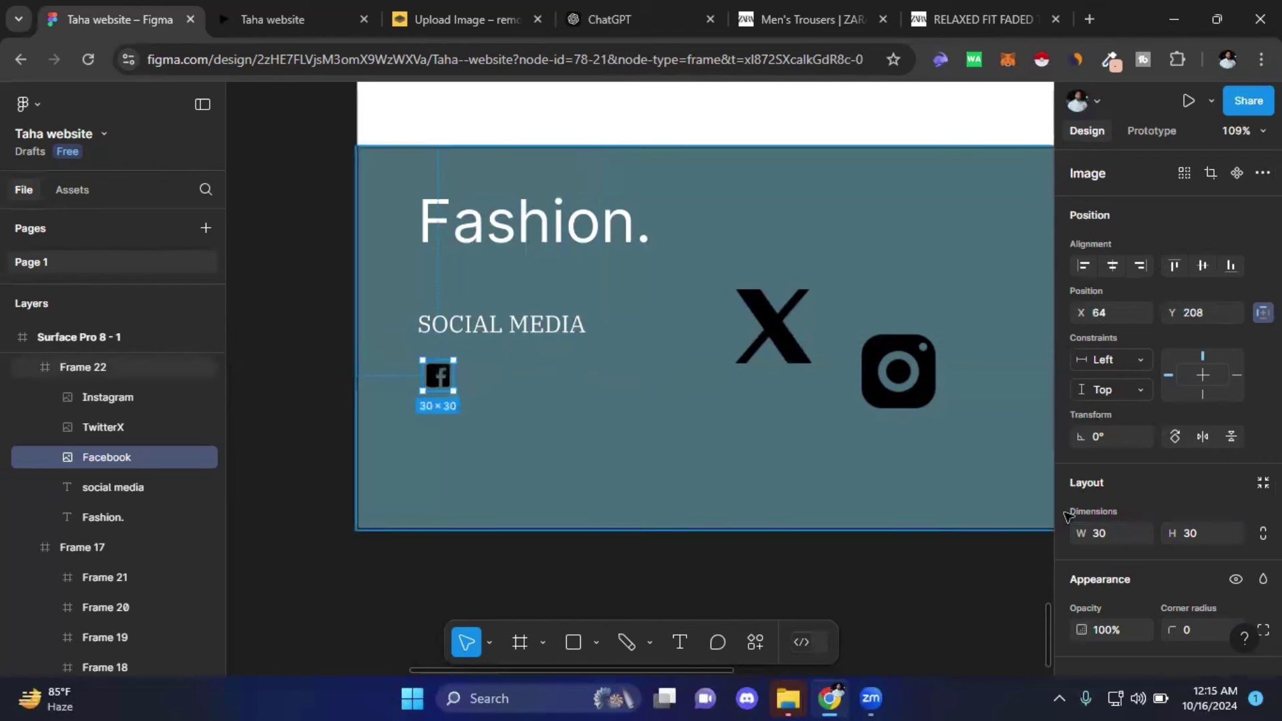
mouse_move(1102, 533)
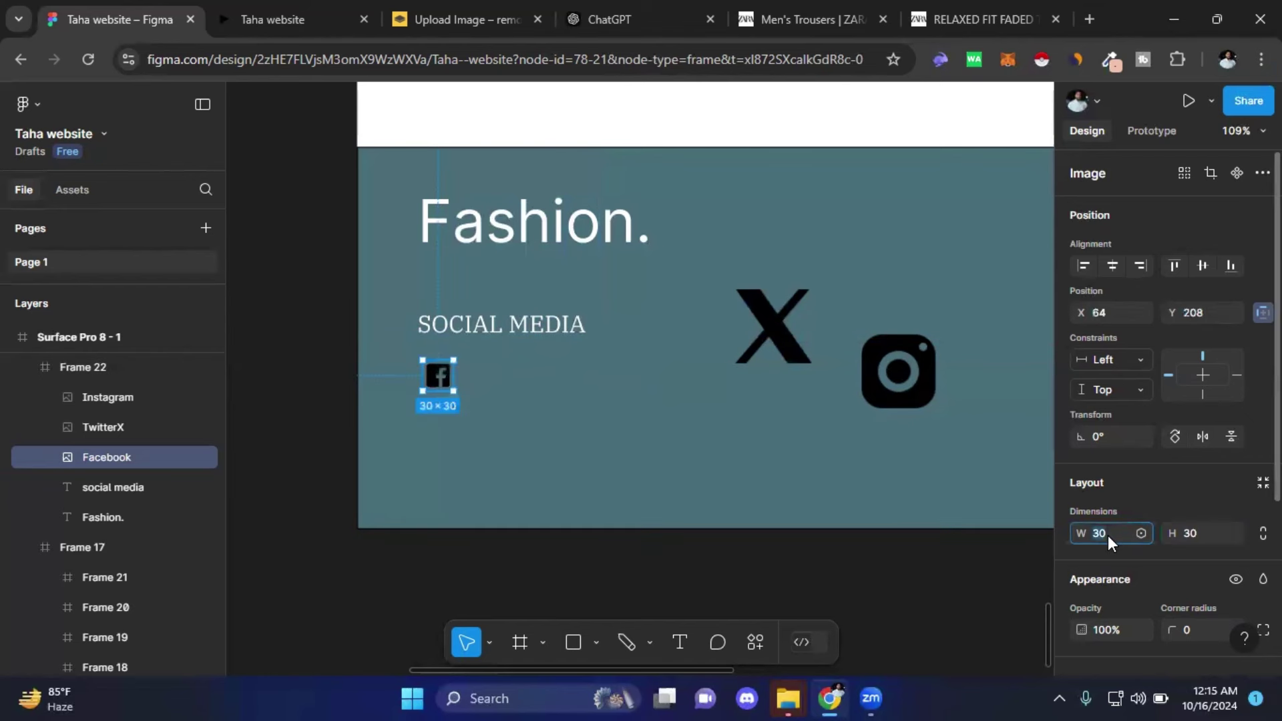
text(40)
click(1201, 537)
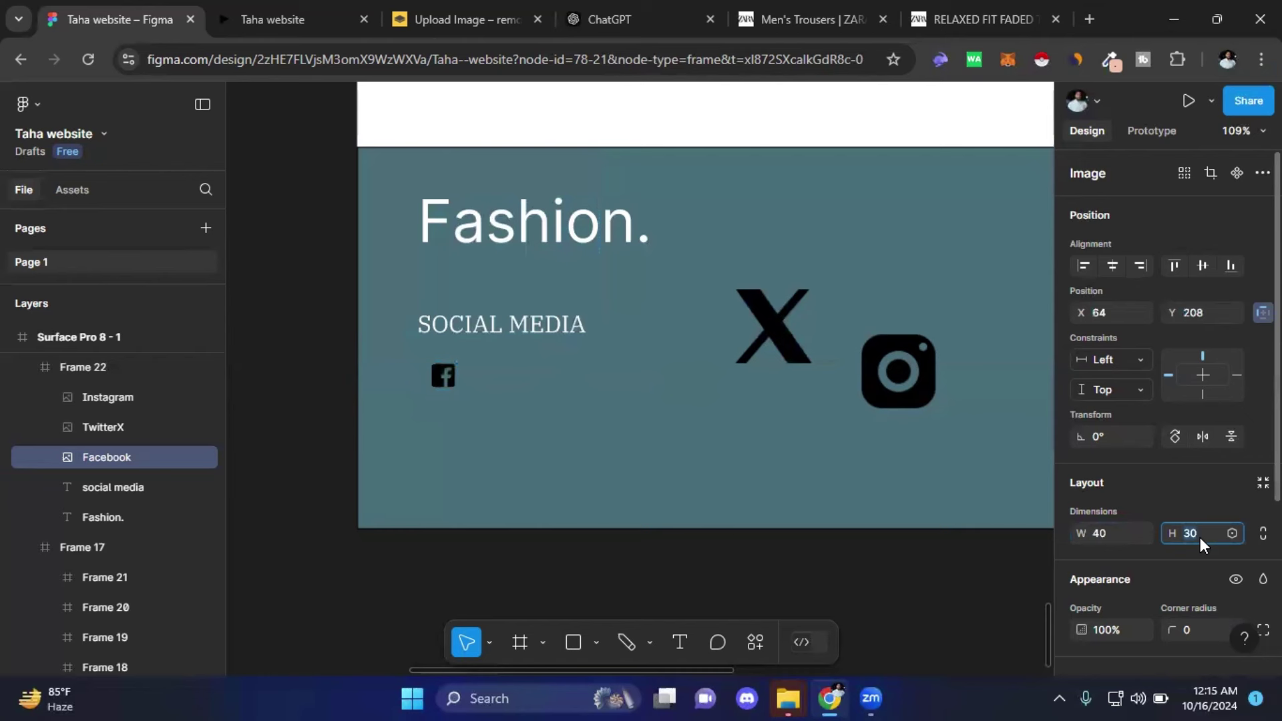
text(40)
key(Return)
click(984, 559)
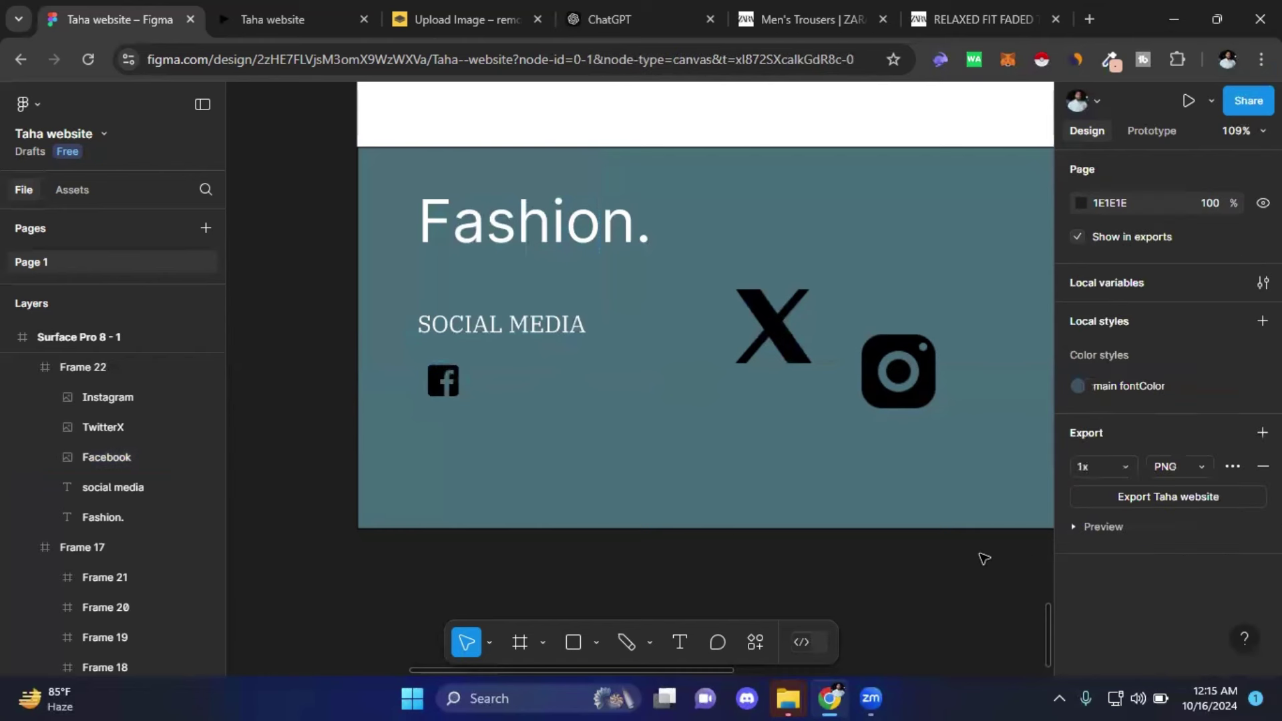
- Resize the X and Instagram icons together to 40×40
click(783, 330)
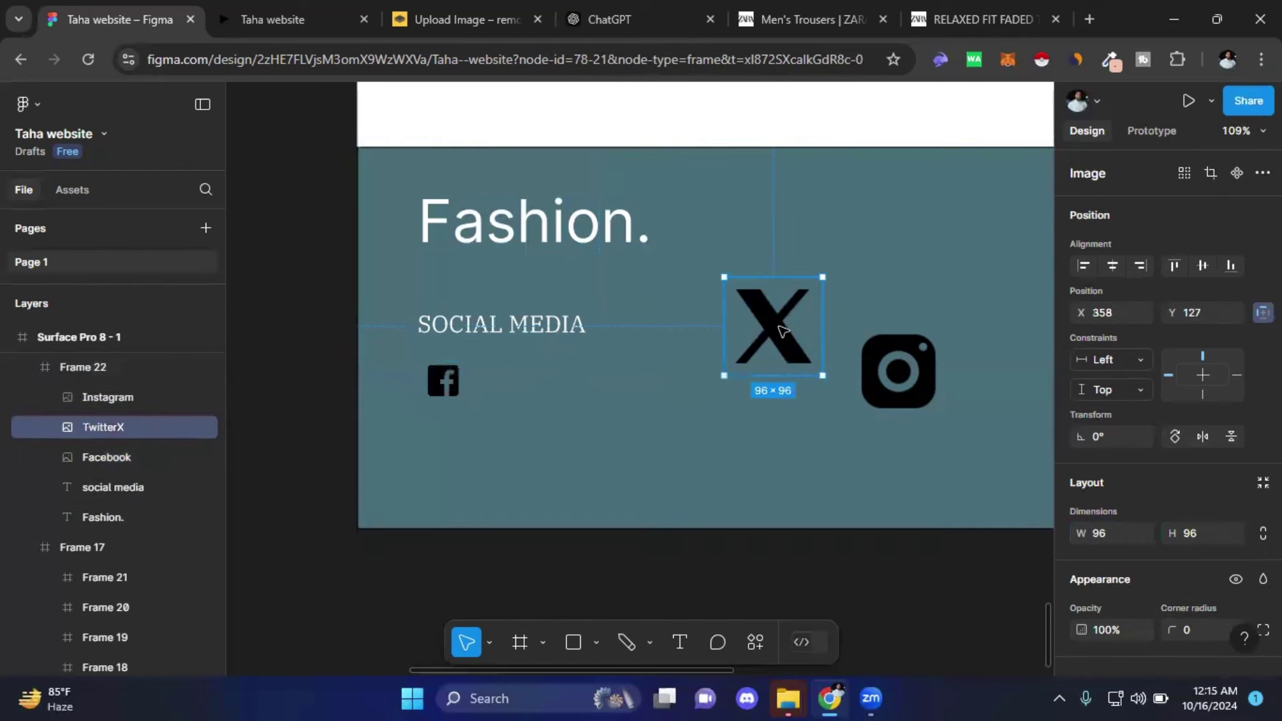
shift+click(919, 394)
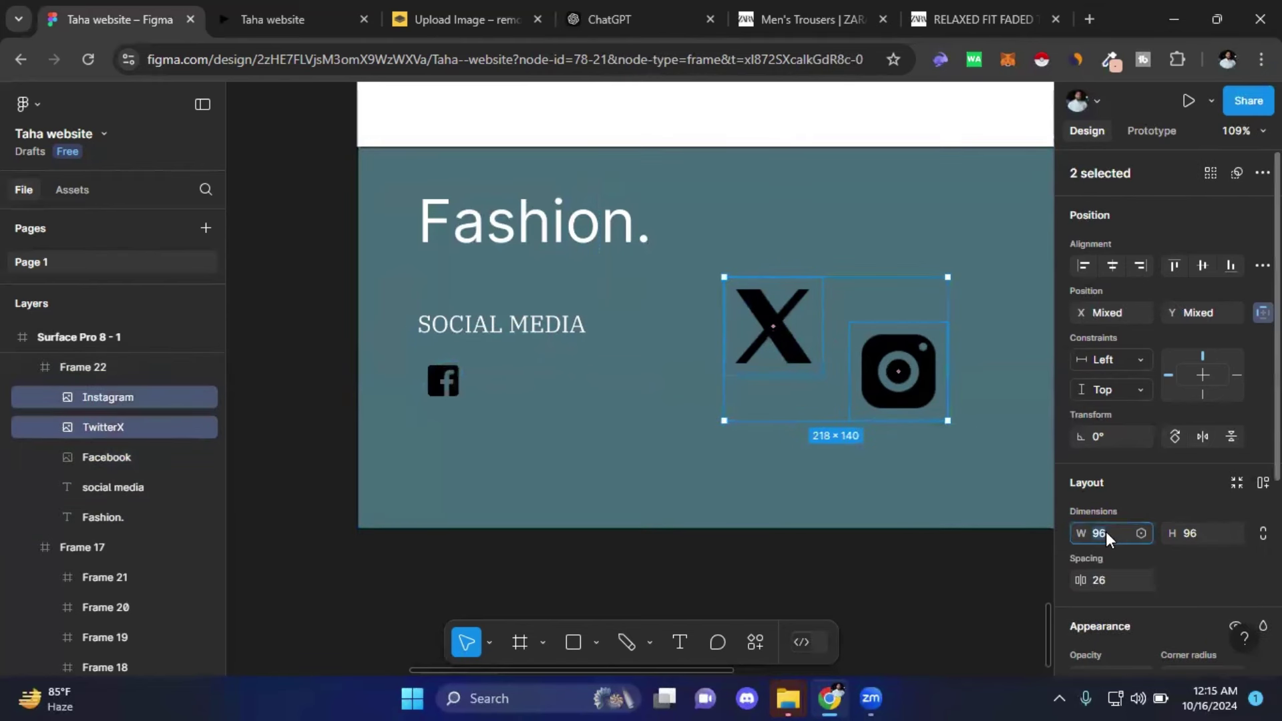
text(40)
click(1197, 531)
text(40)
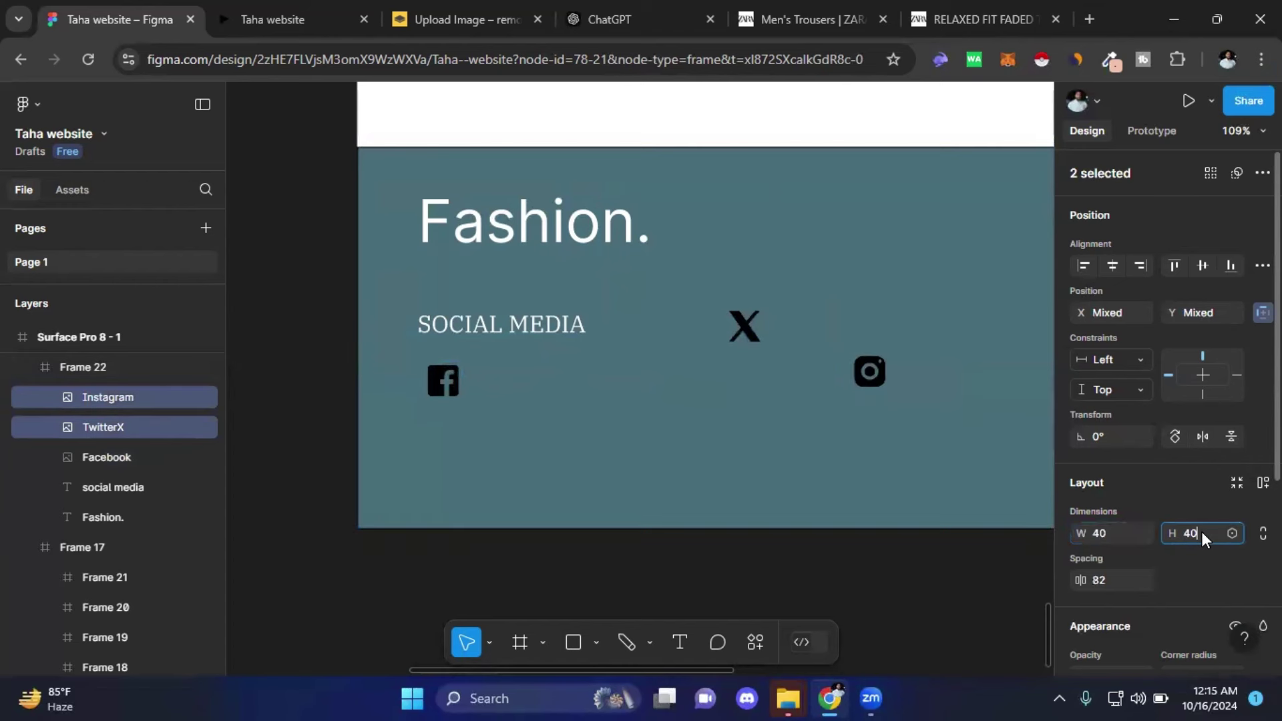
click(712, 430)
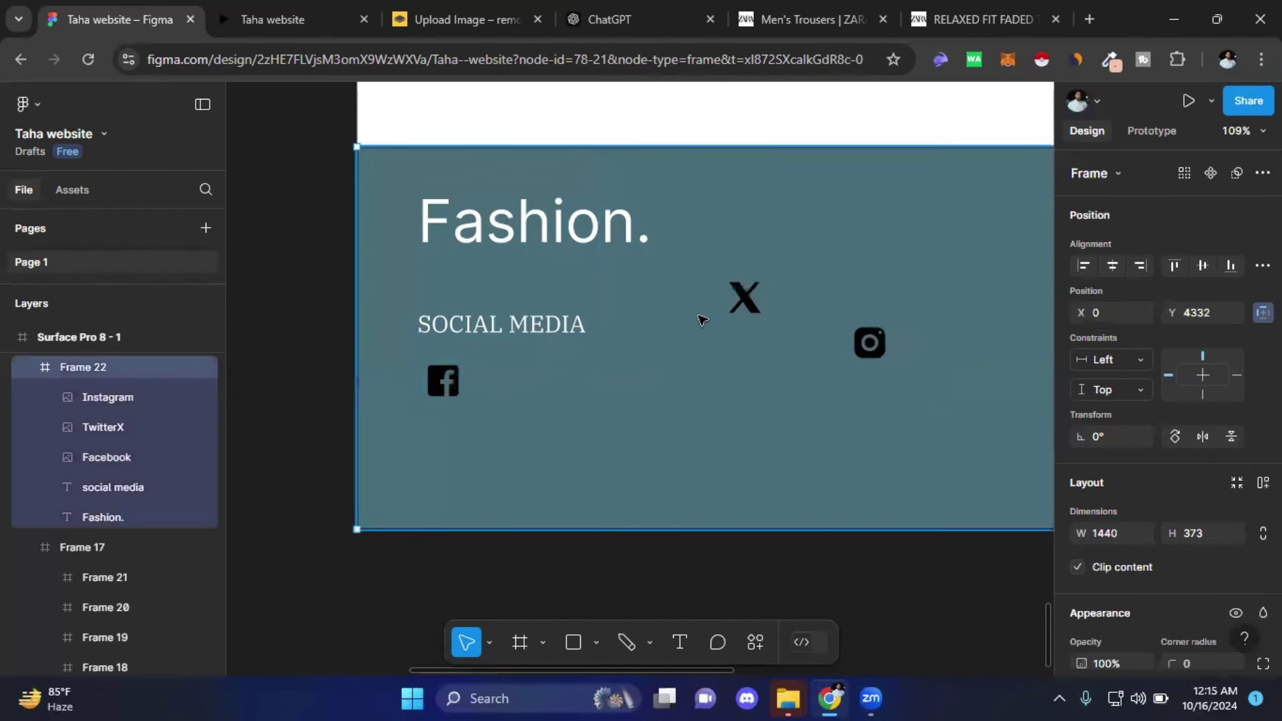
- Line up X and Instagram beside the Facebook icon, 22 px apart
click(746, 298)
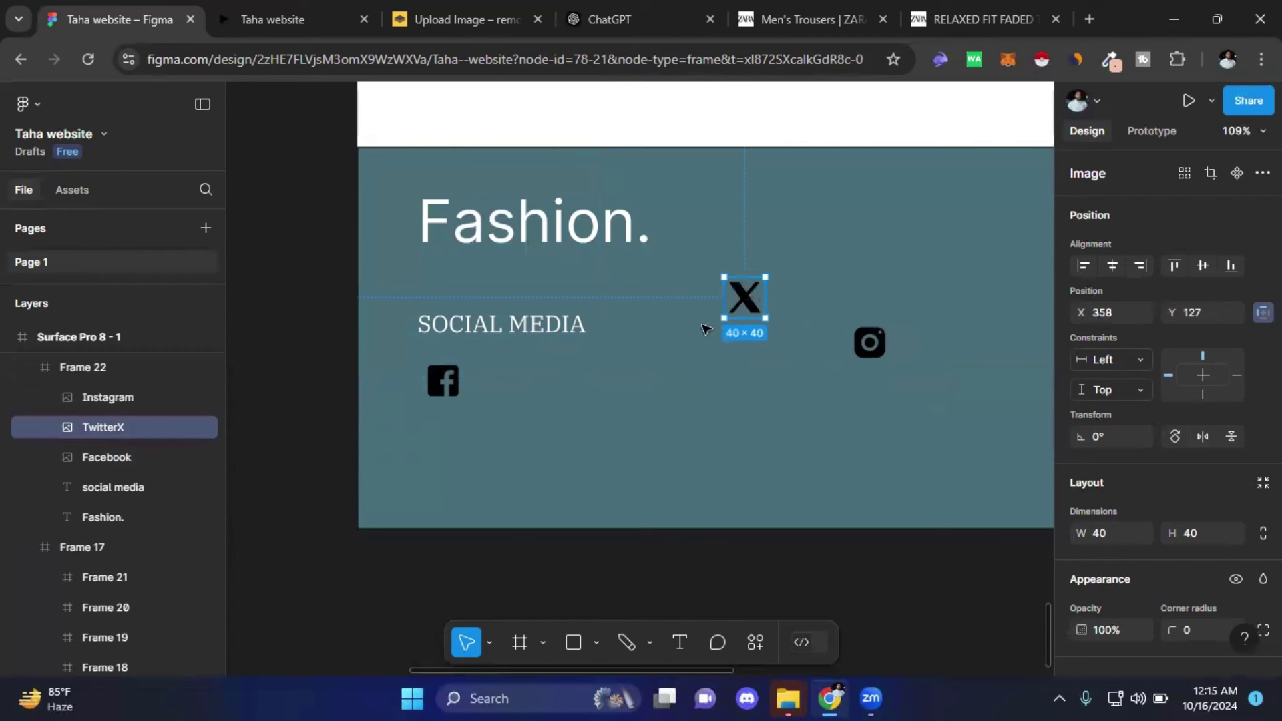
drag(749, 301, 514, 386)
click(876, 344)
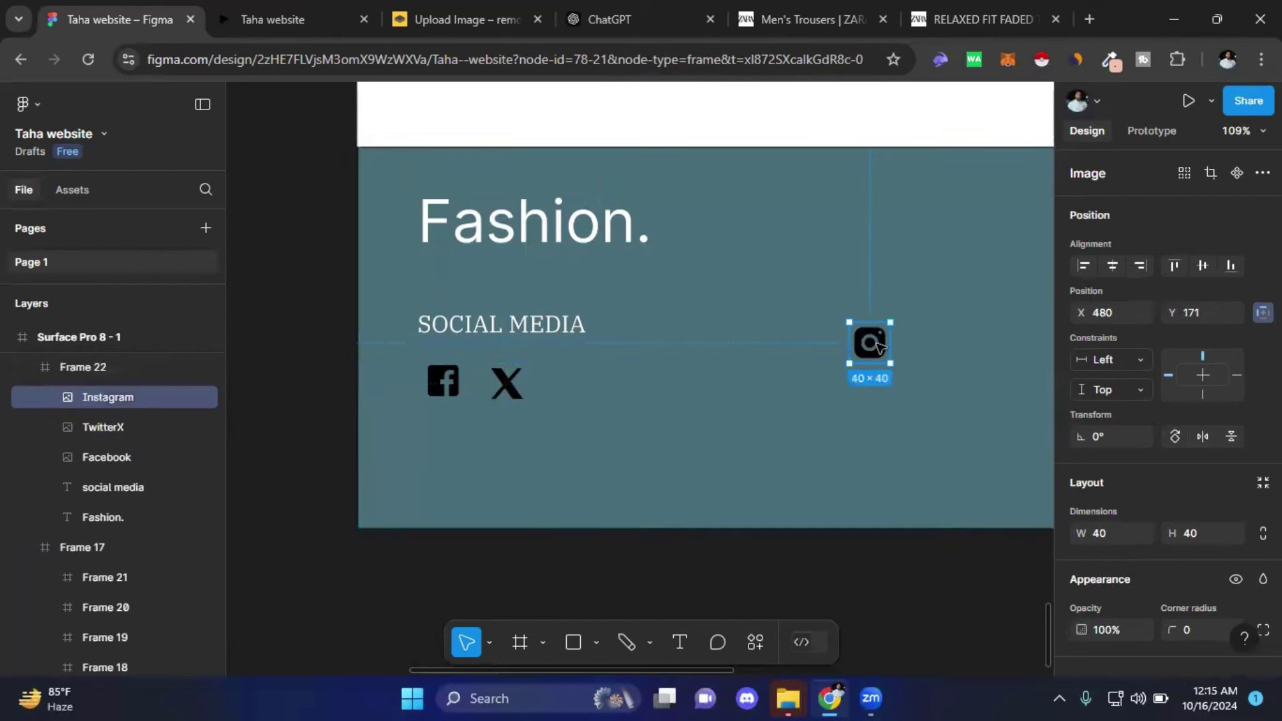
double_click(877, 344)
key(Escape)
drag(872, 338, 572, 380)
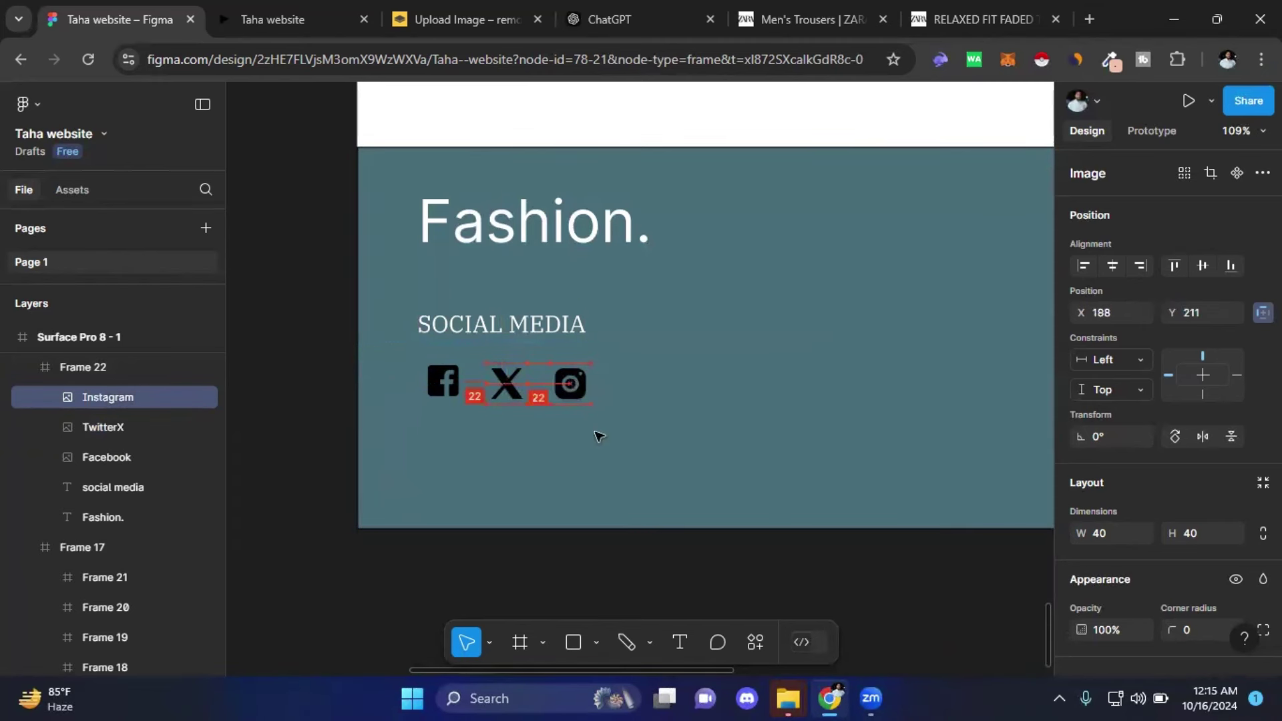
click(655, 583)
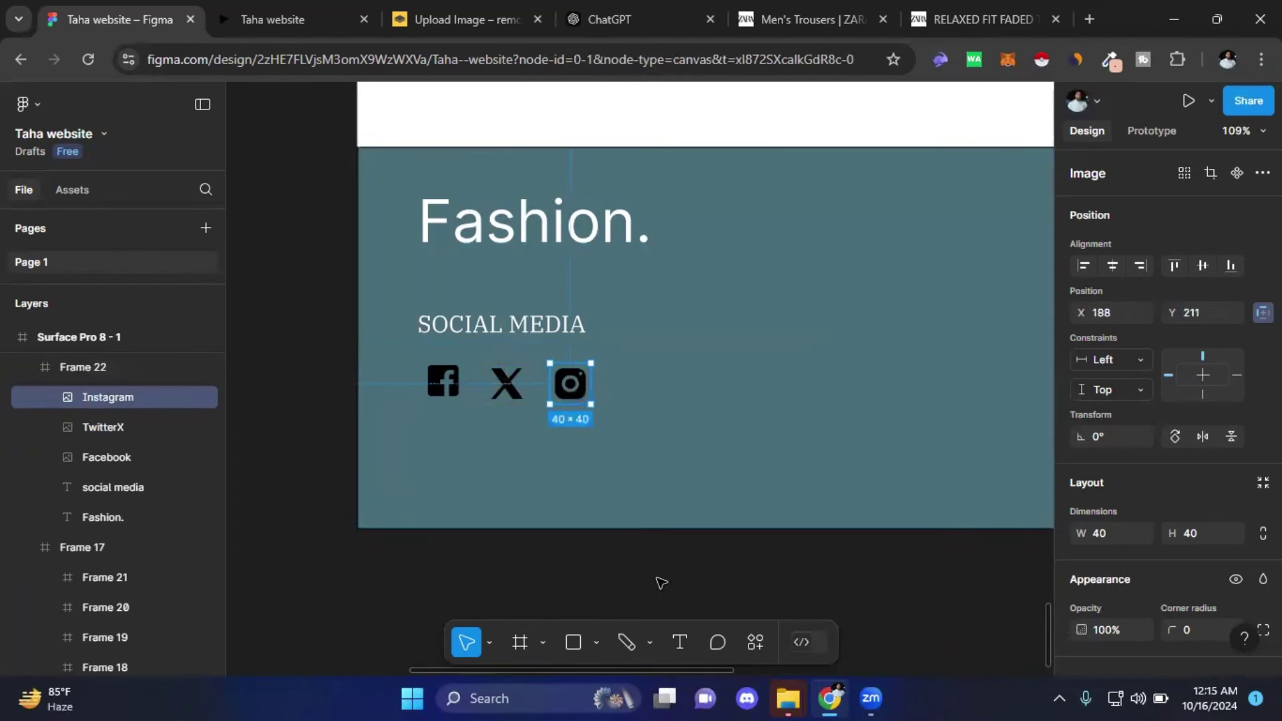
click(554, 330)
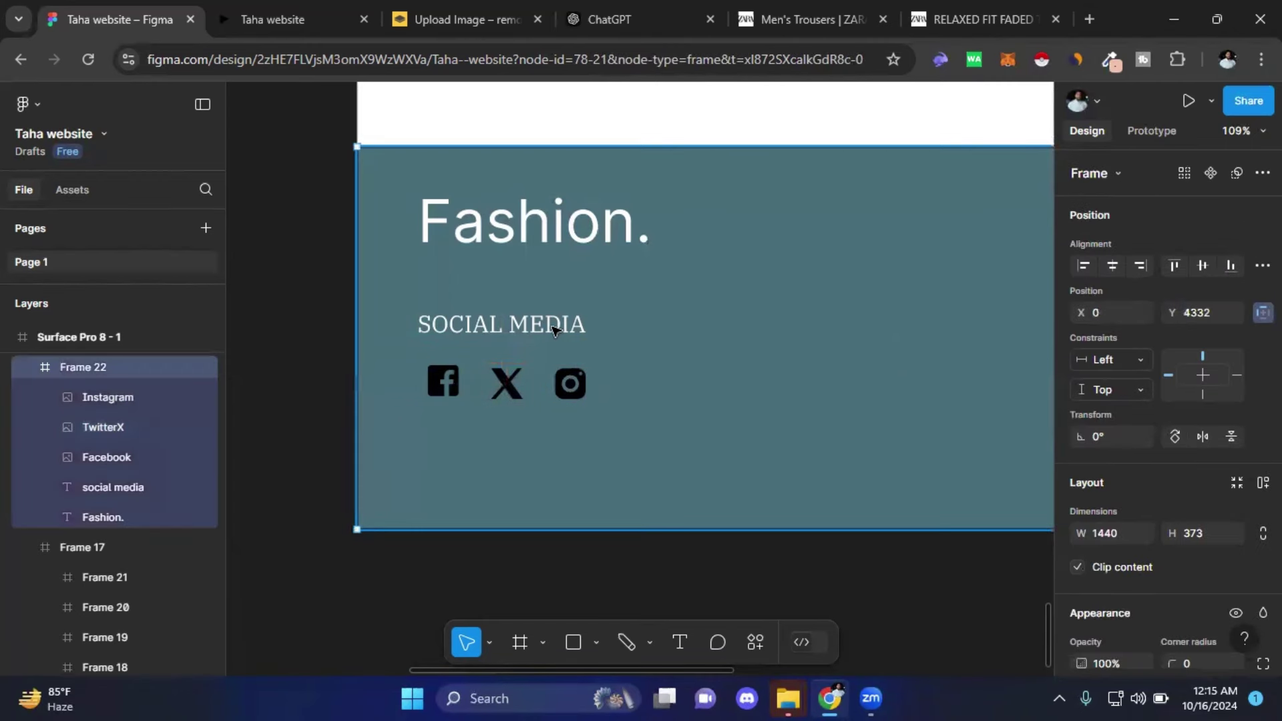
scroll(450, 384, down, 3)
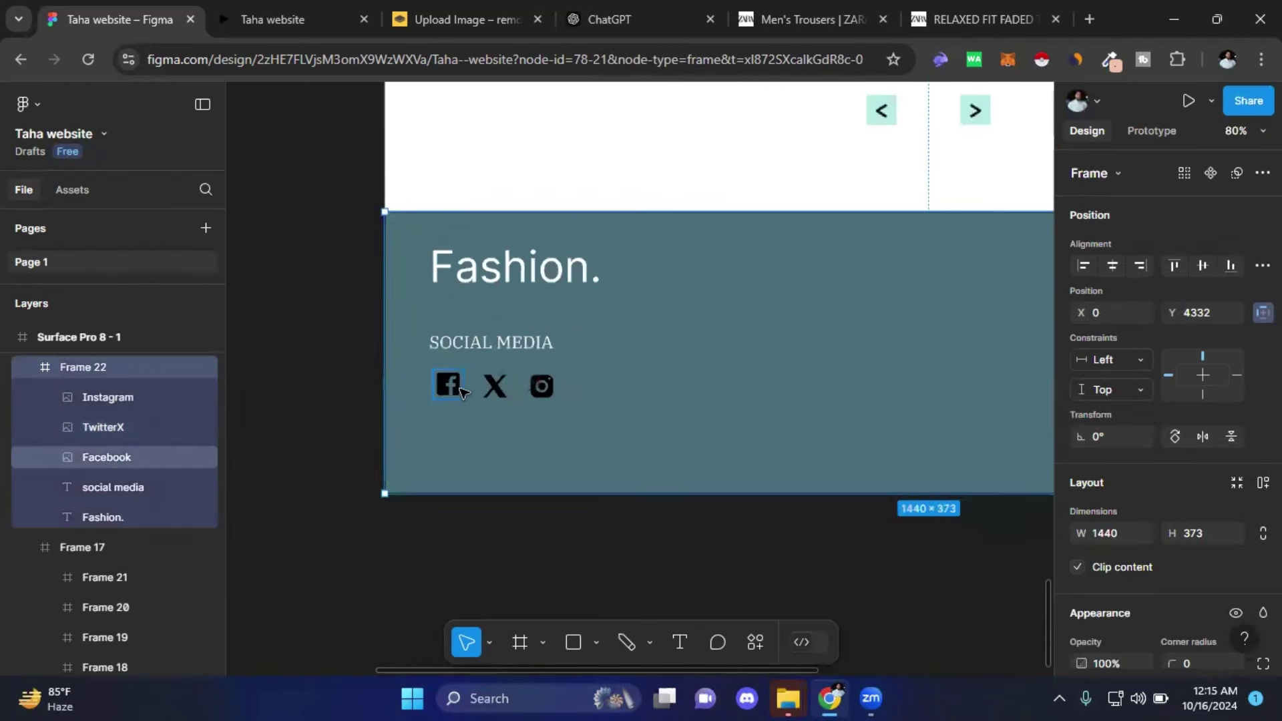
scroll(459, 391, down, 5)
click(520, 505)
scroll(467, 388, up, 4)
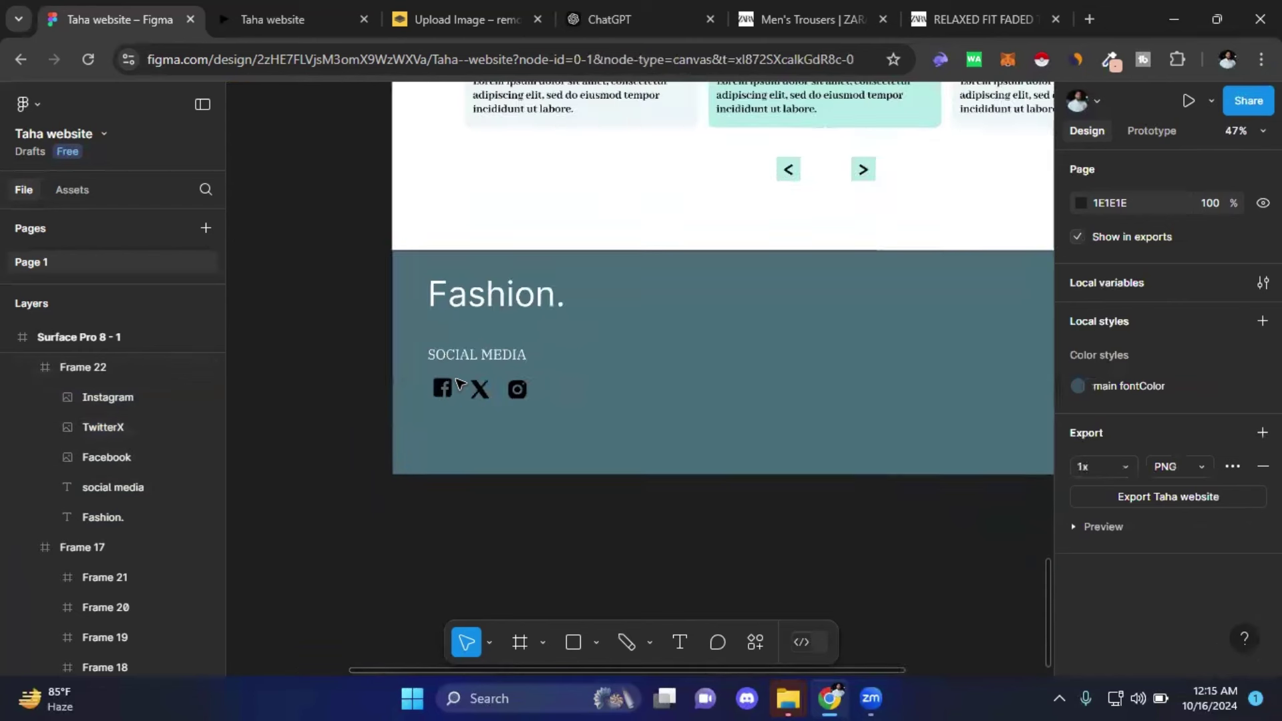
scroll(466, 386, up, 5)
scroll(441, 394, up, 2)
click(419, 399)
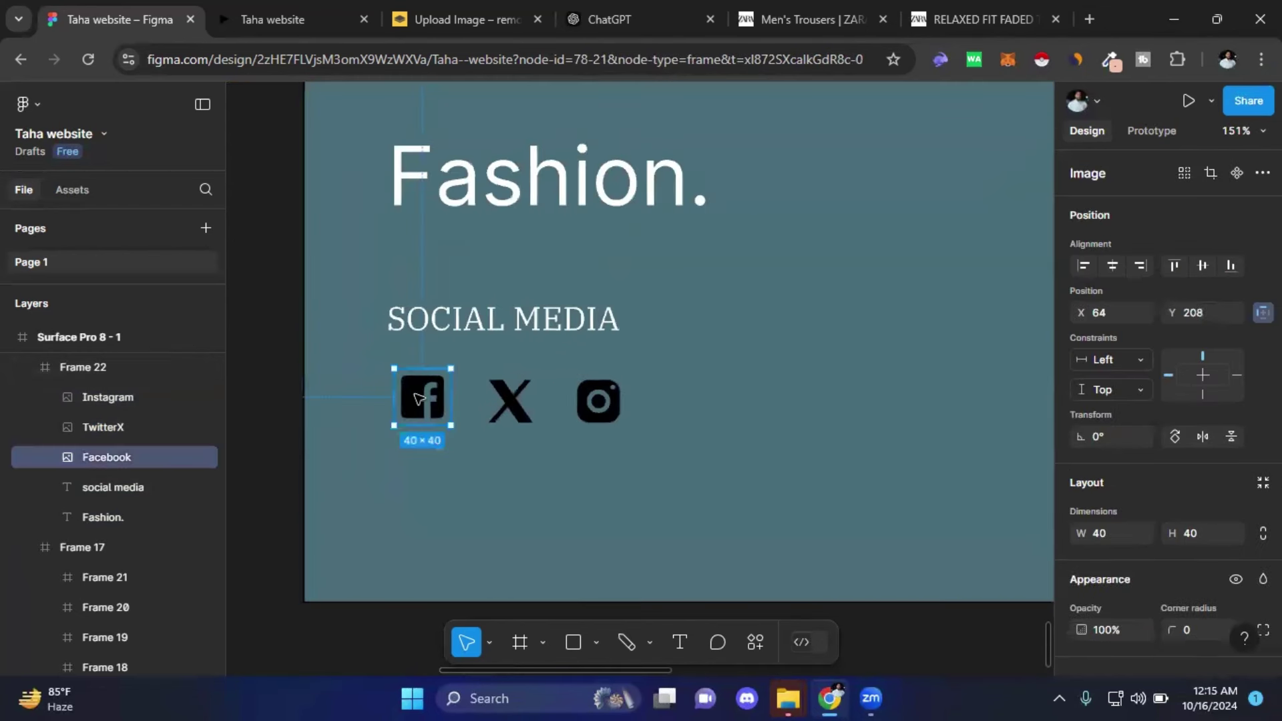
scroll(1212, 447, down, 3)
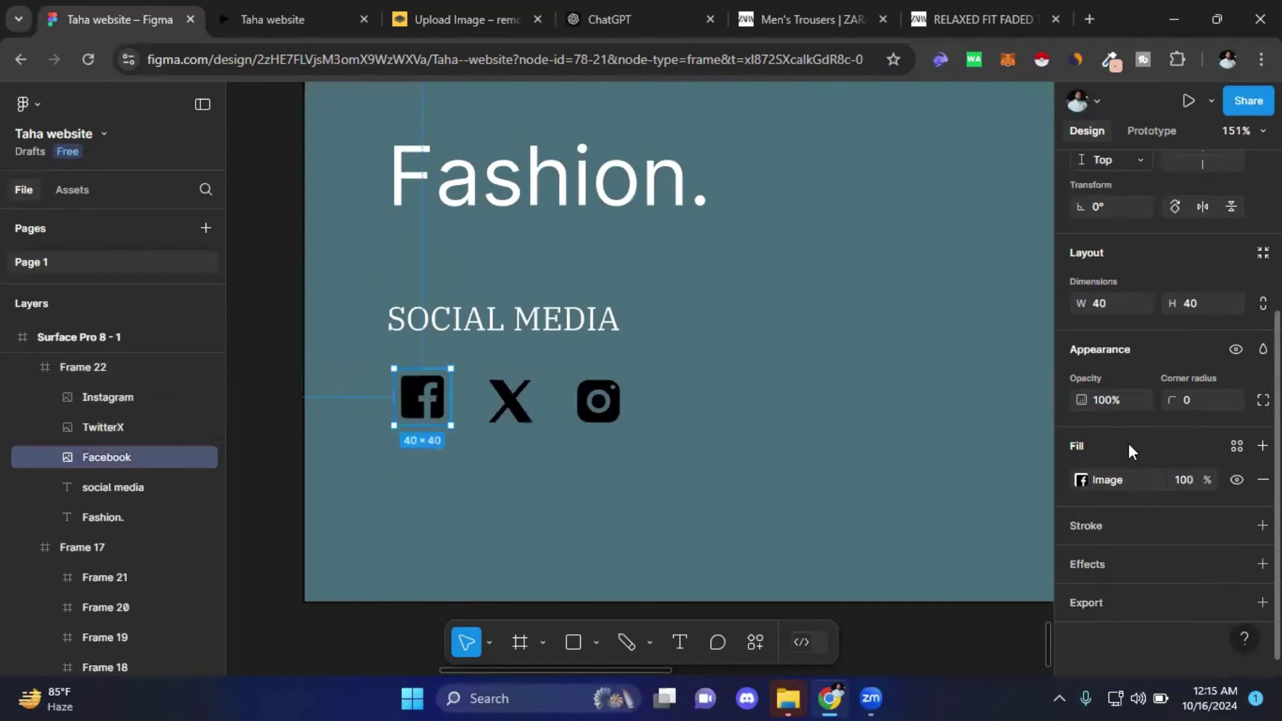
click(1080, 481)
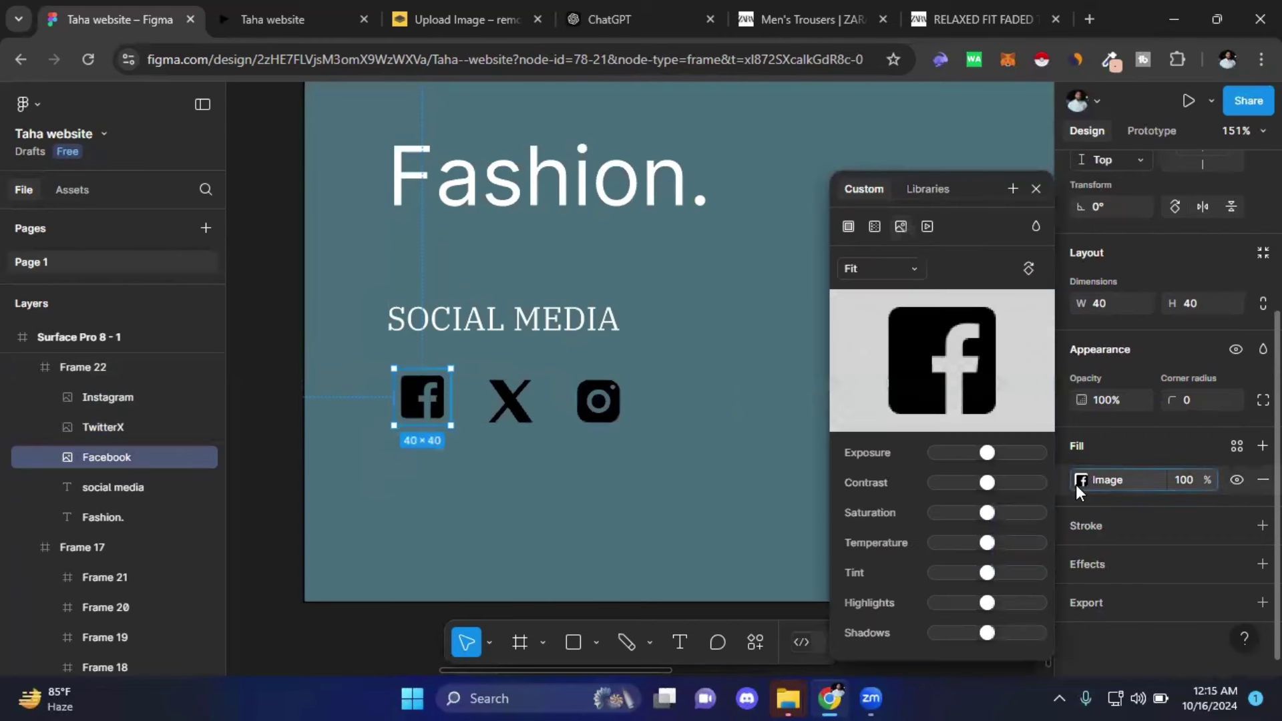
click(935, 192)
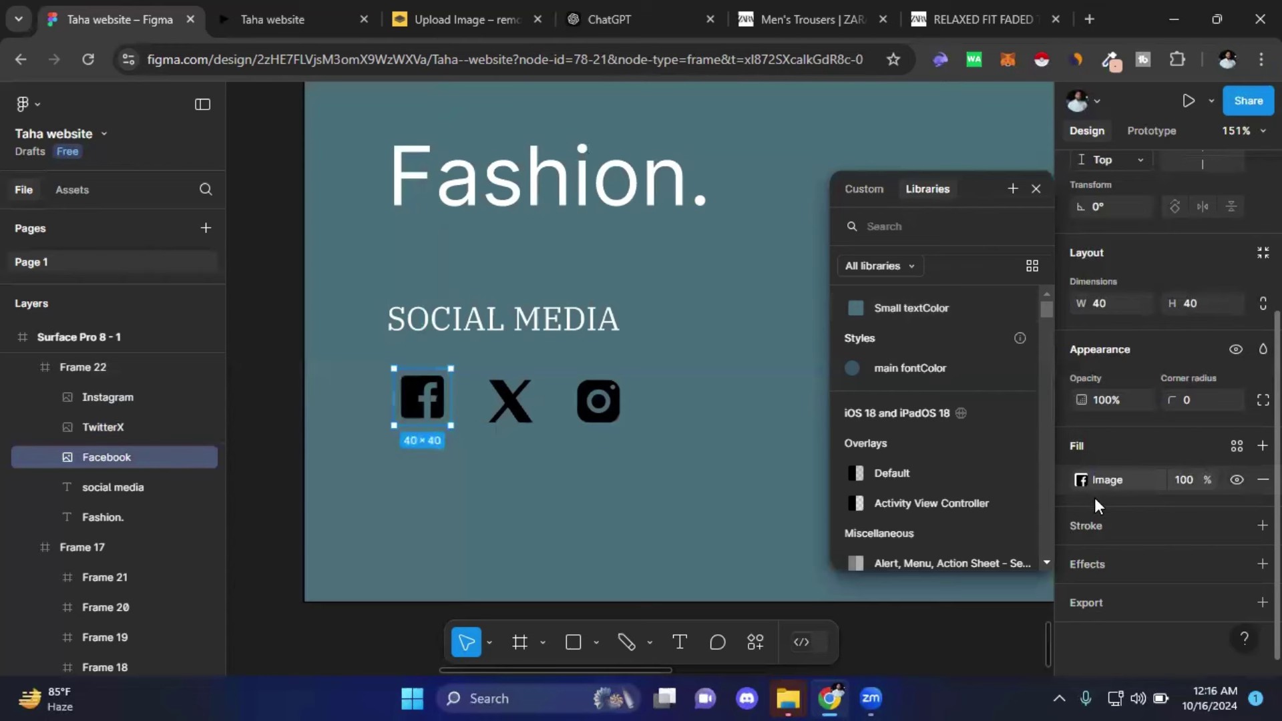
click(1035, 187)
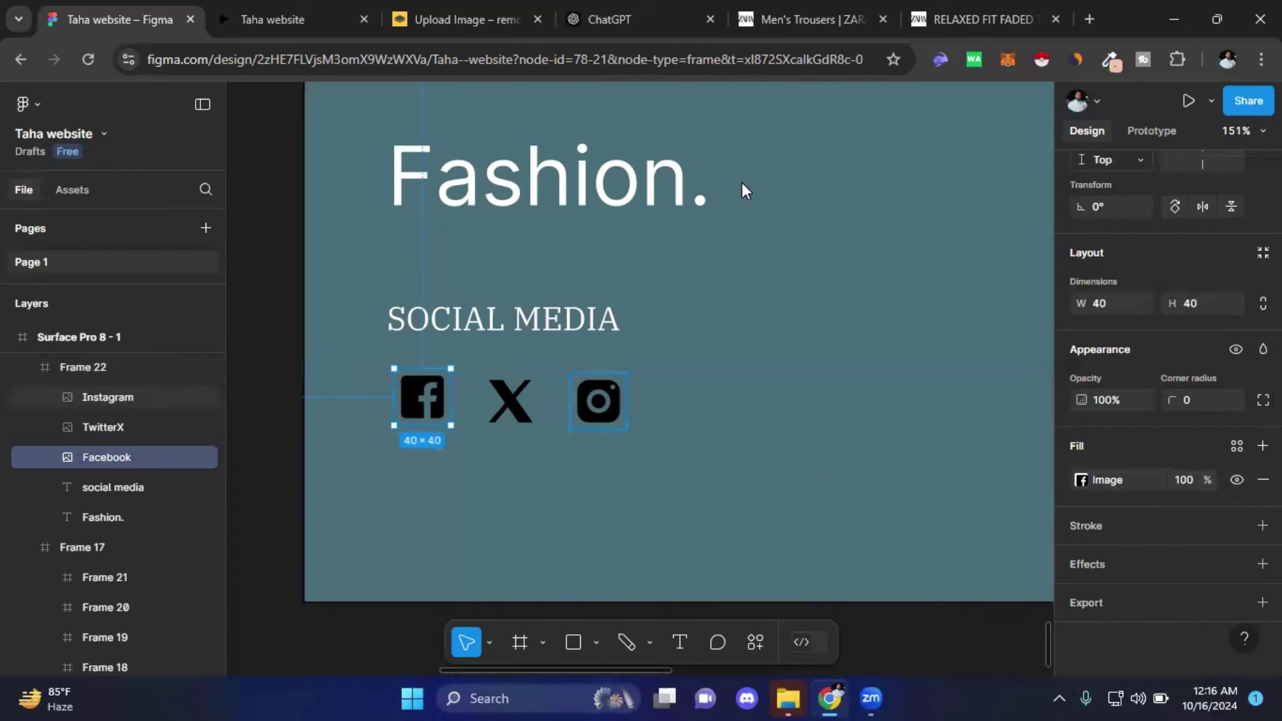
click(548, 445)
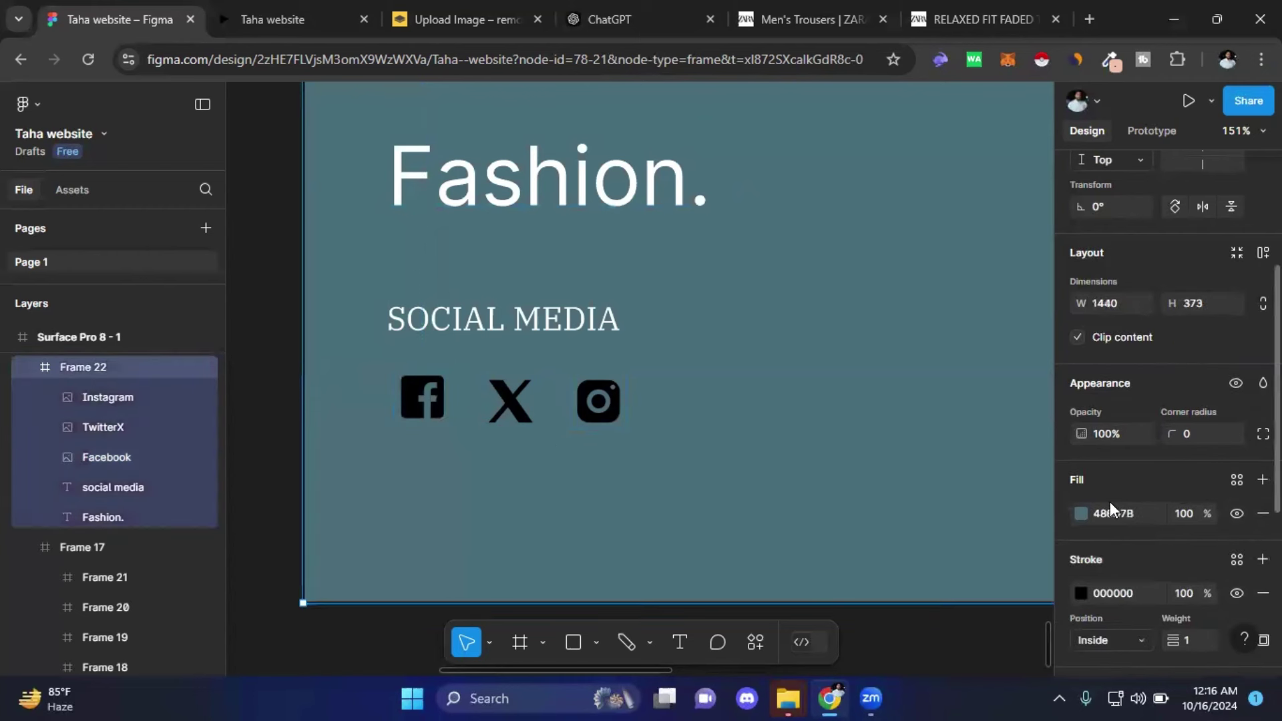
click(422, 399)
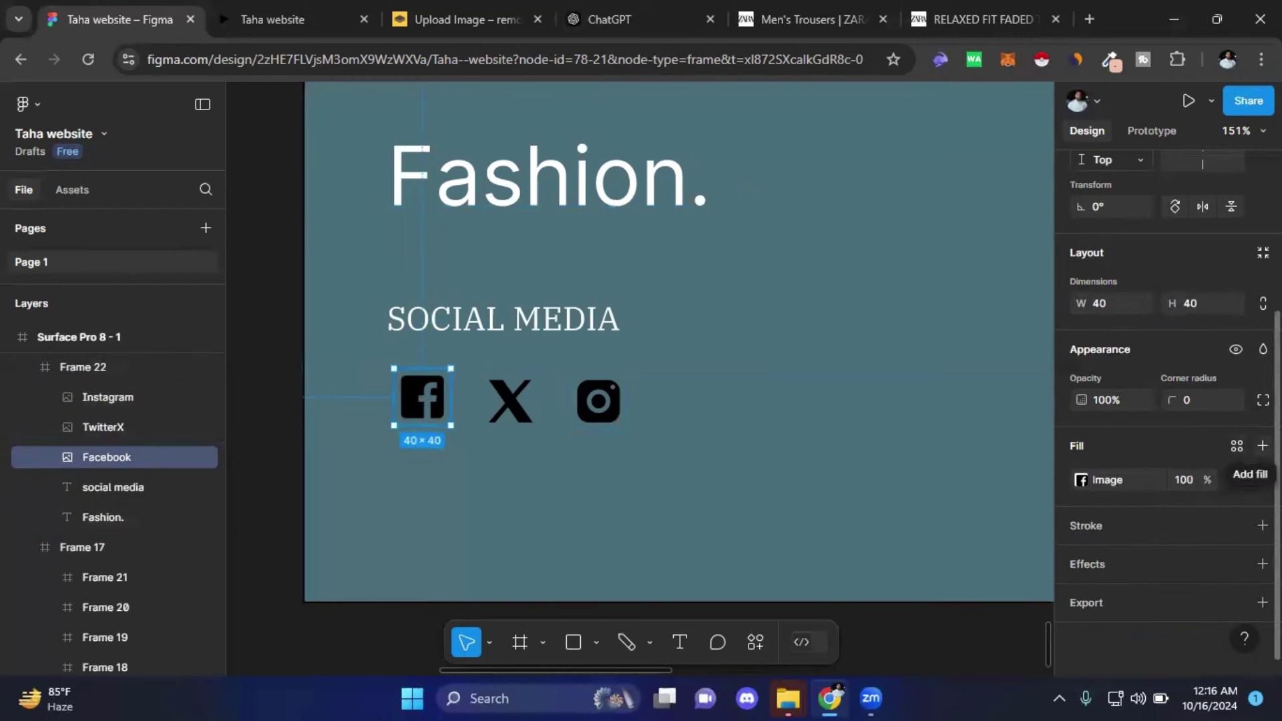
click(1263, 445)
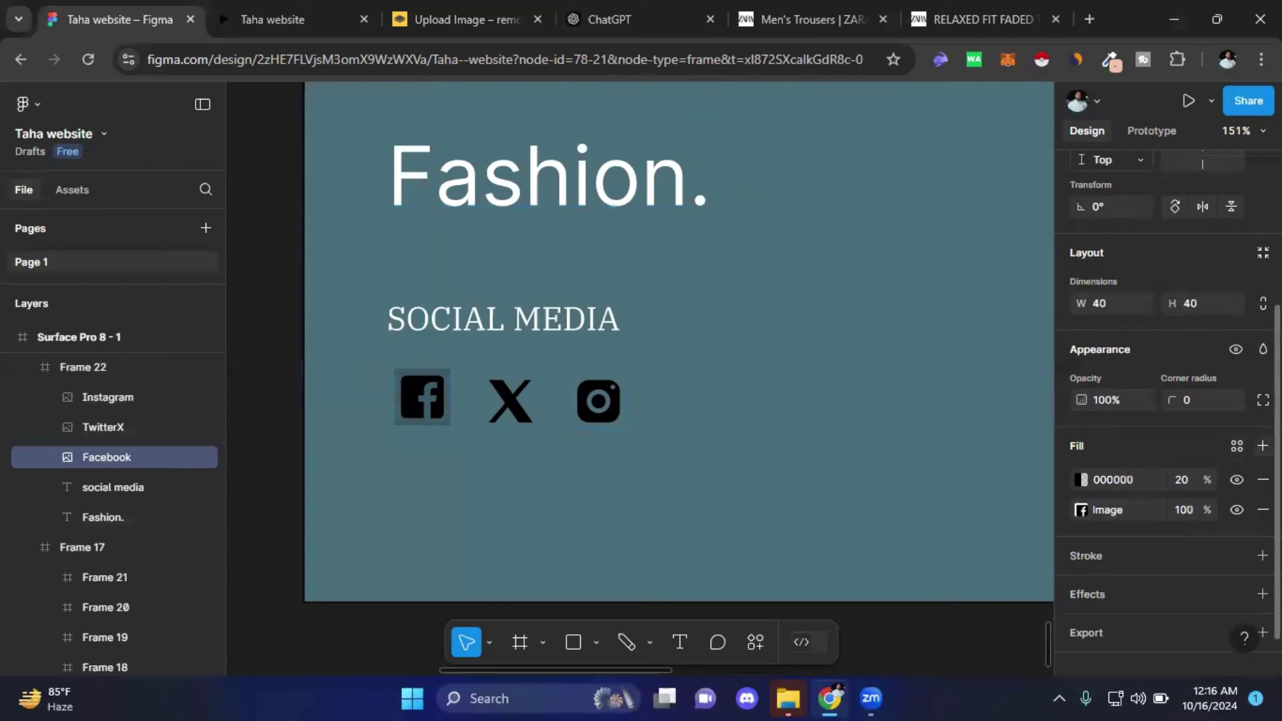
click(1082, 483)
drag(912, 362, 986, 244)
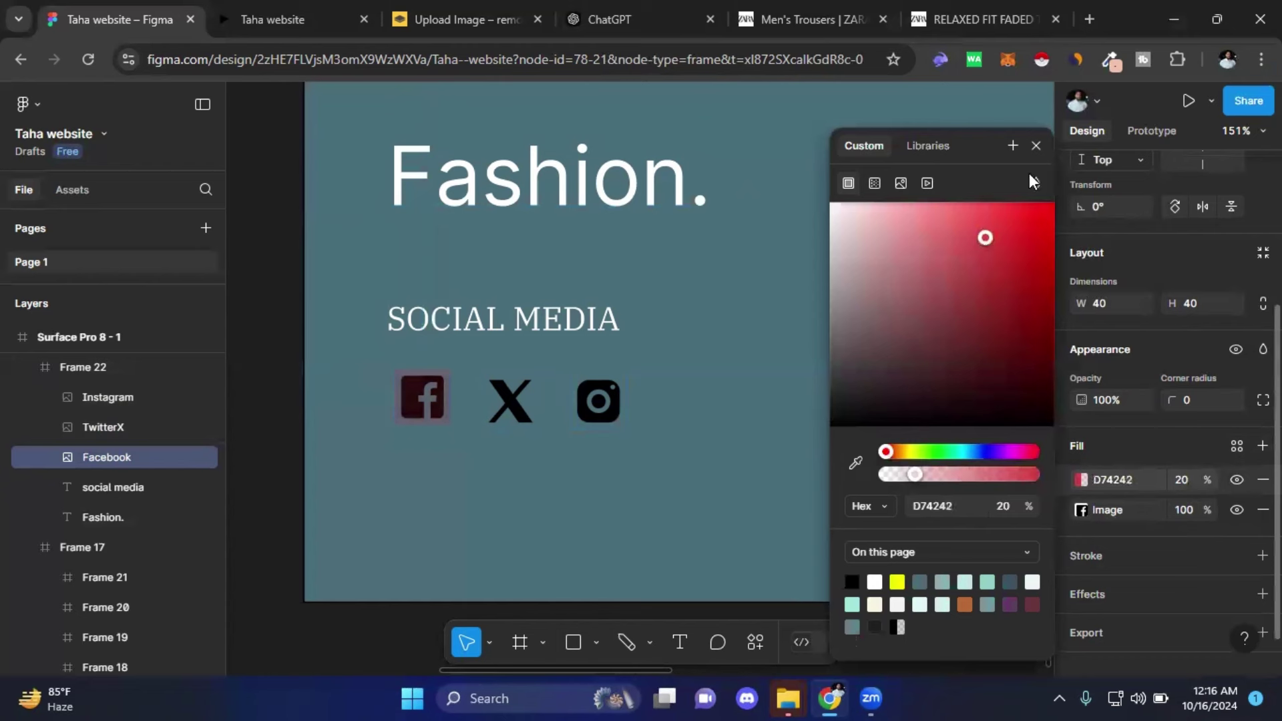
click(1036, 145)
click(1263, 479)
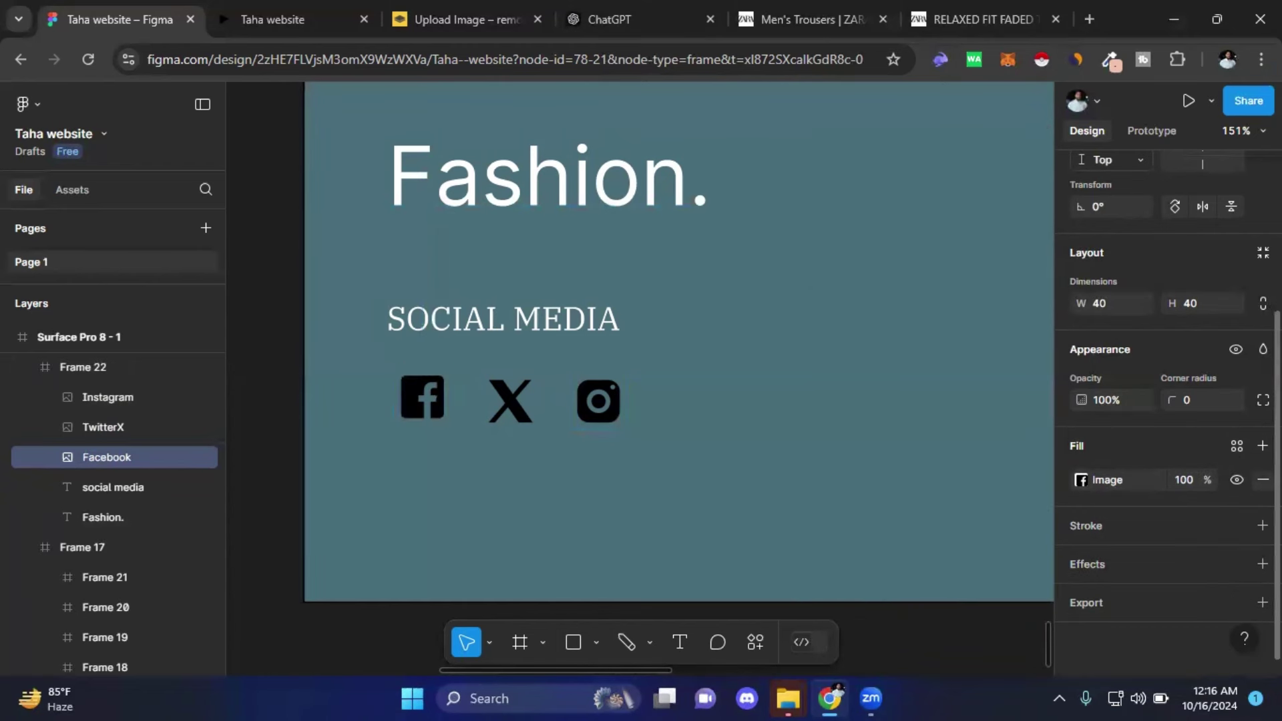
click(269, 482)
click(579, 645)
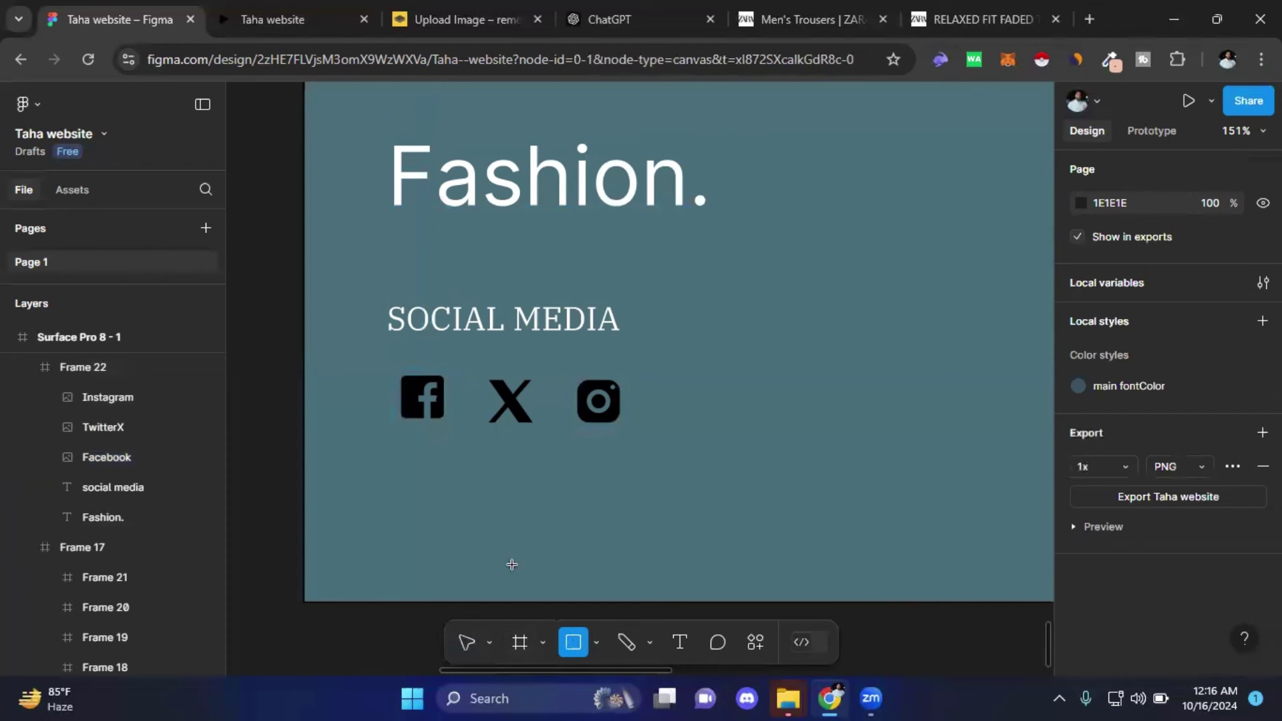
- Draw a 60×61 blue 172EC2 rectangle over the Facebook icon, then select both
drag(378, 358, 461, 443)
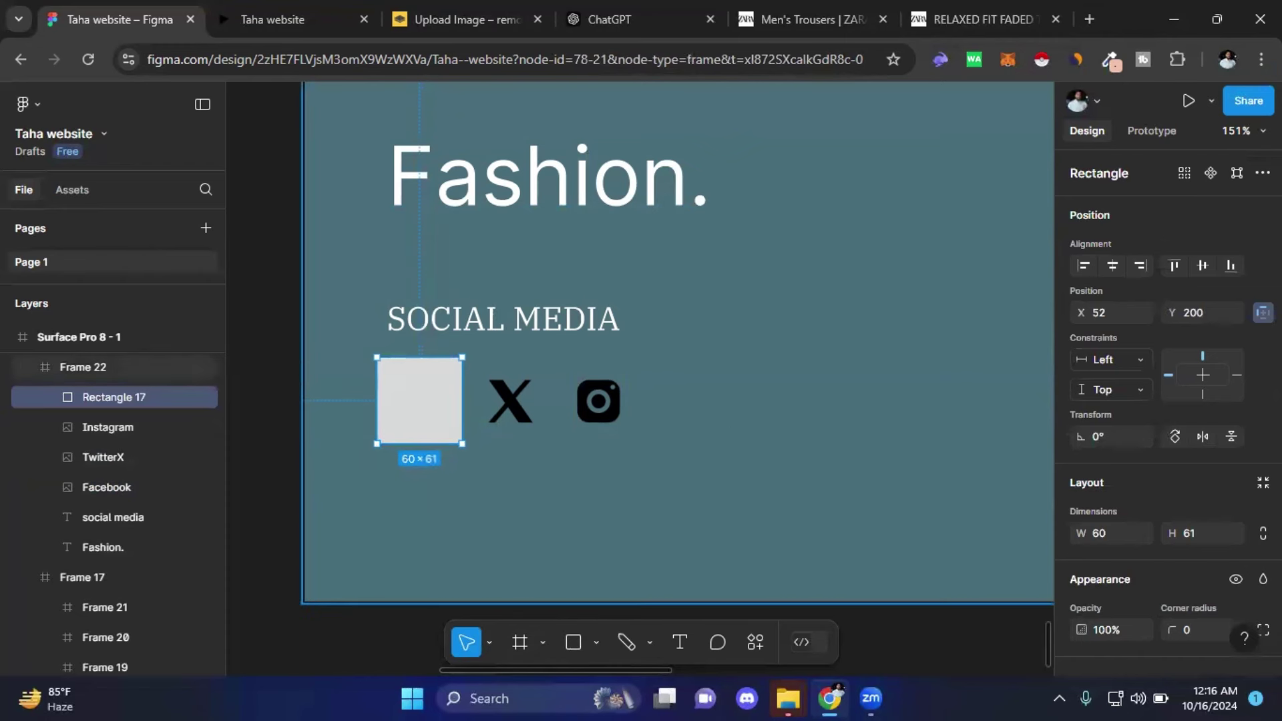
scroll(1217, 492, down, 5)
scroll(1217, 502, down, 1)
click(1080, 479)
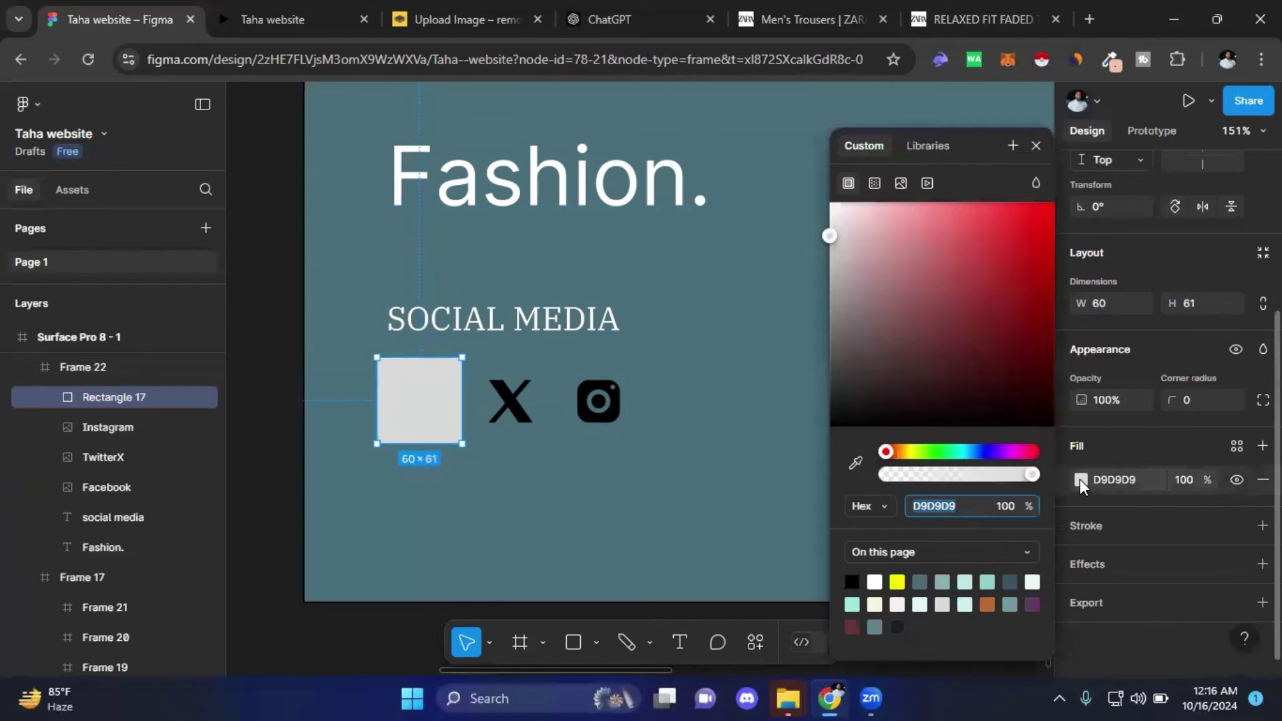
click(980, 453)
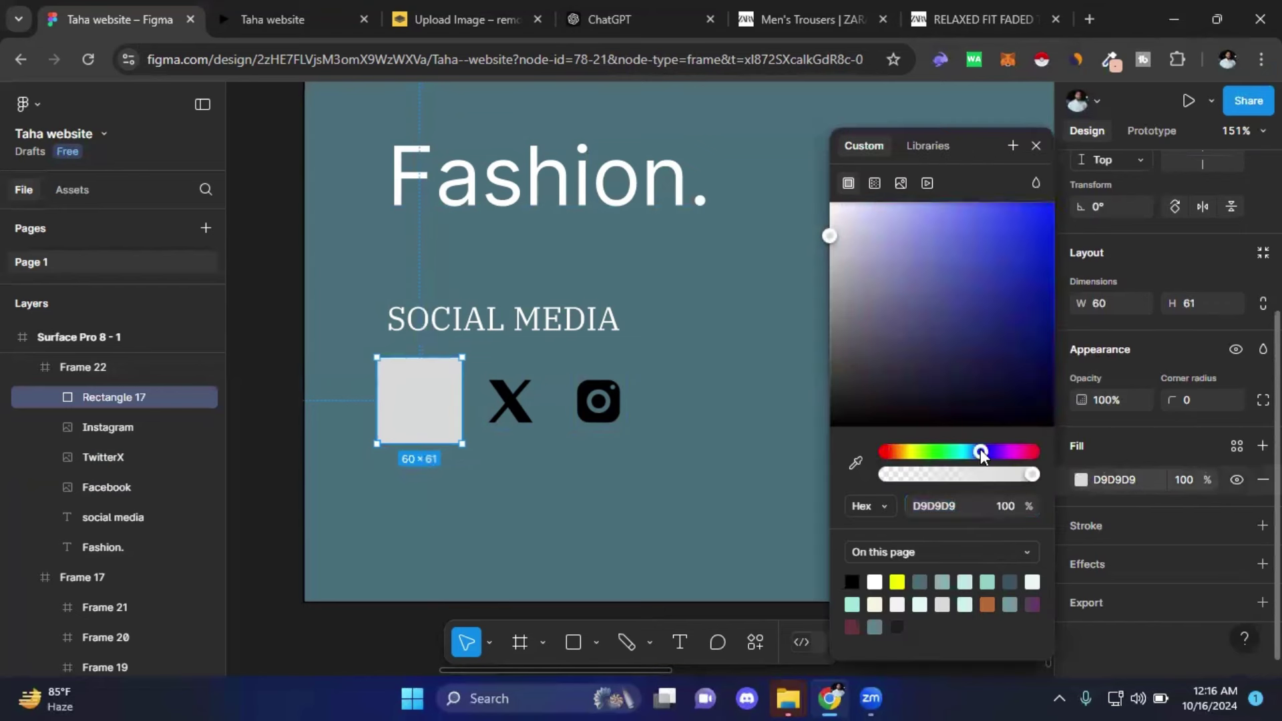
click(982, 251)
mouse_move(1017, 253)
mouse_down()
mouse_move(1018, 237)
mouse_move(1028, 262)
mouse_up()
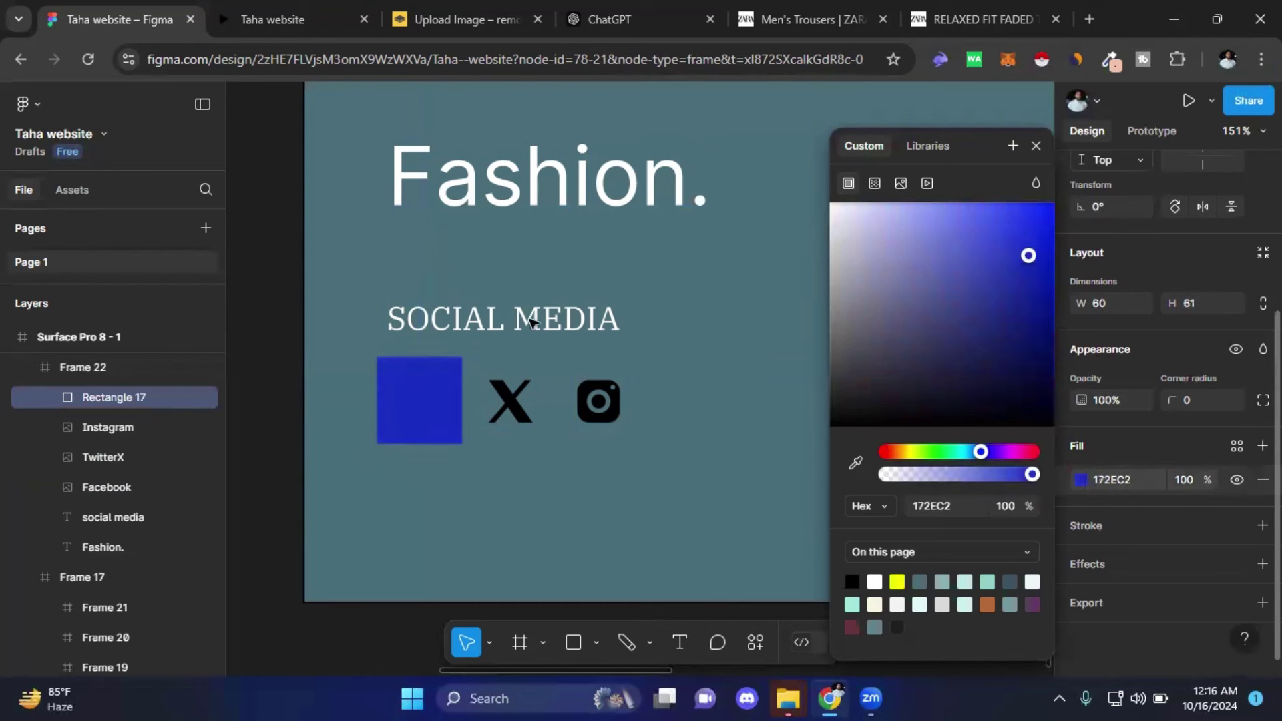
click(1035, 146)
click(293, 430)
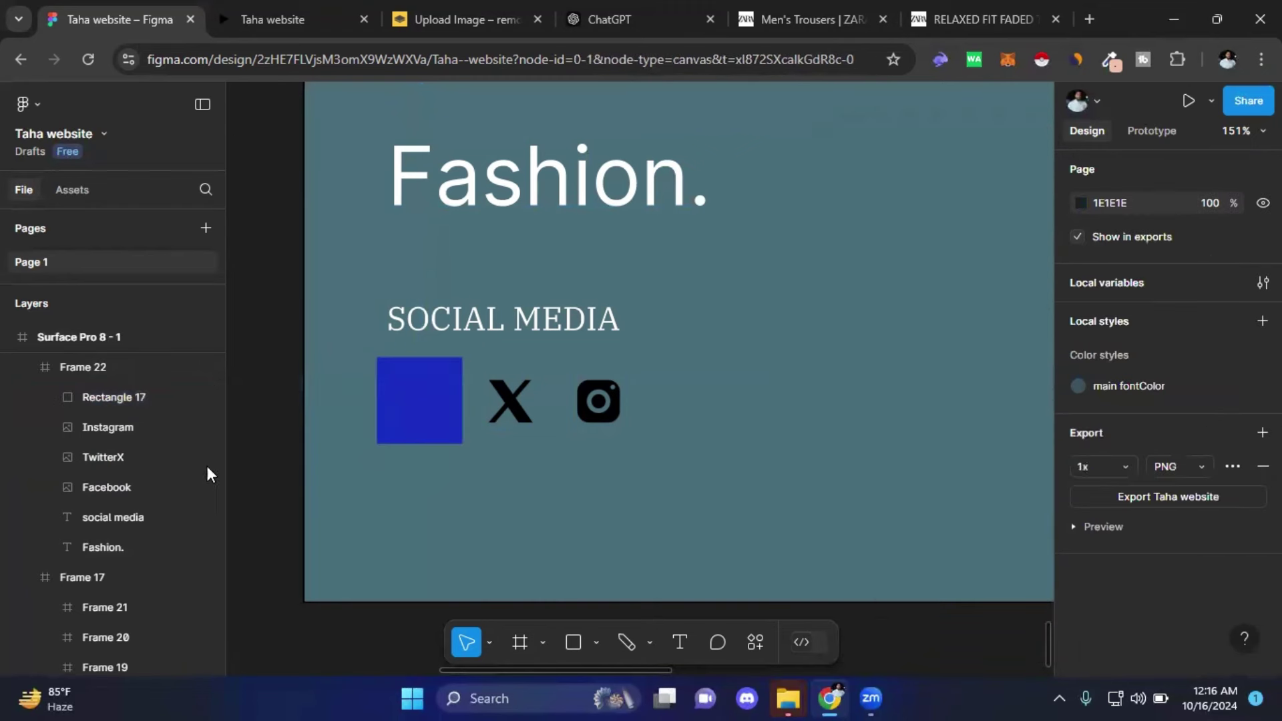
click(125, 395)
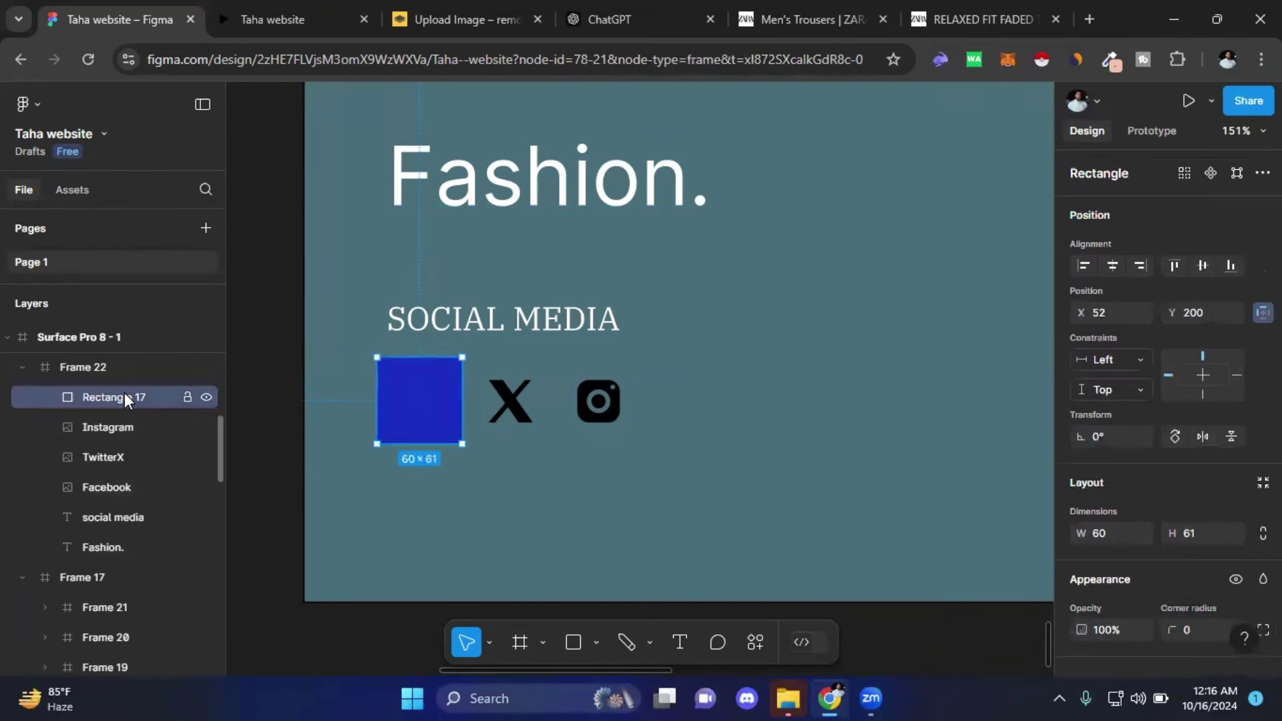
shift+click(97, 487)
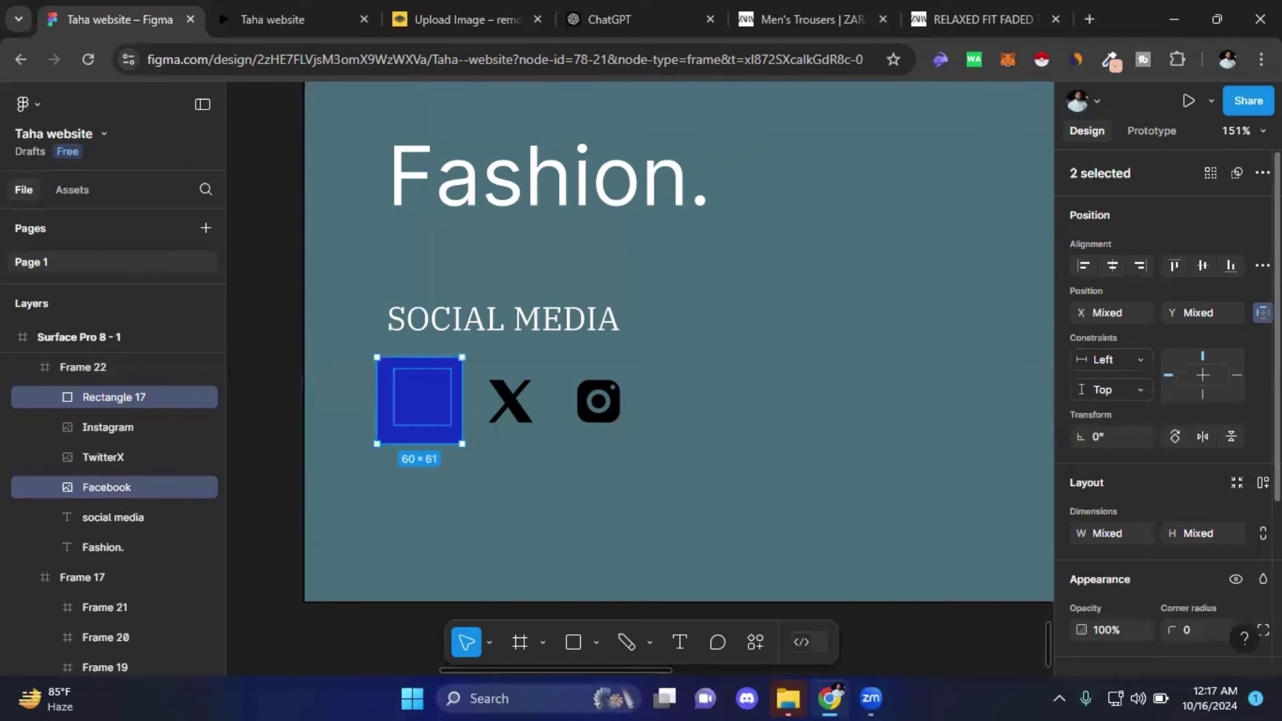
- Use the blue Rectangle 17 as a mask with the Facebook icon, forming a blue Mask group
scroll(1232, 431, down, 3)
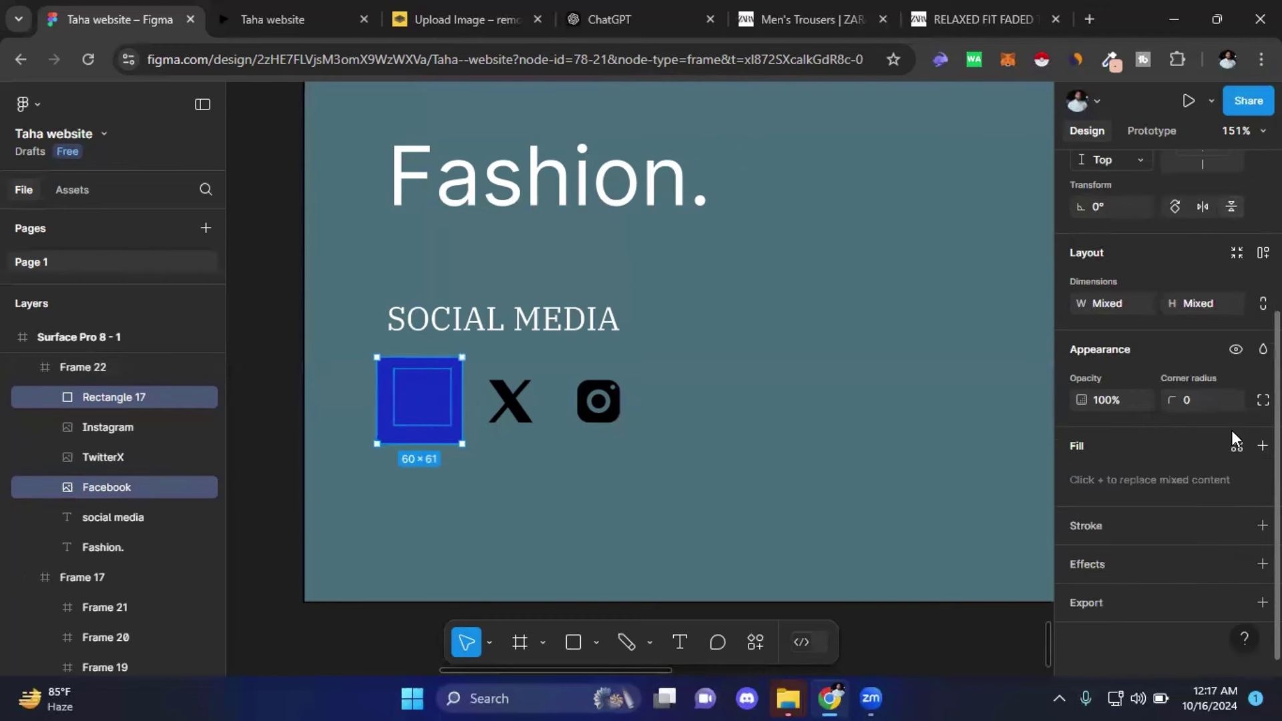
scroll(1232, 430, up, 3)
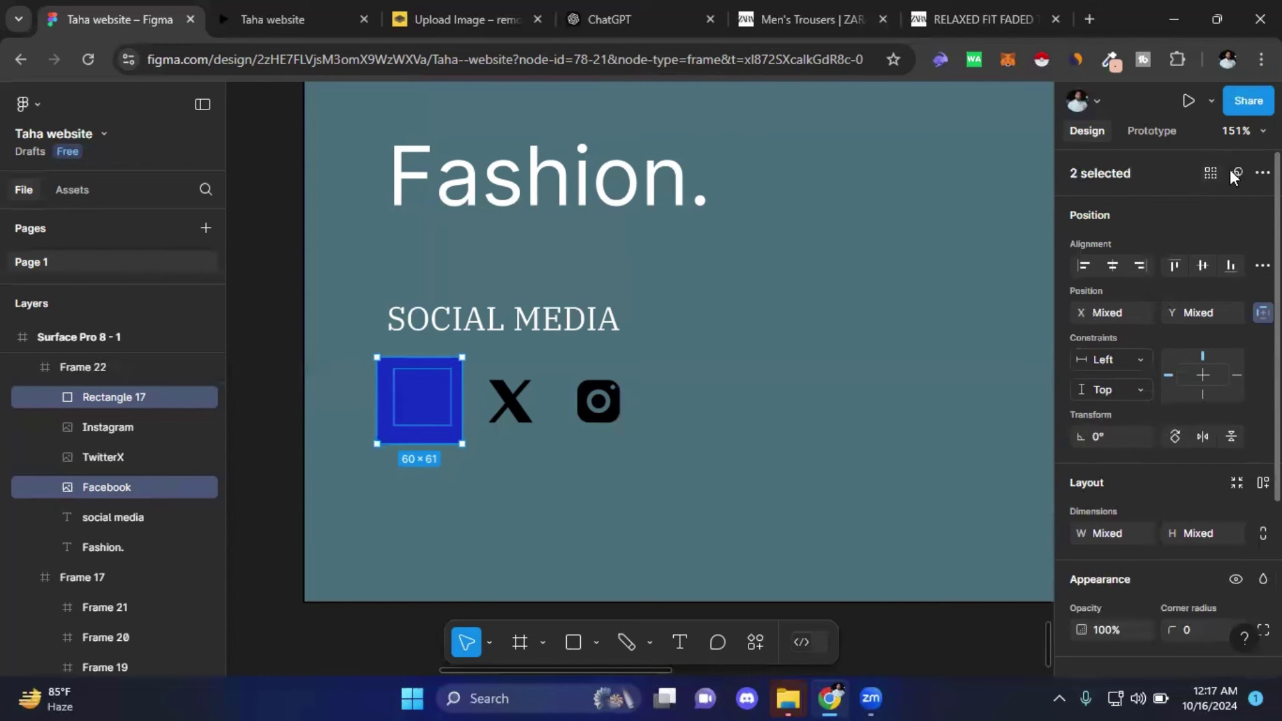
click(1263, 173)
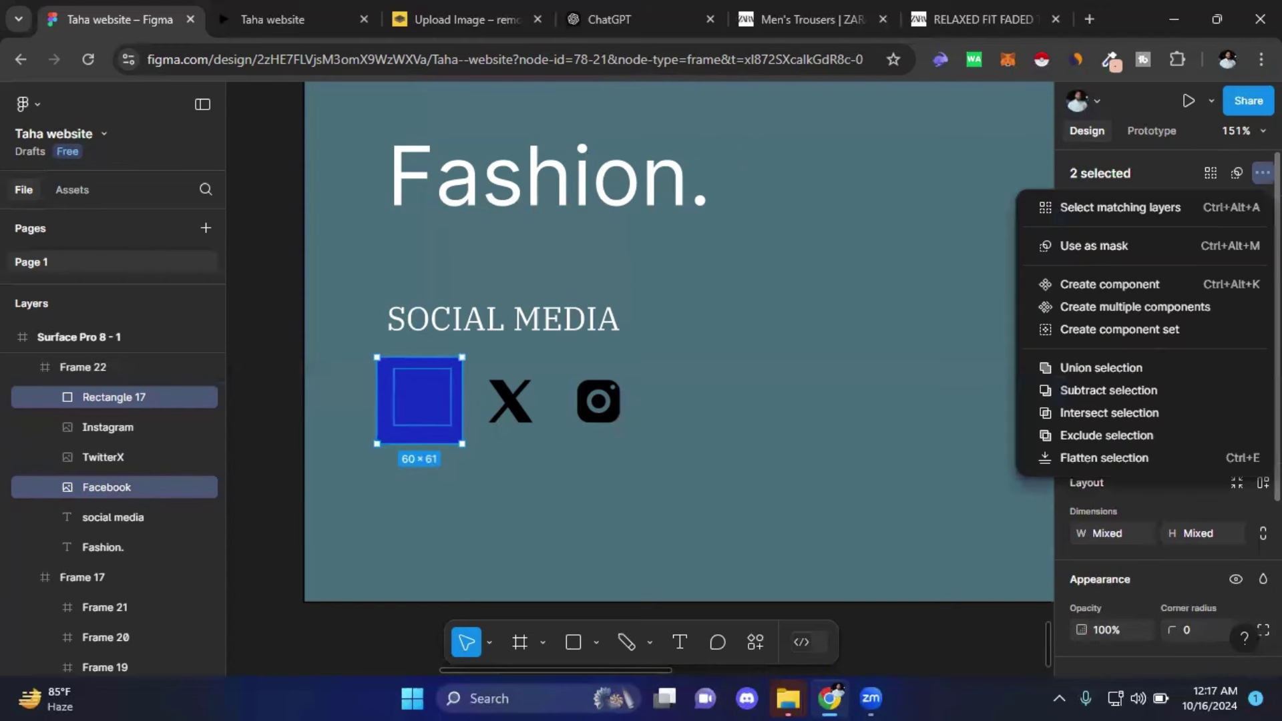
click(1112, 178)
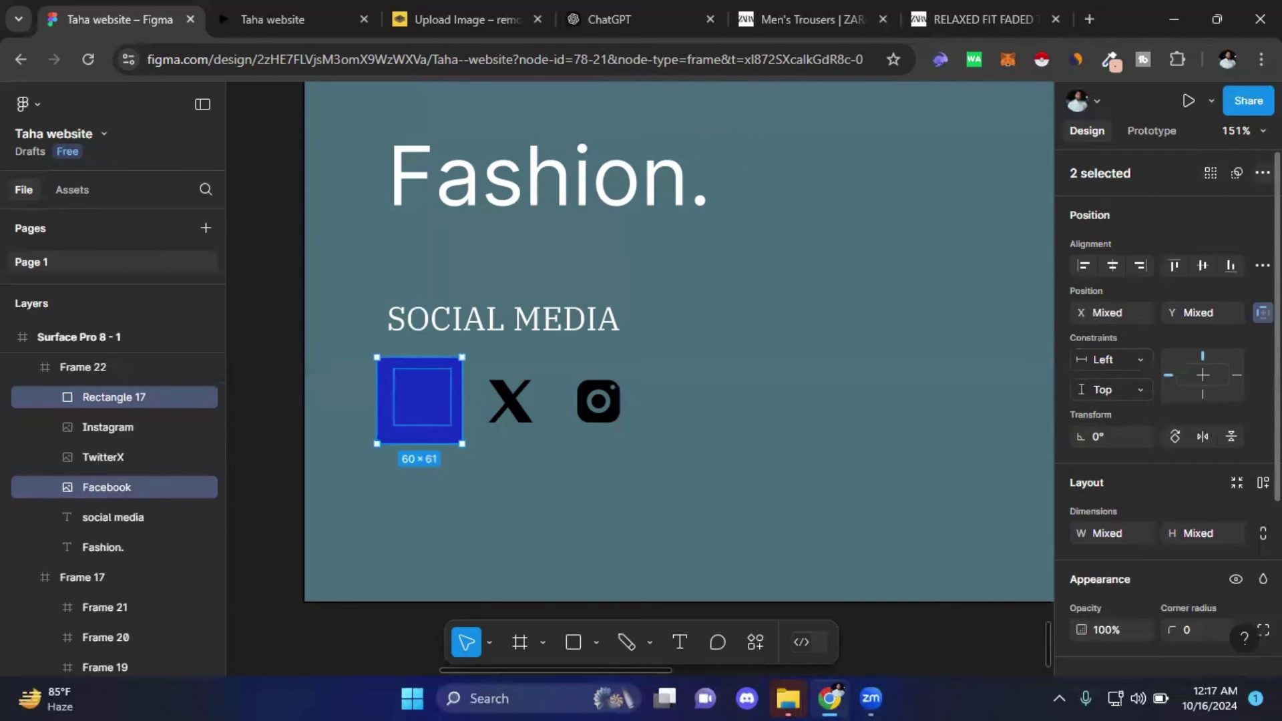
click(1263, 173)
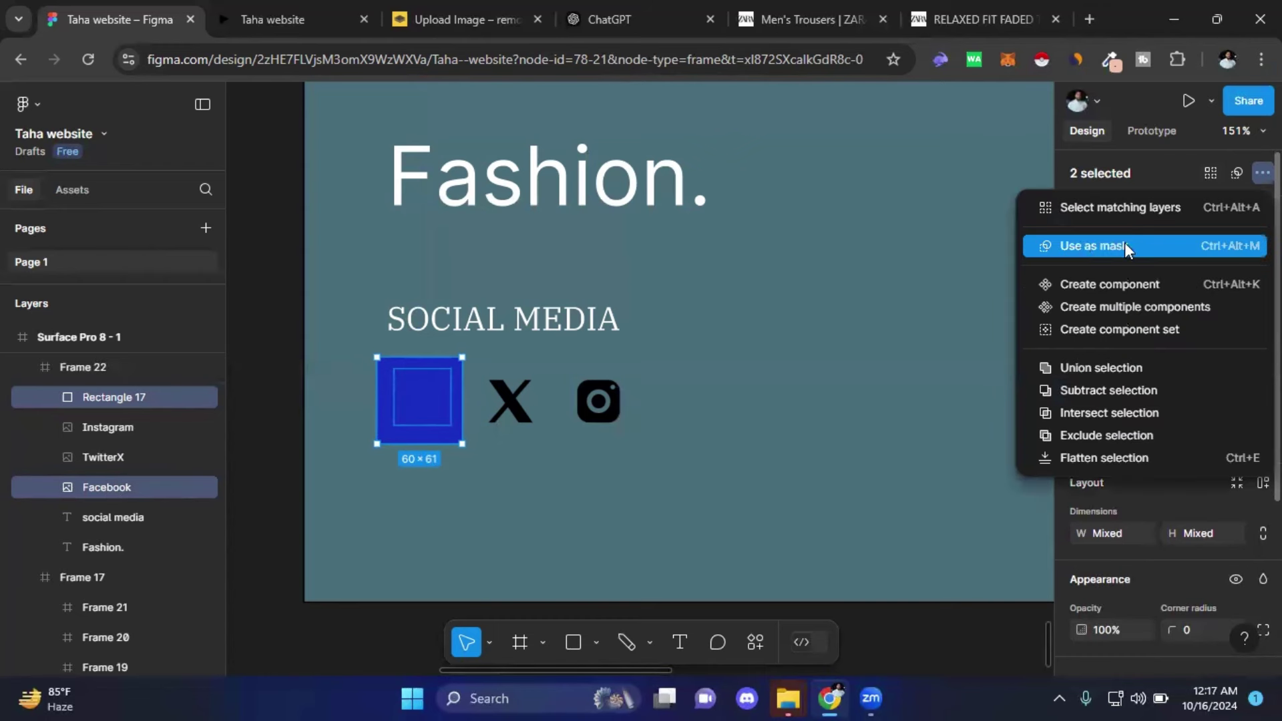
click(1145, 247)
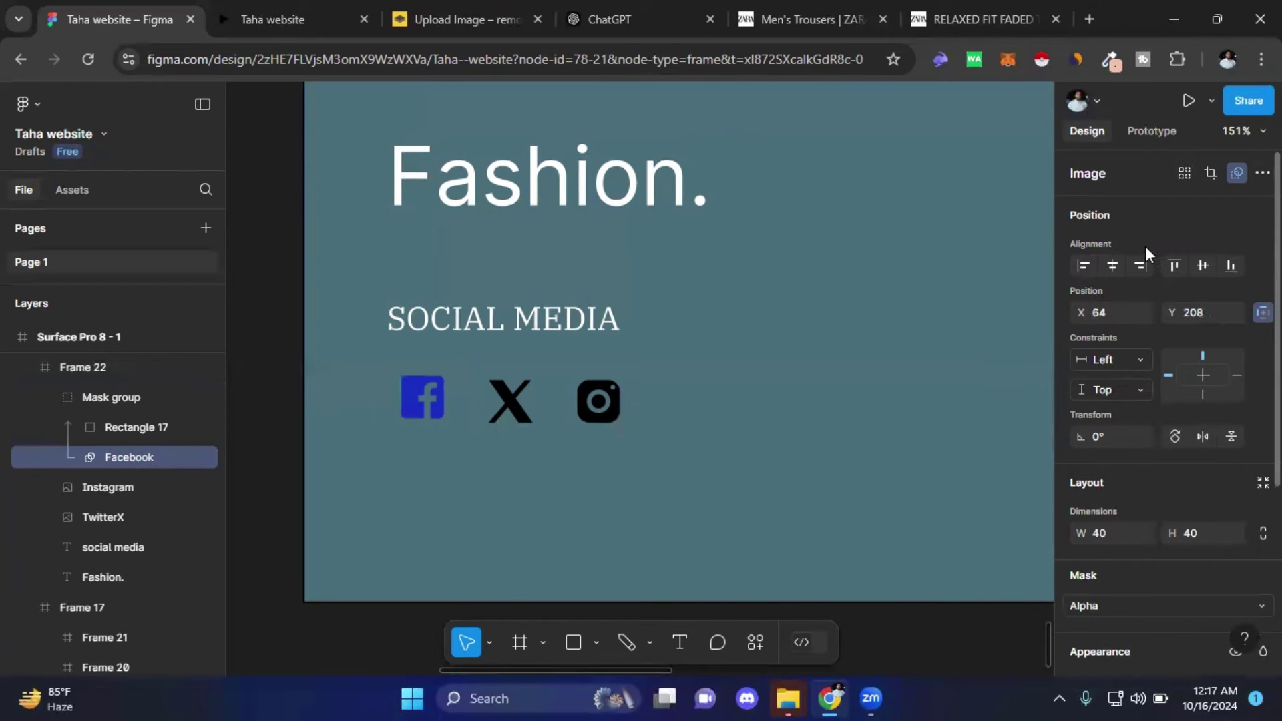
click(606, 509)
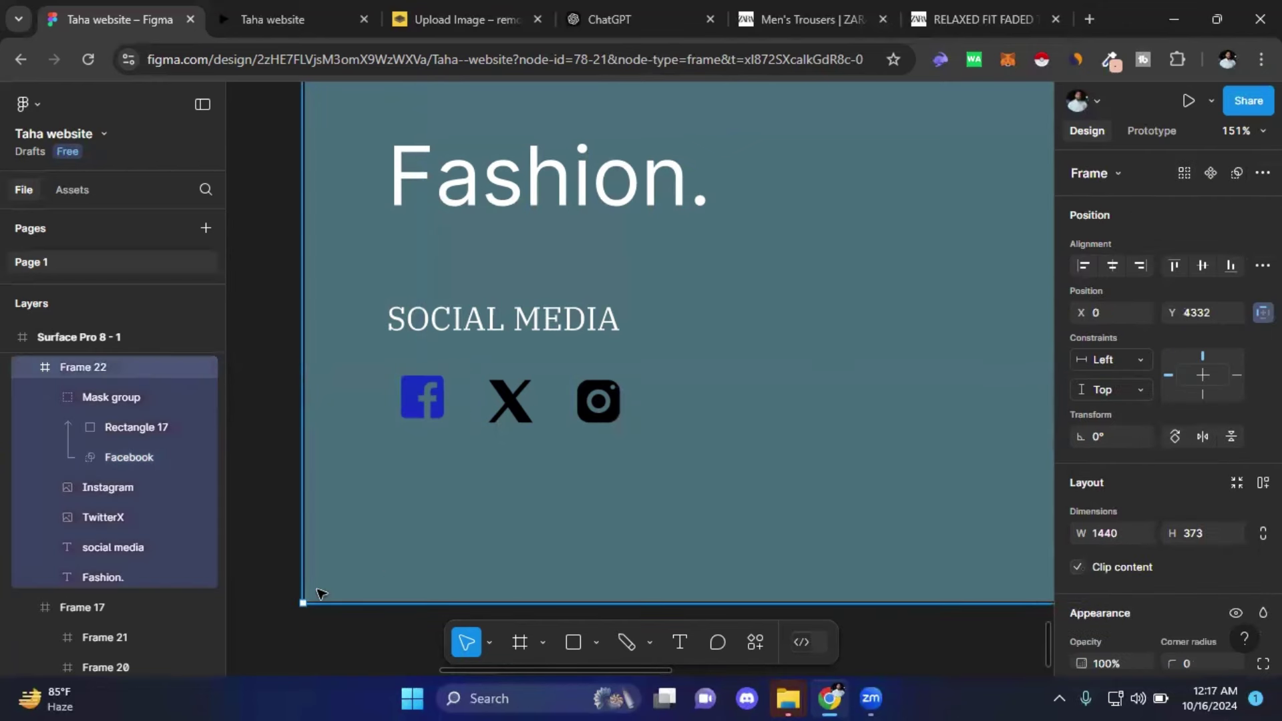
click(270, 598)
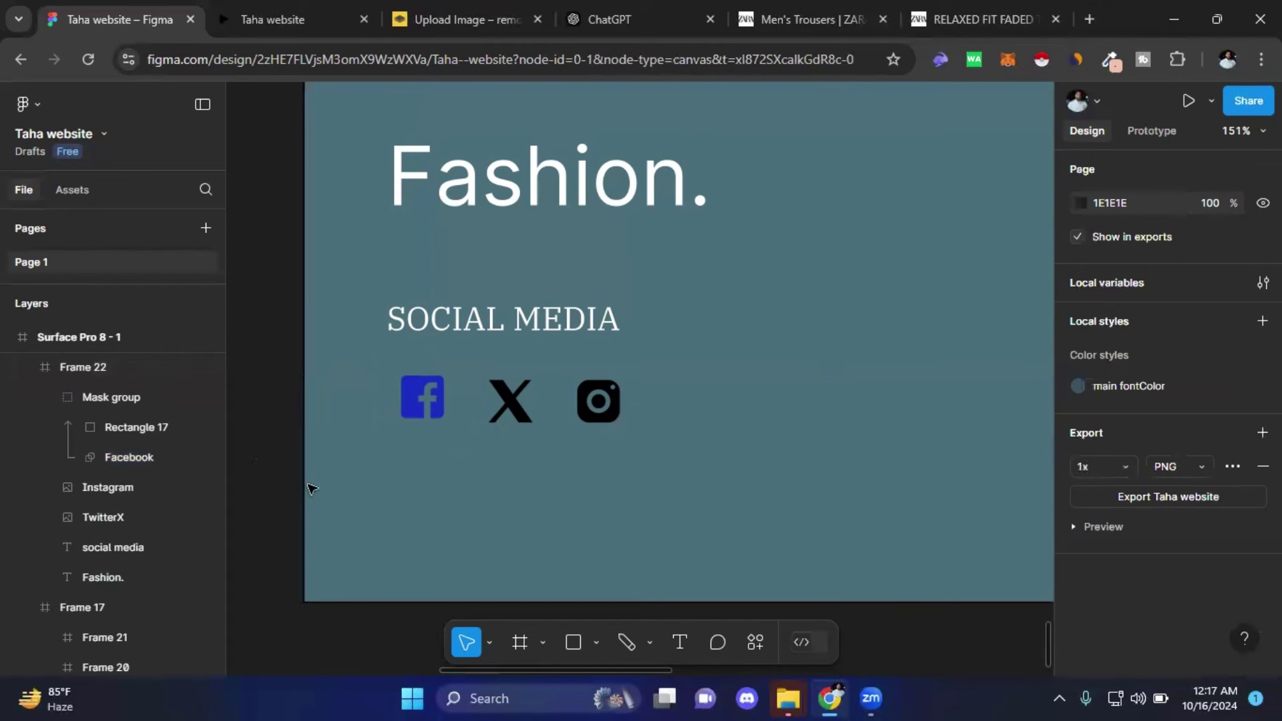
- Draw a new rectangle and position it over the Instagram icon
click(581, 645)
drag(466, 366, 552, 435)
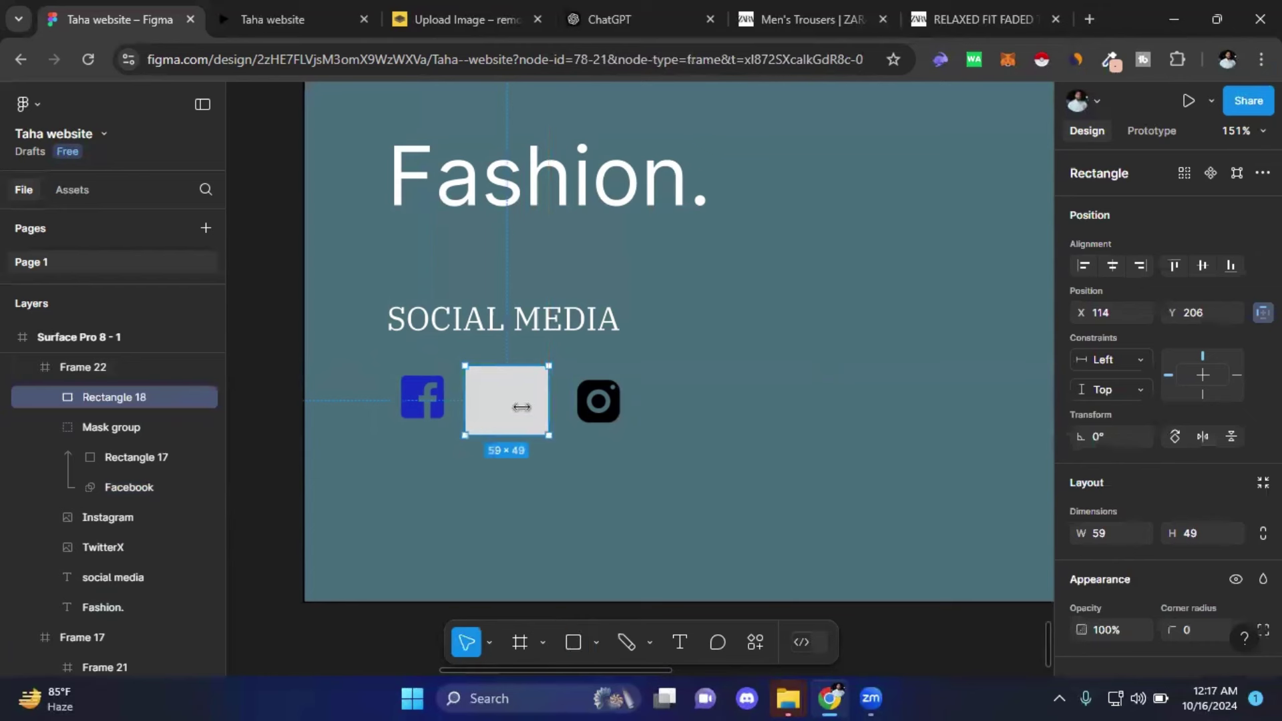
drag(533, 397, 623, 399)
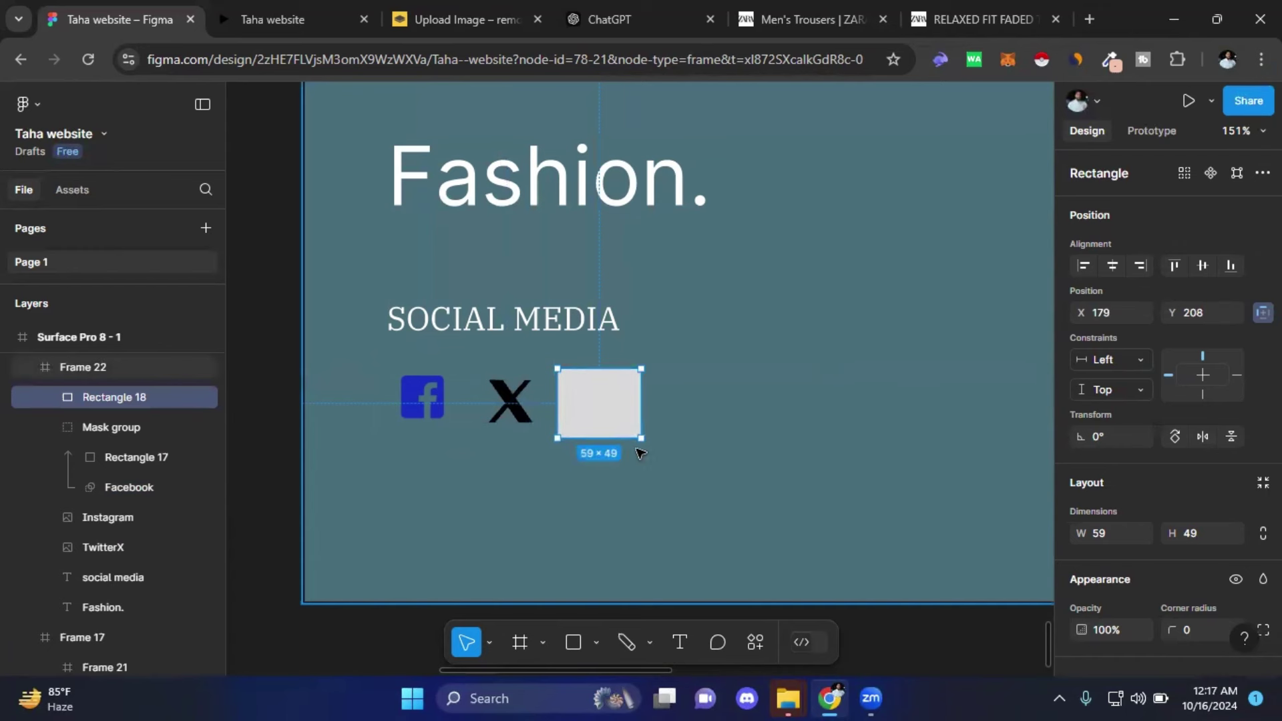
scroll(1181, 414, down, 3)
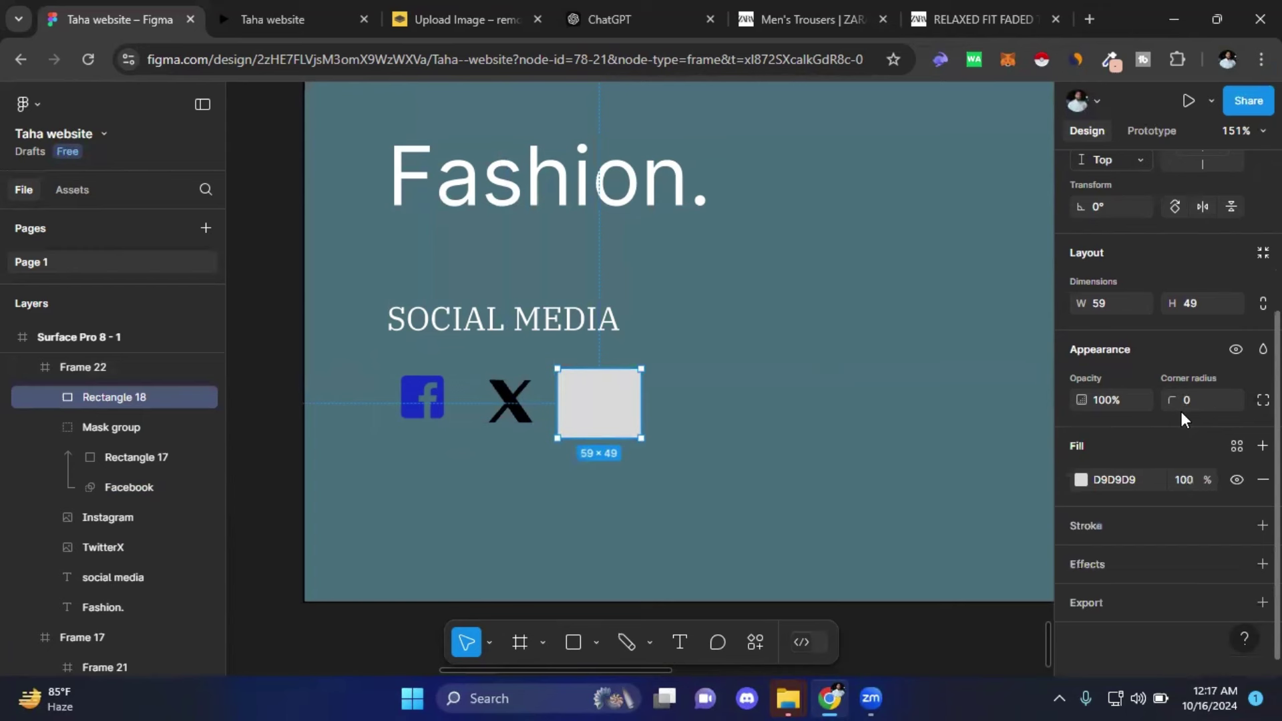
- Give the new rectangle a pale pink fill, D2BFBF
click(1077, 481)
mouse_move(1009, 378)
mouse_down()
mouse_move(866, 270)
mouse_move(840, 234)
mouse_move(827, 244)
mouse_up()
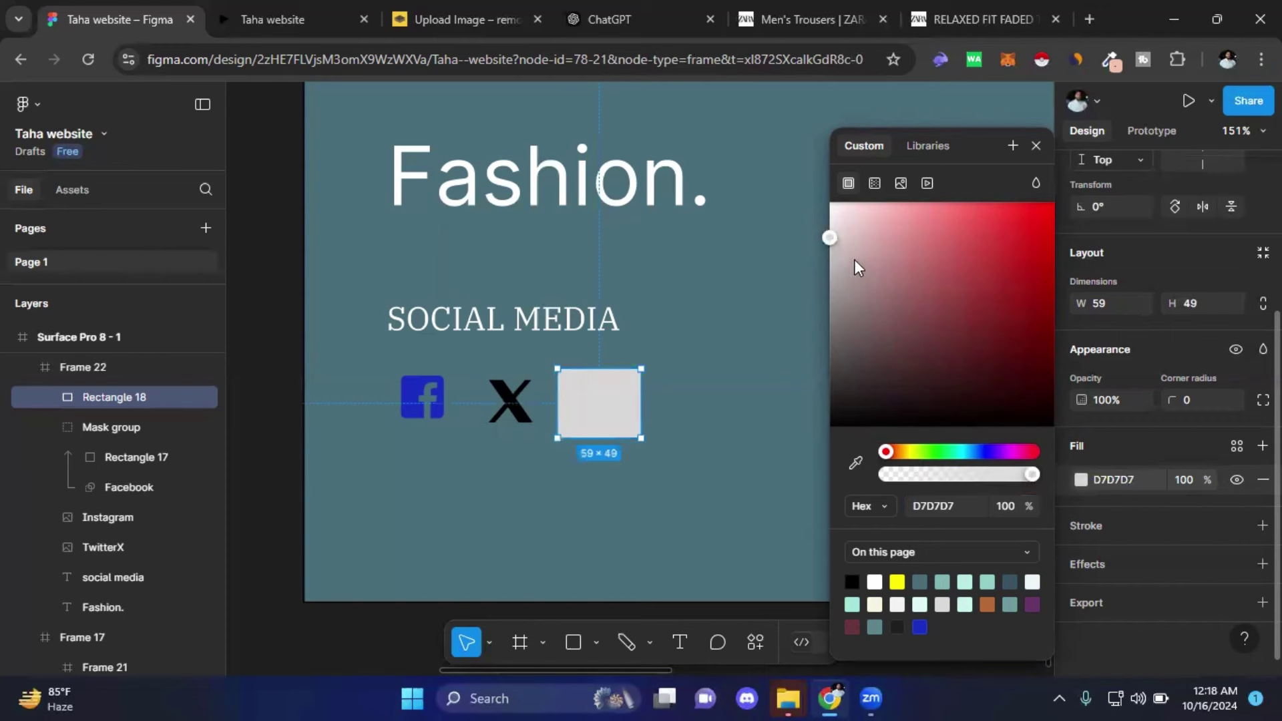
drag(836, 239, 853, 250)
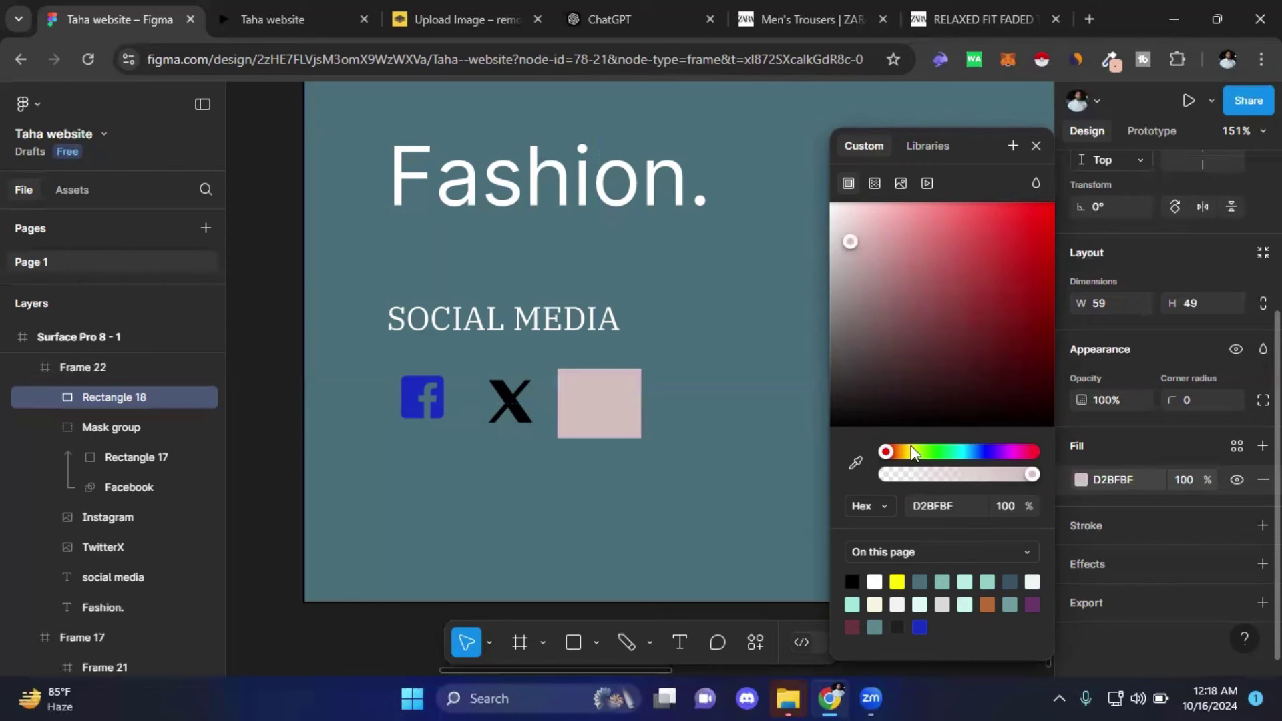
click(696, 531)
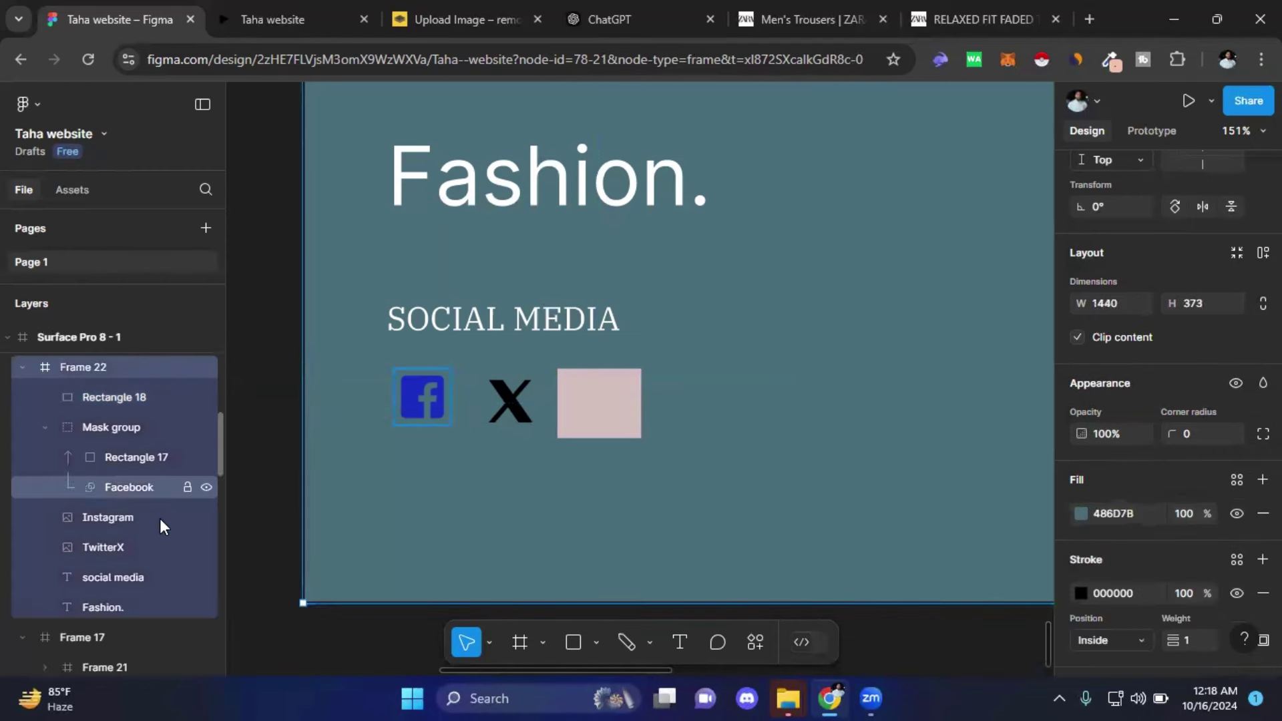
- Mask the Instagram icon with the pink Rectangle 18 as its own Mask group
click(243, 458)
click(630, 429)
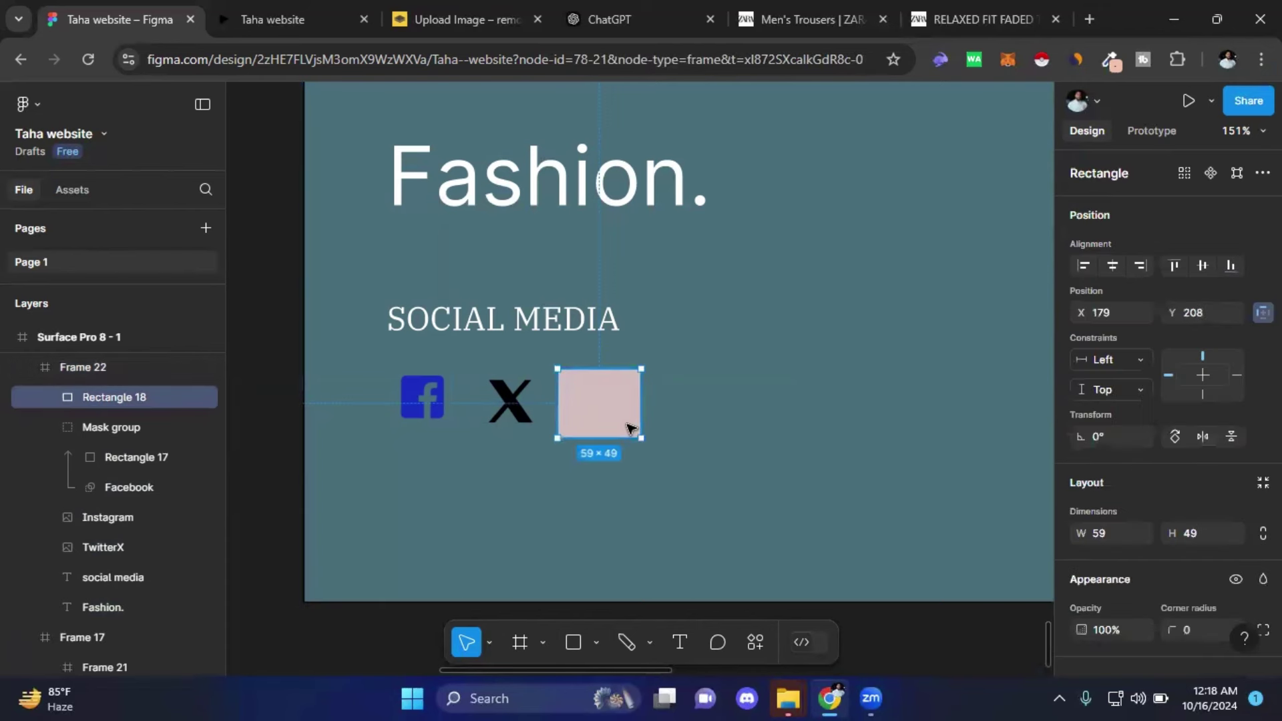
shift+click(90, 513)
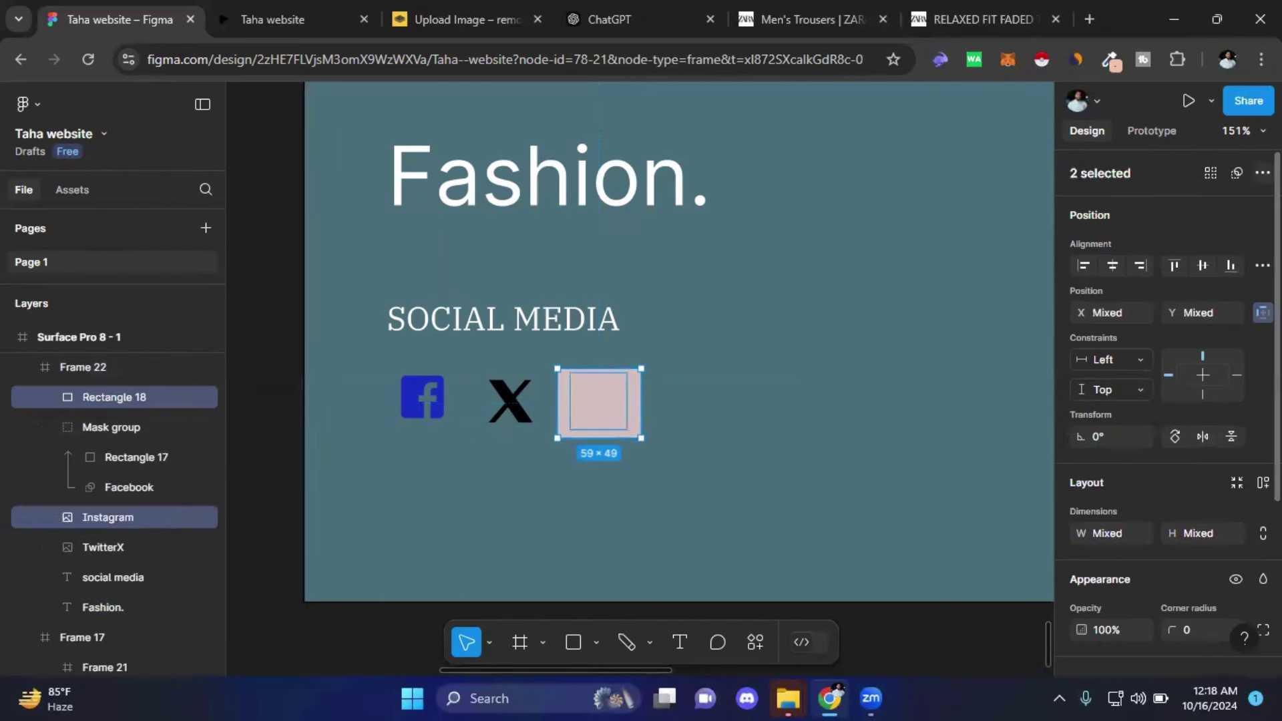
click(1263, 173)
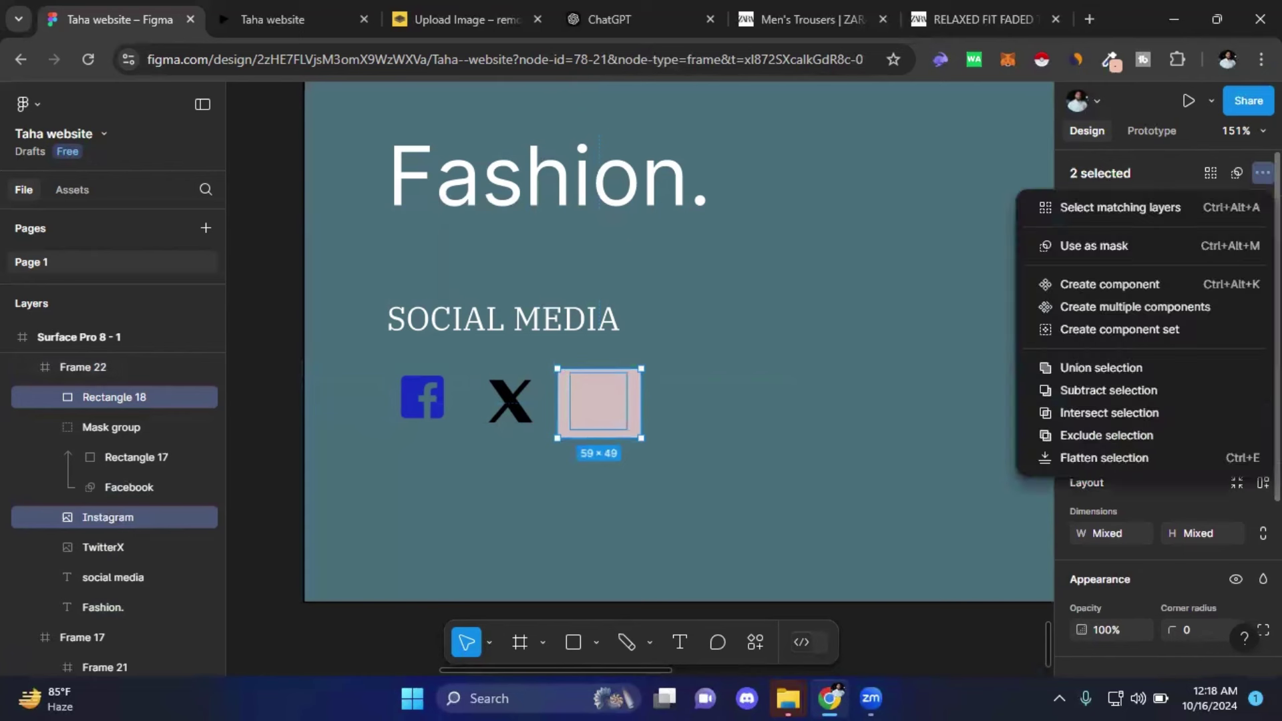
click(1099, 245)
click(792, 339)
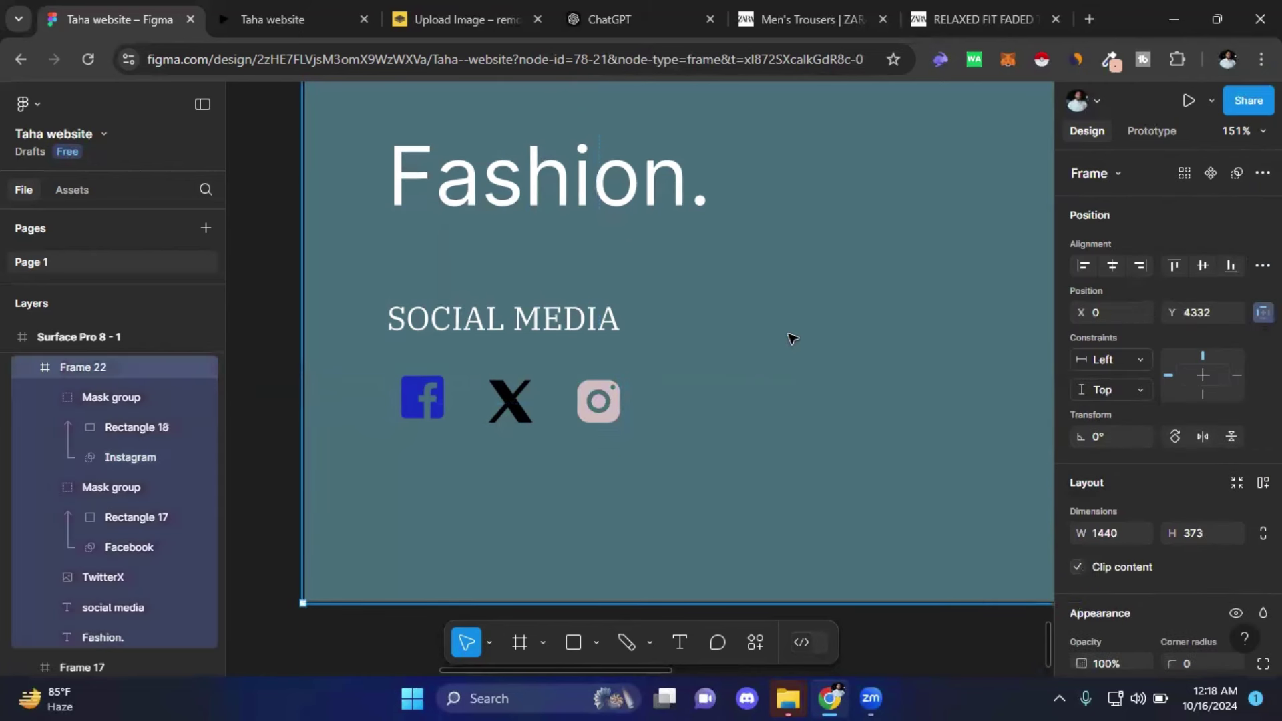
- Nudge the X icon slightly right, then select the Facebook image and X icon together
drag(509, 406, 521, 403)
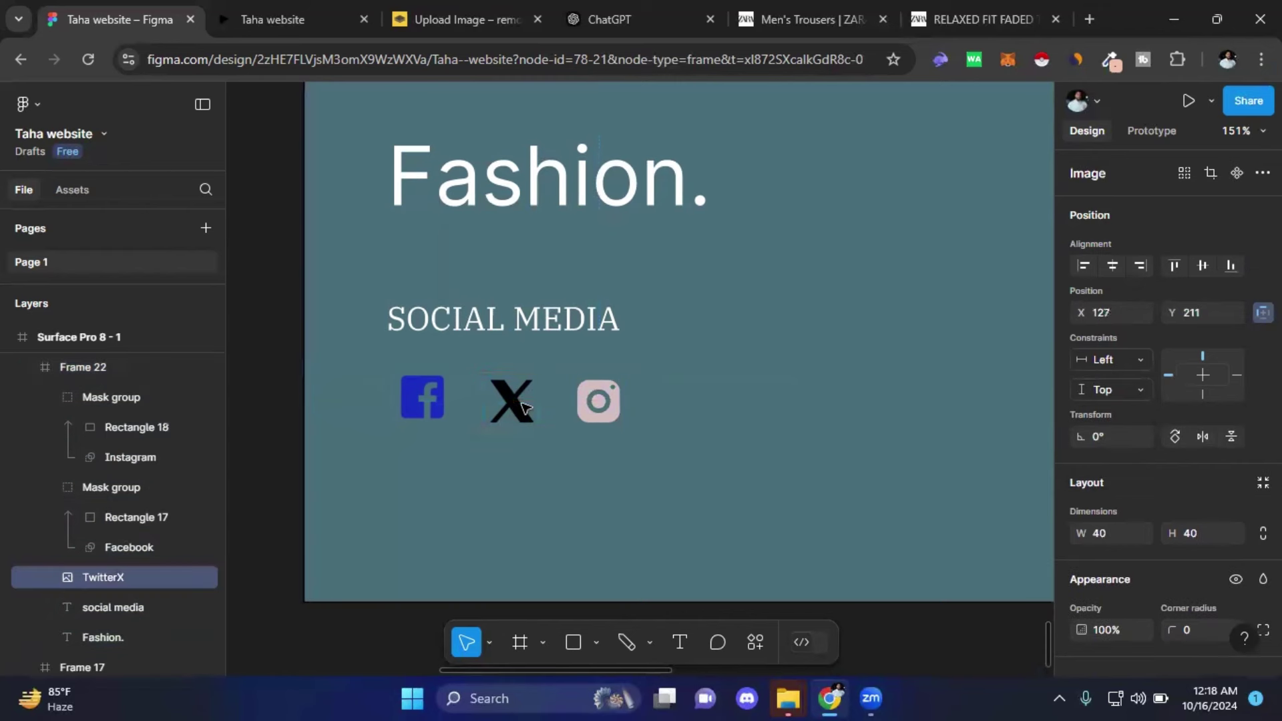
click(427, 409)
double_click(430, 411)
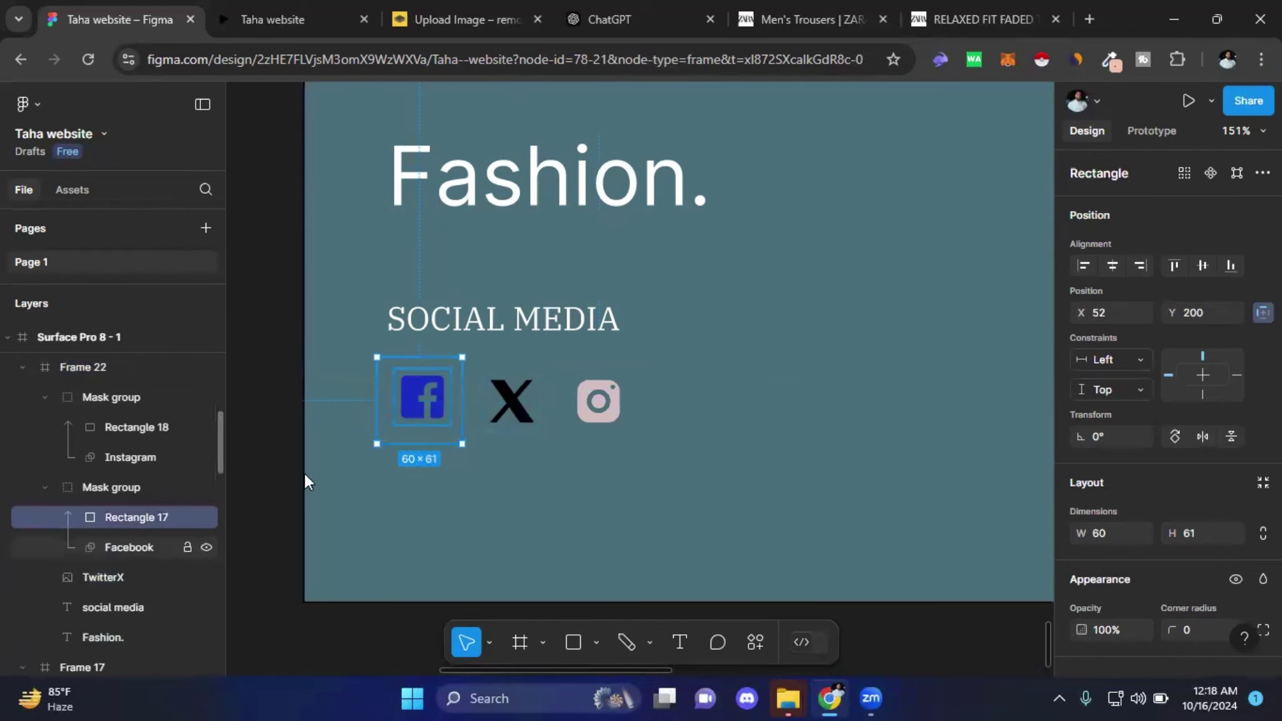
click(130, 554)
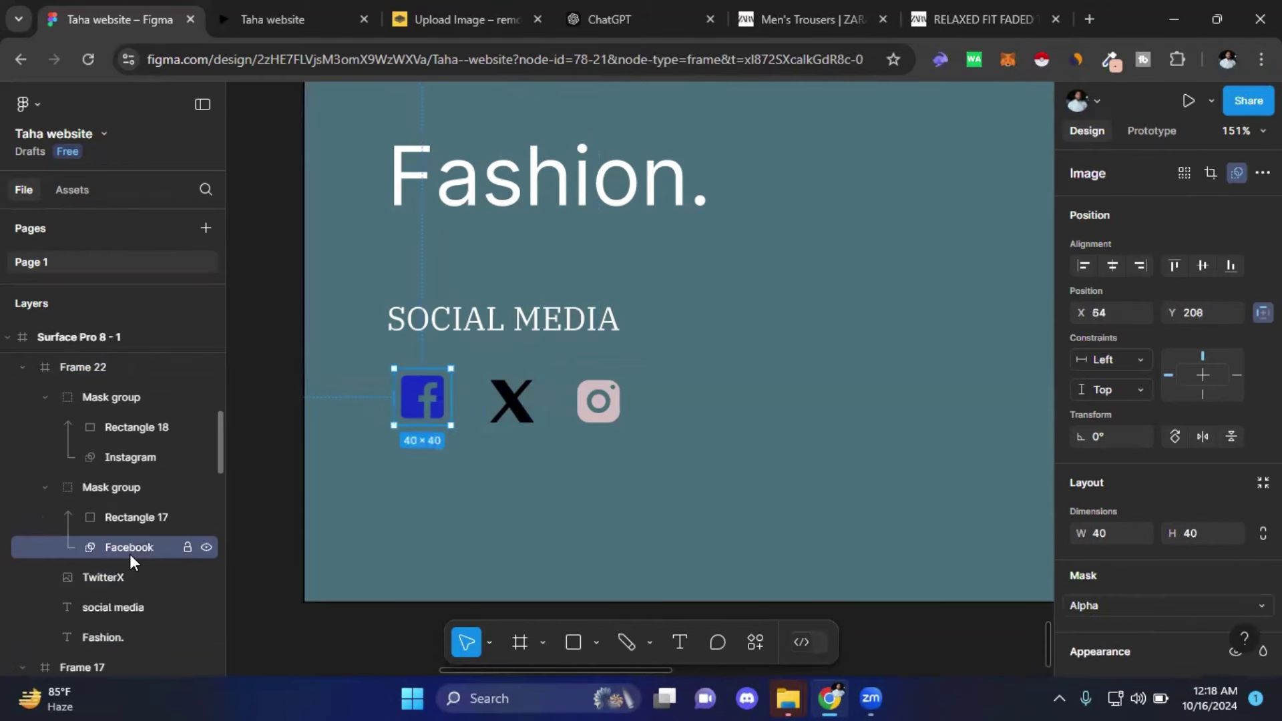
shift+click(518, 400)
- Select all three social icons together and check the extra alignment options without applying any
shift+click(599, 400)
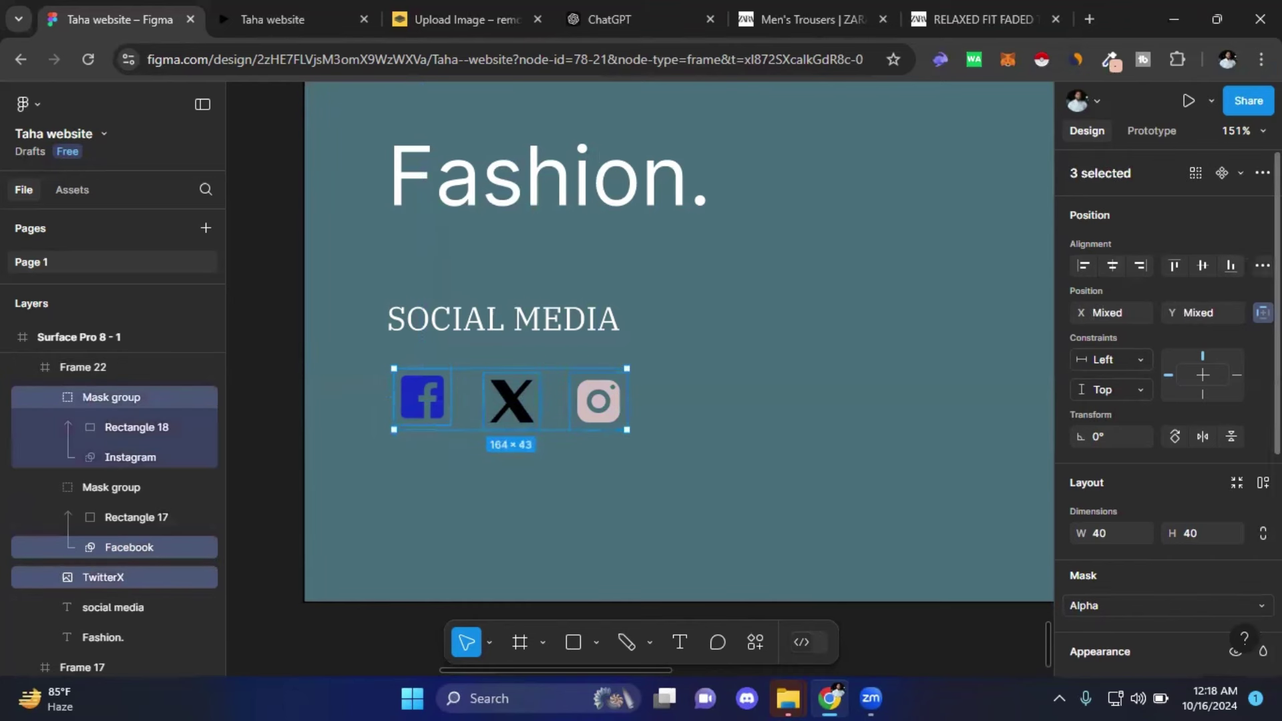
click(1263, 265)
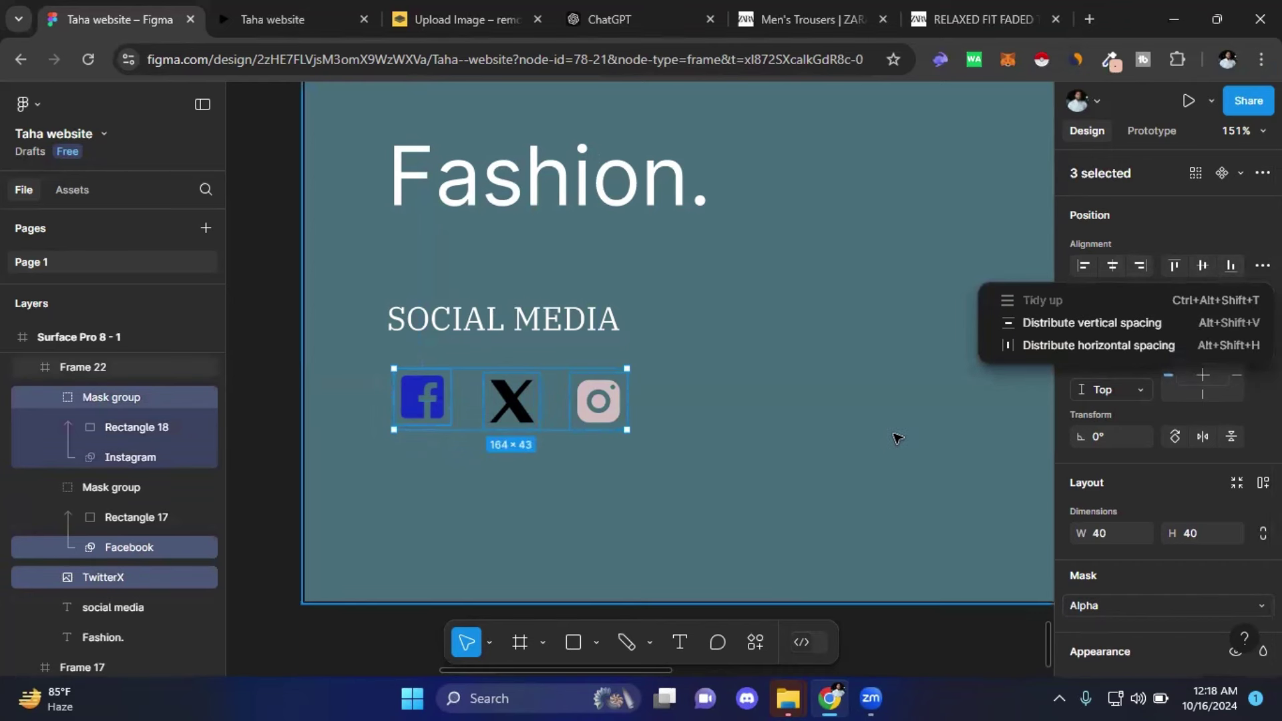
click(1209, 265)
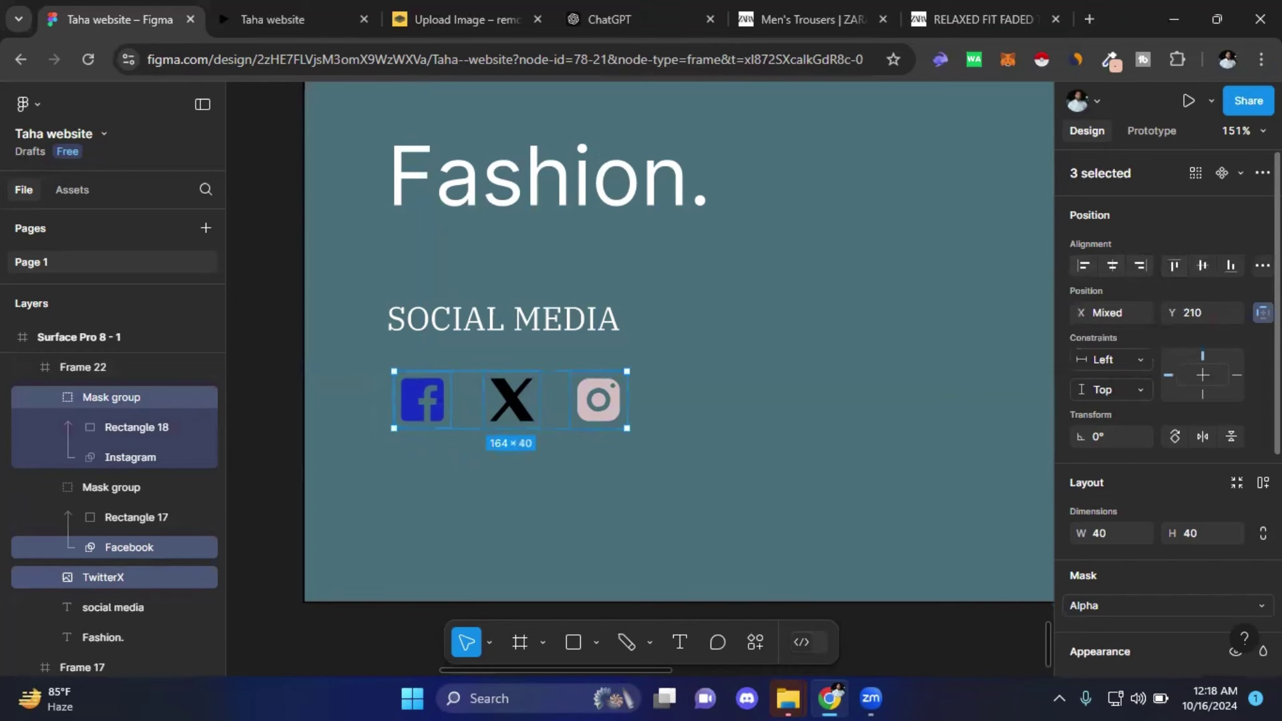
click(1263, 265)
key(Escape)
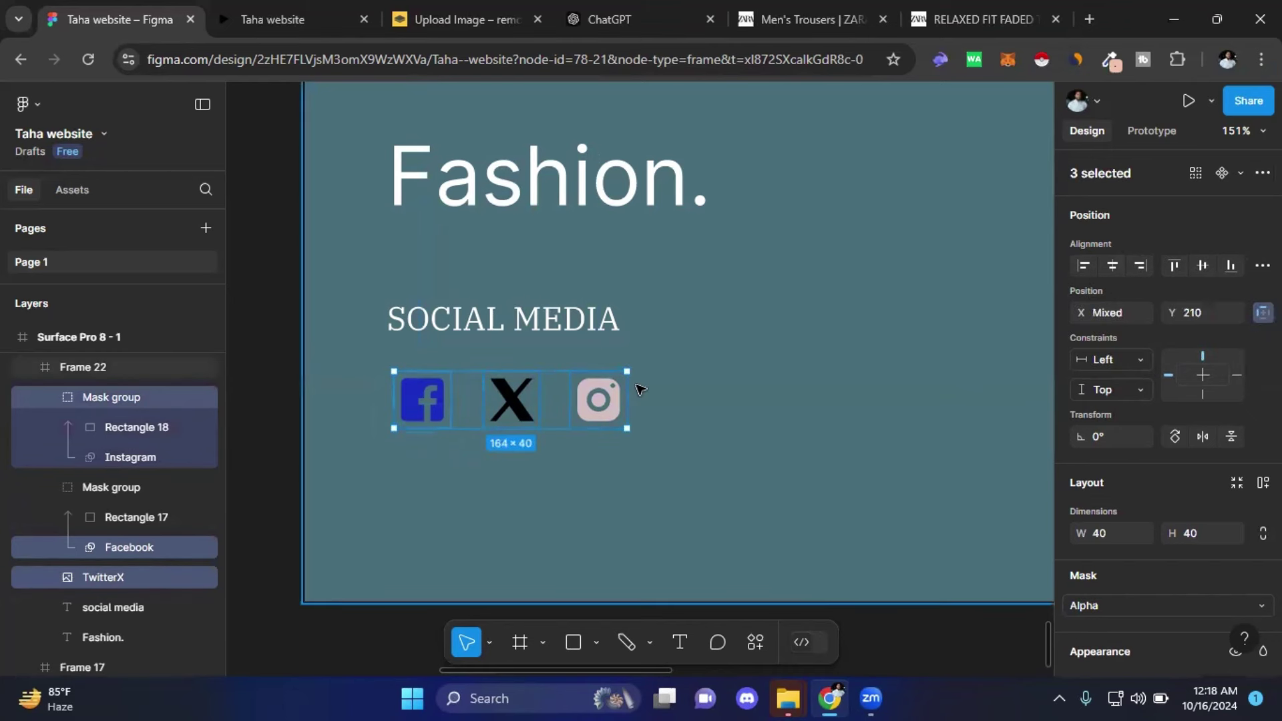
scroll(1147, 455, down, 1)
scroll(1148, 455, down, 1)
scroll(1148, 455, down, 1)
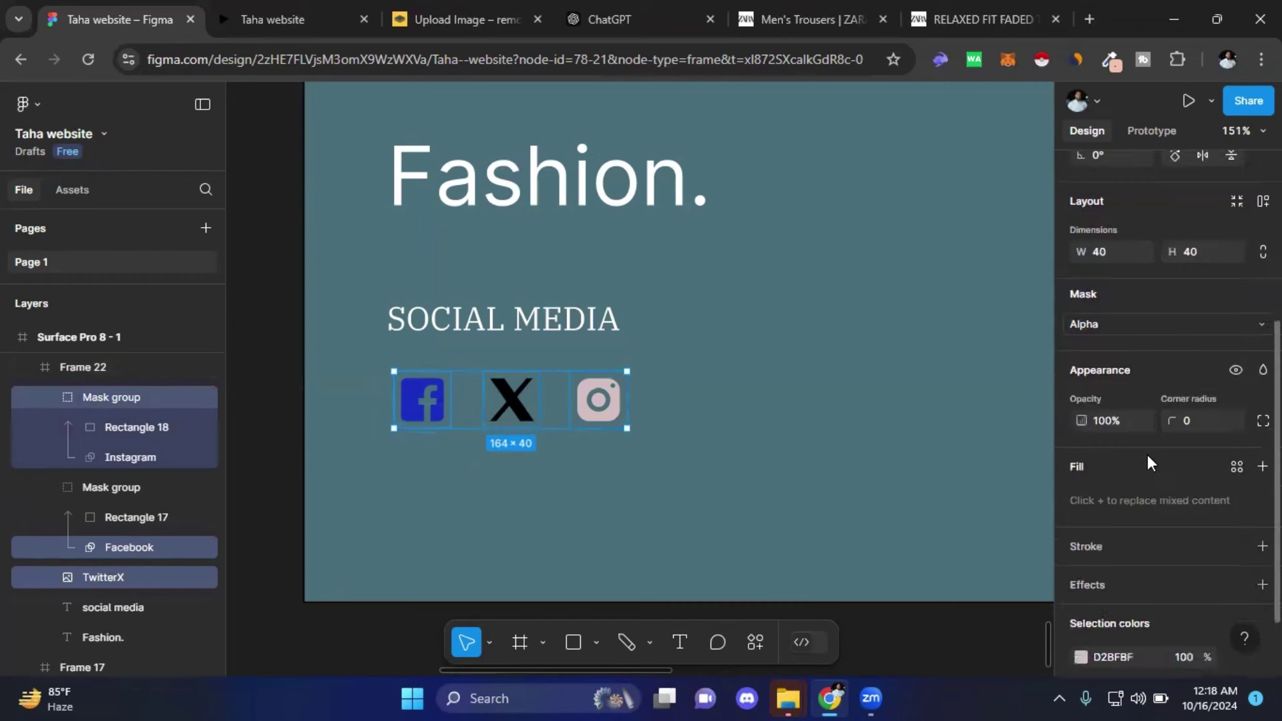
scroll(1148, 455, down, 1)
scroll(1148, 455, up, 1)
scroll(1148, 454, up, 1)
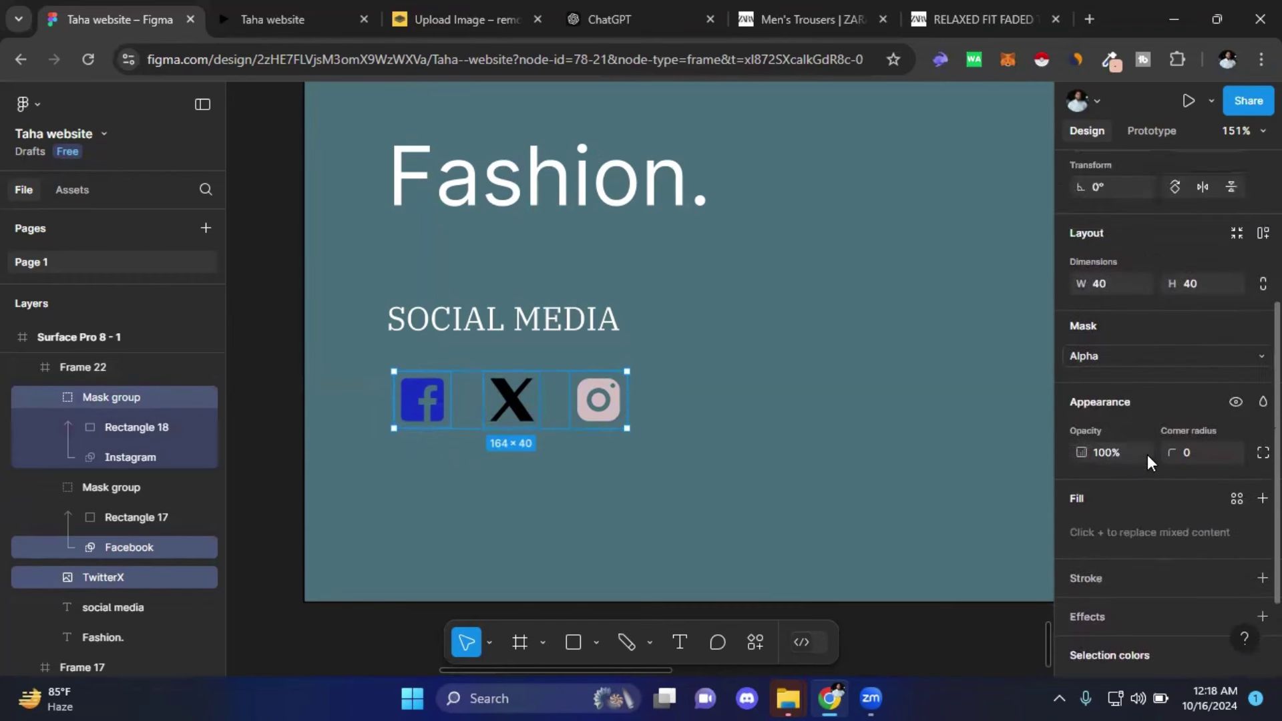
scroll(1148, 454, up, 1)
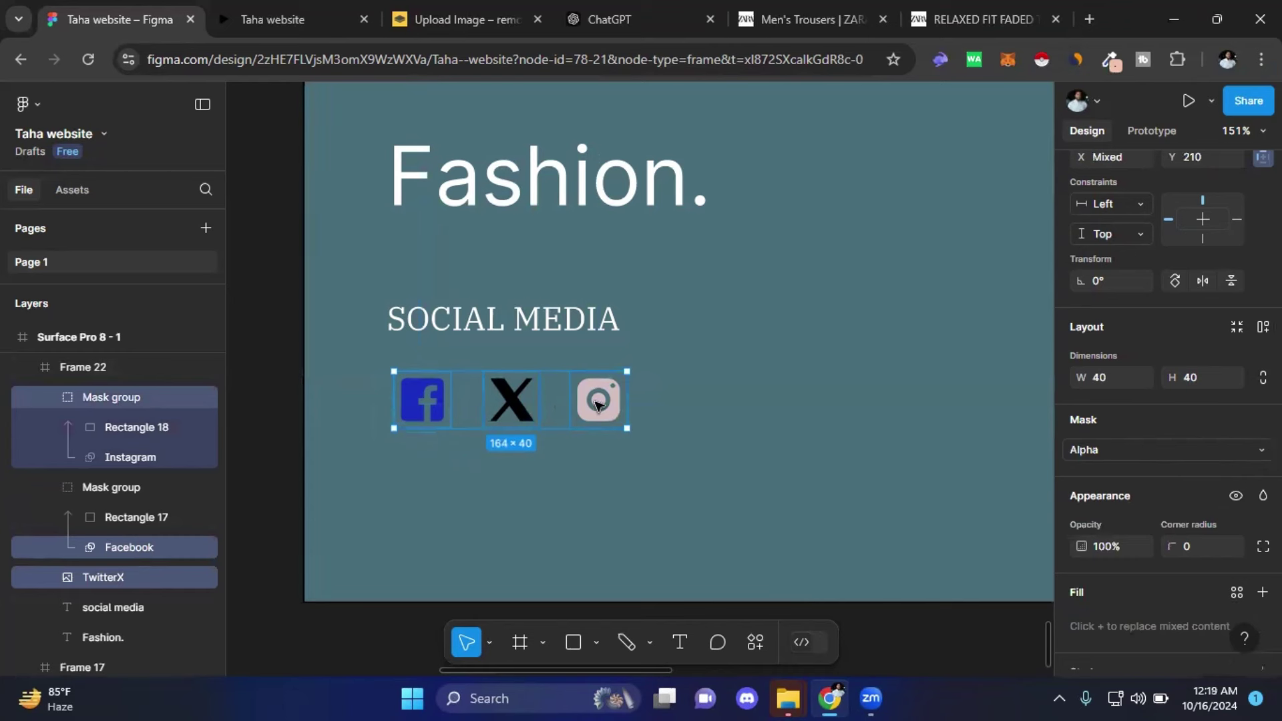
- Nudge the three social icons up and slightly sideways to sit at Y 203
key(Up)
key(Up)
key(Up)
key(Up)
key(Up)
key(Up)
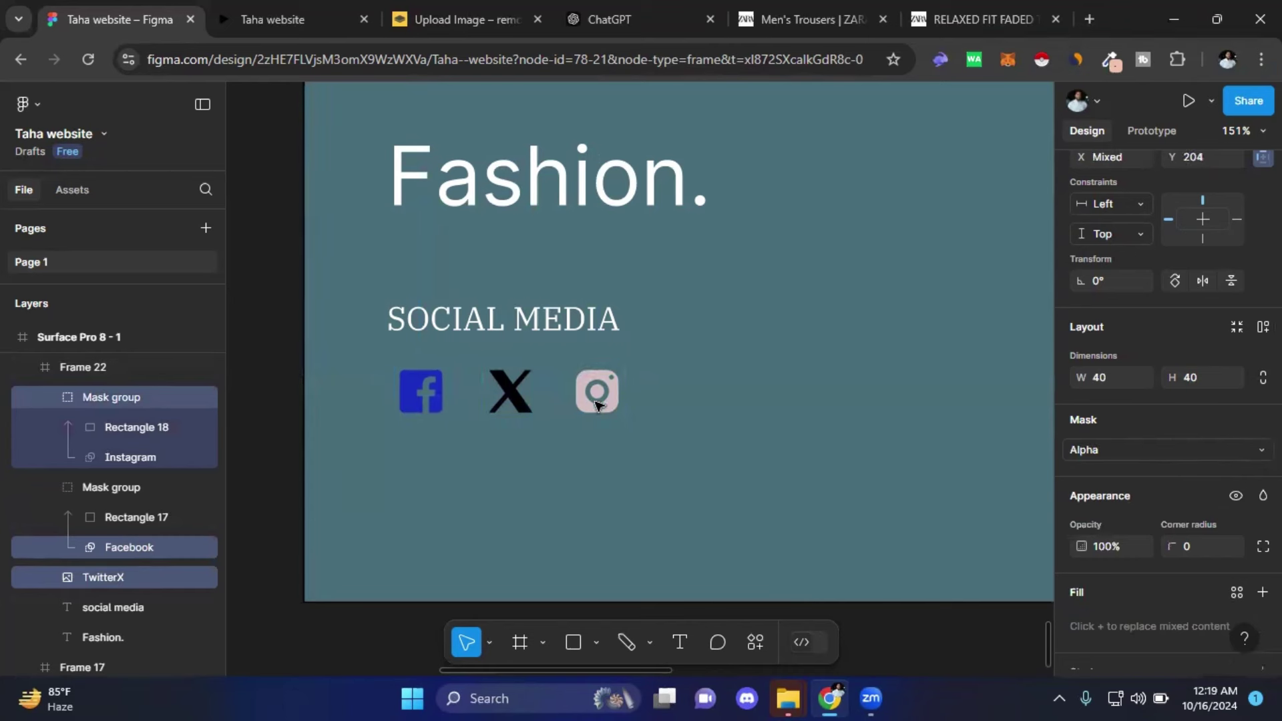
key(Left)
key(Left)
key(shift+Left)
key(Left)
key(Left)
key(Left)
key(Up)
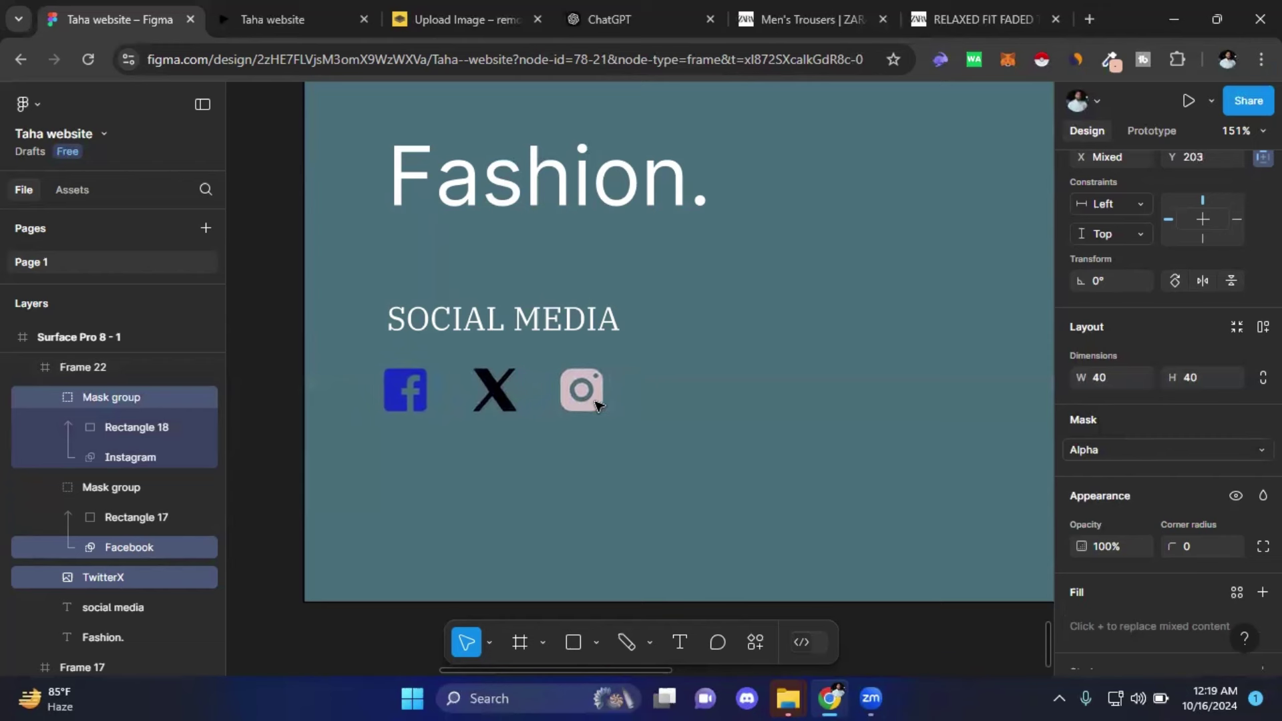
key(Right)
key(Right)
key(Right)
key(Right)
key(Right)
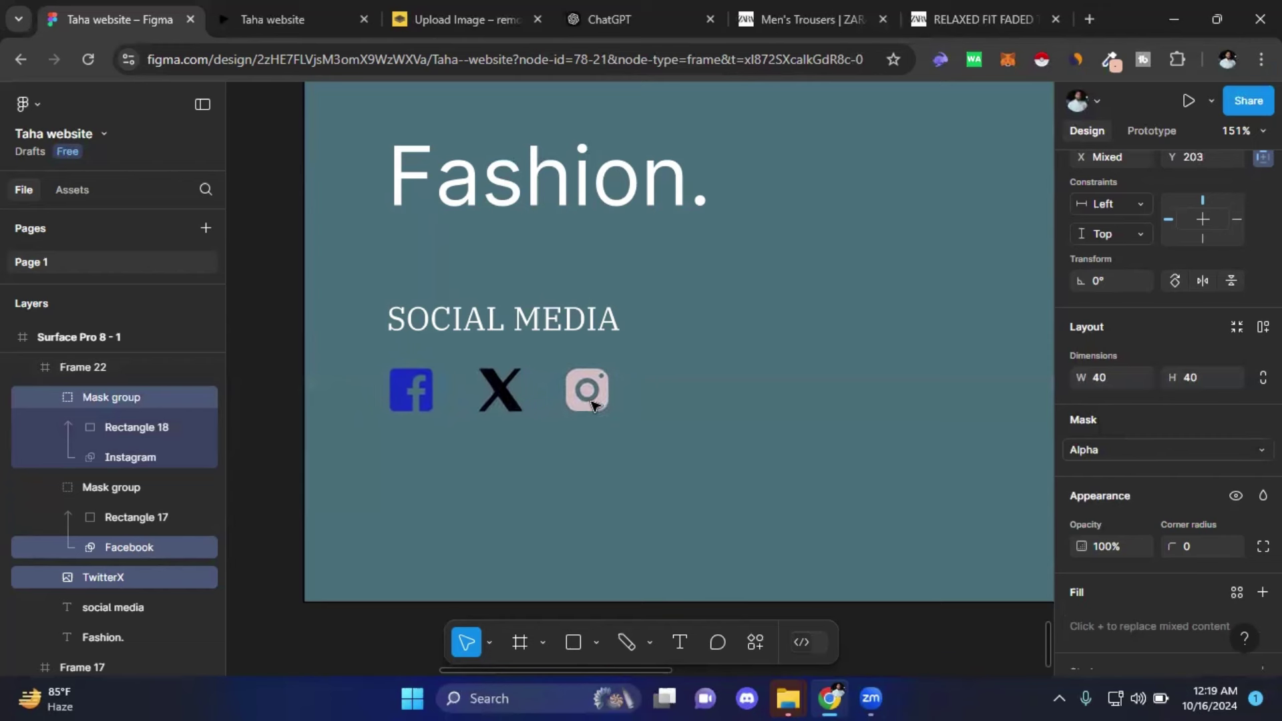
key(Right)
key(Right)
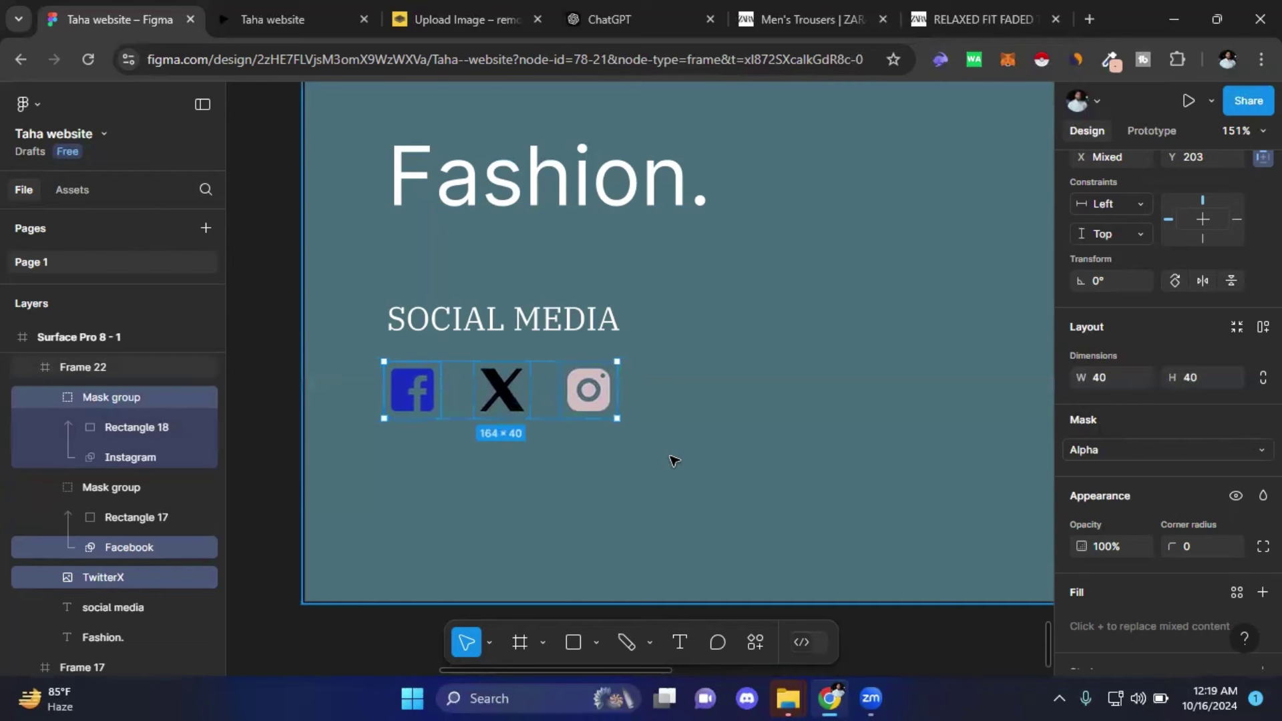
- Select the footer frame and scroll around to review the footer layout
click(673, 461)
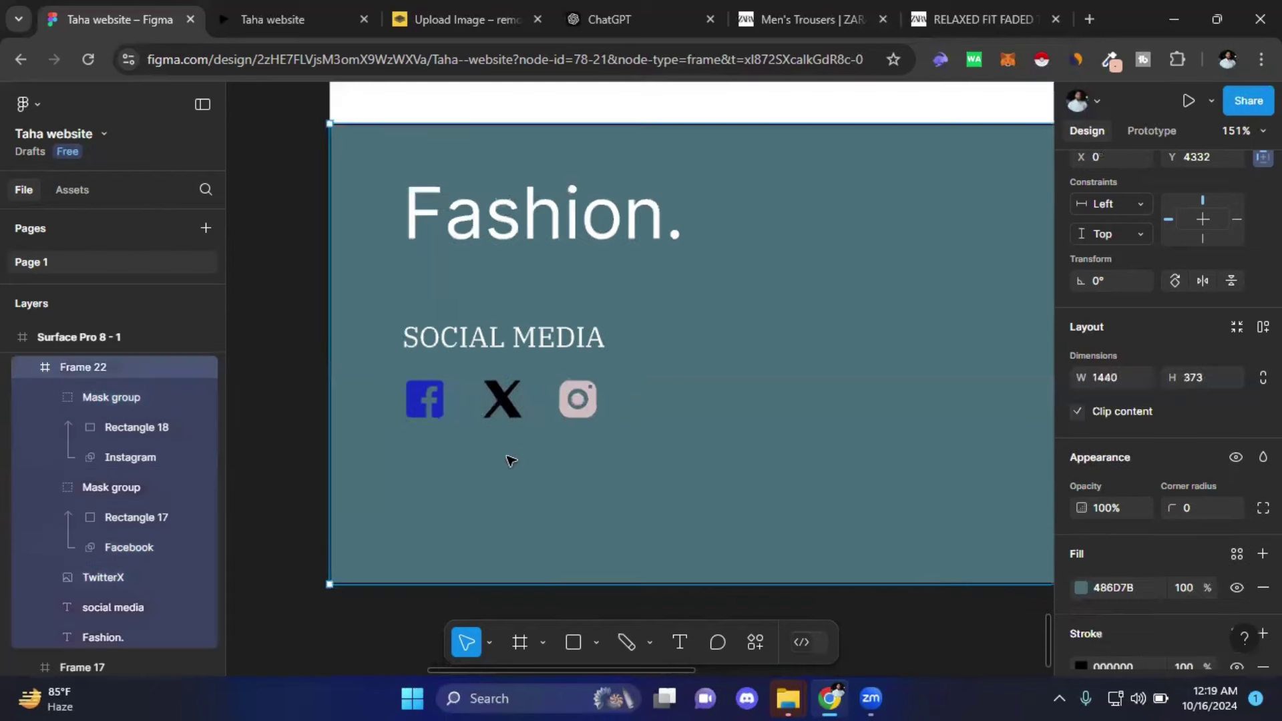
scroll(510, 458, down, 5)
scroll(761, 522, right, 4)
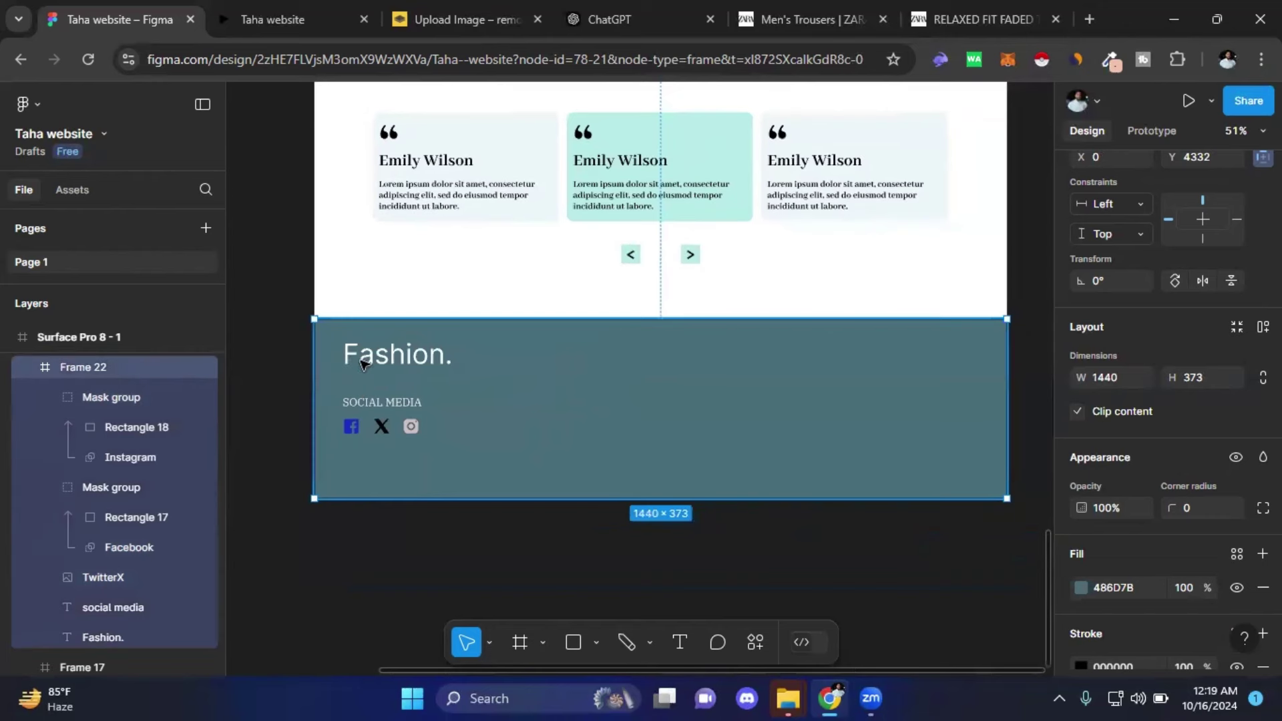
scroll(626, 466, down, 2)
scroll(626, 466, down, 2)
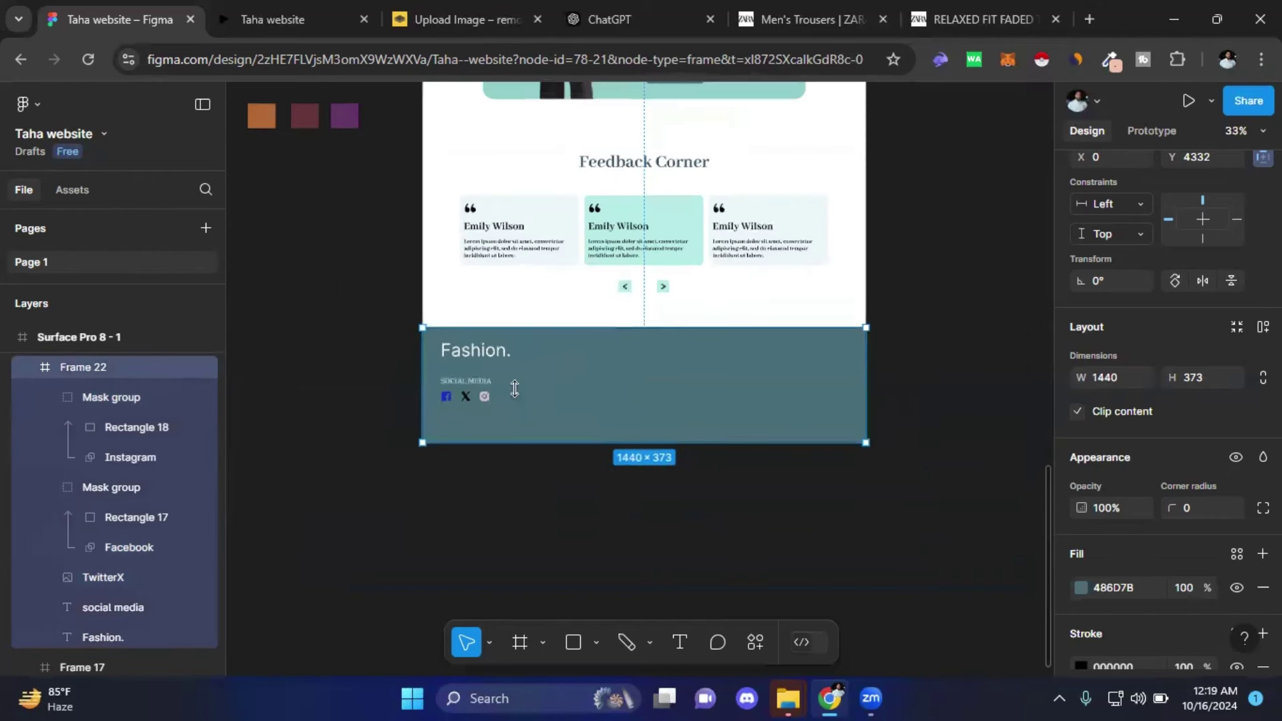
scroll(479, 187, up, 3)
scroll(480, 187, up, 1)
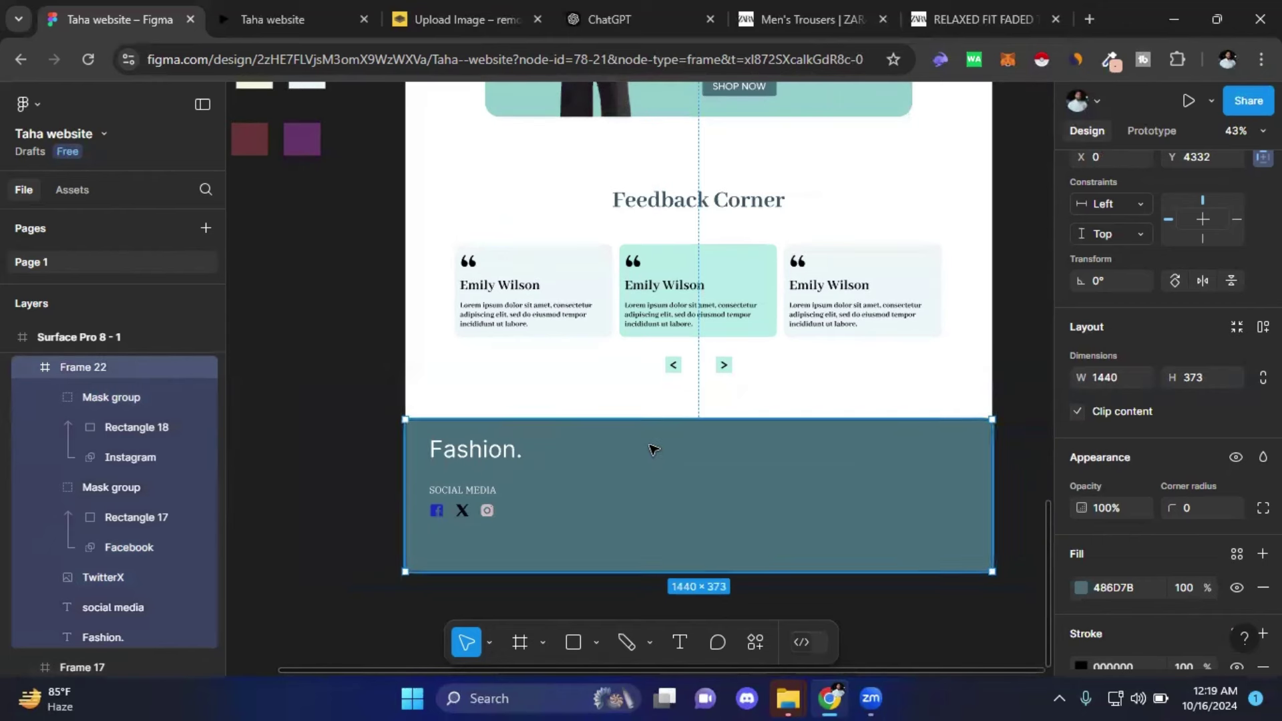
scroll(653, 449, down, 3)
scroll(652, 449, down, 1)
scroll(635, 420, down, 1)
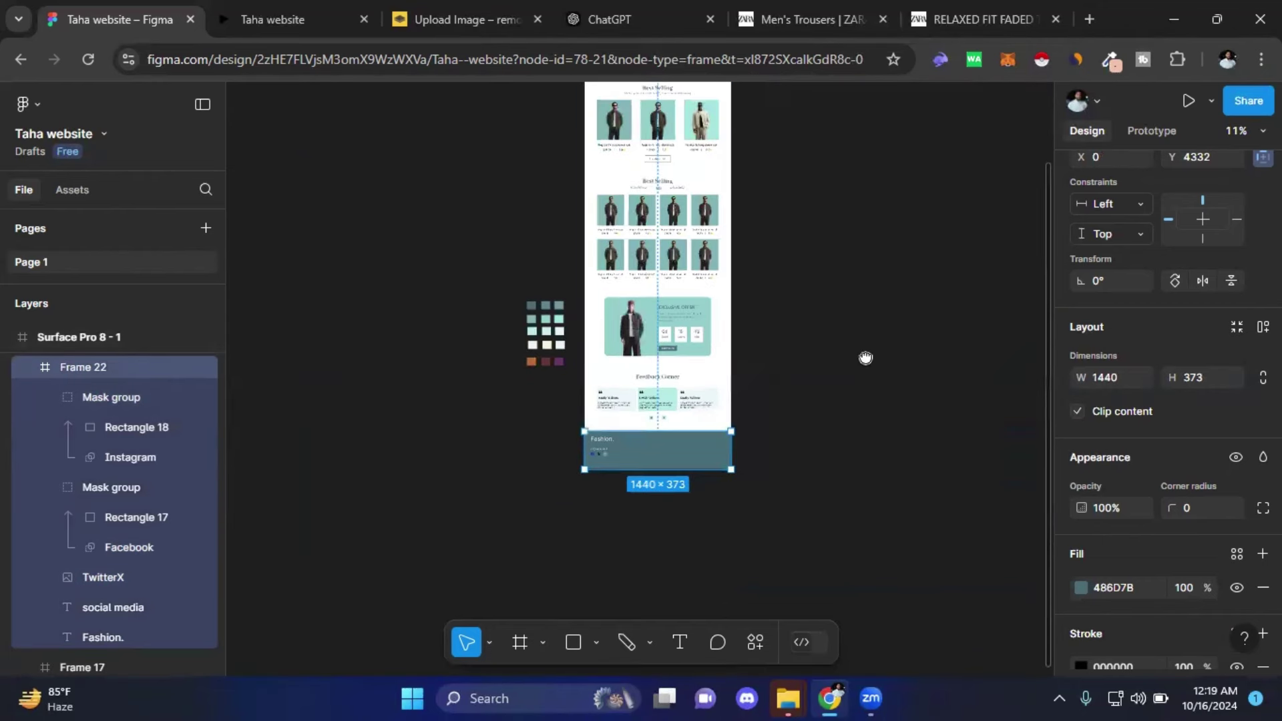
scroll(864, 361, up, 3)
scroll(631, 104, up, 1)
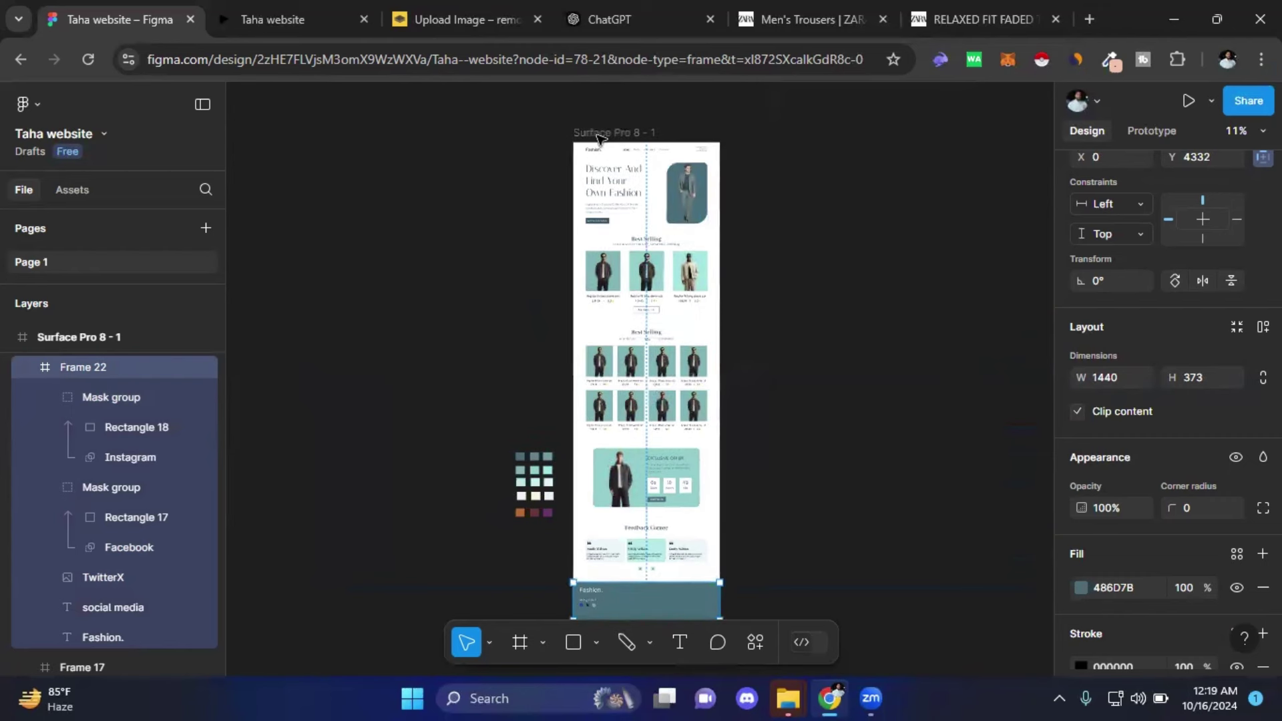
- Select the Surface Pro 8 - 1 frame and show its 12-column layout grid with Ctrl+Shift+4
click(615, 125)
scroll(1148, 535, down, 3)
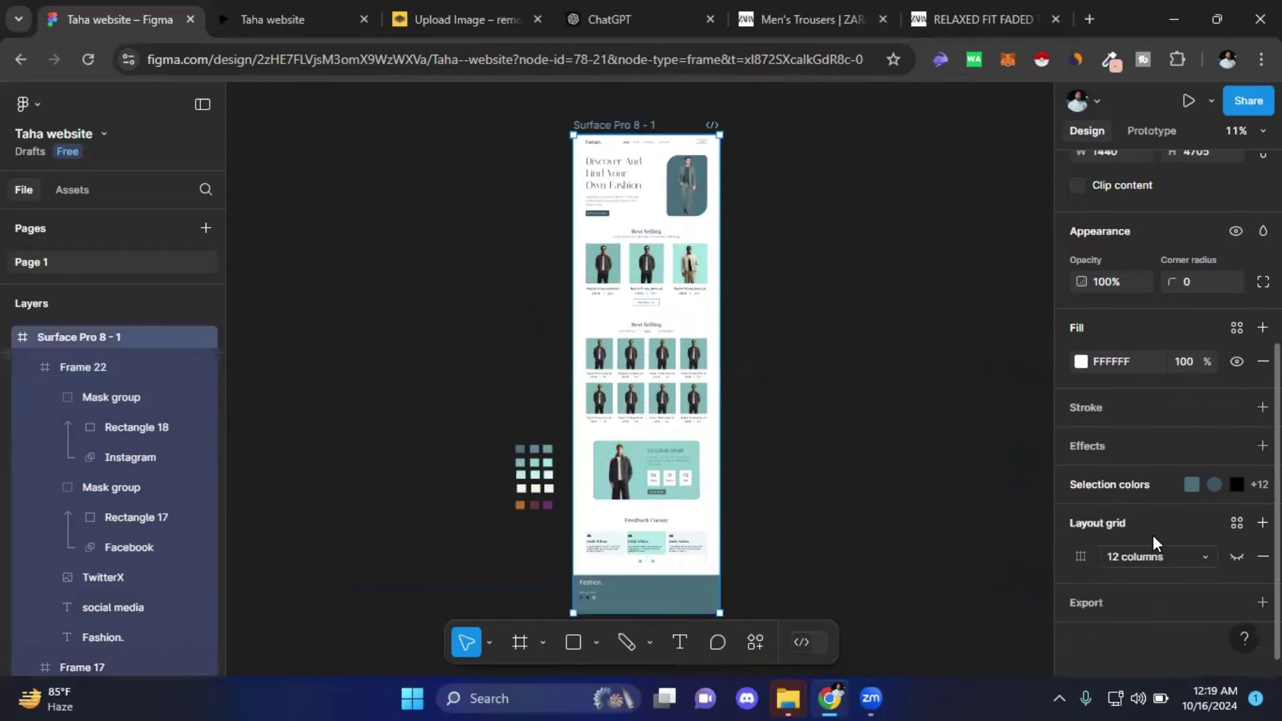
key(ctrl+shift+4)
ctrl+scroll(655, 535, up, 2)
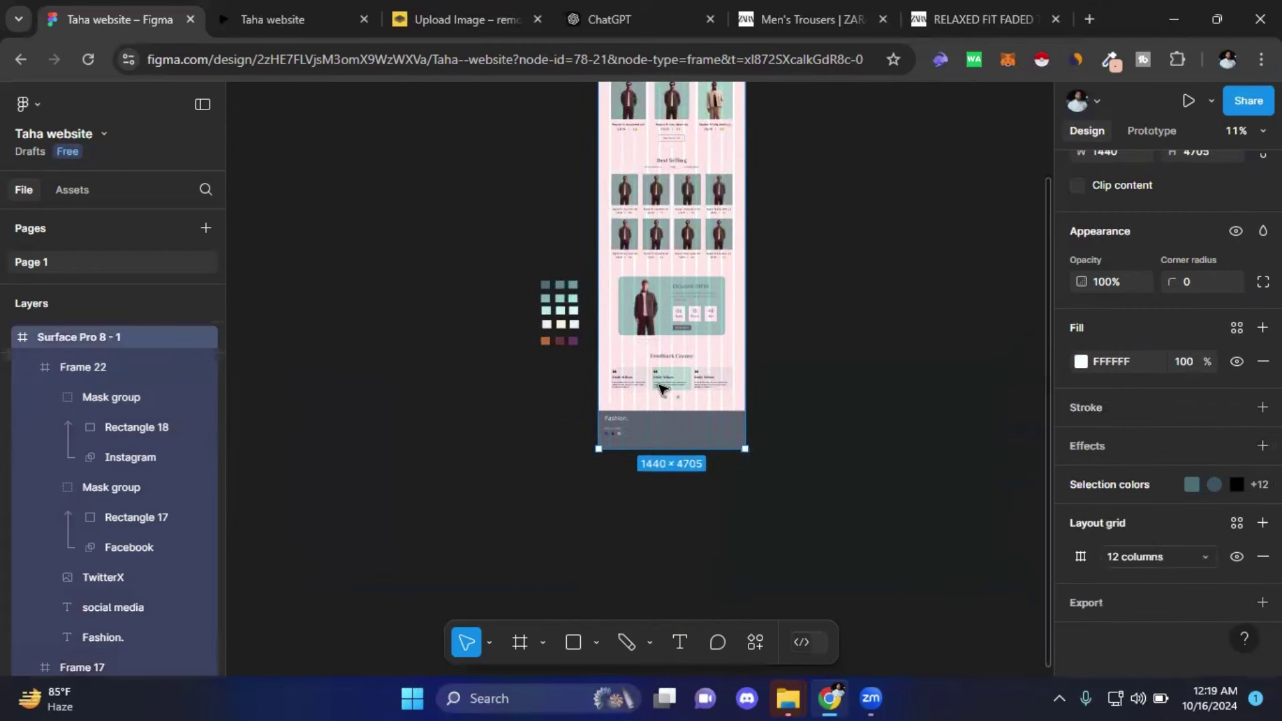
ctrl+scroll(655, 521, up, 2)
ctrl+scroll(653, 514, up, 2)
ctrl+scroll(658, 511, up, 2)
scroll(657, 511, up, 2)
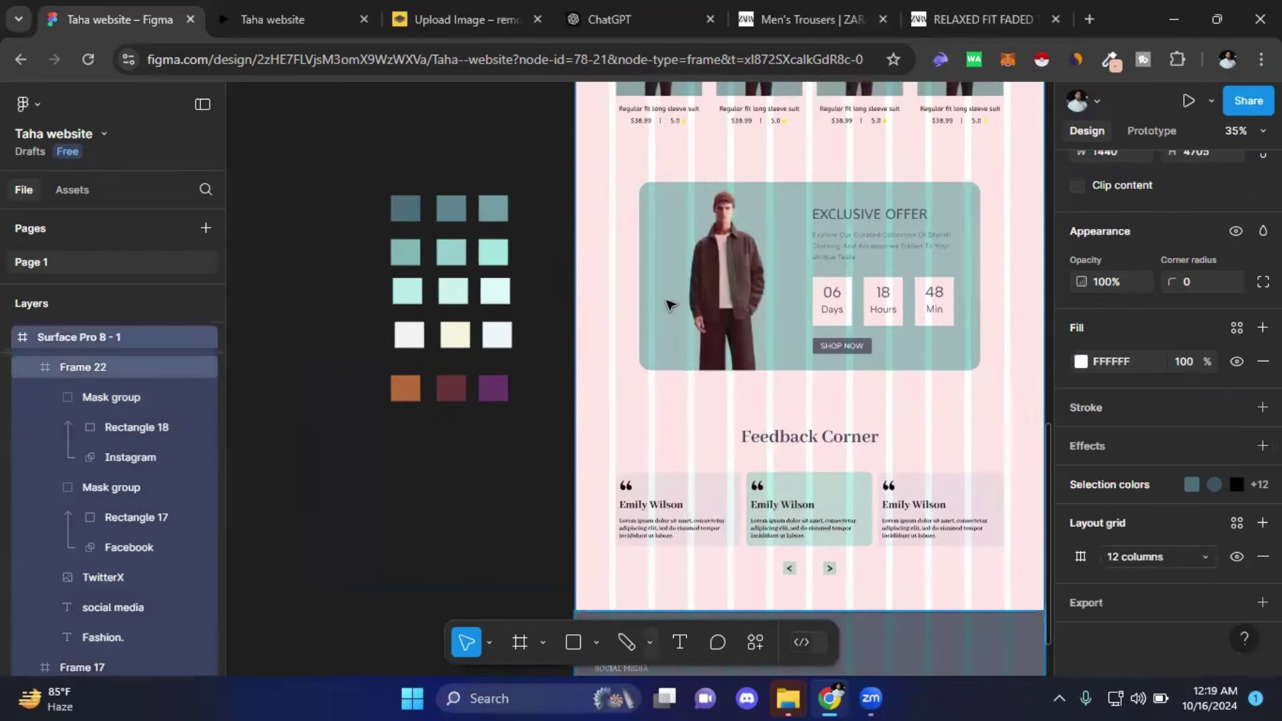
scroll(688, 400, up, 4)
scroll(695, 501, up, 5)
scroll(722, 597, up, 1)
scroll(766, 332, up, 5)
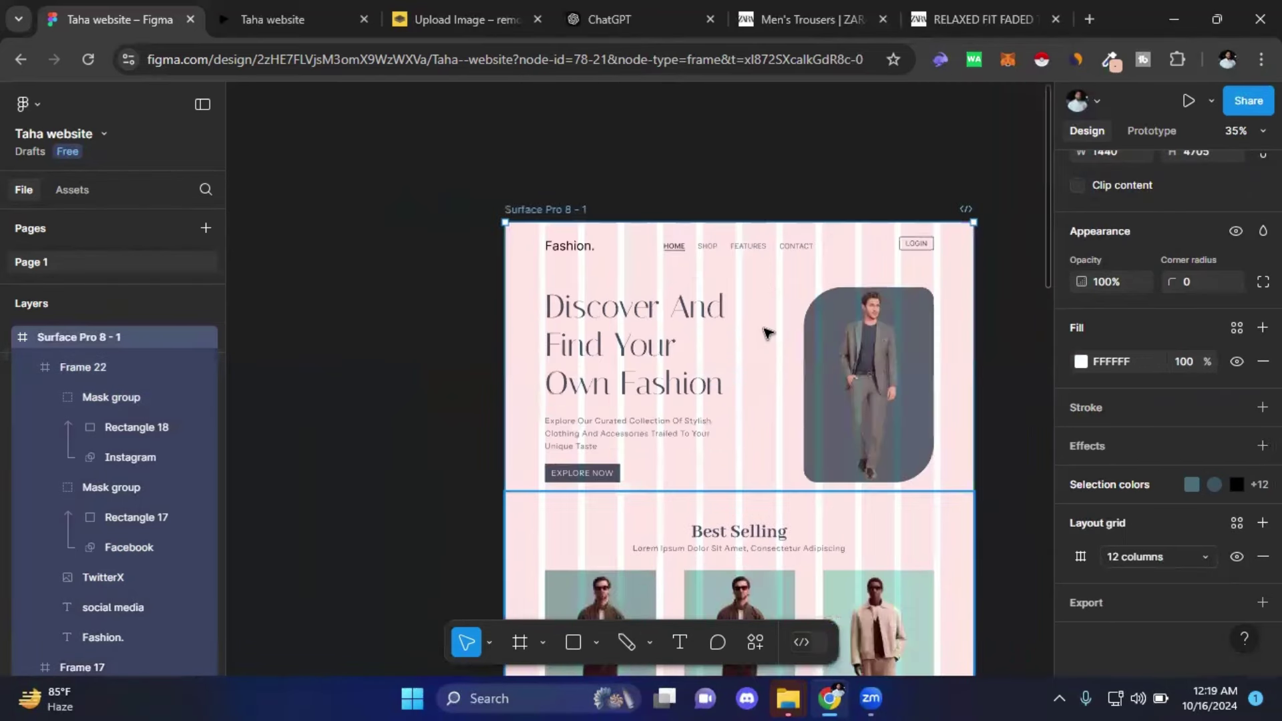
scroll(739, 503, down, 6)
scroll(707, 539, down, 7)
scroll(707, 539, down, 5)
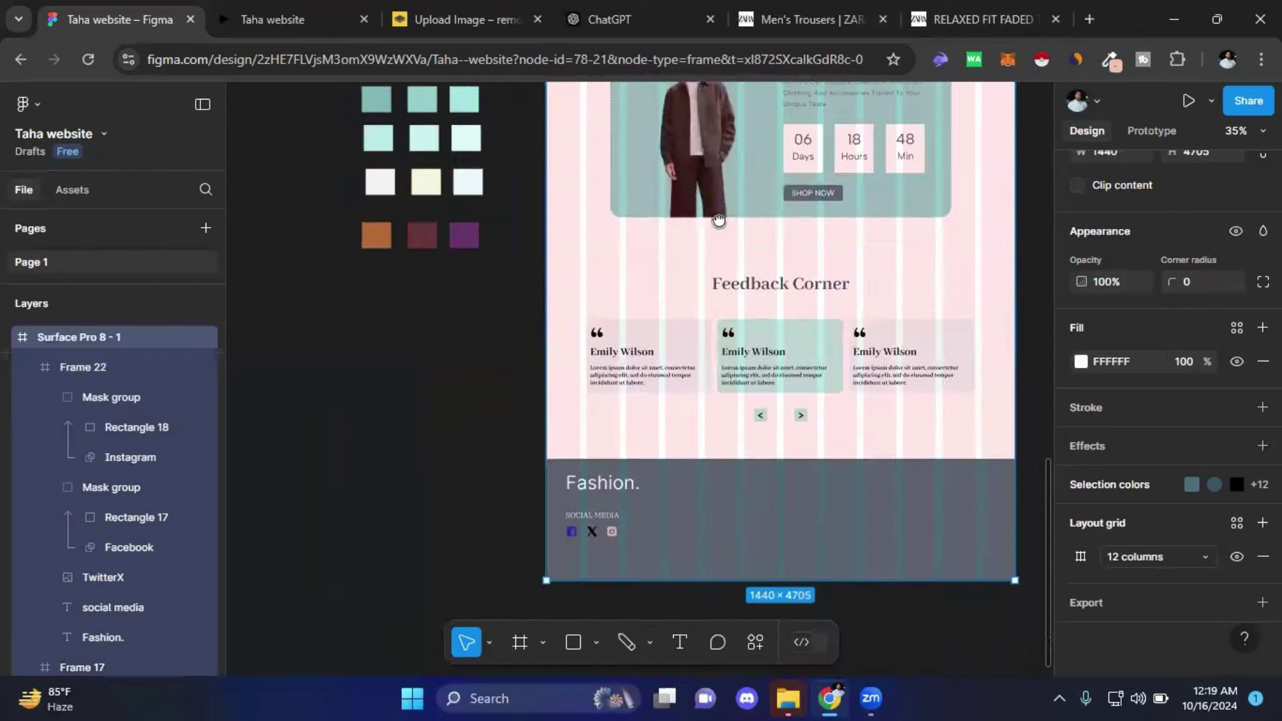
ctrl+scroll(619, 560, up, 3)
ctrl+scroll(618, 560, up, 3)
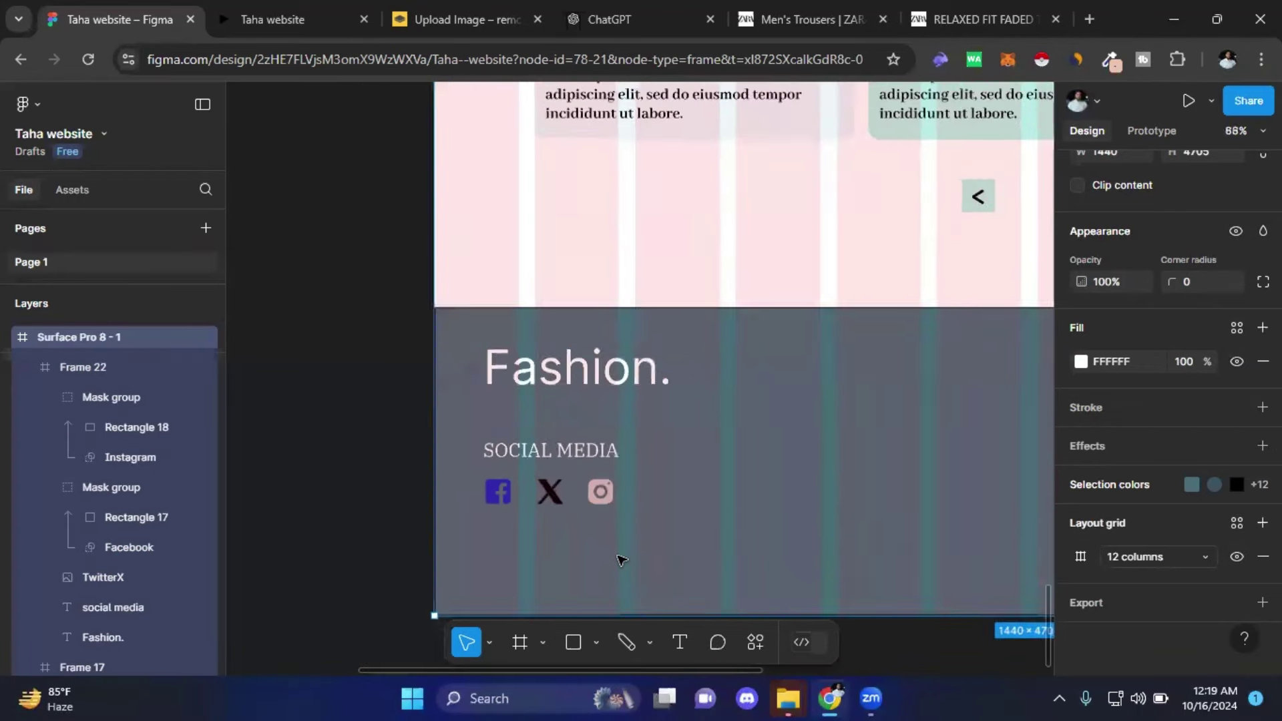
ctrl+scroll(619, 560, up, 1)
- Select Fashion., SOCIAL MEDIA and the three social icons, nudging them right onto a grid column
click(519, 348)
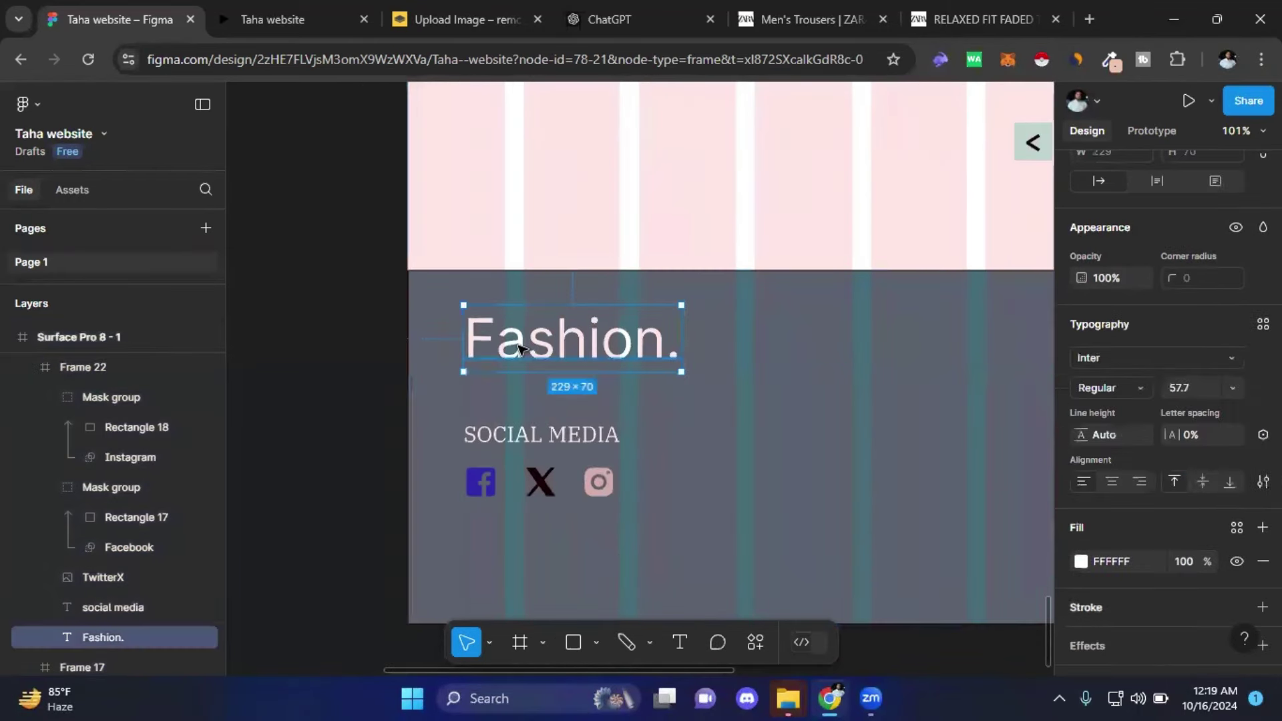
shift+click(522, 437)
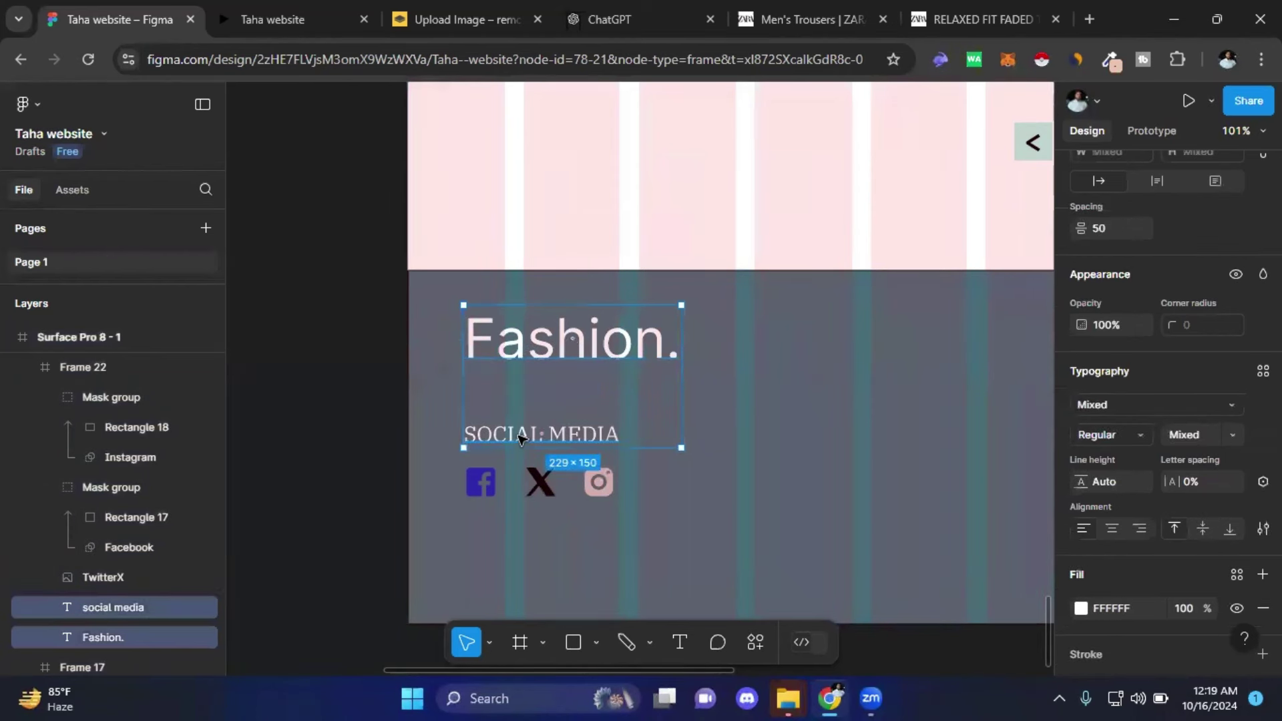
shift+click(481, 482)
shift+click(540, 482)
shift+click(599, 488)
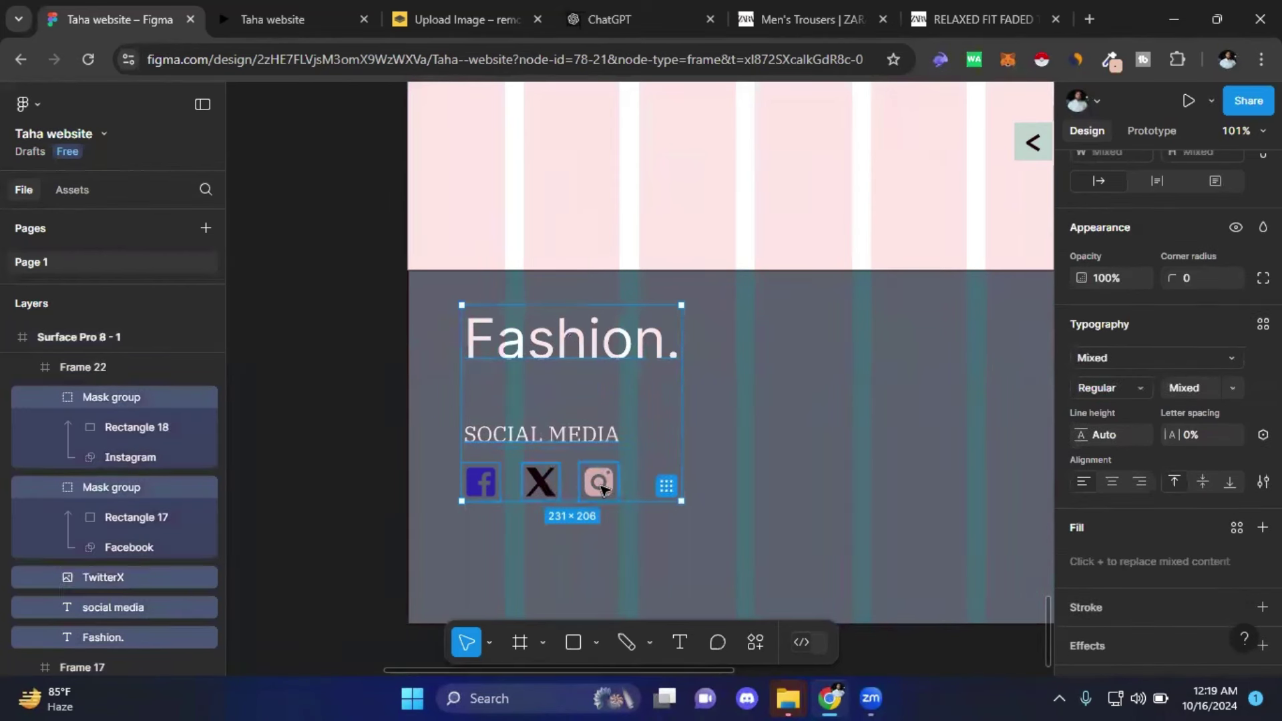
key(Right)
key(Right)
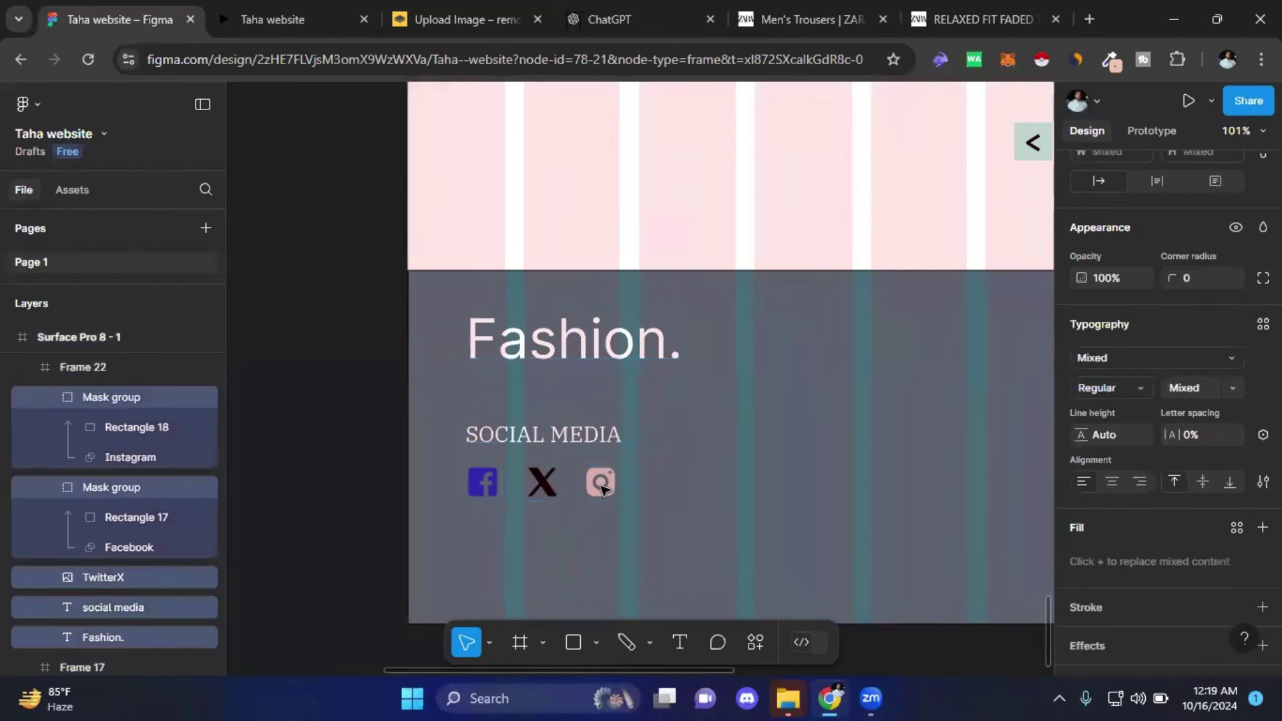
key(Right)
key(Right)
key(Right)
key(Right)
key(Right)
key(Right)
key(Right)
key(Right)
key(Right)
key(Right)
key(Right)
key(Right)
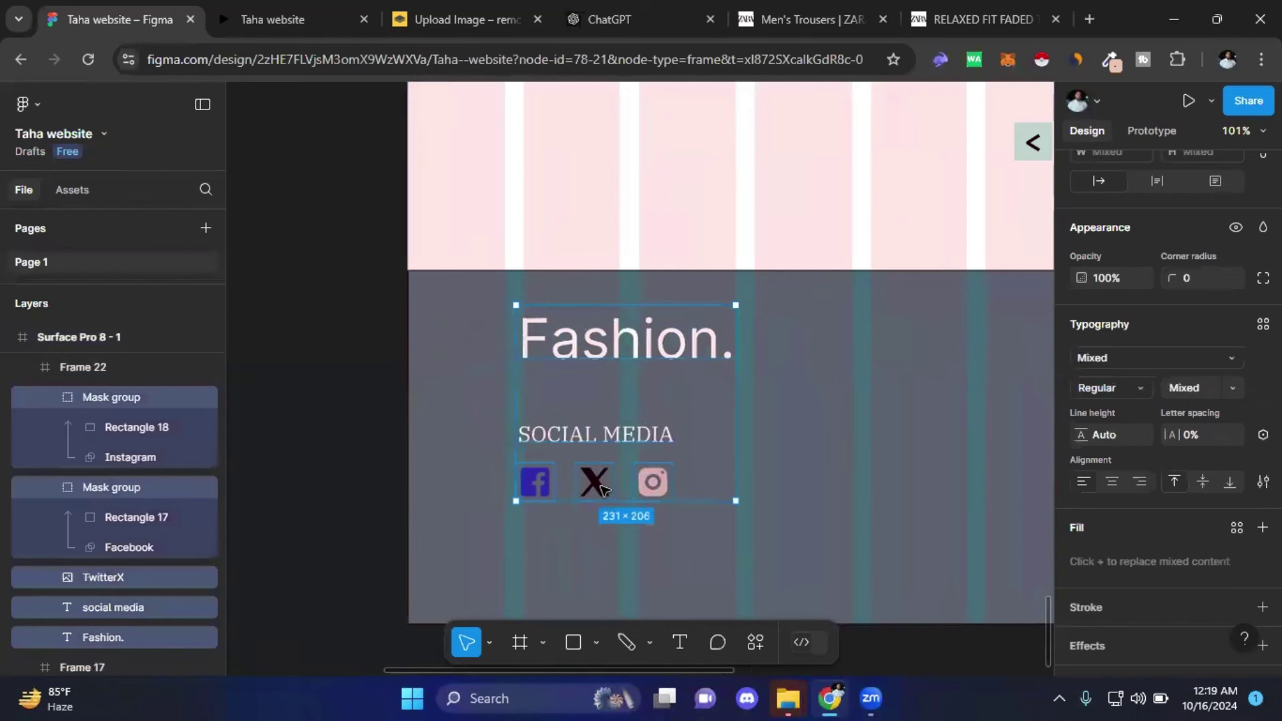
key(Right)
key(Right)
key(Right)
key(Right)
key(Right)
key(Right)
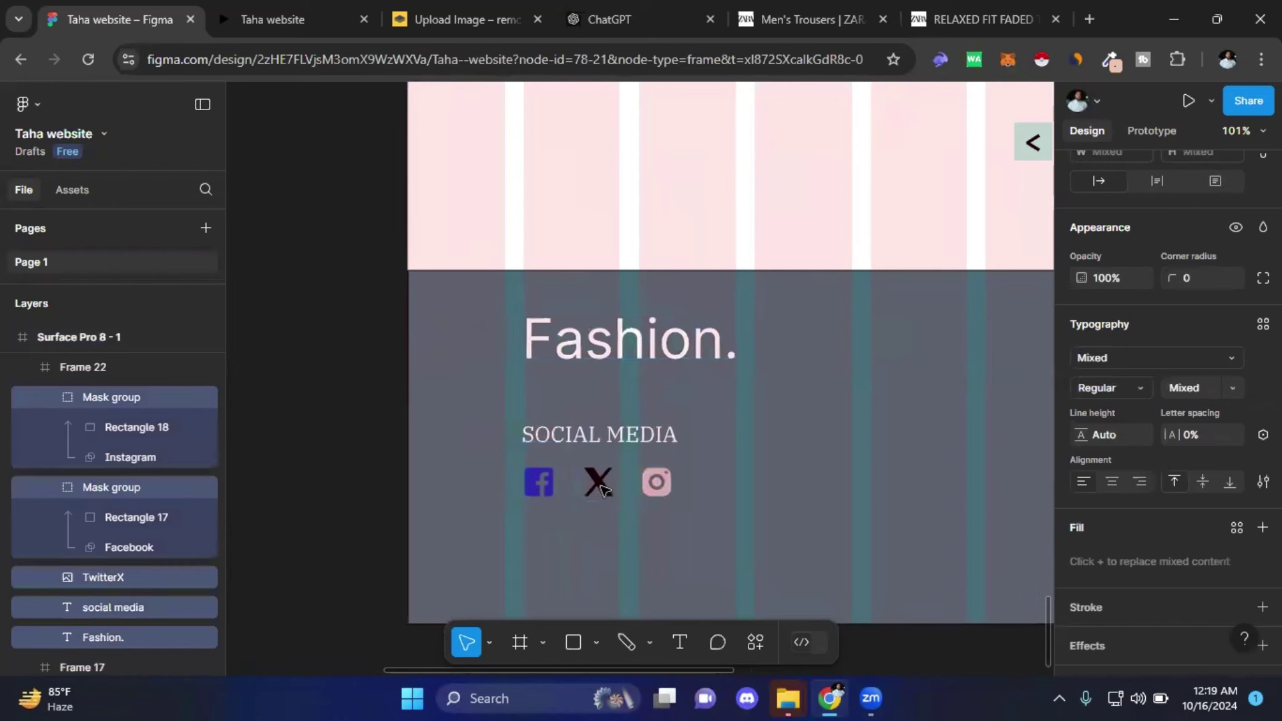
key(Right)
key(Right)
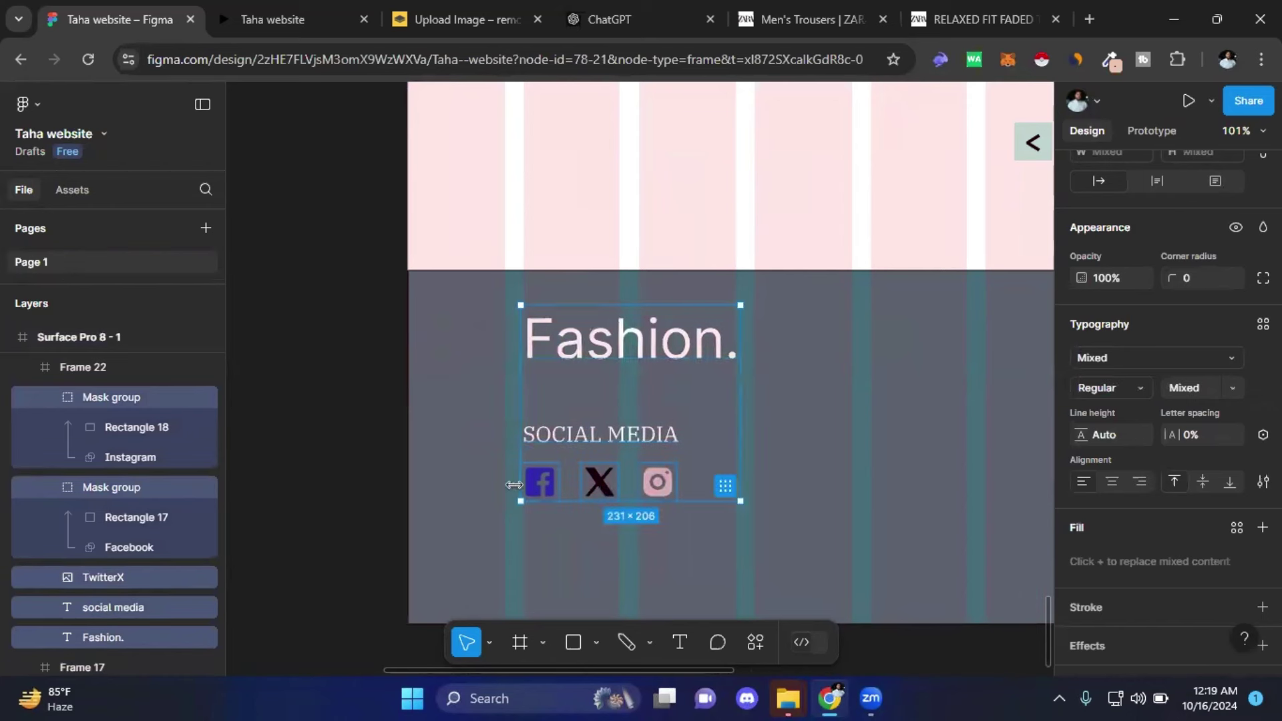
key(Right)
key(Right)
key(Right)
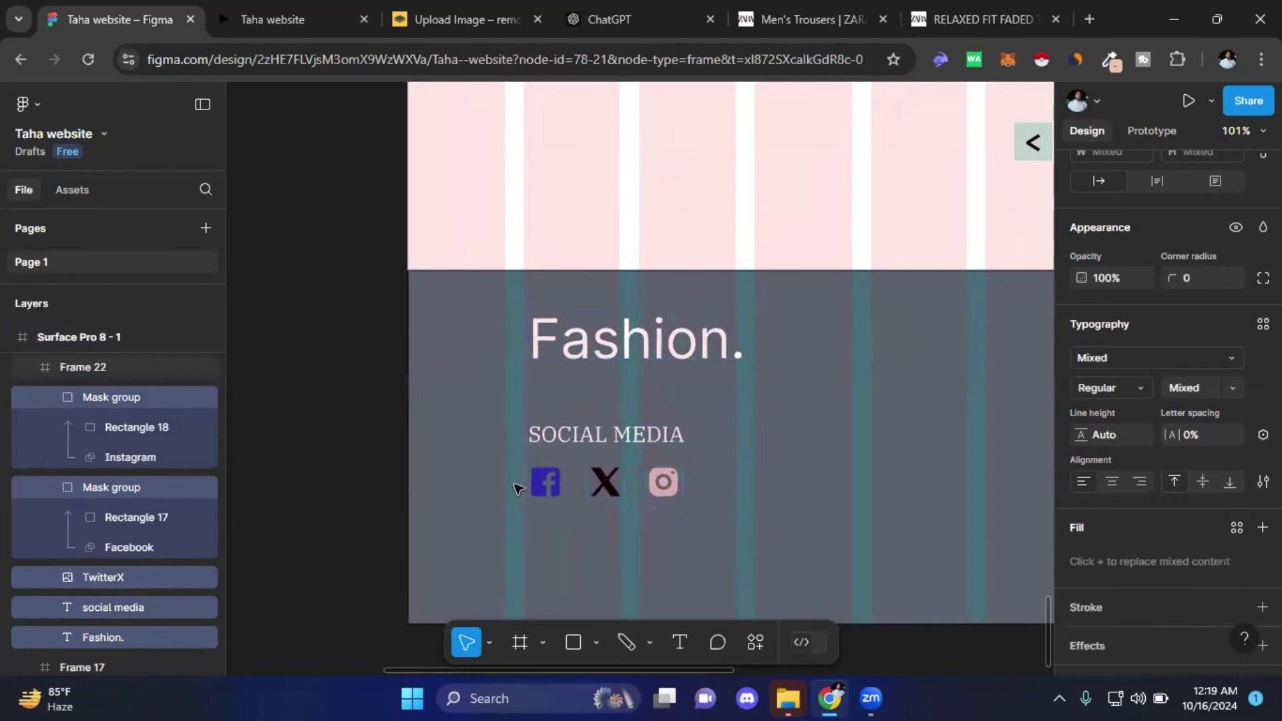
- Add a new 'Shop' text box in the teal footer
scroll(517, 488, down, 2)
scroll(515, 487, down, 3)
scroll(513, 485, down, 2)
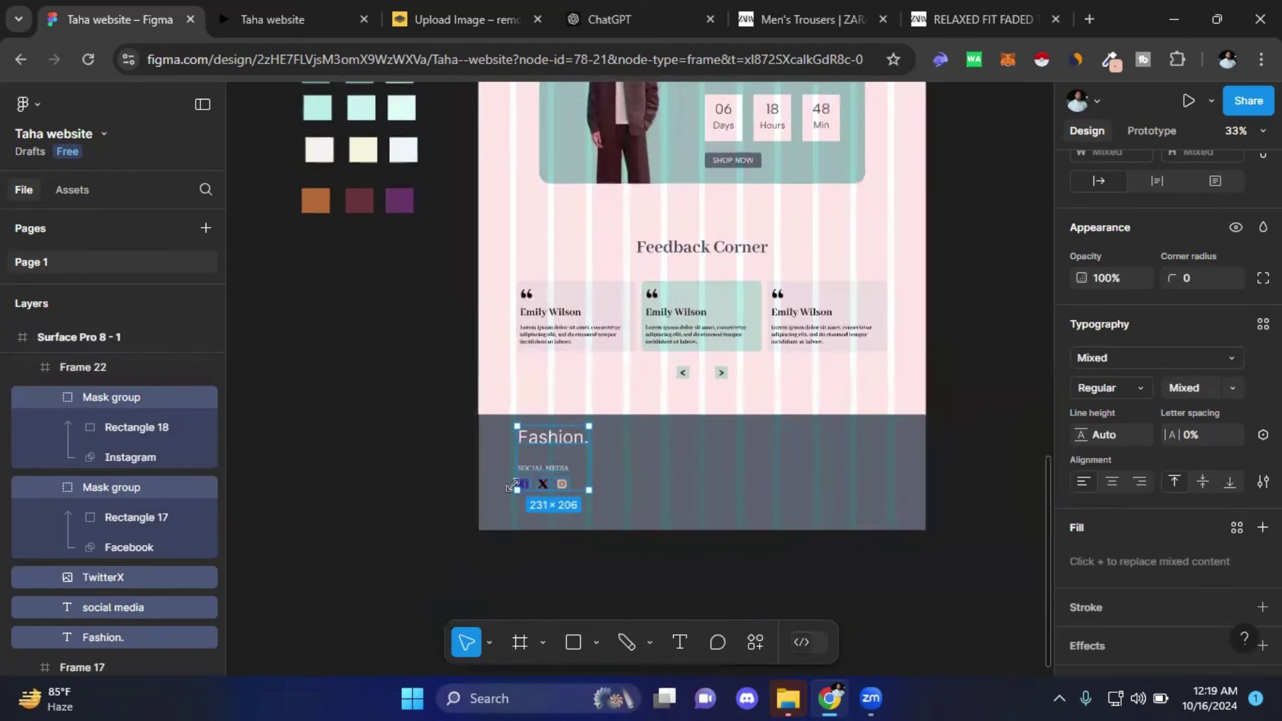
scroll(902, 527, up, 3)
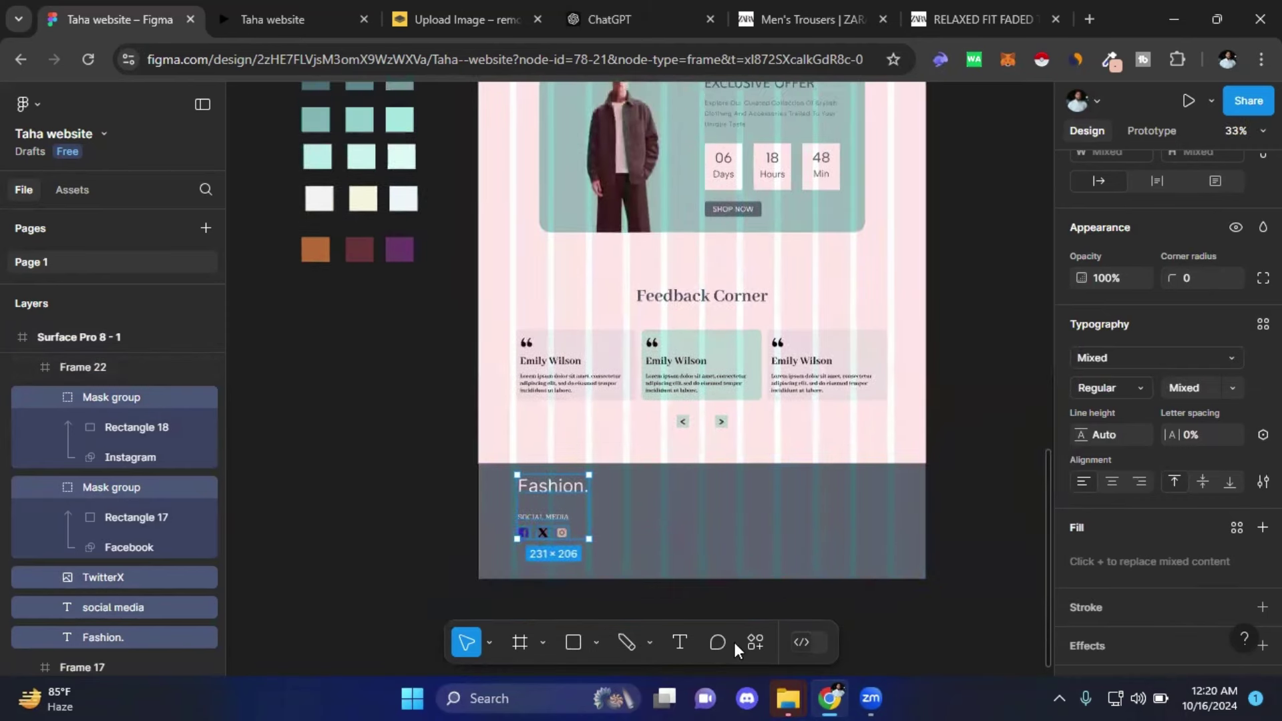
scroll(888, 591, down, 3)
scroll(888, 591, right, 4)
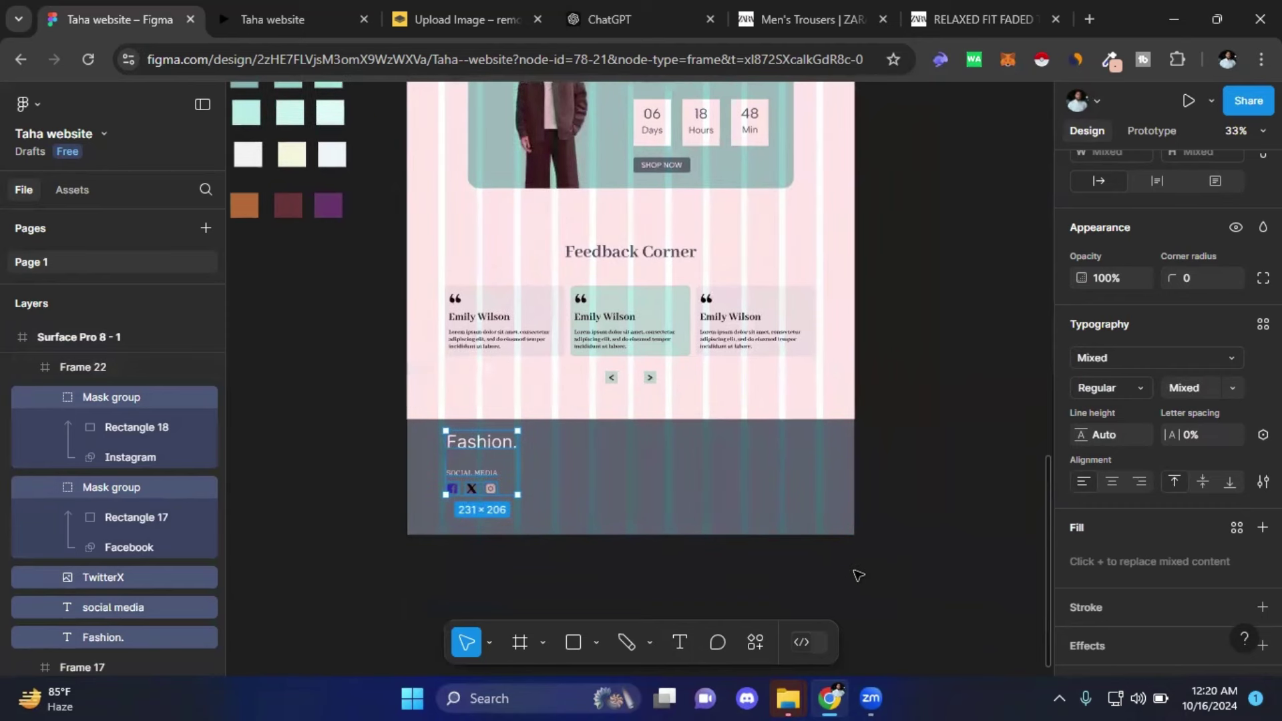
click(670, 538)
scroll(664, 545, up, 2)
scroll(663, 548, up, 2)
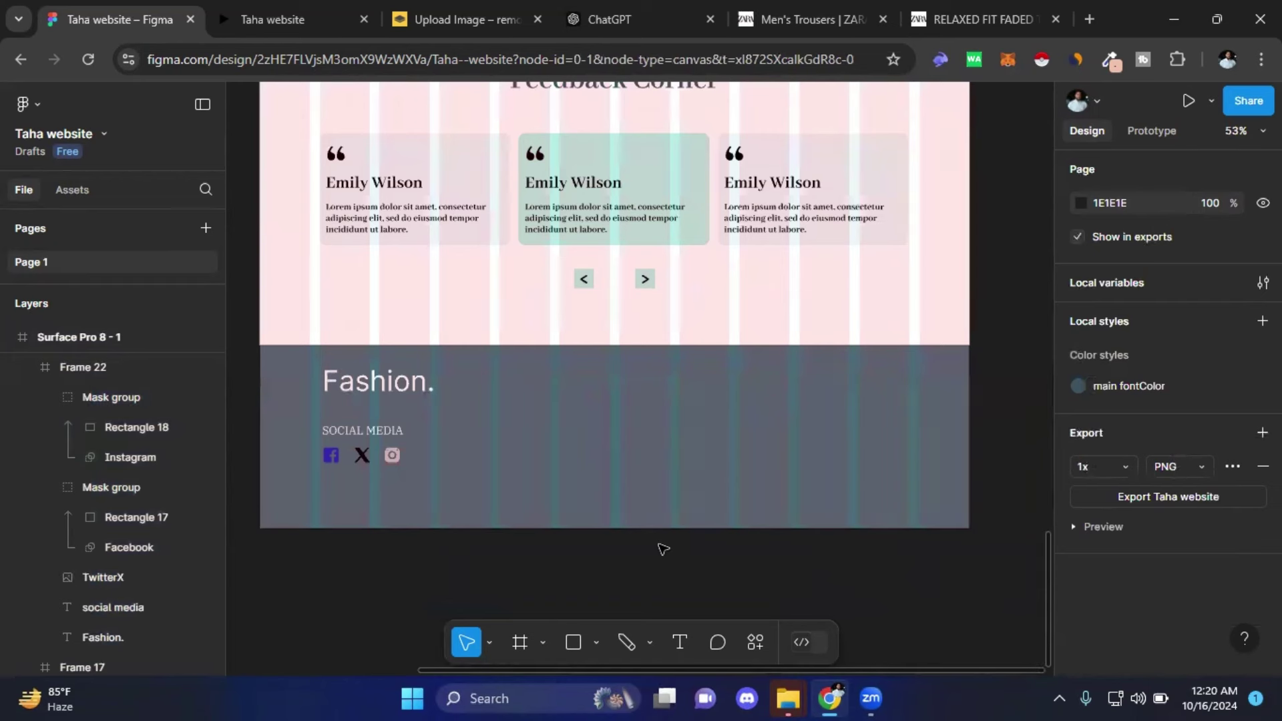
click(679, 644)
click(539, 398)
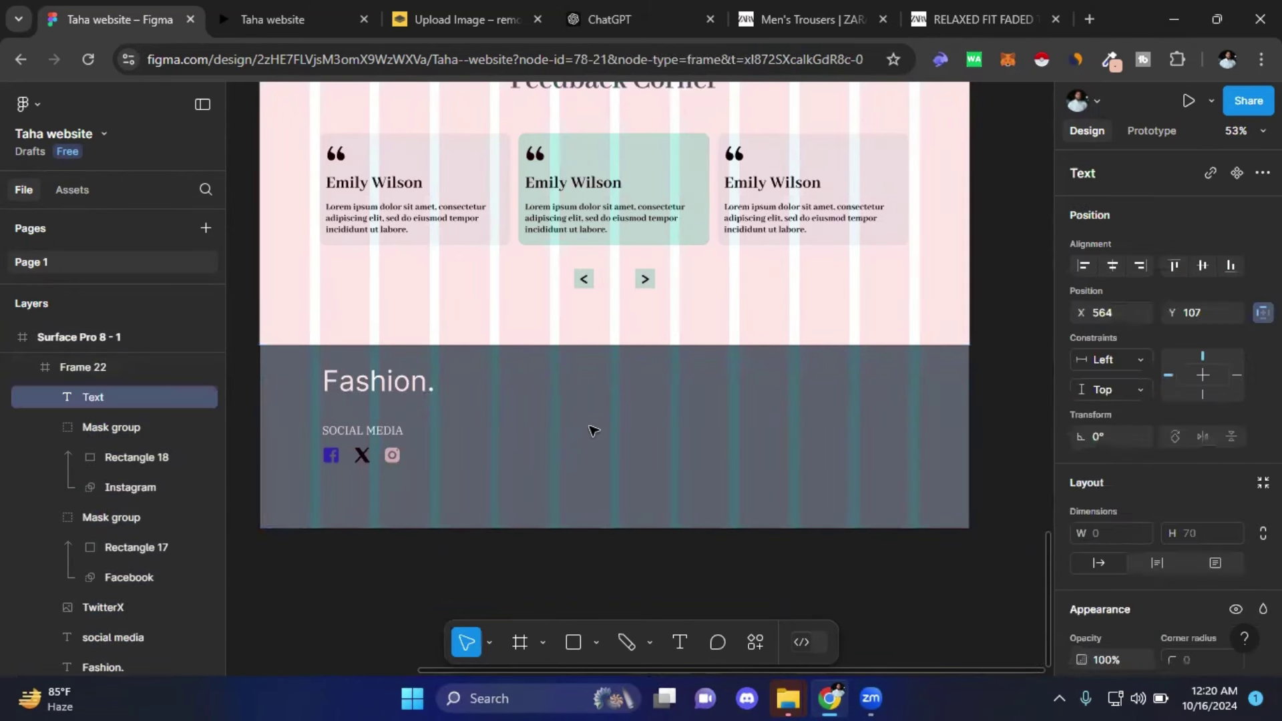
text(Sho)
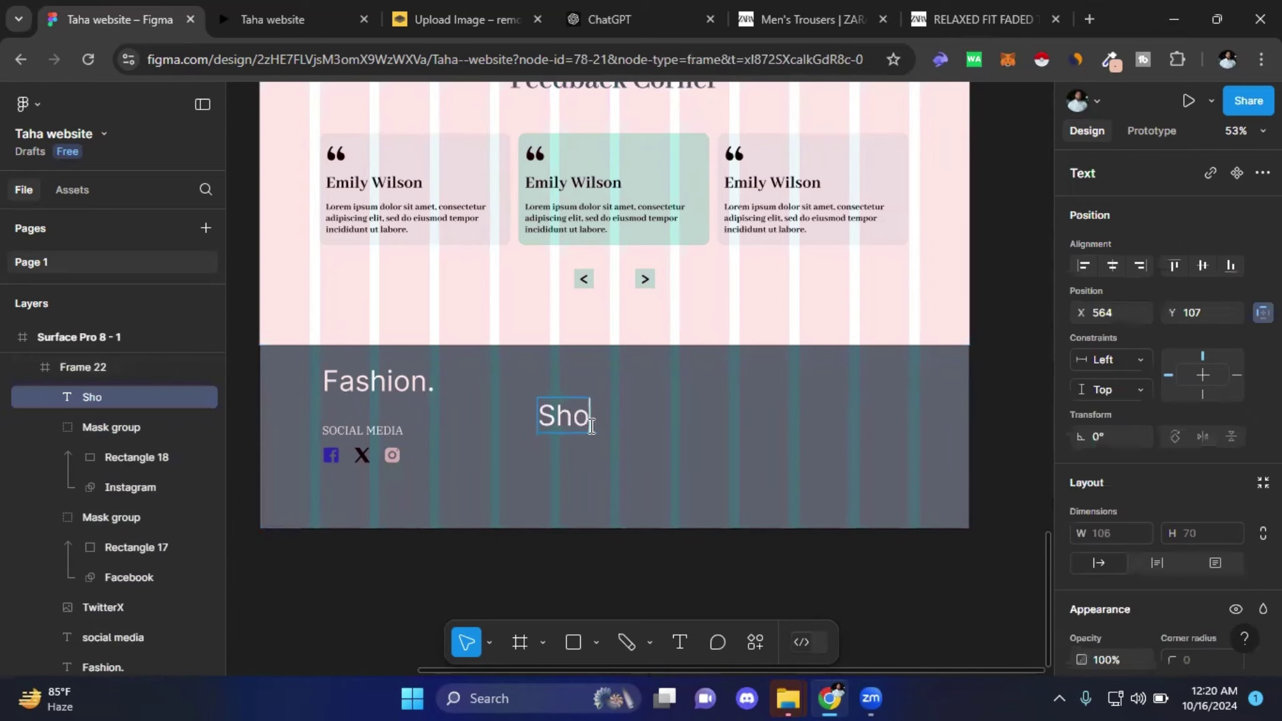
text(p)
key(Escape)
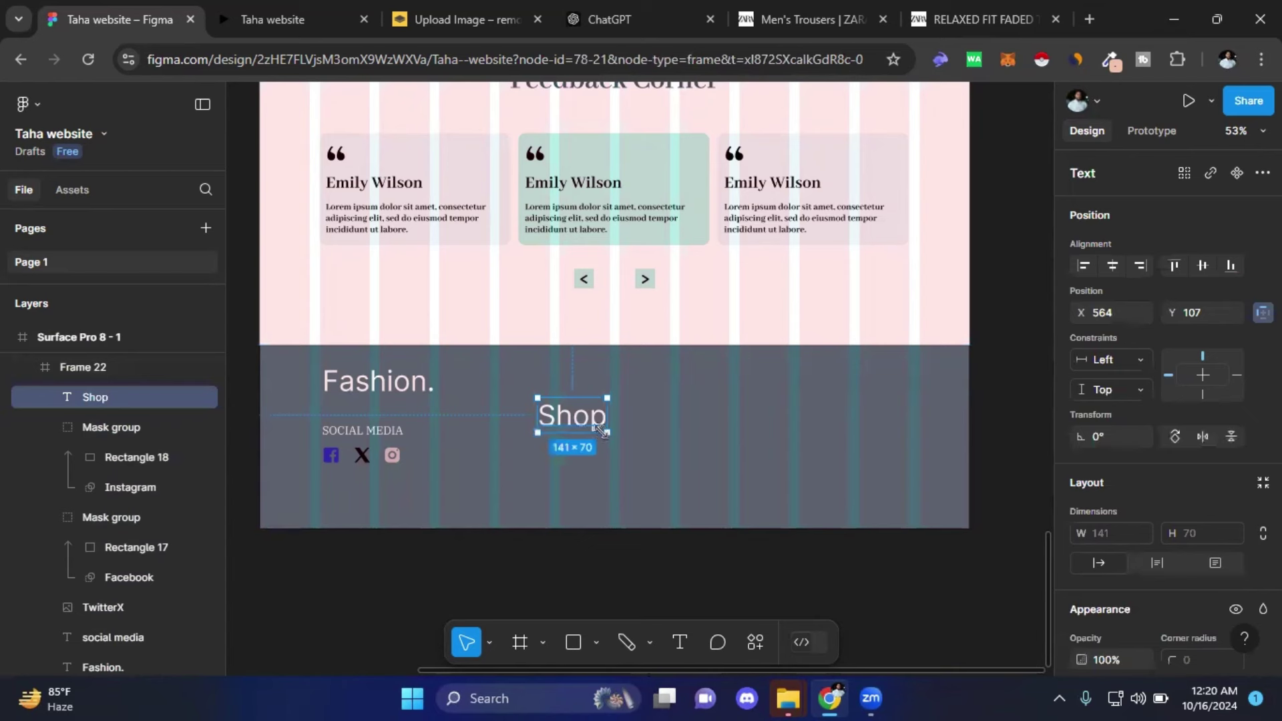
- Scale the Shop text down to about 67×33 and move it up near the footer top
key(k)
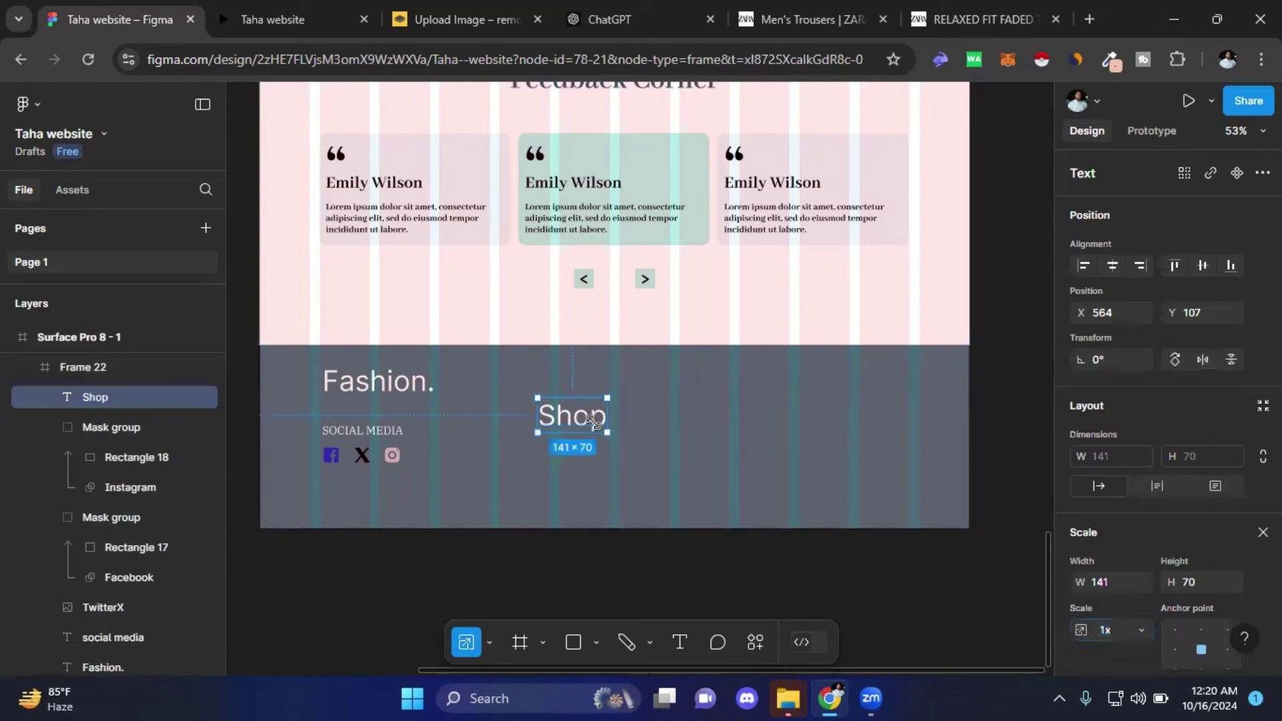
drag(605, 431, 571, 415)
scroll(593, 439, up, 1)
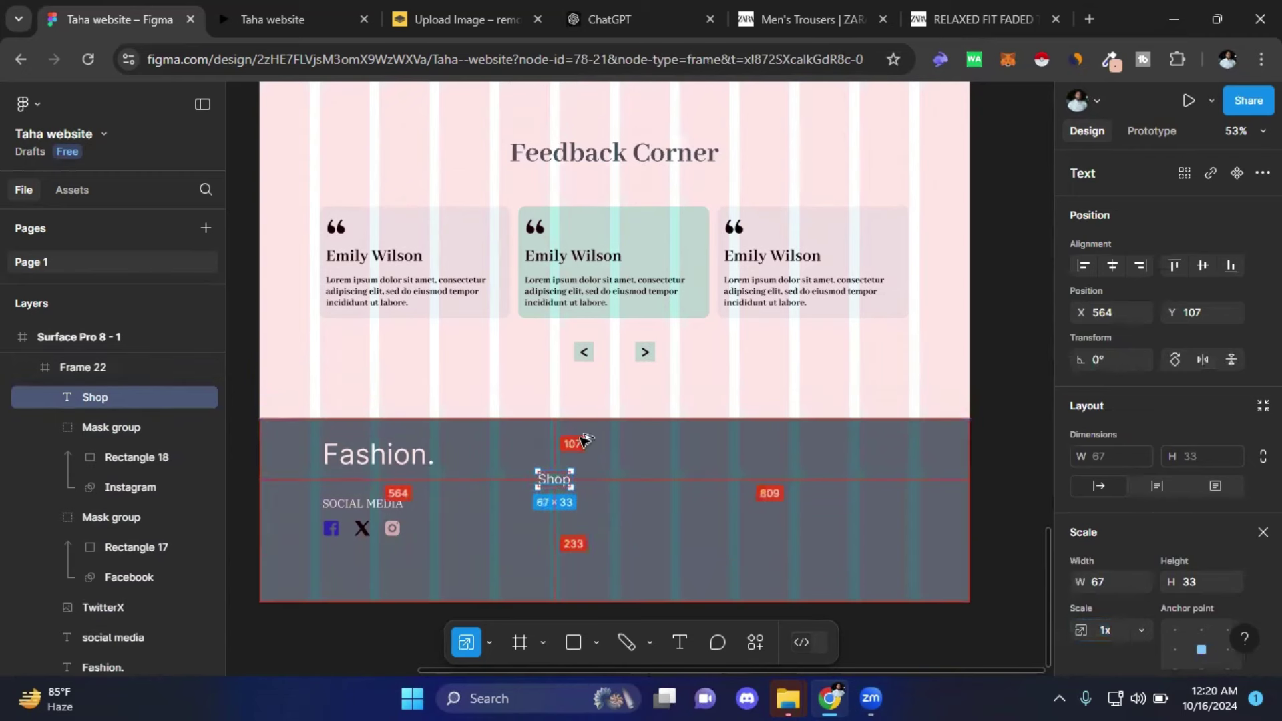
scroll(591, 439, up, 1)
scroll(585, 442, down, 1)
scroll(565, 401, down, 3)
ctrl+scroll(575, 347, up, 3)
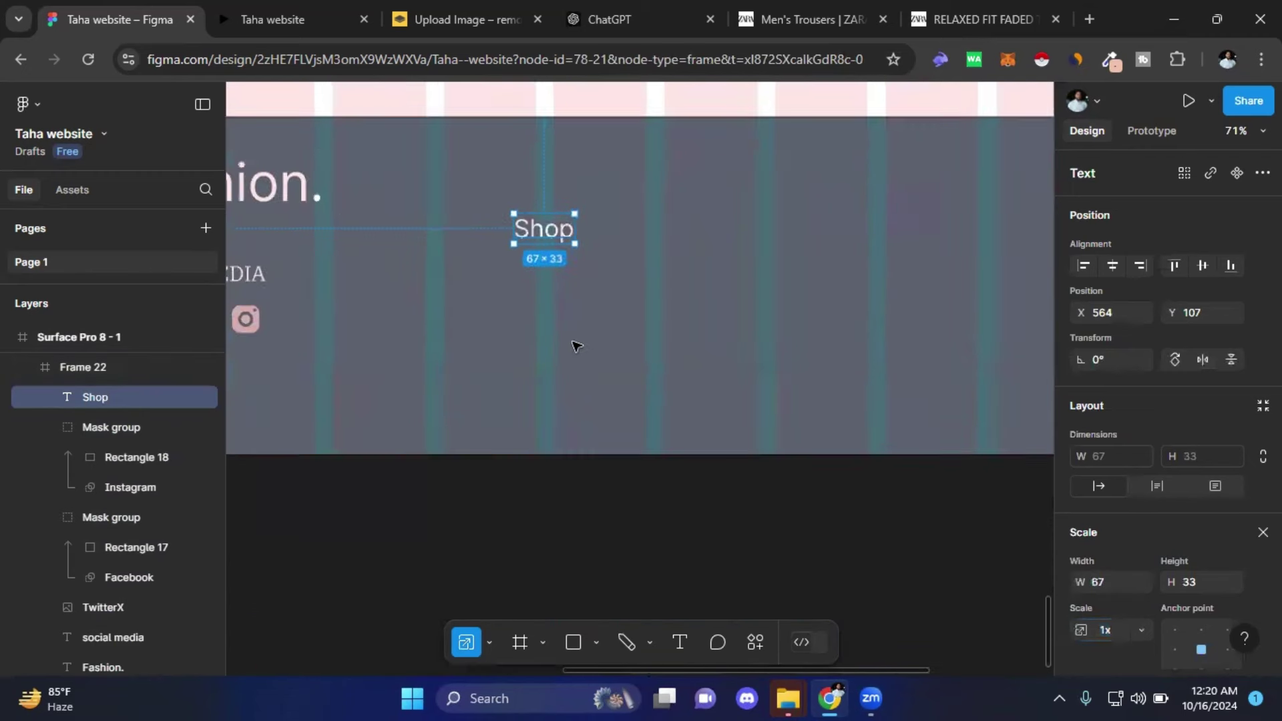
ctrl+scroll(619, 295, up, 3)
mouse_move(619, 295)
mouse_down()
mouse_move(631, 395)
mouse_move(685, 427)
mouse_up()
mouse_move(584, 307)
mouse_down()
mouse_move(586, 223)
mouse_move(556, 222)
mouse_up()
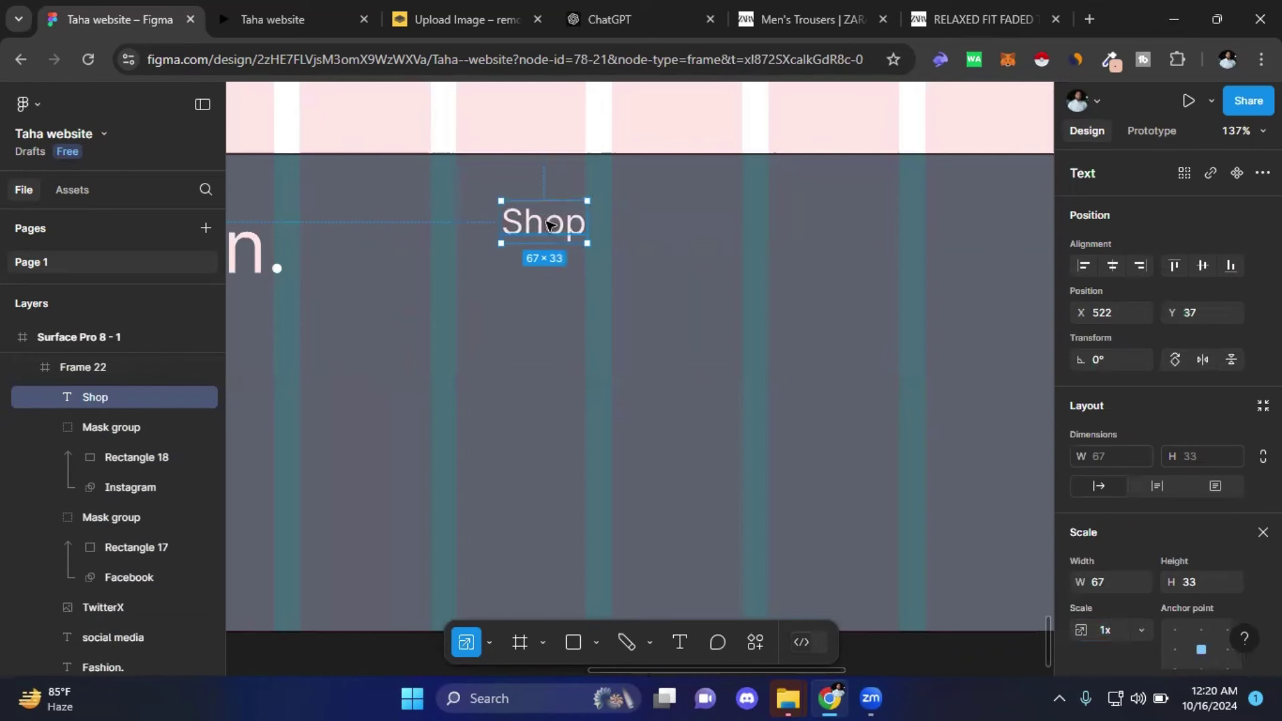
key(v)
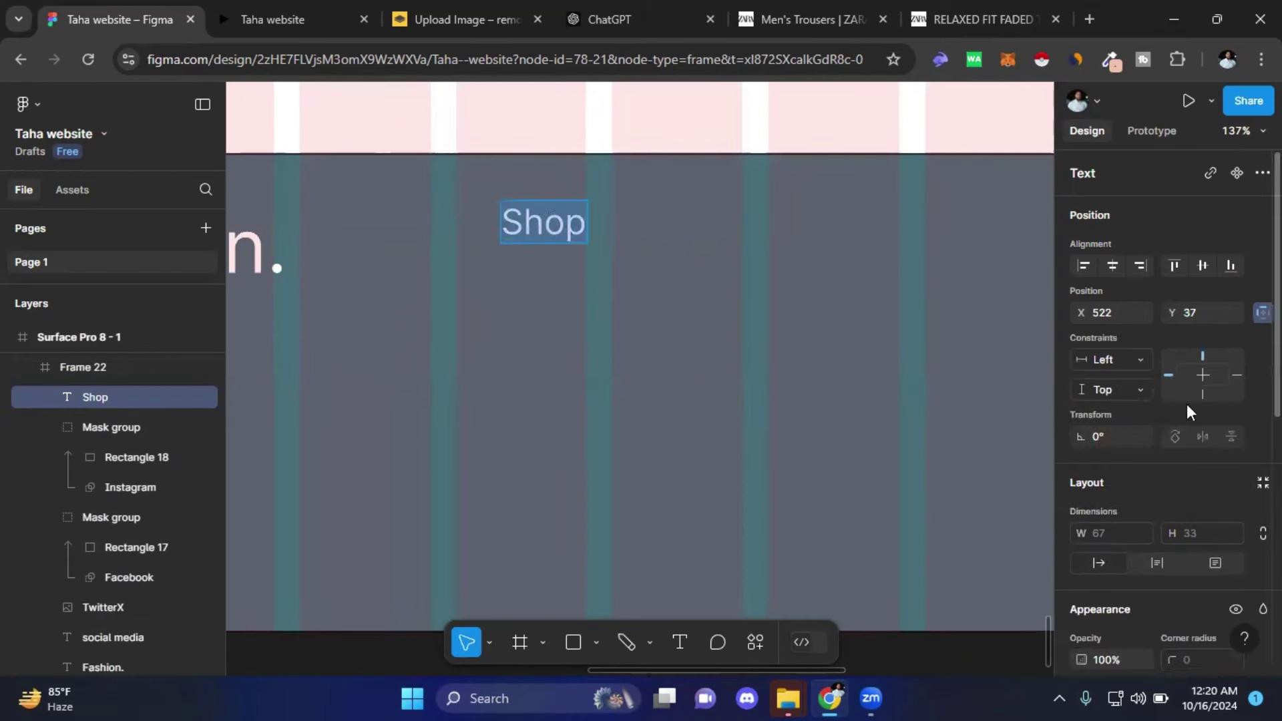
- Set the Shop heading's font weight to Inter Medium
scroll(1153, 385, down, 5)
scroll(1140, 386, down, 1)
click(1138, 391)
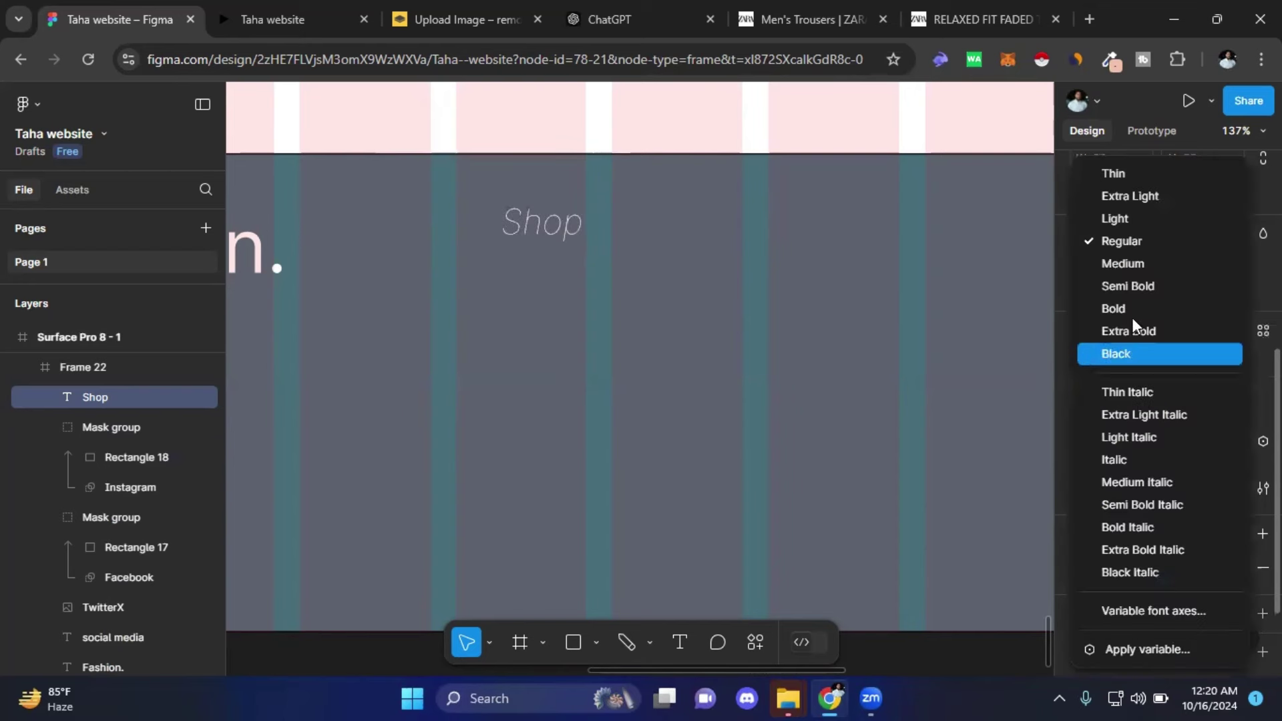
click(1132, 262)
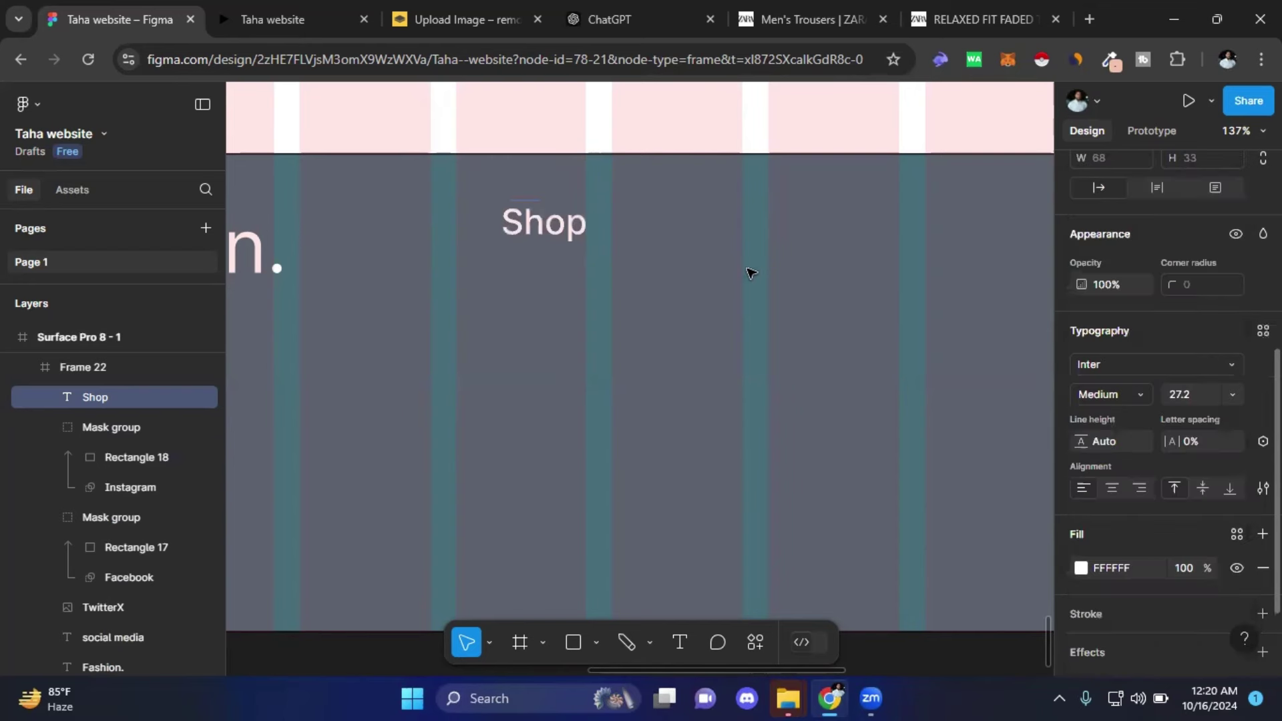
double_click(545, 222)
key(Escape)
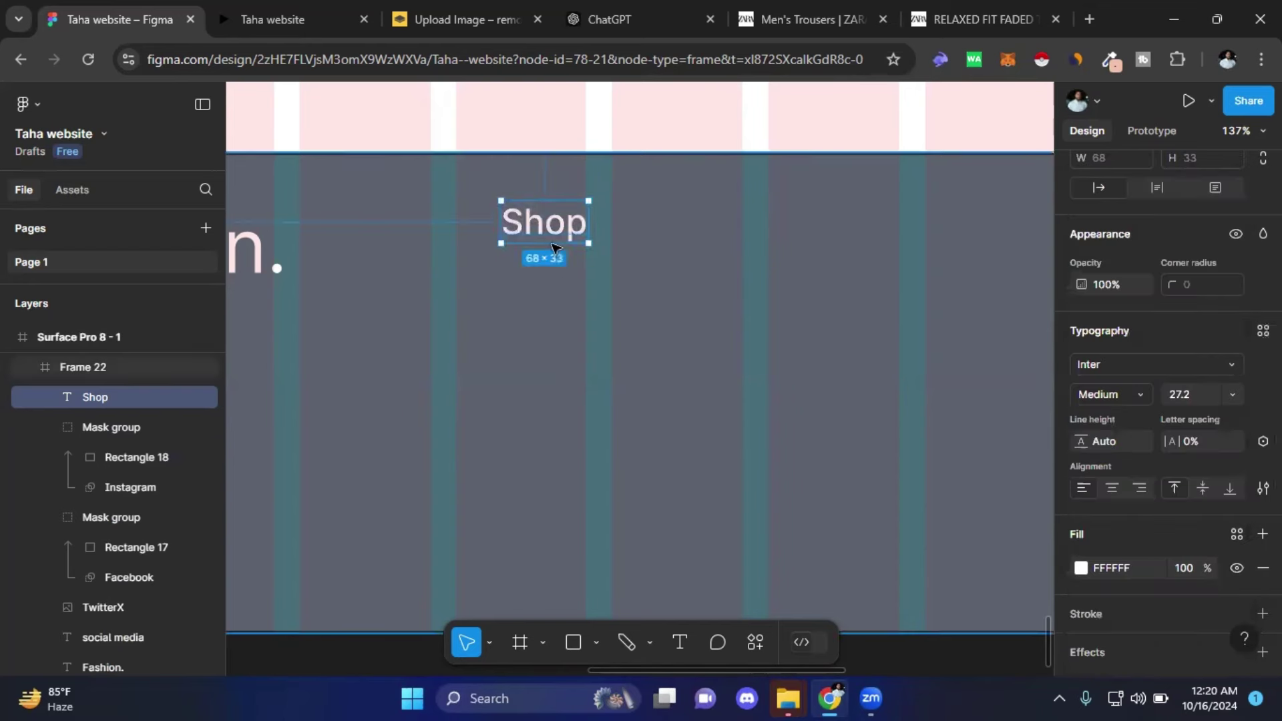
- Duplicate the Shop text below itself as 'Product' in Regular weight
drag(555, 231, 548, 304)
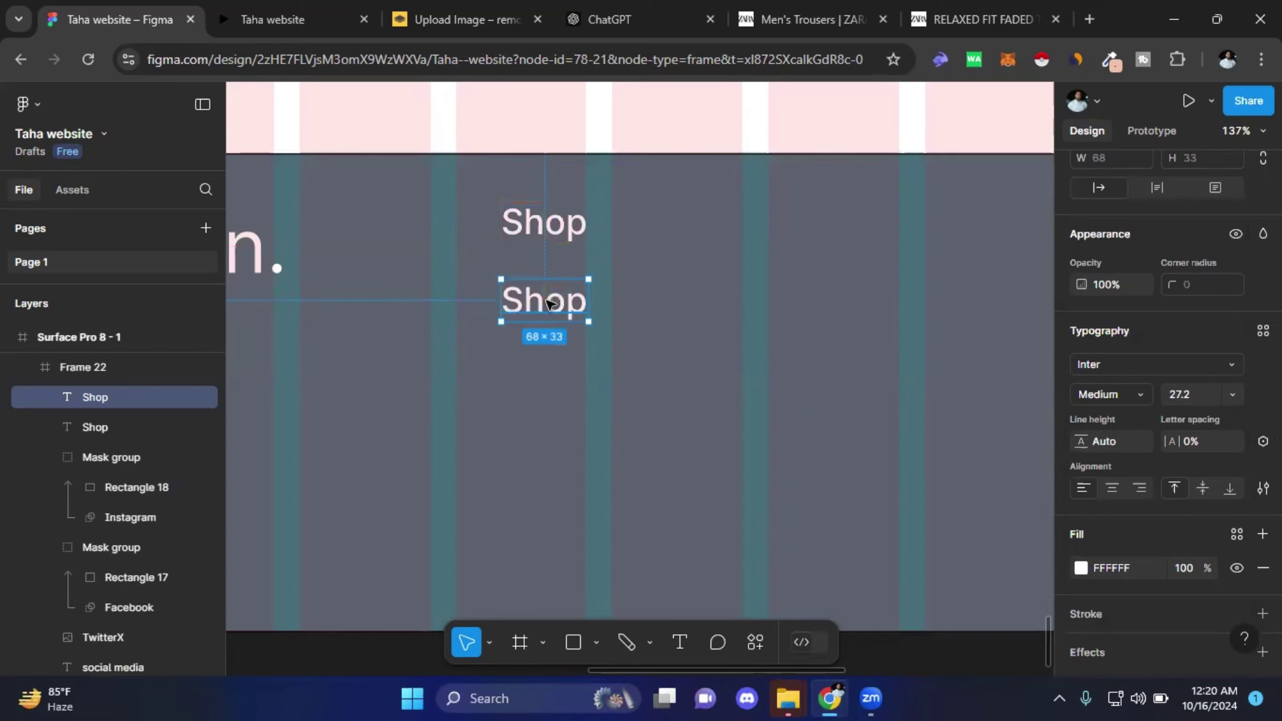
double_click(546, 302)
text(Pr)
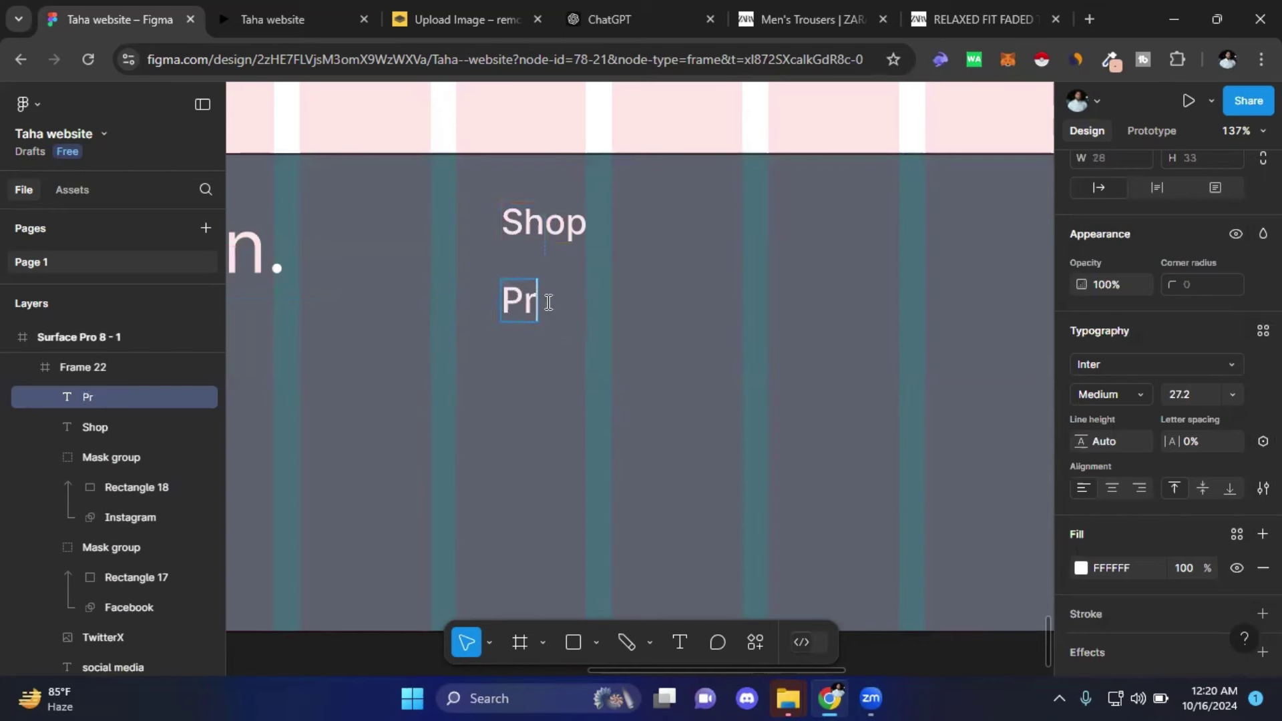
text(oduct)
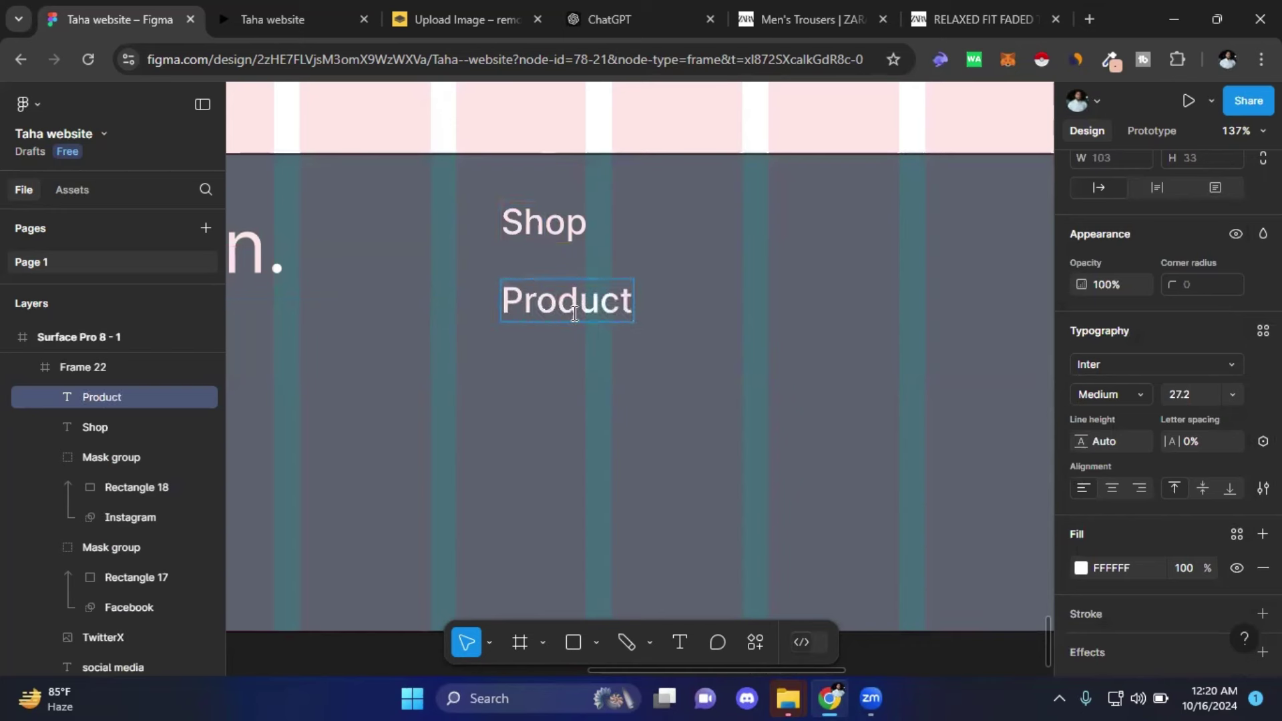
double_click(580, 302)
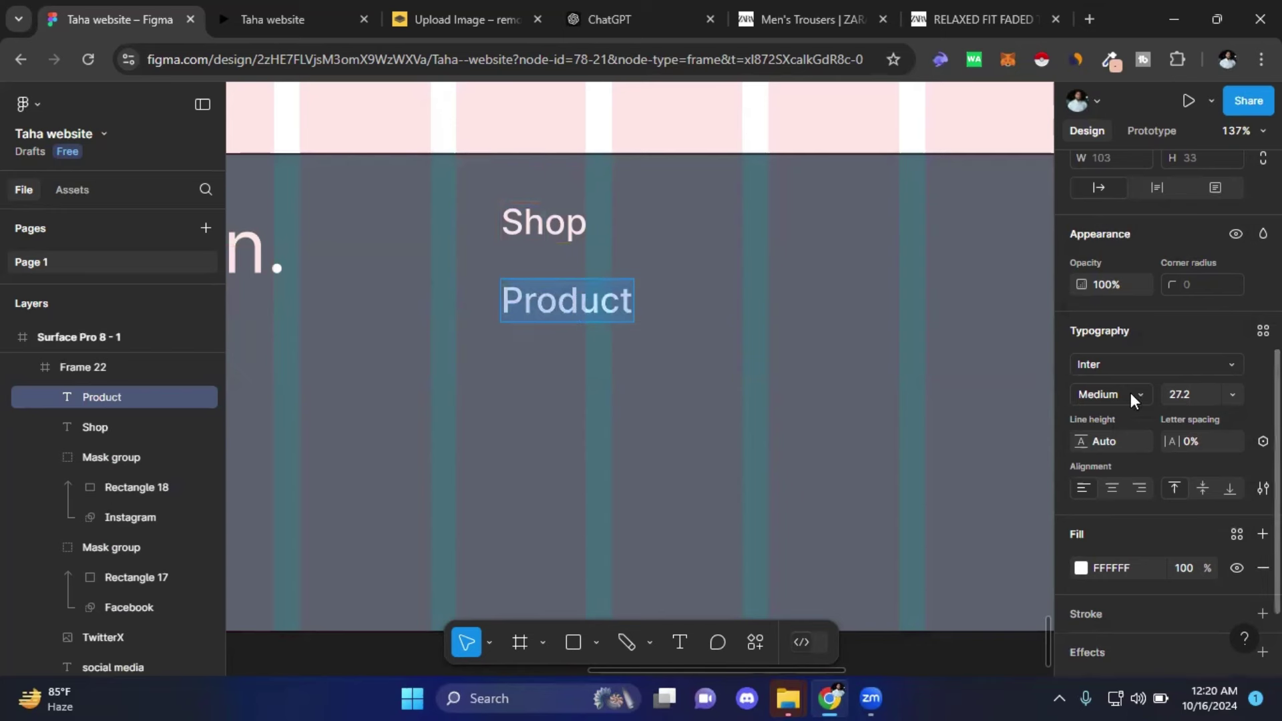
click(1131, 393)
click(1121, 241)
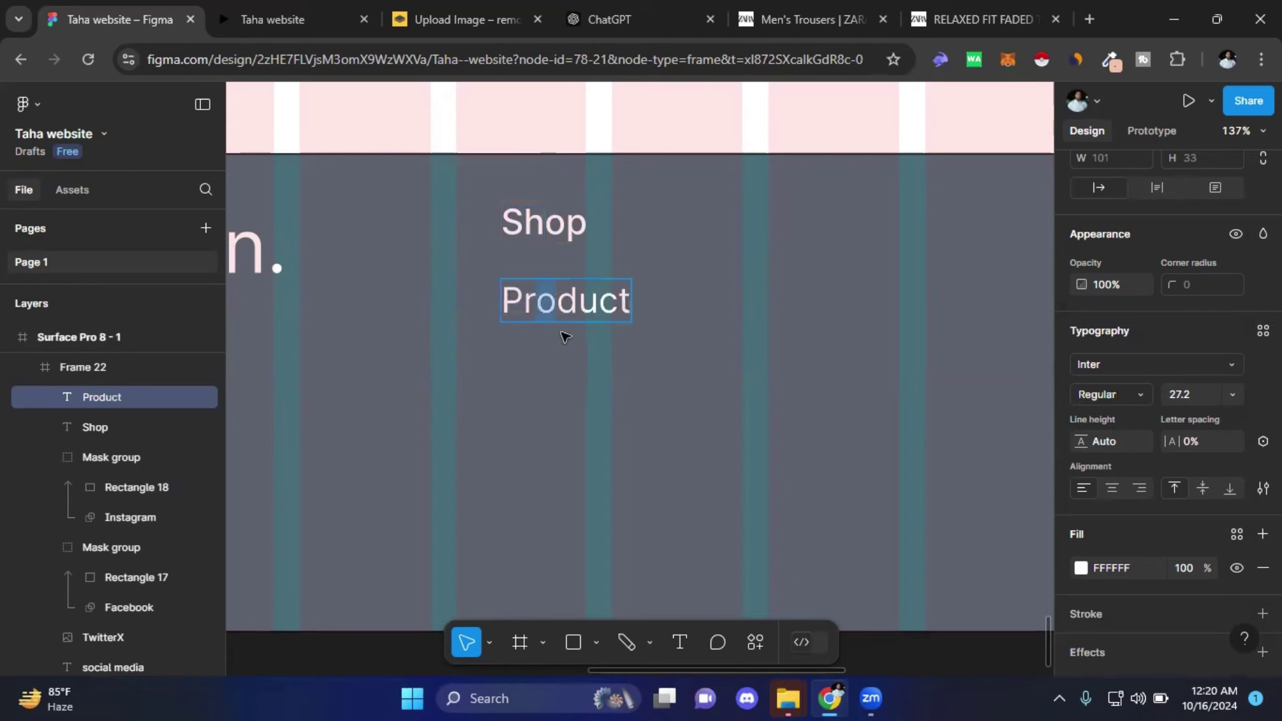
key(Escape)
- Duplicate Product below it and retype the copy as 'overview'
key(ctrl+d)
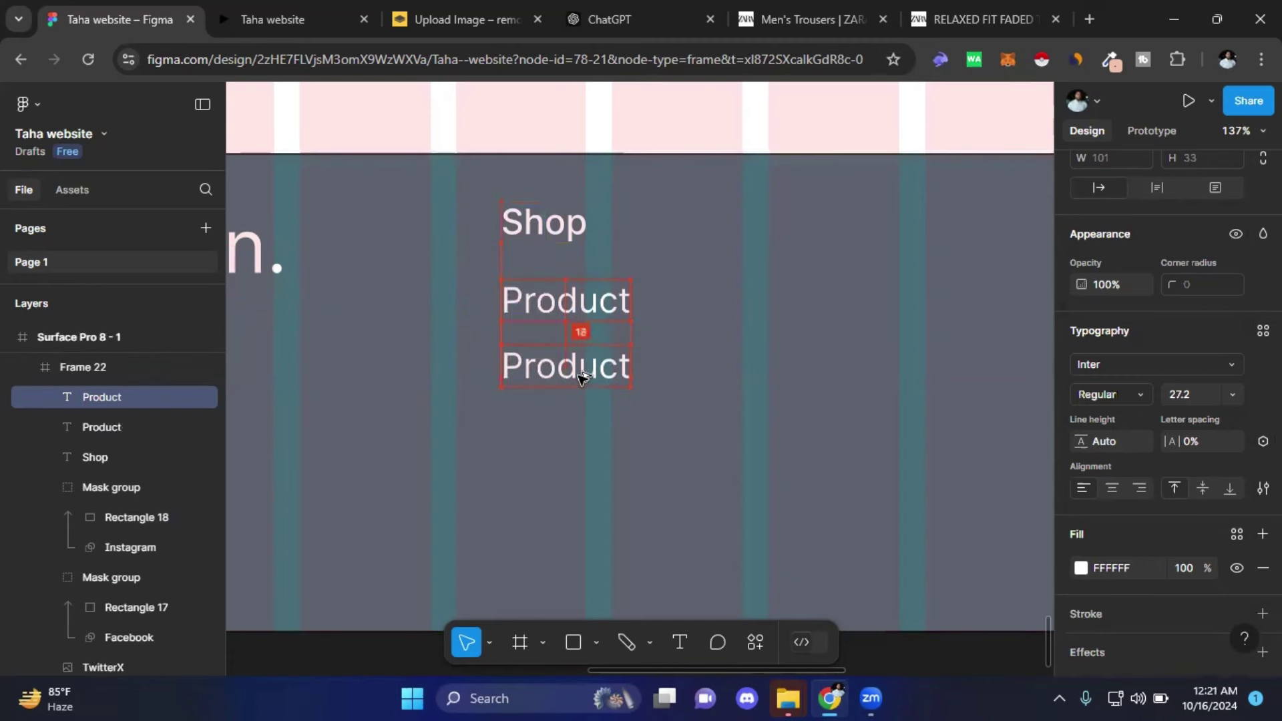
double_click(579, 381)
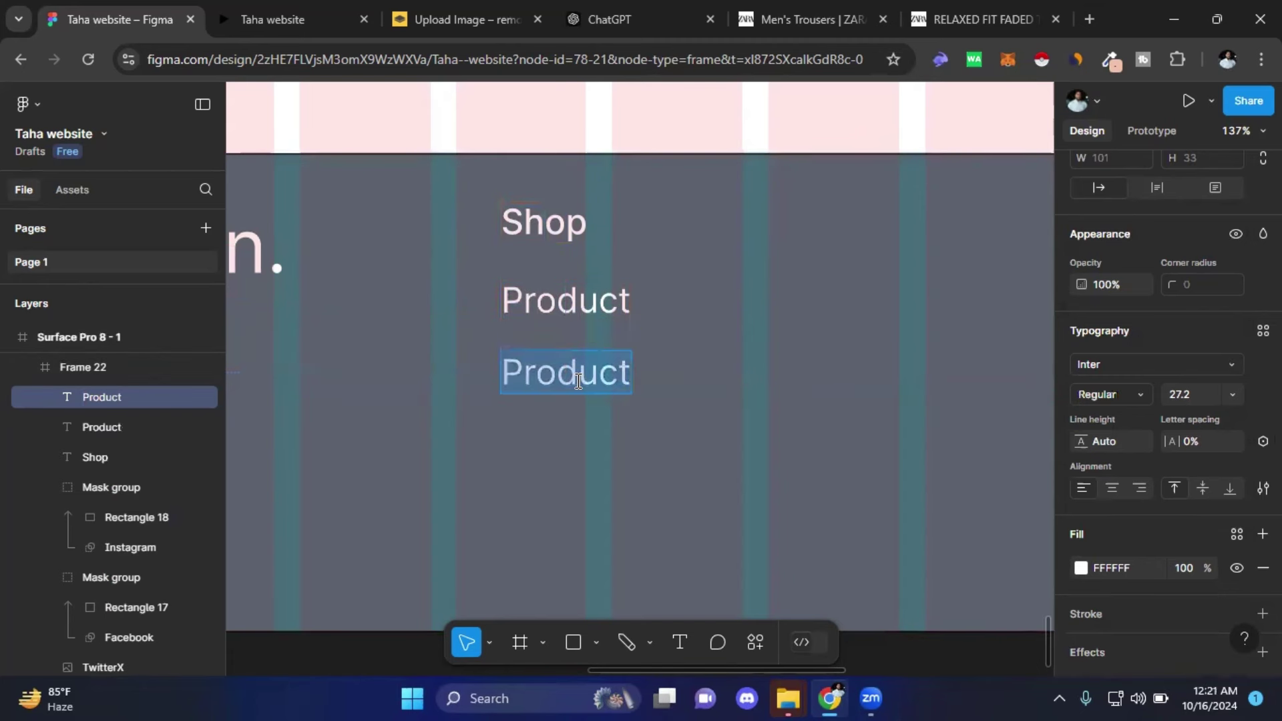
text(ove)
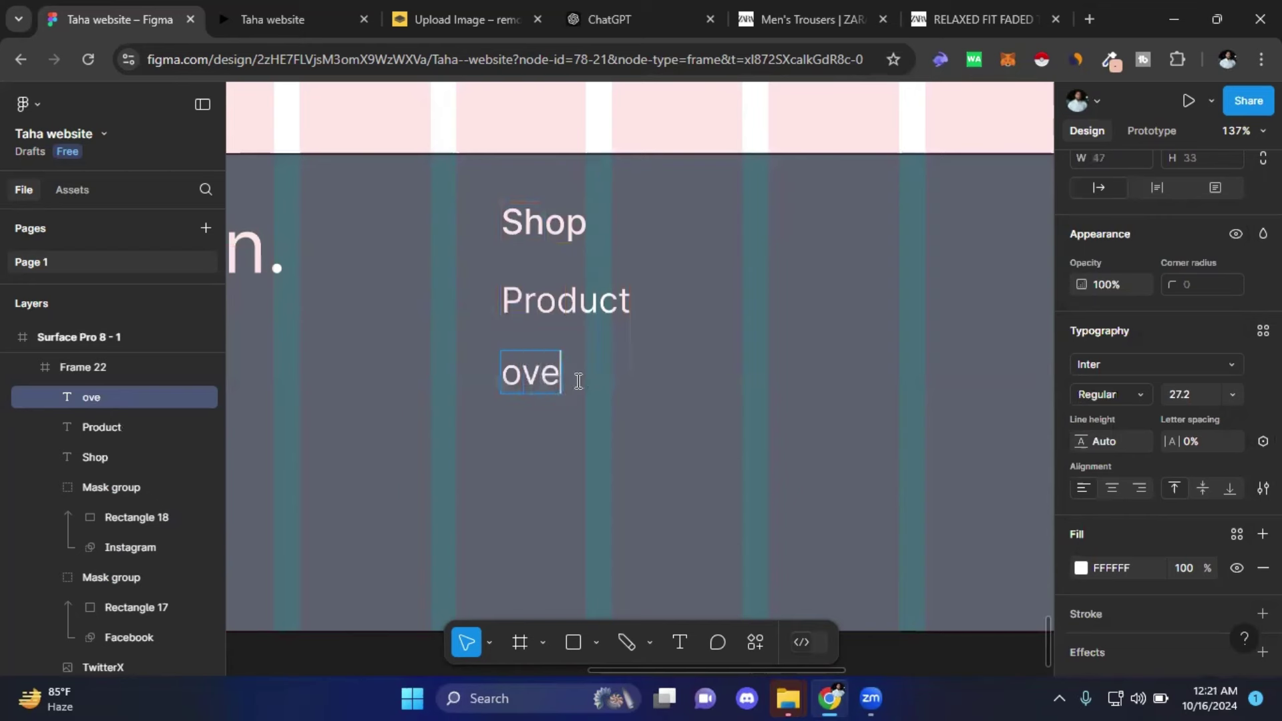
text(rview)
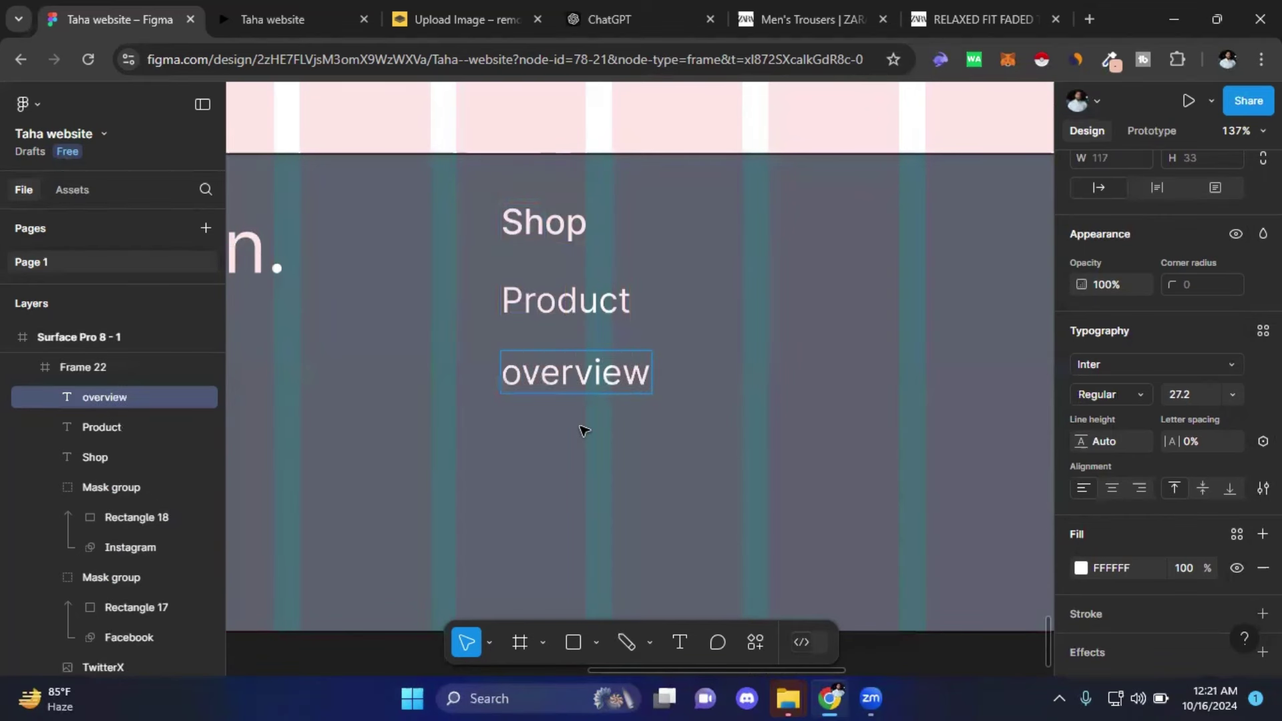
key(Escape)
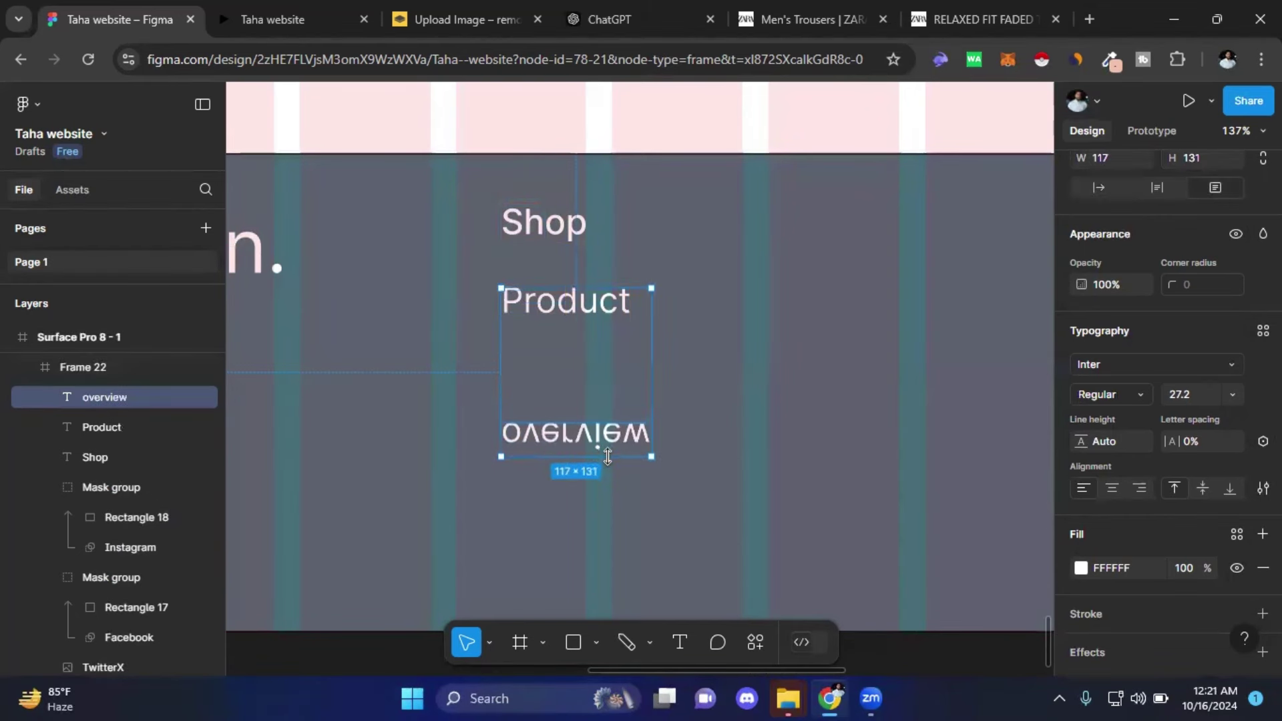
drag(608, 447, 610, 452)
key(ctrl+z)
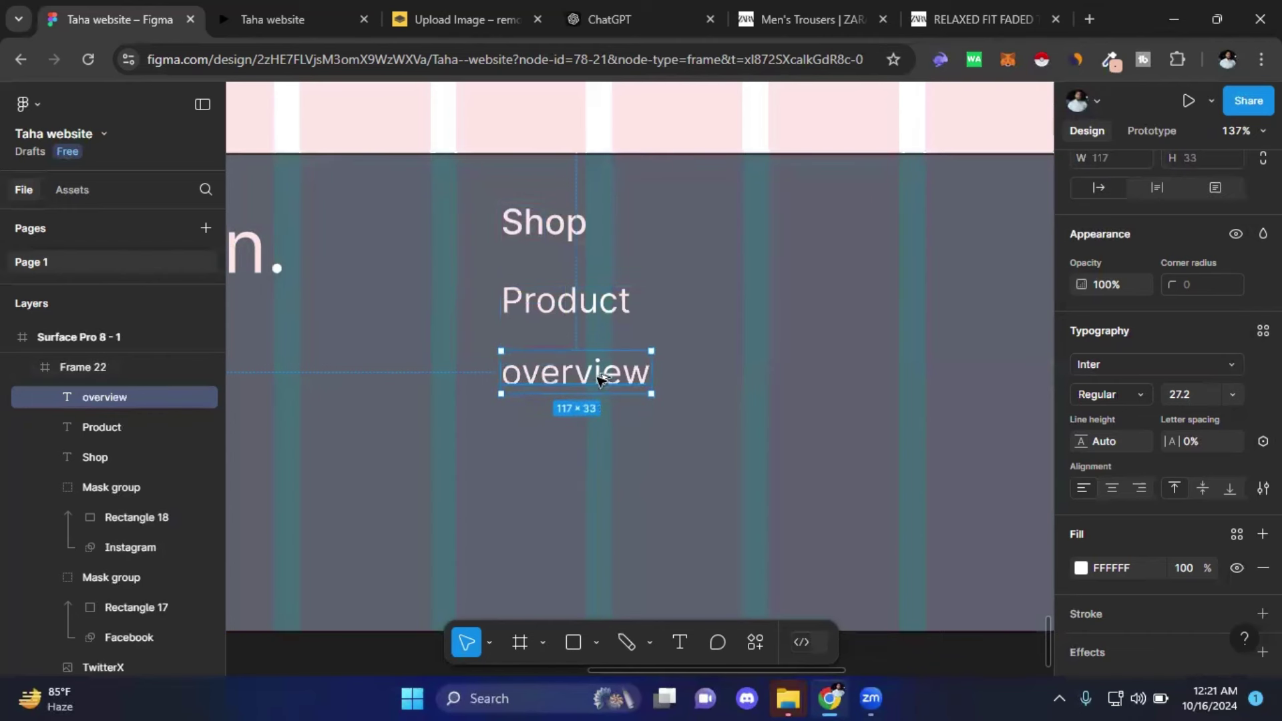
- Duplicate overview below it and change the copy to 'Pricing'
drag(597, 375, 597, 464)
double_click(597, 465)
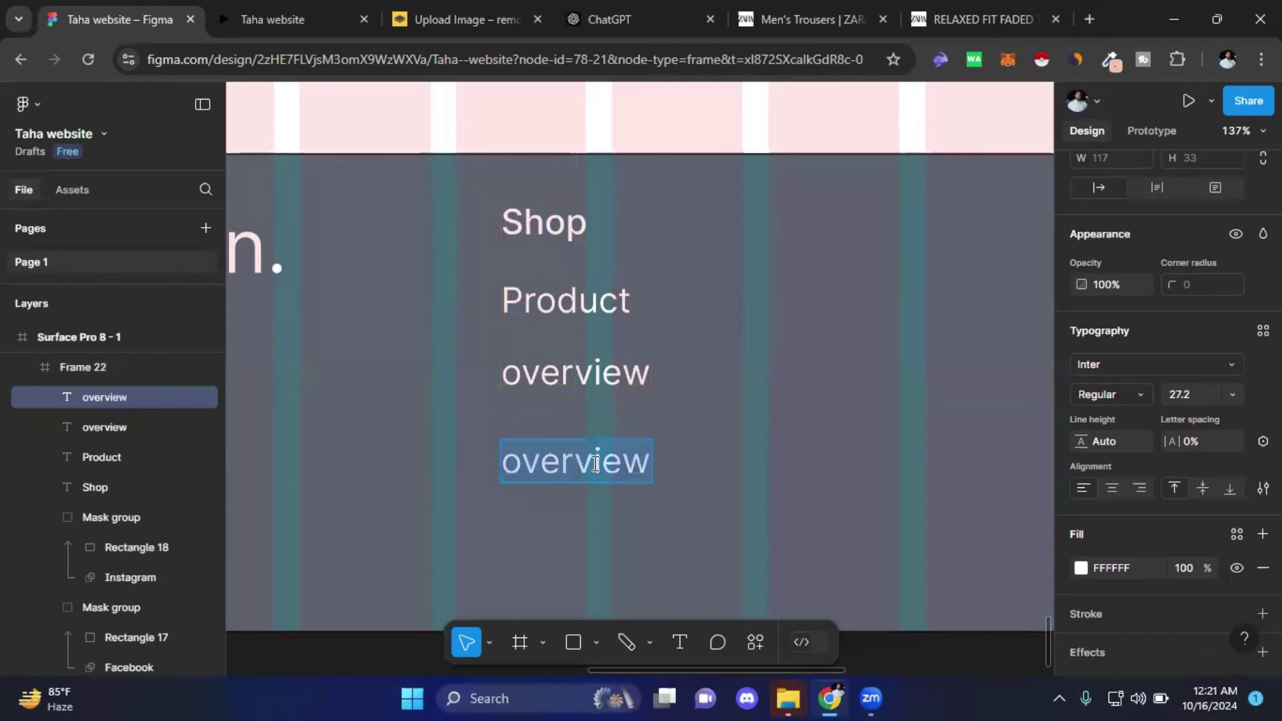
text(prici)
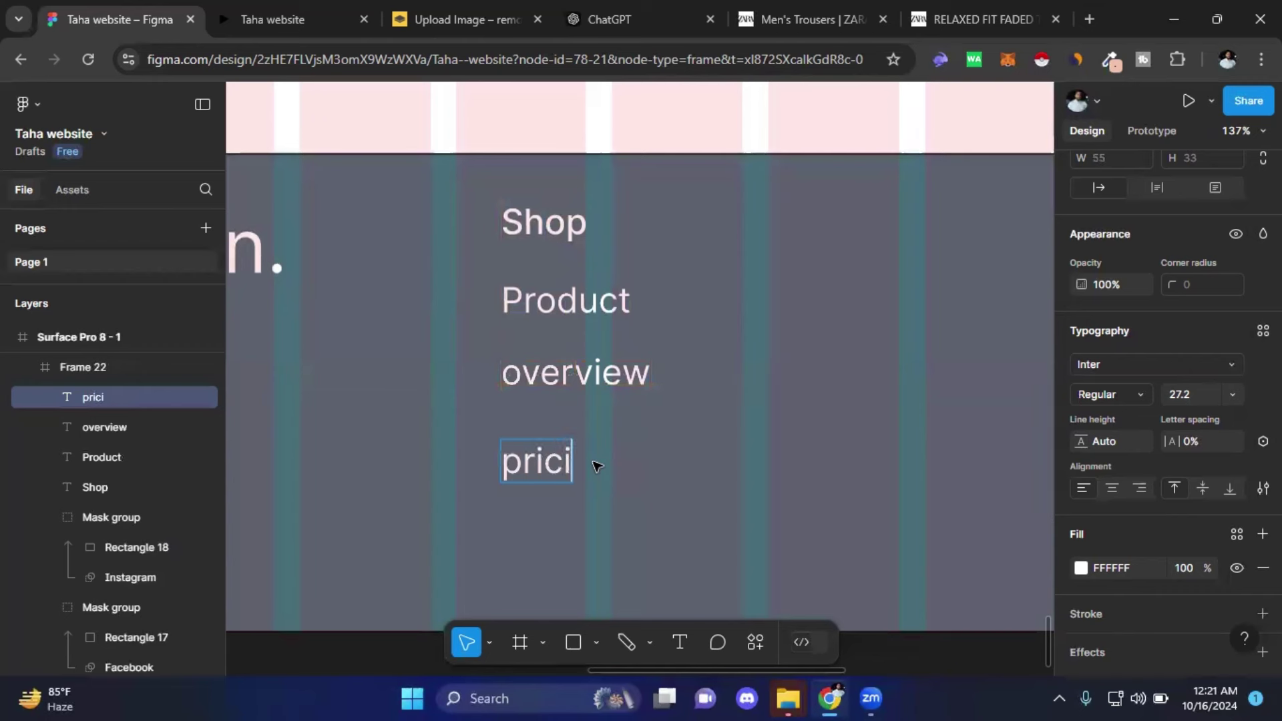
text(ng)
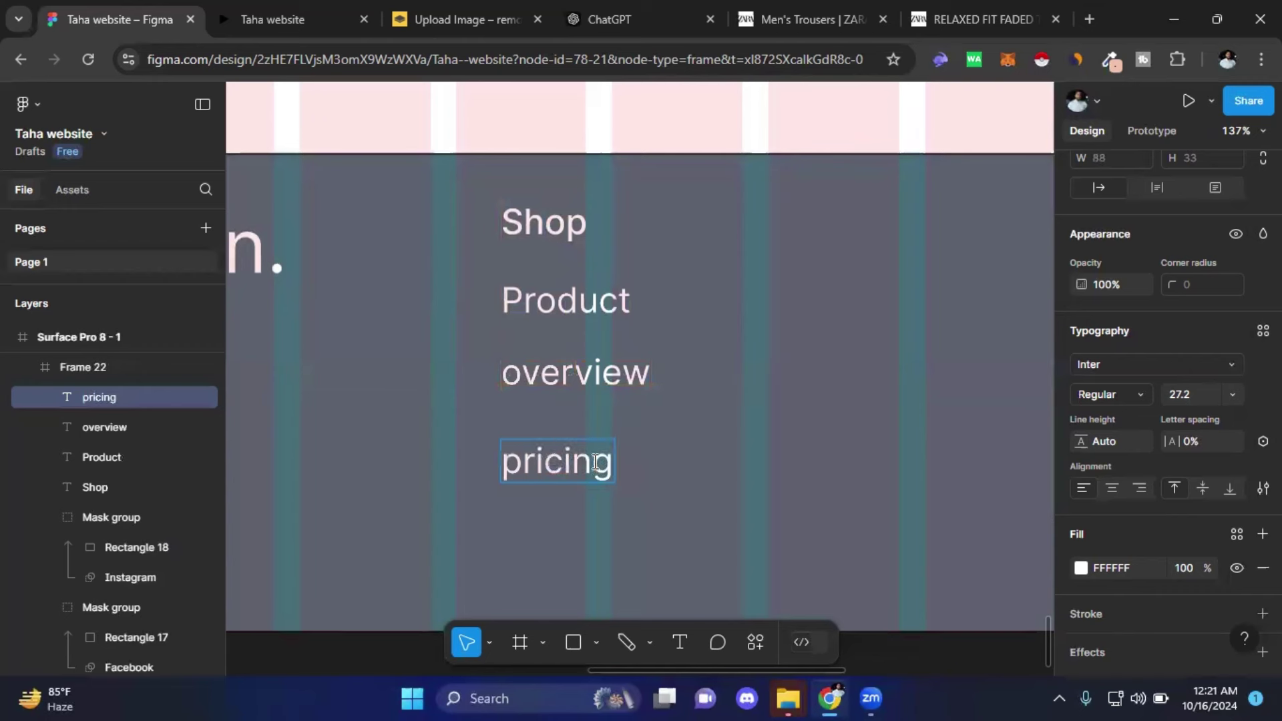
key(BackSpace)
text(P)
key(BackSpace)
text(g)
key(Home)
key(Delete)
text(P)
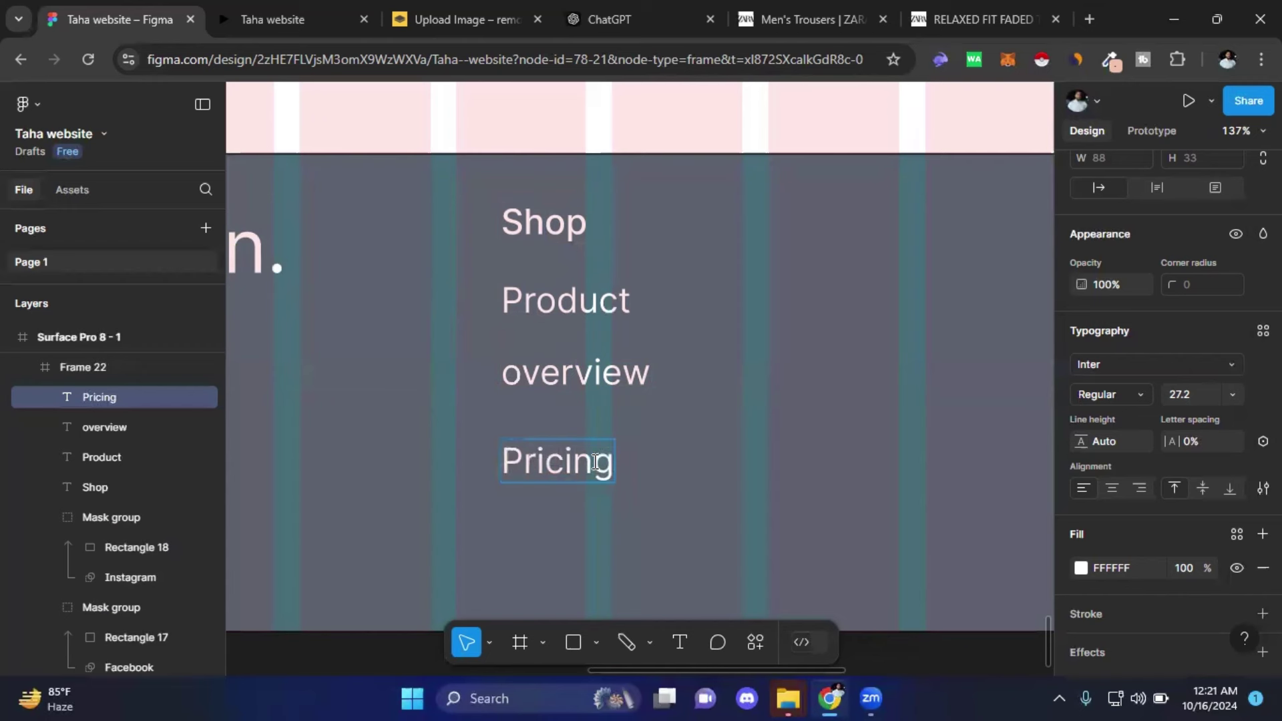
- Capitalise the overview link to read 'Overview'
click(517, 386)
key(Left)
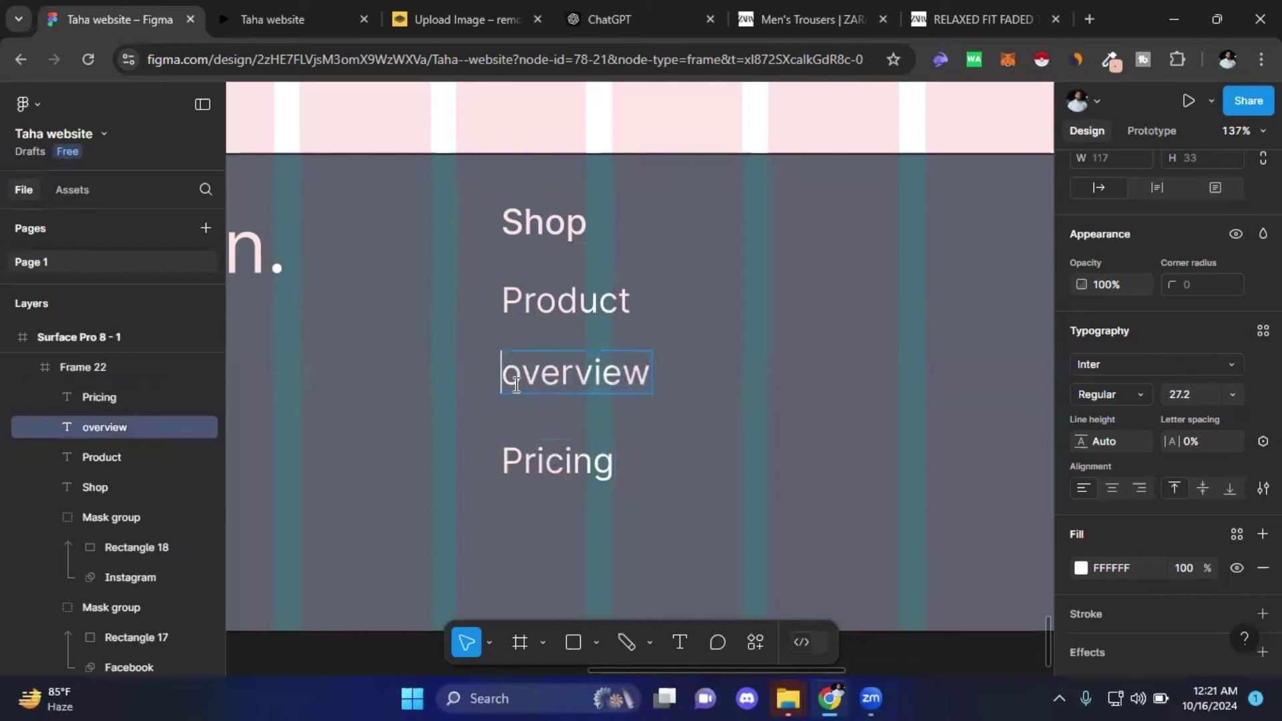
key(Right)
key(BackSpace)
text(O)
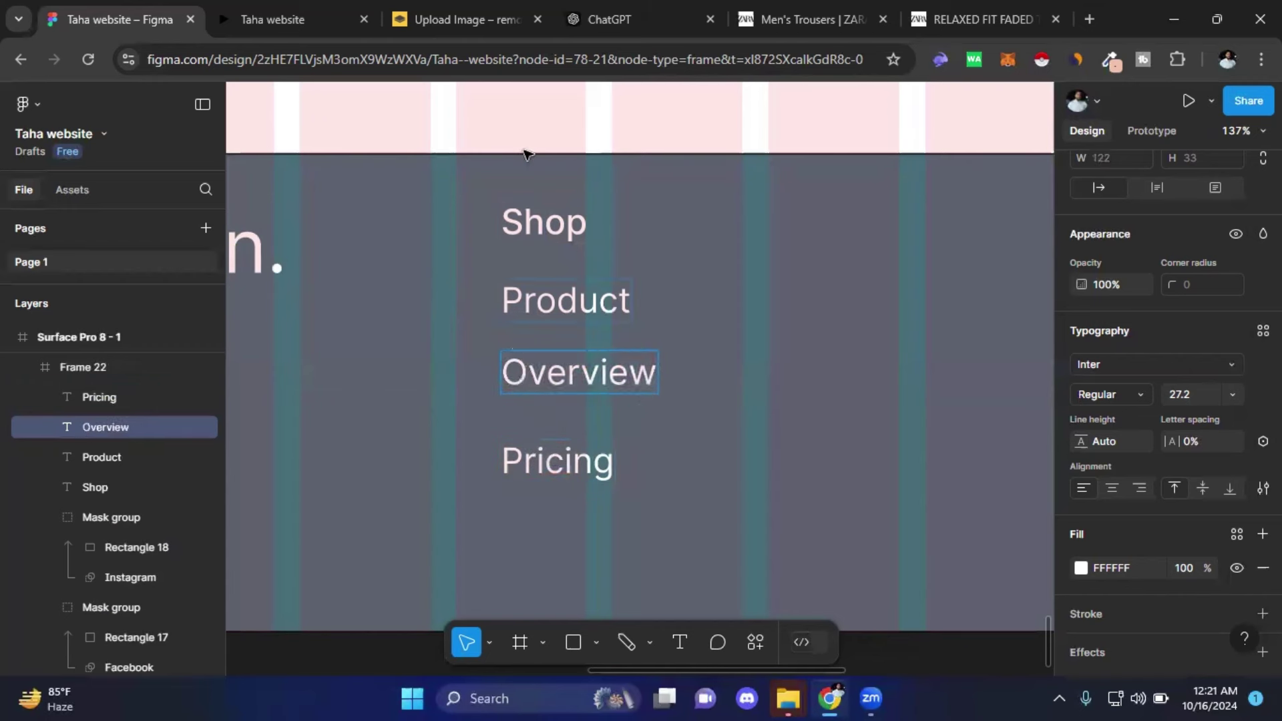
key(Escape)
- Duplicate Pricing below as 'Release' and nudge the Shop heading slightly left and down
click(554, 466)
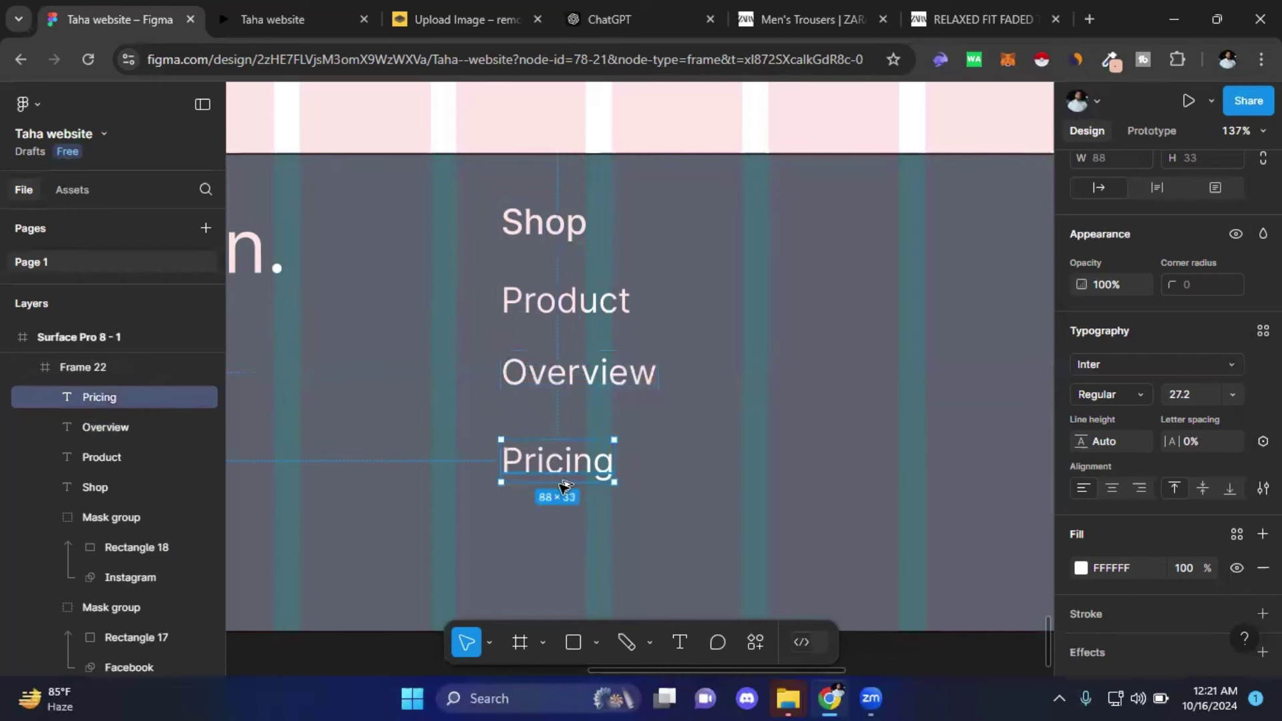
drag(553, 466, 560, 579)
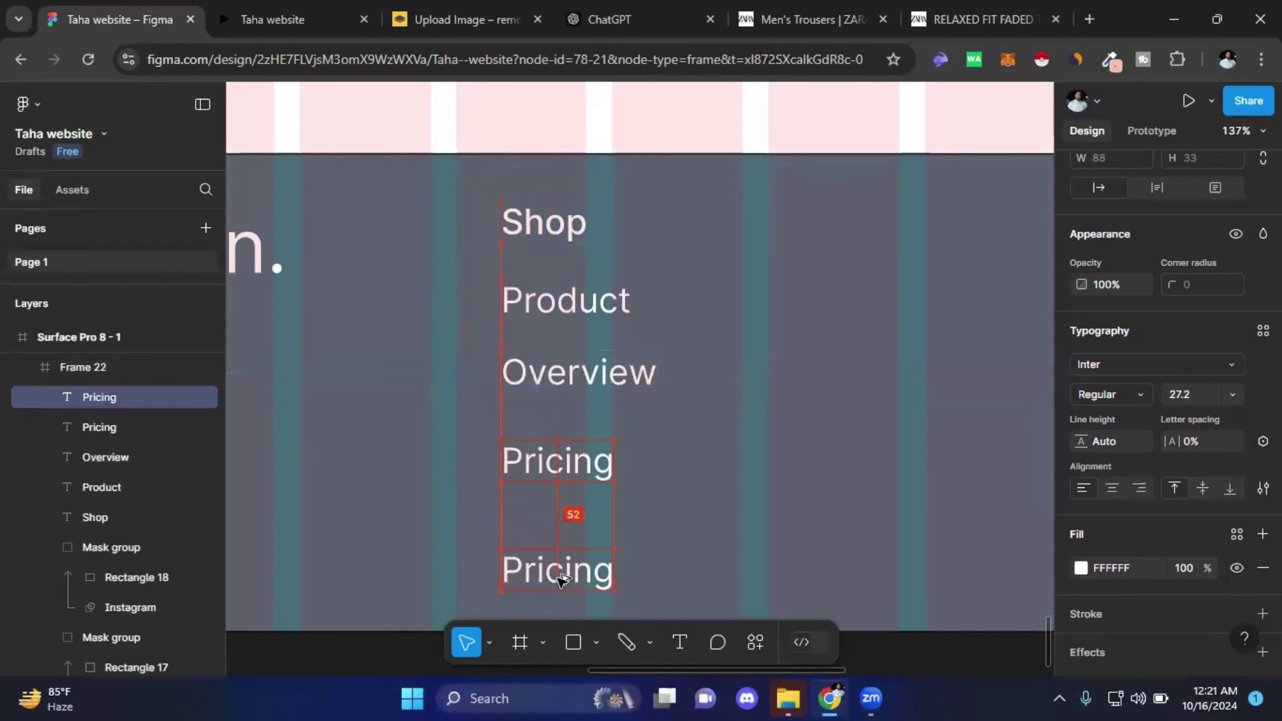
drag(560, 578, 559, 584)
double_click(559, 583)
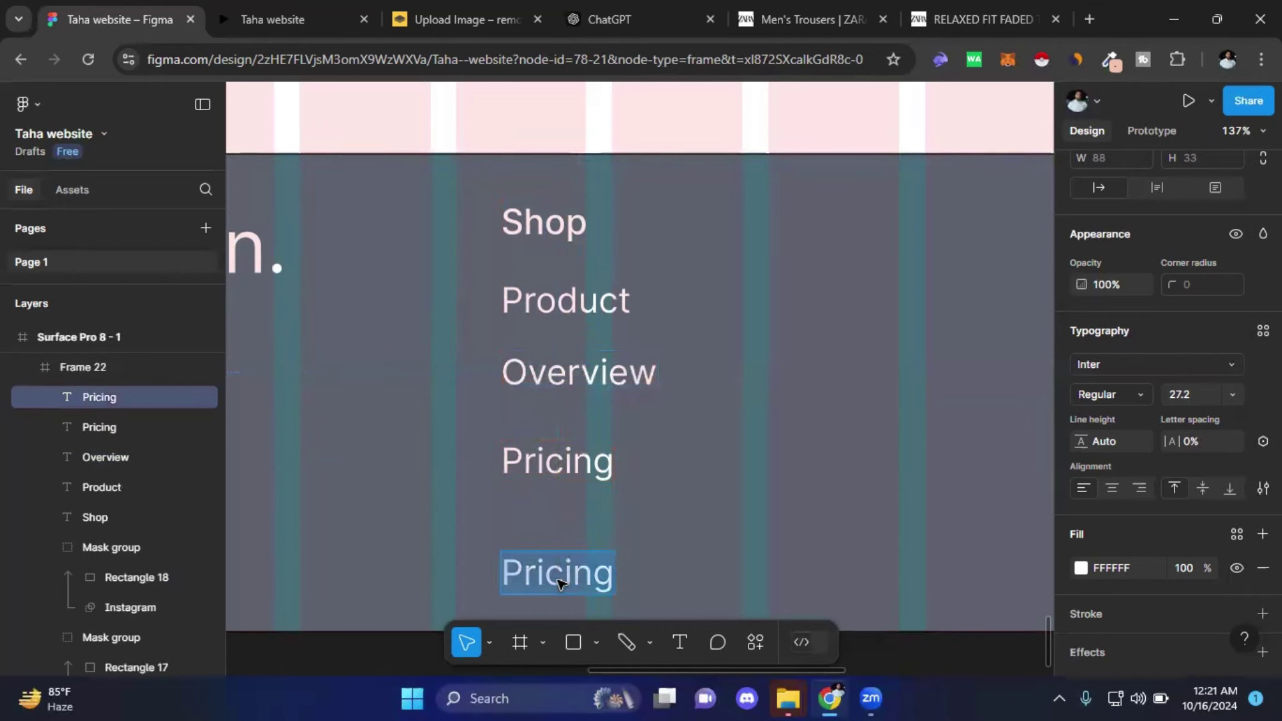
text(Release)
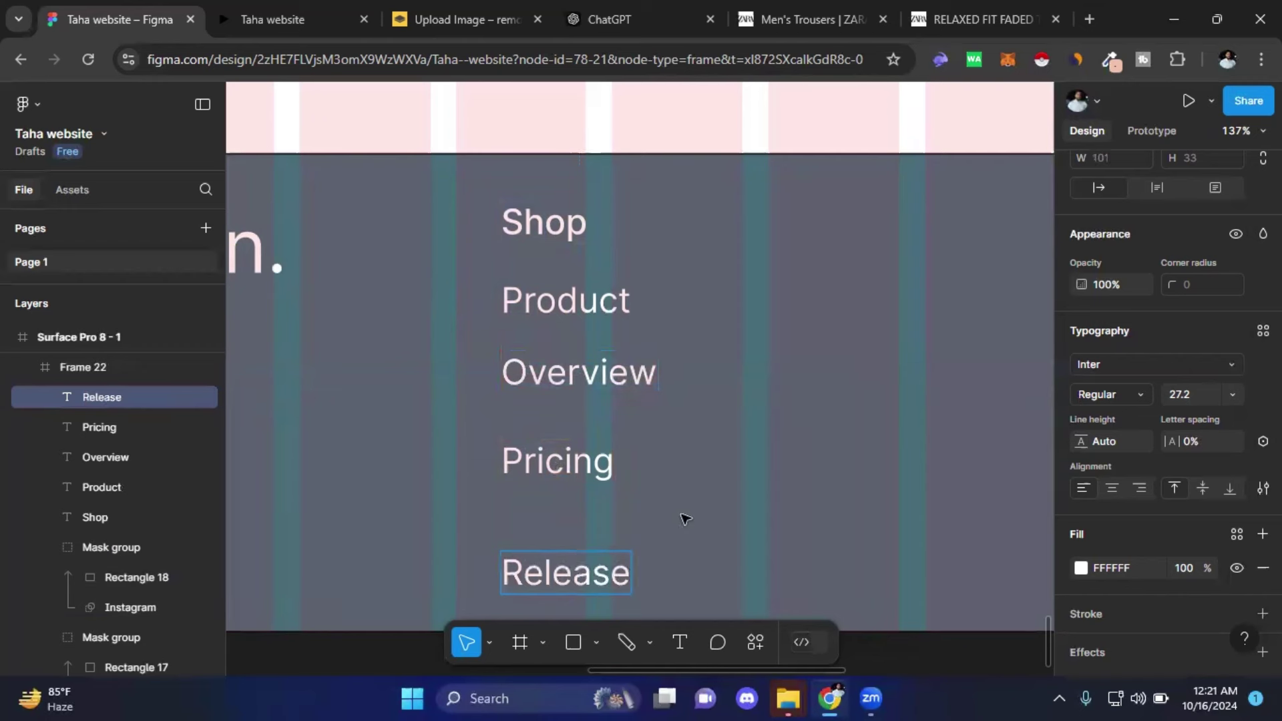
key(Escape)
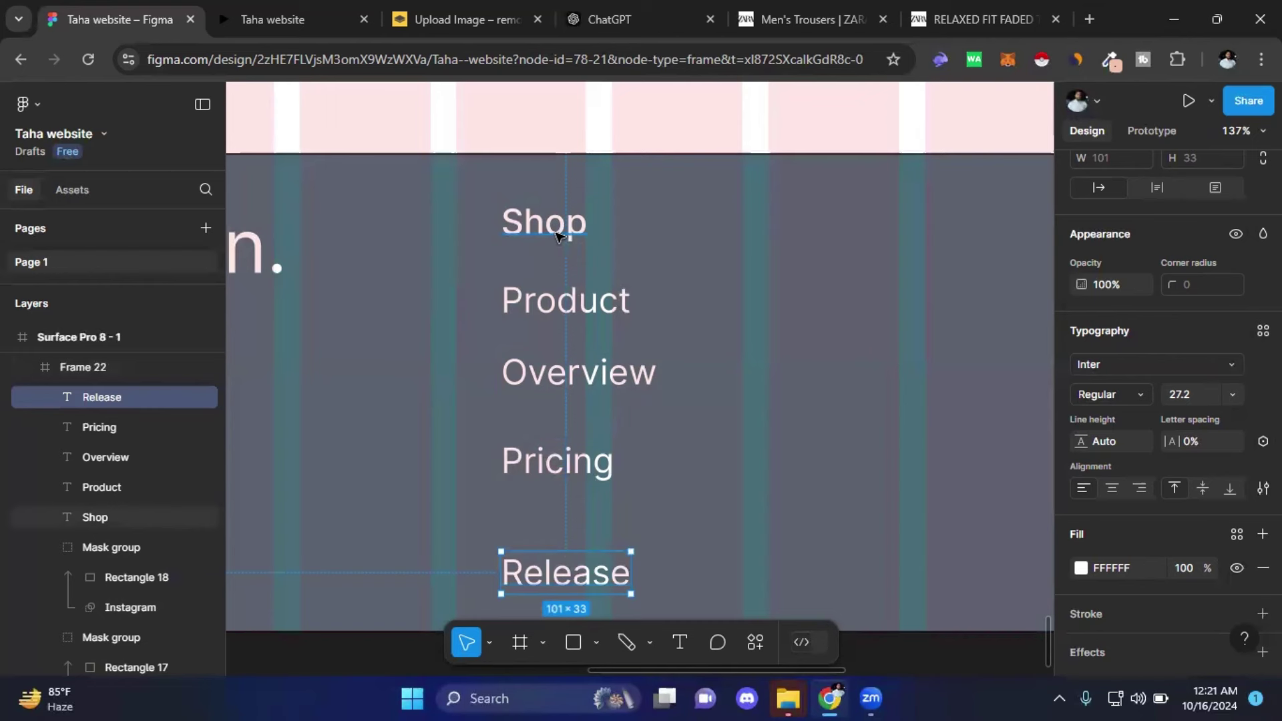
drag(557, 235, 546, 246)
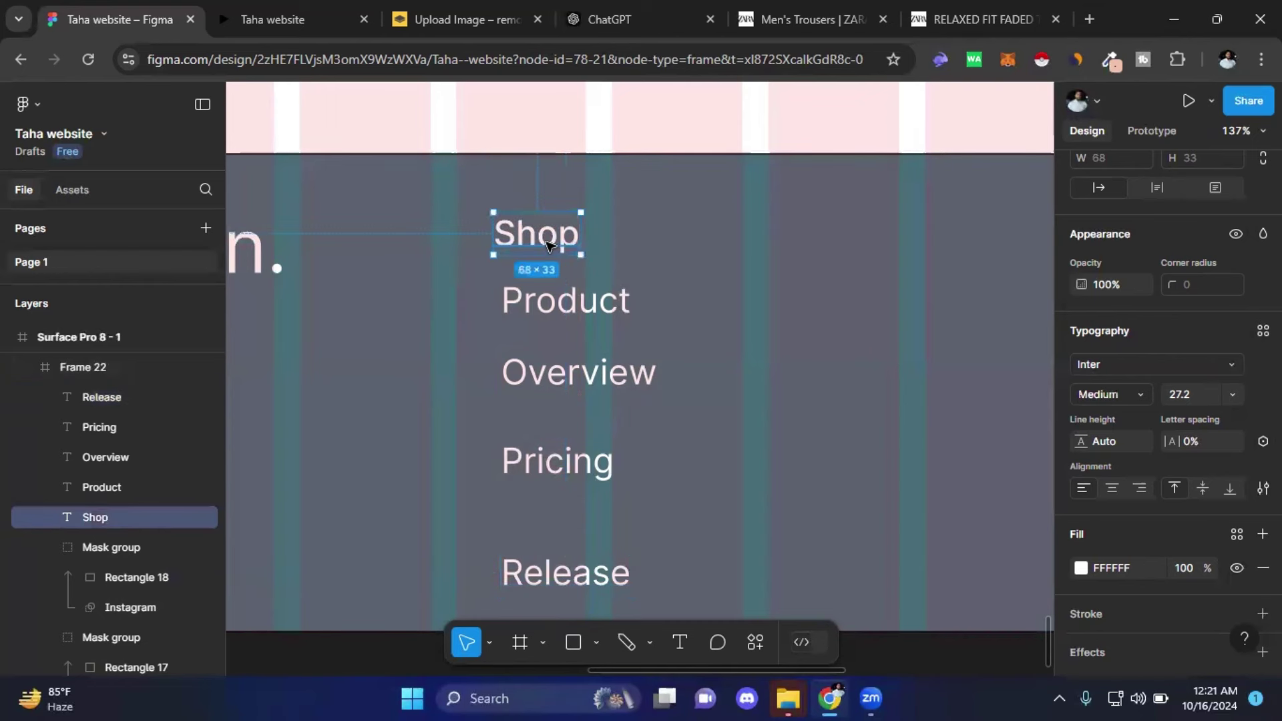
- Move the Product link lower and nudge the Shop heading down
scroll(621, 346, down, 3)
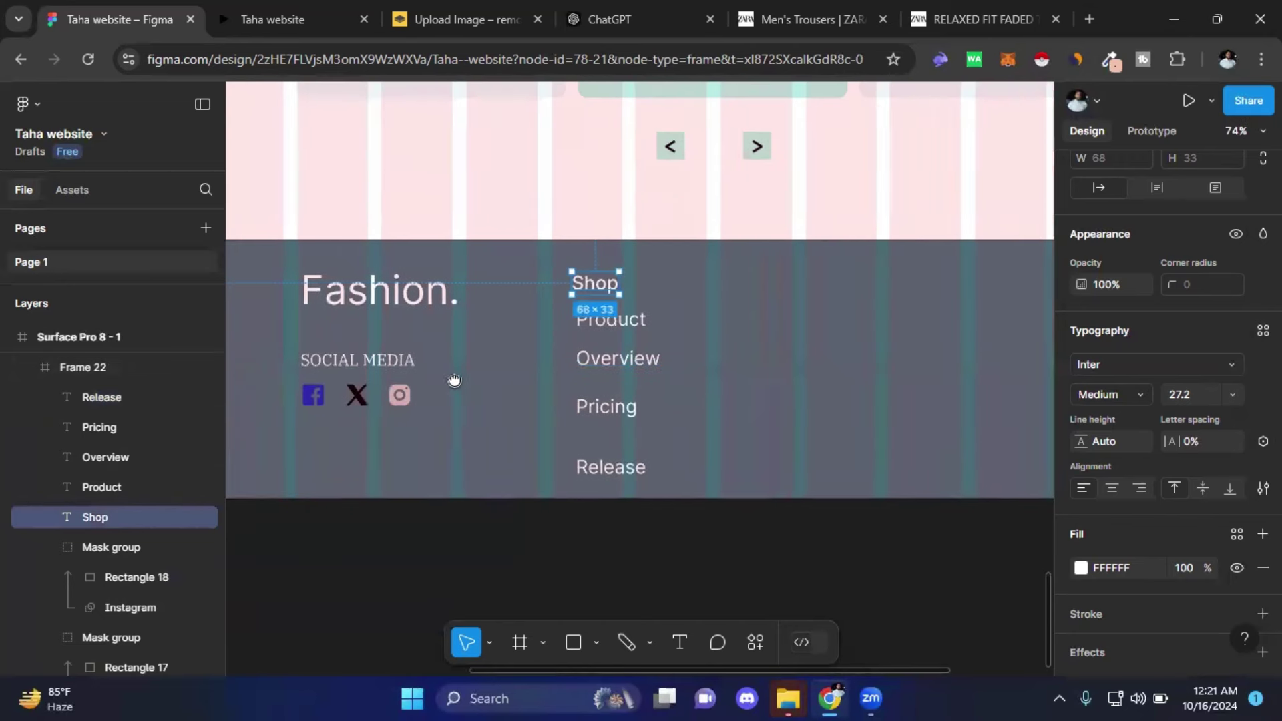
scroll(516, 361, left, 2)
scroll(590, 358, up, 1)
drag(675, 319, 654, 339)
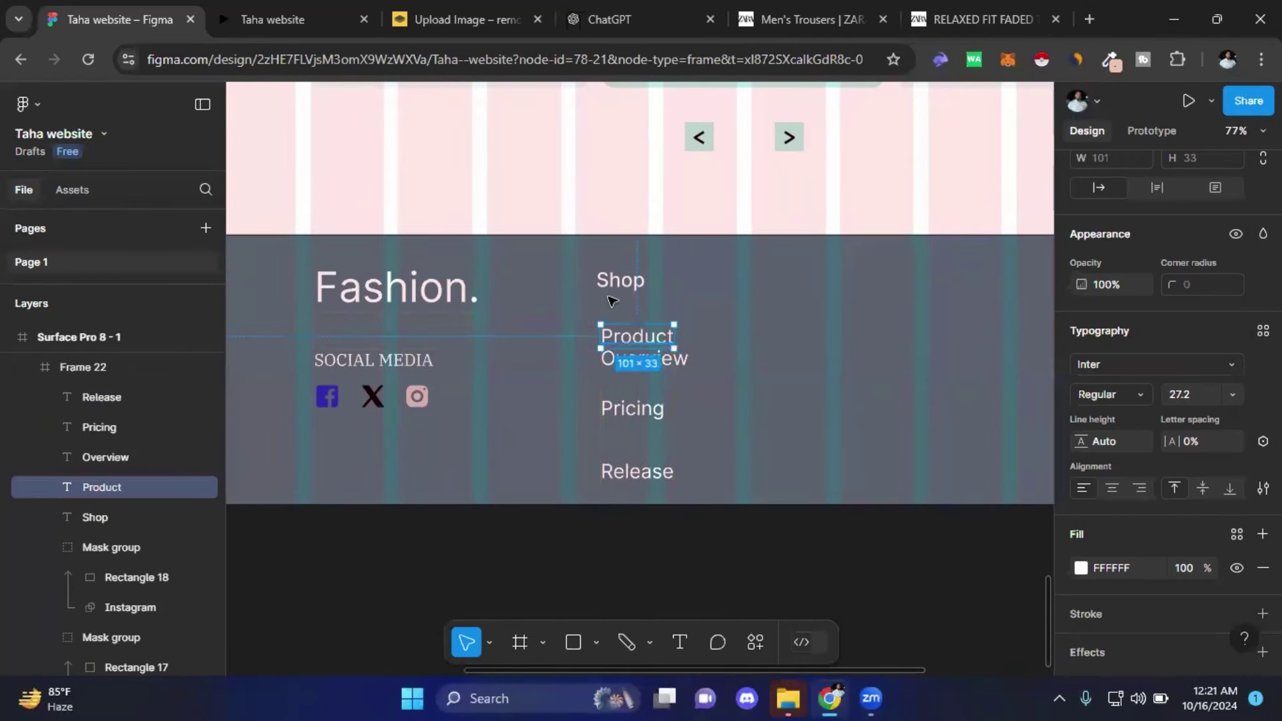
click(628, 280)
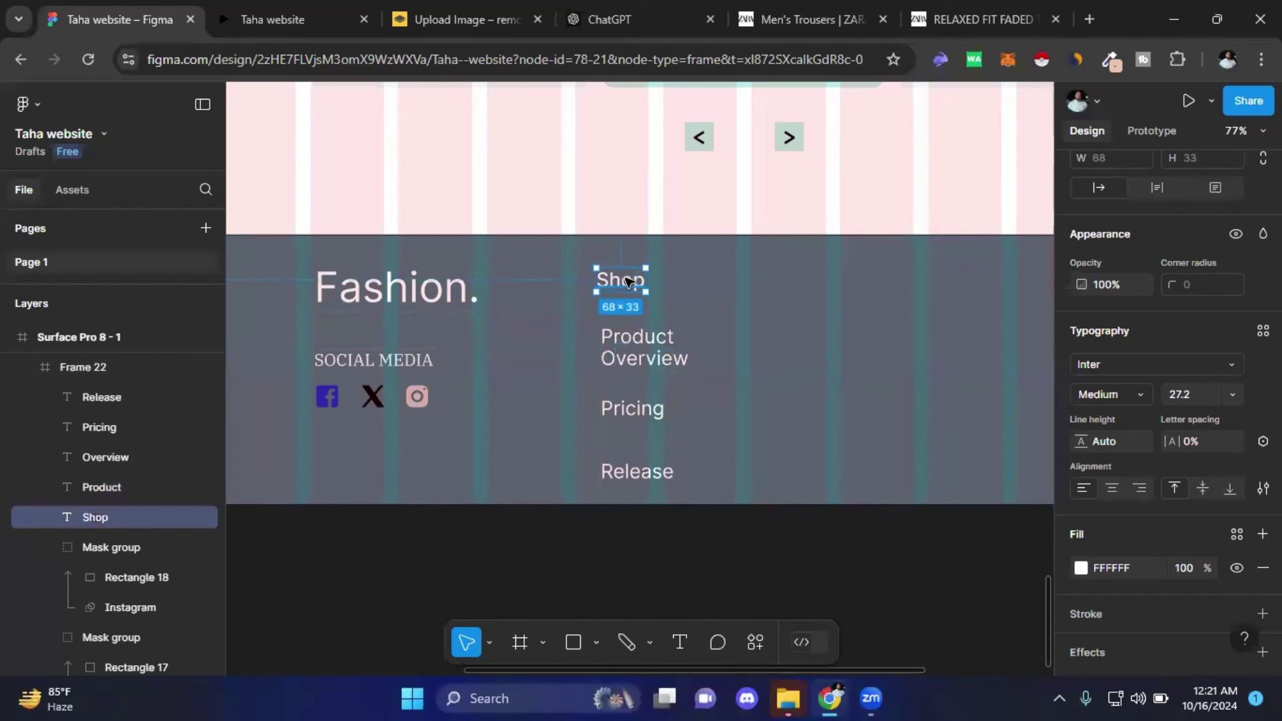
drag(628, 281, 625, 290)
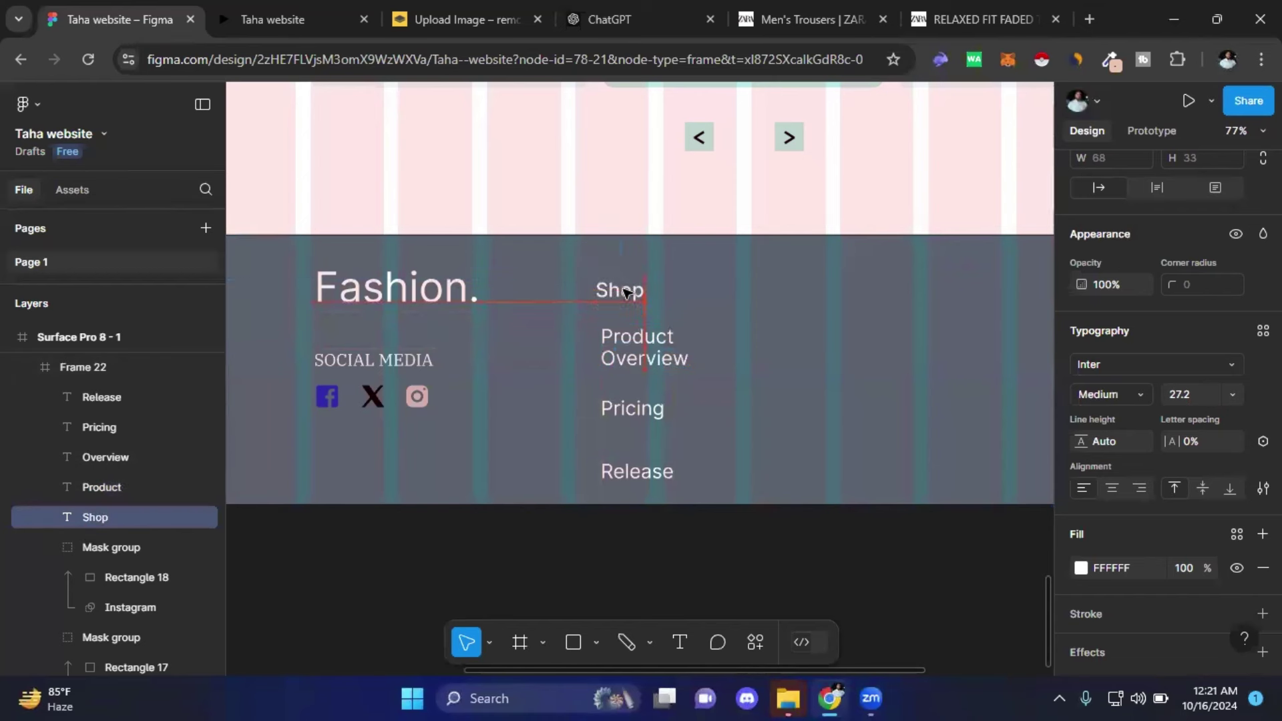
- Align Product, Overview, Pricing and Release on their horizontal centres
click(707, 308)
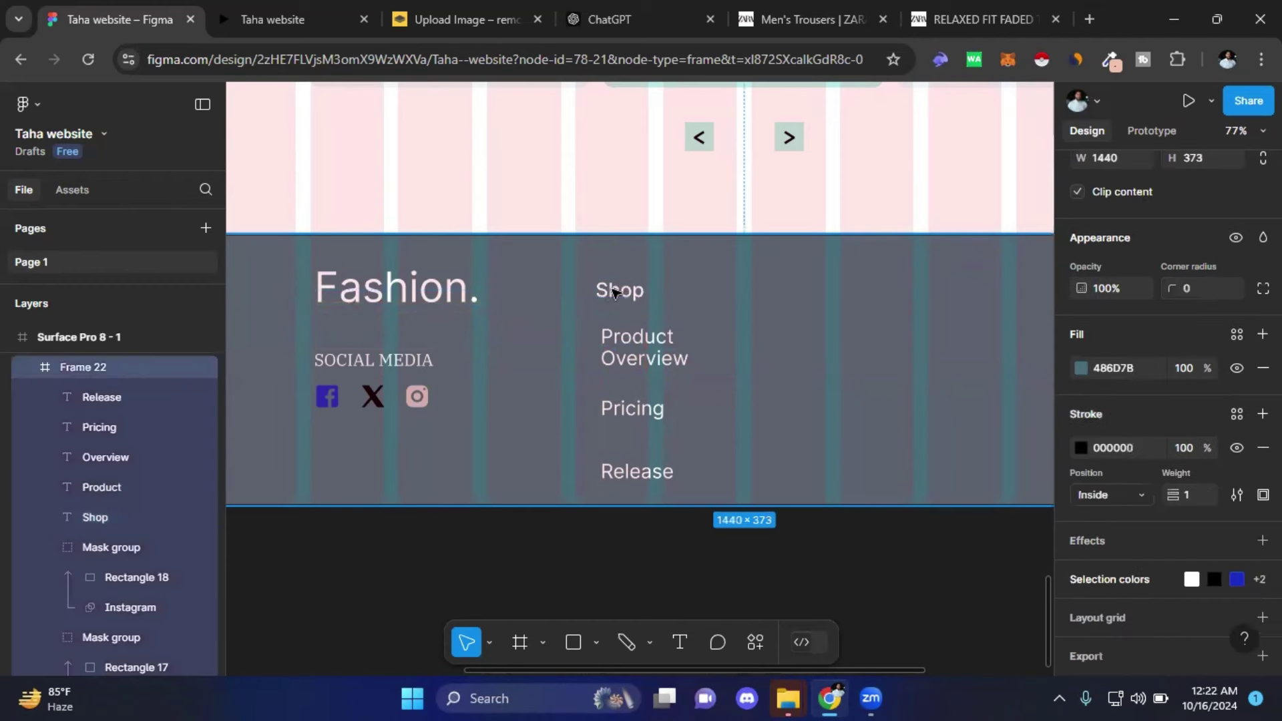
click(613, 339)
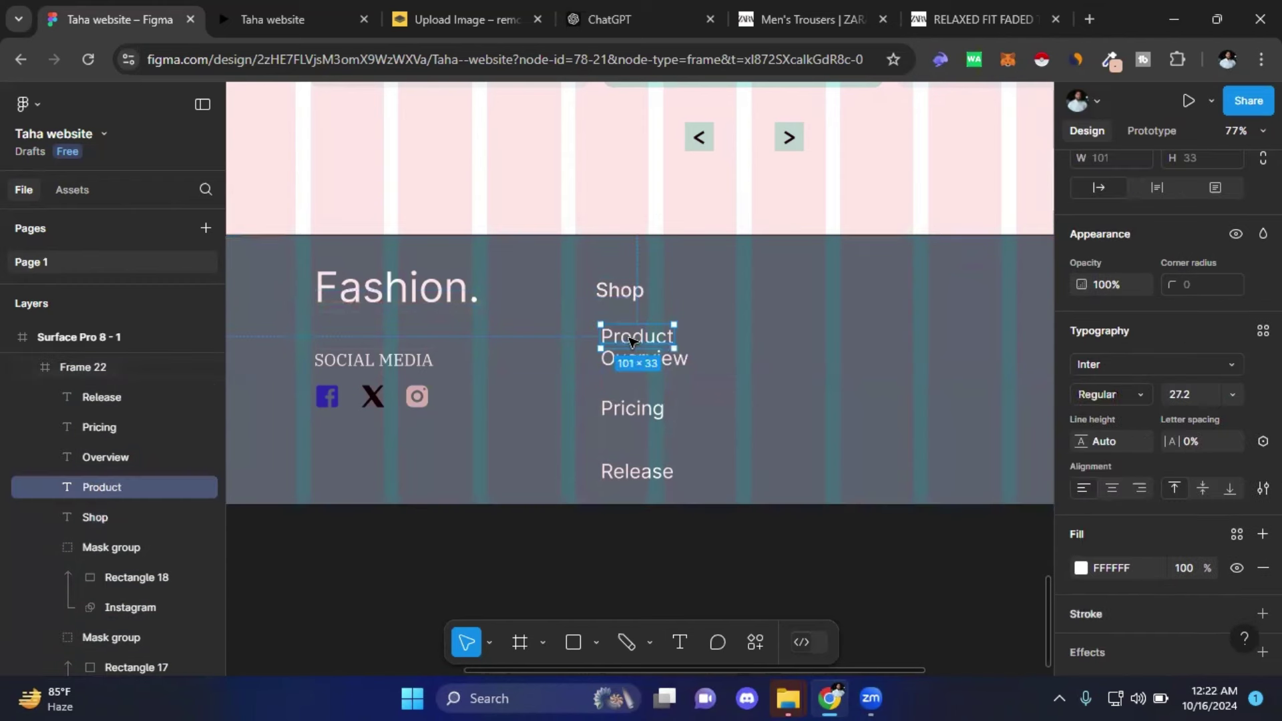
shift+click(687, 359)
shift+click(641, 412)
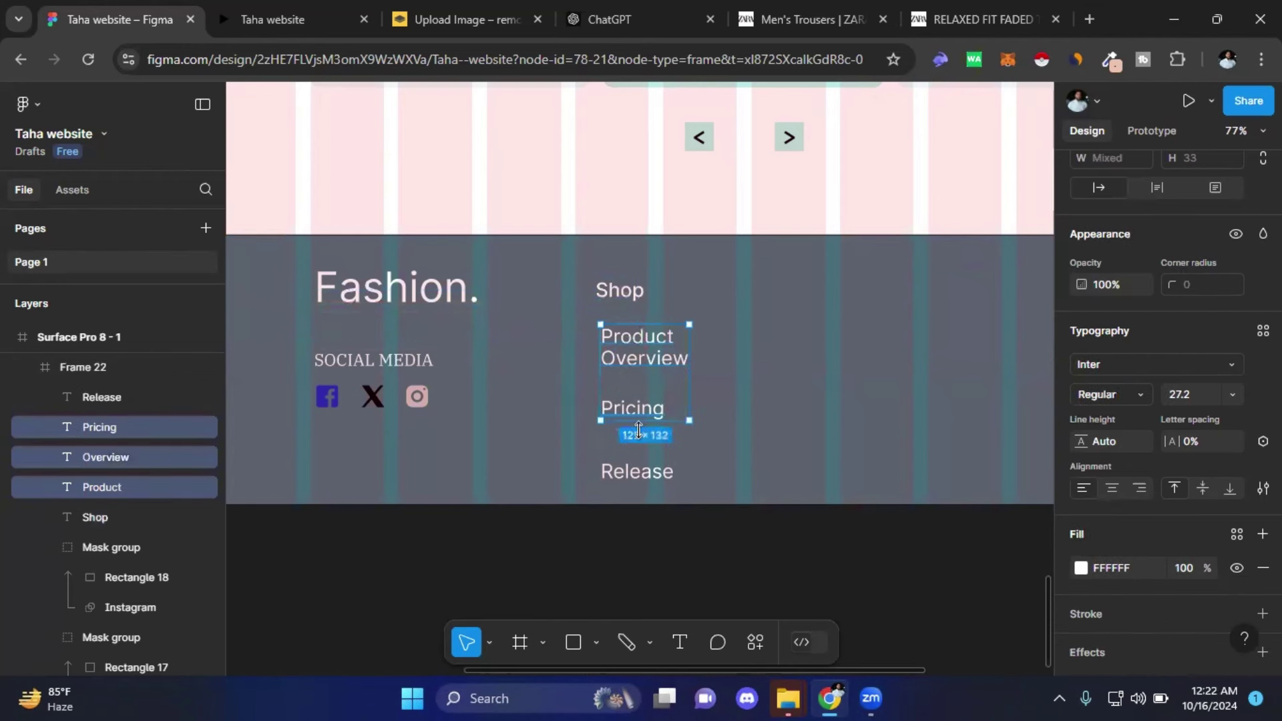
shift+click(641, 476)
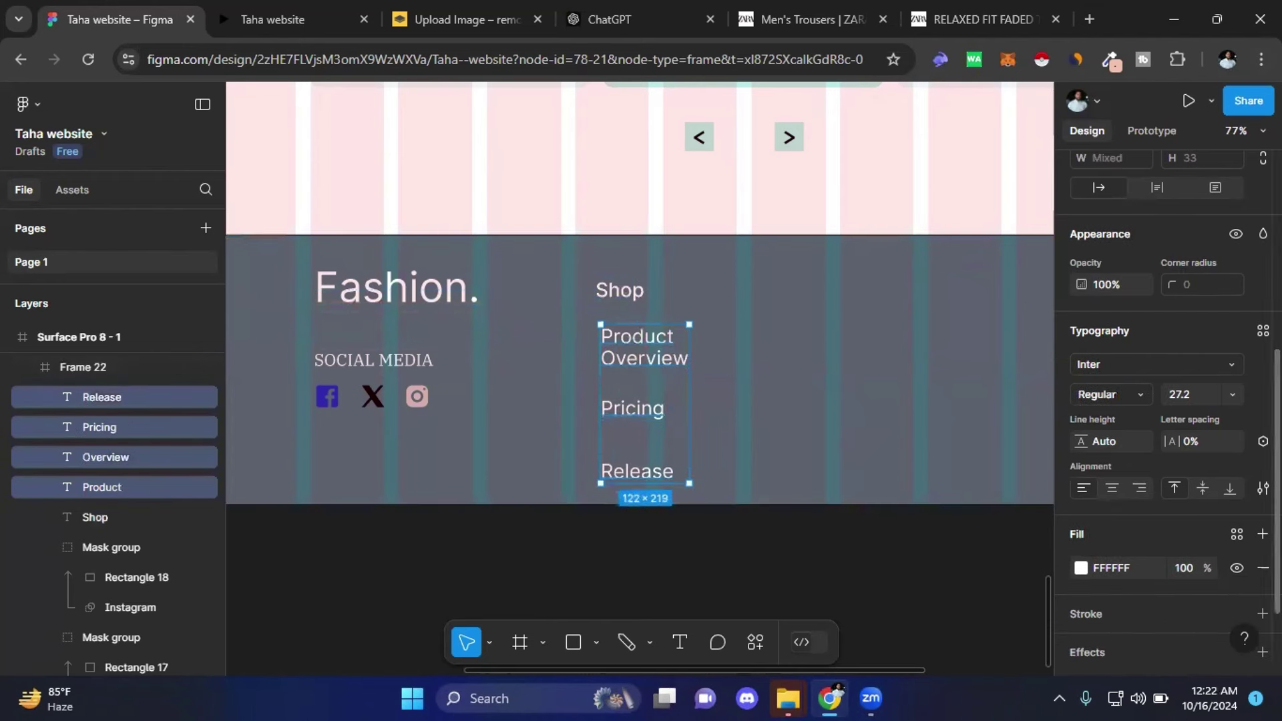
scroll(1162, 303, up, 5)
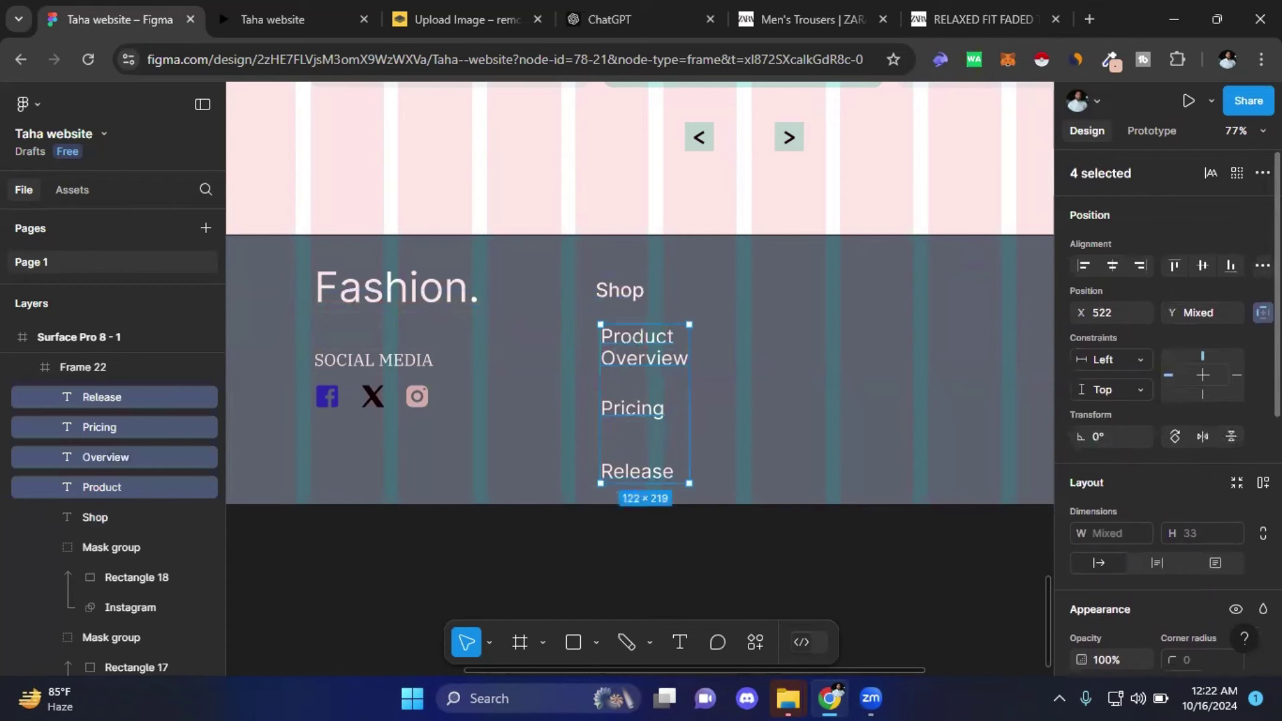
click(1110, 266)
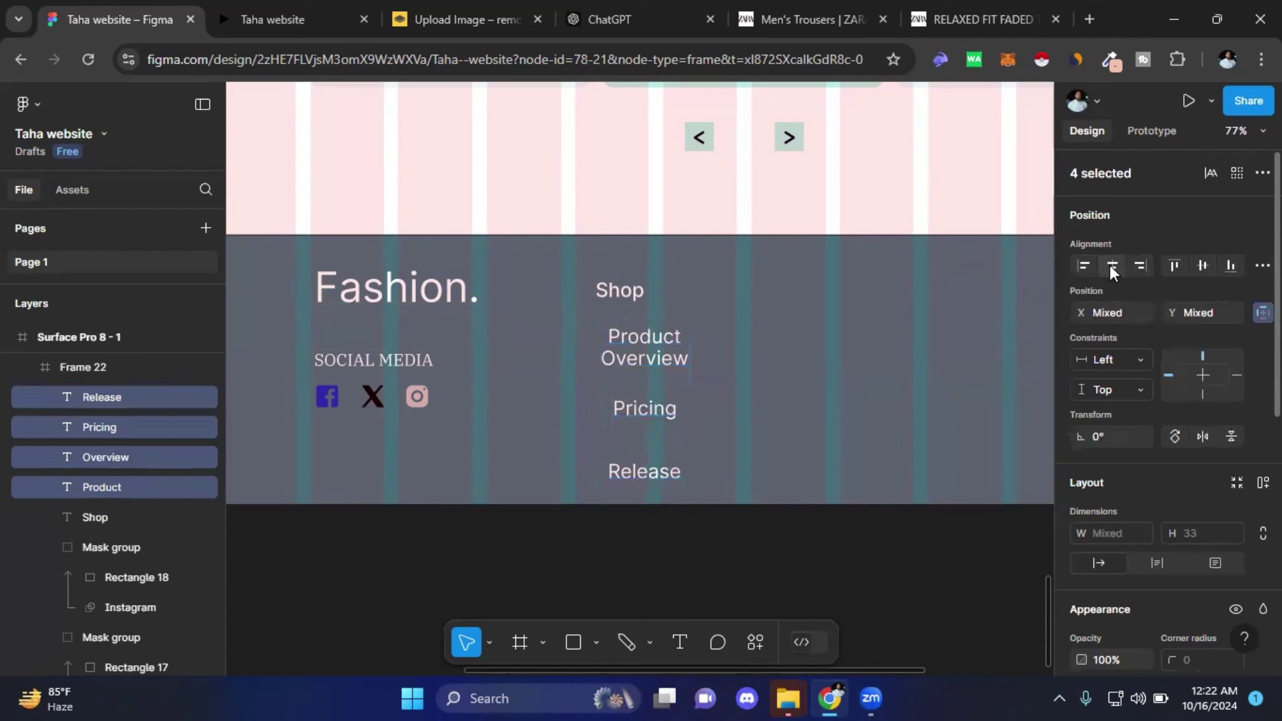
- Left-align the four links and space them evenly with Tidy up
click(1083, 266)
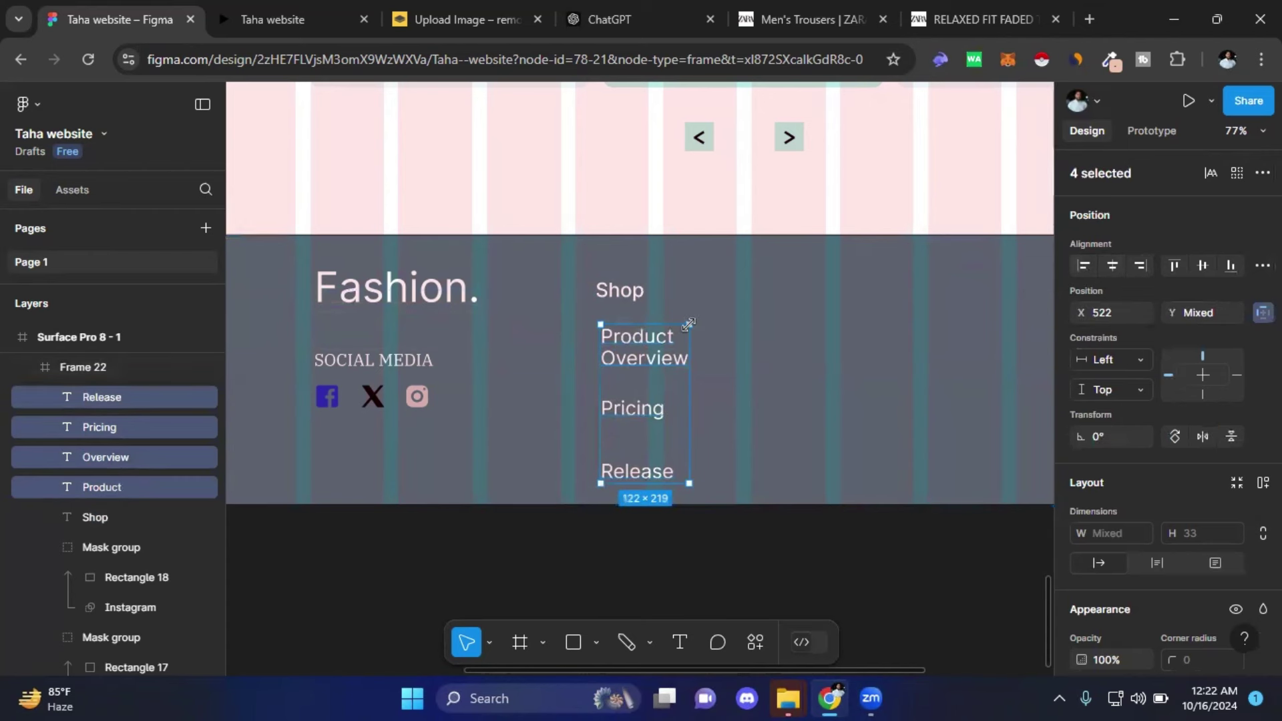
click(1262, 265)
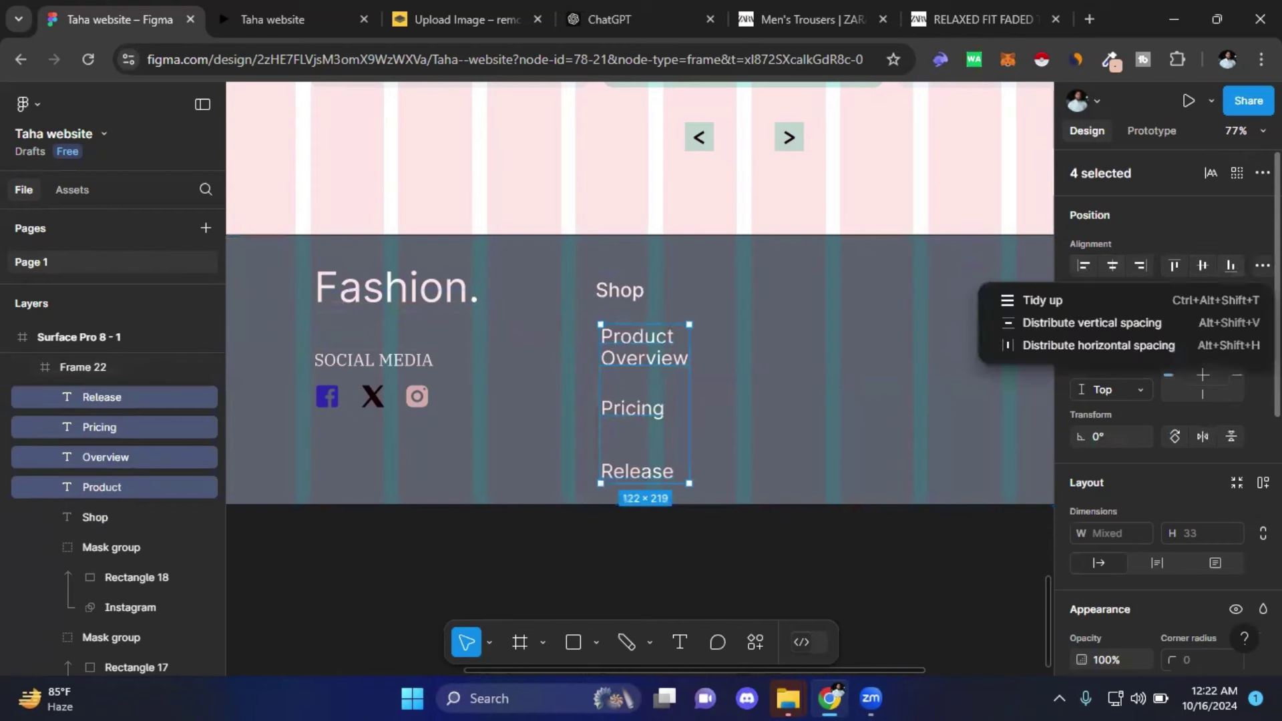
click(1040, 300)
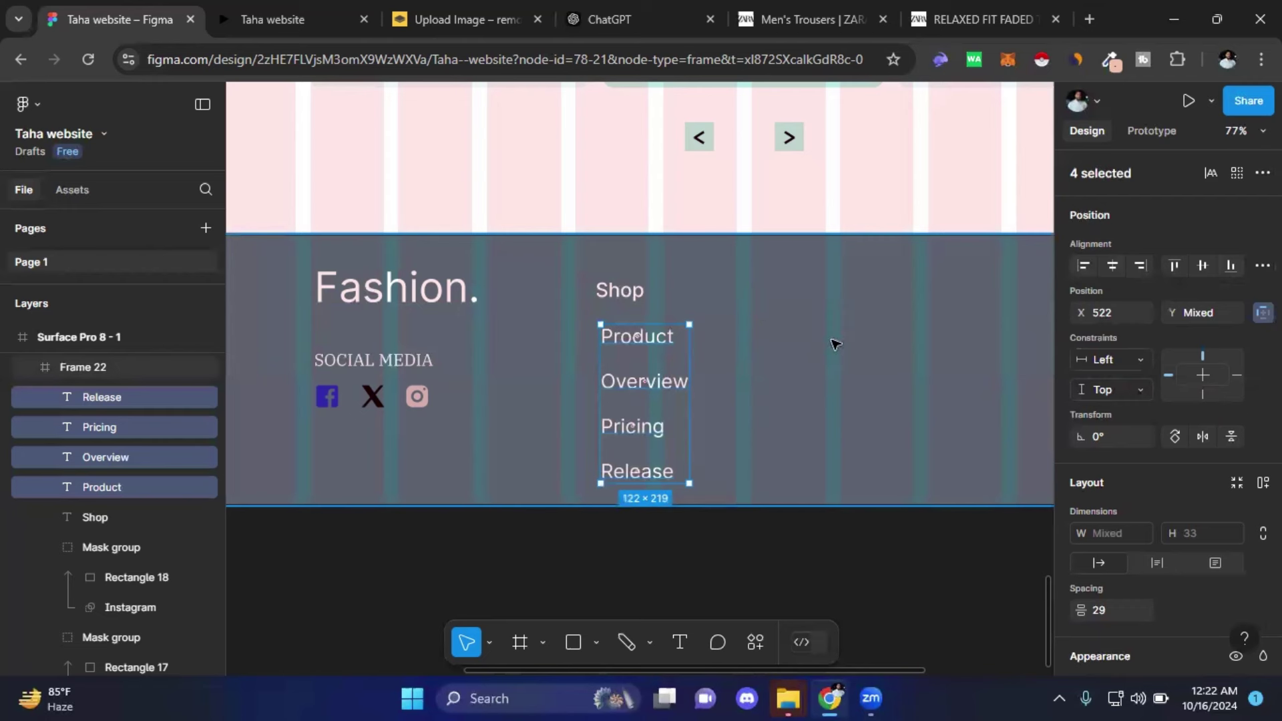
- Set the links' font size to 18 and move the list up under Shop
scroll(1172, 509, down, 2)
scroll(1173, 509, down, 3)
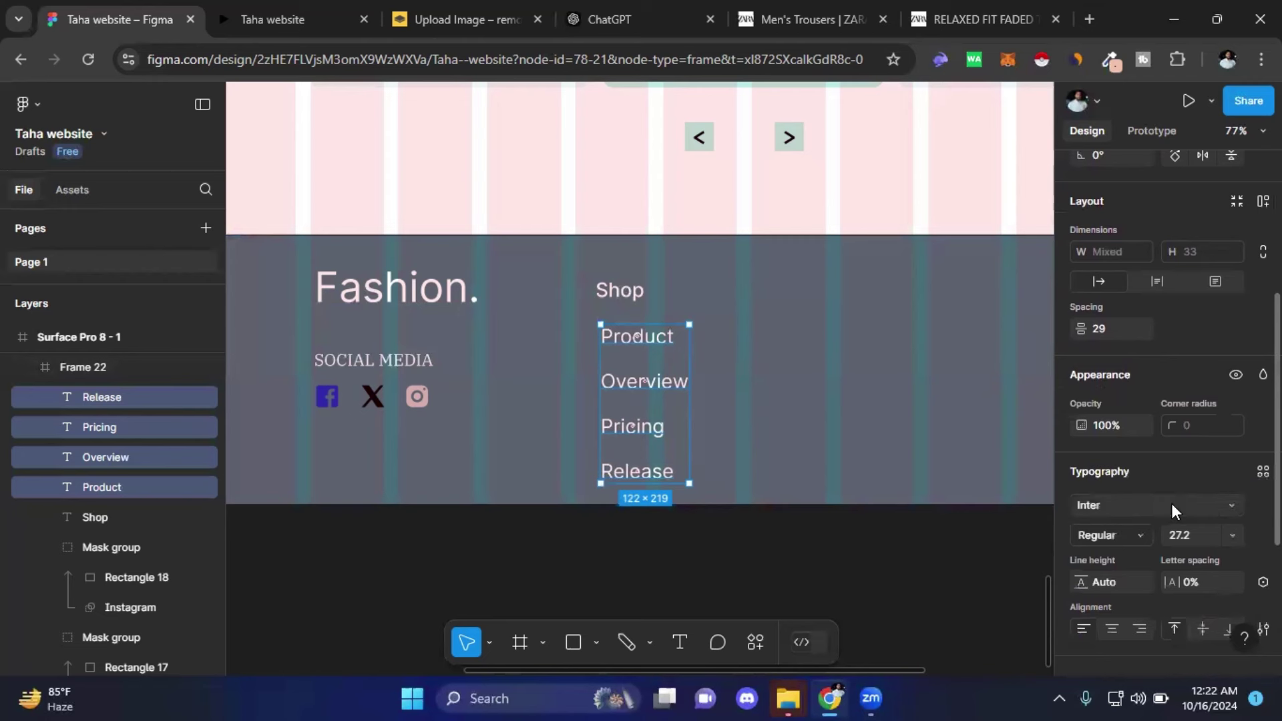
click(1191, 537)
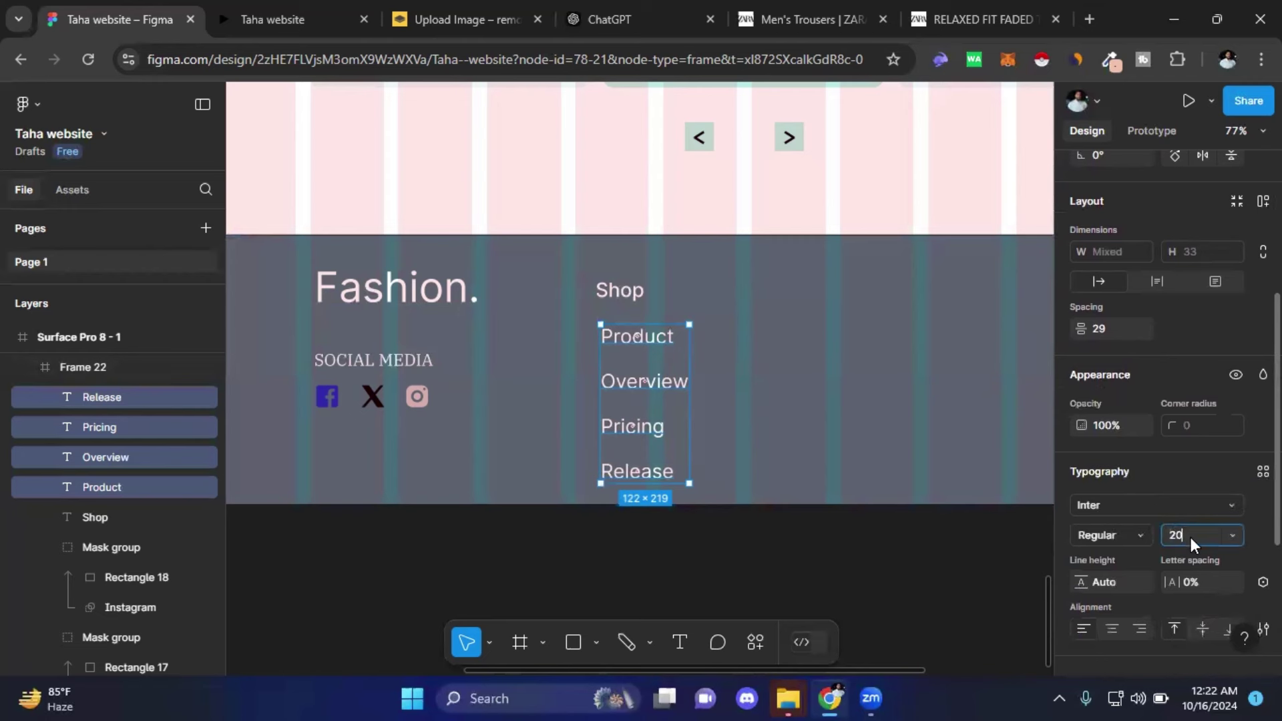
text(20)
key(Return)
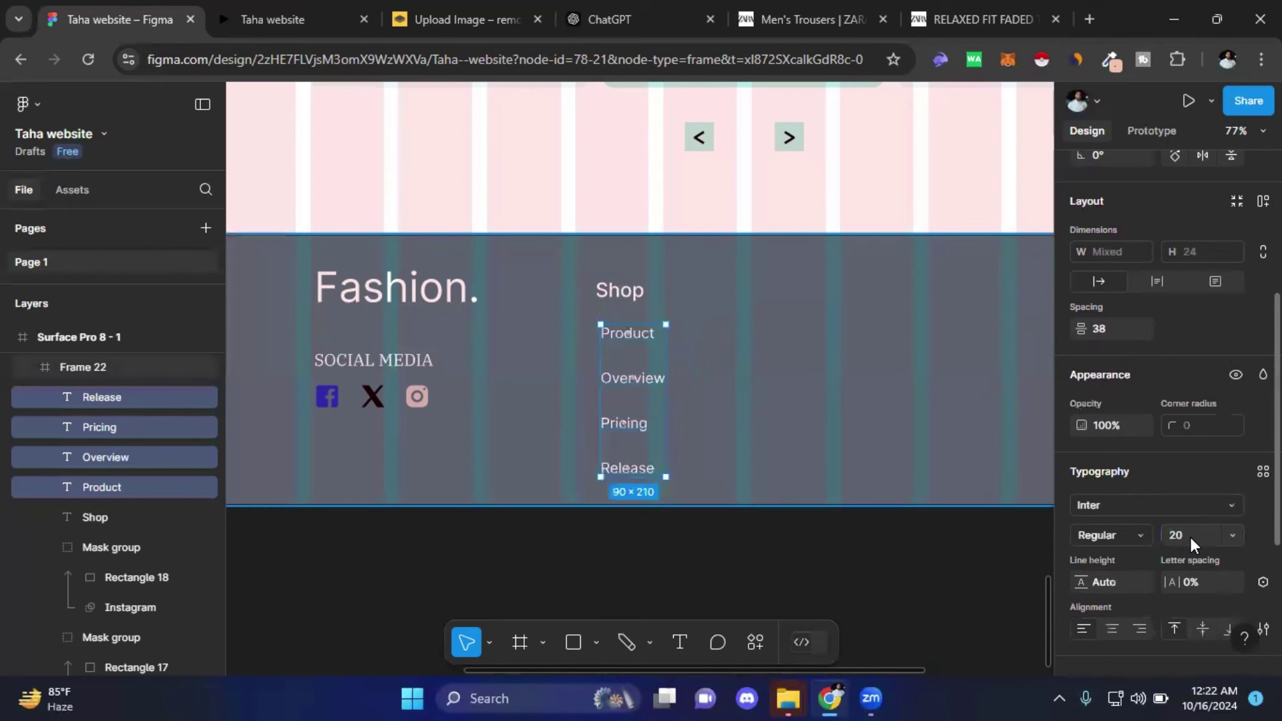
click(1192, 537)
text(18)
key(Return)
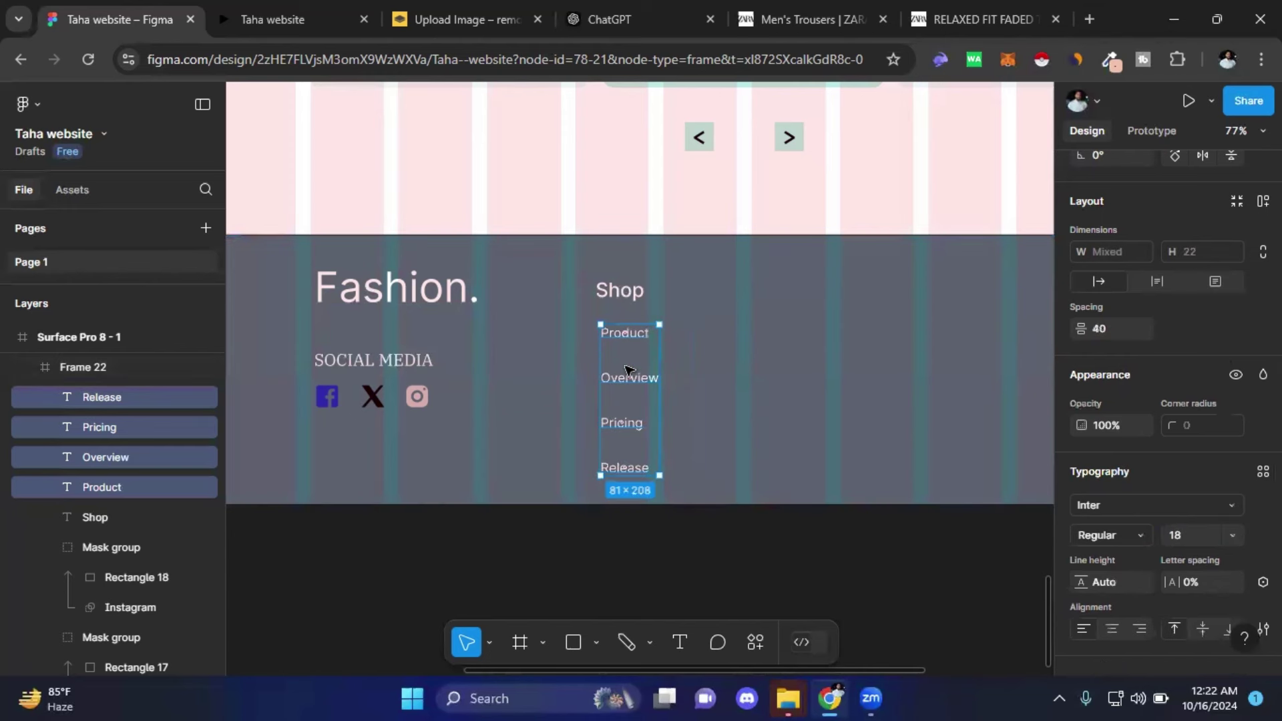
mouse_move(639, 373)
mouse_down()
mouse_move(610, 369)
mouse_move(632, 370)
mouse_up()
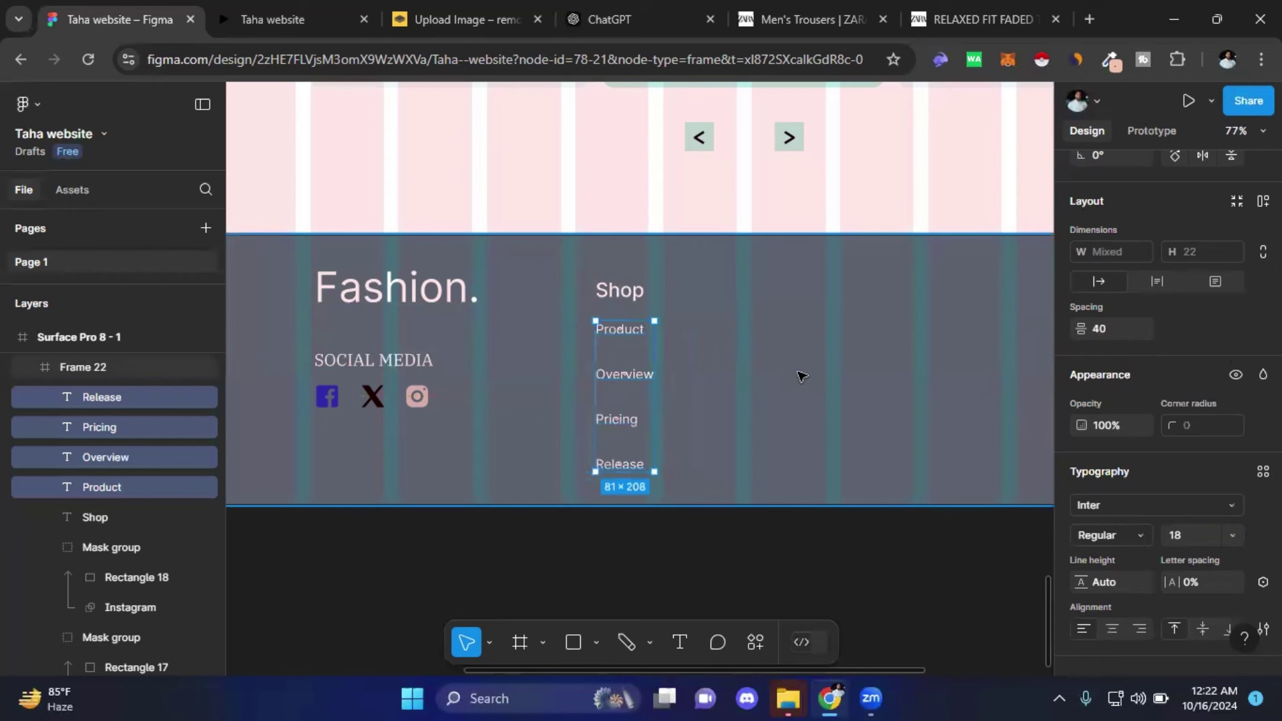
- Line the Shop heading's left edge up with the links below it
click(802, 376)
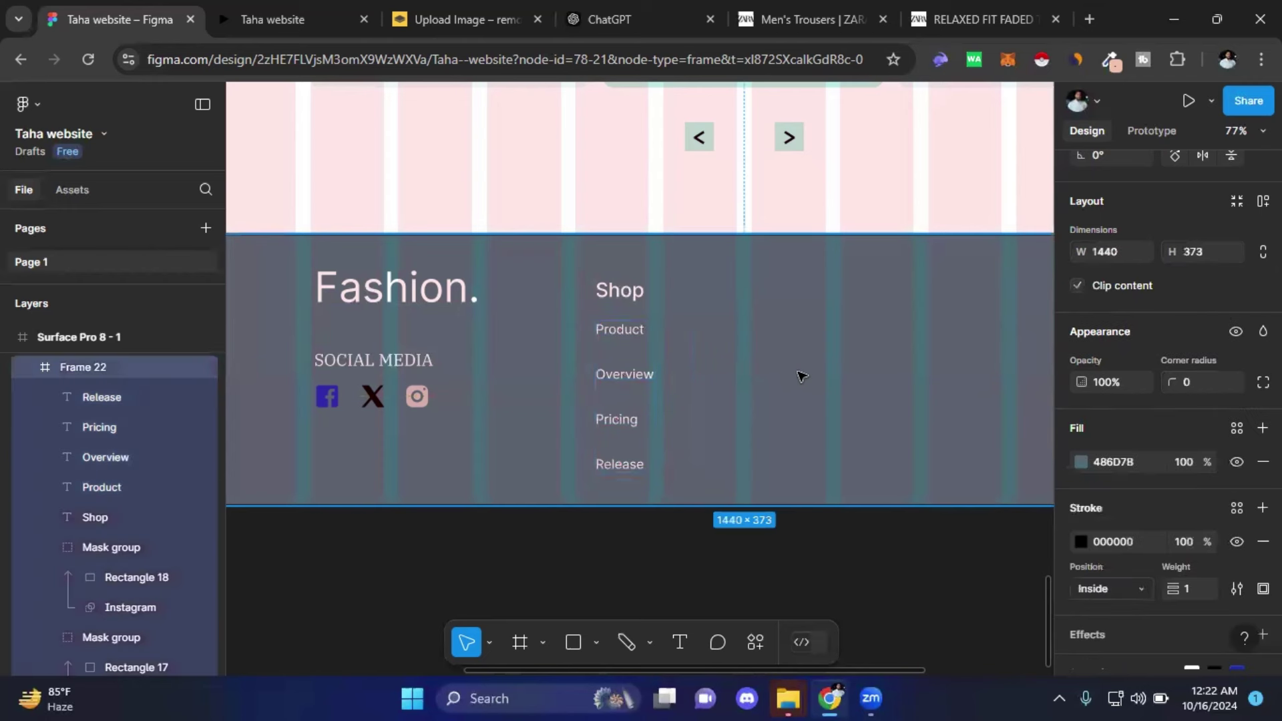
click(619, 294)
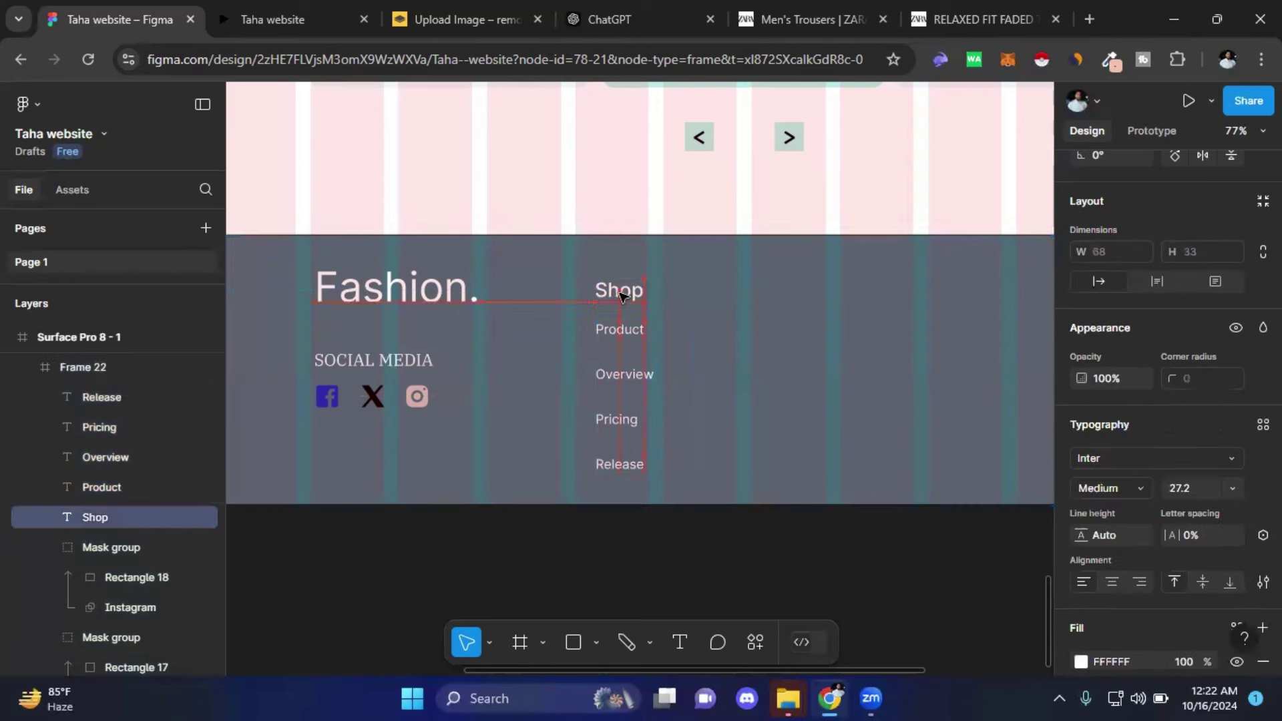
drag(621, 296, 618, 296)
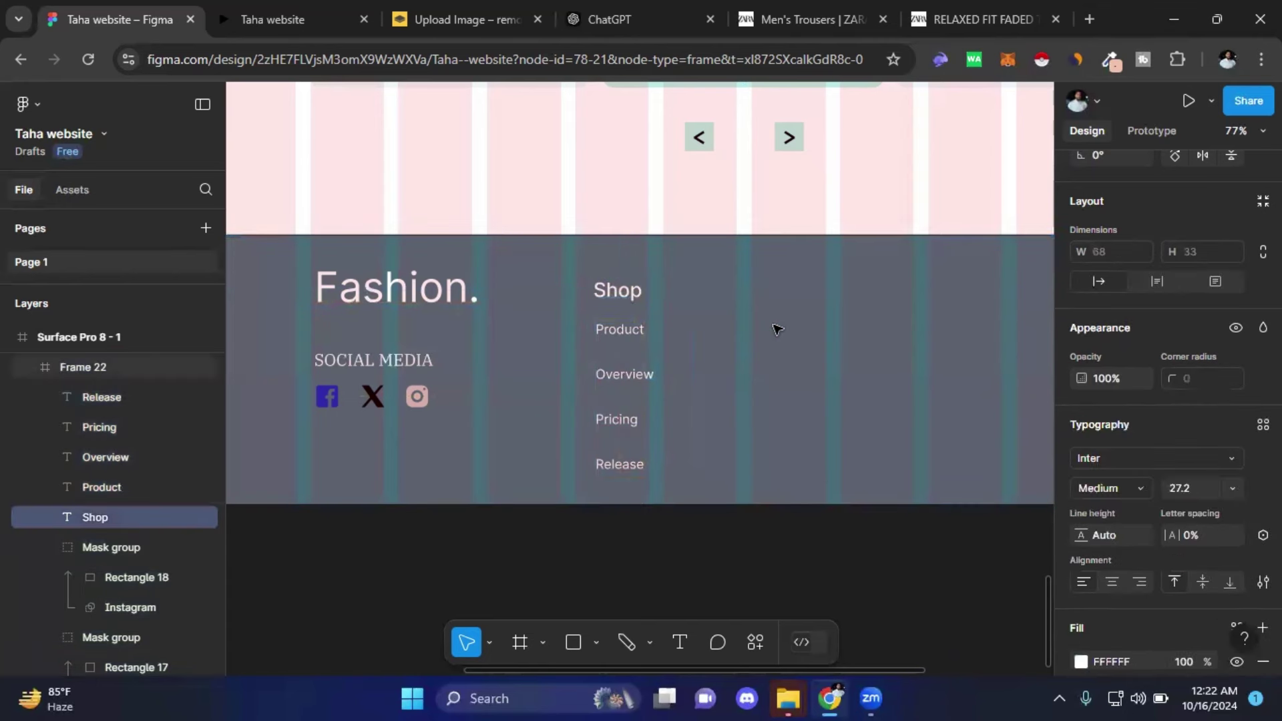
key(Right)
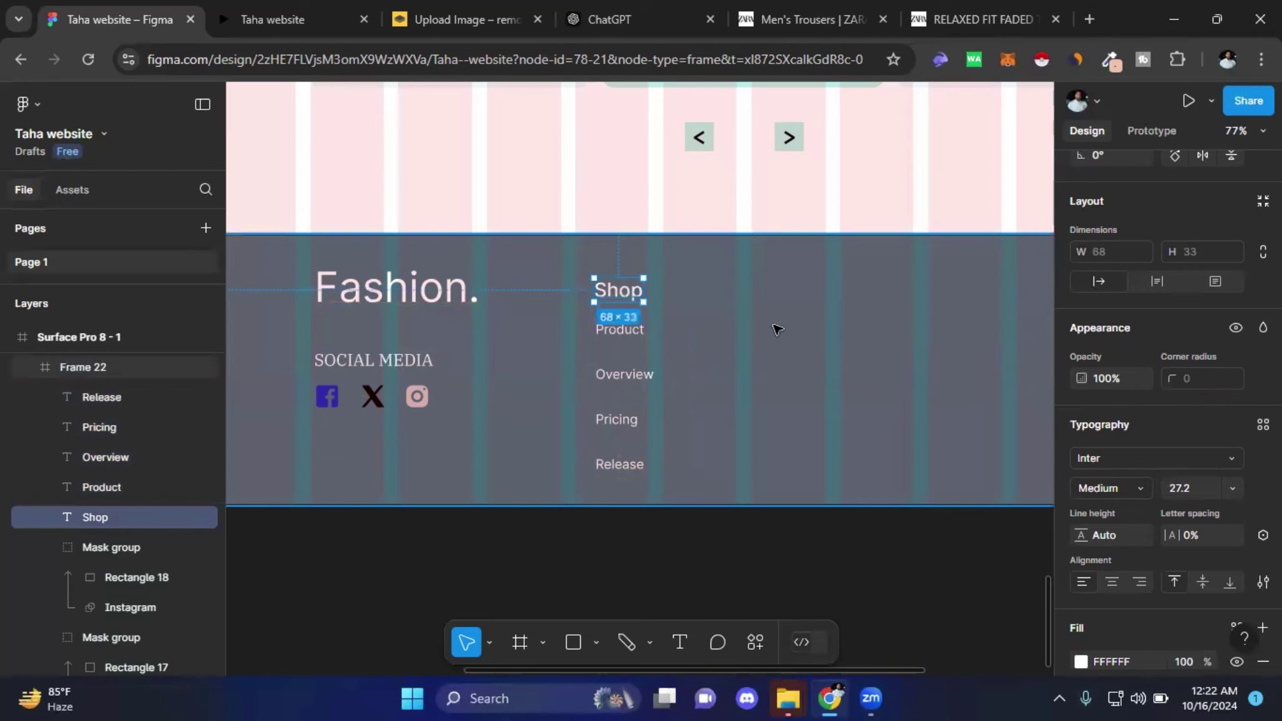
click(666, 290)
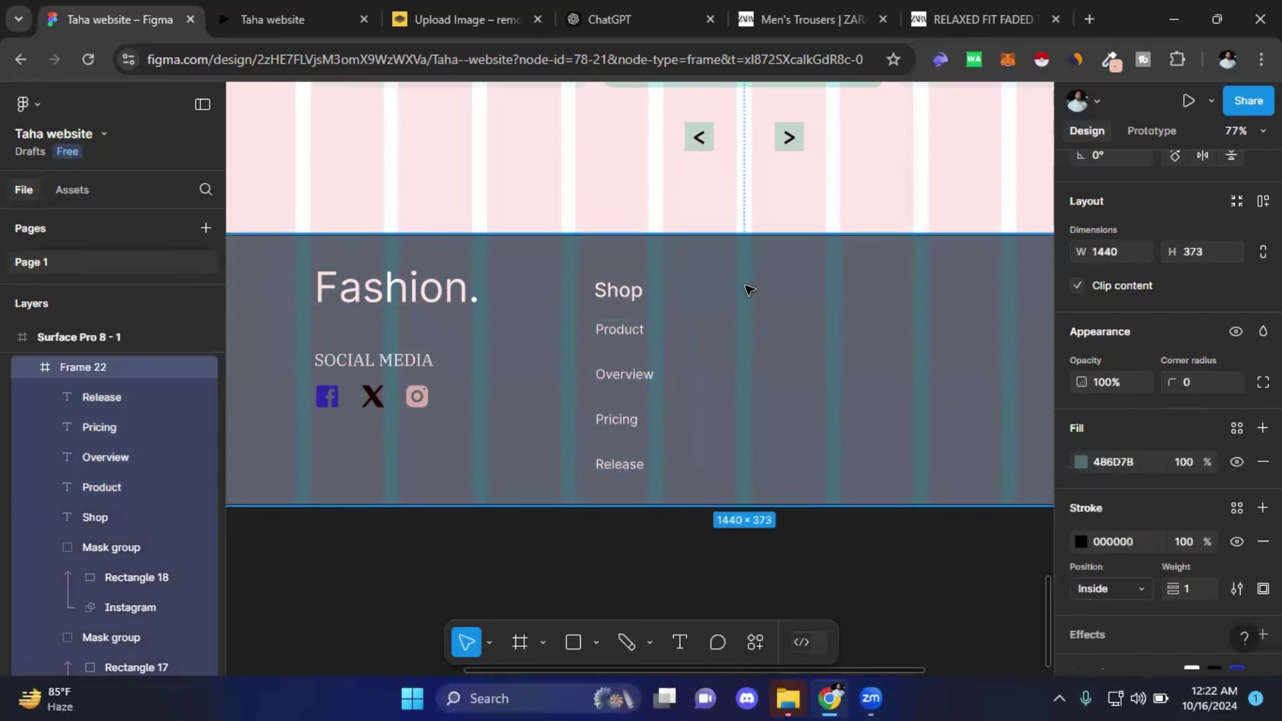
click(619, 291)
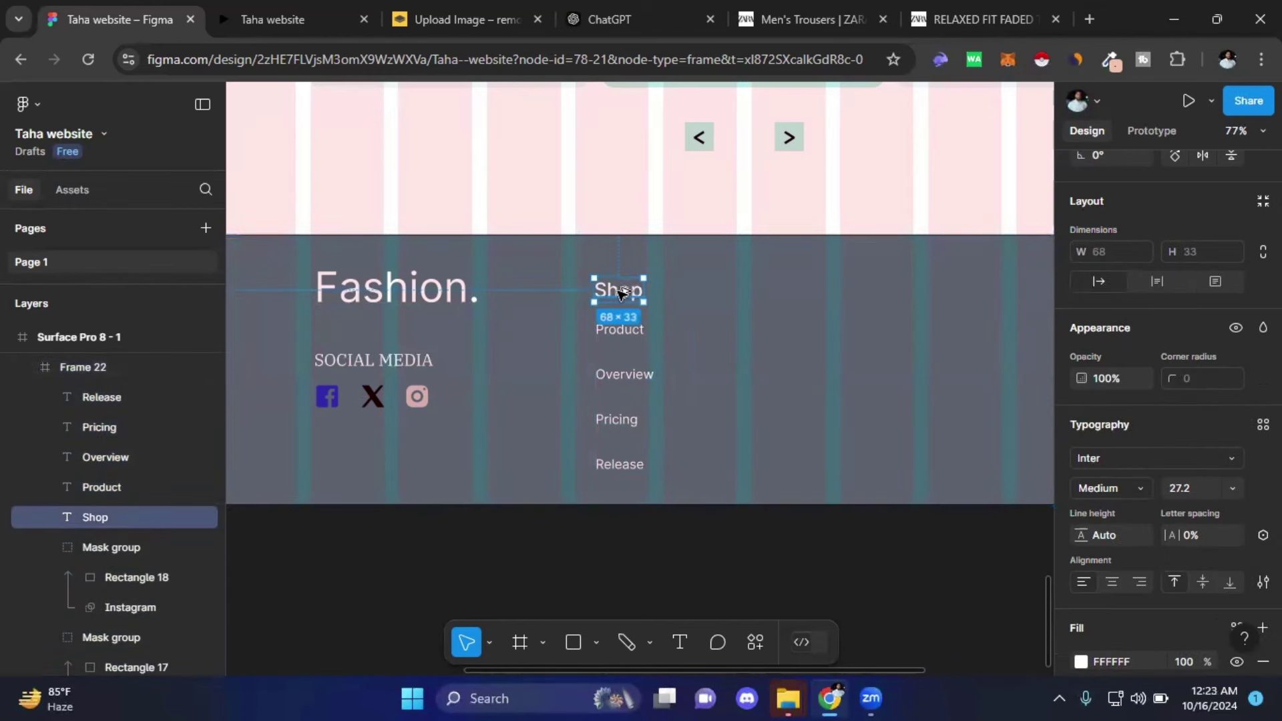
- Copy the heading to the right as 'COMPANY' and rename the original to 'SHOP'
alt+drag(619, 291, 750, 294)
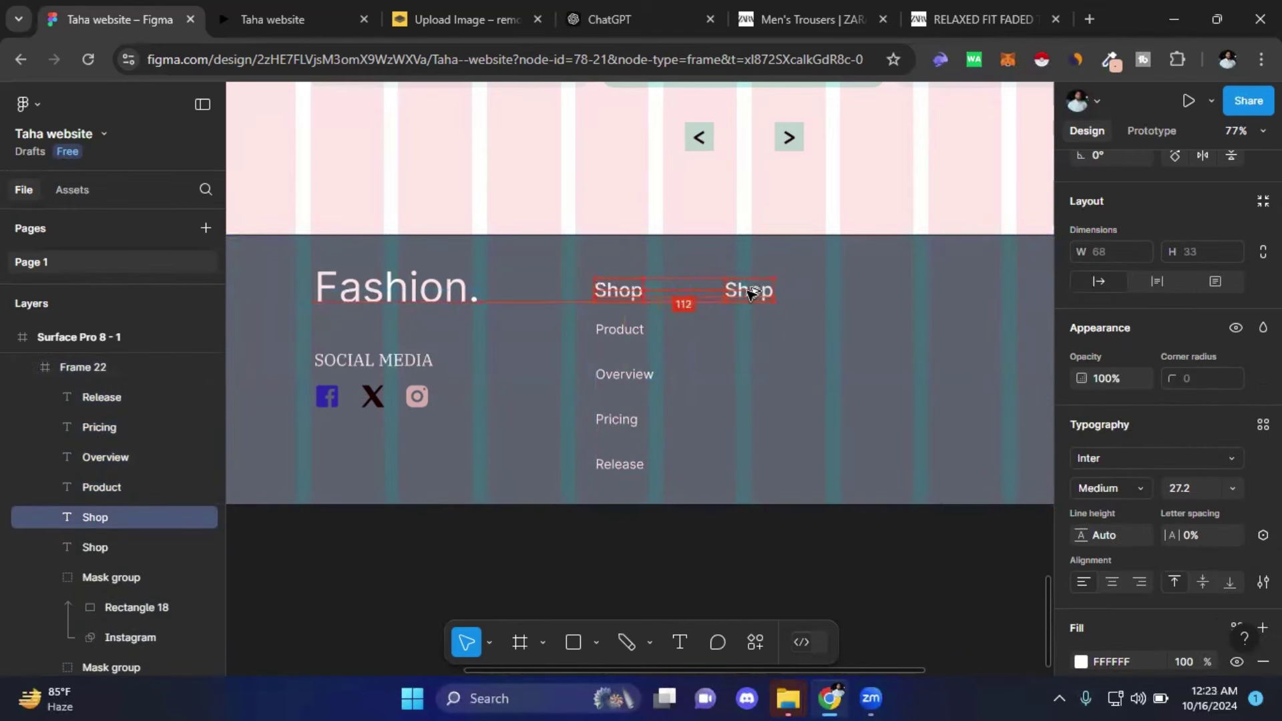
drag(751, 293, 780, 294)
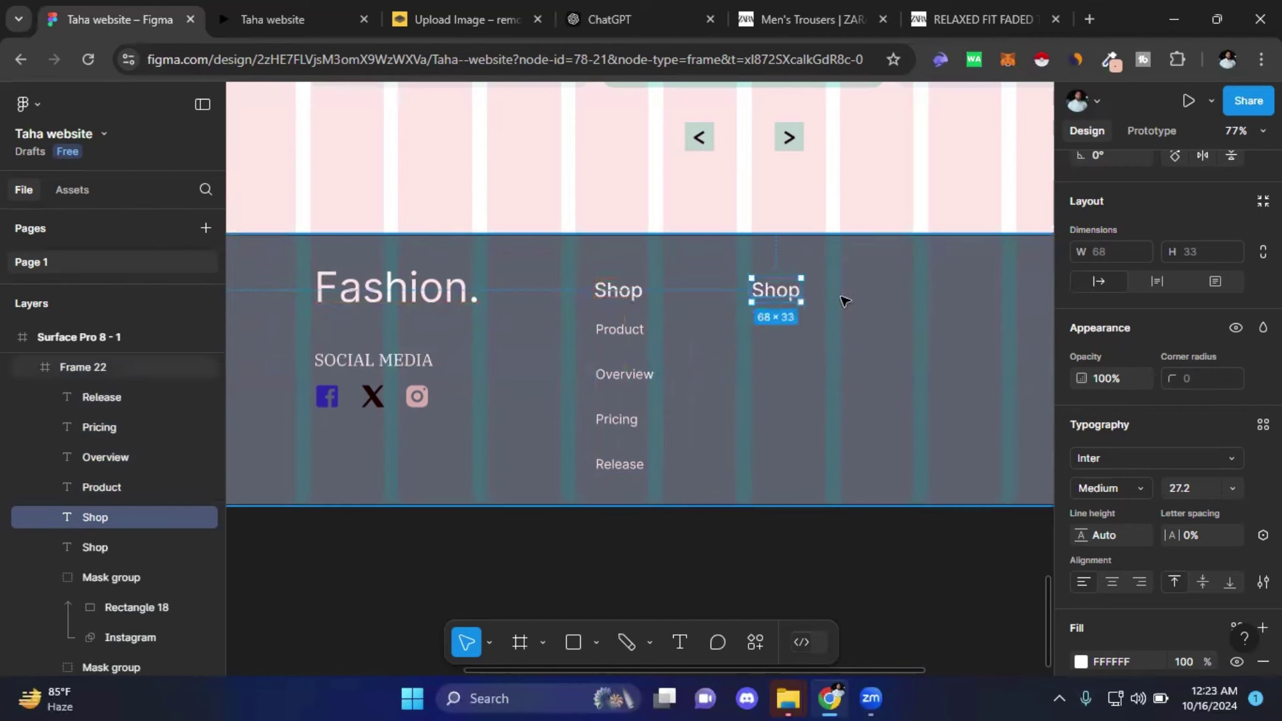
double_click(779, 295)
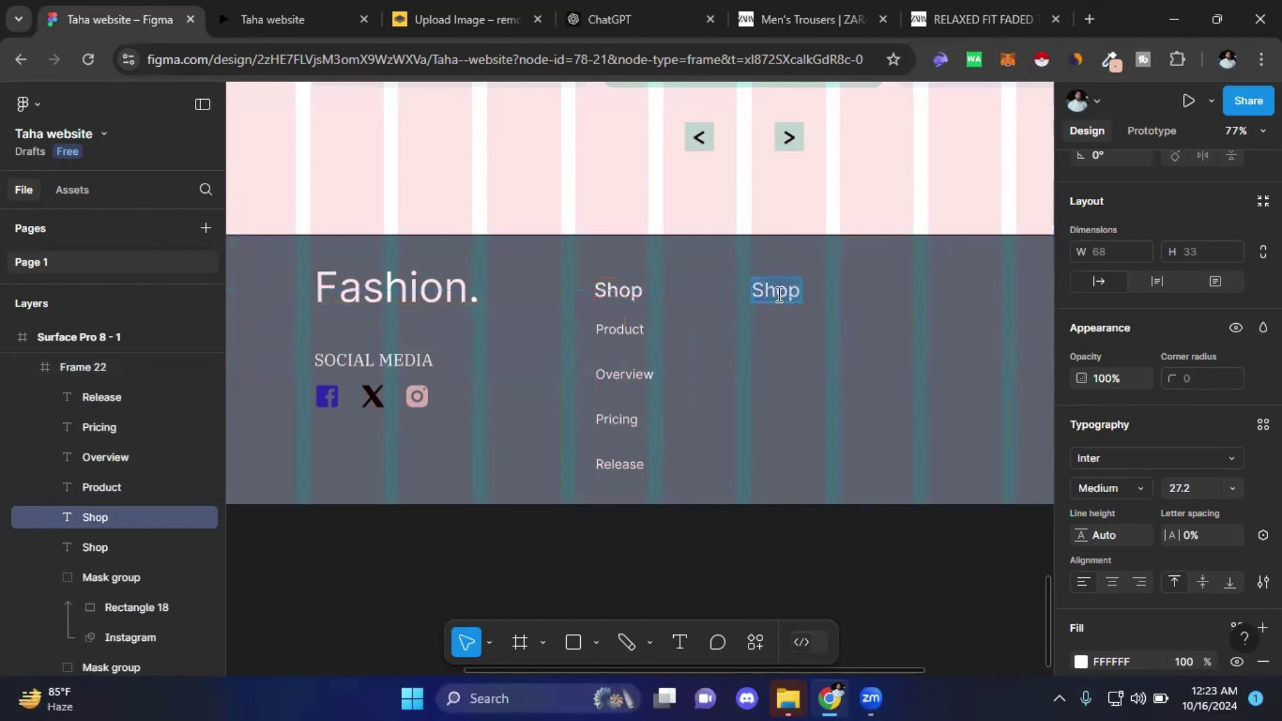
text(COMPANY)
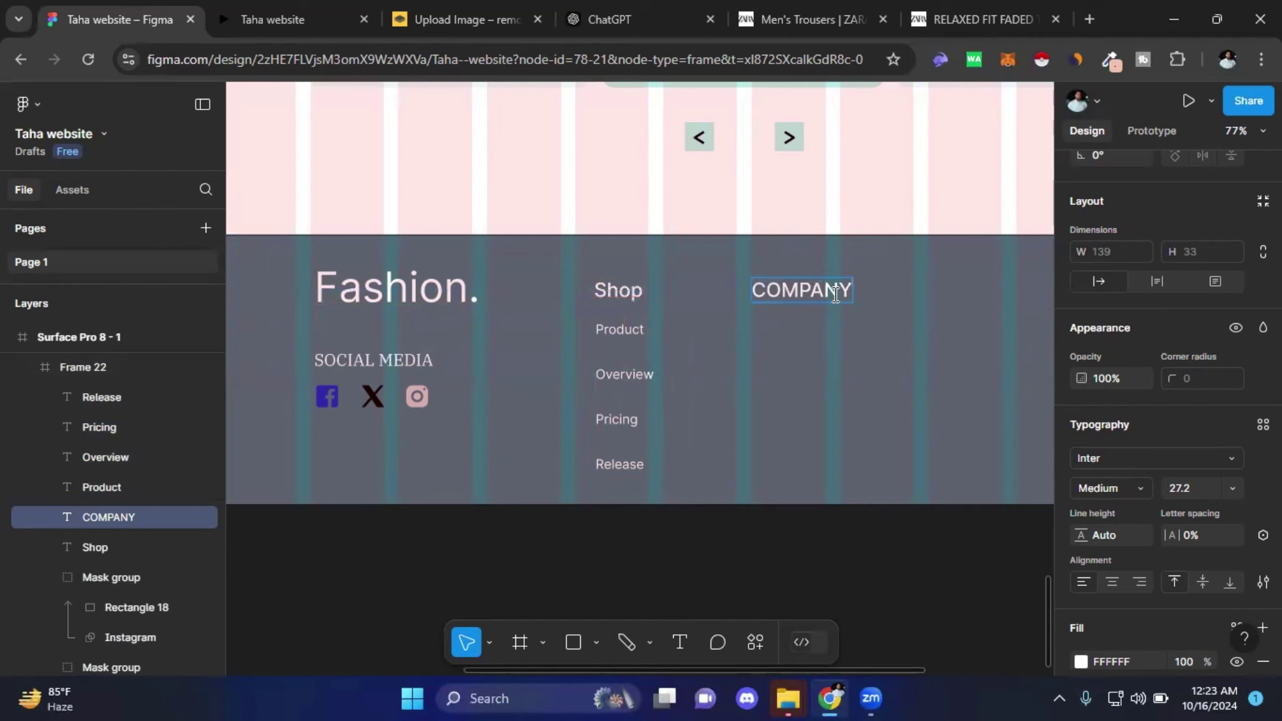
double_click(620, 289)
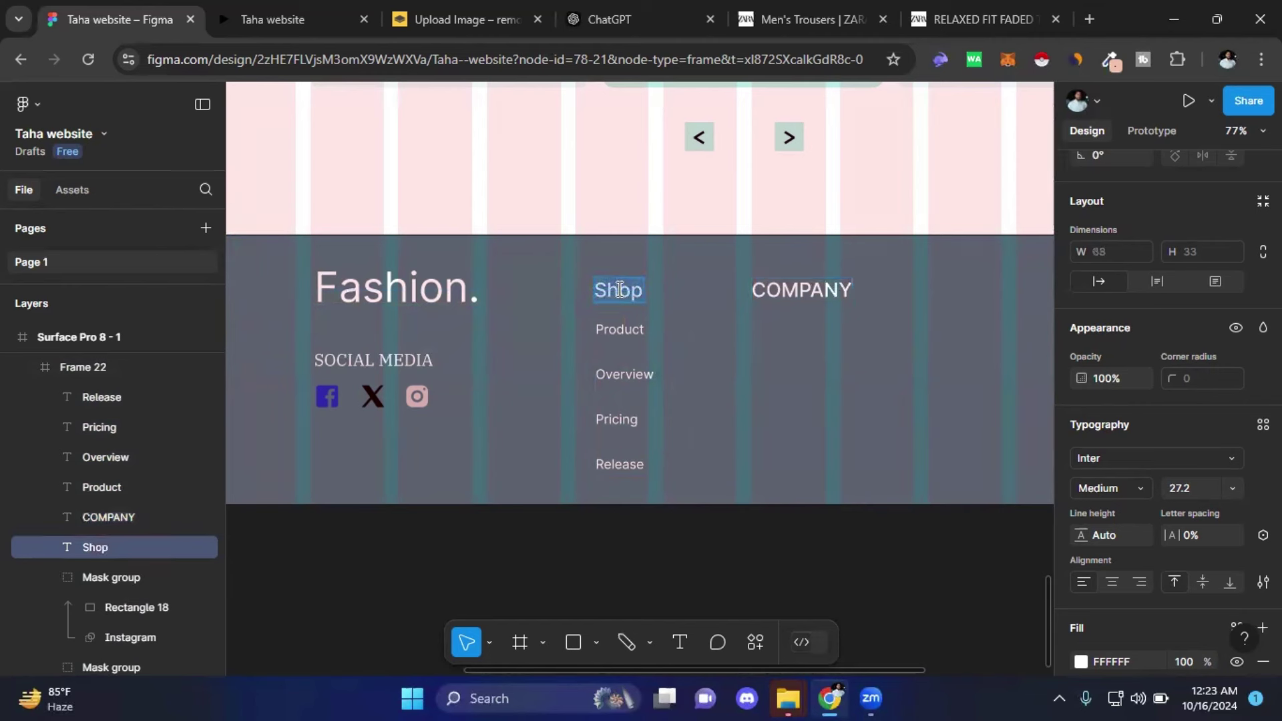
text(SHOP)
key(Escape)
click(804, 299)
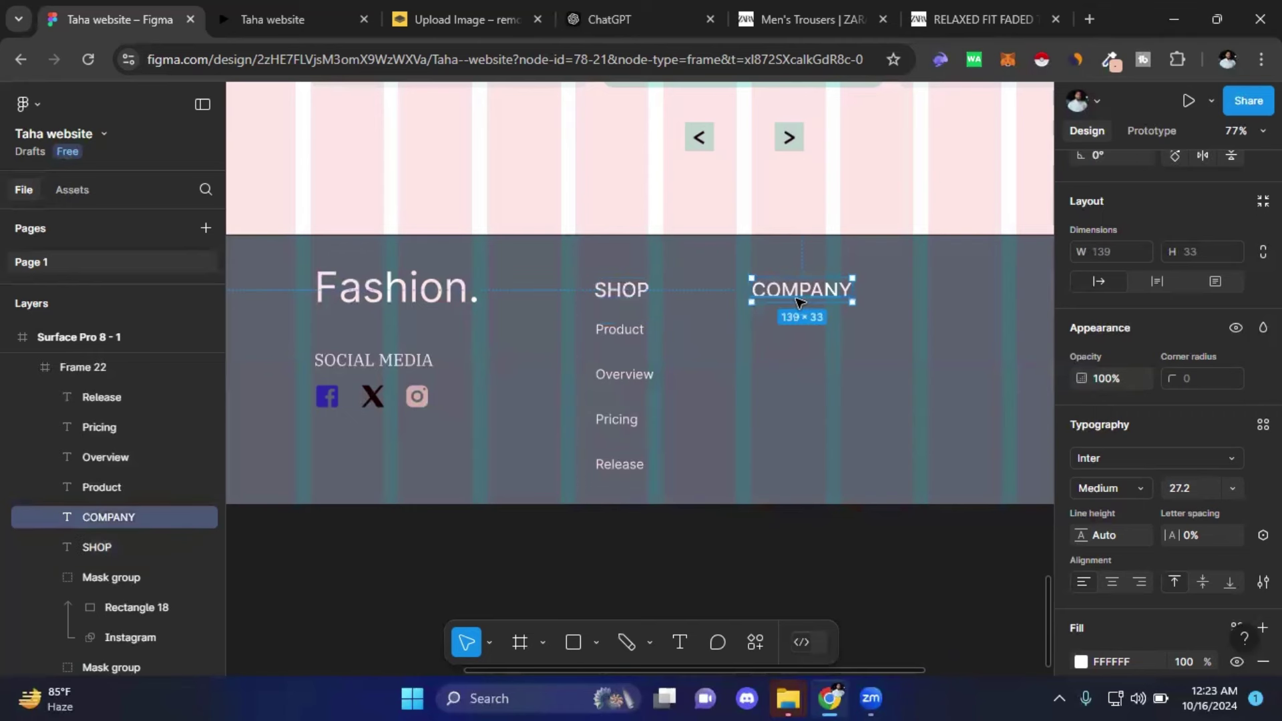
- Copy the four SHOP links across to sit under the COMPANY heading
click(728, 391)
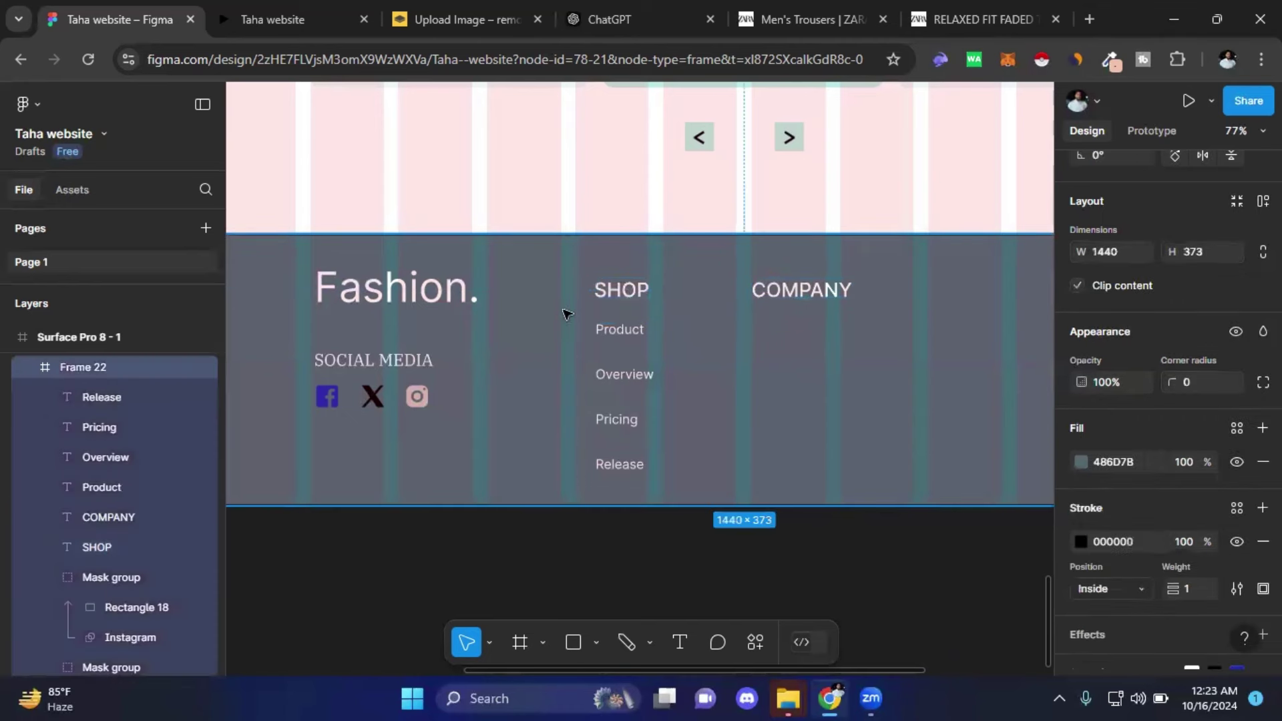
click(622, 332)
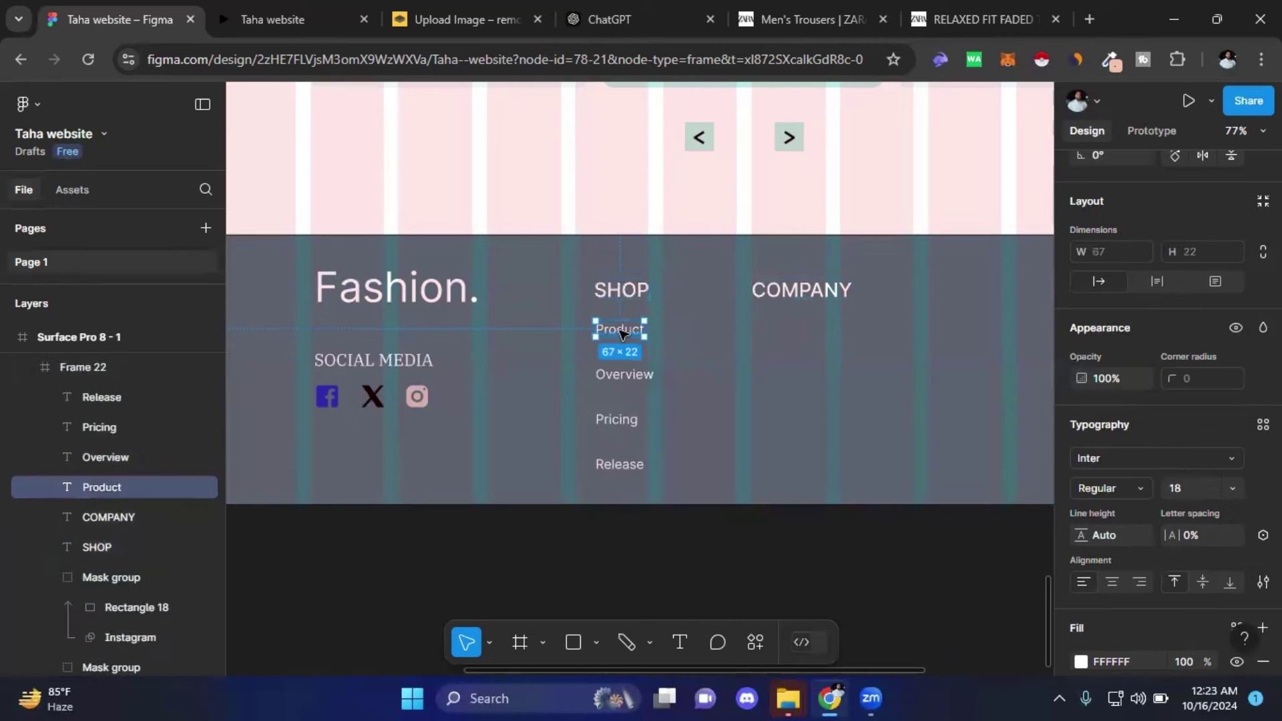
key(Escape)
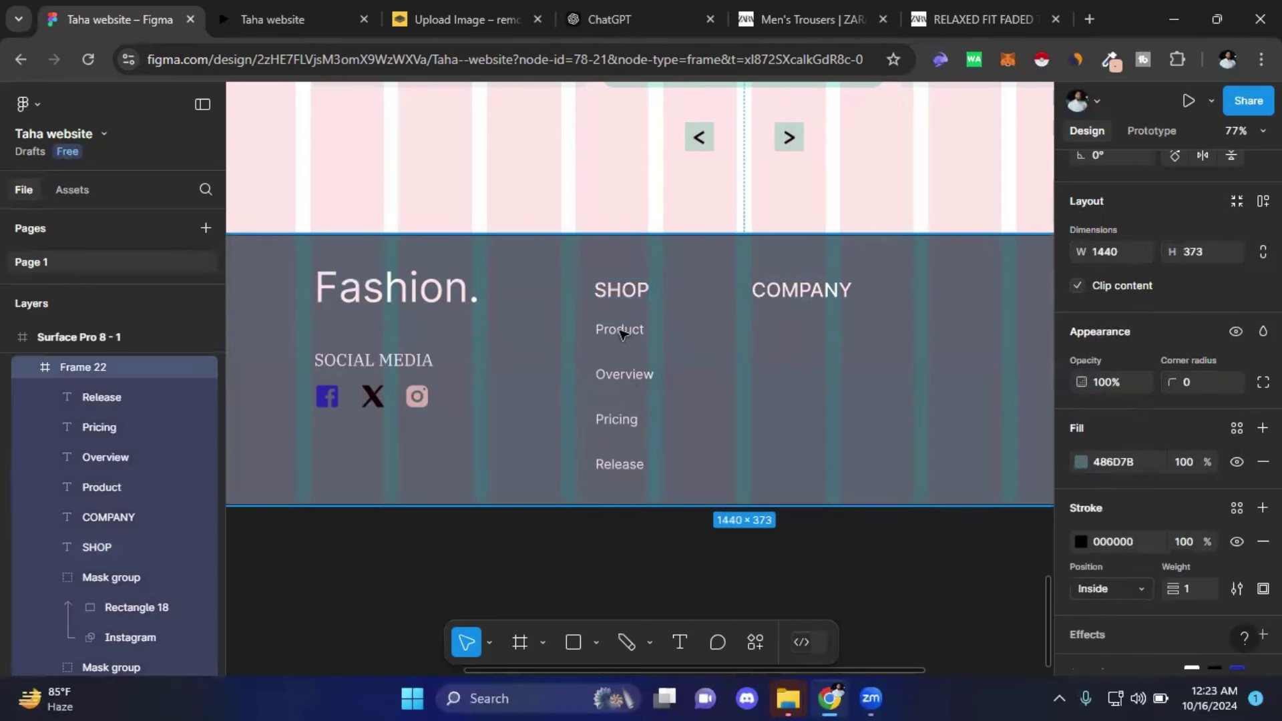
click(619, 332)
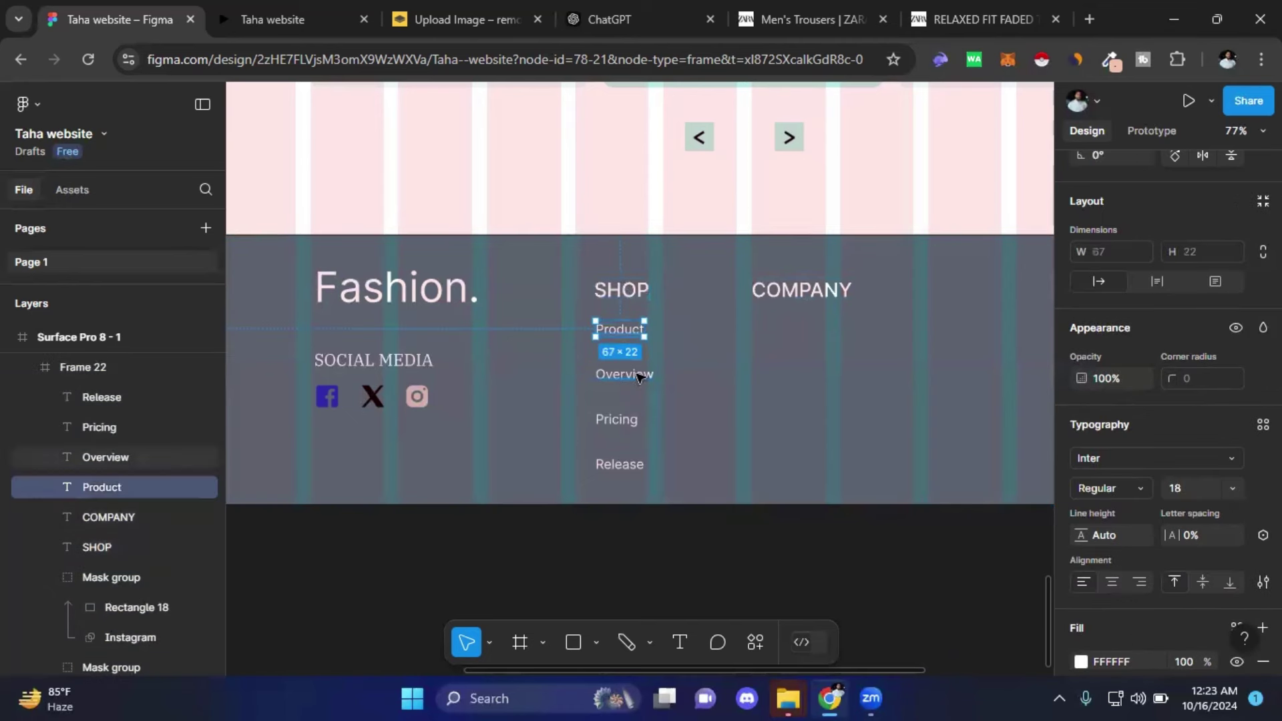
shift+click(638, 377)
shift+click(617, 420)
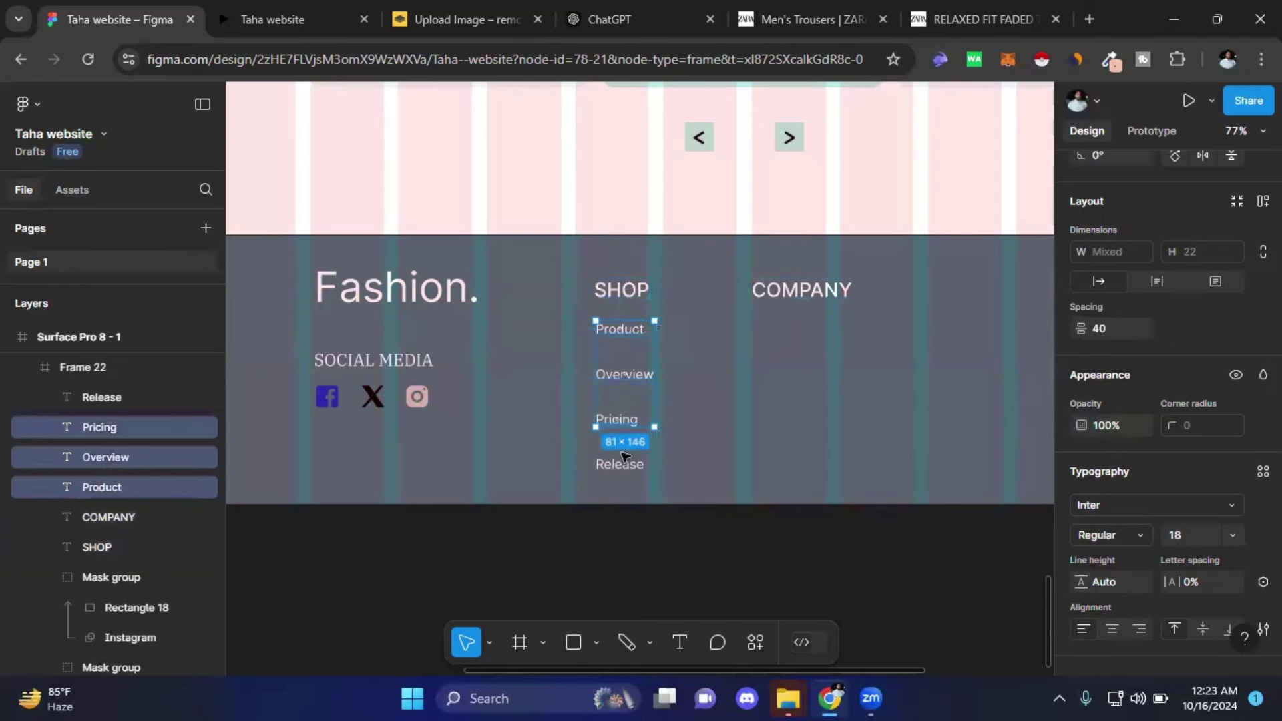
shift+click(621, 466)
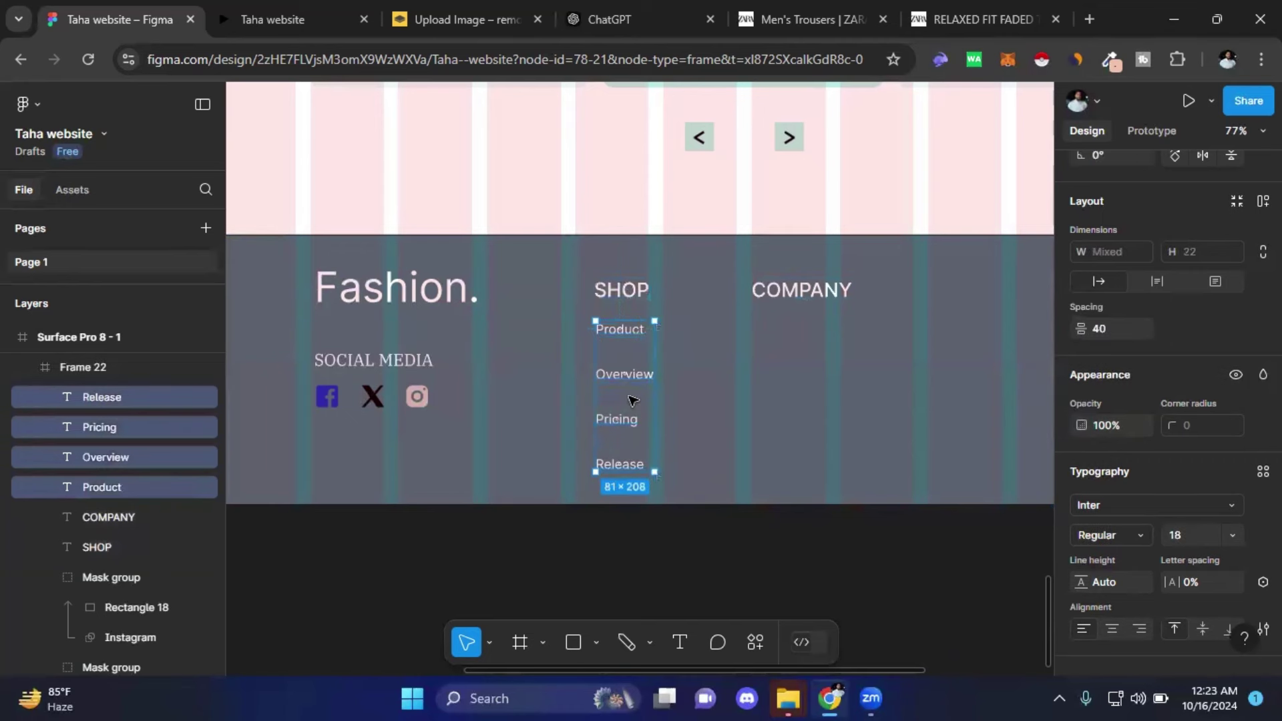
alt+drag(621, 378, 775, 378)
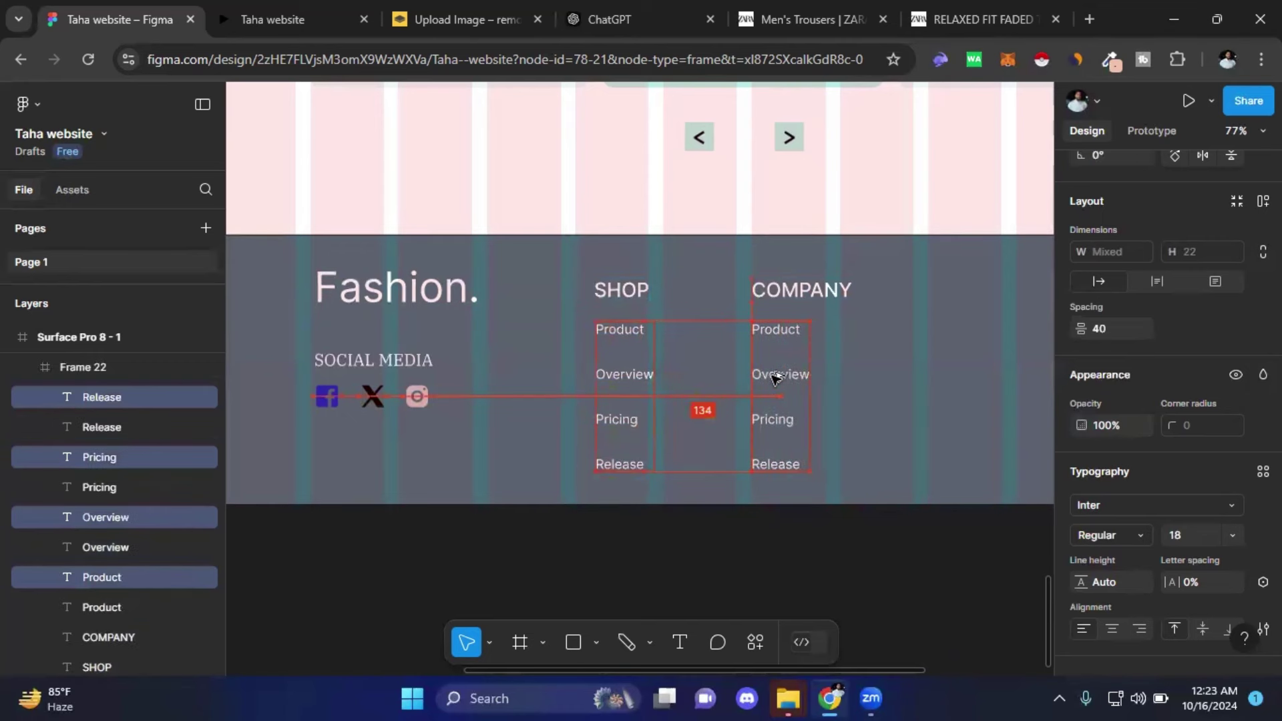
- Rename the copied links to About Us, Contact, News and Support
double_click(773, 331)
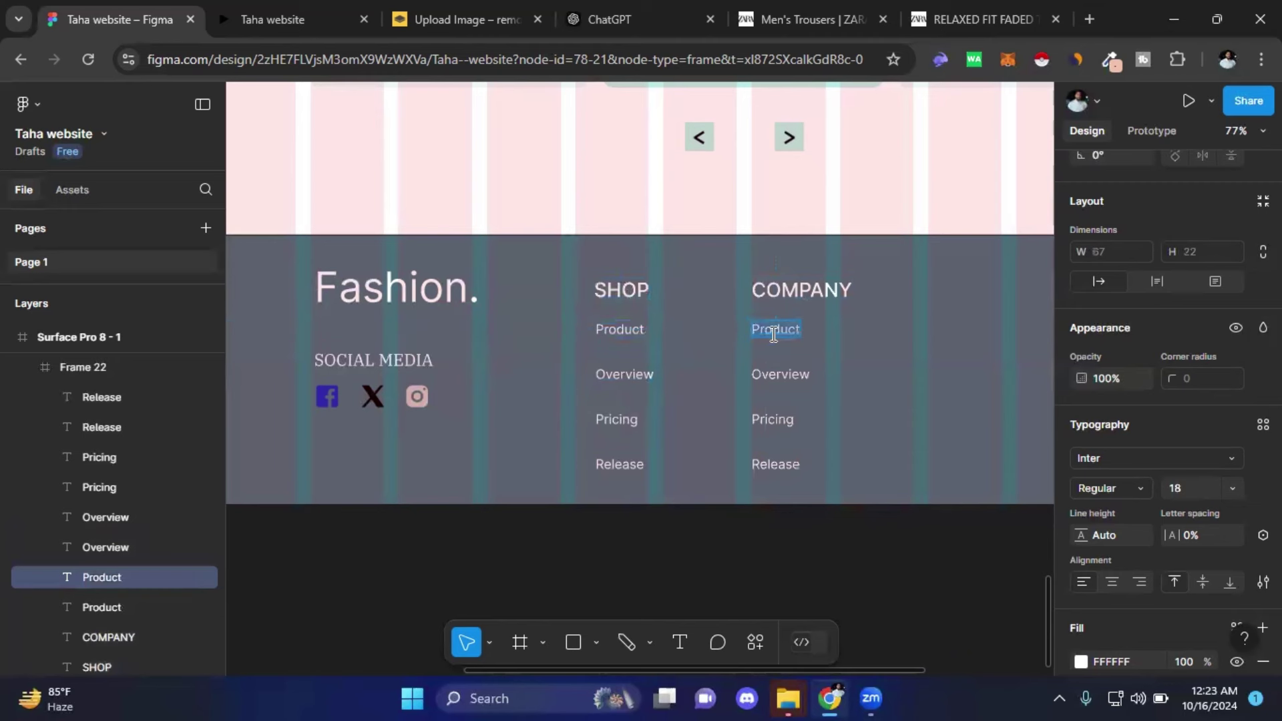
text(Abou)
text(t)
text( Us)
double_click(789, 377)
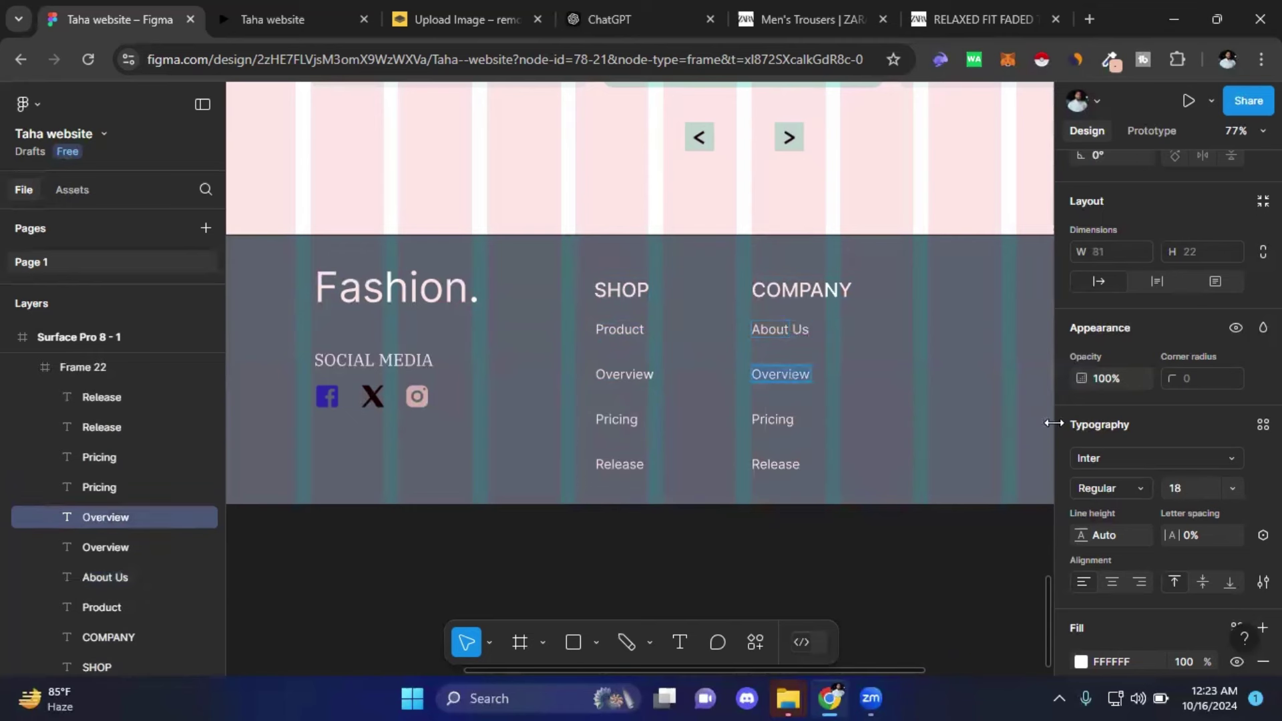
text(Co)
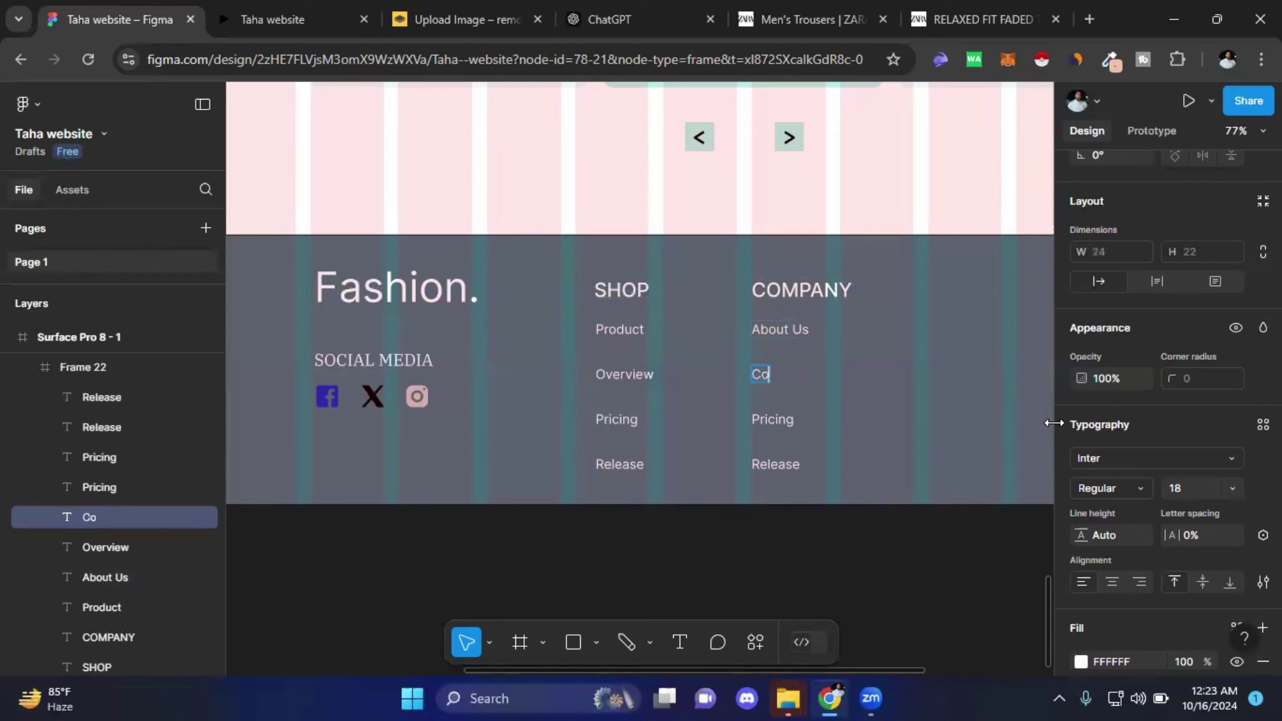
text(ntact)
double_click(781, 426)
text(News)
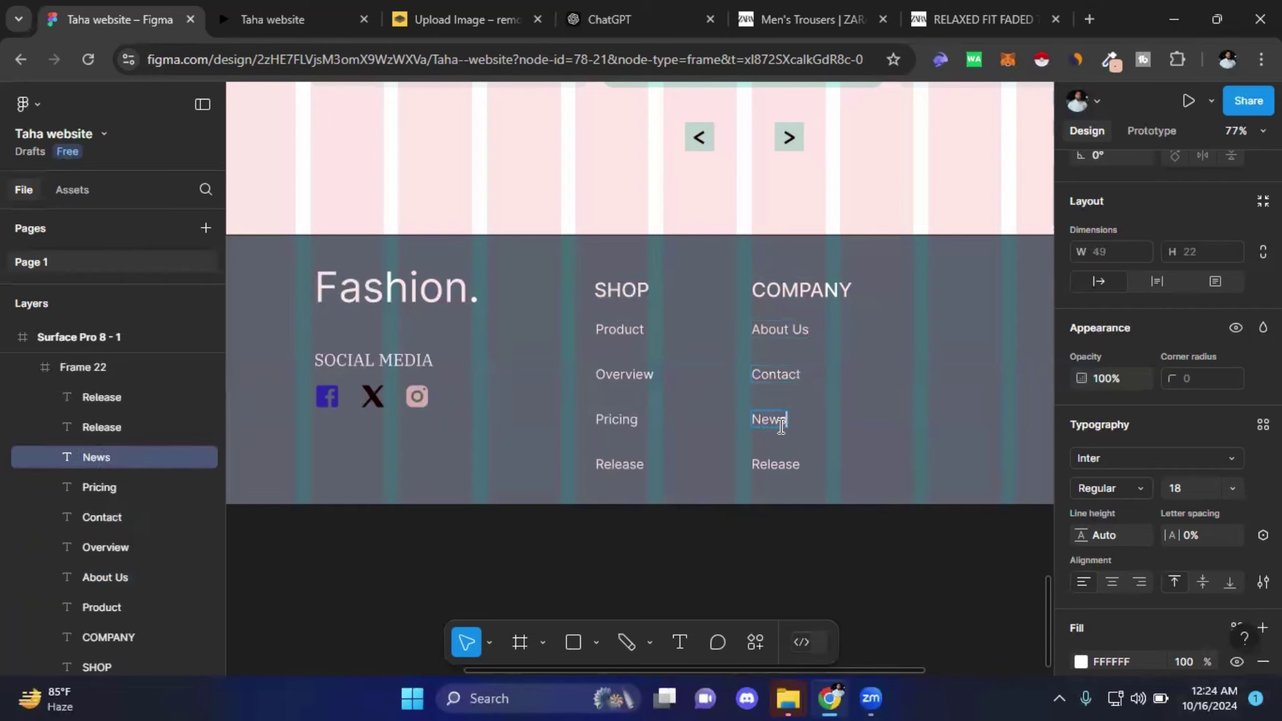
double_click(773, 466)
text(SU)
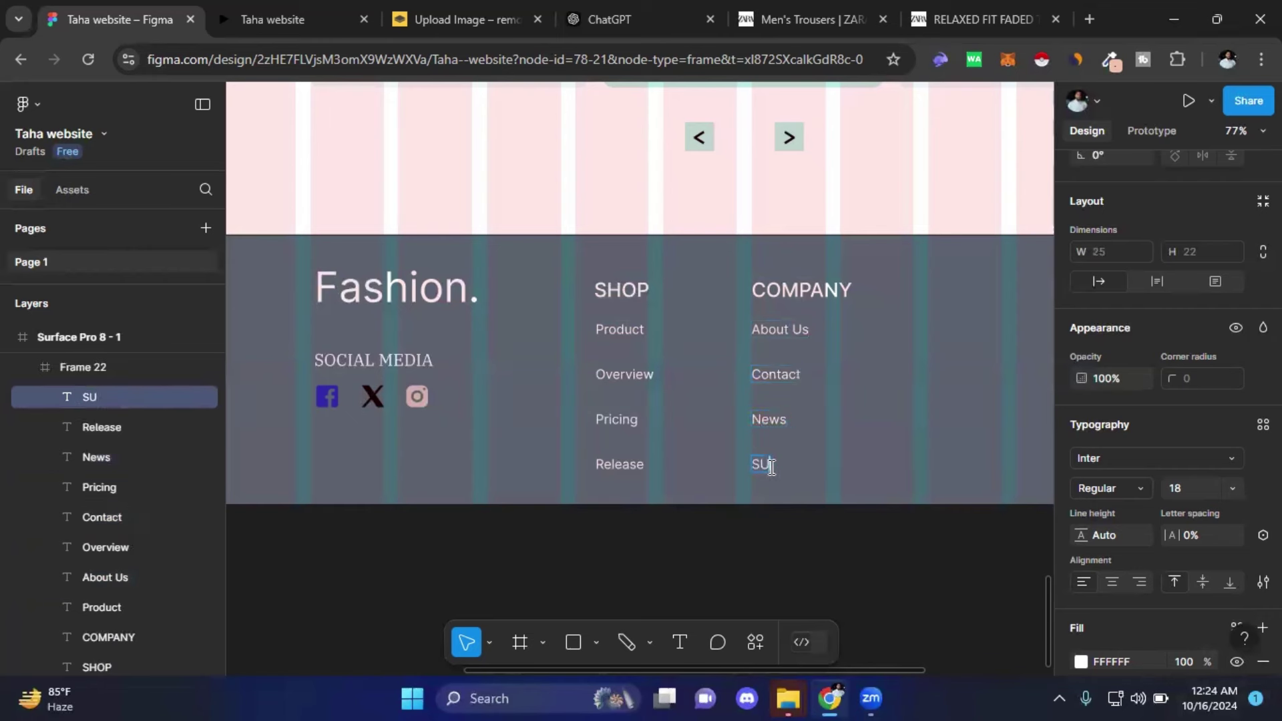
text(pport)
key(Delete)
text(u)
key(Escape)
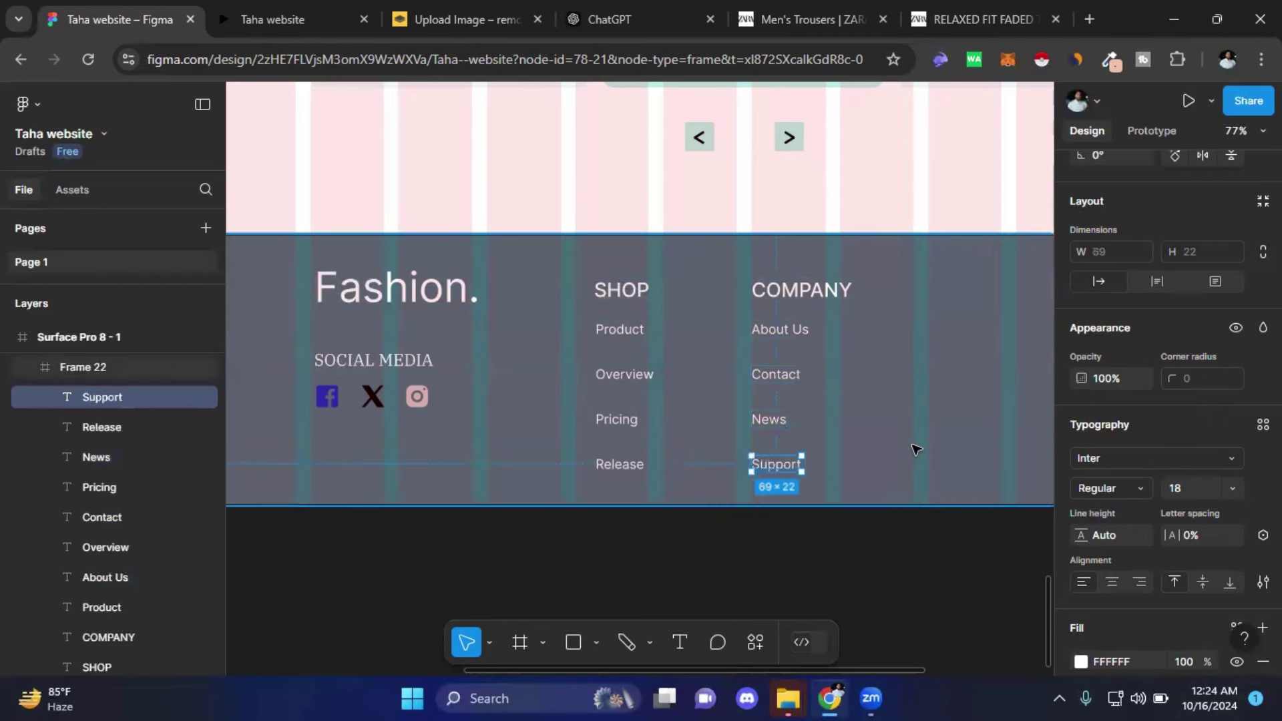
click(915, 448)
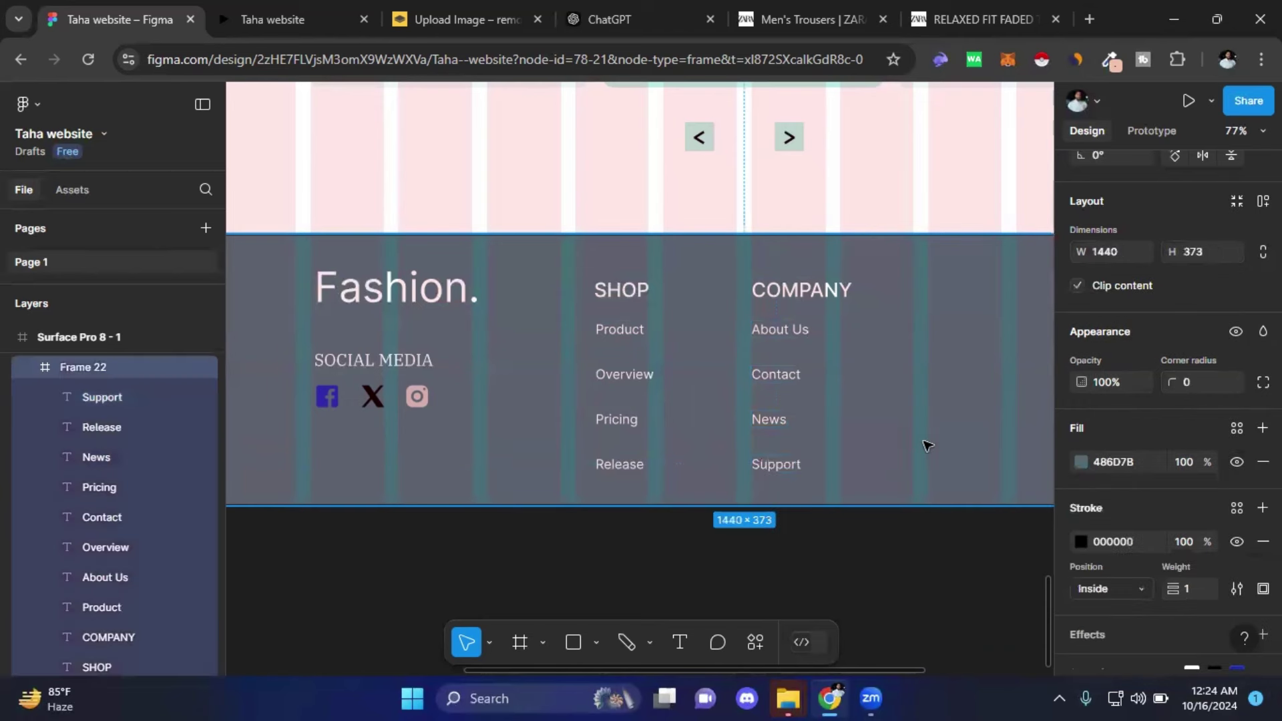
- Copy the COMPANY heading to its right and retitle it 'STAY UP TO DATE'
drag(908, 441, 593, 438)
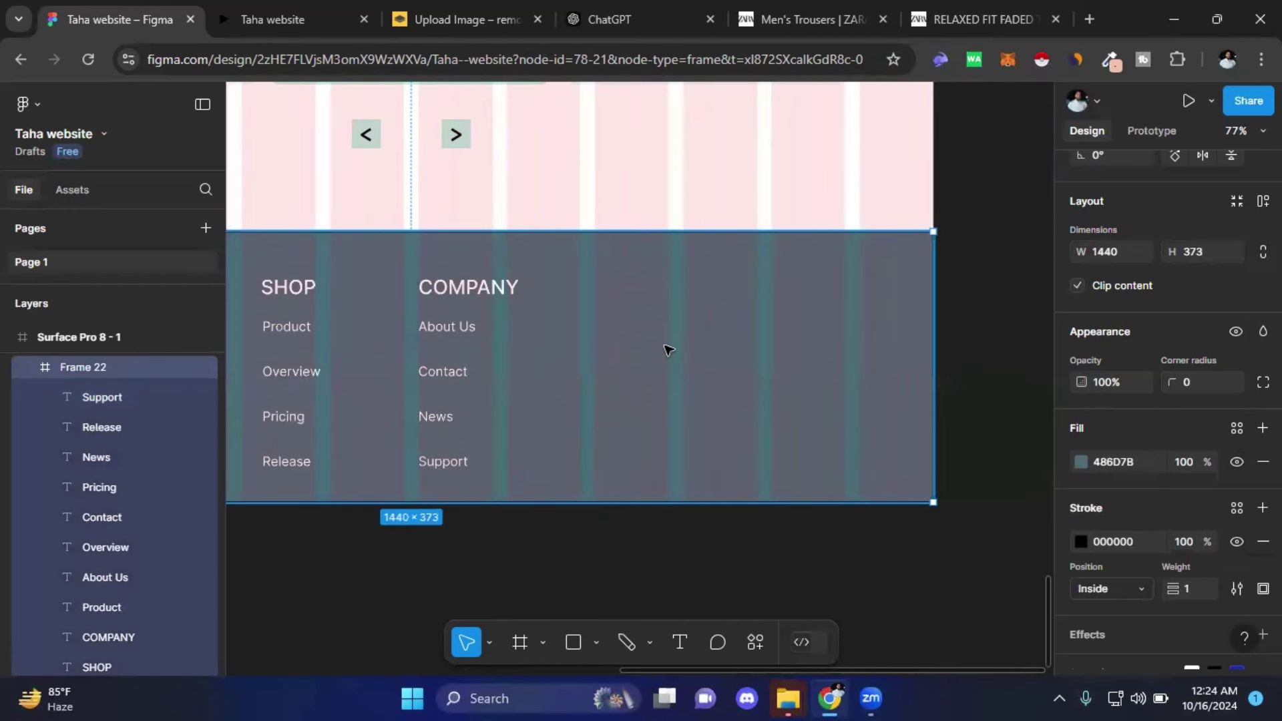
click(467, 293)
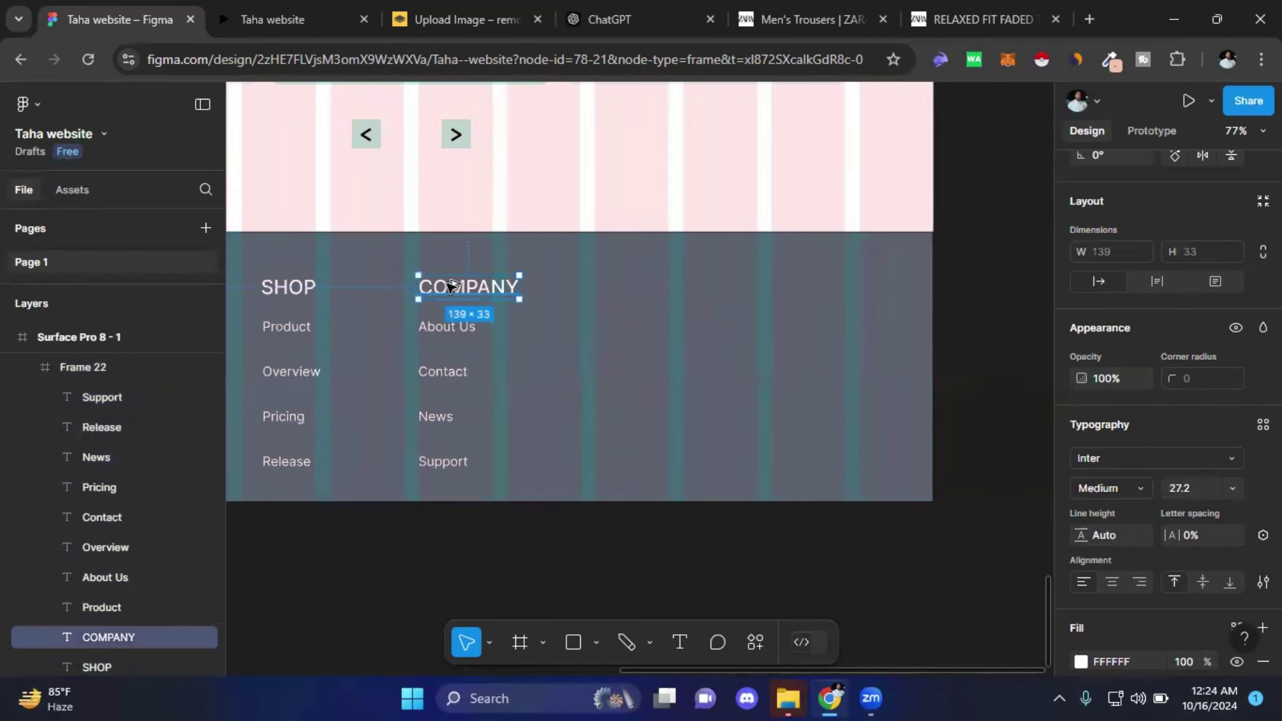
mouse_move(481, 289)
alt+mouse_down()
mouse_move(640, 294)
mouse_move(628, 285)
alt+mouse_up()
double_click(626, 284)
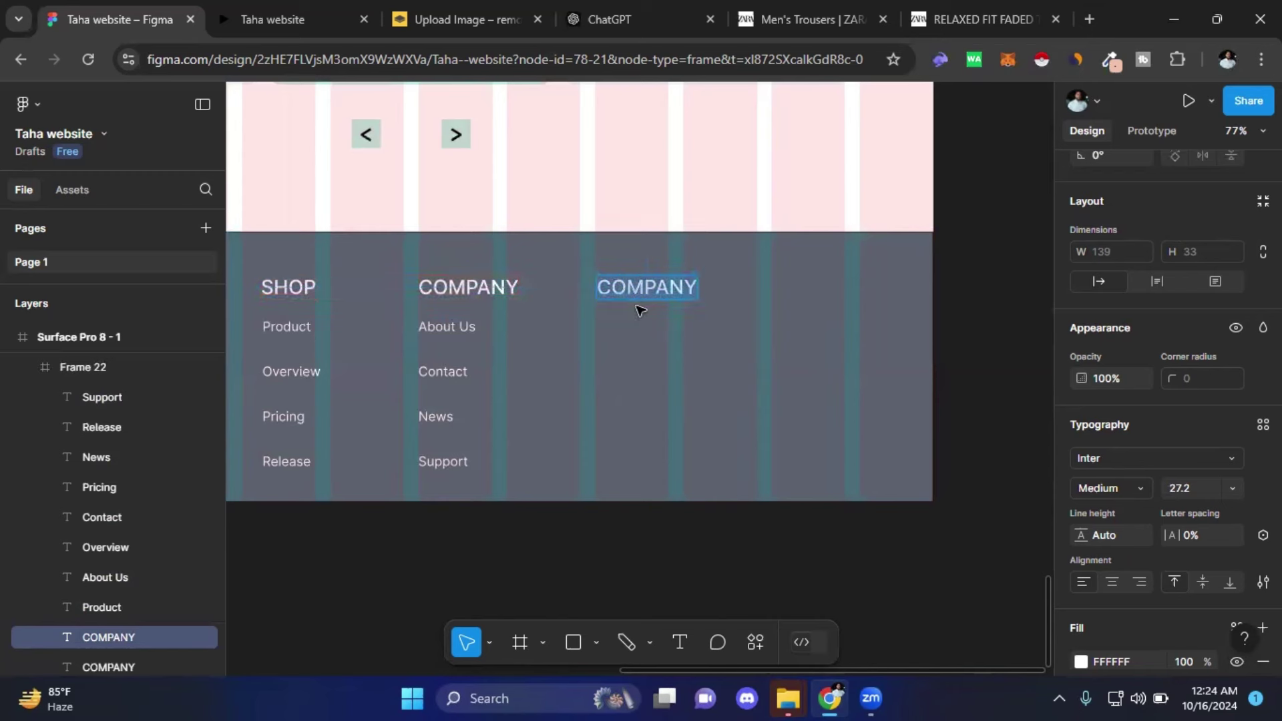
text(St)
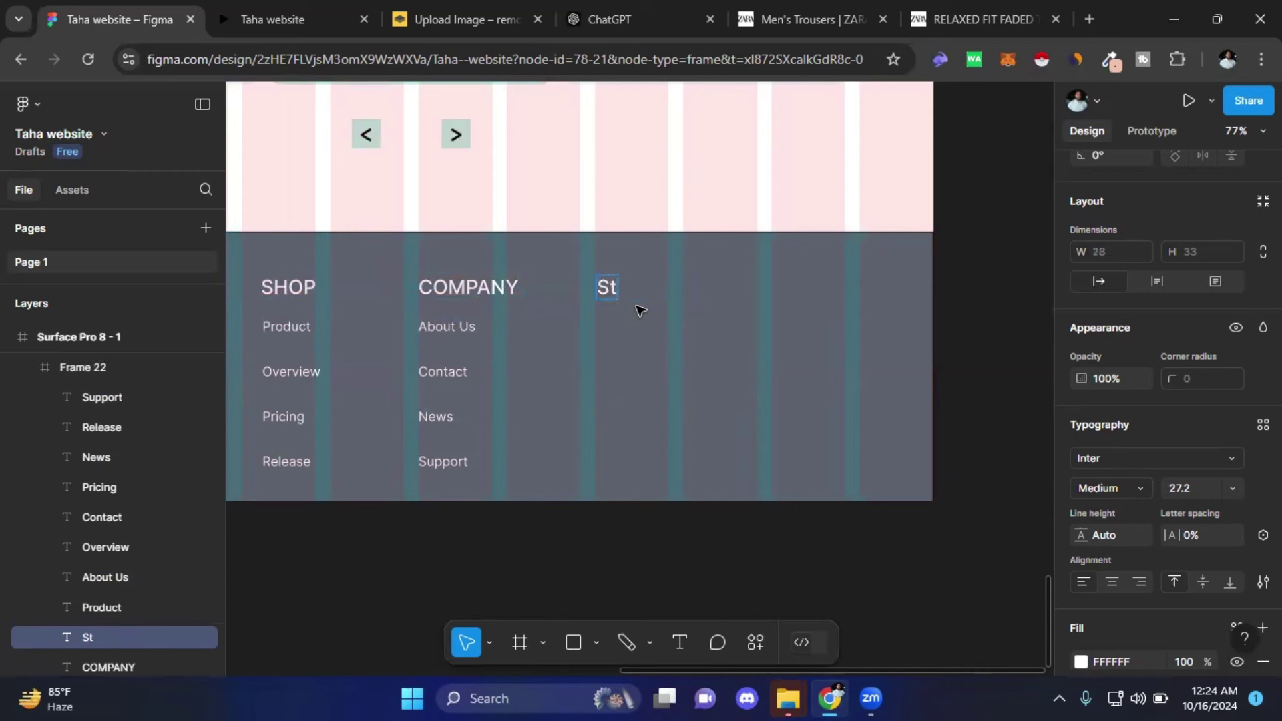
text(ay)
key(BackSpace)
key(BackSpace)
key(BackSpace)
text(T)
text(AY UP )
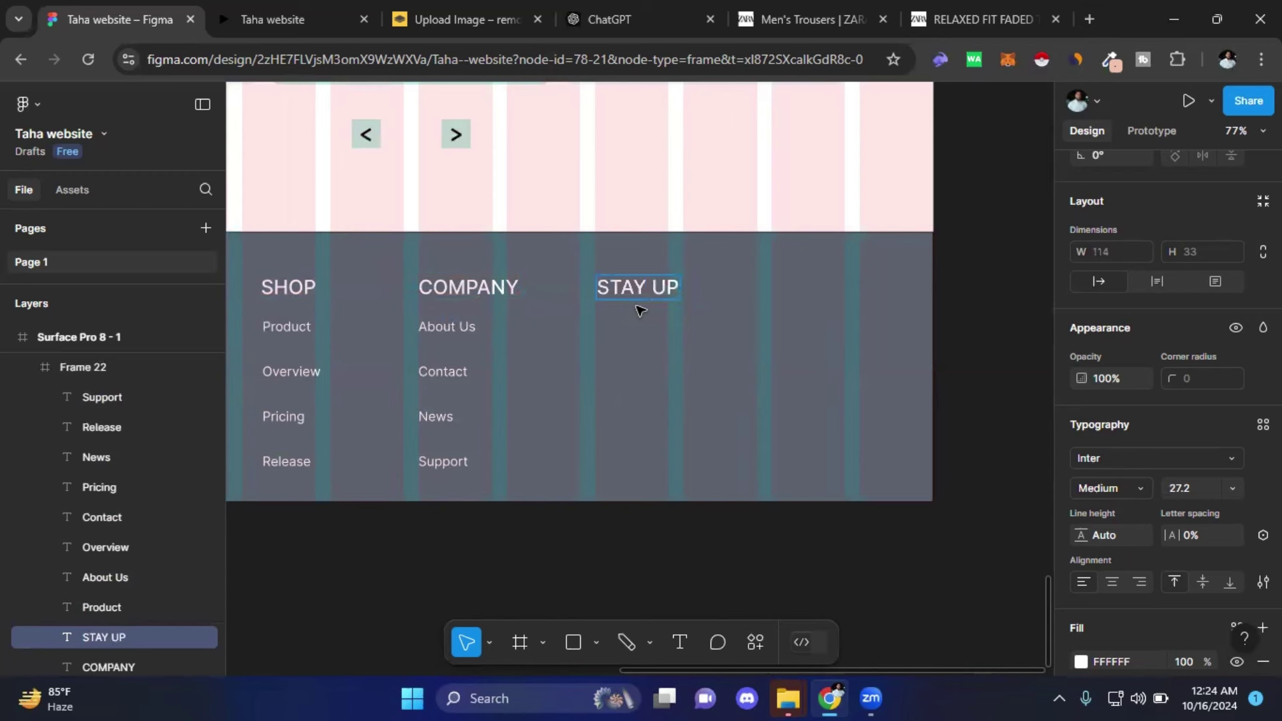
text(TO)
text( DATE)
key(Escape)
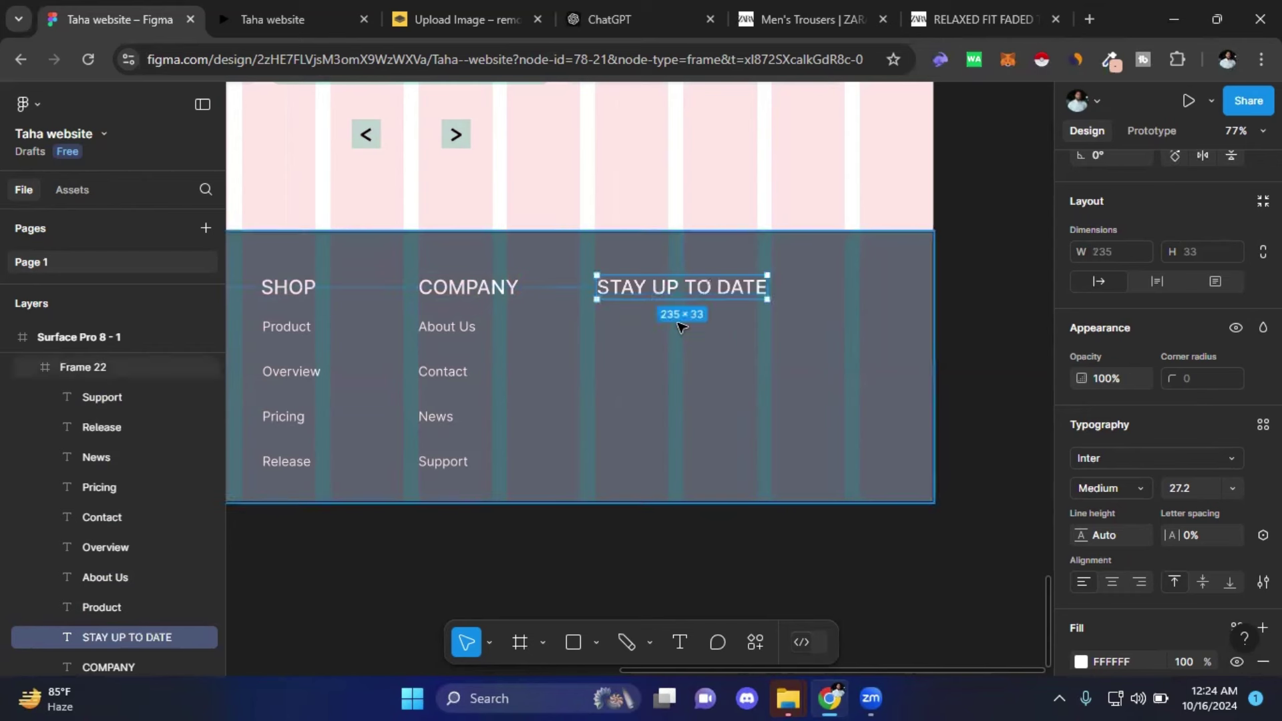
key(Escape)
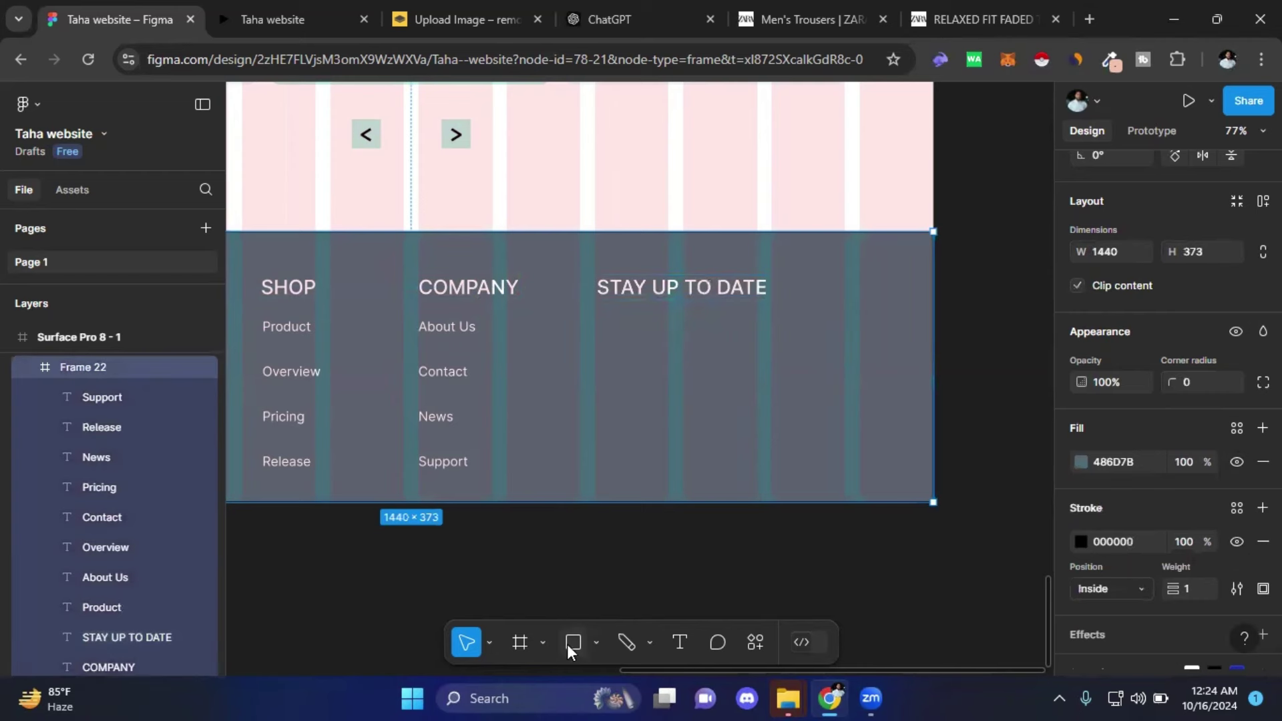
- Draw a frame below STAY UP TO DATE and size it to about 273×49
click(526, 644)
click(596, 332)
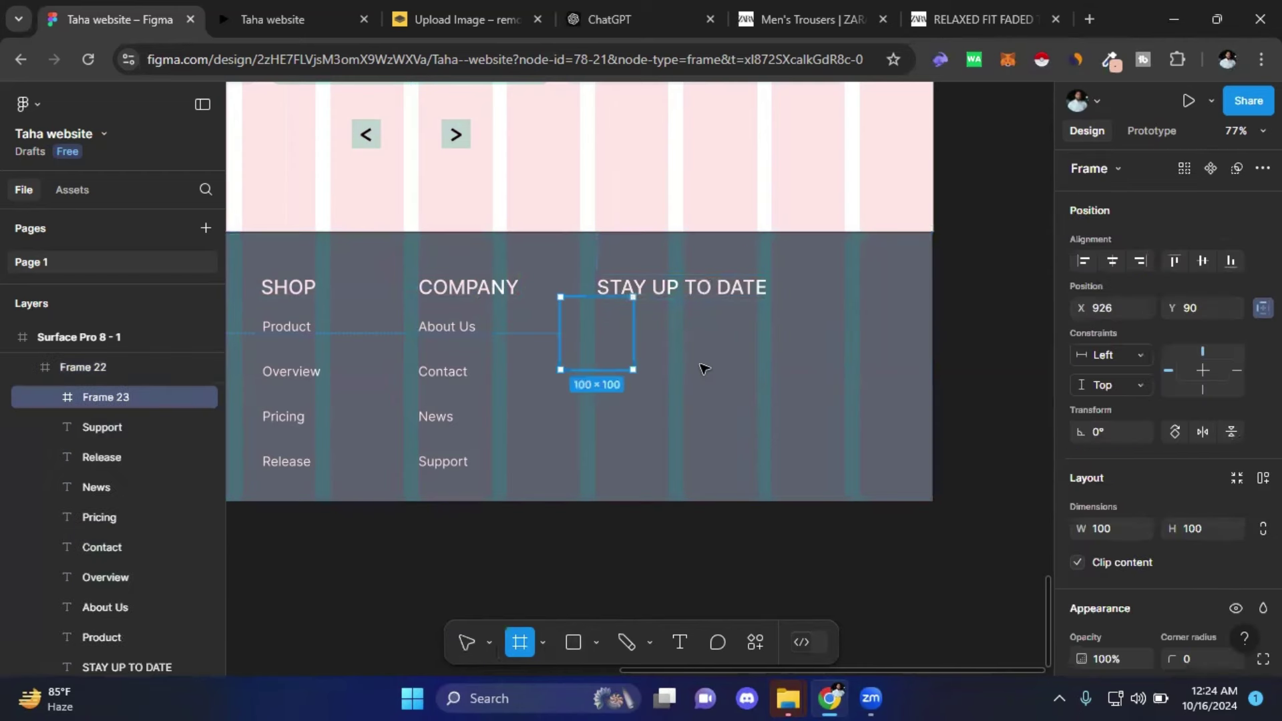
drag(582, 297, 583, 334)
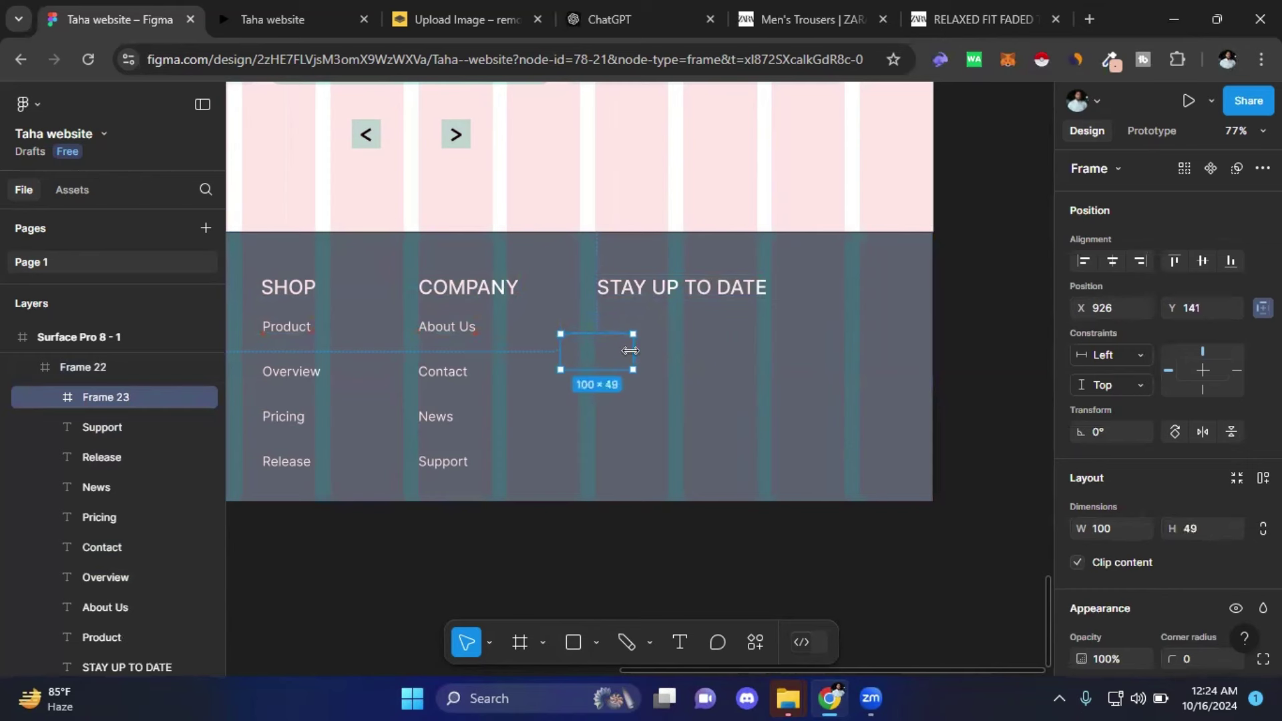
mouse_move(741, 353)
mouse_down()
mouse_move(779, 353)
mouse_move(757, 349)
mouse_up()
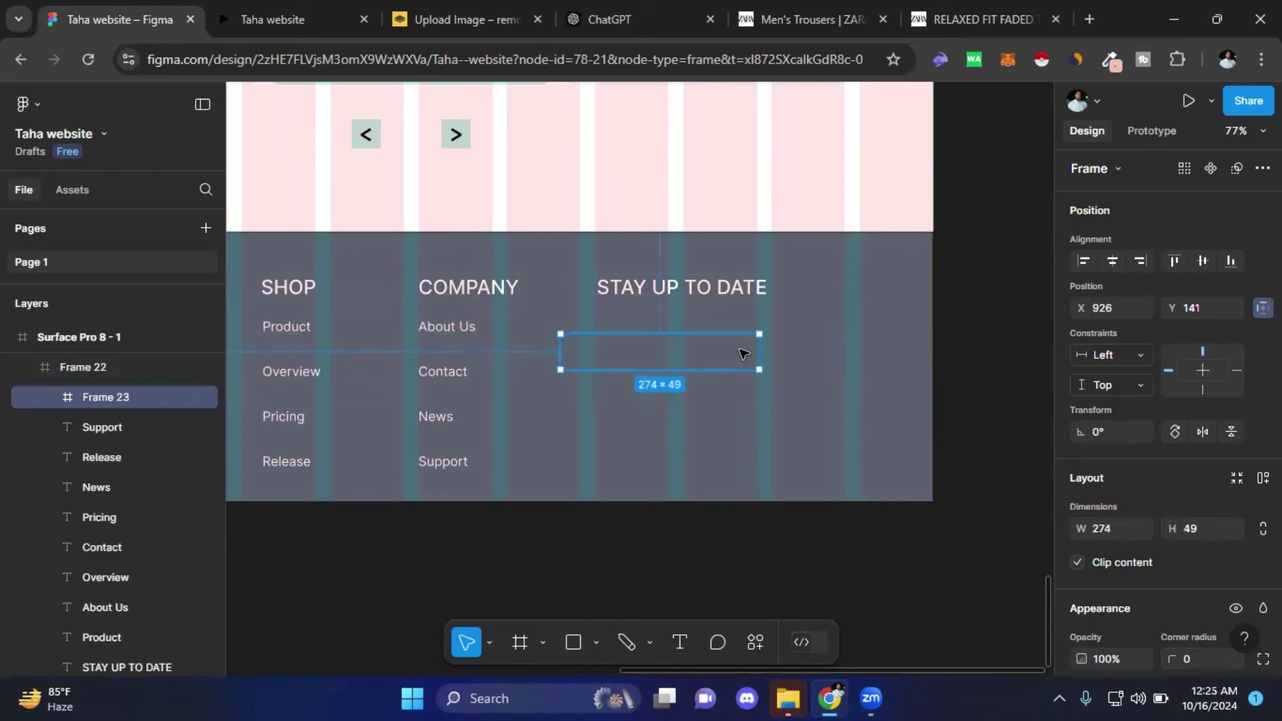
- Add a white FFFFFF stroke to the 274×49 email box under STAY UP TO DATE
scroll(1164, 513, down, 4)
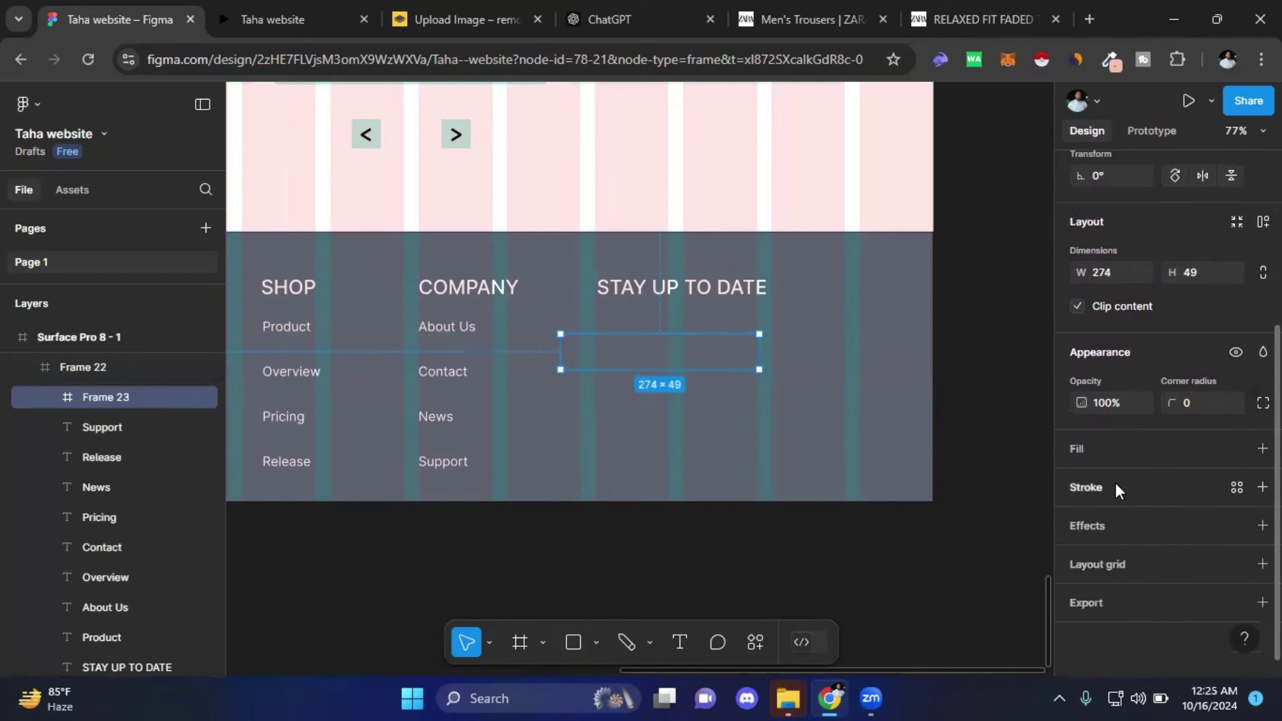
click(1115, 487)
click(1082, 522)
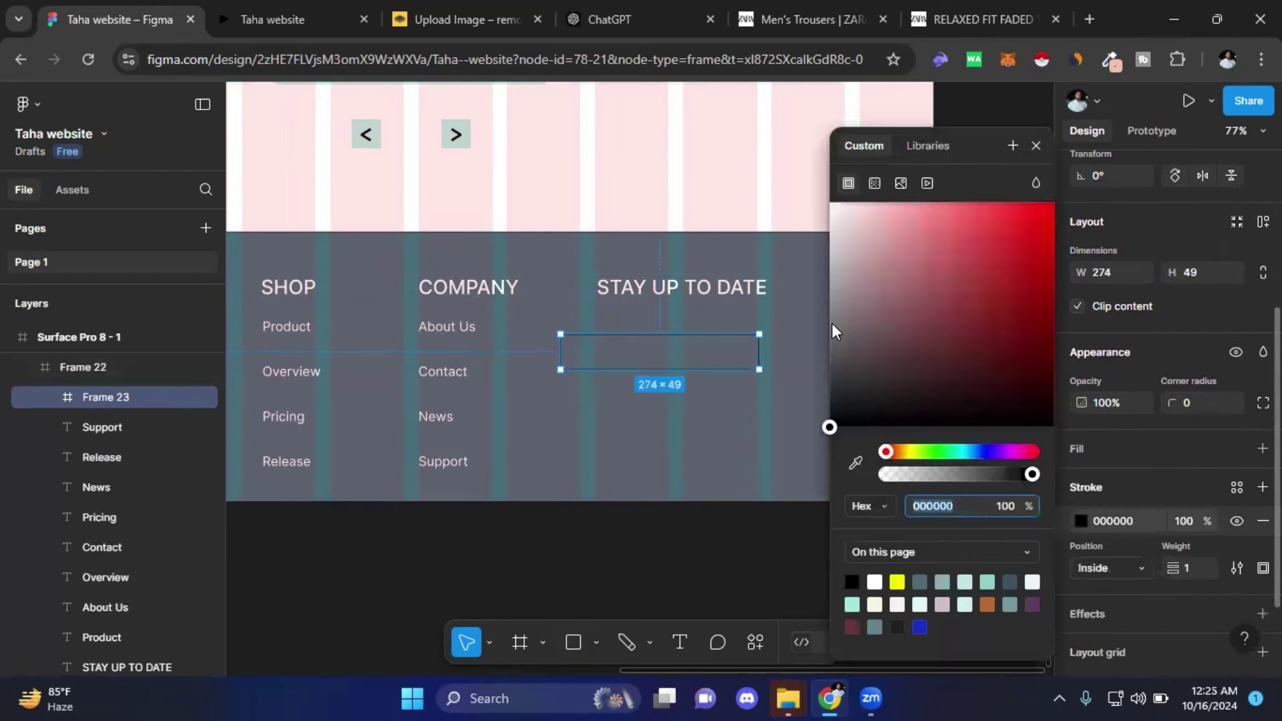
drag(867, 291, 857, 240)
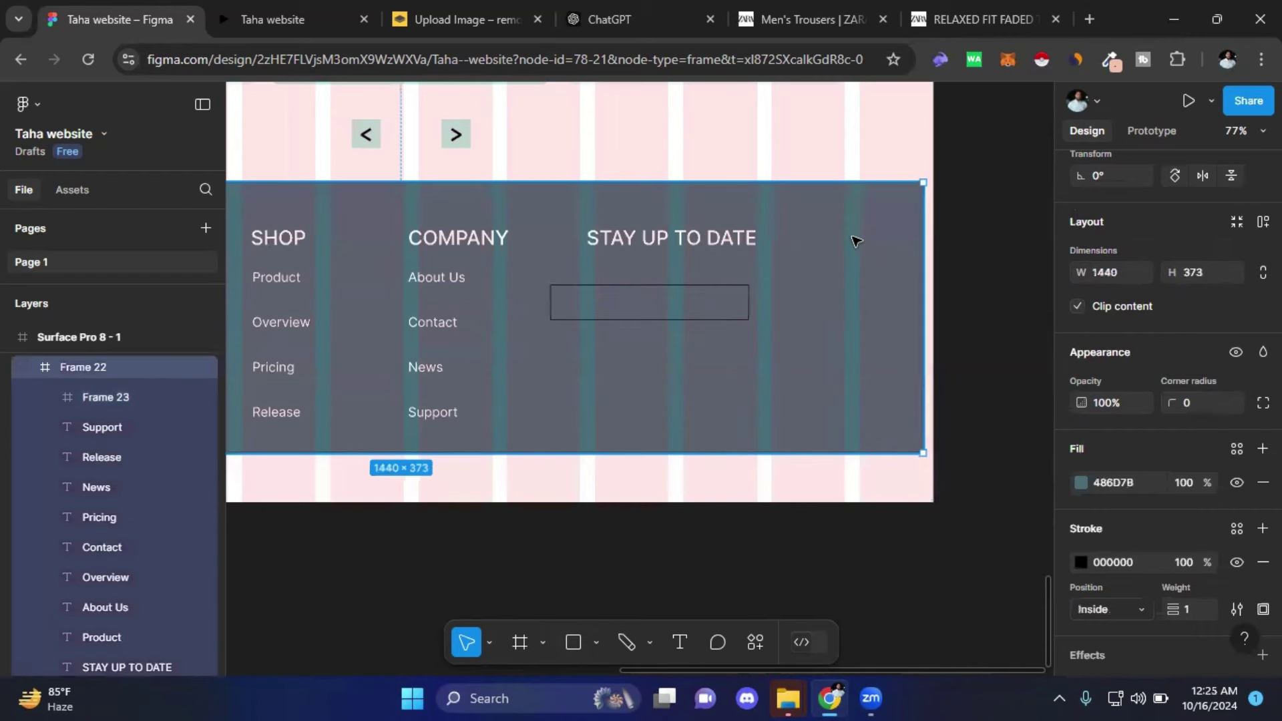
key(ctrl+z)
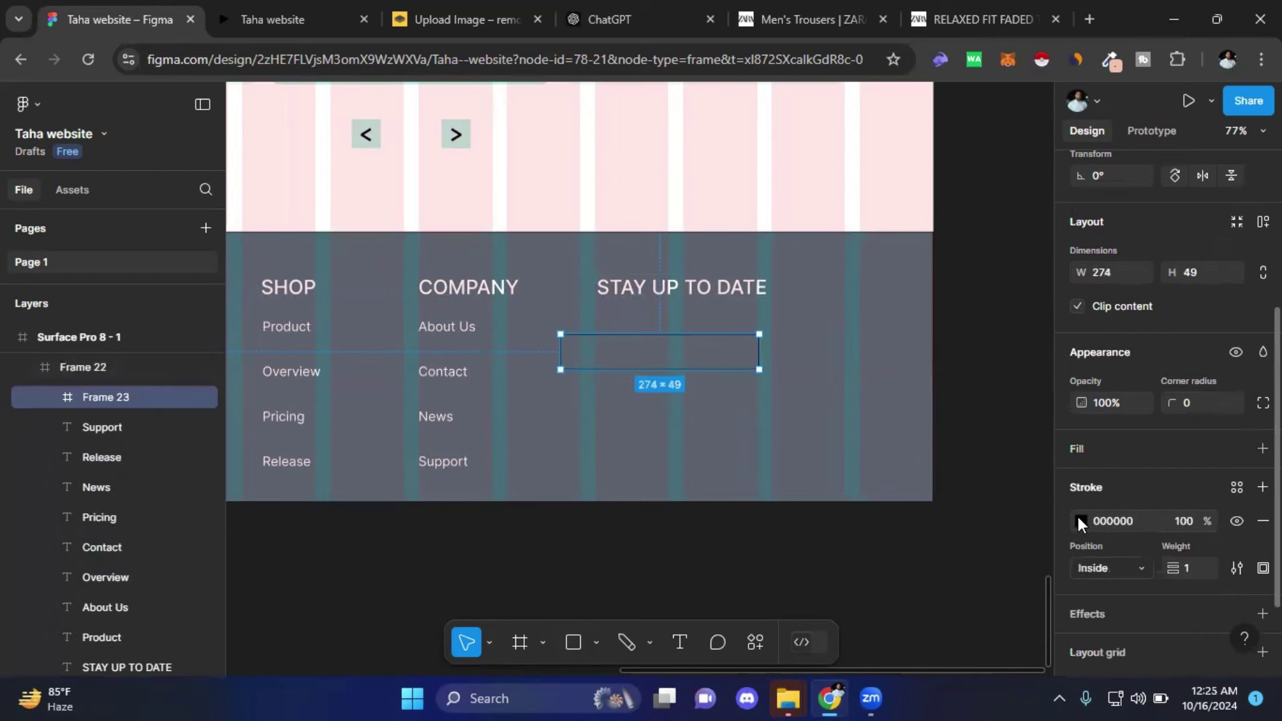
click(1078, 521)
drag(972, 339, 799, 171)
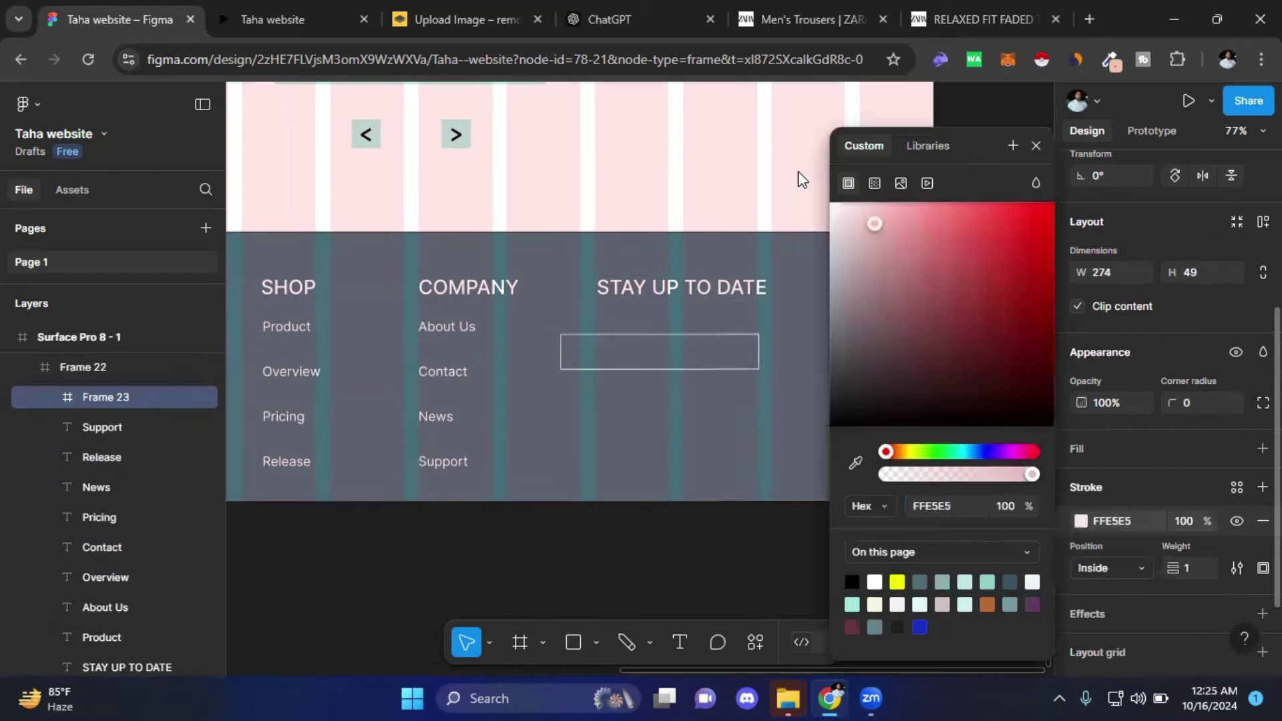
click(771, 546)
- Start a new text layer inside the outlined email box
click(680, 642)
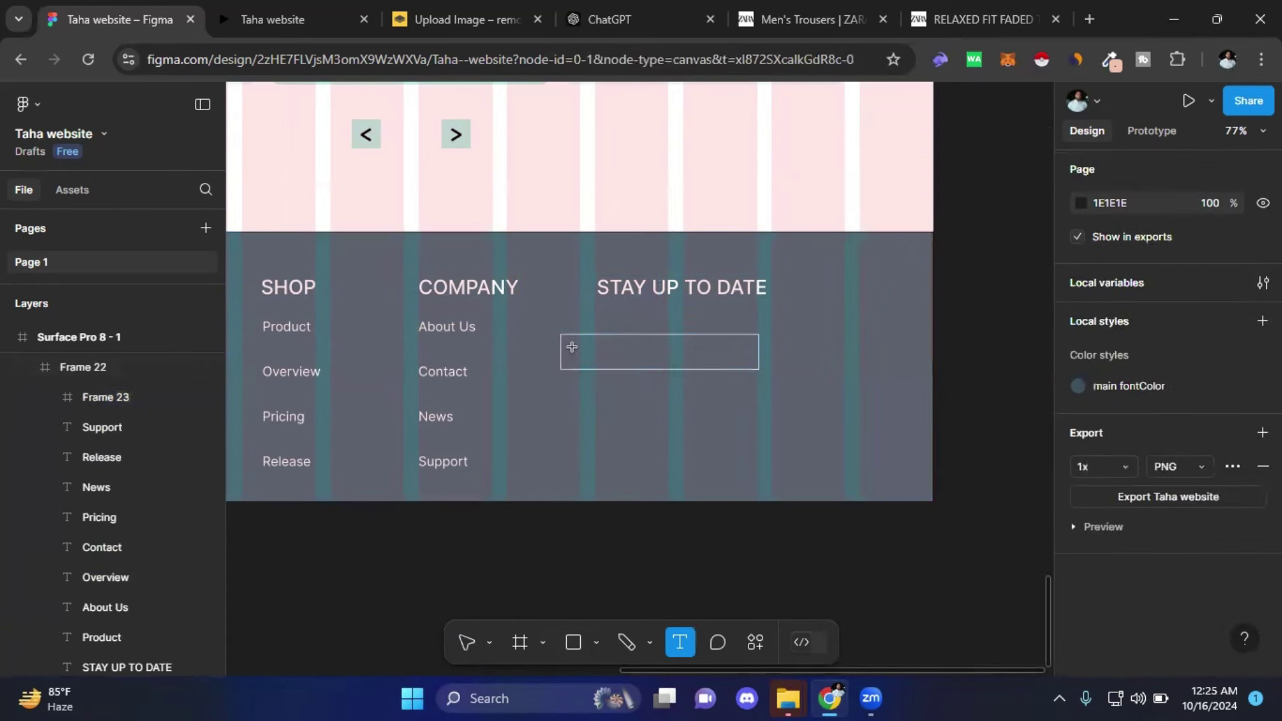
click(580, 351)
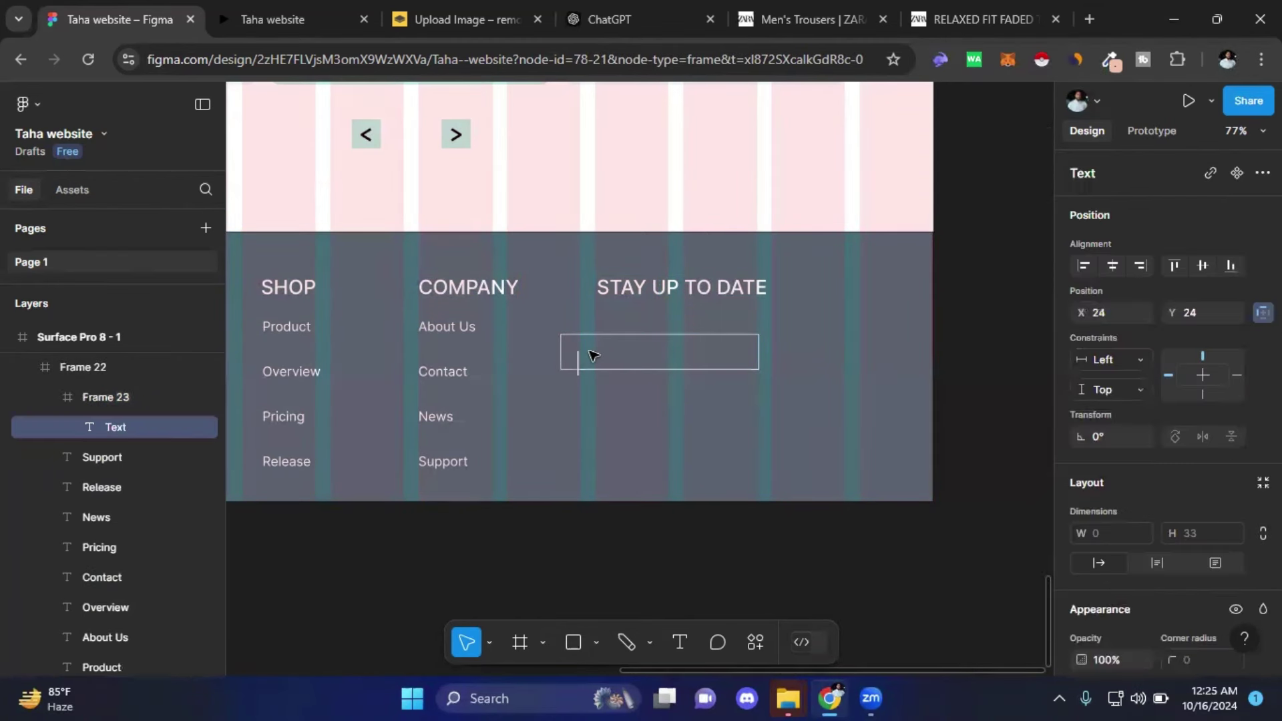
key(Escape)
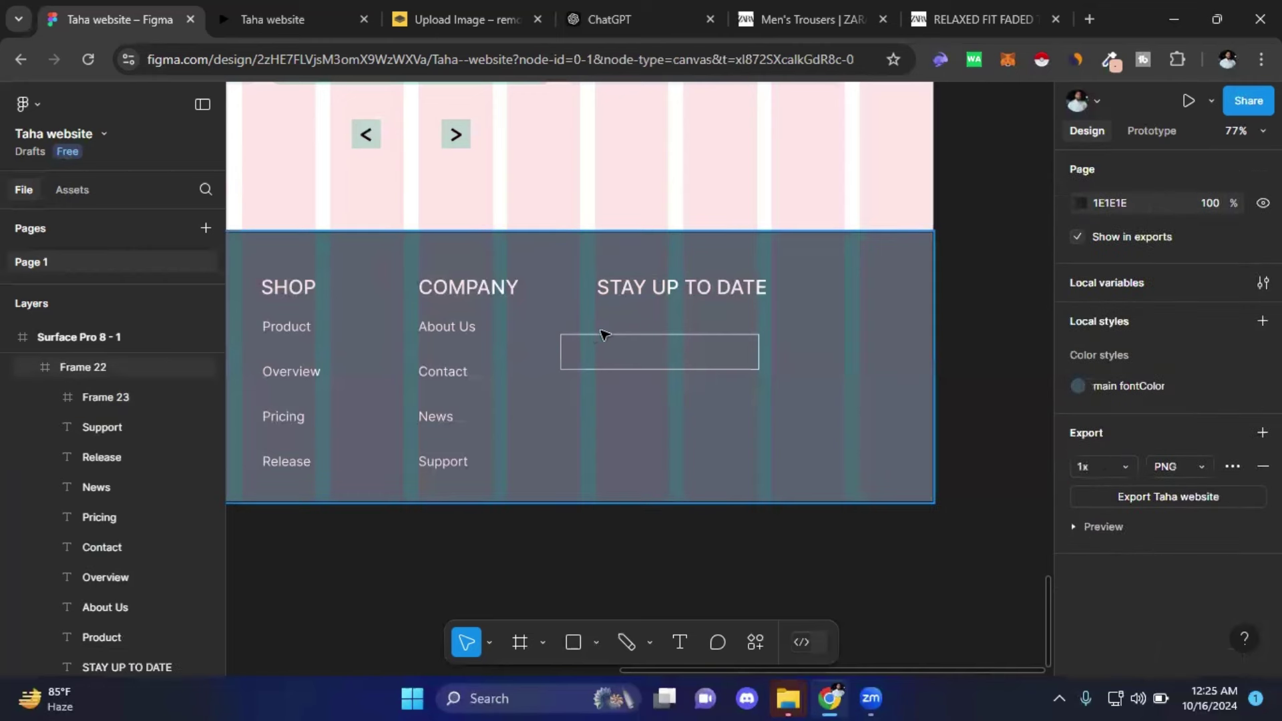
click(641, 359)
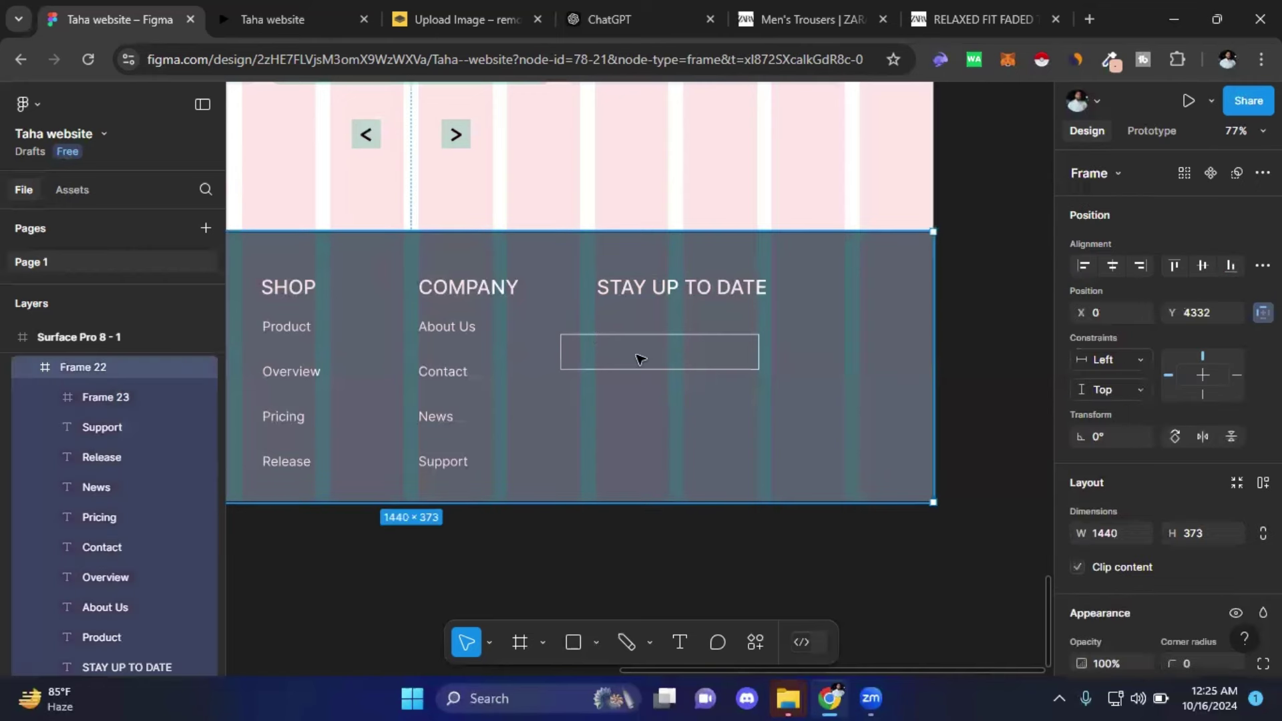
key(t)
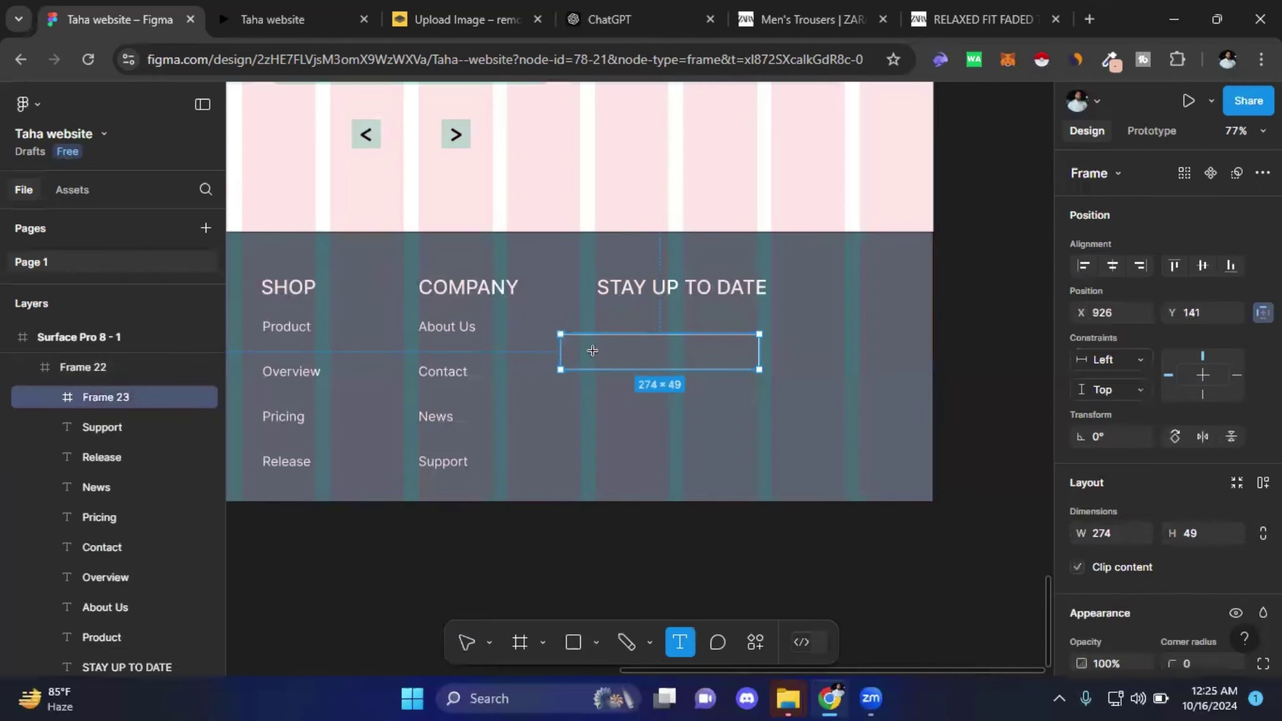
click(595, 350)
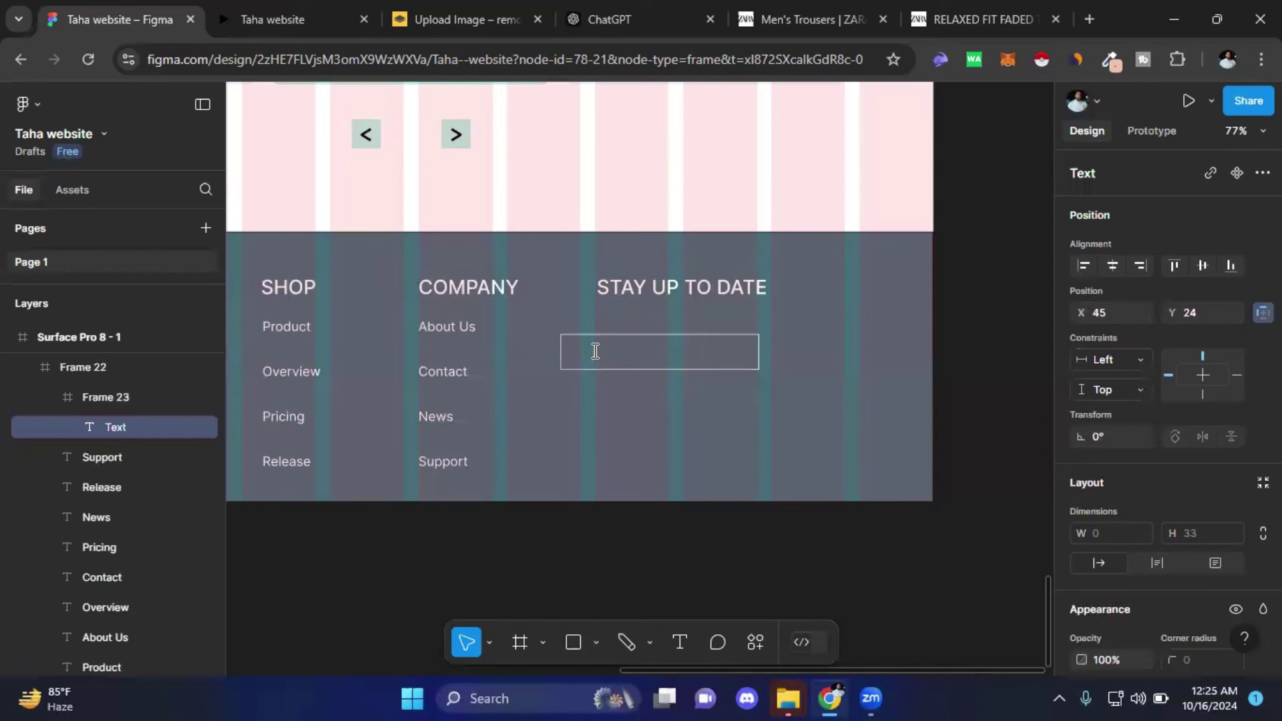
- Type the placeholder 'Enter your email', correcting its capitalisation
text(eN)
text(TERyOUR)
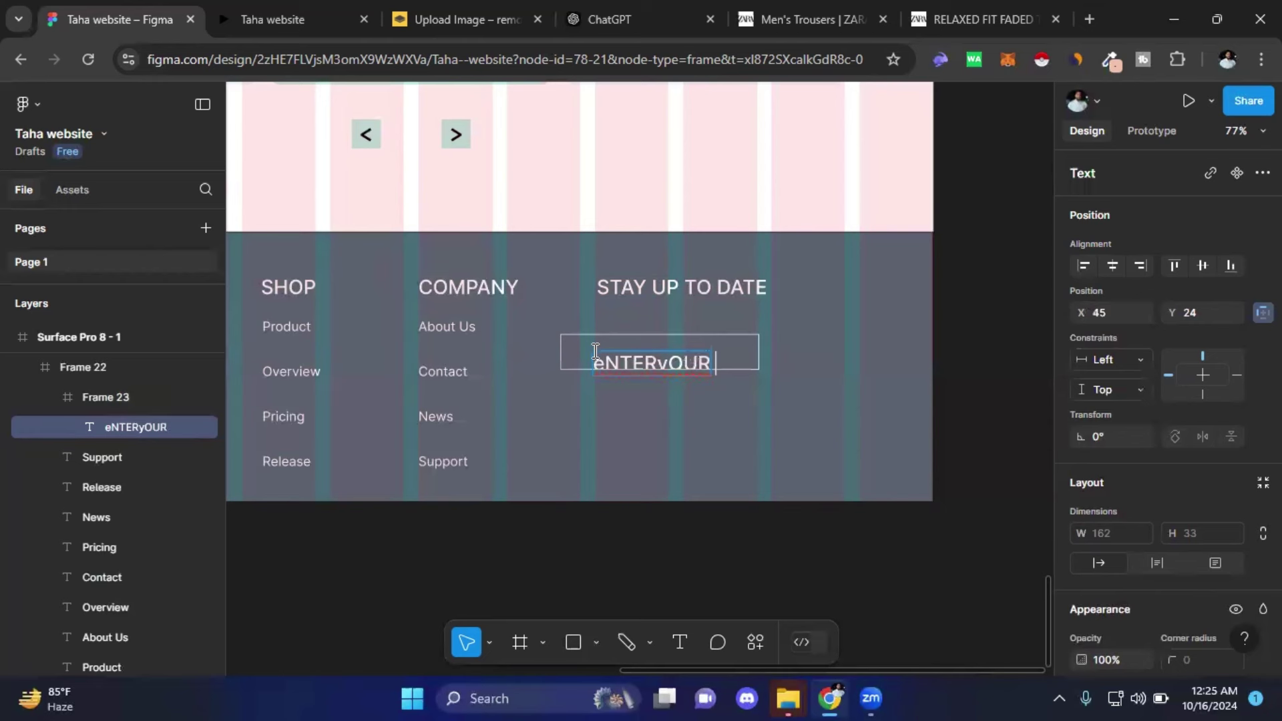
key(ctrl+a)
key(BackSpace)
text(En)
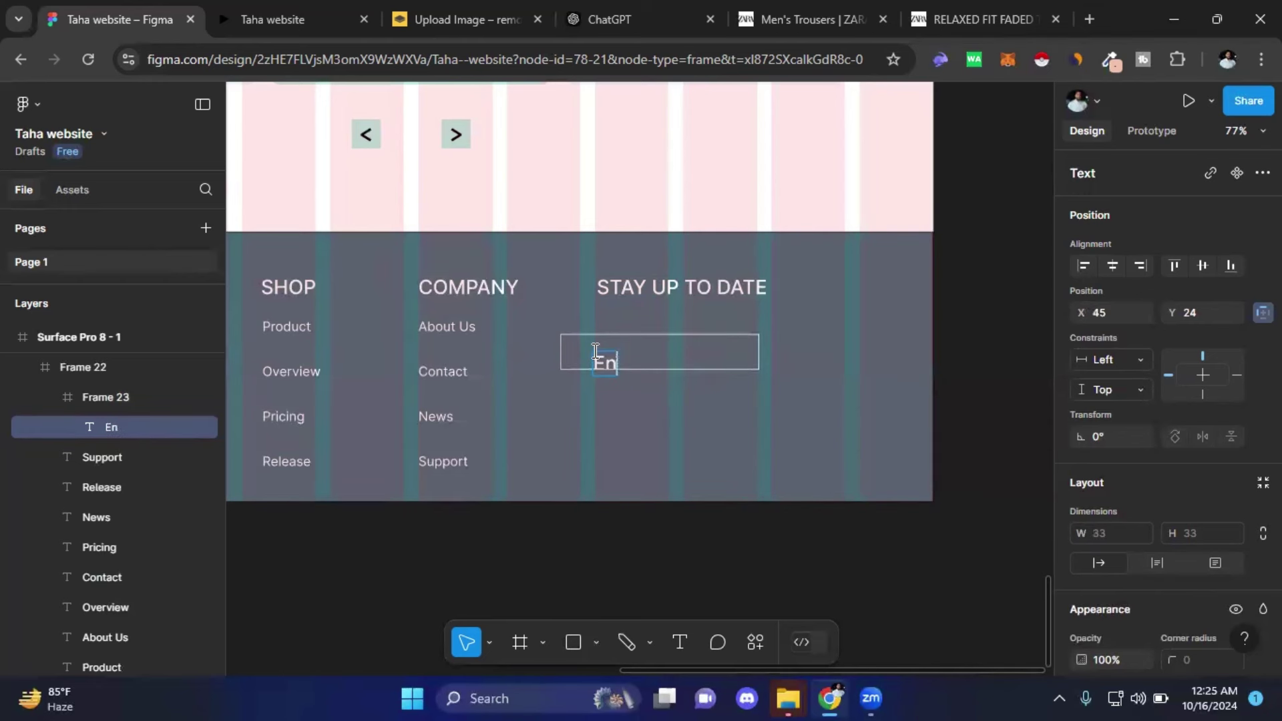
text(ter Your)
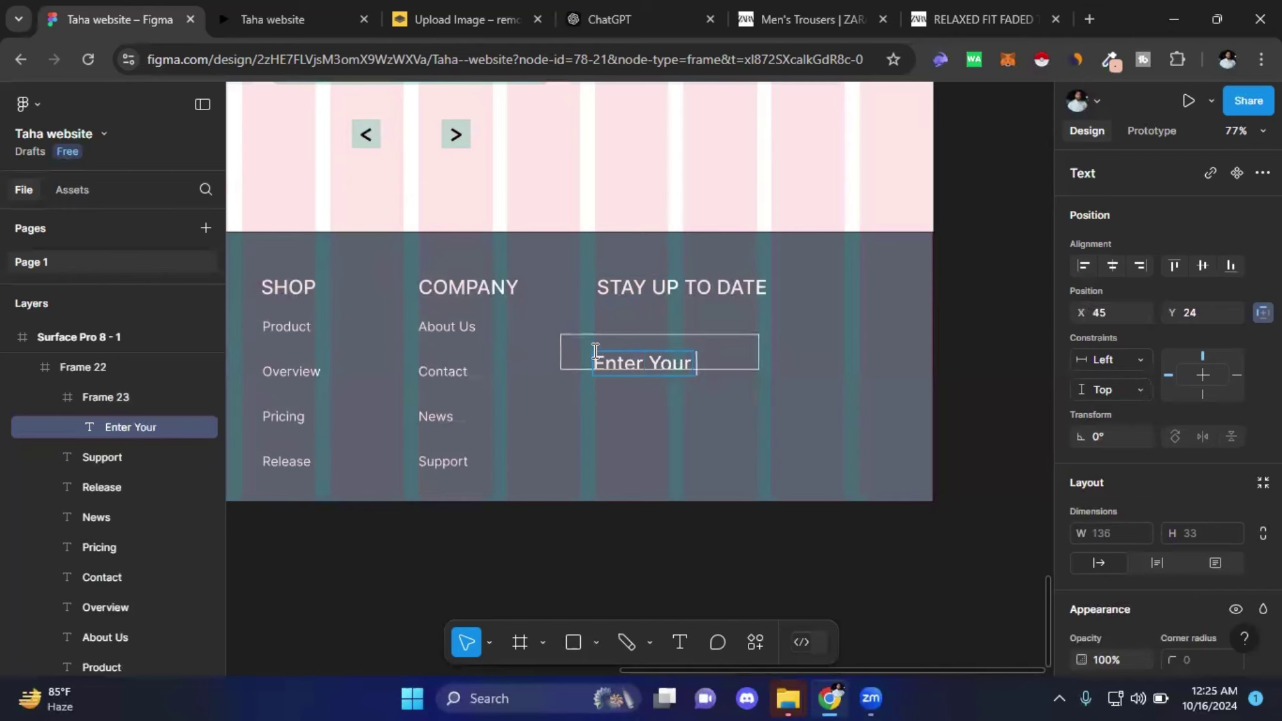
text( Email)
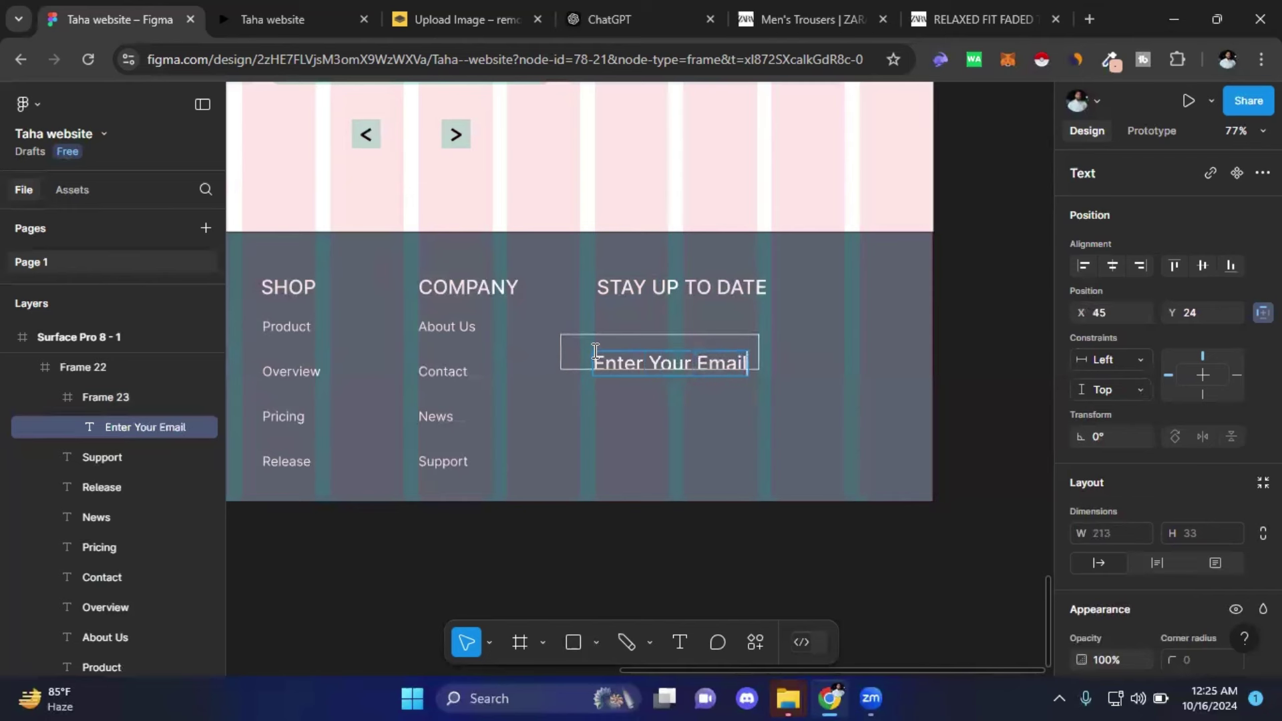
key(Left)
key(Left)
key(Left)
key(Left)
key(BackSpace)
text(e)
key(Left)
key(Left)
key(Left)
key(BackSpace)
text(y)
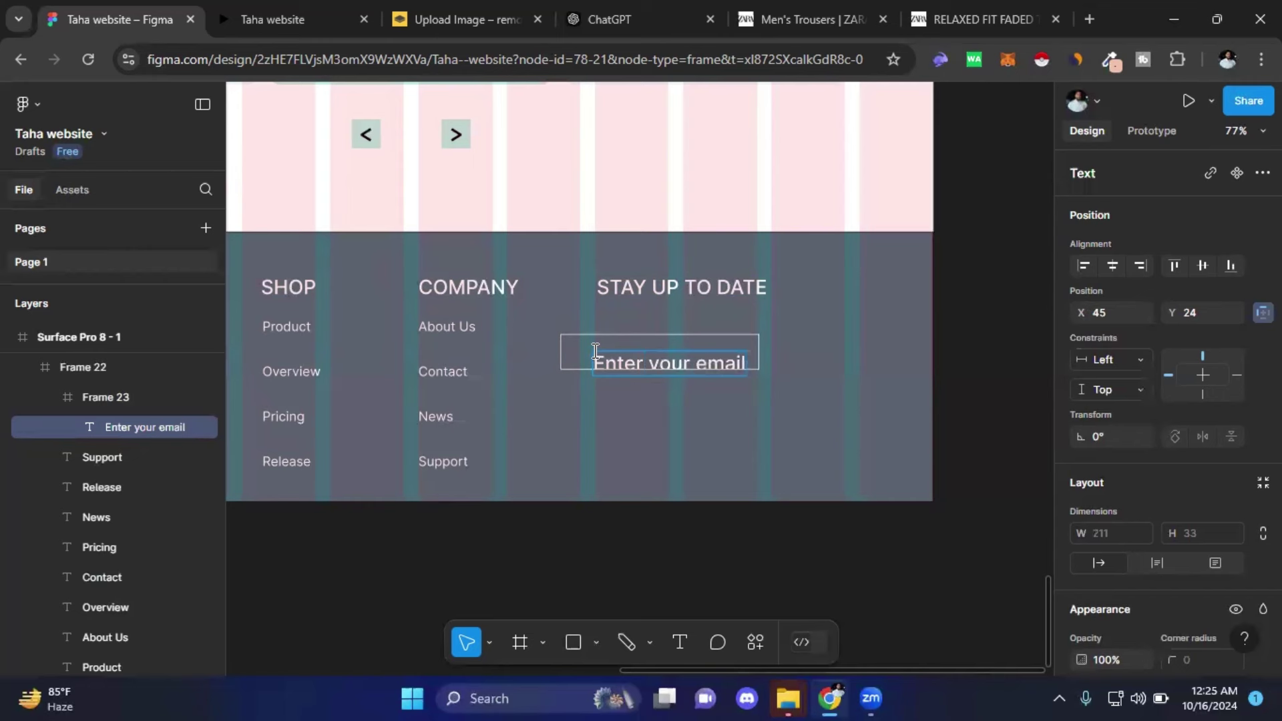
key(Escape)
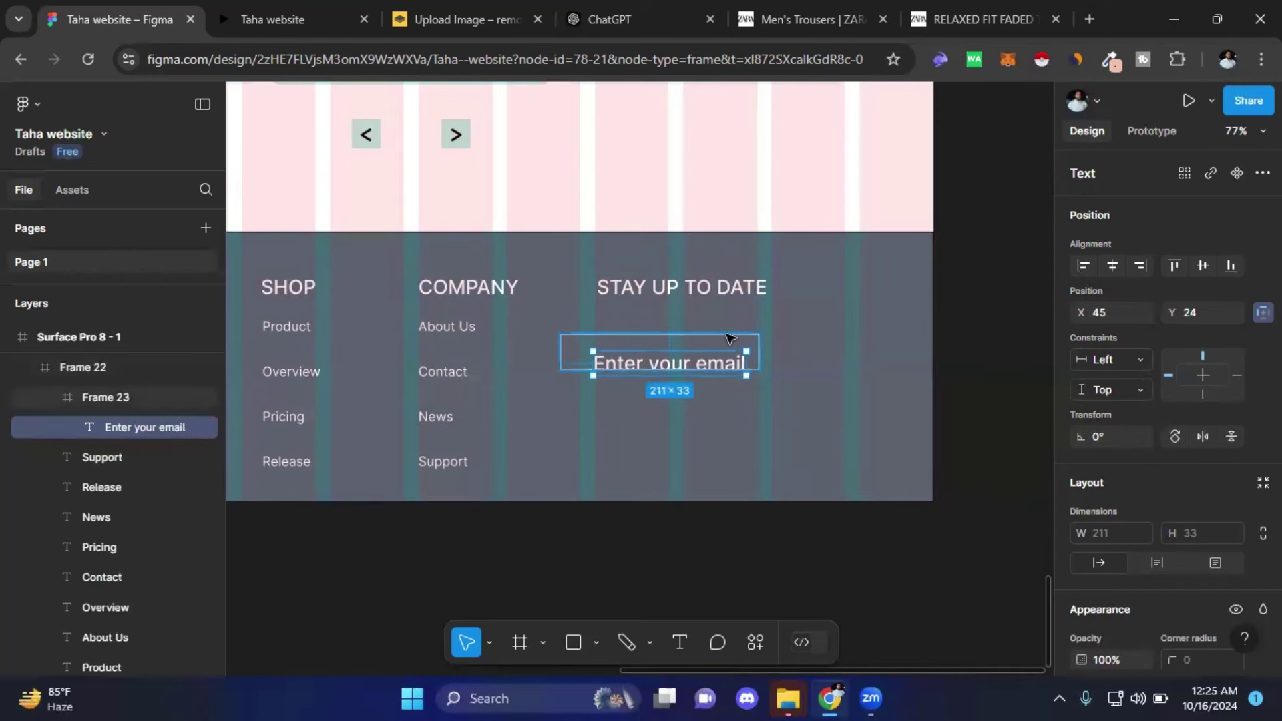
- Centre the 'Enter your email' text in its box at font size 18
click(1203, 266)
click(1114, 266)
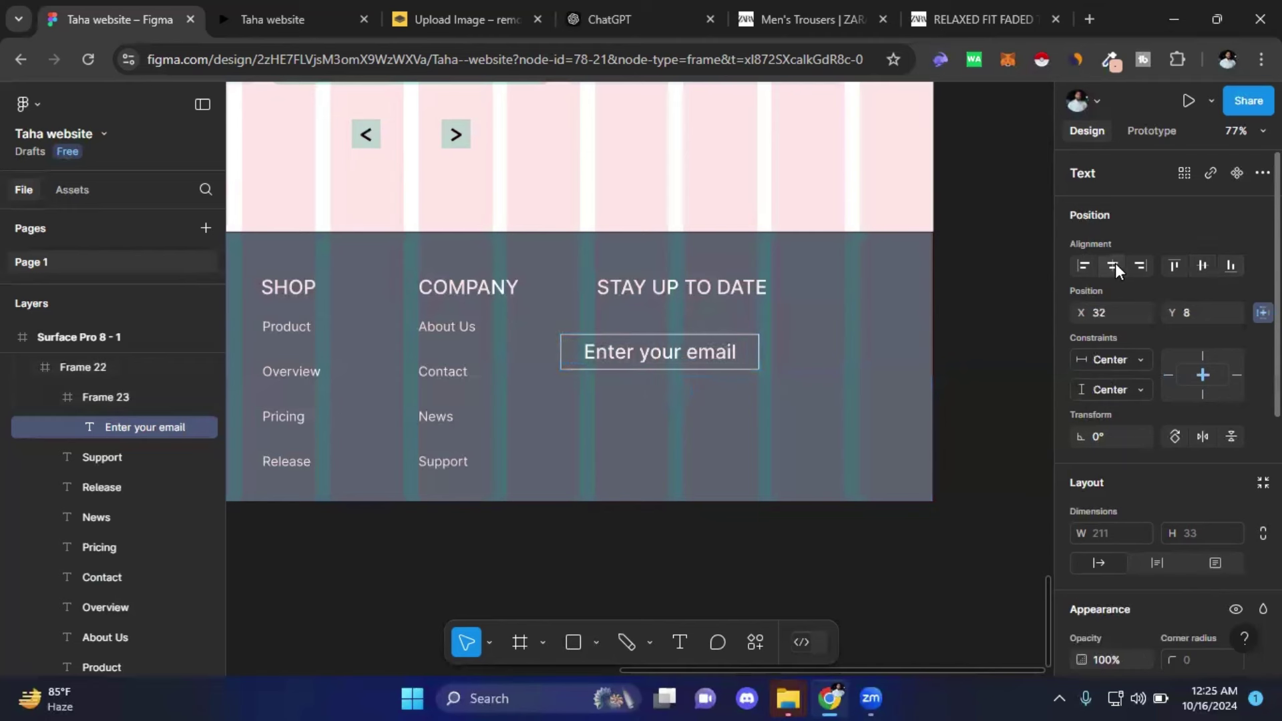
double_click(708, 352)
scroll(1207, 432, down, 3)
scroll(1181, 427, down, 2)
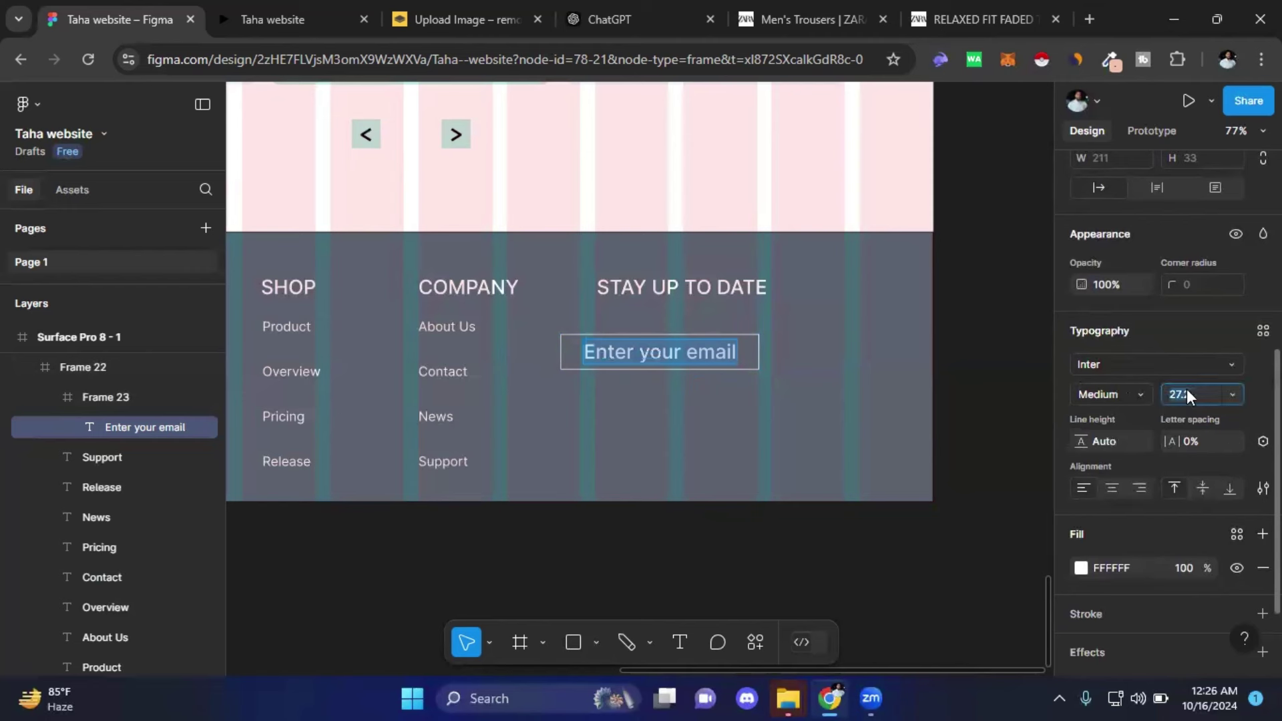
text(18)
key(Return)
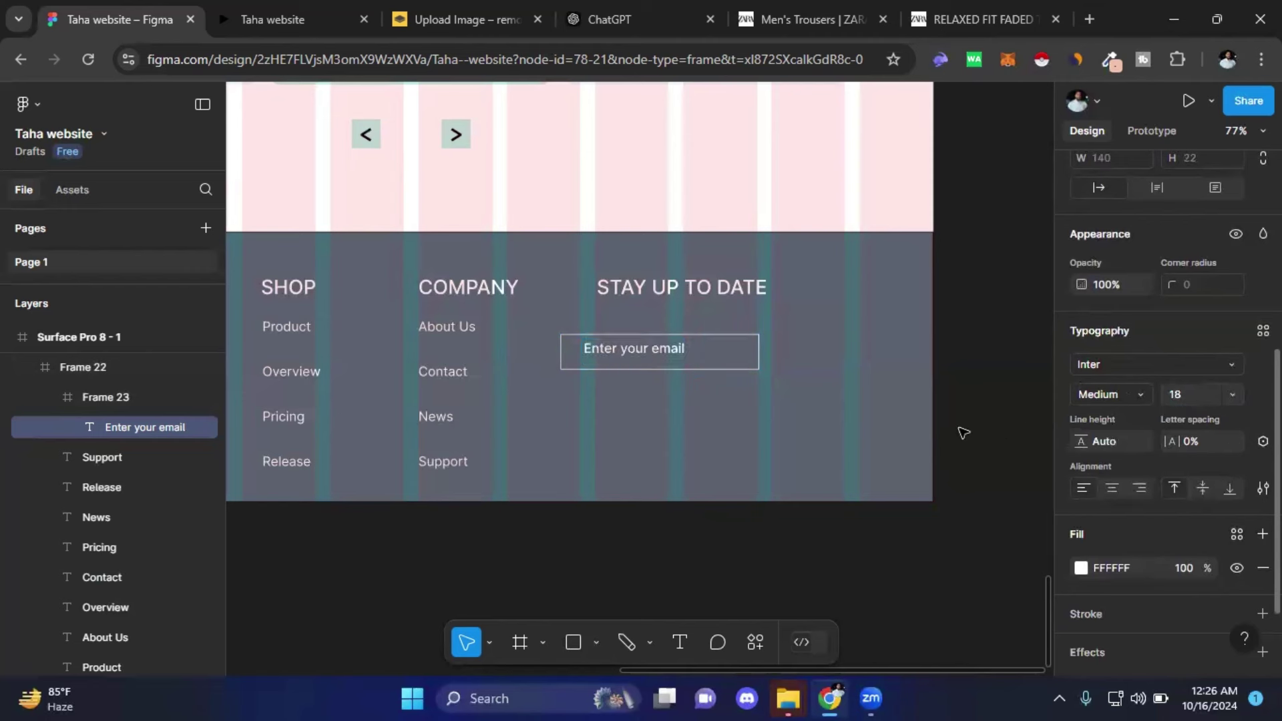
double_click(664, 350)
key(Escape)
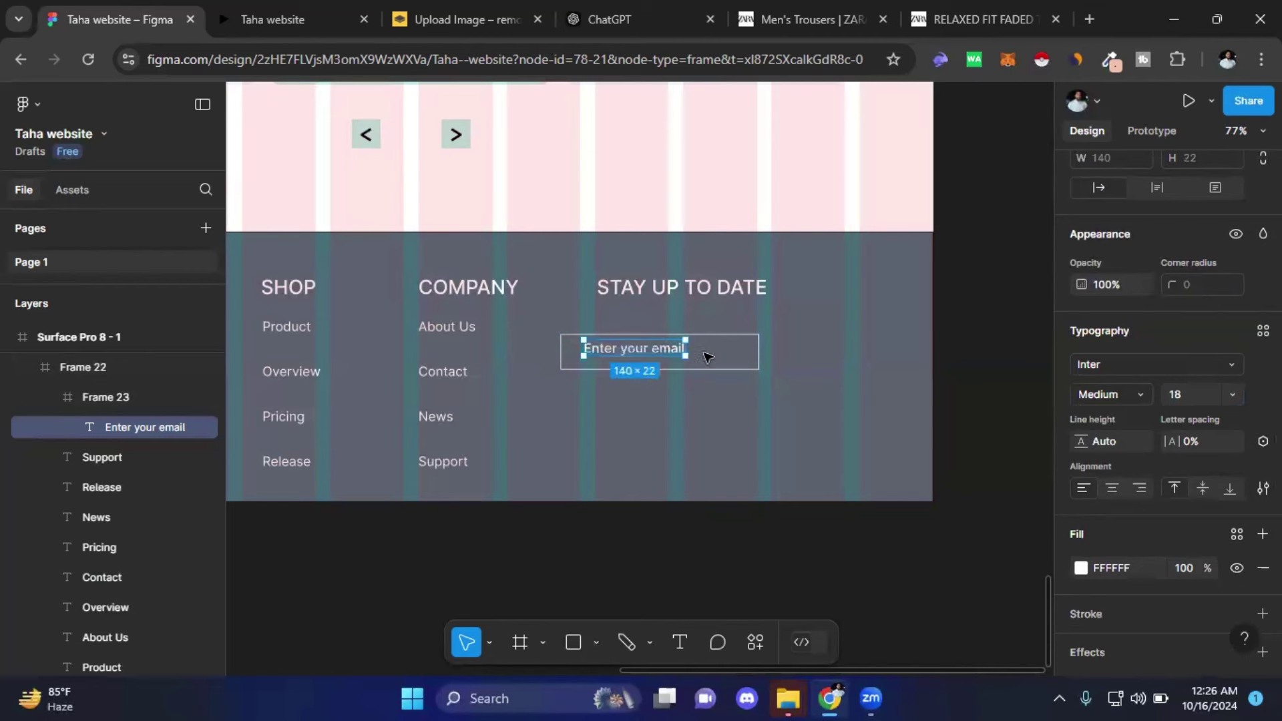
drag(670, 350, 670, 354)
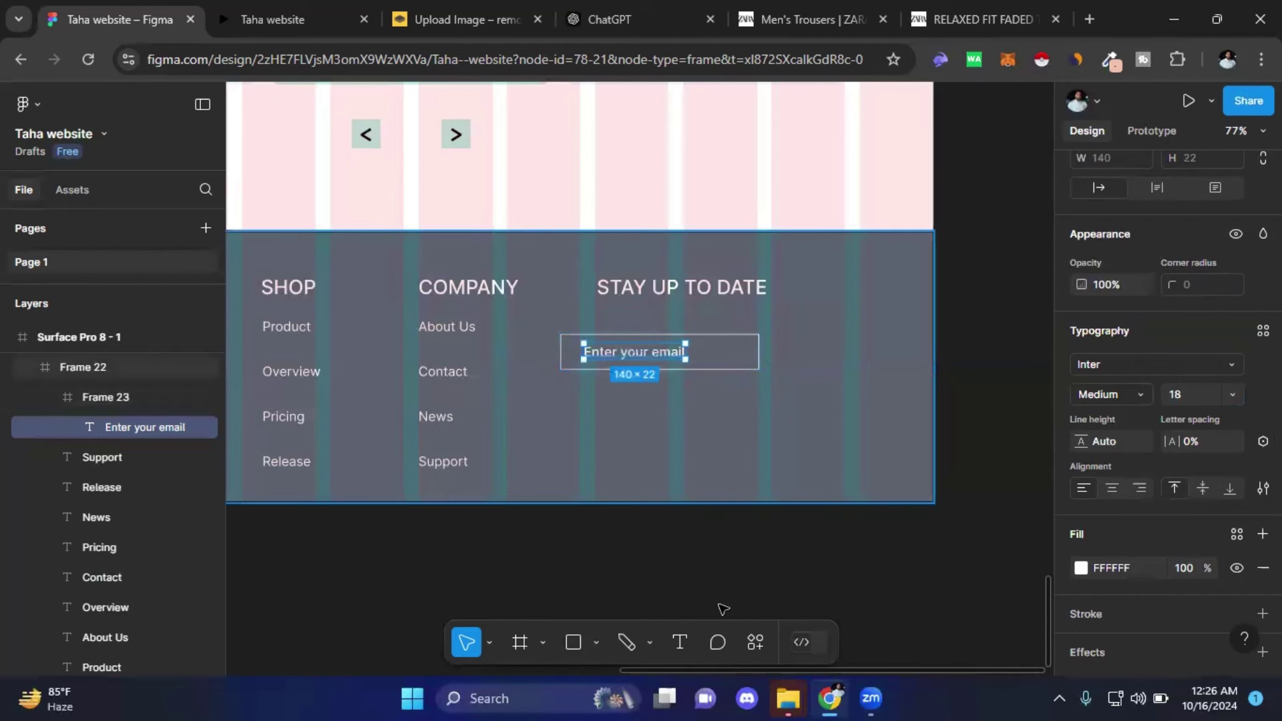
click(574, 644)
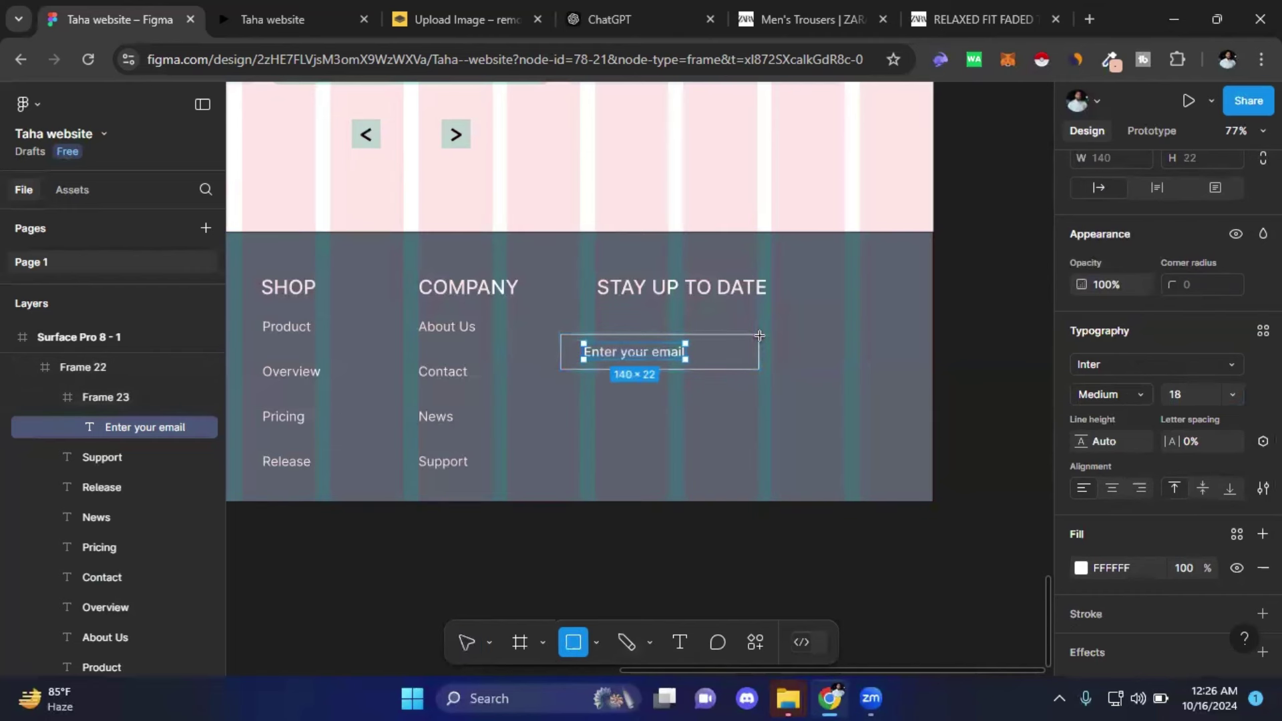
drag(759, 335, 796, 371)
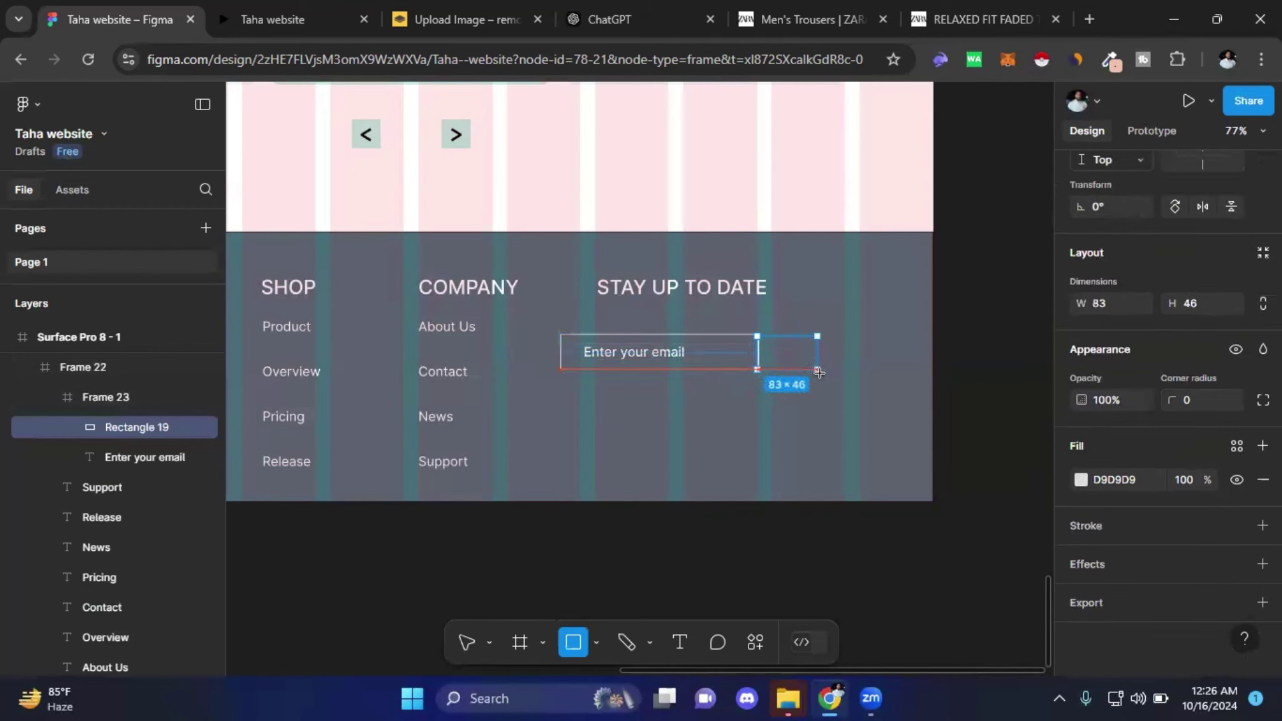
drag(796, 371, 820, 370)
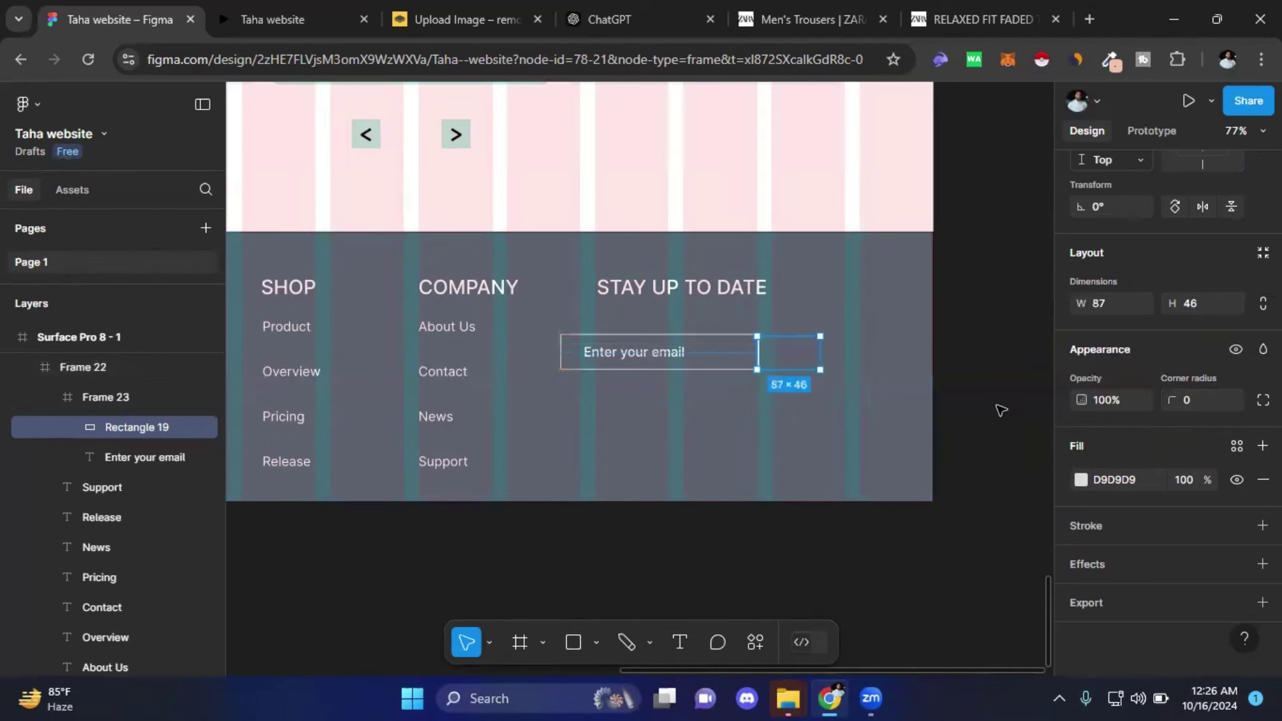
click(974, 396)
click(776, 357)
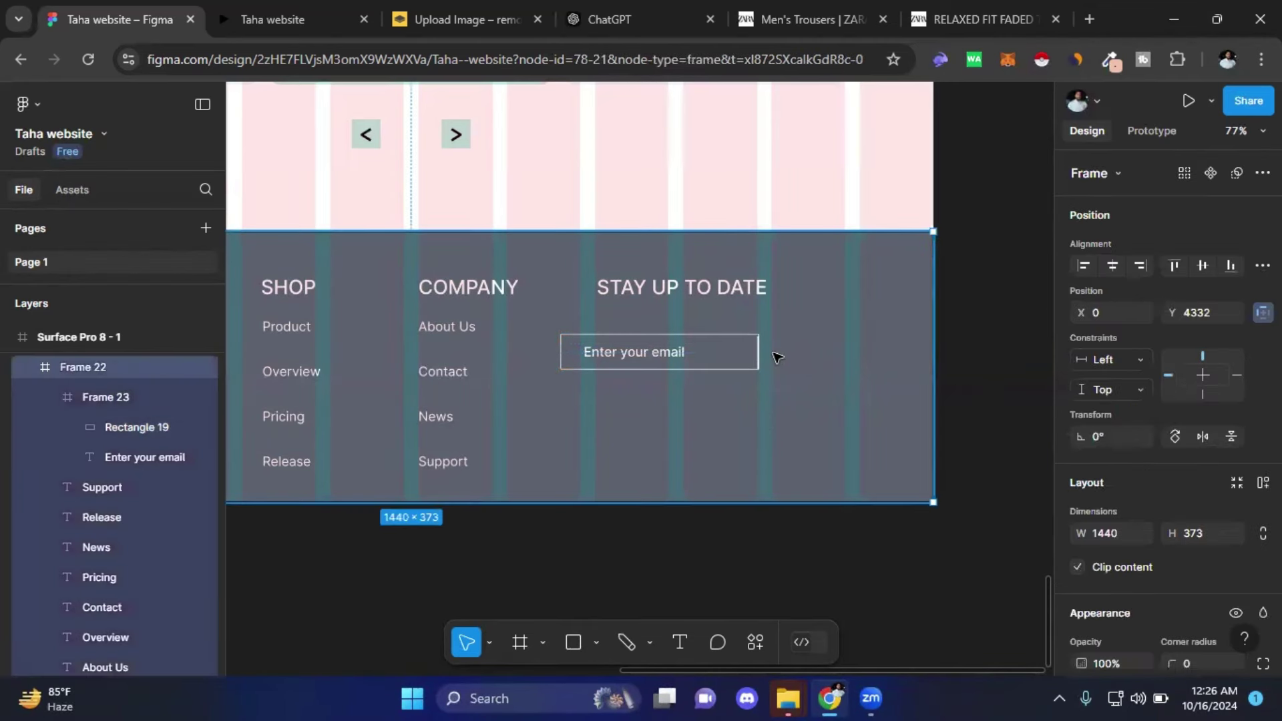
click(759, 353)
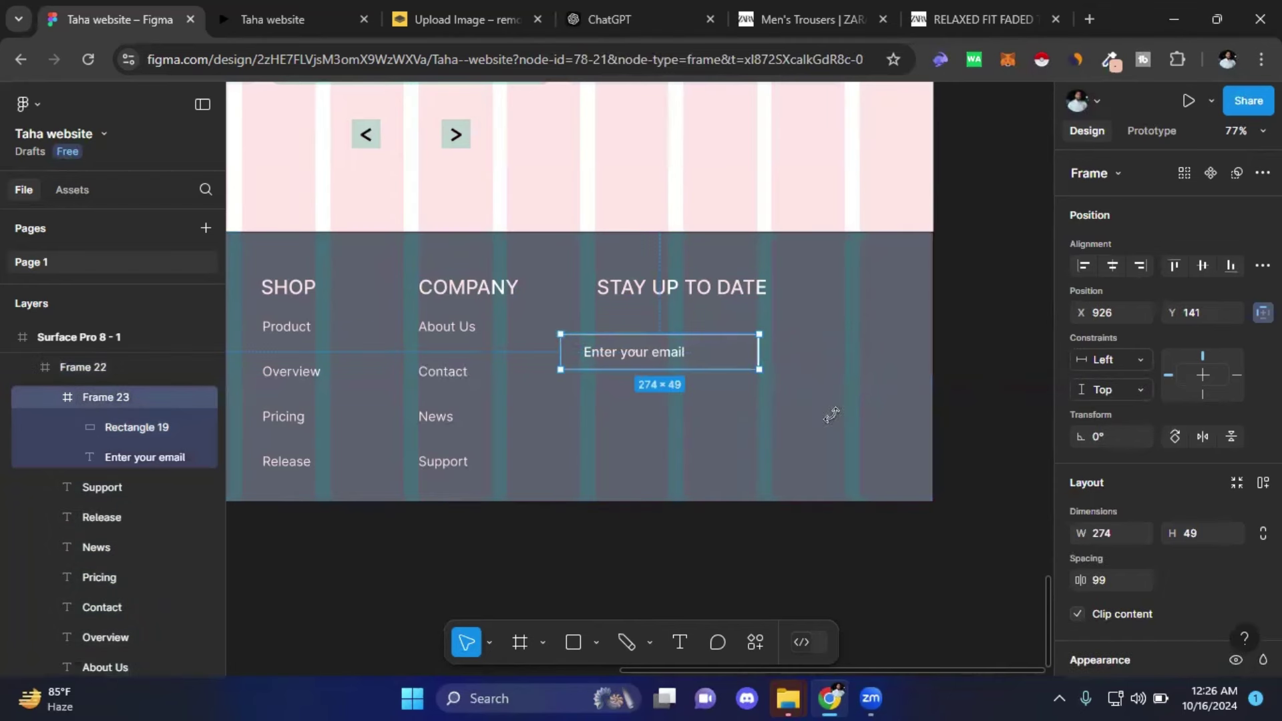
key(Escape)
click(978, 439)
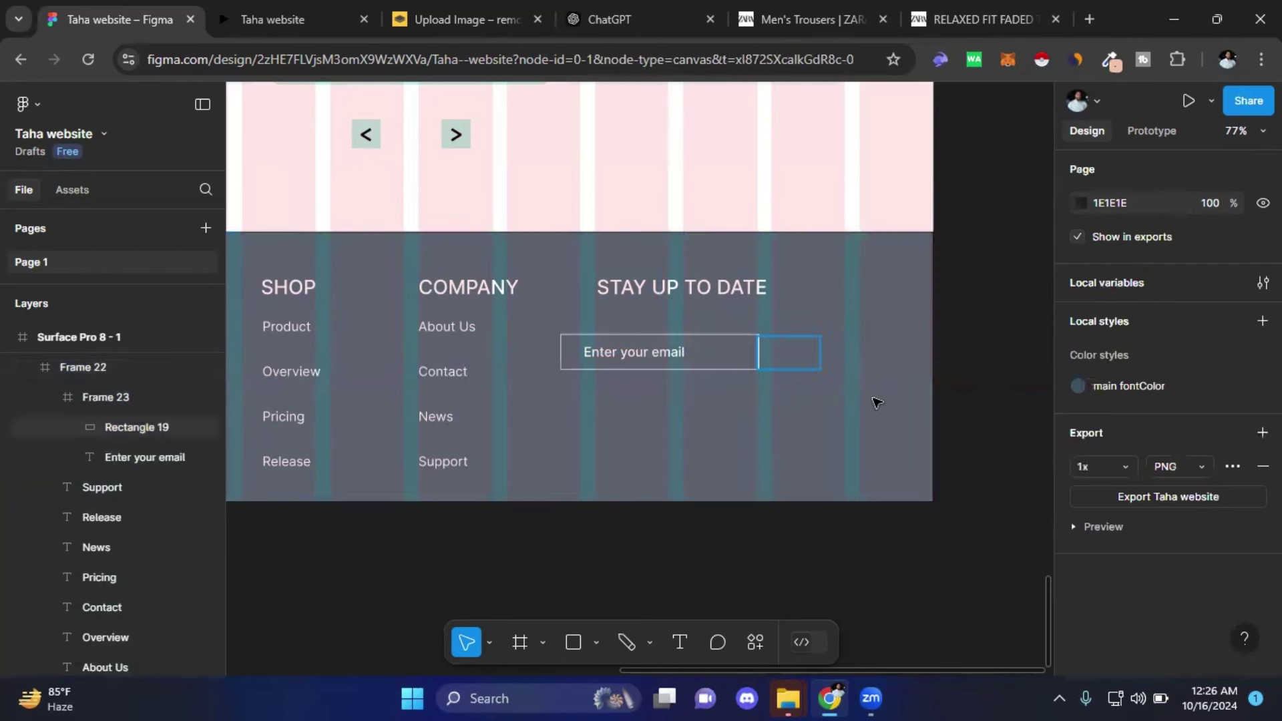
click(789, 366)
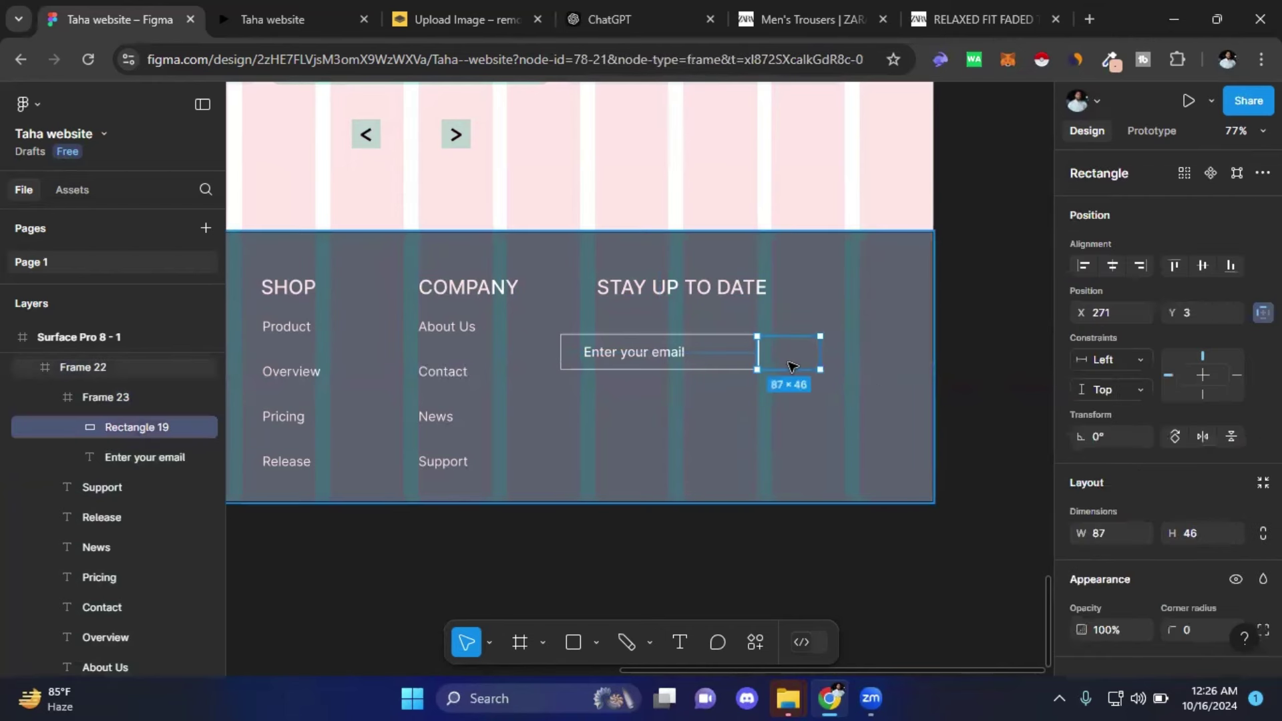
click(790, 366)
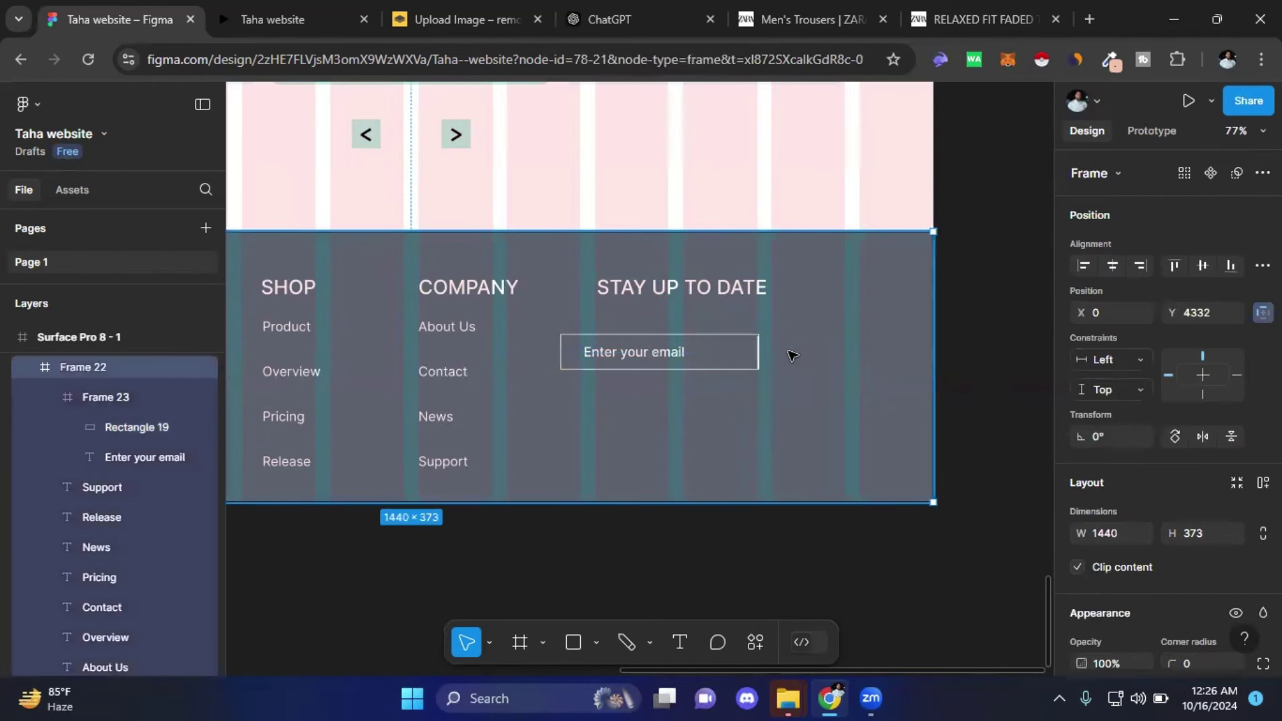
click(848, 534)
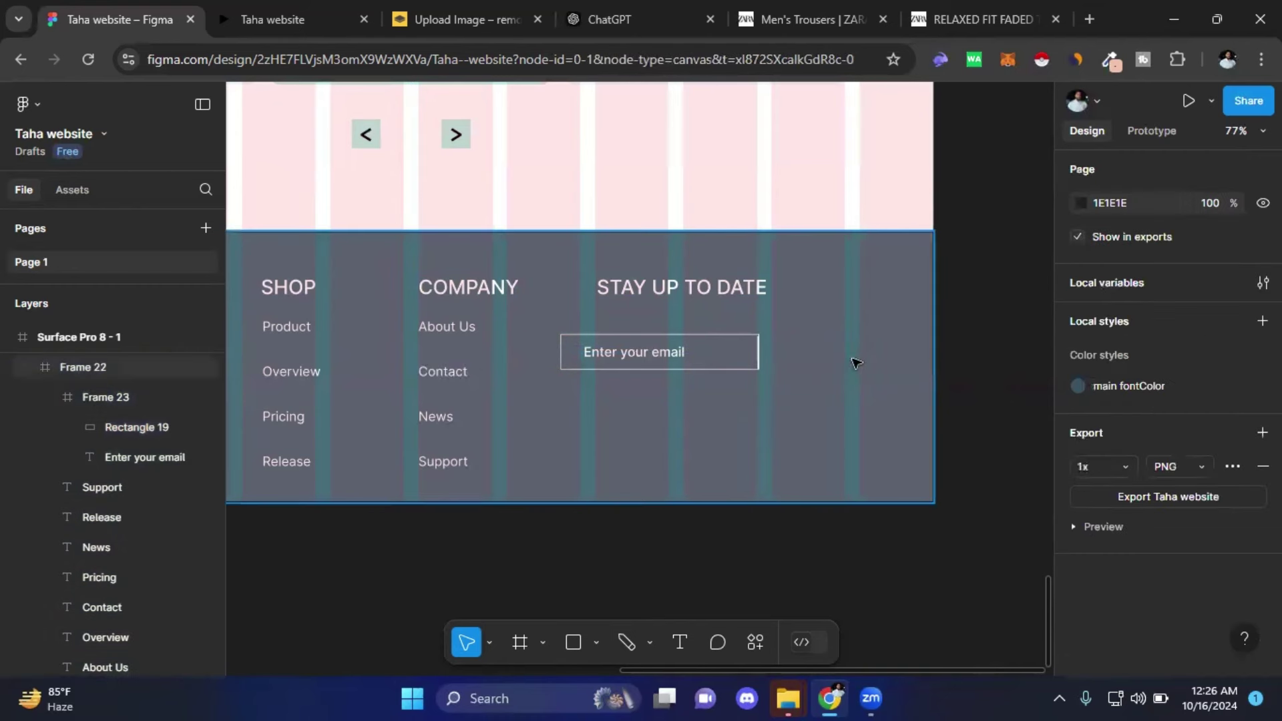
click(769, 356)
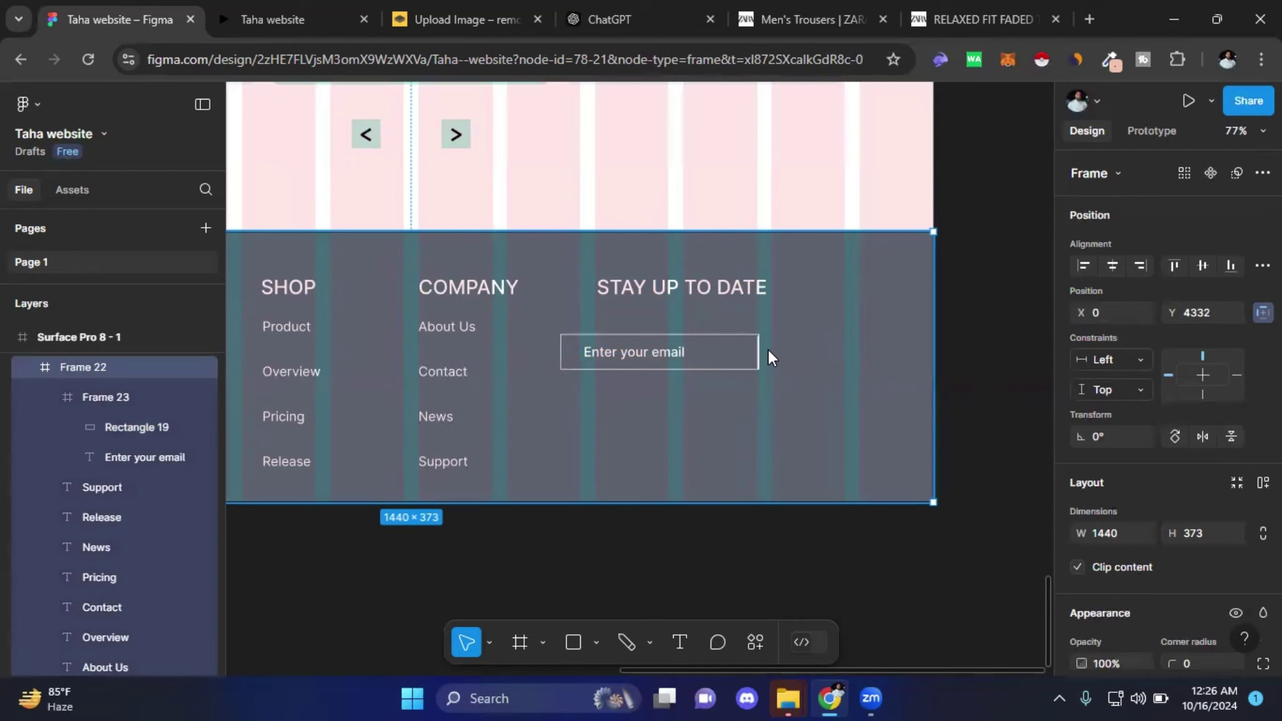
click(731, 360)
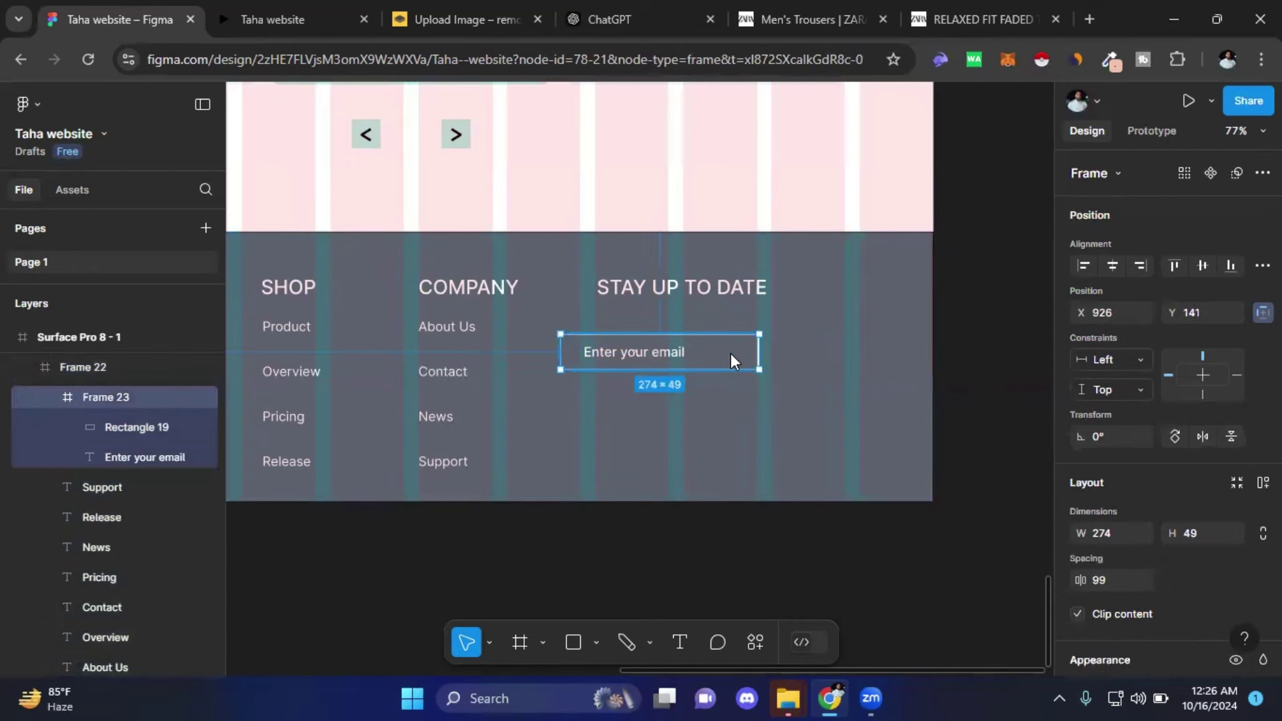
- Widen the email field Frame 23 from 274 to 331
click(788, 355)
drag(758, 354, 798, 364)
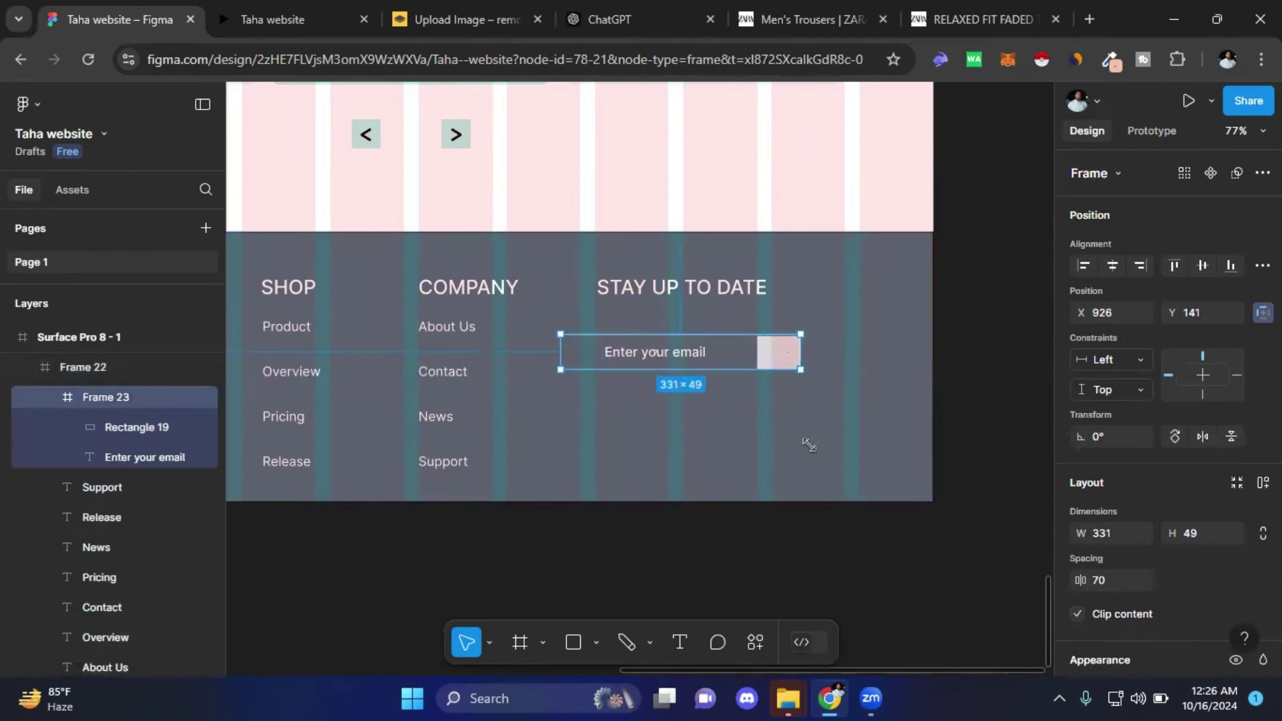
click(768, 444)
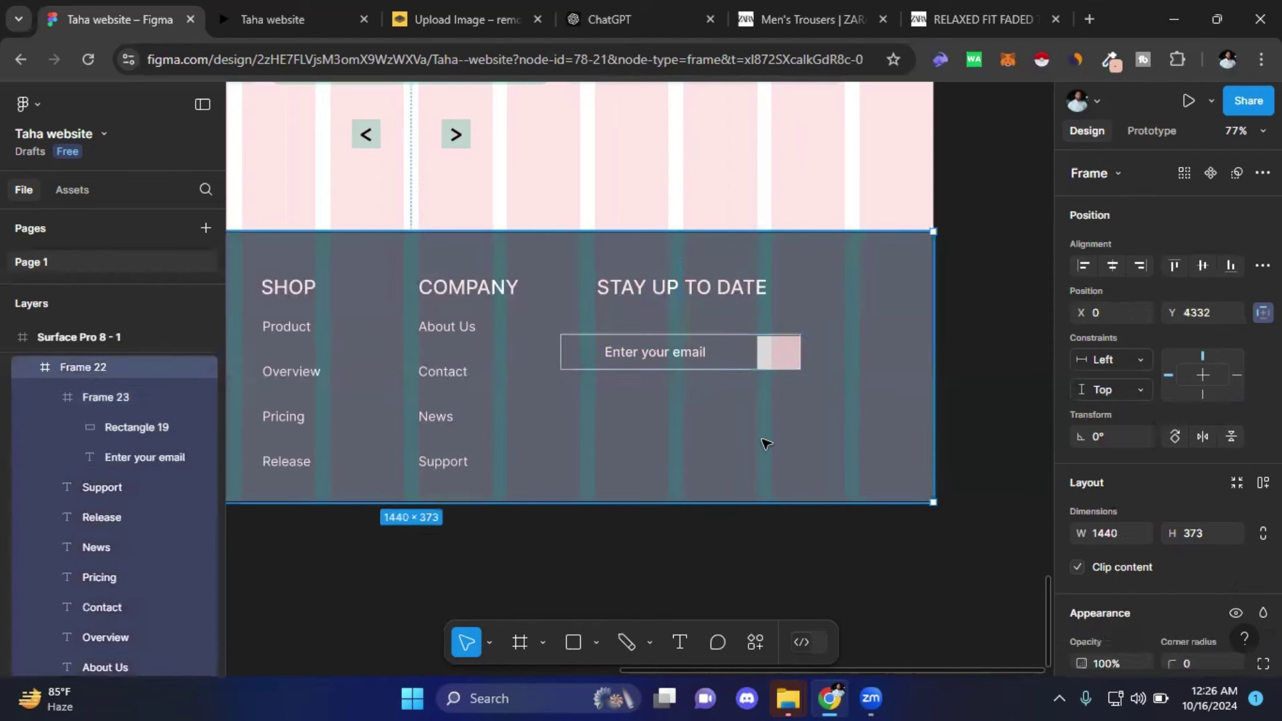
click(783, 358)
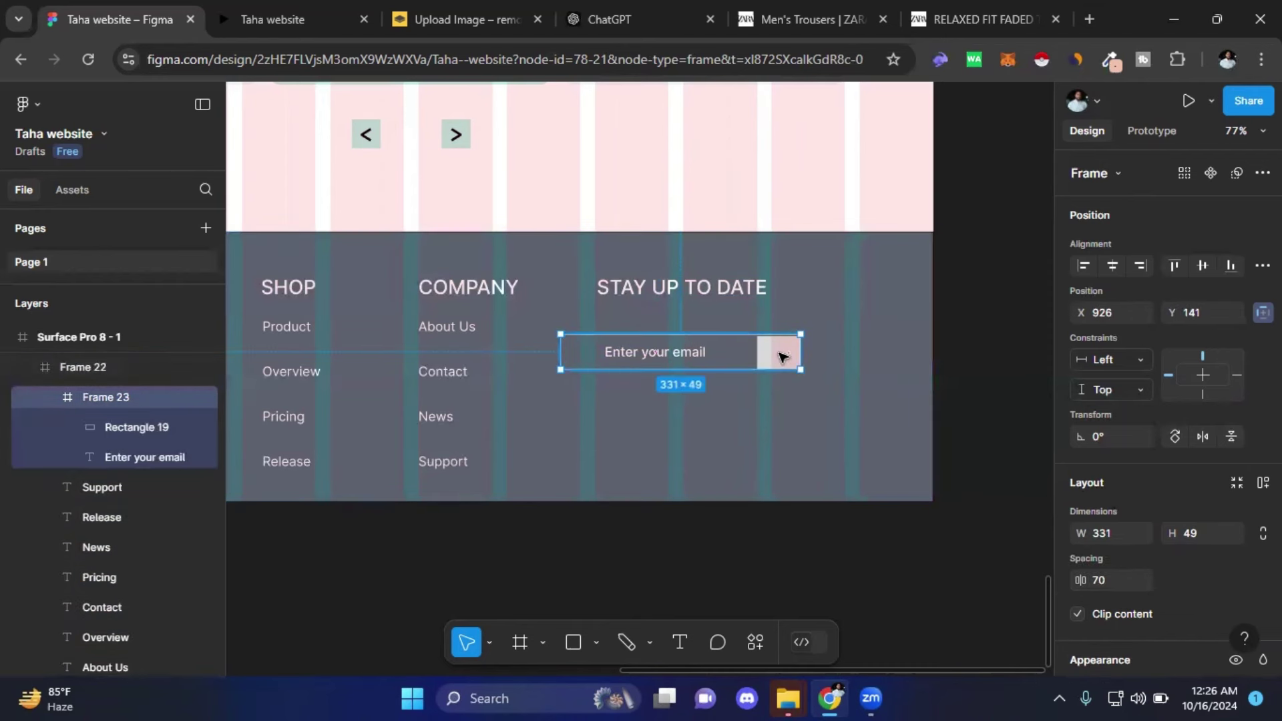
- Resize the pink Rectangle 19 to 107×49 at X 224, Y 0
scroll(783, 357, up, 3)
scroll(781, 355, up, 5)
scroll(782, 355, up, 5)
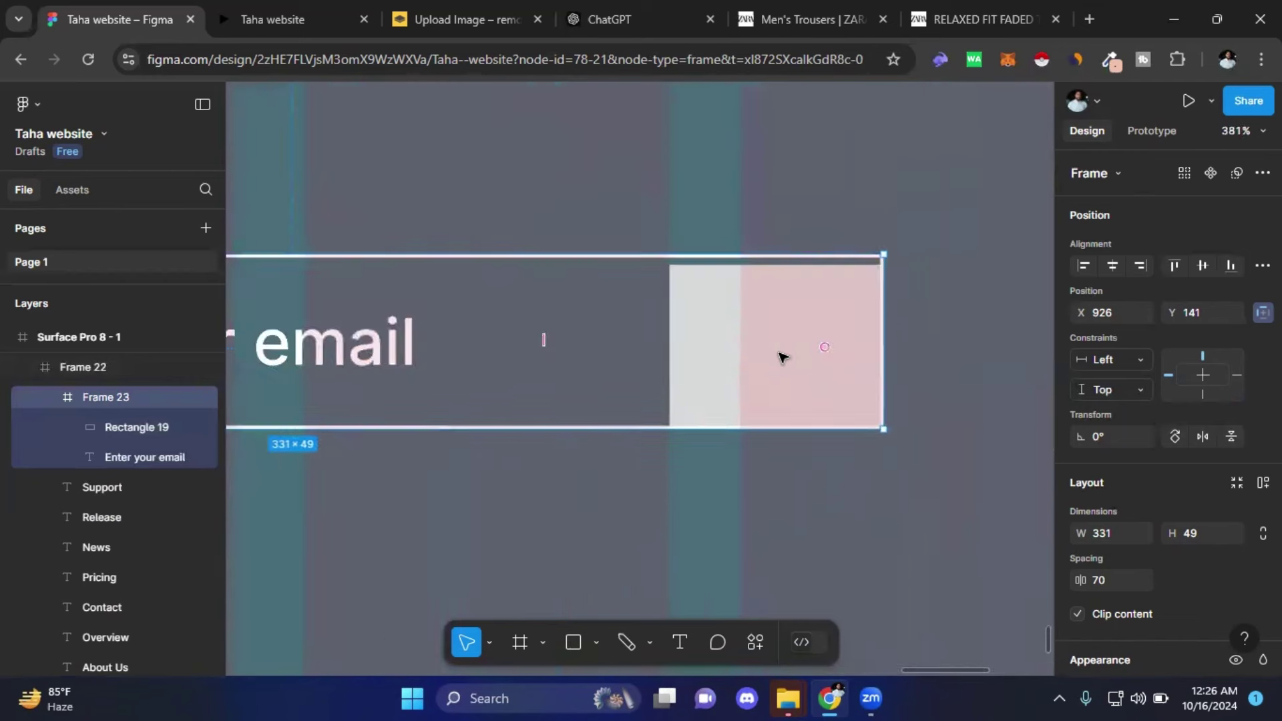
click(754, 329)
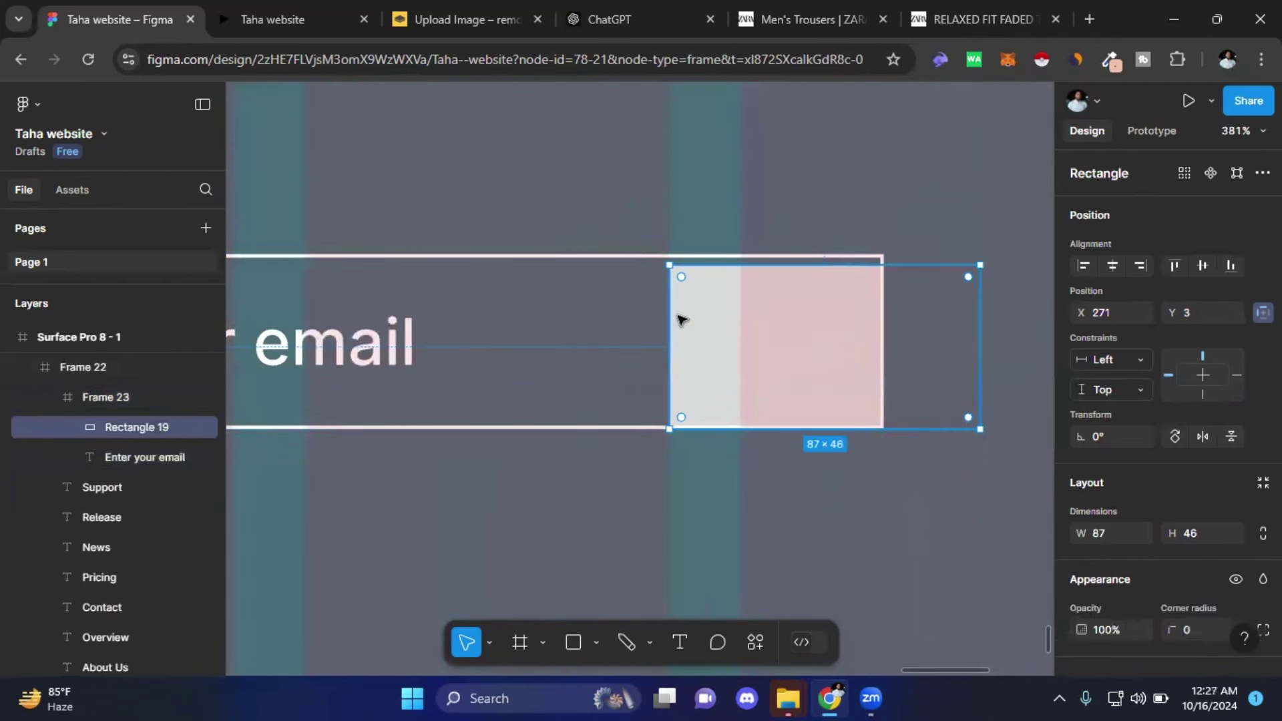
drag(681, 320, 687, 286)
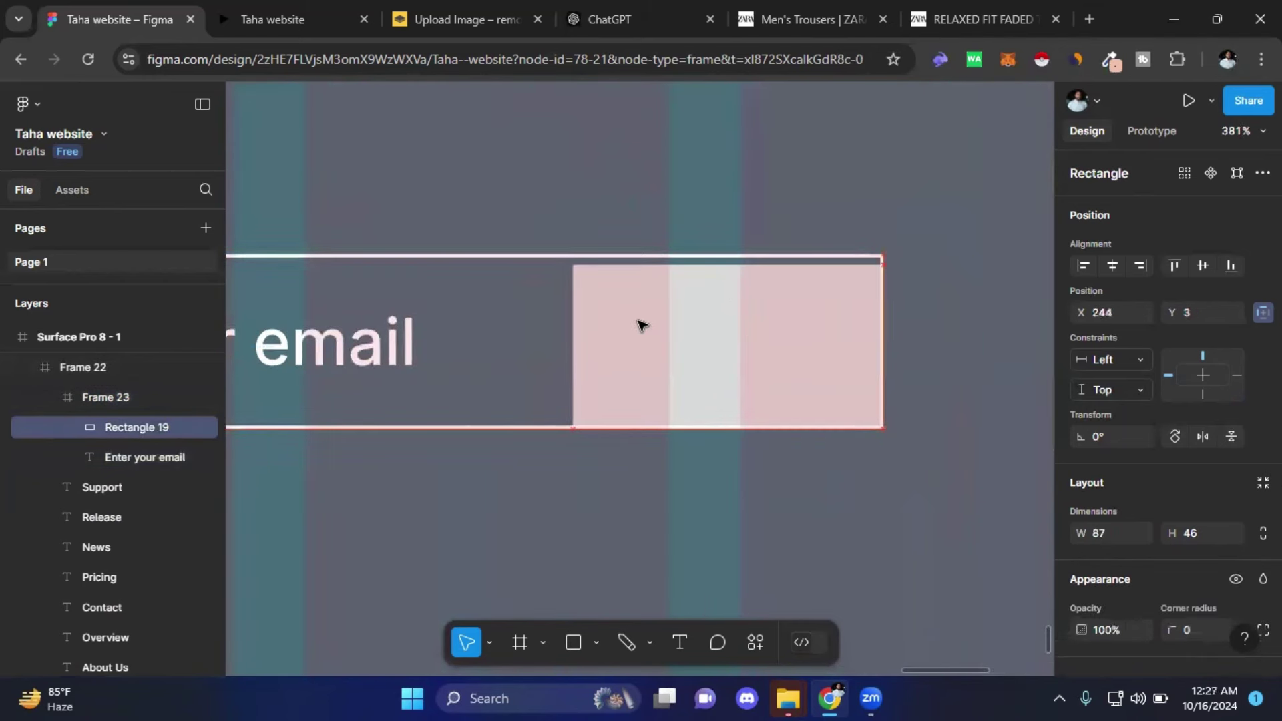
drag(698, 264, 698, 256)
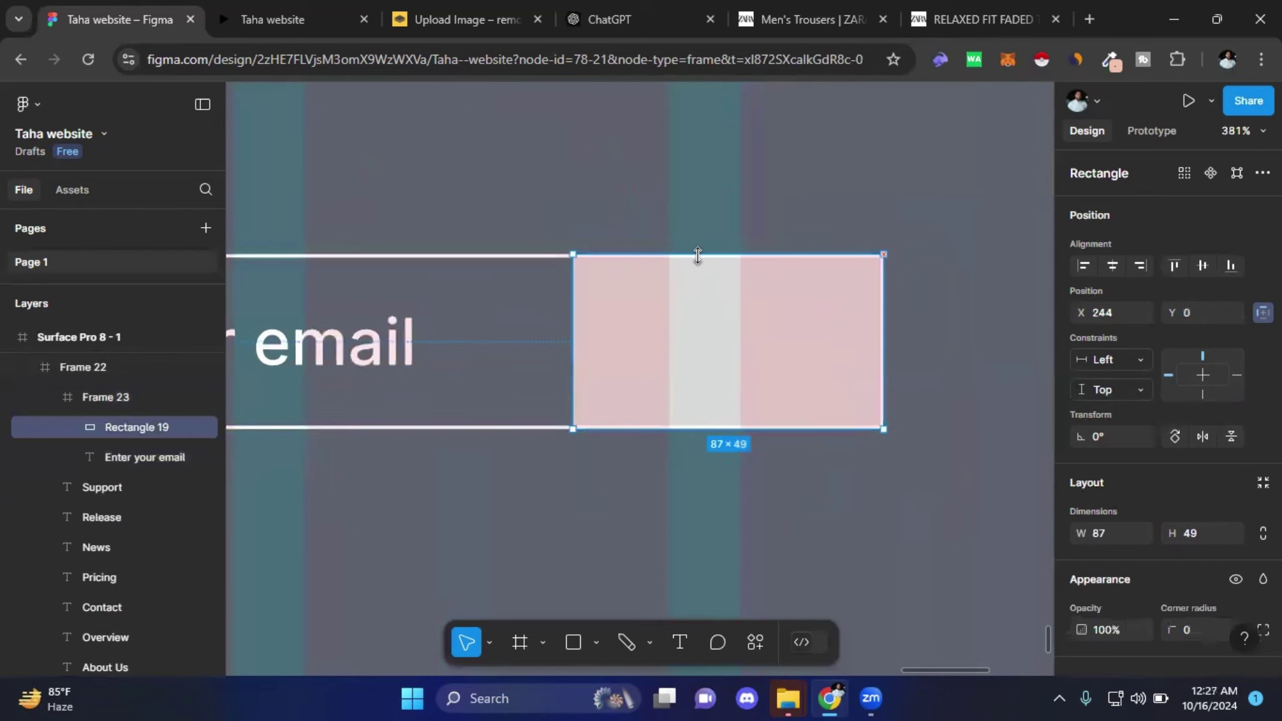
drag(572, 357, 501, 358)
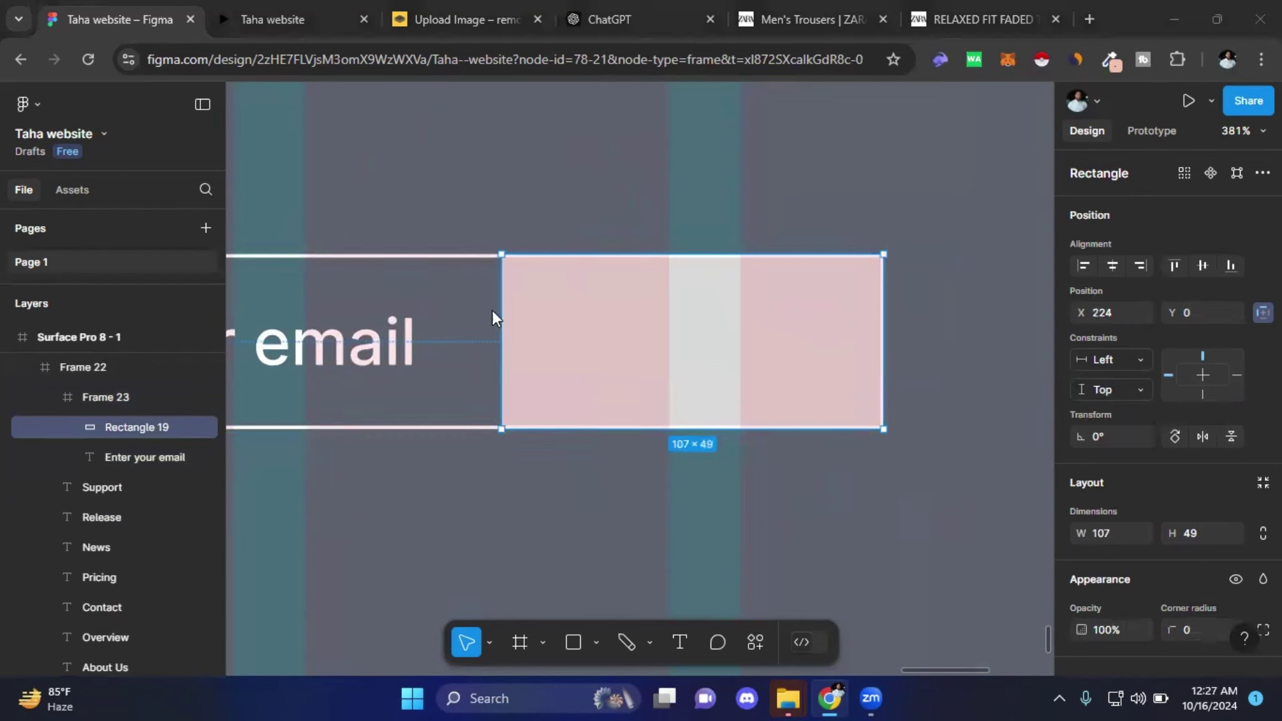
click(278, 370)
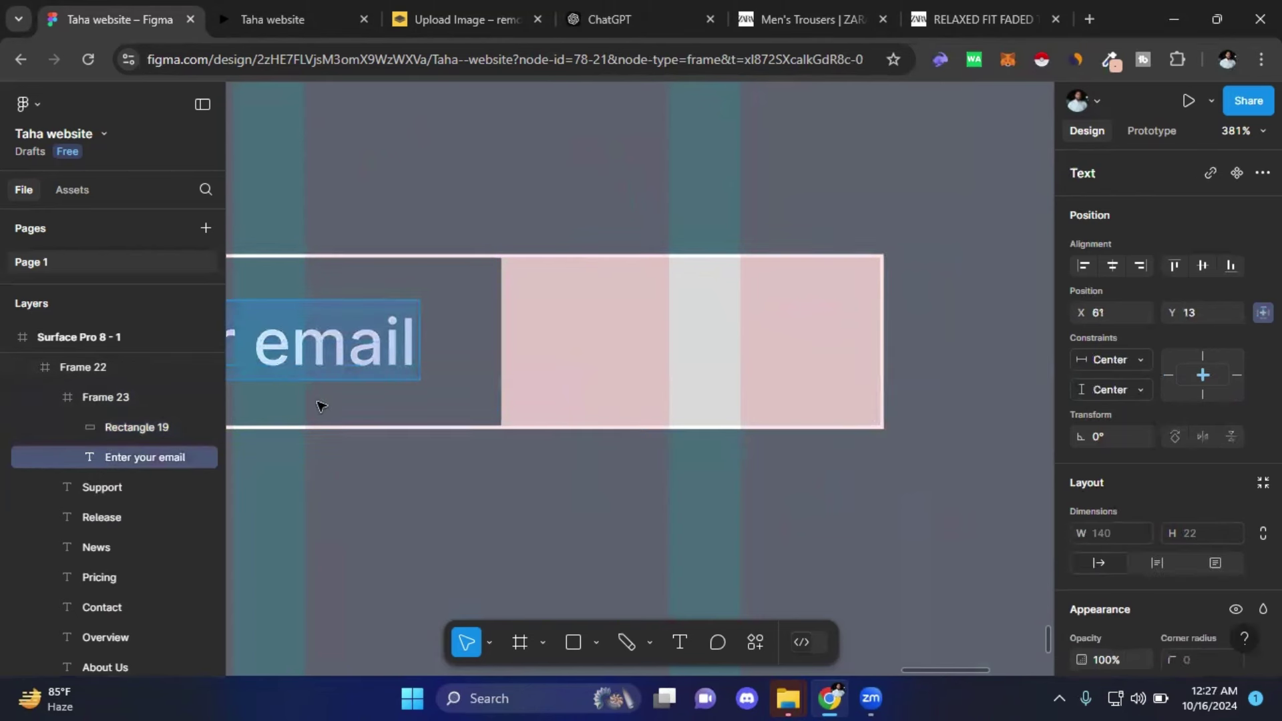
- Duplicate the placeholder text onto the pink block and change it to SUBMIT
drag(320, 325, 920, 349)
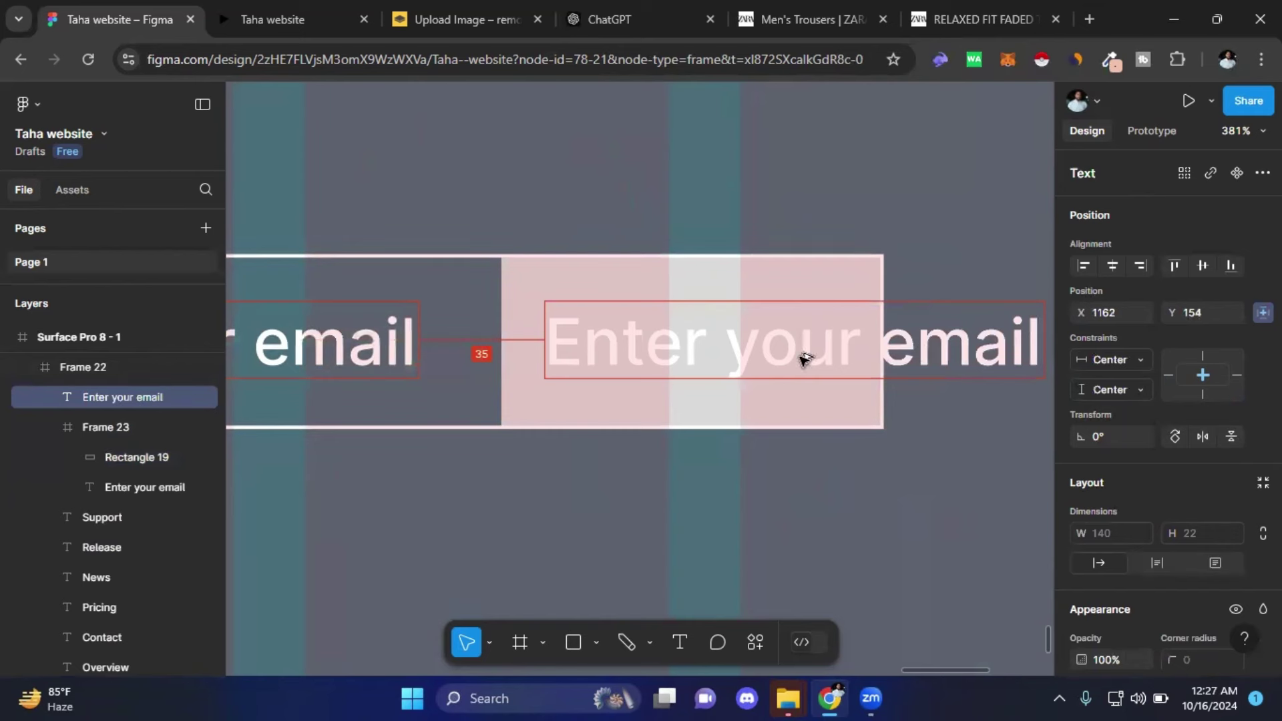
double_click(663, 358)
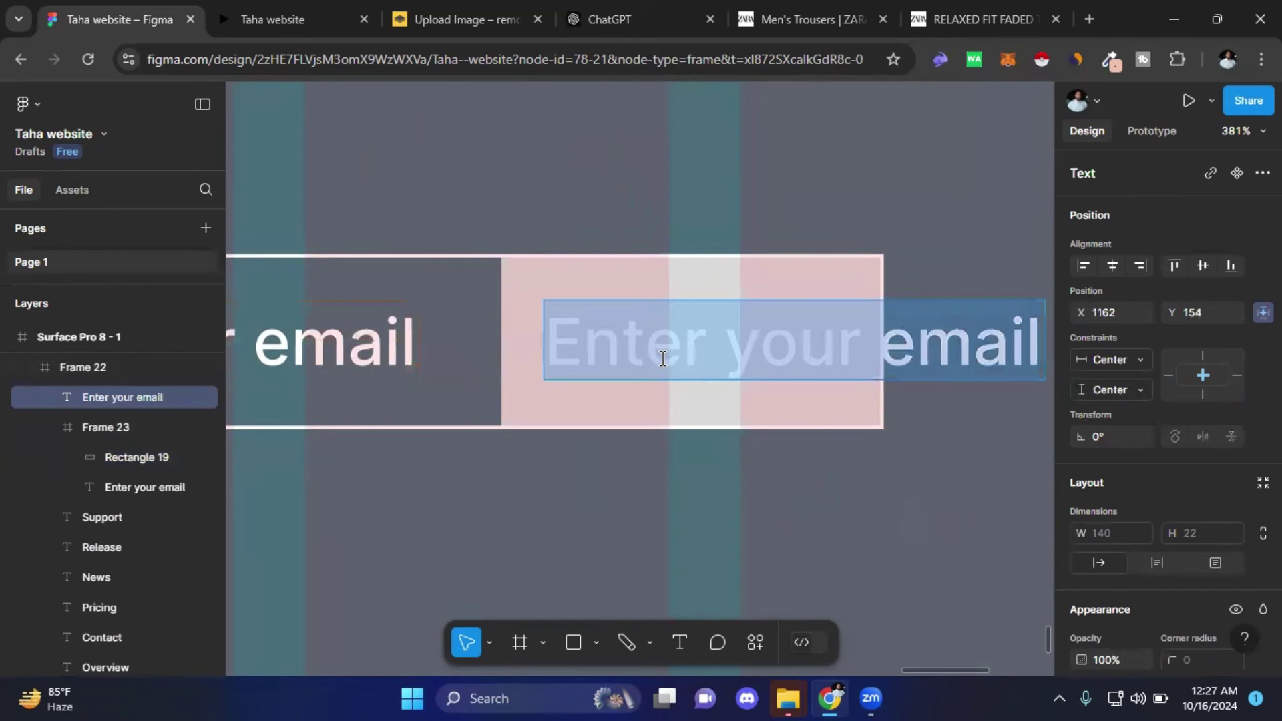
text(SUB)
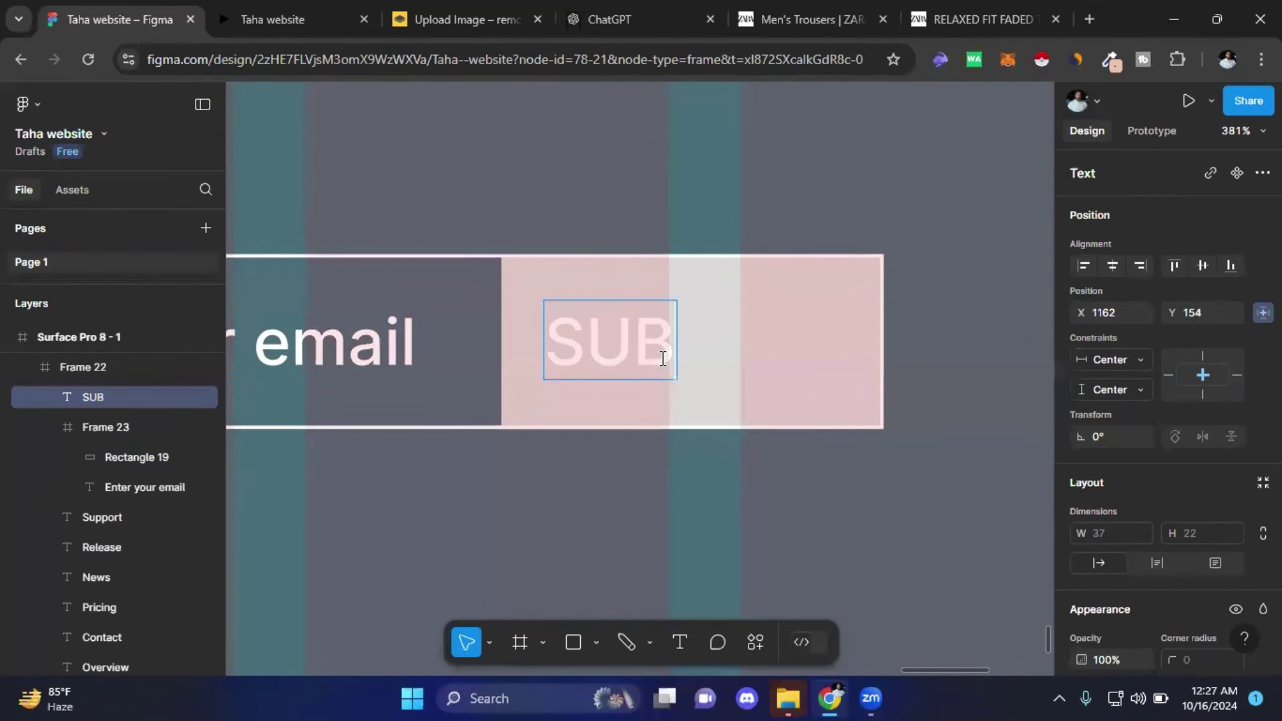
text(MIT)
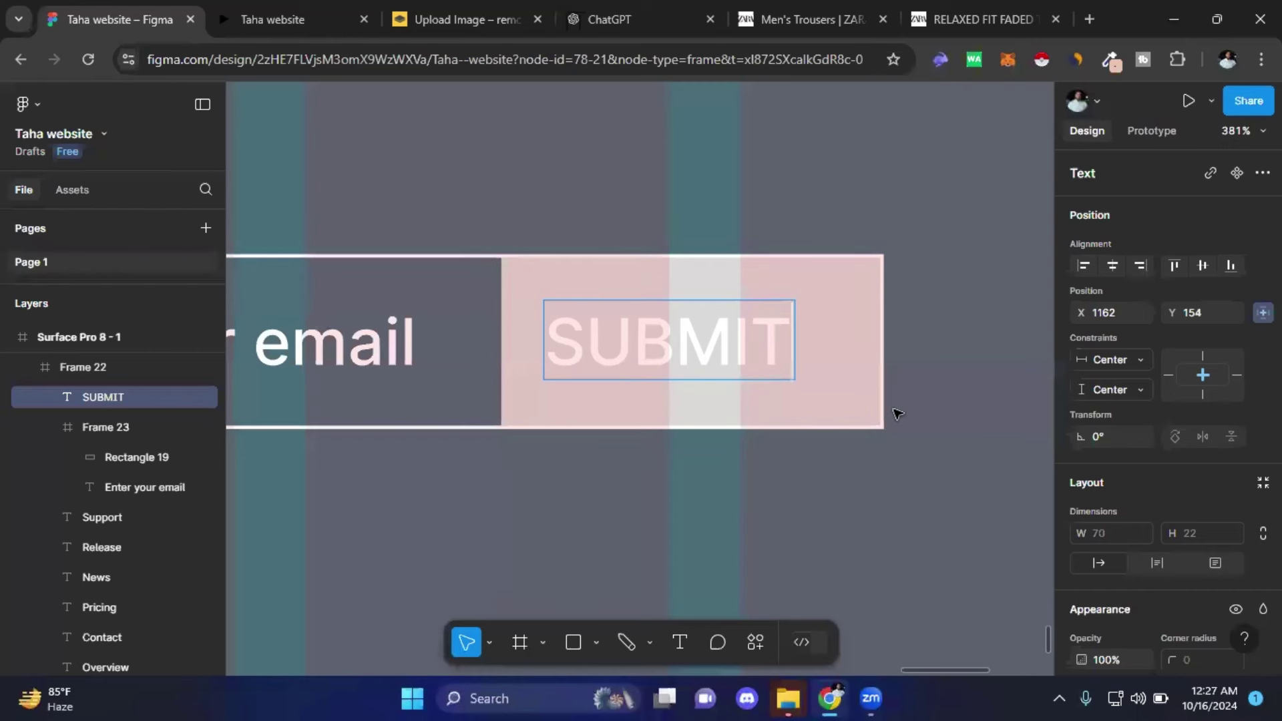
key(ctrl+a)
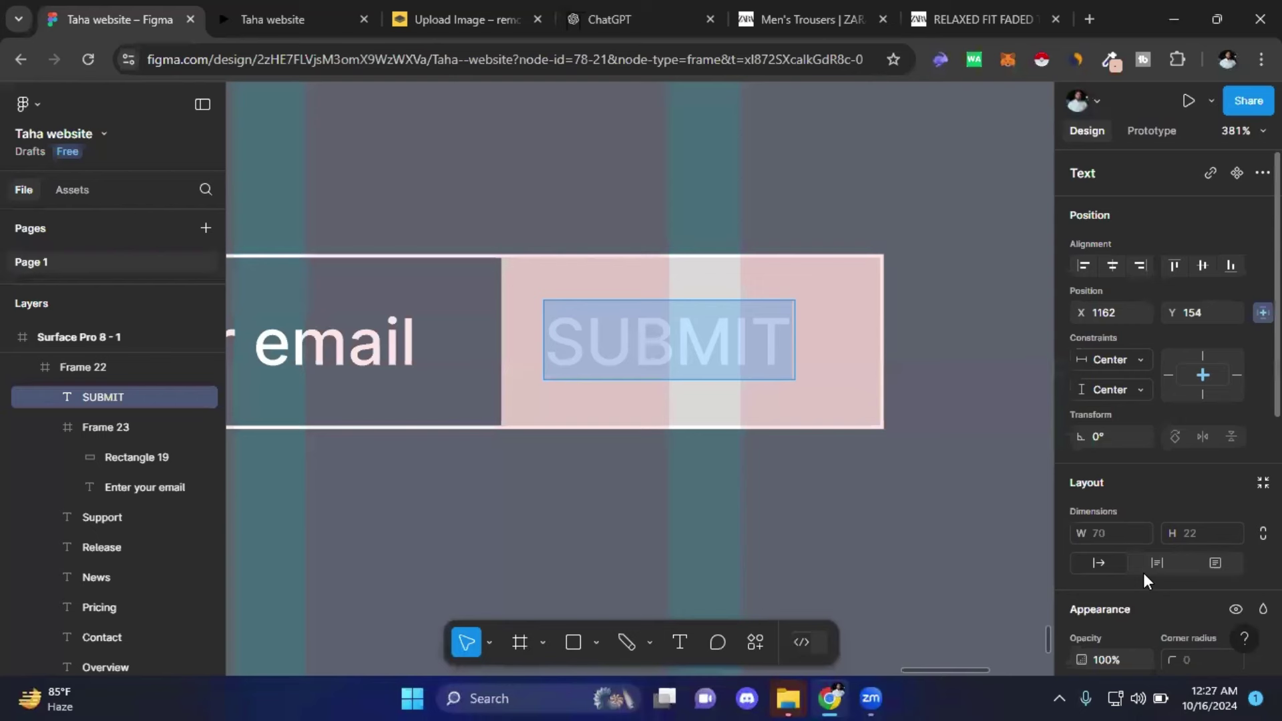
scroll(1144, 573, down, 4)
scroll(1143, 573, down, 3)
- Make the SUBMIT text black (000000)
click(1081, 480)
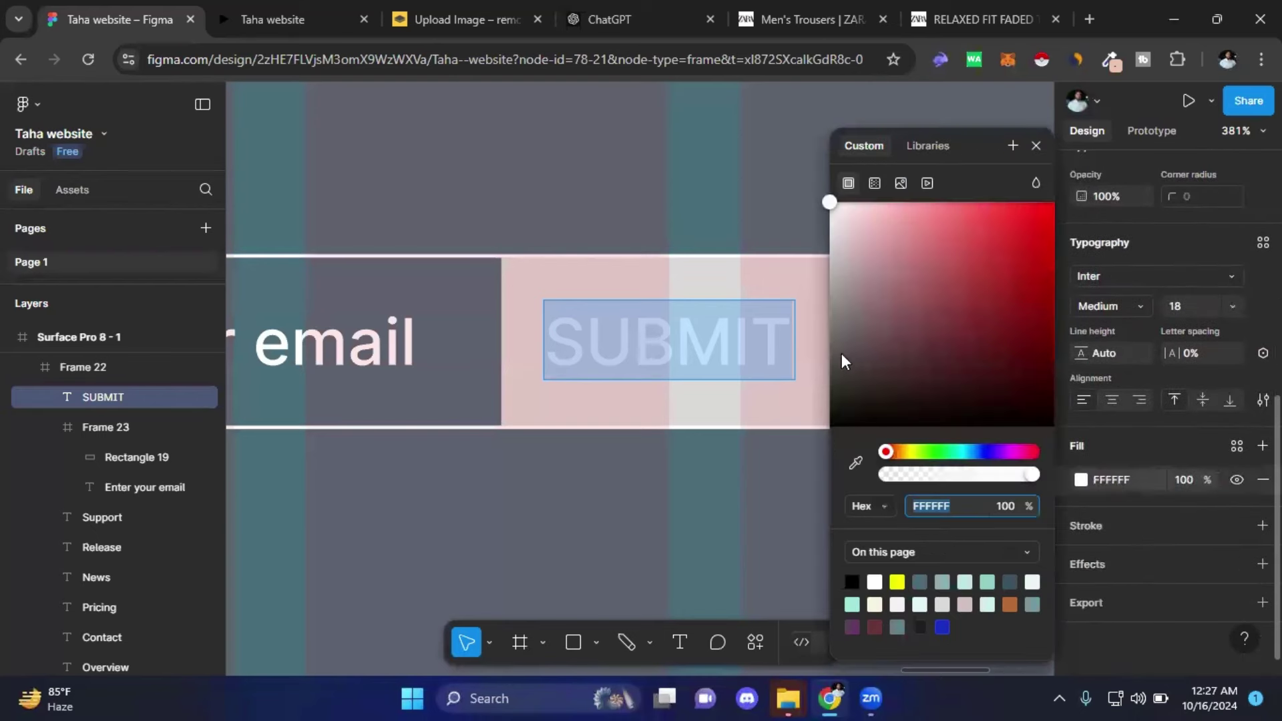
drag(870, 343, 739, 504)
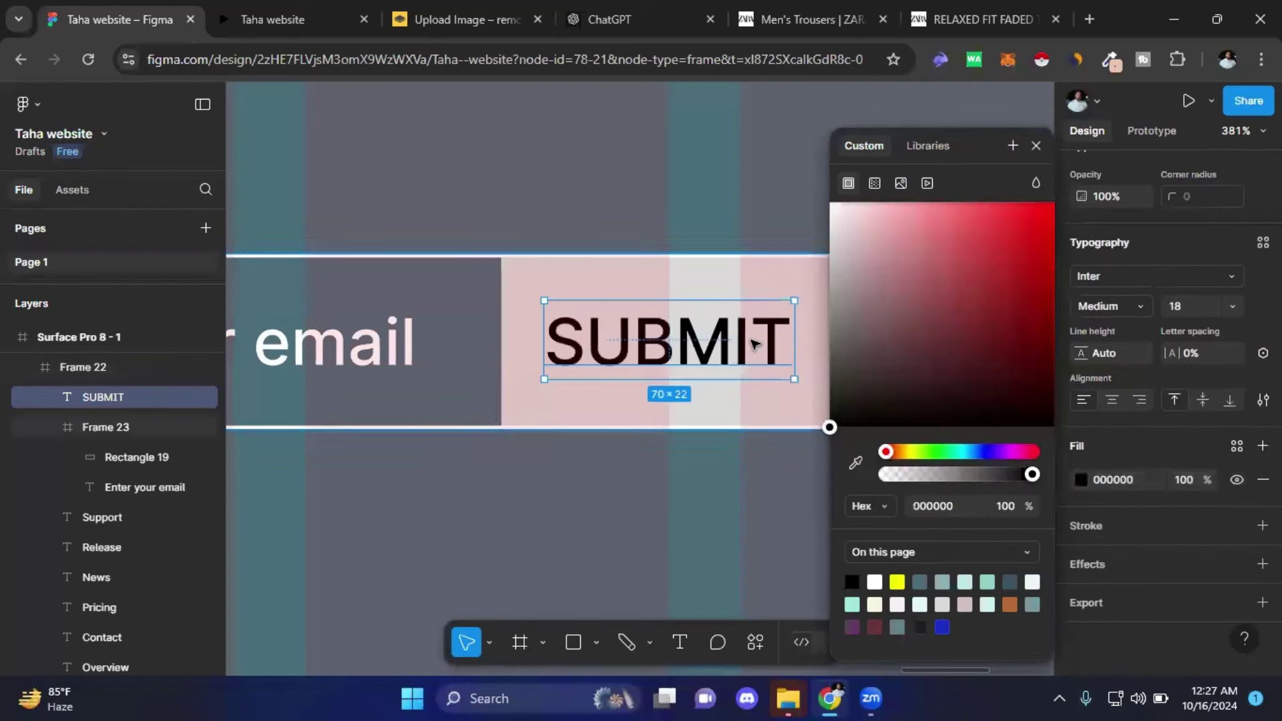
key(Escape)
key(Escape)
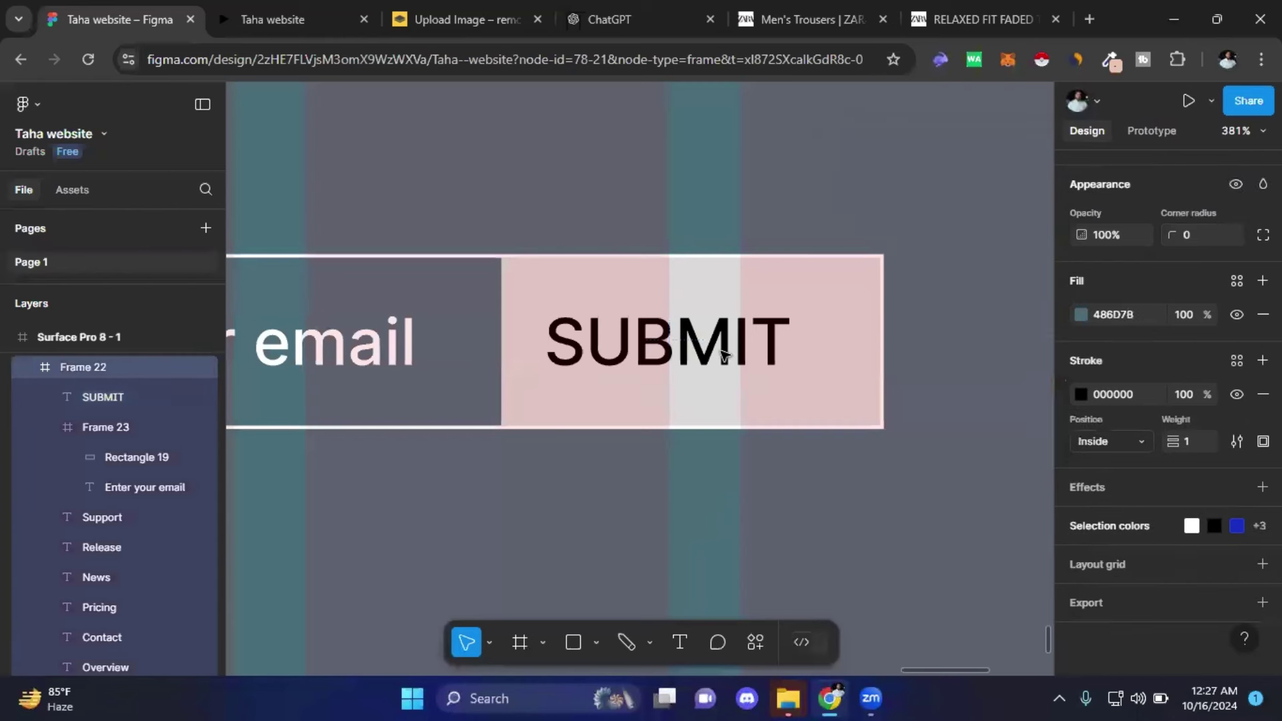
- Centre the SUBMIT label on the 107×49 pink button
click(725, 356)
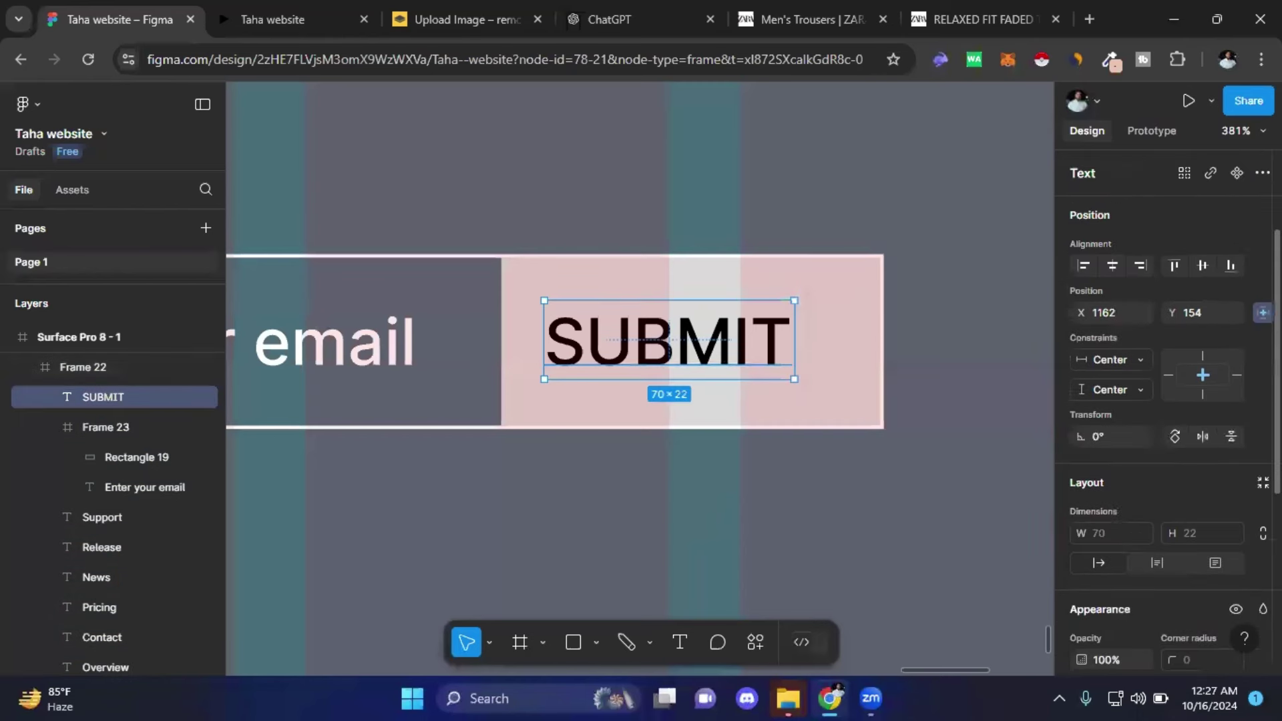
click(1202, 266)
click(1112, 265)
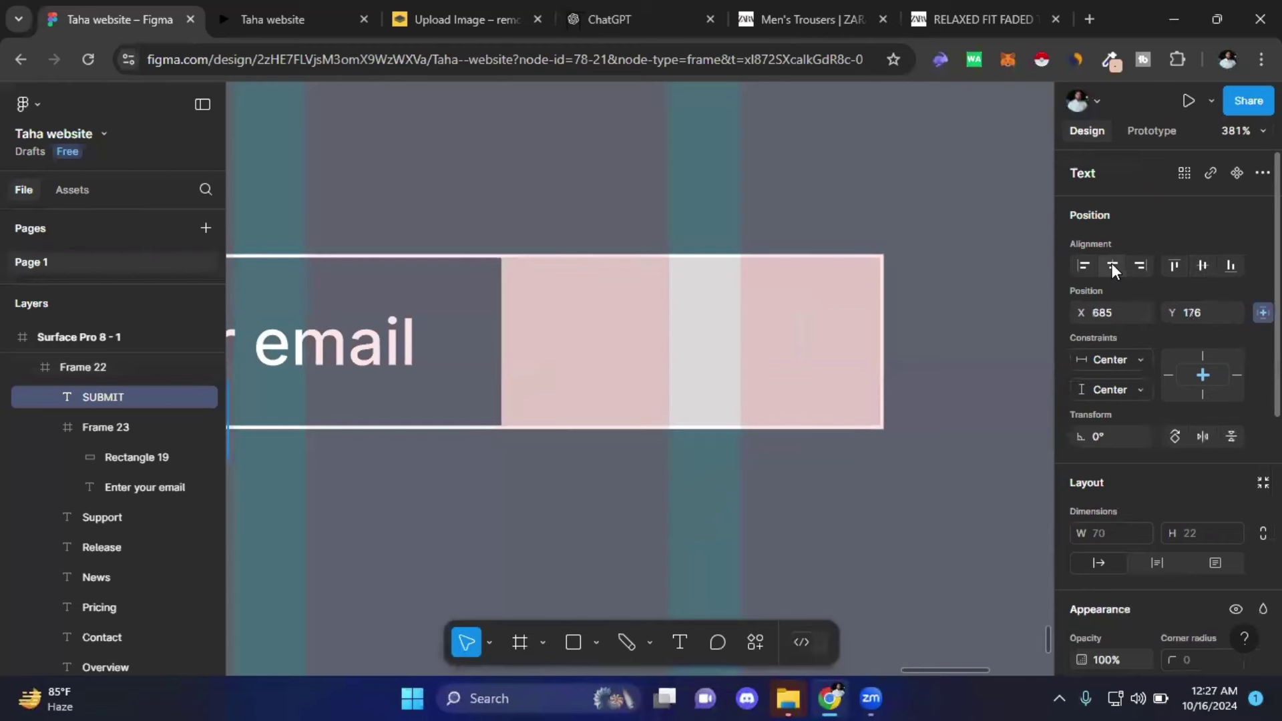
key(ctrl+z)
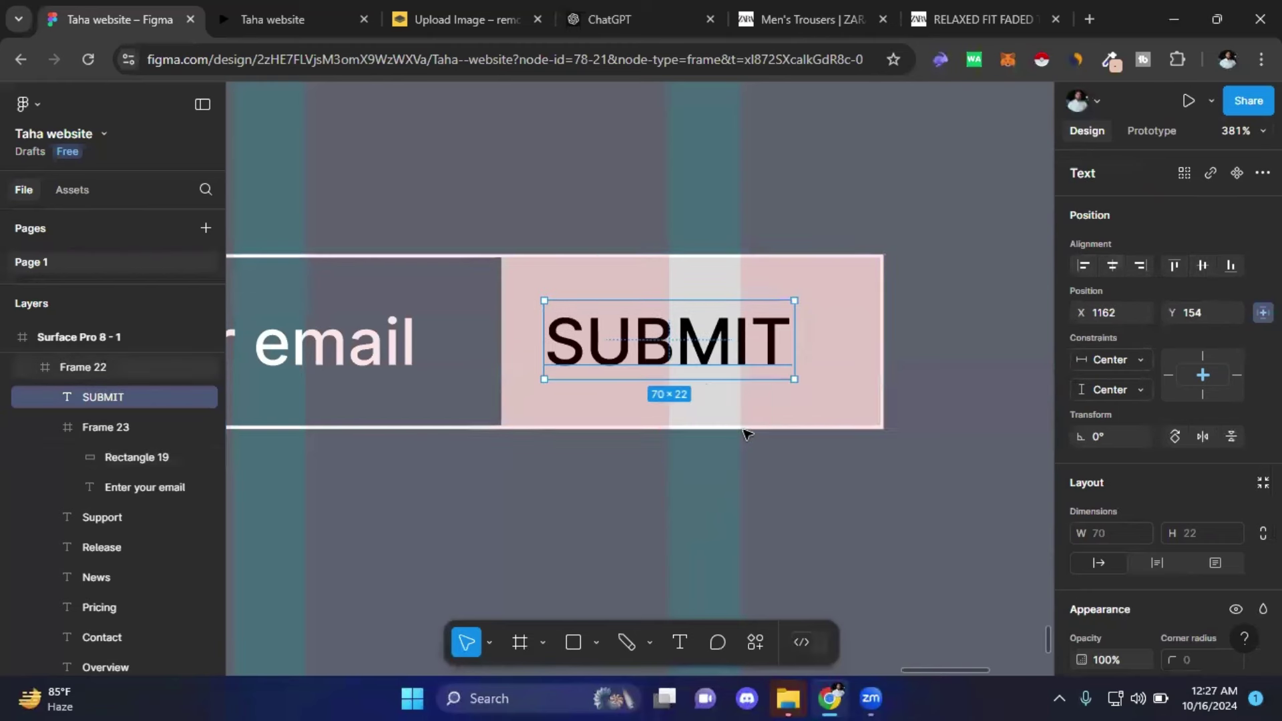
key(ctrl+z)
drag(692, 358, 702, 347)
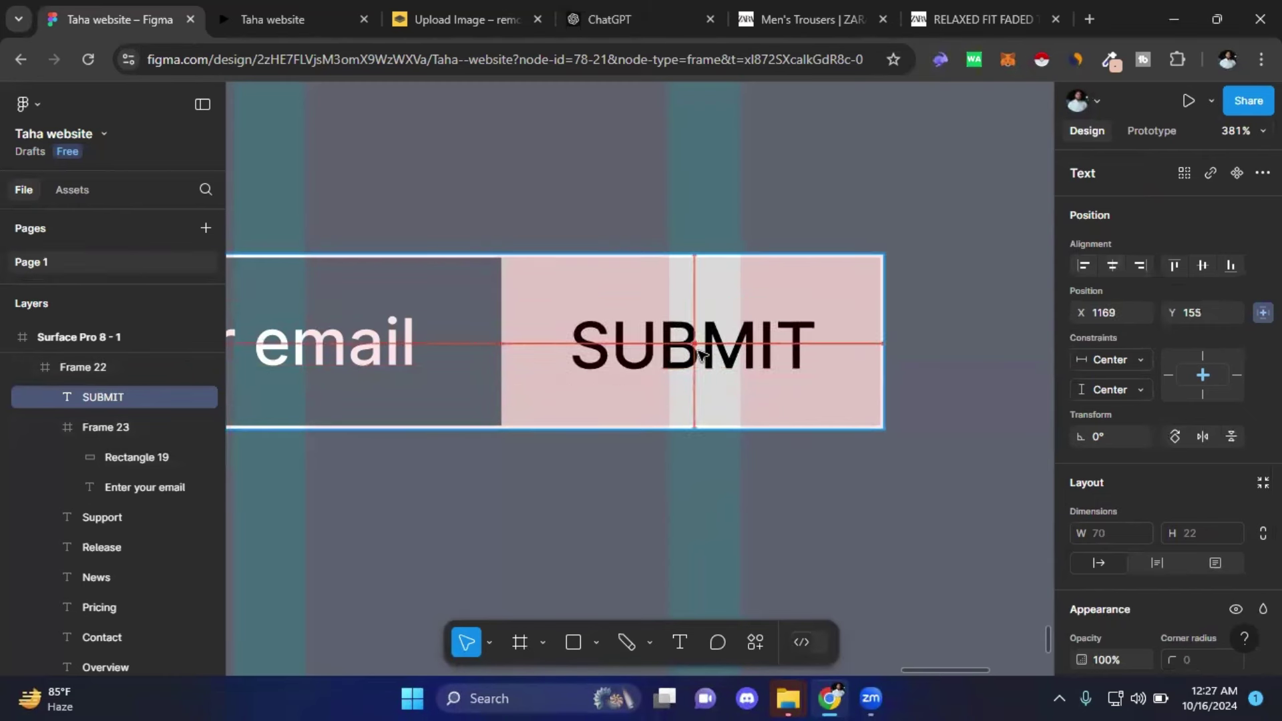
click(572, 373)
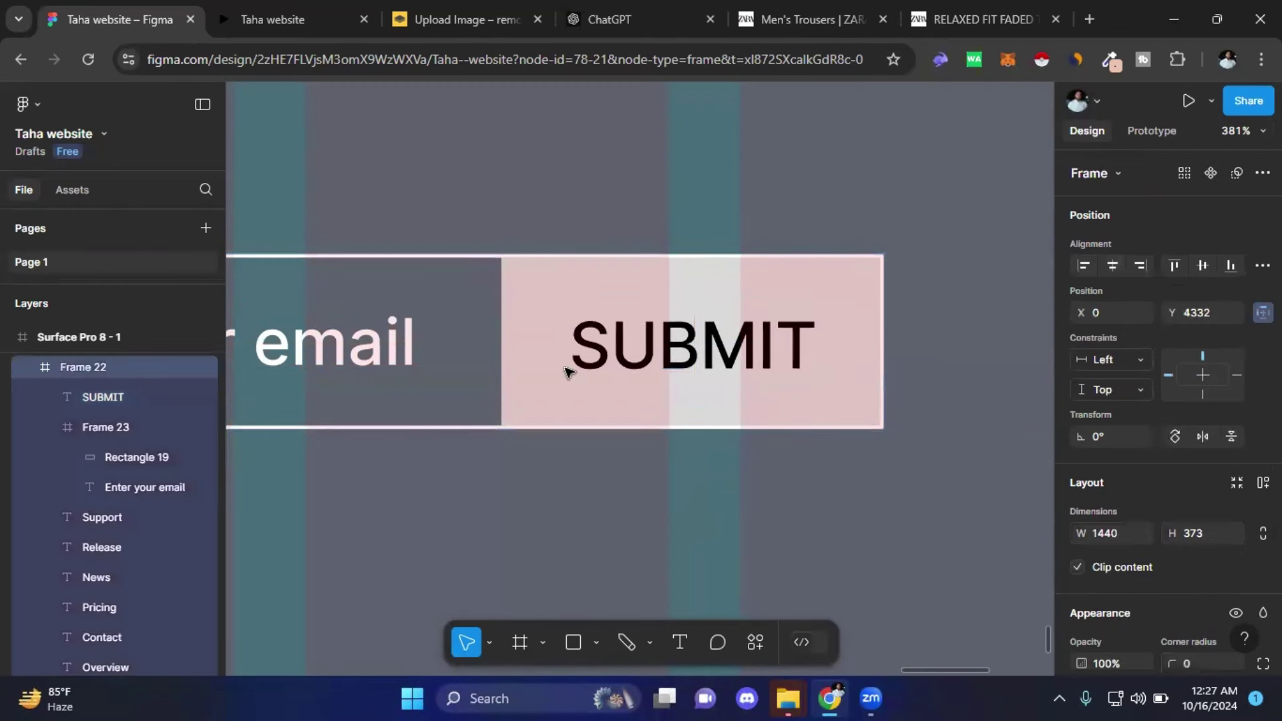
double_click(567, 371)
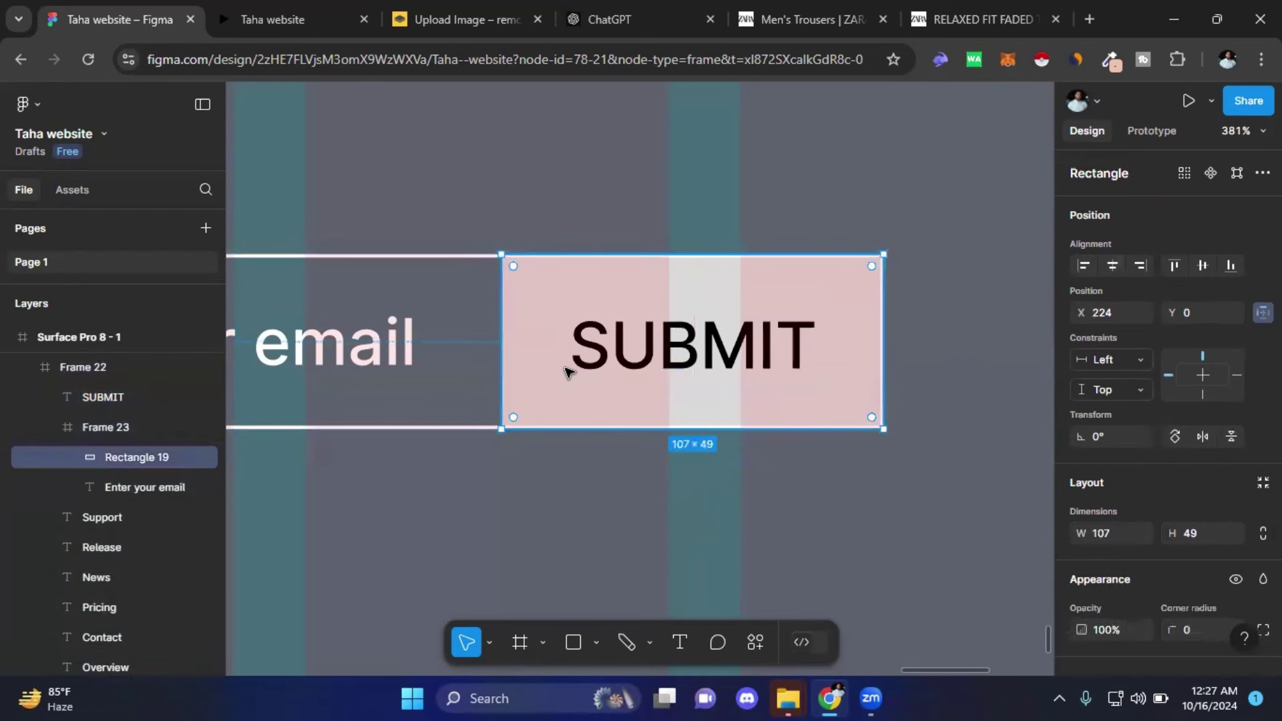
- Eyedrop the middle testimonial card's mint B5ECE7 into the button rectangle's fill
scroll(967, 393, down, 1)
scroll(968, 393, down, 4)
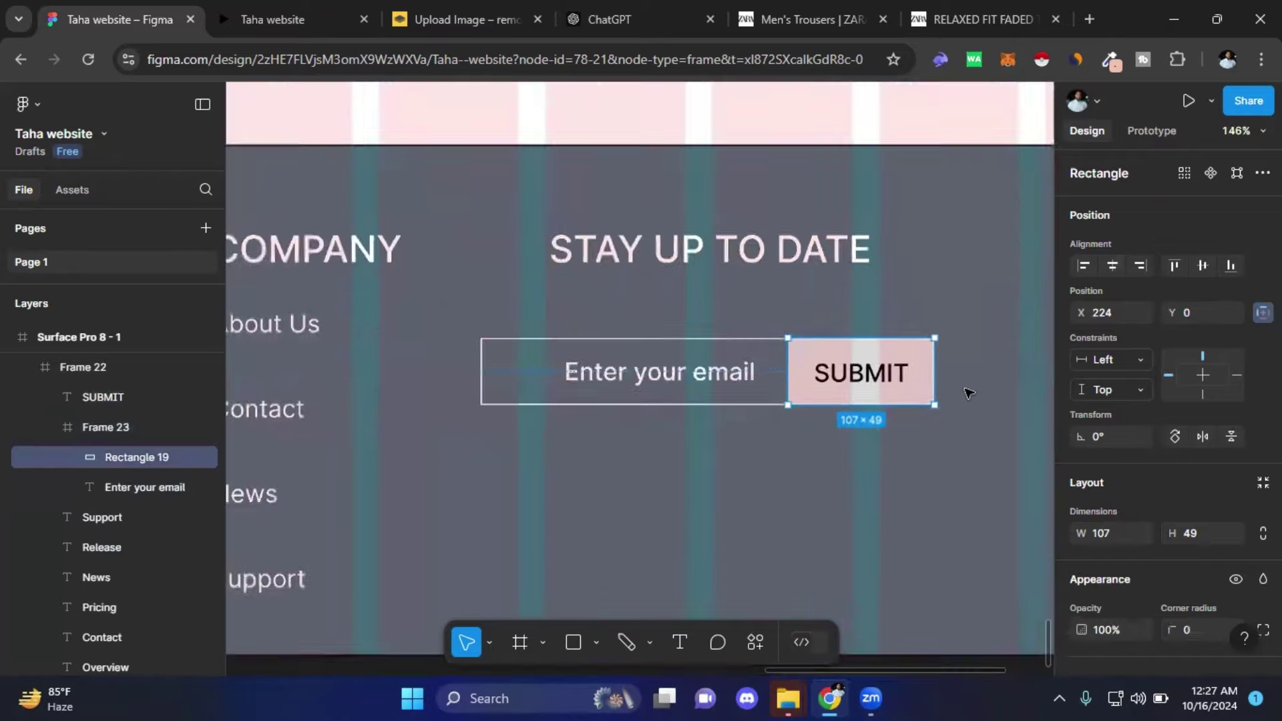
scroll(967, 392, down, 3)
scroll(965, 389, down, 3)
scroll(965, 381, down, 2)
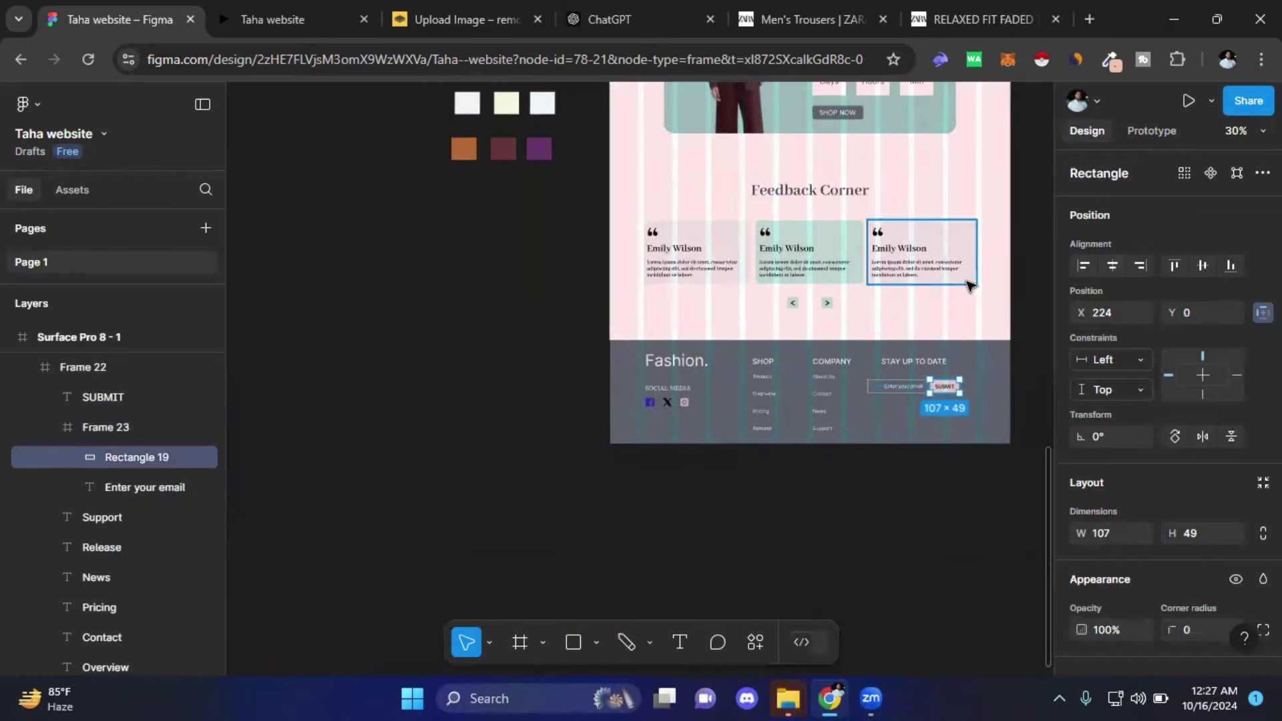
scroll(985, 334, up, 2)
scroll(995, 366, up, 2)
scroll(1135, 511, down, 3)
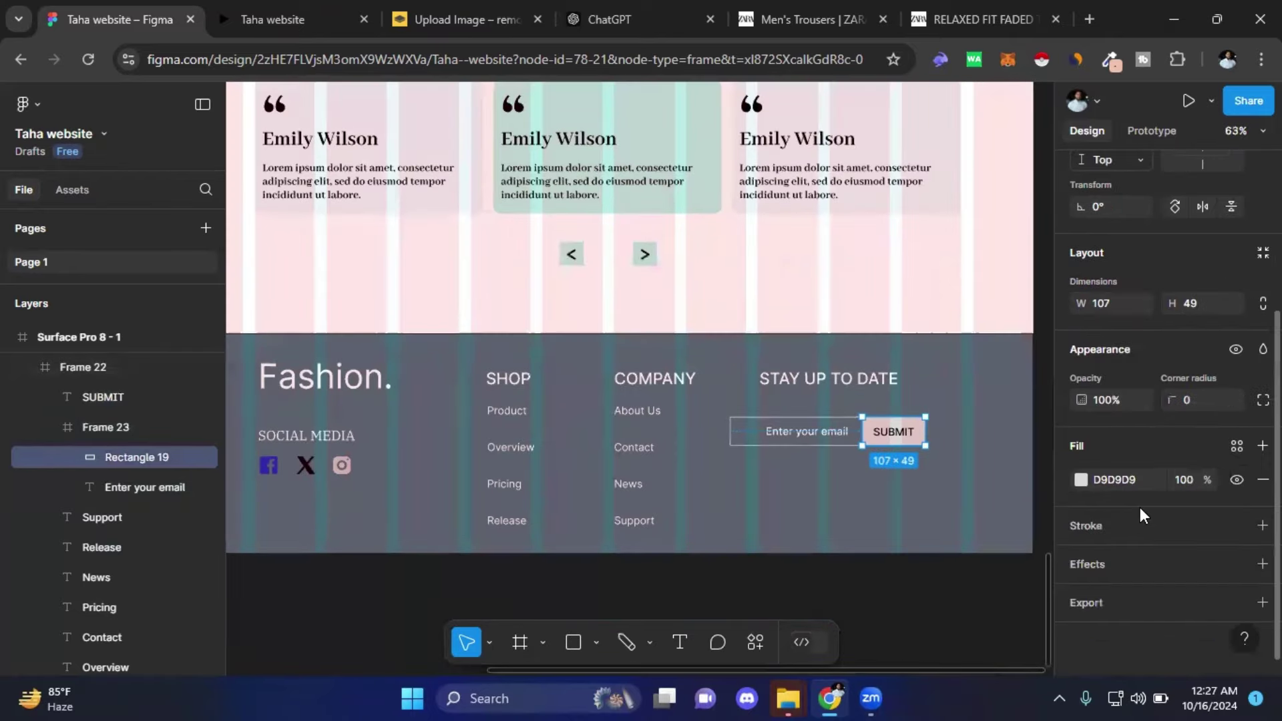
click(1079, 478)
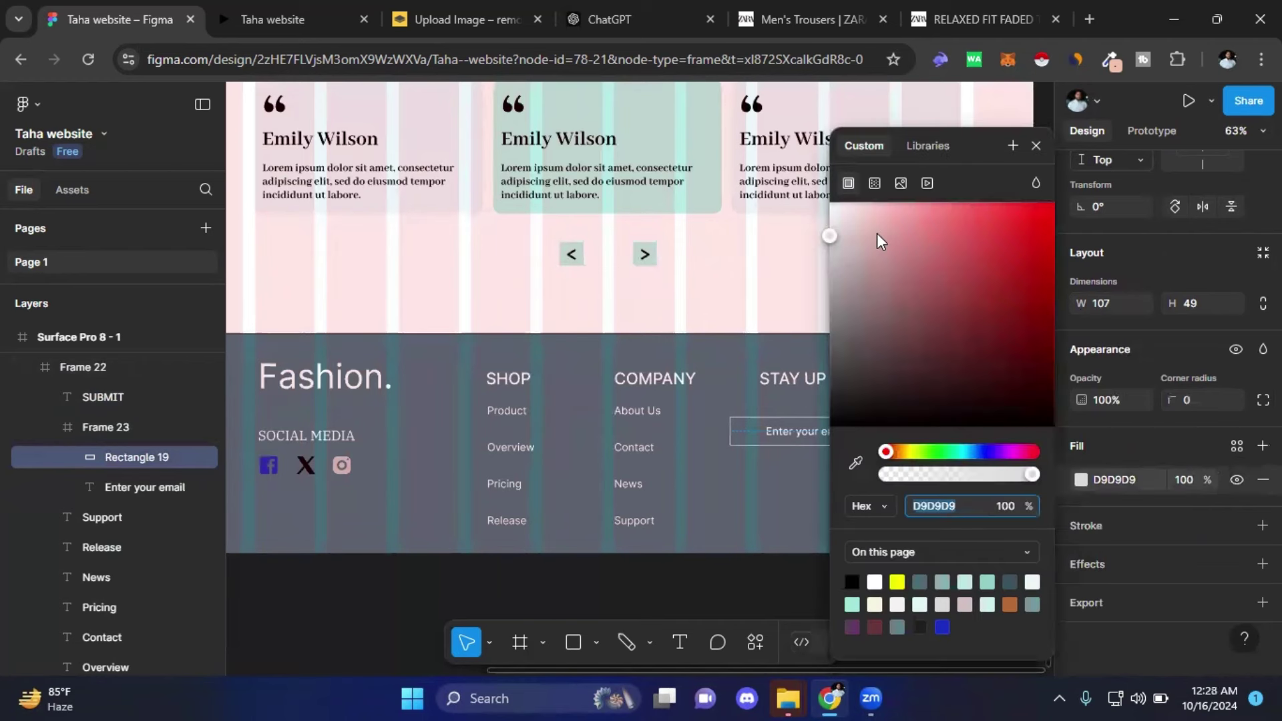
click(855, 462)
click(668, 143)
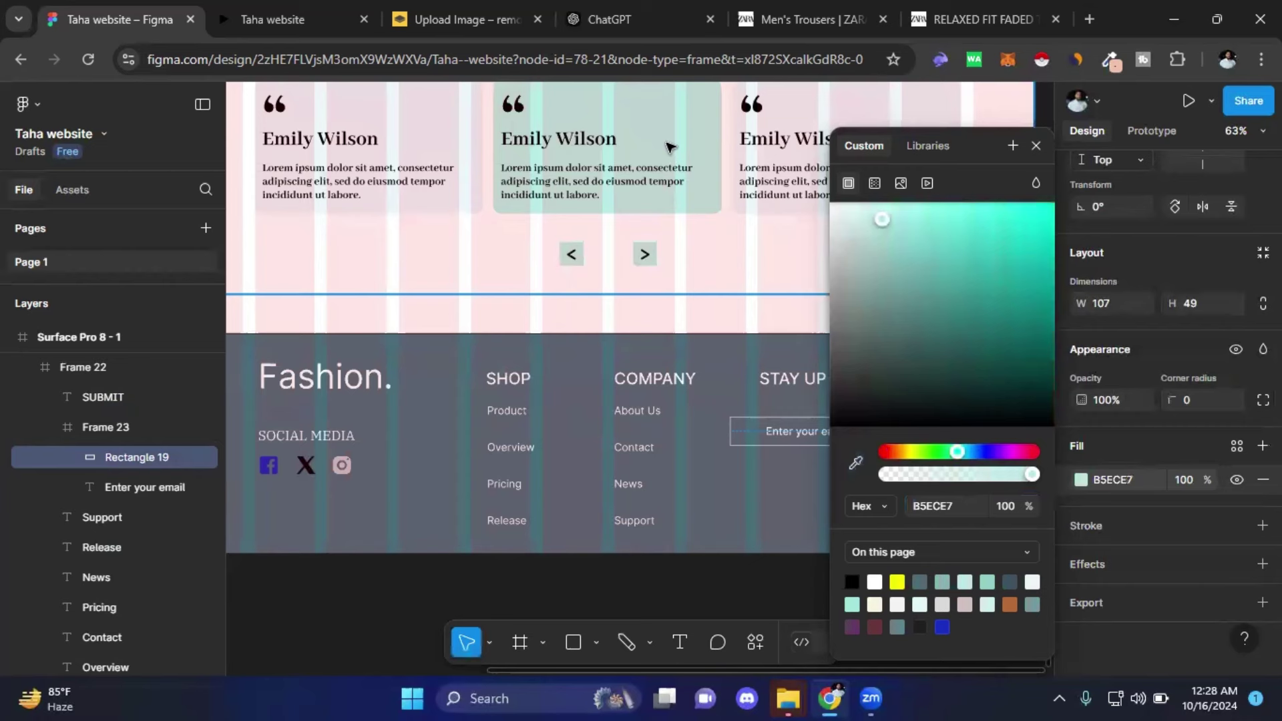
click(1036, 145)
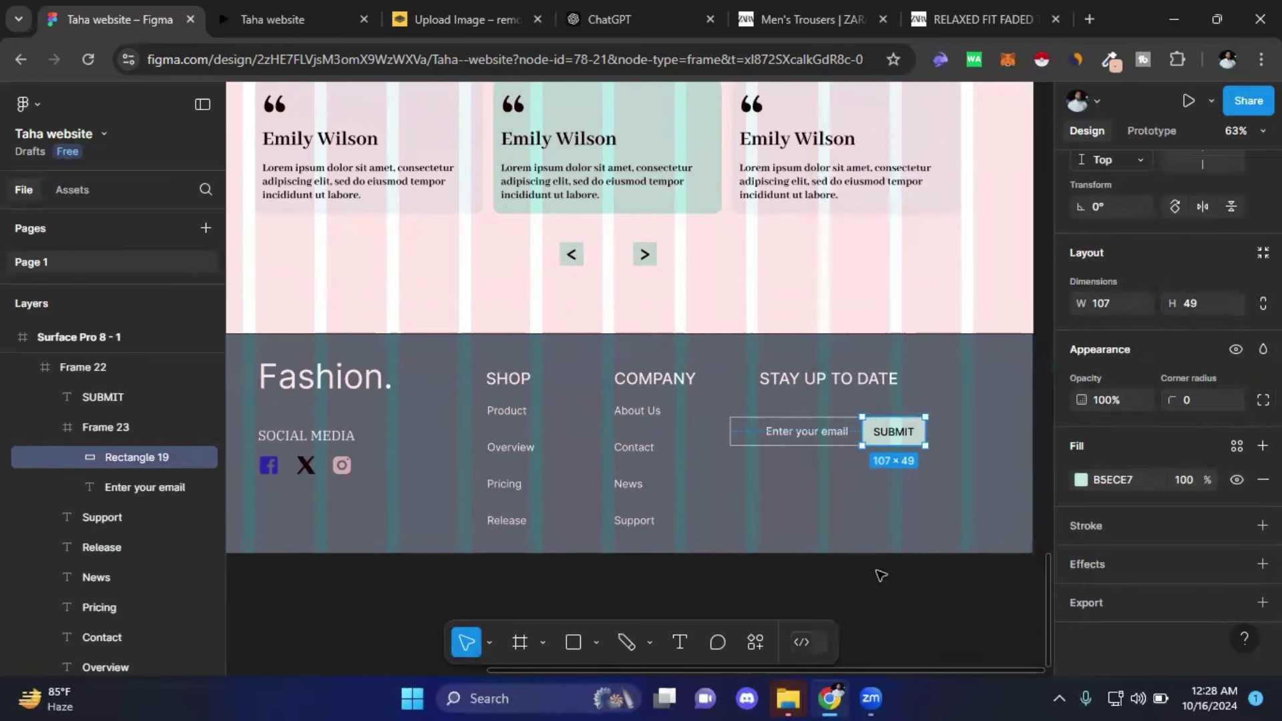
click(893, 584)
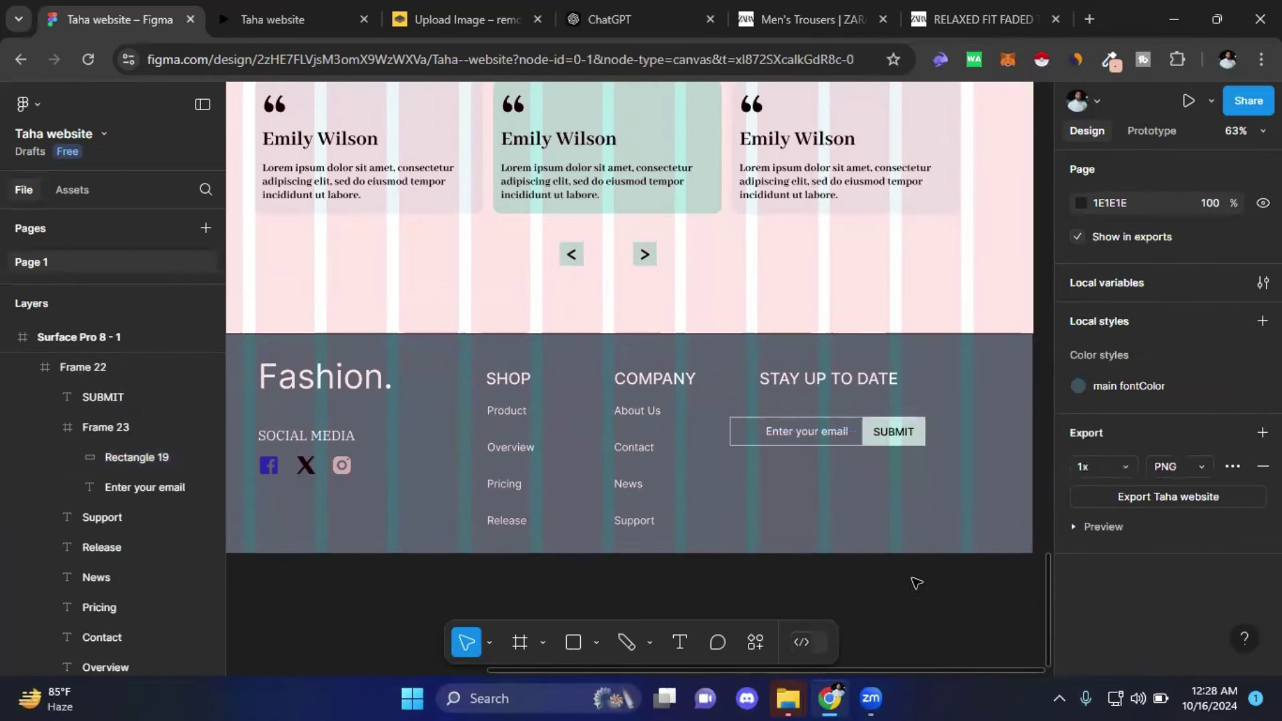
- Move the email field frame to X 976, Y 109 beneath the heading
click(811, 433)
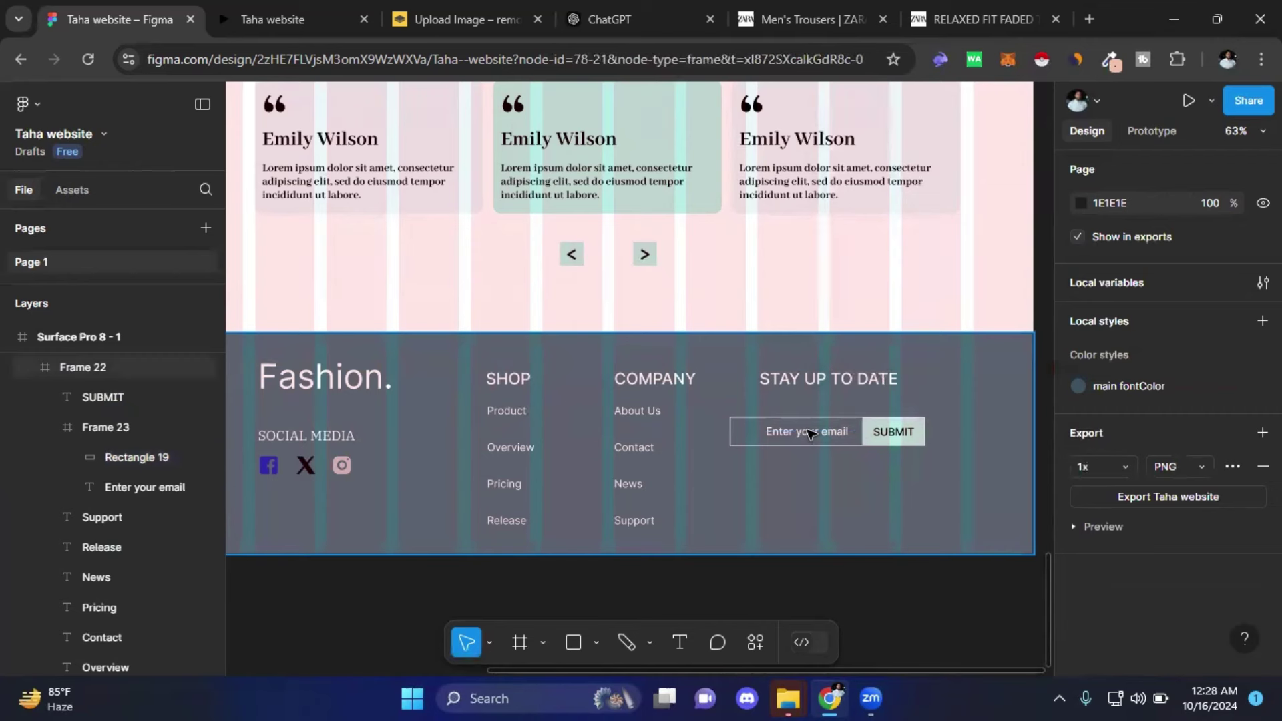
double_click(810, 432)
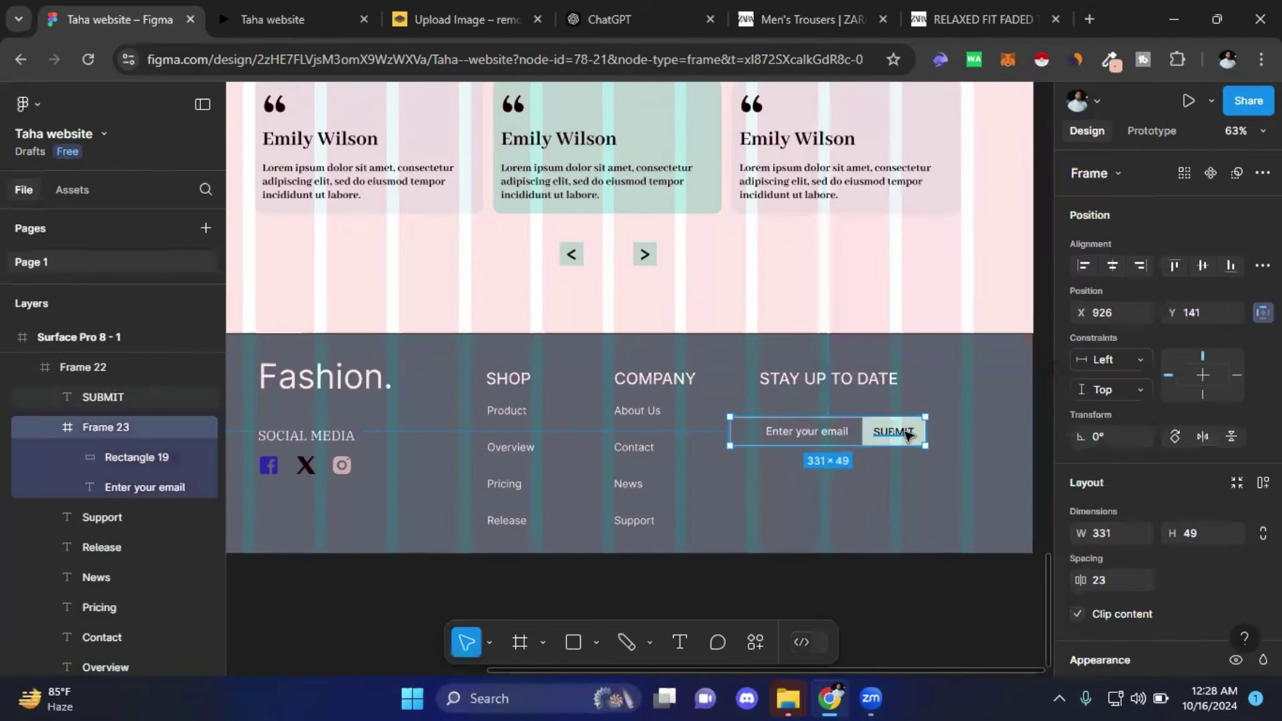
drag(907, 434, 912, 425)
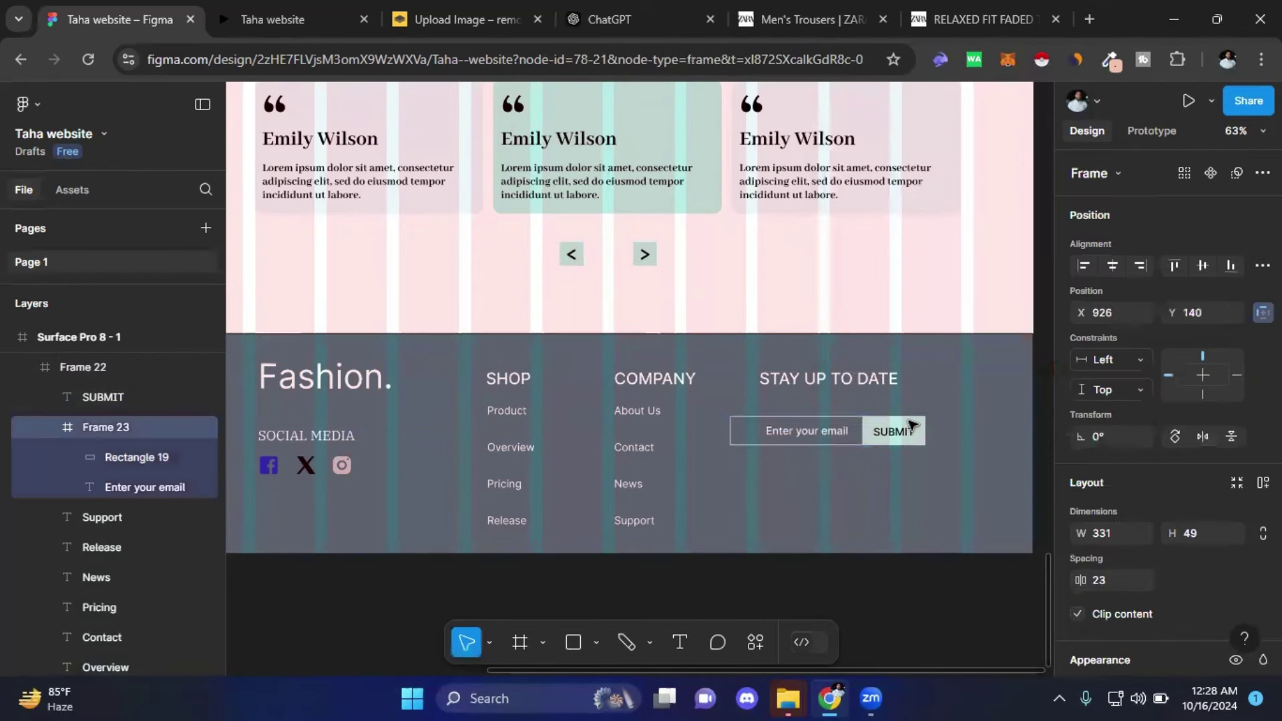
key(shift+Up)
key(shift+Up)
key(Up)
key(Up)
key(Up)
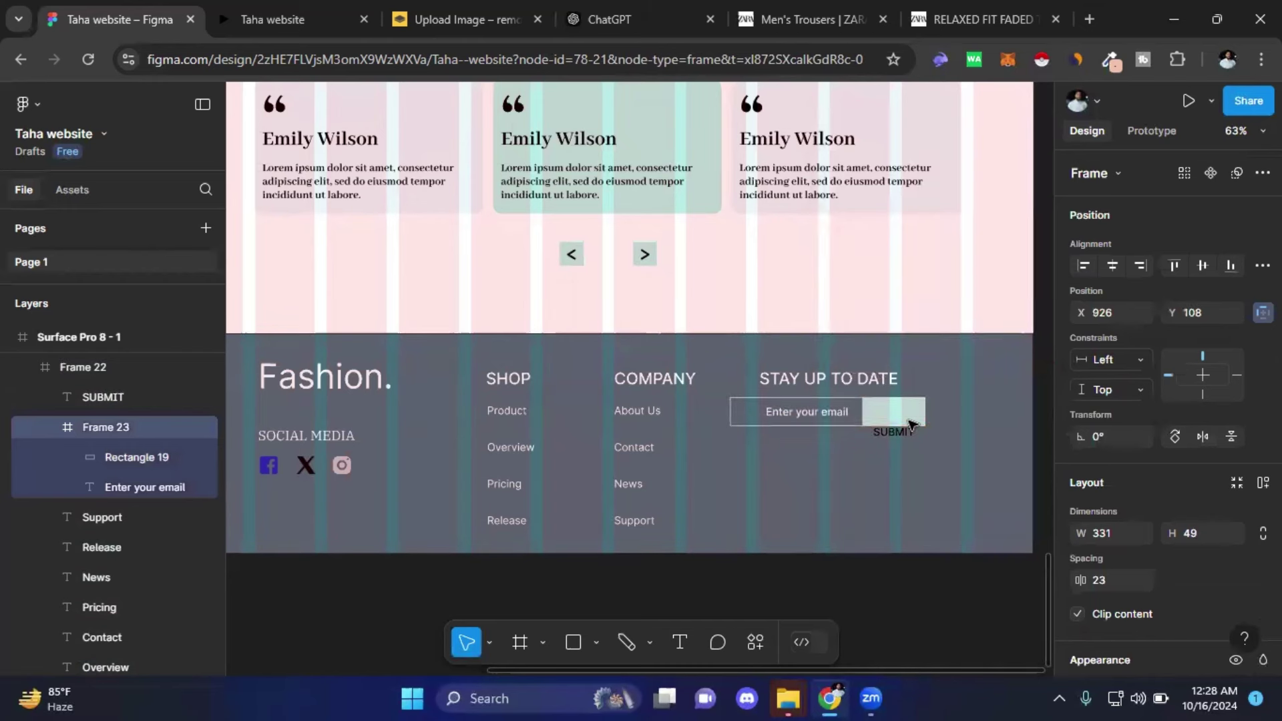
key(shift+Right)
key(shift+Right)
key(shift+Right)
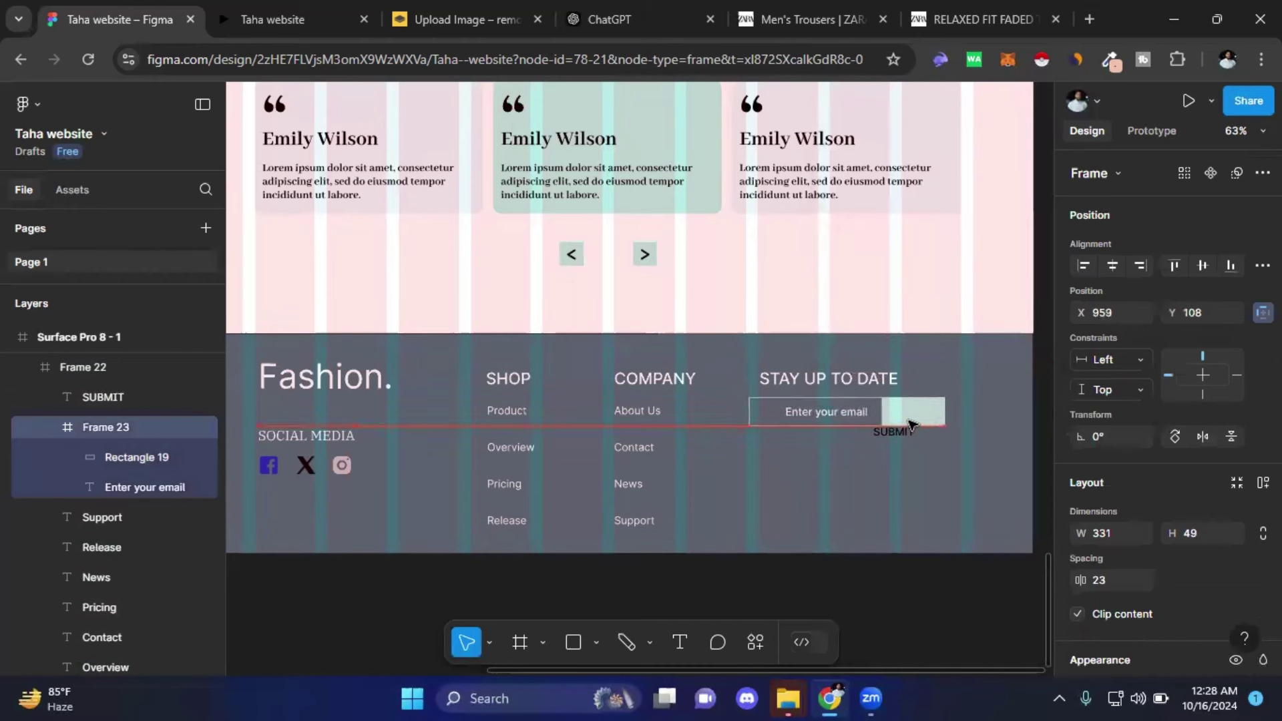
key(shift+Right)
key(Right)
key(Right)
key(Right)
key(Right)
key(Right)
key(Right)
key(Right)
key(Right)
key(Right)
key(Right)
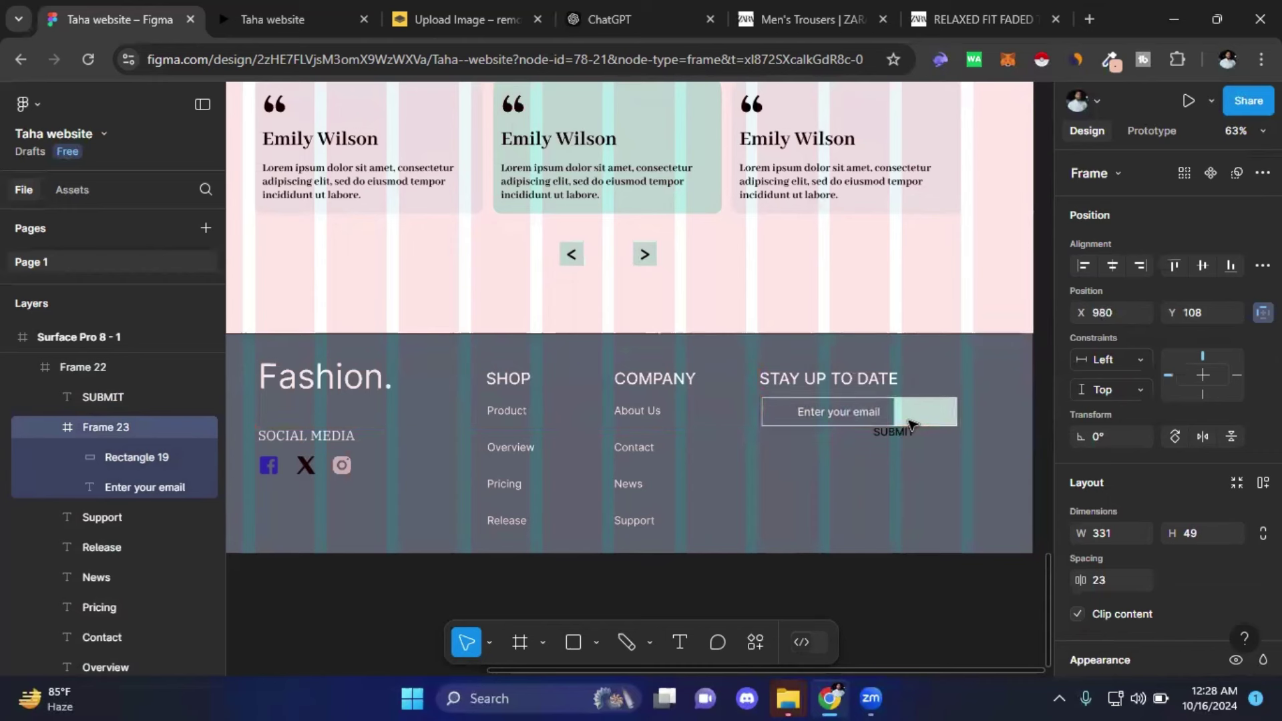
key(Right)
key(Left)
key(Left)
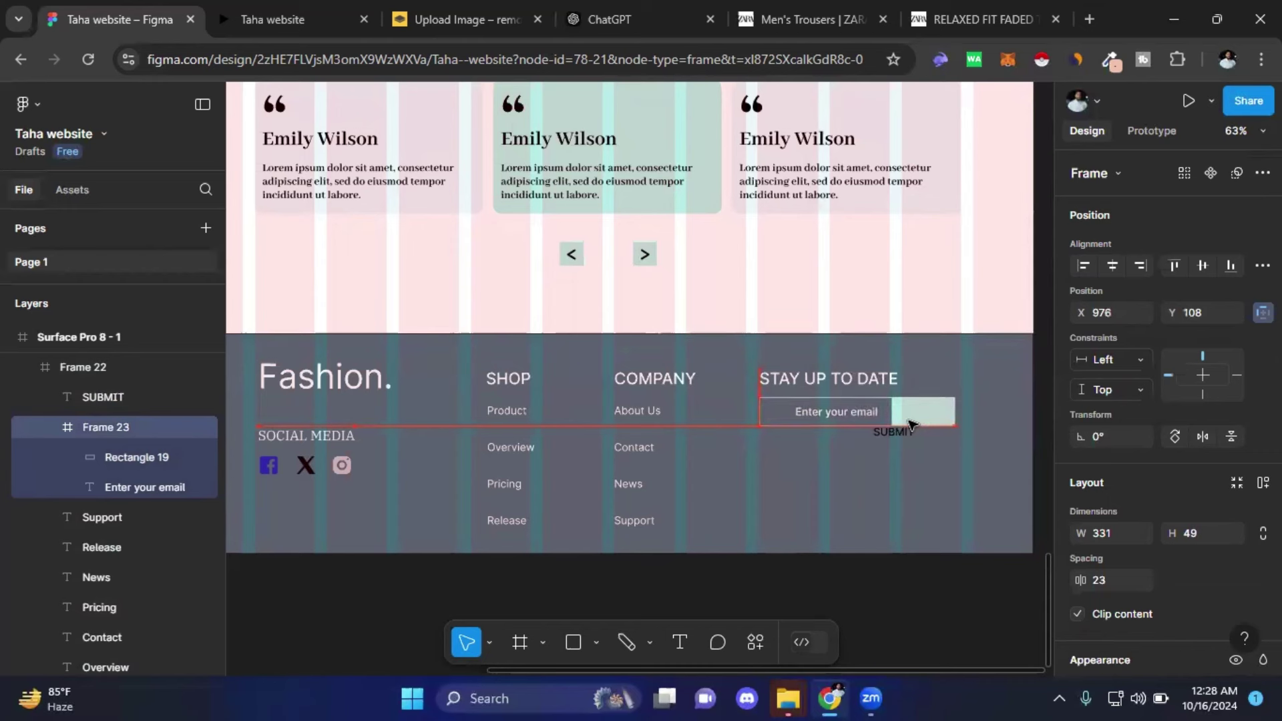
key(Left)
key(Down)
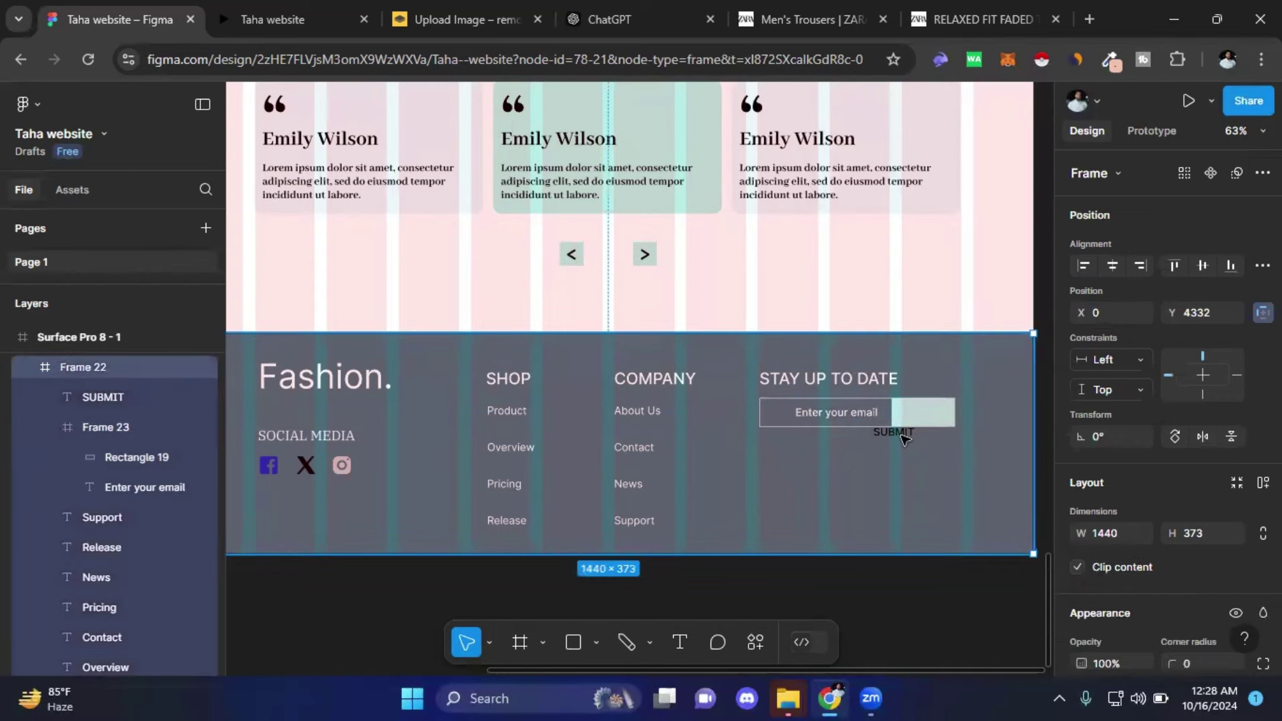
click(902, 434)
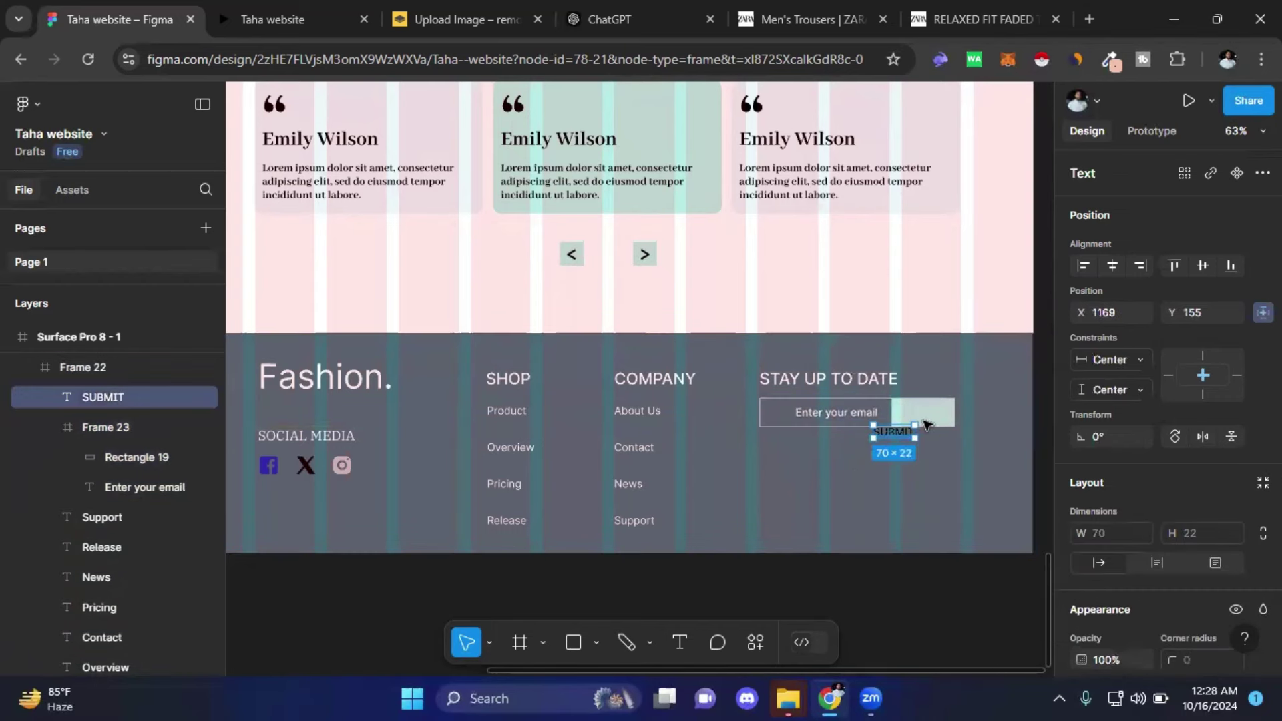
- Nudge the SUBMIT label back onto the centre of the mint button
ctrl+scroll(992, 417, up, 5)
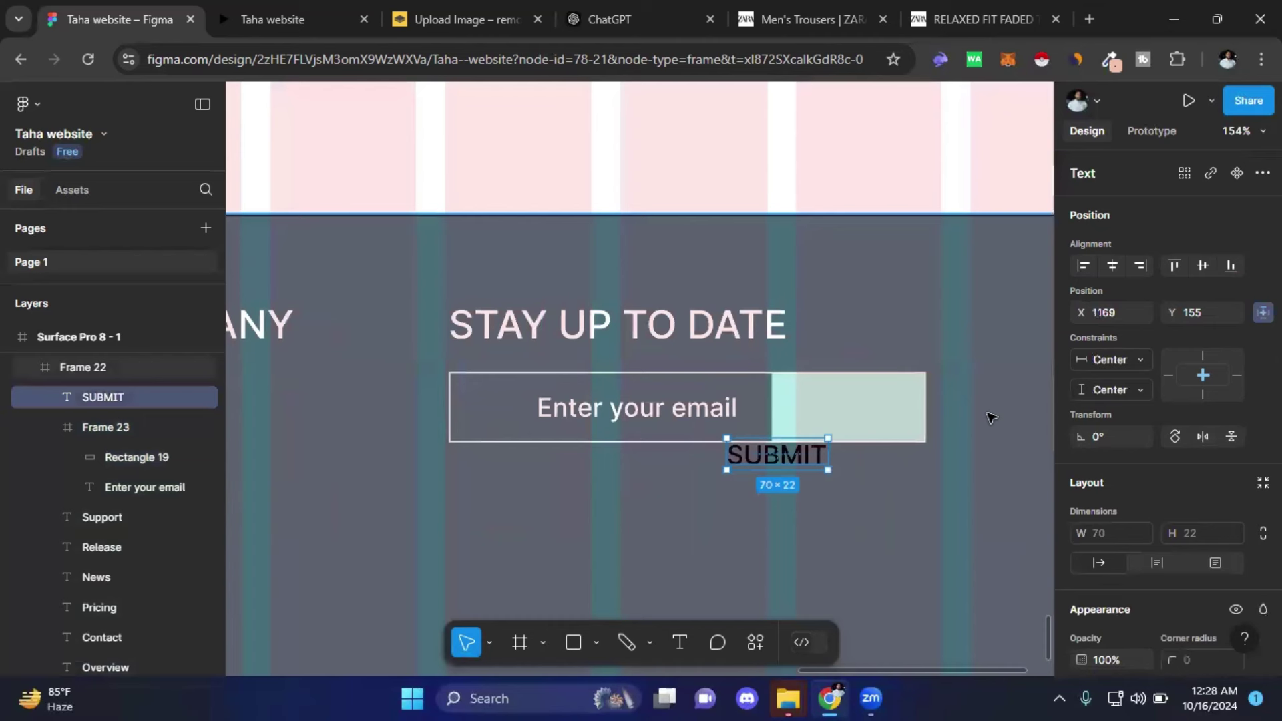
key(shift+Up)
key(shift+Up)
key(shift+Up)
key(shift+Right)
key(shift+Right)
key(Right)
key(Right)
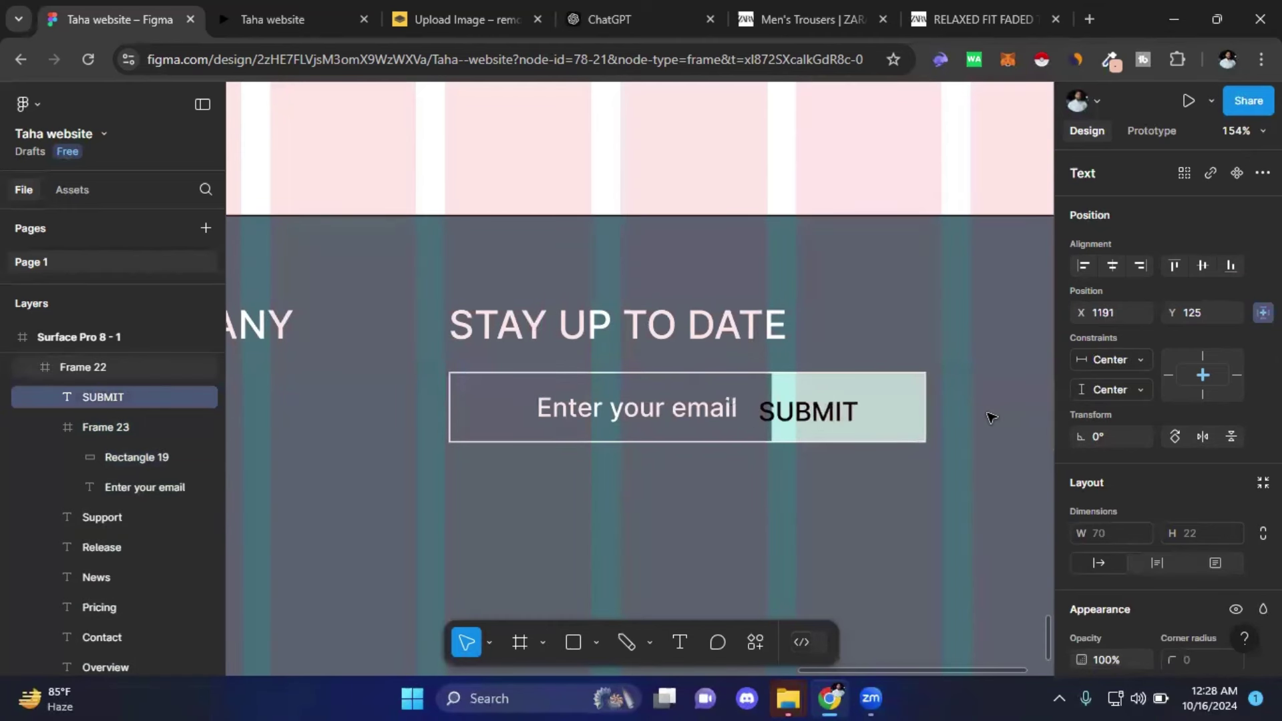
key(shift+Right)
key(shift+Right)
key(shift+Right)
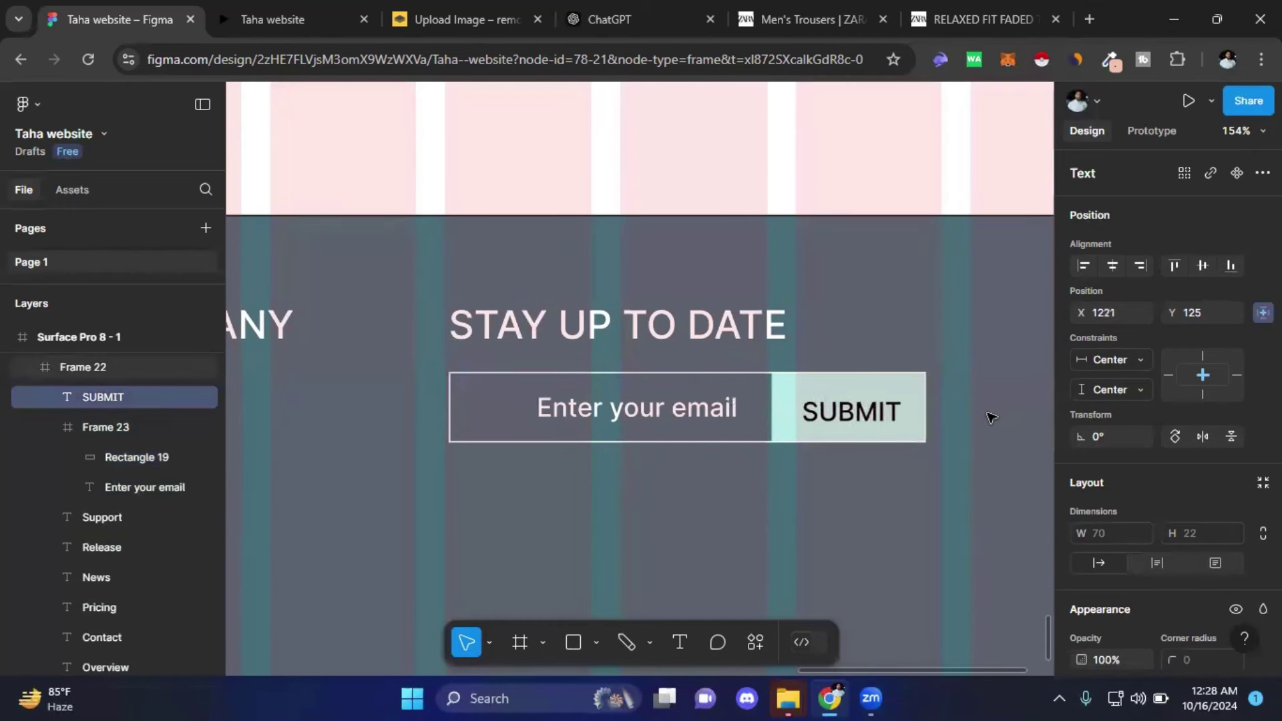
key(Left)
key(Up)
key(Left)
key(Up)
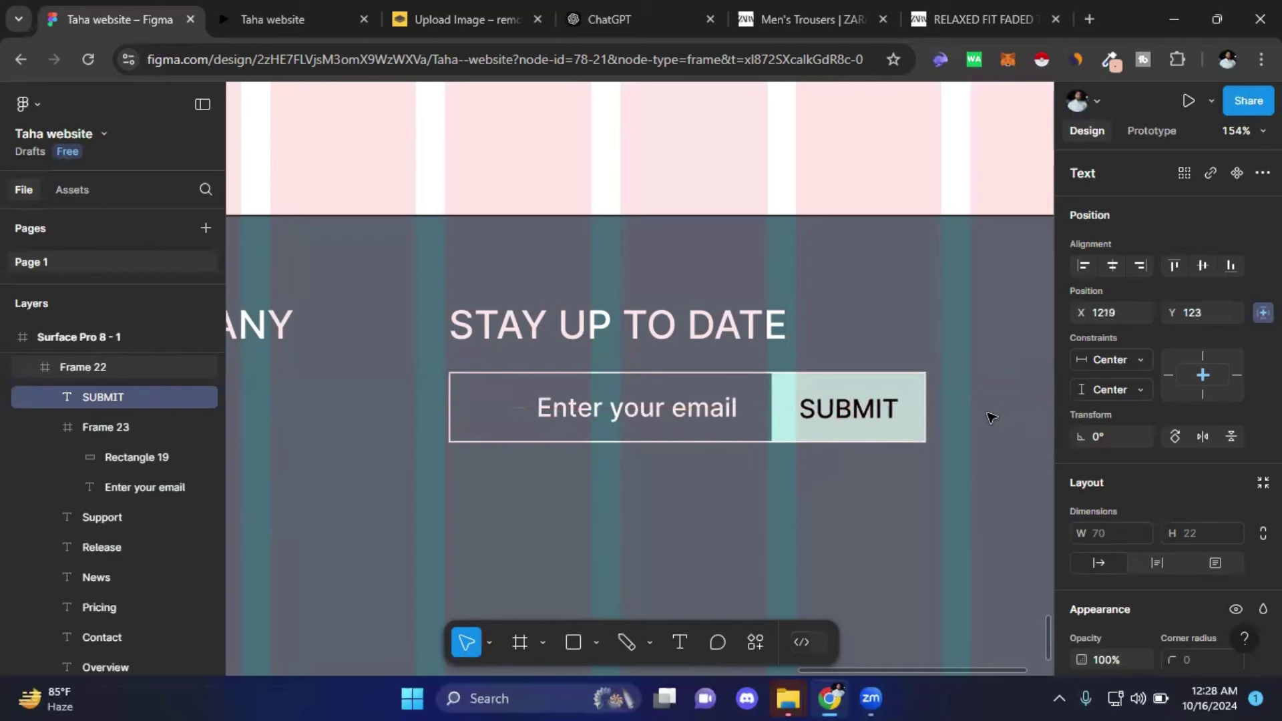
- Shift the 'Enter your email' placeholder left to X 21
click(654, 403)
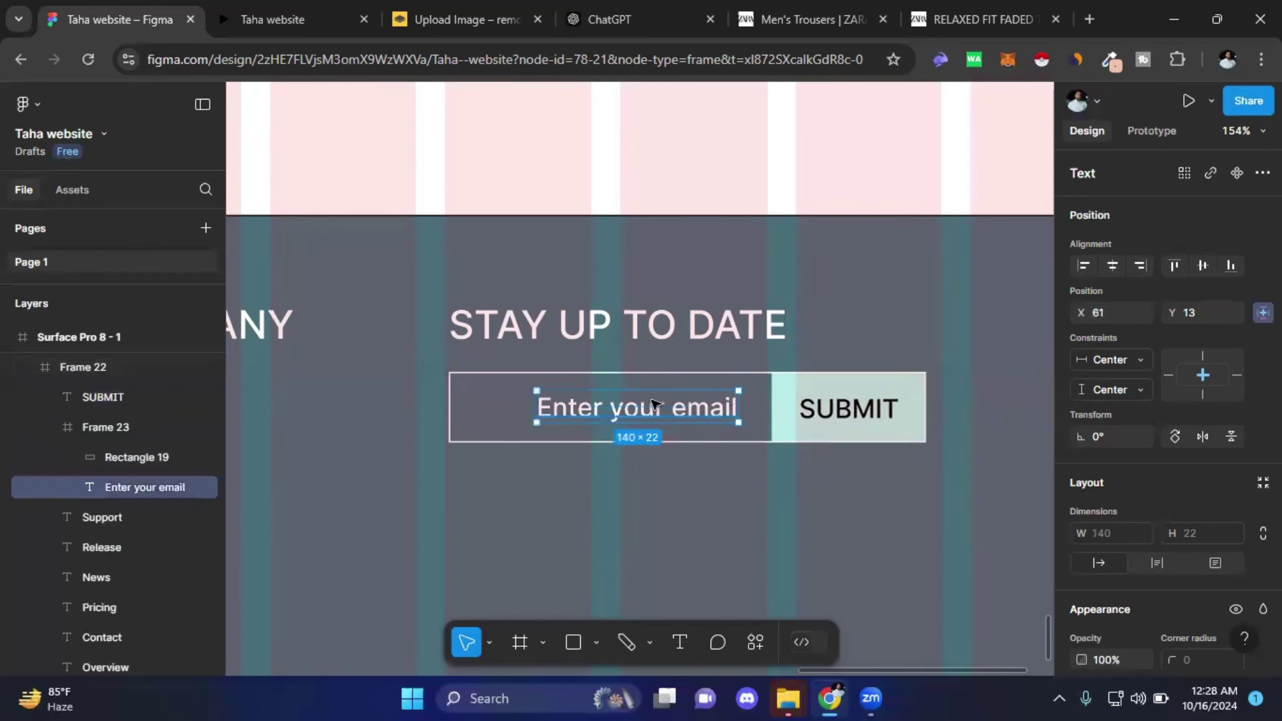
key(shift+Left)
key(shift+Left)
key(shift+Left)
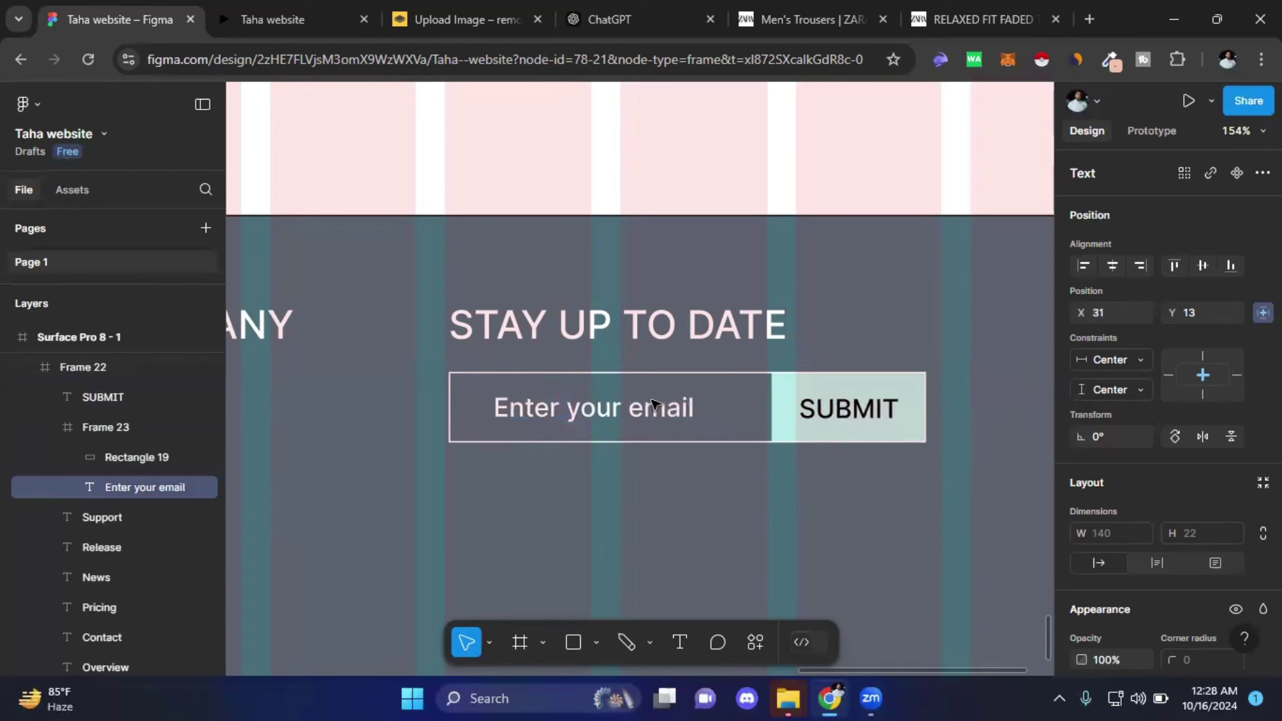
key(shift+Left)
key(shift+Left)
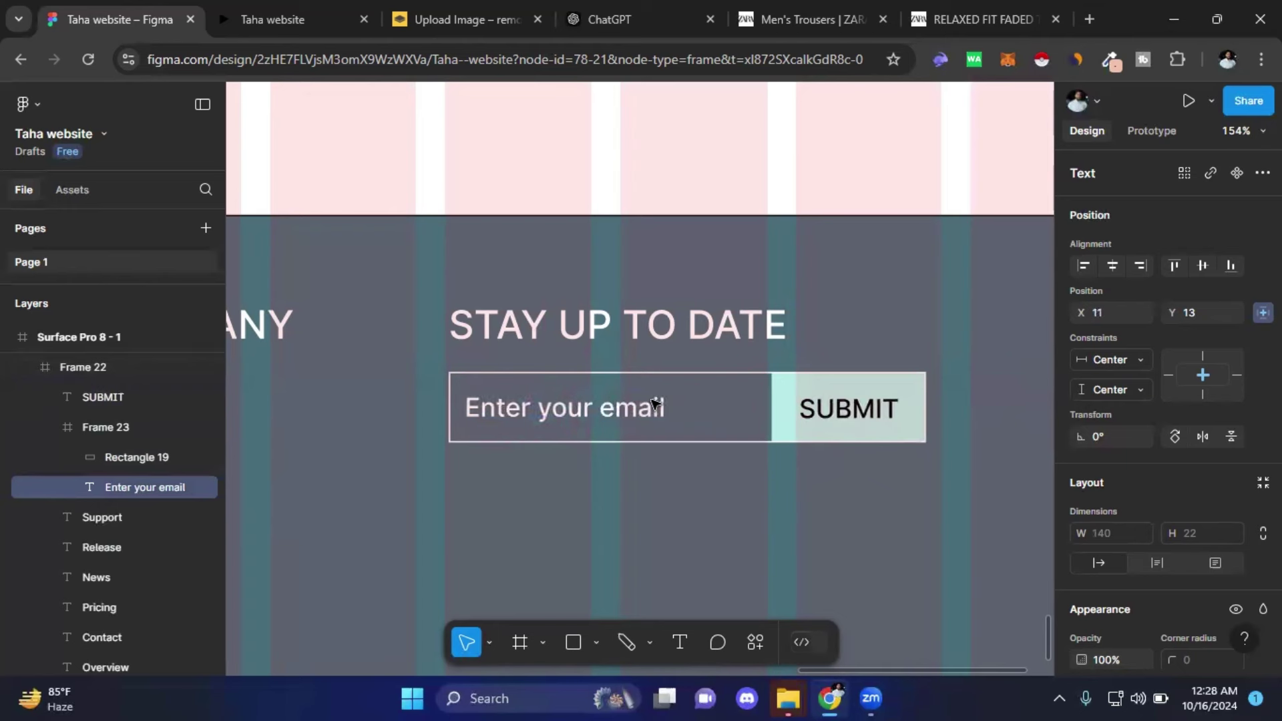
key(shift+Right)
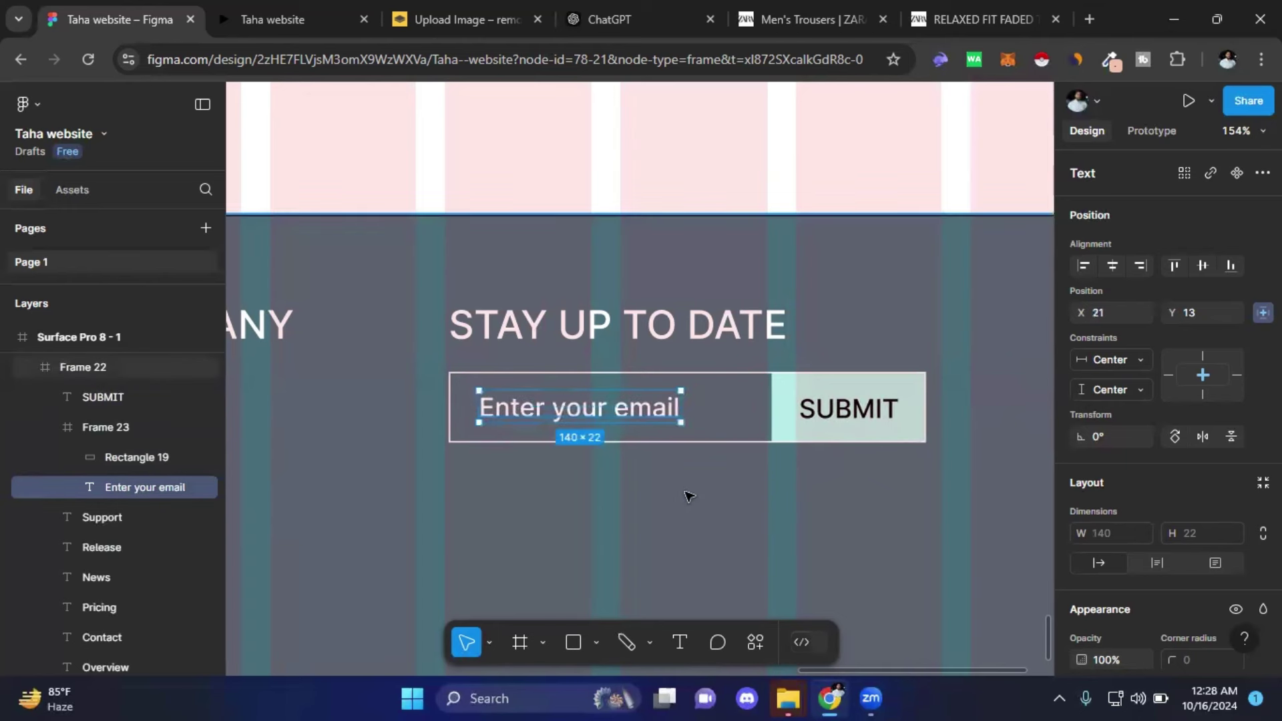
- Hide the Surface Pro 8 - 1 frame's 12-column layout grid
click(687, 494)
scroll(848, 425, down, 2)
scroll(850, 428, down, 3)
scroll(849, 427, down, 3)
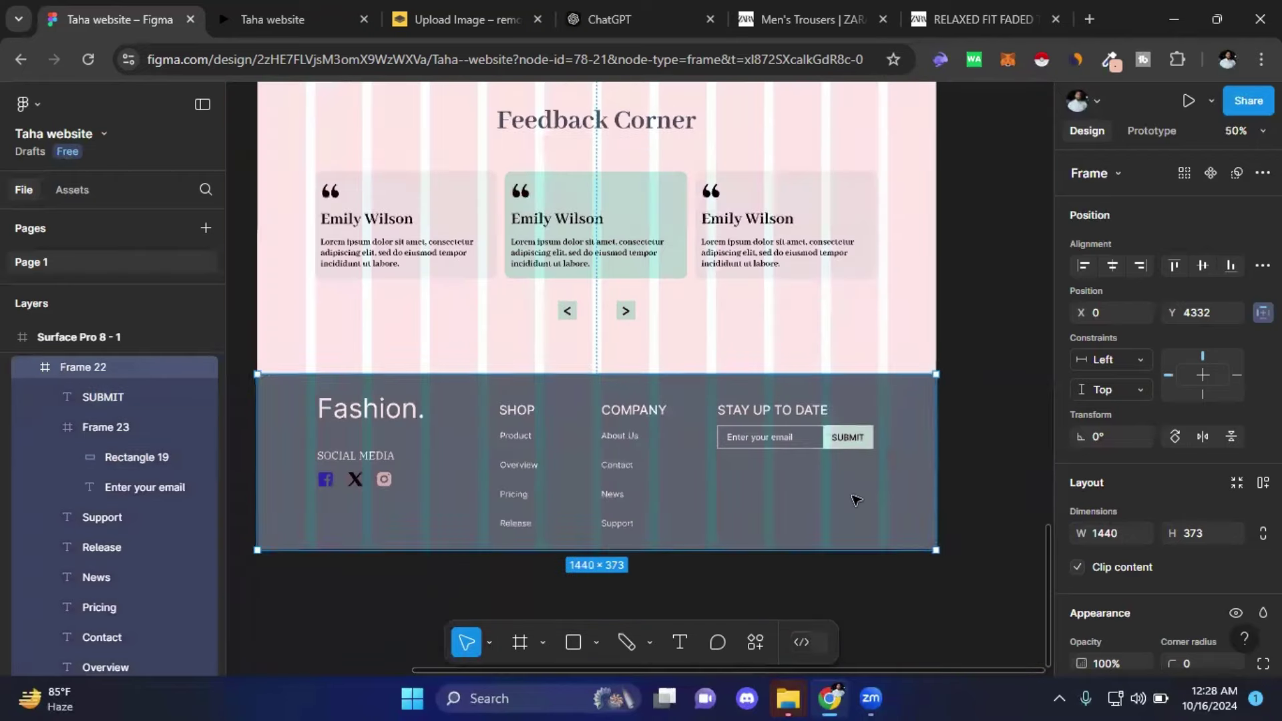
scroll(850, 521, down, 3)
click(951, 513)
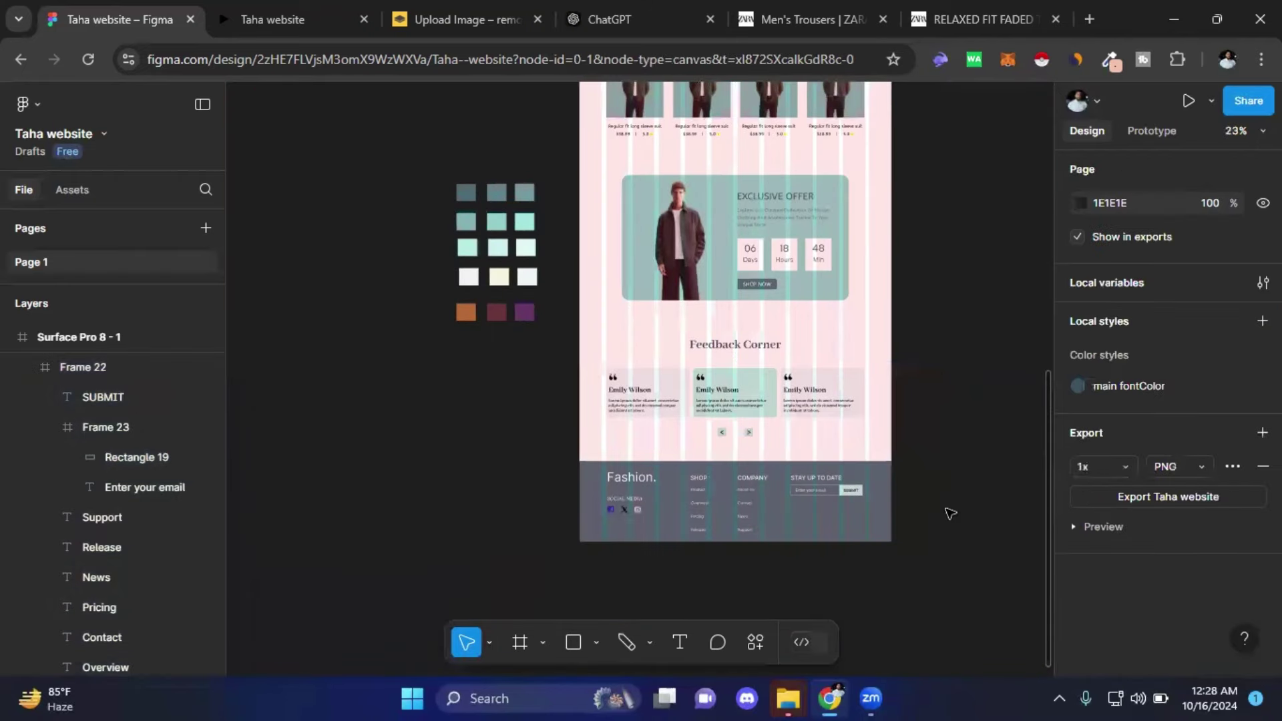
scroll(950, 511, up, 3)
scroll(950, 511, up, 3)
scroll(949, 509, up, 3)
scroll(949, 510, up, 1)
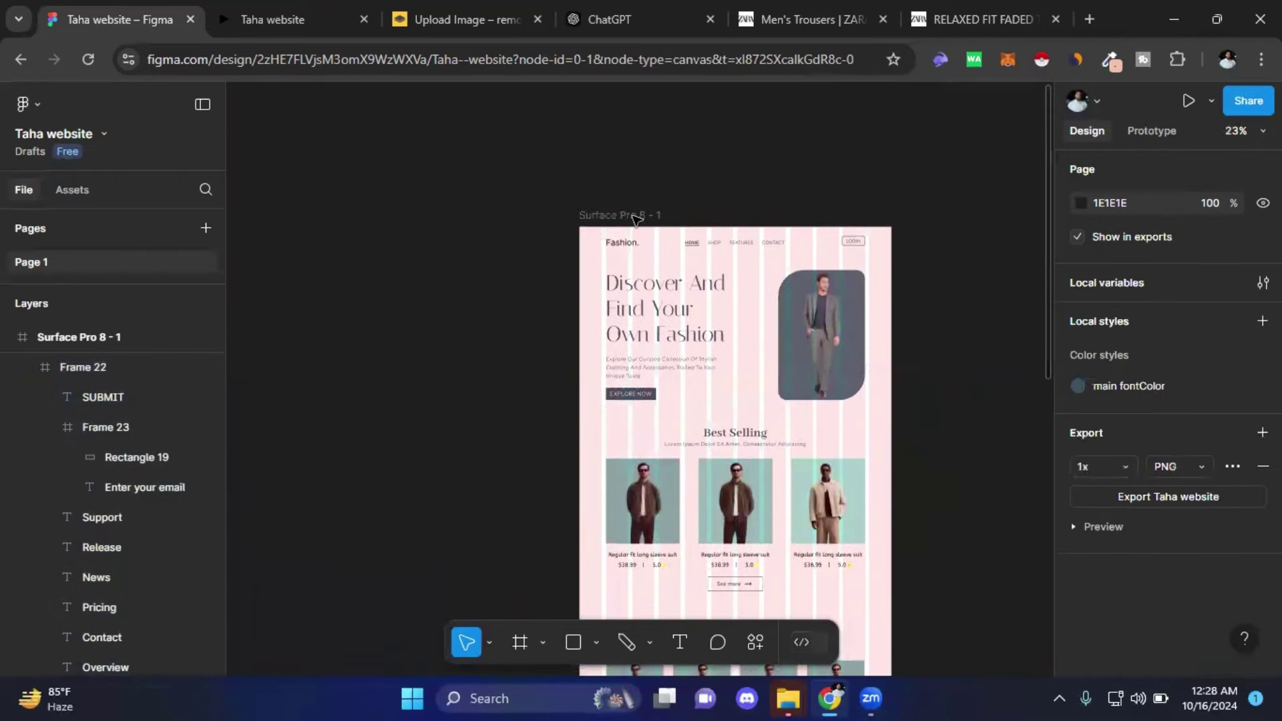
click(608, 215)
scroll(1221, 528, down, 5)
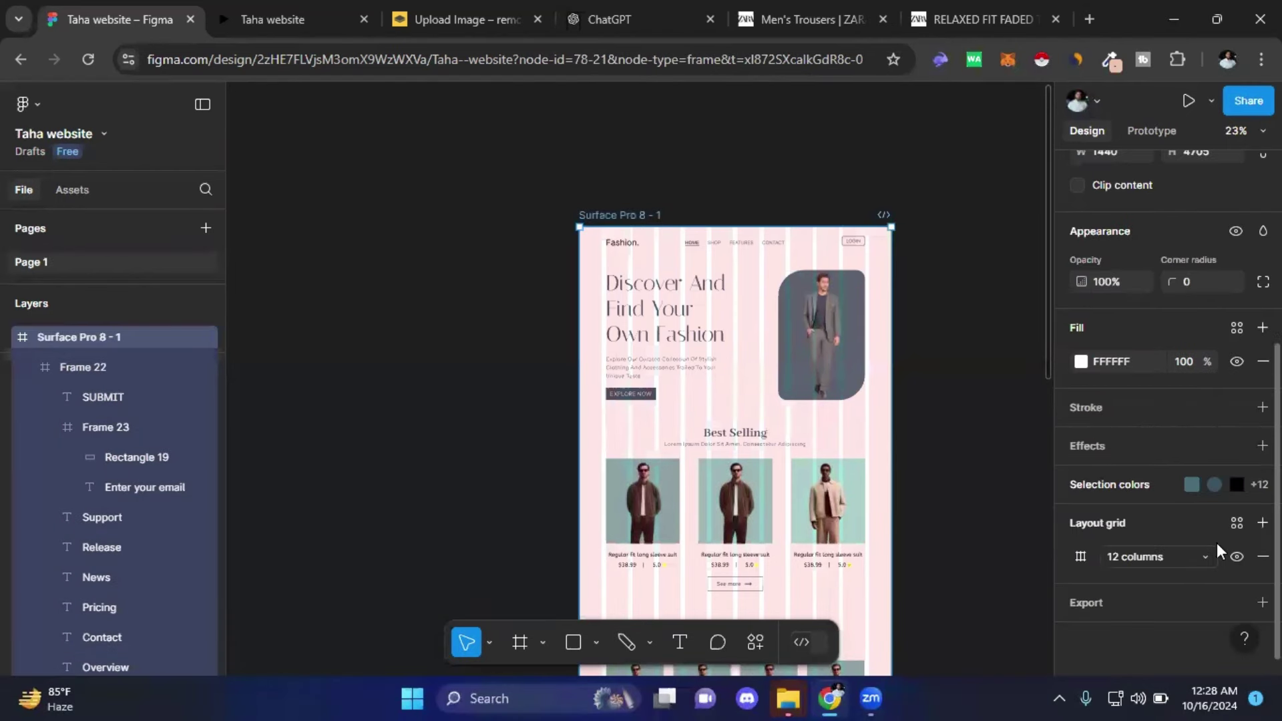
click(1234, 556)
click(988, 528)
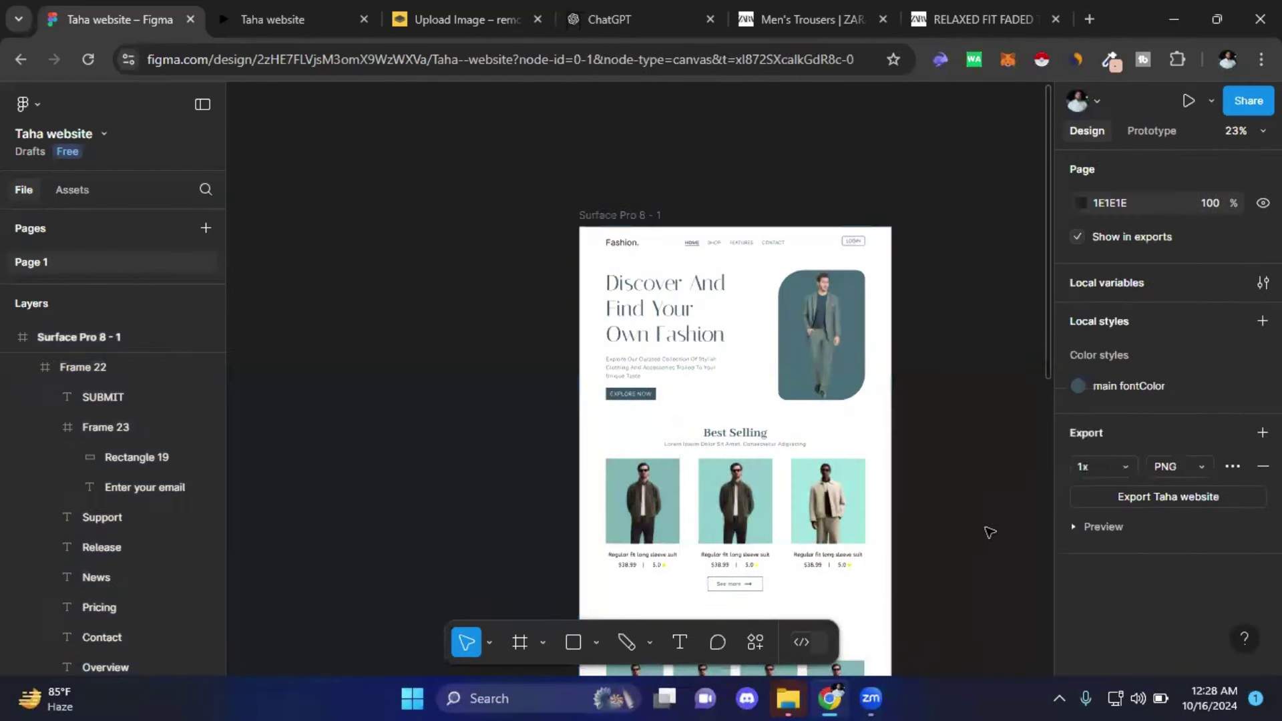
- Pan across the landing page to review the design without column stripes
drag(988, 530, 954, 146)
scroll(928, 278, down, 4)
scroll(933, 172, down, 1)
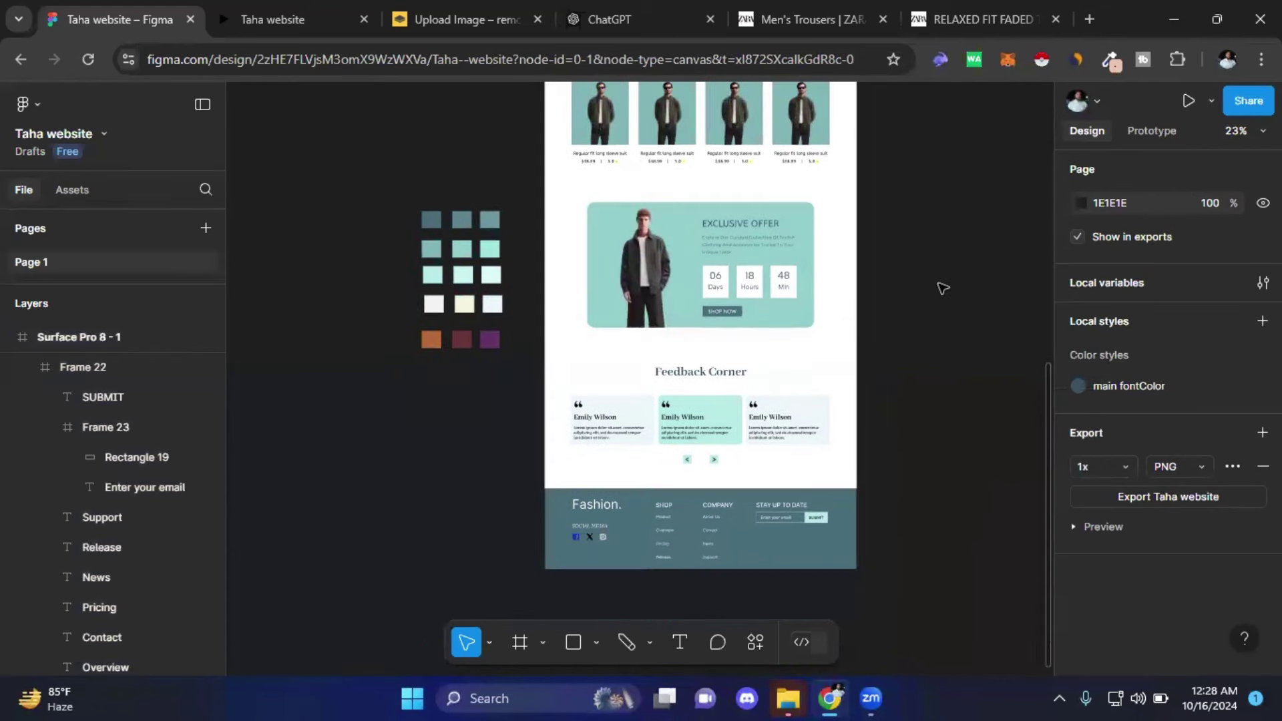
drag(937, 403, 933, 367)
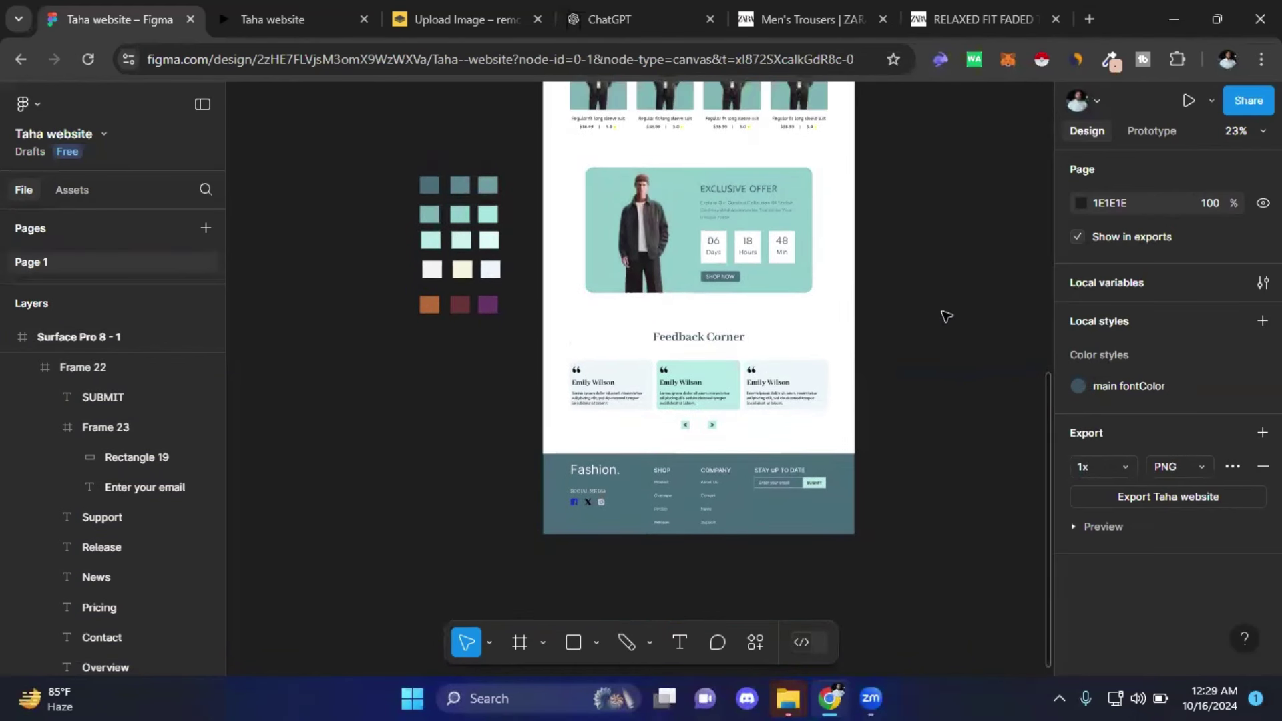
drag(945, 315, 949, 425)
scroll(968, 309, up, 2)
scroll(968, 542, up, 3)
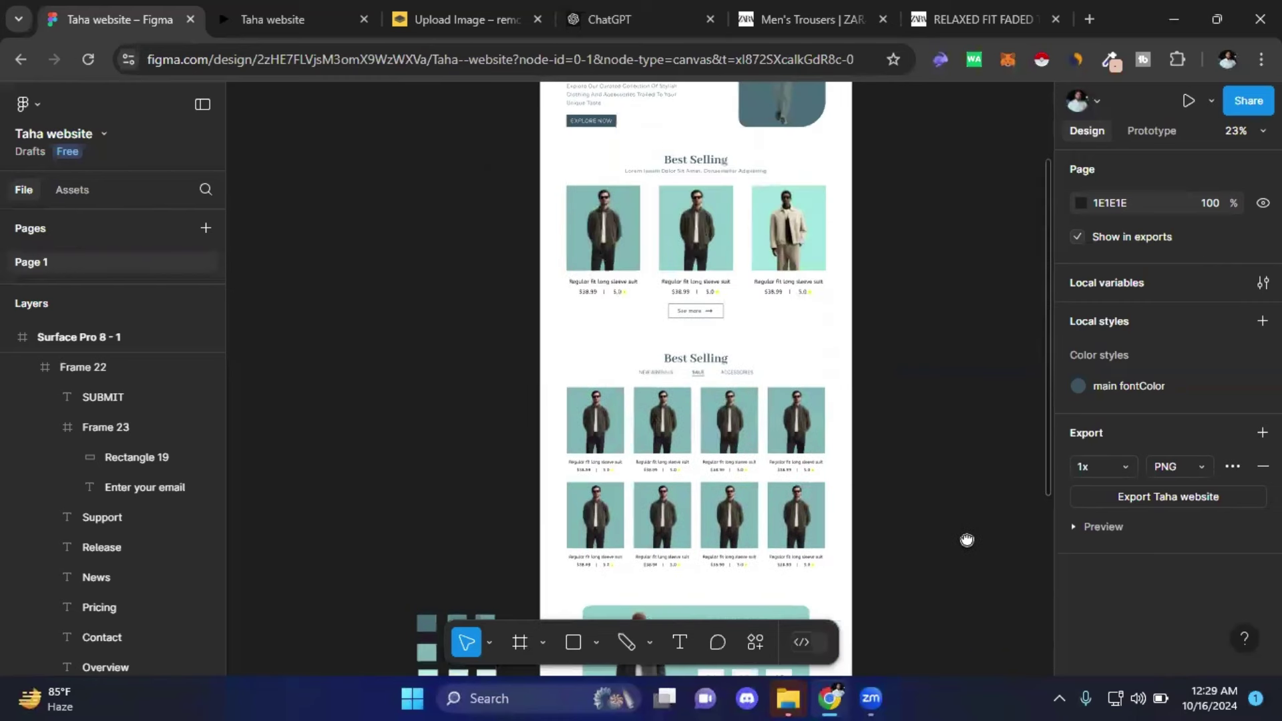
scroll(963, 493, up, 1)
scroll(968, 412, up, 2)
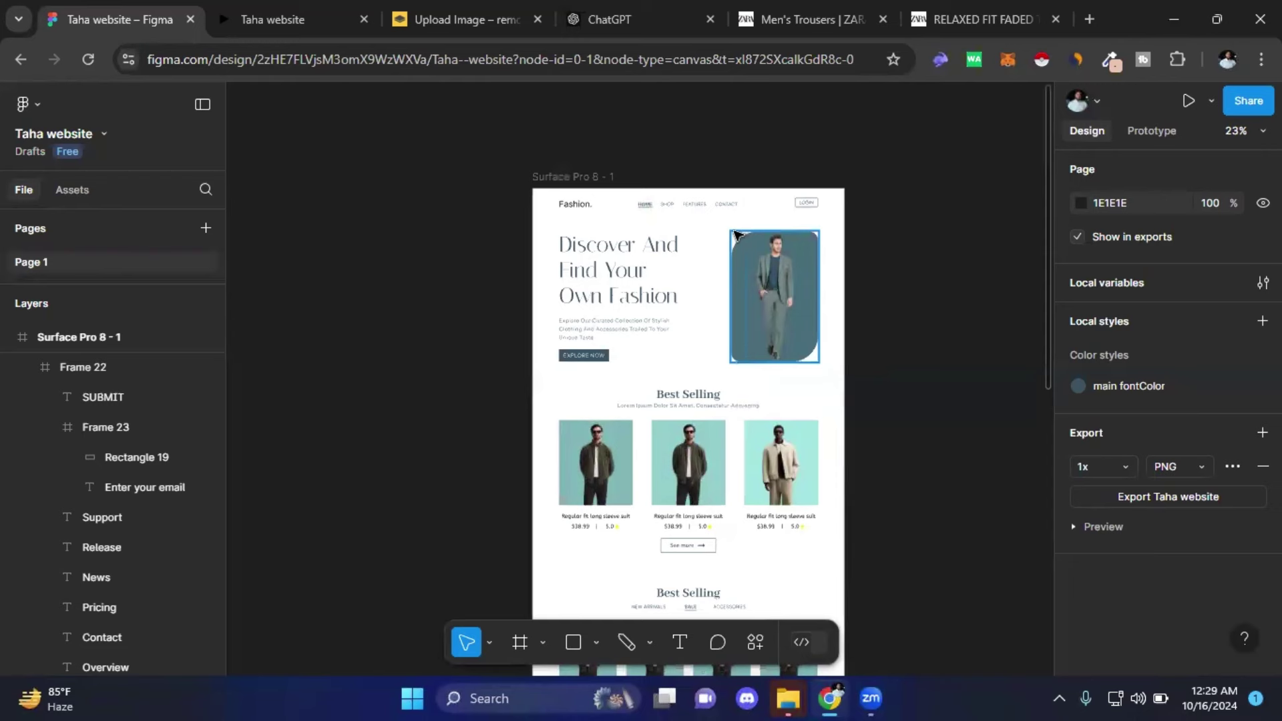
- In the Taha website prototype tab, scroll the landing page from hero down to the footer
click(286, 30)
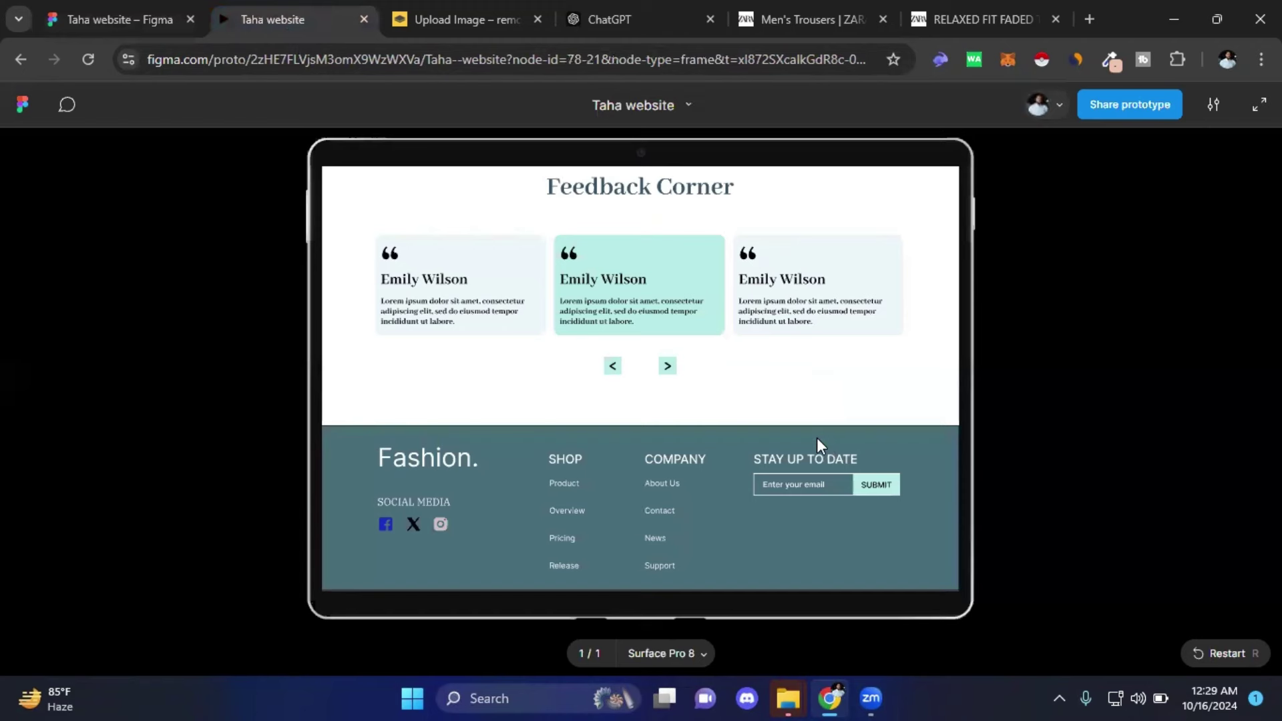
scroll(816, 438, up, 10)
scroll(816, 438, up, 5)
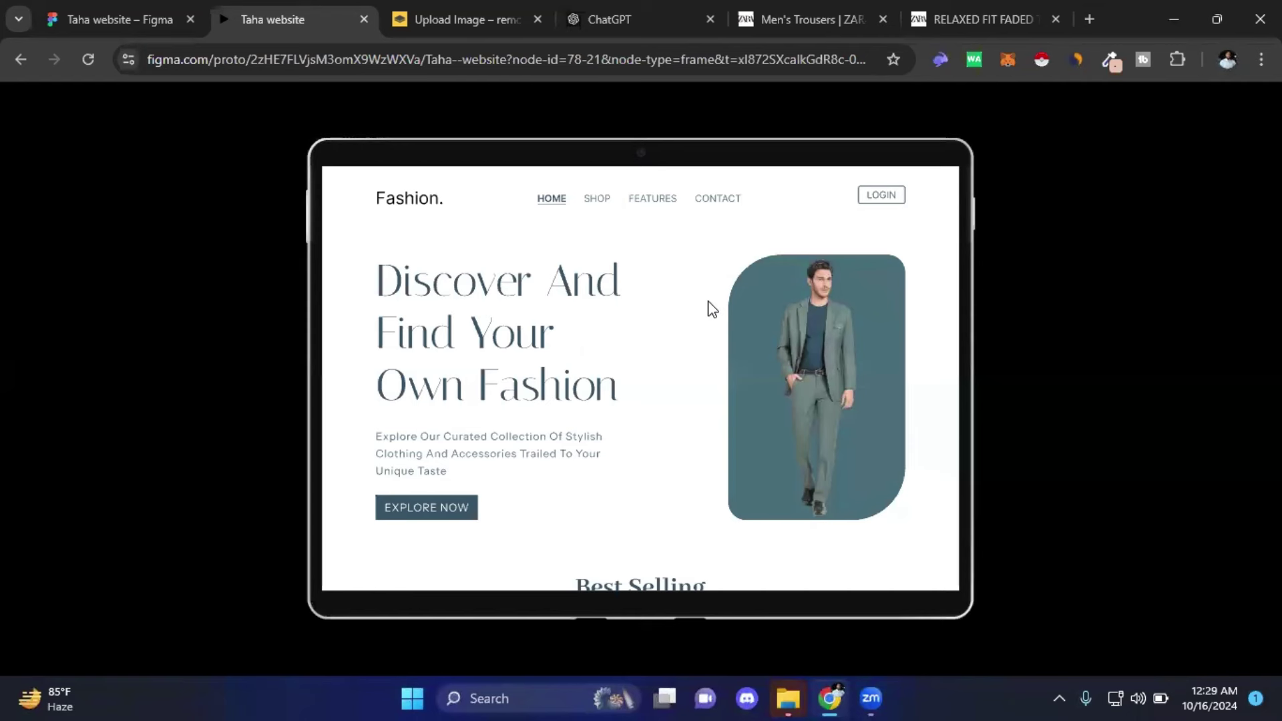
scroll(708, 302, down, 2)
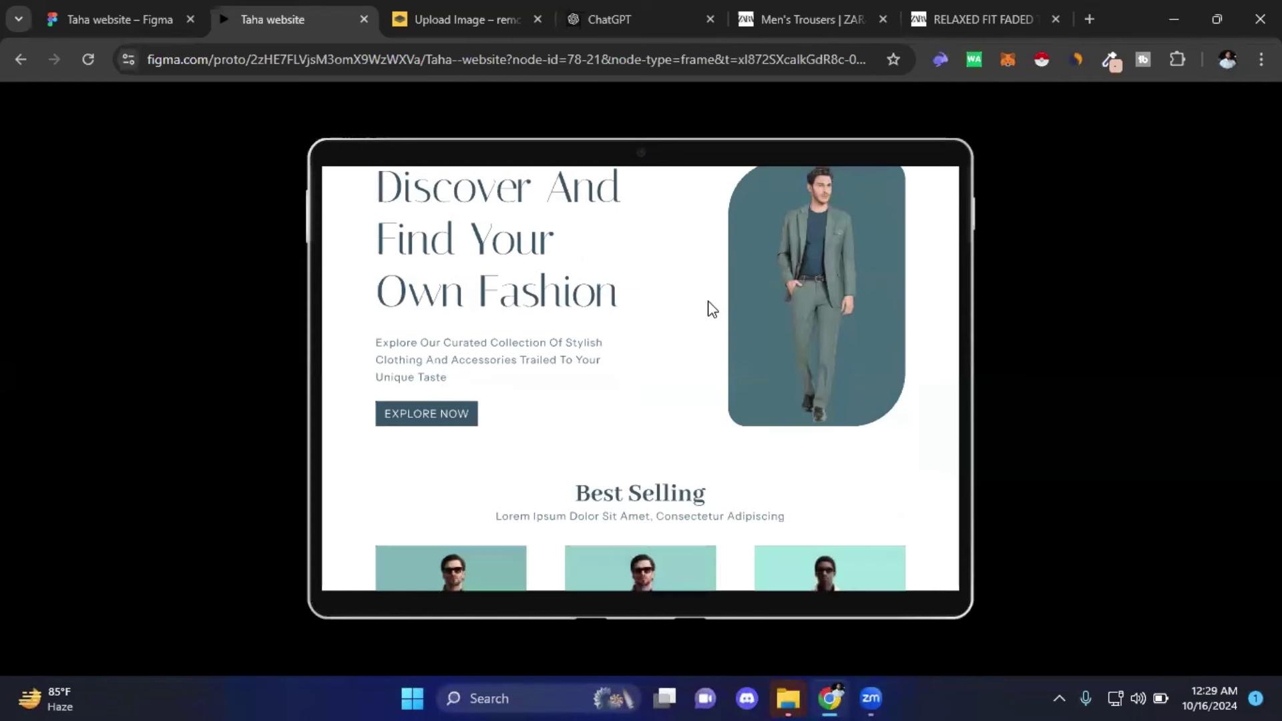
scroll(708, 302, down, 2)
scroll(708, 302, down, 2)
scroll(709, 302, down, 2)
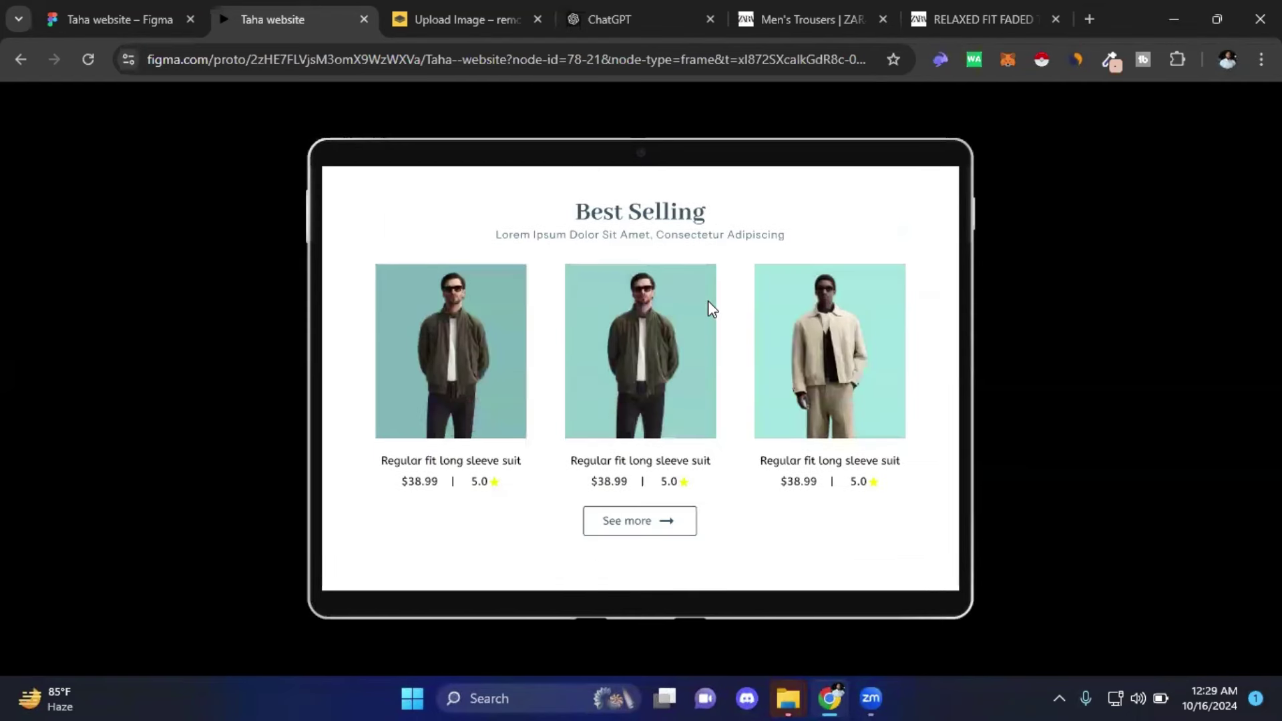
scroll(709, 302, down, 2)
scroll(708, 302, down, 2)
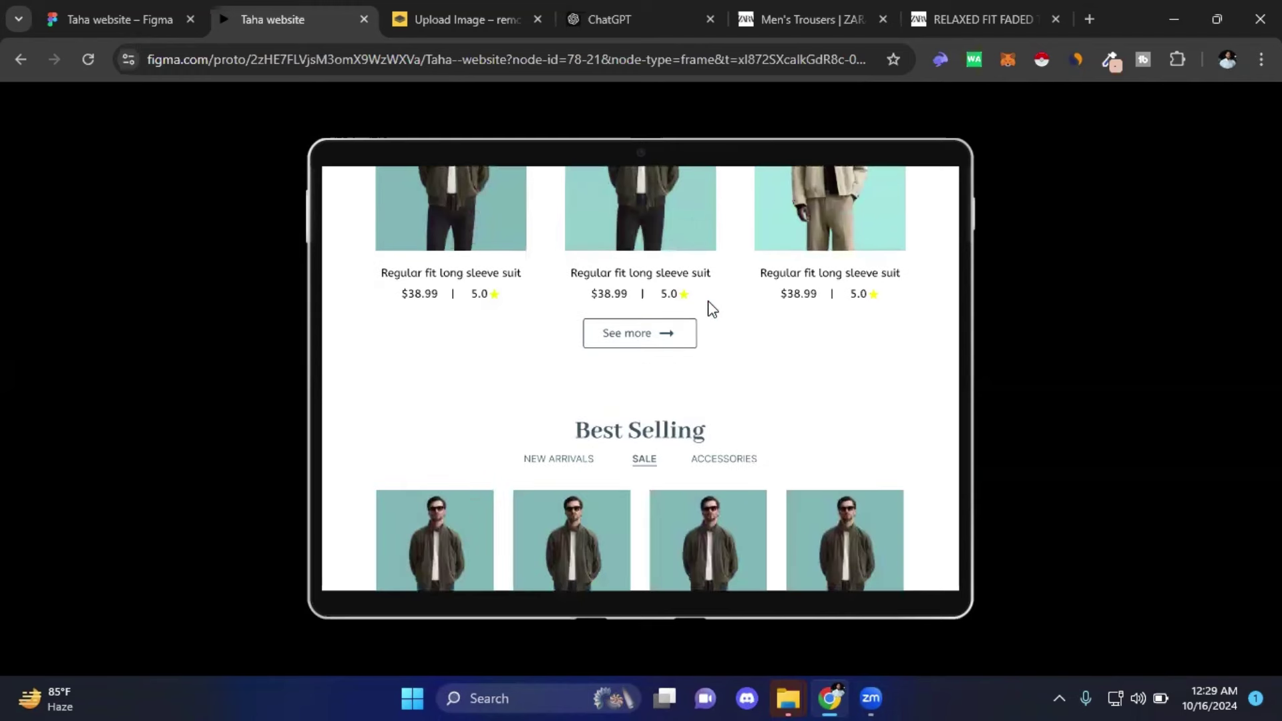
scroll(709, 302, down, 2)
scroll(712, 308, down, 2)
scroll(712, 308, down, 2)
scroll(712, 309, down, 2)
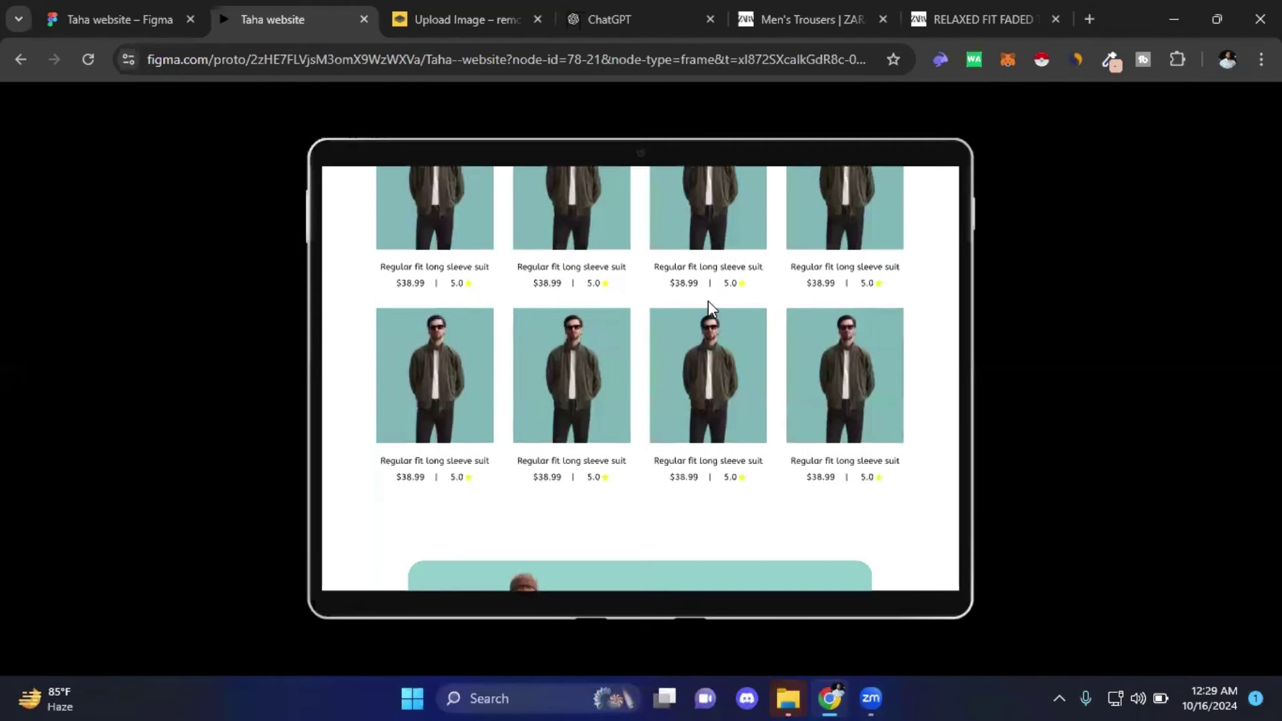
scroll(712, 308, down, 2)
scroll(712, 309, down, 2)
scroll(712, 308, down, 2)
scroll(712, 309, down, 2)
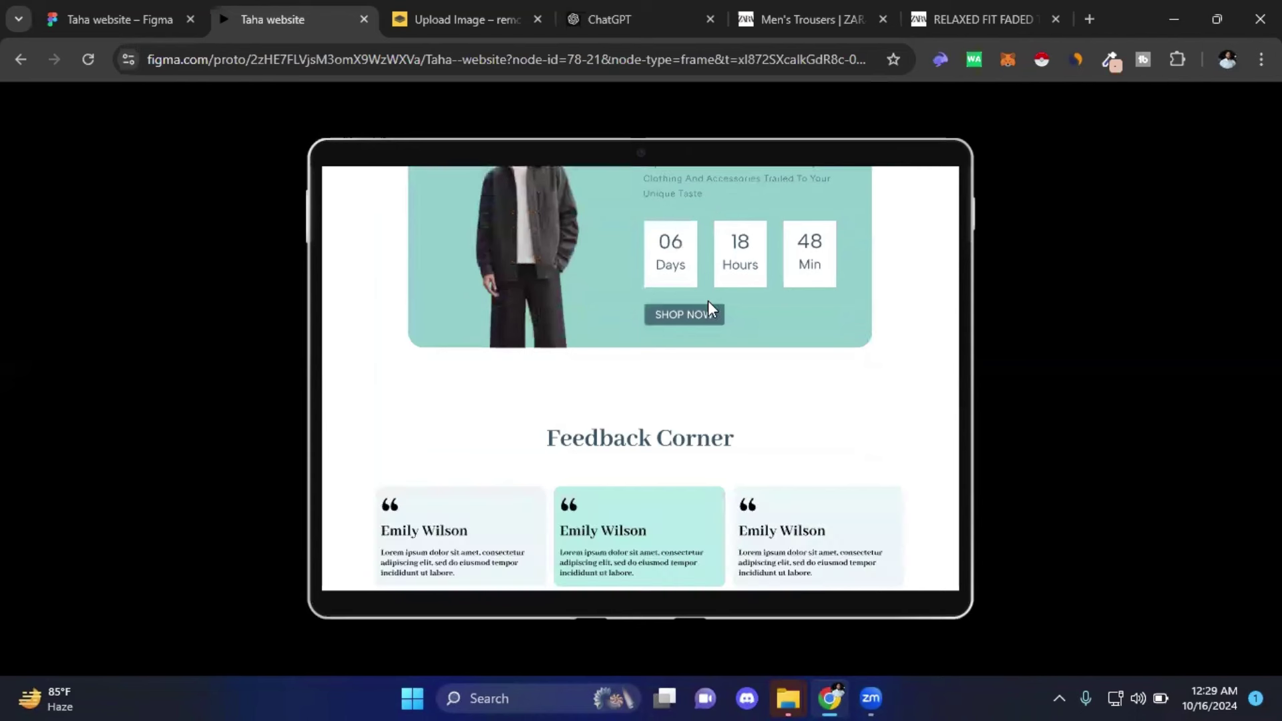
scroll(712, 309, down, 2)
scroll(712, 309, down, 2)
scroll(712, 309, down, 1)
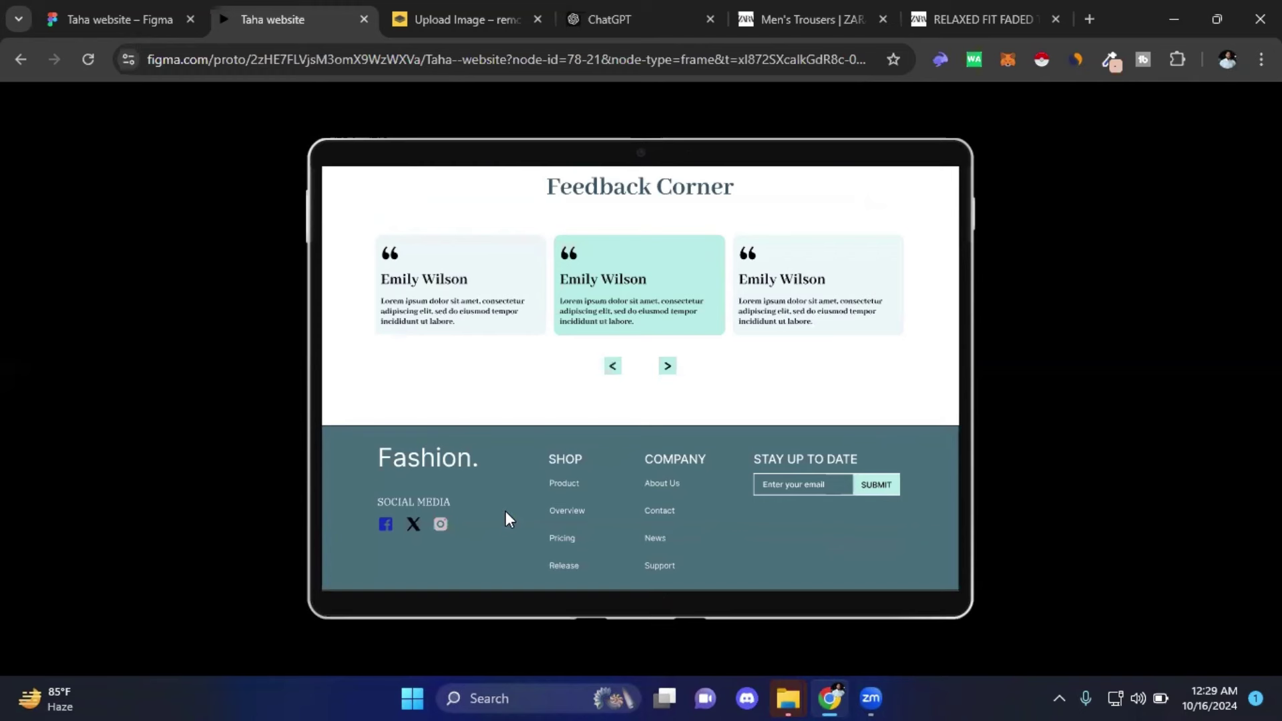
- Scroll back up the prototype and return to the 'Taha website – Figma' design file
scroll(507, 518, up, 2)
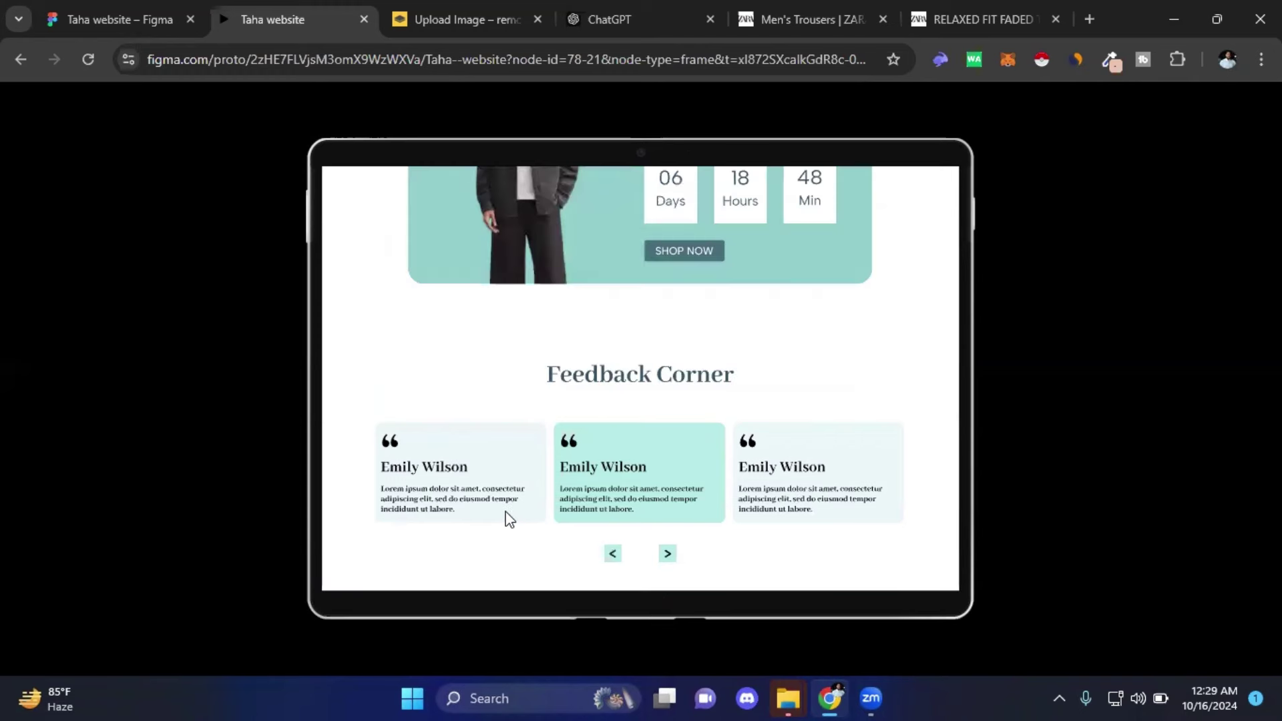
scroll(507, 517, up, 3)
scroll(506, 517, up, 2)
scroll(507, 517, up, 3)
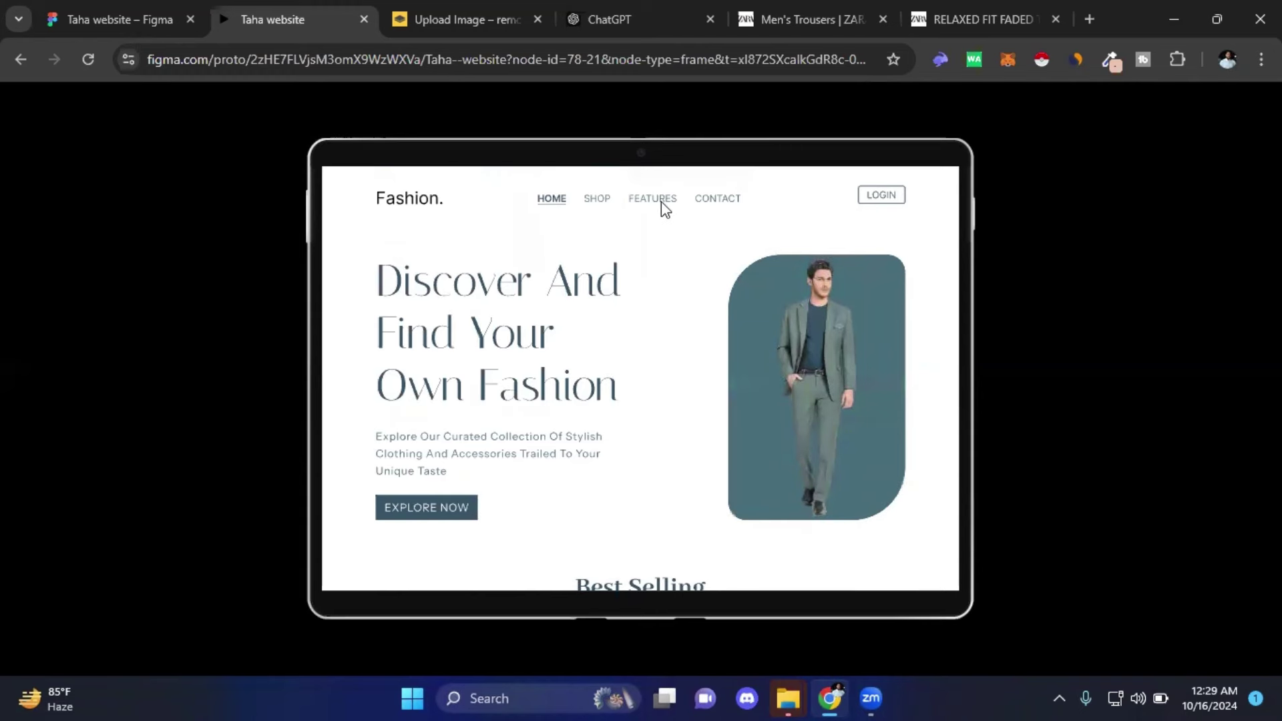
click(110, 19)
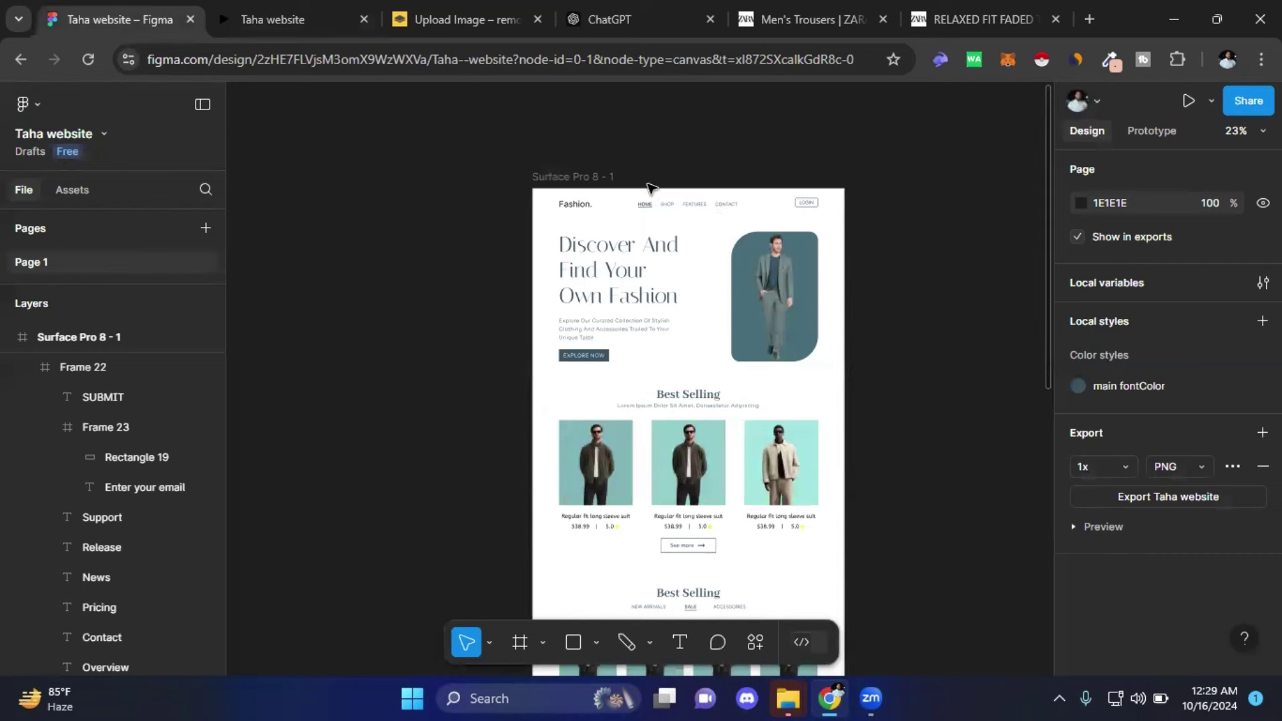
- Select the header's LOGIN button, Fashion. logo, HOME and SHOP texts individually
scroll(688, 173, up, 5)
scroll(567, 250, down, 2)
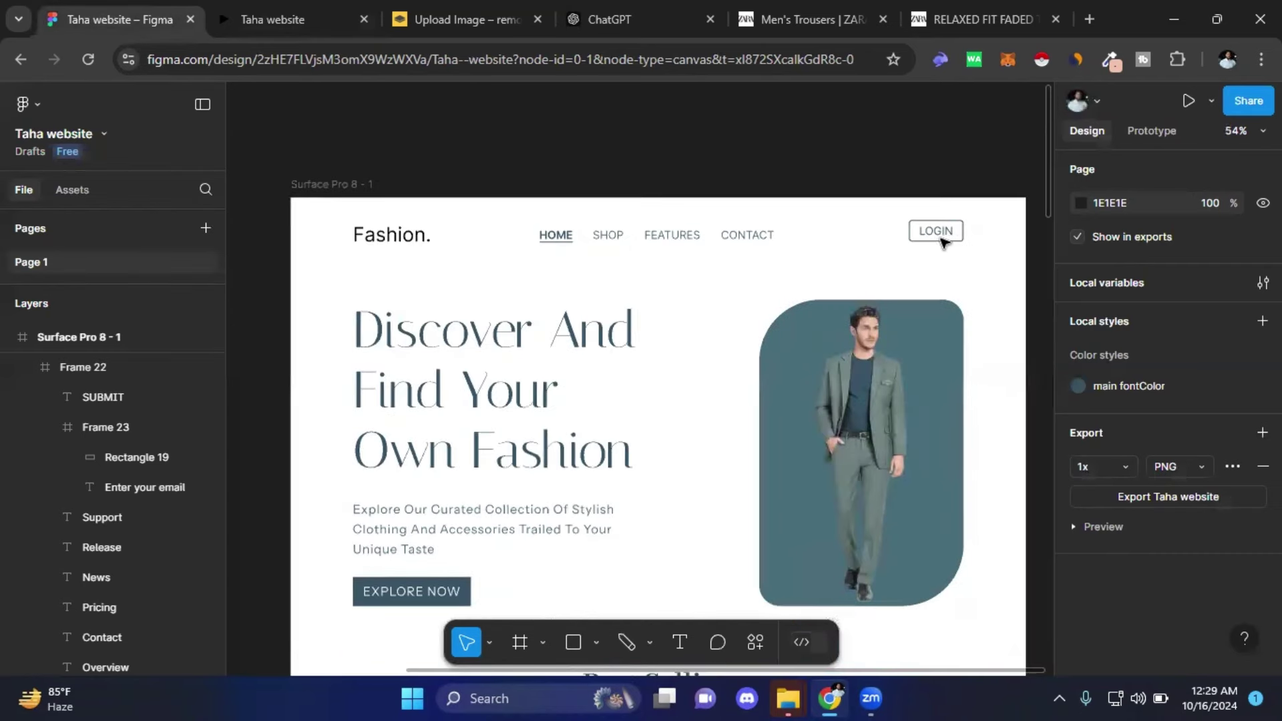
click(929, 238)
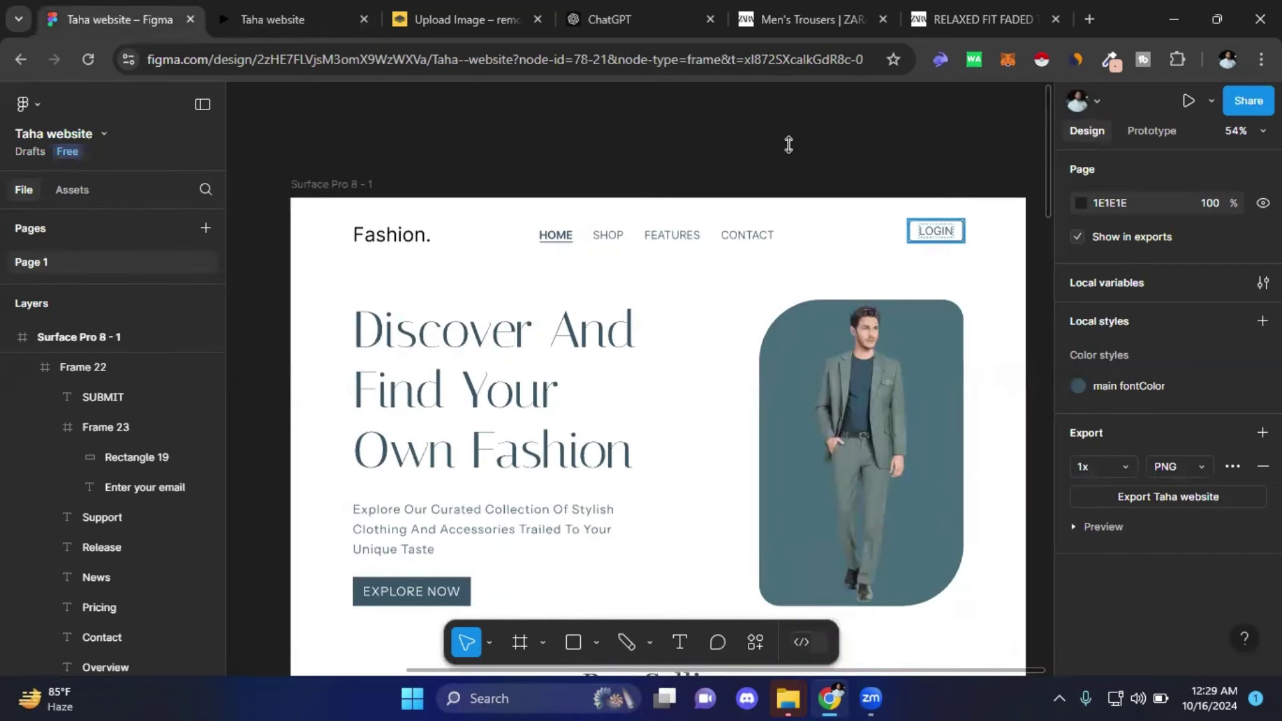
click(791, 147)
double_click(395, 238)
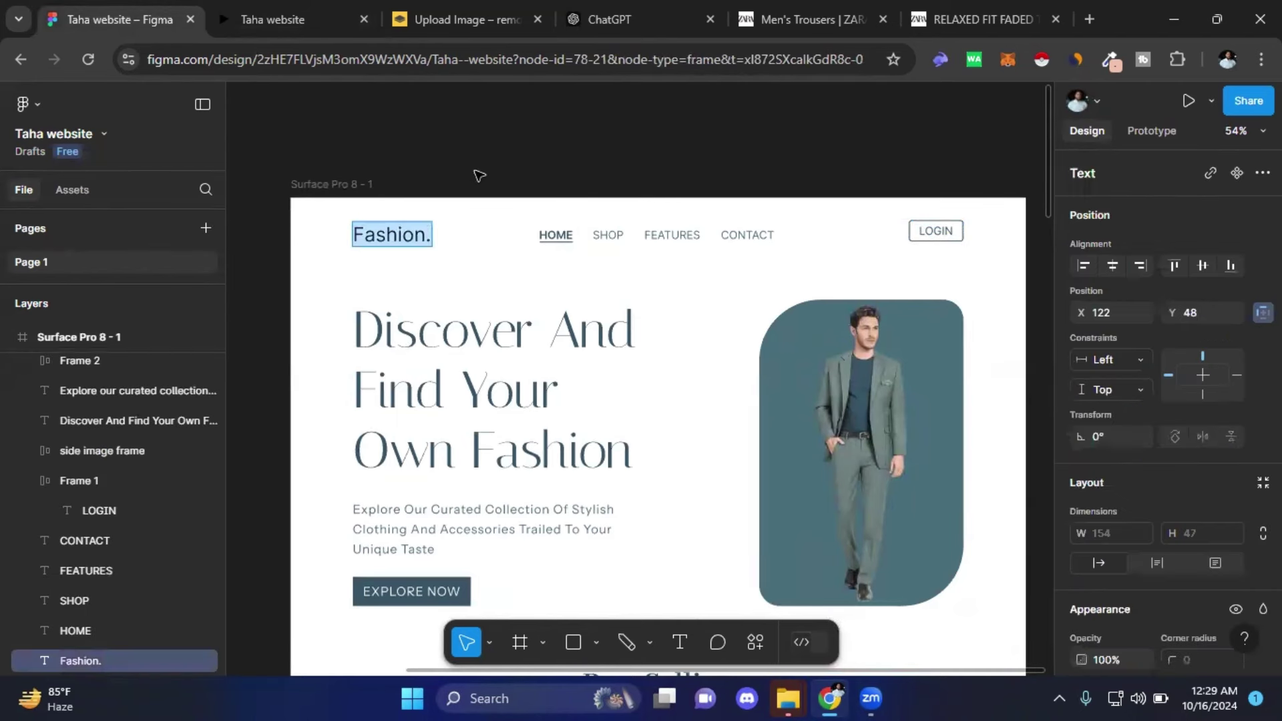
double_click(556, 236)
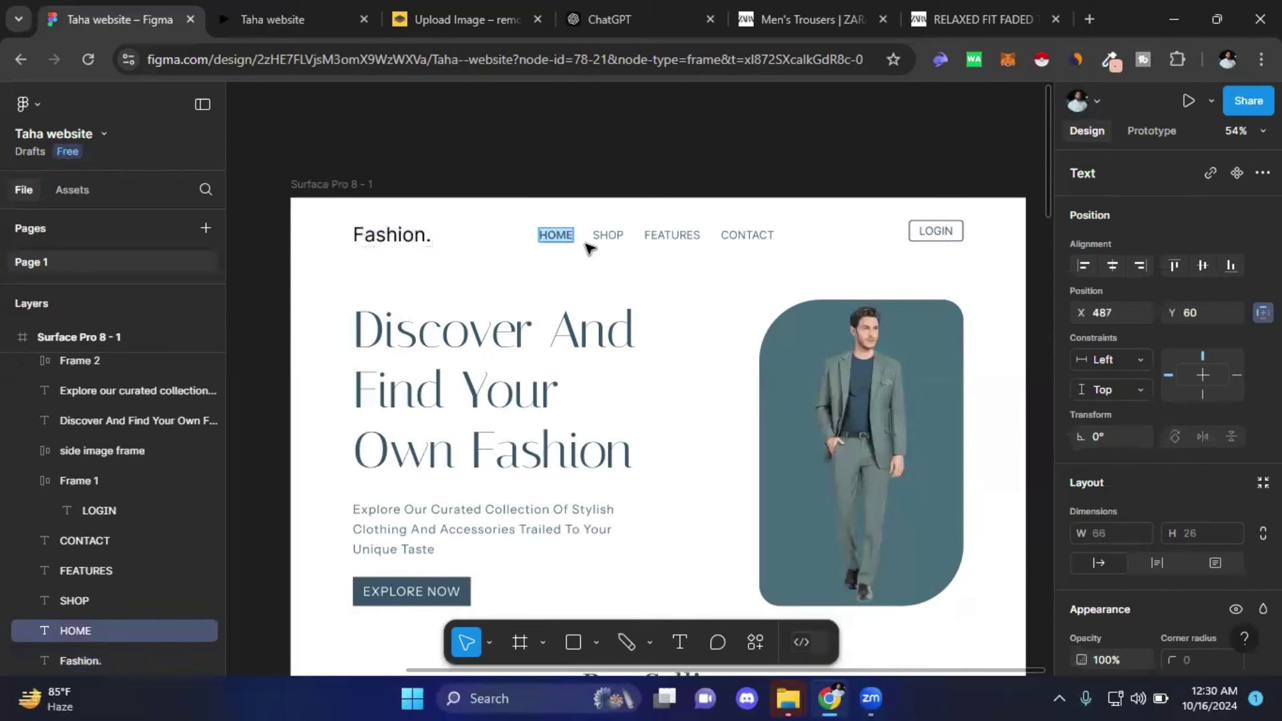
double_click(606, 236)
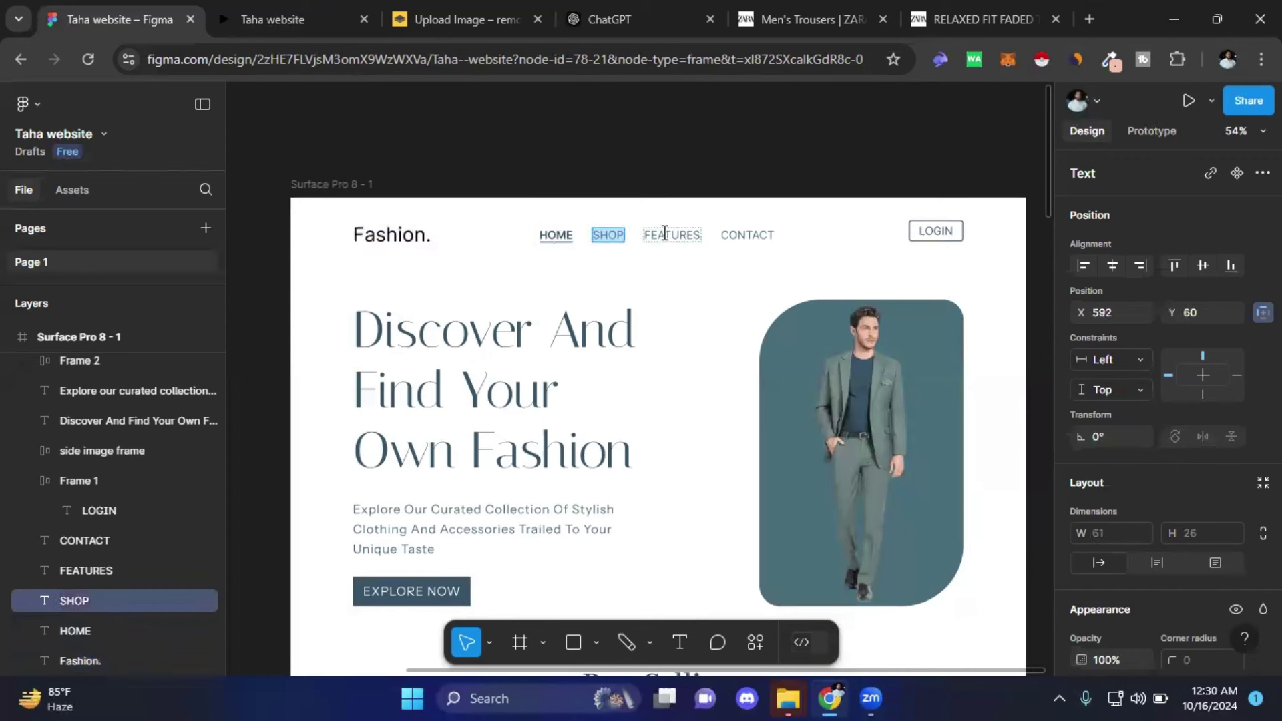
key(Escape)
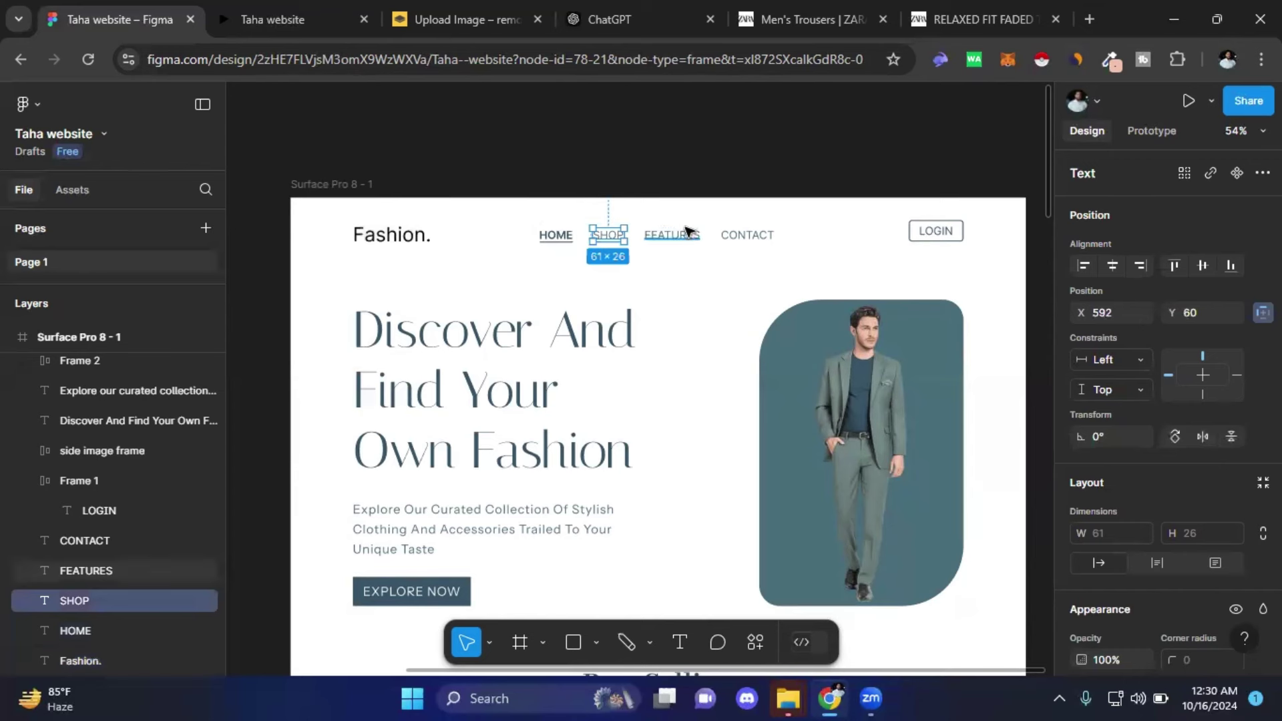
- Build a selection of FEATURES, CONTACT, LOGIN, the logo and the HOME underline, then clear it
shift+click(688, 234)
shift+click(751, 236)
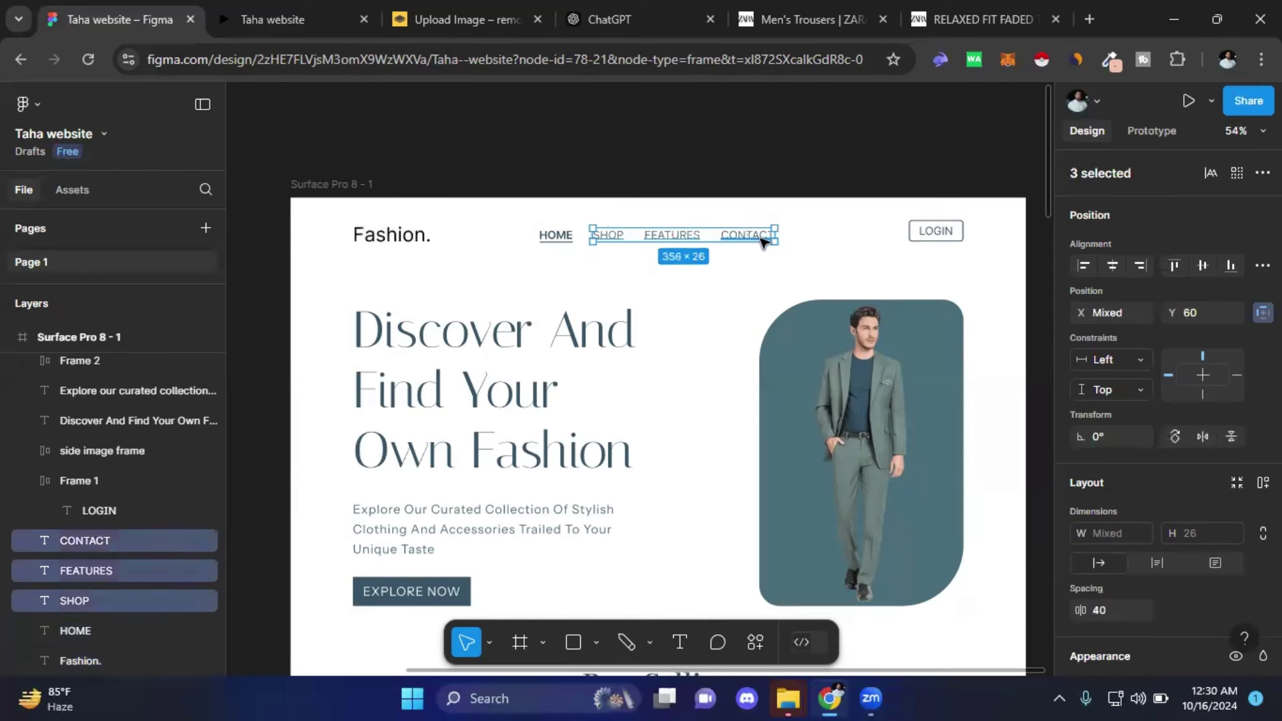
shift+click(937, 239)
shift+click(556, 236)
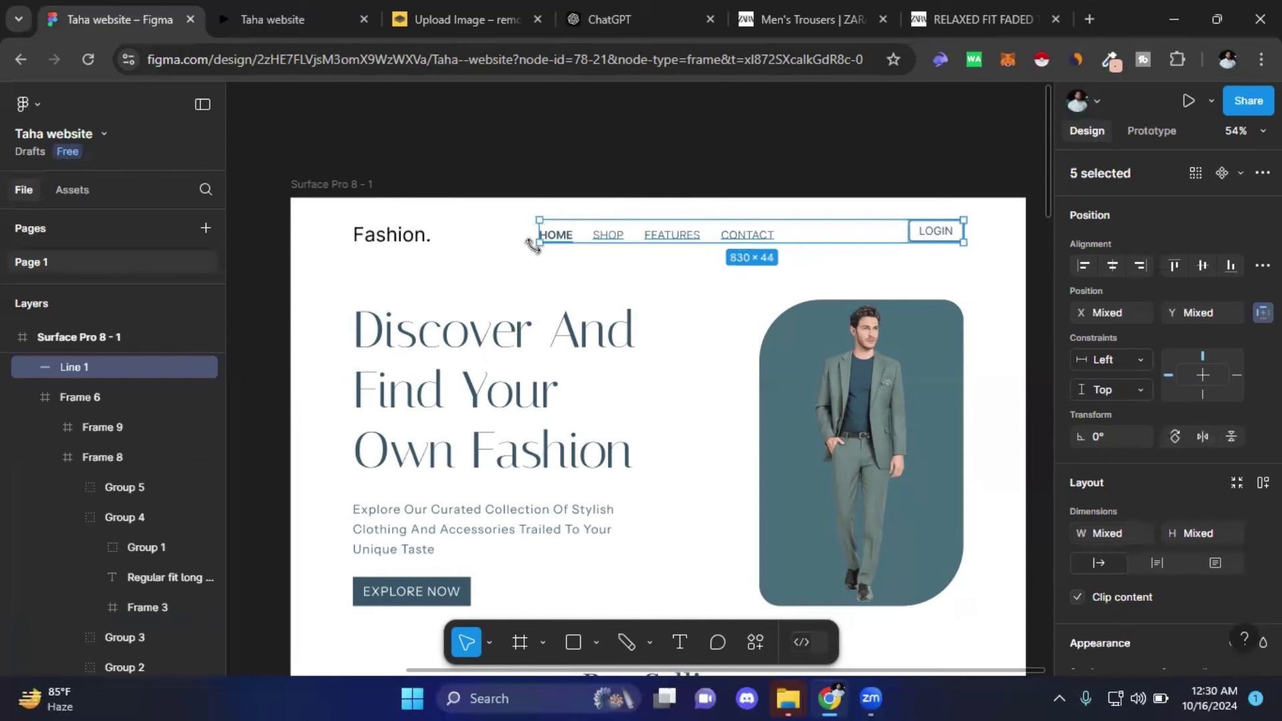
shift+click(421, 239)
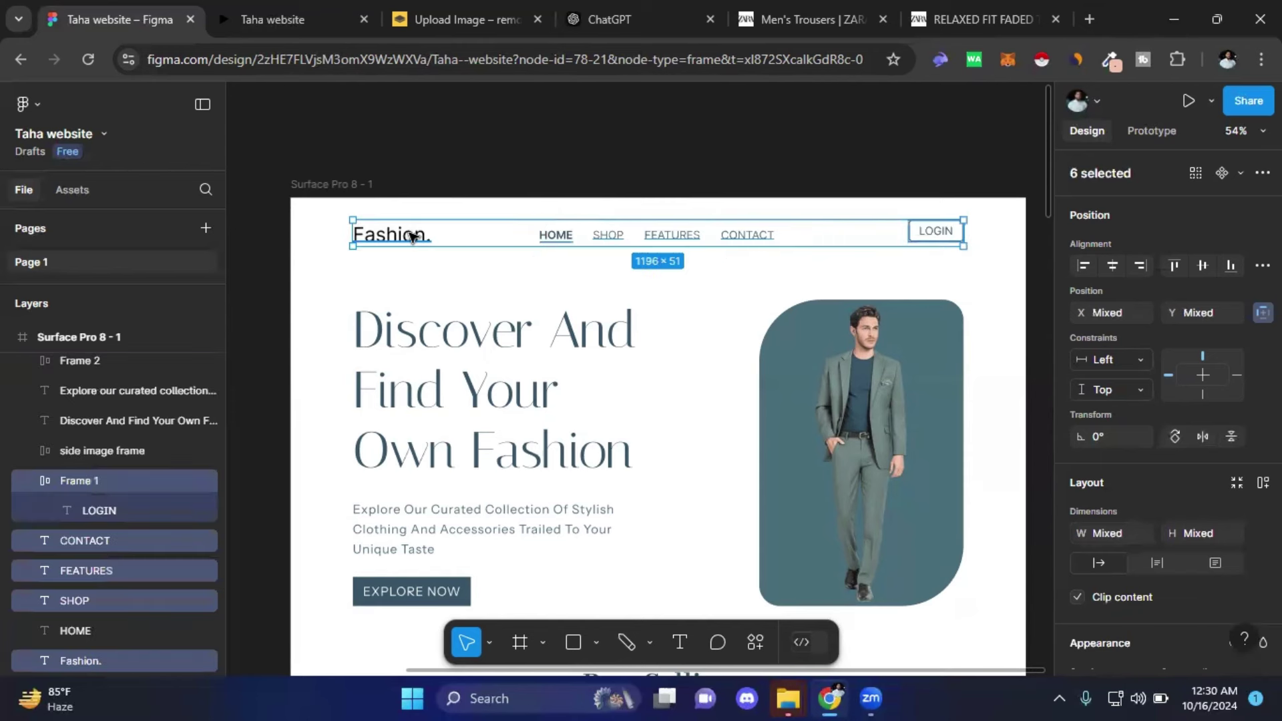
shift+click(556, 242)
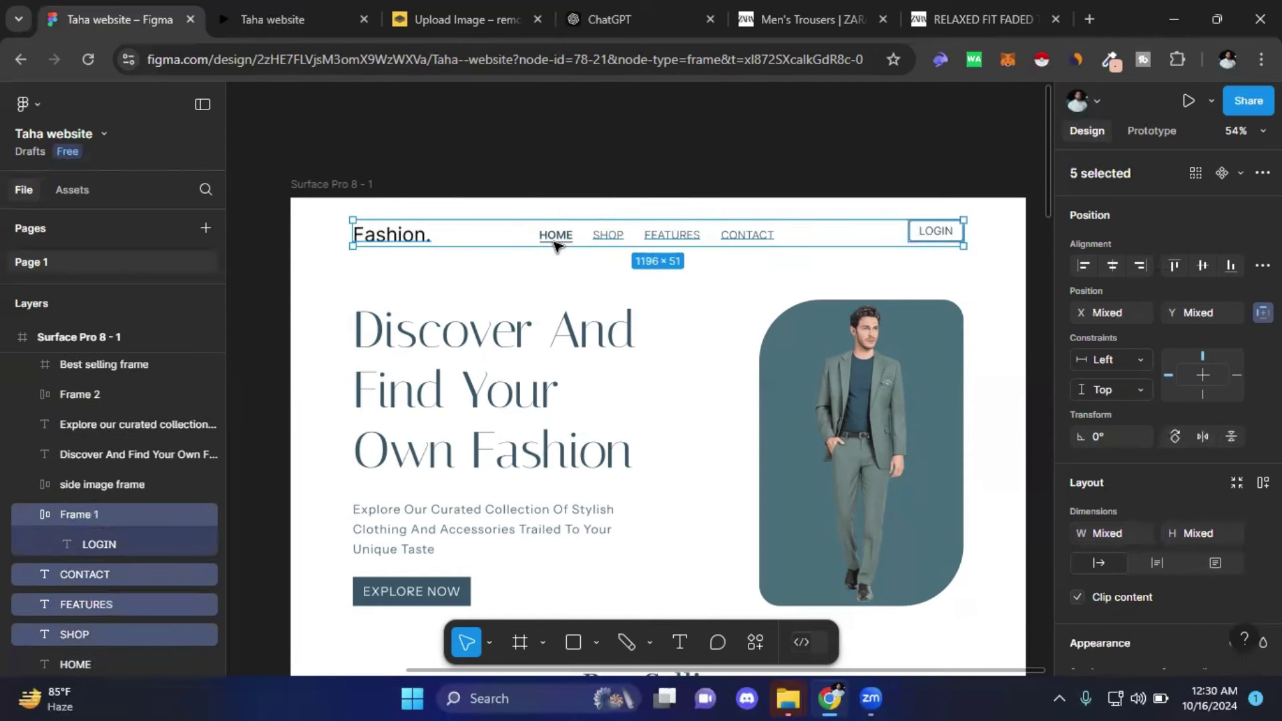
shift+click(557, 242)
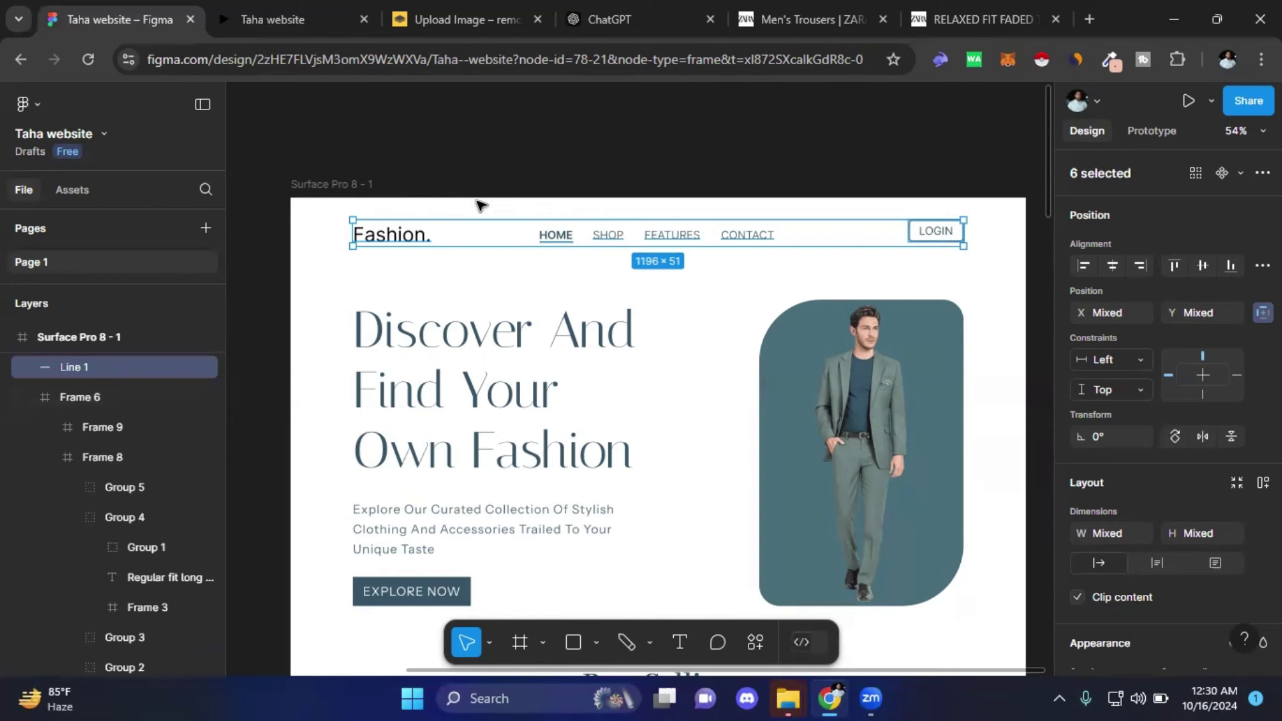
click(331, 222)
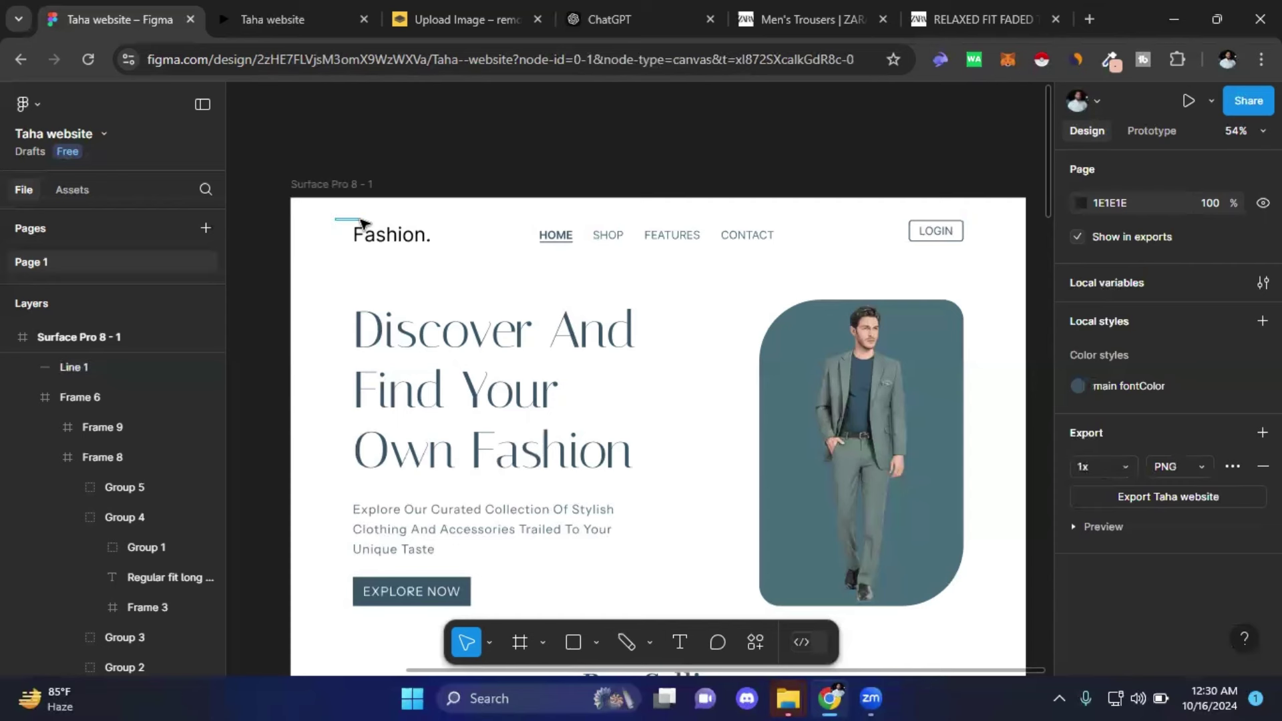
- Marquee-select all seven nav bar items and group them as Group 10
drag(336, 219, 644, 270)
drag(814, 274, 988, 257)
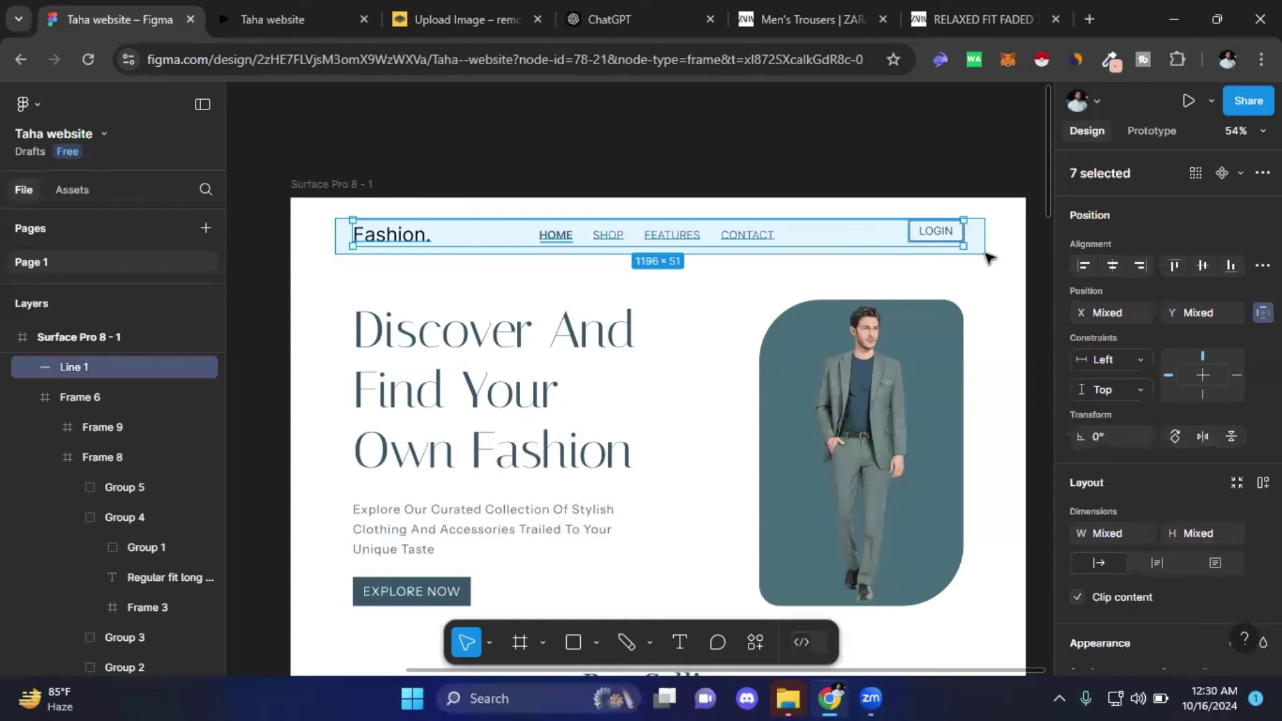
drag(987, 257, 989, 258)
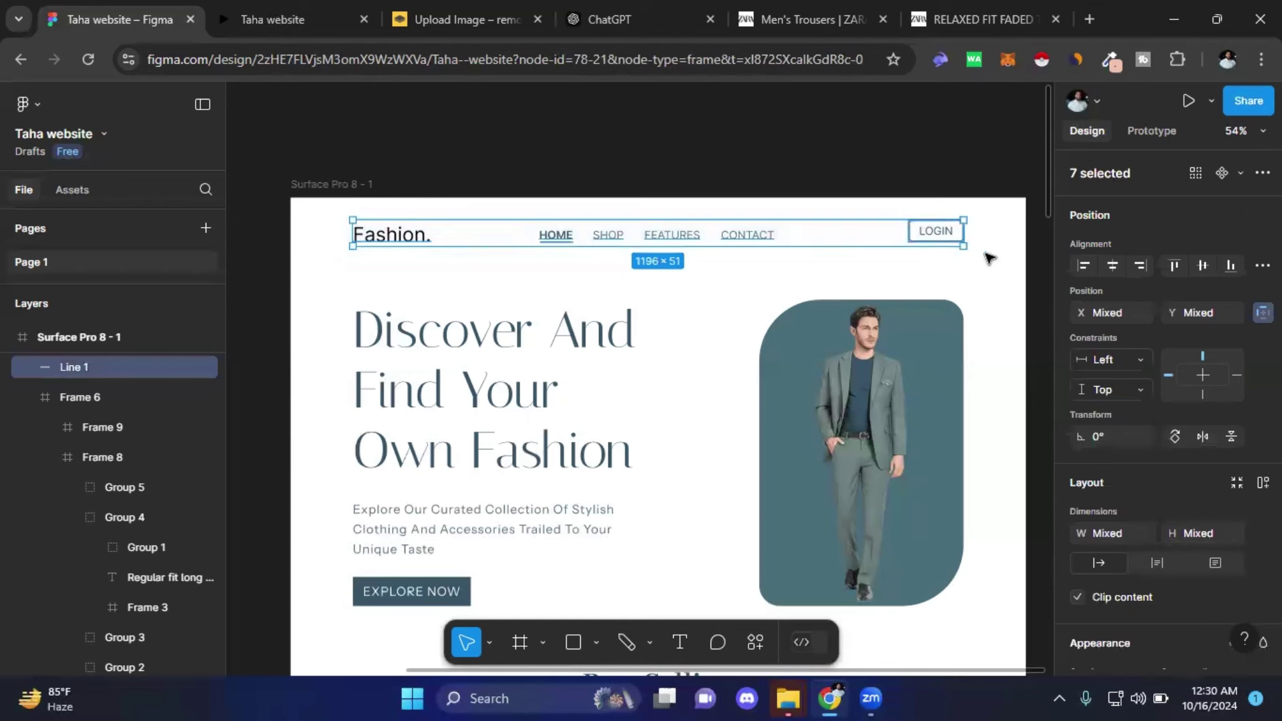
right_click(836, 242)
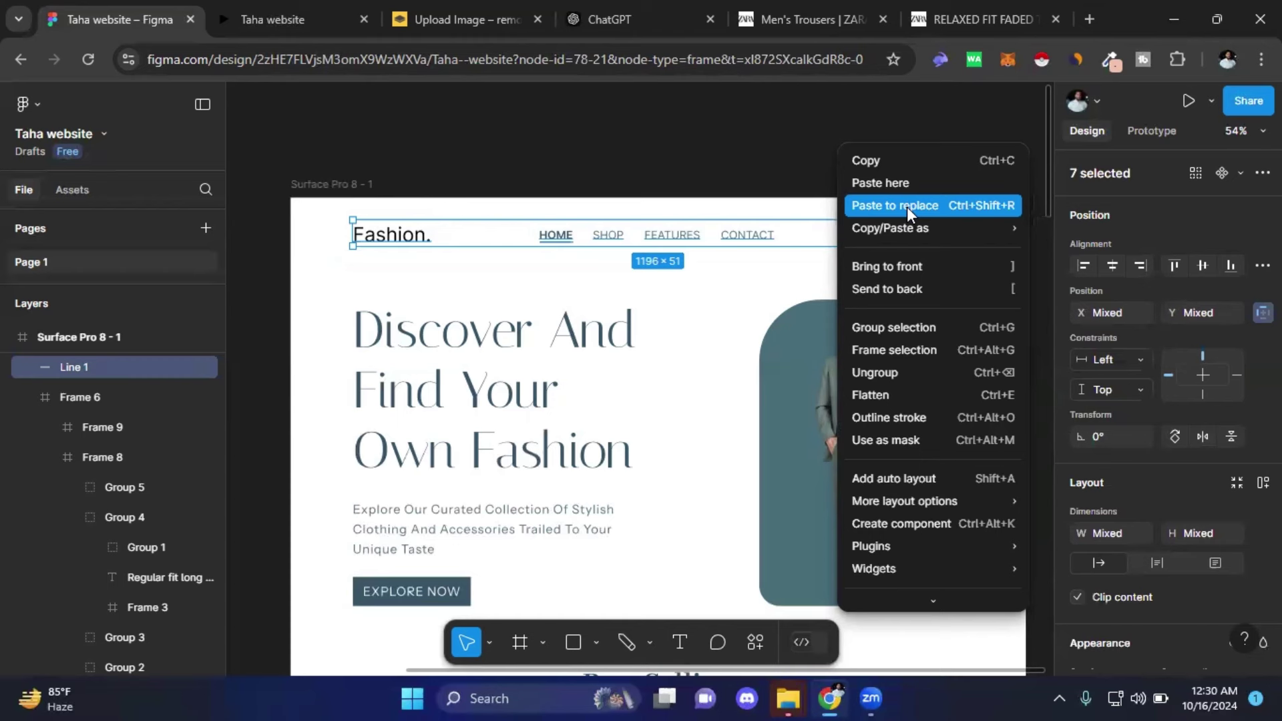
click(907, 207)
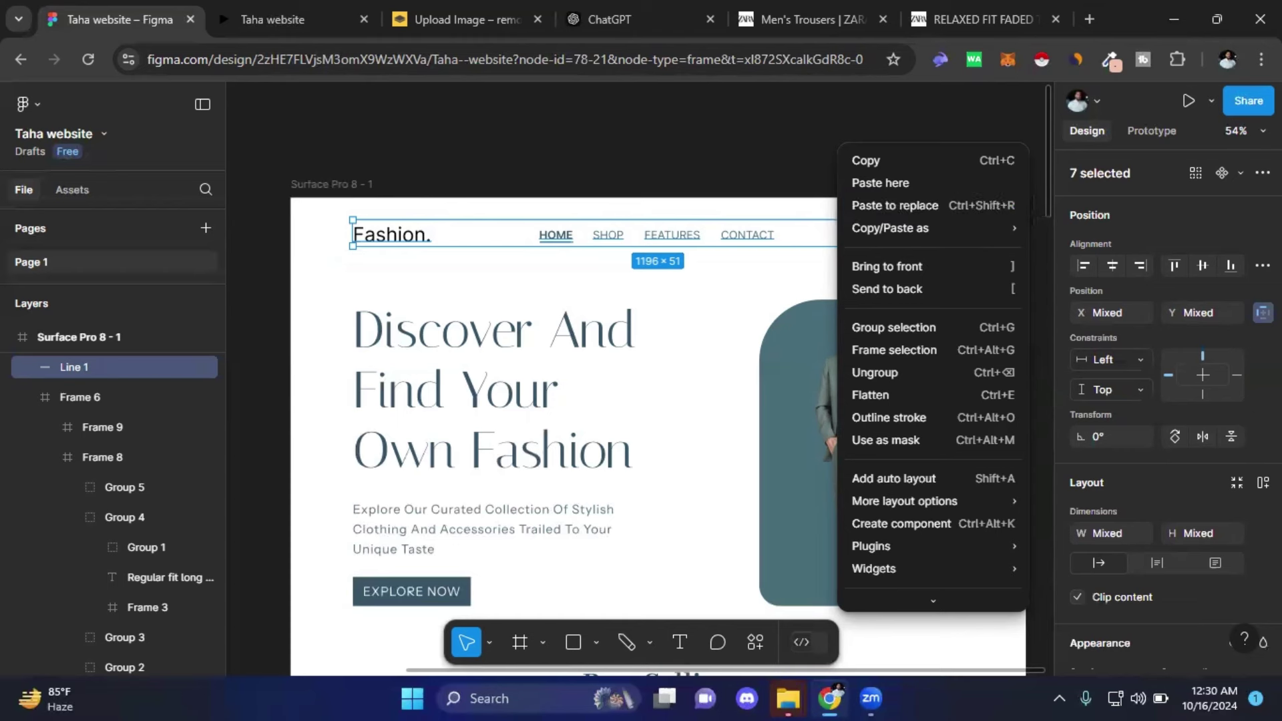
click(883, 327)
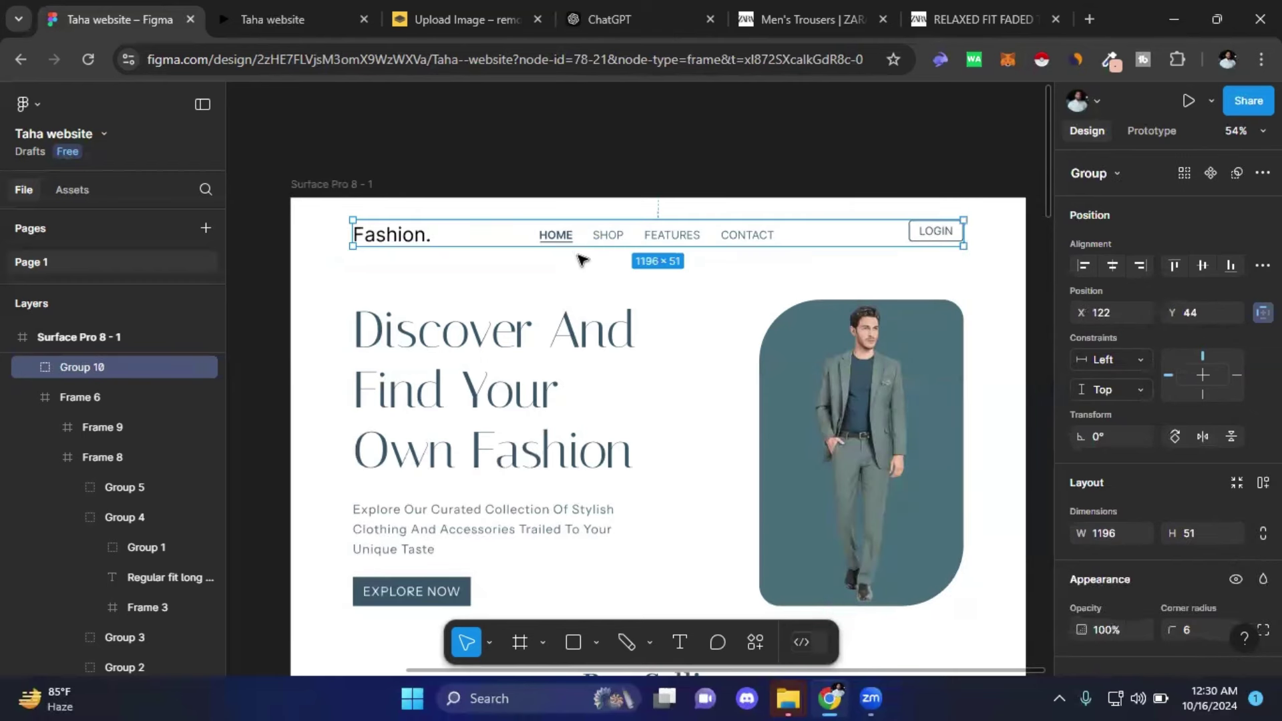
click(521, 245)
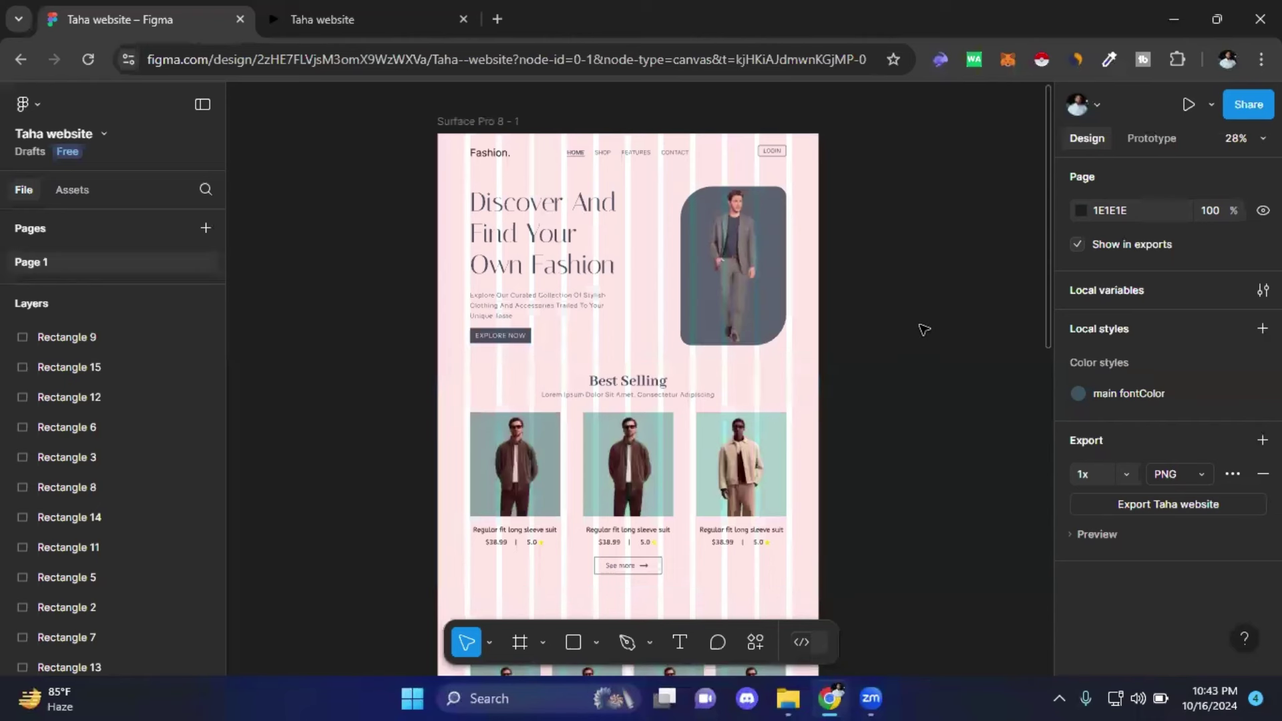
- Pan down to the offer, feedback and footer sections, then bring up the Taha website prototype preview
drag(895, 243, 887, 283)
drag(872, 363, 868, 307)
drag(881, 584, 895, 217)
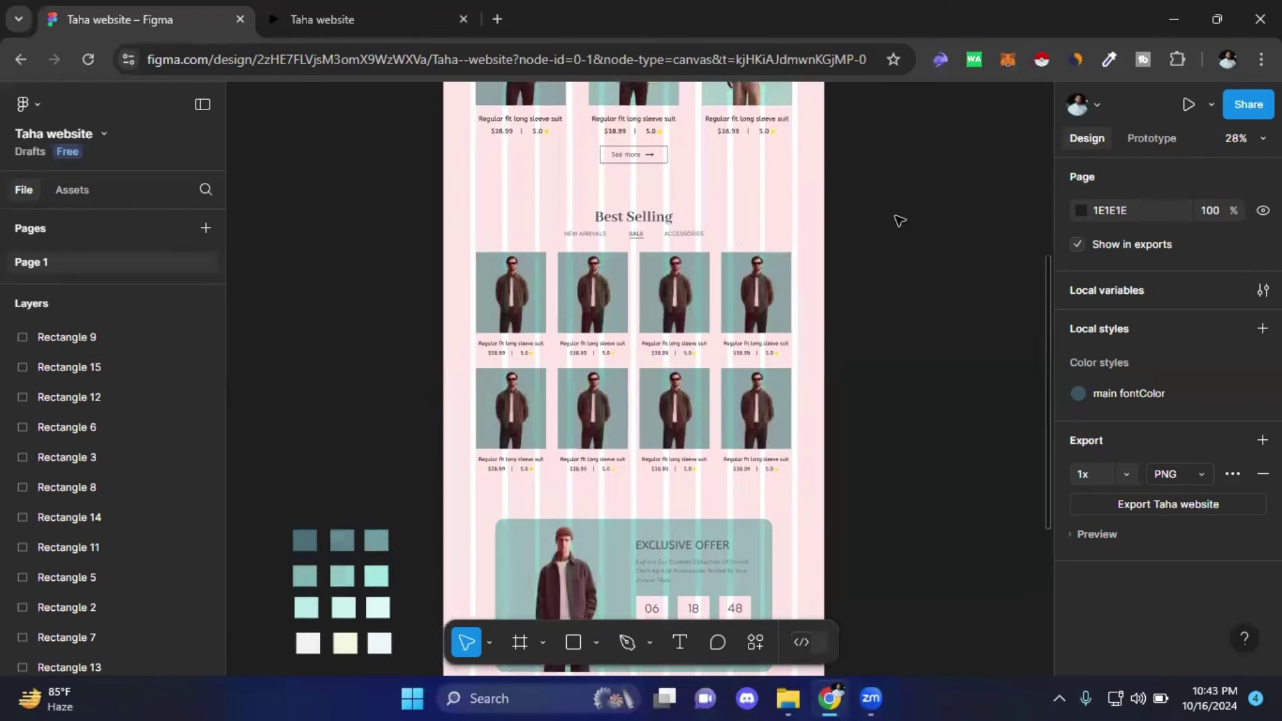
mouse_move(931, 544)
mouse_down()
mouse_move(936, 126)
mouse_move(918, 491)
mouse_up()
click(368, 20)
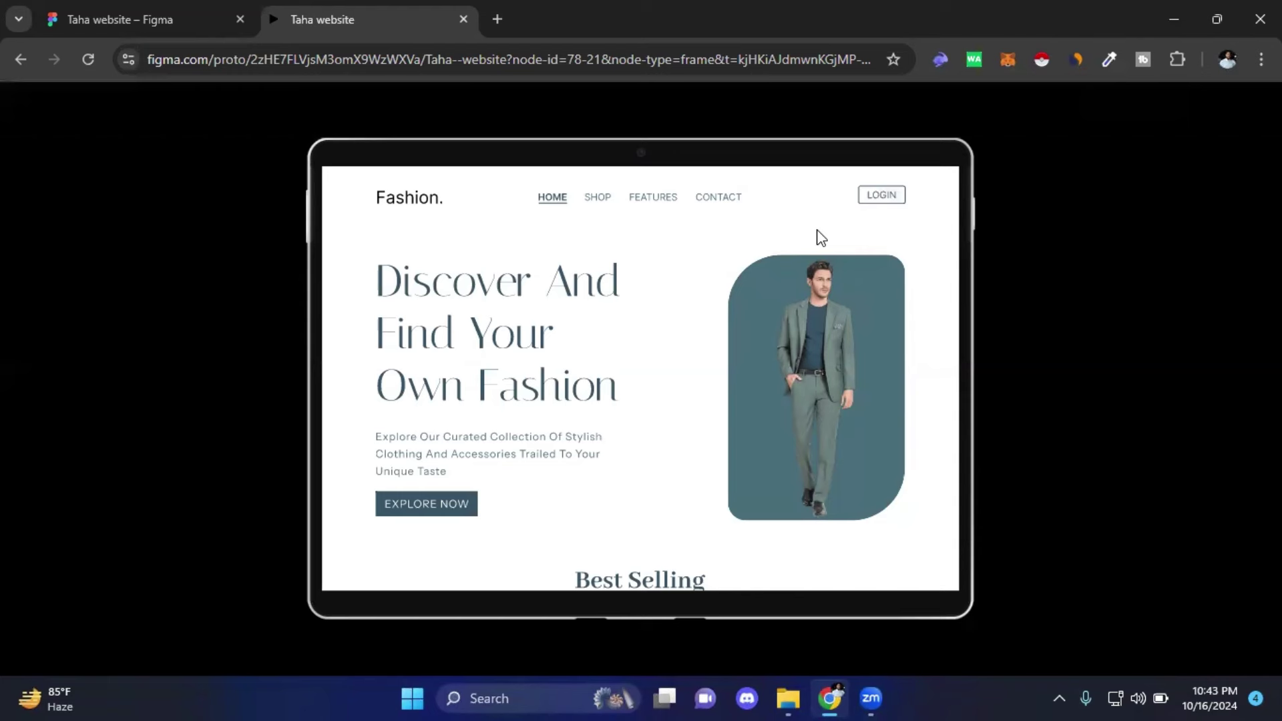
- Scroll the prototype down to the footer and back up to the hero, then return to the Figma file
scroll(707, 318, down, 3)
scroll(706, 318, down, 2)
scroll(707, 317, down, 4)
scroll(708, 319, down, 4)
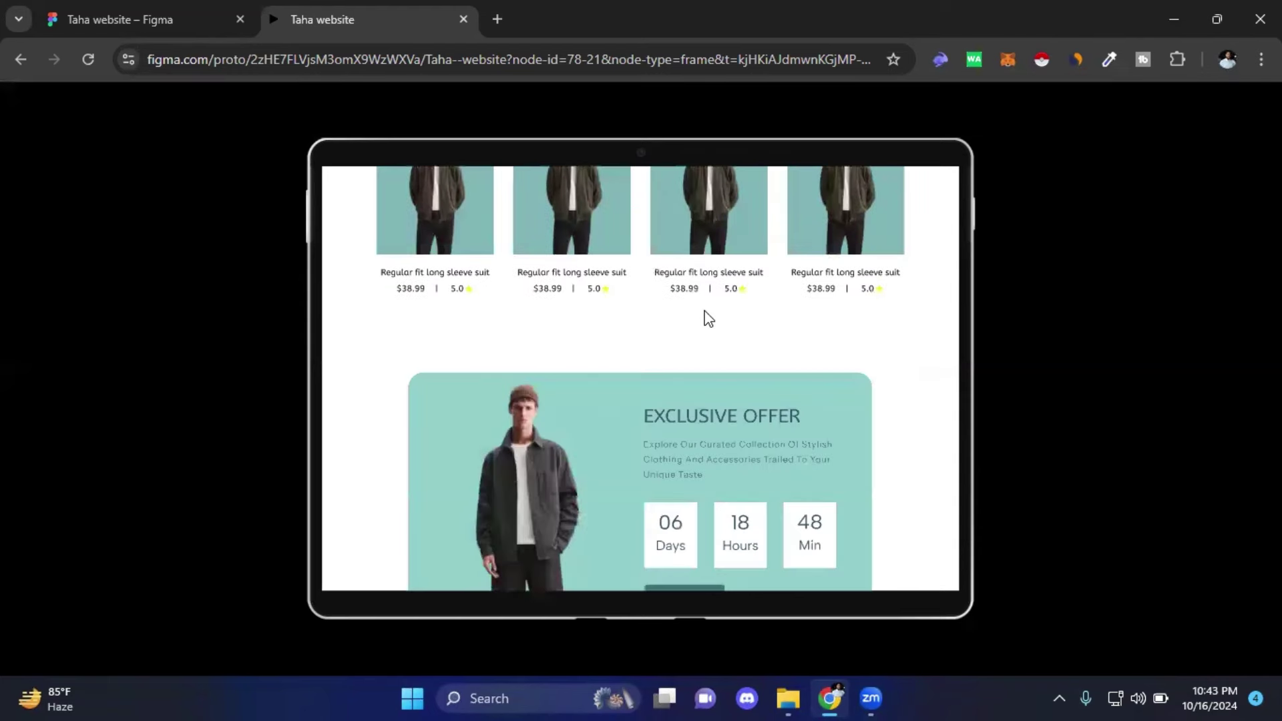
scroll(708, 318, down, 5)
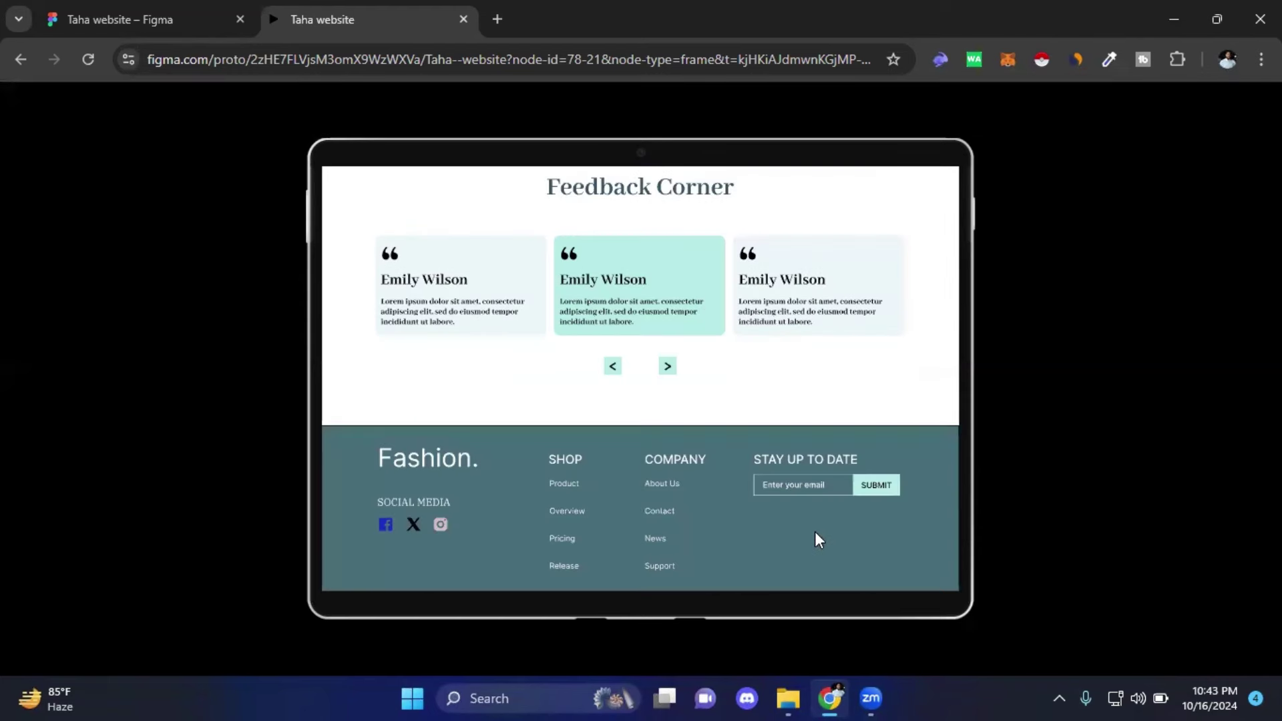
scroll(815, 532, up, 3)
scroll(815, 532, up, 1)
scroll(816, 533, up, 6)
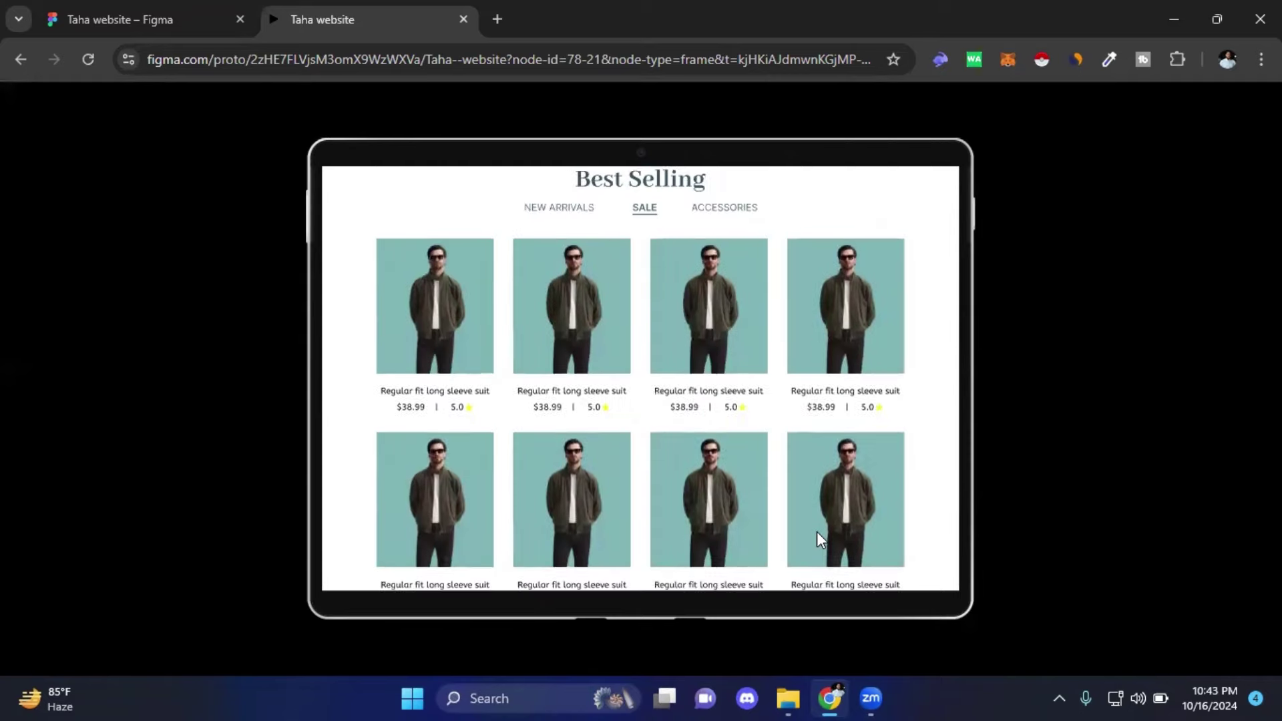
scroll(816, 532, up, 3)
scroll(815, 537, up, 3)
scroll(815, 537, up, 2)
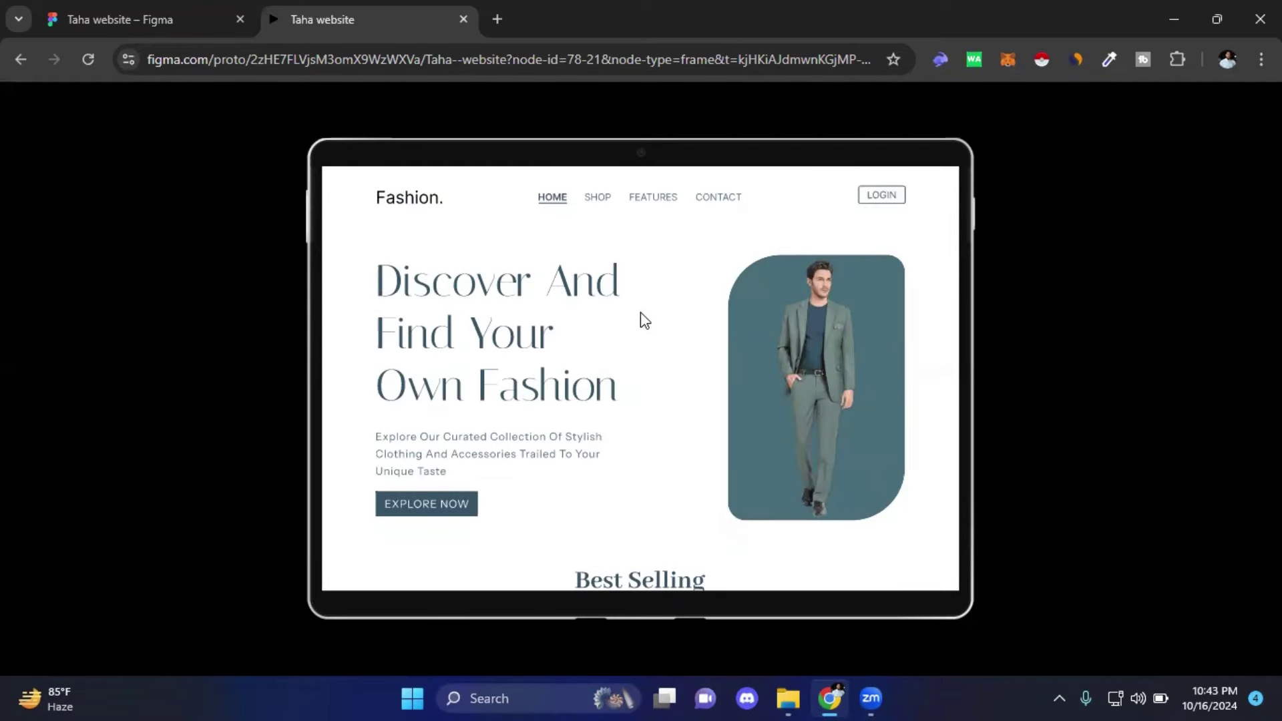
click(122, 8)
- Hide the 12-column layout grid on the Surface Pro 8 - 1 frame
scroll(386, 314, up, 2)
scroll(388, 387, up, 1)
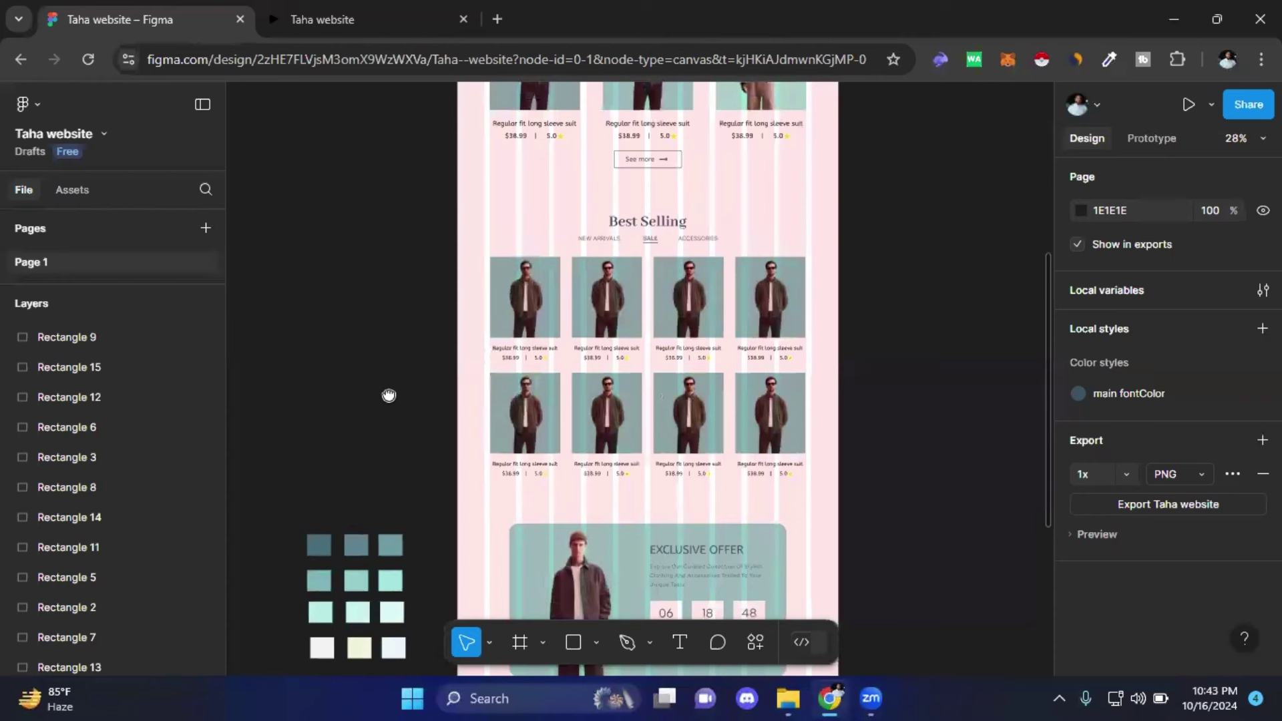
drag(389, 395, 381, 501)
drag(401, 175, 400, 466)
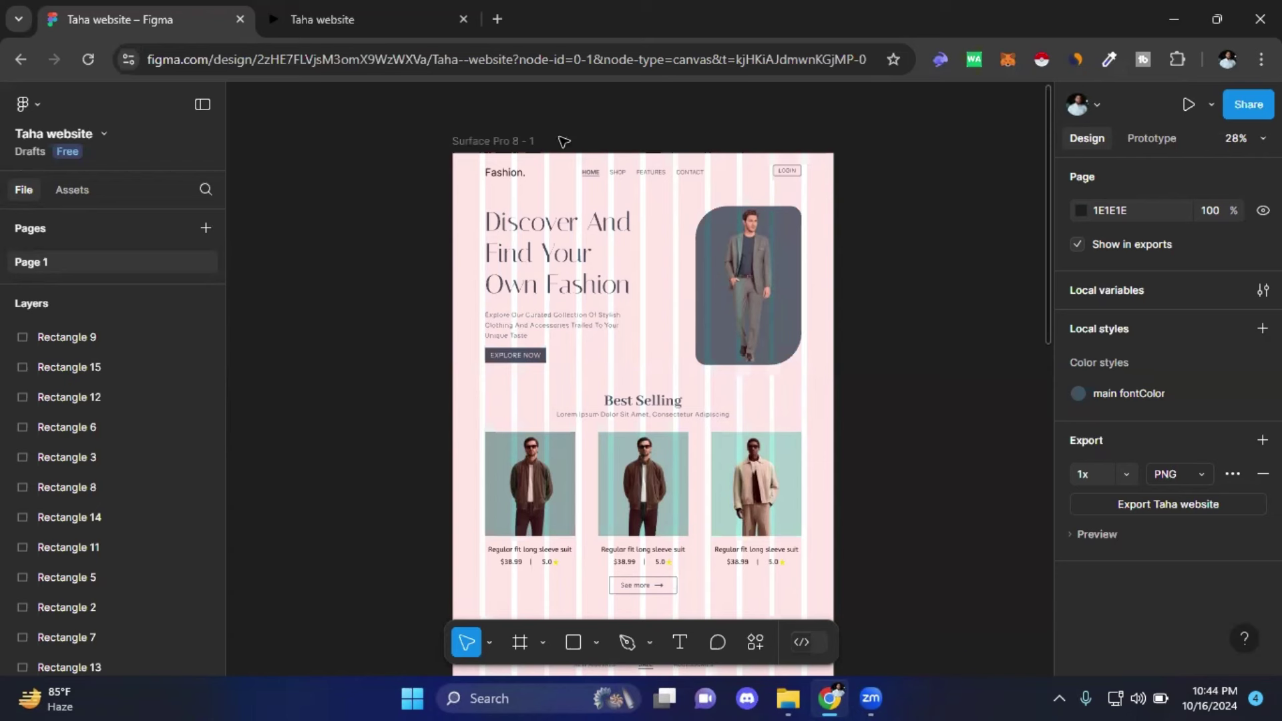
click(472, 142)
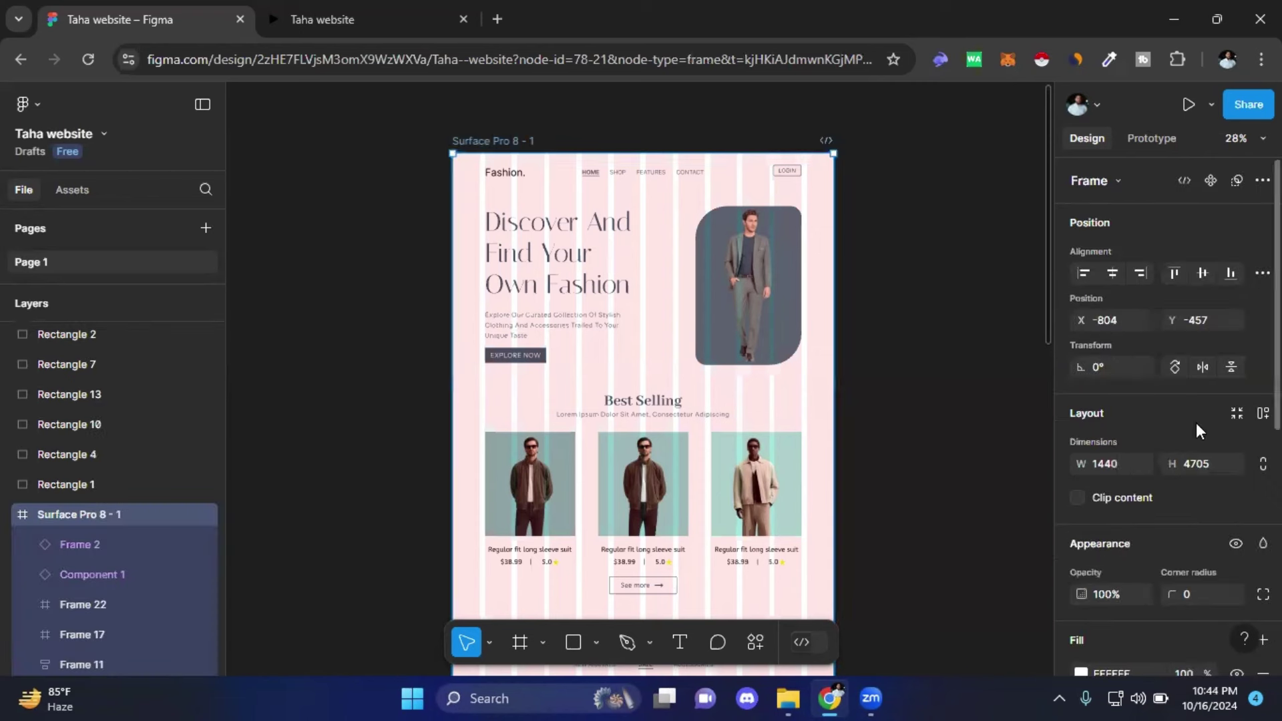
scroll(1199, 423, down, 3)
scroll(1198, 423, down, 4)
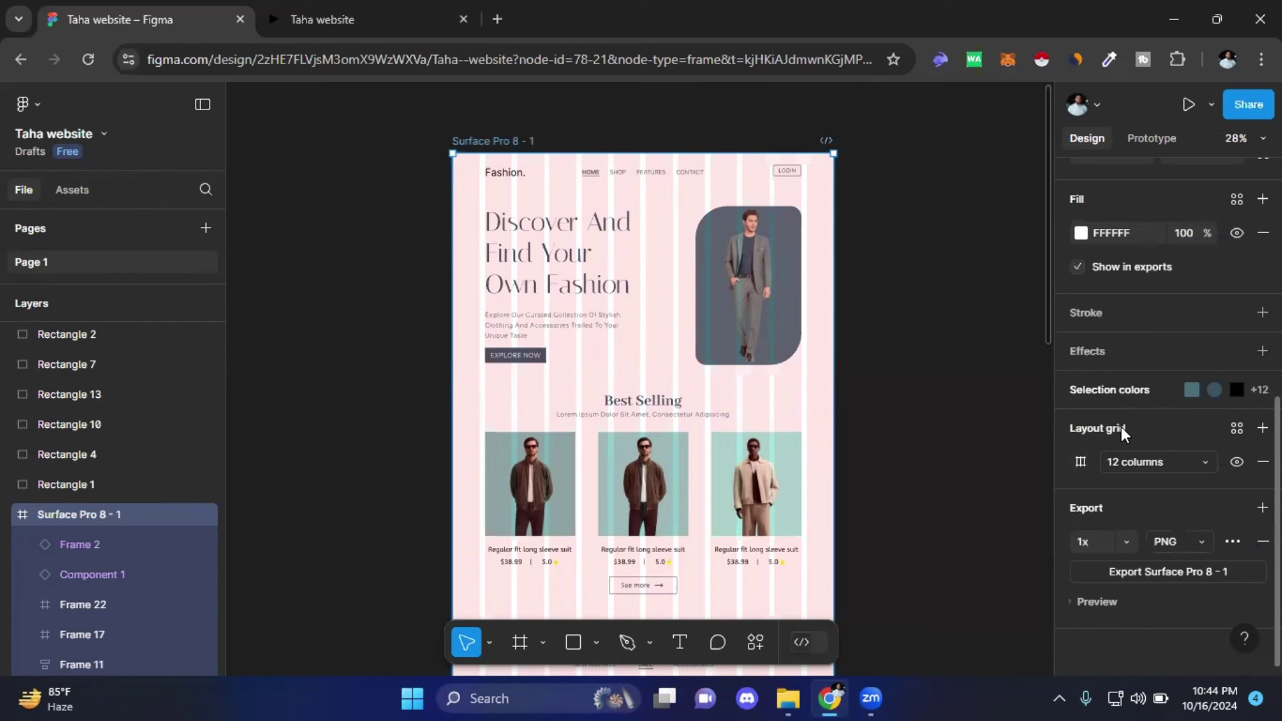
click(1234, 461)
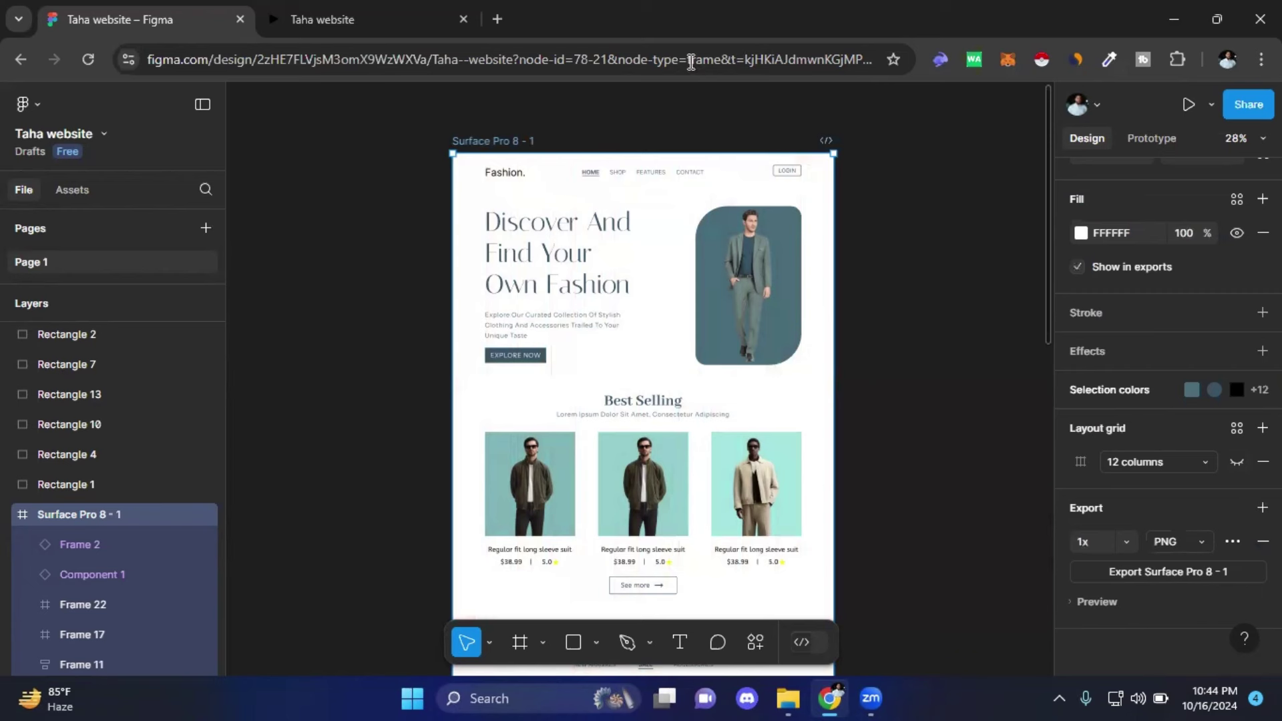
click(410, 167)
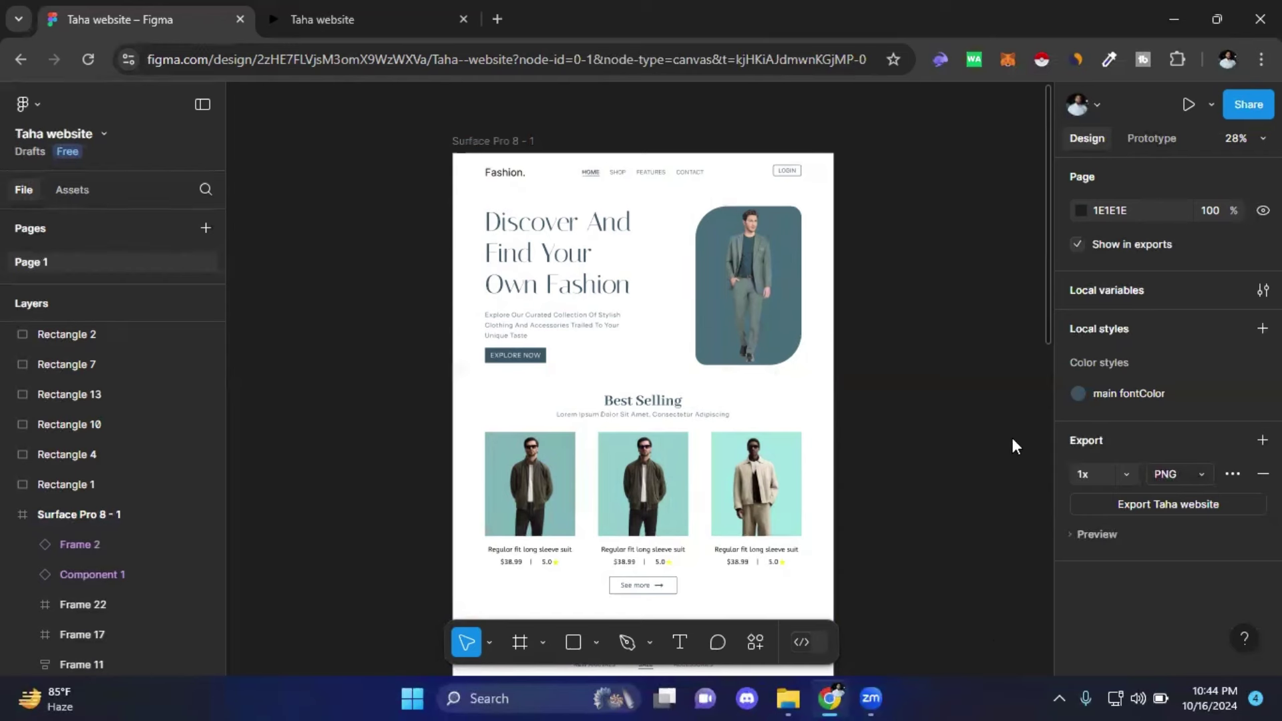
key(ctrl+alt+Return)
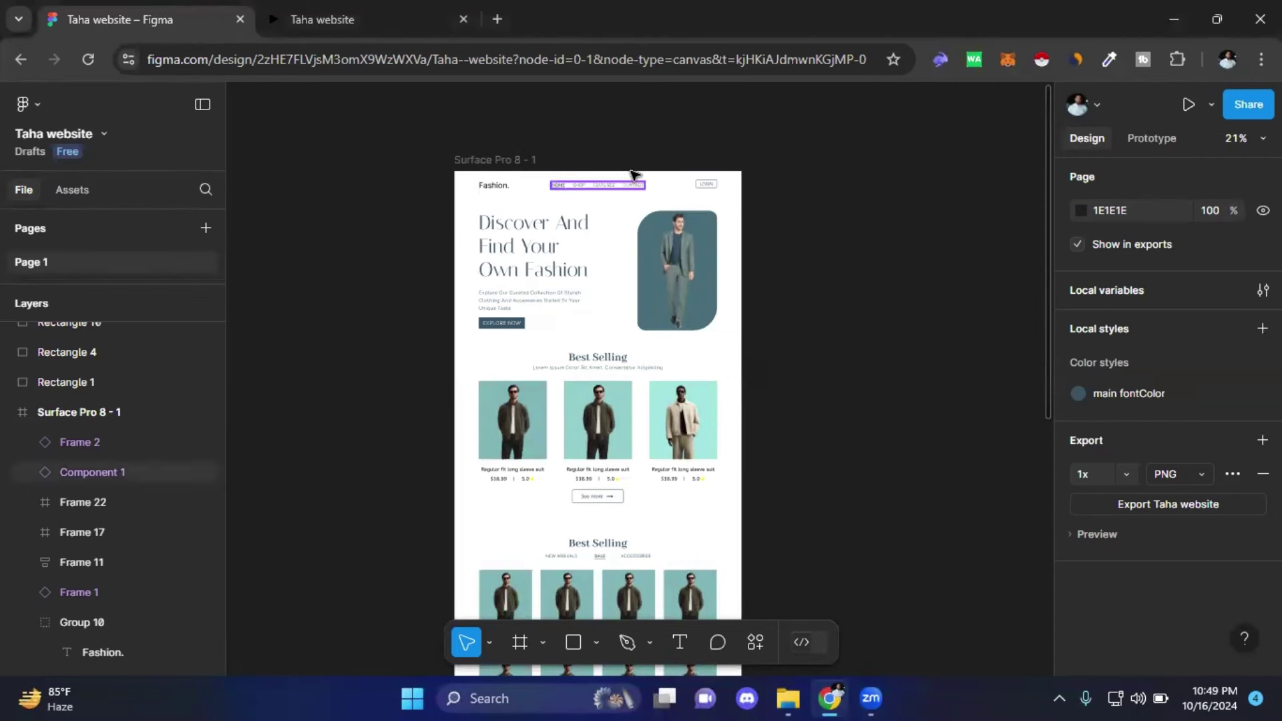
- Zoom in on the Surface Pro 8 - 1 frame and select its LOGIN button
scroll(620, 160, up, 5)
scroll(484, 131, left, 3)
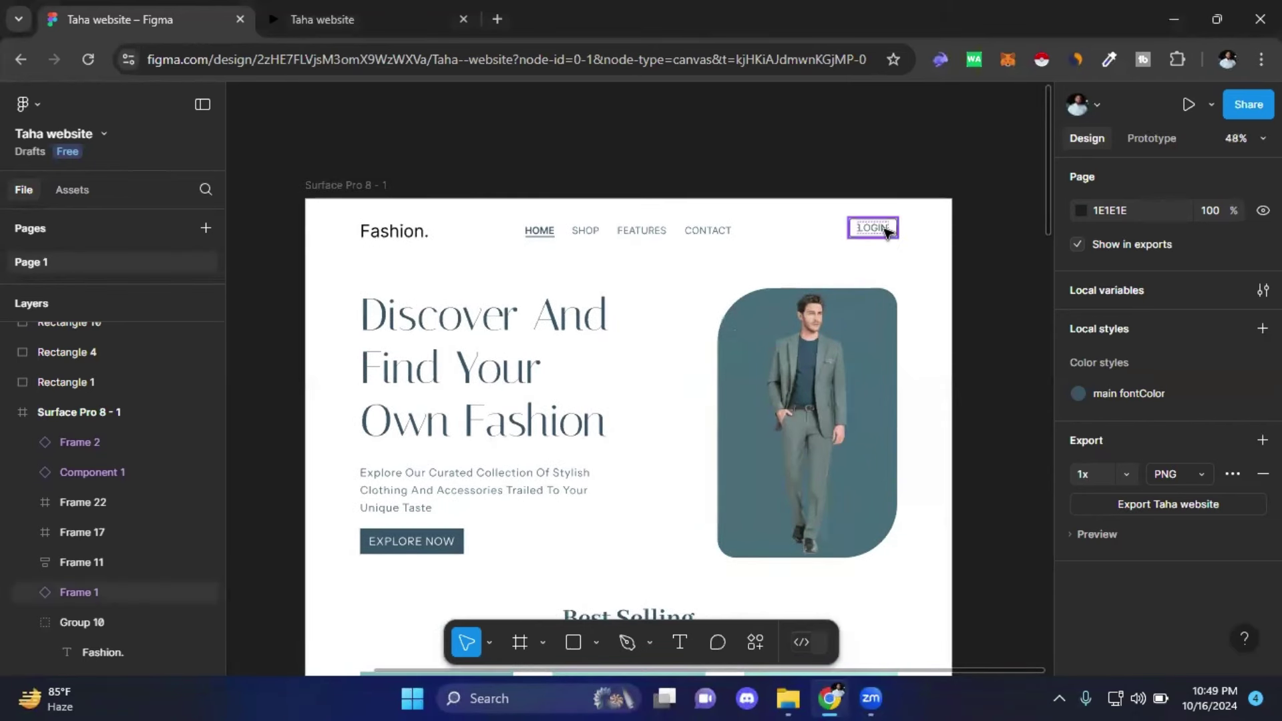
click(880, 266)
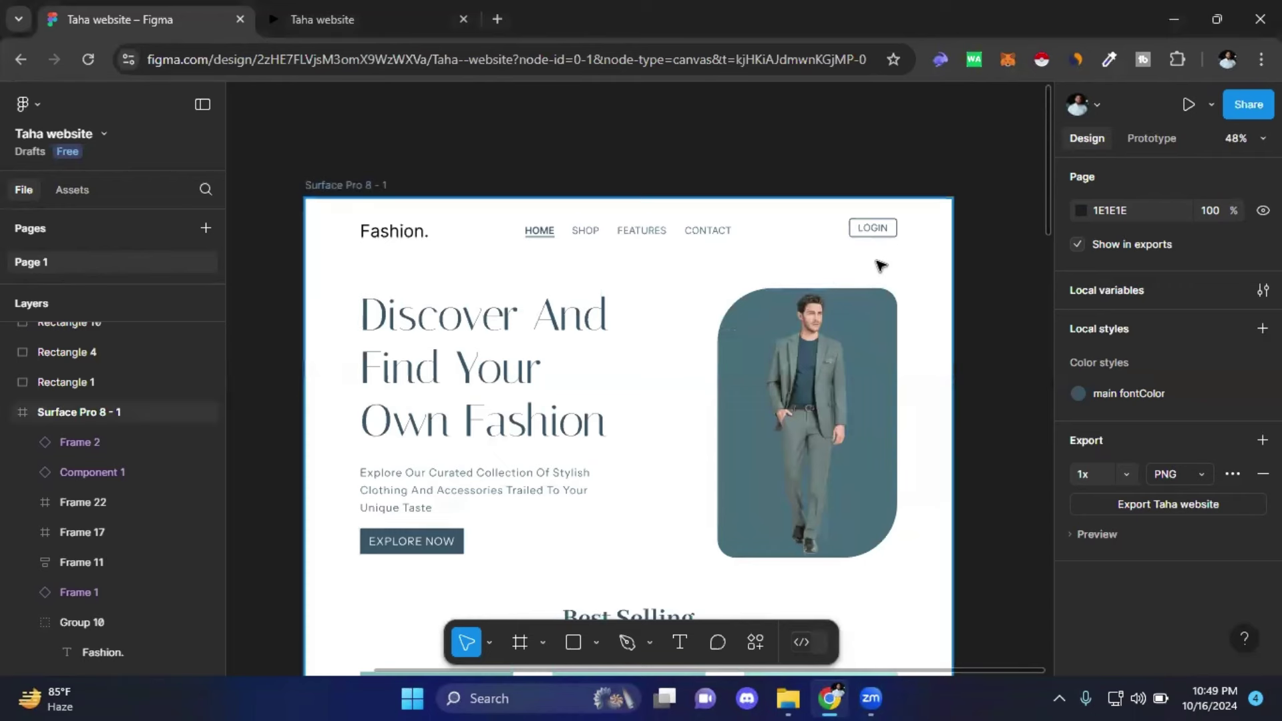
scroll(908, 220, up, 1)
scroll(908, 221, up, 3)
scroll(909, 221, up, 3)
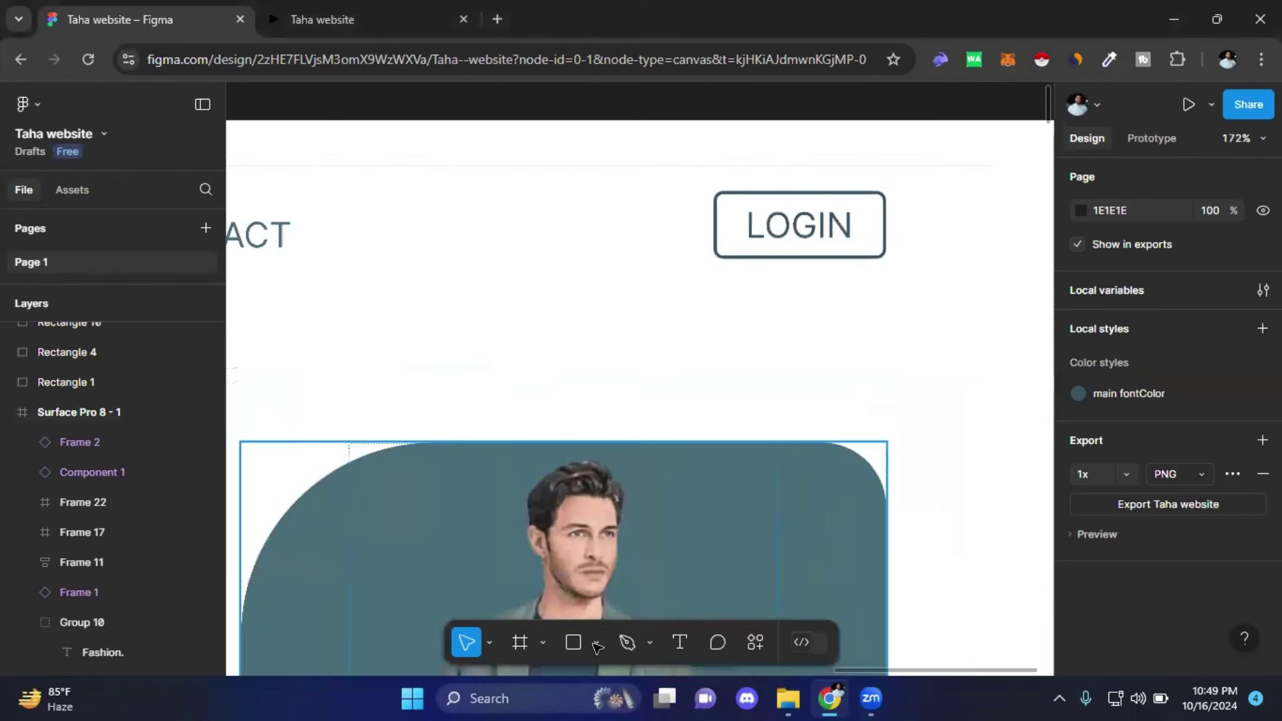
scroll(831, 279, up, 2)
scroll(830, 278, right, 3)
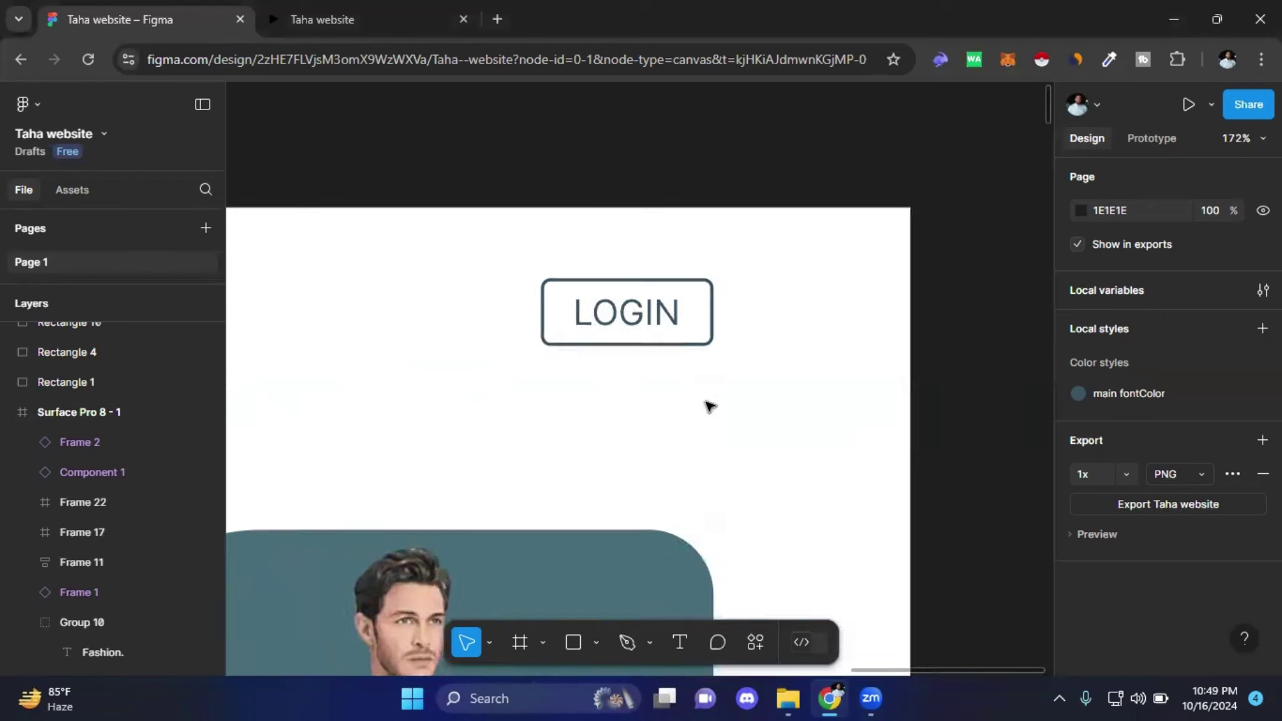
click(664, 322)
- Pan the view to reveal empty canvas to the right of the page
drag(835, 350, 643, 360)
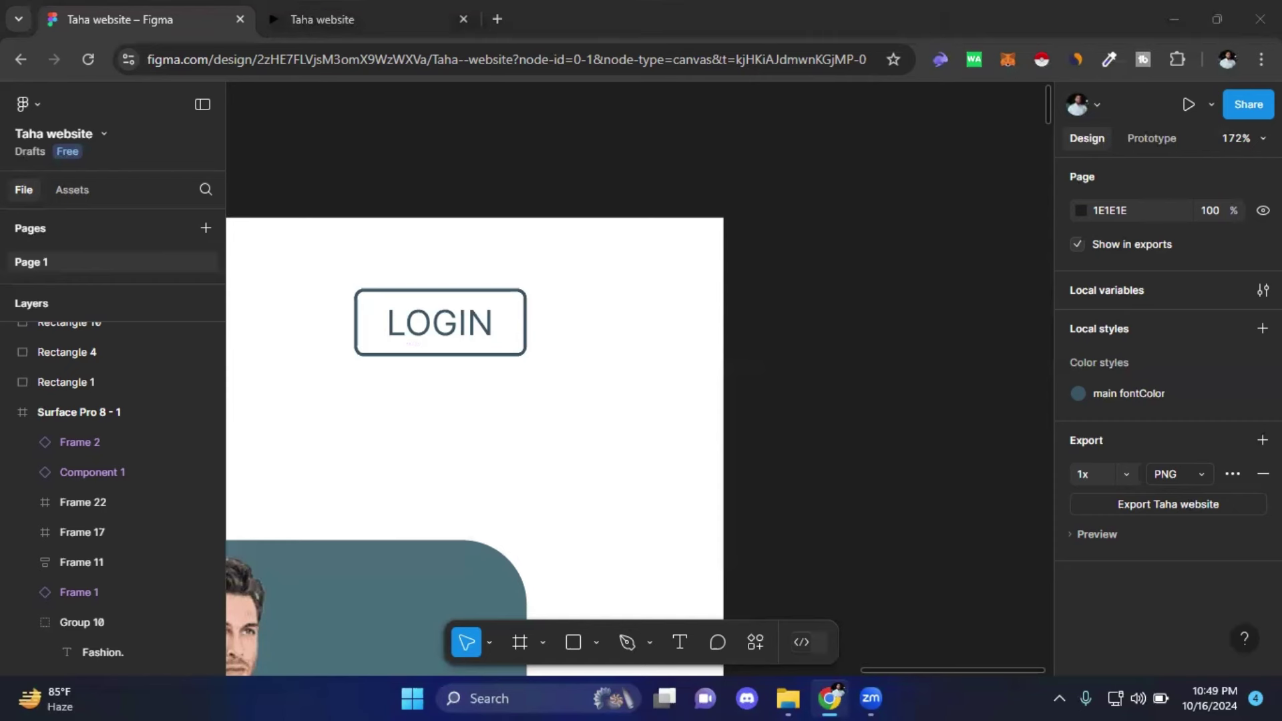
click(752, 249)
scroll(866, 349, right, 2)
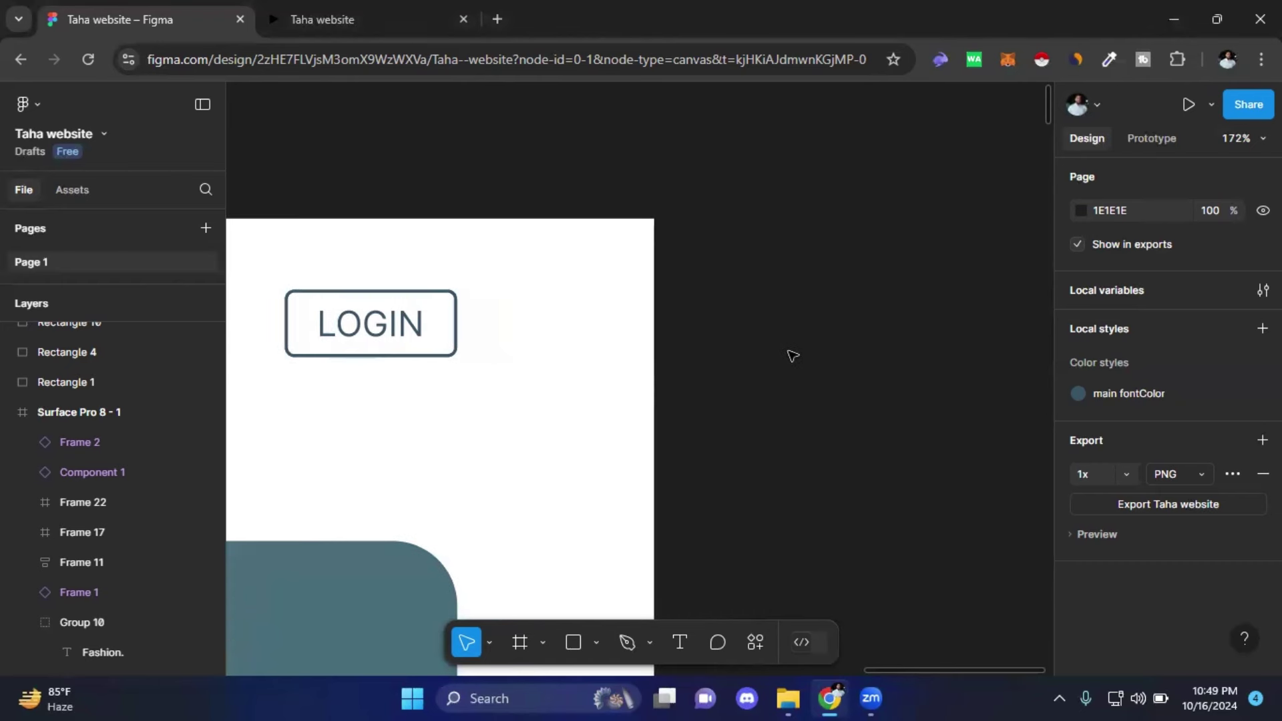
scroll(563, 315, down, 3)
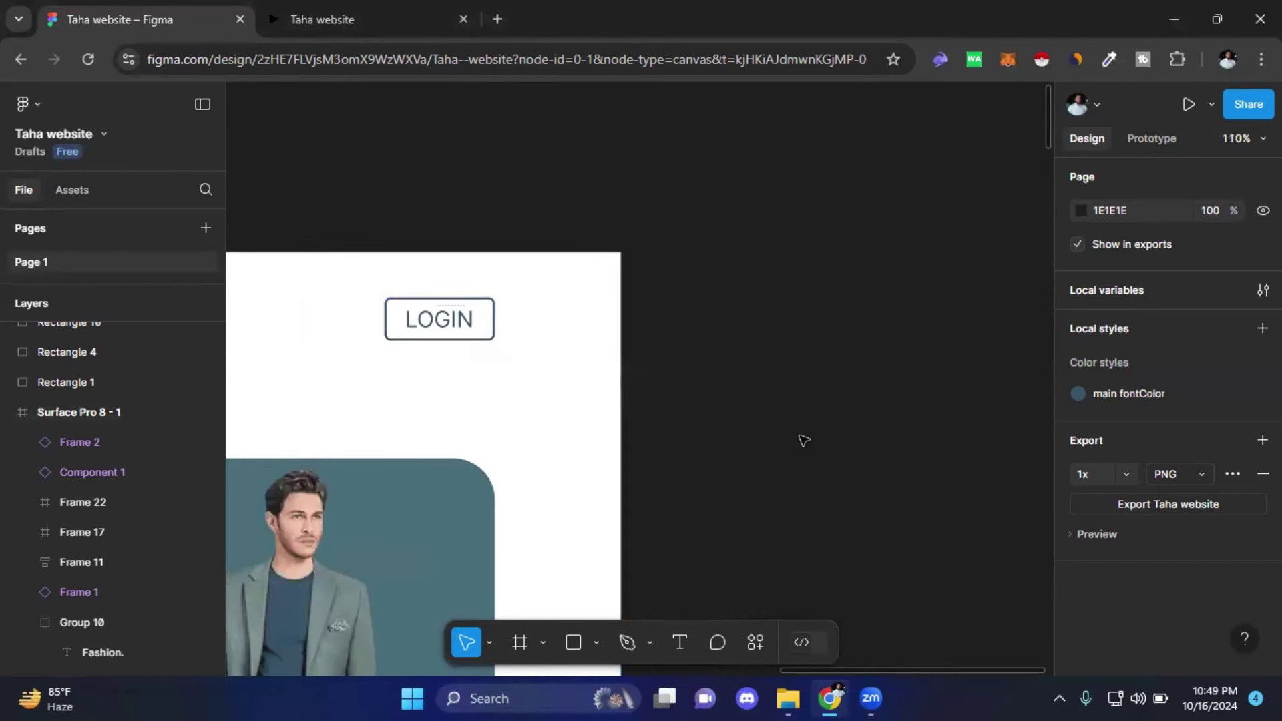
drag(801, 441, 707, 404)
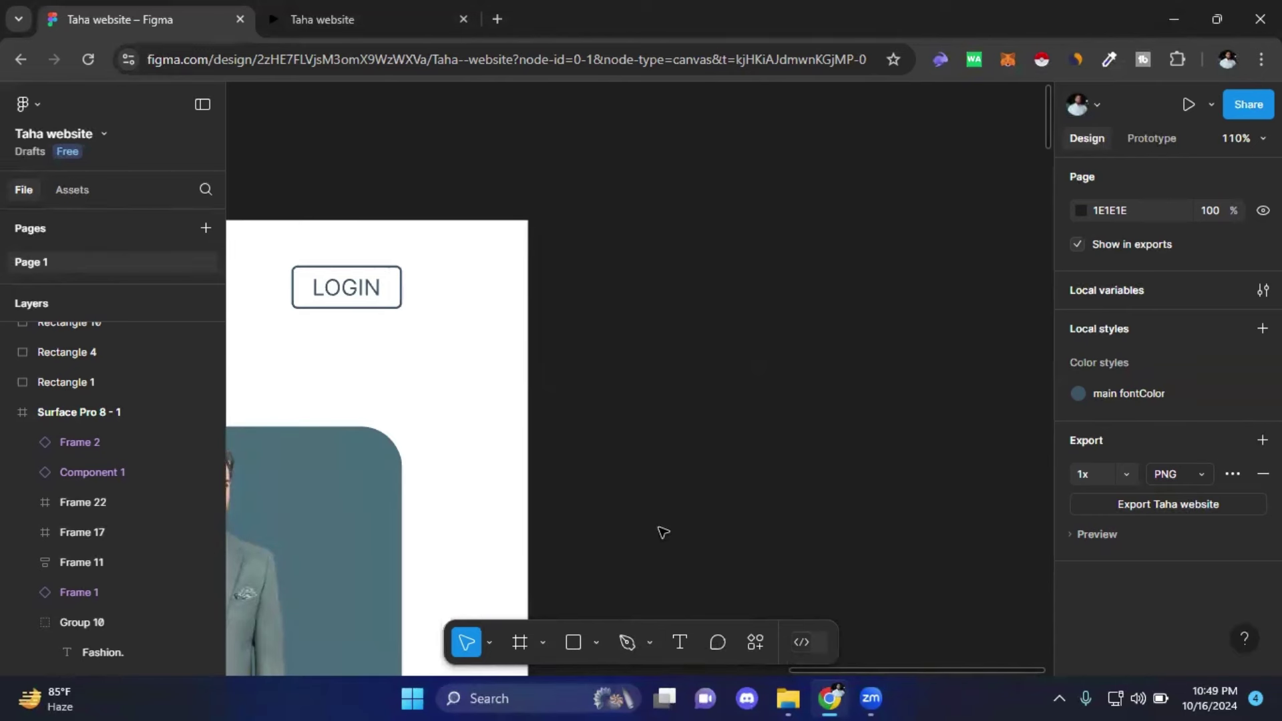
- Draw a new empty frame, Frame 24, beside the landing page
click(520, 644)
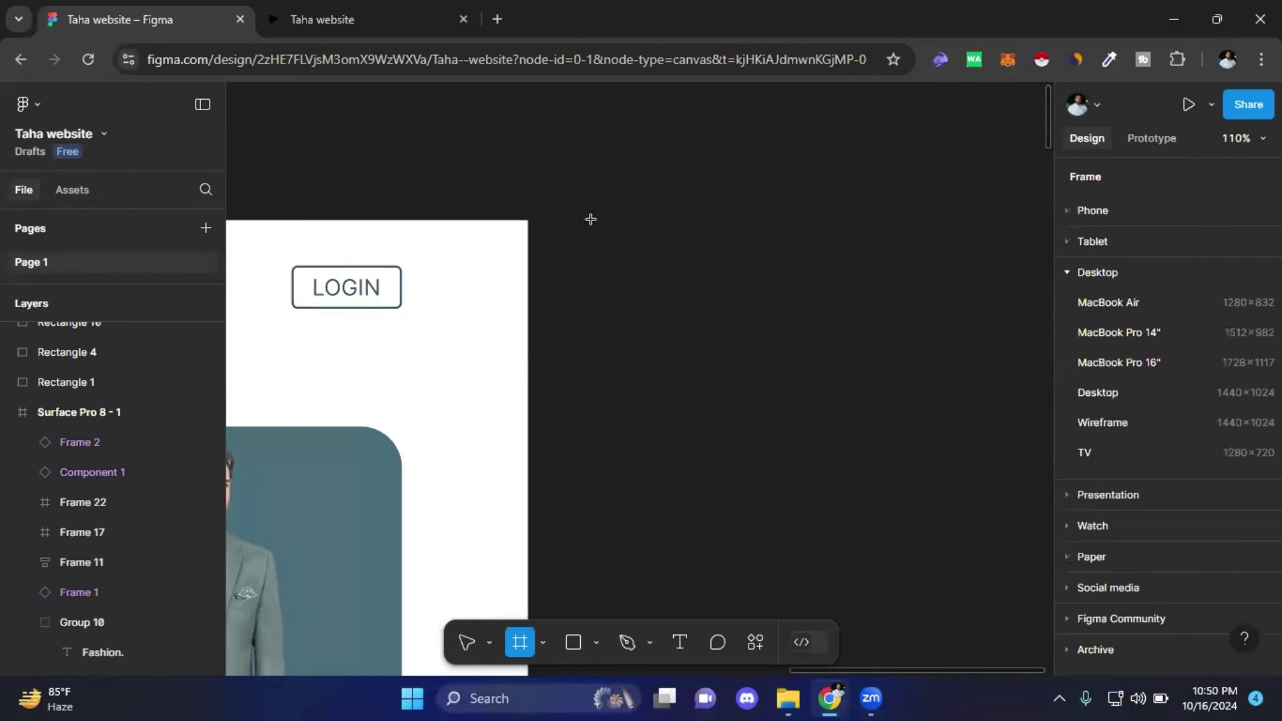
drag(586, 219, 875, 493)
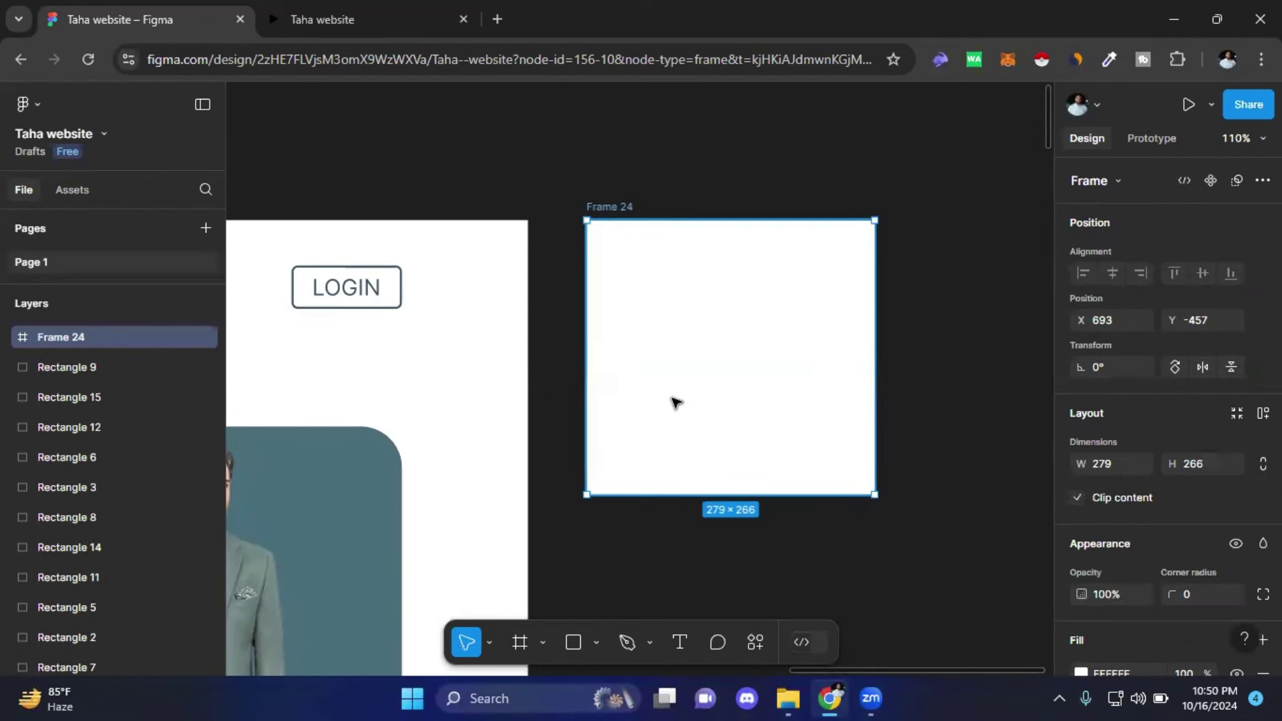
click(751, 537)
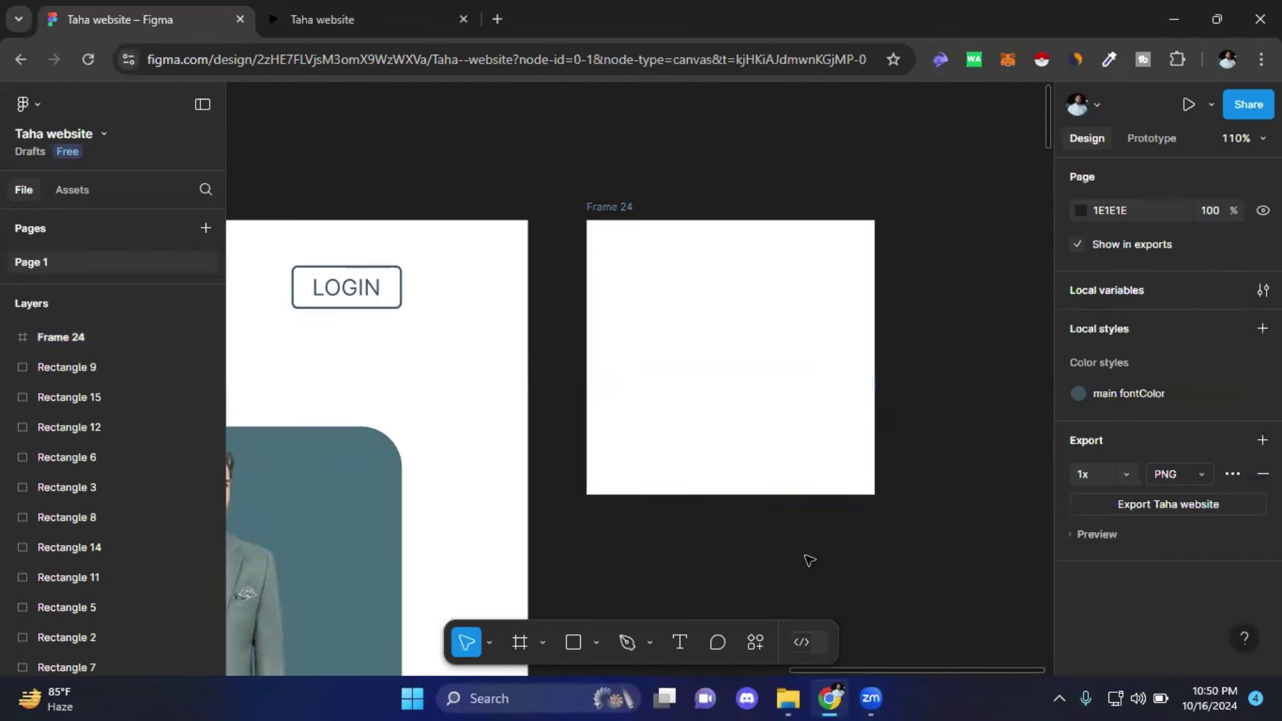
- Paste a copy of the LOGIN button near Frame 24's top and detach it from its component
click(395, 290)
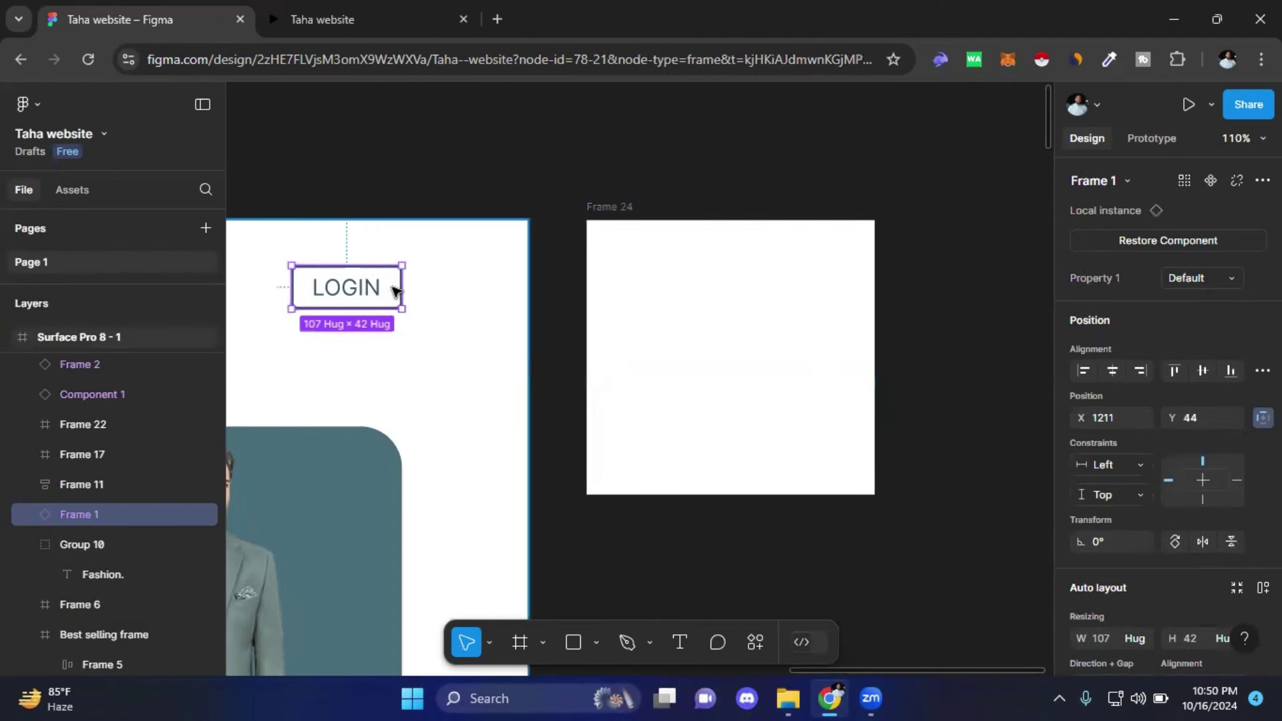
click(652, 289)
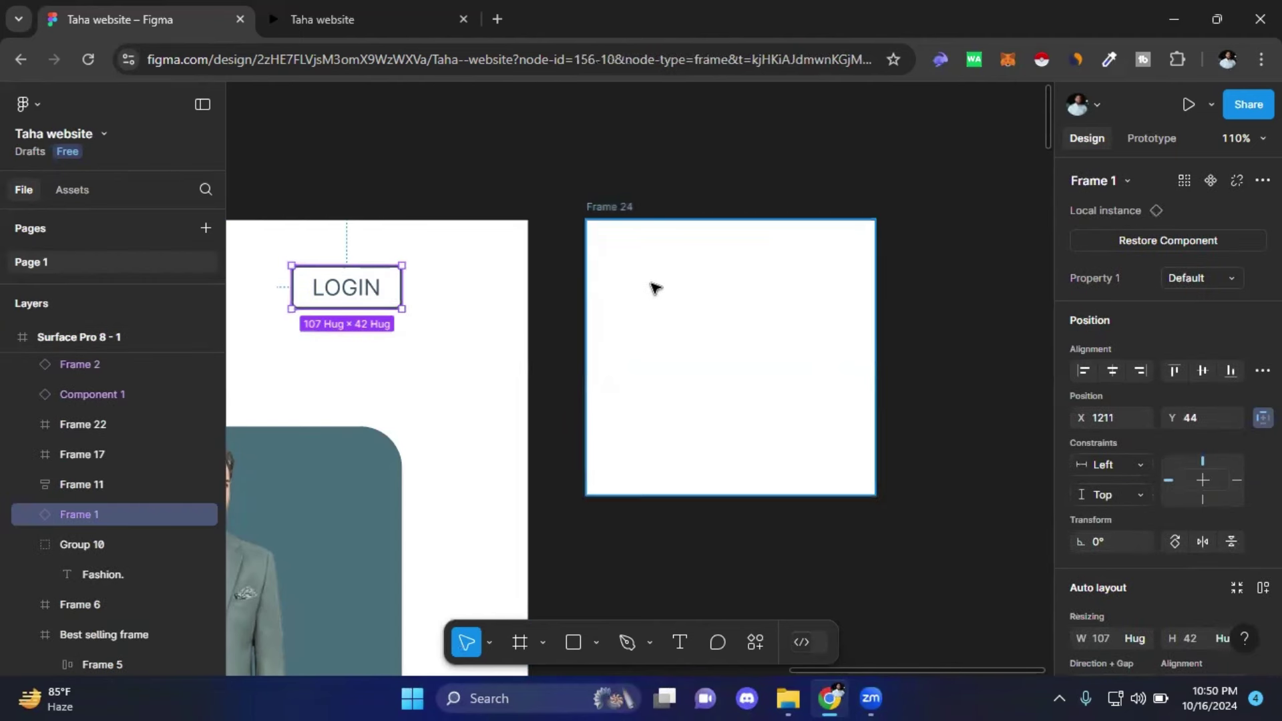
key(ctrl+v)
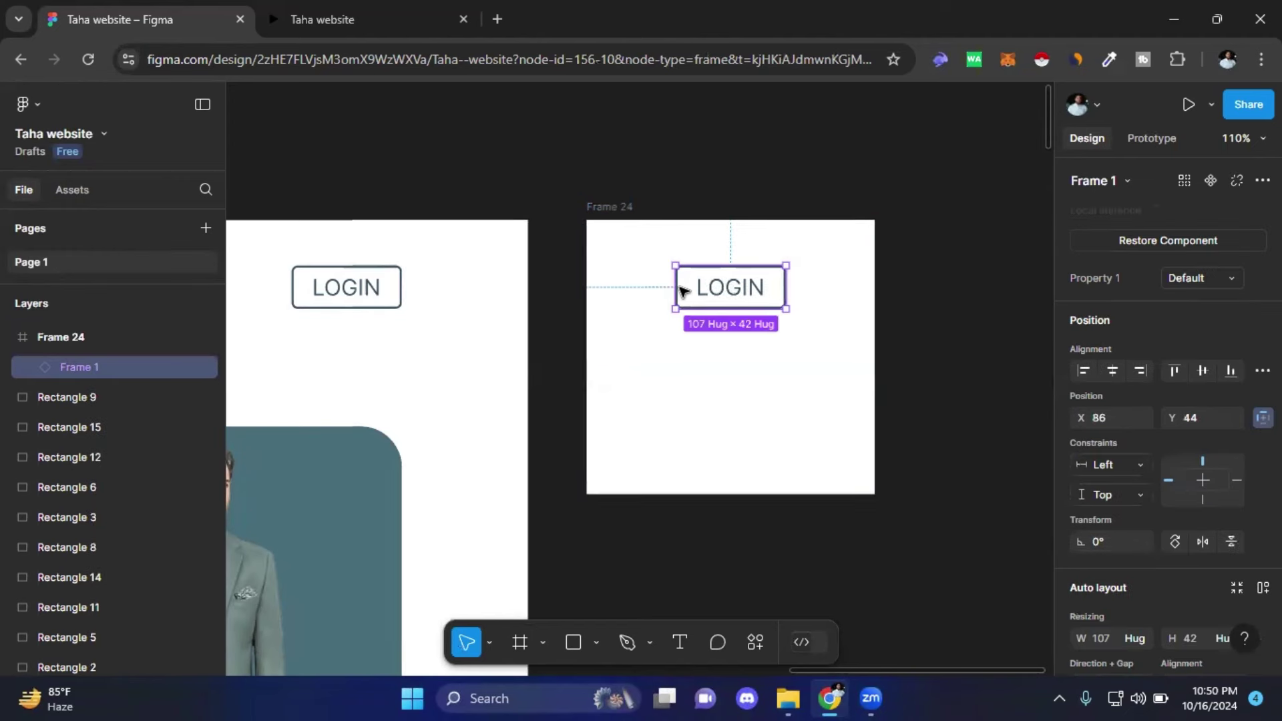
drag(775, 292, 775, 274)
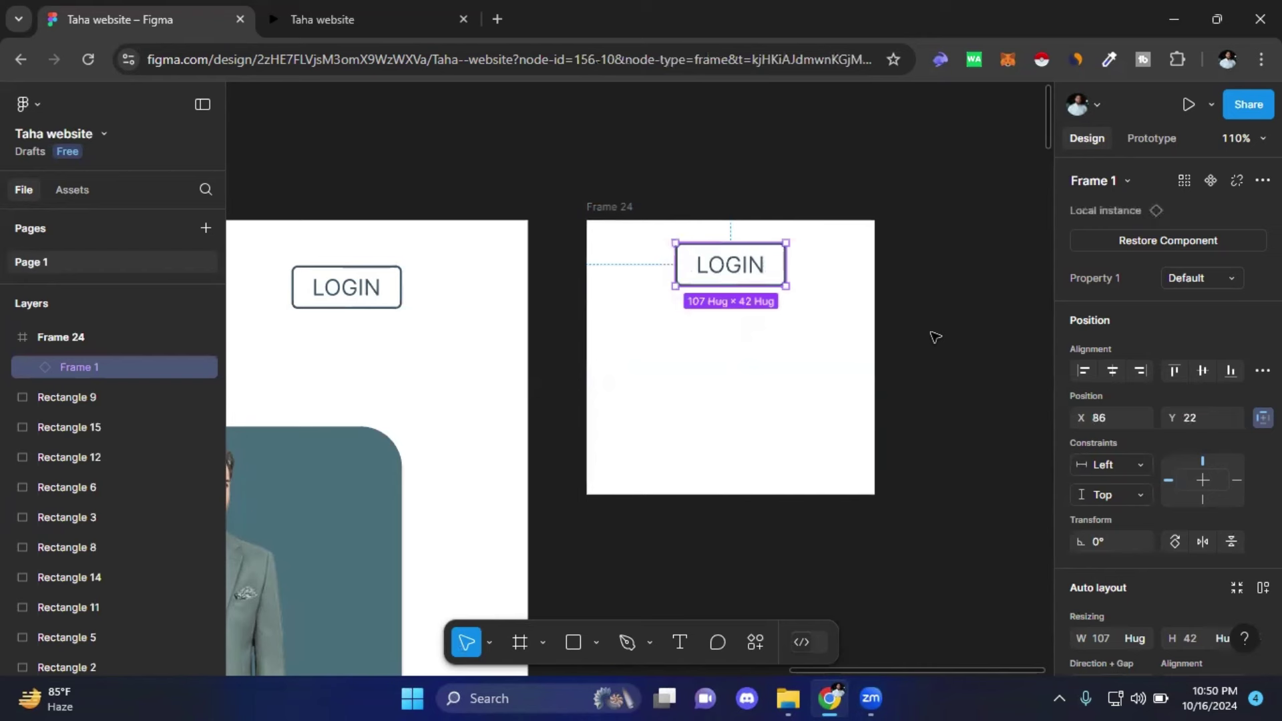
click(1235, 179)
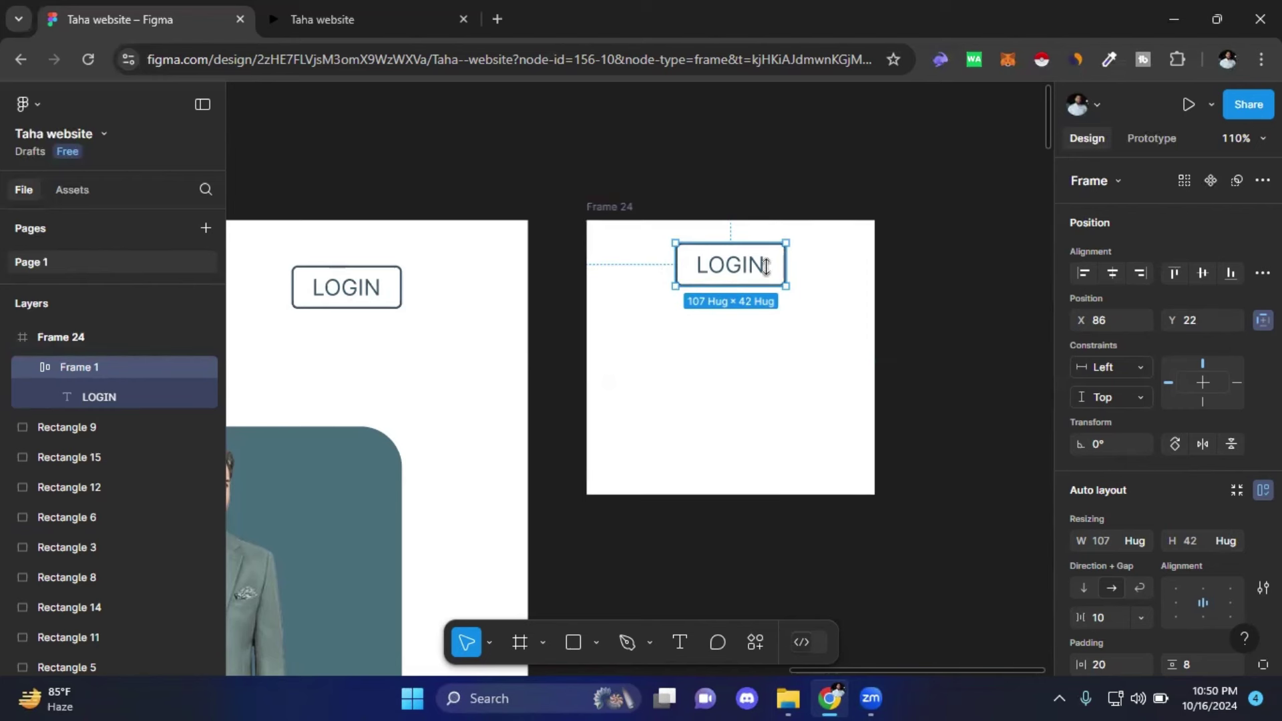
click(779, 267)
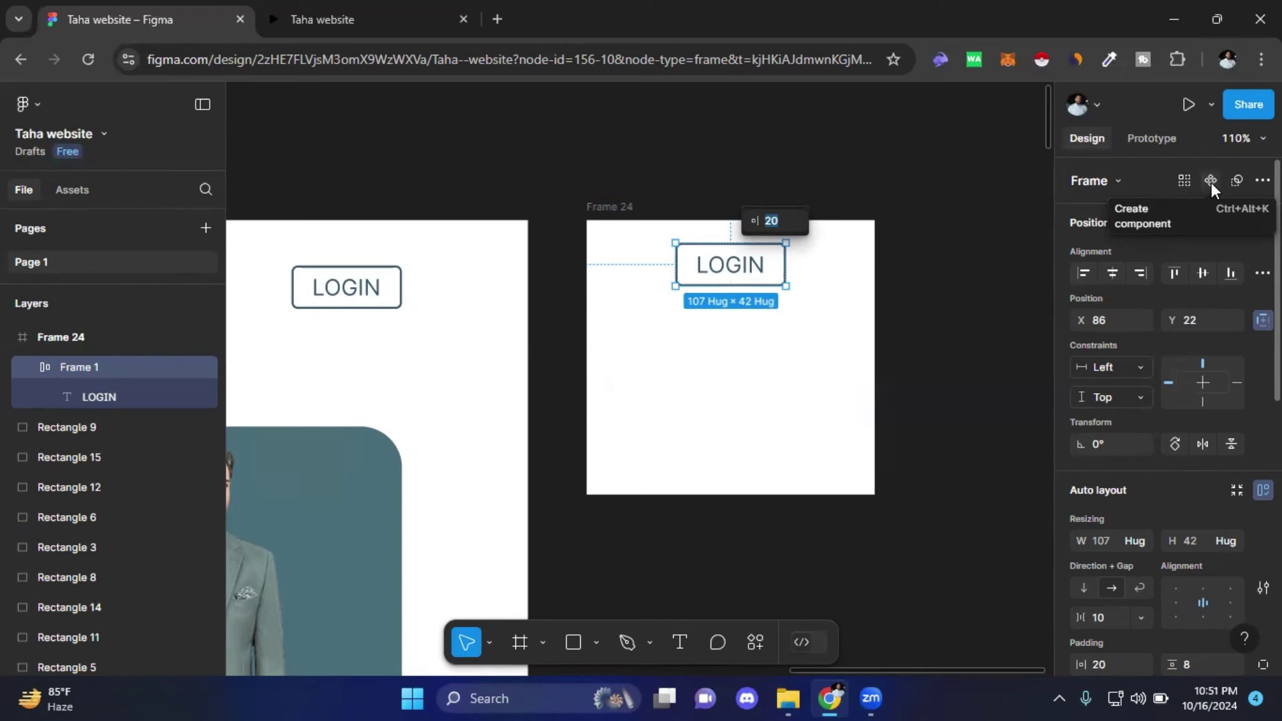
- Turn the LOGIN copy into a component named Frame 1 and reselect it
click(1211, 182)
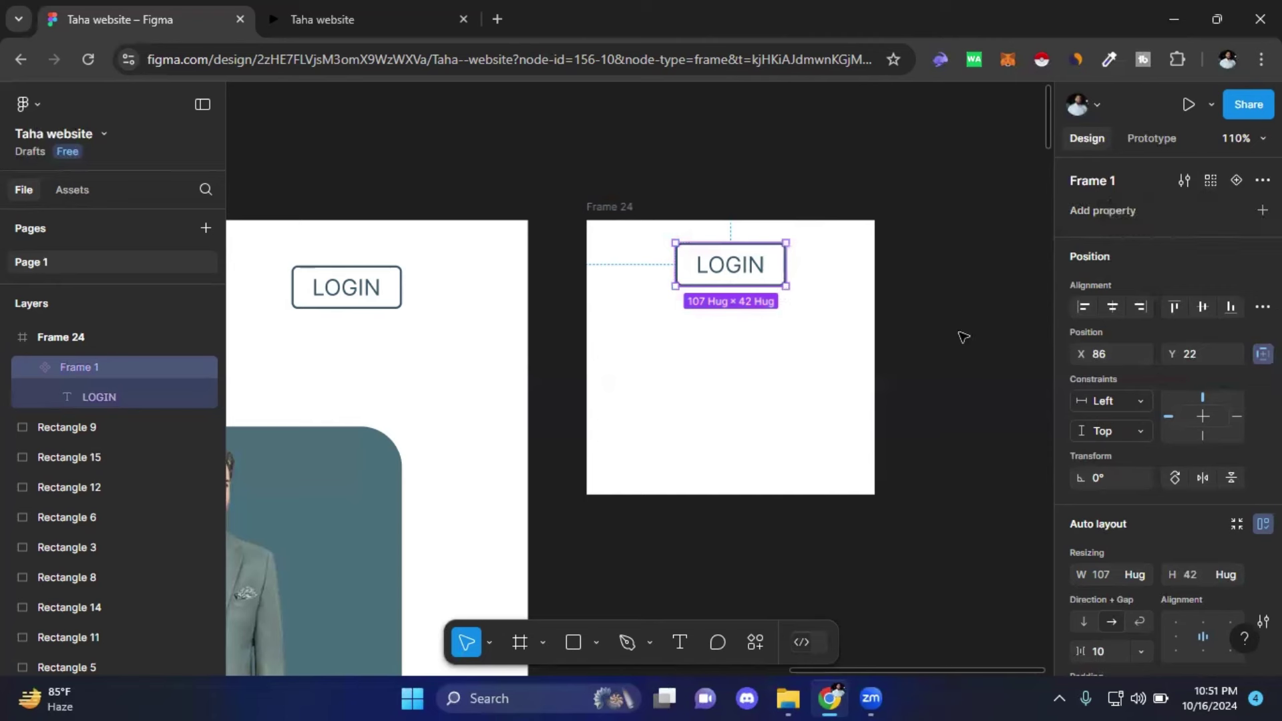
click(867, 372)
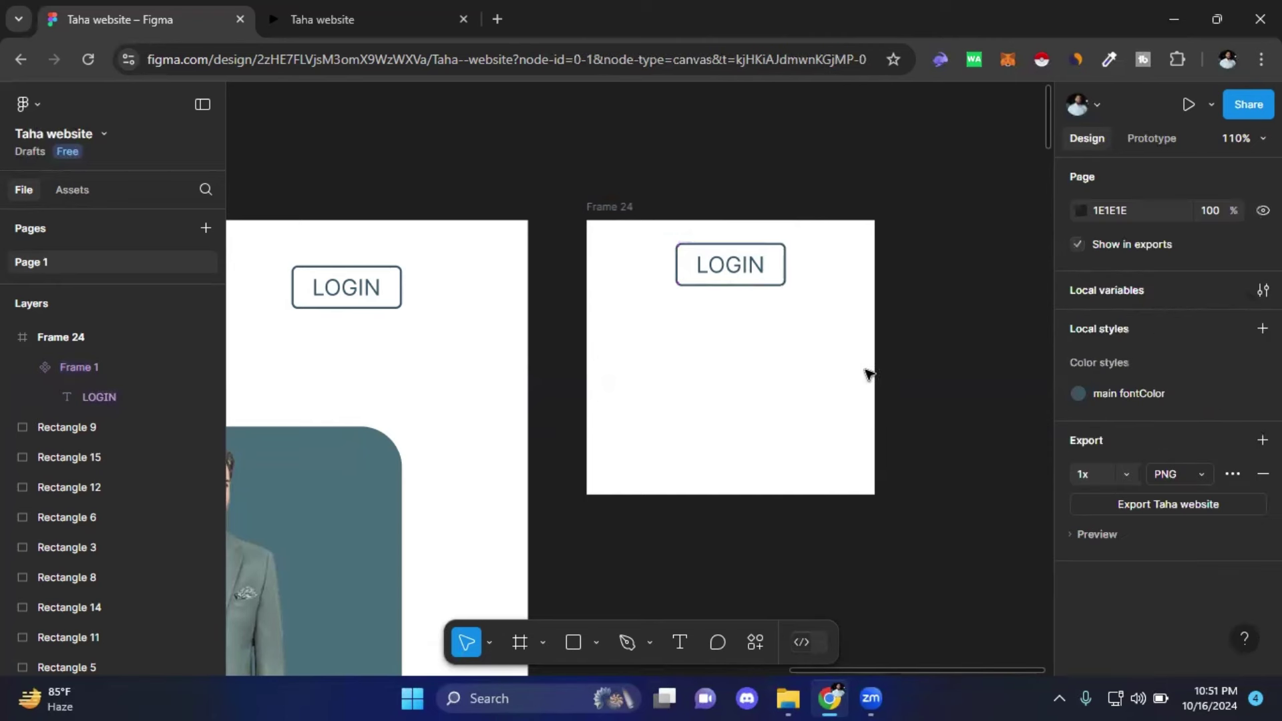
mouse_move(111, 368)
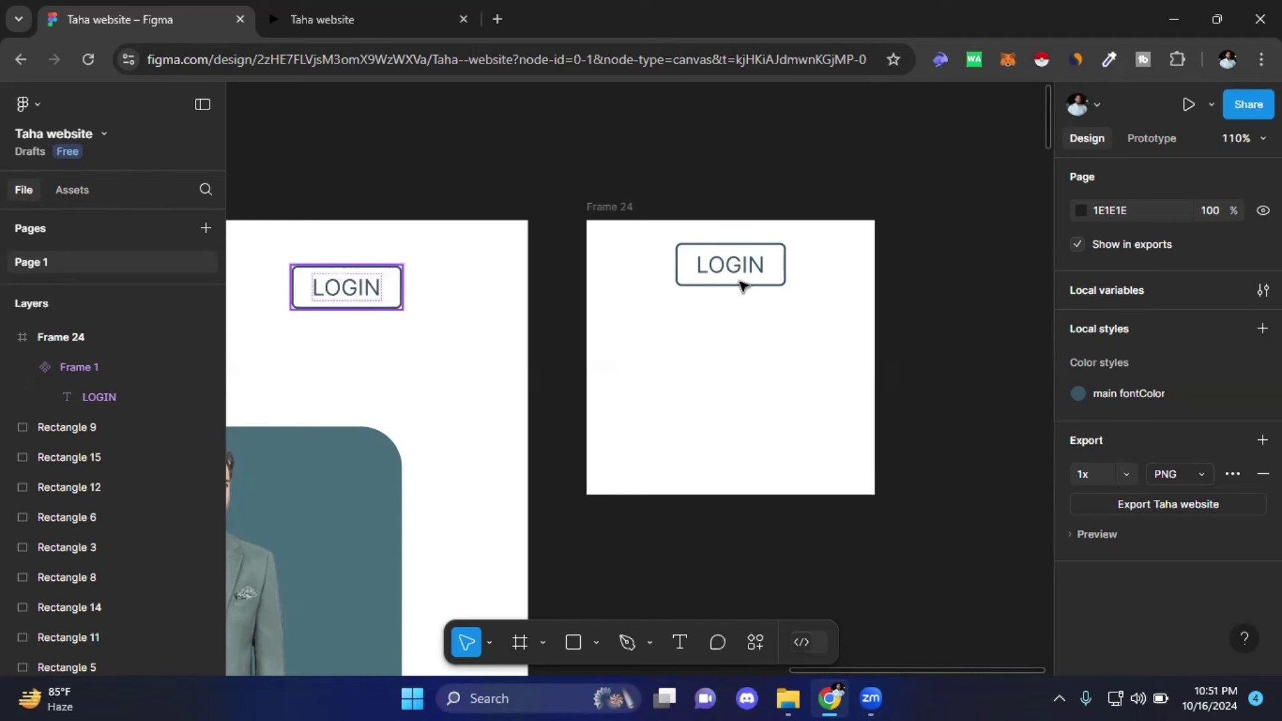
click(775, 275)
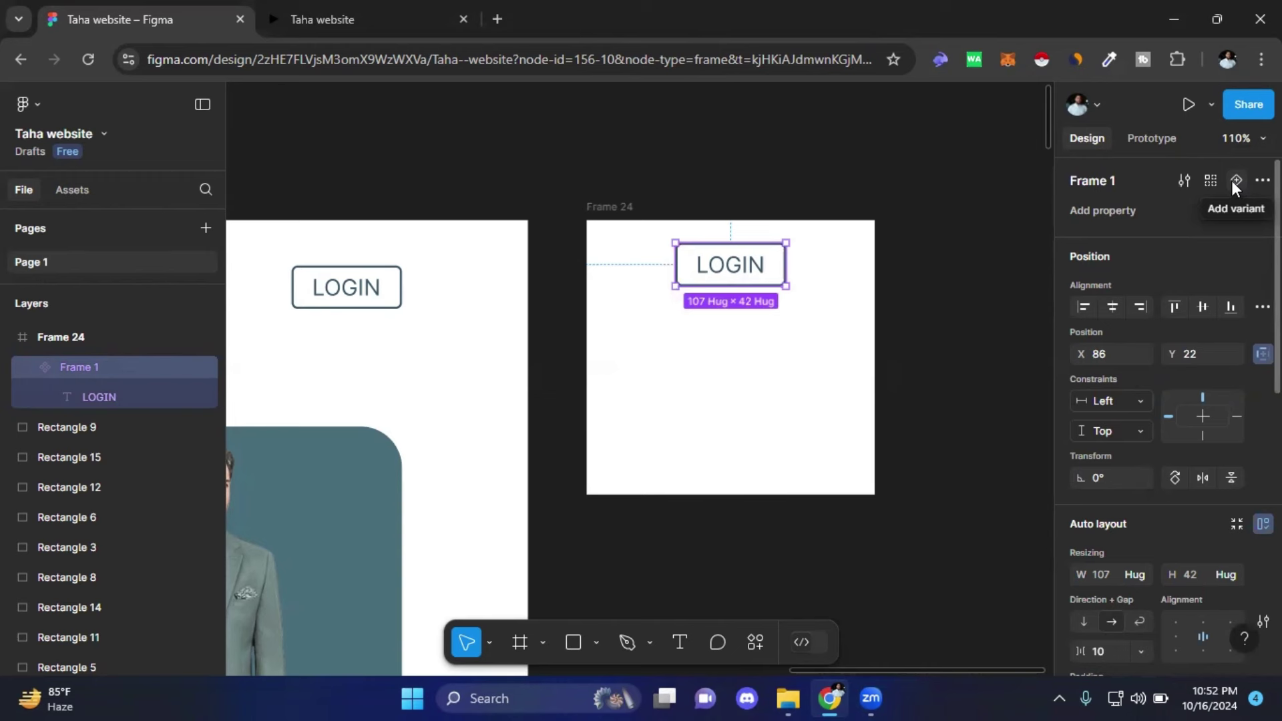
- Add a second variant to the LOGIN component and rename its Property 1 value to 'hover'
click(1233, 183)
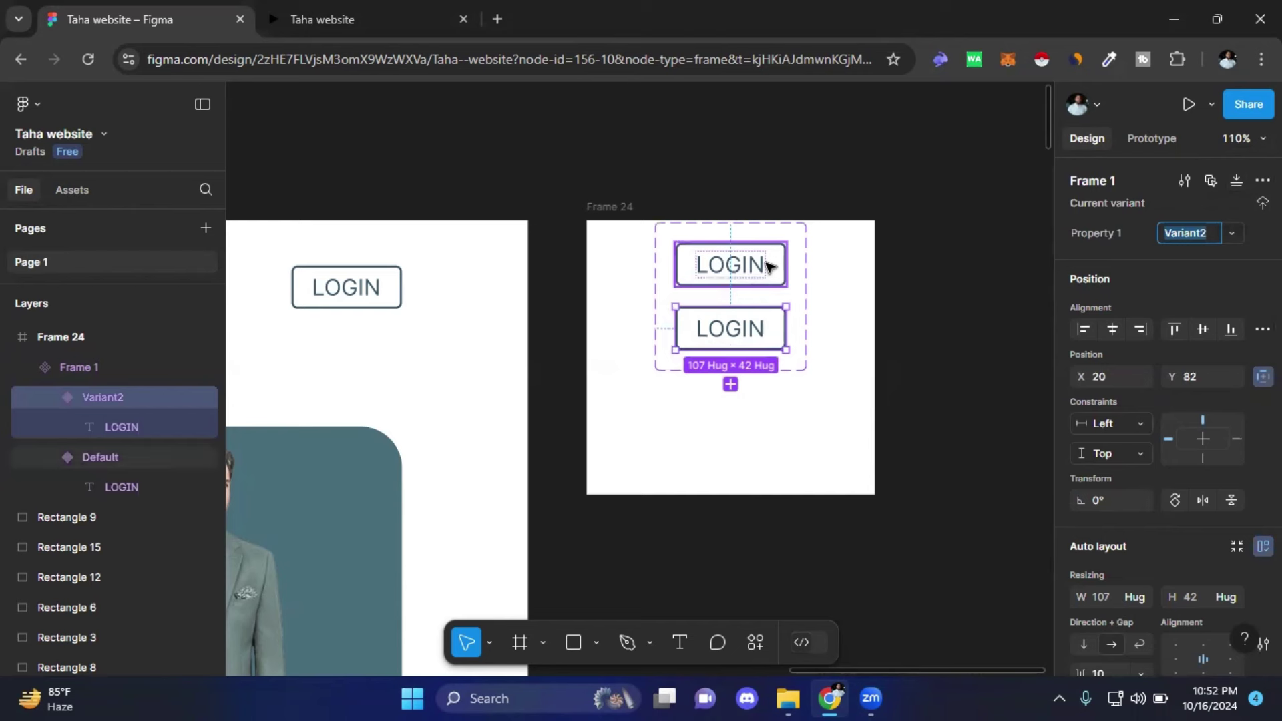
click(920, 310)
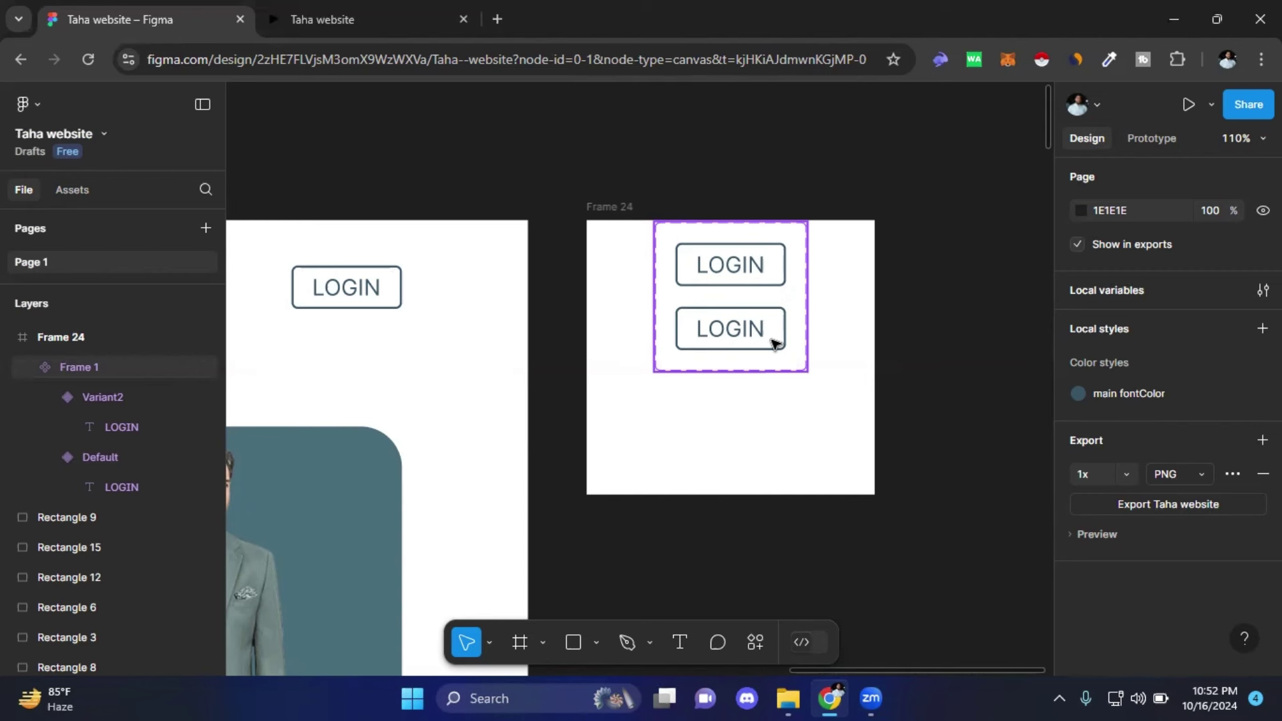
click(773, 343)
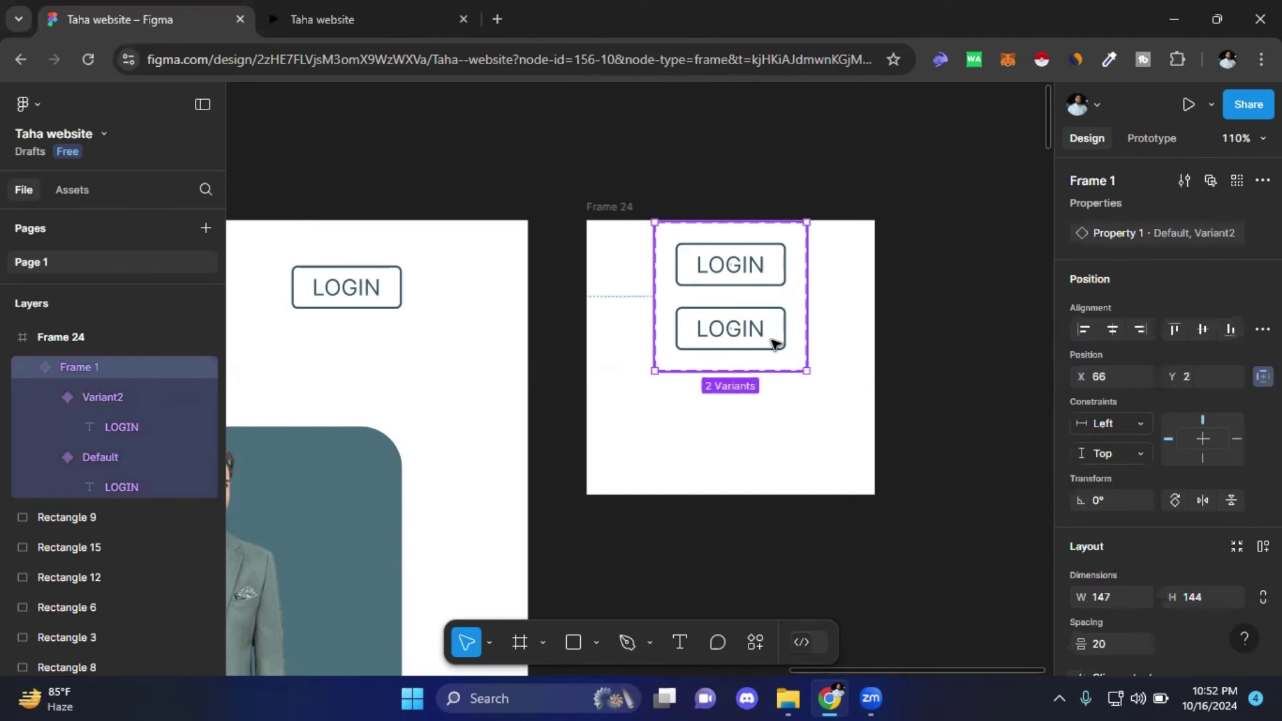
click(773, 343)
click(775, 342)
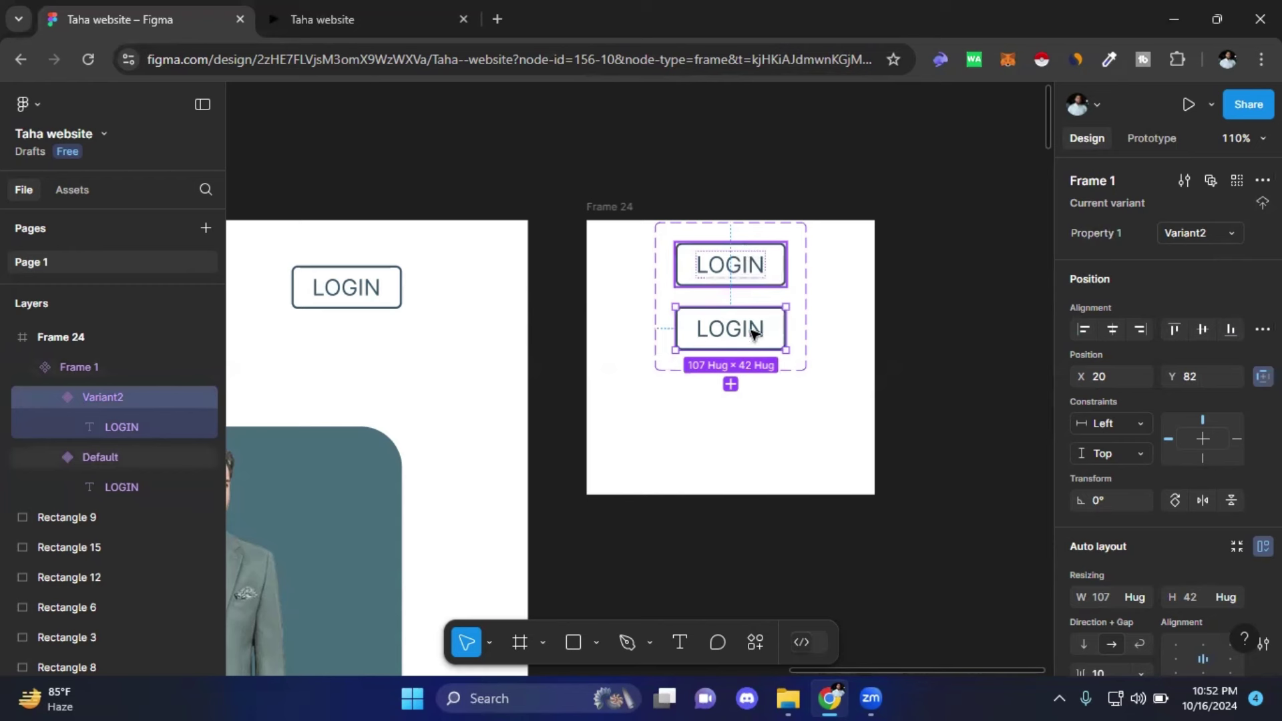
click(1230, 235)
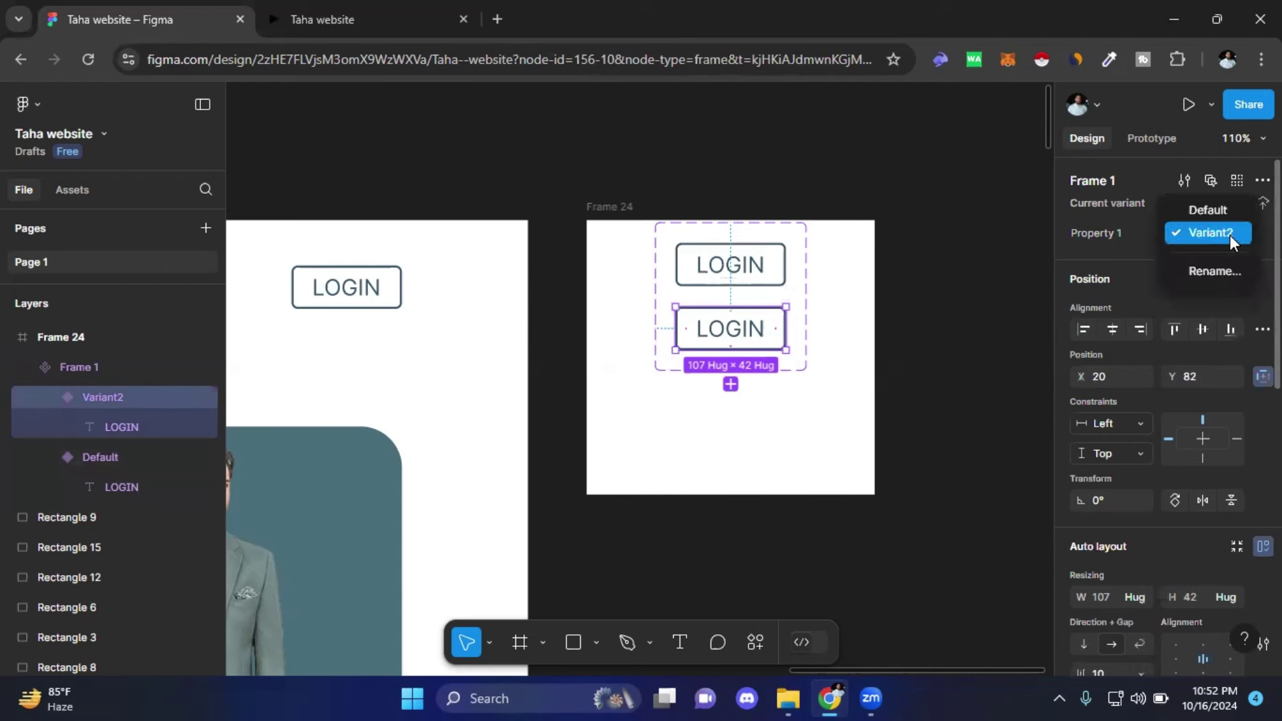
click(1219, 273)
text(ho)
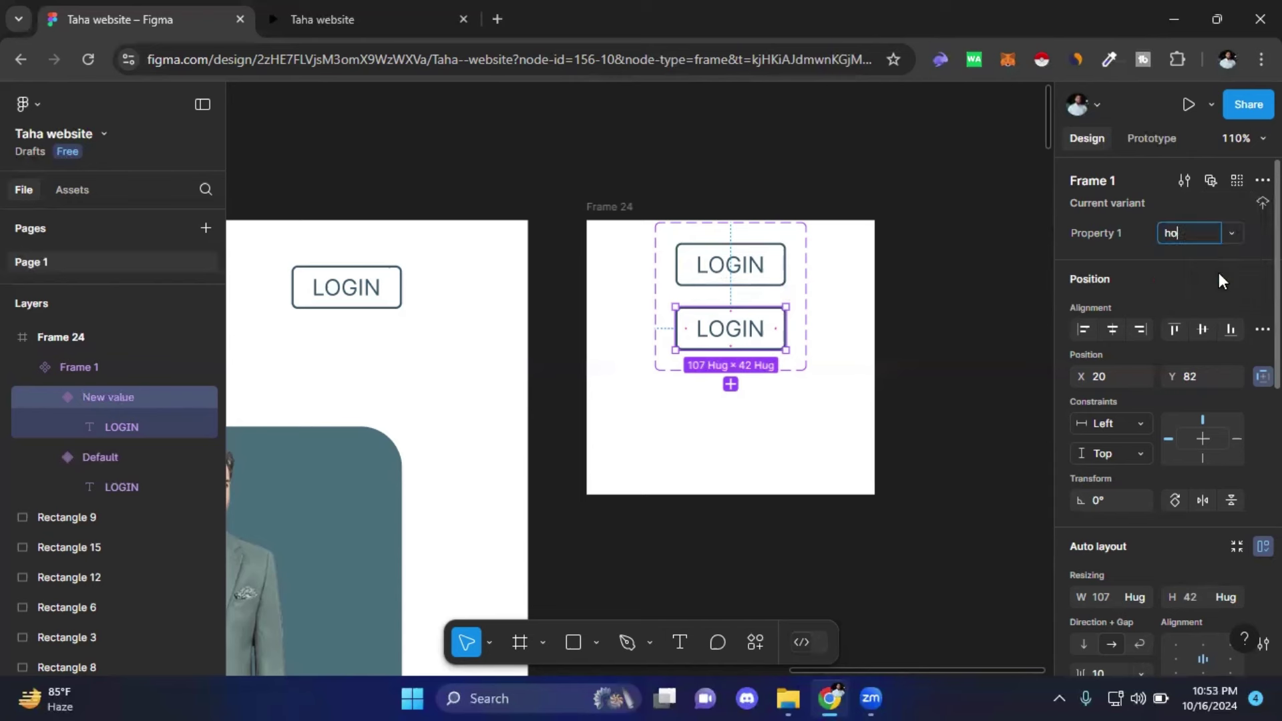
text(ver)
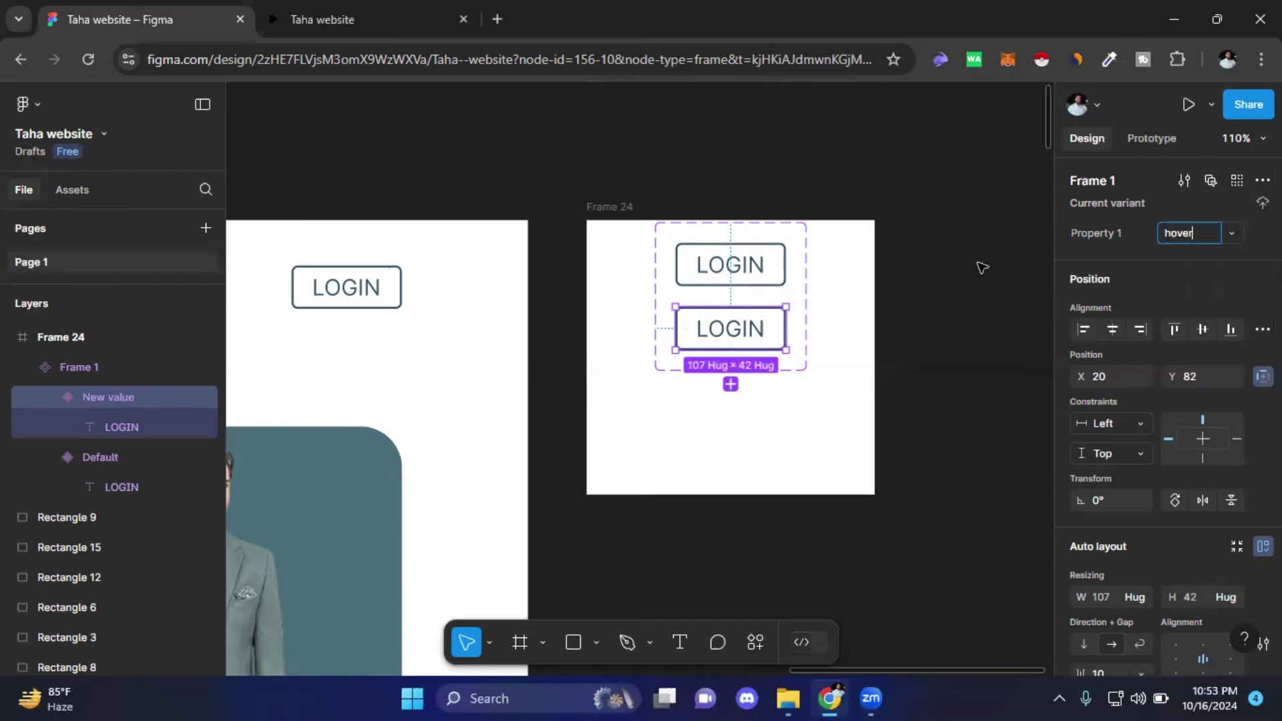
click(959, 326)
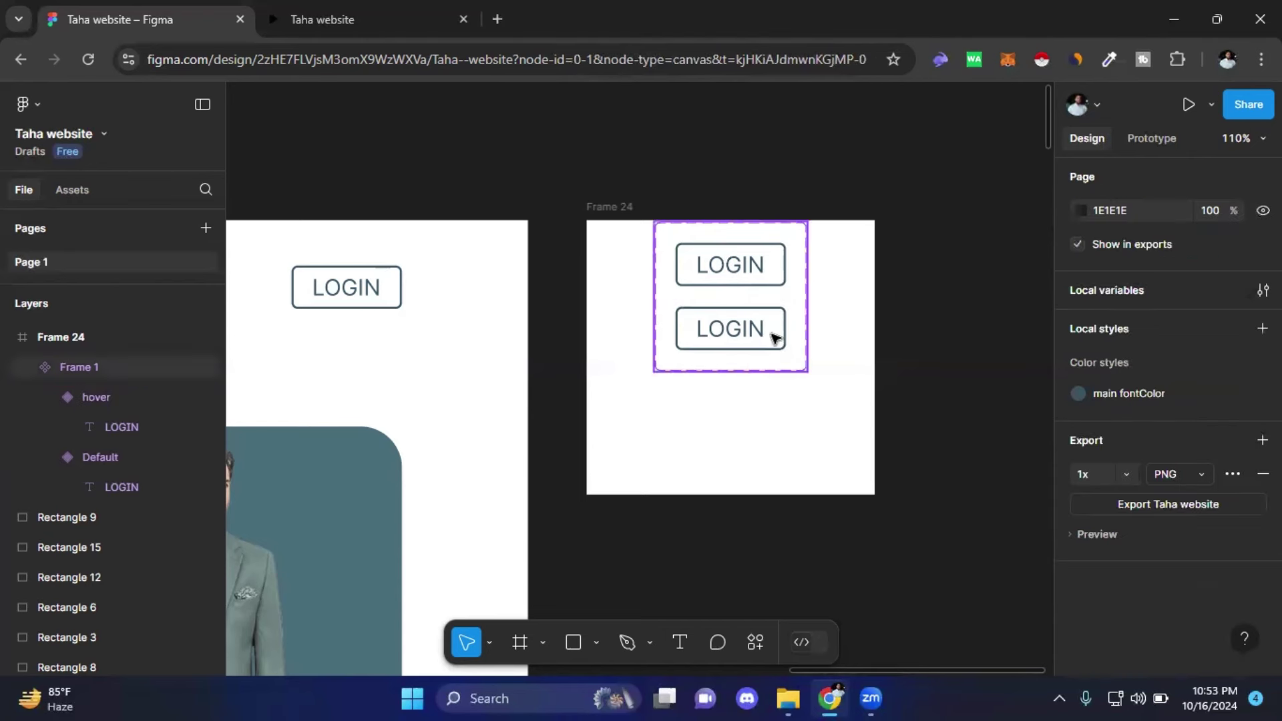
click(774, 337)
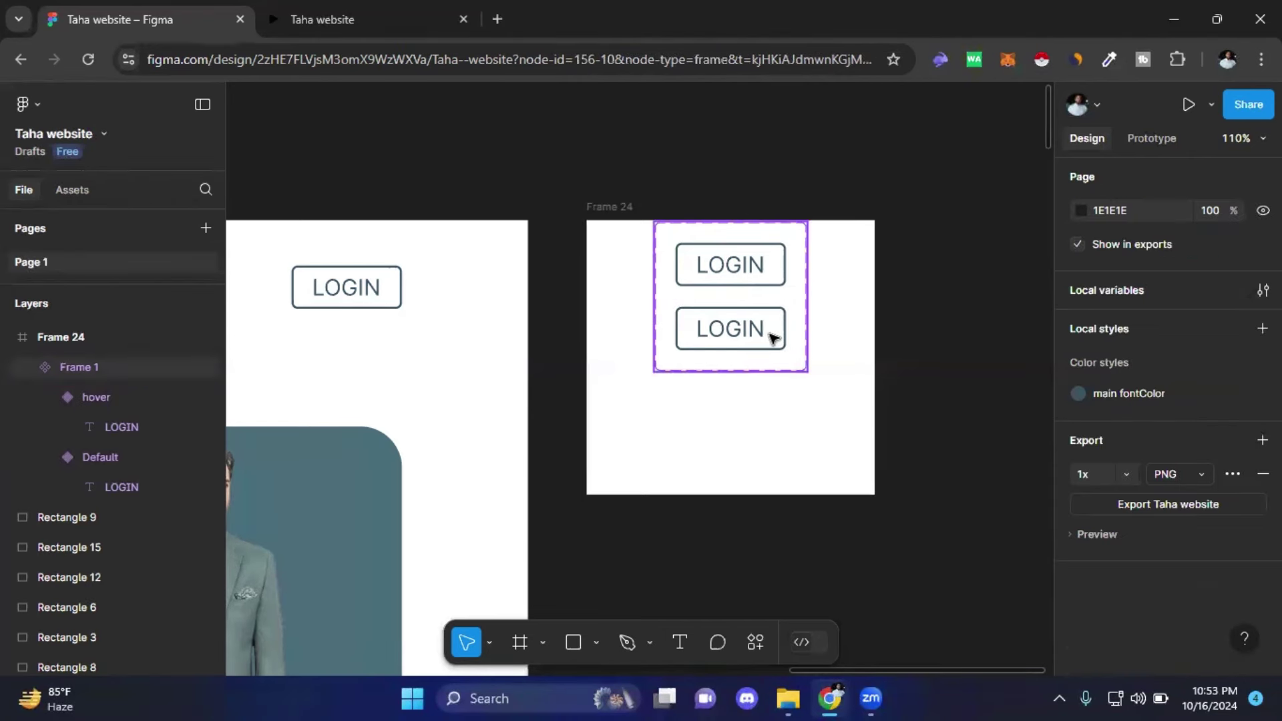
- Add a third LOGIN variant below hover and name it 'clicked', fixing the typo
double_click(773, 337)
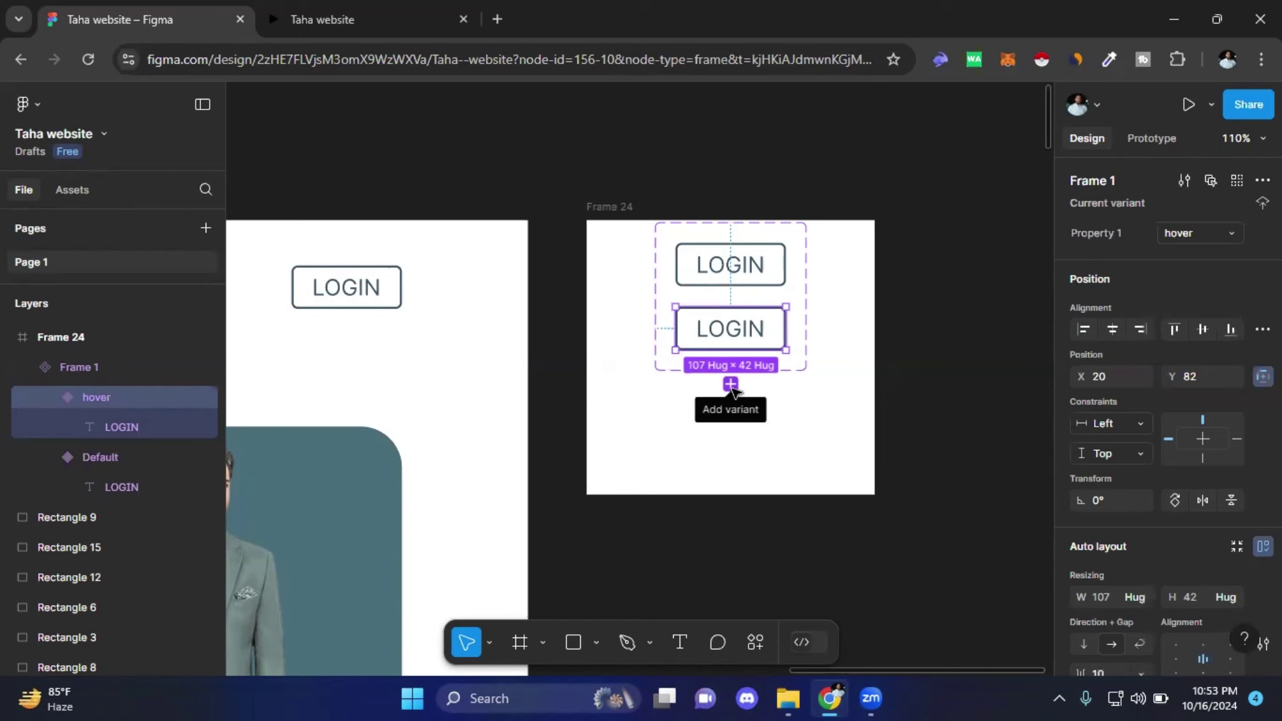
click(730, 385)
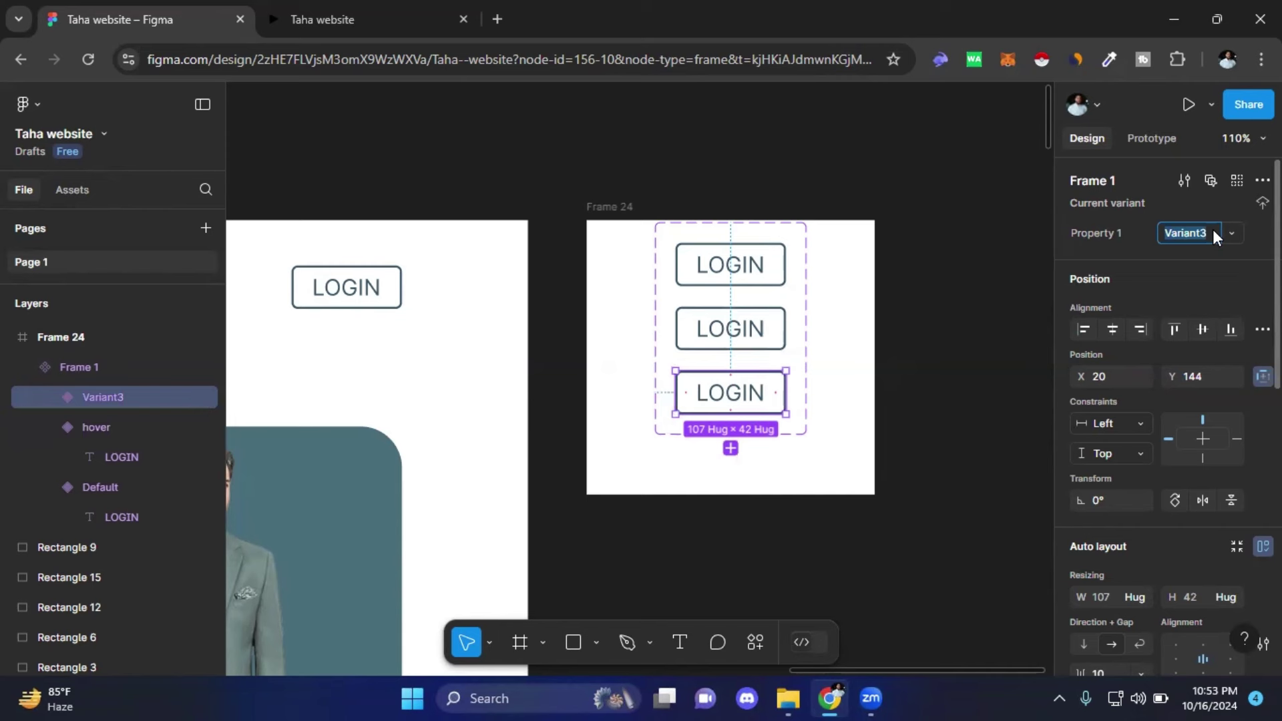
text(cliked)
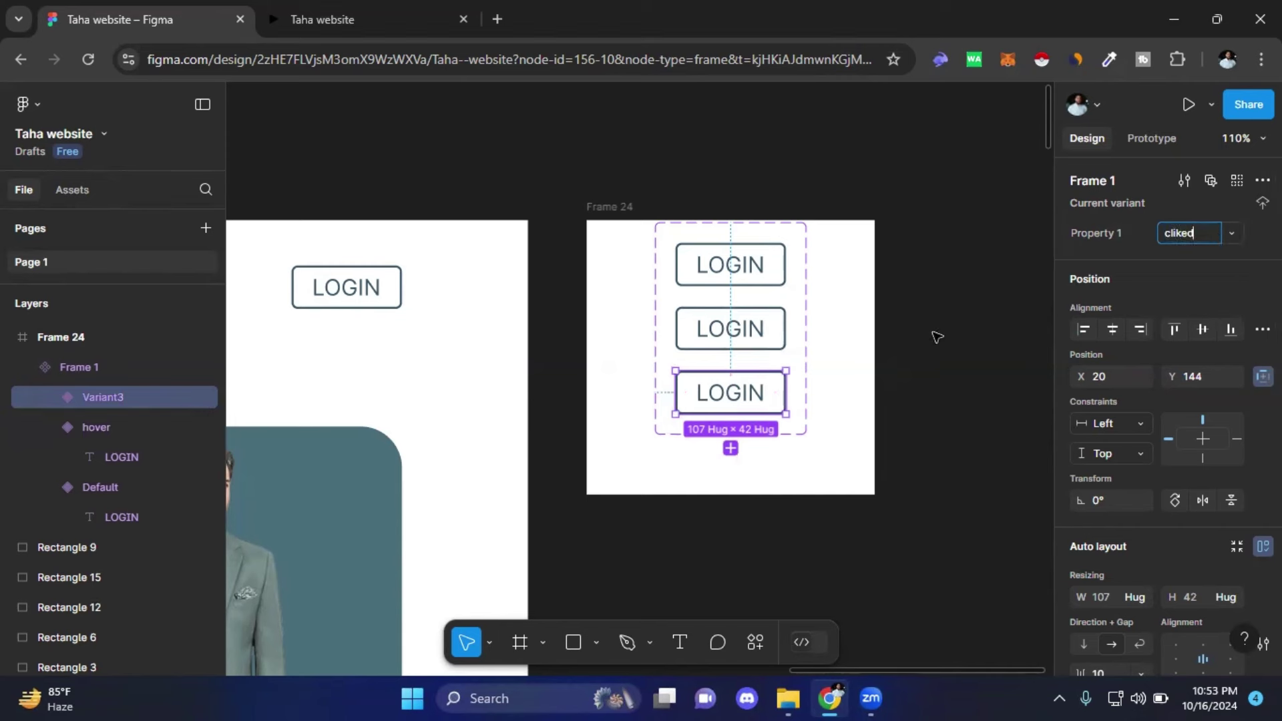
key(Left)
key(Left)
key(Left)
text(c)
click(916, 371)
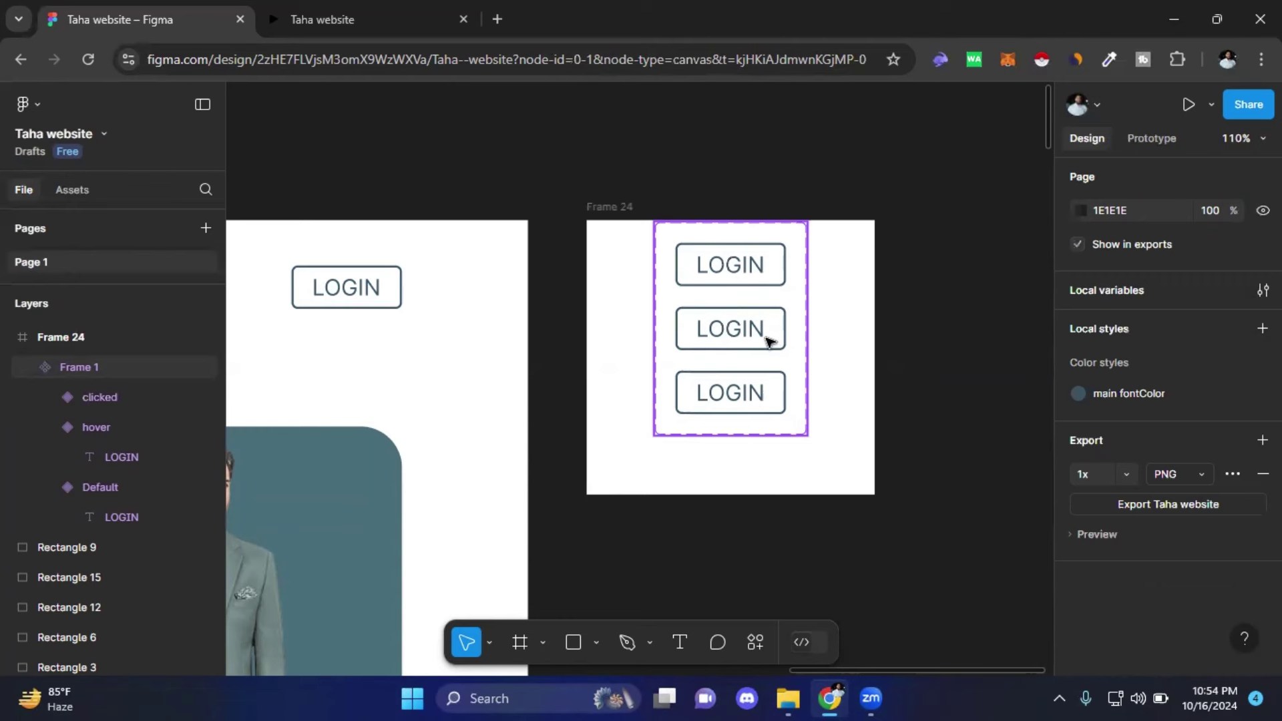
- Select the middle hover variant inside the LOGIN variant set
click(820, 334)
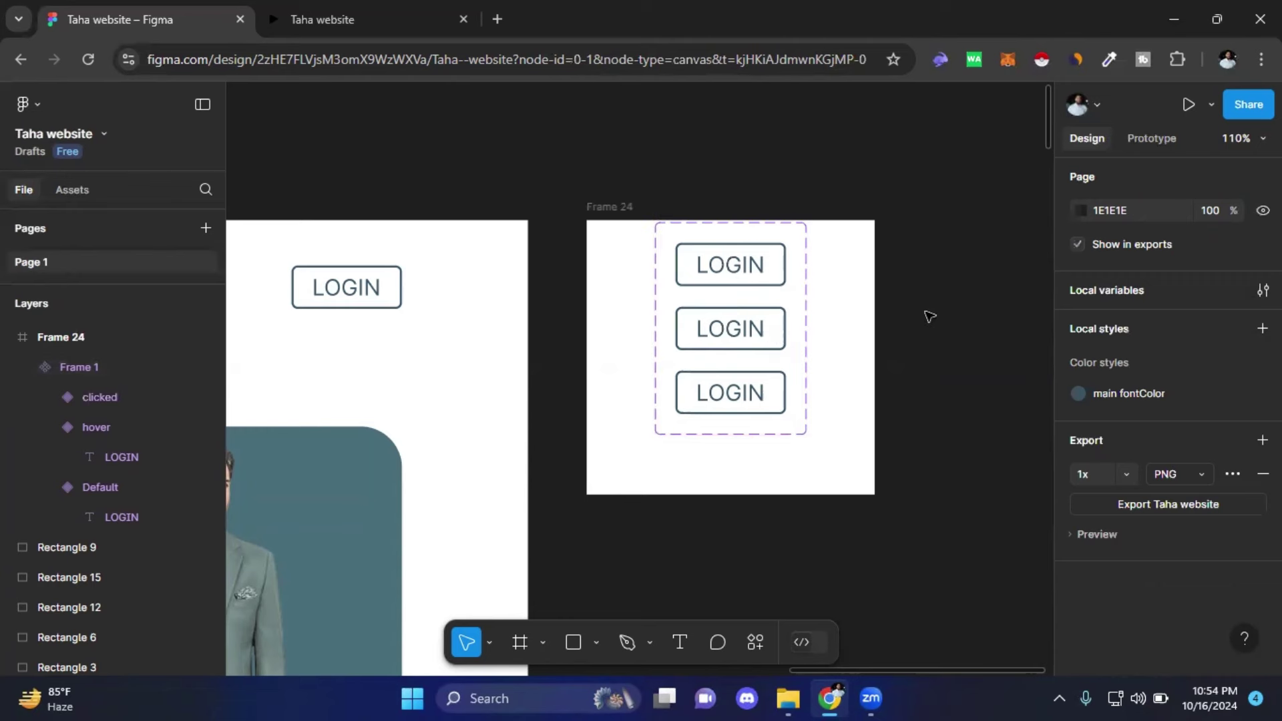
ctrl+scroll(932, 314, up, 3)
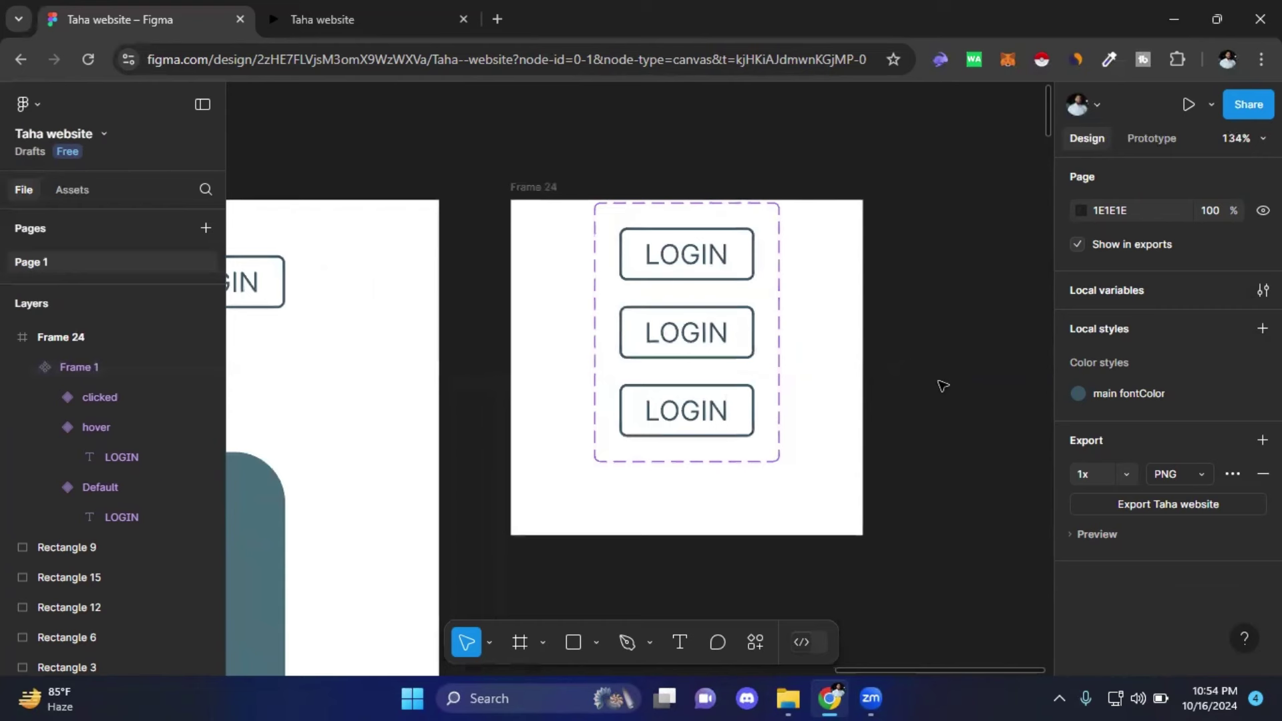
scroll(943, 386, right, 1)
click(716, 343)
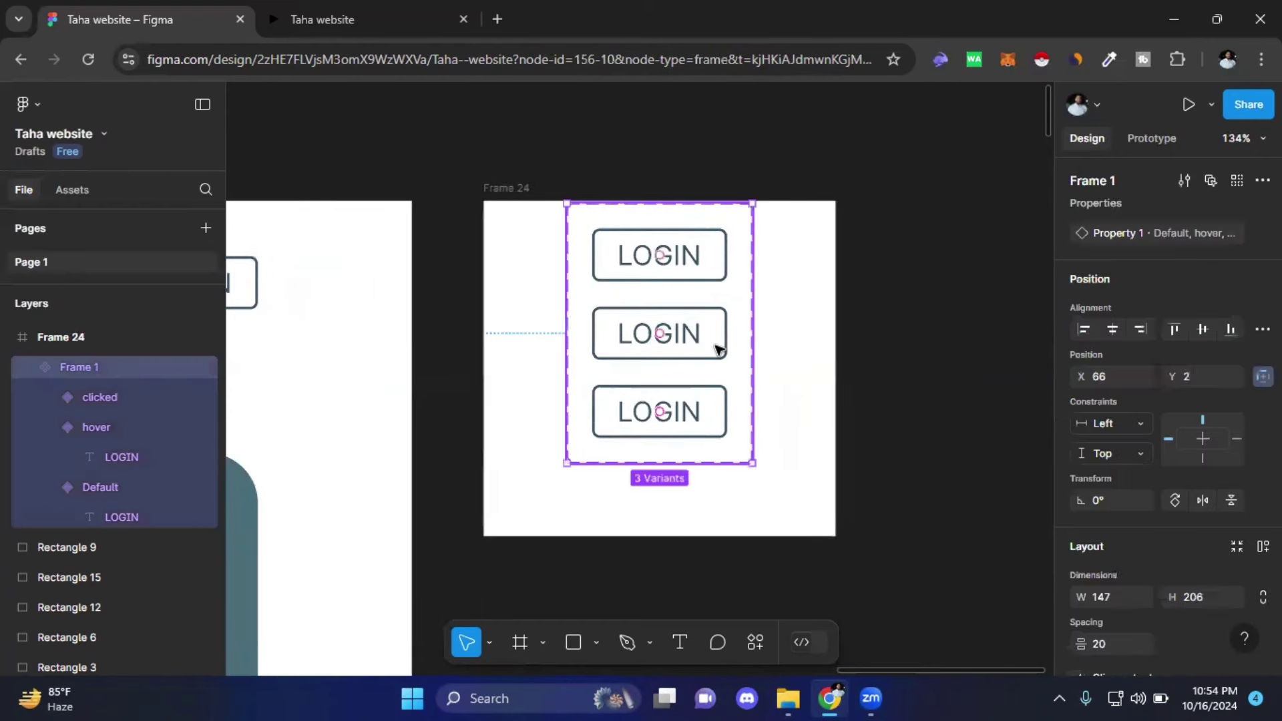
click(718, 347)
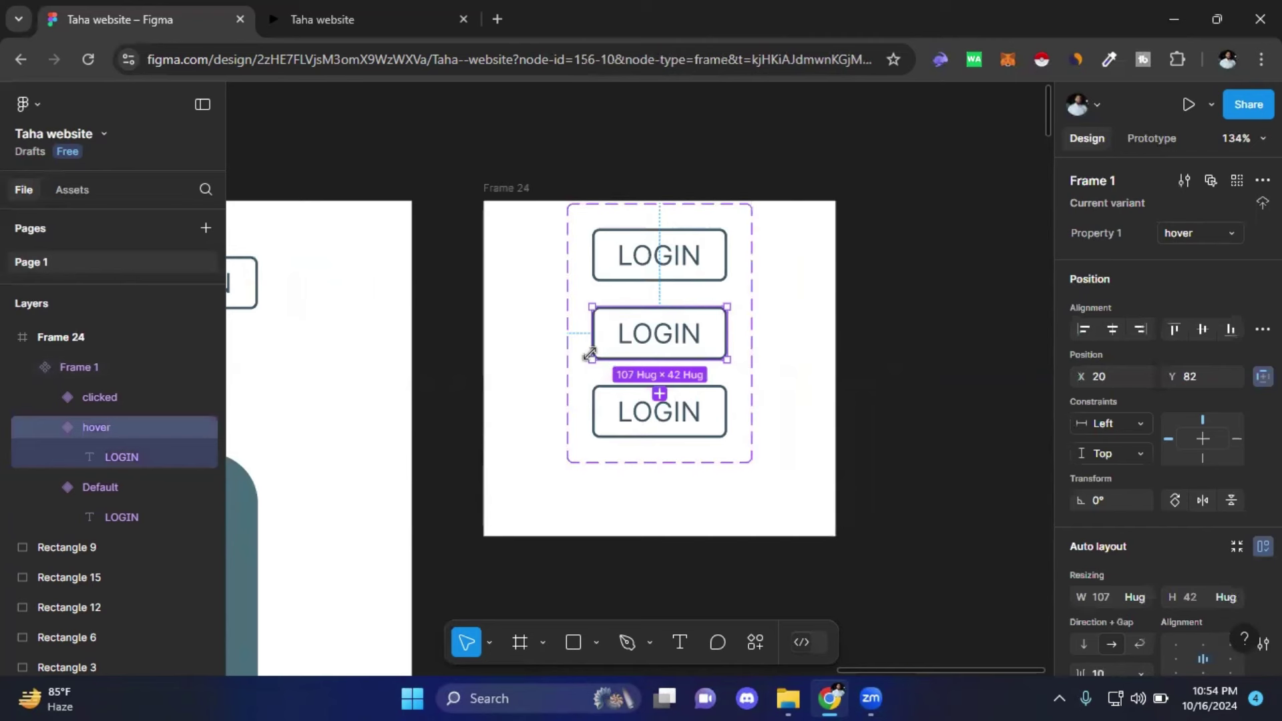
- Add a fill to the hover variant and set its colour to red C36262
scroll(1153, 383, down, 3)
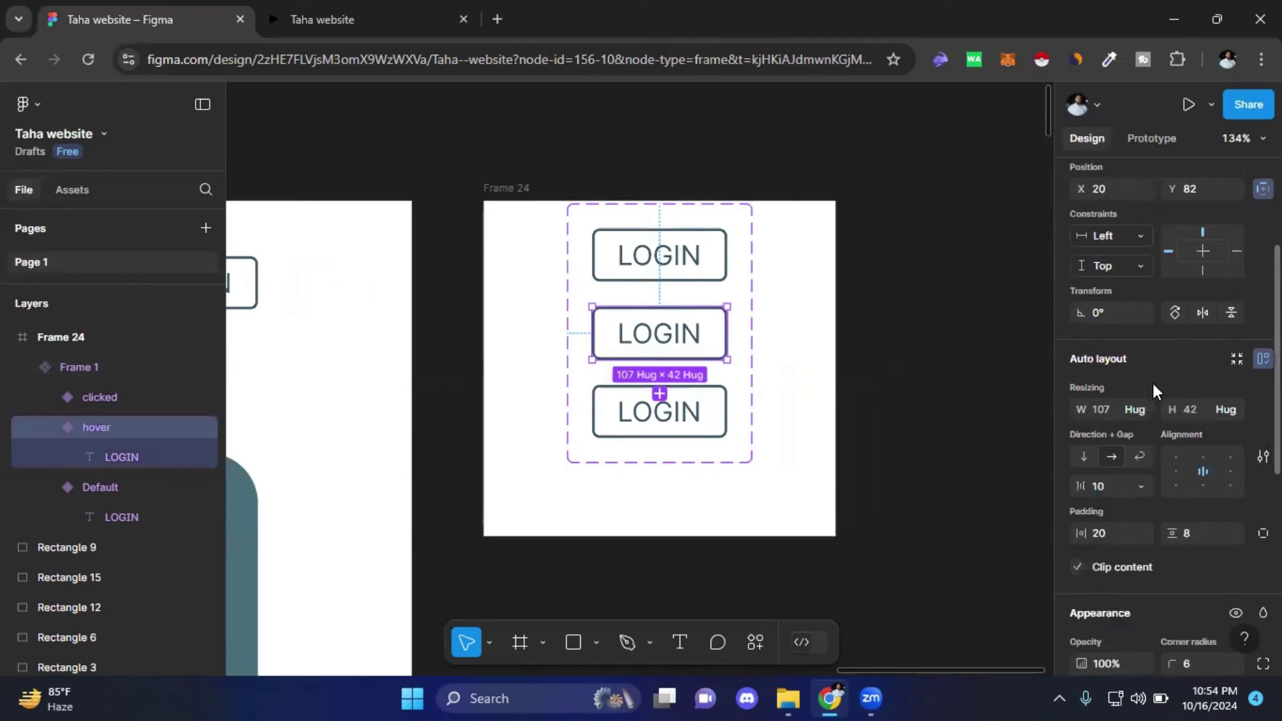
scroll(1153, 383, down, 5)
scroll(1152, 384, down, 3)
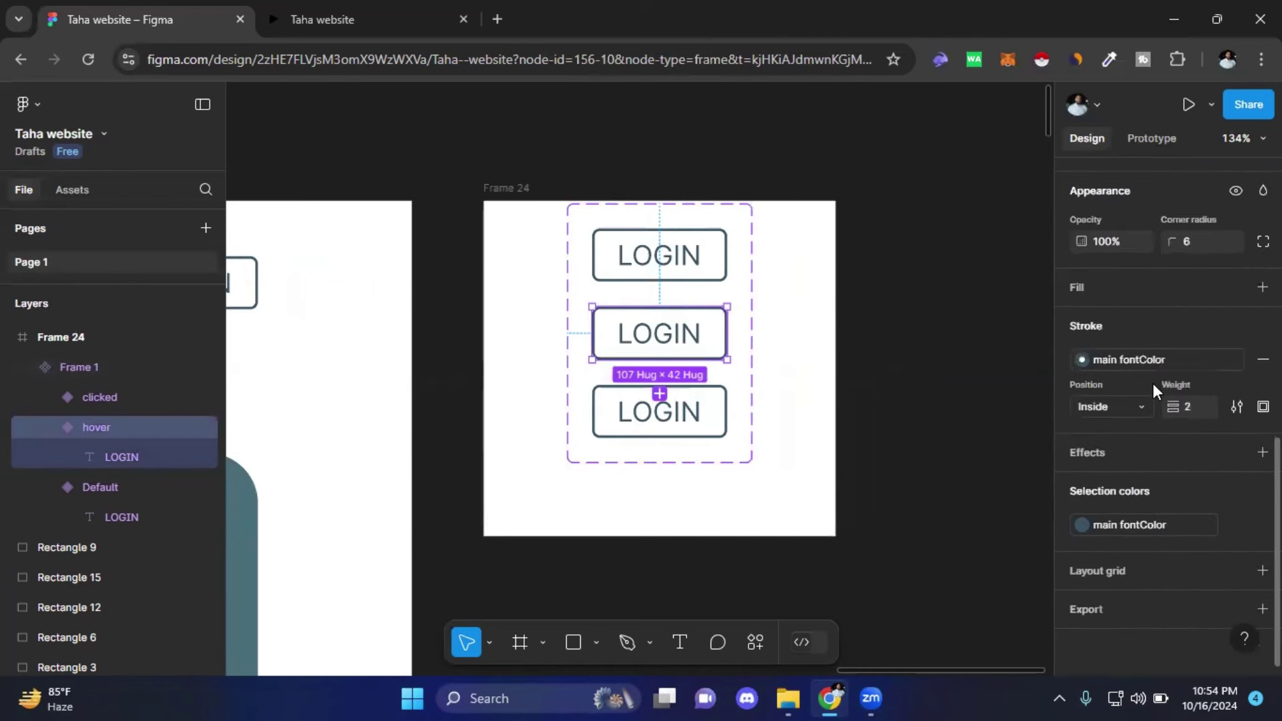
click(1128, 287)
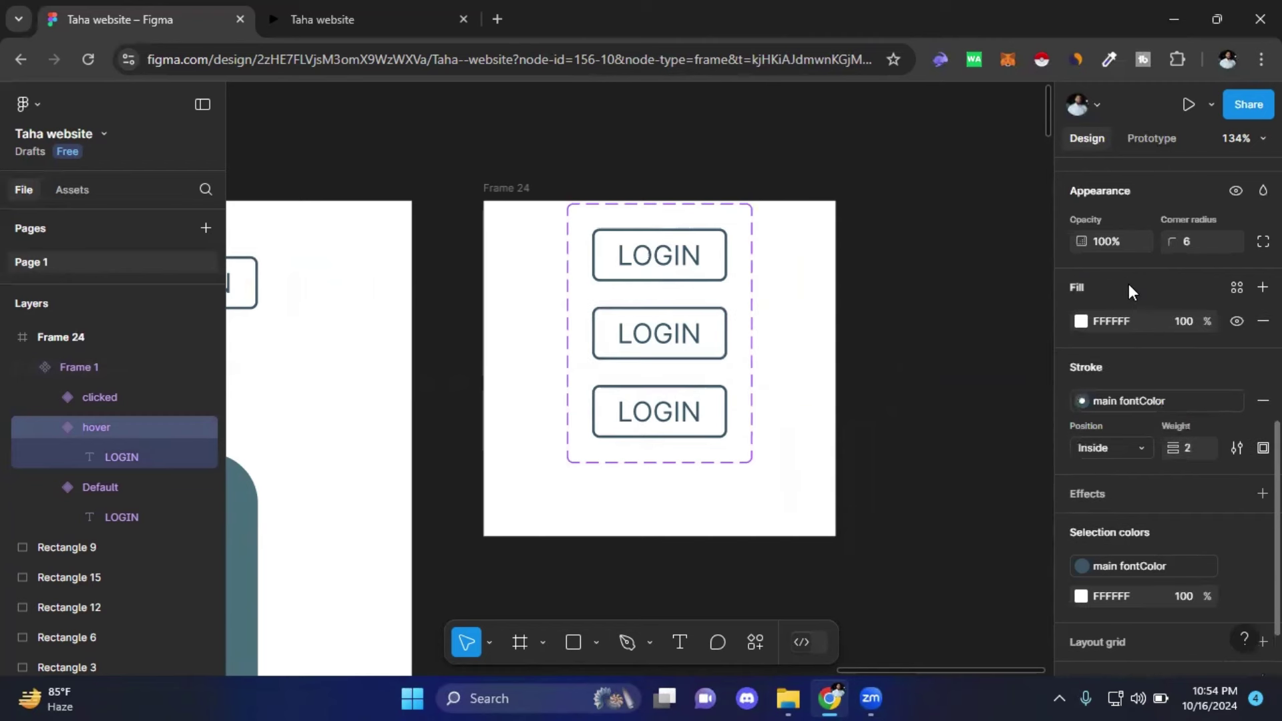
click(1082, 322)
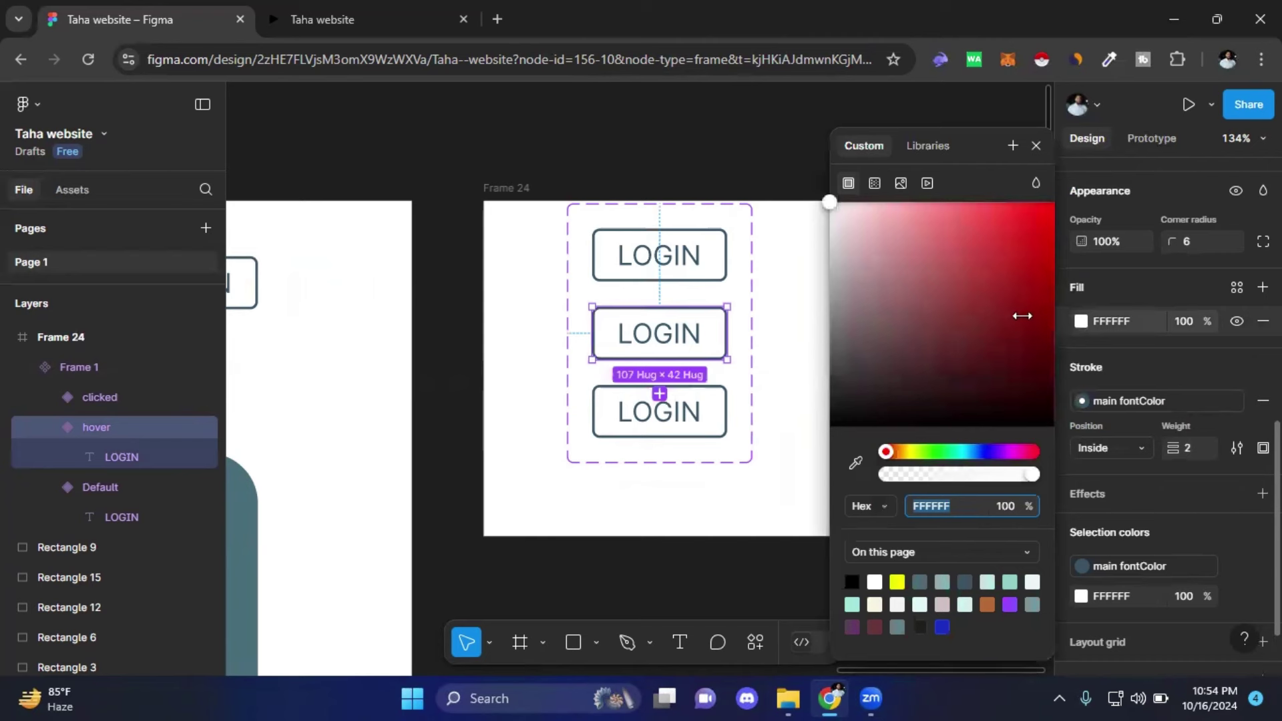
click(874, 262)
click(943, 262)
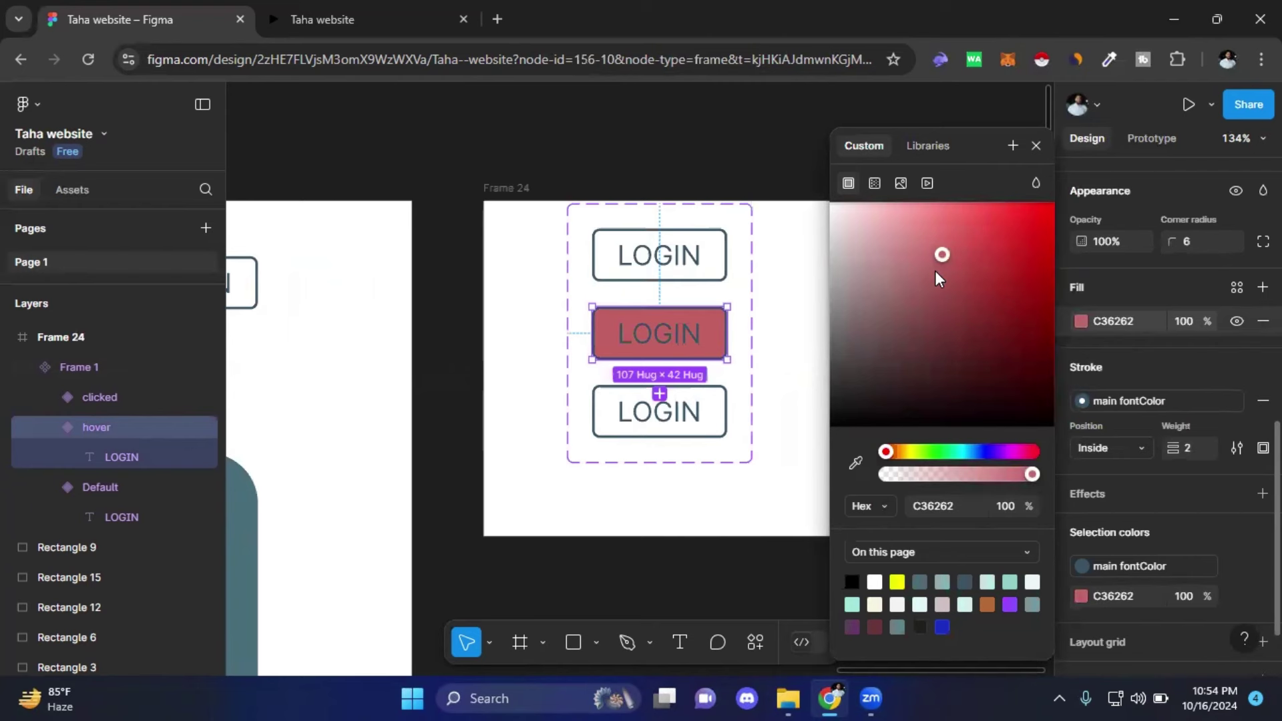
click(730, 579)
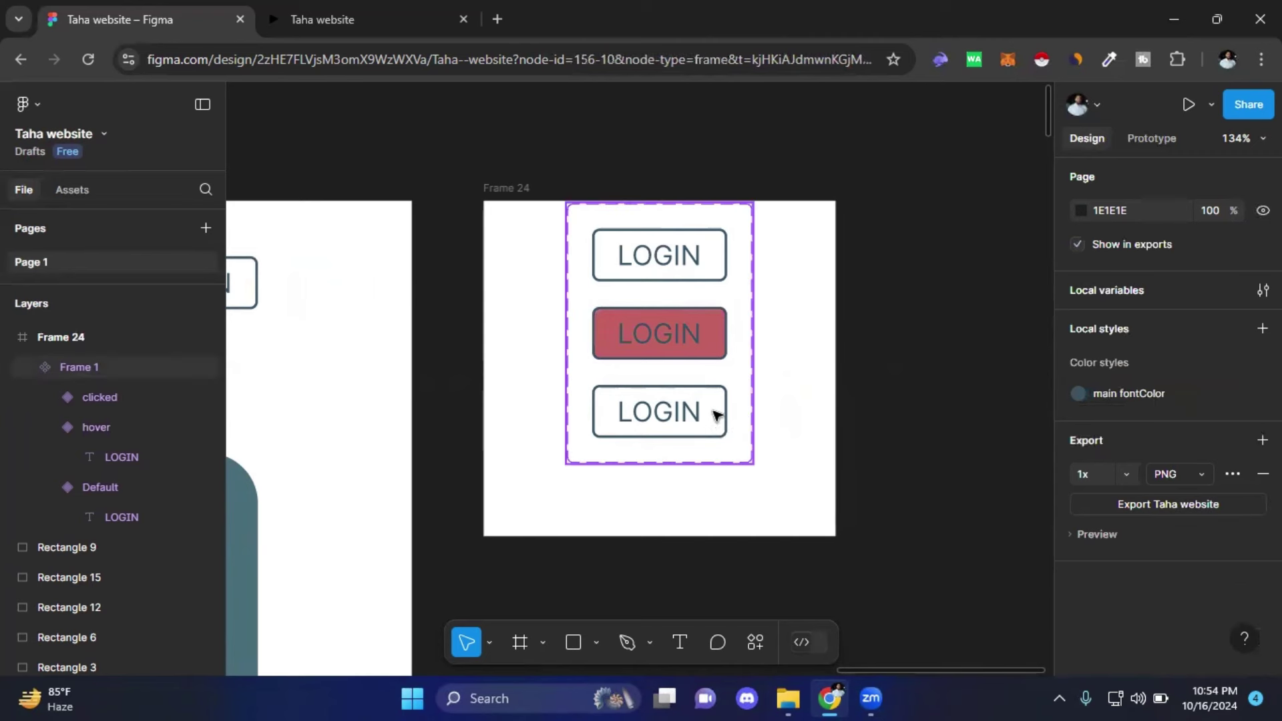
click(716, 415)
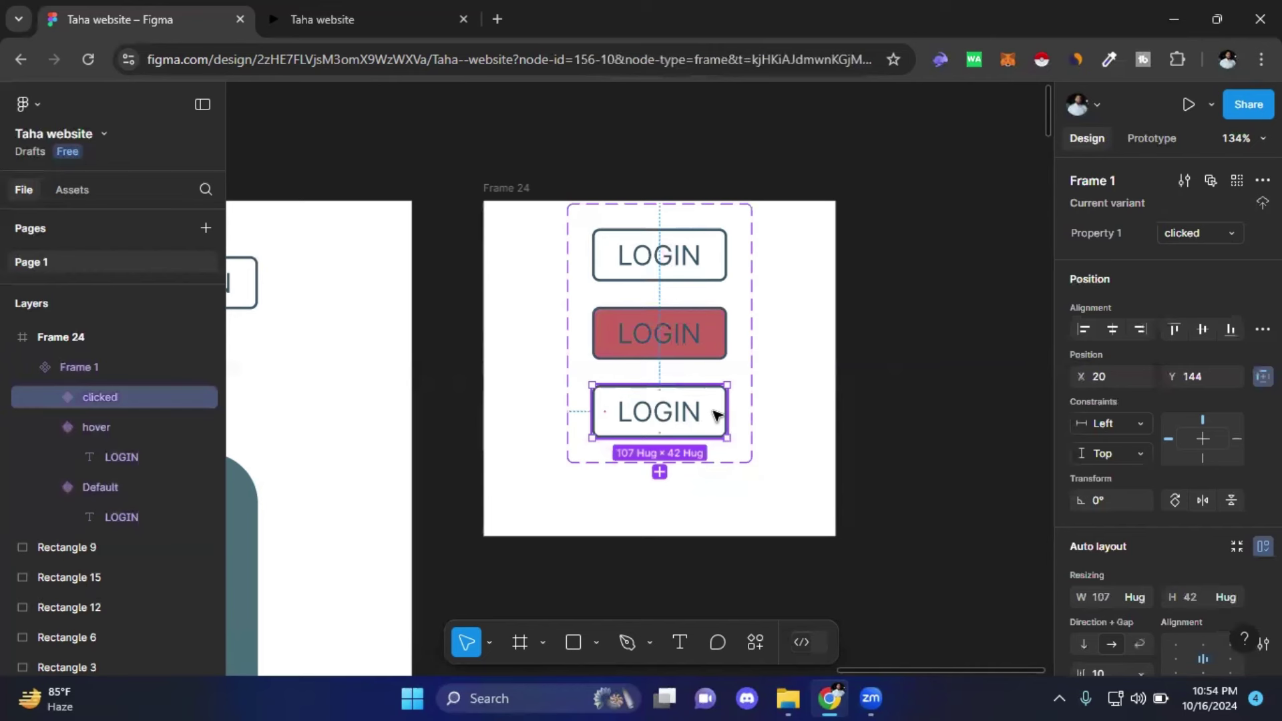
- Add a new fill to the clicked variant and shift it to bright green 55C333
scroll(1149, 430, down, 4)
scroll(1149, 430, down, 3)
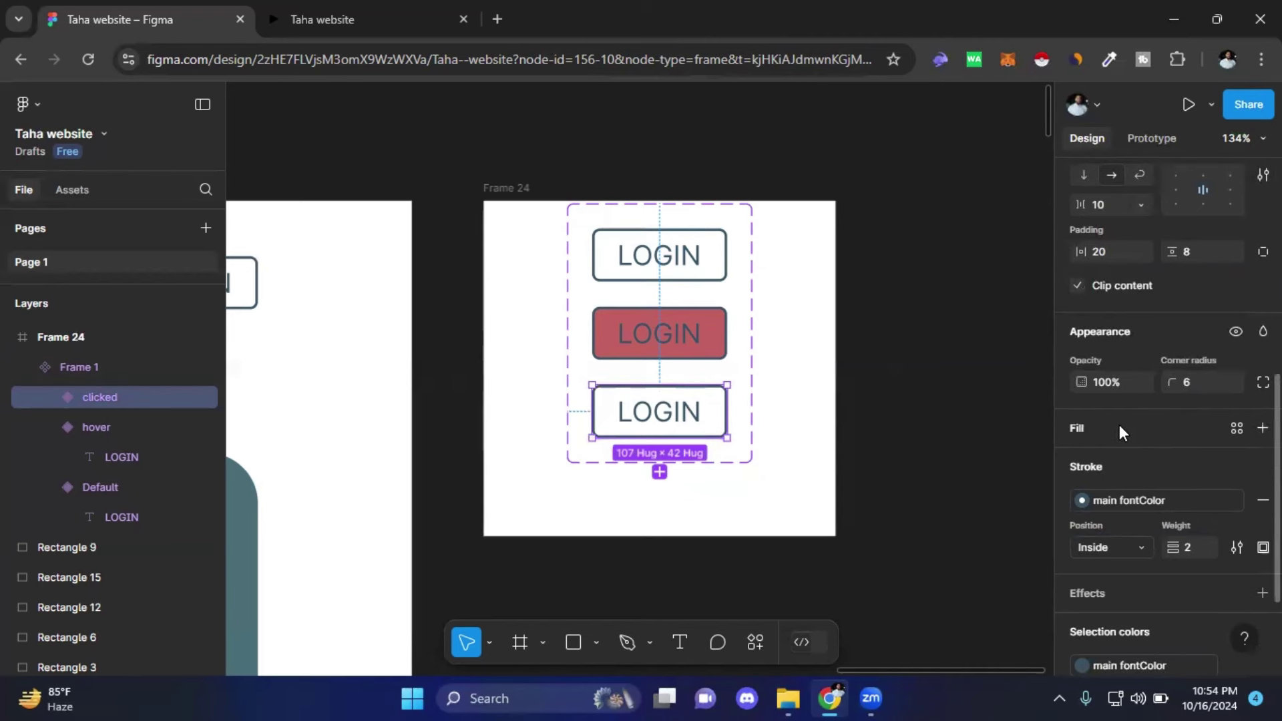
click(1120, 428)
click(1082, 459)
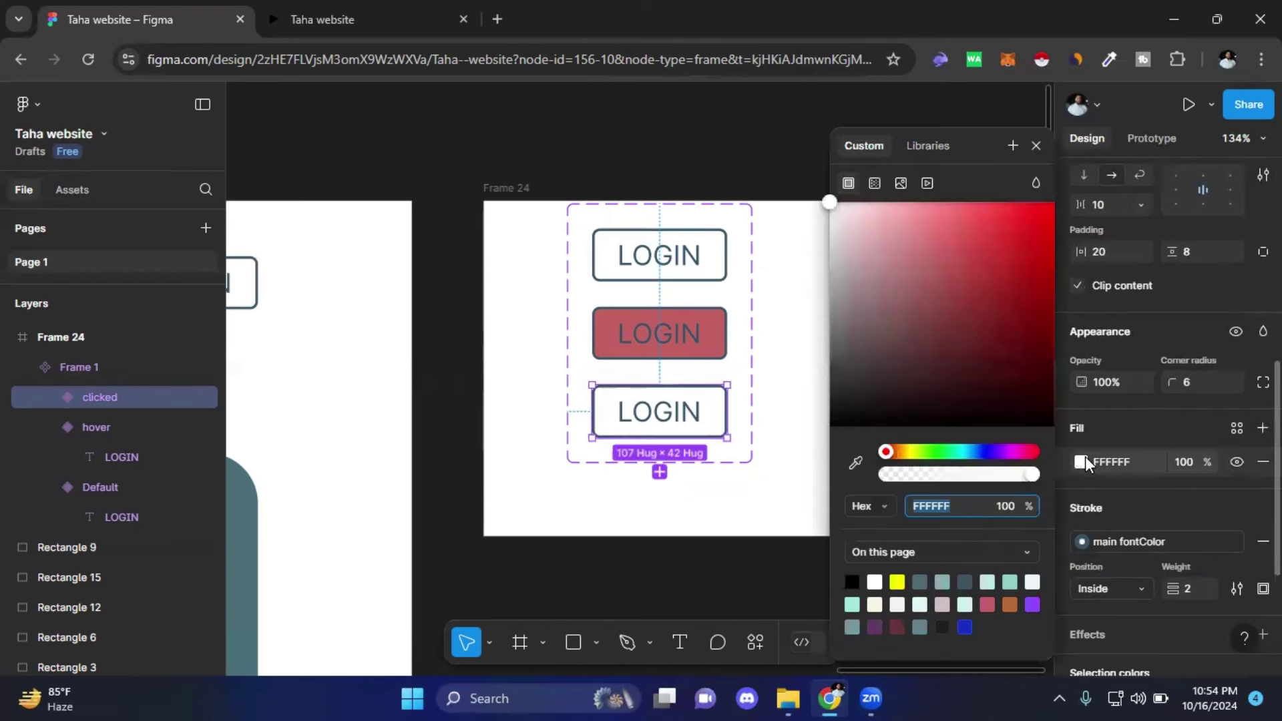
click(930, 451)
drag(983, 302, 996, 262)
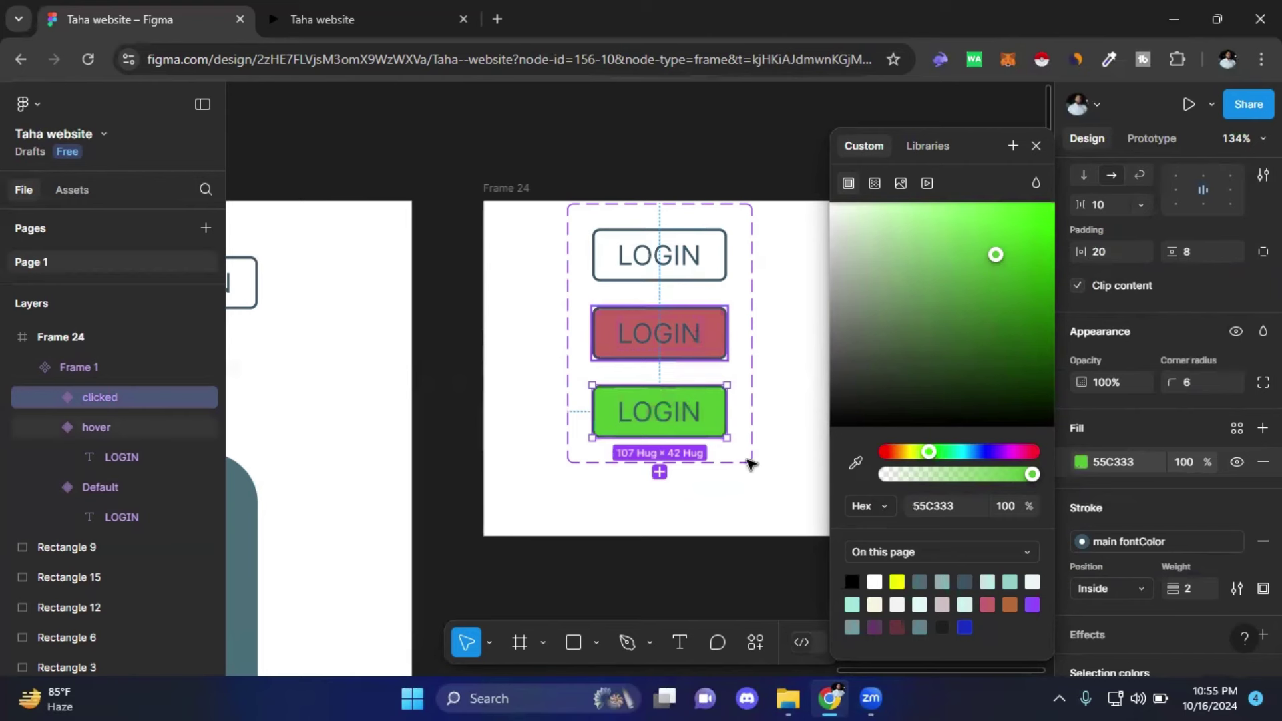
click(736, 583)
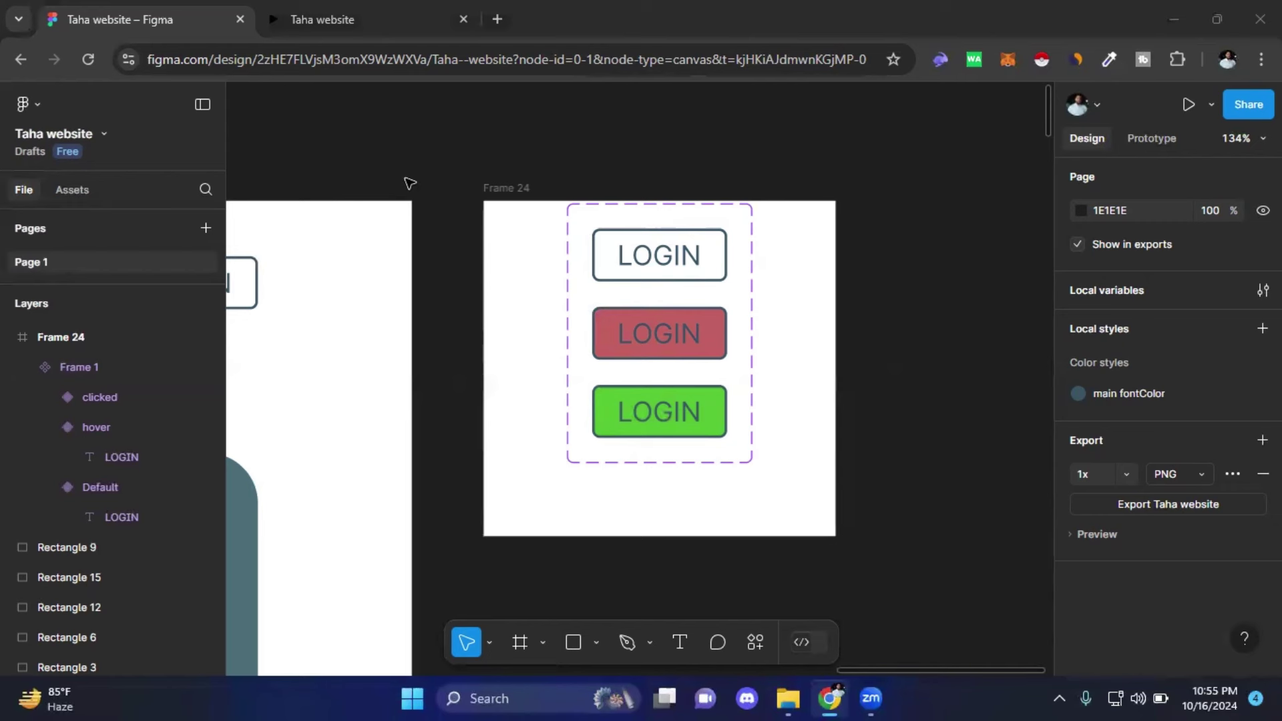
- Drag the Frame 1 component from Local assets > Frame 24 onto the landing page
click(919, 261)
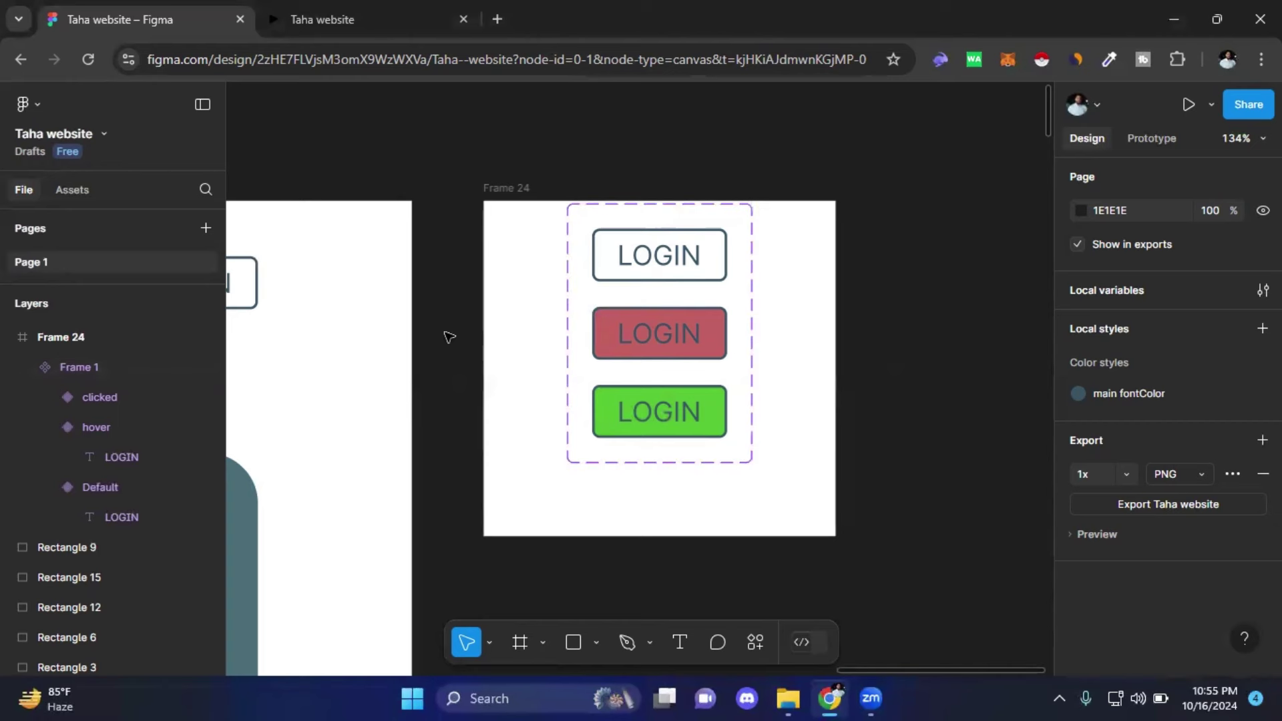
drag(443, 334, 655, 377)
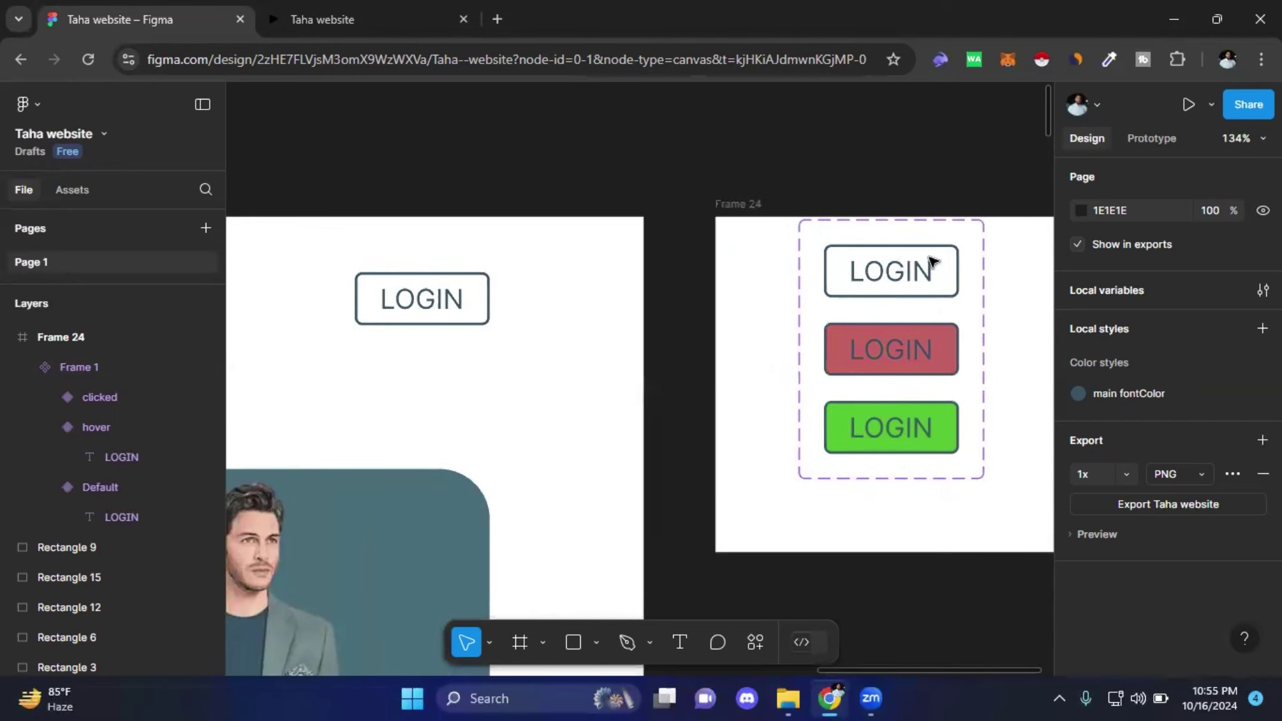
scroll(900, 288, left, 1)
mouse_move(110, 401)
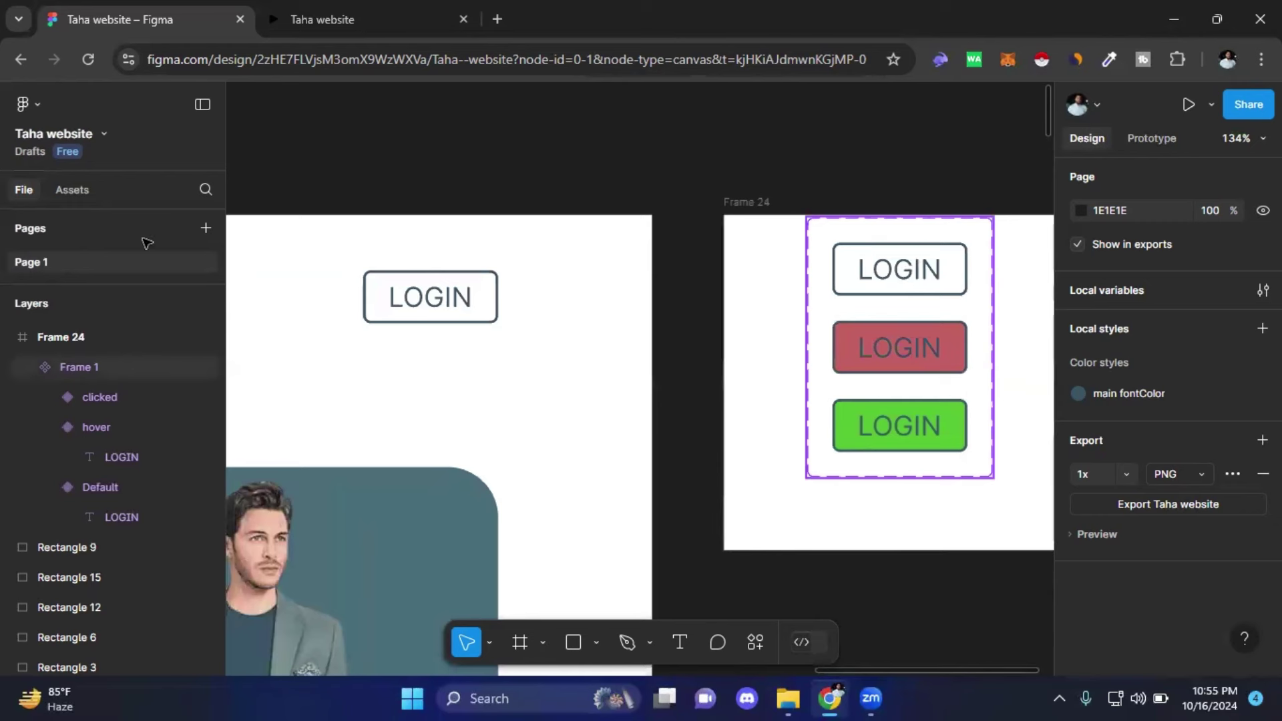
click(72, 190)
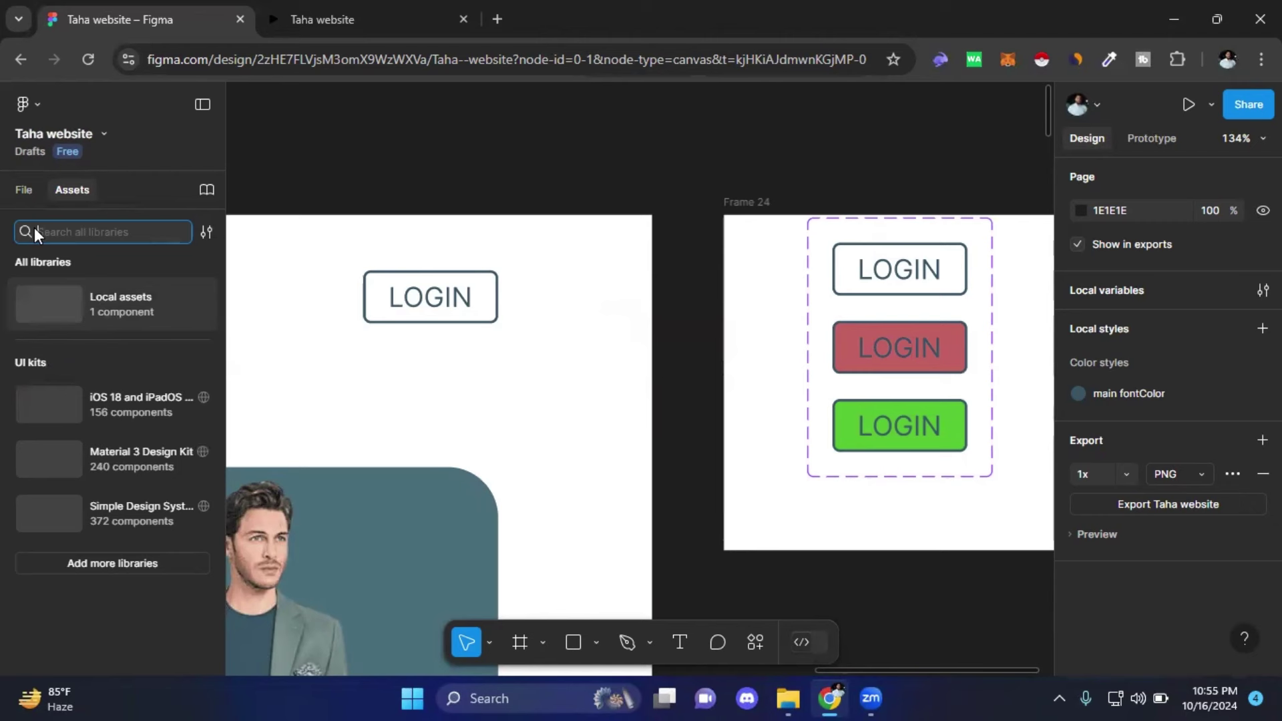
click(20, 190)
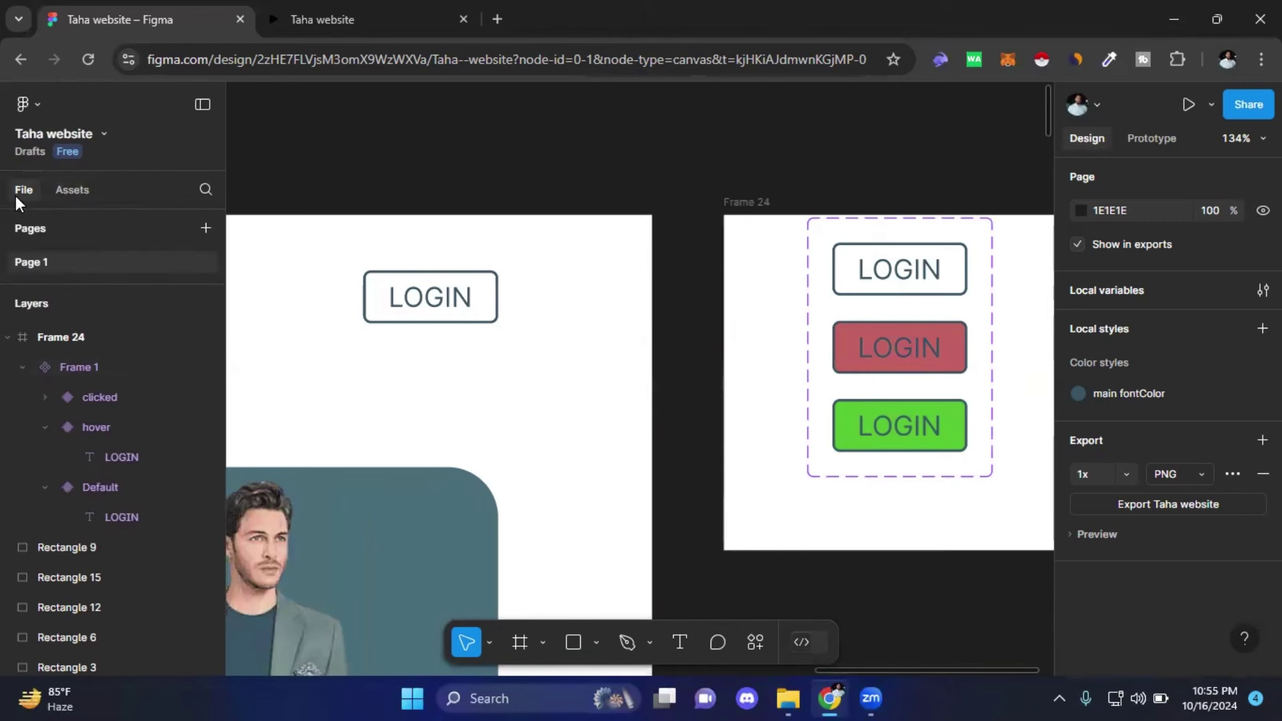
click(78, 190)
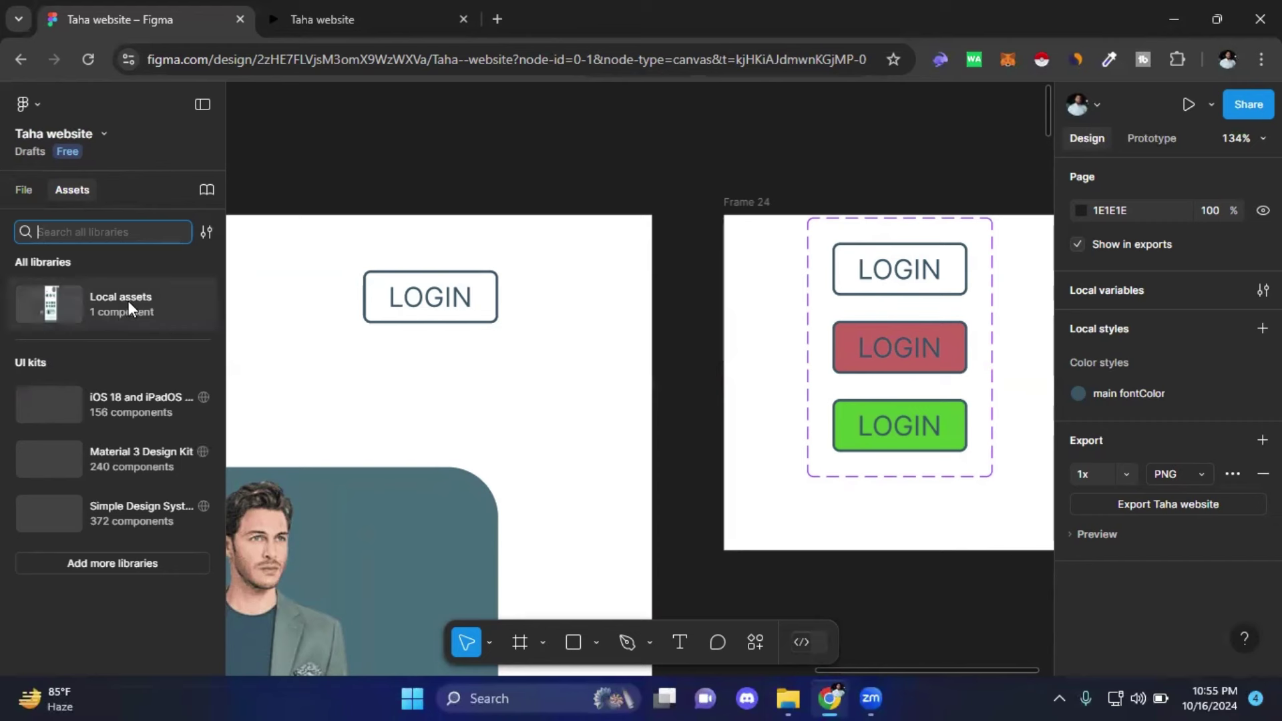
click(78, 304)
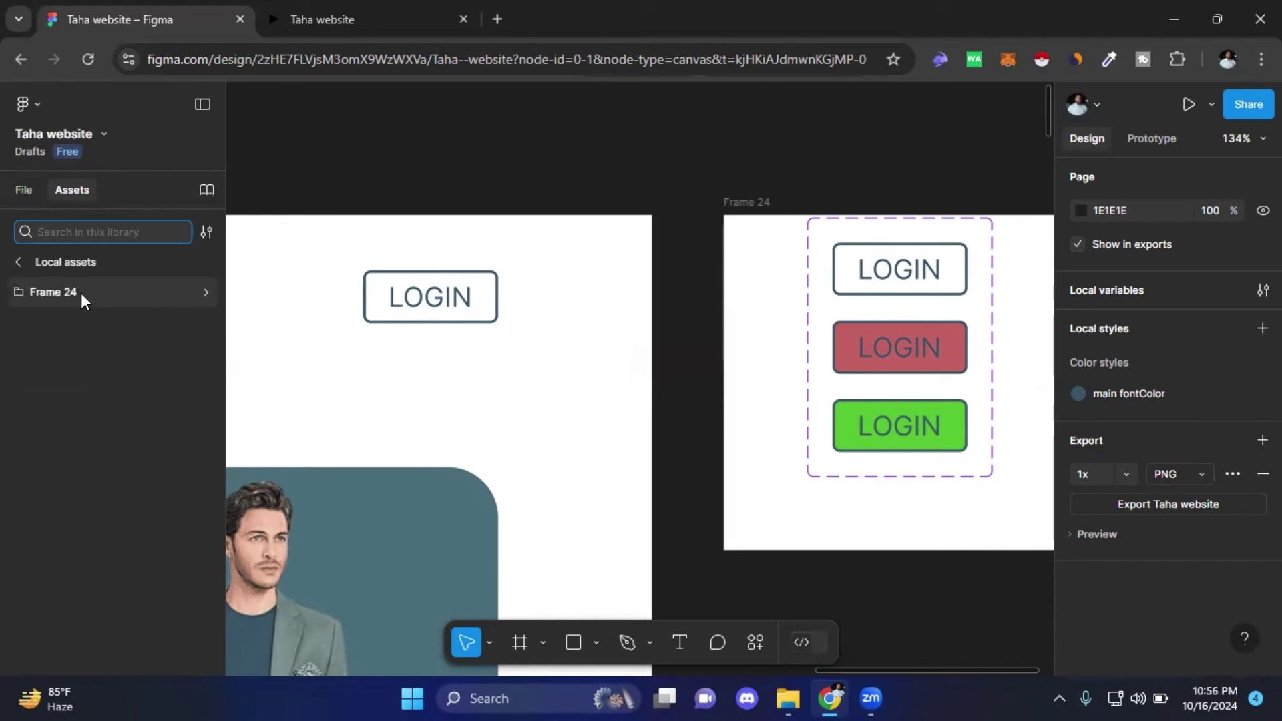
click(206, 294)
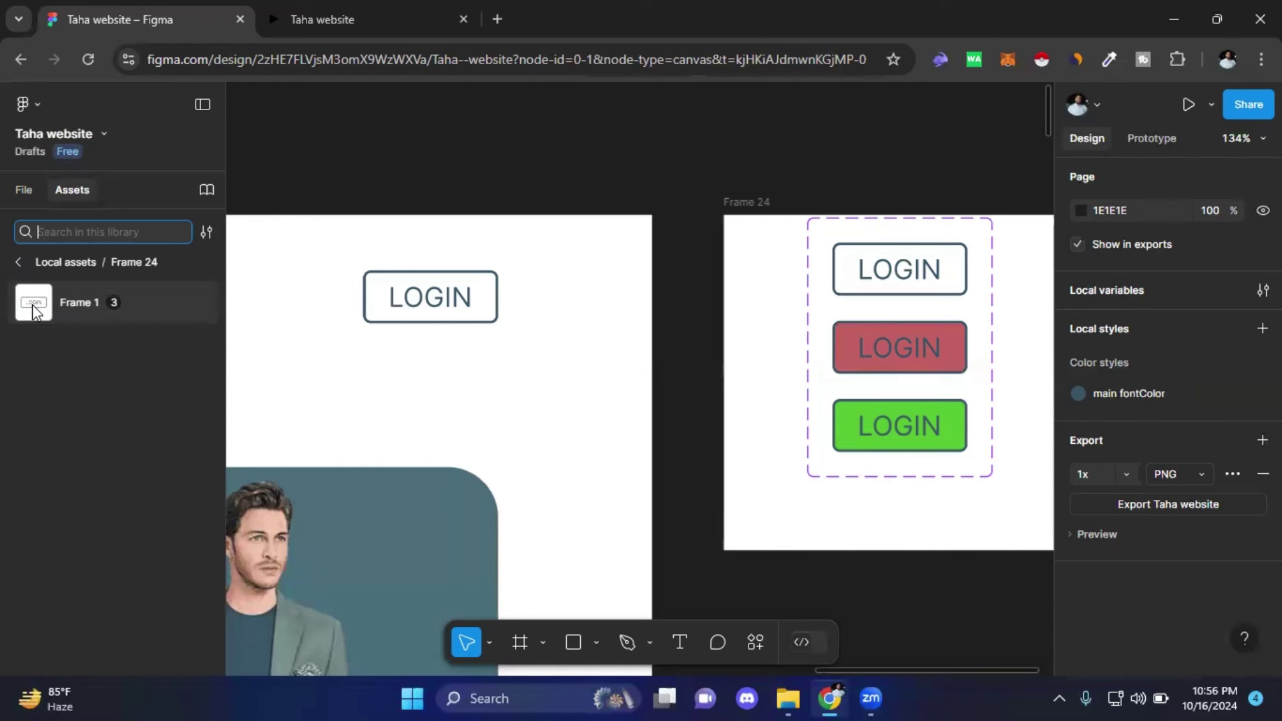
mouse_move(30, 310)
mouse_down()
mouse_move(286, 382)
mouse_move(527, 389)
mouse_up()
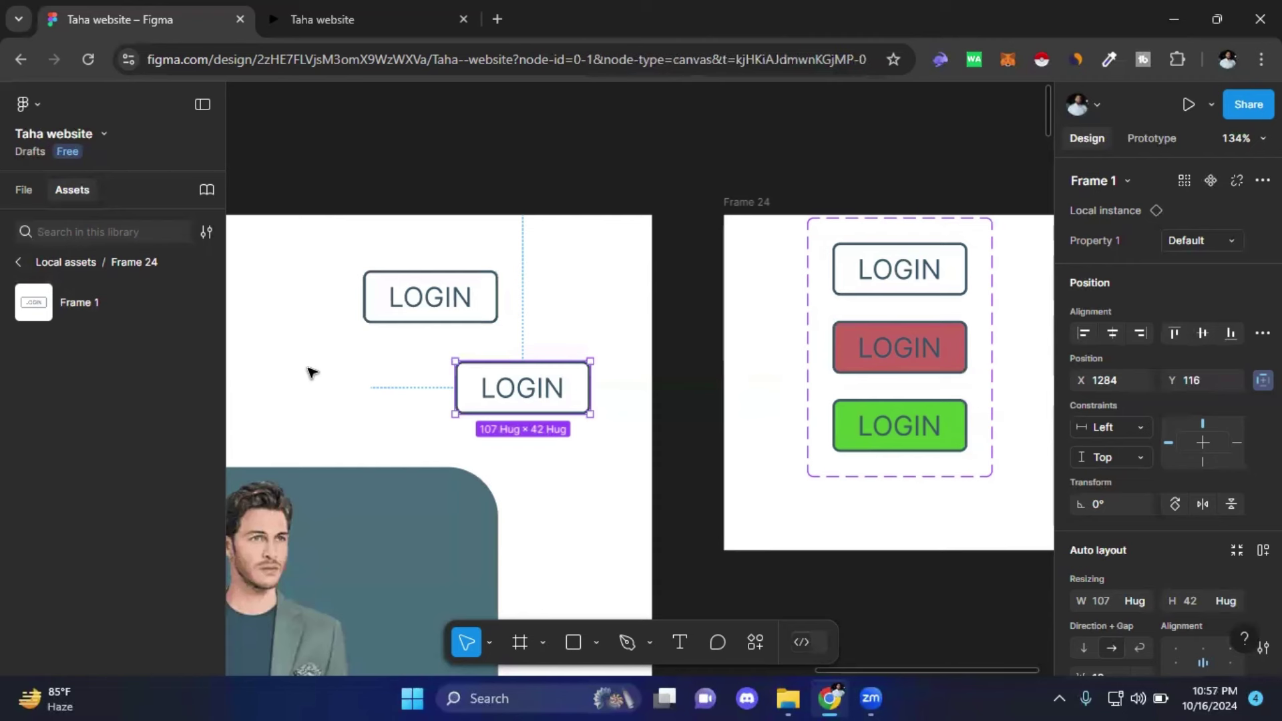
- Move the new LOGIN instance onto the old header LOGIN button's spot
click(309, 372)
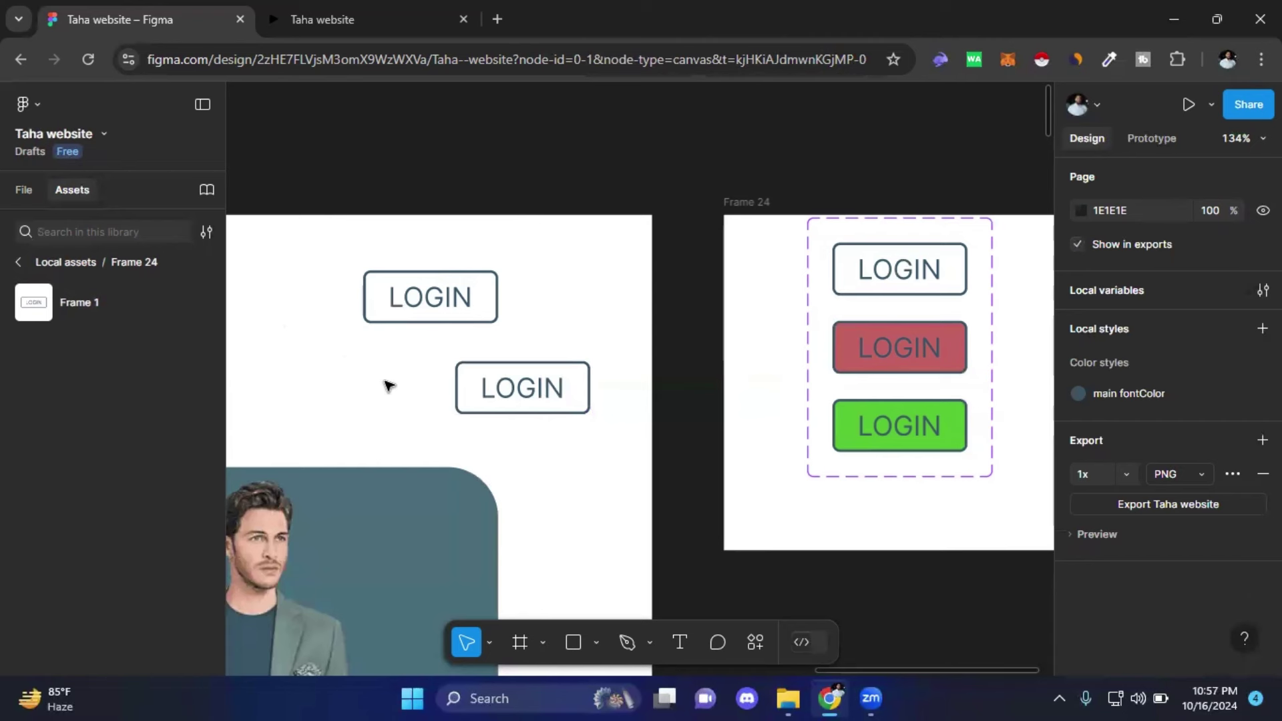
click(467, 398)
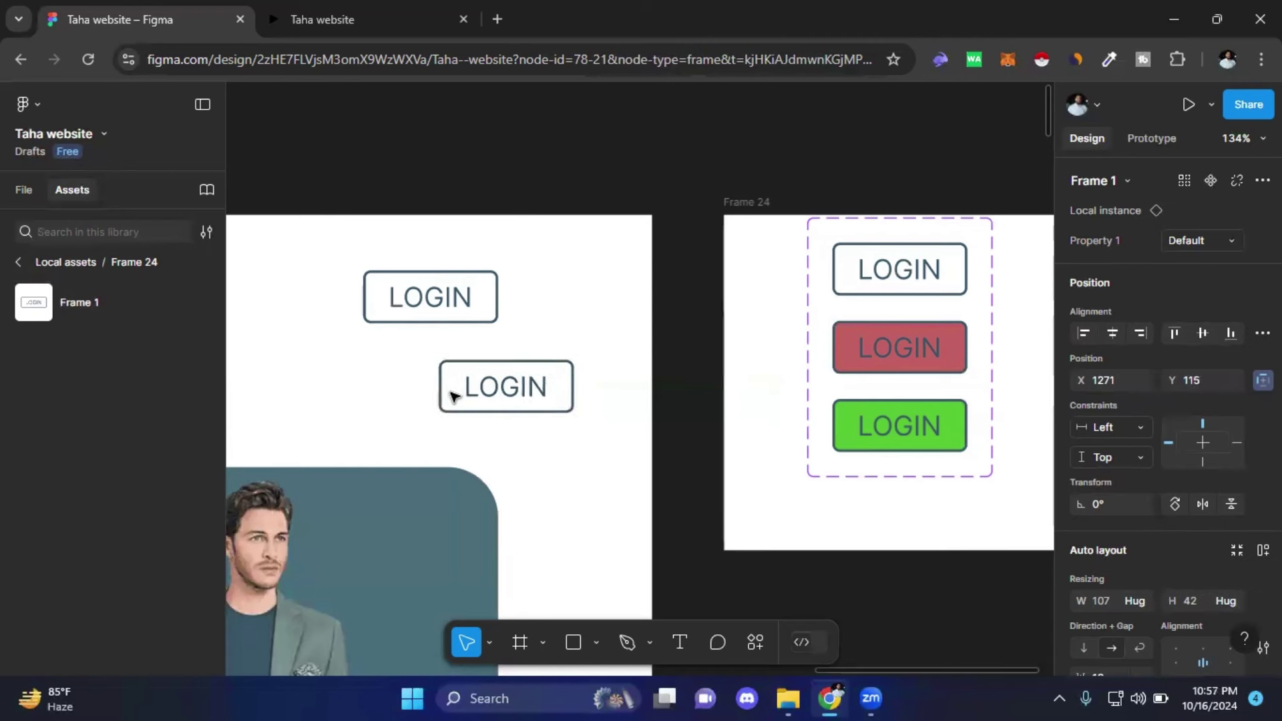
drag(454, 396, 453, 395)
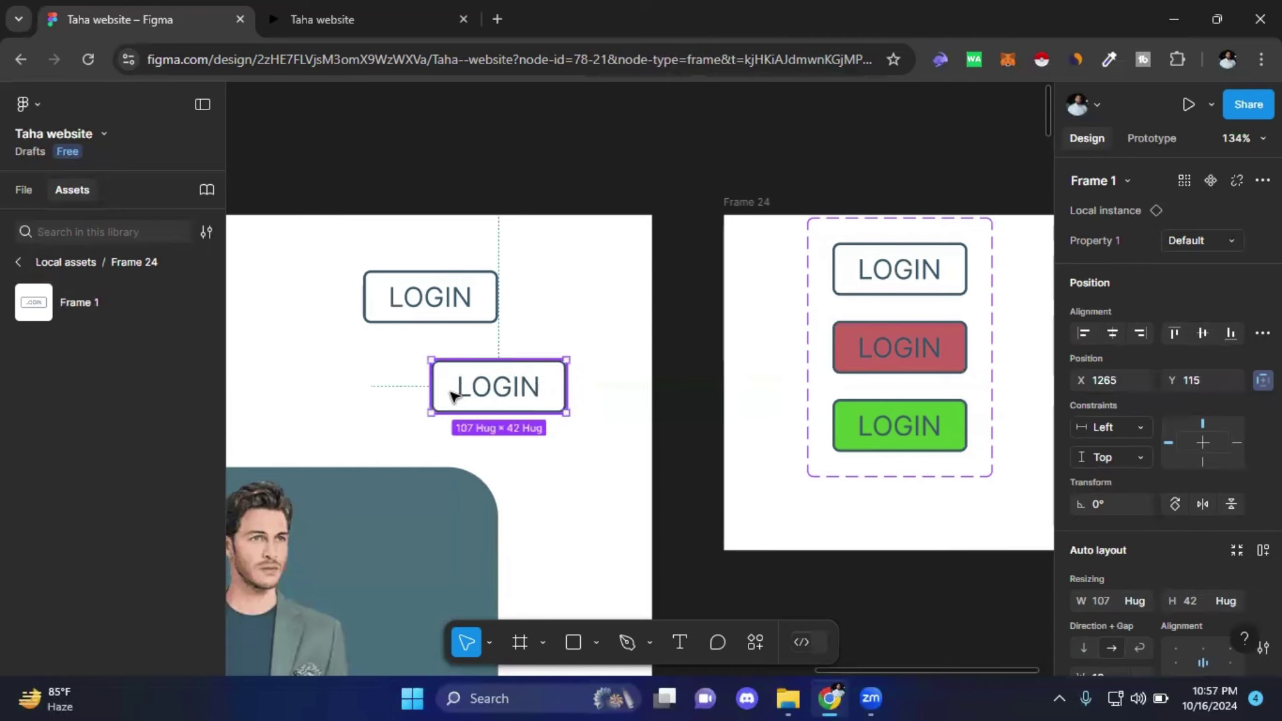
click(17, 188)
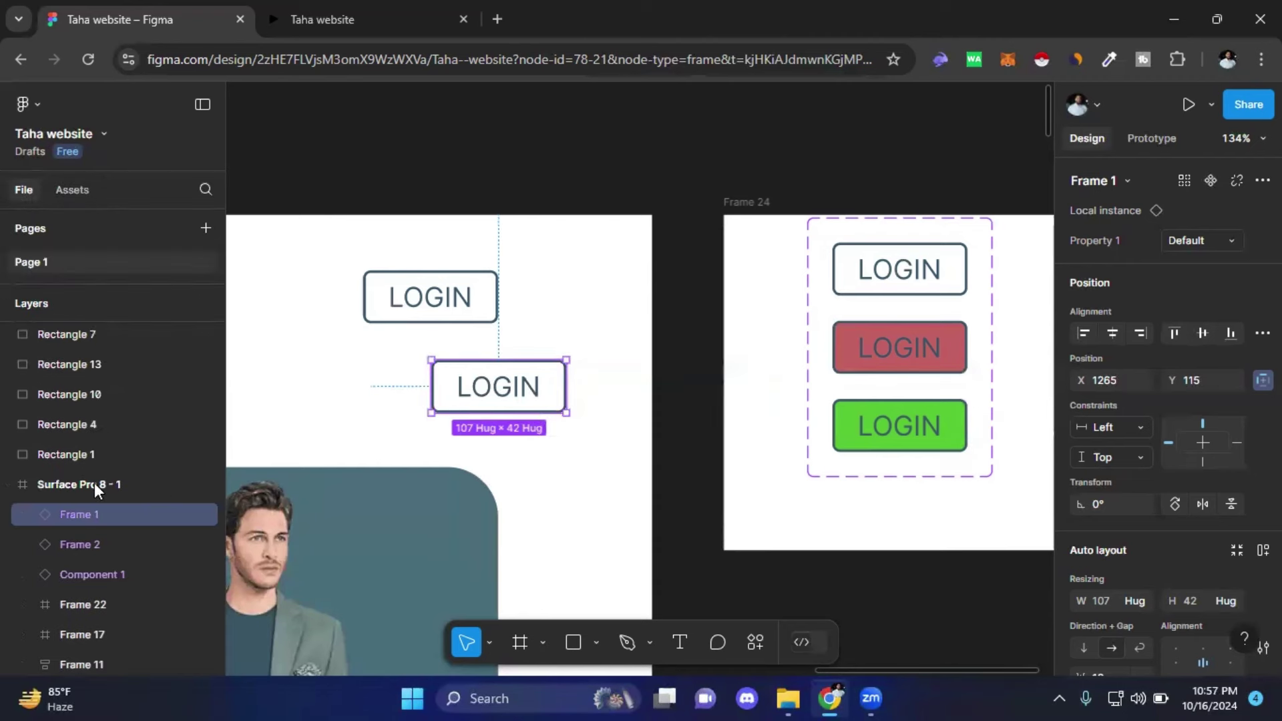
scroll(93, 482, down, 2)
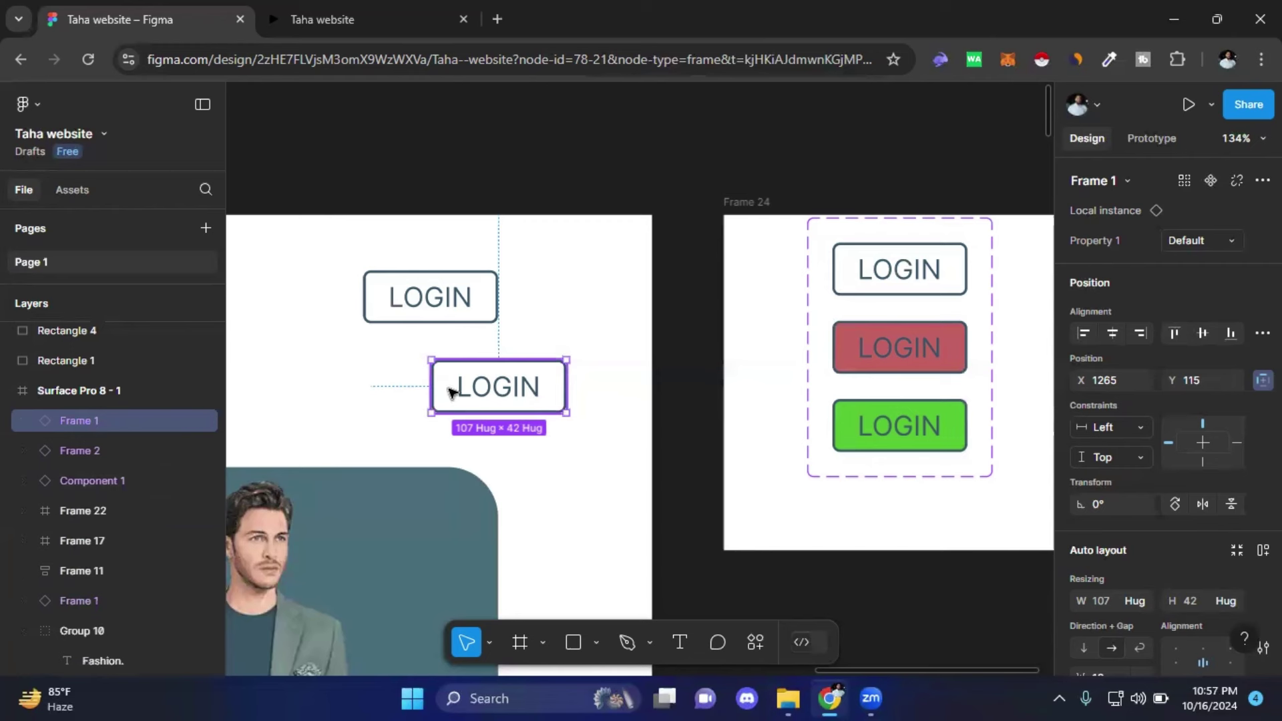
mouse_move(443, 382)
mouse_down()
mouse_move(404, 361)
mouse_move(385, 303)
mouse_up()
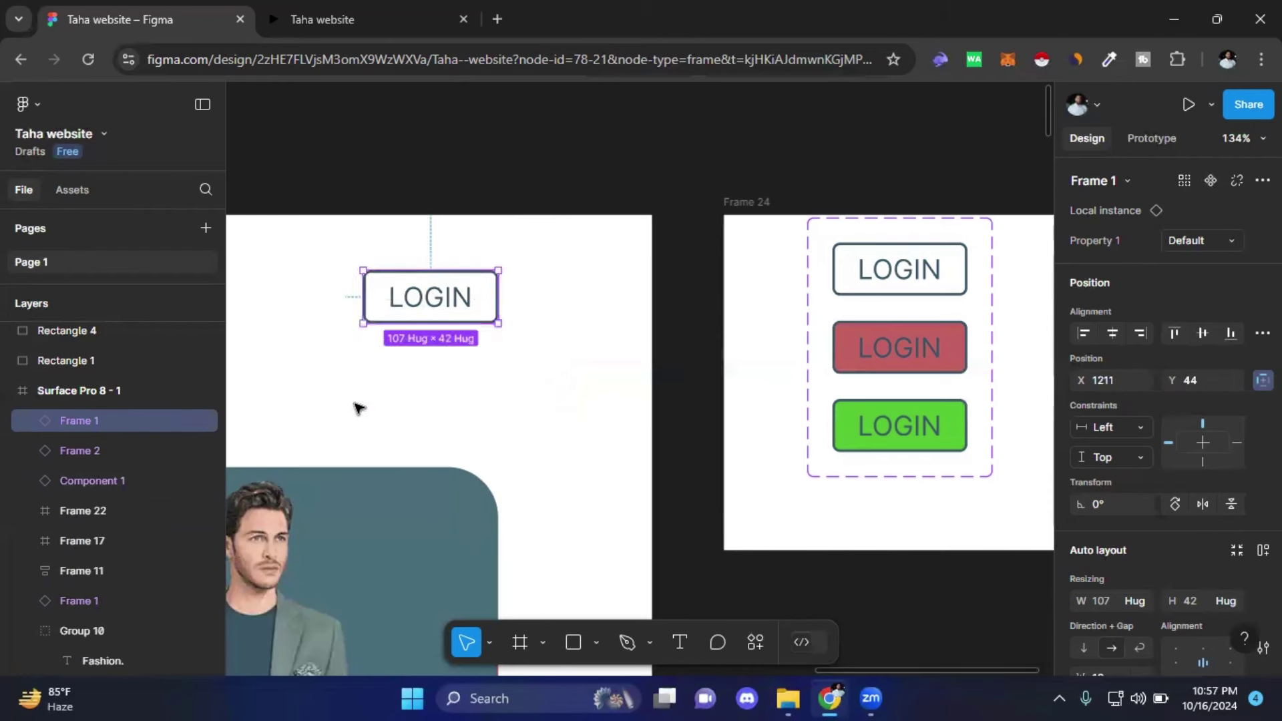
mouse_move(110, 421)
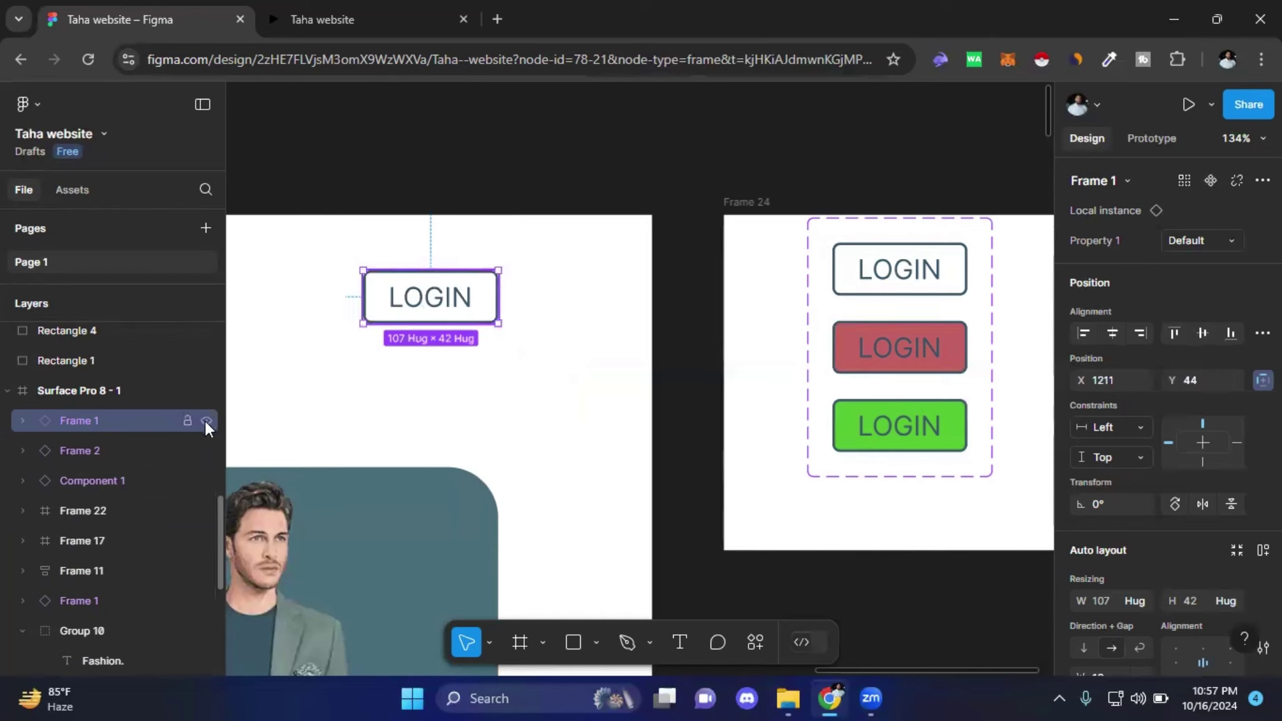
- Delete the old LOGIN button beneath, keeping the instance at X 1211, Y 44
click(206, 421)
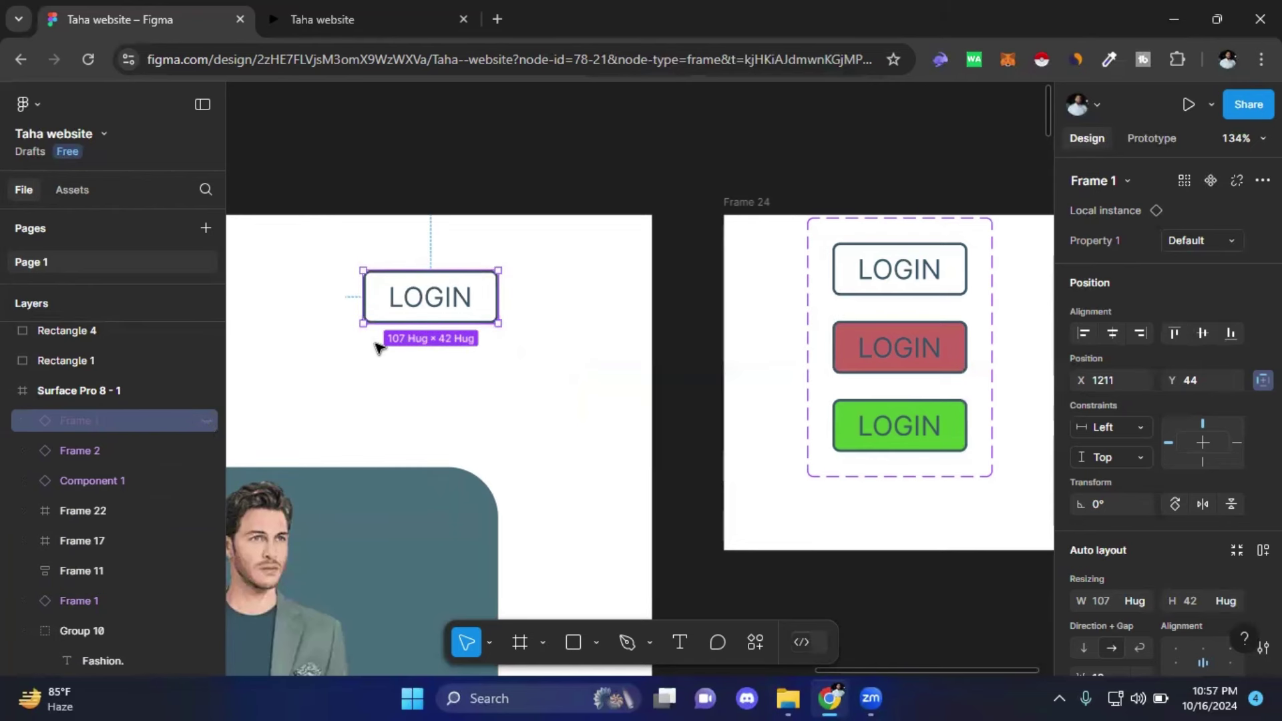
click(382, 289)
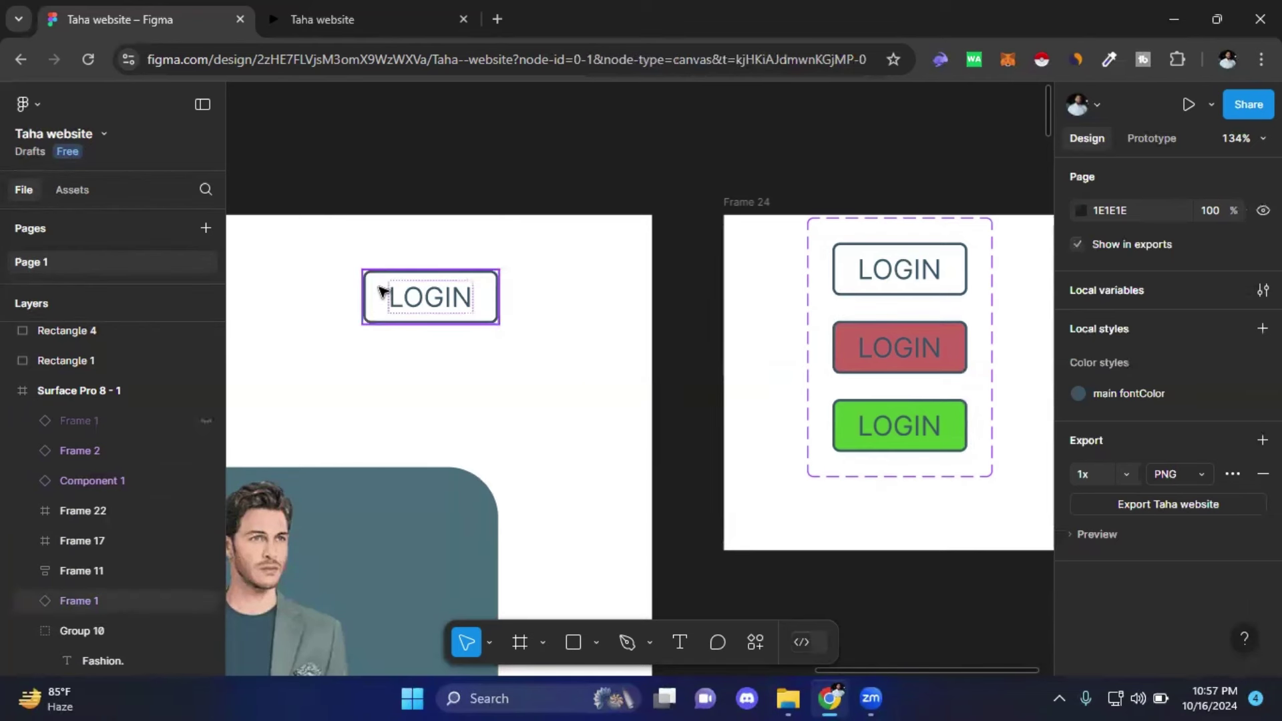
click(382, 291)
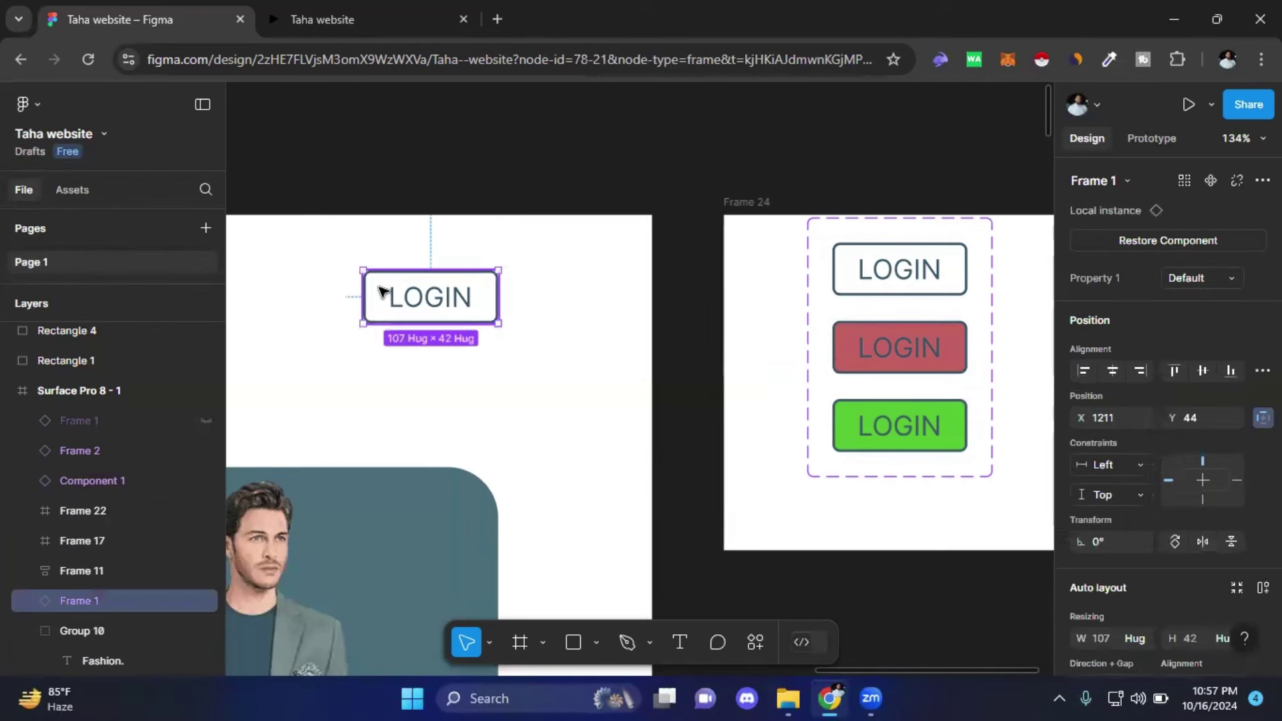
key(Delete)
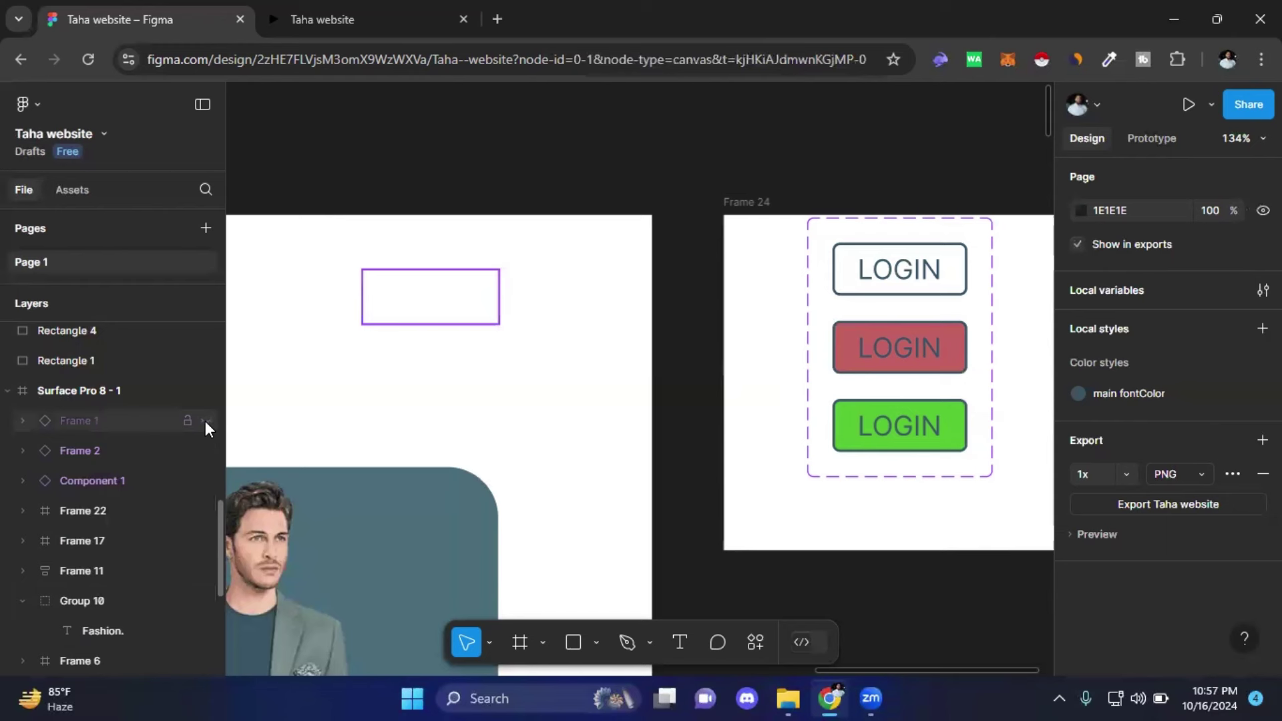
click(205, 421)
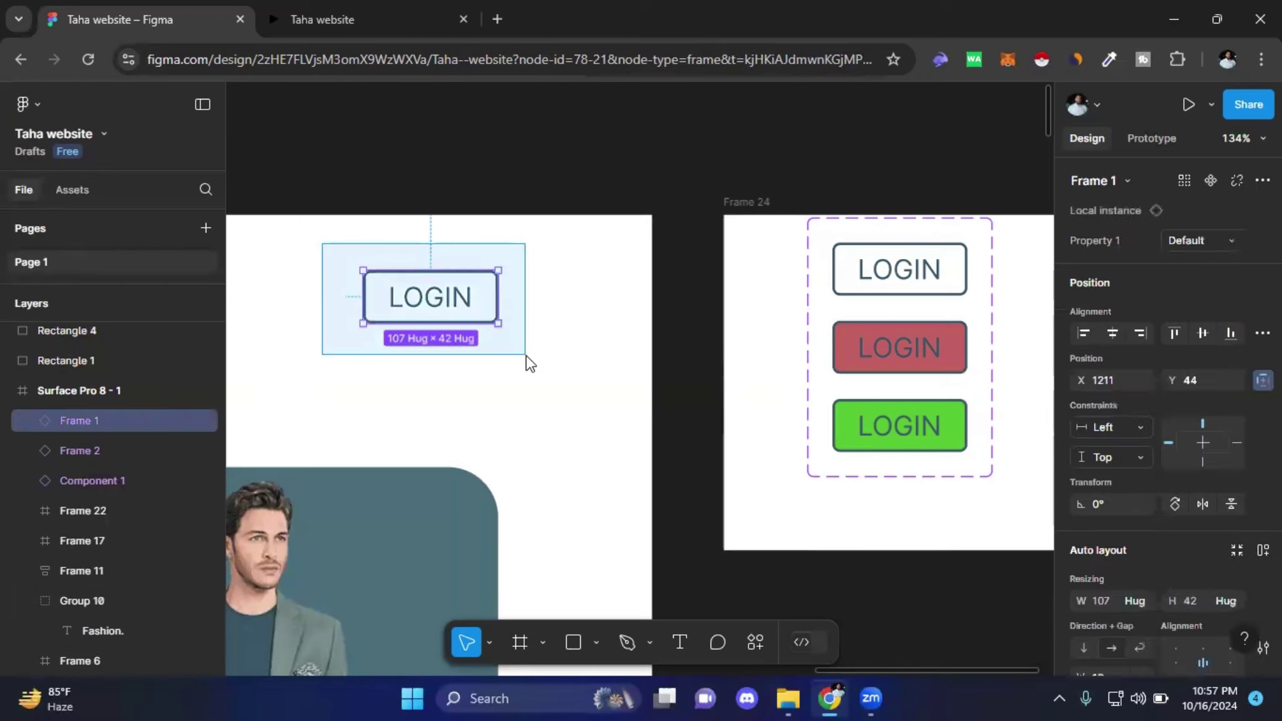
drag(528, 334, 533, 363)
click(558, 364)
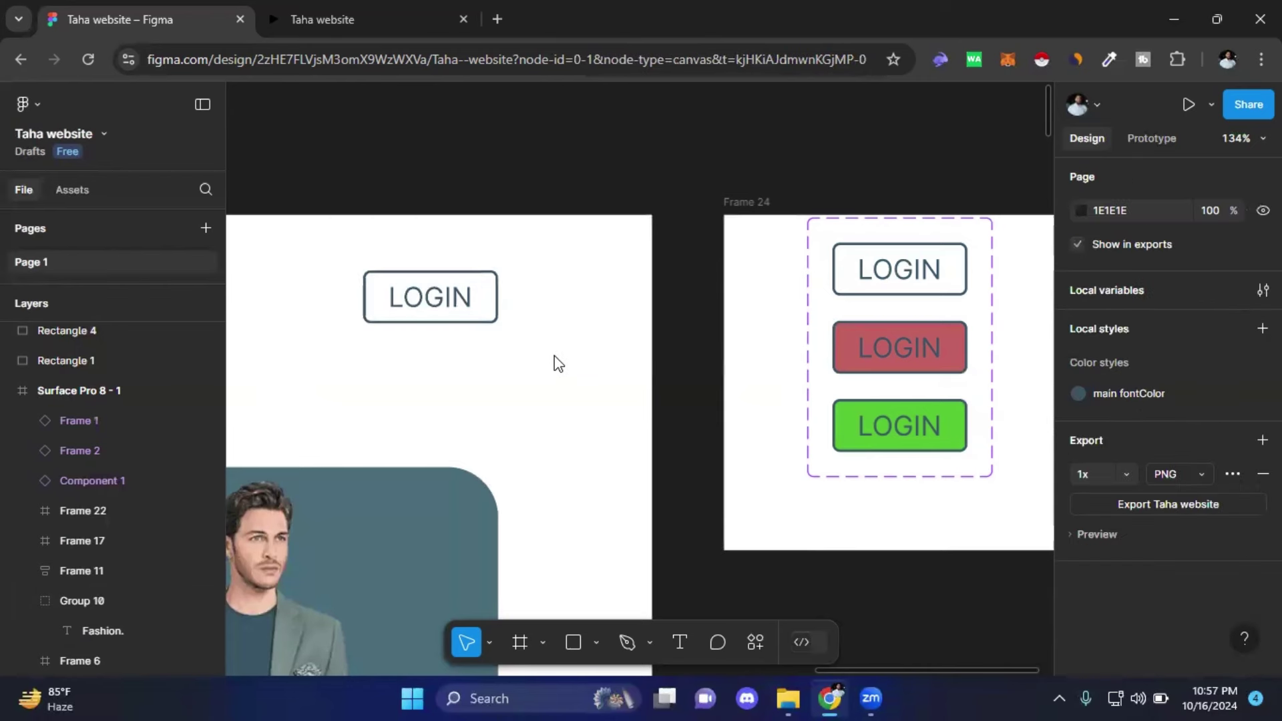
- Zoom out to 27% on the full landing page and select the Surface Pro 8 - 1 frame
mouse_move(452, 401)
mouse_down()
mouse_move(565, 398)
mouse_move(545, 392)
mouse_up()
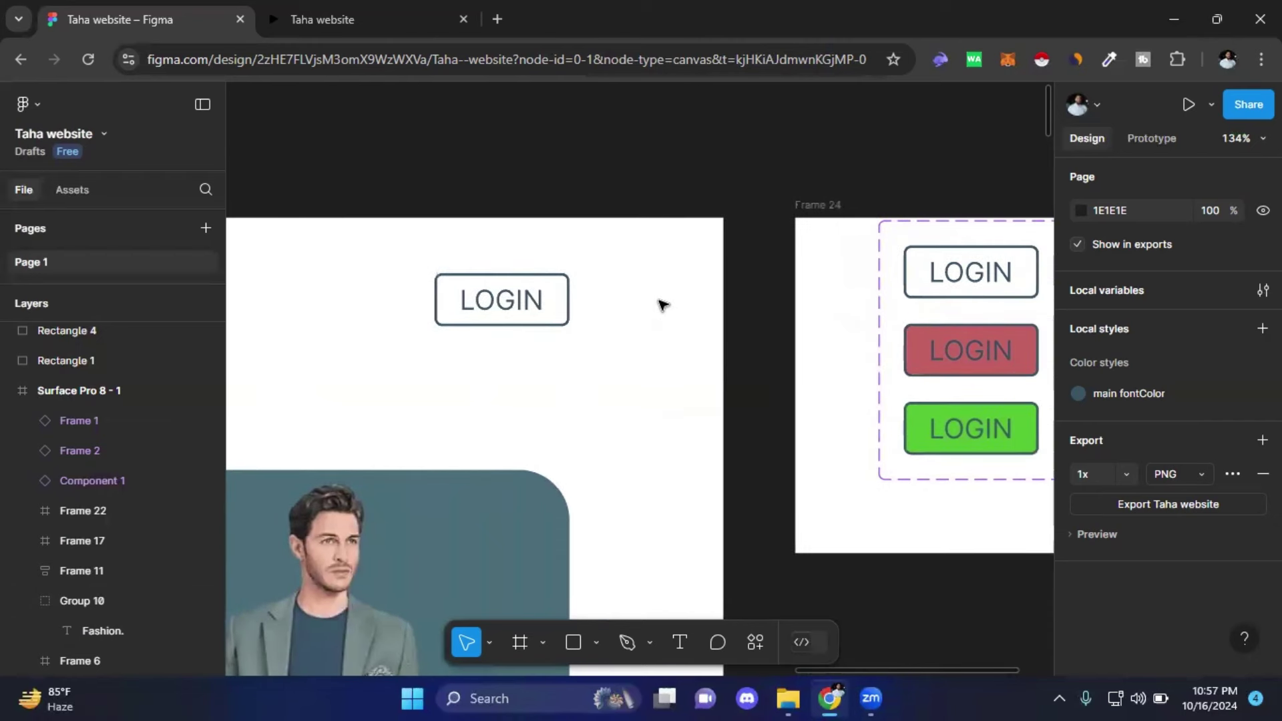
ctrl+scroll(588, 334, down, 3)
ctrl+scroll(588, 334, down, 3)
ctrl+scroll(635, 421, down, 3)
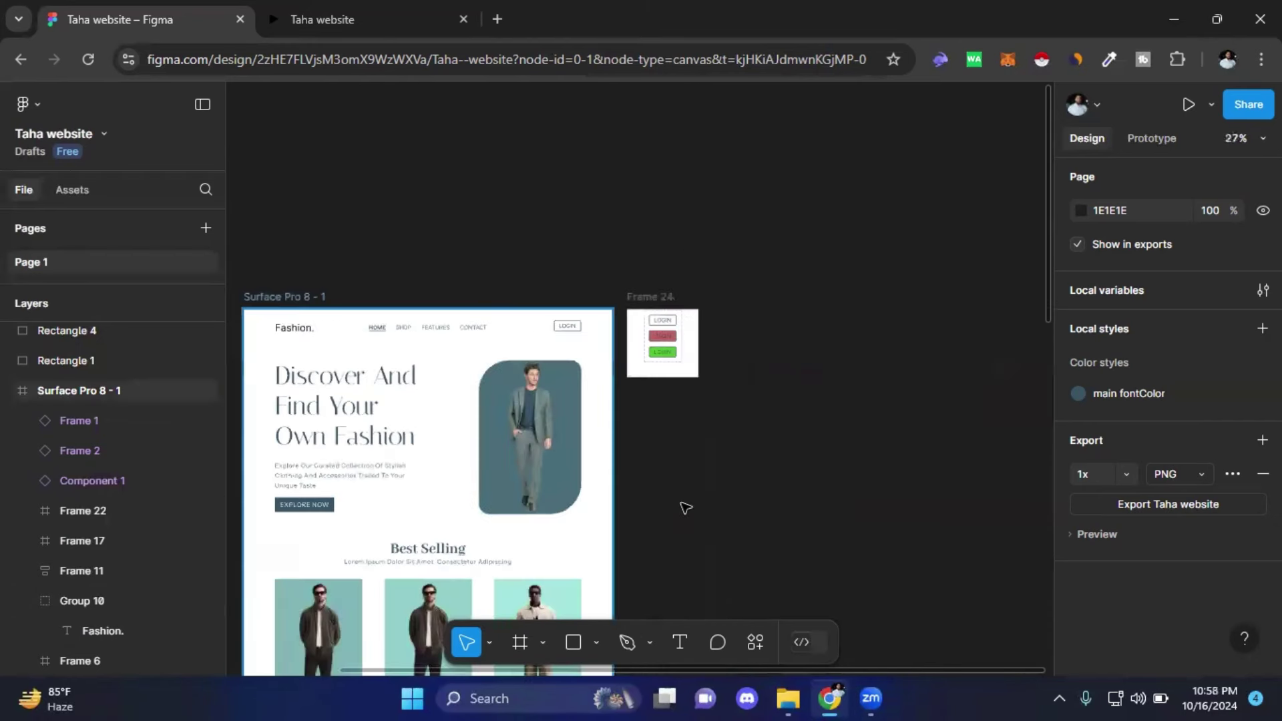
drag(686, 508, 811, 417)
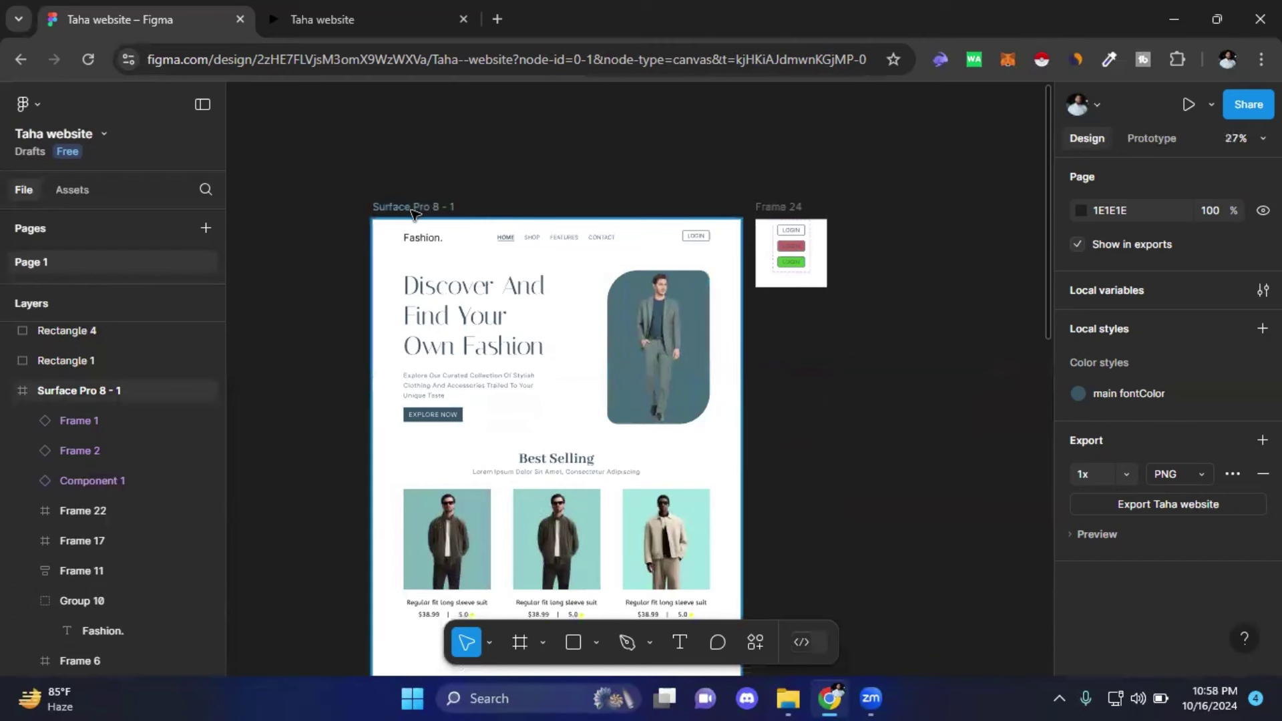
click(412, 213)
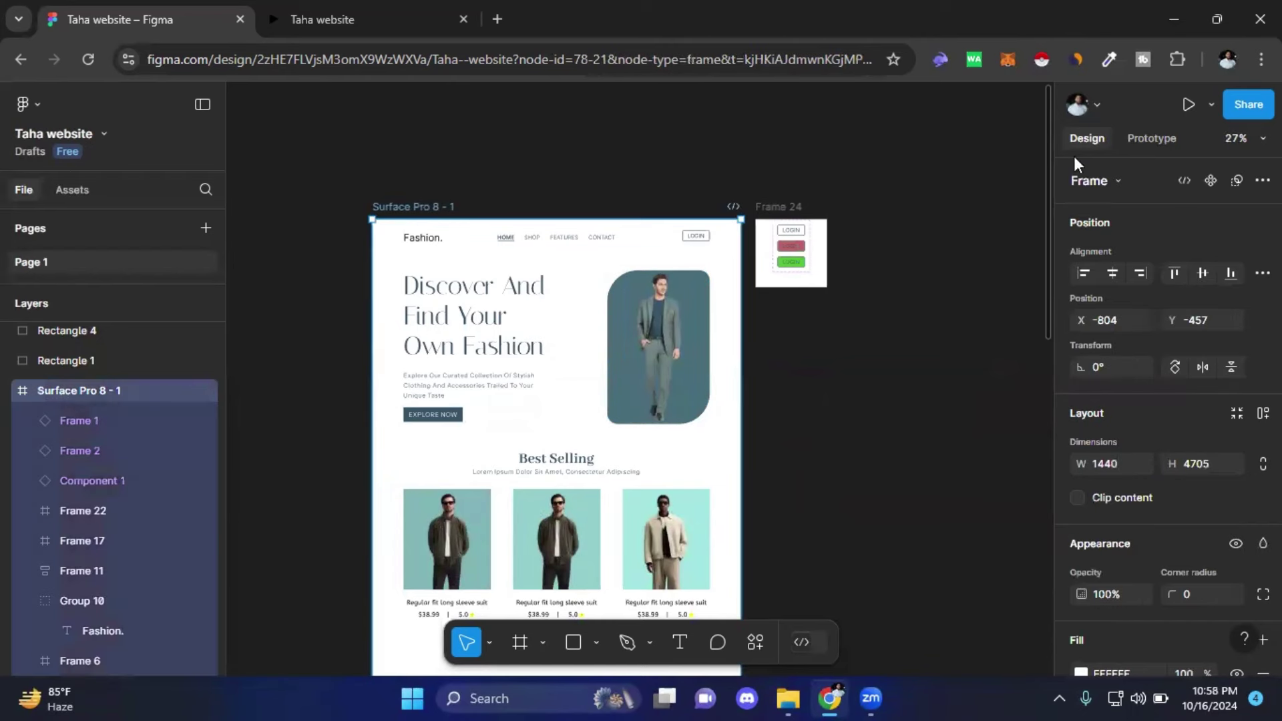
click(1187, 104)
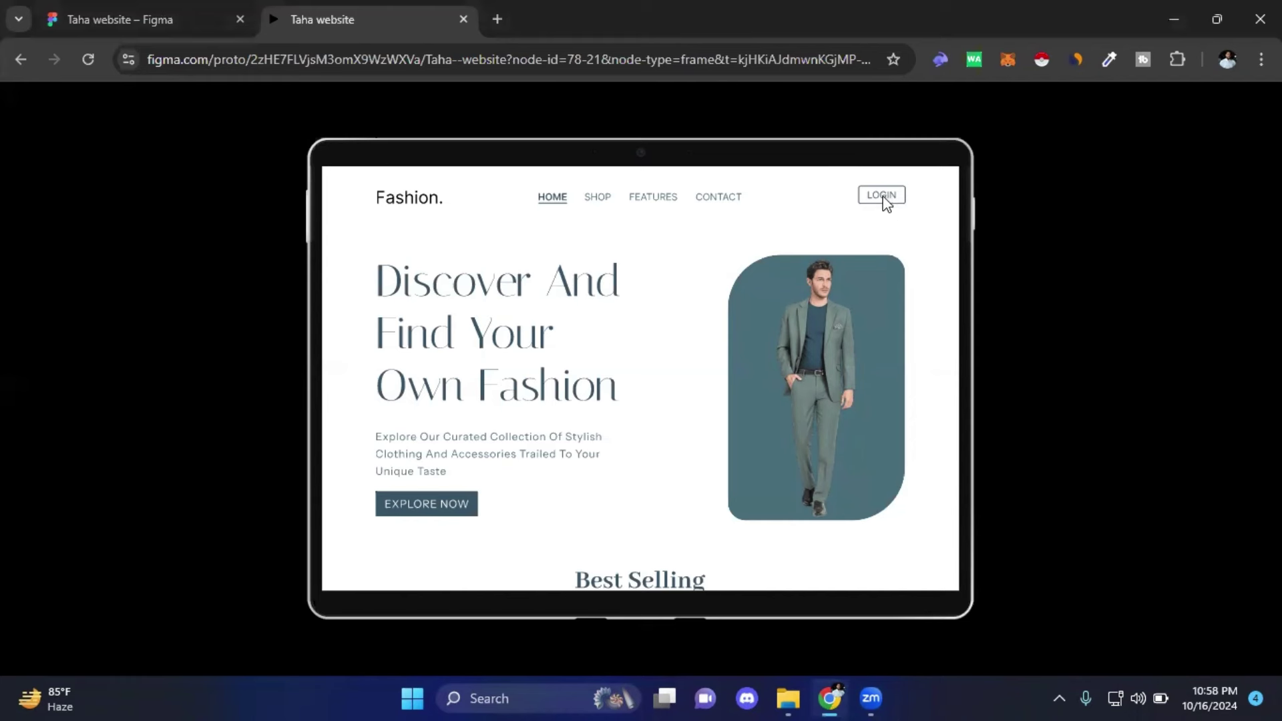
click(887, 206)
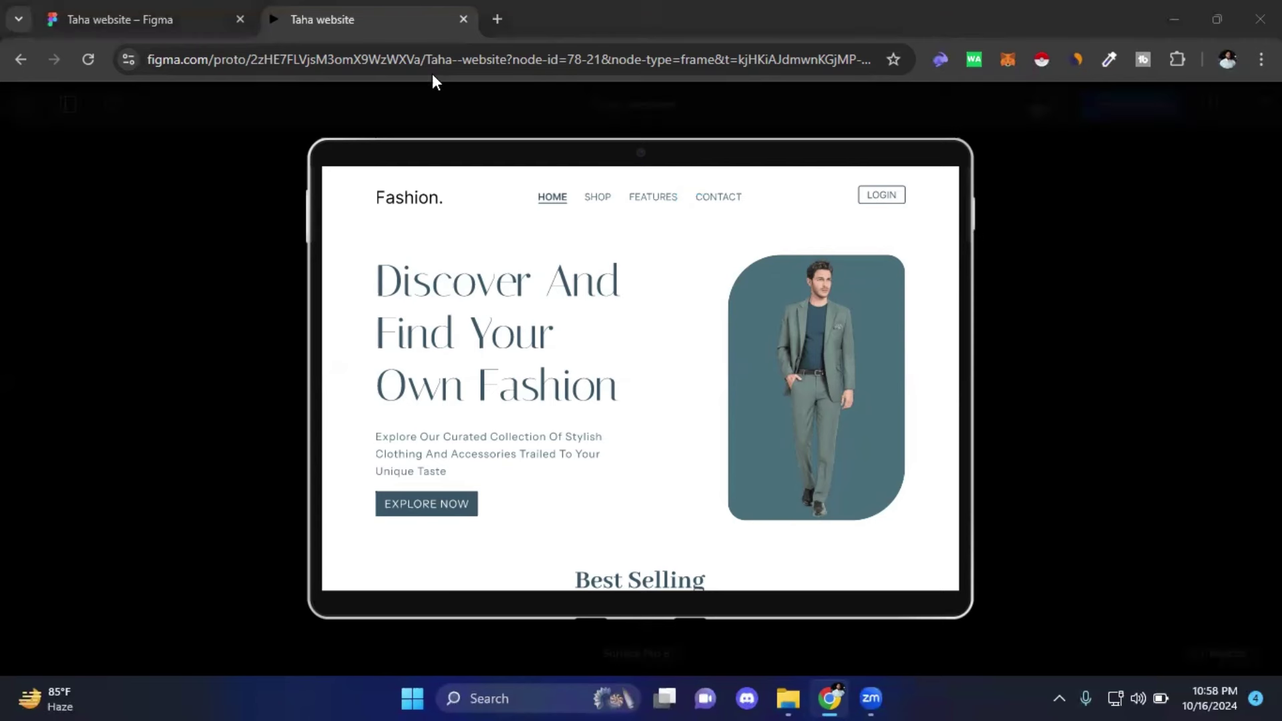
- Zoom in on Frame 24 and select its white Default LOGIN variant
click(128, 15)
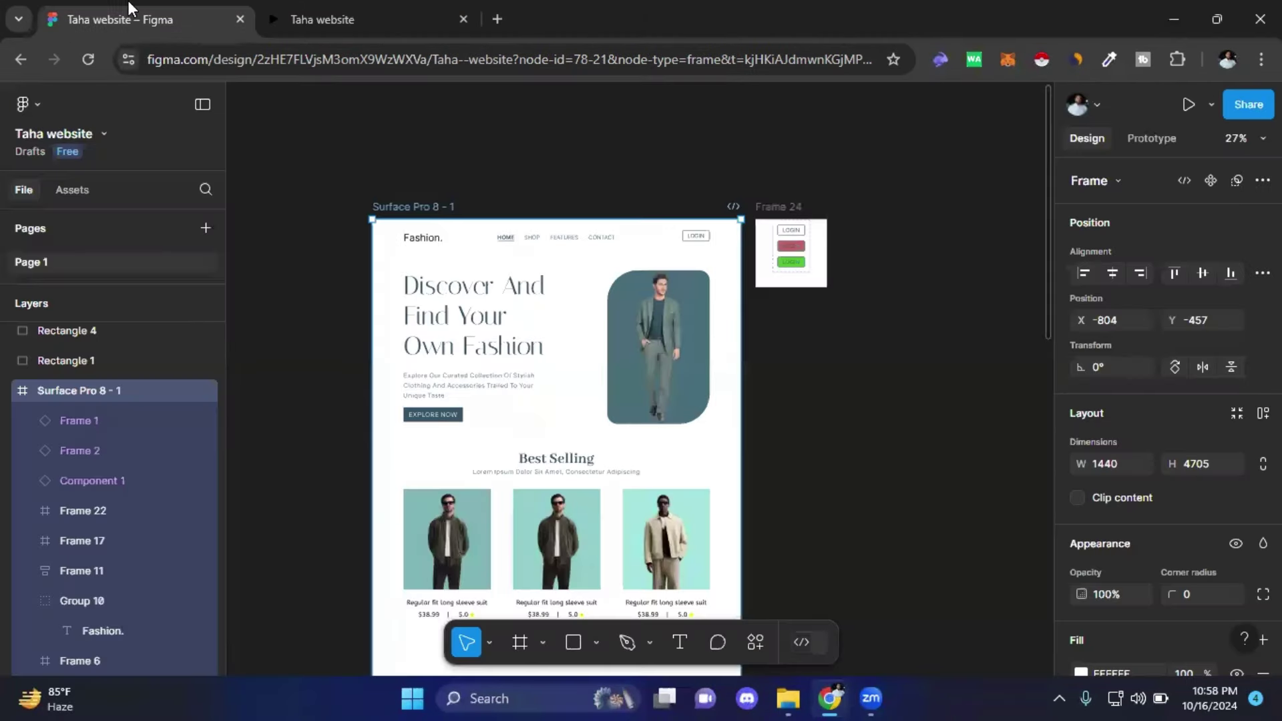
click(832, 328)
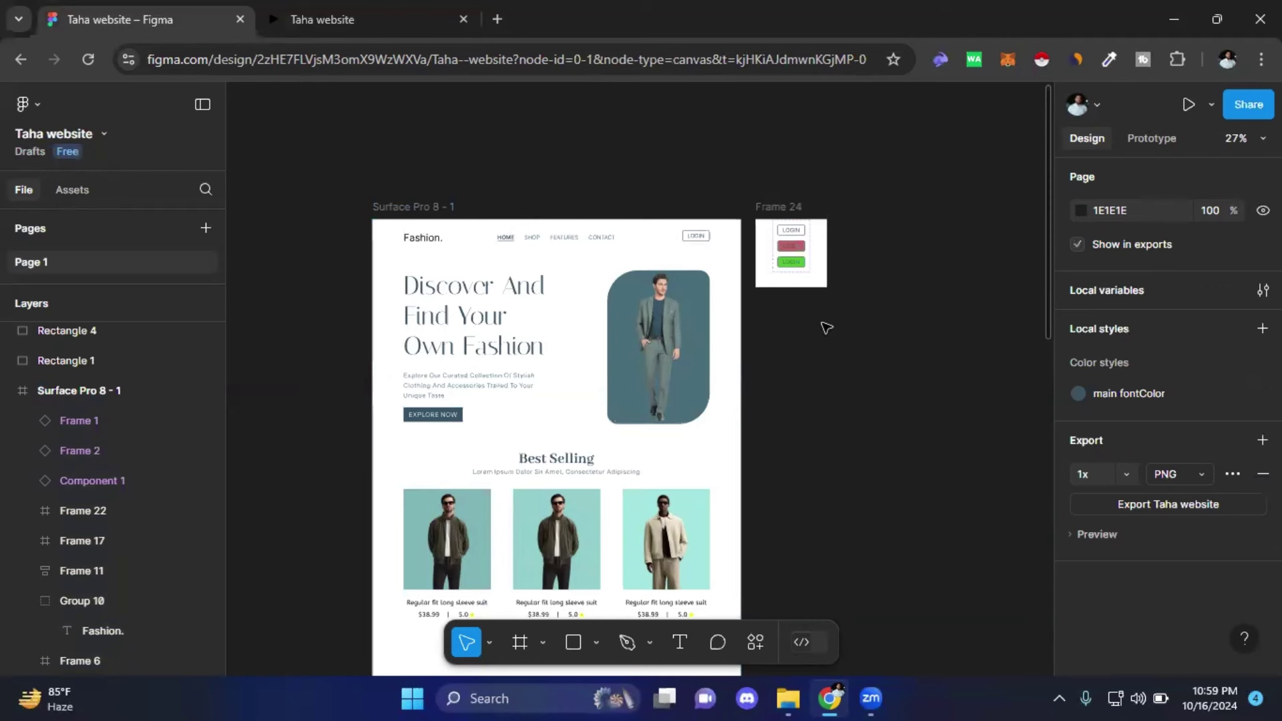
scroll(839, 240, up, 5)
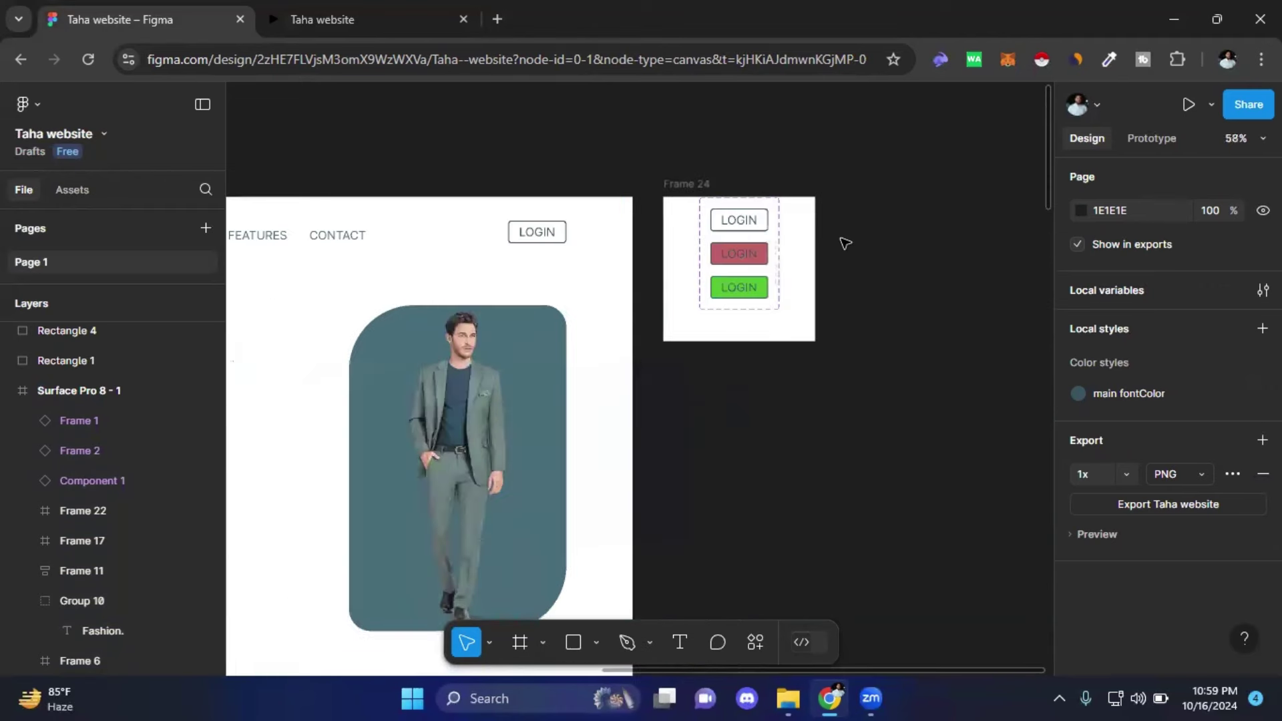
scroll(846, 243, up, 3)
scroll(846, 243, up, 2)
scroll(846, 243, up, 1)
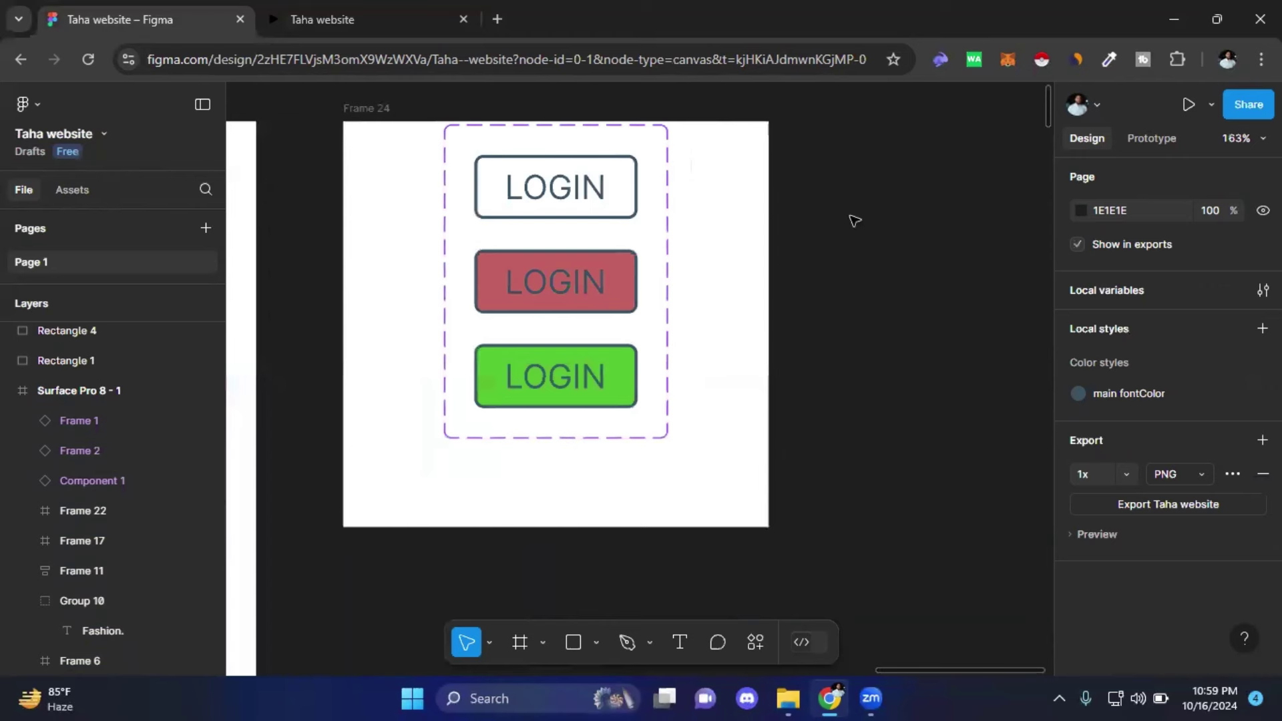
drag(854, 221, 894, 258)
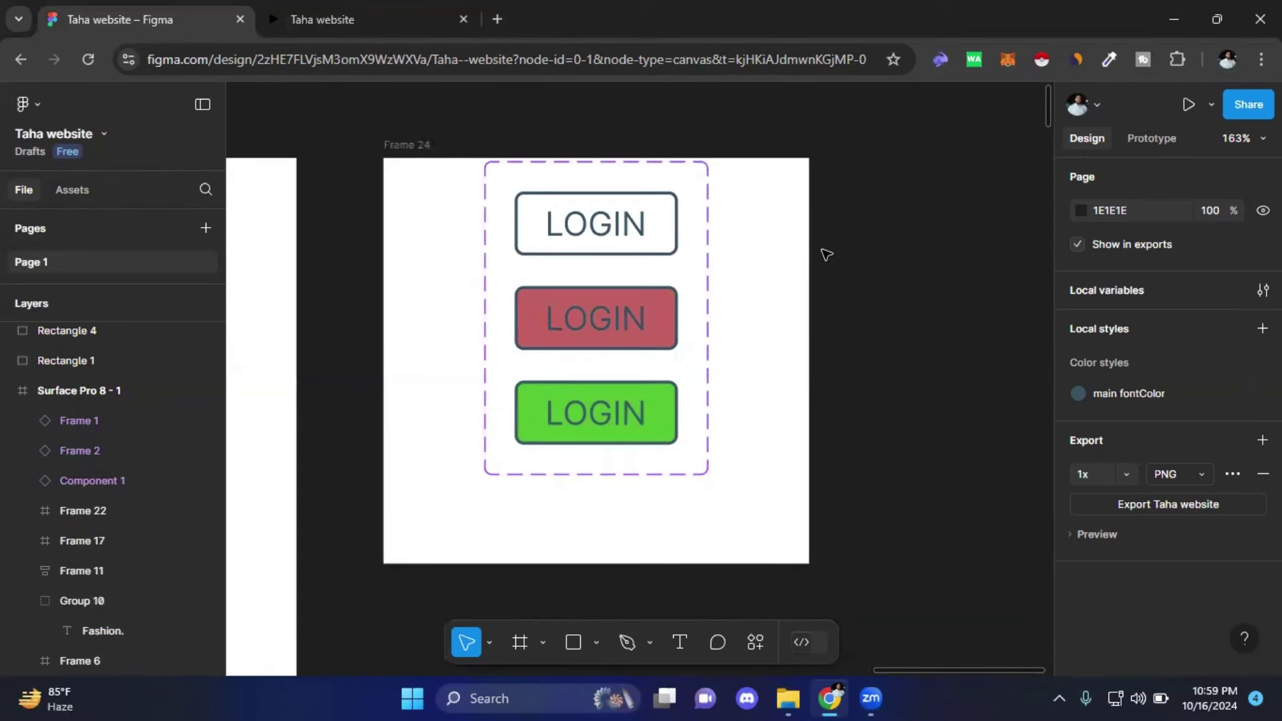
double_click(661, 224)
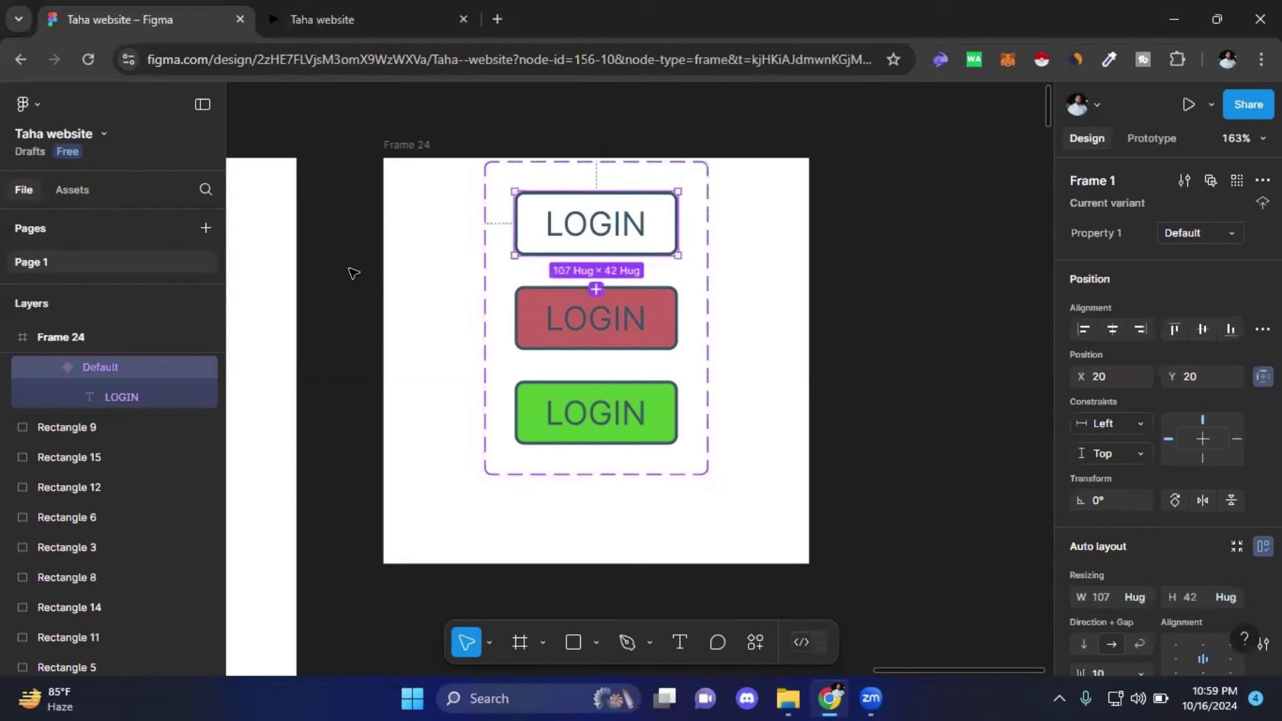
mouse_move(352, 272)
mouse_down()
mouse_move(570, 343)
mouse_move(750, 312)
mouse_up()
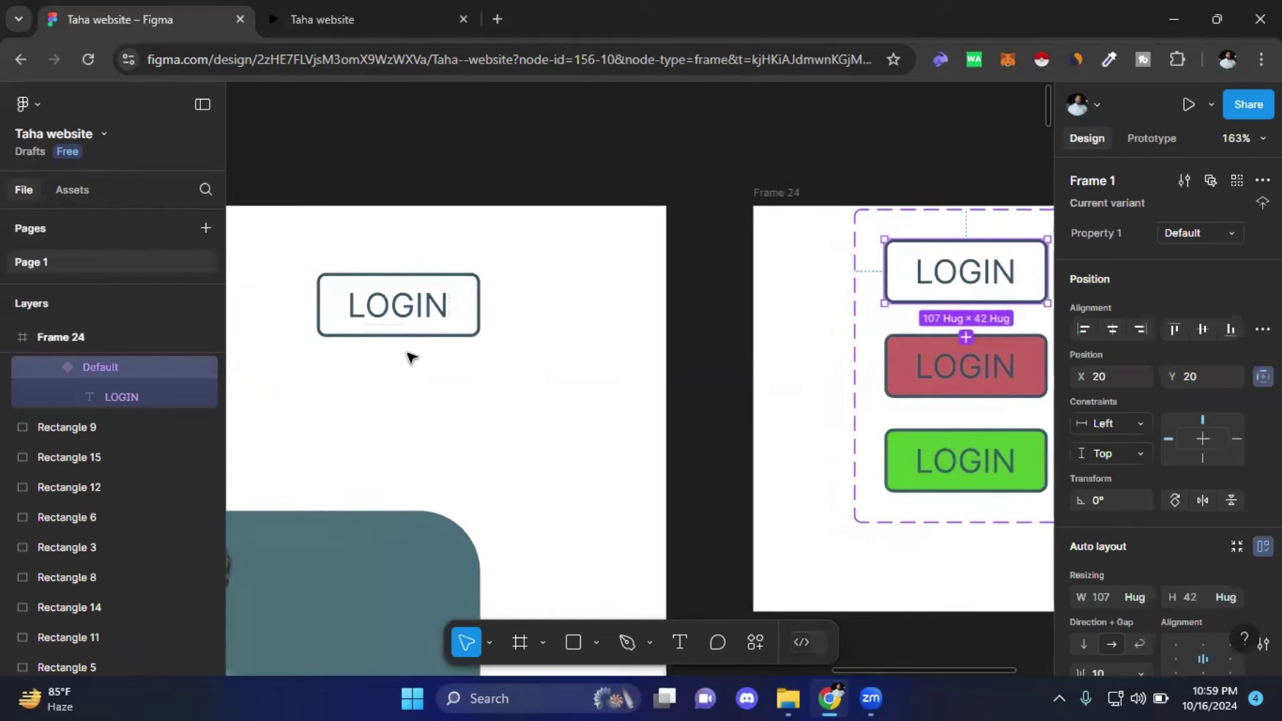
scroll(720, 383, right, 5)
scroll(381, 343, right, 4)
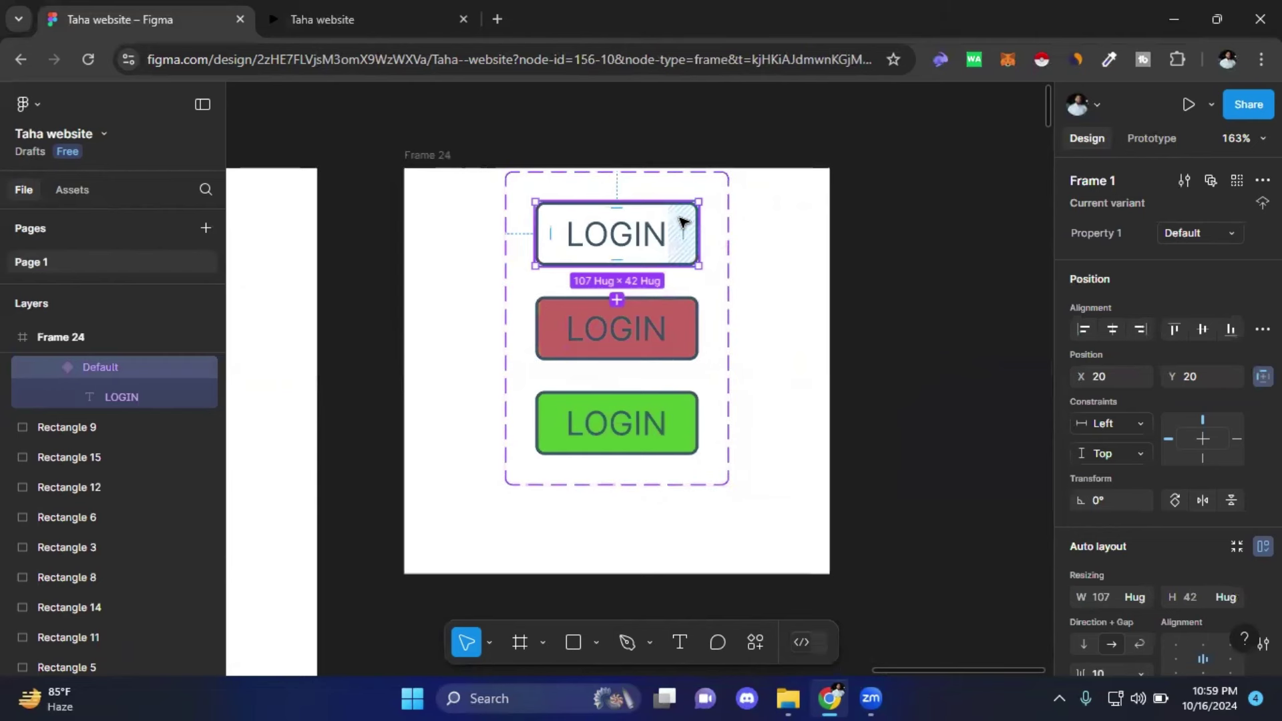
- Draw a prototype connection from the Default LOGIN variant to the red hover variant
click(1156, 137)
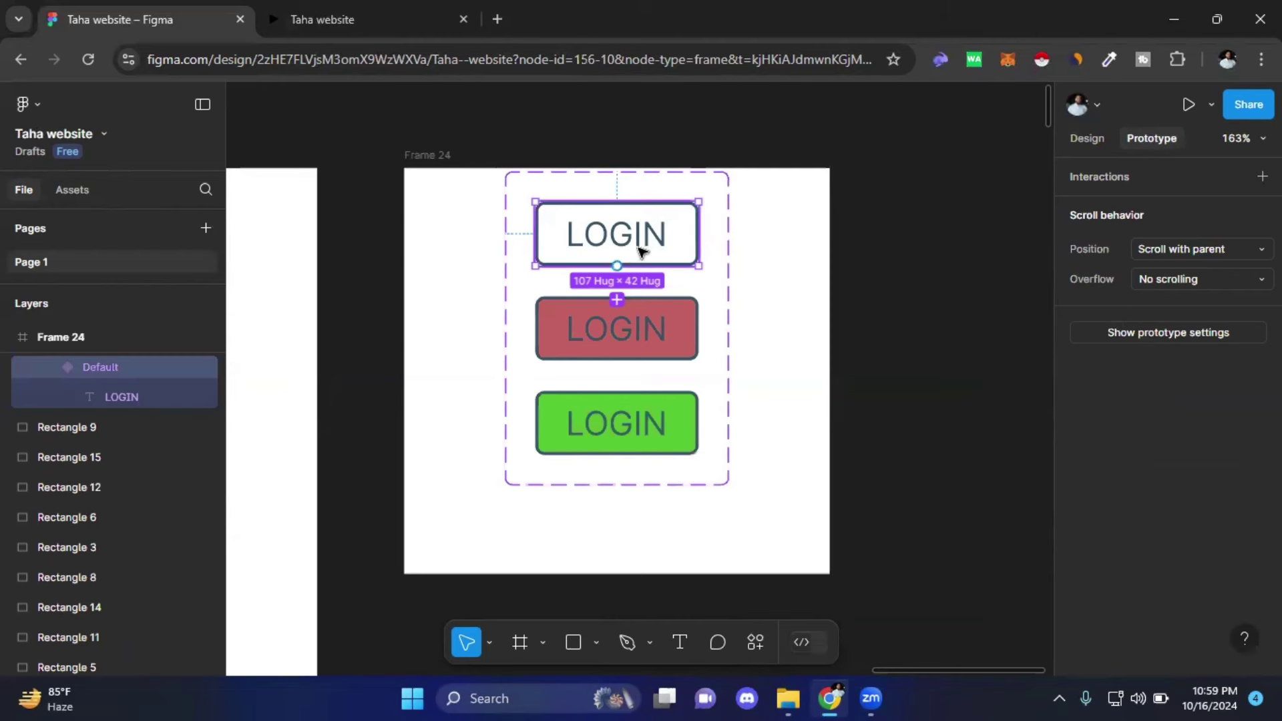
mouse_move(615, 233)
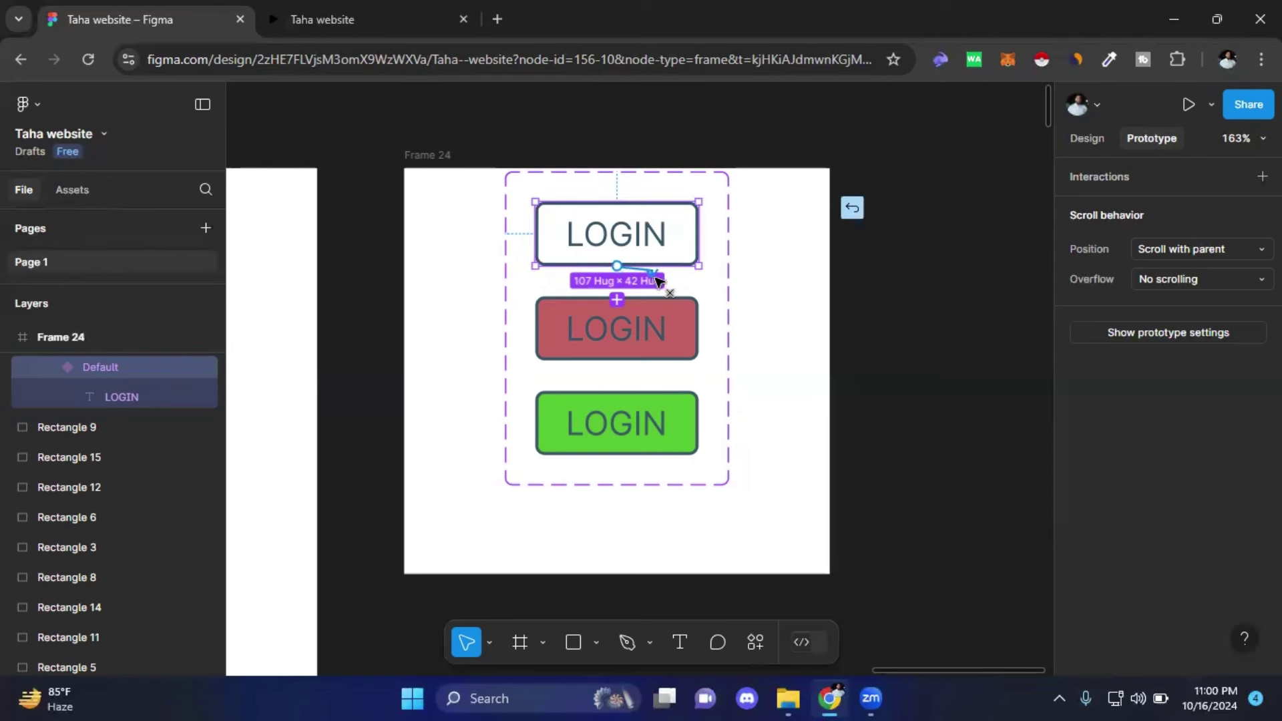
mouse_move(619, 268)
mouse_down()
mouse_move(725, 305)
mouse_move(457, 212)
mouse_move(778, 237)
mouse_move(487, 303)
mouse_up()
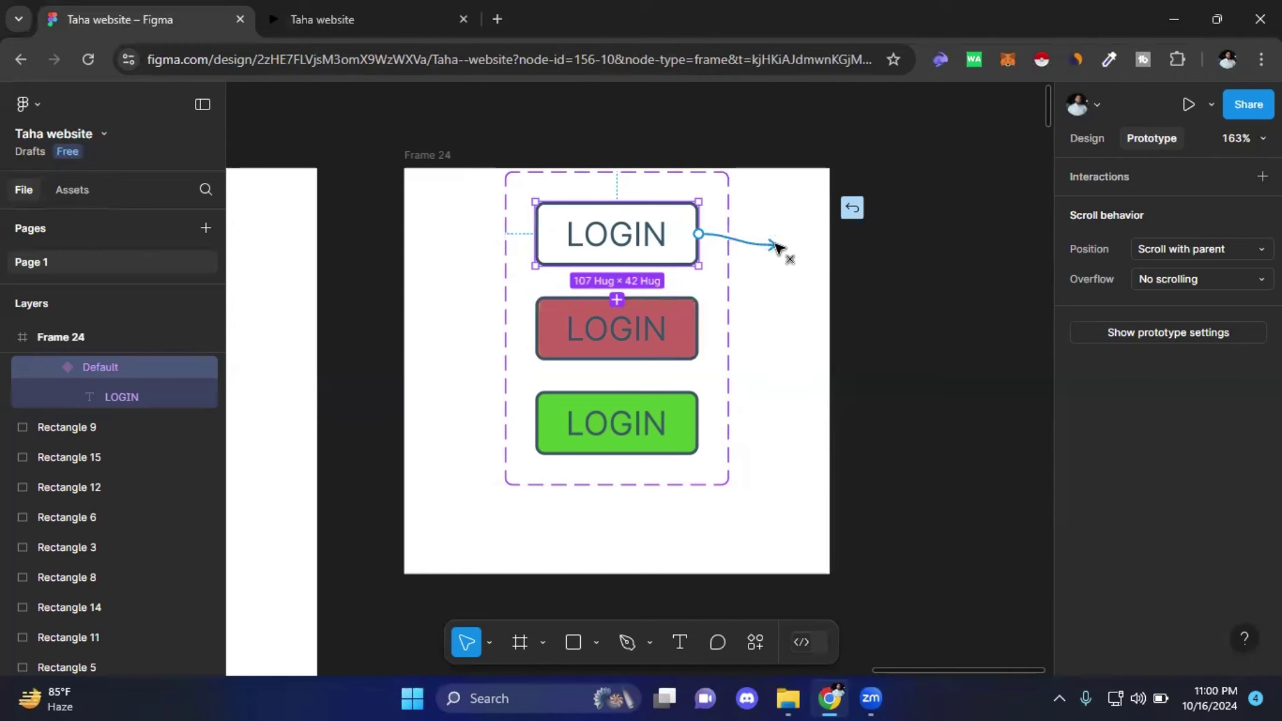
mouse_move(487, 306)
mouse_down()
mouse_move(775, 275)
mouse_move(770, 289)
mouse_move(616, 305)
mouse_up()
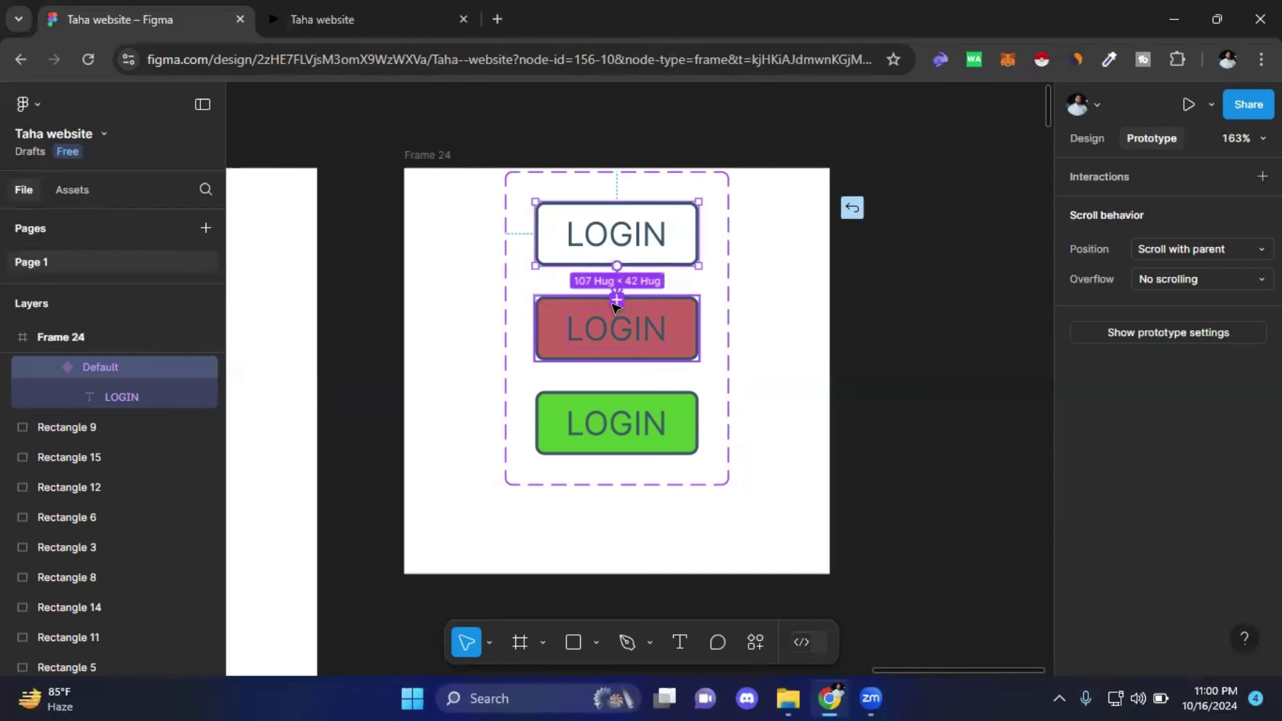
drag(615, 305, 827, 224)
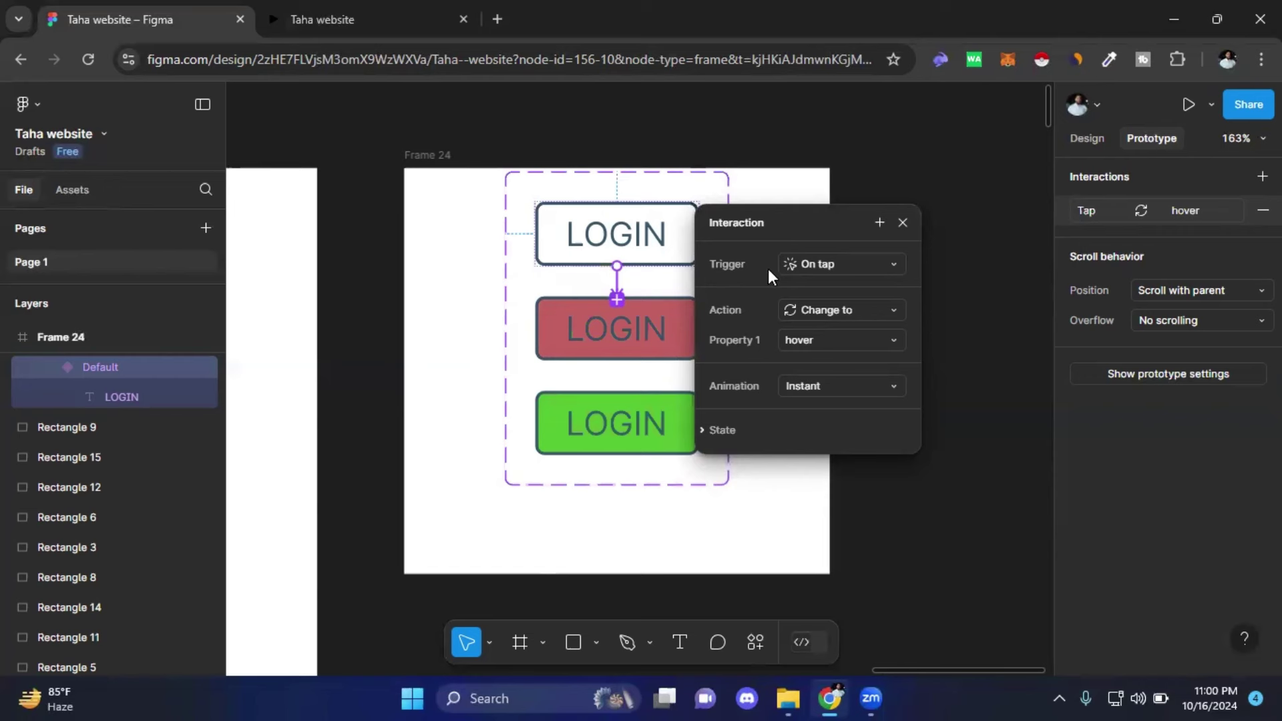
- Set the interaction to While hovering, Change to Property 1 hover, with Dissolve animation
click(891, 265)
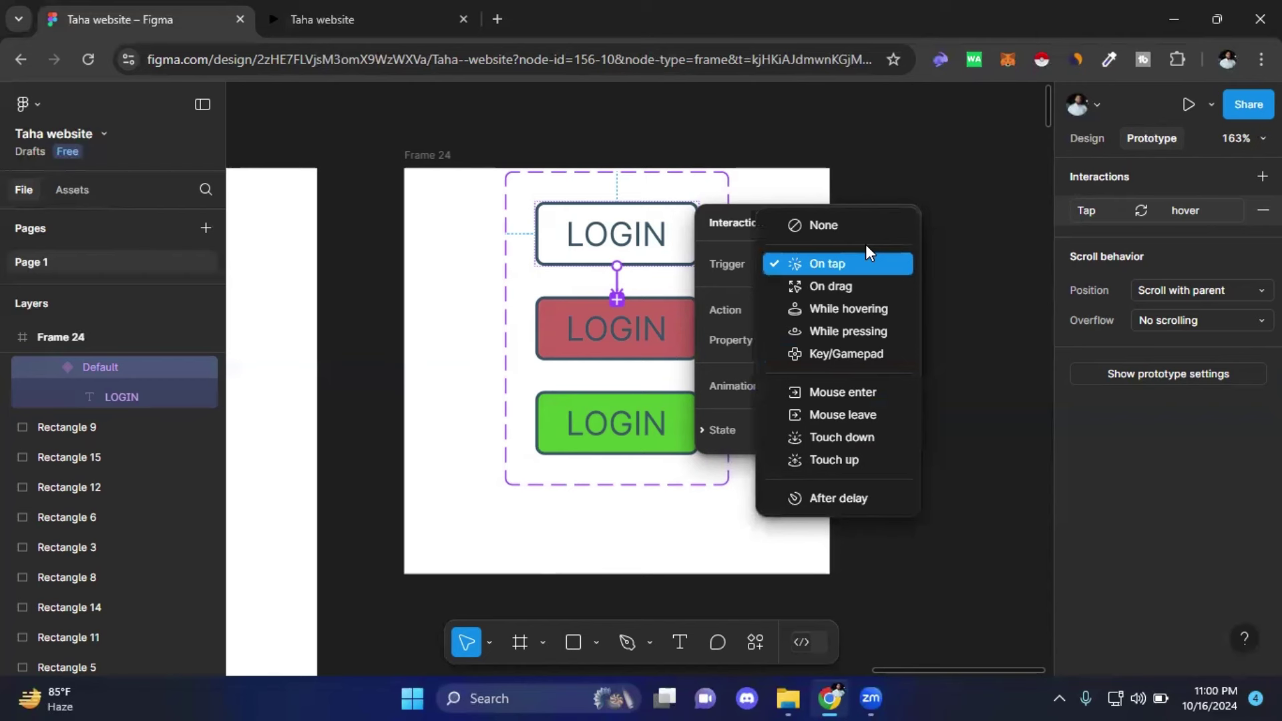
click(849, 310)
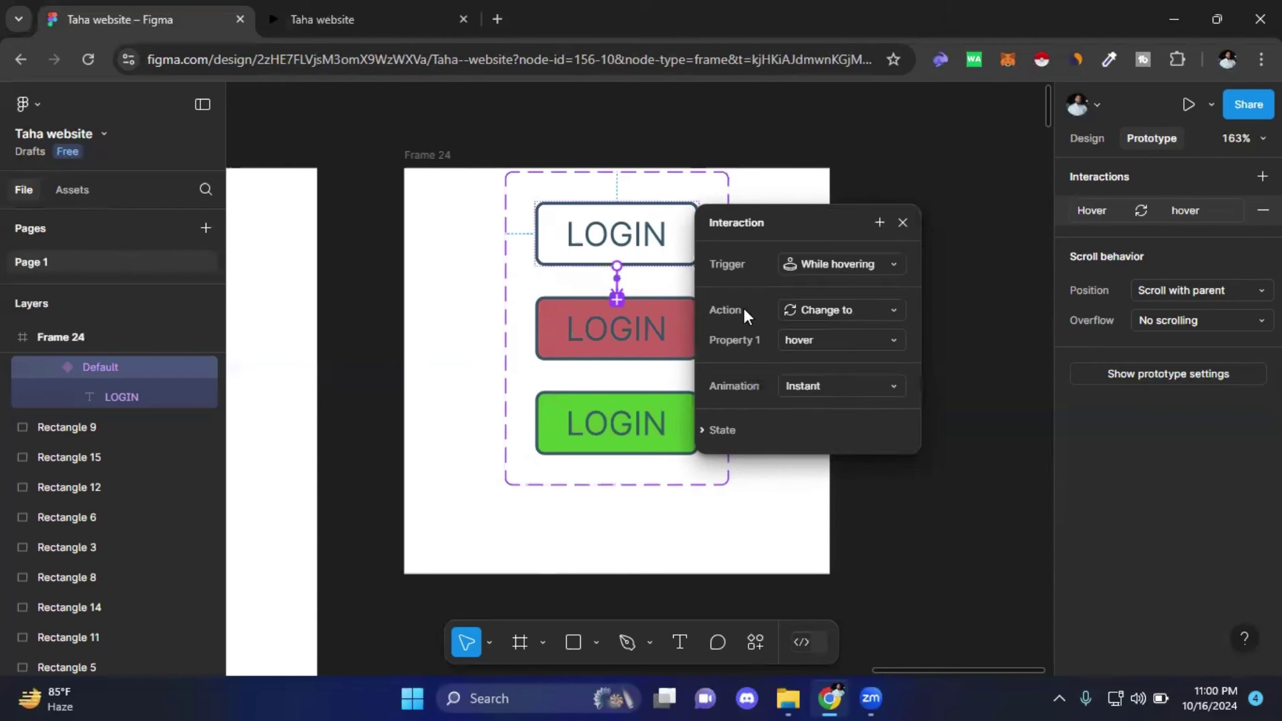
click(891, 310)
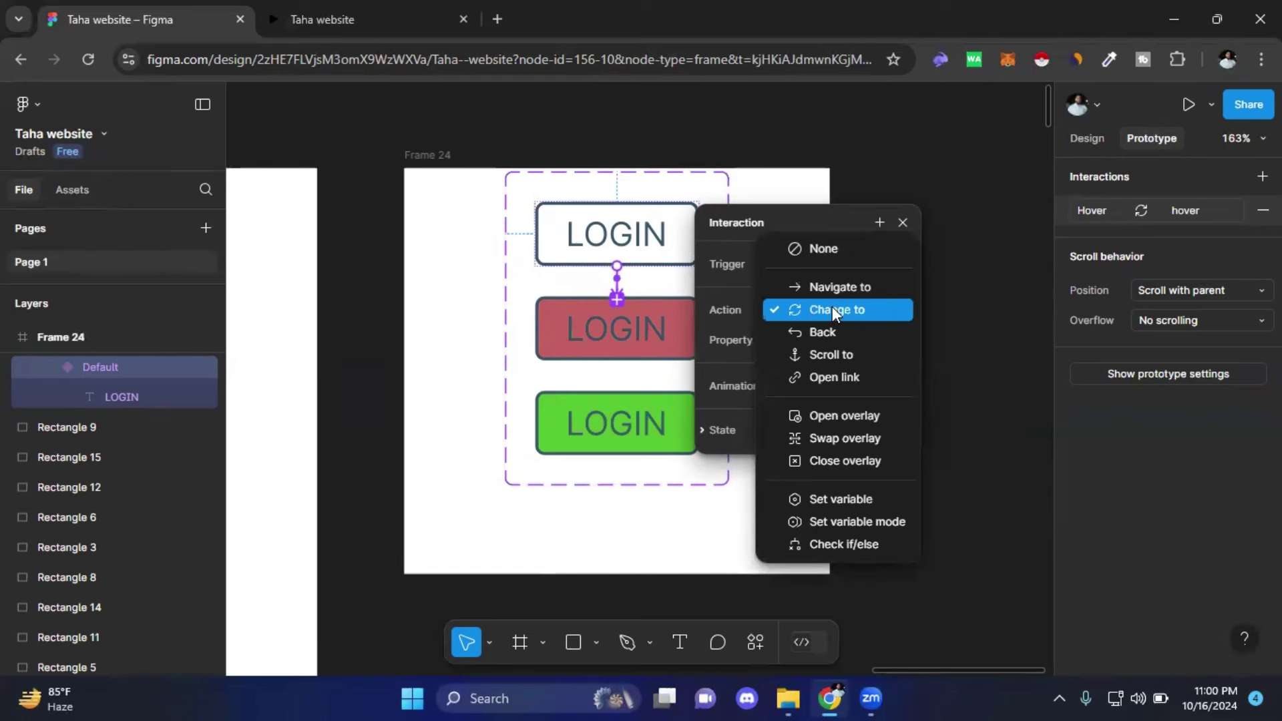
click(832, 310)
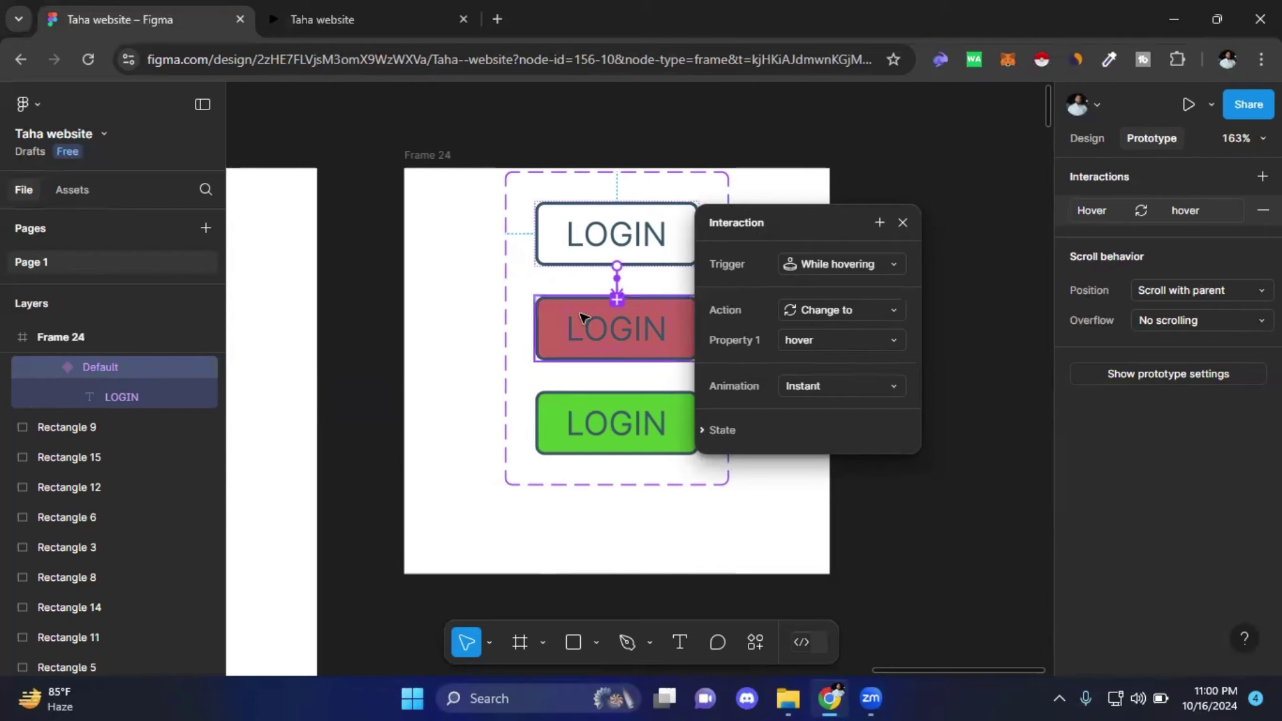
click(885, 342)
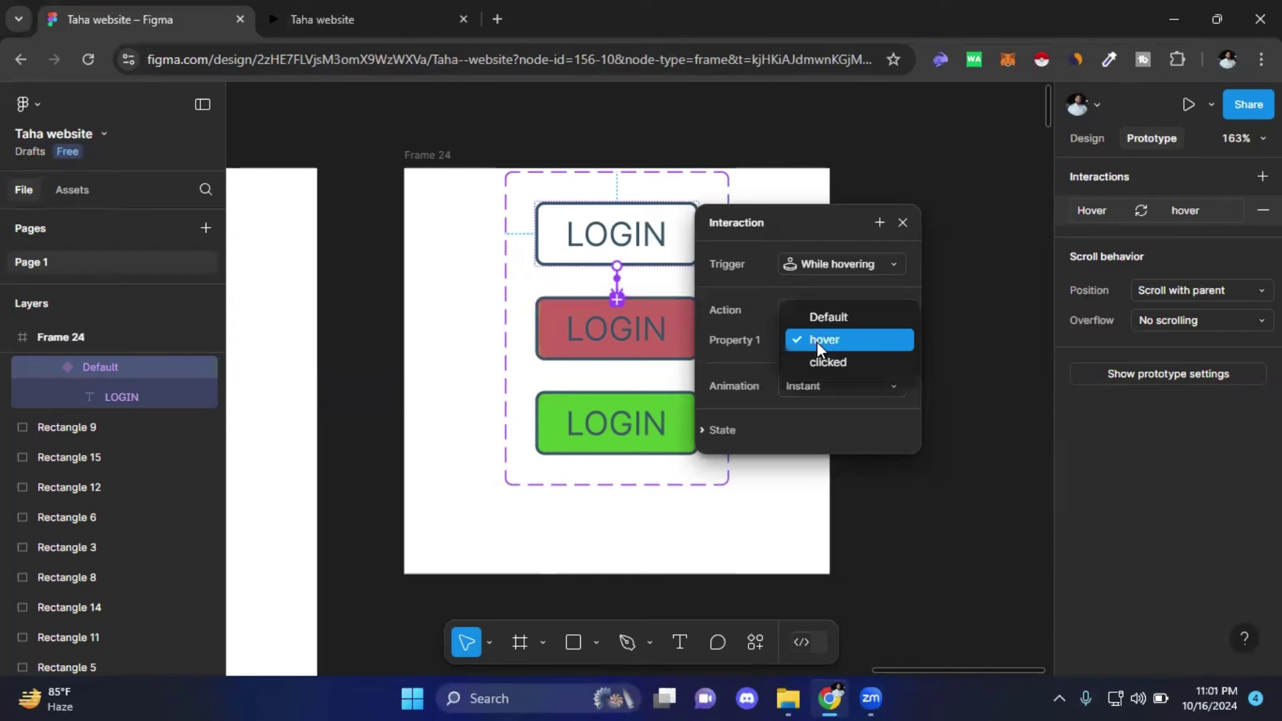
click(816, 342)
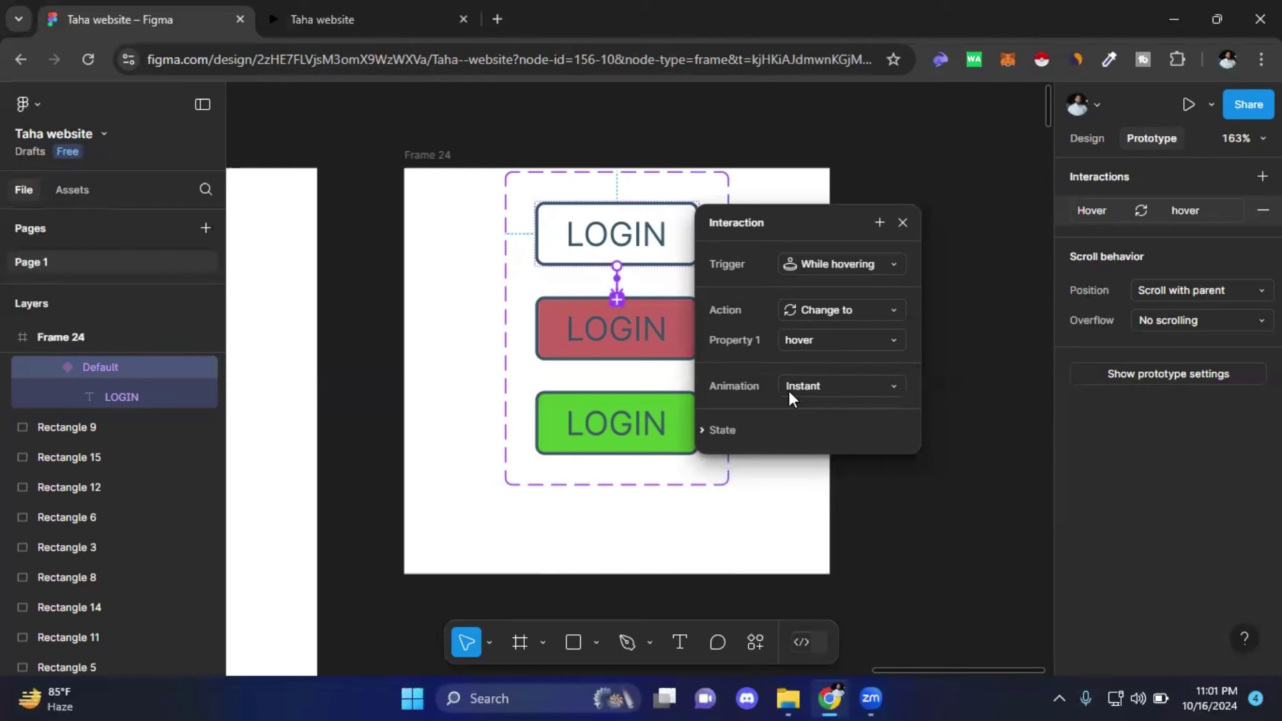
click(894, 387)
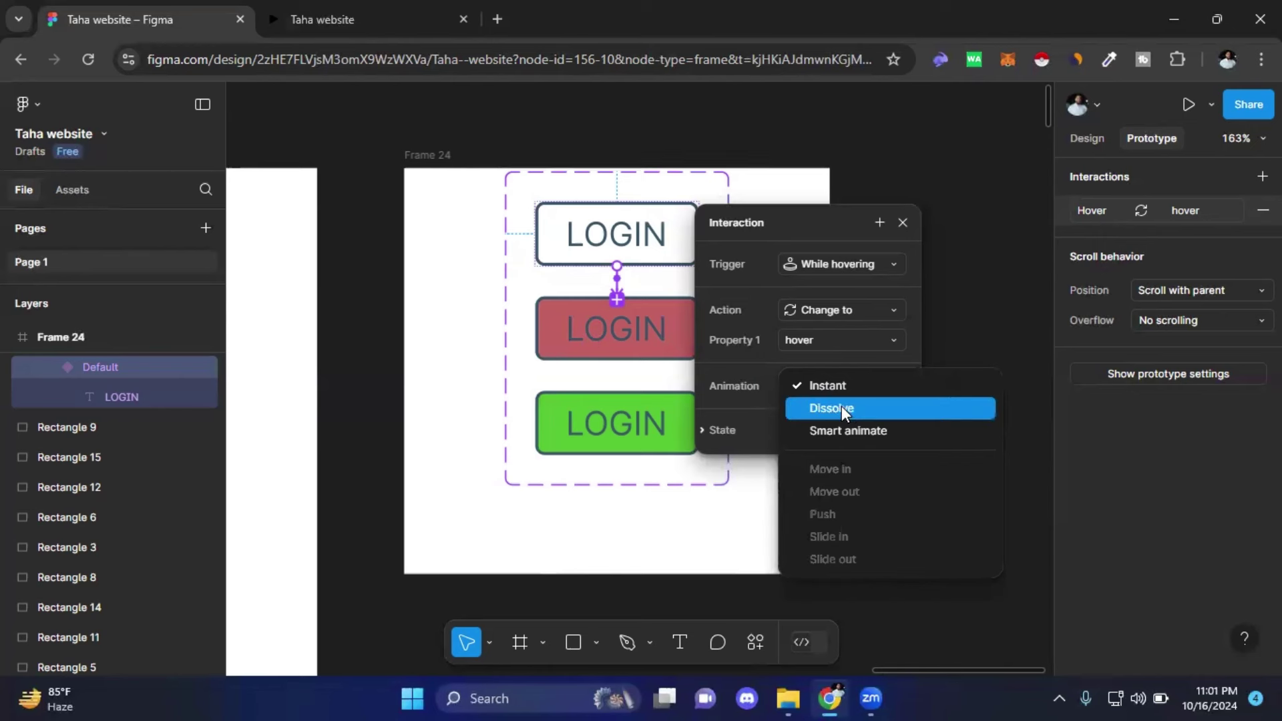
click(843, 408)
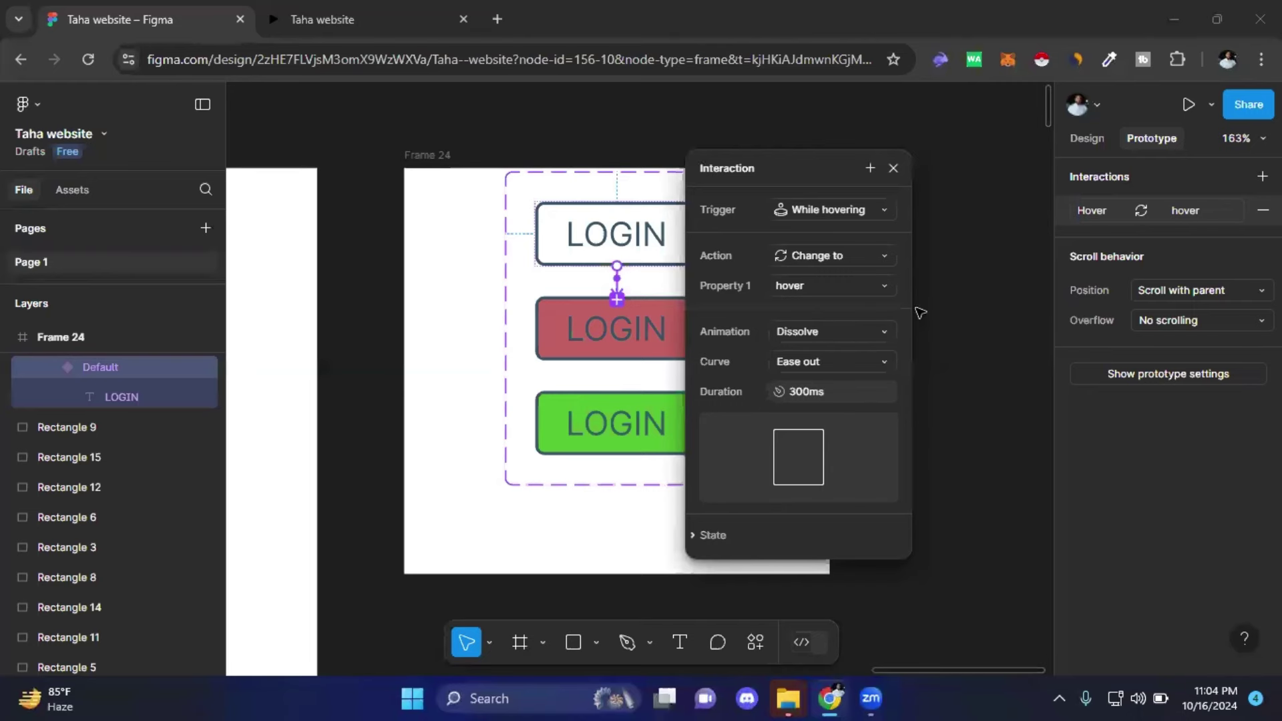
drag(792, 170, 805, 191)
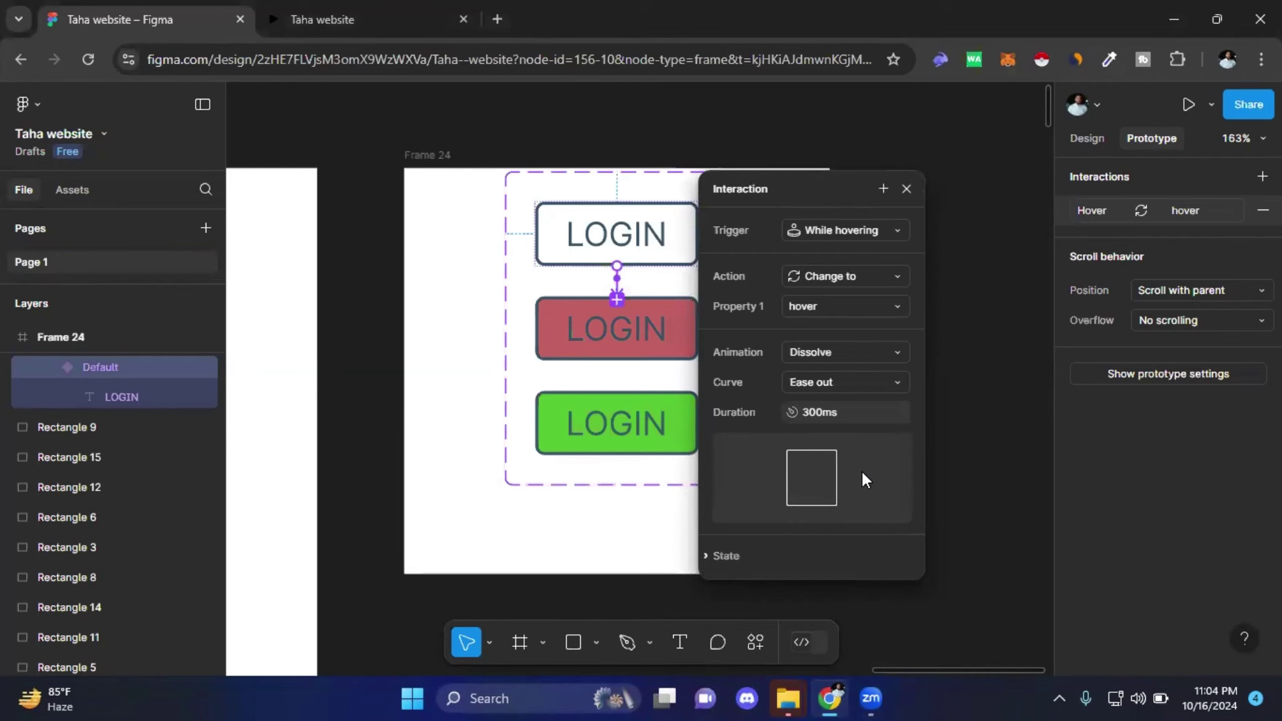
- Switch the hover interaction's animation to Instant, close the Interaction popup and deselect
click(891, 354)
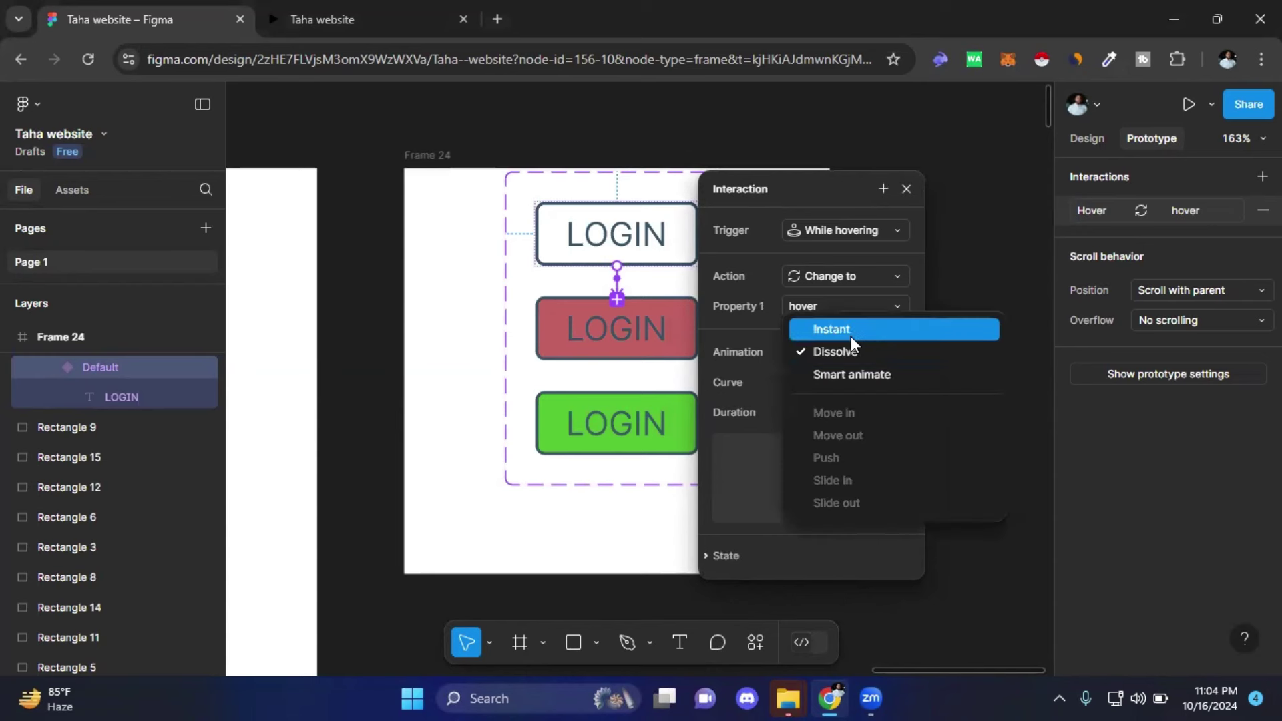
click(851, 337)
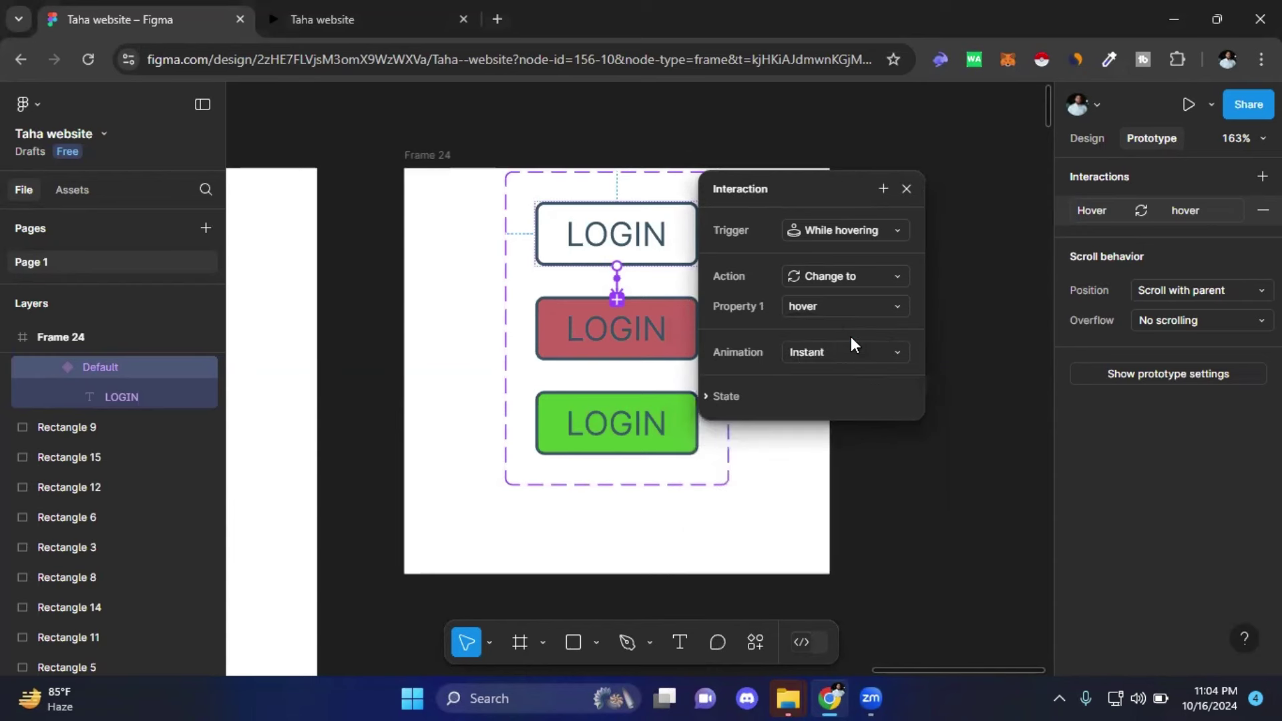
click(907, 190)
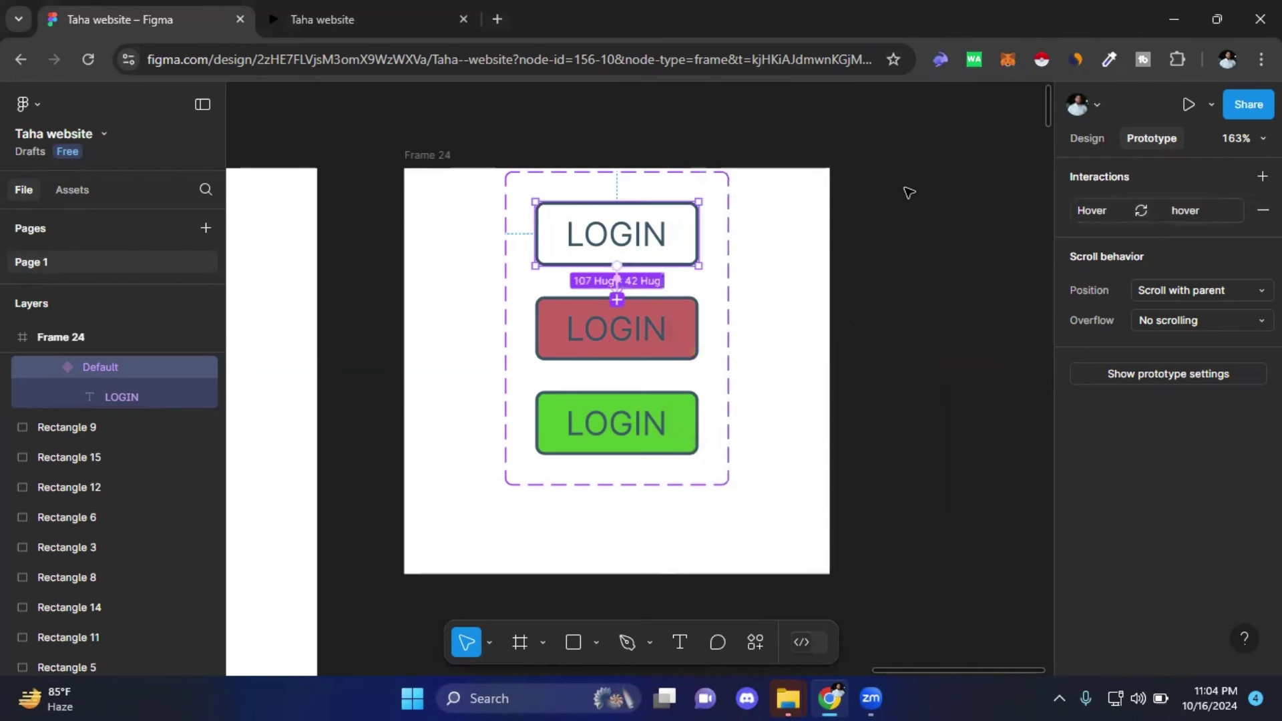
click(860, 326)
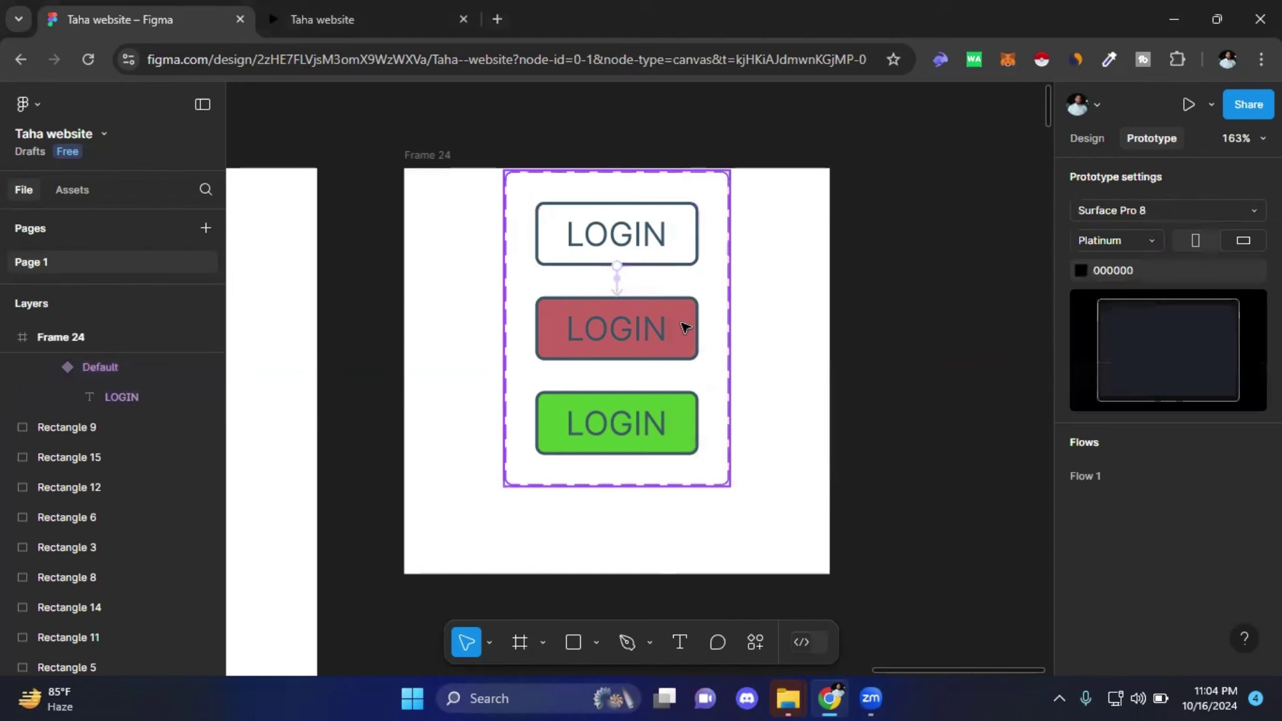
click(311, 32)
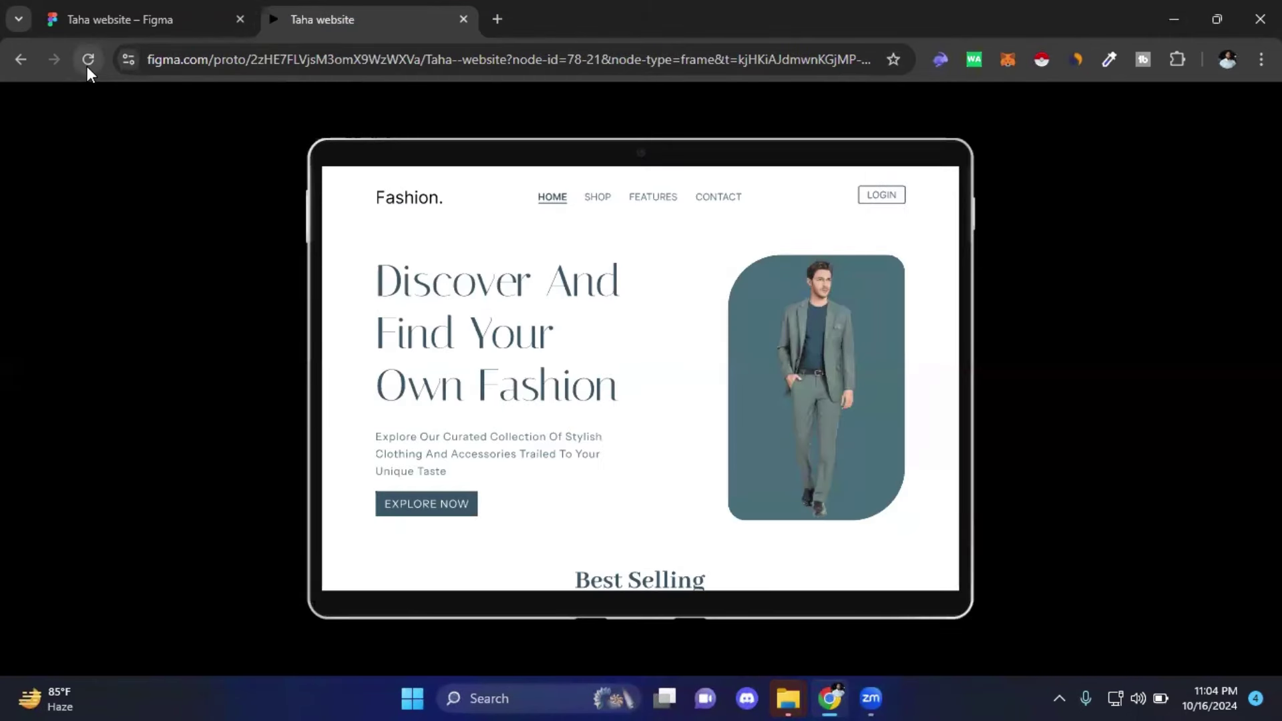
click(891, 202)
click(891, 204)
click(166, 15)
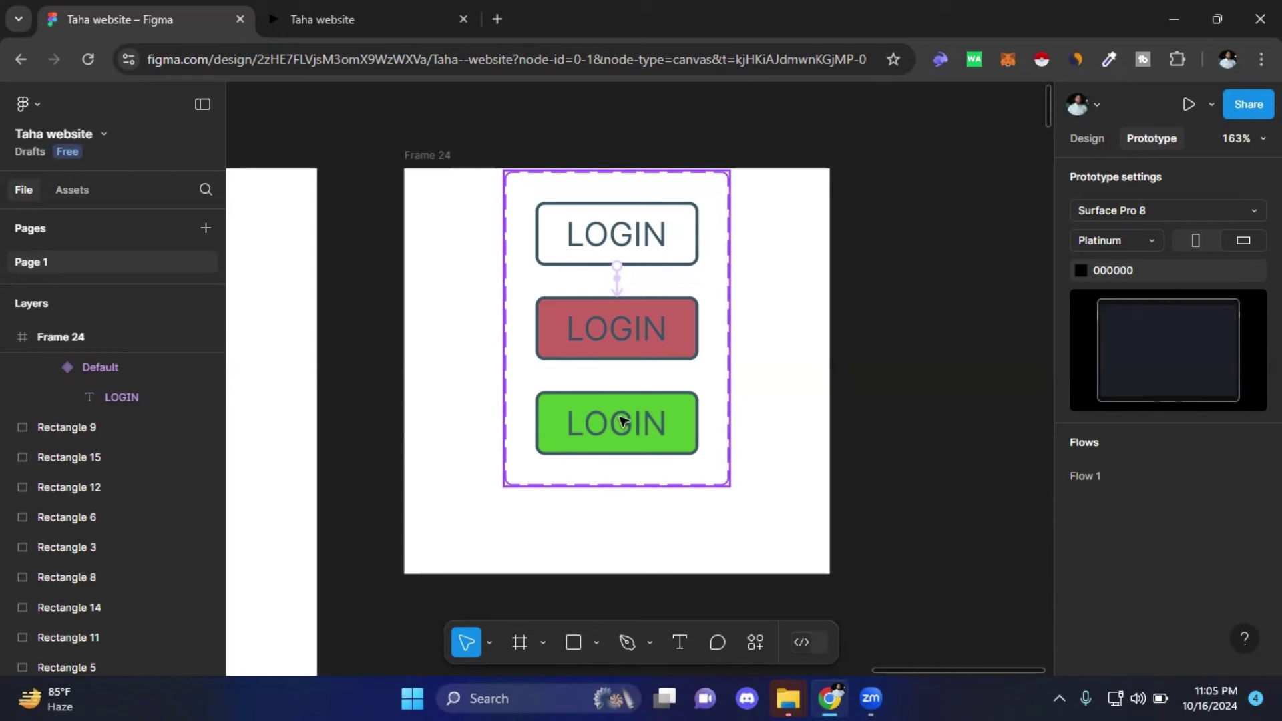
- Connect the hover variant to the green clicked variant with a While pressing trigger
click(684, 349)
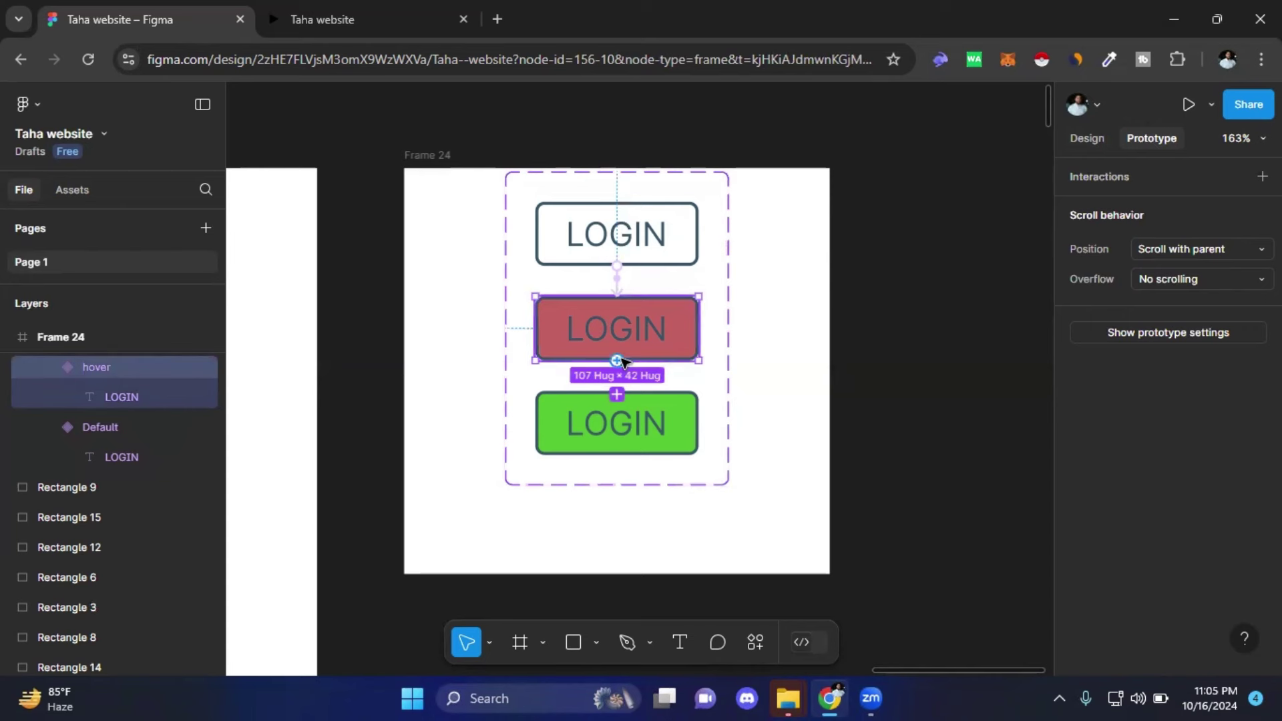
mouse_move(617, 359)
mouse_move(626, 364)
mouse_down()
mouse_move(736, 356)
mouse_move(669, 409)
mouse_up()
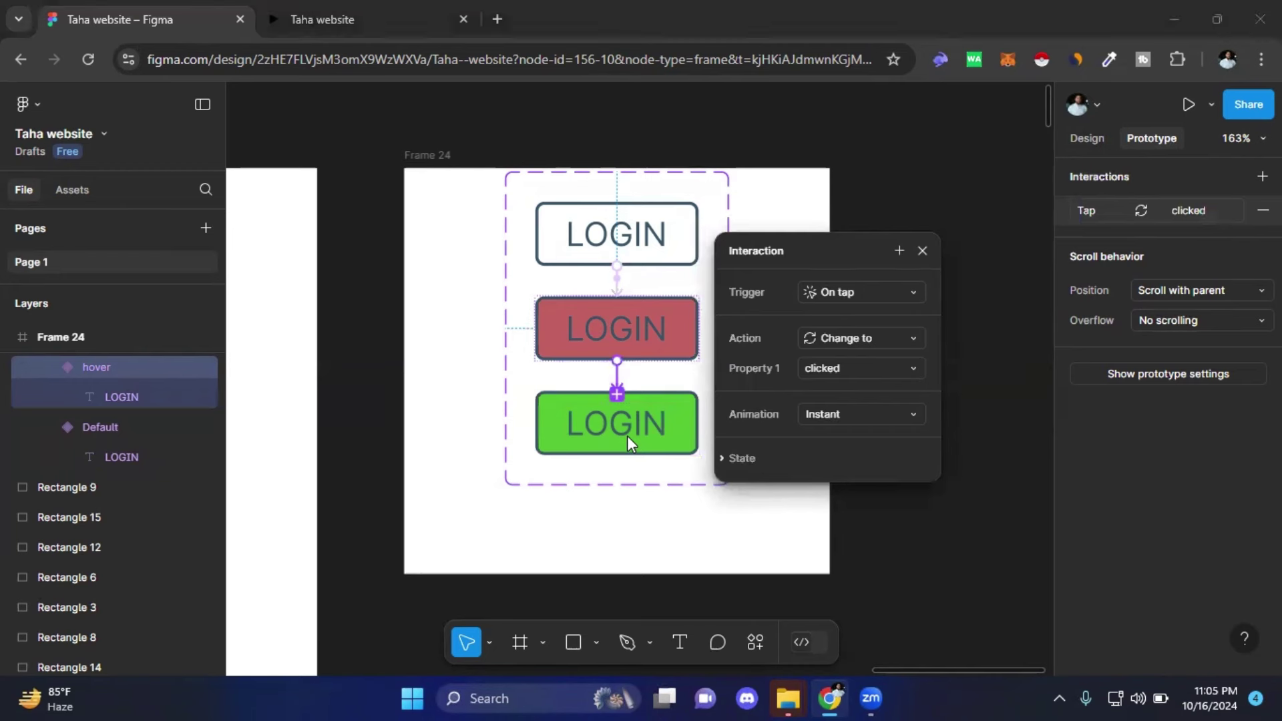
click(911, 294)
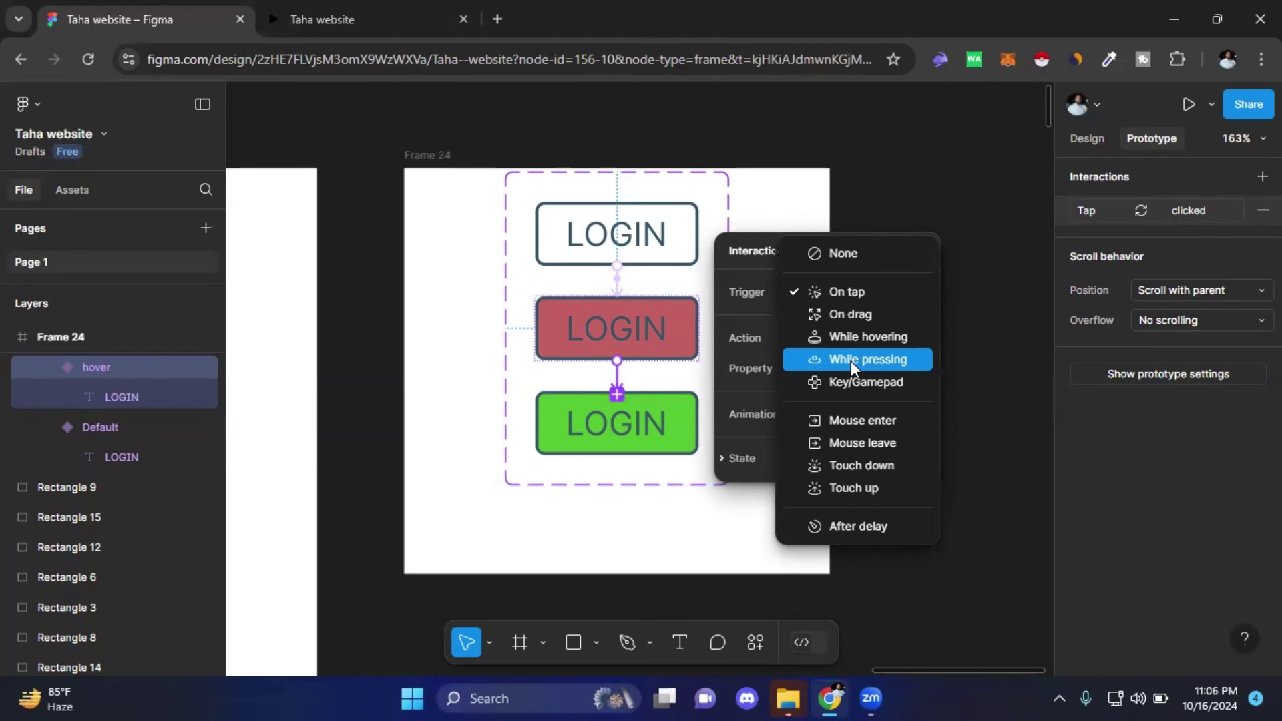
click(851, 360)
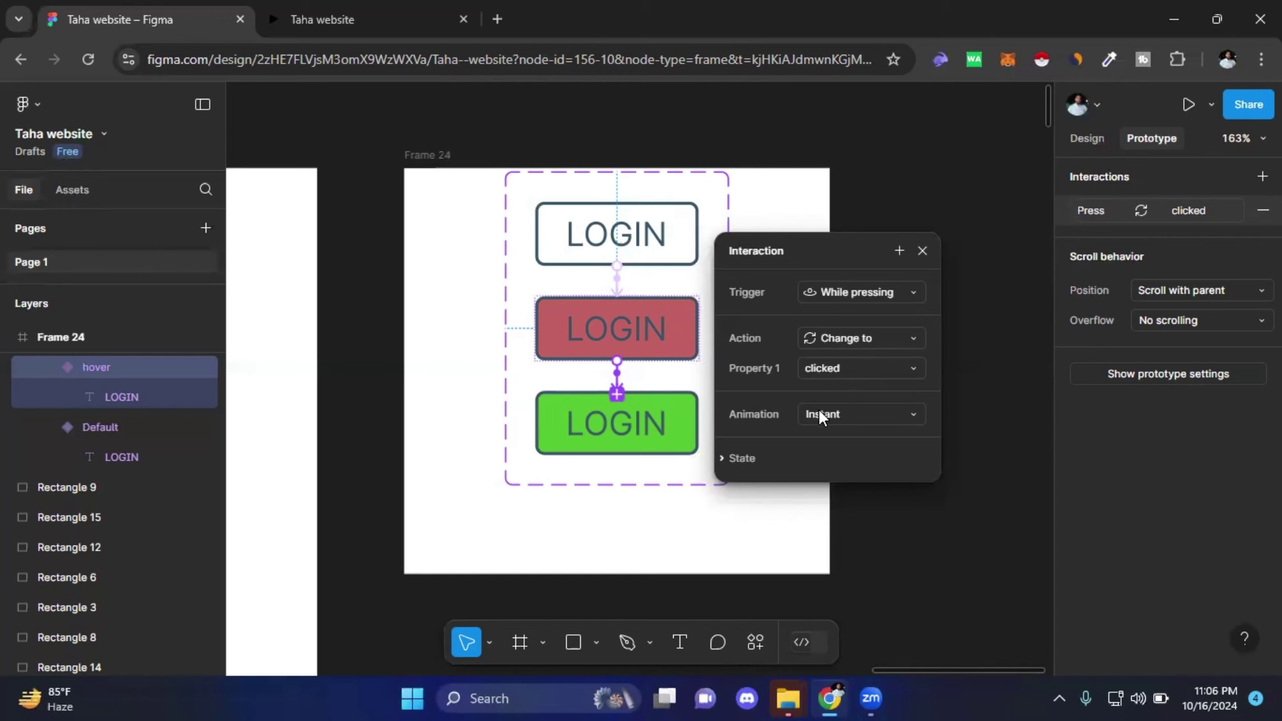
- In the prototype preview, hover and press LOGIN repeatedly to check the red hover and green pressed looks
click(925, 250)
key(ctrl+Tab)
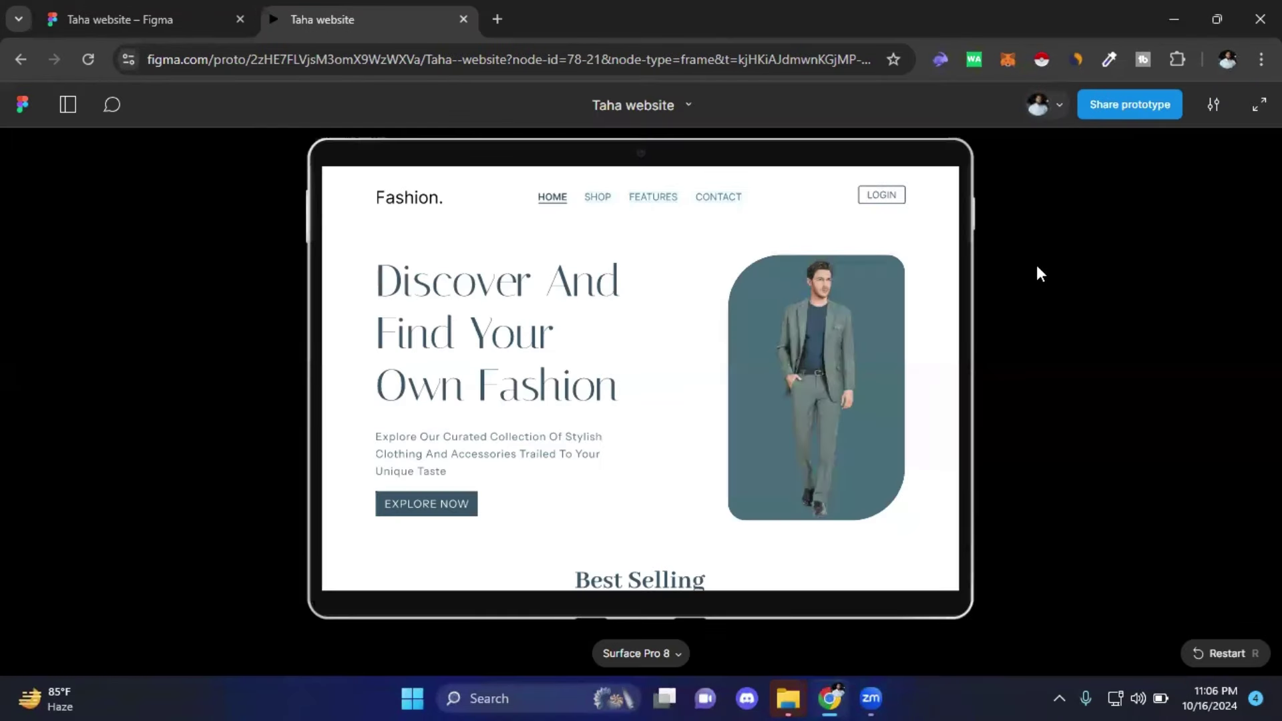
click(882, 200)
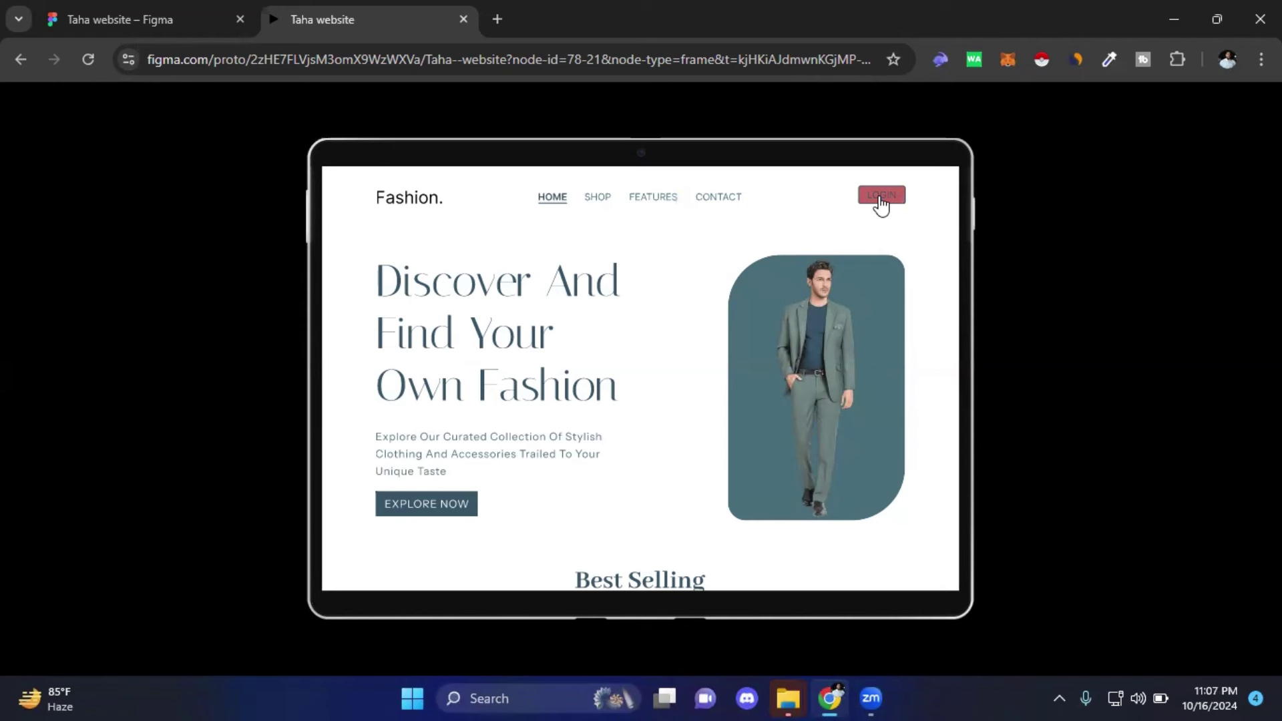
click(881, 200)
click(882, 200)
click(882, 201)
click(882, 207)
click(882, 204)
click(882, 204)
click(879, 204)
click(880, 199)
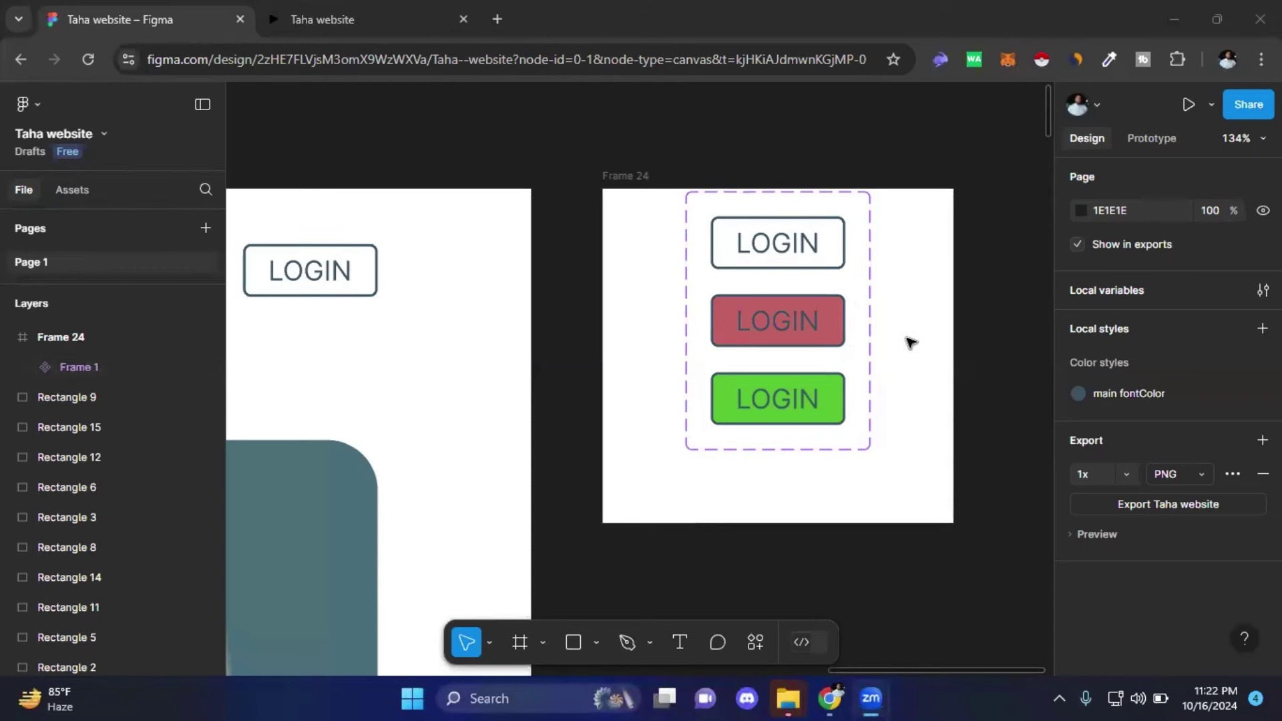
- Change the LOGIN hover variant's fill from red to off-white F8F7F7
mouse_move(911, 343)
mouse_down()
mouse_move(890, 343)
mouse_move(962, 301)
mouse_move(930, 323)
mouse_up()
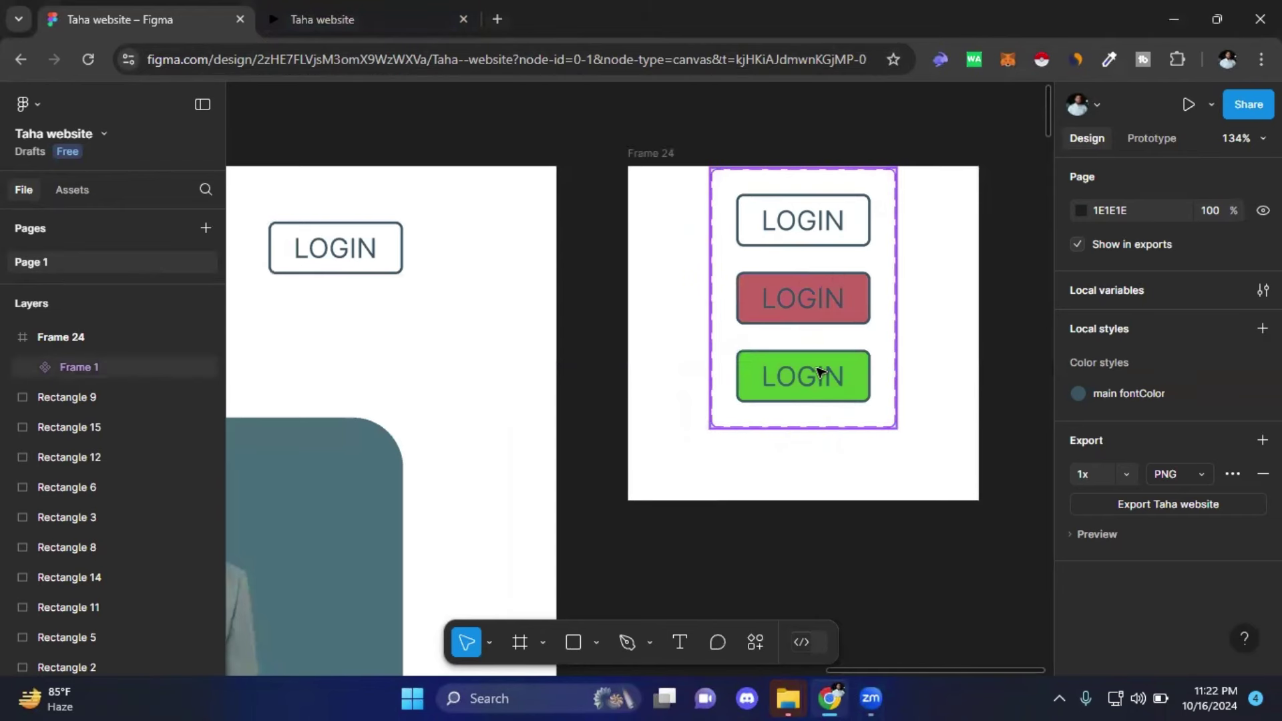
drag(945, 372, 910, 381)
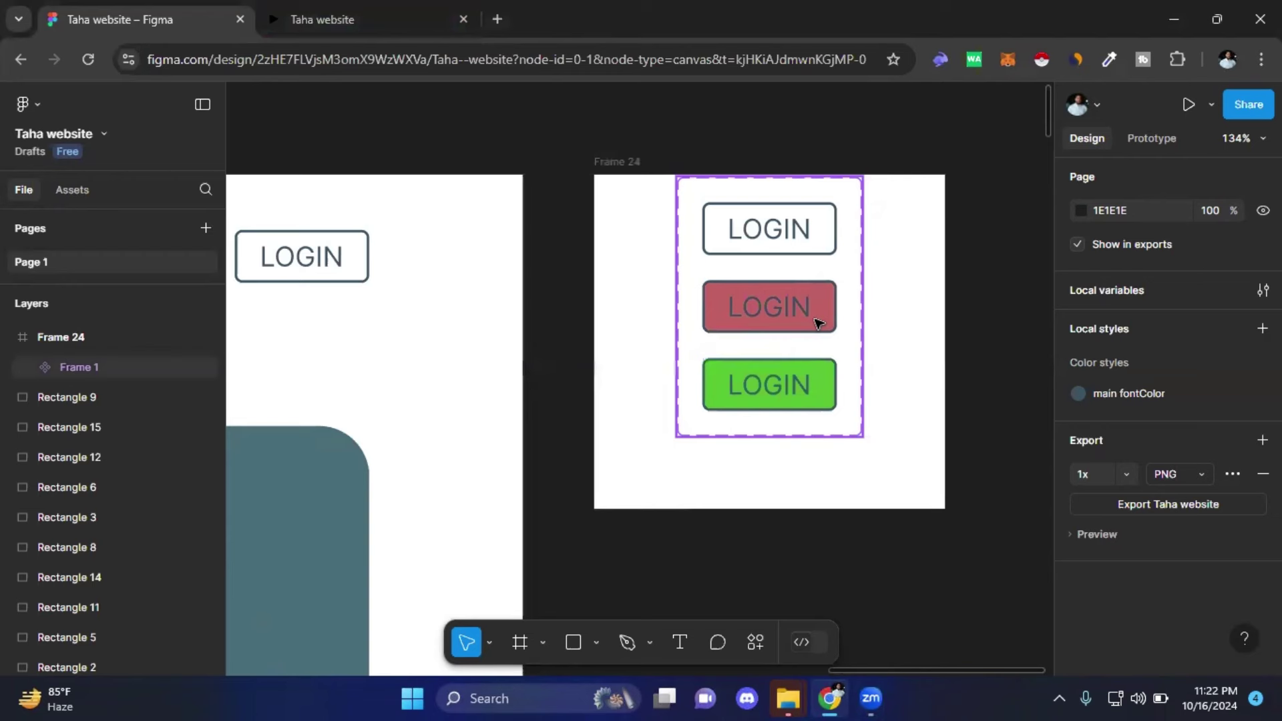
click(818, 323)
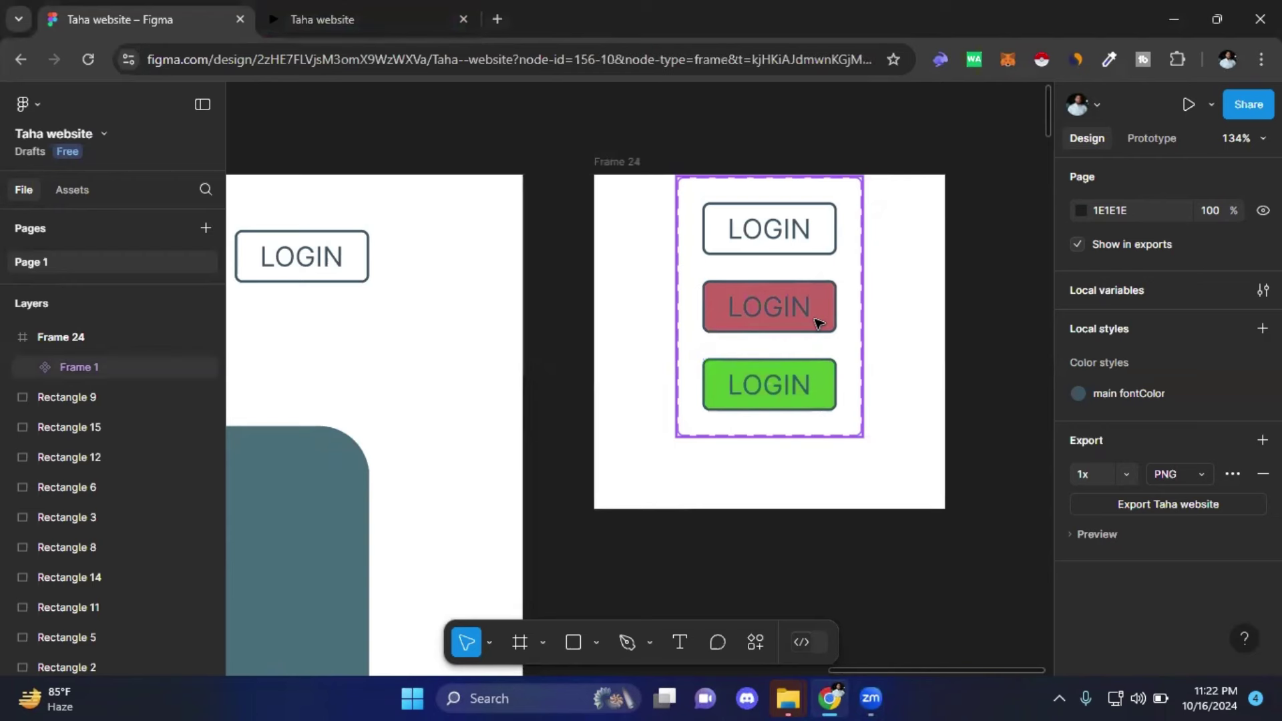
click(818, 324)
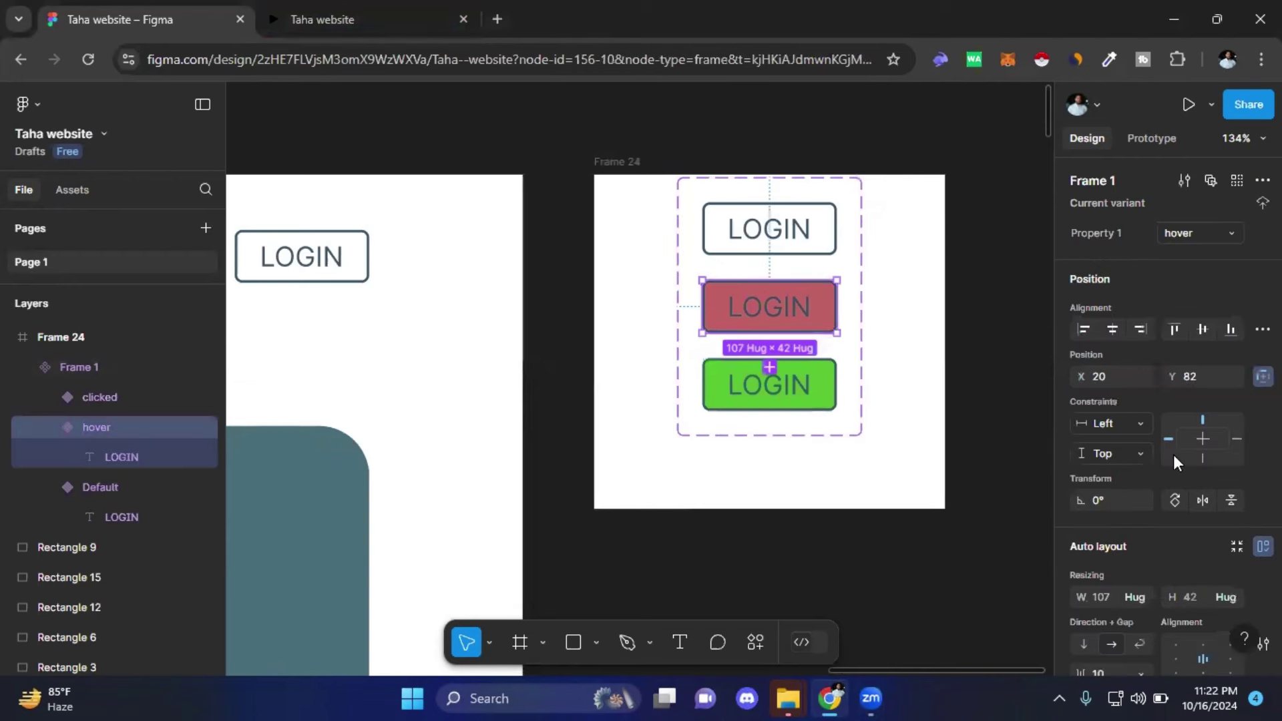
scroll(1192, 467, down, 3)
scroll(1192, 468, down, 3)
scroll(1191, 467, down, 1)
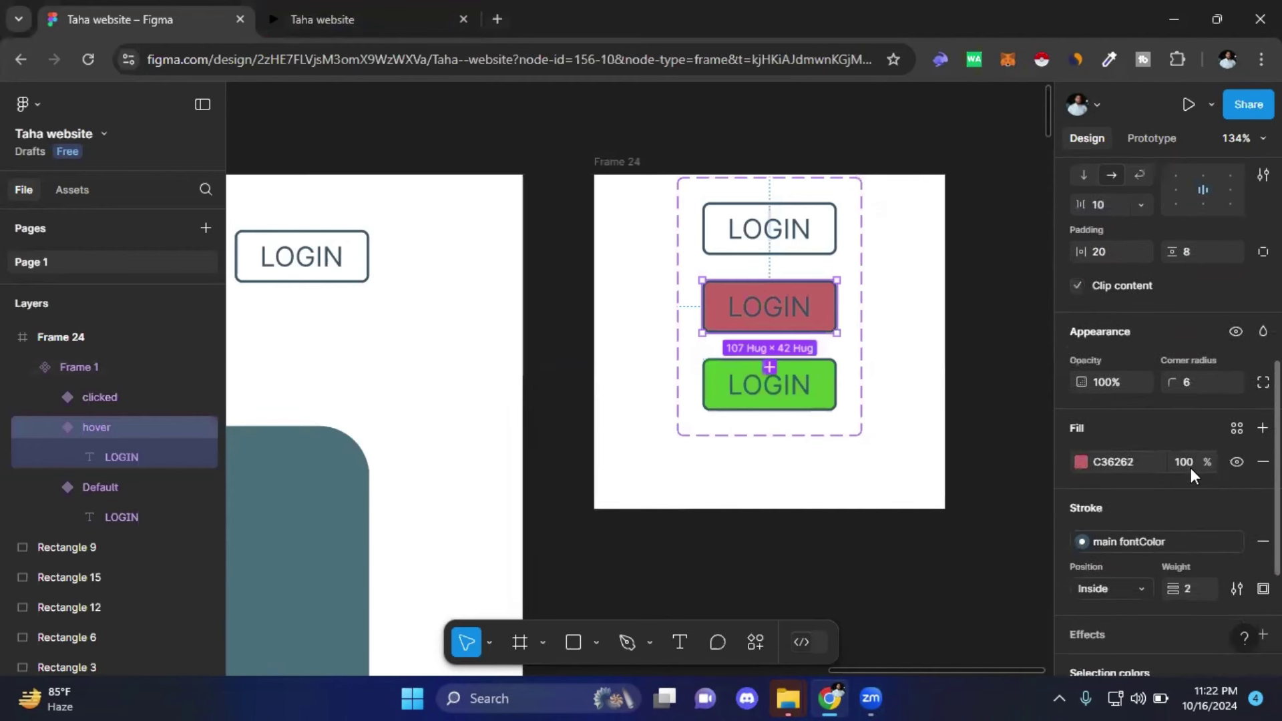
click(1081, 462)
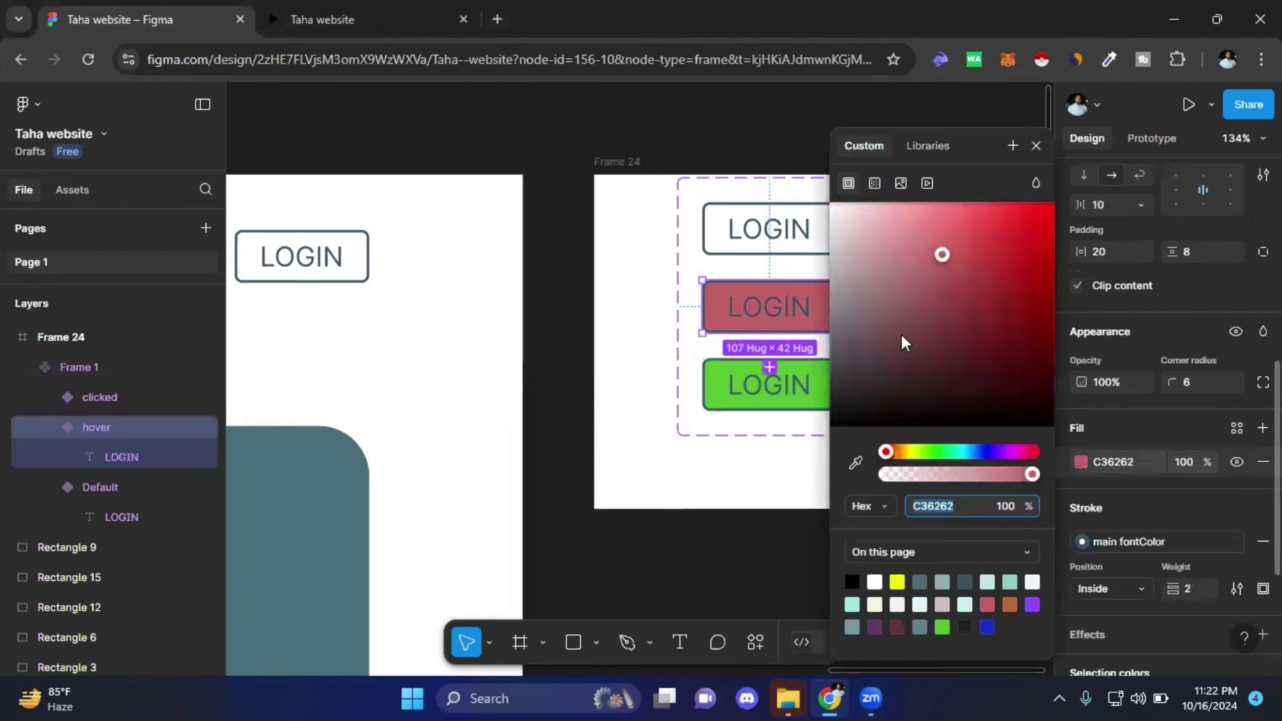
drag(846, 274, 831, 216)
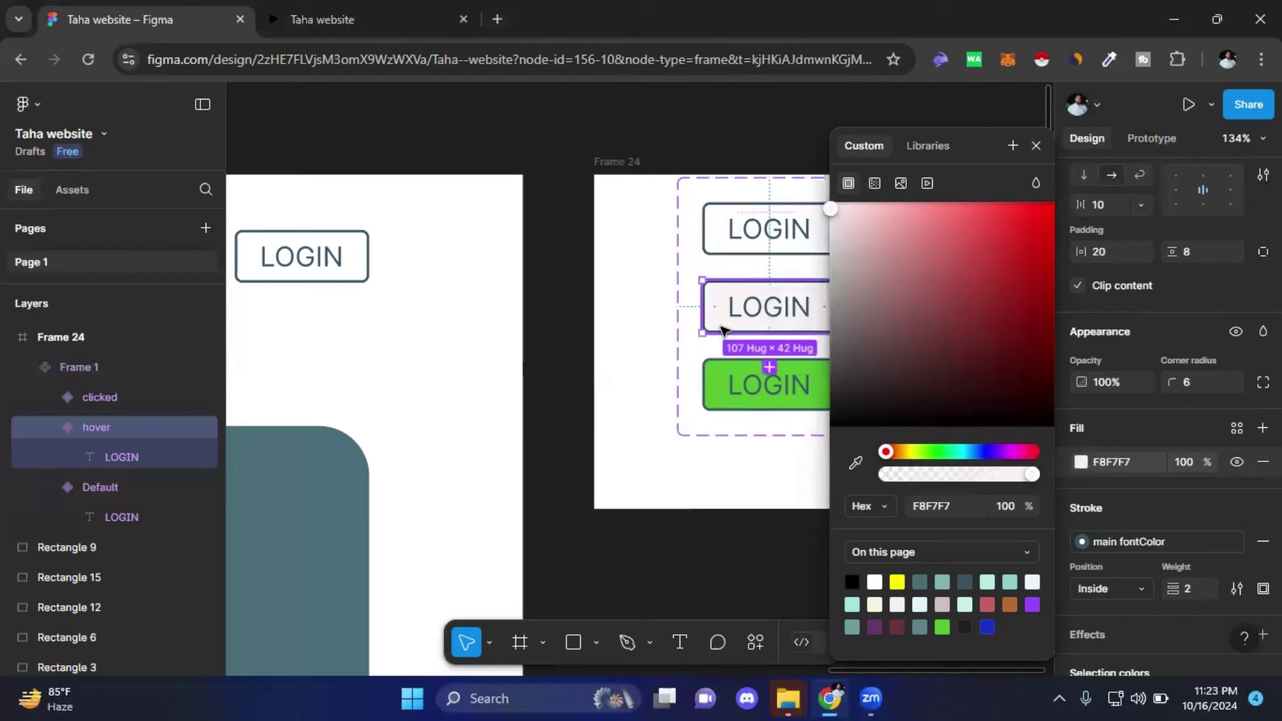
click(1036, 146)
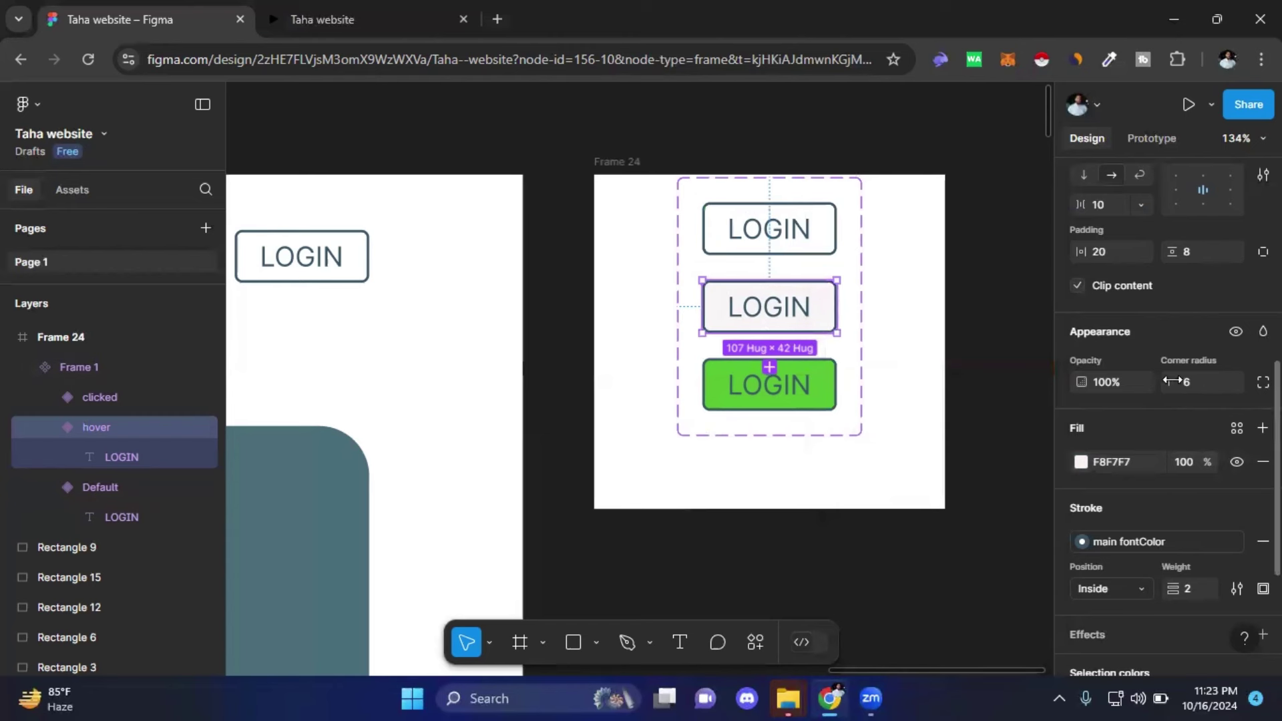
scroll(1172, 382, down, 3)
scroll(1136, 408, down, 2)
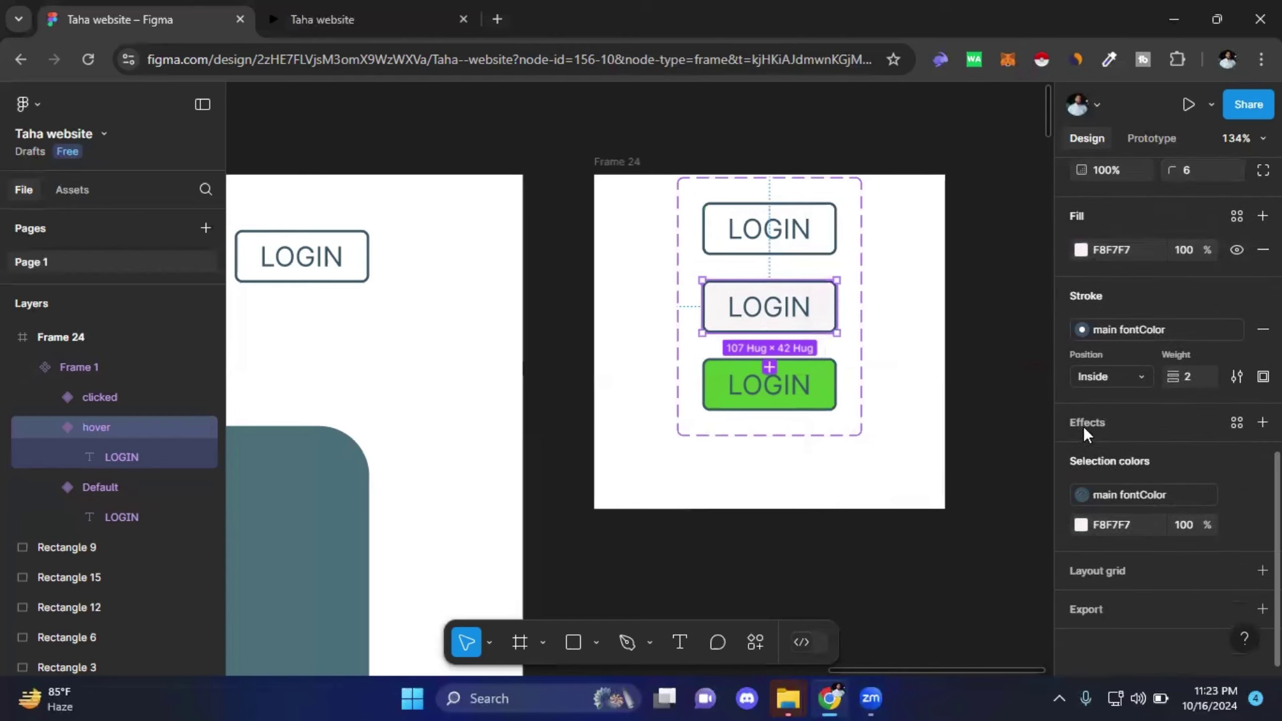
- Add a drop shadow (X 0, Y 4, blur 4, black 25%) to the hover LOGIN variant
click(1121, 423)
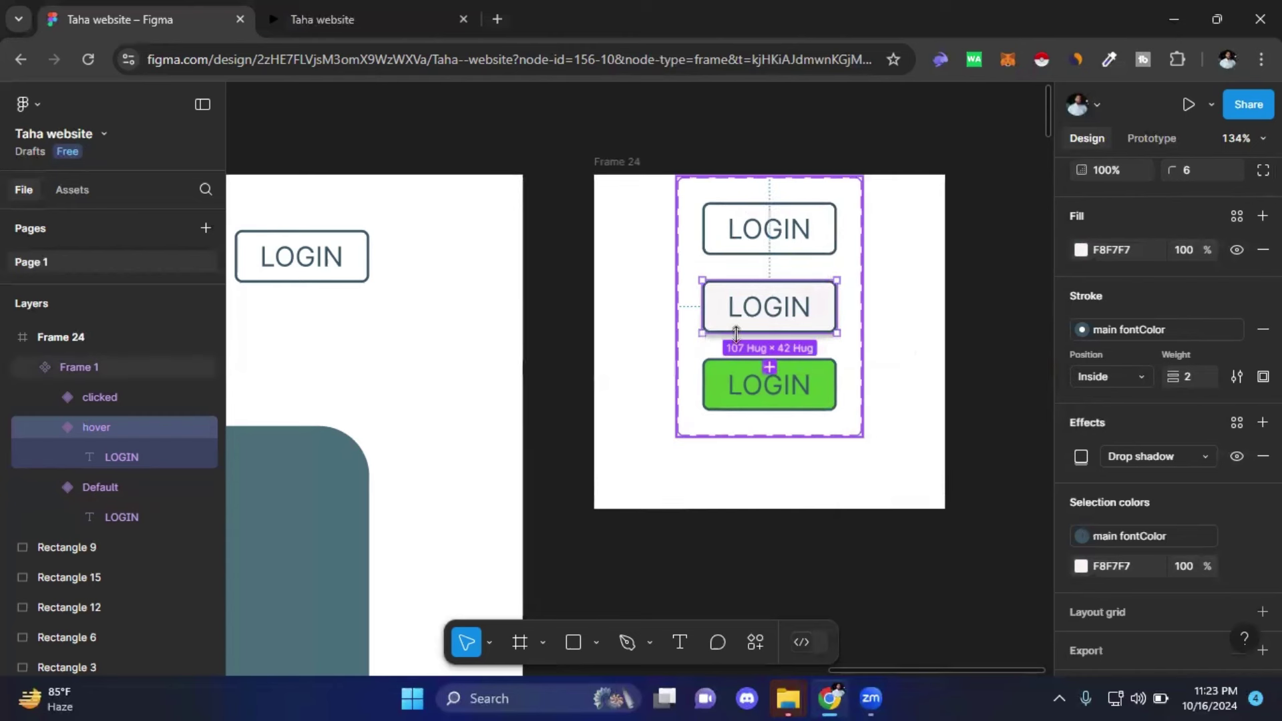
click(1080, 456)
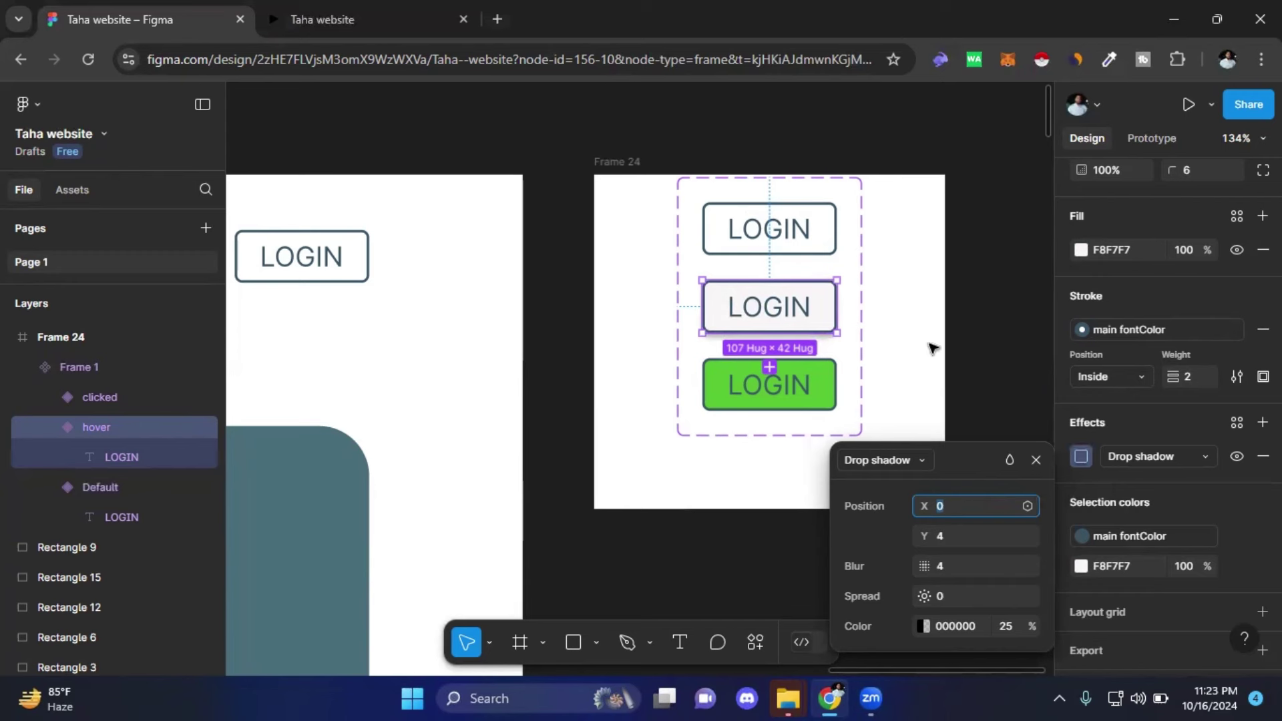
click(1036, 461)
click(908, 346)
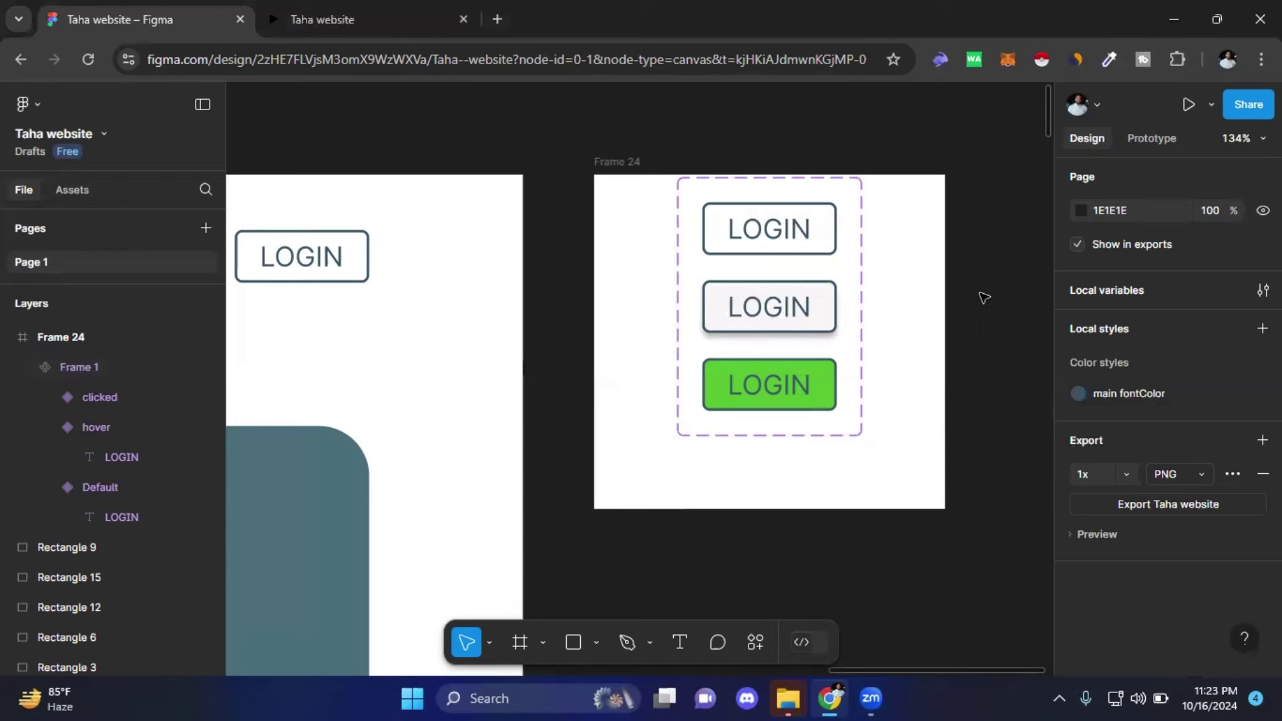
- Replace the clicked LOGIN variant's green fill with the main fontColor style and enter its label text
scroll(982, 292, right, 2)
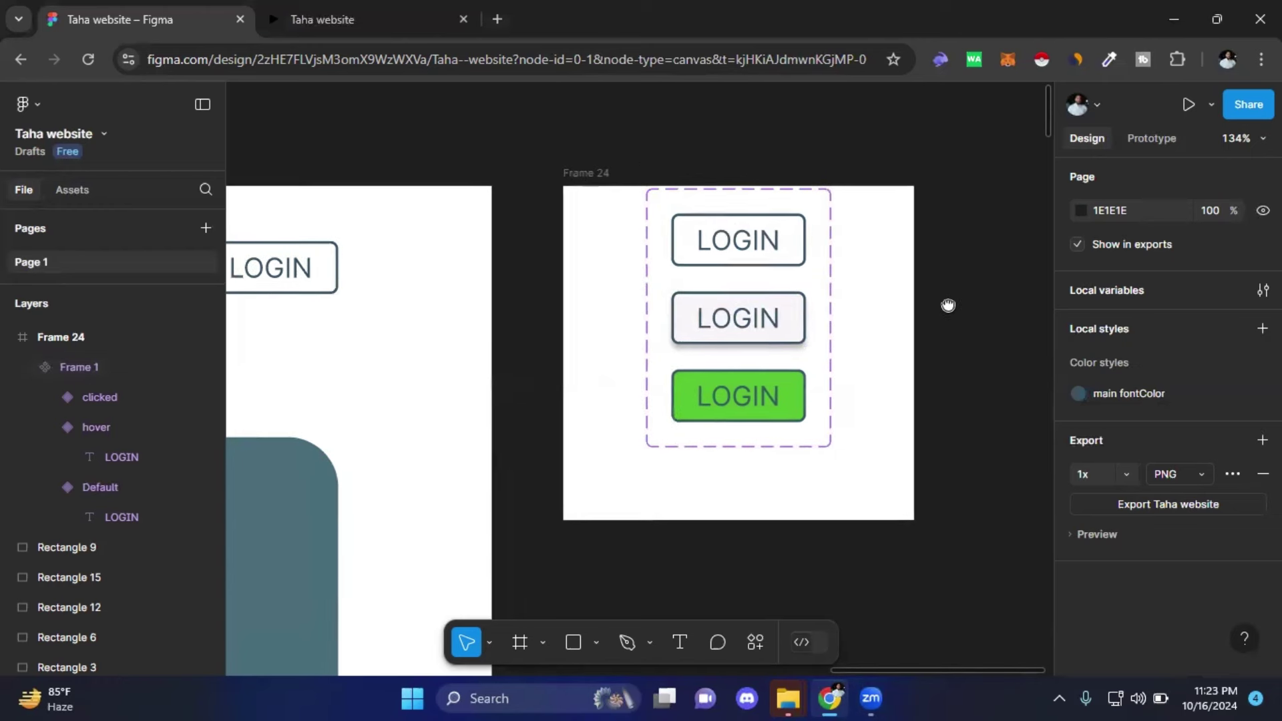
click(791, 399)
click(792, 399)
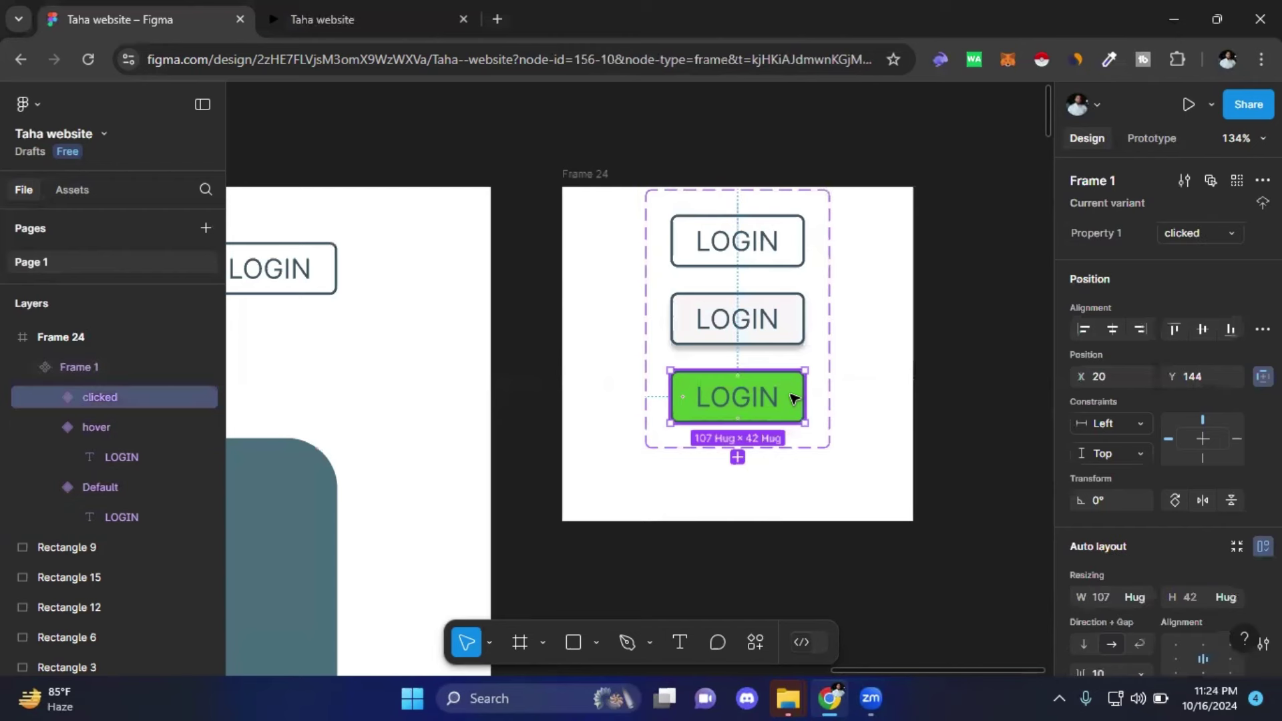
scroll(1170, 397, down, 3)
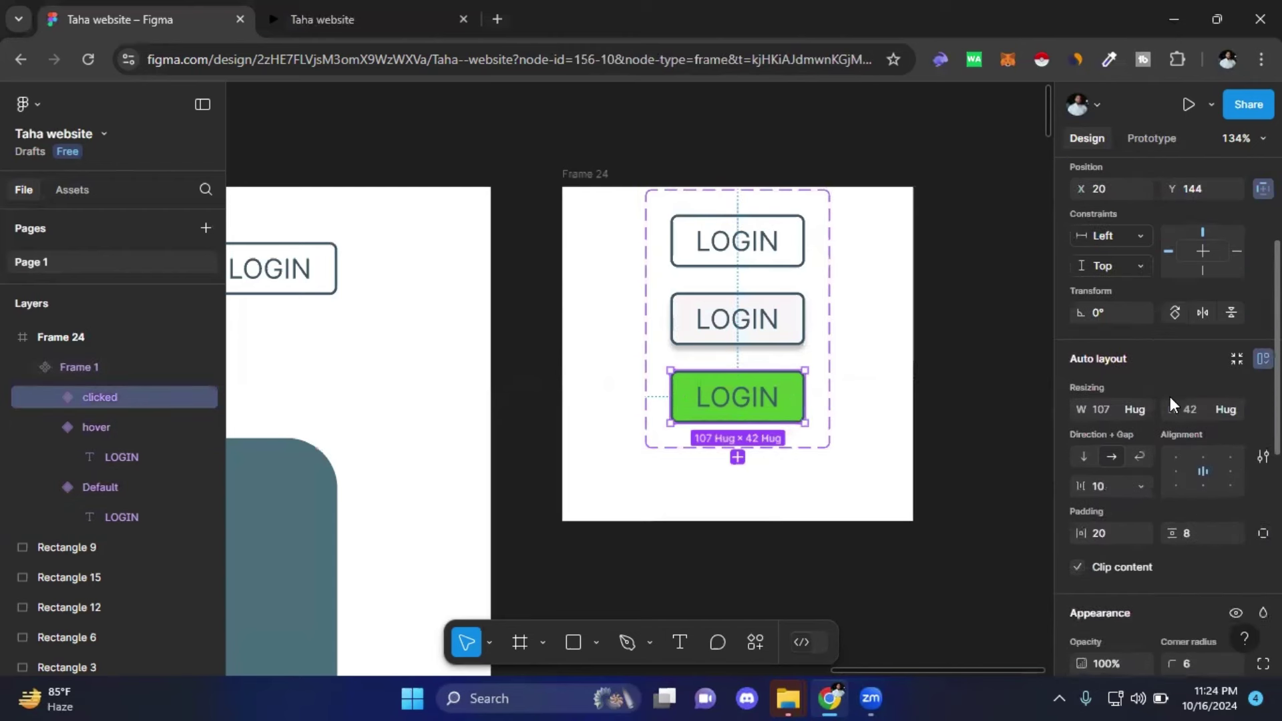
scroll(1170, 397, down, 3)
scroll(1171, 397, down, 3)
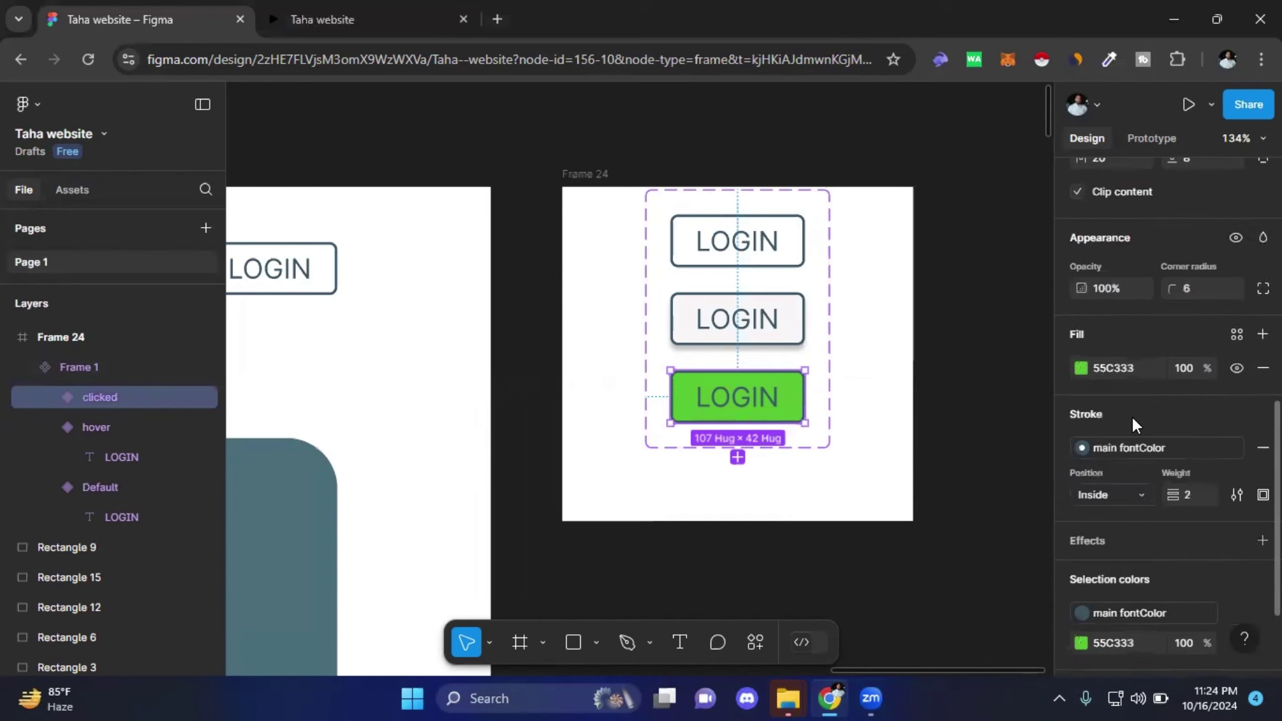
click(1082, 367)
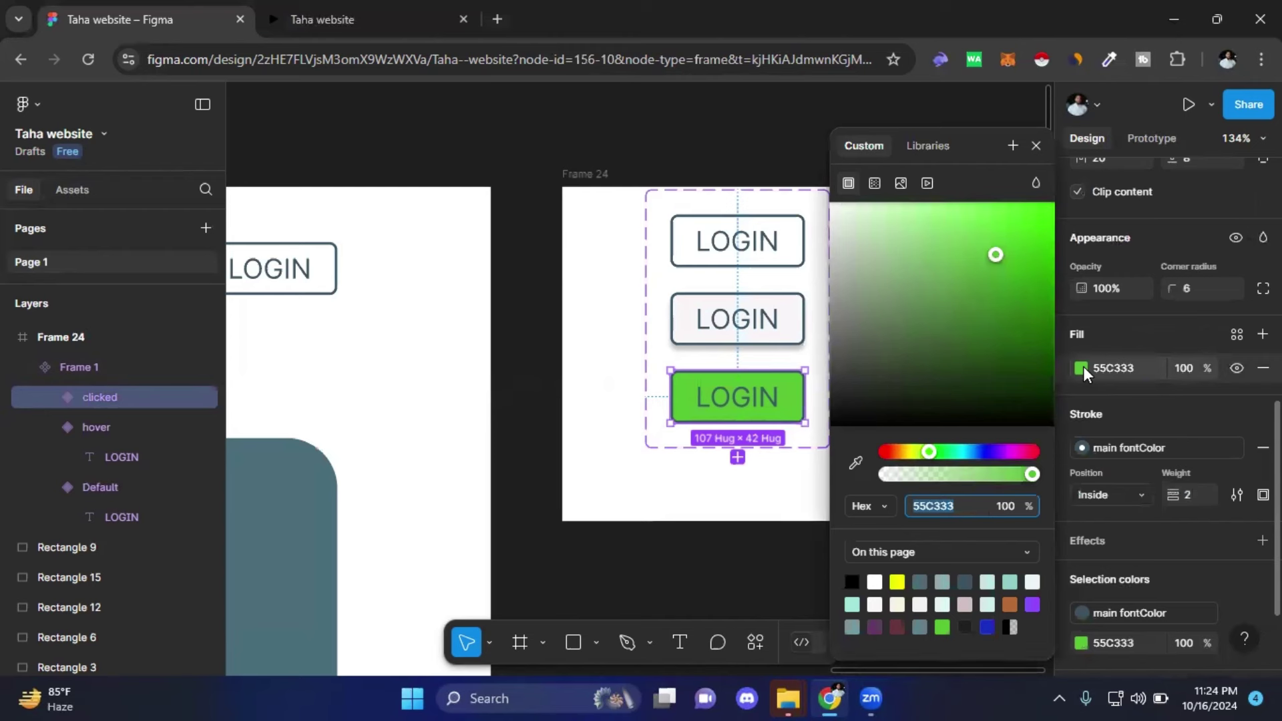
click(1036, 147)
click(1237, 334)
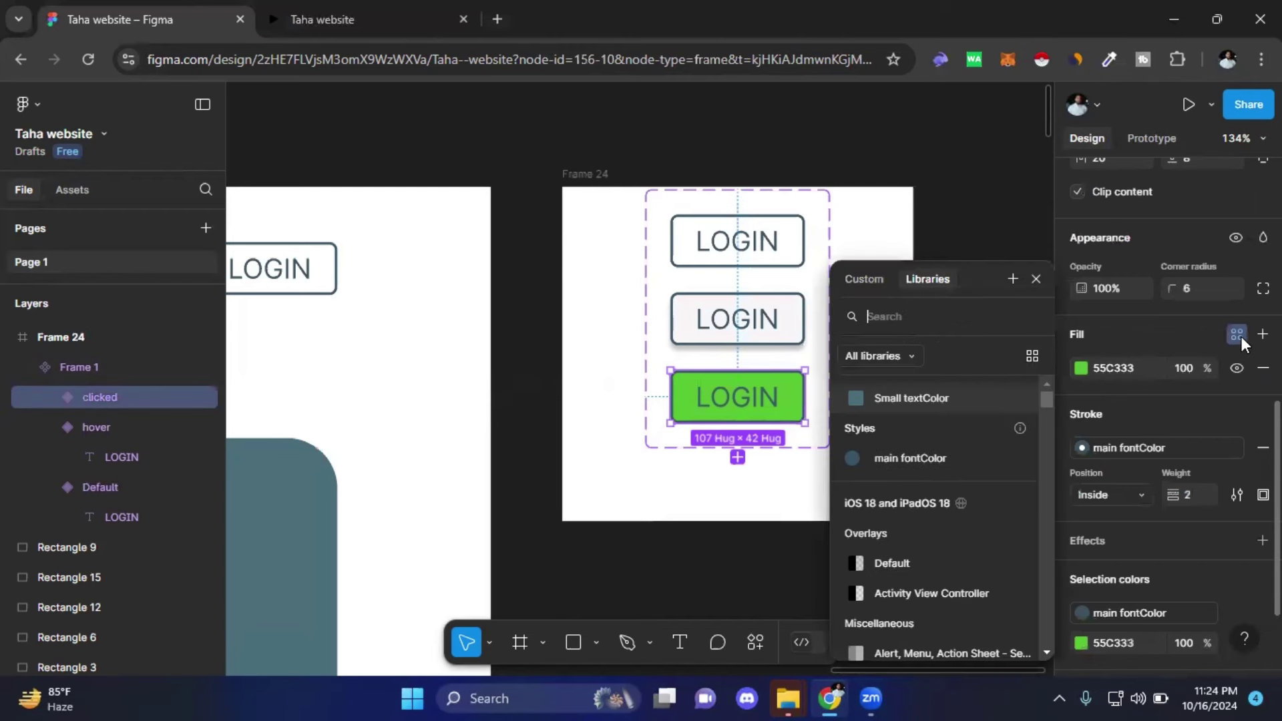
click(887, 463)
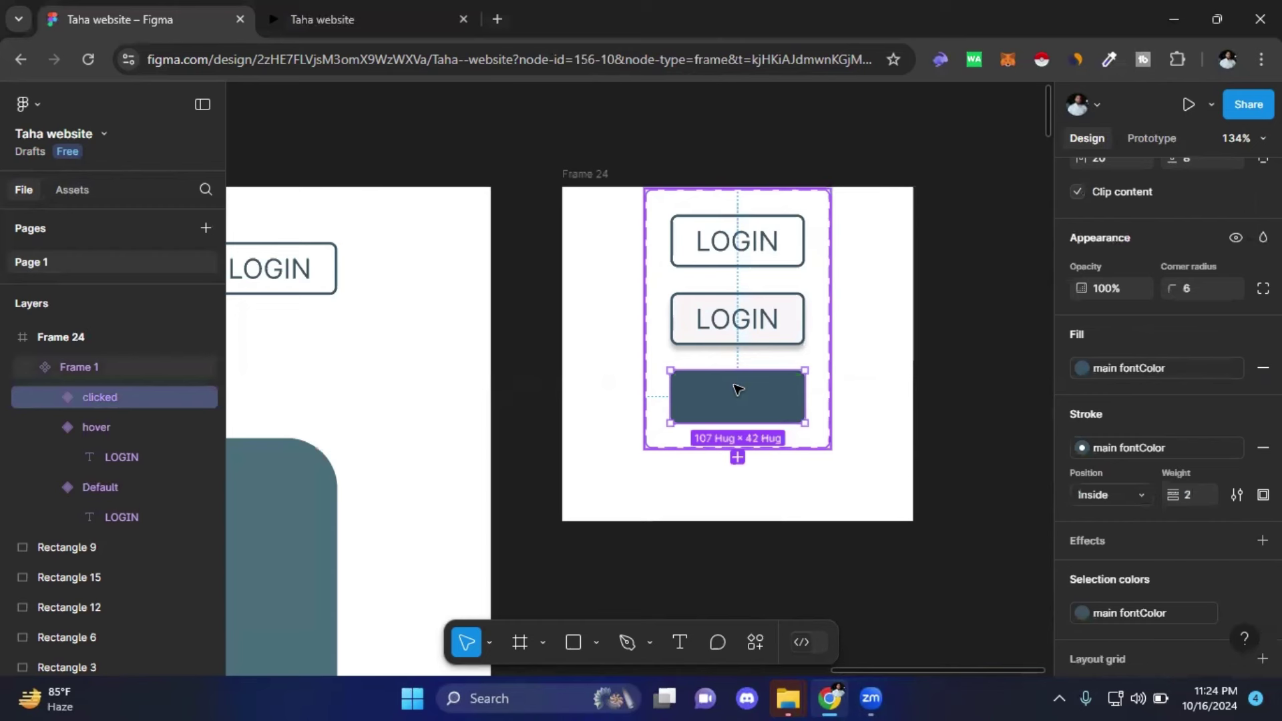
double_click(763, 404)
double_click(761, 399)
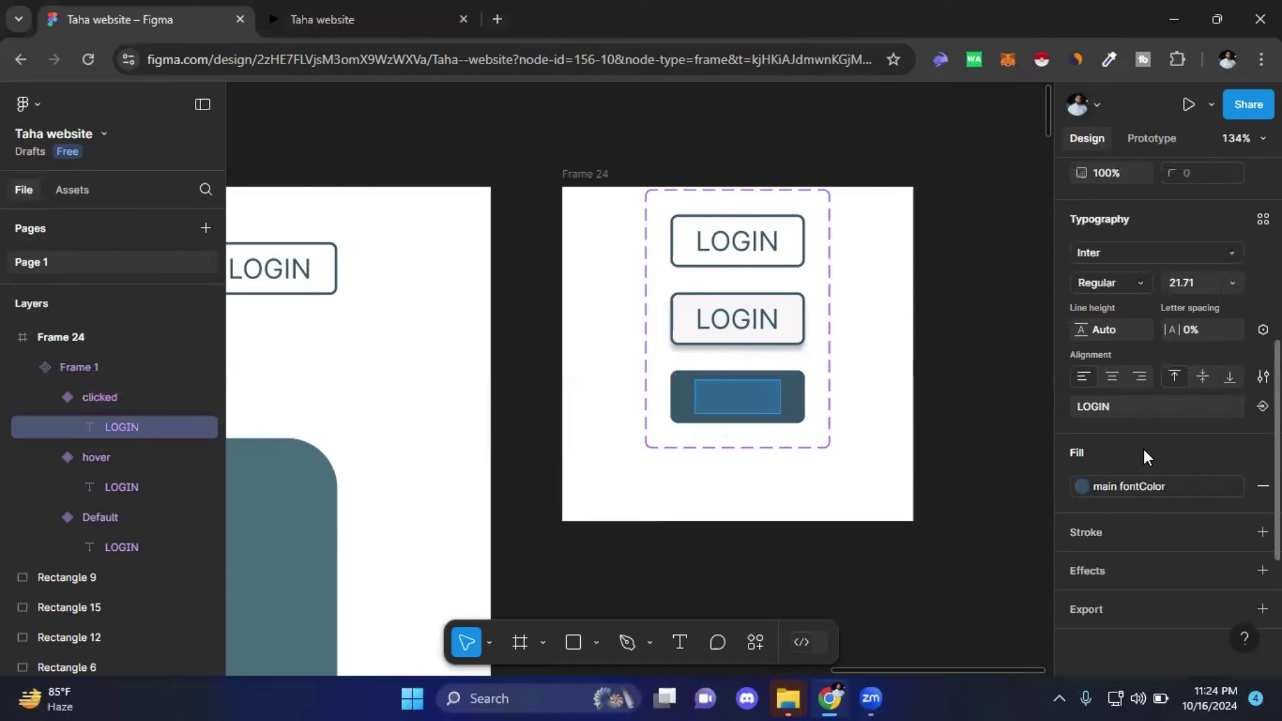
mouse_move(1152, 487)
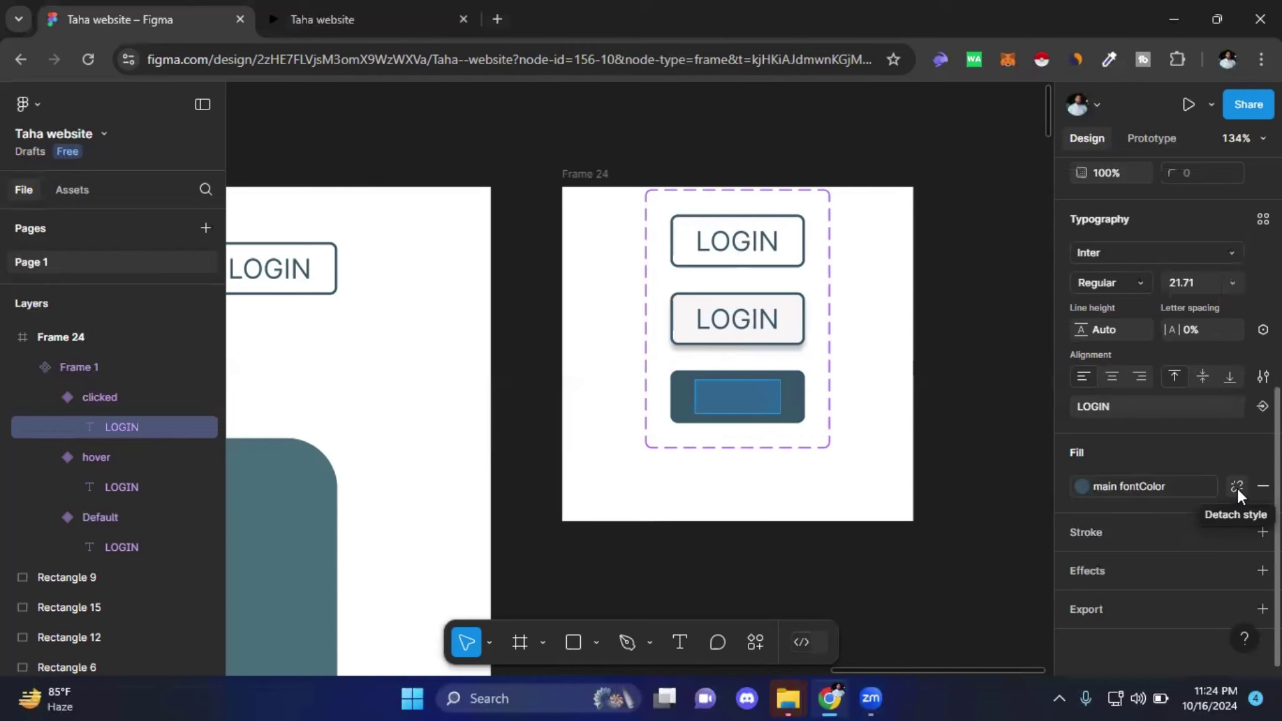
- Detach the clicked variant's LOGIN label from main fontColor and make it white FFFFFF
click(1237, 488)
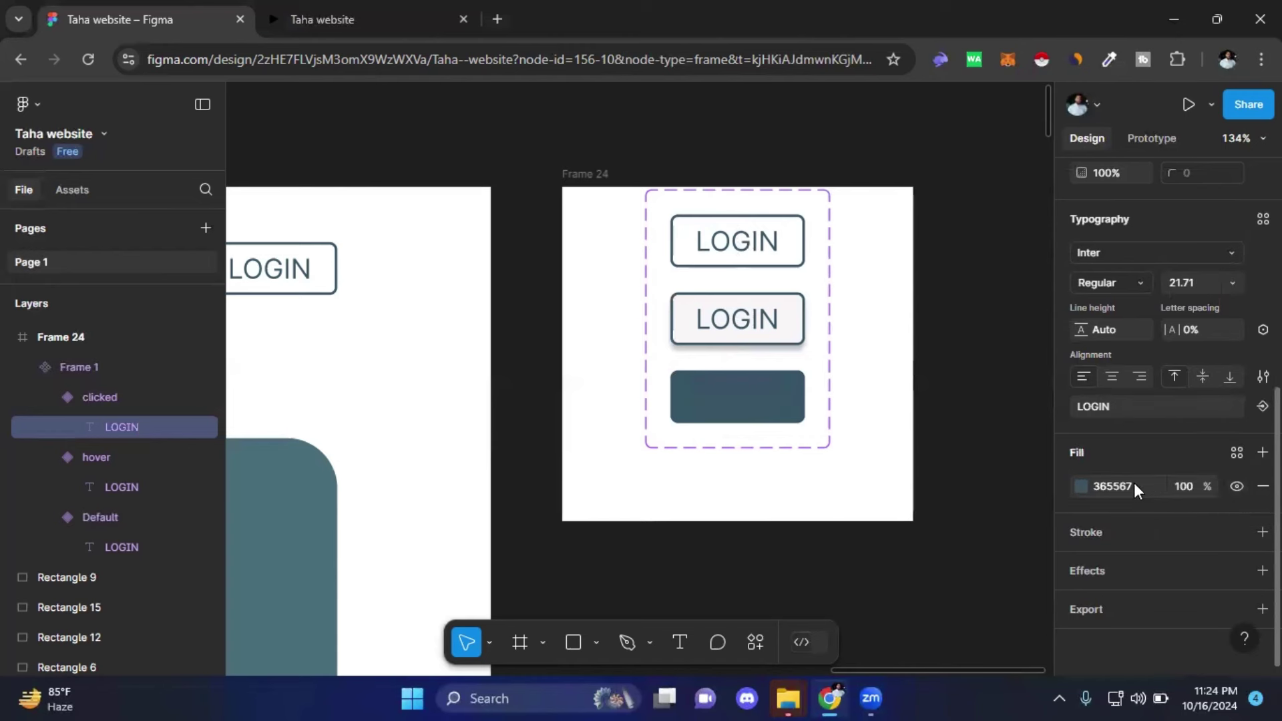
click(1081, 486)
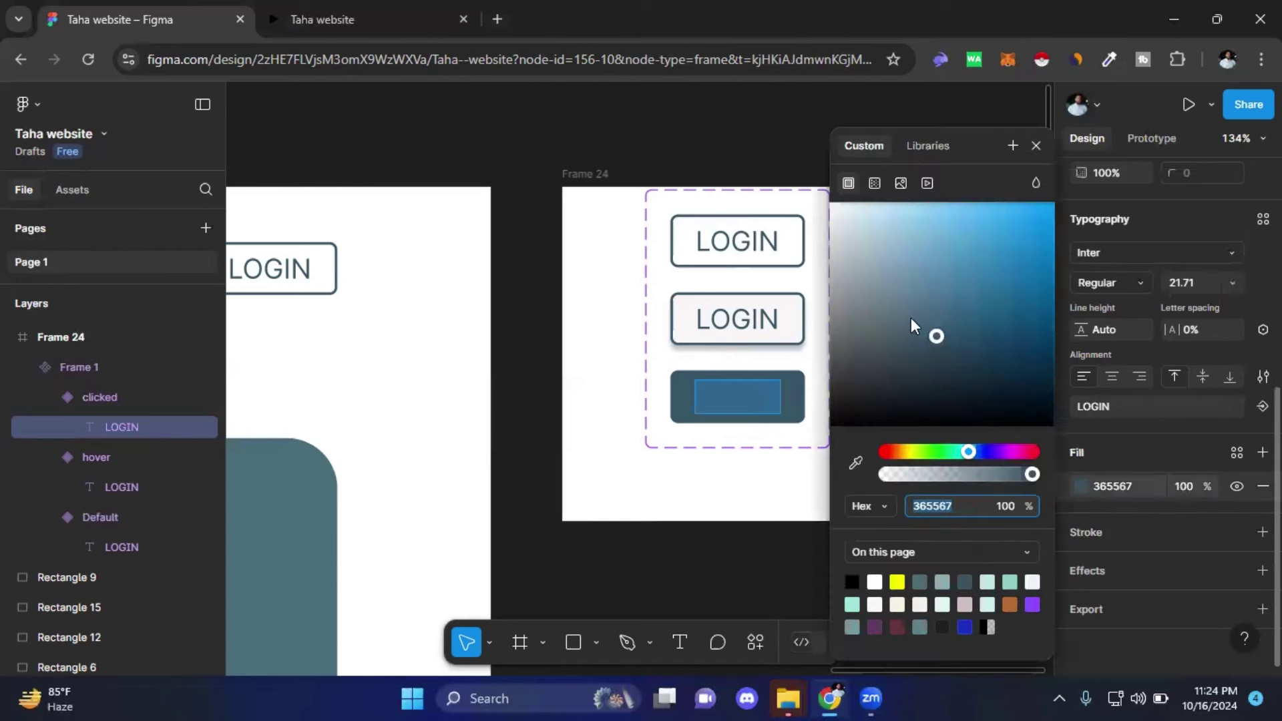
text(FFFFFF)
key(Return)
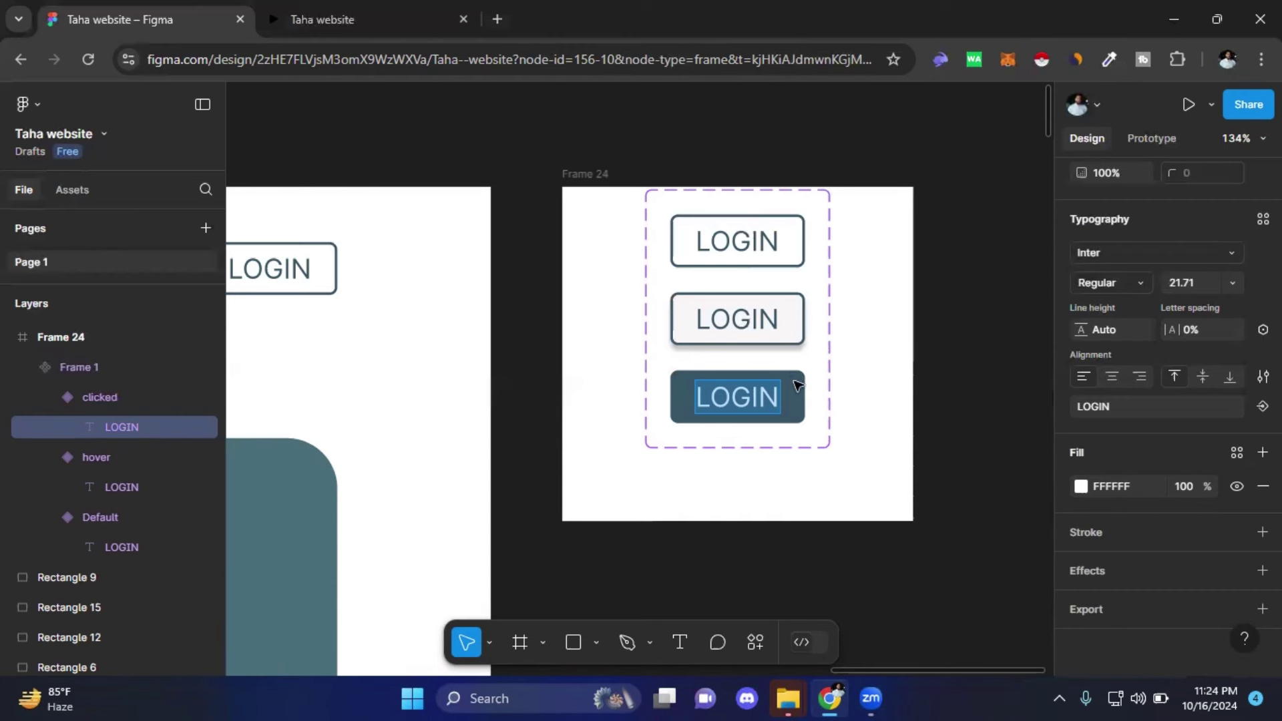
key(Escape)
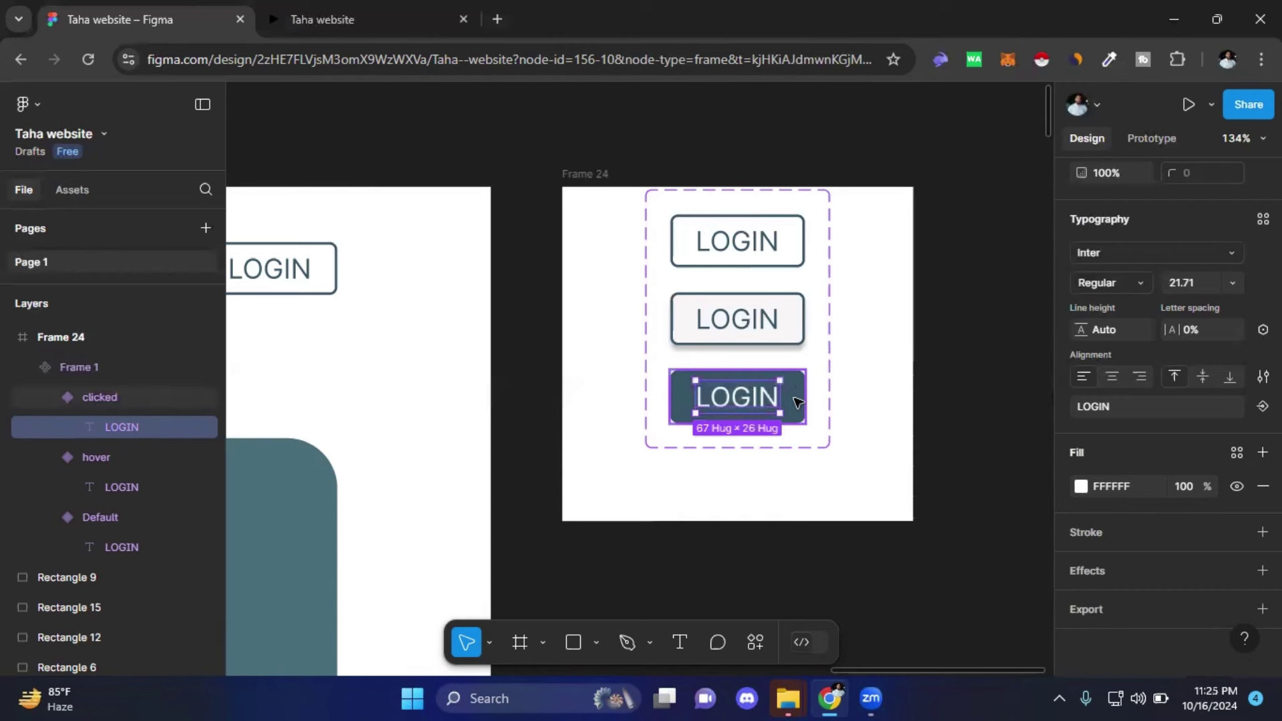
click(925, 400)
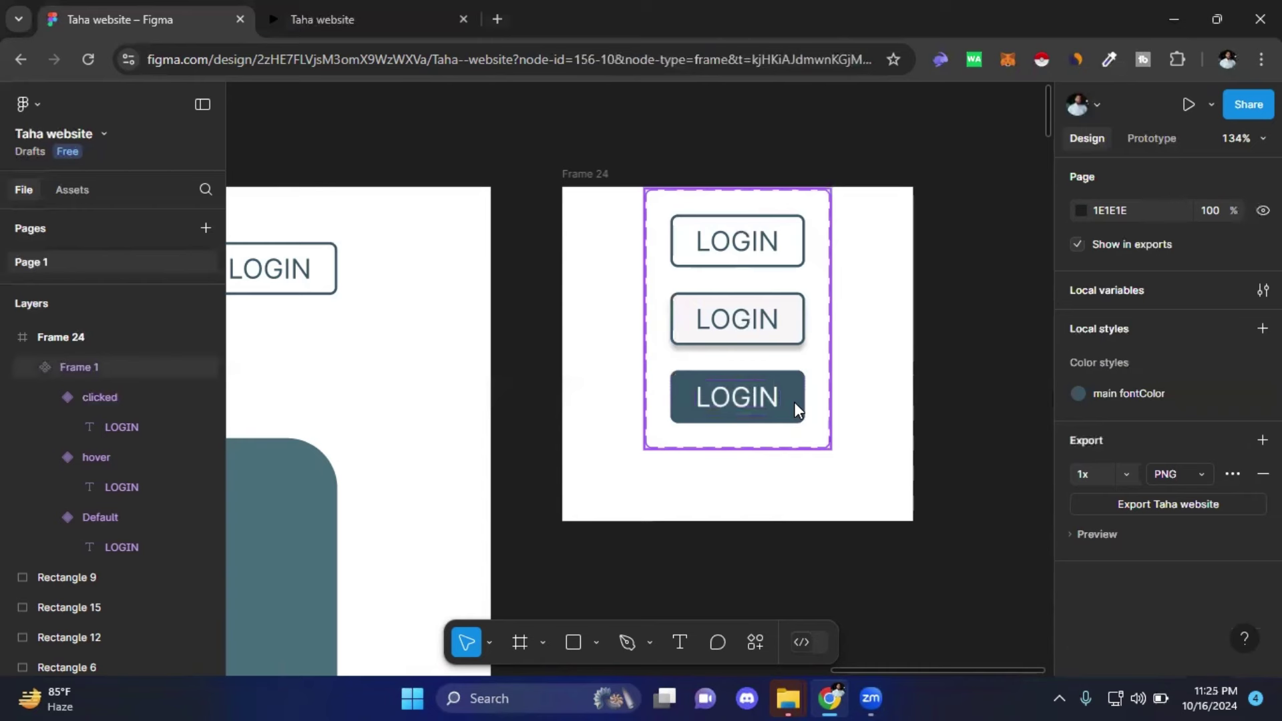
- Add a drop shadow to the clicked LOGIN variant
click(795, 403)
click(795, 403)
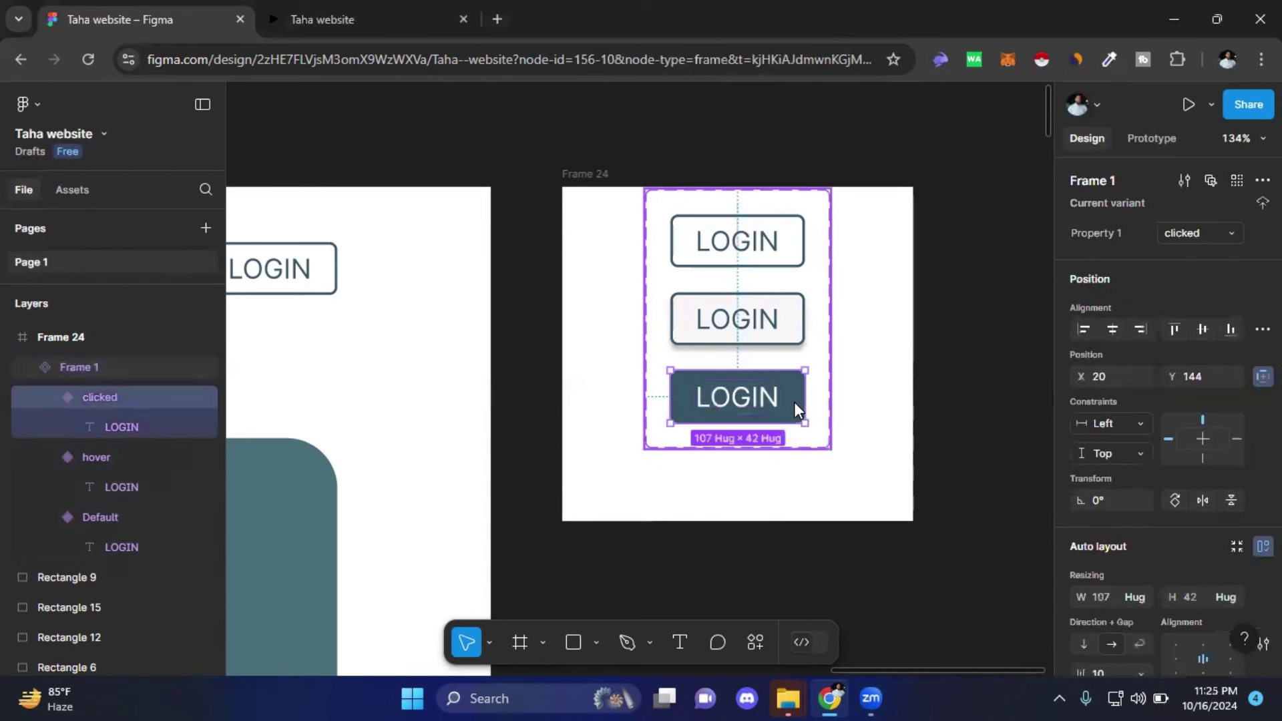
scroll(1152, 453, down, 4)
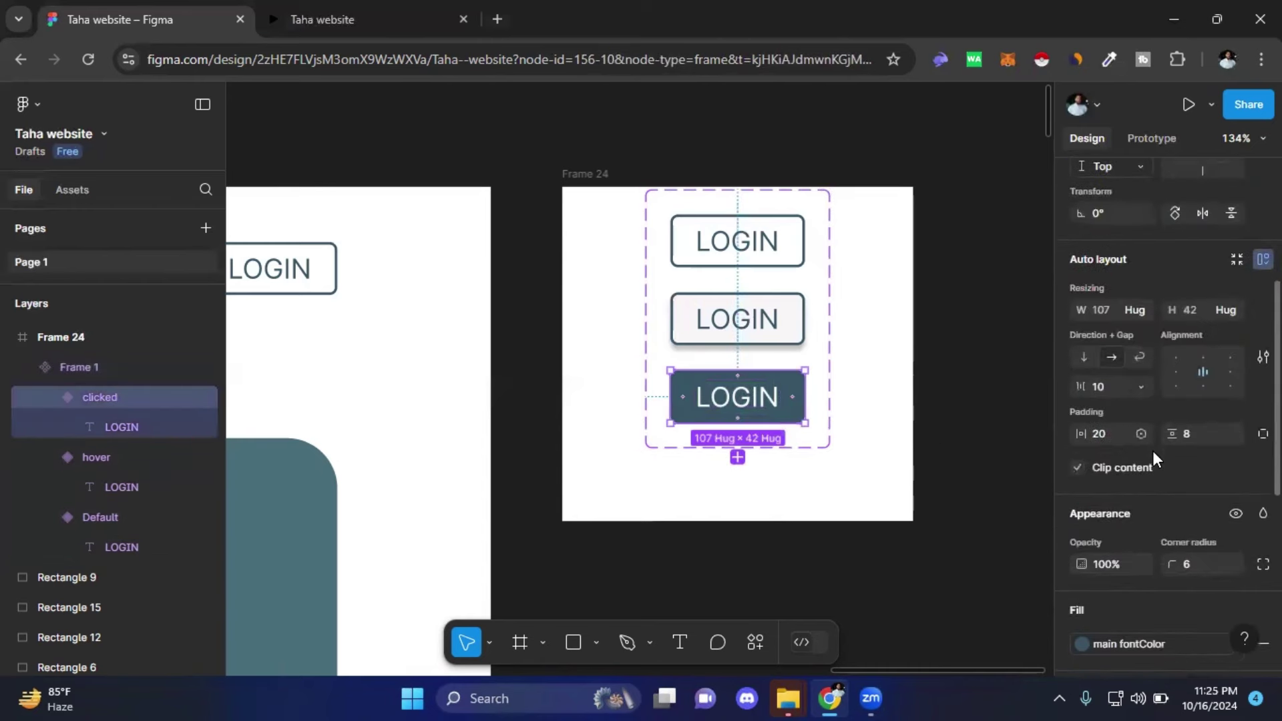
scroll(1153, 451, down, 5)
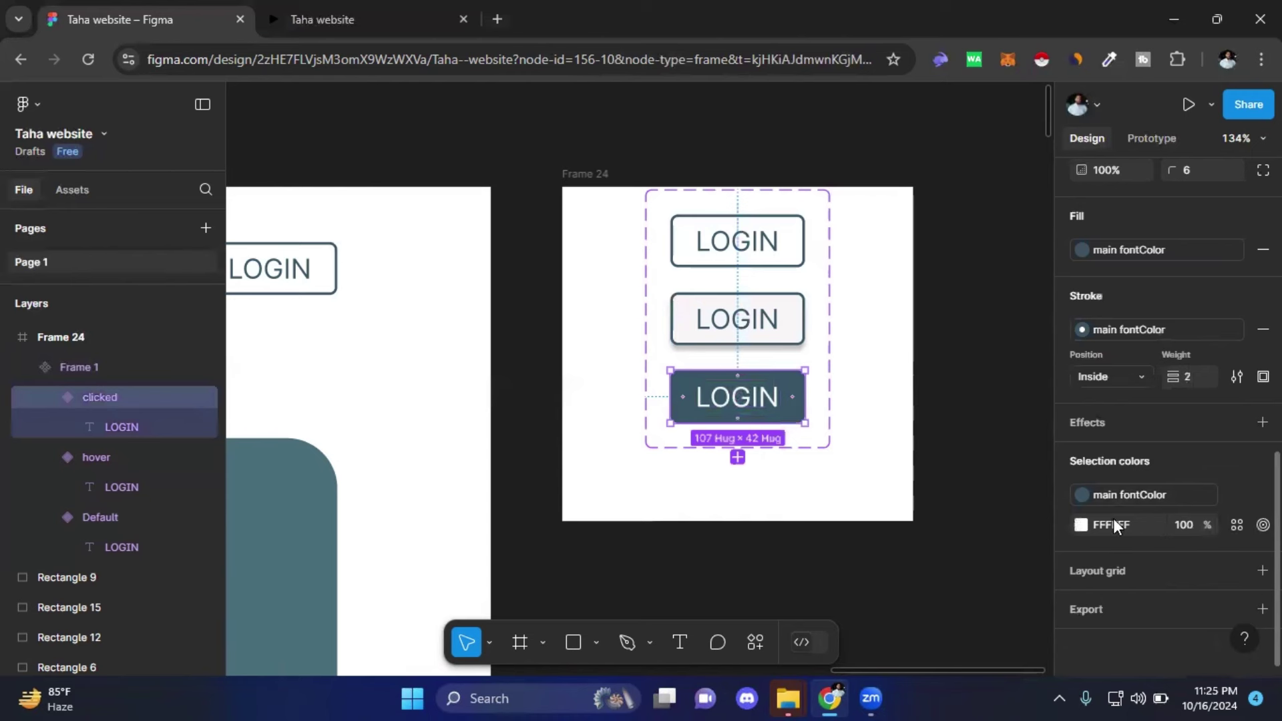
mouse_move(1162, 422)
click(1108, 417)
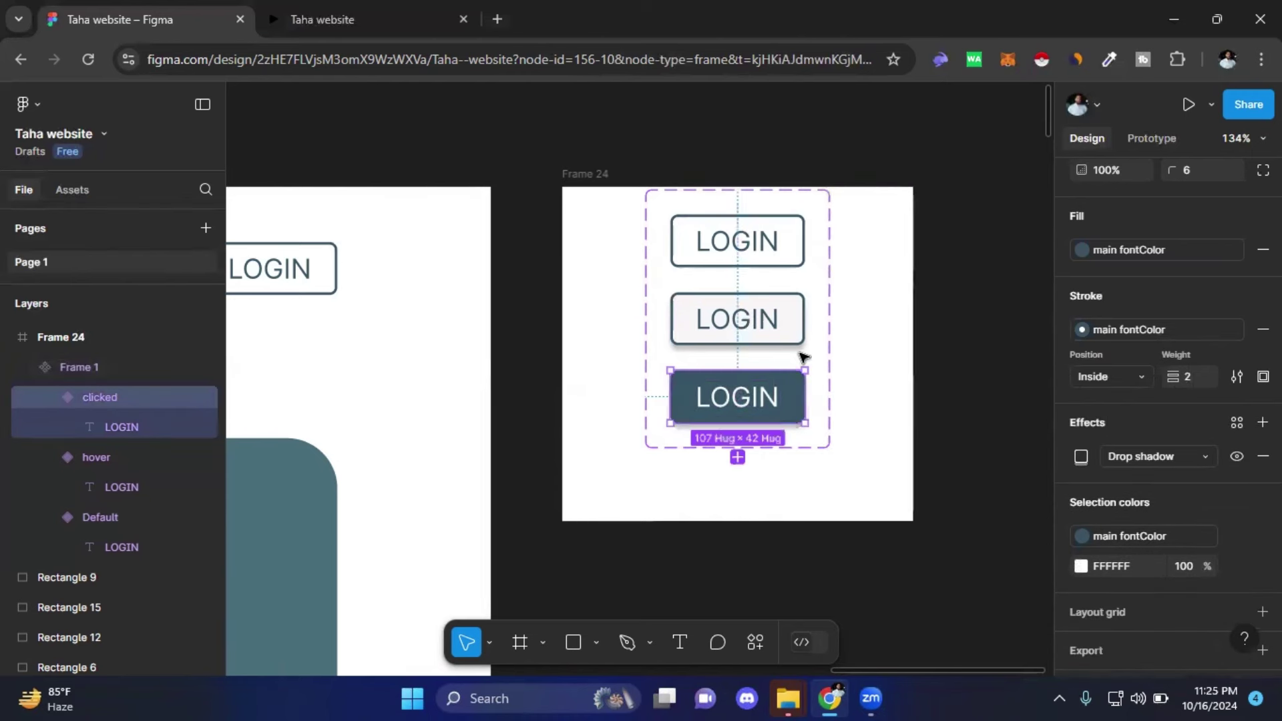
click(933, 409)
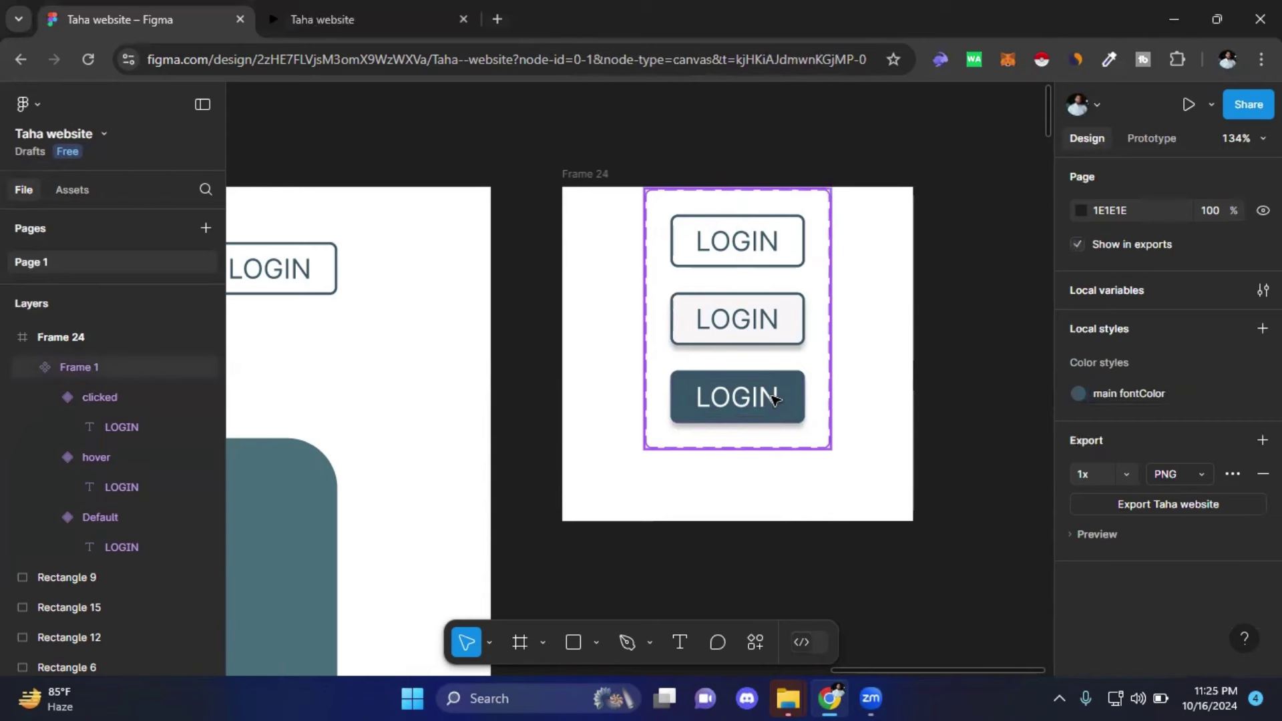
mouse_move(484, 438)
mouse_down()
mouse_move(656, 483)
mouse_move(585, 479)
mouse_up()
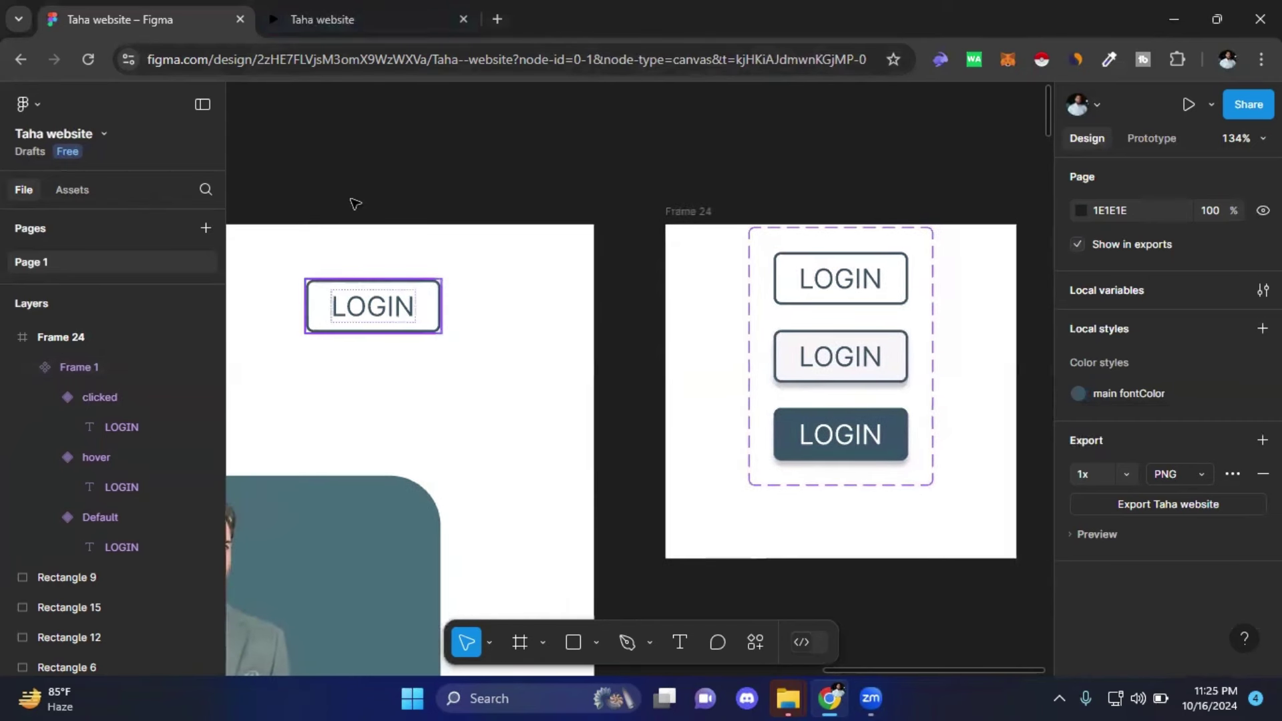
click(342, 36)
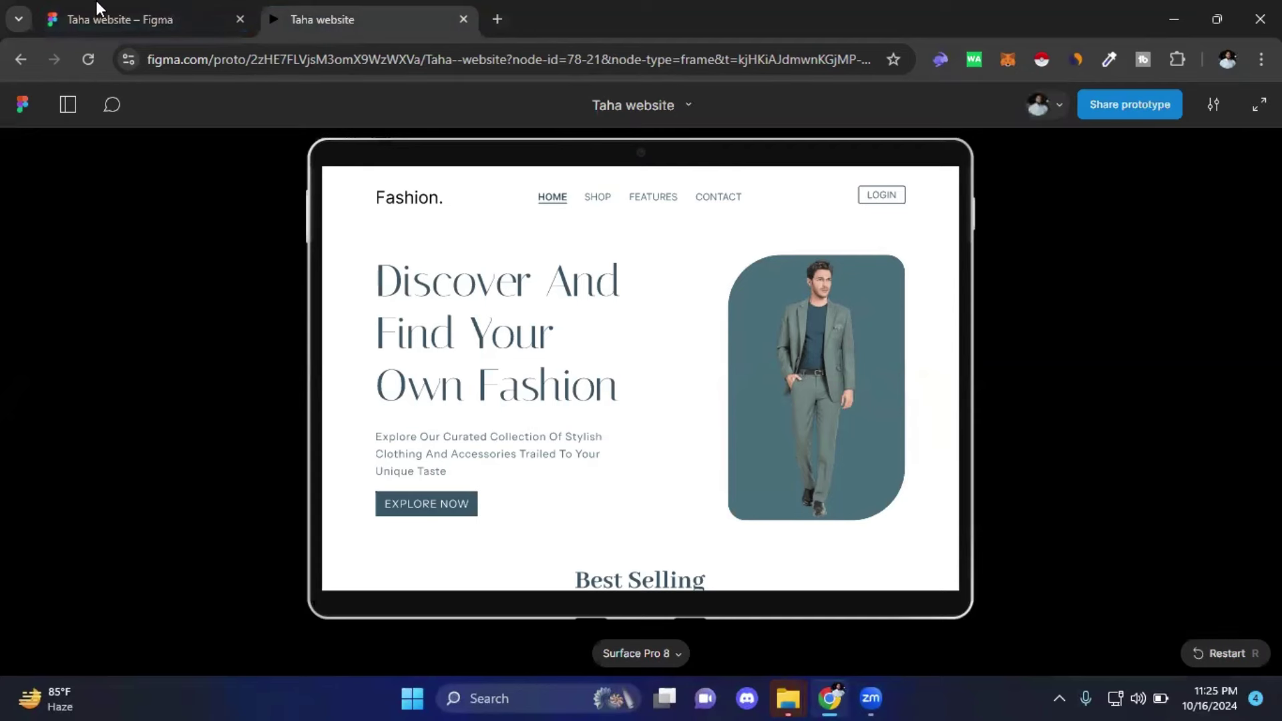
key(ctrl+shift+Tab)
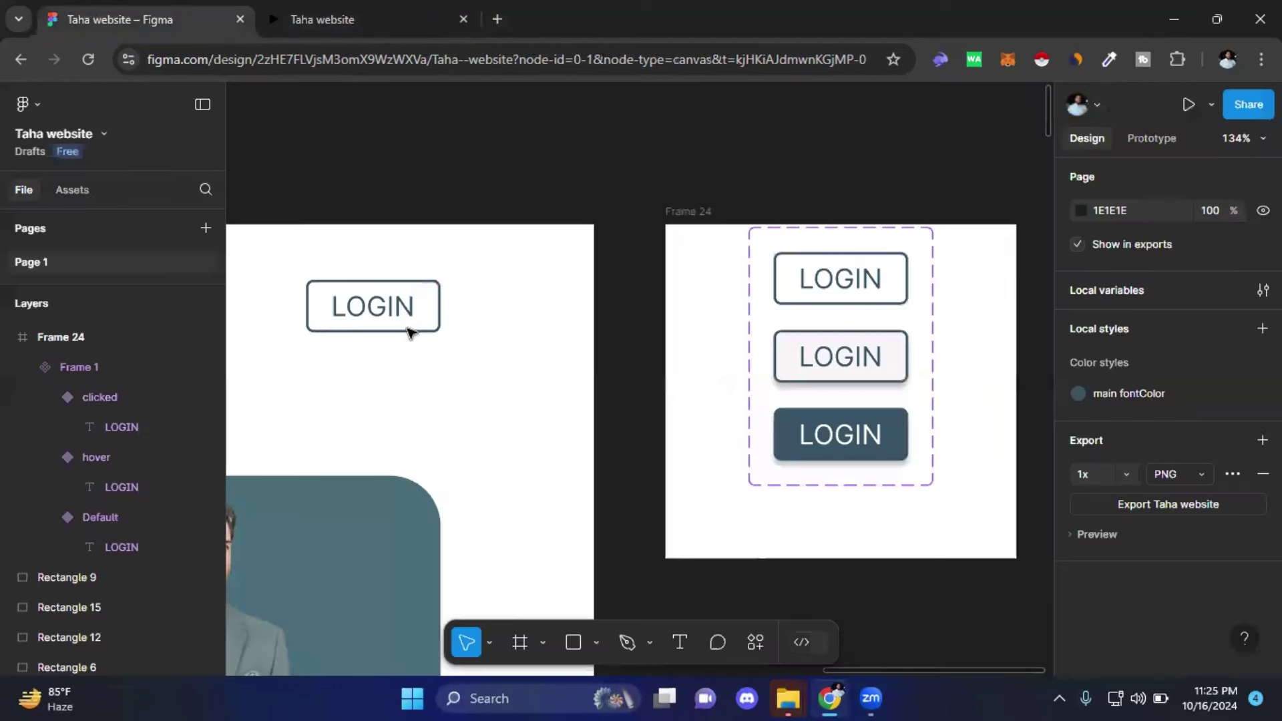
- Place a new LOGIN instance from local components on top of the website's original LOGIN button
click(422, 322)
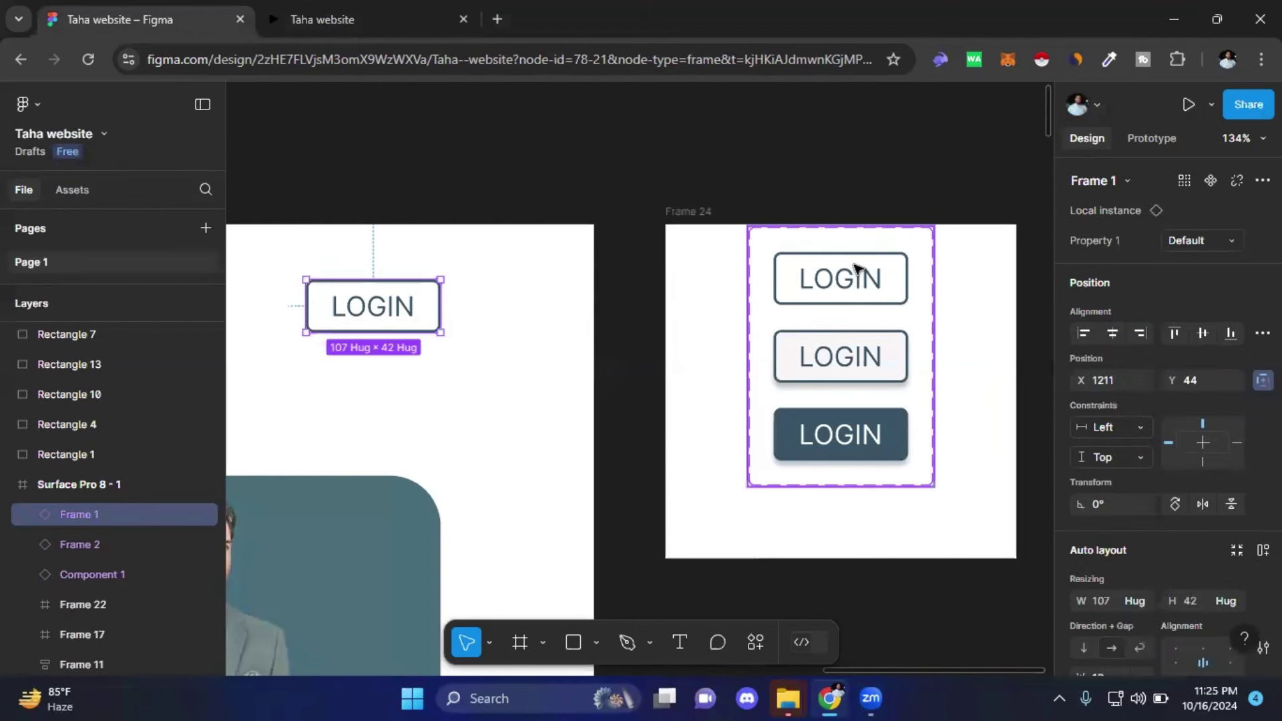
click(531, 395)
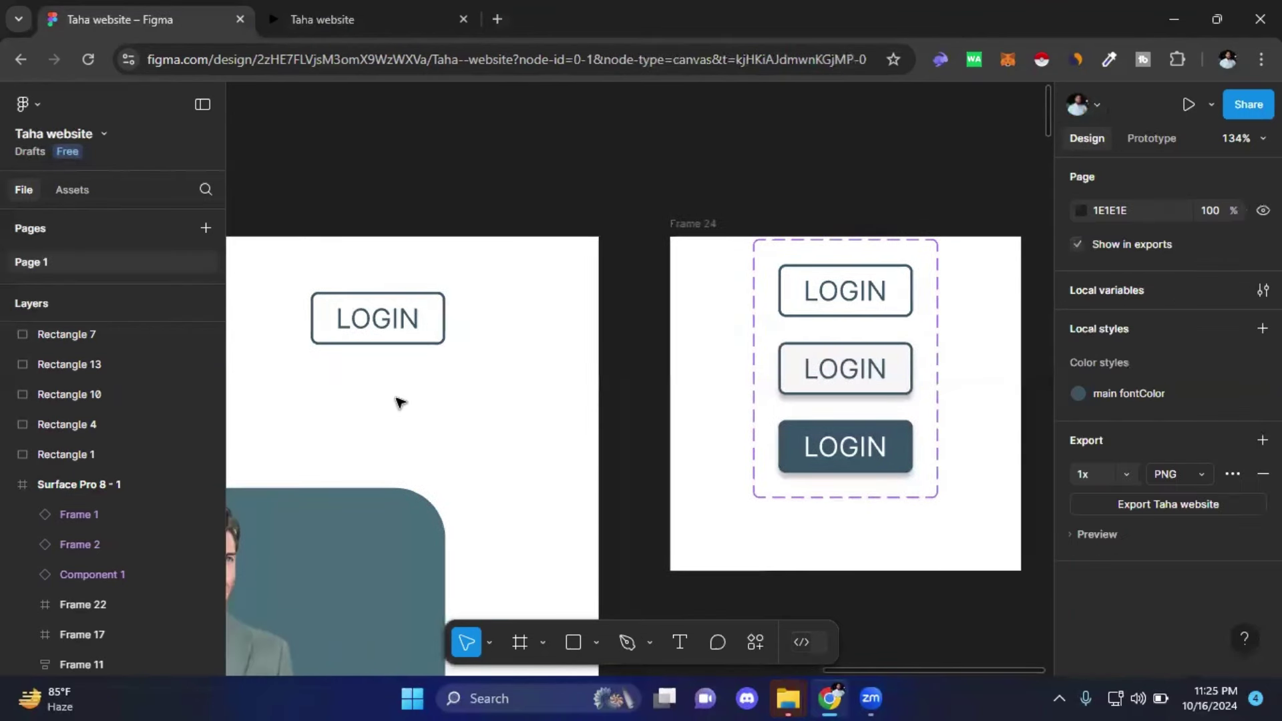
mouse_move(111, 514)
click(82, 191)
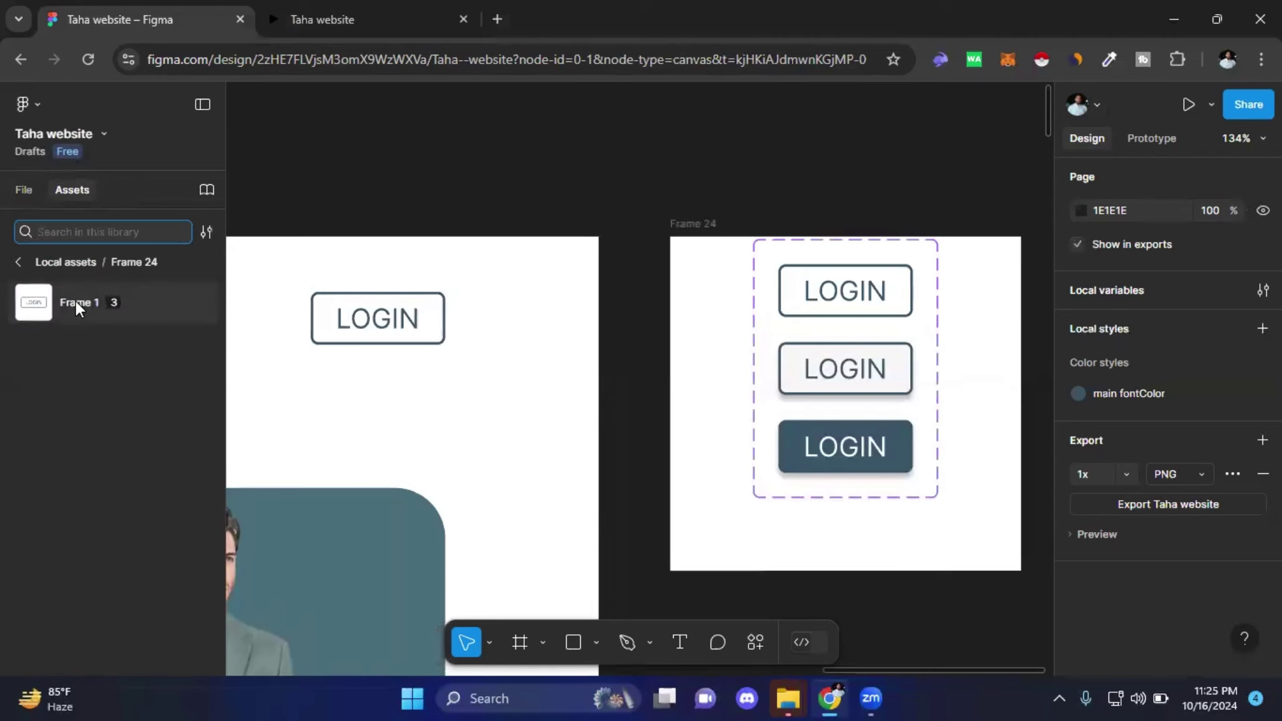
drag(75, 300, 473, 413)
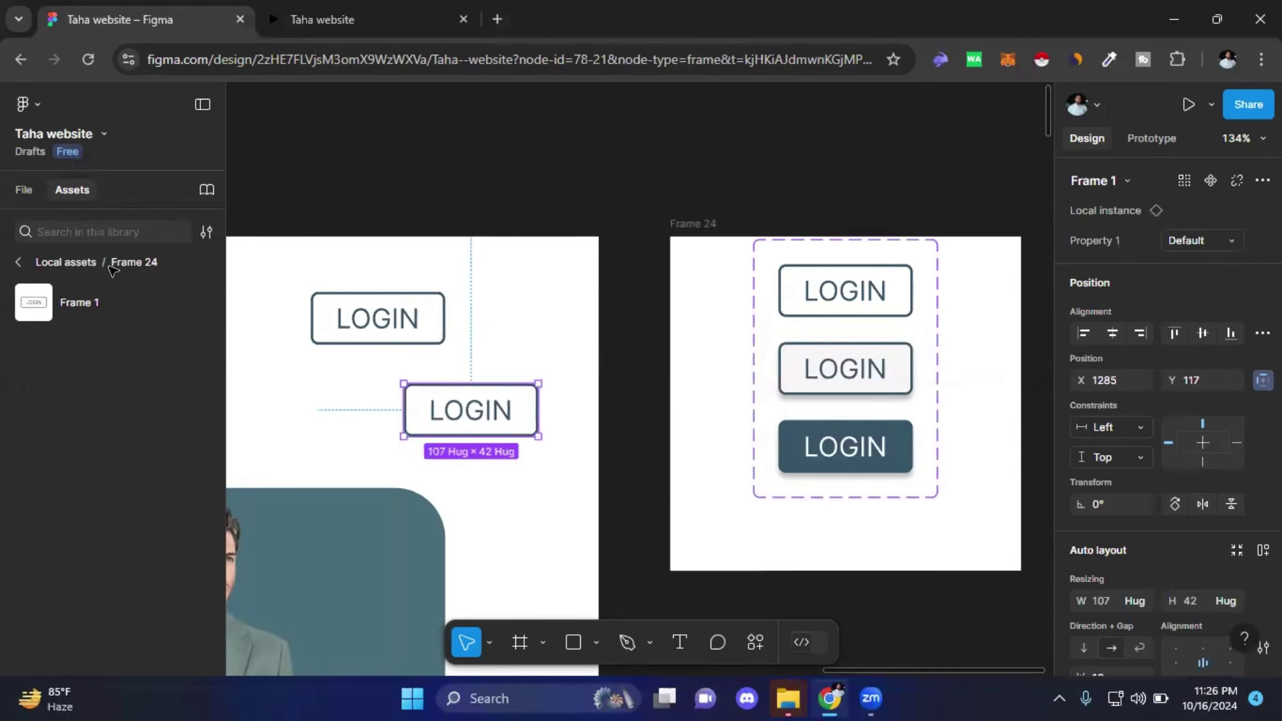
click(23, 190)
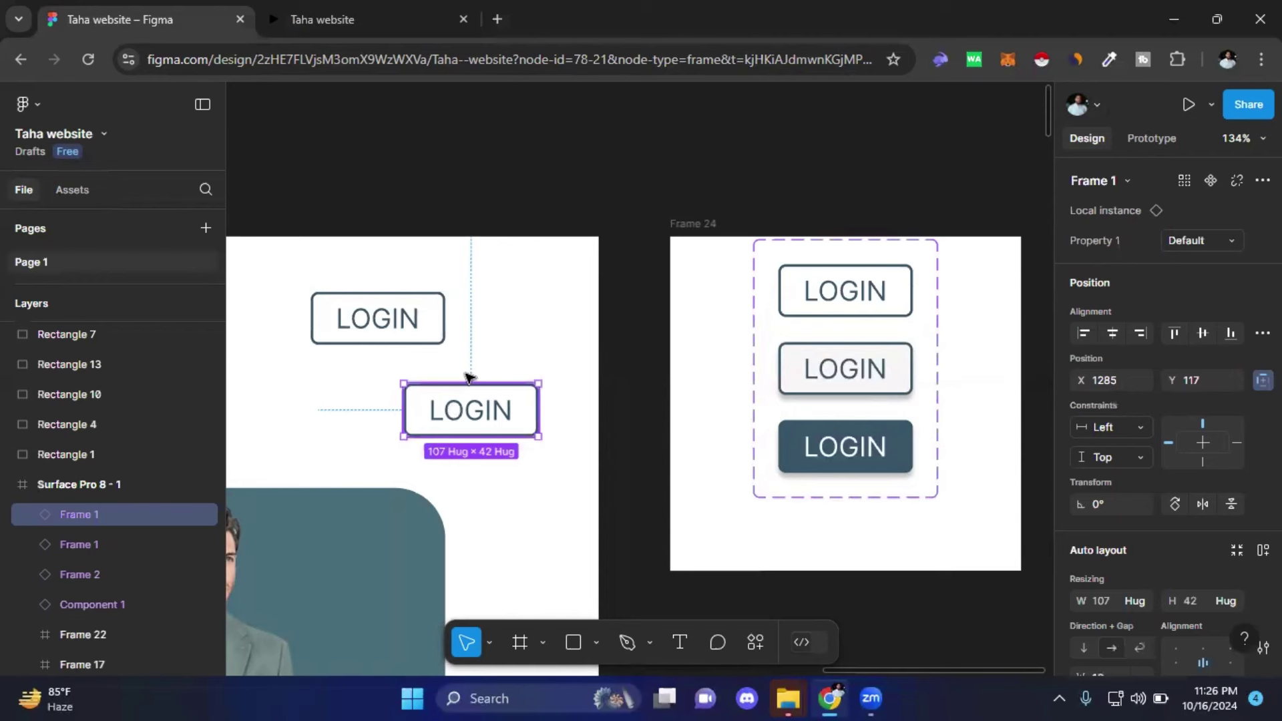
drag(525, 410, 531, 399)
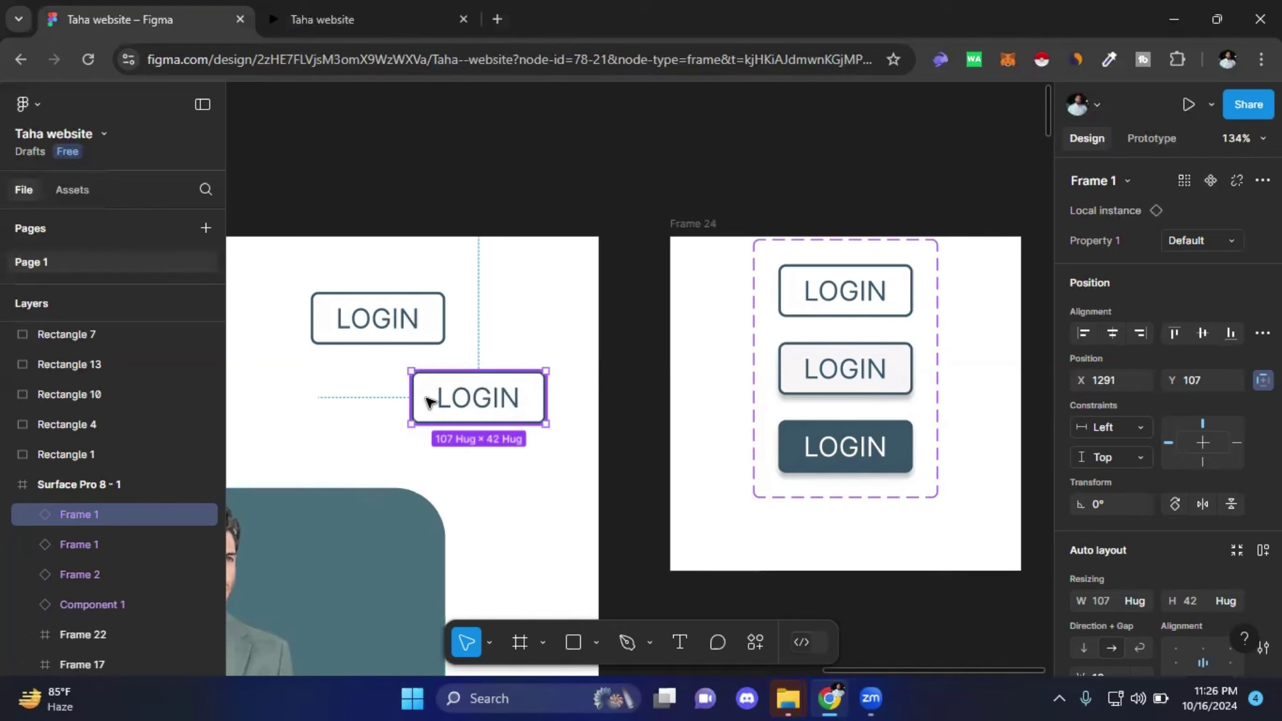
drag(408, 387, 332, 318)
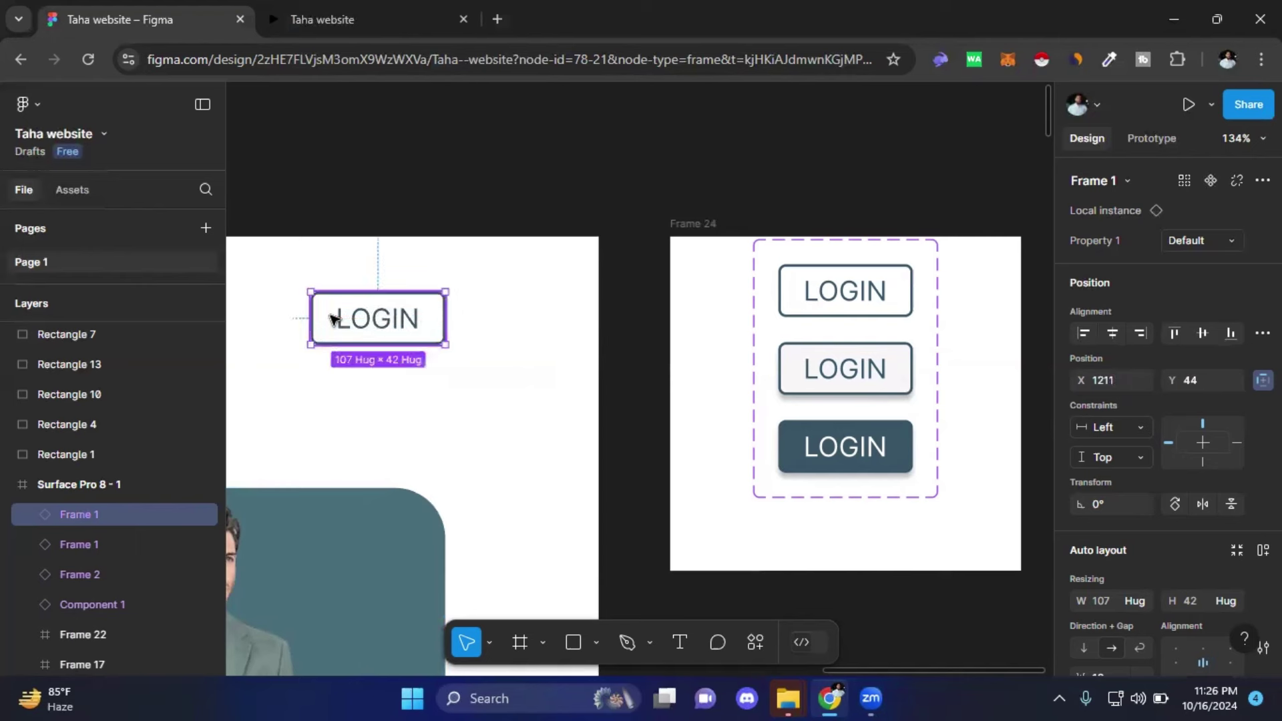
mouse_move(114, 515)
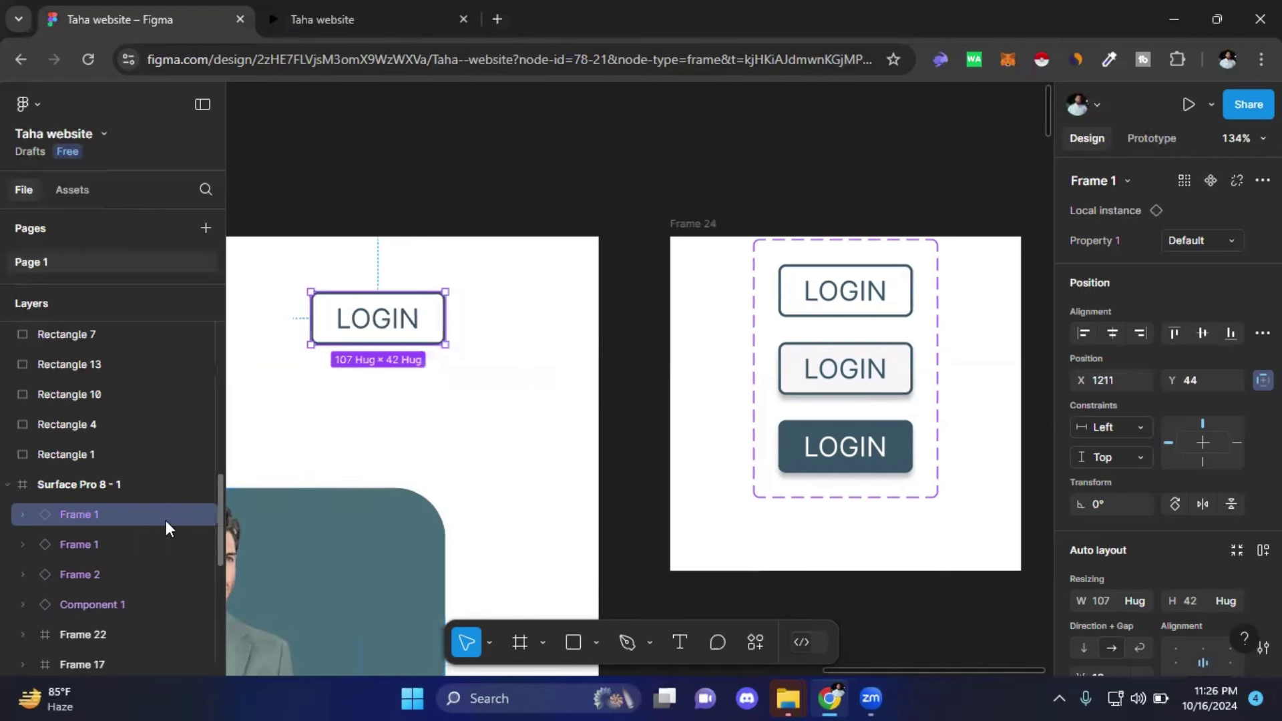
- Hide the original LOGIN button, delete the new instance, then show the original again
click(207, 515)
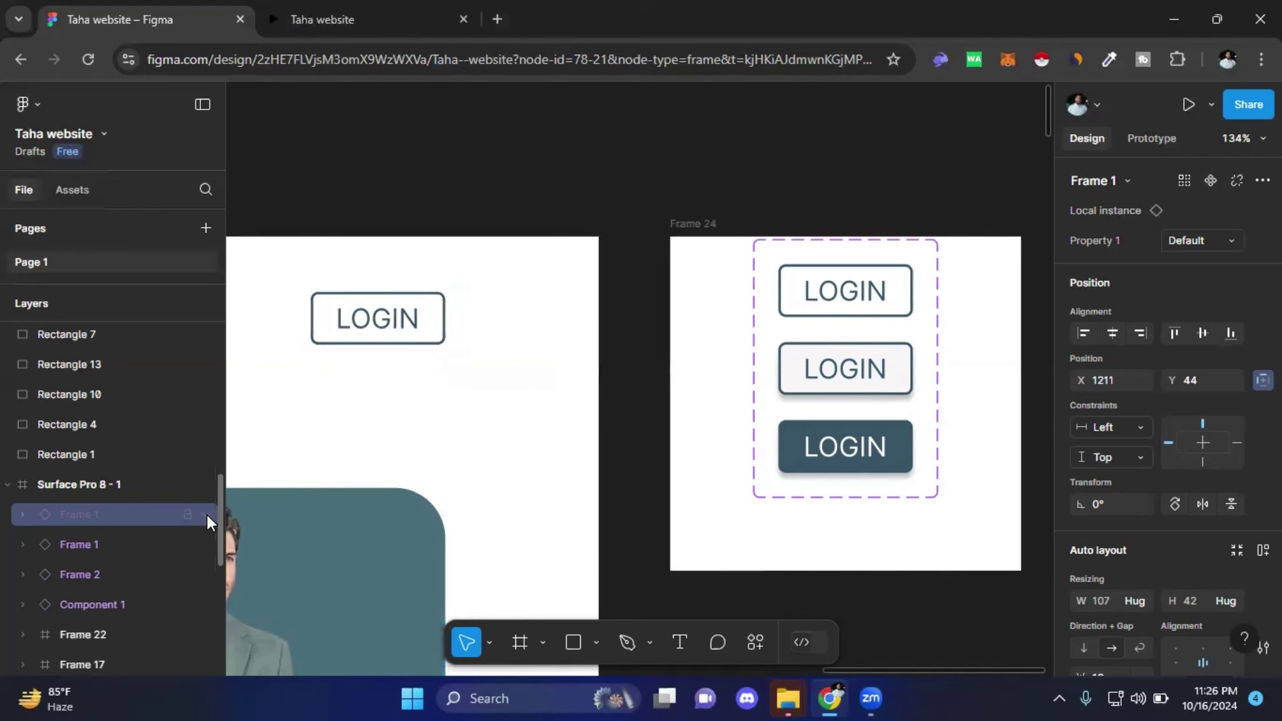
click(328, 326)
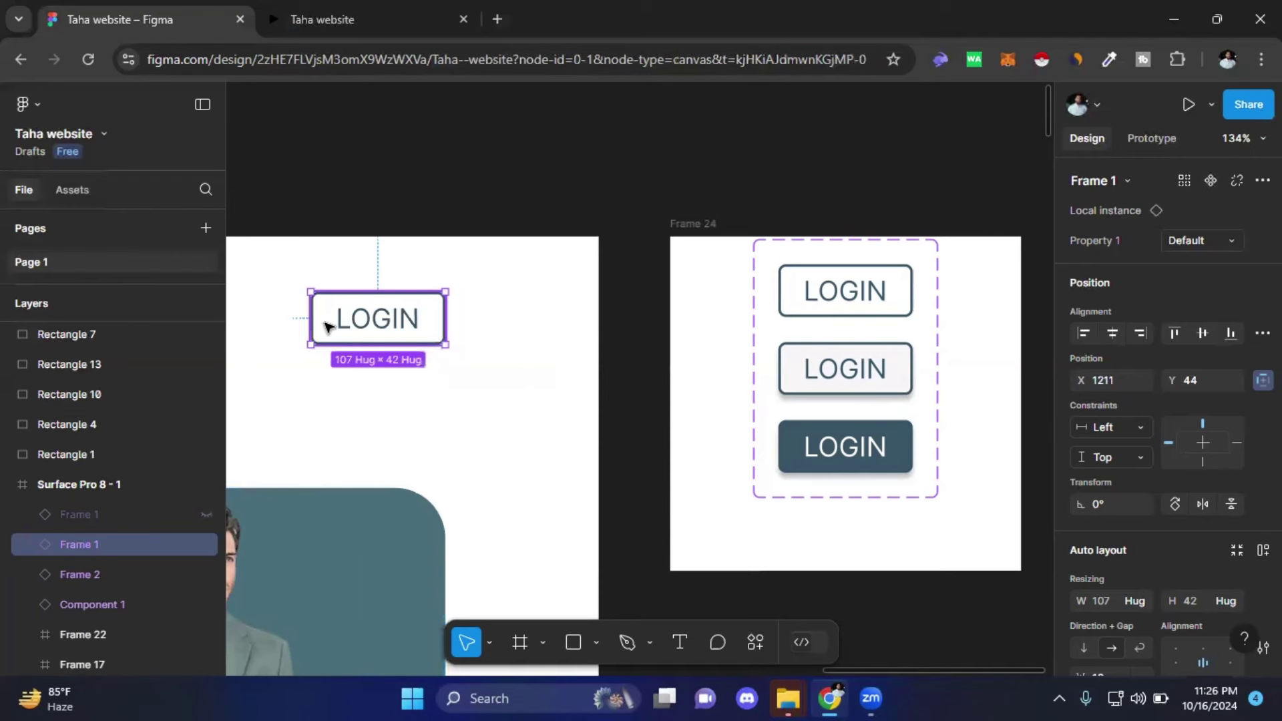
key(Delete)
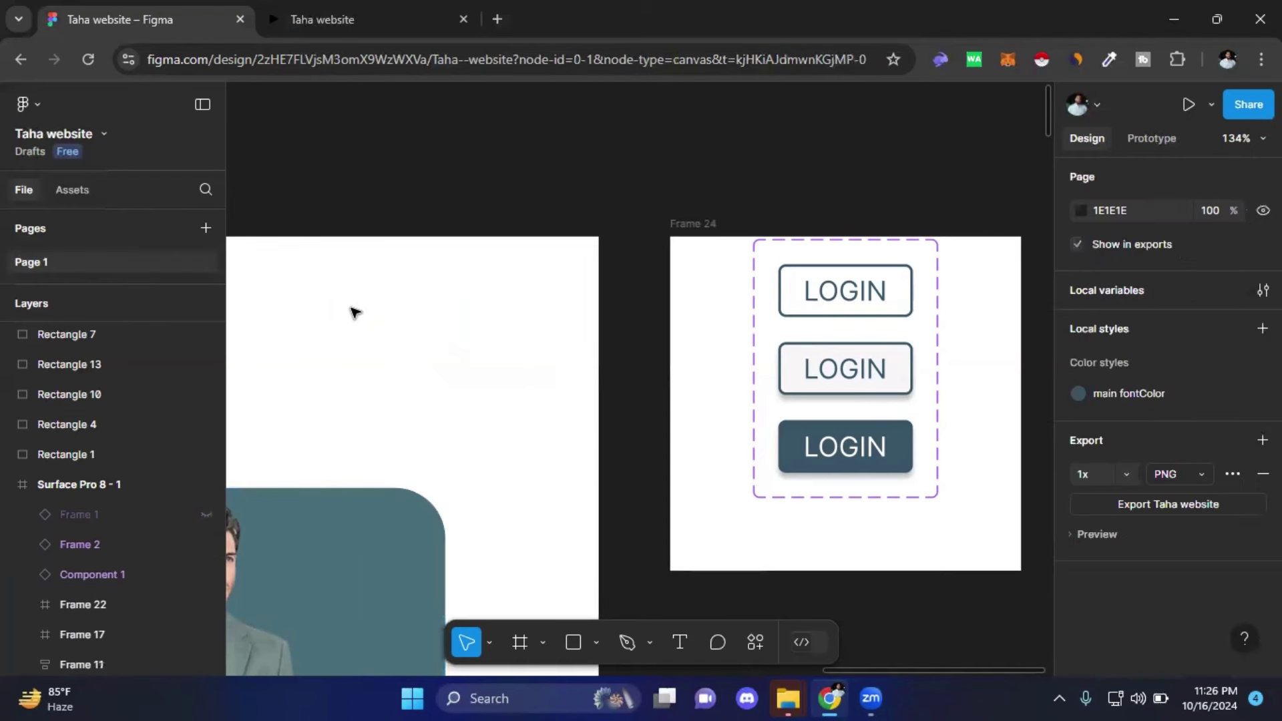
mouse_move(120, 514)
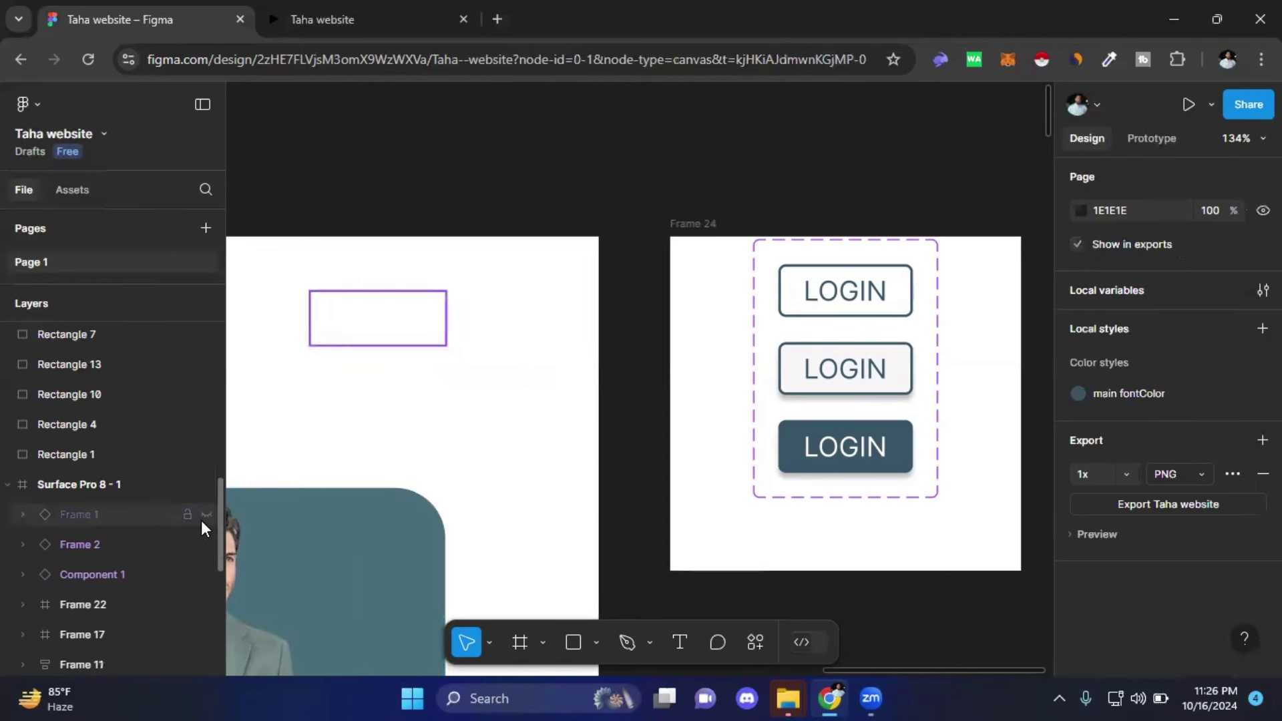
click(206, 513)
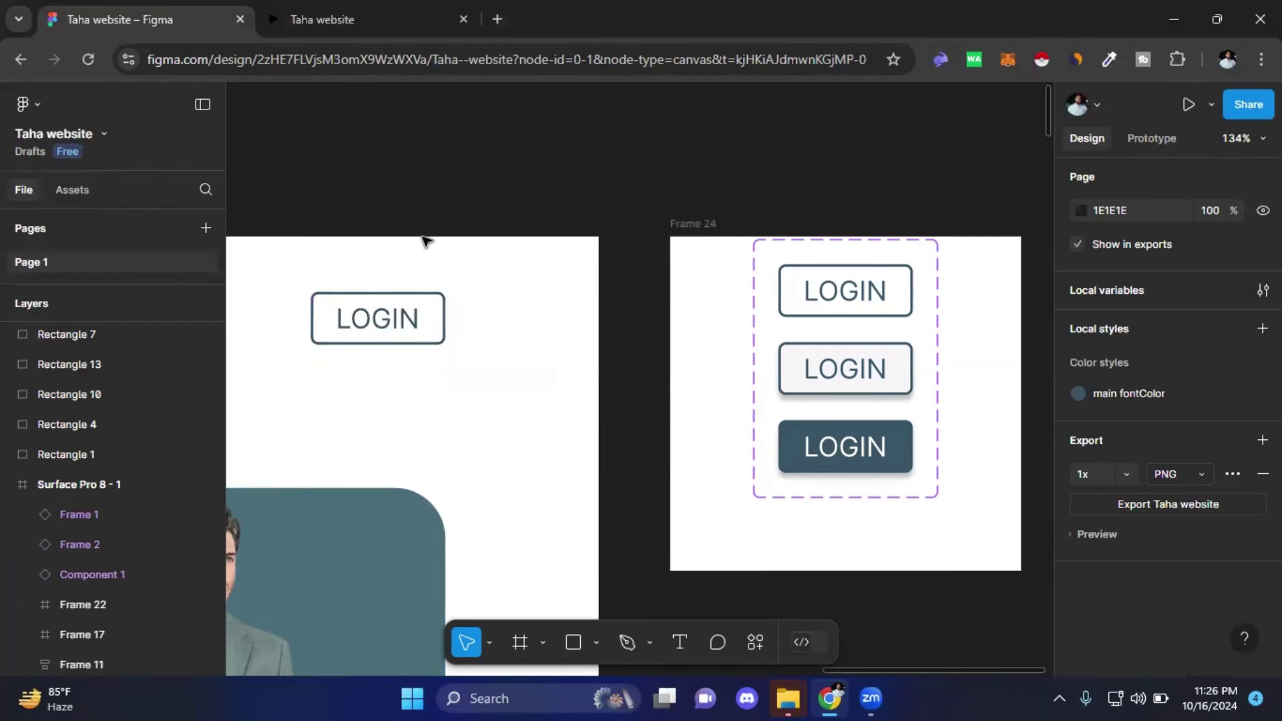
- Reload the prototype preview and press LOGIN several times to check its hover and pressed looks
click(346, 20)
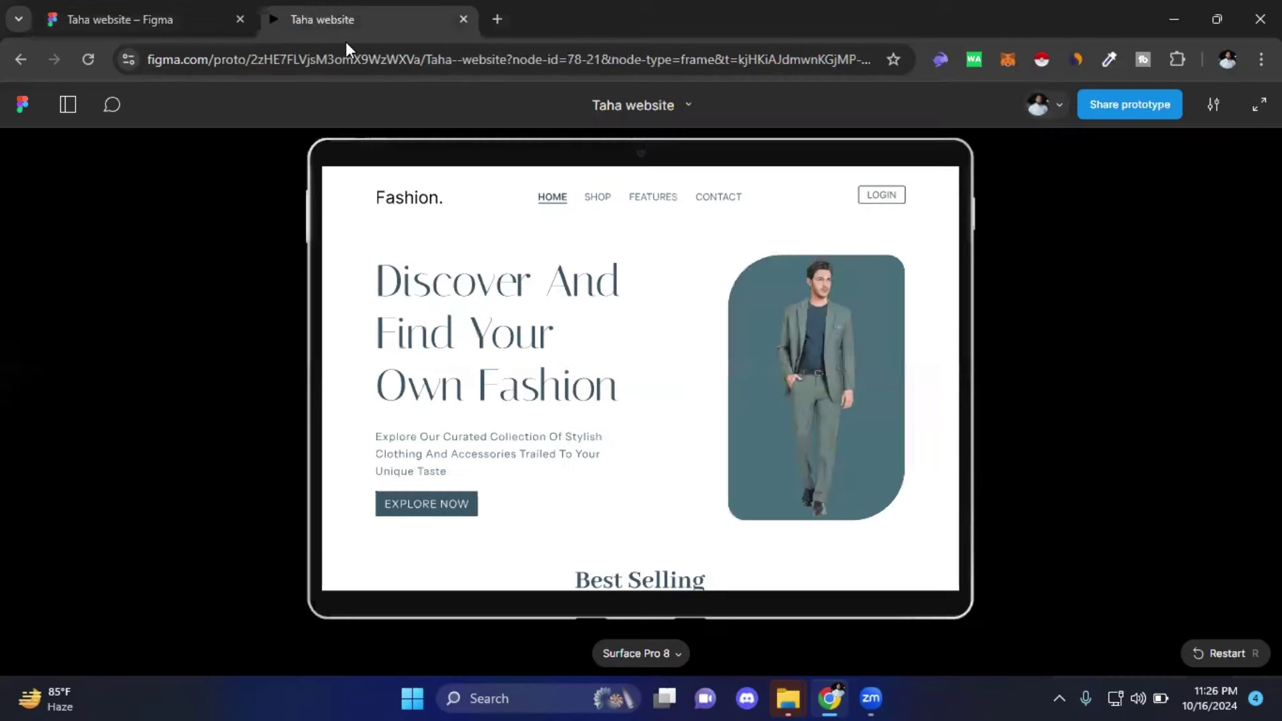
click(88, 59)
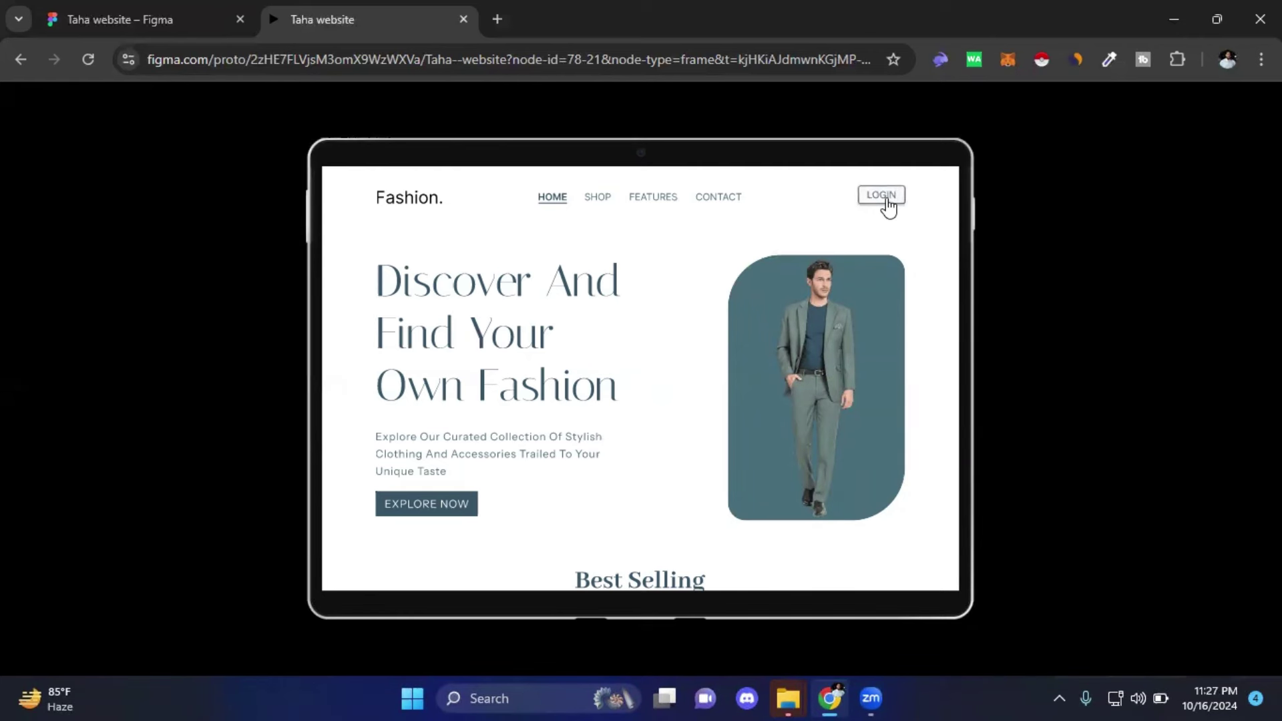
click(889, 204)
click(882, 197)
click(882, 197)
click(882, 197)
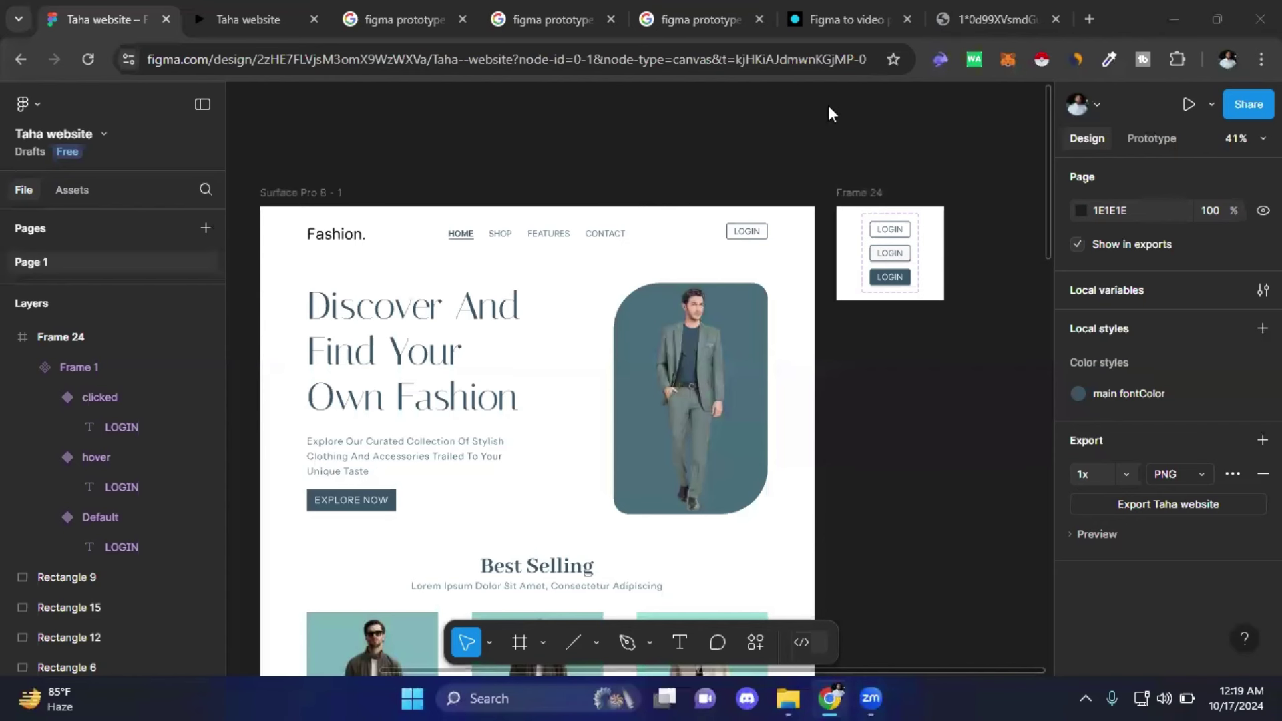
- Draw a new 1176×880 frame, Frame 25, in the empty space below the LOGIN button set
scroll(720, 170, right, 2)
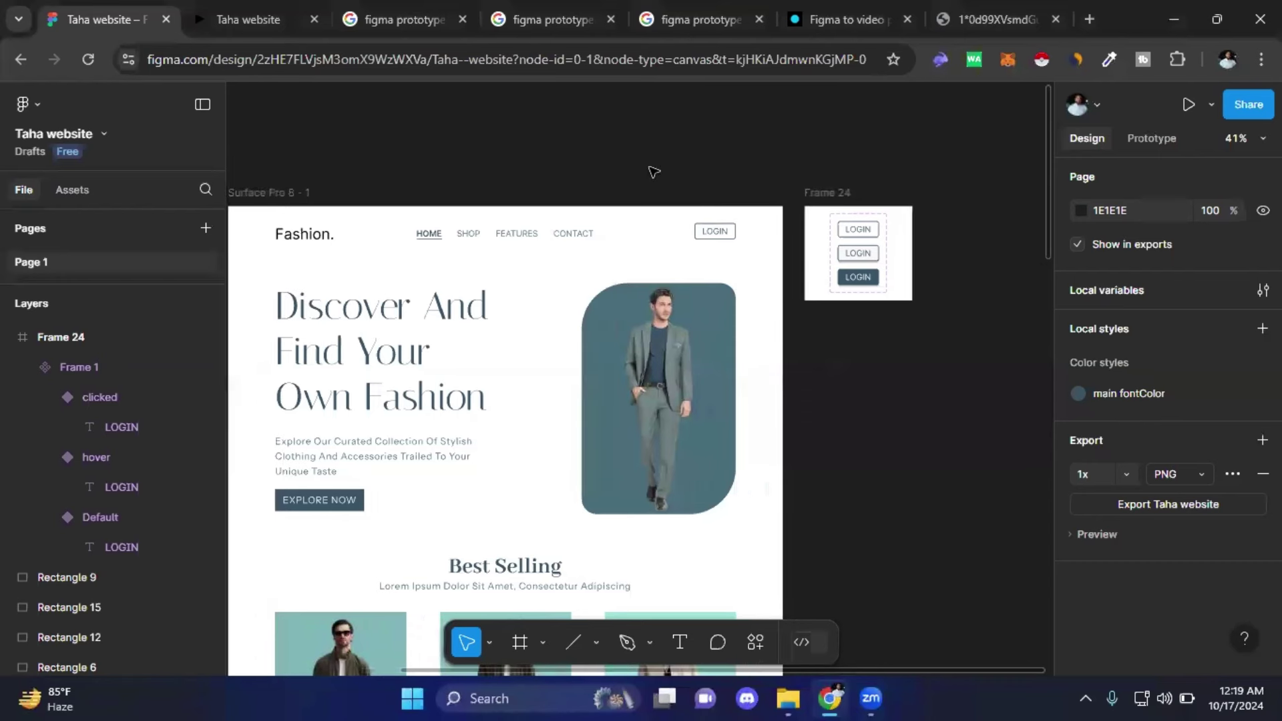
click(847, 242)
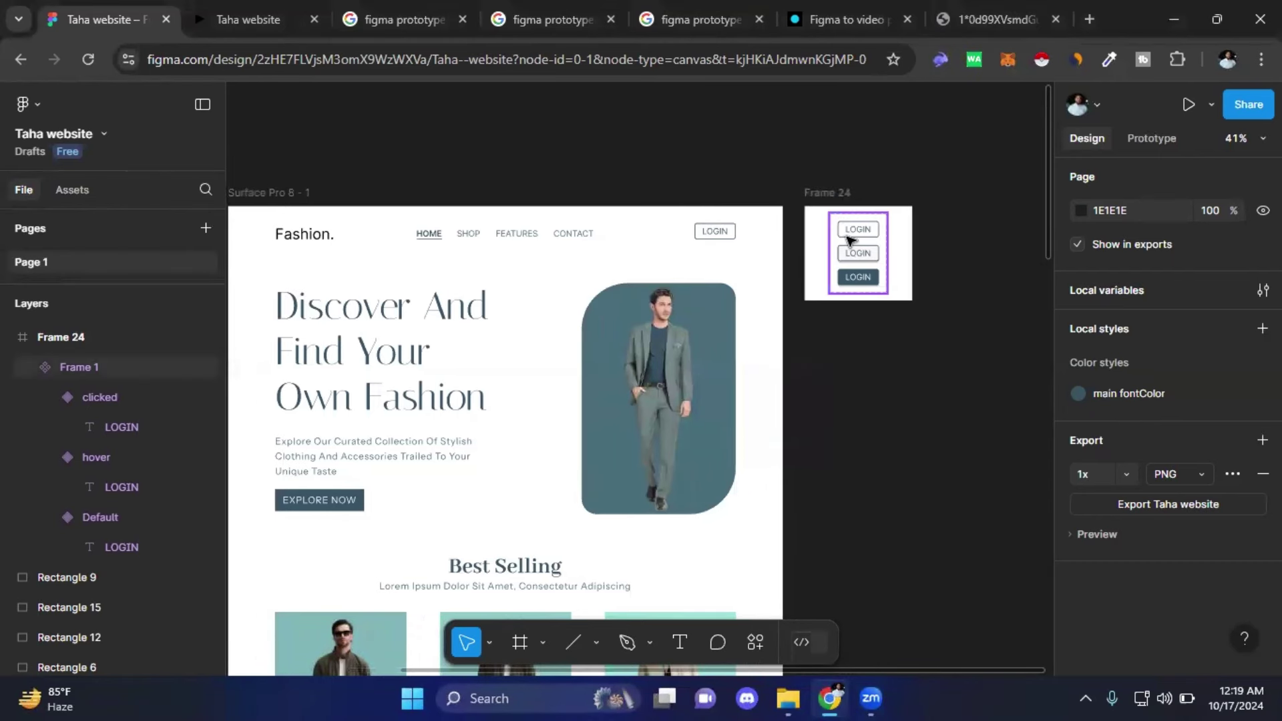
click(742, 250)
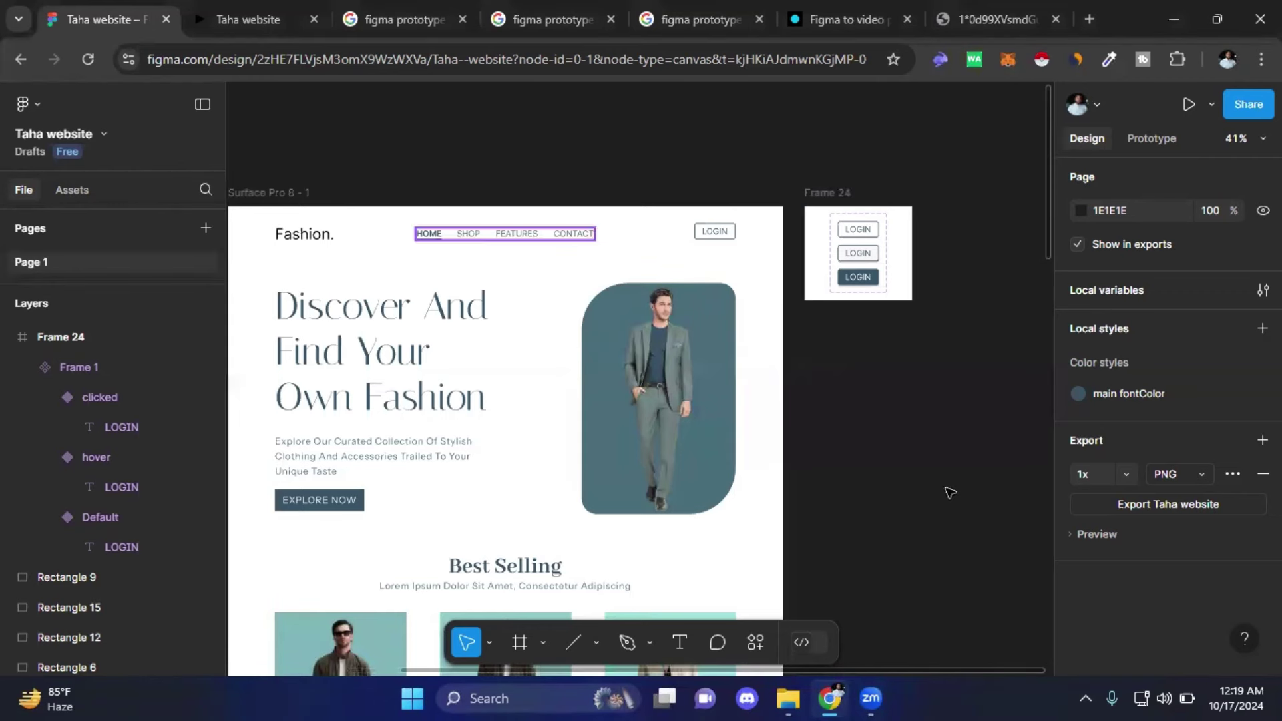
drag(850, 415, 764, 381)
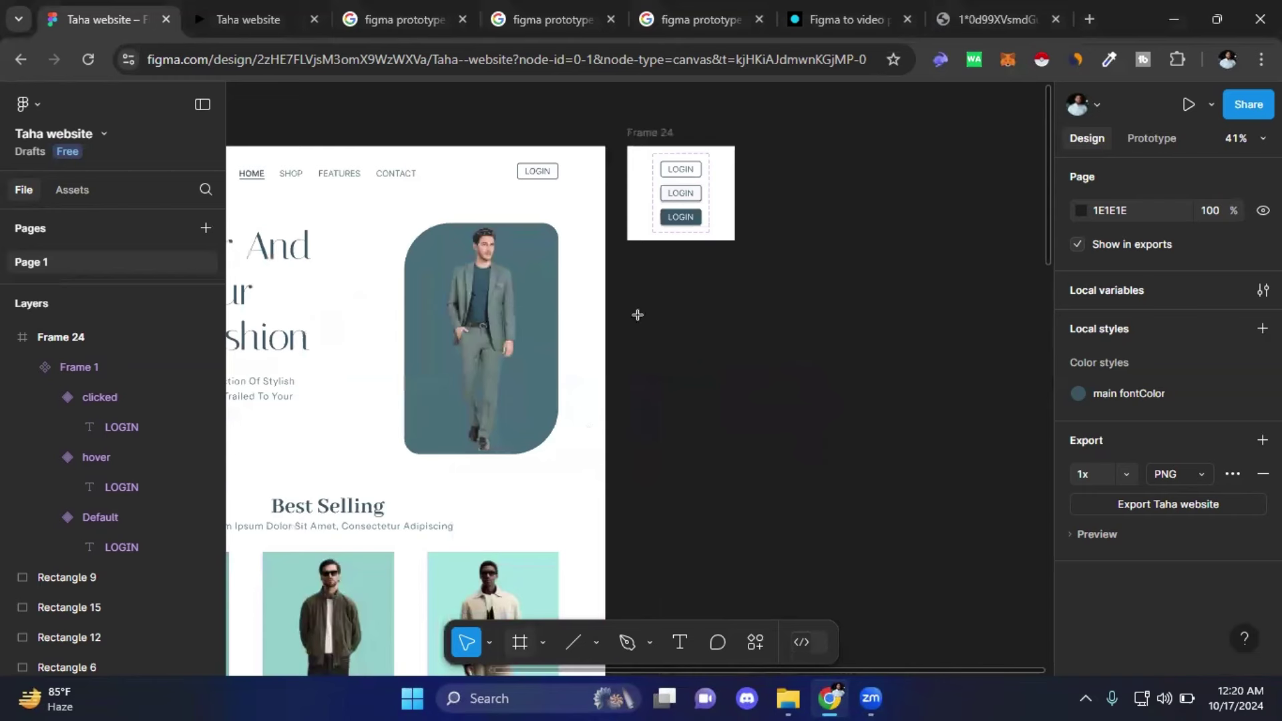
key(f)
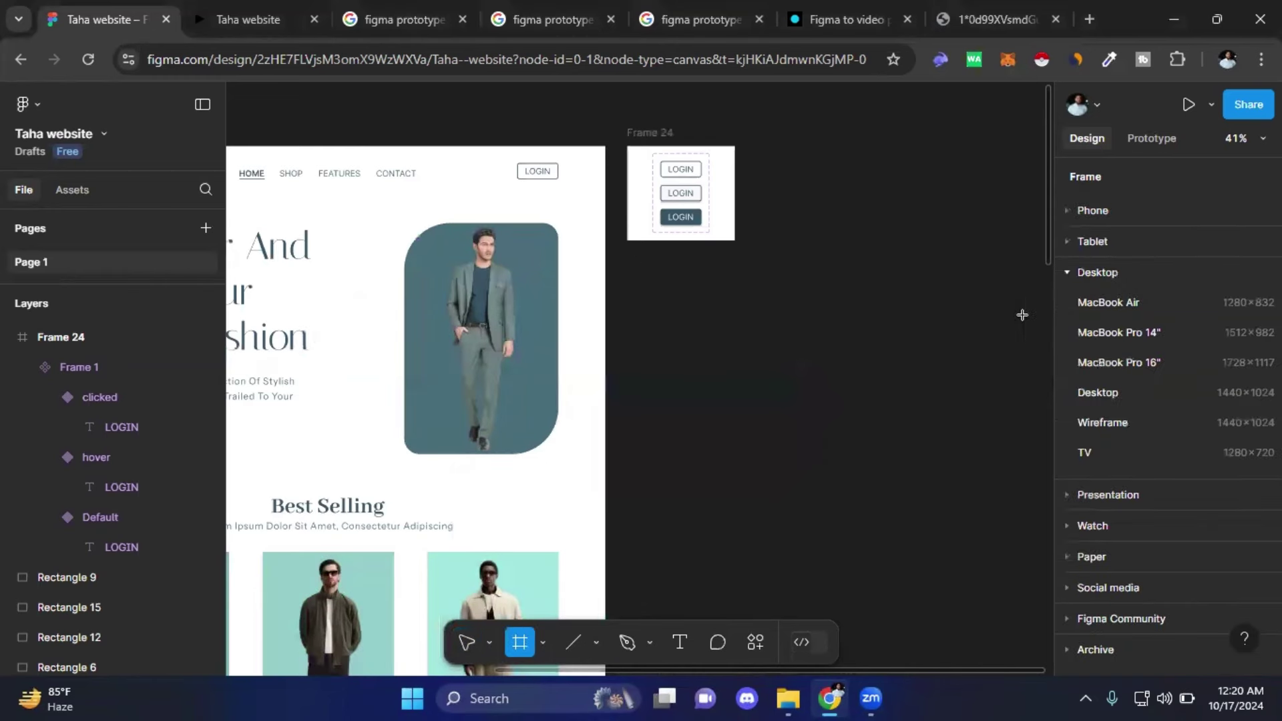
drag(627, 262, 984, 313)
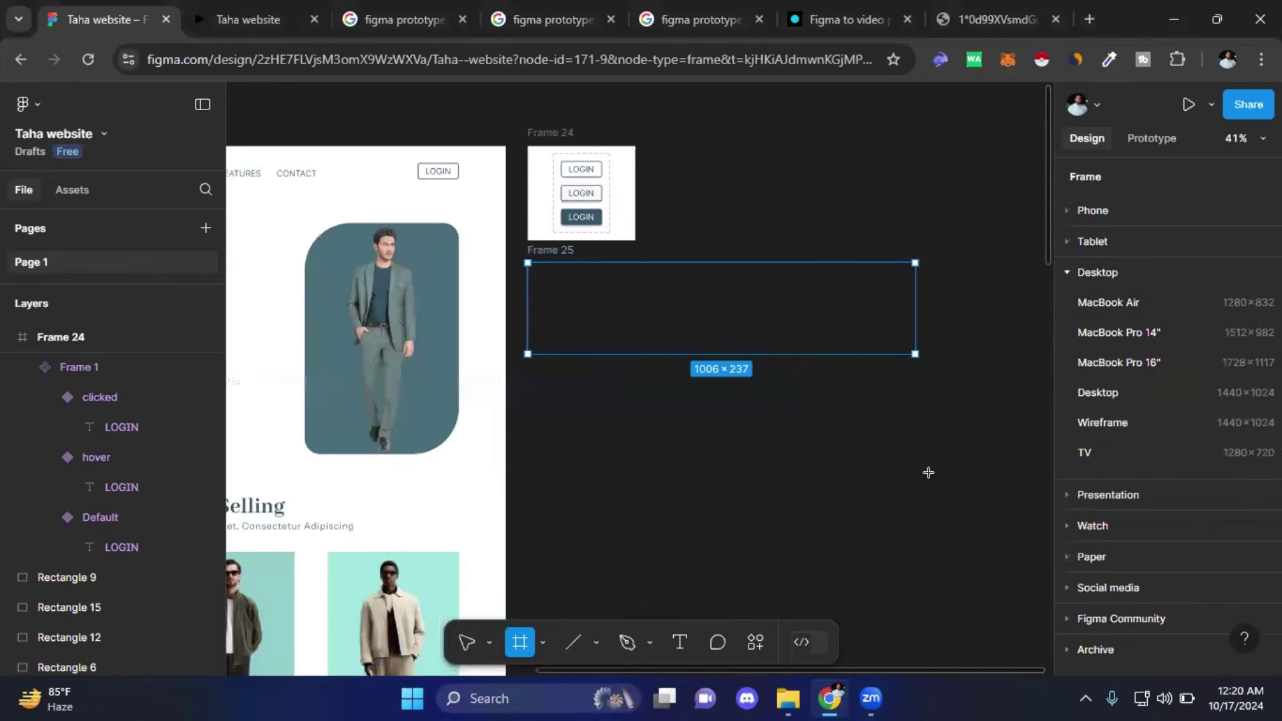
mouse_move(882, 353)
mouse_down()
mouse_move(962, 613)
mouse_move(979, 601)
mouse_up()
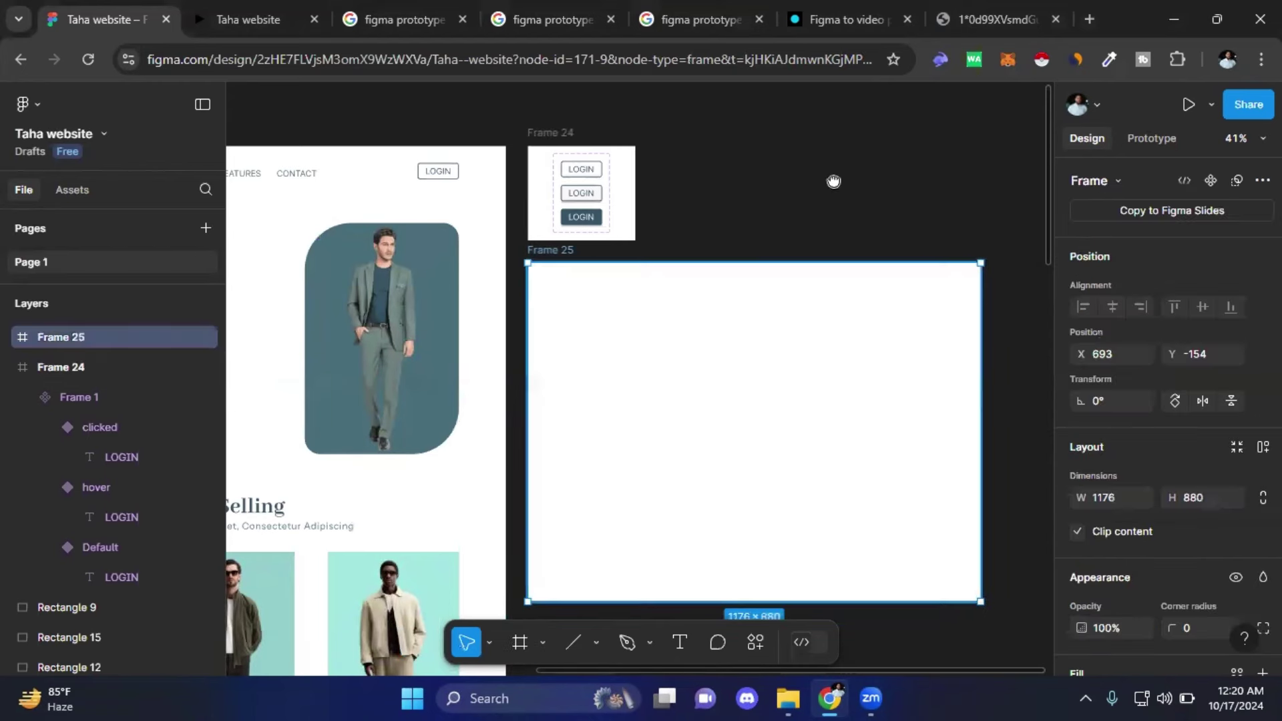
drag(956, 196, 1185, 227)
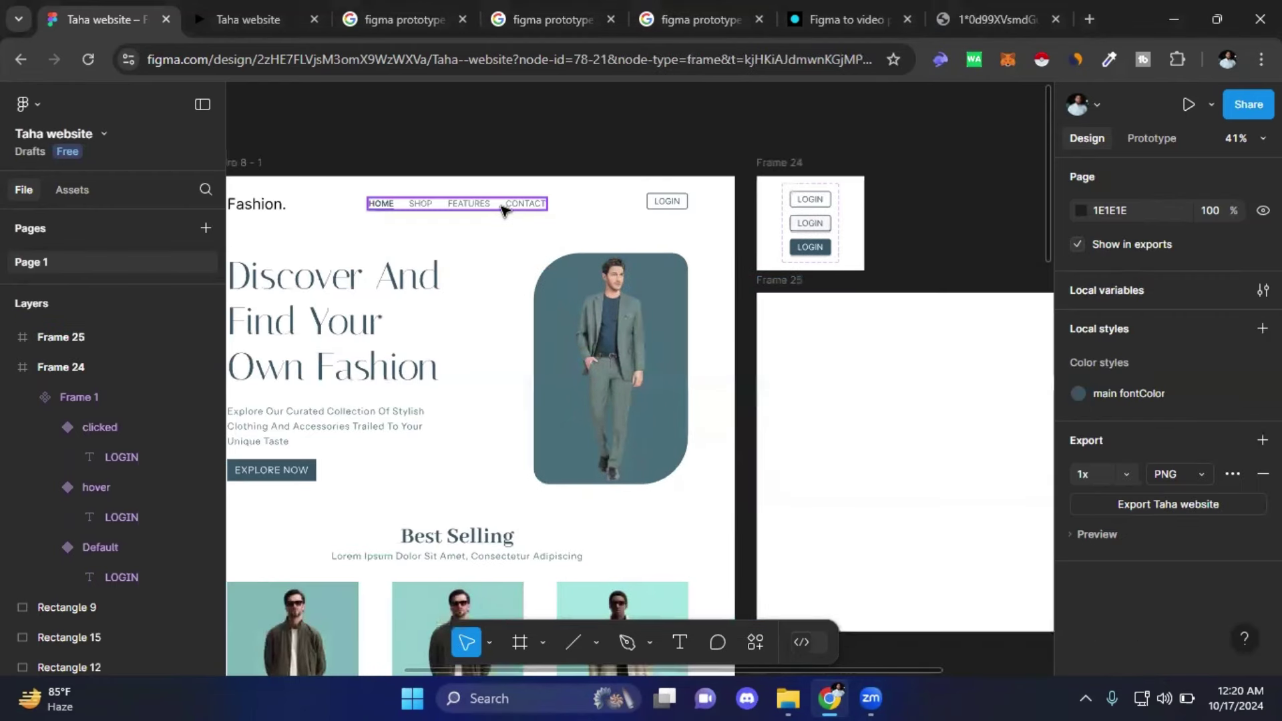
- Select HOME, its underline Line 1, and the SHOP, FEATURES and CONTACT links inside Component 1
click(503, 210)
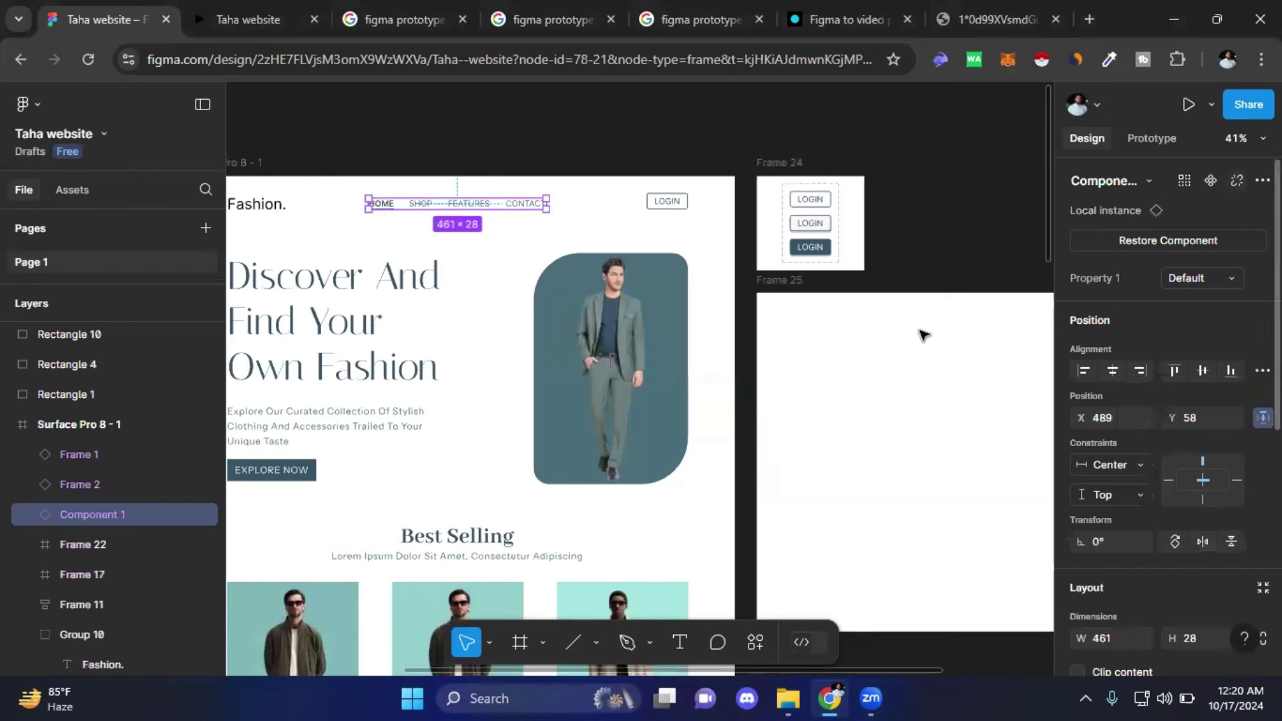
click(847, 320)
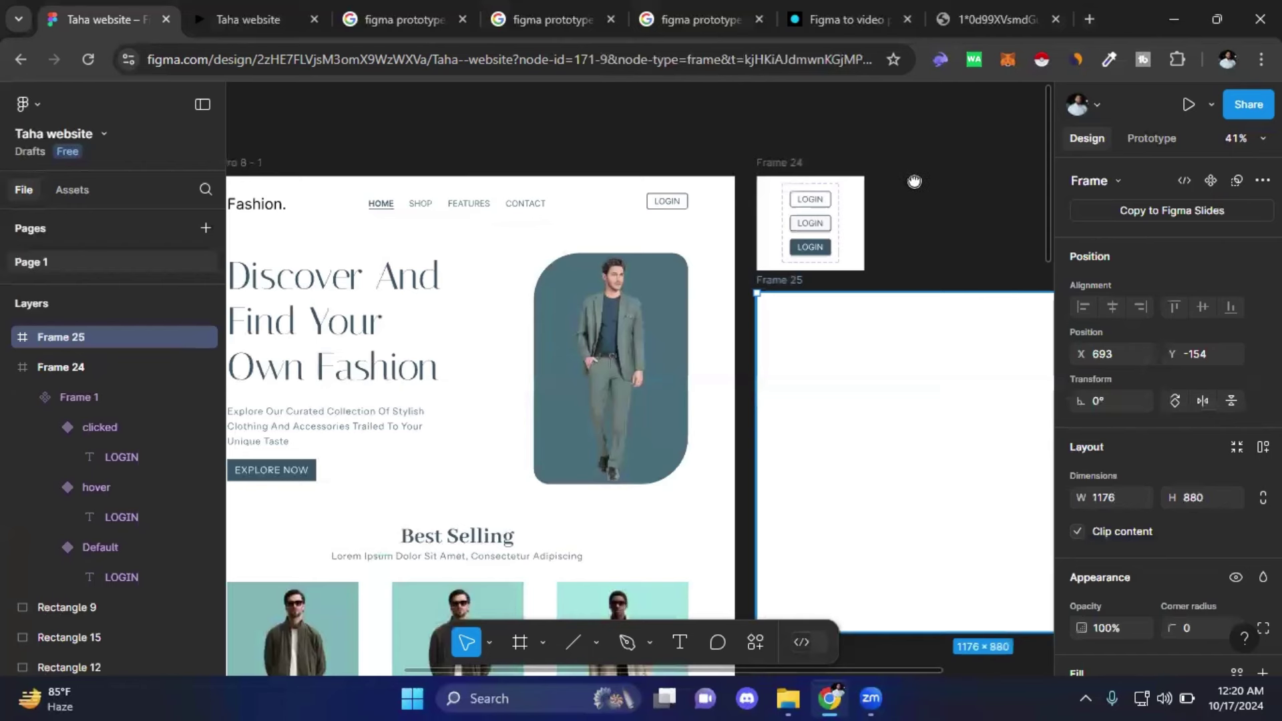
scroll(400, 194, up, 2)
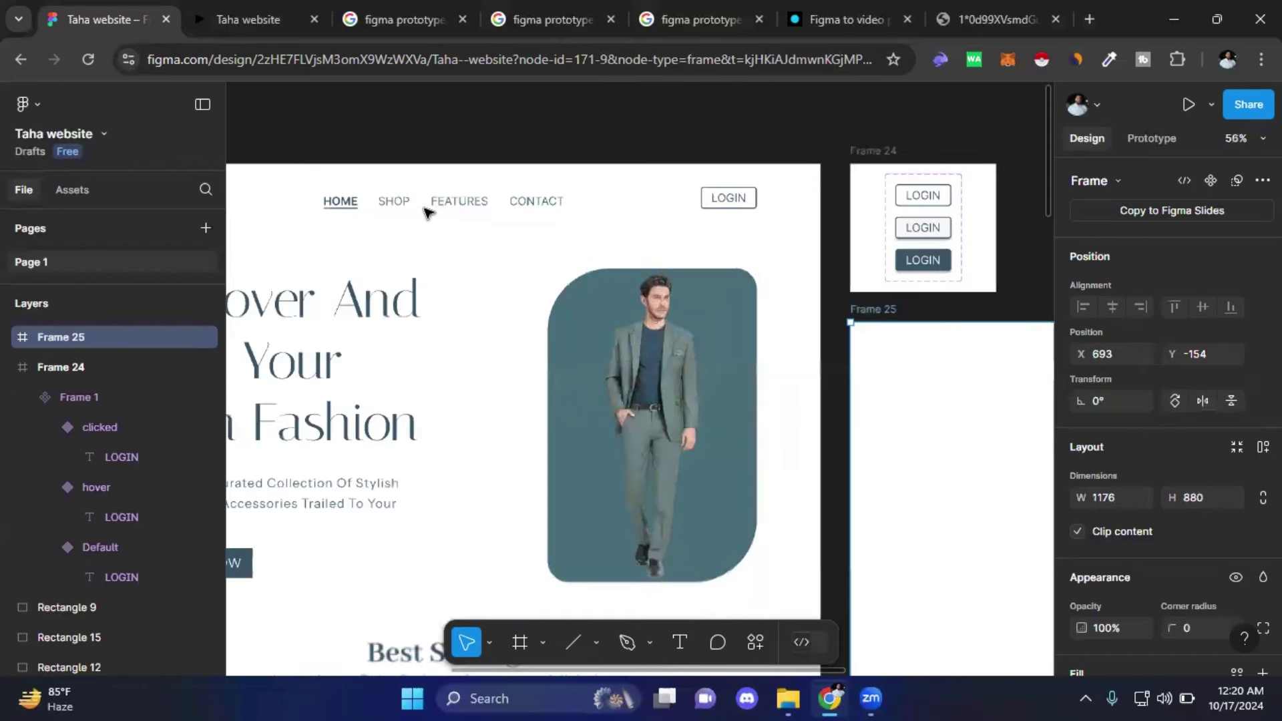
scroll(427, 212, up, 2)
click(434, 214)
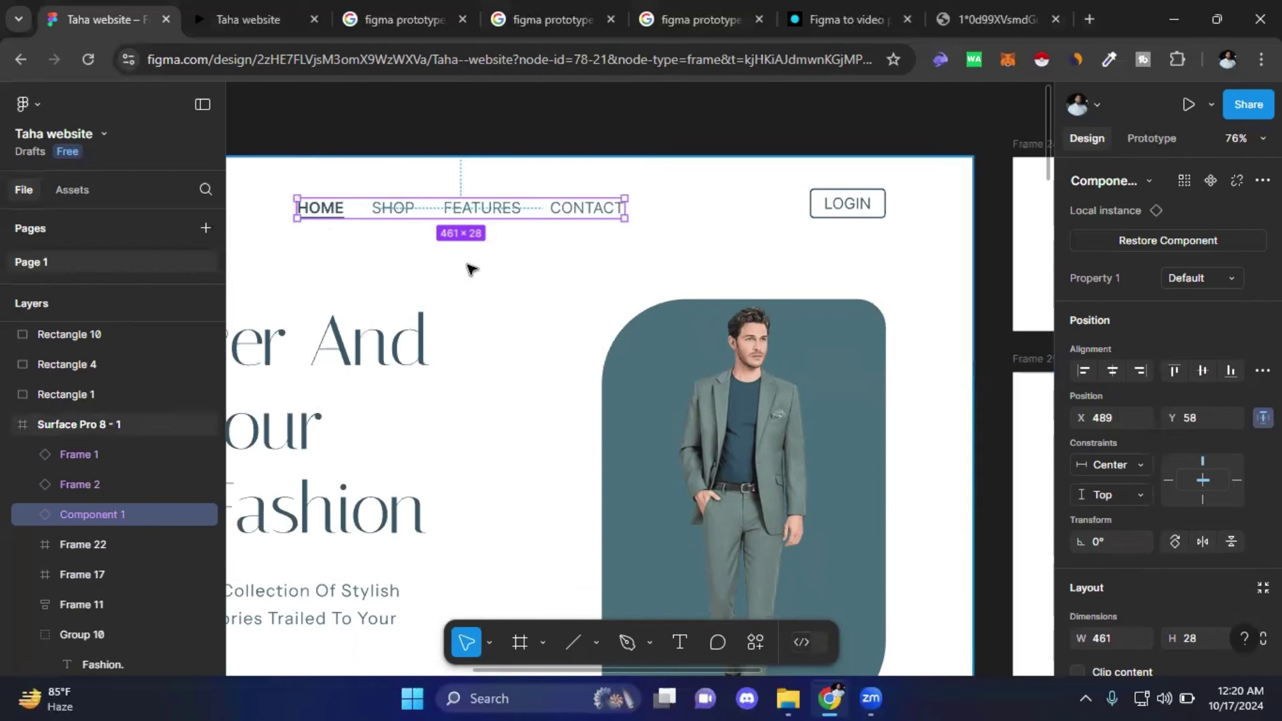
ctrl+scroll(473, 270, up, 5)
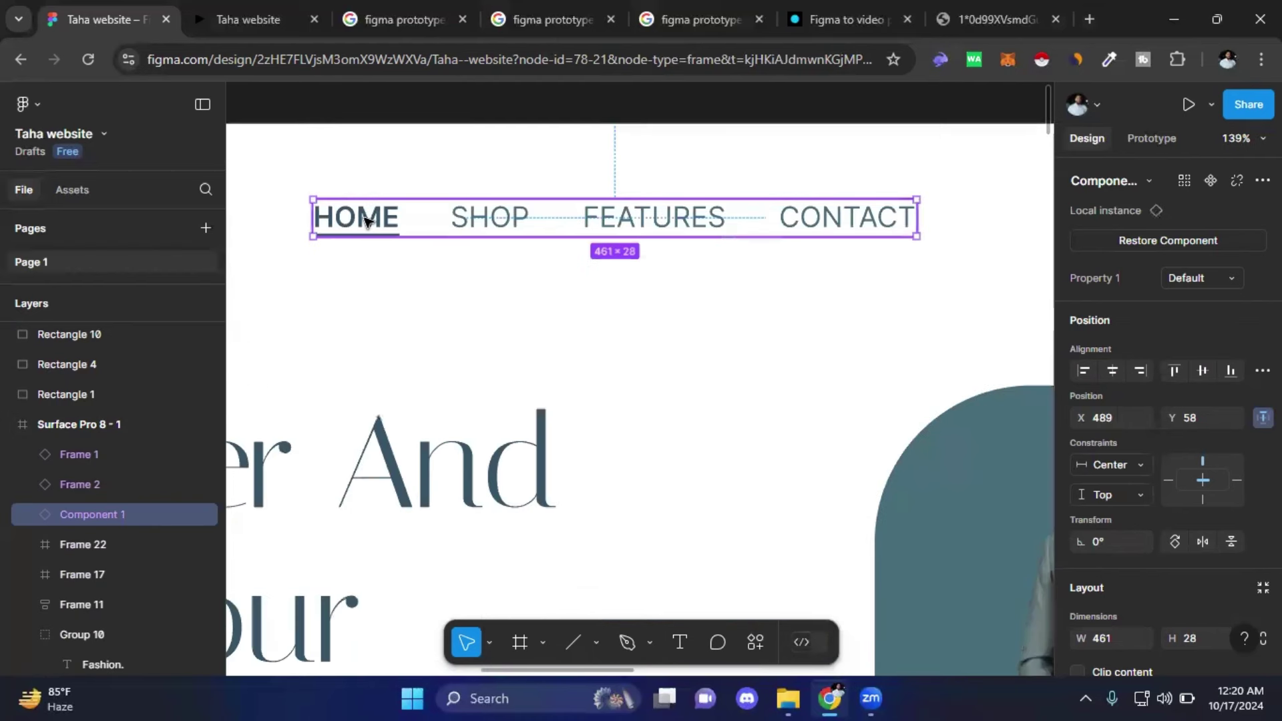
double_click(364, 221)
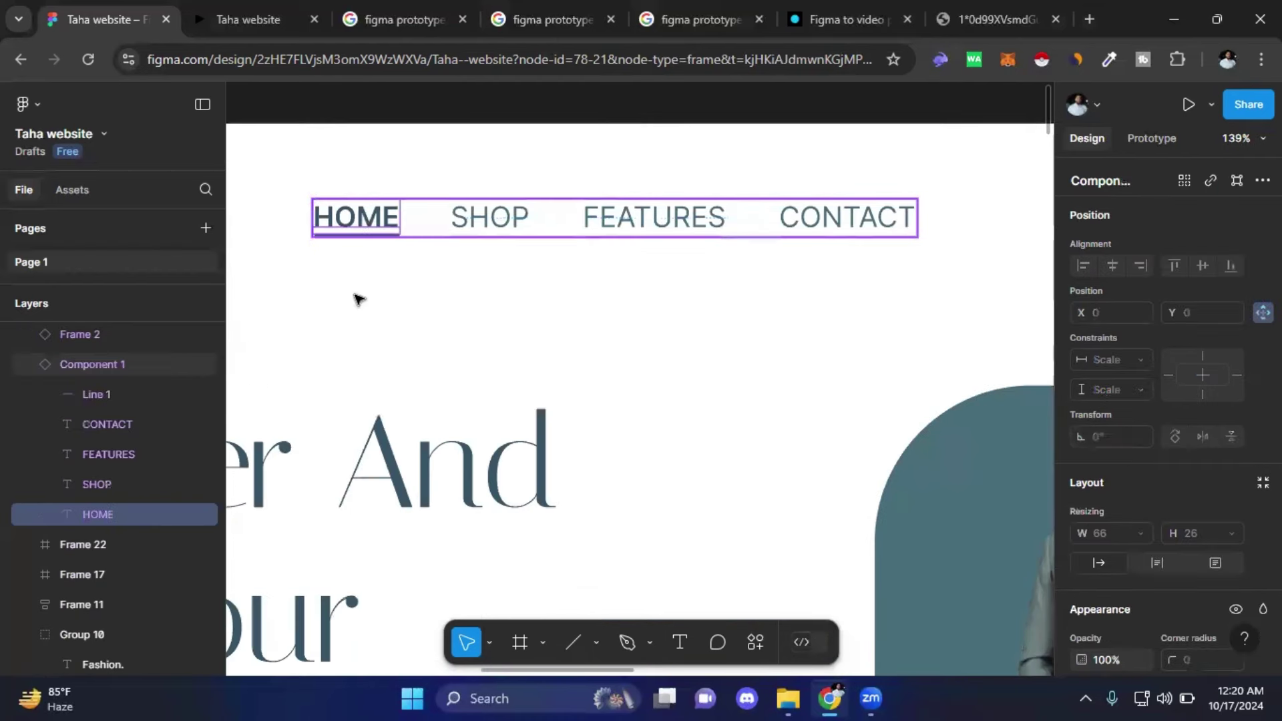
shift+click(358, 235)
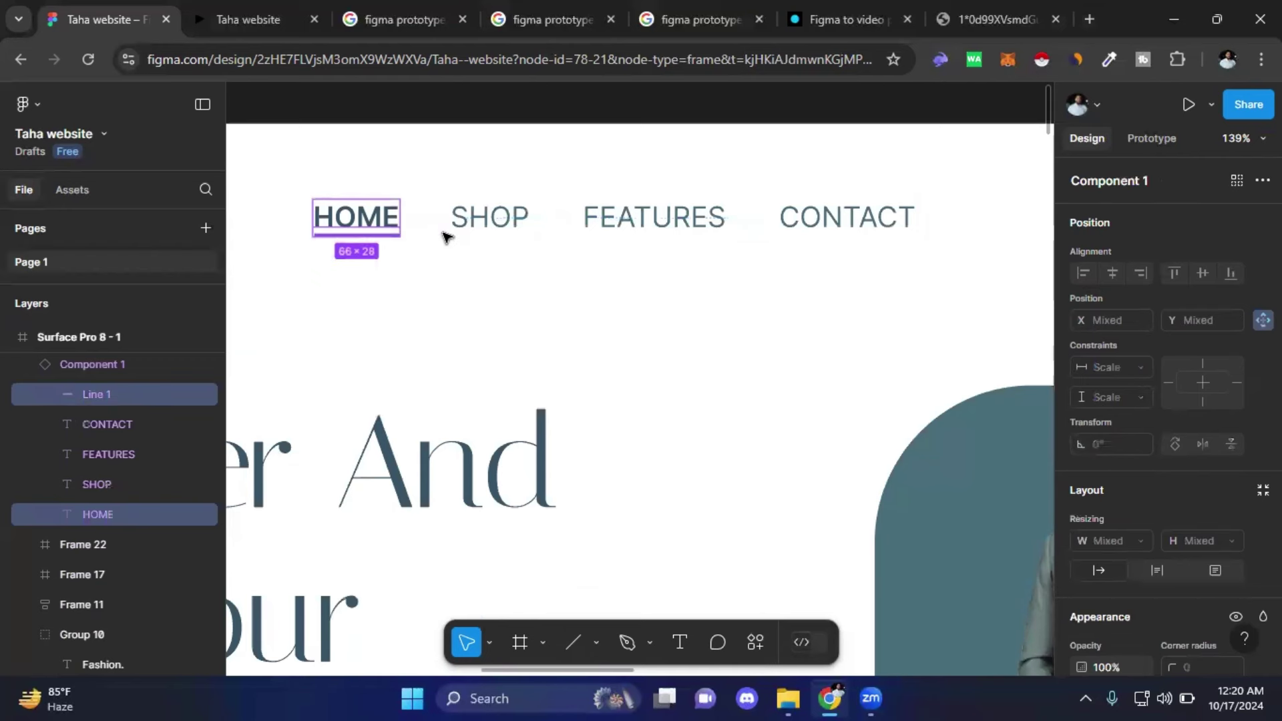
shift+click(678, 222)
shift+click(867, 218)
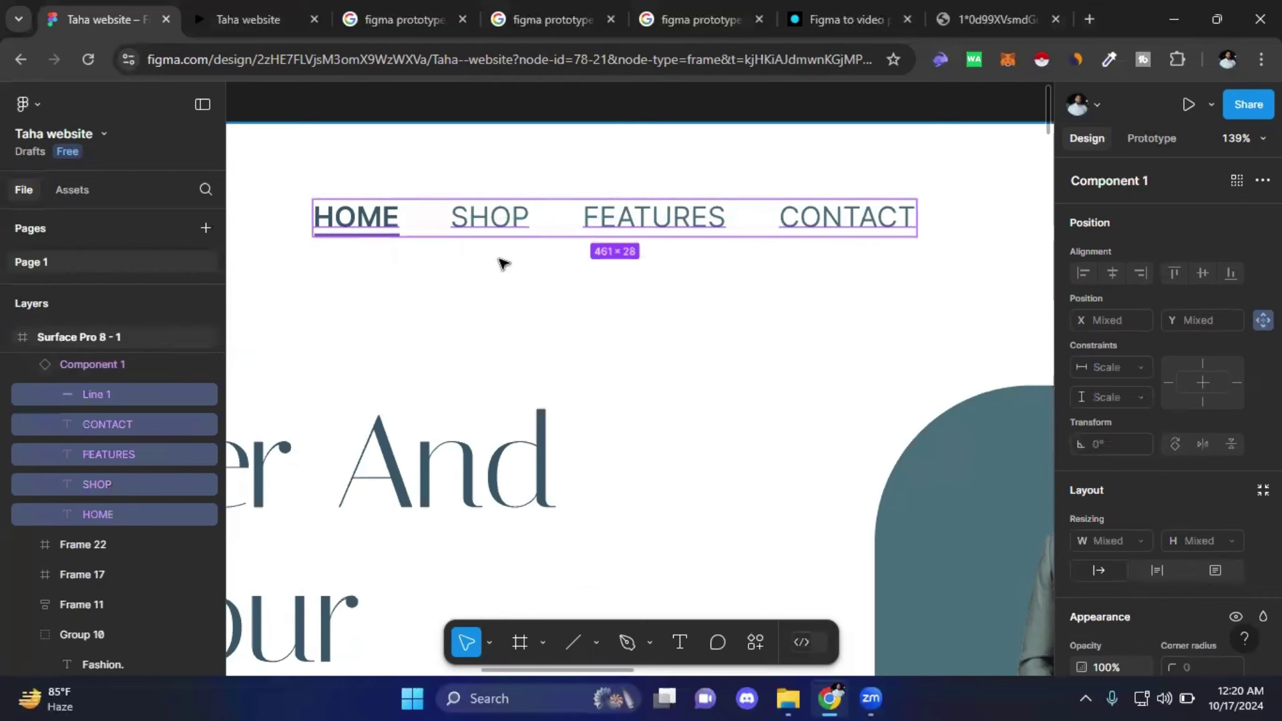
scroll(503, 262, down, 3)
scroll(502, 263, down, 10)
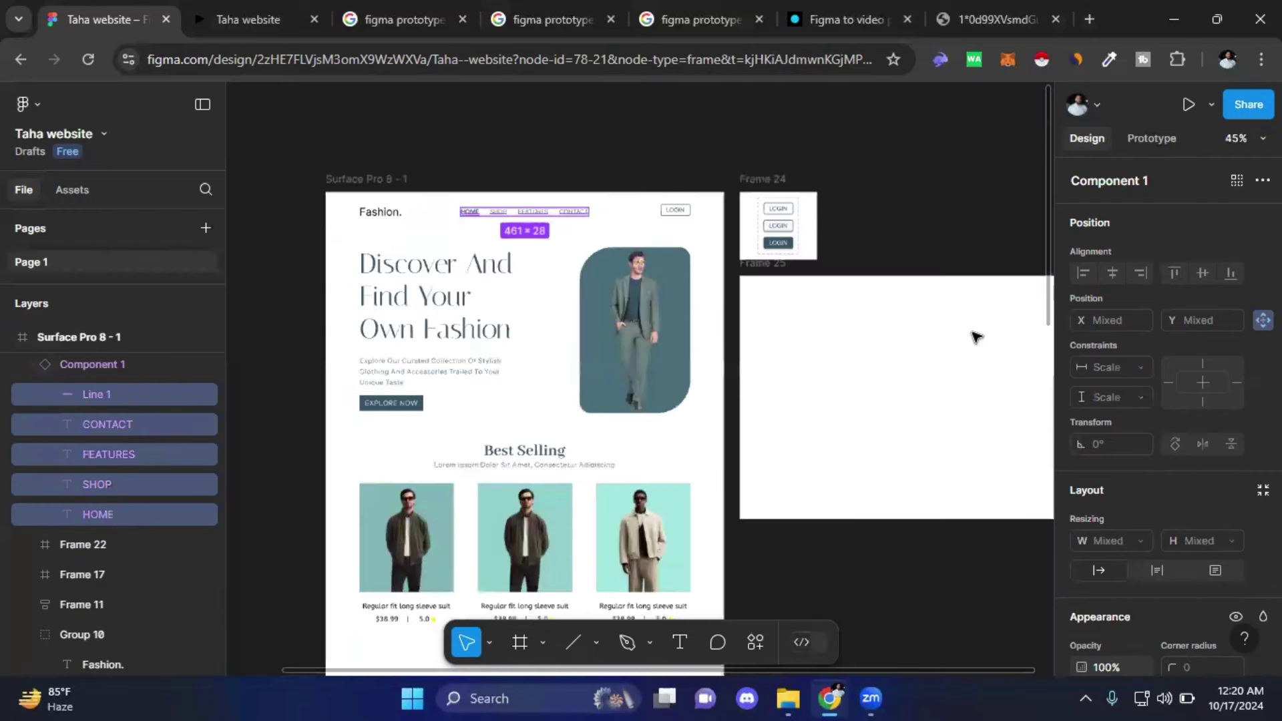
scroll(612, 319, up, 4)
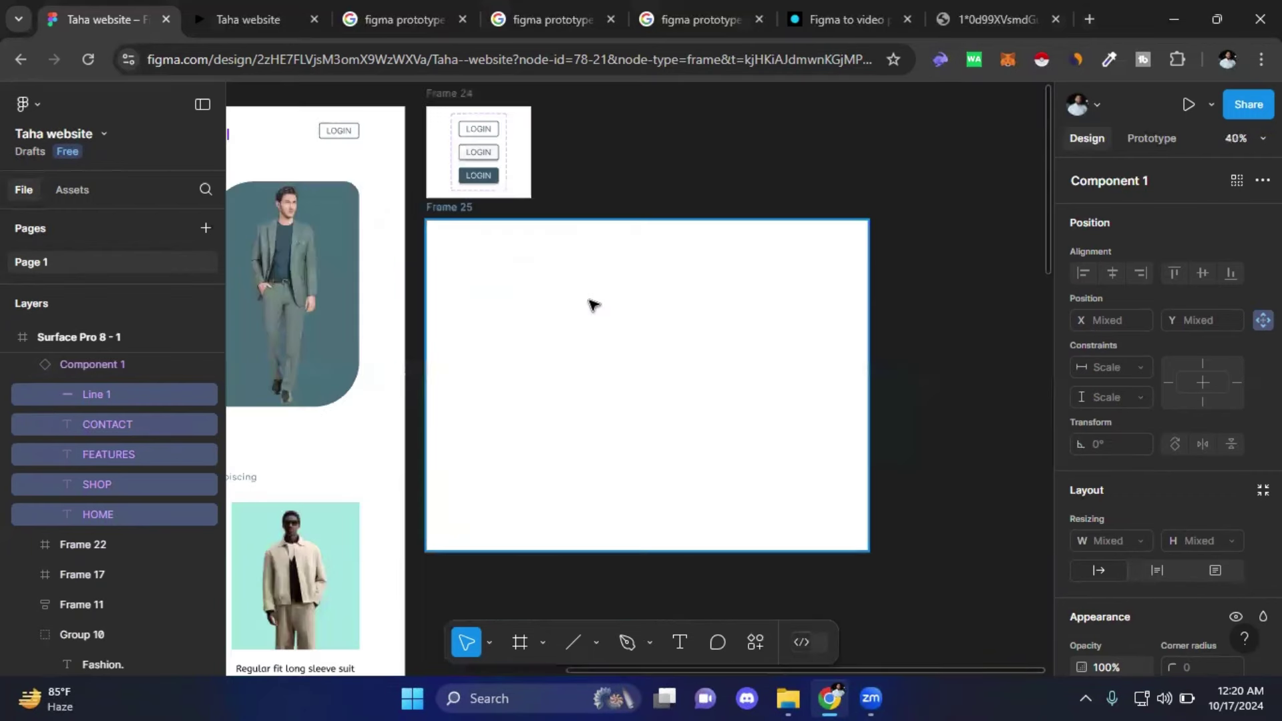
- Paste the nav links into Frame 25 and nudge them slightly right and down from the corner
click(592, 304)
key(ctrl+v)
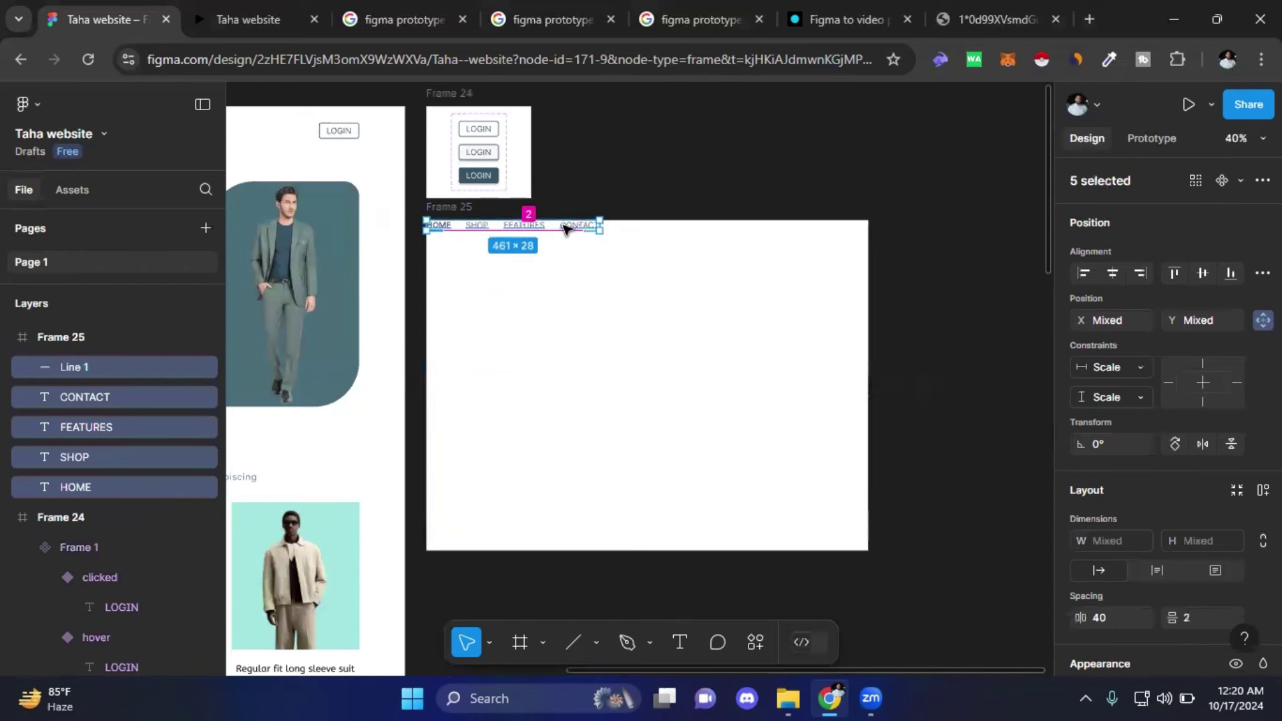
scroll(568, 230, up, 3)
key(shift+Right)
key(shift+Right)
key(shift+Right)
key(shift+Down)
key(shift+Down)
key(shift+Down)
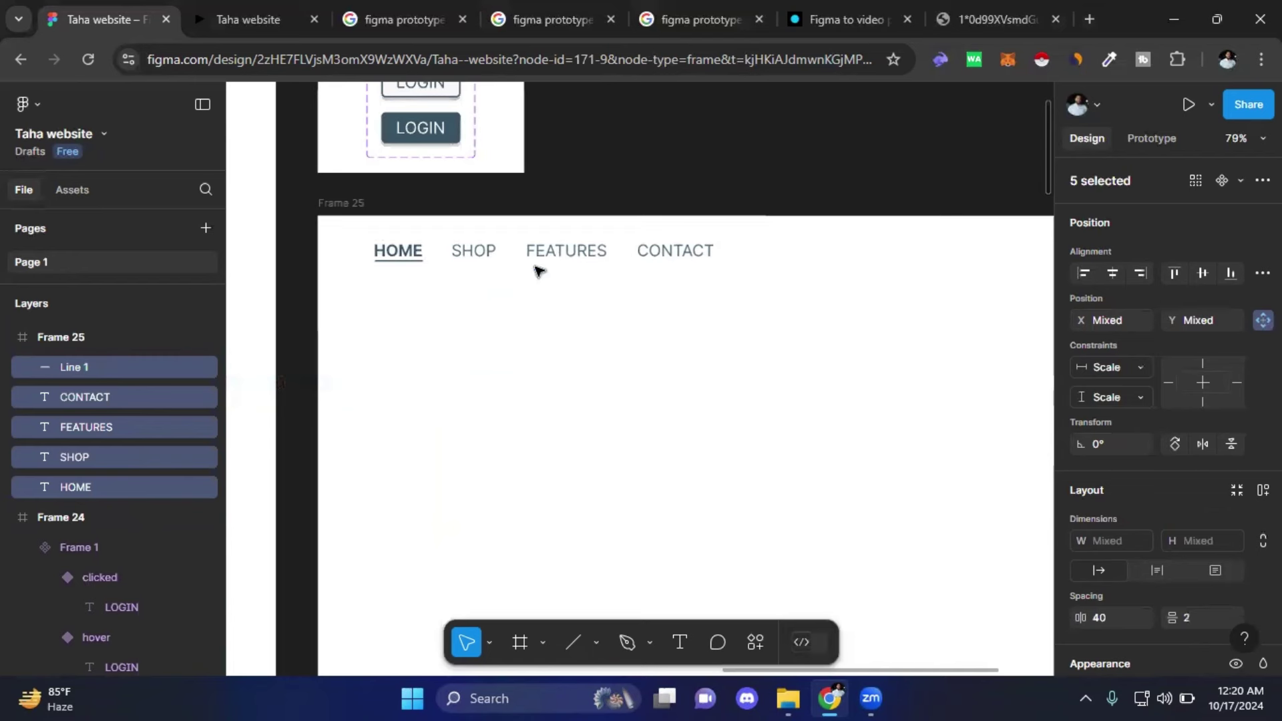
key(shift+Down)
key(Down)
key(Down)
key(Down)
key(Right)
key(Right)
key(Right)
click(508, 306)
scroll(507, 306, down, 1)
- Widen Frame 25 to 1304 px, keeping its 880 height
scroll(507, 304, down, 3)
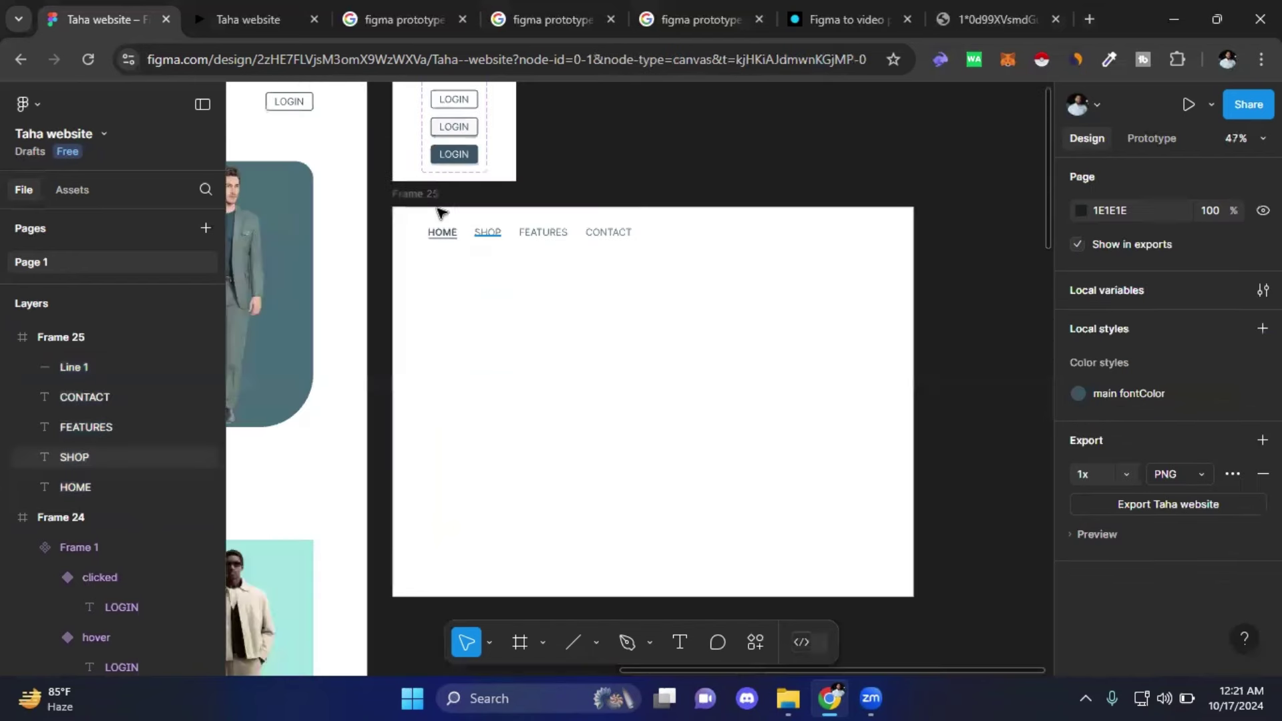
click(427, 201)
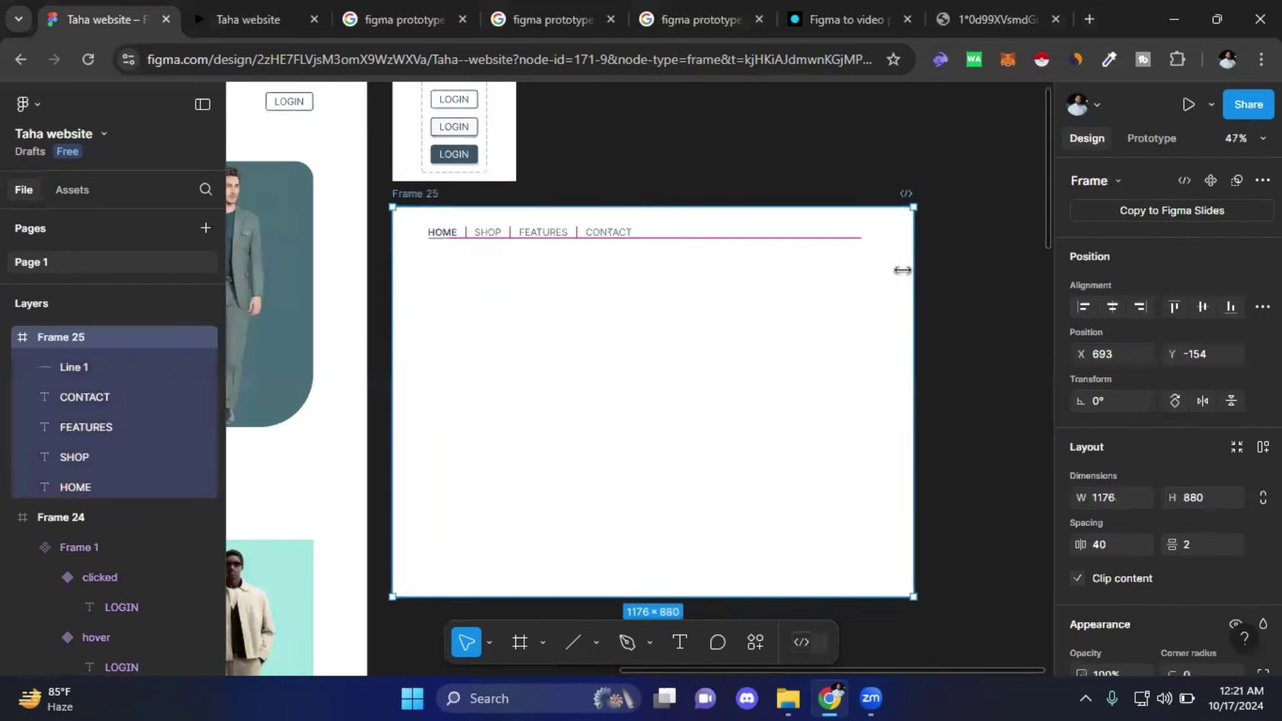
mouse_move(749, 272)
mouse_down()
mouse_move(726, 272)
mouse_move(970, 279)
mouse_up()
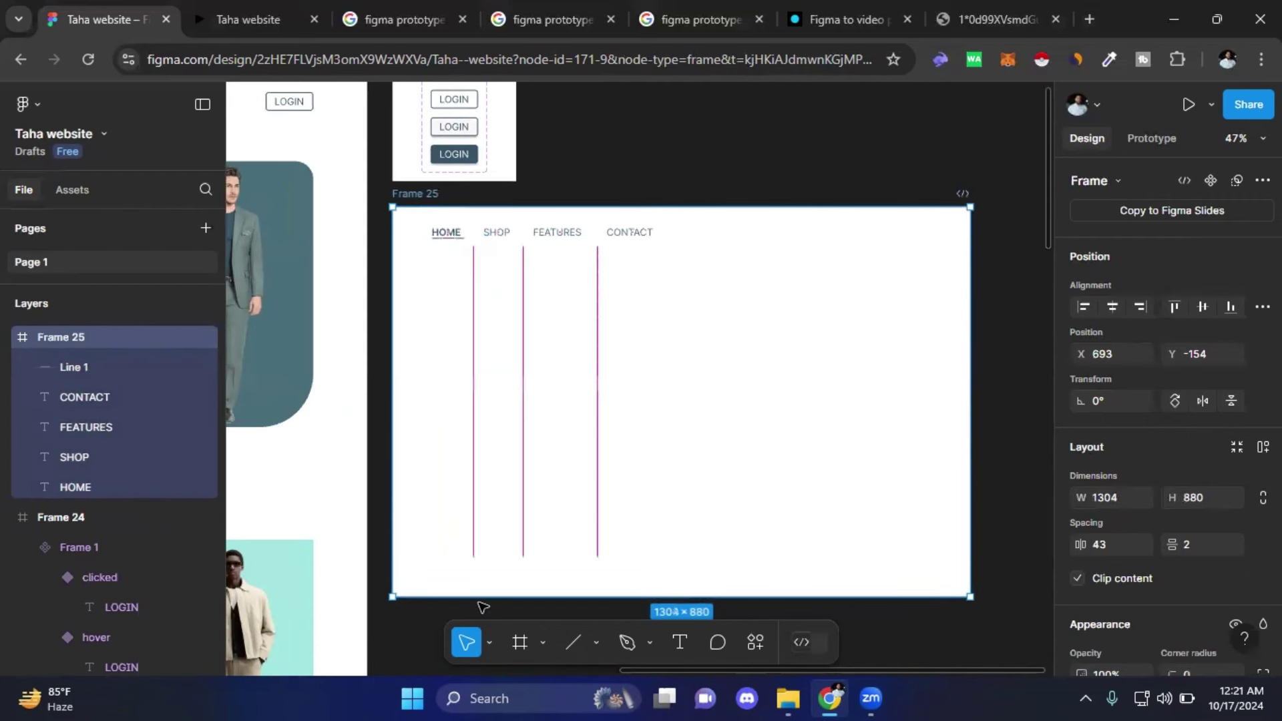
- Try scaling Frame 25 with the Scale tool (K), then undo back to 1304×880 and return to Move
click(488, 642)
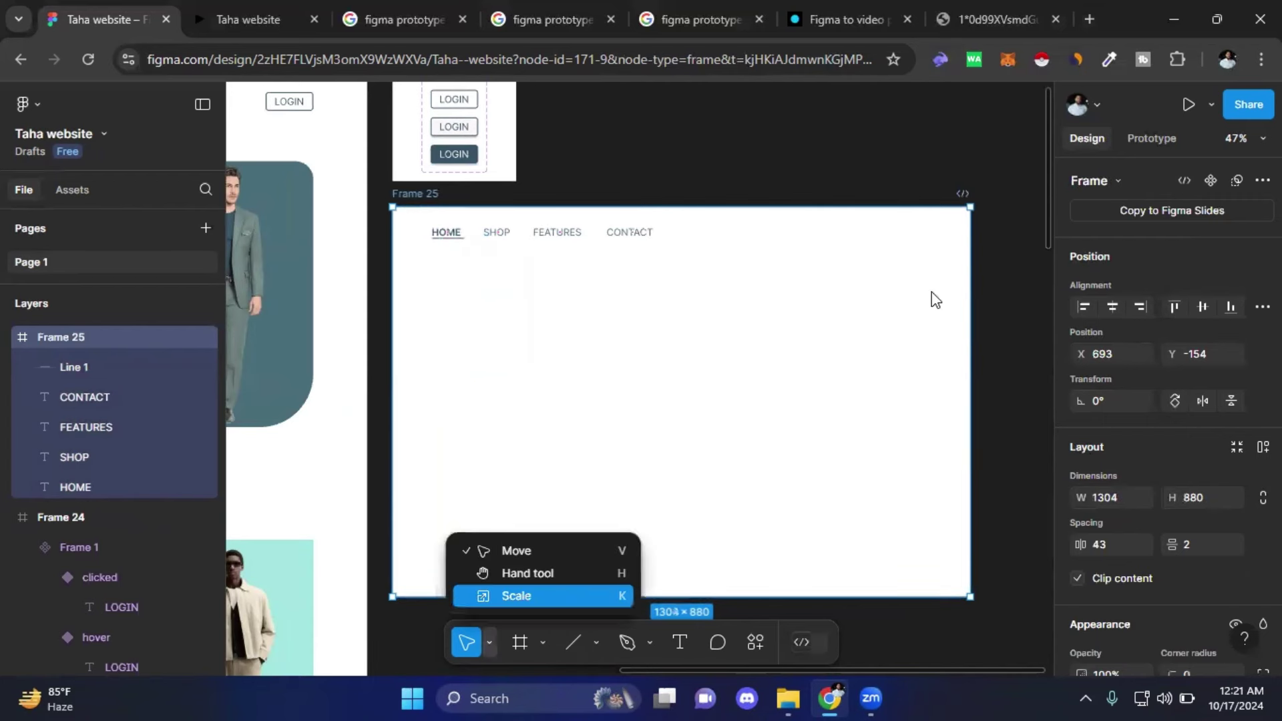
key(k)
drag(972, 267, 831, 281)
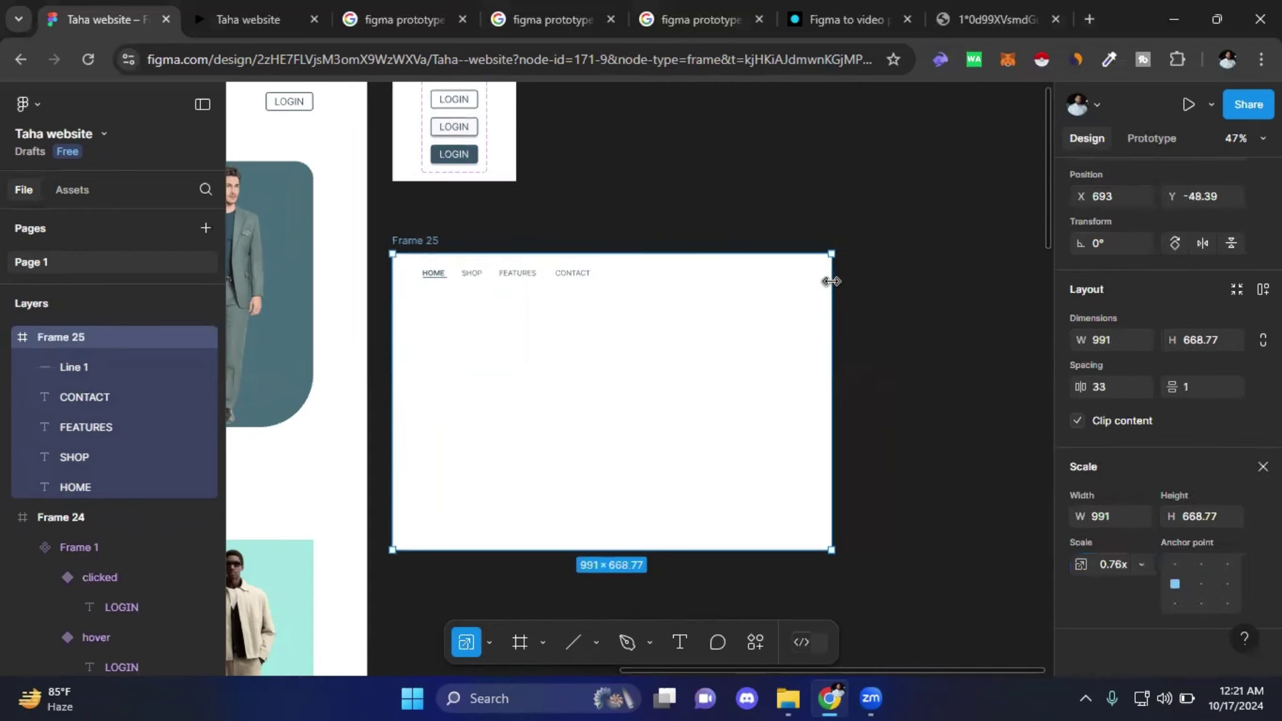
key(ctrl+z)
click(928, 233)
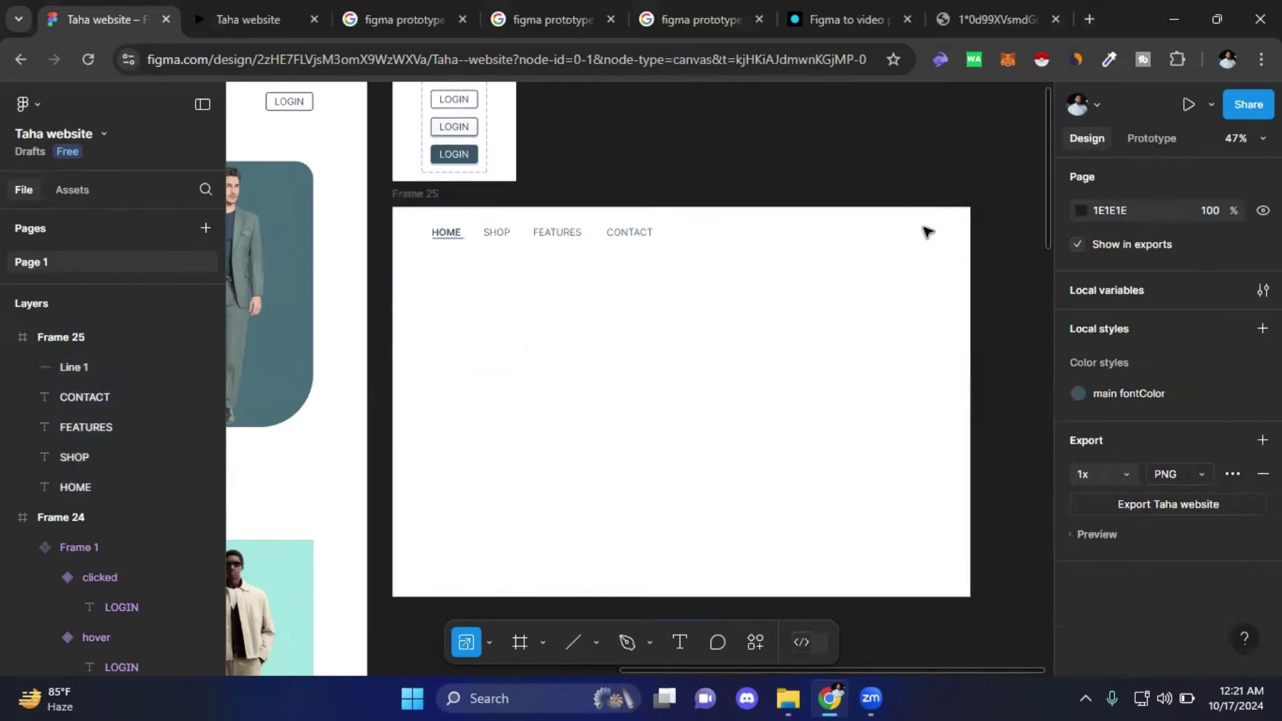
click(960, 221)
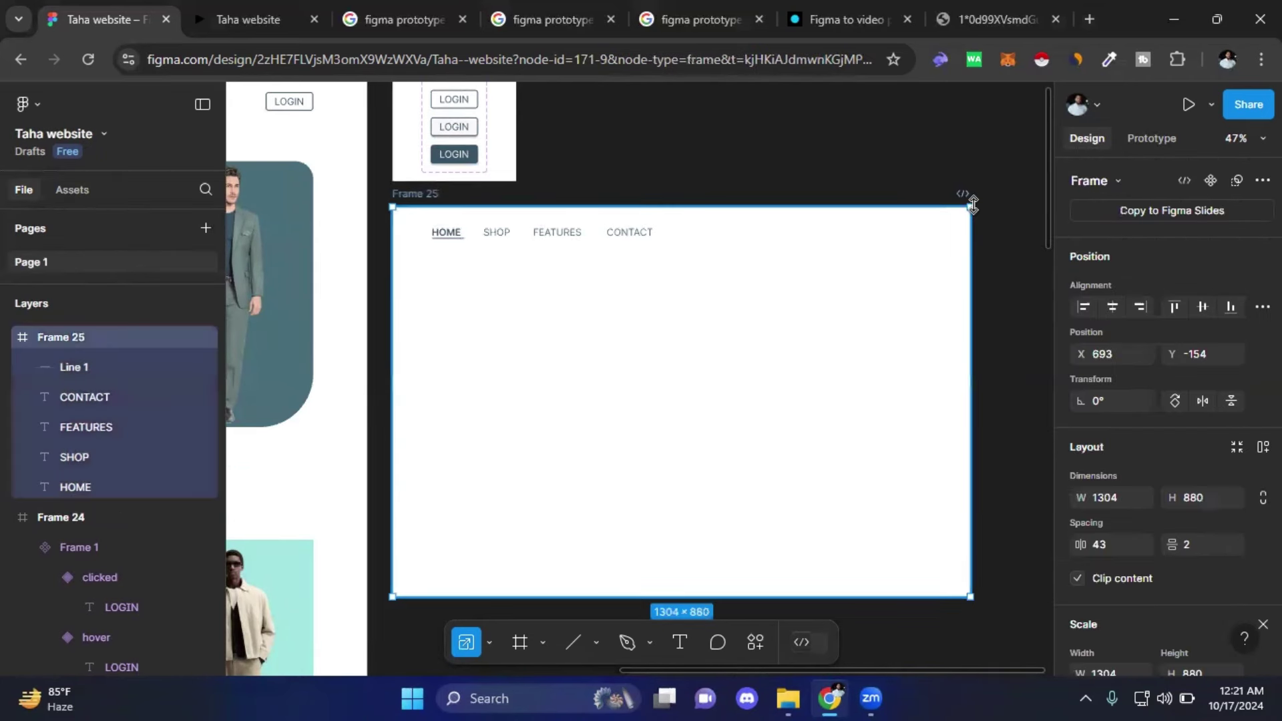
drag(887, 221, 837, 235)
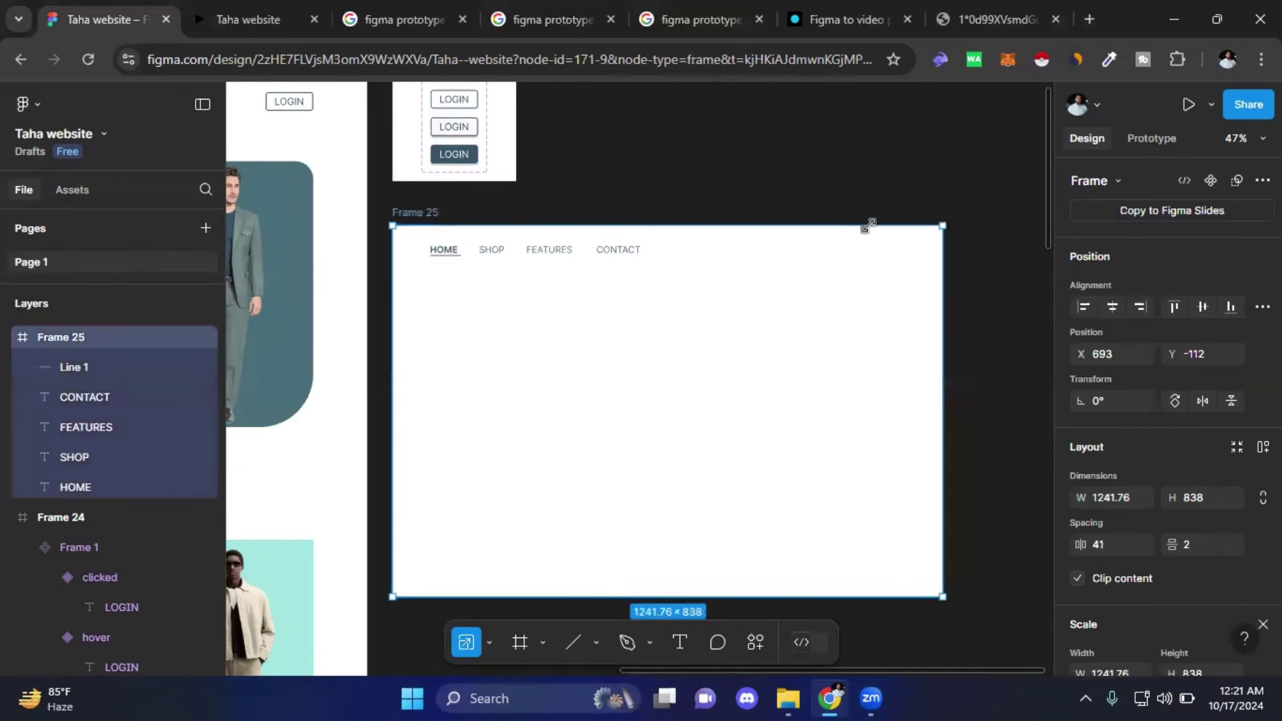
click(490, 642)
key(v)
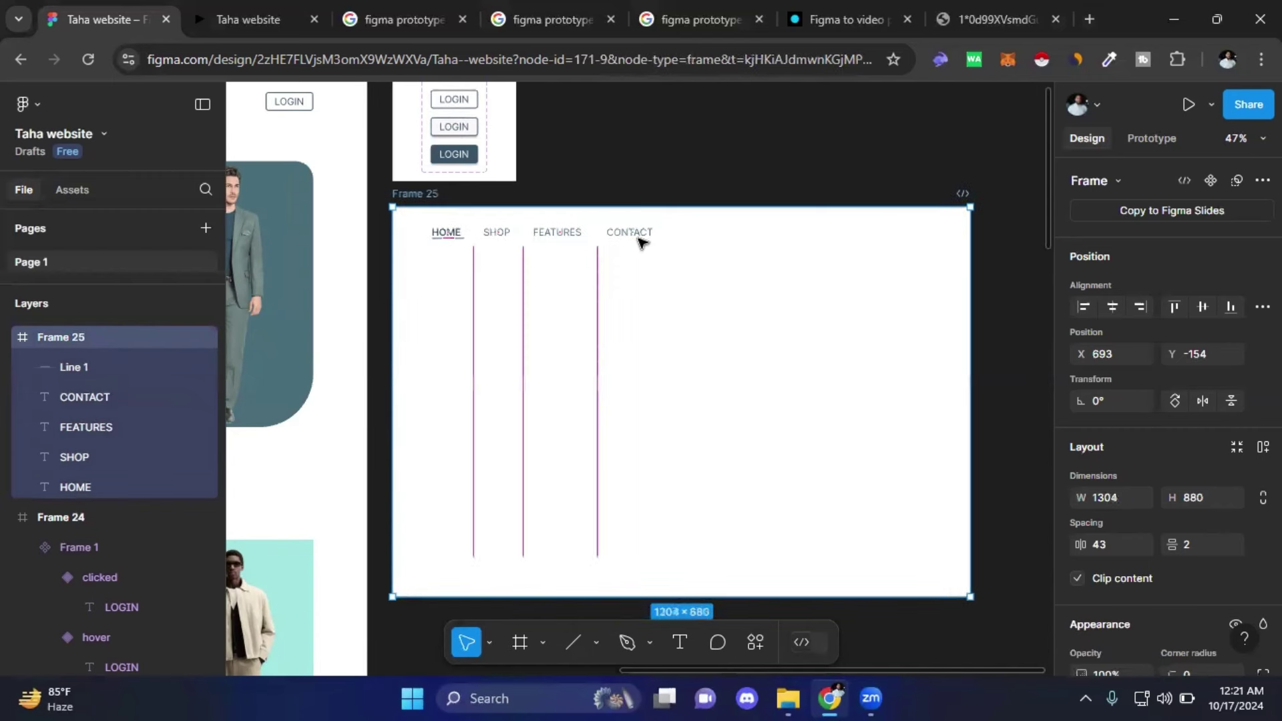
key(ctrl+z)
click(471, 234)
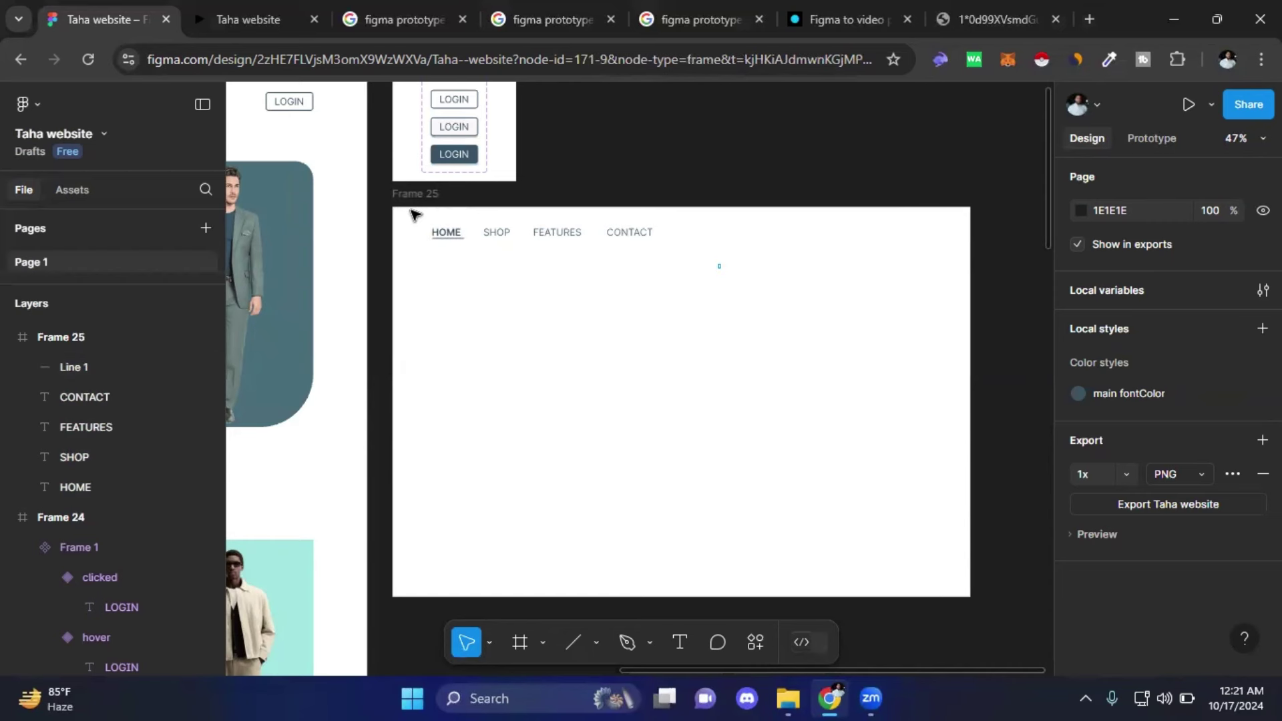
- Select the four nav links and underline in Frame 25 and remove them from the frame
drag(410, 215, 720, 270)
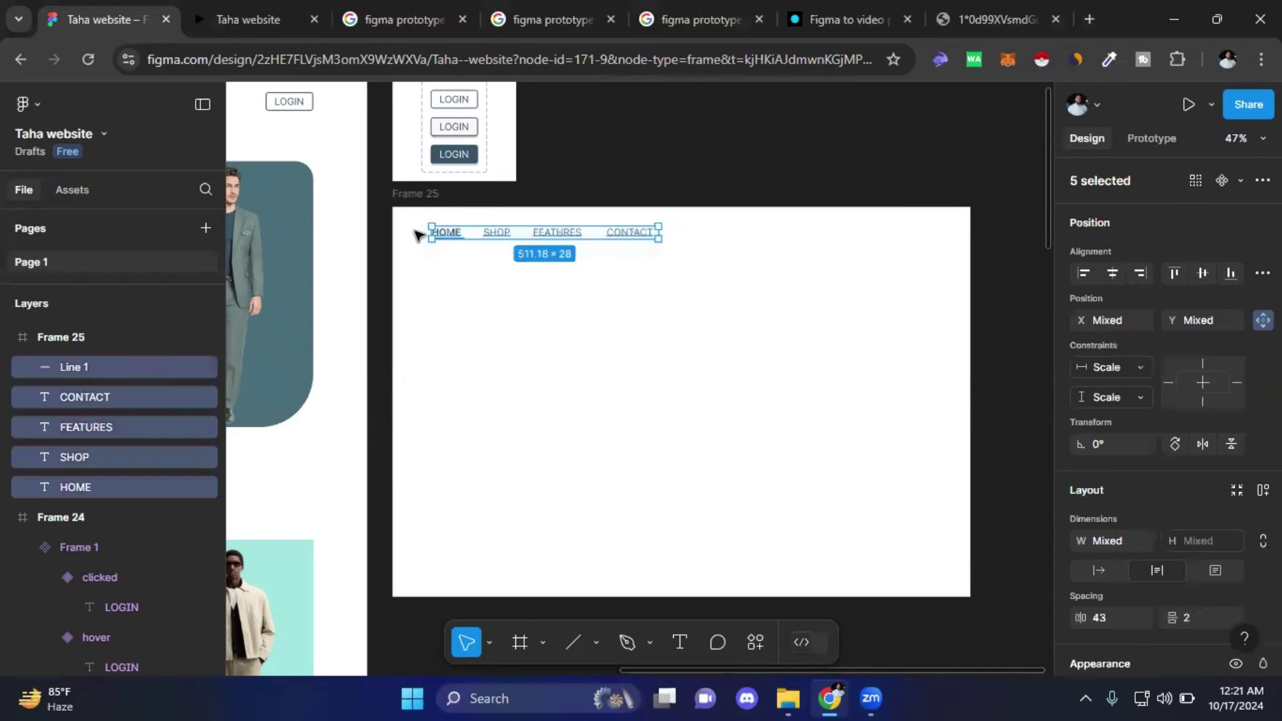
scroll(434, 213, up, 5)
scroll(441, 213, up, 2)
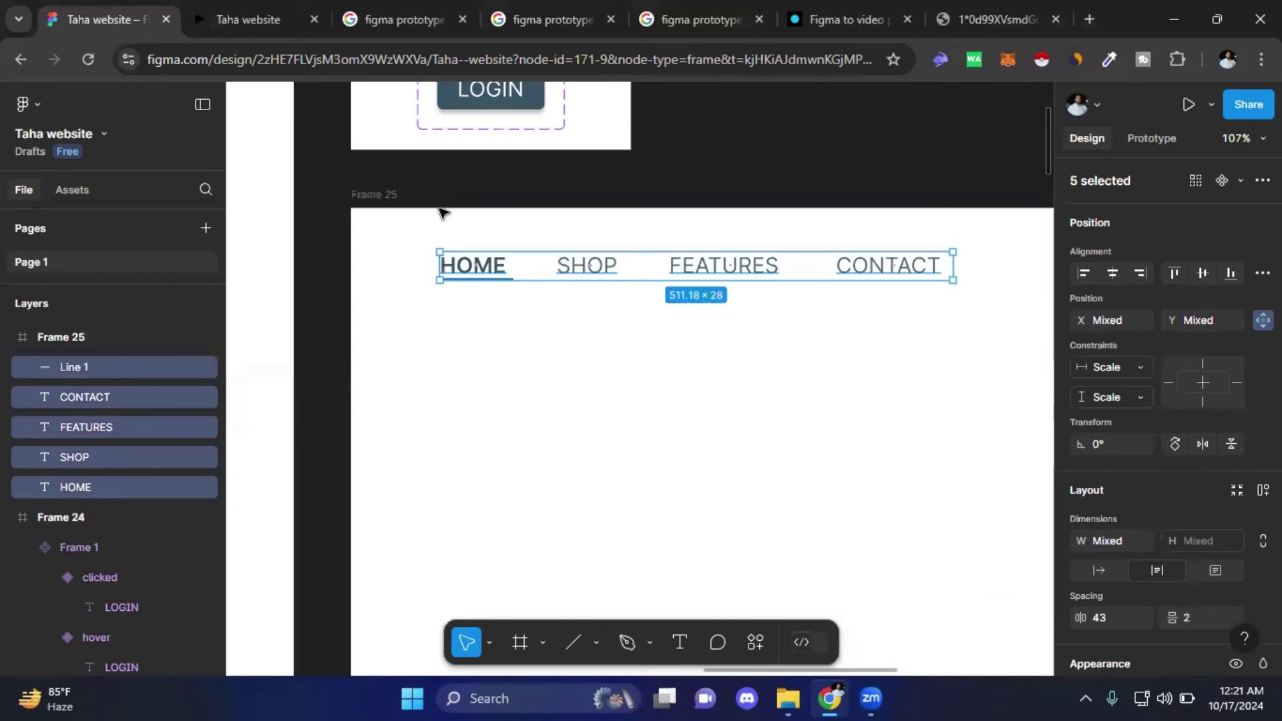
scroll(560, 276, down, 2)
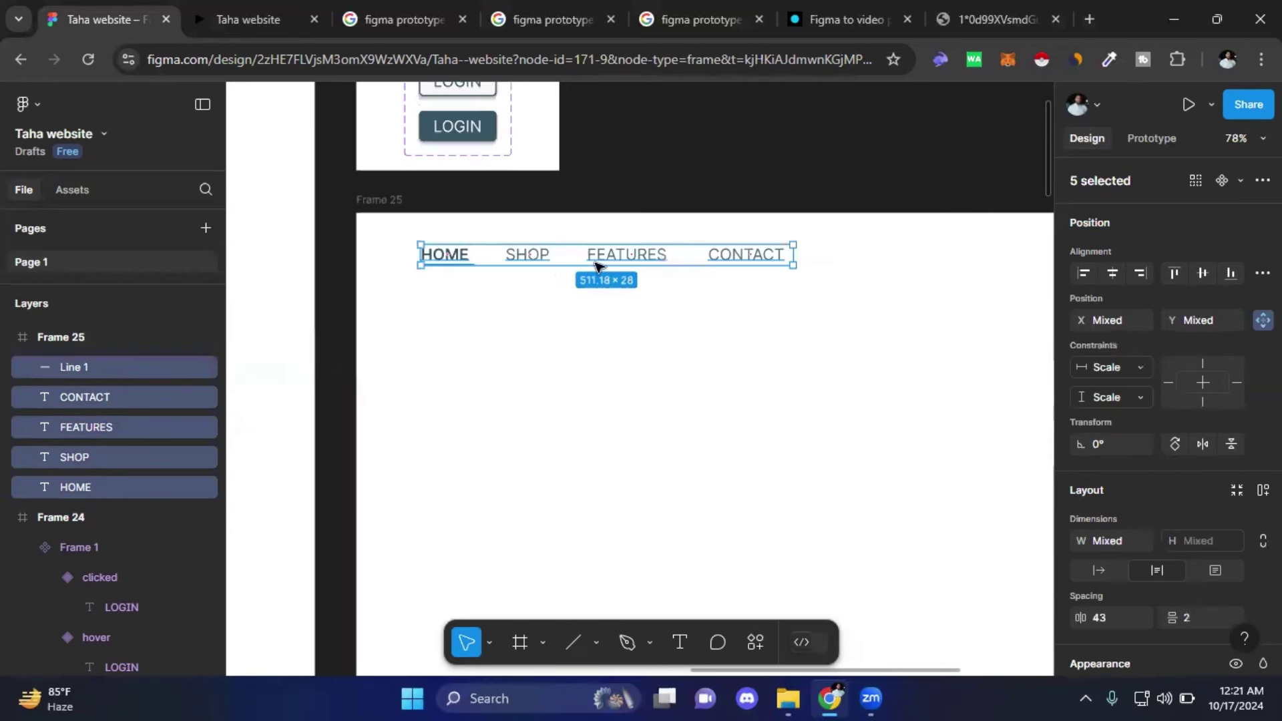
scroll(596, 265, up, 1)
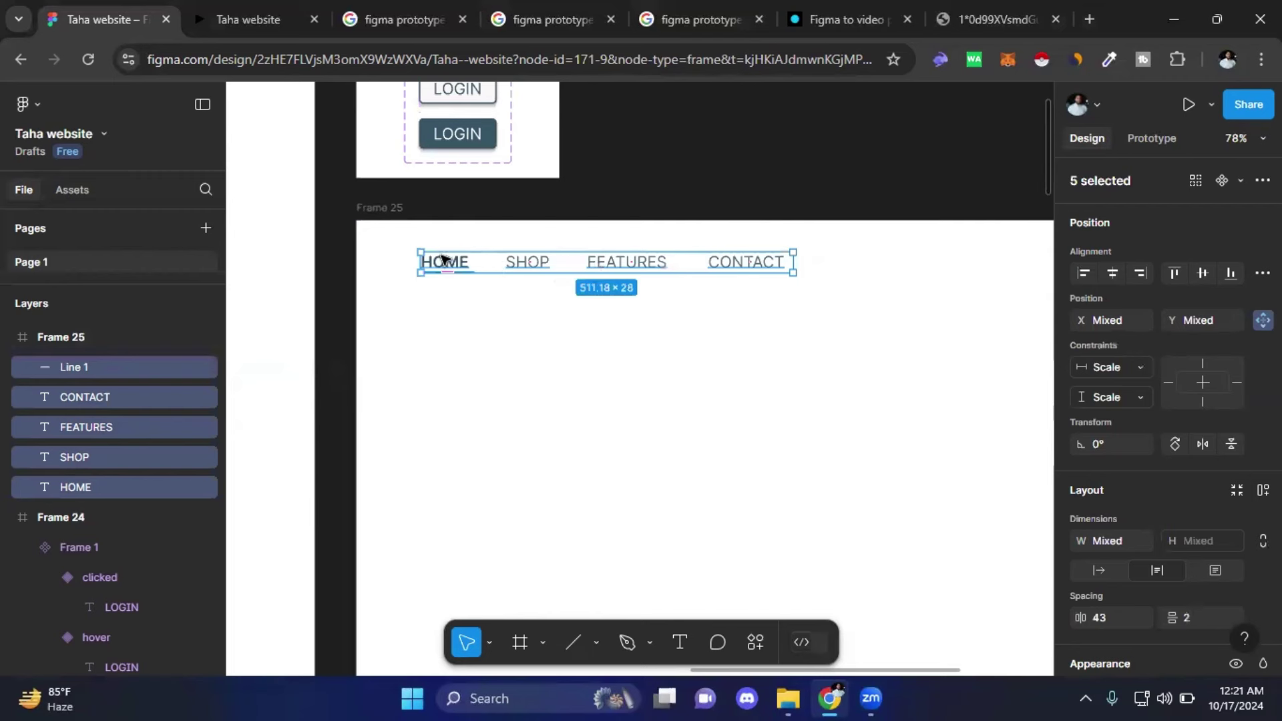
scroll(428, 253, down, 3)
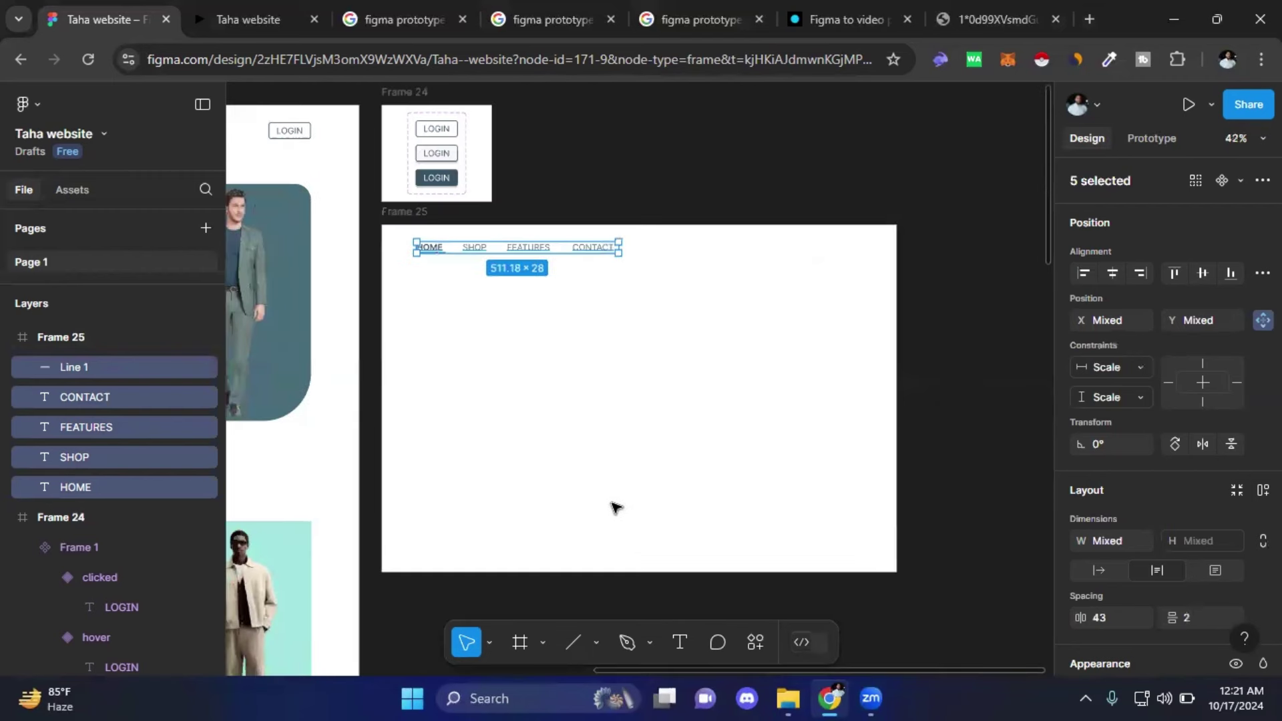
scroll(616, 508, up, 1)
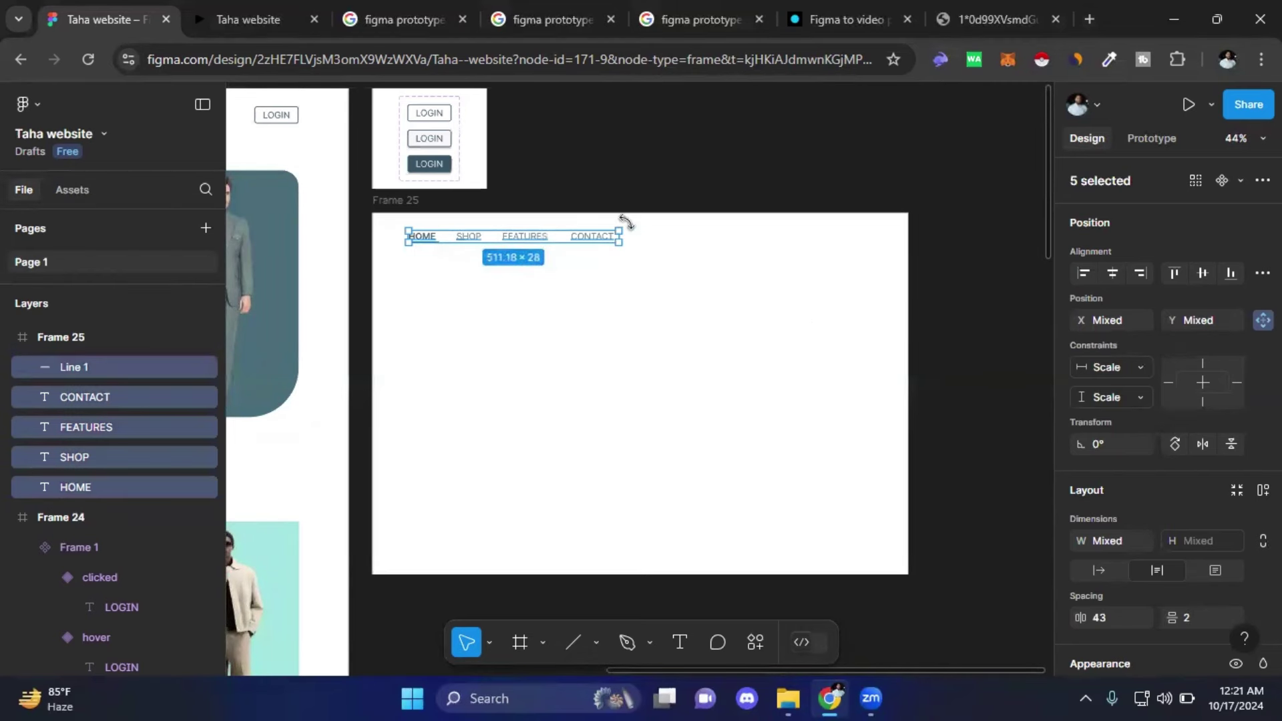
key(Delete)
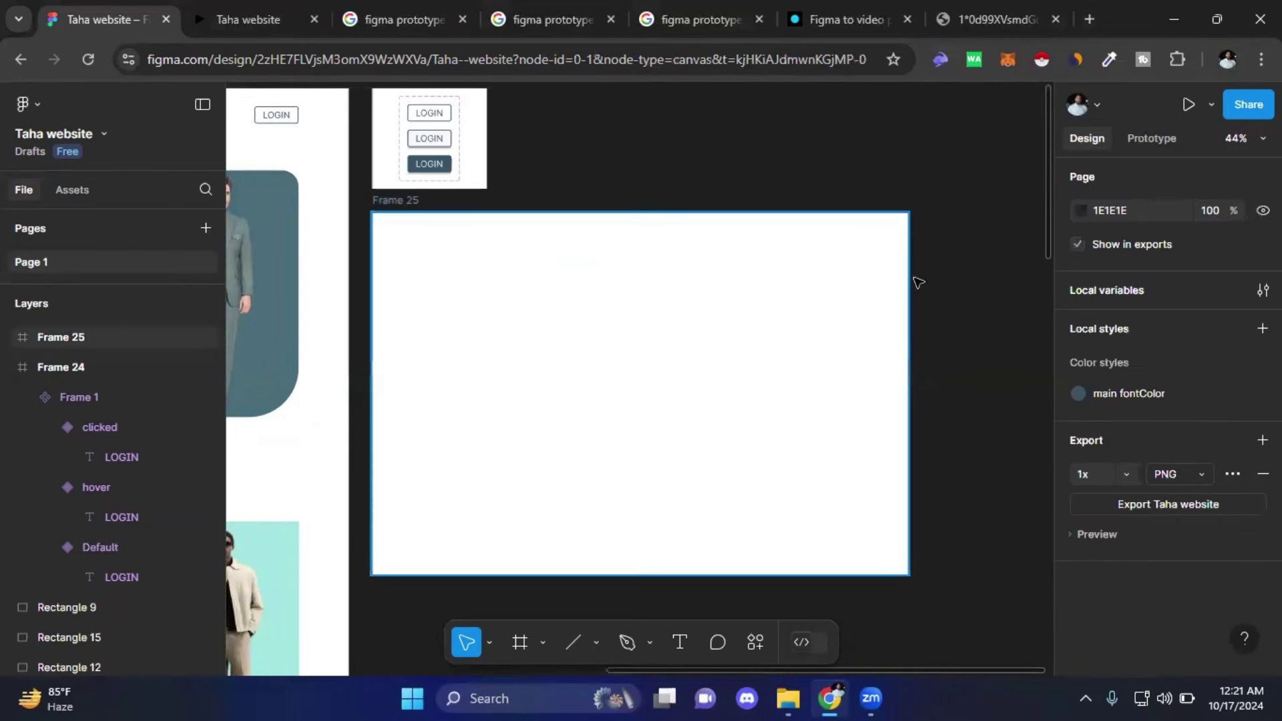
- Resize Frame 25 to 732 wide and paste the nav links back into it
click(903, 287)
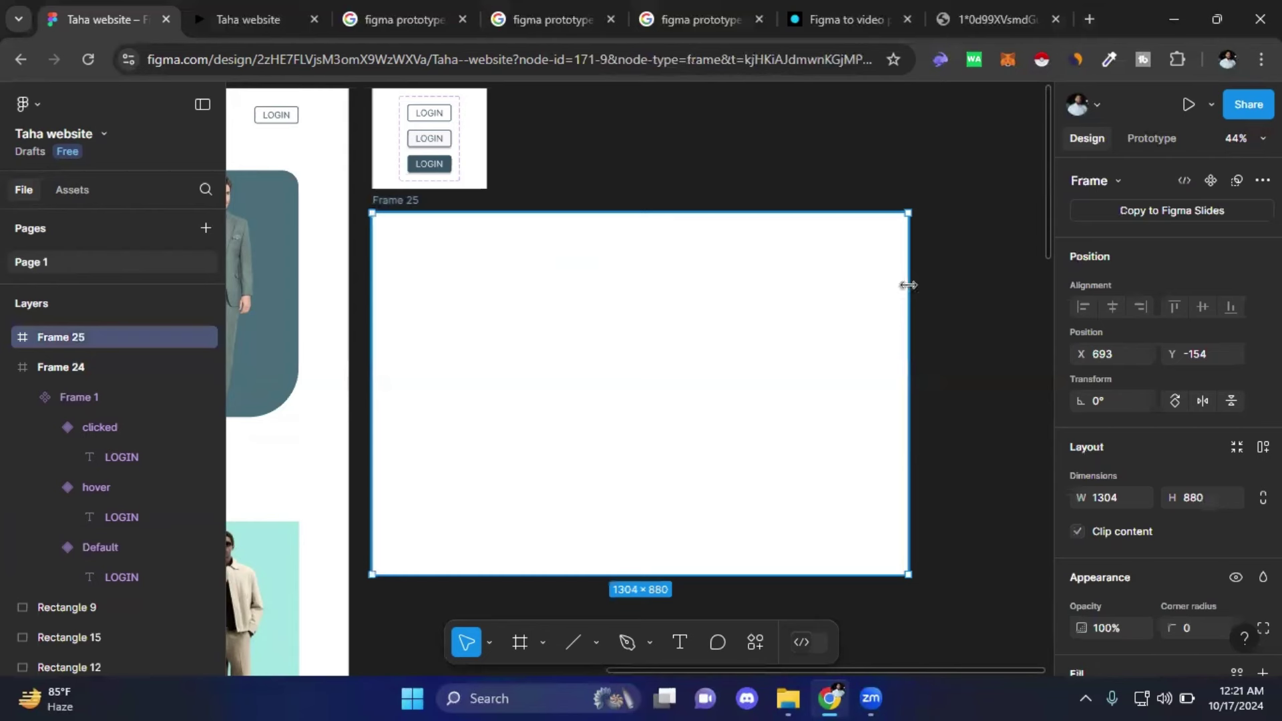
drag(694, 276, 658, 274)
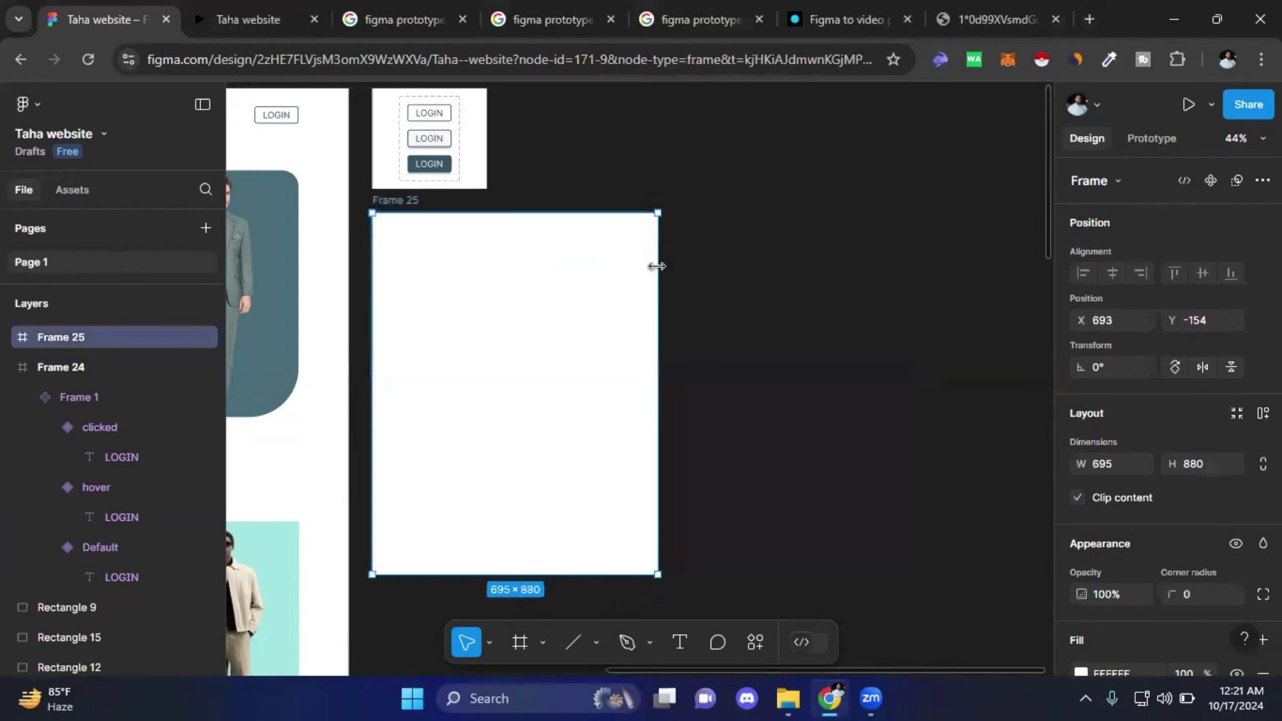
drag(751, 283, 673, 275)
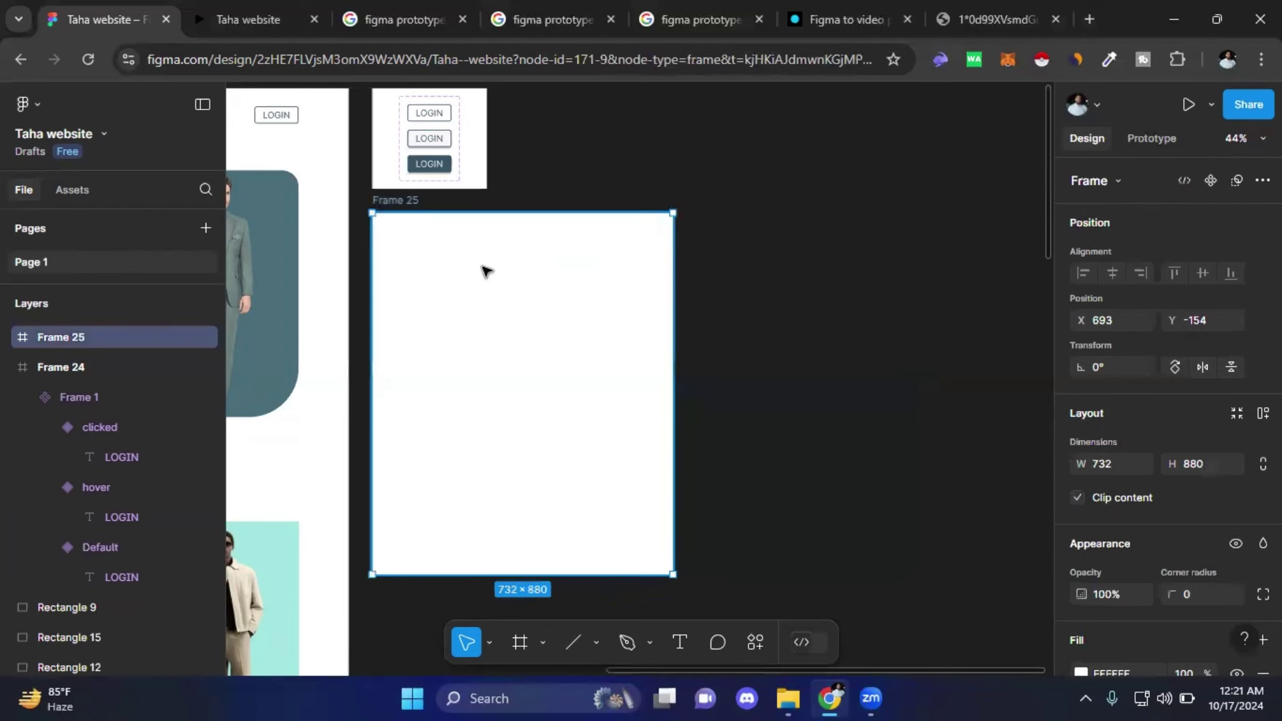
key(ctrl+v)
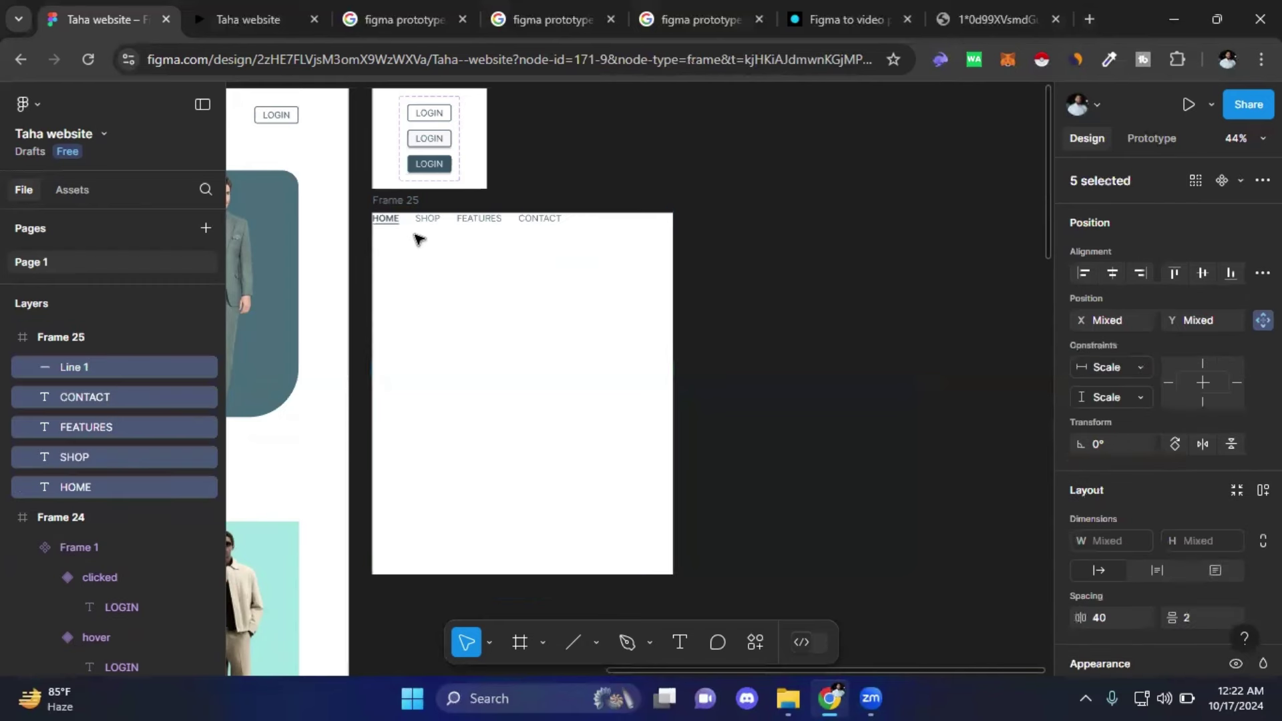
scroll(434, 238, up, 3)
scroll(495, 207, up, 2)
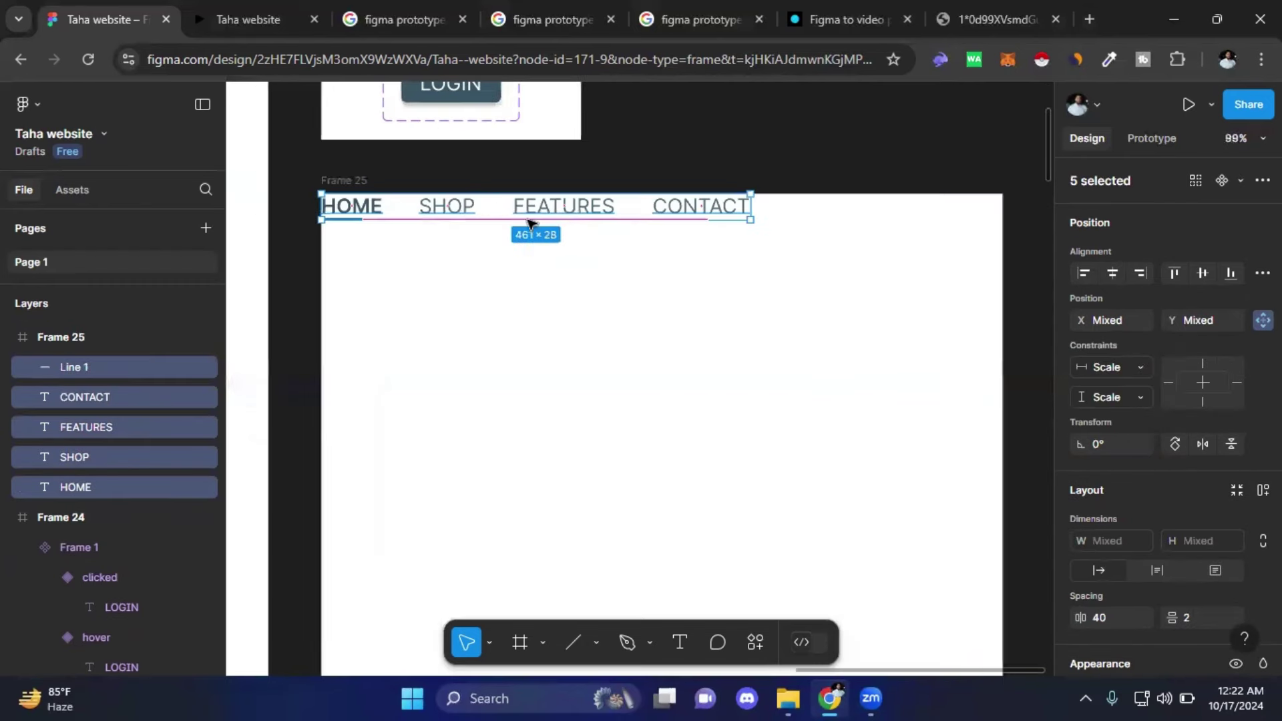
- Centre the nav labels horizontally in Frame 25, then reselect all five nav layers
key(alt+h)
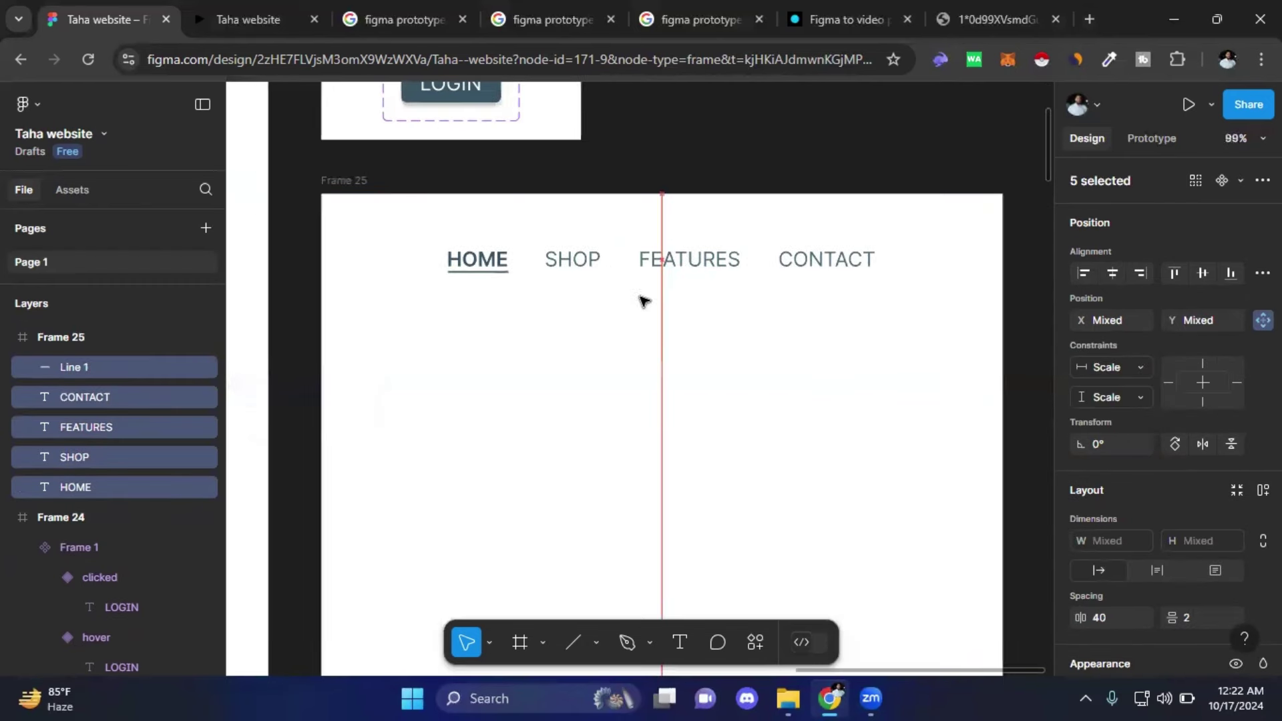
drag(616, 260, 788, 401)
click(735, 386)
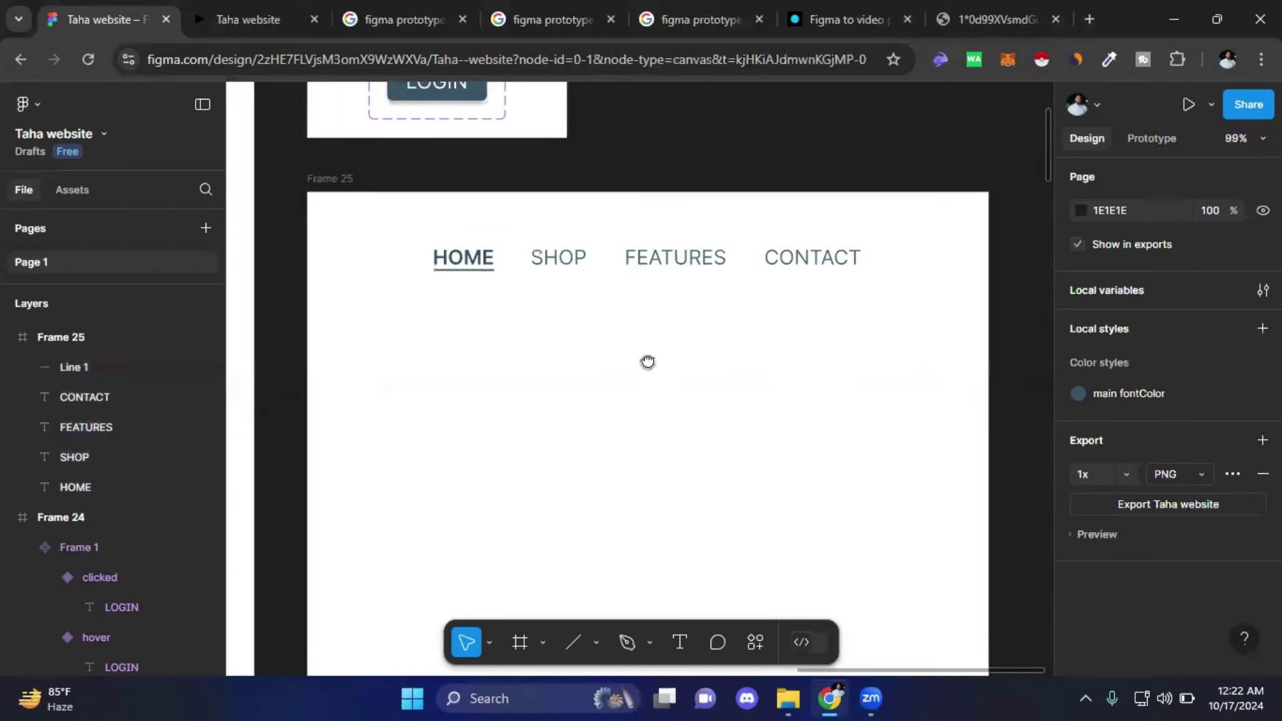
scroll(675, 363, down, 1)
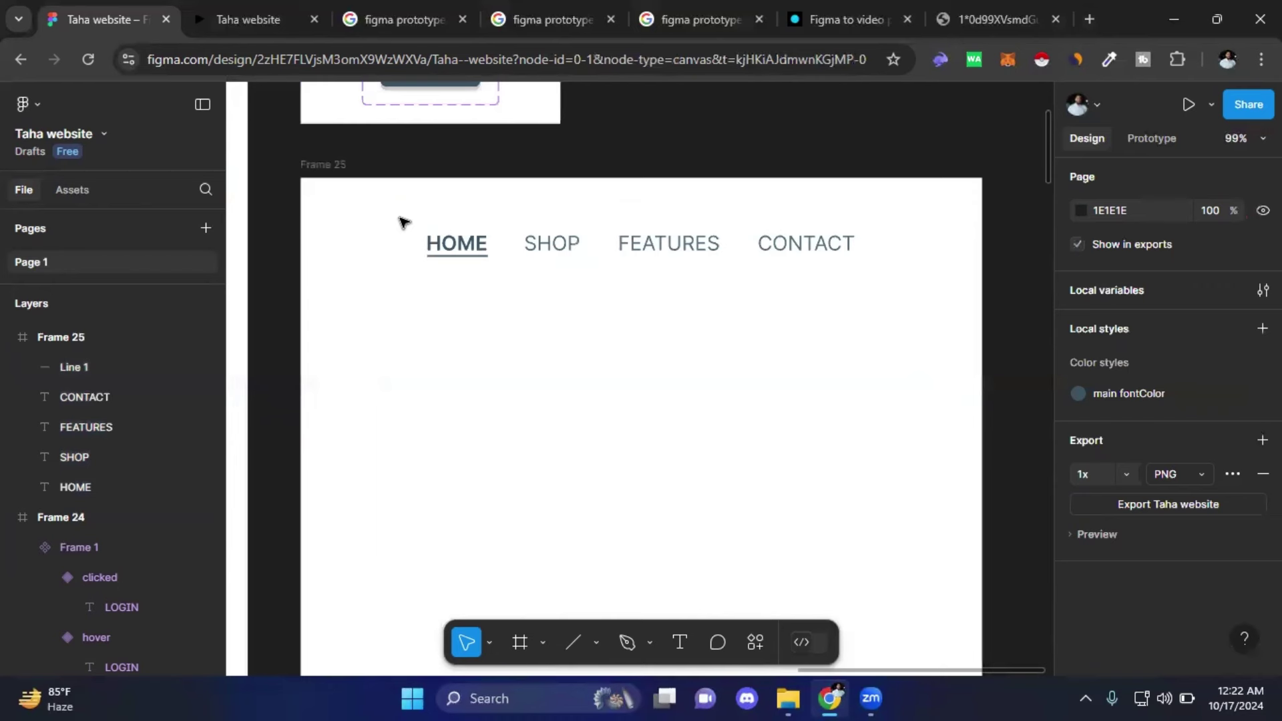
drag(378, 207, 897, 302)
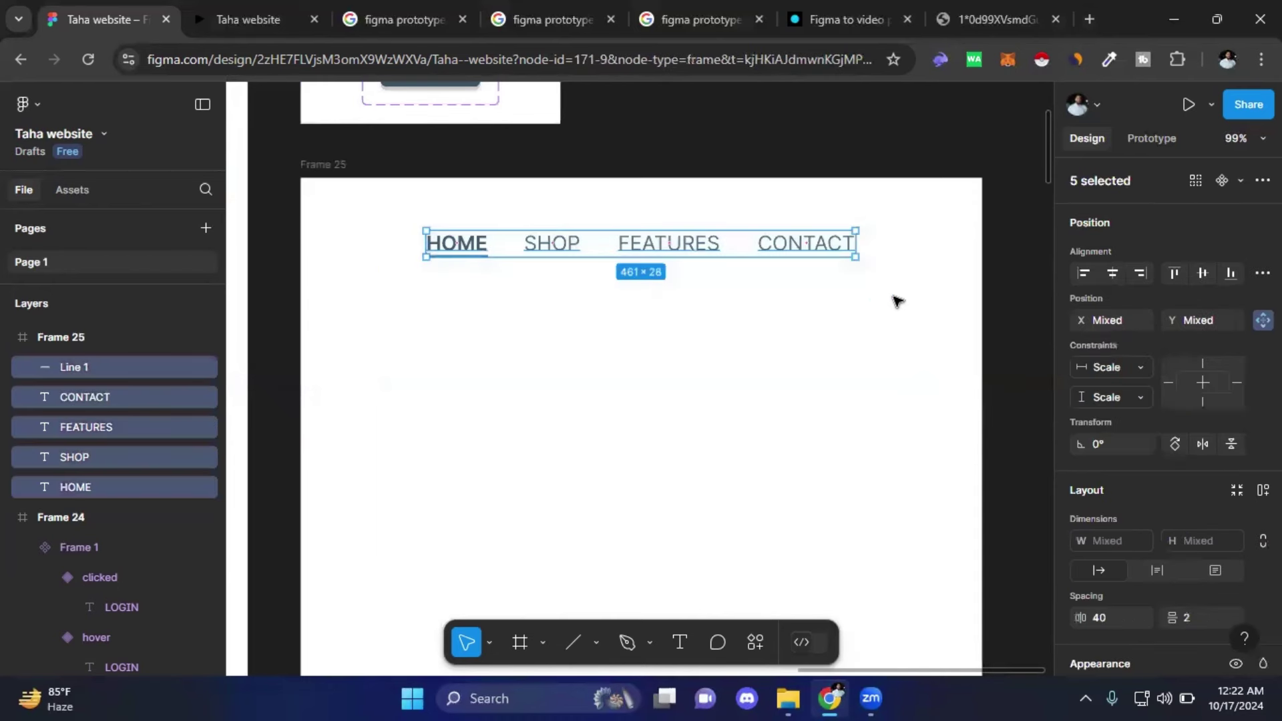
- Make the five nav layers Component 2 and add a duplicate Variant2 beneath the Default variant
click(1222, 179)
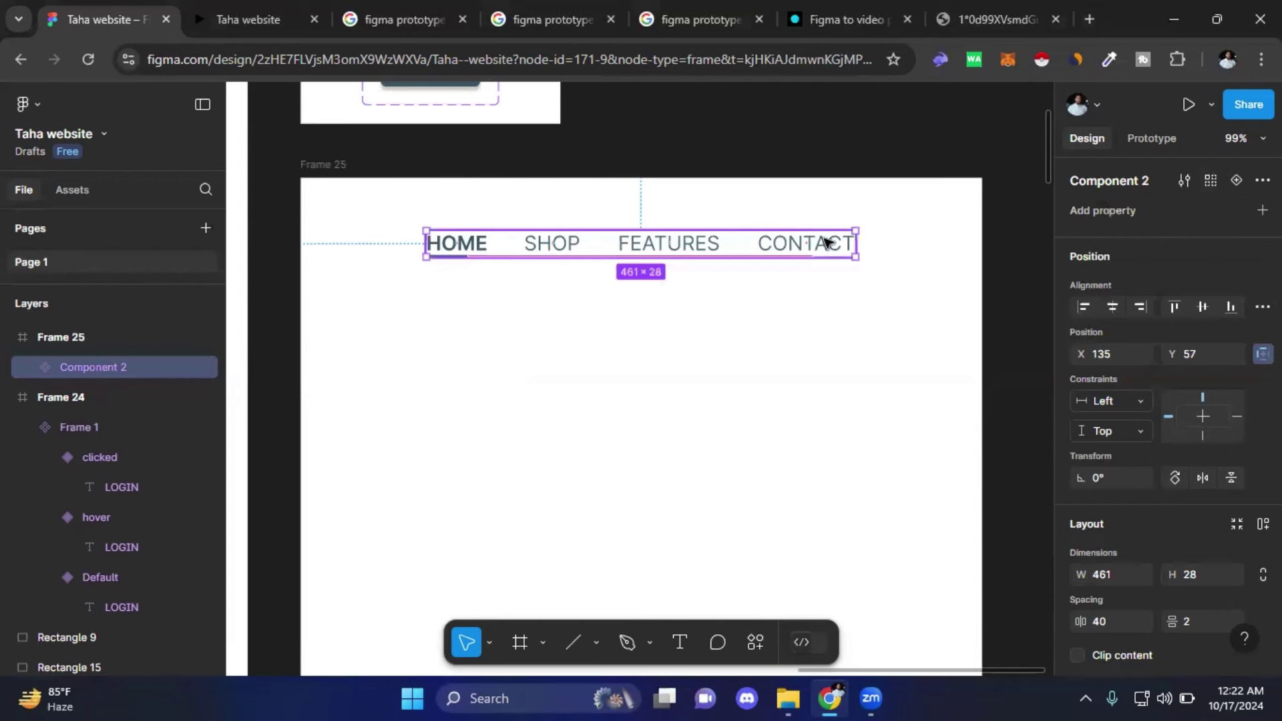
click(1237, 180)
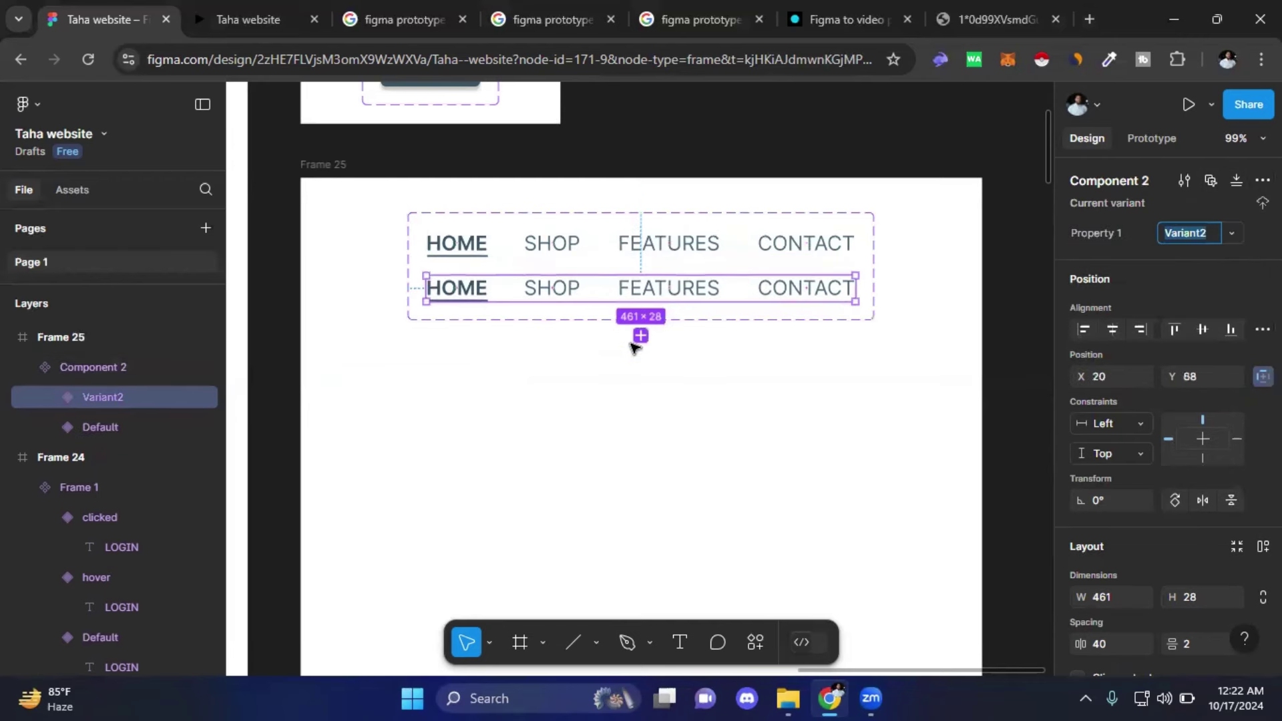
scroll(572, 250, up, 3)
scroll(572, 250, up, 1)
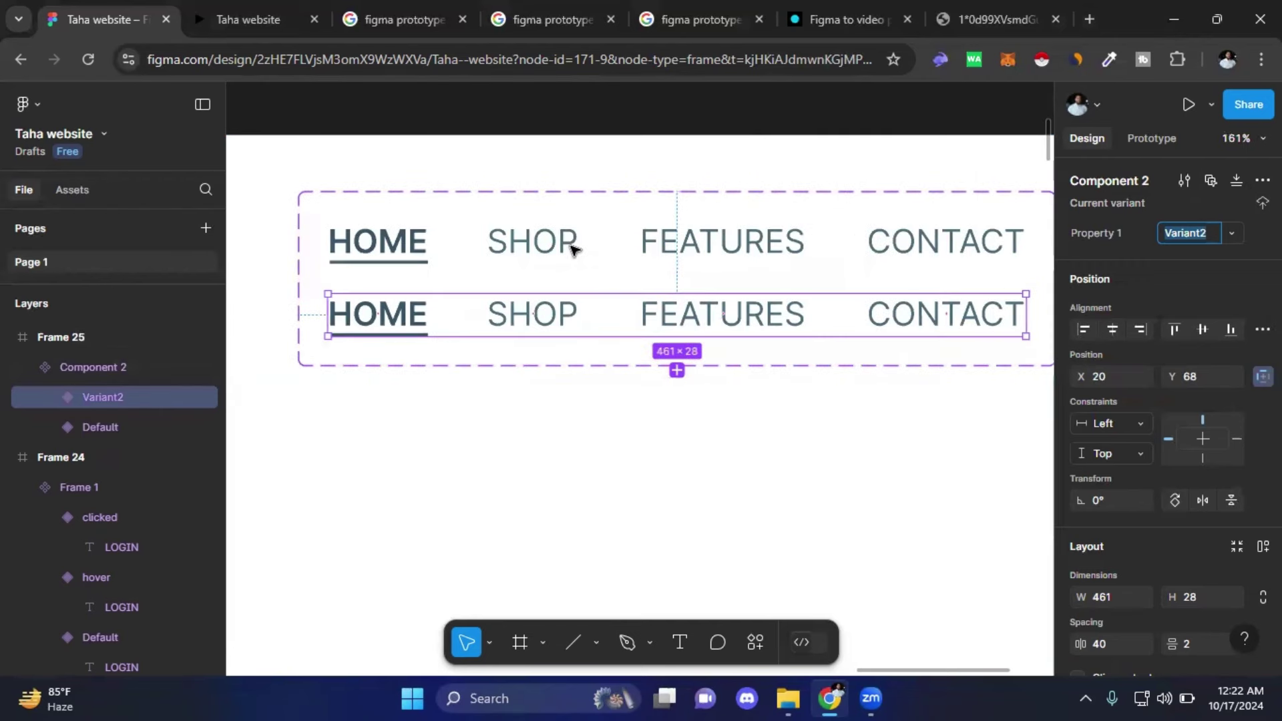
- Select the SHOP label inside the second nav variant for editing
click(523, 317)
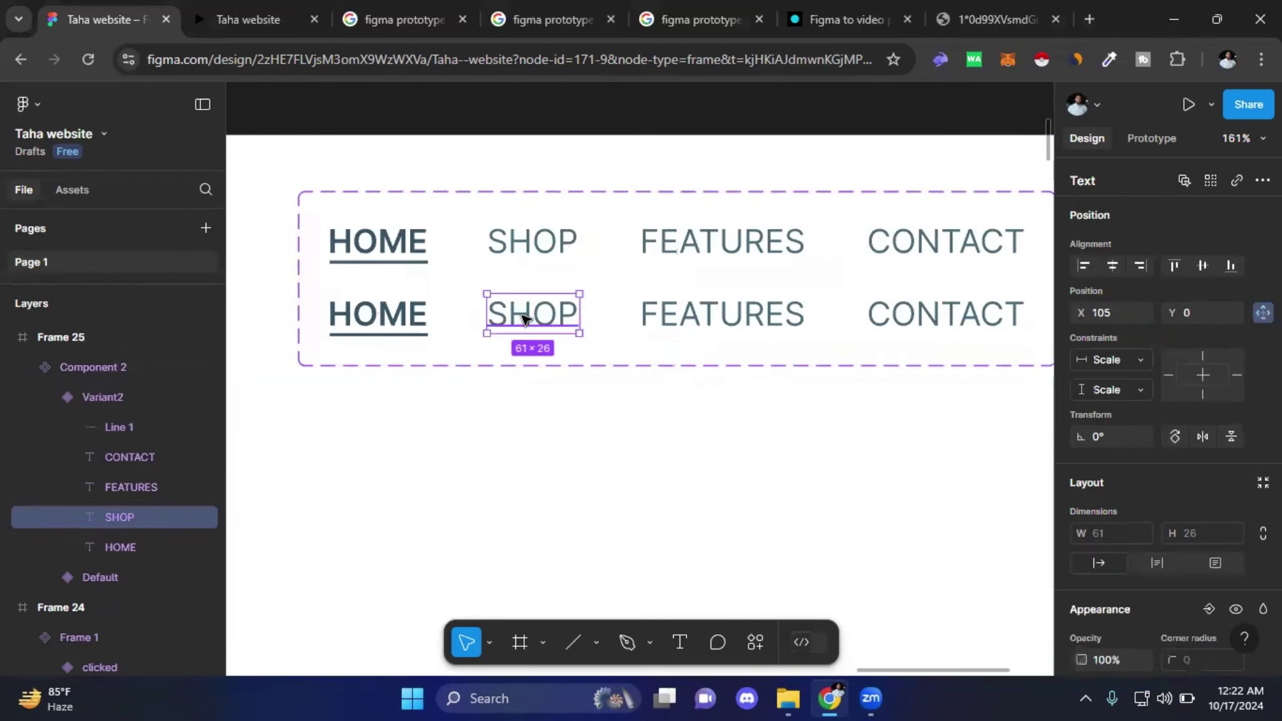
double_click(525, 318)
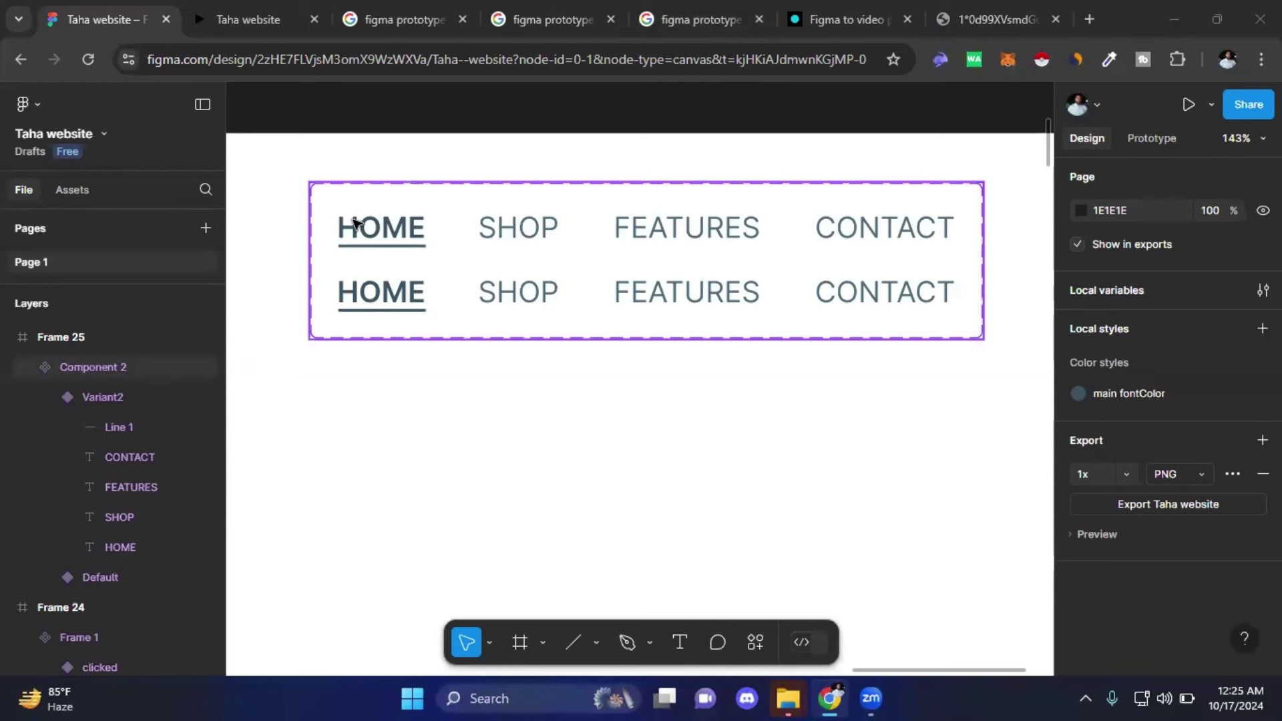
click(474, 234)
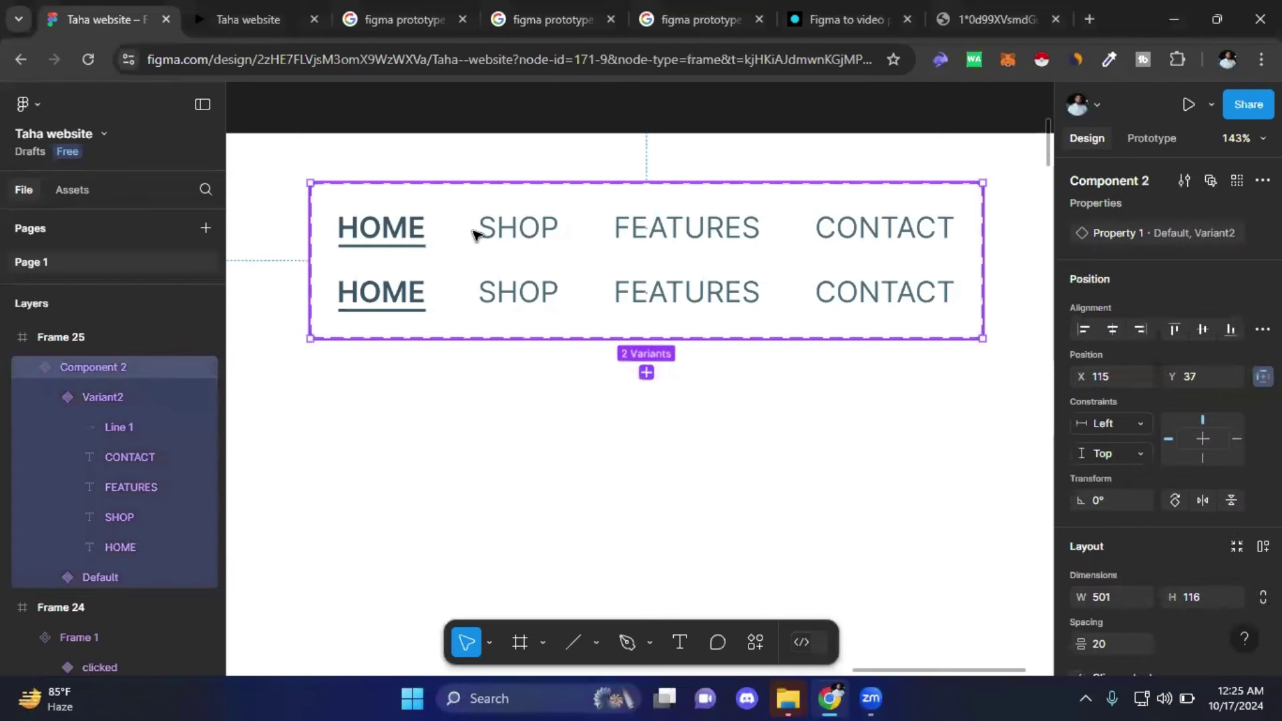
click(475, 234)
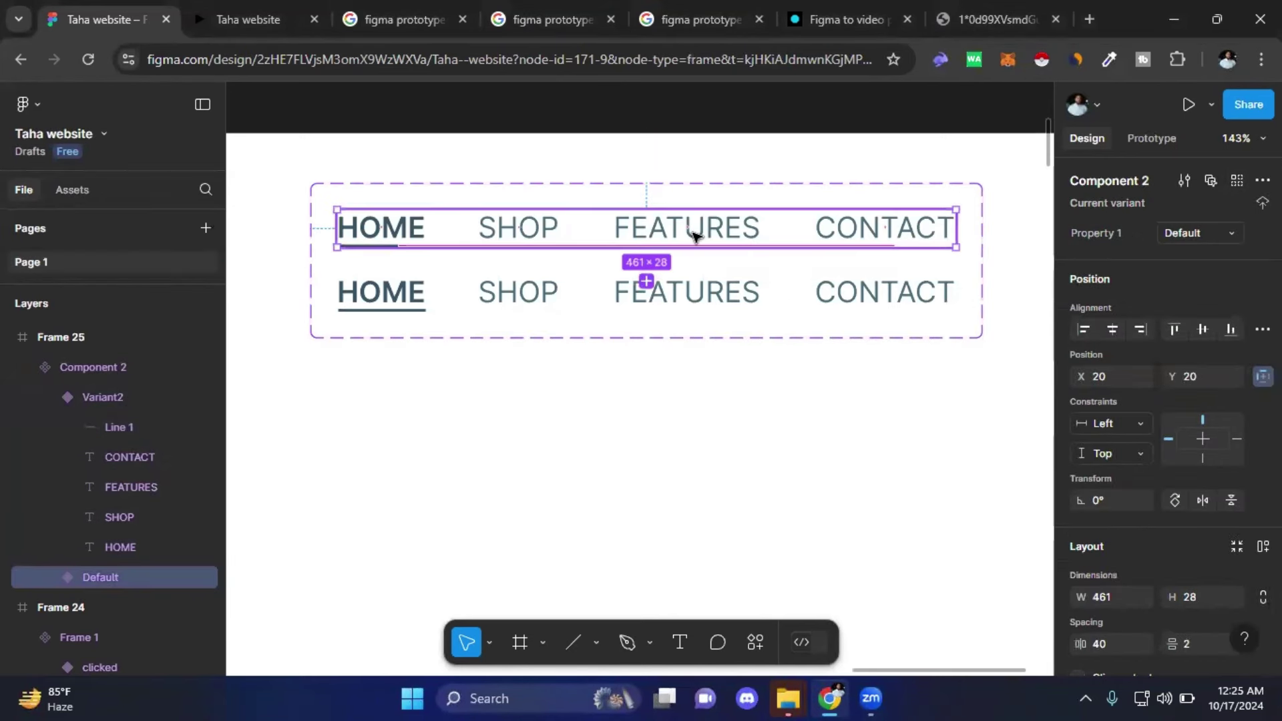
click(543, 434)
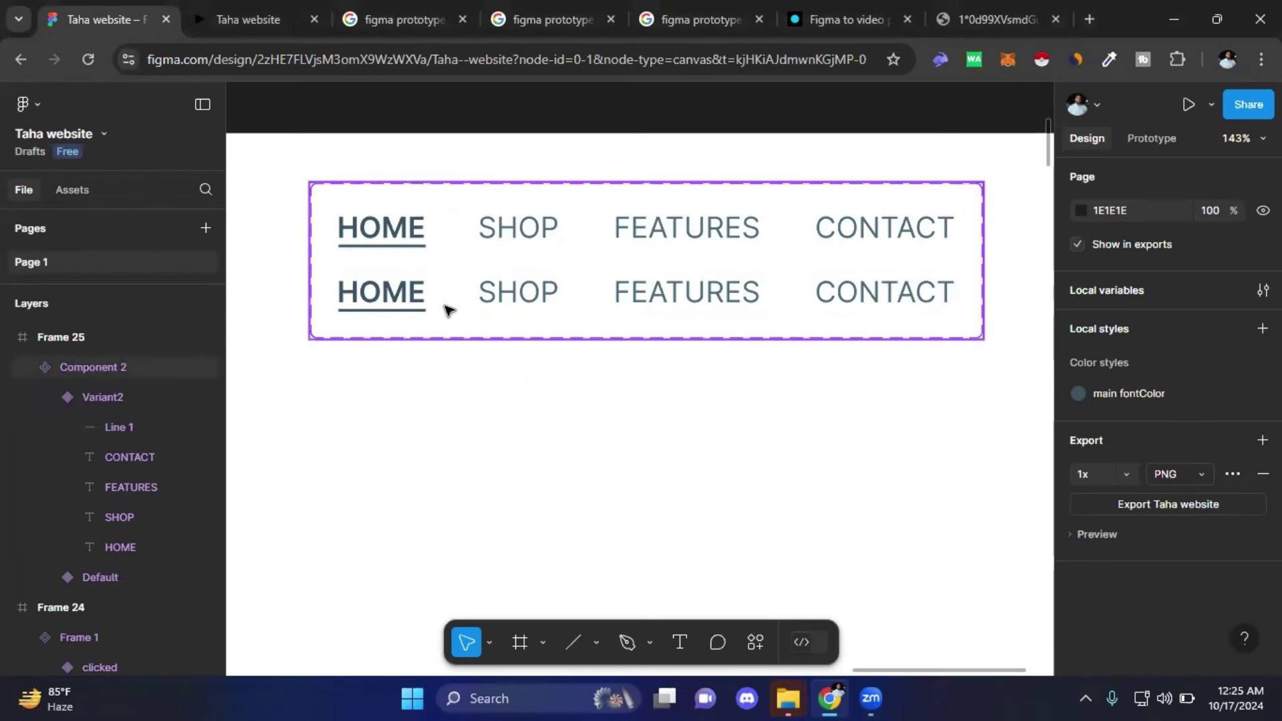
click(516, 291)
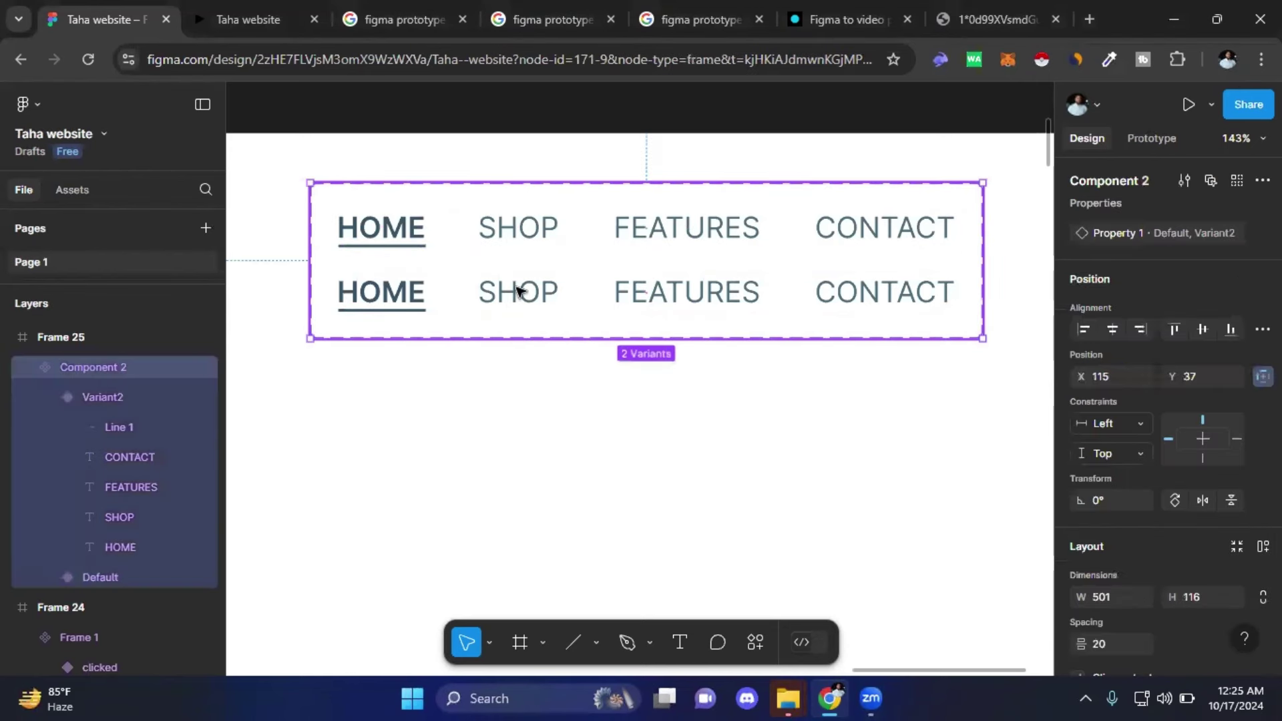
click(516, 291)
double_click(519, 290)
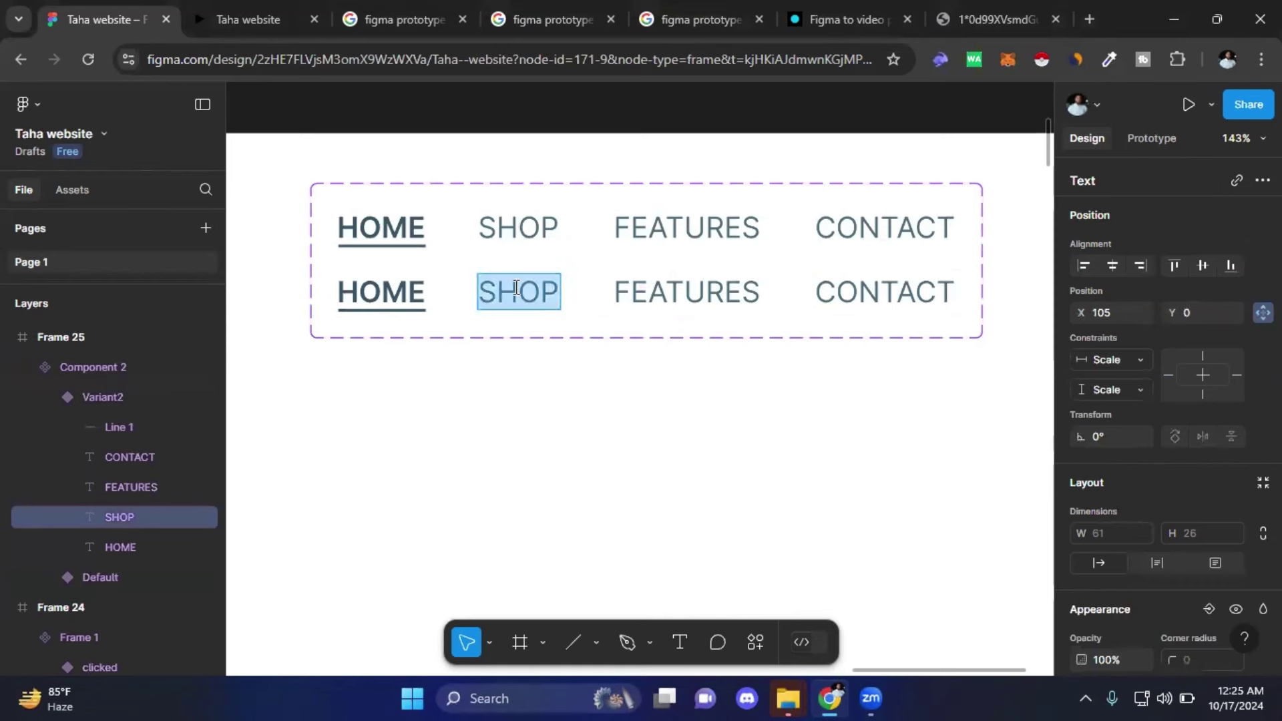
- Set the SHOP label's font weight to Semi Bold
scroll(1122, 461, down, 3)
scroll(1138, 474, down, 3)
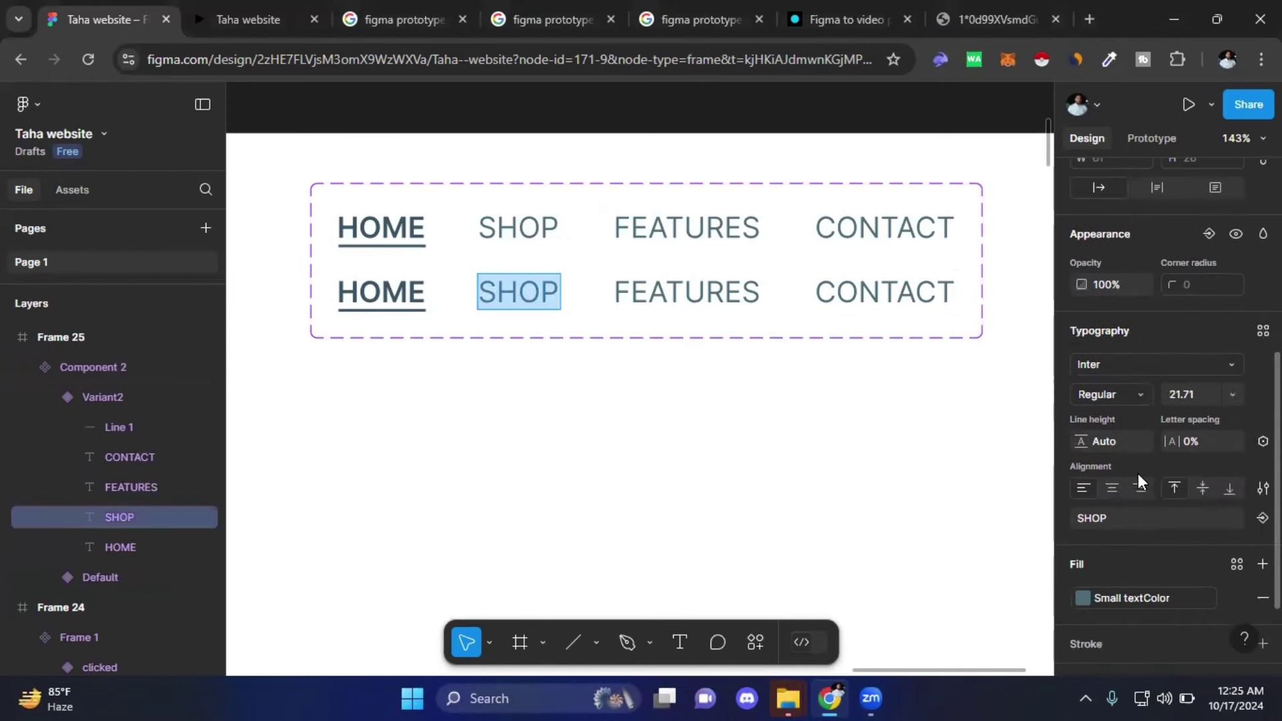
click(1139, 395)
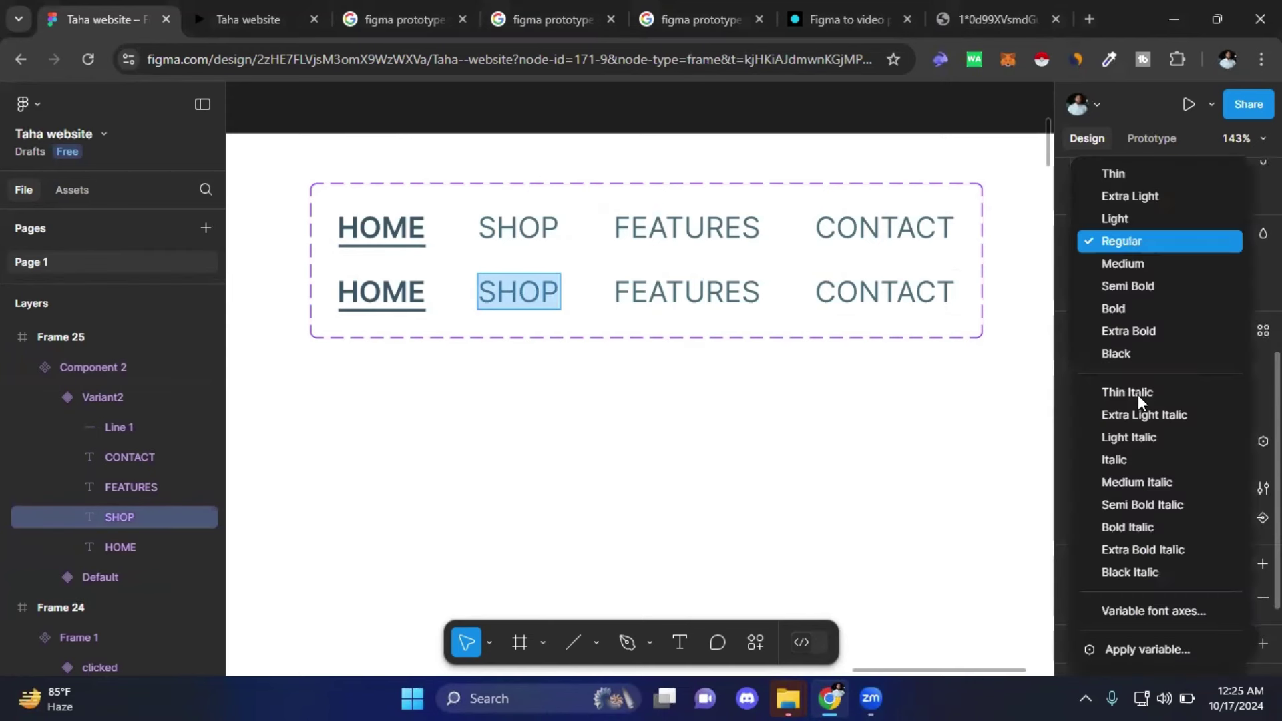
click(1124, 287)
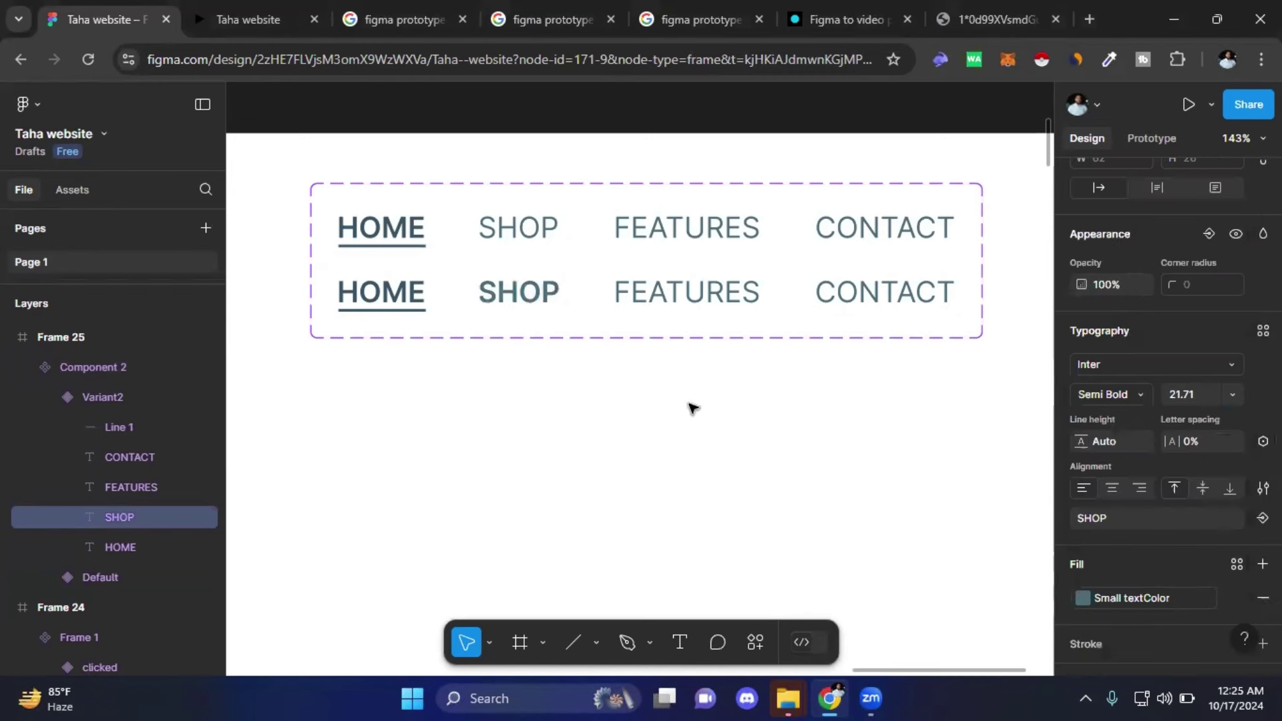
- Inspect the underline beneath the second-row HOME, then reselect the second nav variant
double_click(391, 309)
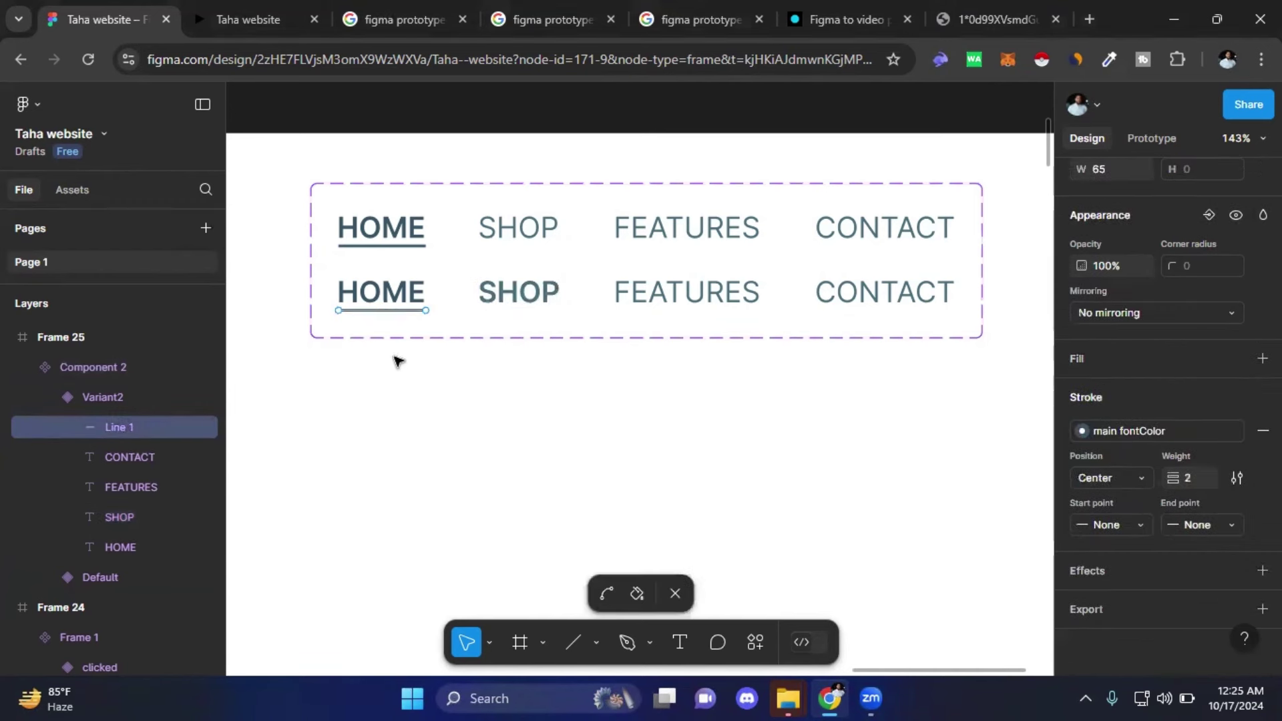
key(Escape)
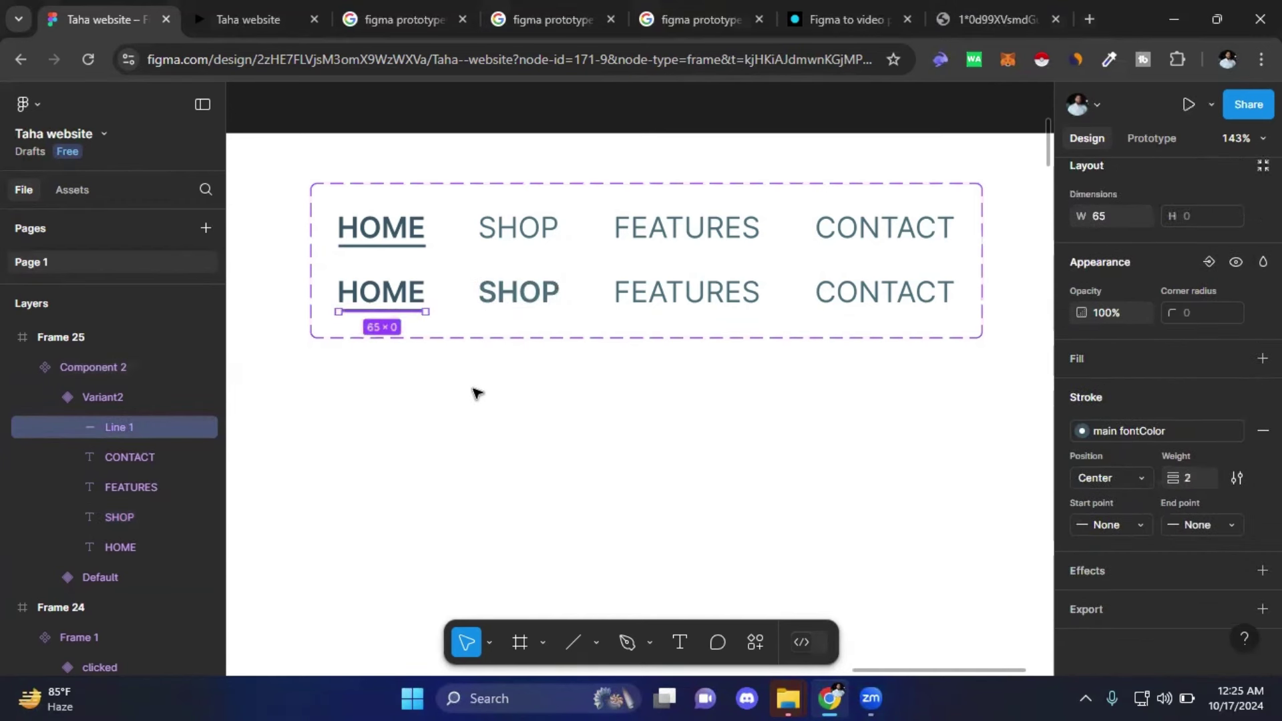
click(440, 395)
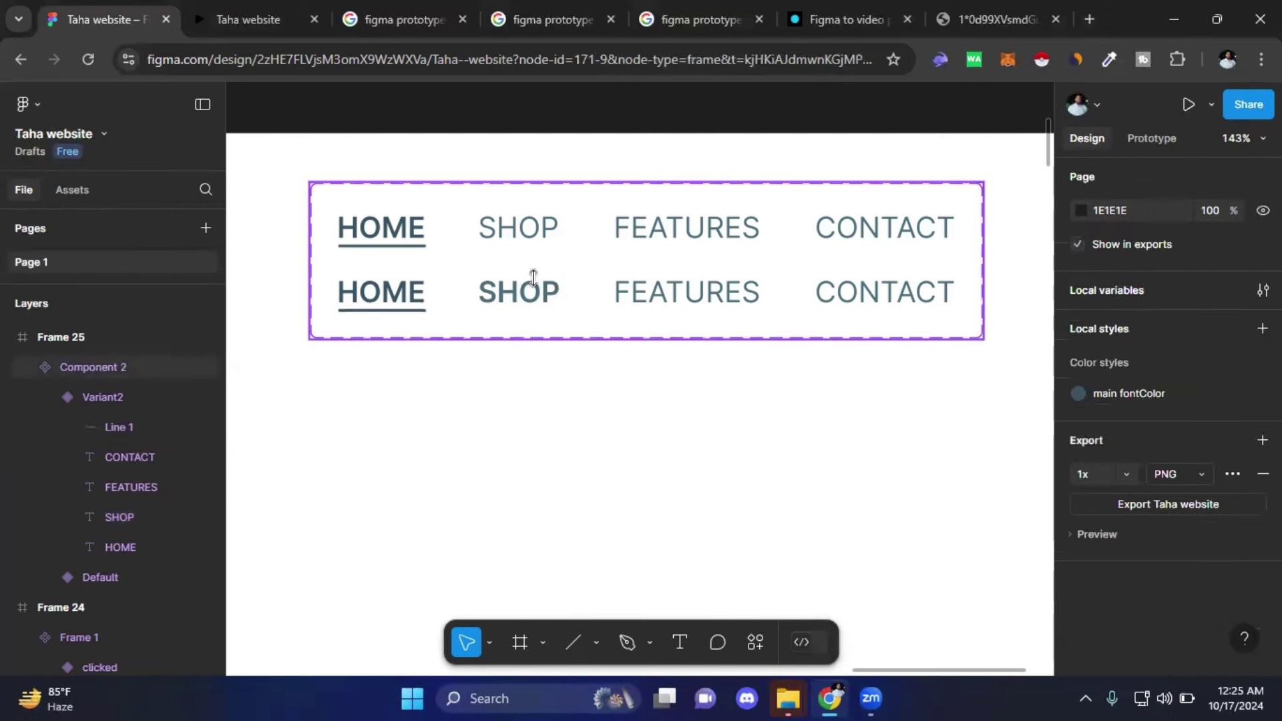
click(395, 311)
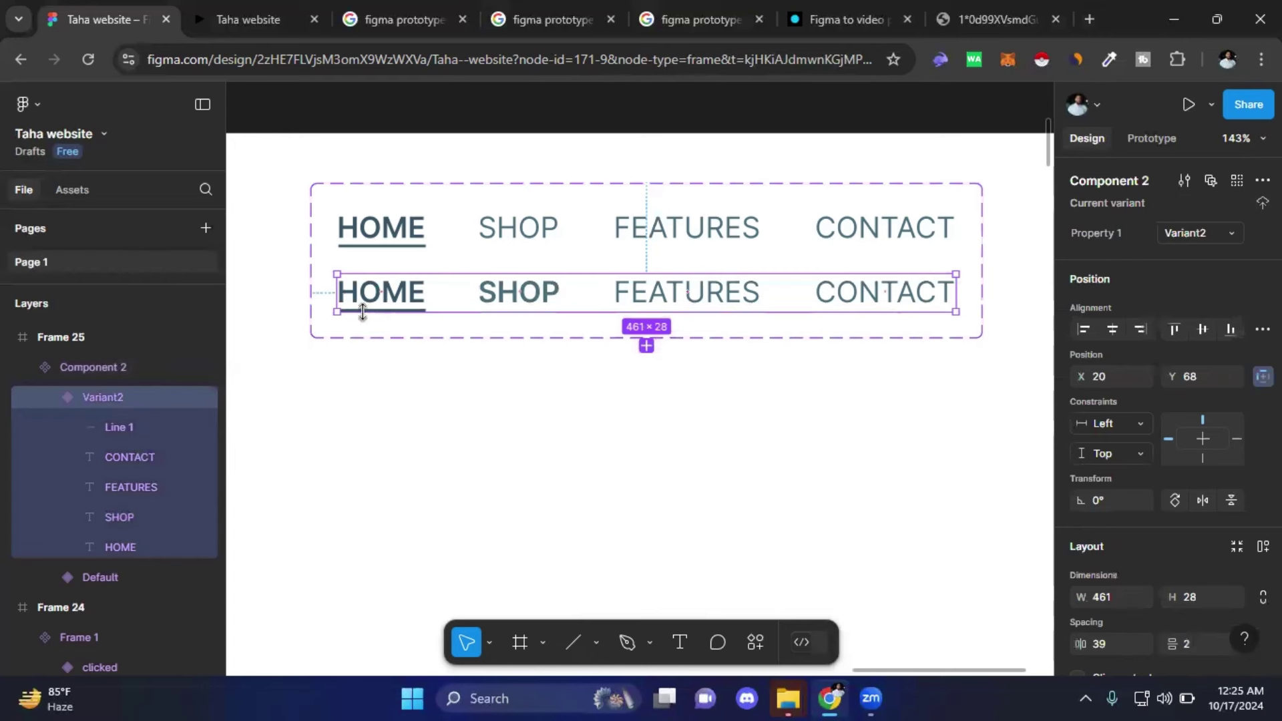
click(362, 310)
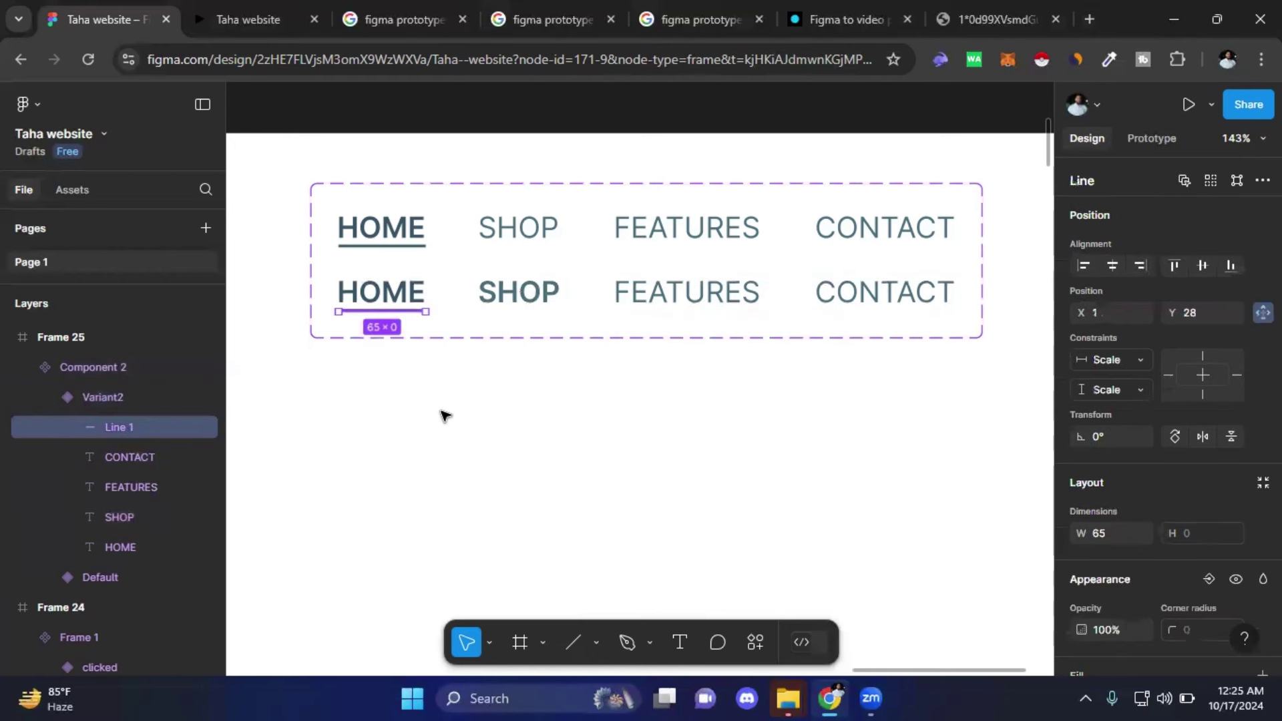
key(Right)
key(Right)
key(Right)
key(Right)
key(Right)
key(Right)
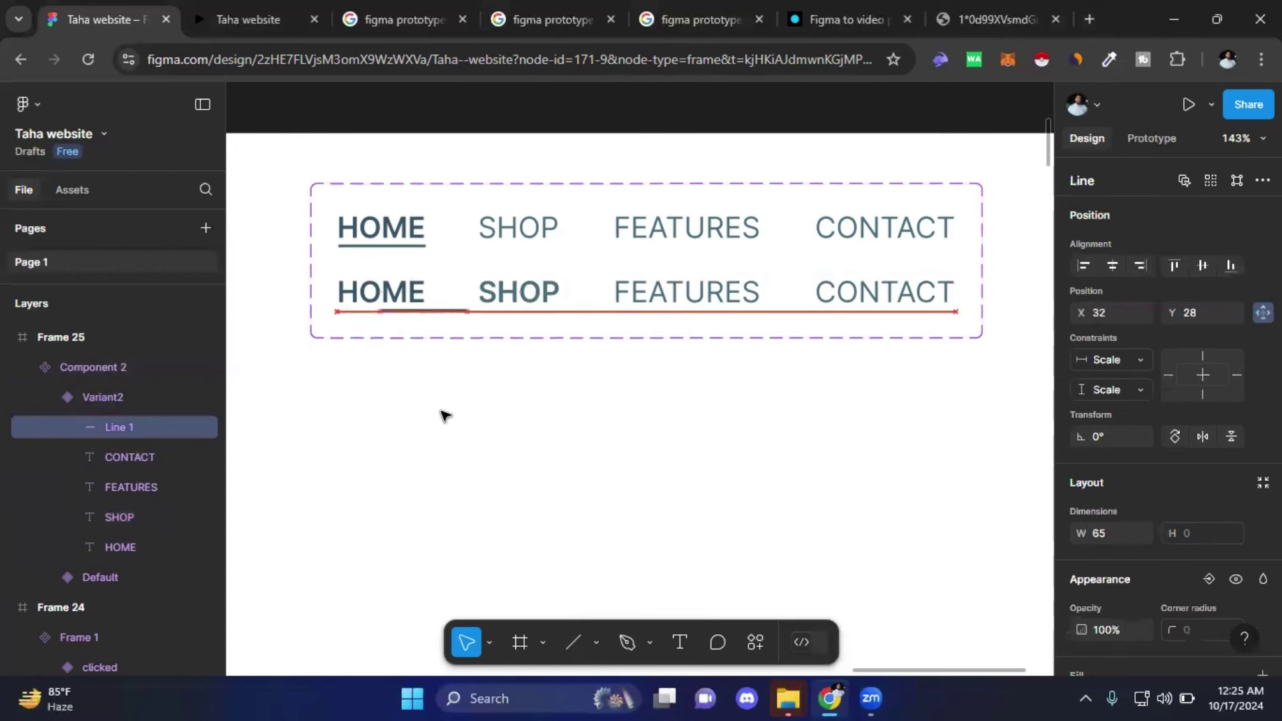
key(Right)
key(Right)
key(Right)
key(Right)
key(Right)
key(Right)
key(Right)
key(Right)
key(Right)
key(Right)
key(Right)
key(Right)
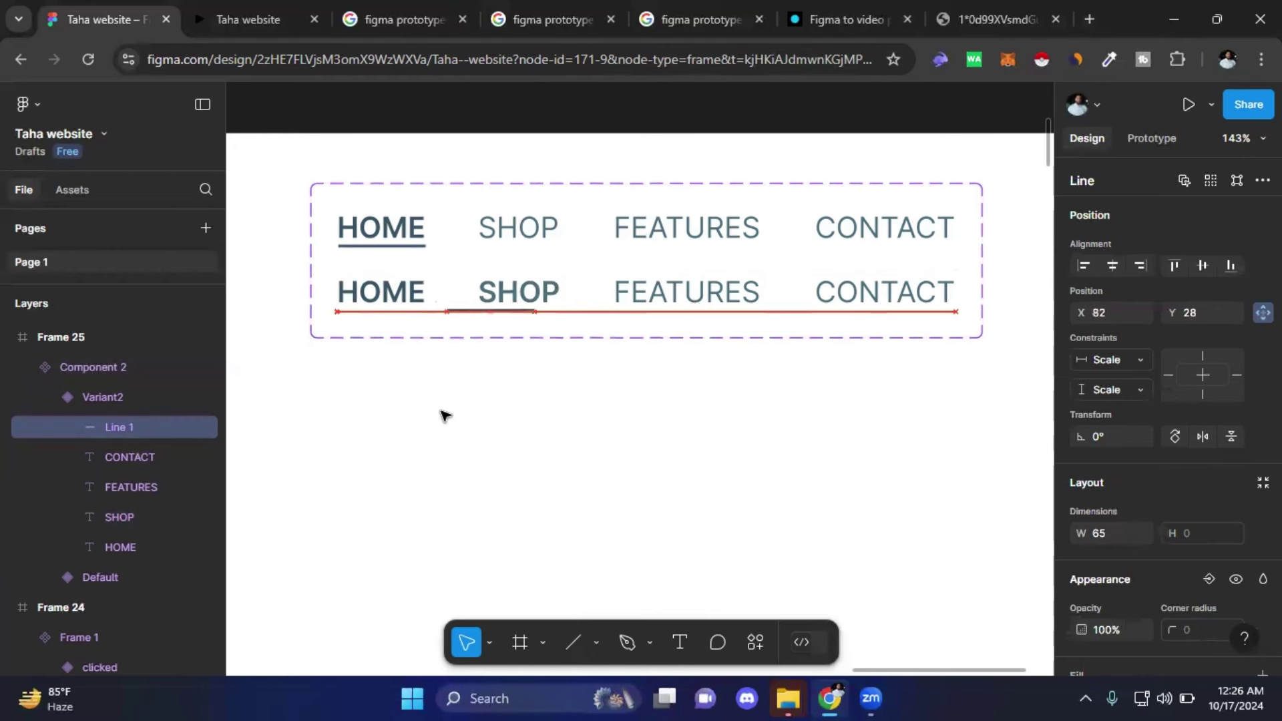
key(Right)
key(Right)
key(Right)
key(Right)
key(Right)
key(Right)
key(Right)
key(Right)
key(Right)
key(Right)
key(Right)
key(Right)
key(Left)
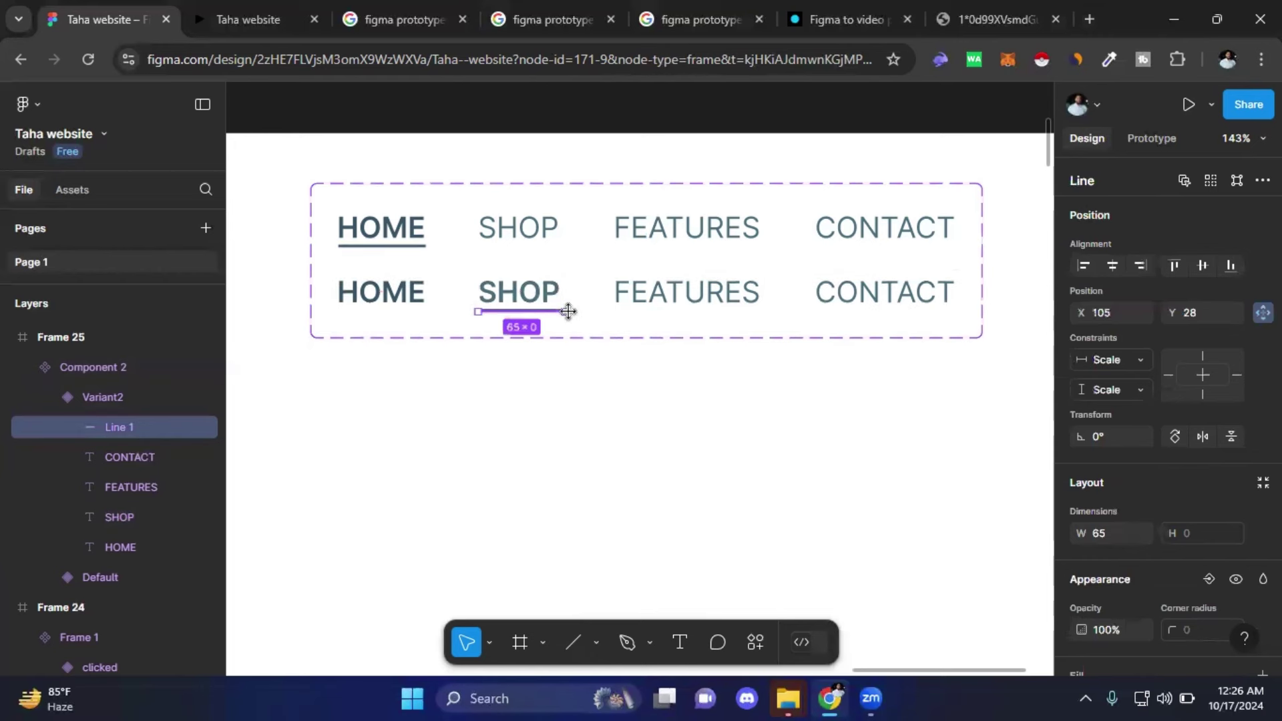
drag(569, 311, 561, 311)
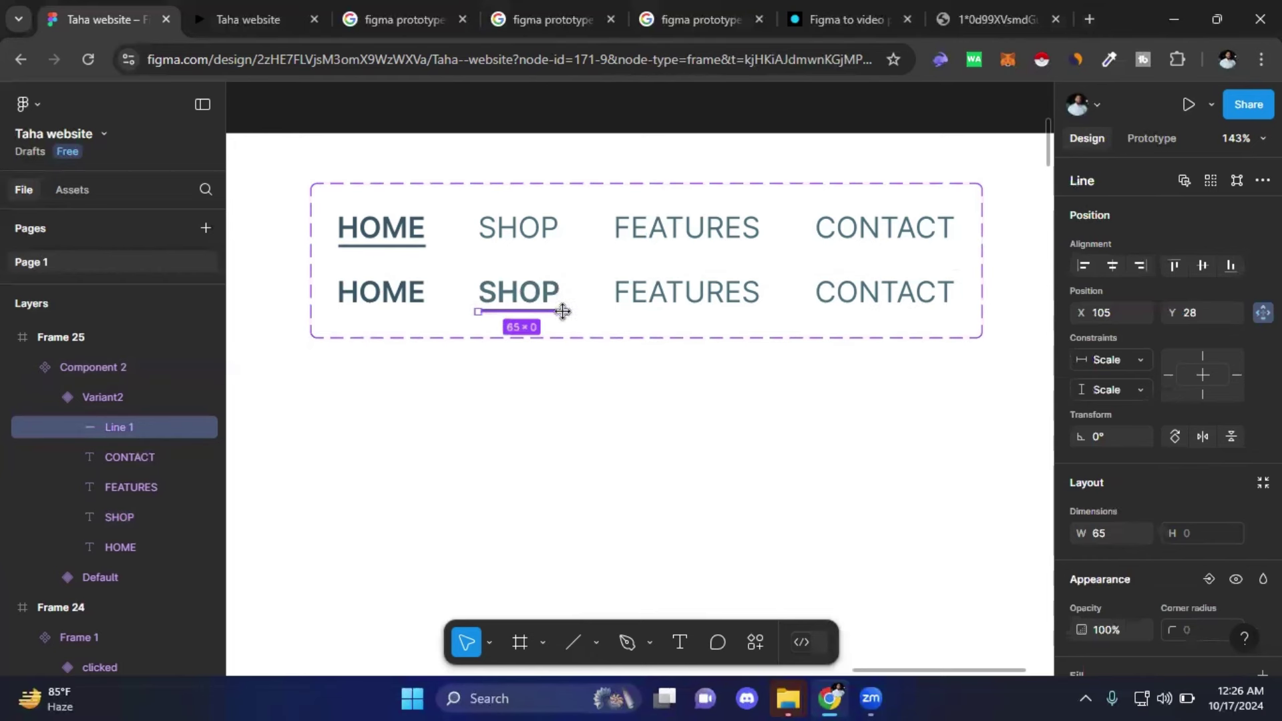
click(596, 434)
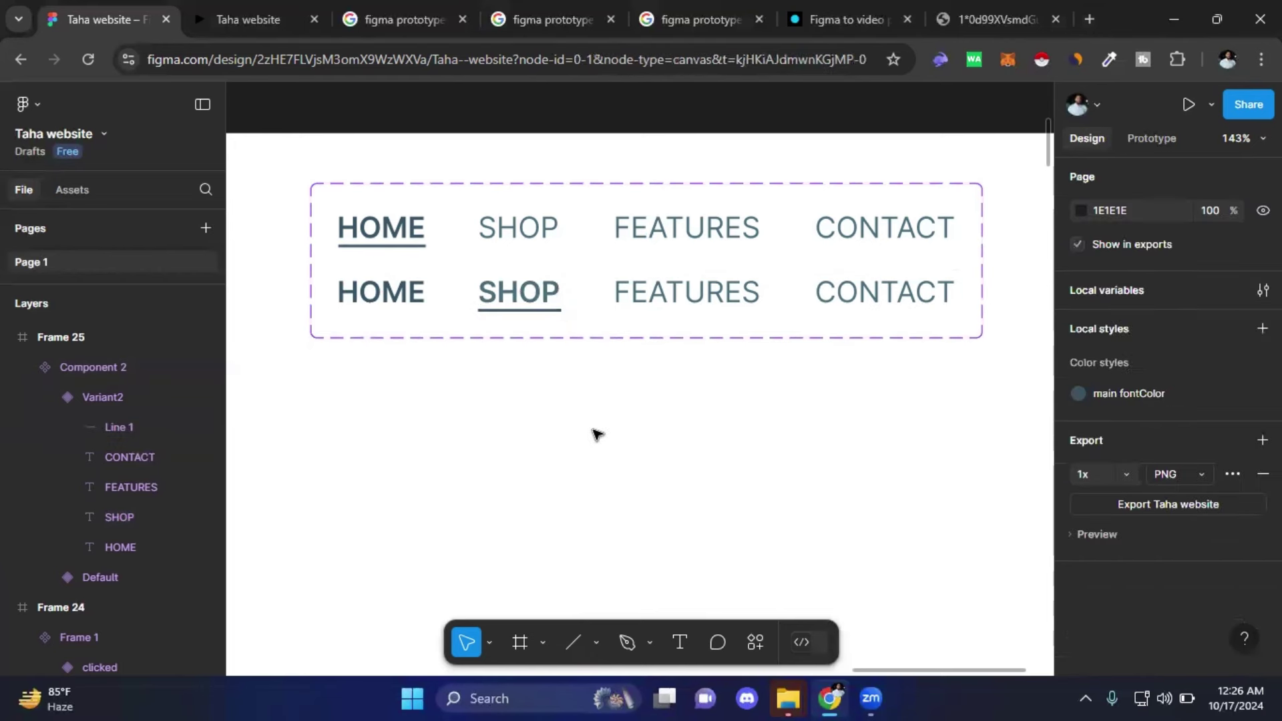
click(395, 289)
click(395, 288)
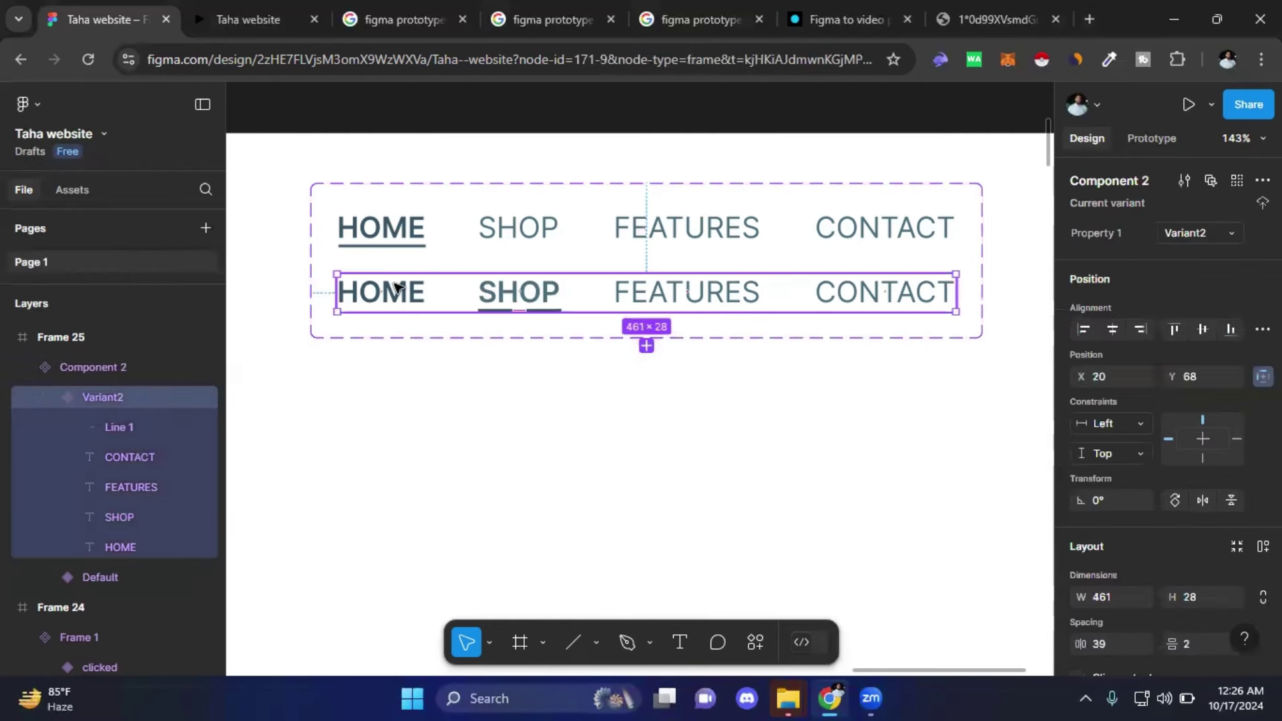
click(399, 291)
double_click(400, 292)
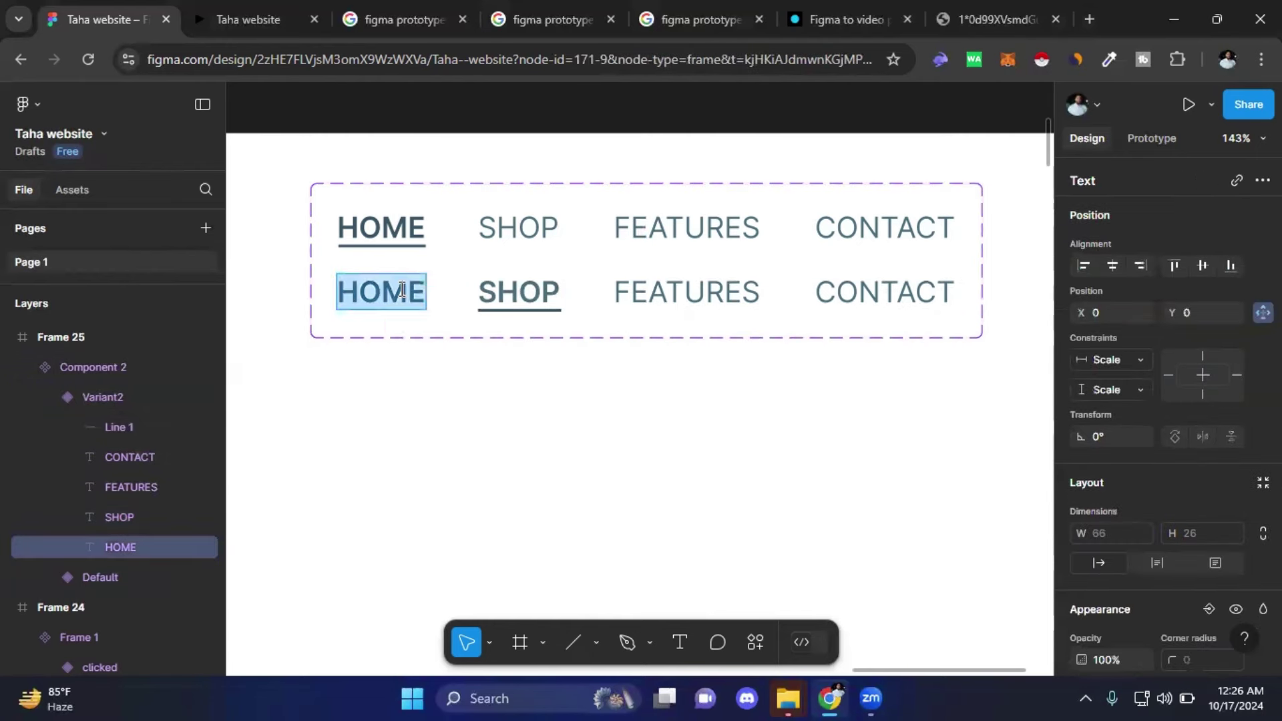
scroll(1113, 580, down, 3)
scroll(1117, 573, down, 2)
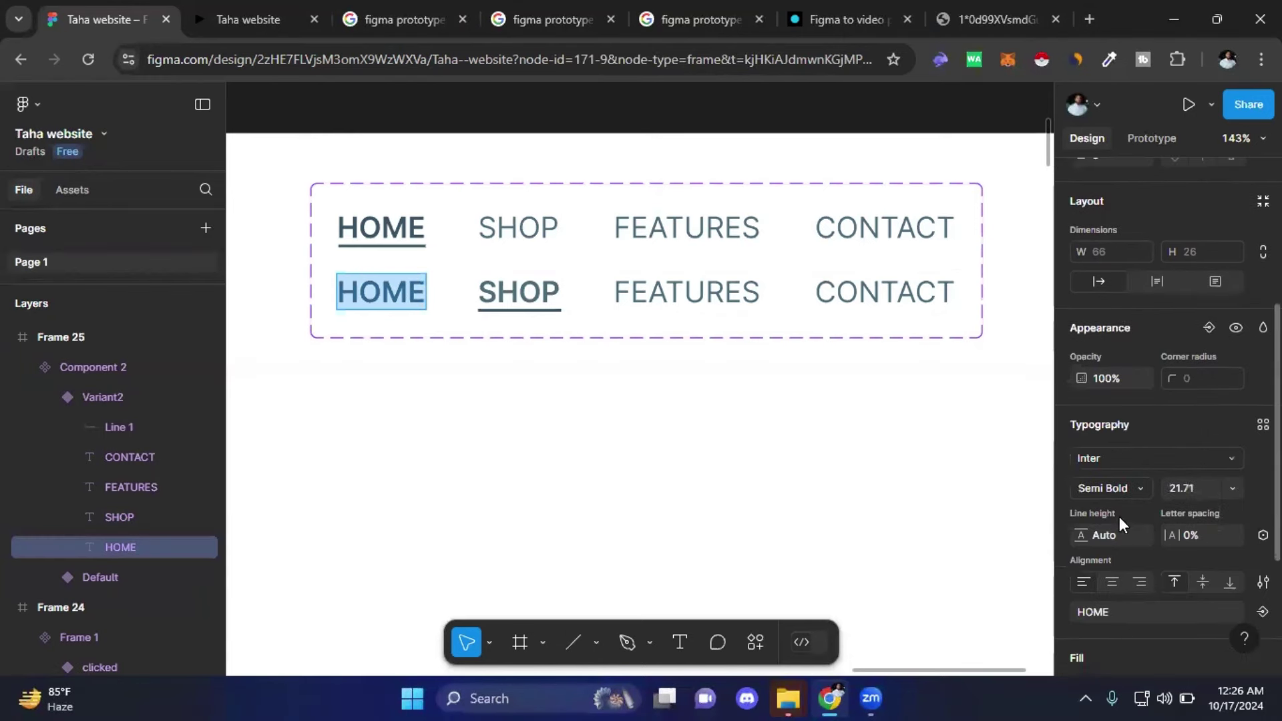
click(1134, 486)
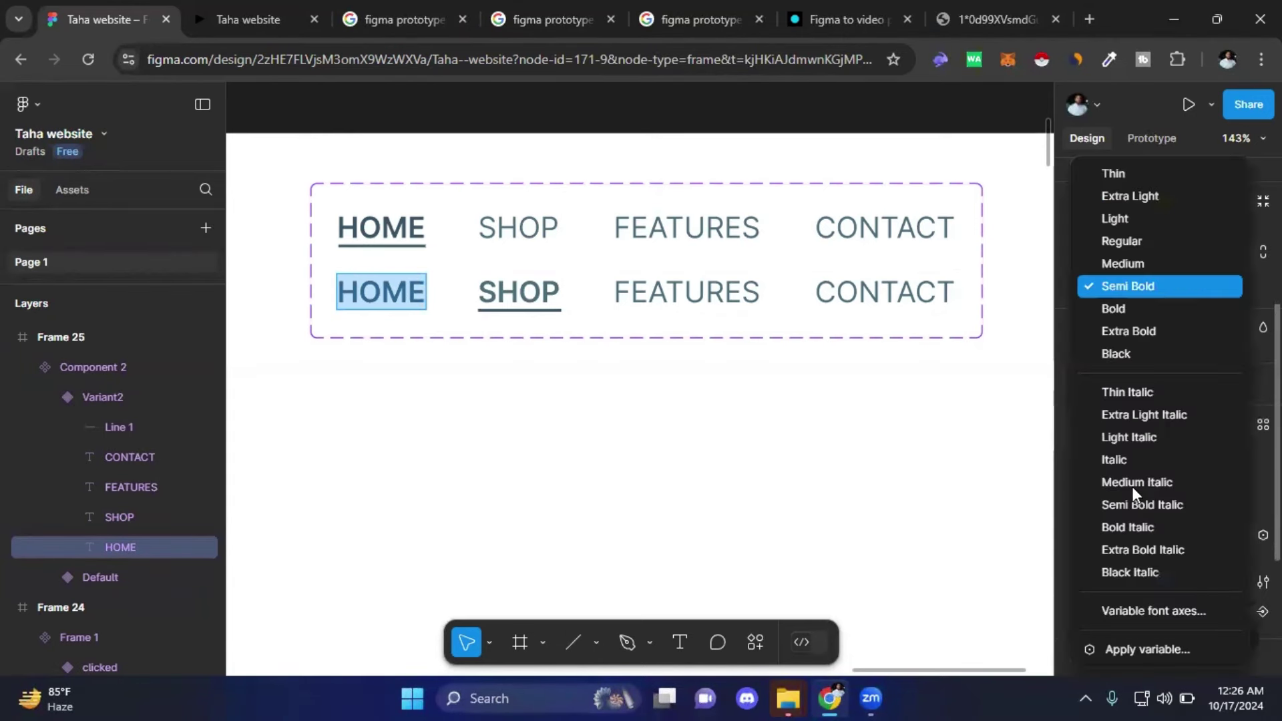
click(1125, 242)
key(Escape)
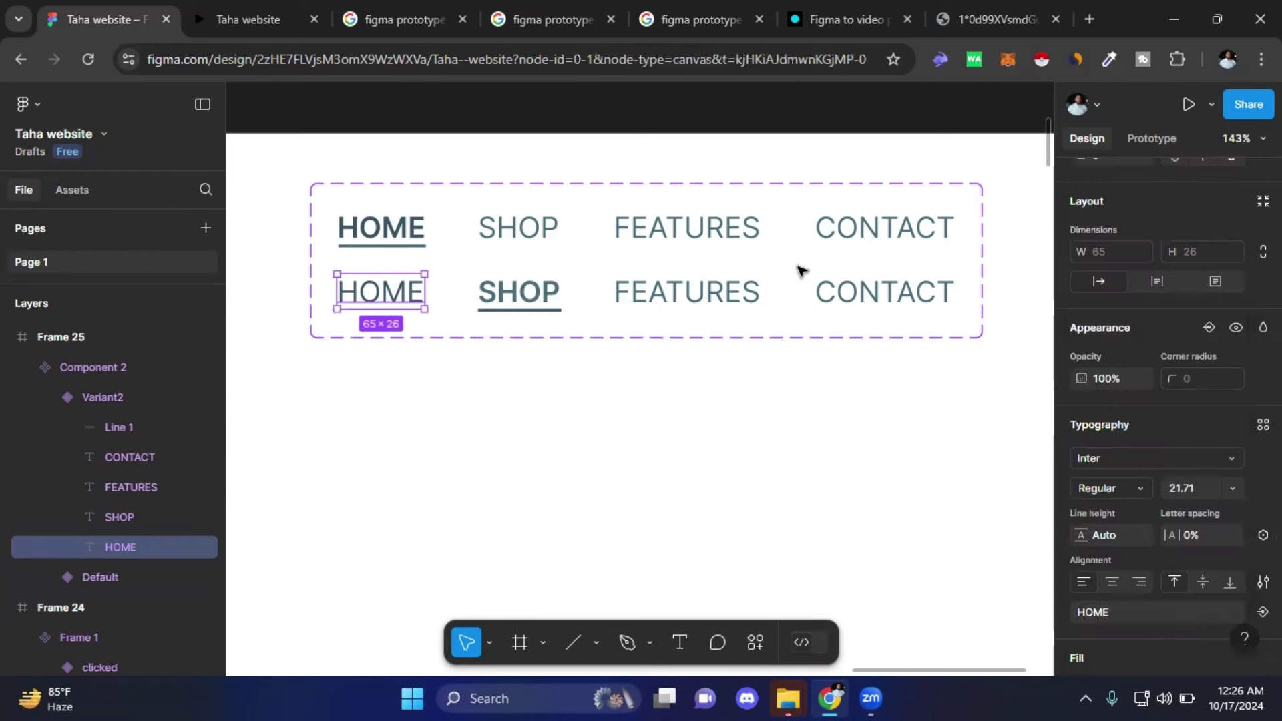
key(Escape)
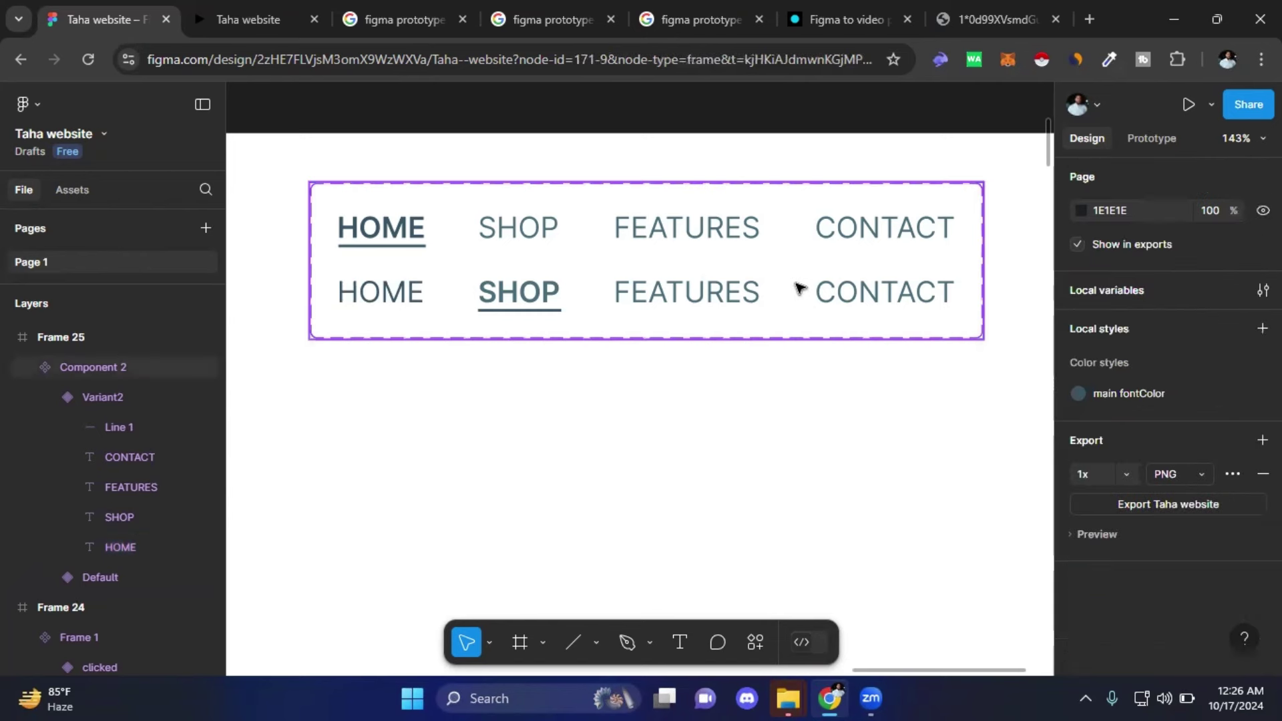
click(799, 288)
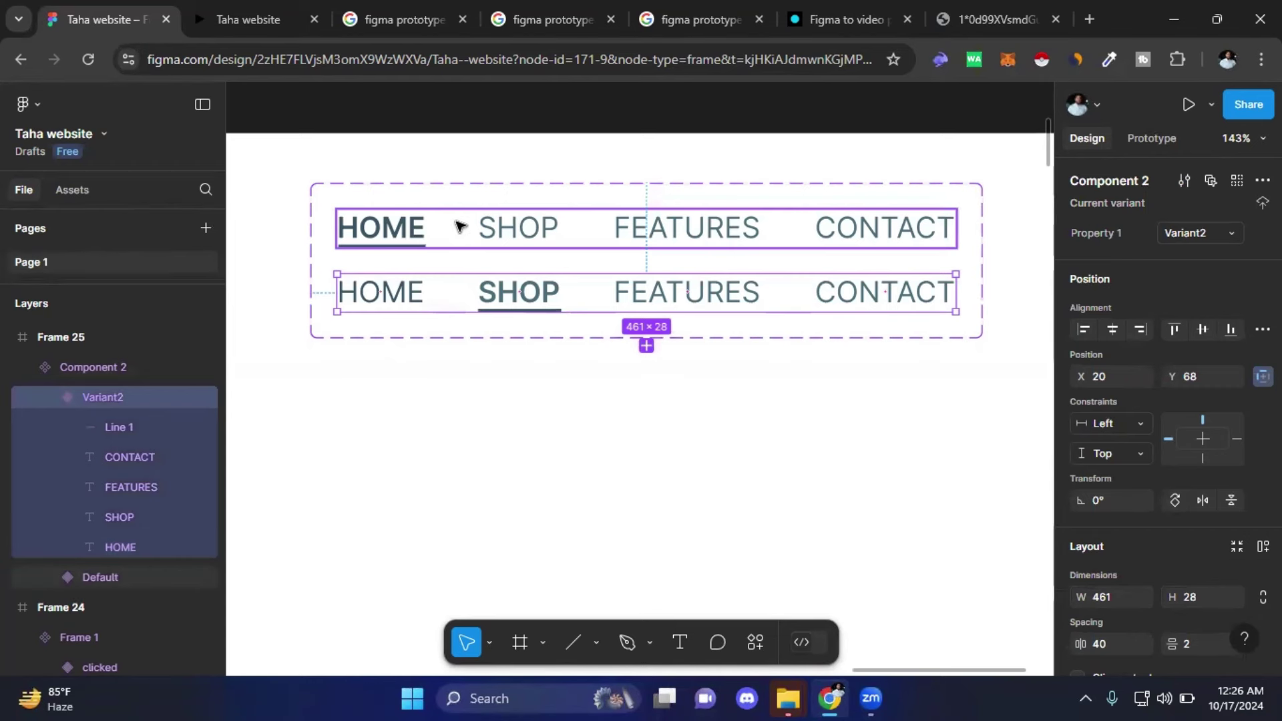
- Connect the Default variant to Variant2 with an On tap → Change to interaction
click(460, 225)
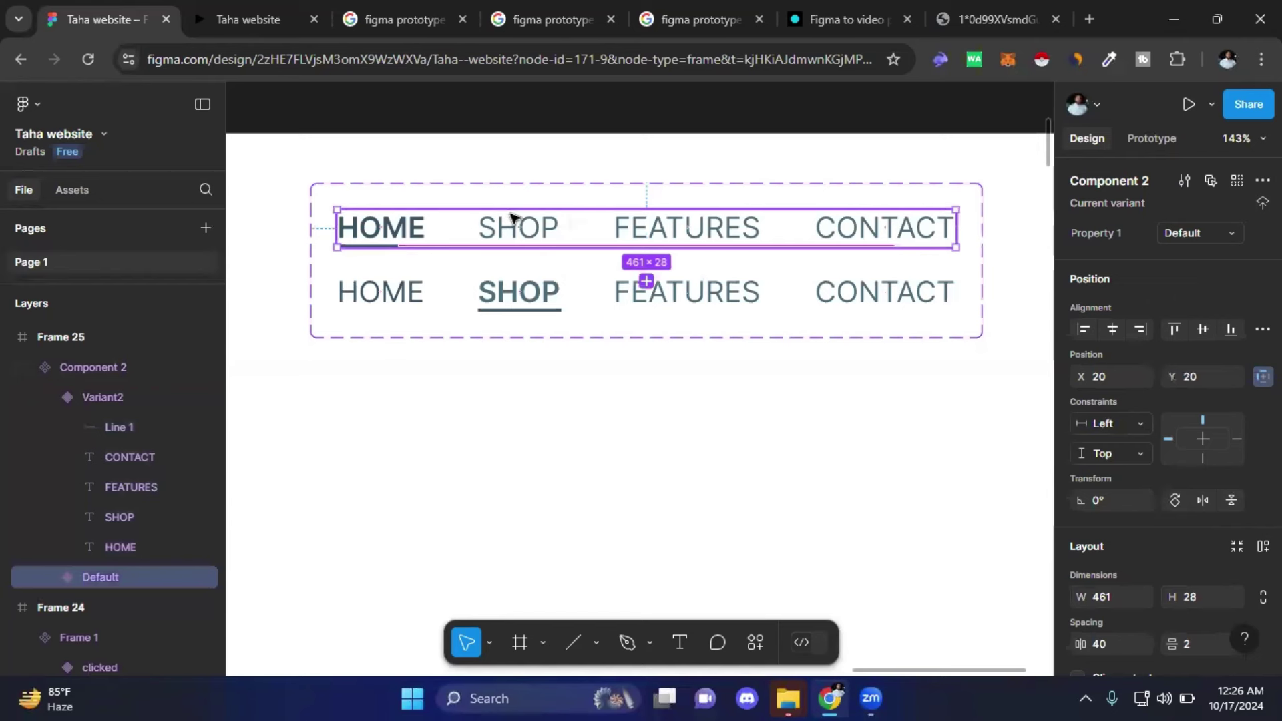
click(1159, 138)
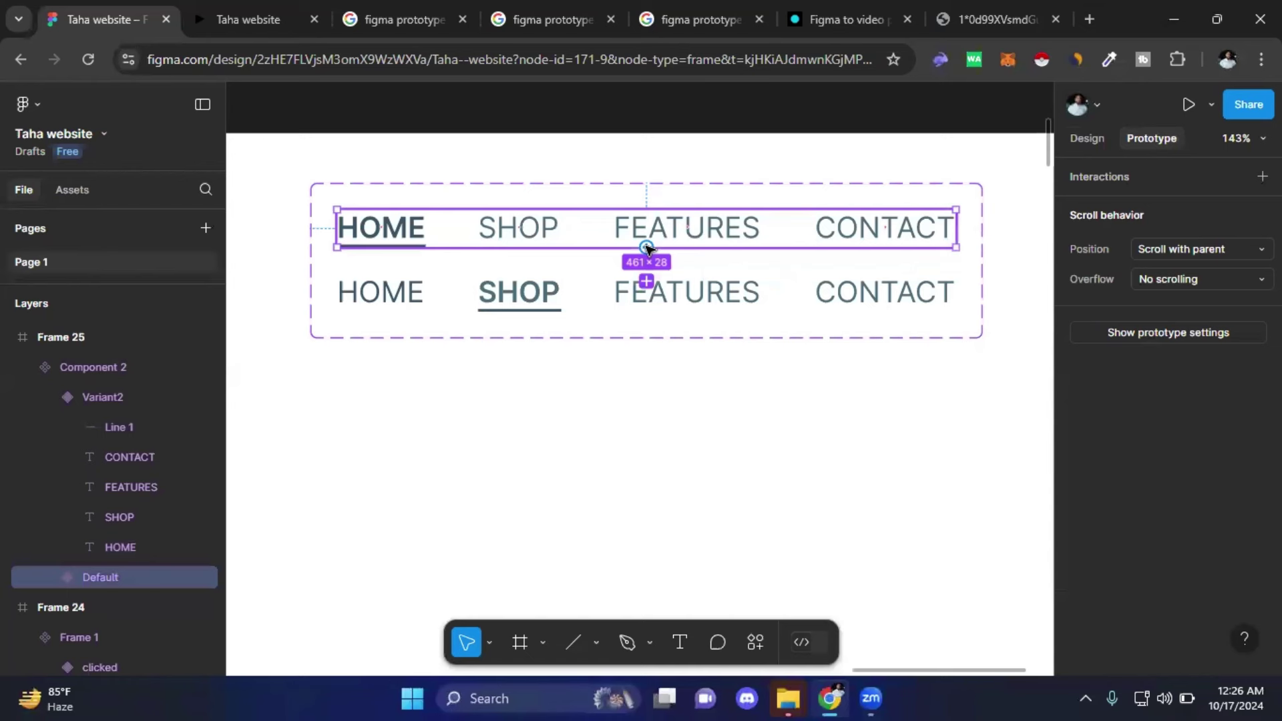
drag(647, 249, 736, 270)
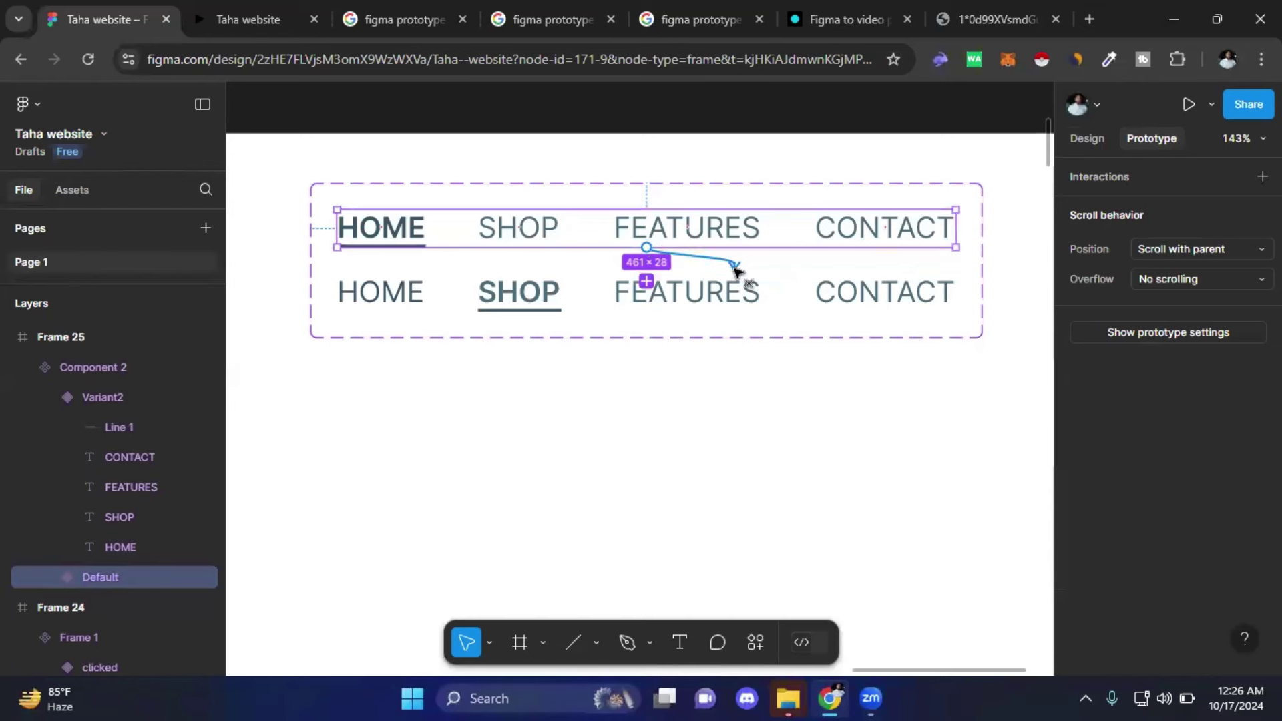
drag(736, 270, 818, 271)
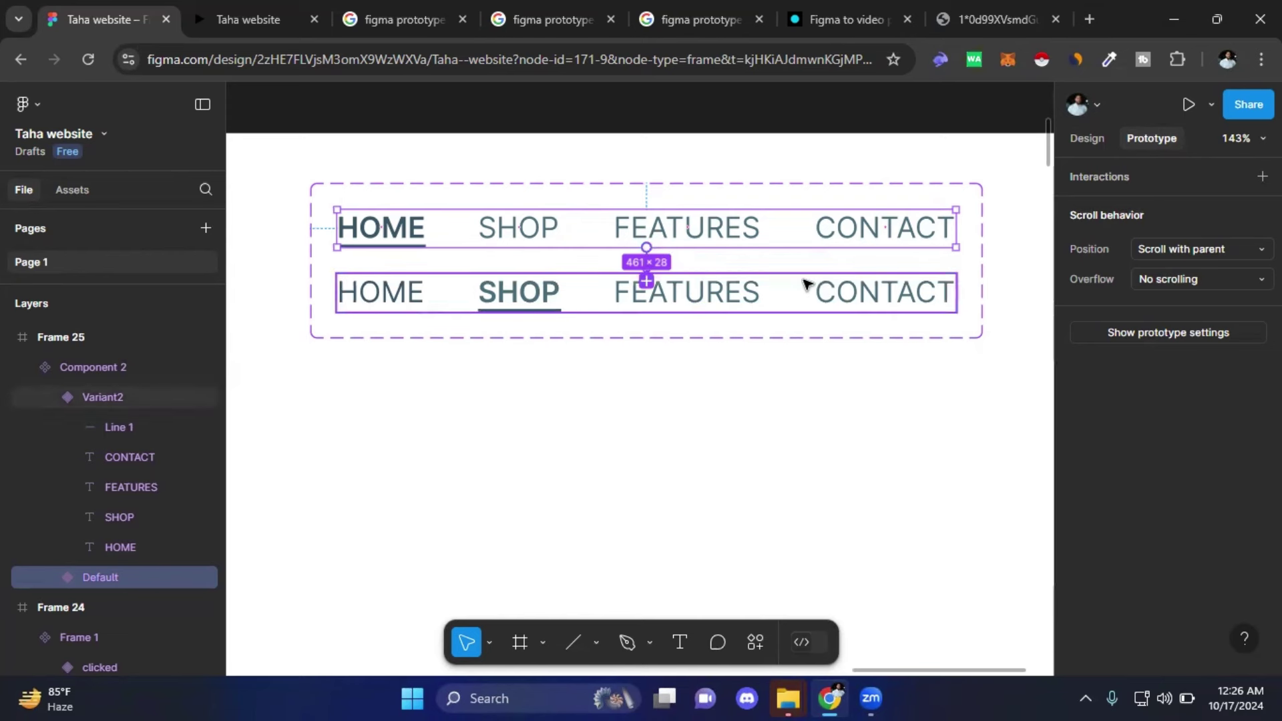
drag(807, 284, 810, 284)
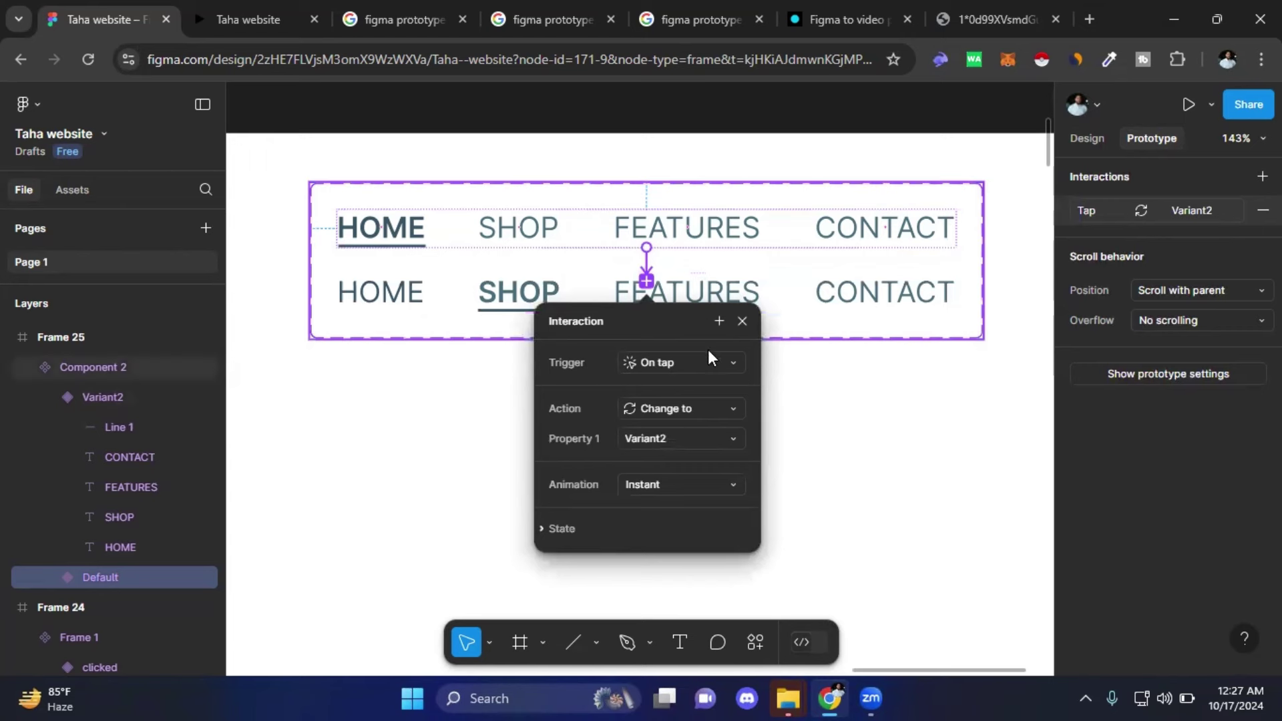
- Confirm the interaction uses the On tap trigger and targets Variant2, then close it
click(719, 362)
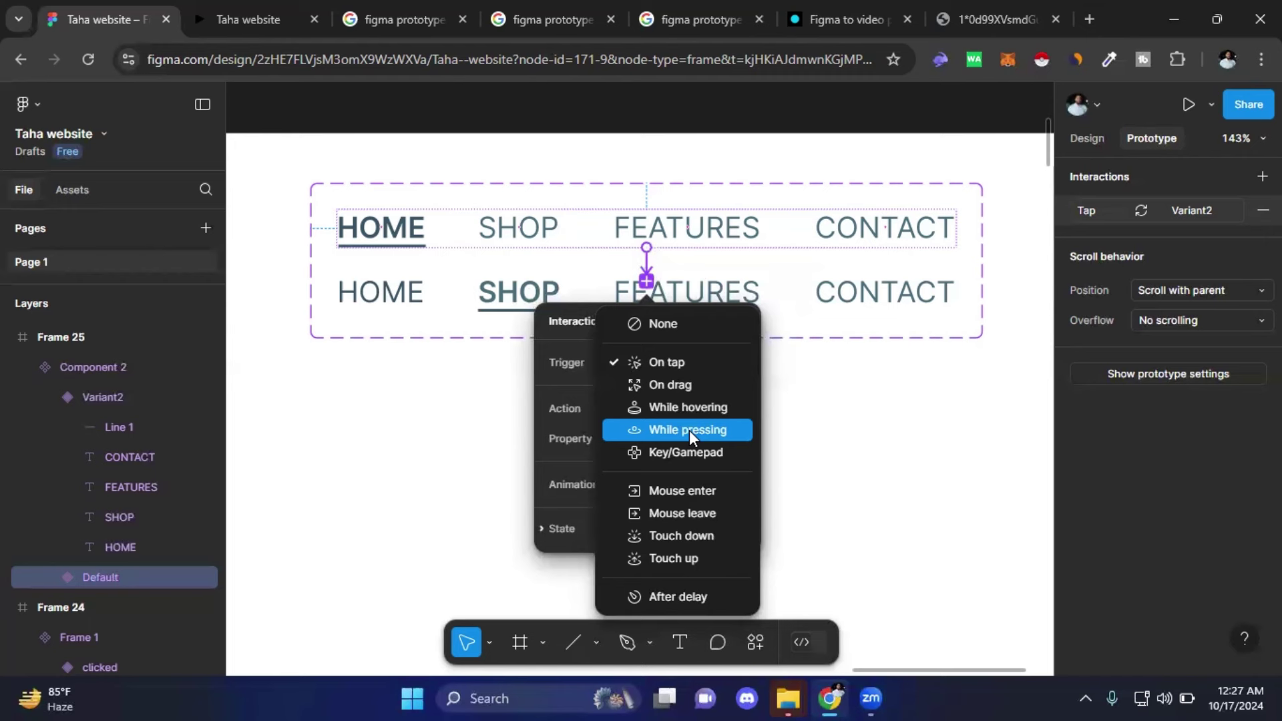
click(663, 362)
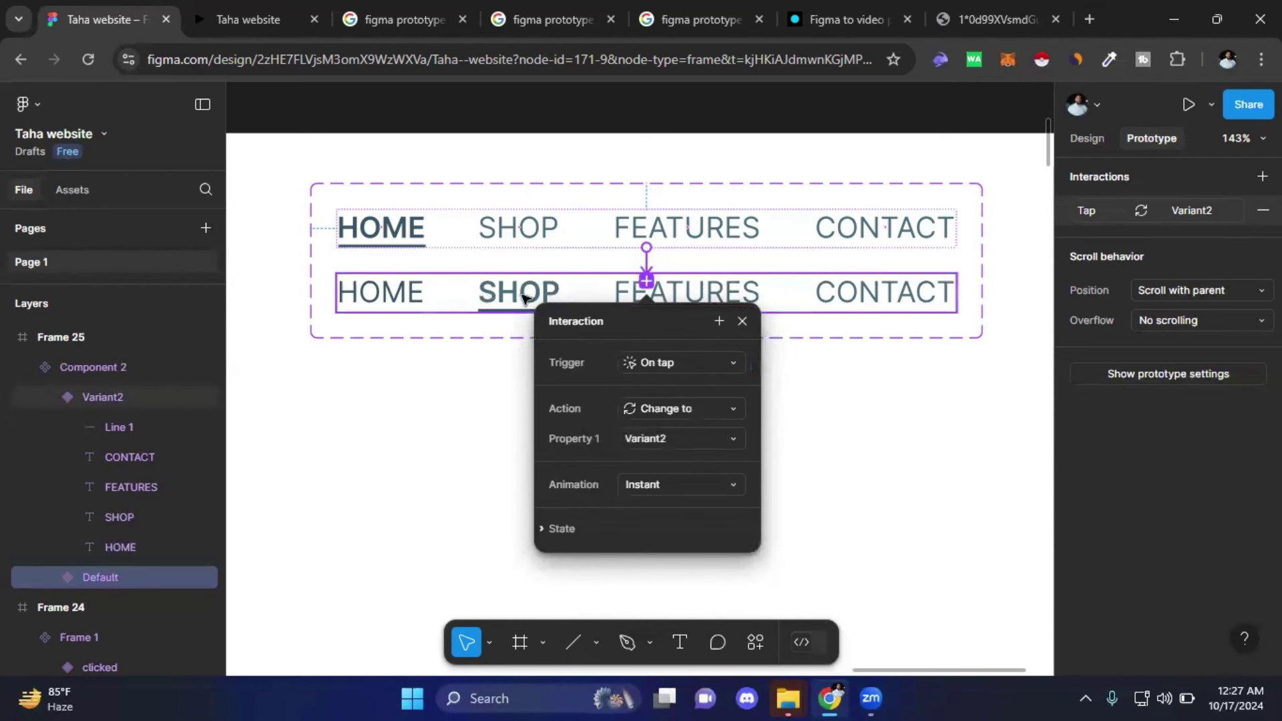
click(735, 440)
click(726, 440)
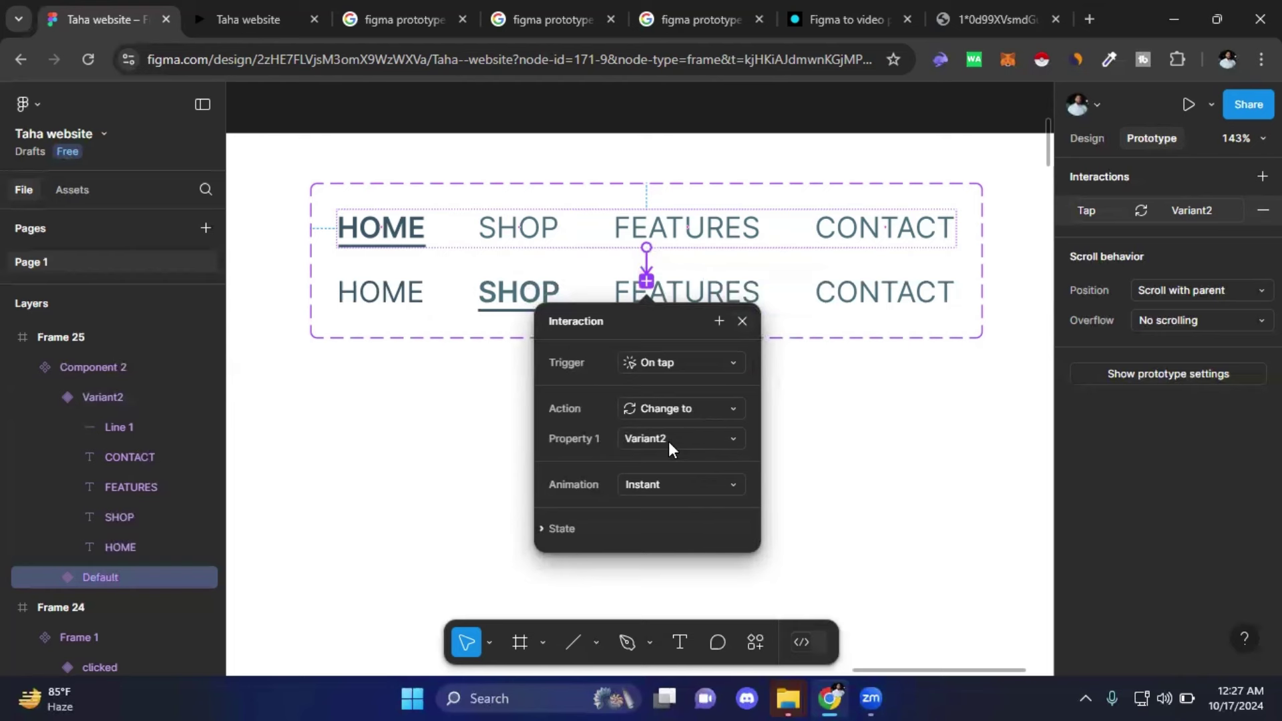
click(1206, 212)
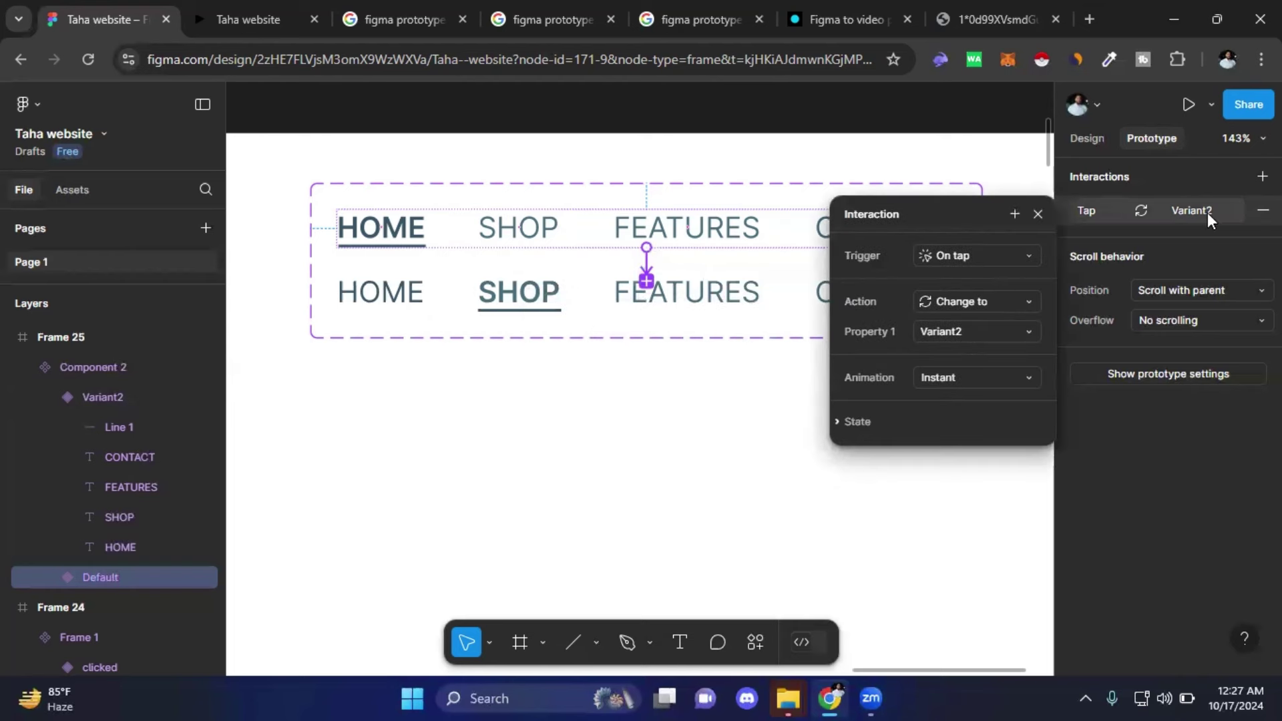
click(1038, 214)
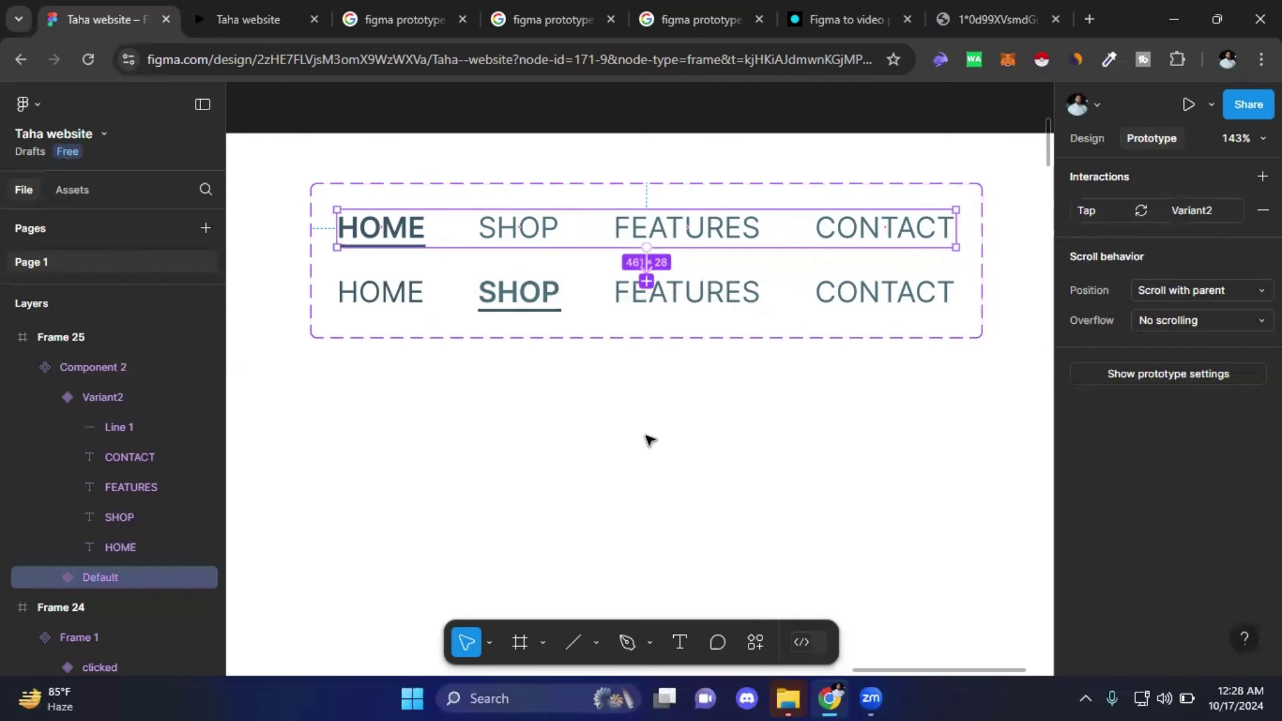
- Select Variant2 and begin editing its Property 1 value in the Design panel
click(646, 440)
click(778, 292)
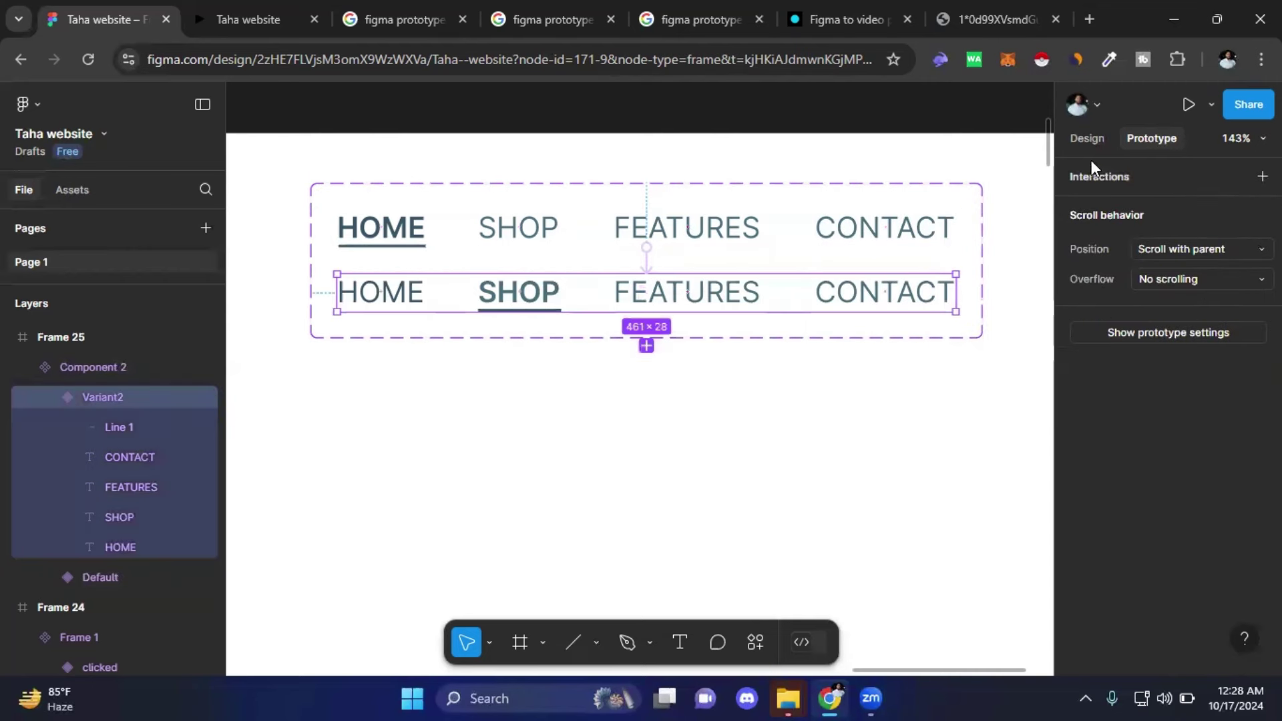
click(1078, 140)
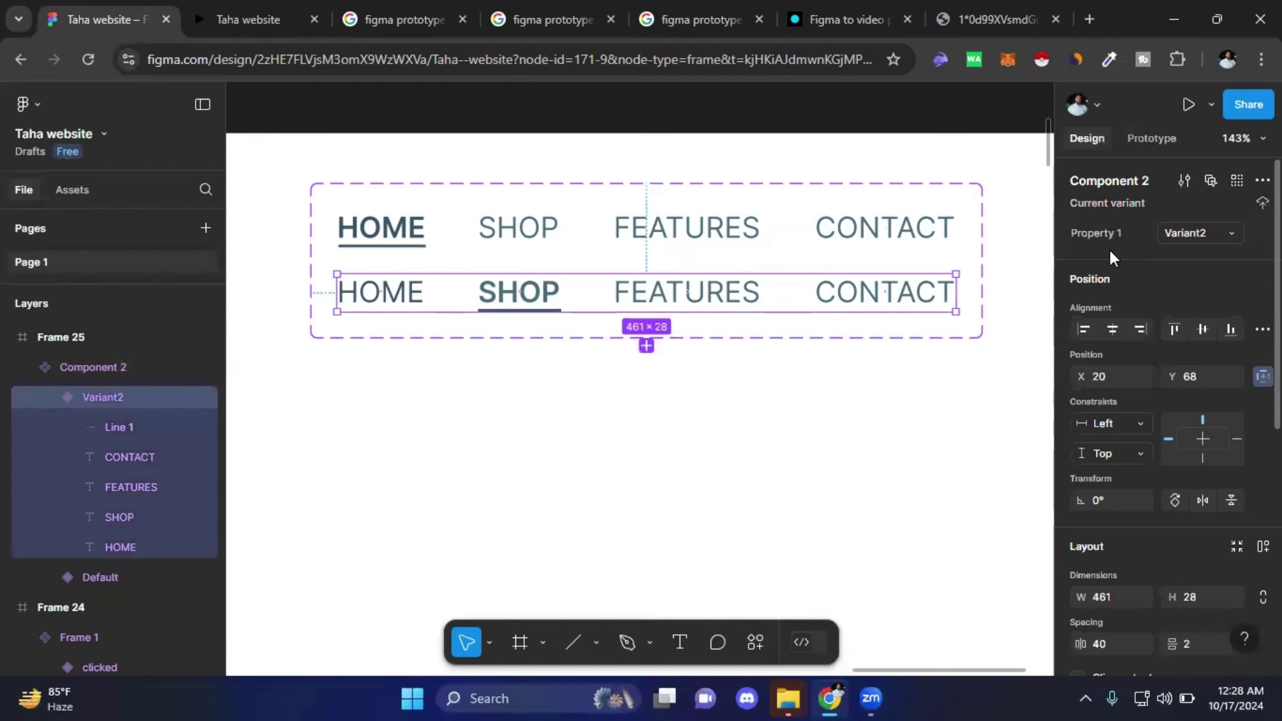
click(1216, 233)
- Rename the second variant's Property 1 value from Variant2 to 'shop'
text(sh)
text(op)
click(688, 392)
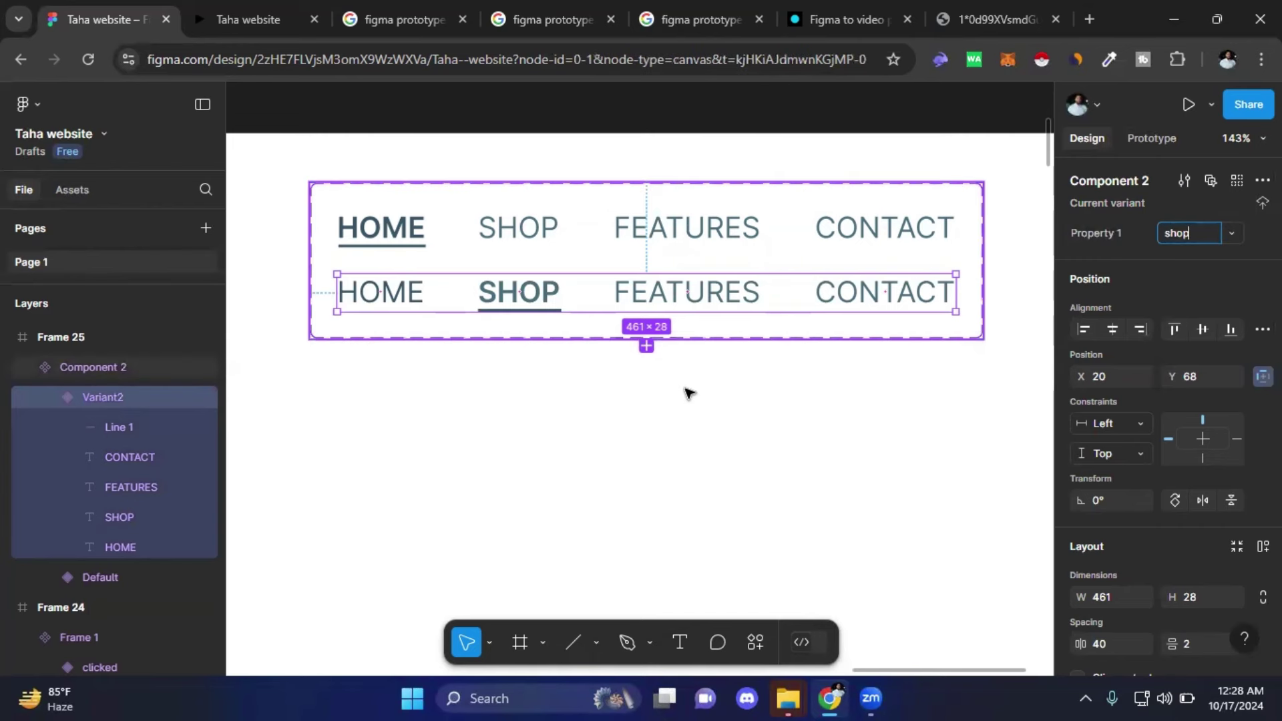
click(581, 304)
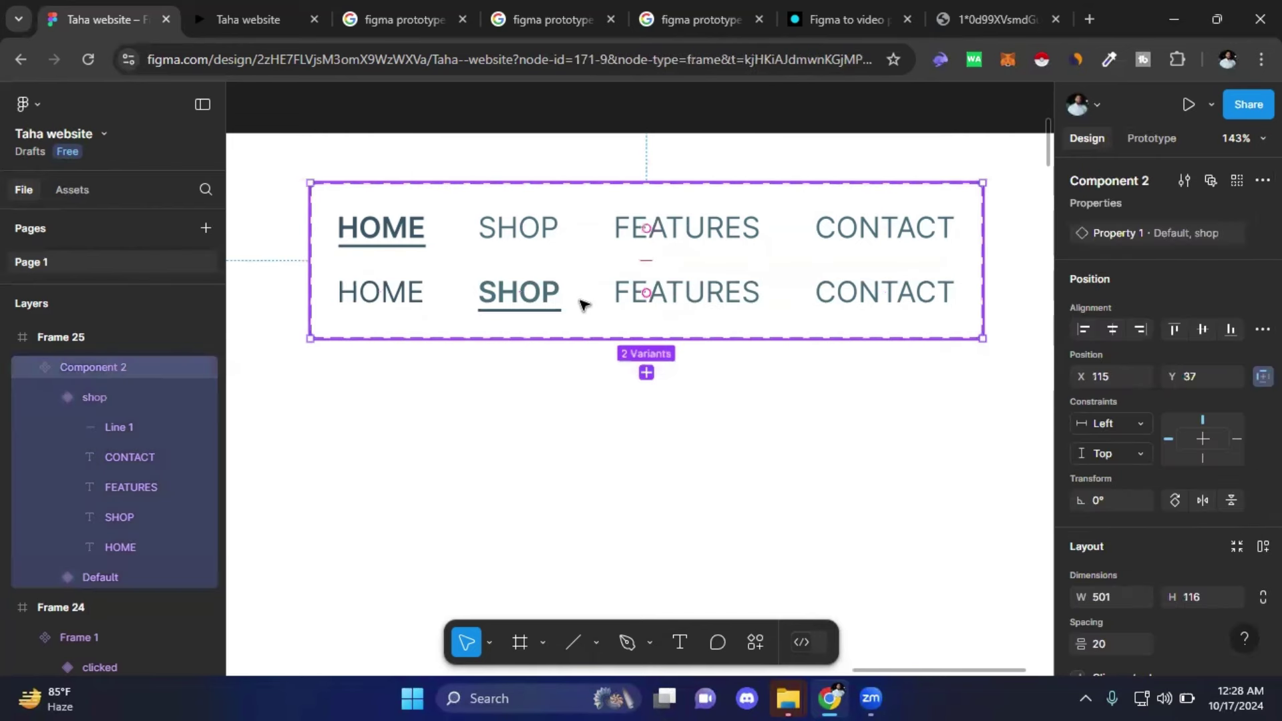
- Verify the Default variant's tap interaction now changes to shop with Instant animation
click(789, 230)
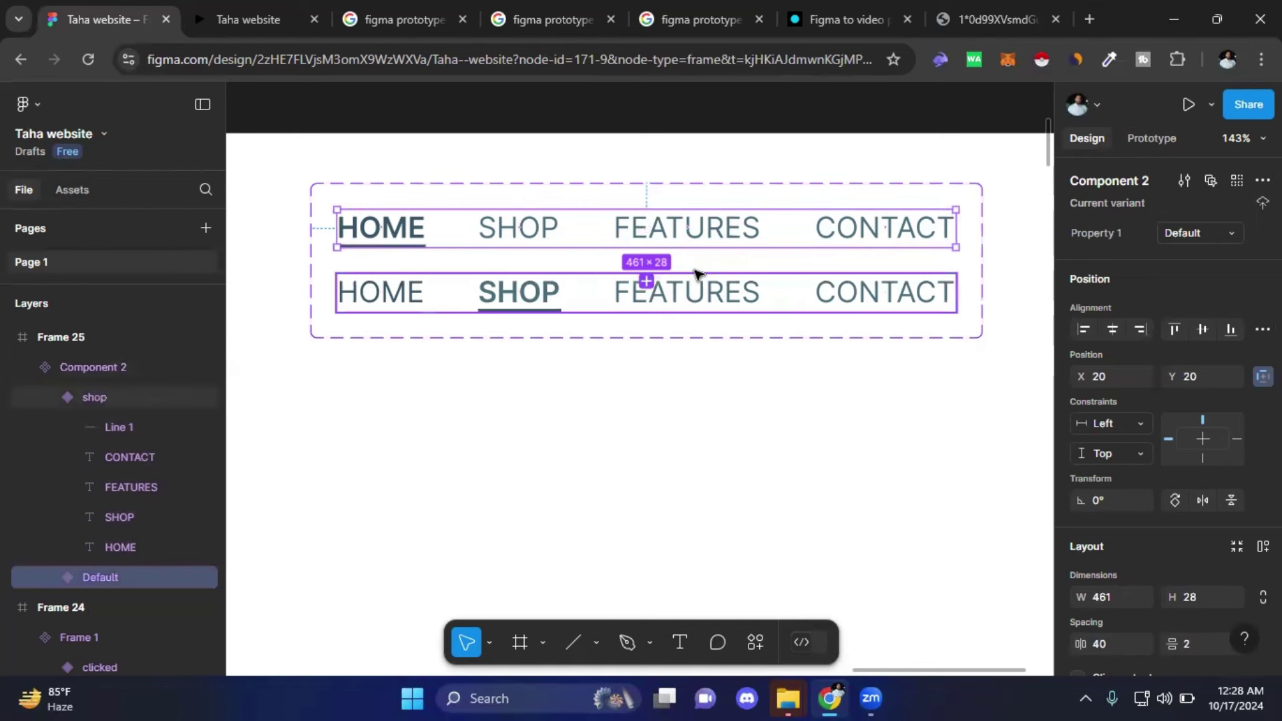
click(1142, 140)
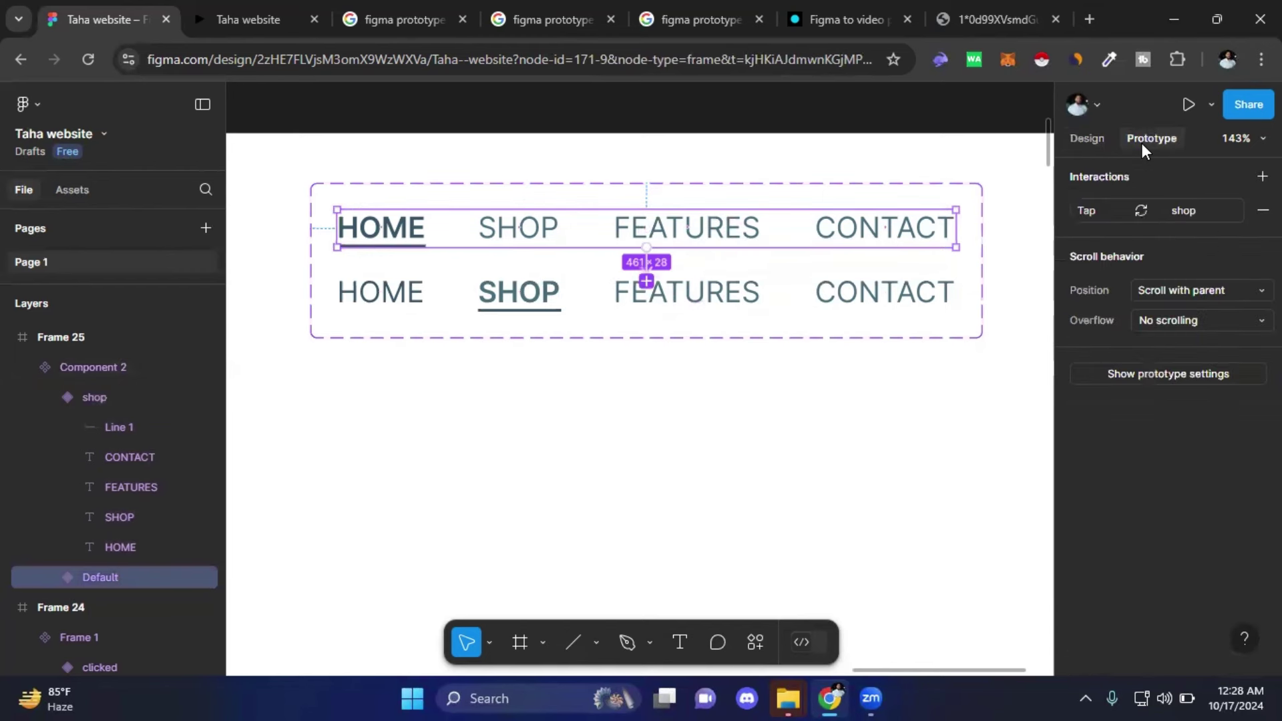
click(649, 263)
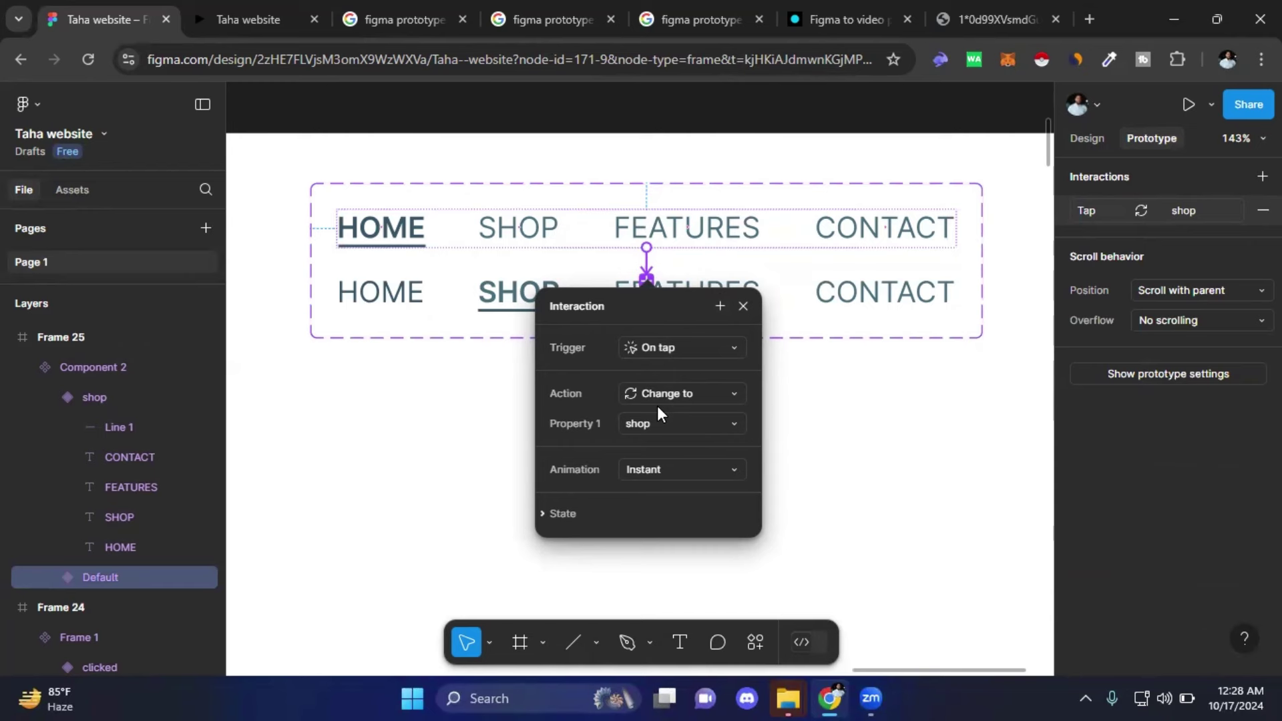
click(740, 310)
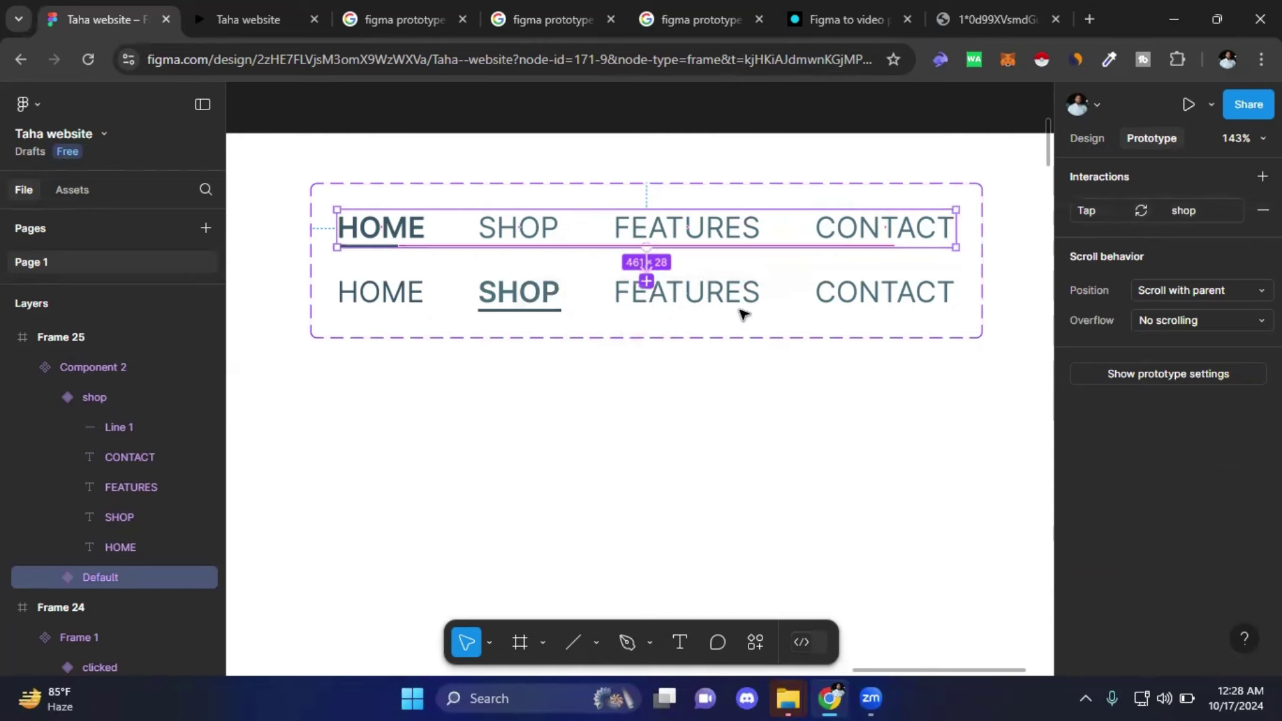
click(715, 438)
scroll(717, 435, down, 3)
- Zoom out on the canvas to bring Frame 25 into view
scroll(718, 435, down, 3)
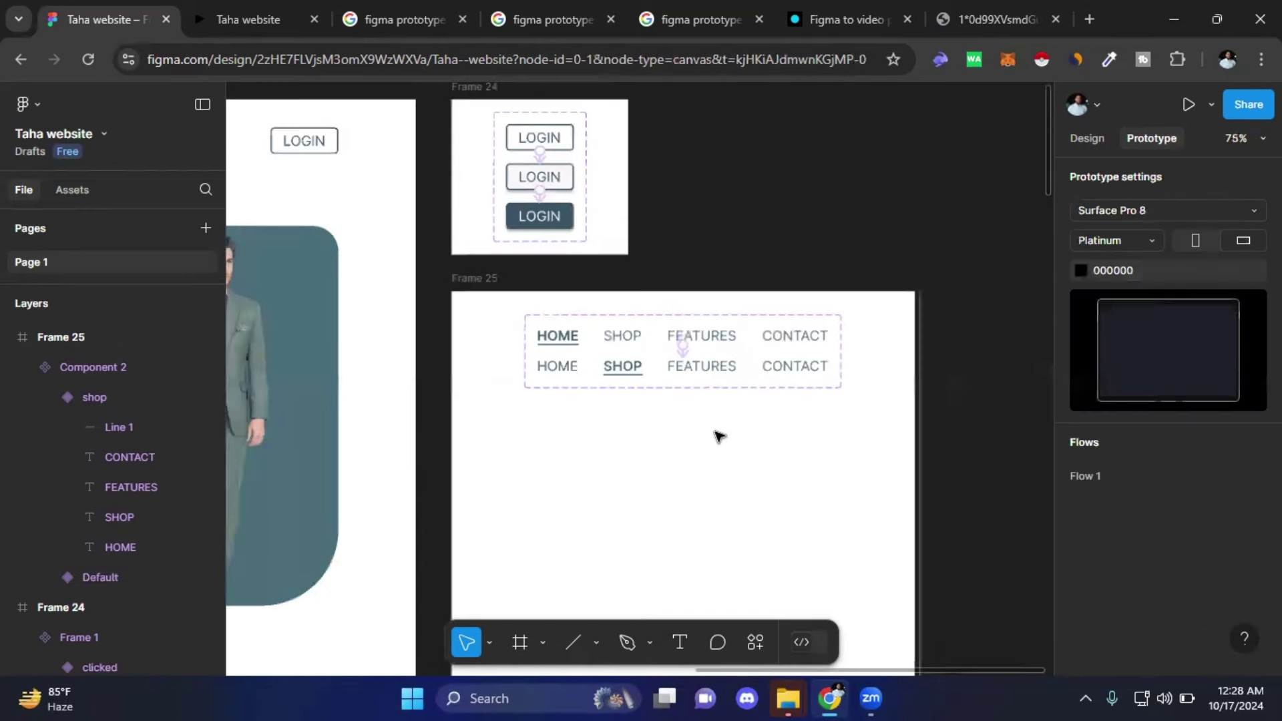
scroll(664, 415, up, 4)
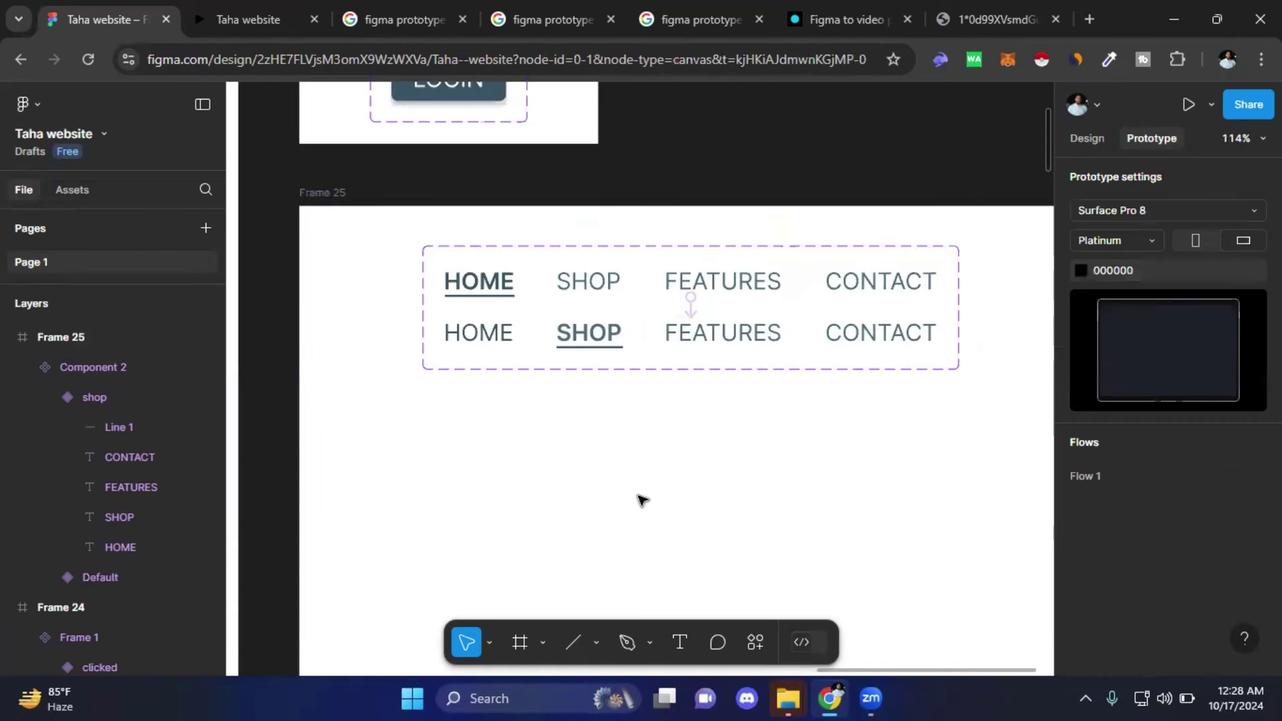
scroll(634, 467, down, 2)
scroll(551, 367, down, 2)
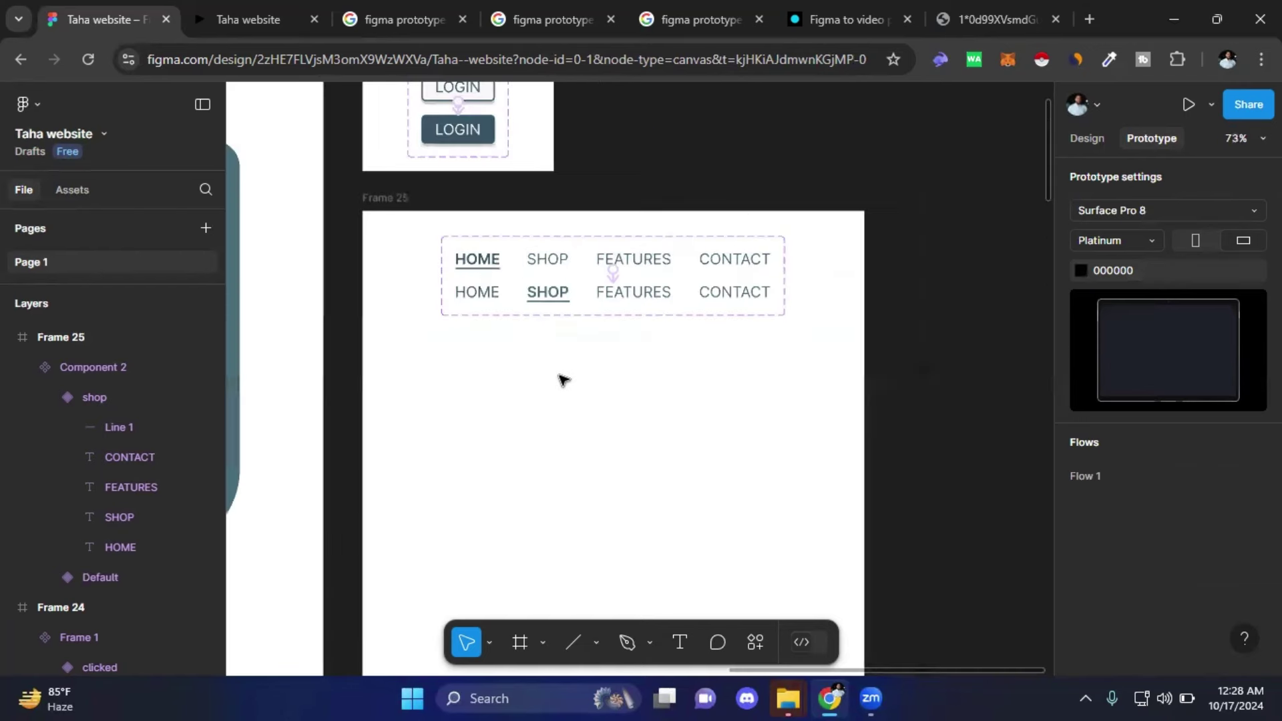
scroll(601, 401, down, 2)
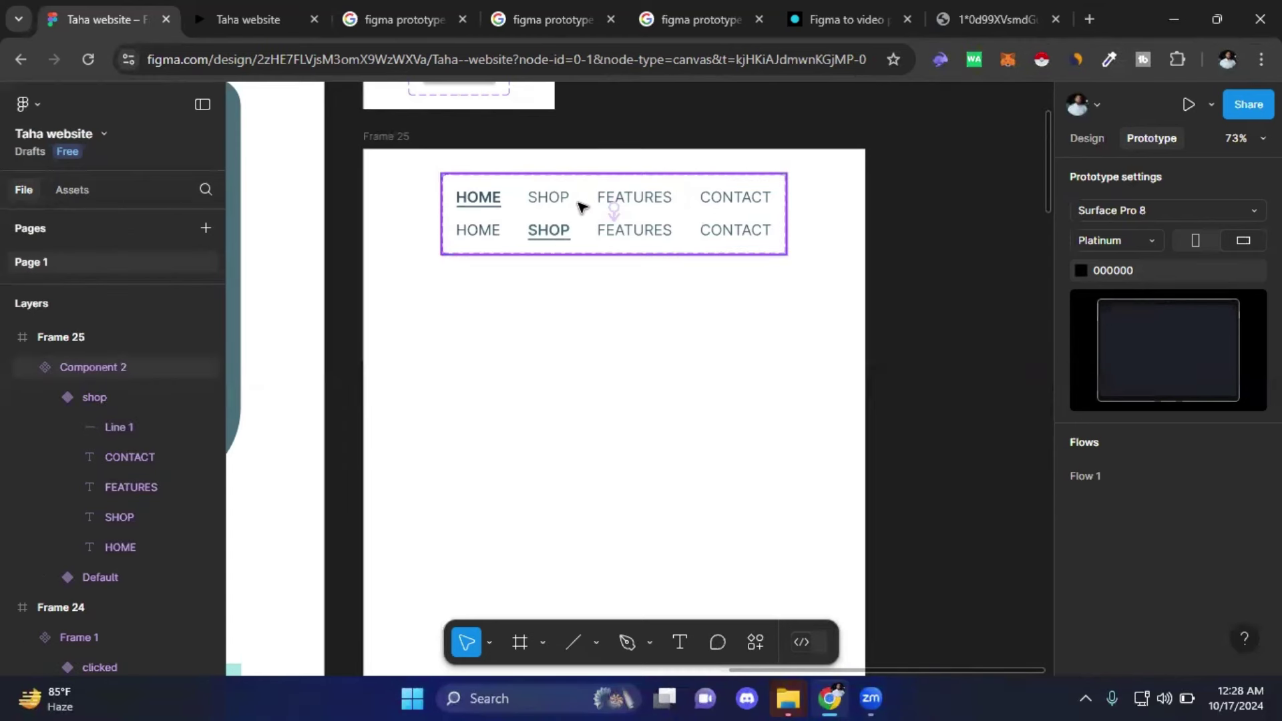
- Place a Component 2 instance from Local assets into Frame 25 and preview Frame 25
click(75, 190)
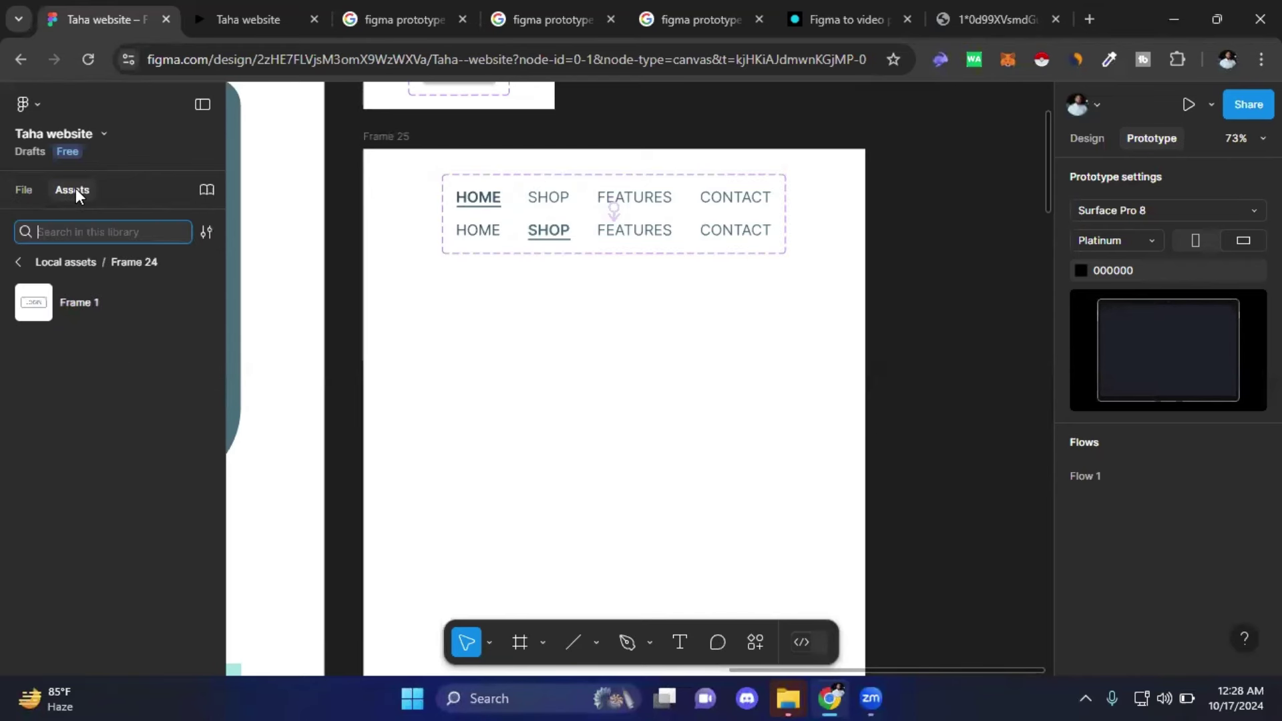
click(18, 263)
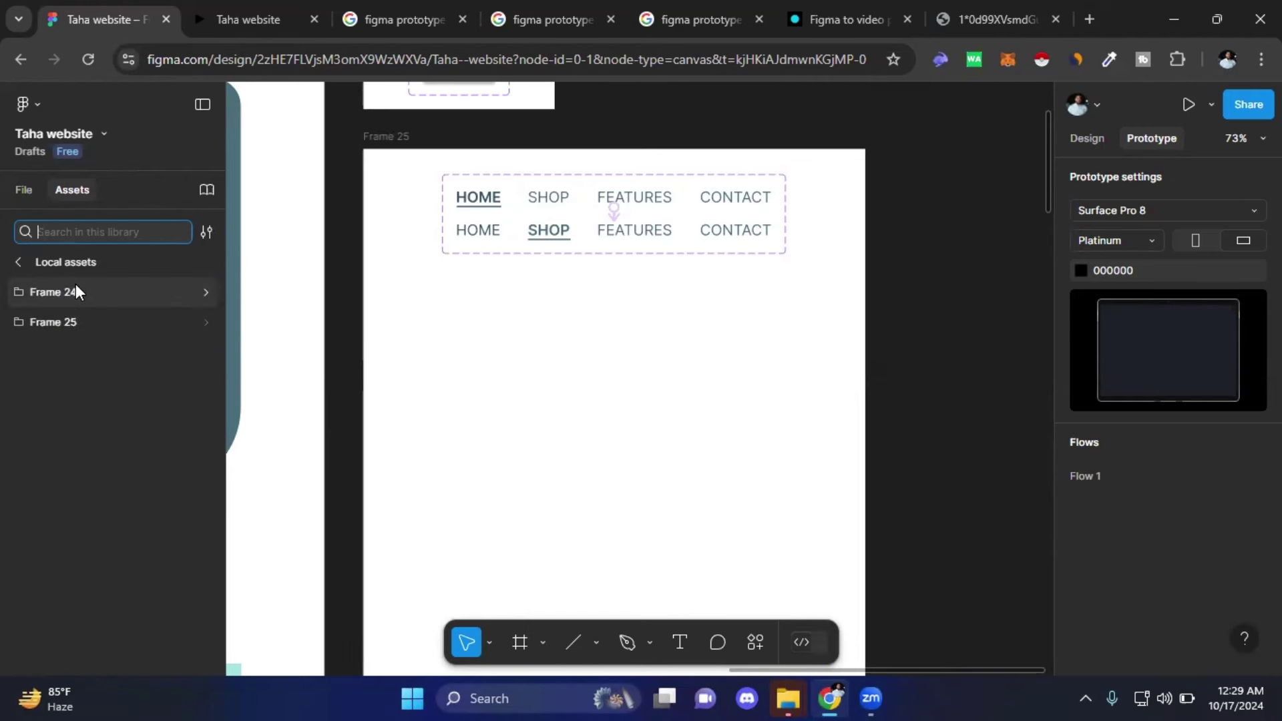
click(68, 323)
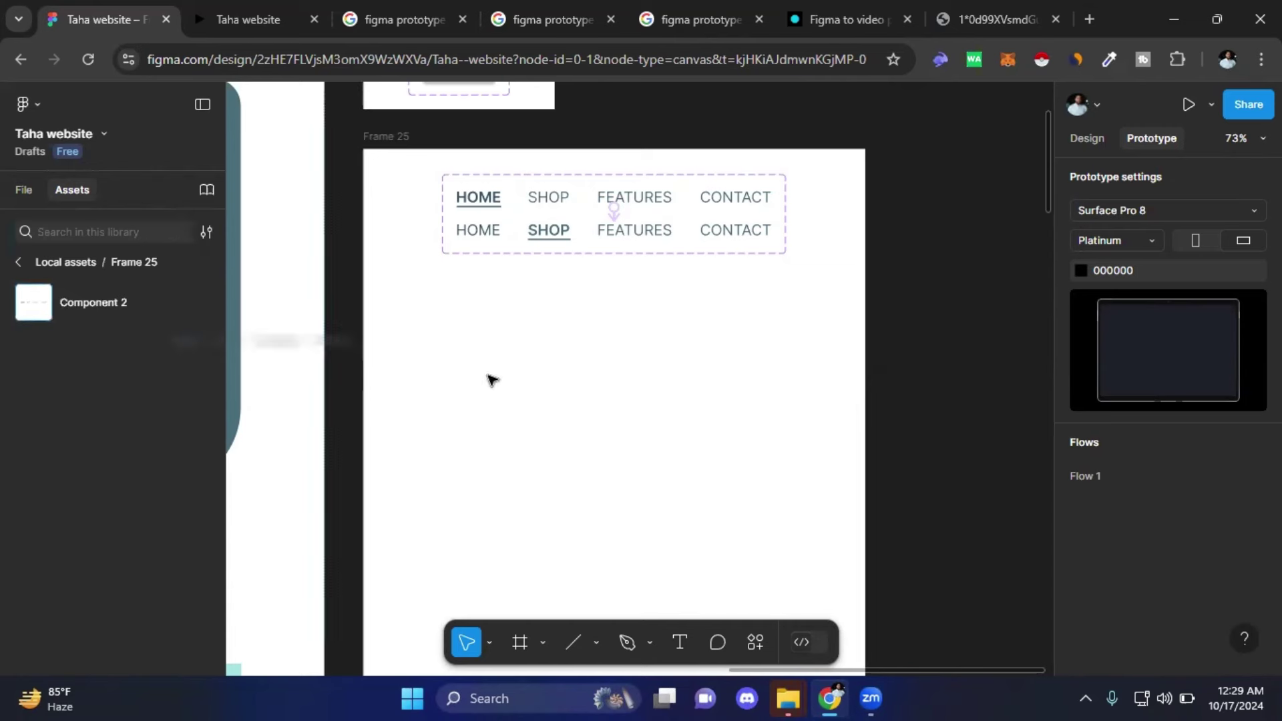
drag(67, 302, 570, 389)
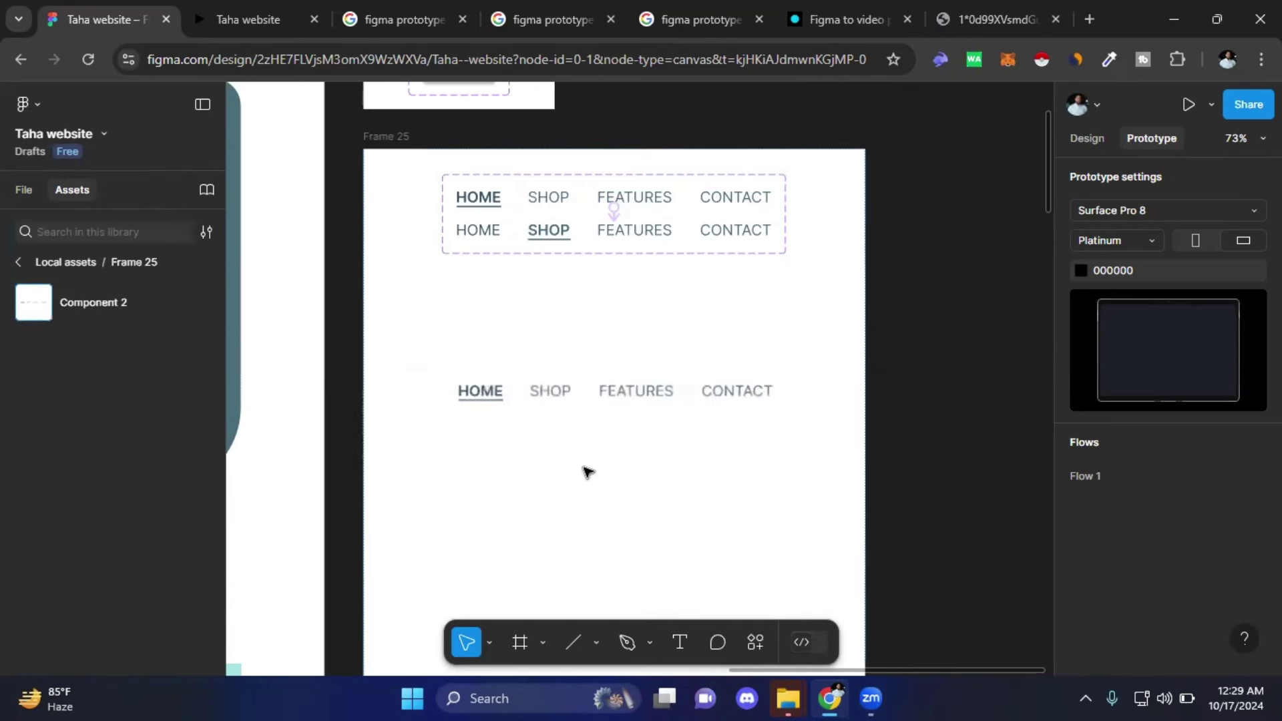
click(487, 487)
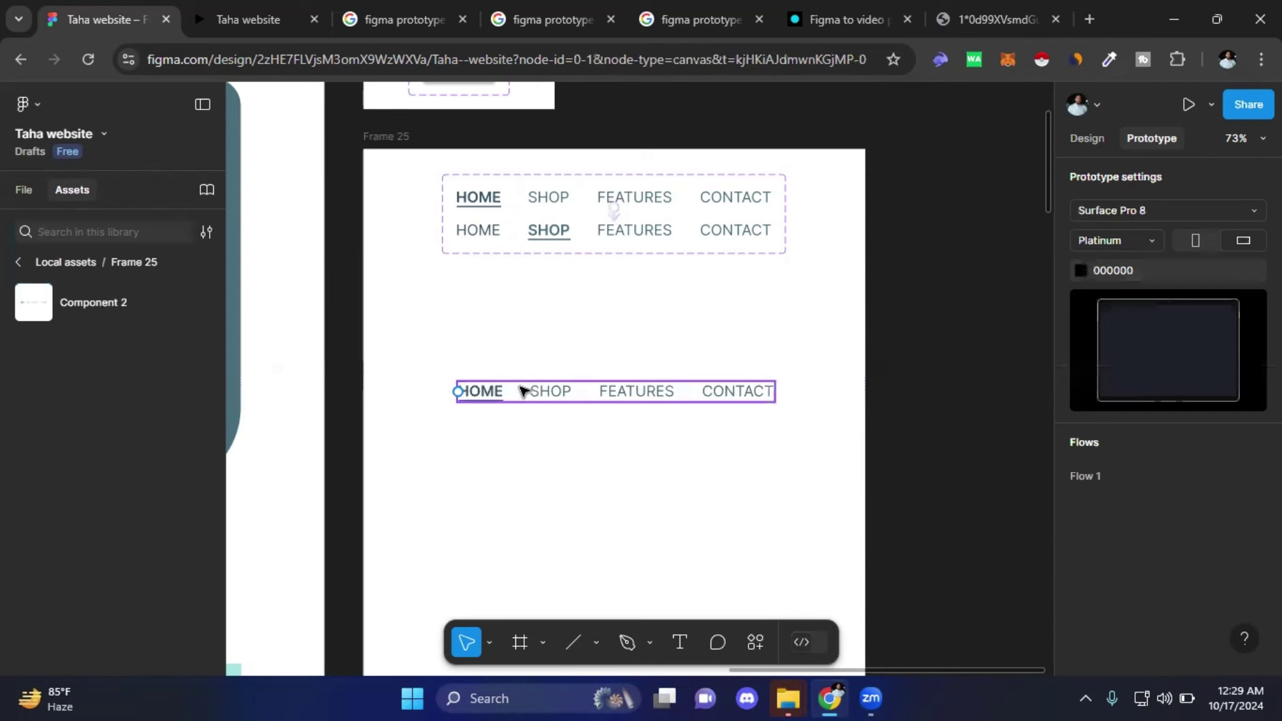
click(387, 137)
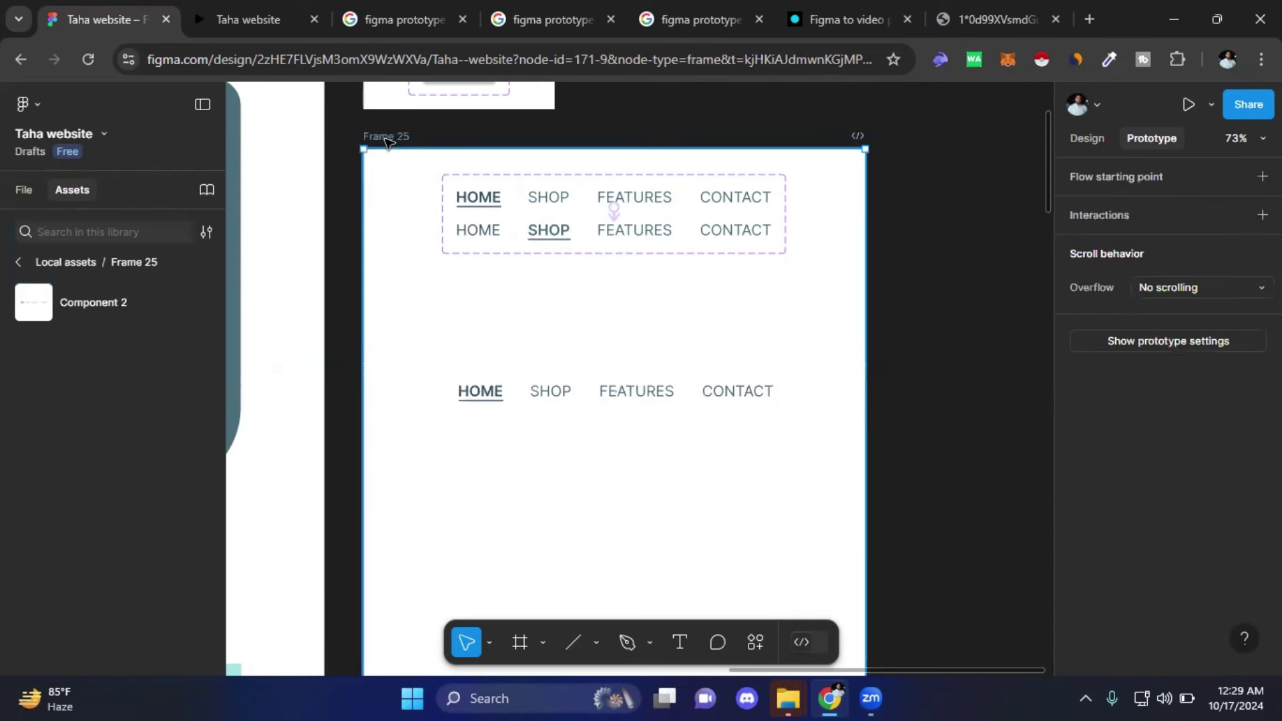
click(1190, 105)
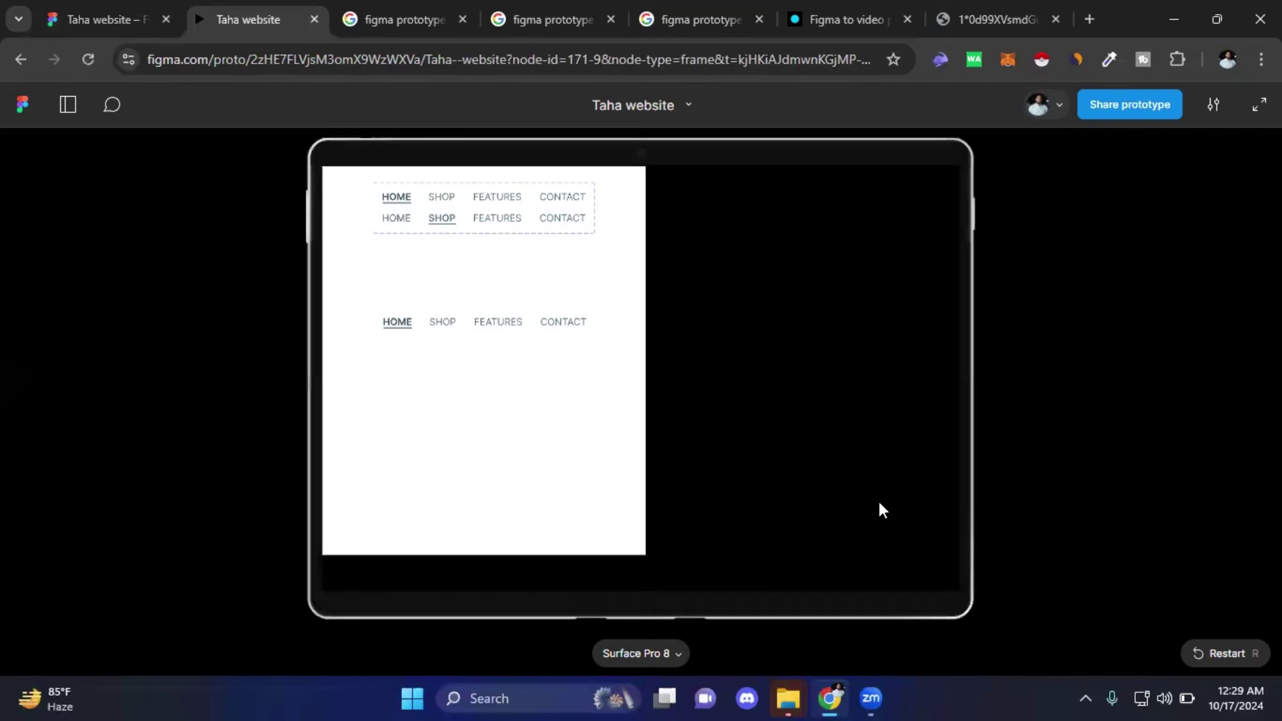
- Tap SHOP in the prototype preview, then return to the Taha website design file
click(446, 327)
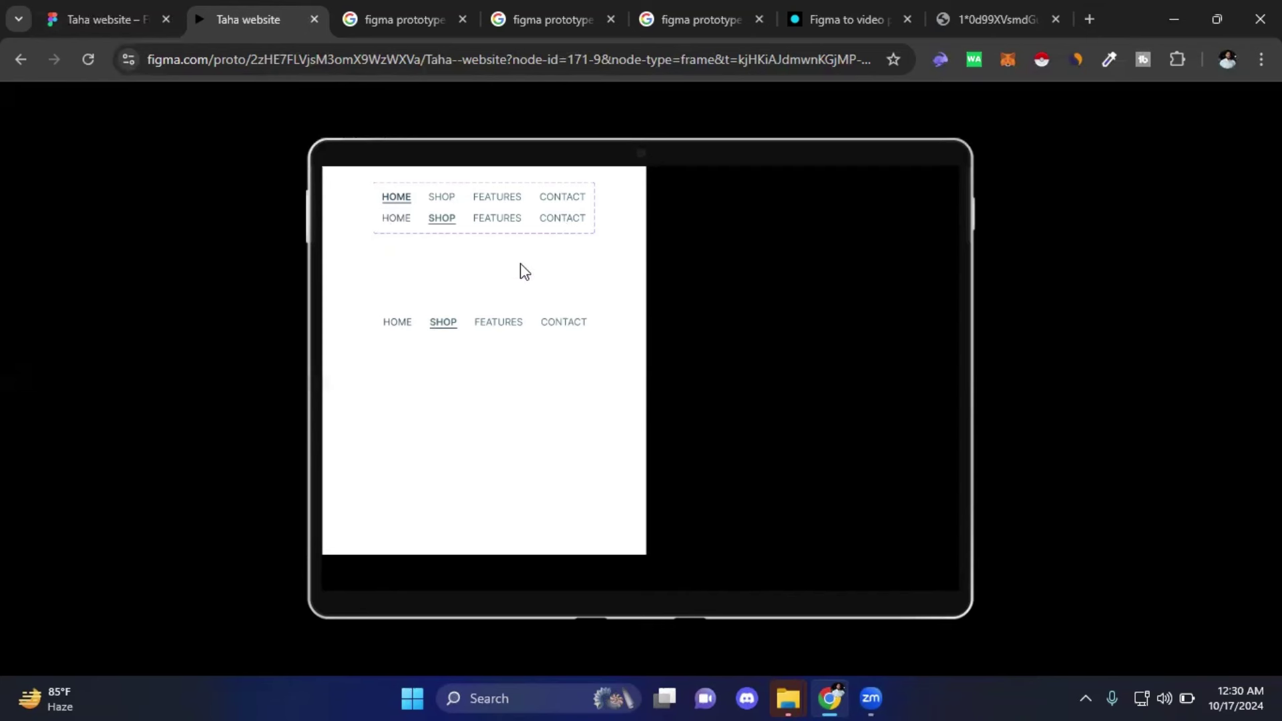
click(113, 11)
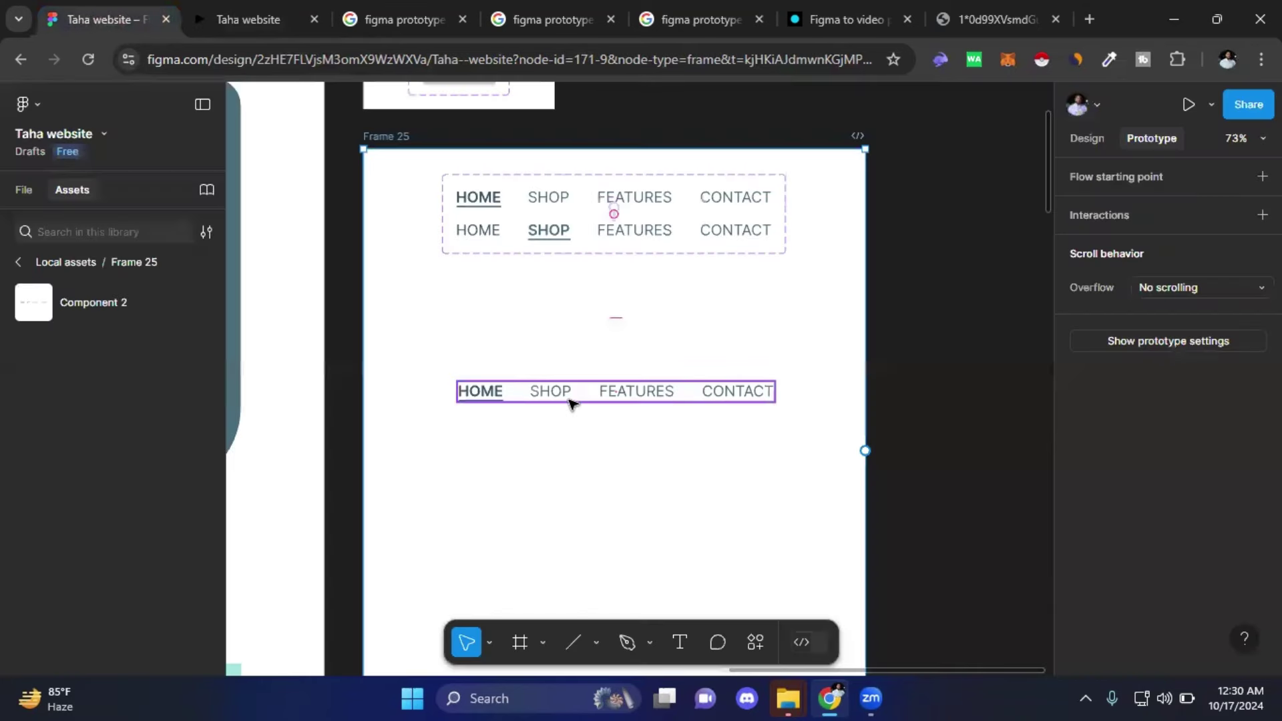
- Delete the test nav bar instance from Frame 25
click(582, 400)
key(Delete)
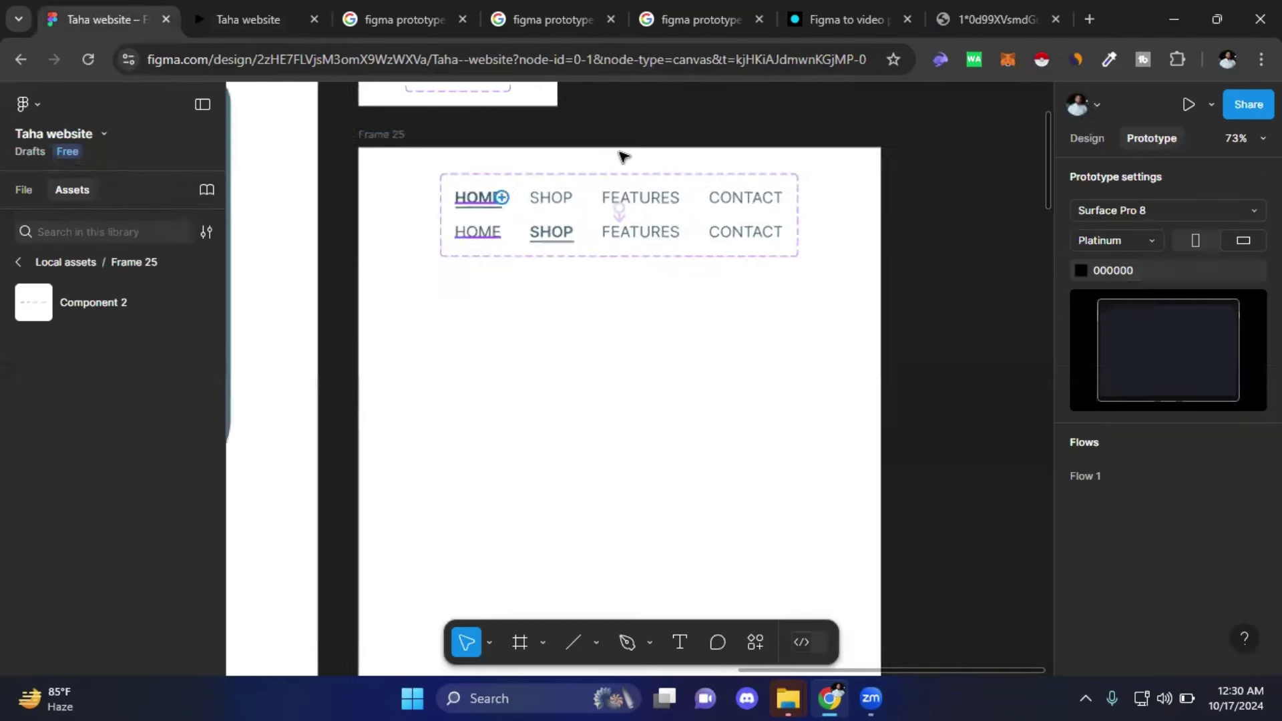
scroll(627, 143, up, 2)
scroll(532, 169, up, 3)
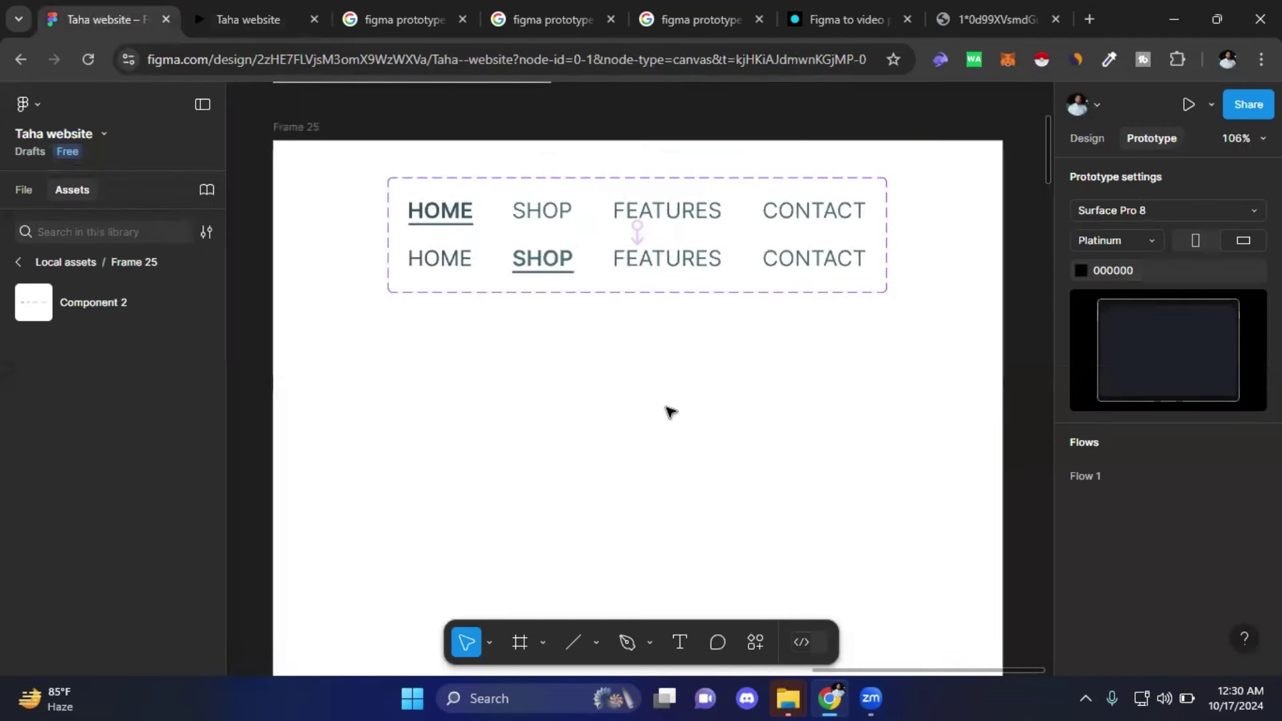
scroll(667, 441, up, 1)
scroll(666, 466, up, 1)
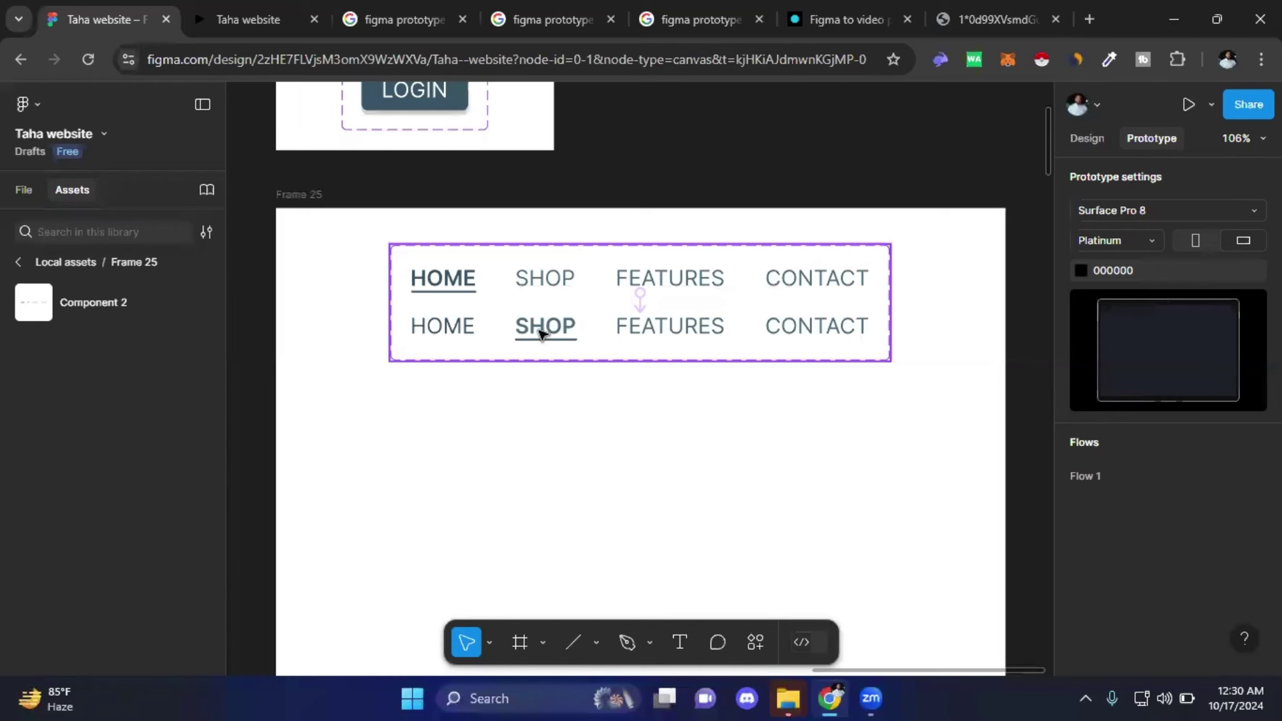
- Start a connection from the shop variant, drop it on empty canvas, and clear the selection
click(593, 336)
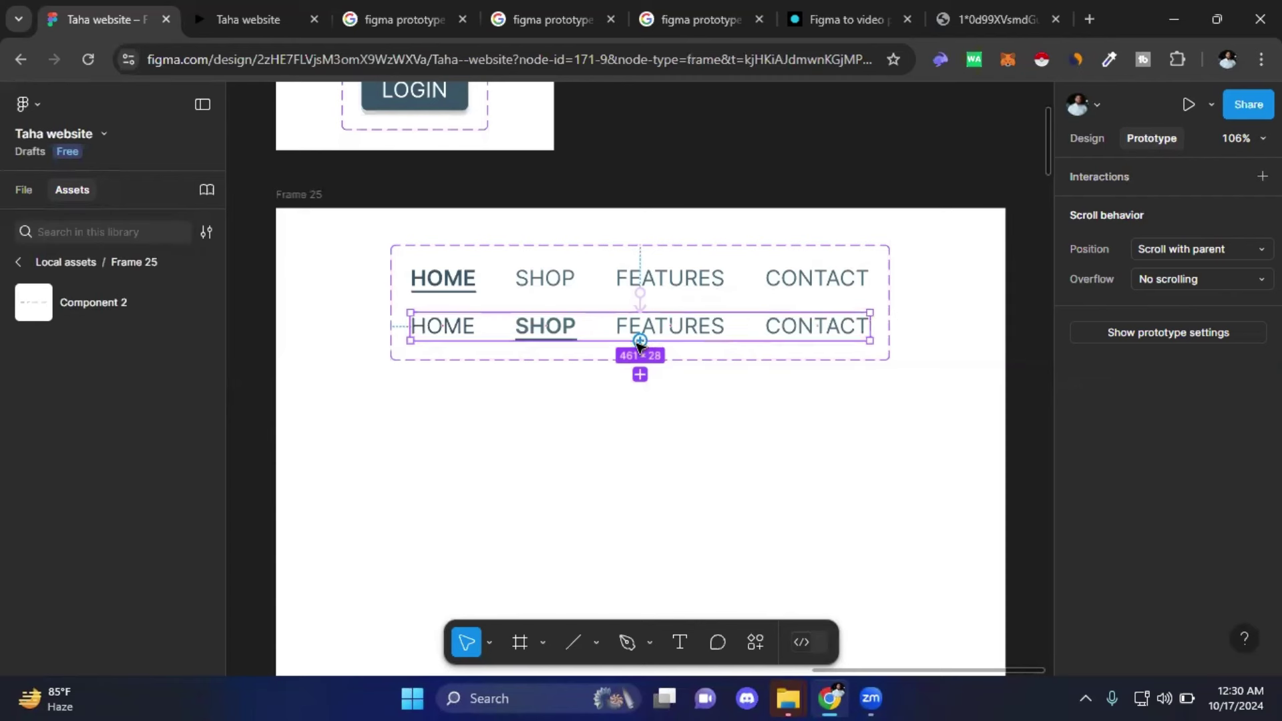
mouse_move(640, 342)
mouse_down()
mouse_move(534, 356)
mouse_move(494, 277)
mouse_up()
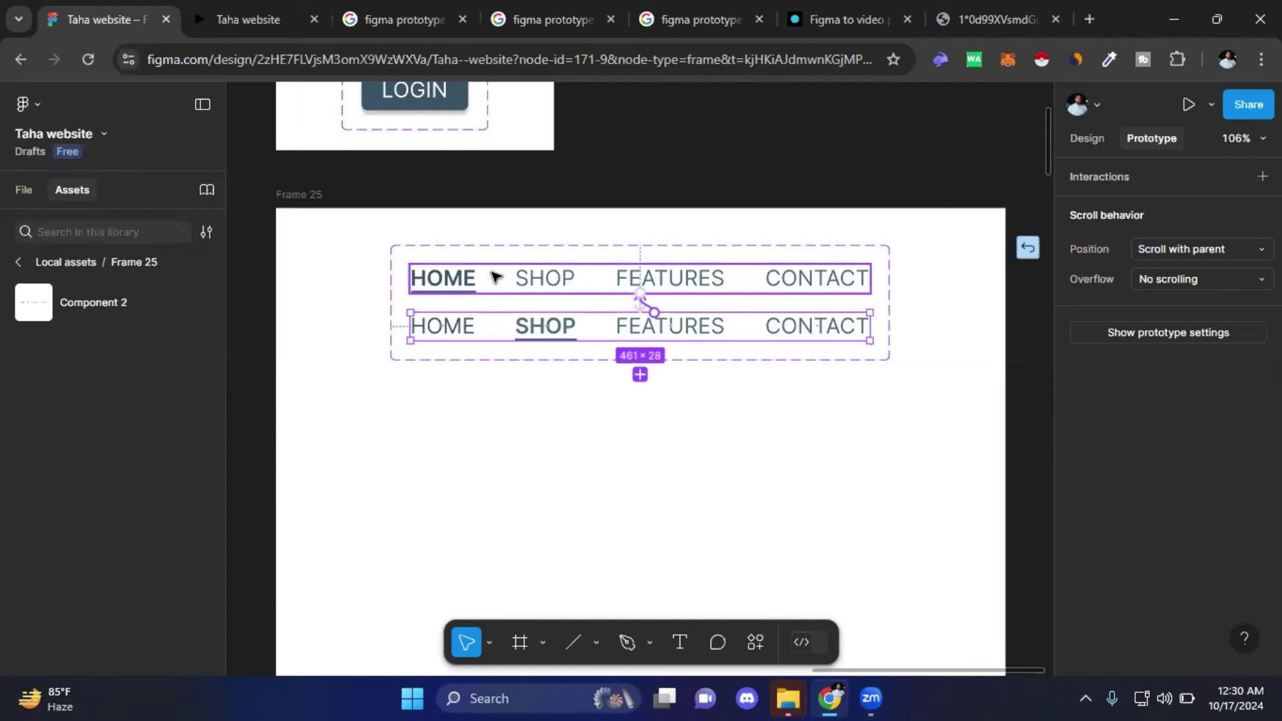
mouse_move(495, 278)
mouse_down()
mouse_move(678, 484)
mouse_move(753, 474)
mouse_move(817, 409)
mouse_move(678, 282)
mouse_move(679, 389)
mouse_move(724, 404)
mouse_move(734, 369)
mouse_move(741, 401)
mouse_up()
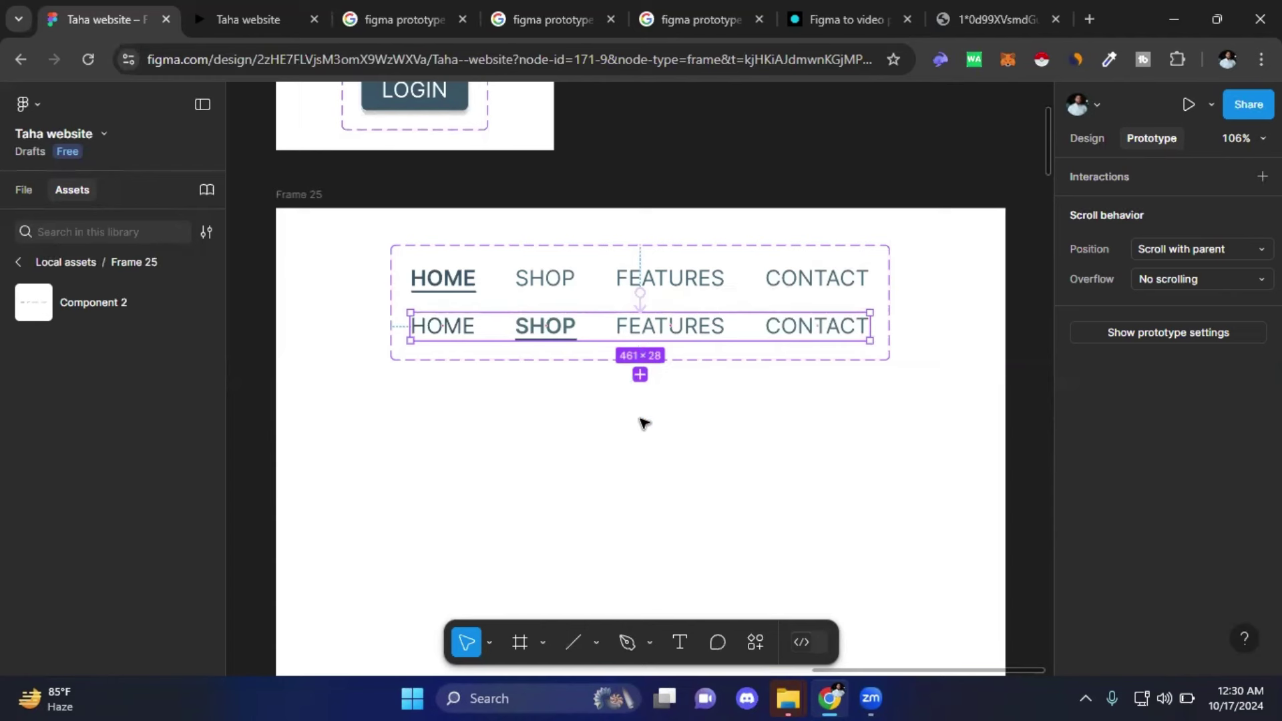
key(Escape)
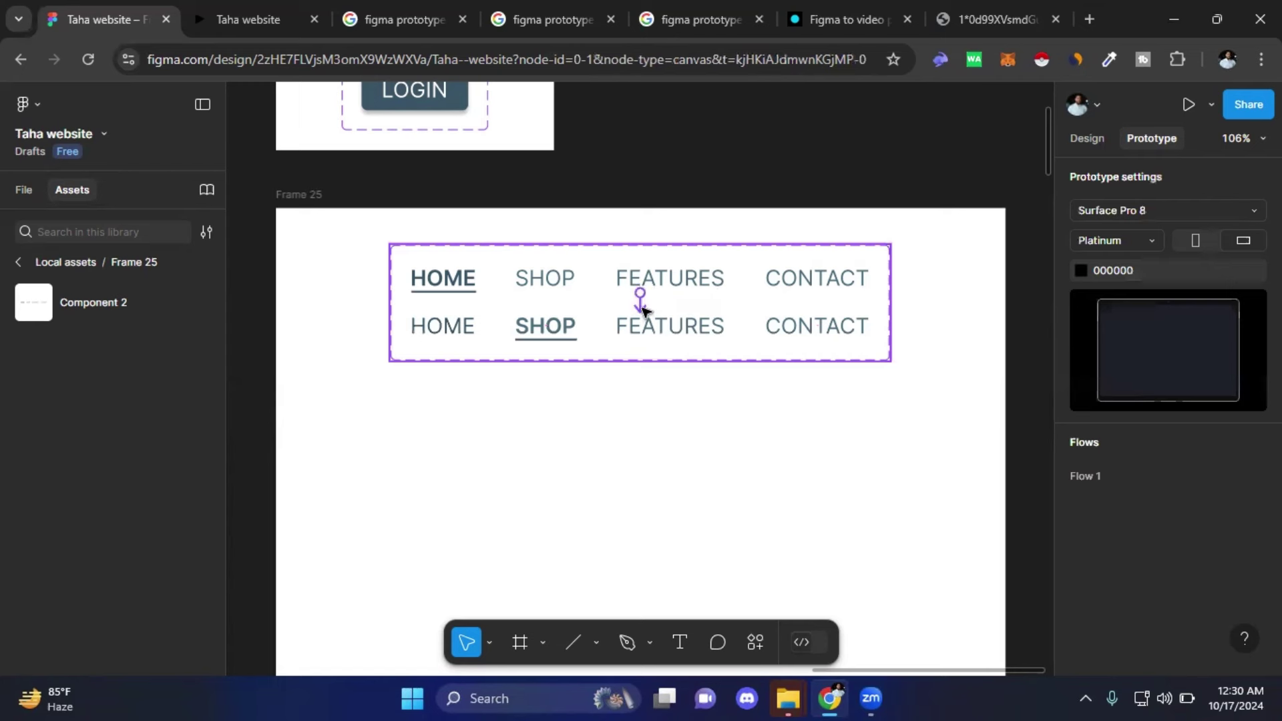
- Delete the HOME variant's Tap → shop interaction and select its SHOP text layer
click(743, 278)
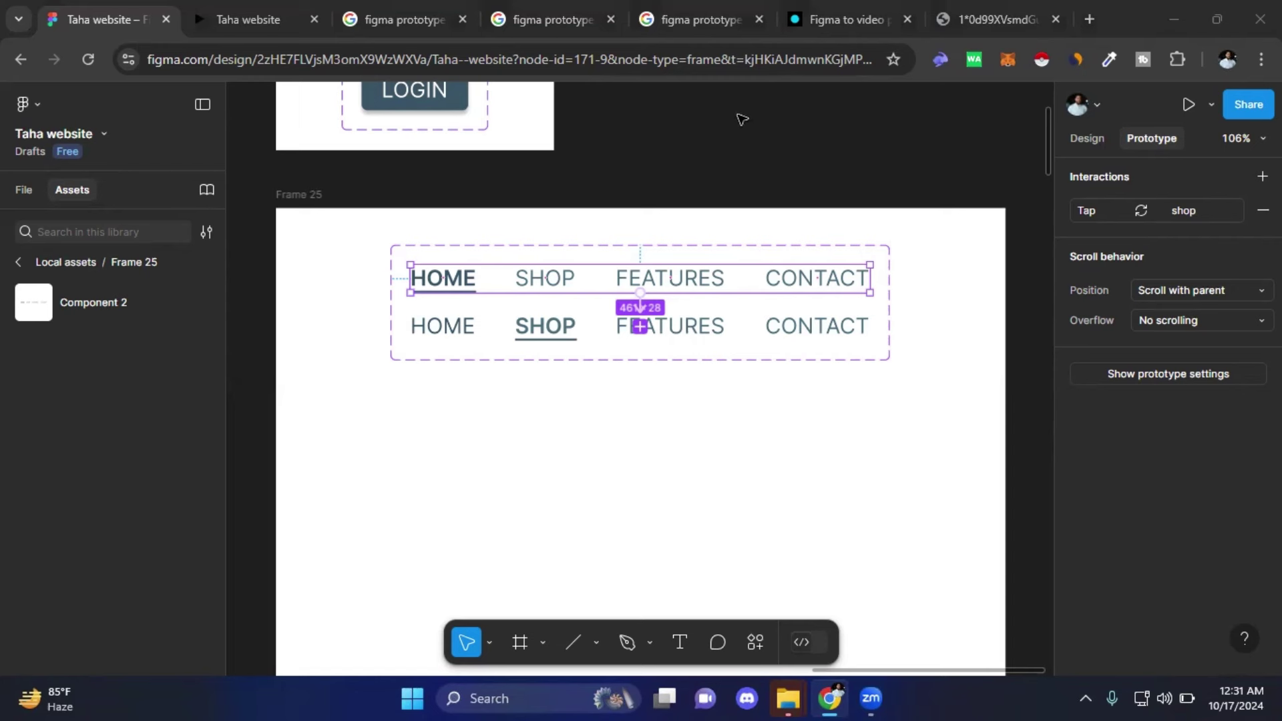
click(735, 147)
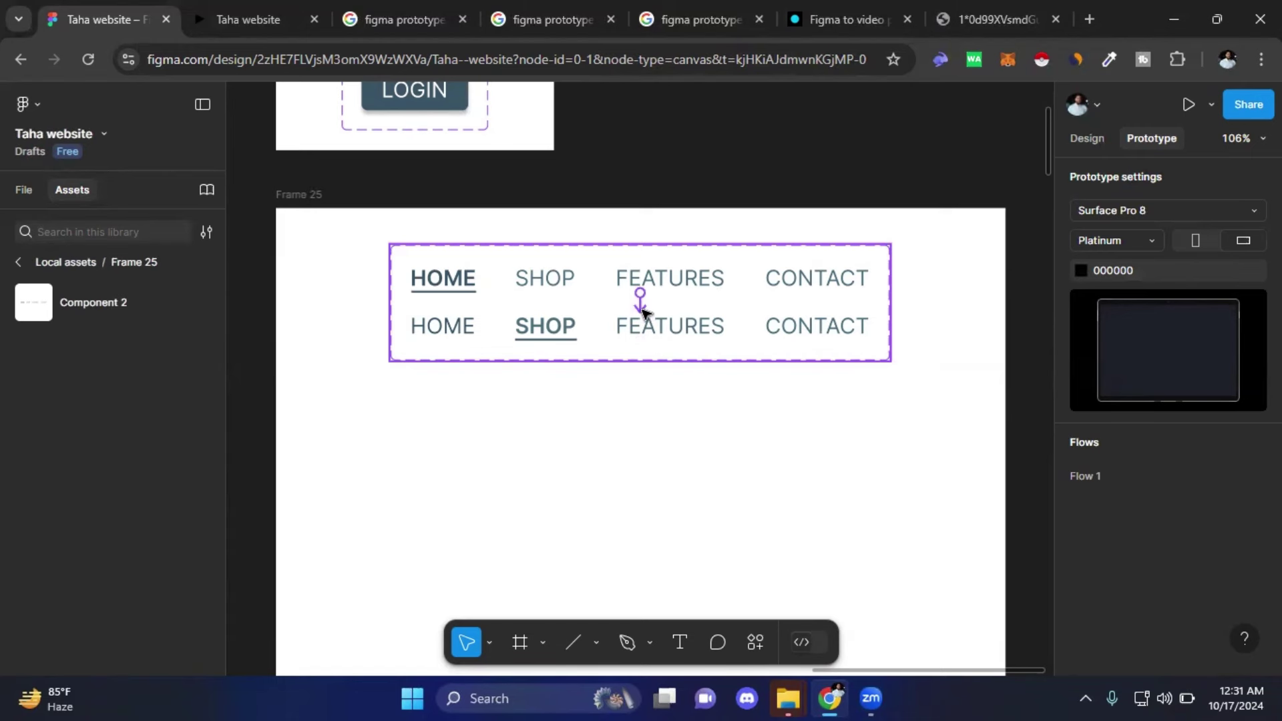
drag(640, 294, 695, 312)
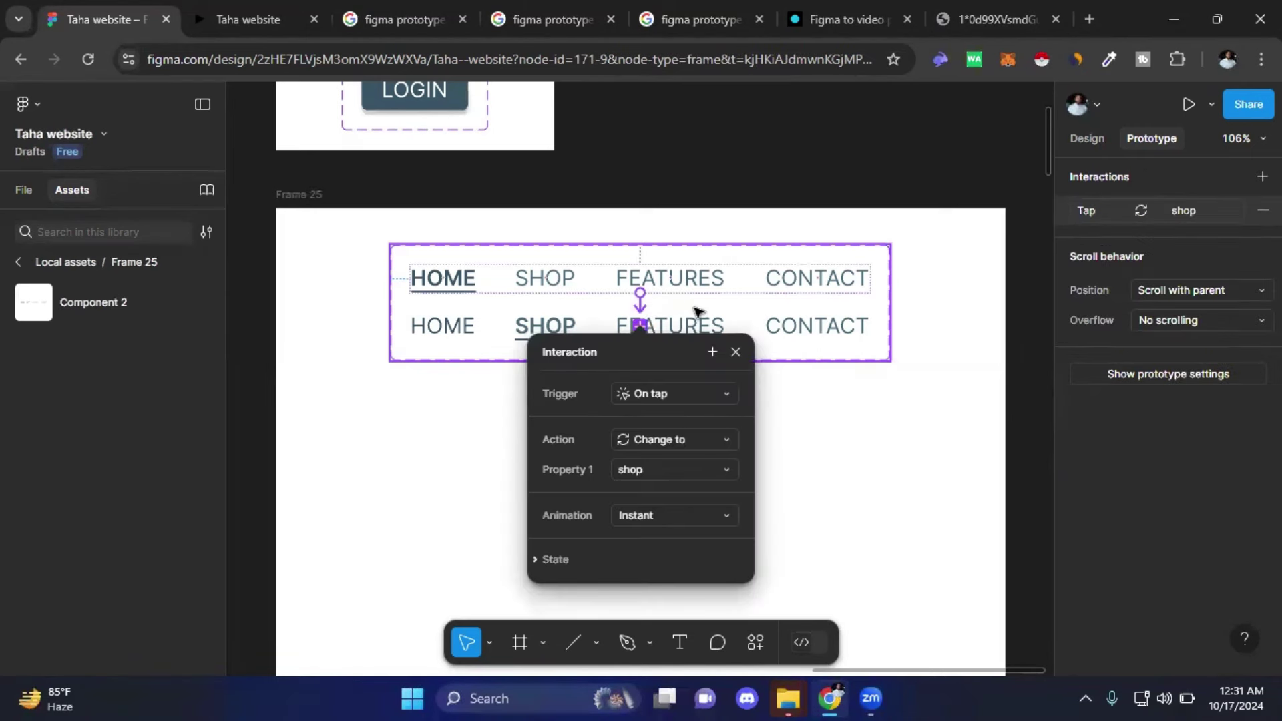
key(Delete)
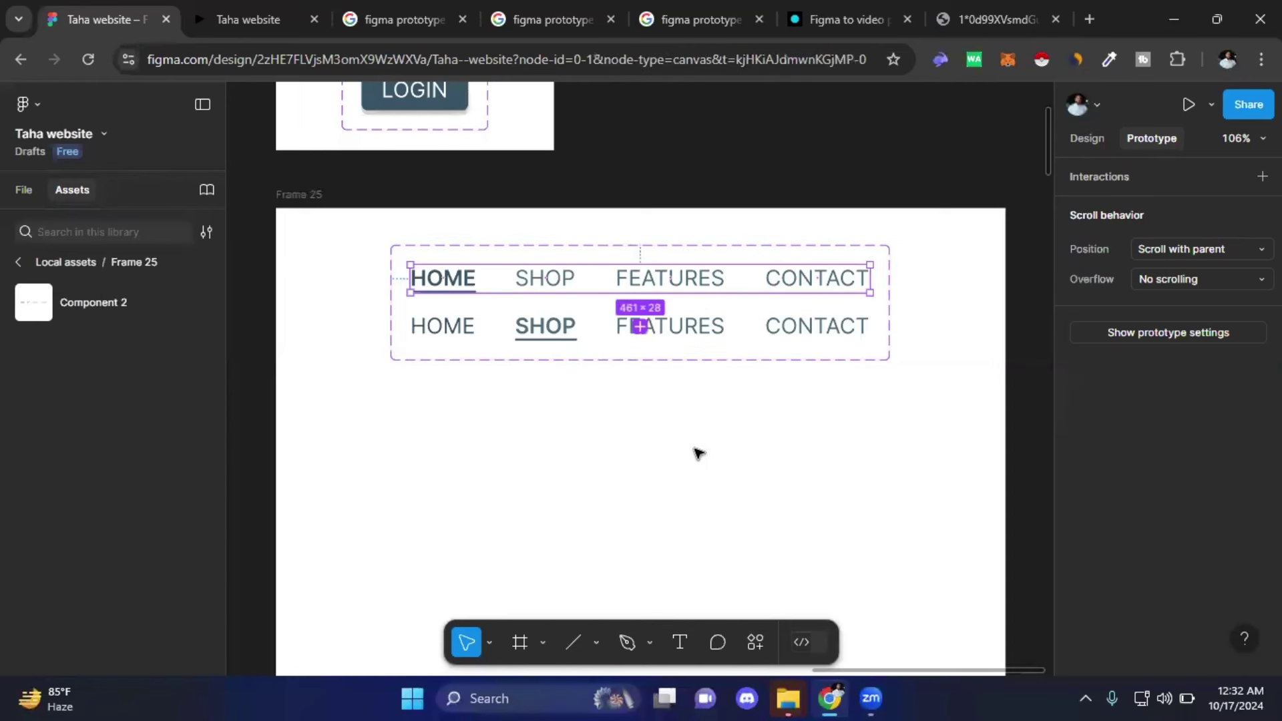
click(696, 450)
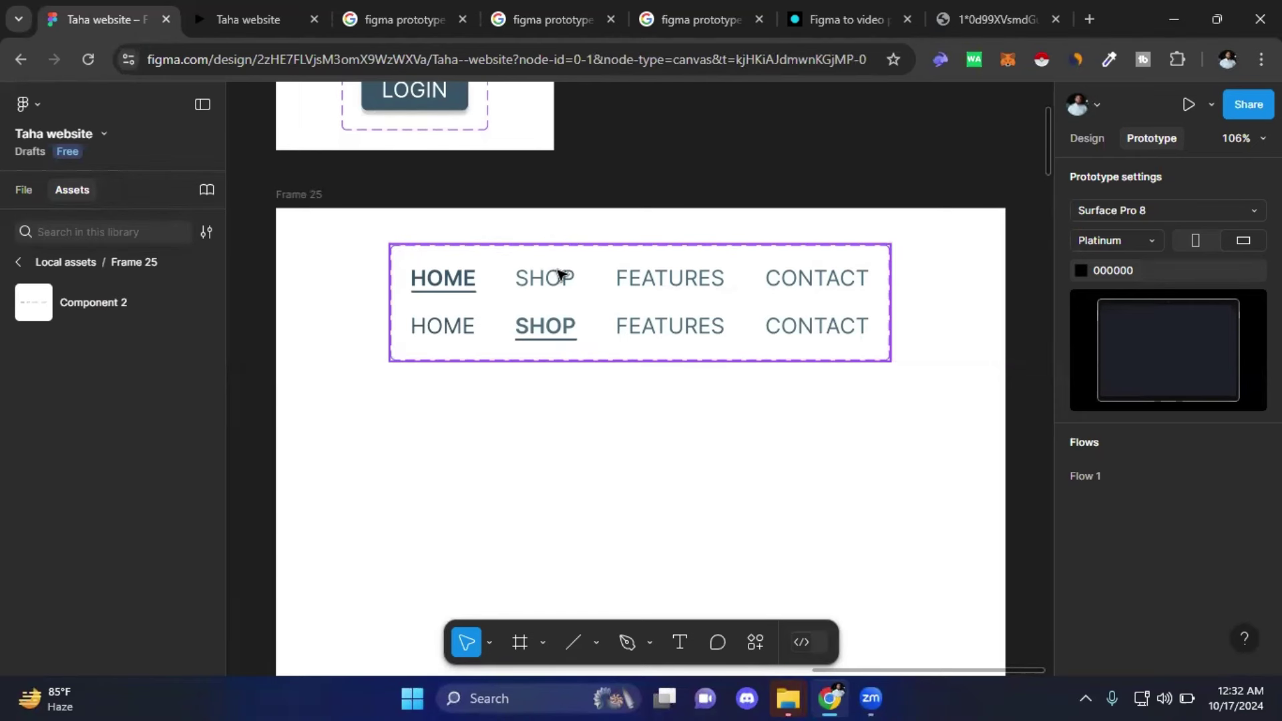
click(541, 285)
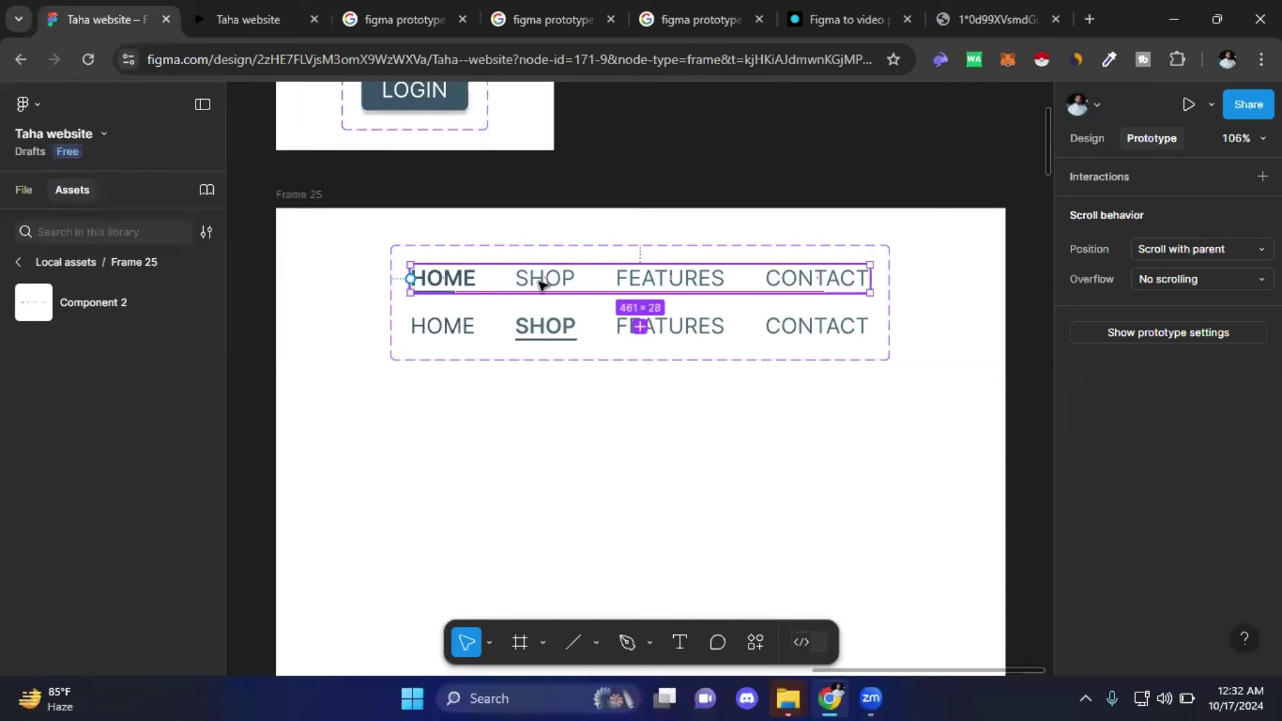
mouse_move(640, 279)
click(560, 279)
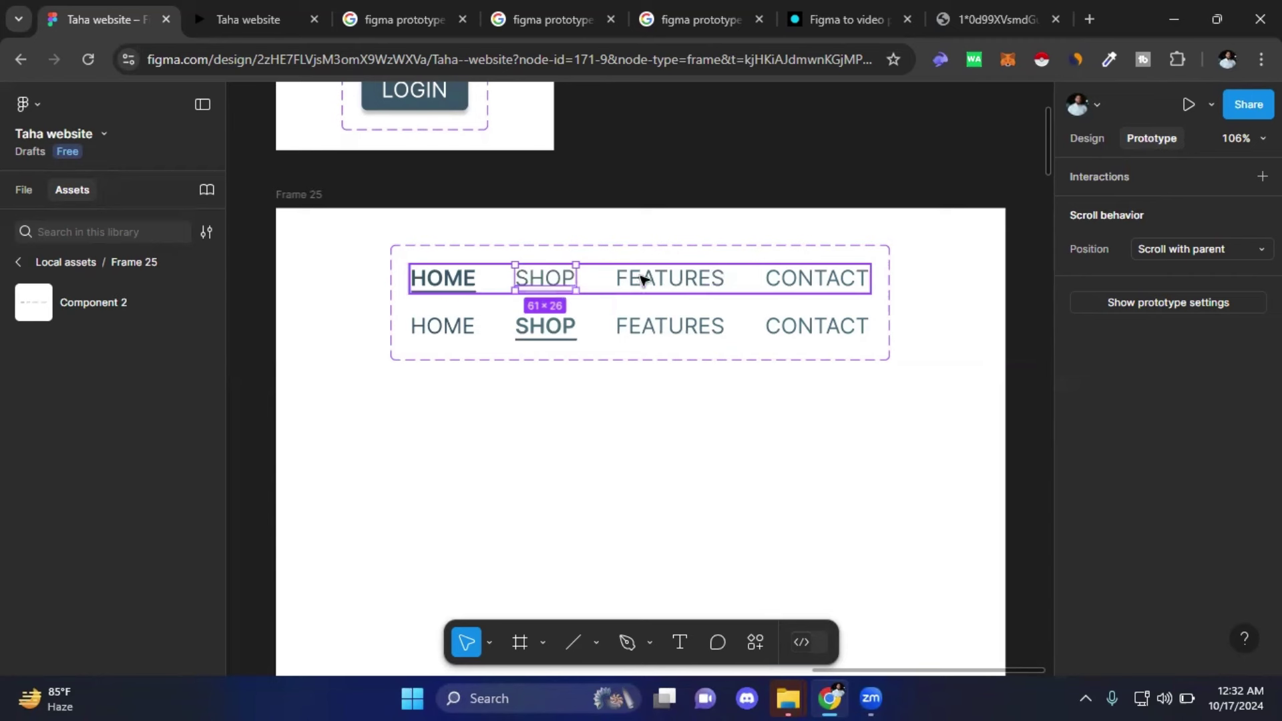
mouse_move(545, 279)
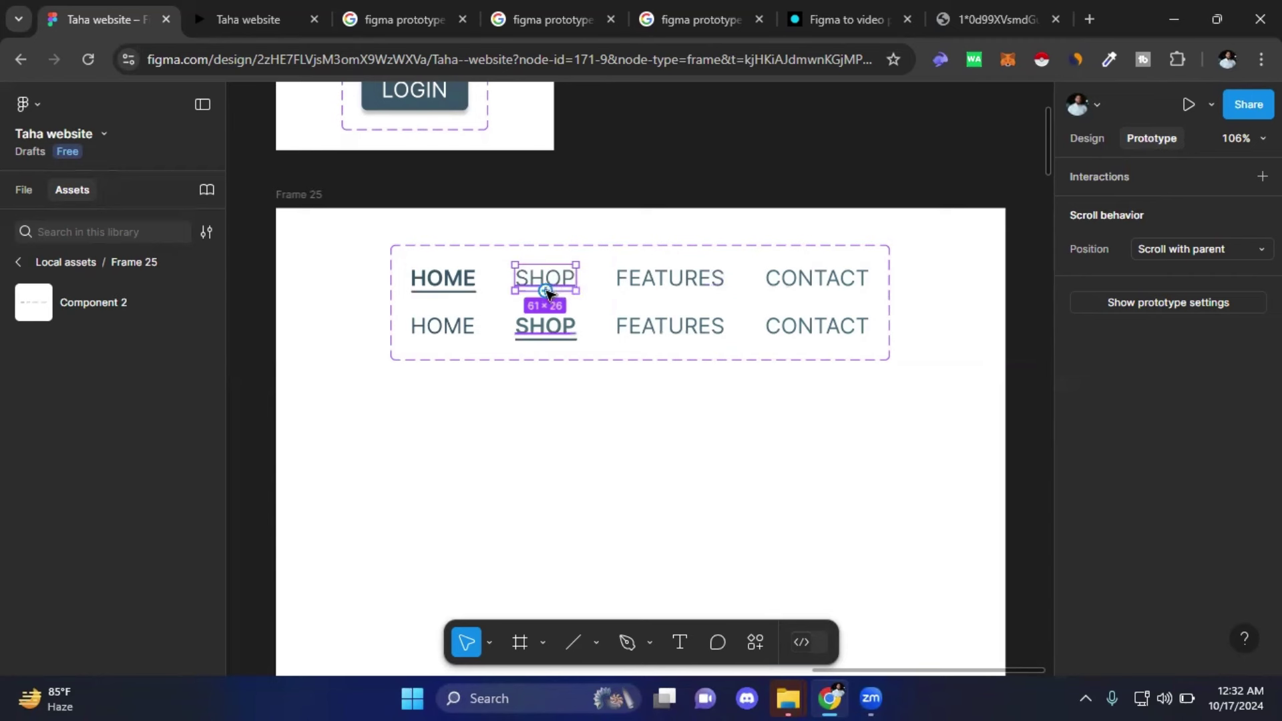
- Wire the HOME variant's SHOP link to On tap → Change to shop, Instant
drag(547, 294, 615, 304)
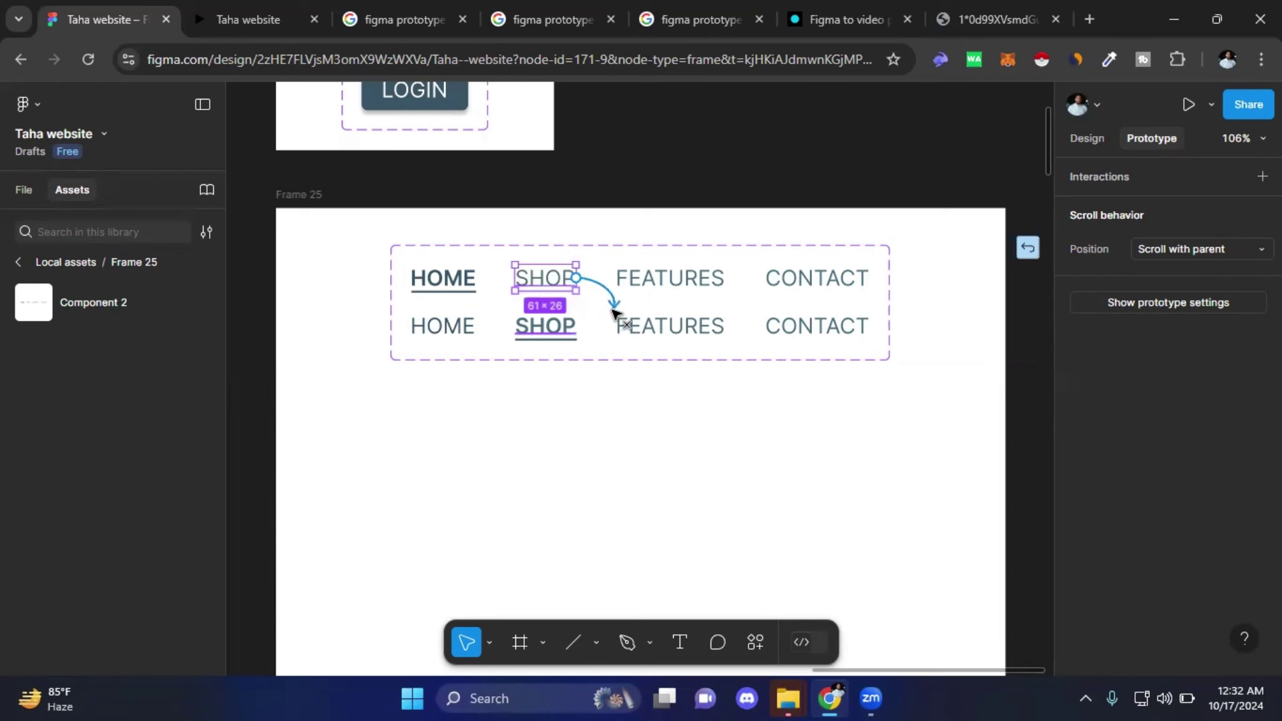
drag(615, 304, 605, 320)
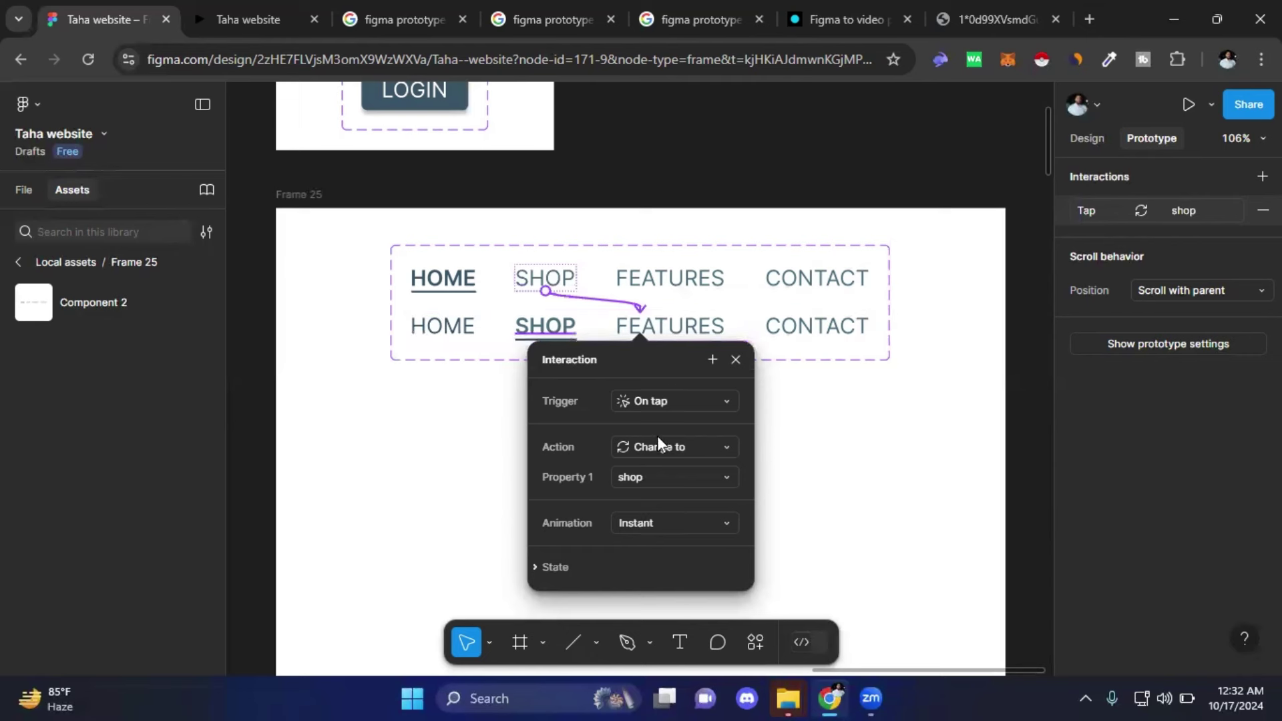
click(736, 359)
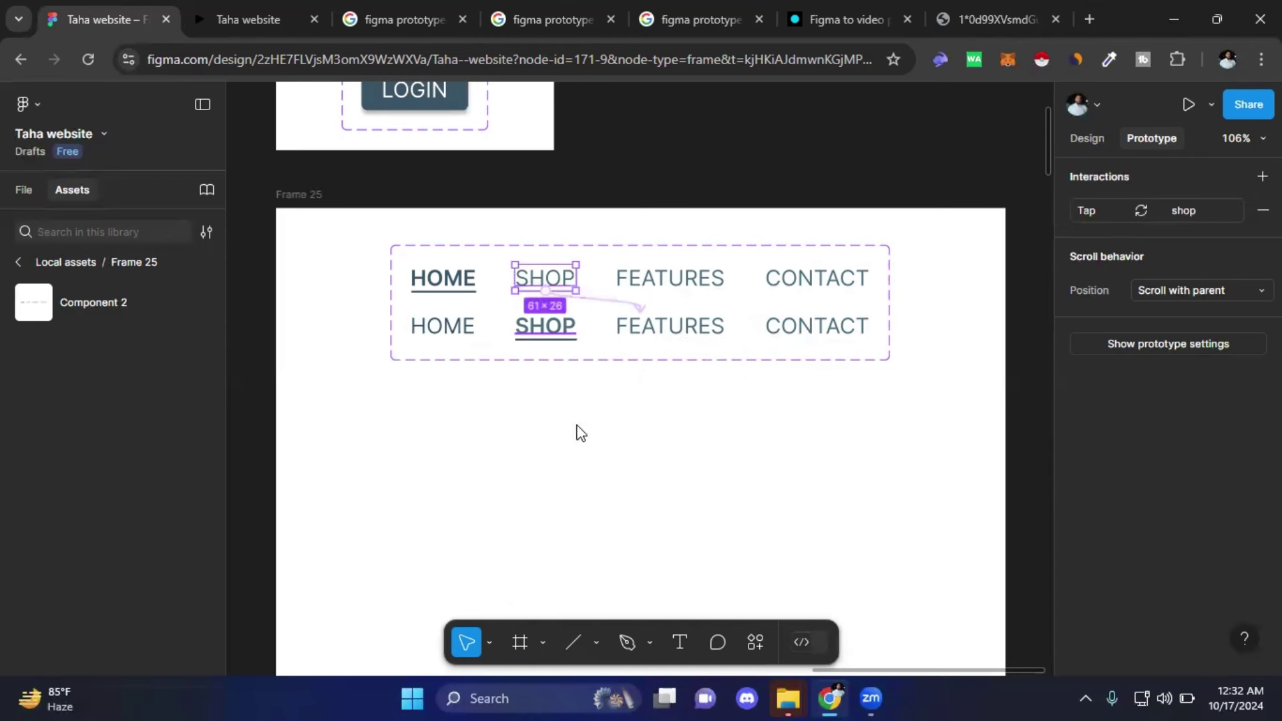
click(575, 433)
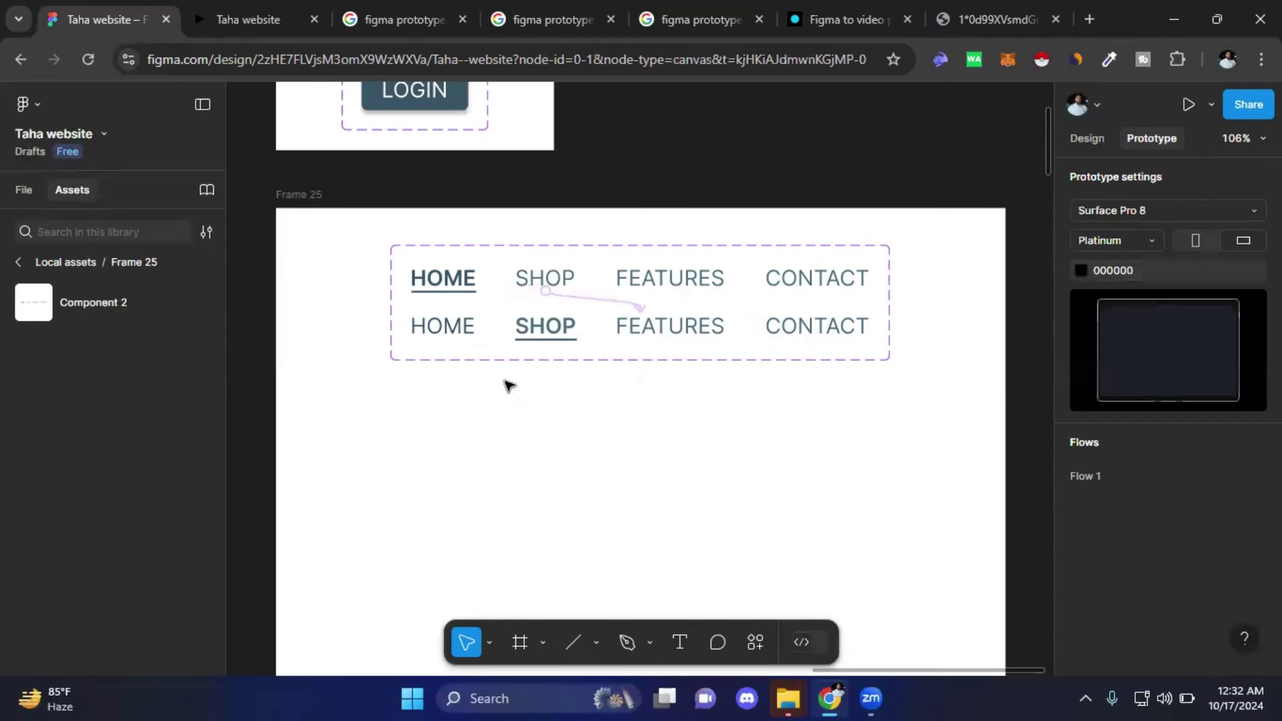
- Link HOME in the shop variant to Change to Default on tap, and drop an instance into Frame 25
click(444, 332)
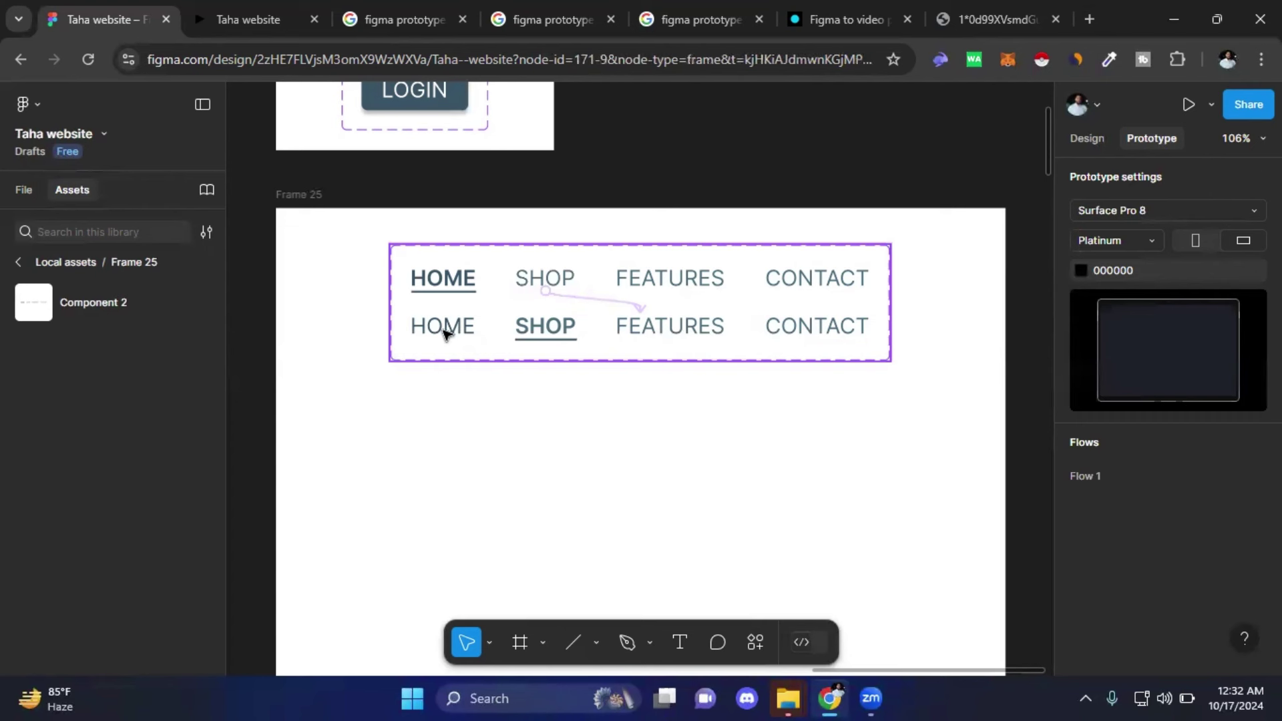
double_click(444, 332)
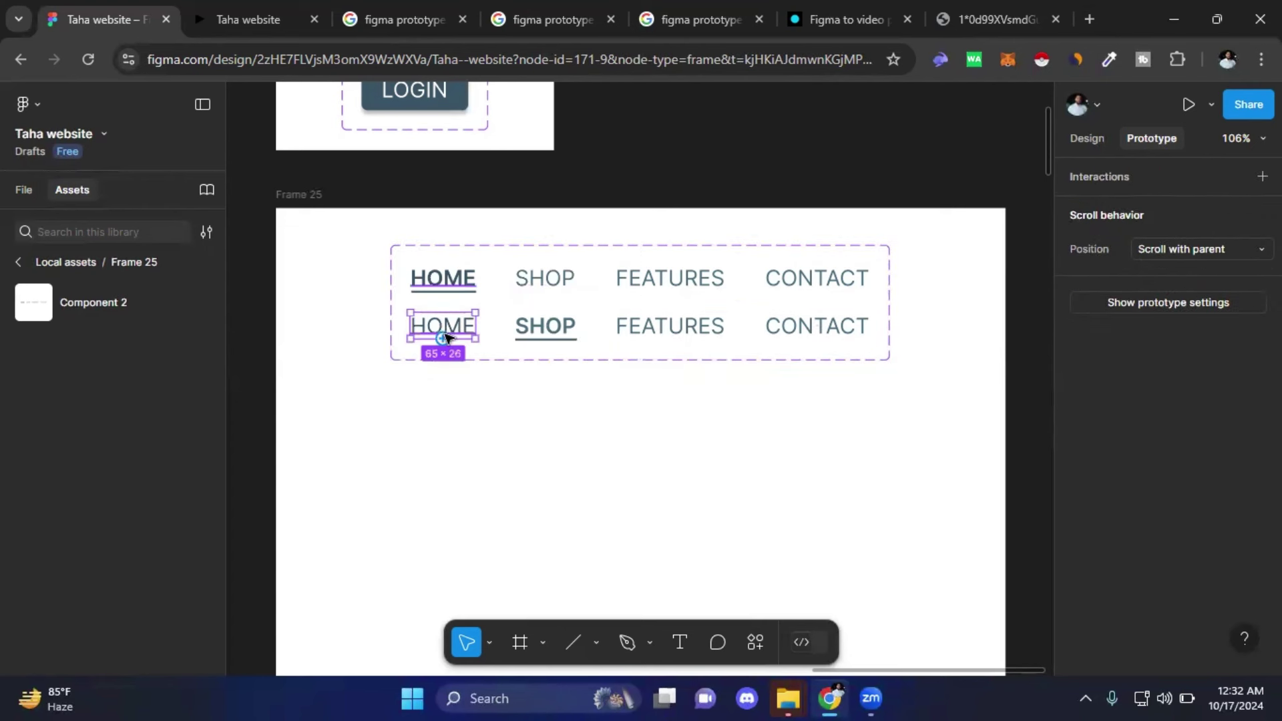
drag(443, 339, 518, 302)
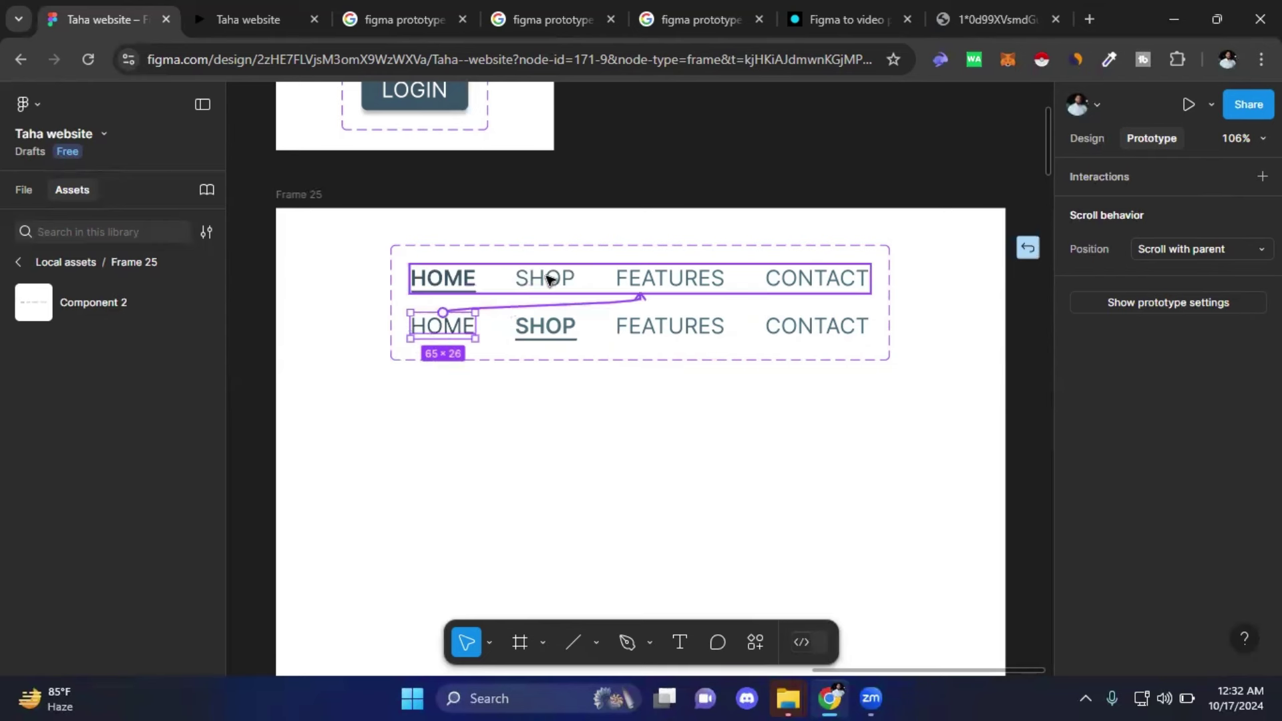
mouse_move(515, 297)
mouse_down()
mouse_move(620, 298)
mouse_move(605, 289)
mouse_up()
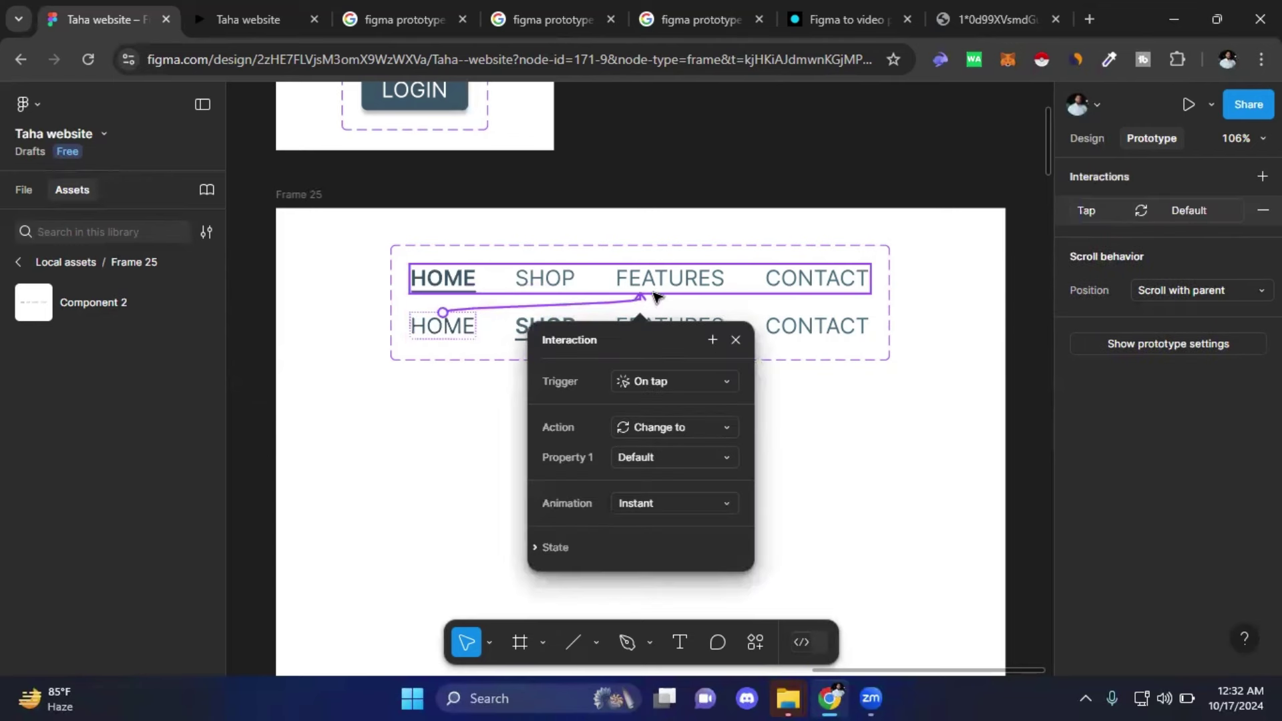
click(736, 340)
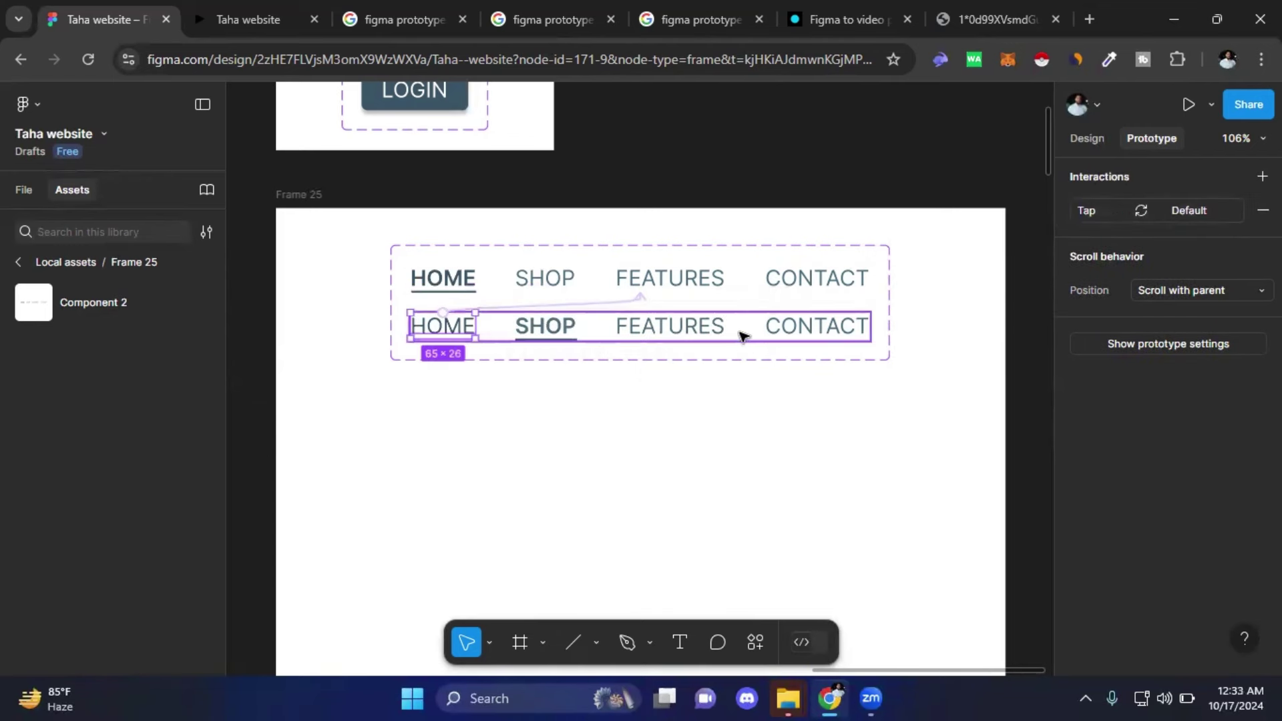
click(627, 421)
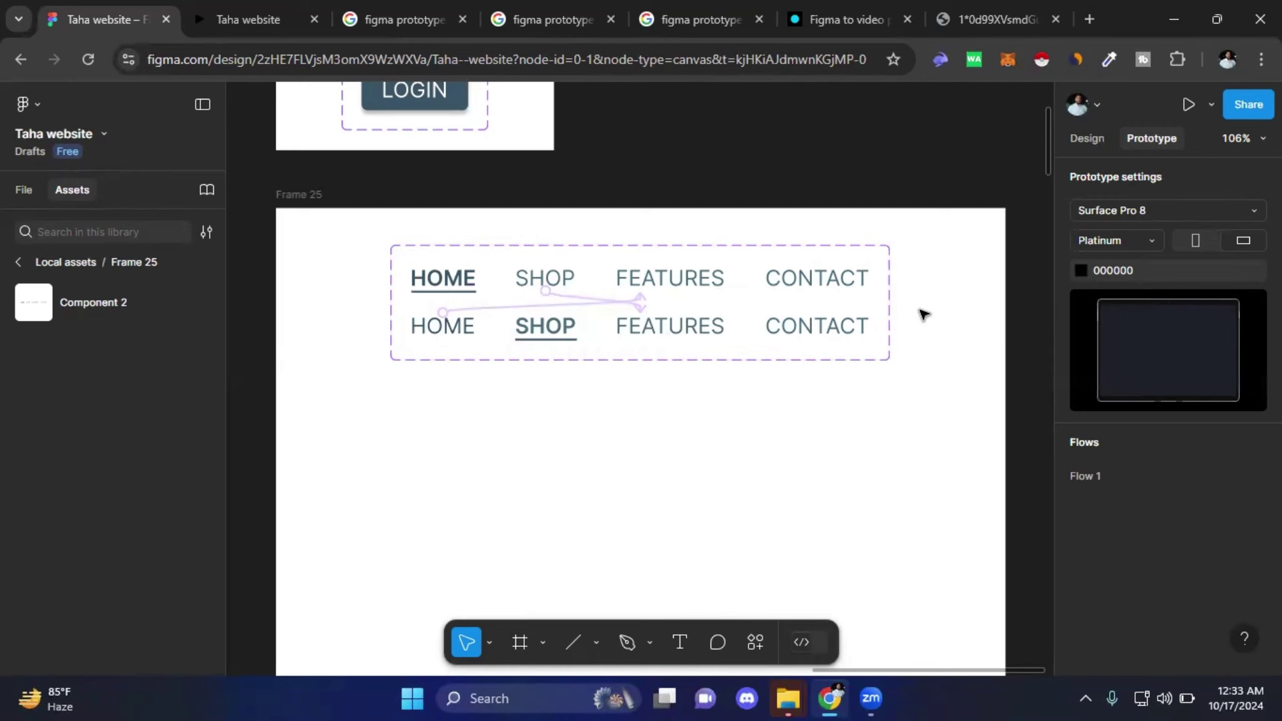
mouse_move(72, 306)
mouse_down()
mouse_move(612, 486)
mouse_move(629, 455)
mouse_up()
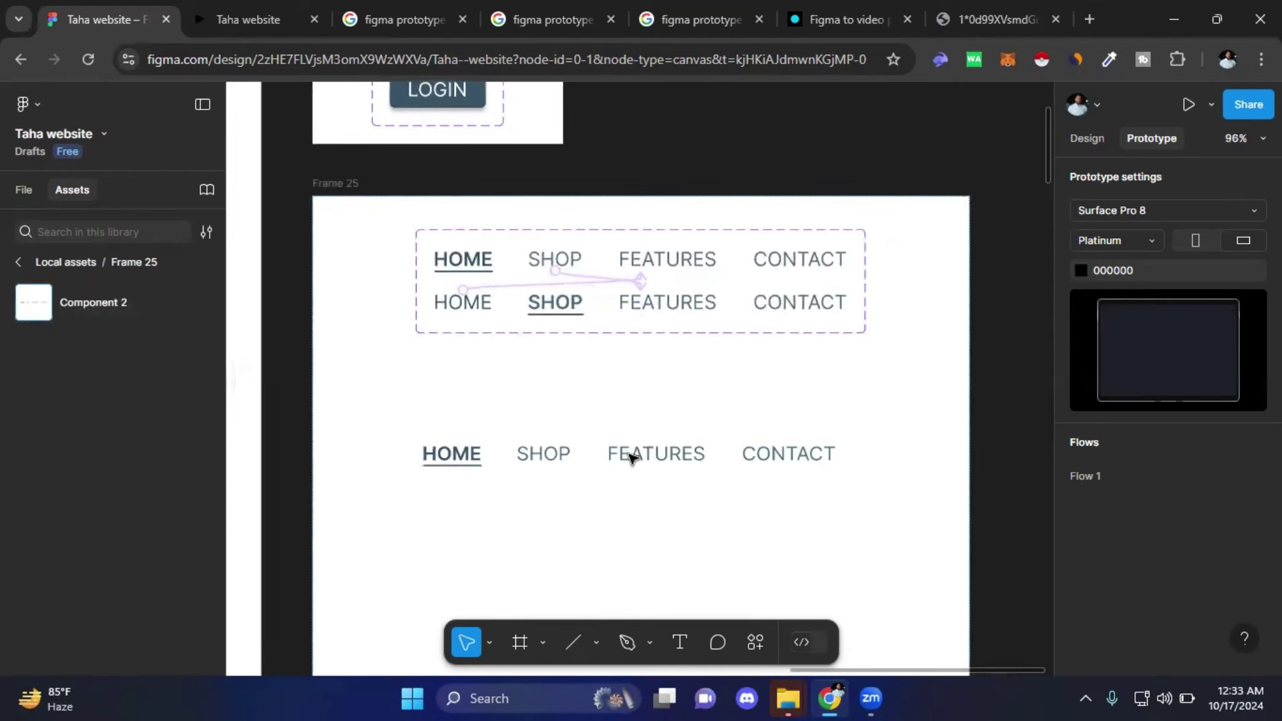
- Preview the prototype, tapping SHOP then HOME to check the underline swaps
click(531, 429)
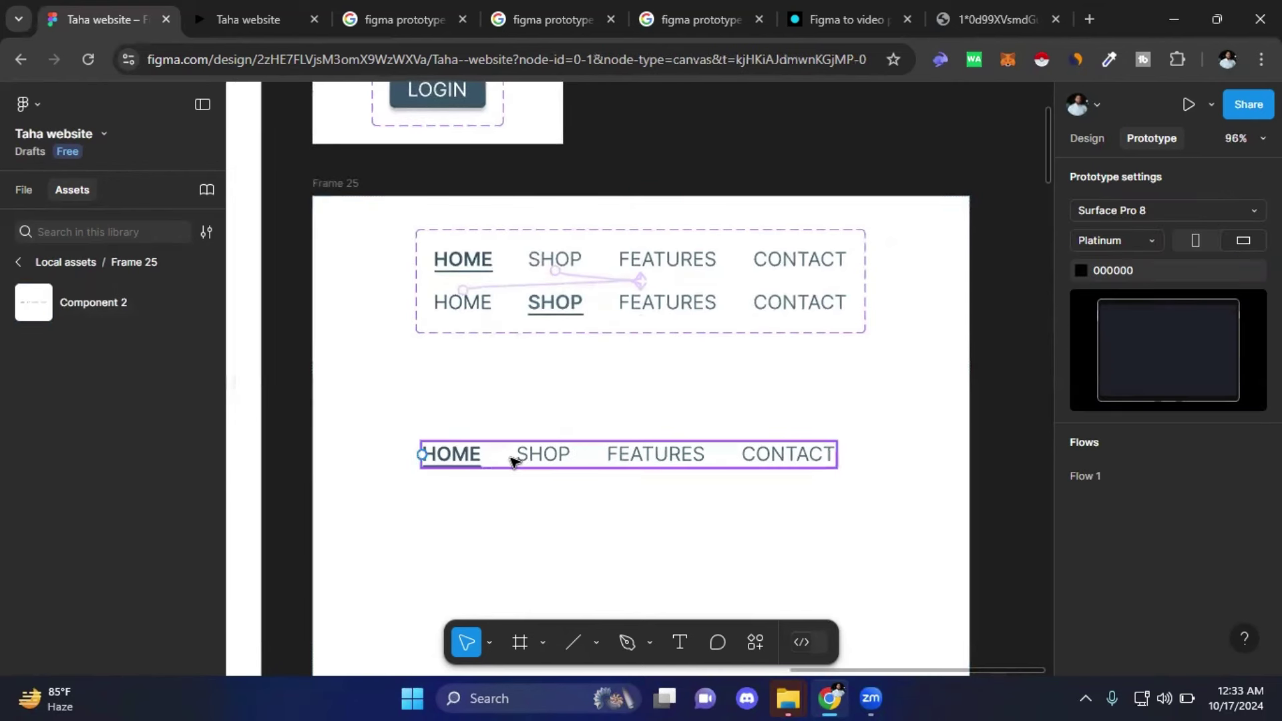
click(194, 21)
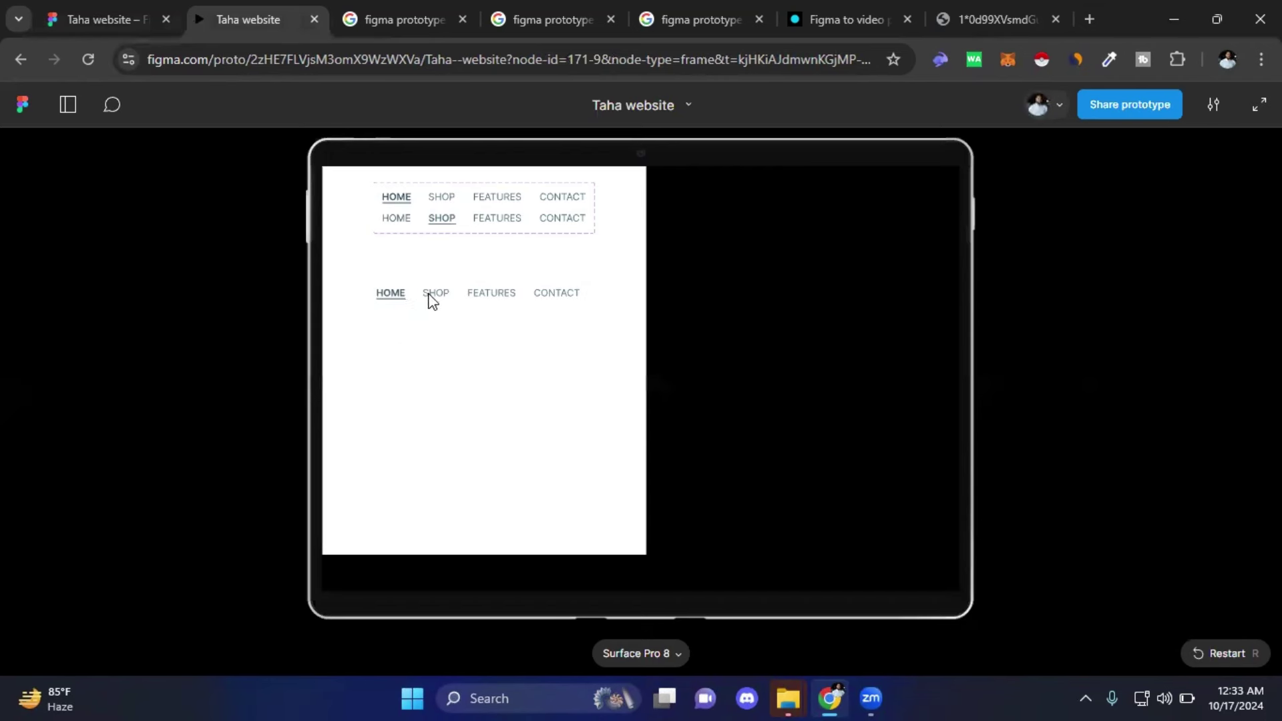
click(438, 297)
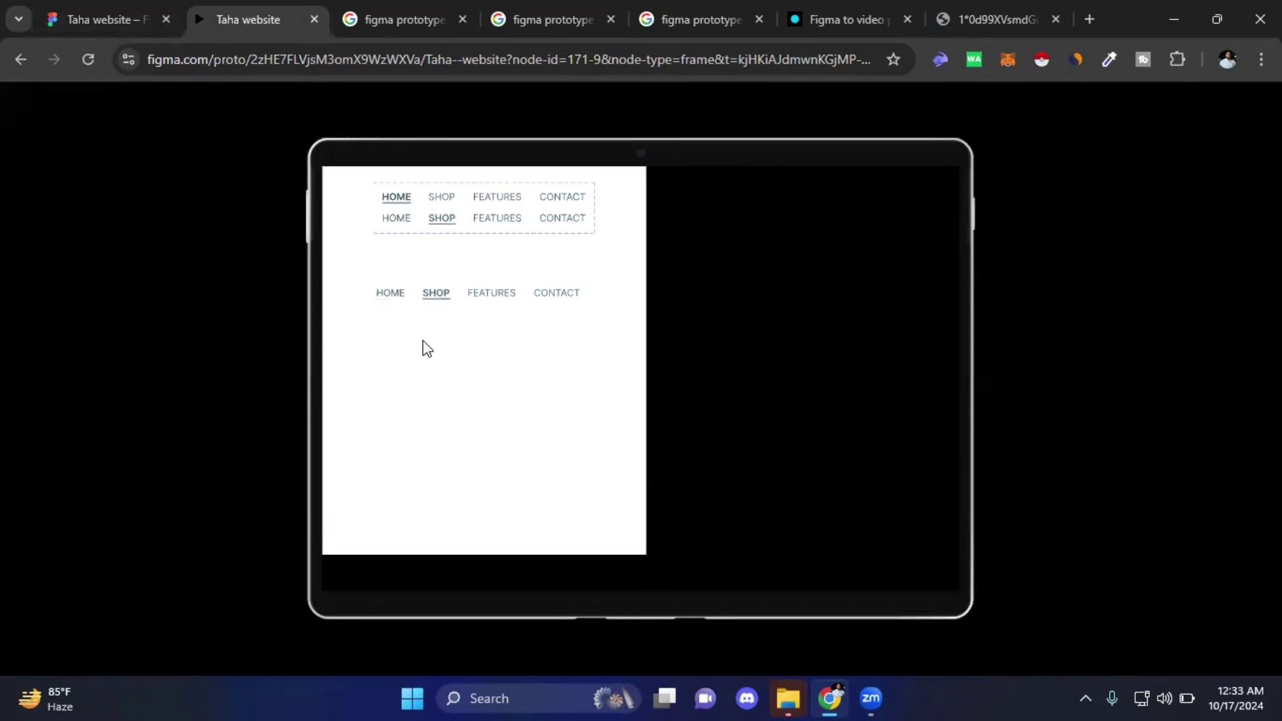
click(391, 294)
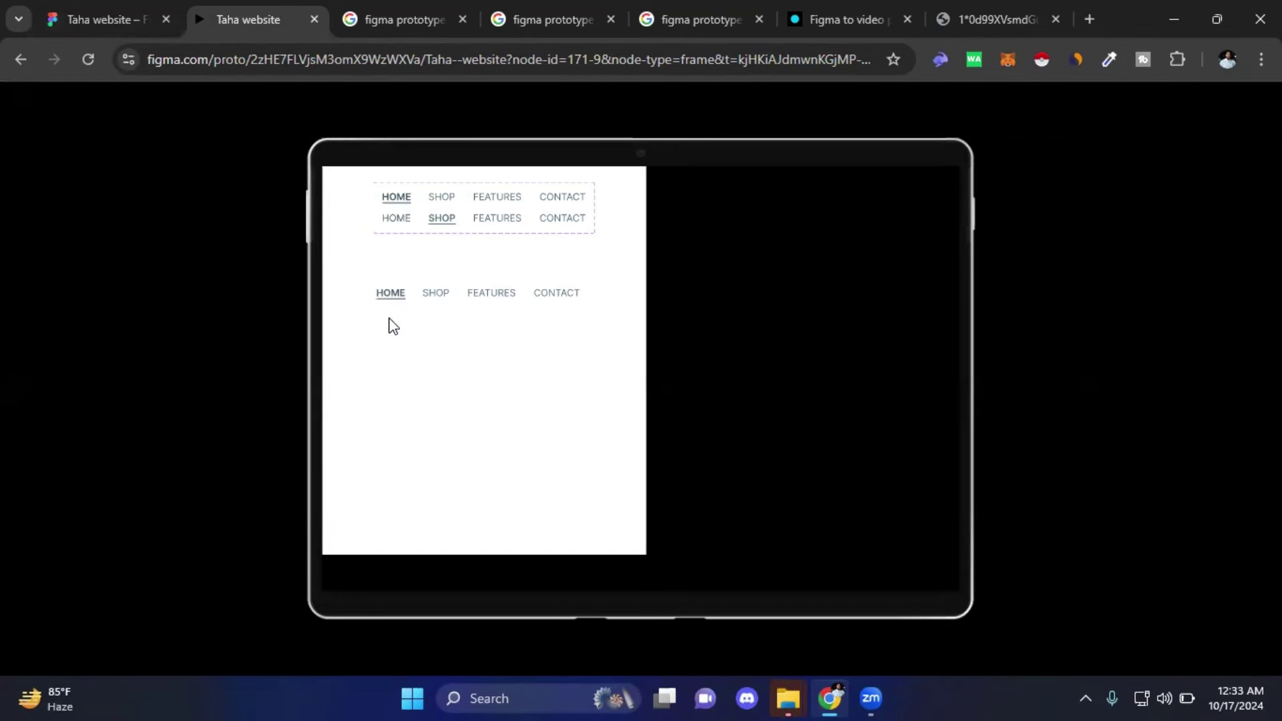
click(121, 12)
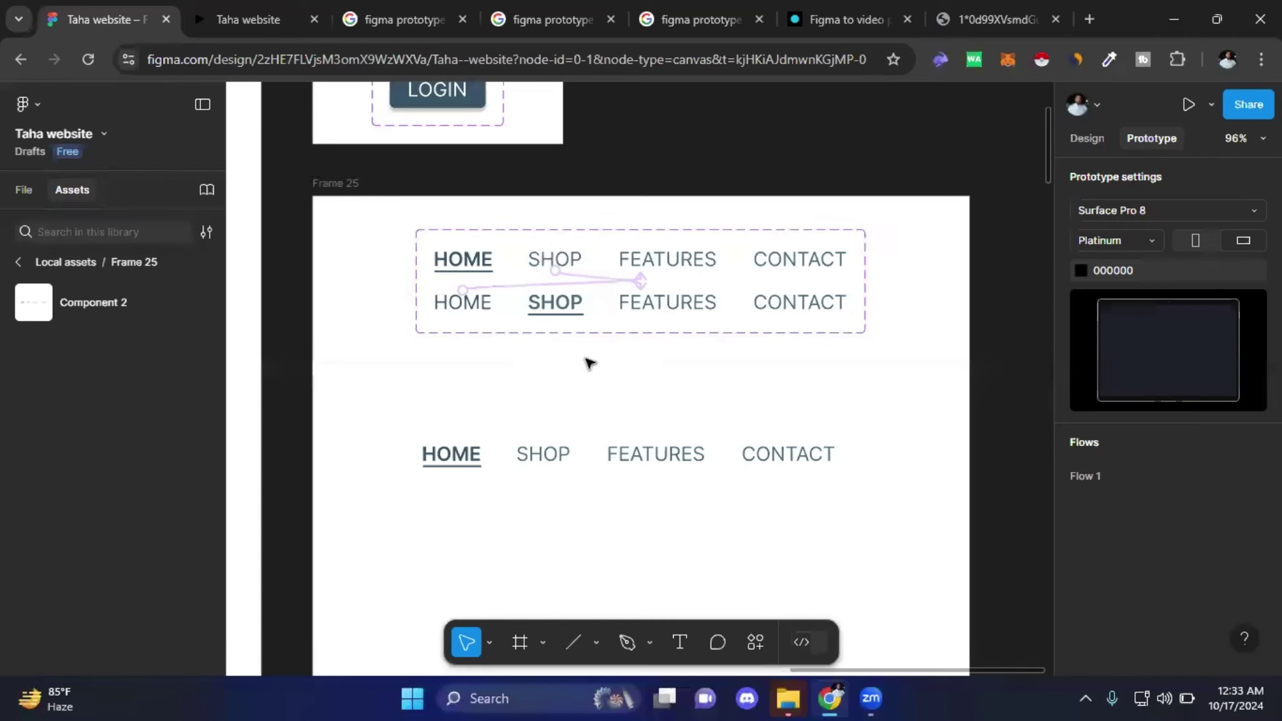
- Delete the stray nav bar copy, add a third variant, and link it to the first variant
drag(380, 386, 882, 527)
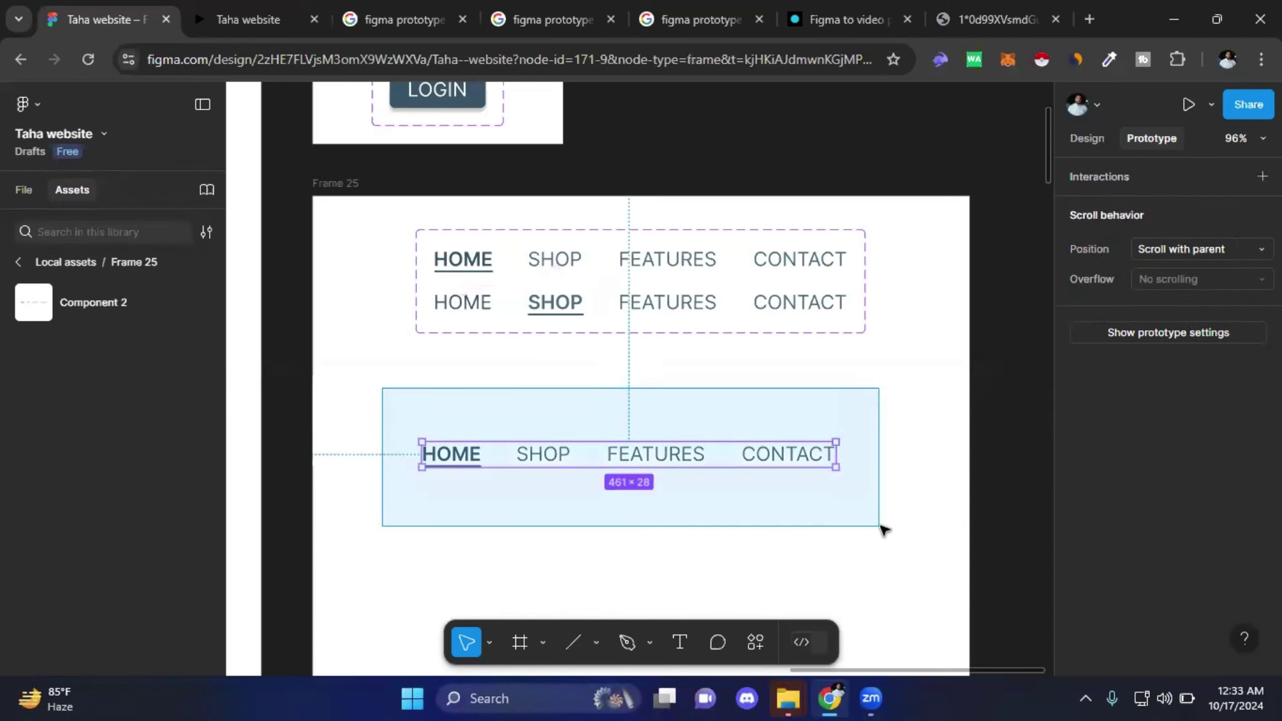
key(Delete)
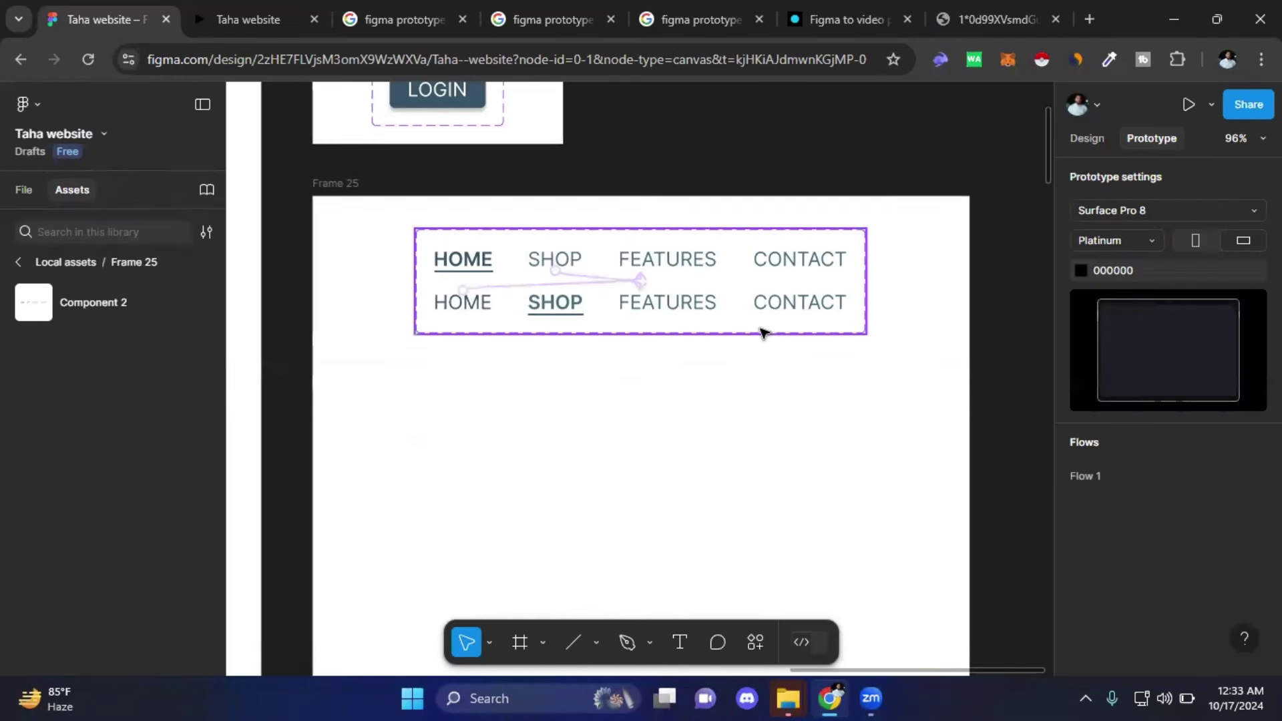
click(742, 300)
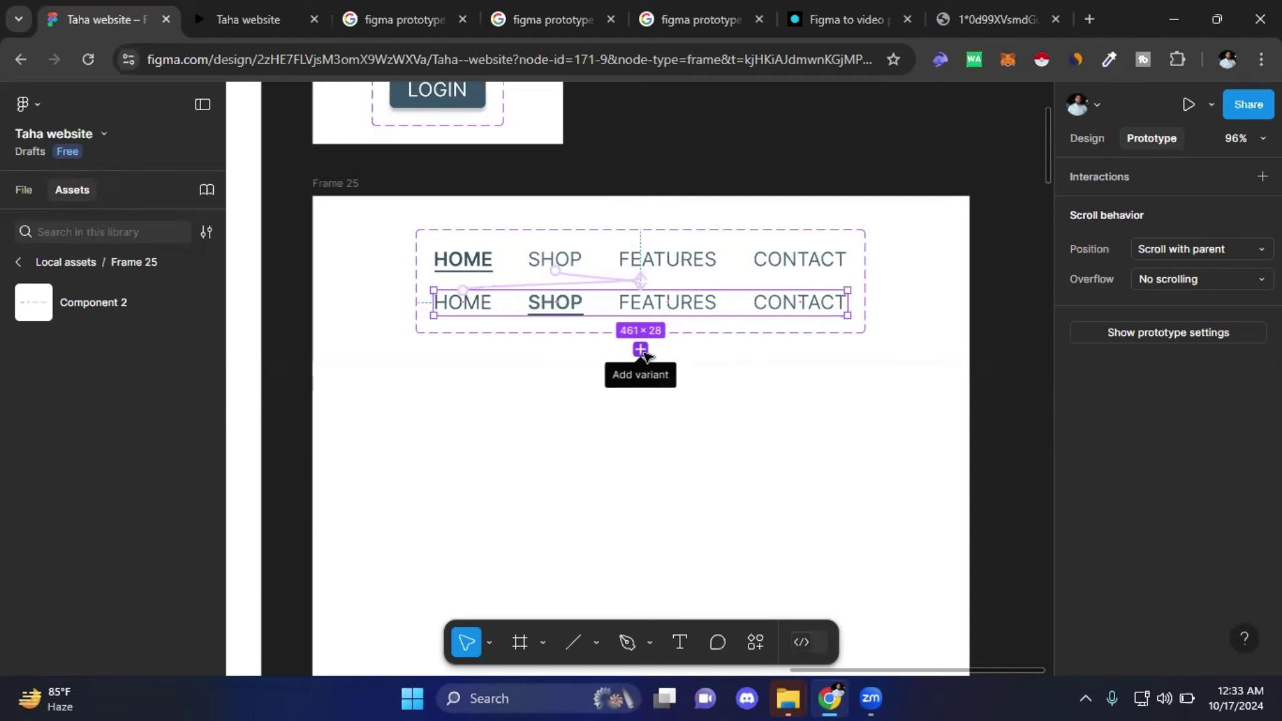
click(641, 350)
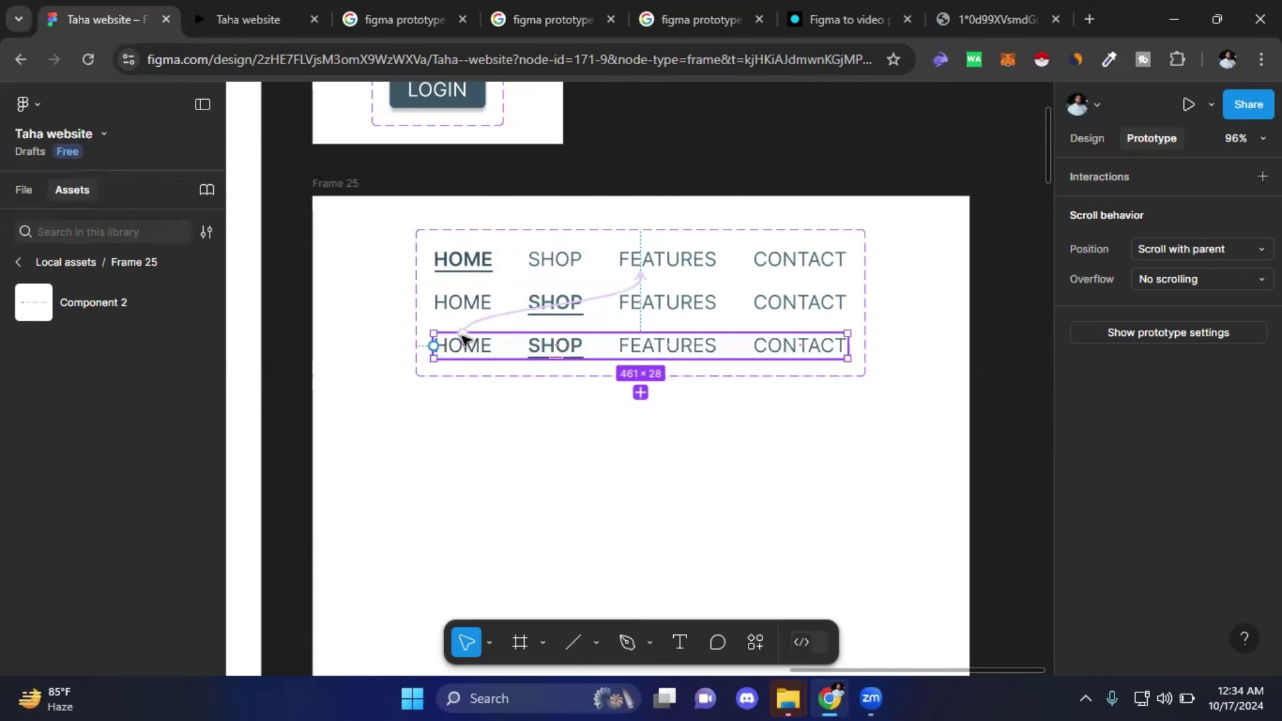
mouse_move(462, 333)
mouse_down()
mouse_move(641, 281)
mouse_move(498, 309)
mouse_up()
- Set the FEATURES text in the third variant to Semi Bold
double_click(683, 347)
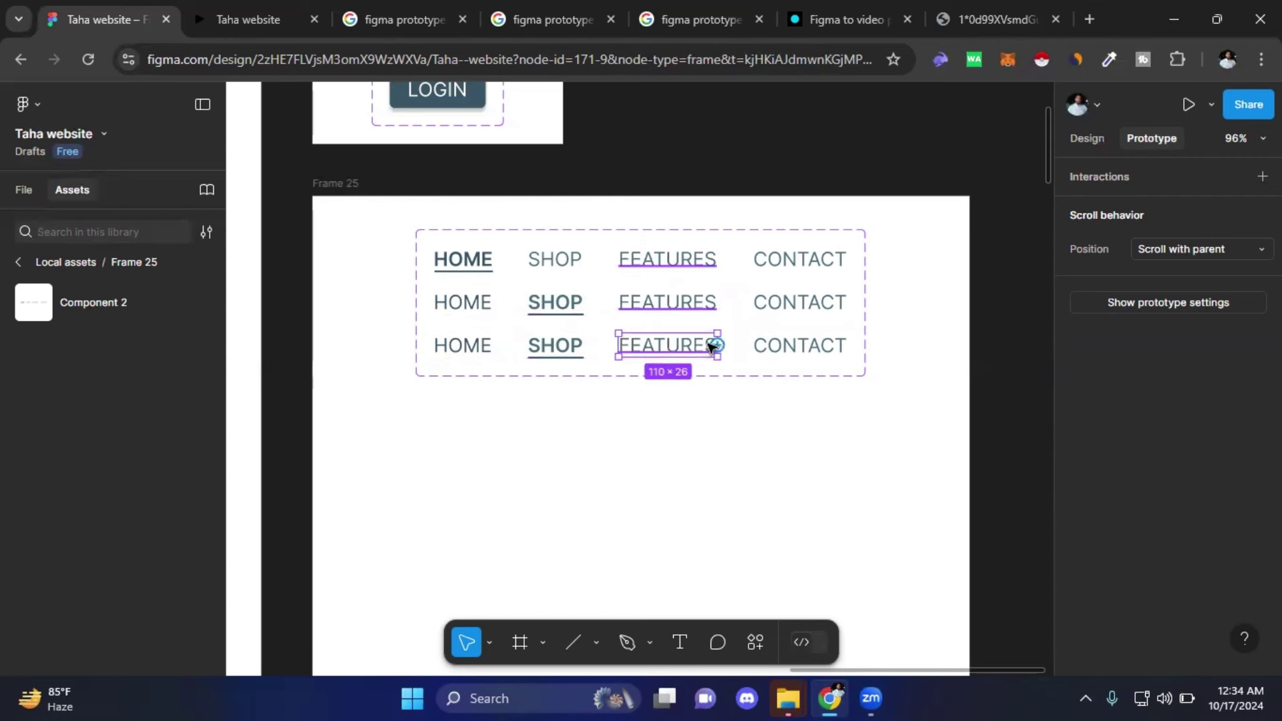
double_click(697, 348)
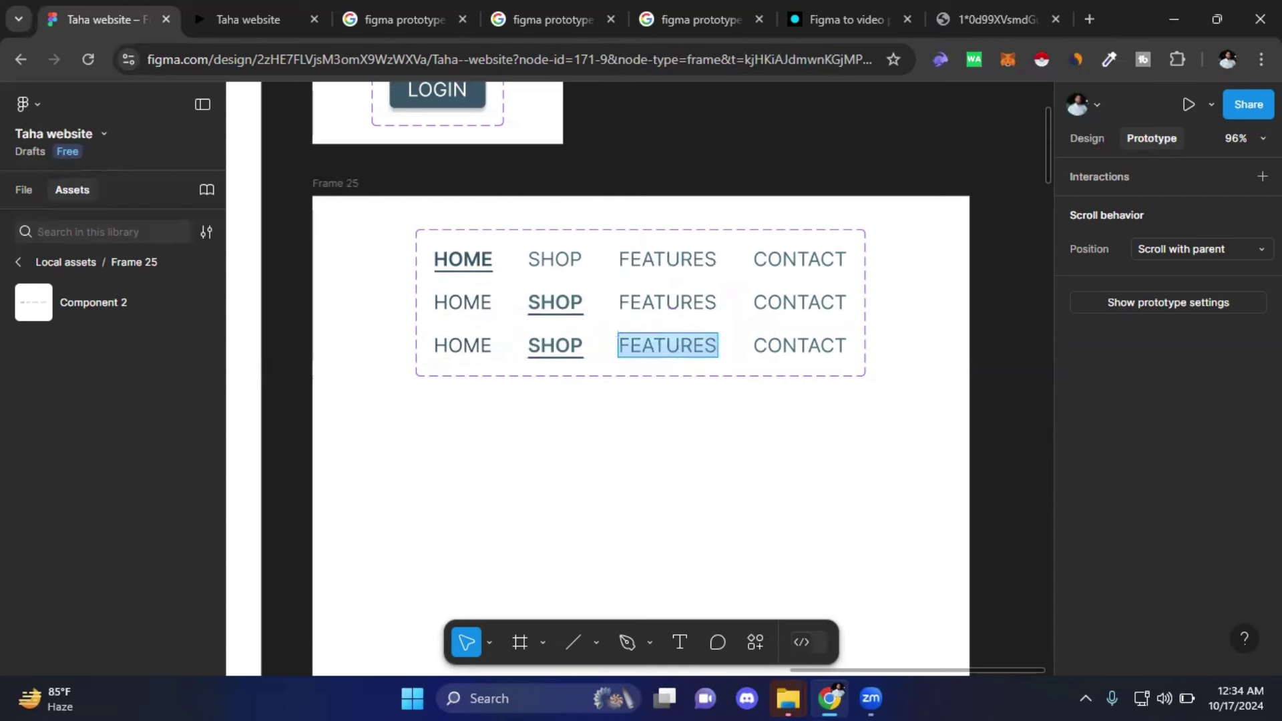
click(1087, 138)
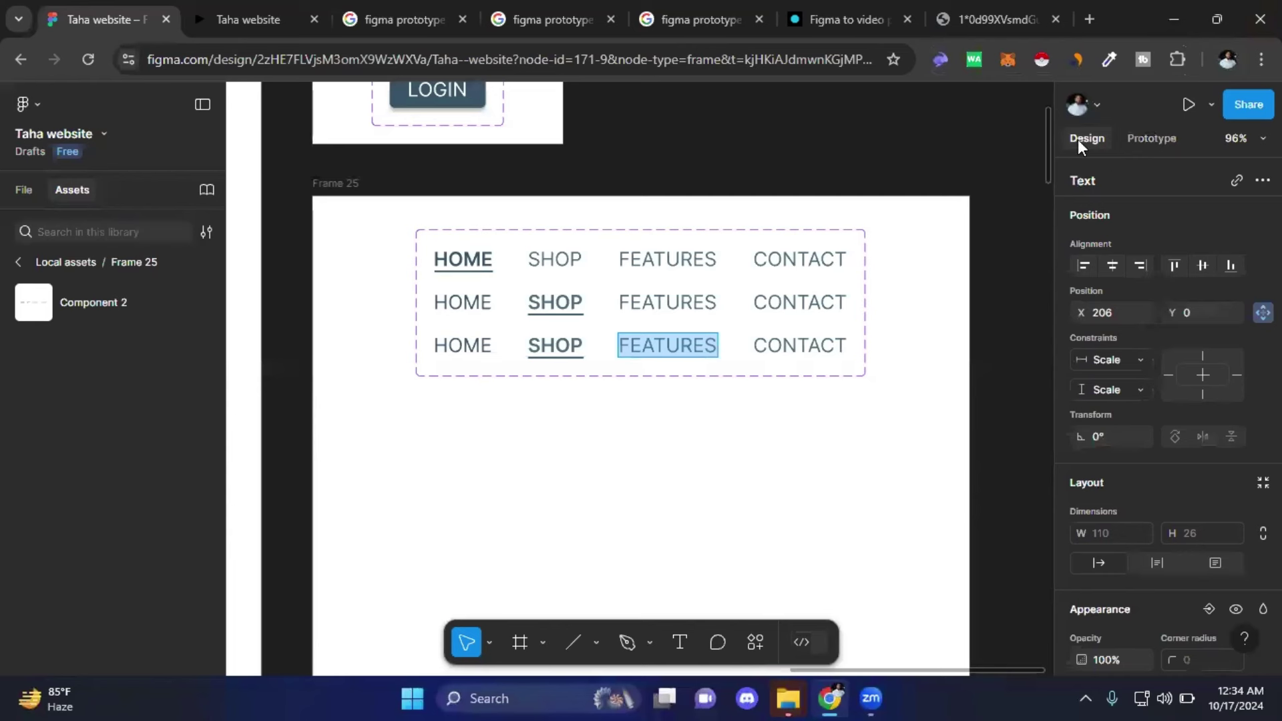
scroll(1112, 431, down, 2)
scroll(1112, 431, down, 3)
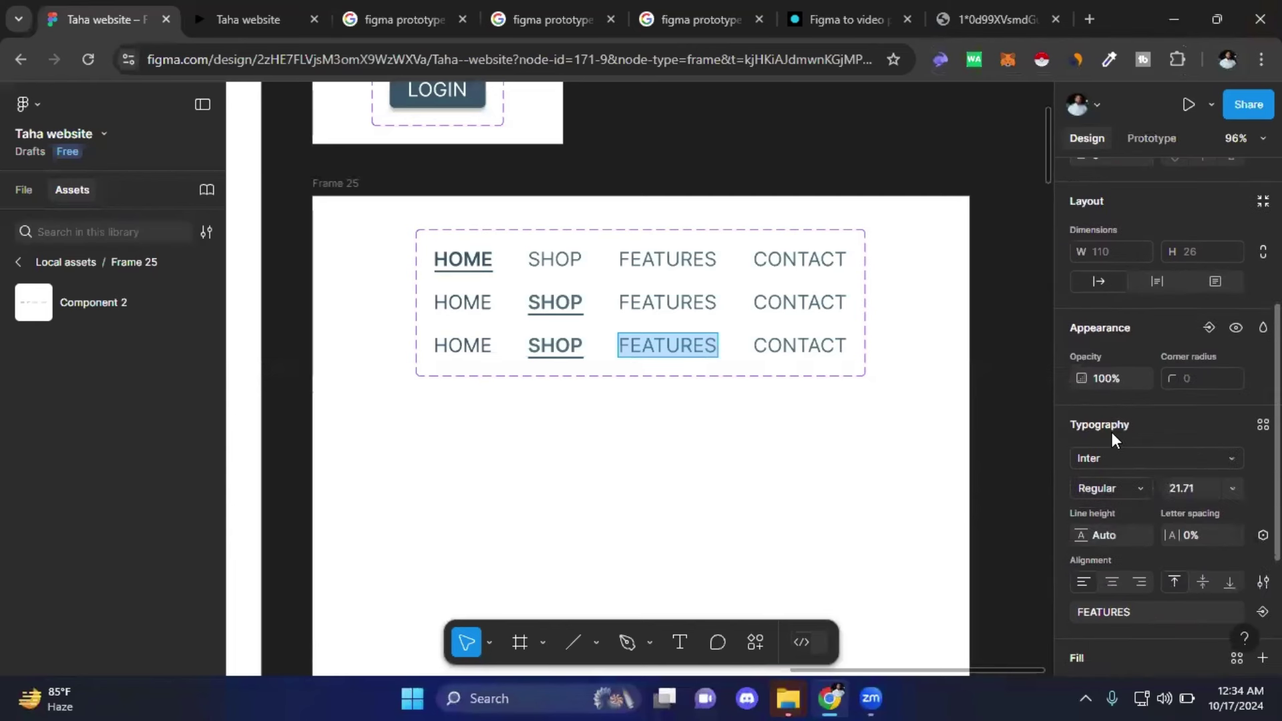
click(1141, 488)
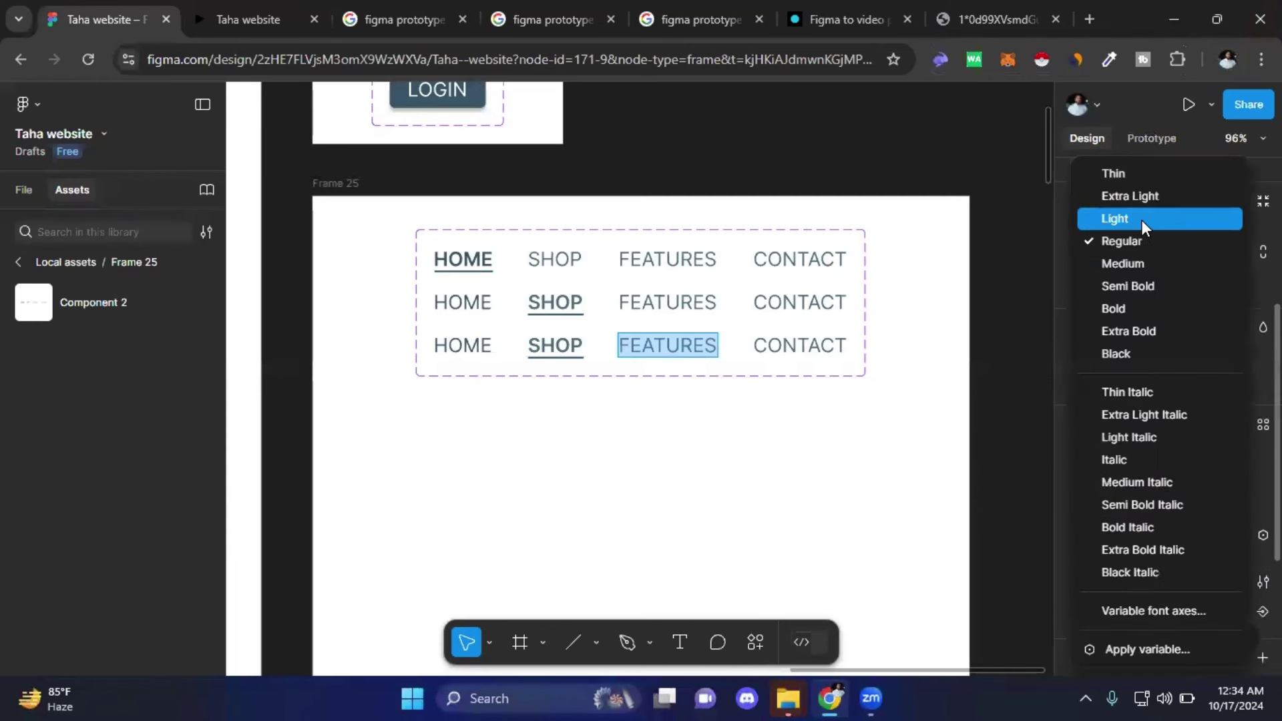
click(1138, 286)
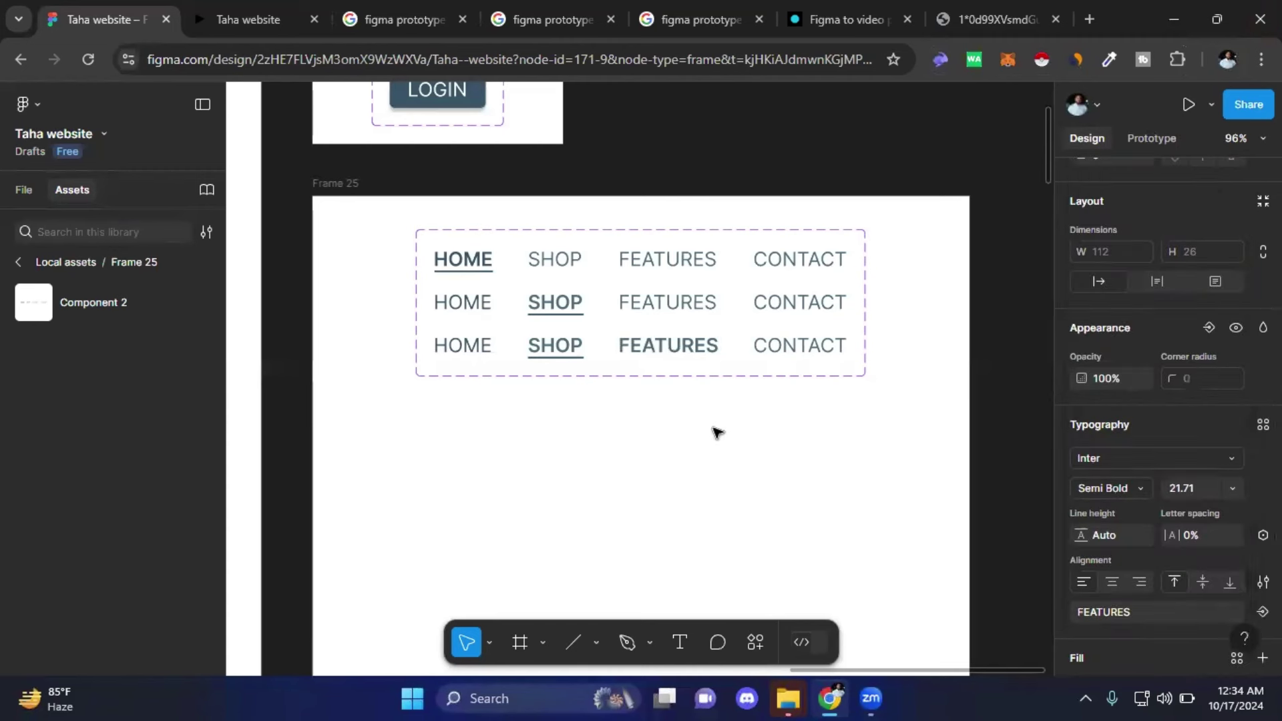
- Move the third variant's underline under FEATURES and widen it to 112
click(563, 358)
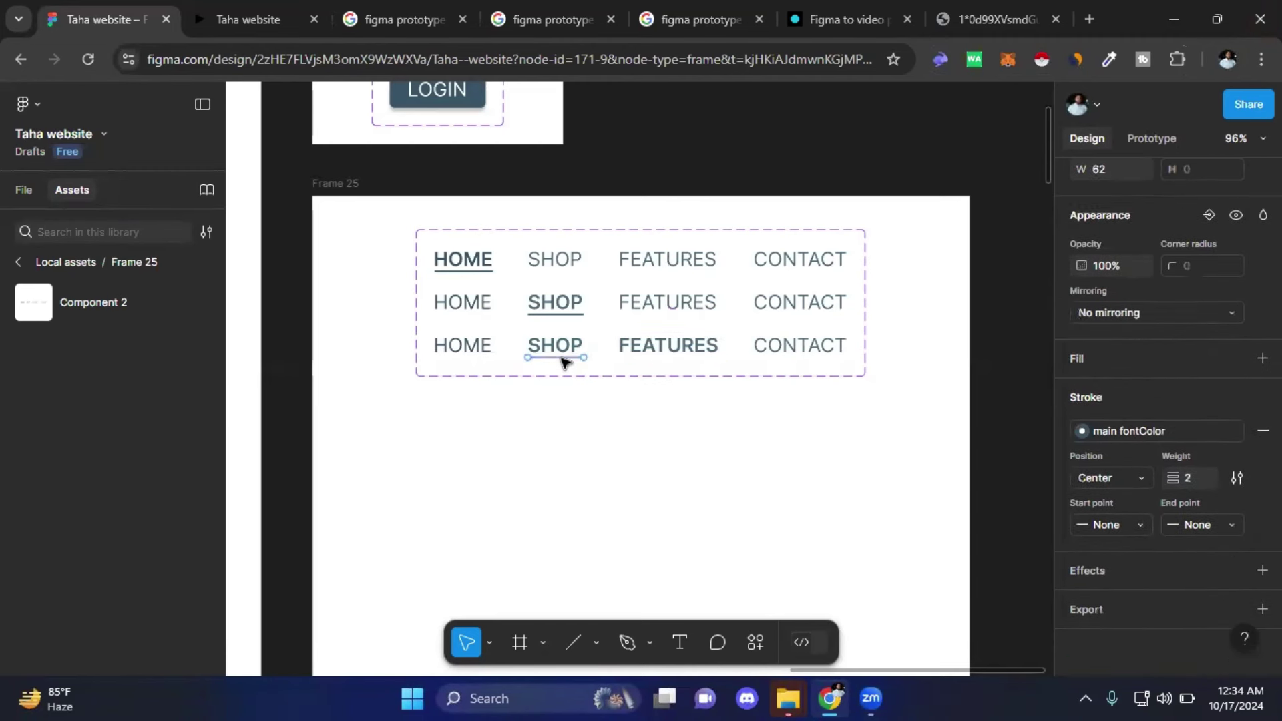
click(676, 594)
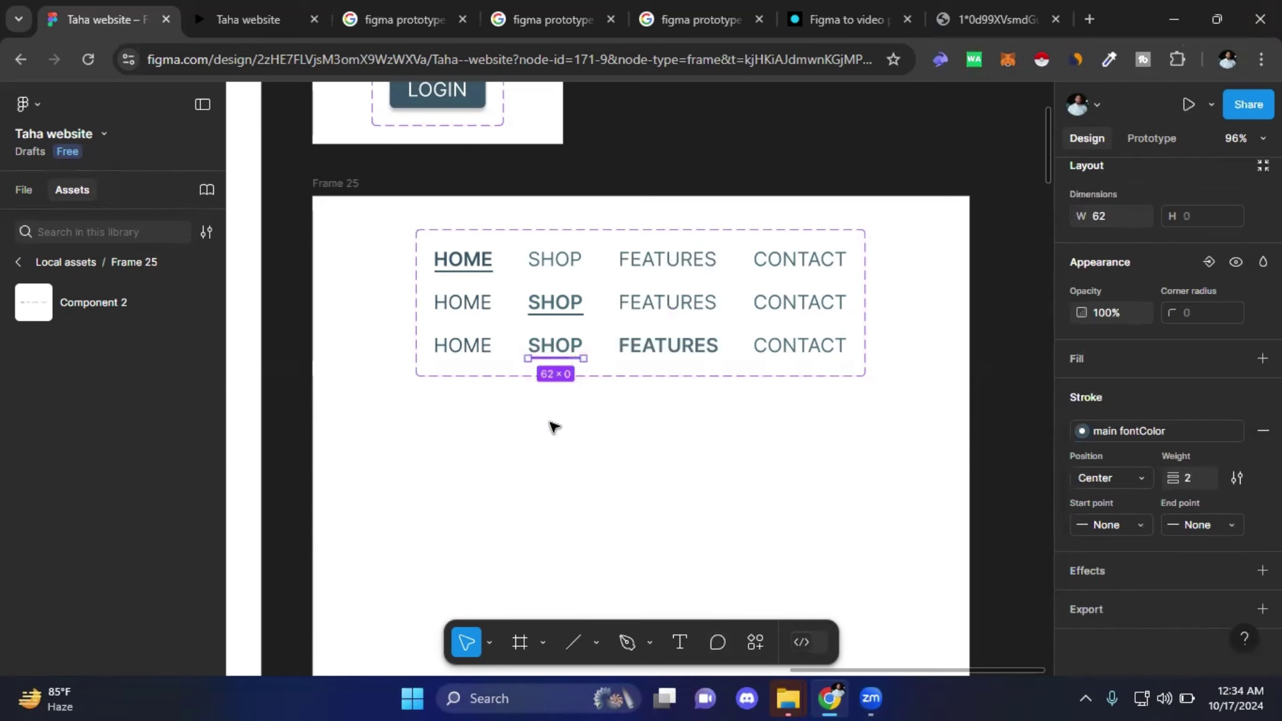
key(Up)
key(shift+Right)
key(shift+Right)
key(shift+Right)
key(shift+Right)
key(shift+Right)
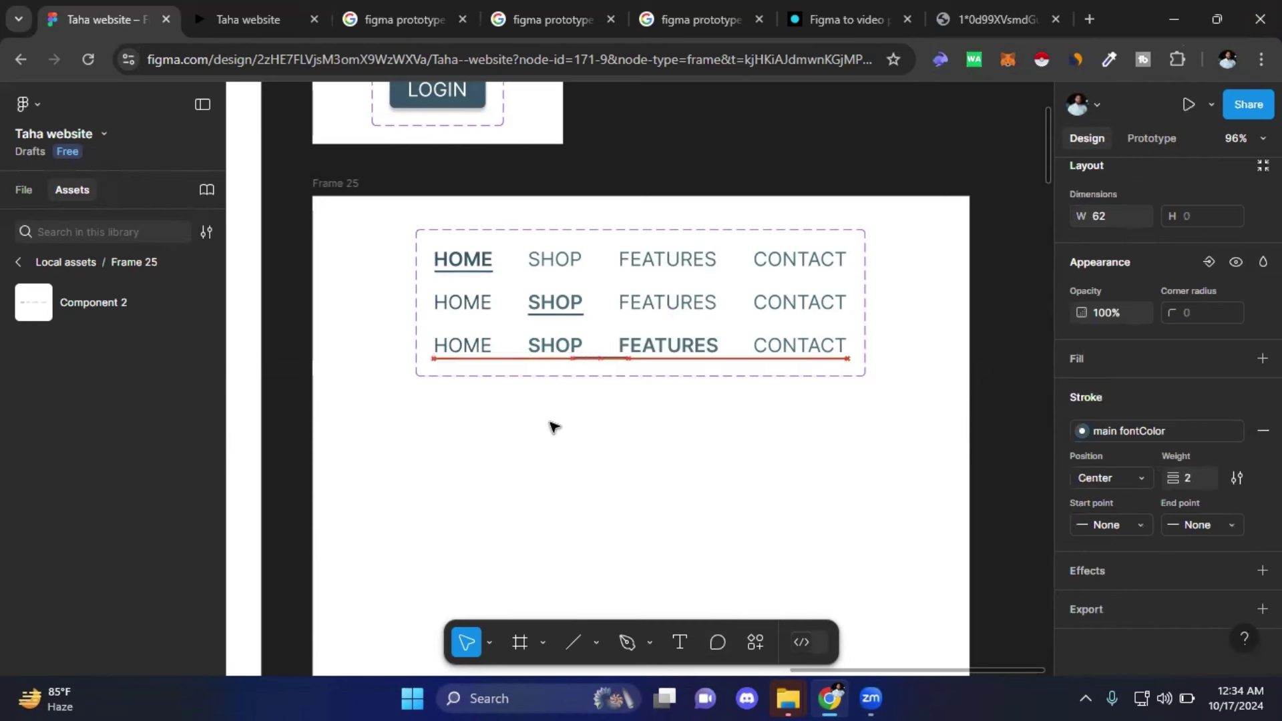
key(shift+Right)
key(shift+Right)
key(shift+Right)
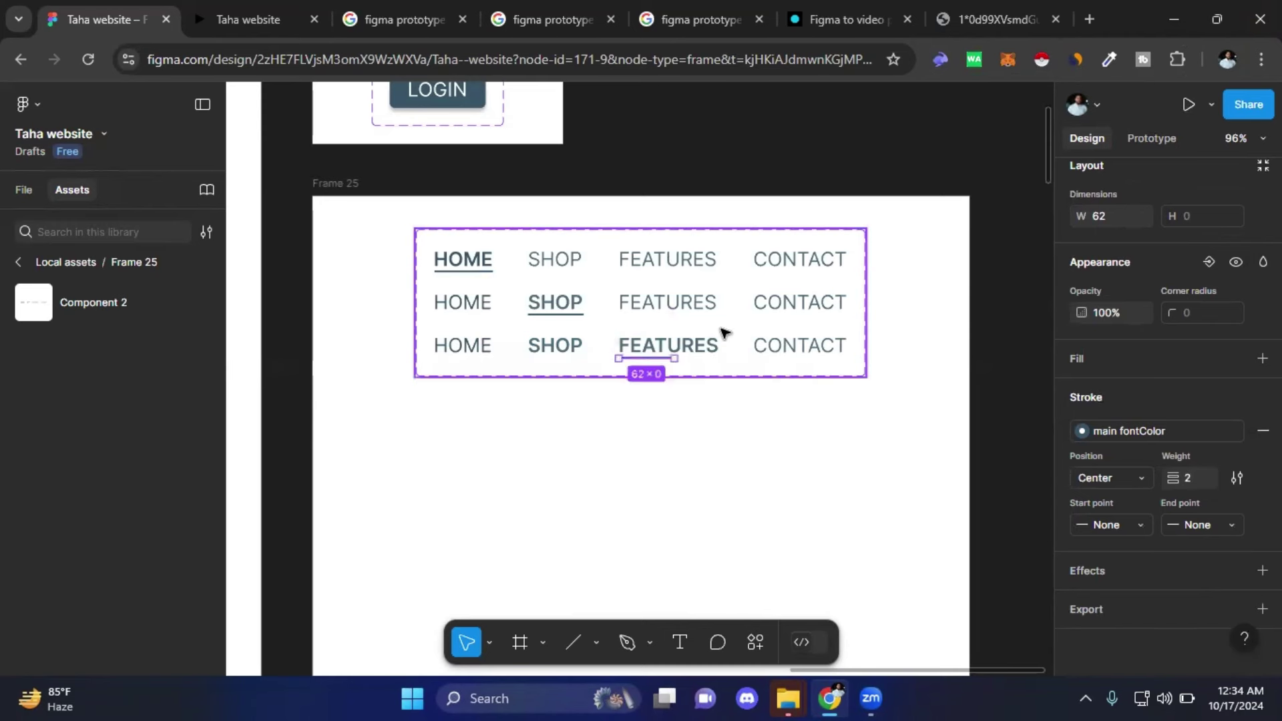
scroll(721, 358, up, 2)
scroll(699, 369, up, 3)
scroll(615, 363, up, 1)
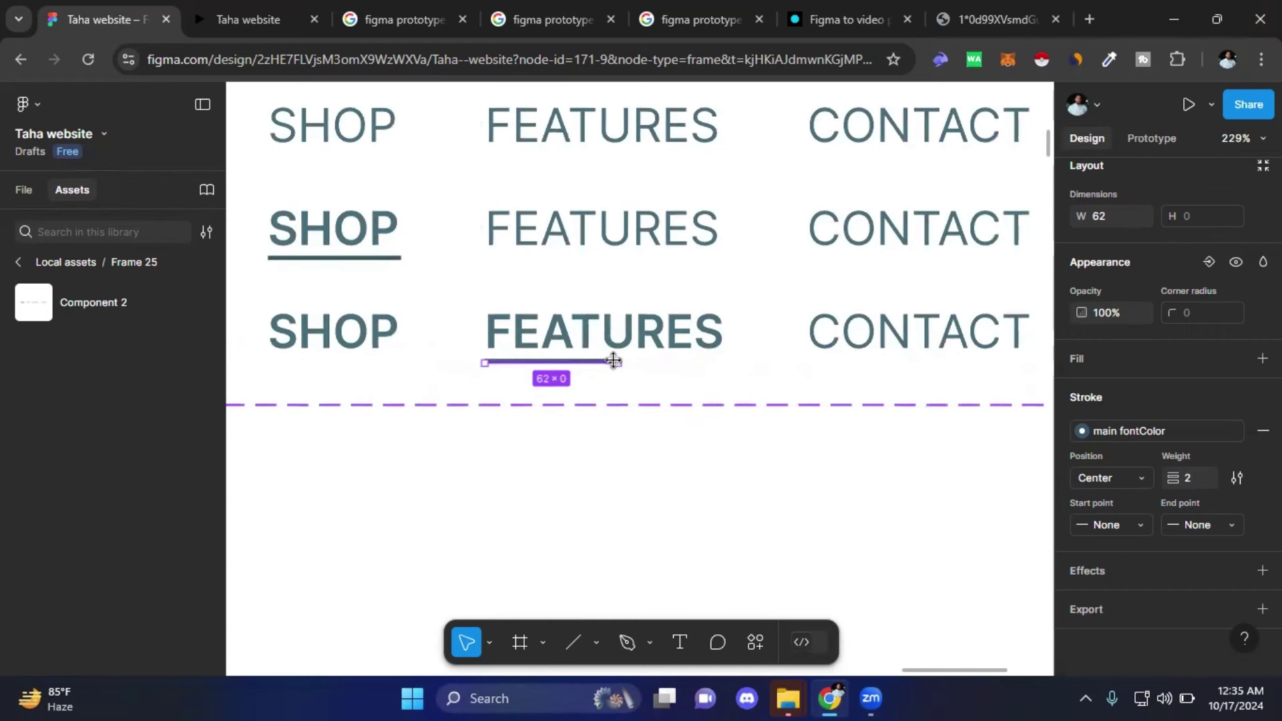
drag(619, 361, 723, 360)
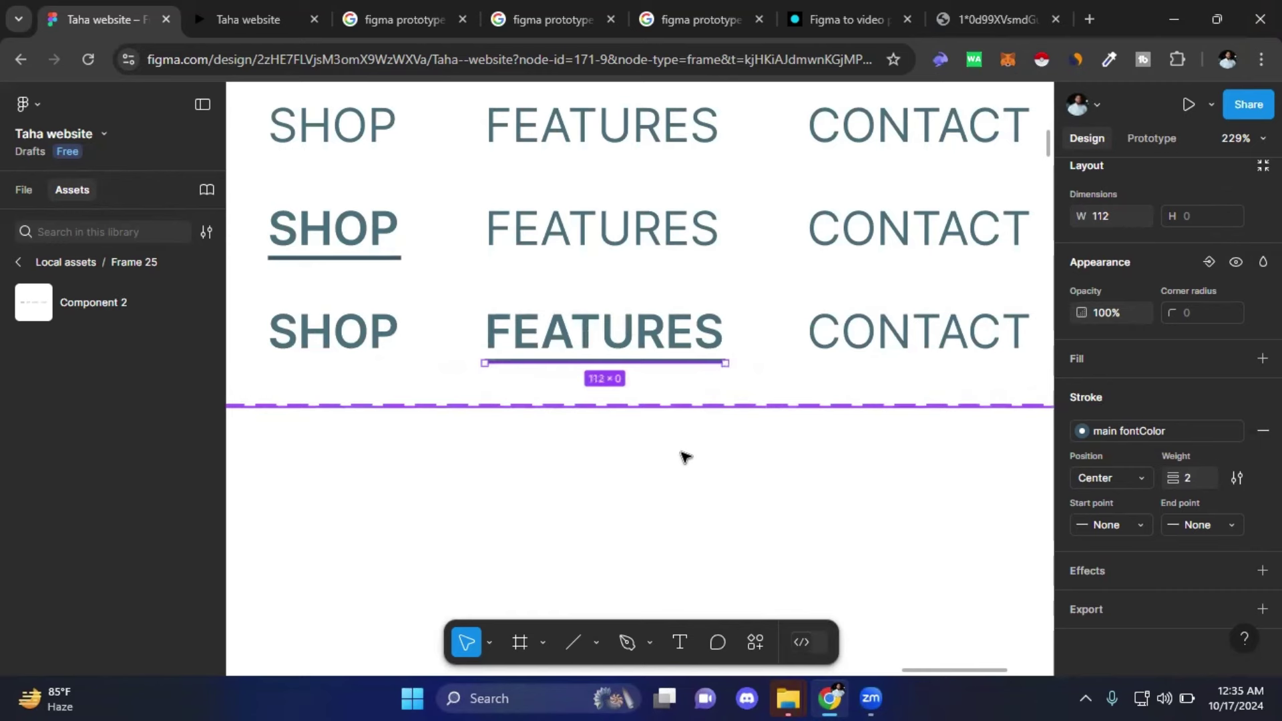
click(711, 459)
scroll(686, 361, down, 2)
scroll(687, 361, down, 5)
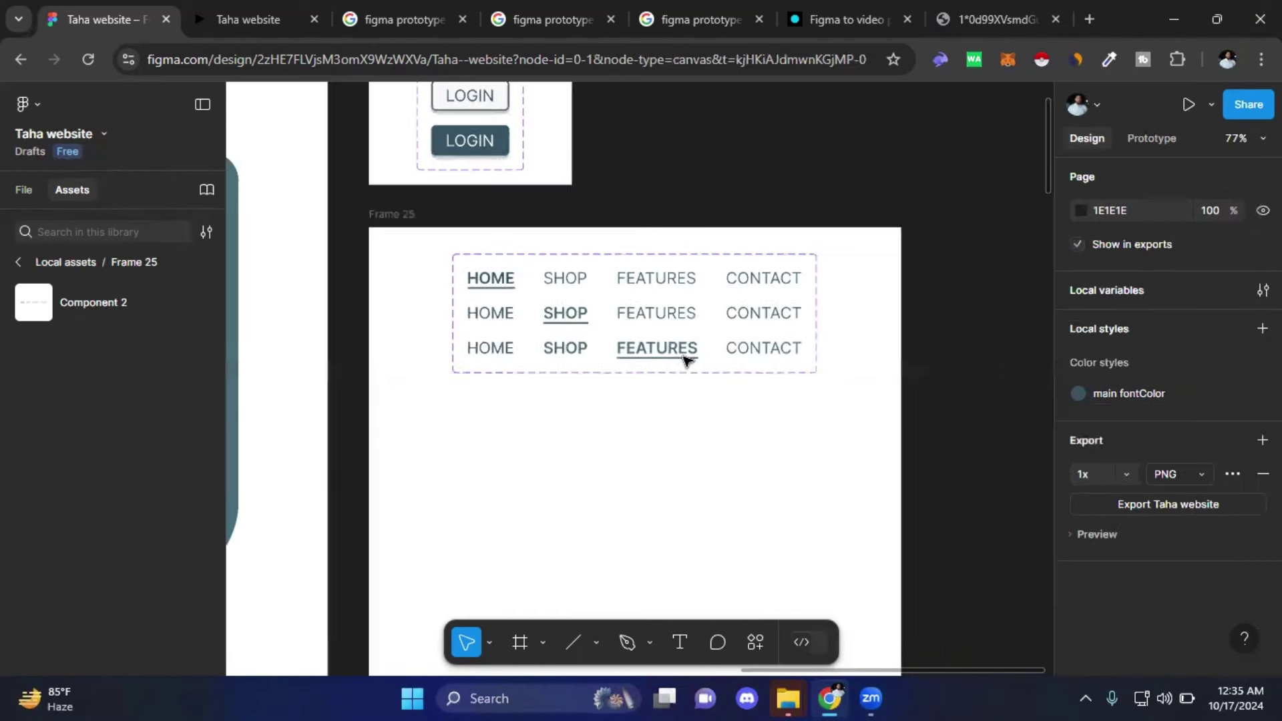
scroll(682, 461, down, 1)
scroll(605, 250, up, 1)
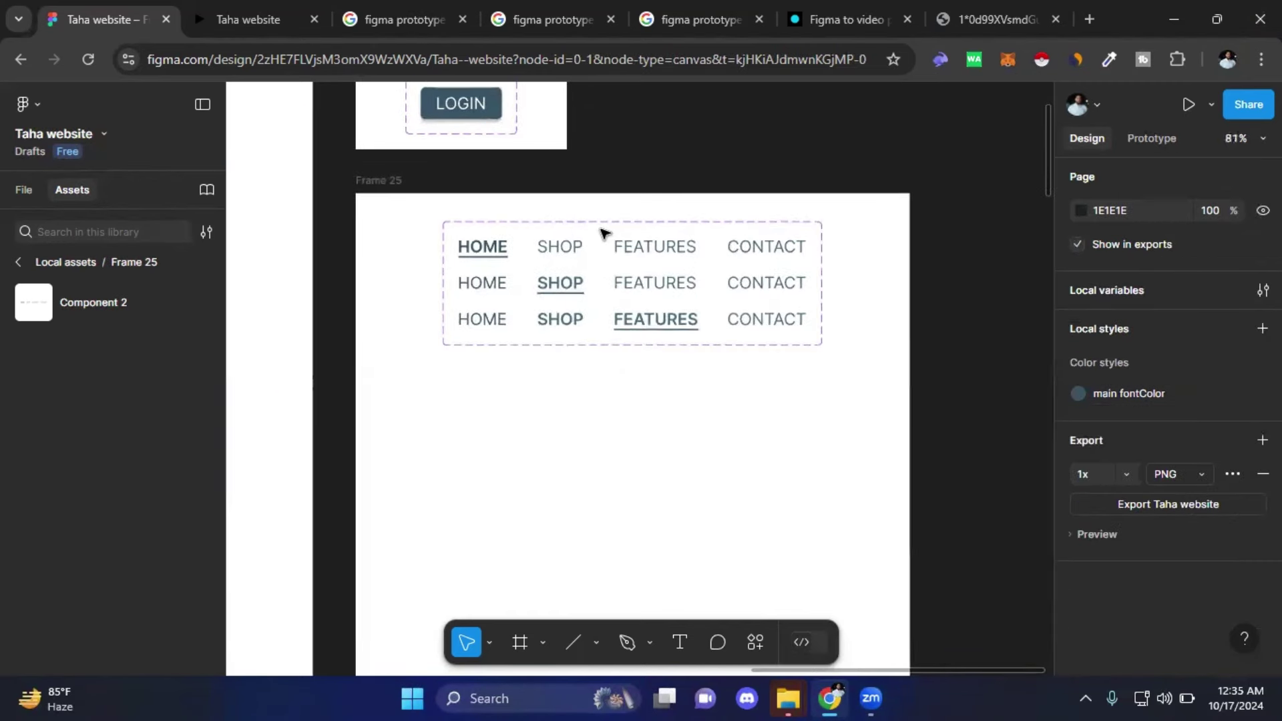
scroll(601, 232, up, 3)
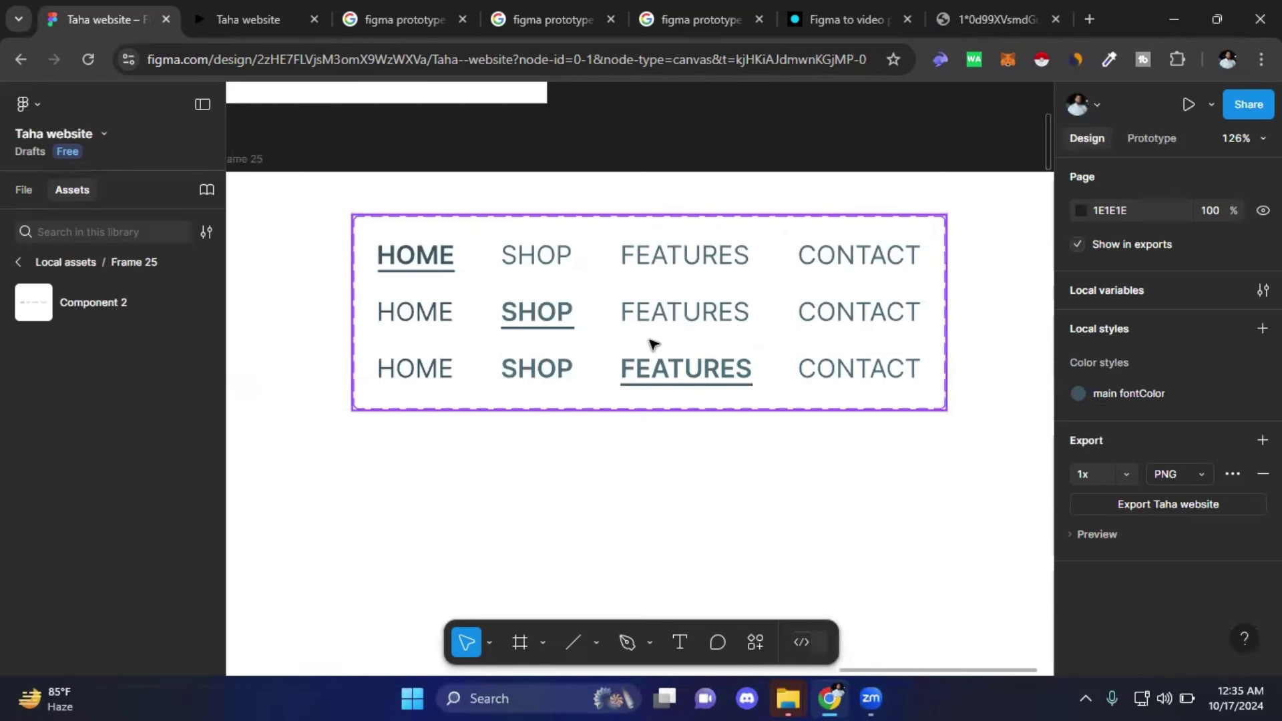
- Set SHOP in the third variant back to Regular weight
click(525, 373)
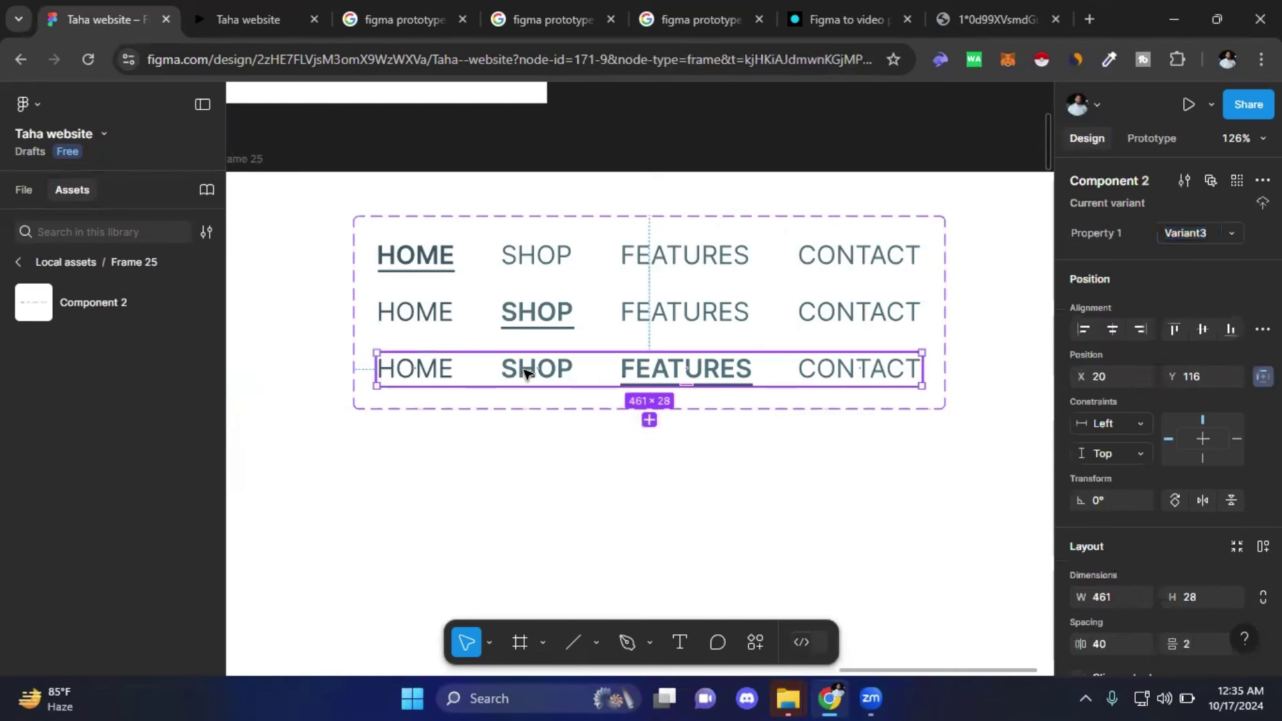
click(526, 372)
scroll(1140, 531, down, 5)
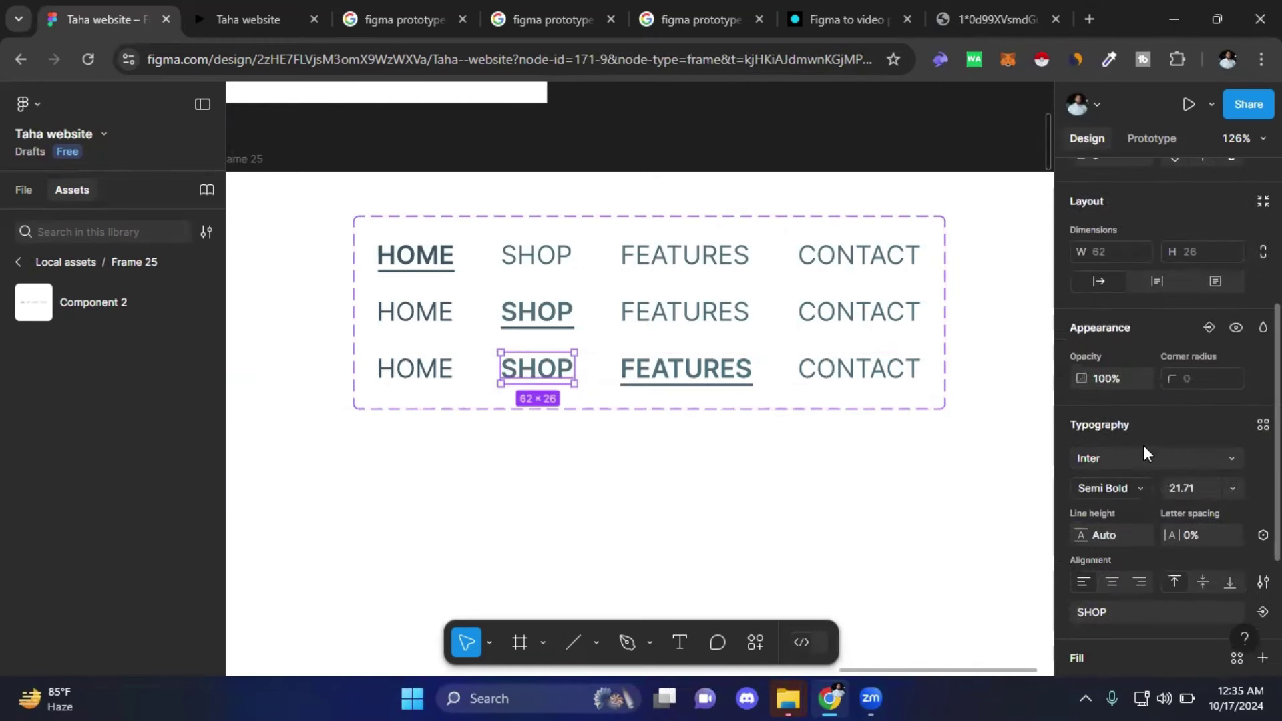
click(1132, 488)
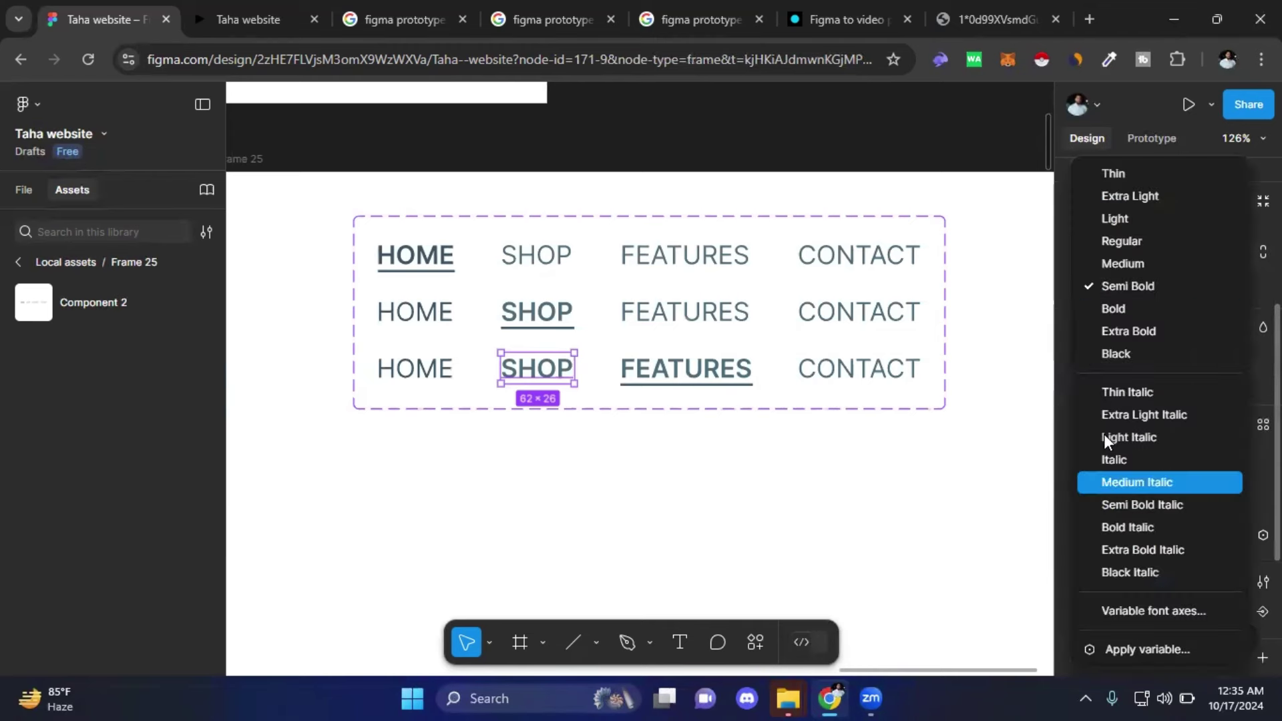
click(1123, 239)
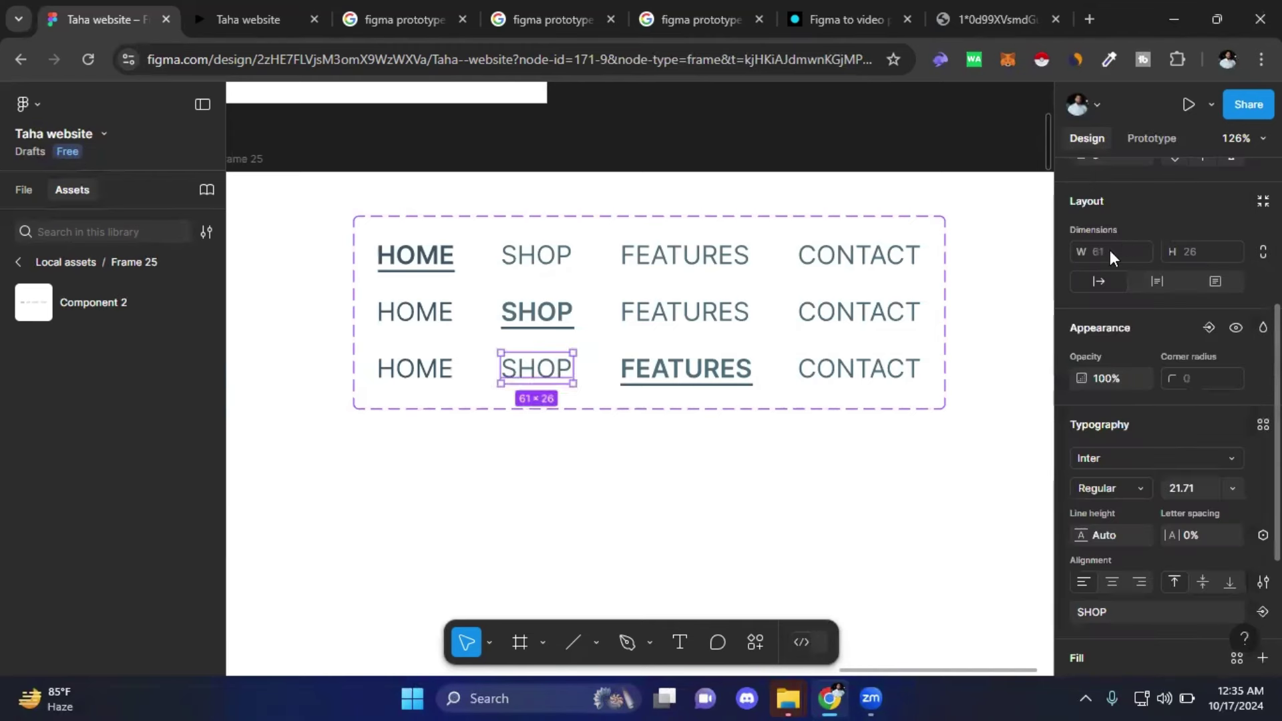
click(571, 507)
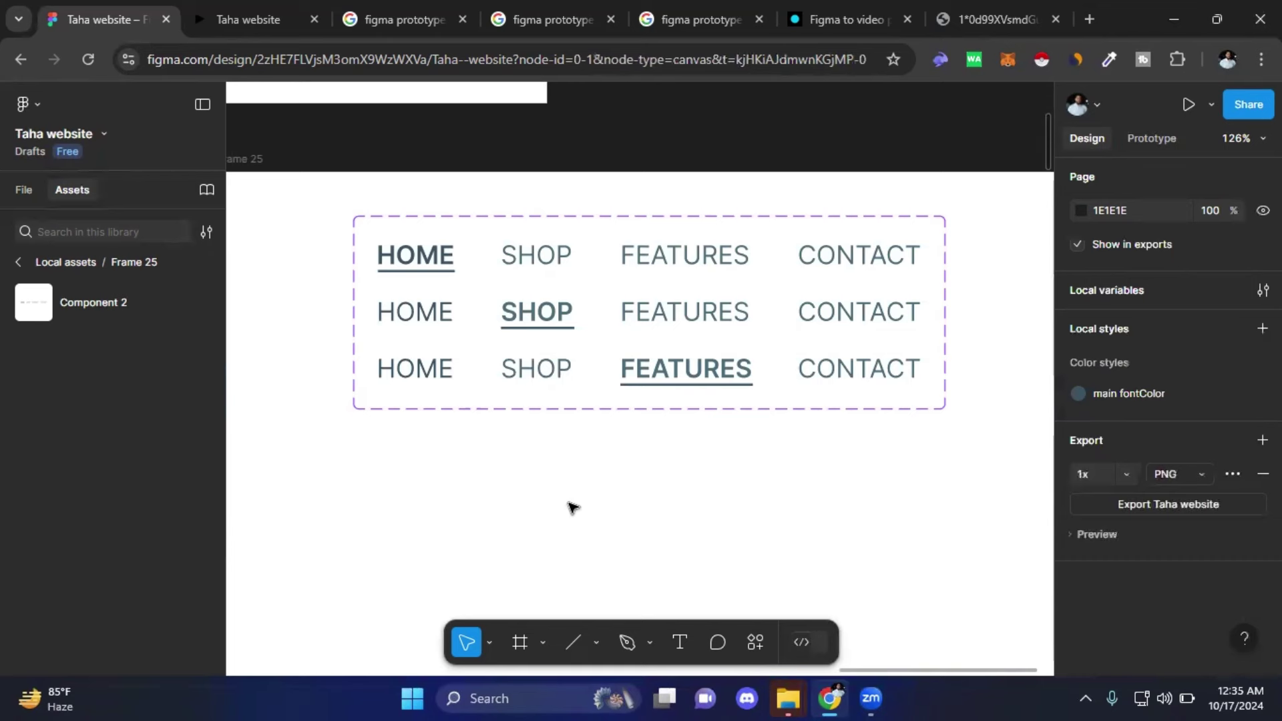
click(486, 364)
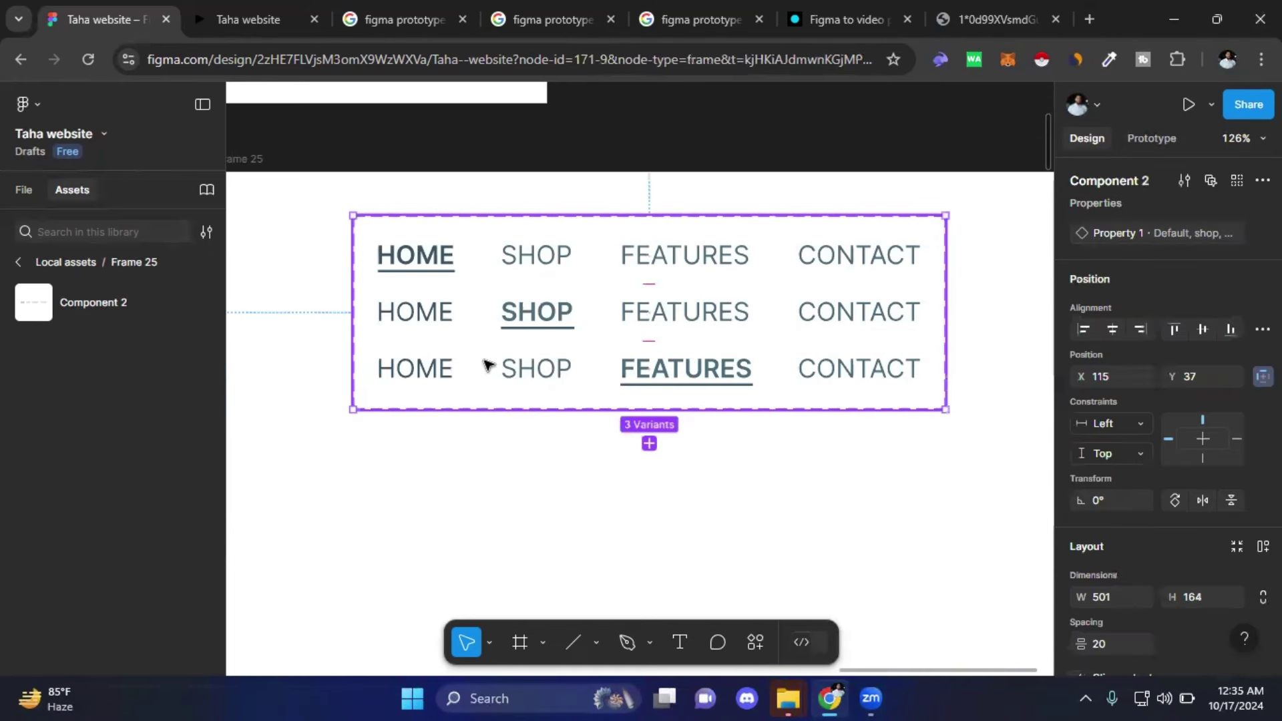
click(470, 373)
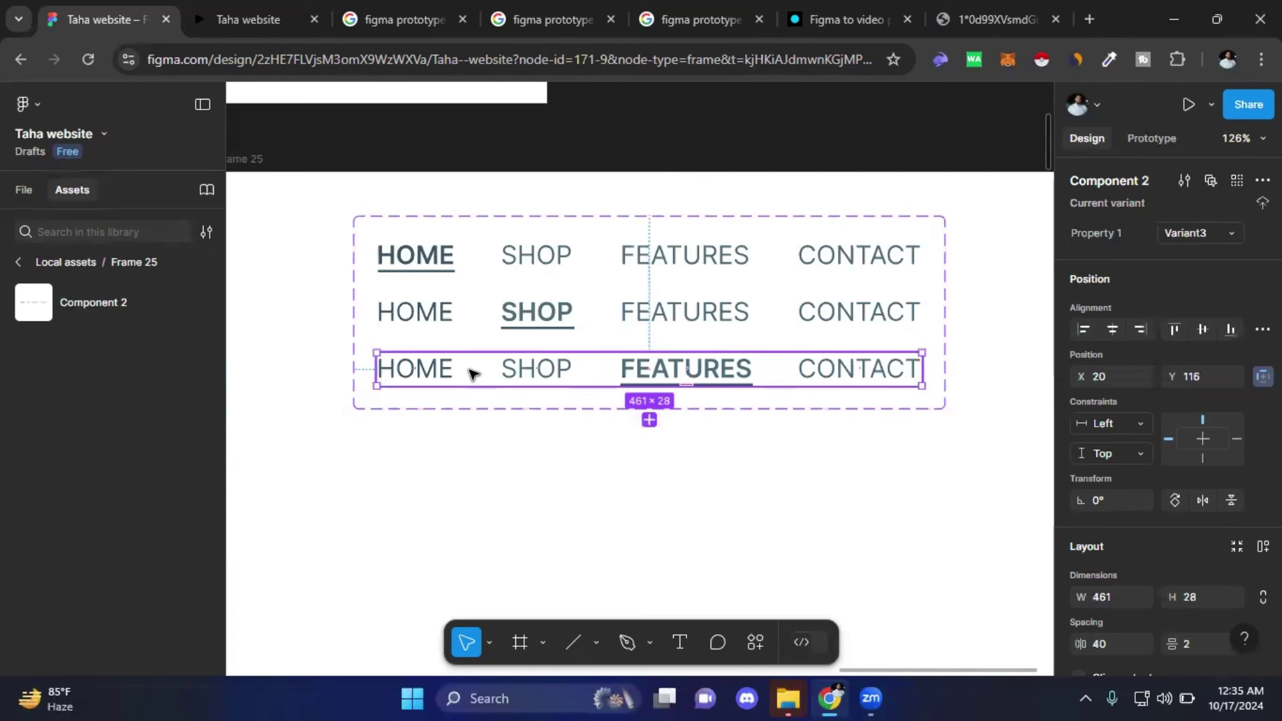
click(431, 373)
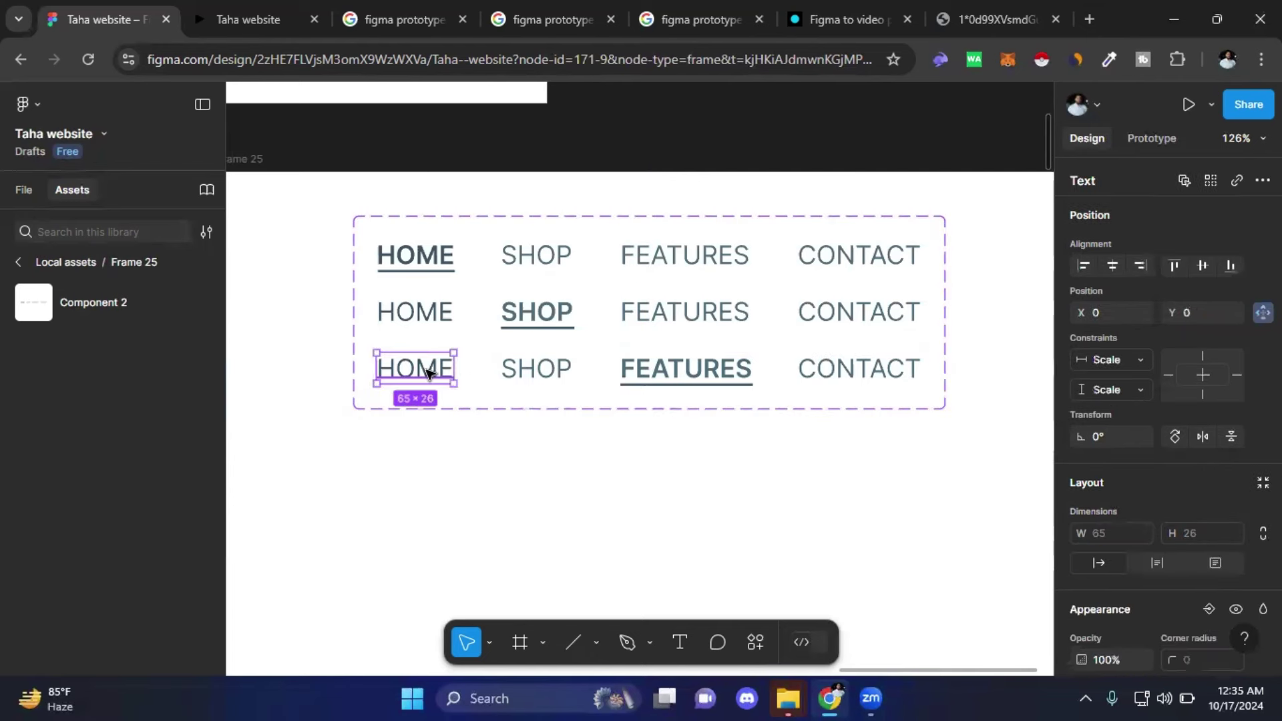
click(508, 497)
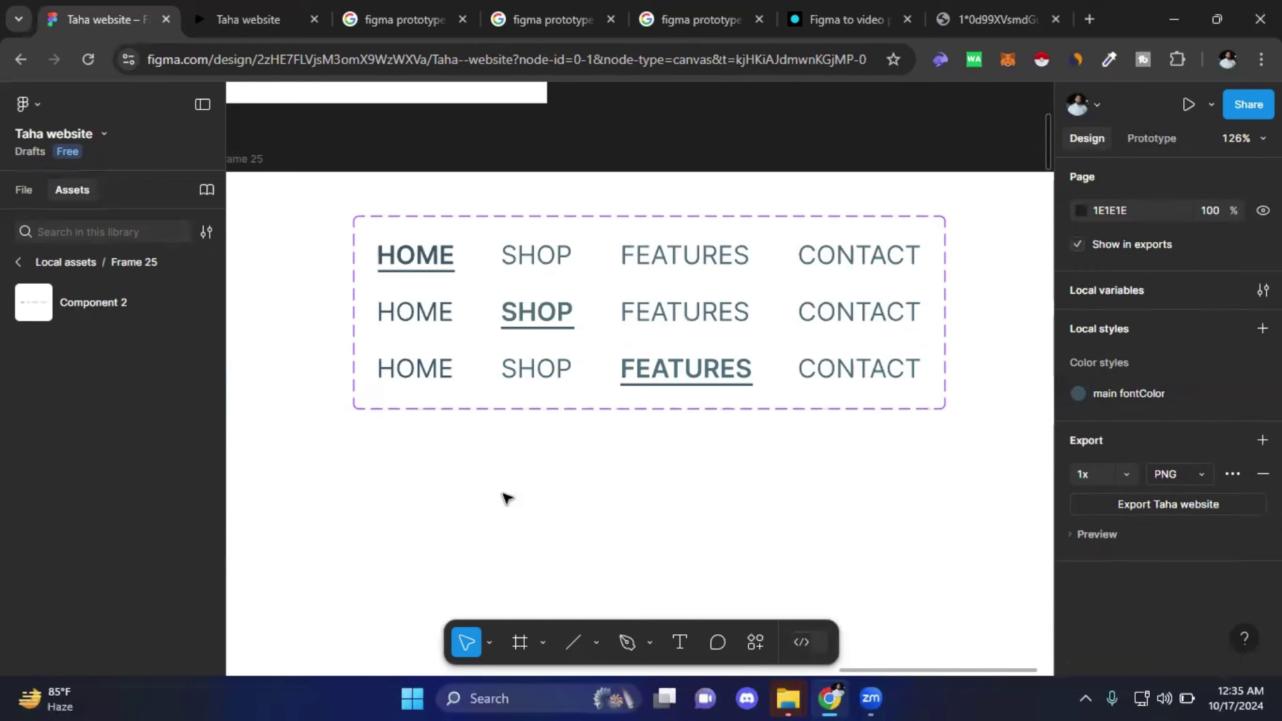
click(1161, 138)
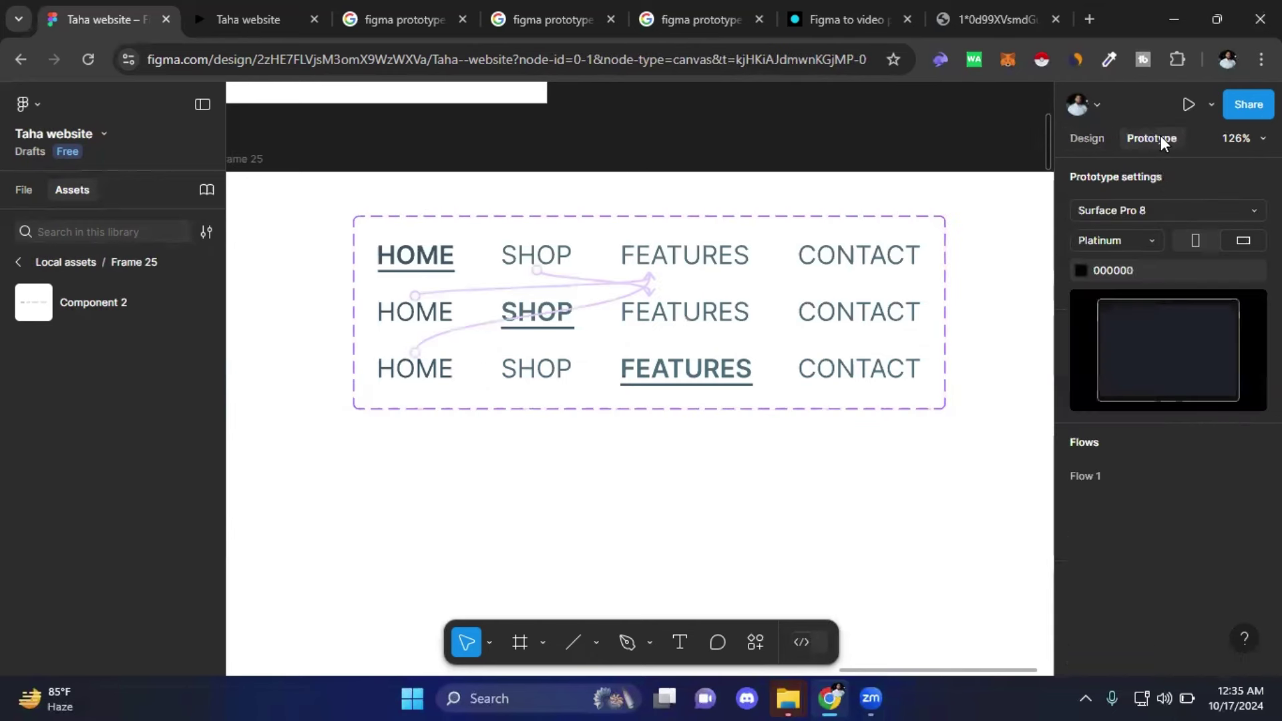
- Link SHOP in the third variant to On tap → Change to shop
click(487, 369)
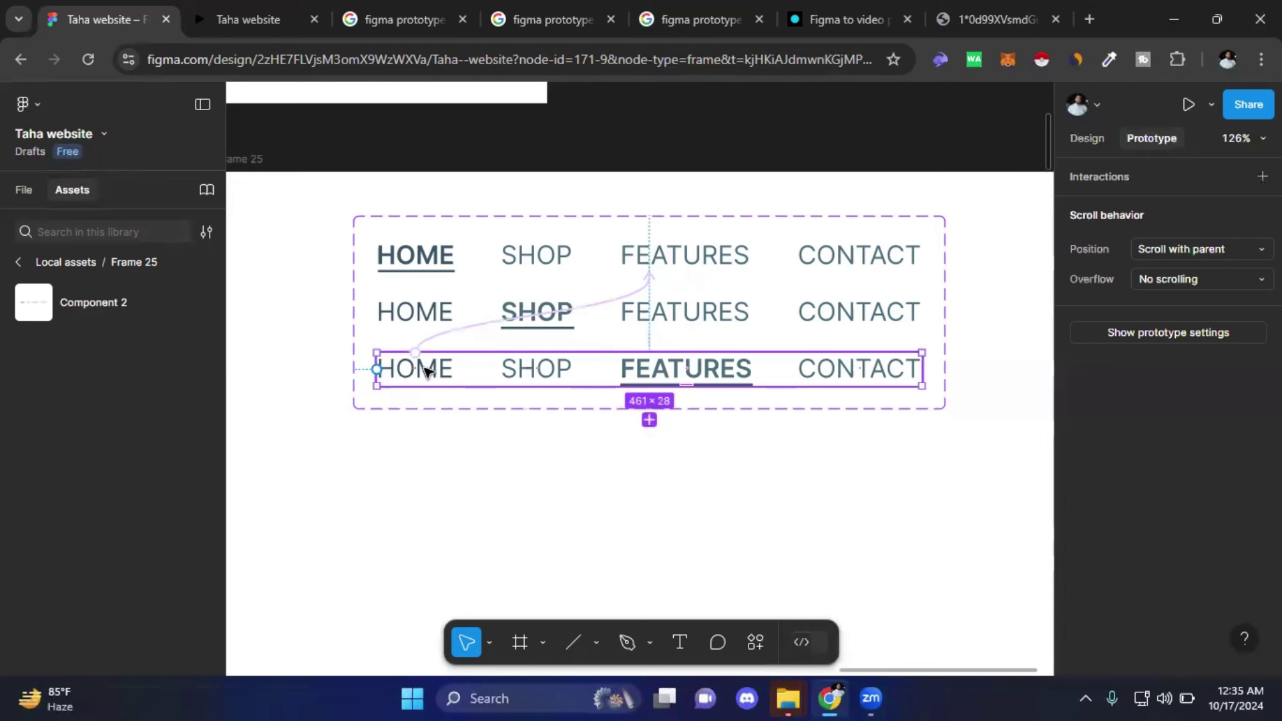
double_click(544, 369)
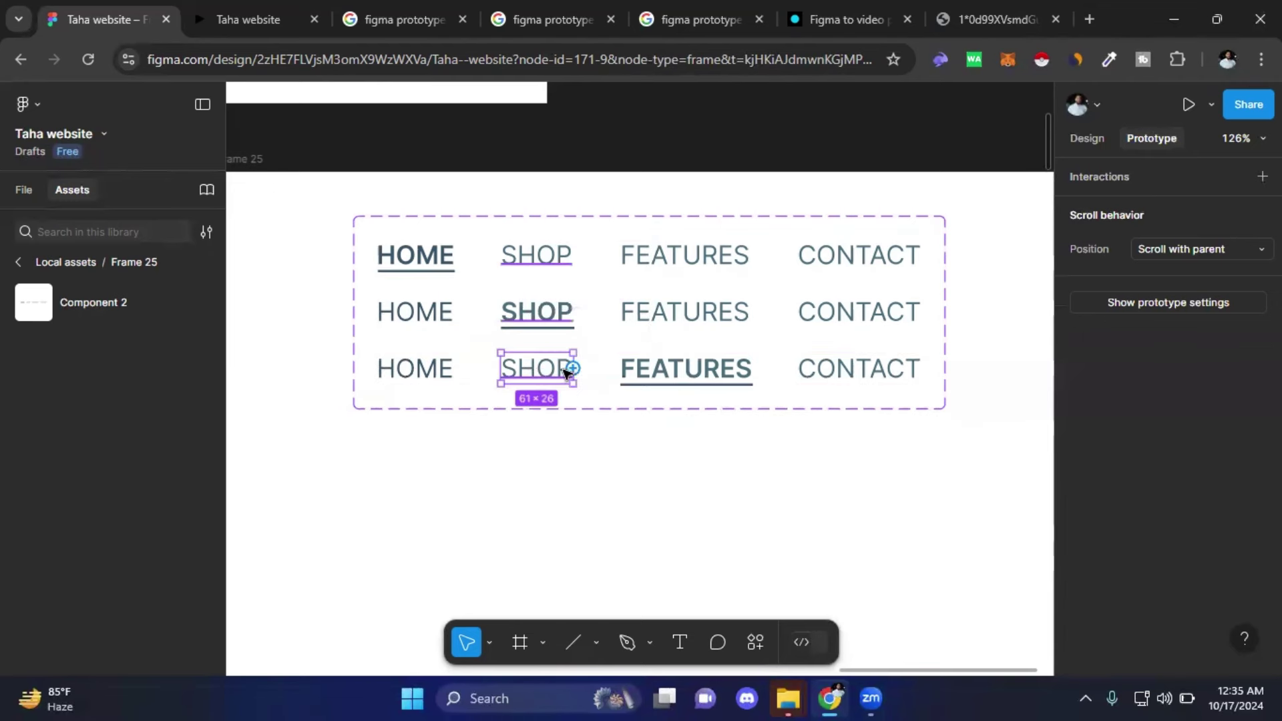
drag(573, 370, 596, 319)
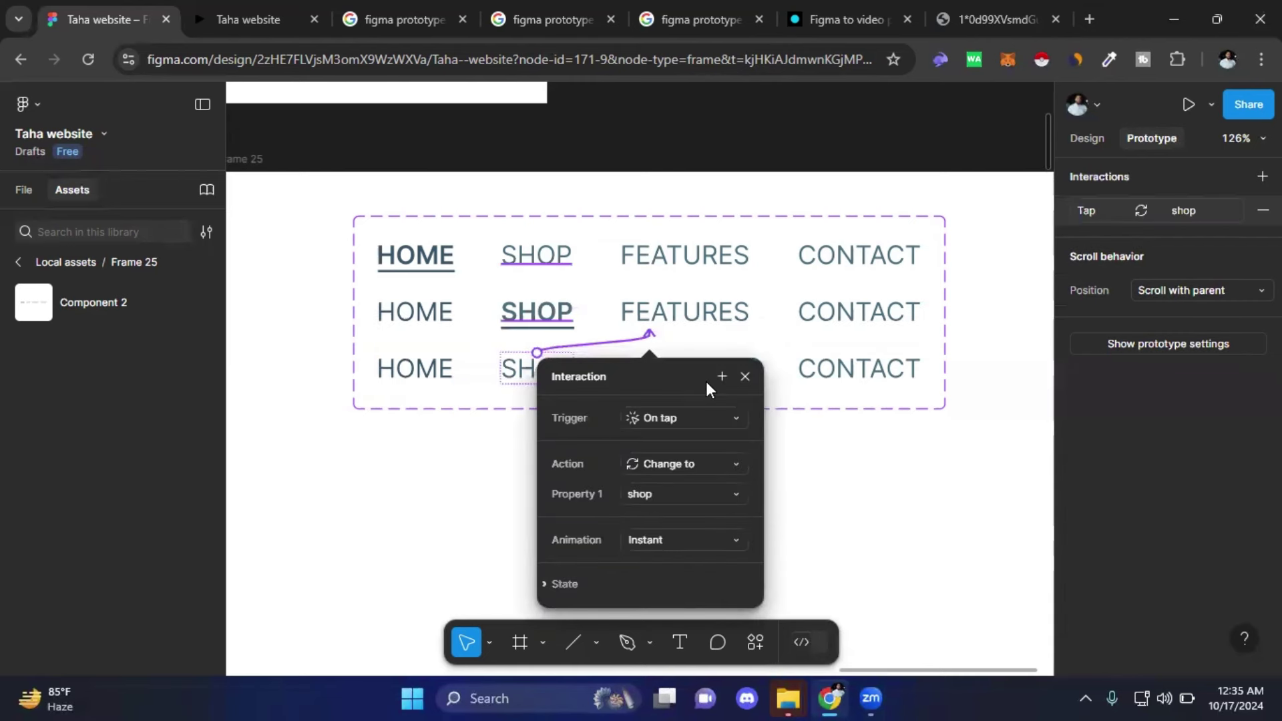
click(745, 378)
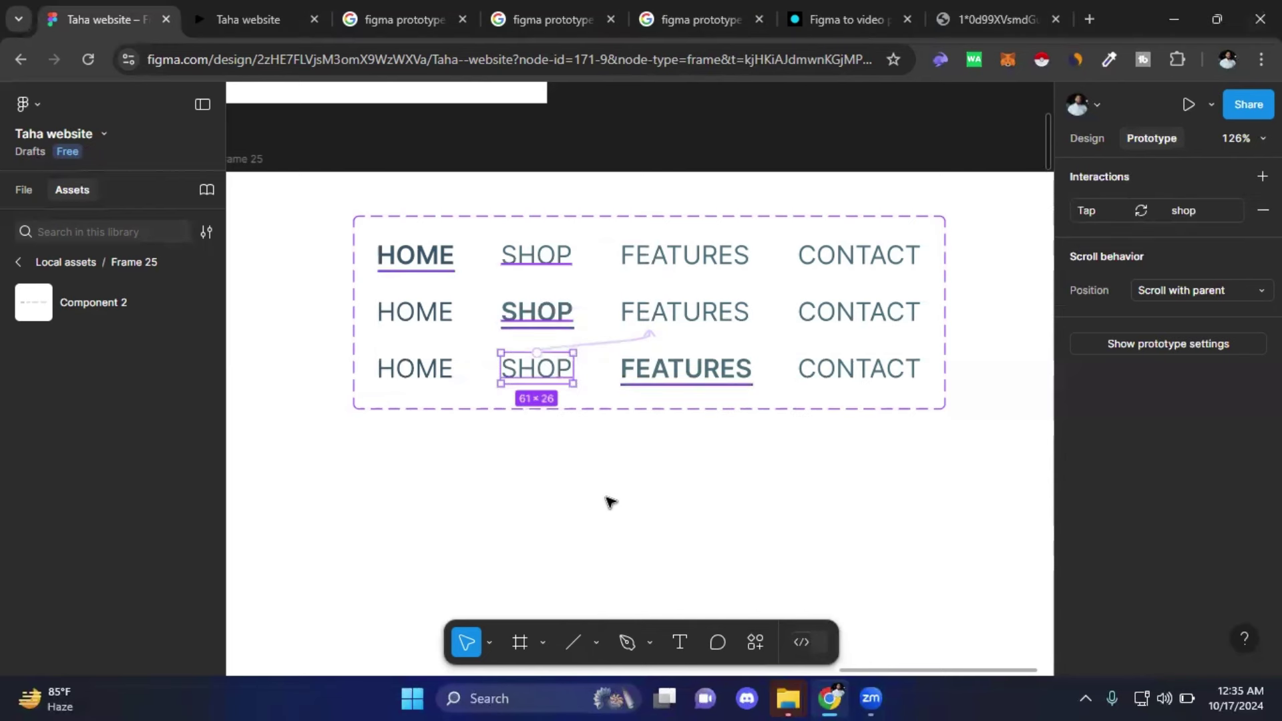
click(604, 497)
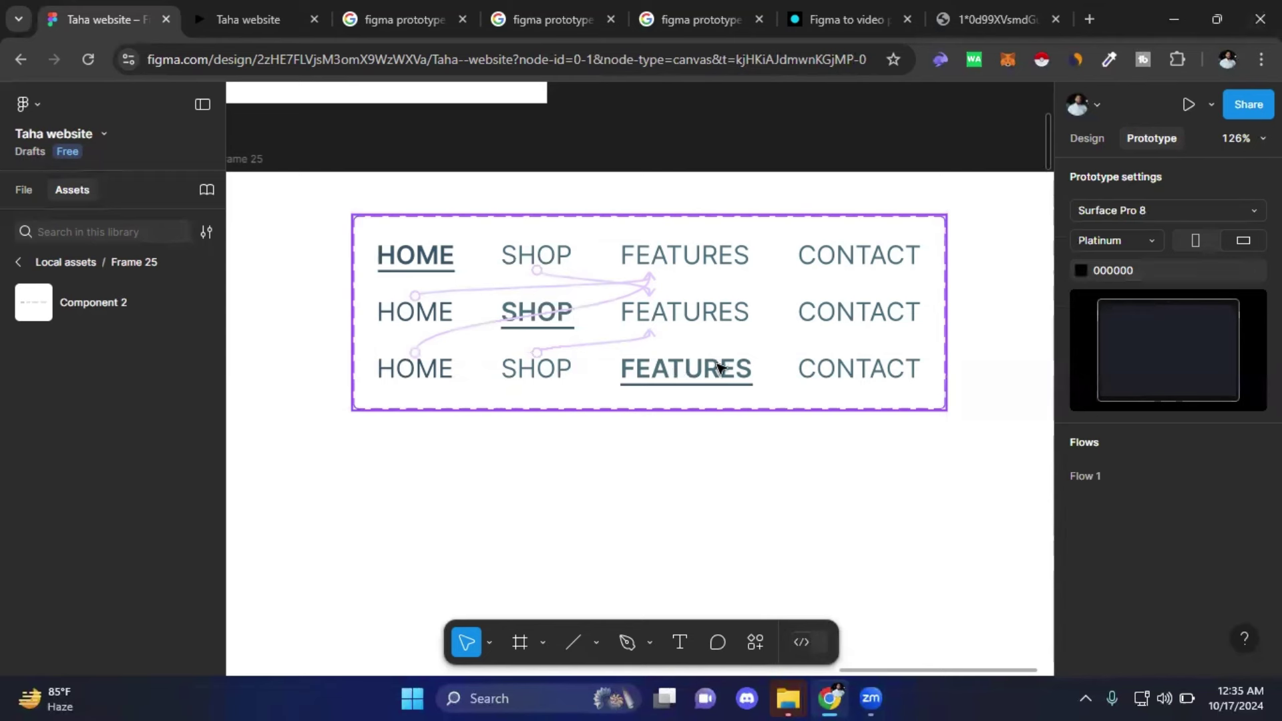
- Link FEATURES in the Default and shop variants to On tap → Change to Variant3
click(733, 258)
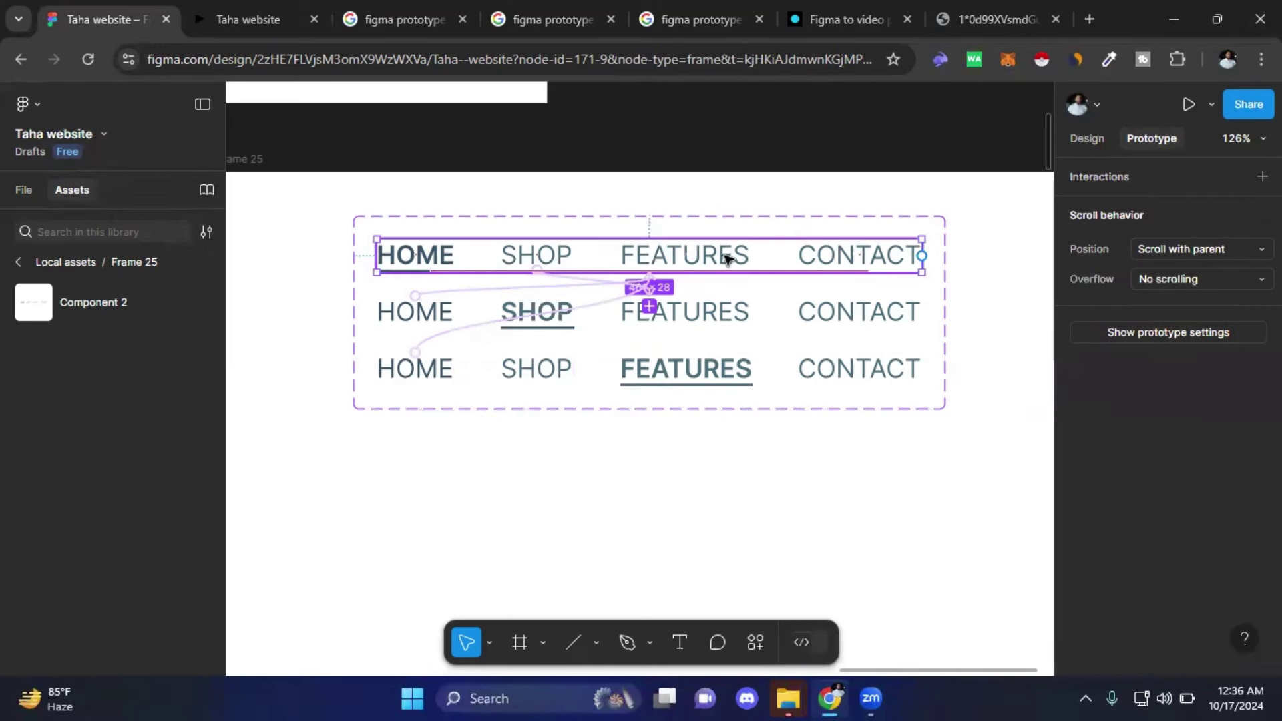
double_click(726, 254)
drag(751, 254, 753, 374)
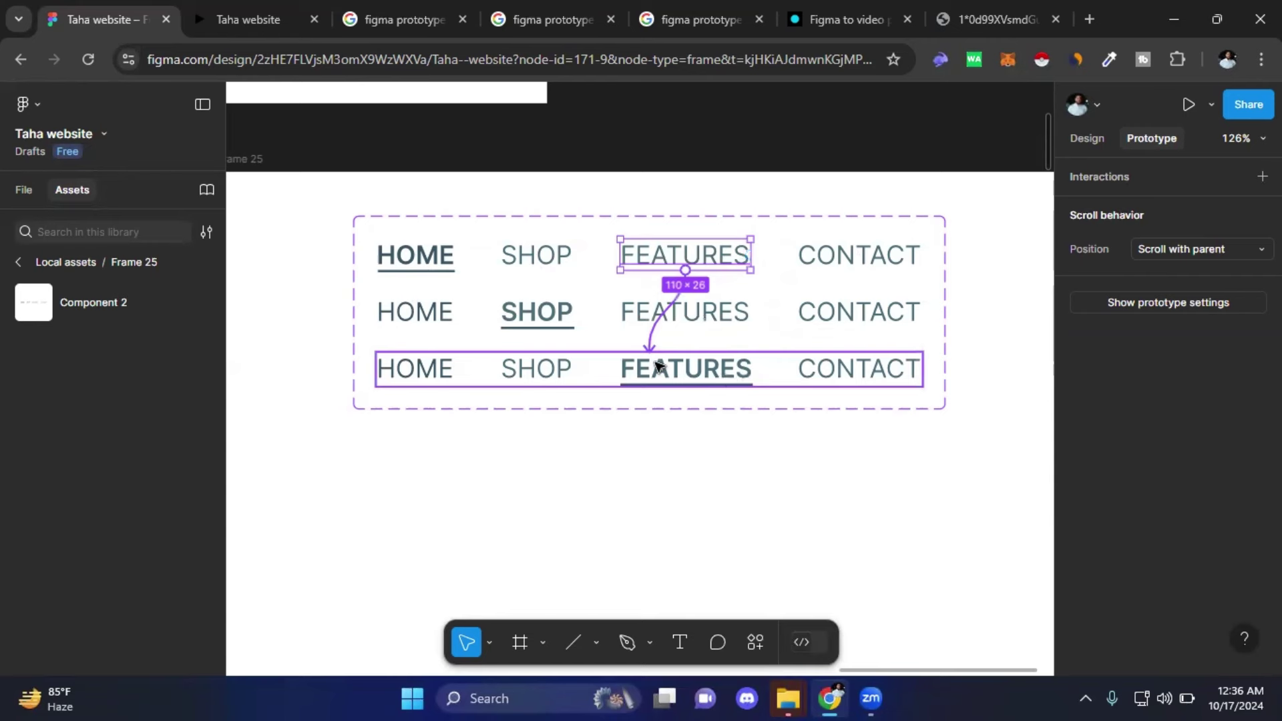
drag(655, 367, 656, 367)
click(744, 395)
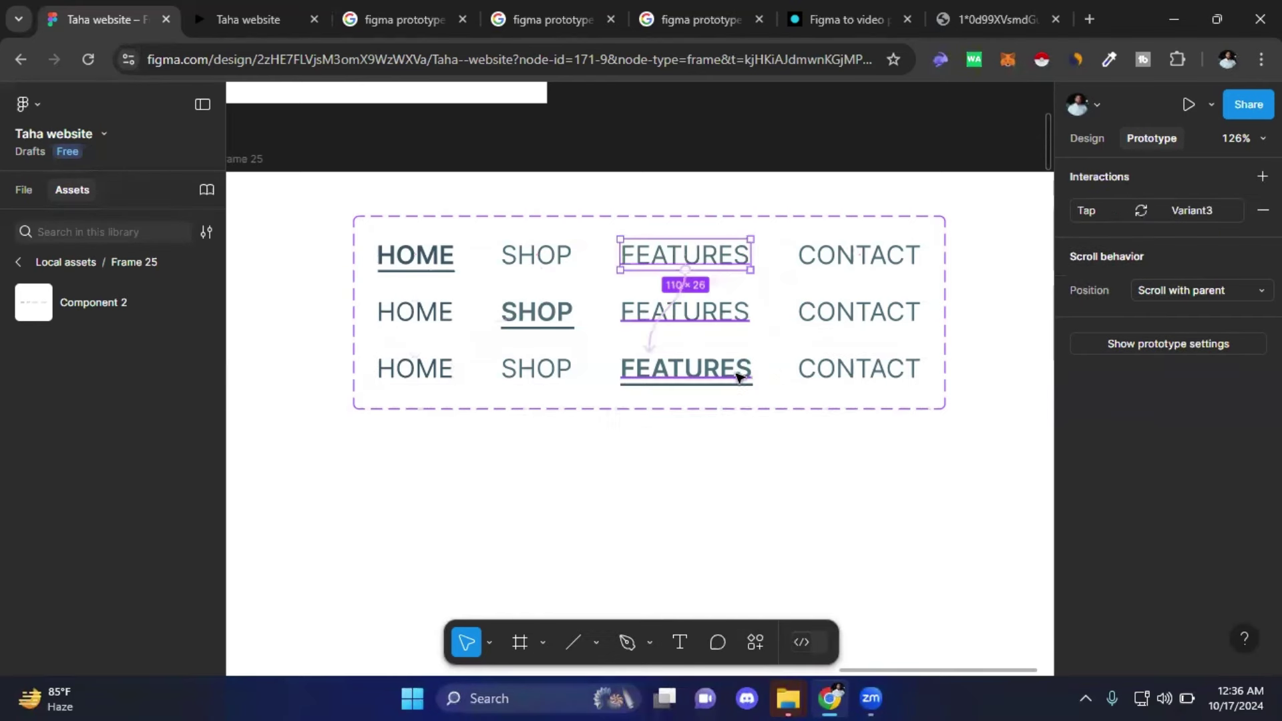
click(735, 308)
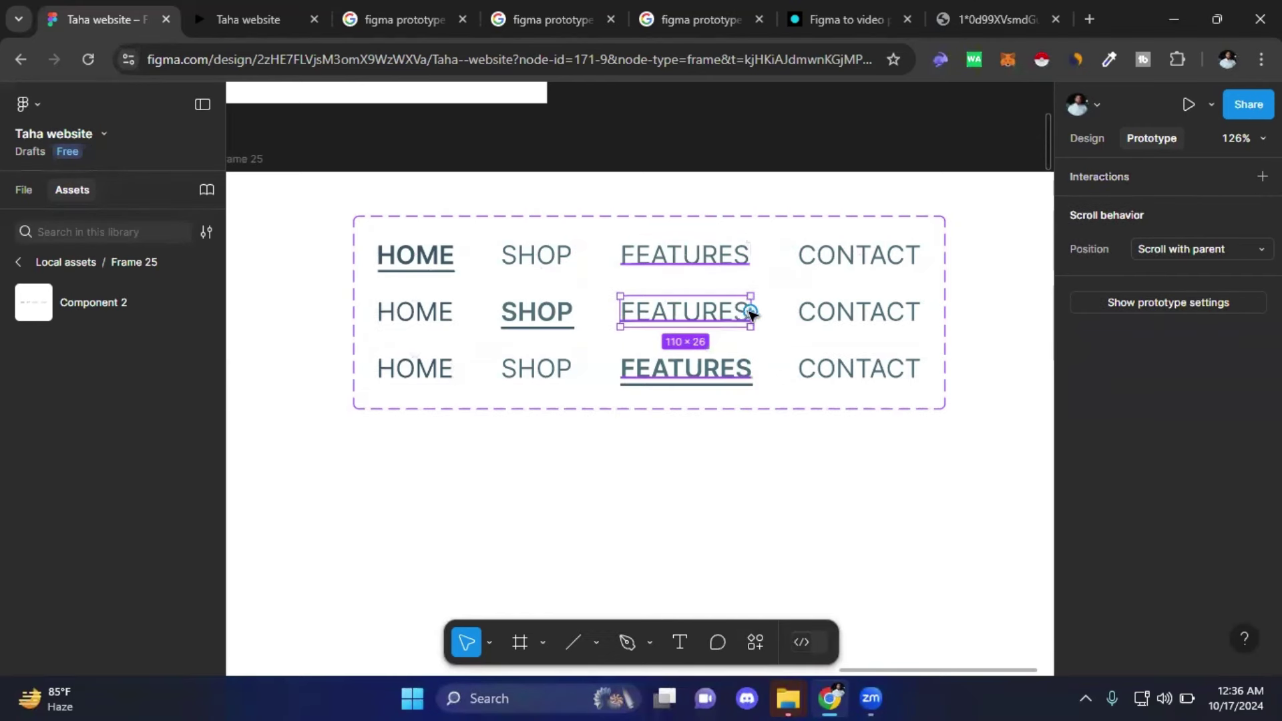
drag(751, 312, 727, 362)
click(746, 401)
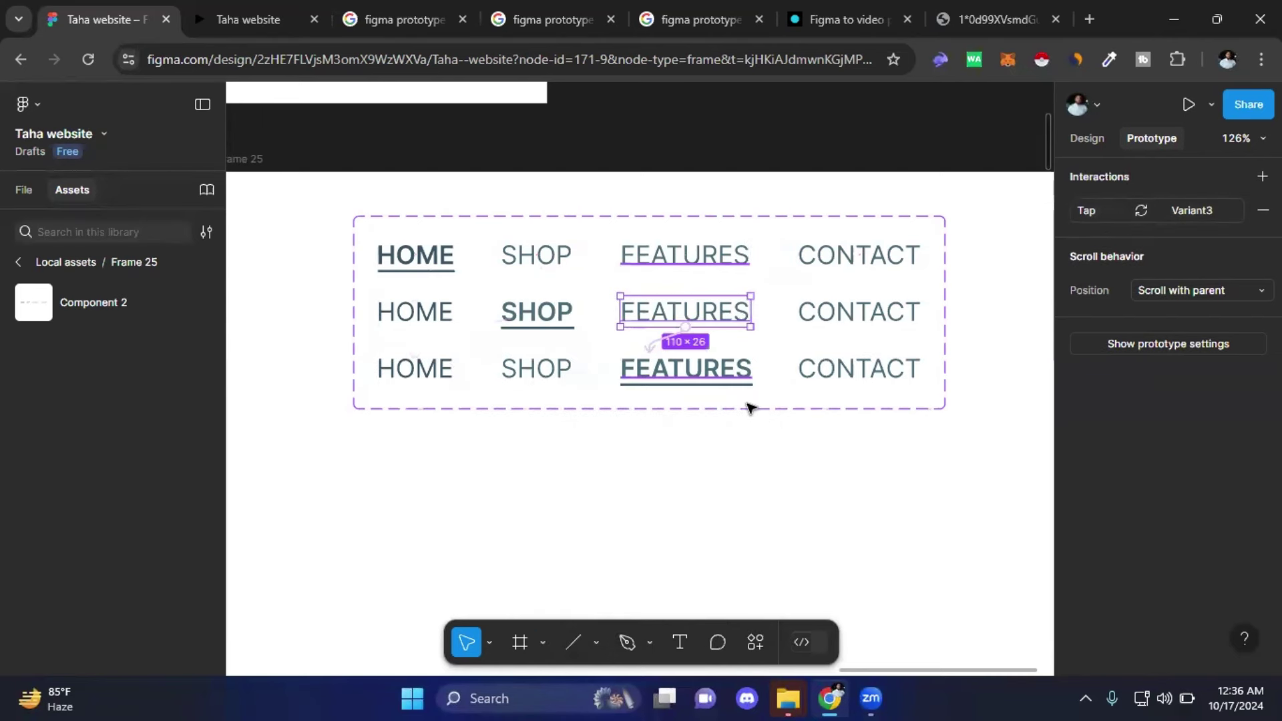
- Add a fourth variant, Variant4, below the third
click(768, 495)
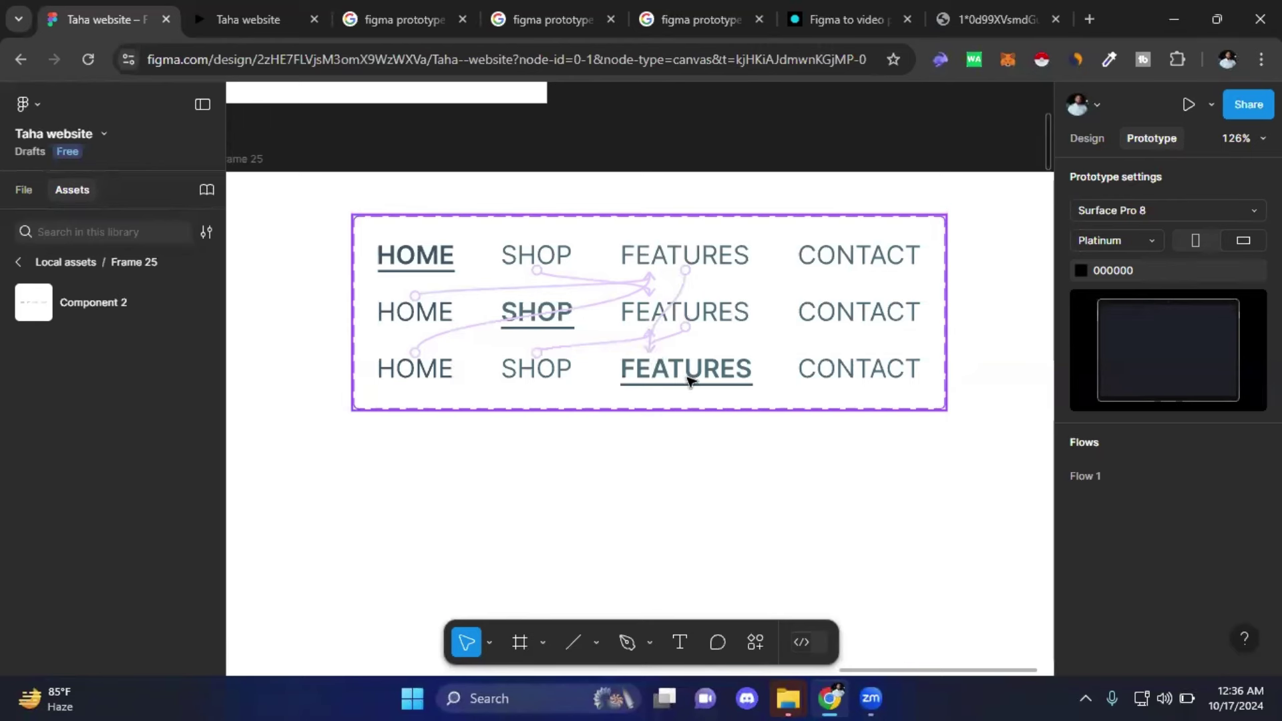
click(792, 369)
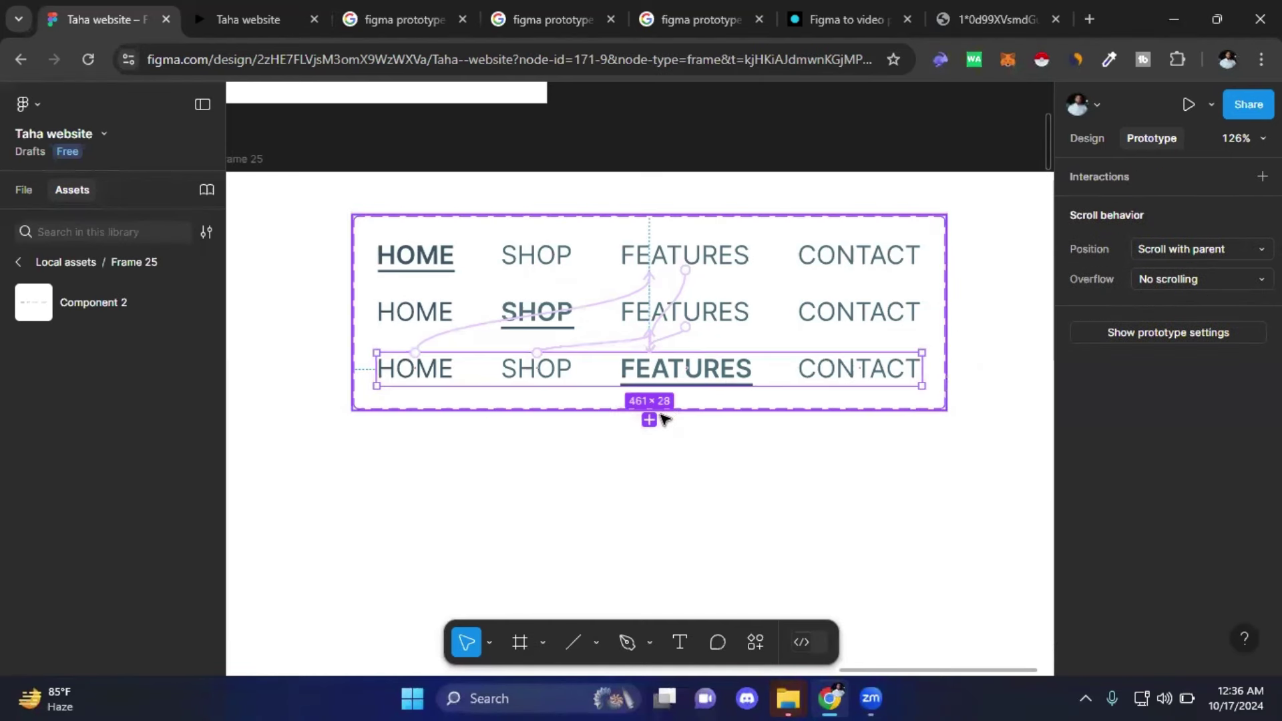
click(649, 421)
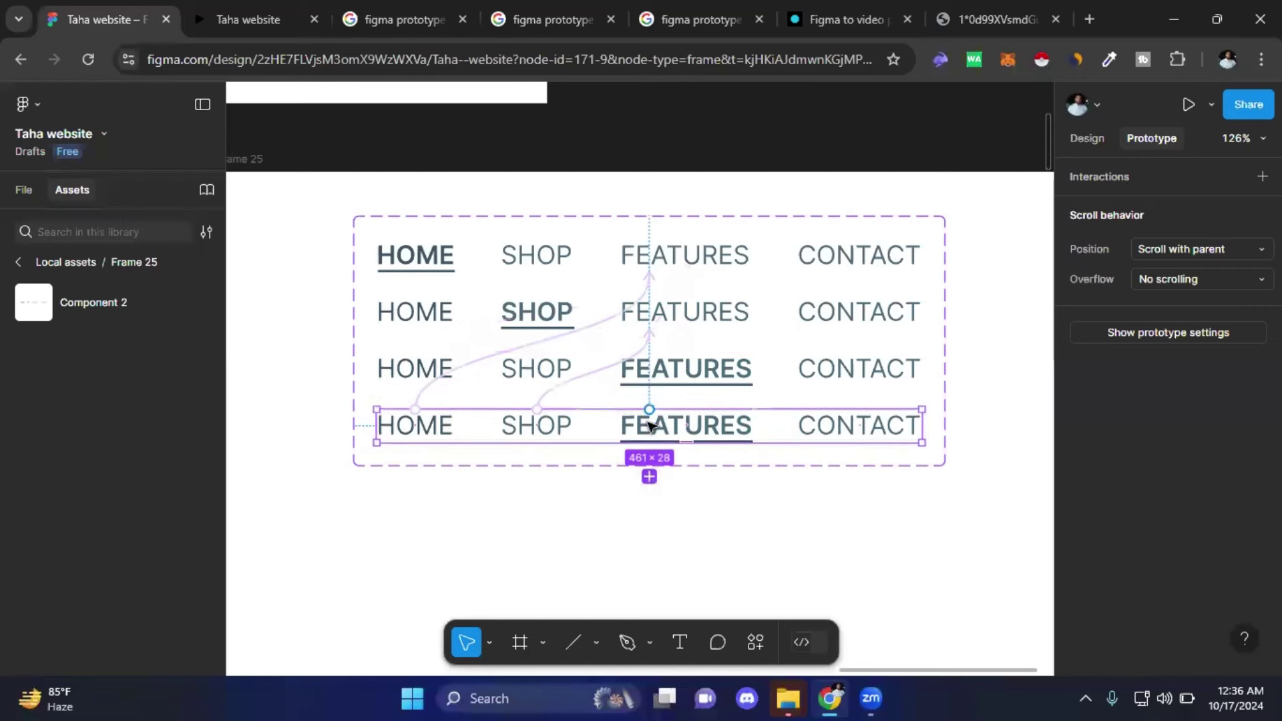
click(771, 530)
- Set CONTACT in Variant4 to Semi Bold
double_click(856, 430)
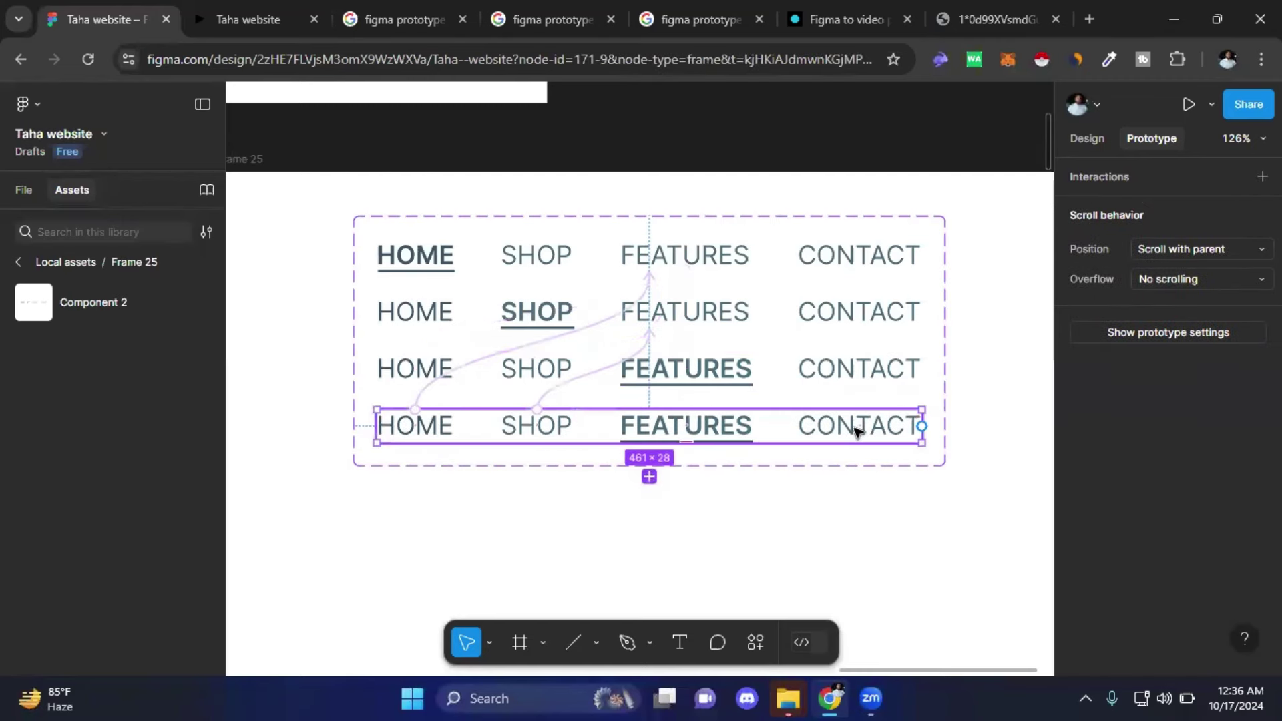
double_click(856, 431)
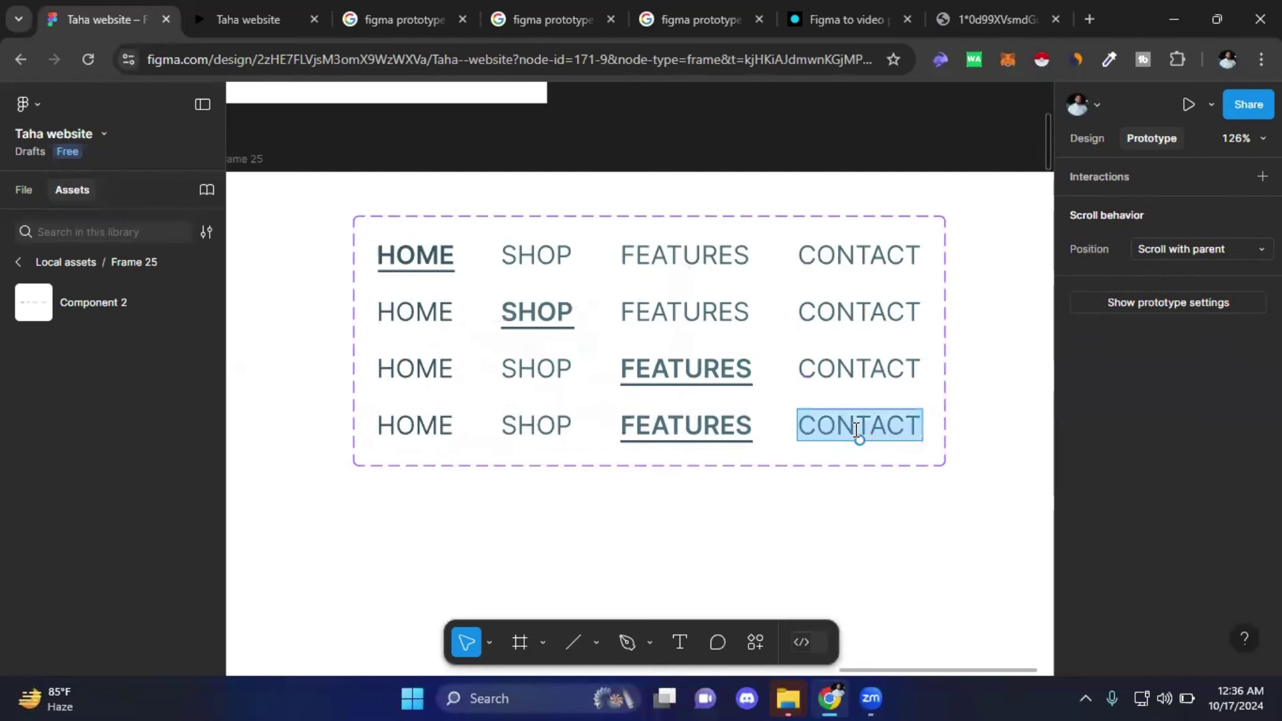
click(1087, 139)
scroll(1132, 539, down, 1)
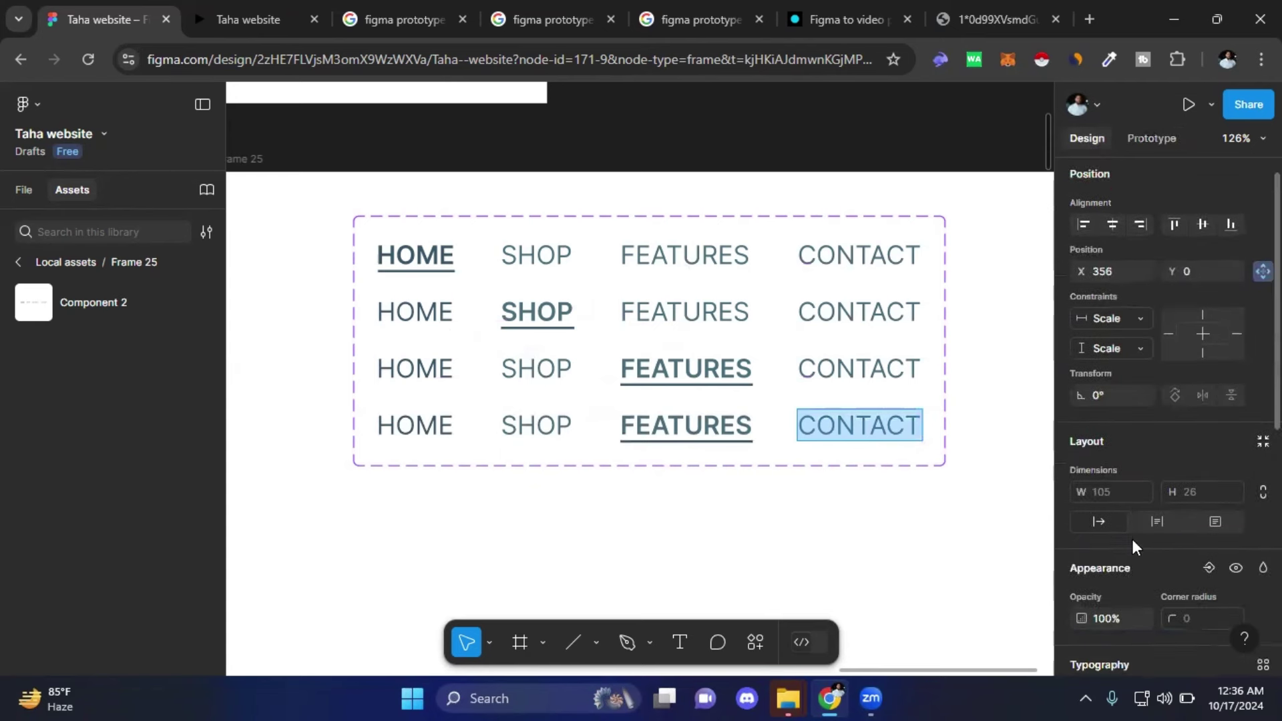
scroll(1132, 539, down, 3)
scroll(1132, 539, down, 2)
scroll(1132, 539, down, 2)
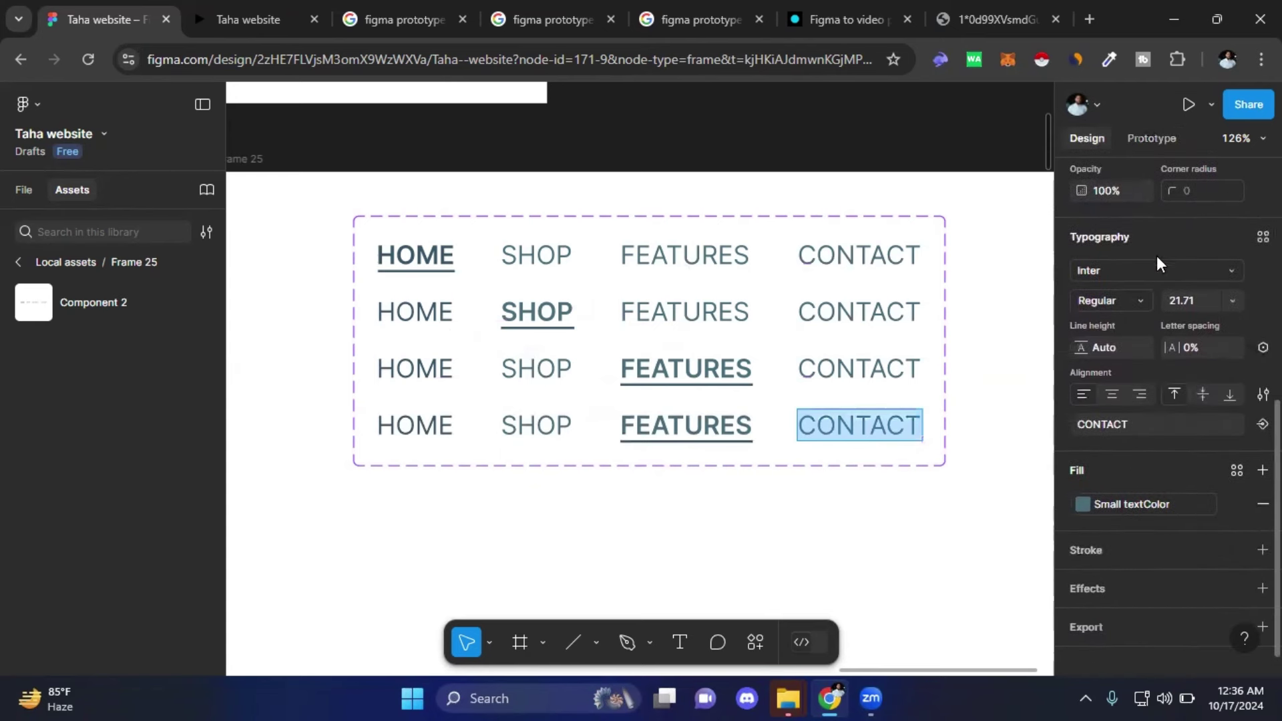
click(1139, 301)
click(1135, 289)
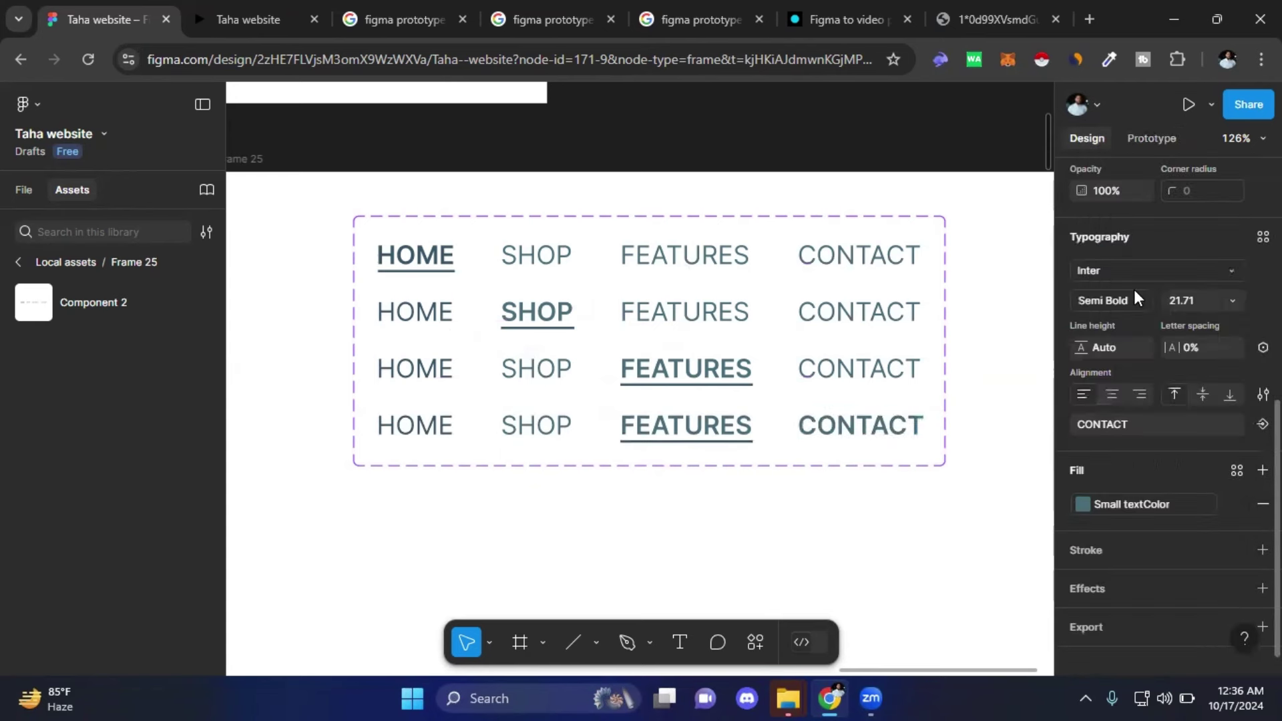
- Move Variant4's underline from FEATURES to sit under CONTACT
click(708, 441)
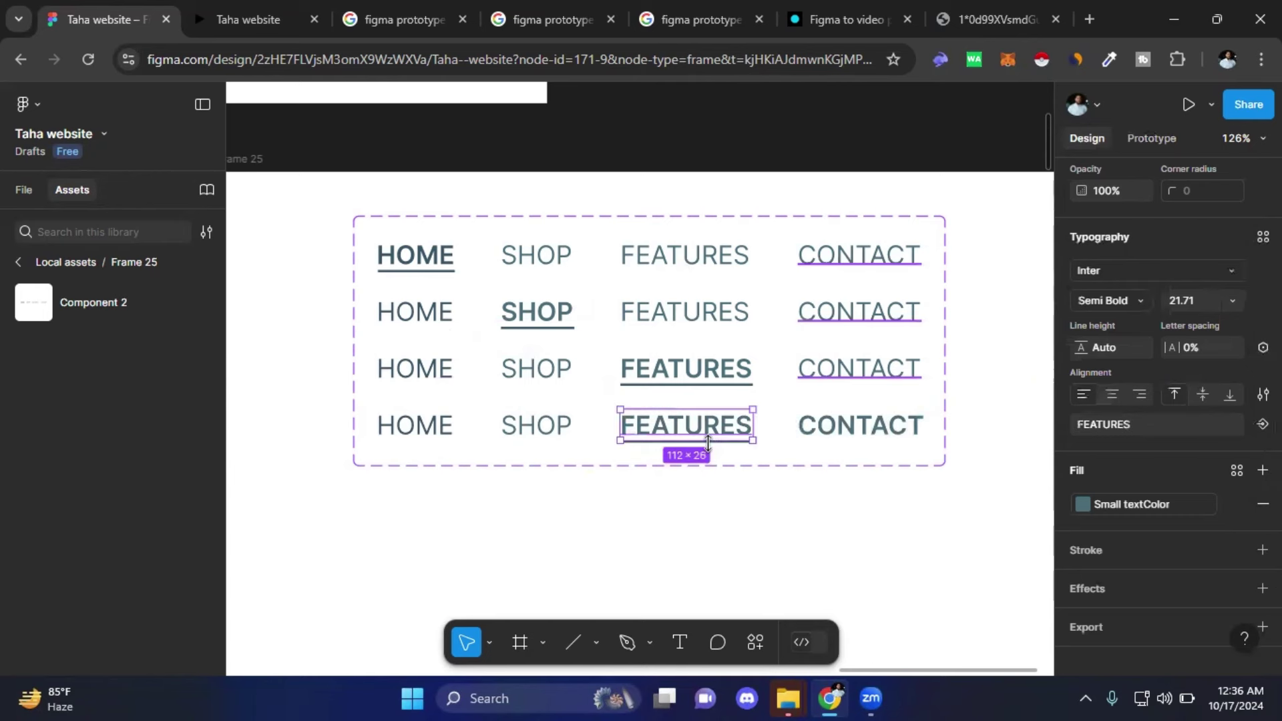
double_click(708, 440)
key(ctrl+u)
key(Escape)
key(Escape)
click(716, 443)
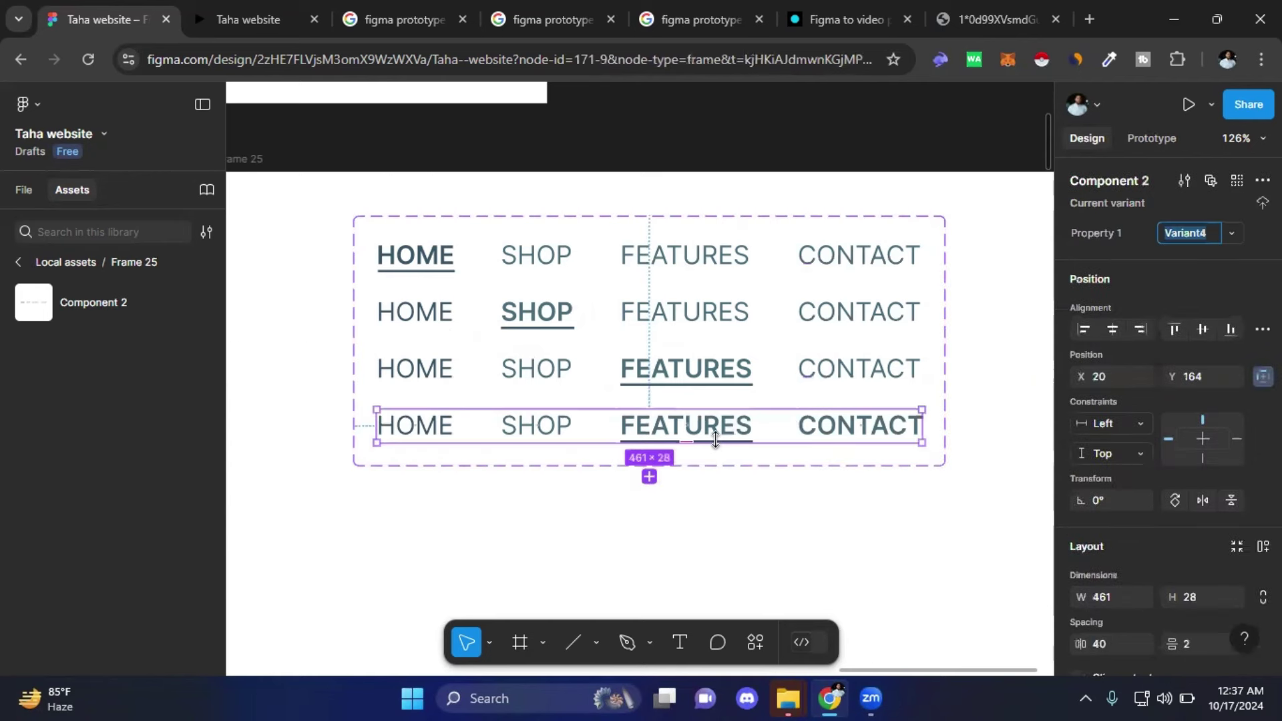
key(Escape)
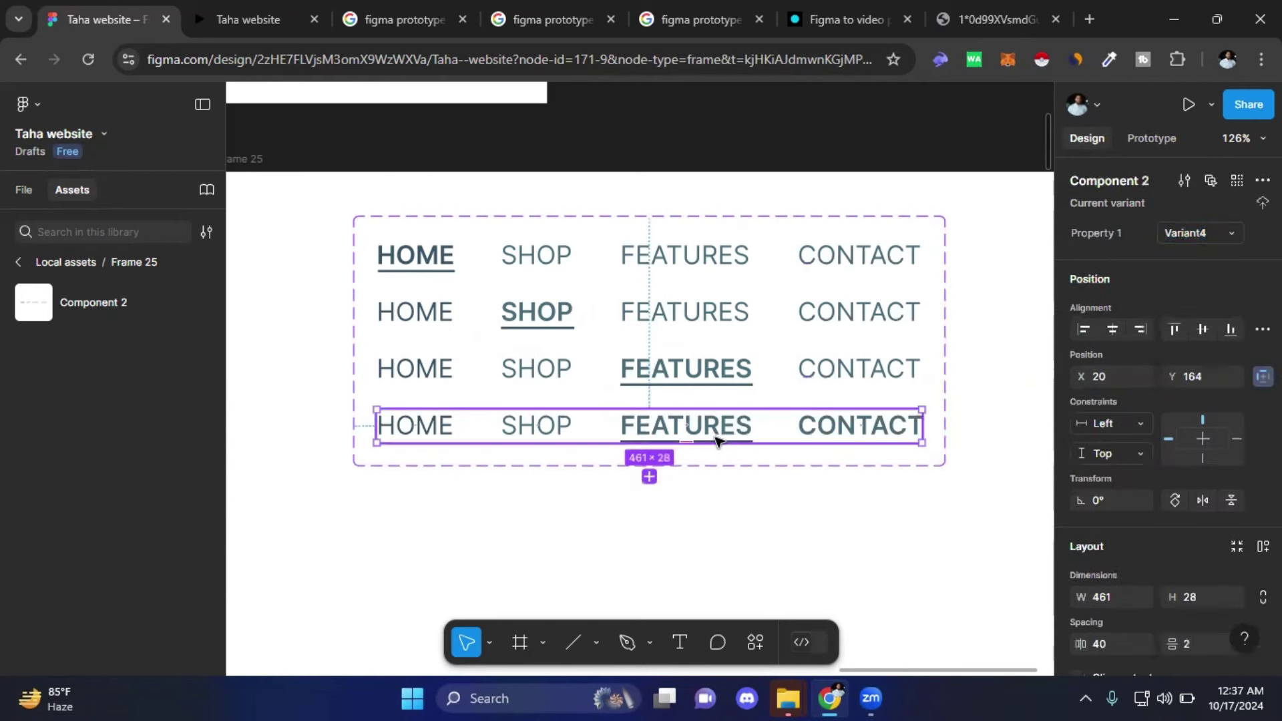
click(715, 440)
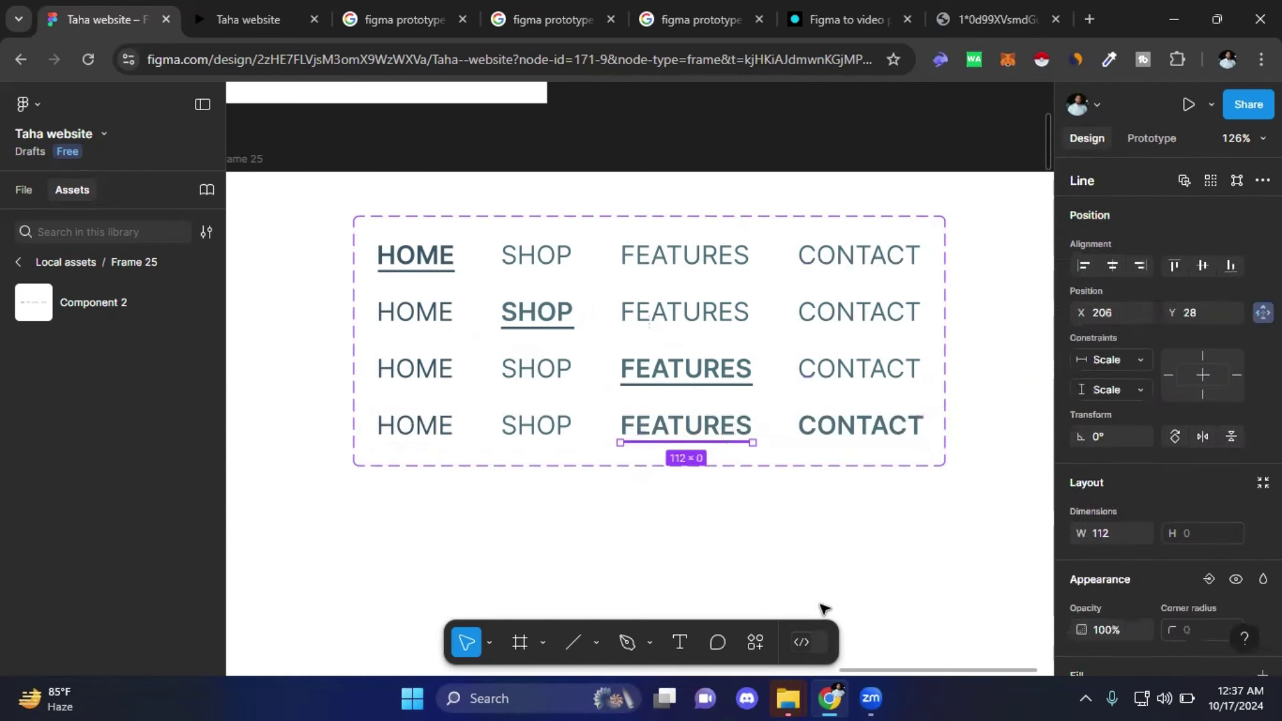
key(Right)
key(shift+Right)
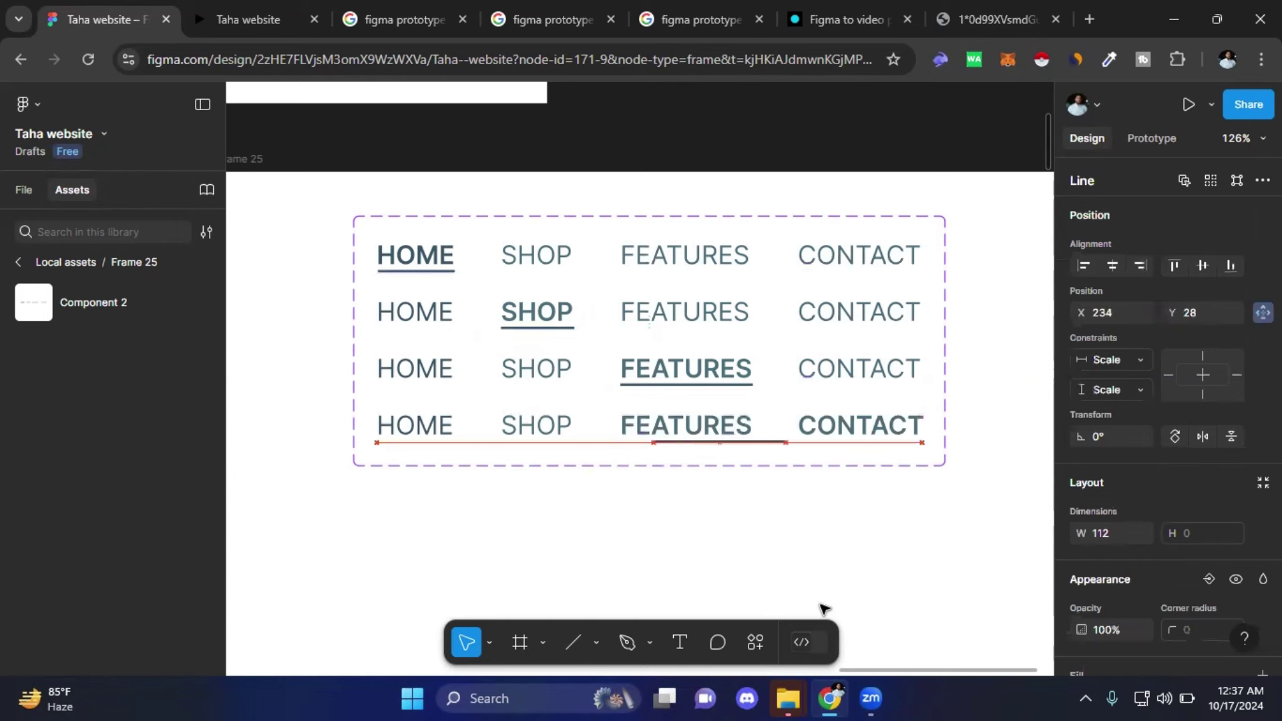
key(shift+Right)
key(shift+Right)
key(shift+Right)
key(shift+Right)
key(shift+Right)
key(shift+Right)
key(shift+Right)
key(shift+Right)
key(shift+Right)
key(shift+Right)
key(shift+Right)
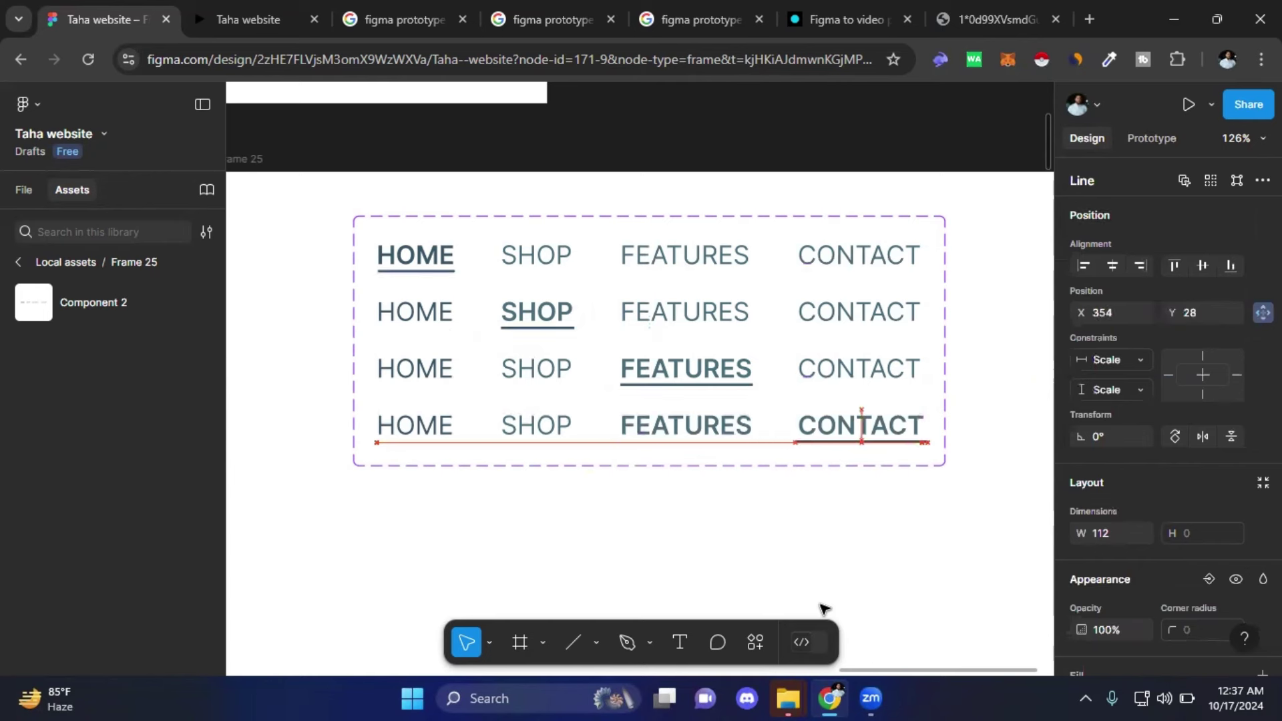
key(shift+Right)
key(Left)
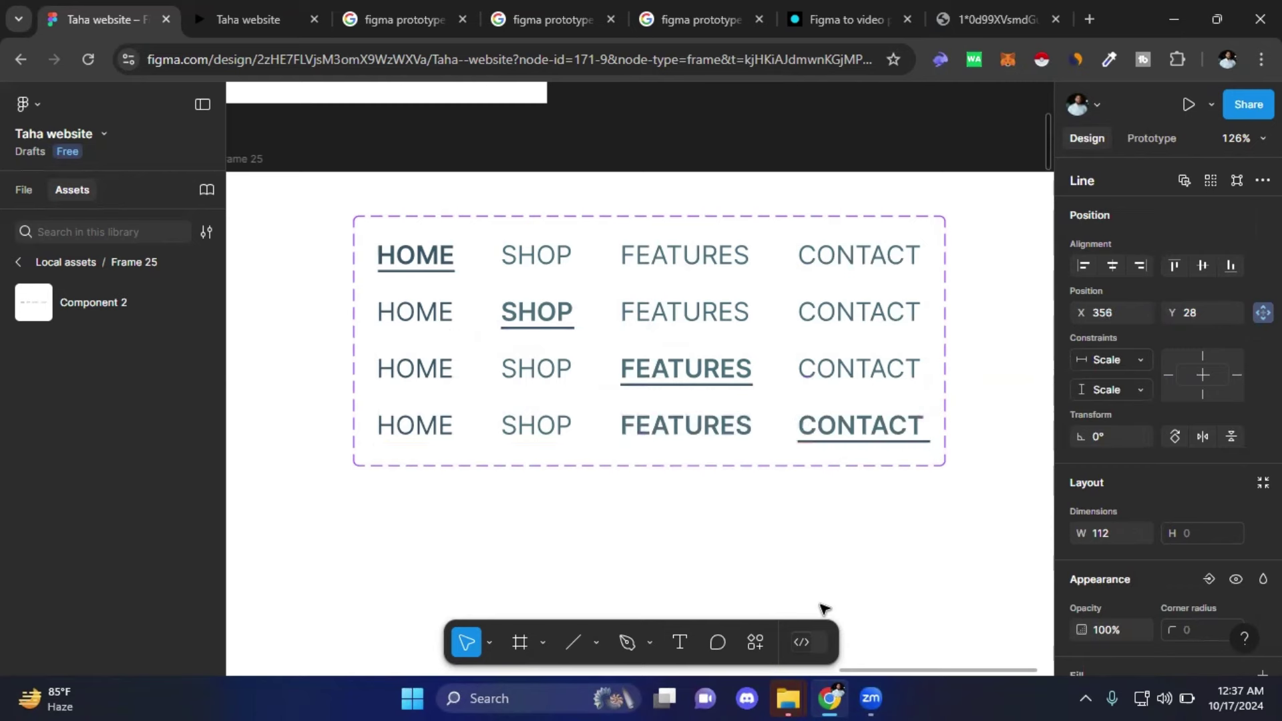
- Resize the Variant4 underline to 107 to fit CONTACT
scroll(948, 467, up, 2)
scroll(936, 438, up, 2)
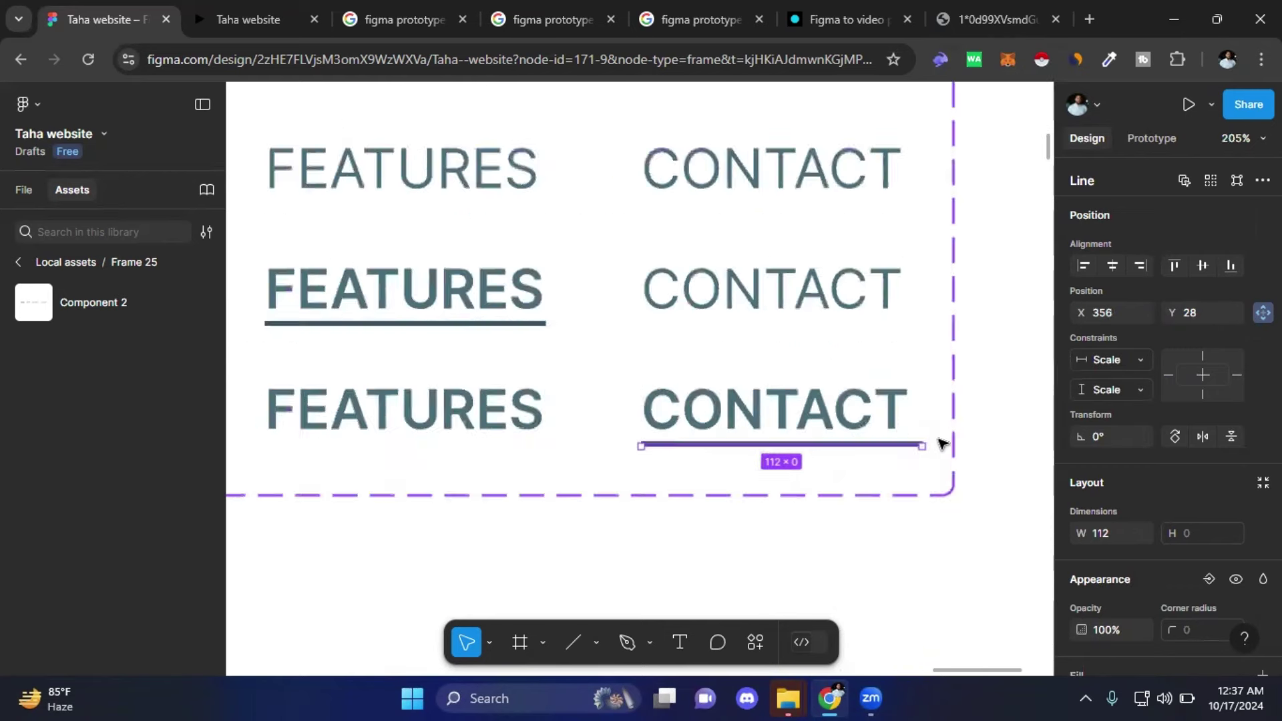
scroll(942, 444, up, 3)
drag(911, 447, 893, 449)
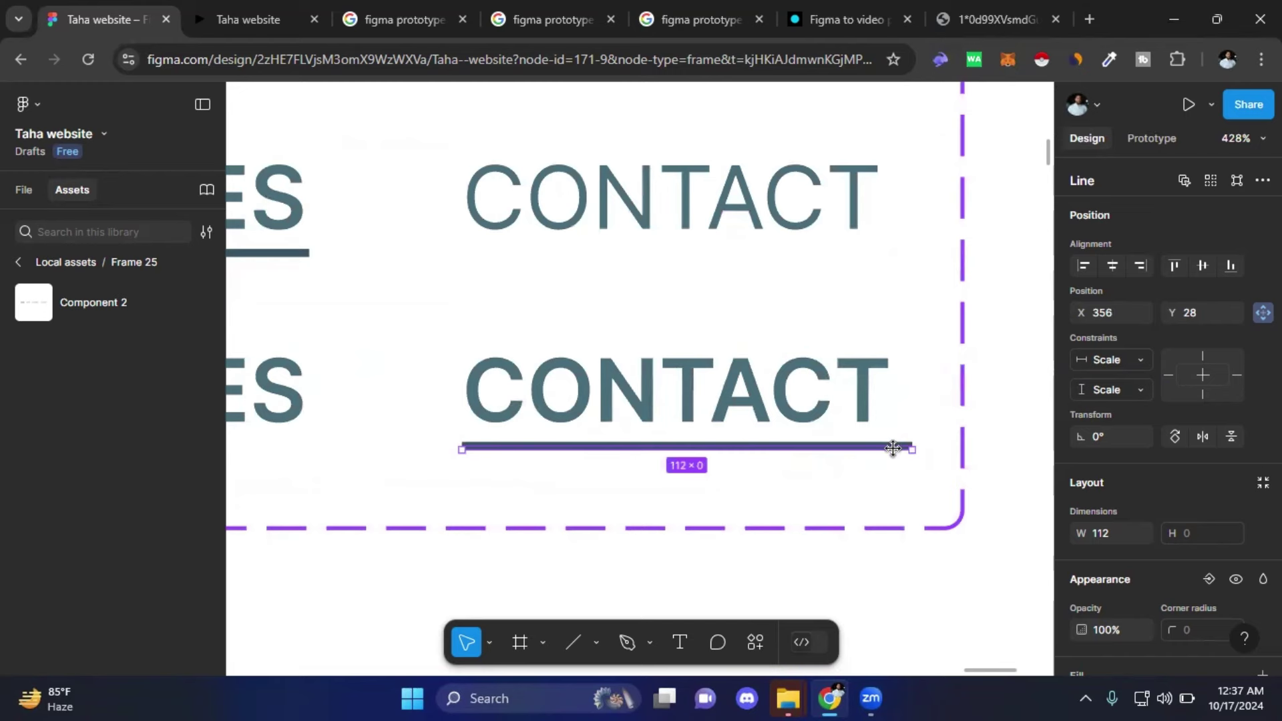
scroll(899, 526, down, 3)
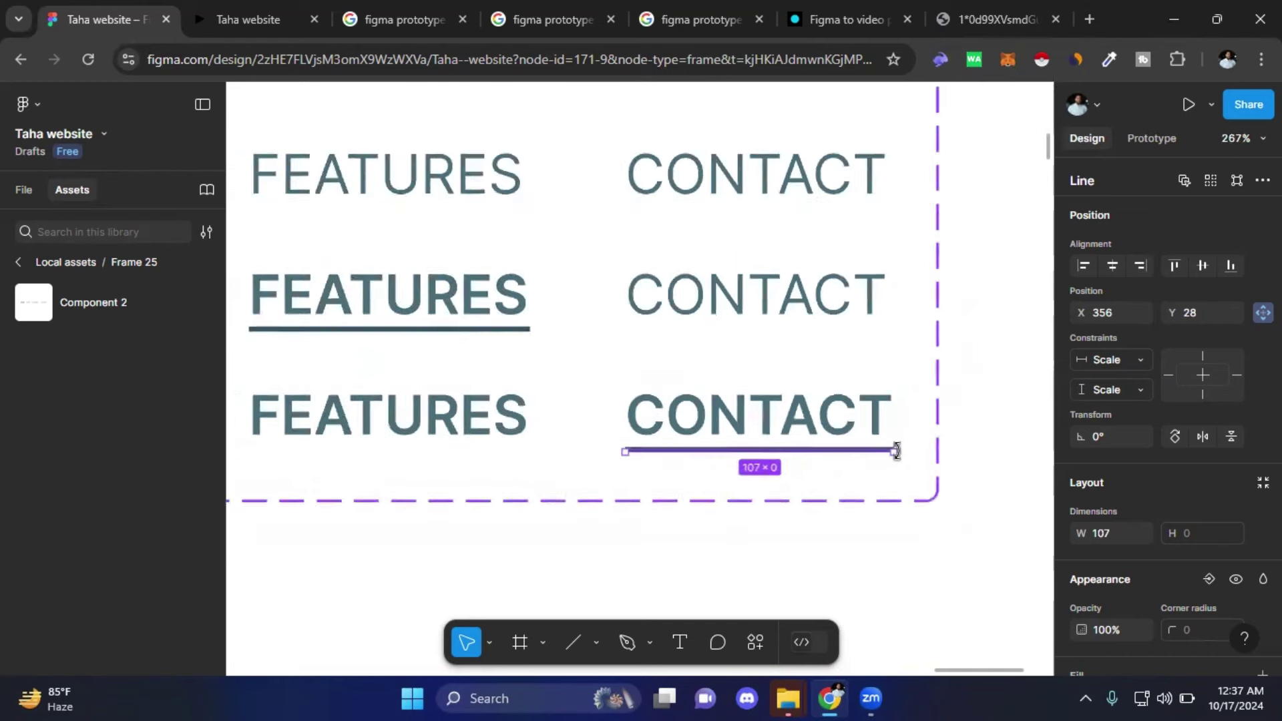
scroll(892, 531, down, 4)
scroll(883, 537, down, 1)
scroll(875, 528, down, 1)
click(870, 523)
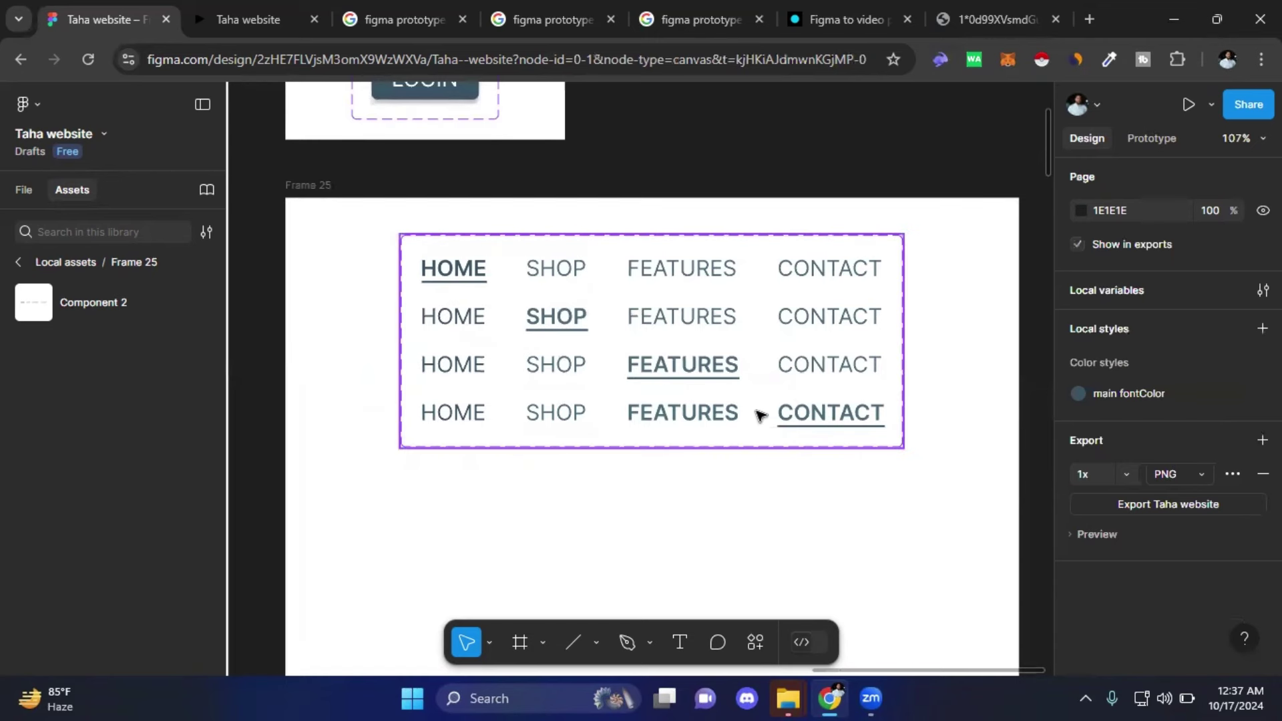
- Link CONTACT in the Default and shop variants to On tap → Change to Variant4
click(1139, 141)
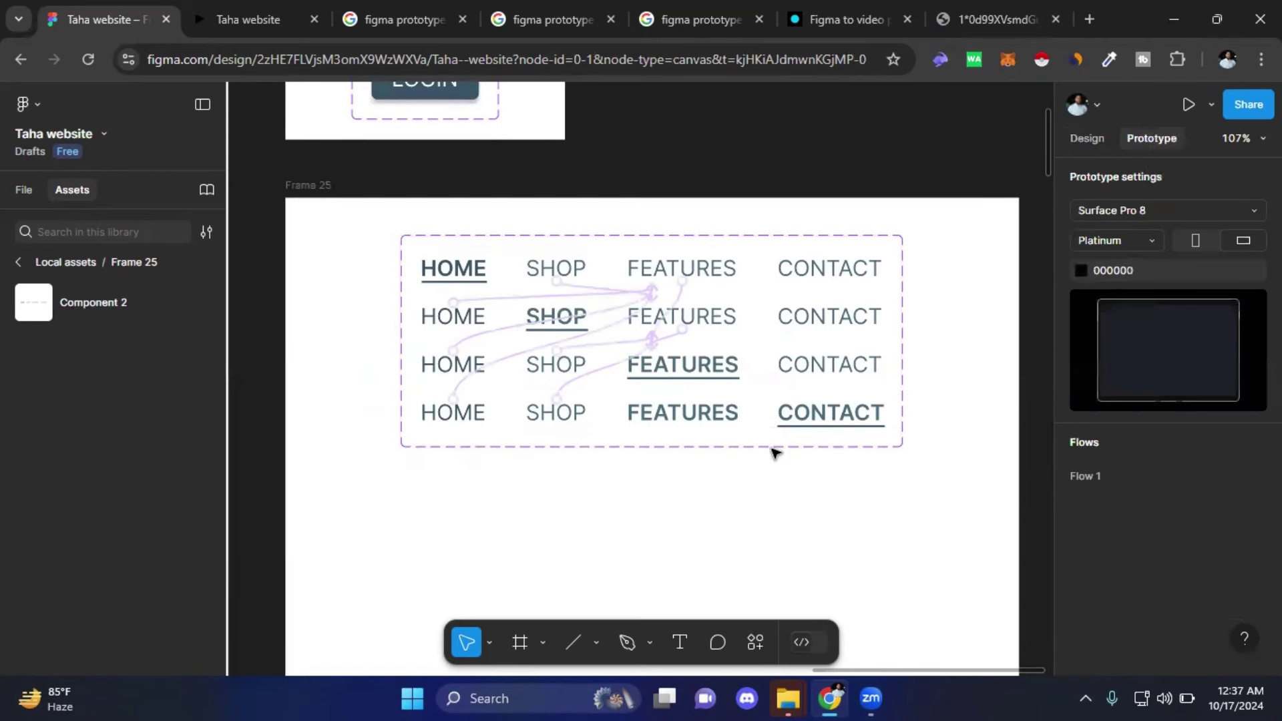
click(751, 416)
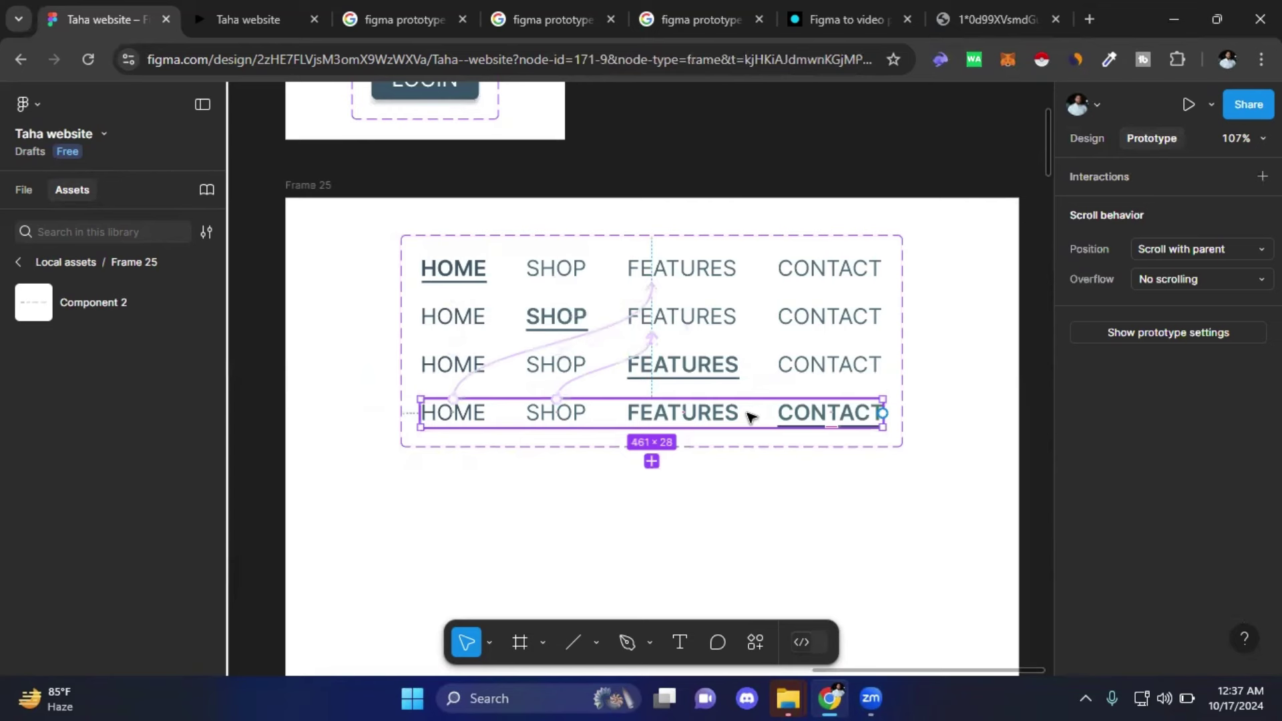
double_click(849, 270)
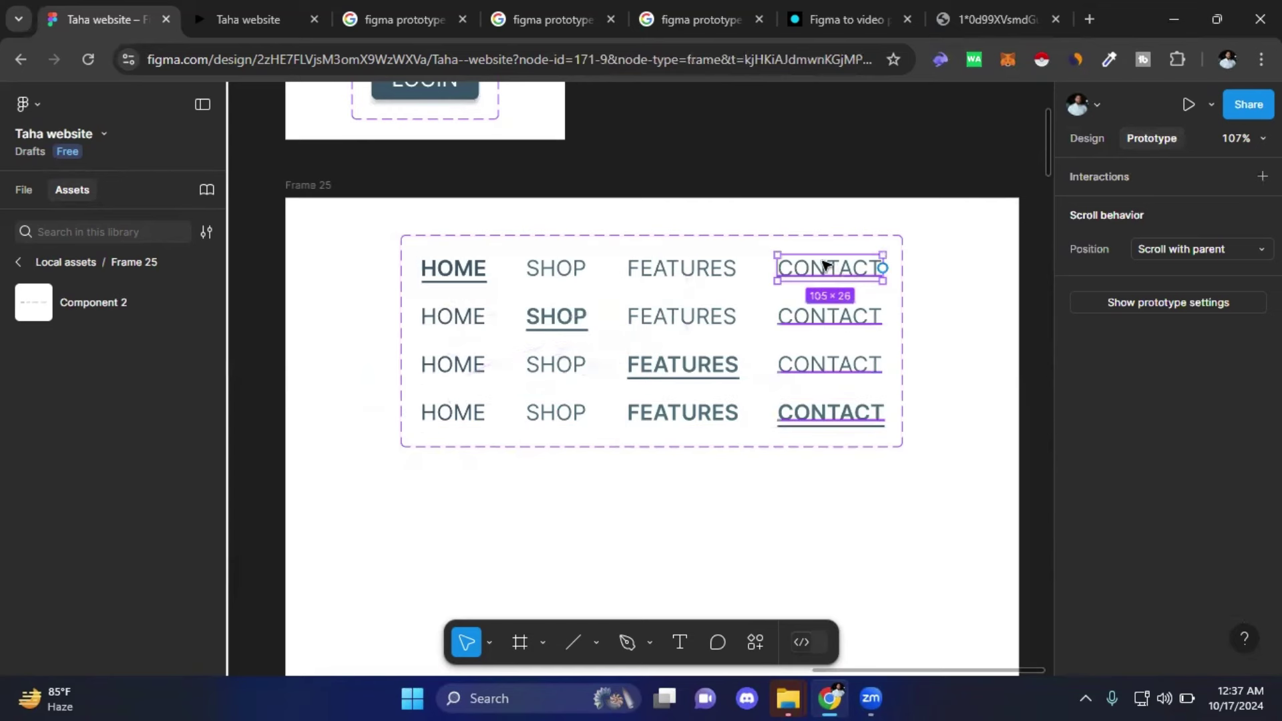
drag(830, 279, 751, 411)
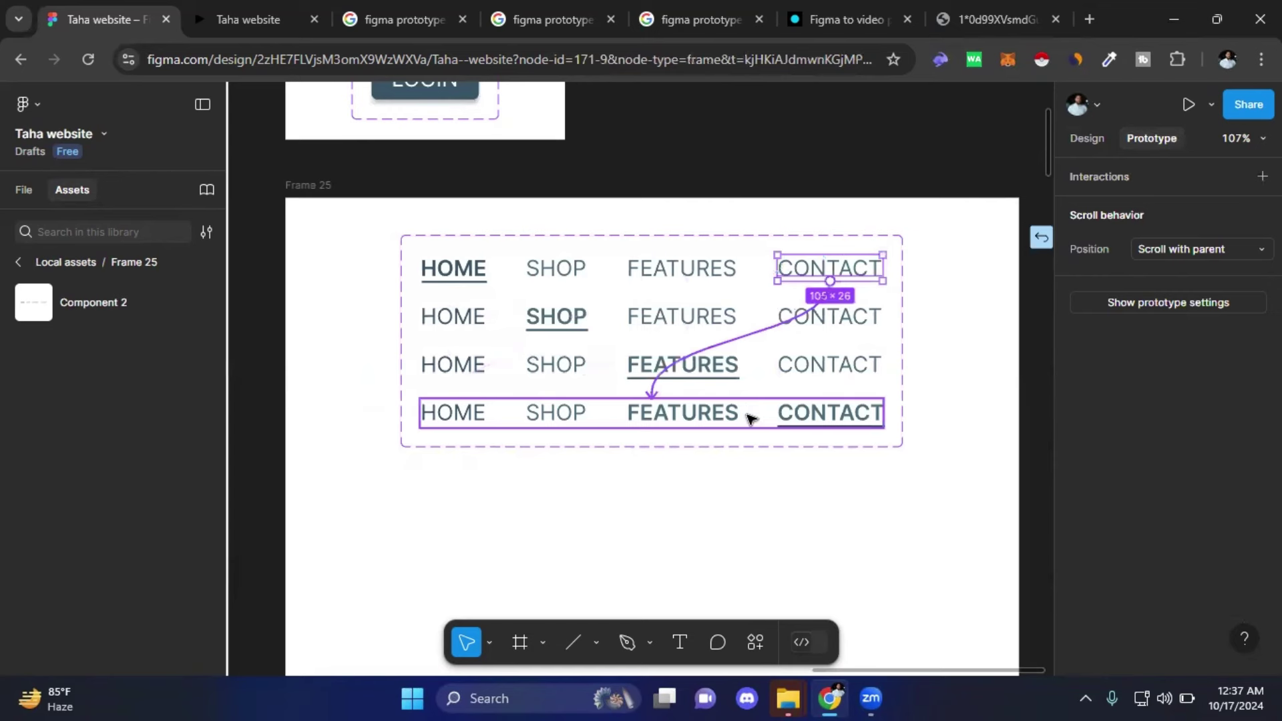
click(845, 318)
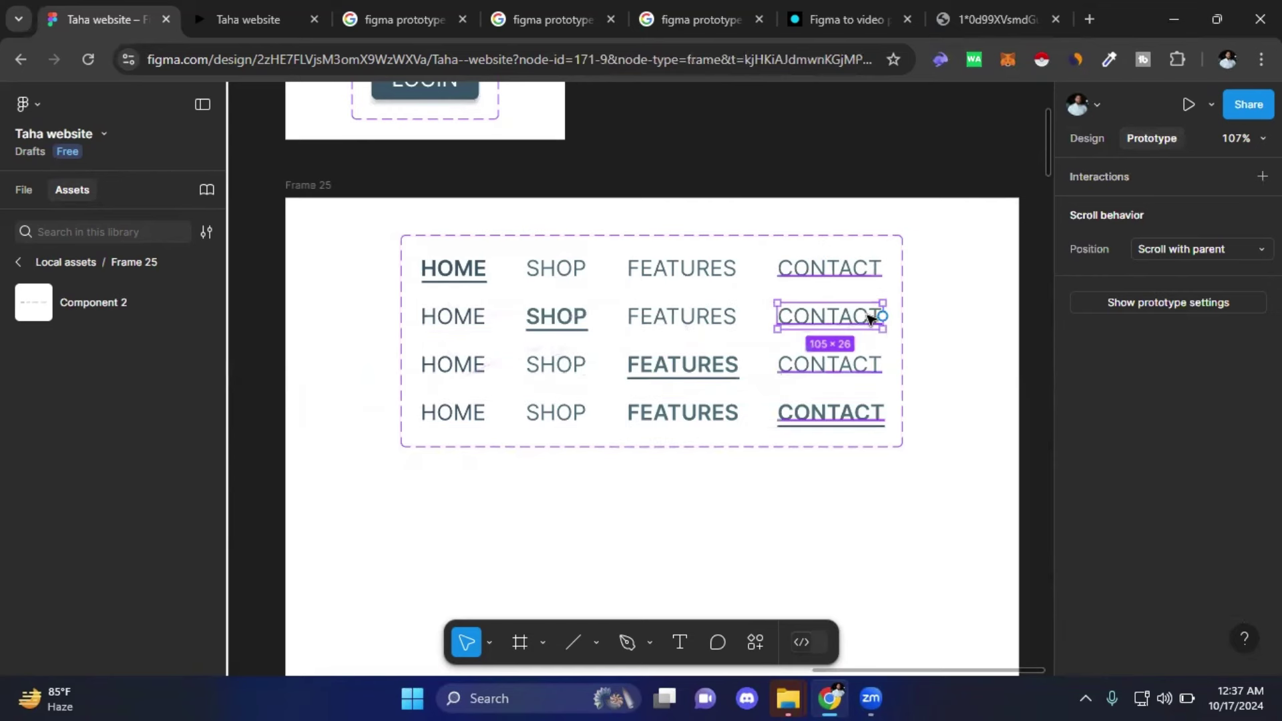
drag(882, 315, 751, 412)
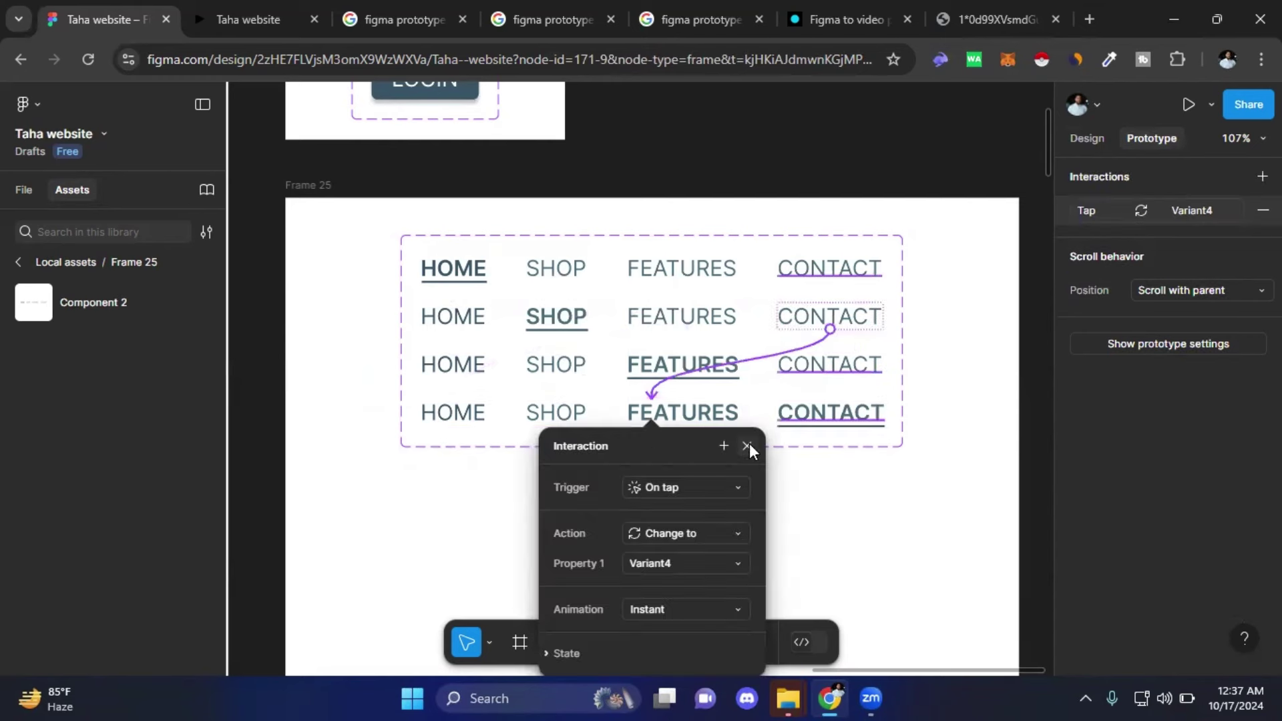
click(766, 440)
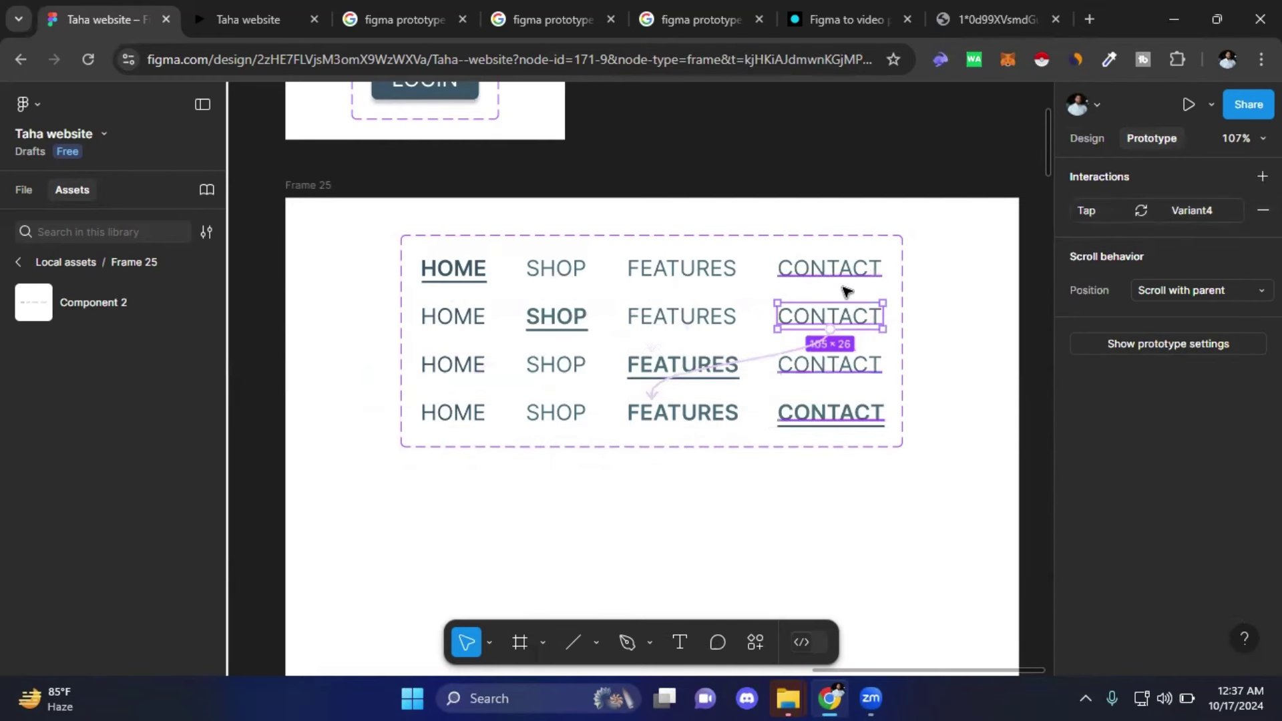
click(980, 362)
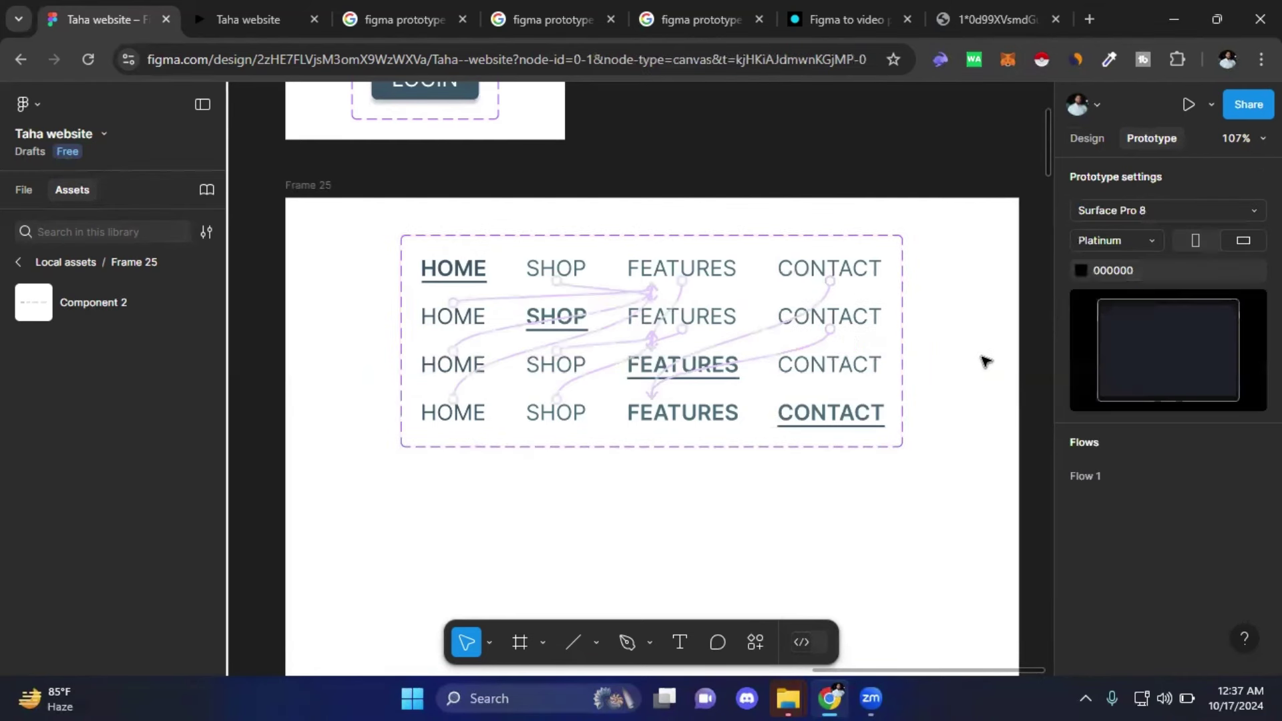
- Link CONTACT in Variant3 to On tap → Change to Variant4
click(852, 364)
double_click(823, 365)
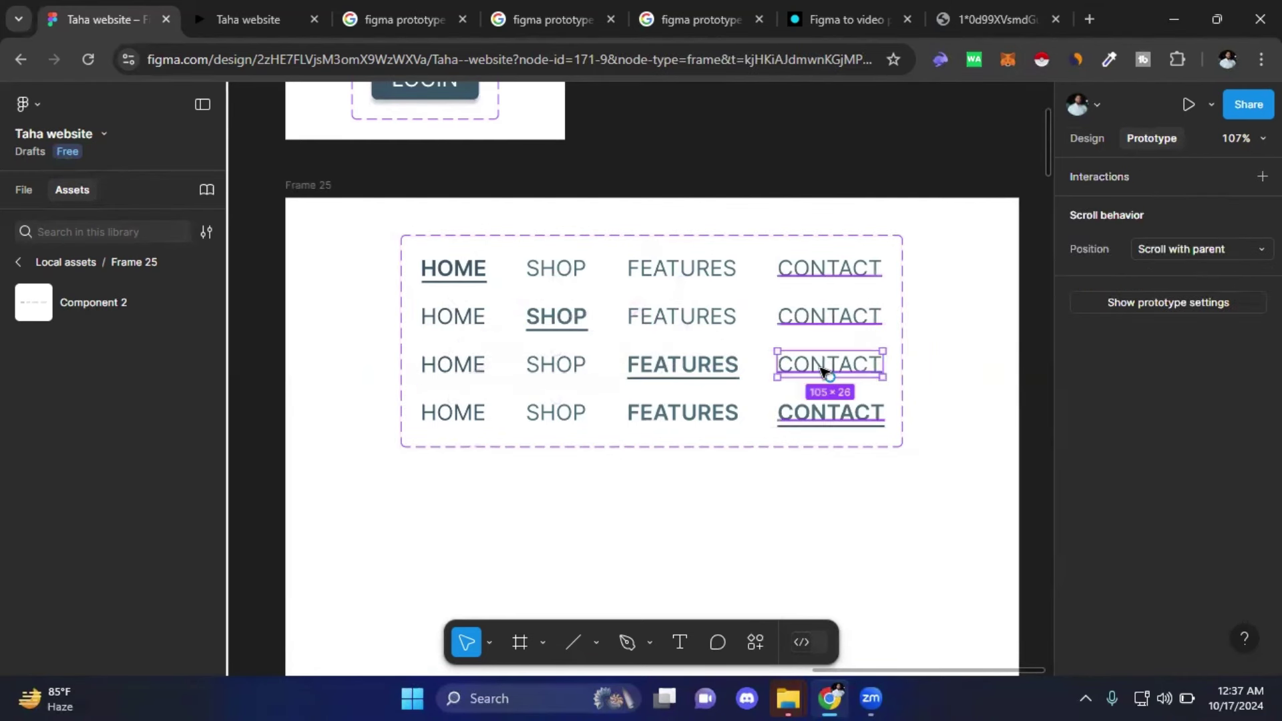
drag(830, 351, 753, 416)
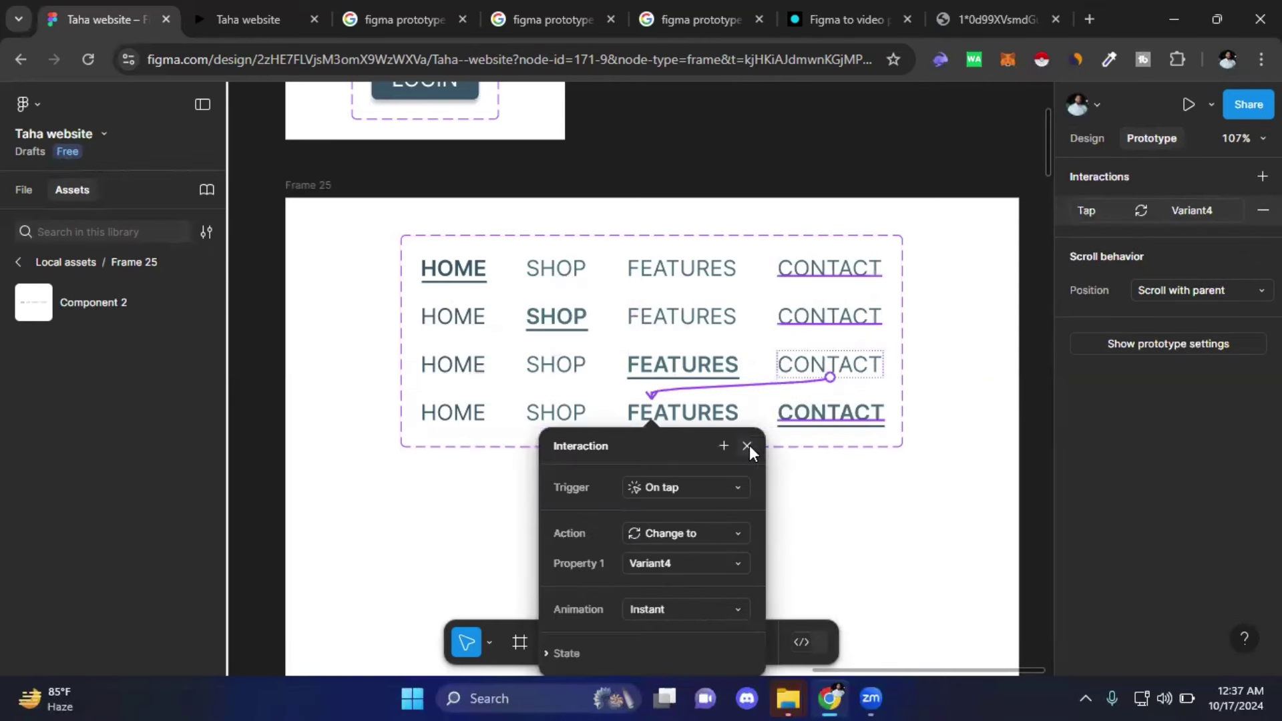
click(747, 446)
click(827, 511)
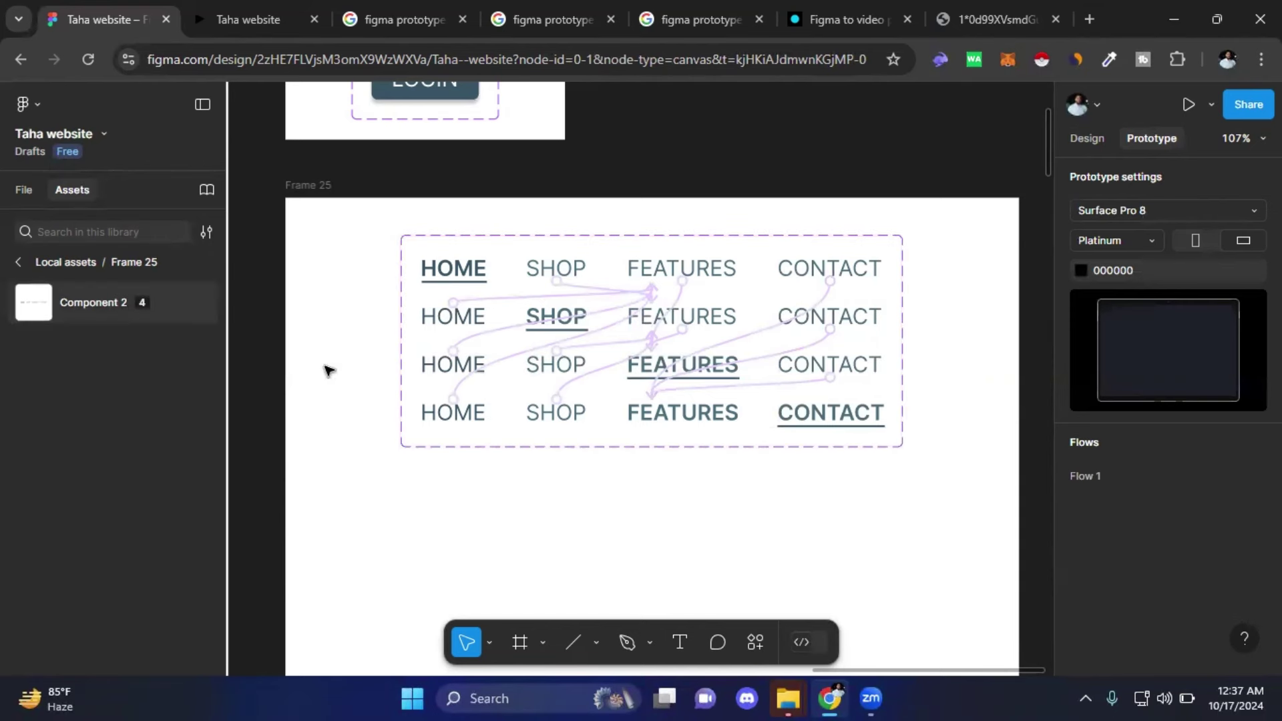
- Place a Component 2 nav bar instance below the four variants in Frame 25
scroll(747, 464, down, 1)
ctrl+scroll(747, 464, down, 3)
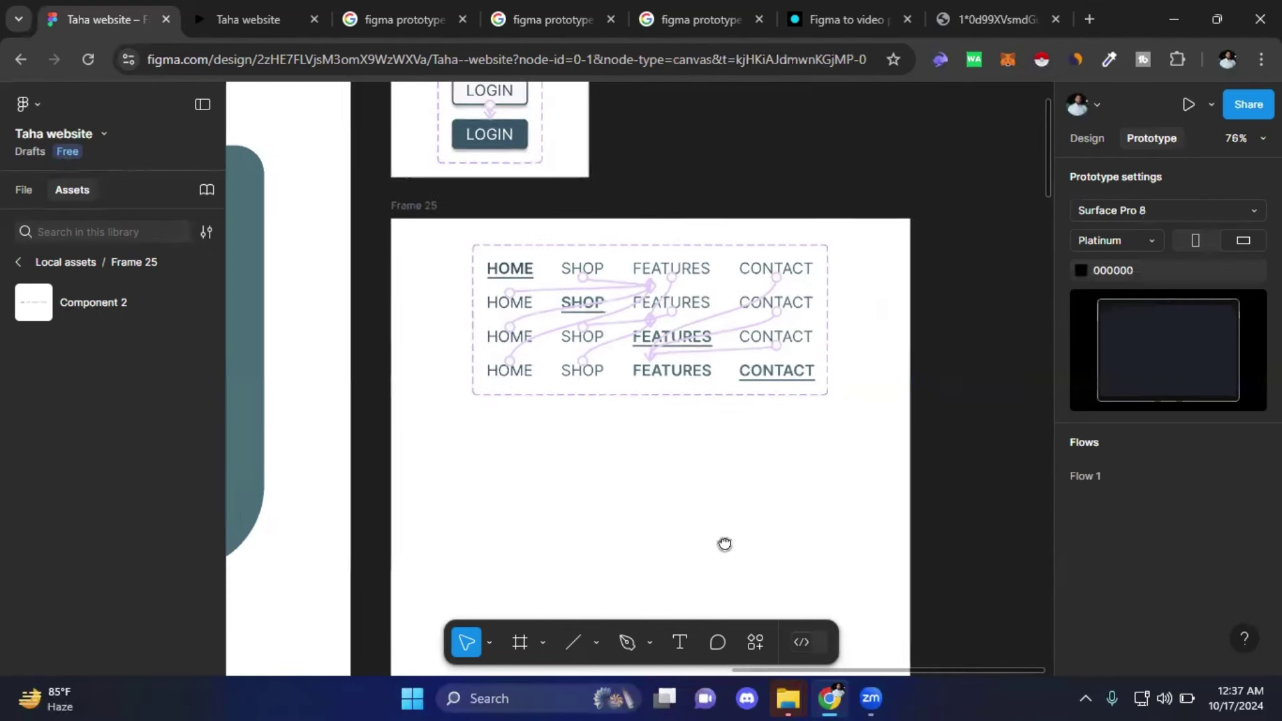
scroll(724, 543, down, 3)
drag(138, 302, 635, 434)
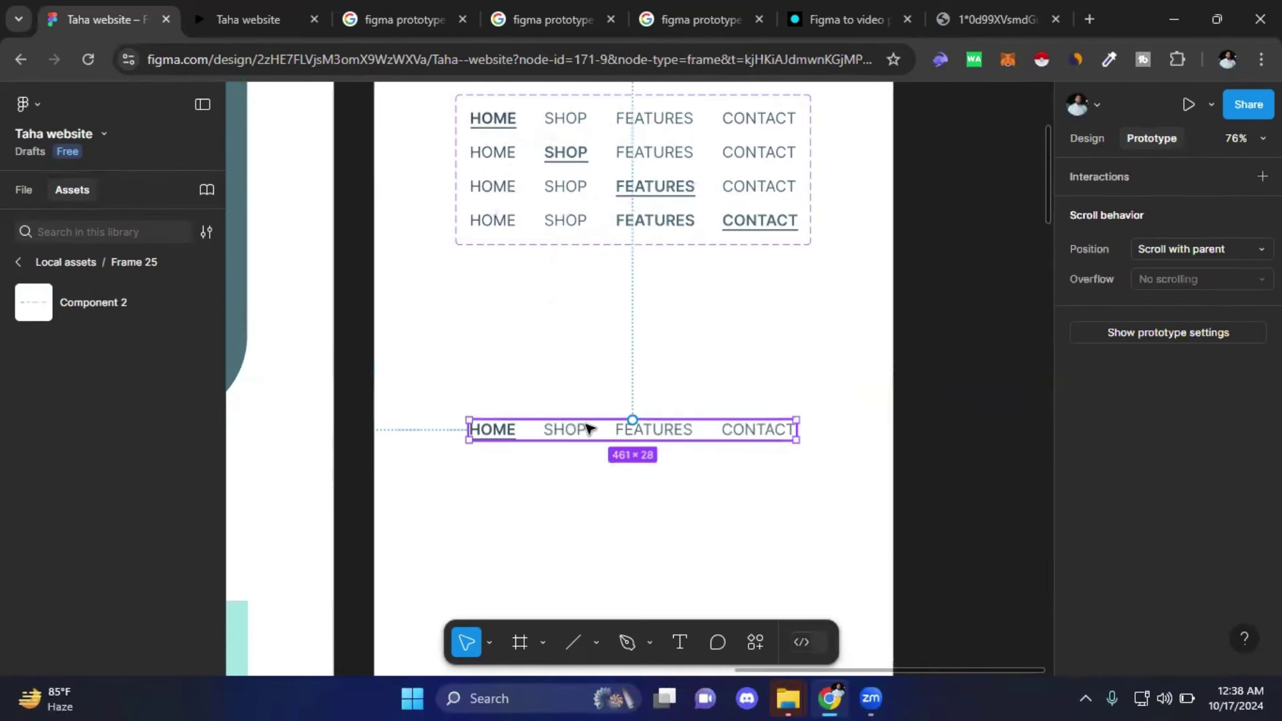
click(247, 18)
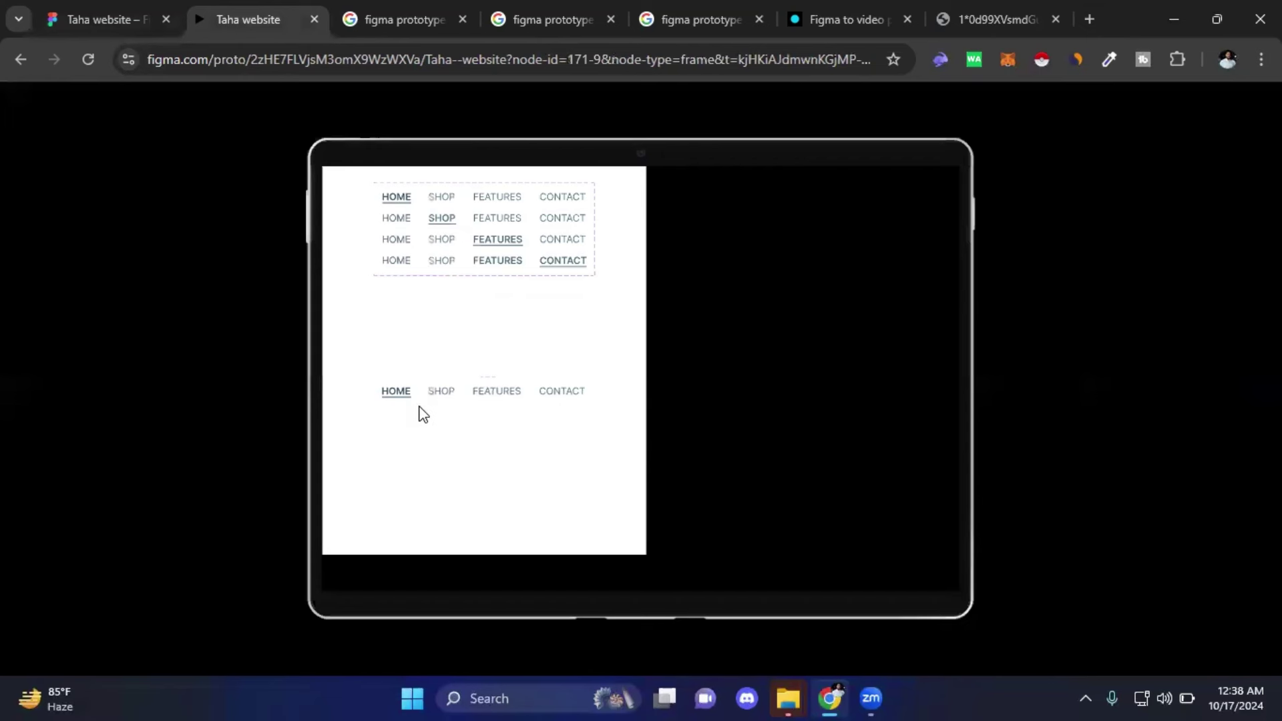
click(438, 393)
click(503, 399)
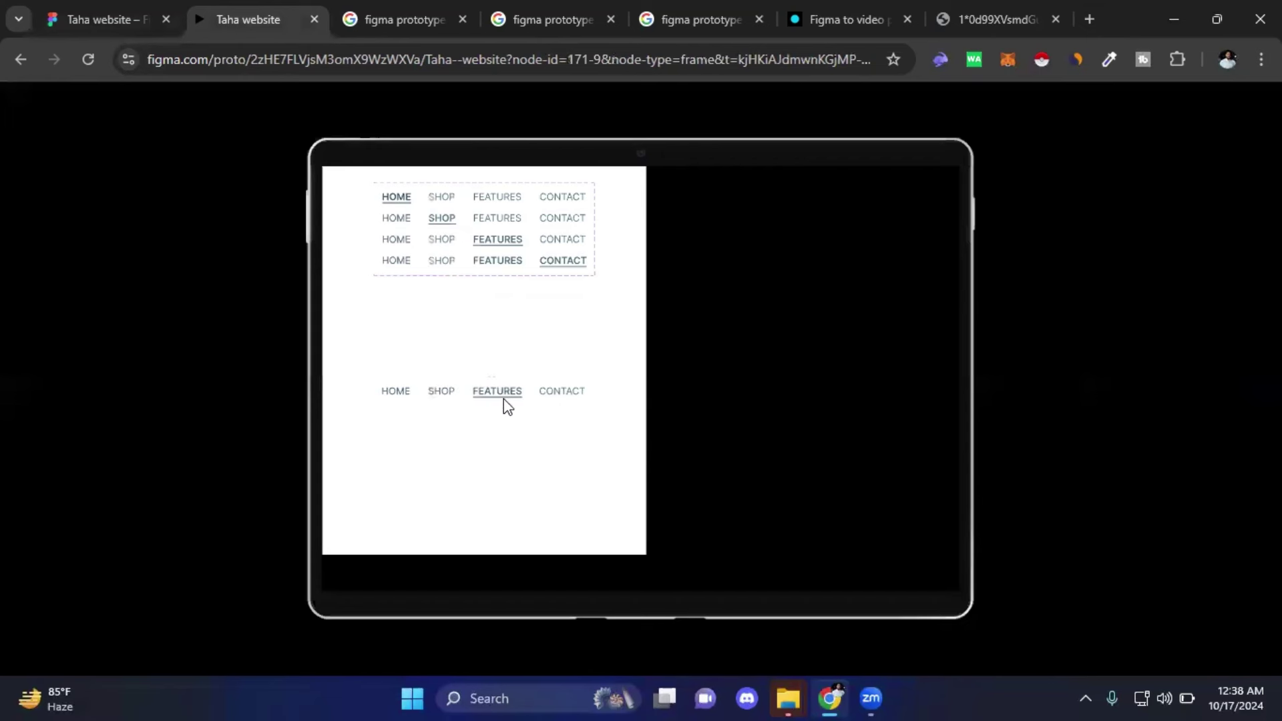
click(565, 399)
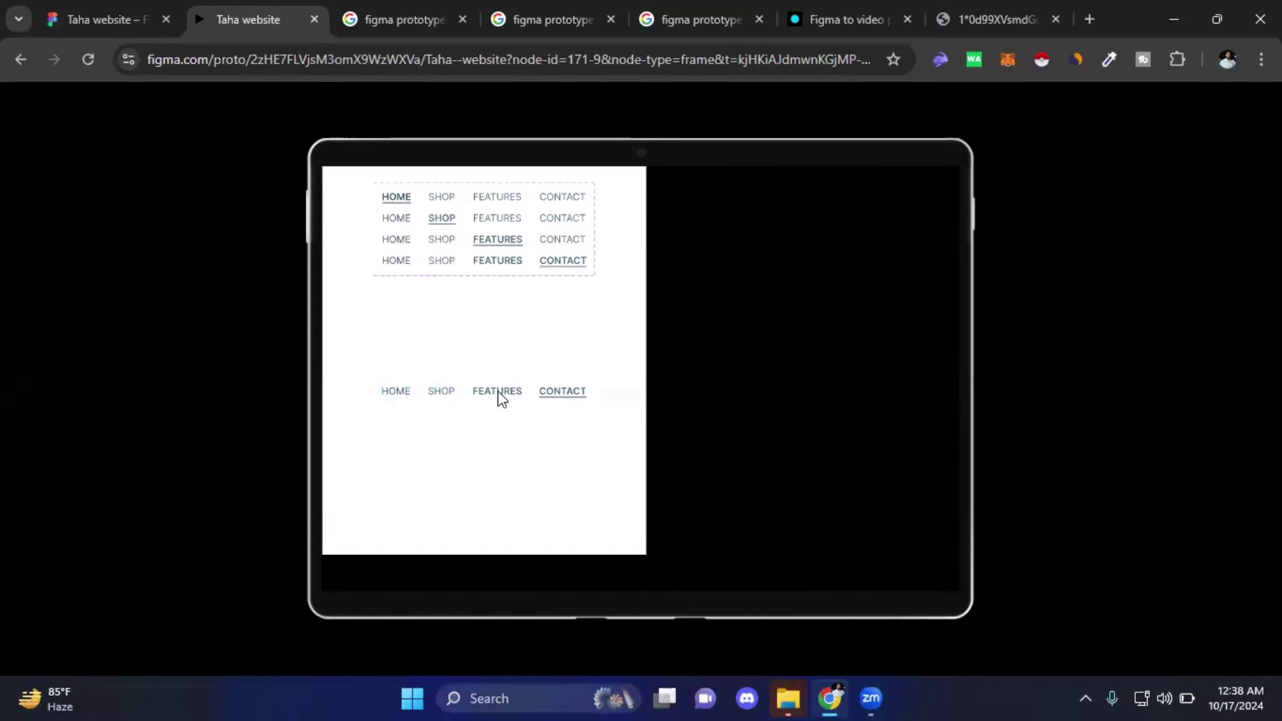
click(439, 399)
click(401, 401)
click(497, 399)
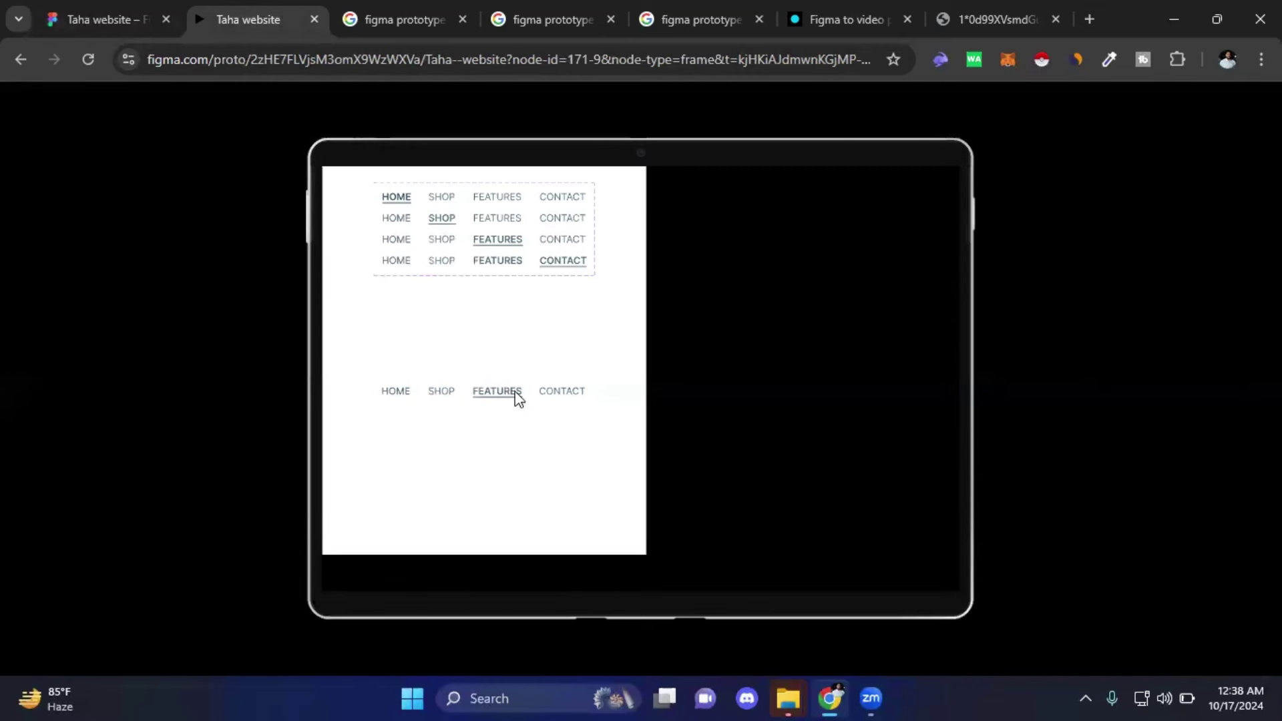
click(549, 398)
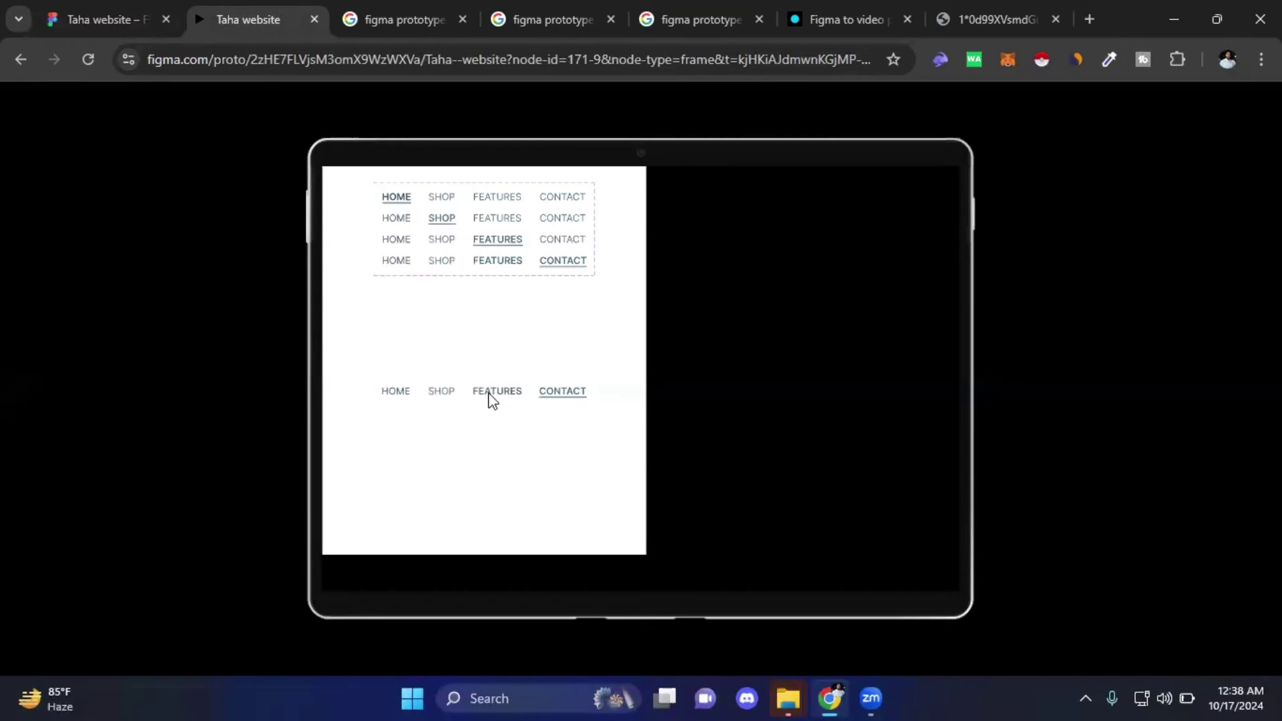
click(137, 8)
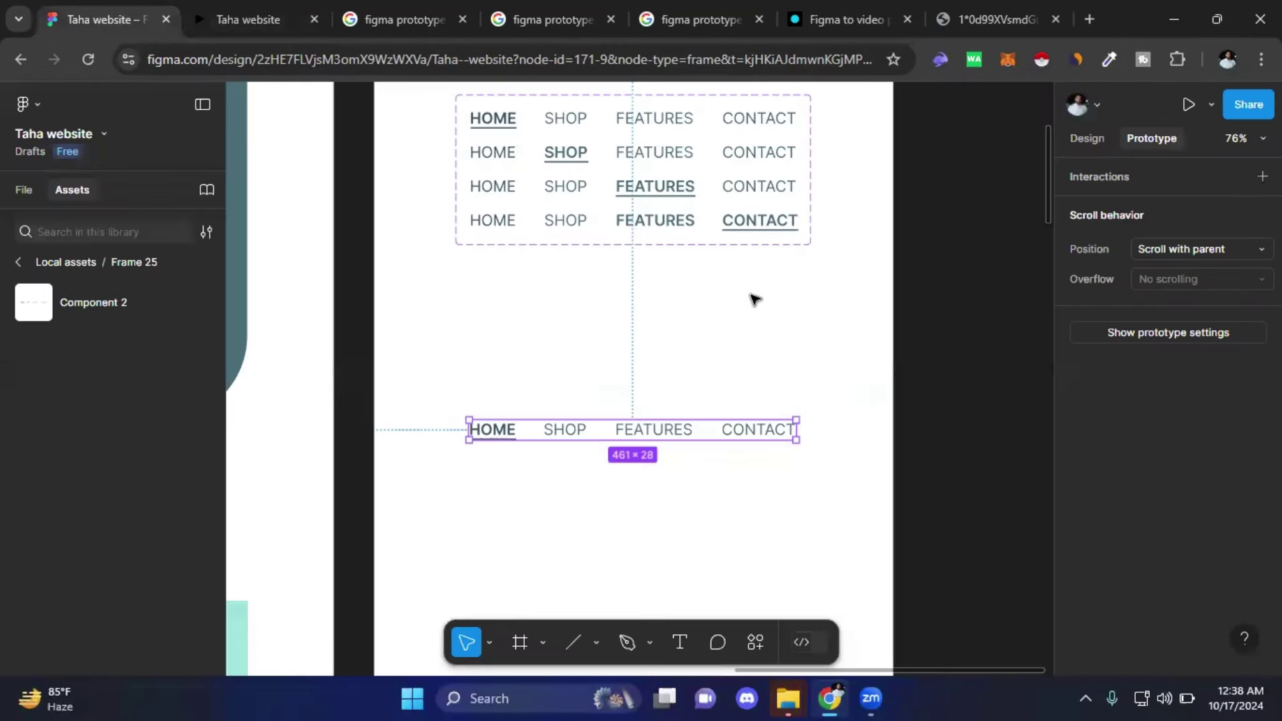
- Link FEATURES in Variant4 to On tap → Change to Variant3, Instant
click(756, 430)
scroll(755, 430, up, 2)
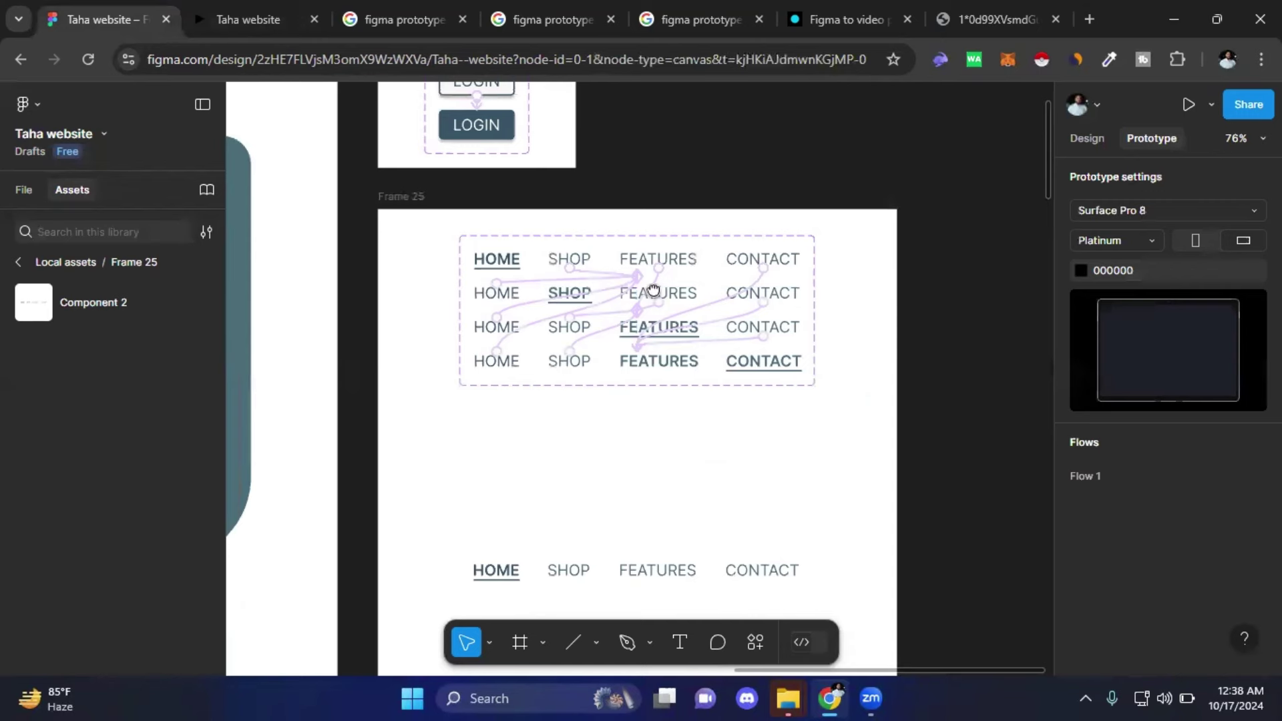
ctrl+scroll(687, 335, up, 1)
ctrl+scroll(662, 375, up, 1)
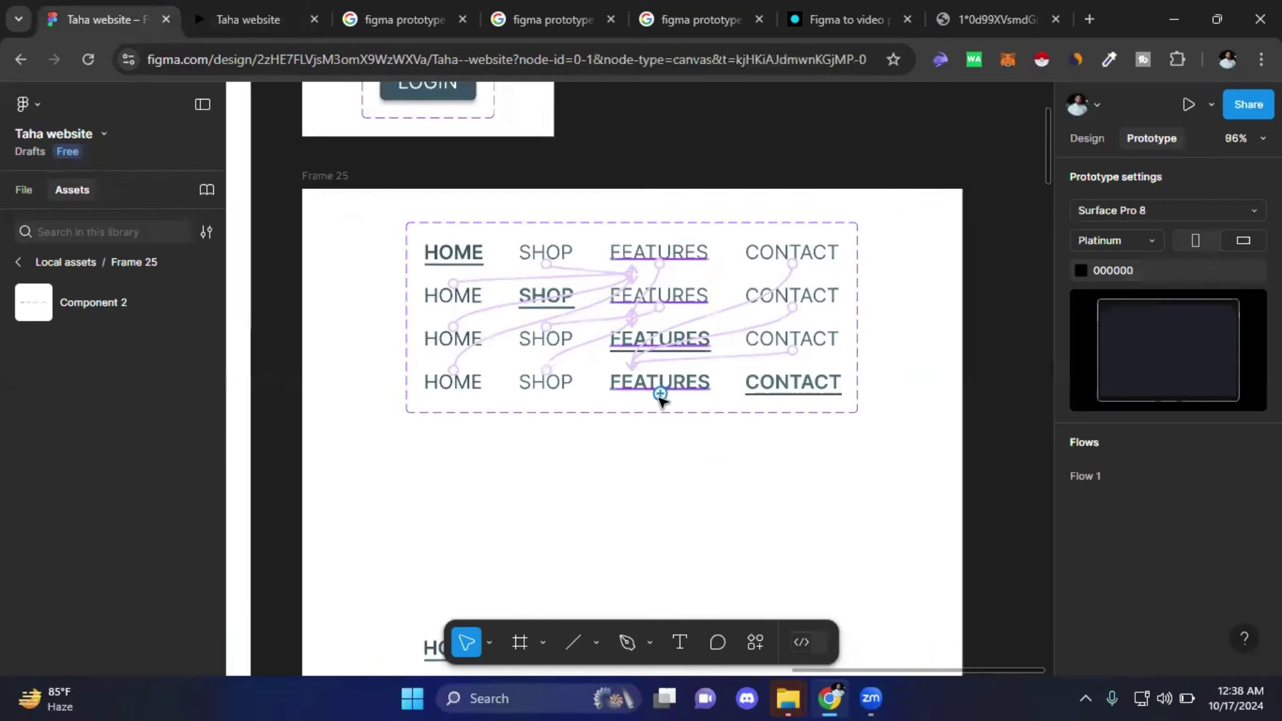
ctrl+scroll(662, 396, up, 1)
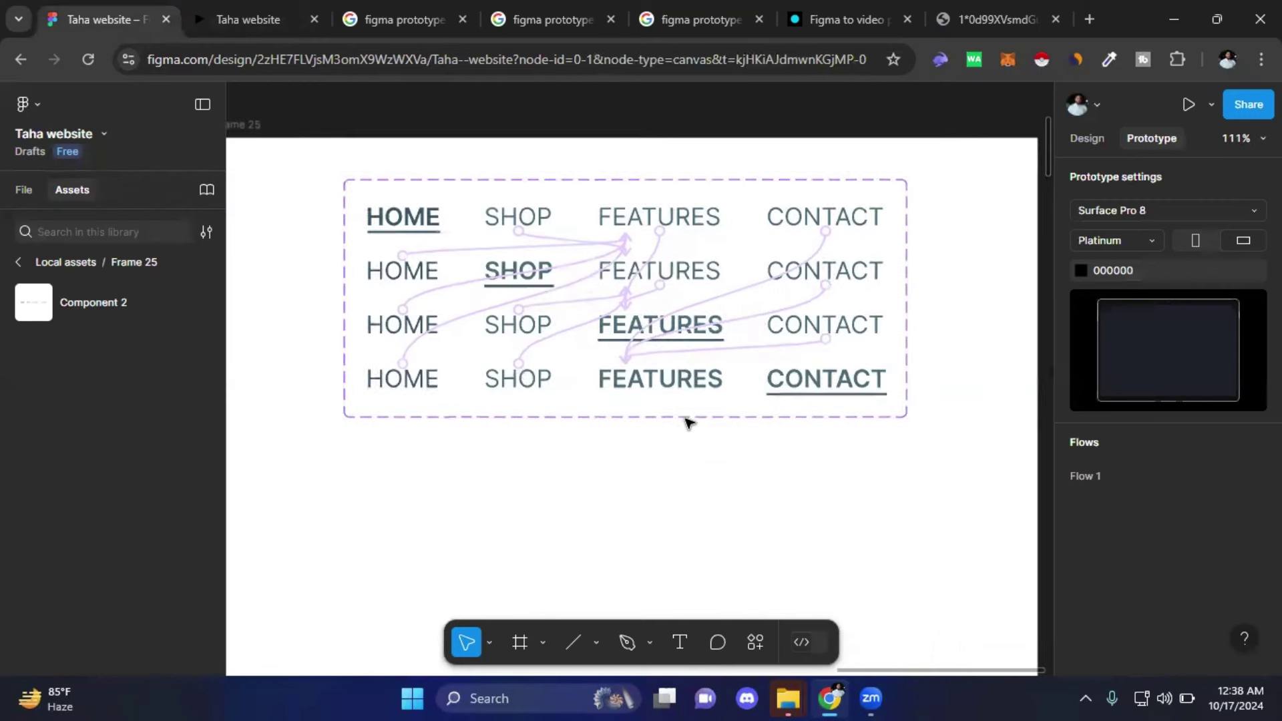
click(751, 378)
click(670, 378)
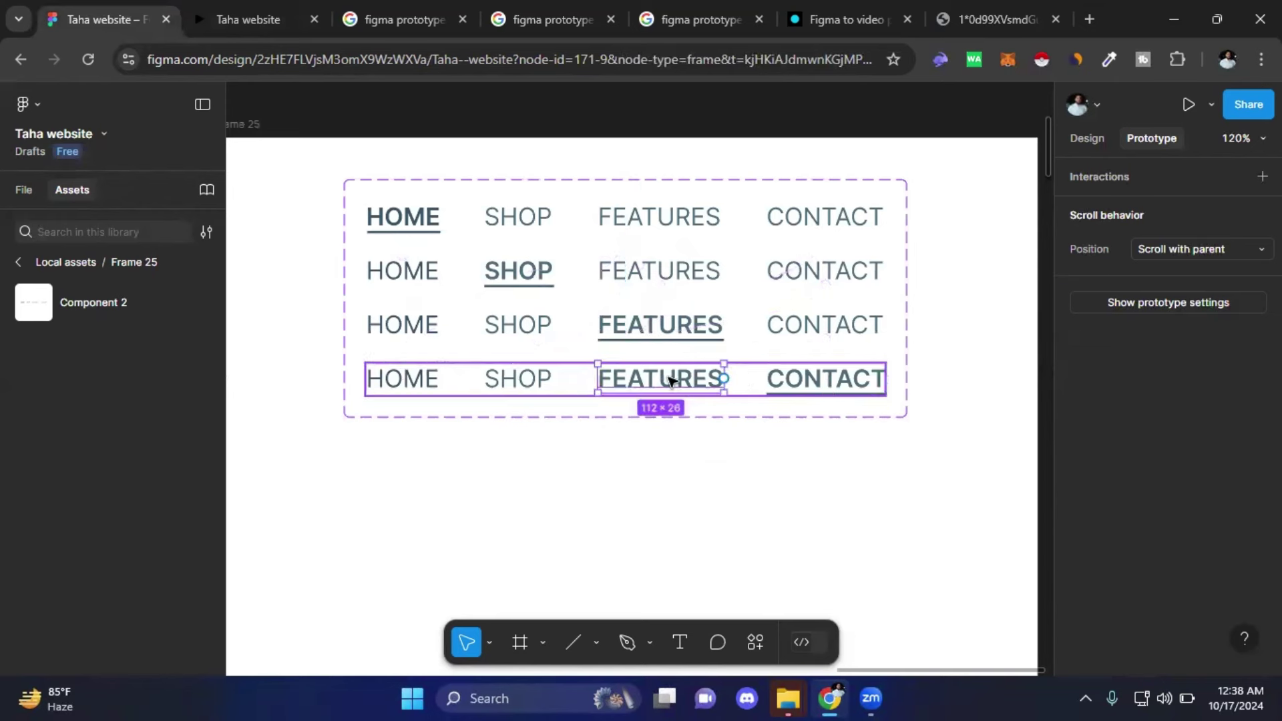
drag(724, 378, 751, 329)
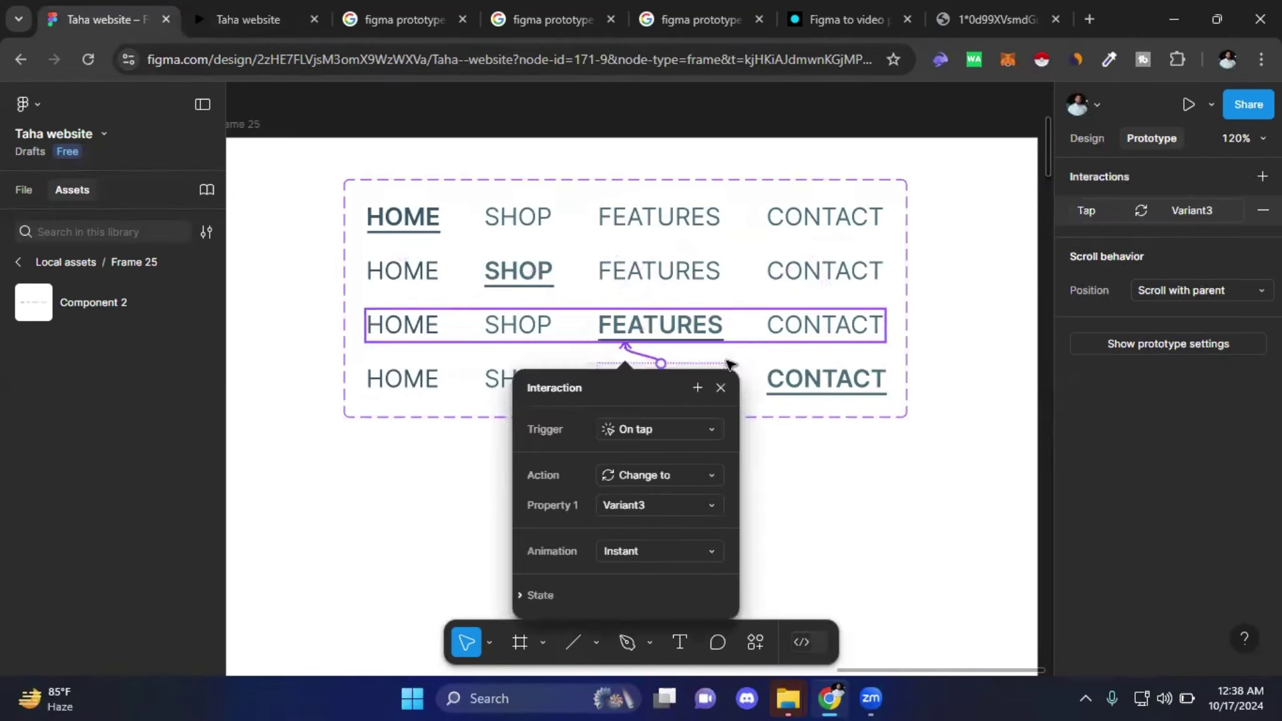
click(721, 386)
scroll(645, 424, down, 2)
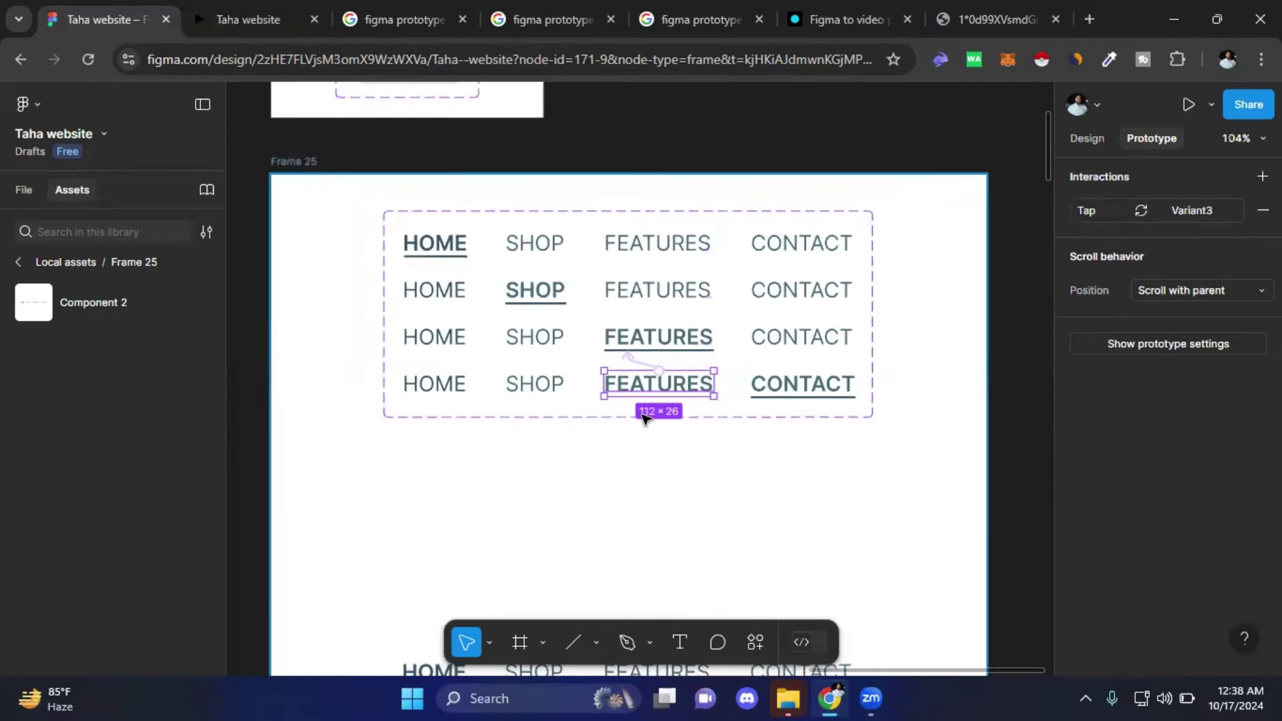
scroll(646, 419, down, 3)
click(718, 488)
scroll(724, 441, down, 1)
scroll(727, 348, down, 3)
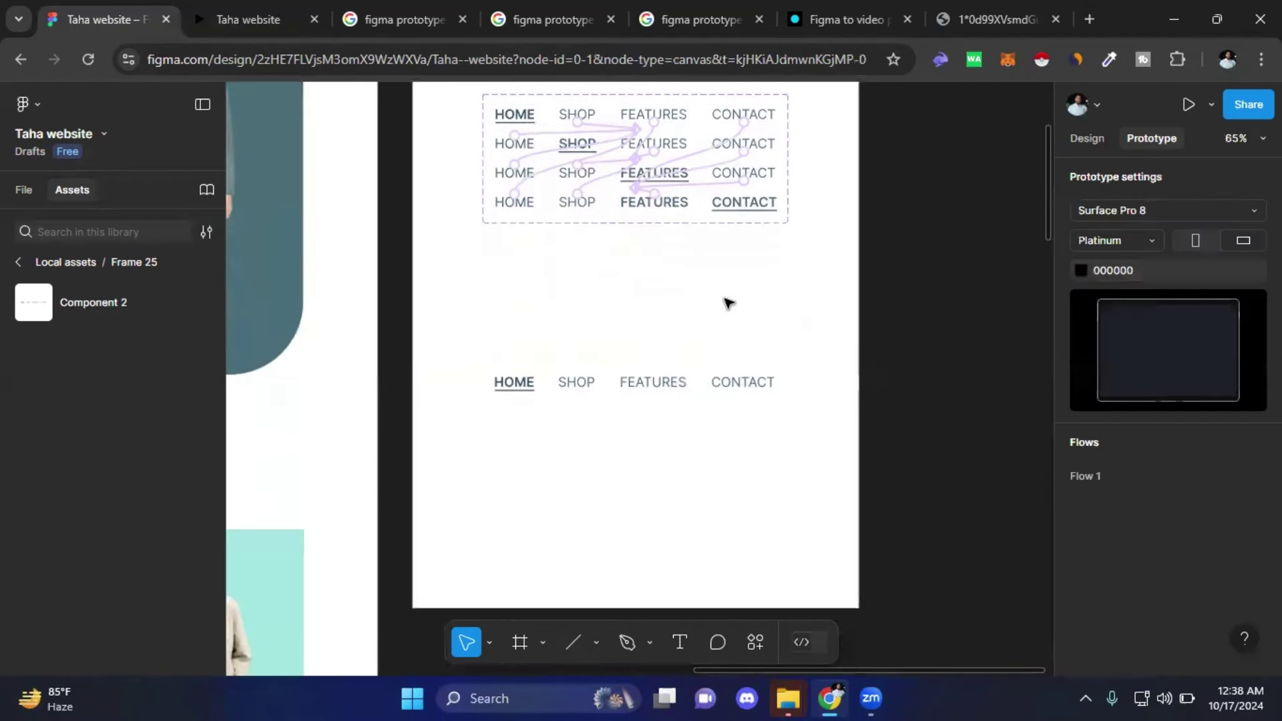
- In the prototype preview, tap HOME, SHOP, FEATURES and CONTACT repeatedly, checking the underline follows each tapped link
click(192, 8)
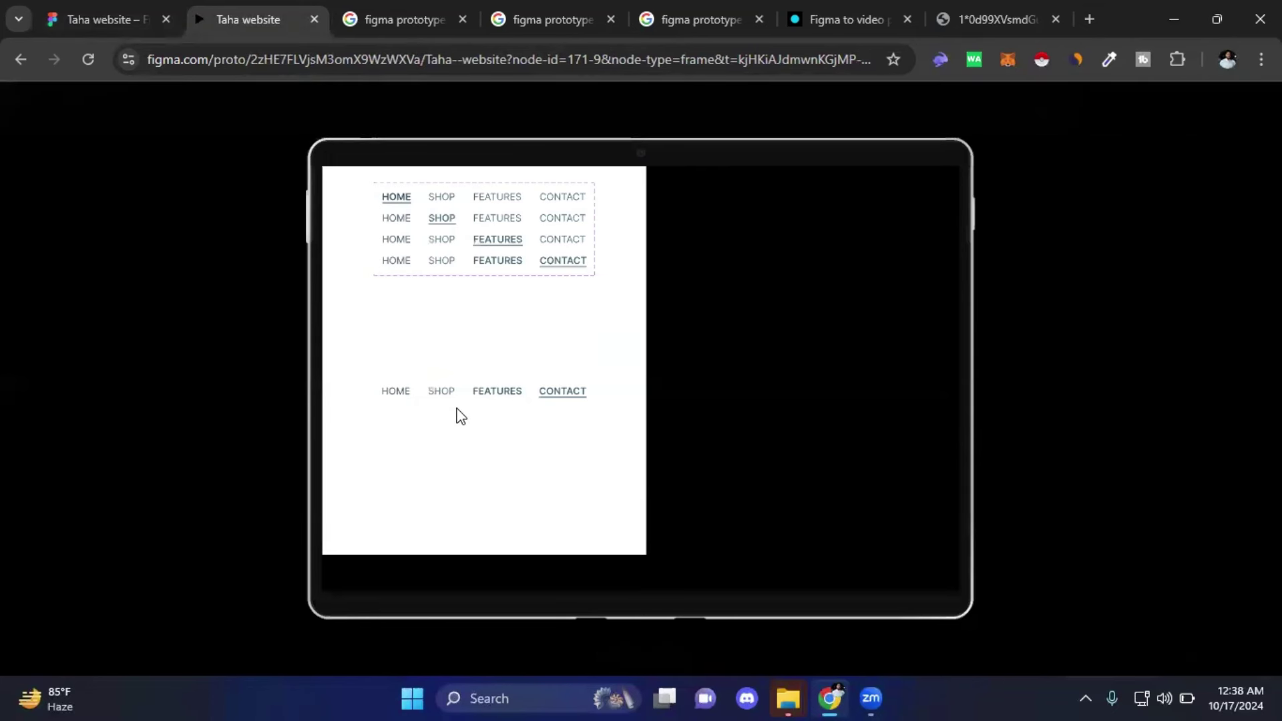
click(490, 399)
click(558, 399)
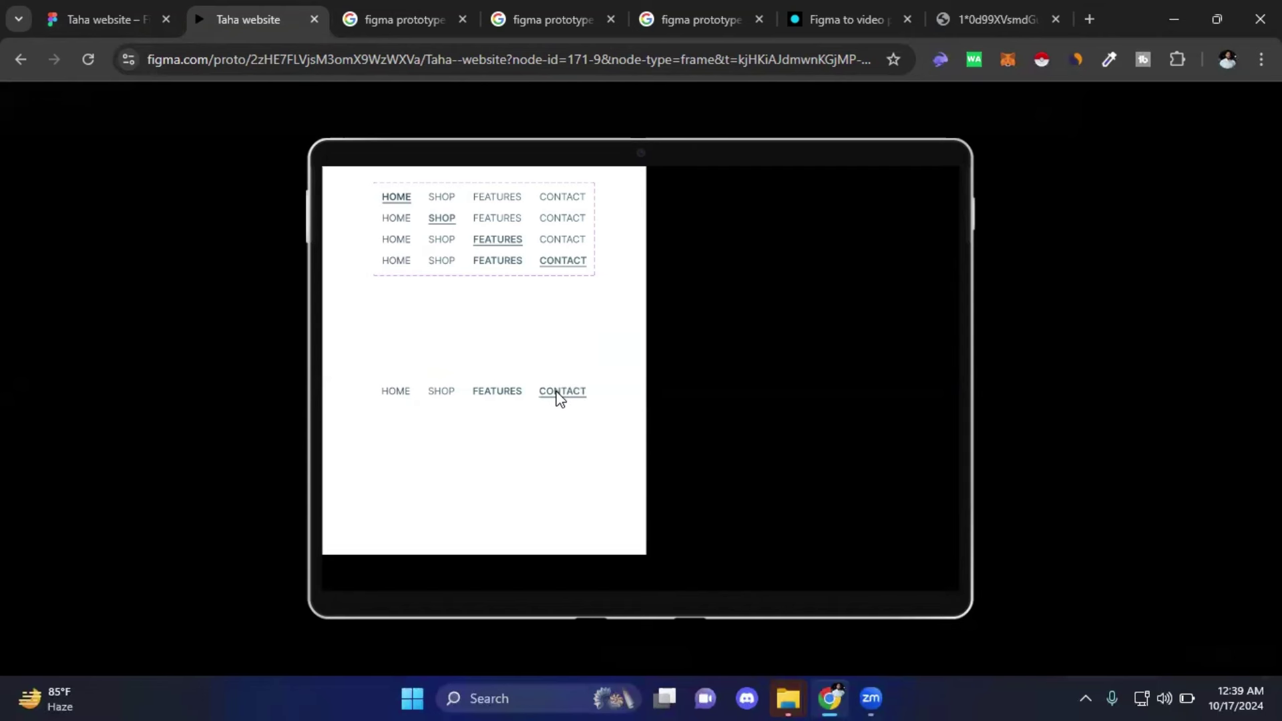
click(506, 397)
click(440, 399)
click(502, 395)
click(443, 395)
click(568, 397)
click(504, 397)
click(401, 398)
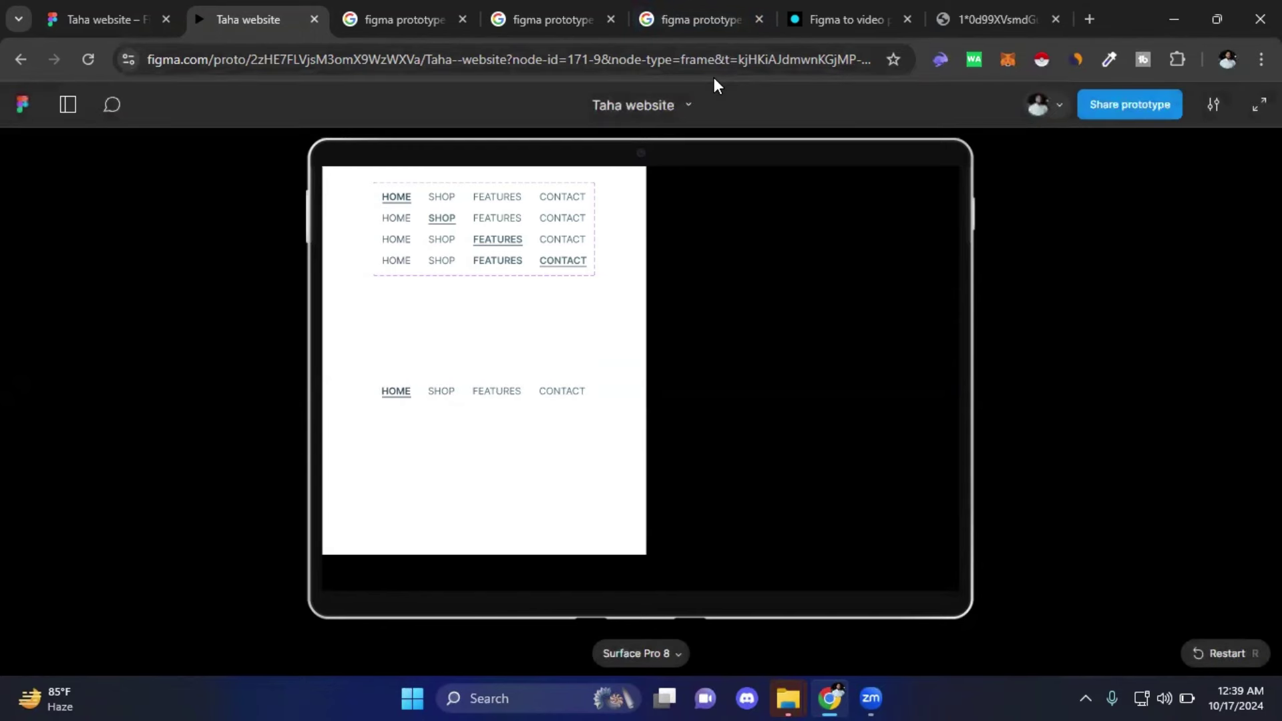